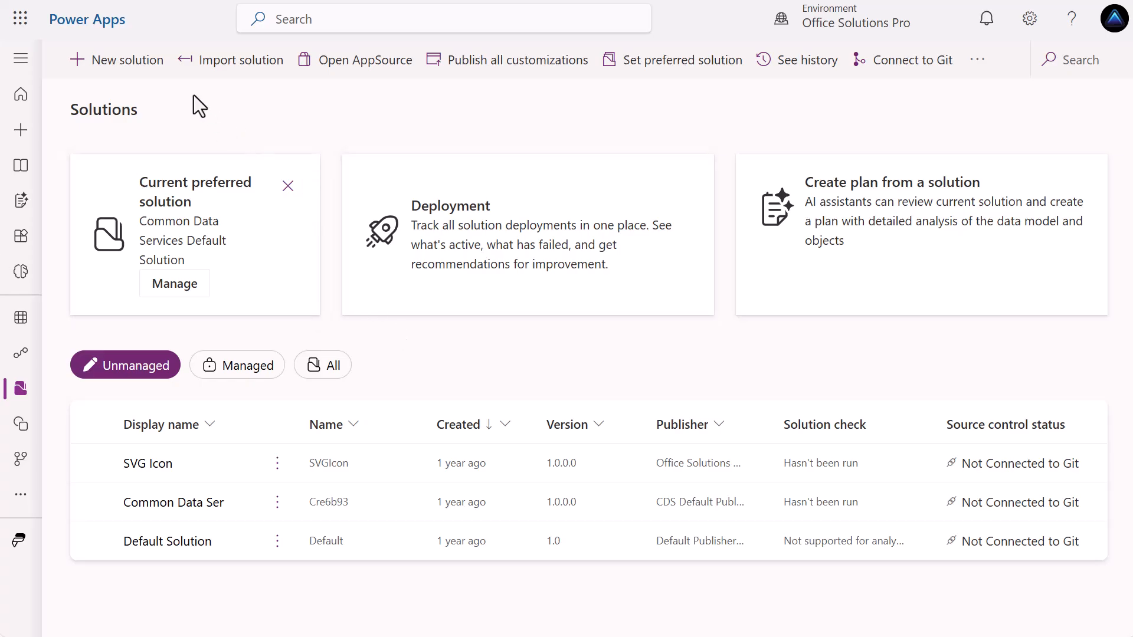
Create a solution named Digital Resource Tracker with Office Solutions Pro as its publisher.
left_click(139, 66)
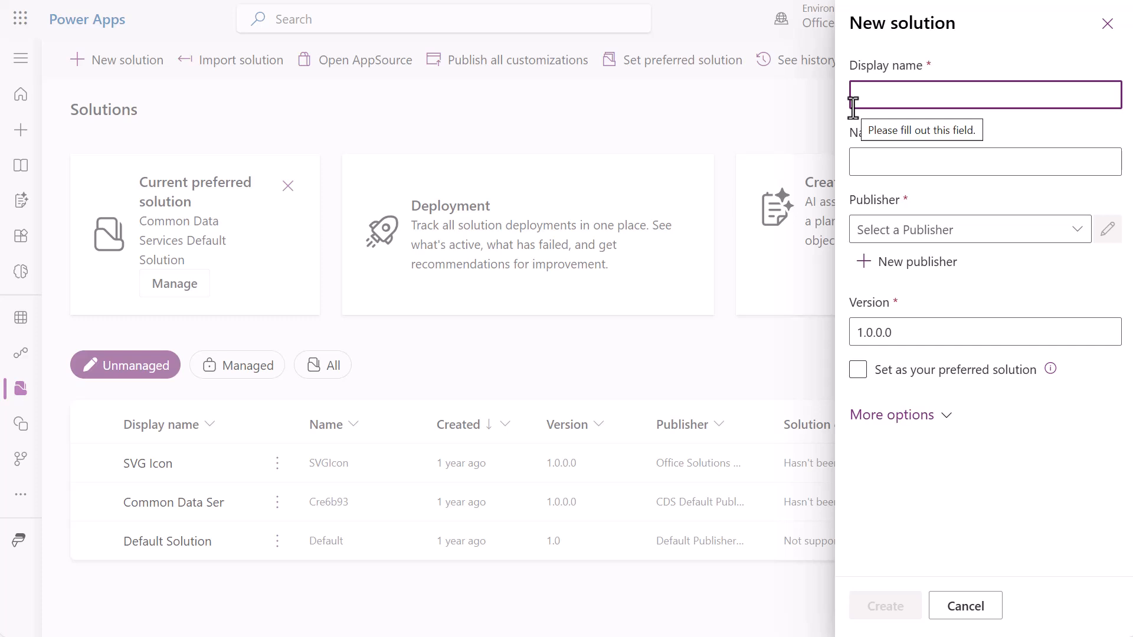
type("Digital R")
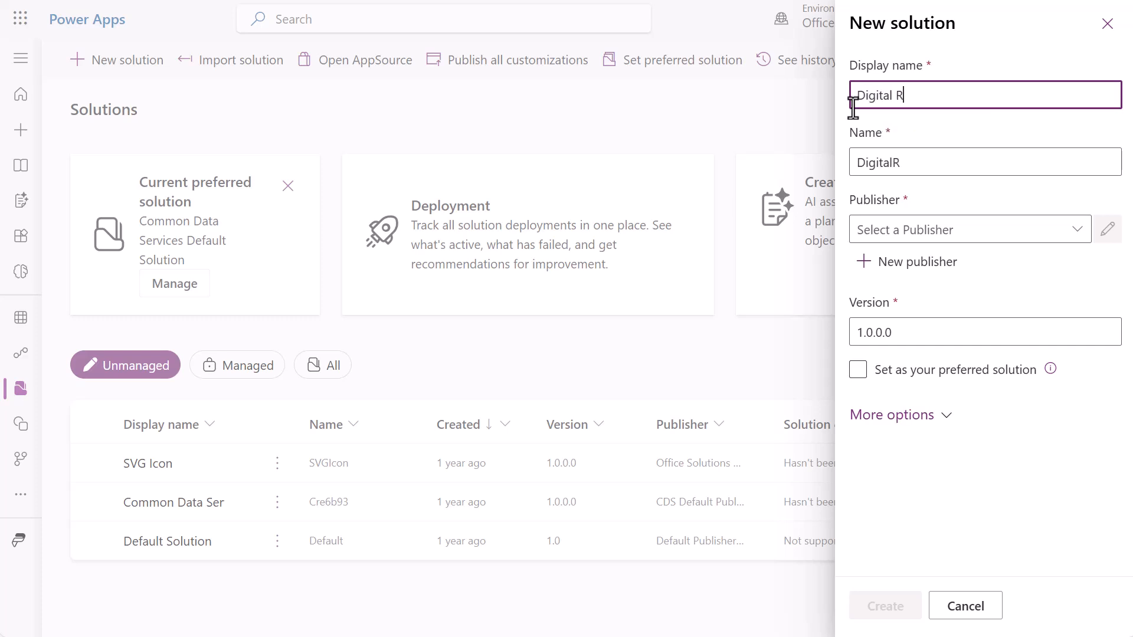
type("esource Tracker")
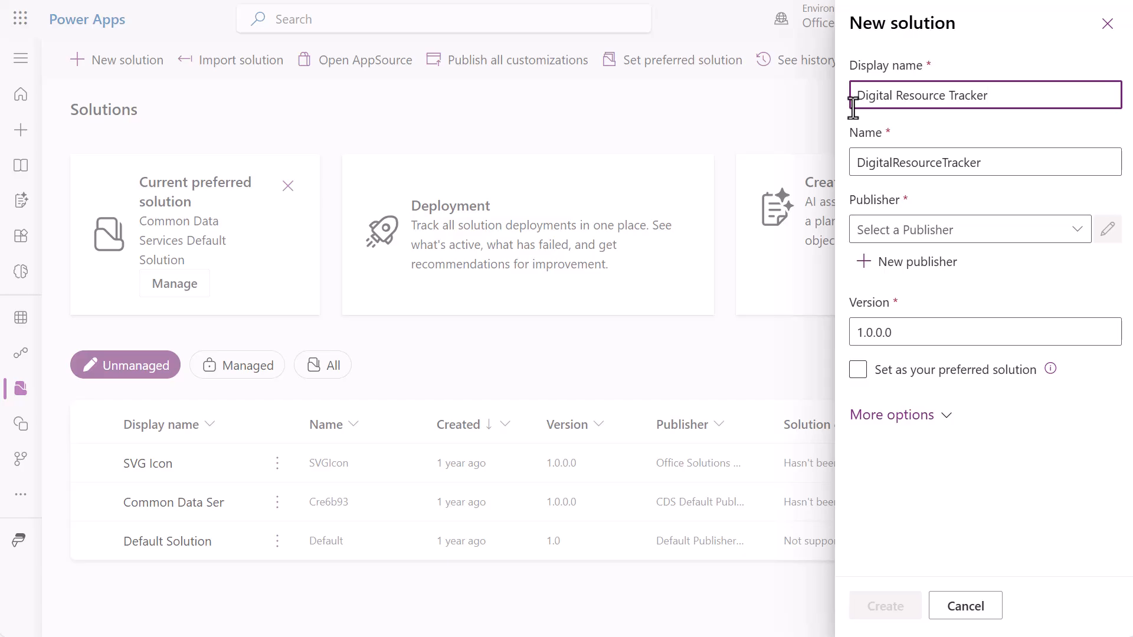
left_click(1073, 239)
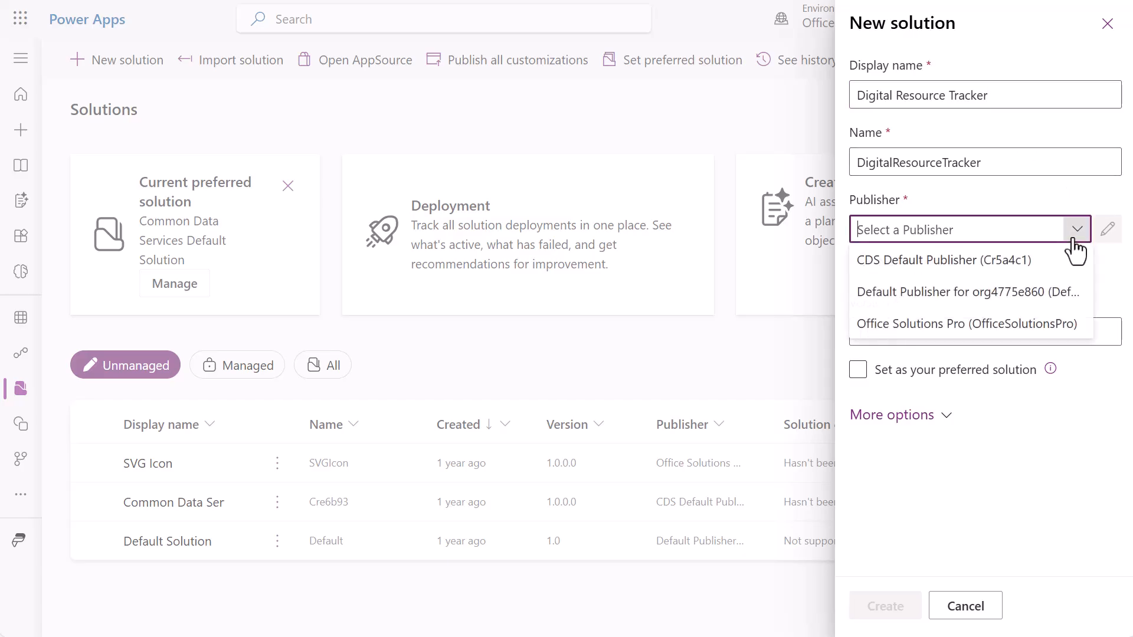
left_click(1073, 237)
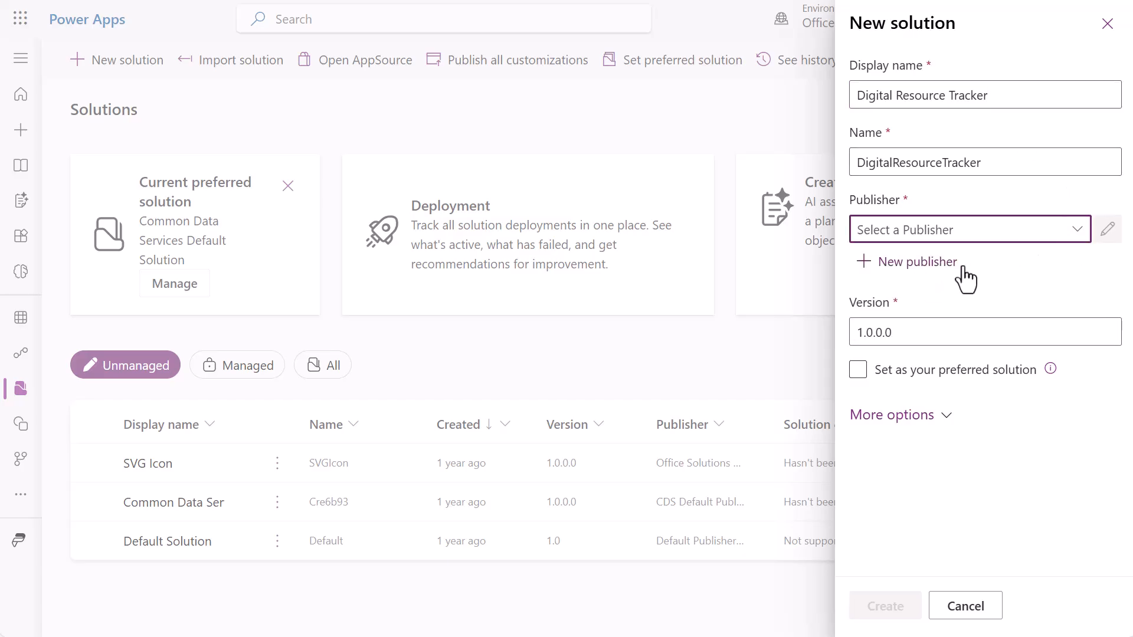
left_click(1077, 232)
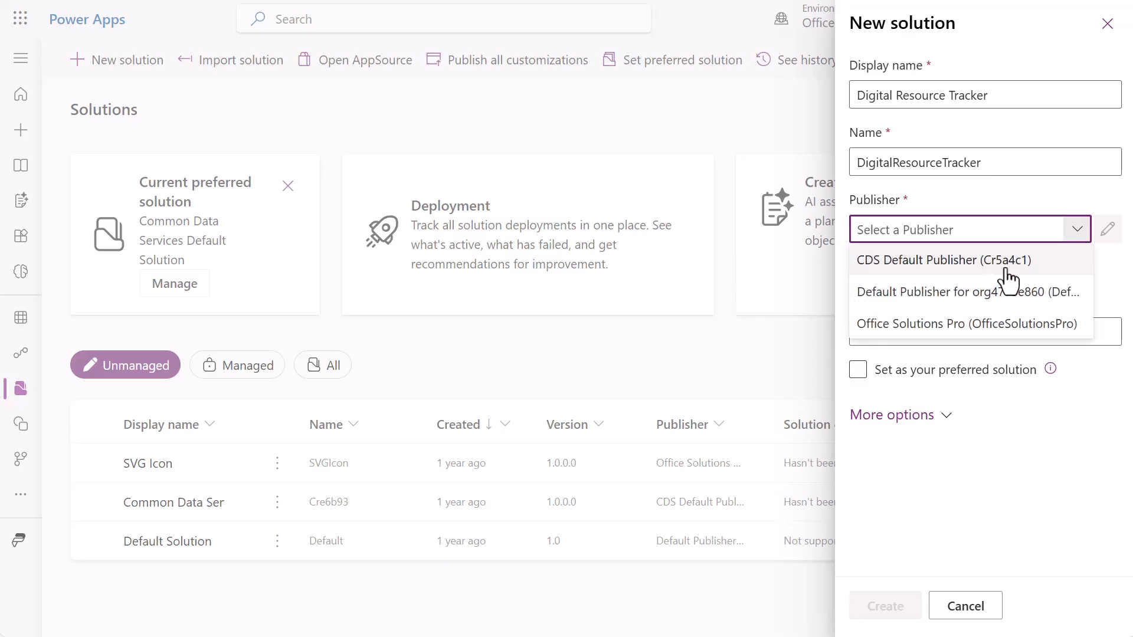
left_click(960, 328)
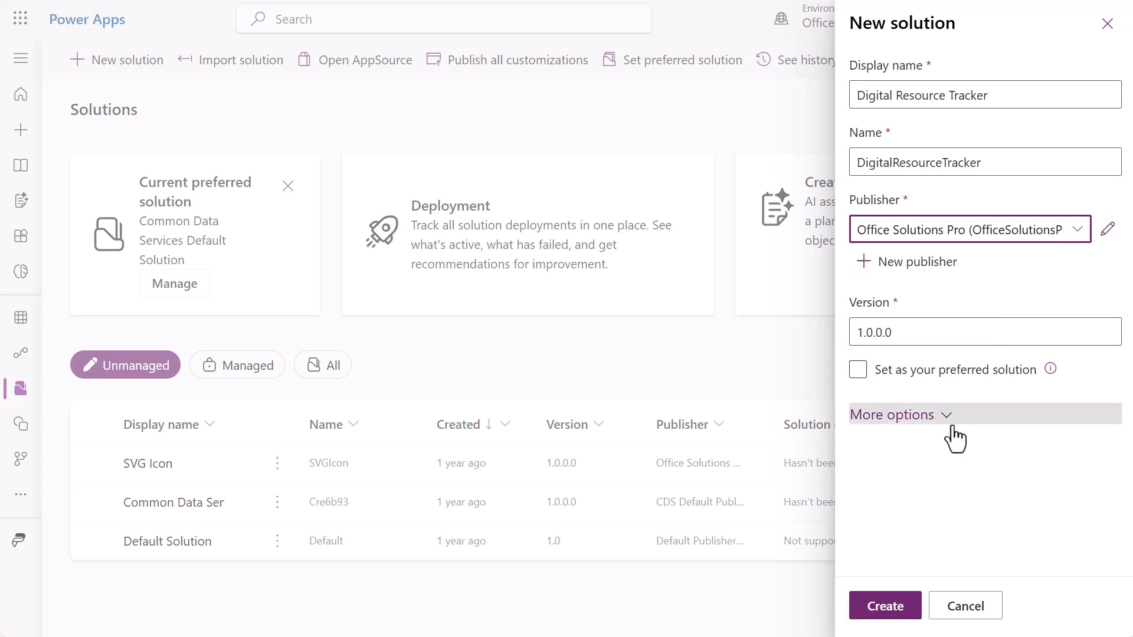
left_click(896, 612)
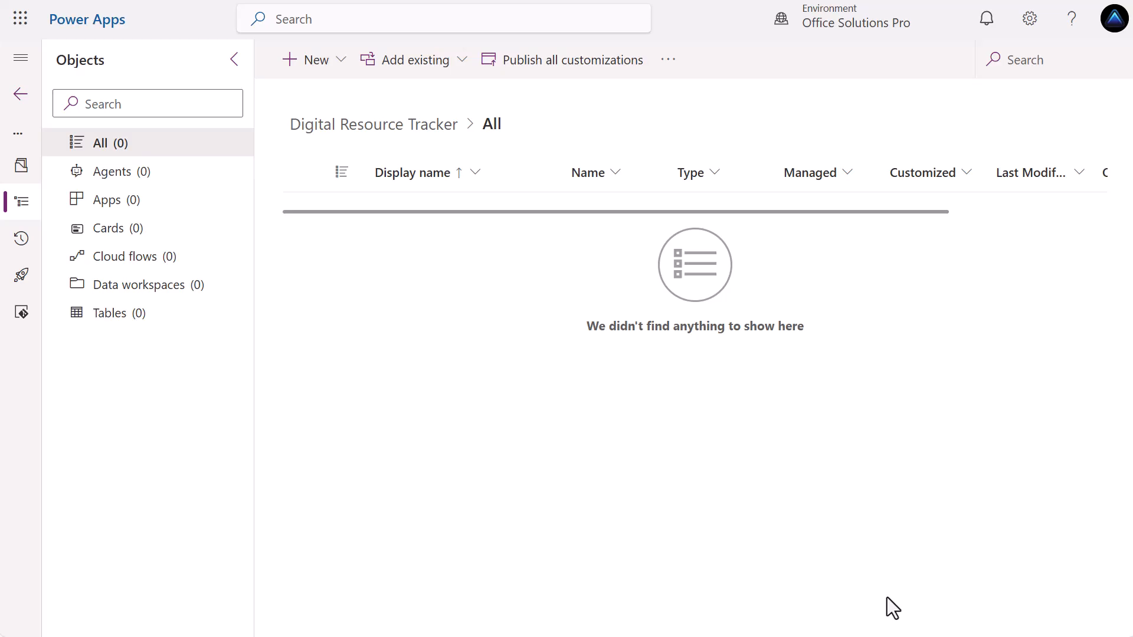
Add a new table to the solution, starting from blank.
left_click(325, 62)
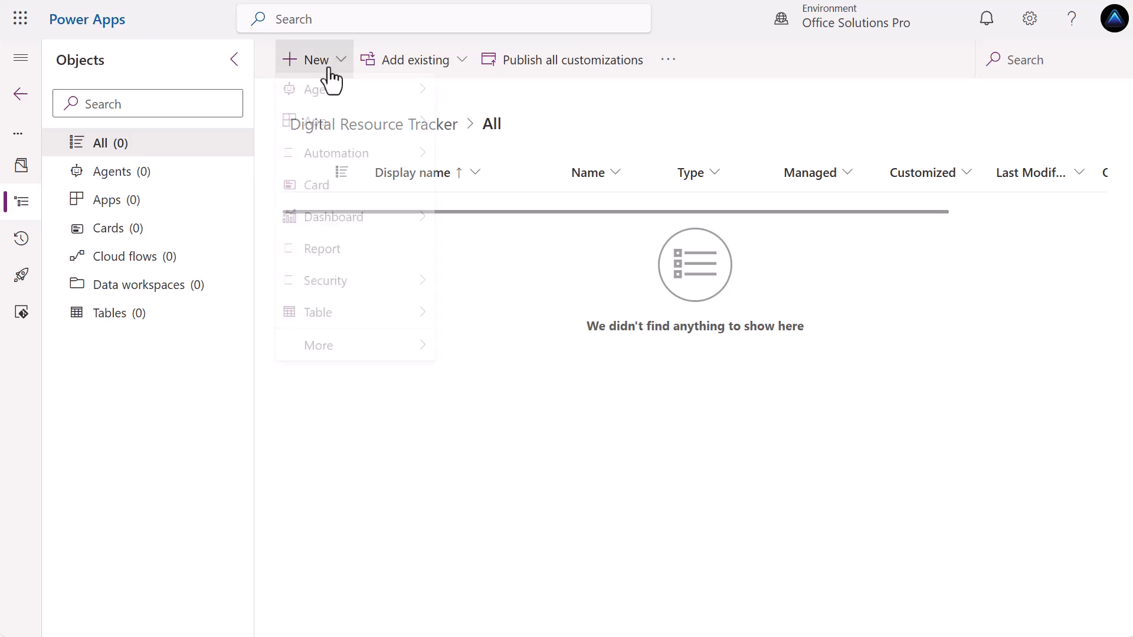
mouse_move(334, 321)
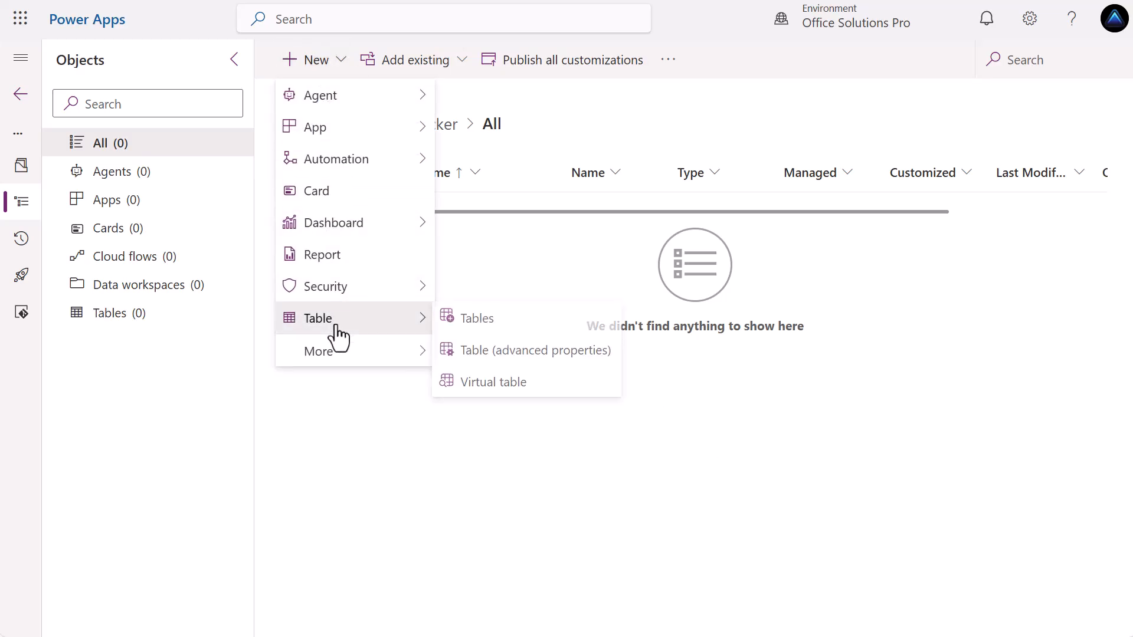
left_click(485, 321)
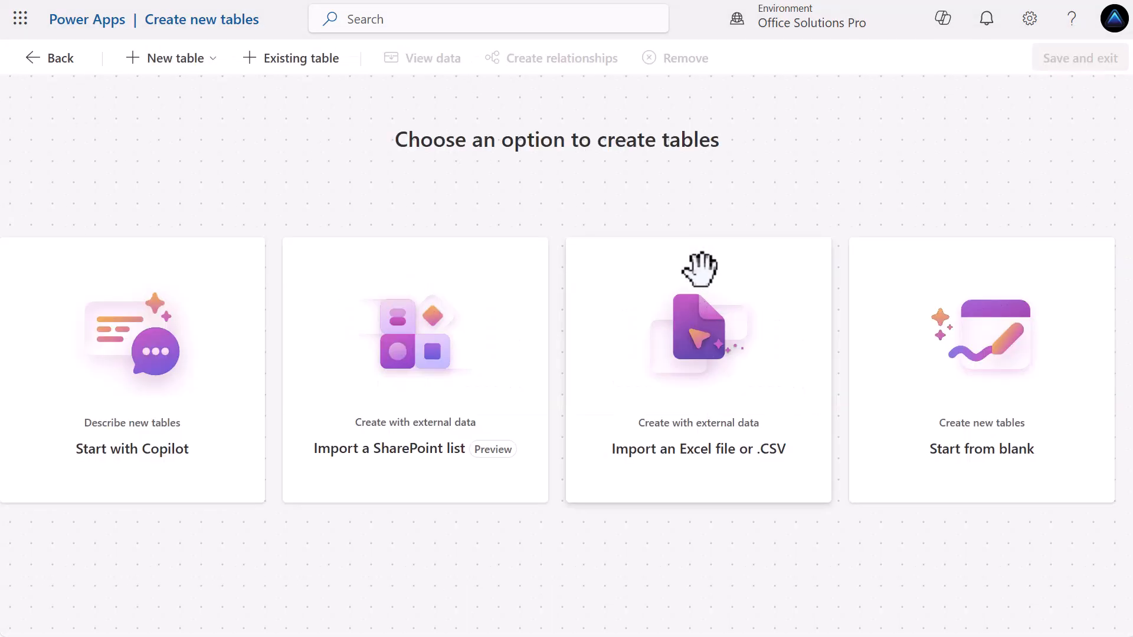
left_click(973, 363)
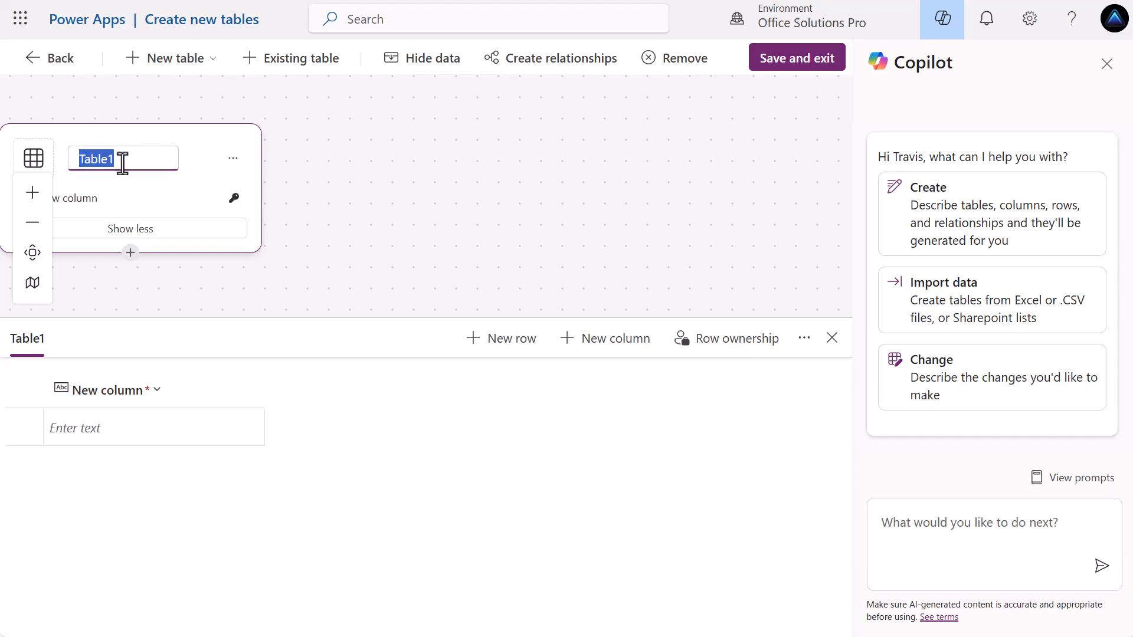
Name the new table Primary Tool Details and close the Copilot assistant.
type("Primary")
type(" Tool Detail")
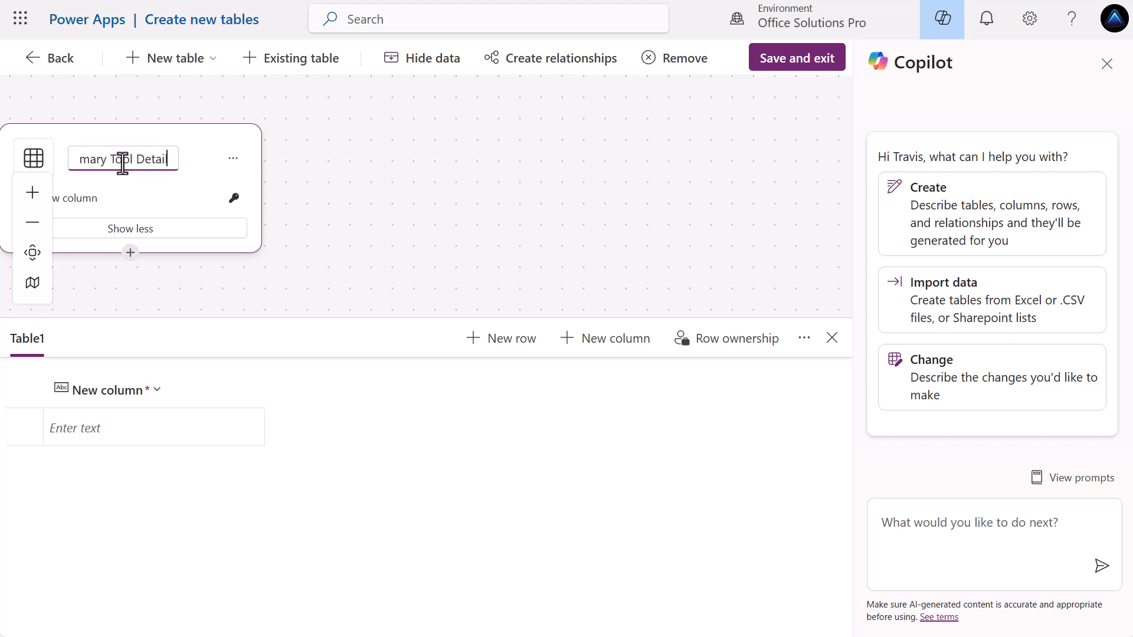
type("s")
key("Return")
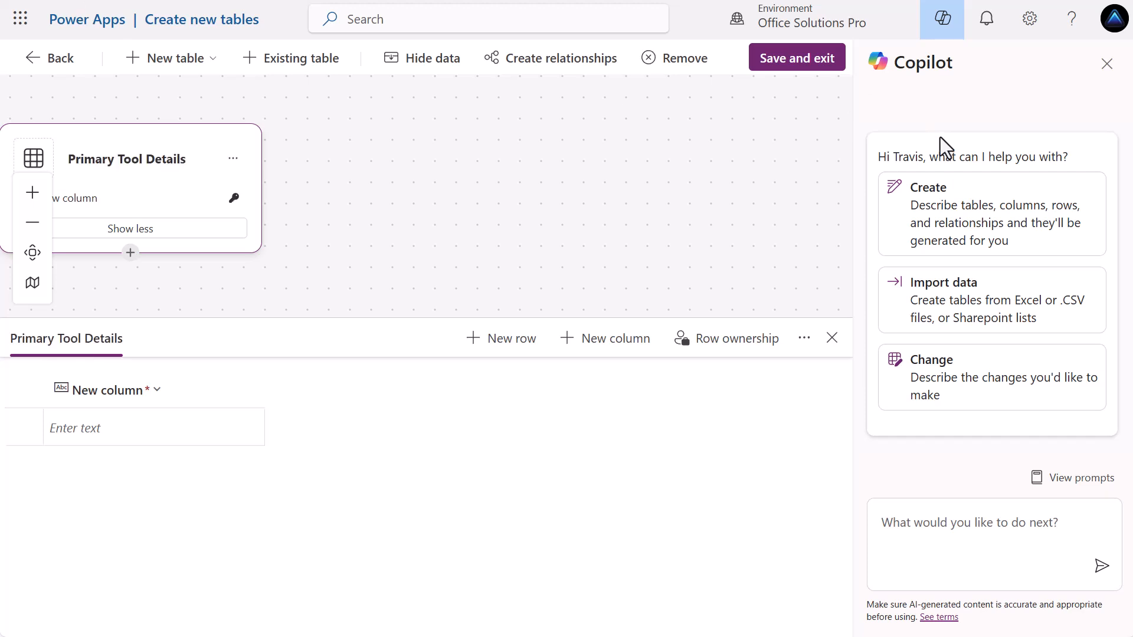
left_click(1107, 65)
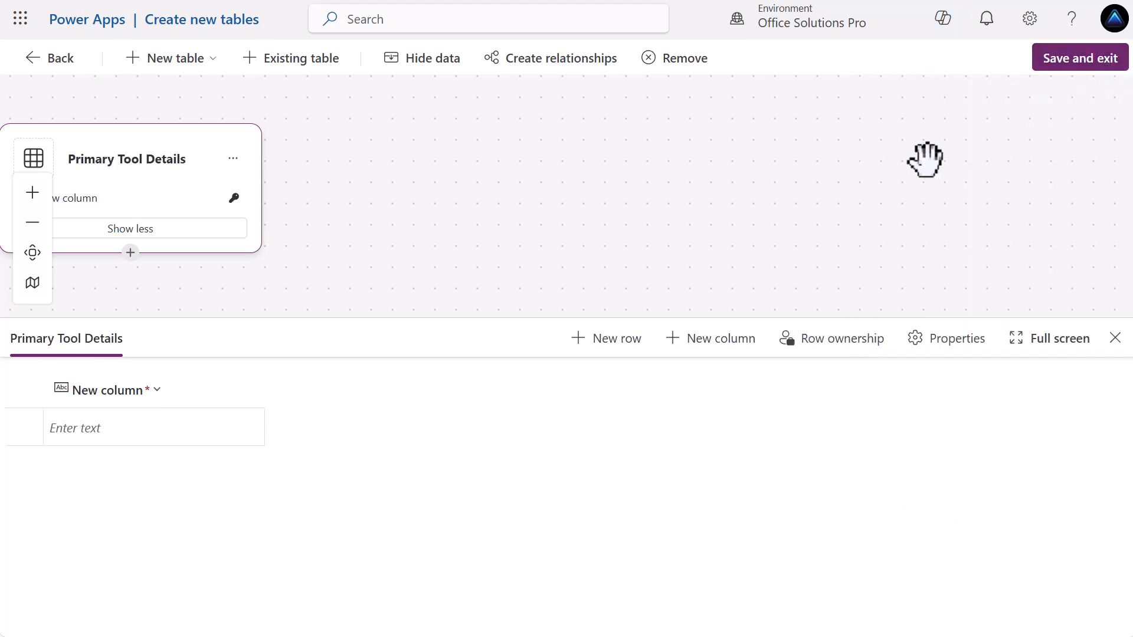
Change the display name of the table's primary column to Name.
left_click(151, 394)
left_click(153, 395)
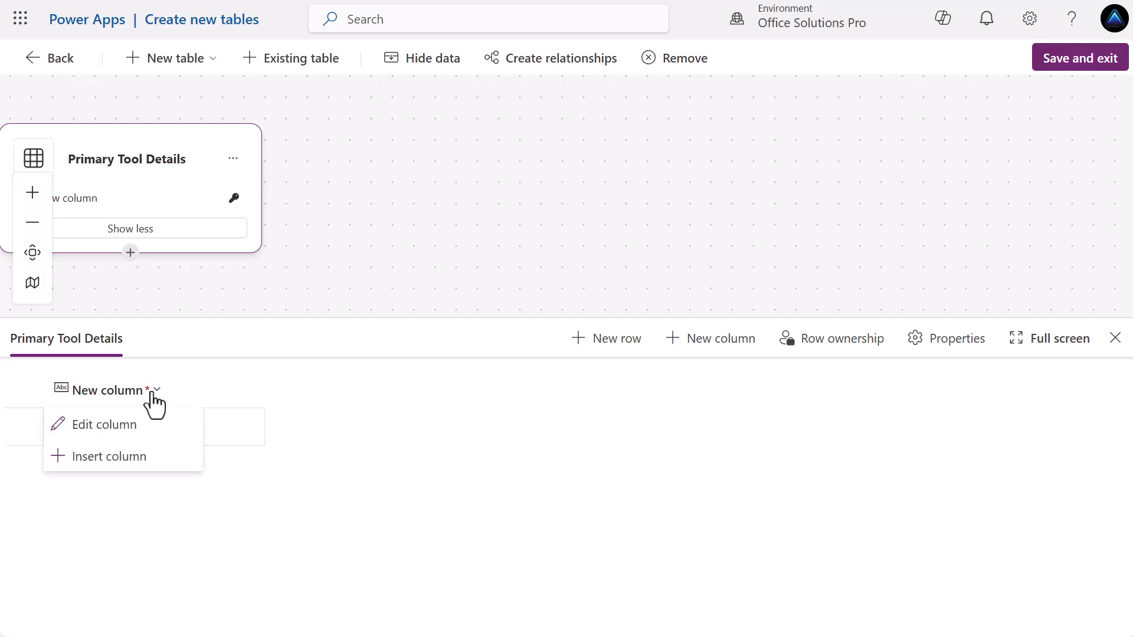
left_click(105, 425)
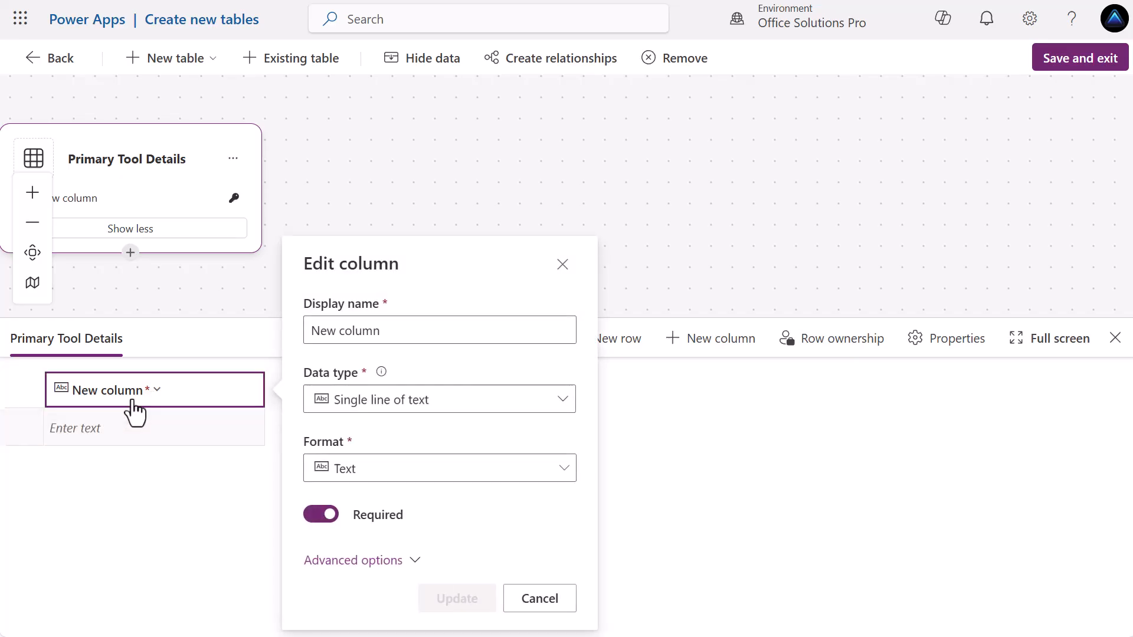
double_click(398, 330)
key("ctrl+a")
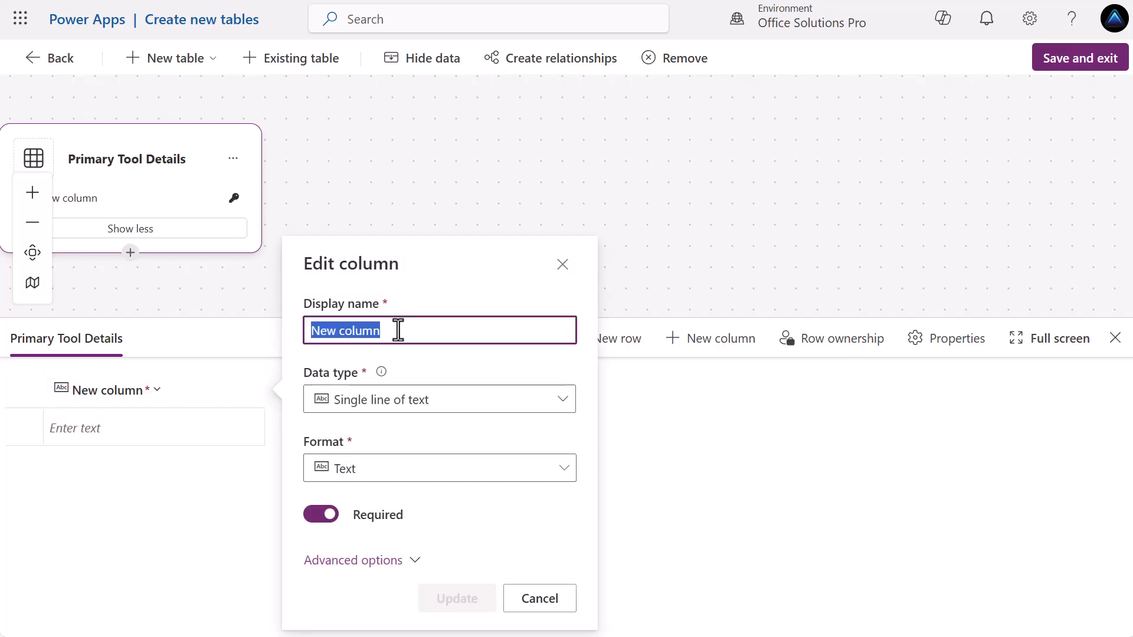
type("Name")
left_click(456, 614)
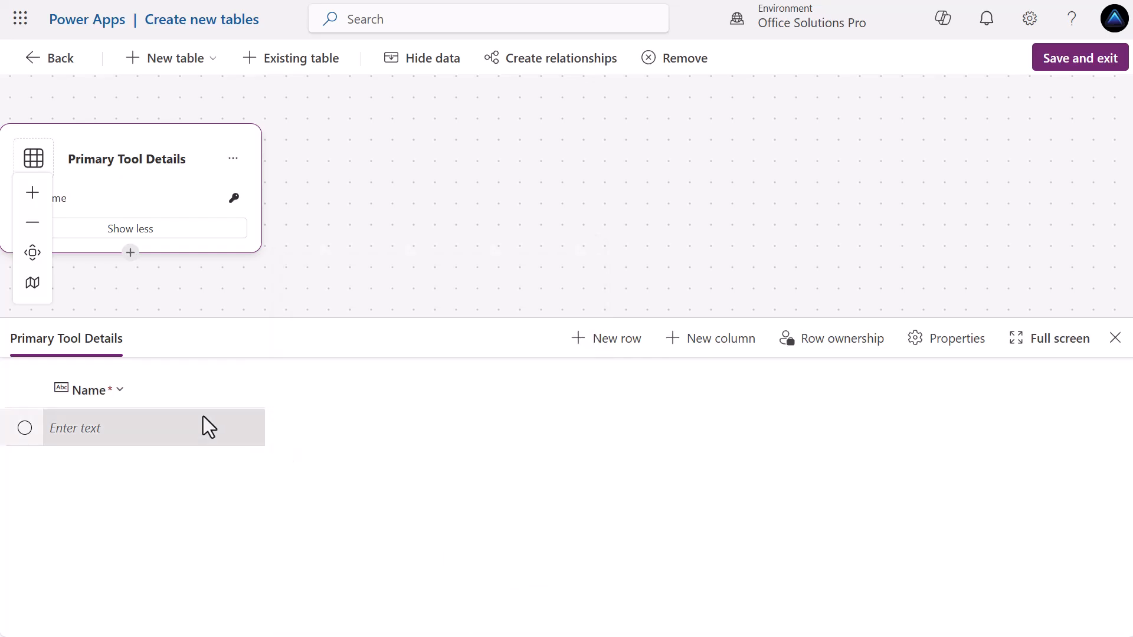
Start a new column in Primary Tool Details named Product Type with the Choice data type.
left_click(708, 349)
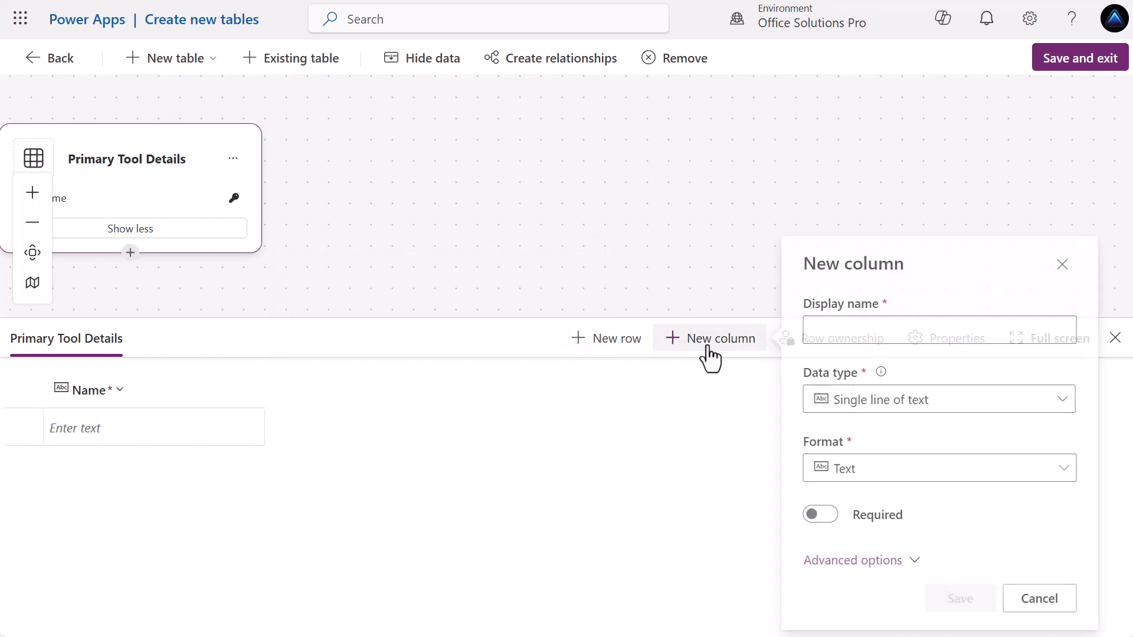
left_click(889, 330)
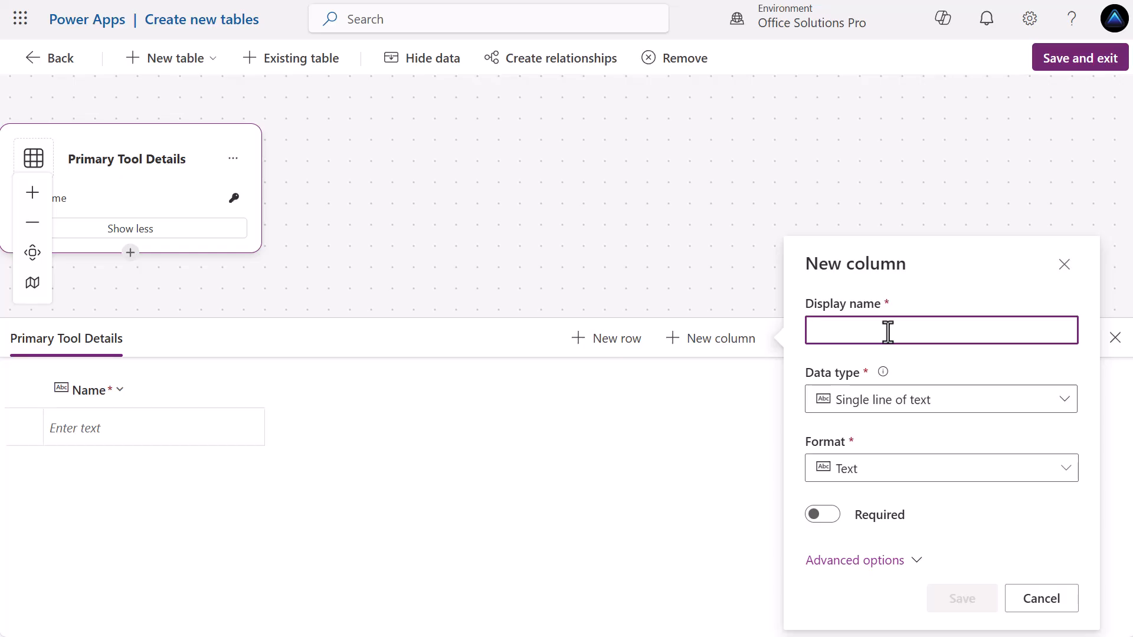
type("Product Type")
key("shift+Tab")
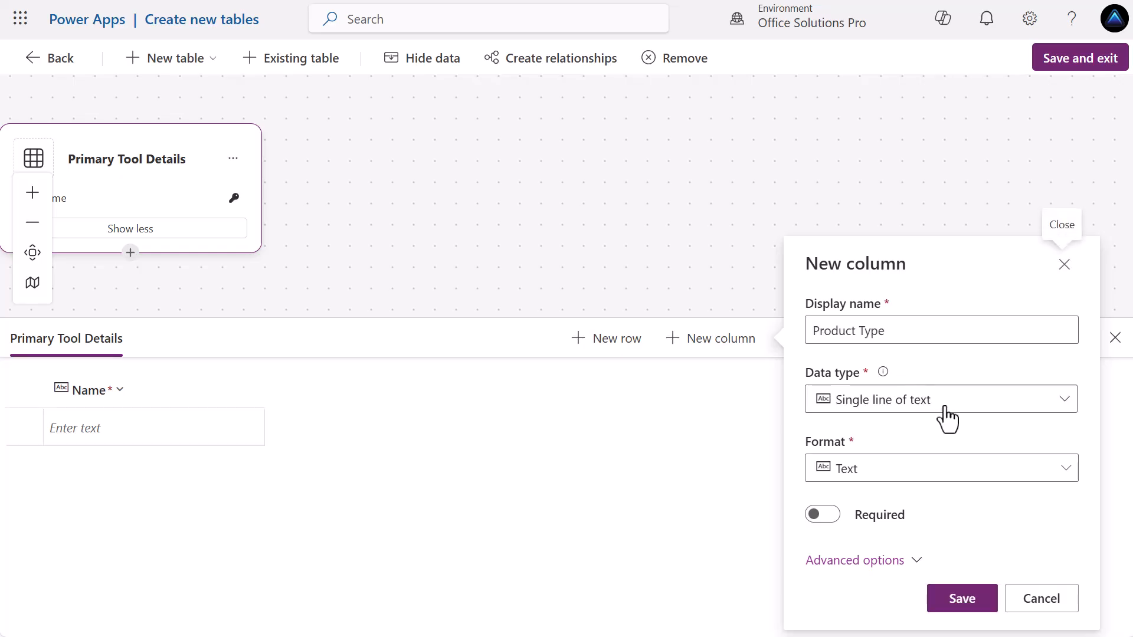
left_click(945, 410)
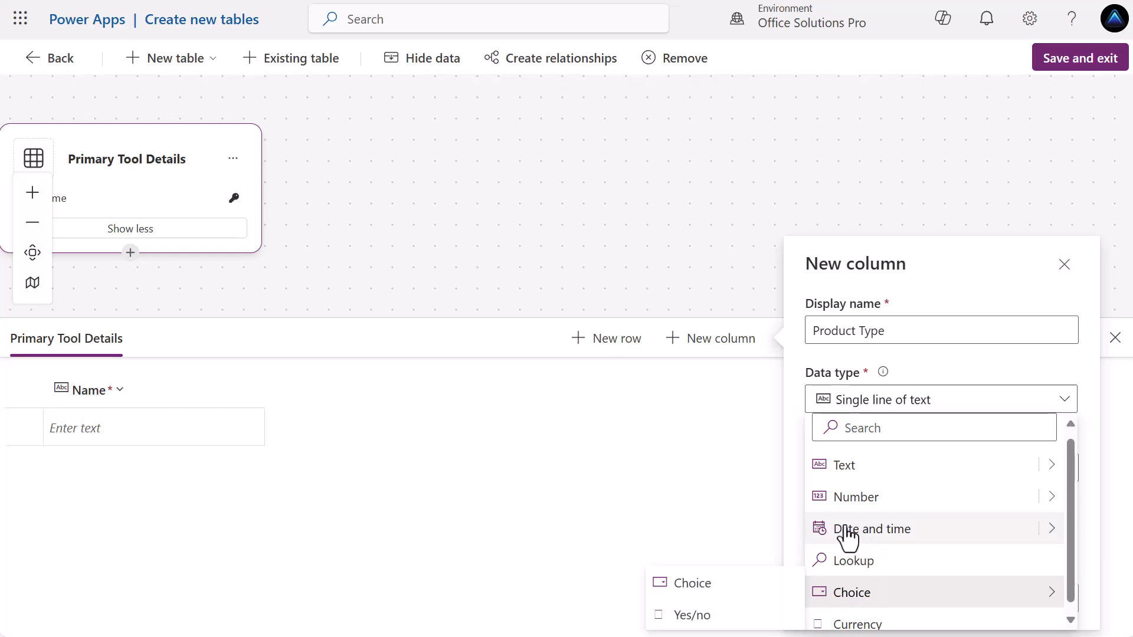
left_click(711, 584)
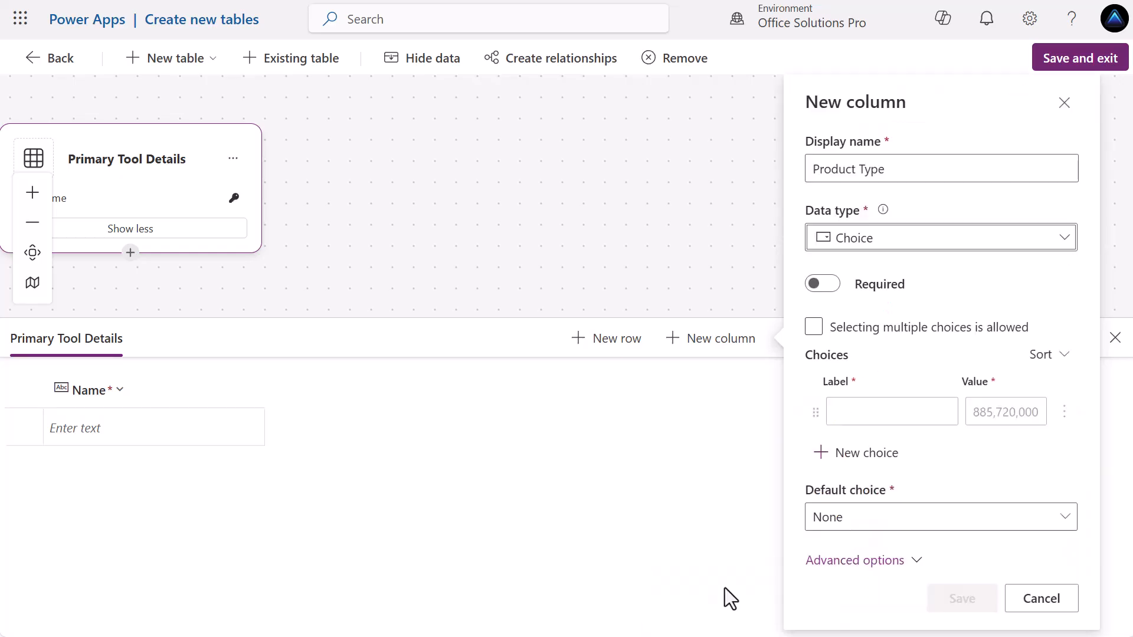
Enter the Product Type choices Power App, Power BI Dashboard, Tableau Dashboard, Jira and Pega.
left_click(866, 412)
type("Power App")
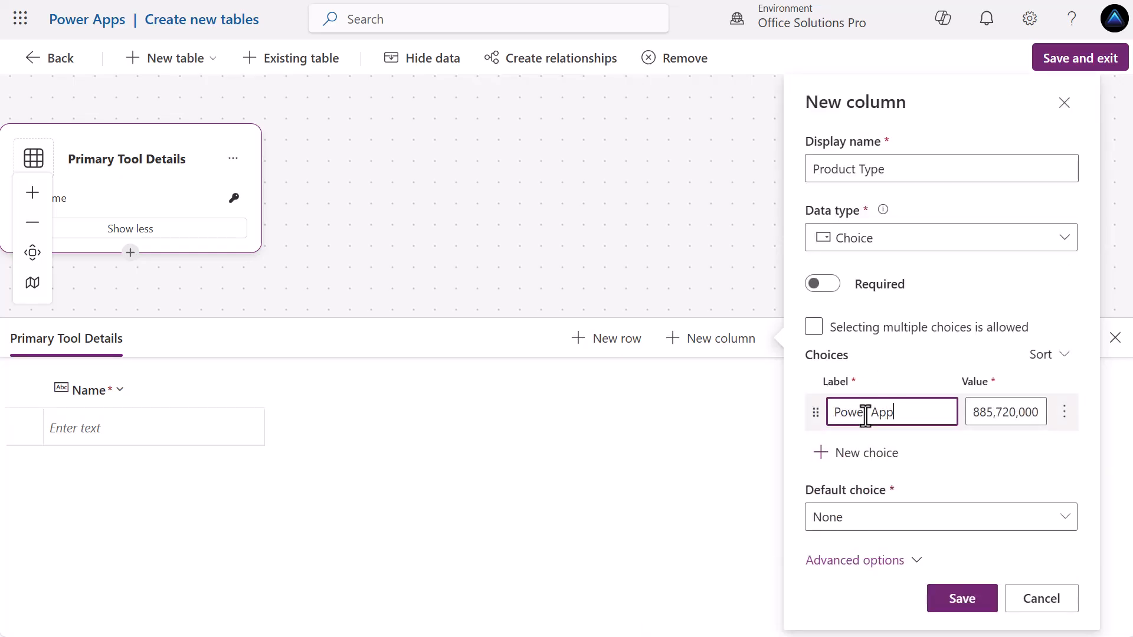
key("Return")
type("Power BI Des")
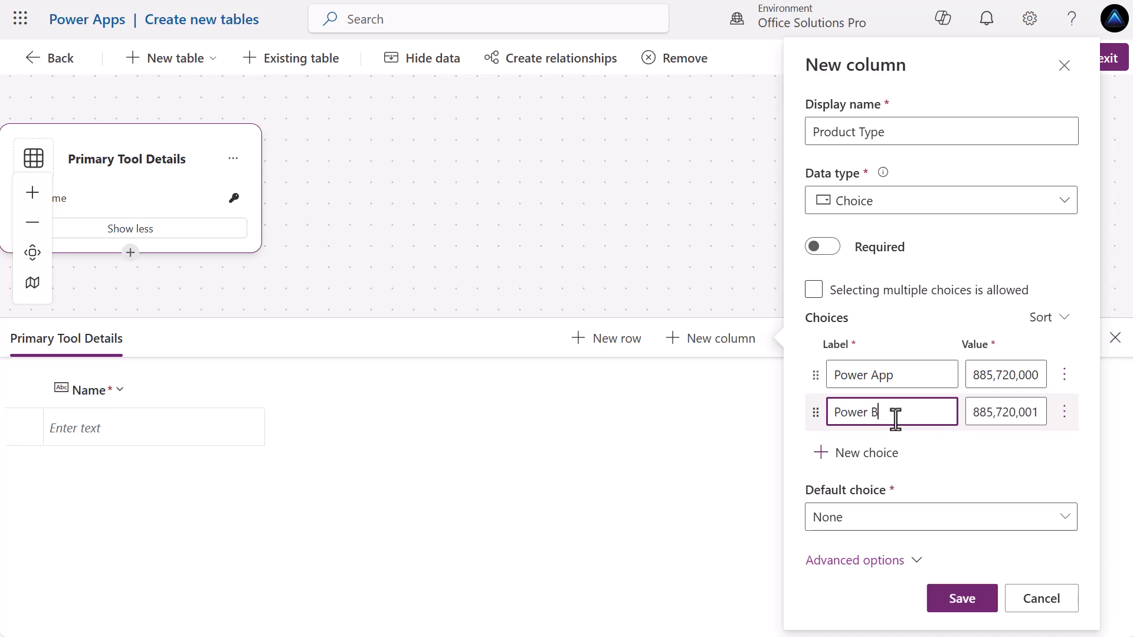
type("d")
left_click(880, 451)
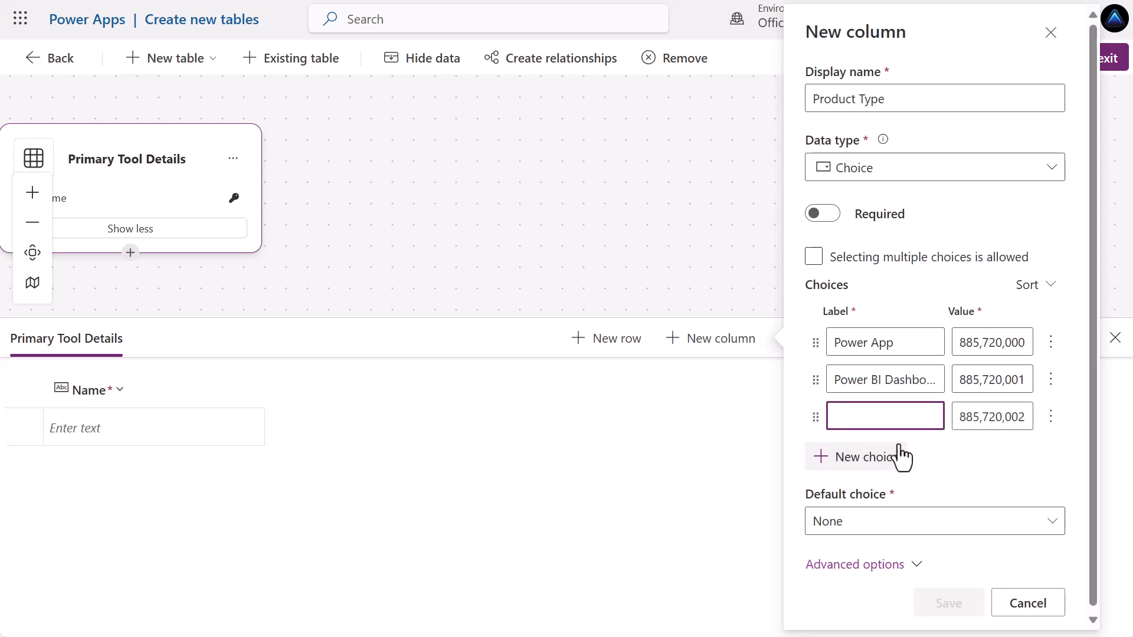
type("Tableau Dashboard")
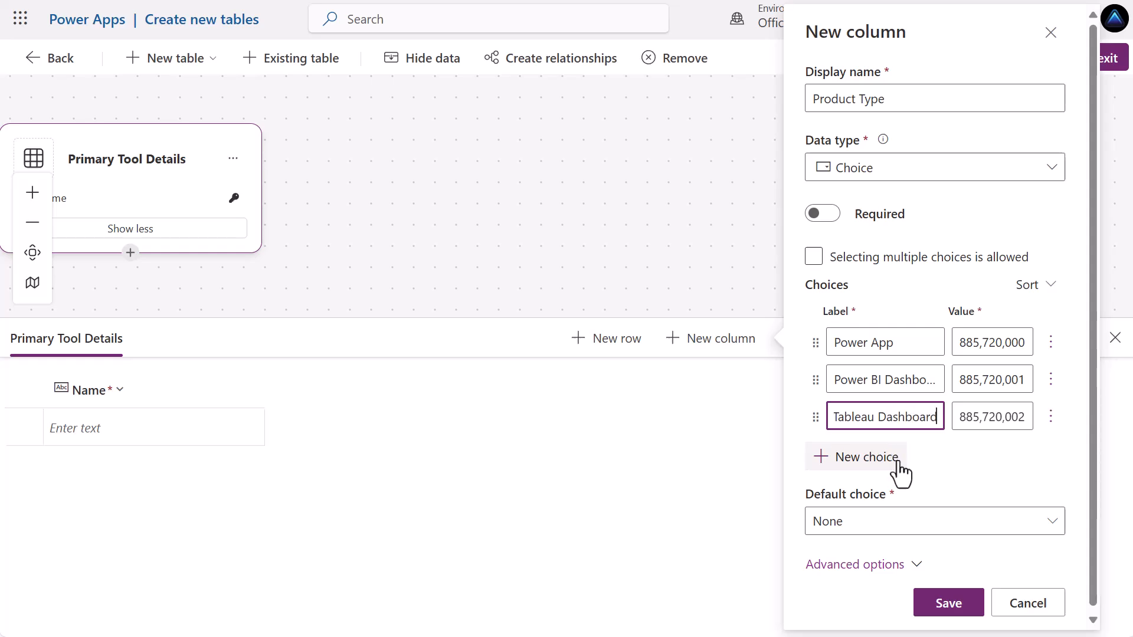
left_click(894, 458)
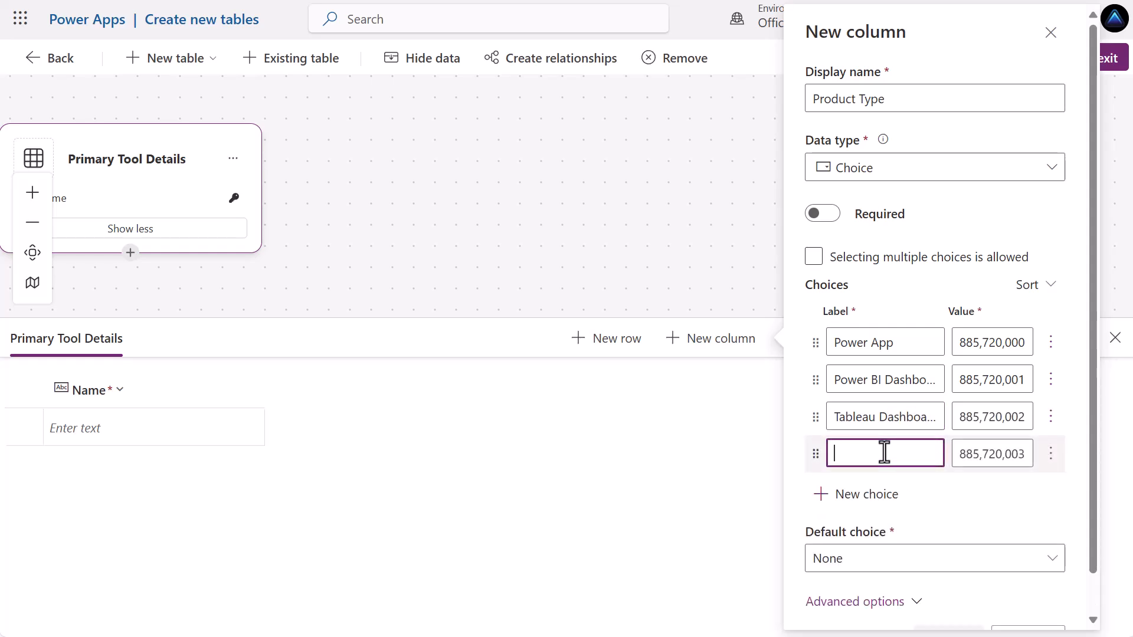
type("Jira")
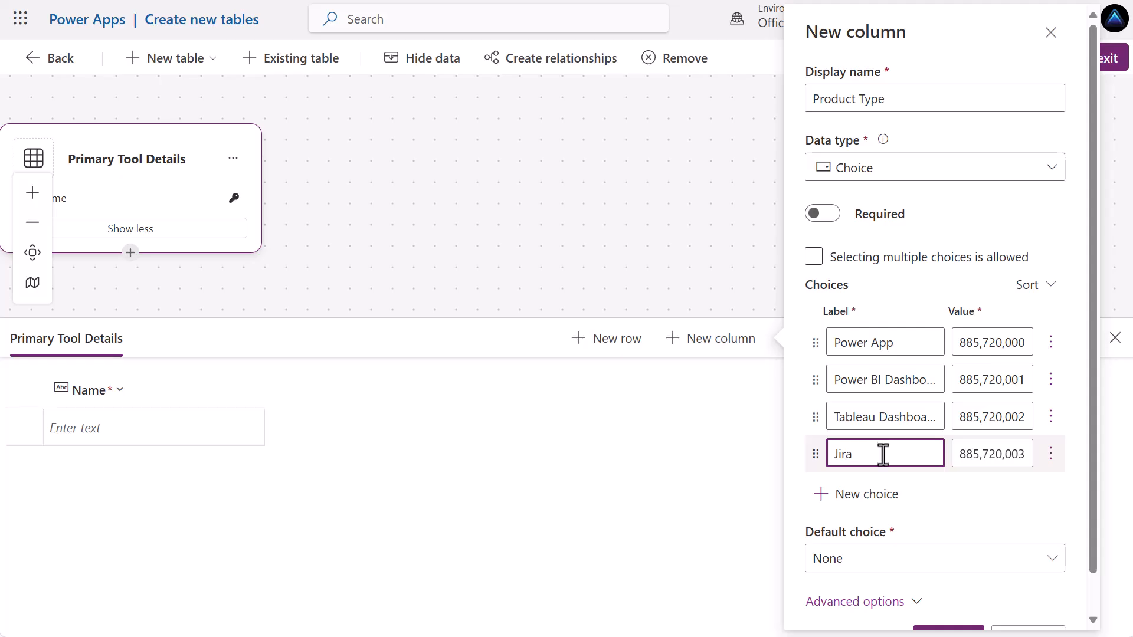
left_click(869, 496)
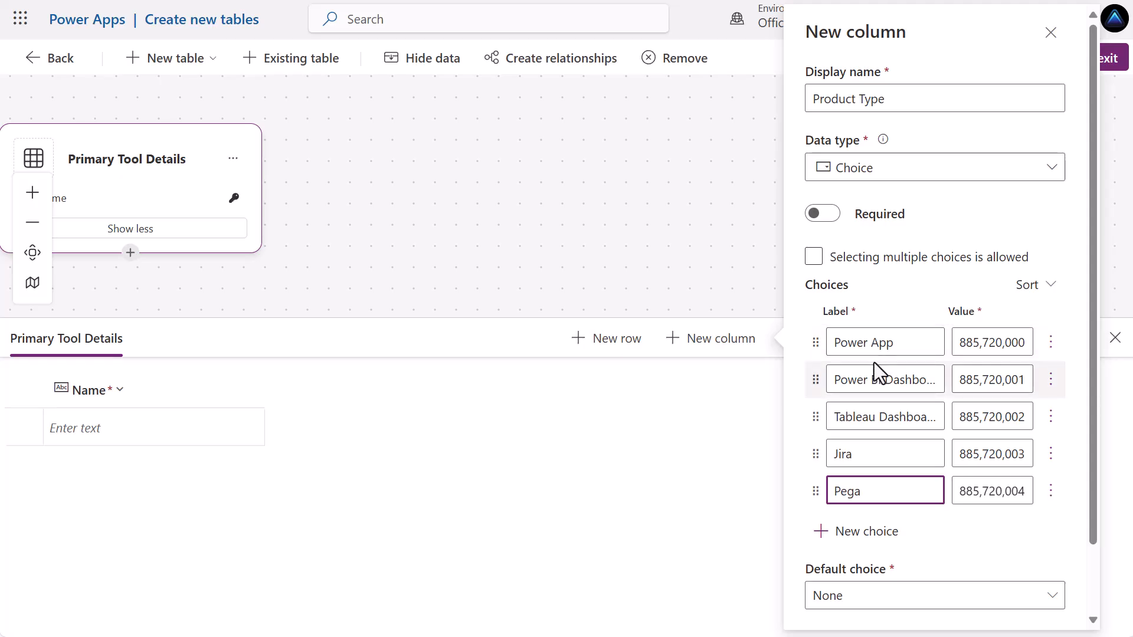
Expand the advanced options of the Product Type column and review its settings and schema name.
scroll(908, 413, "down", 3)
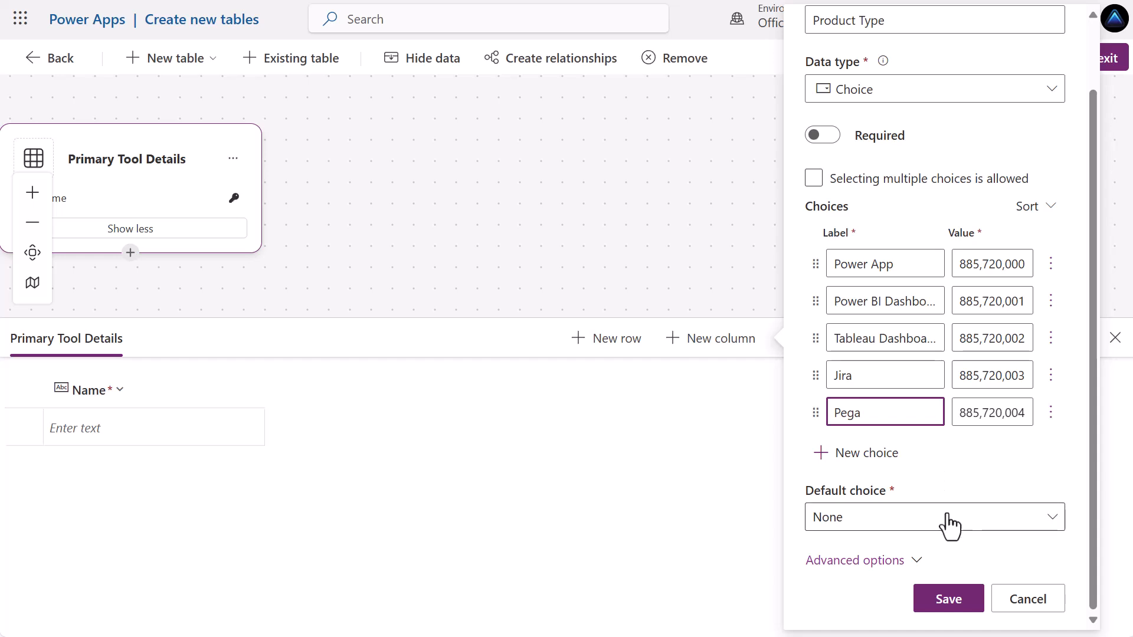
left_click(873, 561)
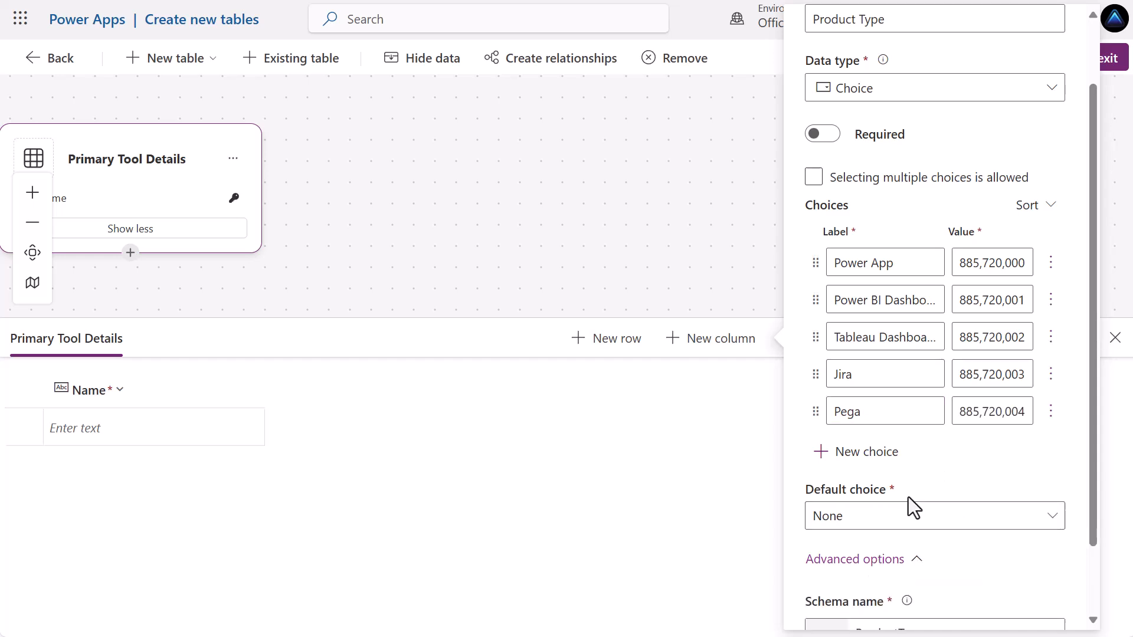
scroll(921, 499, "down", 3)
scroll(923, 487, "up", 6)
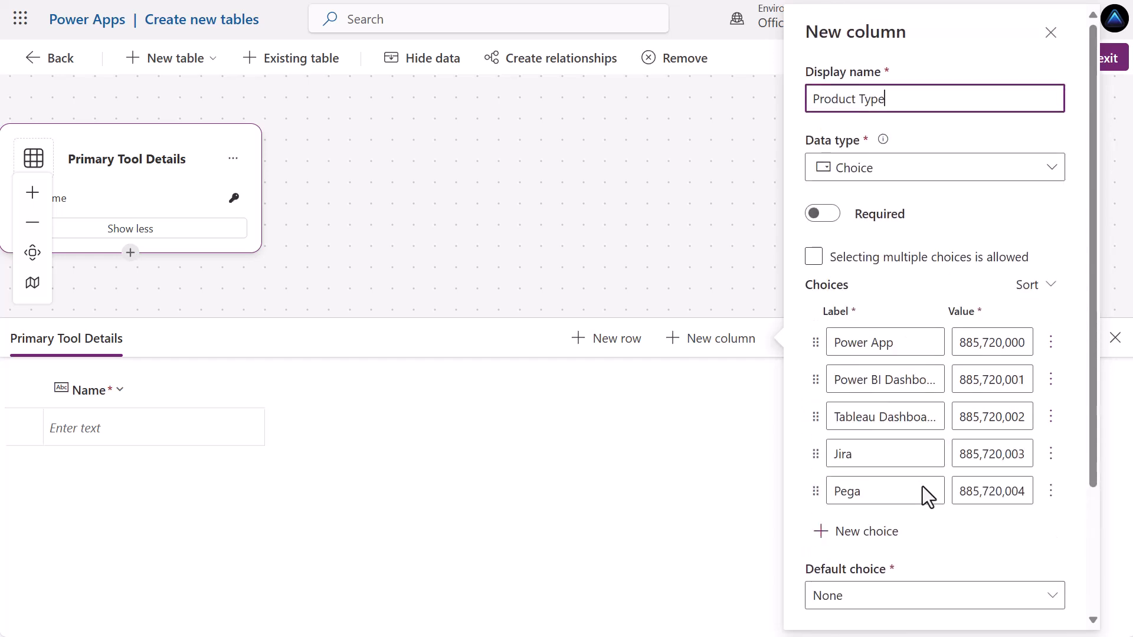
scroll(922, 488, "down", 6)
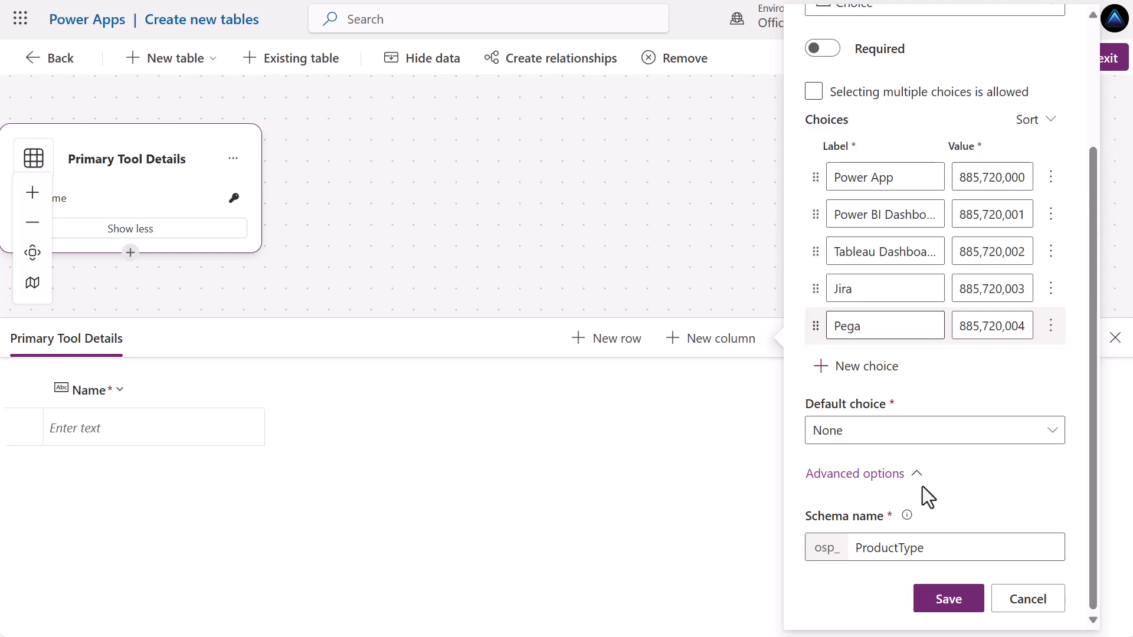
Save the Product Type column and start another column in Primary Tool Details named Access URL.
left_click(953, 605)
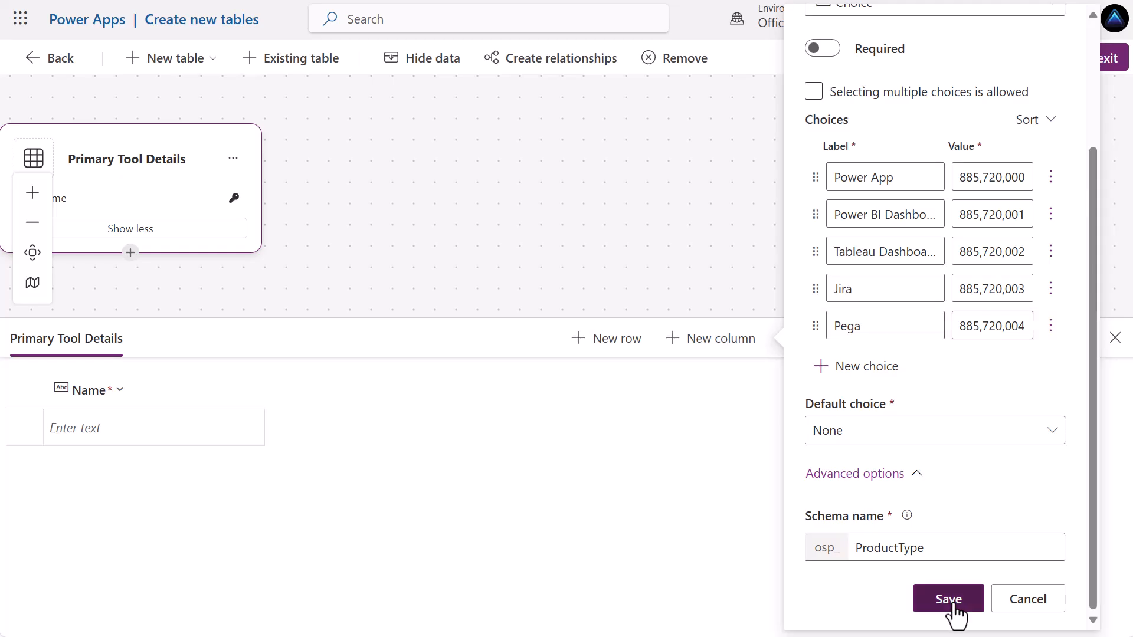
left_click(725, 348)
left_click(944, 327)
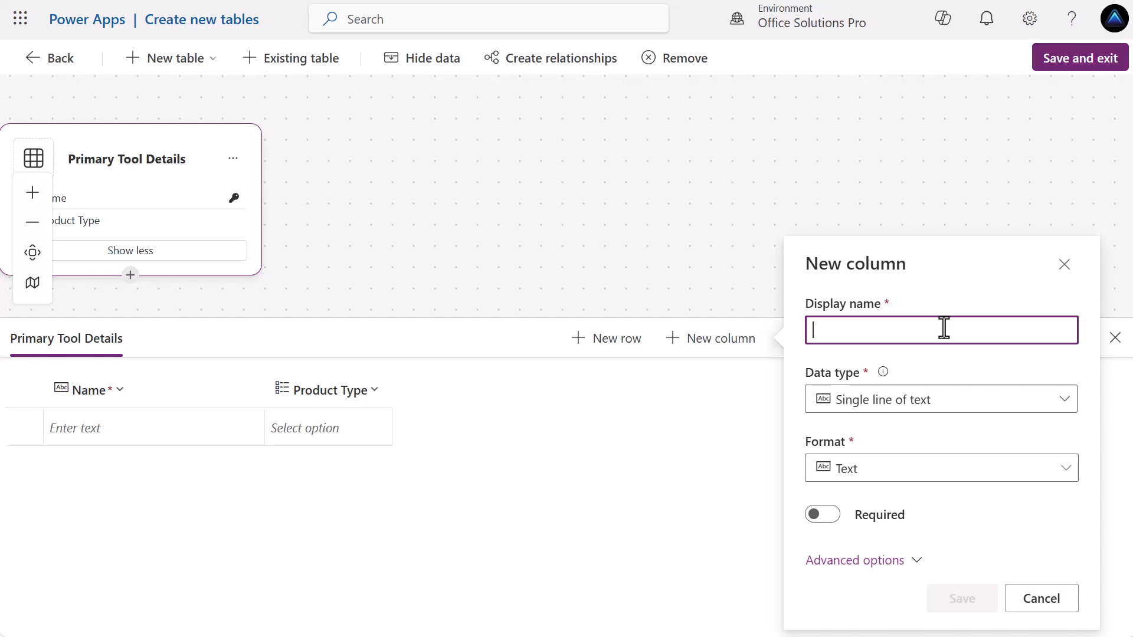
type("Access URL")
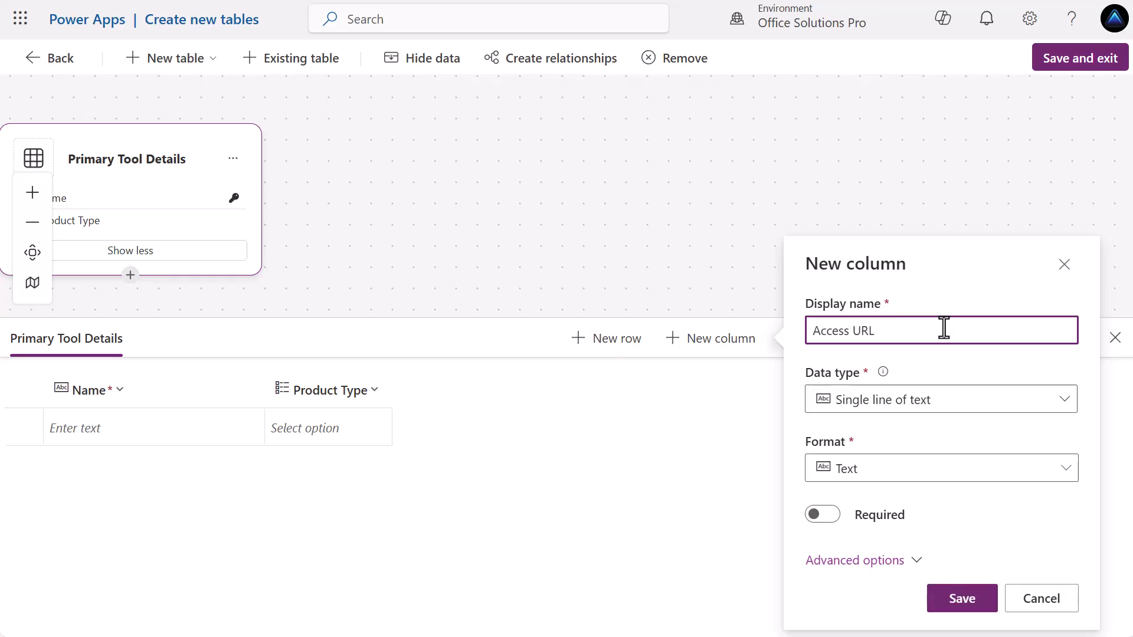
Give the Access URL column the single line of text data type in URL format and save it.
left_click(983, 406)
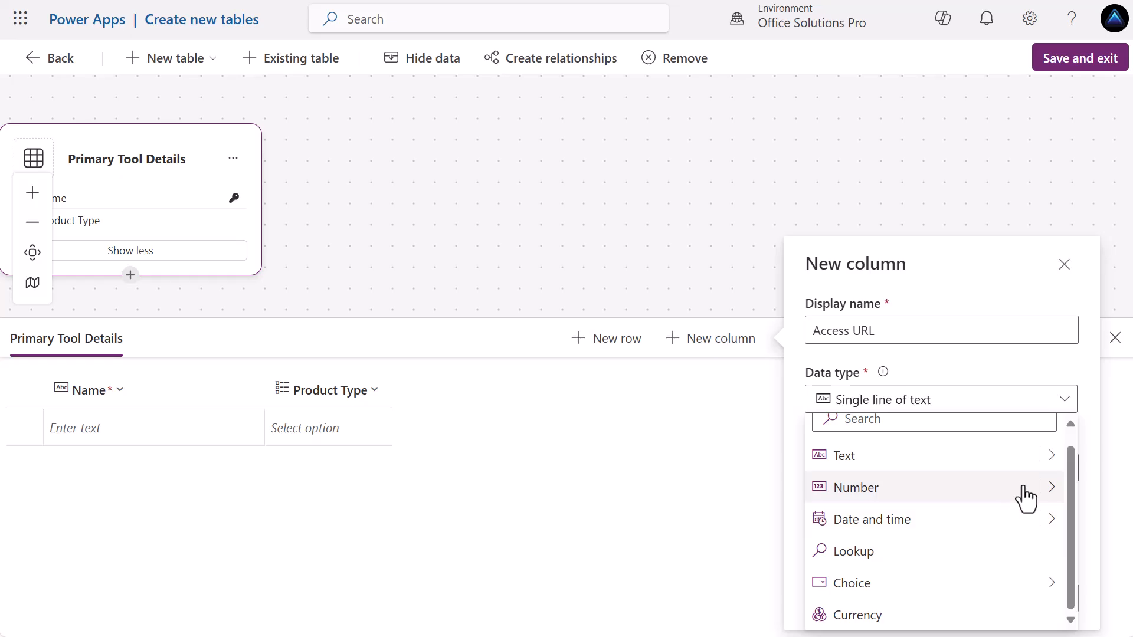
scroll(1024, 499, "up", 1)
scroll(1025, 498, "down", 1)
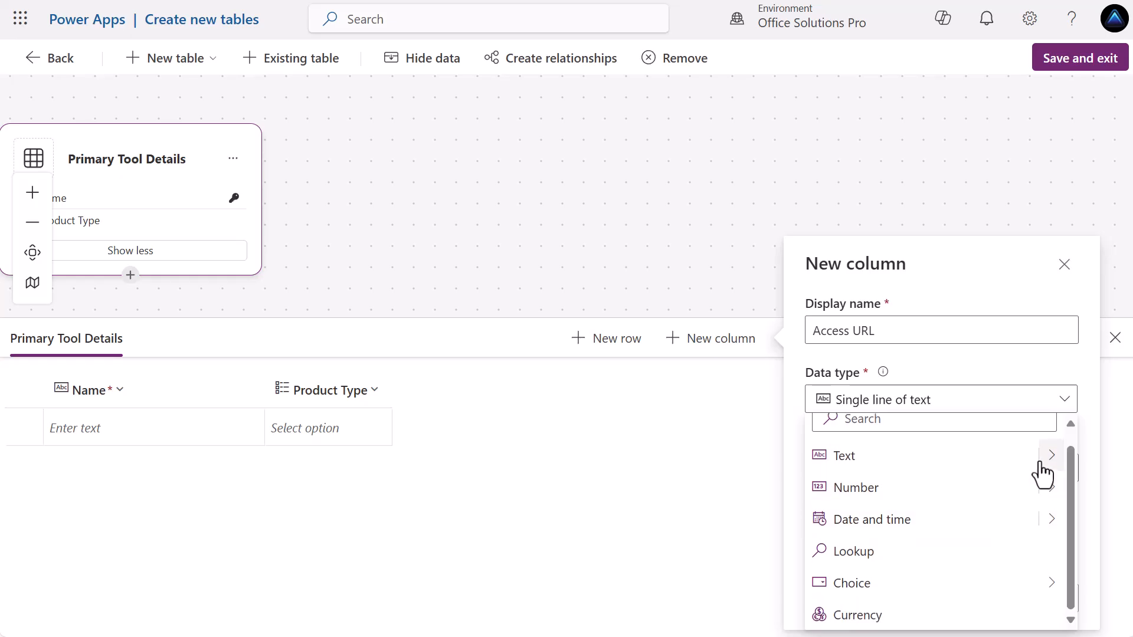
left_click(1052, 456)
left_click(688, 558)
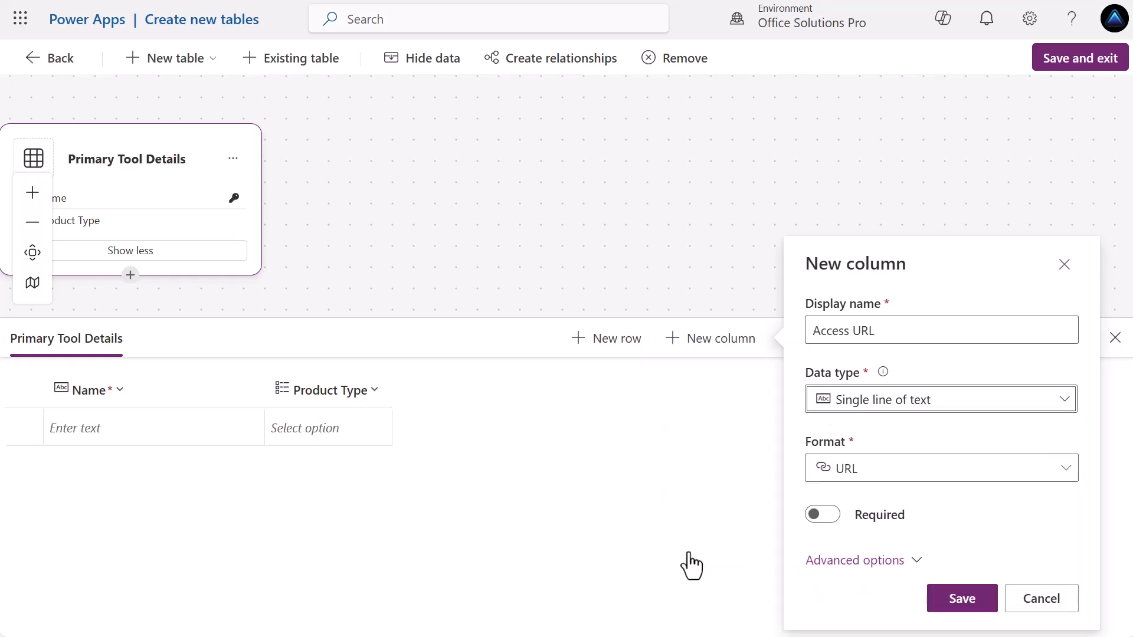
left_click(962, 606)
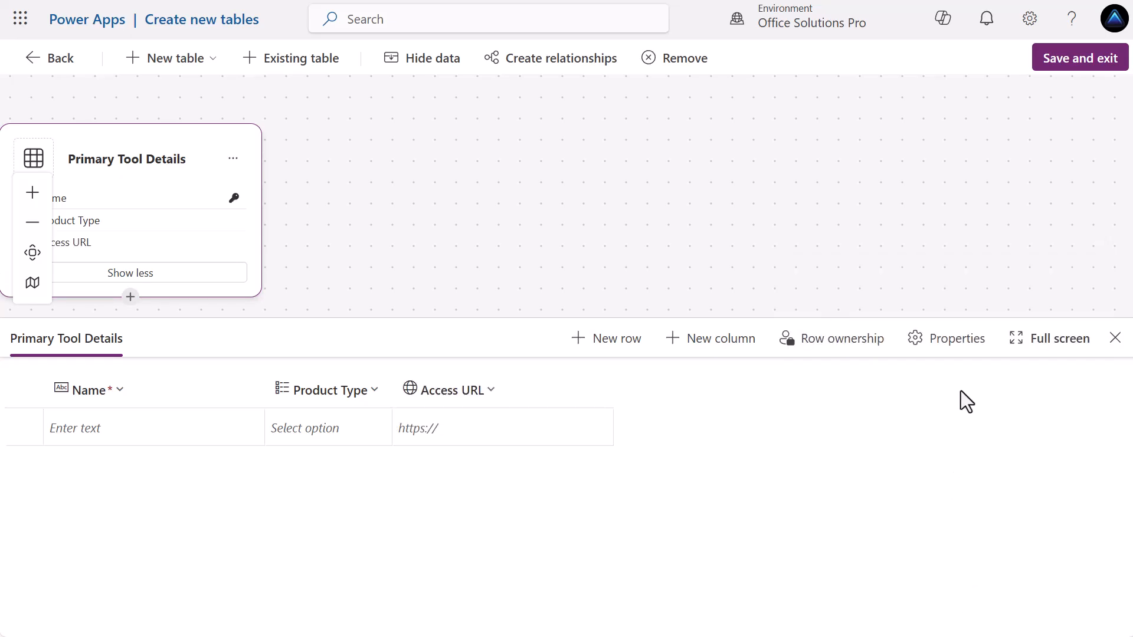
Start a new column in Primary Tool Details named Completion Status with the Choice data type.
left_click(732, 353)
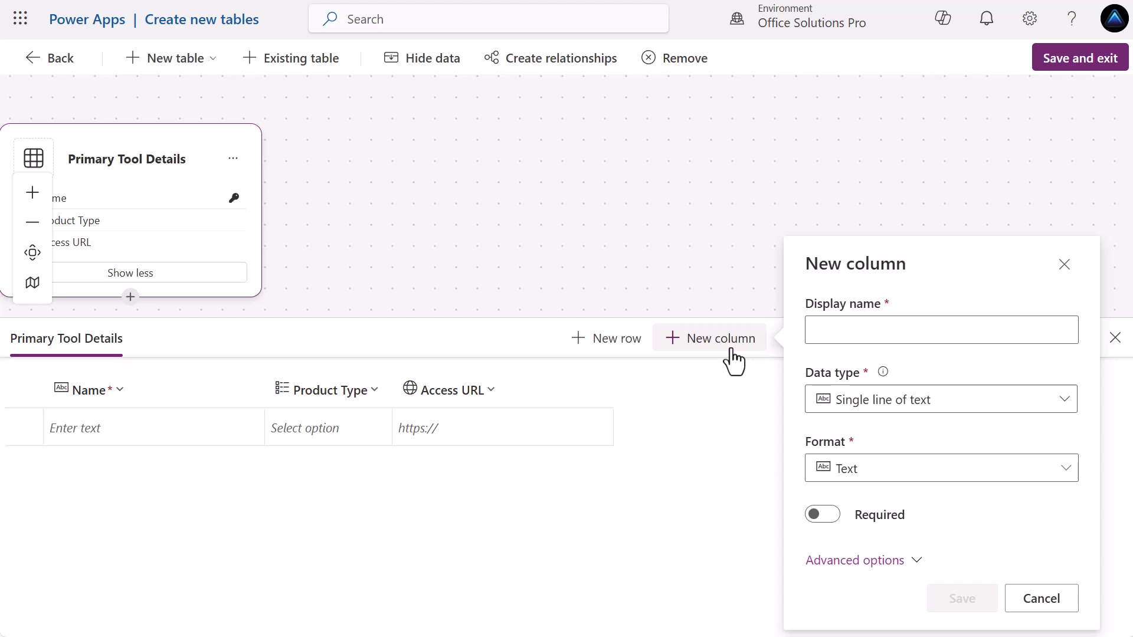
left_click(984, 332)
type("Comple")
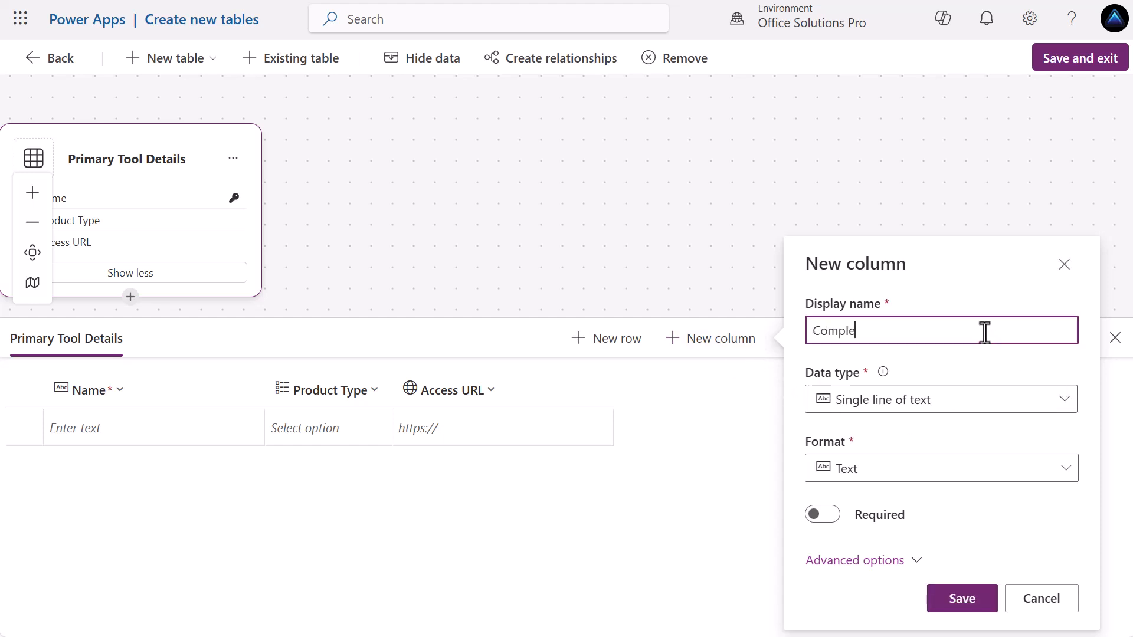
type("tion Status")
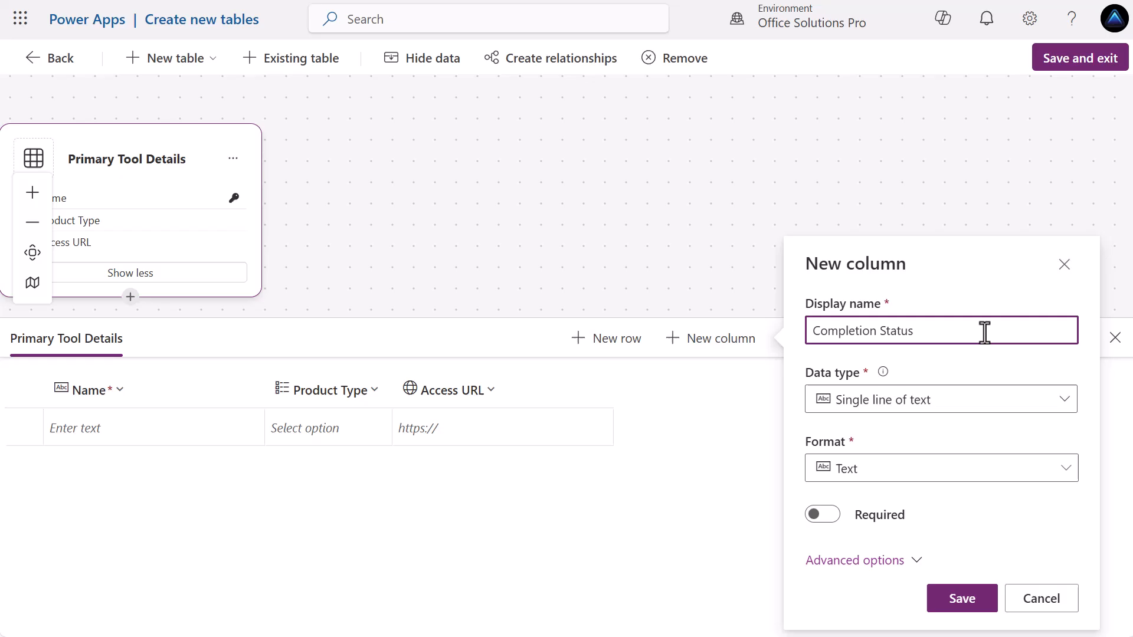
left_click(1025, 413)
mouse_move(872, 608)
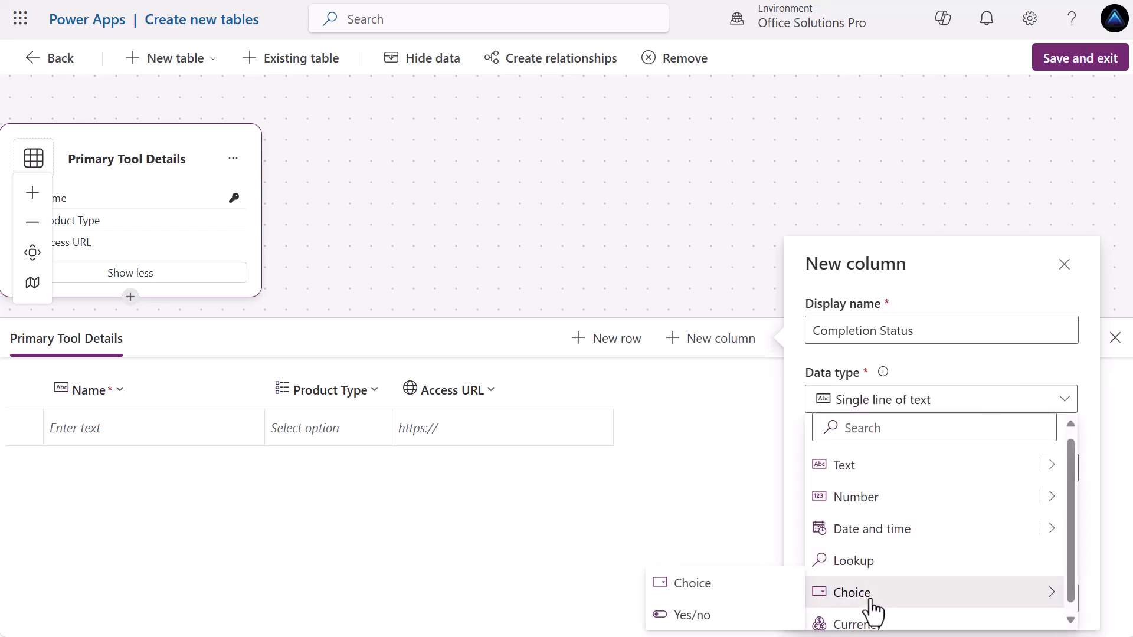
left_click(730, 587)
Enter In-Development and Production-Maintenance as the first two choices of the Completion Status column.
left_click(867, 416)
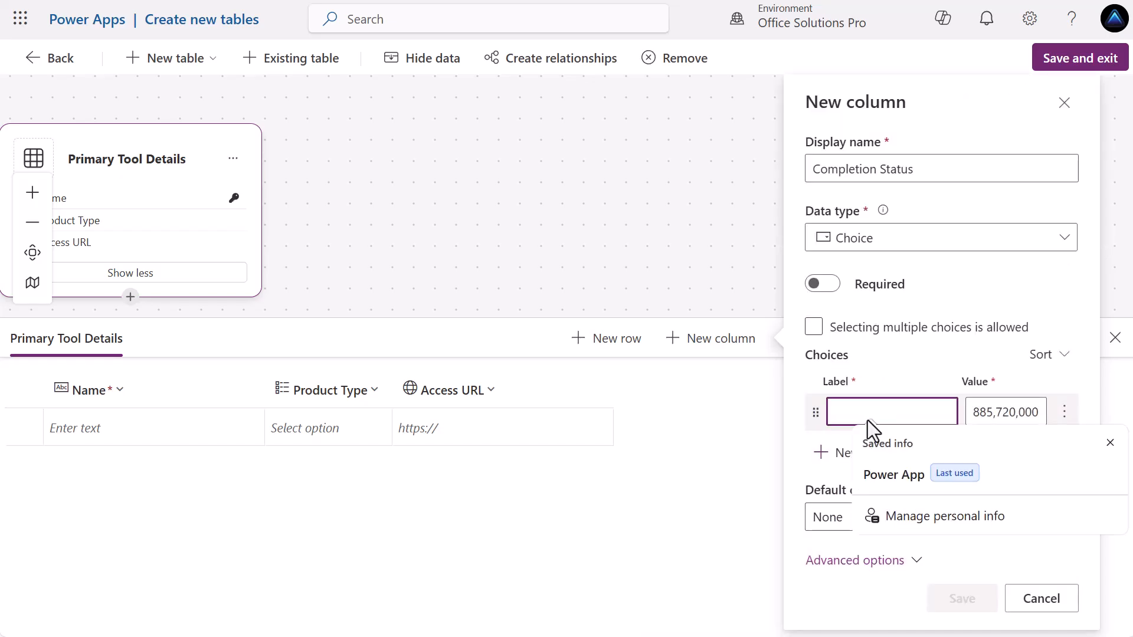
type("In-De")
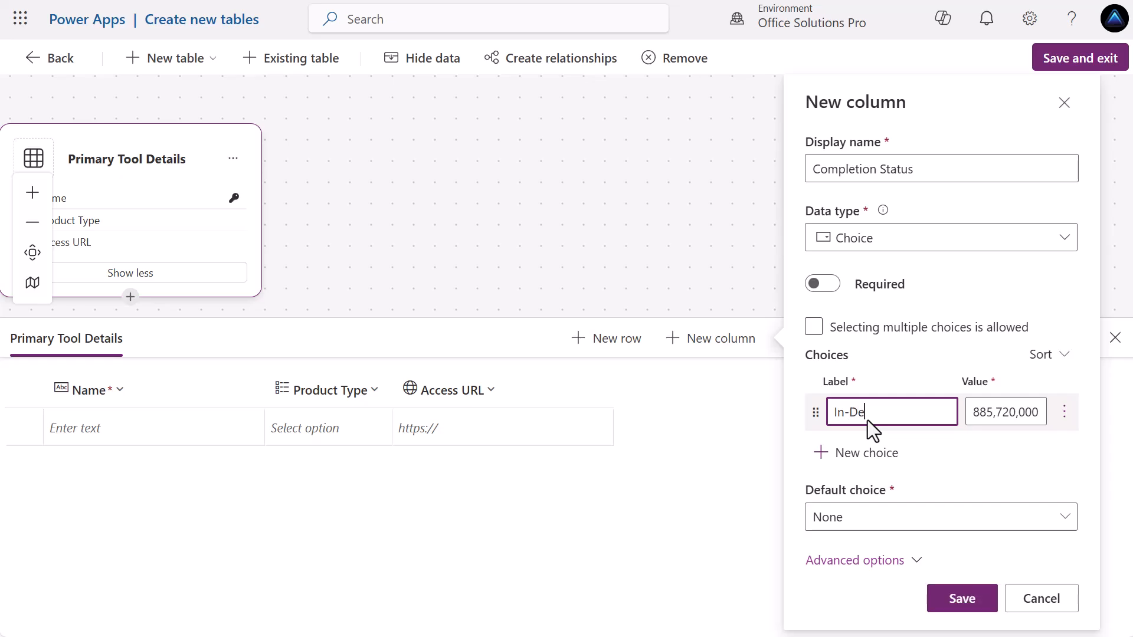
type("velopment")
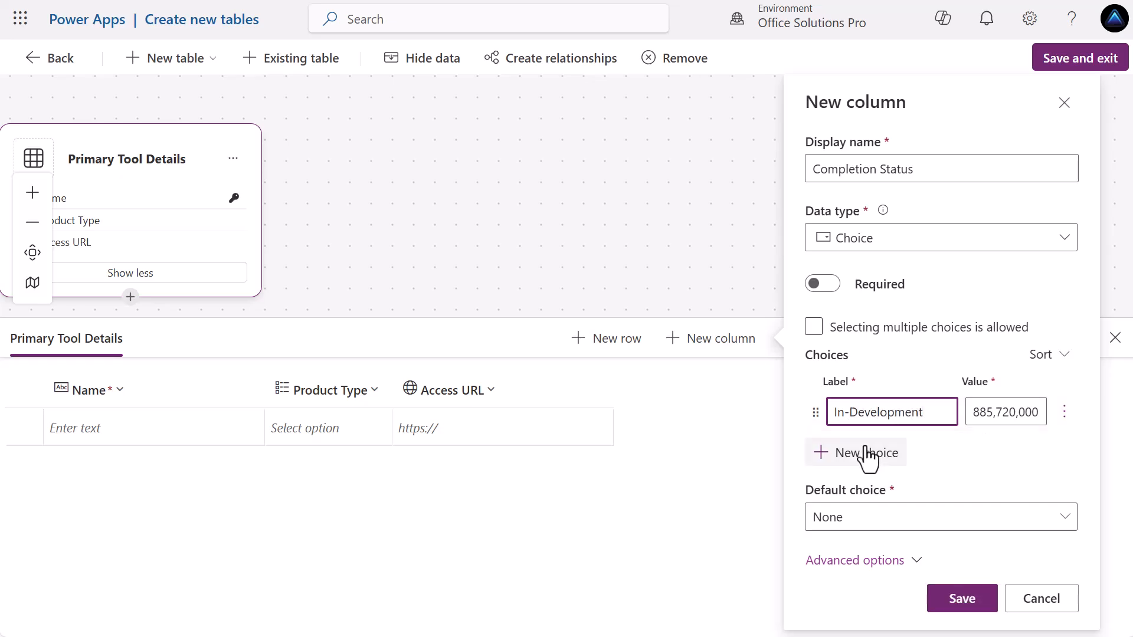
left_click(865, 456)
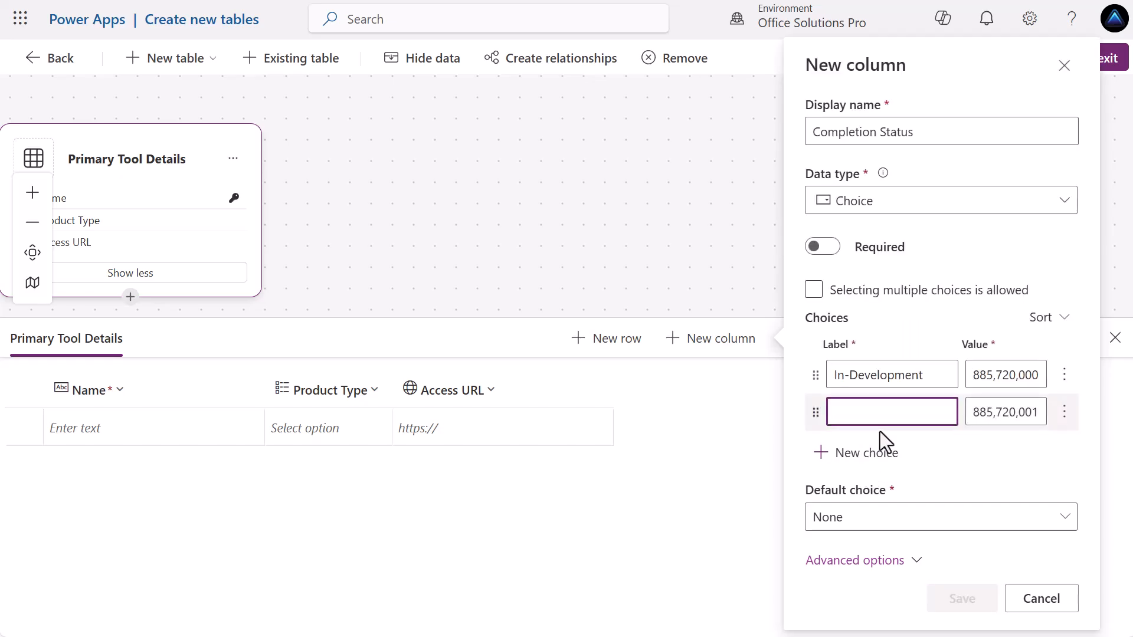
type("Production-")
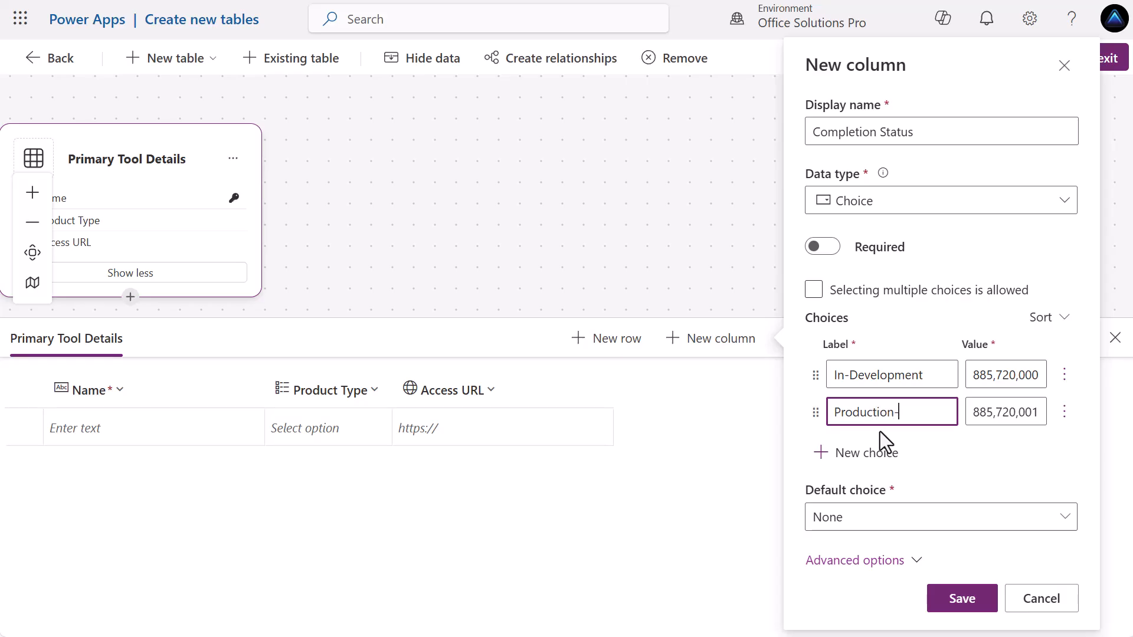
type("Maintenance")
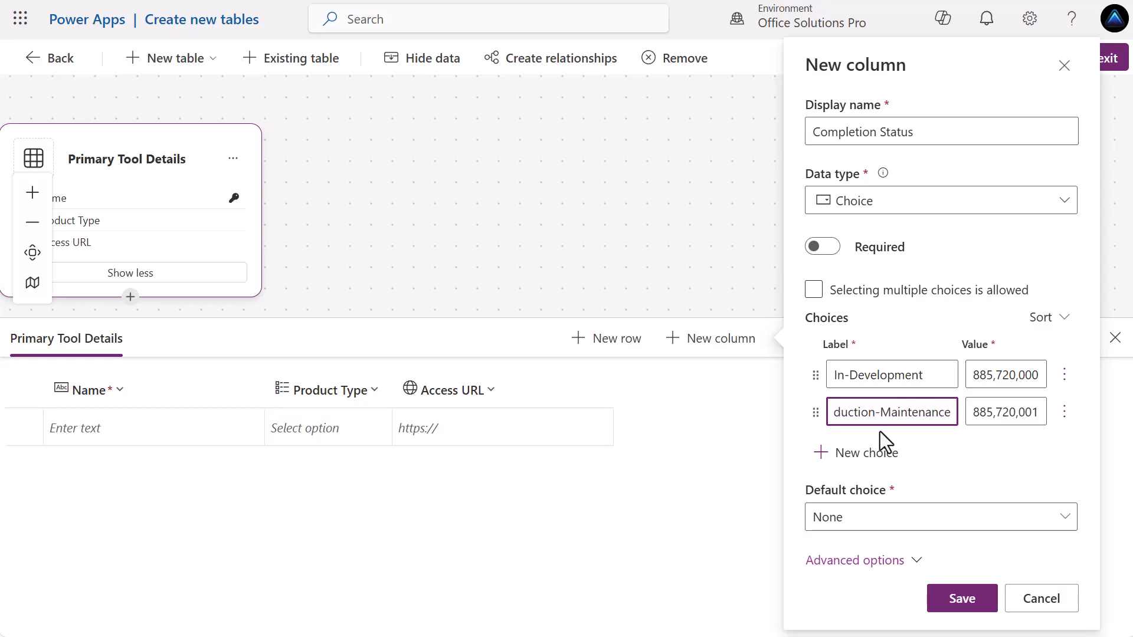
Add a third Completion Status choice labelled Production-Pending Enhancement.
left_click(874, 464)
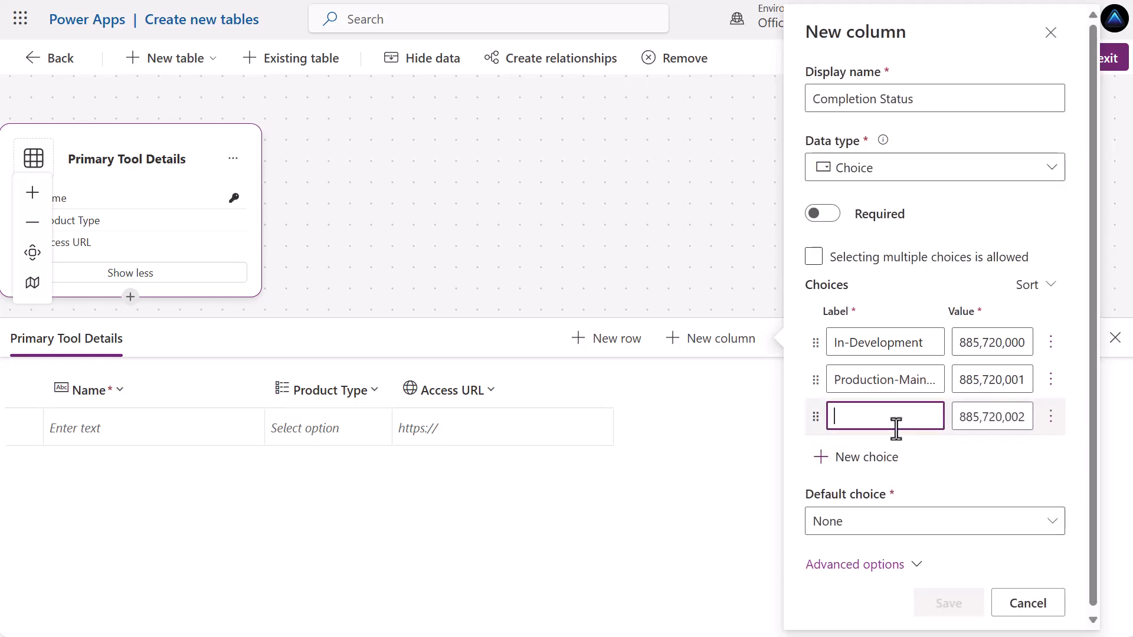
type("Production")
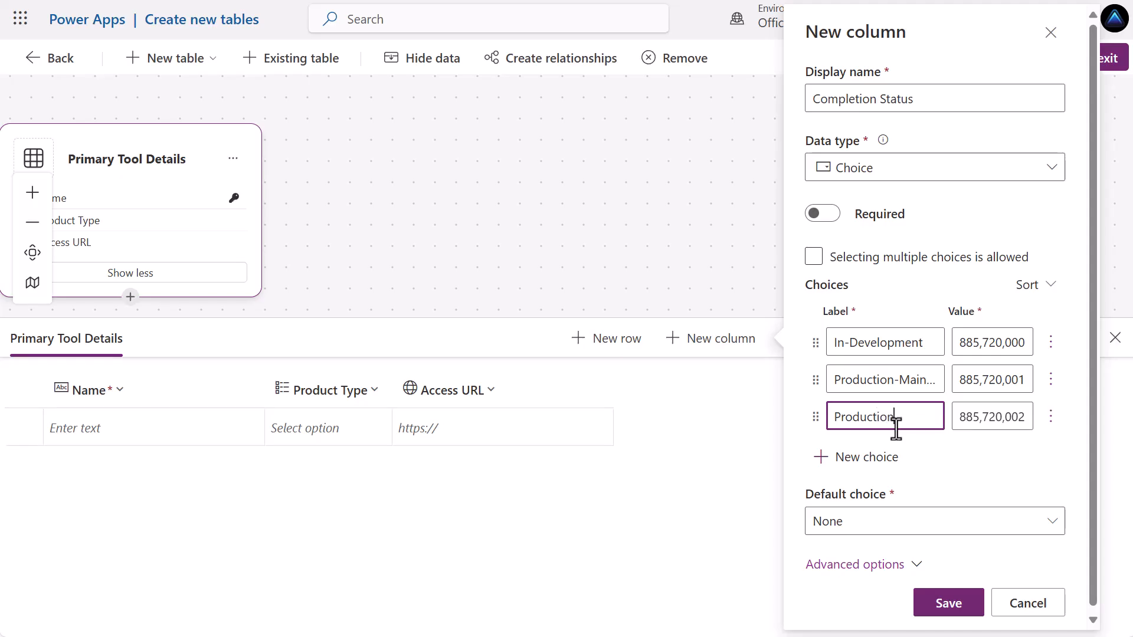
type("-Pending en")
key("BackSpace")
key("BackSpace")
type("Enhancement")
Add a fourth choice labelled Canceled and save the Completion Status column.
left_click(889, 459)
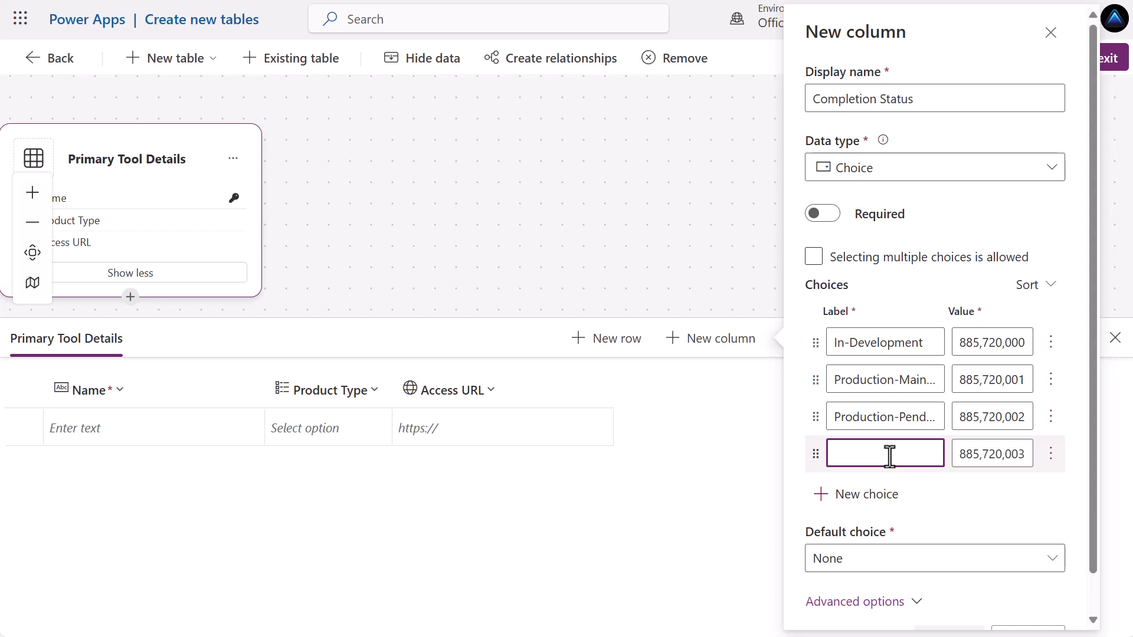
type("CAnc")
key("BackSpace")
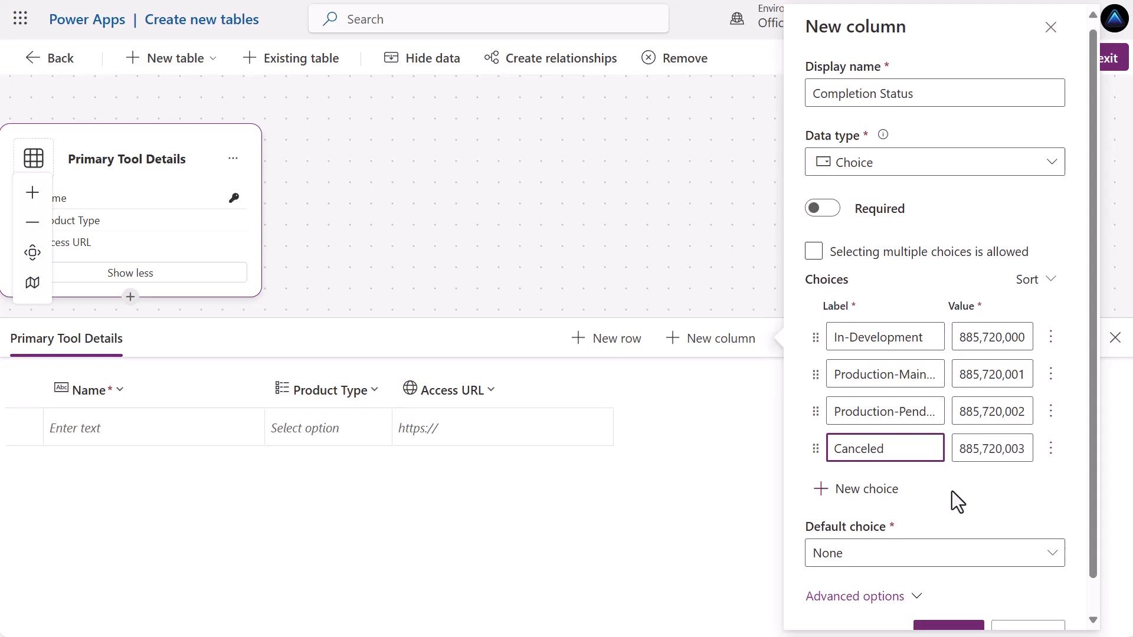
scroll(952, 491, "down", 1)
scroll(971, 520, "up", 1)
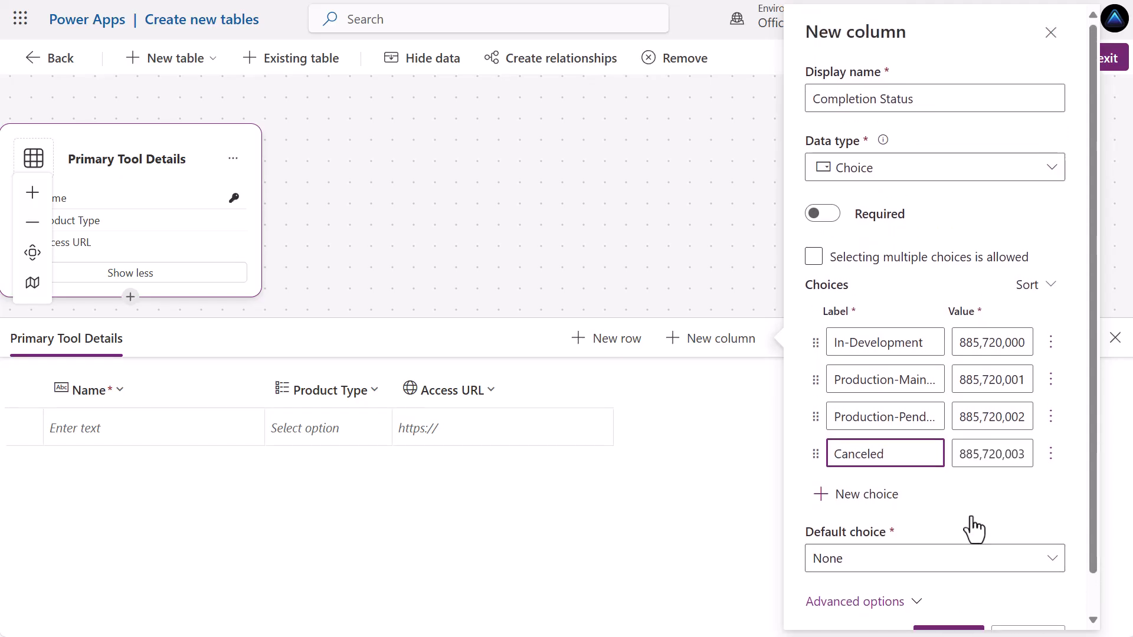
scroll(973, 522, "down", 1)
left_click(949, 600)
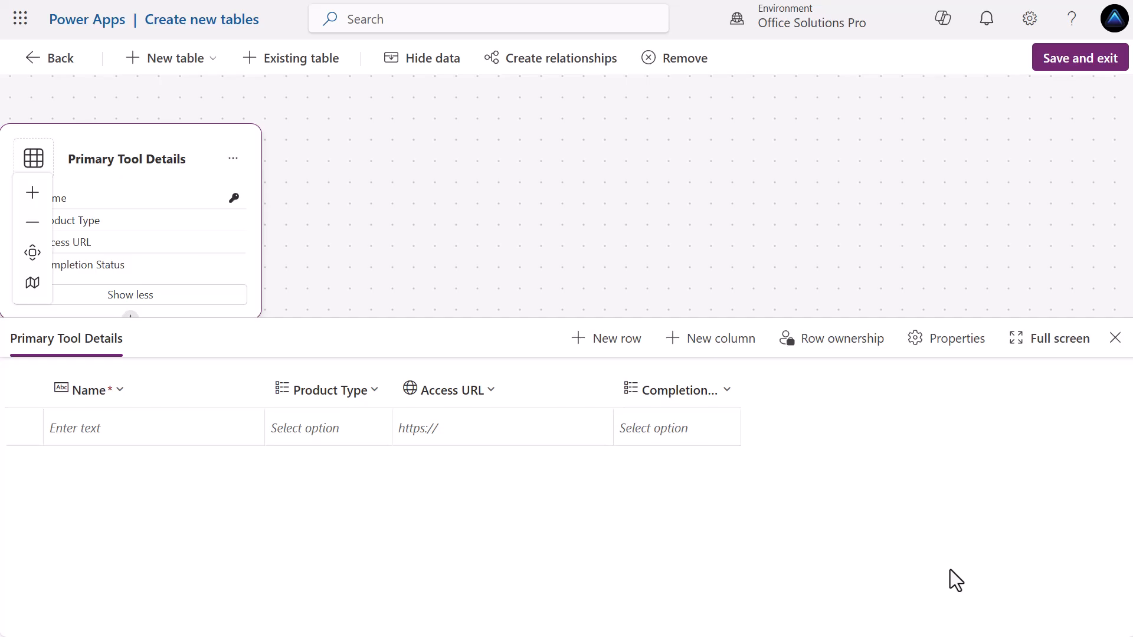
Add a Yes/no column named Additional Resources Needed to Primary Tool Details, keeping No as the default choice, and save it.
left_click(703, 353)
left_click(919, 335)
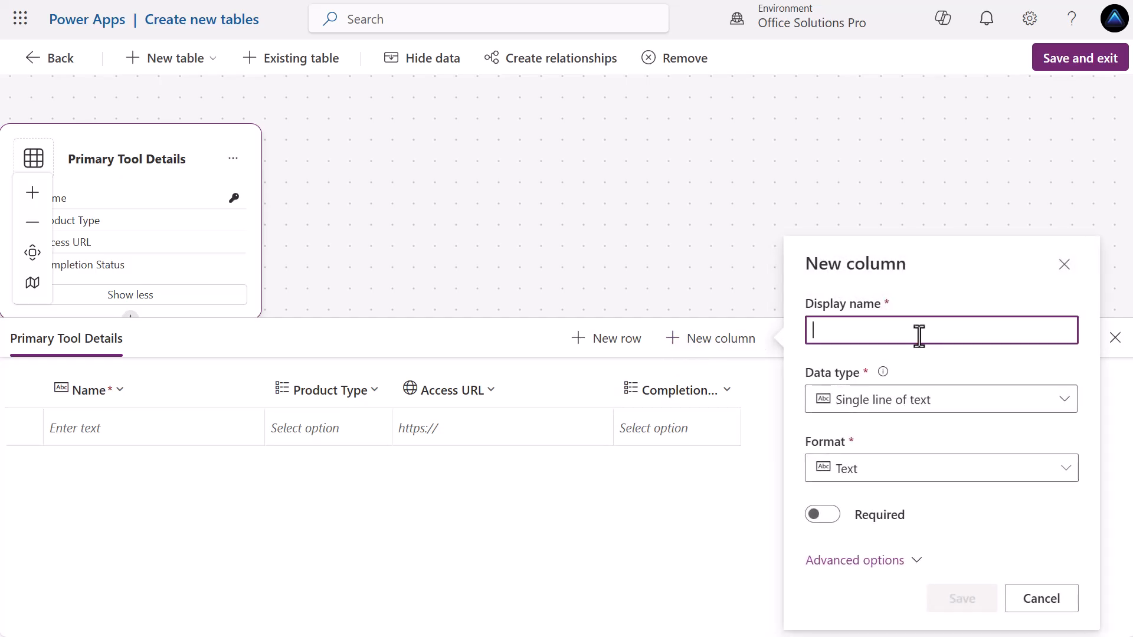
type("Additional Resourc")
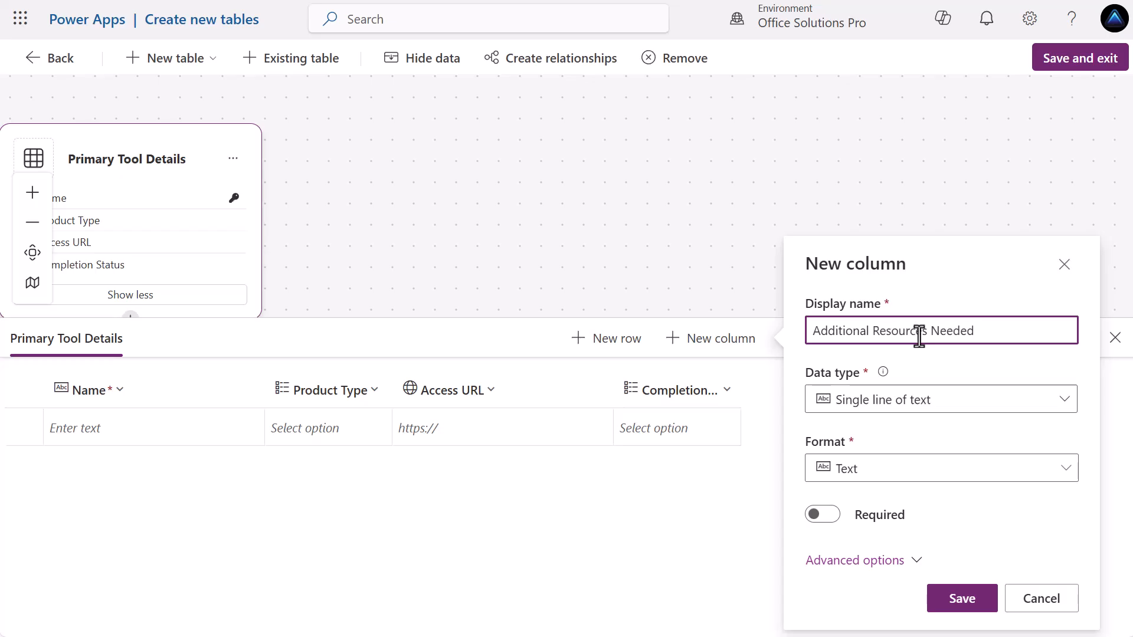
type("es Needed")
left_click(922, 401)
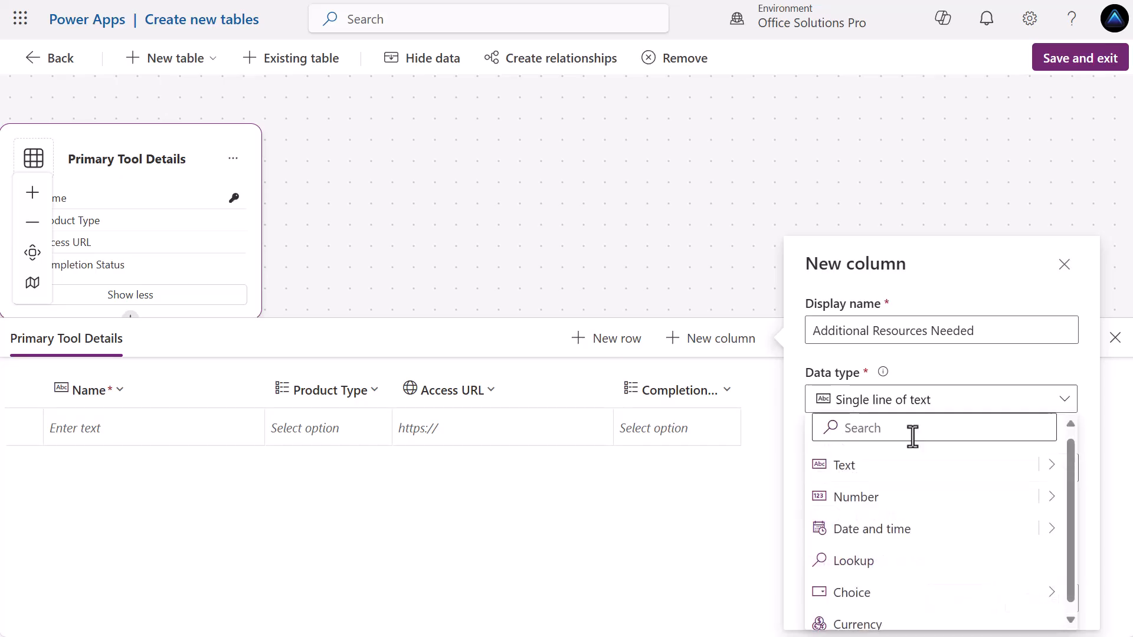
mouse_move(848, 607)
left_click(711, 621)
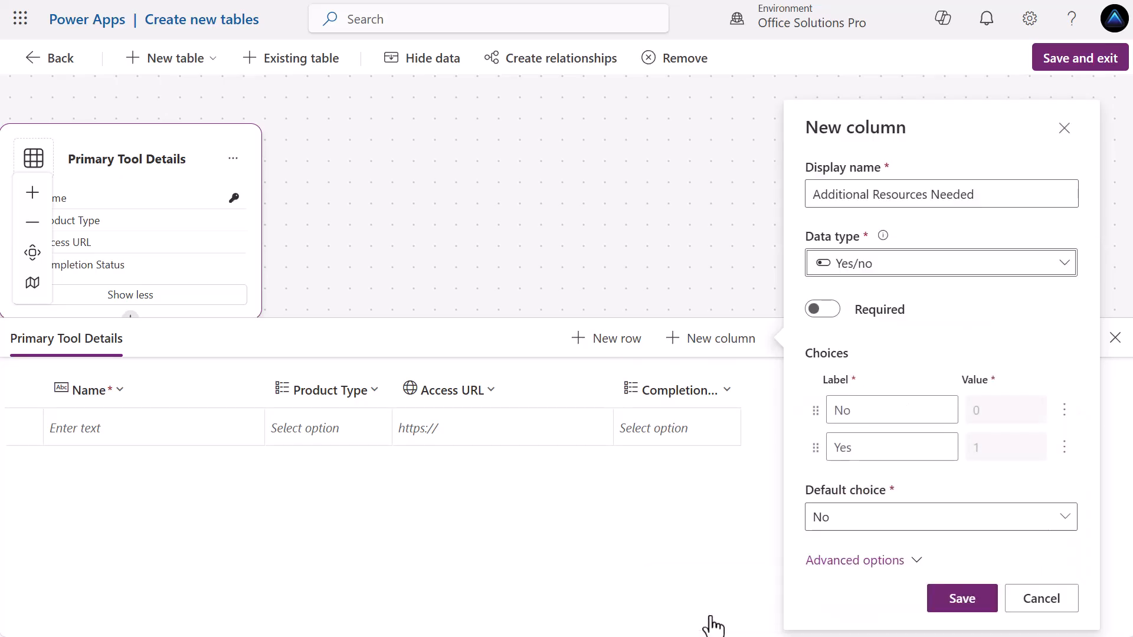
left_click(962, 599)
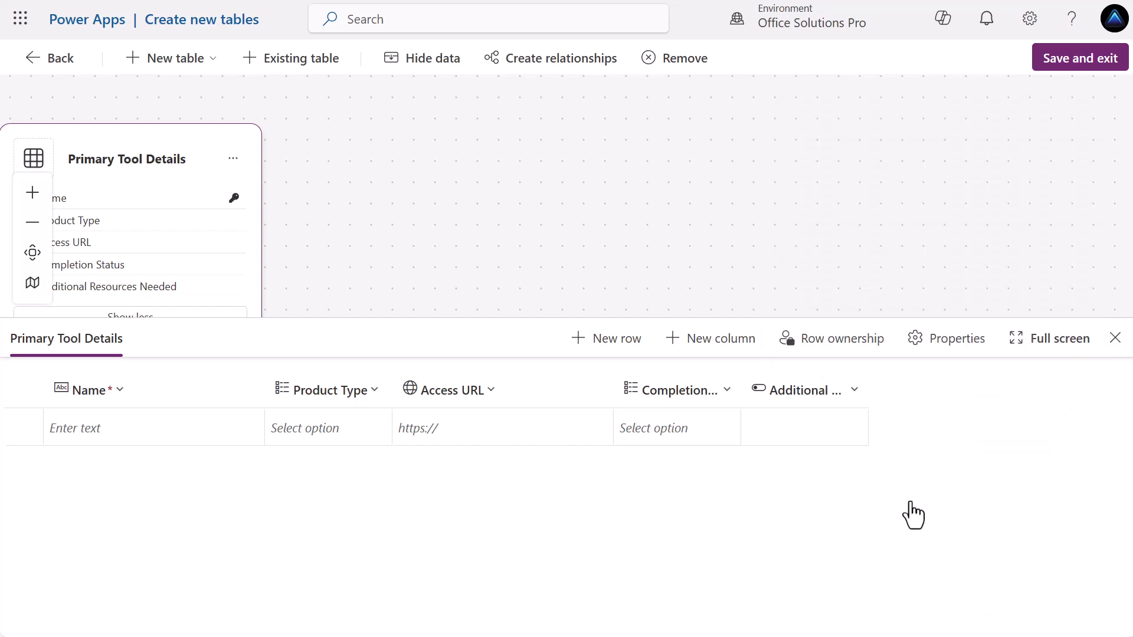
Add a column named Tool Notes with the multiple lines of text data type to Primary Tool Details and save it.
left_click(722, 339)
left_click(897, 332)
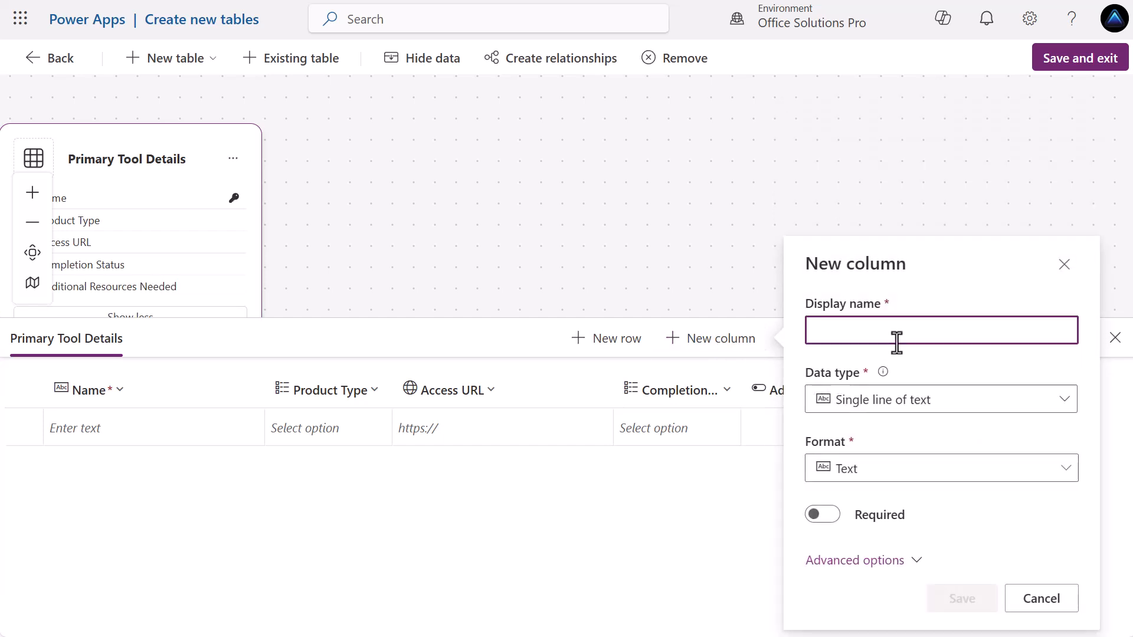
type("Tool Notes")
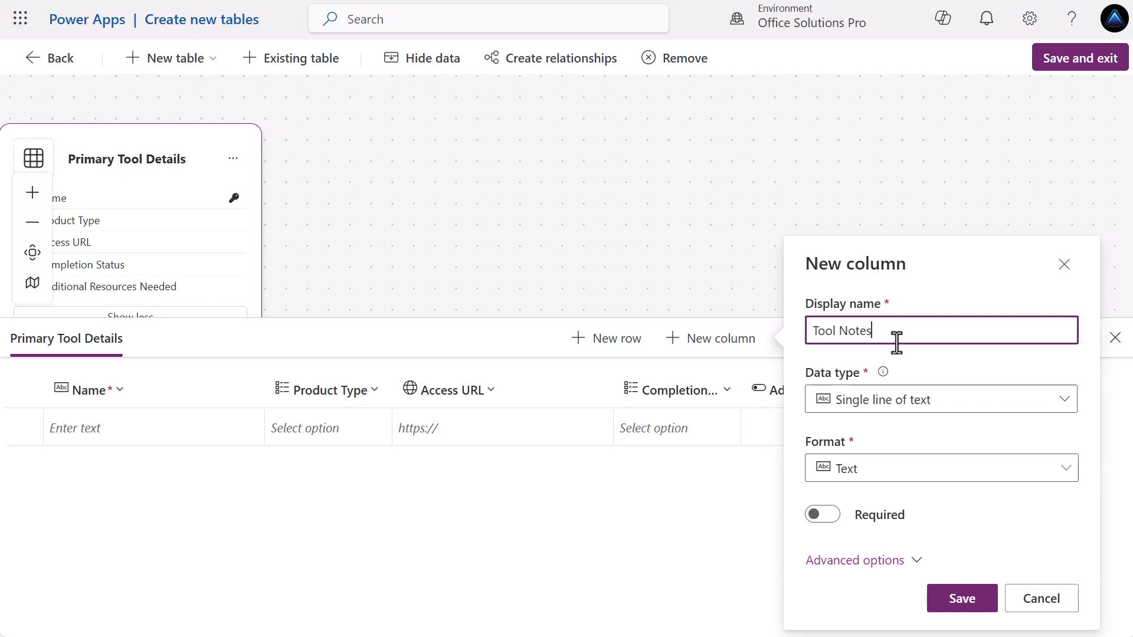
left_click(941, 406)
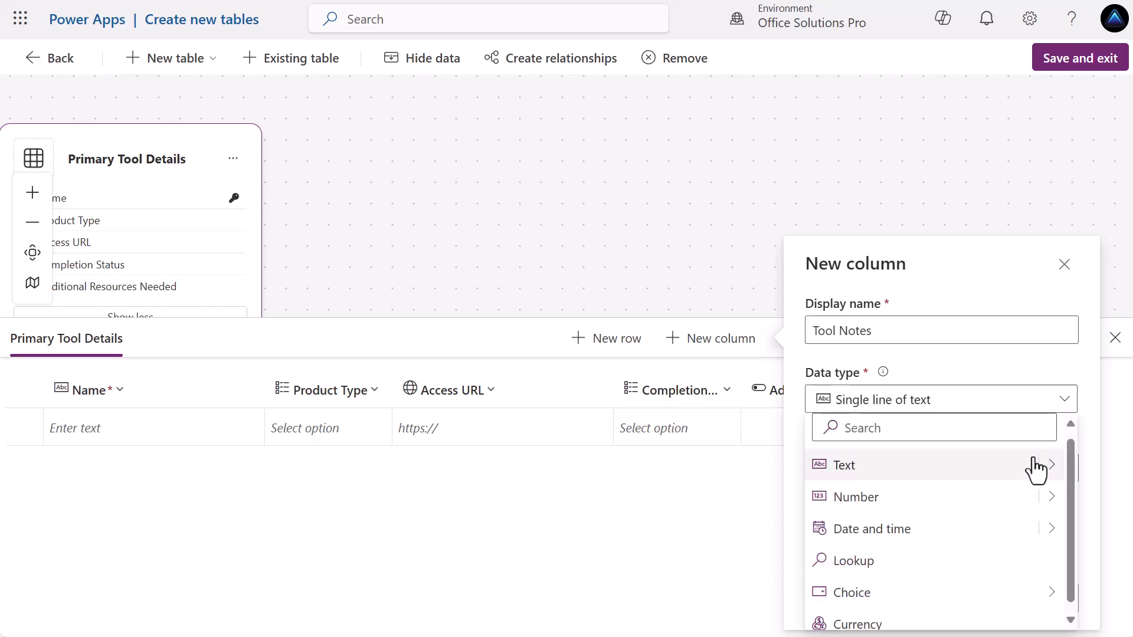
mouse_move(1053, 480)
scroll(699, 500, "down", 1)
left_click(1052, 458)
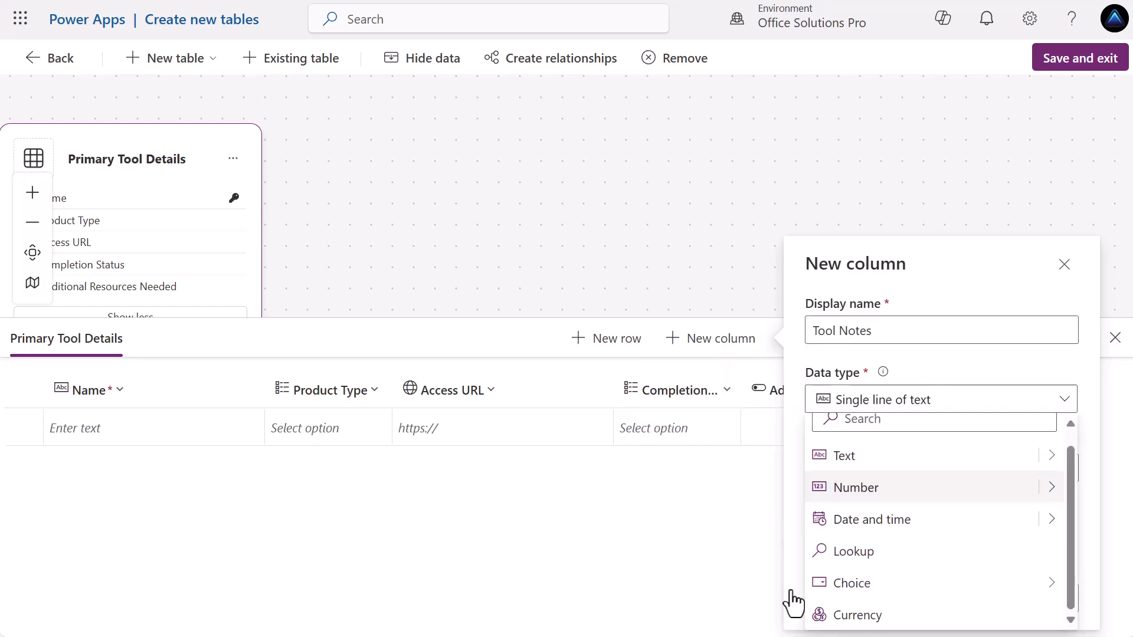
left_click(697, 616)
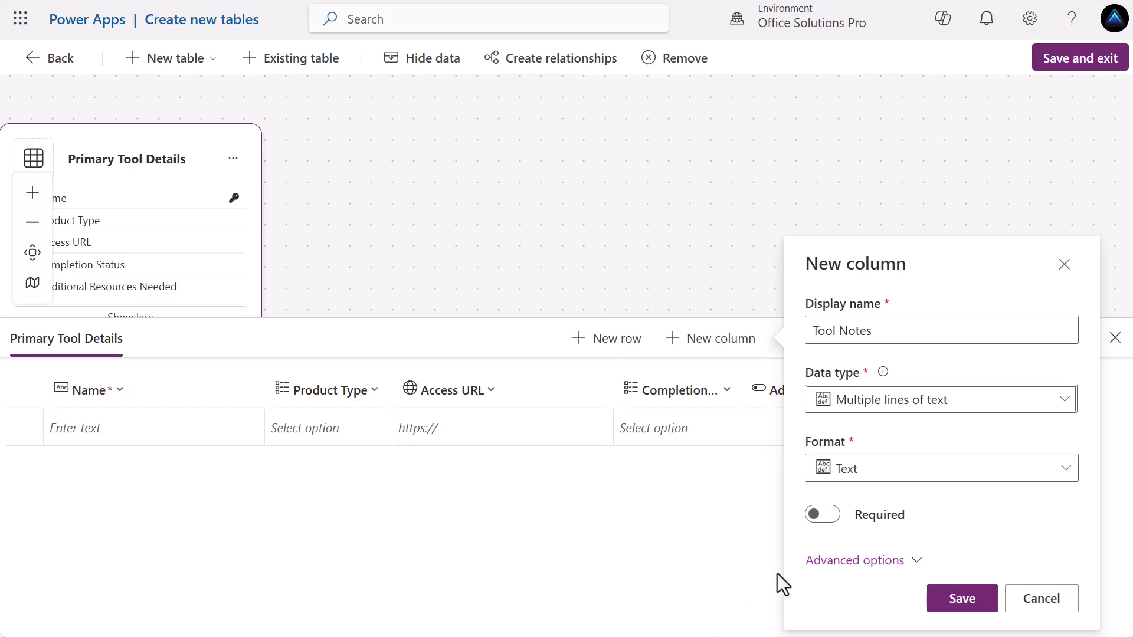
left_click(953, 607)
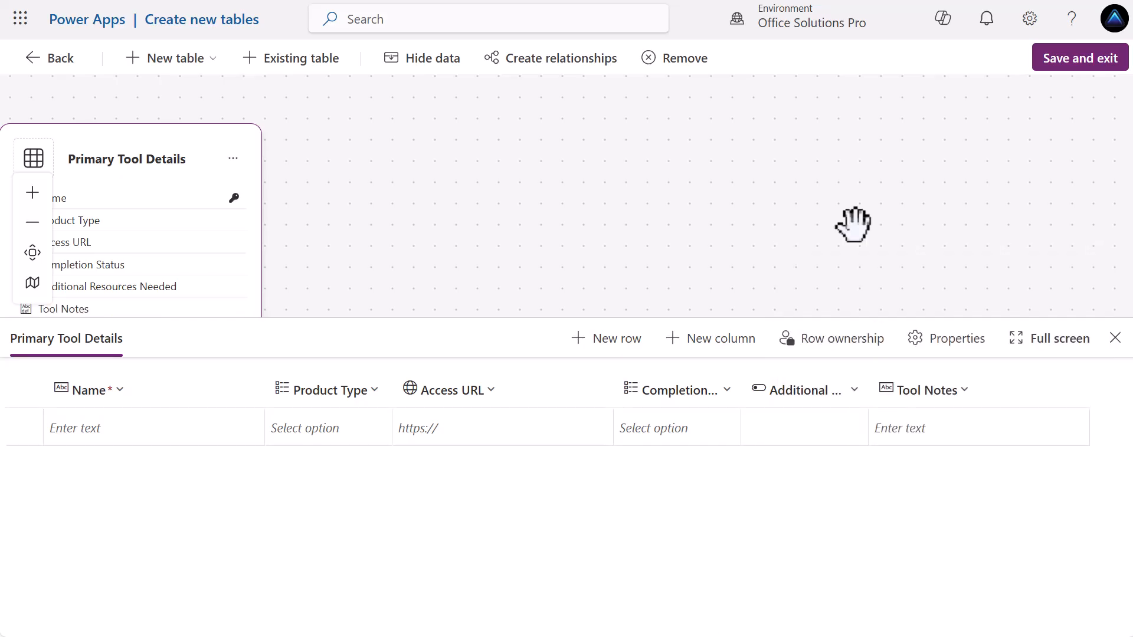
Save the tables and exit the table designer, and open the Primary Tool Details table in the solution.
left_click(1083, 83)
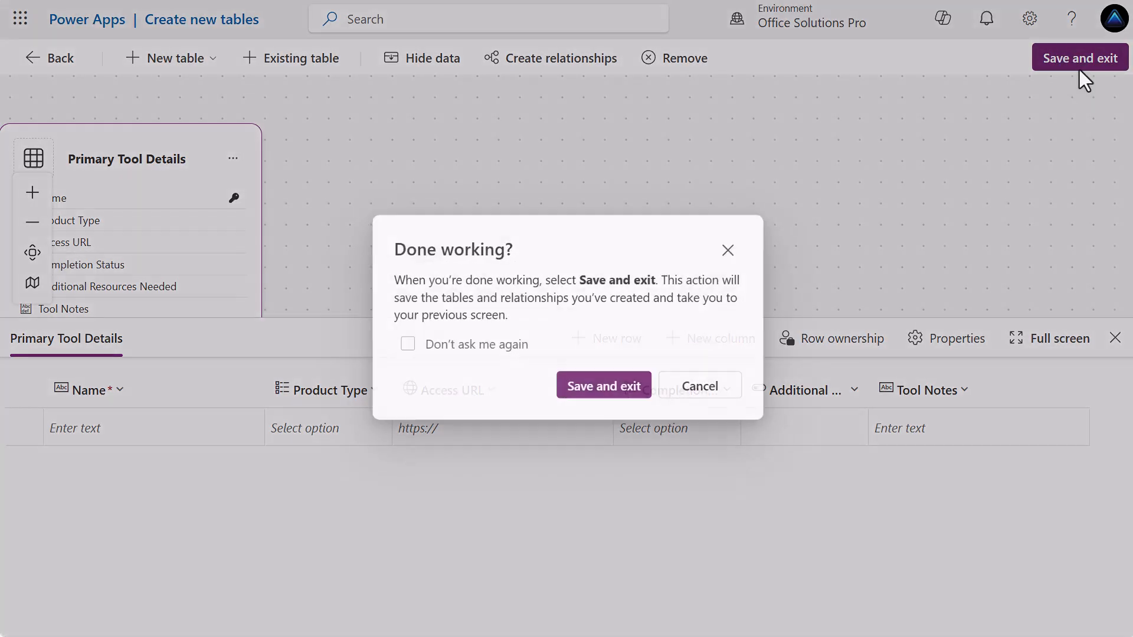
left_click(577, 393)
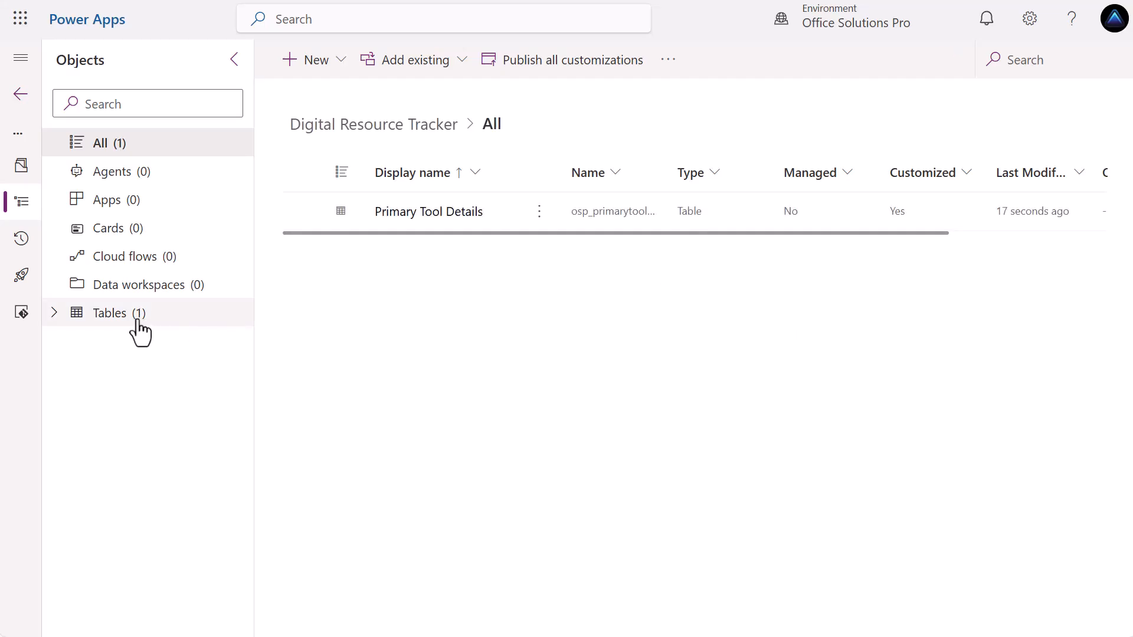
left_click(57, 317)
left_click(80, 347)
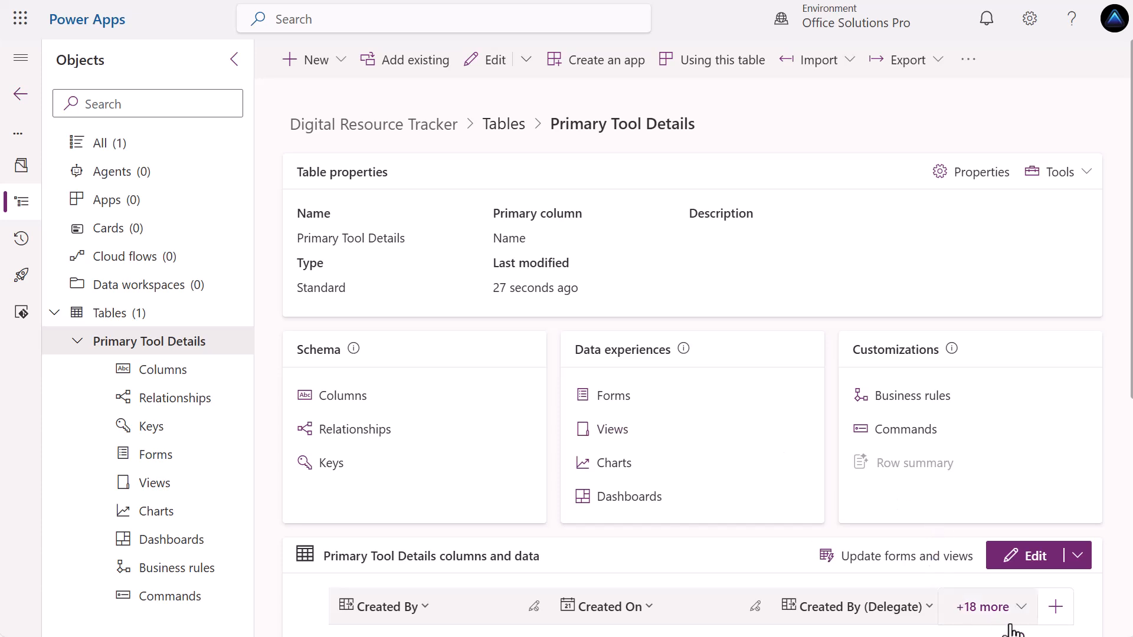
Choose the existing columns to display in the Primary Tool Details data grid, including Product Type.
left_click(981, 606)
scroll(869, 460, "down", 3)
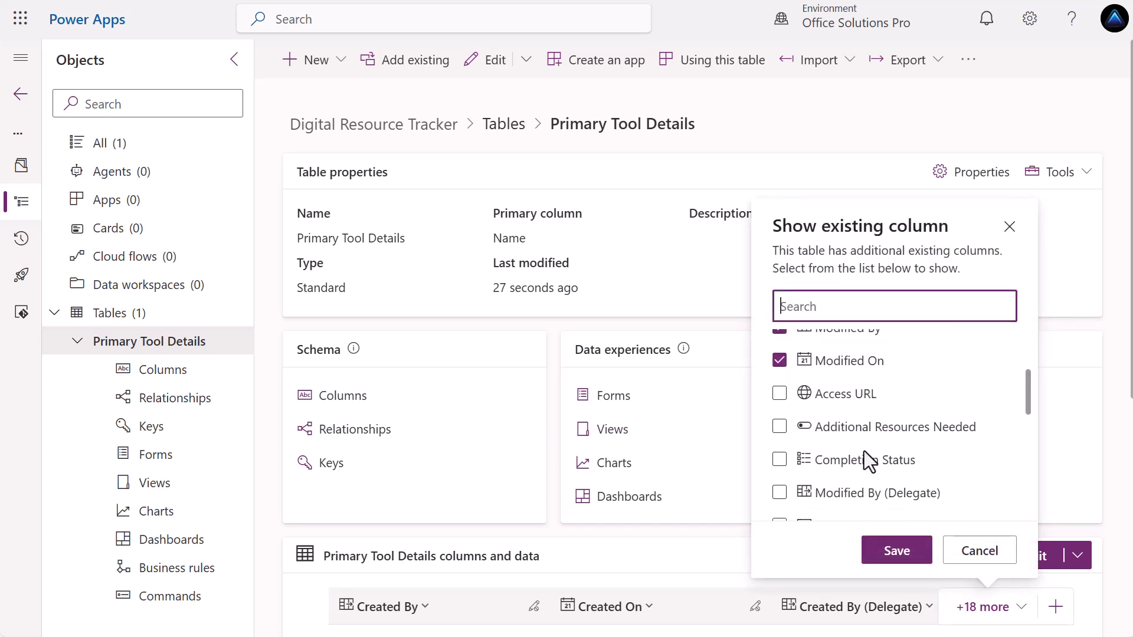
scroll(865, 437, "down", 4)
scroll(866, 437, "up", 1)
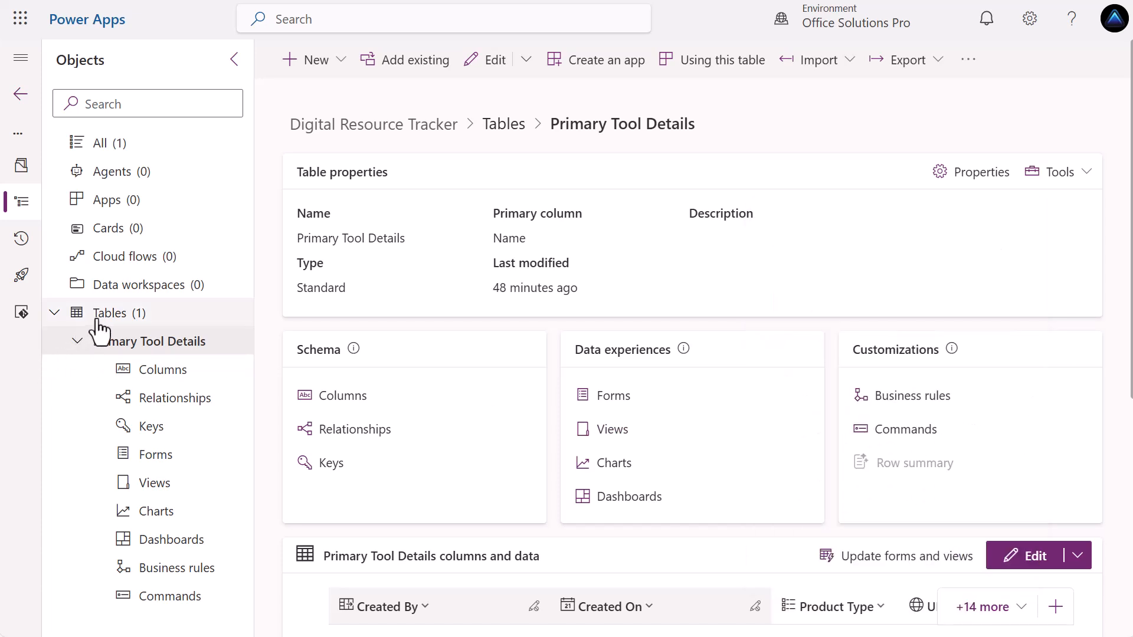
Start a new table with advanced properties in the Digital Resource Tracker solution, with the display name App Criticality.
left_click(99, 322)
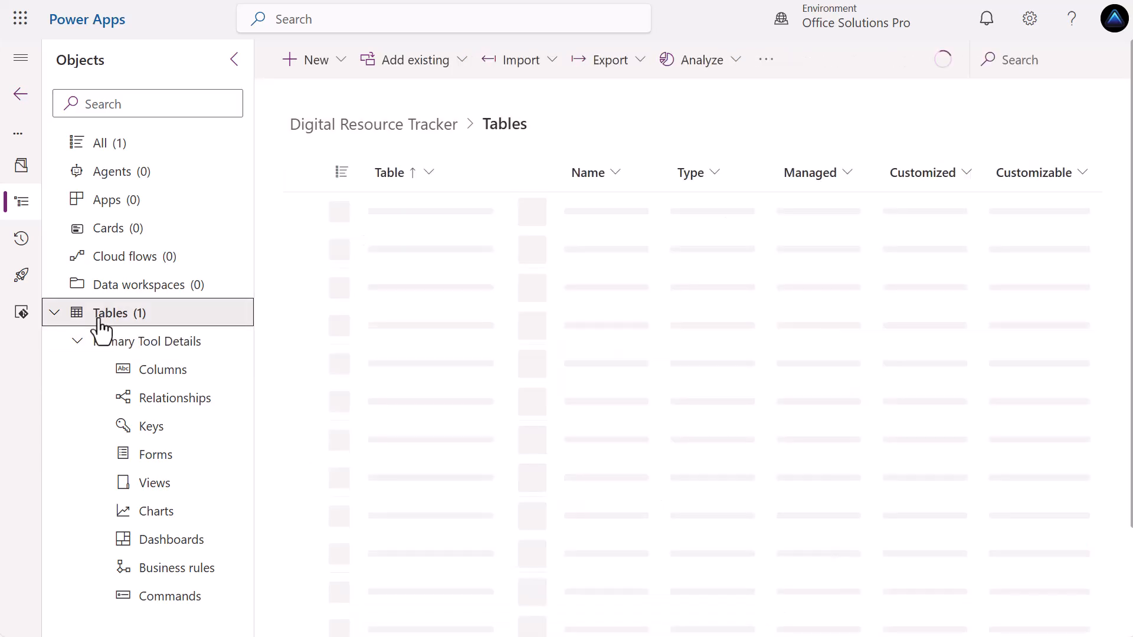
left_click(333, 68)
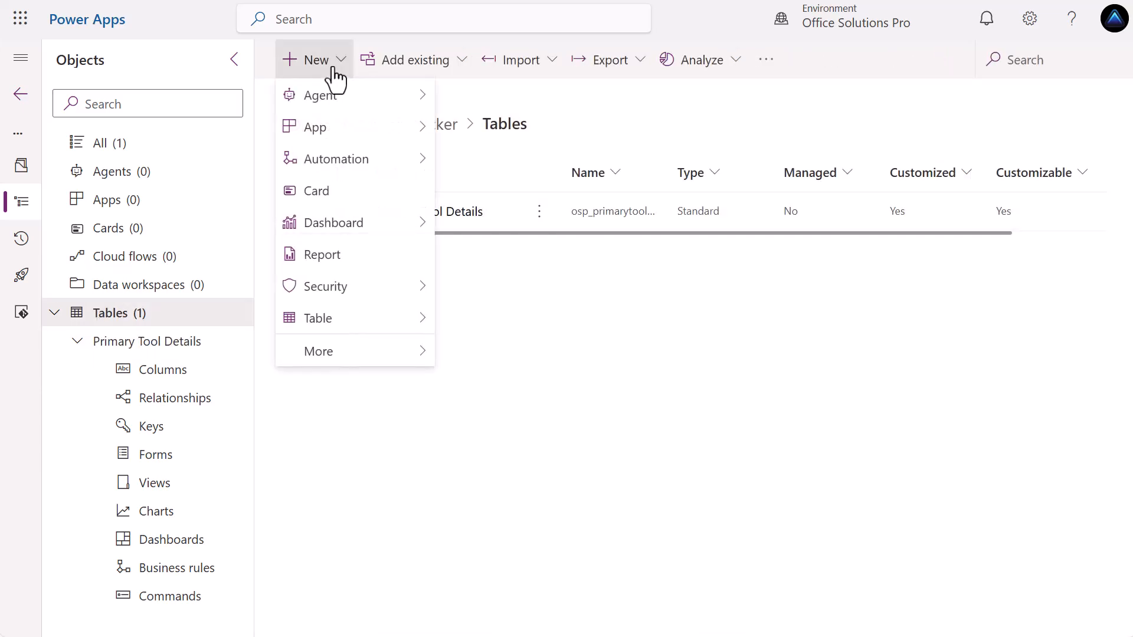
mouse_move(349, 329)
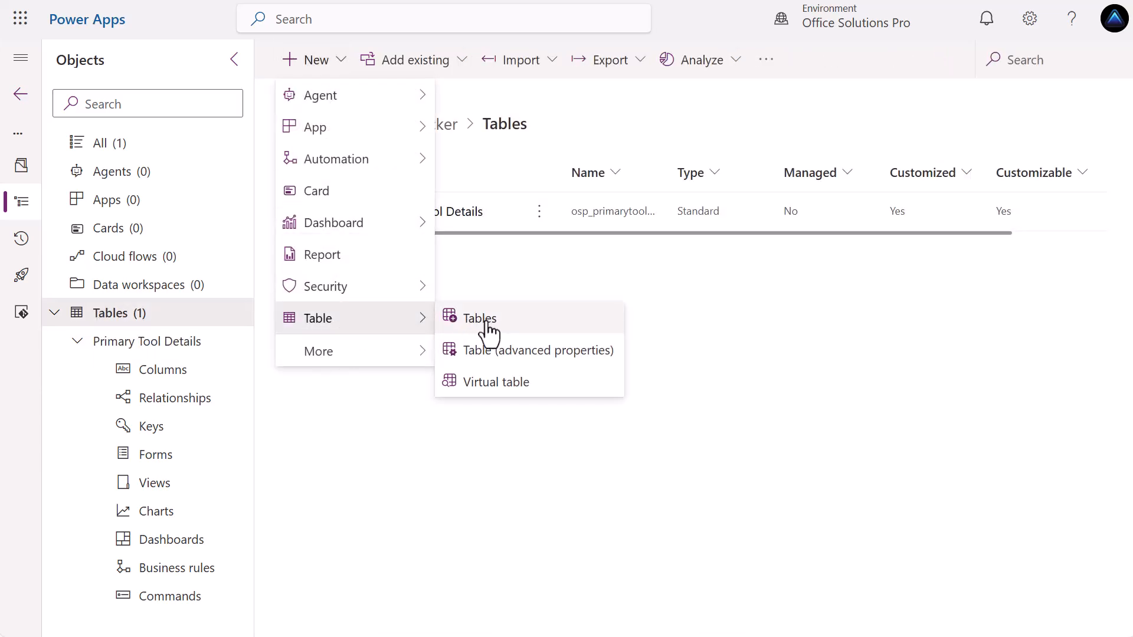
left_click(522, 353)
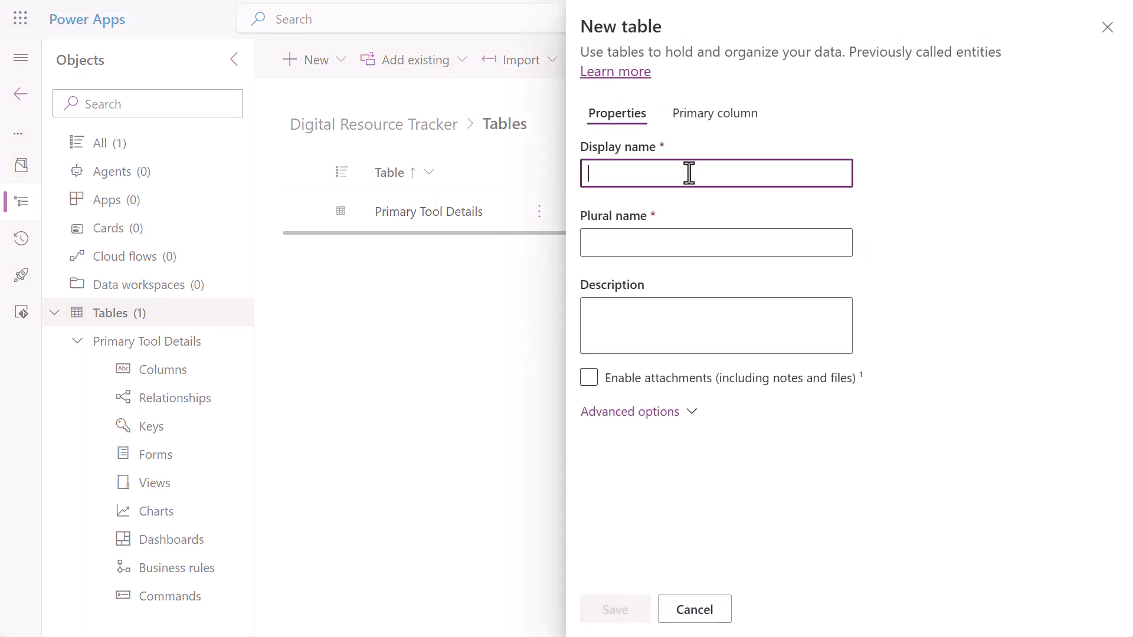
type("App C")
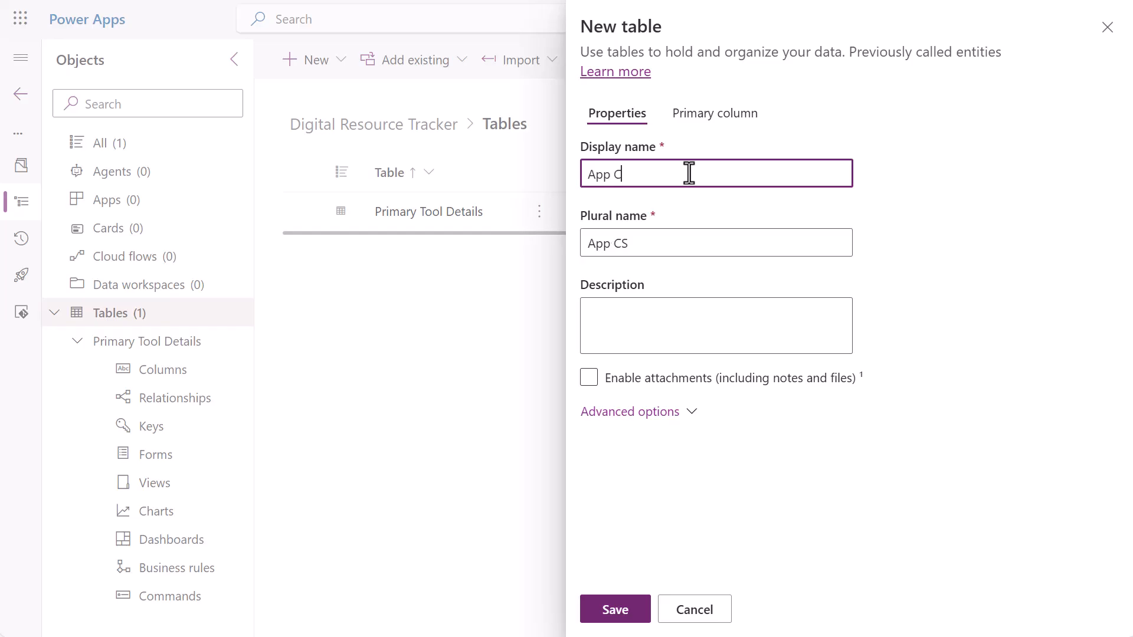
type("riticality")
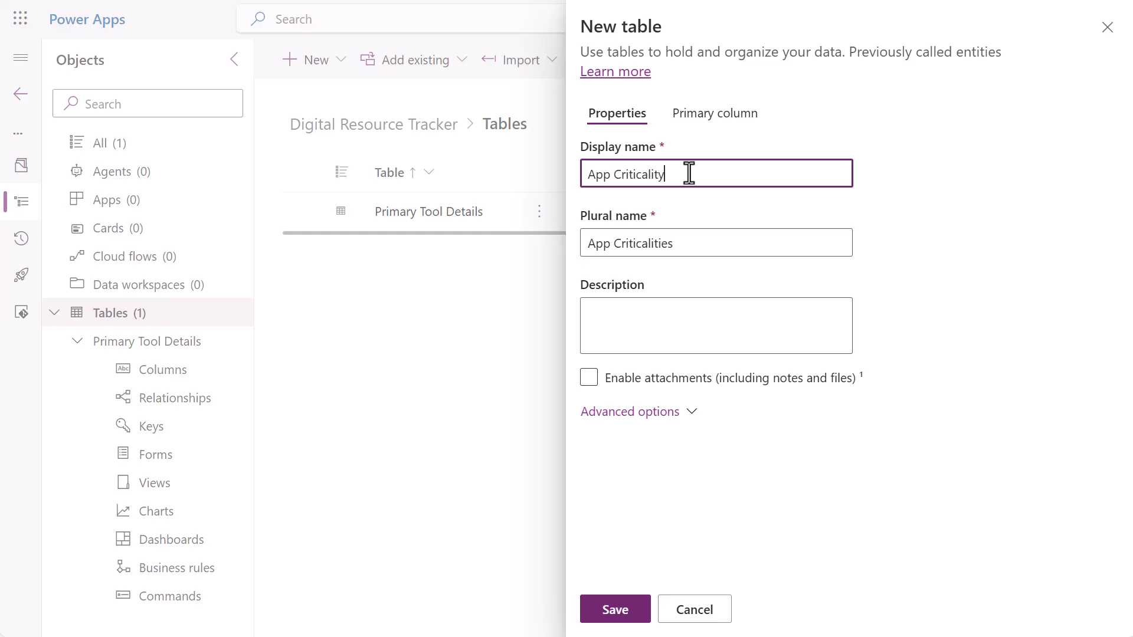
Set the App Criticality table's record ownership to Organization in its advanced options.
left_click(626, 418)
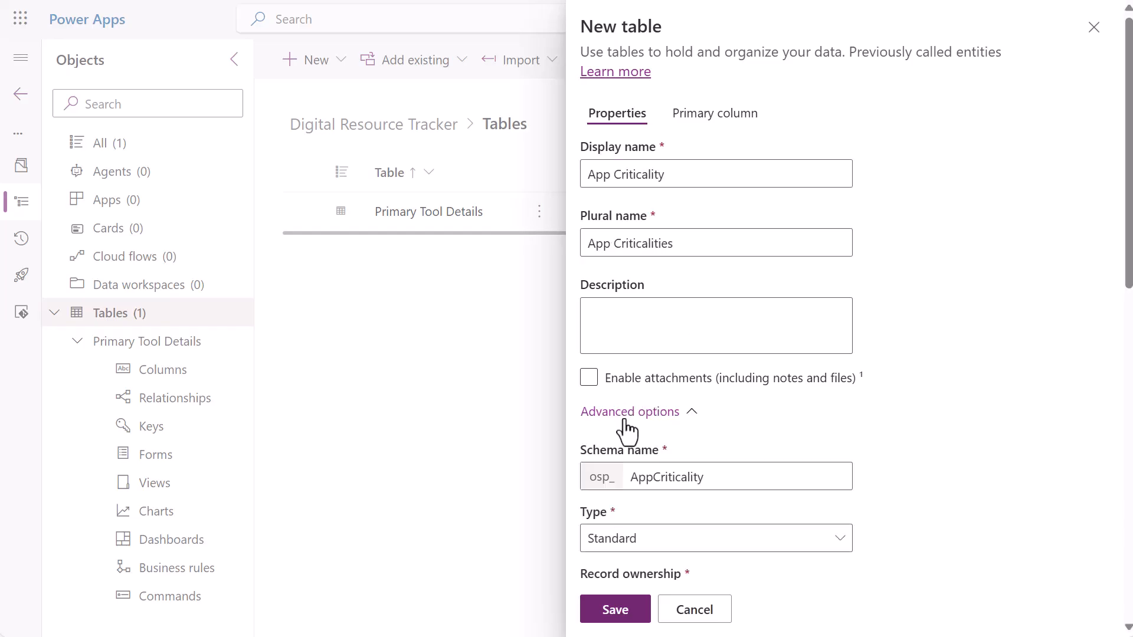
scroll(679, 431, "down", 5)
left_click(818, 348)
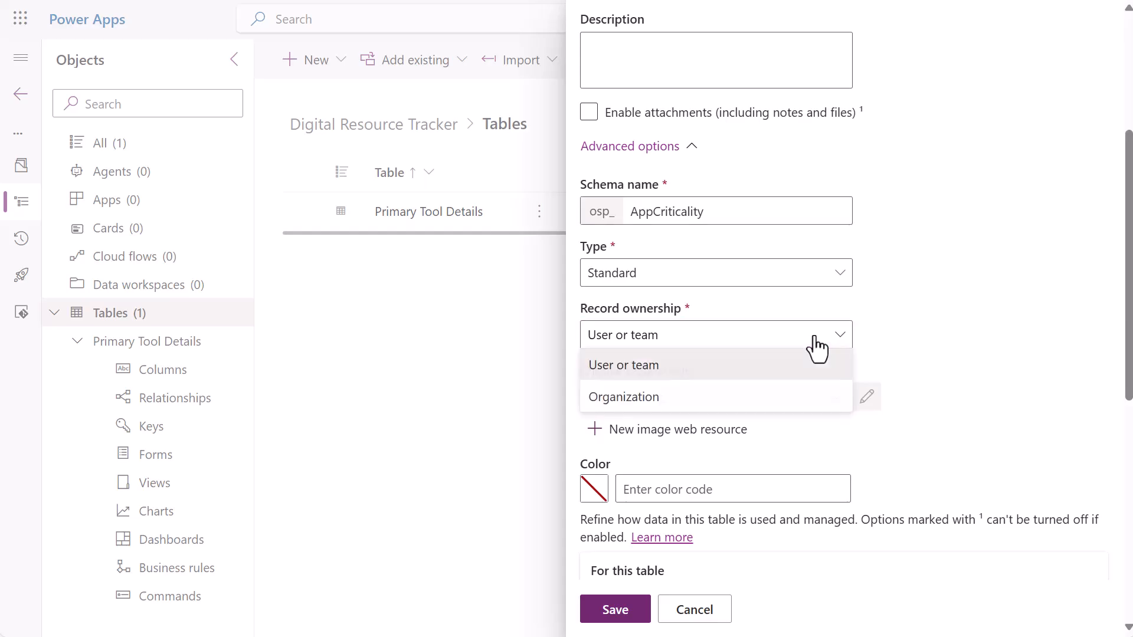
left_click(725, 397)
Enable auditing of data changes, the quick-create form and change tracking for the App Criticality table.
scroll(855, 378, "down", 2)
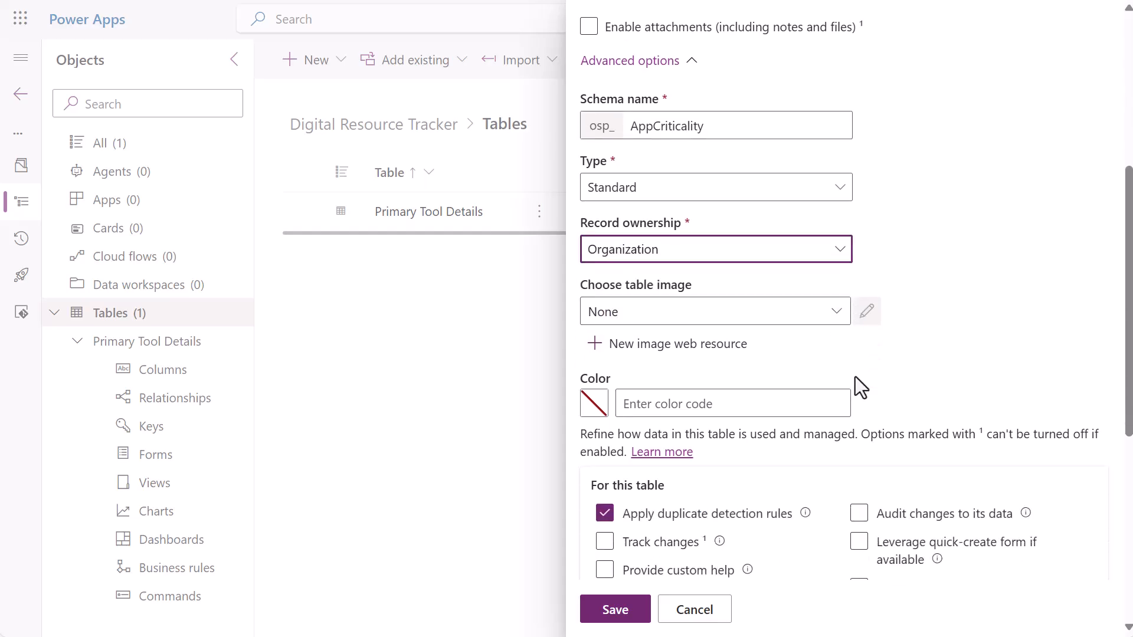
scroll(856, 378, "down", 3)
left_click(860, 334)
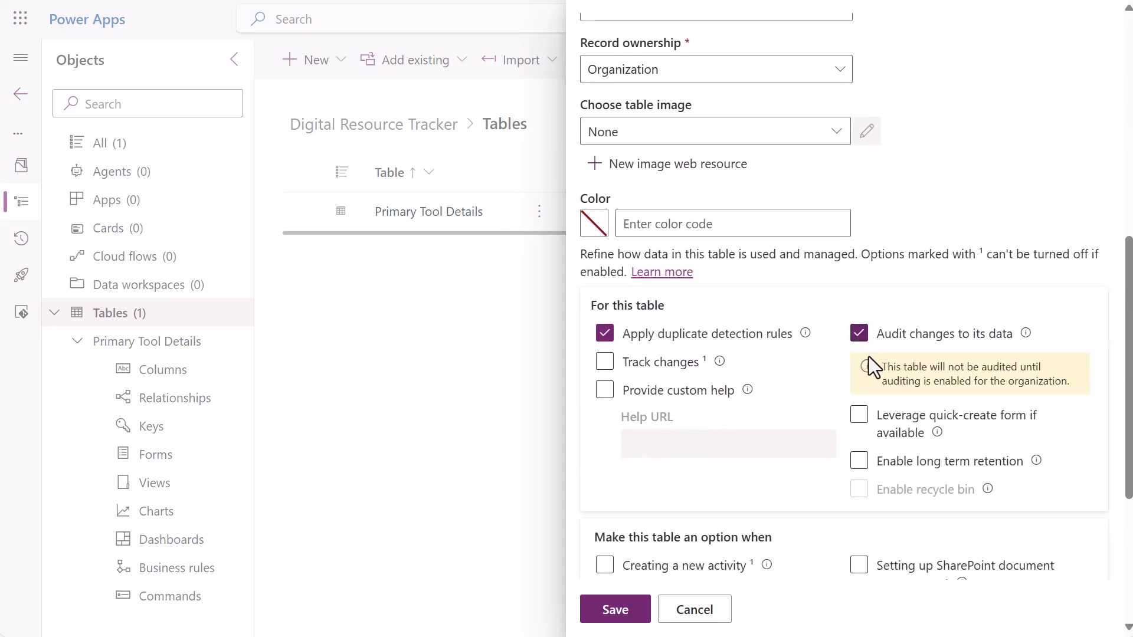
left_click(859, 415)
left_click(604, 362)
Review the new table's properties and primary column, keeping Name as the primary column, and save the App Criticality table.
scroll(787, 361, "down", 2)
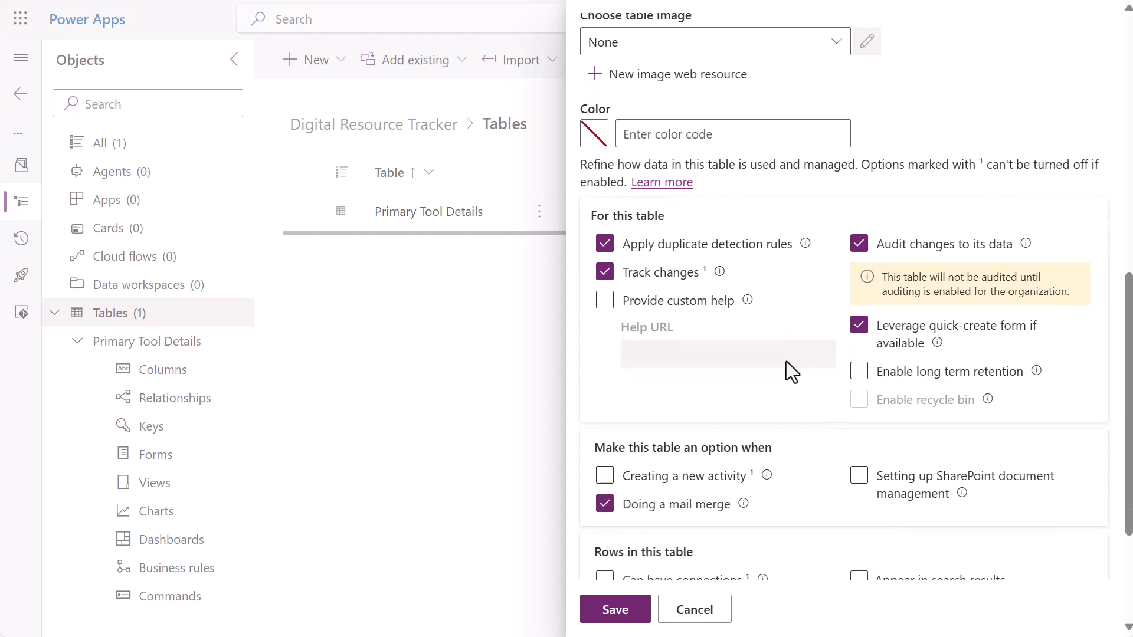
scroll(786, 366, "down", 3)
scroll(786, 370, "up", 6)
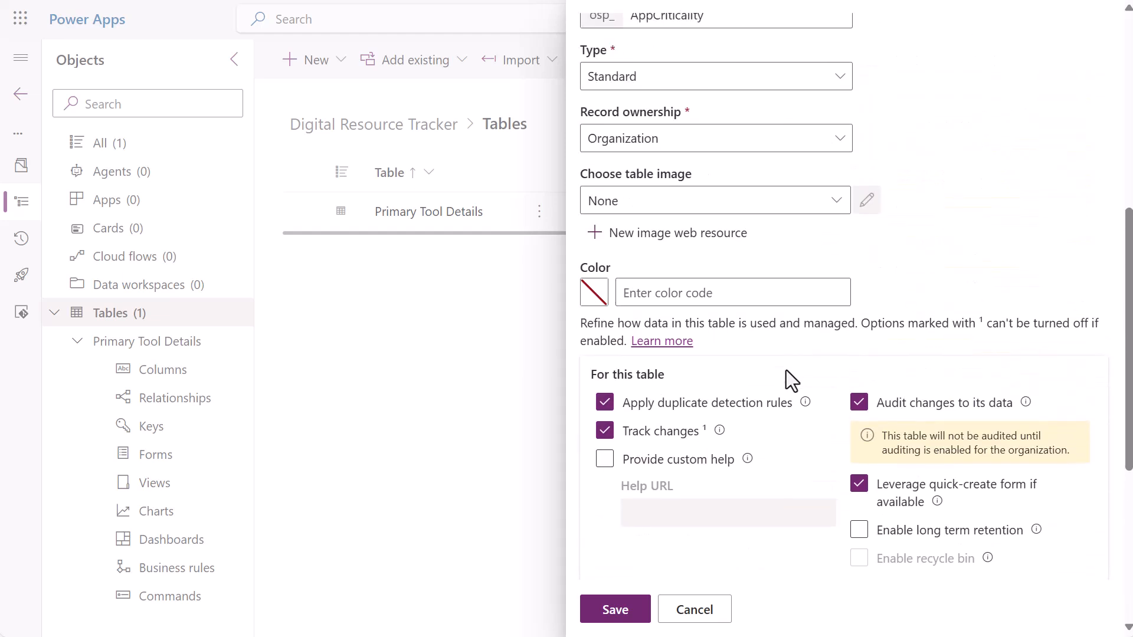
scroll(786, 370, "up", 2)
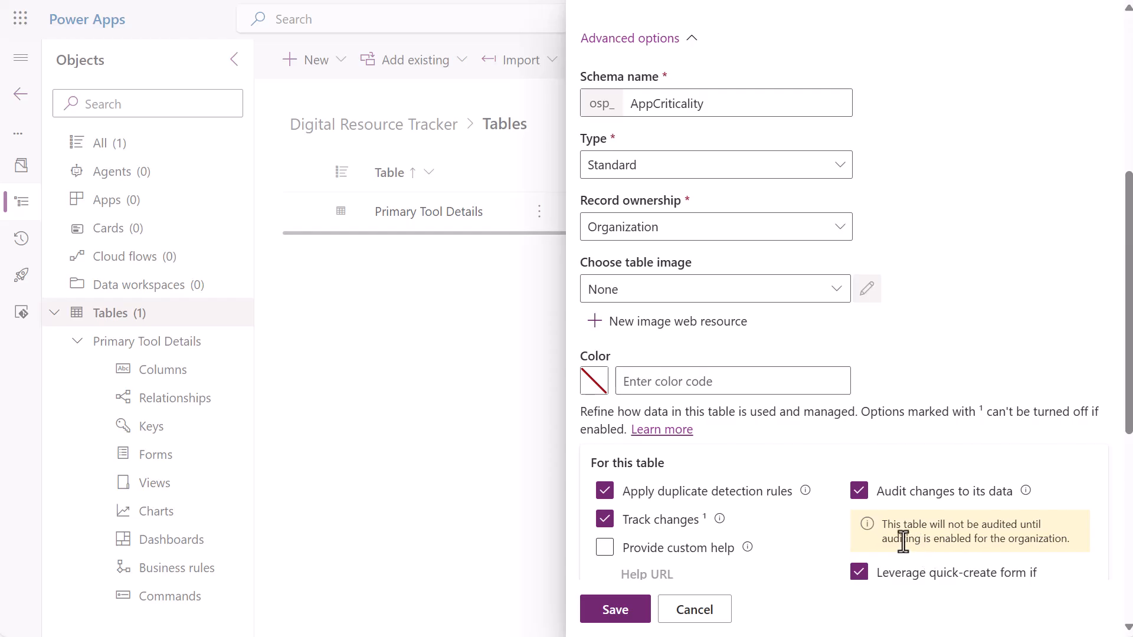
scroll(903, 542, "up", 1)
scroll(903, 542, "up", 3)
scroll(904, 541, "down", 1)
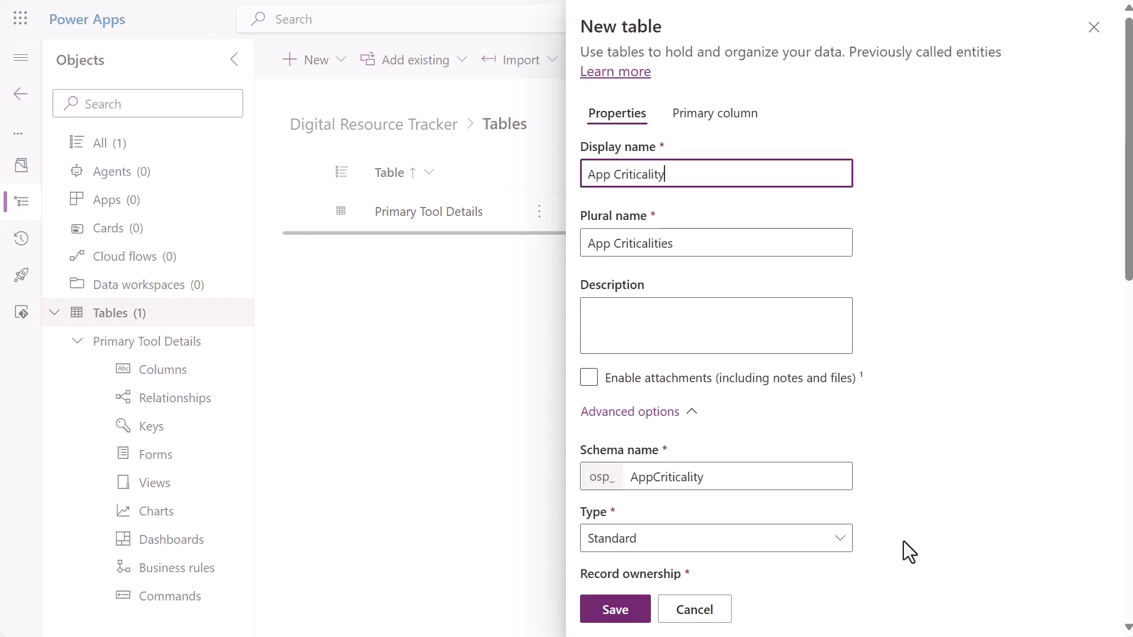
scroll(904, 541, "down", 3)
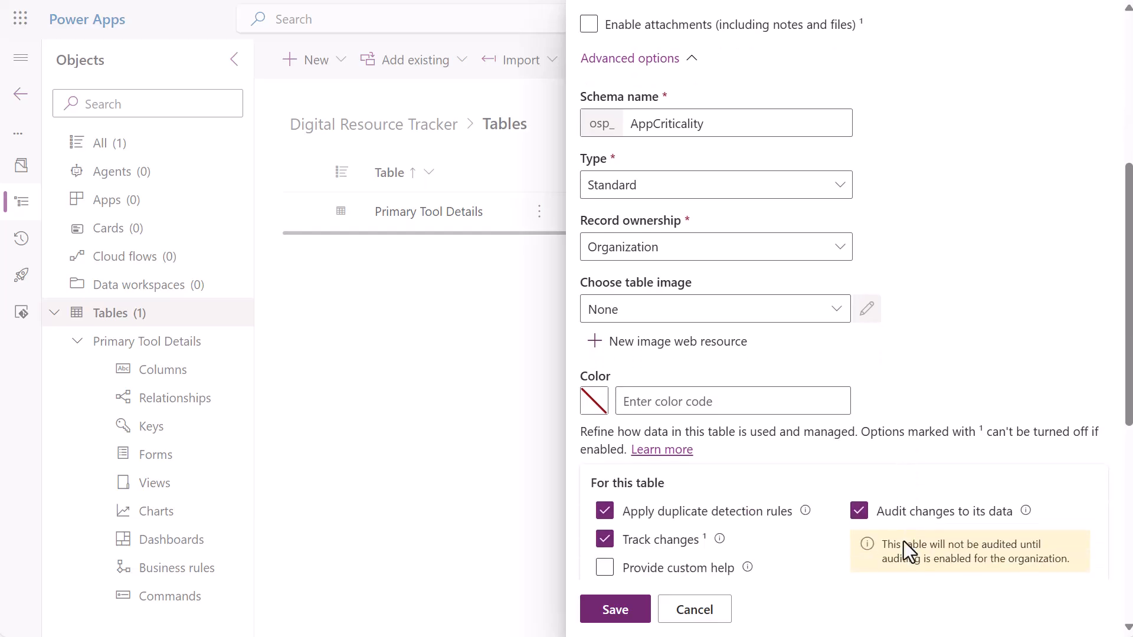
scroll(904, 541, "up", 5)
left_click(745, 115)
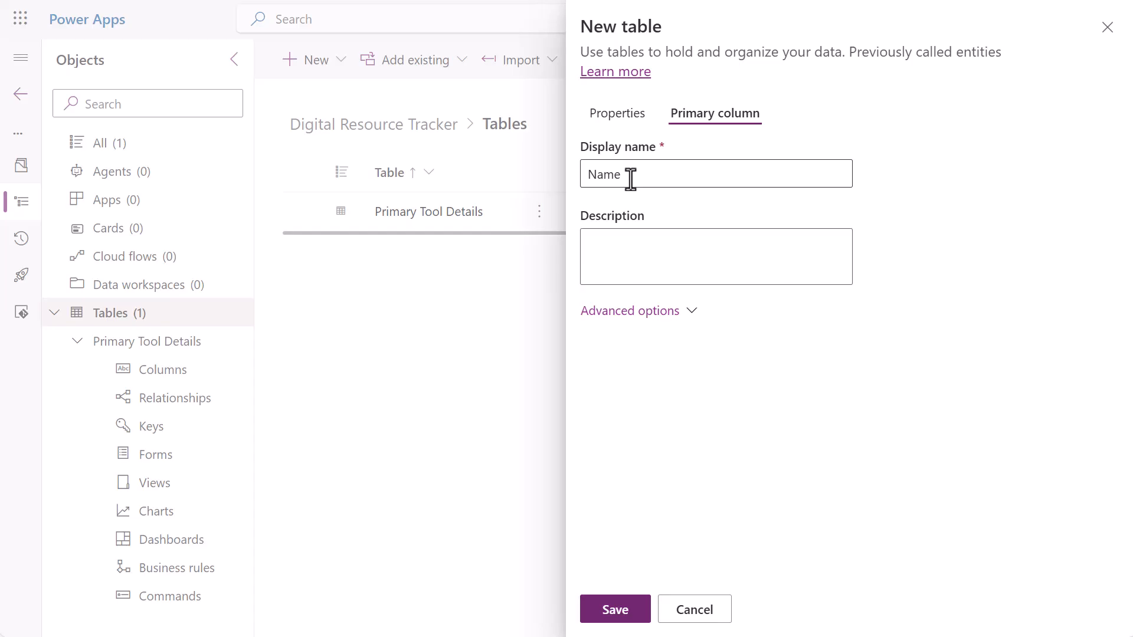
left_click(624, 613)
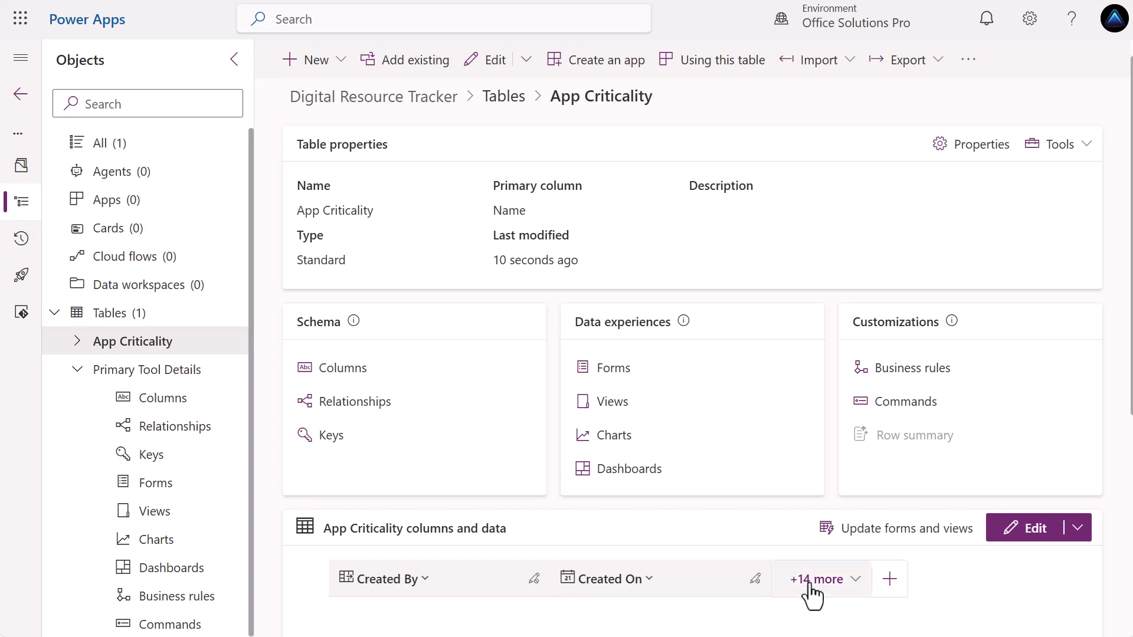
Show the existing Name (Primary) column in the App Criticality columns and data grid.
left_click(856, 579)
scroll(683, 330, "down", 3)
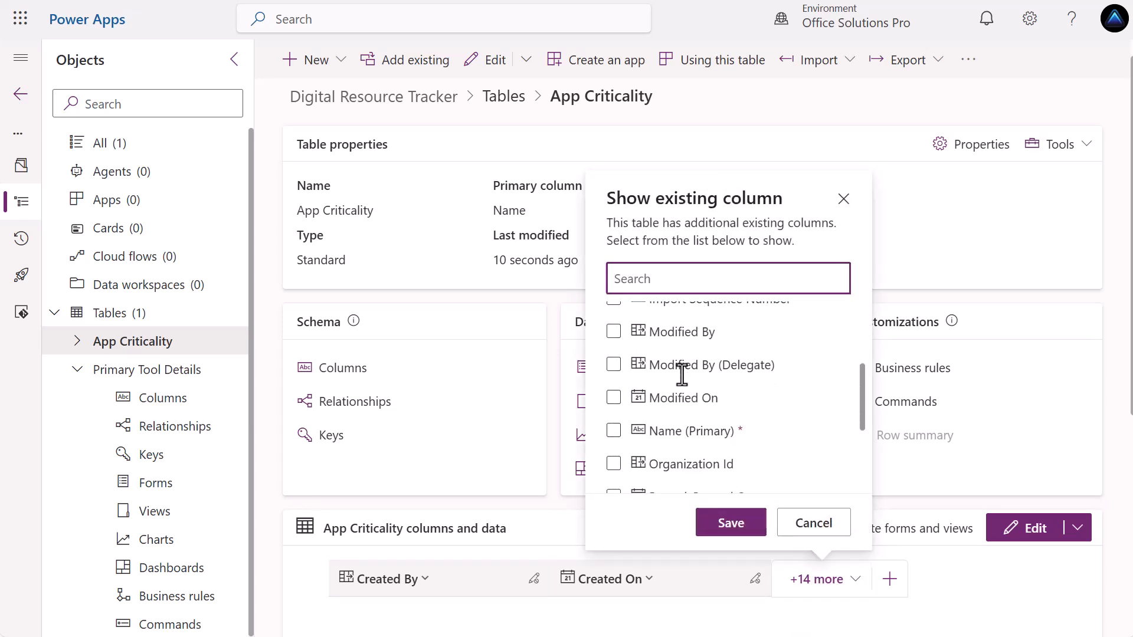
left_click(635, 437)
left_click(735, 530)
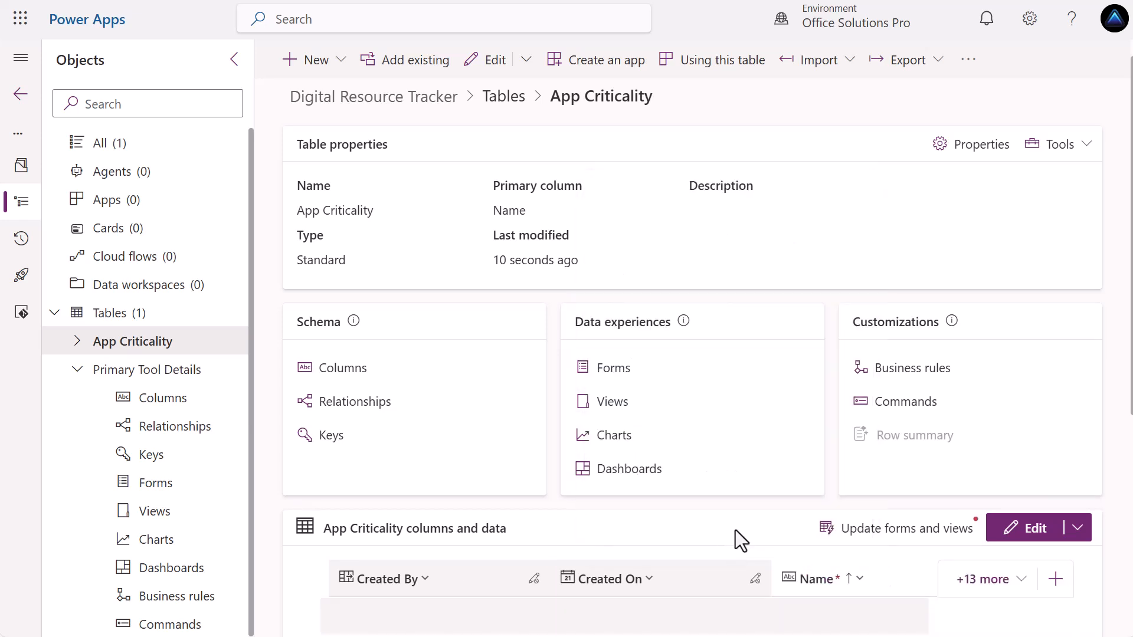
Start a new App Criticality column named Description, keeping the single line of text data type.
scroll(841, 596, "down", 2)
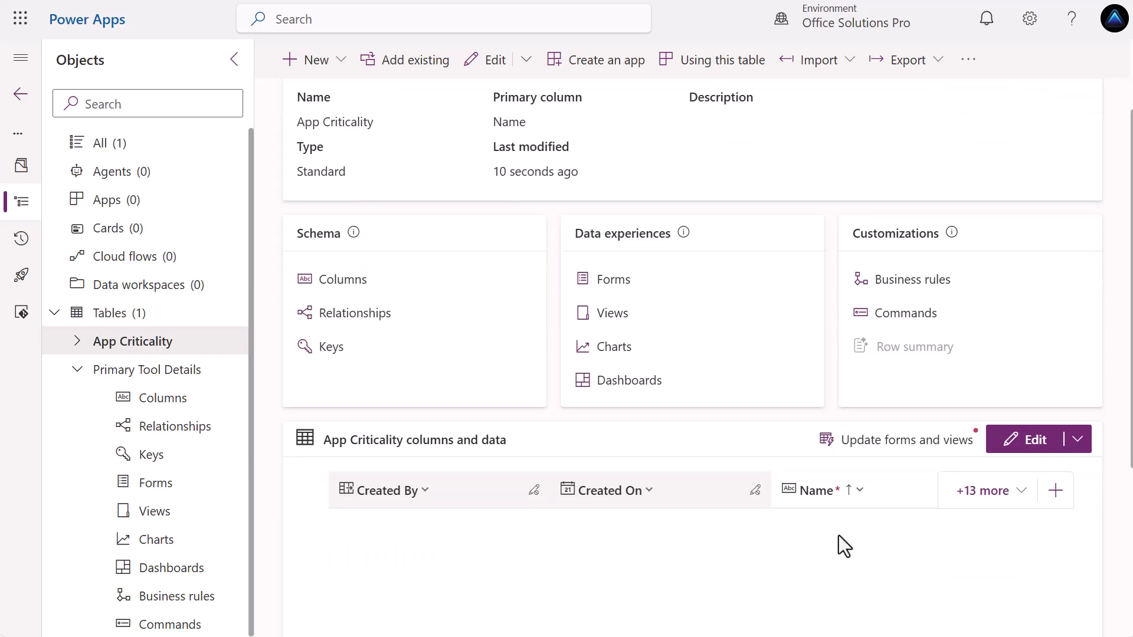
left_click(1057, 505)
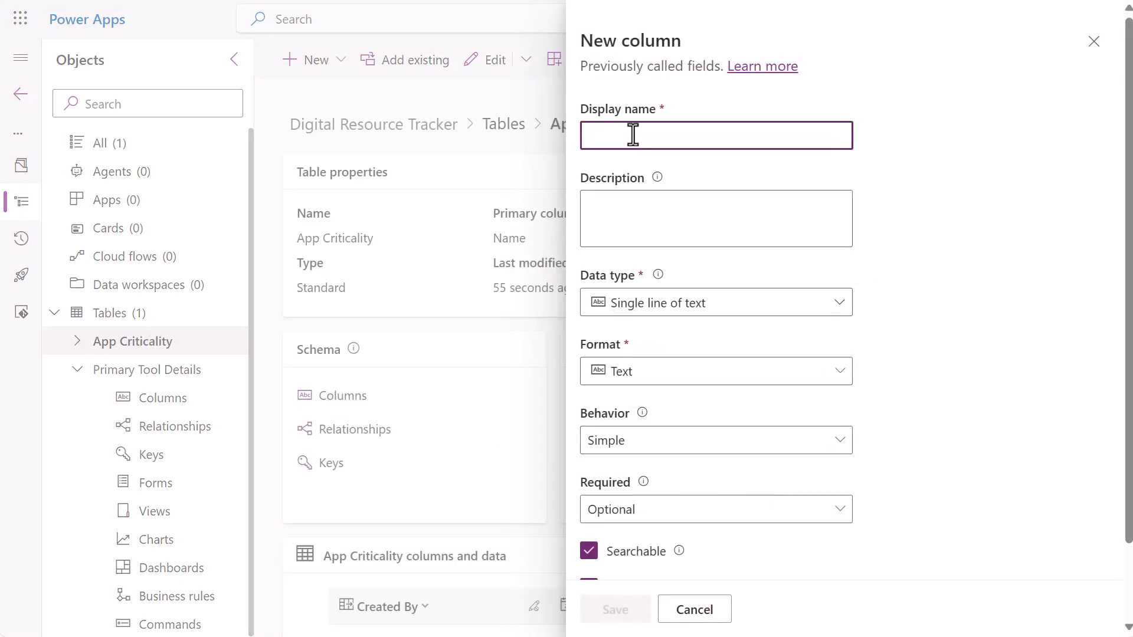
type("Des")
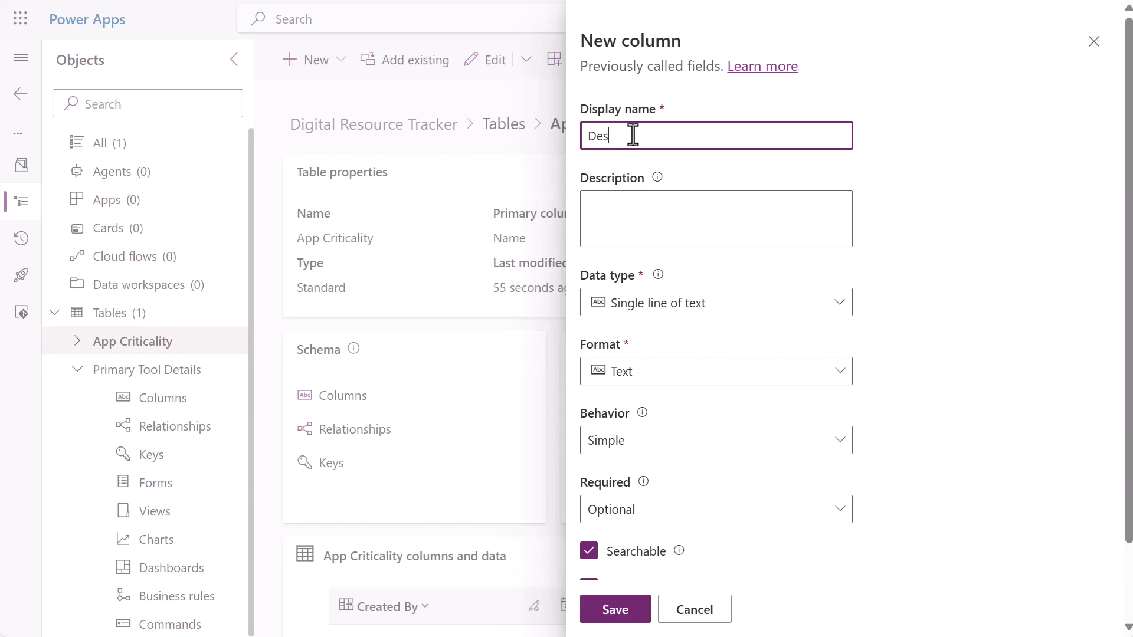
type("cription")
left_click(767, 311)
left_click(911, 313)
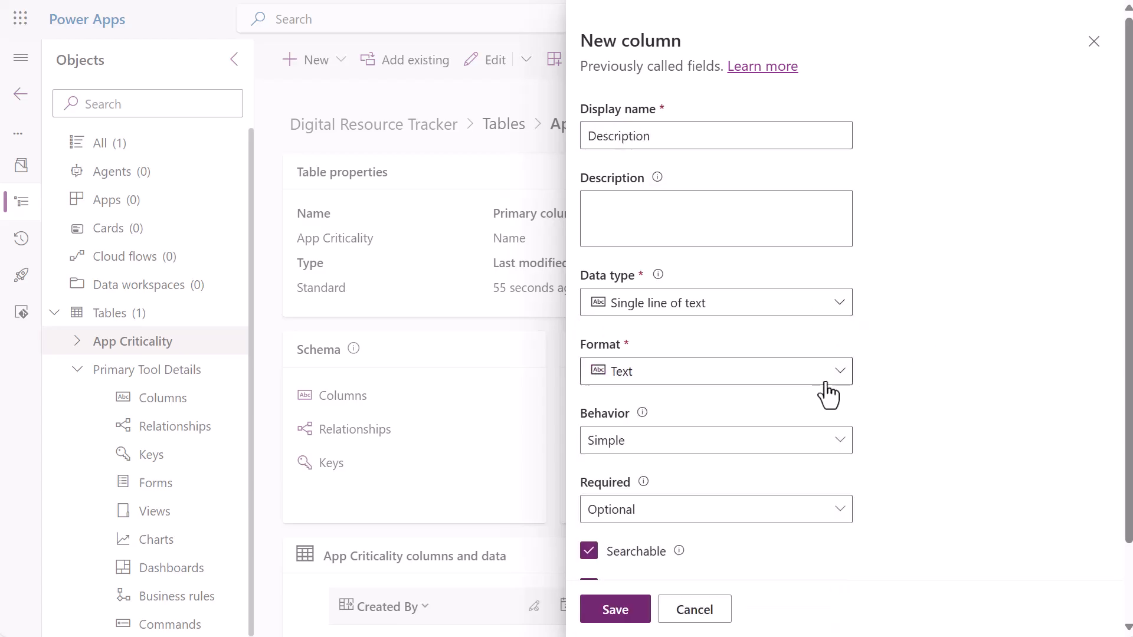
Set the Description column's maximum character count to 300 in its advanced options.
scroll(624, 498, "down", 2)
left_click(610, 537)
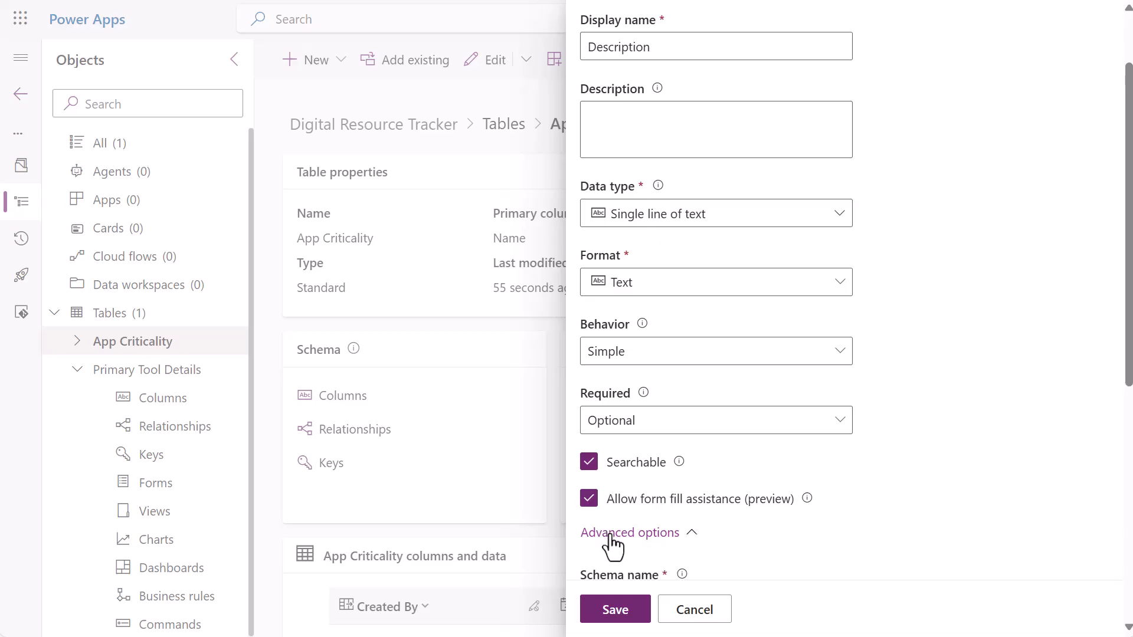
scroll(602, 534, "down", 2)
scroll(596, 528, "down", 2)
left_click(592, 499)
key("BackSpace")
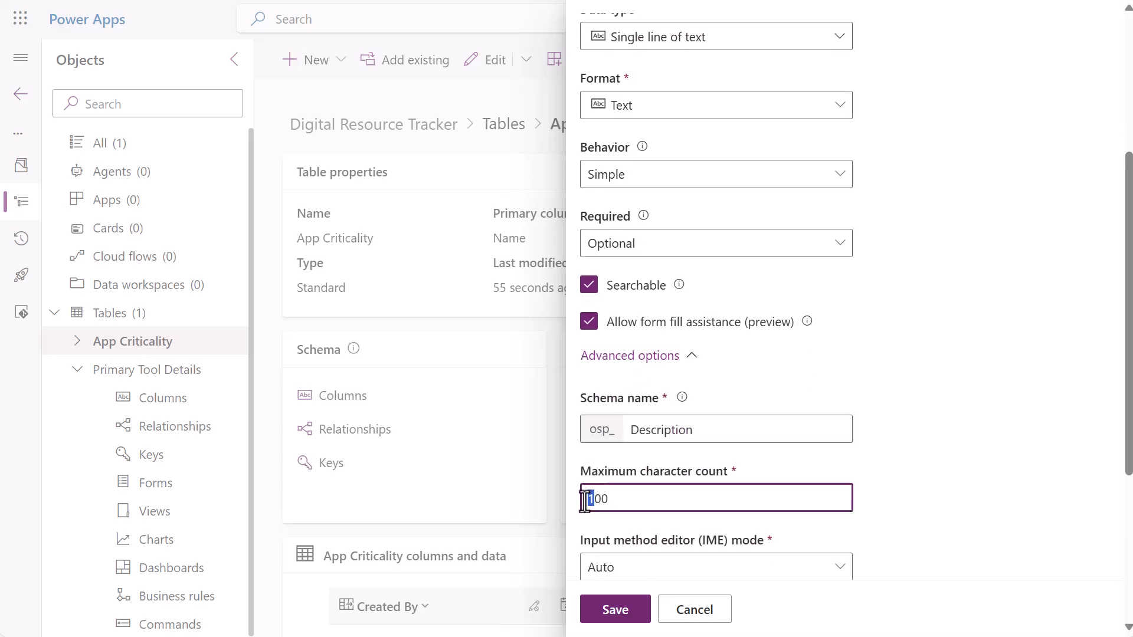
type("3")
Make the Description column sortable for dashboards and save it to the App Criticality table.
scroll(809, 498, "down", 4)
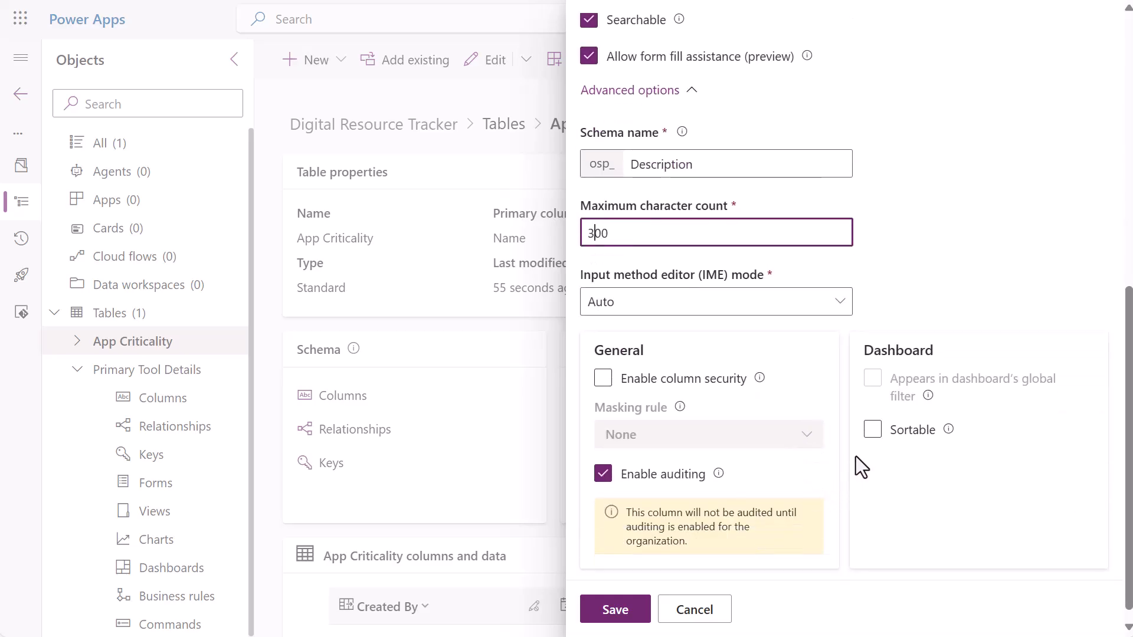
left_click(870, 436)
scroll(845, 496, "down", 1)
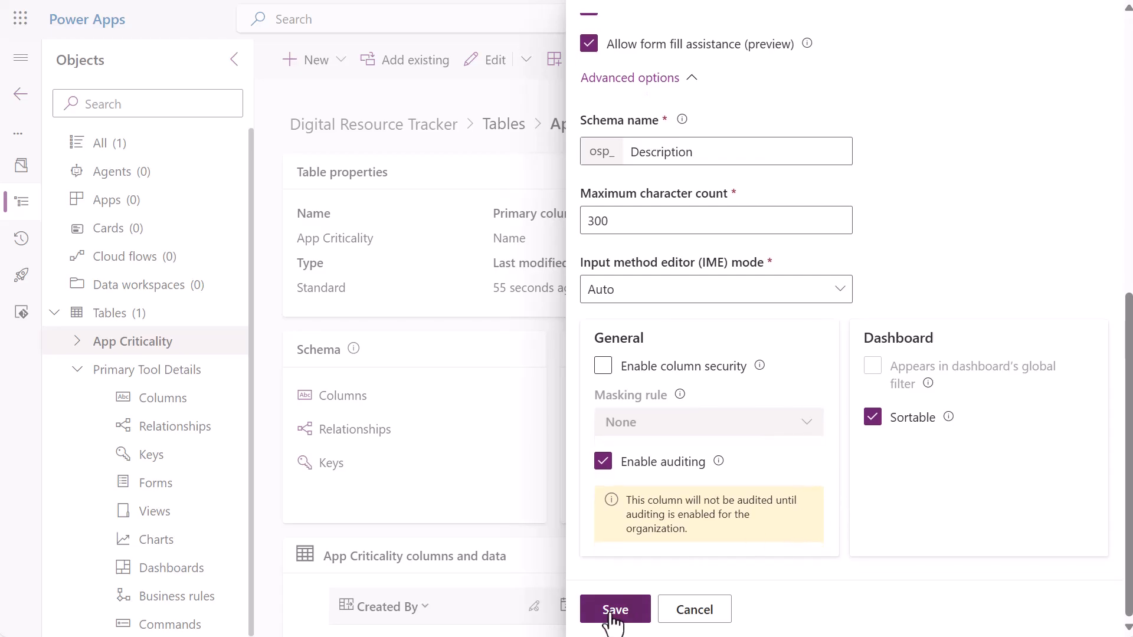
left_click(614, 611)
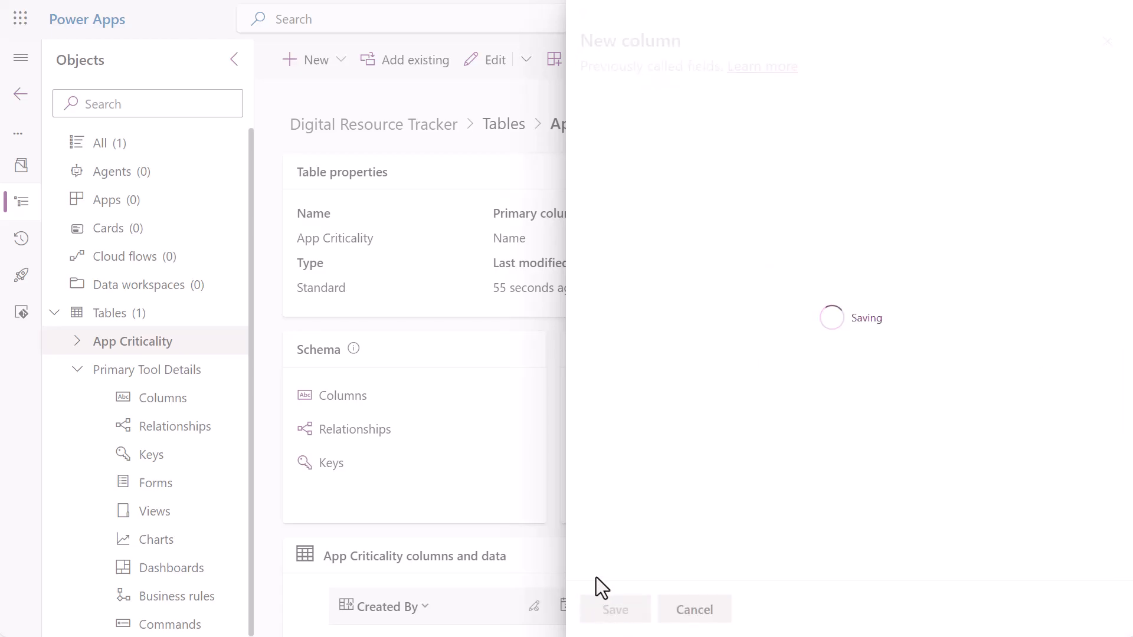
scroll(585, 528, "down", 1)
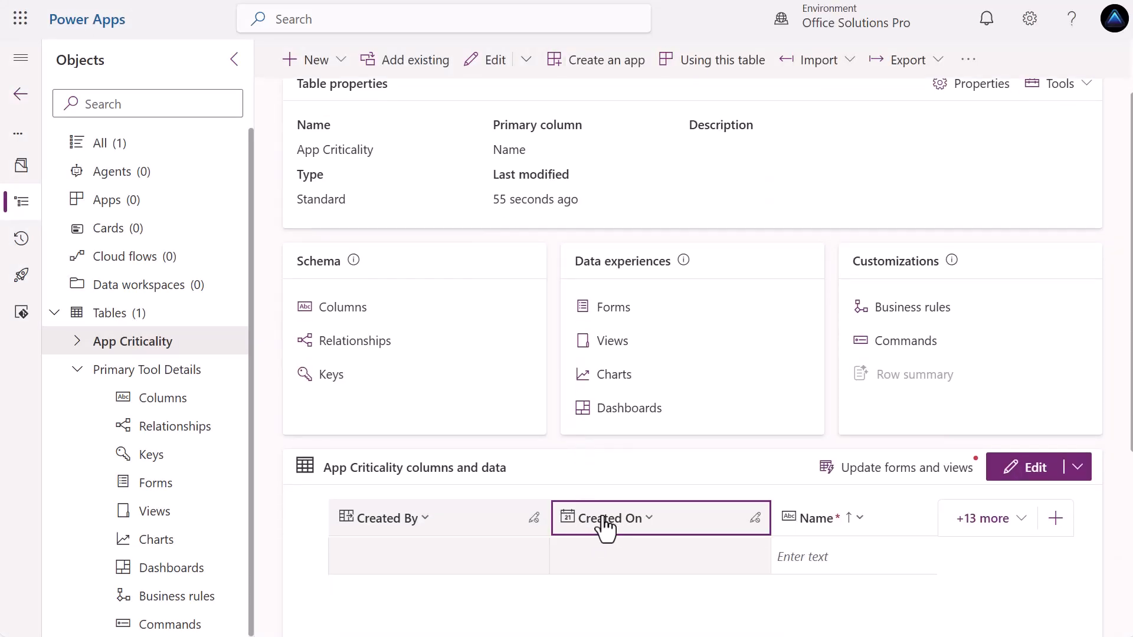
scroll(605, 527, "down", 1)
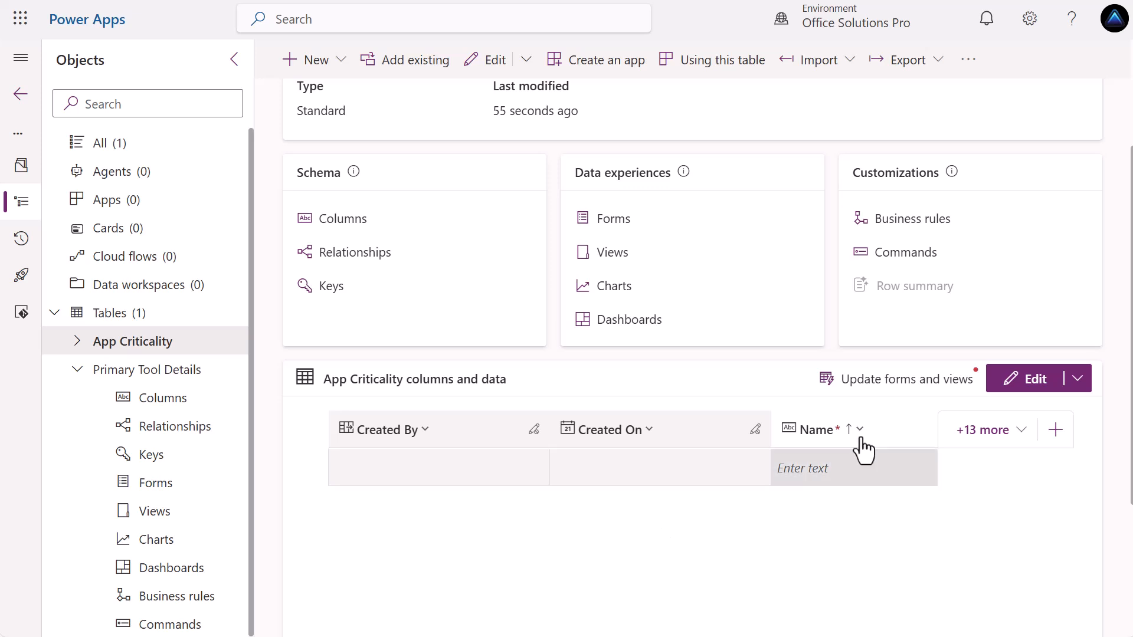
Open the App Criticality data for editing and add a new row named "1. Not Relevant".
left_click(1037, 386)
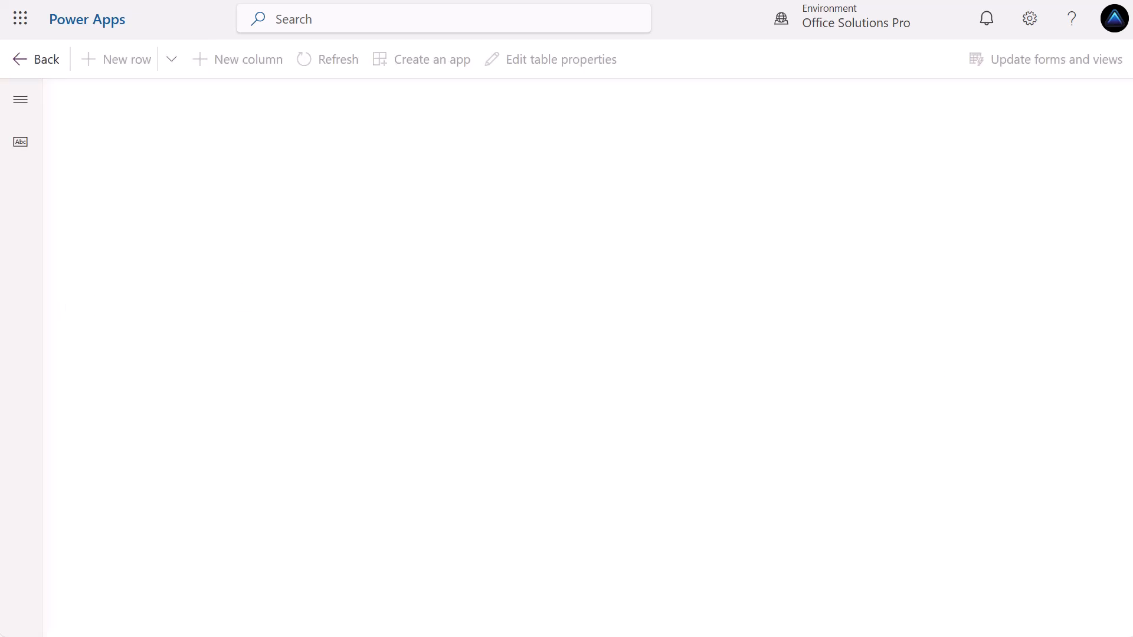
left_click(120, 60)
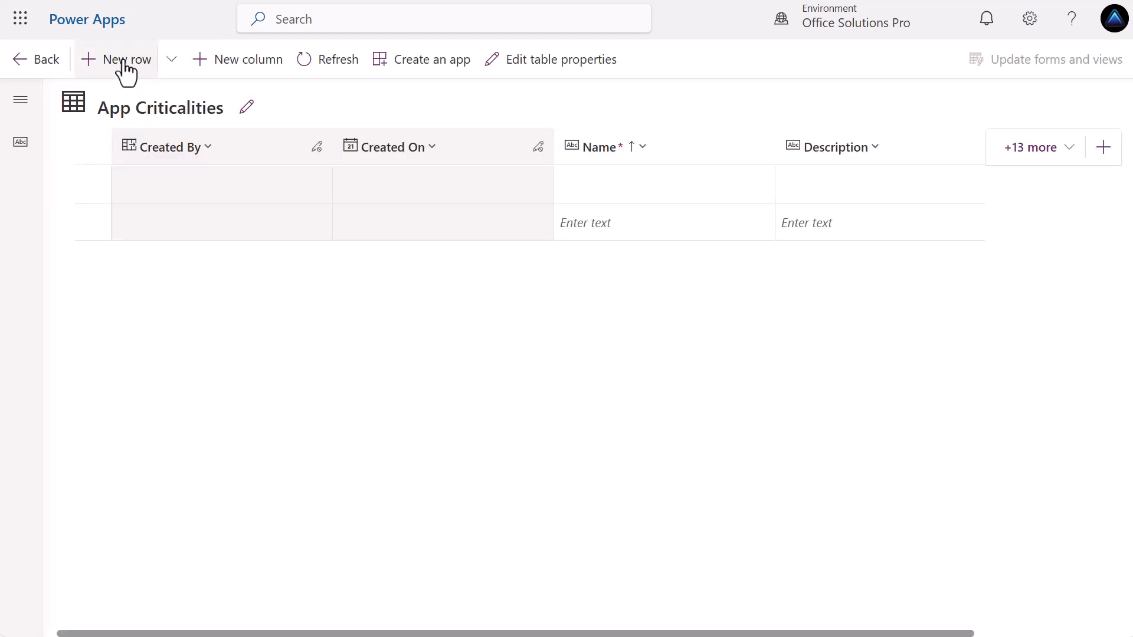
left_click(726, 188)
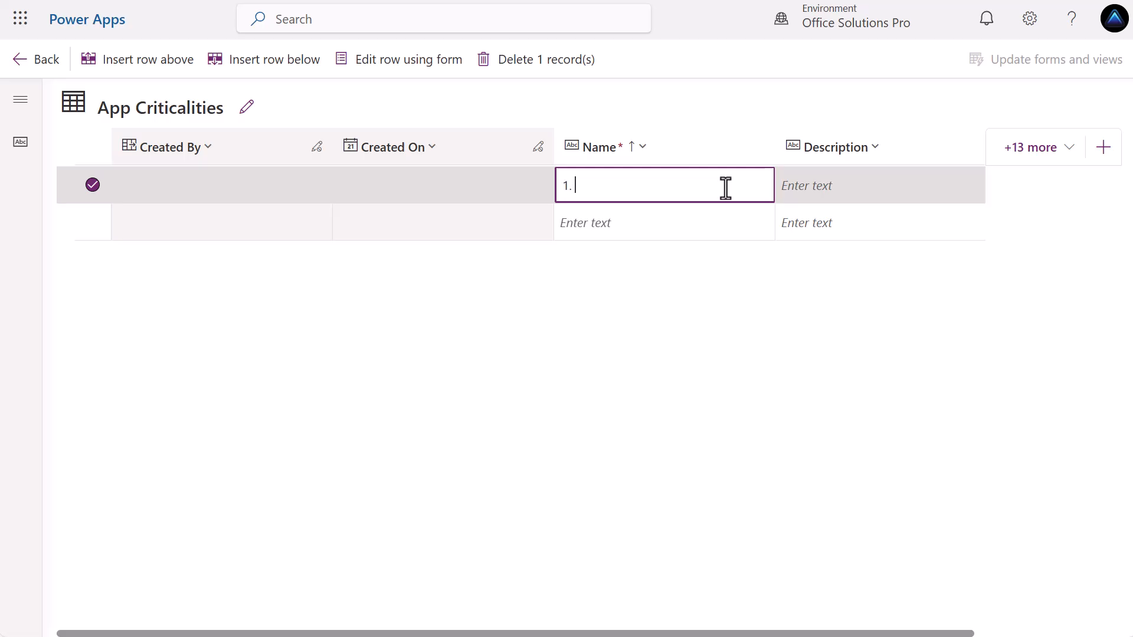
type("1. Not Relevant")
key("Left")
key("Left")
key("Left")
key("Left")
type("e")
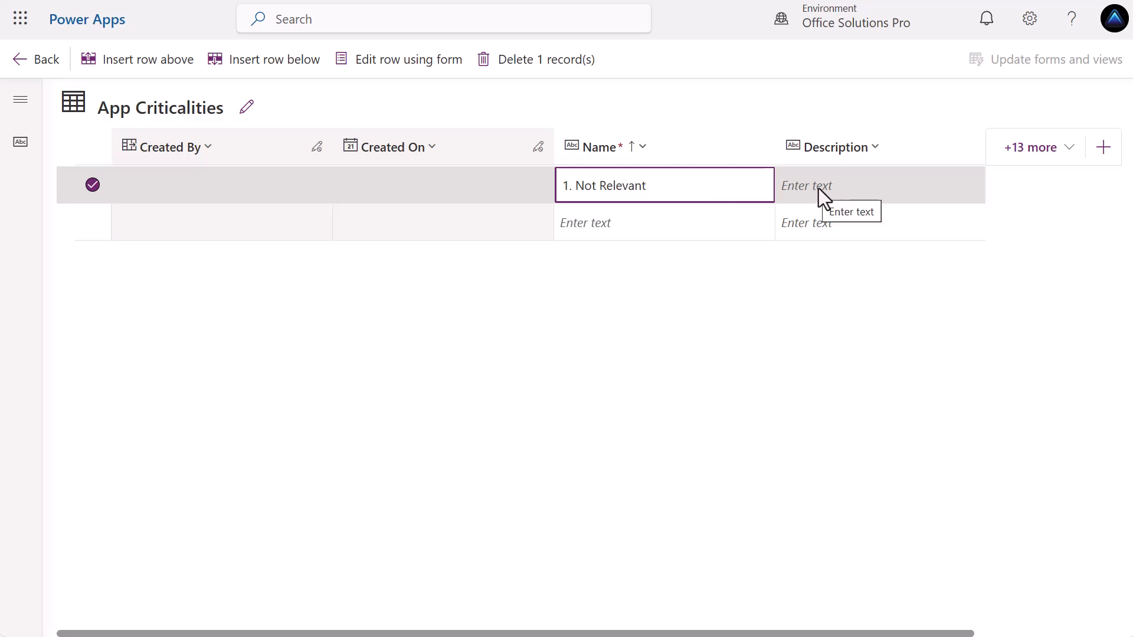
Add two more App Criticality rows named "2. Low Importance" and "3. Moderate Importance".
left_click(588, 228)
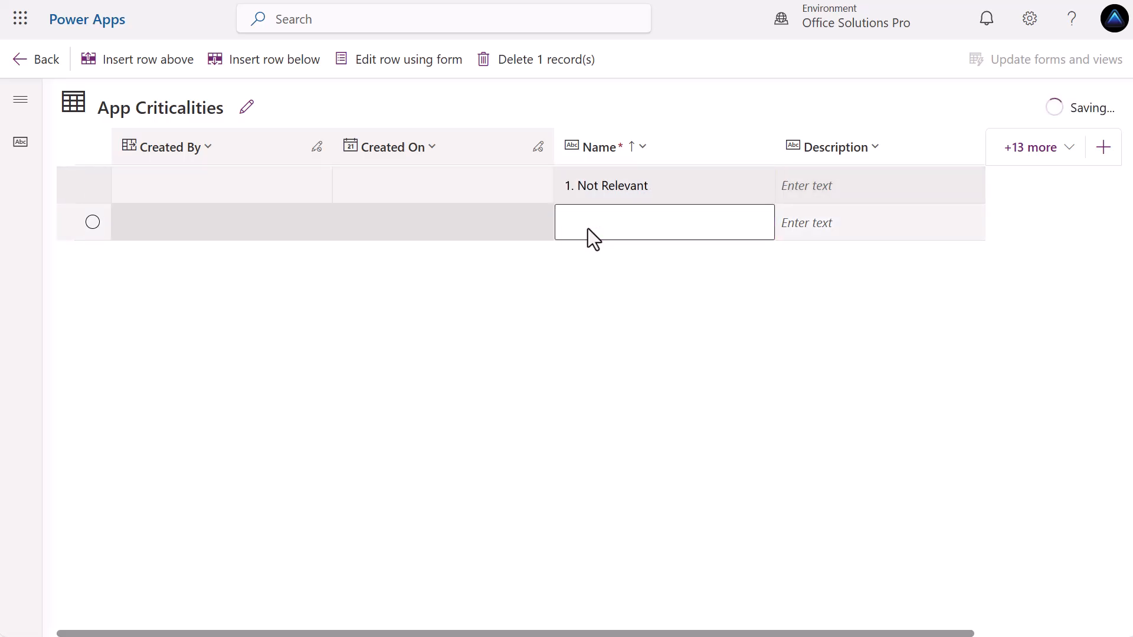
type("2. ")
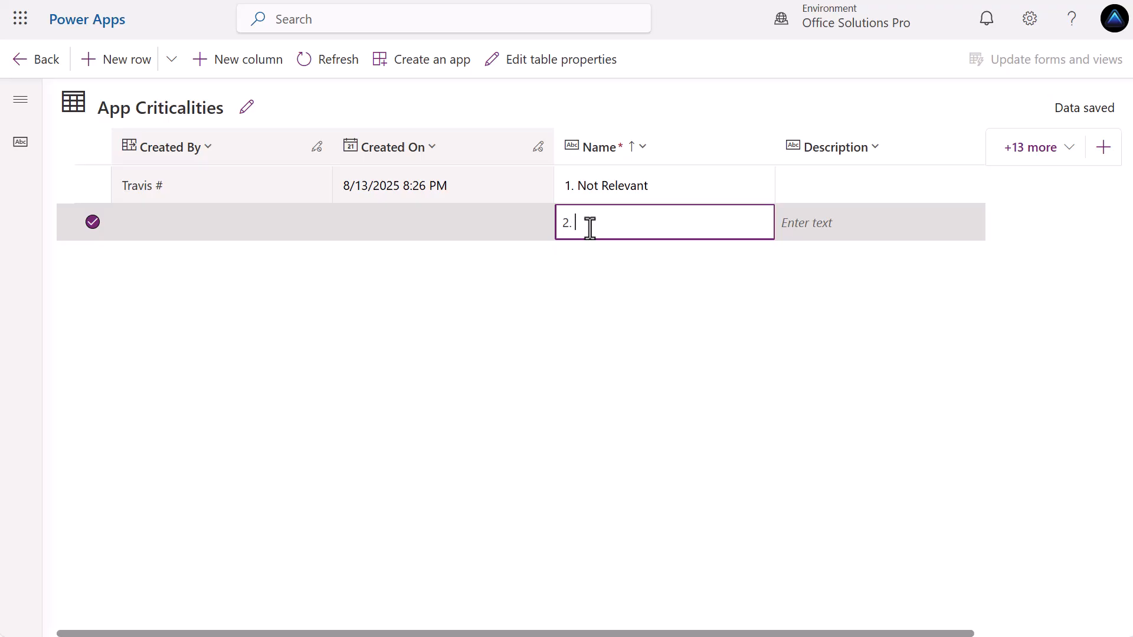
type("Low Importance")
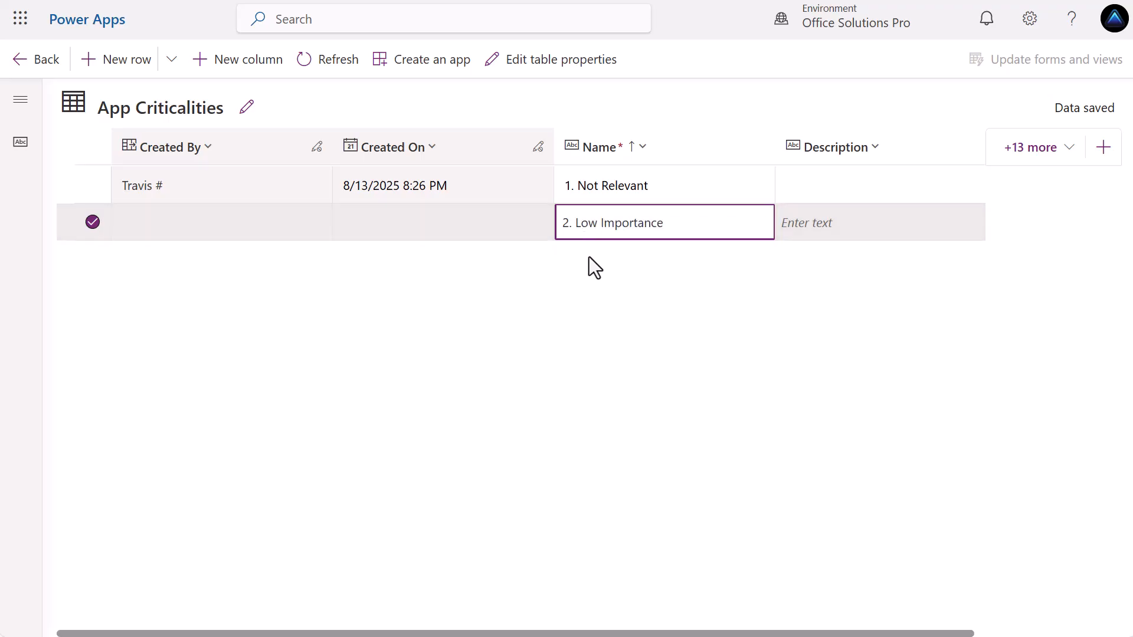
left_click(589, 257)
left_click(601, 259)
type("3. ")
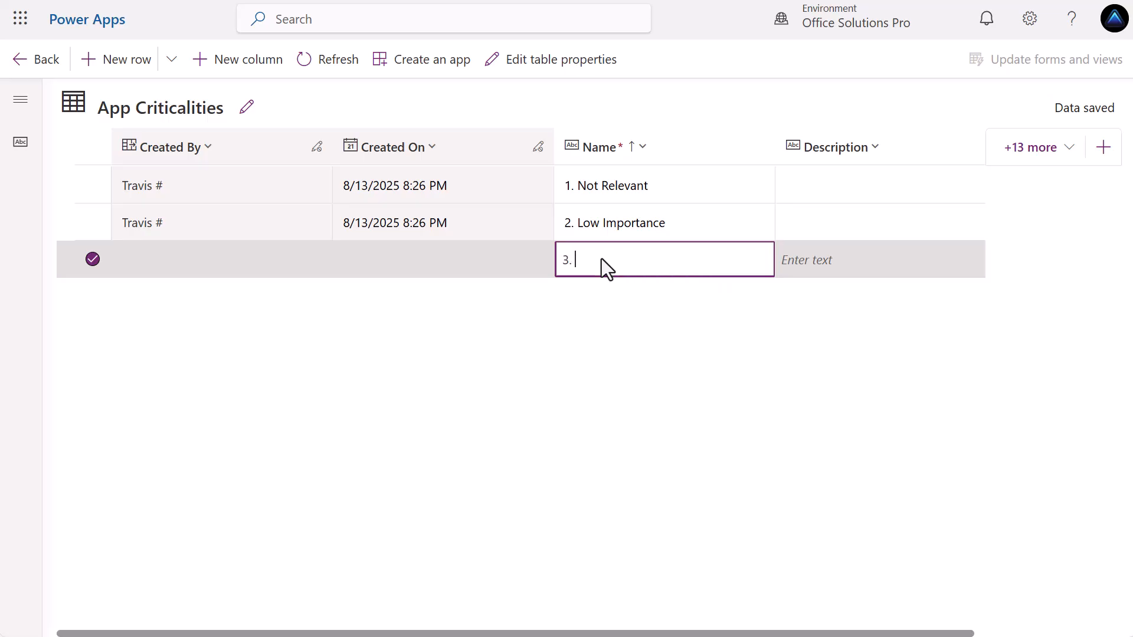
type("Moderate Importance")
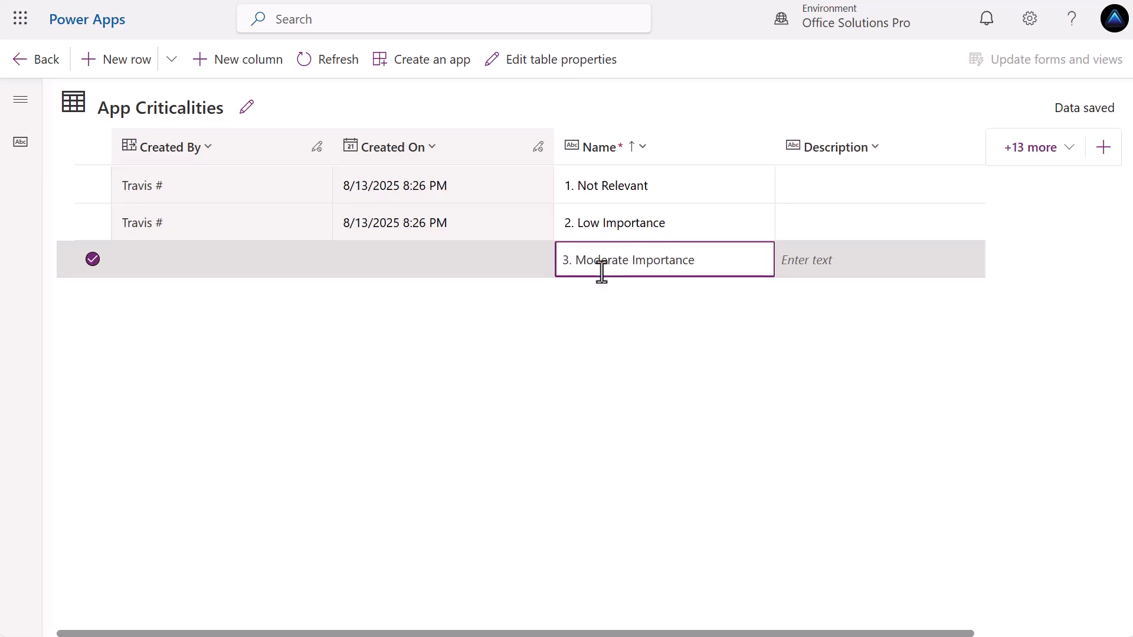
Add rows named "4. High Importance" and "5. Mission Critical", and leave the App Criticality data editor.
left_click(607, 289)
left_click(615, 297)
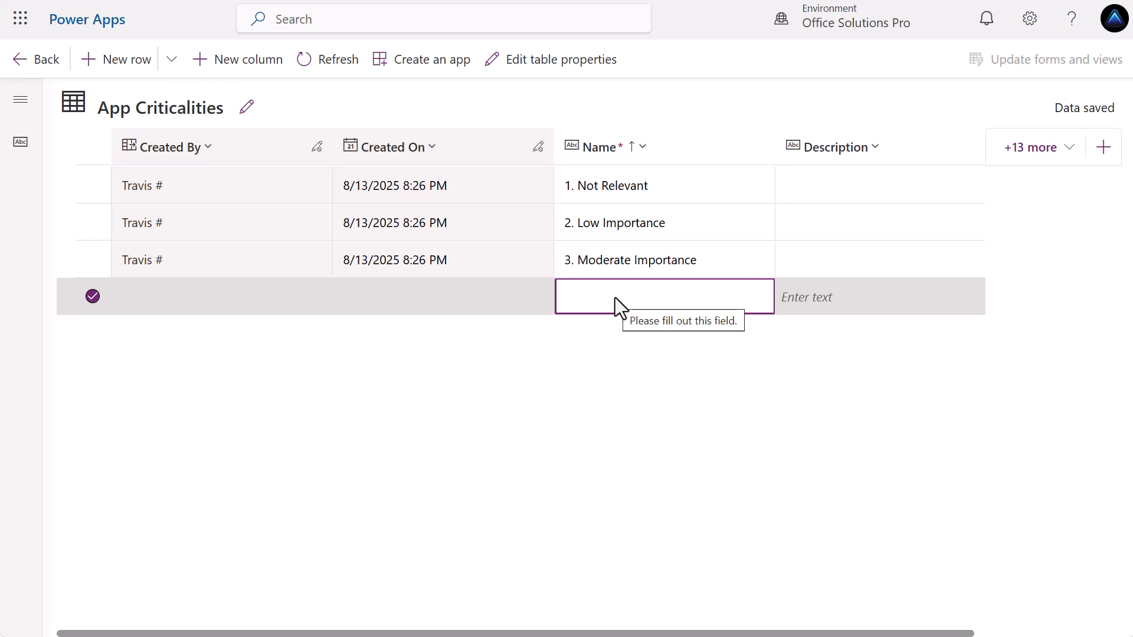
type("4. High")
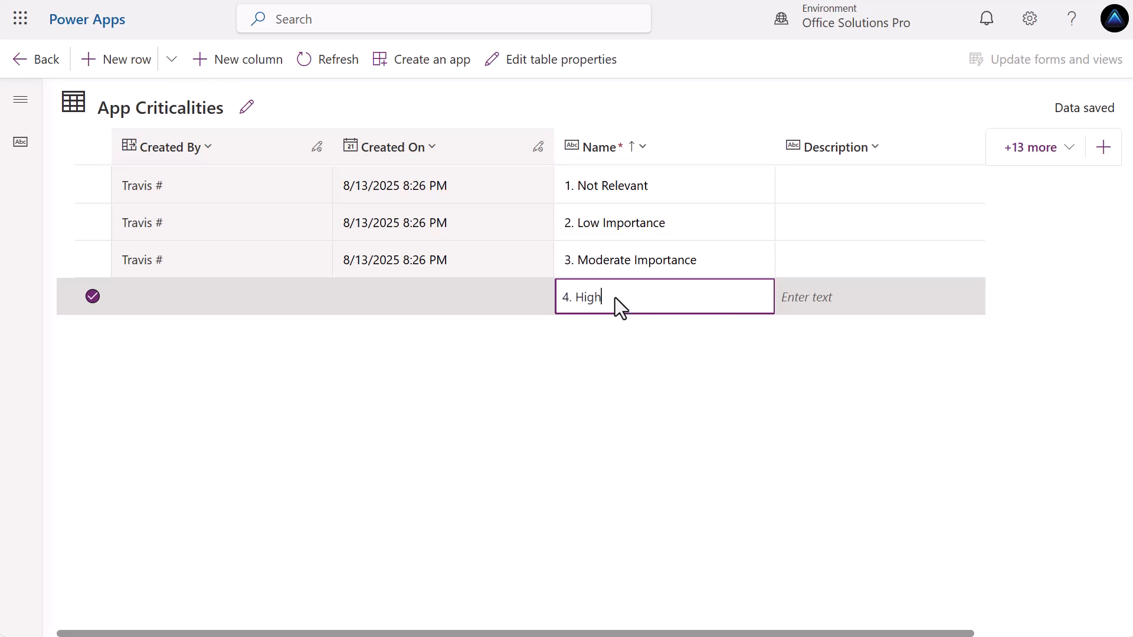
type(" Importance")
left_click(615, 327)
left_click(614, 334)
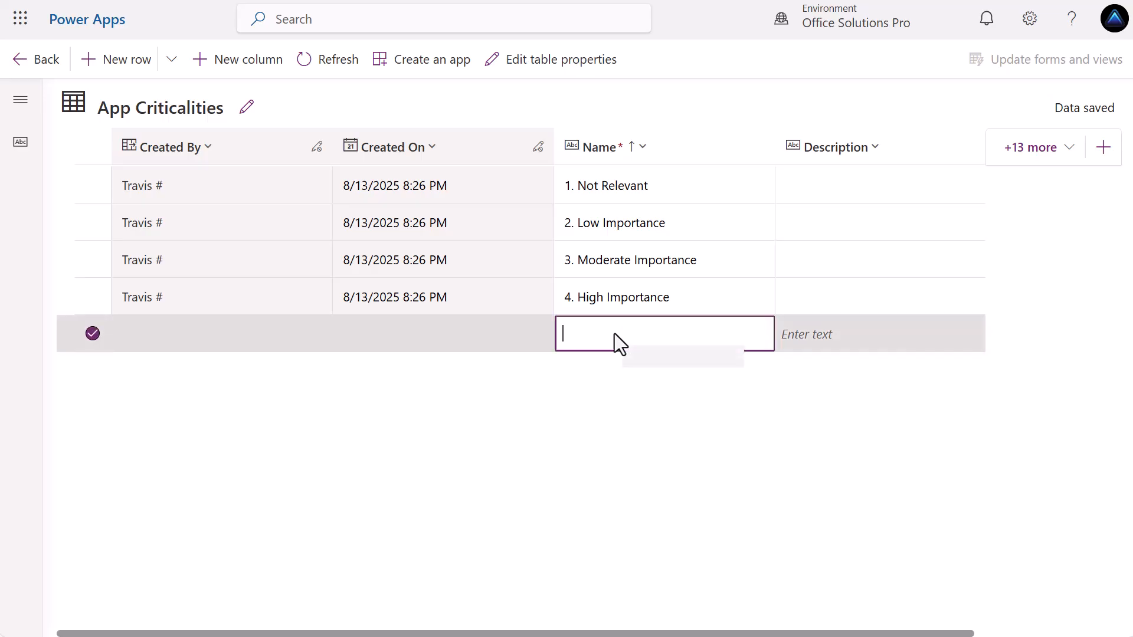
type("5. Mission Critical")
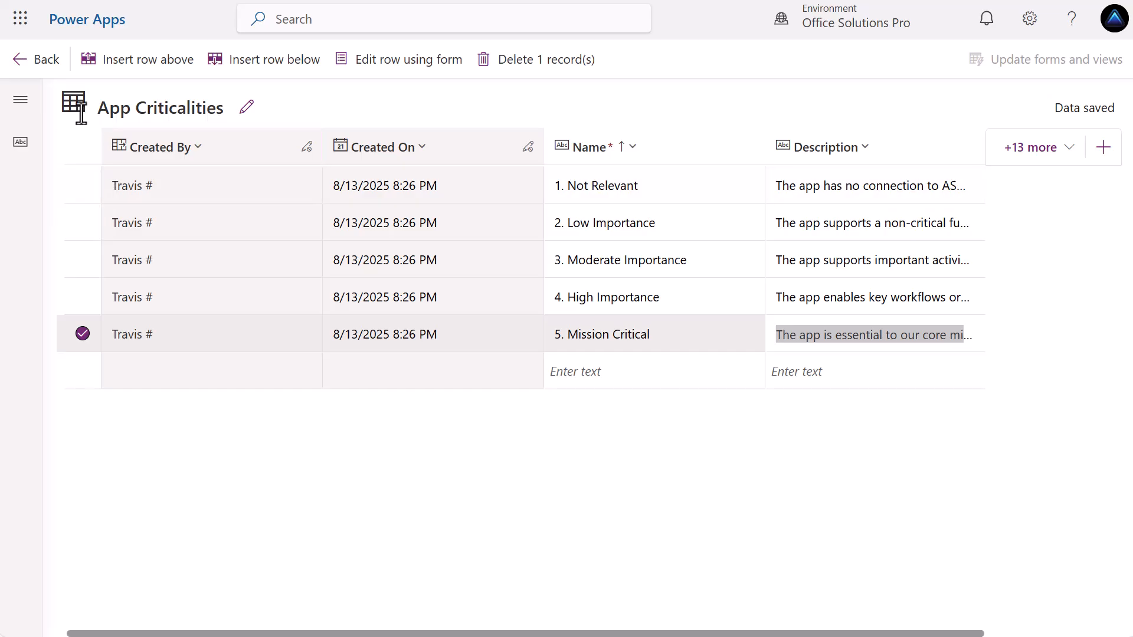
left_click(43, 75)
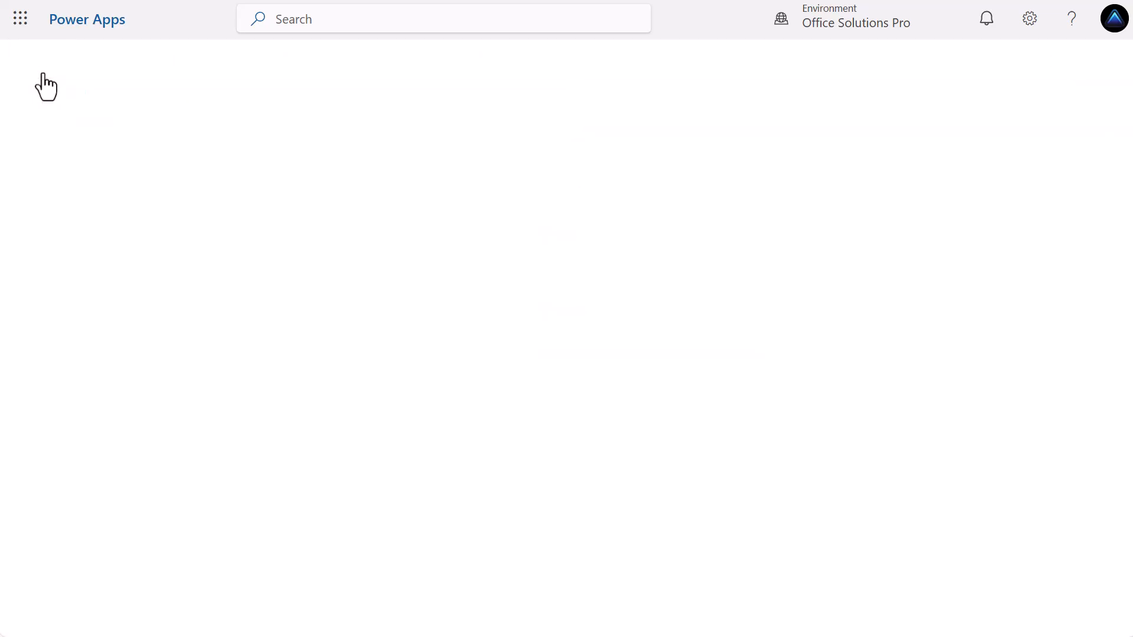
Start a new column named App/Tool Criticality in the Primary Tool Details table.
left_click(125, 324)
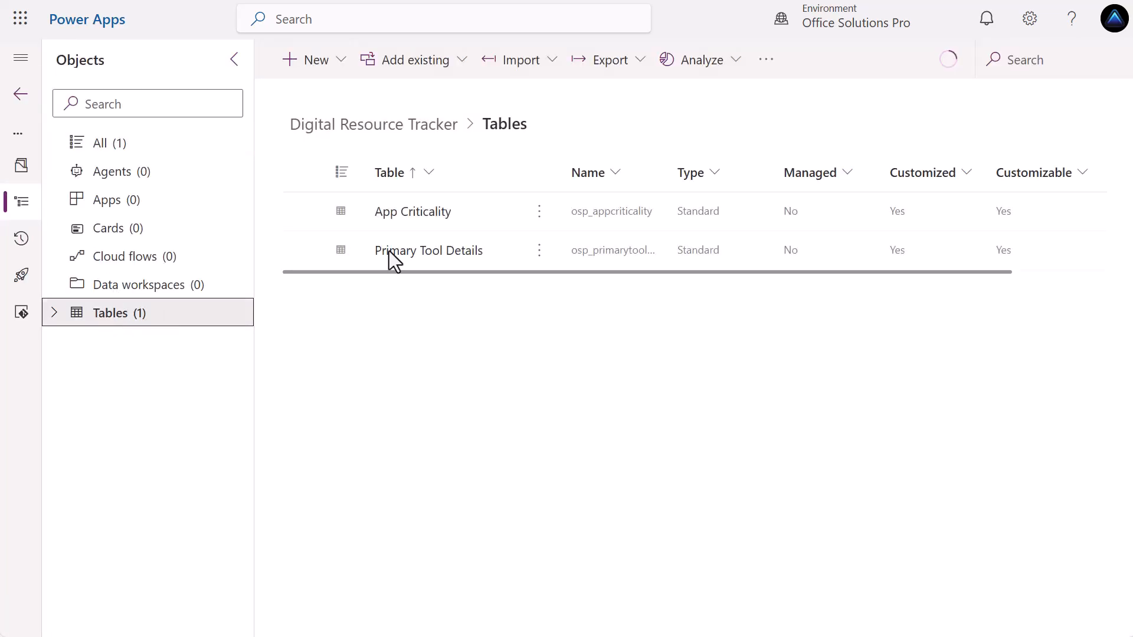
left_click(438, 260)
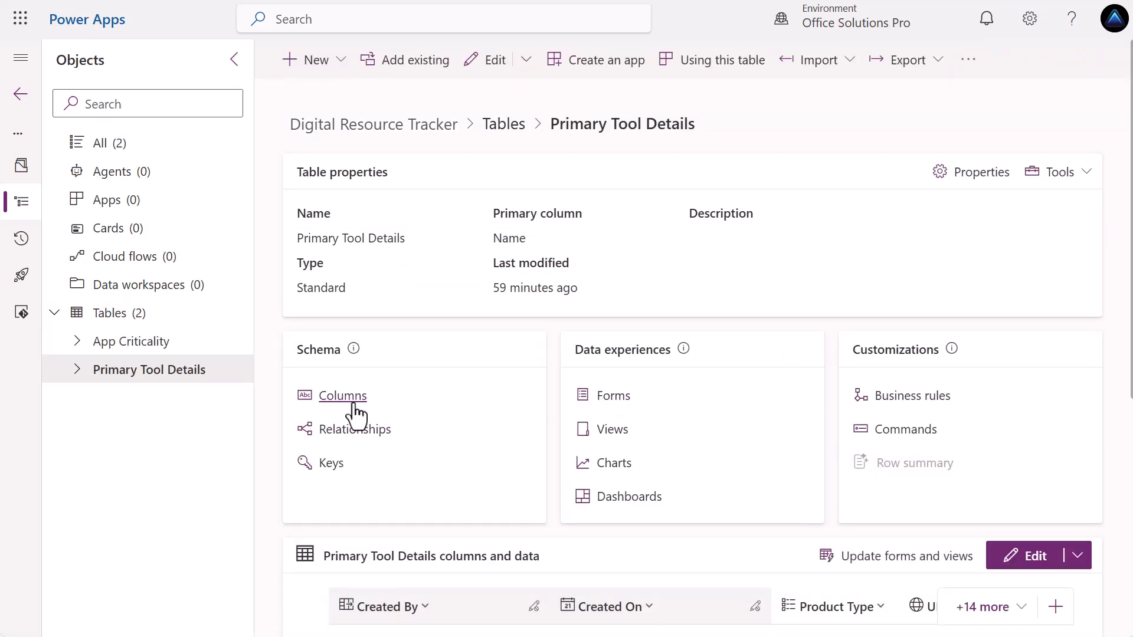
left_click(331, 400)
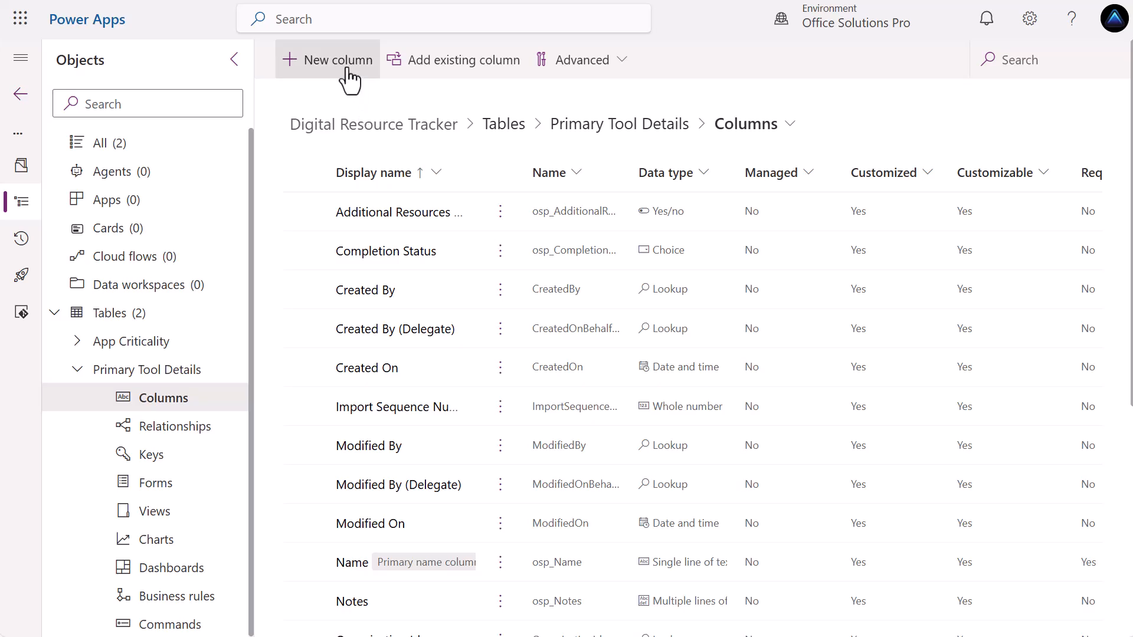
left_click(345, 62)
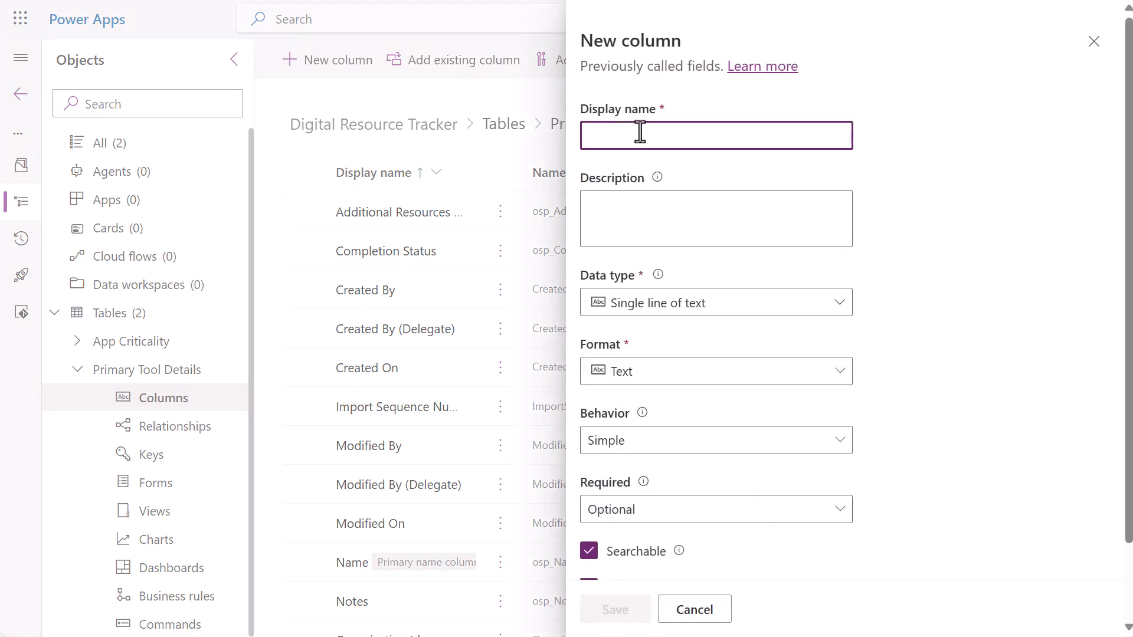
type("App/Tool")
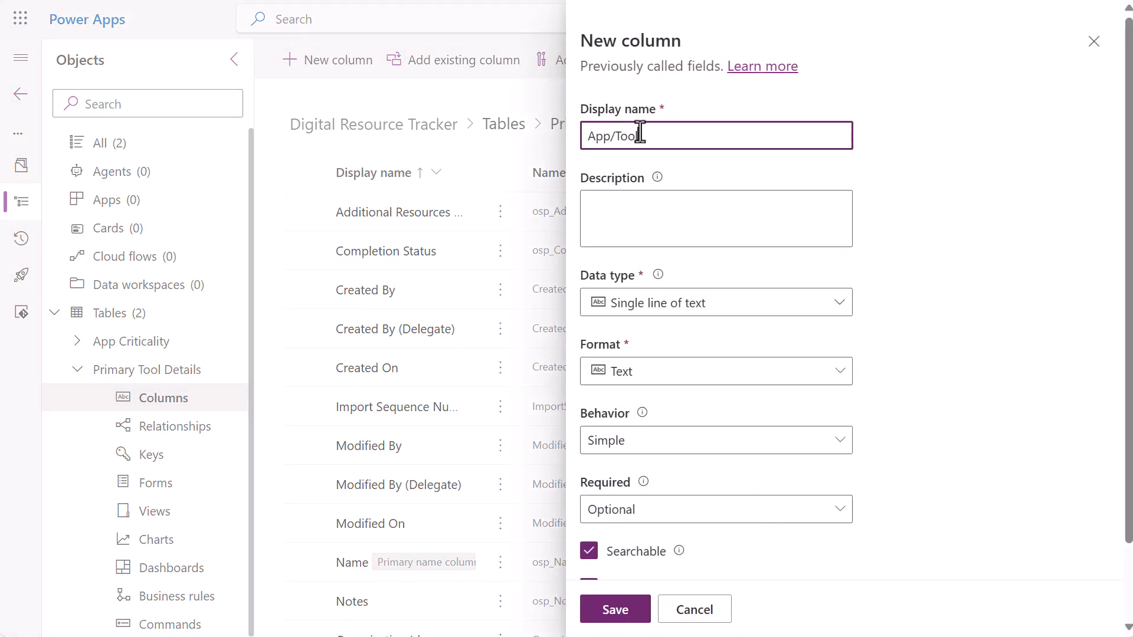
type(" Criticality")
Make App/Tool Criticality a Lookup column related to the App Criticality table and save it.
left_click(774, 307)
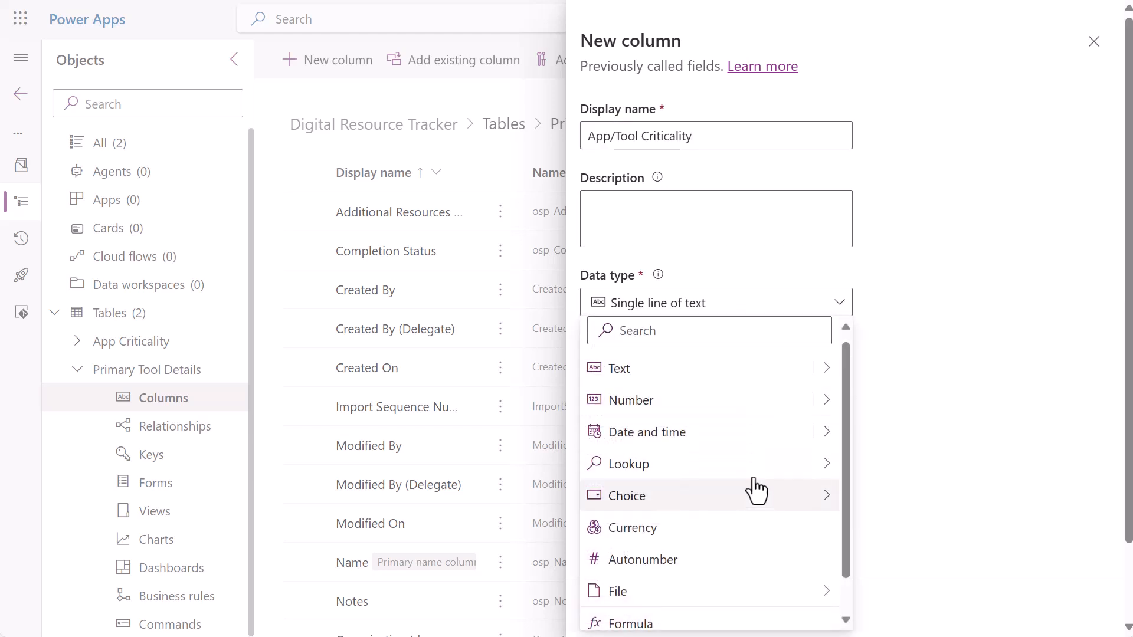
mouse_move(787, 471)
left_click(894, 466)
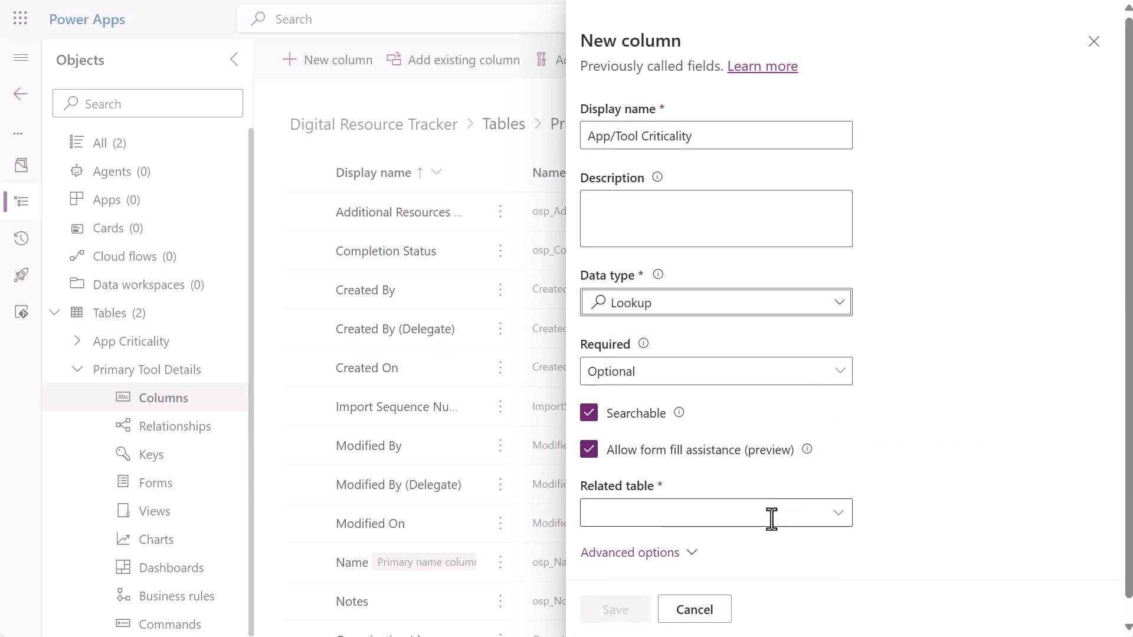
left_click(757, 516)
type("app")
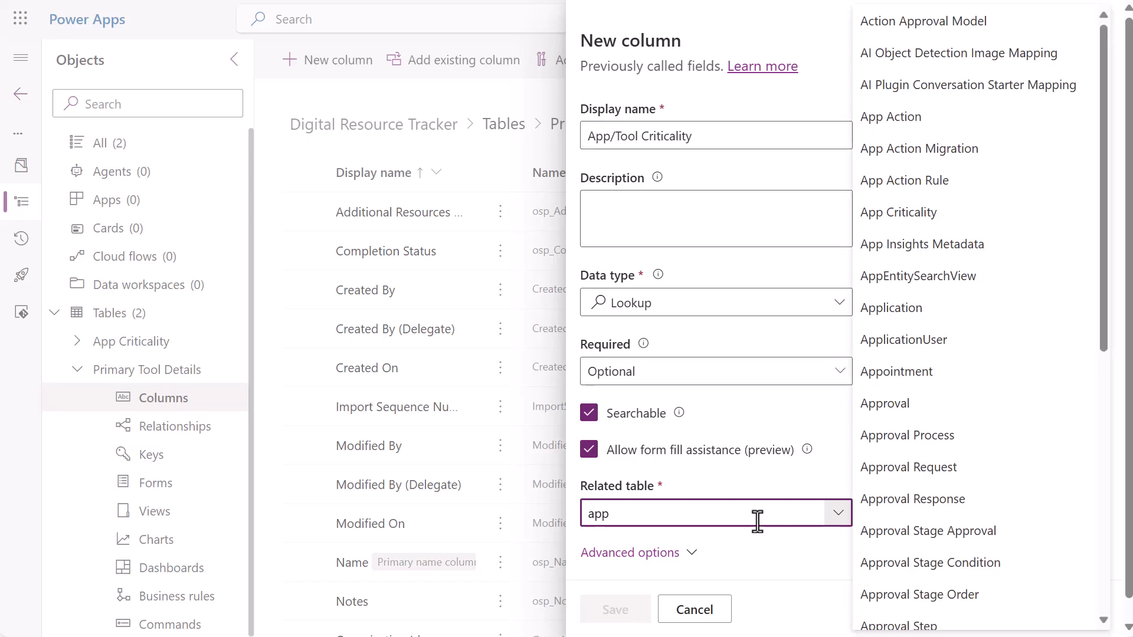
left_click(885, 214)
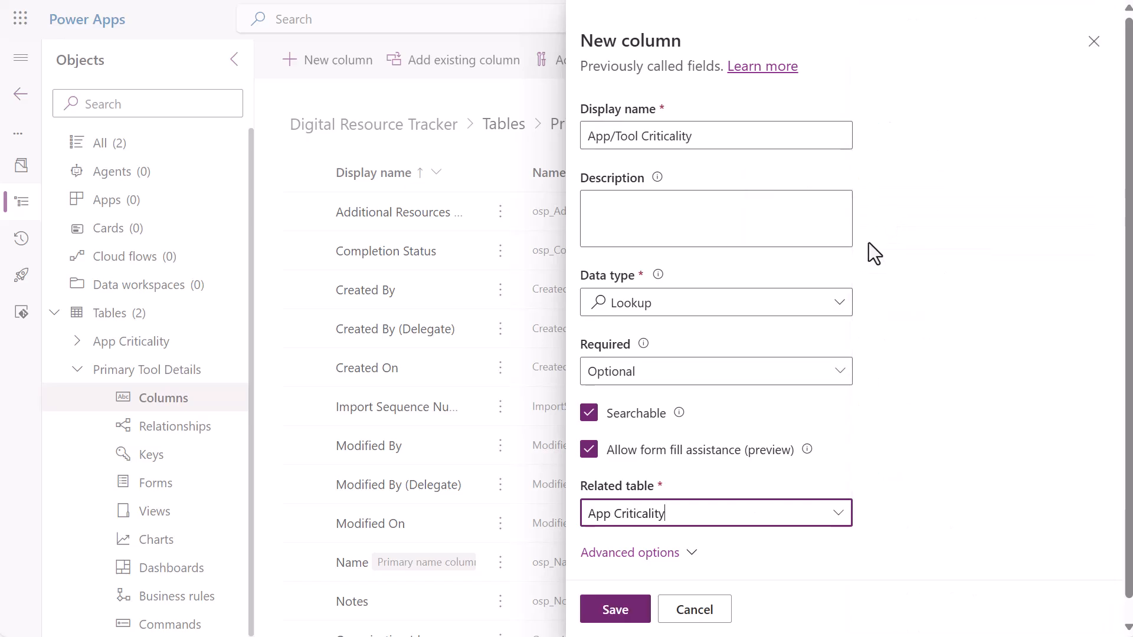
left_click(614, 610)
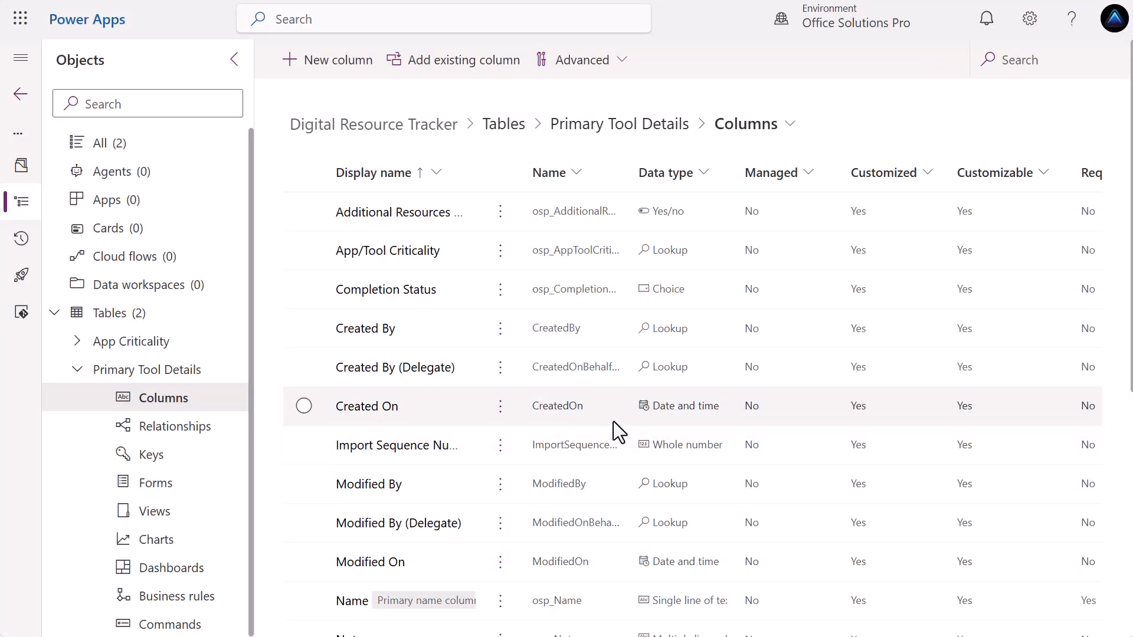
Review the Primary Tool Details columns in the column list and in the table's data editor.
scroll(614, 421, "down", 1)
scroll(613, 421, "up", 1)
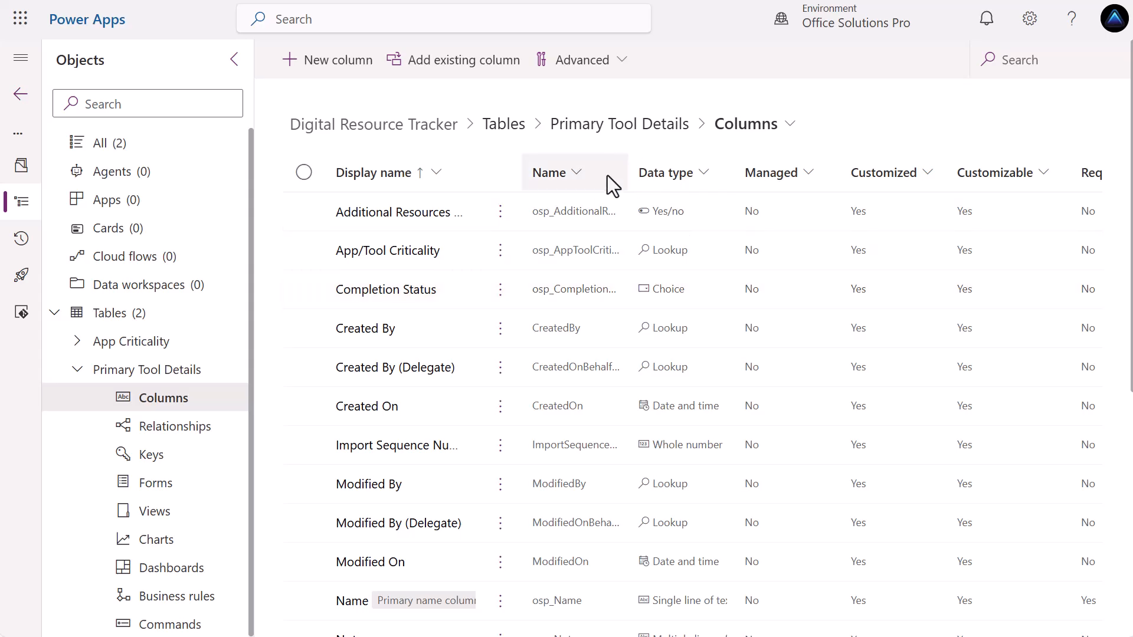
left_click(613, 125)
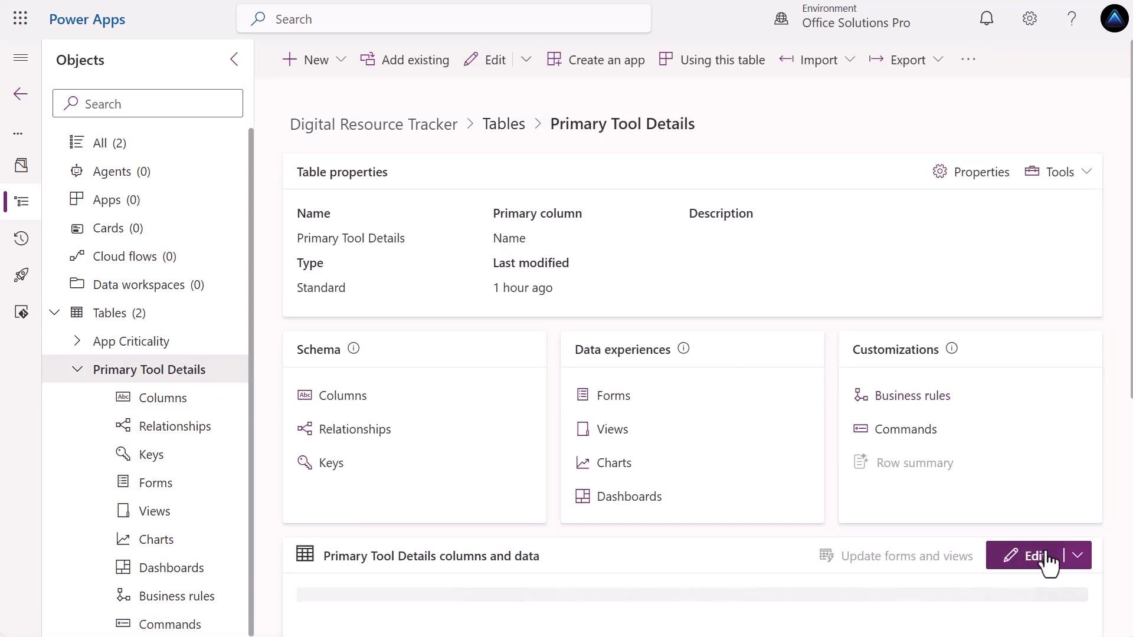
left_click(1050, 609)
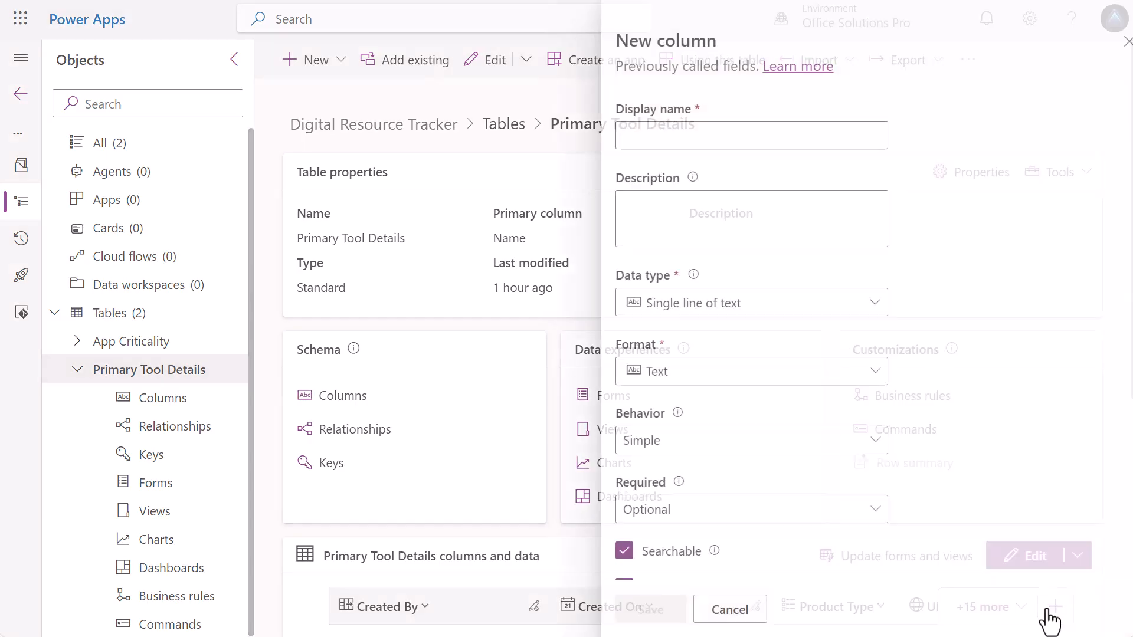
left_click(1090, 43)
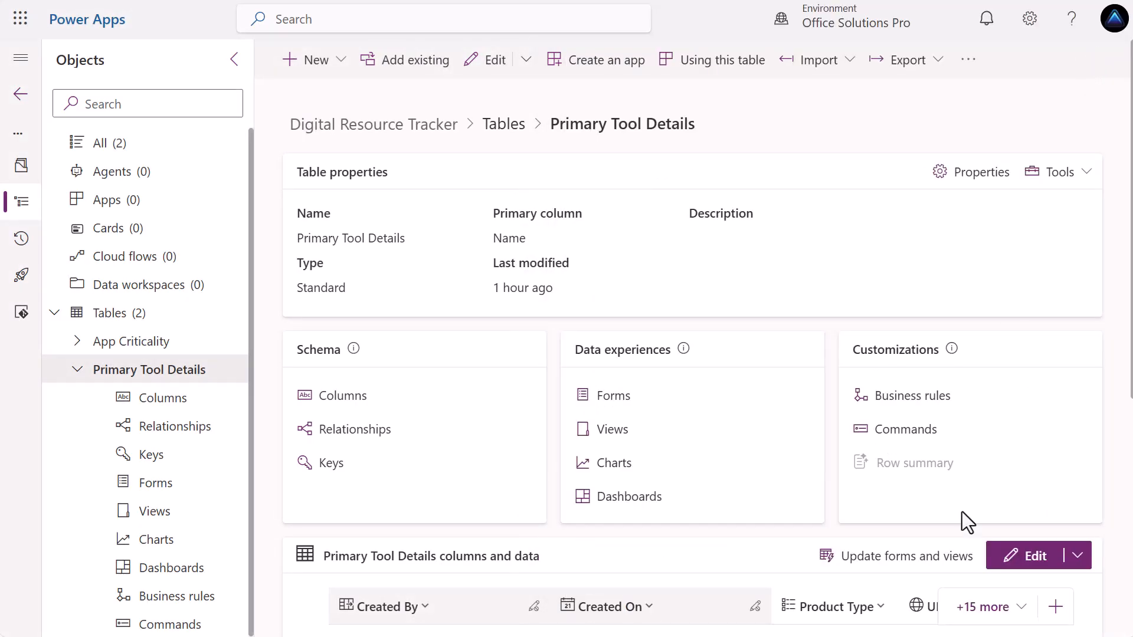
left_click(1034, 565)
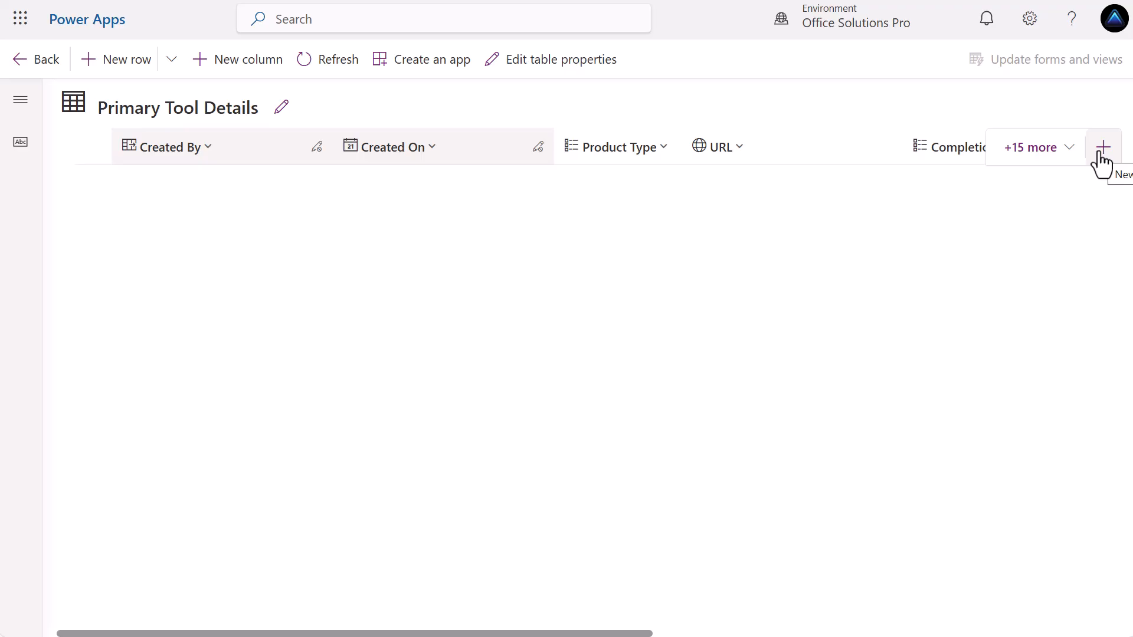
left_click(20, 72)
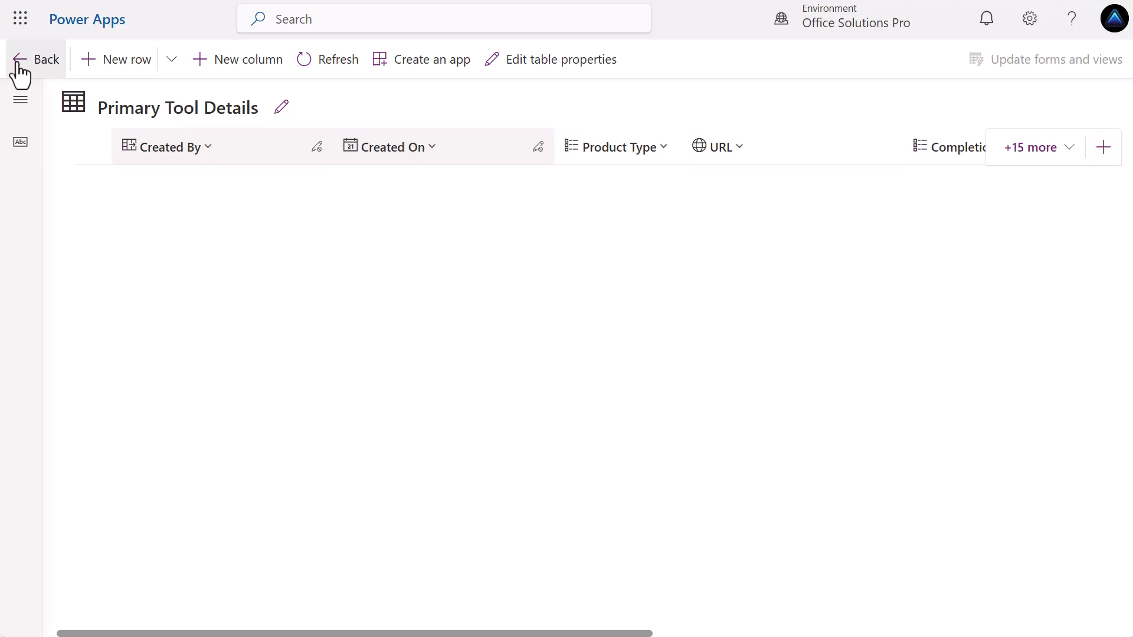
Open the Active App Criticalities view of the App Criticality table and remove its Created On column.
left_click(65, 312)
left_click(81, 347)
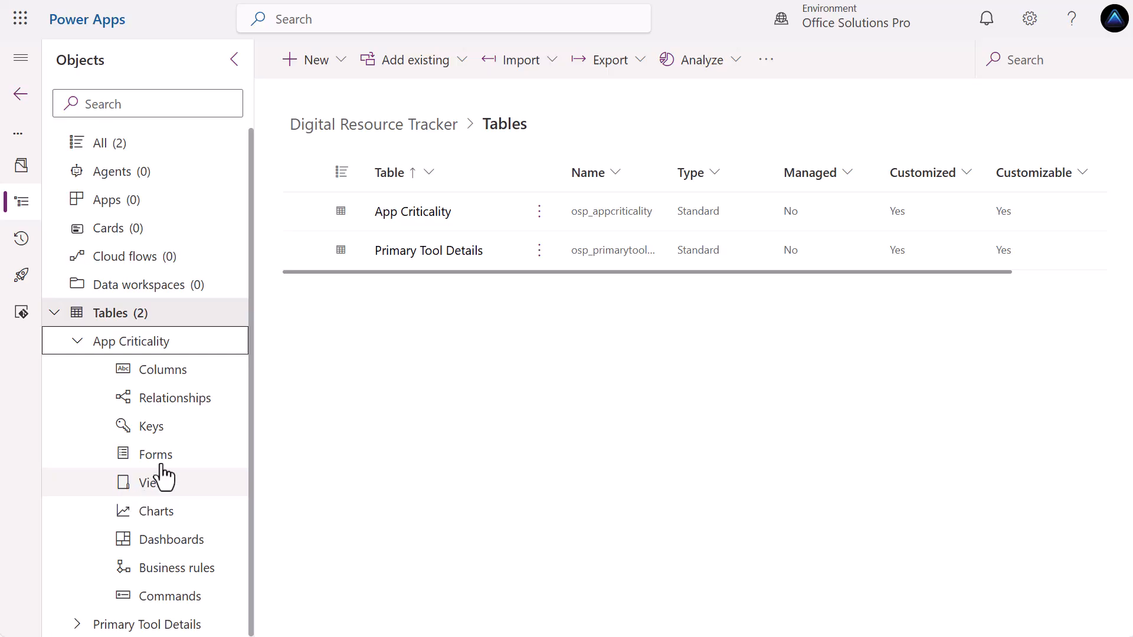
left_click(158, 490)
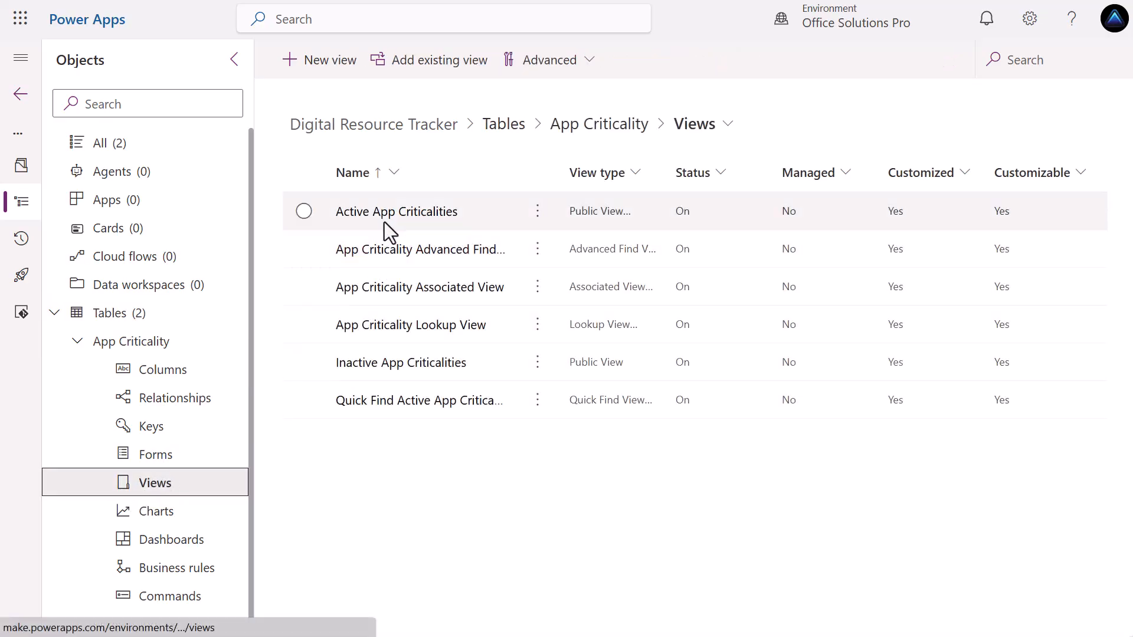
left_click(425, 227)
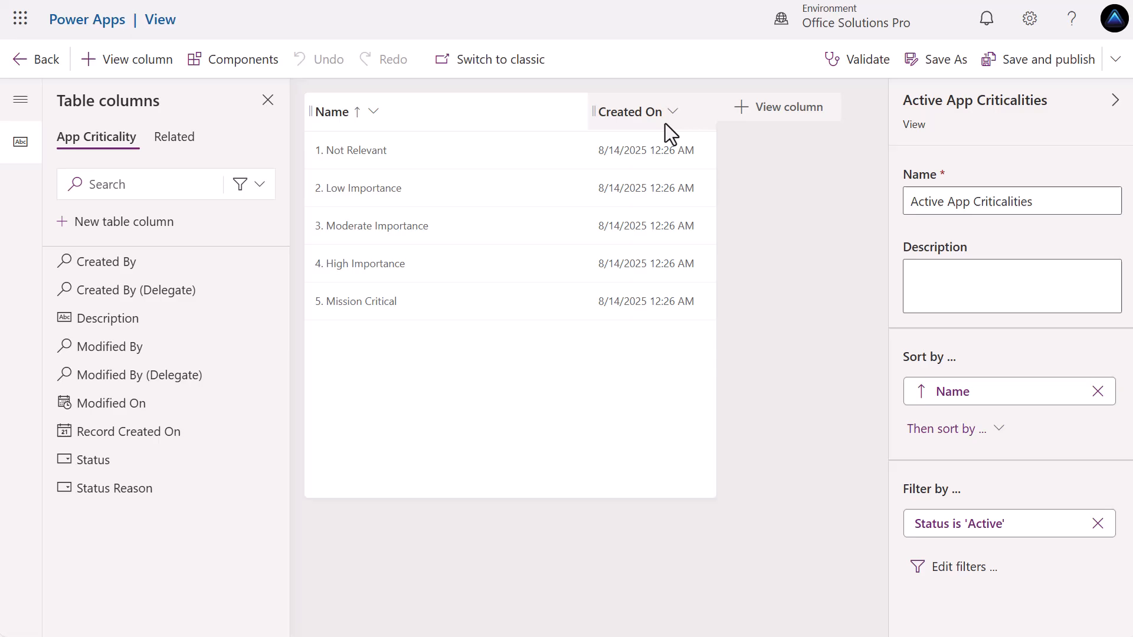
left_click(668, 119)
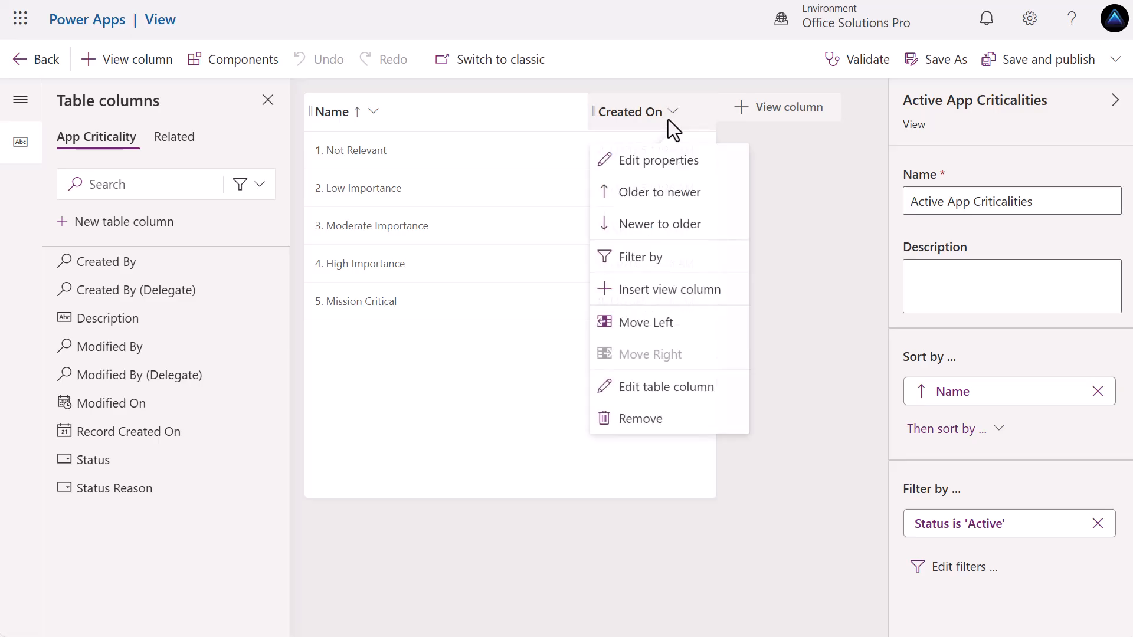
left_click(660, 435)
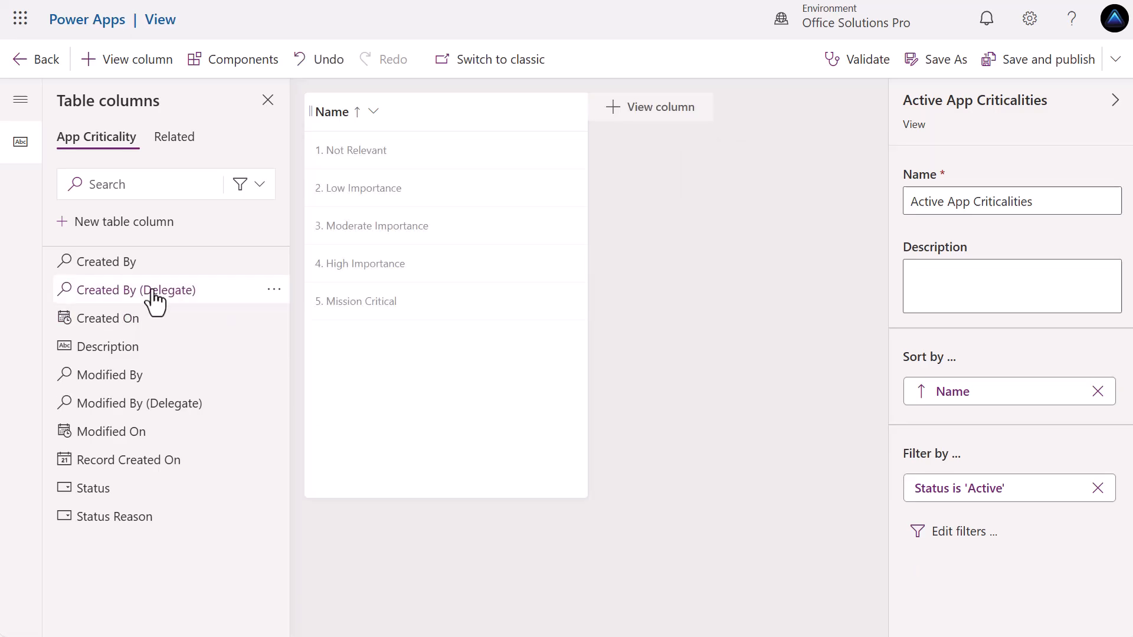
Add the Description column to the Active App Criticalities view, narrow Name and widen Description, and save and publish the view.
left_click(113, 348)
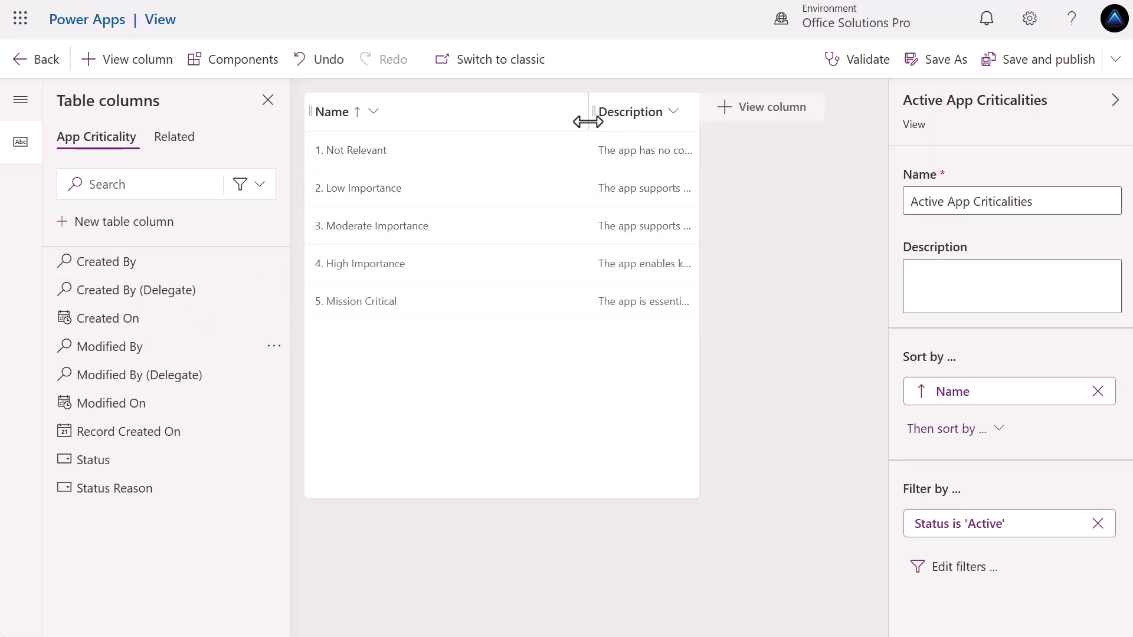
left_click_drag(590, 119, 491, 118)
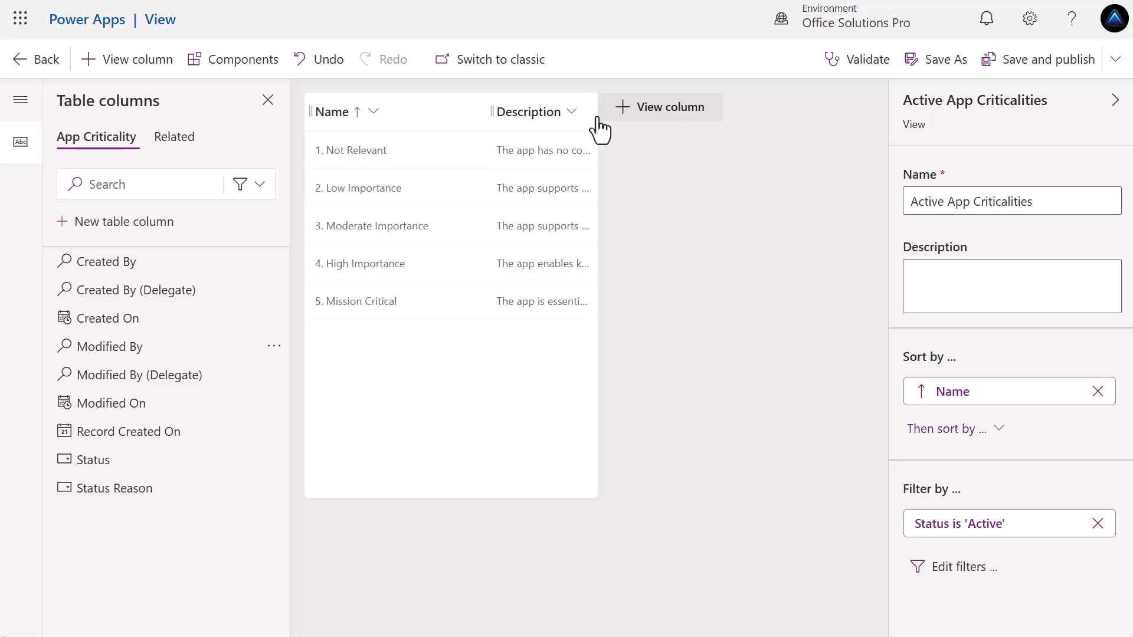
left_click_drag(594, 112, 827, 112)
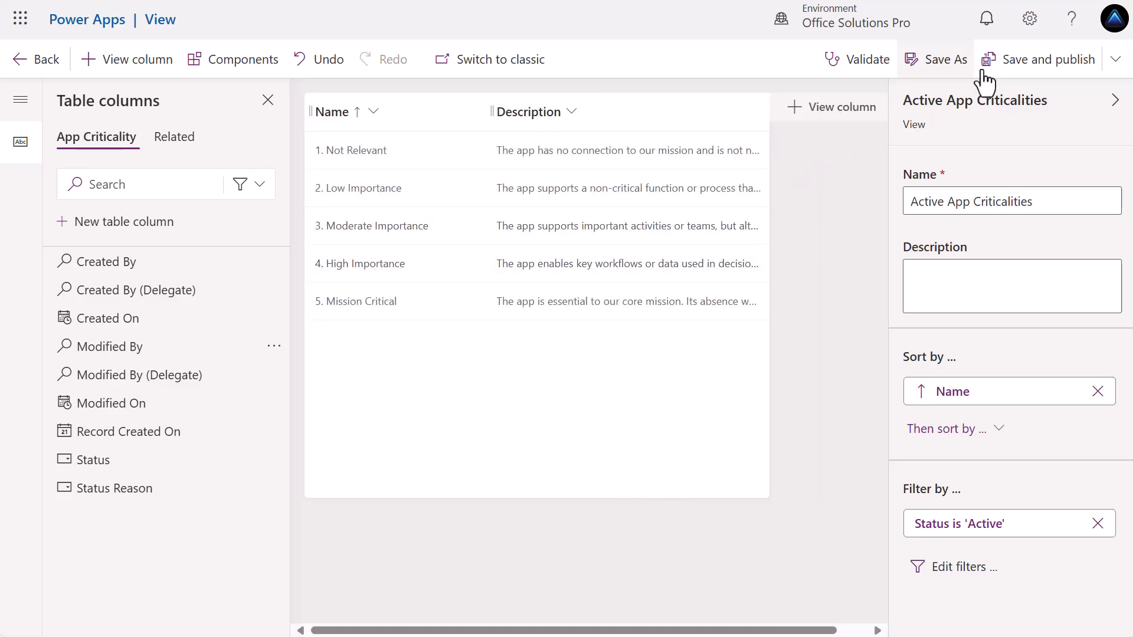
left_click(1032, 61)
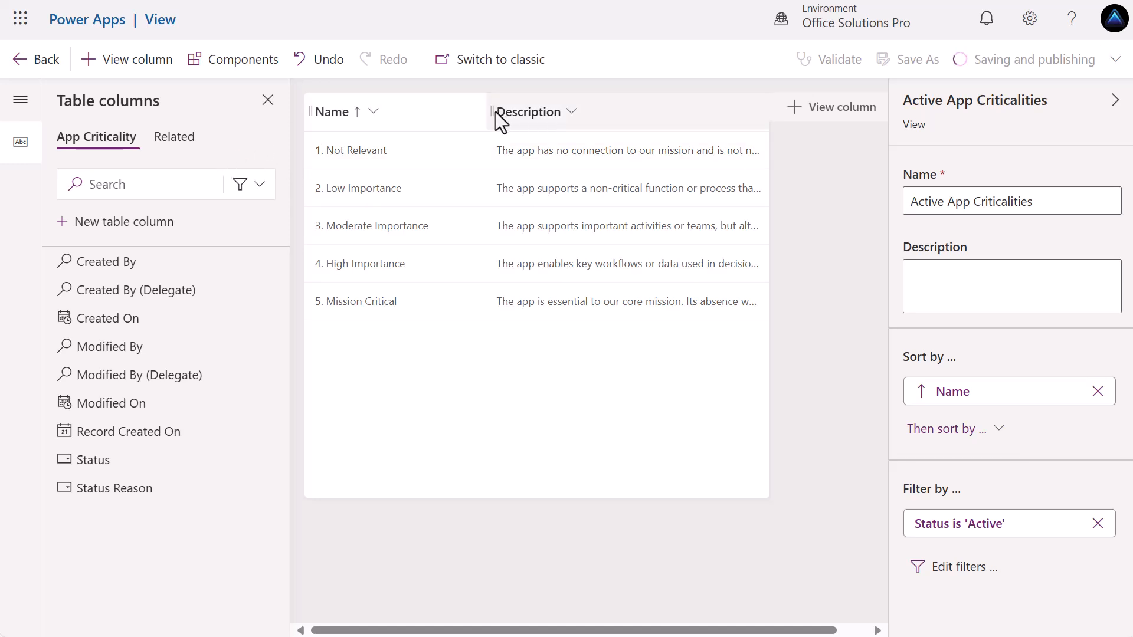
left_click_drag(488, 111, 467, 111)
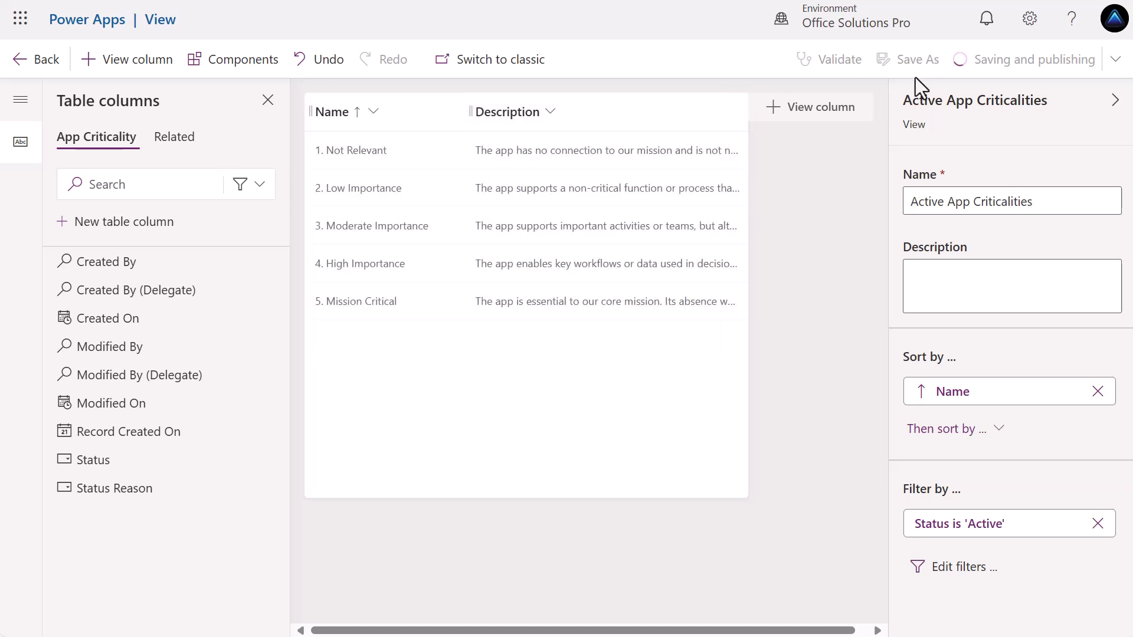
left_click(34, 75)
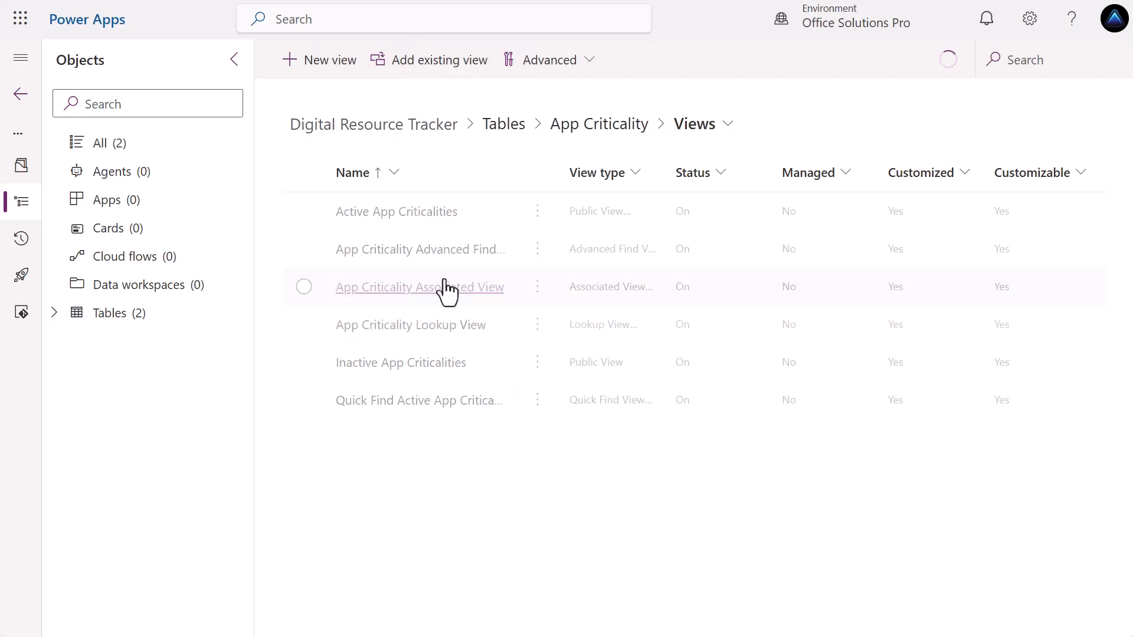
Replace Created On with a widened Description column in the App Criticality Advanced Find View and save and publish it.
left_click(461, 254)
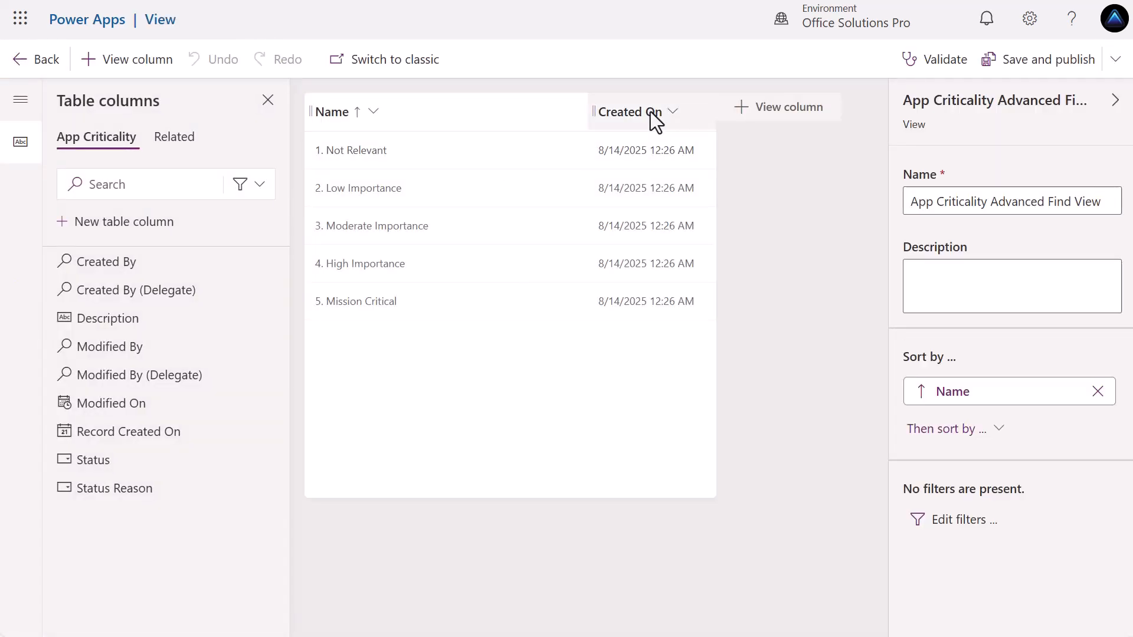
left_click(652, 113)
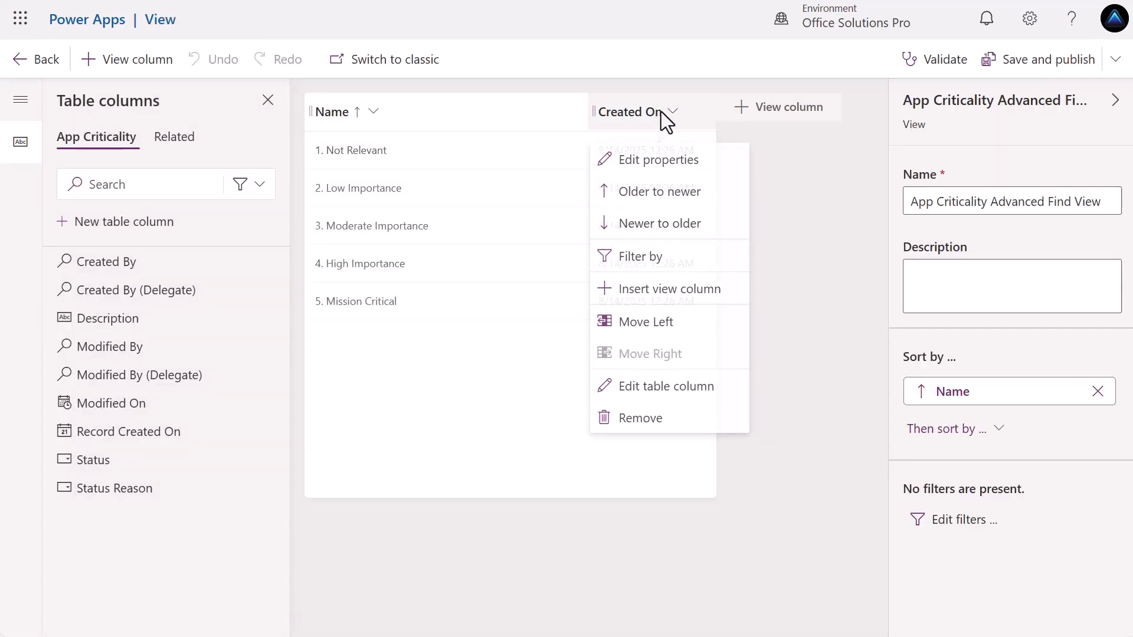
left_click(640, 420)
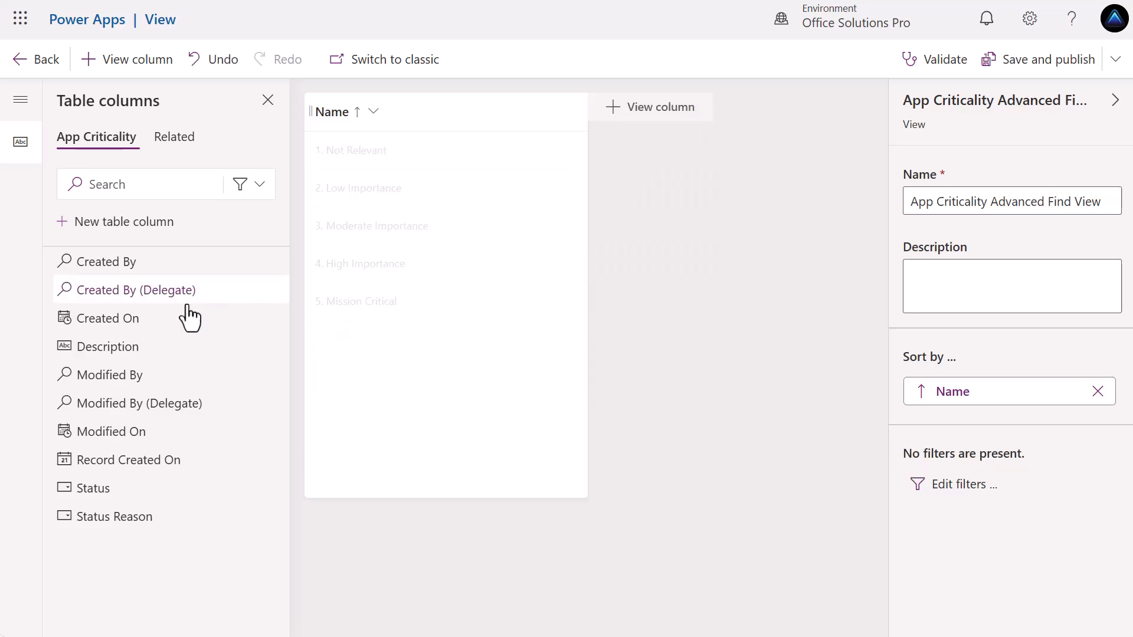
left_click_drag(106, 318, 465, 119)
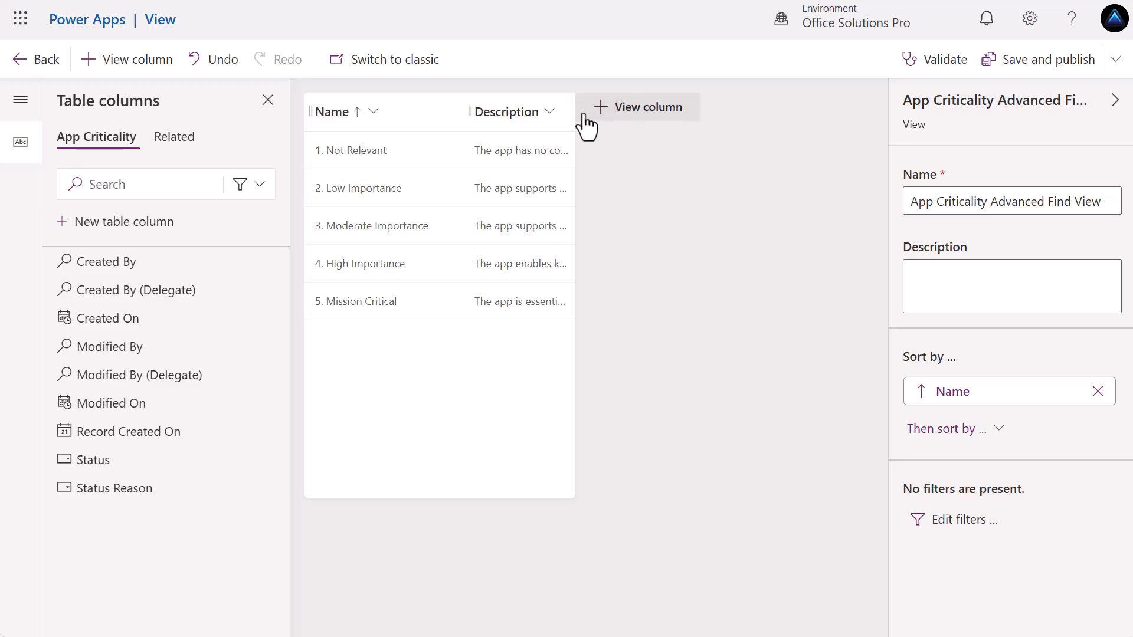
left_click_drag(574, 111, 845, 125)
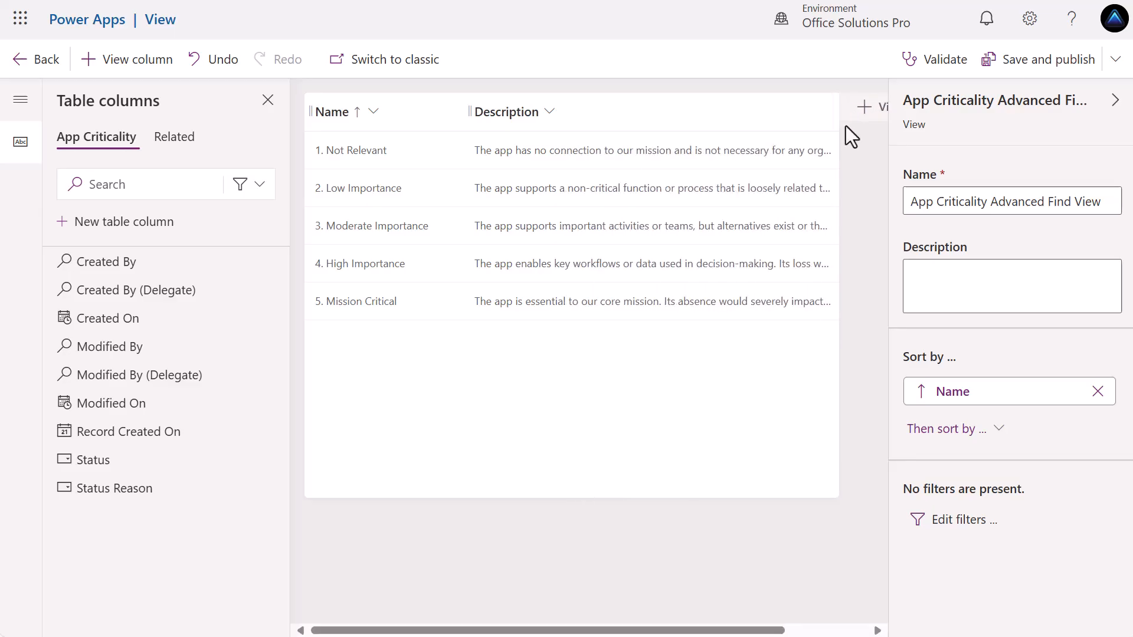
left_click(1014, 73)
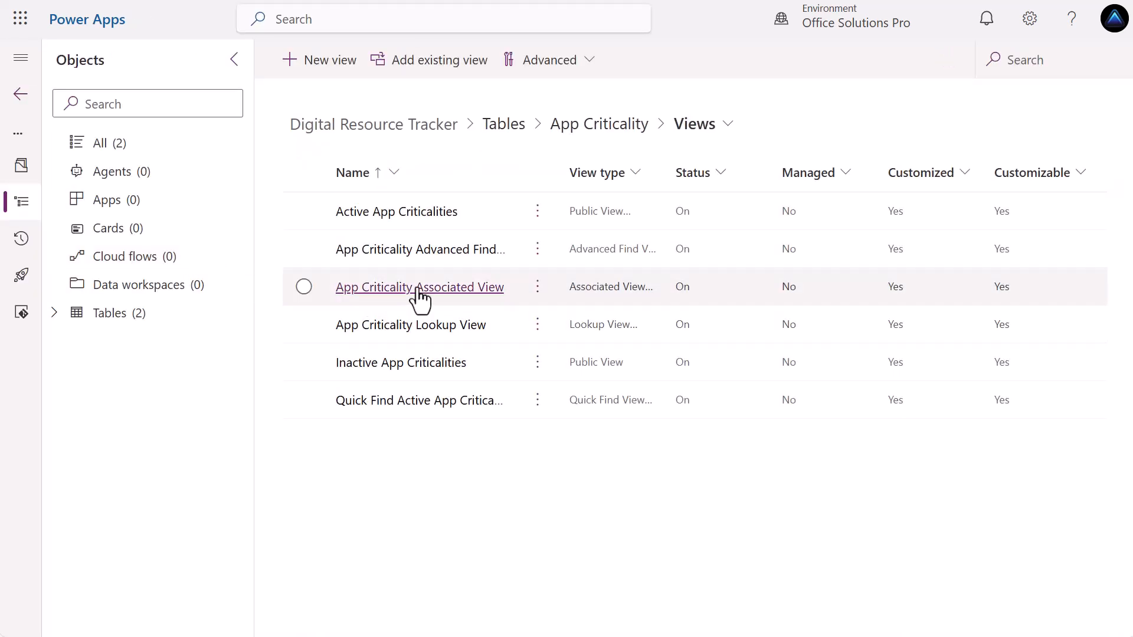
In the App Criticality Associated View, replace Created On with a wide Description column beside a narrower Name column, and publish the view.
left_click(417, 289)
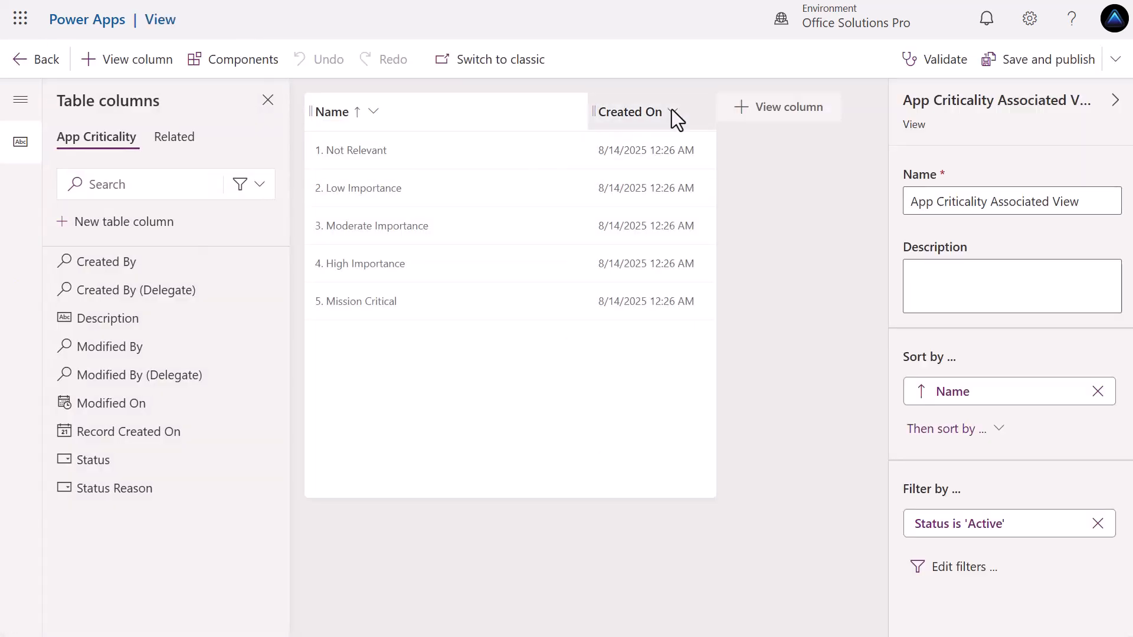
left_click(673, 112)
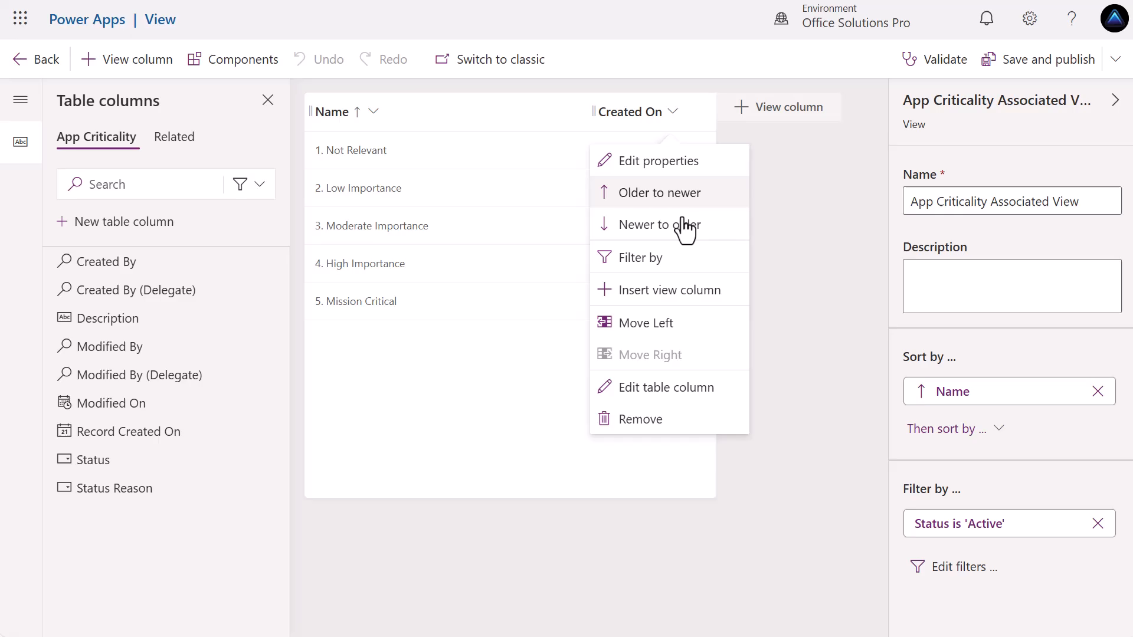
left_click(641, 420)
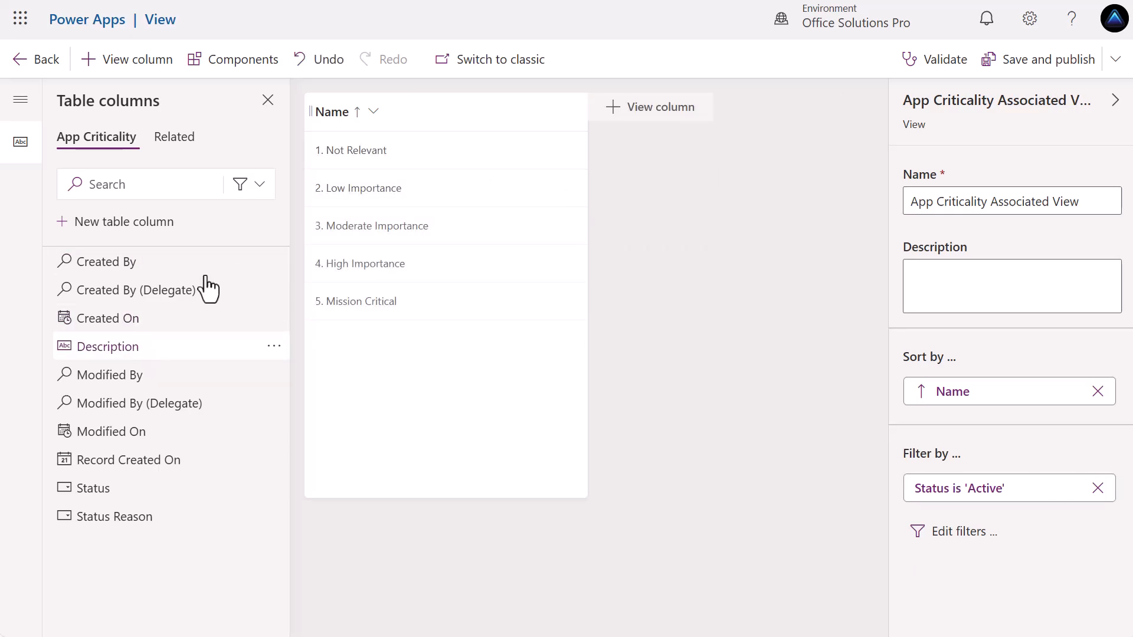
left_click_drag(586, 112, 482, 116)
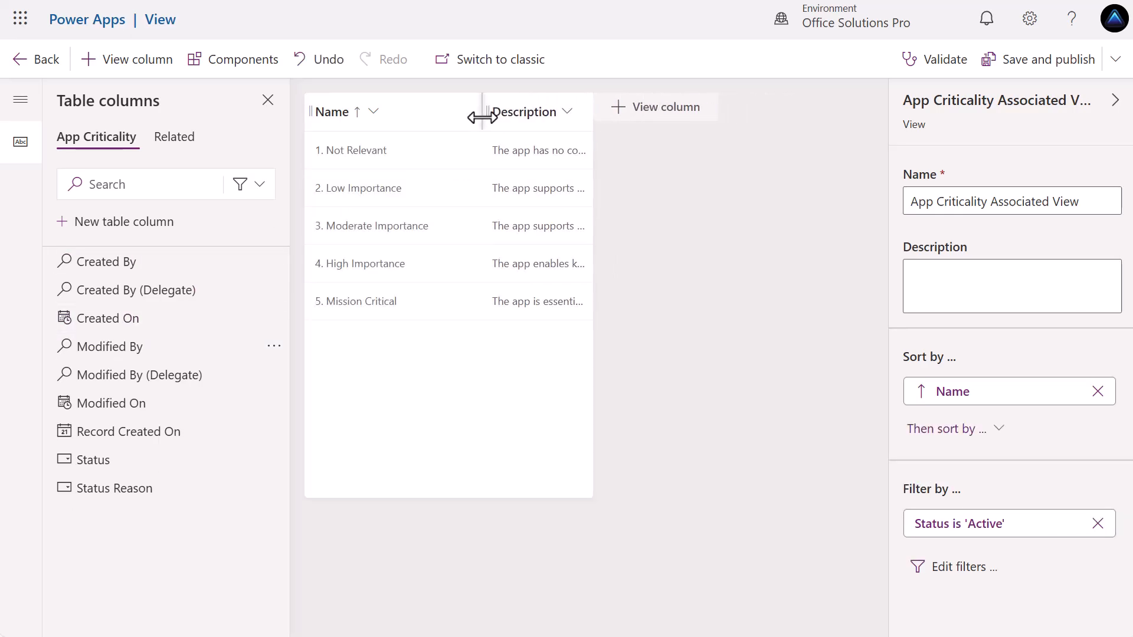
left_click_drag(592, 113, 853, 131)
left_click(1029, 59)
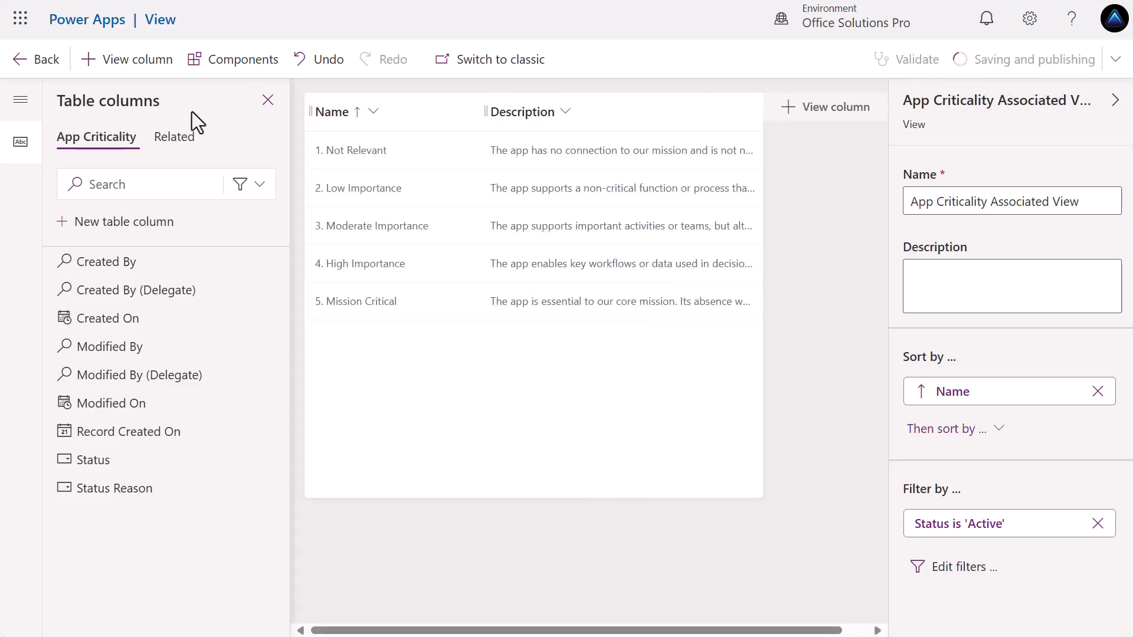
left_click(32, 70)
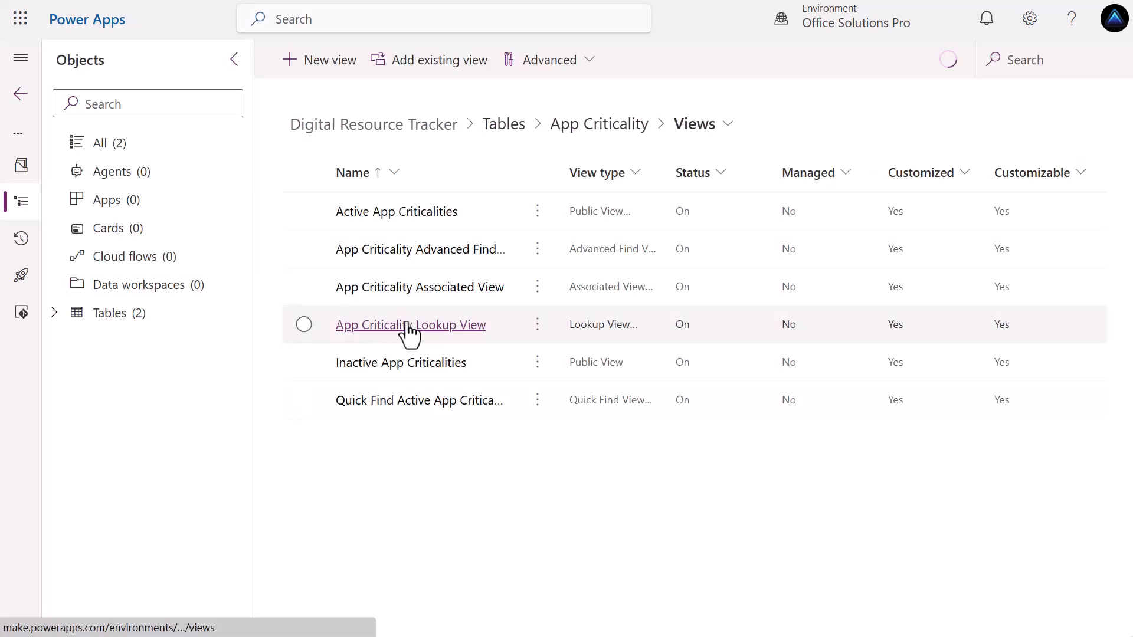
In the App Criticality Lookup View, narrow Name, swap Created On for a widened Description column, and save and publish the view.
left_click(407, 325)
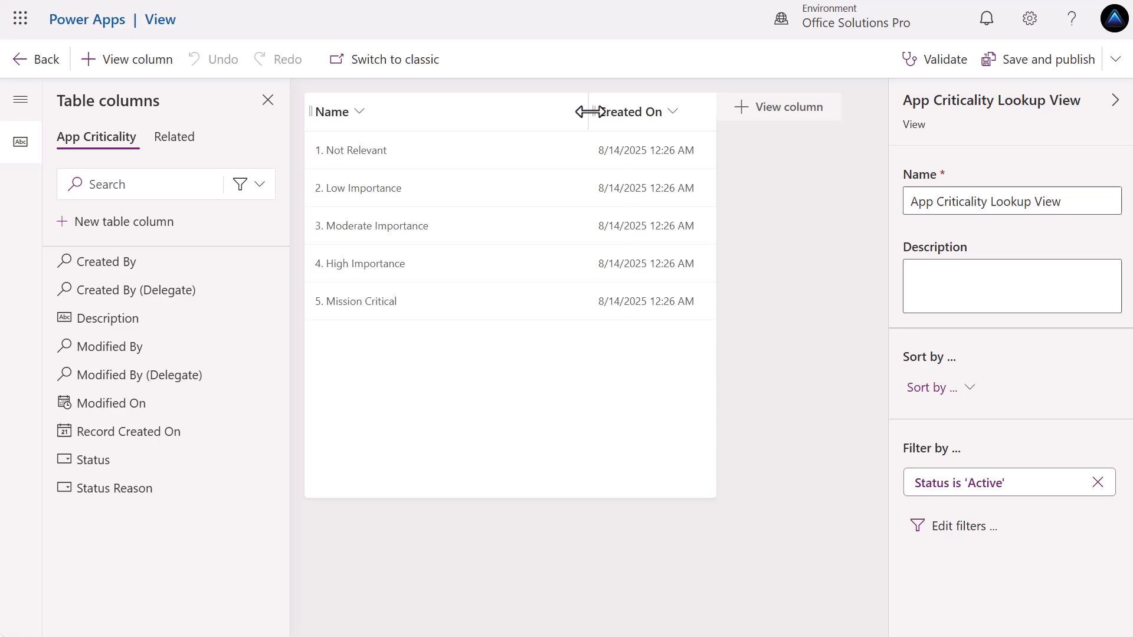
left_click_drag(587, 109, 473, 116)
left_click(555, 113)
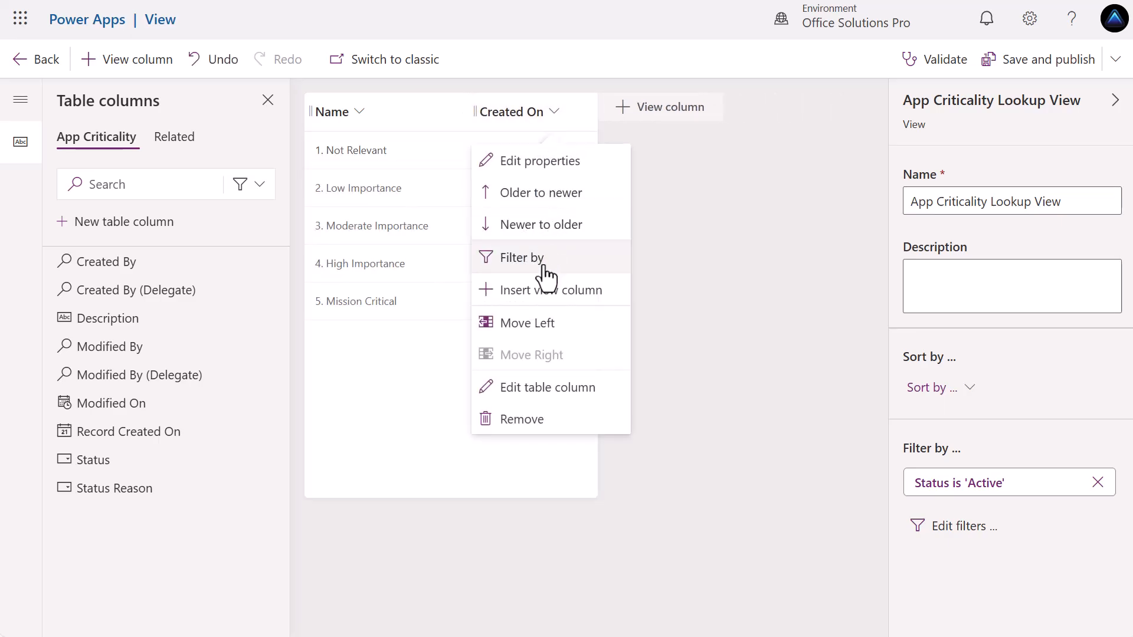
left_click(534, 419)
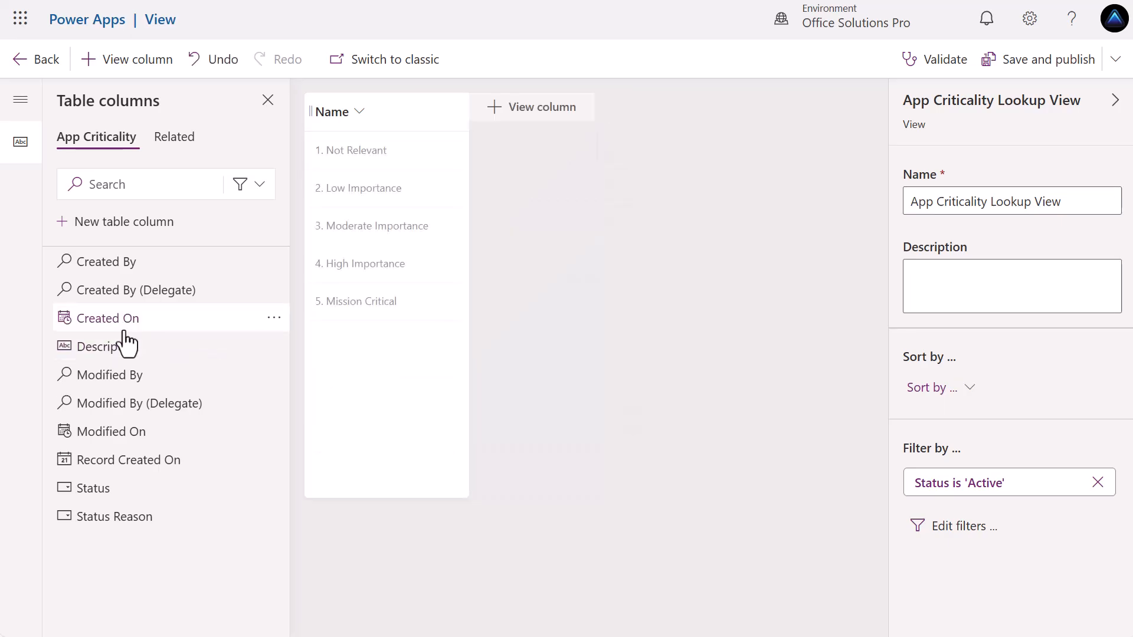
left_click(114, 353)
left_click_drag(577, 109, 827, 119)
left_click(1016, 59)
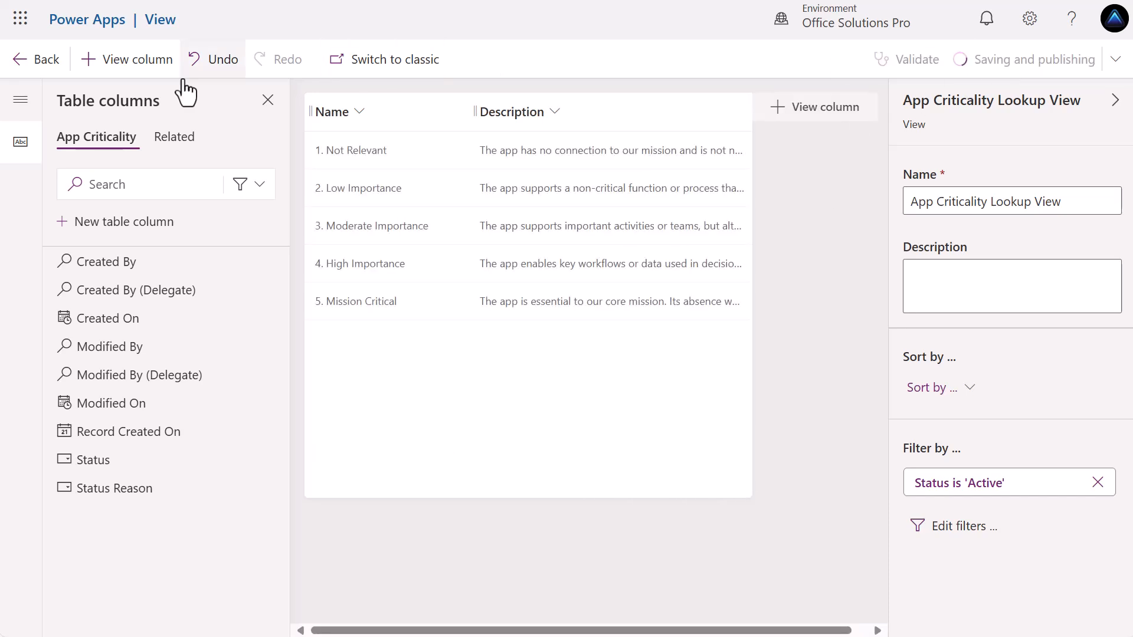
left_click(32, 76)
In the Quick Find Active App Criticalities view, narrow Name, replace Created On with a widened Description column, and publish the view.
left_click(391, 407)
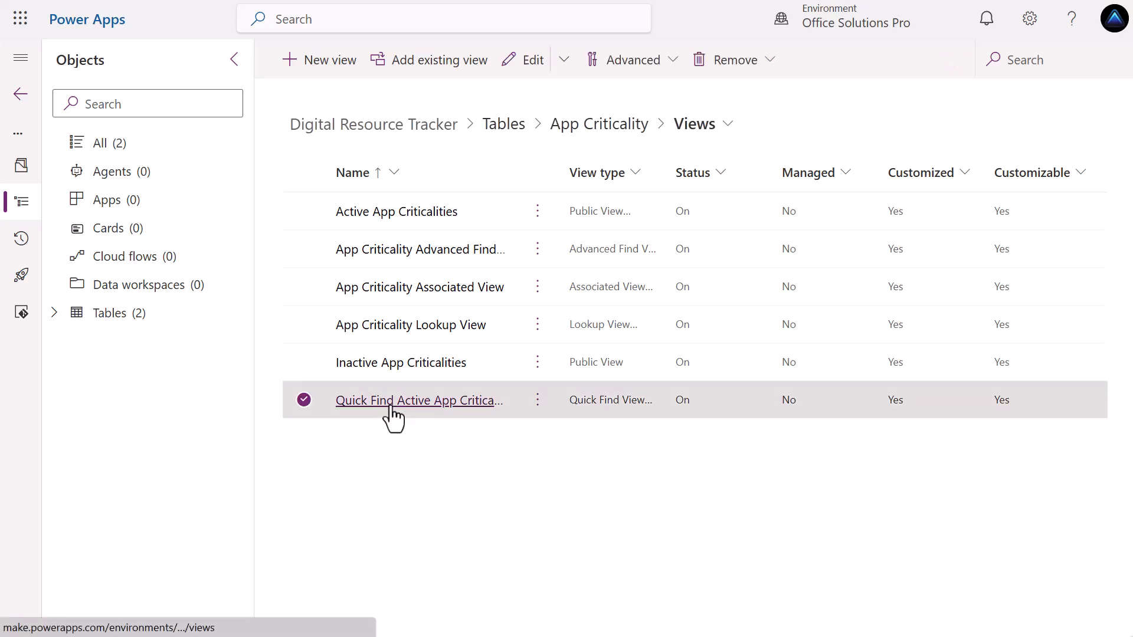
left_click(392, 407)
left_click(406, 203)
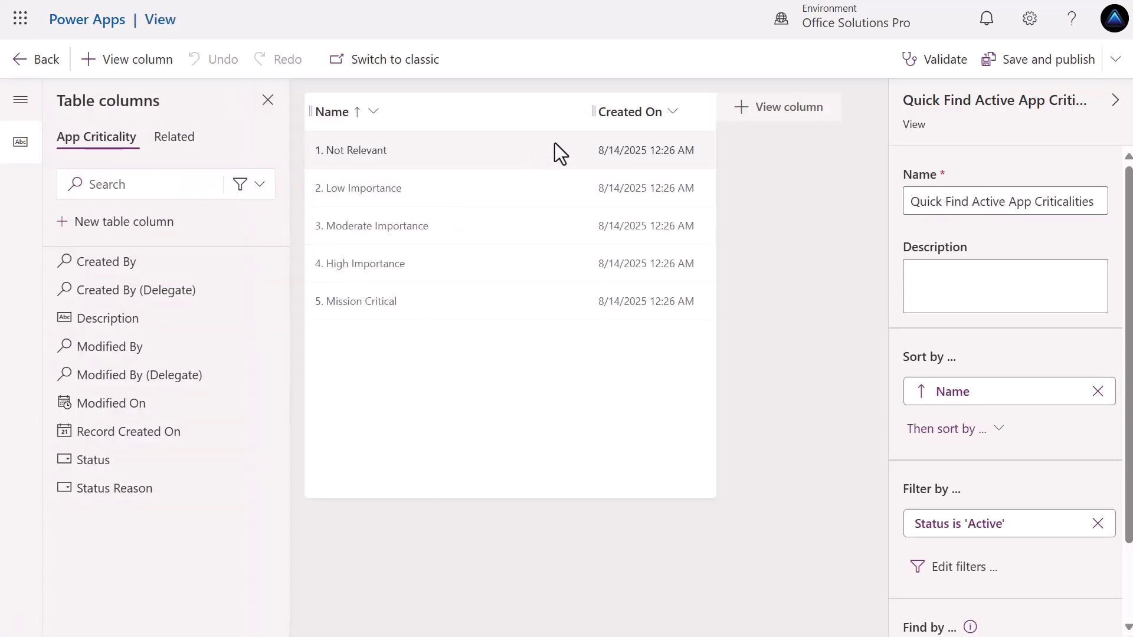
left_click_drag(590, 111, 473, 112)
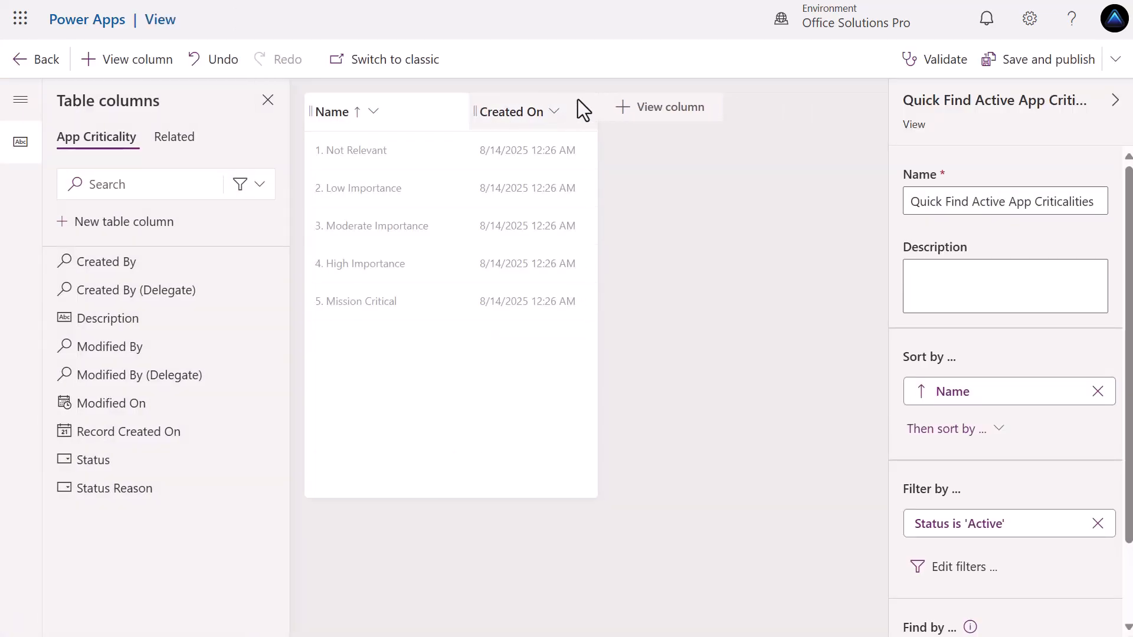
left_click(554, 117)
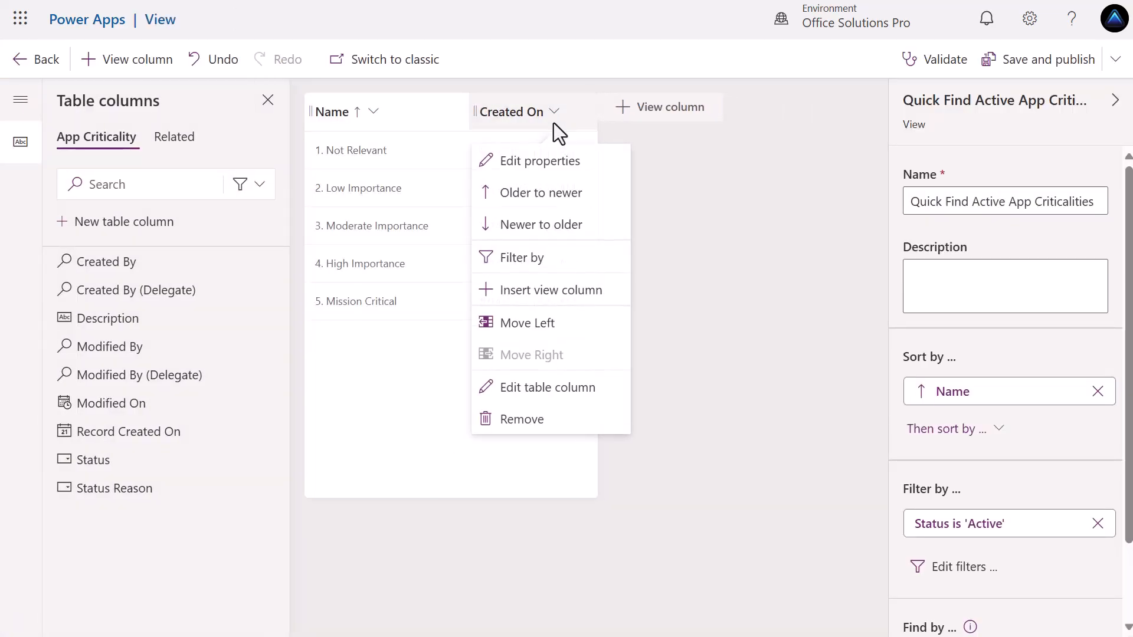
left_click(544, 419)
left_click(133, 351)
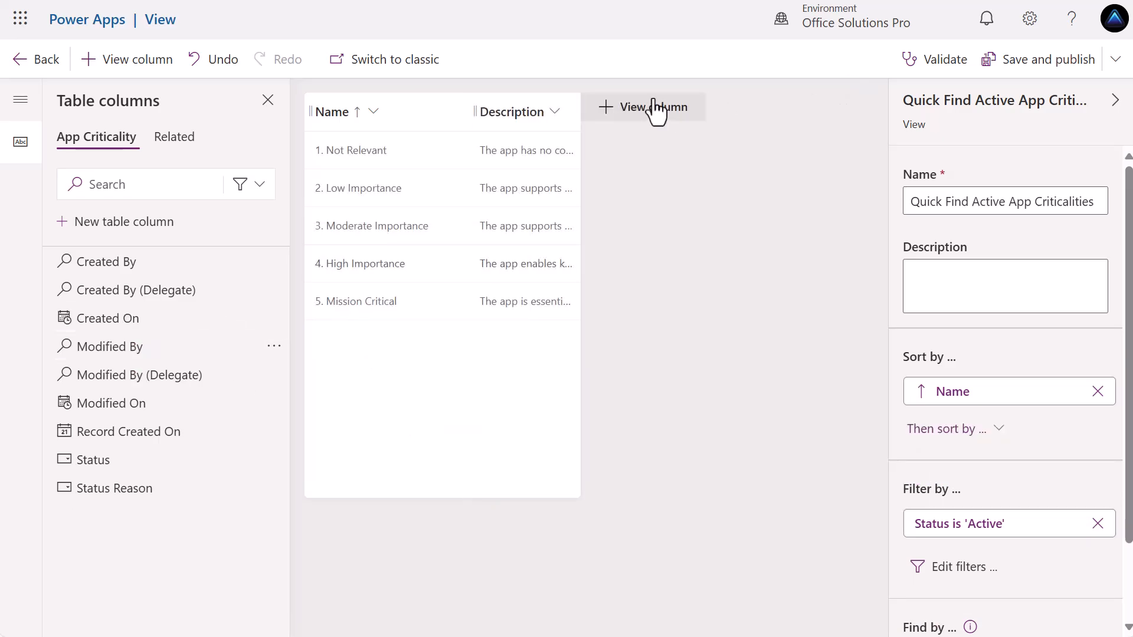
left_click_drag(578, 111, 853, 112)
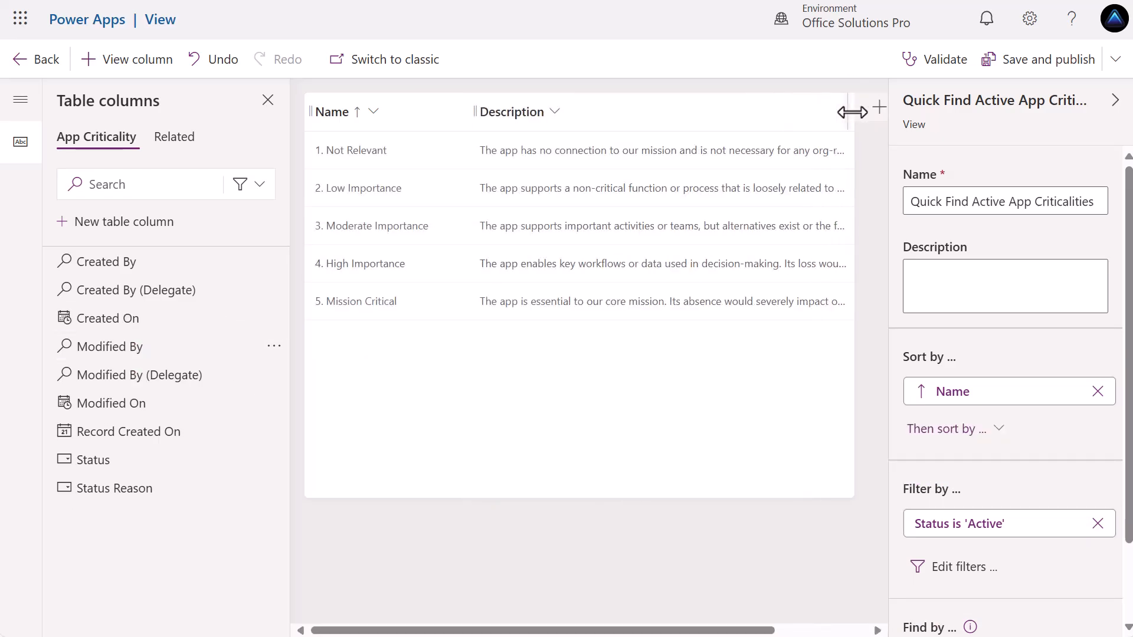
left_click(1015, 60)
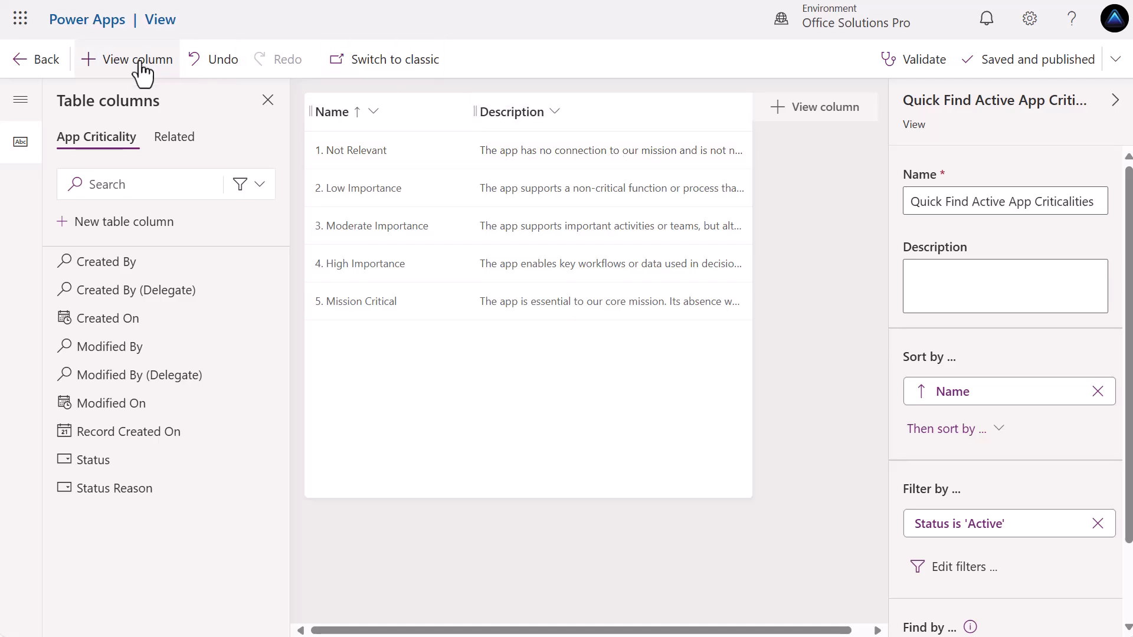
left_click(38, 75)
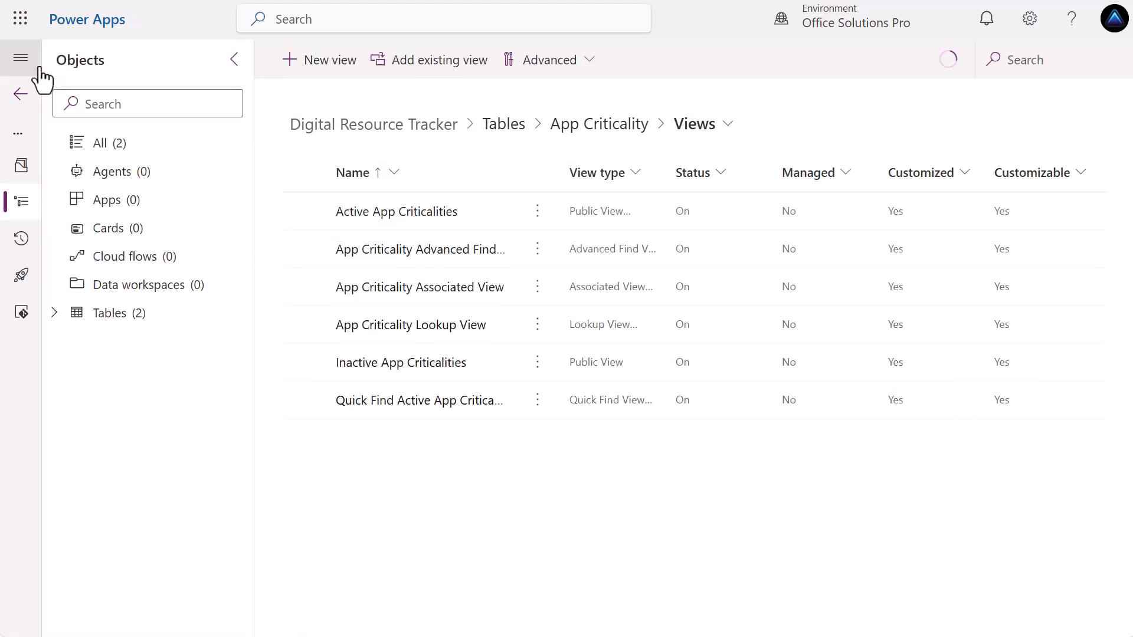
Start a new table with advanced properties in the Digital Resource Tracker solution and name it App Contacts.
left_click(149, 322)
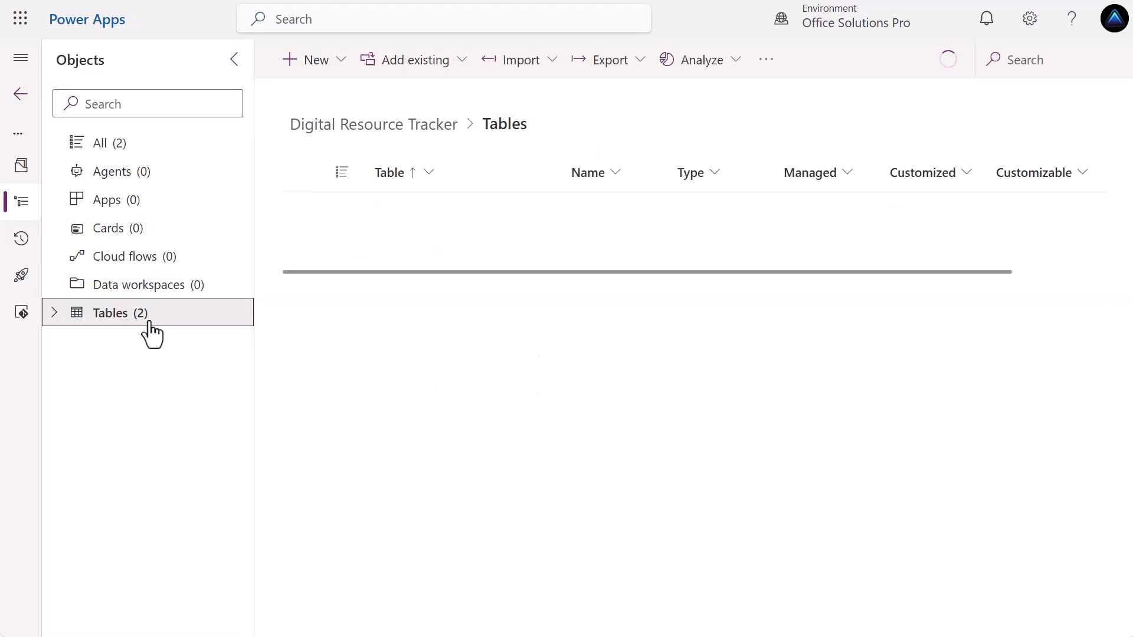
left_click(336, 61)
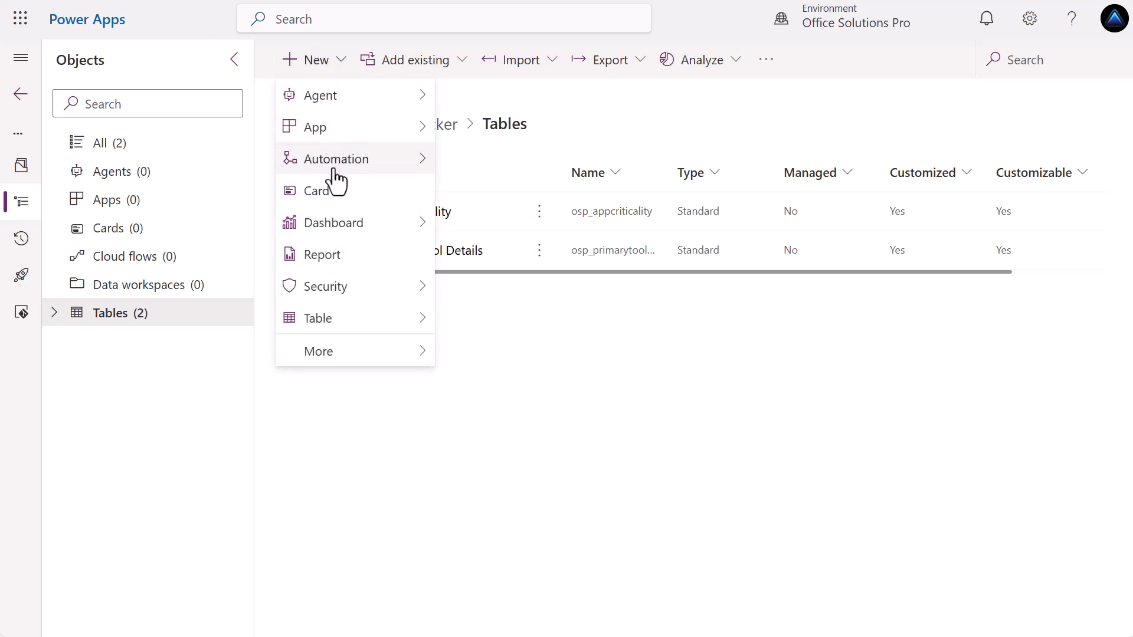
mouse_move(317, 328)
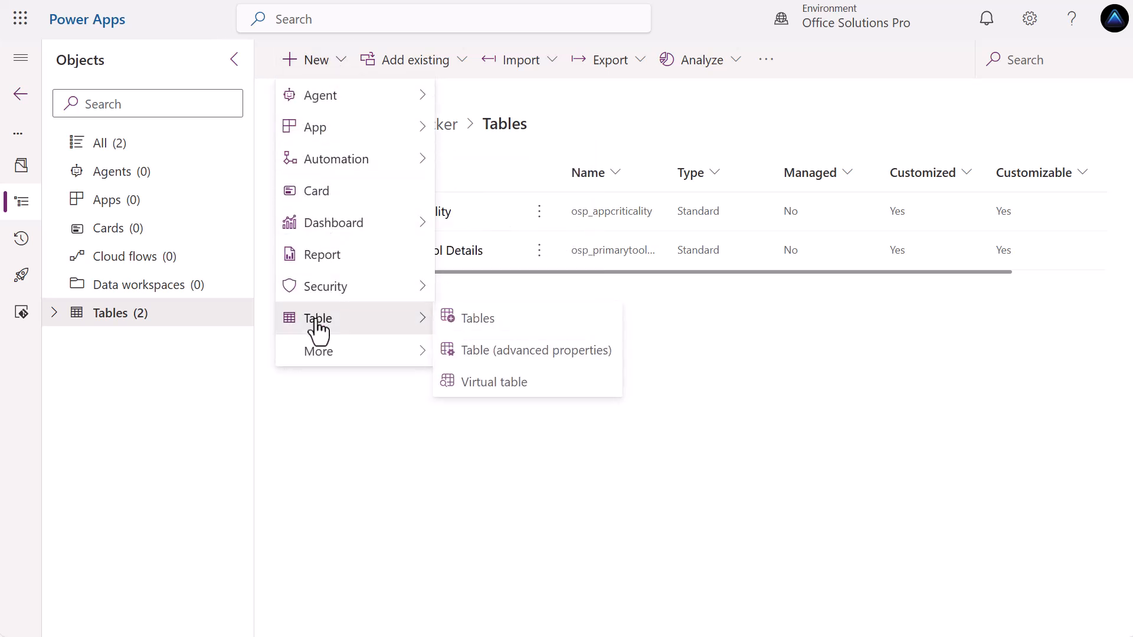
left_click(492, 359)
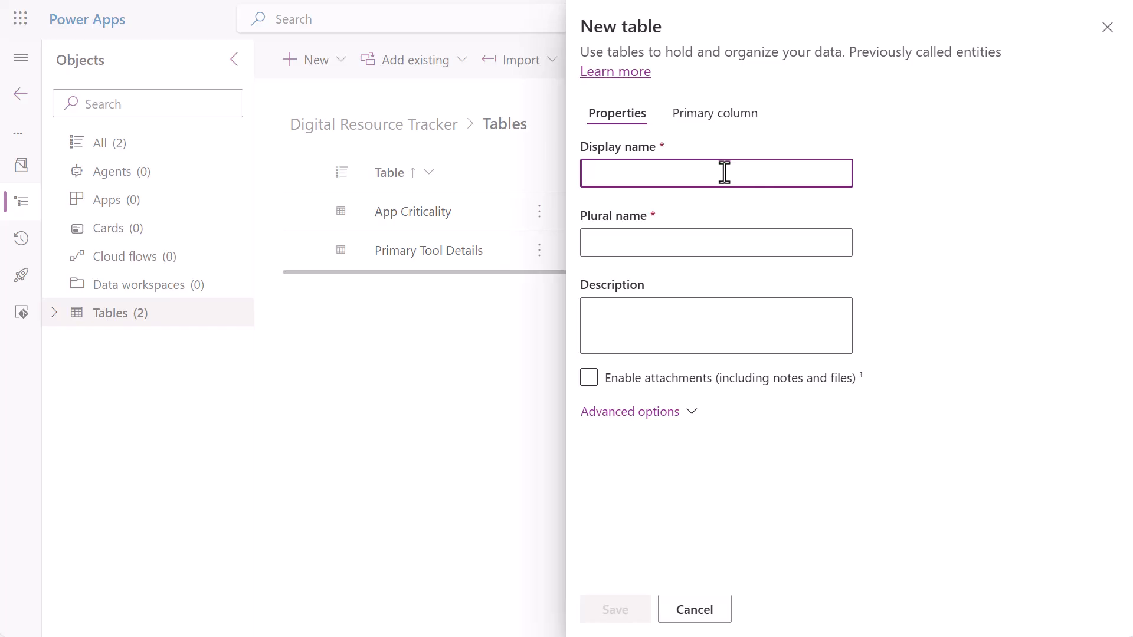
type("App Contacts")
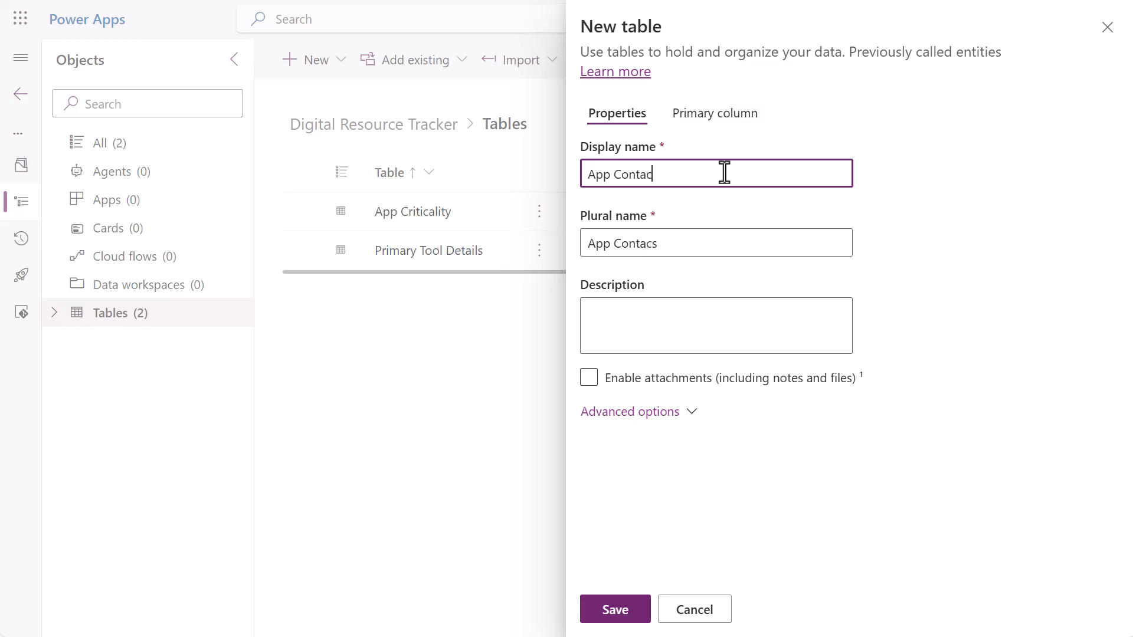
Set App Contacts record ownership to Organization, enable data auditing, change tracking and quick-create forms, and save the table.
left_click(612, 416)
scroll(735, 443, "down", 3)
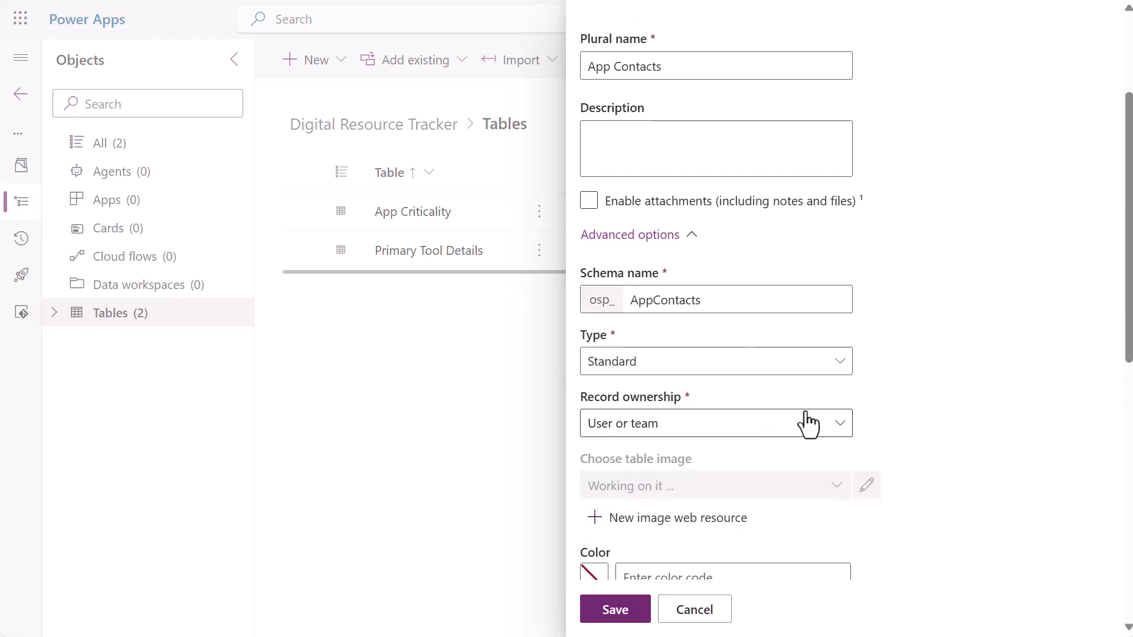
left_click(836, 428)
left_click(692, 491)
scroll(924, 452, "down", 5)
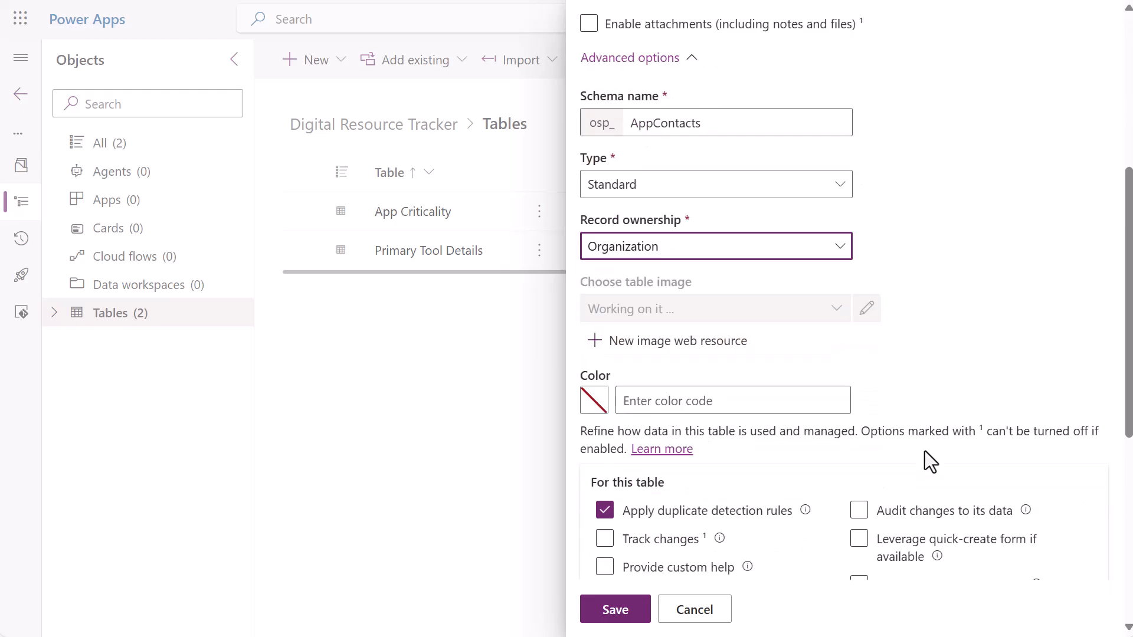
left_click(859, 422)
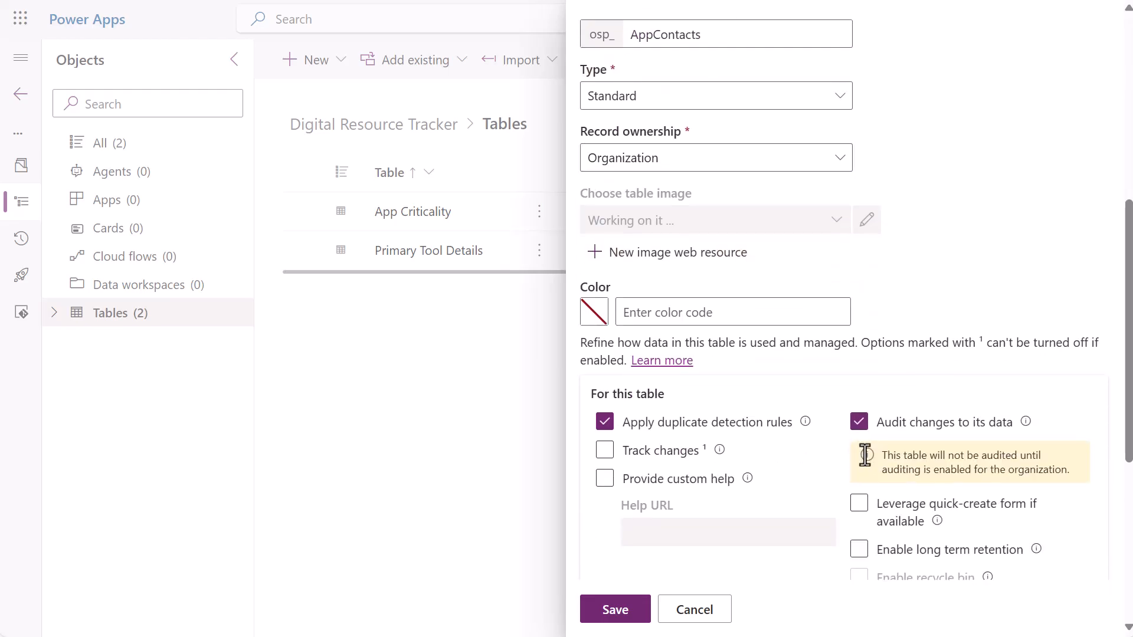
left_click(605, 450)
scroll(694, 531, "down", 3)
scroll(685, 531, "down", 1)
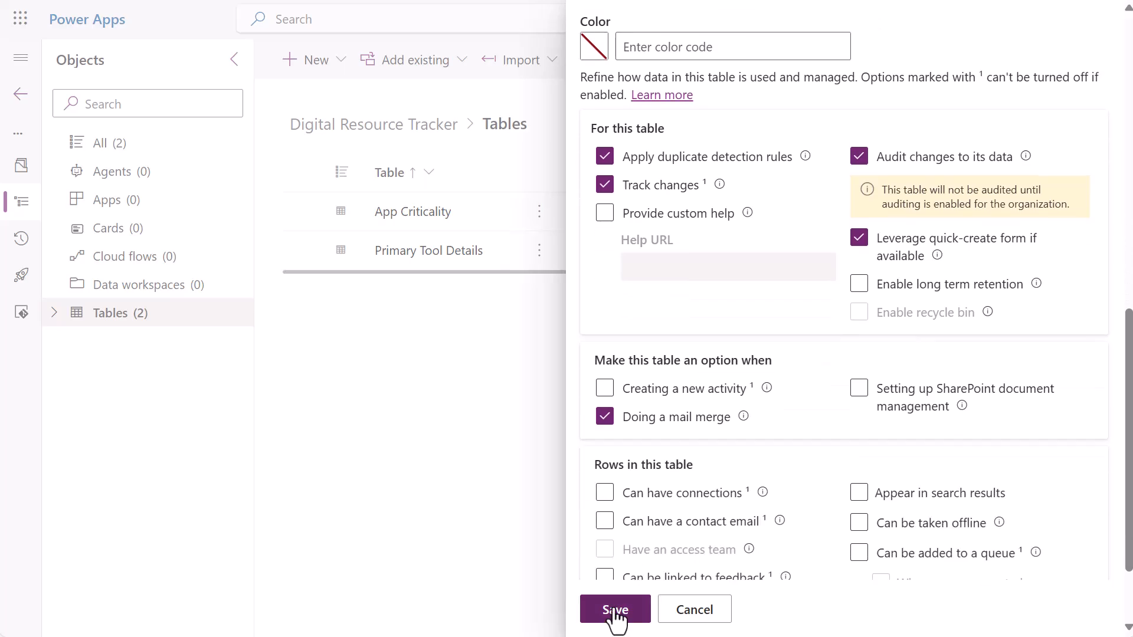
left_click(614, 608)
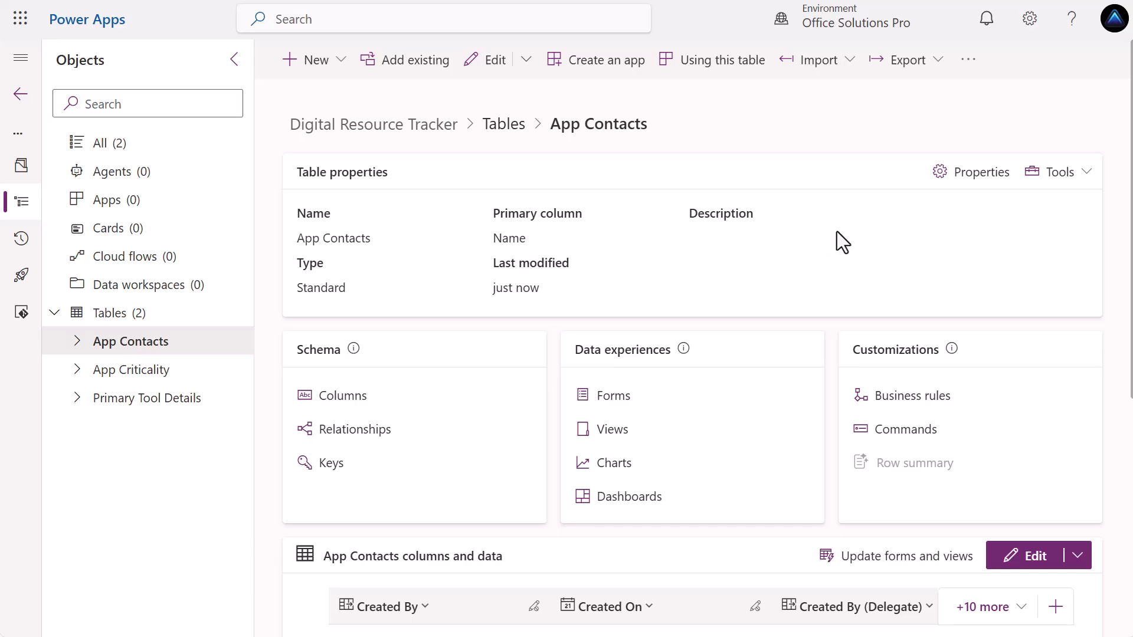
Hide the Created By (Delegate), Import Sequence Number, Modified By and Modified On columns in the App Contacts data grid.
scroll(837, 232, "down", 2)
left_click(929, 530)
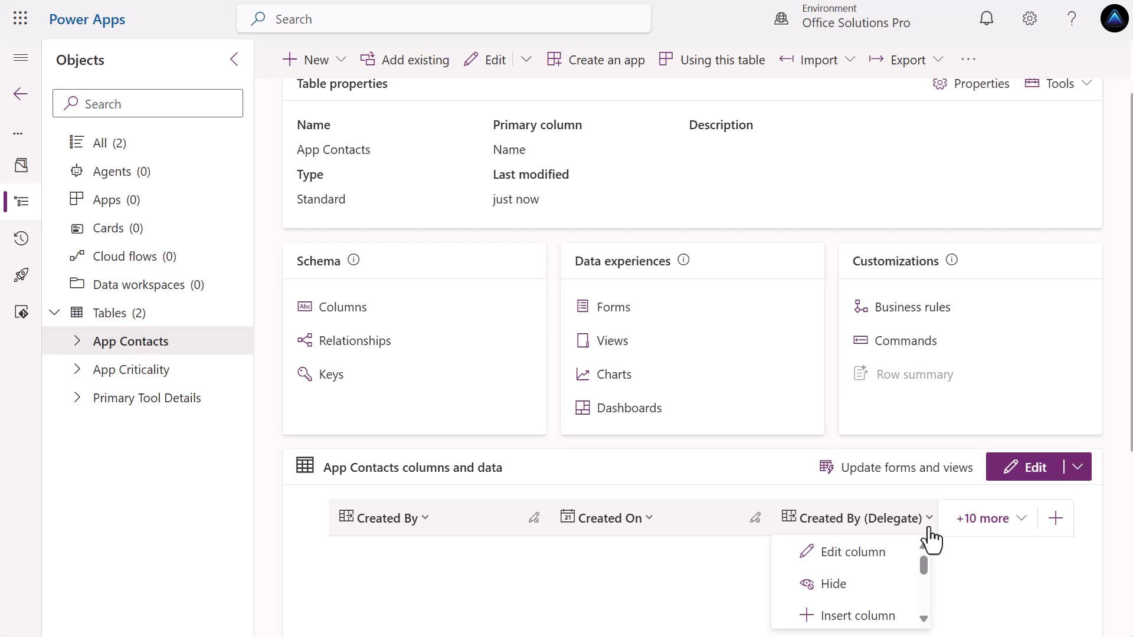
left_click(865, 583)
left_click(884, 527)
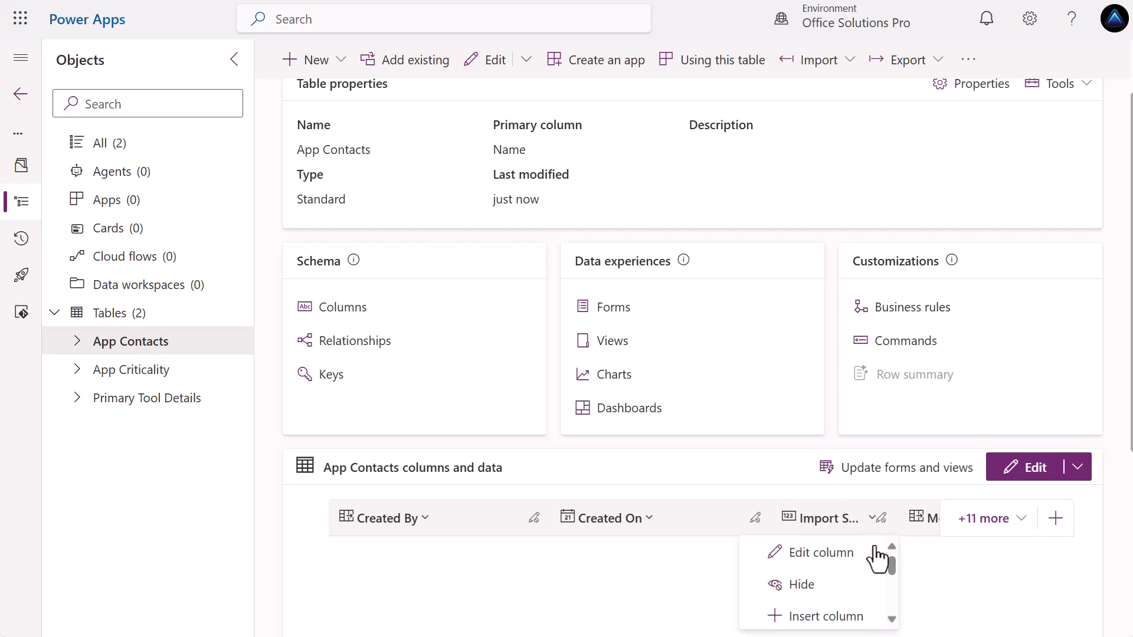
left_click(850, 602)
left_click(871, 534)
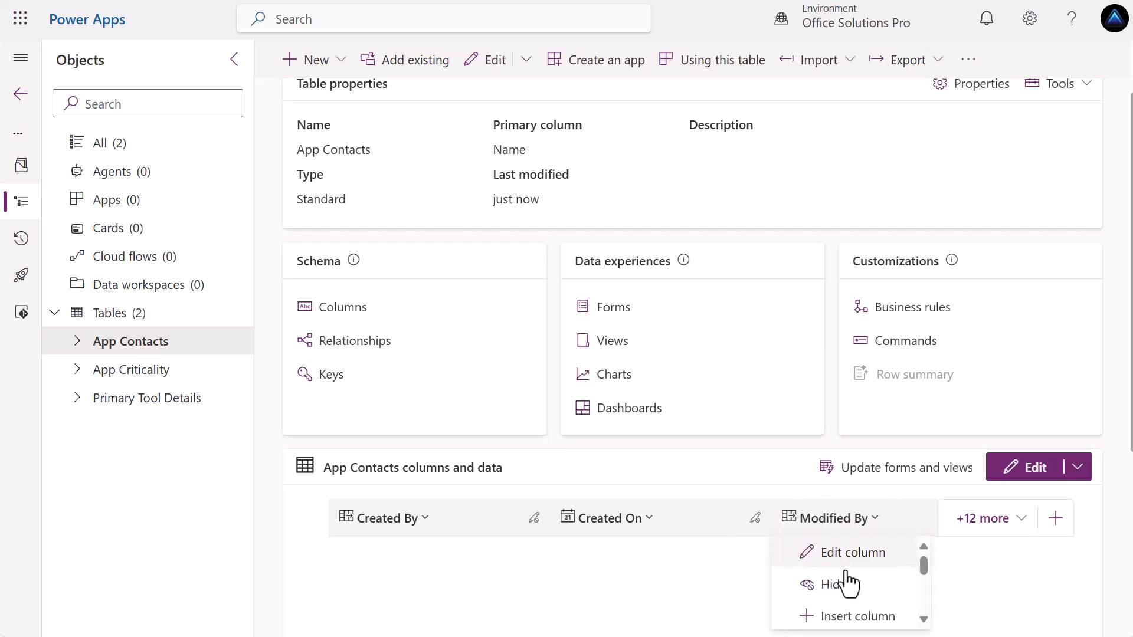
left_click(844, 582)
left_click(864, 533)
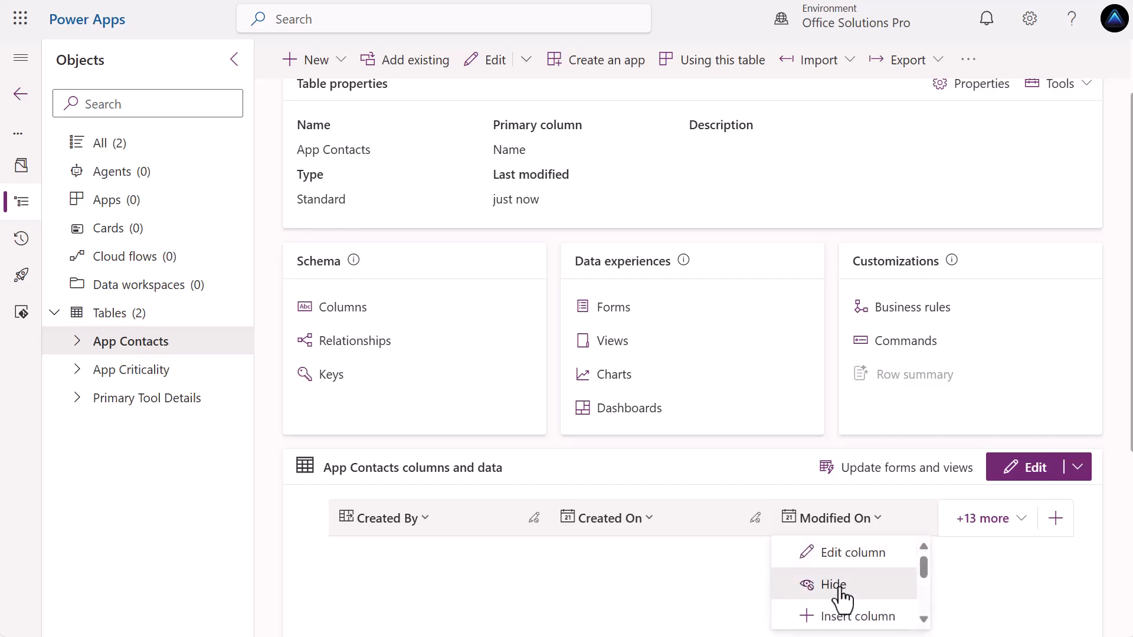
left_click(866, 582)
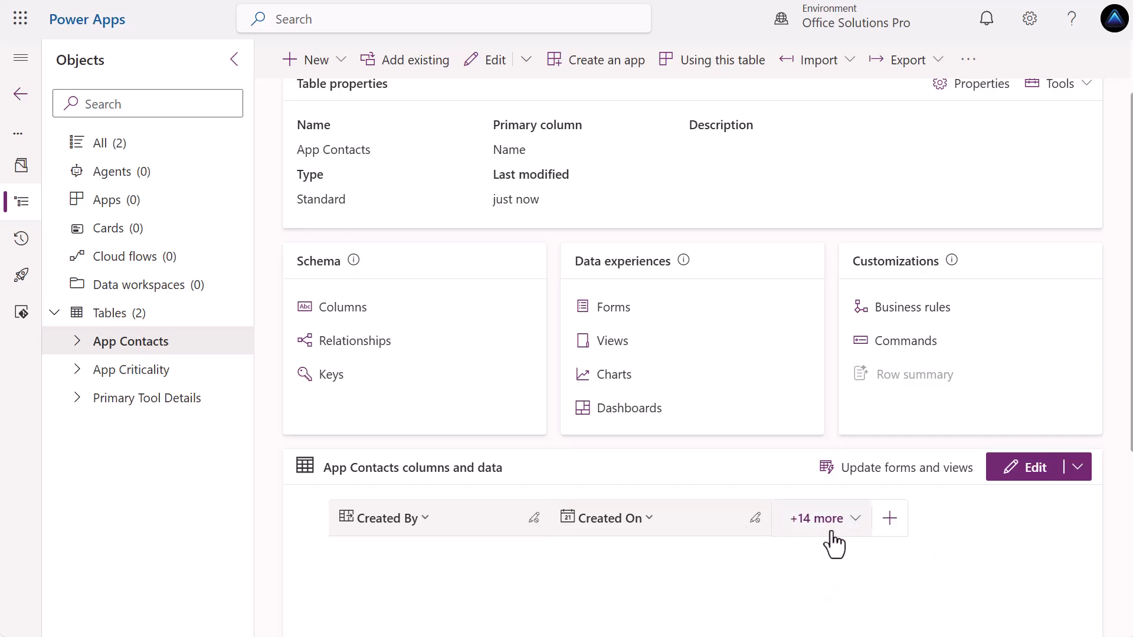
Start a new App Contacts column named Role with the Choice data type, without syncing it to a global choice.
left_click(885, 521)
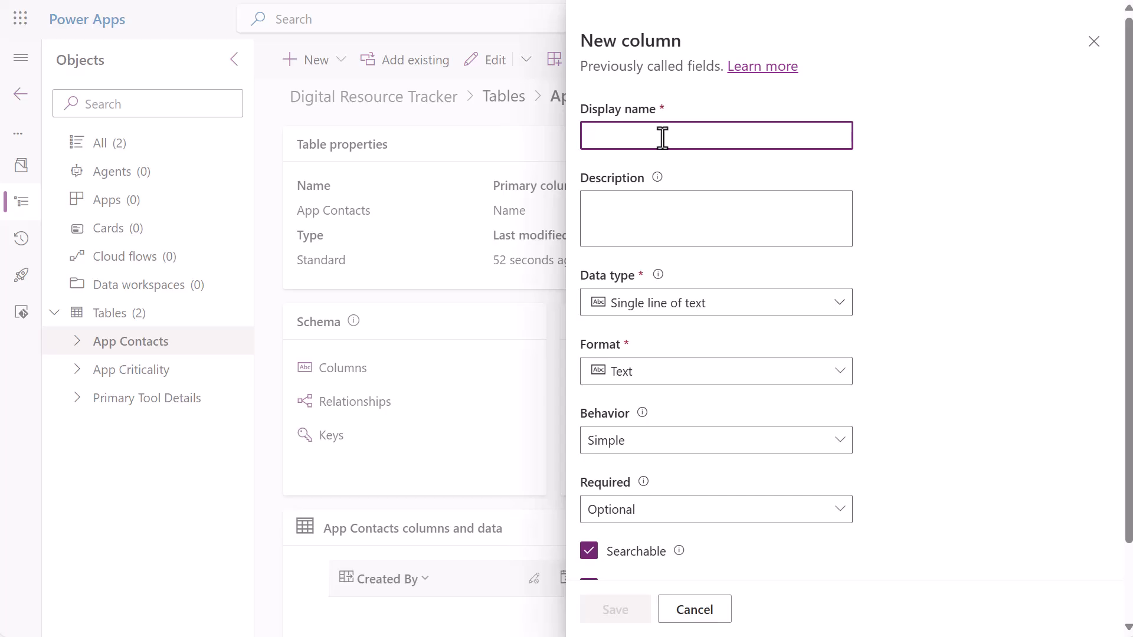
type("Role")
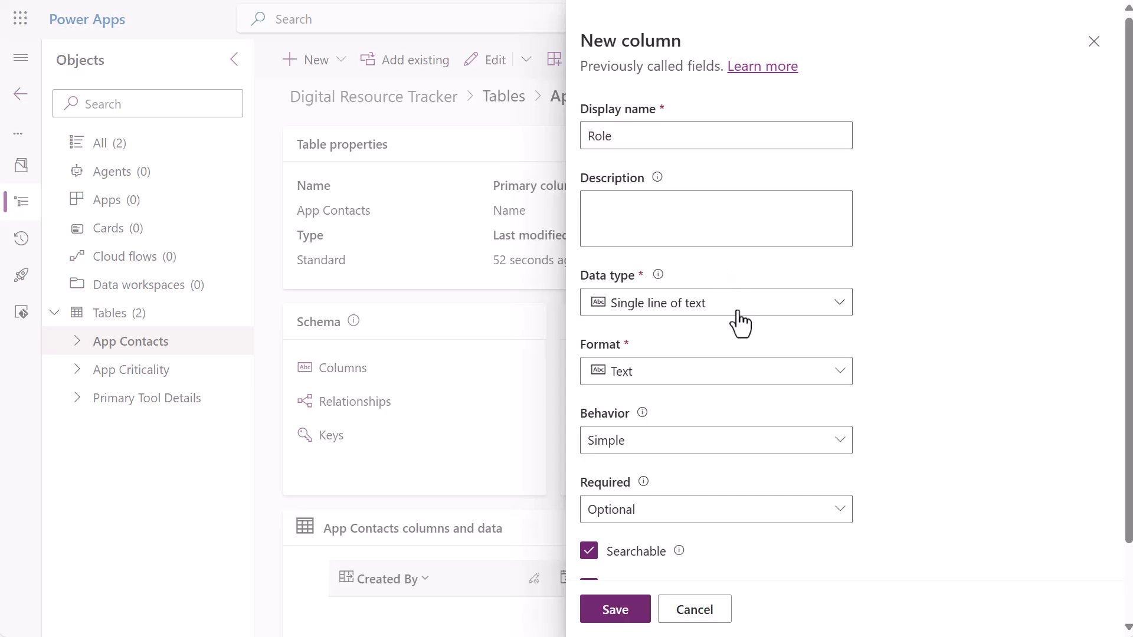
left_click(739, 307)
mouse_move(668, 517)
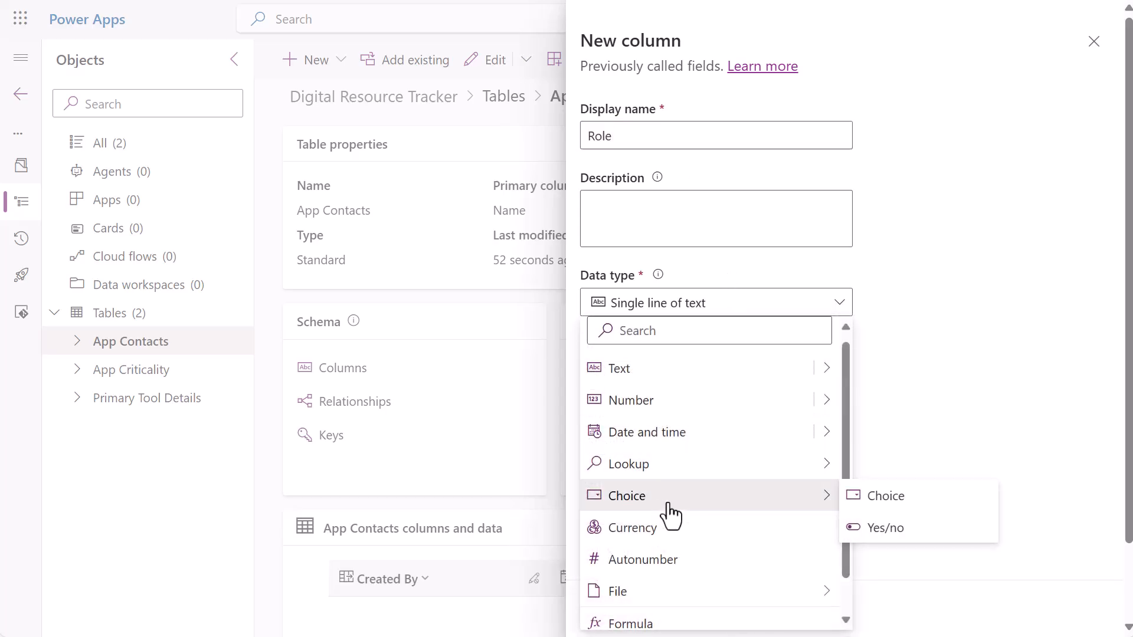
left_click(891, 497)
scroll(693, 534, "down", 2)
scroll(689, 526, "down", 3)
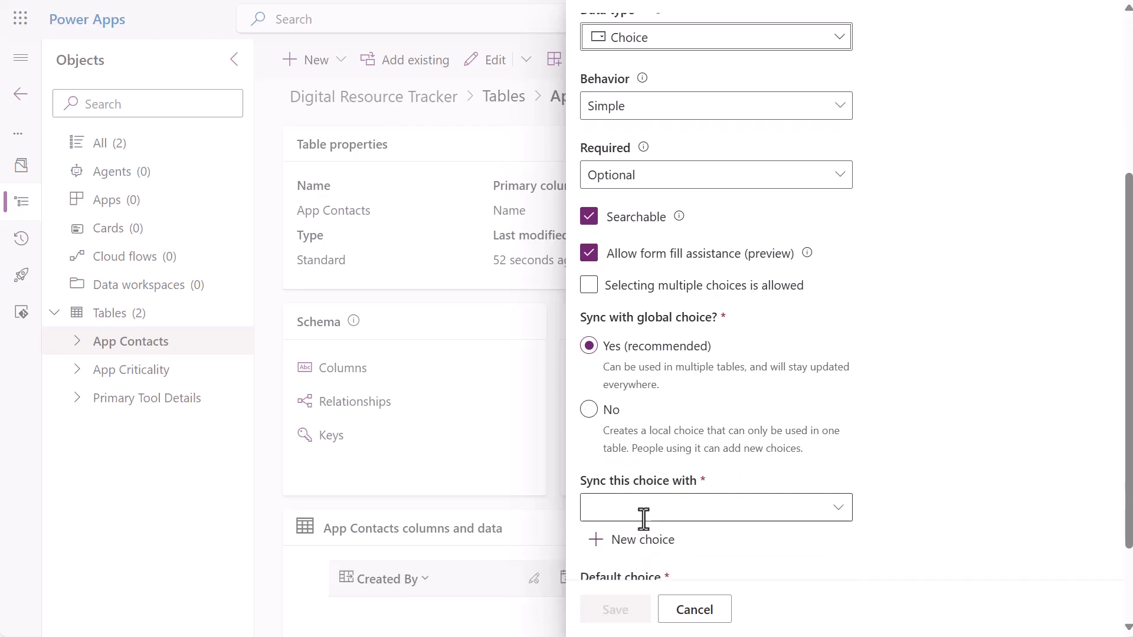
left_click(592, 403)
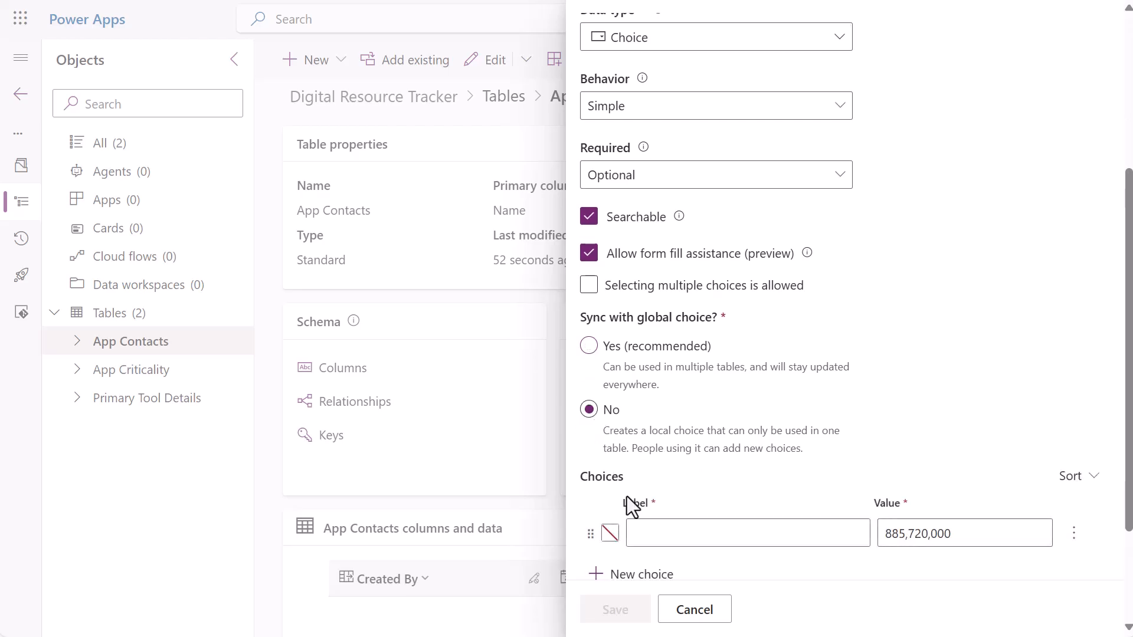
Define the Role choices App POC and App Maintainer, and save the column.
left_click(694, 531)
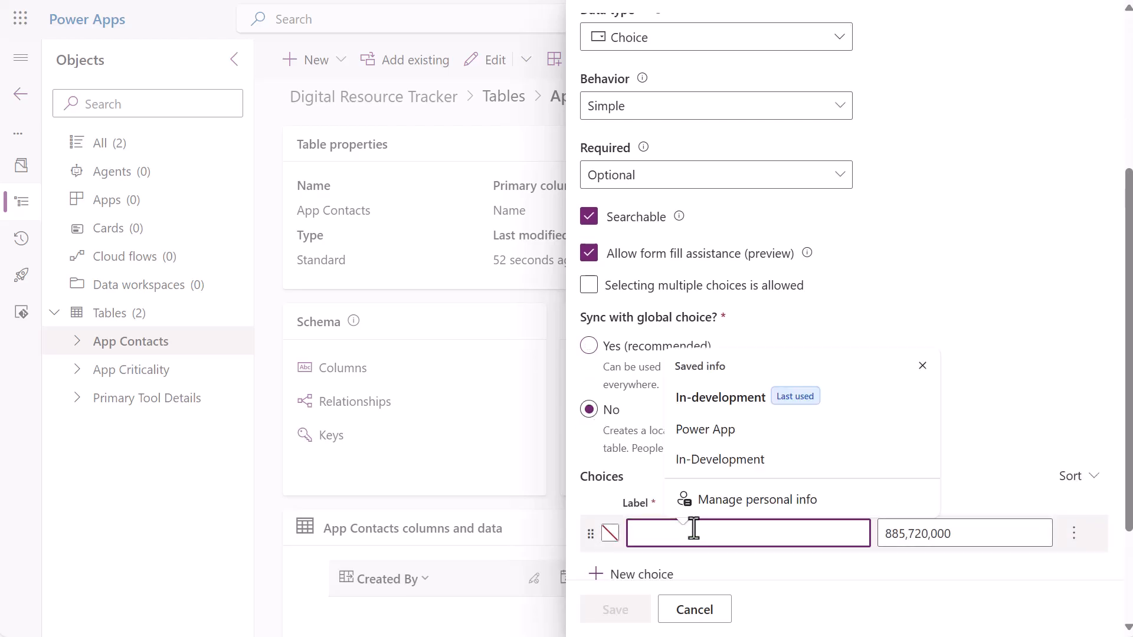
type("App POC")
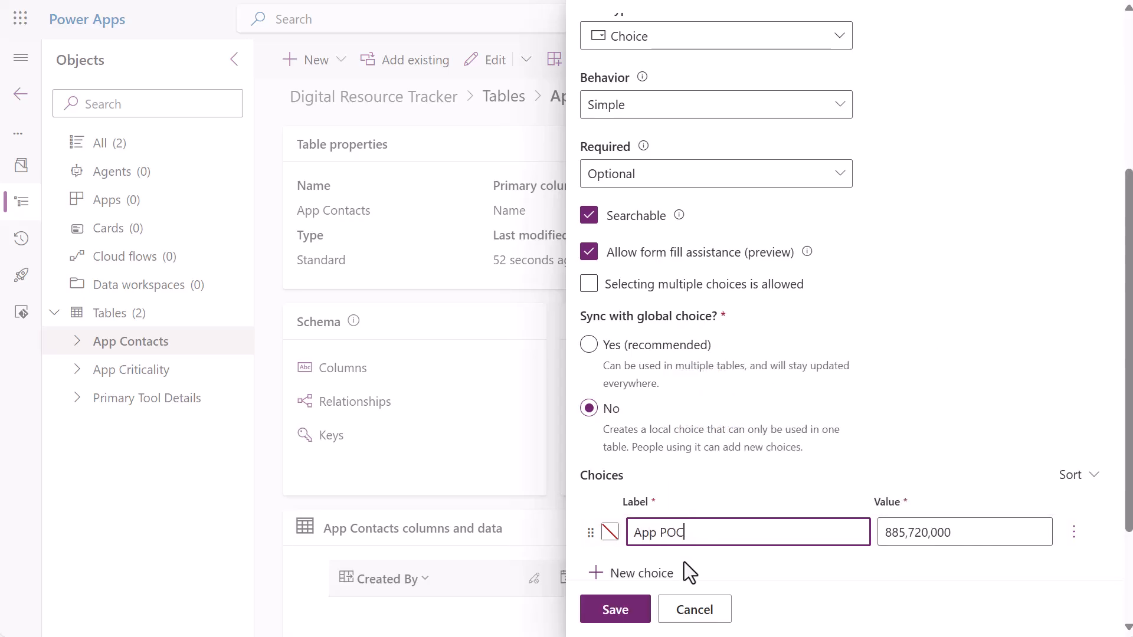
scroll(673, 531, "down", 2)
left_click(643, 490)
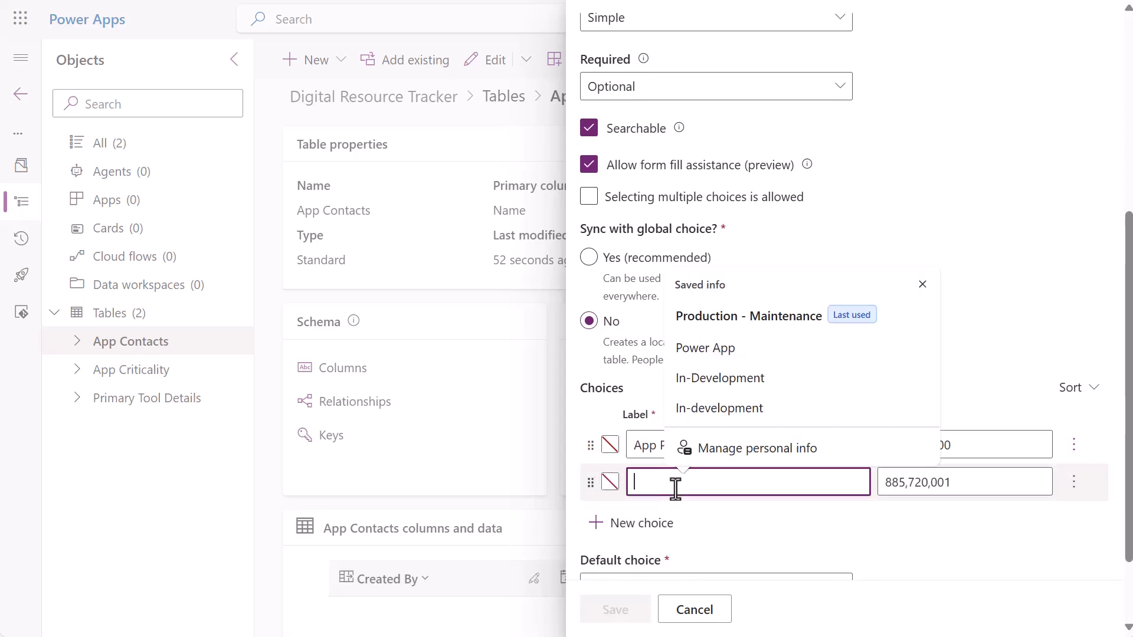
type("App Maintainer")
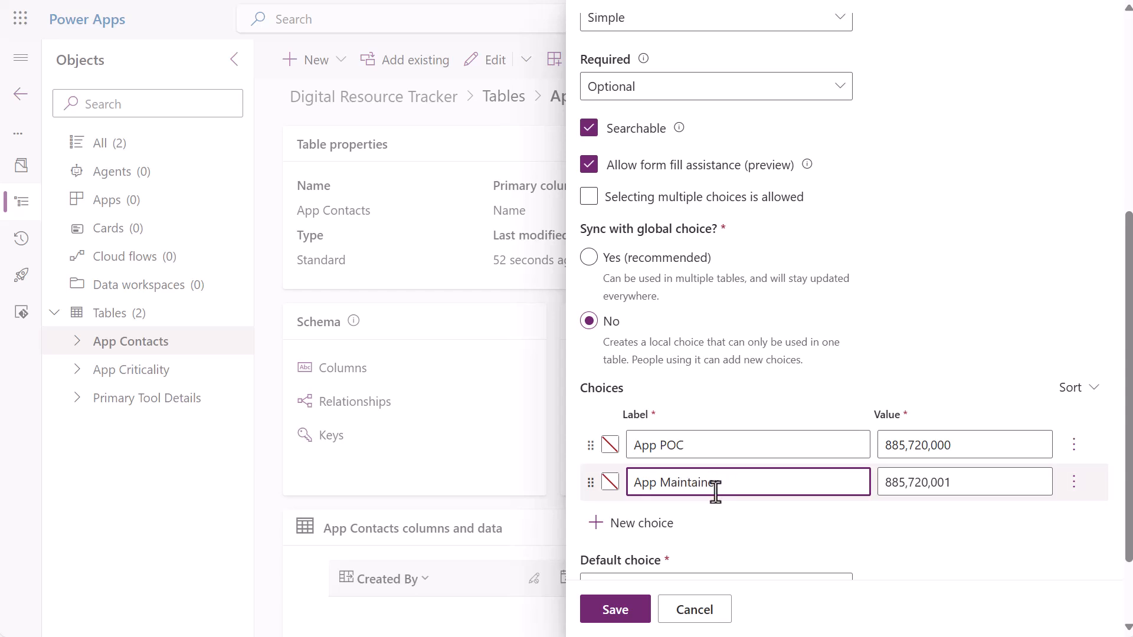
scroll(717, 501, "down", 2)
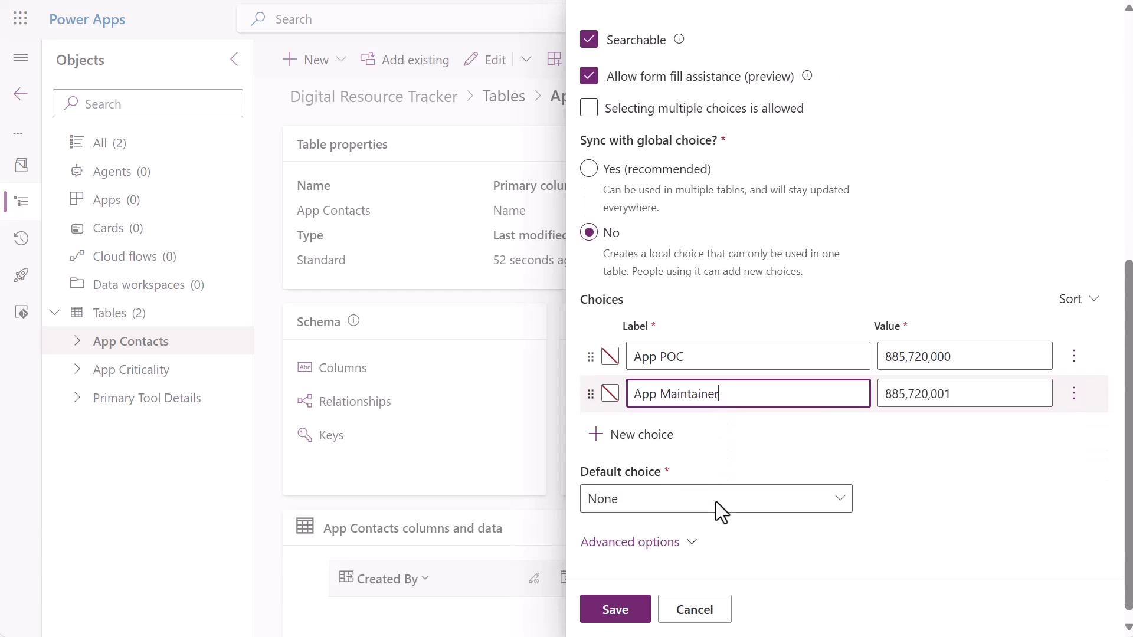
left_click(627, 614)
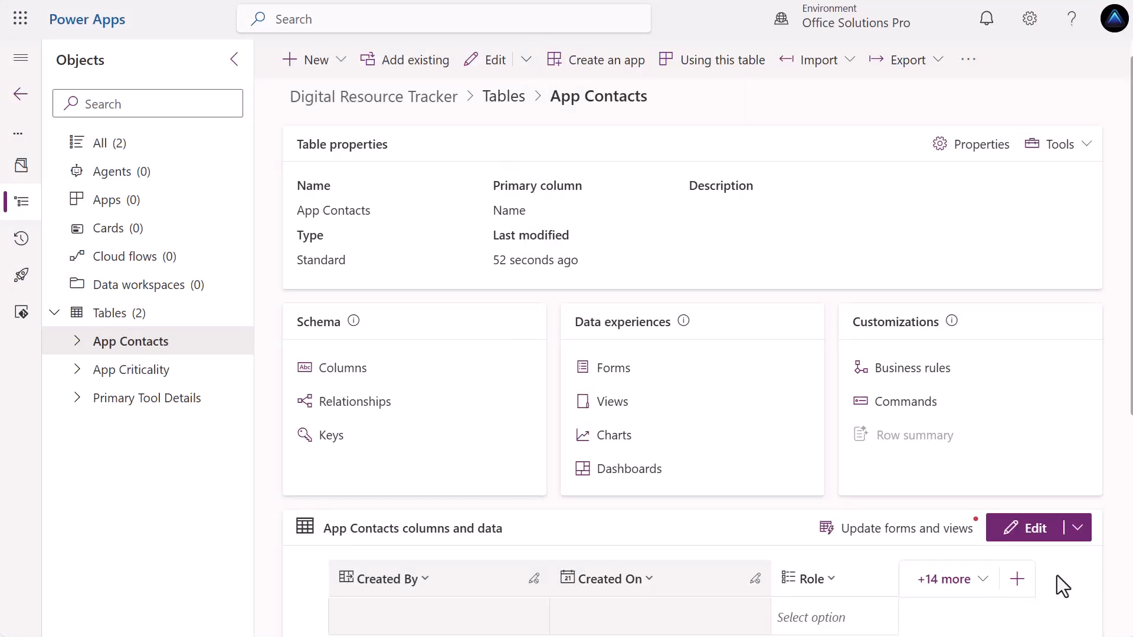
Add a Person lookup column to App Contacts with User as the related table, and save it.
left_click(1017, 579)
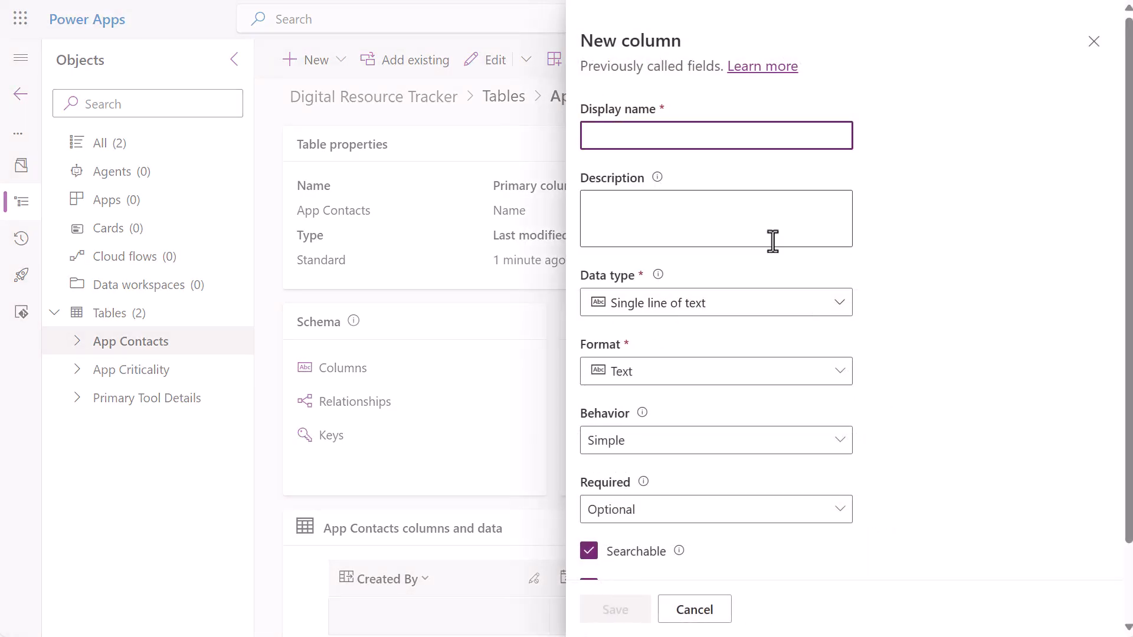
type("Person")
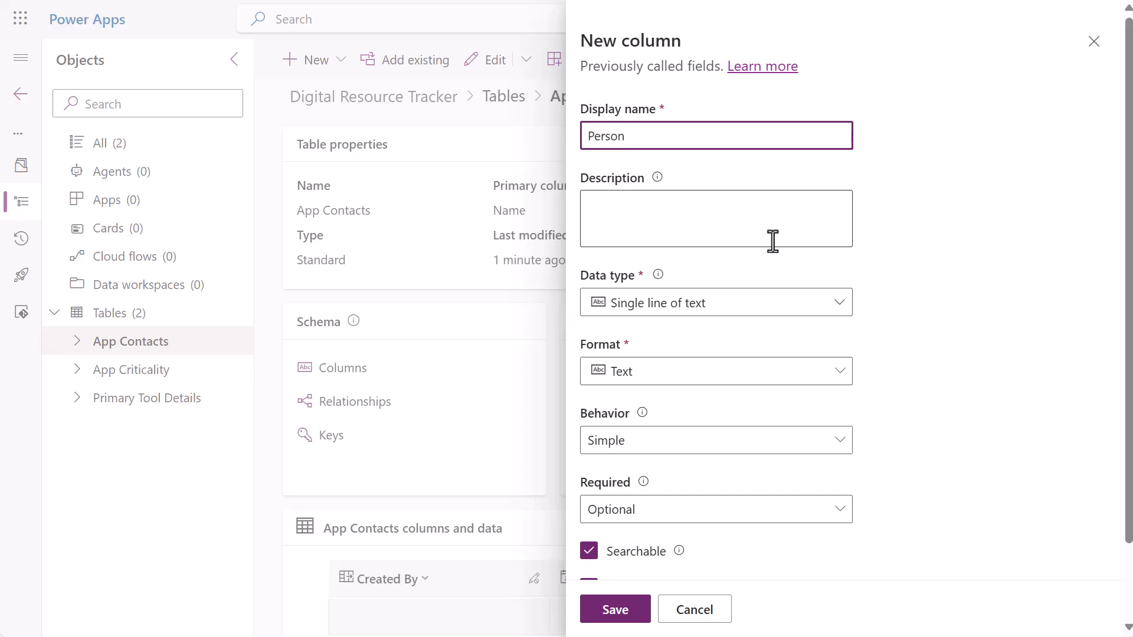
left_click(840, 308)
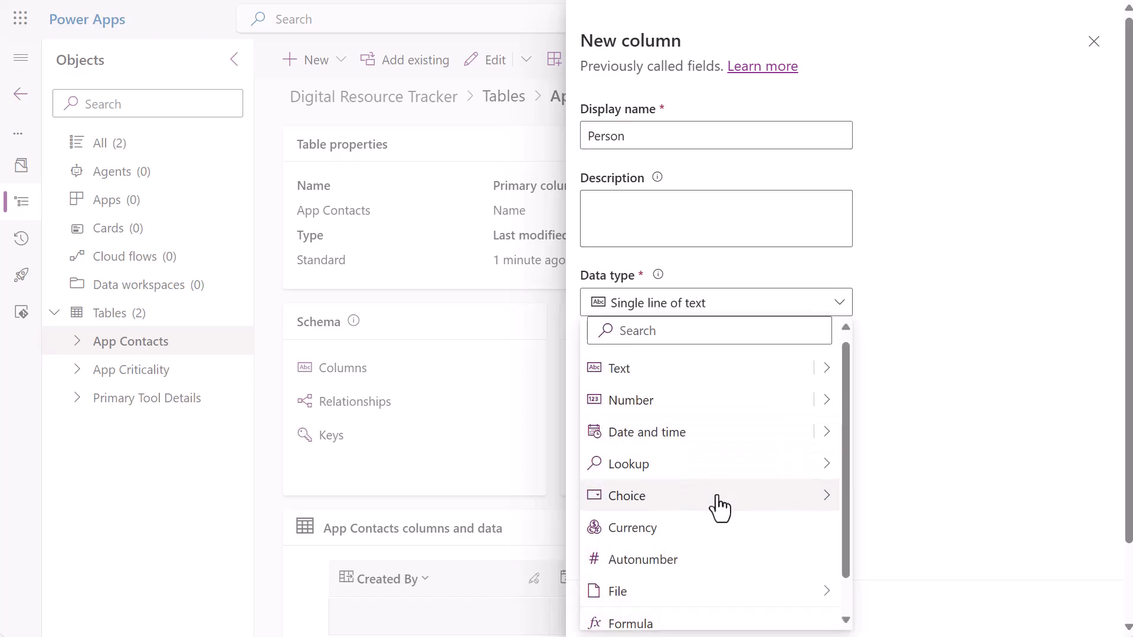
mouse_move(723, 471)
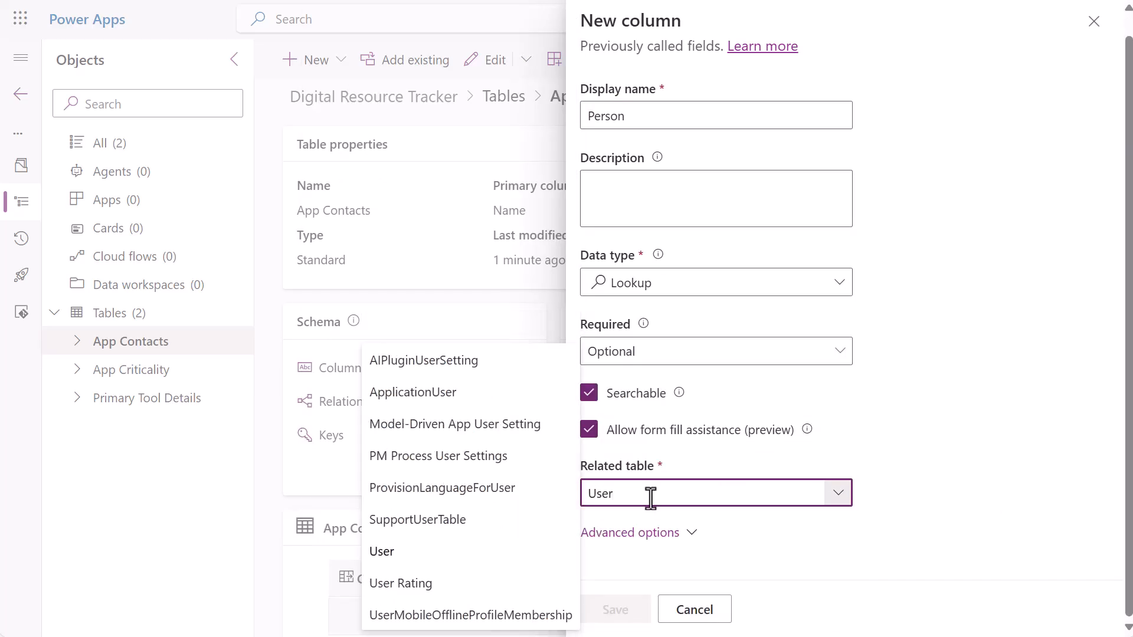
left_click(498, 552)
left_click(614, 611)
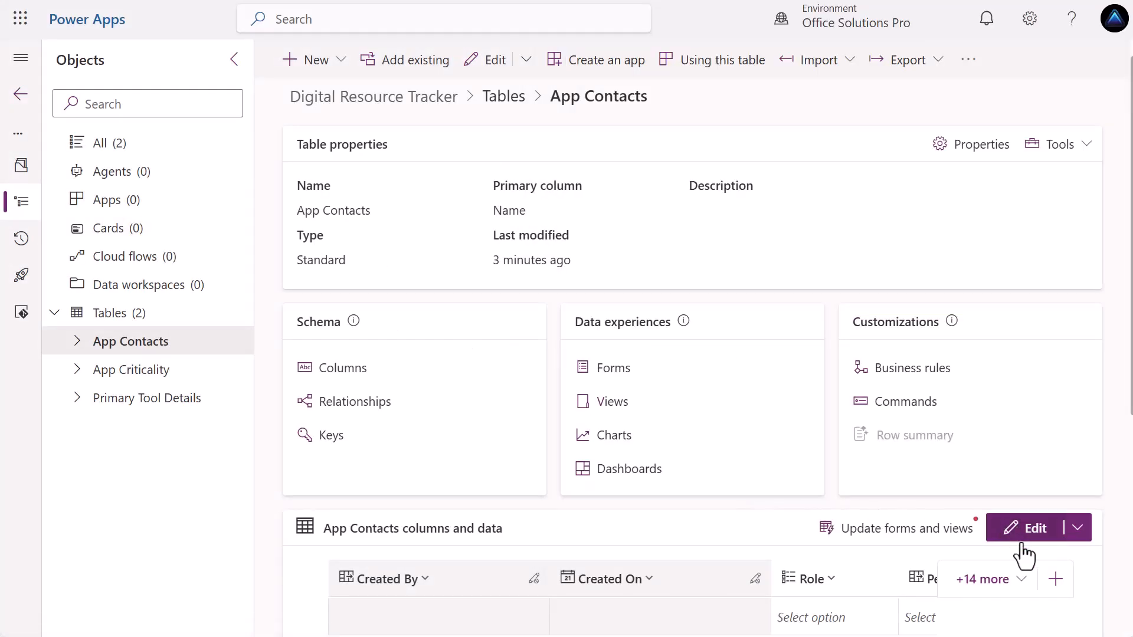
Add a Primary Tool lookup column to App Contacts with Primary Tool Details as the related table, and save it.
left_click(1055, 579)
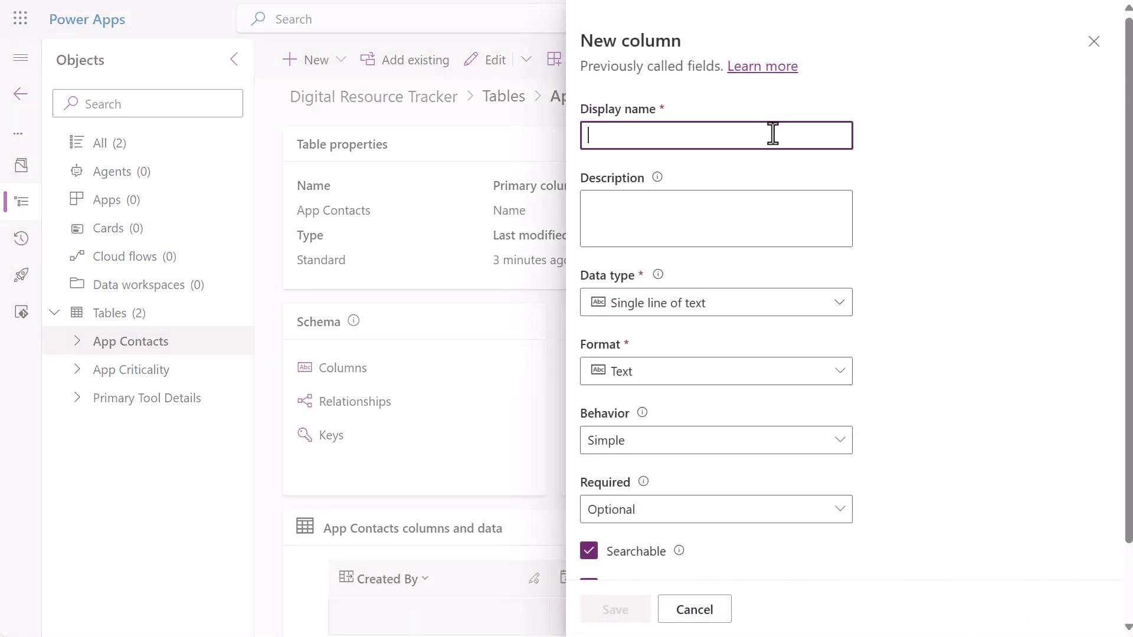
type("Primary Tool")
left_click(787, 306)
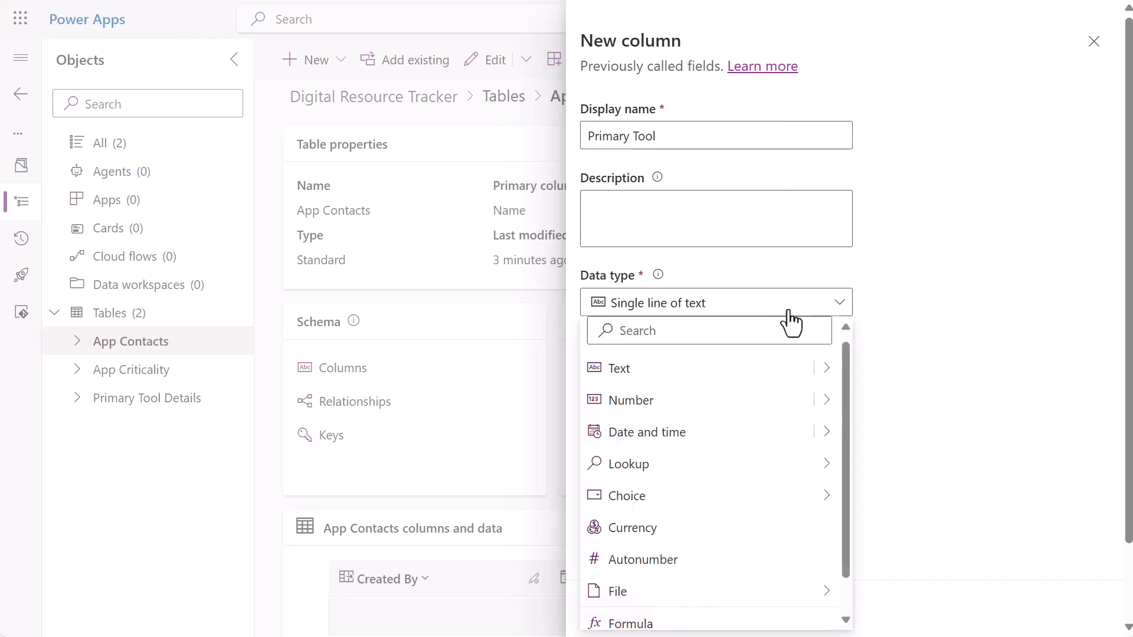
mouse_move(720, 475)
left_click(882, 464)
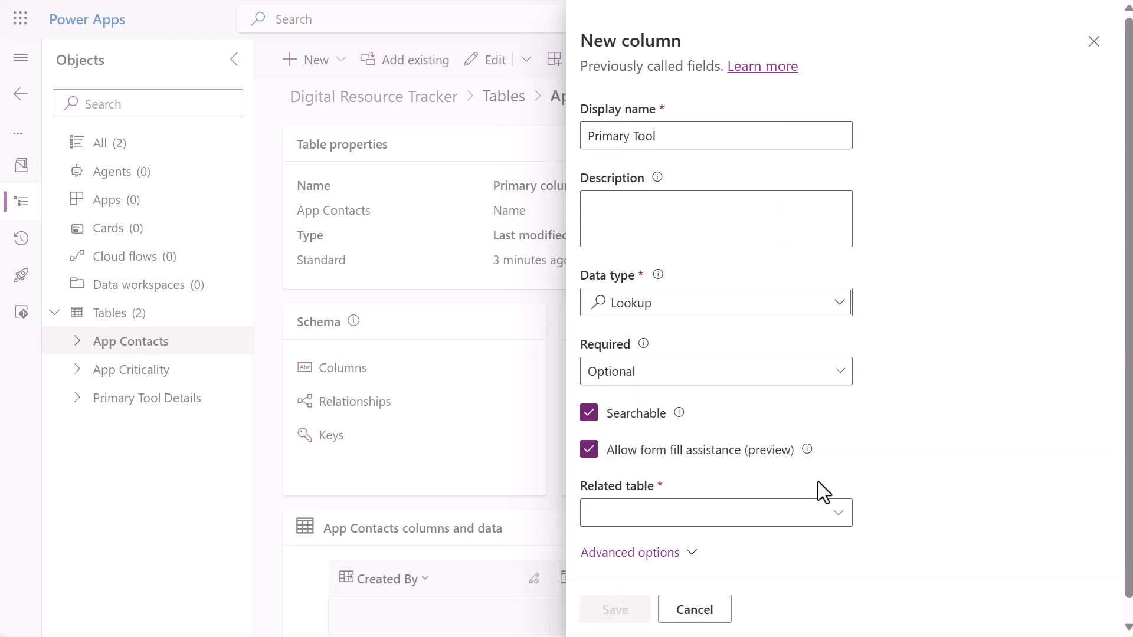
left_click(741, 509)
type("Primar")
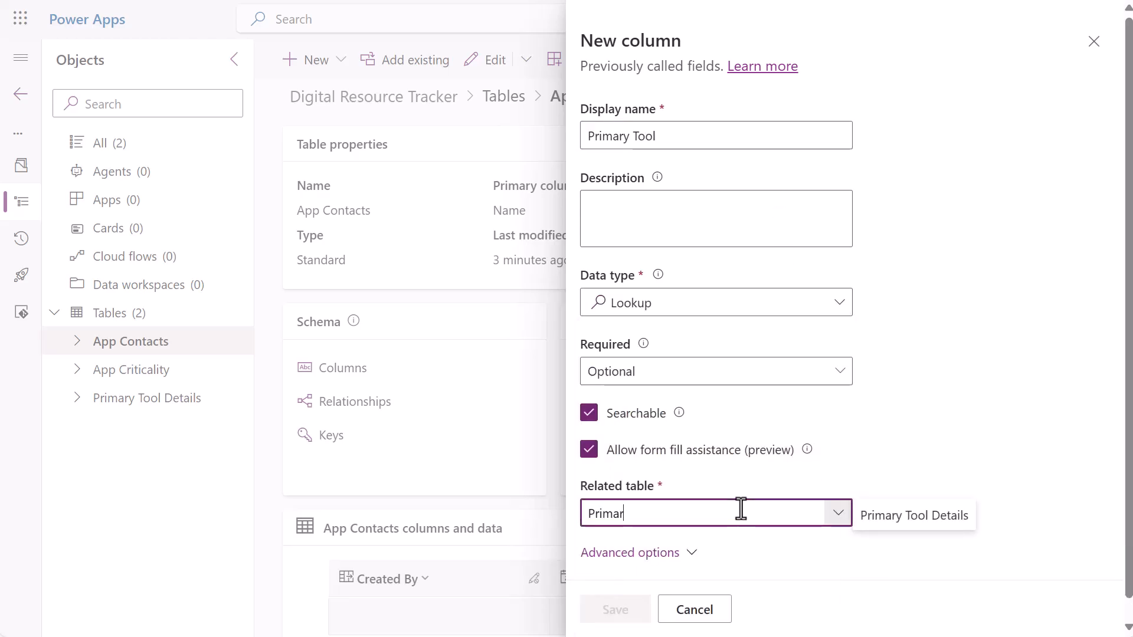
left_click(909, 528)
left_click(625, 616)
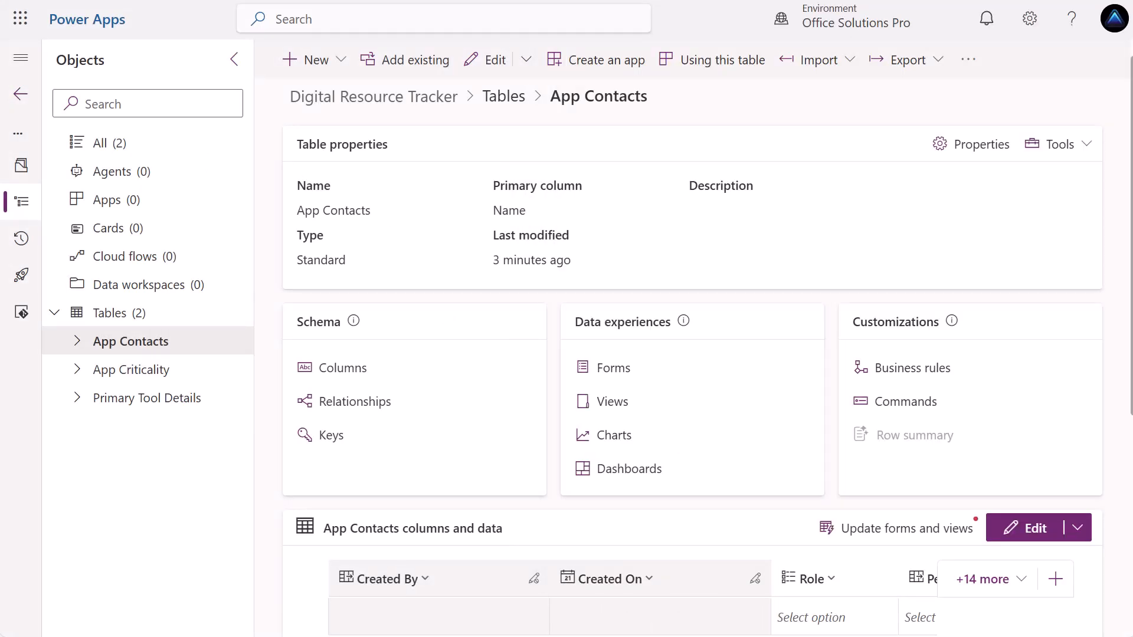
Add an Is Primary POC column with the Yes/no data type to App Contacts, and save it.
left_click(1055, 579)
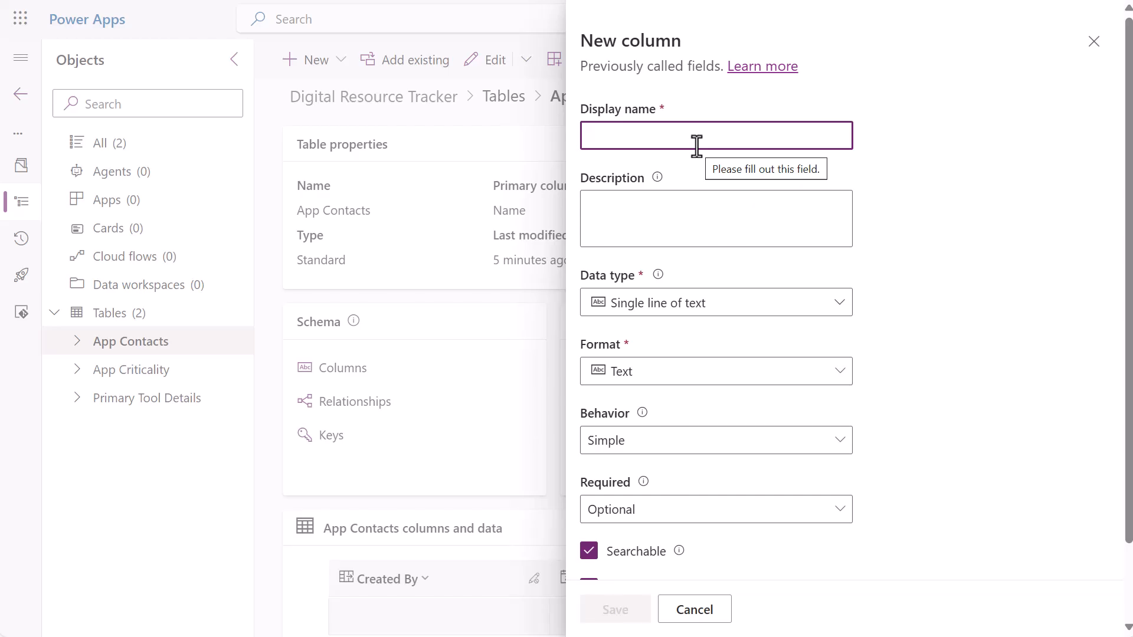
type("Is ")
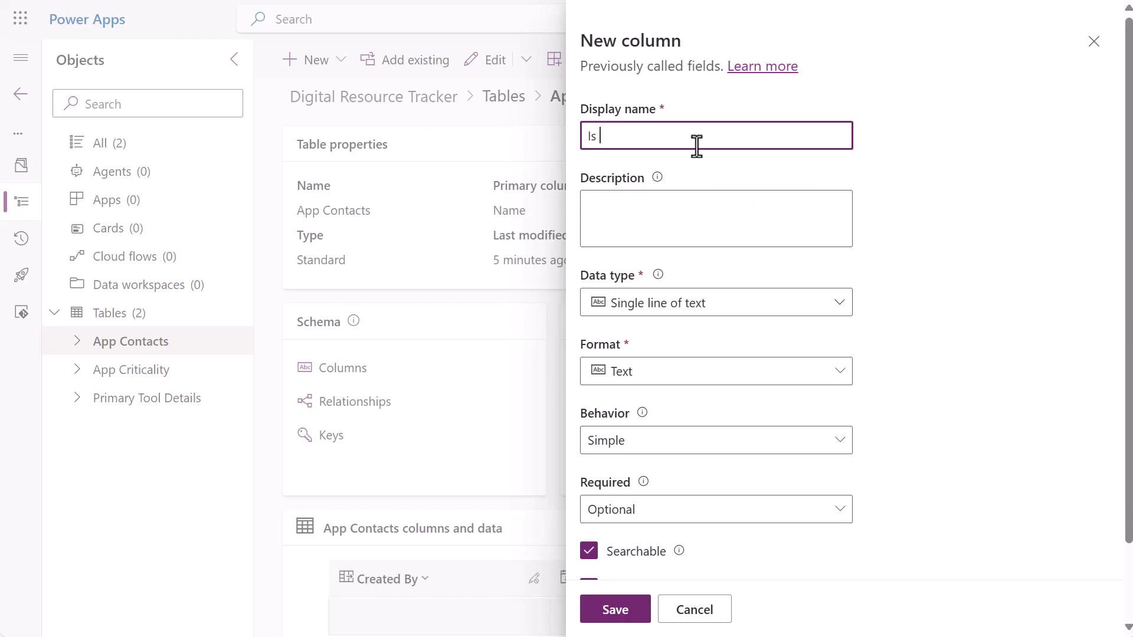
type("Primary POC")
left_click(835, 305)
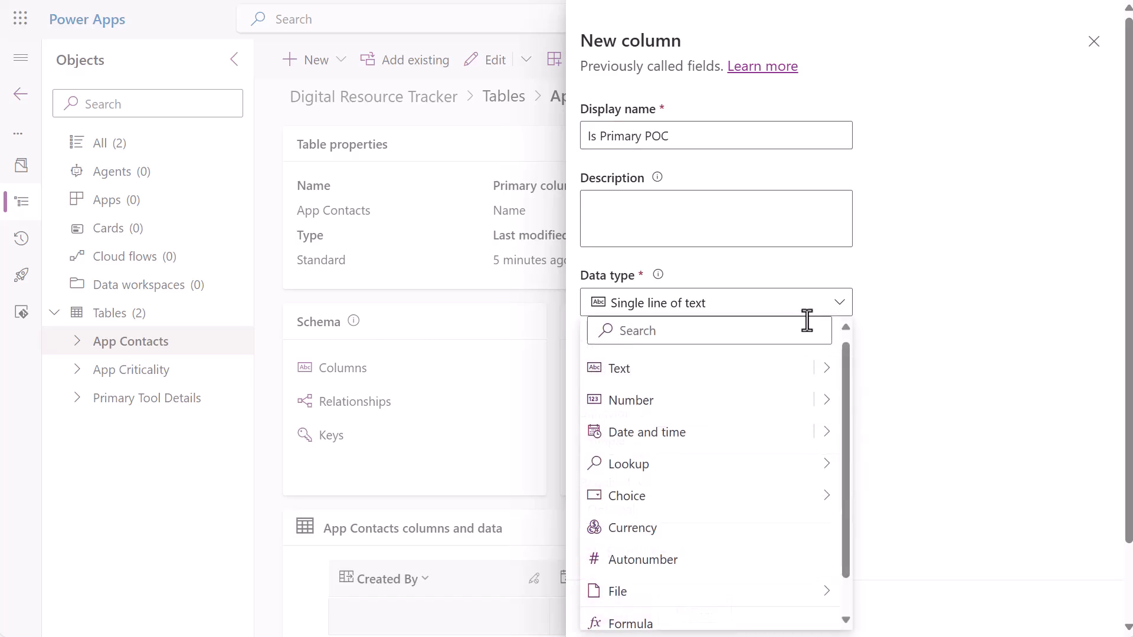
mouse_move(660, 505)
left_click(882, 531)
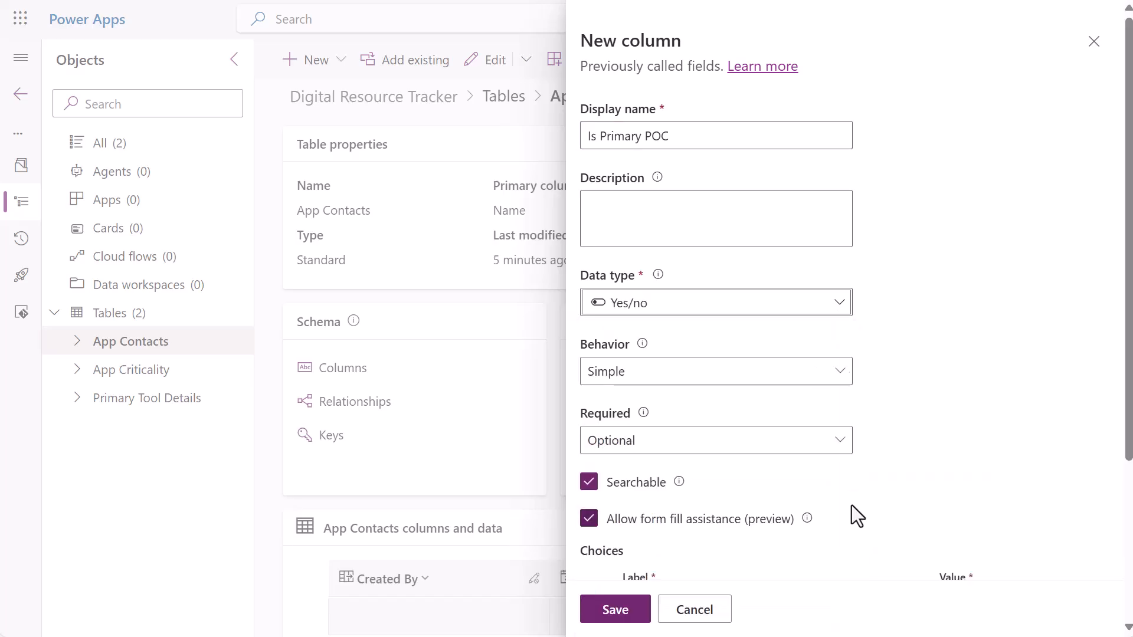
scroll(838, 496, "down", 2)
left_click(615, 611)
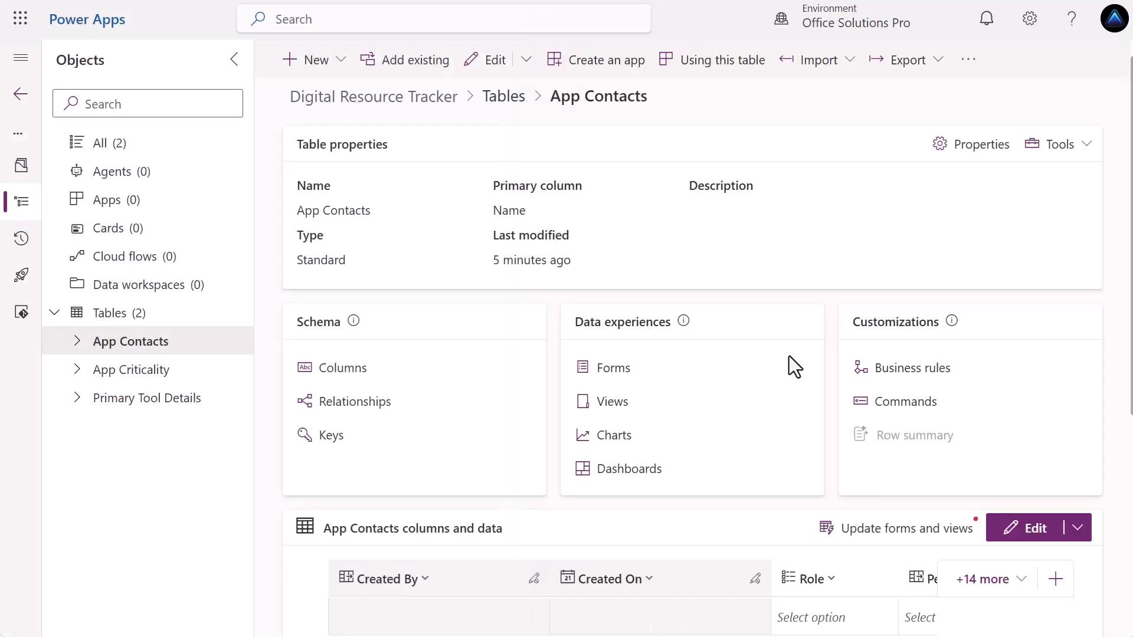
Add a Notes column to App Contacts as multiple lines of plain text, and save it.
left_click(1048, 576)
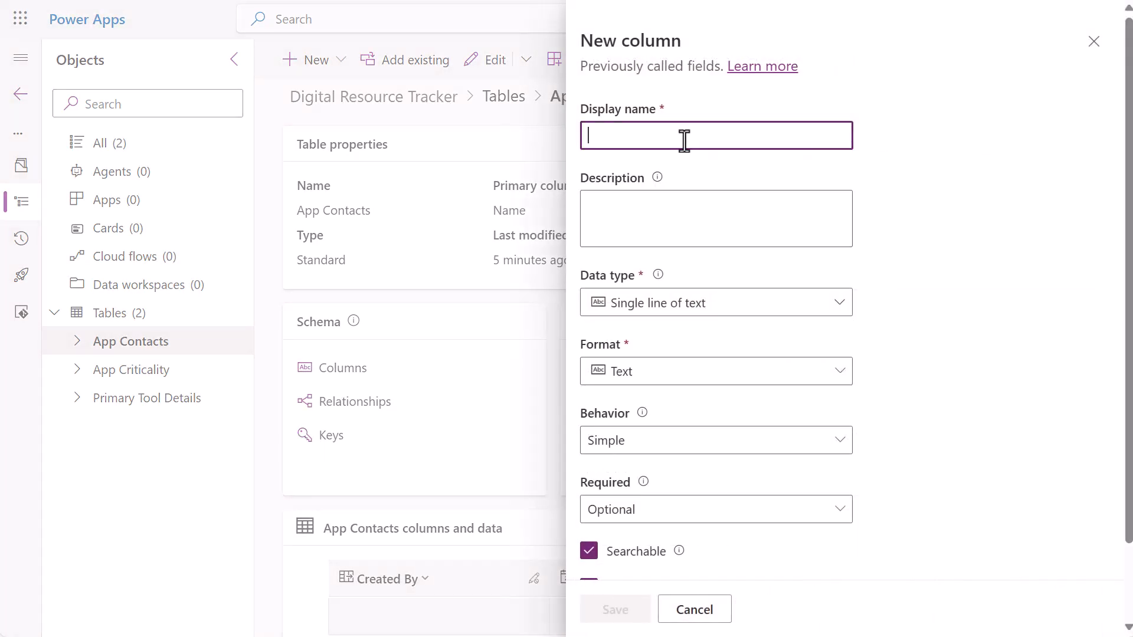
type("Notes")
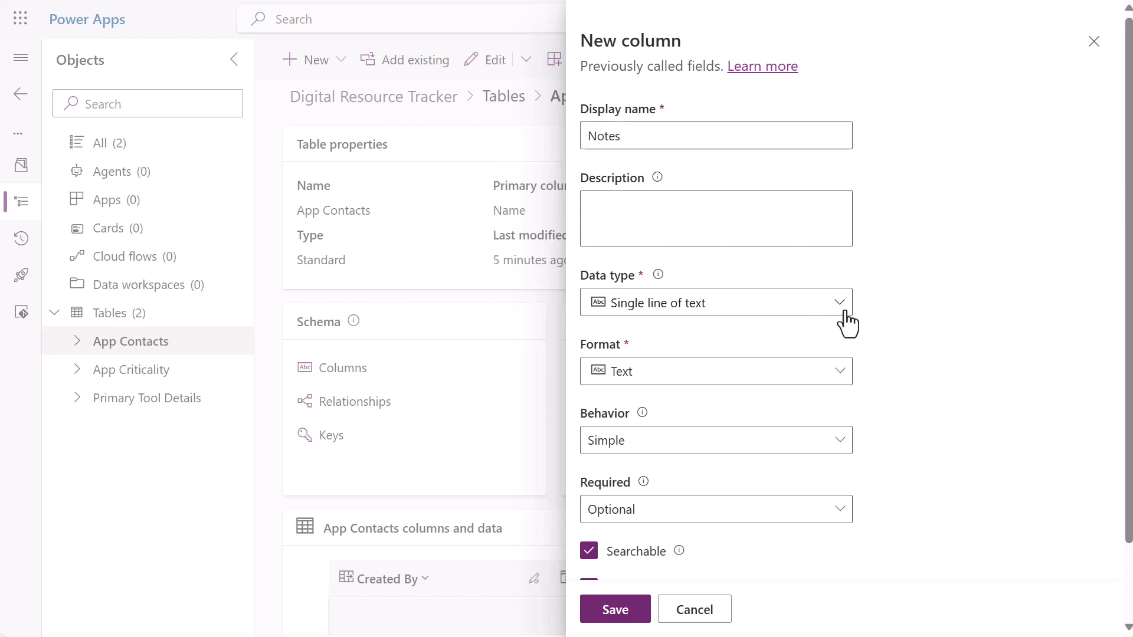
left_click(844, 311)
scroll(751, 546, "down", 1)
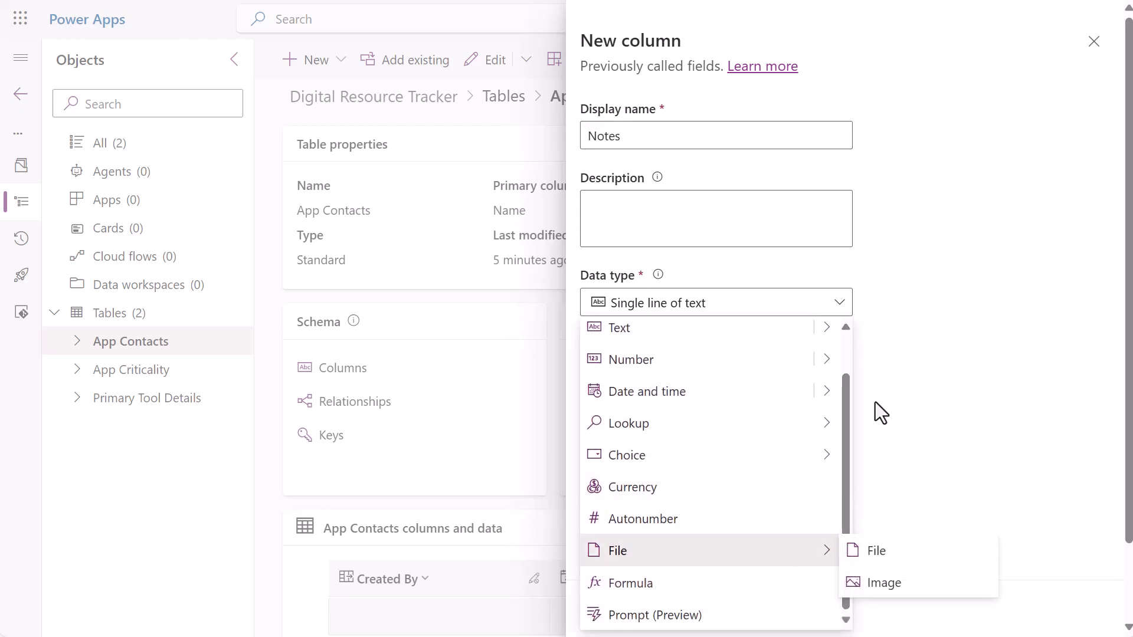
scroll(809, 397, "up", 1)
left_click(828, 379)
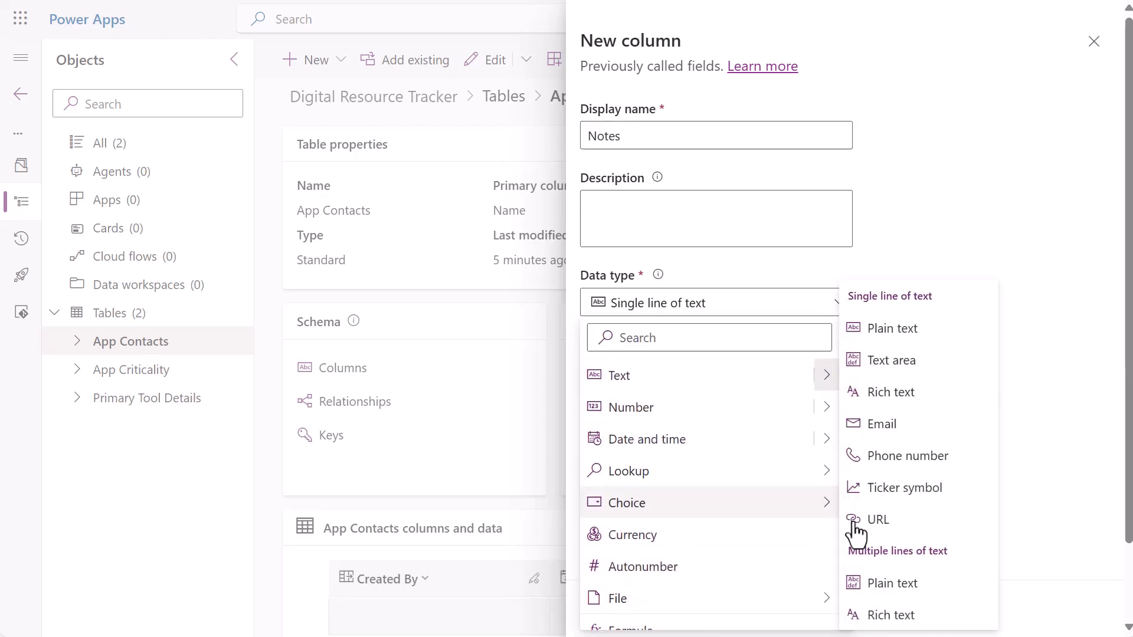
left_click(902, 589)
scroll(866, 510, "down", 1)
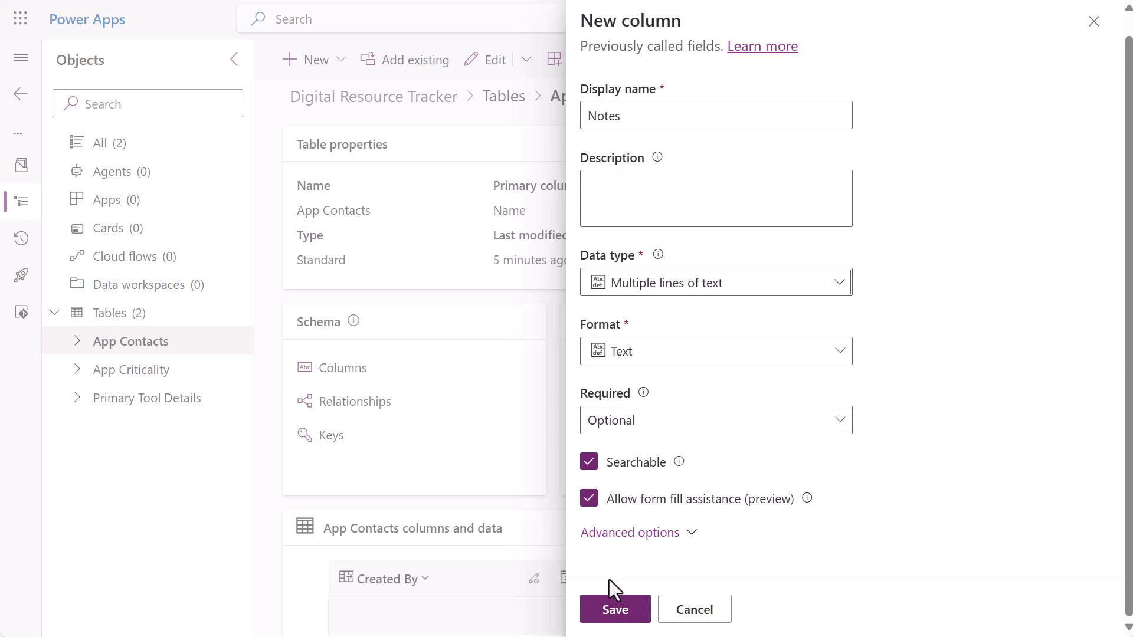
left_click(614, 609)
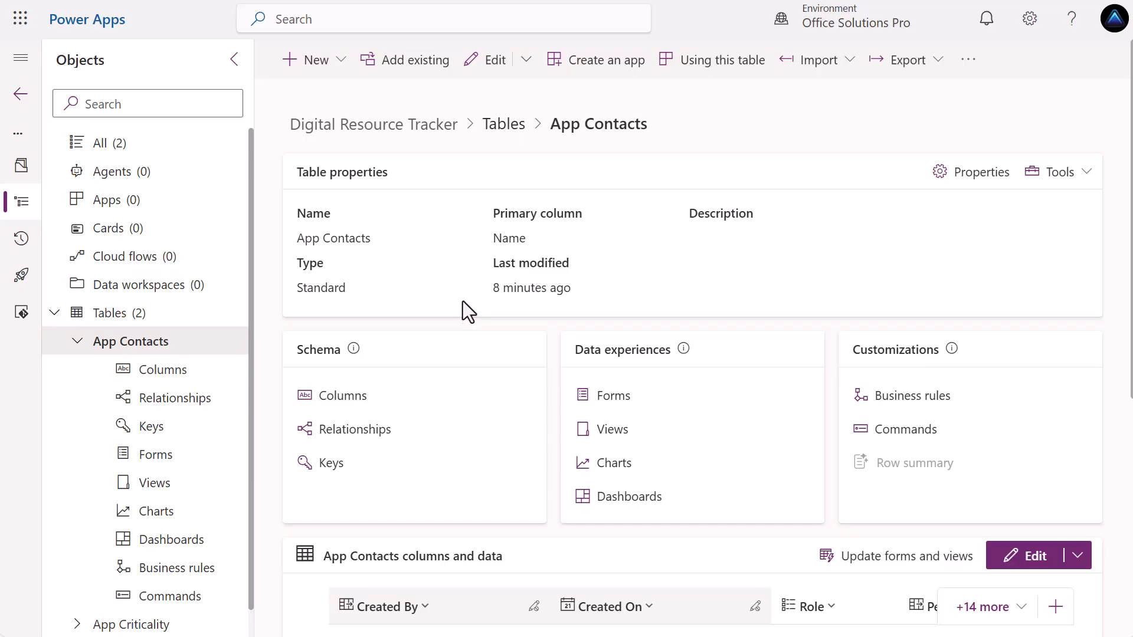
Create an App Contacts key named App User Role on the Person, Primary Tool and Role columns, and save it.
left_click(346, 466)
left_click(324, 72)
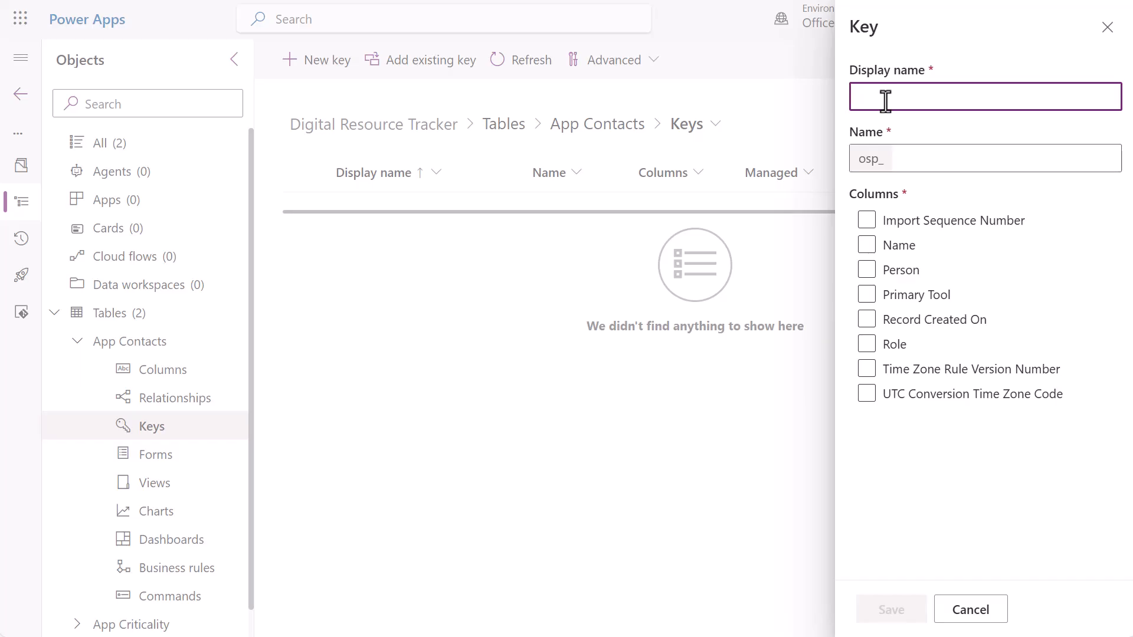
type("App User Role")
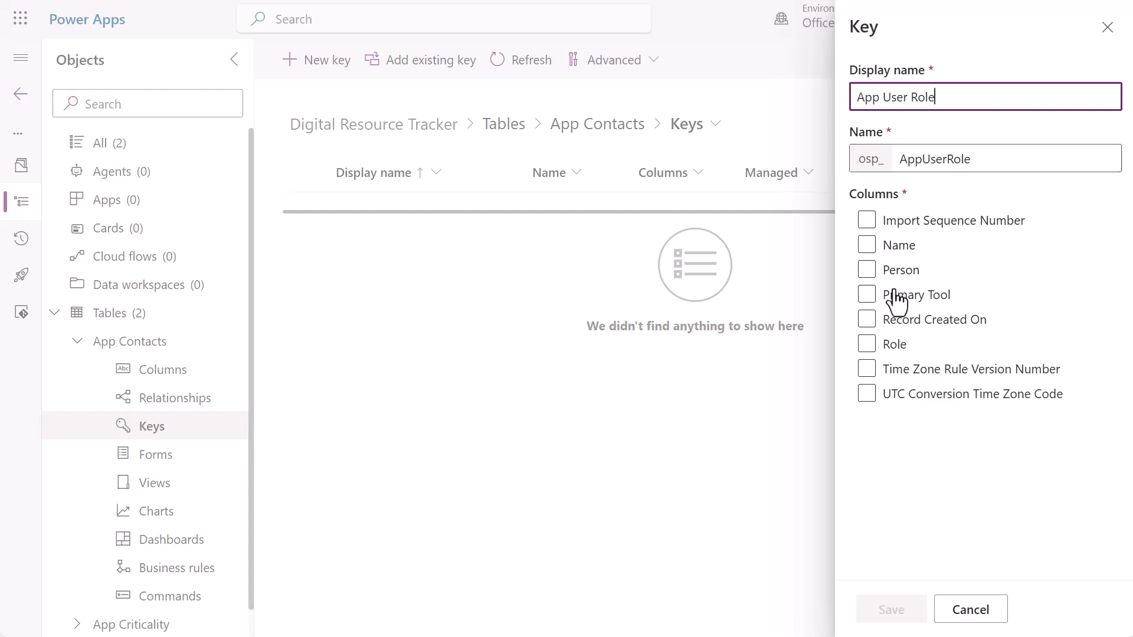
left_click(869, 273)
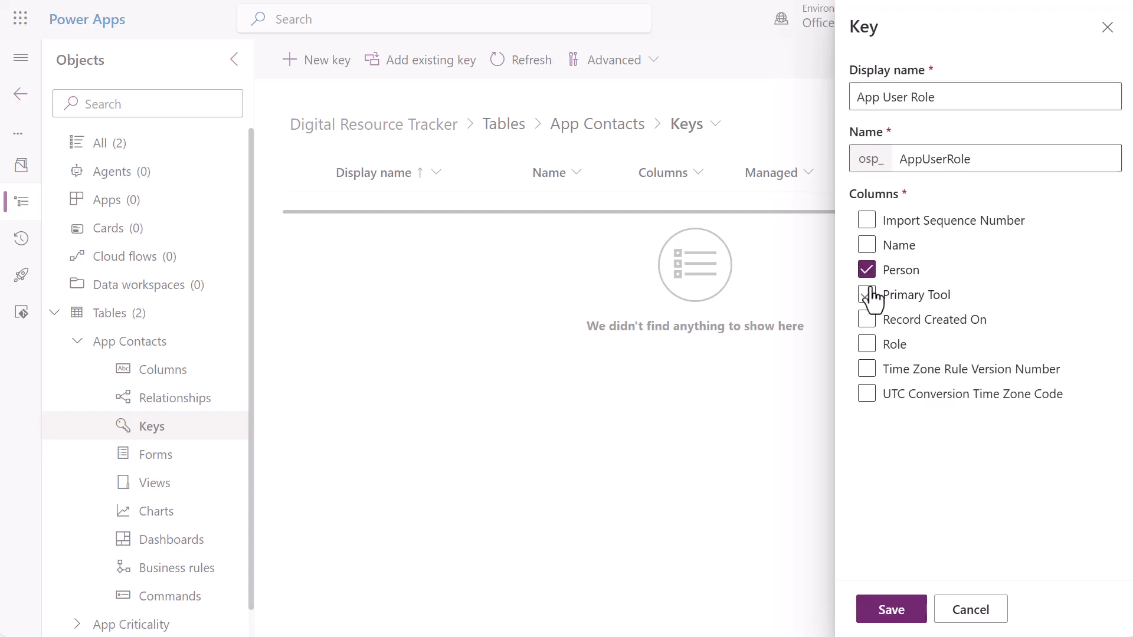
left_click(867, 298)
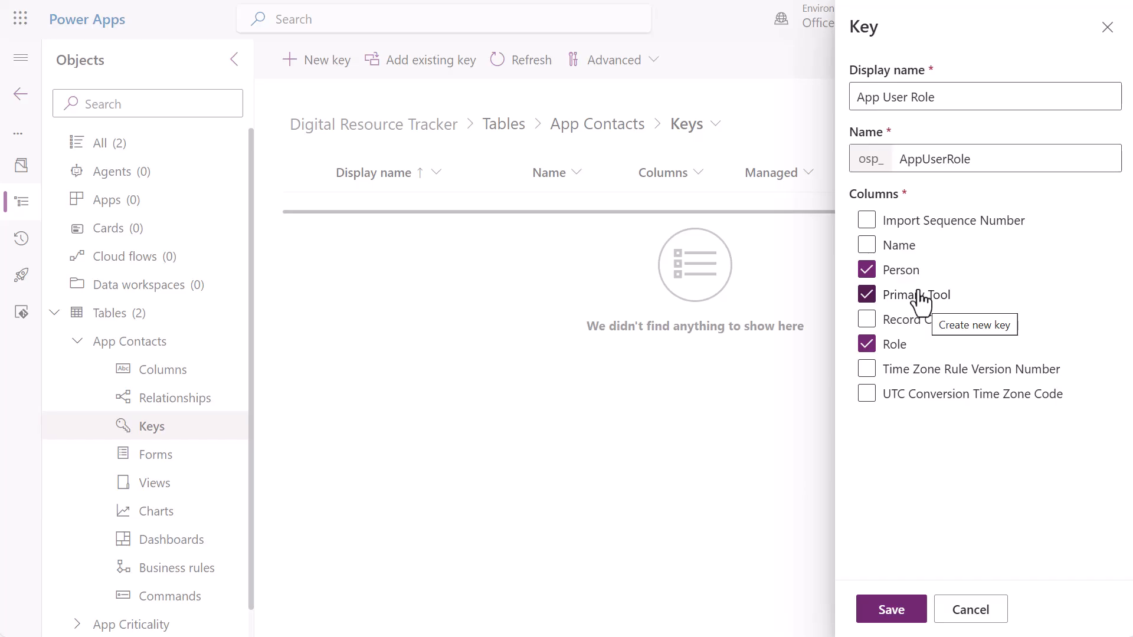
left_click(893, 611)
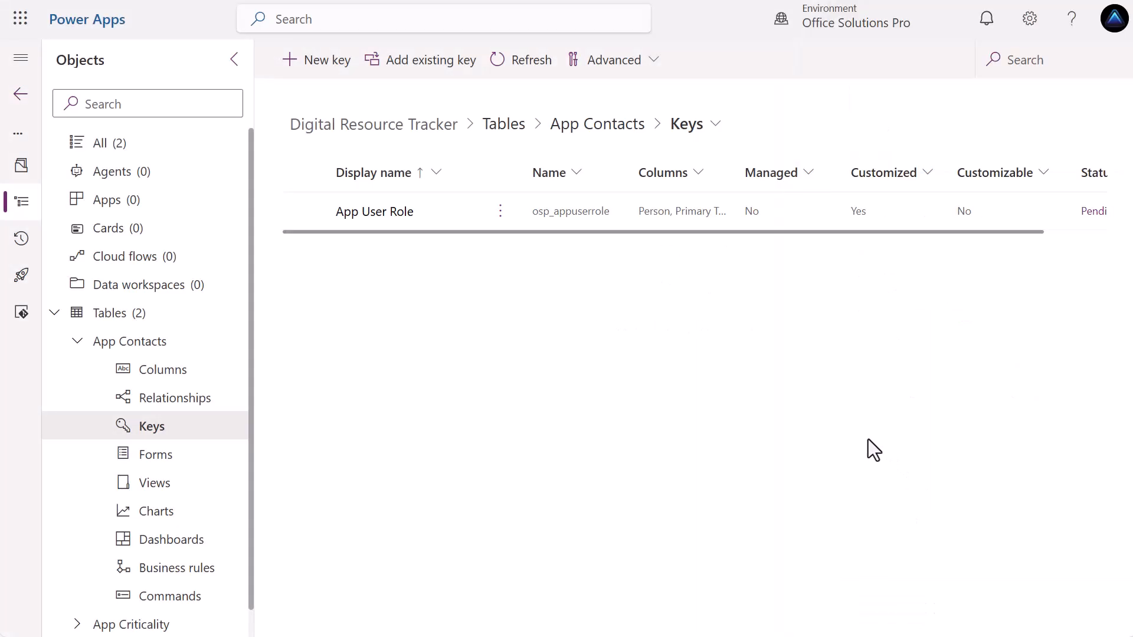
Return to the App Contacts table and show the primary Name column in its data grid.
left_click(586, 130)
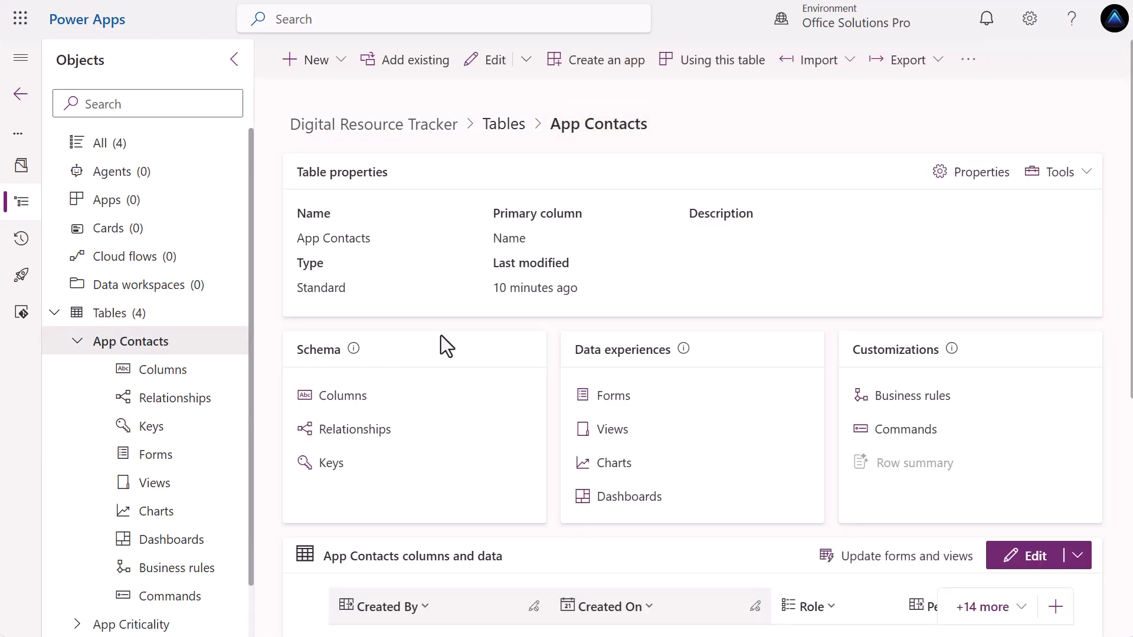
left_click(981, 606)
scroll(839, 420, "down", 6)
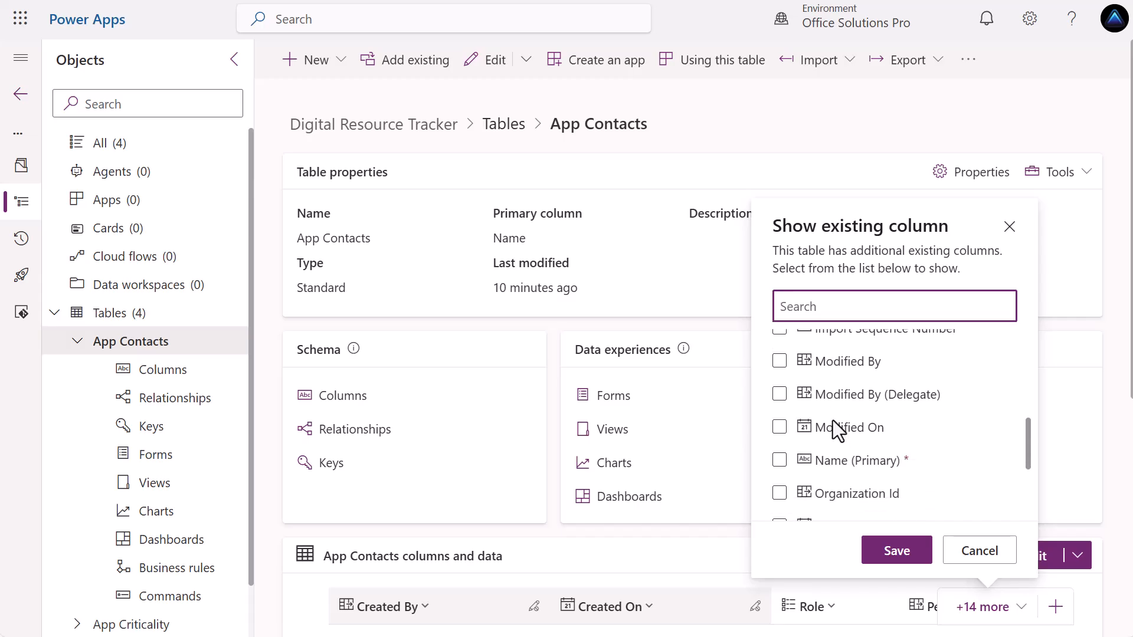
left_click(780, 448)
left_click(894, 555)
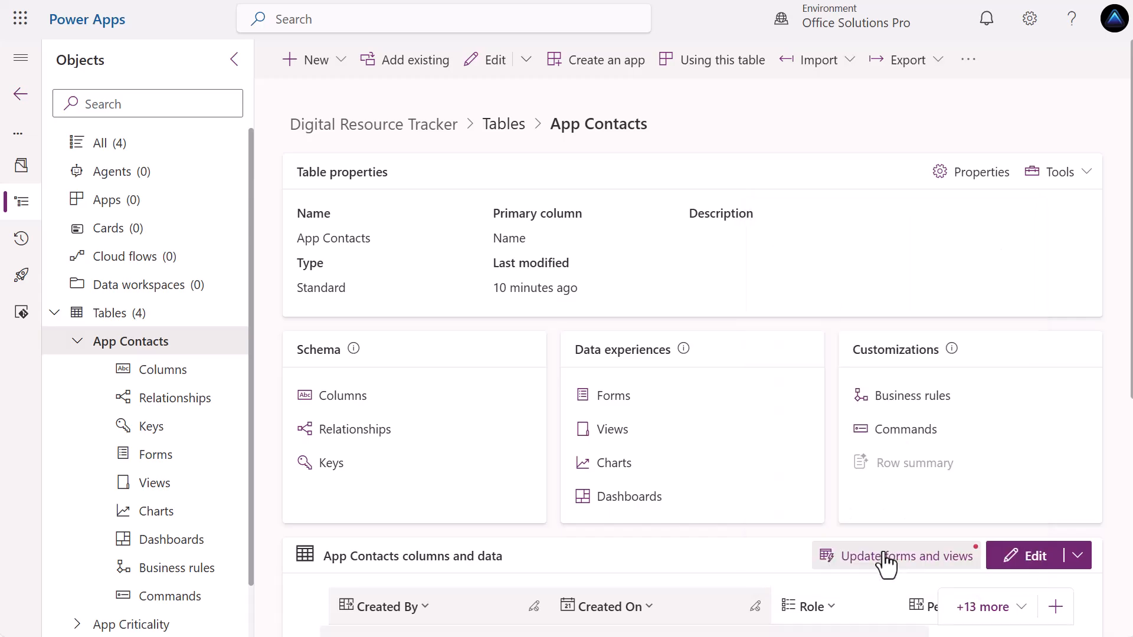
Open the App Contacts Name column for editing and change its data type to Autonumber.
scroll(878, 576, "down", 3)
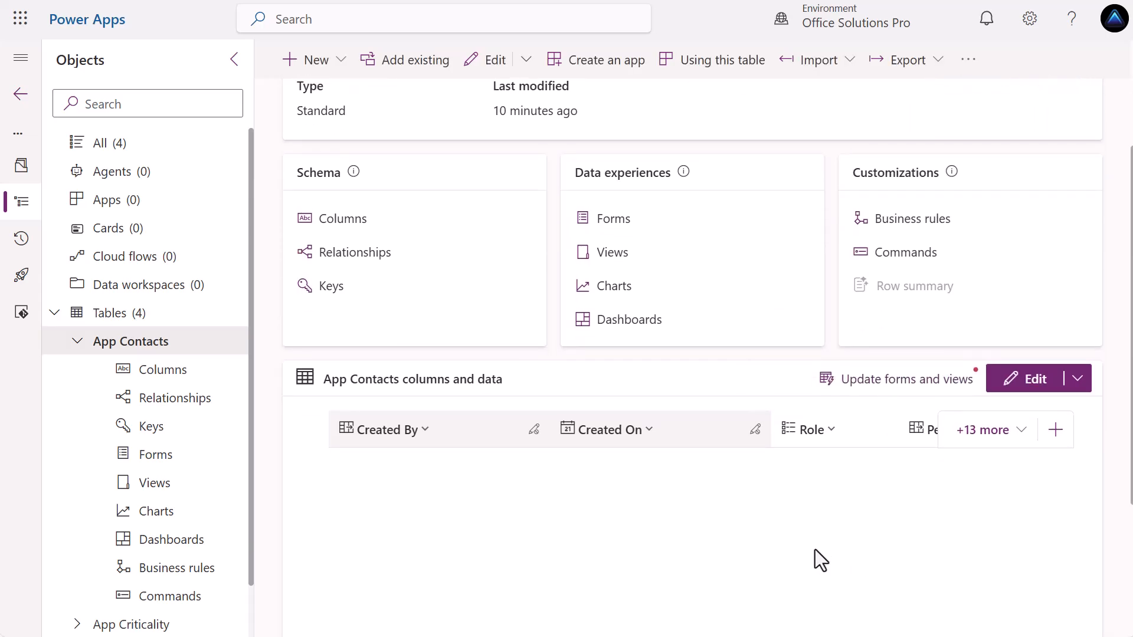
scroll(738, 533, "down", 2)
scroll(735, 519, "down", 3)
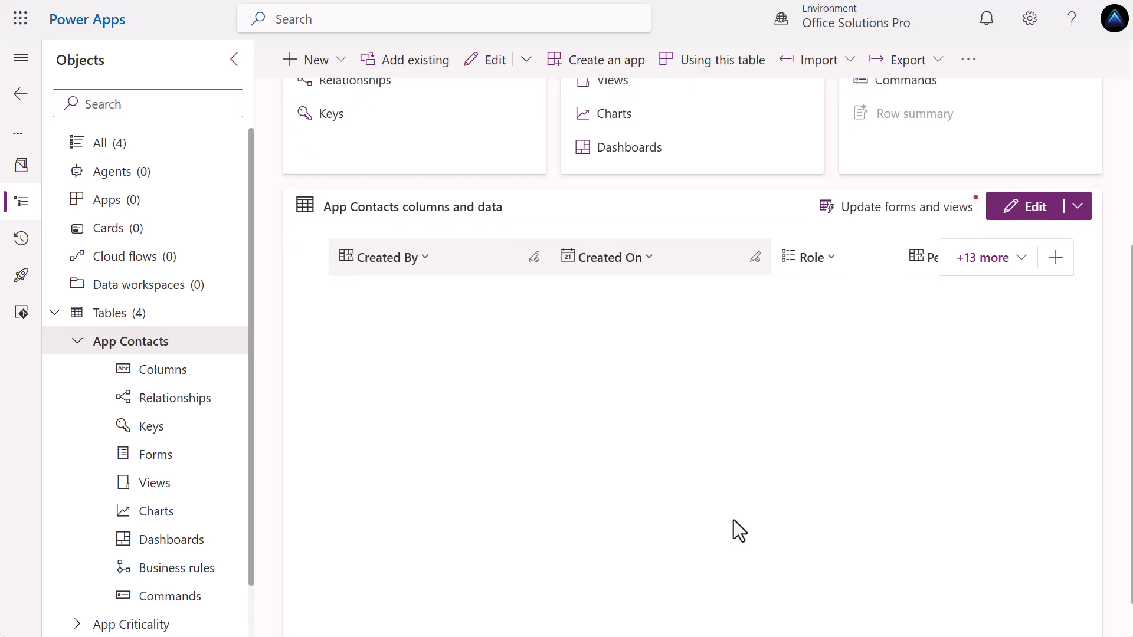
left_click_drag(550, 618, 1060, 588)
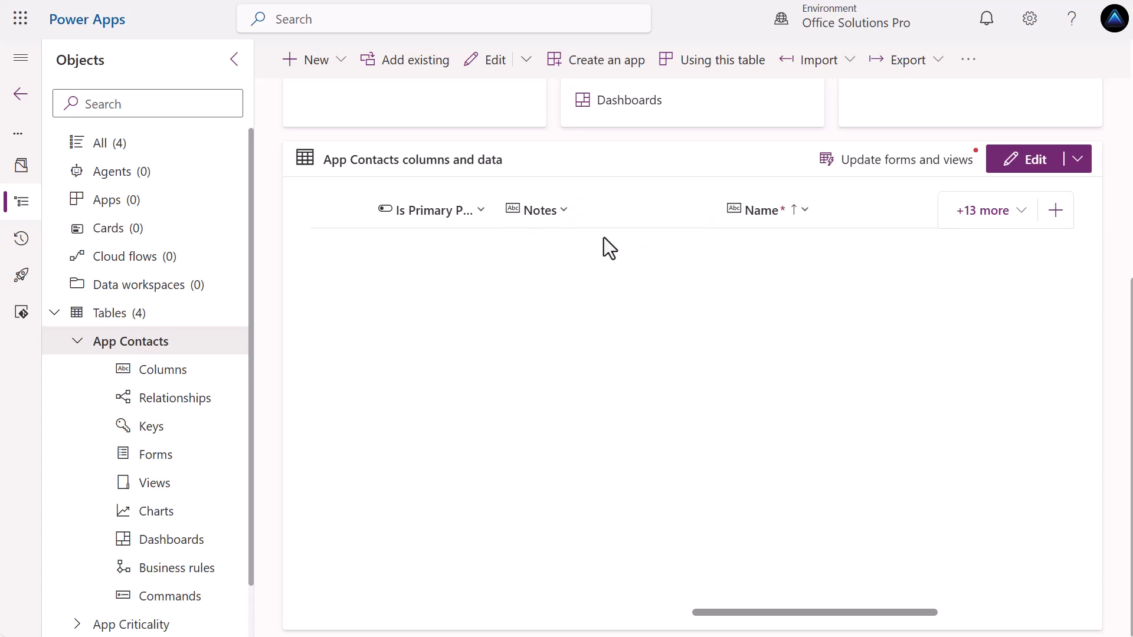
left_click(804, 216)
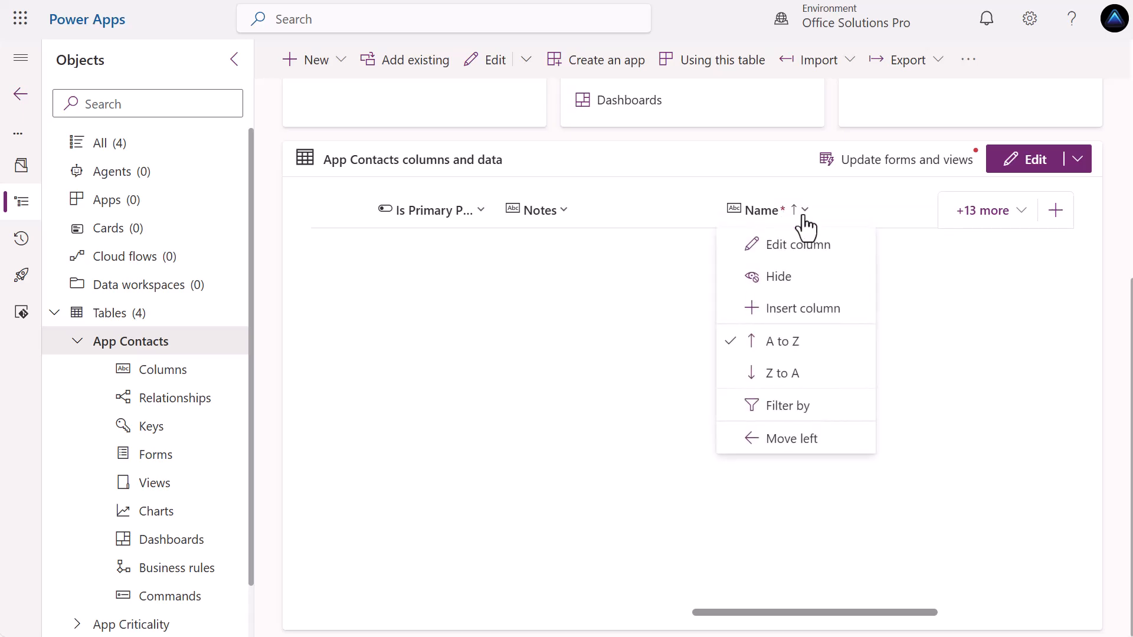
left_click(801, 246)
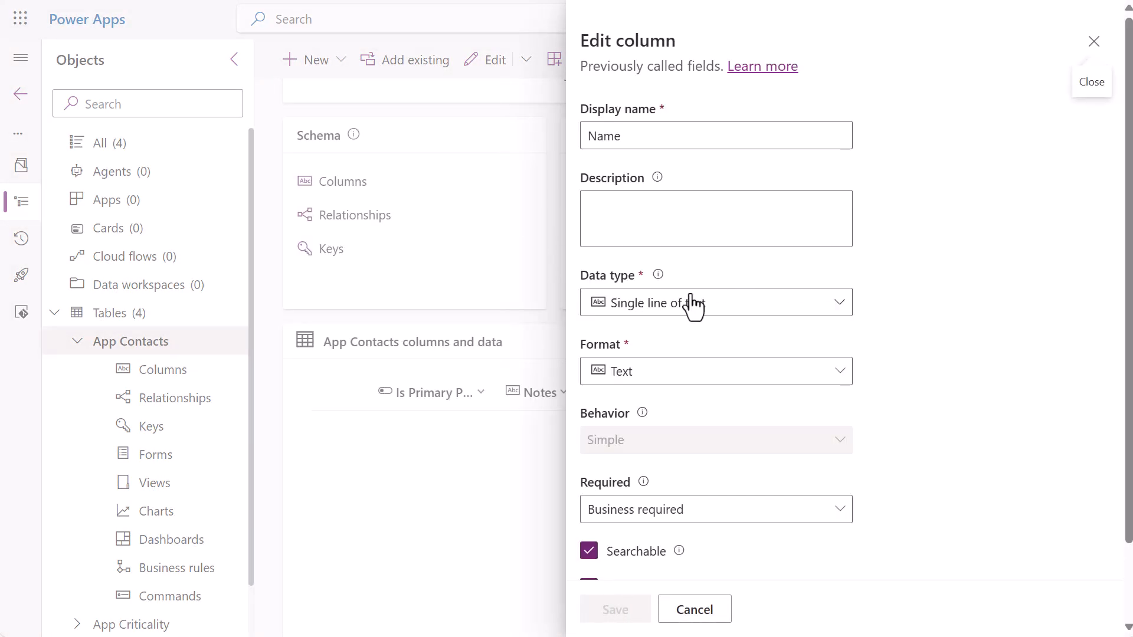
left_click(705, 310)
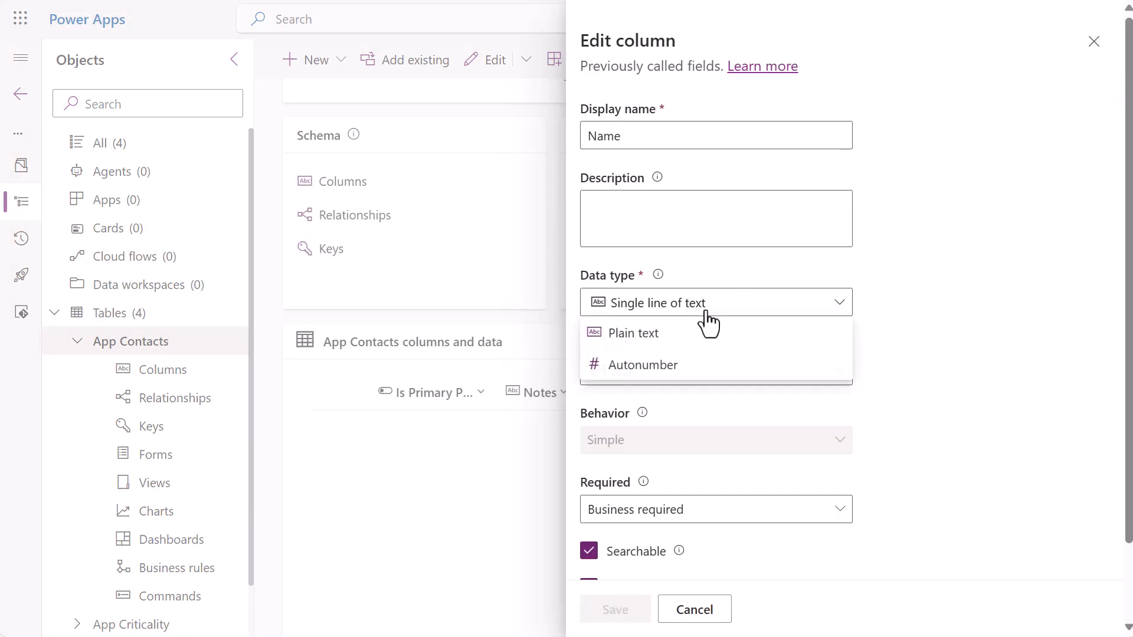
left_click(667, 367)
Set the autonumber prefix of the Name column to AppPOC, keeping the string prefixed number type.
scroll(827, 342, "down", 2)
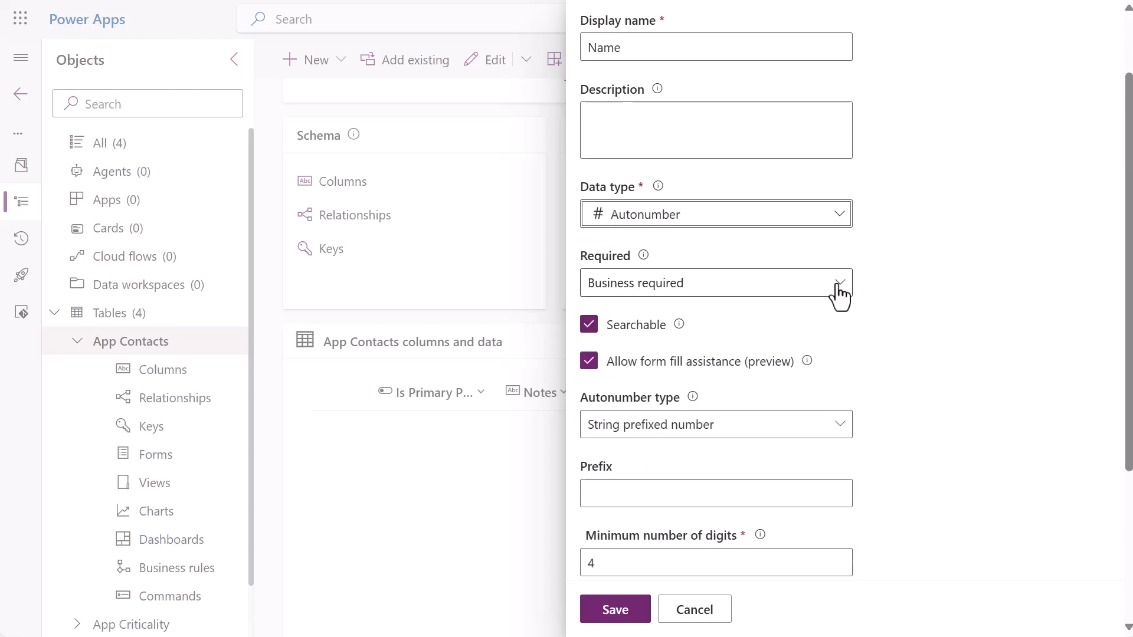
scroll(839, 295, "down", 5)
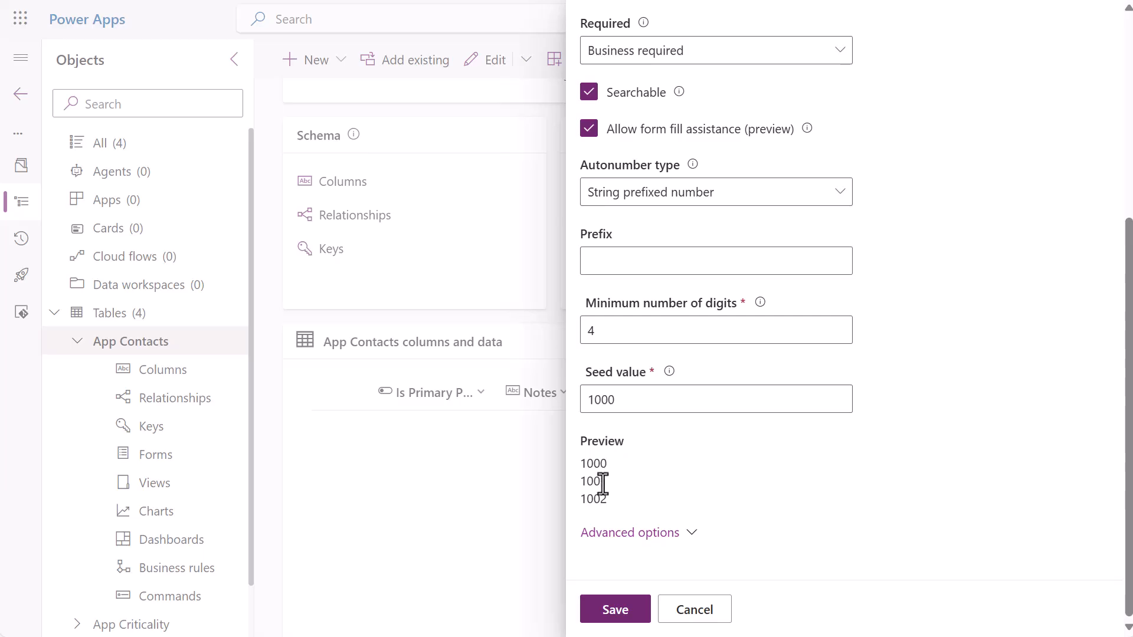
left_click(625, 534)
scroll(756, 438, "down", 10)
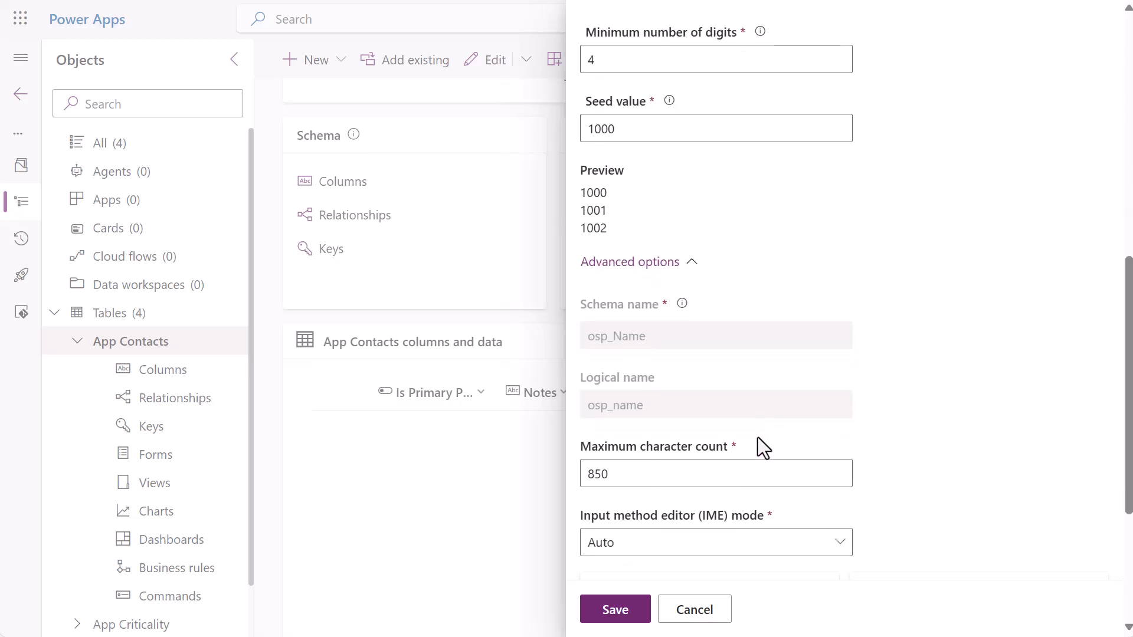
scroll(758, 438, "up", 10)
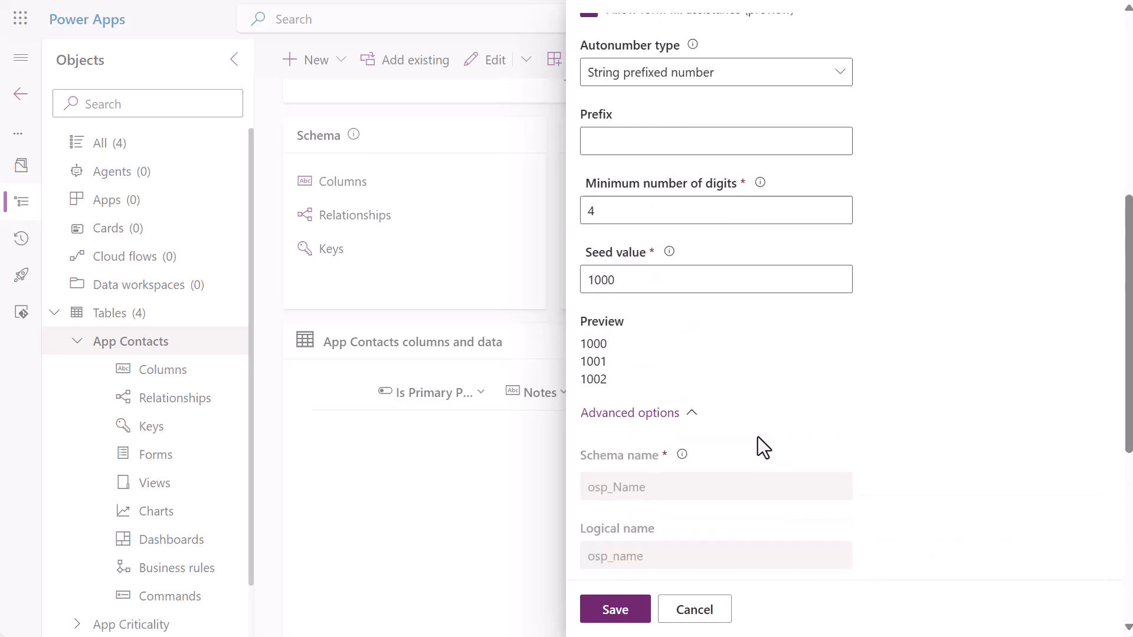
left_click(595, 267)
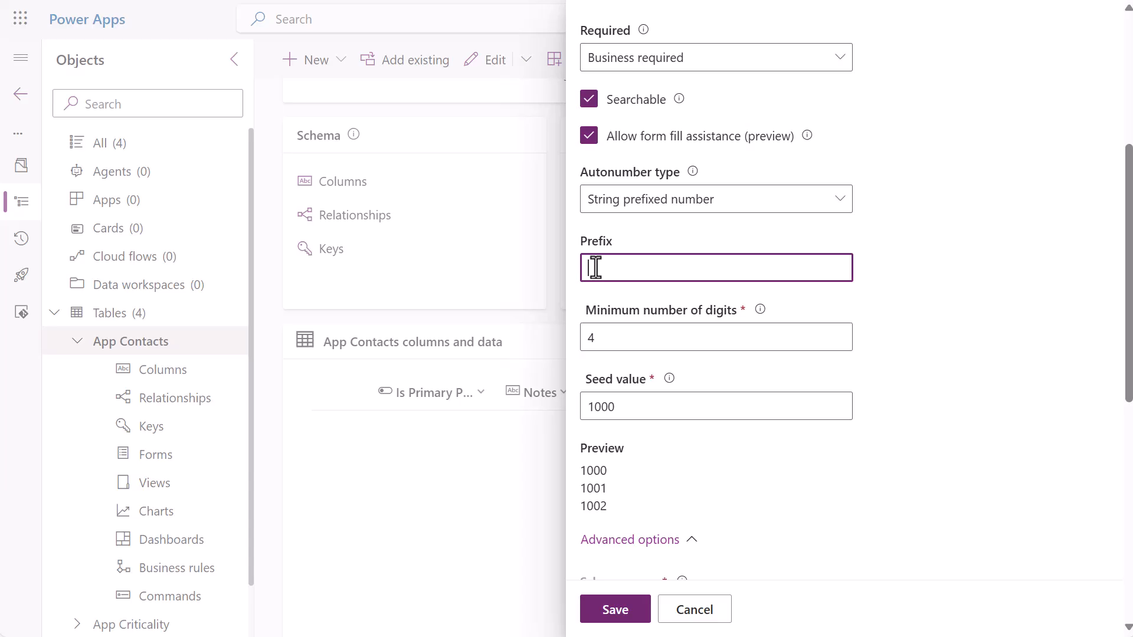
type("AppPOC")
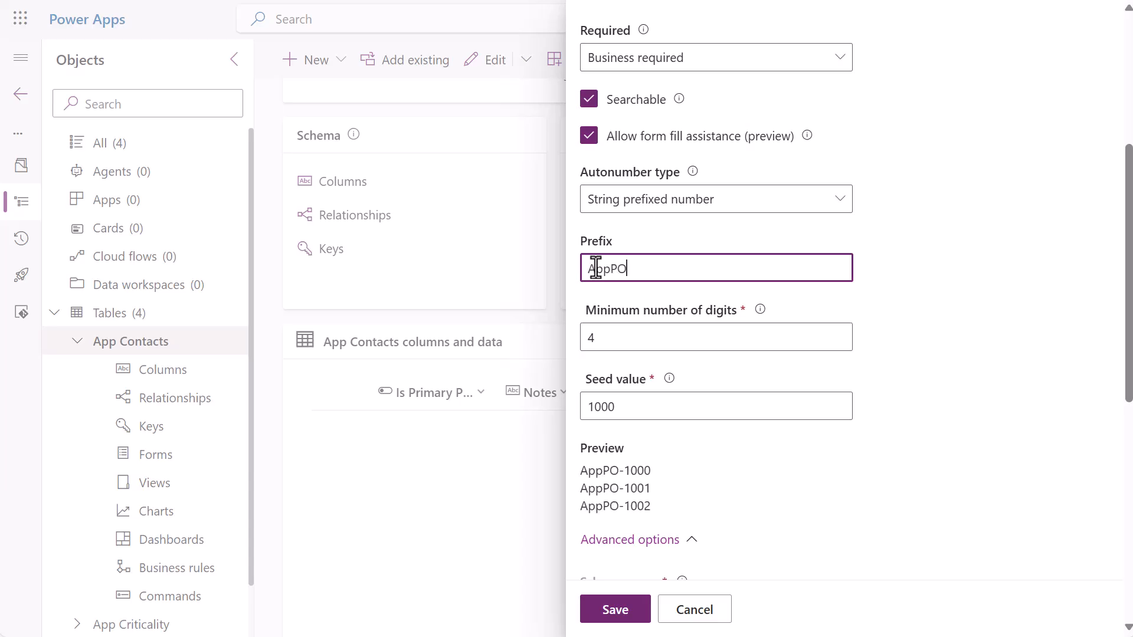
Set the autonumber's minimum number of digits to 5 and seed value to 10000, and save the Name column.
left_click(621, 406)
double_click(612, 337)
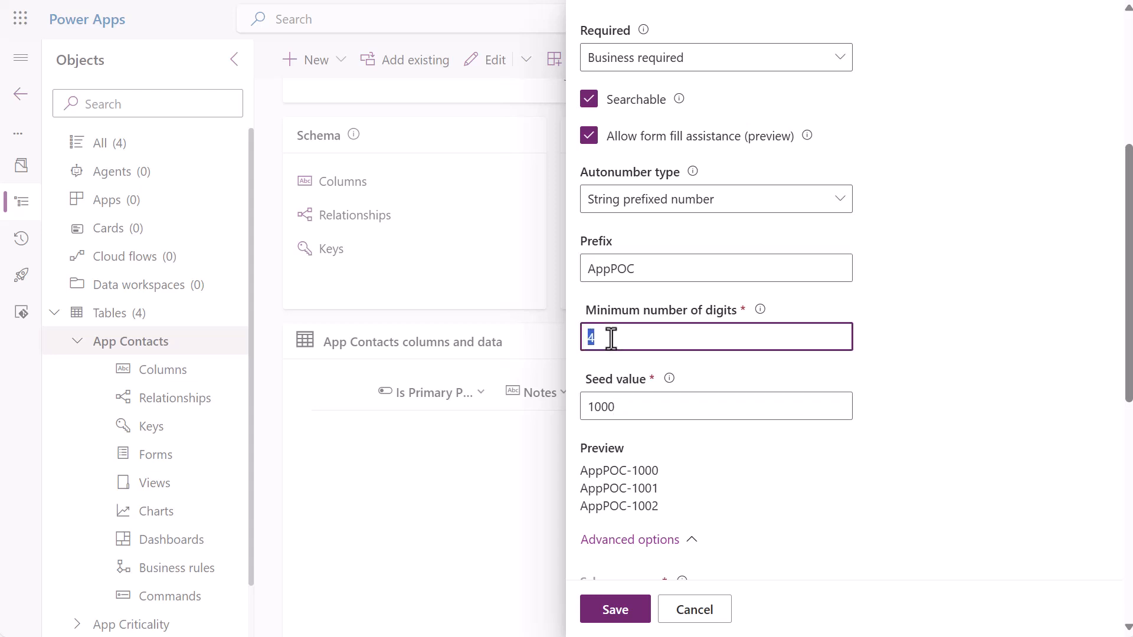
type("5")
left_click(604, 406)
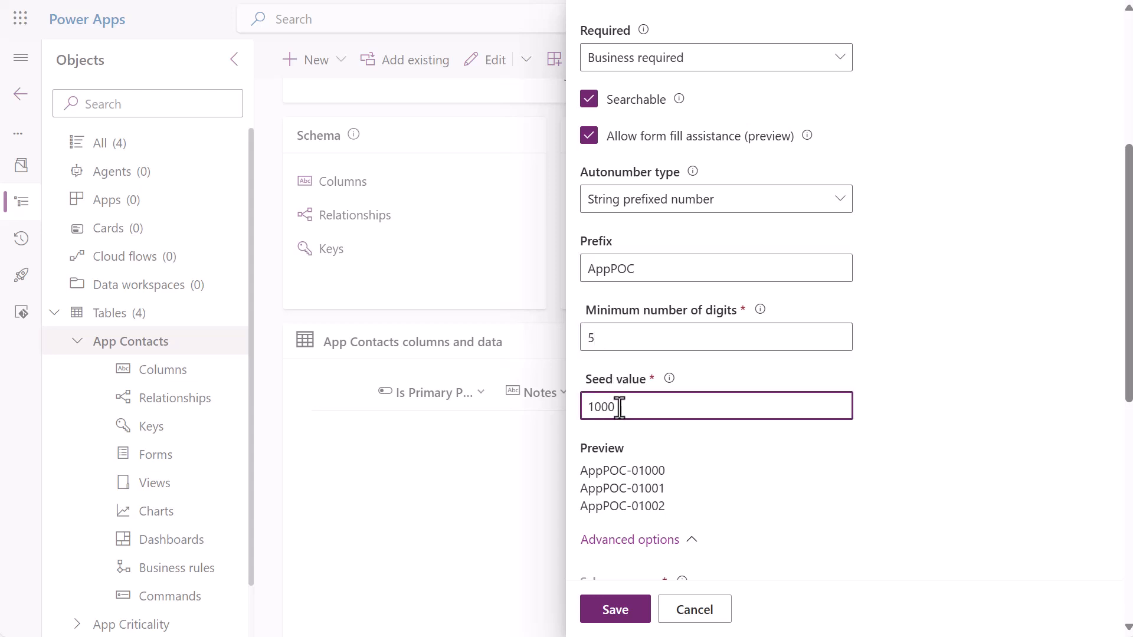
type("0")
scroll(682, 473, "down", 1)
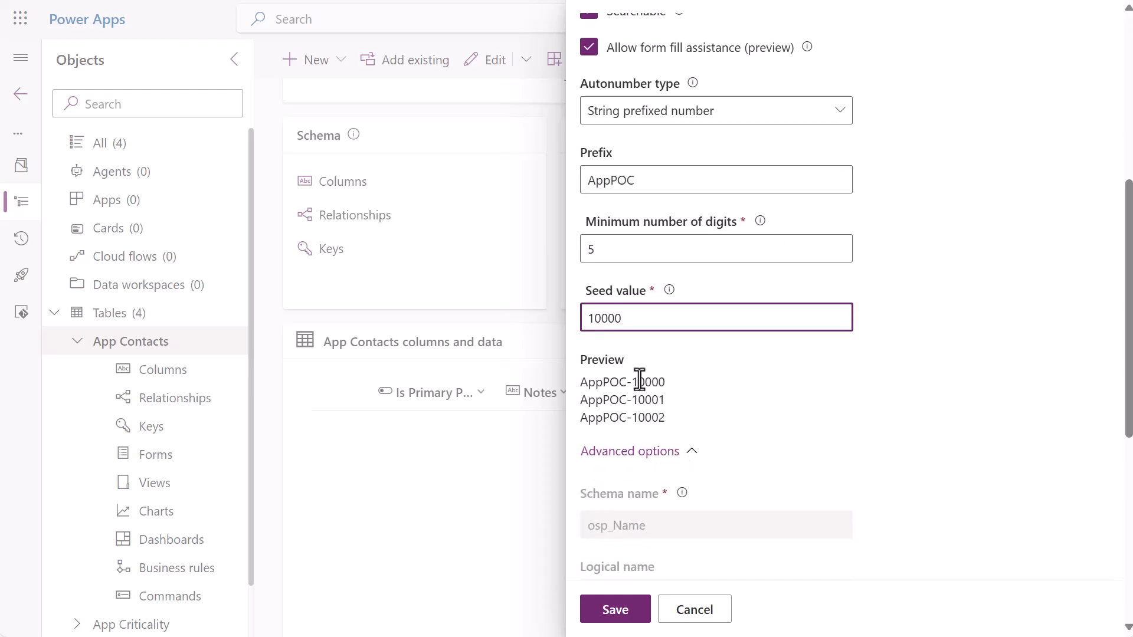
scroll(639, 379, "up", 3)
scroll(646, 391, "up", 2)
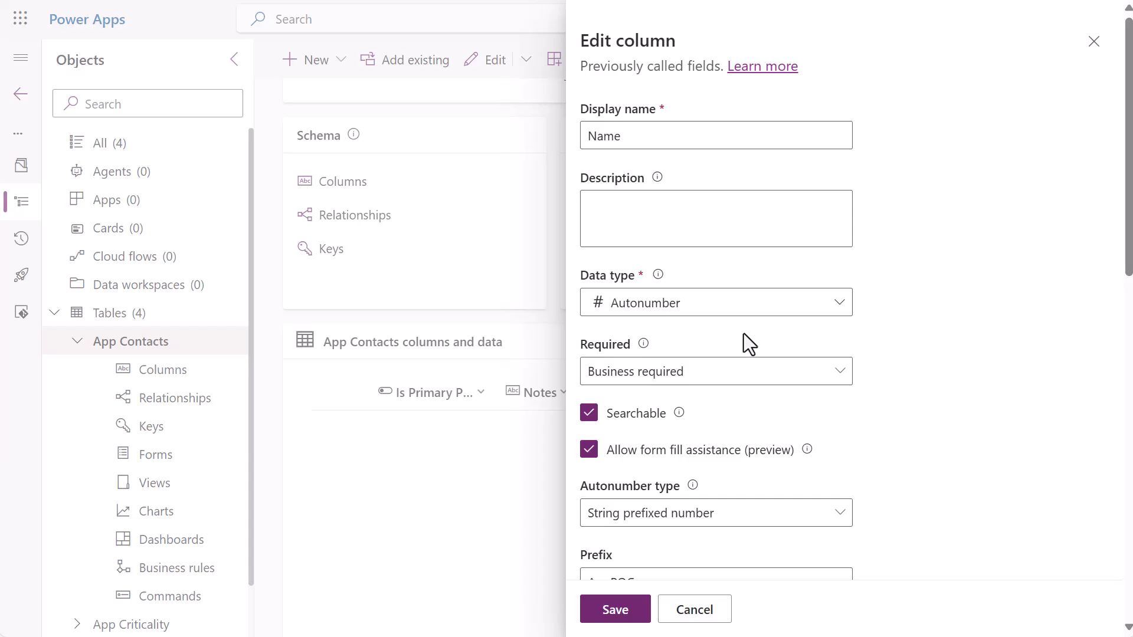
scroll(763, 366, "down", 2)
scroll(763, 371, "down", 5)
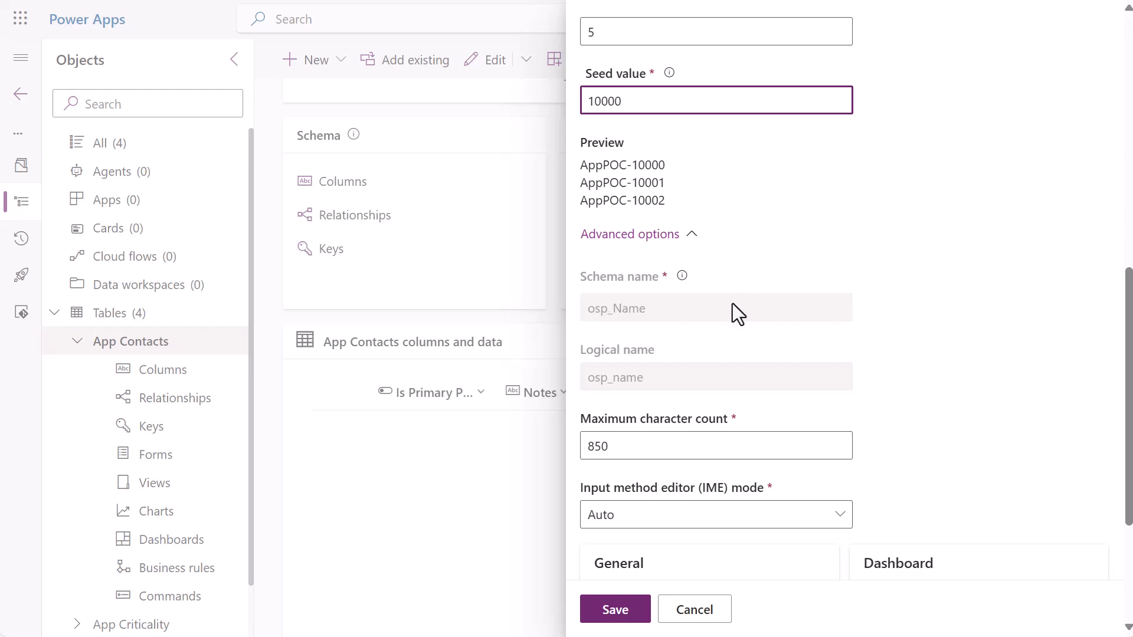
left_click(616, 614)
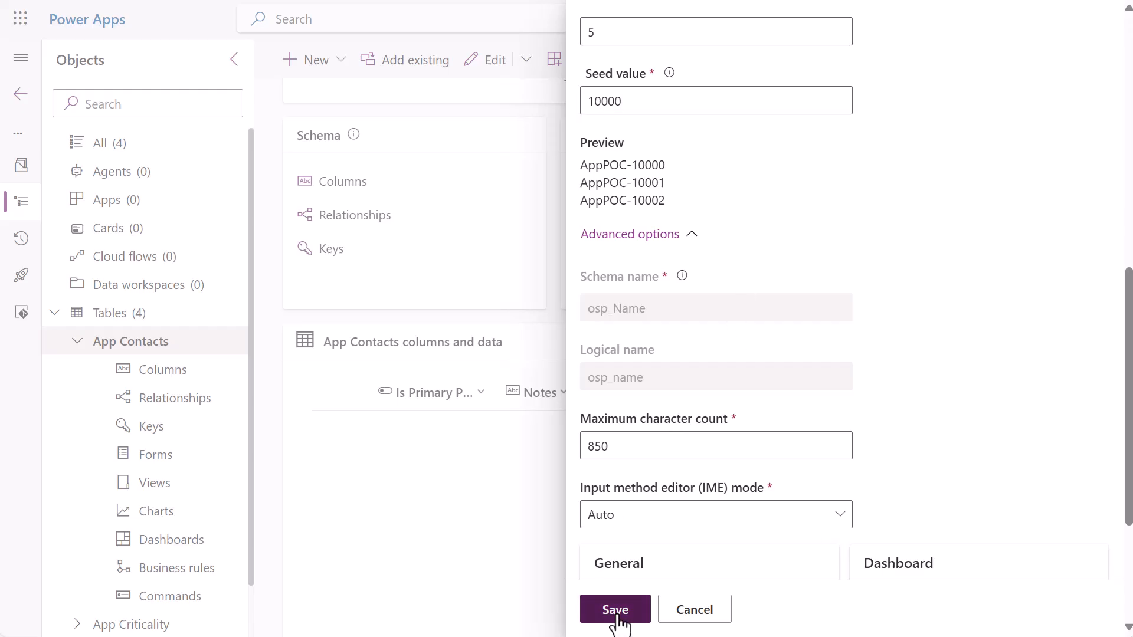
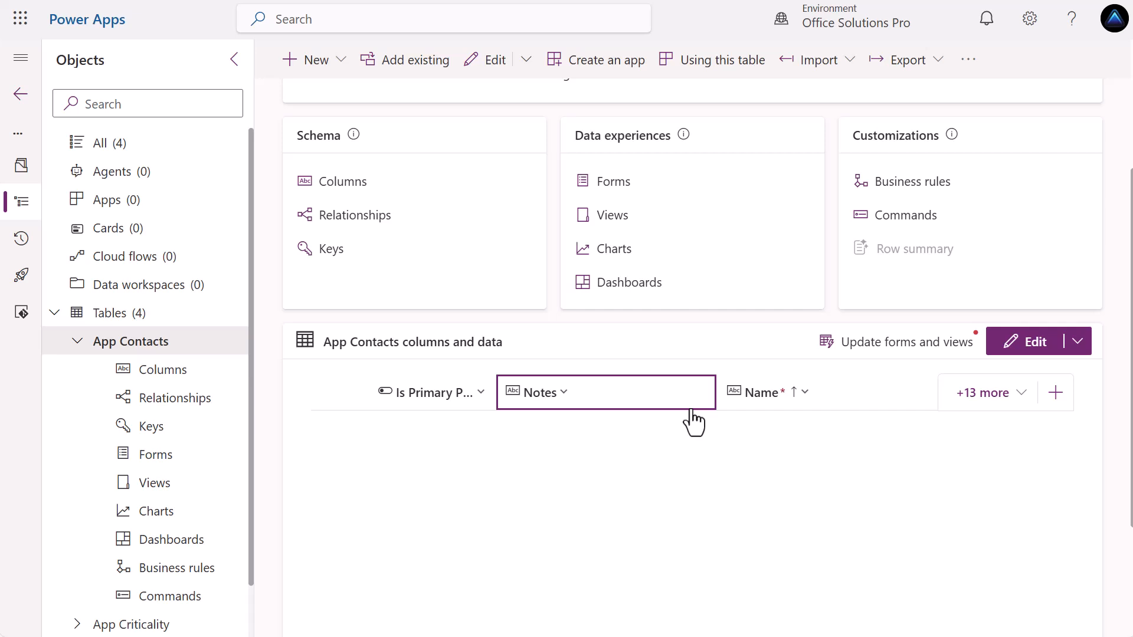
Open the Active App Contacts view for editing and remove its Created On column.
left_click(604, 216)
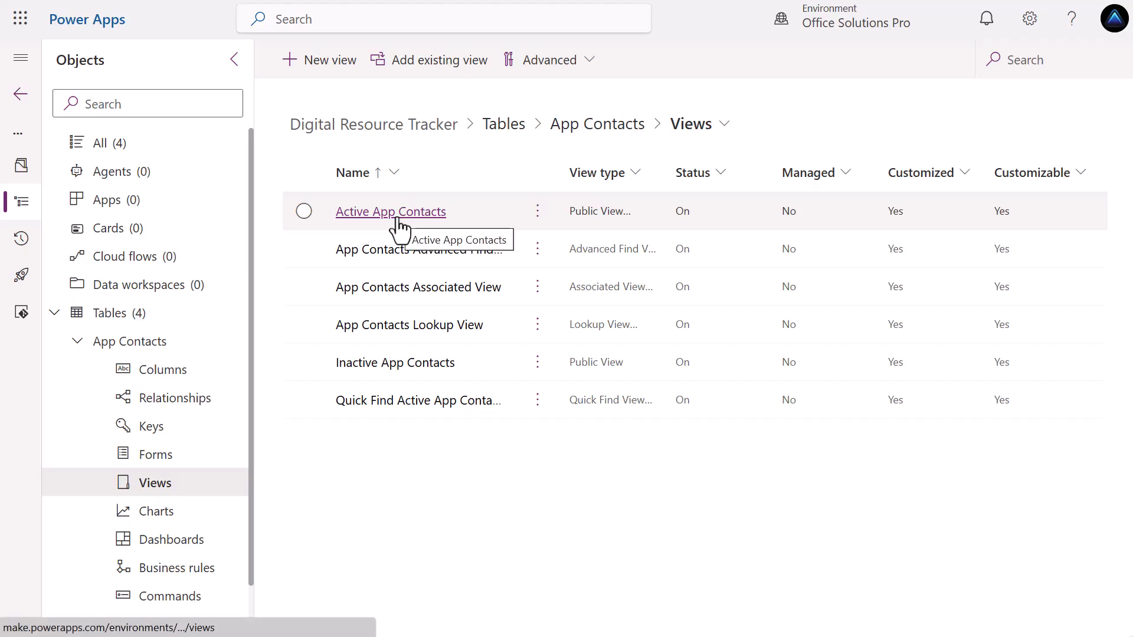
left_click(398, 227)
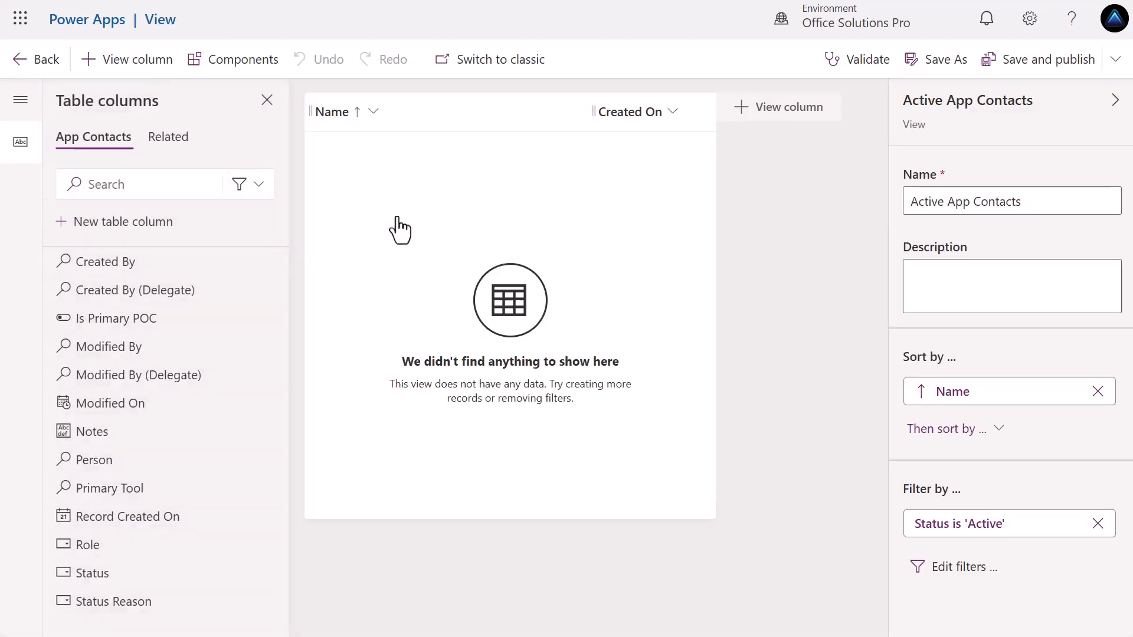
left_click(672, 113)
left_click(640, 419)
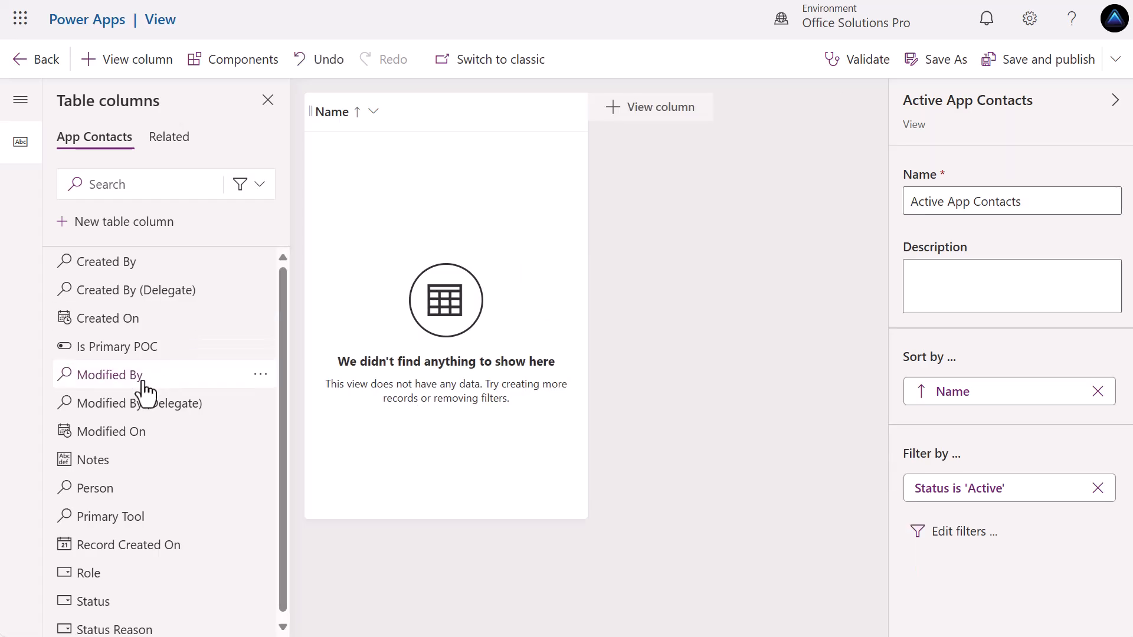
Add the Role, Person, Is Primary POC, Primary Tool and Notes columns to the Active App Contacts view.
mouse_move(140, 380)
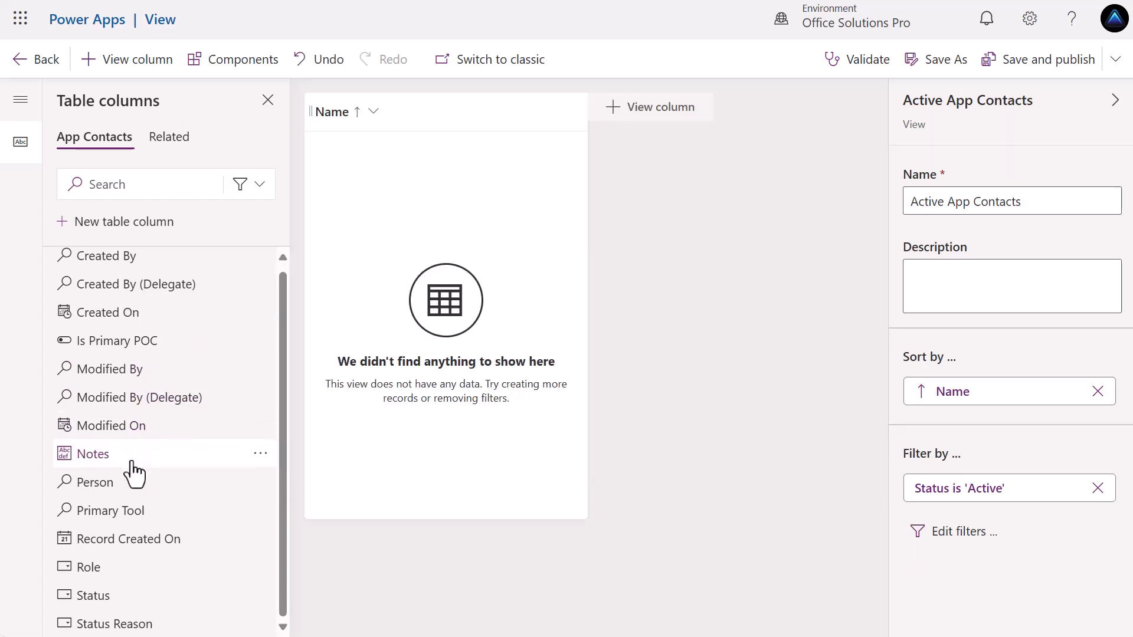
left_click(108, 570)
left_click(105, 491)
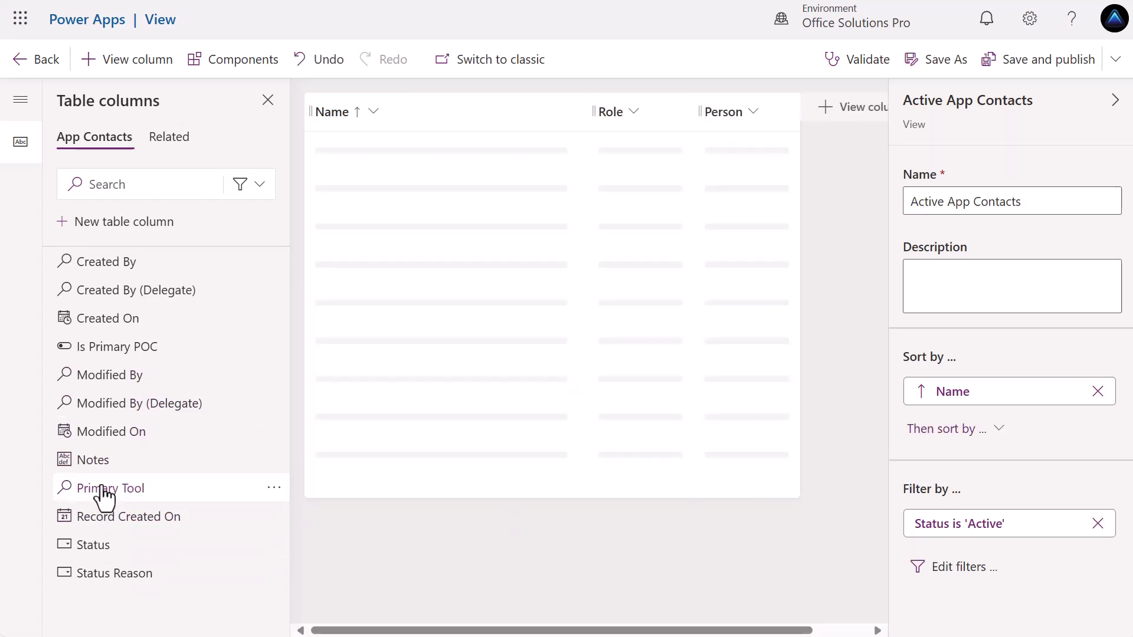
left_click(130, 349)
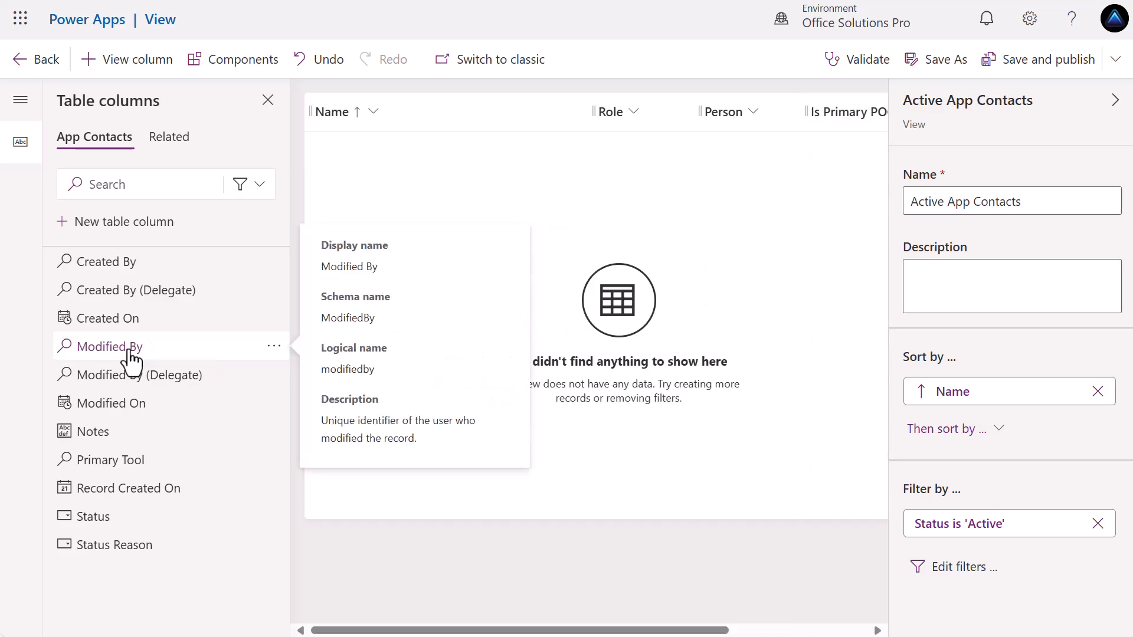
left_click(126, 437)
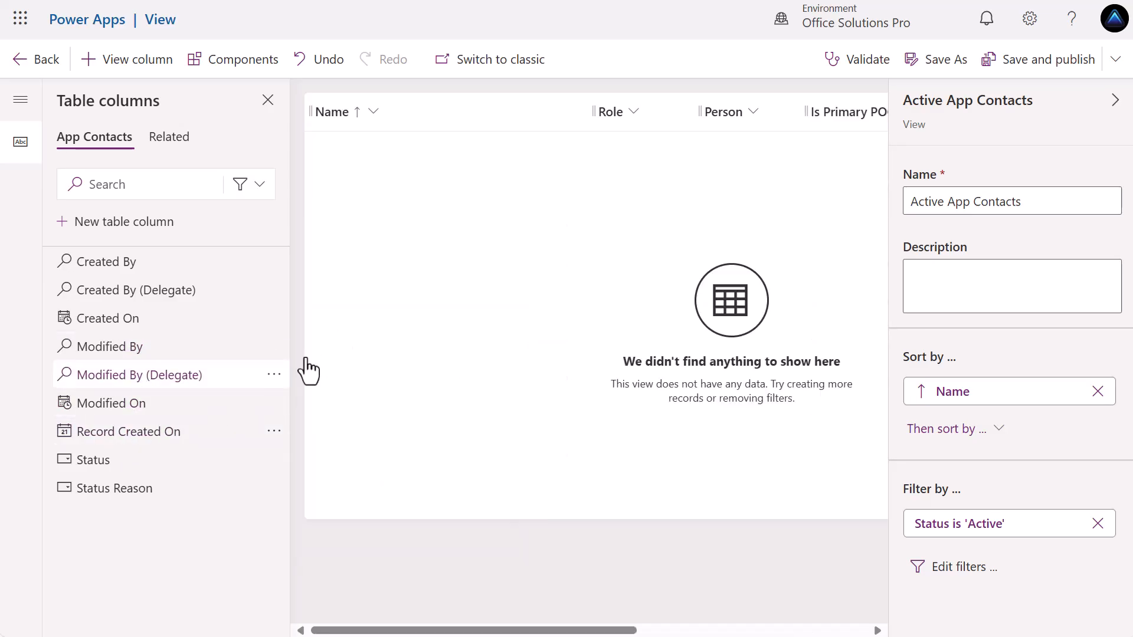
Move the Primary Tool column in the view so it sits between Name and Role.
left_click_drag(540, 633, 728, 634)
left_click_drag(788, 117, 395, 126)
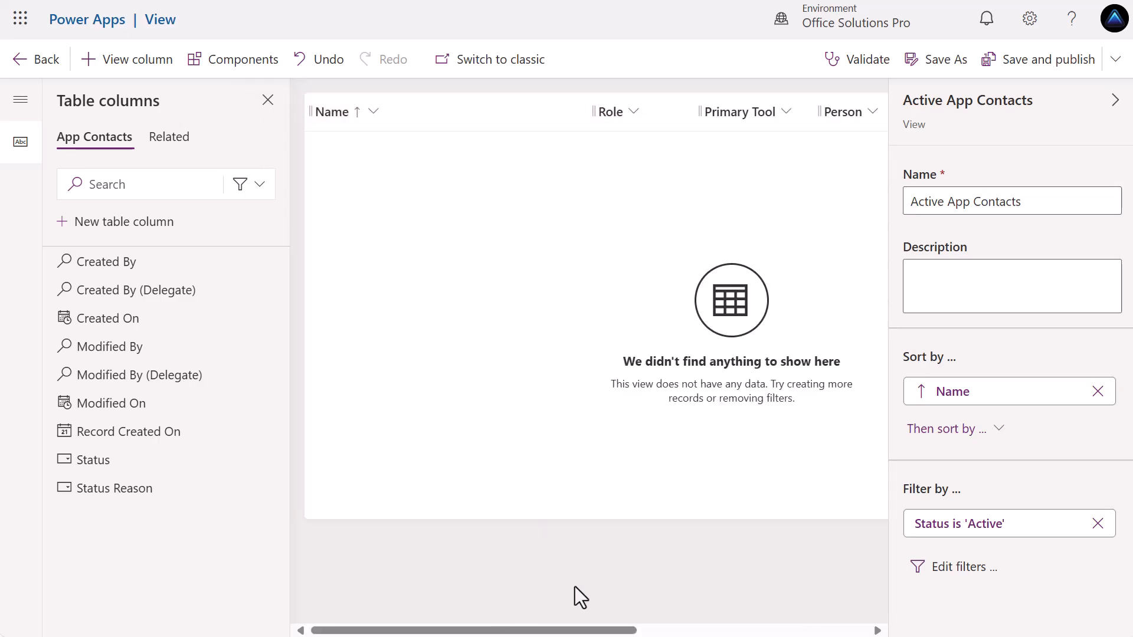
left_click_drag(745, 112, 563, 116)
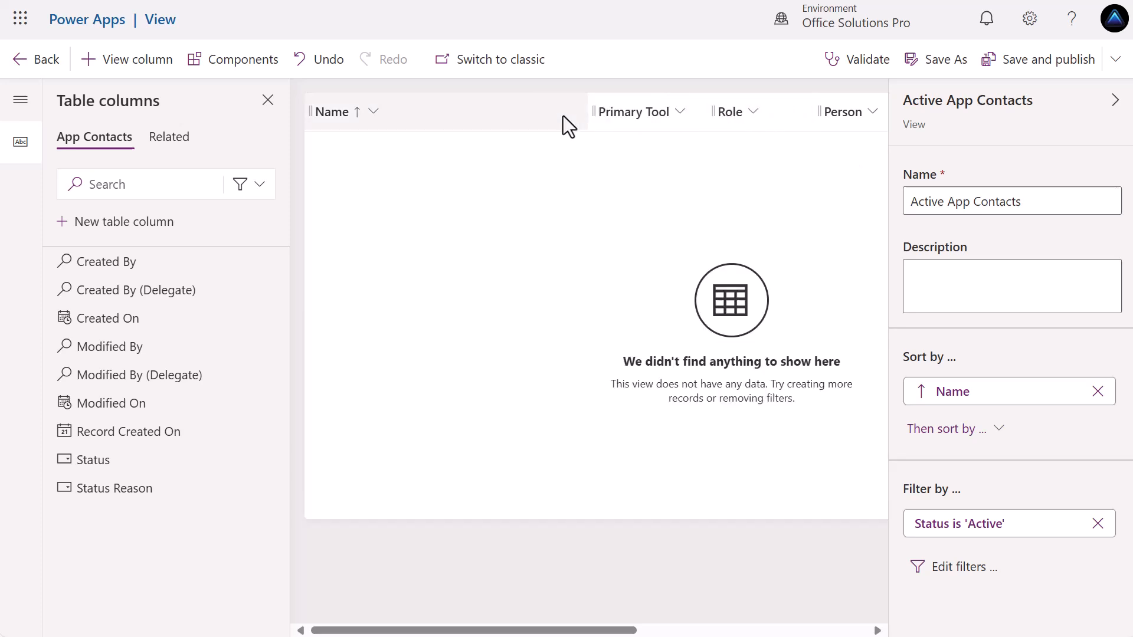
Remove the Name column from the Active App Contacts view, and save and publish the view.
left_click(373, 112)
left_click(354, 430)
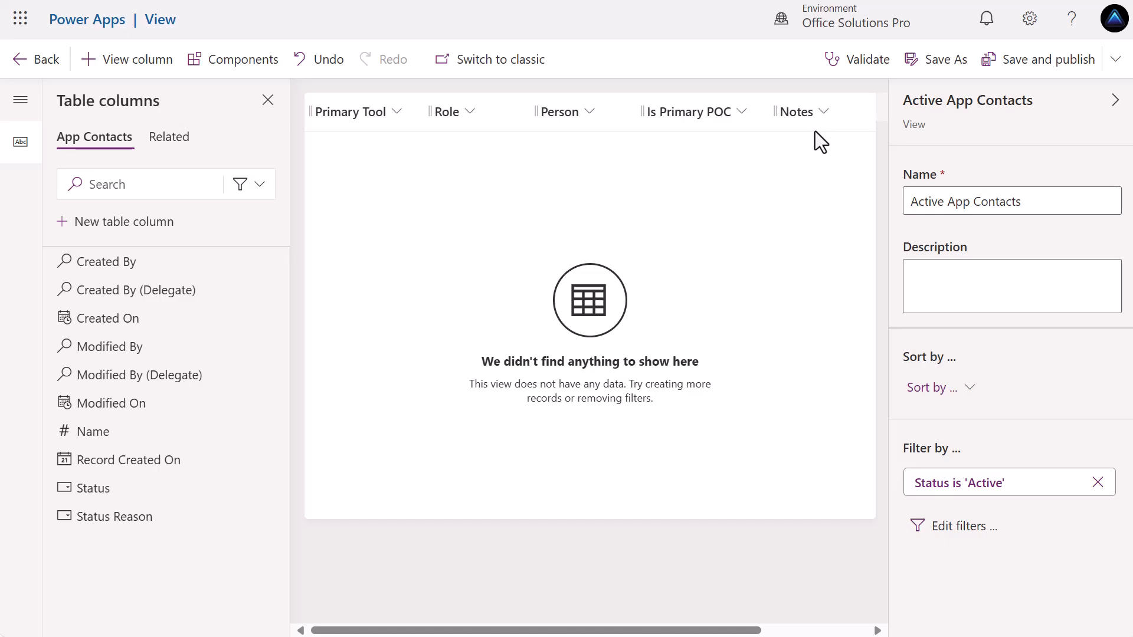
left_click(1034, 70)
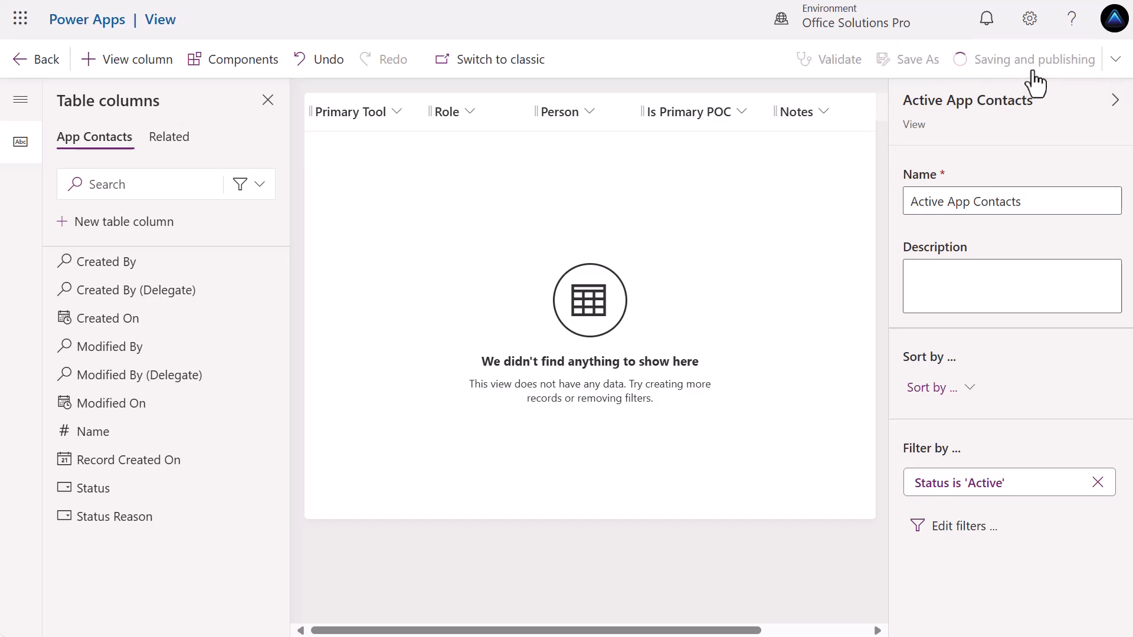
Leave the view editor and open the main Information form of the App Contacts table for editing.
left_click(37, 60)
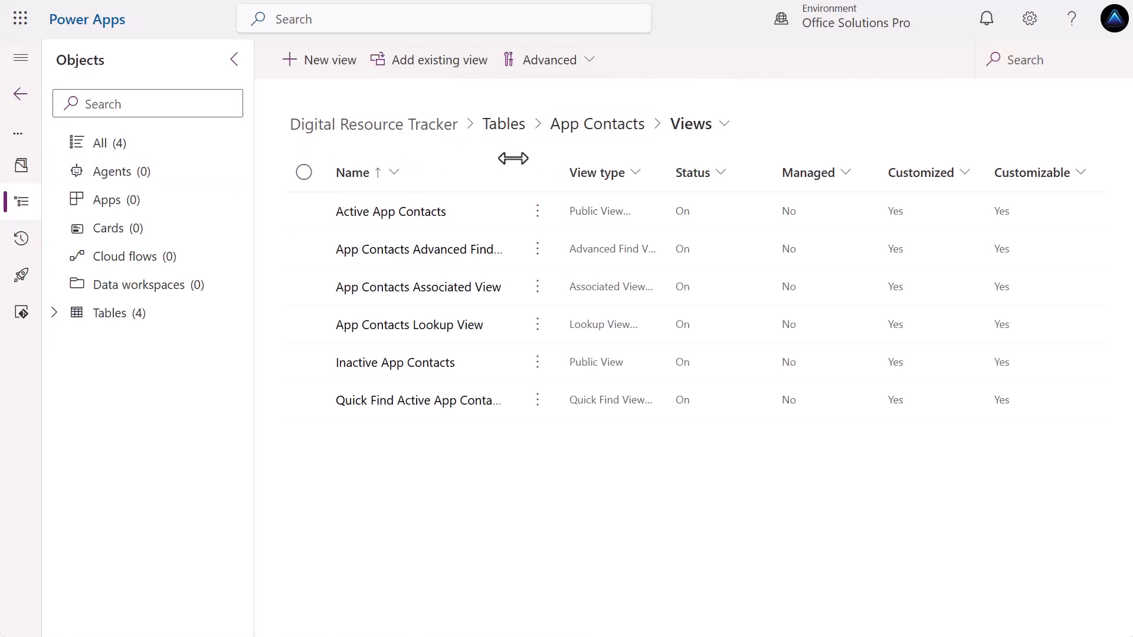
left_click(595, 127)
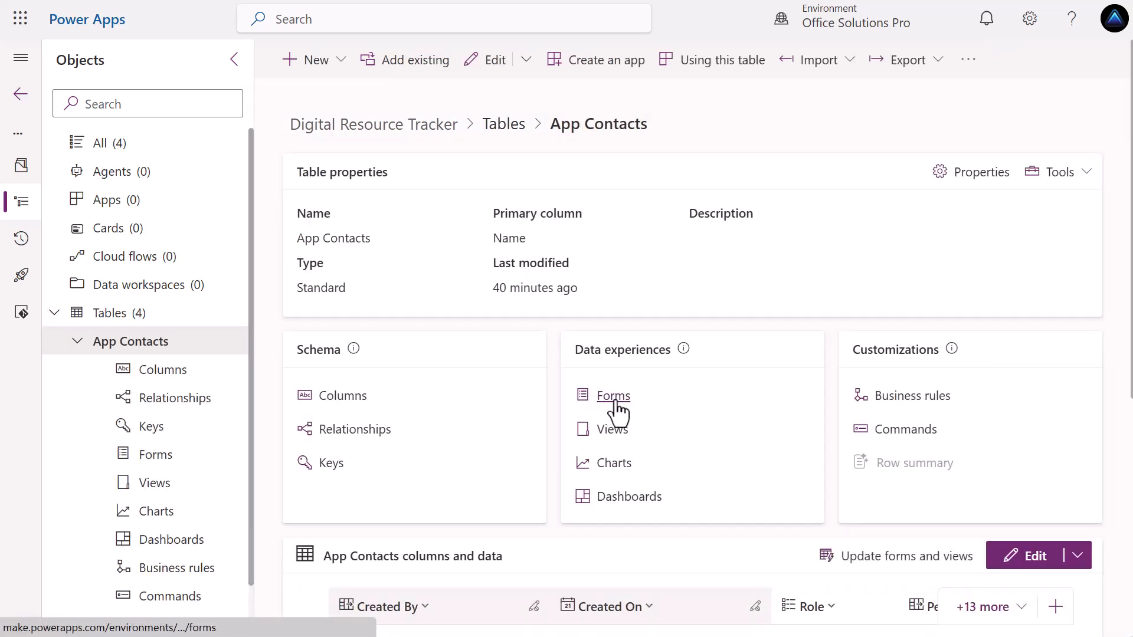
left_click(597, 398)
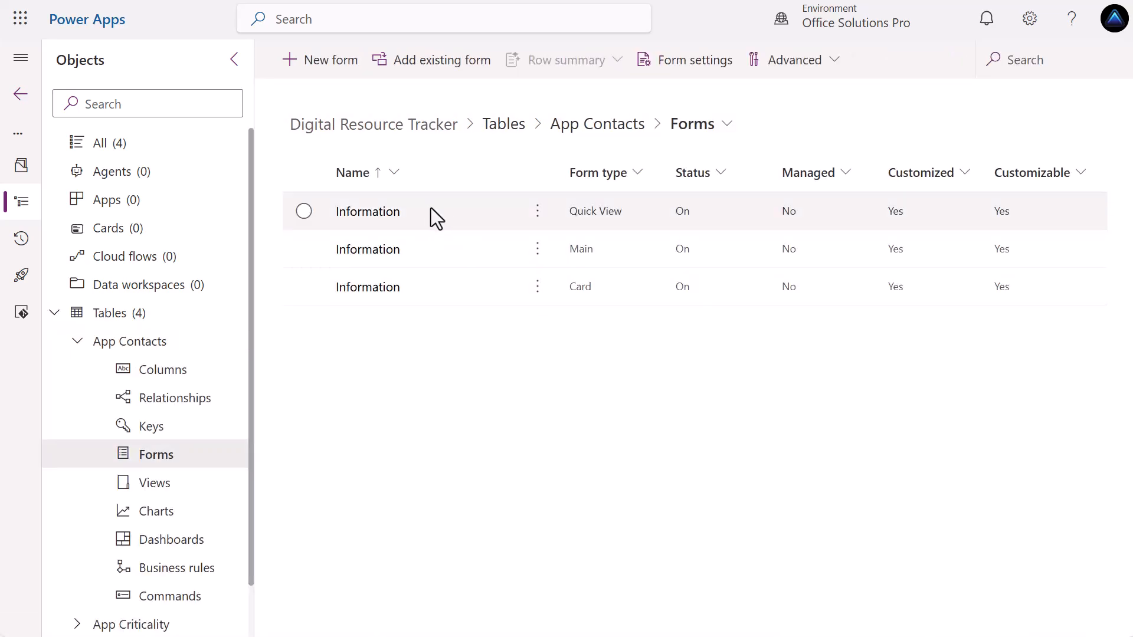
left_click(367, 250)
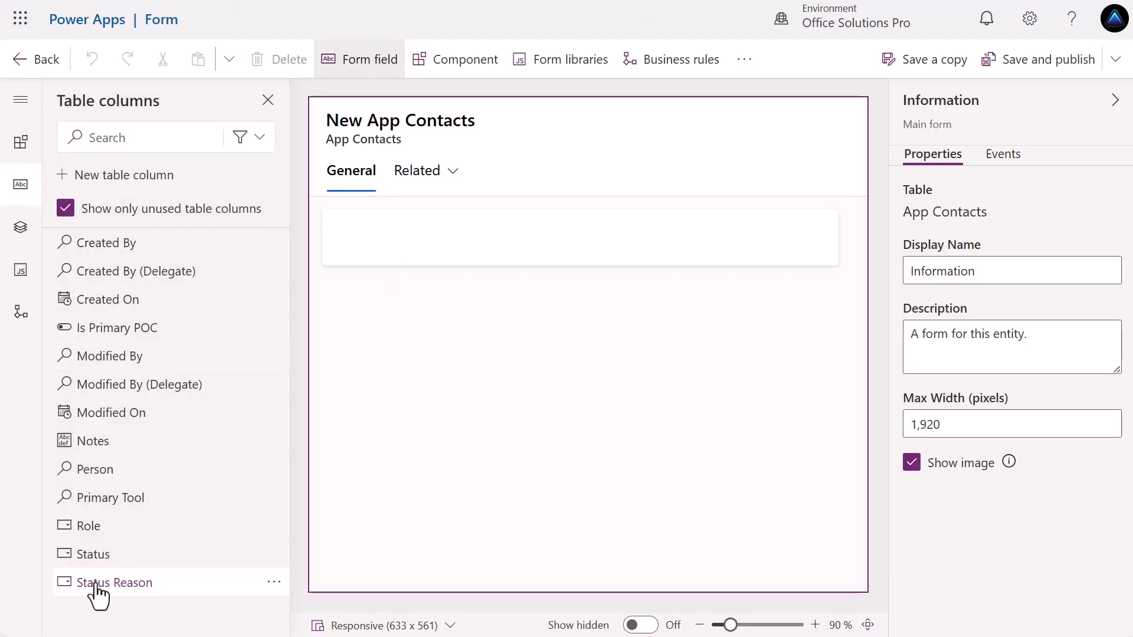
Add the Role and Primary Tool fields to the form, and place Primary Tool above Role.
left_click(97, 532)
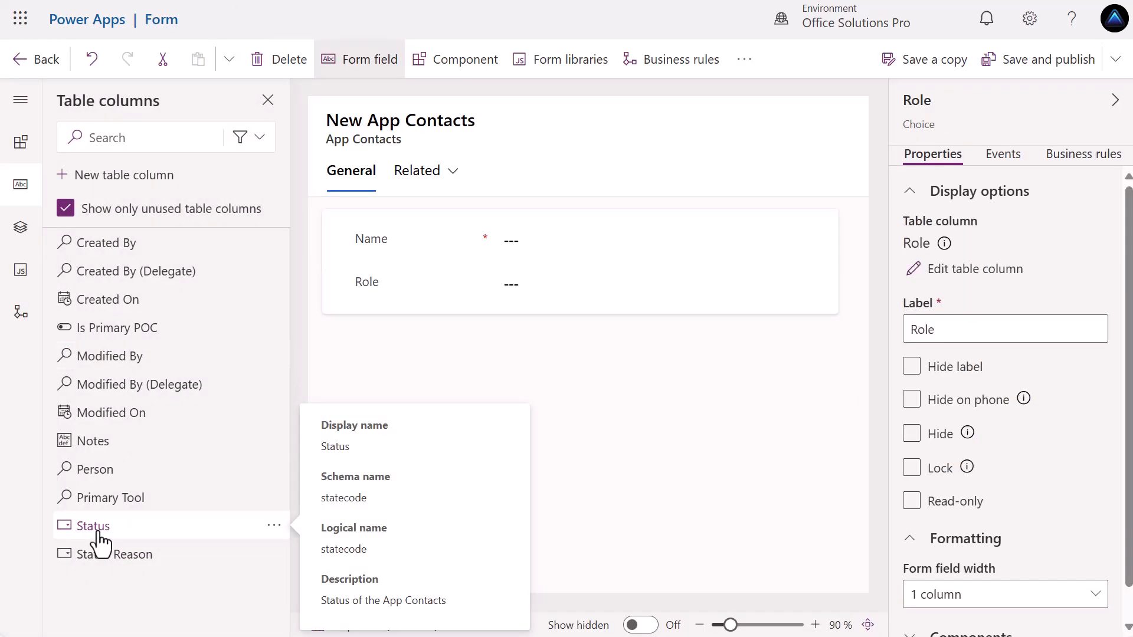
left_click(135, 502)
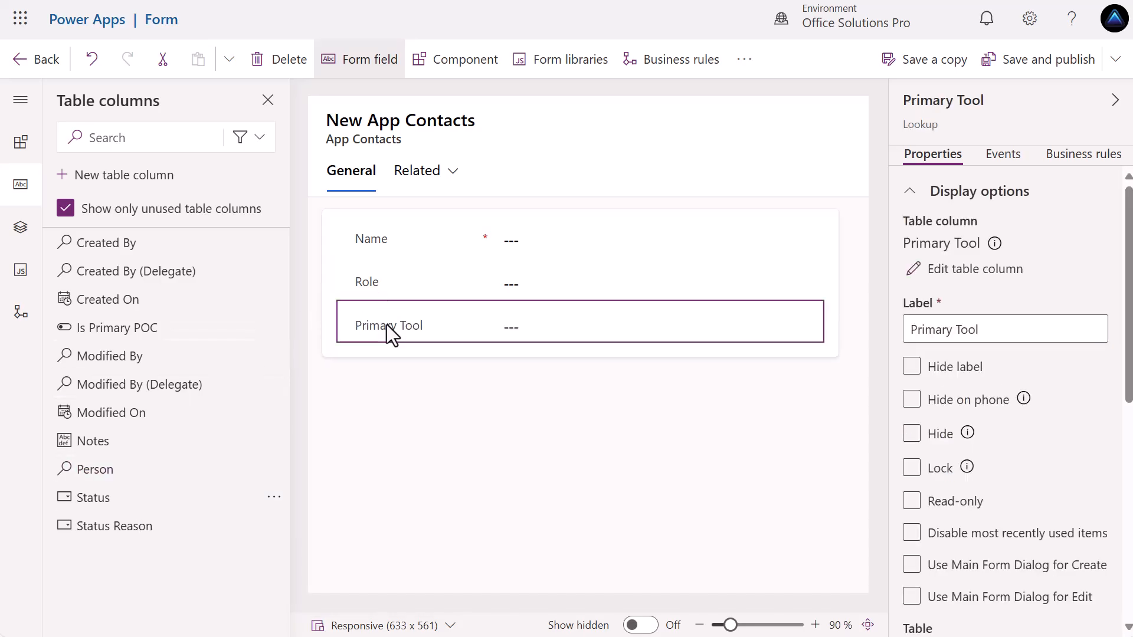
left_click_drag(392, 329, 444, 247)
Hide the Name field on the App Contacts form and dismiss the hidden elements tip.
left_click(445, 247)
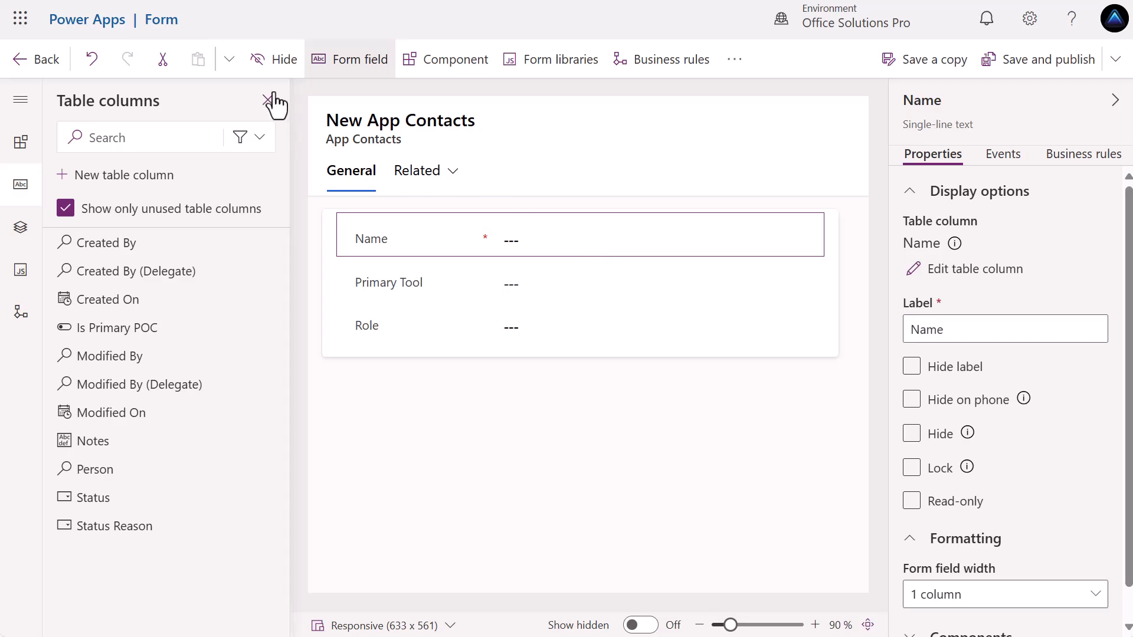
left_click(276, 70)
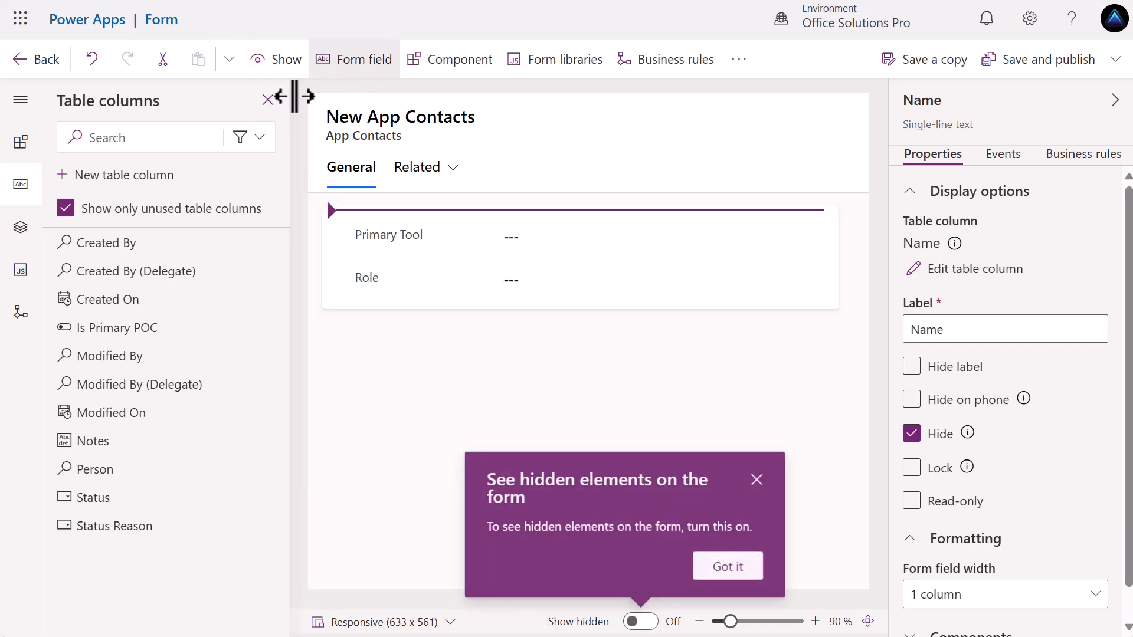
left_click(725, 568)
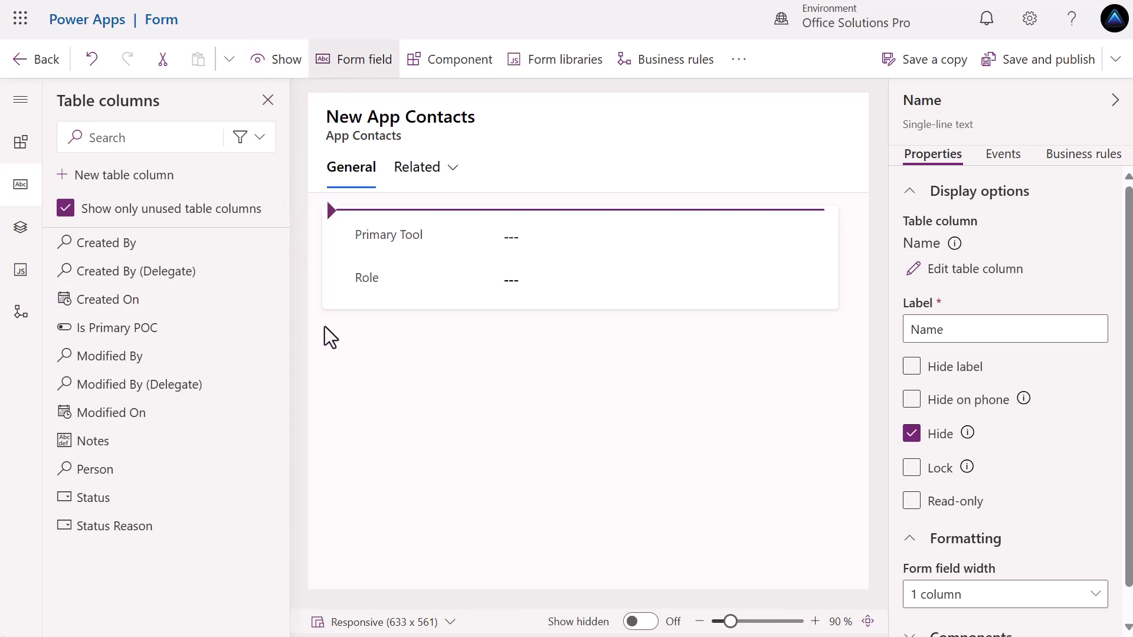
Add the Is Primary POC, Person and Notes fields to the App Contacts main form.
left_click(164, 329)
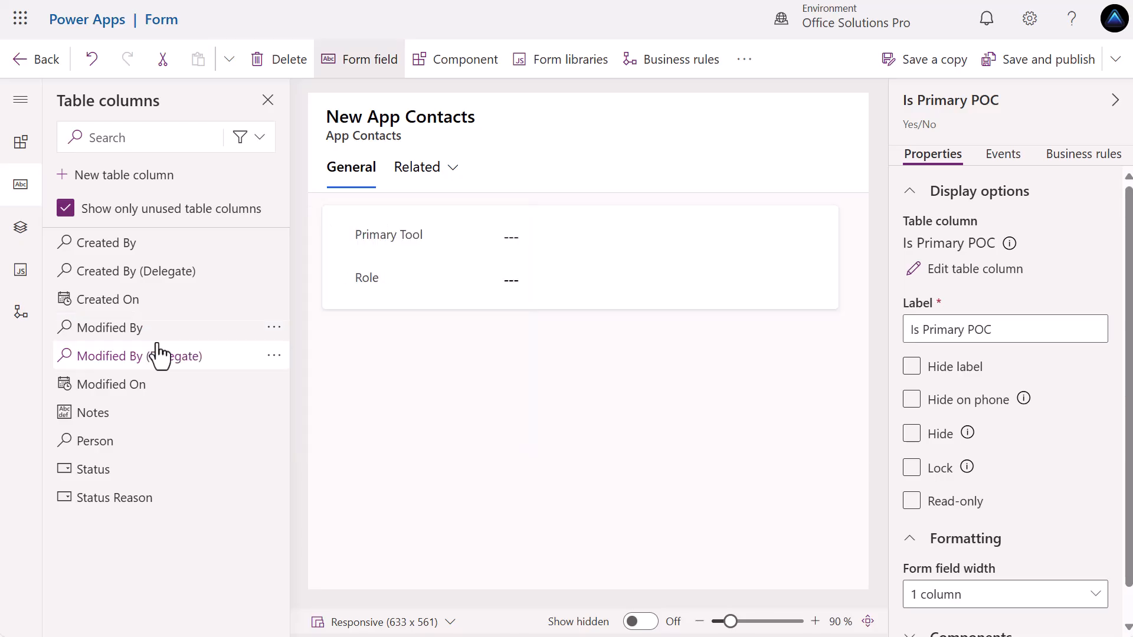
left_click(114, 446)
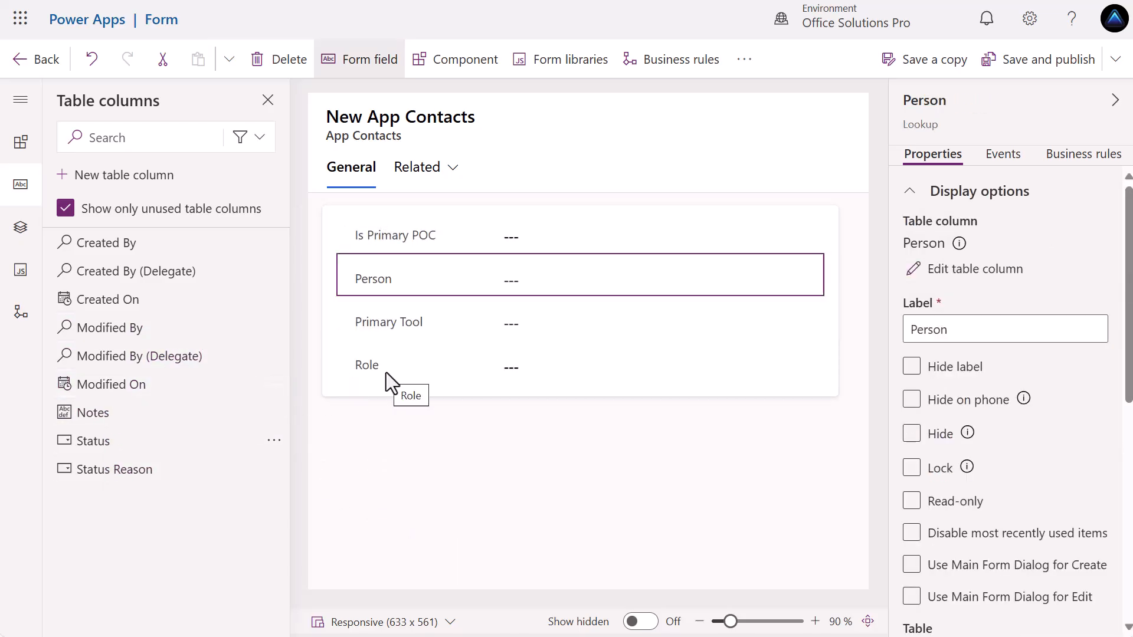
left_click(121, 420)
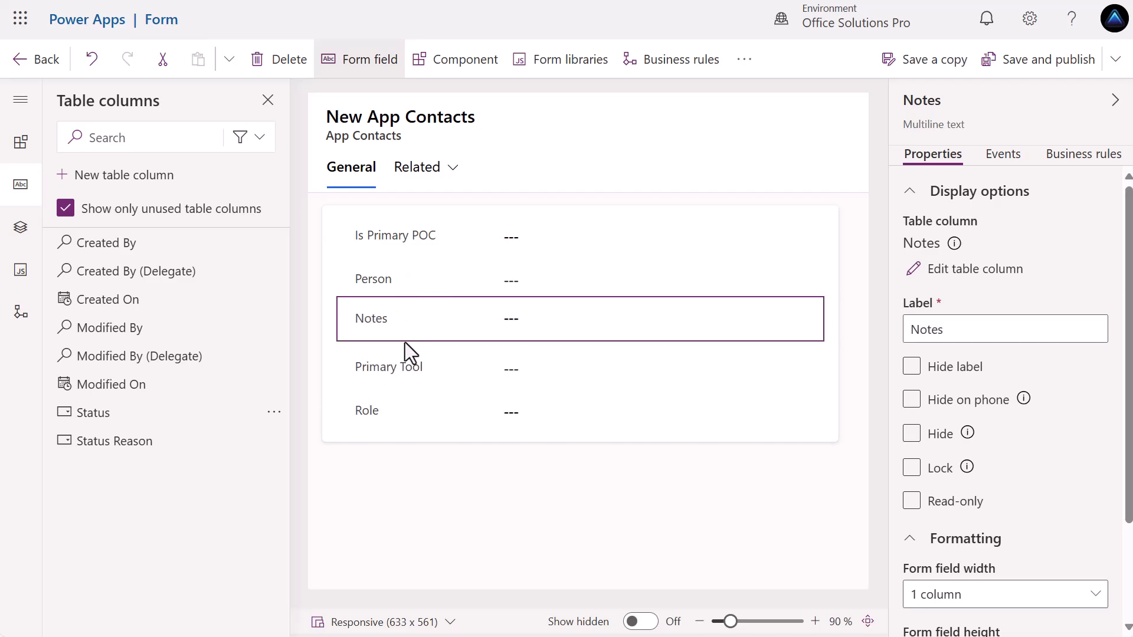
Reorder the form fields as Primary Tool, Role, Person, Is Primary POC and Notes, and save and publish the form.
left_click_drag(418, 381, 421, 225)
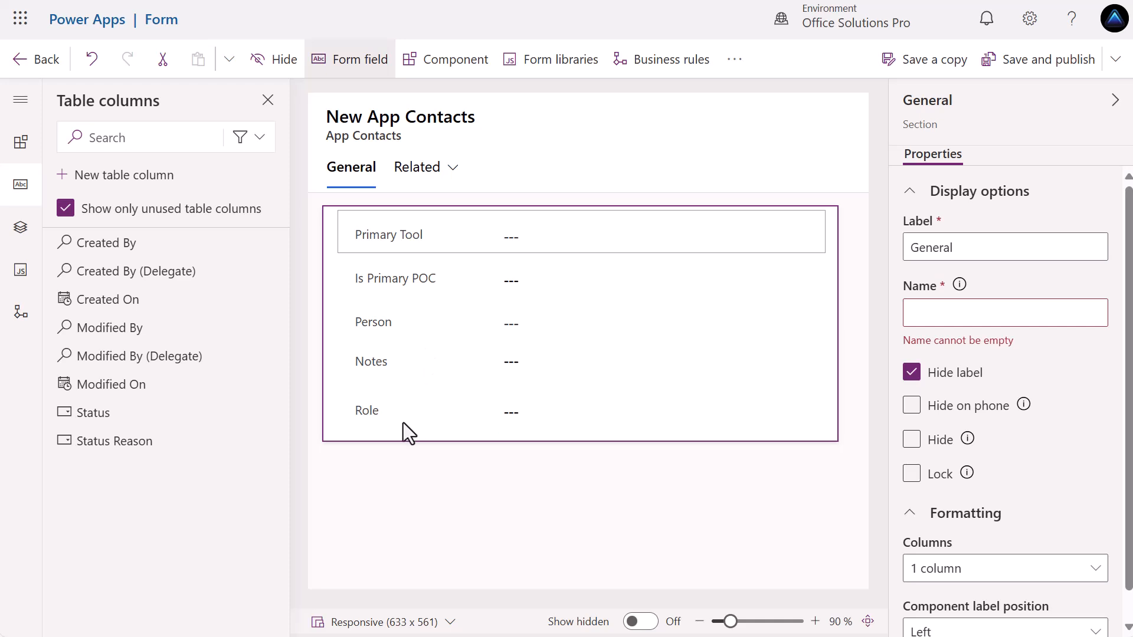
left_click_drag(403, 422, 420, 264)
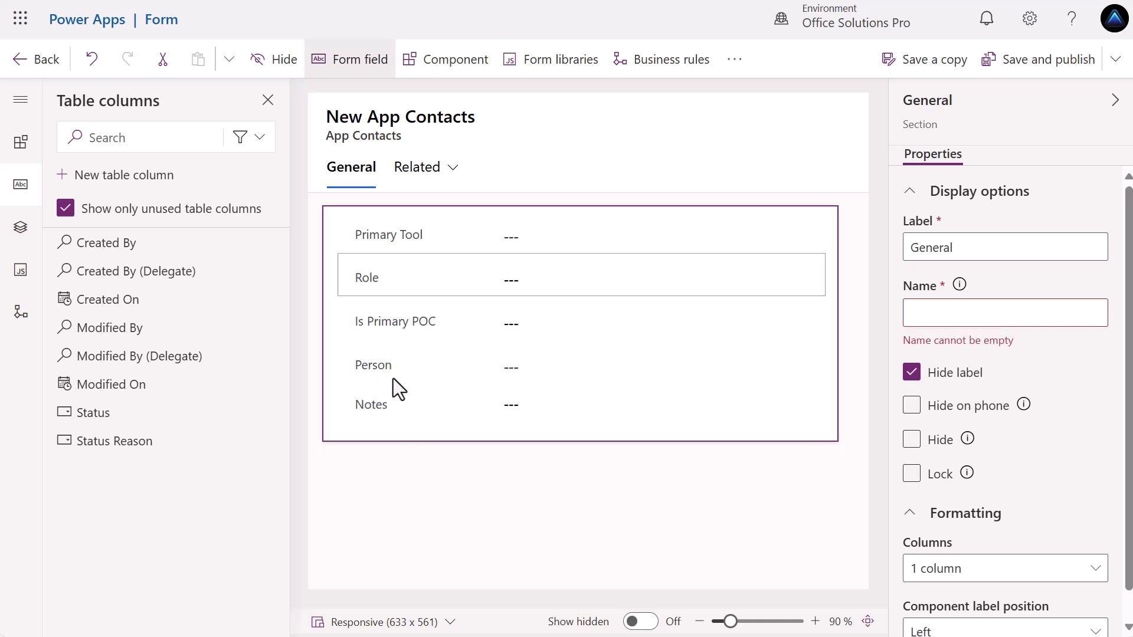
left_click_drag(393, 378, 405, 298)
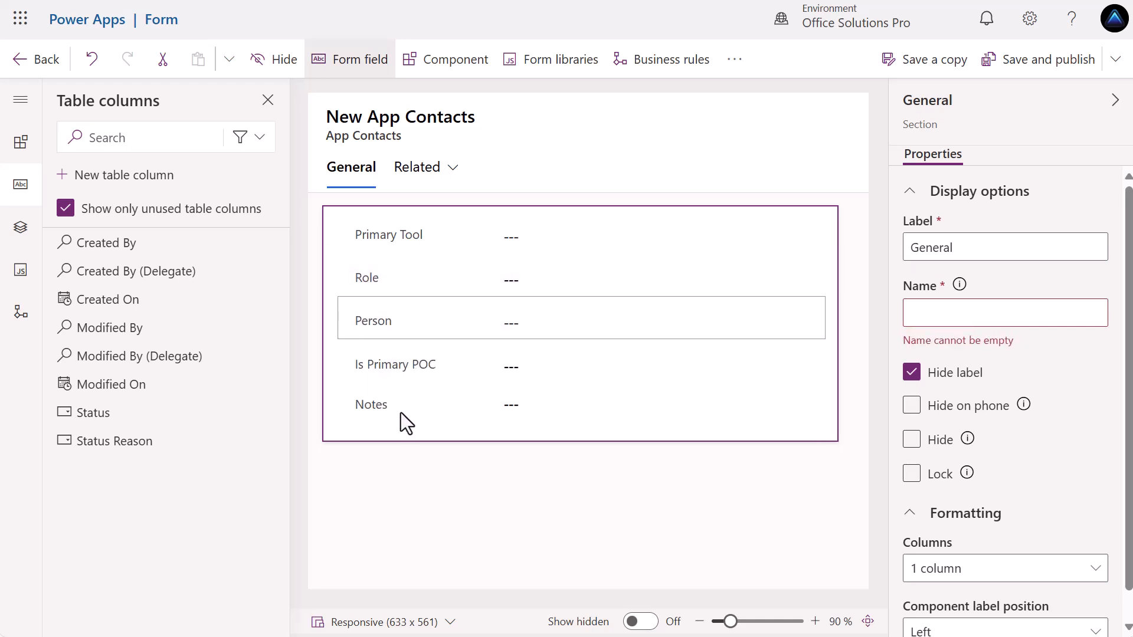
left_click(1041, 70)
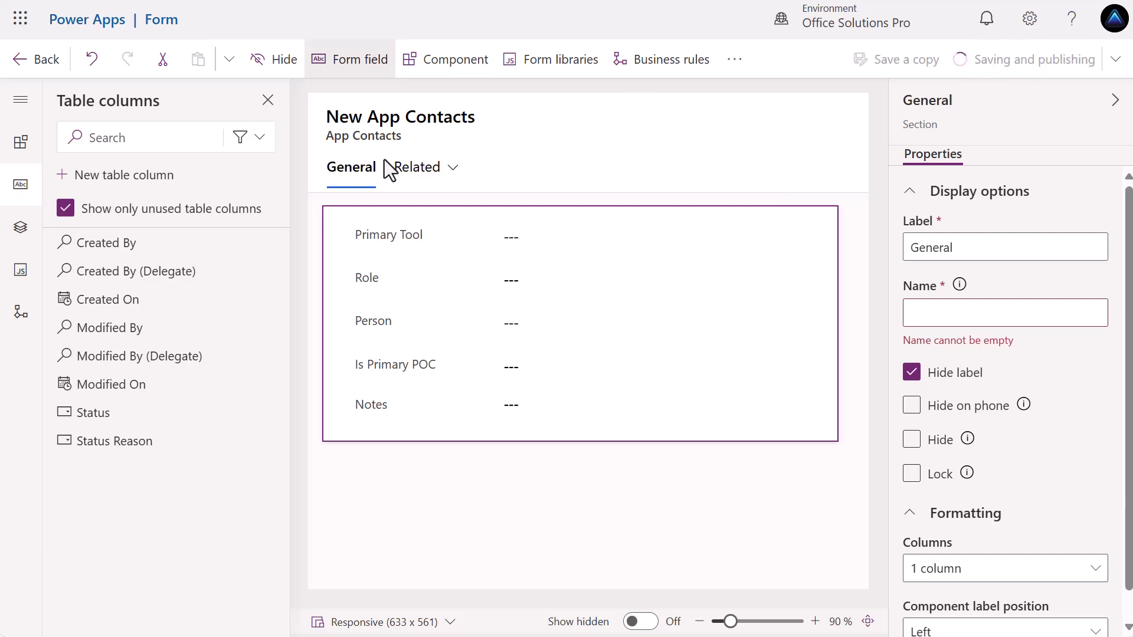
Leave the form editor and create a quick create form named Quick Create Form for App Contacts, without AI-generated column suggestions.
left_click(30, 65)
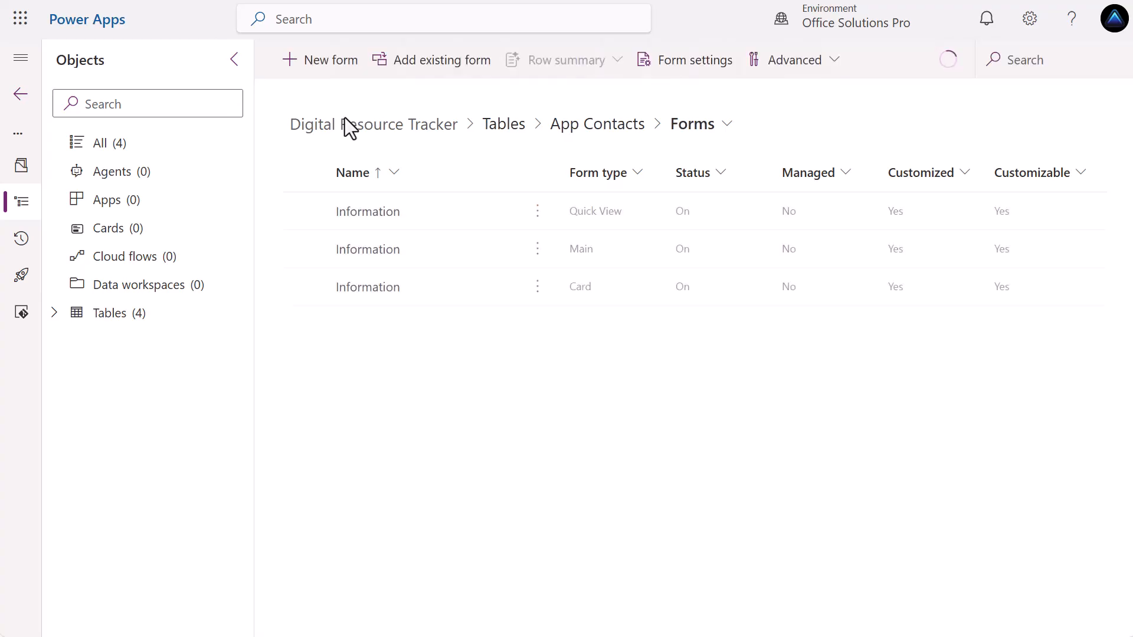
left_click(348, 74)
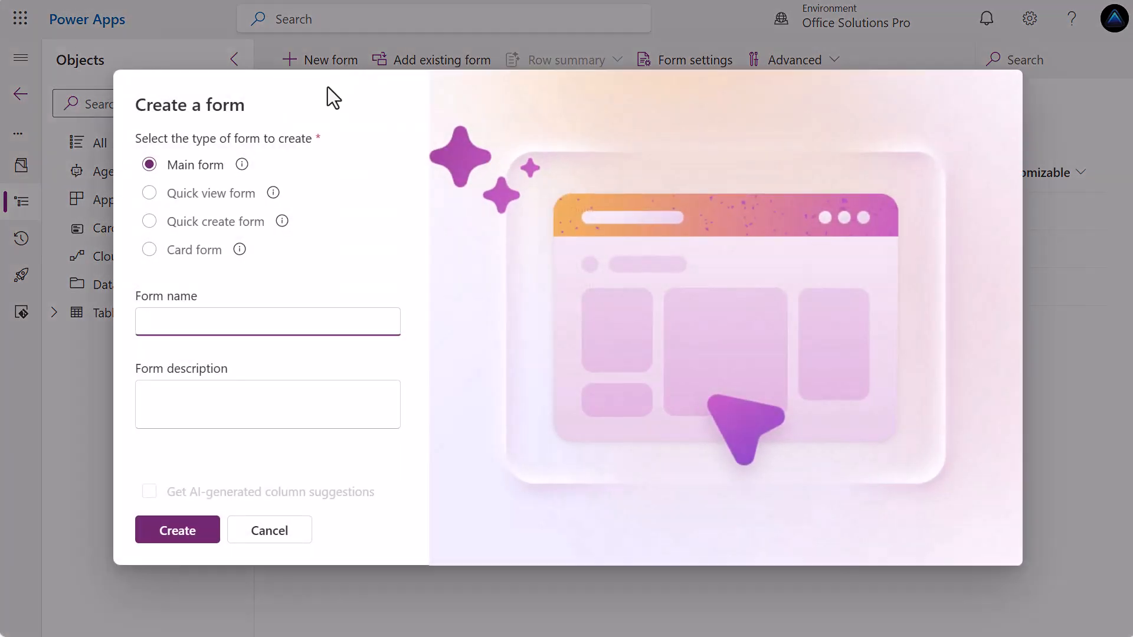
left_click(157, 229)
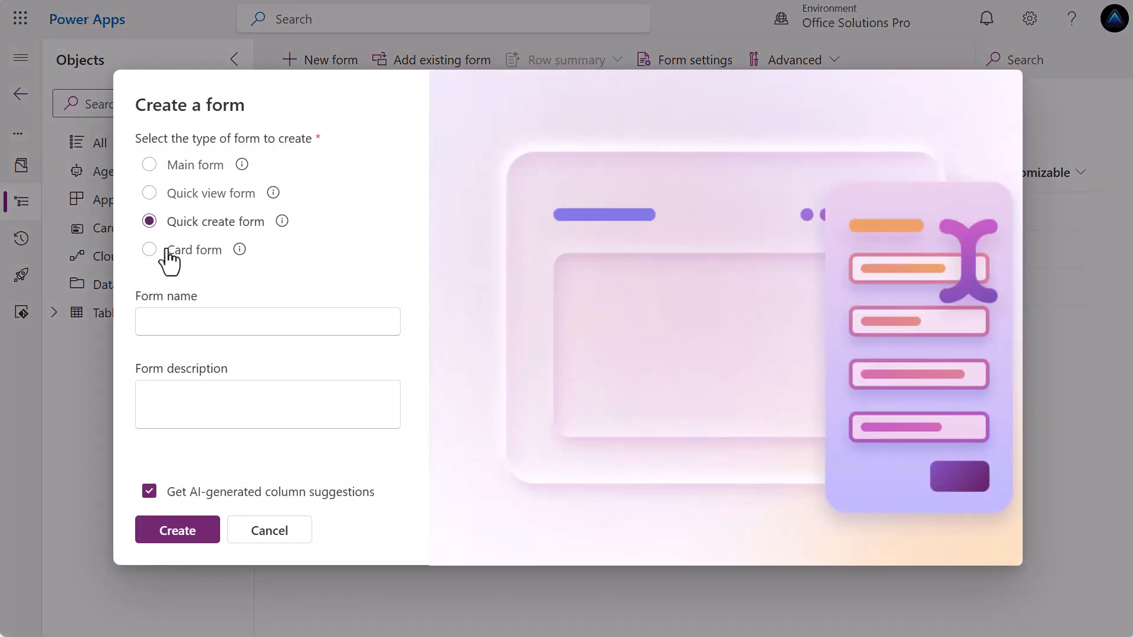
left_click(179, 323)
type("Quick ")
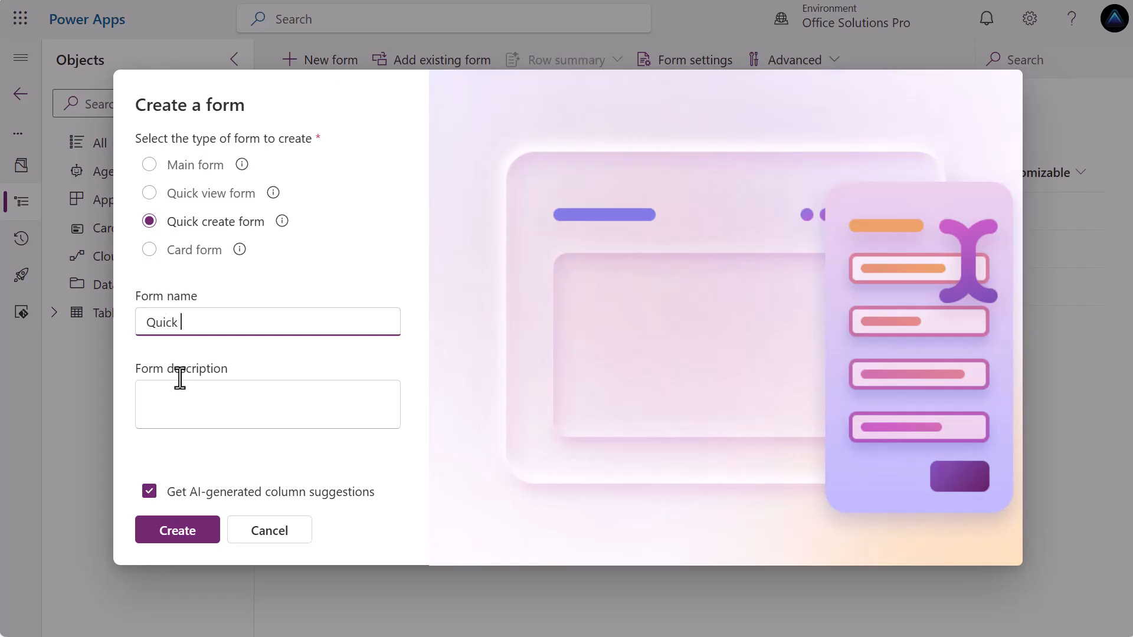
type("Create Form")
left_click(149, 491)
left_click(186, 529)
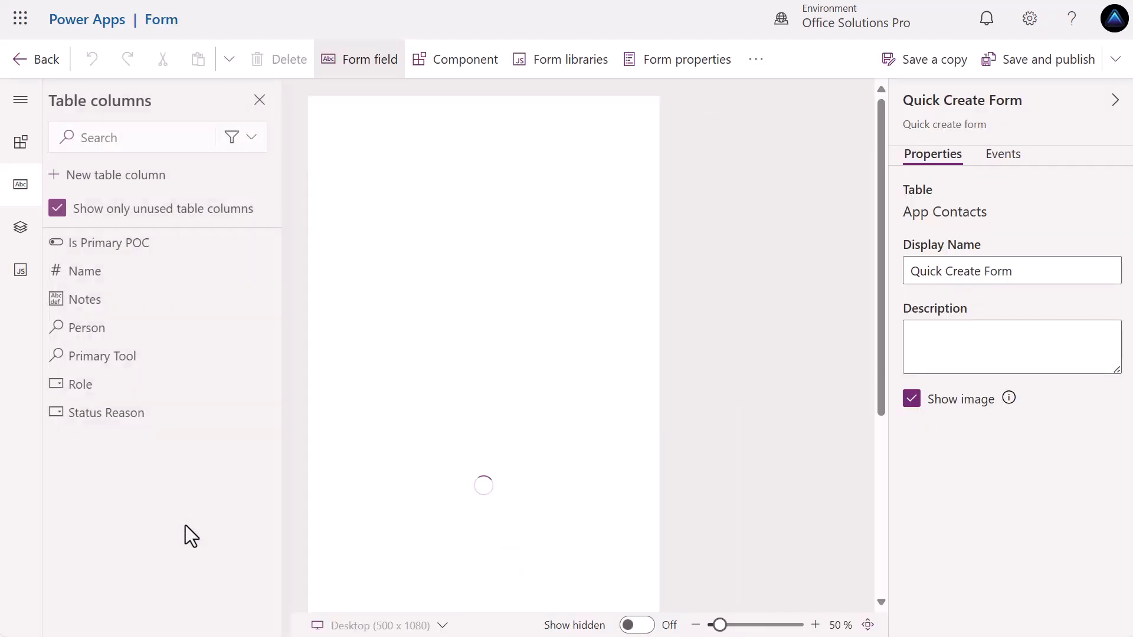
Add Primary Tool, Person, Is Primary POC, Role and Notes to the quick create form's first section, and place Role directly below Primary Tool.
mouse_move(142, 334)
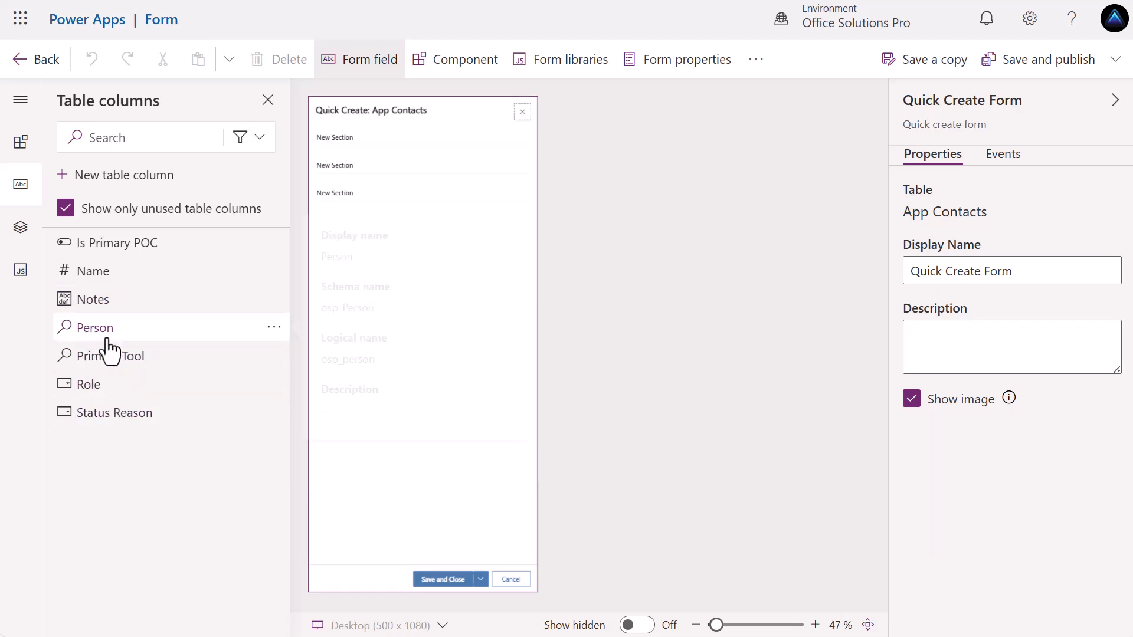
left_click_drag(106, 361, 342, 145)
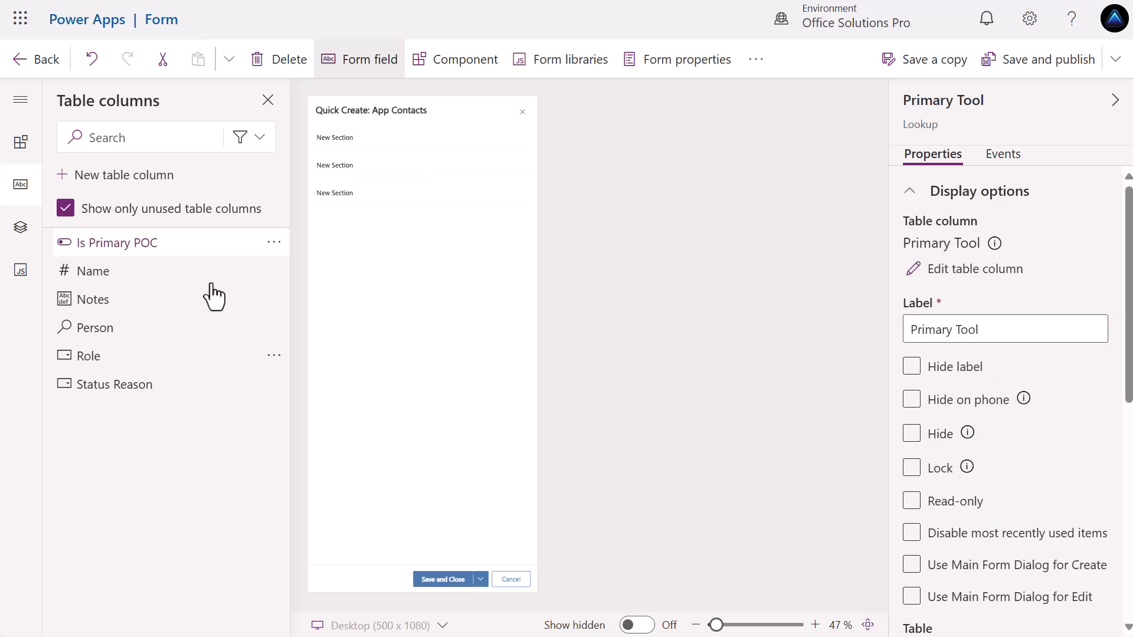
left_click(109, 339)
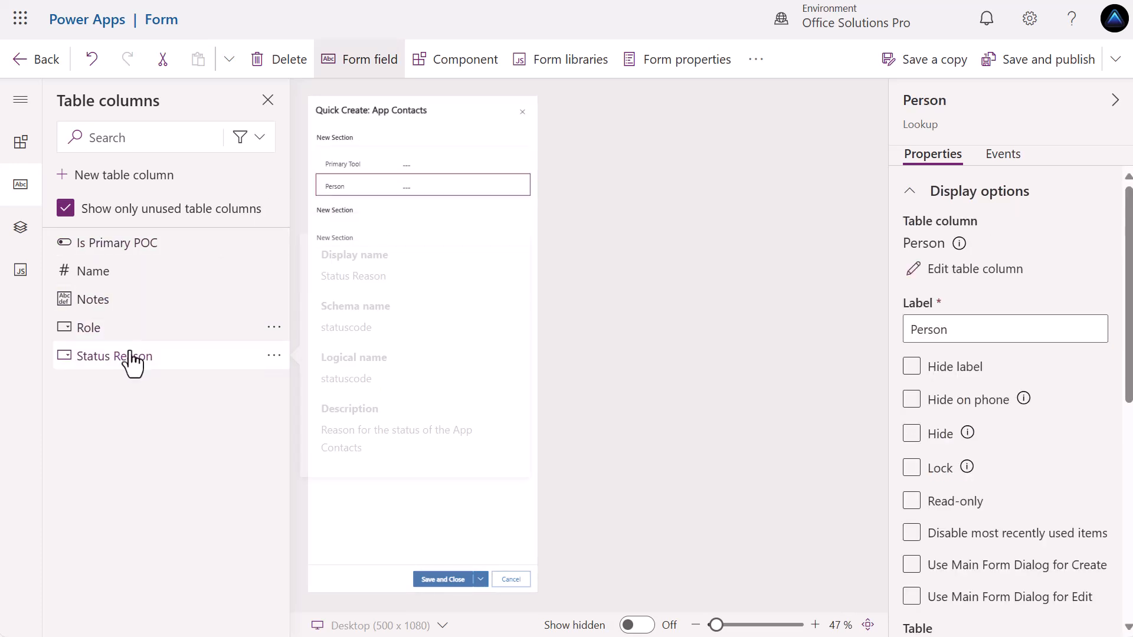
left_click(147, 254)
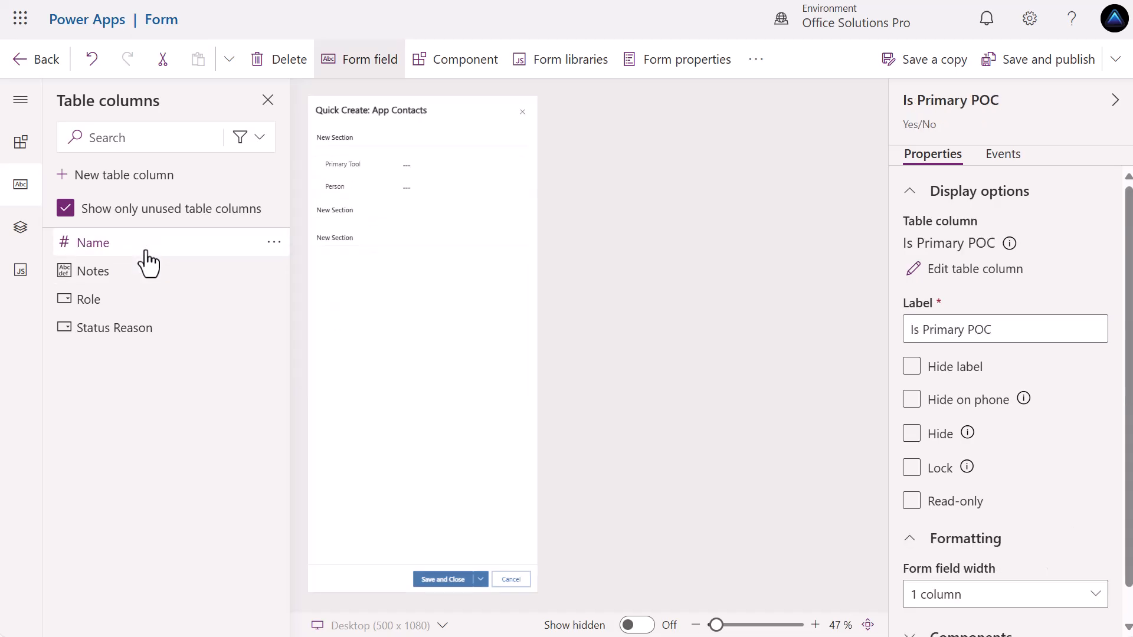
left_click(111, 300)
left_click(112, 273)
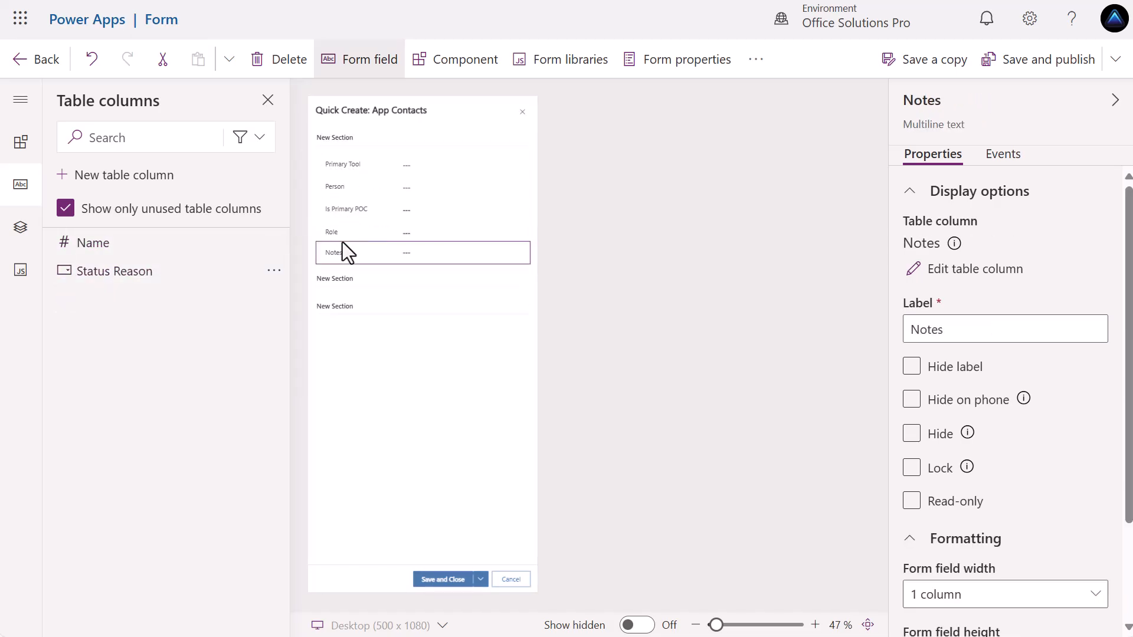
left_click_drag(341, 230, 363, 184)
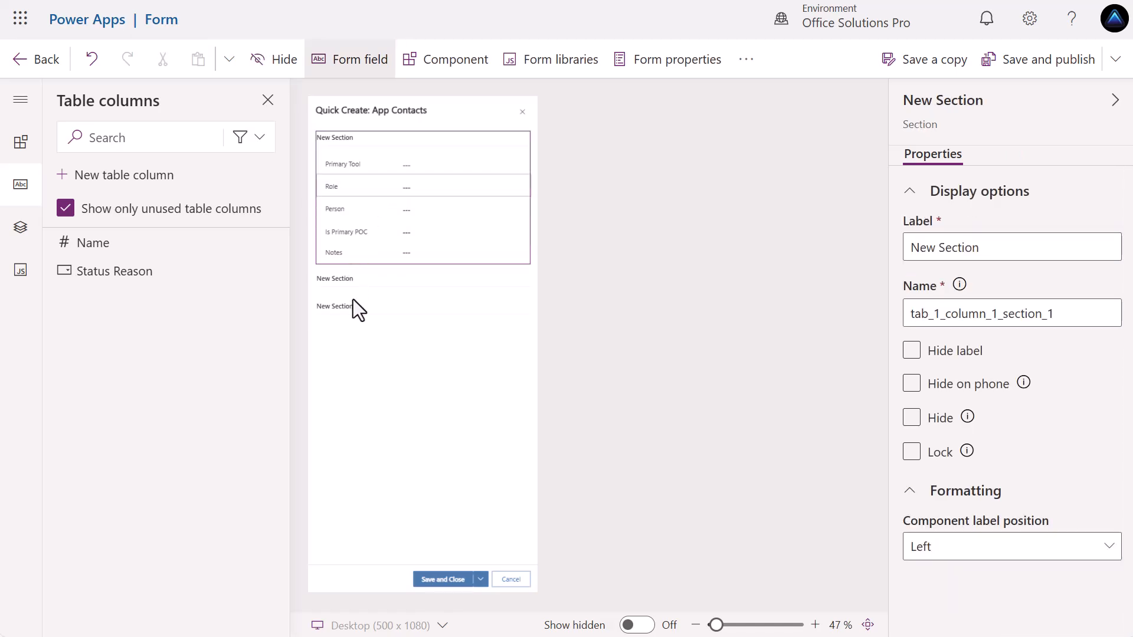
Hide the labels of all three sections on the quick create form.
left_click(366, 285)
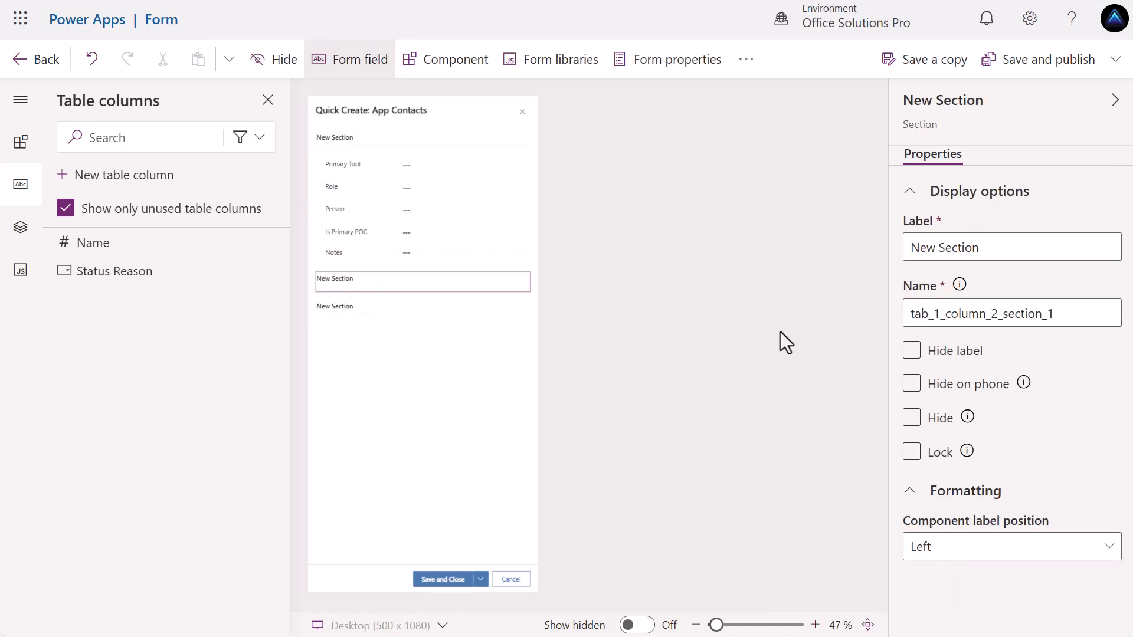
left_click(913, 354)
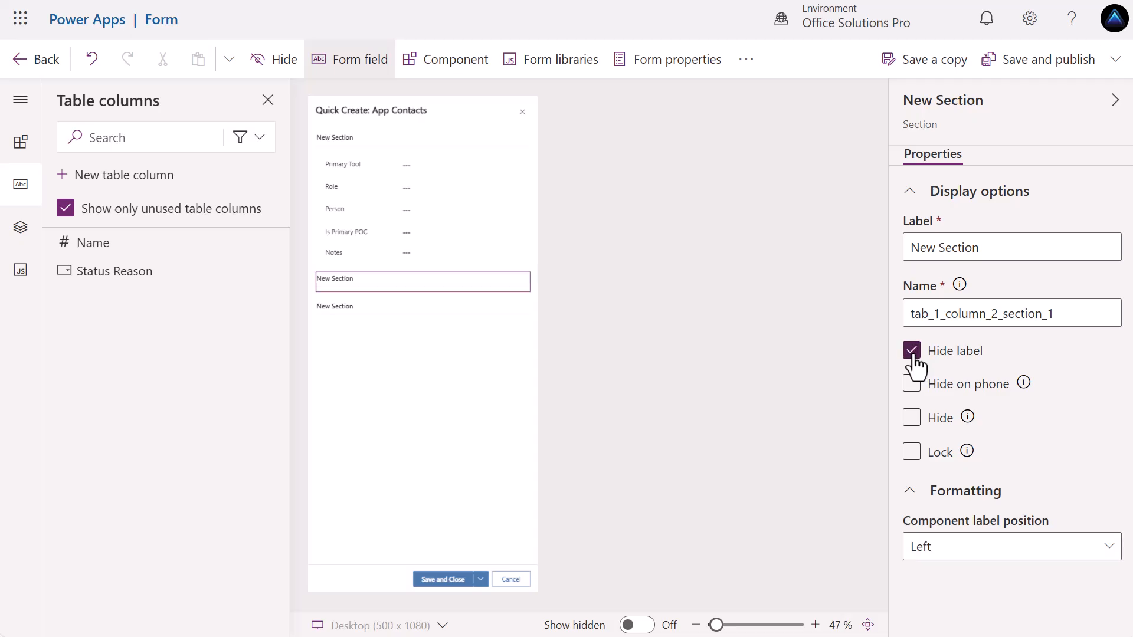
left_click(361, 289)
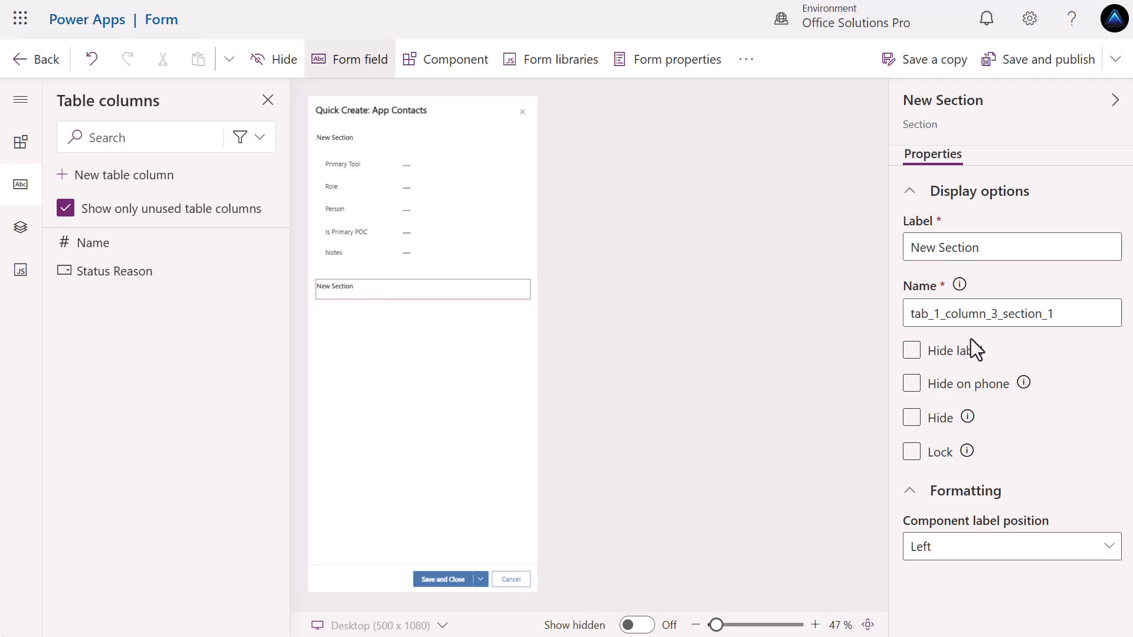
left_click(913, 350)
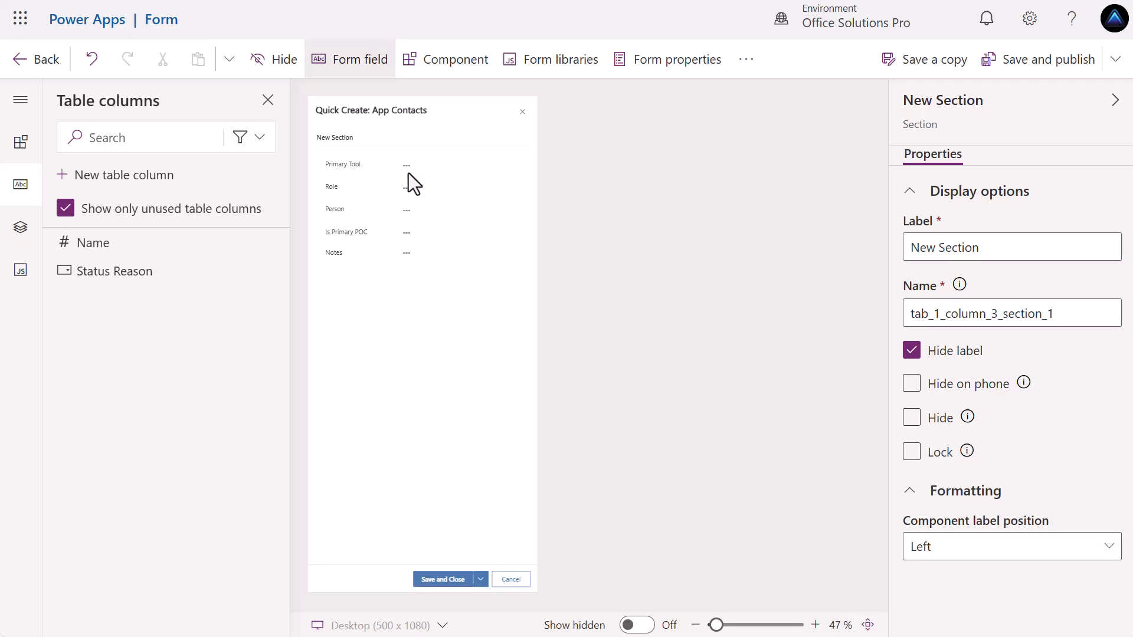
left_click(349, 139)
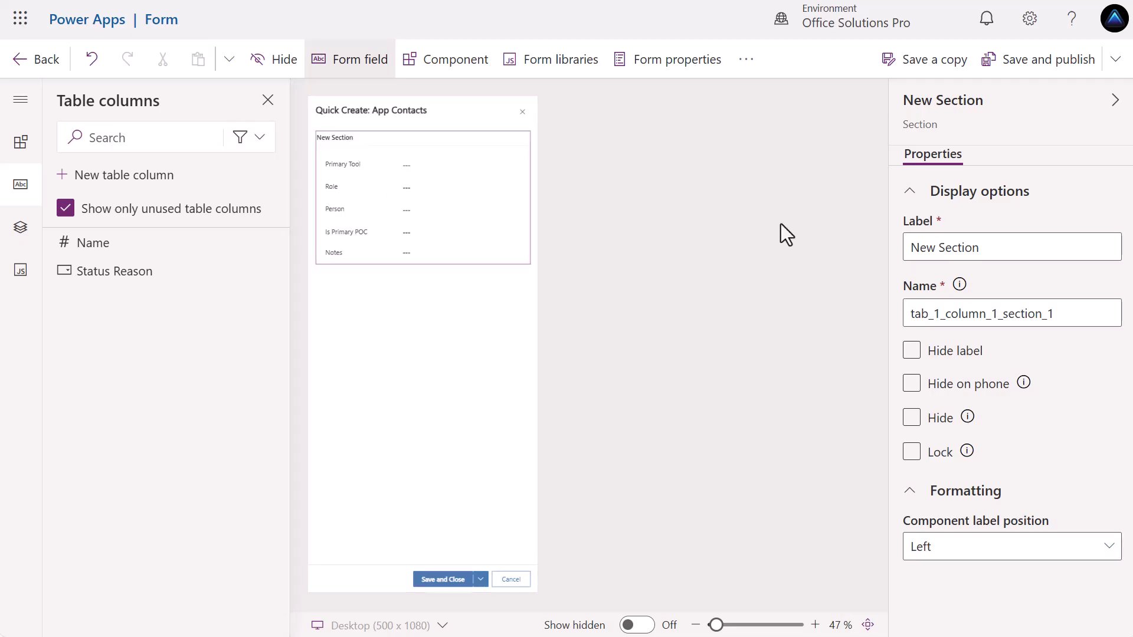
left_click(917, 354)
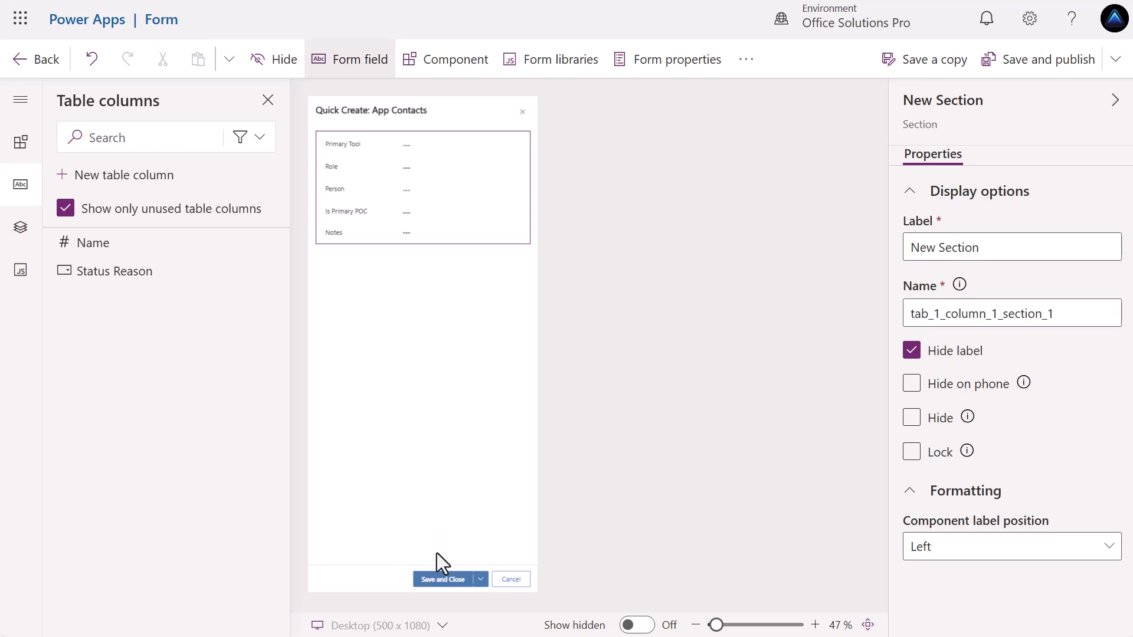
Save and publish the quick create form, and return to the solution's list of tables.
left_click(1011, 70)
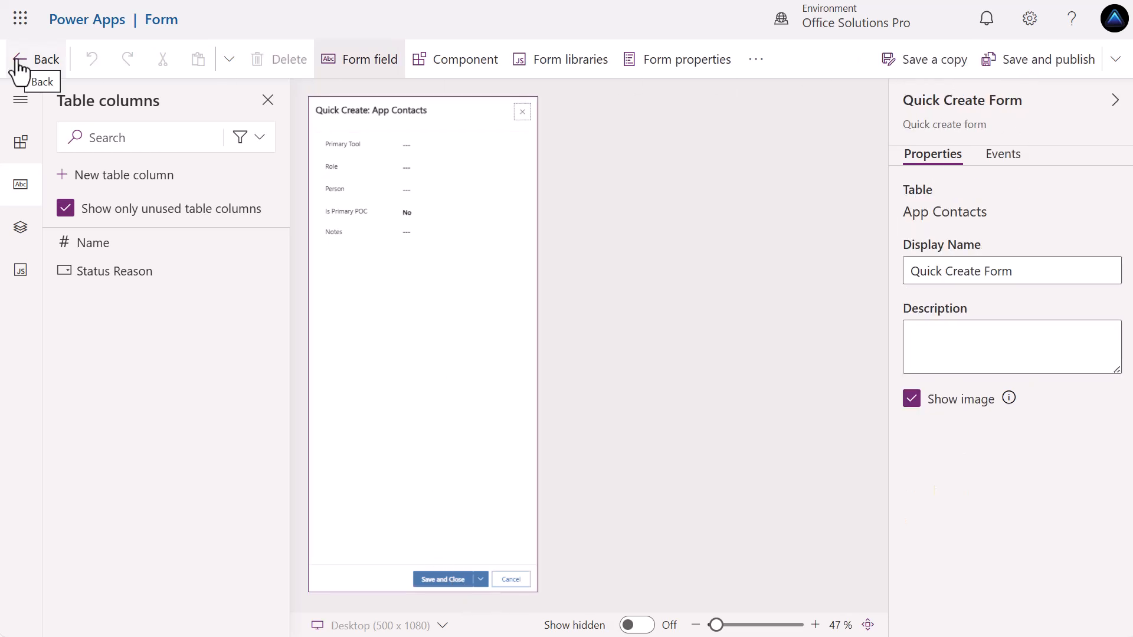
left_click(1043, 63)
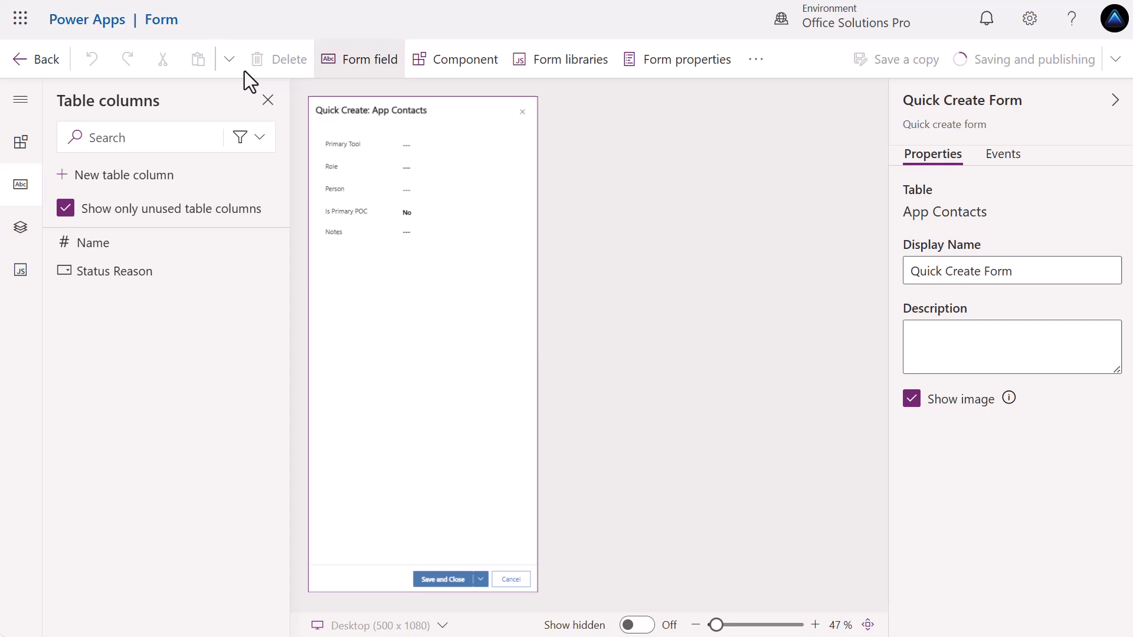
left_click(34, 65)
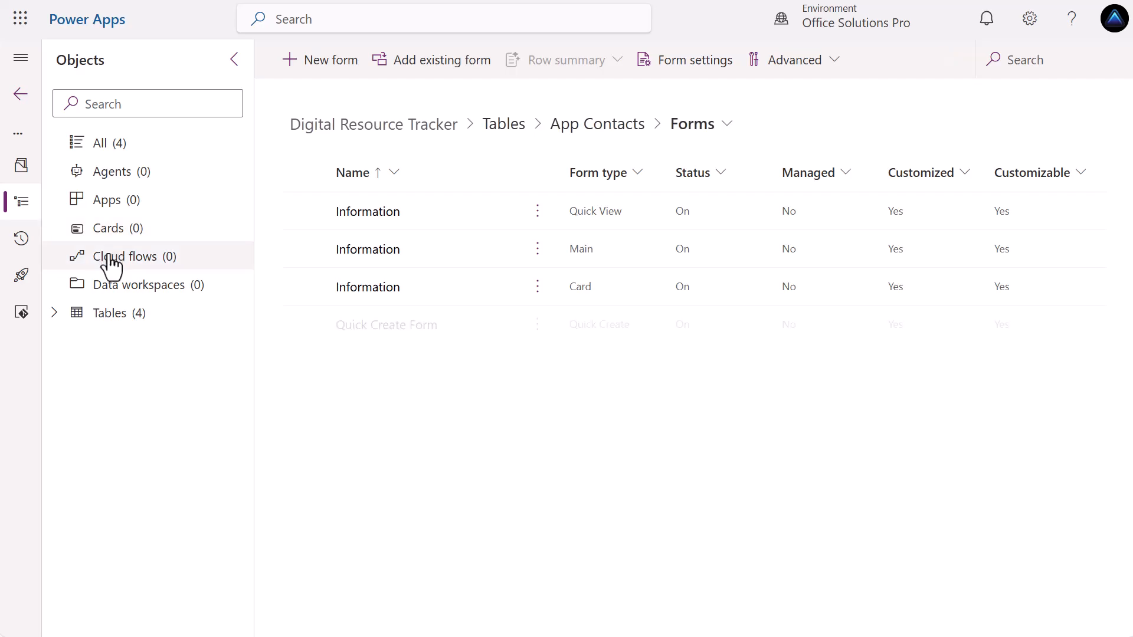
left_click(94, 323)
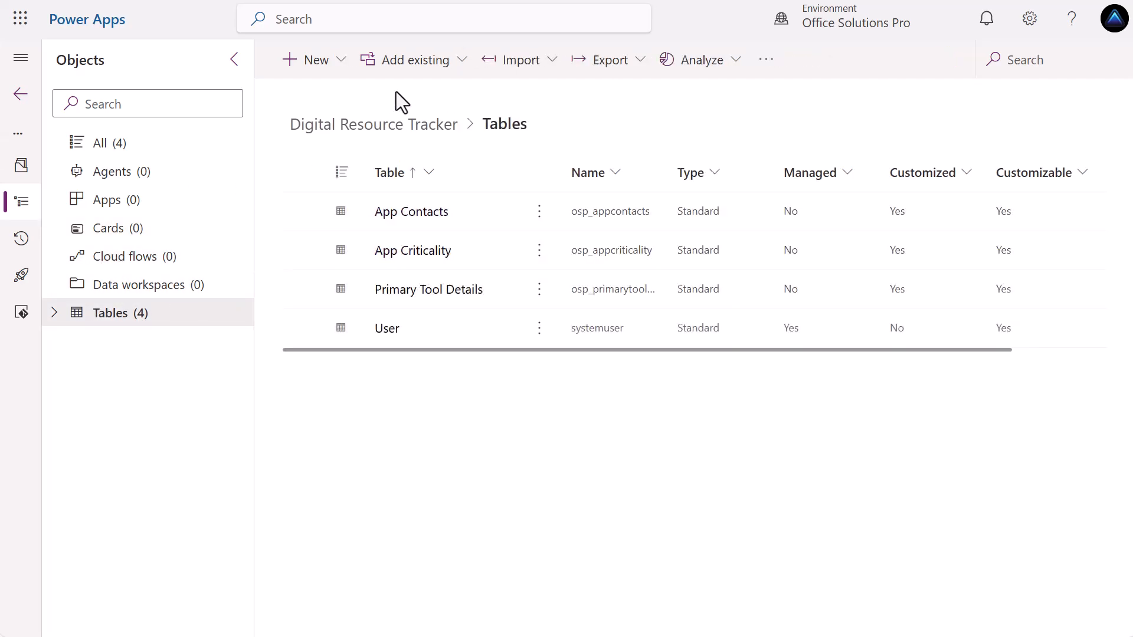
Start a new table in the solution with the display name App Details.
left_click(328, 71)
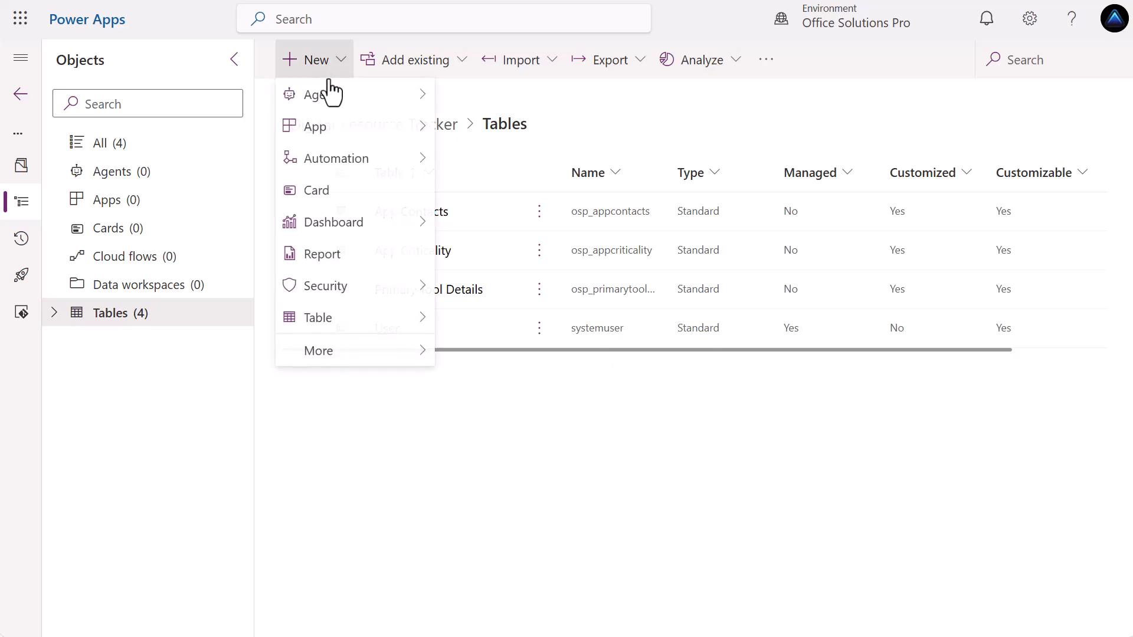
mouse_move(324, 321)
left_click(507, 354)
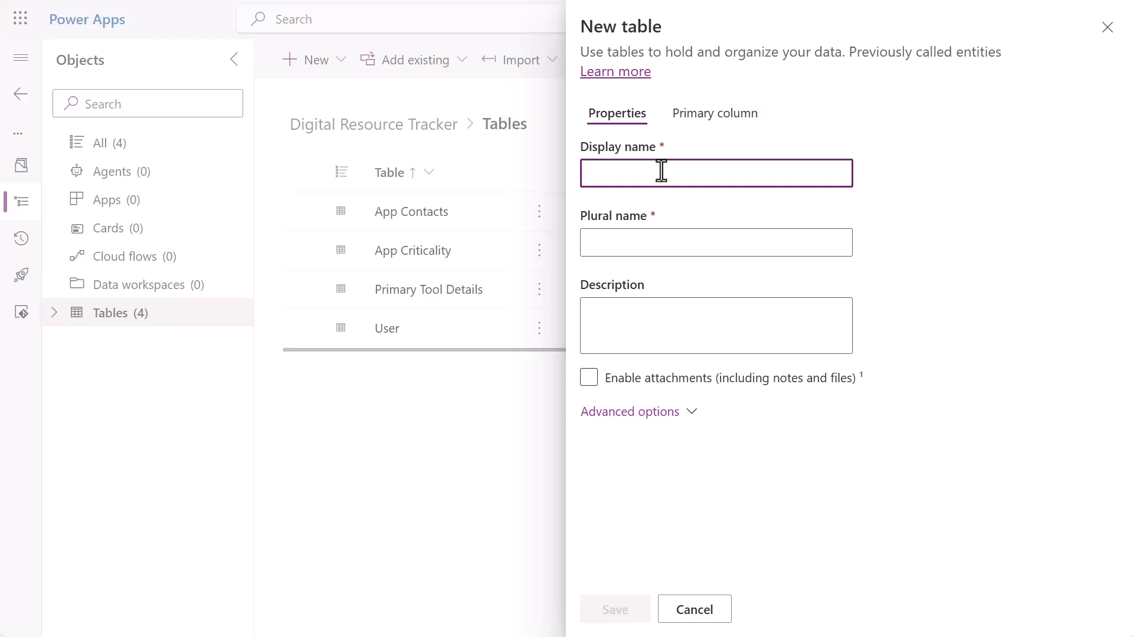
type("App Details")
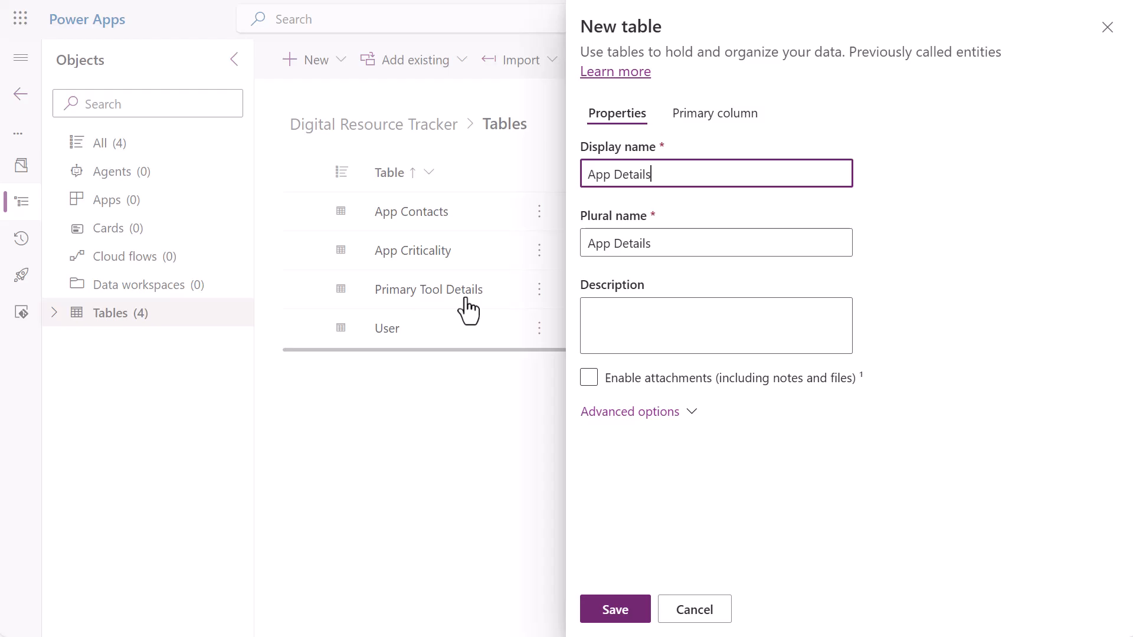
Set the record ownership of the new App Details table to Organization in its advanced options.
left_click(649, 413)
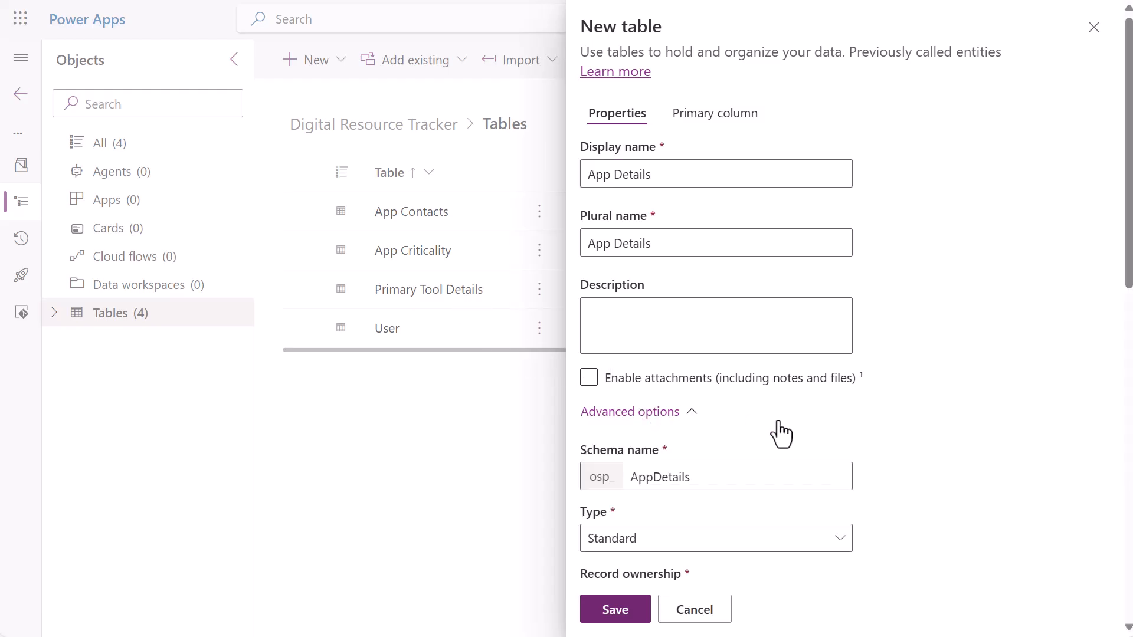
scroll(781, 433, "down", 3)
left_click(844, 424)
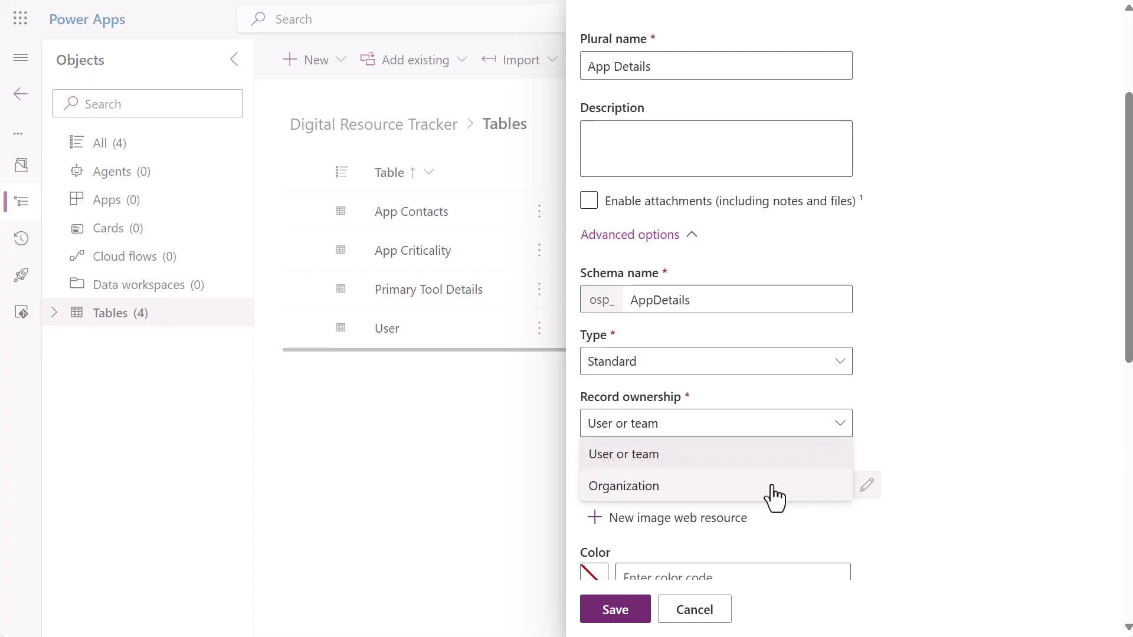
left_click(771, 487)
Enable auditing of data changes, quick-create forms and change tracking for the App Details table, and save the table.
scroll(830, 484, "down", 5)
left_click(859, 422)
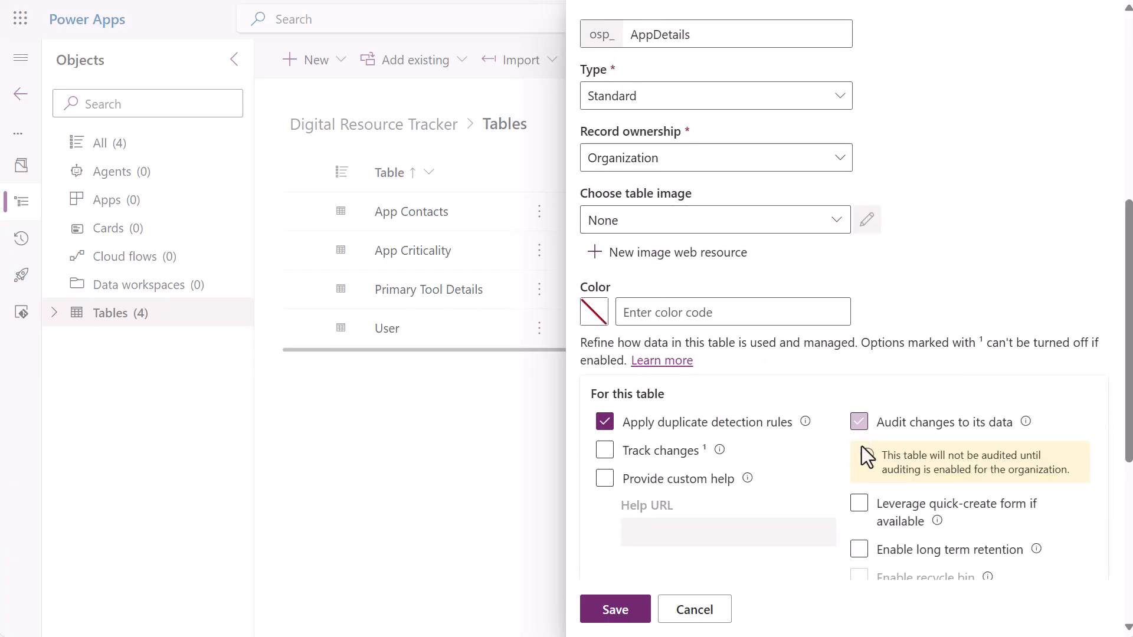
left_click(860, 503)
left_click(604, 450)
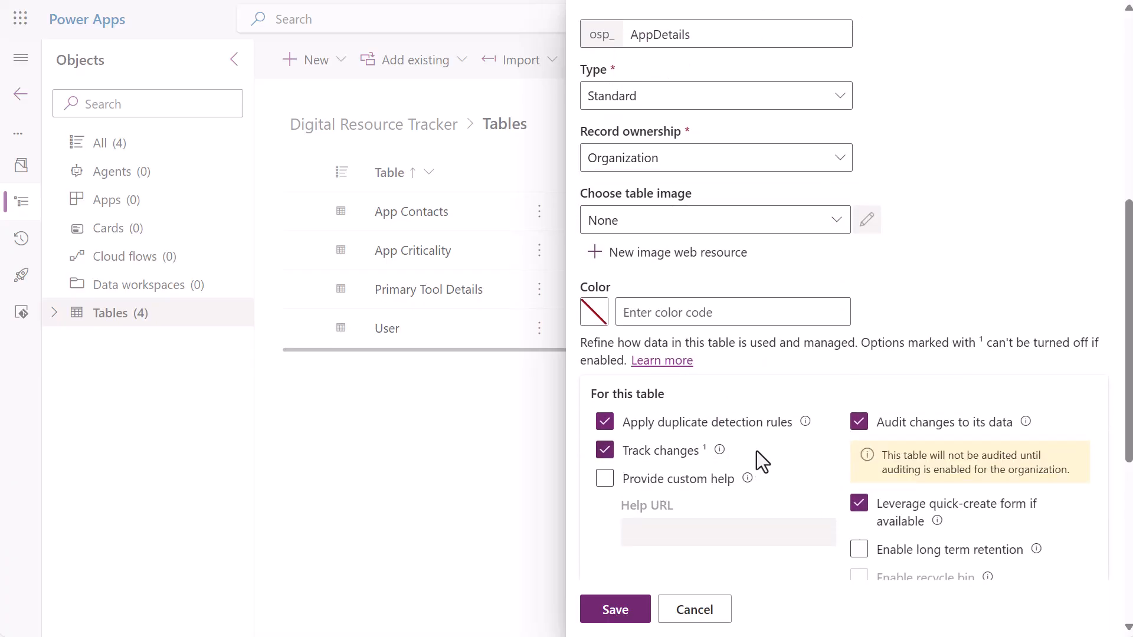
scroll(767, 456, "down", 3)
scroll(767, 455, "down", 3)
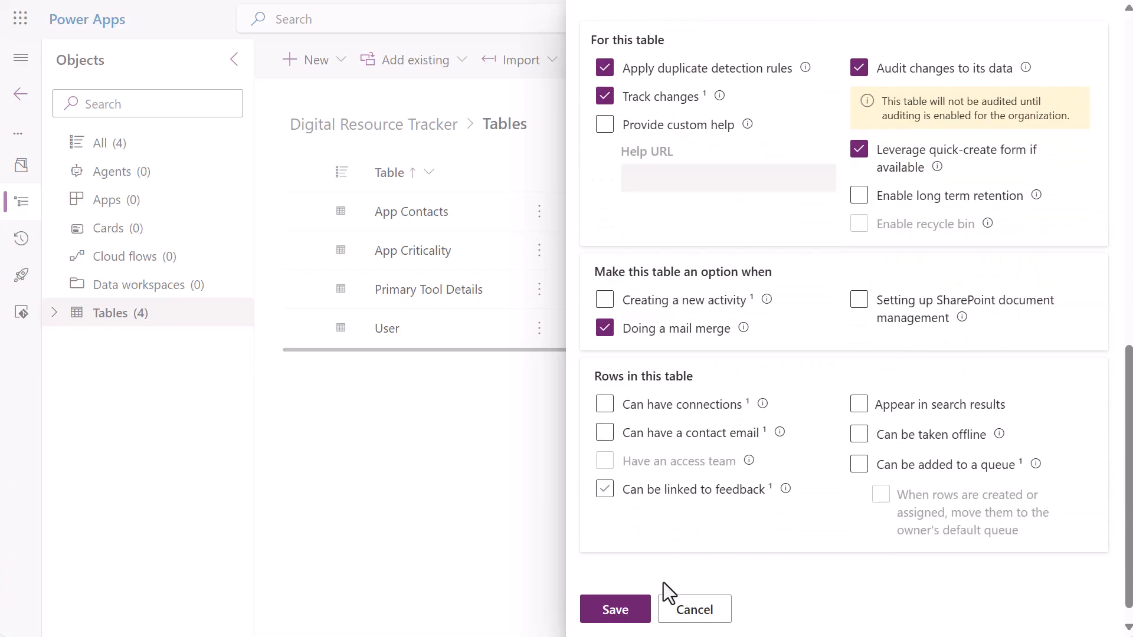
left_click(623, 603)
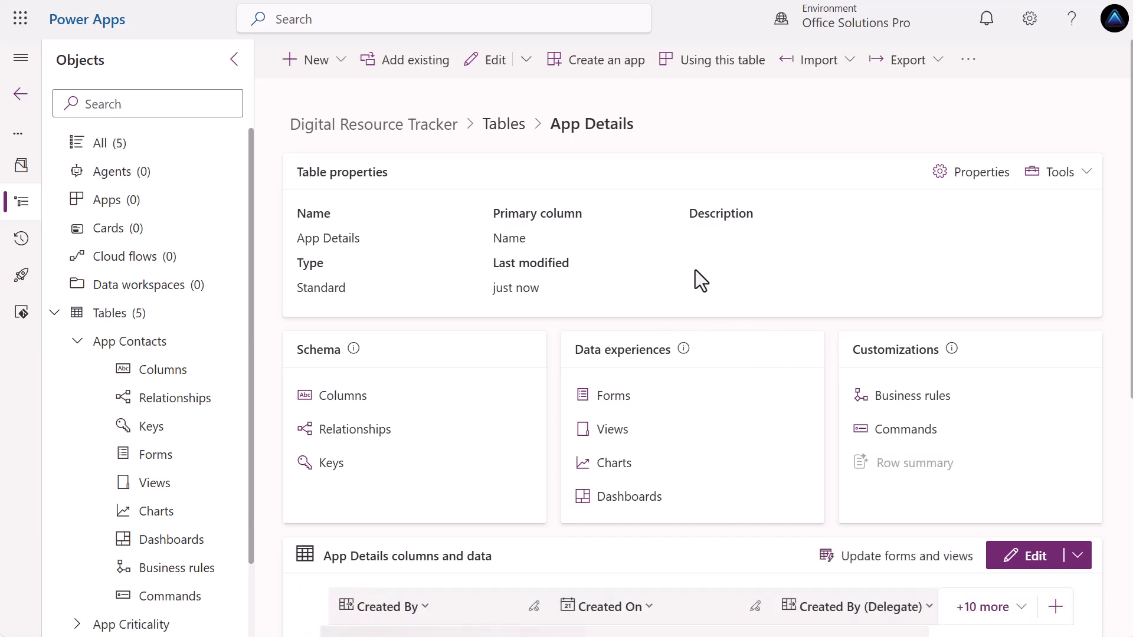
Hide the columns after Created On in the App Details data grid, including Created By (Delegate) and Modified By.
scroll(695, 271, "down", 3)
scroll(767, 365, "down", 3)
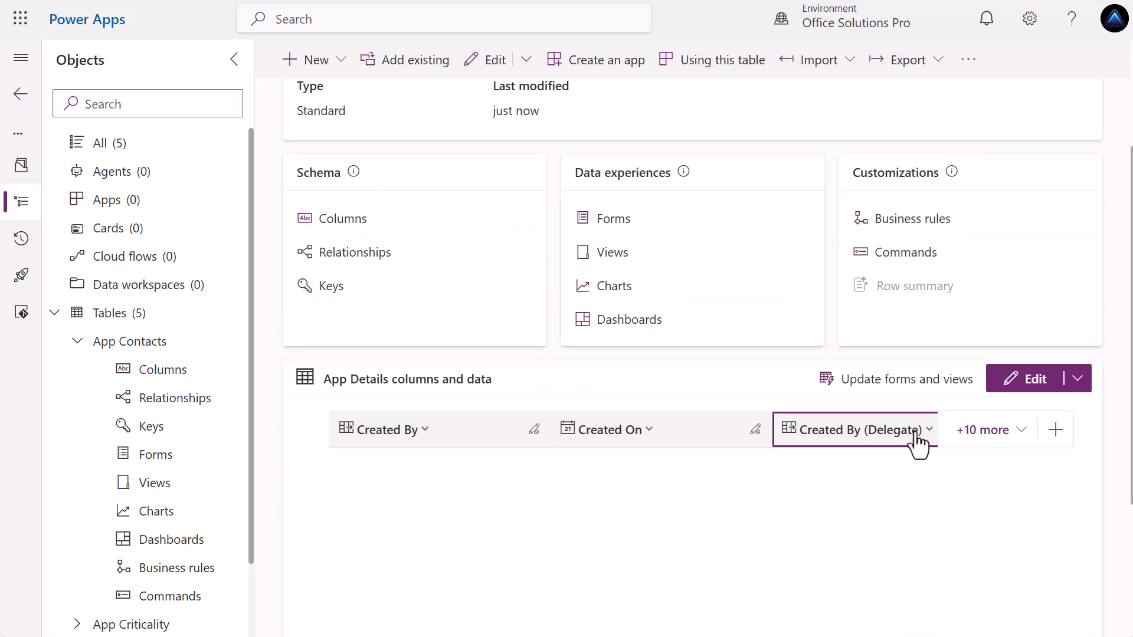
left_click(894, 437)
left_click(849, 499)
left_click(865, 438)
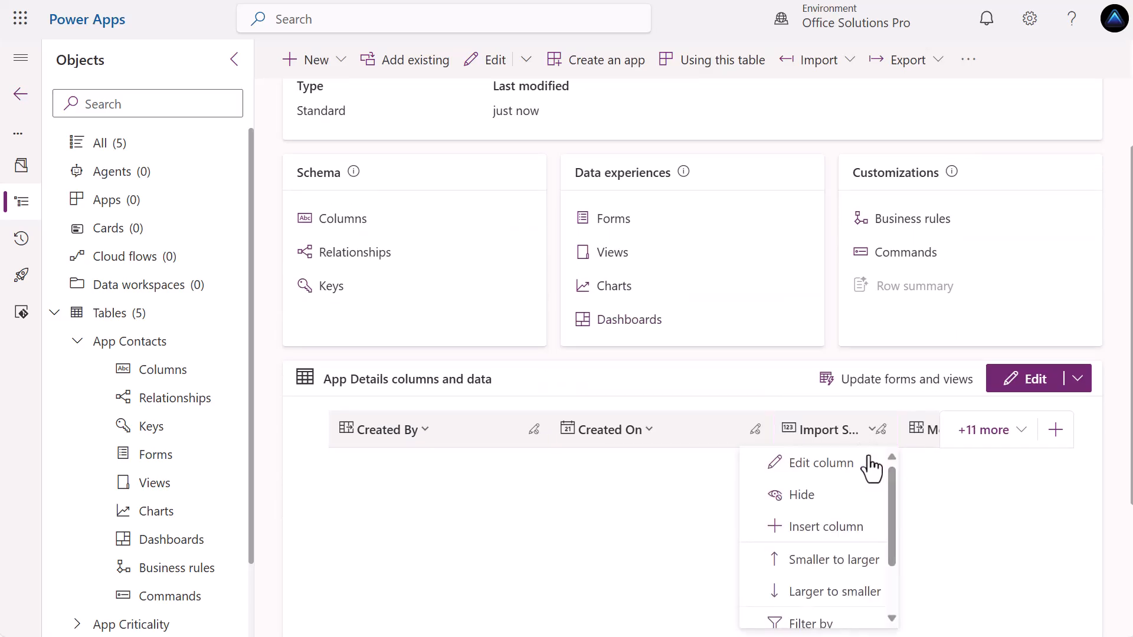
left_click(844, 499)
left_click(871, 437)
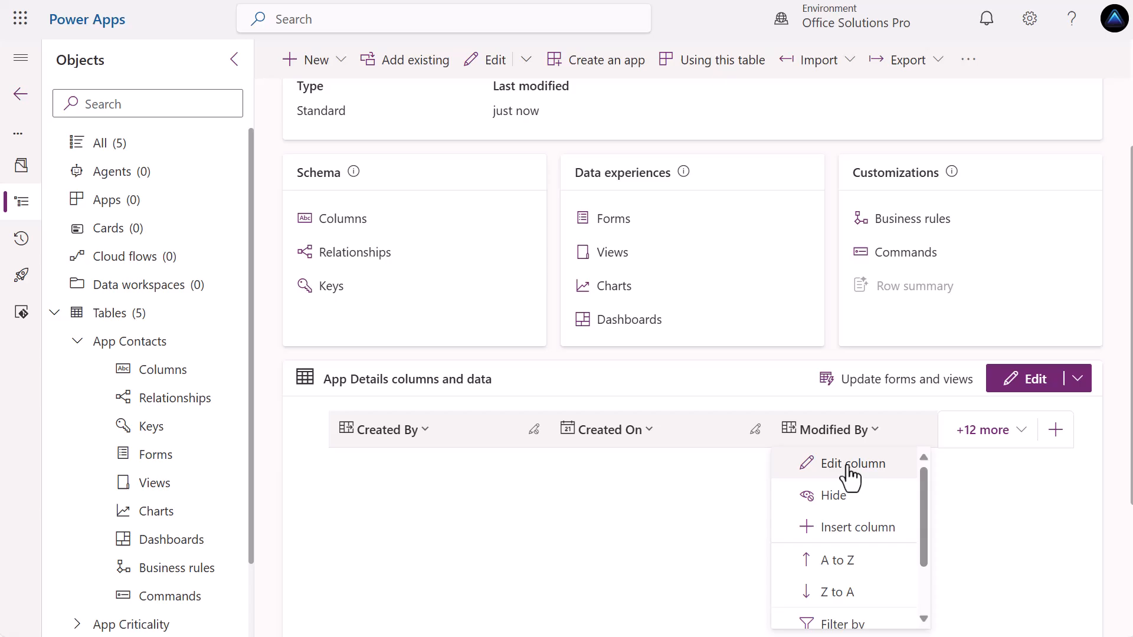
left_click(838, 498)
left_click(863, 439)
left_click(852, 500)
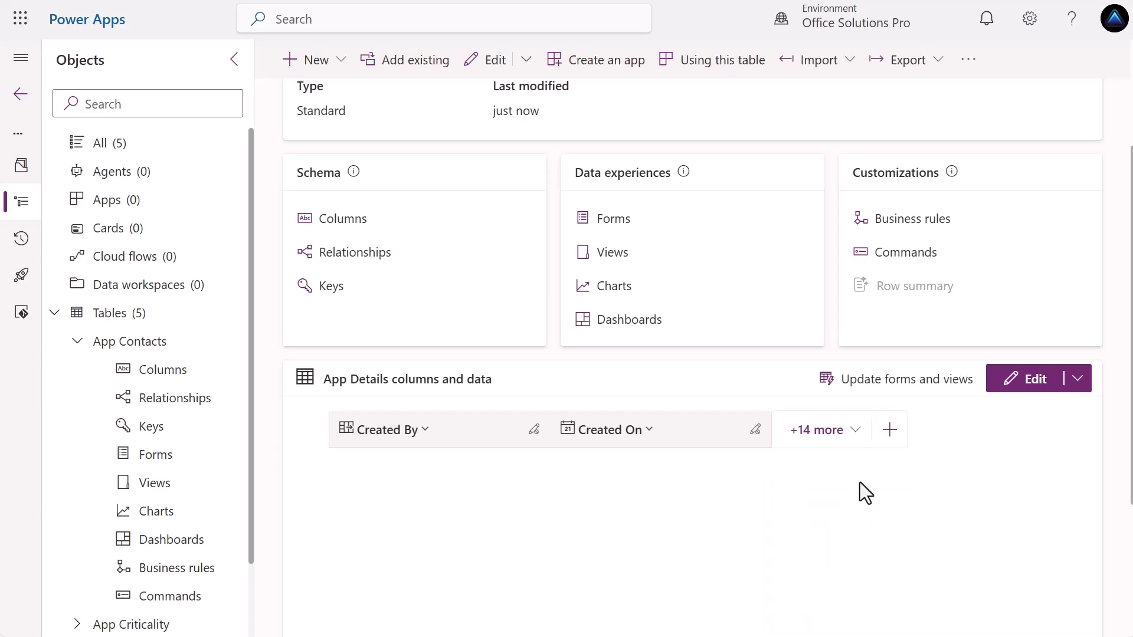
Add a single-line text column named Workspace / Container Name with a maximum character count of 200 to App Details.
left_click(887, 434)
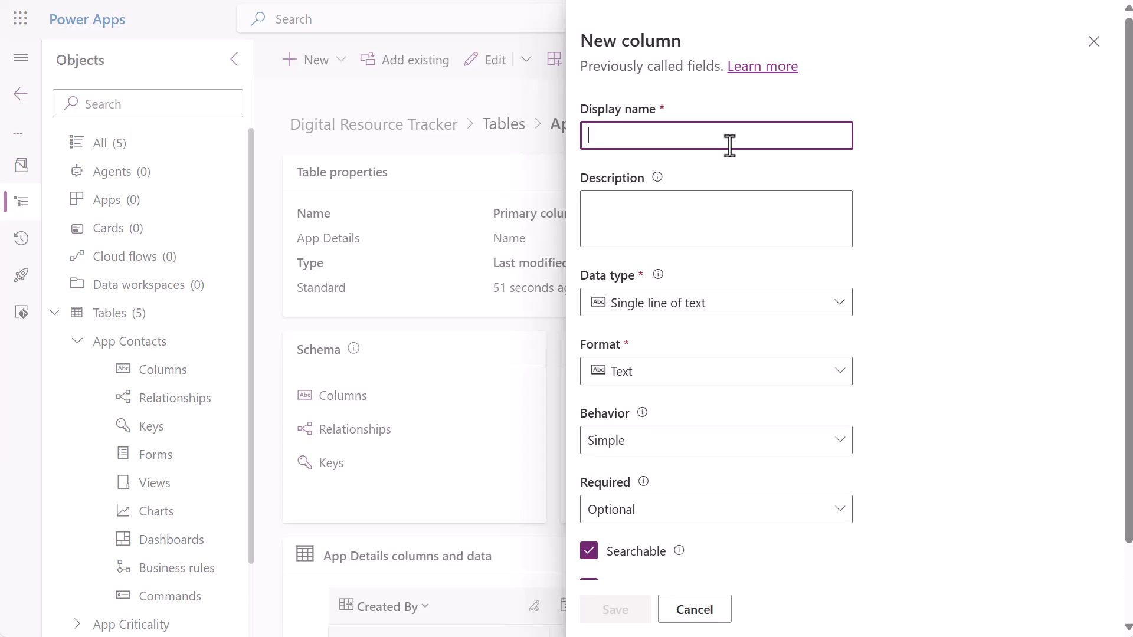
type("Wo")
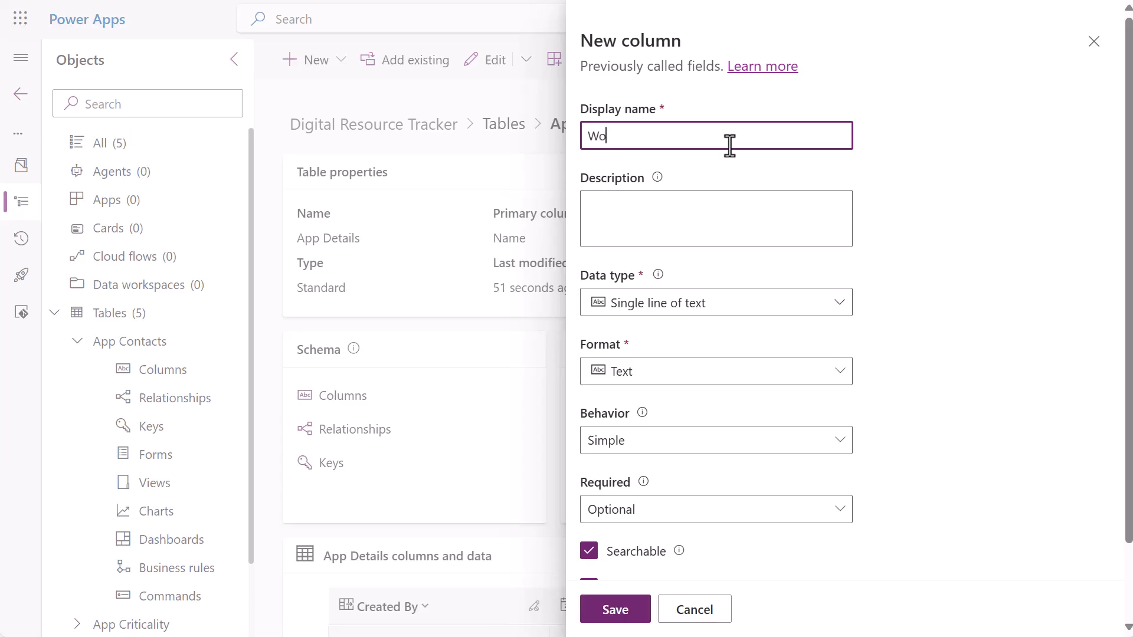
type("rkspace / Container Name")
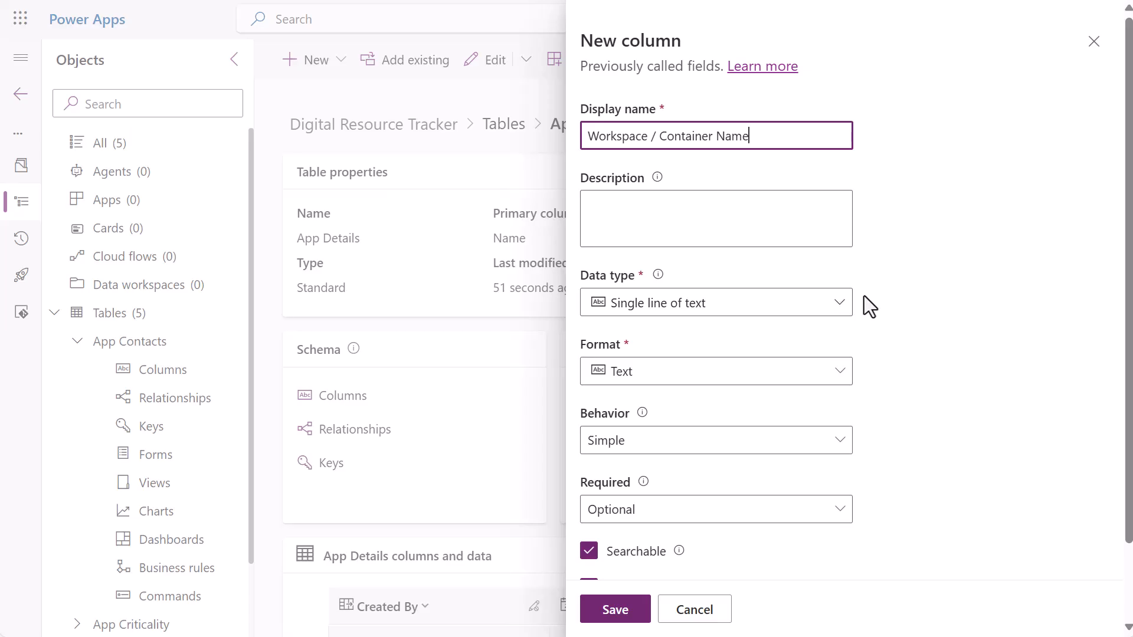
scroll(865, 296, "down", 2)
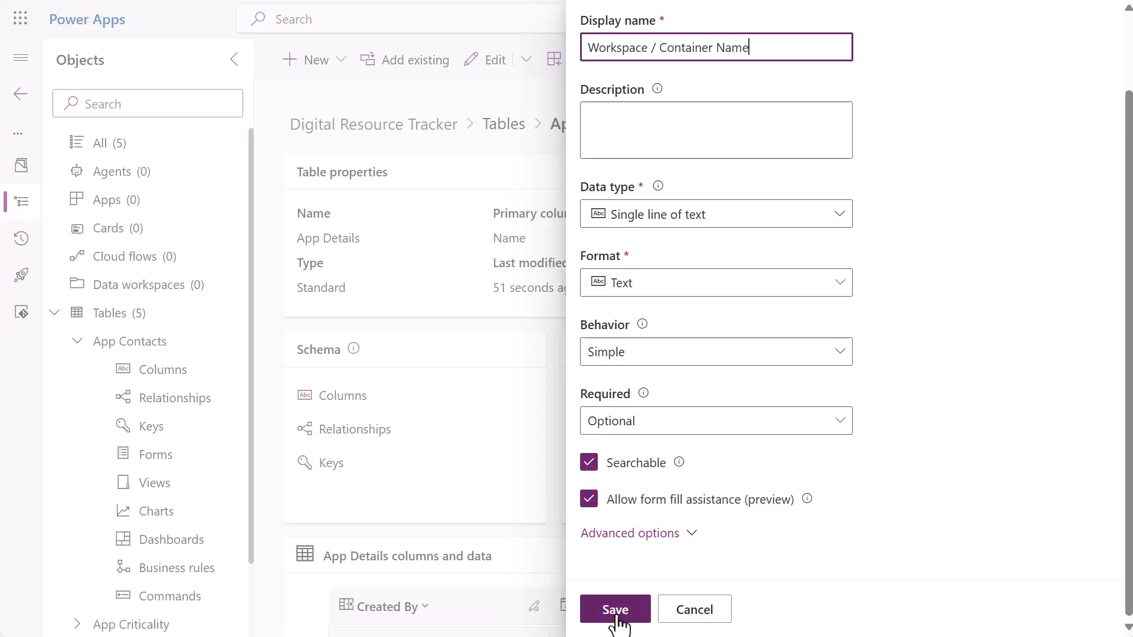
left_click(626, 534)
scroll(640, 538, "down", 5)
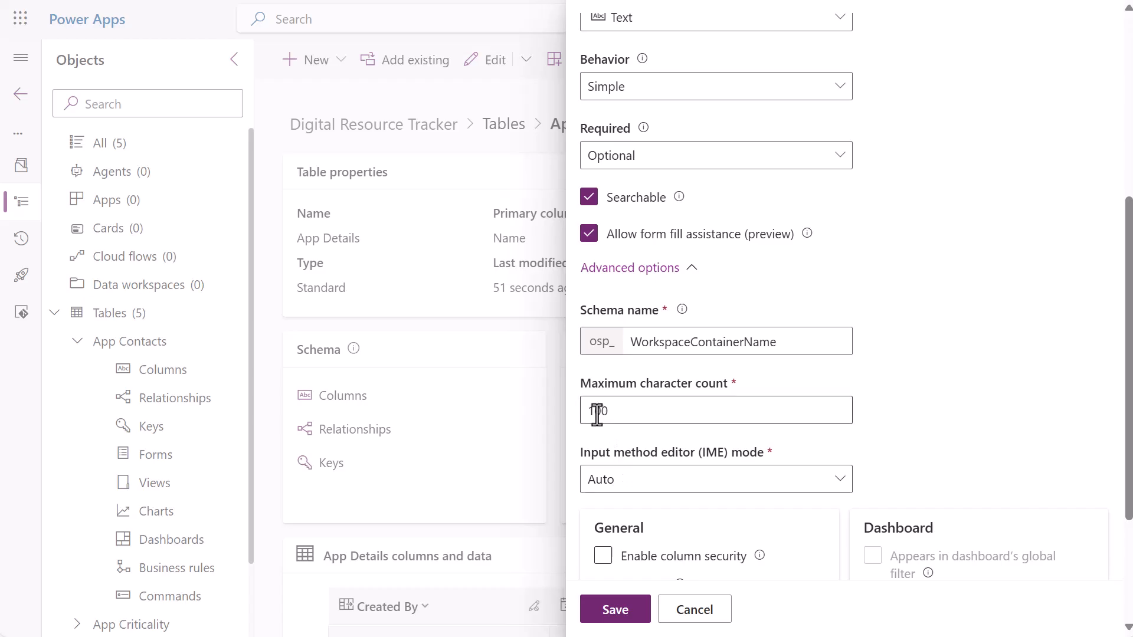
left_click(597, 415)
double_click(598, 415)
type("200")
scroll(664, 454, "down", 2)
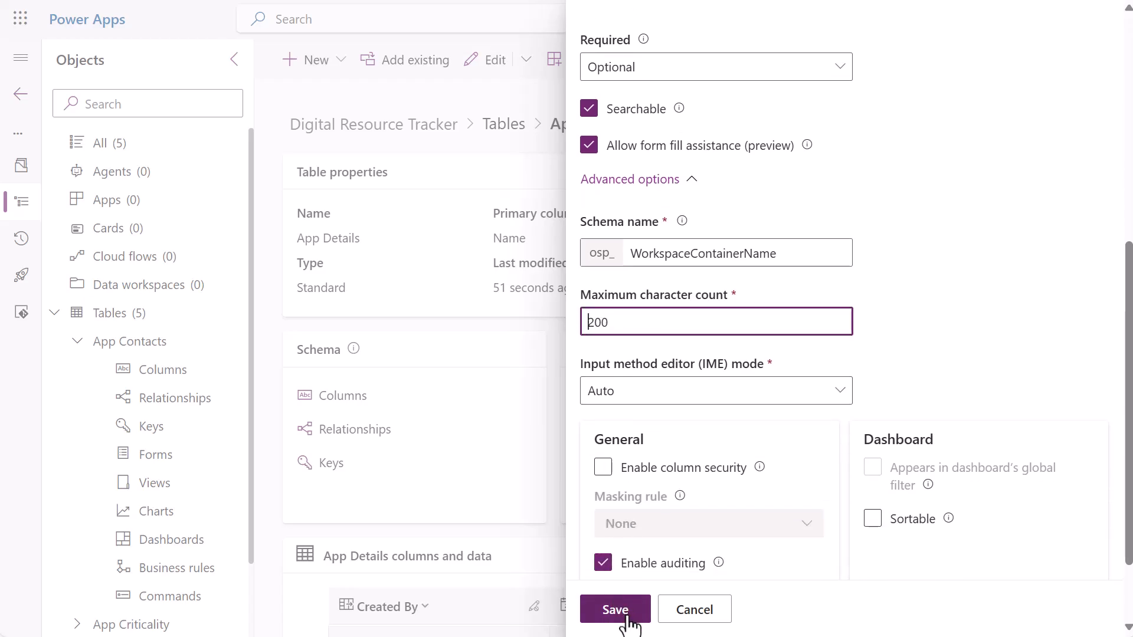
left_click(628, 617)
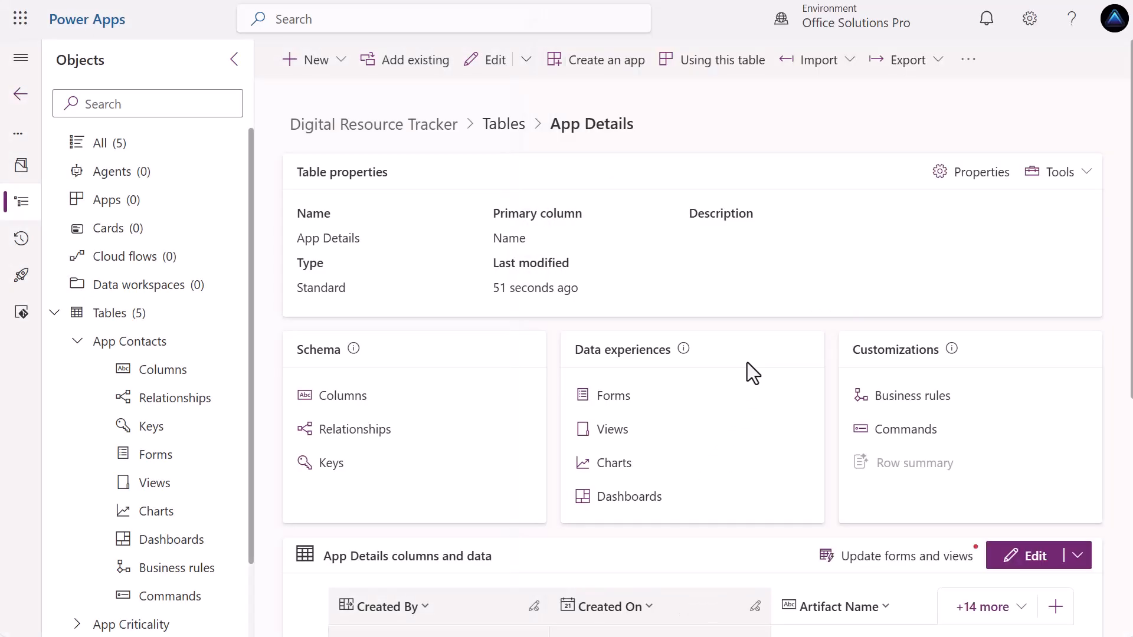
Add a single-line text column named Environment / Instance Name to App Details, change its maximum character count and save it.
scroll(768, 343, "down", 3)
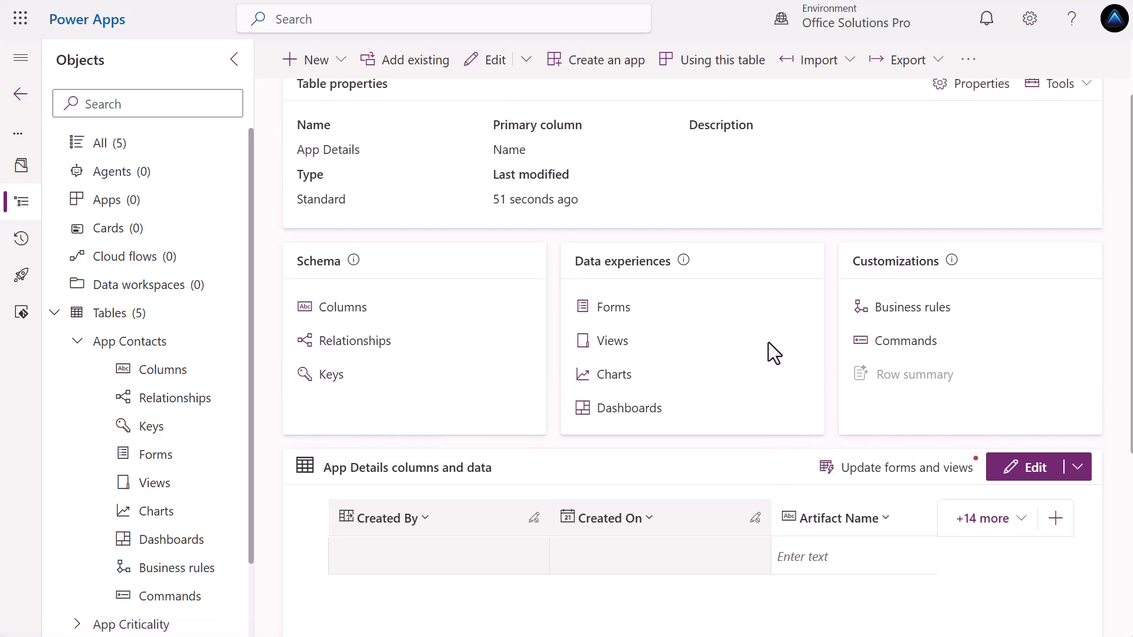
left_click(1055, 518)
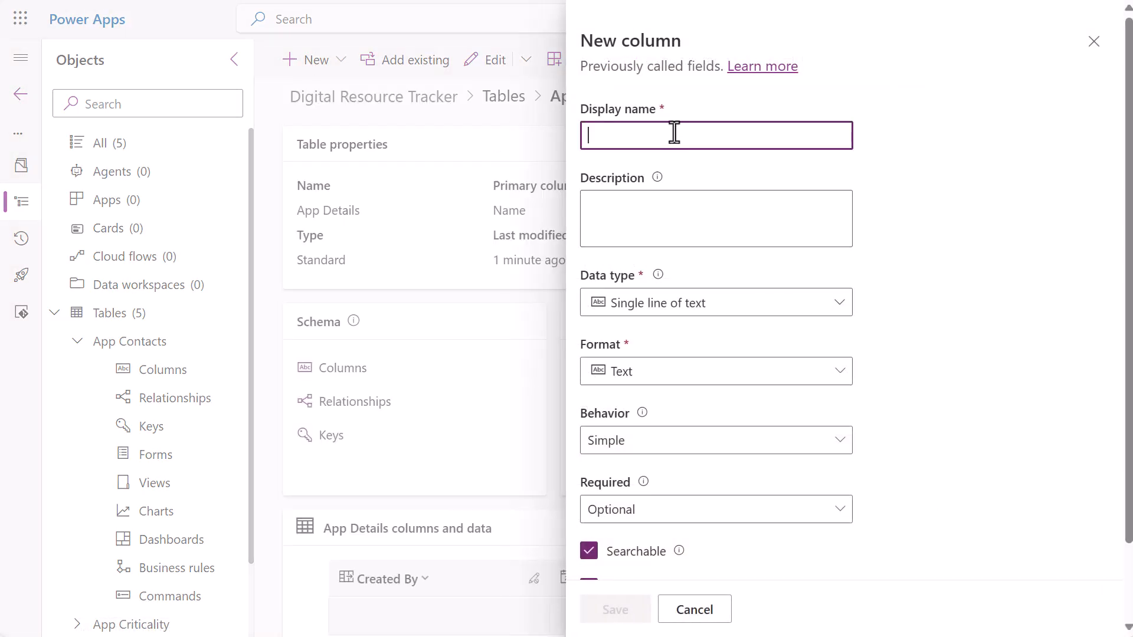
type("Environ")
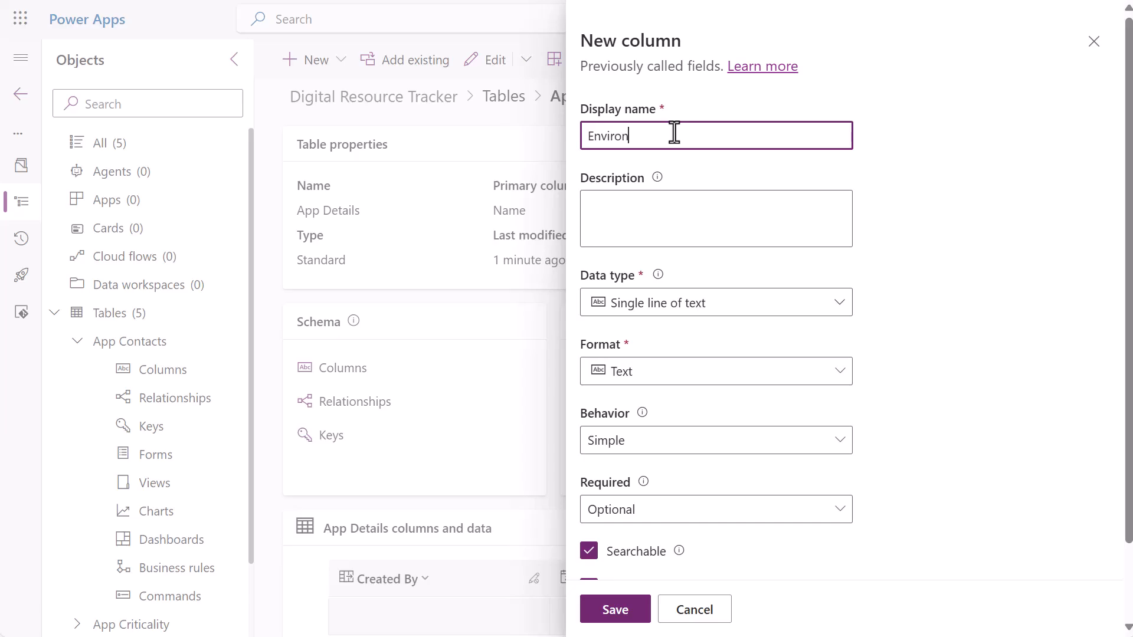
type("ment / Instance Name")
scroll(636, 561, "down", 2)
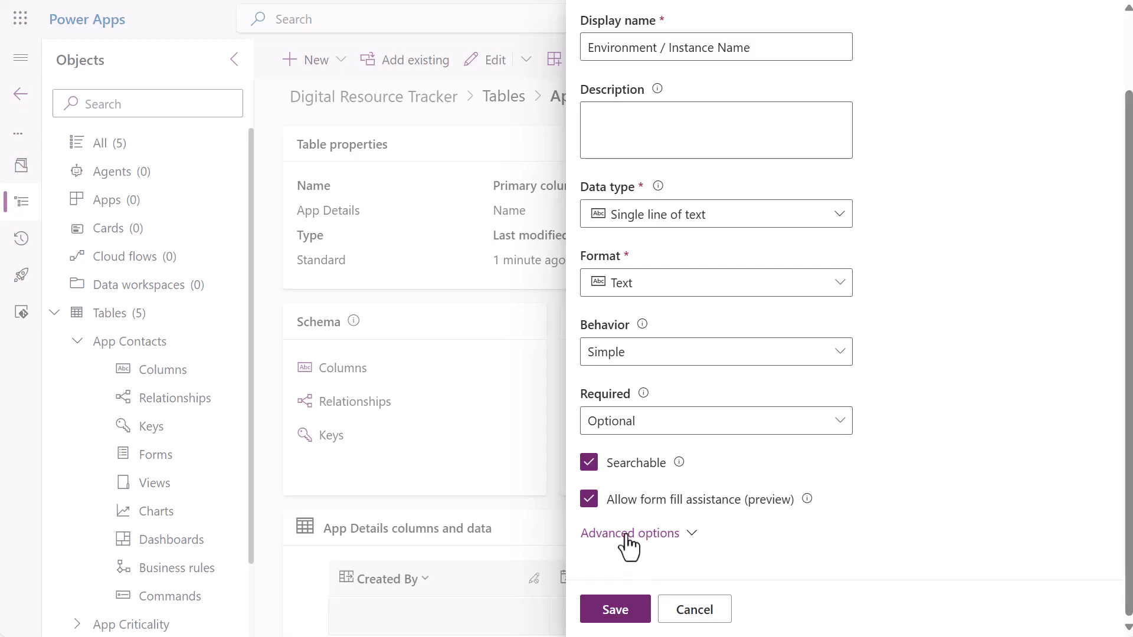
left_click(630, 534)
scroll(610, 530, "down", 3)
left_click(592, 499)
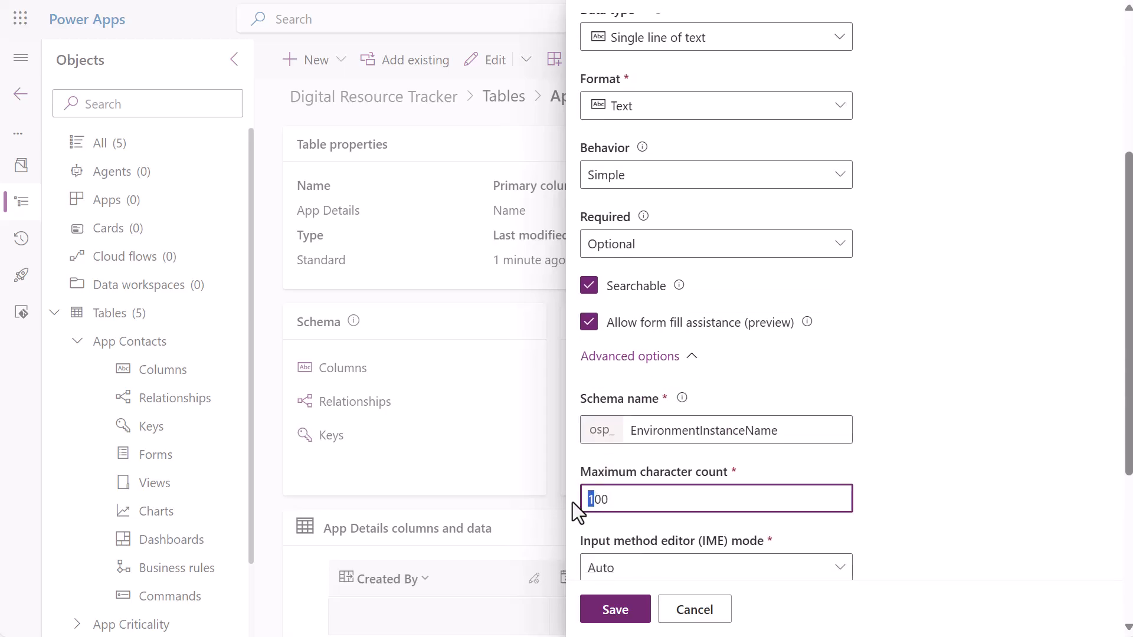
key("Return")
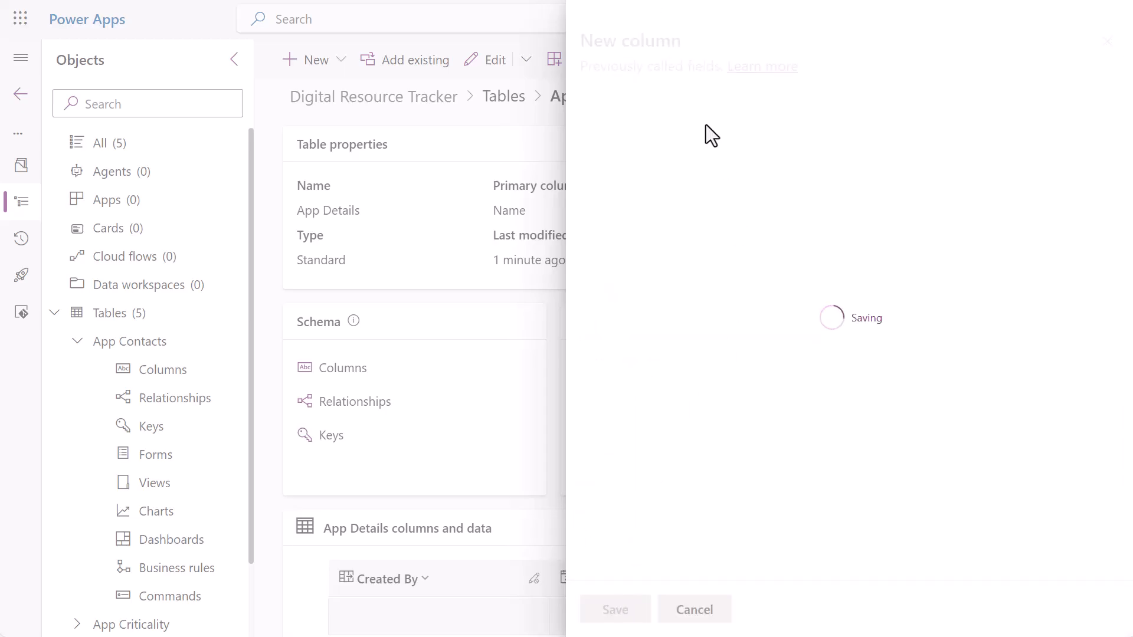
Start a new App Details column with the display name Platform Owner / Administrator.
scroll(734, 324, "down", 2)
left_click(1055, 491)
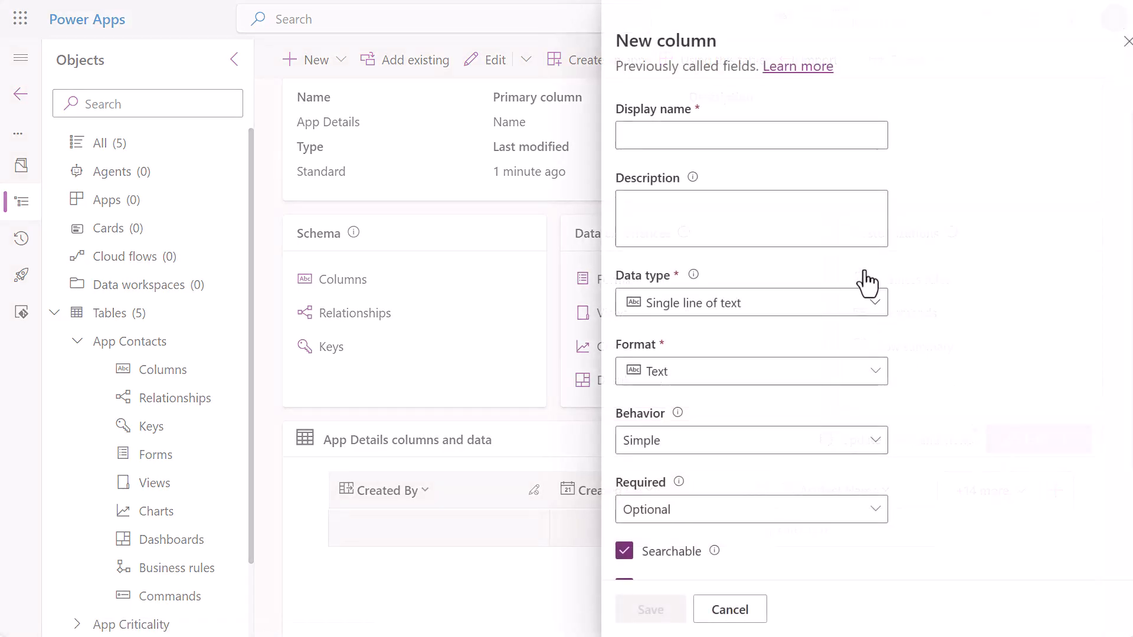
left_click(723, 140)
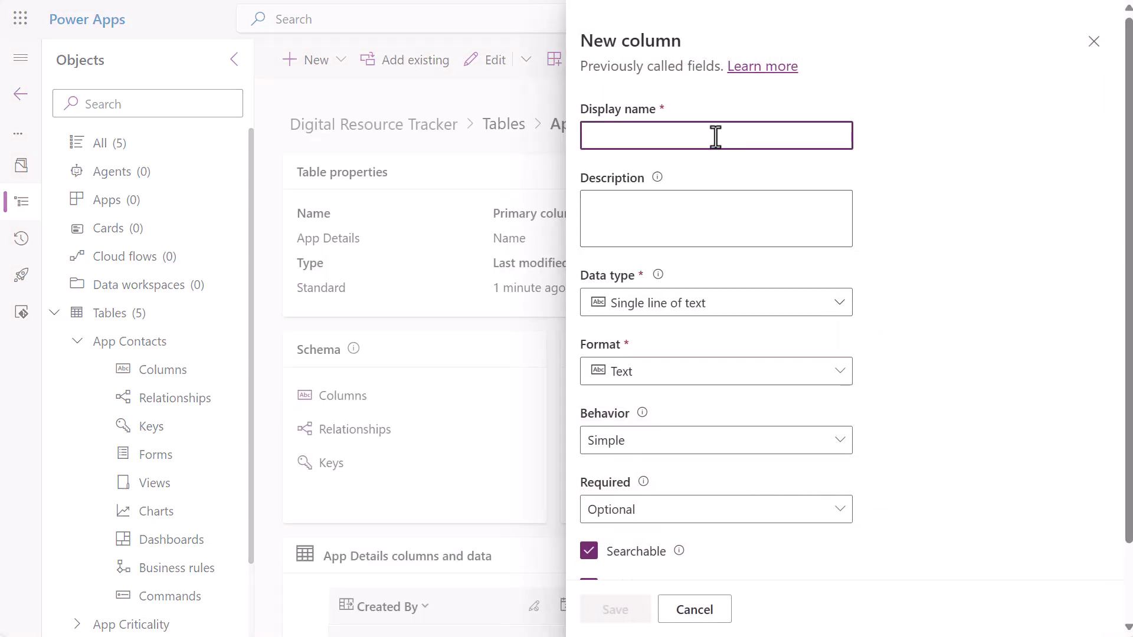
type("Platform")
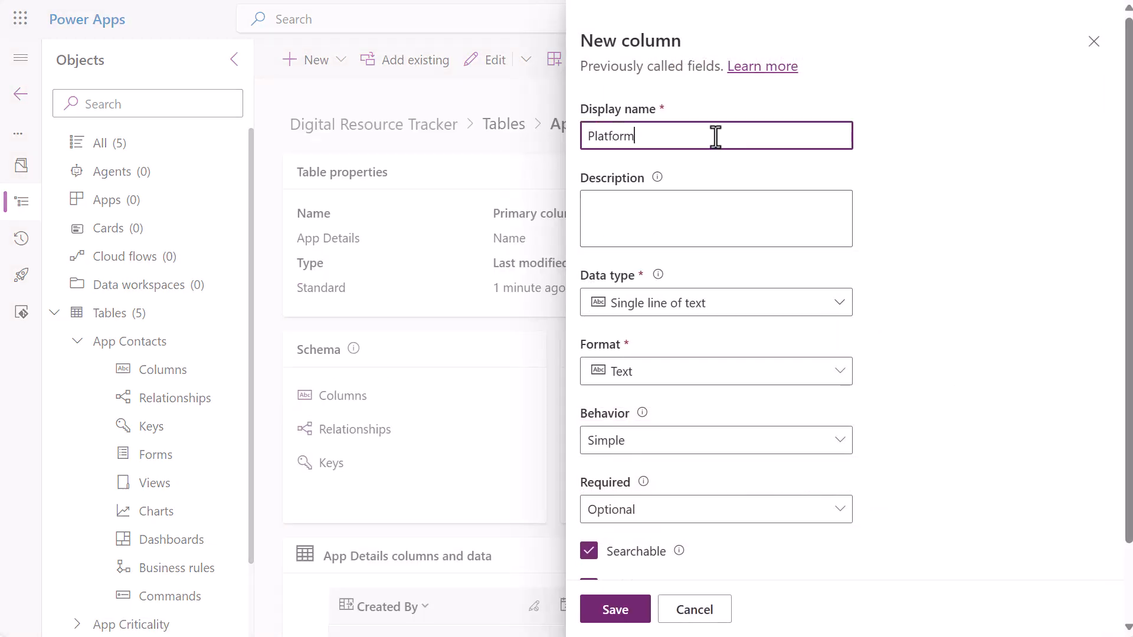
type(" Owner / Administrator")
Make the Platform Owner / Administrator column a Lookup related to the User table, and save it.
scroll(756, 228, "down", 2)
left_click(845, 223)
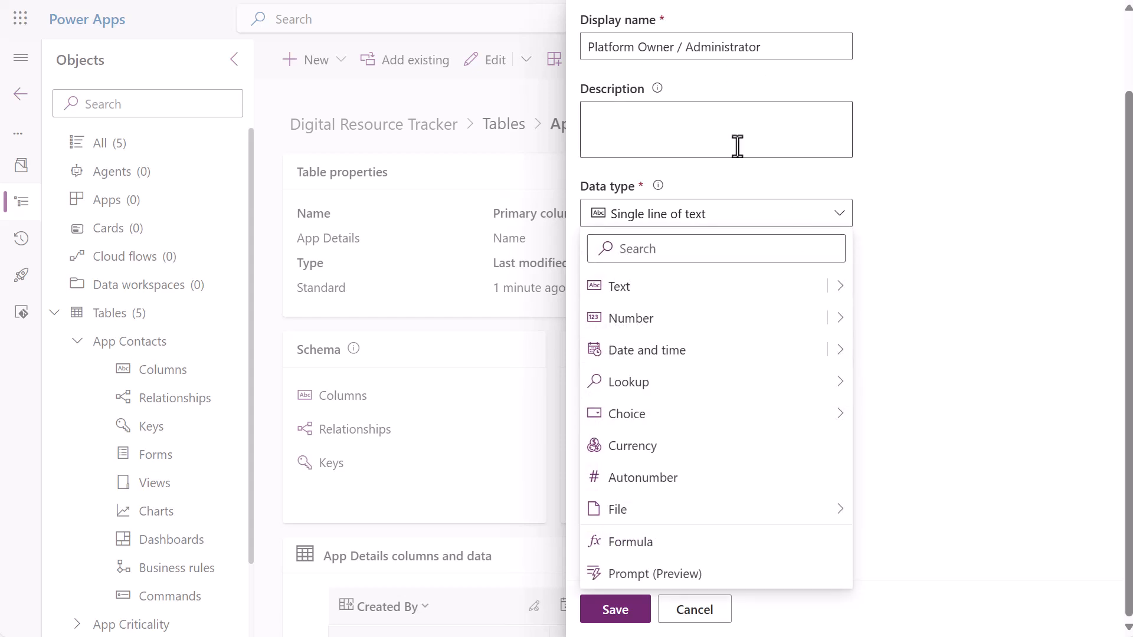
mouse_move(716, 430)
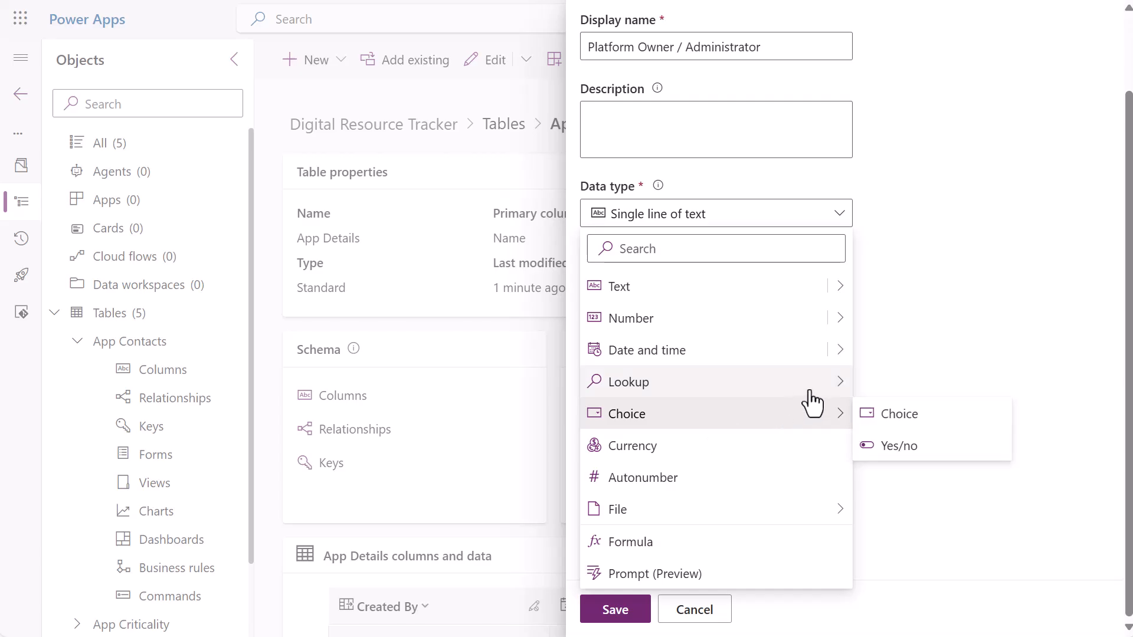
mouse_move(842, 394)
left_click(885, 388)
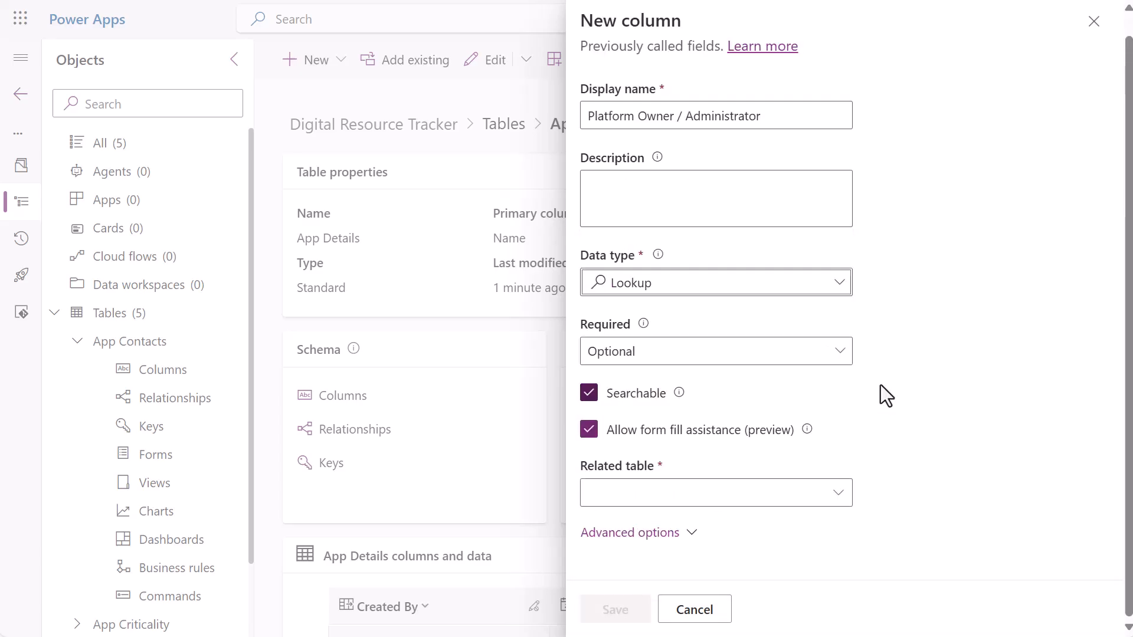
left_click(690, 496)
type("User")
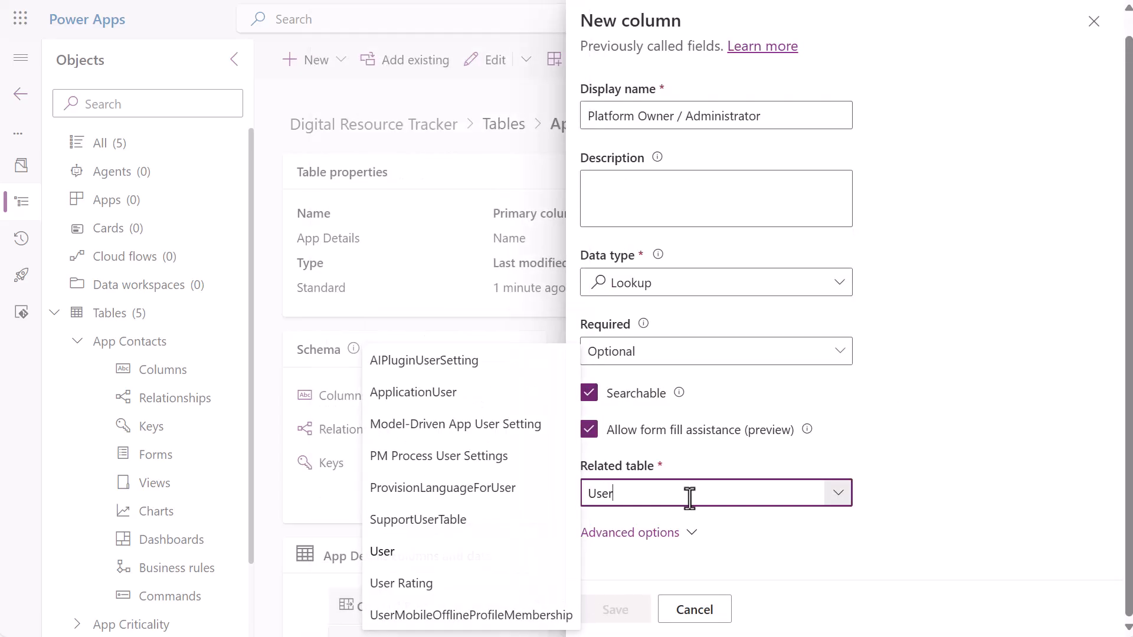
left_click(449, 549)
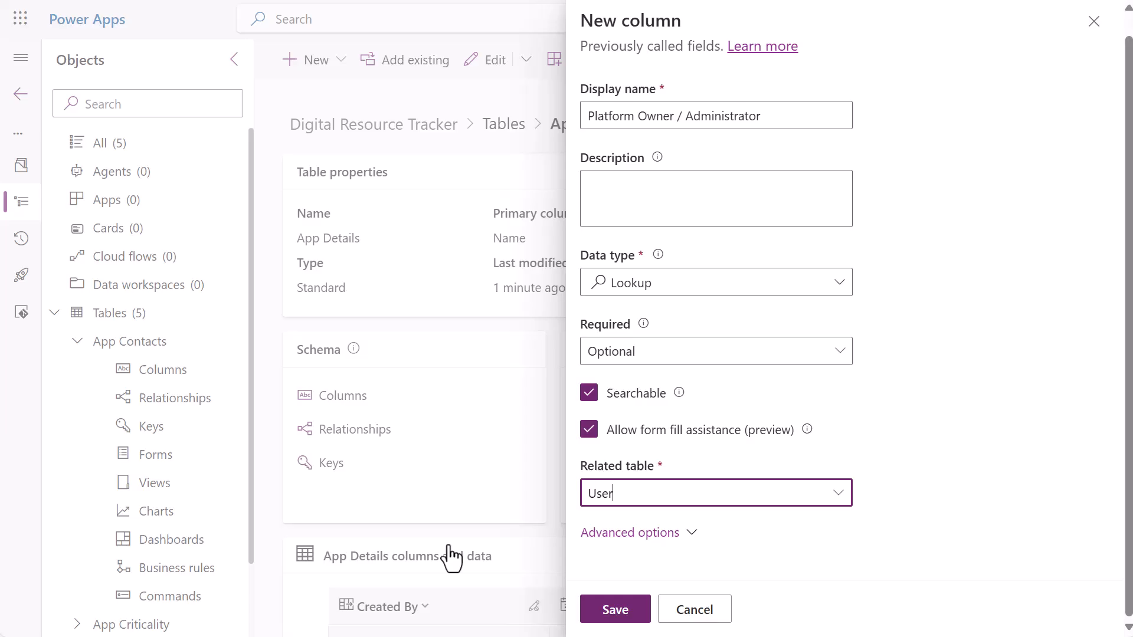
left_click(616, 617)
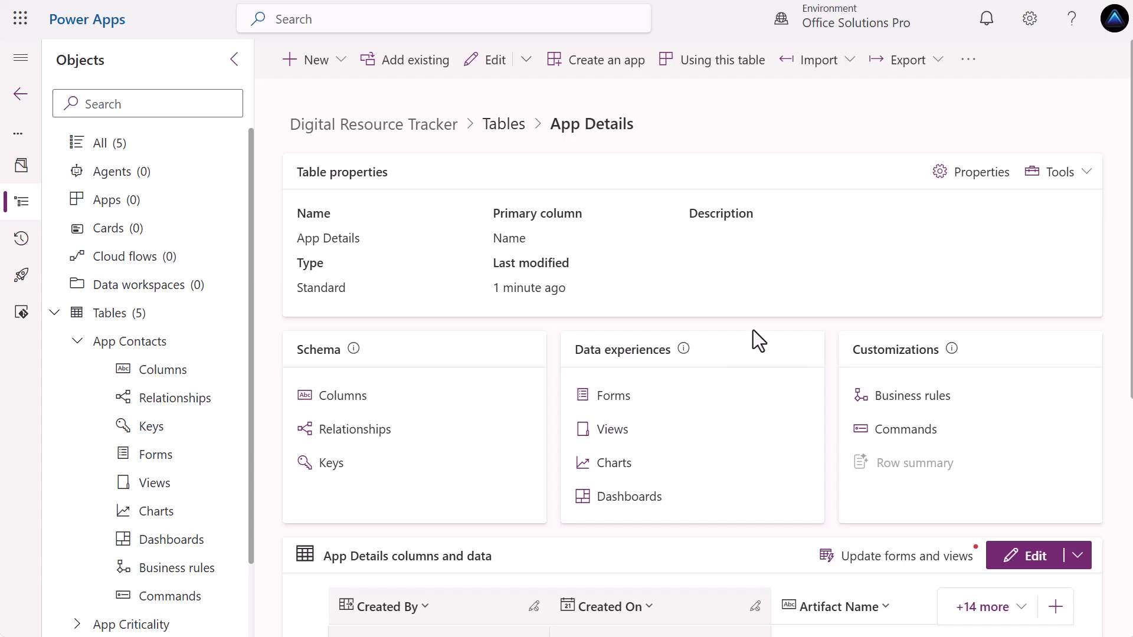
Add a single-line text column named Workspace / Container URL with the URL format to App Details and save it.
left_click(1054, 608)
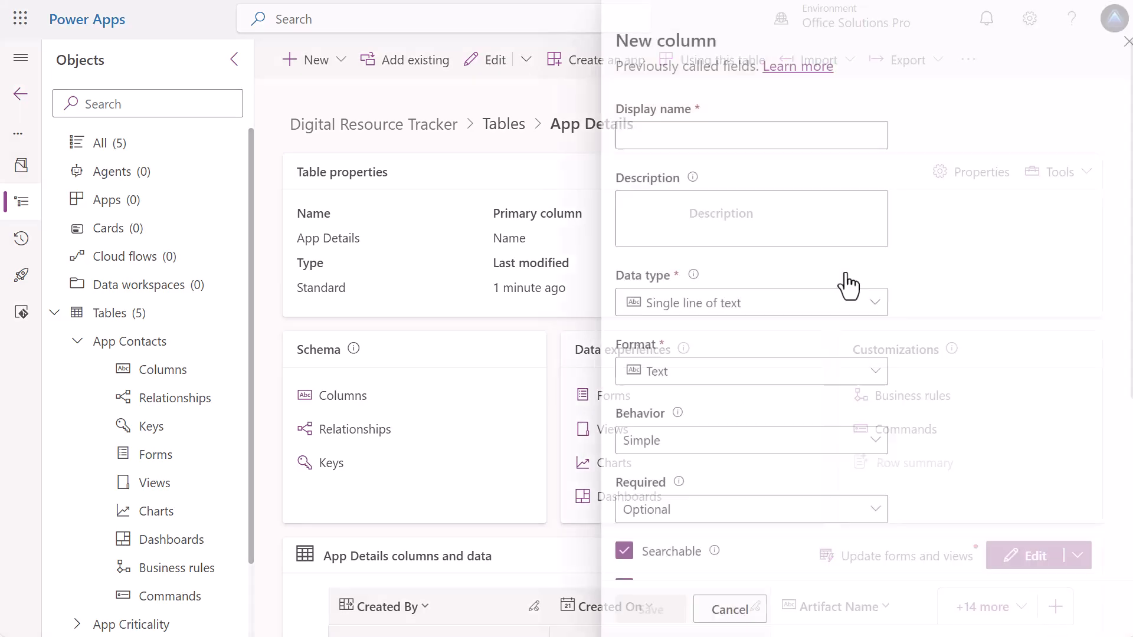
type("Worksp")
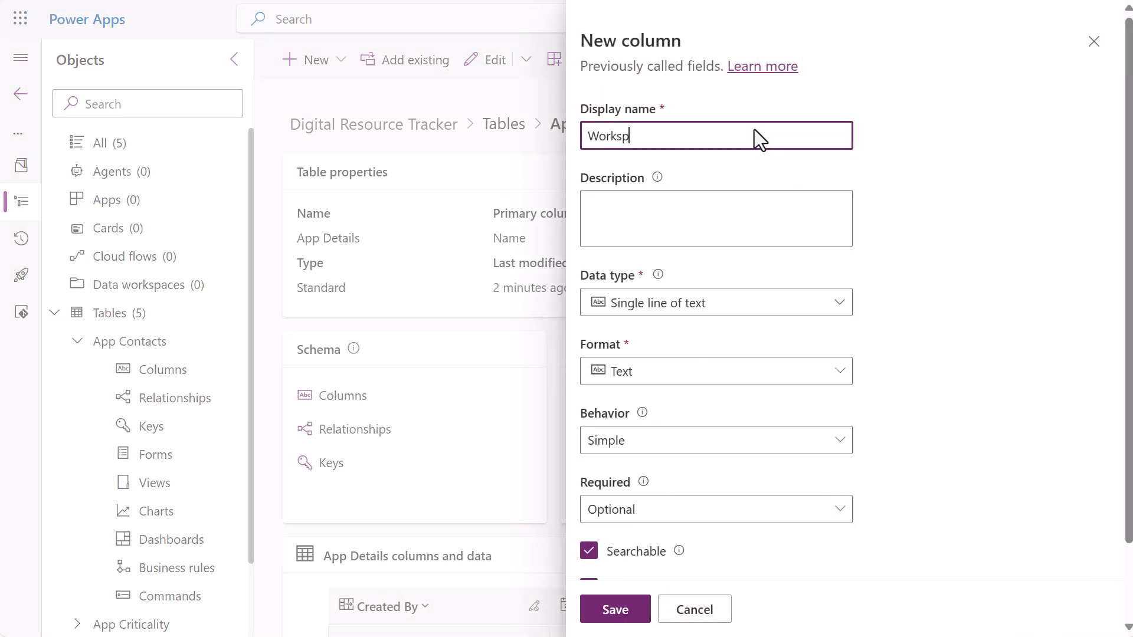
type("ace / Container URL")
left_click(841, 307)
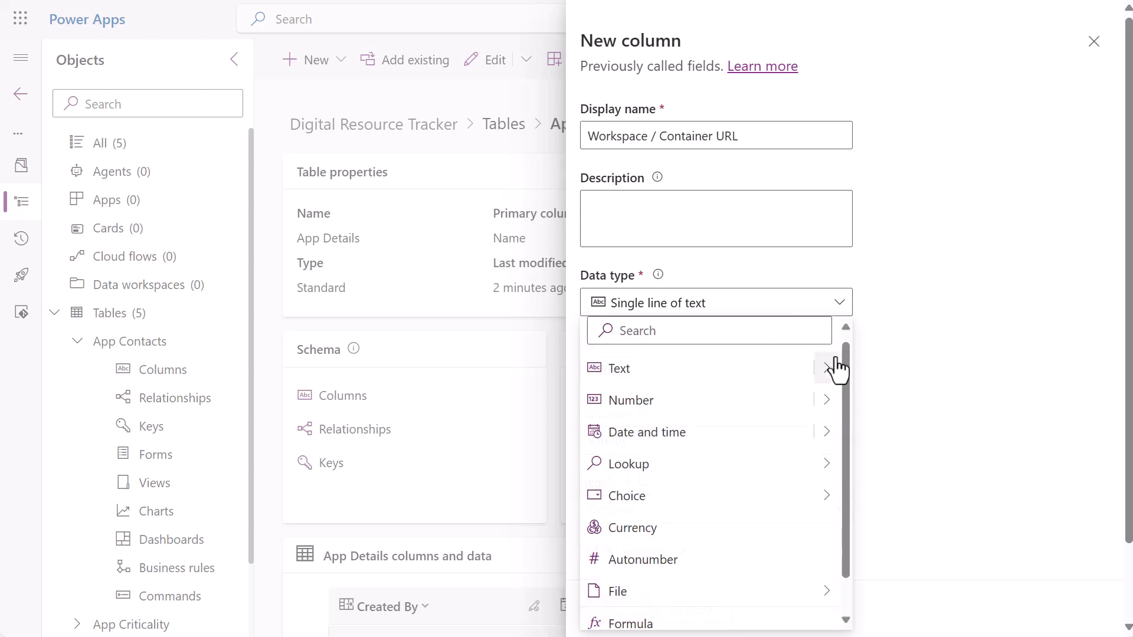
mouse_move(834, 378)
left_click(887, 521)
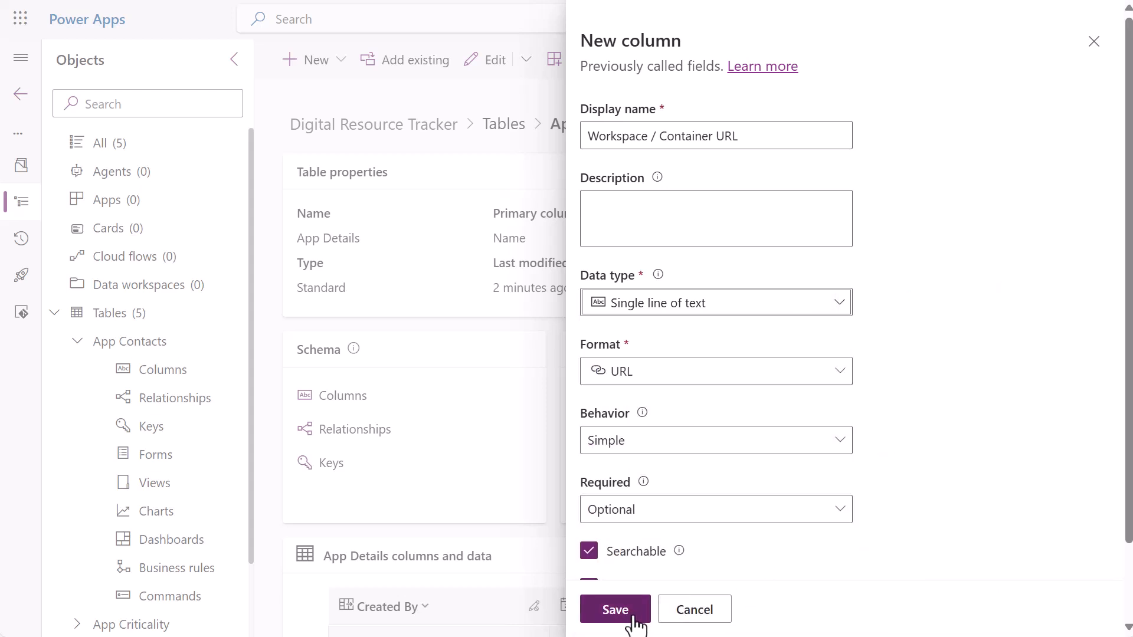
left_click(615, 611)
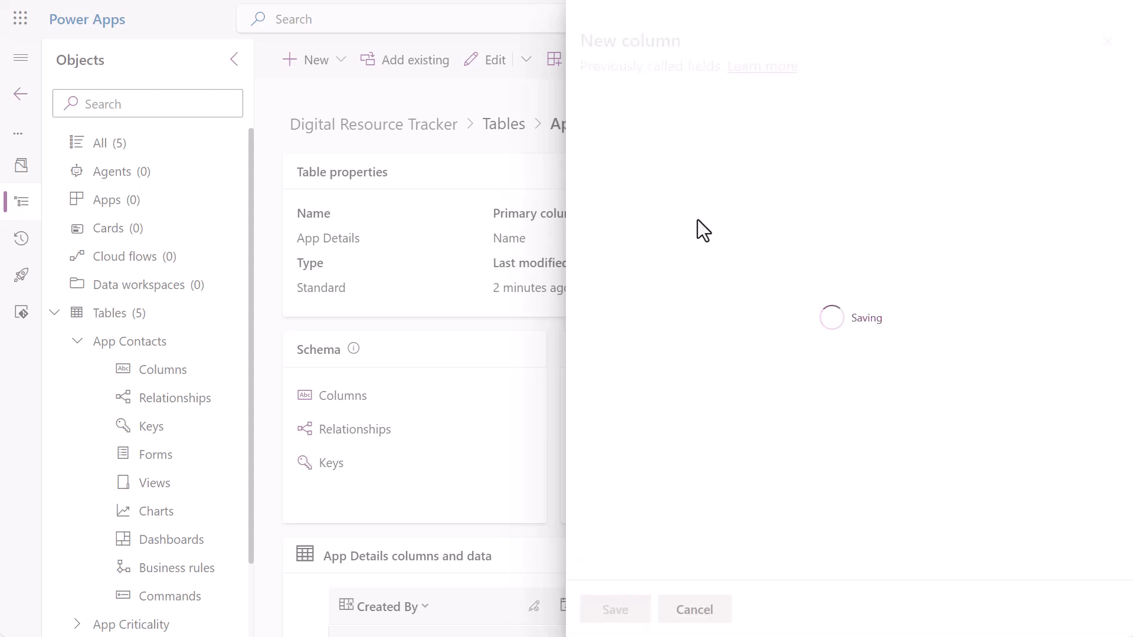
Start a new App Details column named Environment / Instance URL with the single line of text data type in plain text format.
left_click(1055, 607)
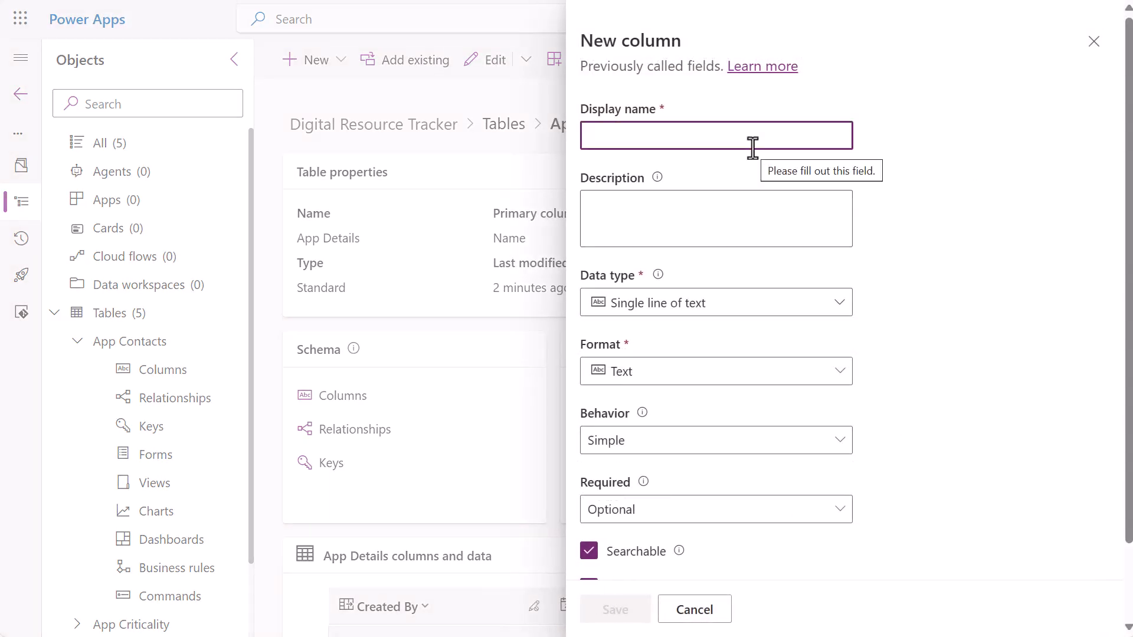
type("Envi")
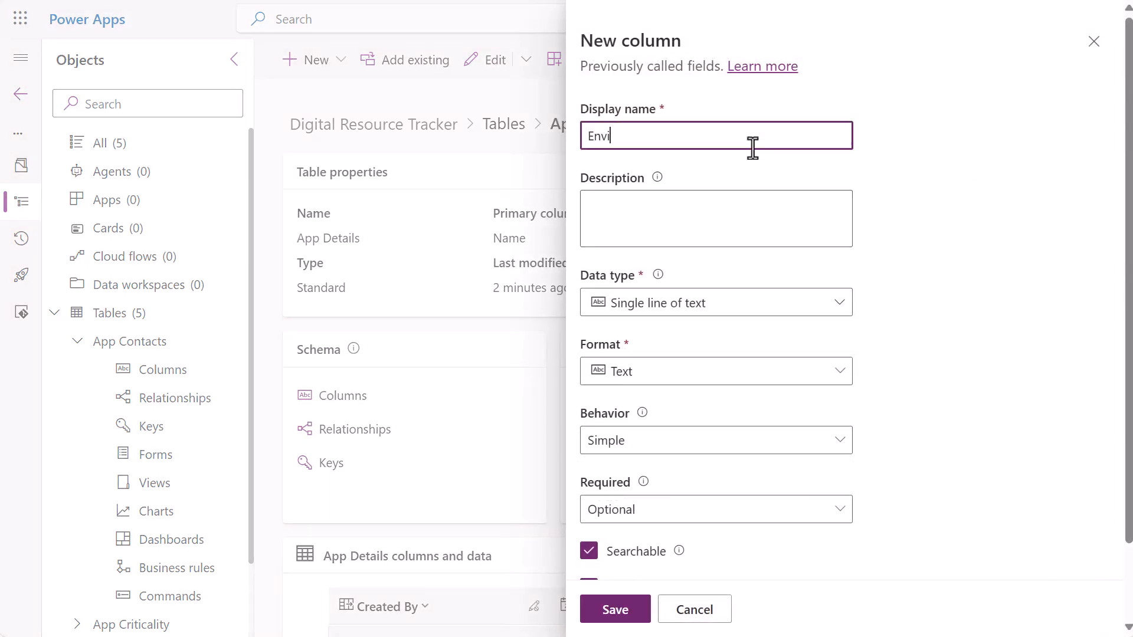
type("ronment / Instance URL")
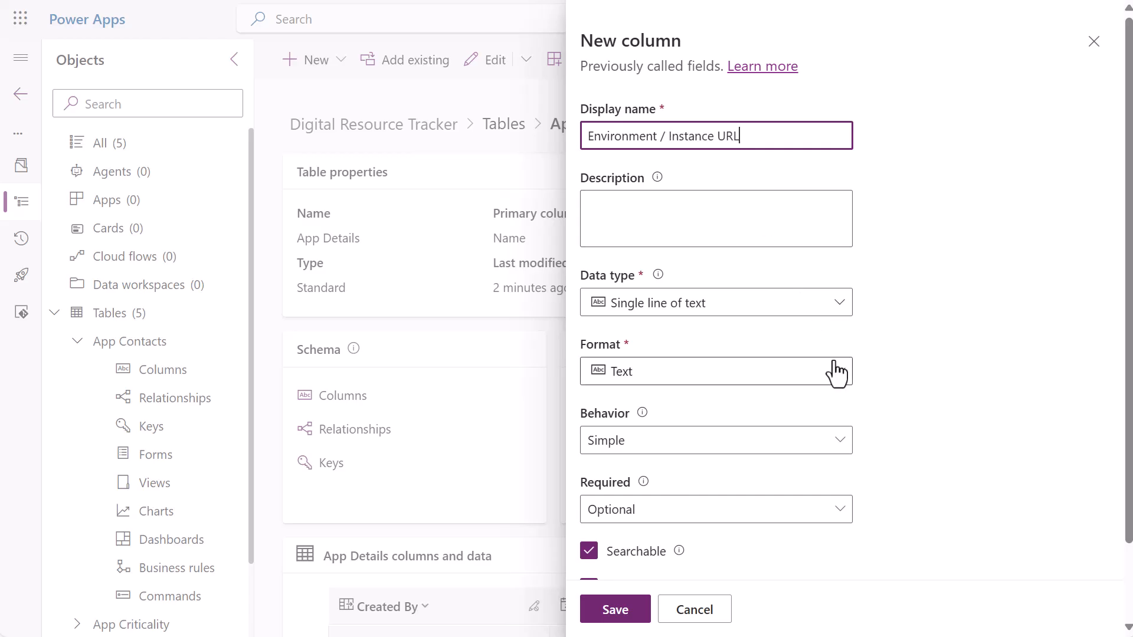
left_click(844, 305)
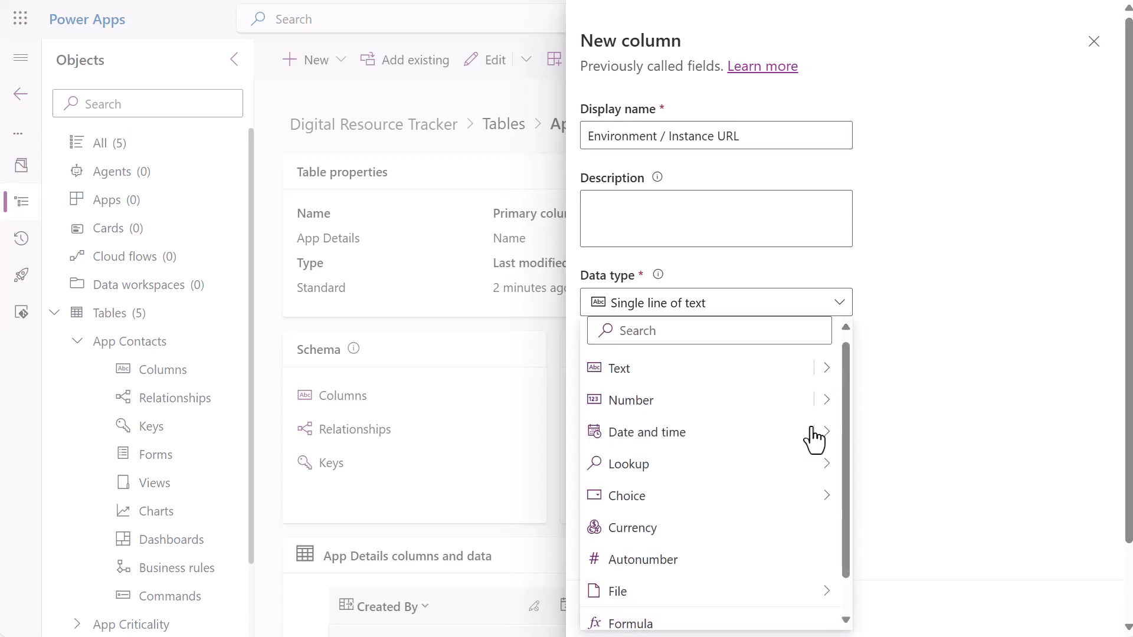
left_click(896, 402)
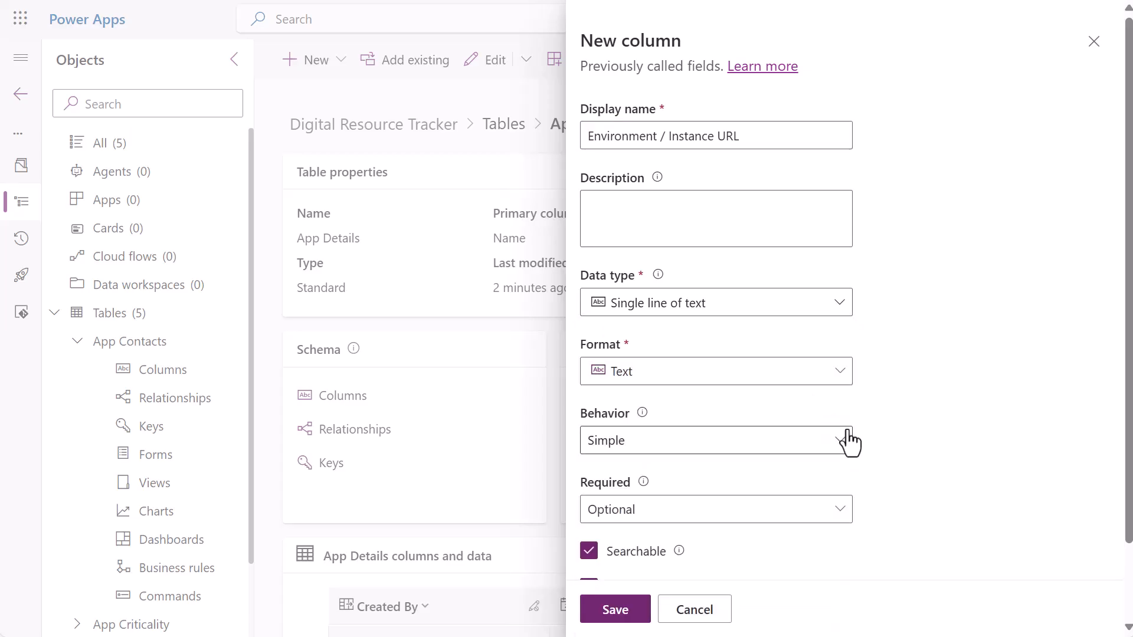
Set the Environment / Instance URL column's maximum character count to 200 and save the column.
scroll(597, 481, "down", 2)
left_click(595, 536)
scroll(594, 532, "down", 2)
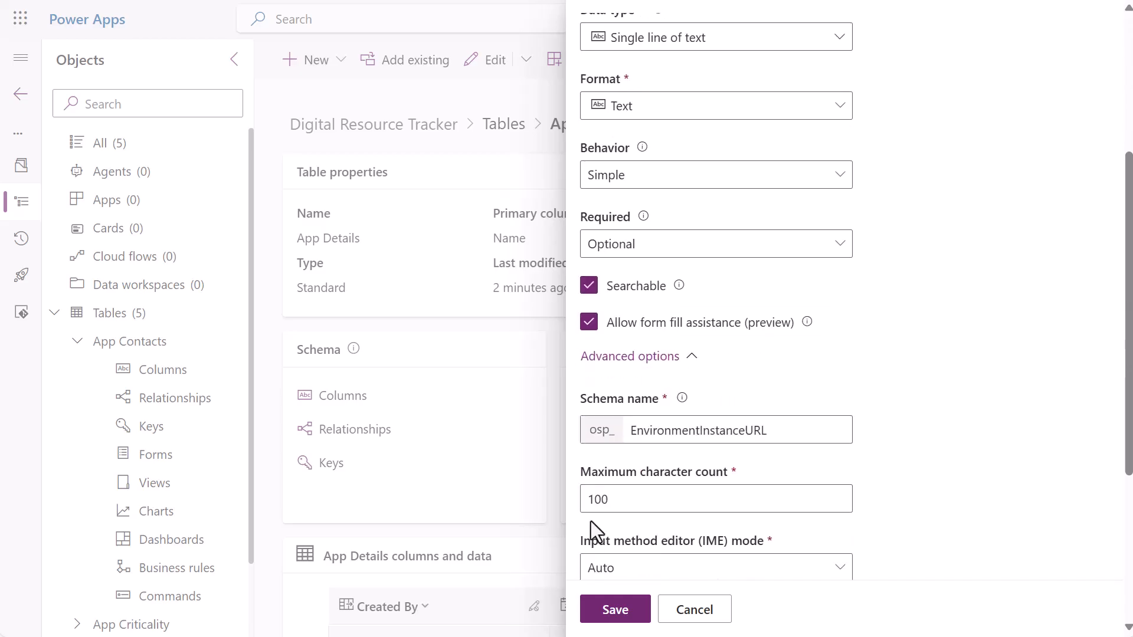
left_click(592, 504)
left_click_drag(584, 503, 592, 504)
type("2")
scroll(708, 488, "down", 3)
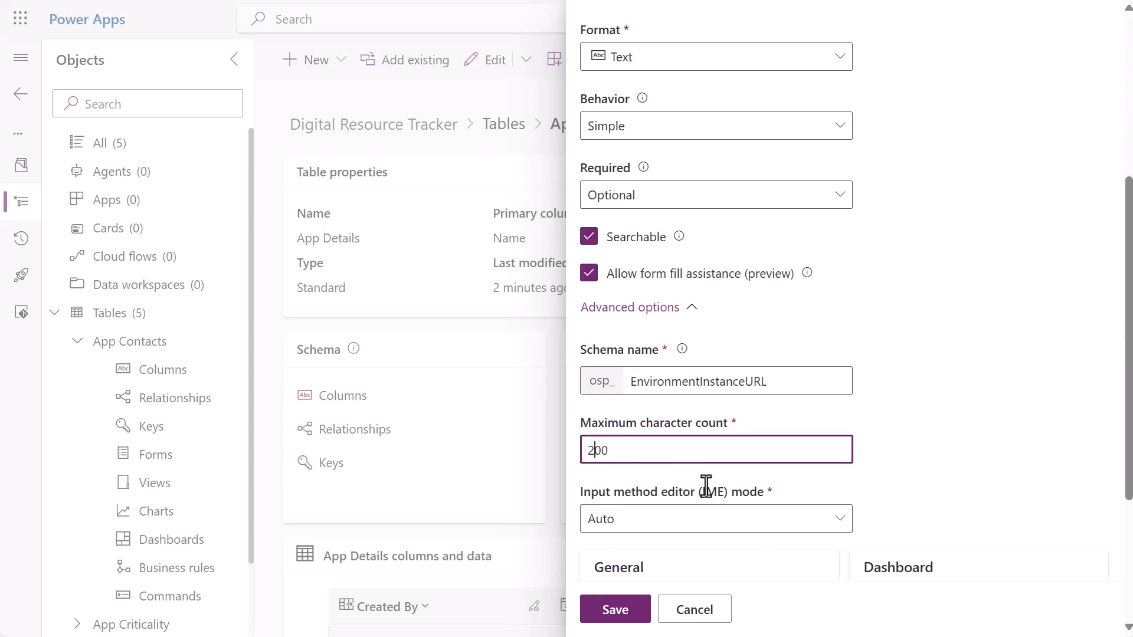
left_click(615, 611)
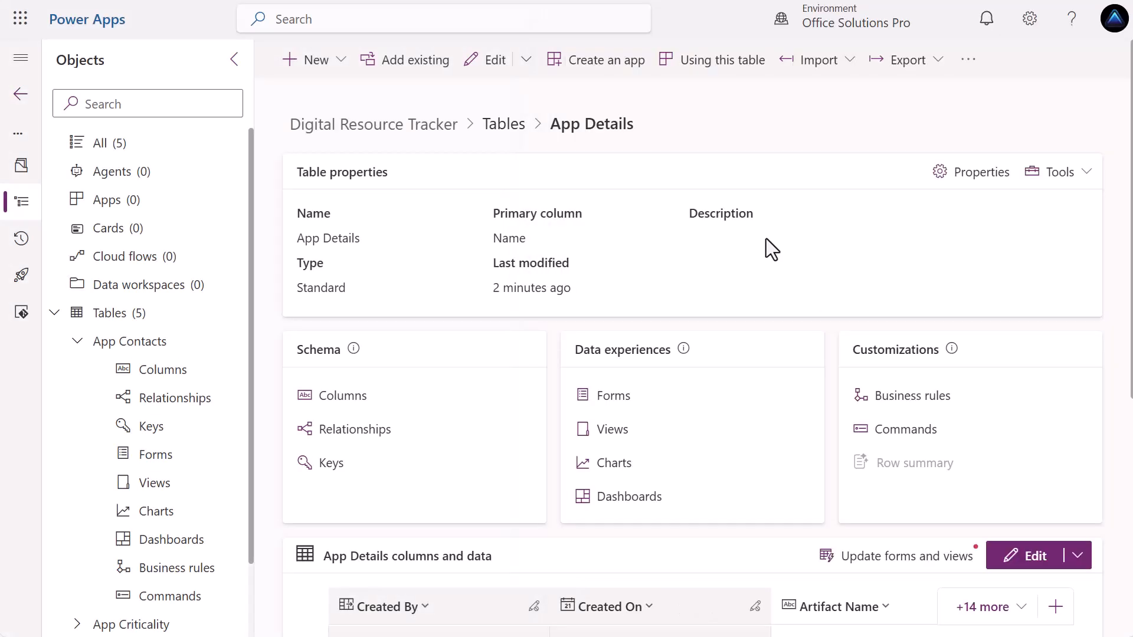
Add a Lookup column named Primary Tool to App Details, related to the Primary Tool Details table, and save it.
left_click(1055, 608)
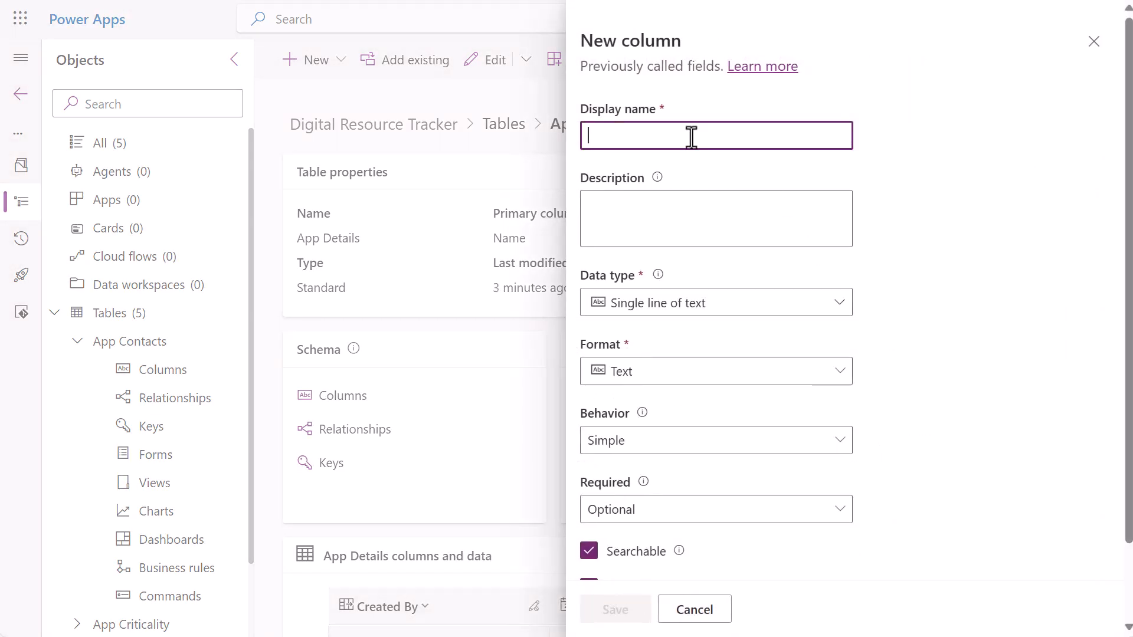
type("Primary Tool")
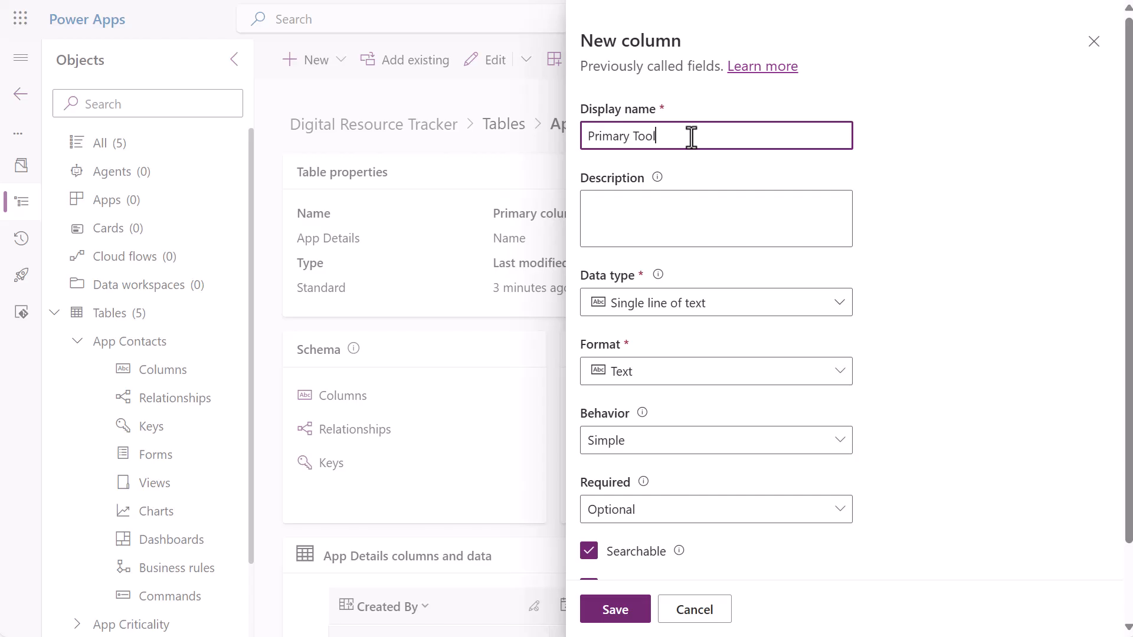
left_click(831, 312)
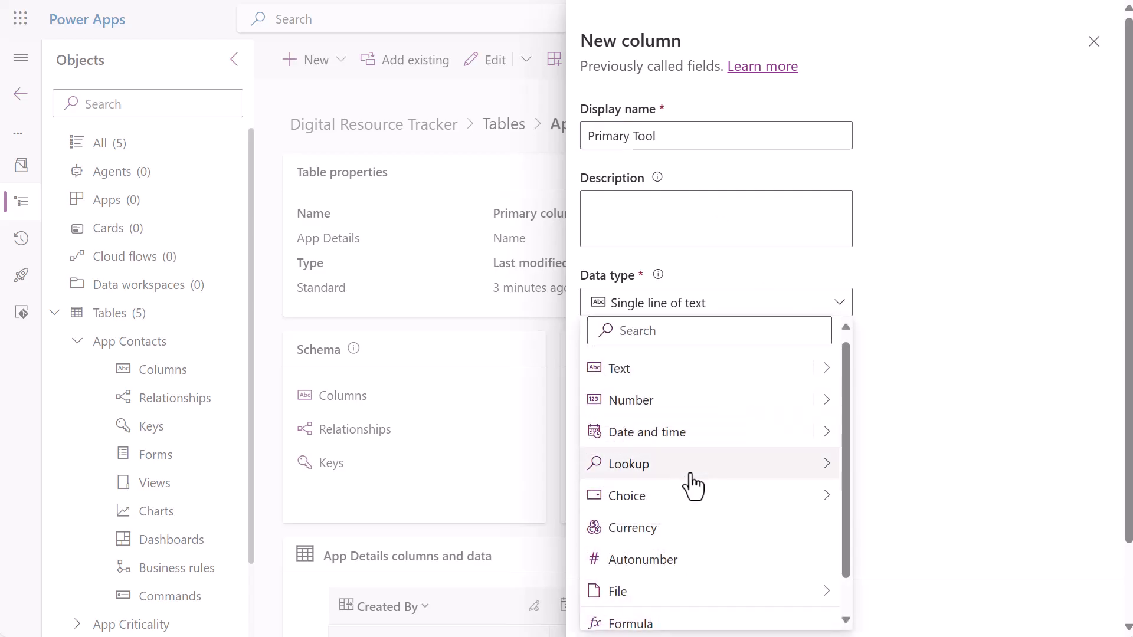
mouse_move(747, 469)
left_click(894, 473)
left_click(678, 520)
type("Primar")
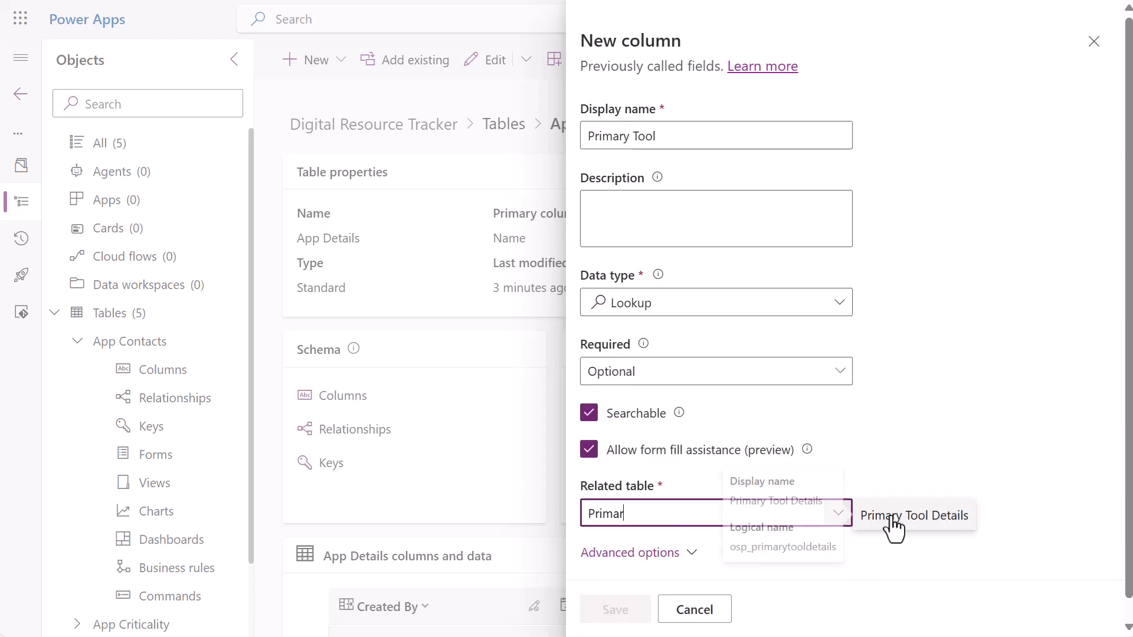
left_click(891, 523)
left_click(627, 620)
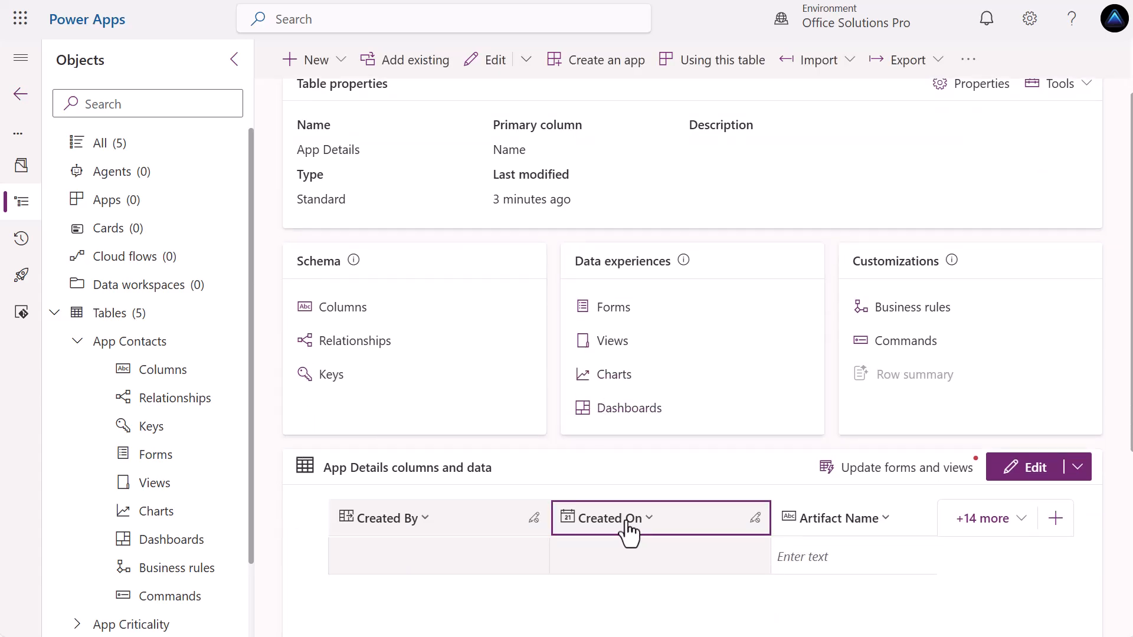
Open the App Details relationships, try to open the Primary Tool relationship, and reload the page.
scroll(637, 525, "up", 2)
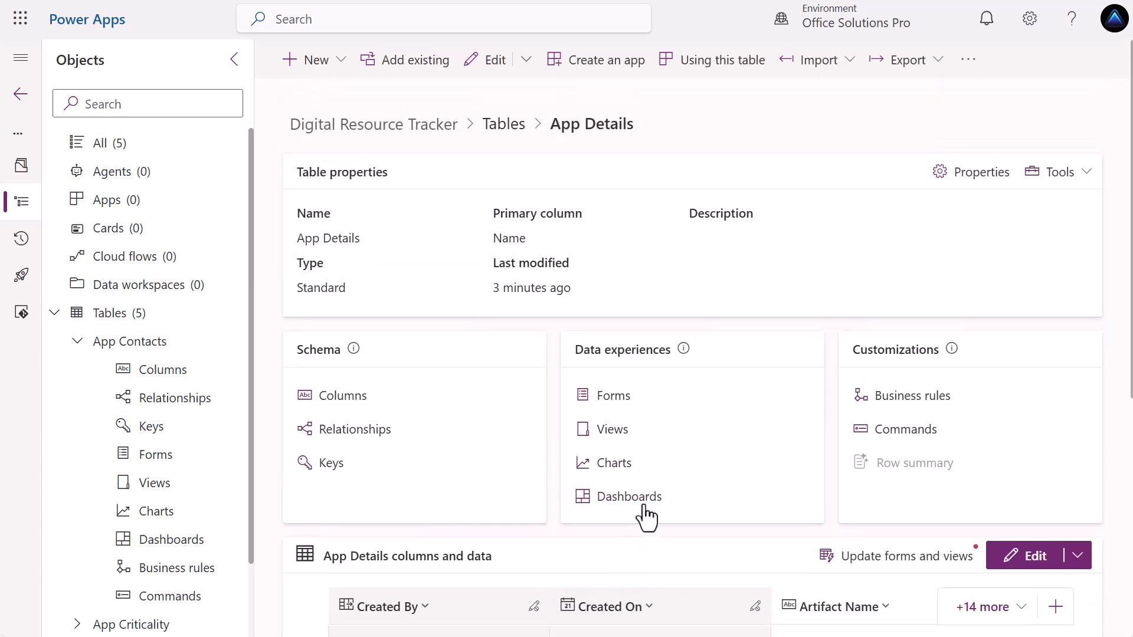
left_click(356, 430)
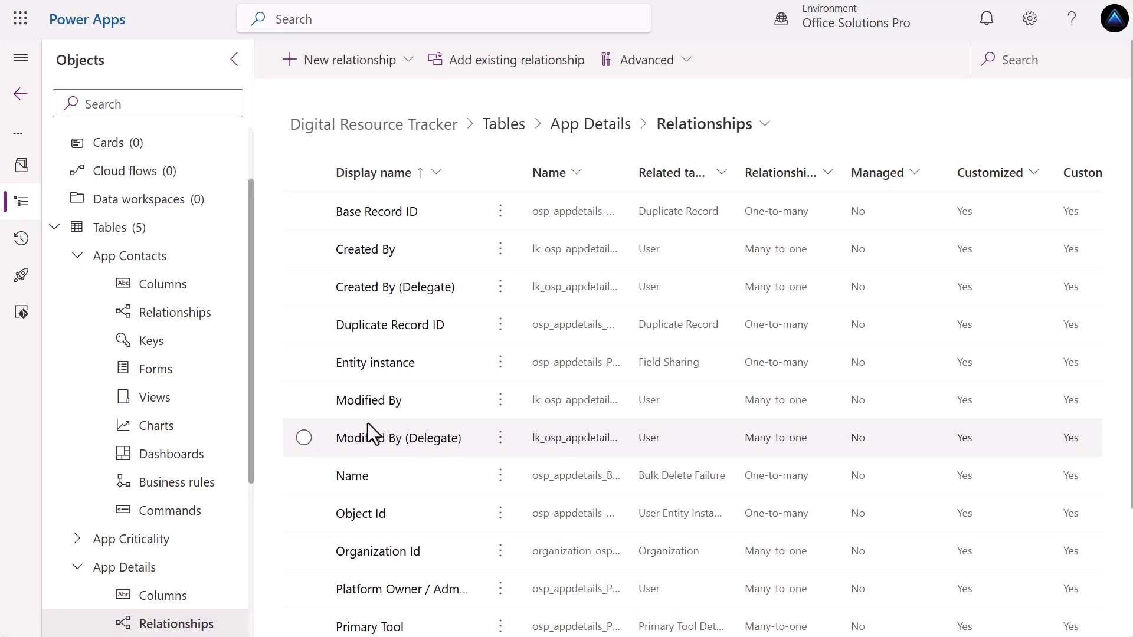
scroll(367, 424, "down", 2)
left_click(404, 539)
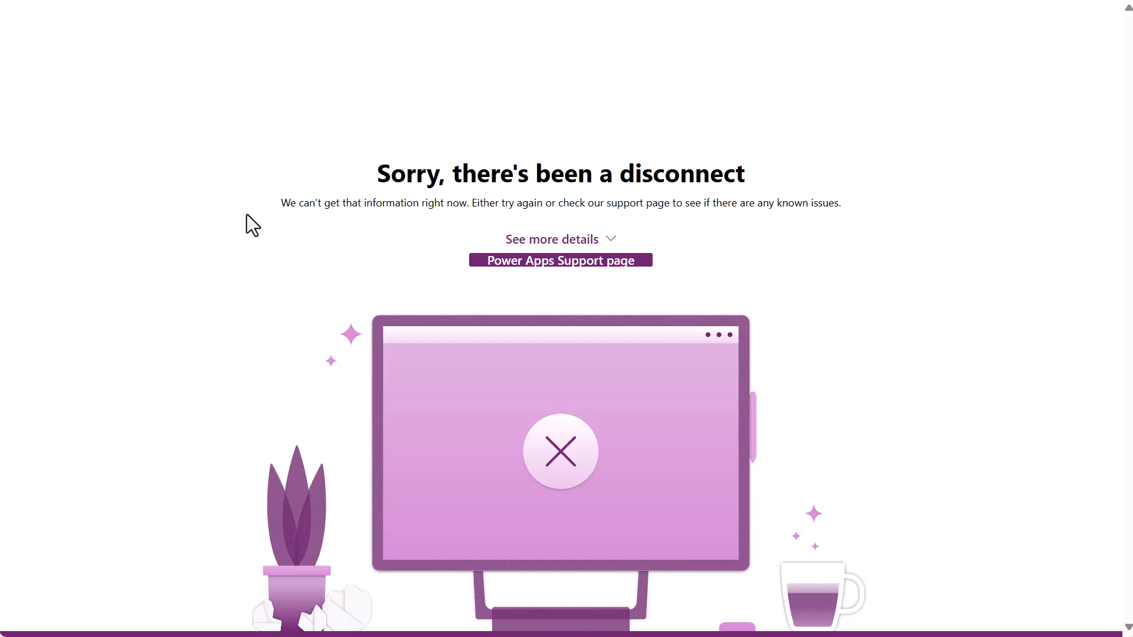
key("F5")
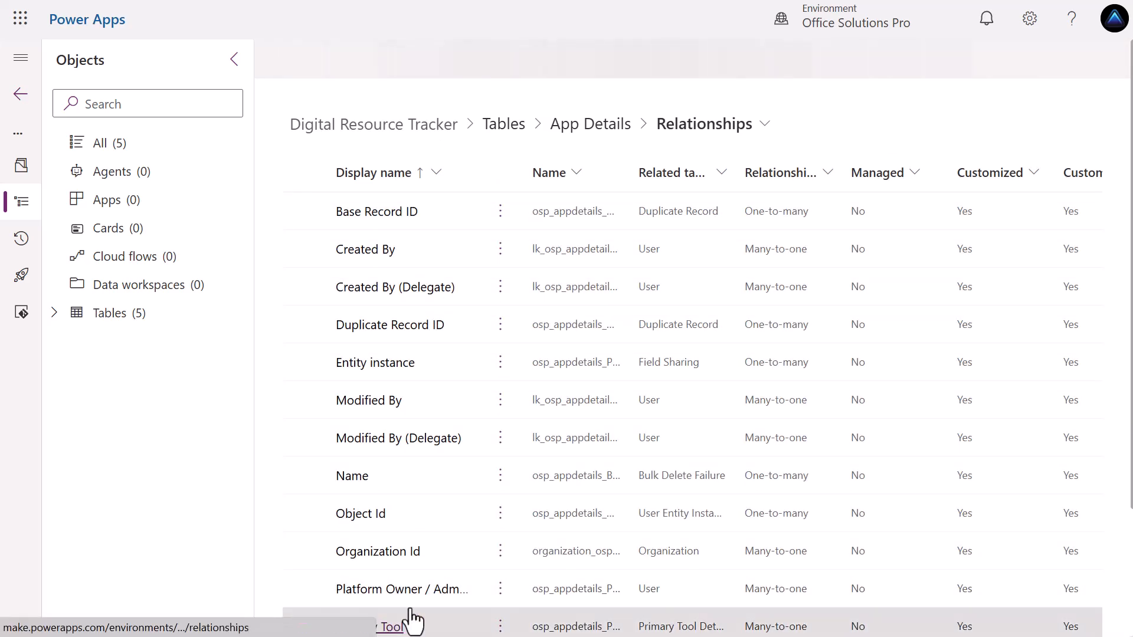
Set the Primary Tool many-to-one relationship's type of behavior to Parental and apply the change.
left_click(386, 617)
left_click(617, 452)
scroll(726, 468, "down", 3)
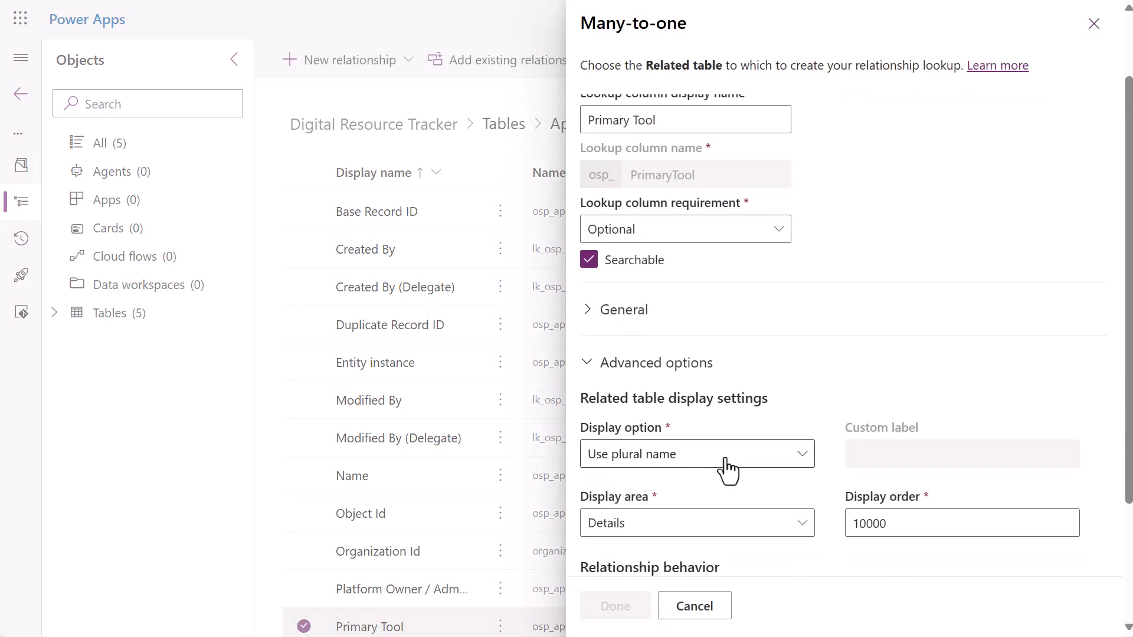
left_click(791, 466)
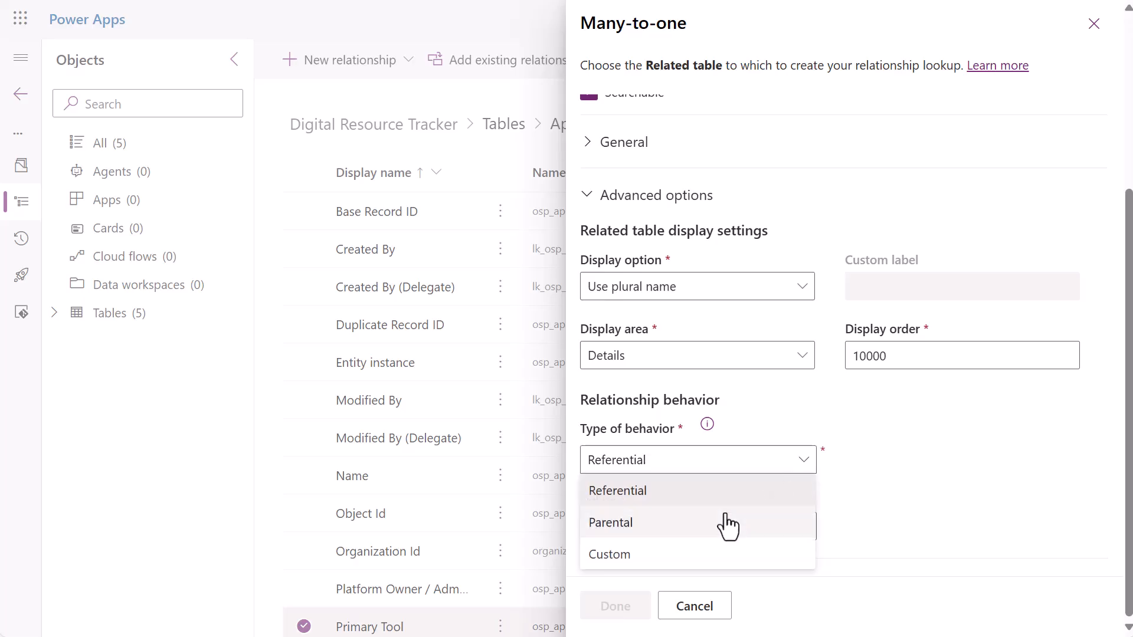
left_click(729, 523)
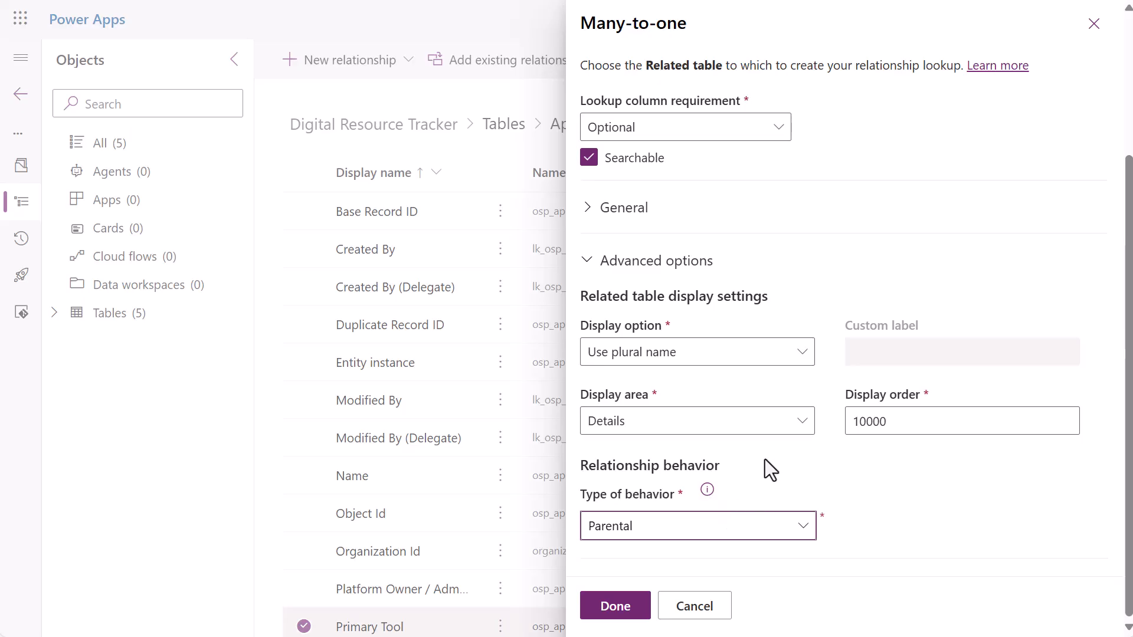
left_click(625, 611)
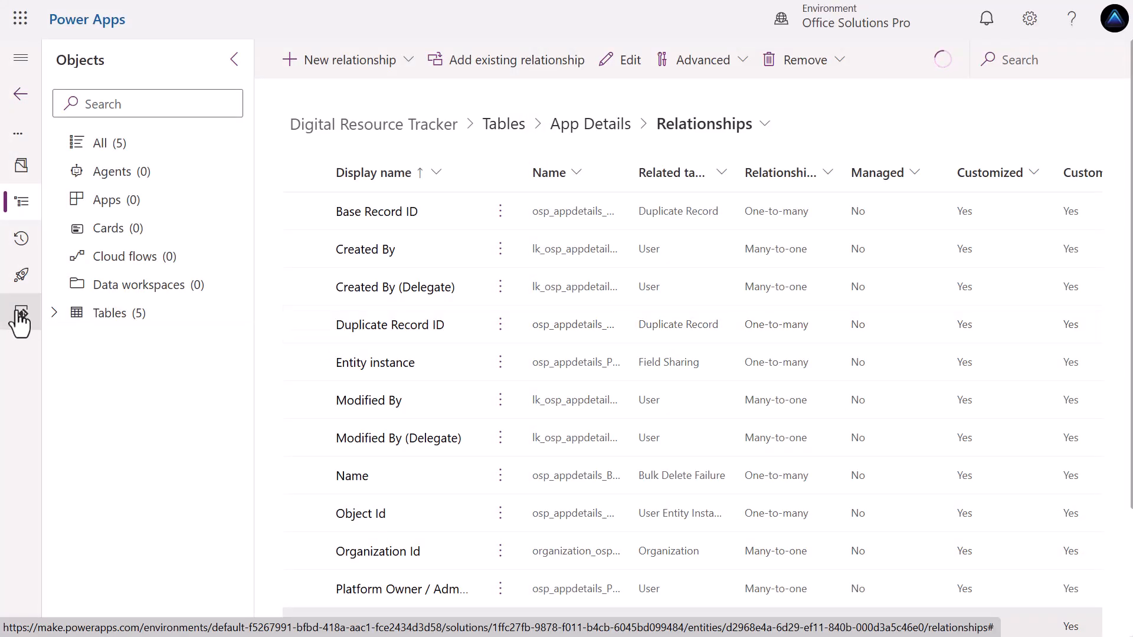
Start a new table with advanced properties in the solution and give it the display name Dashboard Details.
left_click(106, 316)
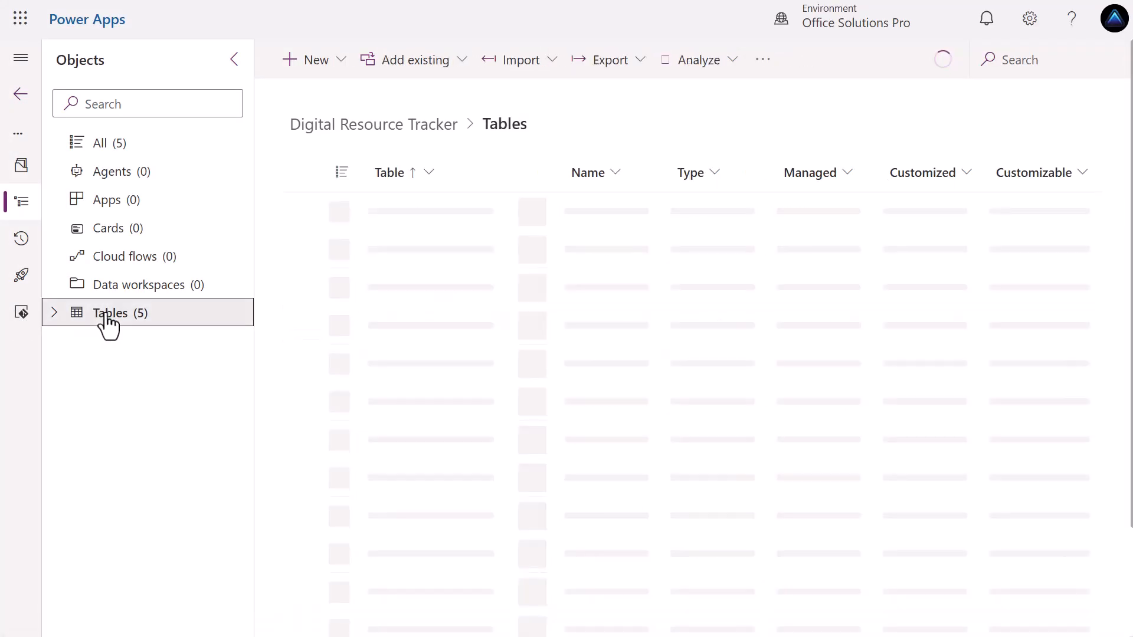
left_click(306, 65)
mouse_move(367, 322)
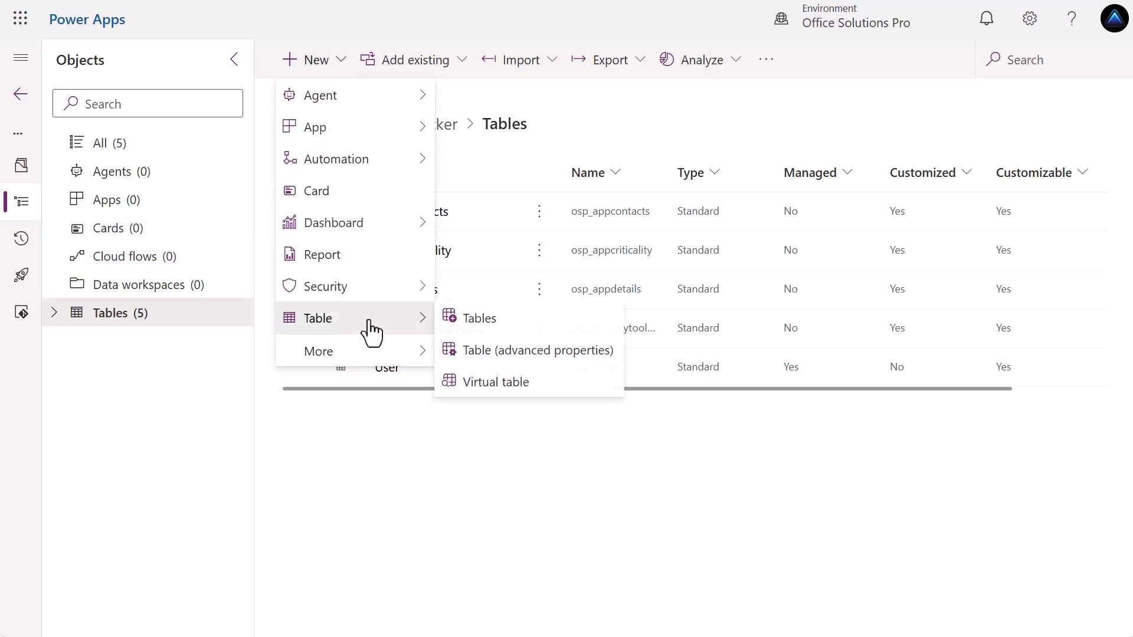
left_click(499, 355)
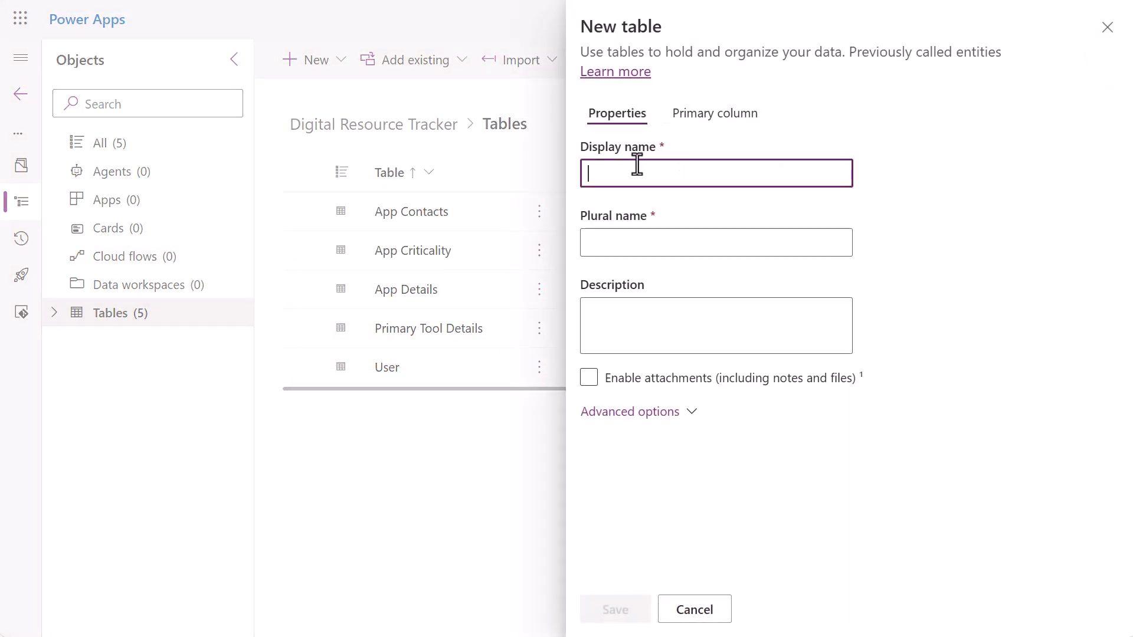
type("D")
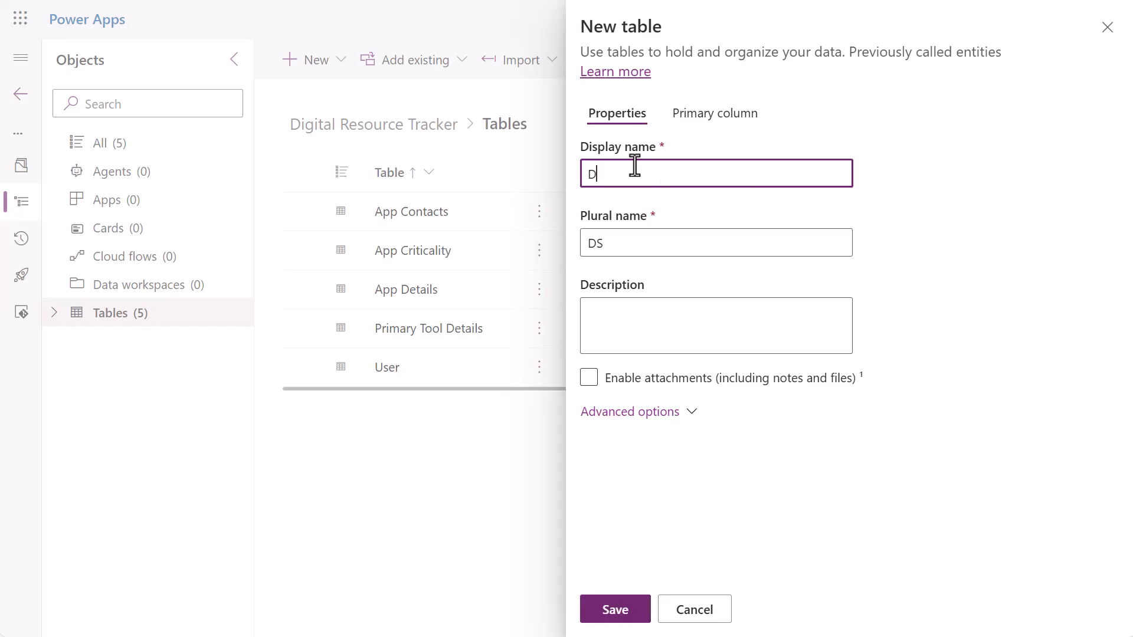
type("ashboard Details")
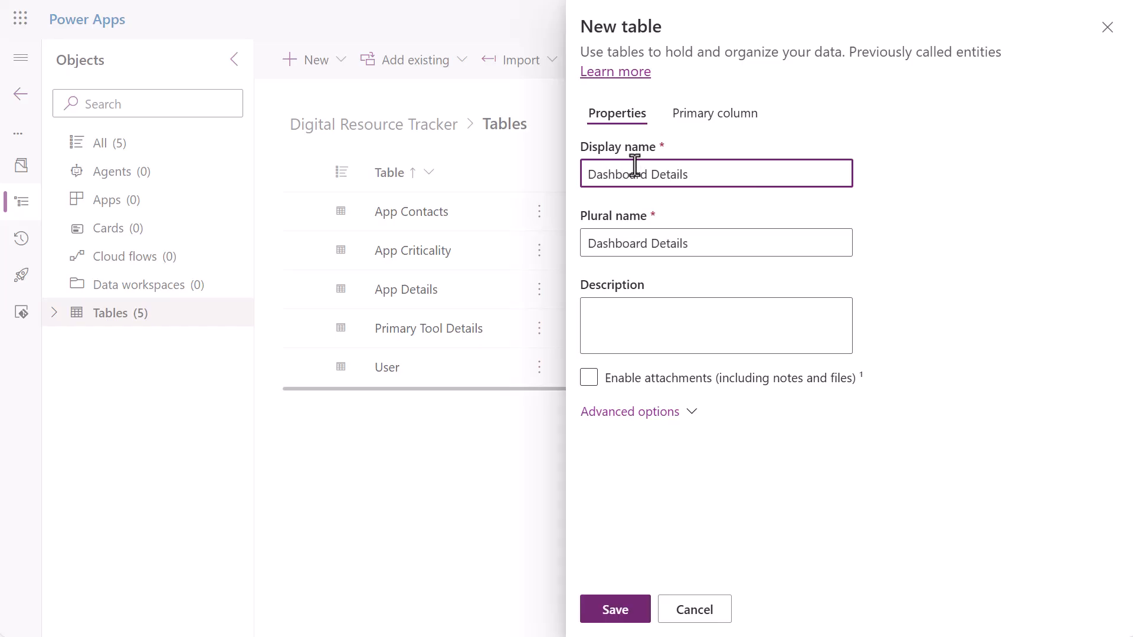
Set the Dashboard Details table's record ownership to Organization and enable auditing of changes to its data.
left_click(628, 412)
scroll(794, 431, "down", 3)
scroll(791, 430, "down", 3)
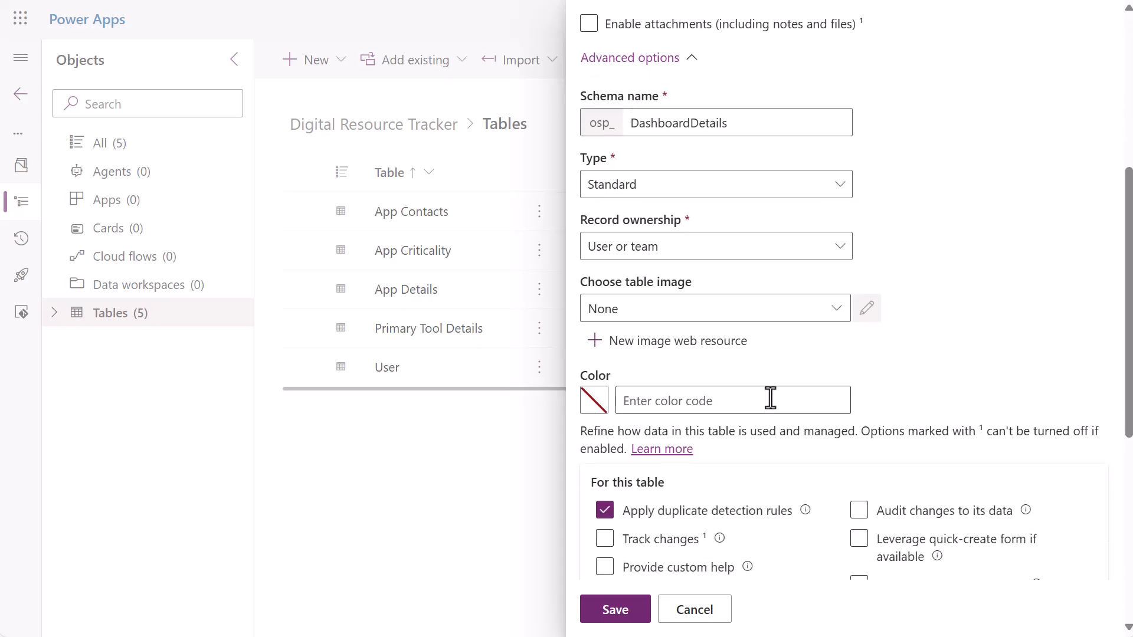
left_click(840, 246)
left_click(607, 308)
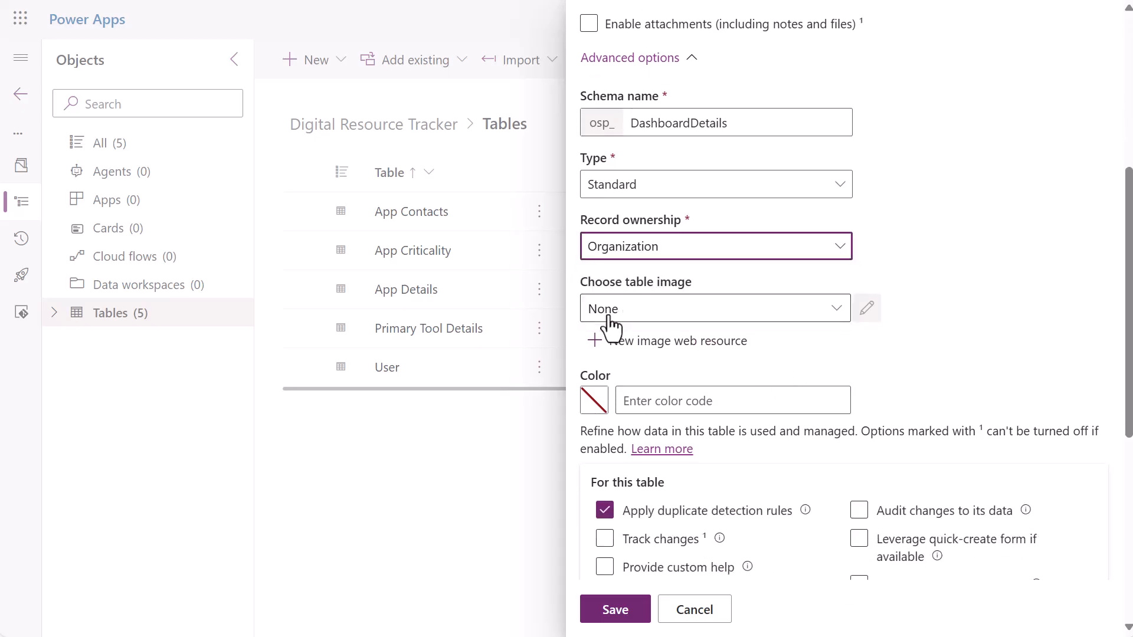
left_click(859, 511)
scroll(856, 545, "down", 2)
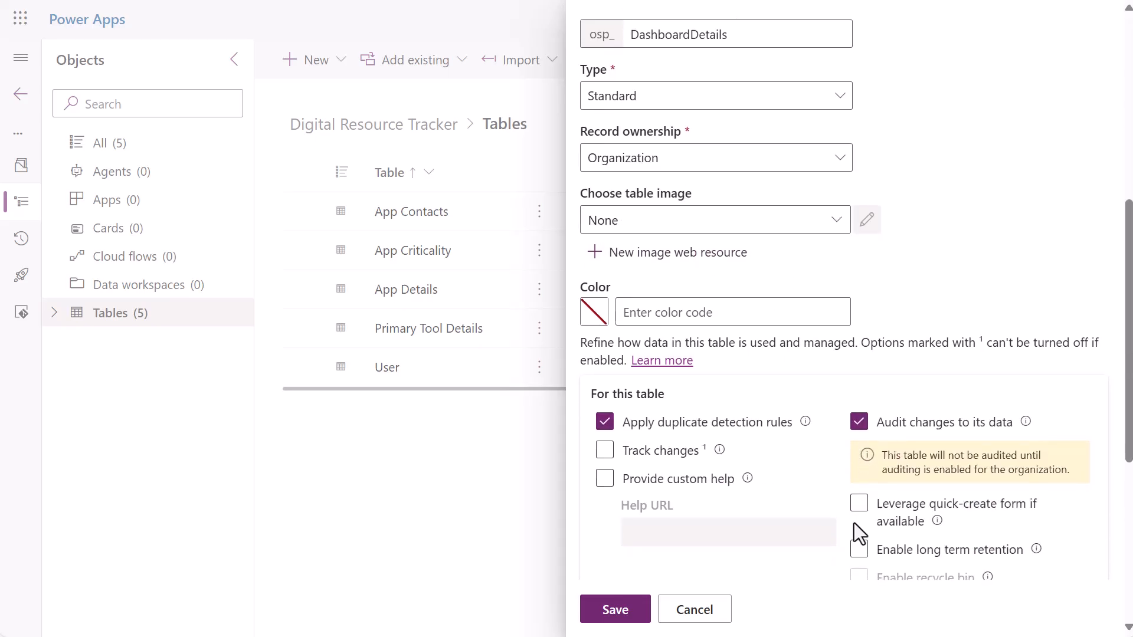
Enable quick-create forms and change tracking for the Dashboard Details table, and save the table.
left_click(859, 504)
left_click(605, 452)
left_click(615, 610)
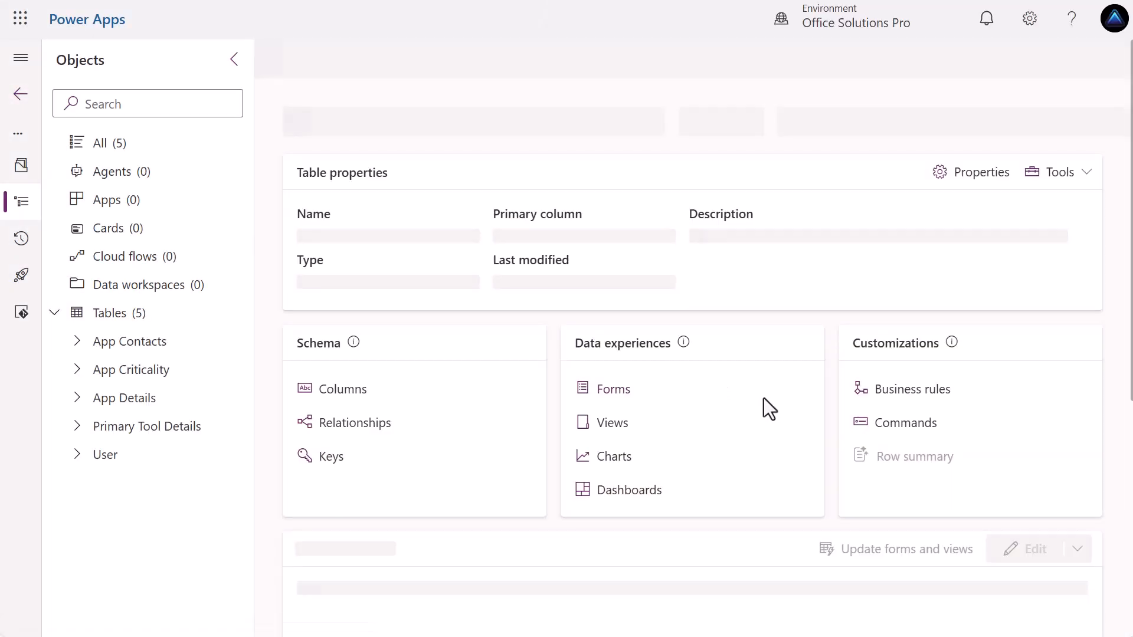
Start a new column named Dashboard Type in the Dashboard Details table with the Choice data type.
left_click(1055, 607)
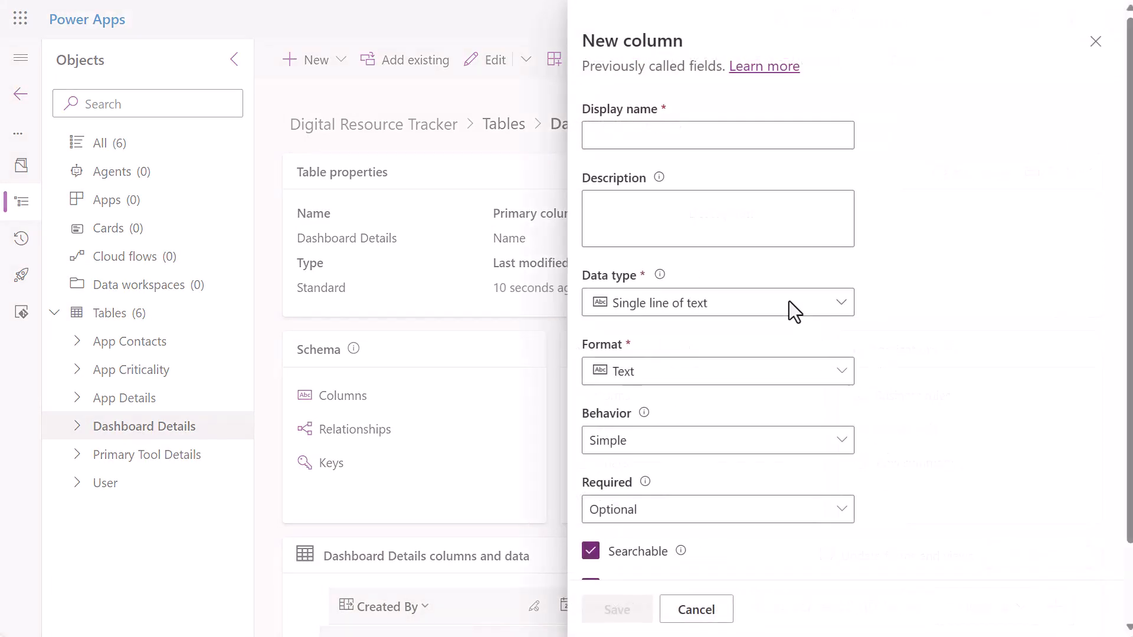
type("Das")
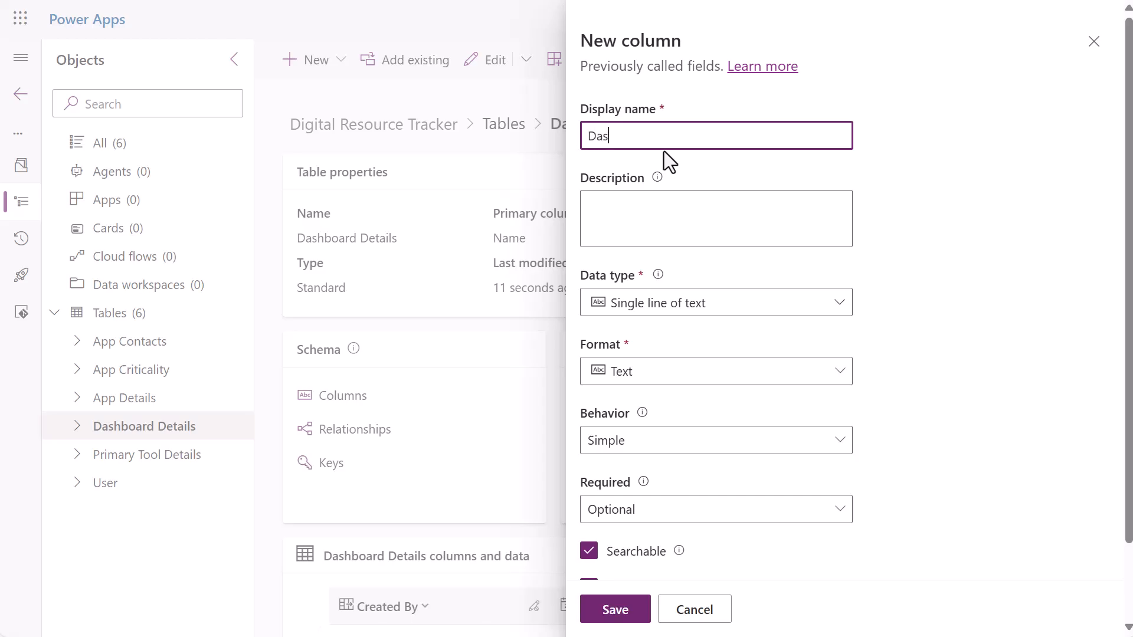
type("hboard Type")
left_click(764, 310)
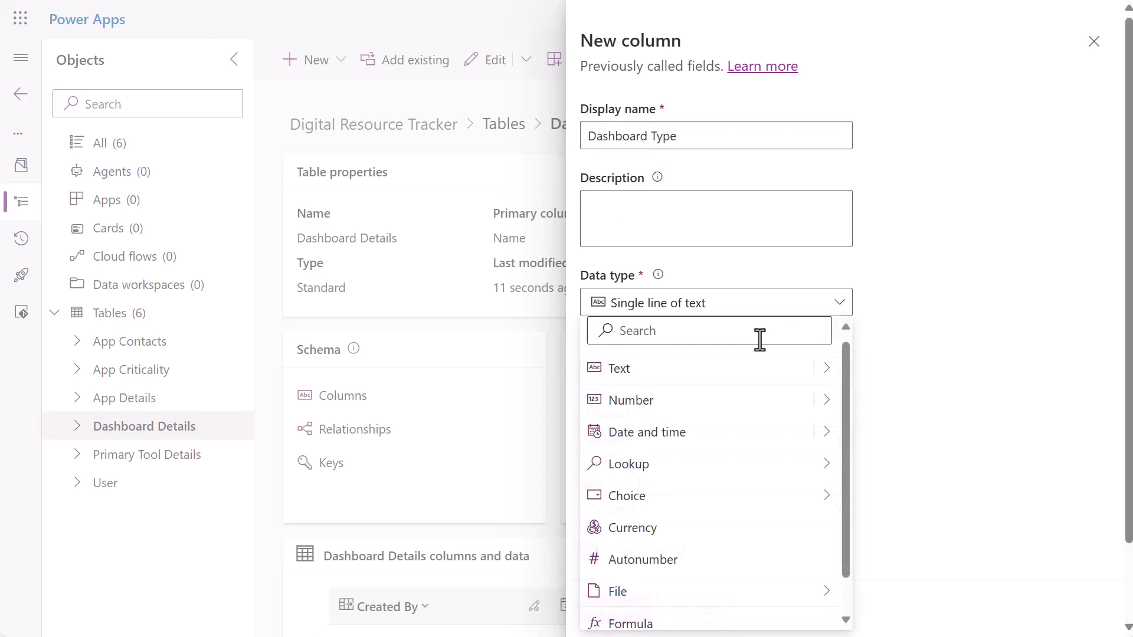
mouse_move(767, 511)
left_click(884, 501)
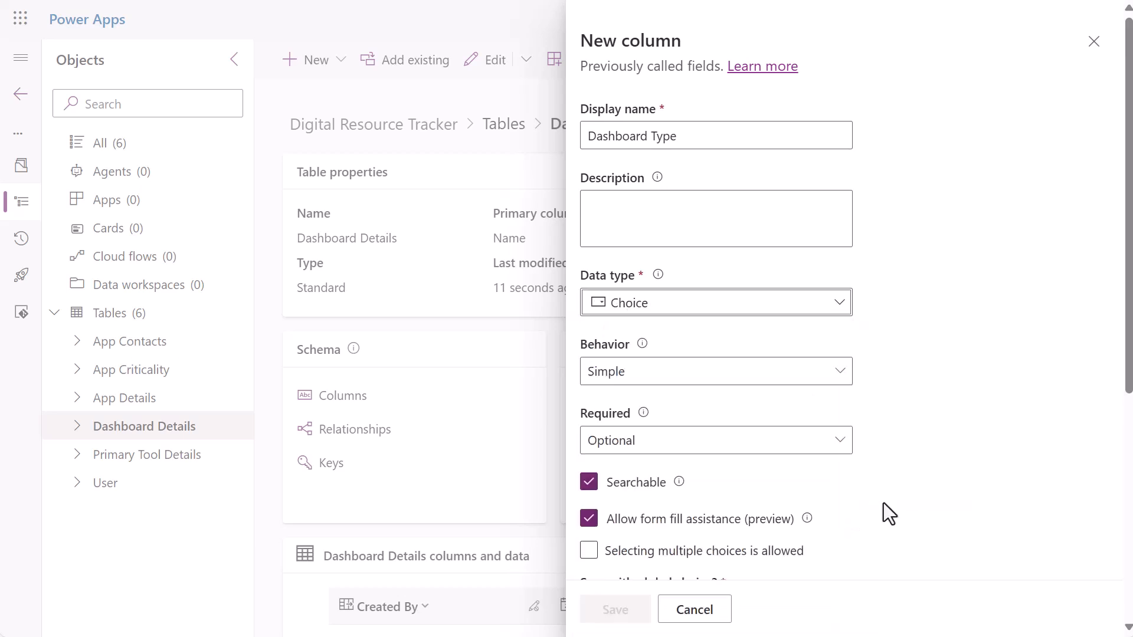
Make Dashboard Type a local choice not synced with a global one, with the options Power BI and Tableau.
scroll(777, 472, "down", 4)
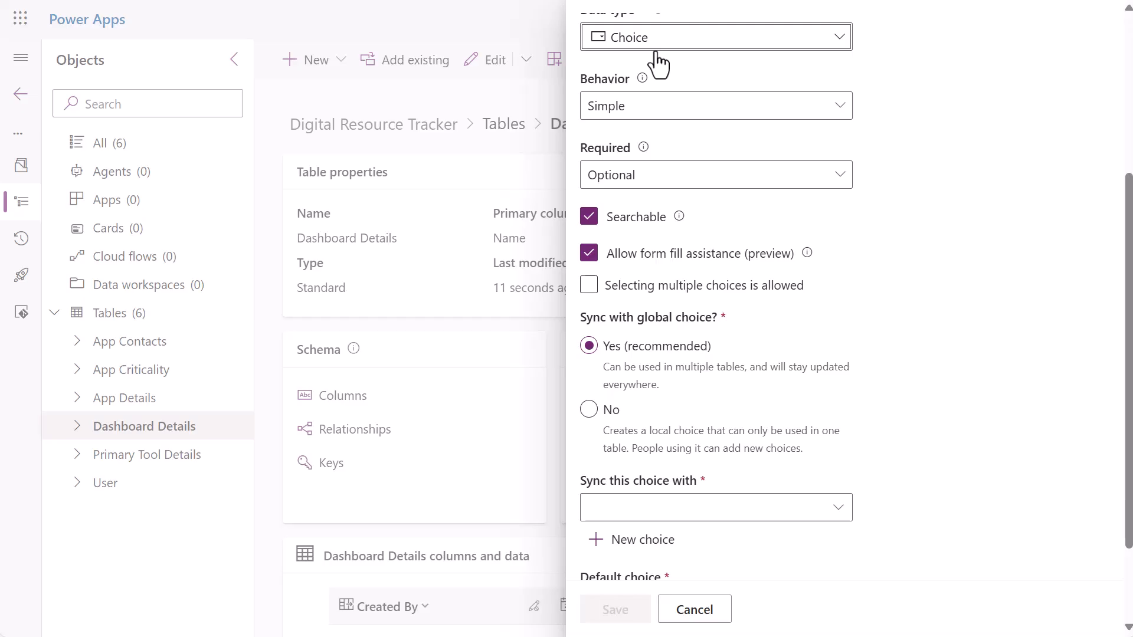
scroll(719, 82, "up", 2)
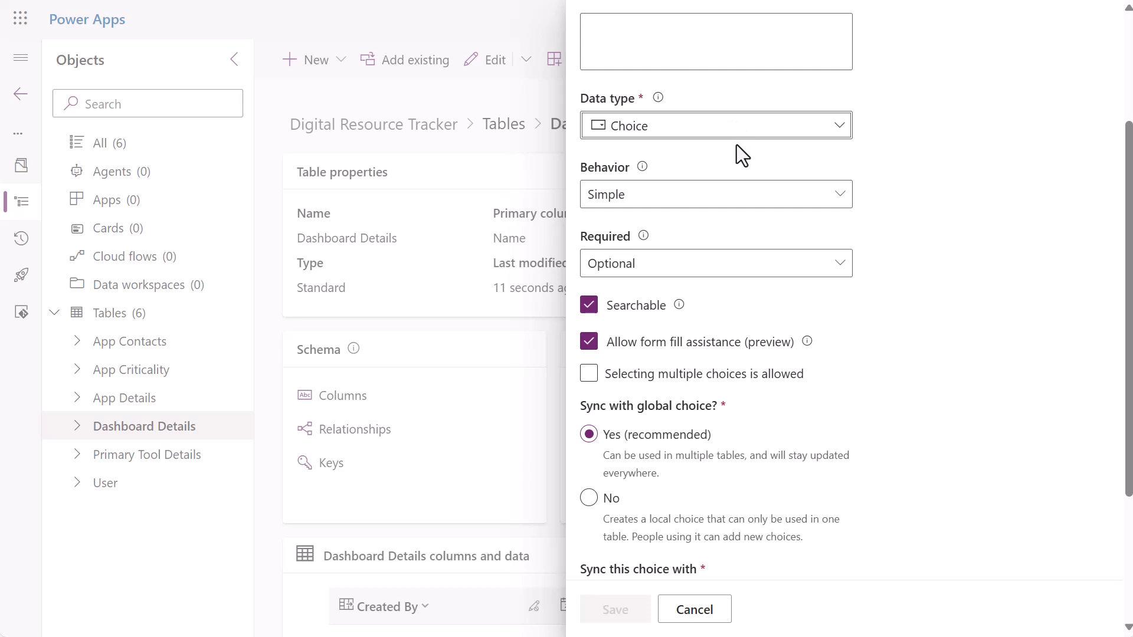
scroll(737, 144, "down", 4)
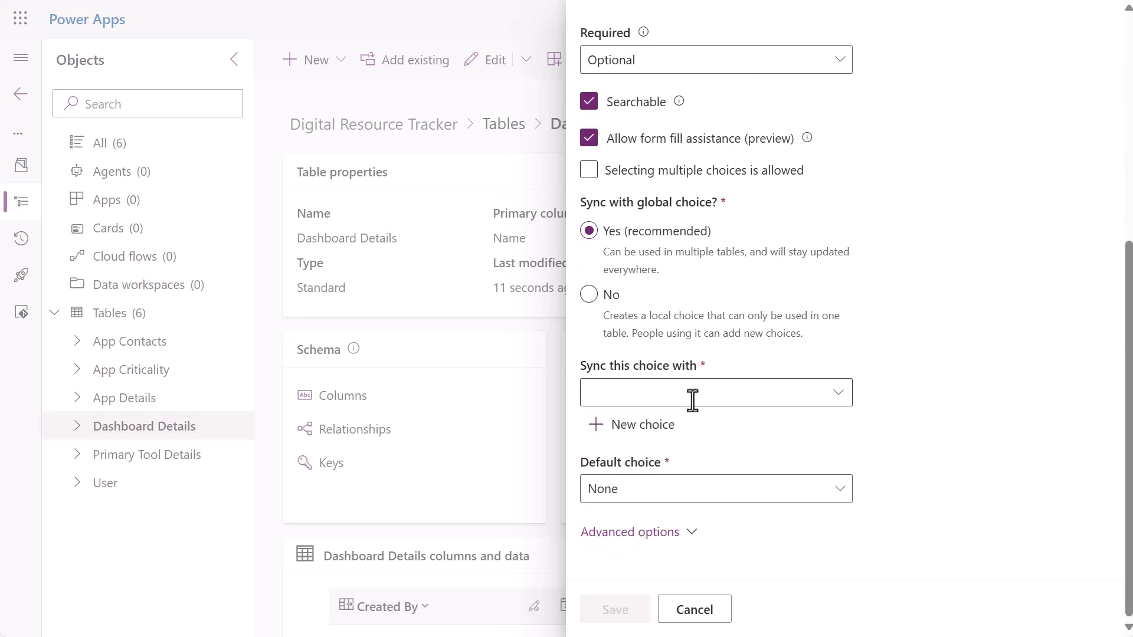
left_click(588, 295)
left_click(666, 416)
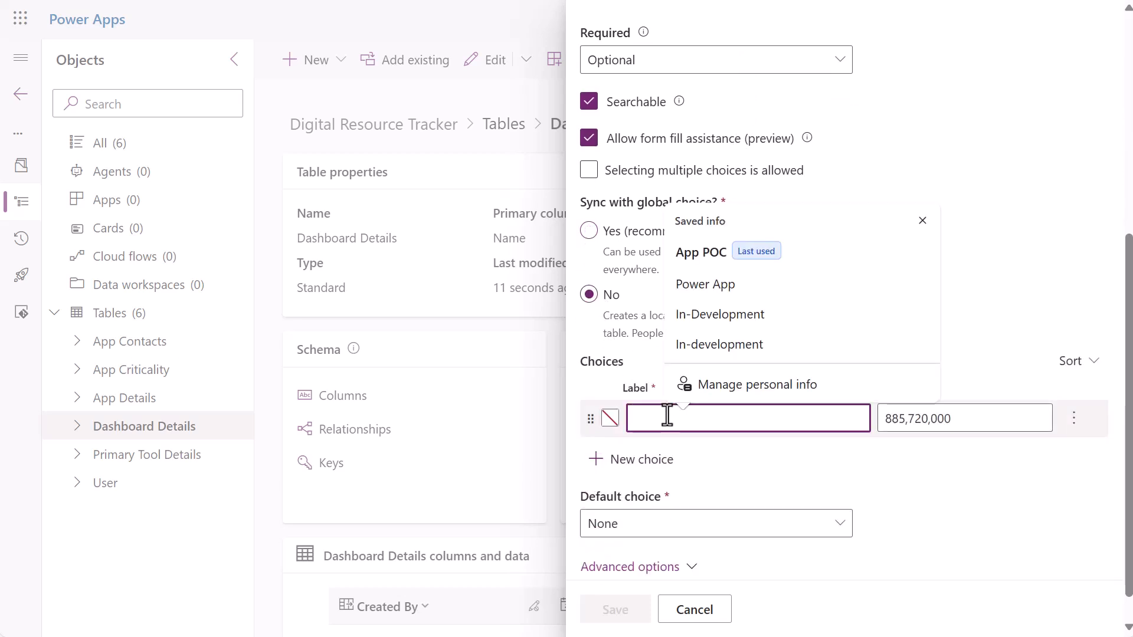
type("Power BI")
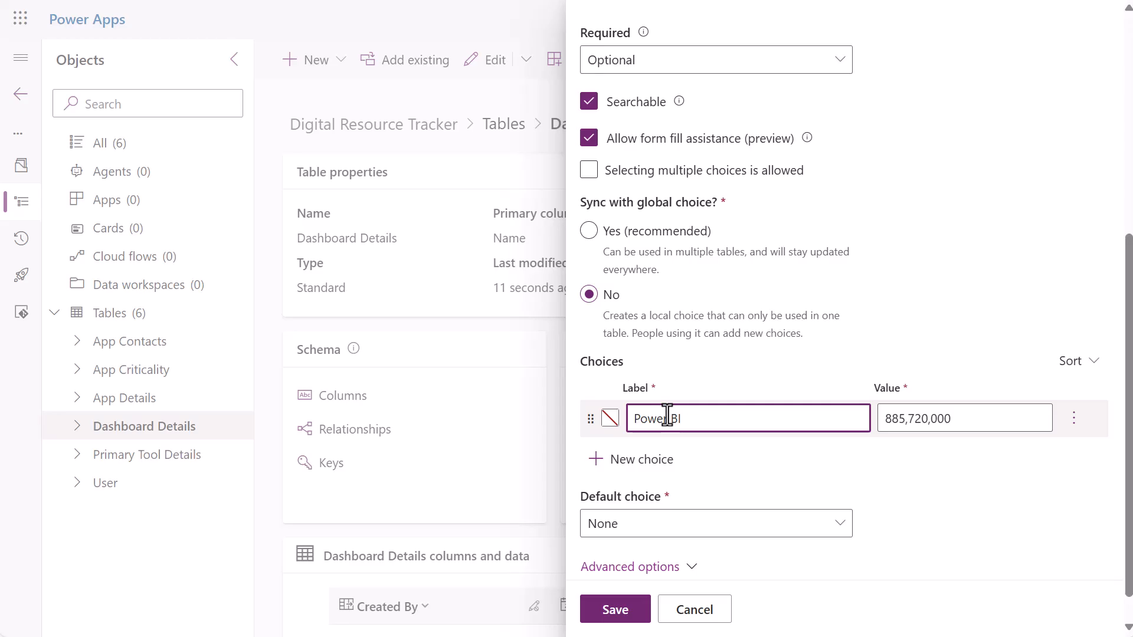
left_click(639, 461)
type("Ta")
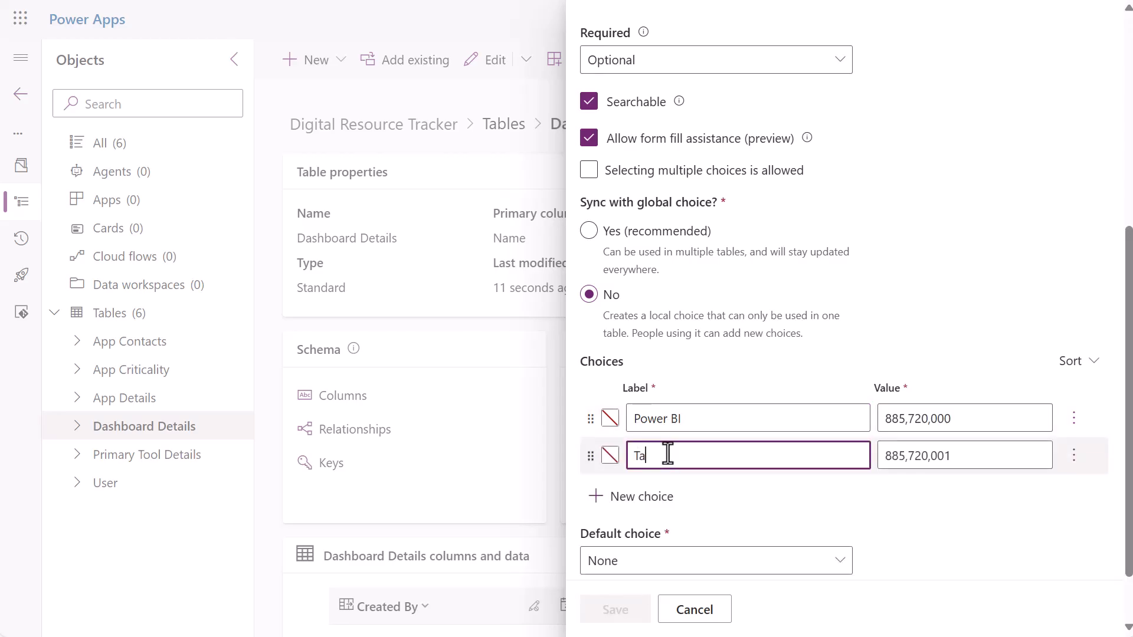
type("bleau")
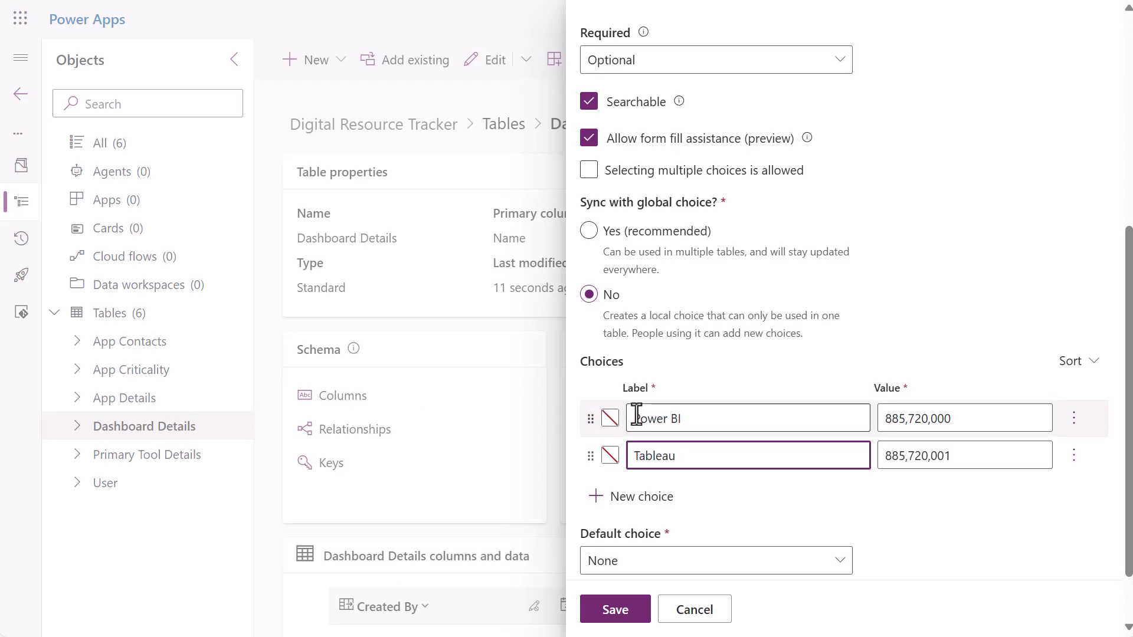
Review the Dashboard Type column settings and save the column.
scroll(743, 407, "down", 1)
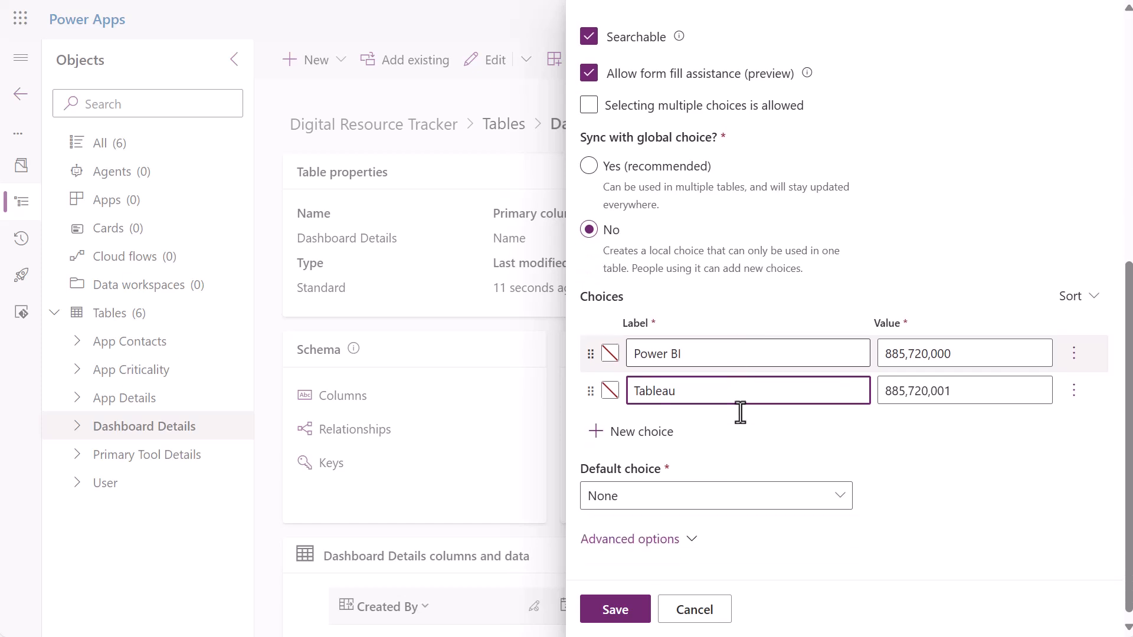
scroll(740, 411, "up", 4)
scroll(741, 412, "up", 3)
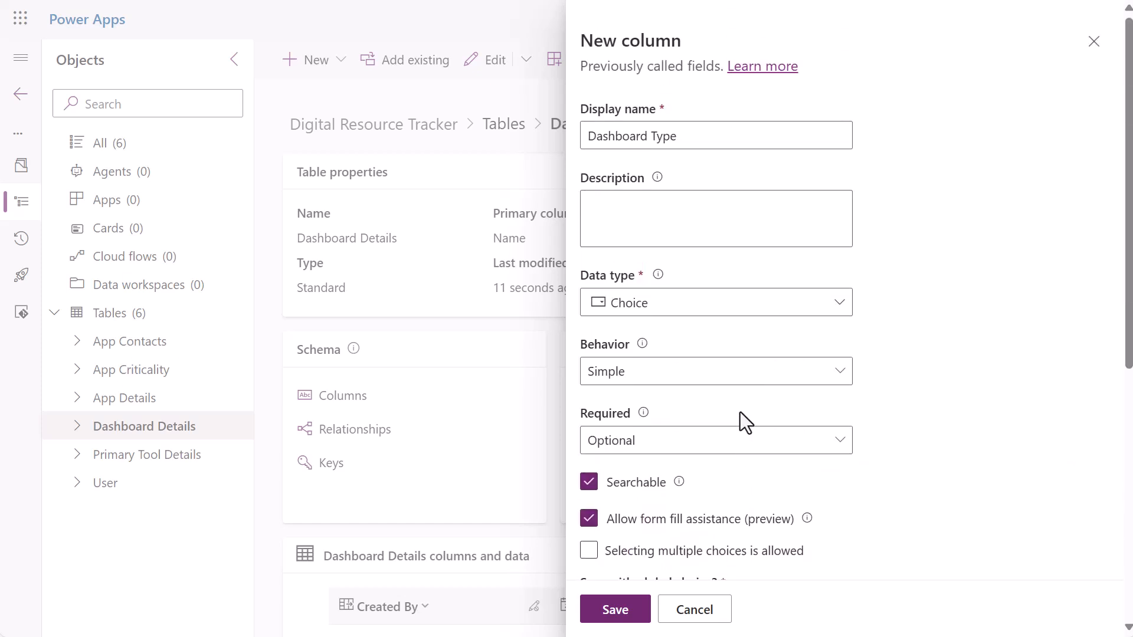
scroll(741, 412, "down", 5)
scroll(741, 413, "down", 3)
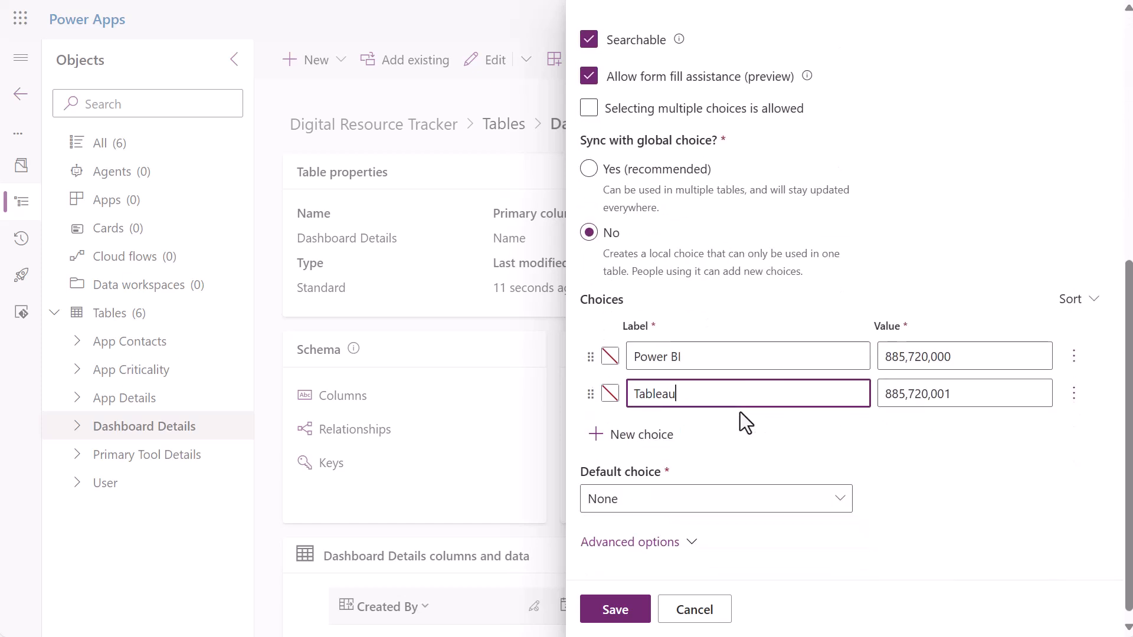
left_click(624, 612)
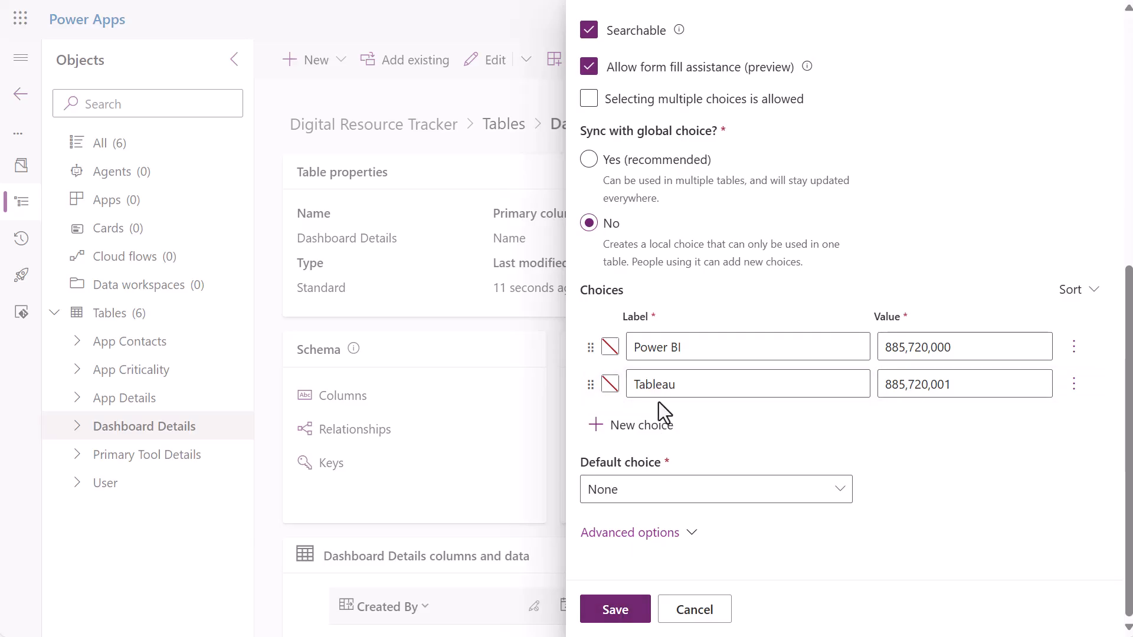
left_click(626, 620)
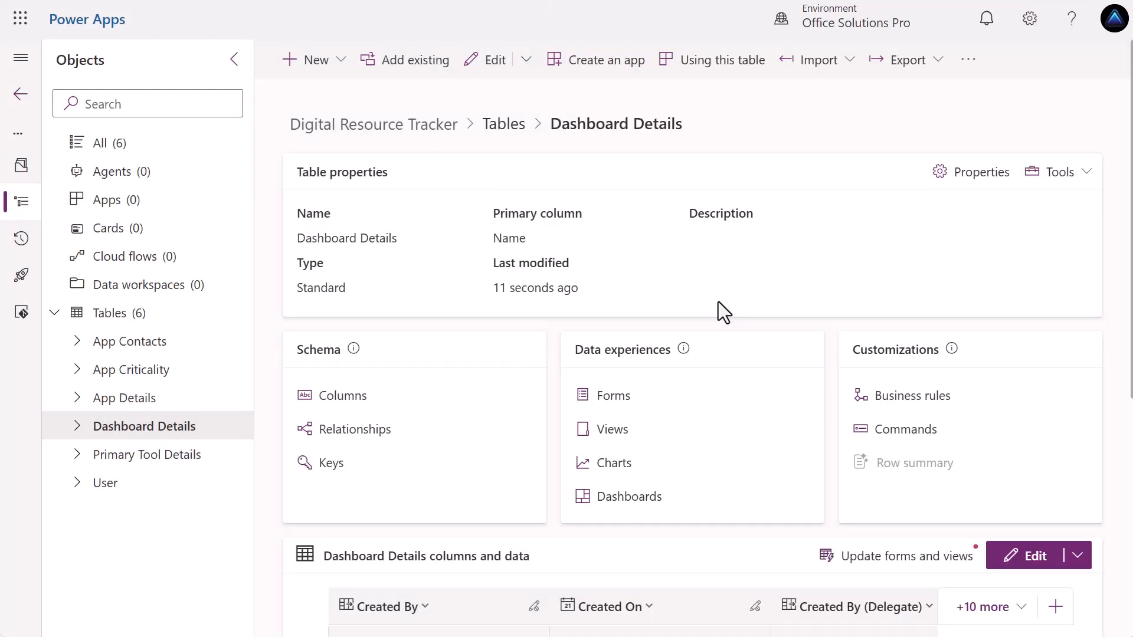
Hide the Created By (Delegate), Import Sequence Number, Modified By and Modified On columns from the Dashboard Details data grid.
scroll(718, 302, "down", 2)
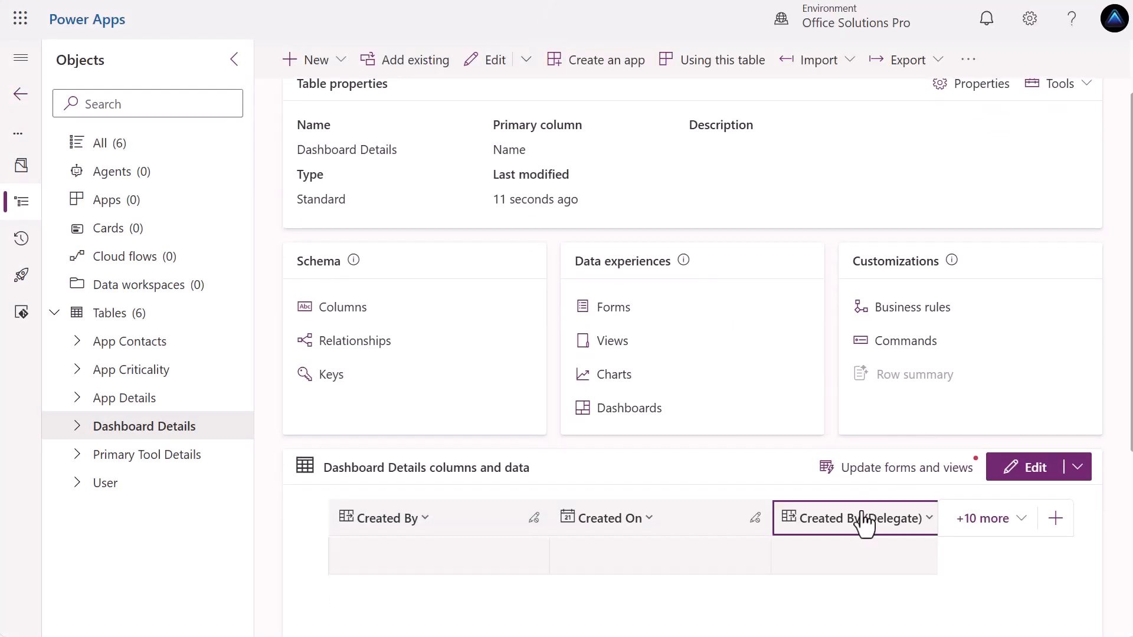
left_click(909, 524)
left_click(859, 587)
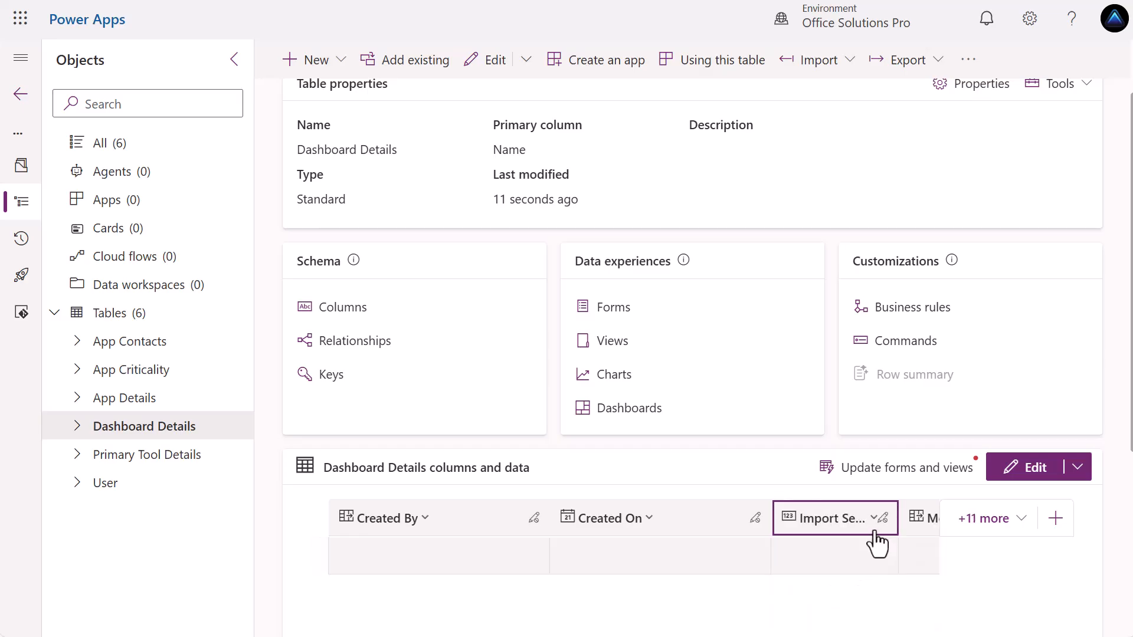
left_click(872, 519)
left_click(841, 586)
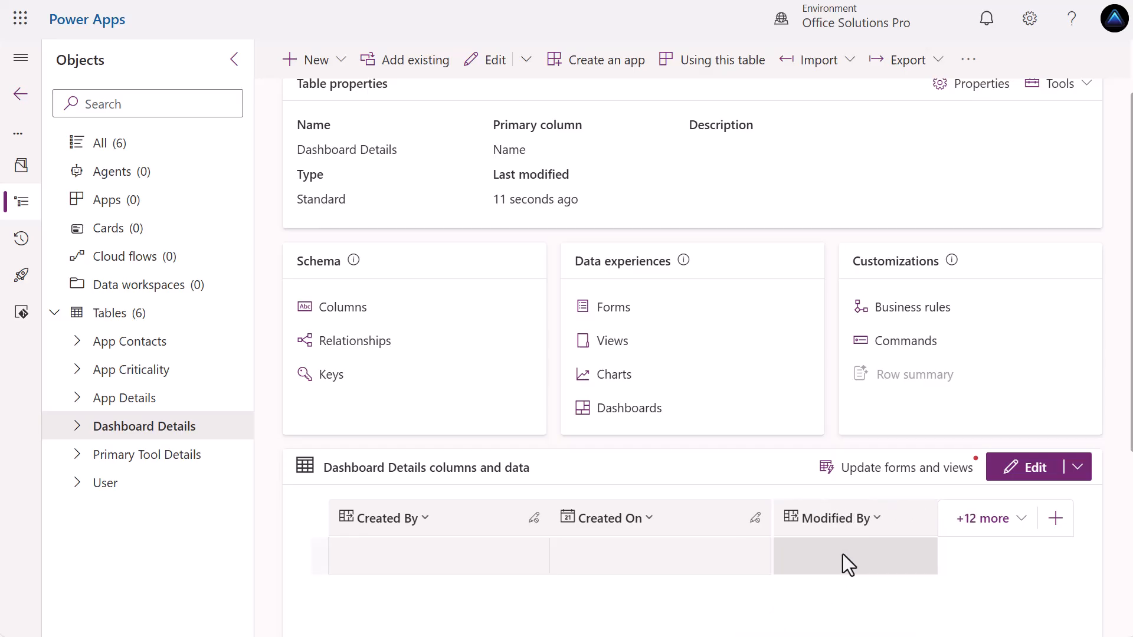
left_click(863, 520)
left_click(842, 584)
left_click(853, 526)
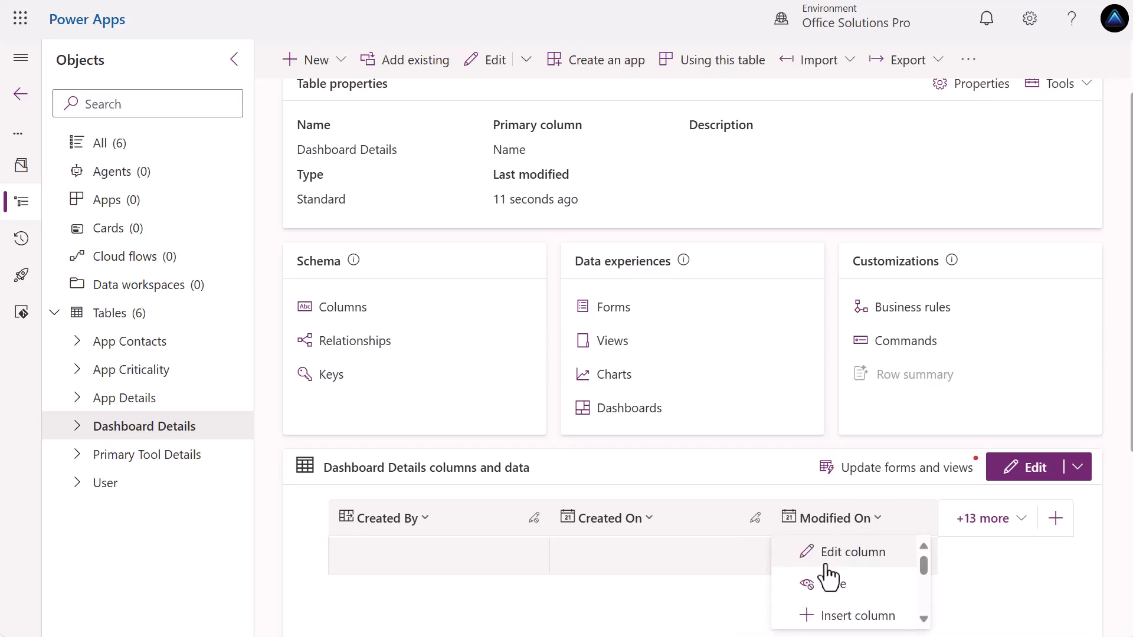
left_click(826, 584)
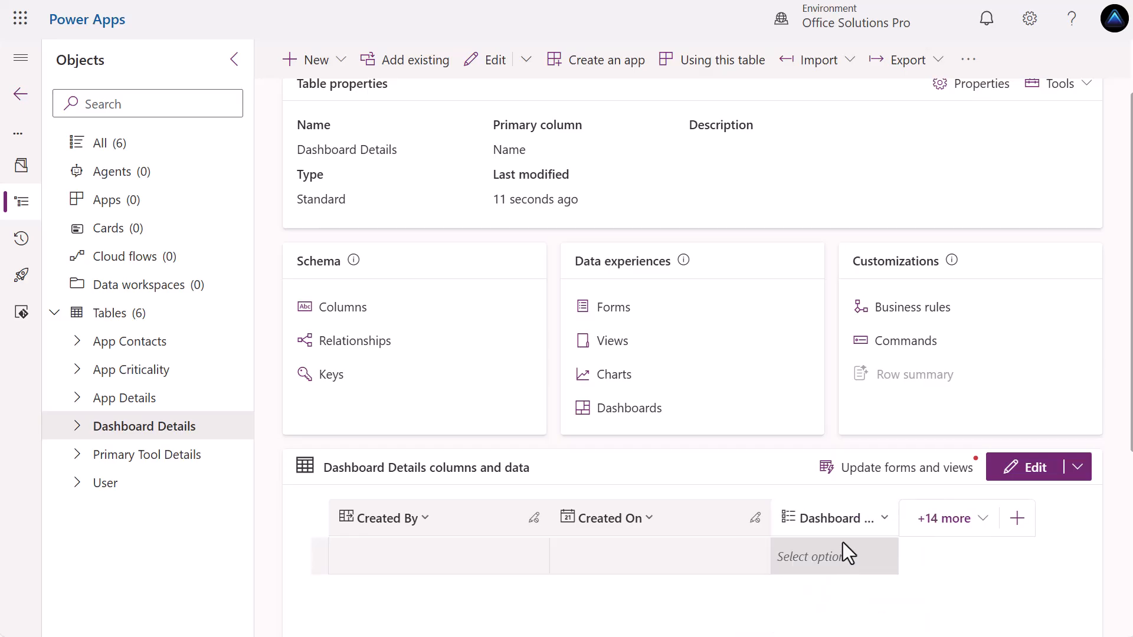
Start a new single-line text column named Workspace Name in the Dashboard Details table.
left_click(1015, 520)
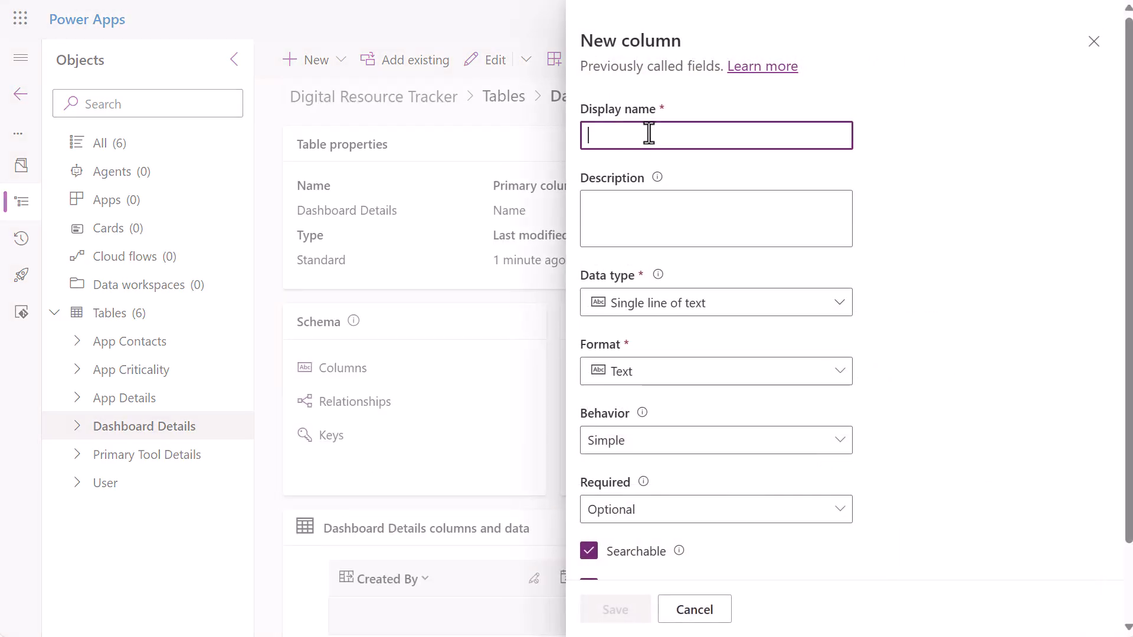
type("Workspa")
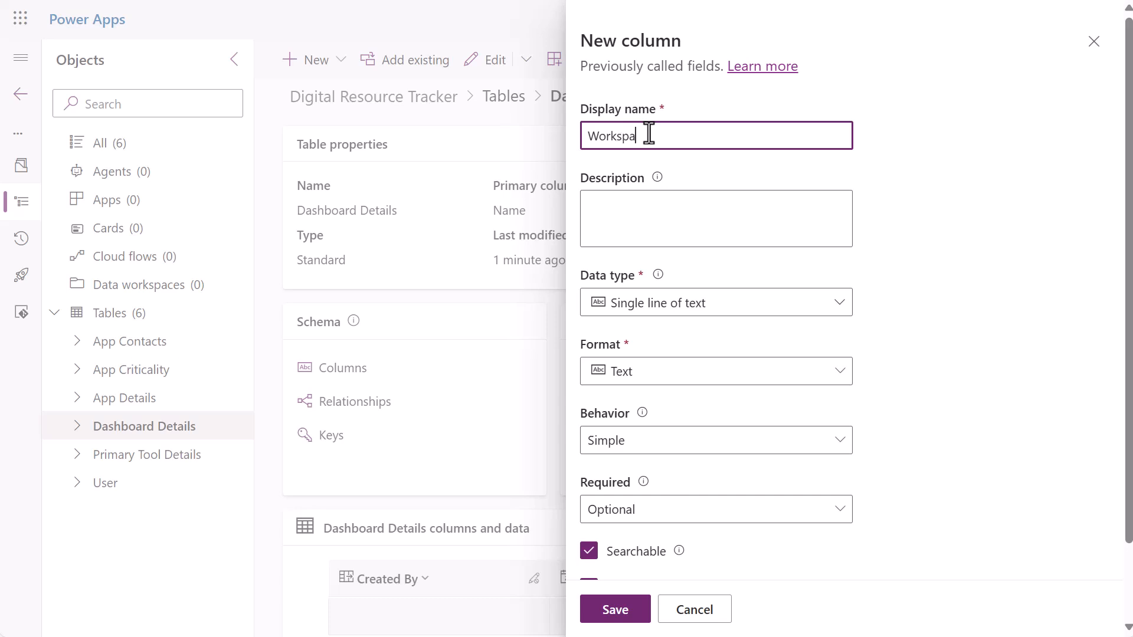
type("ce Name")
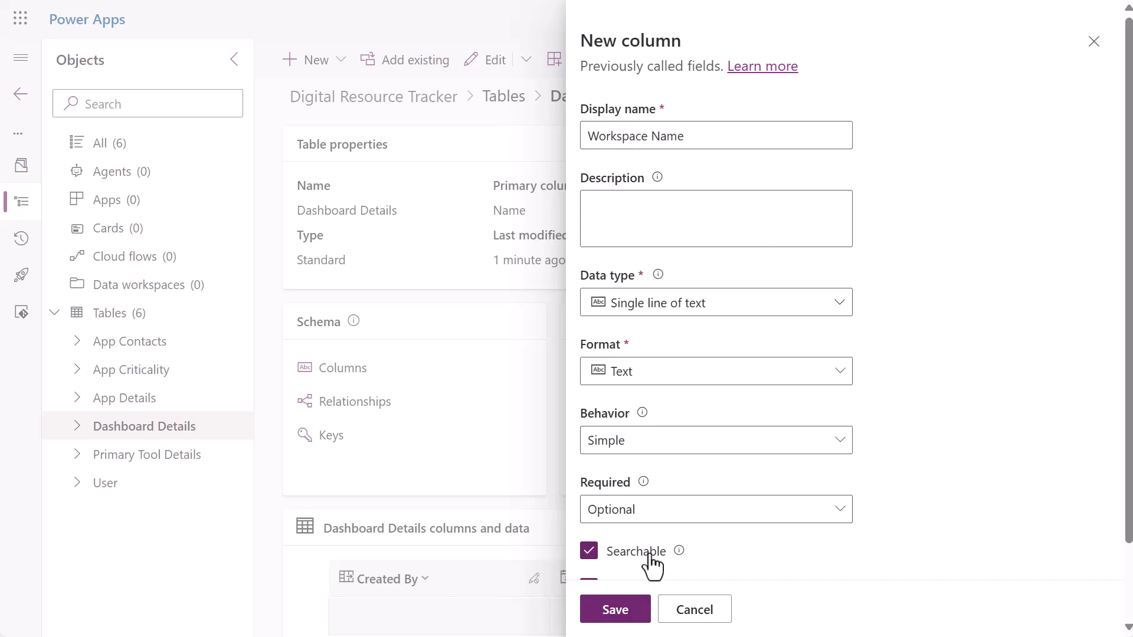
Set the Workspace Name column's maximum character count to 200 and save the column.
scroll(650, 566, "down", 2)
left_click(622, 535)
scroll(625, 549, "down", 3)
left_click(592, 499)
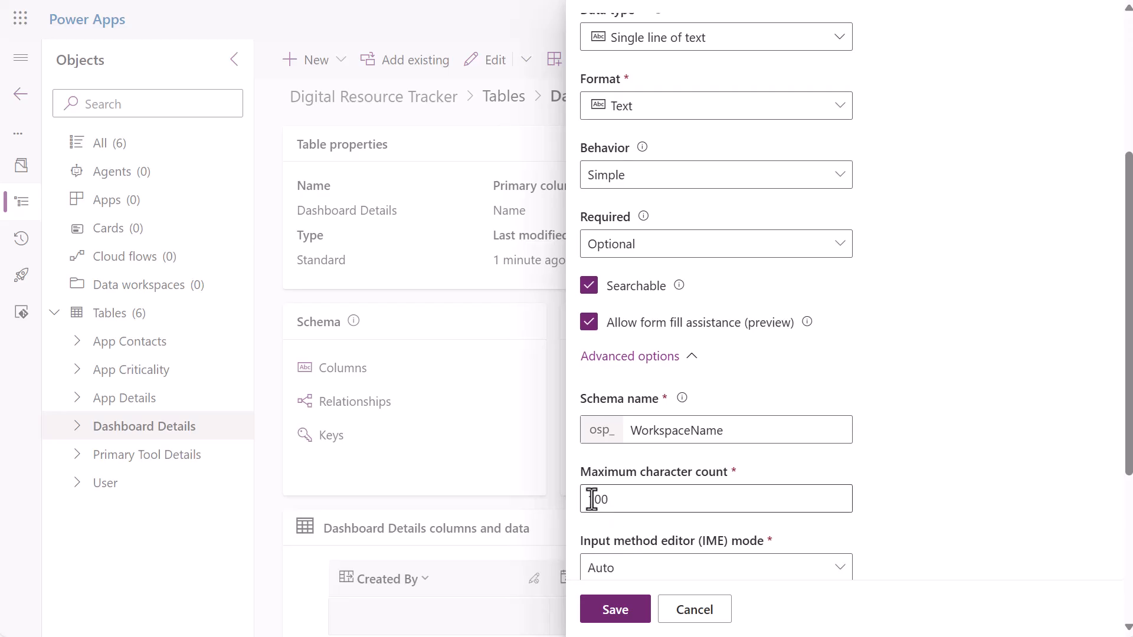
key("BackSpace")
type("2")
left_click(618, 612)
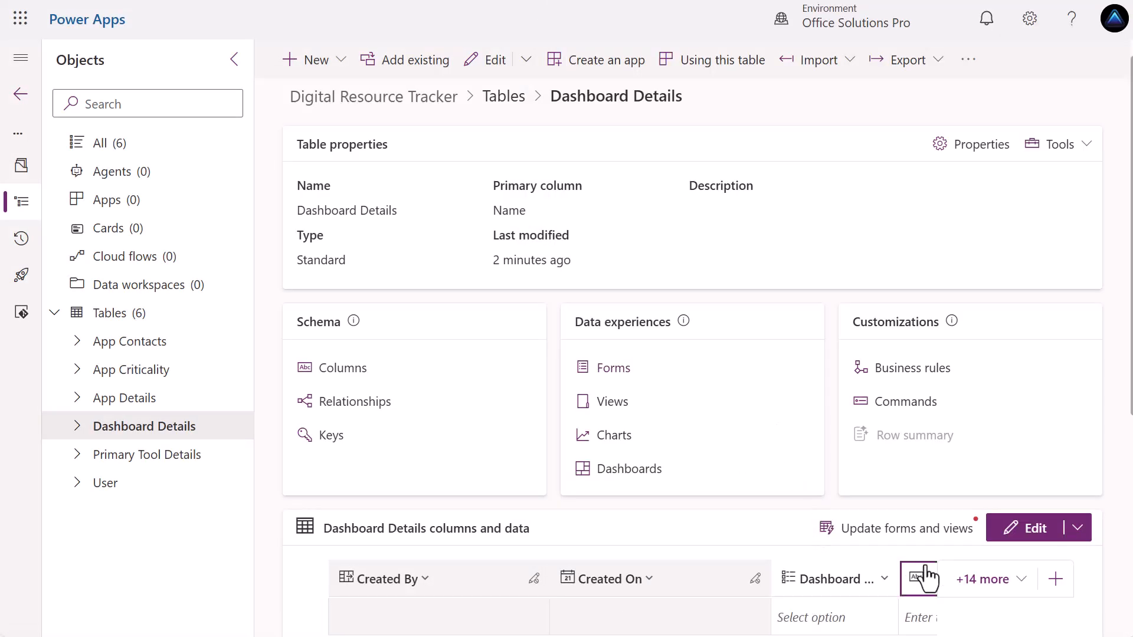
Show the existing Name (Primary) column in the Dashboard Details data grid.
left_click(992, 579)
scroll(885, 443, "down", 3)
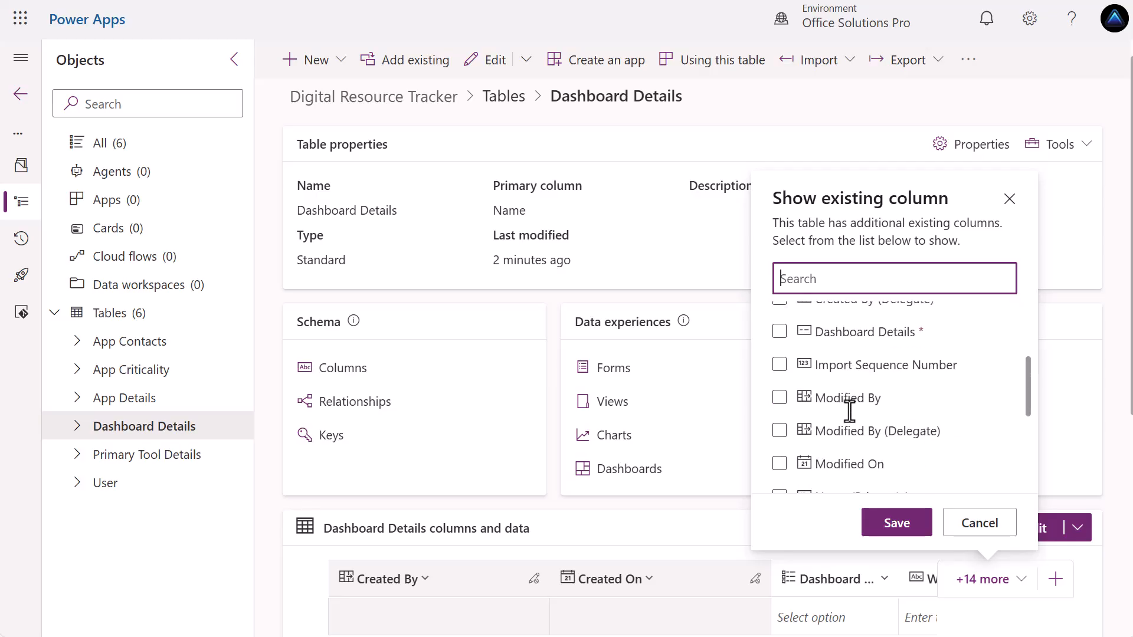
scroll(850, 407, "down", 3)
left_click(780, 320)
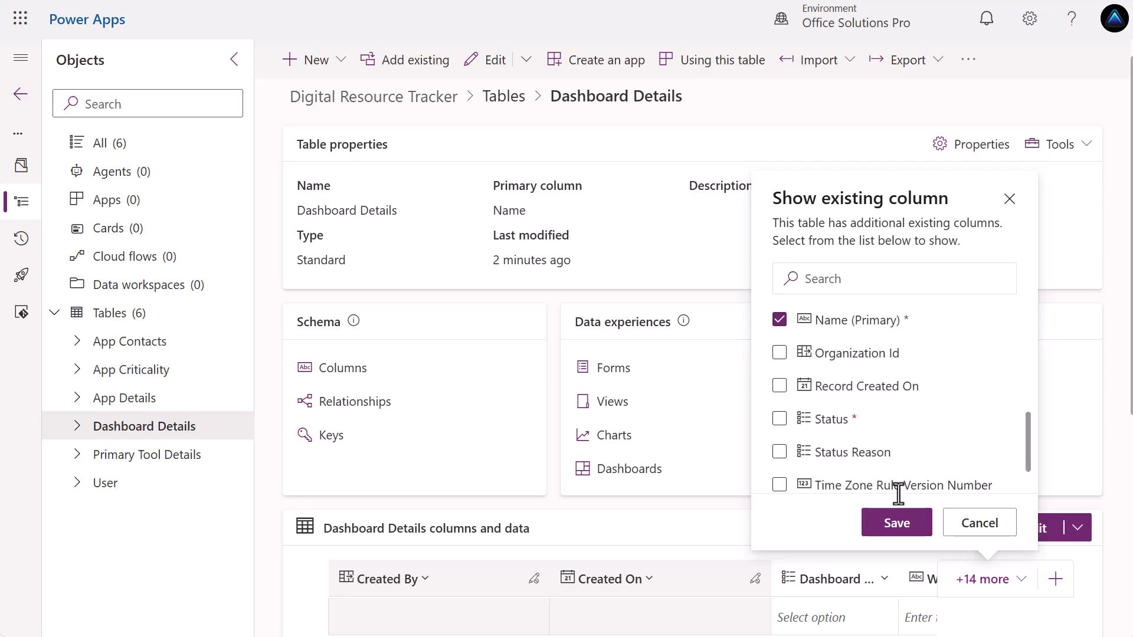
left_click(897, 523)
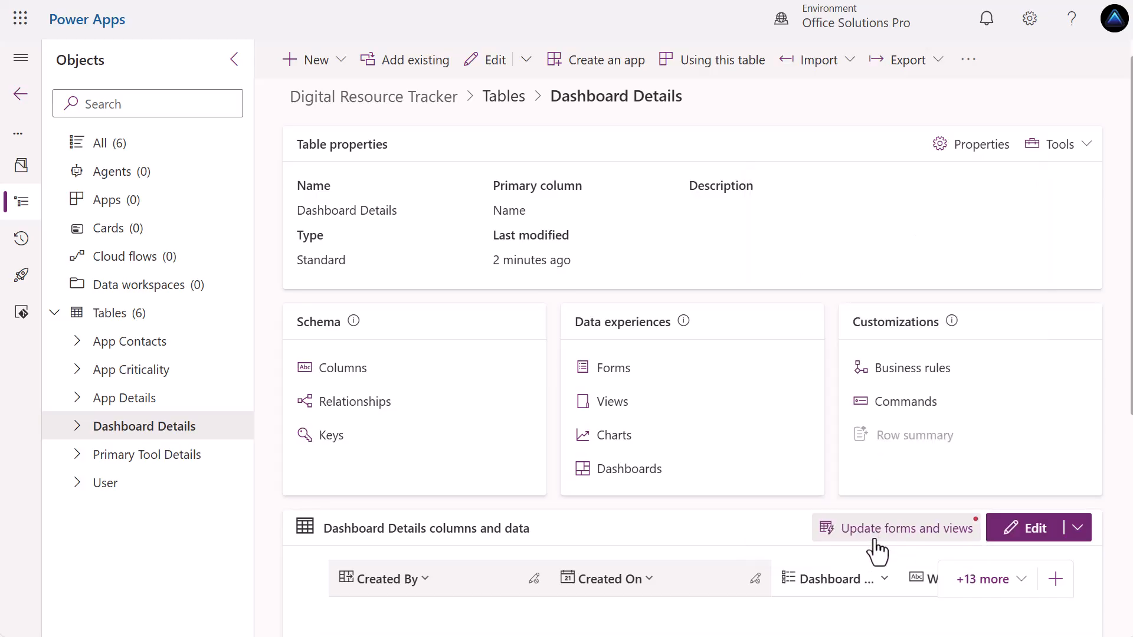
Move the Name column to the front of the Dashboard Details grid, before Created By.
scroll(876, 551, "down", 3)
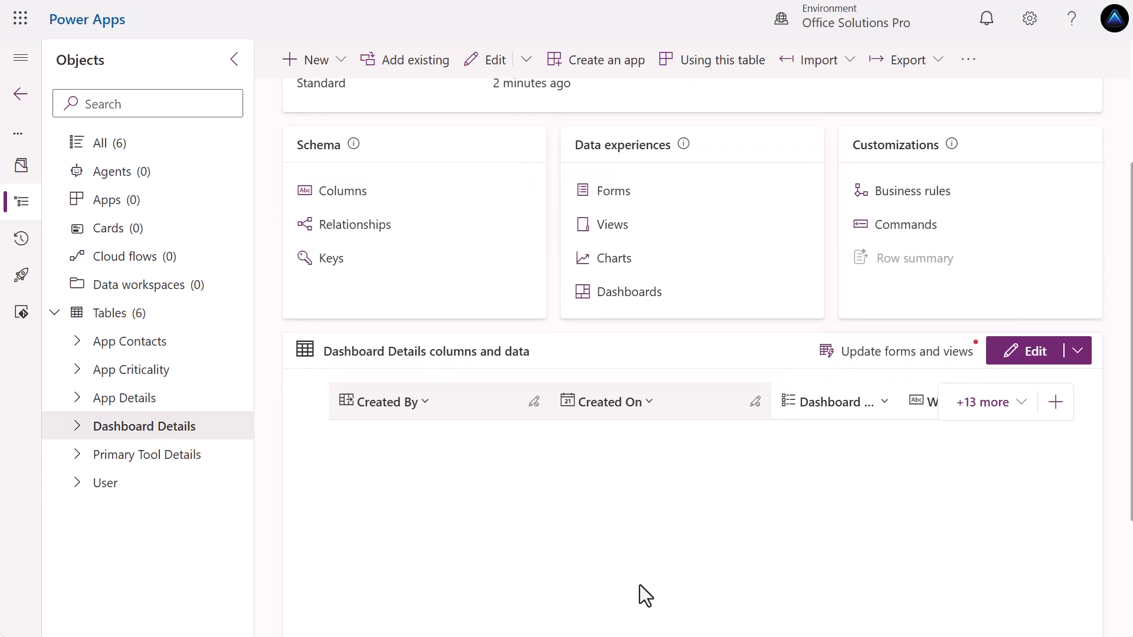
scroll(639, 585, "down", 3)
scroll(521, 614, "right", 5)
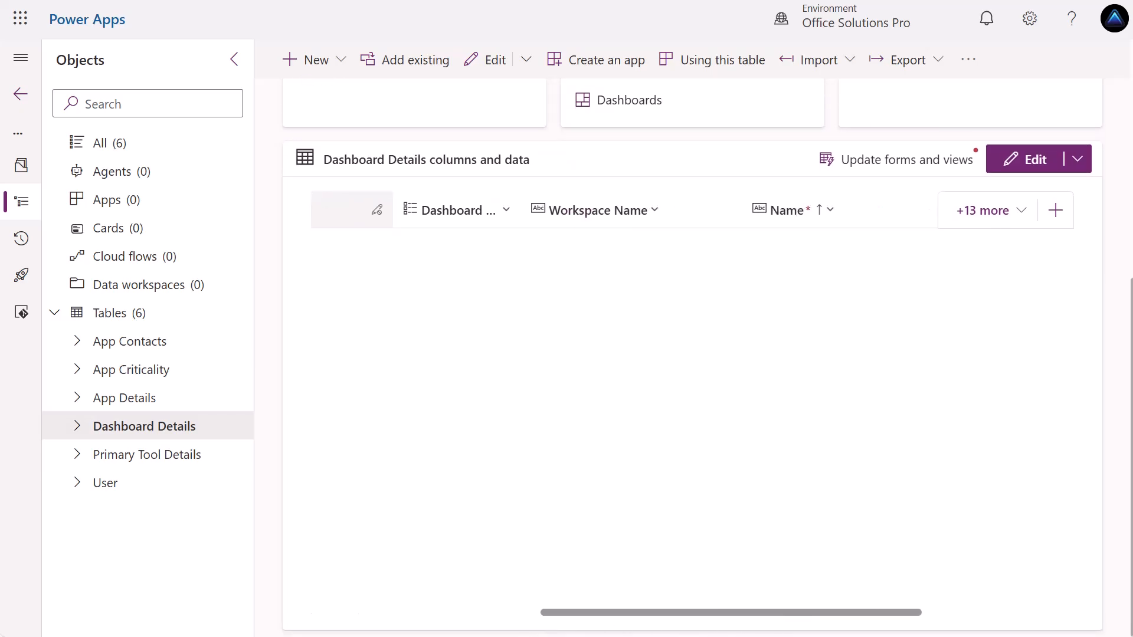
left_click_drag(773, 212, 350, 208)
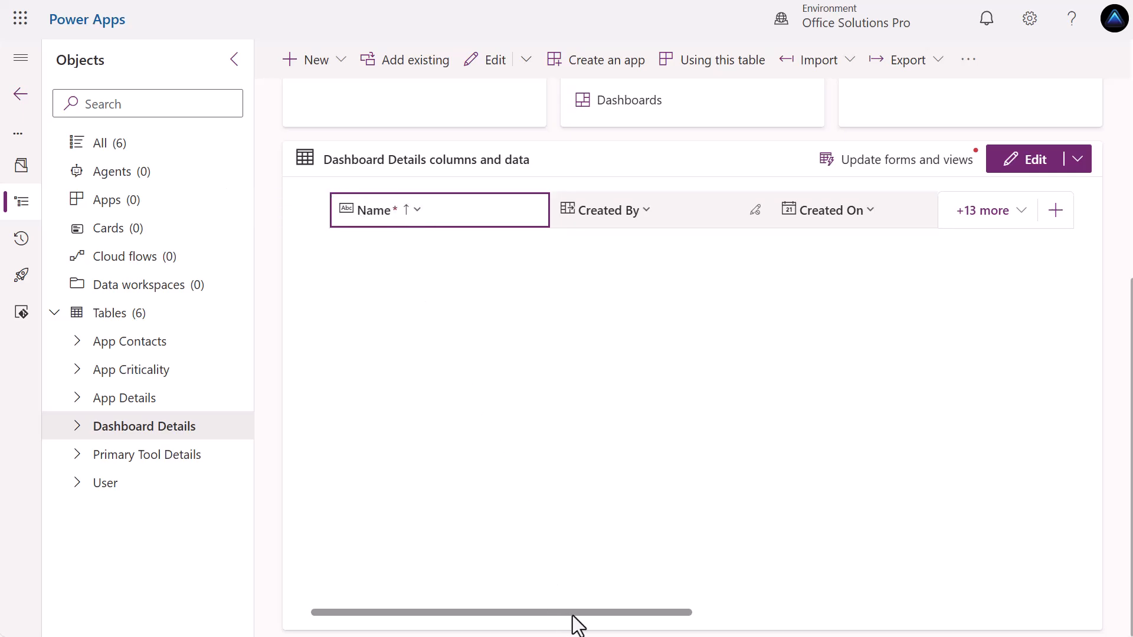
scroll(584, 531, "up", 5)
scroll(560, 419, "down", 2)
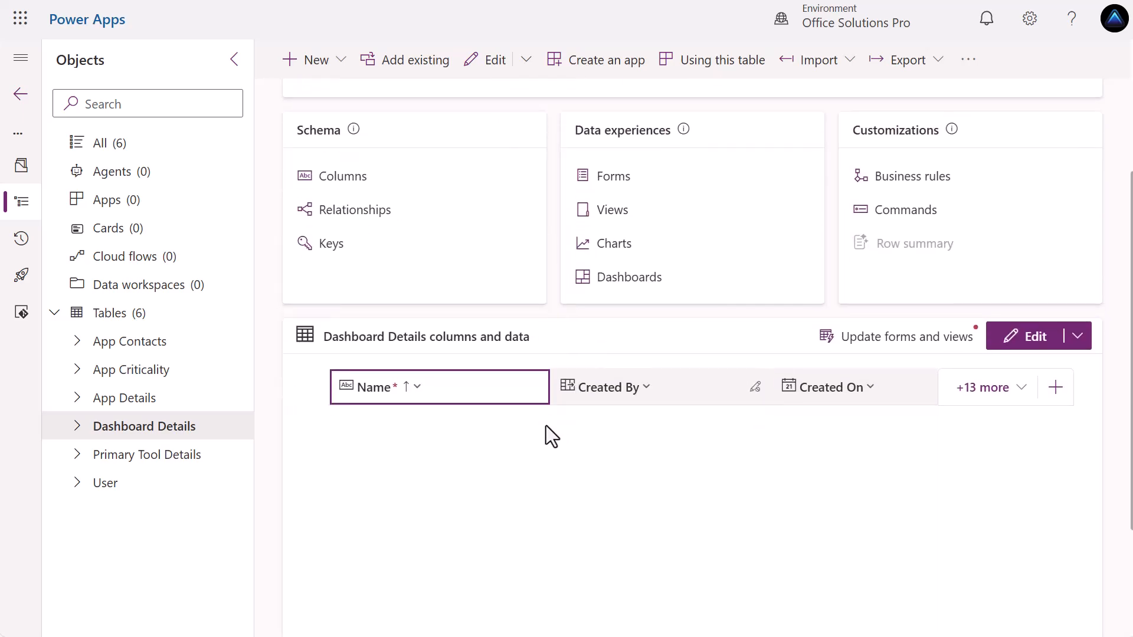
scroll(612, 413, "down", 2)
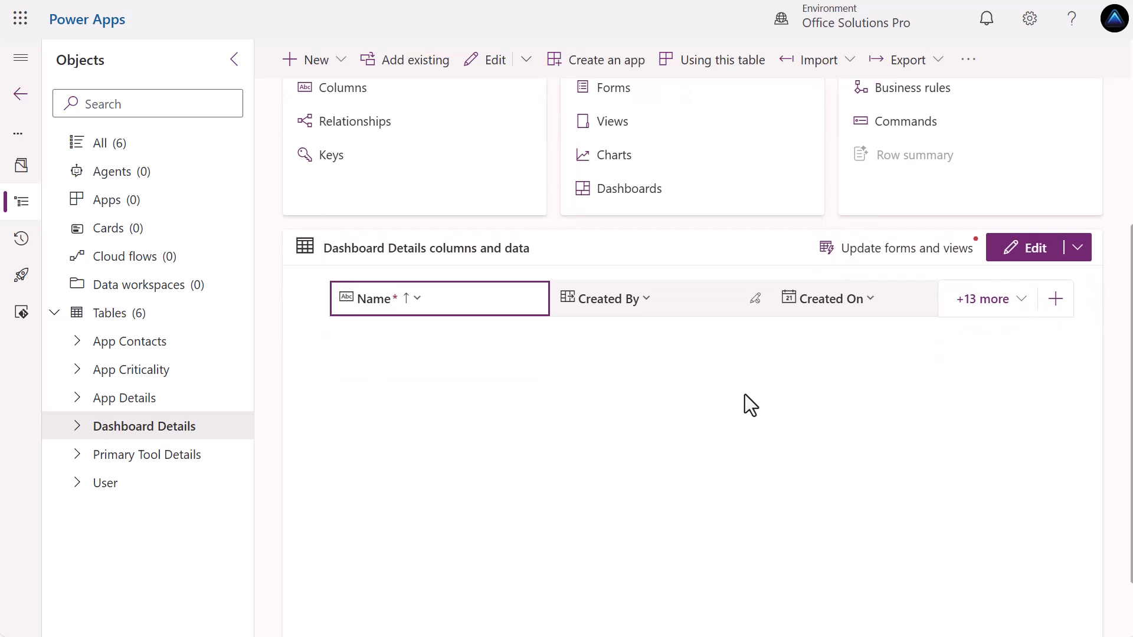
Return to the solution's table list and start a new table with the display name Data Source Details.
scroll(732, 380, "up", 4)
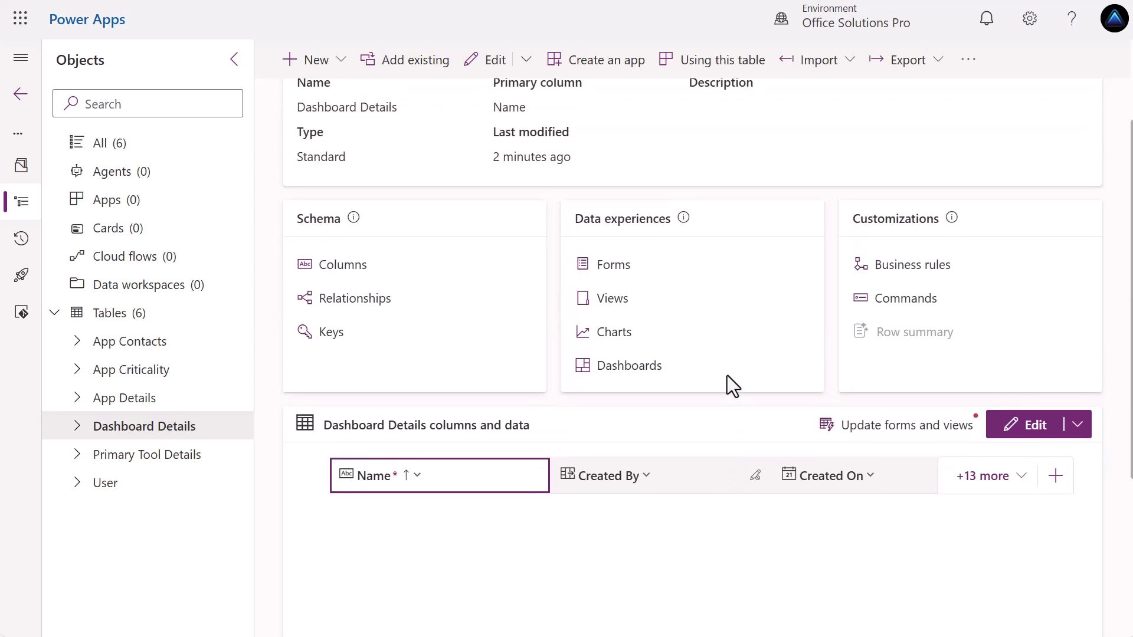
scroll(566, 248, "up", 3)
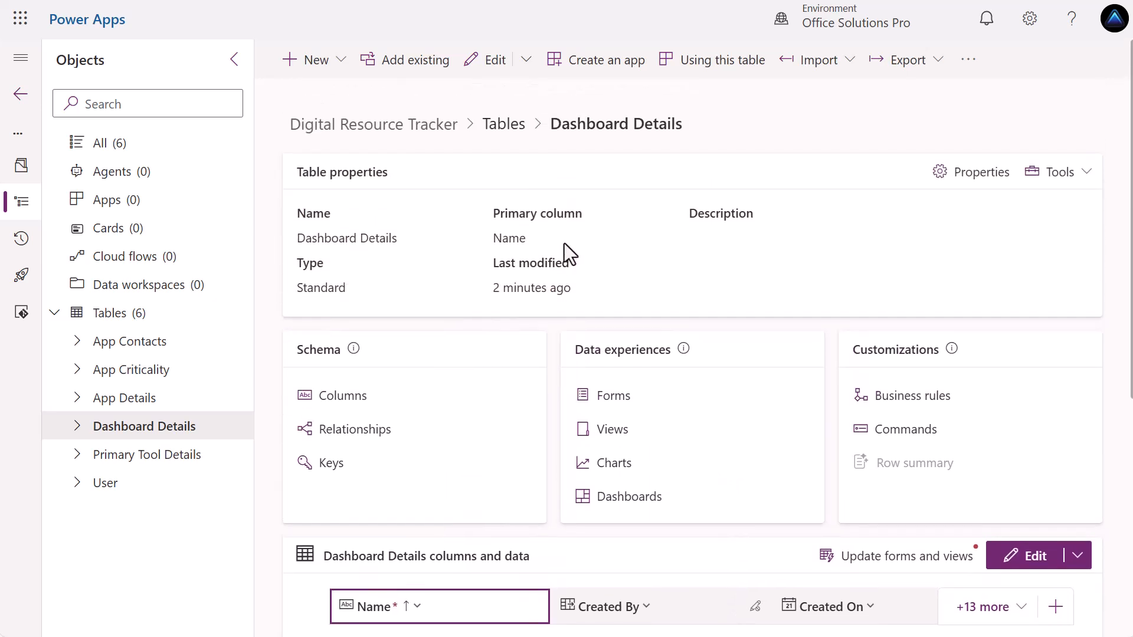
left_click(495, 132)
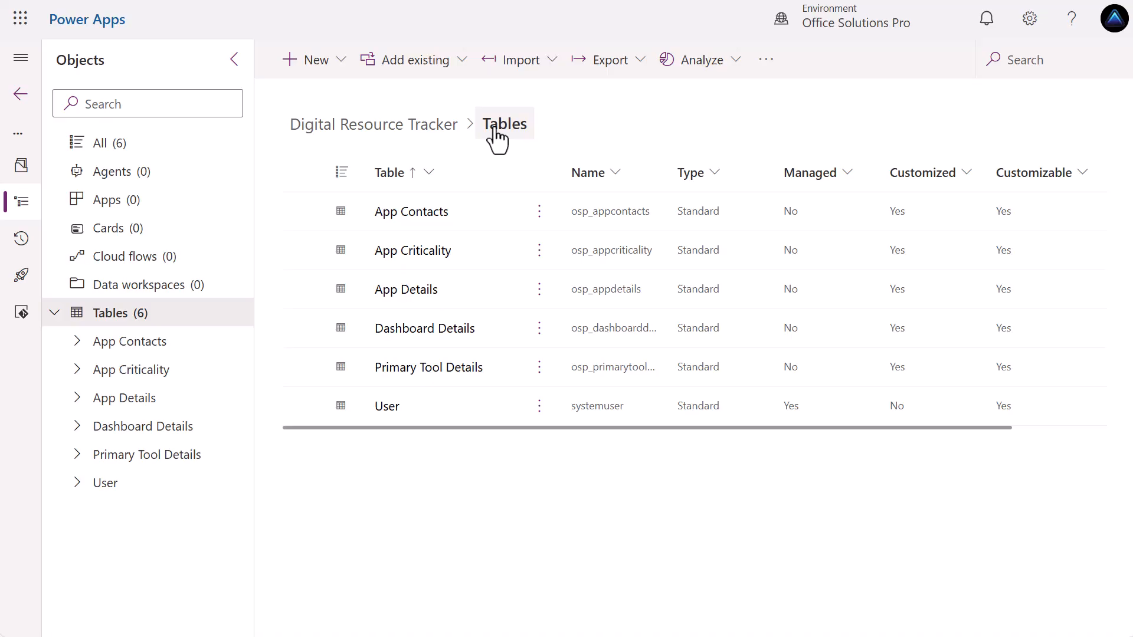
left_click(328, 60)
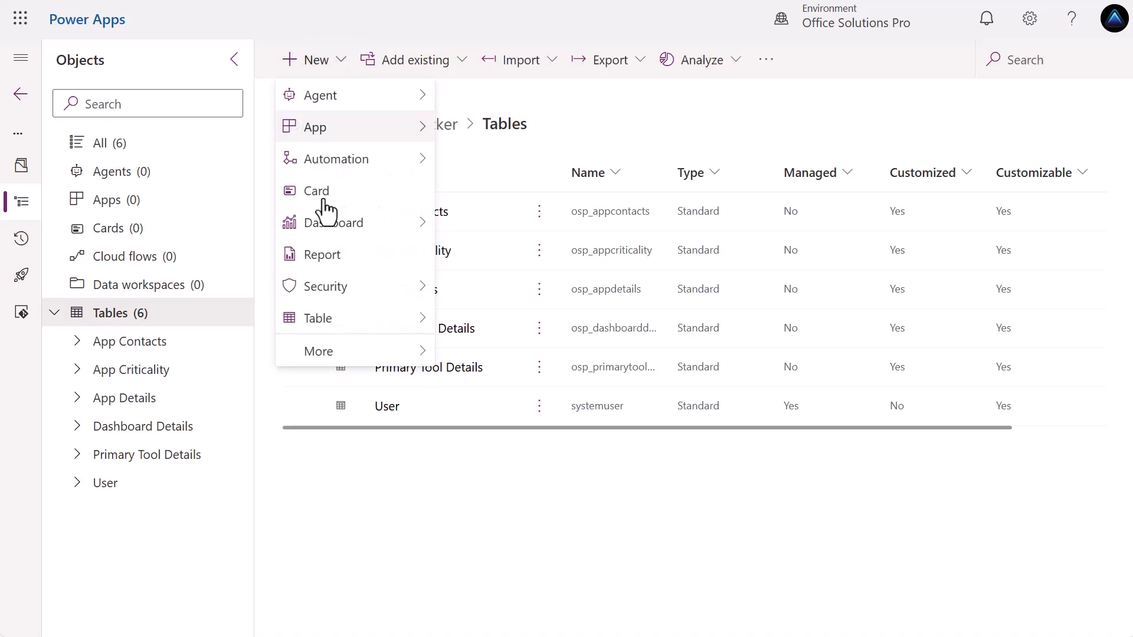
mouse_move(330, 330)
left_click(506, 328)
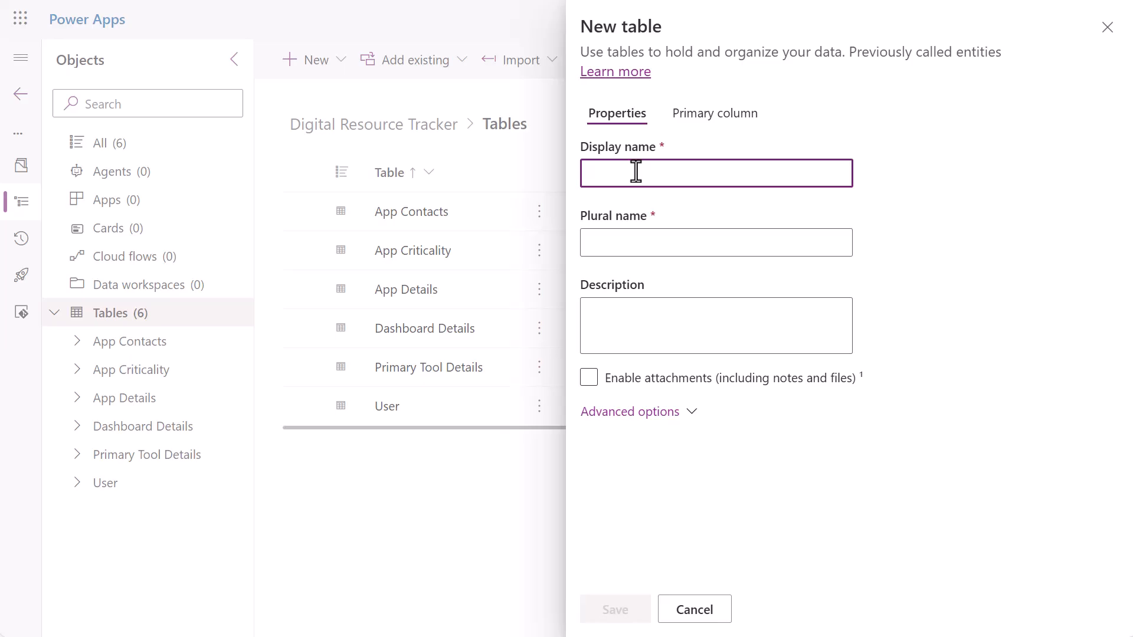
type("D")
key("BackSpace")
key("BackSpace")
key("BackSpace")
key("BackSpace")
type("Data")
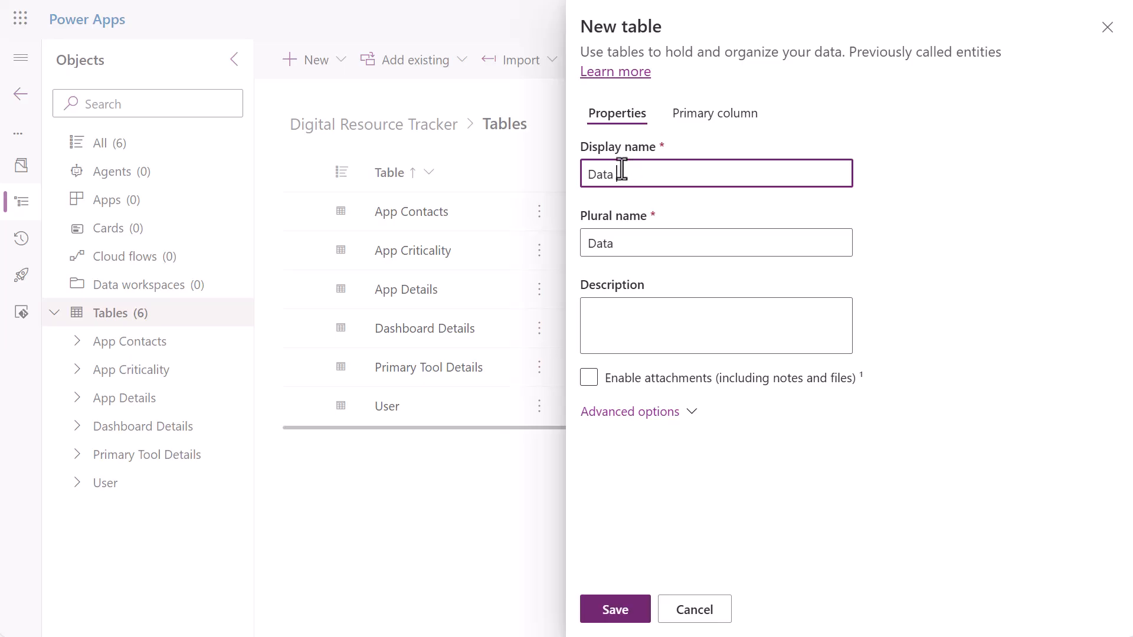
type(" Source Details")
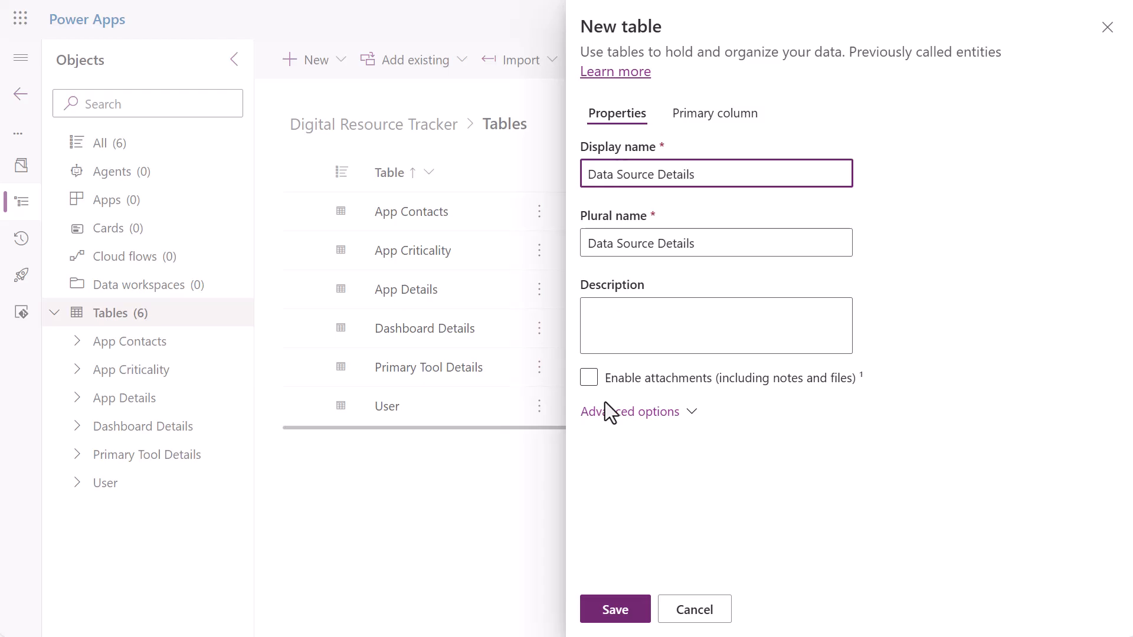
Set the new table's record ownership to Organization in its advanced options.
left_click(663, 421)
scroll(665, 435, "down", 5)
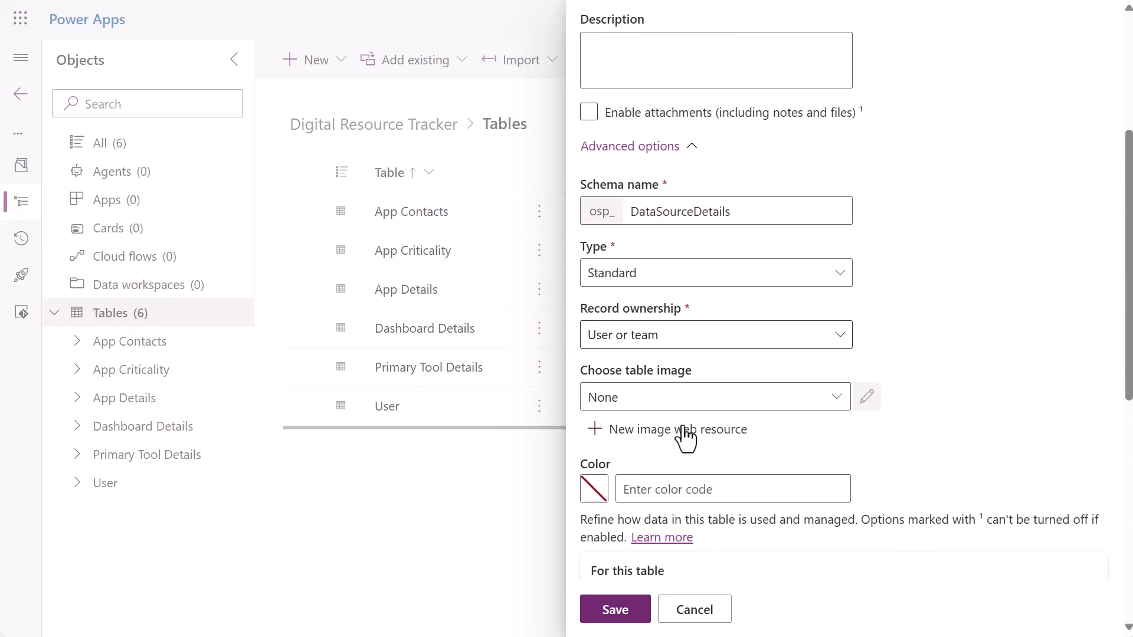
left_click(822, 338)
left_click(662, 399)
Enable change tracking, data auditing and the quick-create form for the Data Source Details table, and save it.
scroll(655, 484, "down", 3)
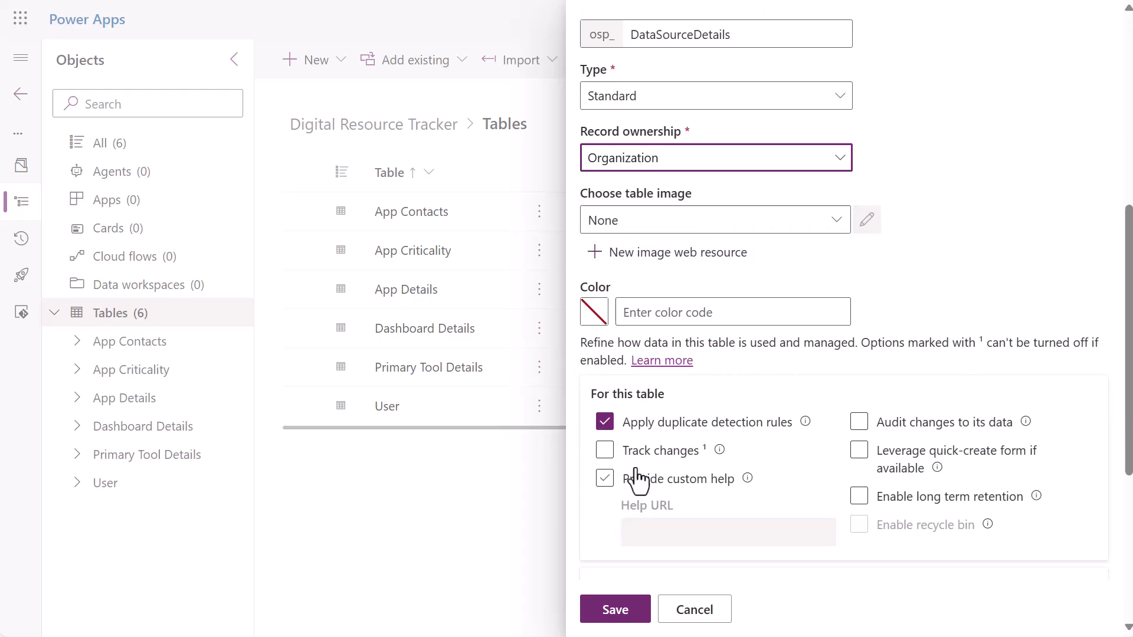
left_click(605, 452)
left_click(859, 423)
left_click(859, 503)
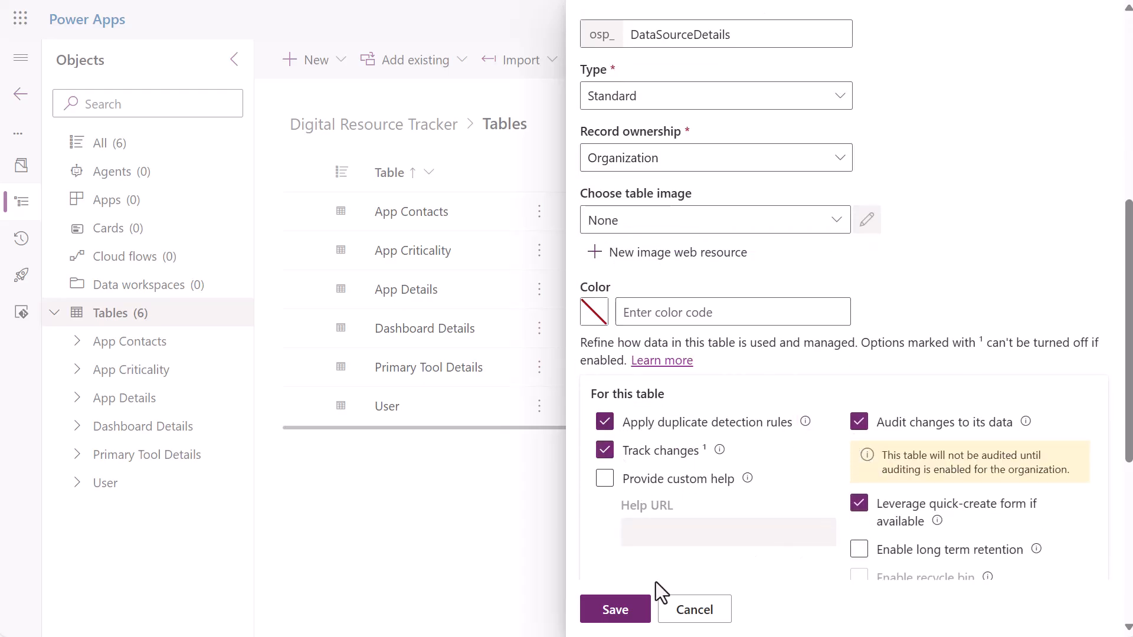
left_click(624, 608)
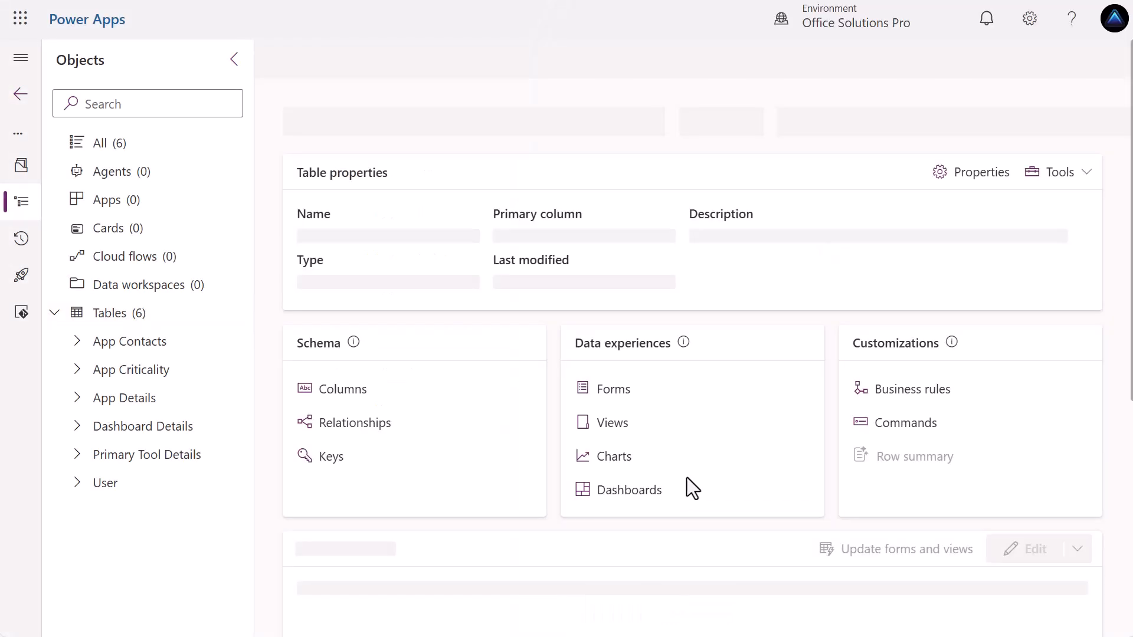
Hide the Created By (Delegate) column and the column that follows it in the Data Source Details grid.
scroll(700, 459, "down", 3)
left_click(928, 402)
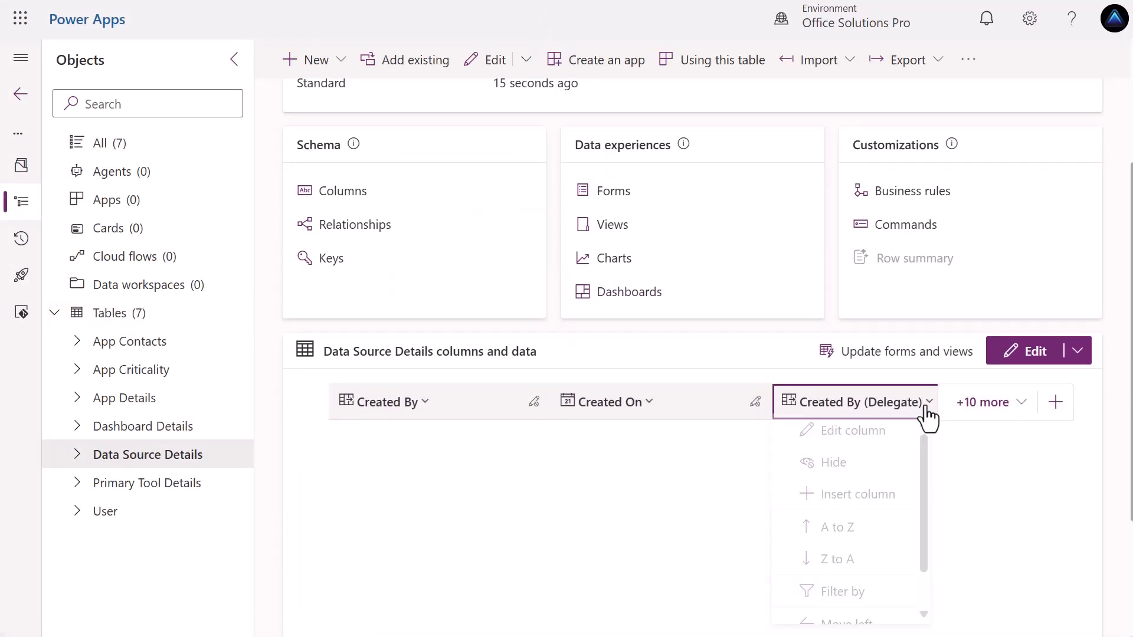
left_click(850, 469)
left_click(876, 408)
left_click(838, 467)
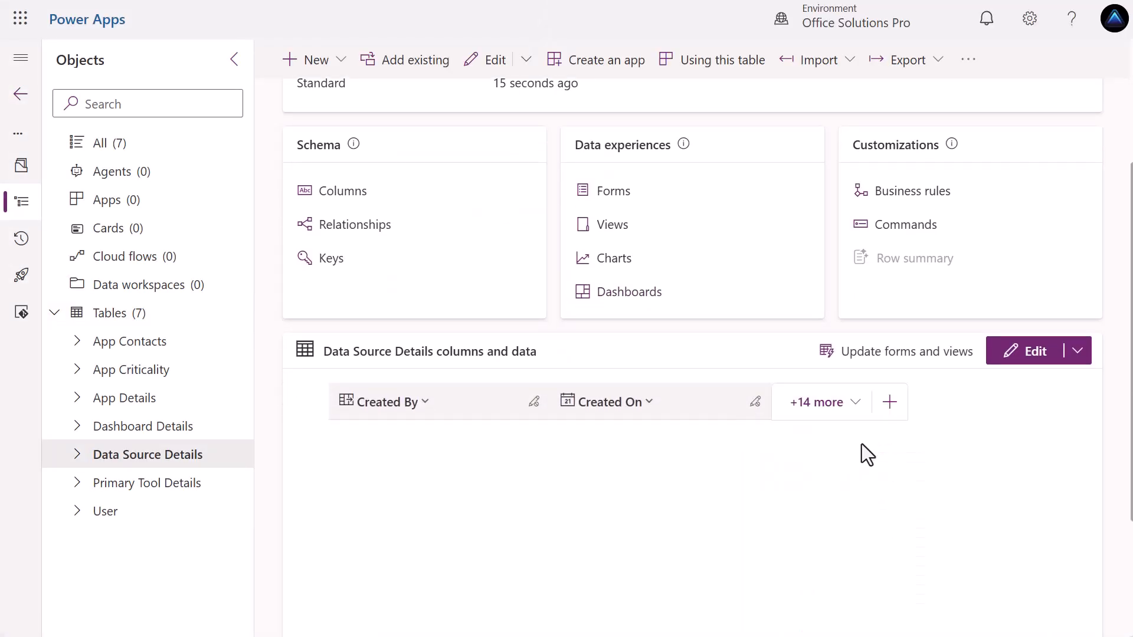
Show the existing Name (Primary) column in the Data Source Details grid and move it in front of Created By.
left_click(838, 413)
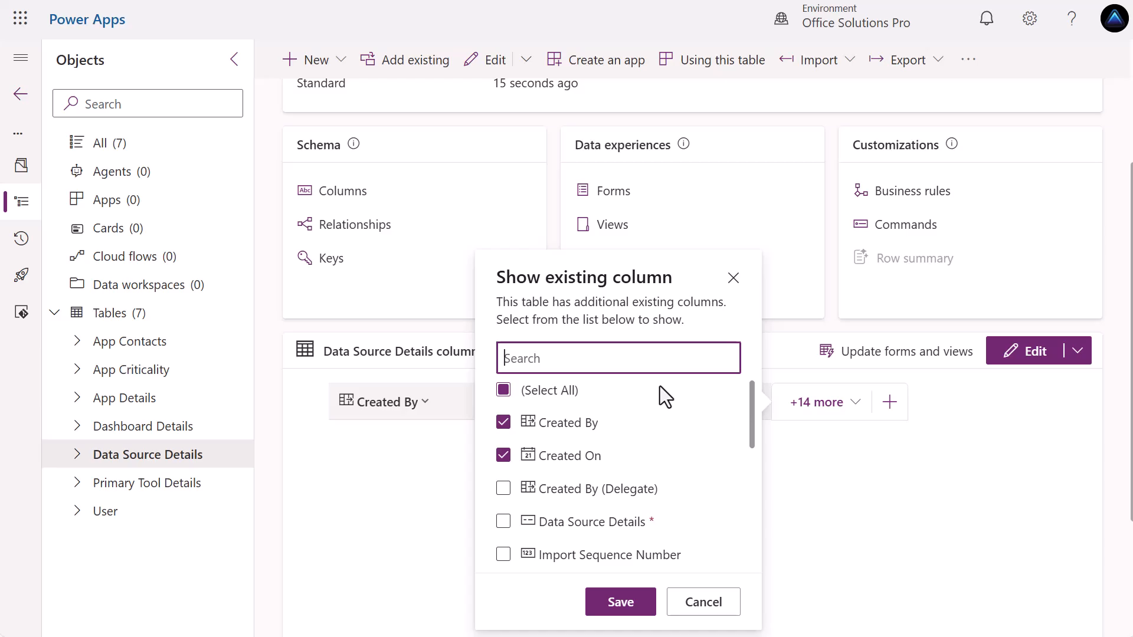
type("na")
left_click(506, 402)
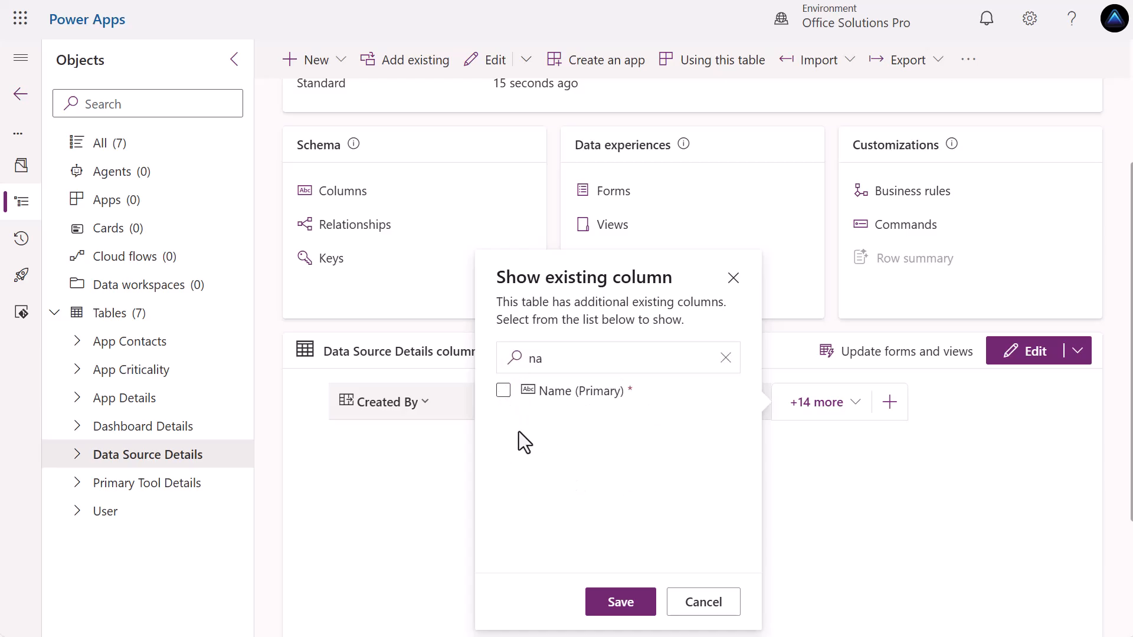
left_click(504, 391)
left_click(615, 600)
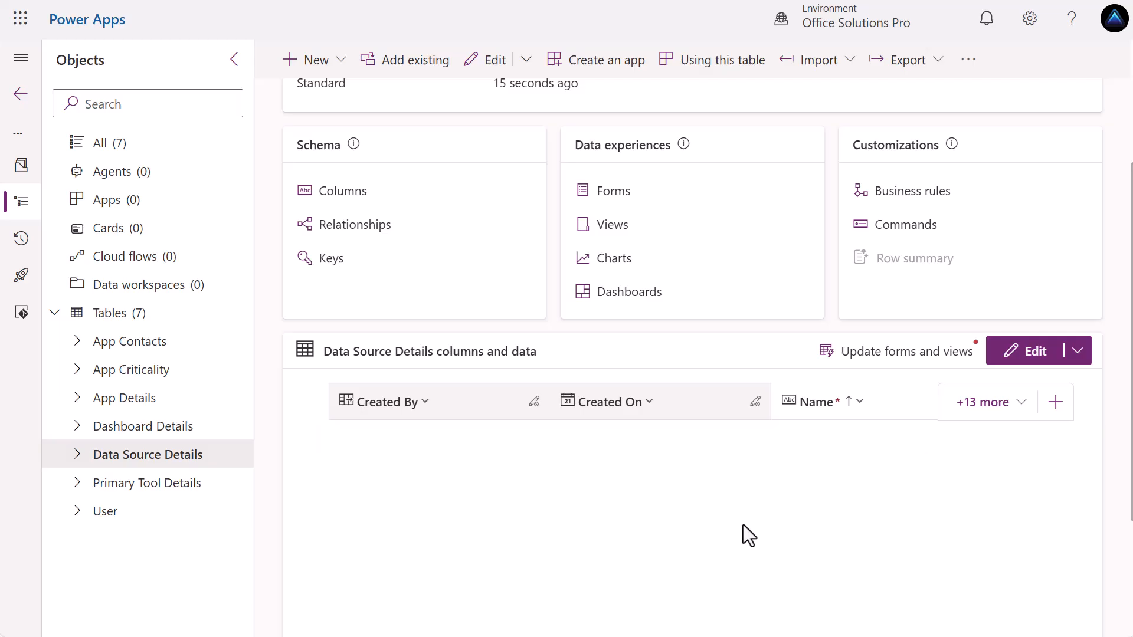
left_click_drag(822, 397, 367, 397)
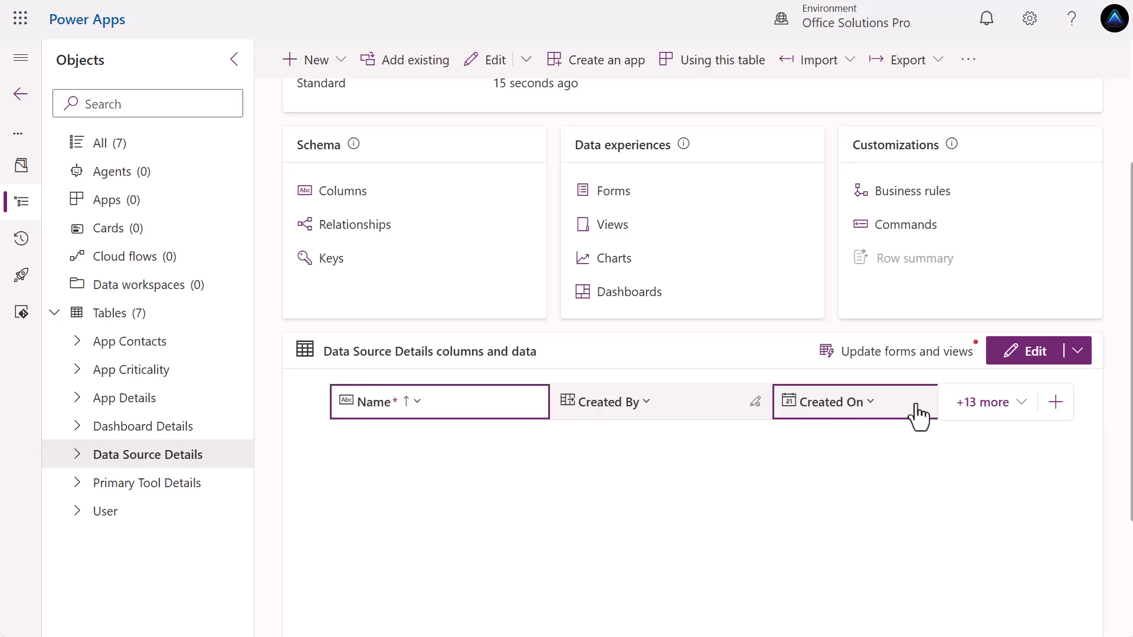
Start a new column named Data Source Type in the Data Source Details table, with Choice as its data type.
left_click(1055, 402)
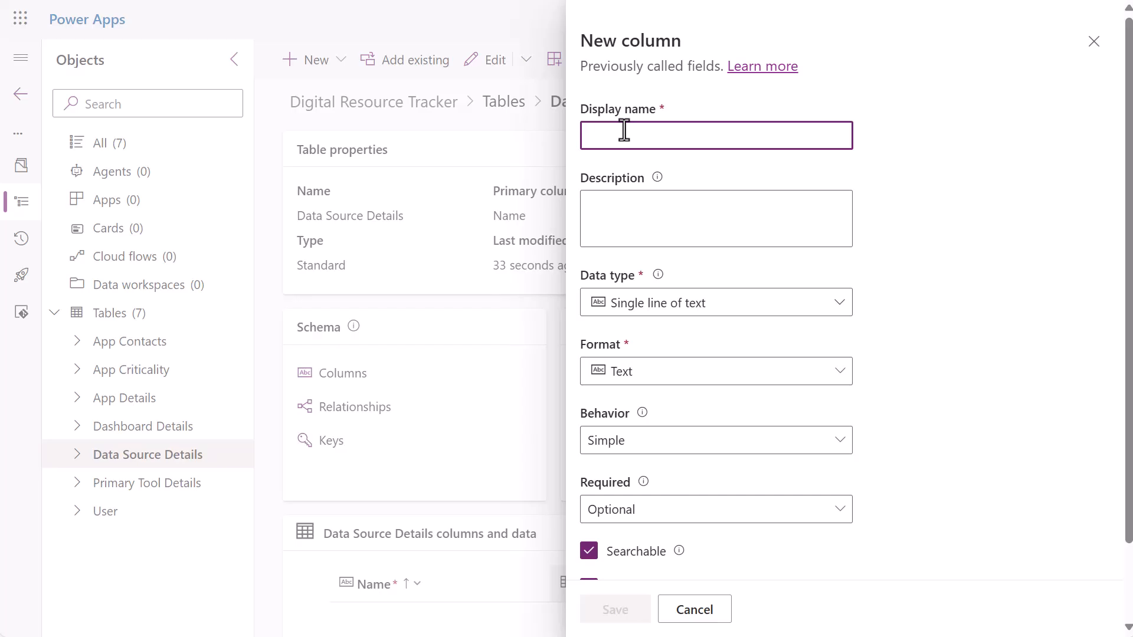
type("Data Source Type")
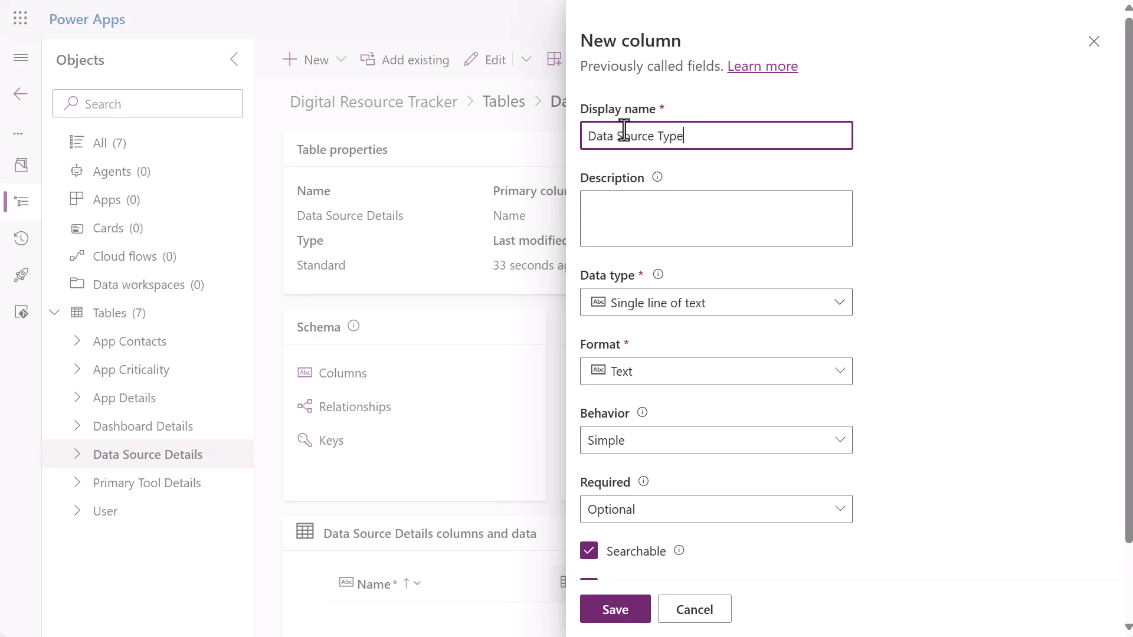
left_click(797, 310)
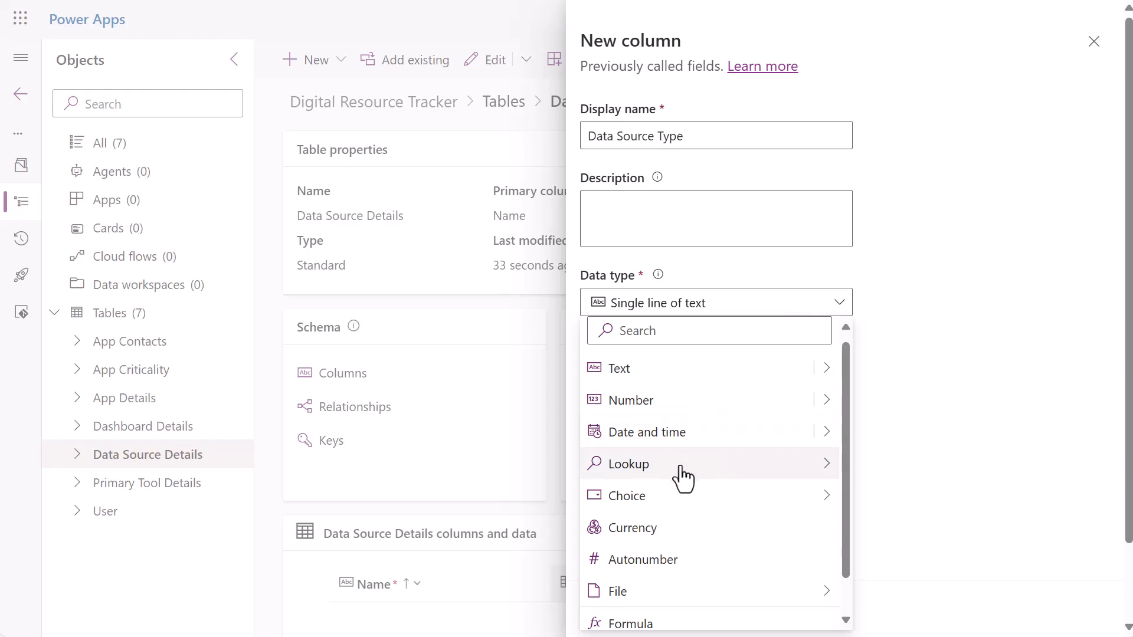
mouse_move(835, 501)
left_click(873, 496)
Set the Data Source Type column not to sync with a global choice, and label its first choice Dataverse.
scroll(937, 390, "down", 1)
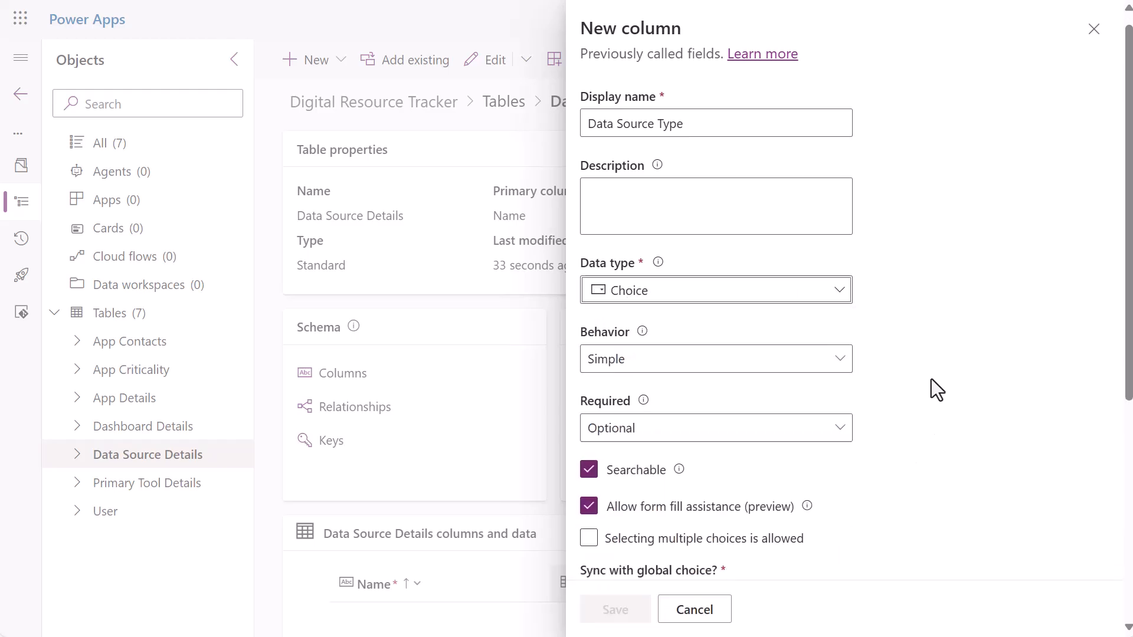
scroll(931, 379, "down", 3)
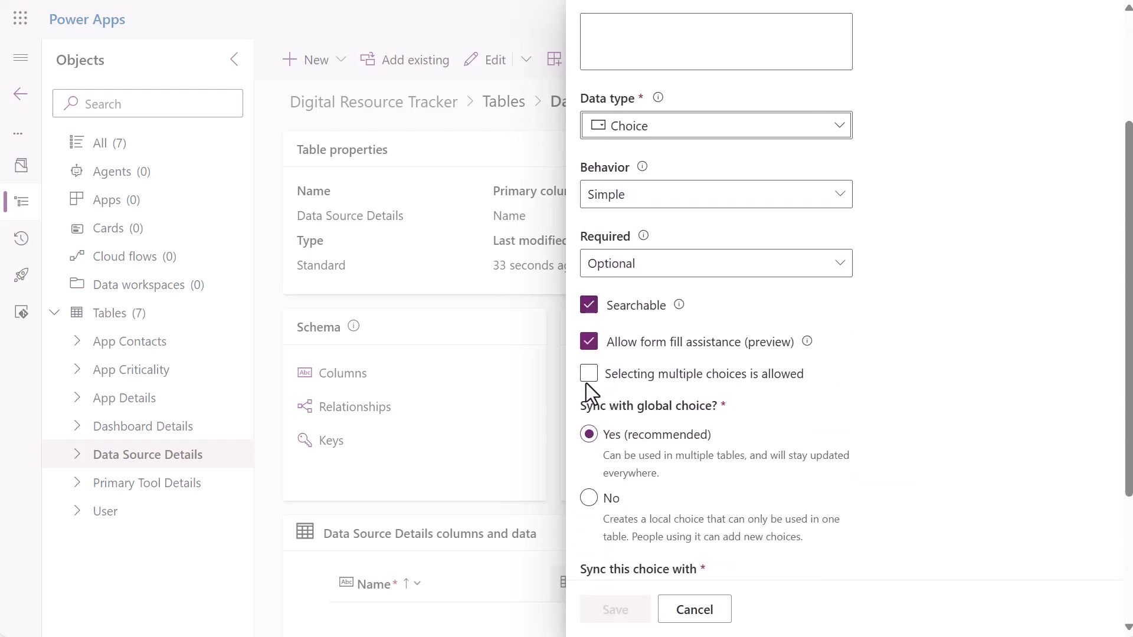
scroll(601, 416, "down", 2)
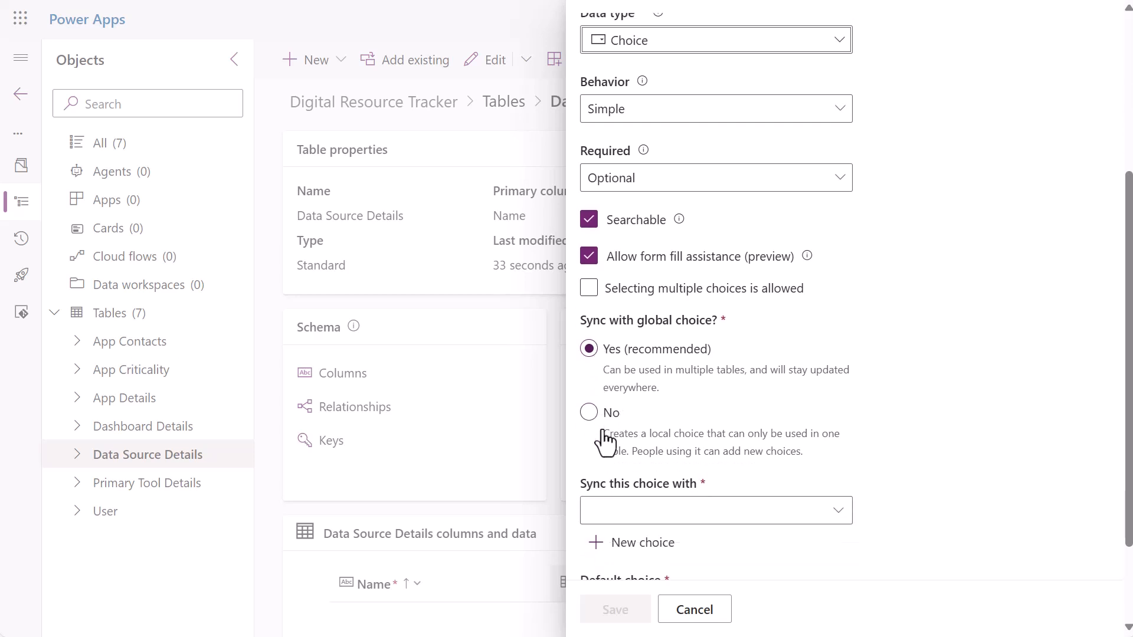
left_click(589, 409)
left_click(671, 536)
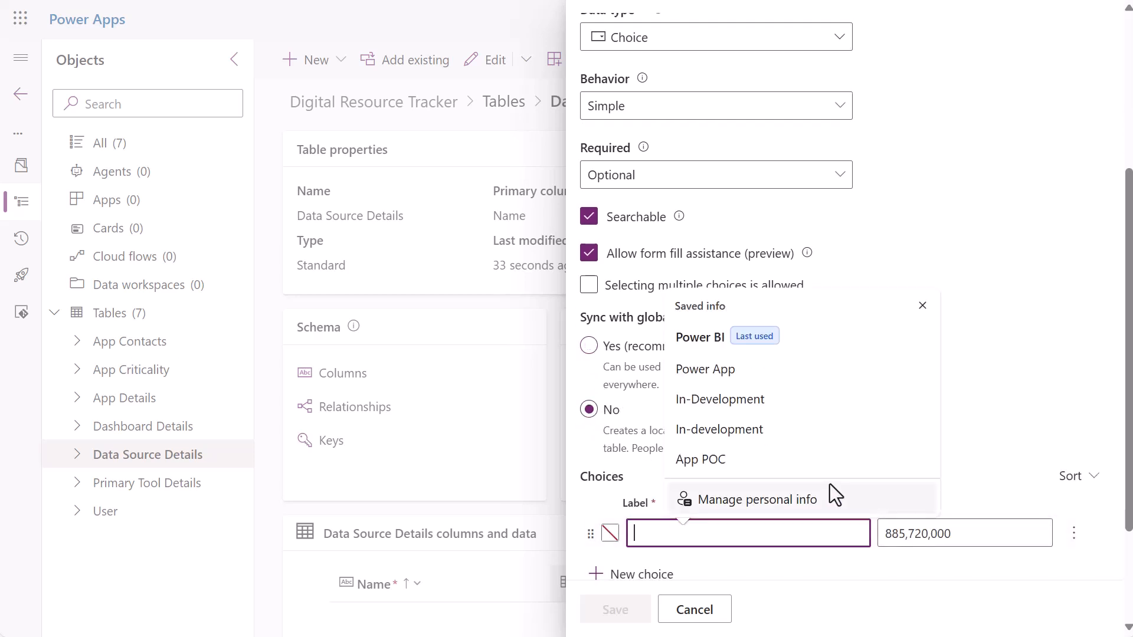
type("Dataverse")
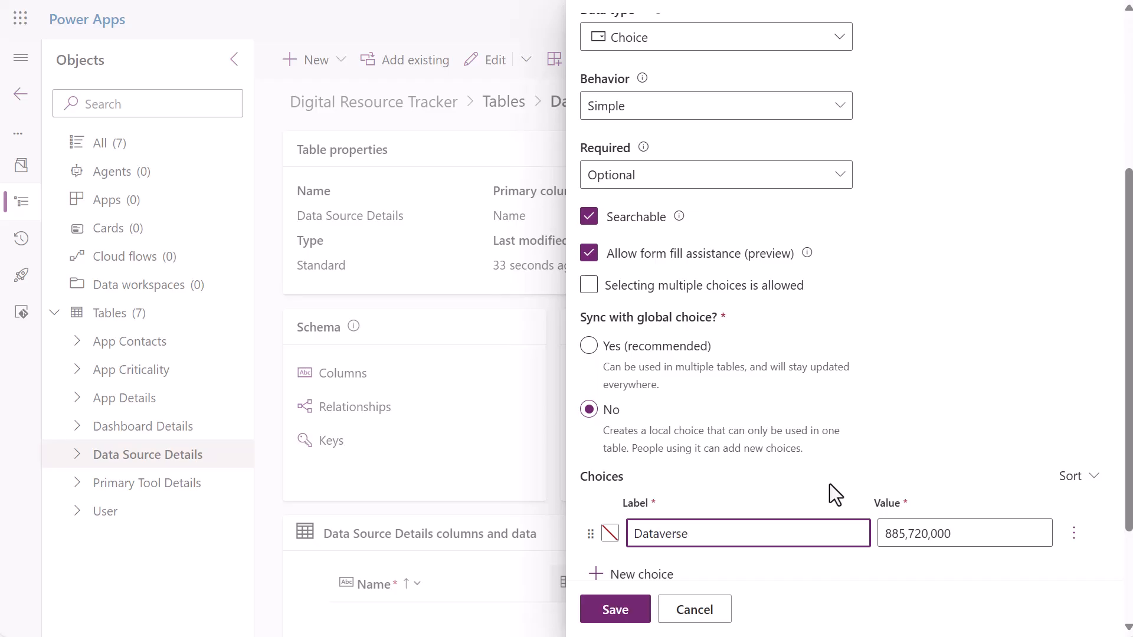
Add a second choice labelled SharePoint List to the Data Source Type column.
scroll(829, 494, "down", 2)
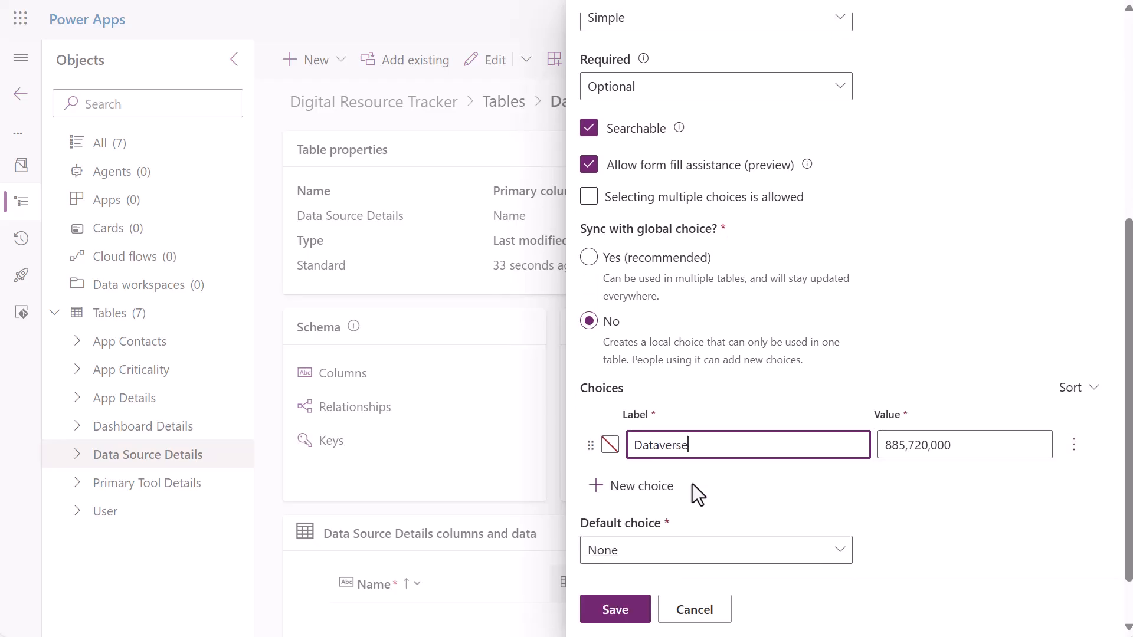
left_click(654, 499)
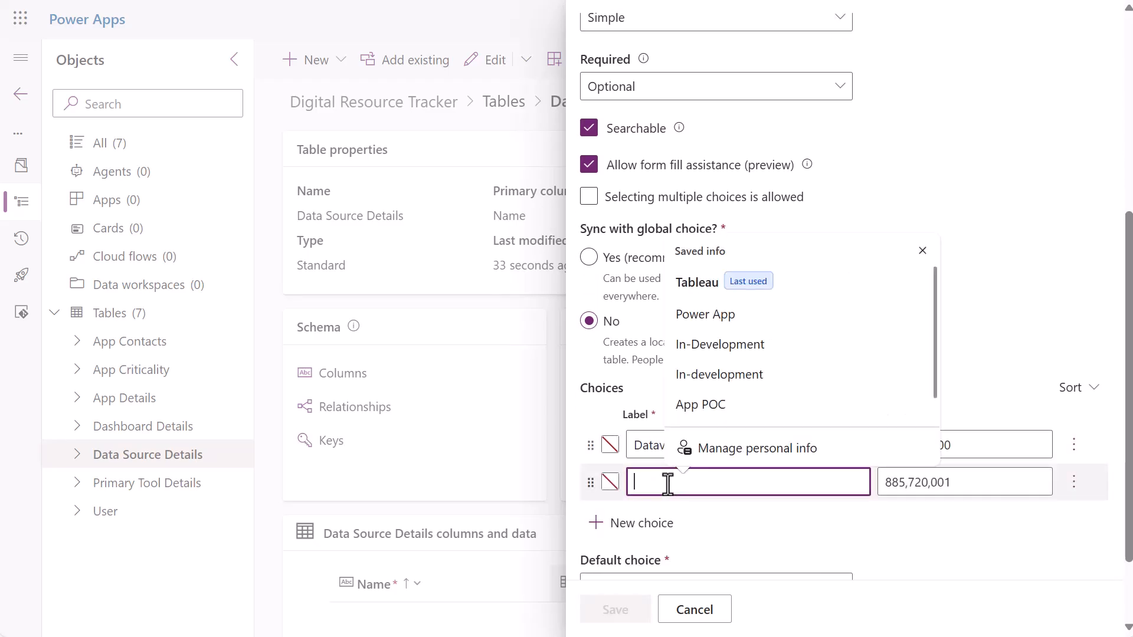
type("Share")
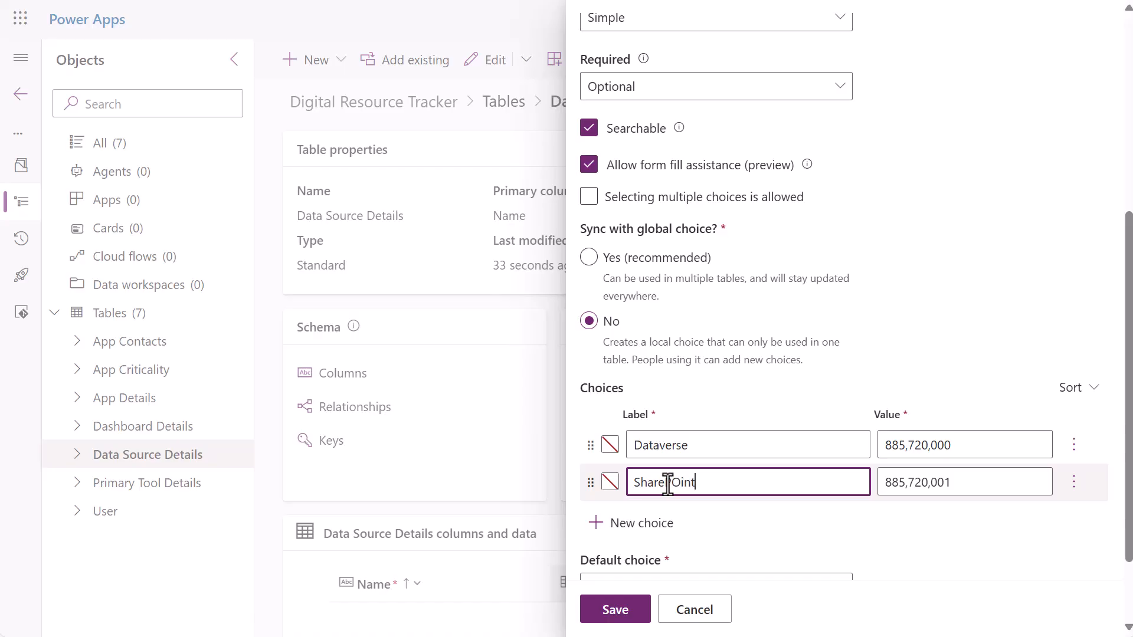
type("POint")
key("BackSpace")
key("BackSpace")
key("BackSpace")
key("BackSpace")
type("oint List")
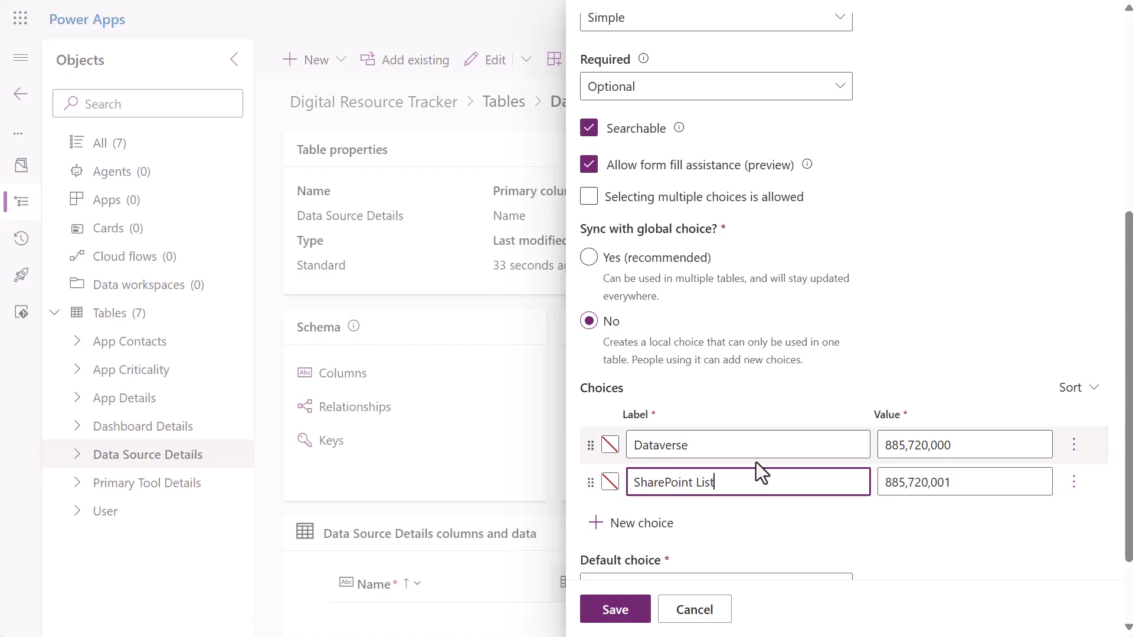
Add two more choices, SharePoint Document Library and Excel, to the Data Source Type column.
left_click(648, 525)
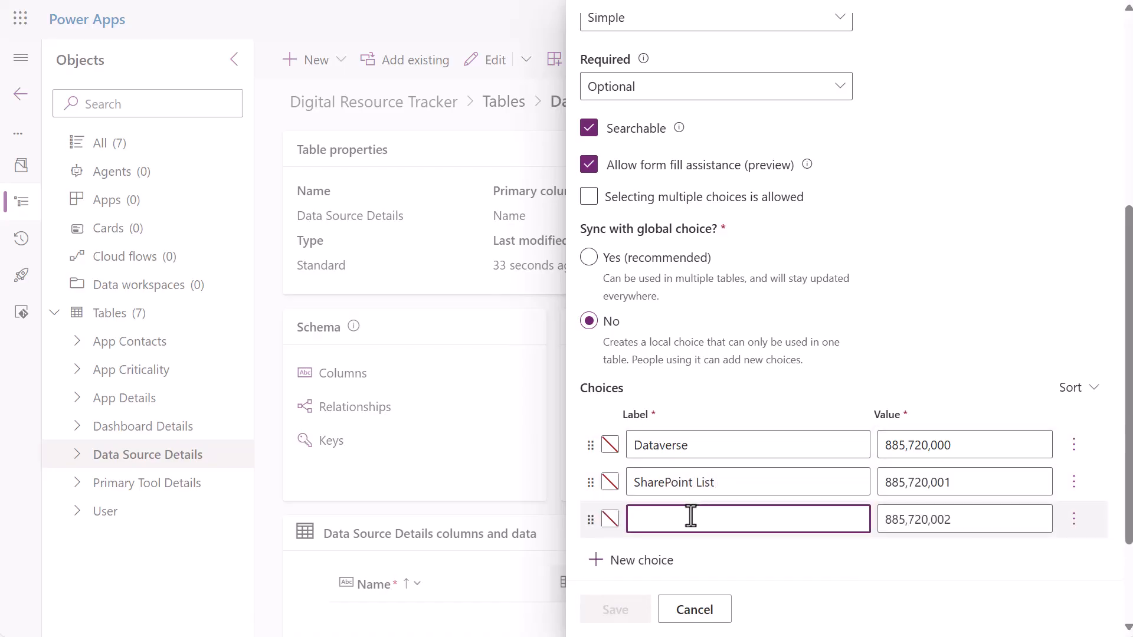
type("SharePoint Do")
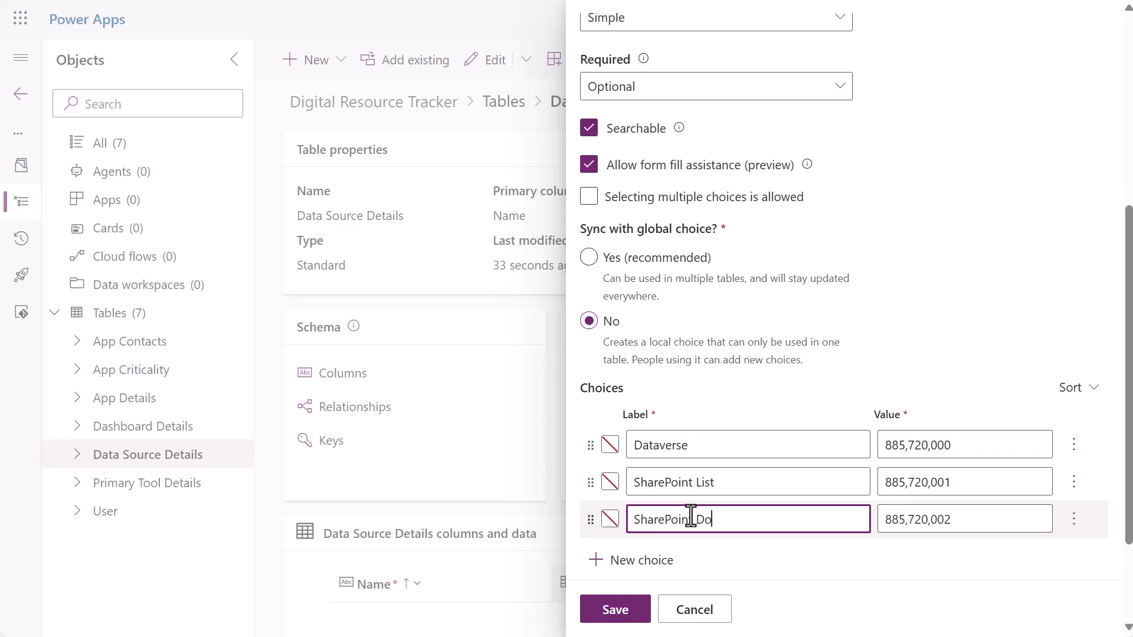
type("cument Library")
left_click(674, 558)
left_click(672, 557)
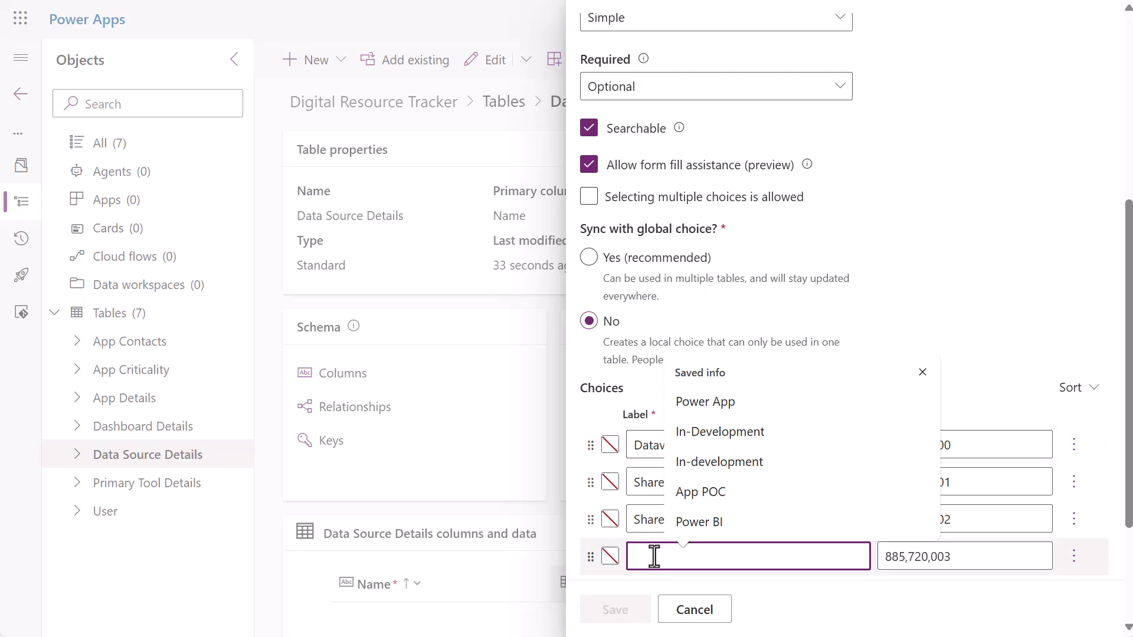
type("Excel")
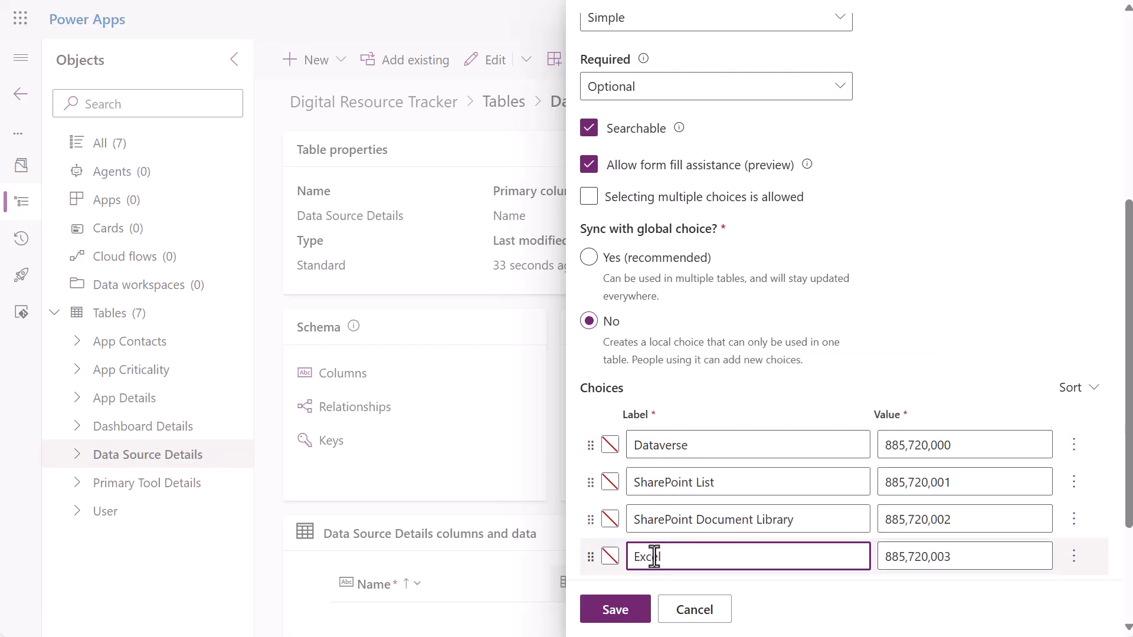
scroll(726, 534, "down", 1)
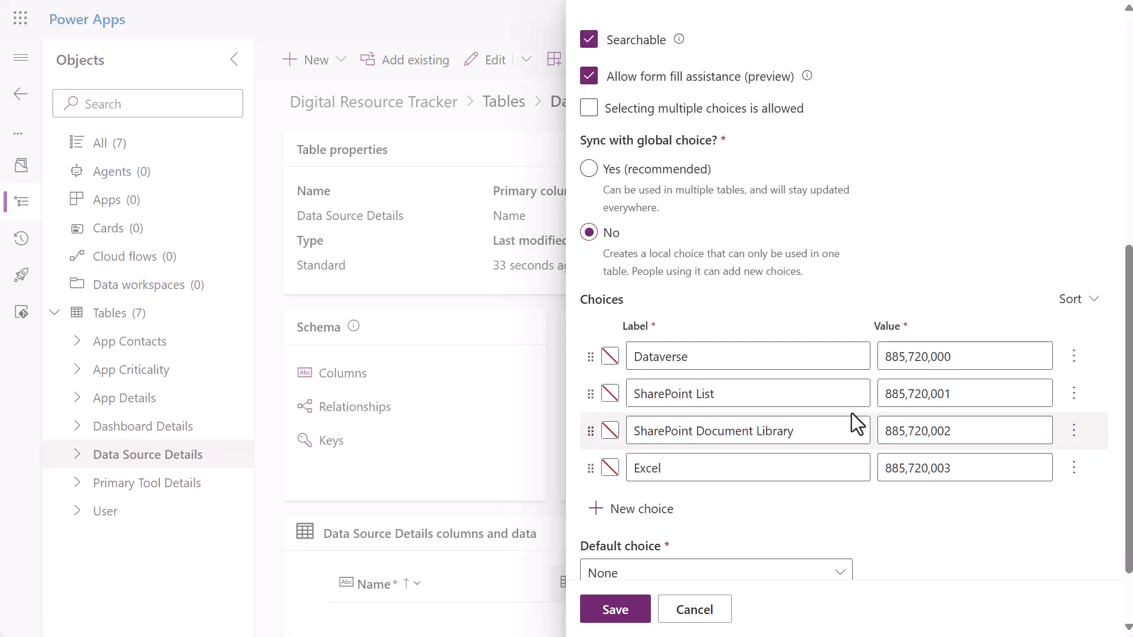
scroll(842, 422, "down", 1)
scroll(843, 421, "up", 7)
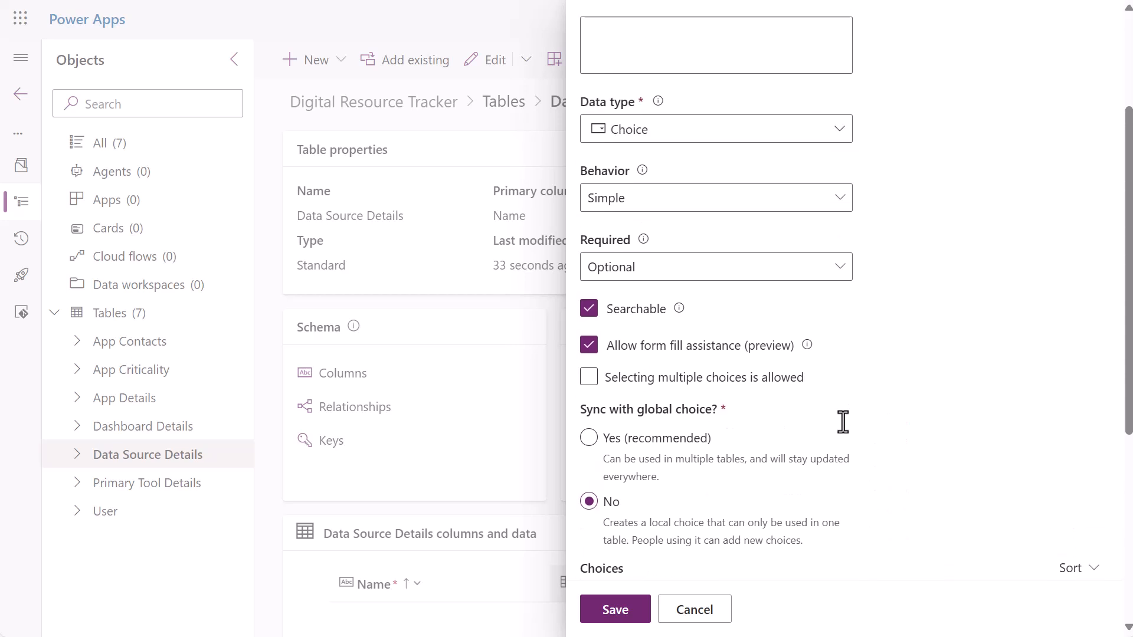
Move the Excel choice of the Data Source Type column directly below Dataverse.
scroll(844, 422, "down", 2)
scroll(844, 422, "down", 3)
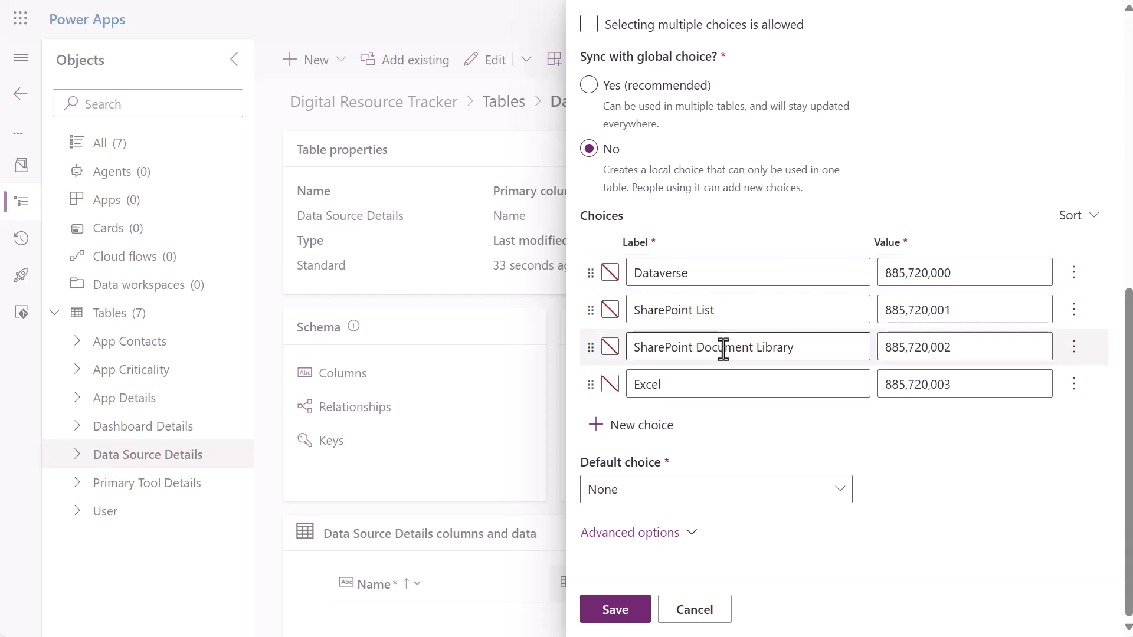
scroll(722, 349, "up", 3)
scroll(721, 343, "down", 3)
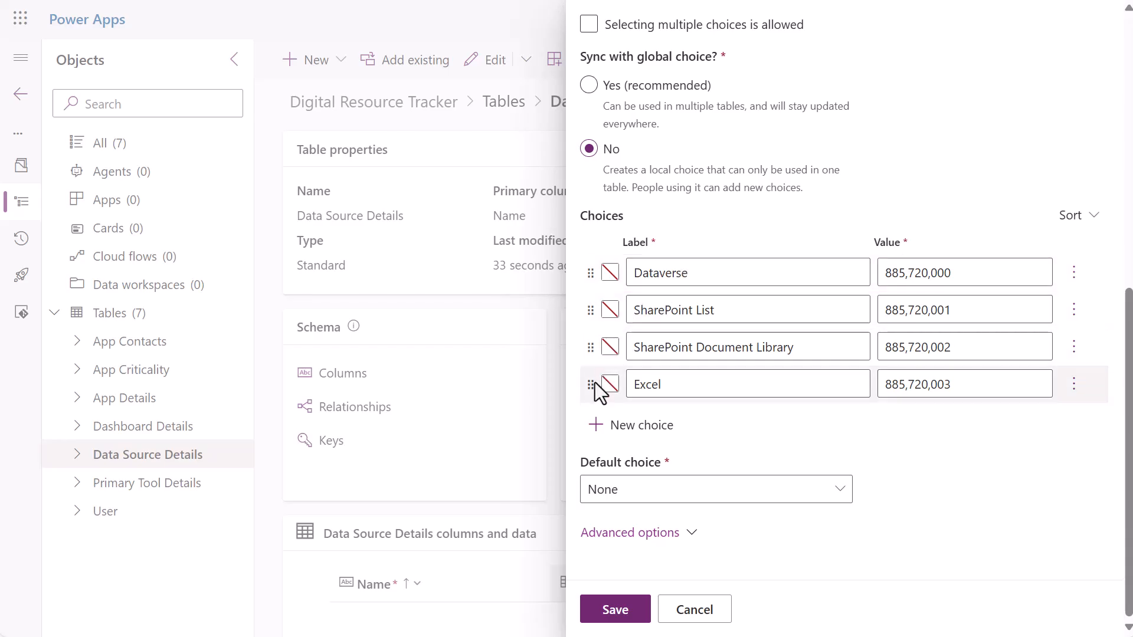
left_click_drag(593, 388, 597, 309)
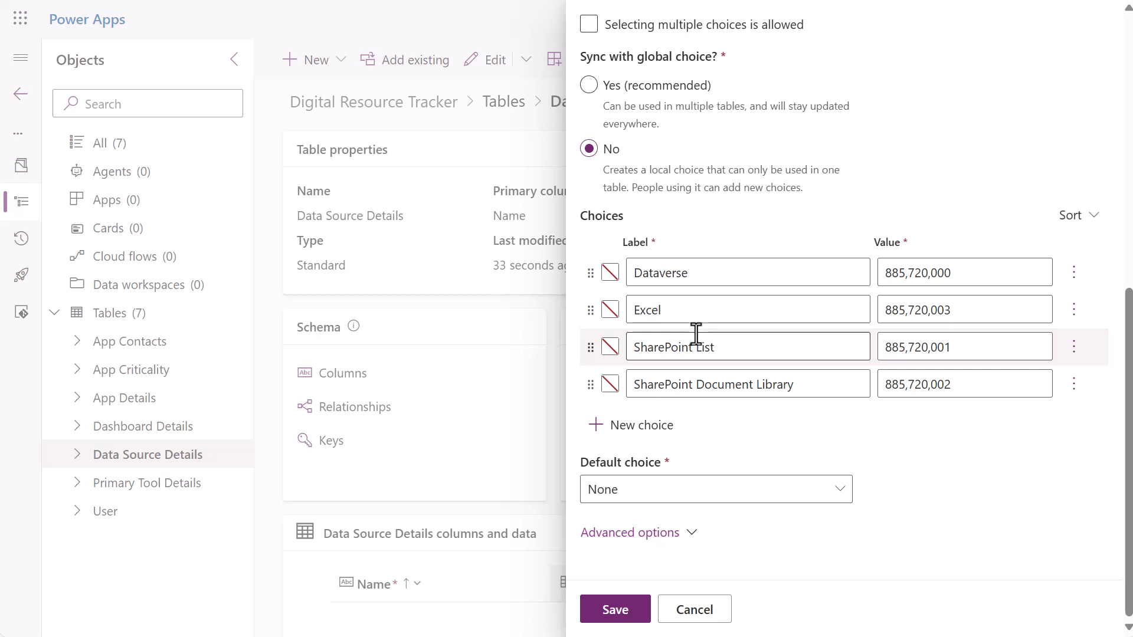
Discard the unsaved Data Source Type column together with its choices.
scroll(697, 340, "up", 2)
scroll(701, 337, "down", 2)
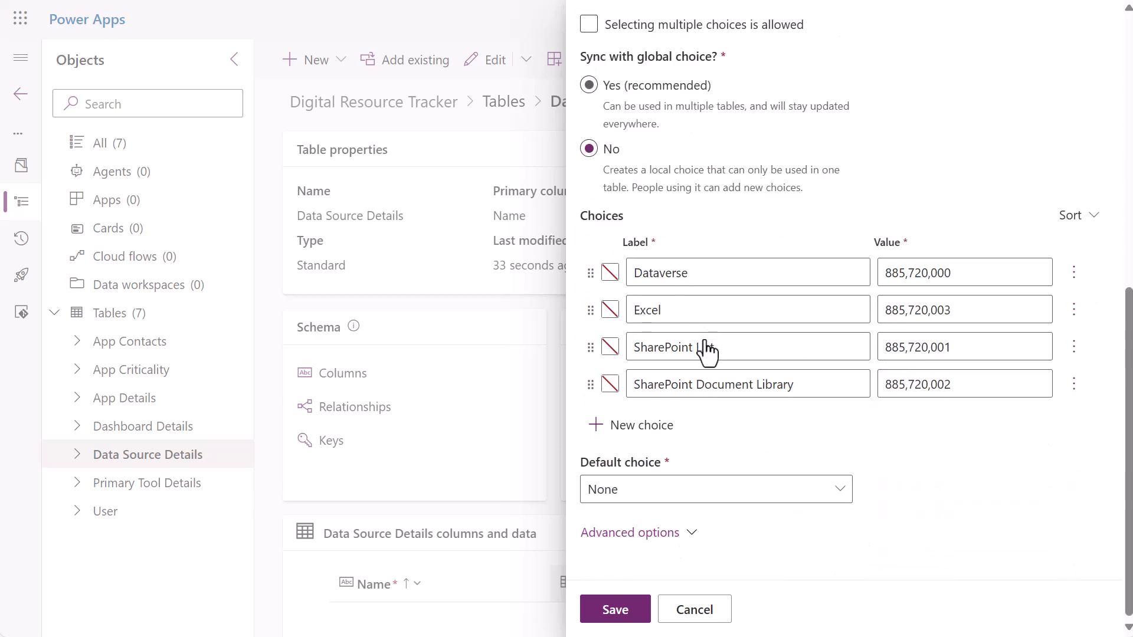
scroll(706, 351, "up", 4)
scroll(718, 334, "down", 3)
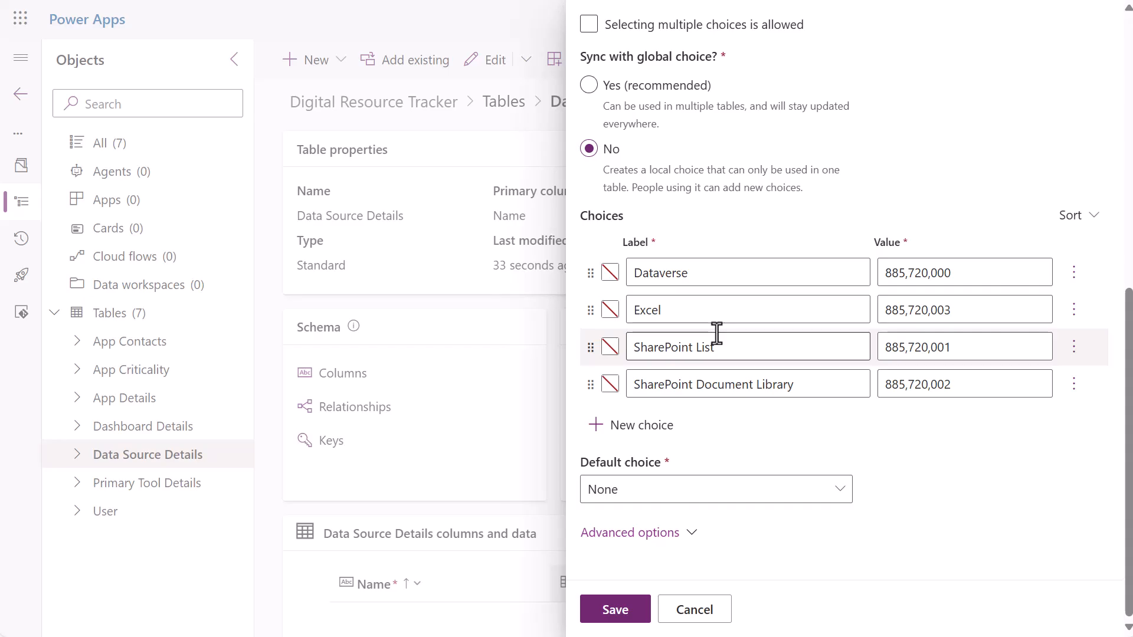
scroll(717, 334, "up", 8)
scroll(717, 348, "down", 8)
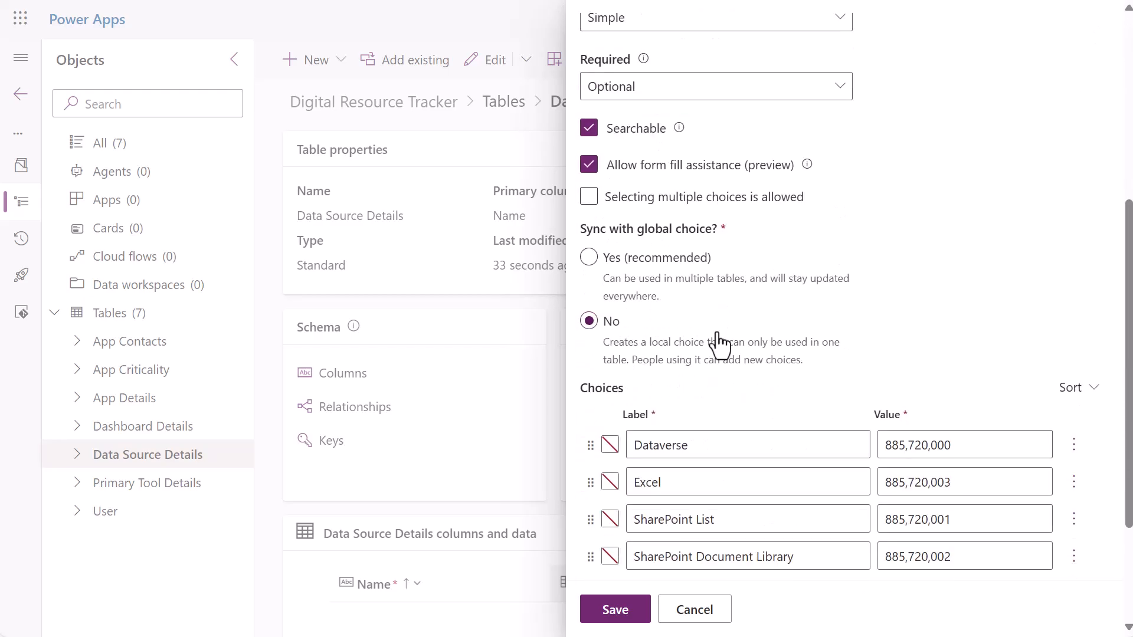
left_click(704, 625)
left_click(583, 349)
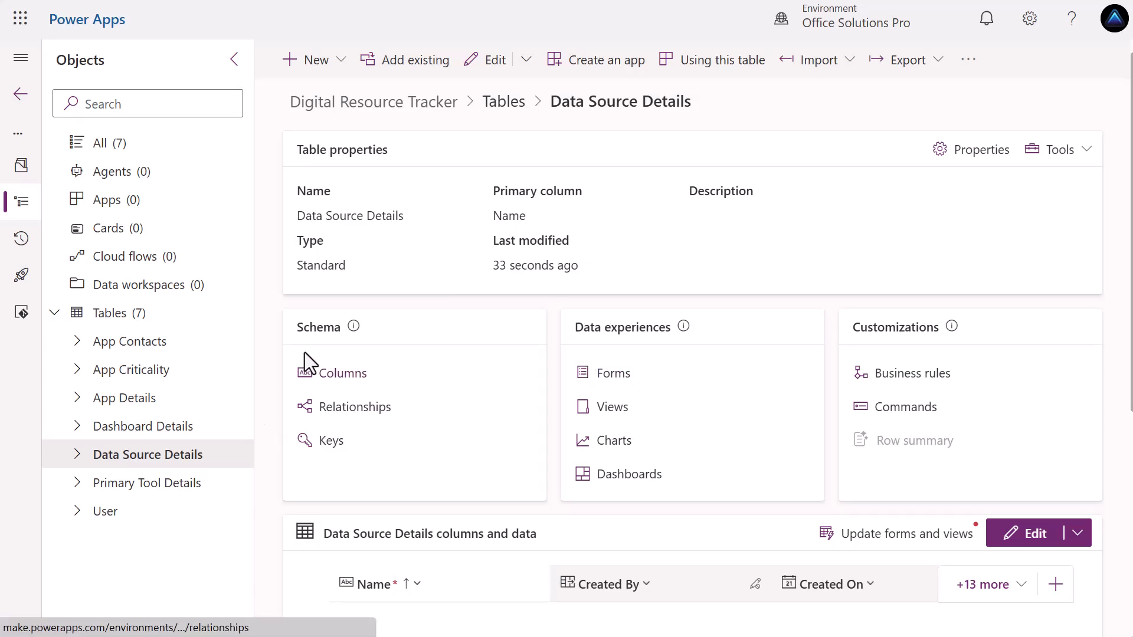
Start a new table in the Digital Resource Tracker solution with the display name Data Source Types.
left_click(135, 318)
left_click(329, 65)
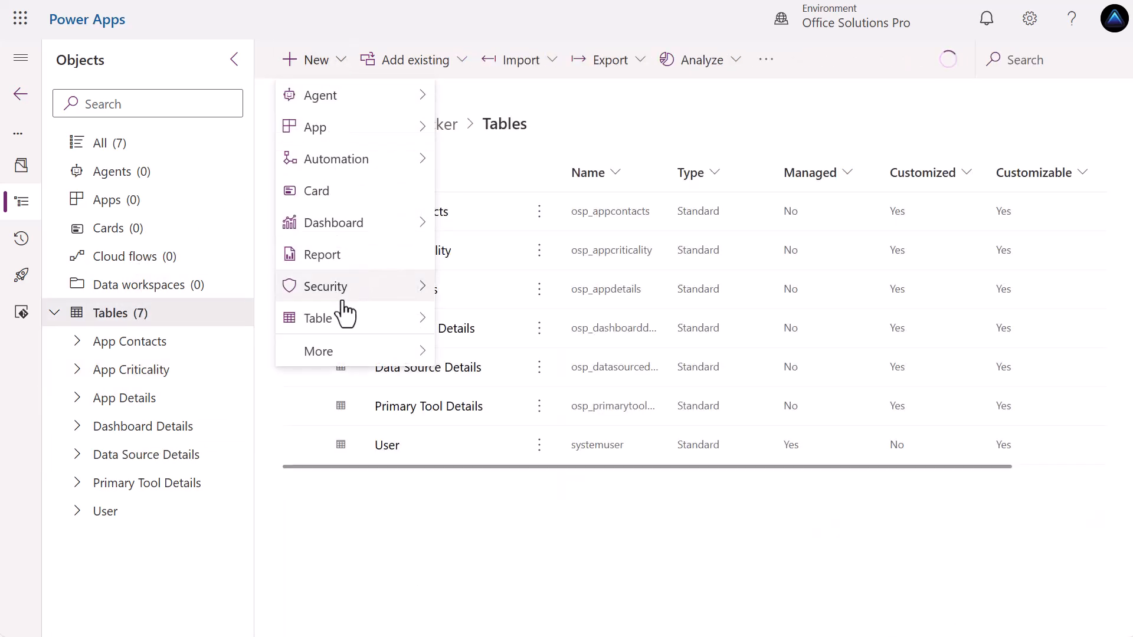
mouse_move(346, 325)
left_click(529, 353)
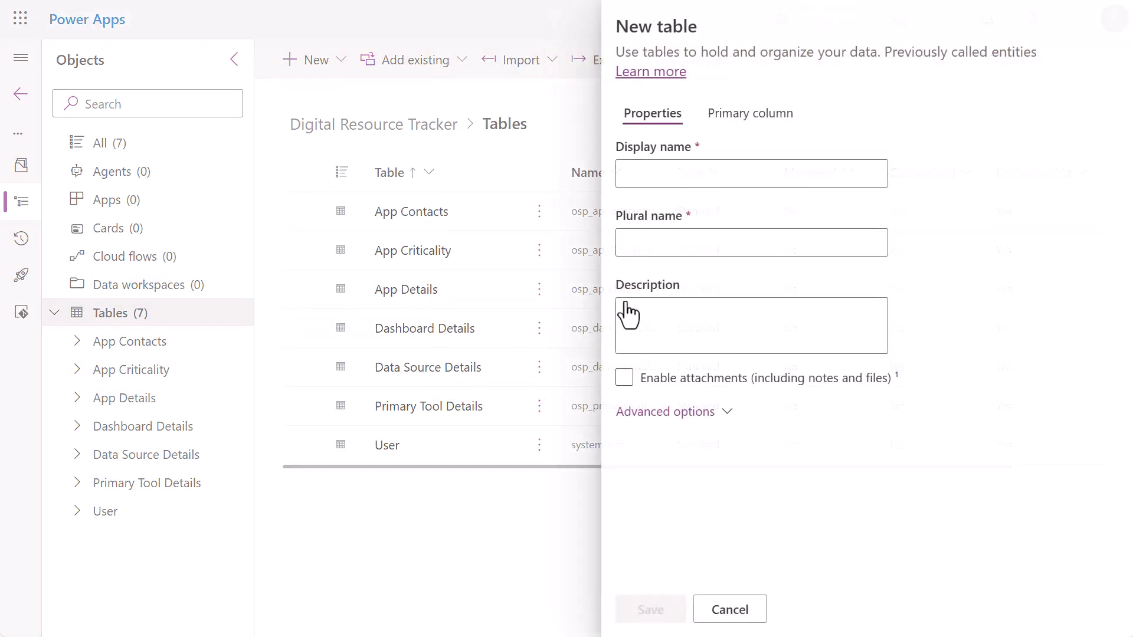
type("Data Sourc")
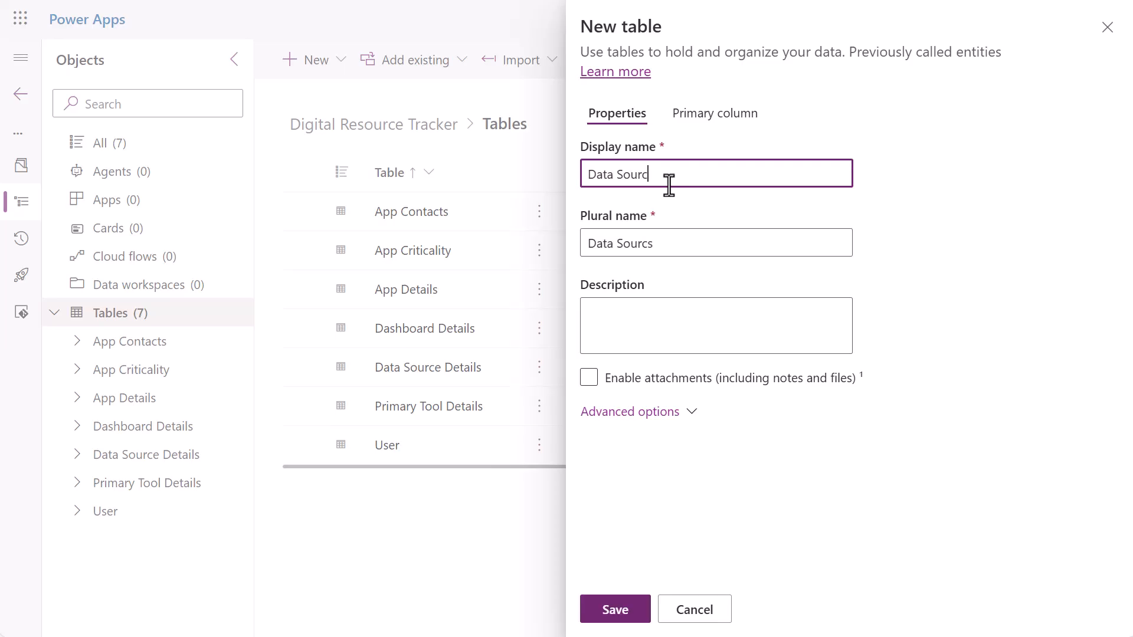
type("e Types")
Set the record ownership of the new Data Source Types table to Organization.
left_click(646, 416)
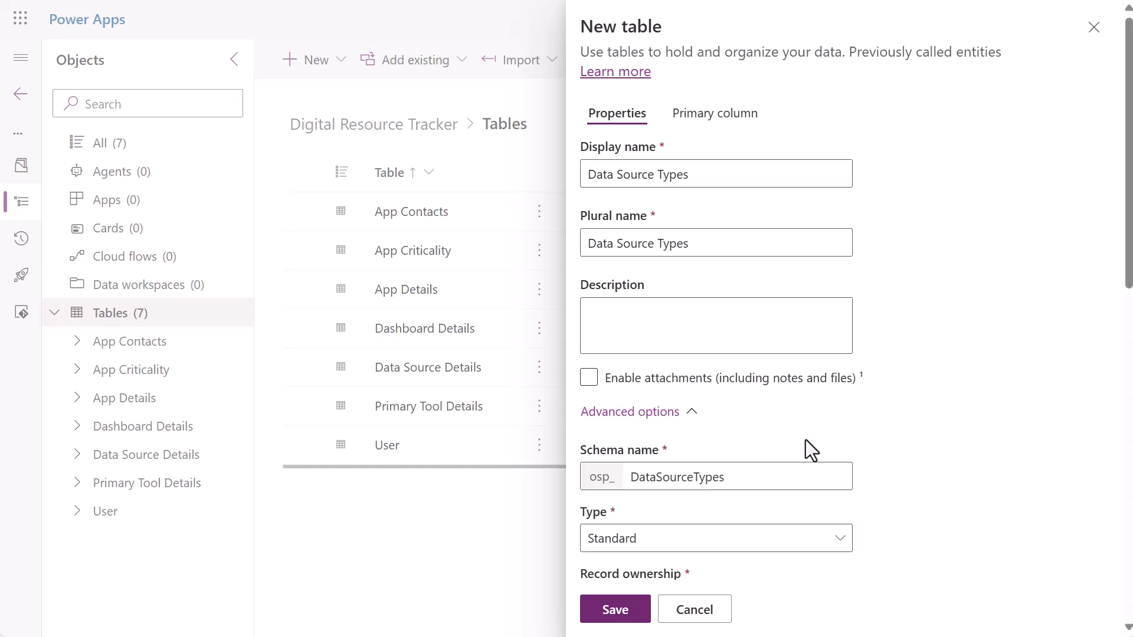
scroll(810, 451, "down", 3)
left_click(826, 430)
left_click(767, 484)
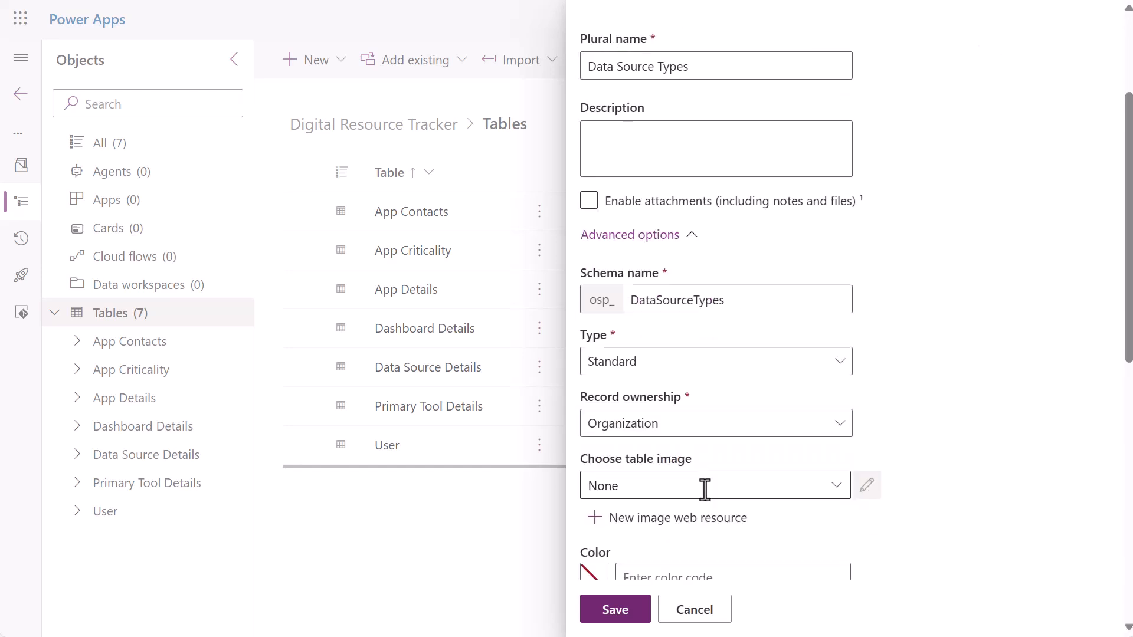
Enable quick-create form use, auditing of data changes and change tracking for the new Data Source Types table.
scroll(879, 449, "down", 5)
left_click(860, 450)
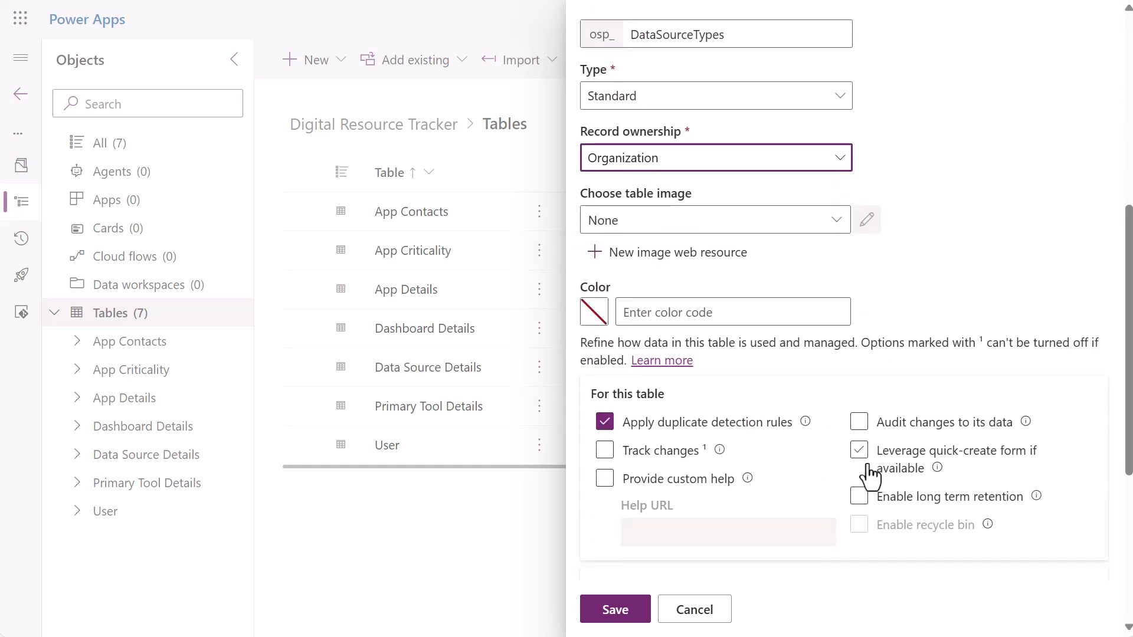
left_click(860, 422)
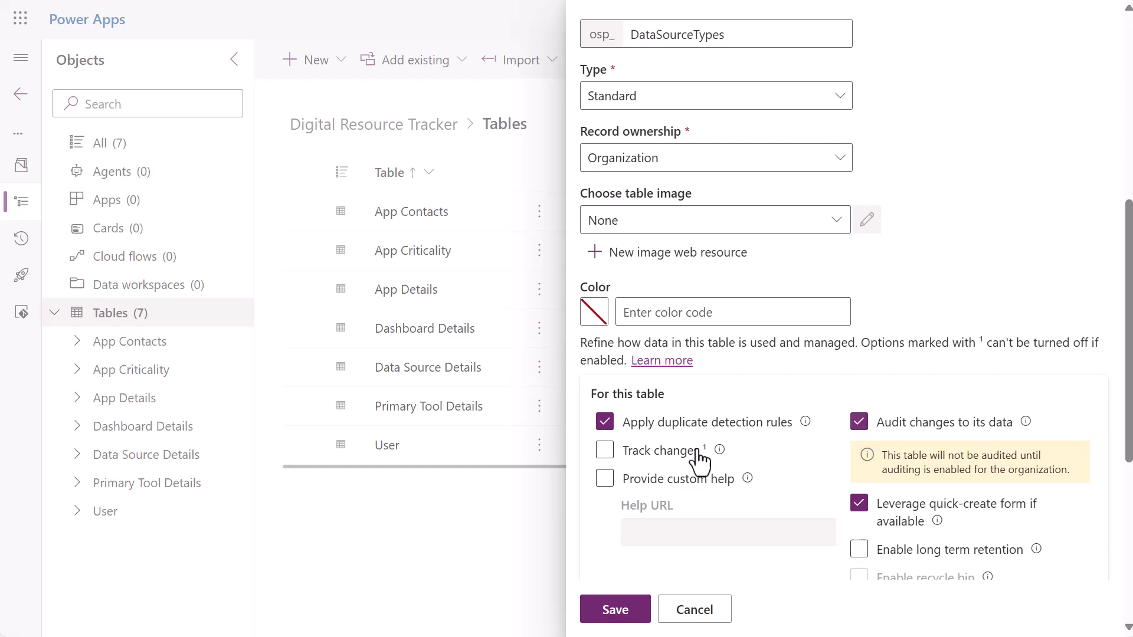
left_click(605, 450)
Review the settings of the new Data Source Types table and save it.
scroll(880, 429, "up", 2)
scroll(881, 420, "up", 5)
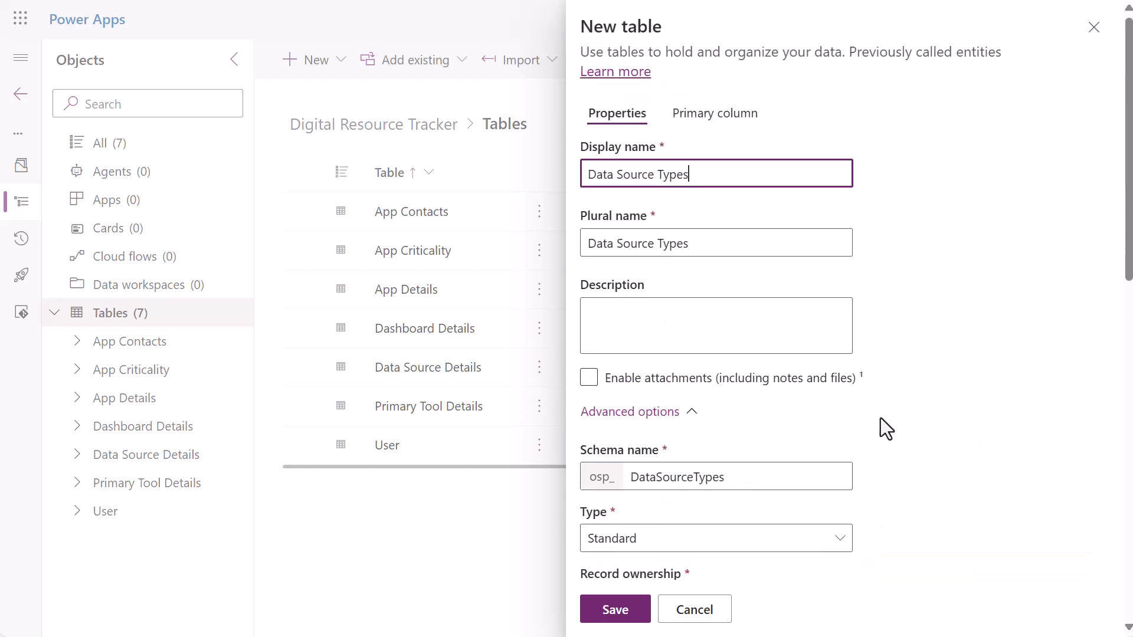
scroll(881, 419, "down", 10)
scroll(880, 421, "down", 2)
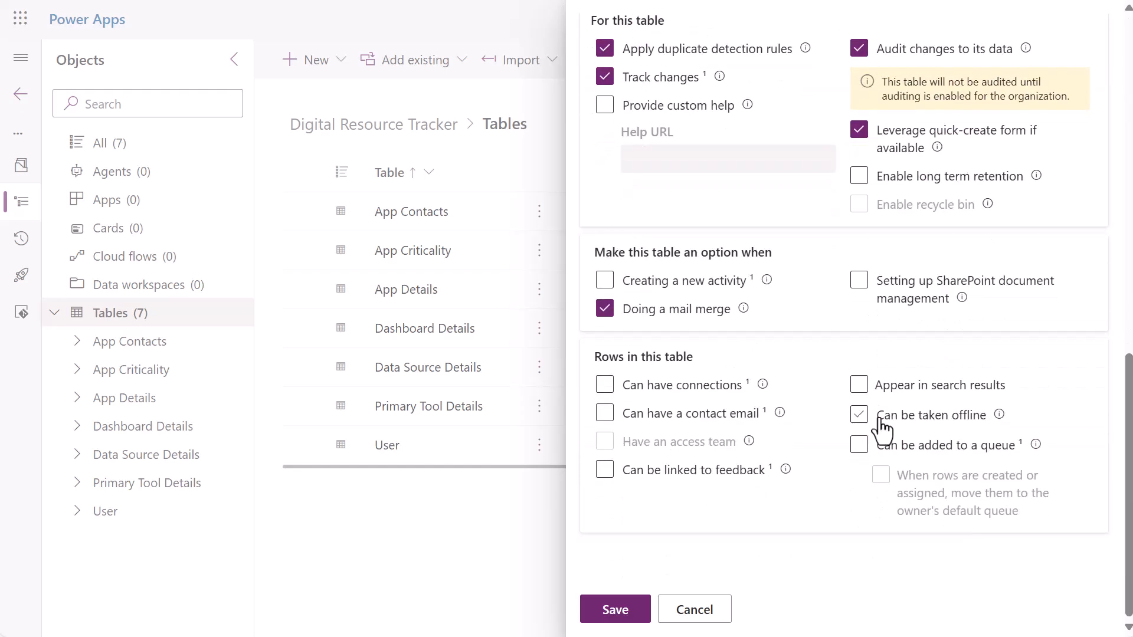
scroll(844, 418, "up", 8)
scroll(844, 416, "up", 5)
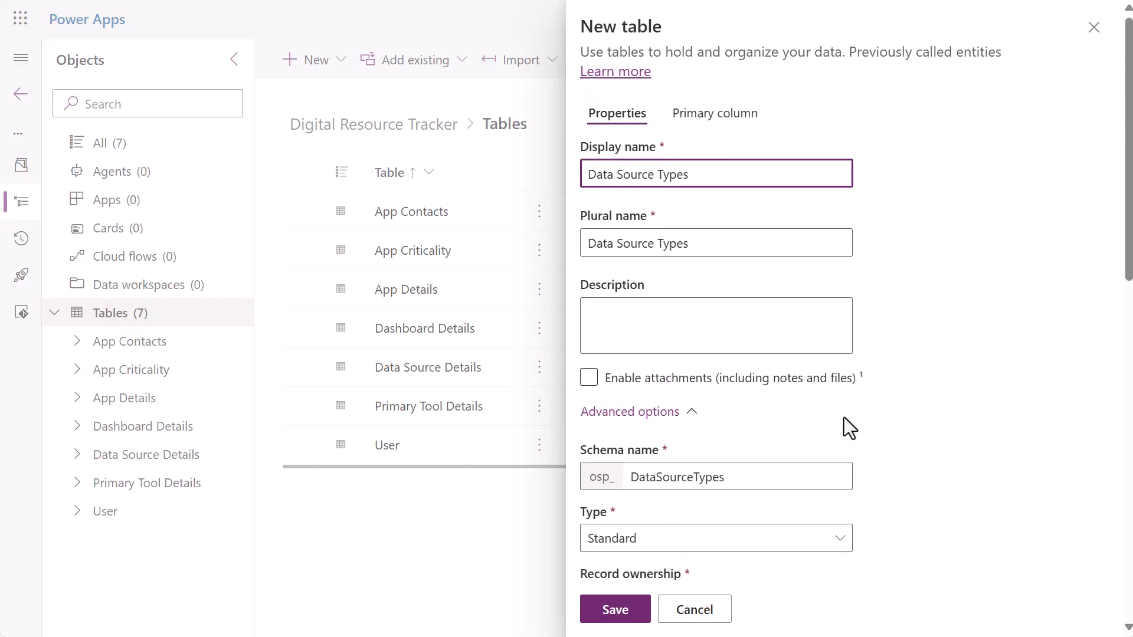
left_click(622, 619)
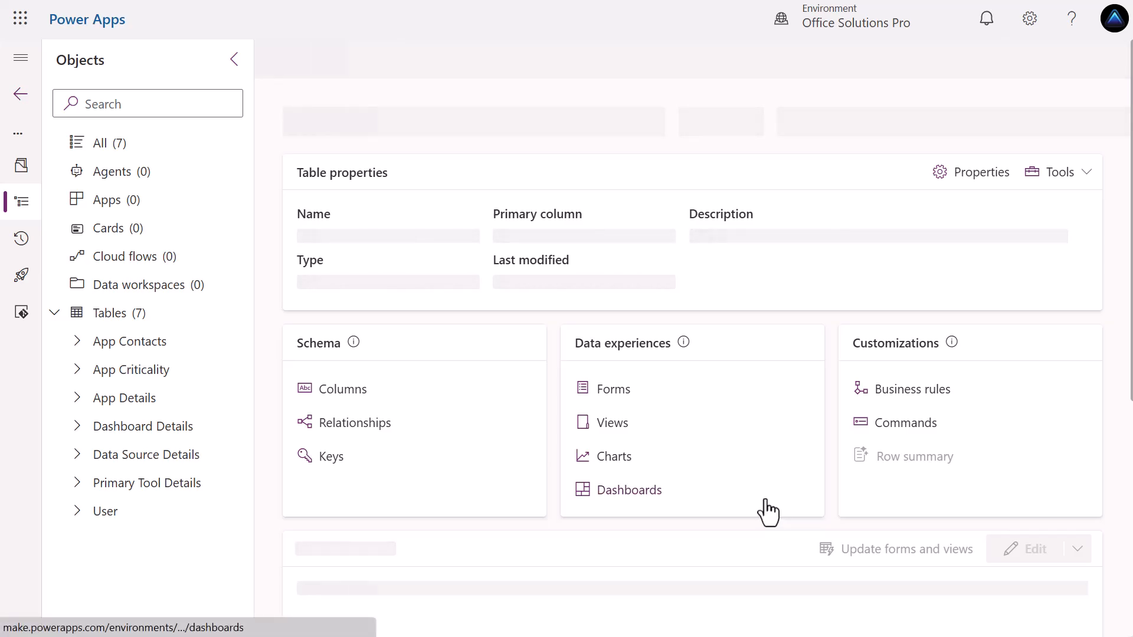
Hide every column except Created By and Created On in the Data Source Types data grid.
scroll(761, 511, "down", 3)
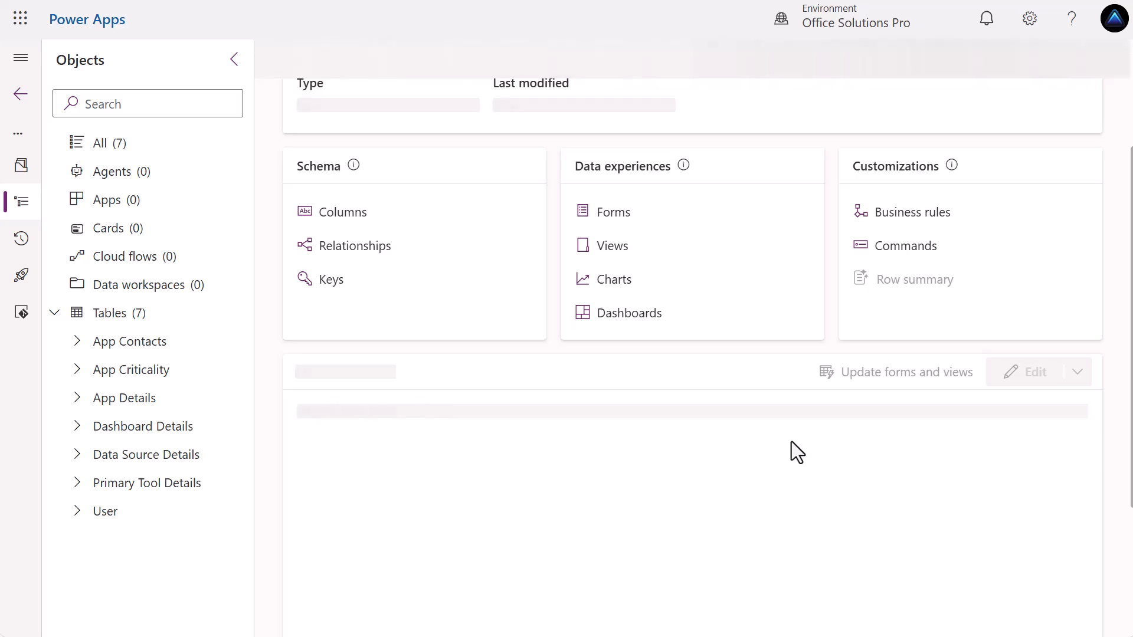
scroll(856, 419, "down", 2)
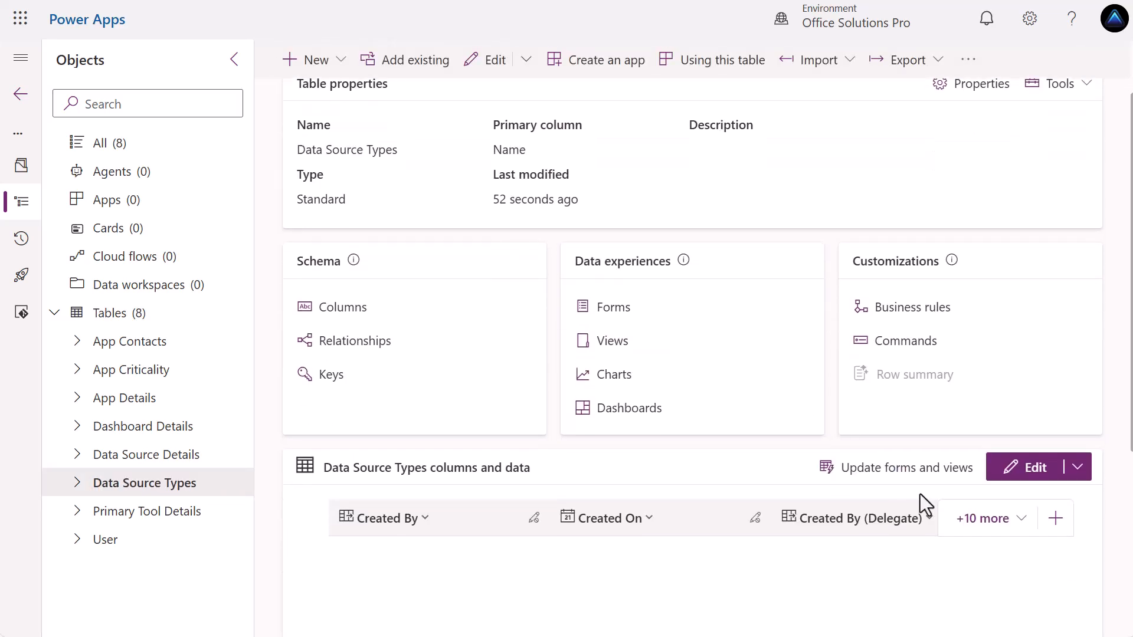
left_click(927, 519)
left_click(850, 583)
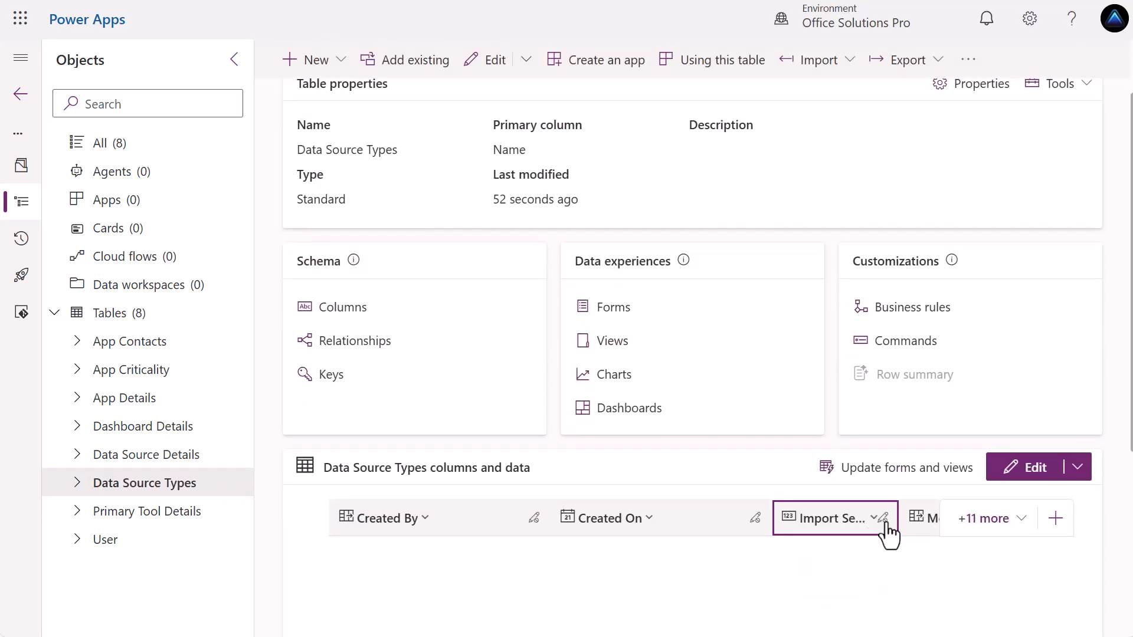
left_click(880, 531)
left_click(838, 583)
left_click(877, 531)
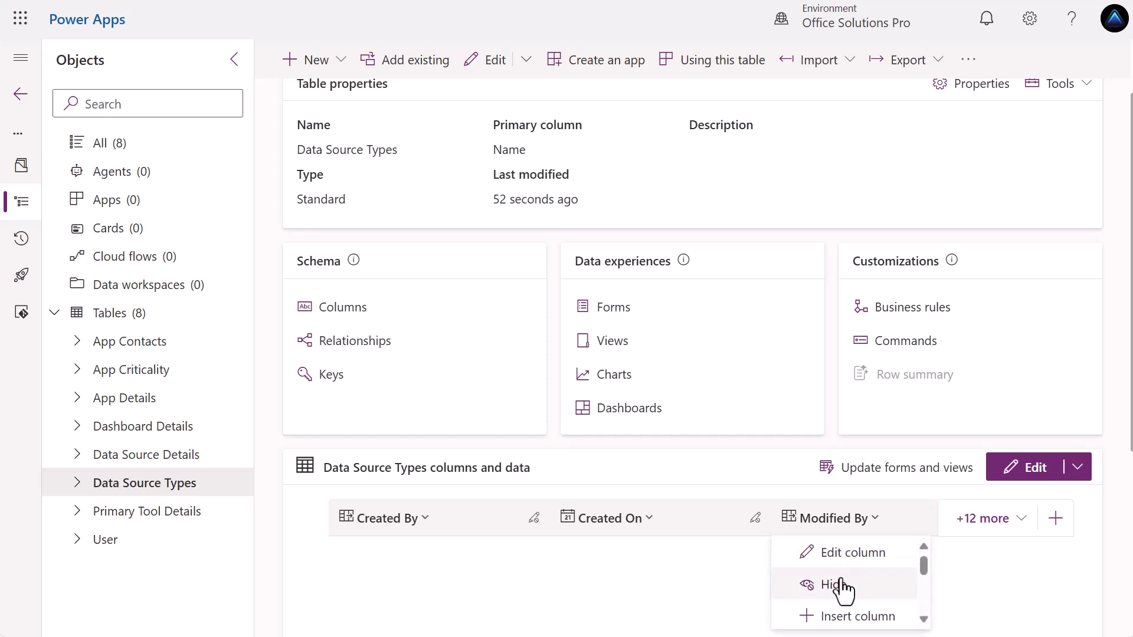
left_click(840, 582)
left_click(865, 528)
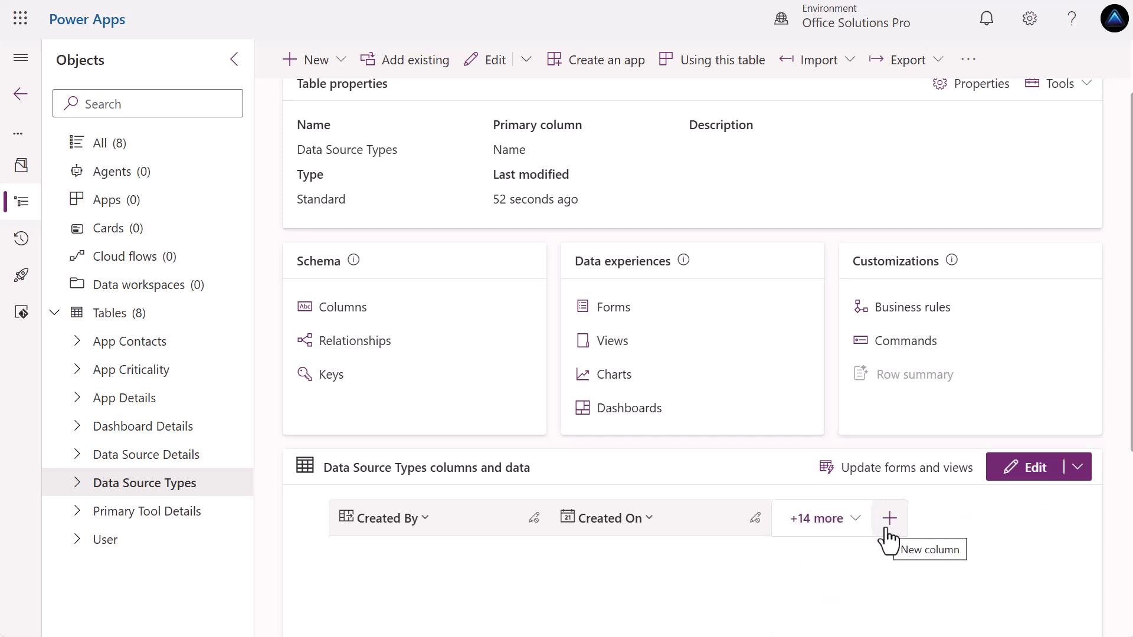
Show the primary Name column in the Data Source Types grid and place it before Created By.
left_click(838, 527)
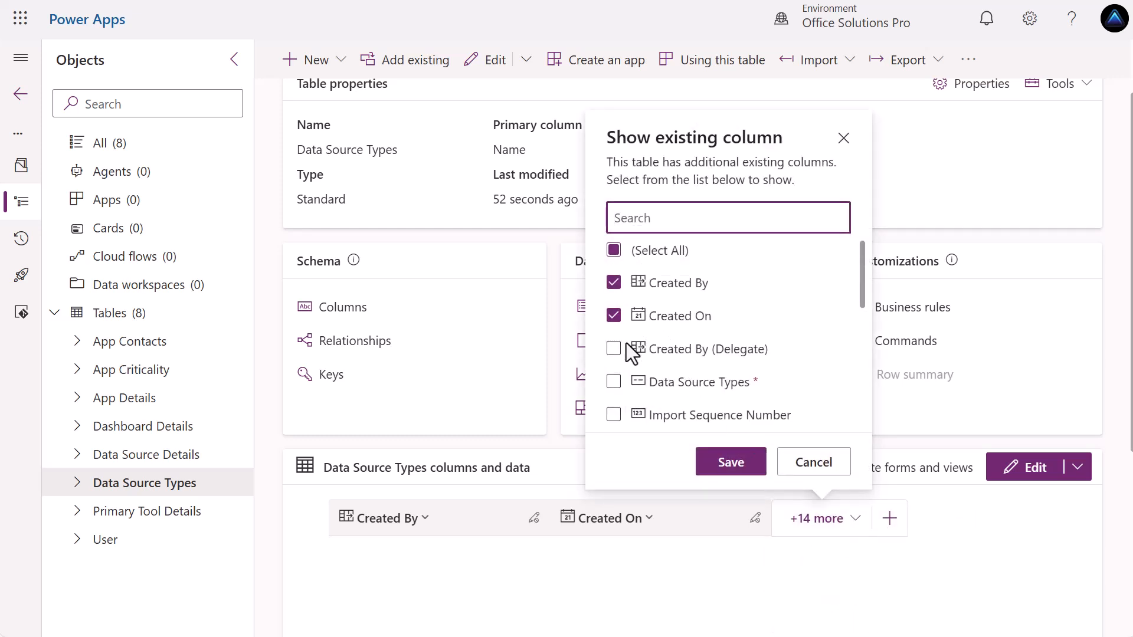
scroll(627, 354, "down", 3)
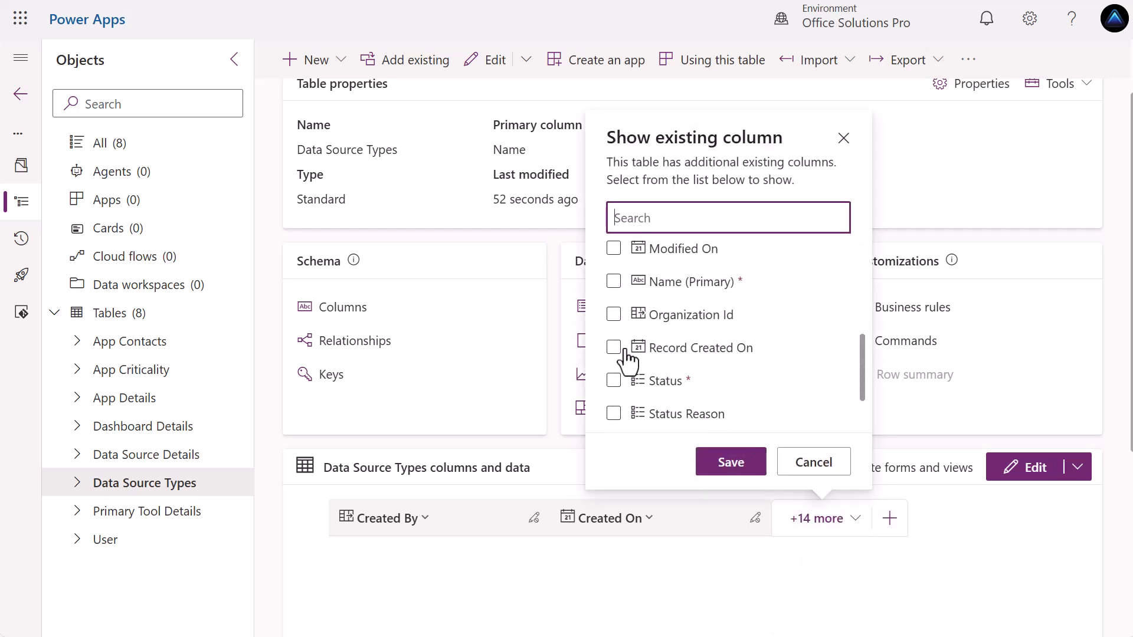
left_click(614, 281)
left_click(741, 466)
left_click_drag(824, 527, 418, 525)
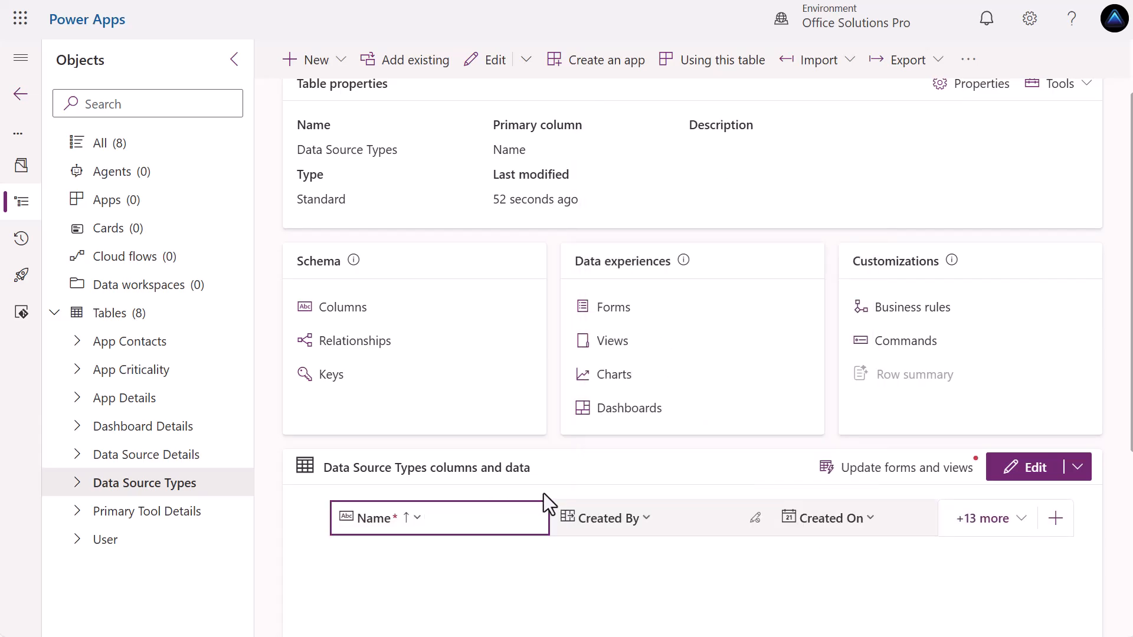
Remove the Created On column from the Active Data Source Types view, then save and publish the view.
left_click(610, 342)
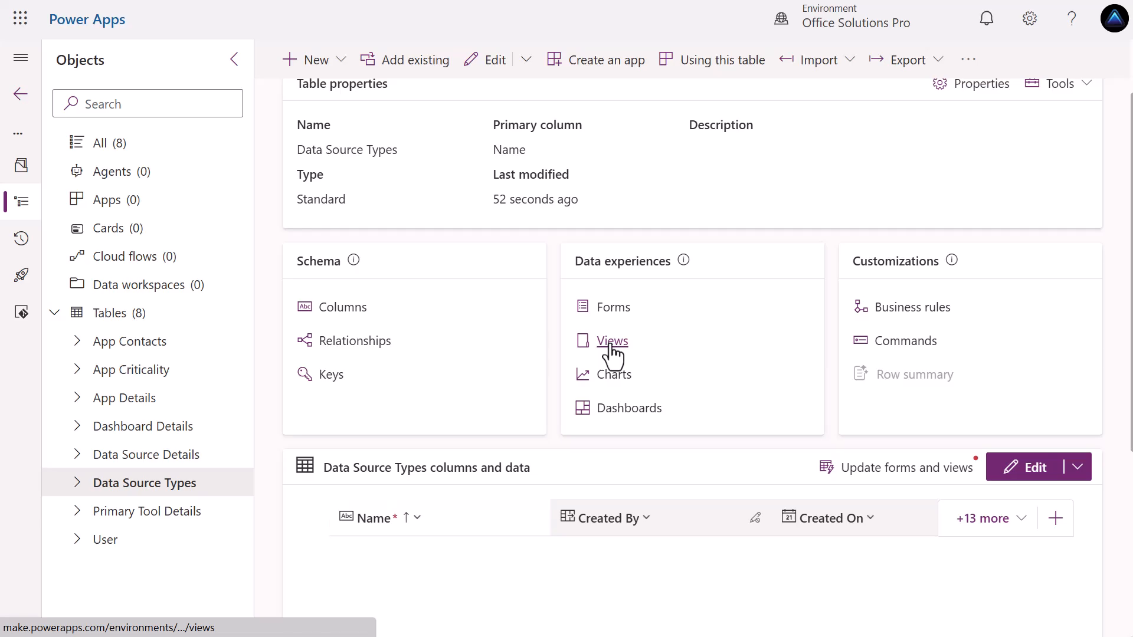
left_click(445, 221)
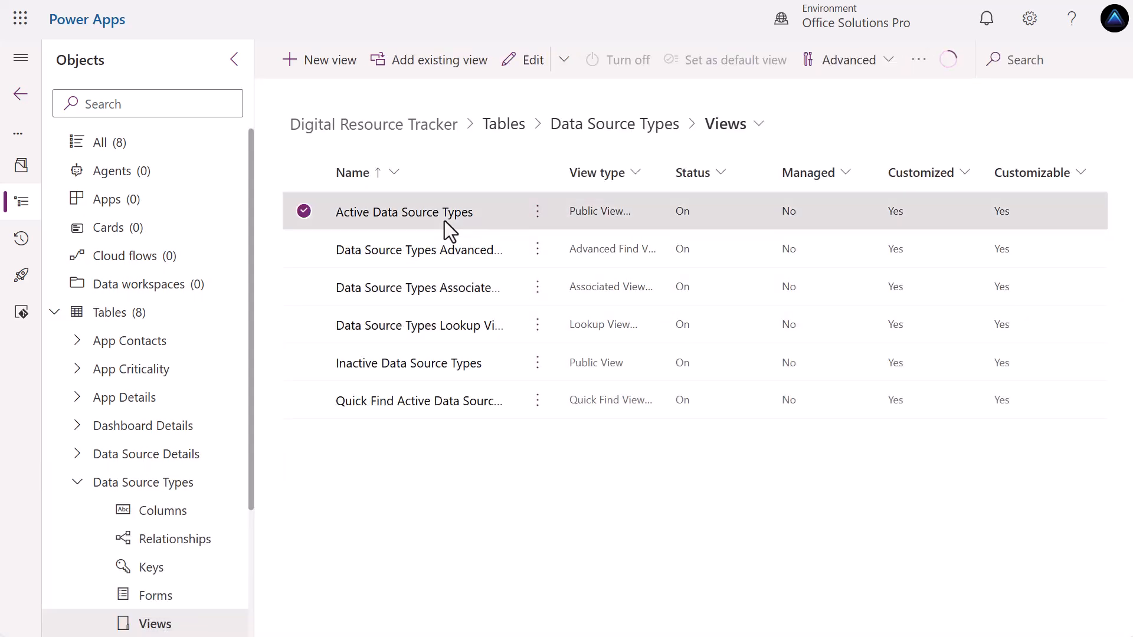
left_click(437, 217)
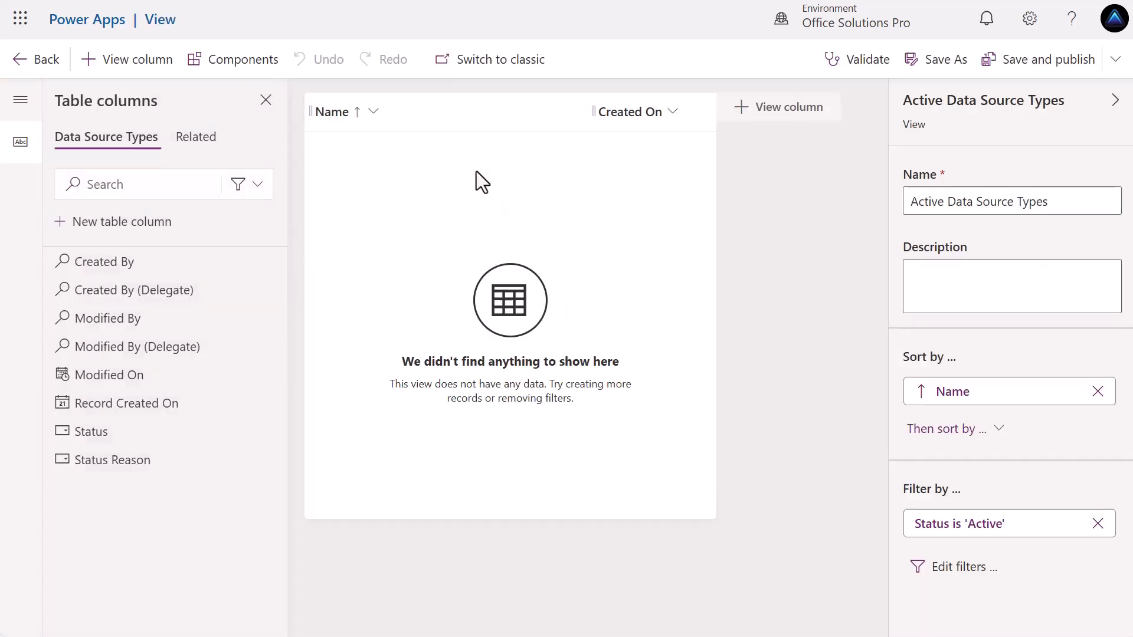
left_click(667, 116)
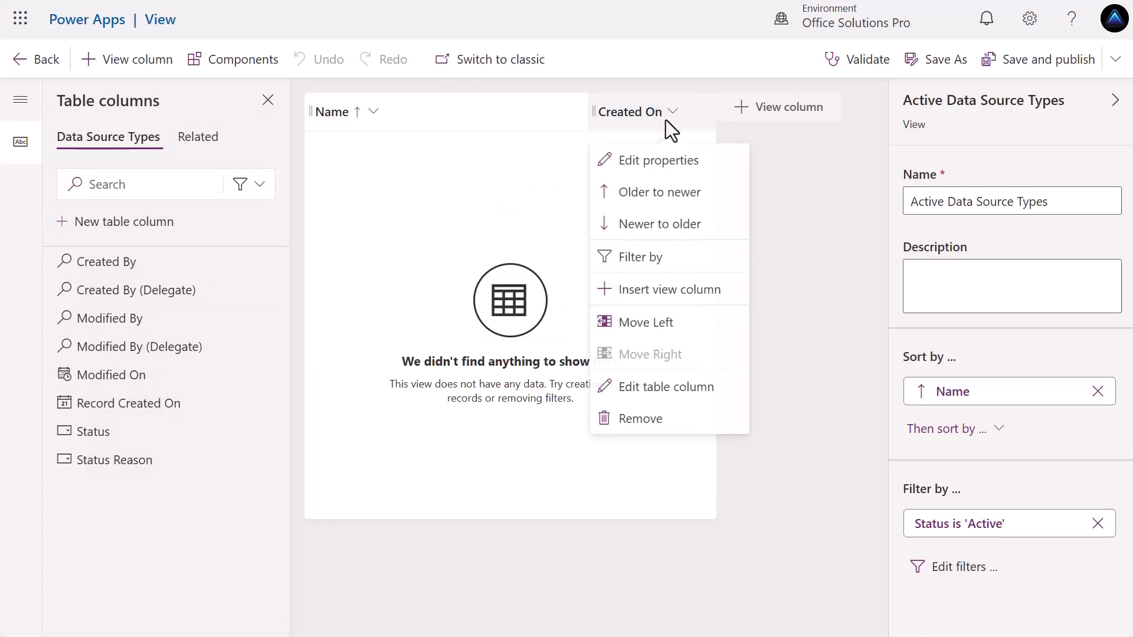
left_click(643, 420)
left_click(1033, 61)
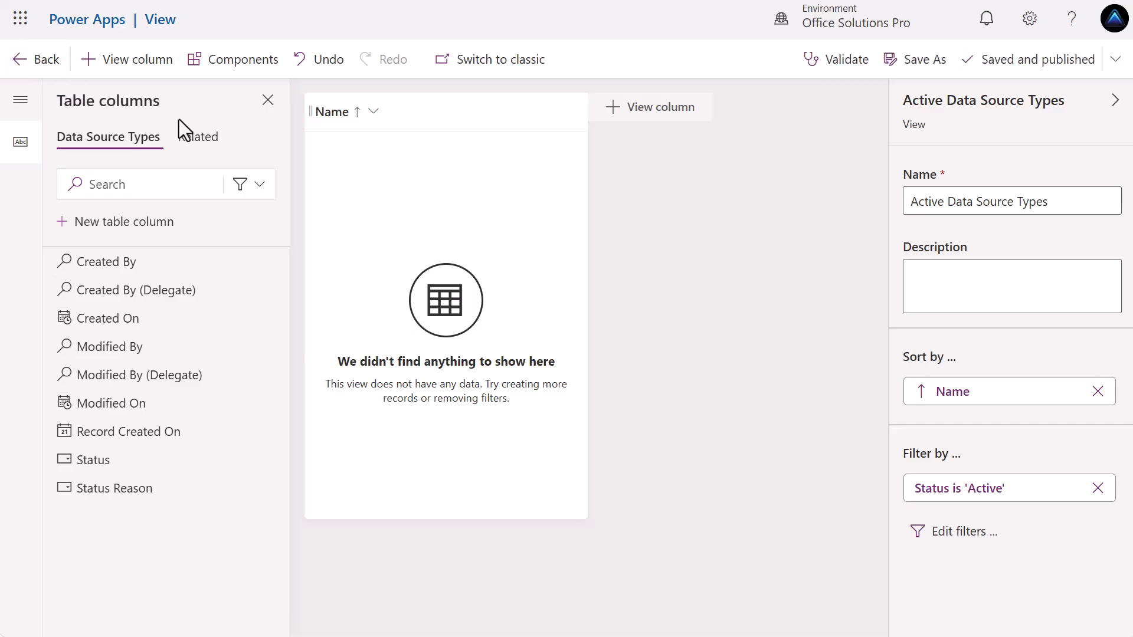
Remove the Created On column from the Data Source Types Lookup View, then save and publish it.
left_click(39, 60)
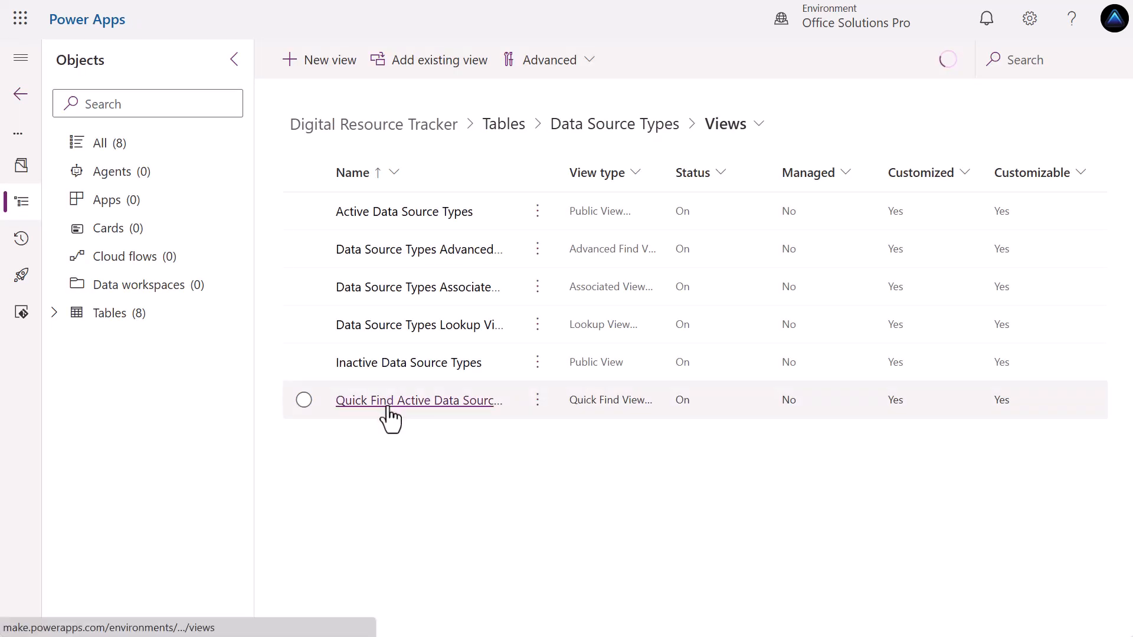
left_click(420, 329)
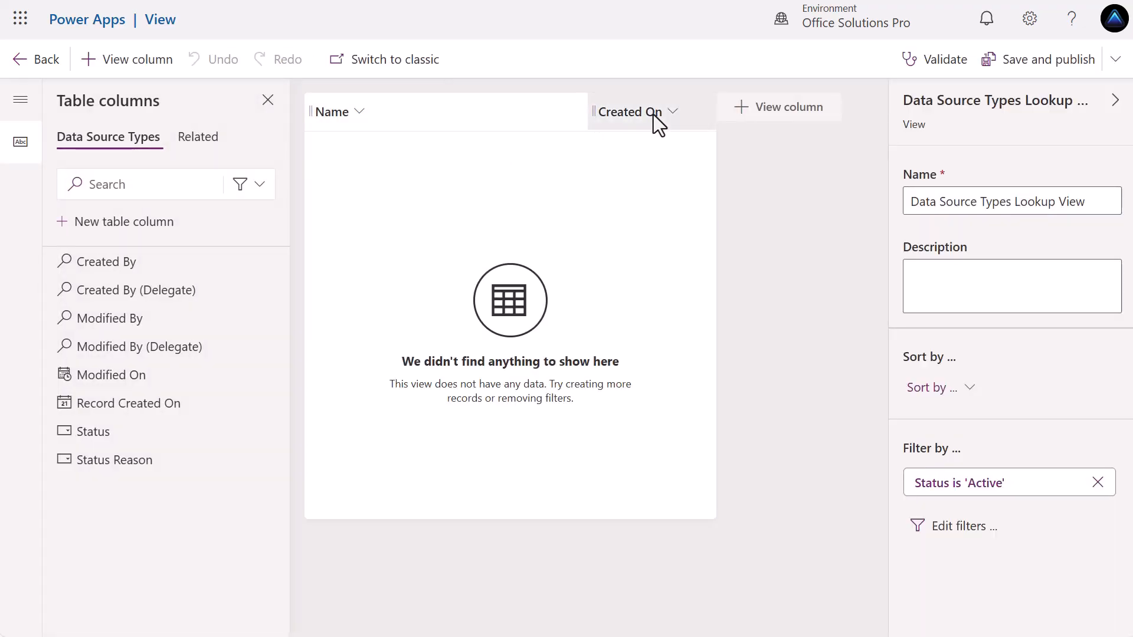
left_click(654, 113)
left_click(644, 420)
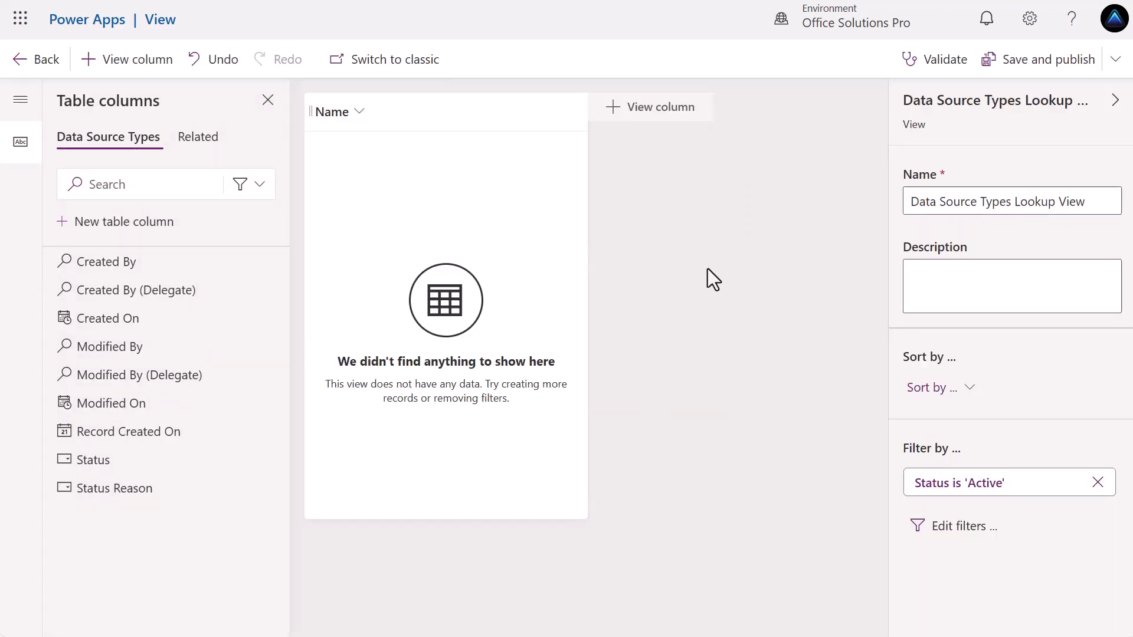
left_click(1024, 59)
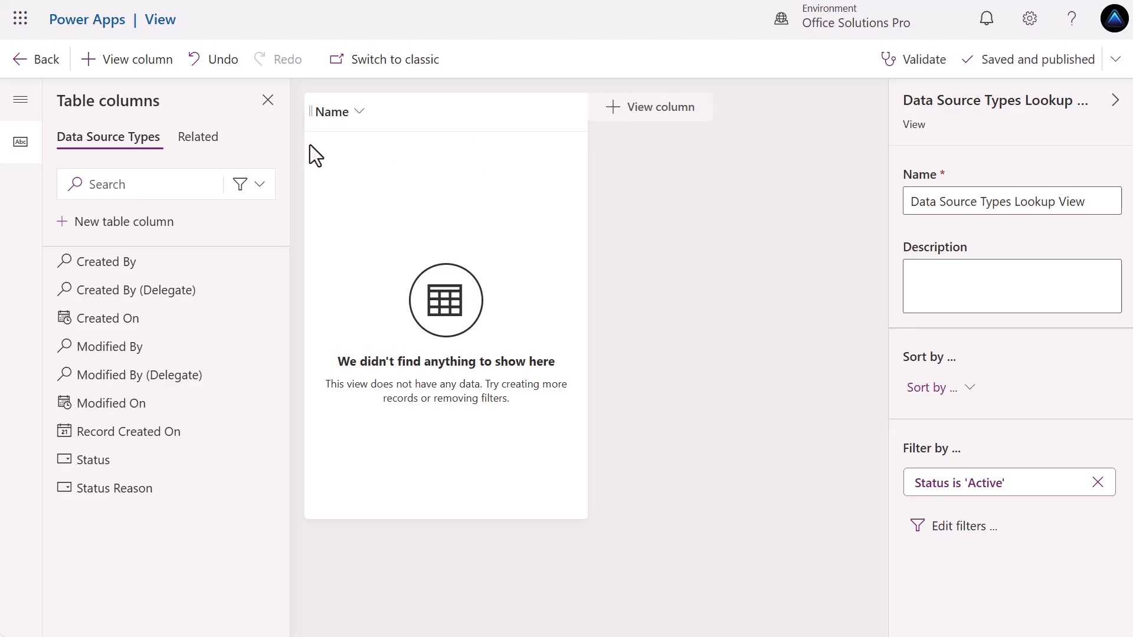
Return to the solution's tables and open the Data Source Details table at its columns and data.
left_click(35, 66)
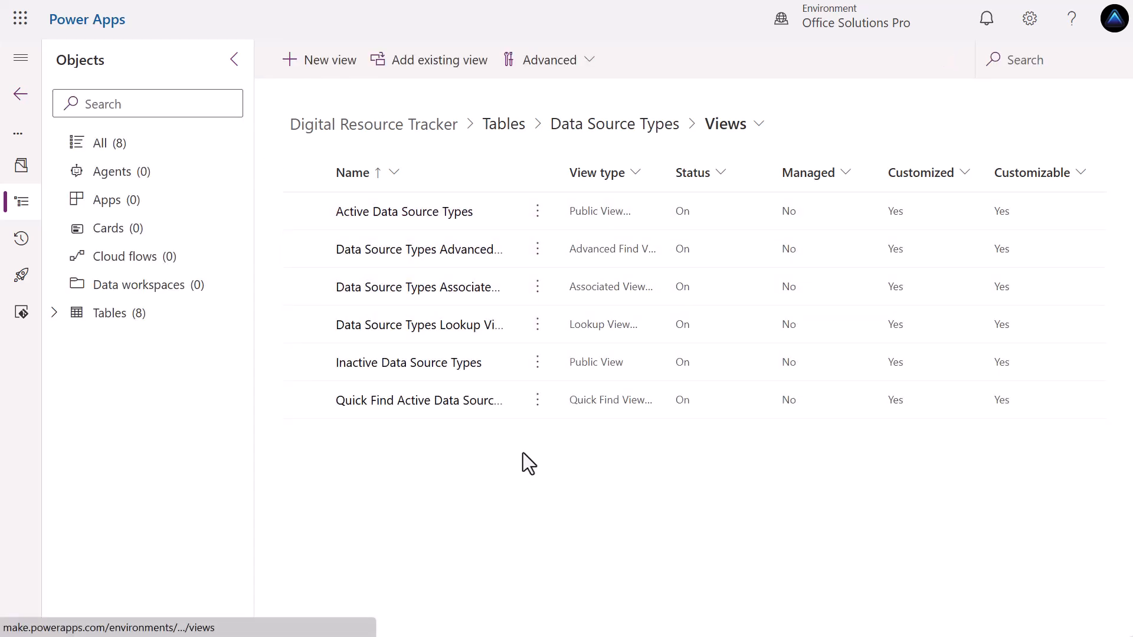
left_click(104, 318)
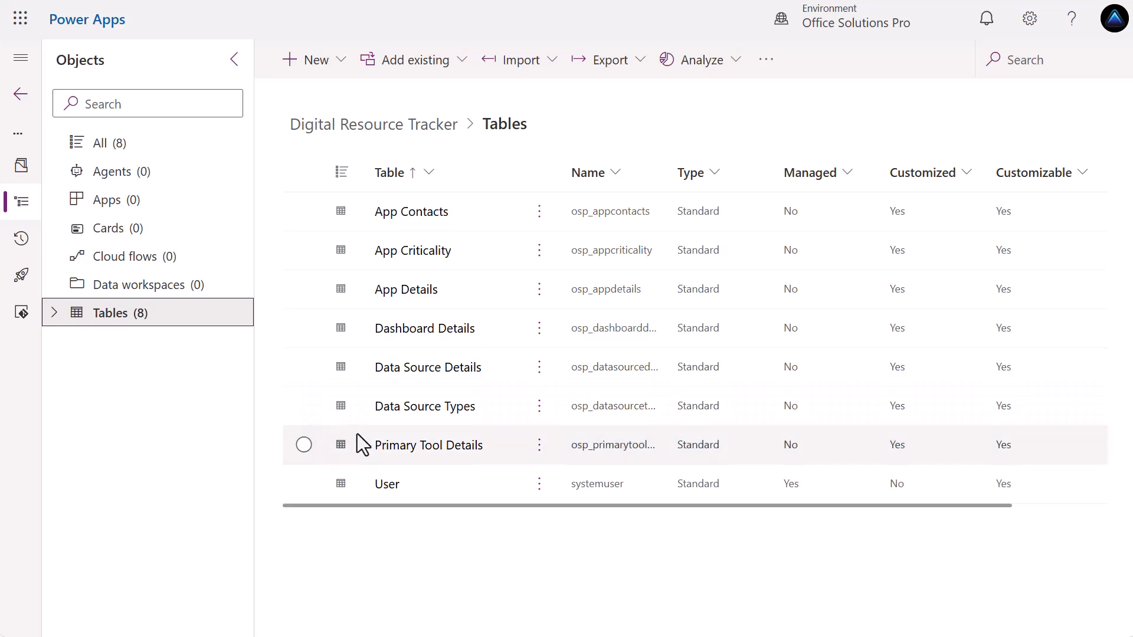
left_click(439, 369)
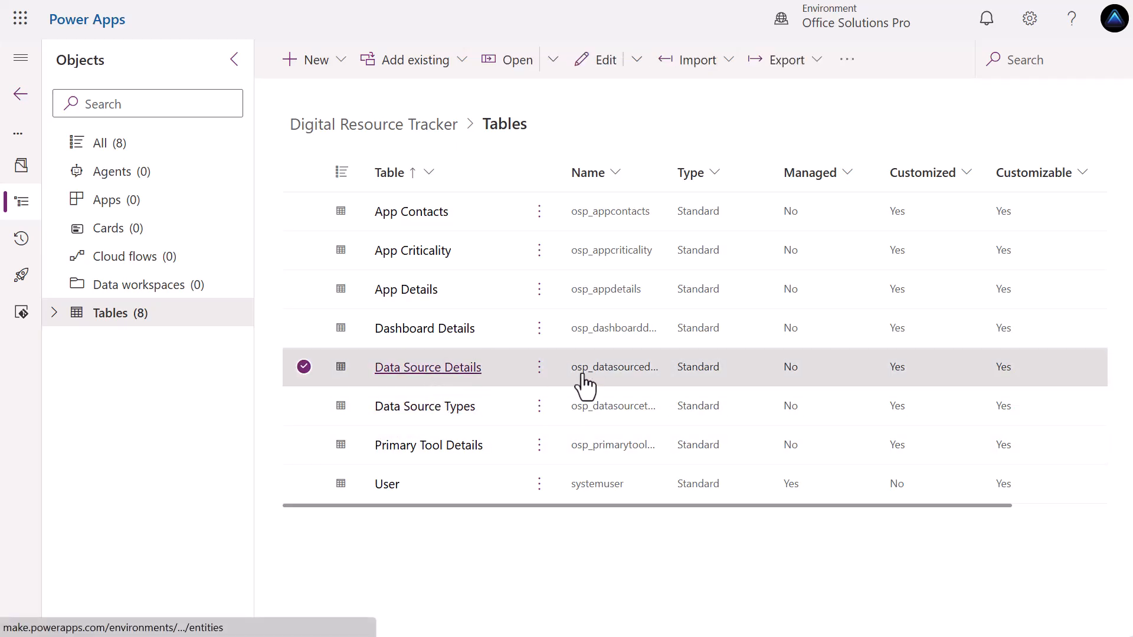
scroll(909, 472, "down", 5)
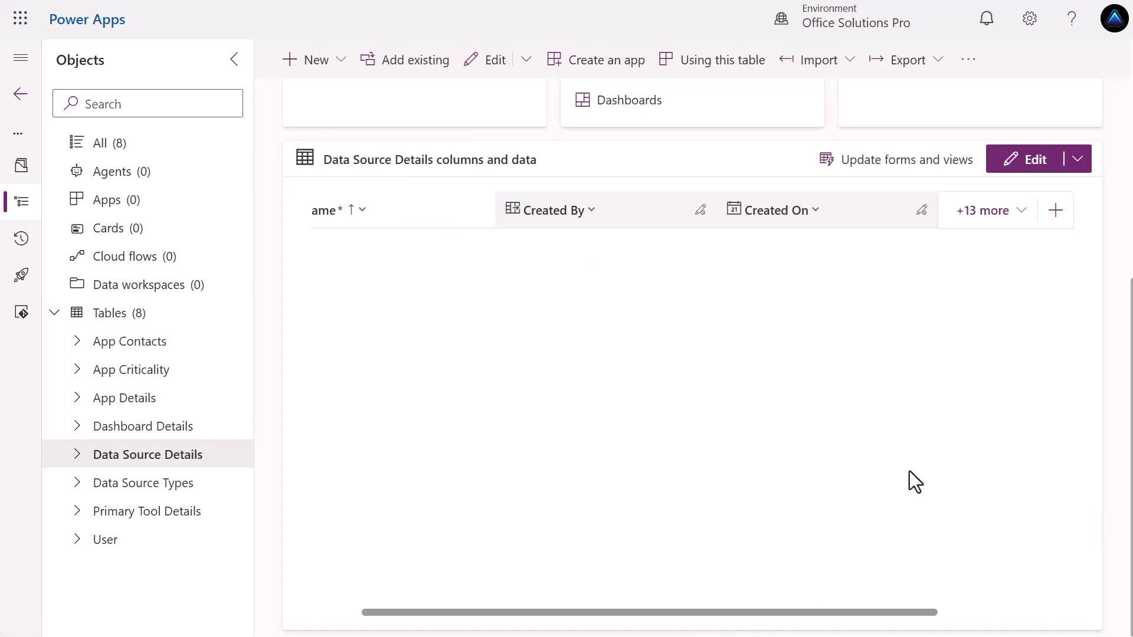
Add a lookup column named Data Source Type to Data Source Details, related to the Data Source Types table, and save it.
left_click(1055, 211)
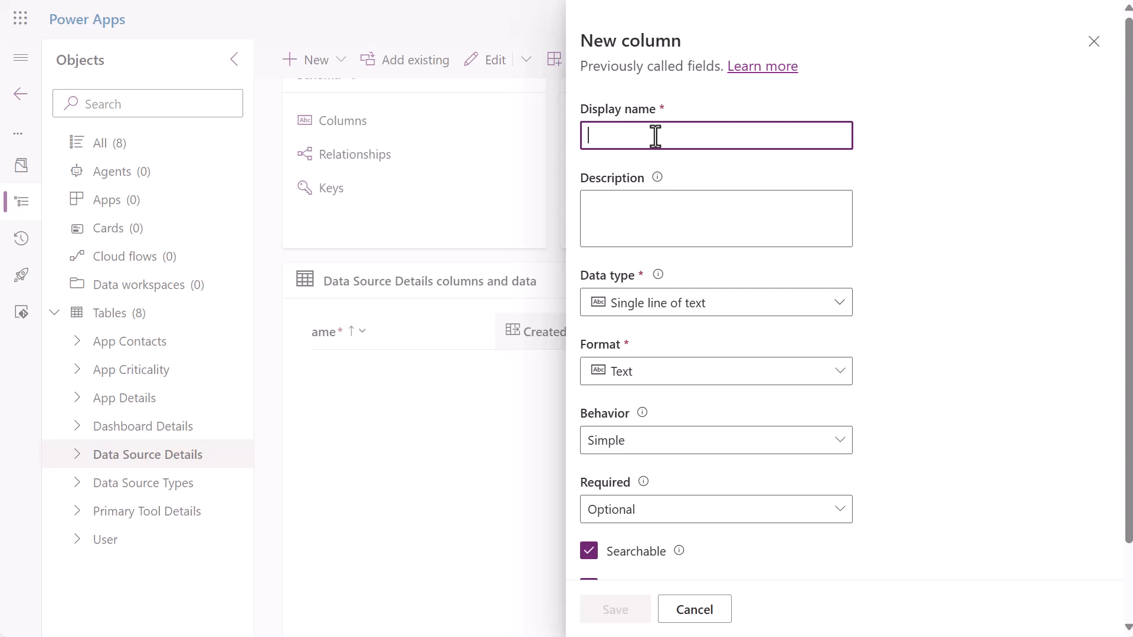
type("Data Source Type")
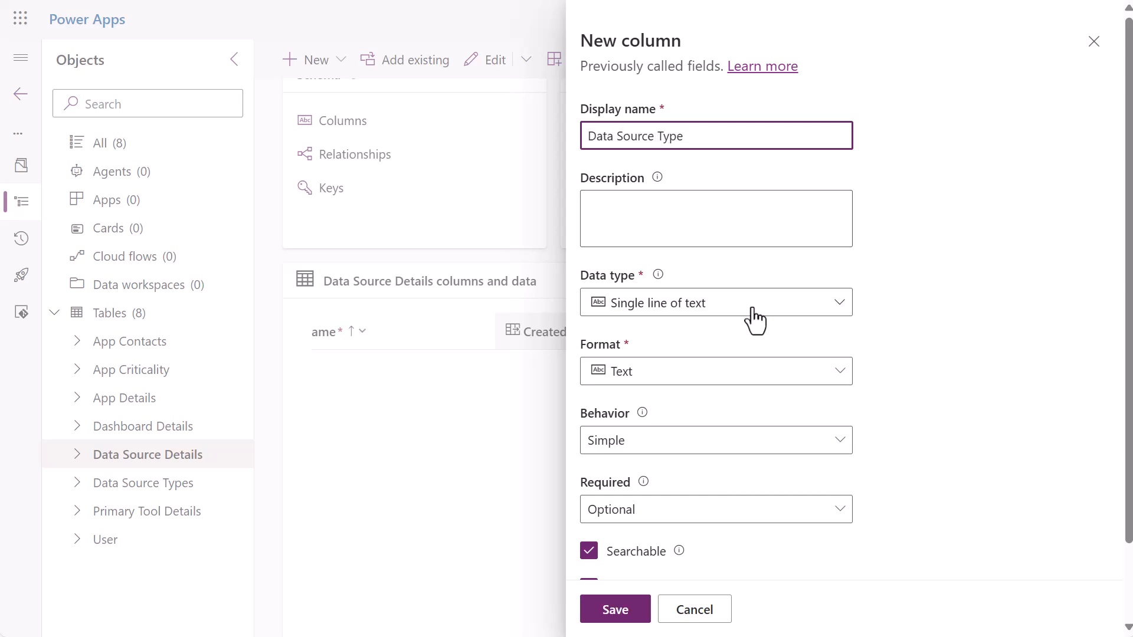
left_click(781, 311)
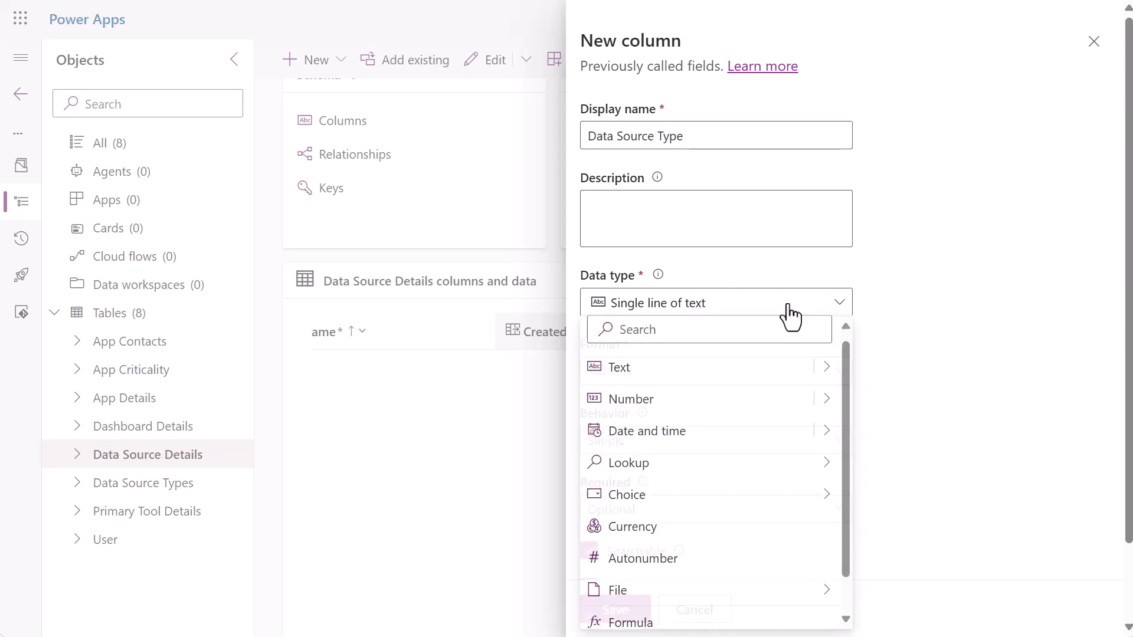
mouse_move(763, 480)
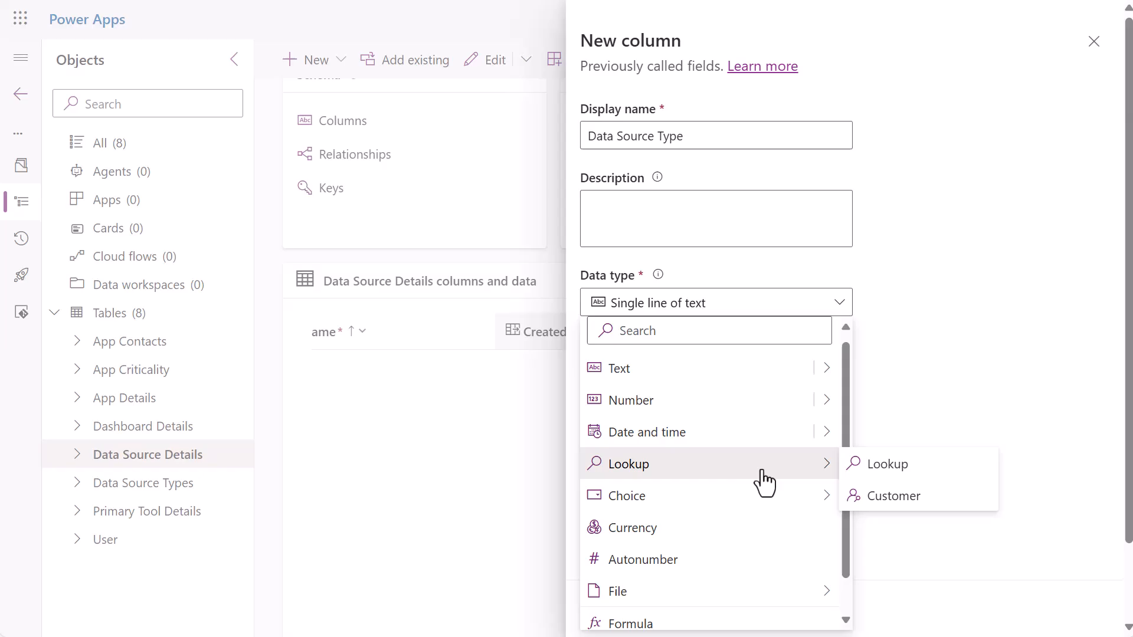
left_click(887, 464)
left_click(665, 524)
type("data")
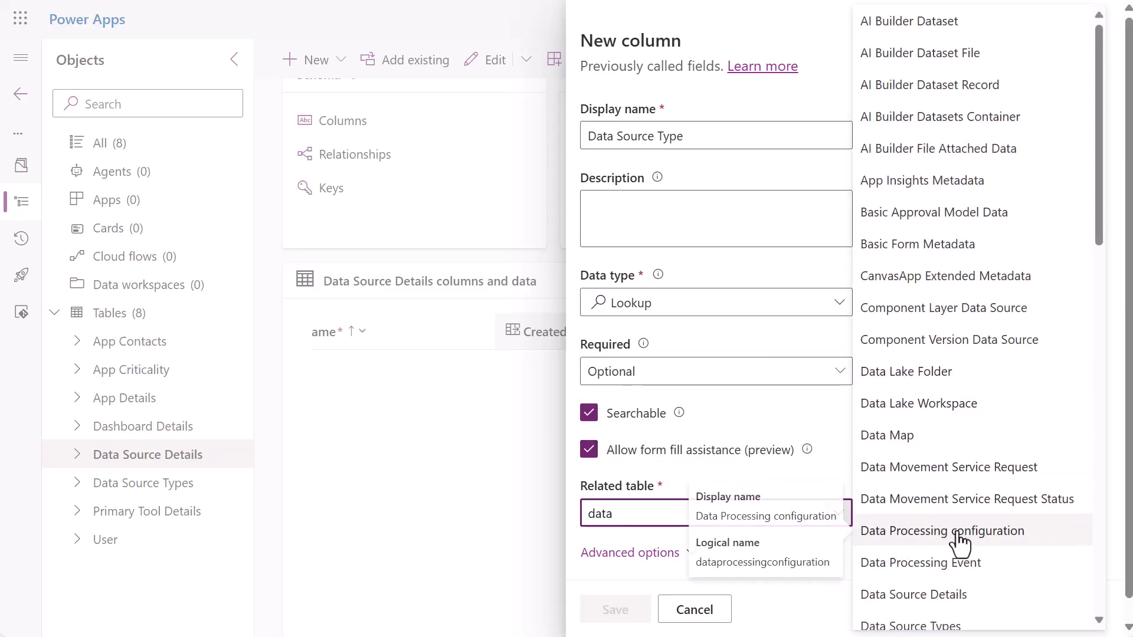
left_click(928, 625)
left_click(606, 614)
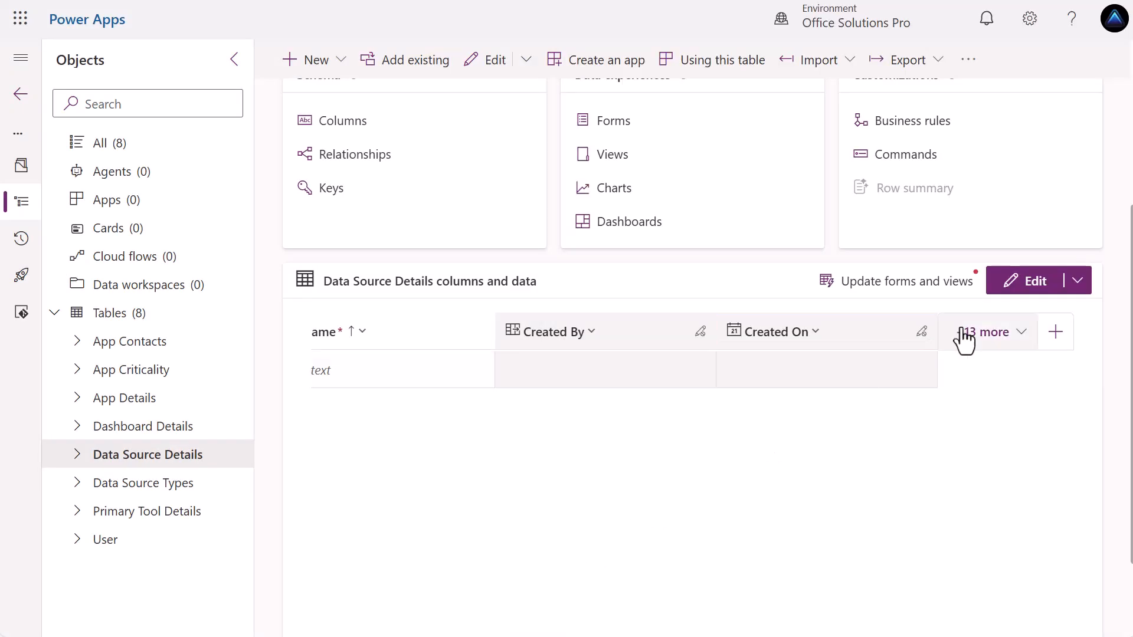
Start a new column named "Environement or Storage Location" in Data Source Details, keeping its data type as single line of text.
left_click(1056, 333)
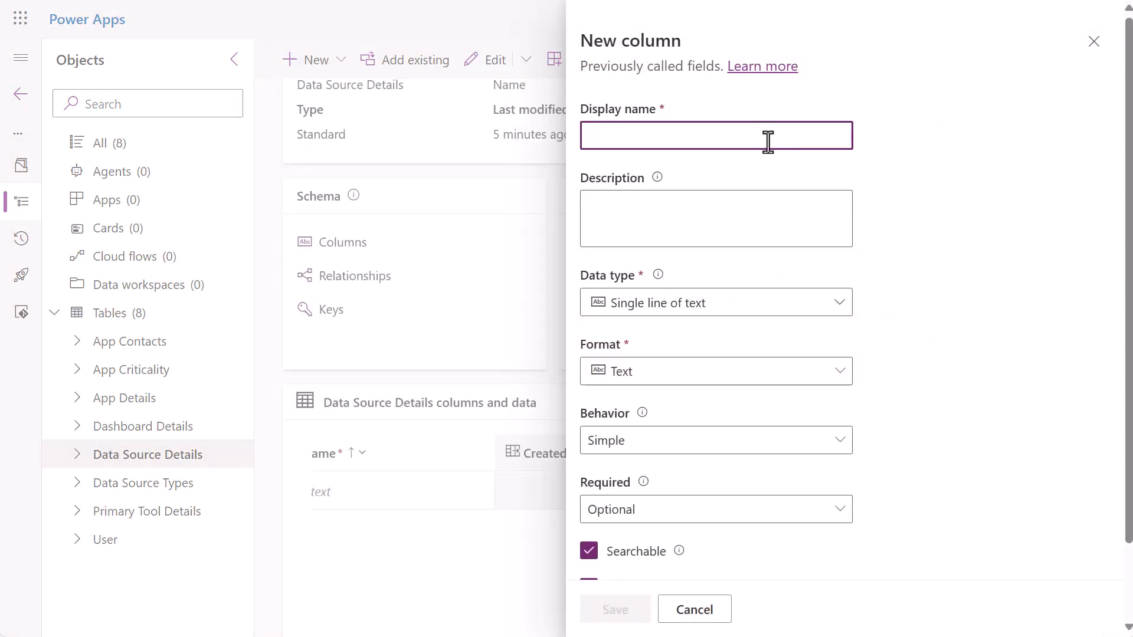
type("Environem")
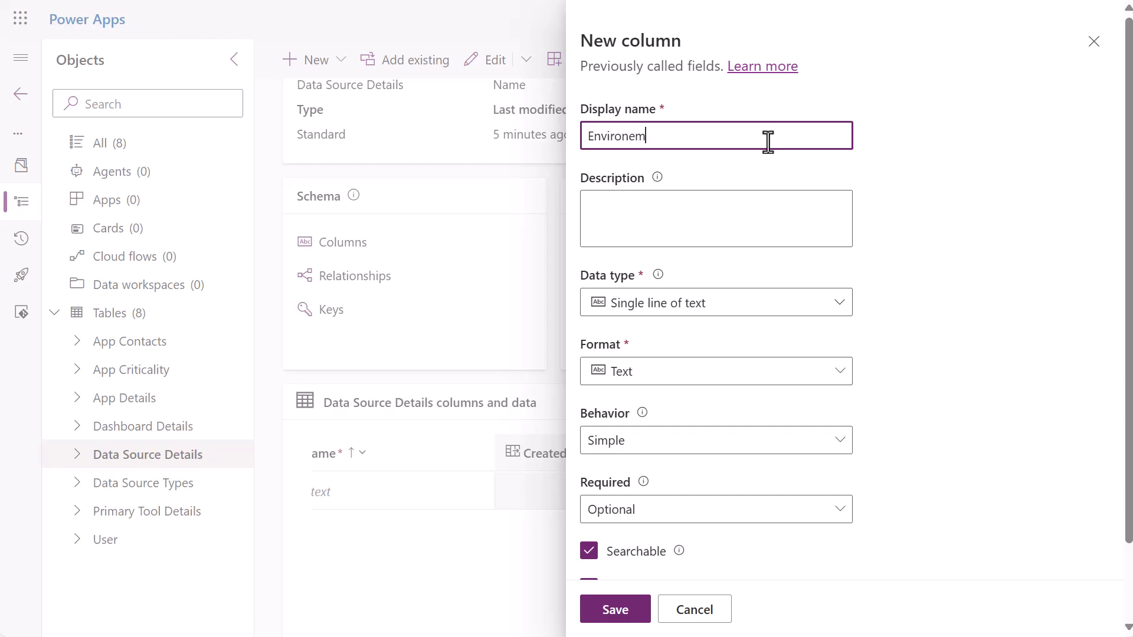
type("ent")
key("BackSpace")
key("BackSpace")
type("ent or Storage Location")
left_click(809, 317)
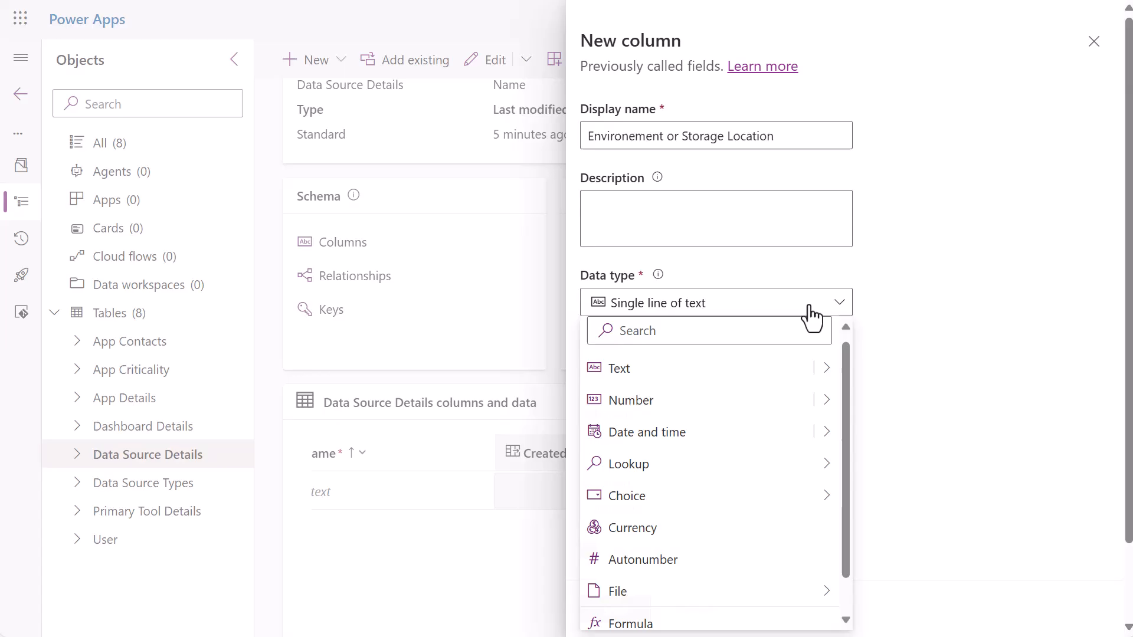
left_click(982, 309)
Set the new storage location column's maximum character count to 200 and save the column.
scroll(614, 567, "down", 1)
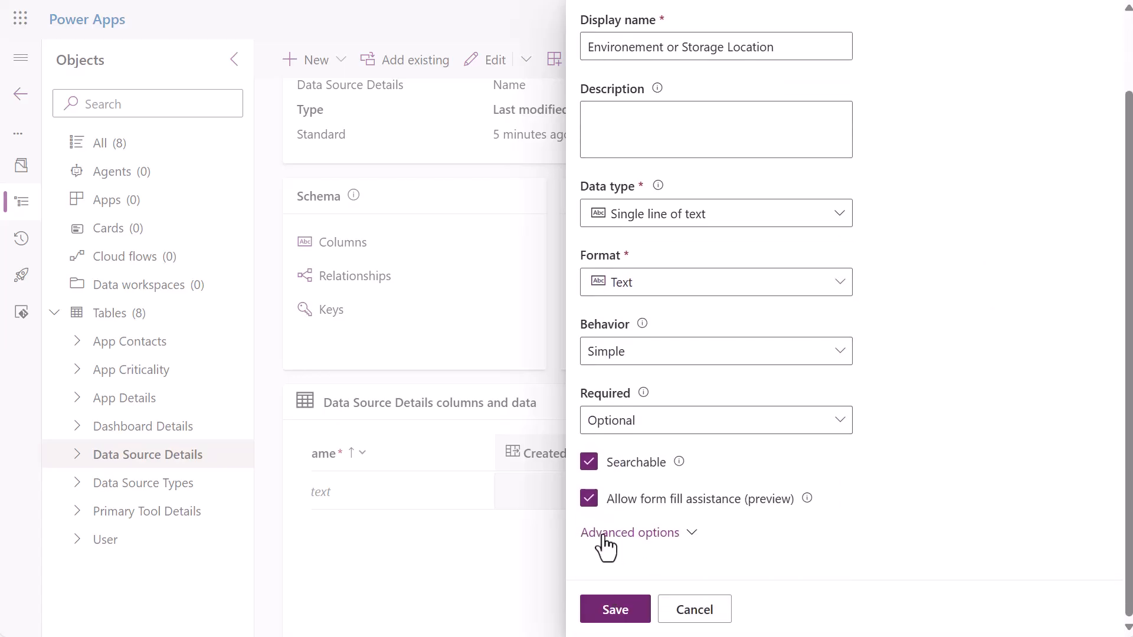
left_click(603, 535)
scroll(611, 519, "down", 2)
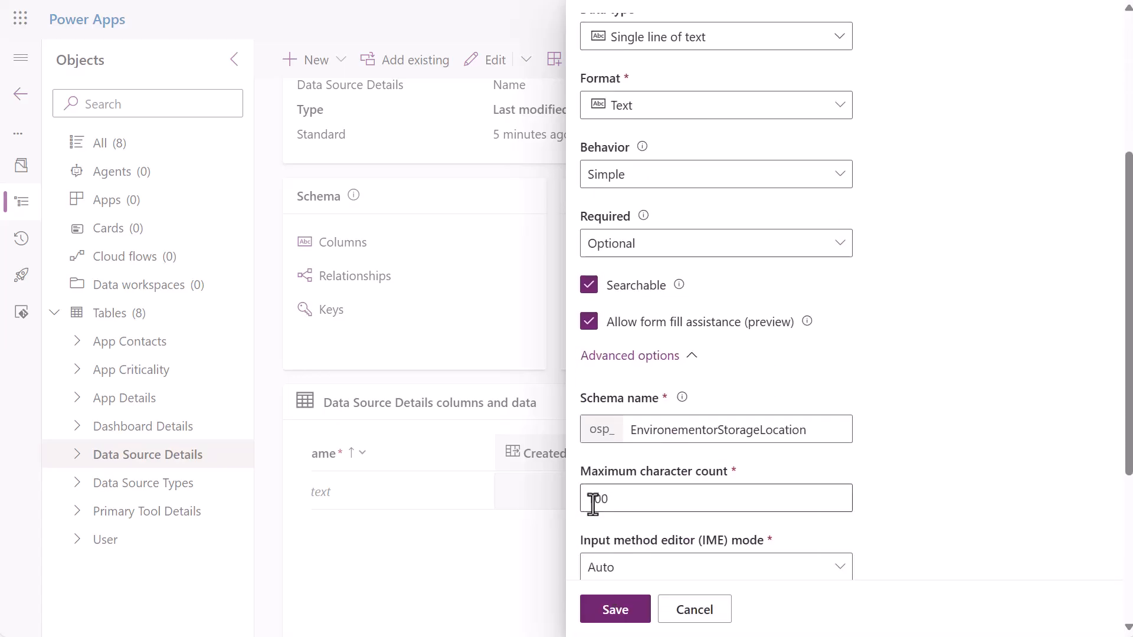
left_click_drag(595, 500, 588, 500)
type("2")
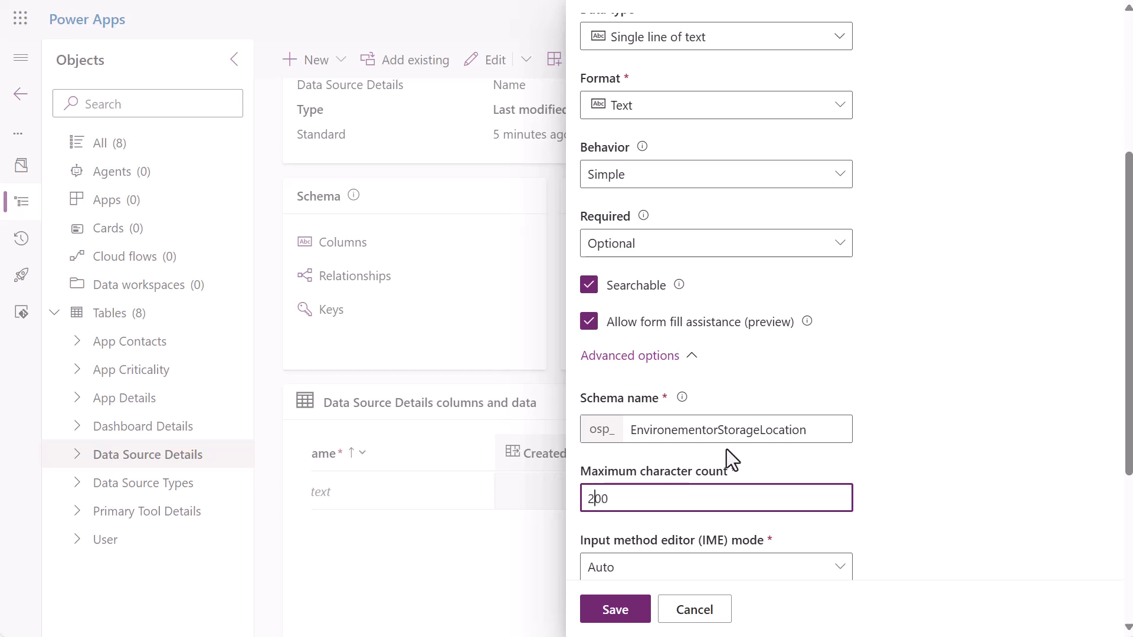
scroll(727, 449, "up", 1)
scroll(726, 451, "down", 3)
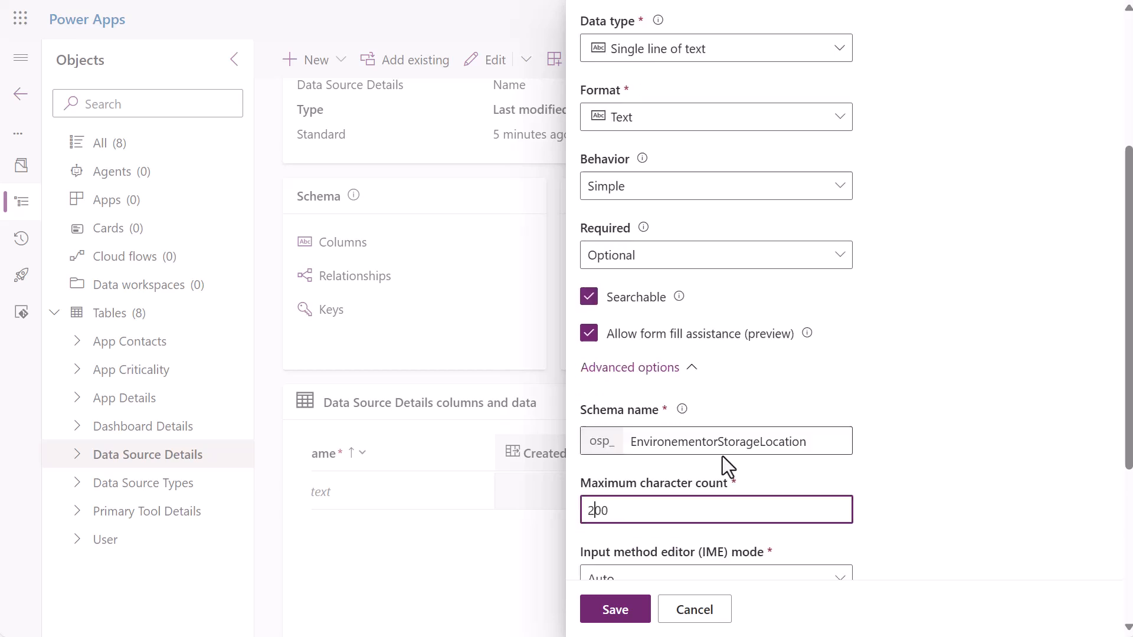
left_click(614, 611)
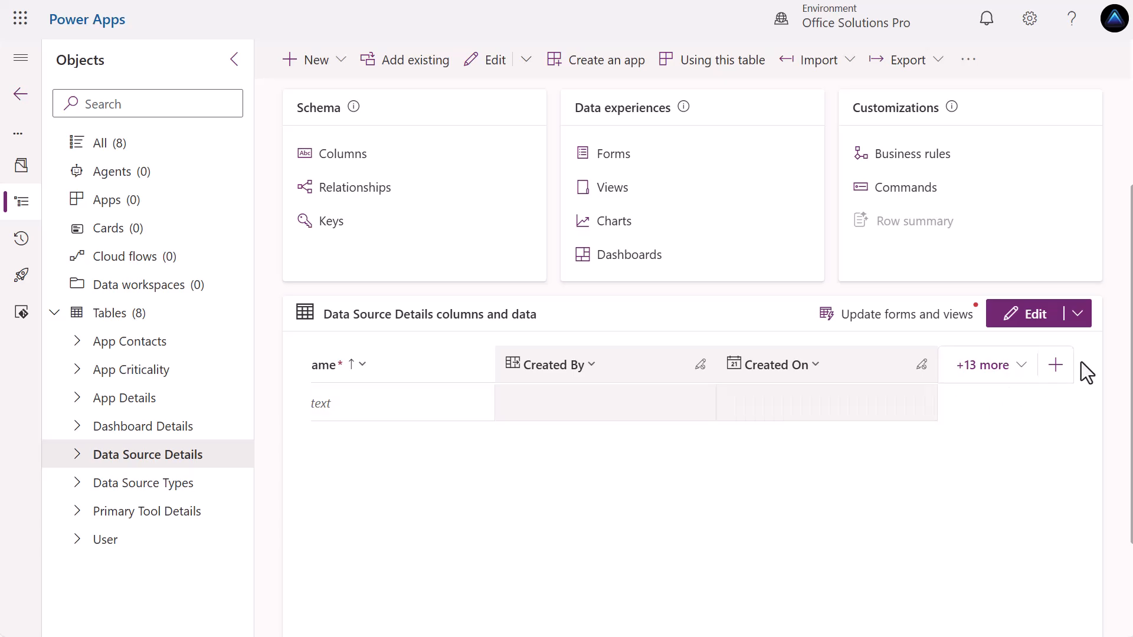
Add a lookup column named Location Administrator to Data Source Details, related to the User table, and save it.
left_click(1056, 366)
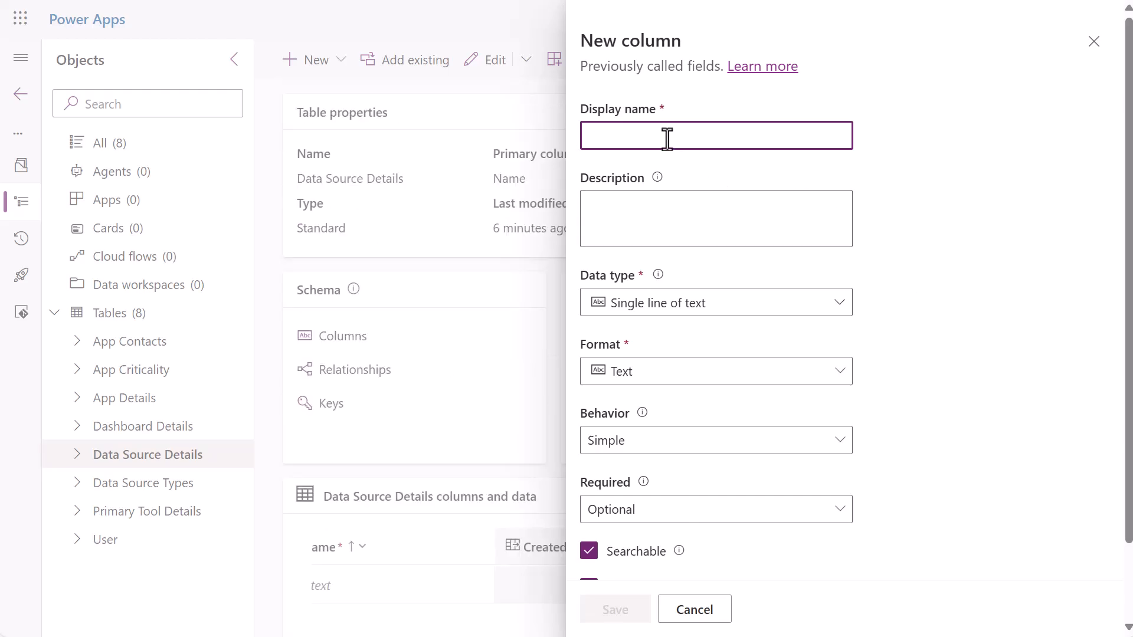
type("Location ")
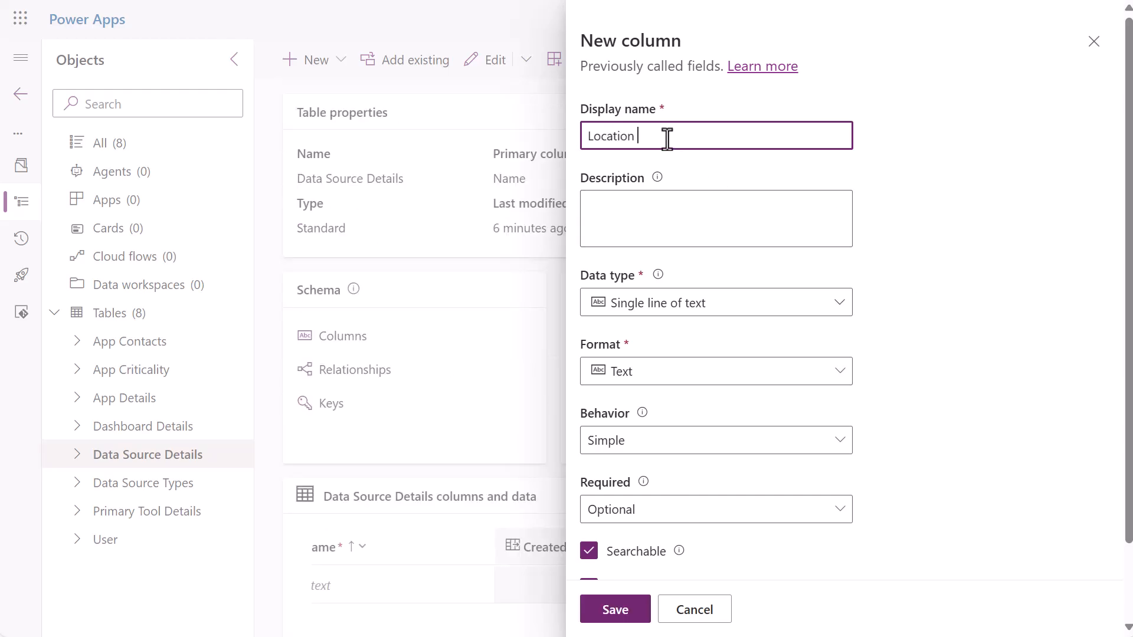
type("Administrator")
left_click(798, 311)
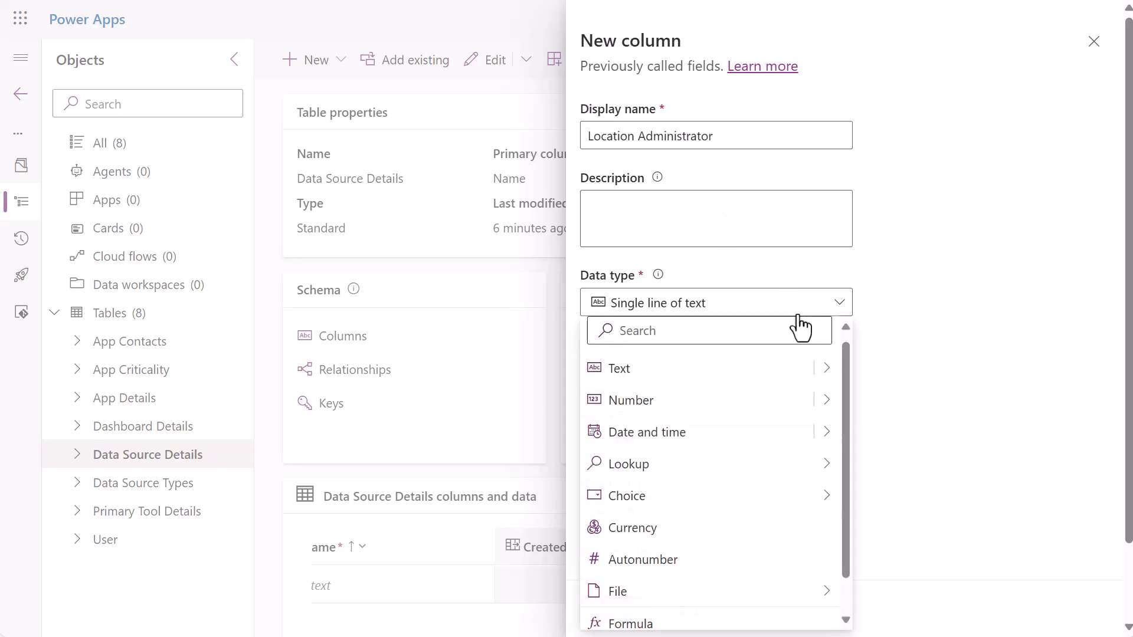
mouse_move(703, 476)
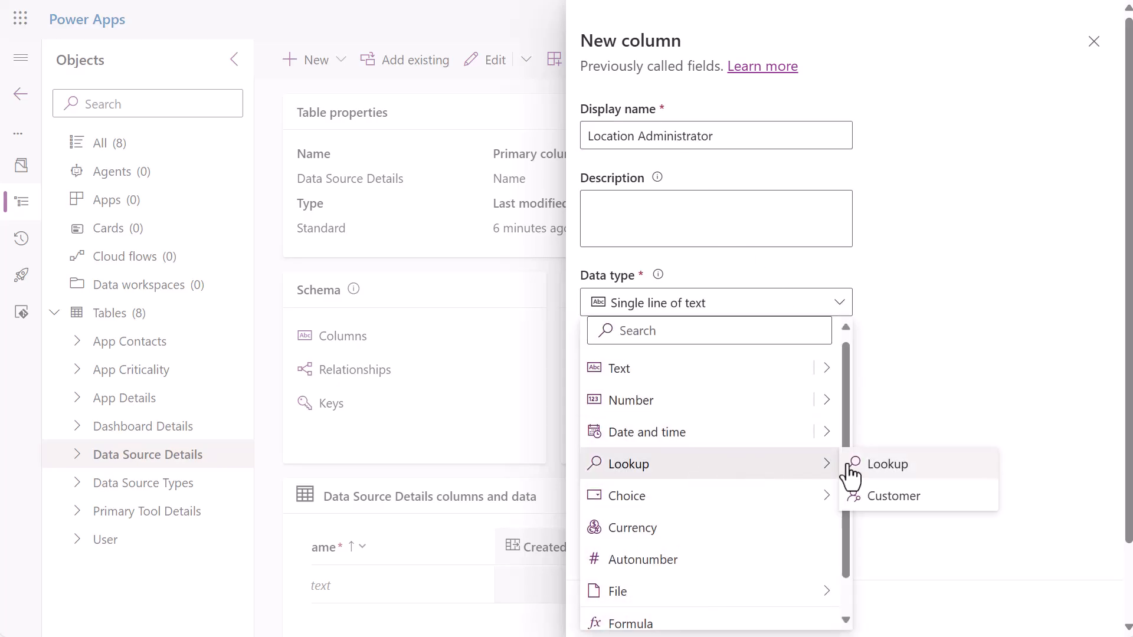
left_click(847, 464)
left_click(637, 516)
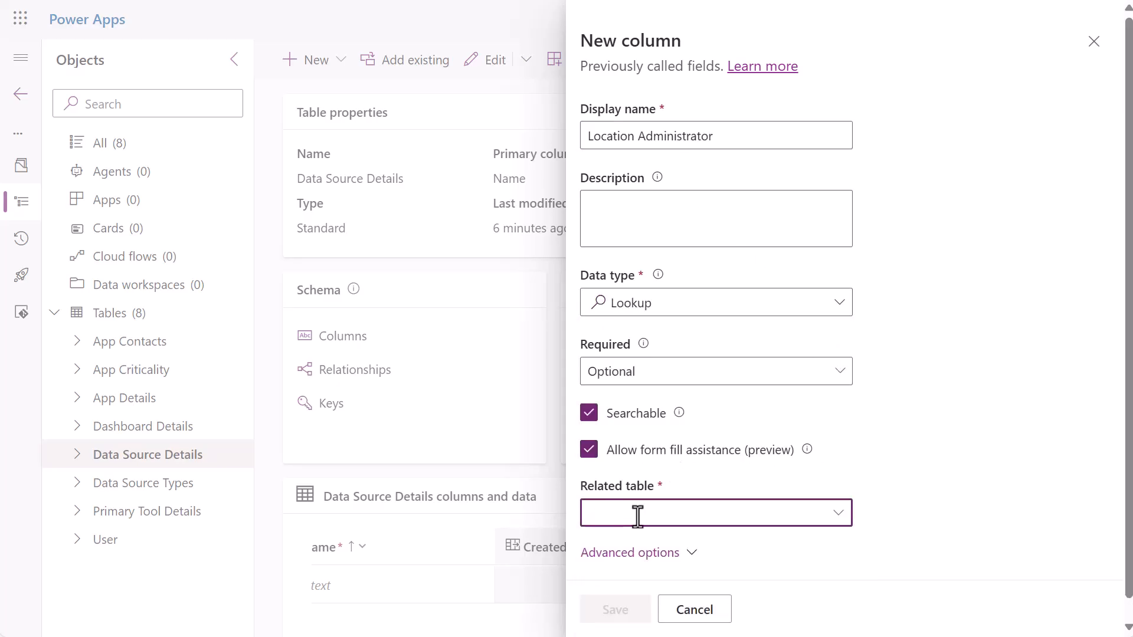
type("User")
left_click(620, 426)
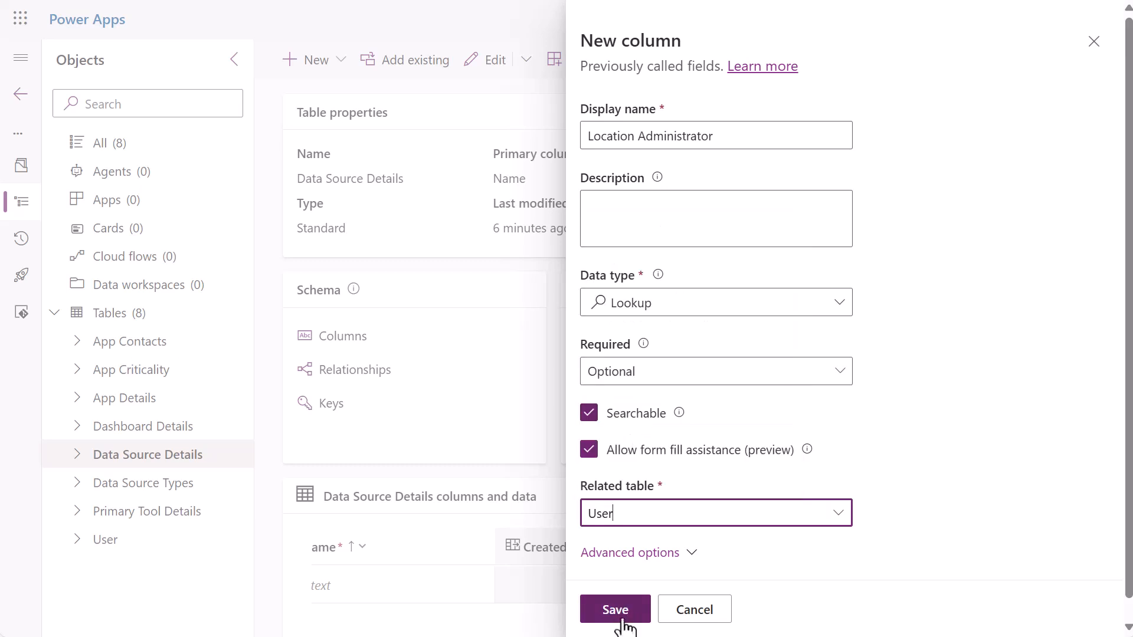
left_click(618, 612)
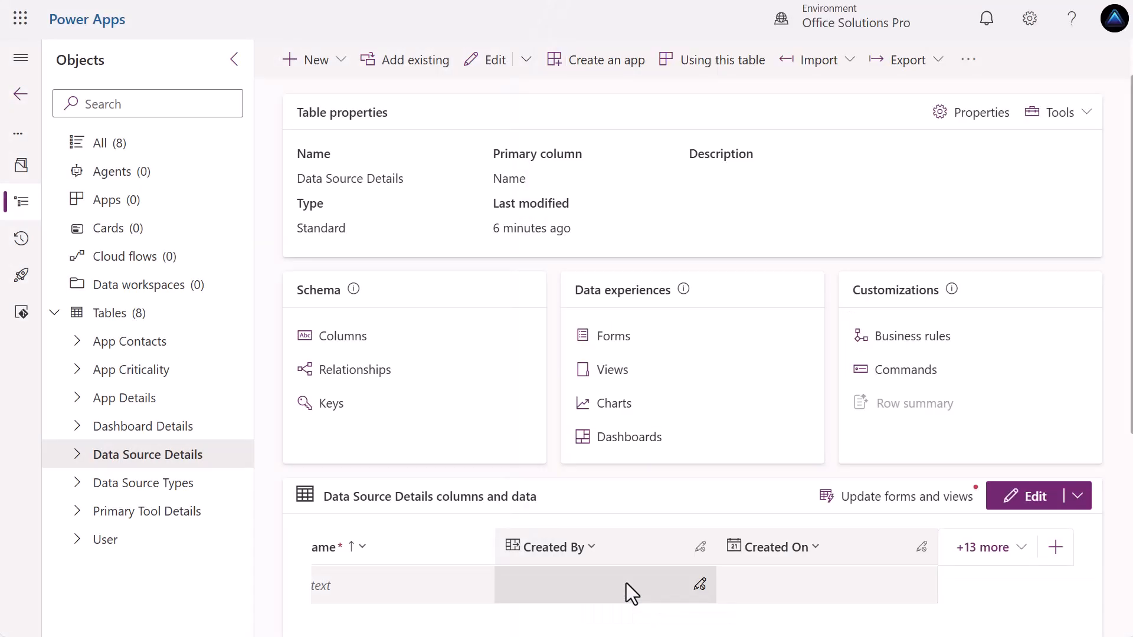
Add a column named Data Source Owner to the Data Source Details table.
left_click(1056, 548)
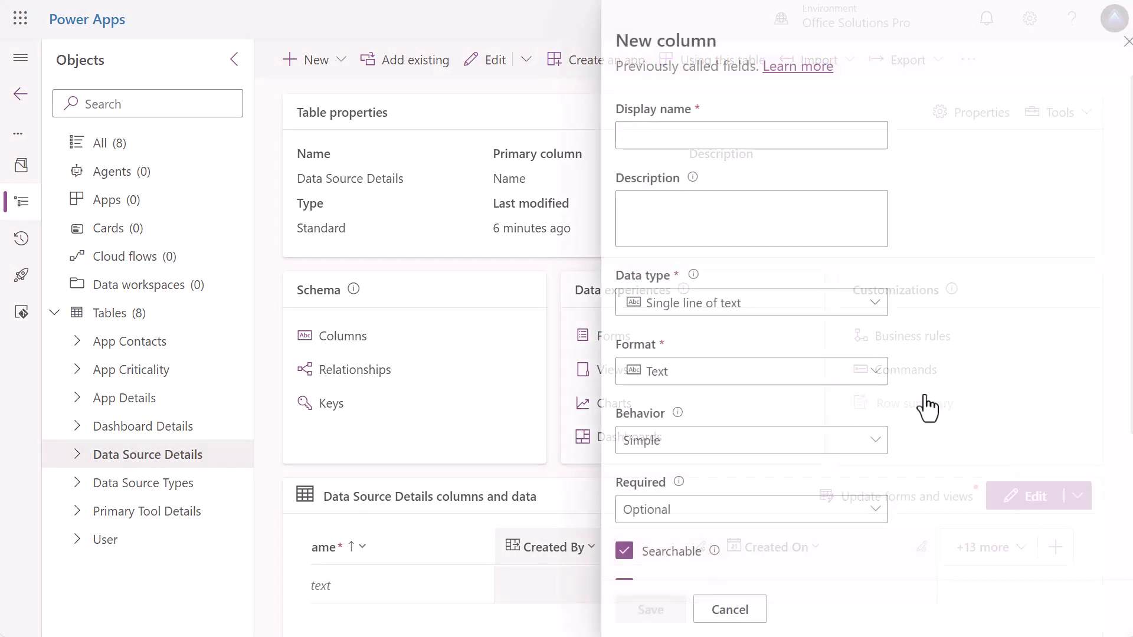
type("Data ")
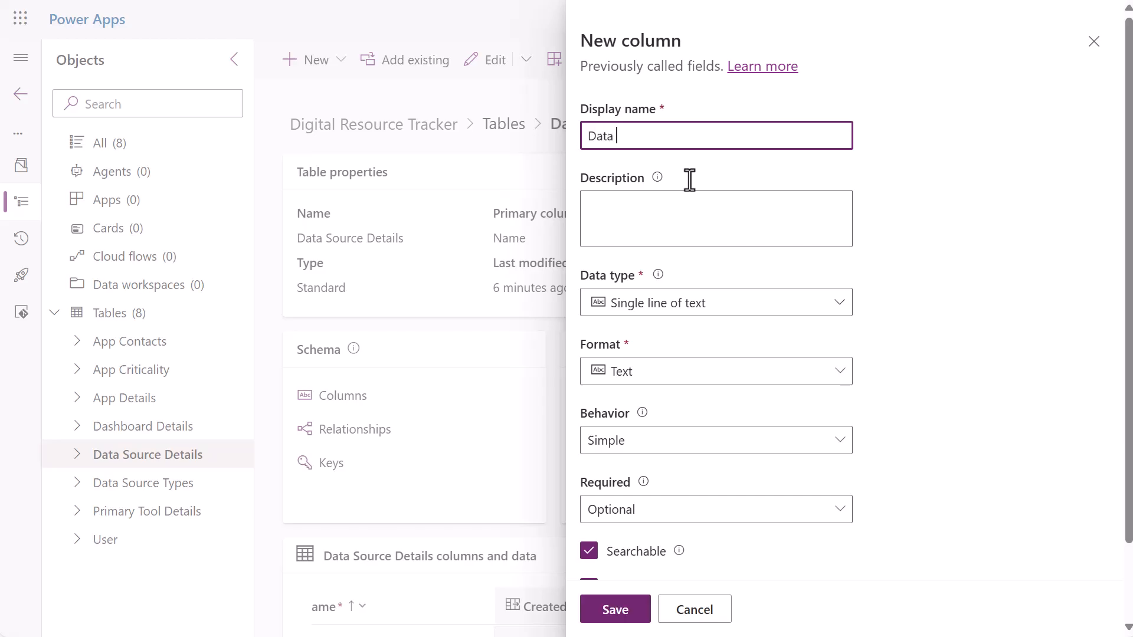
type("Source Owne")
type("r")
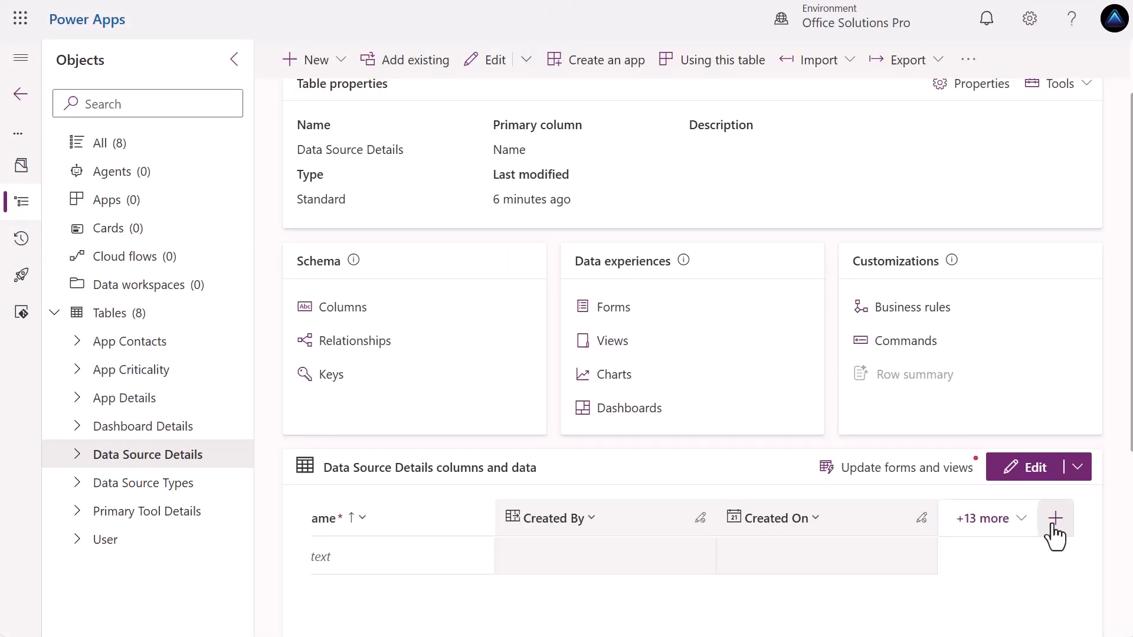
Add a single-line text column named Location URL with the URL format to Data Source Details and save it.
left_click(1050, 526)
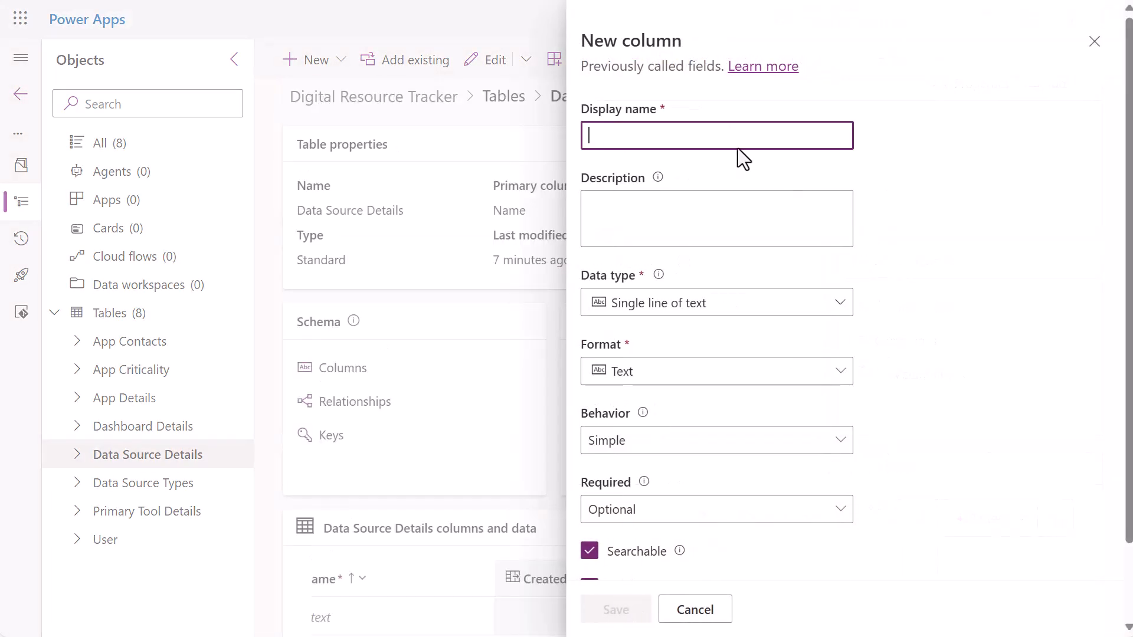
type("Location ")
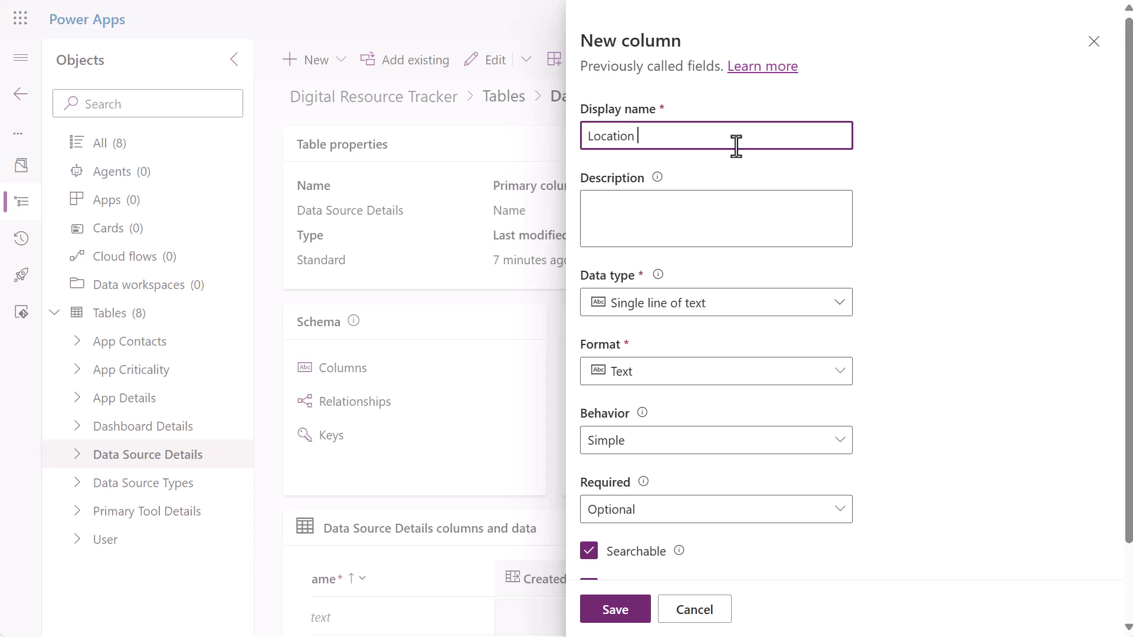
type("URL")
left_click(844, 309)
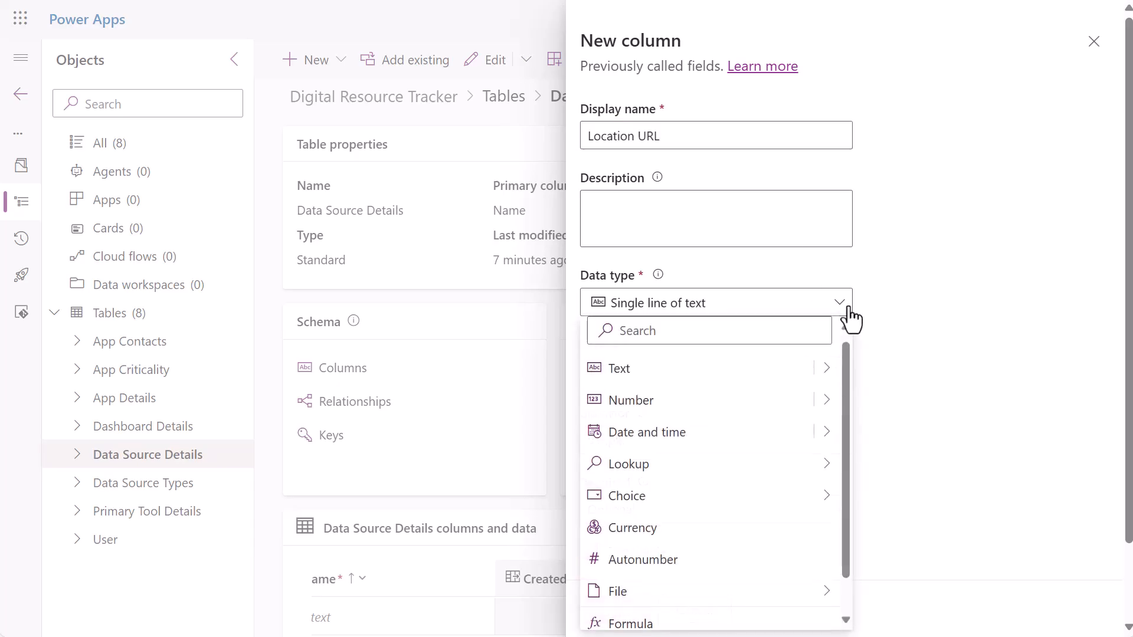
left_click(826, 378)
left_click(857, 517)
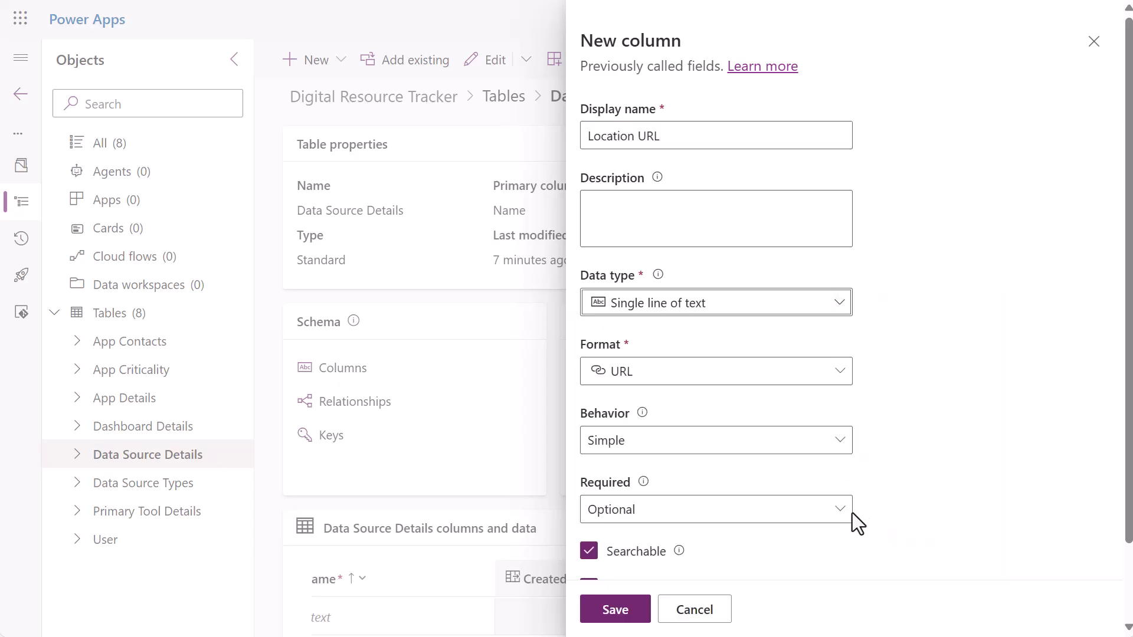
left_click(631, 619)
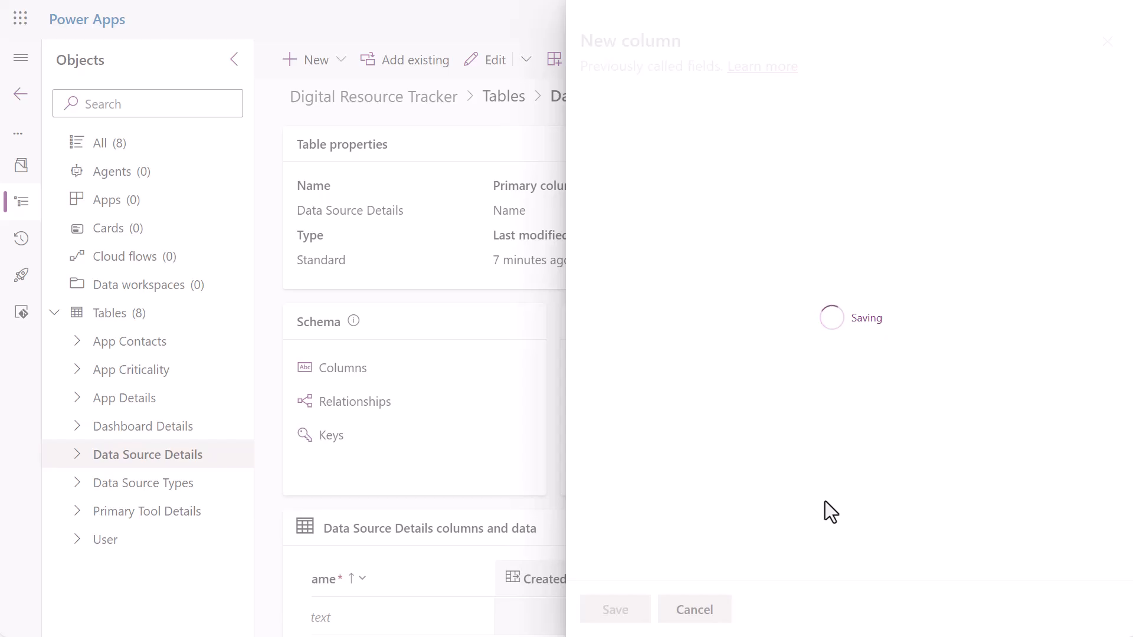
scroll(826, 501, "down", 2)
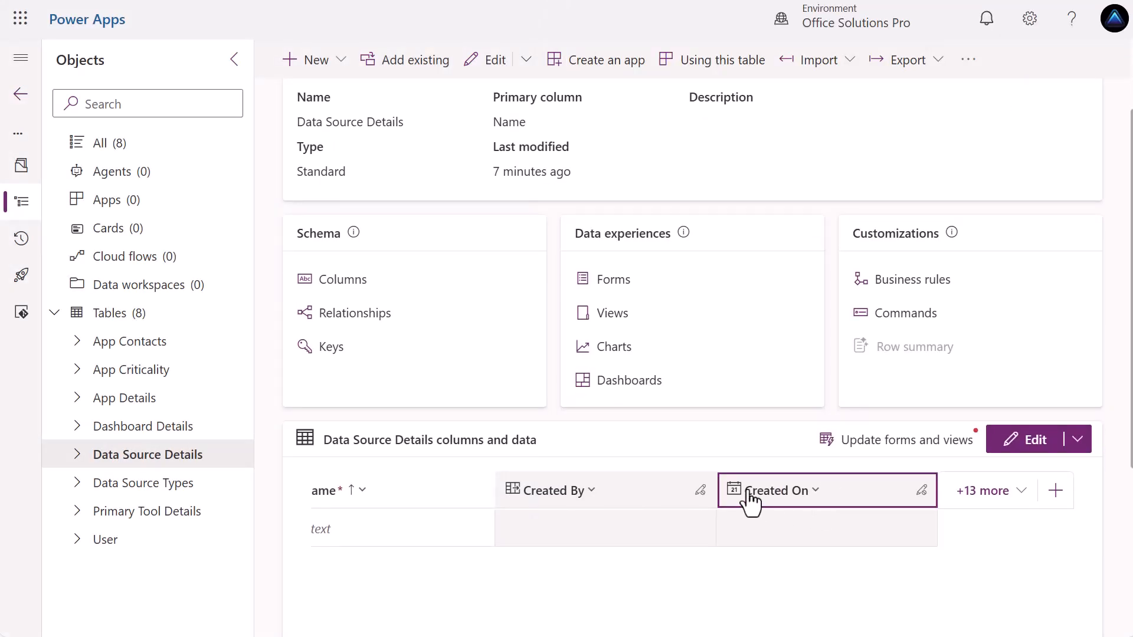
scroll(751, 502, "down", 2)
scroll(759, 469, "up", 4)
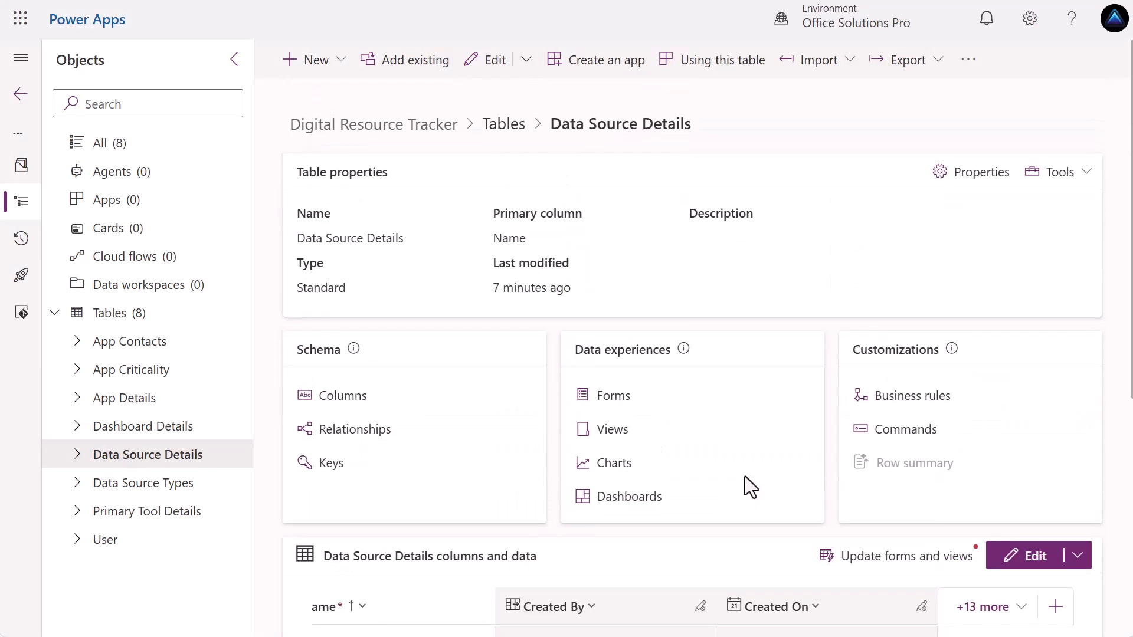
Start a new table named Automation Details in the Digital Resource Tracker solution.
left_click(139, 319)
left_click(322, 61)
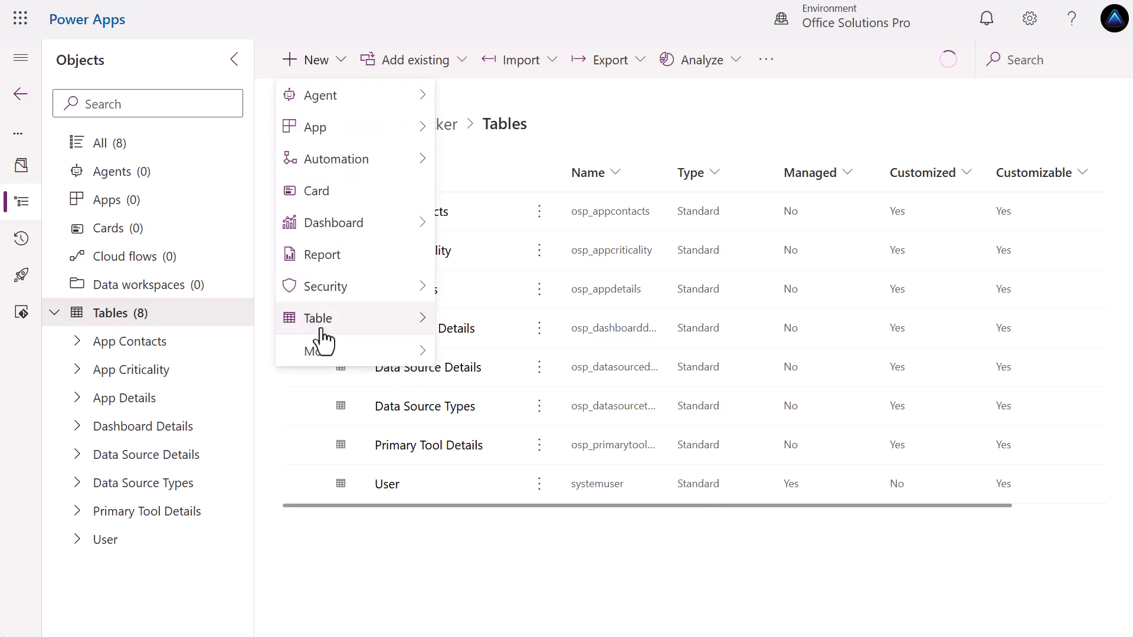
mouse_move(318, 322)
left_click(463, 316)
type("Automation Details")
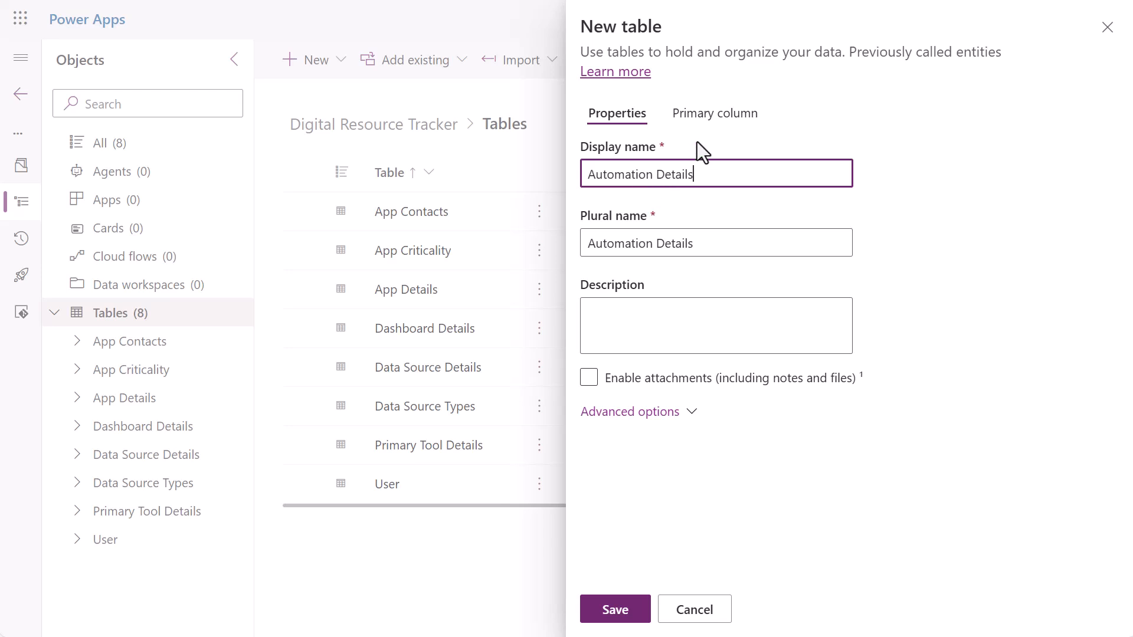
Set the new table's record ownership to Organization in its advanced options.
left_click(647, 412)
scroll(843, 440, "down", 3)
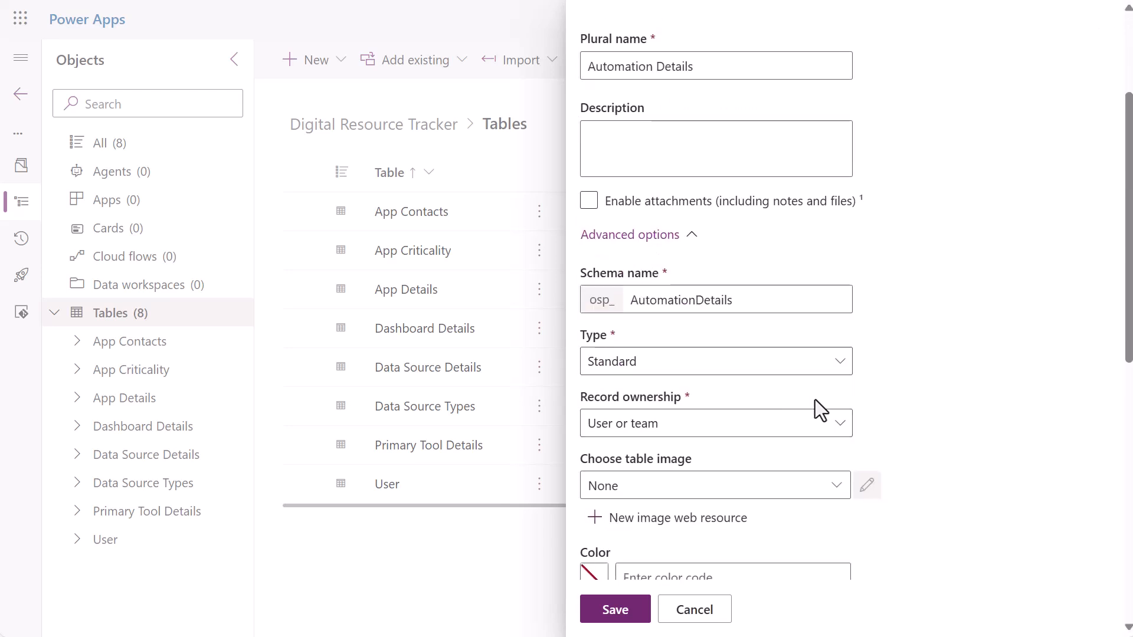
left_click(822, 424)
left_click(697, 487)
Enable auditing of data changes, the quick-create form and change tracking for the Automation Details table, and save it.
scroll(896, 463, "down", 5)
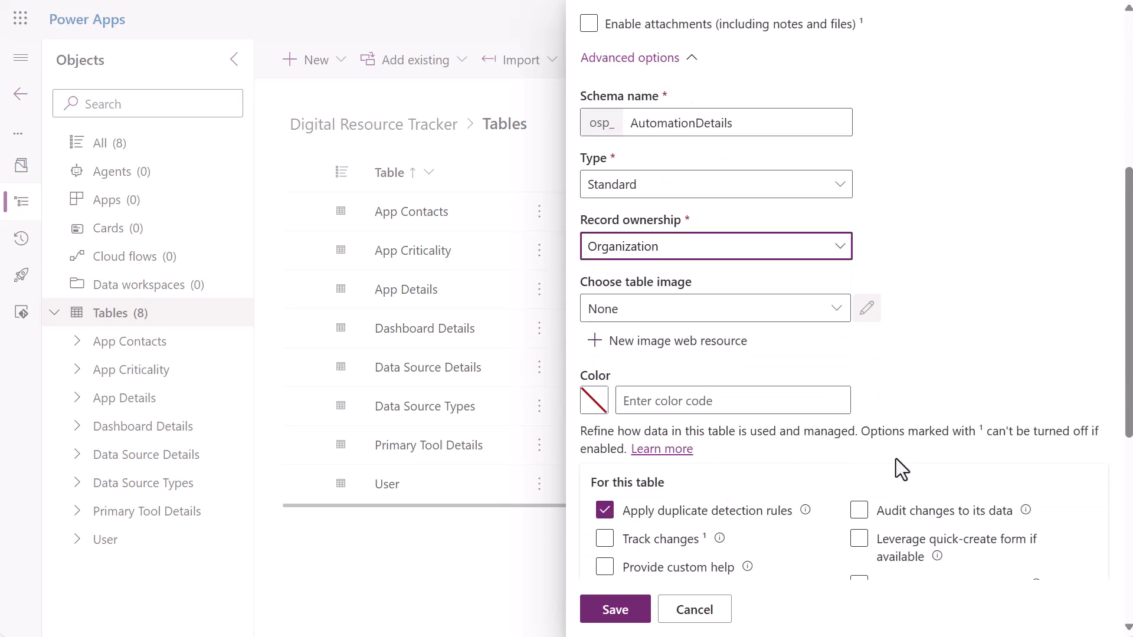
left_click(859, 423)
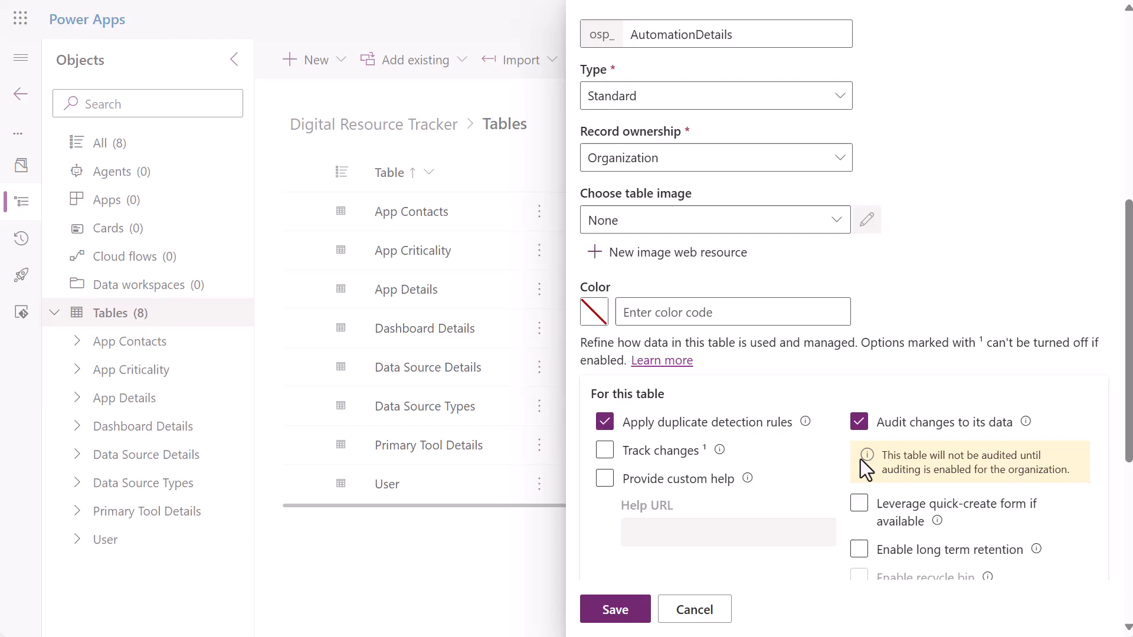
left_click(860, 504)
left_click(605, 452)
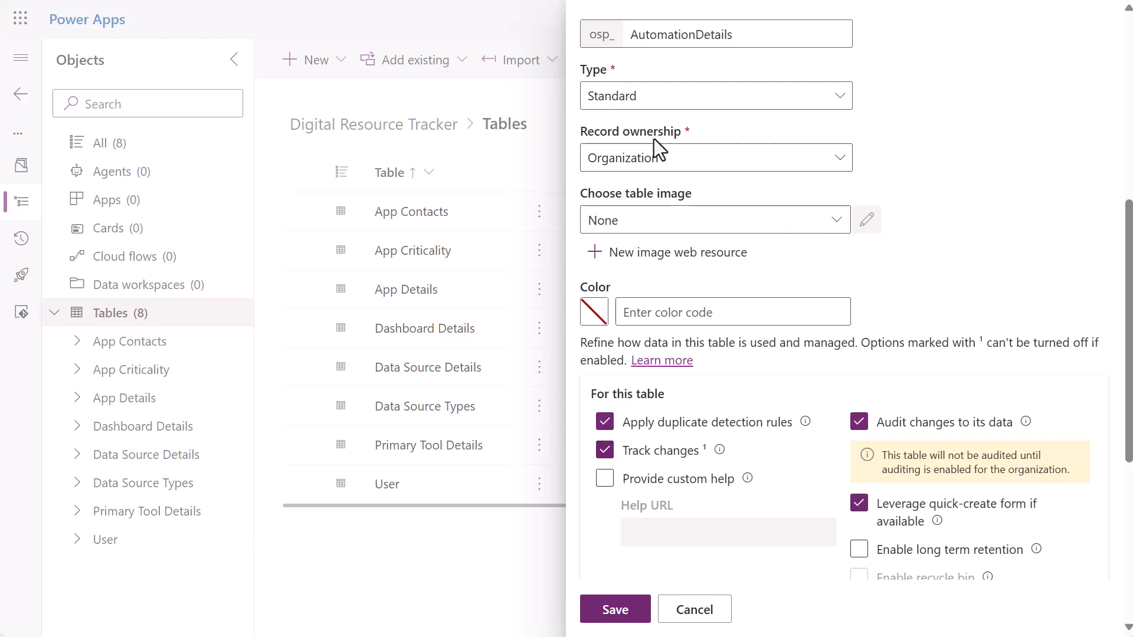
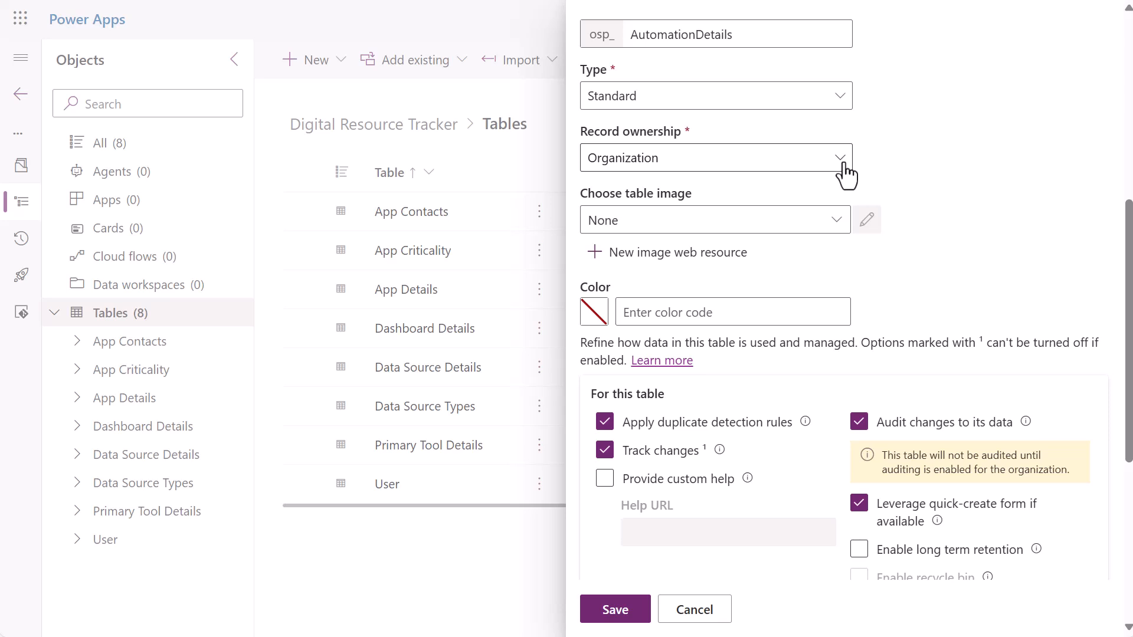
scroll(847, 177, "down", 2)
scroll(842, 220, "up", 3)
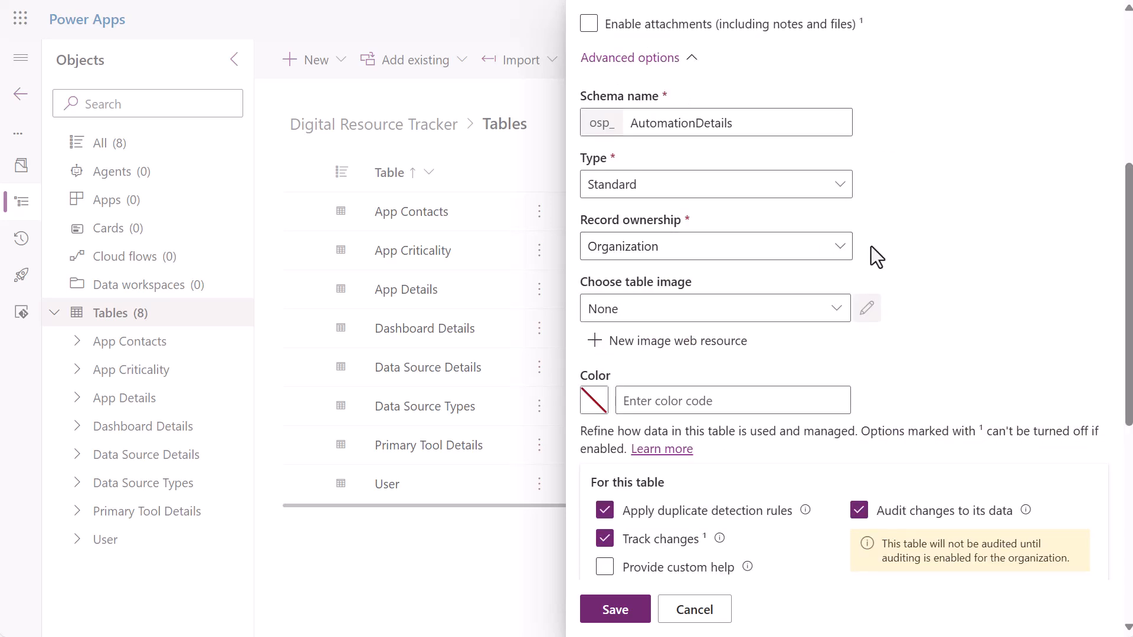
scroll(826, 355, "down", 2)
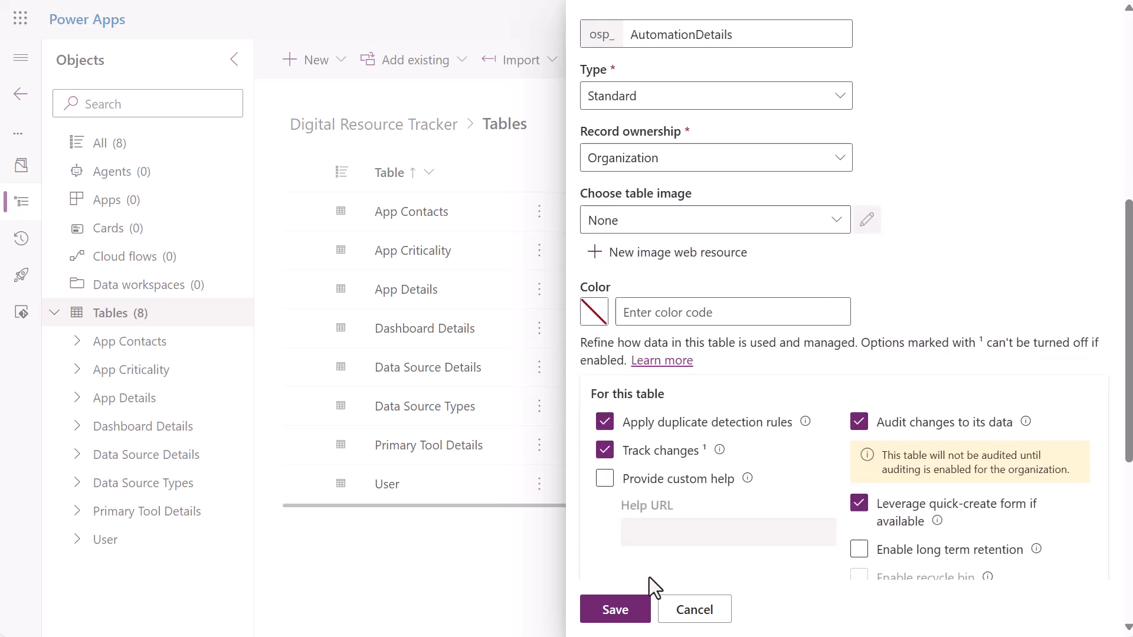
left_click(636, 618)
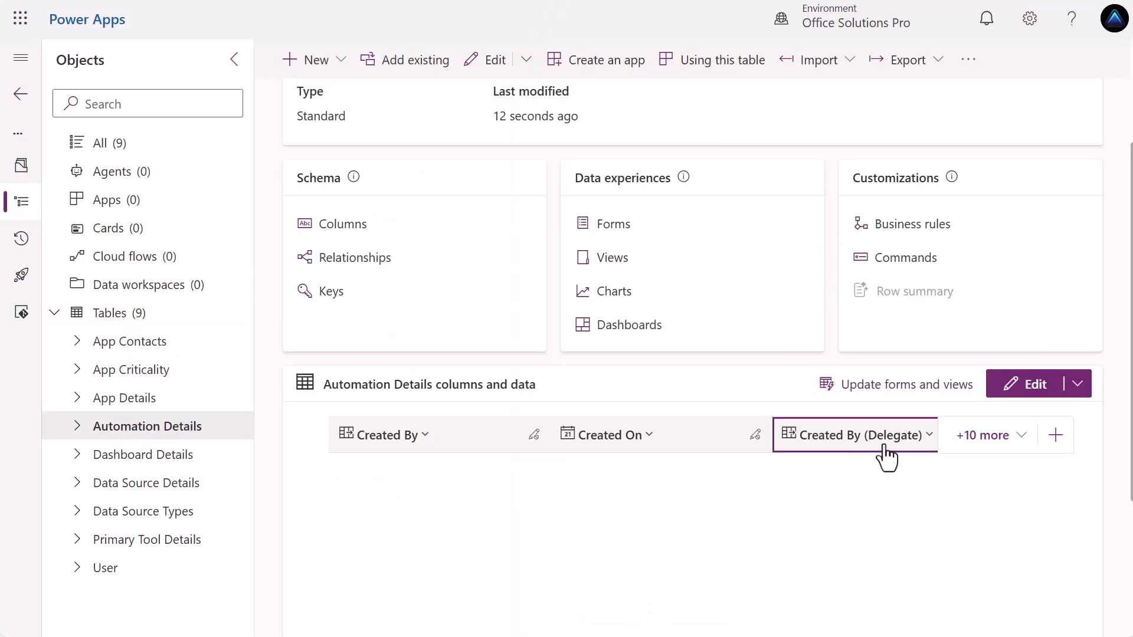
Hide all columns after Created On in the Automation Details data grid, including Created By (Delegate), Import Sequence Number and Modified By.
left_click(917, 452)
left_click(863, 506)
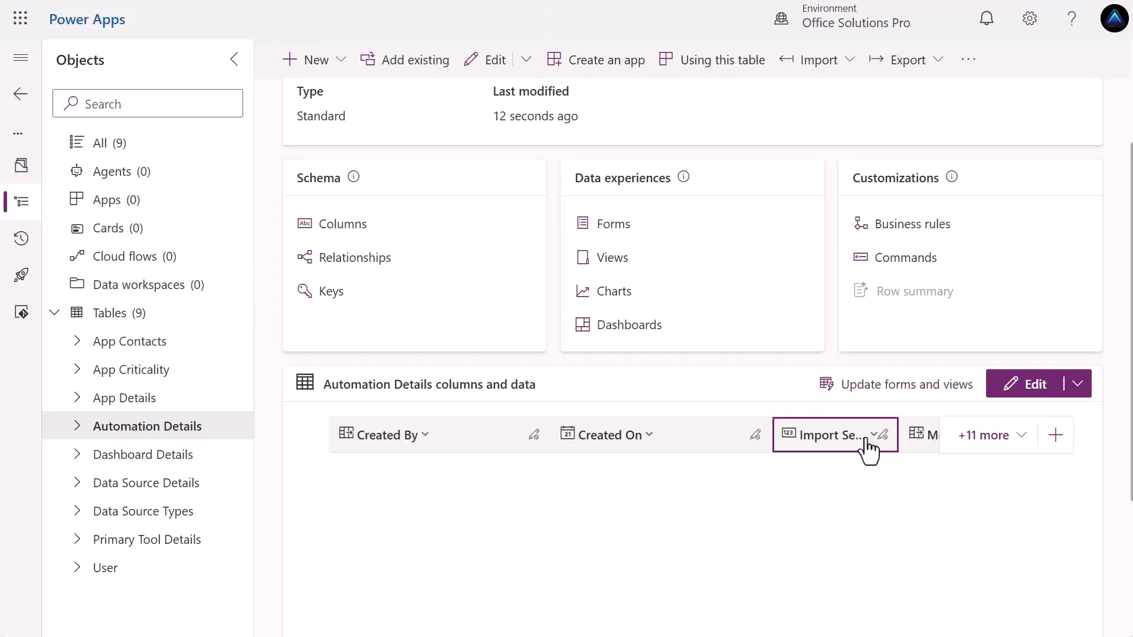
left_click(866, 447)
left_click(853, 501)
left_click(863, 447)
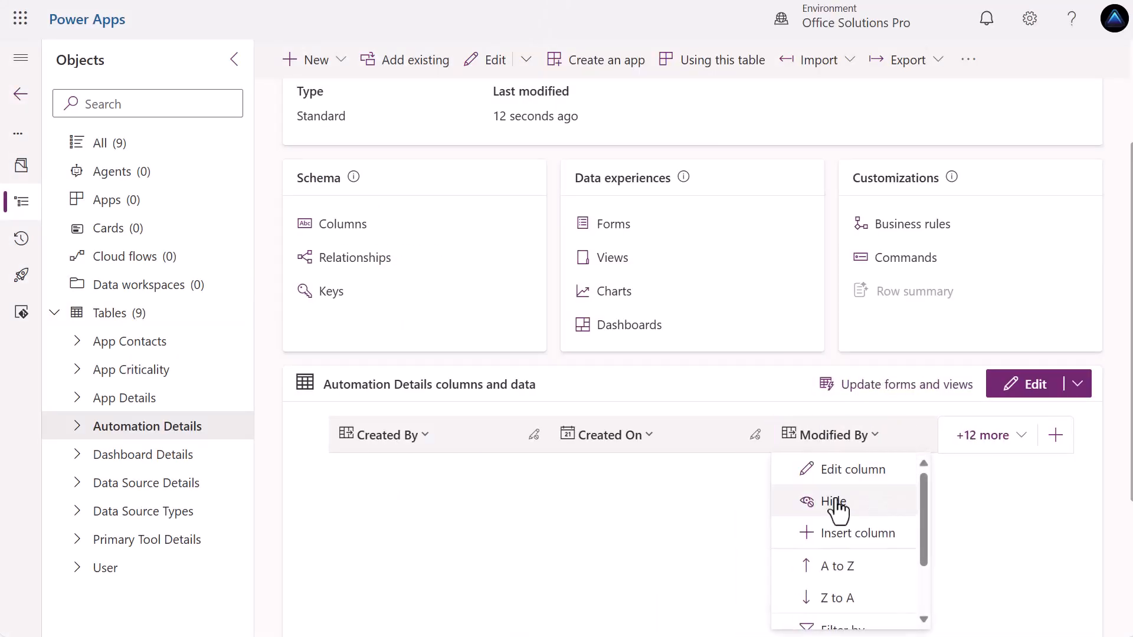
left_click(834, 501)
left_click(857, 459)
left_click(839, 502)
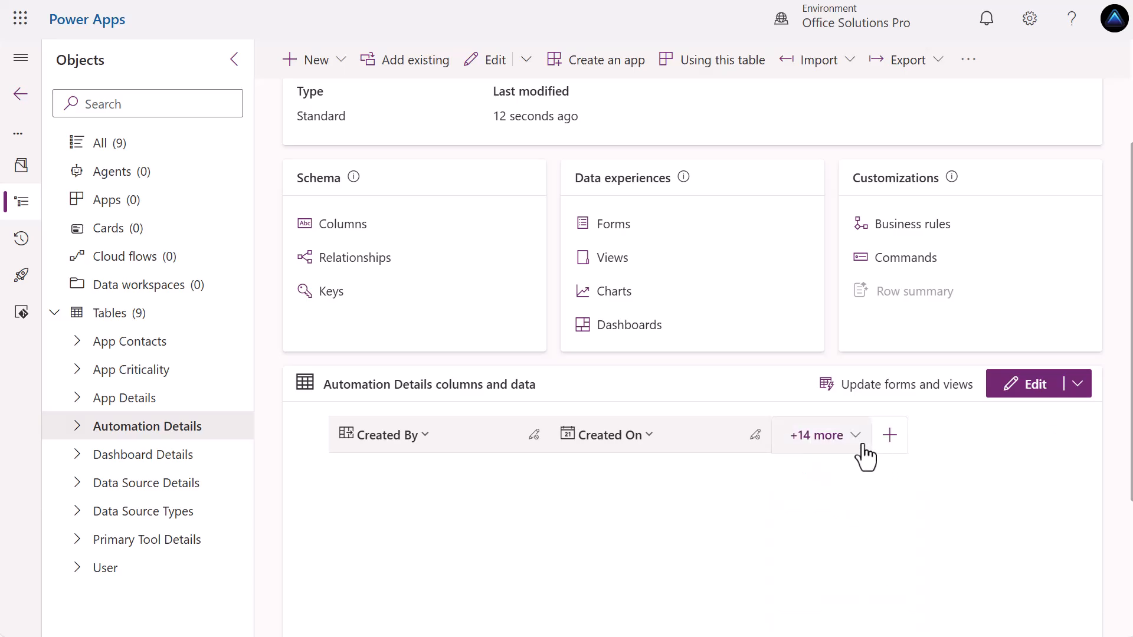
Show the primary Name column in the Automation Details grid and move it in front of Created By.
left_click(856, 443)
scroll(617, 248, "down", 3)
left_click(614, 220)
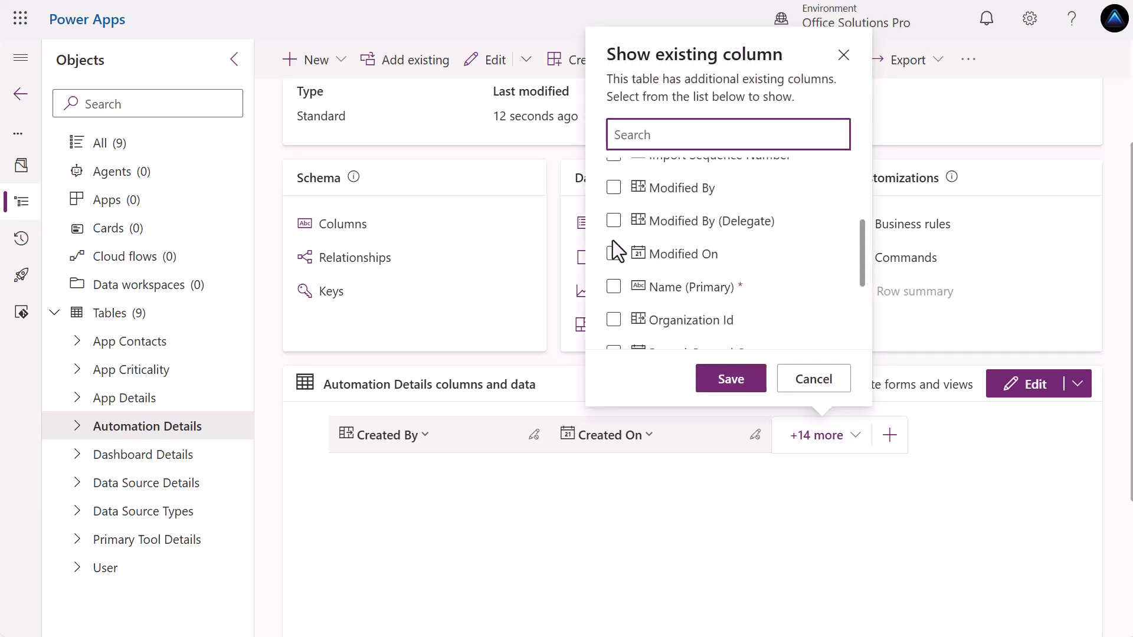
left_click_drag(820, 435, 415, 435)
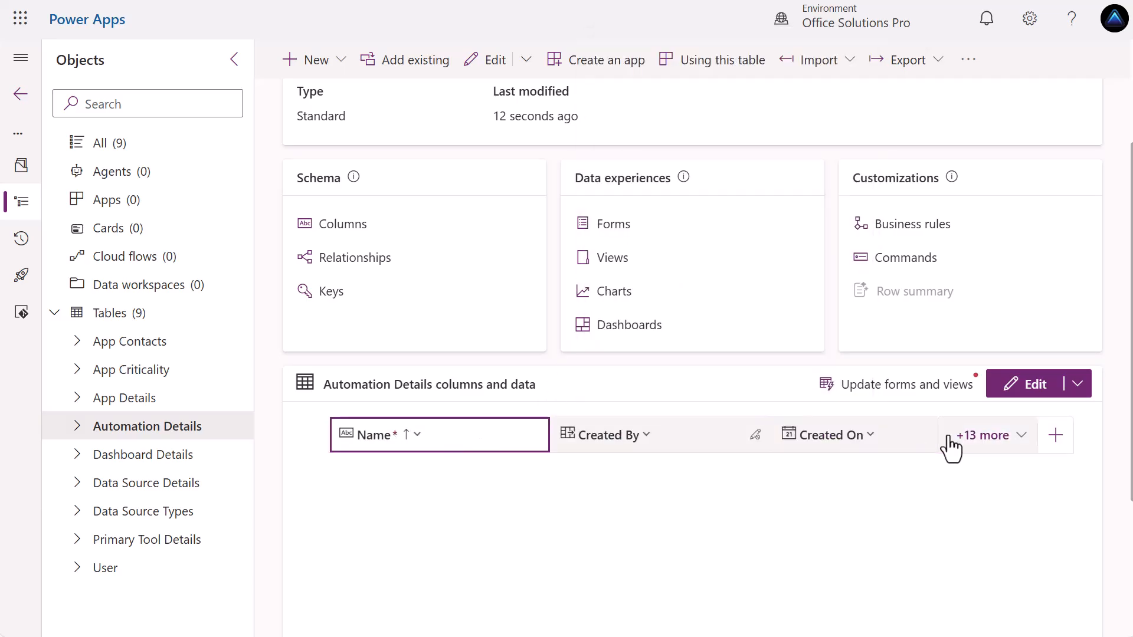
Start a new Automation Details column named Automation Type with the Choice data type.
left_click(1056, 436)
left_click(671, 142)
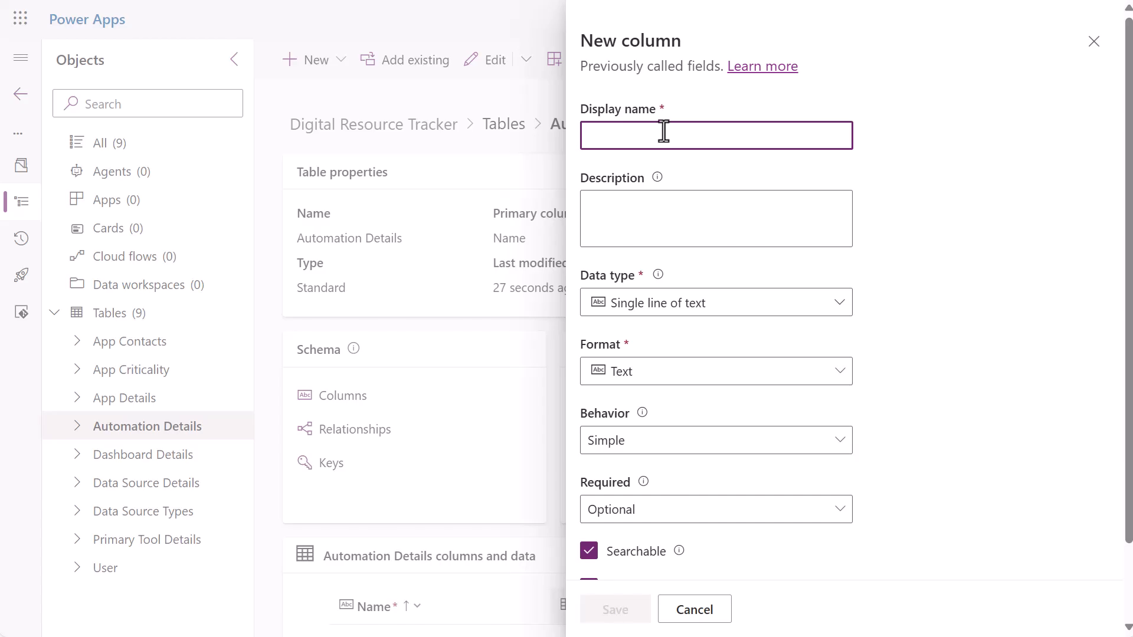
type("A")
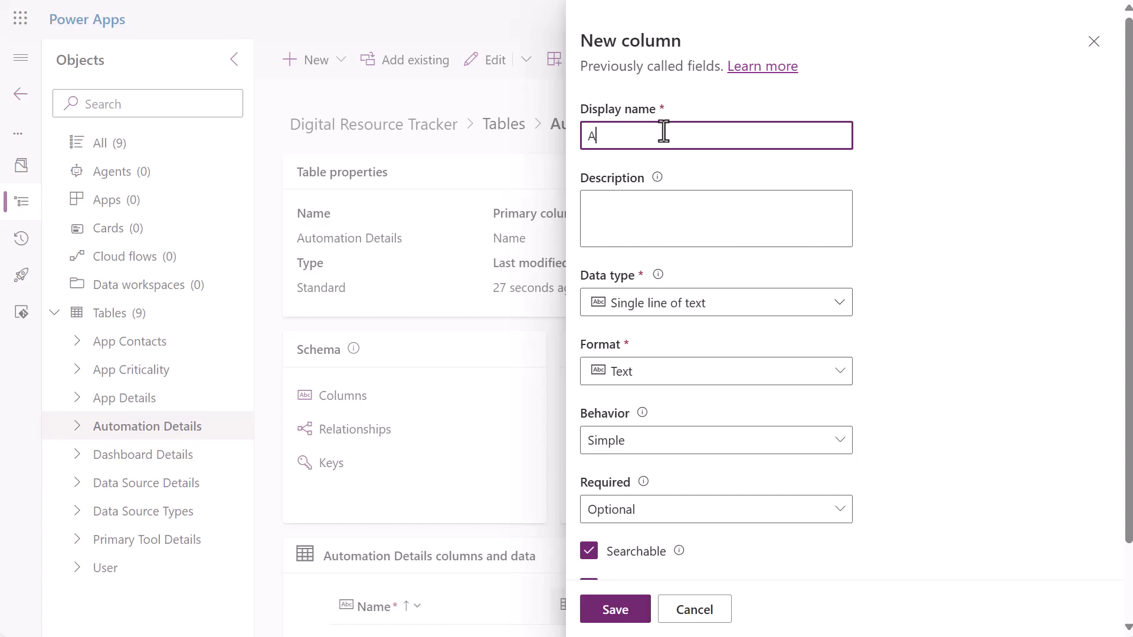
type("utomation Type")
left_click(689, 313)
mouse_move(654, 508)
left_click(873, 497)
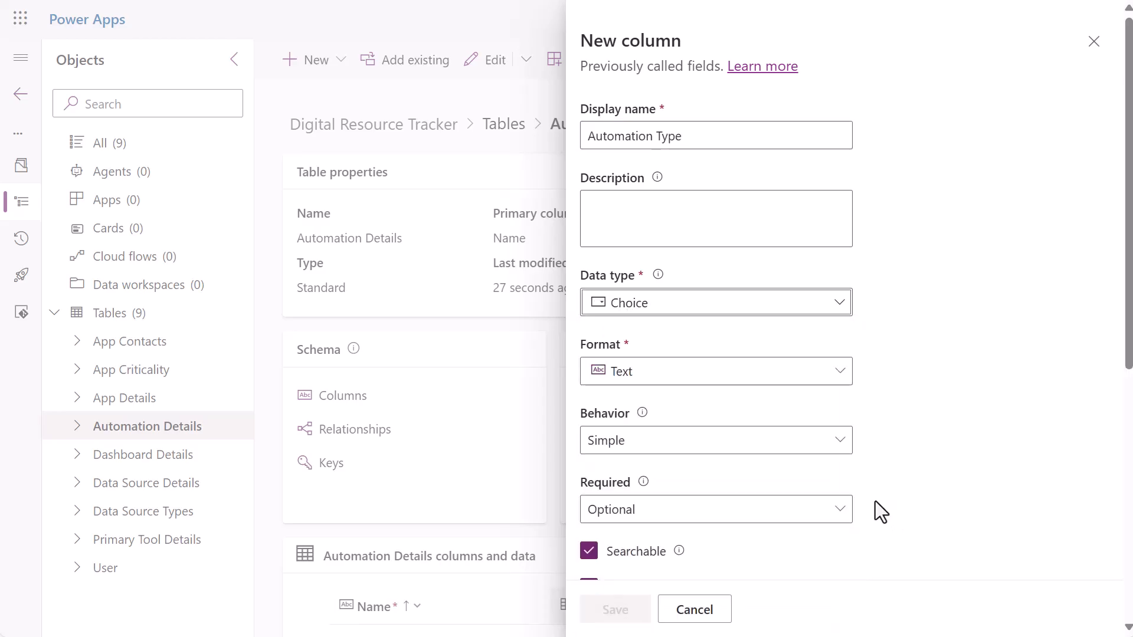
Make Automation Type a local choice with the options Power Automate and Dataflow, and save the column.
scroll(809, 459, "down", 1)
scroll(864, 435, "down", 4)
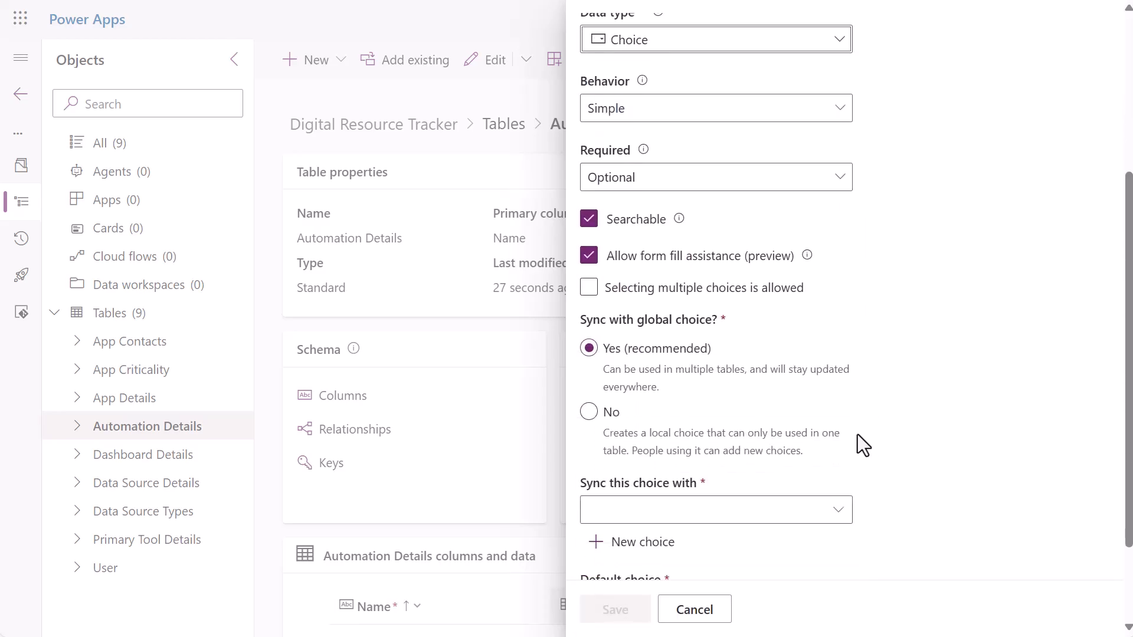
left_click(608, 441)
left_click(669, 531)
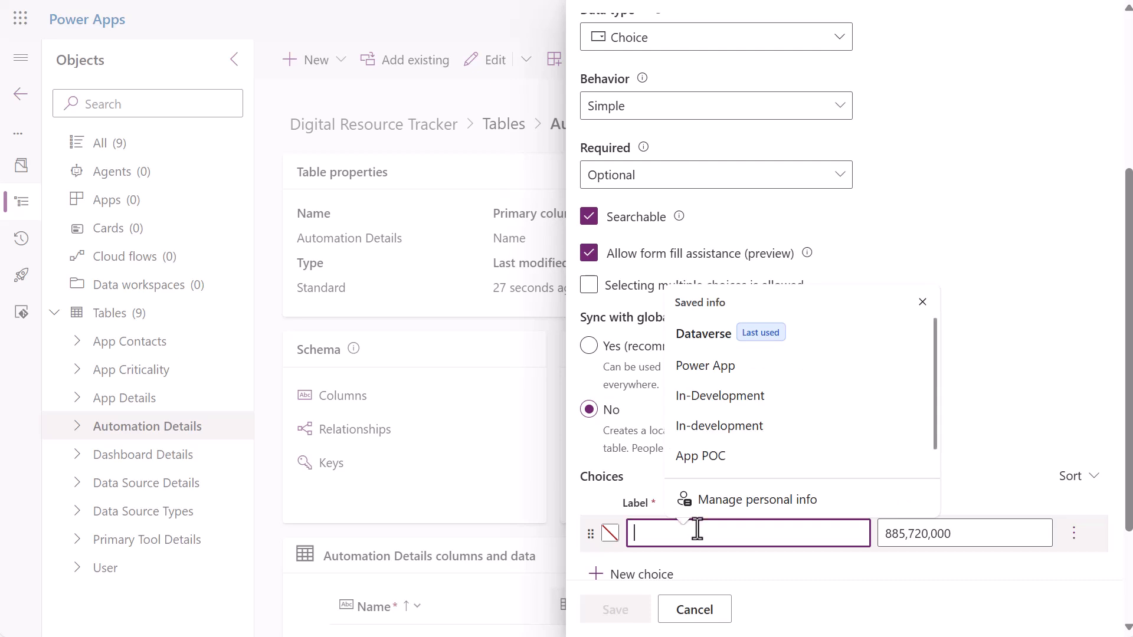
type("Power Automate")
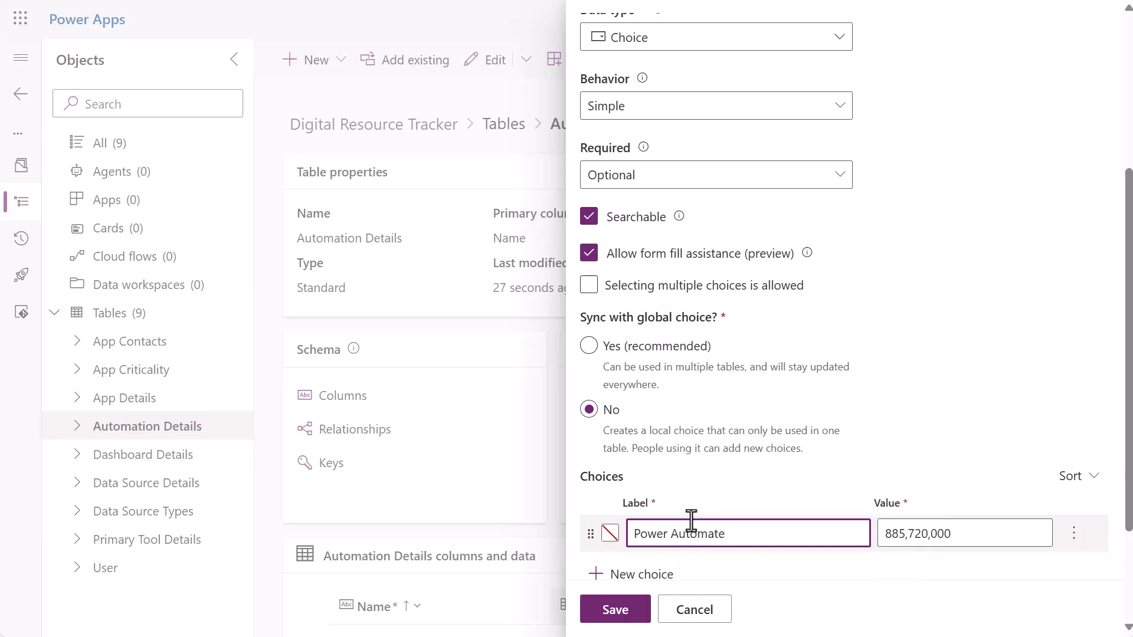
key("Return")
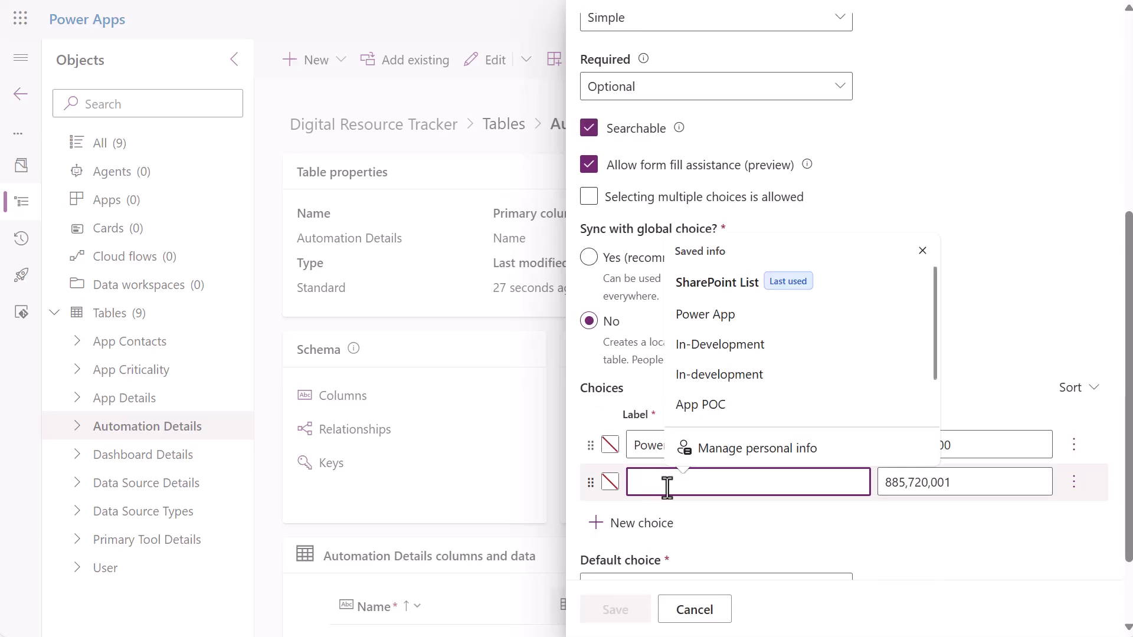
type("Dataflow")
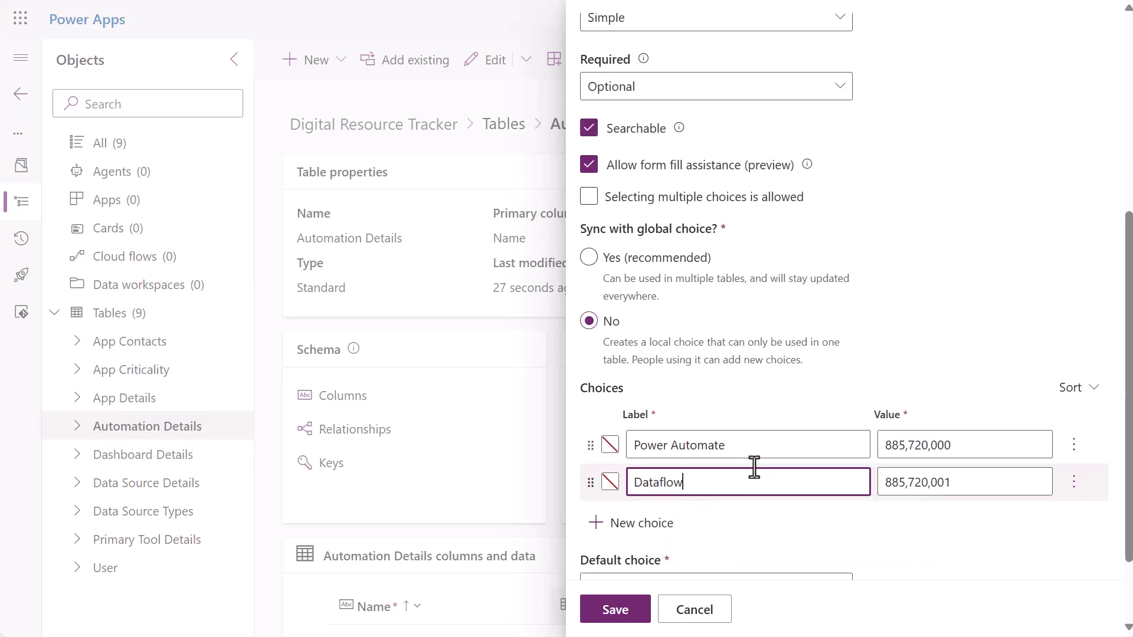
scroll(755, 466, "down", 2)
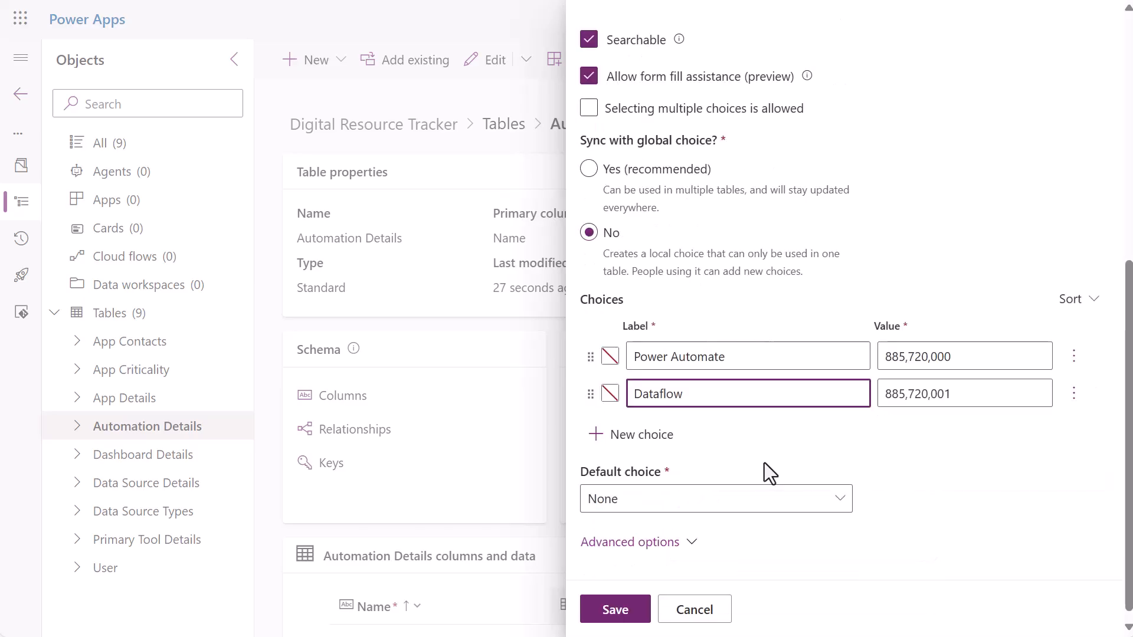
left_click(629, 610)
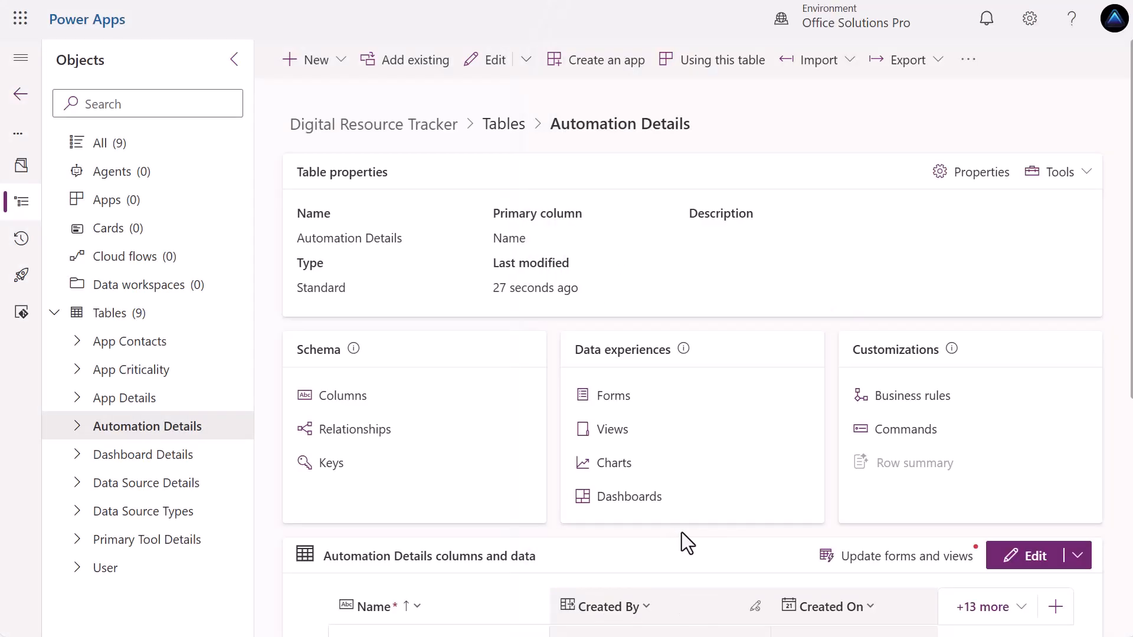
Add a lookup column named Automation Owner to Automation Details, related to the User table, and save it.
left_click(1054, 607)
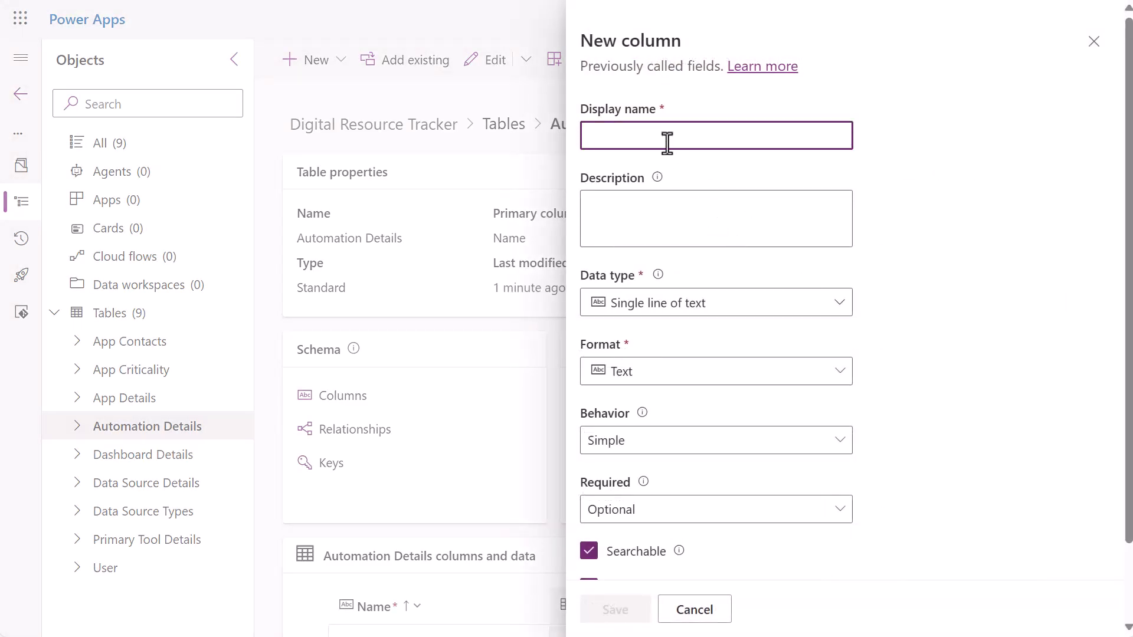
type("A")
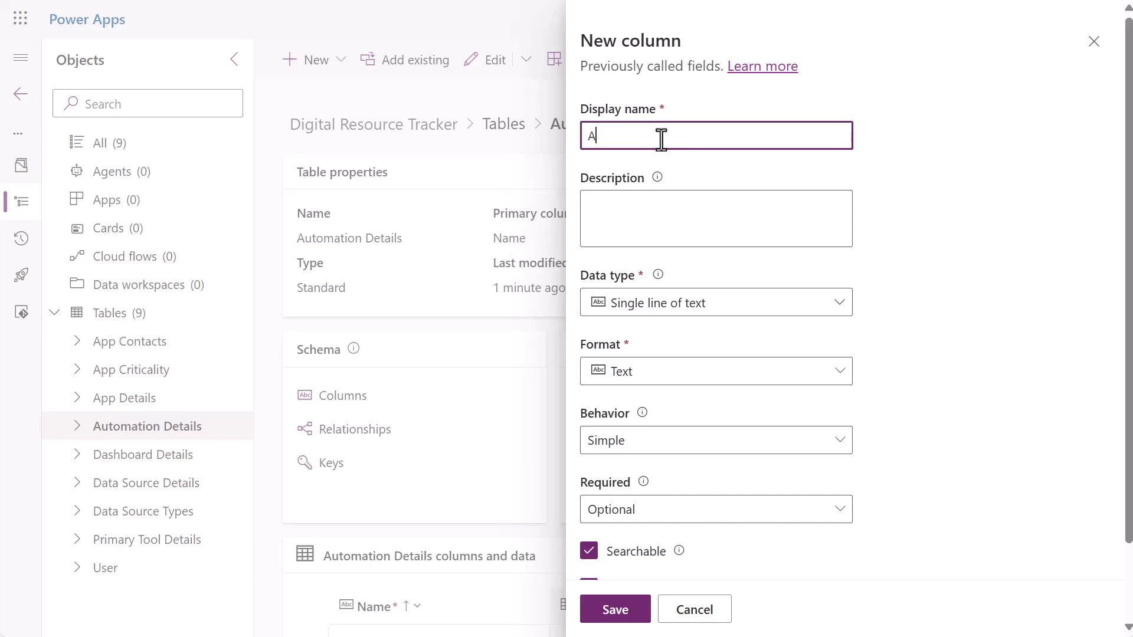
type("utomation Owner")
left_click(838, 304)
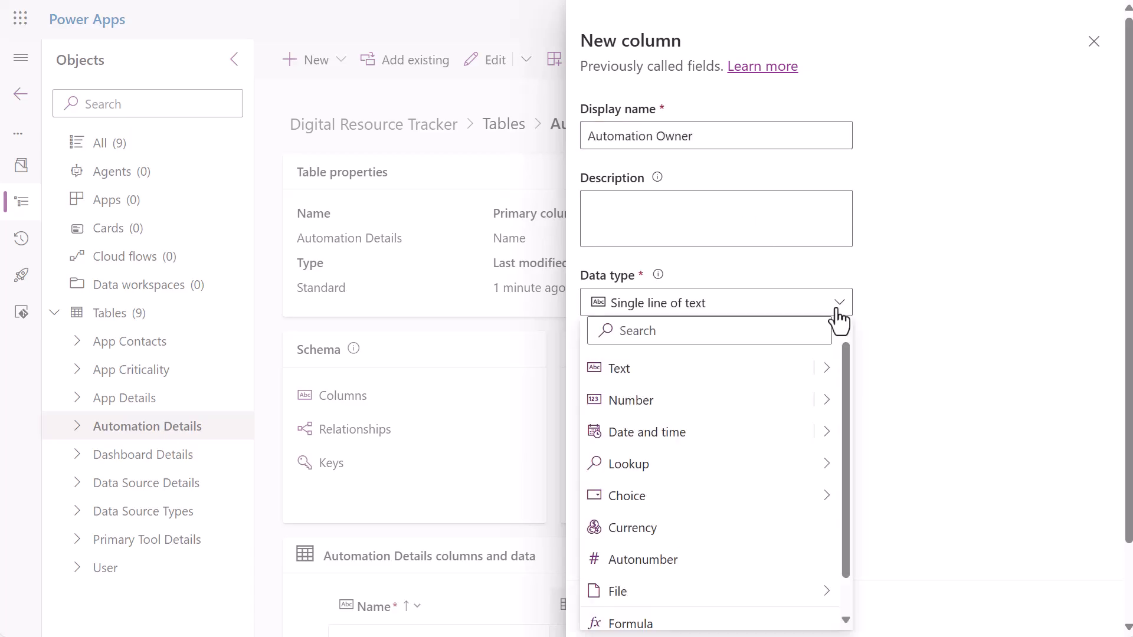
mouse_move(799, 466)
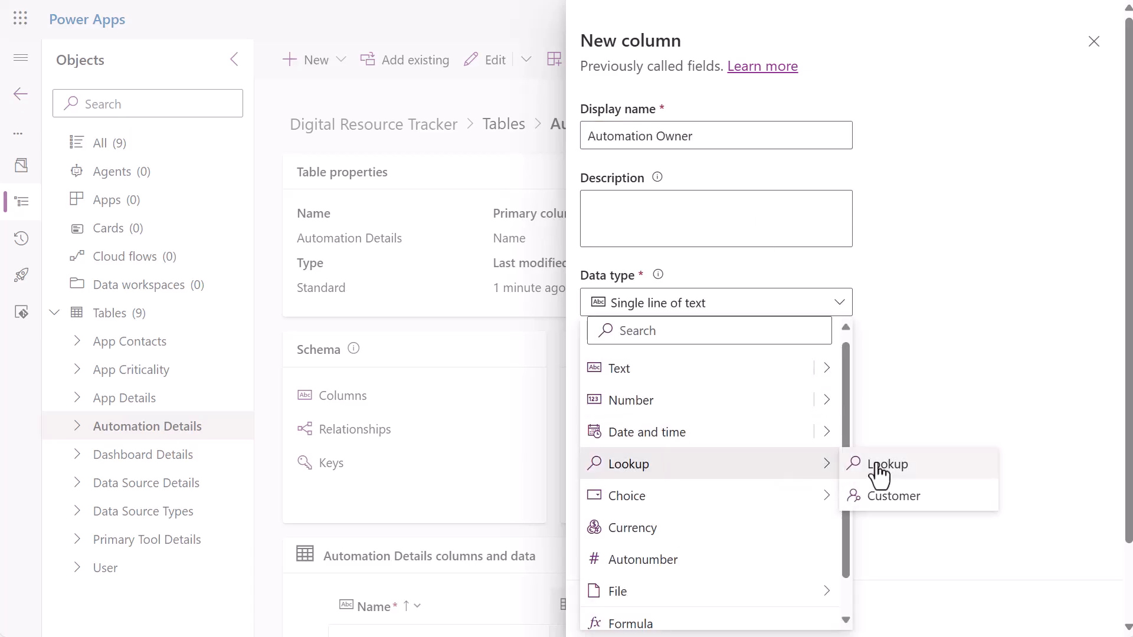
left_click(875, 465)
left_click(638, 513)
type("User")
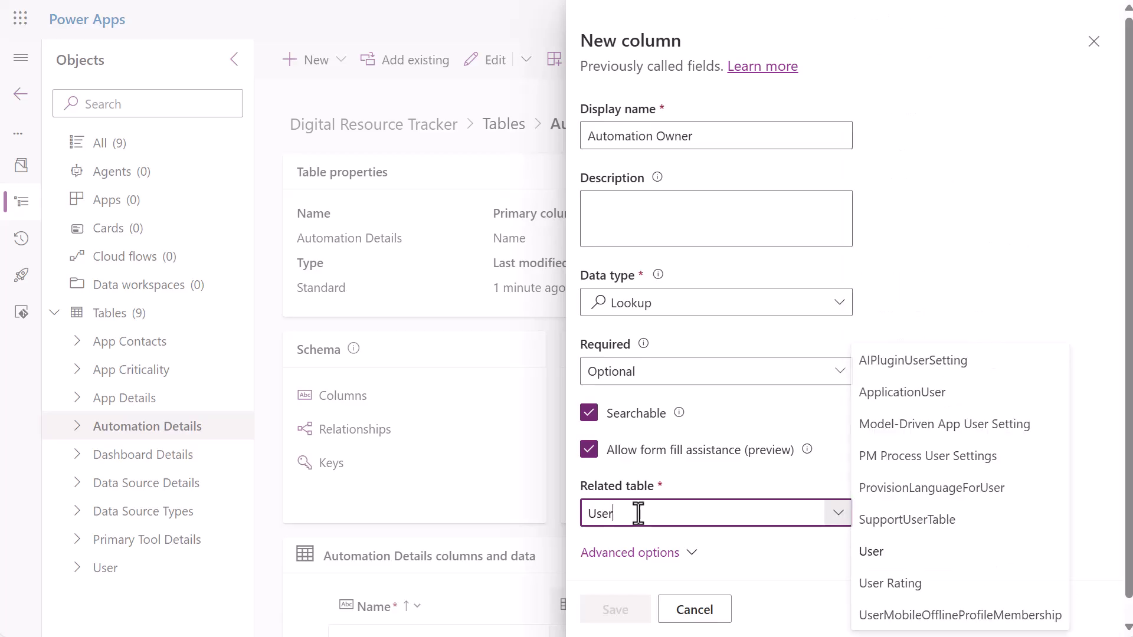
left_click(884, 551)
left_click(629, 608)
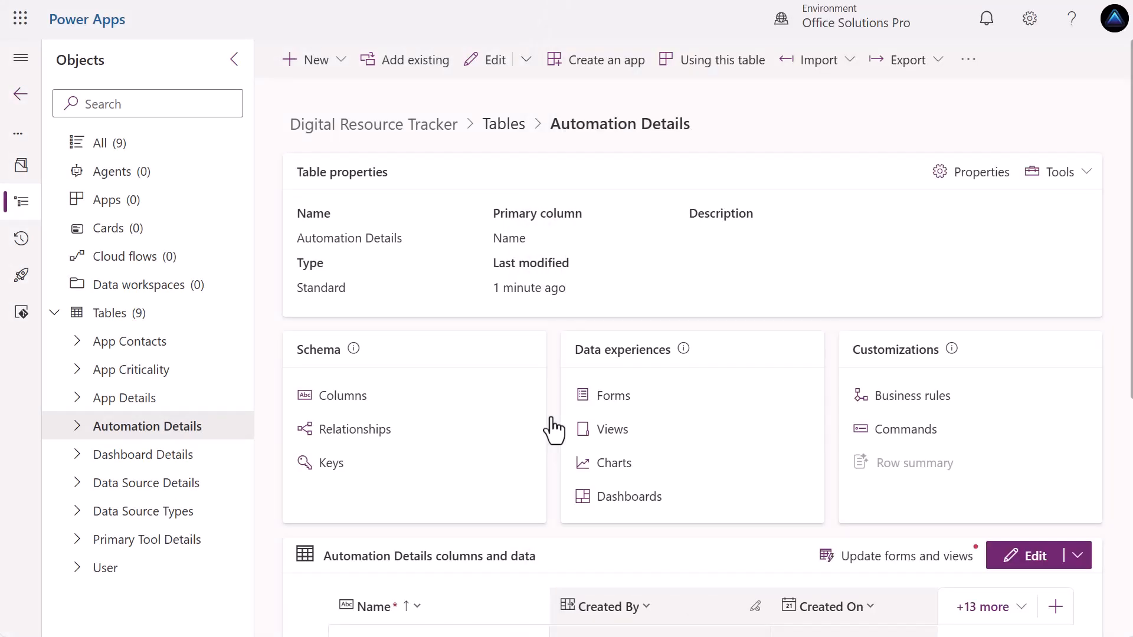
Start a new Automation Details column named Environment Location, keeping the Single line of text data type.
scroll(567, 429, "down", 5)
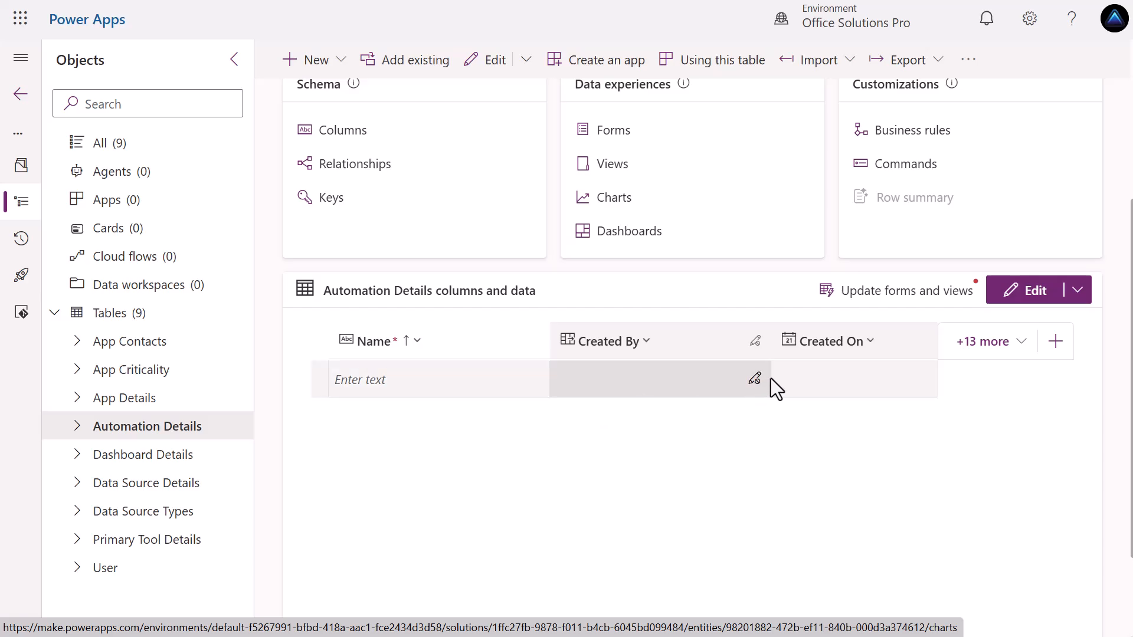
left_click(1054, 352)
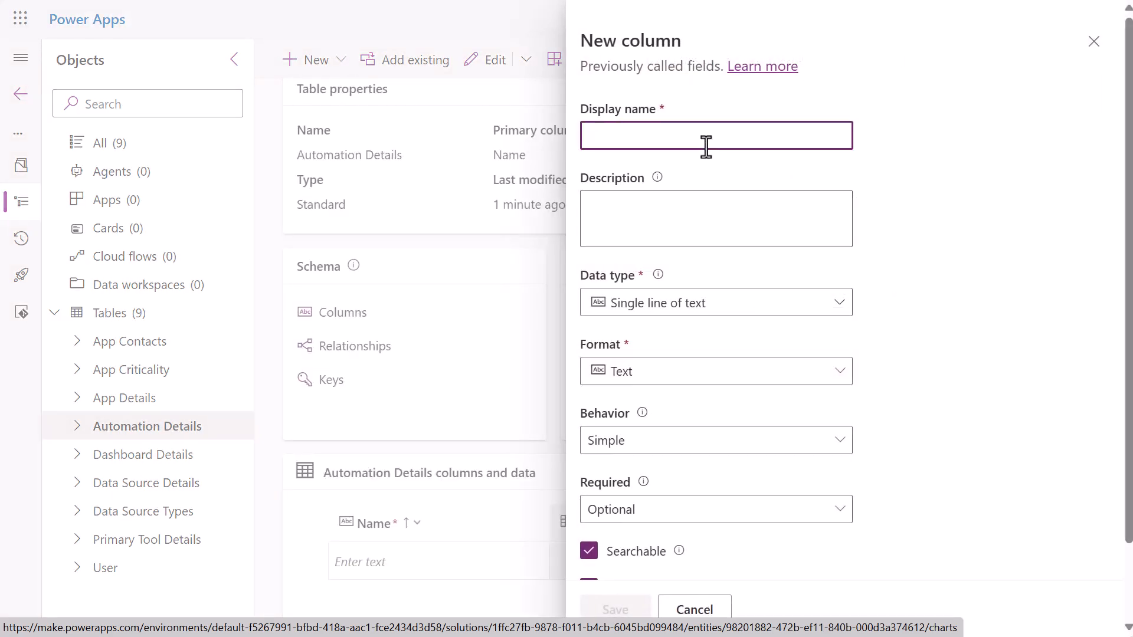
type("Environment")
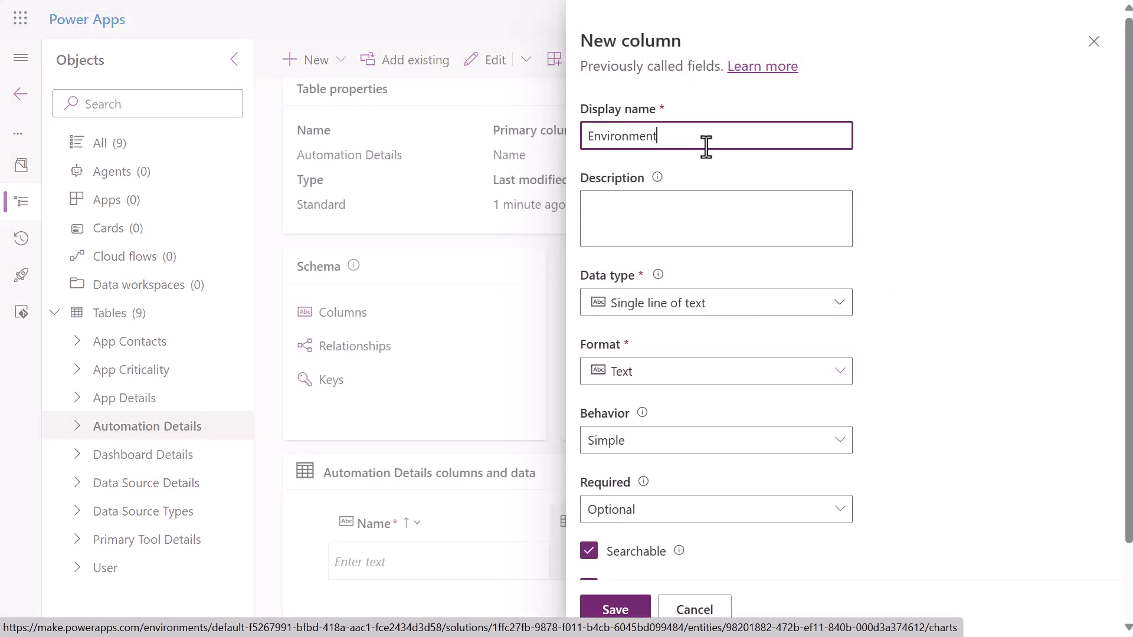
type(" Location")
left_click(816, 310)
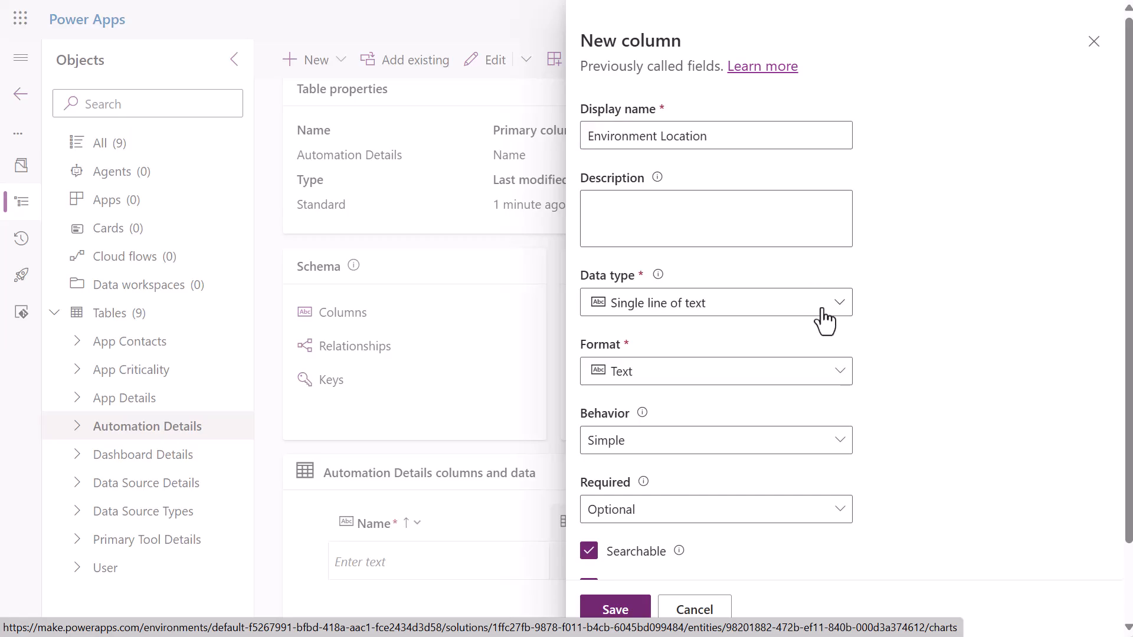
left_click(911, 306)
scroll(601, 555, "down", 2)
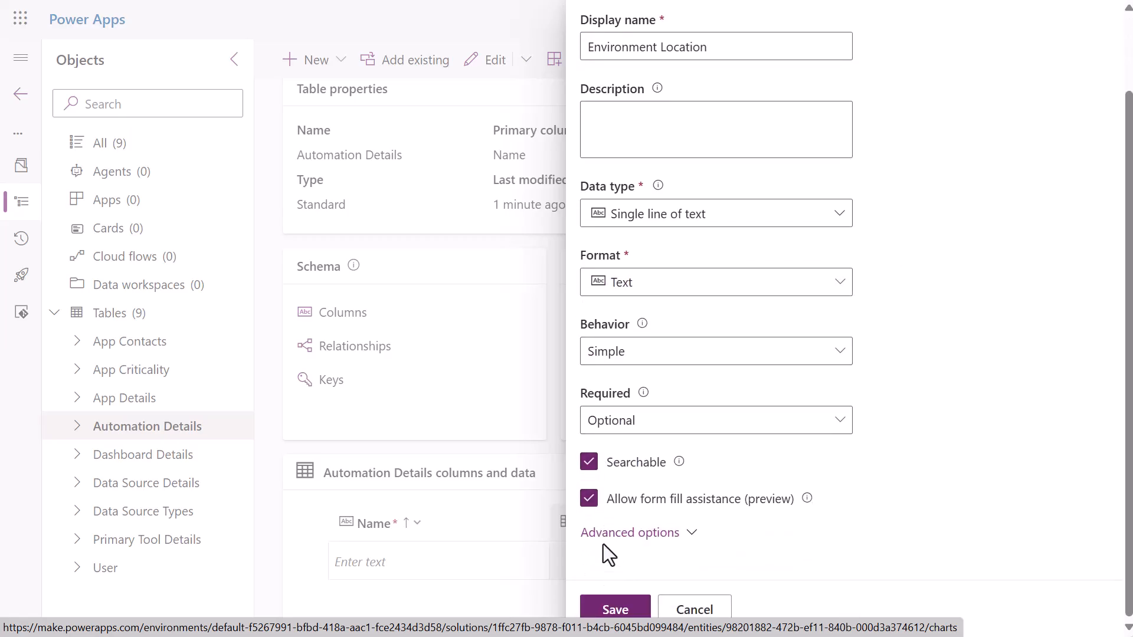
Set Environment Location's maximum character count to 200 and save the column.
left_click(614, 534)
scroll(608, 533, "down", 3)
left_click_drag(599, 499, 575, 502)
type("2")
scroll(649, 516, "down", 3)
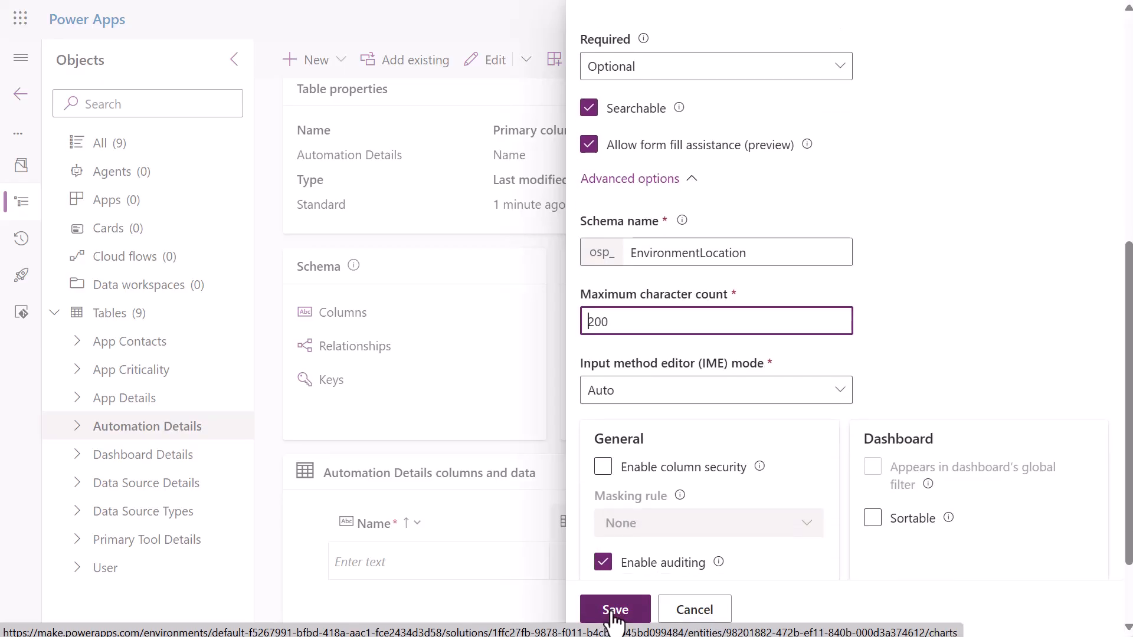
left_click(614, 610)
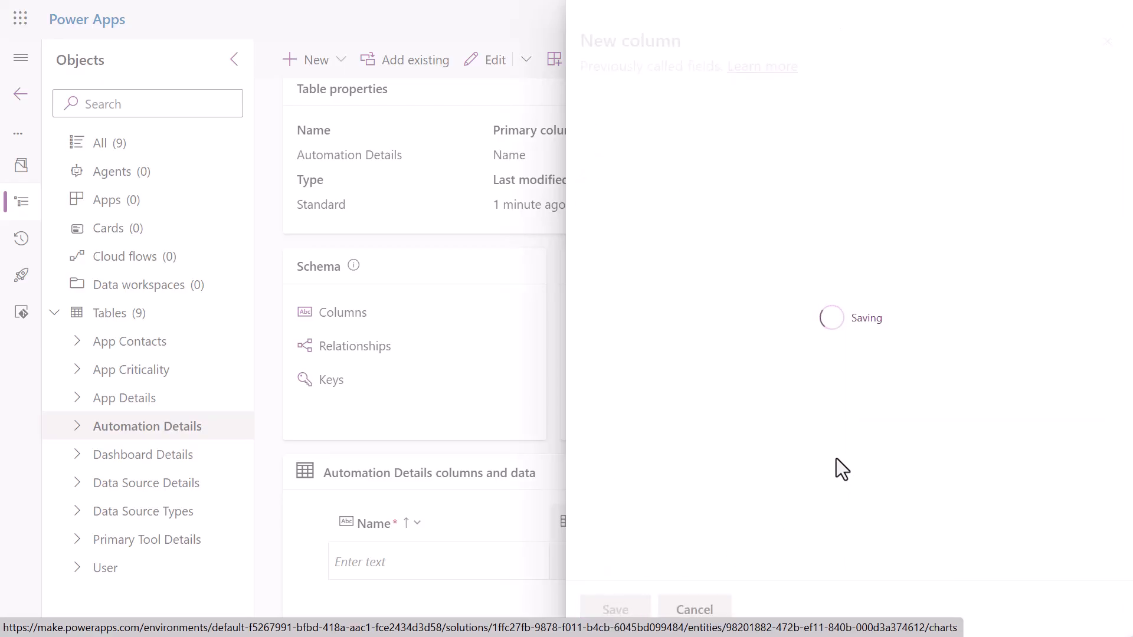
Add a single-line text column named Automation URL with the URL format to Automation Details and save it.
left_click(1057, 435)
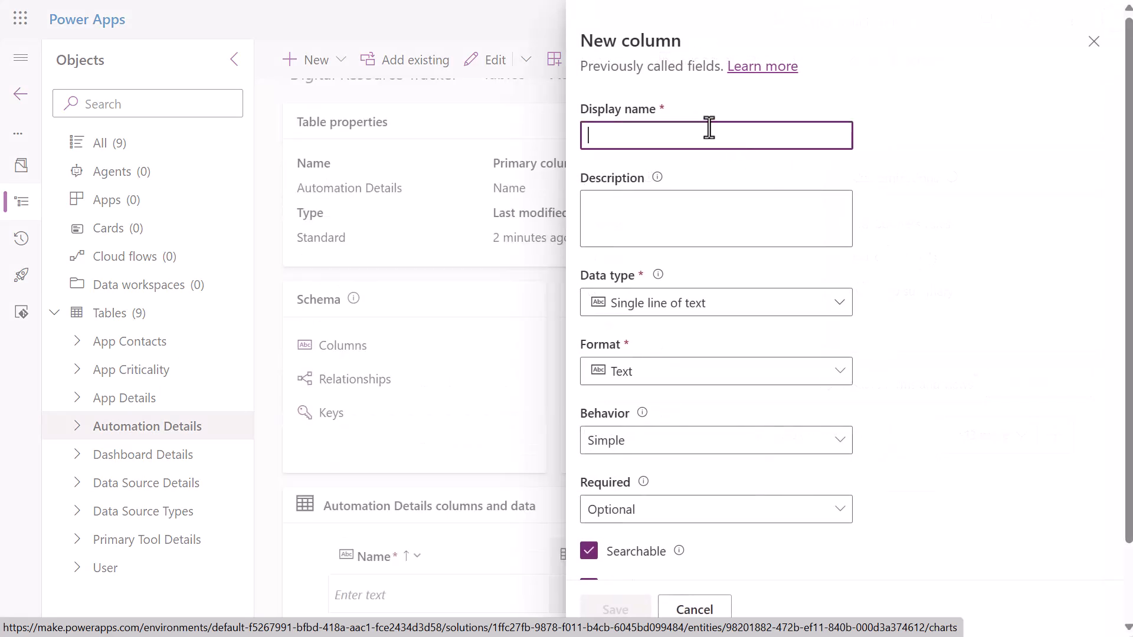
type("utomation URL")
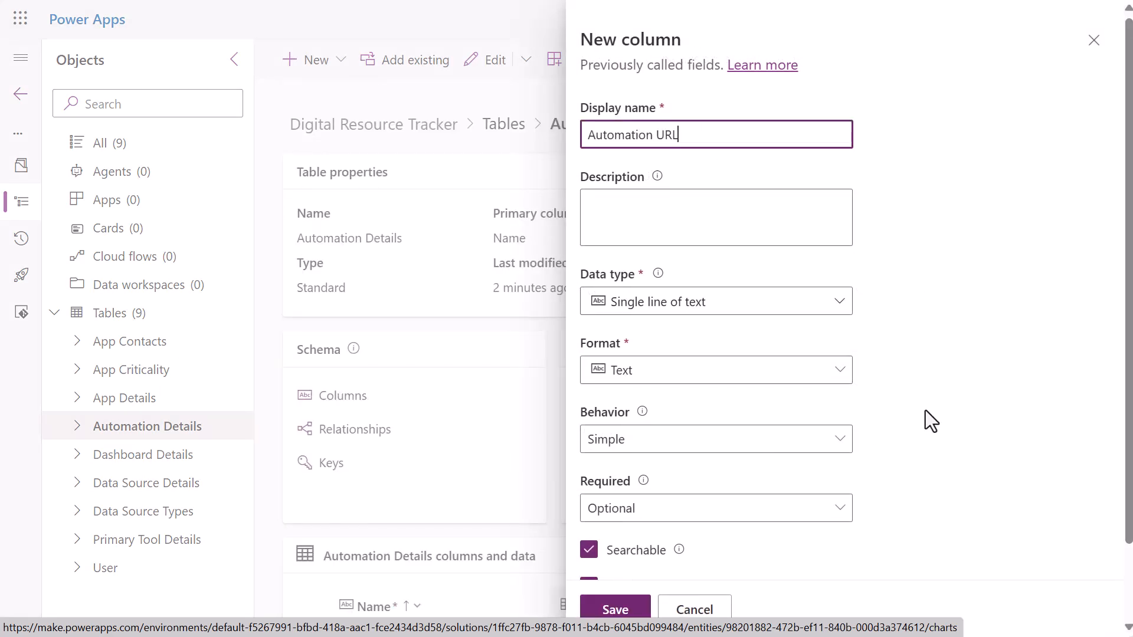
scroll(925, 409, "down", 2)
left_click(842, 217)
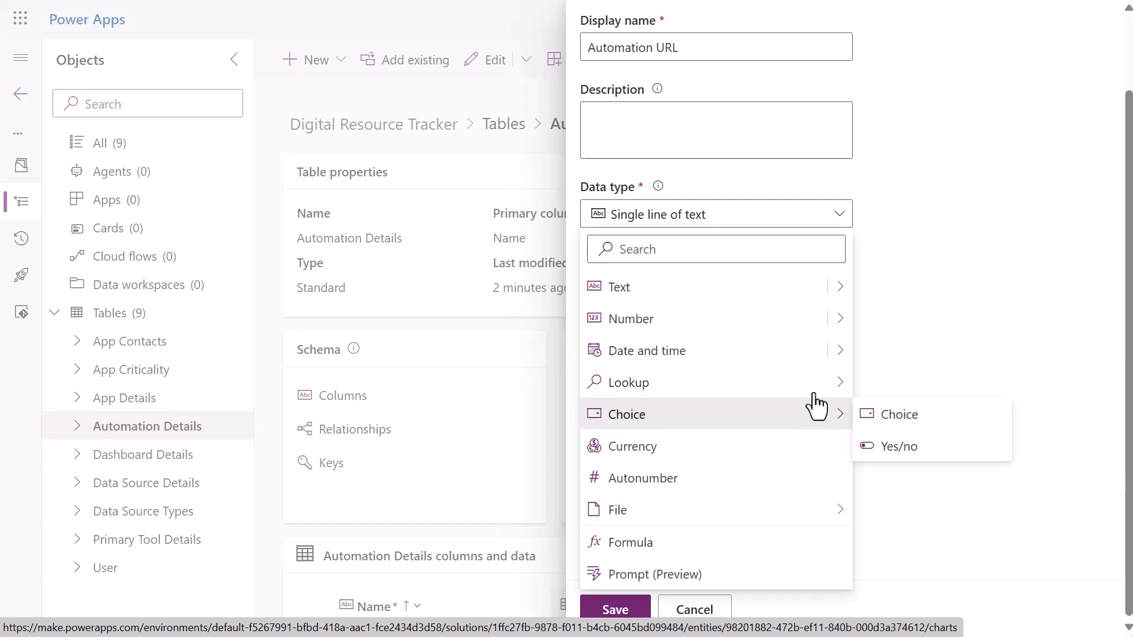
mouse_move(845, 299)
left_click(894, 512)
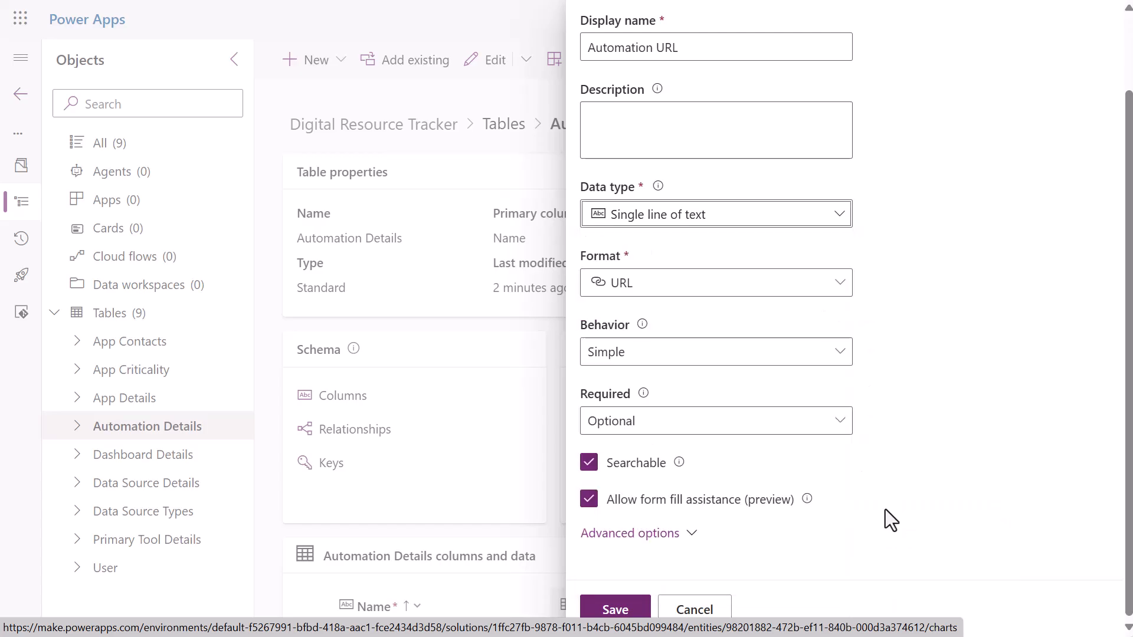
left_click(642, 608)
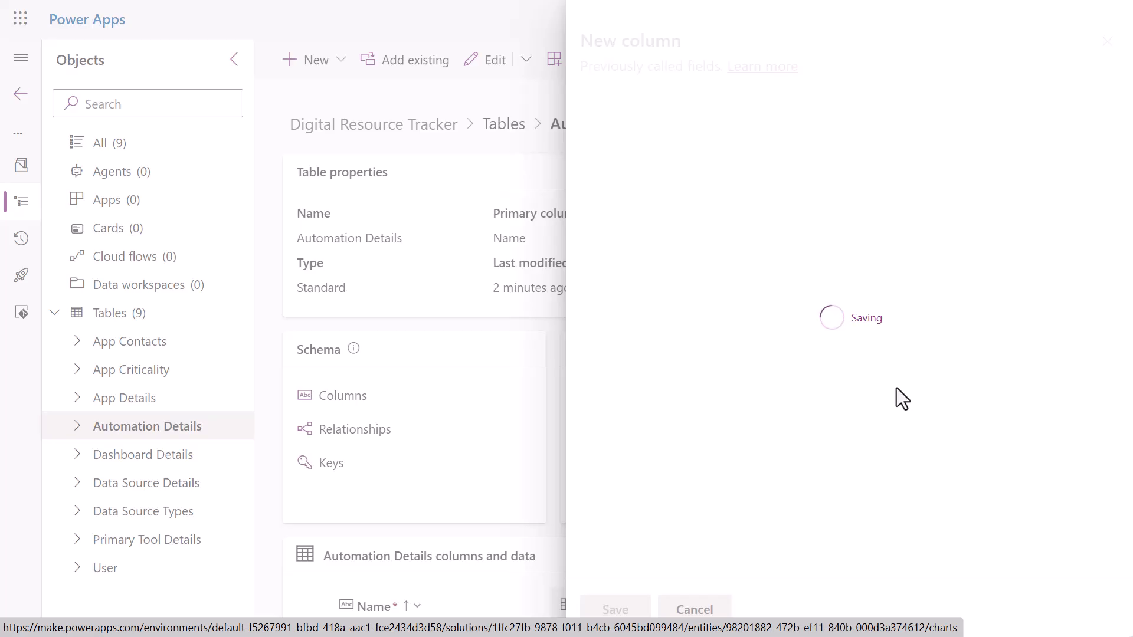
Start a new table in the Digital Resource Tracker solution with the display name App Automation Joiner.
left_click(133, 322)
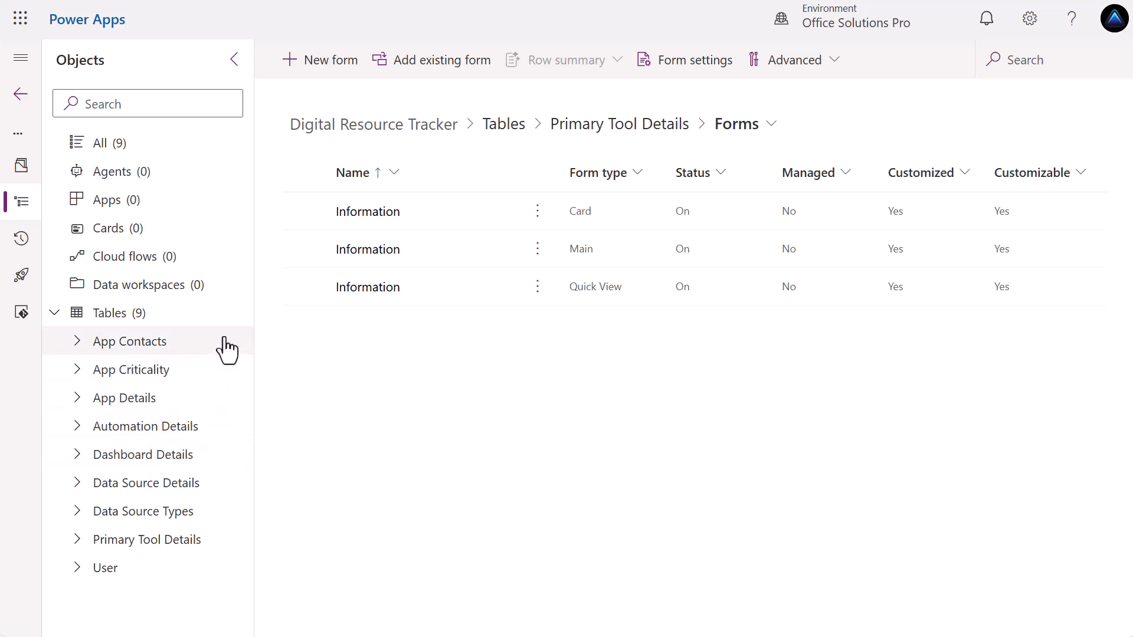
left_click(140, 313)
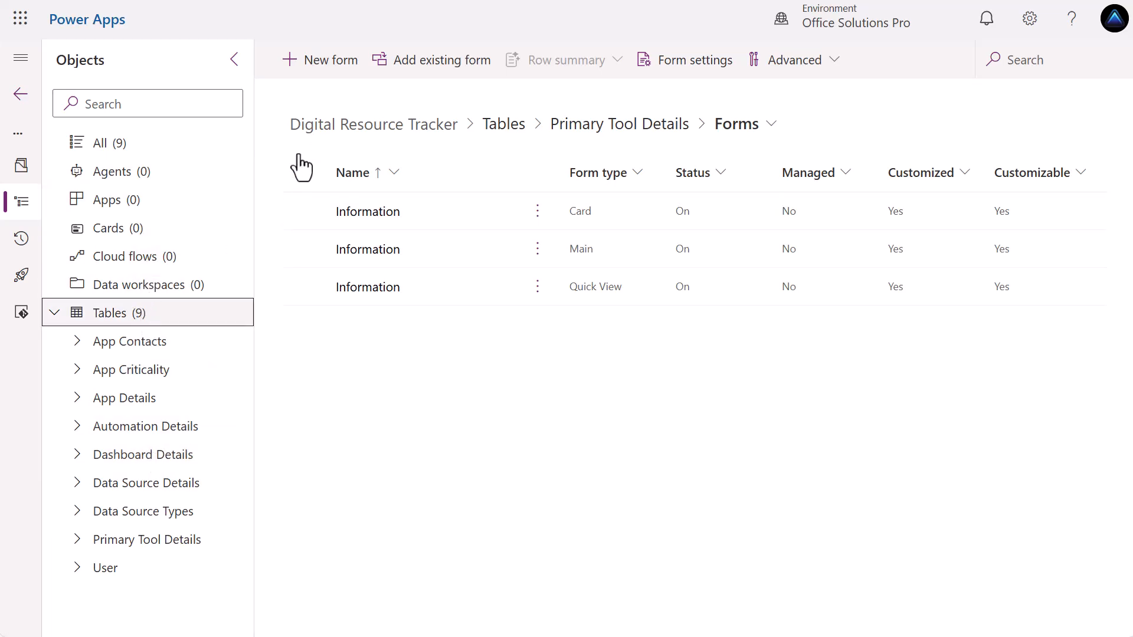
left_click(319, 61)
mouse_move(397, 329)
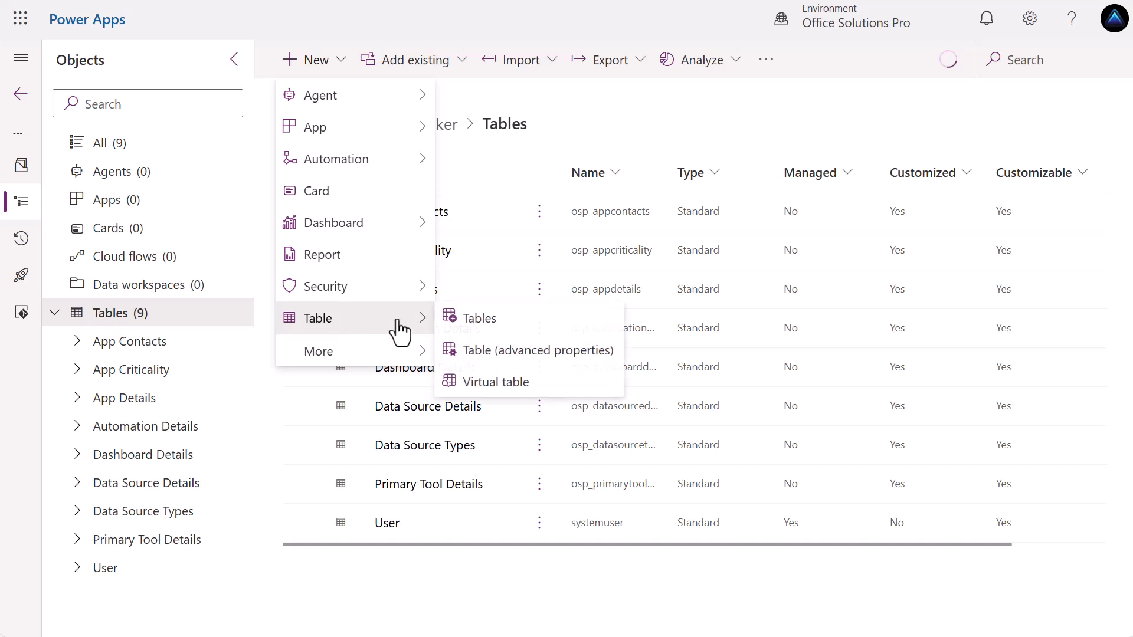
left_click(472, 319)
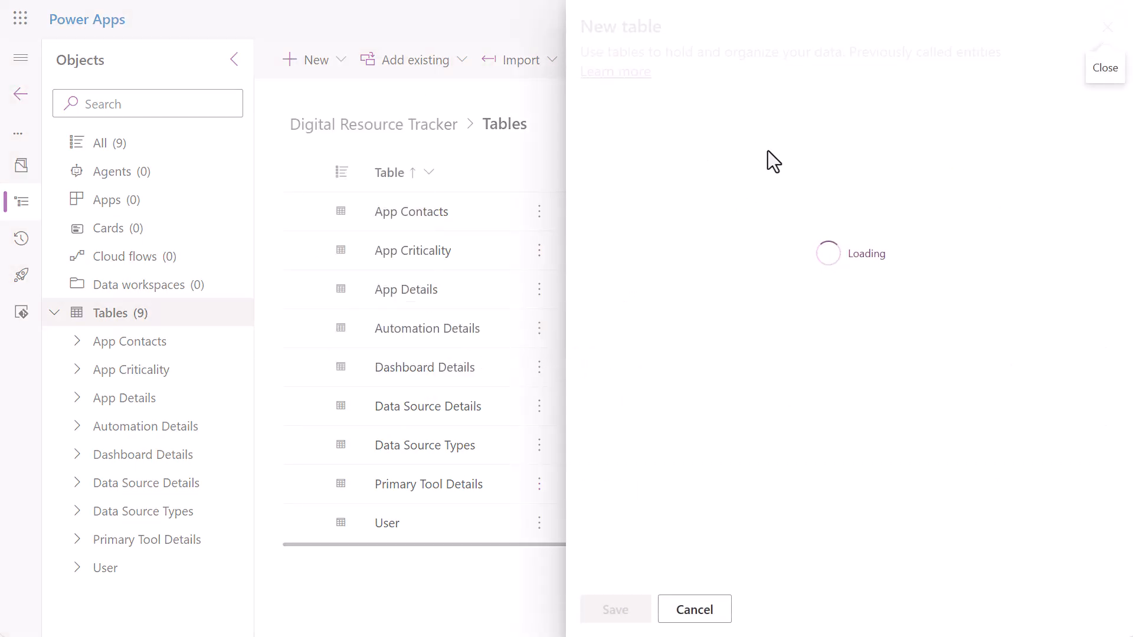
type("App Automati")
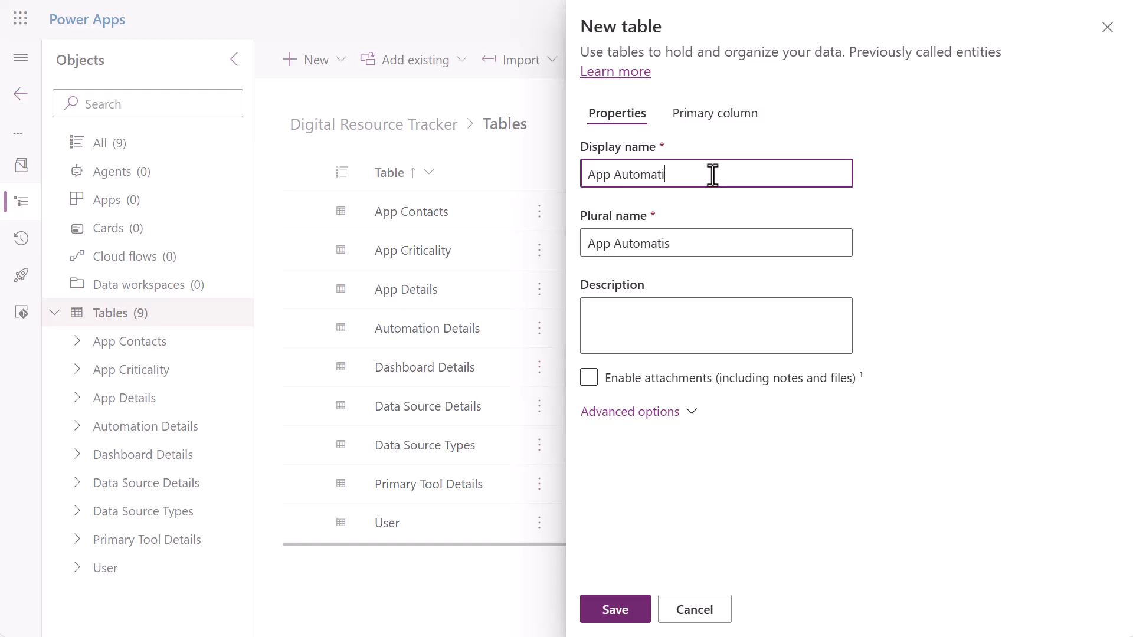
type("on Joiner")
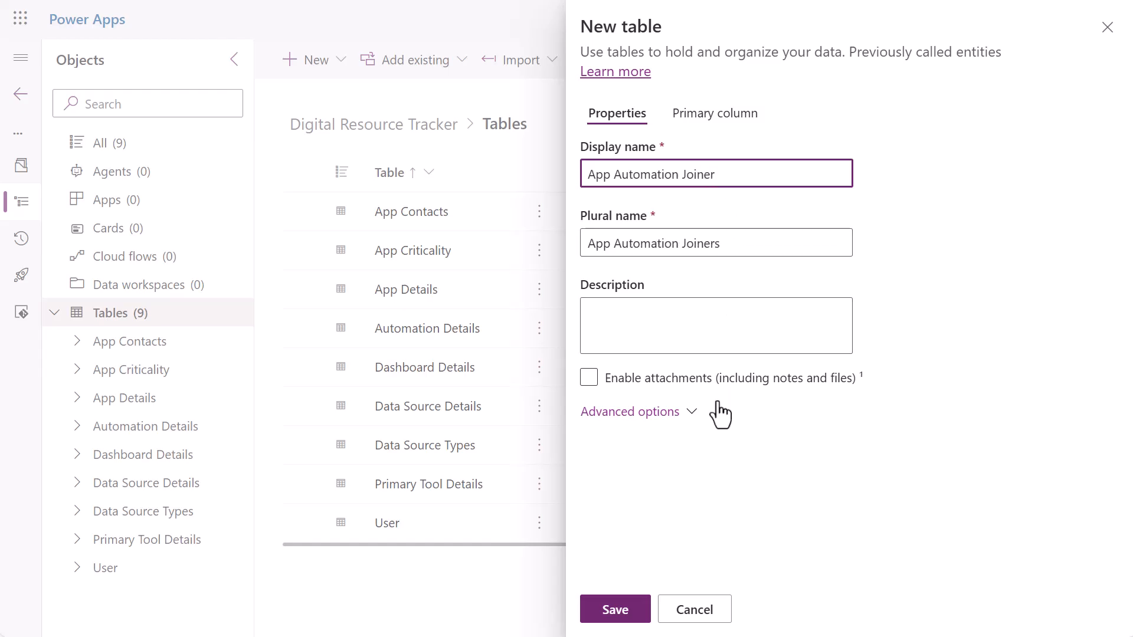
Set the App Automation Joiner table's record ownership to Organization in its advanced options.
left_click(665, 421)
scroll(796, 445, "down", 2)
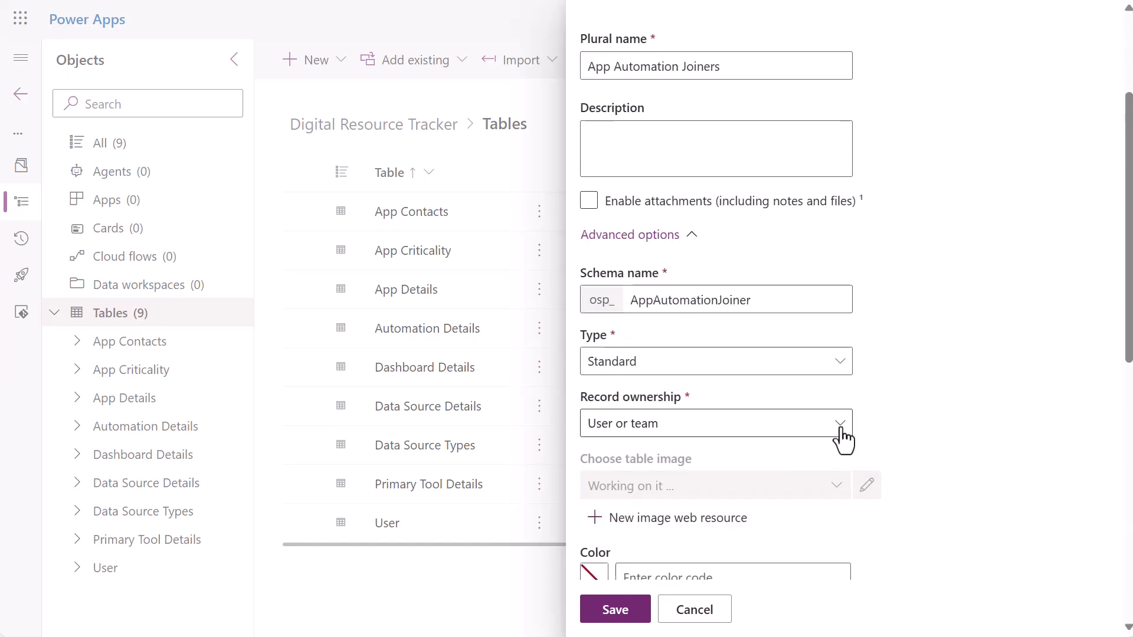
left_click(839, 431)
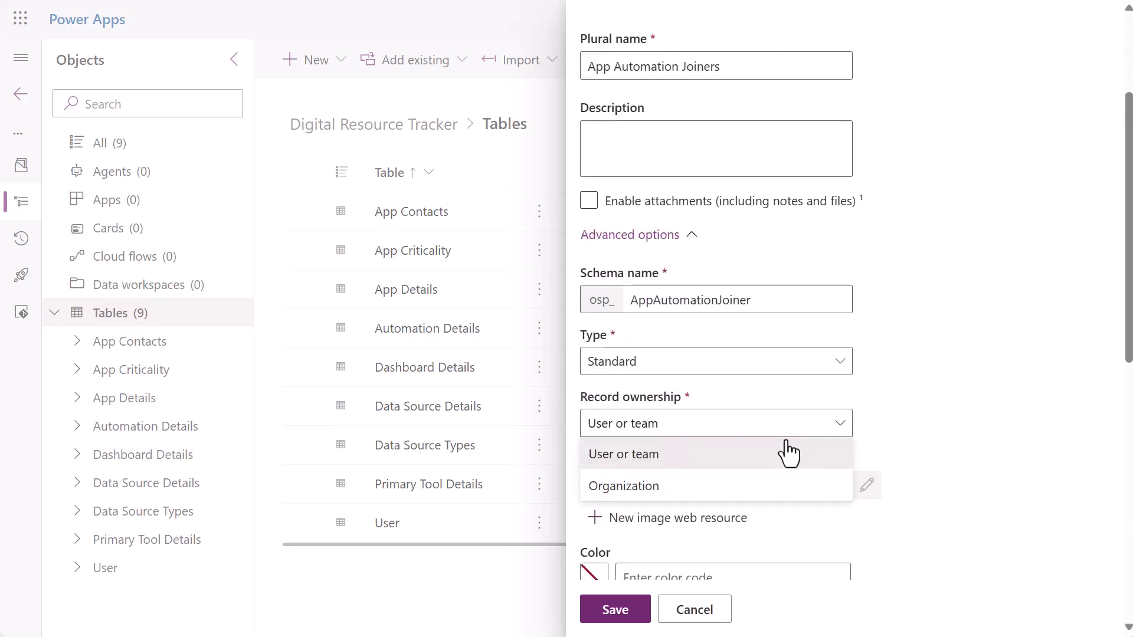
left_click(685, 496)
Enable data auditing, the quick-create form and change tracking for App Automation Joiner, and save the table.
scroll(688, 490, "down", 5)
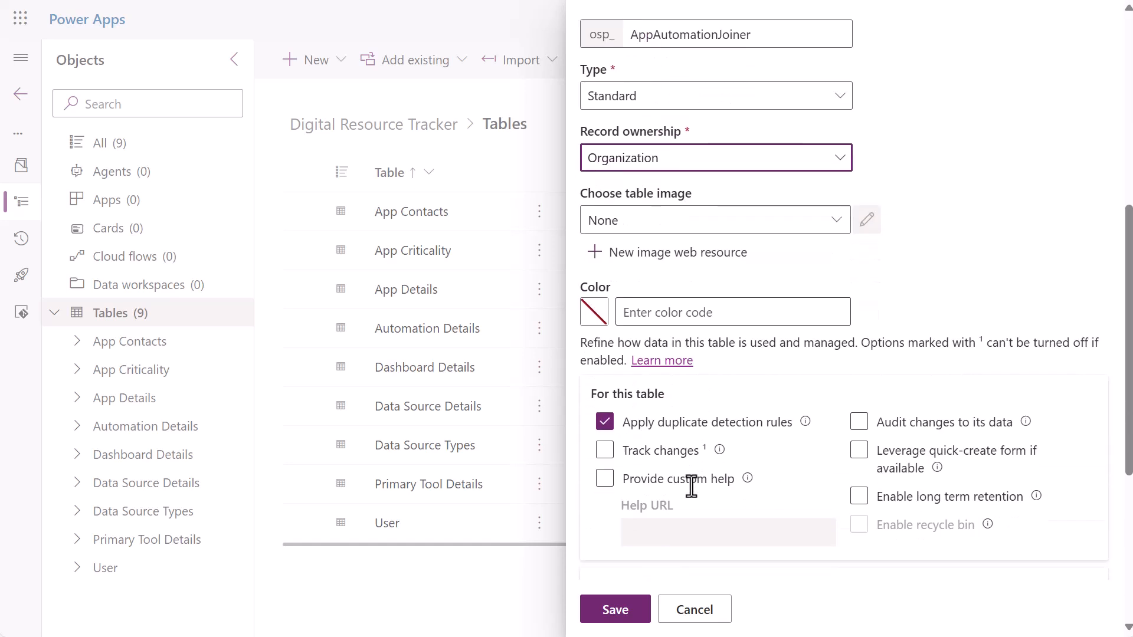
left_click(867, 433)
left_click(860, 504)
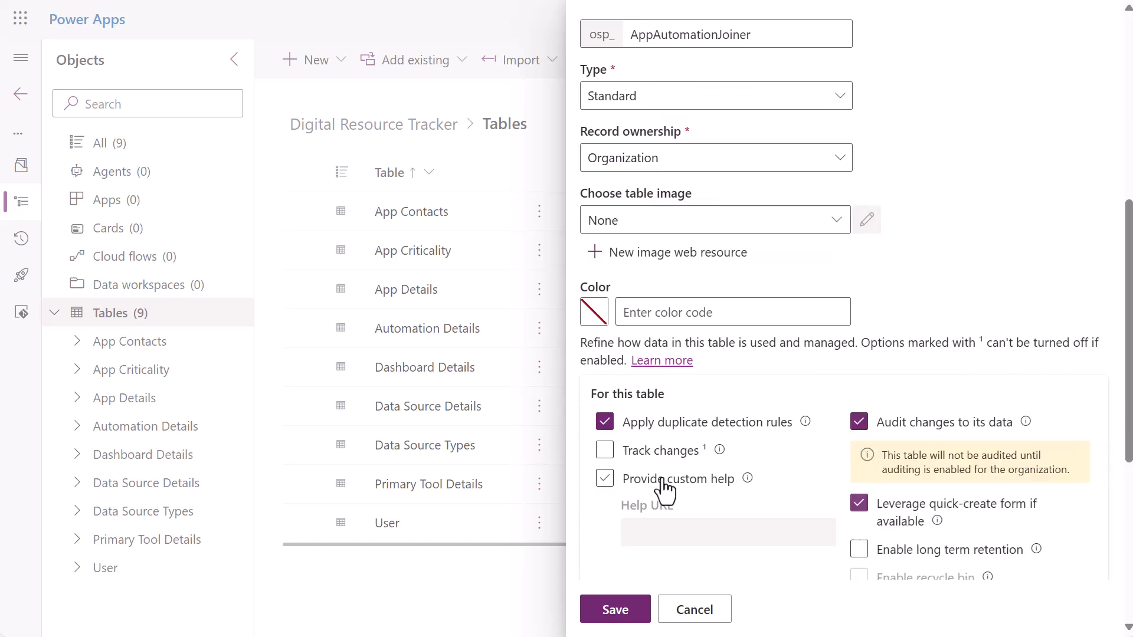
left_click(607, 453)
left_click(619, 611)
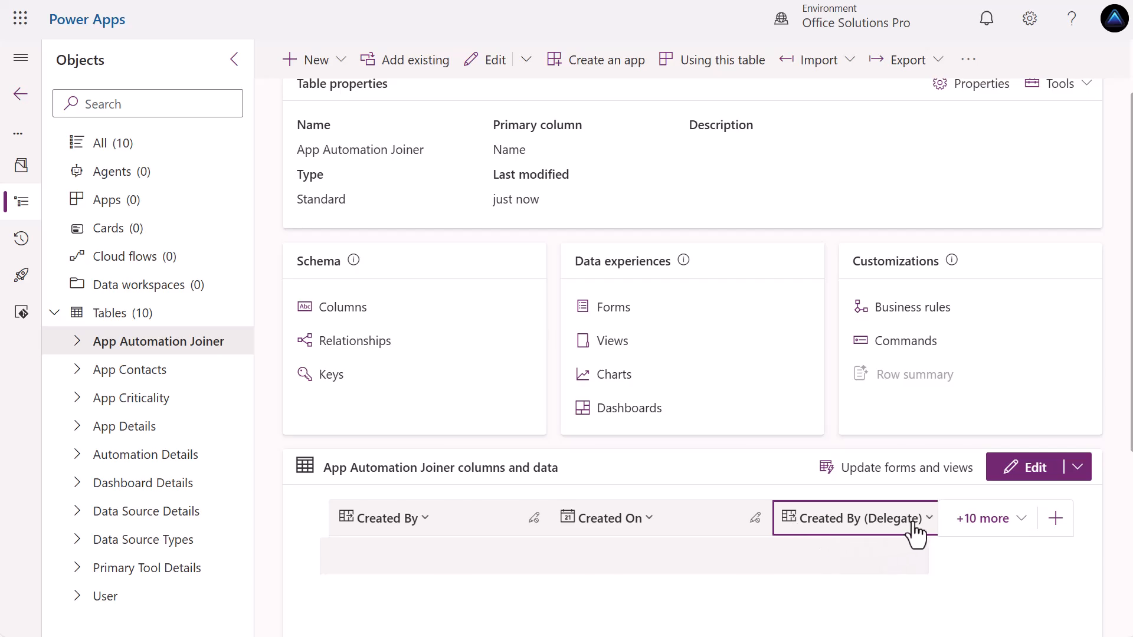
Hide the App Automation Joiner grid columns after Created On, including Created By (Delegate) and Import Sequence Number.
left_click(922, 525)
left_click(862, 587)
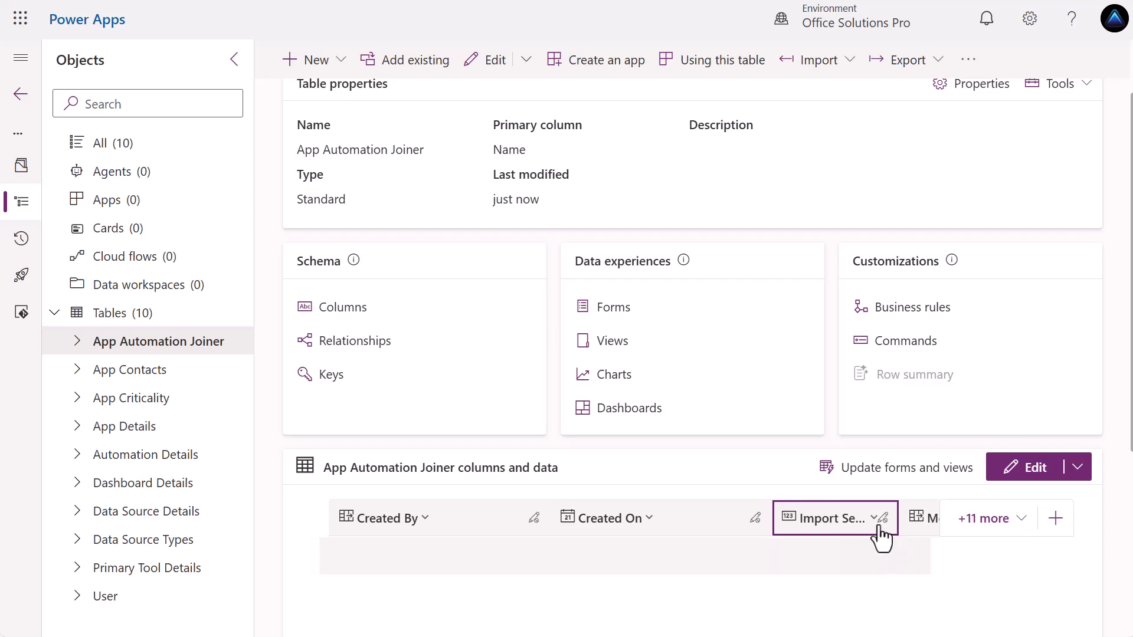
left_click(877, 526)
left_click(856, 578)
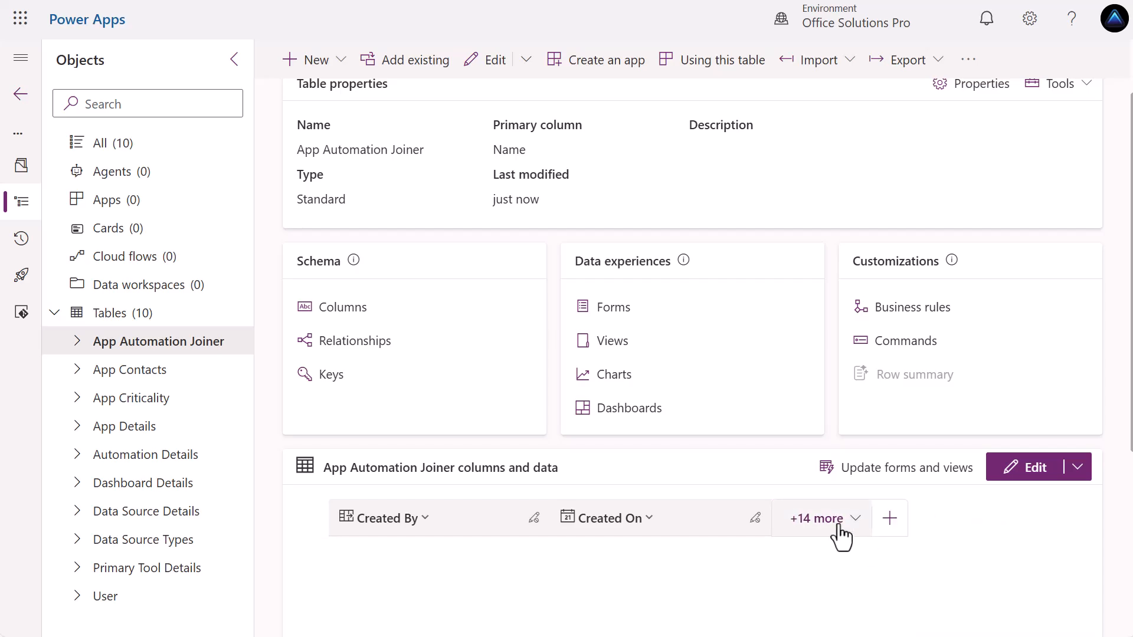
Show the primary Name column in the App Automation Joiner grid.
left_click(834, 527)
scroll(667, 385, "down", 5)
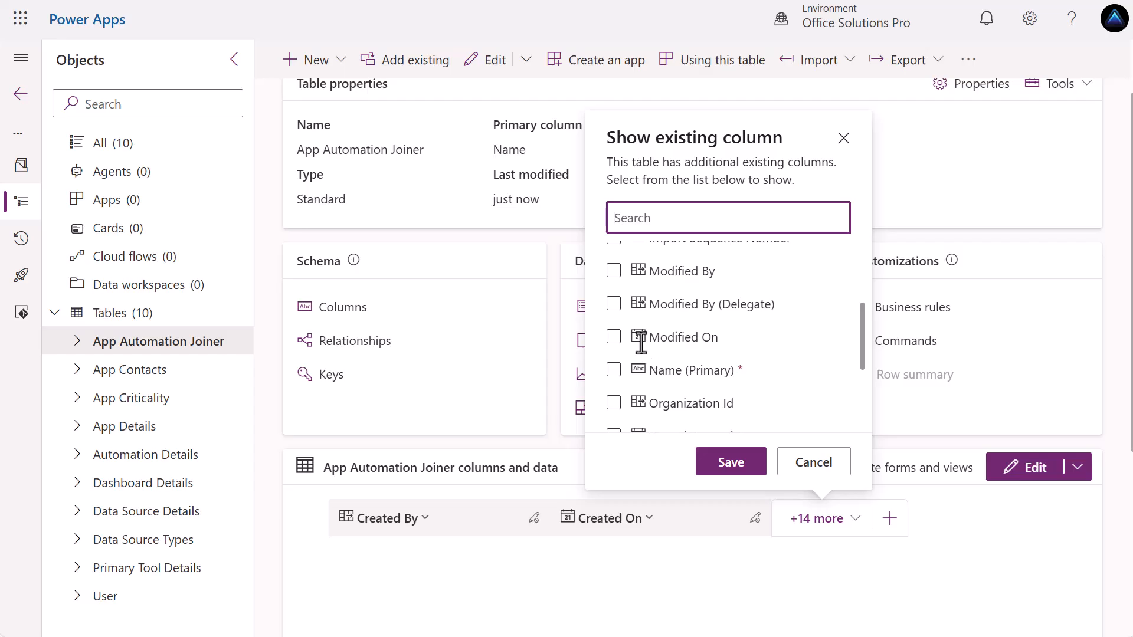
left_click(613, 282)
left_click(731, 462)
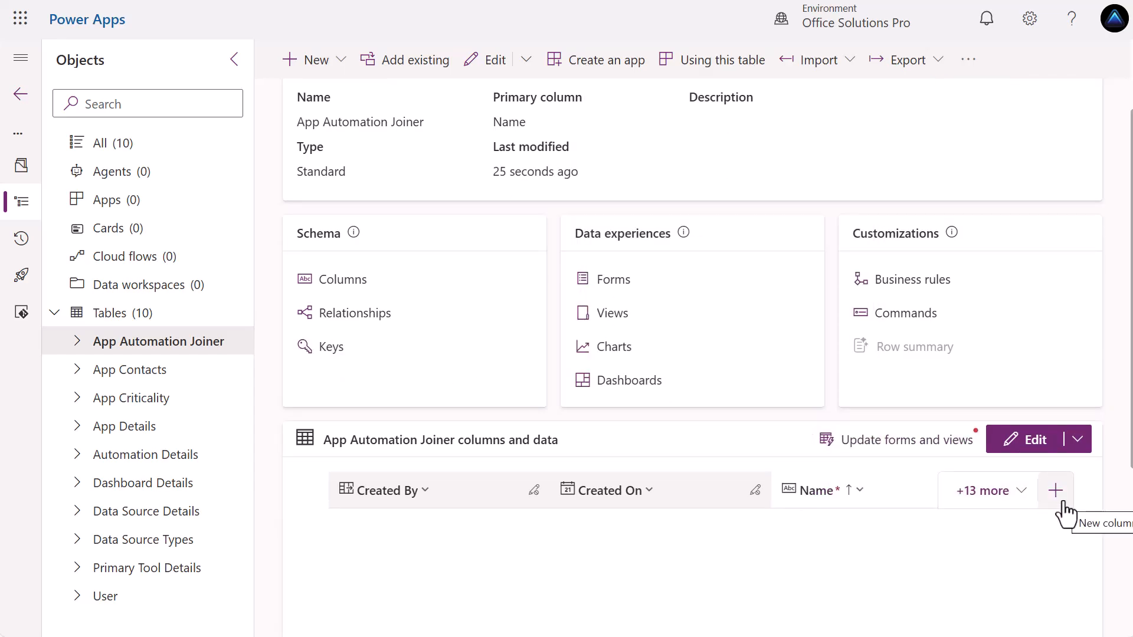
Add a lookup column named App to App Automation Joiner, related to the App Details table, and save it.
left_click(1063, 503)
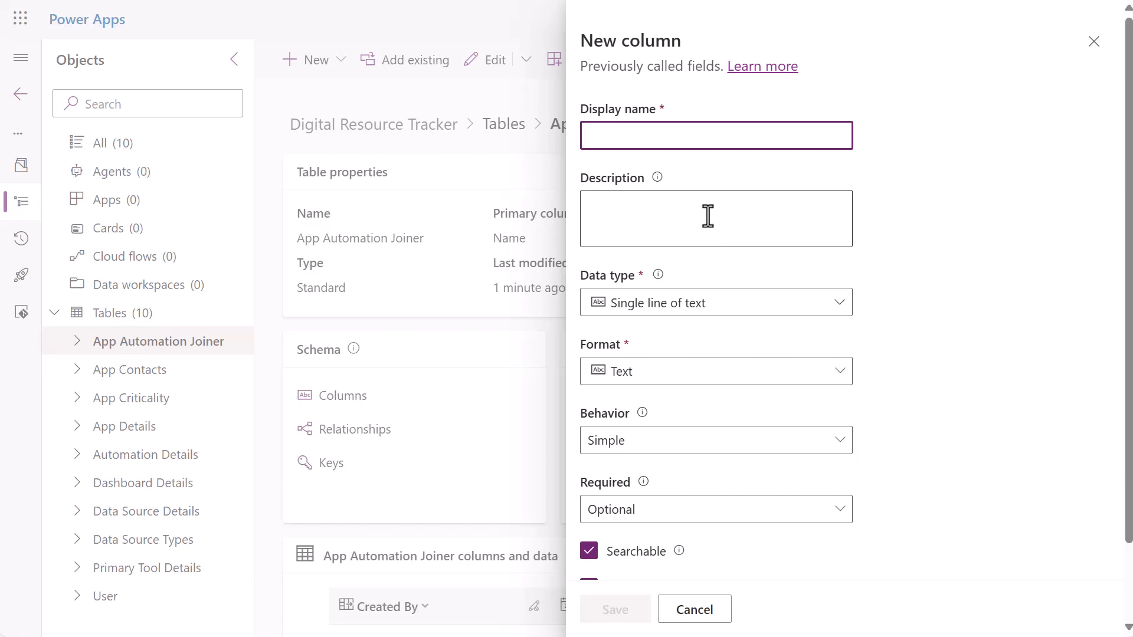
type("App")
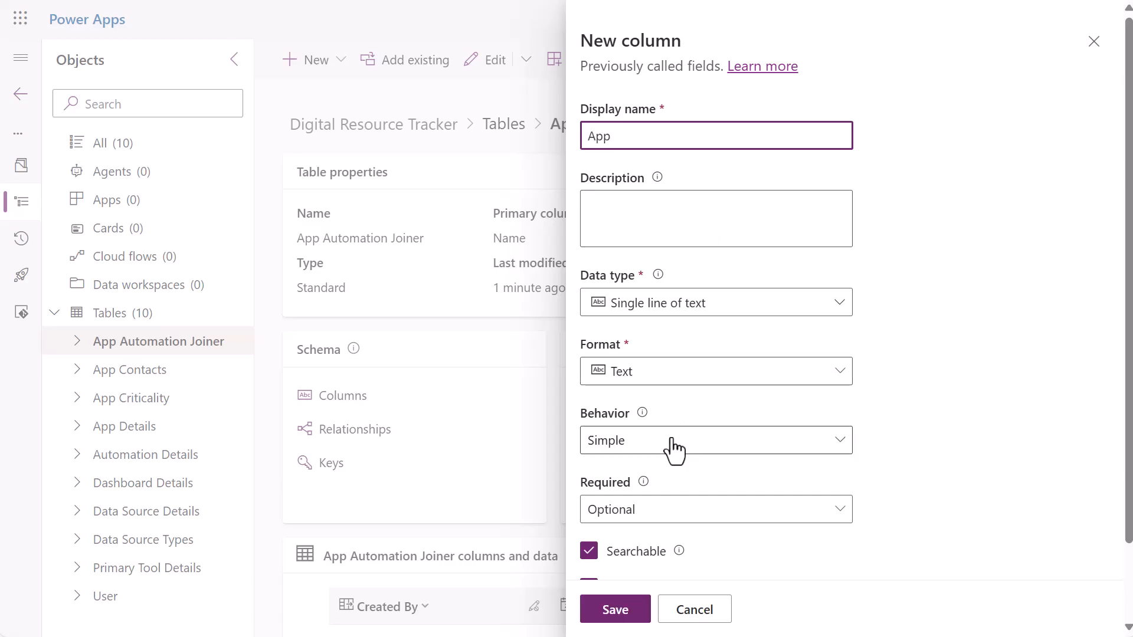
left_click(819, 305)
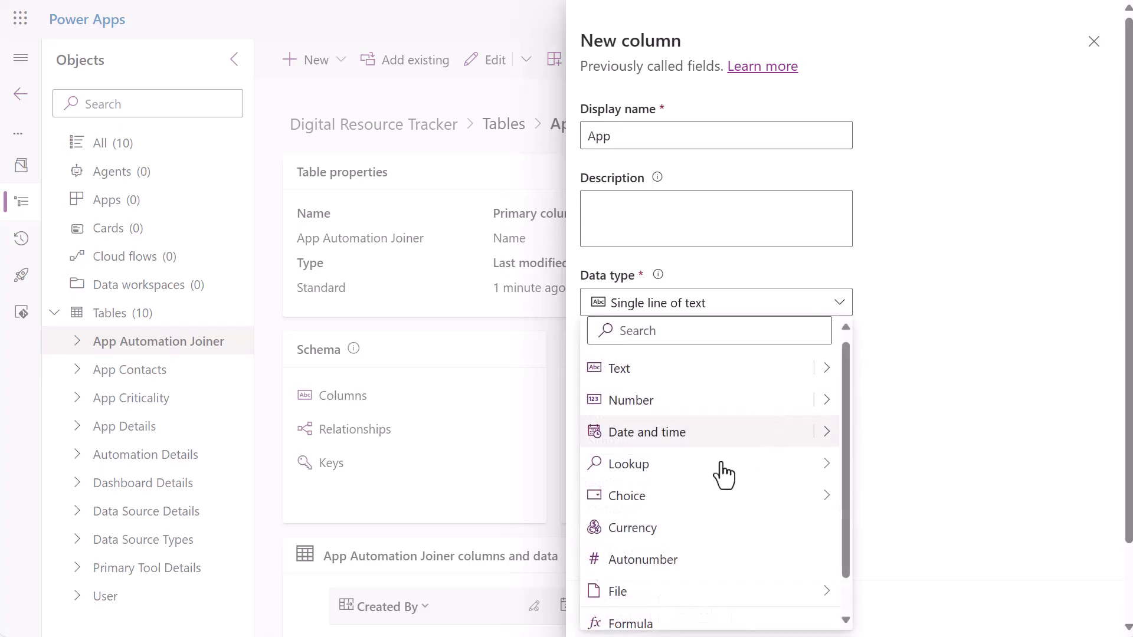
mouse_move(705, 507)
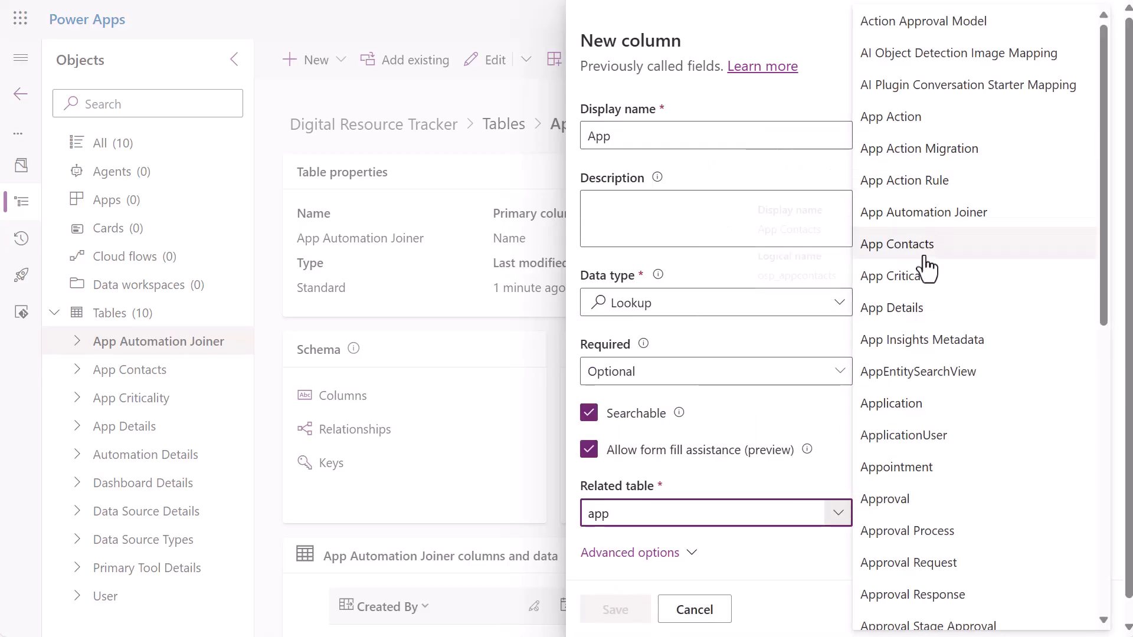
left_click(909, 309)
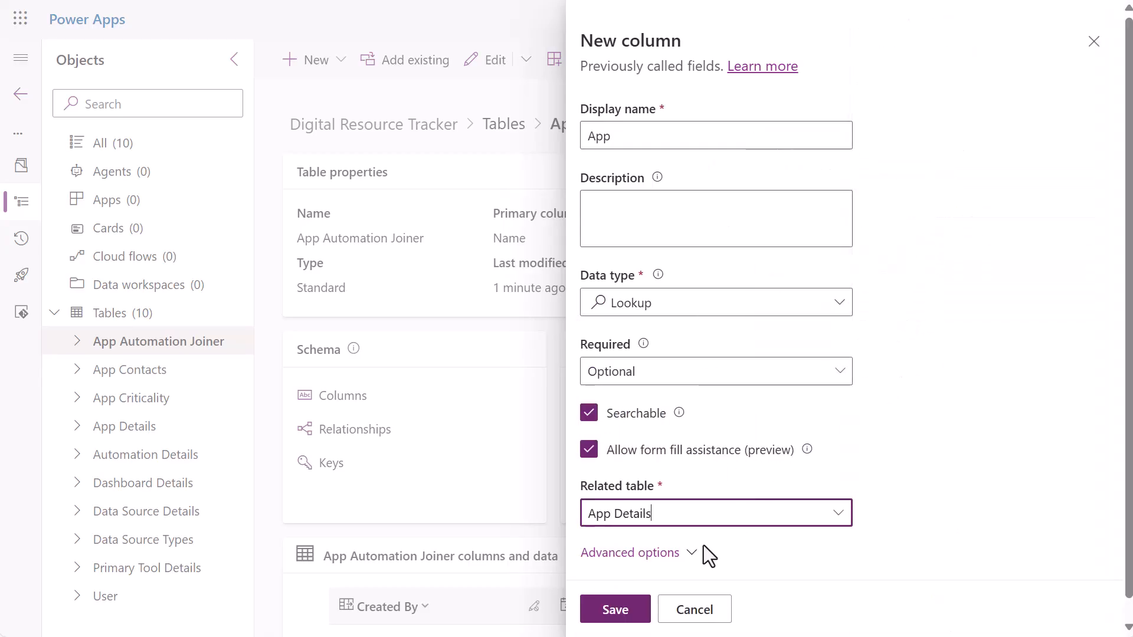
left_click(614, 618)
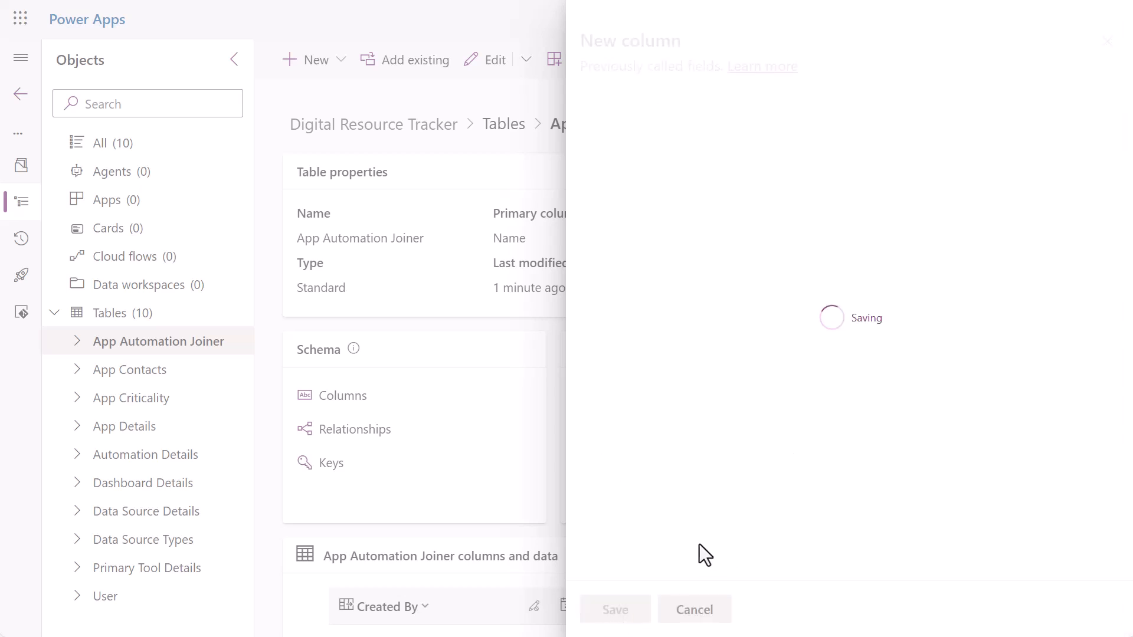
Add a lookup column named Automation to App Automation Joiner, related to the Automation Details table, and save it.
left_click(1053, 606)
left_click(689, 135)
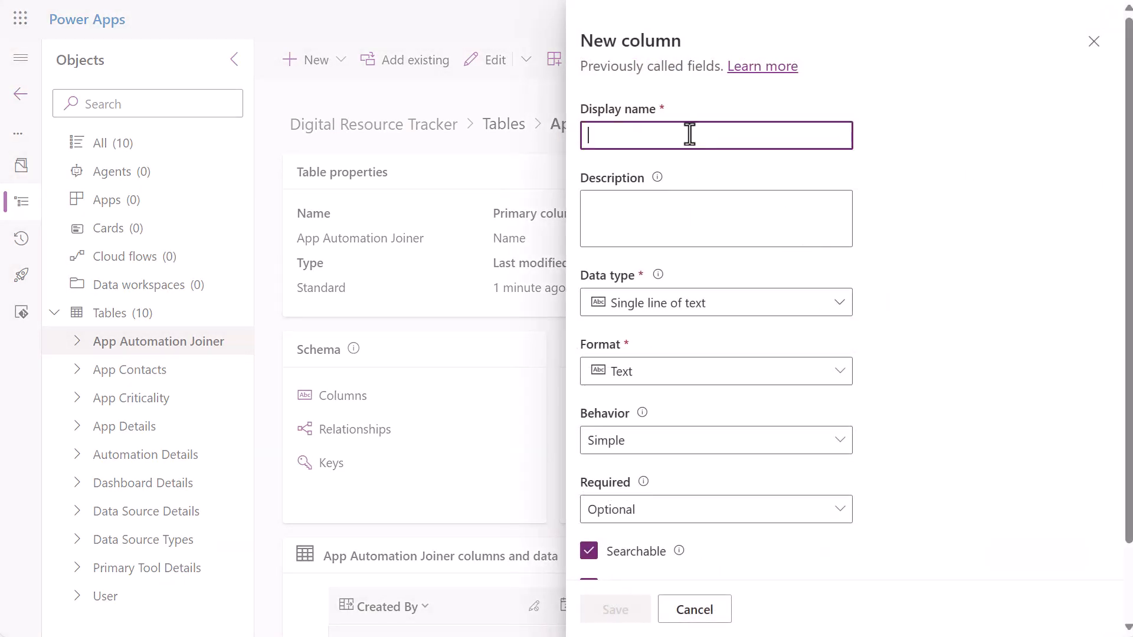
type("Automation")
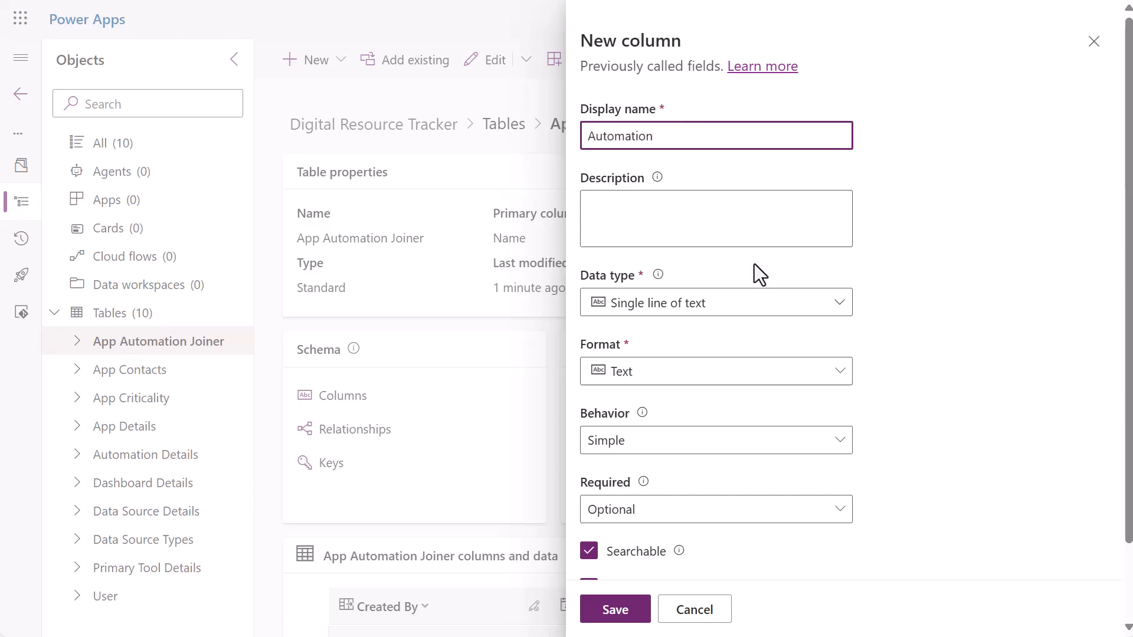
left_click(768, 310)
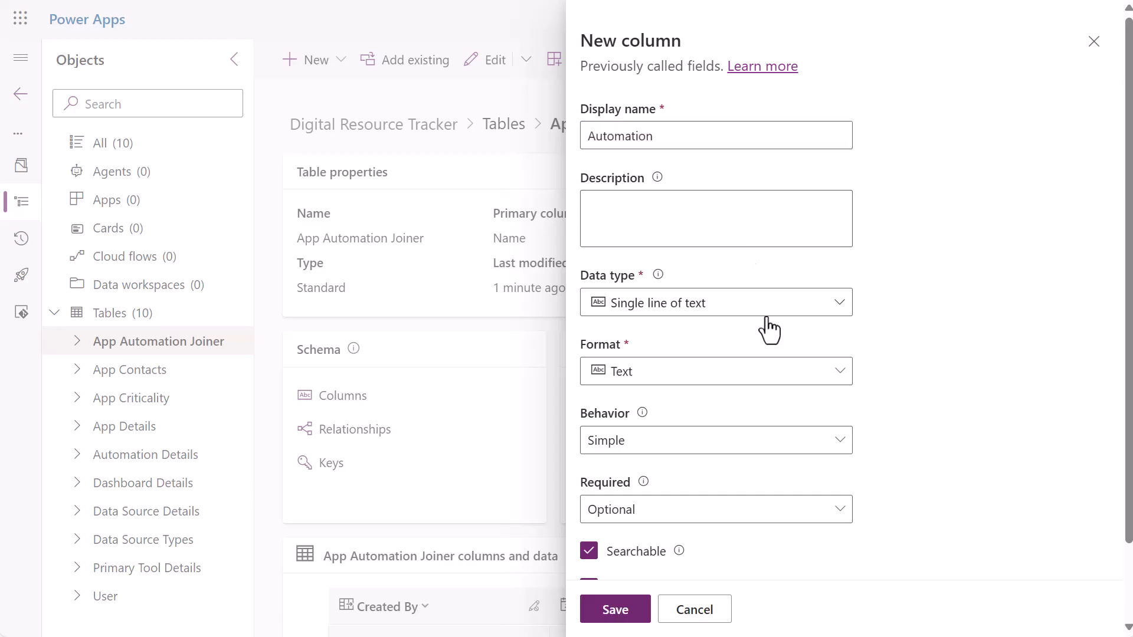
mouse_move(815, 464)
left_click(859, 464)
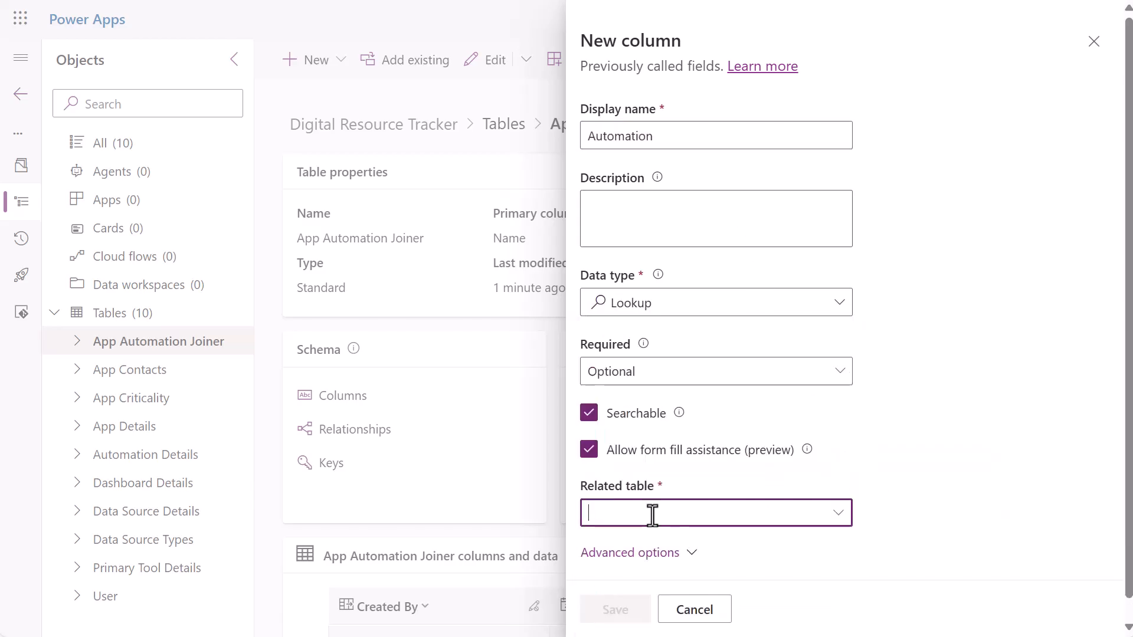
type("Autom")
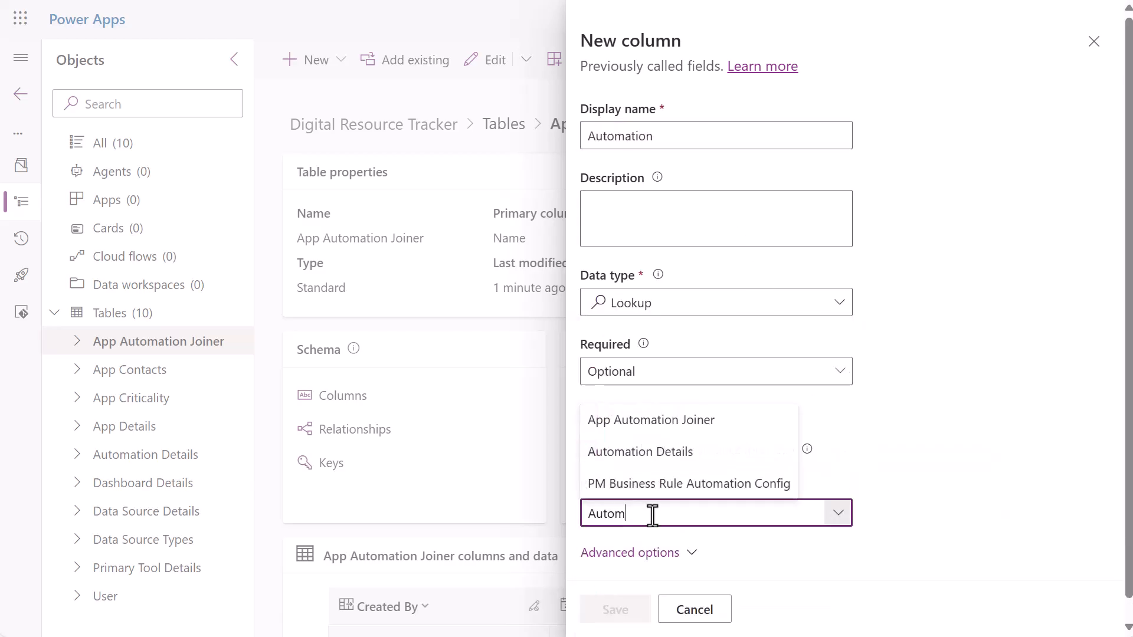
left_click(642, 452)
left_click(612, 614)
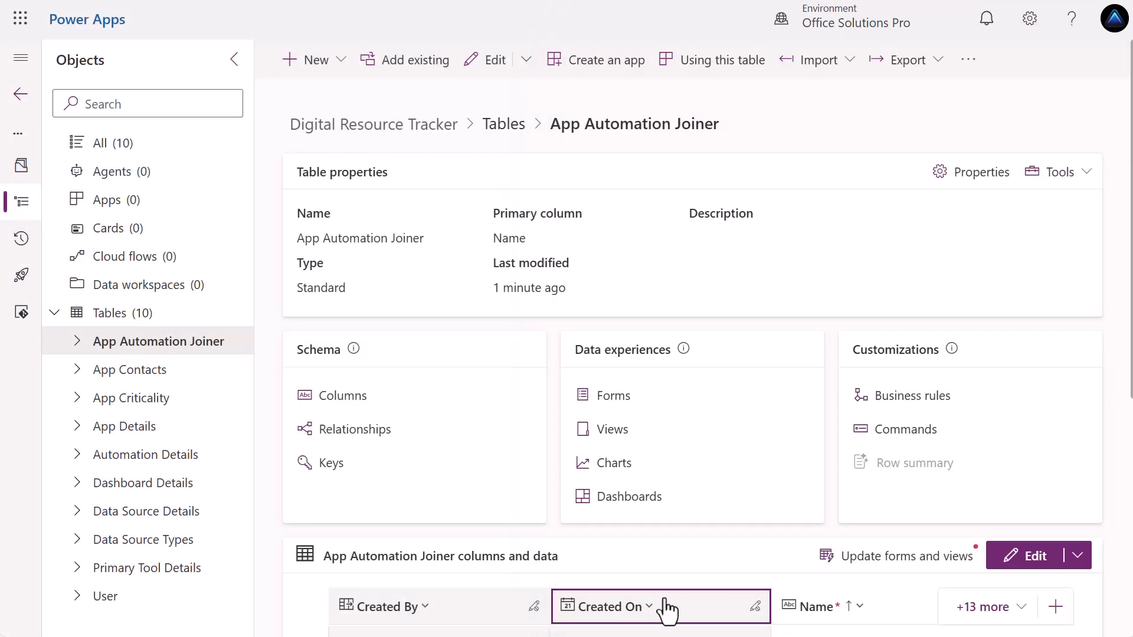
Add a Notes column to App Automation Joiner as multiple lines of plain text, and save it.
left_click(1056, 608)
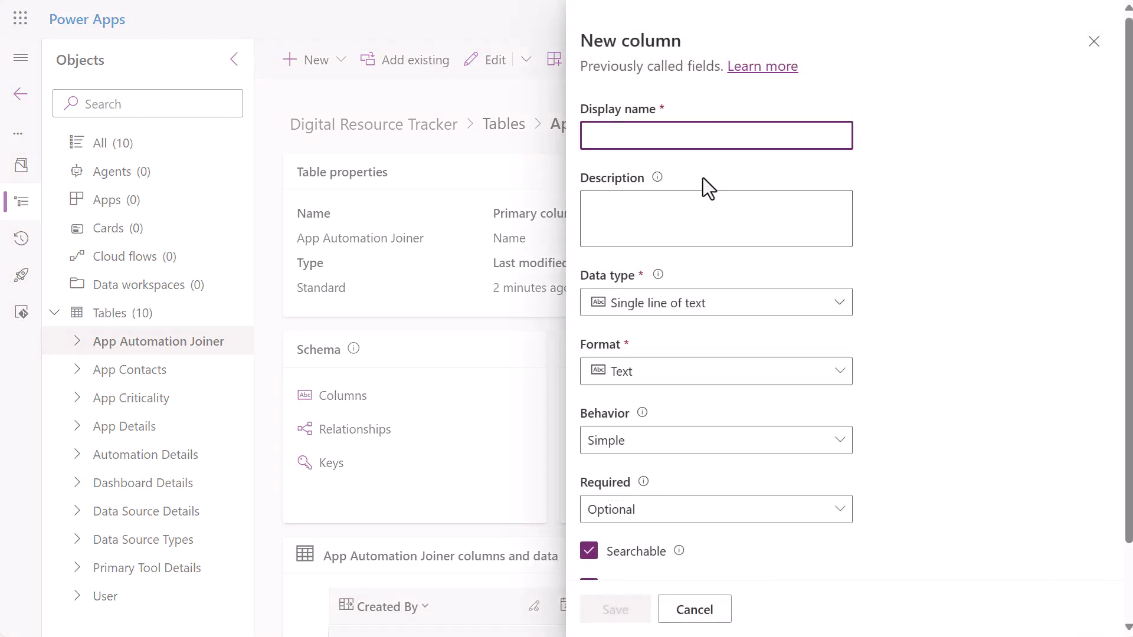
type("Notes")
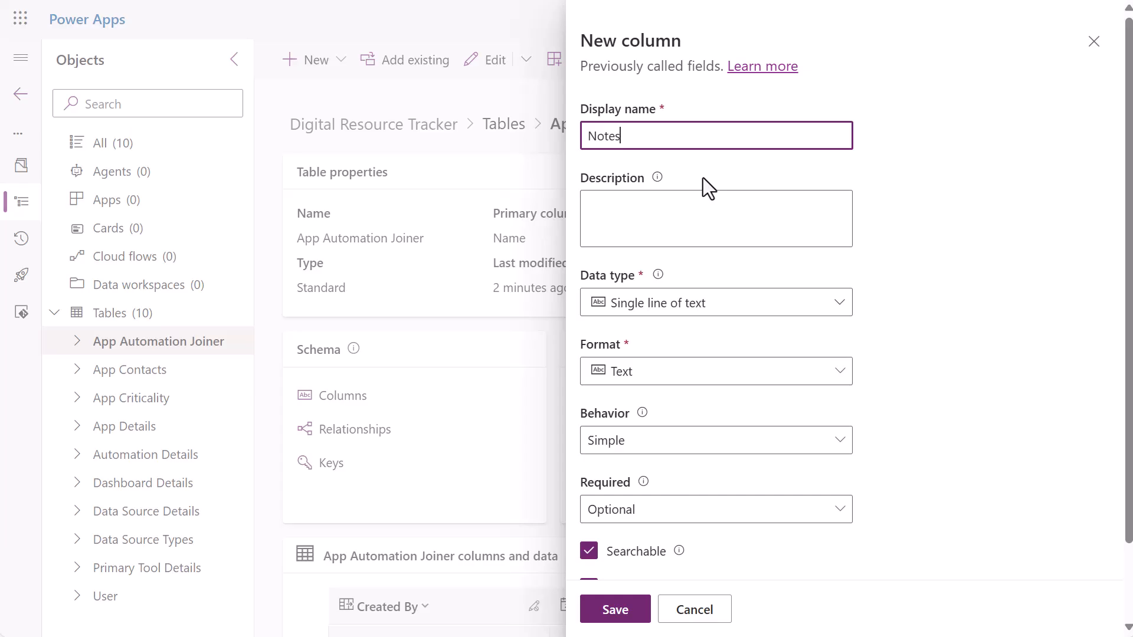
left_click(812, 305)
mouse_move(822, 373)
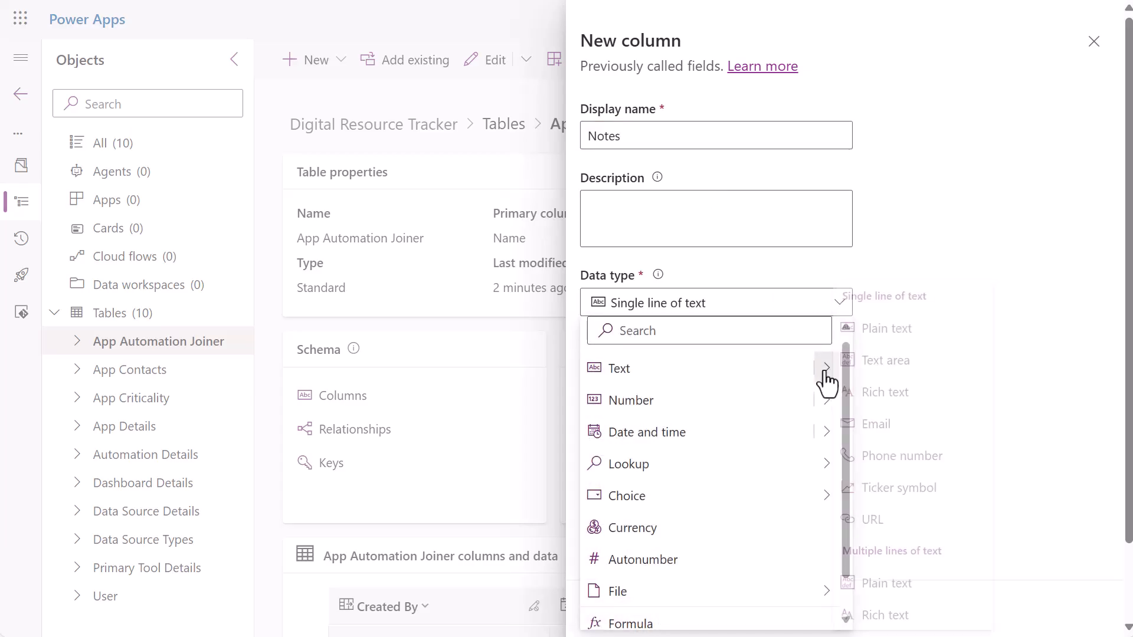
left_click(897, 585)
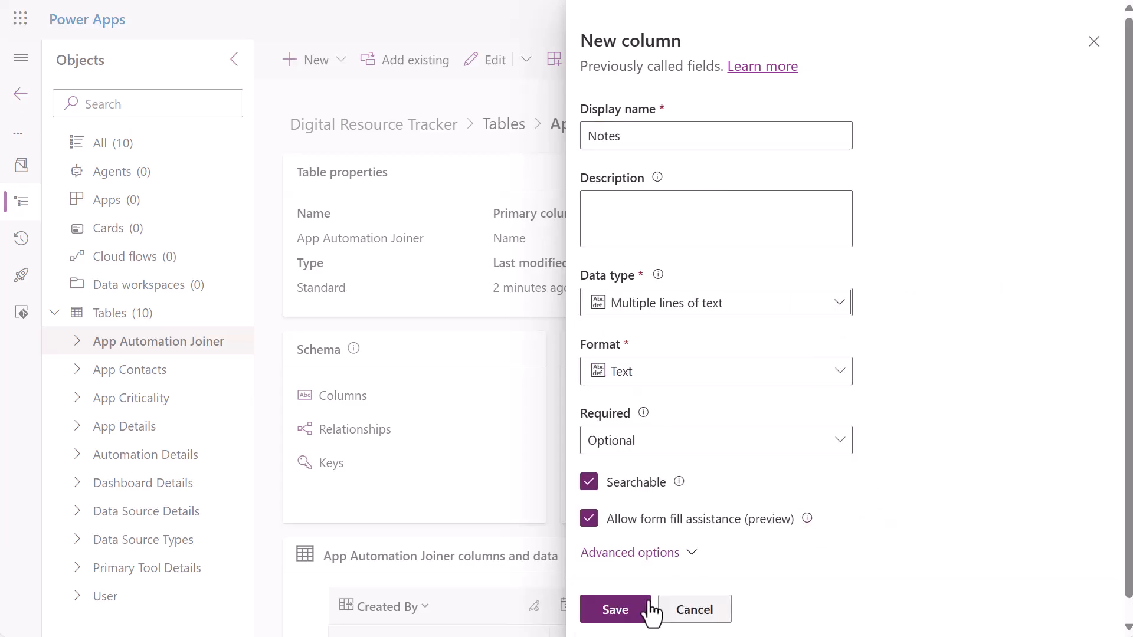
left_click(617, 553)
scroll(811, 529, "down", 5)
scroll(806, 525, "down", 4)
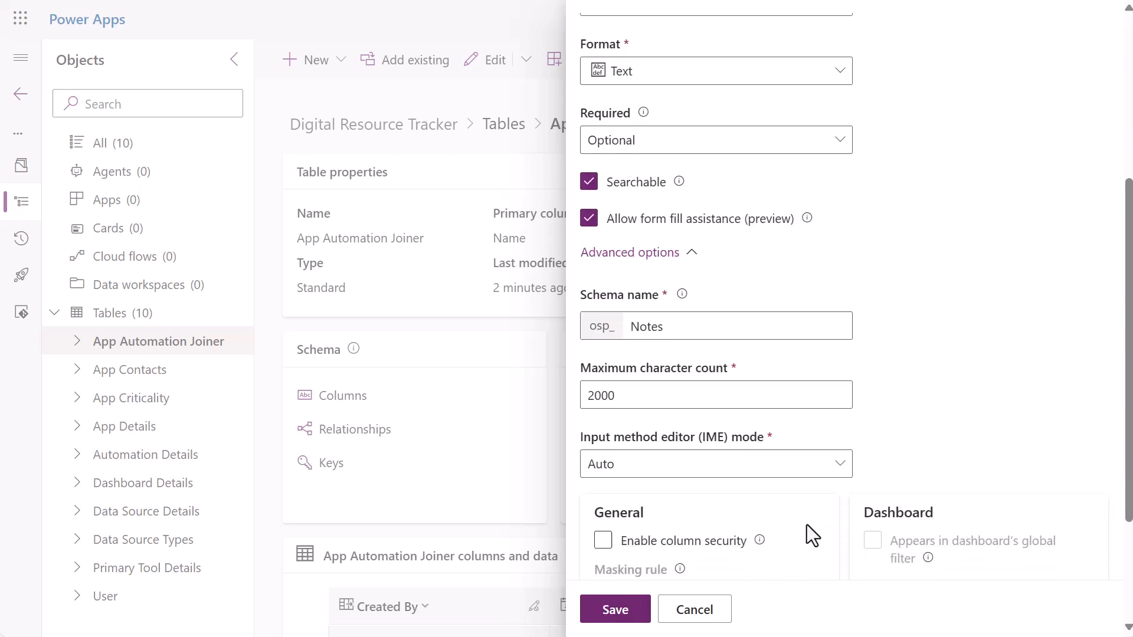
left_click(629, 620)
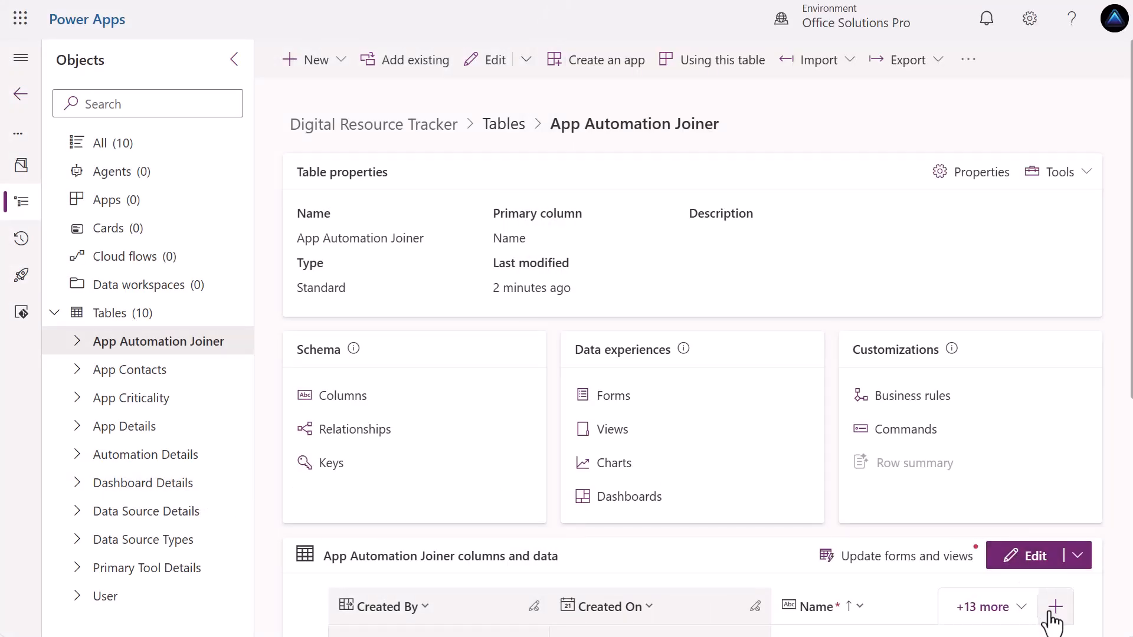
Start a new App Automation Joiner column named Purpose, keeping the single line of text data type.
left_click(1052, 614)
type("Pr")
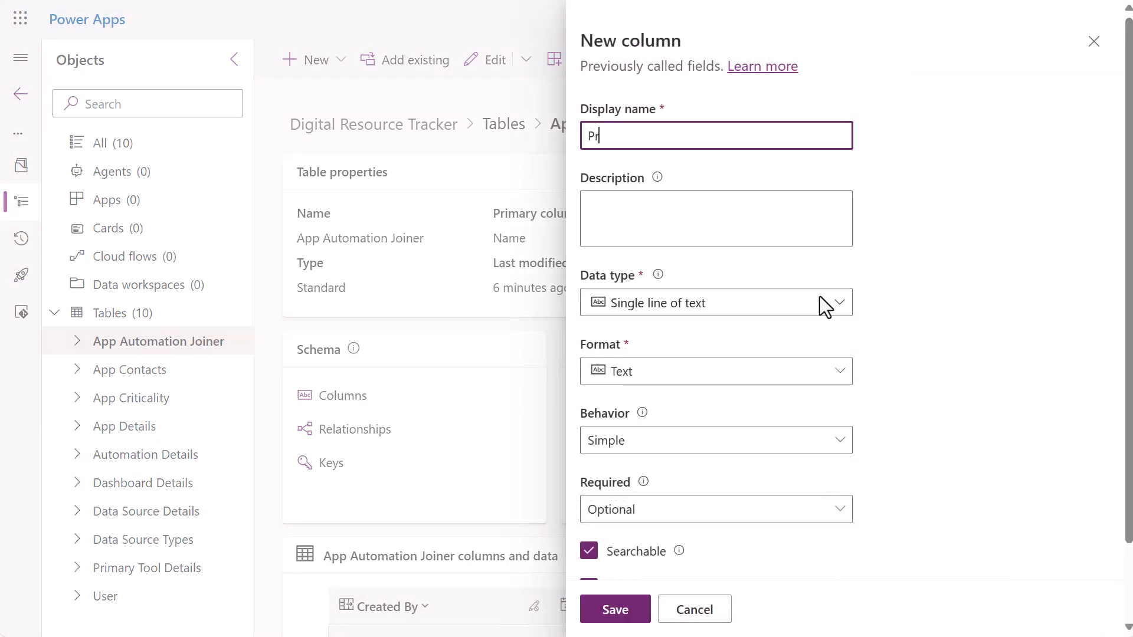
key("BackSpace")
type("urpose")
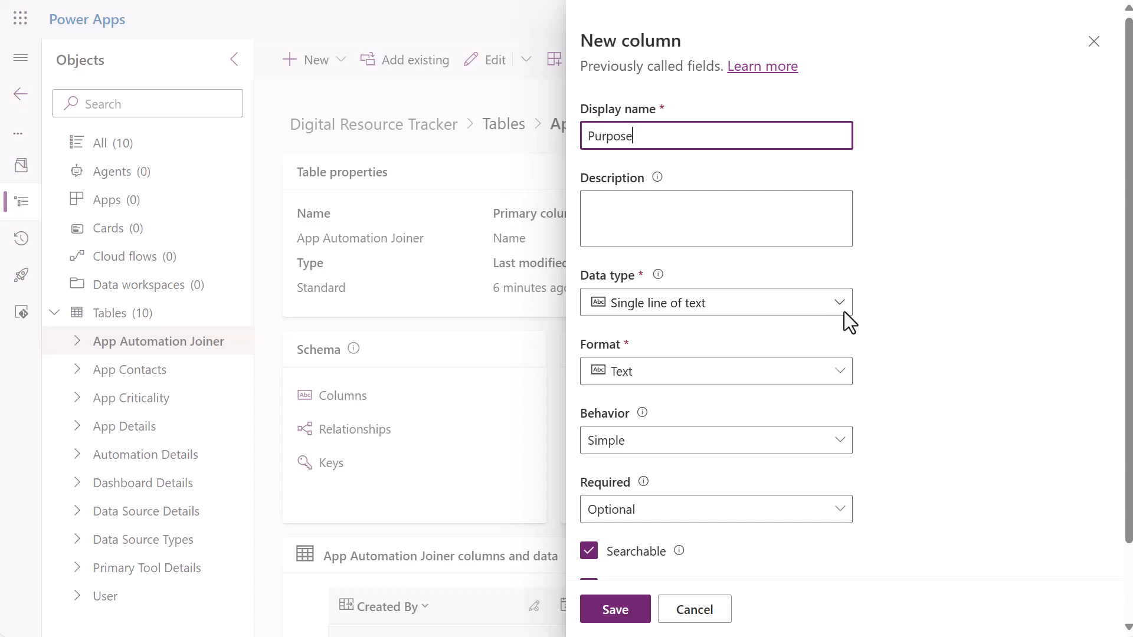
left_click(844, 310)
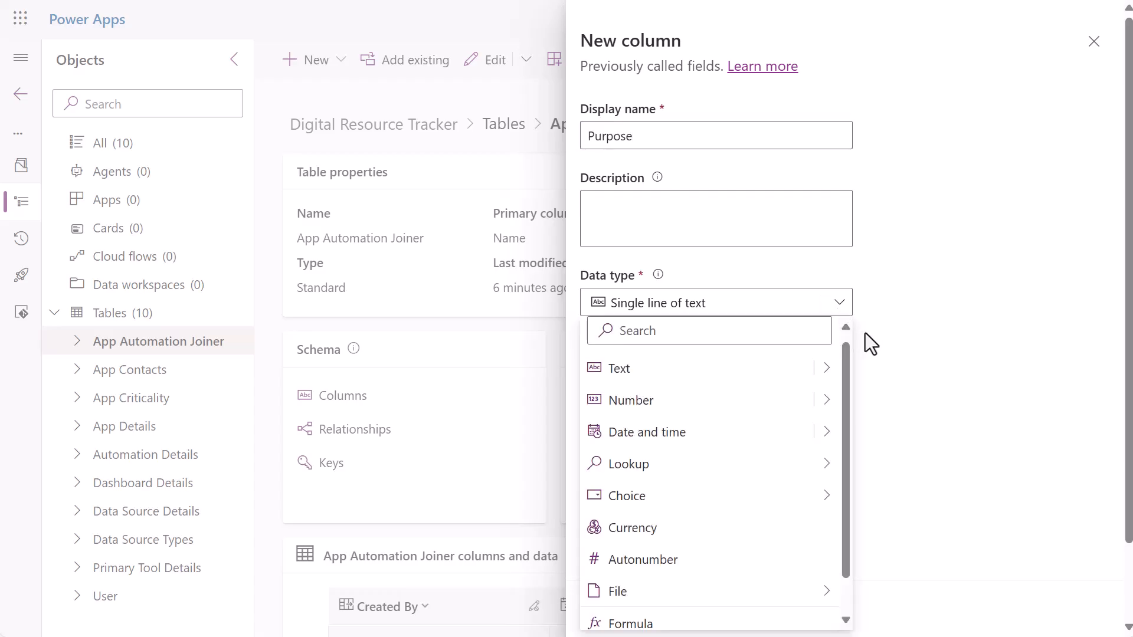
left_click(866, 343)
Set the Purpose column's maximum character count to 300 and save the column.
scroll(717, 496, "down", 2)
left_click(629, 534)
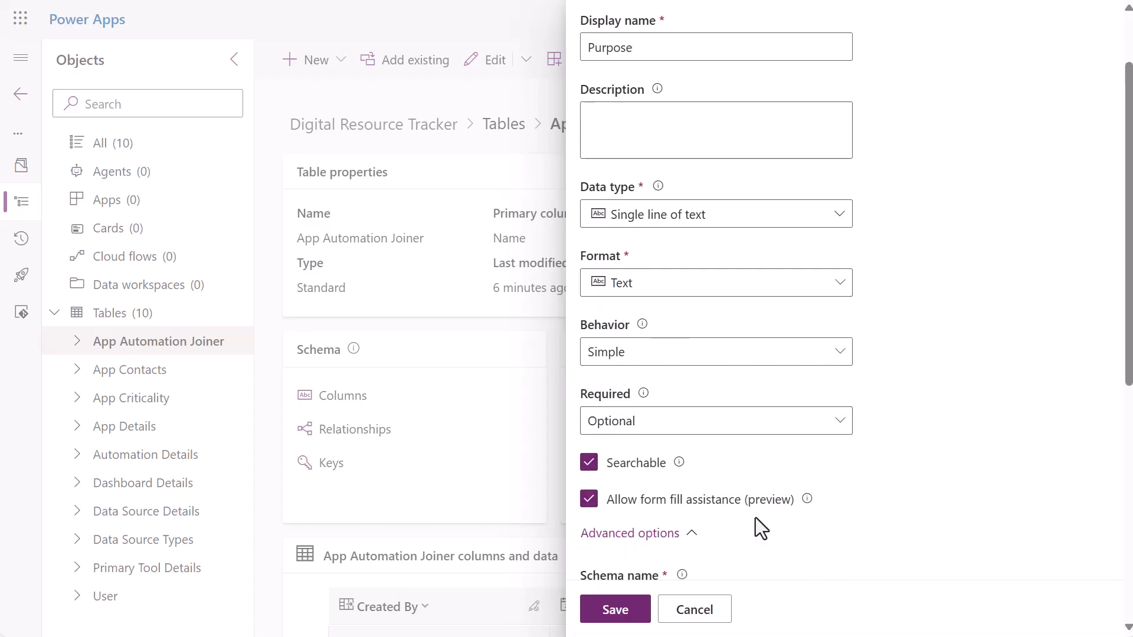
scroll(709, 519, "down", 5)
scroll(632, 514, "down", 3)
scroll(628, 522, "up", 3)
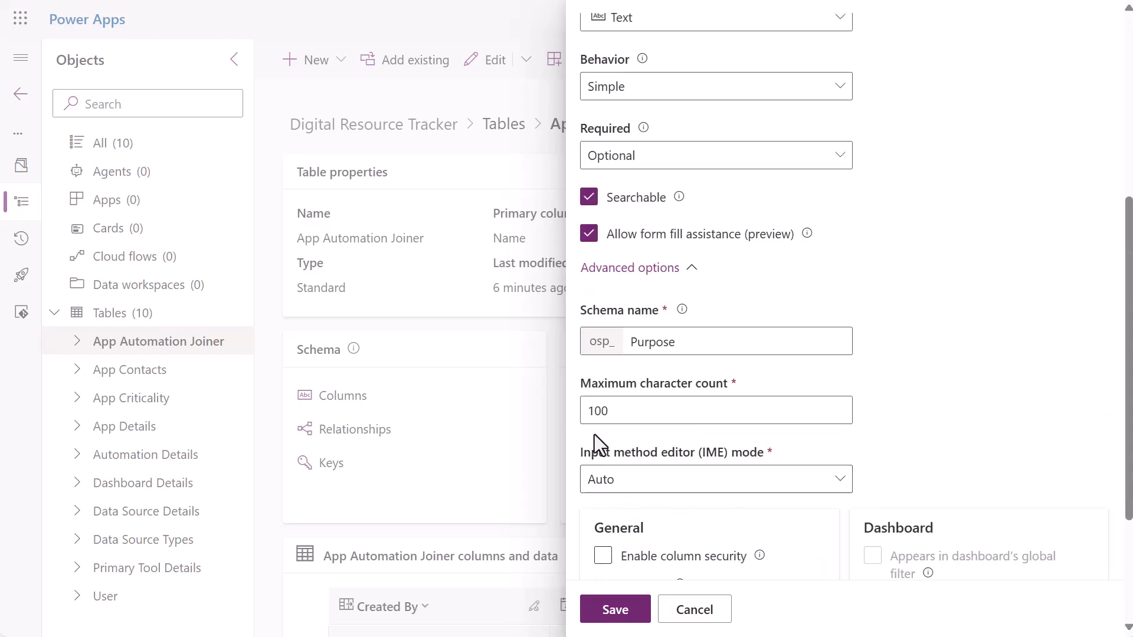
left_click(594, 411)
left_click_drag(594, 411, 583, 412)
type("3")
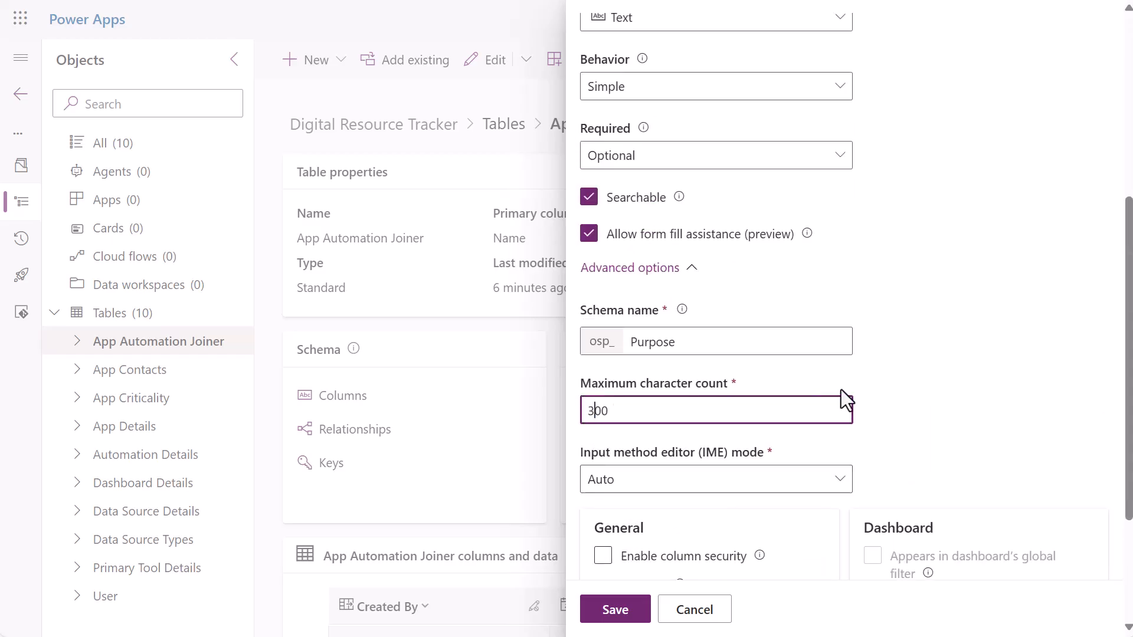
scroll(841, 388, "up", 6)
scroll(854, 399, "down", 8)
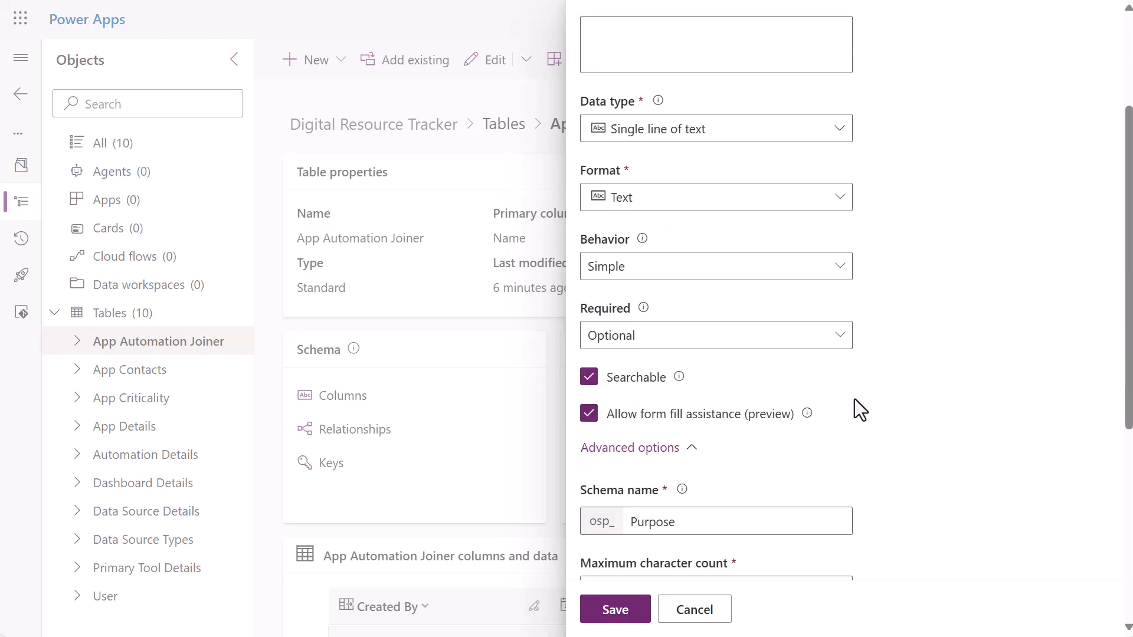
left_click(625, 615)
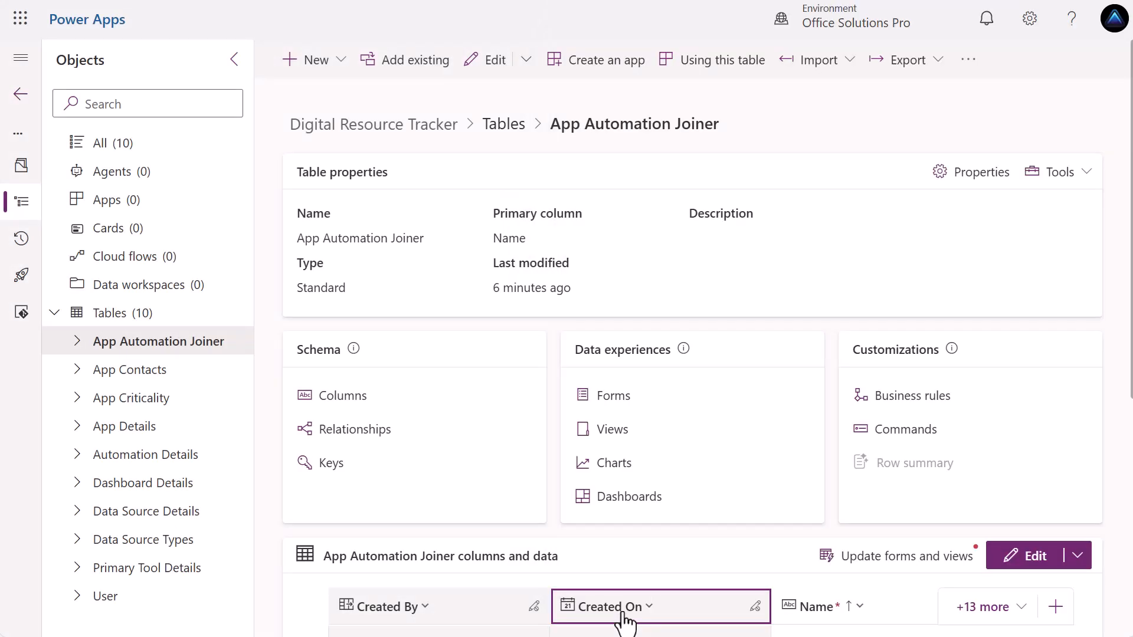
Create a key named App Automation Key on App Automation Joiner, combining the App and Automation columns, and save it.
left_click(331, 464)
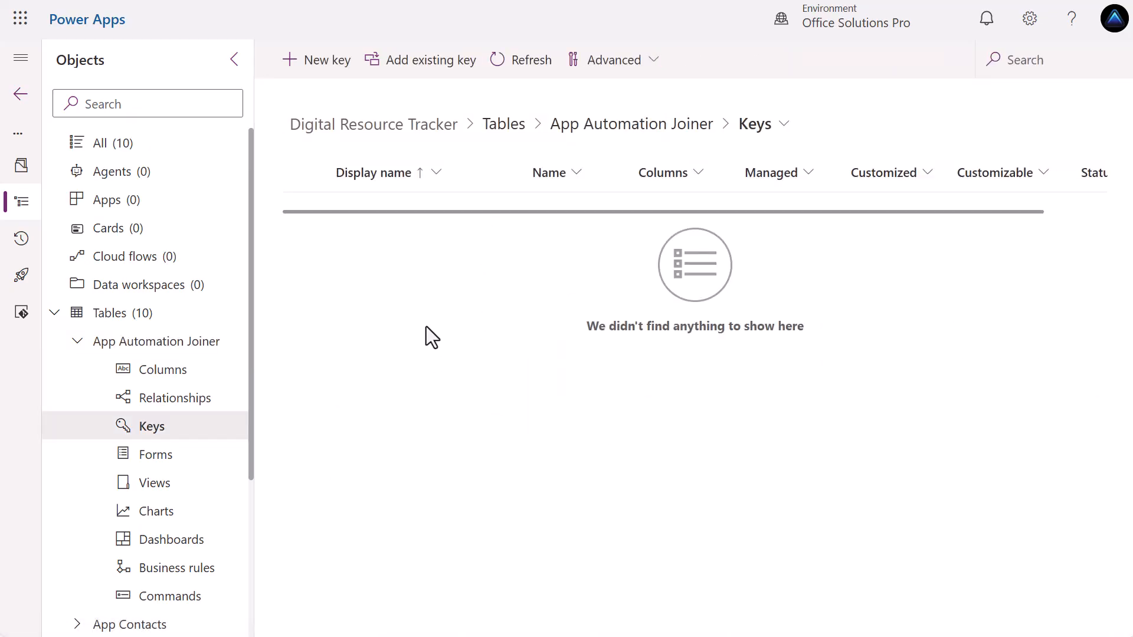
left_click(319, 61)
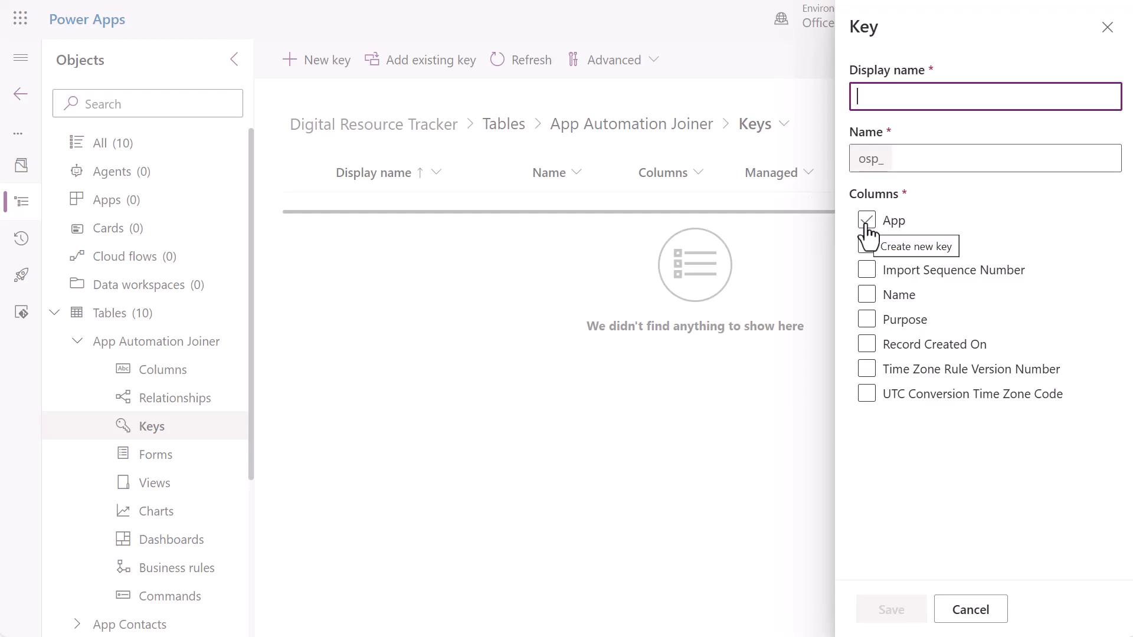
left_click(867, 220)
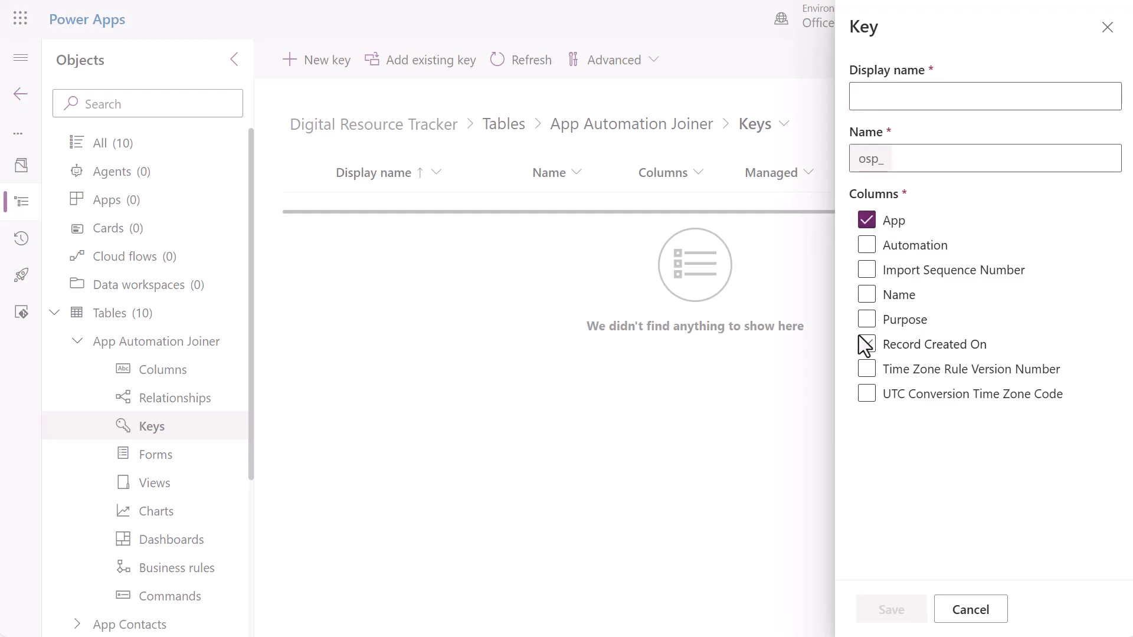
left_click(867, 245)
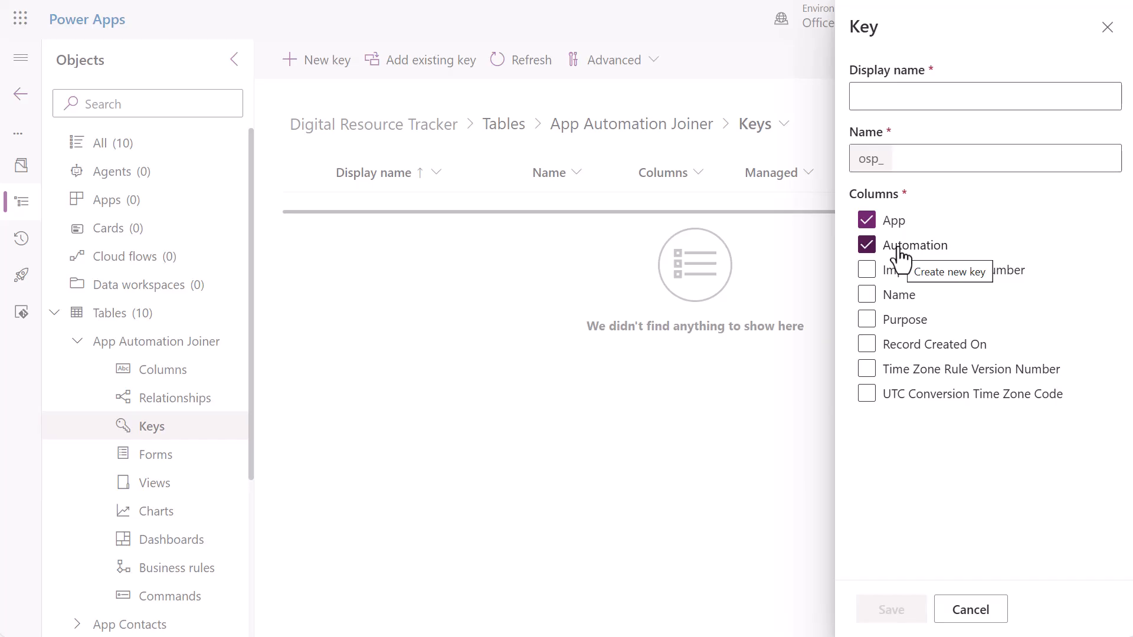
left_click(900, 92)
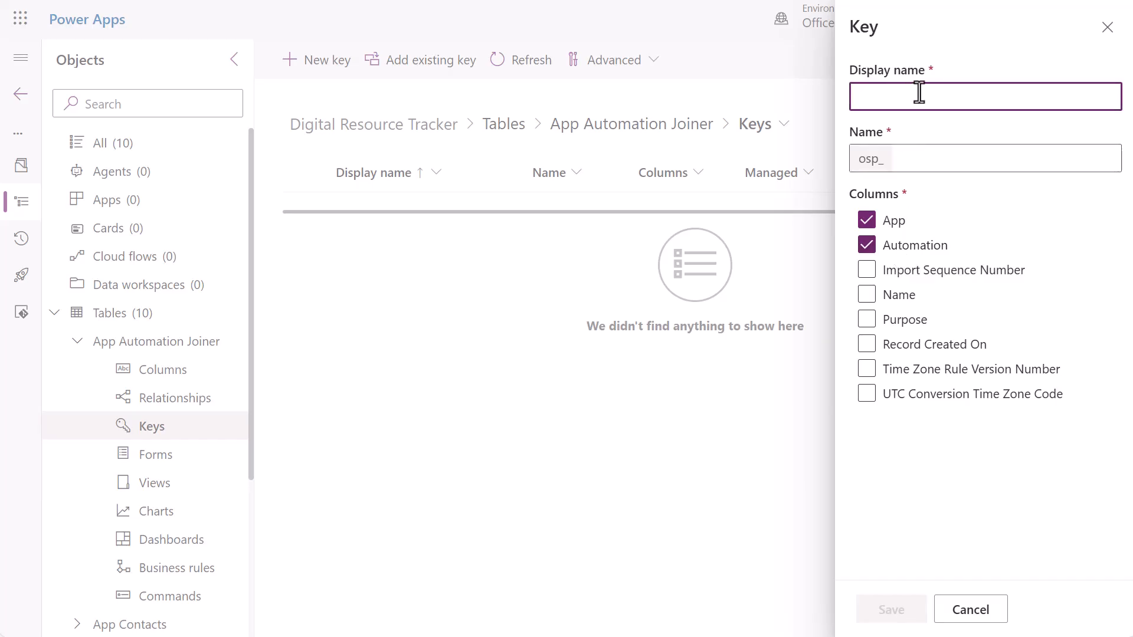
type("App Autom")
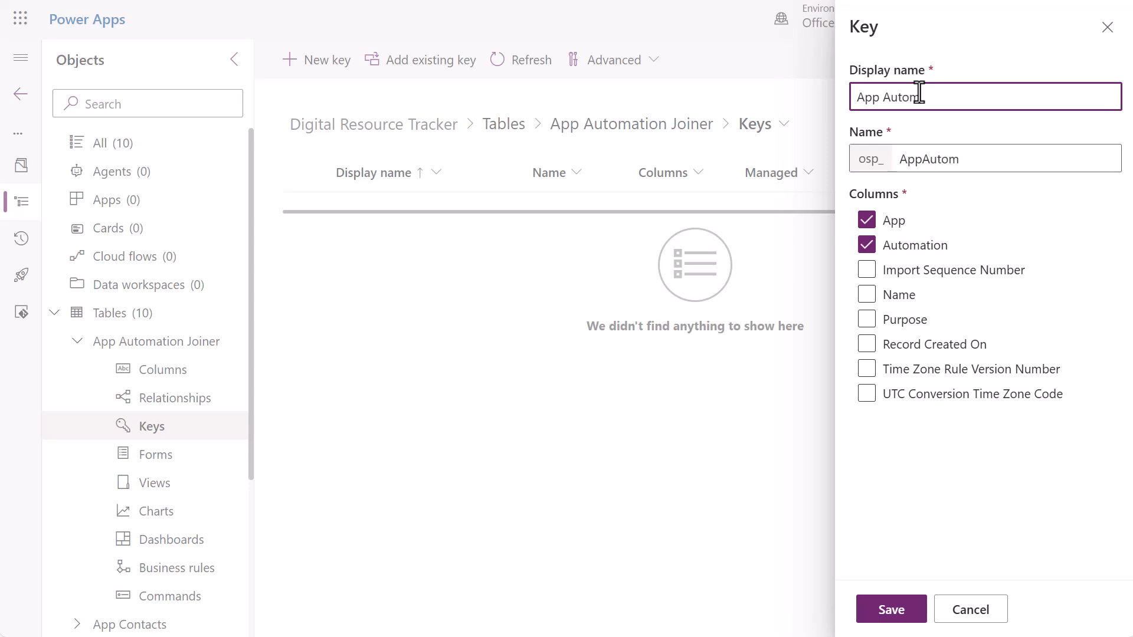
type("ation Key")
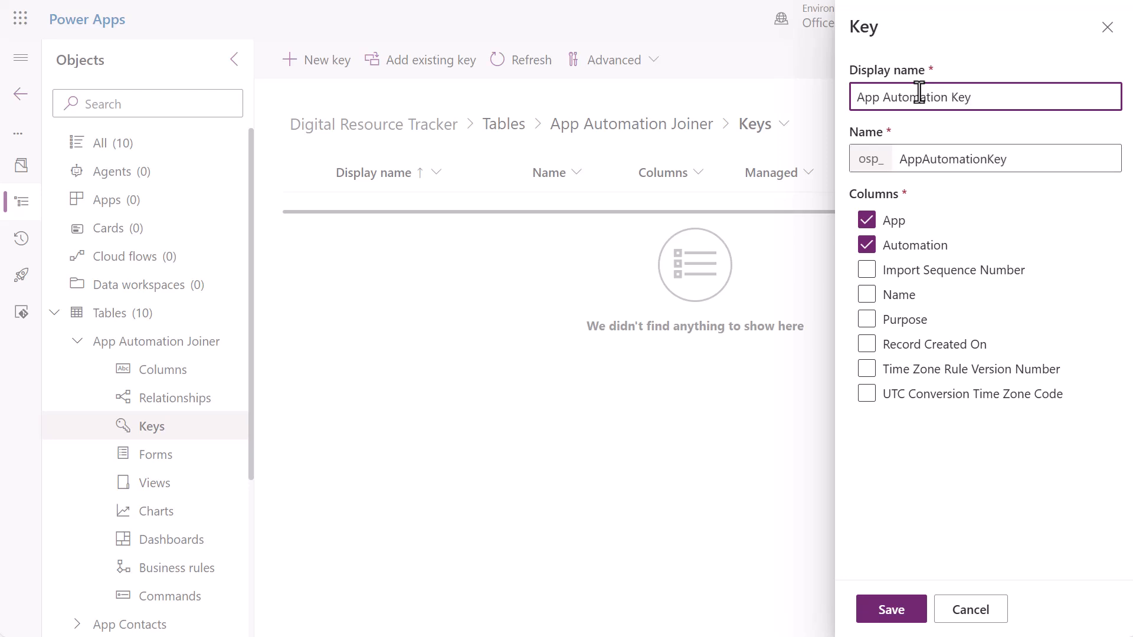
left_click(894, 614)
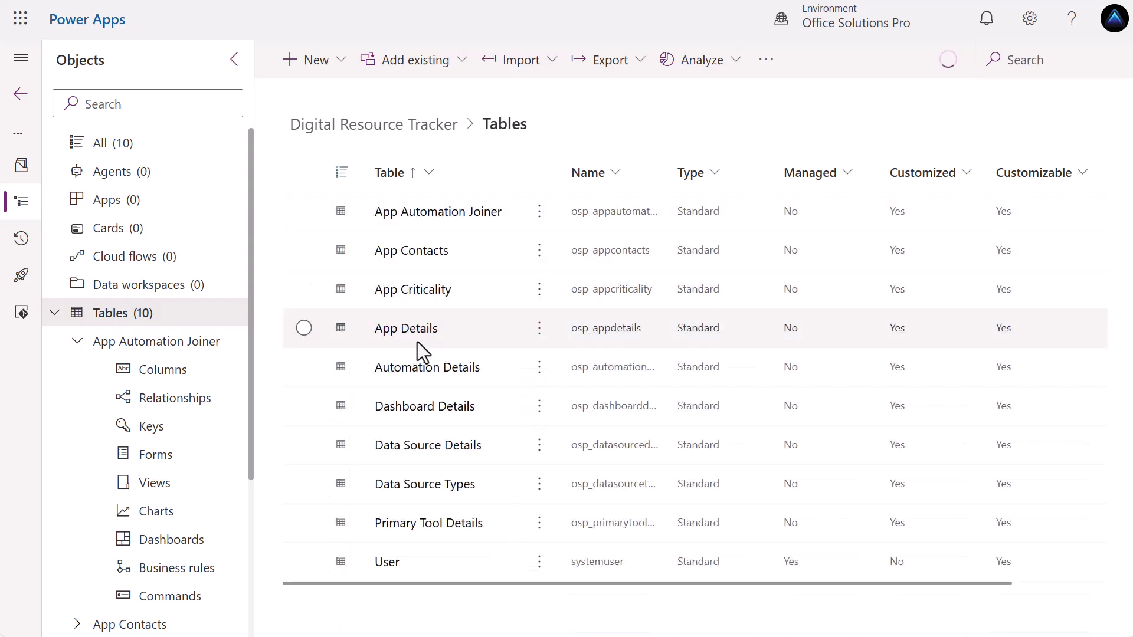
Open the App Automation Joiner table and review its columns and data.
left_click(430, 223)
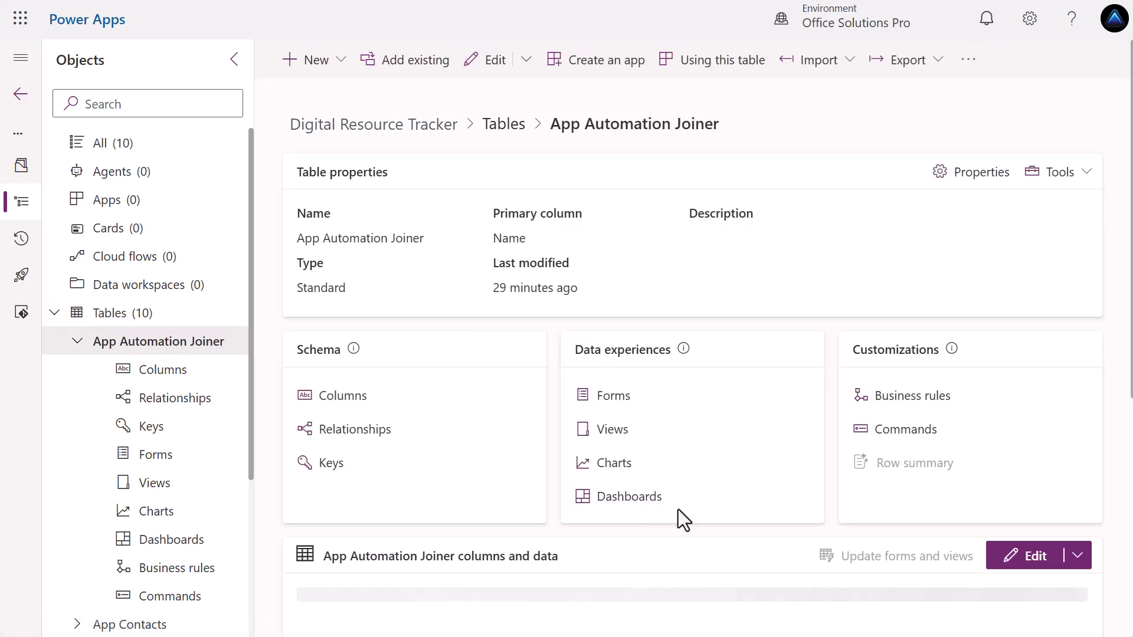
scroll(688, 517, "down", 2)
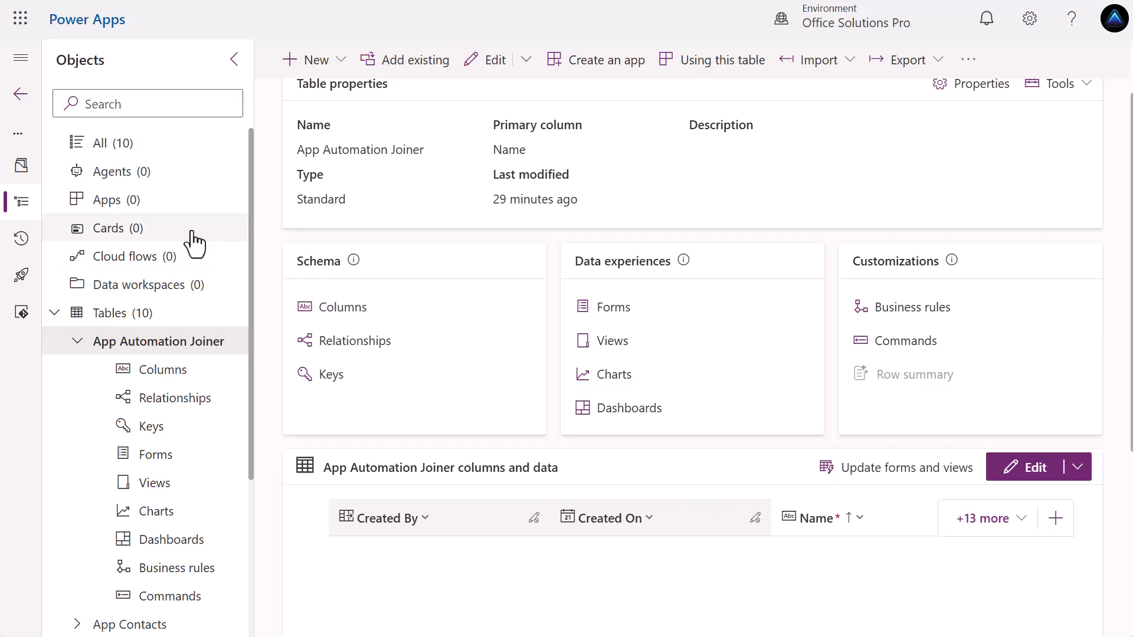
Create an automated cloud flow in the solution, skipping initial setup, with the Microsoft Dataverse trigger When a row is added, modified or deleted.
left_click(155, 260)
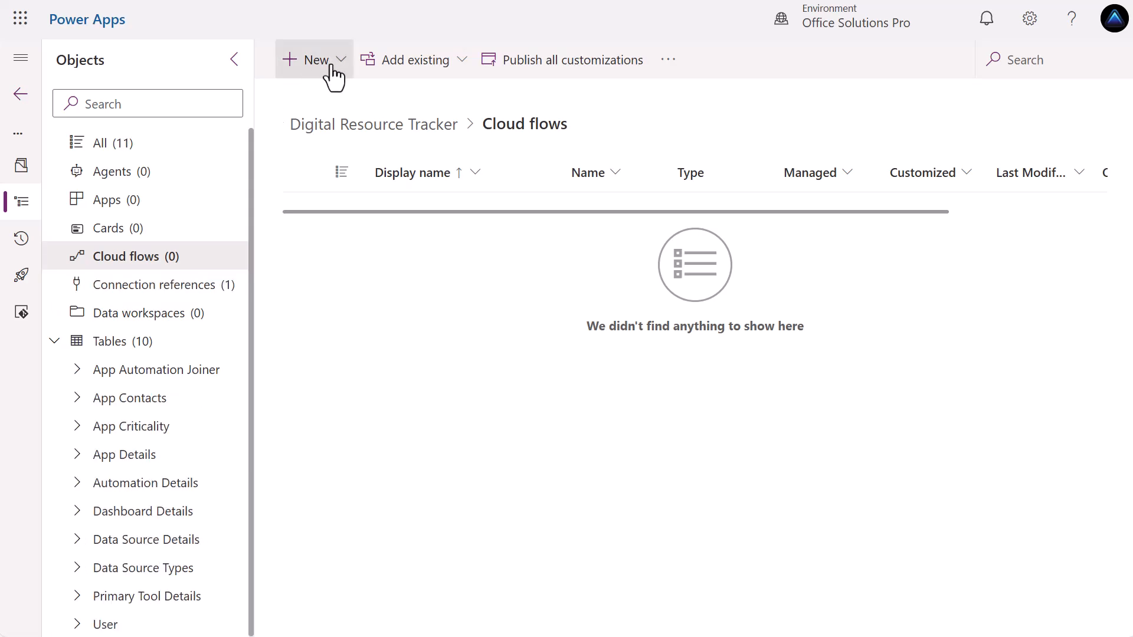
left_click(333, 64)
mouse_move(338, 166)
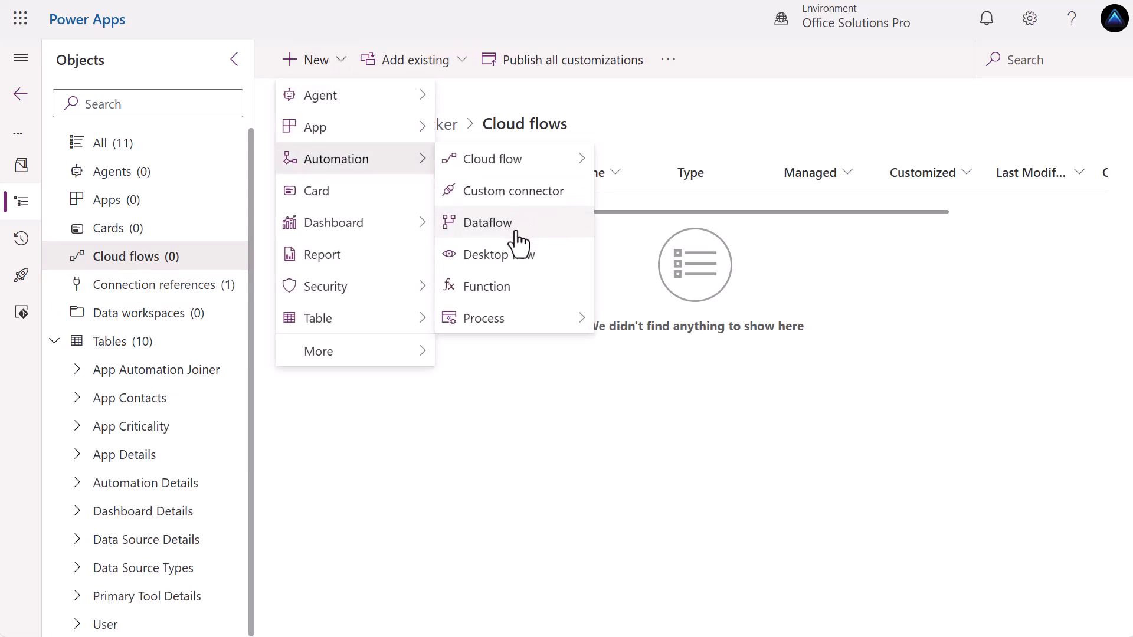
mouse_move(581, 165)
left_click(657, 185)
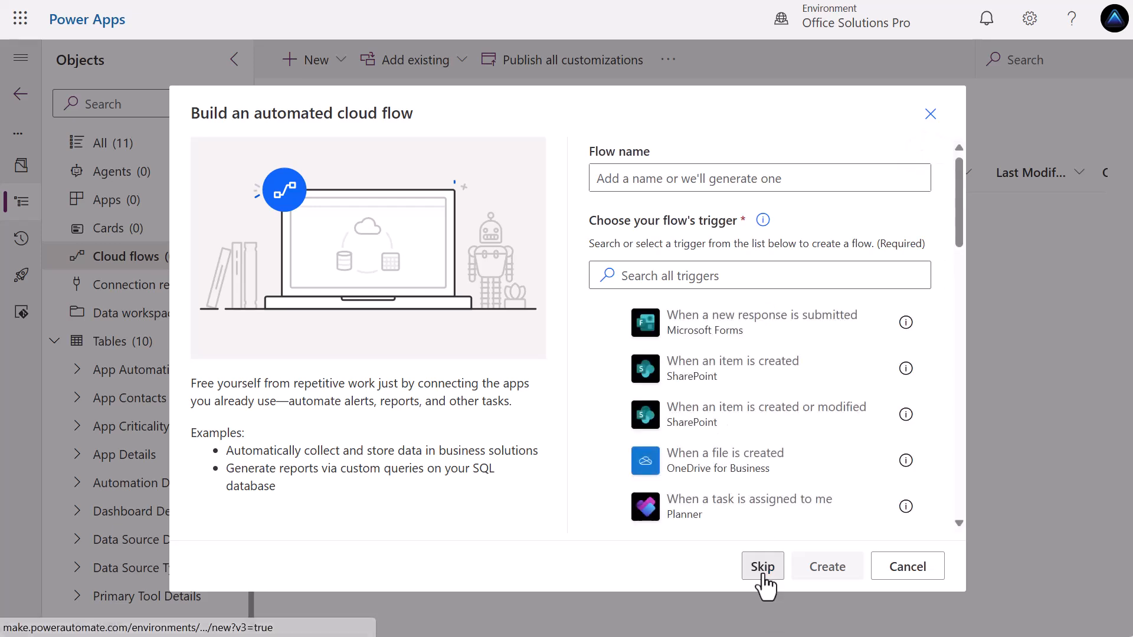
left_click(762, 568)
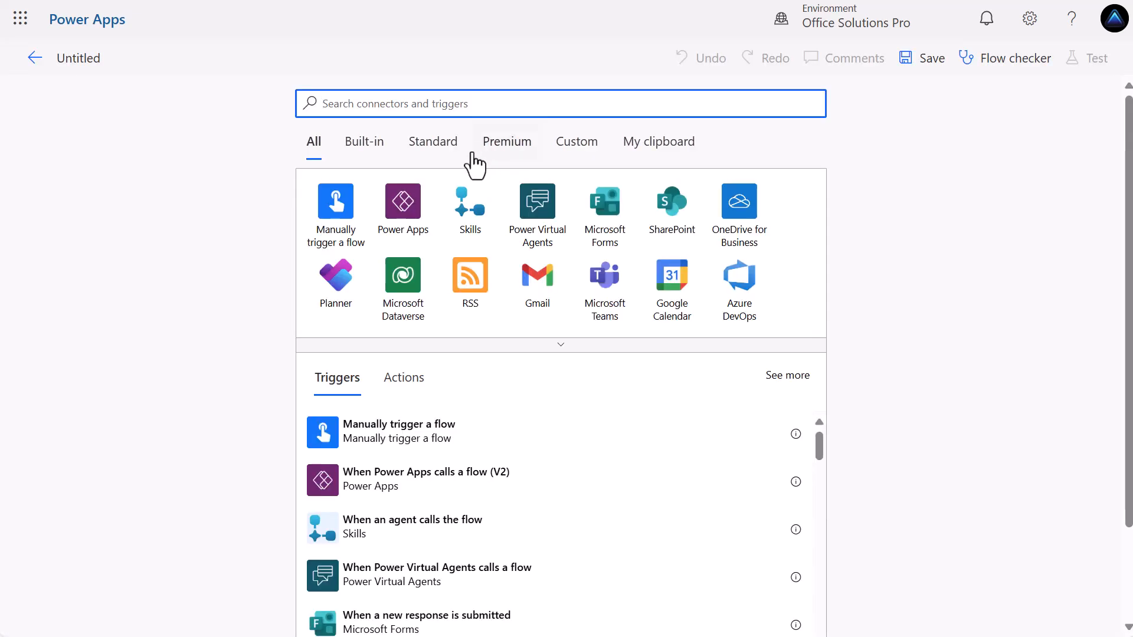
left_click(396, 295)
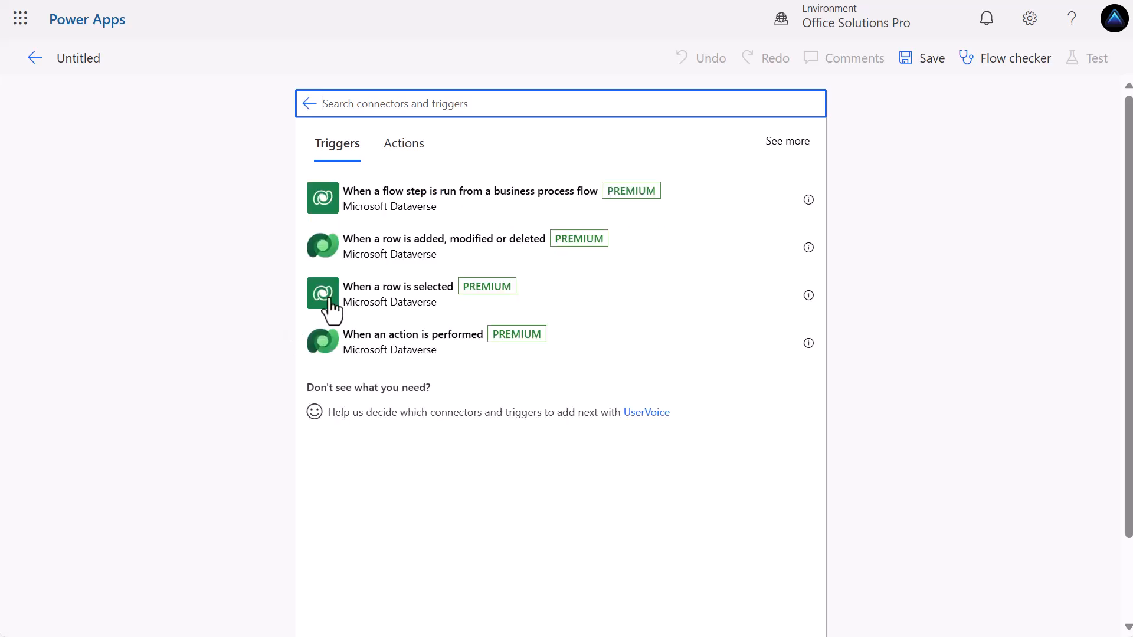
left_click(465, 260)
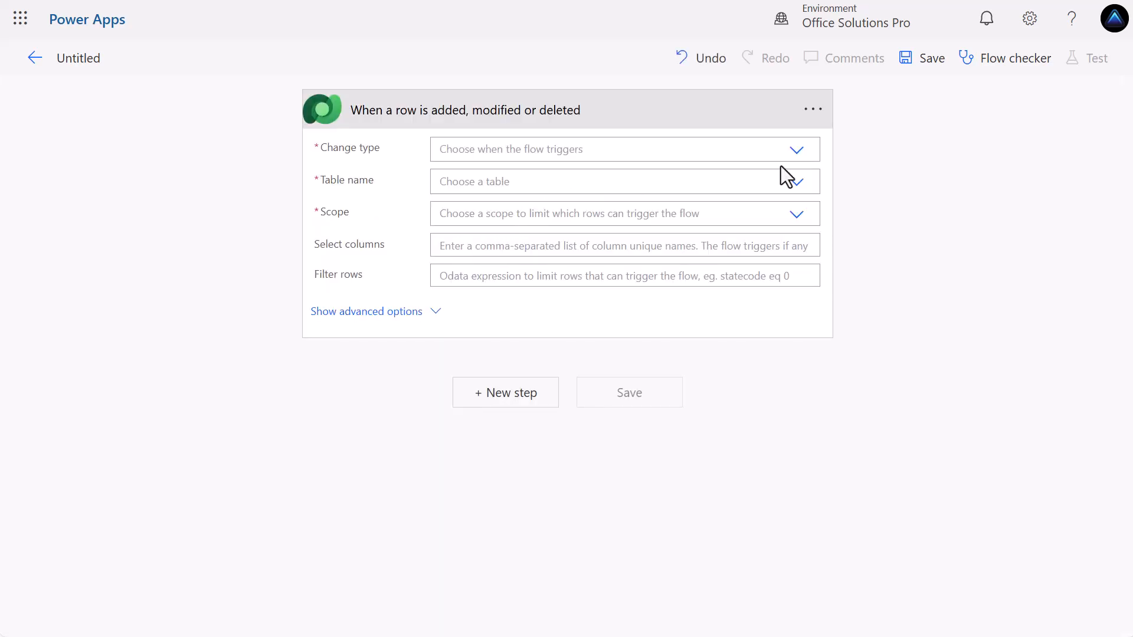
Configure the trigger with change type Added or Modified, table App Automation Joiners, and scope Organization.
left_click(798, 155)
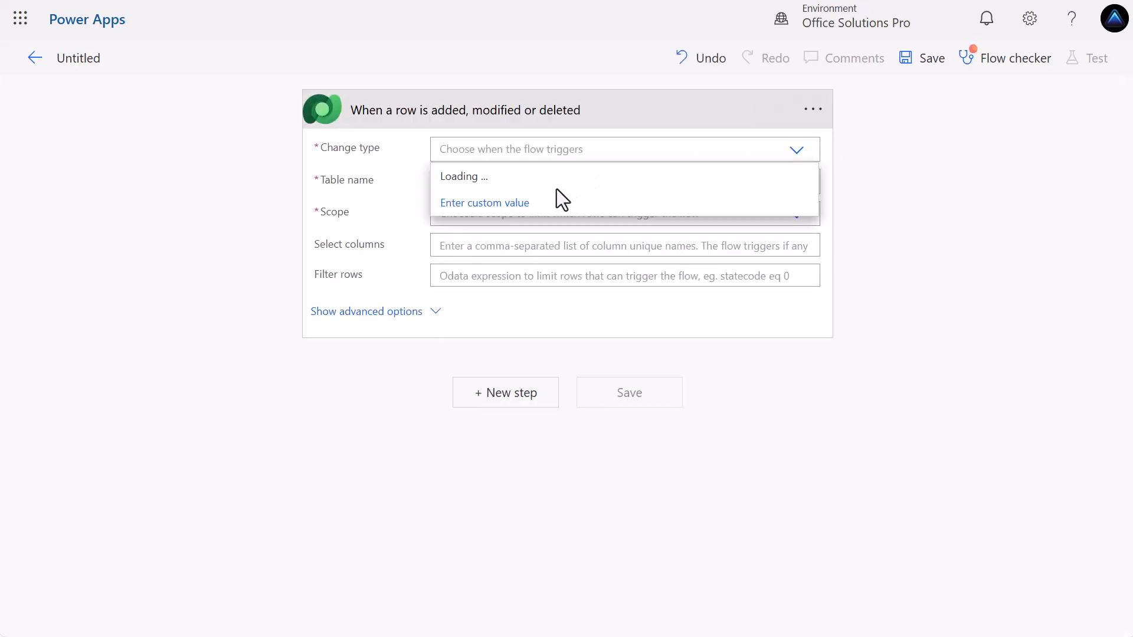
left_click(505, 233)
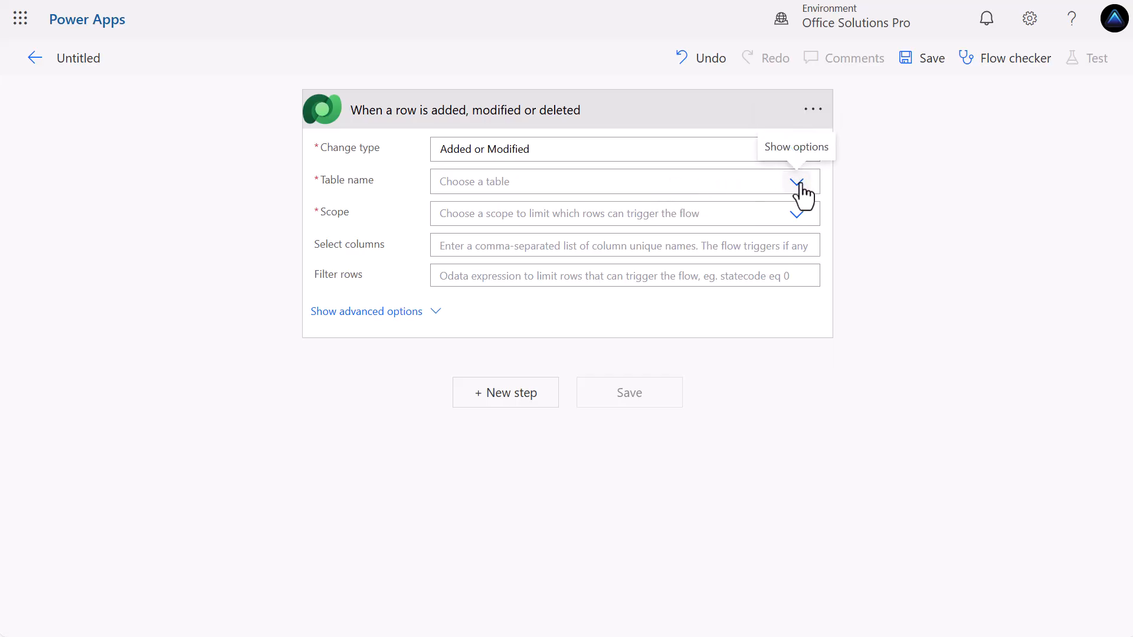
left_click(750, 183)
type("app")
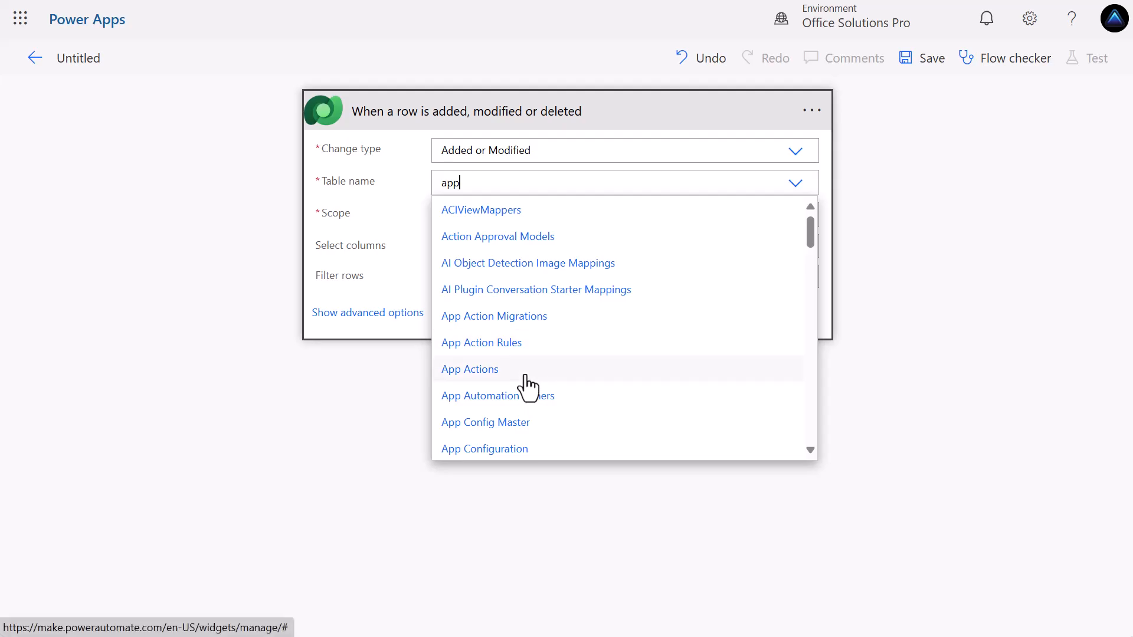
left_click(527, 396)
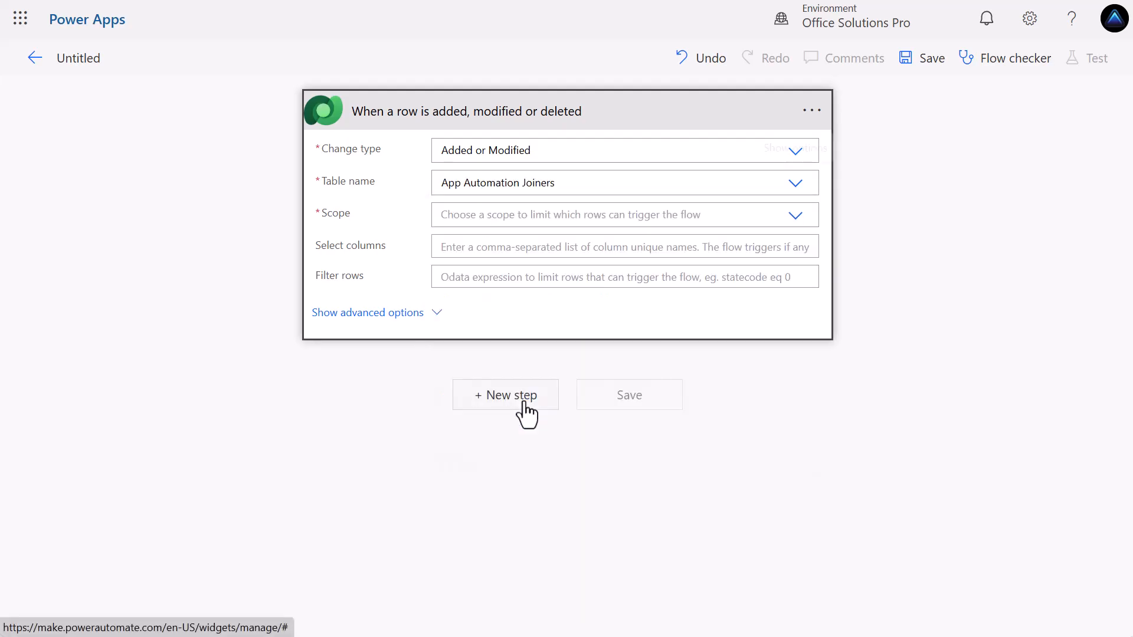
left_click(792, 223)
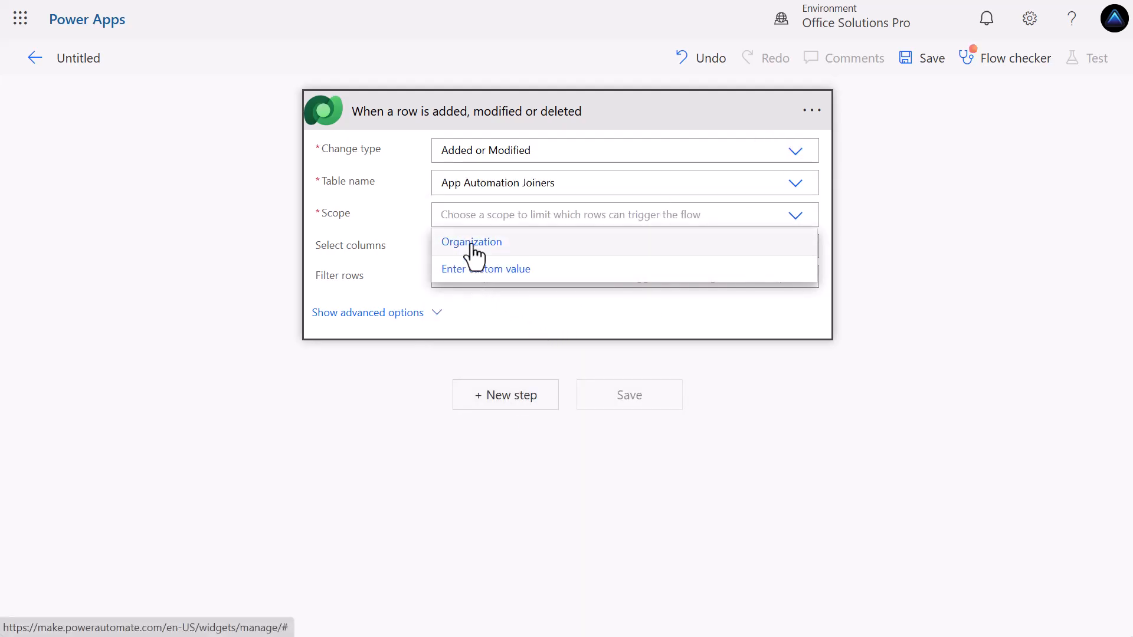
left_click(475, 248)
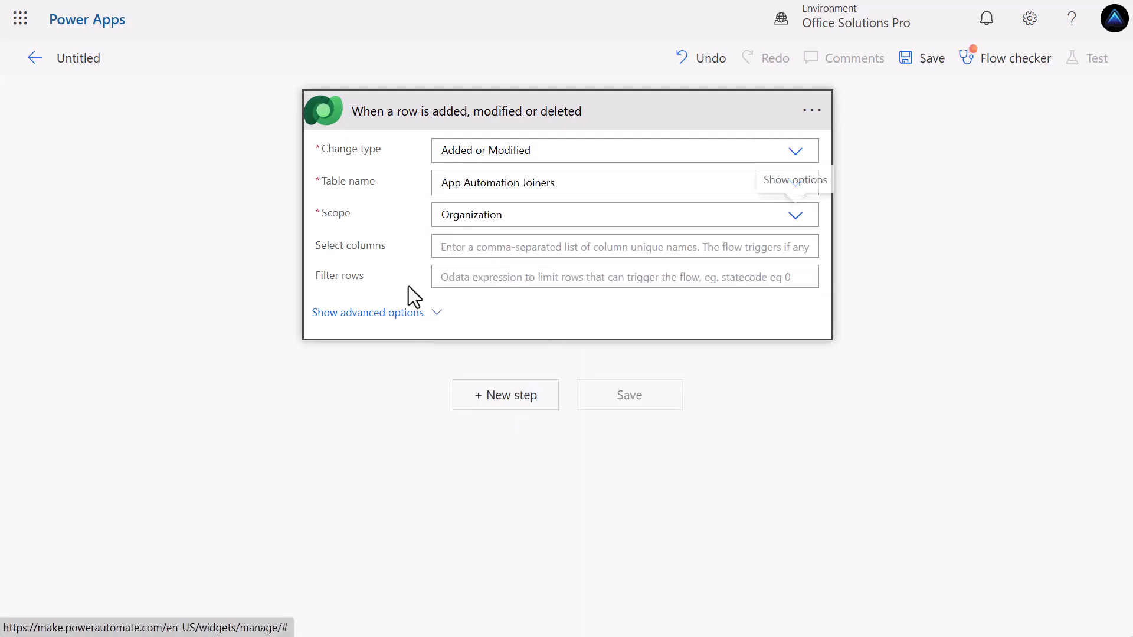
Add a Microsoft Dataverse Get a row by ID action after the trigger, using the App Details table.
left_click(512, 407)
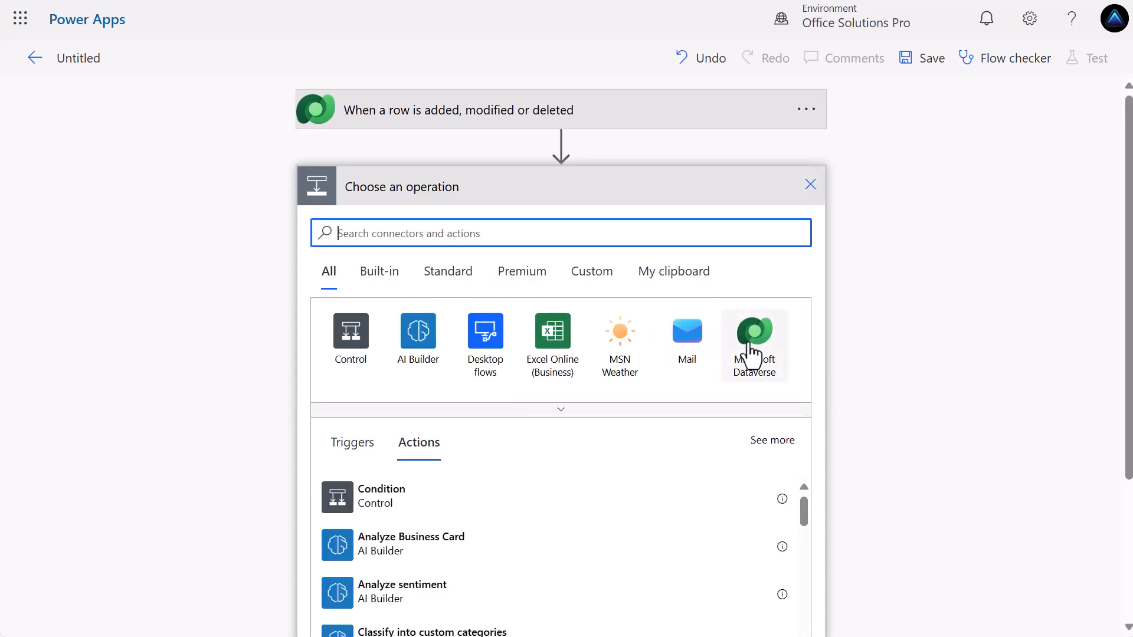
left_click(753, 348)
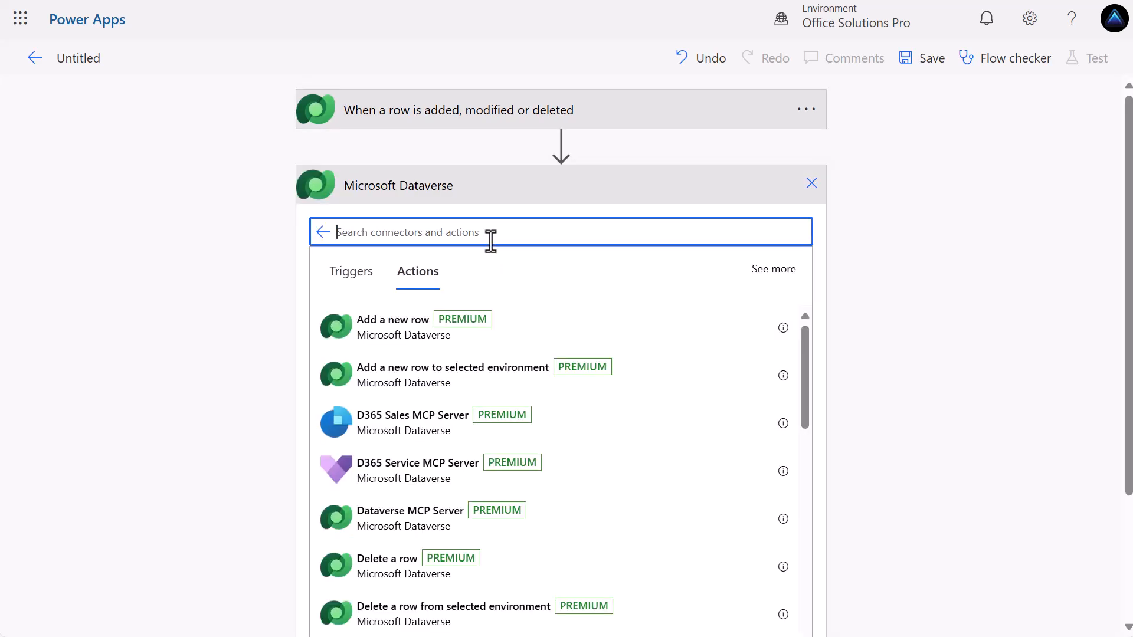
type("Get")
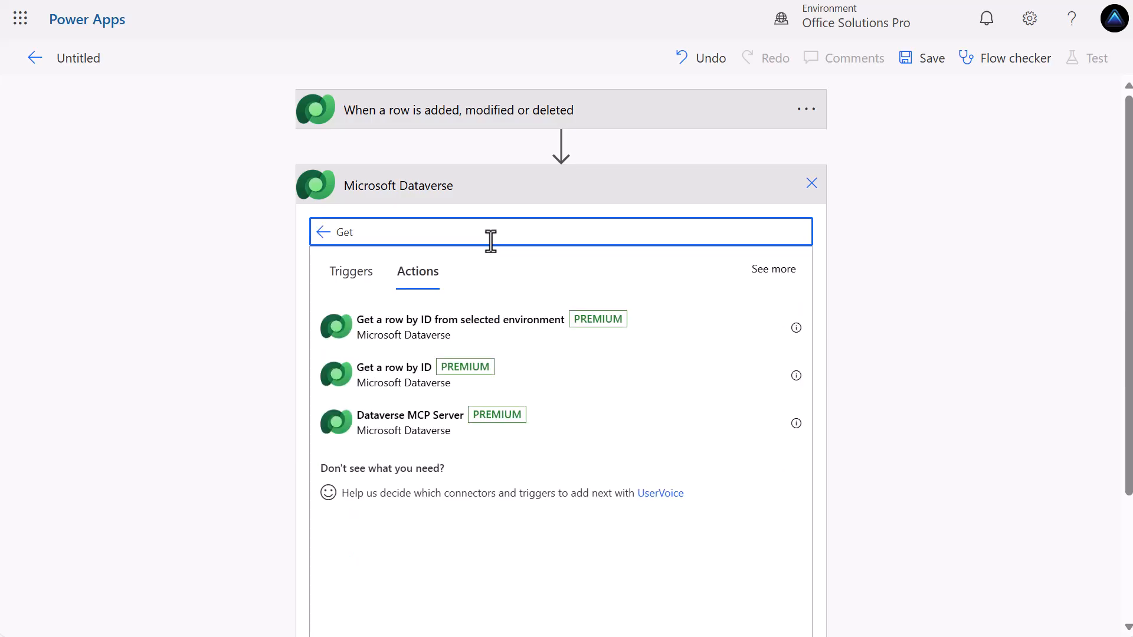
left_click(422, 384)
left_click(531, 225)
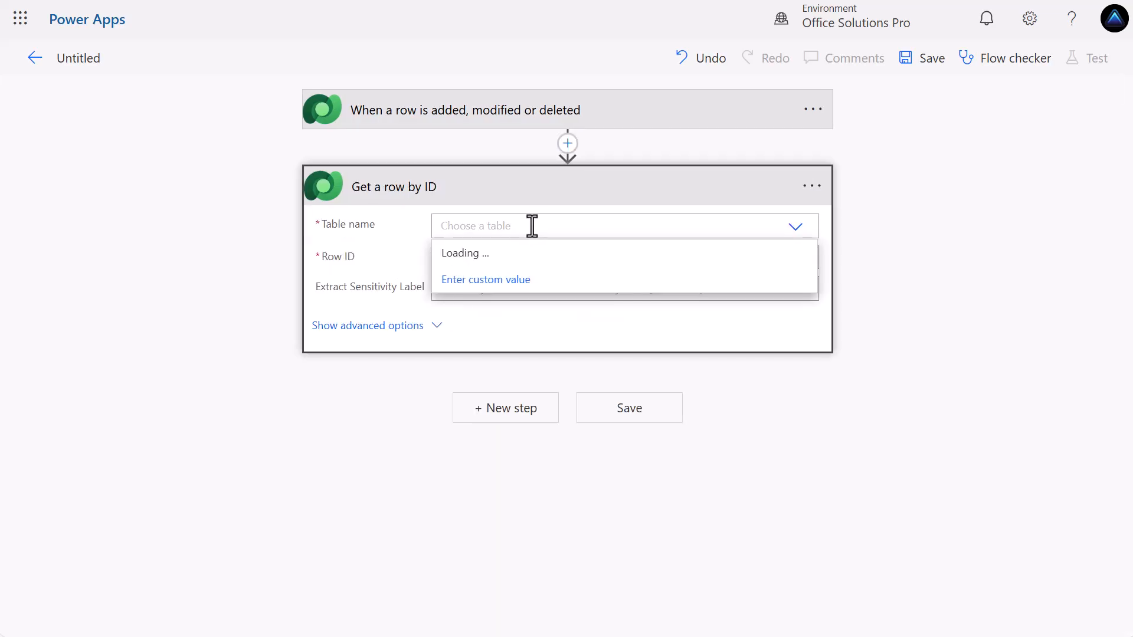
type("app")
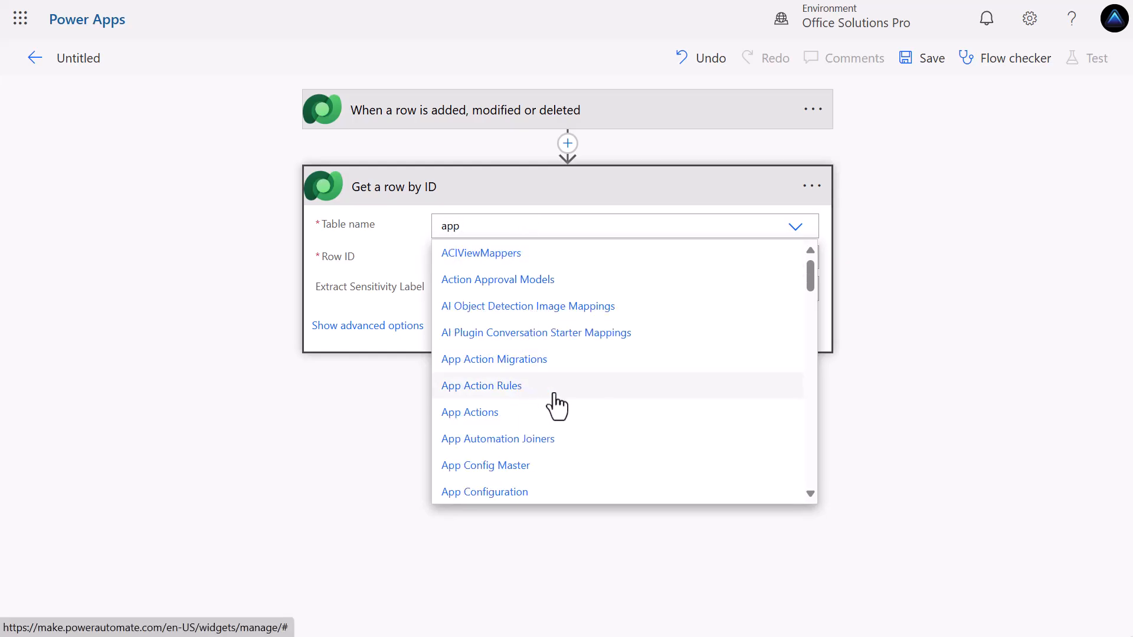
scroll(508, 420, "down", 3)
left_click(502, 421)
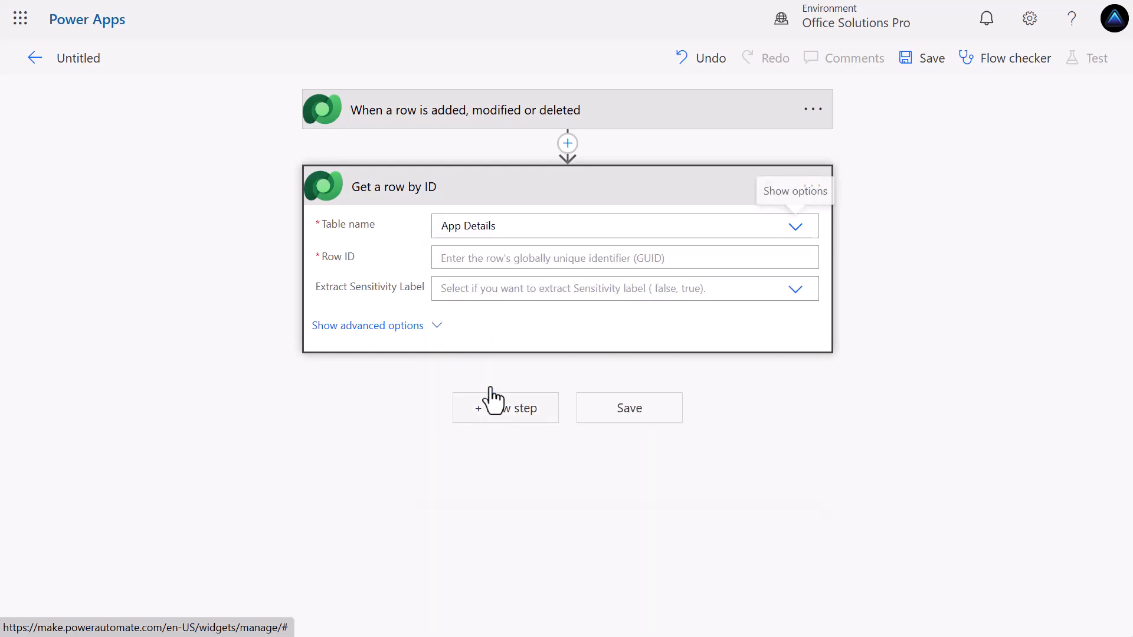
Set the App Details action's Row ID to the App (Value) dynamic content from the trigger.
left_click(529, 262)
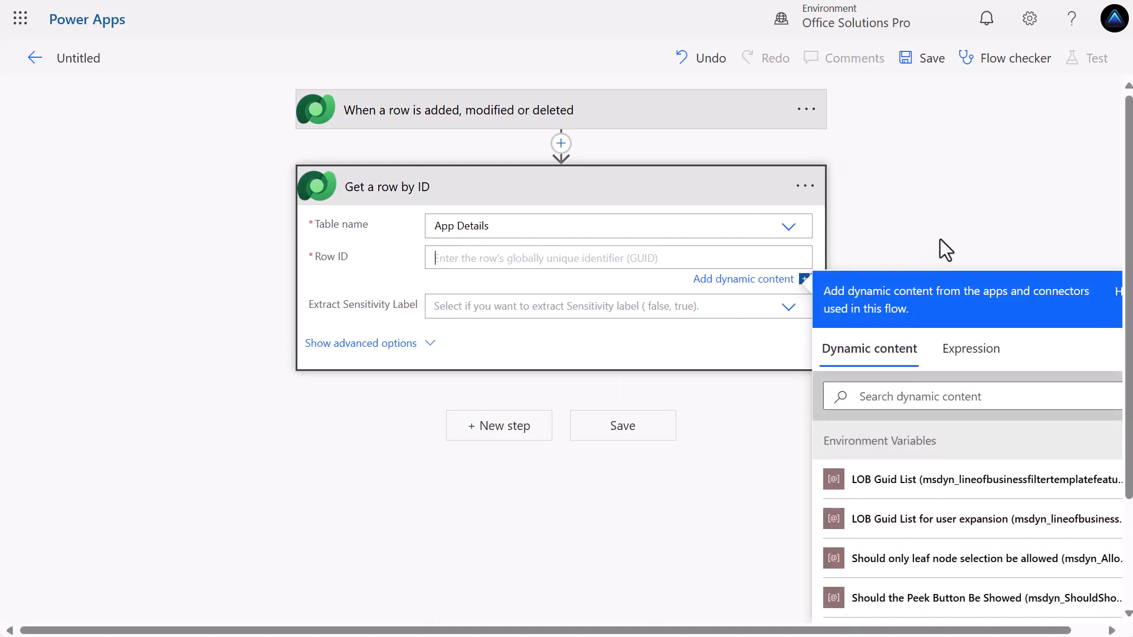
scroll(941, 236, "down", 2)
left_click(903, 308)
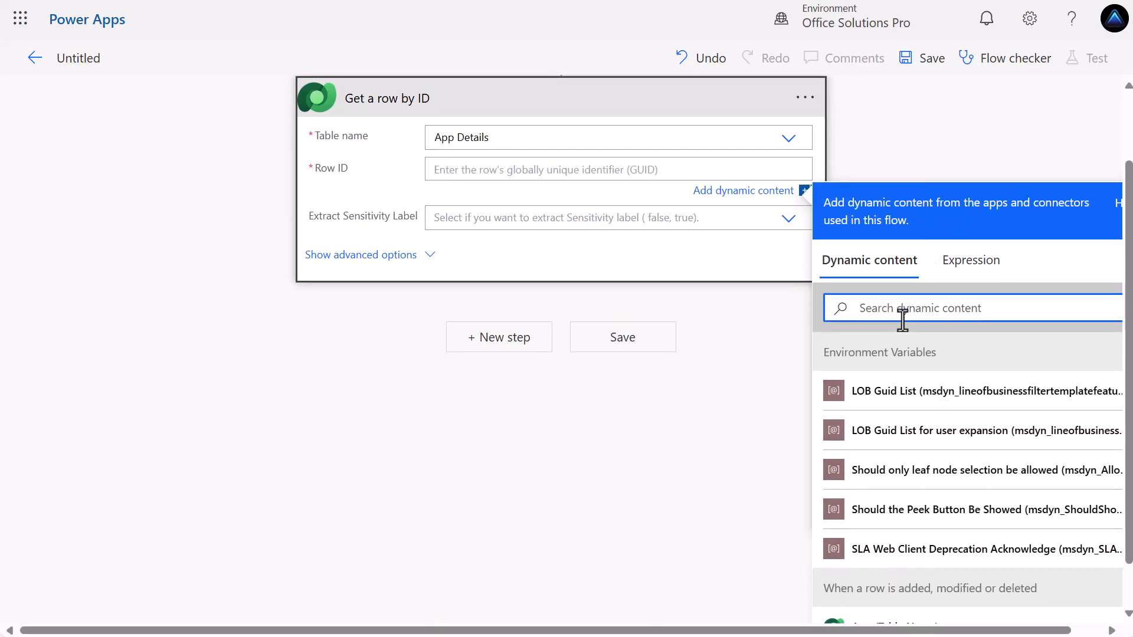
type("app")
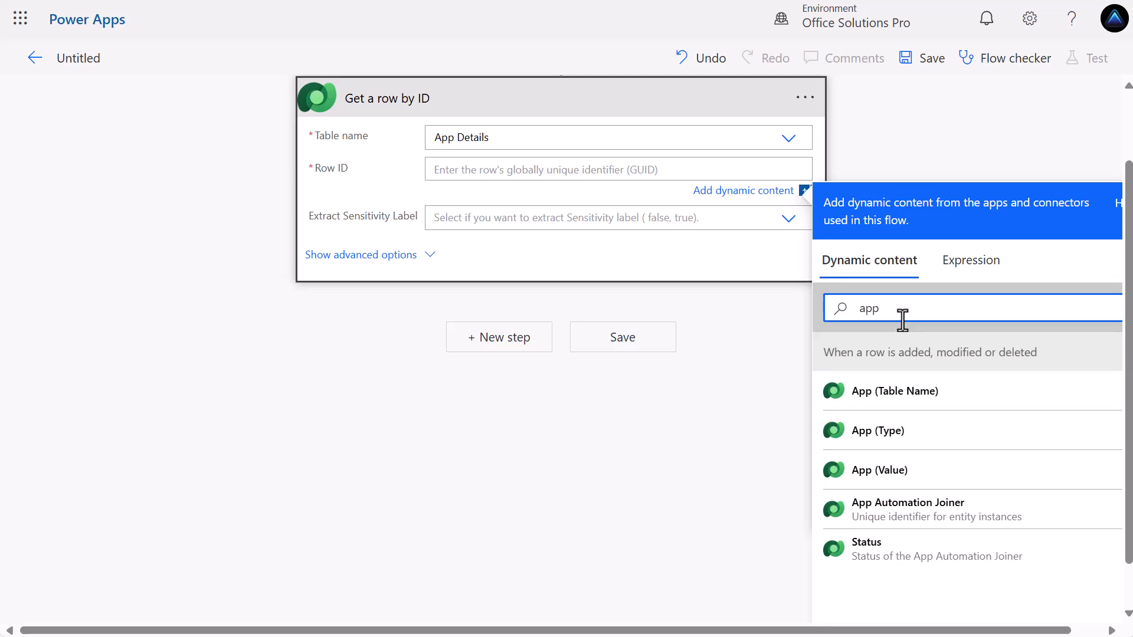
left_click(903, 495)
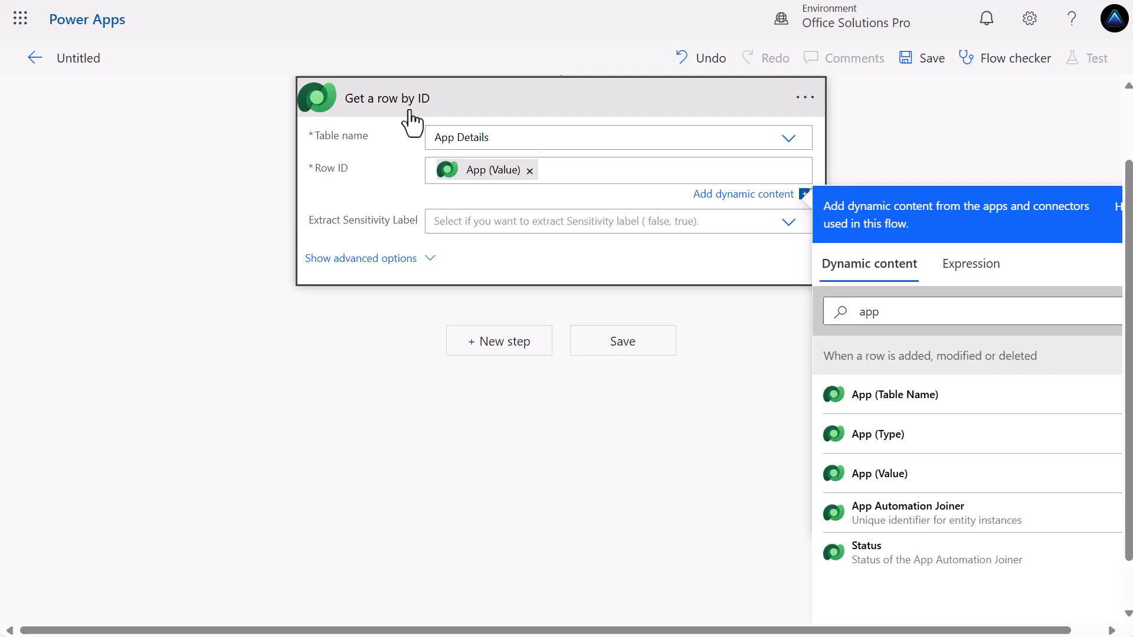
Rename the App Details action as Get a row by ID (App Details).
left_click(804, 105)
left_click(812, 186)
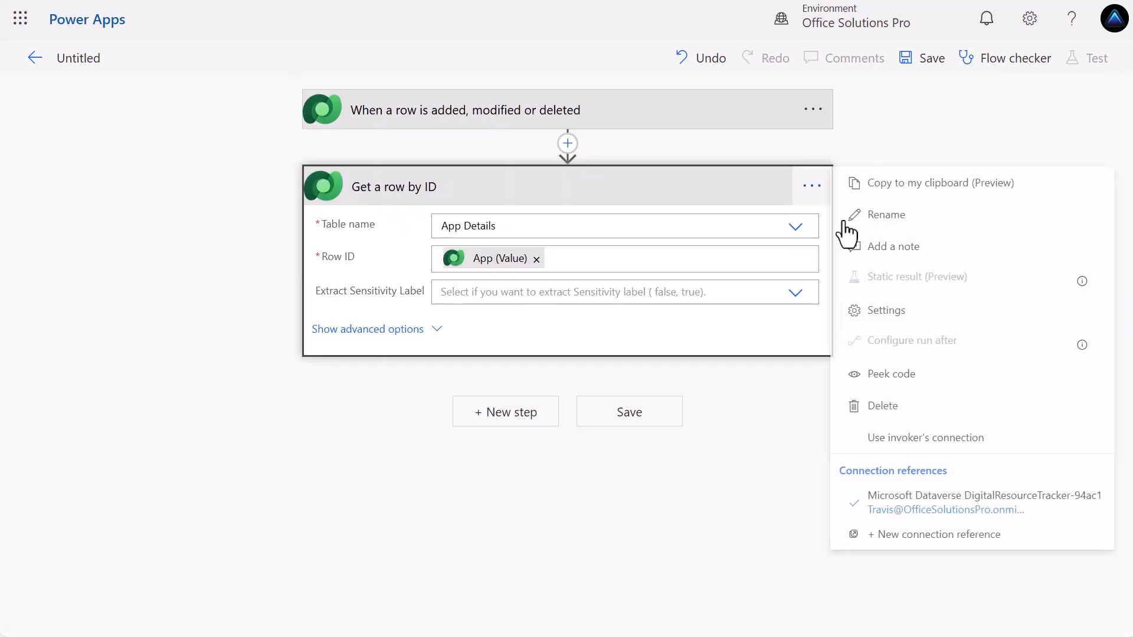
left_click(897, 217)
left_click(481, 189)
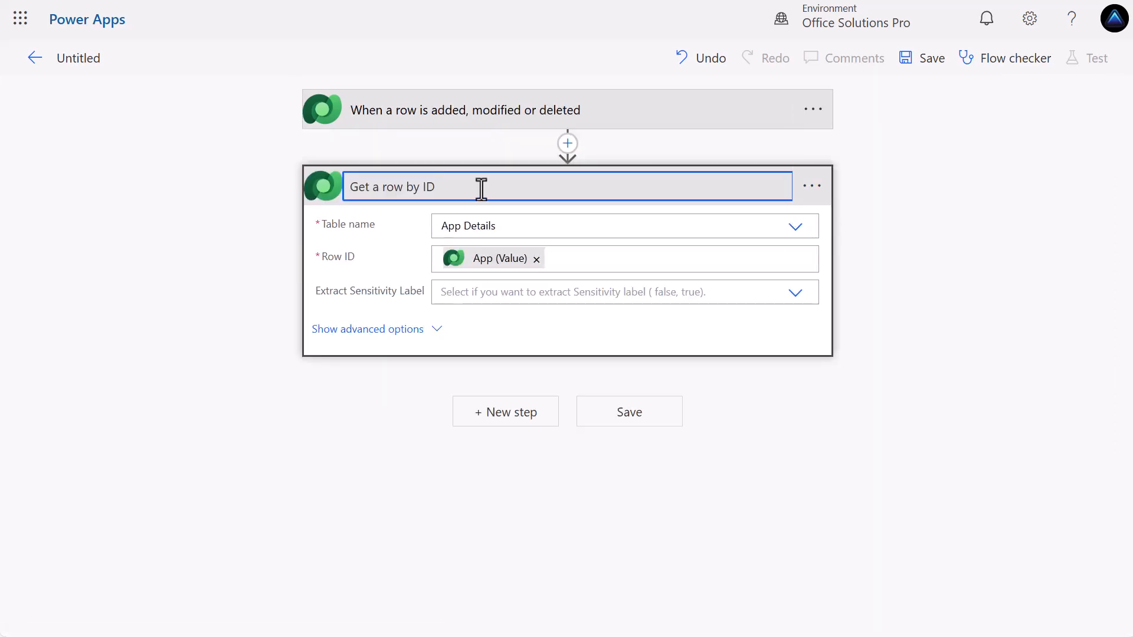
type("(App Details)")
Add a second Microsoft Dataverse Get a row by ID action below the first, using the Automation Details table.
left_click(512, 420)
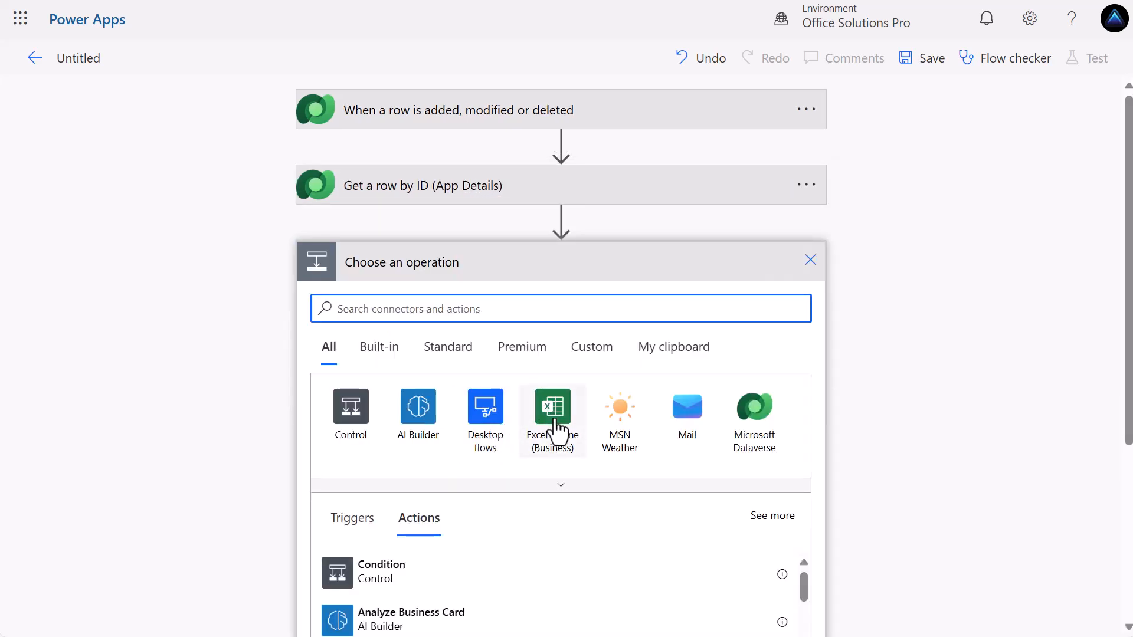
left_click(746, 422)
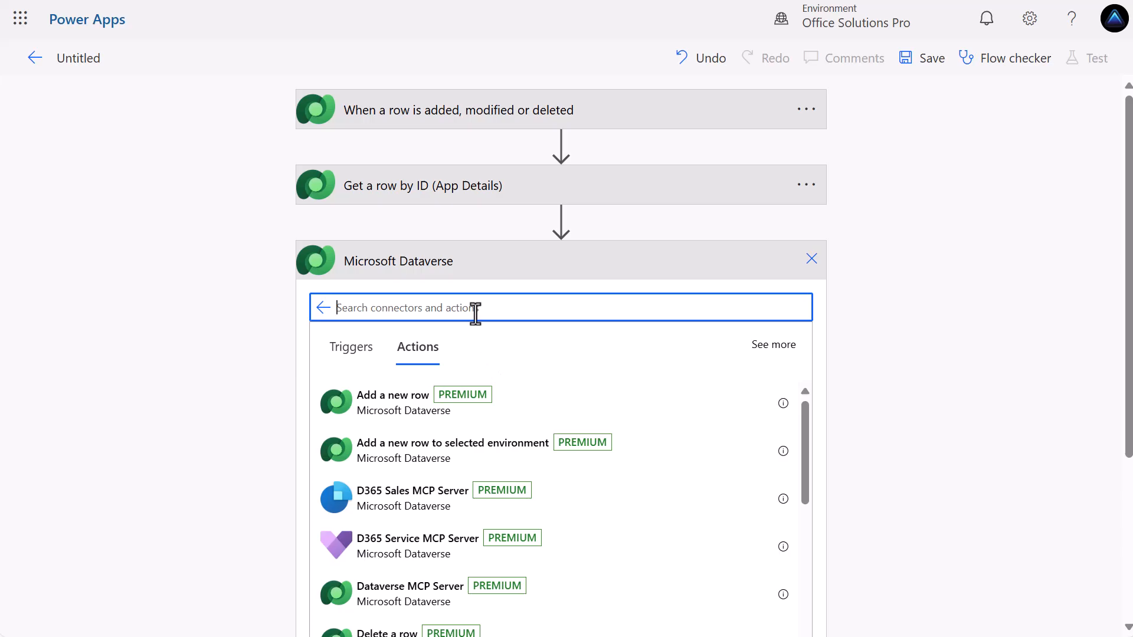
type("get")
left_click(416, 459)
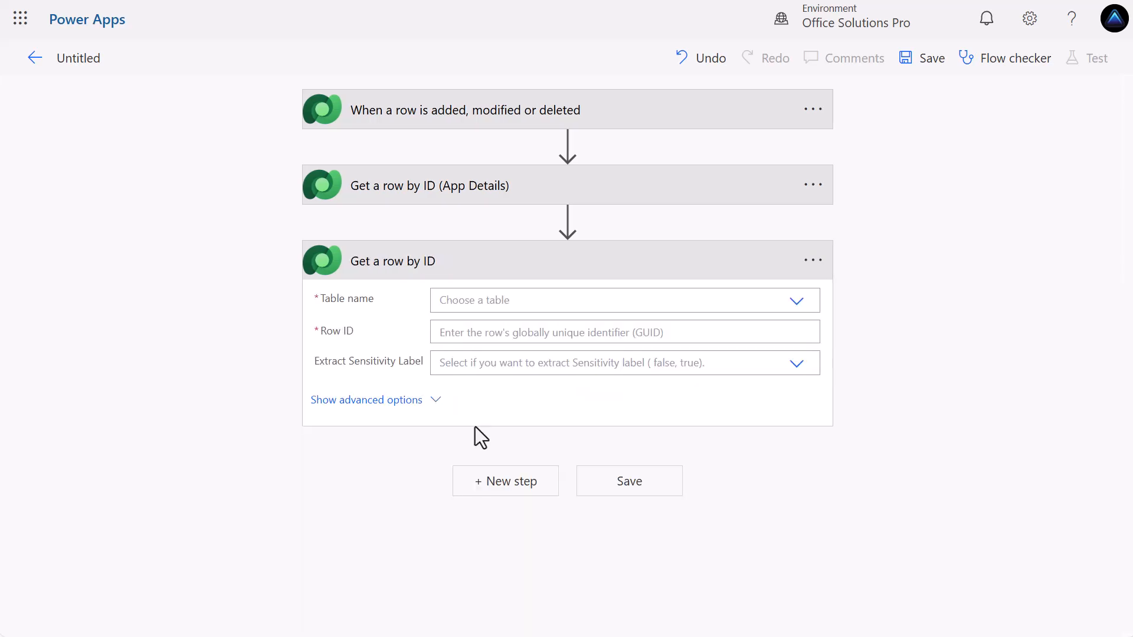
left_click(796, 304)
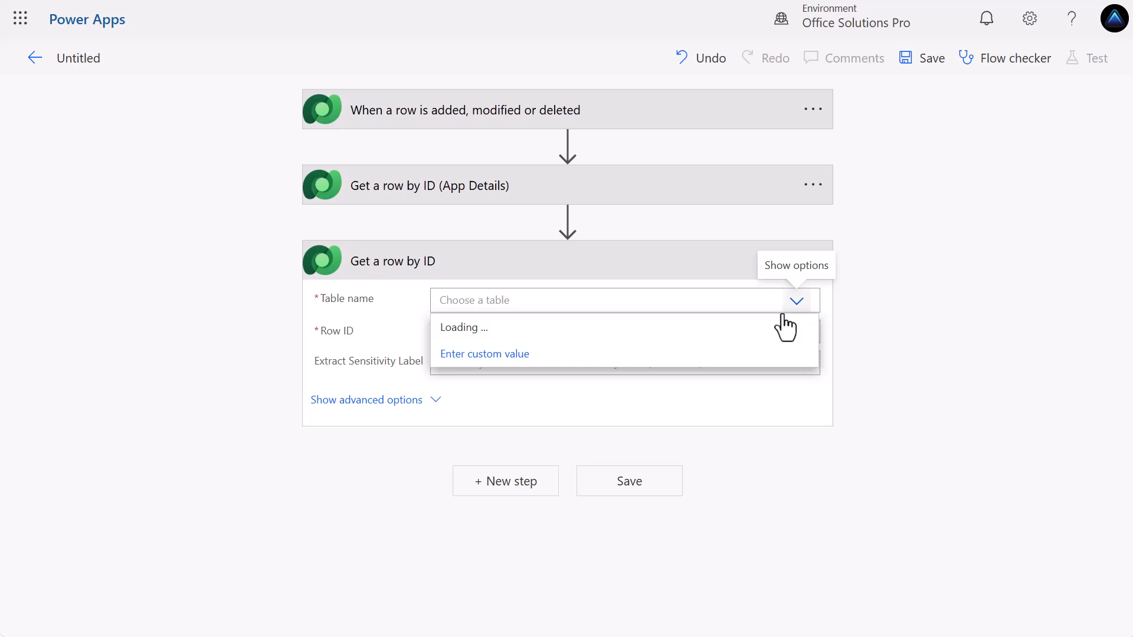
left_click(663, 309)
type("automate")
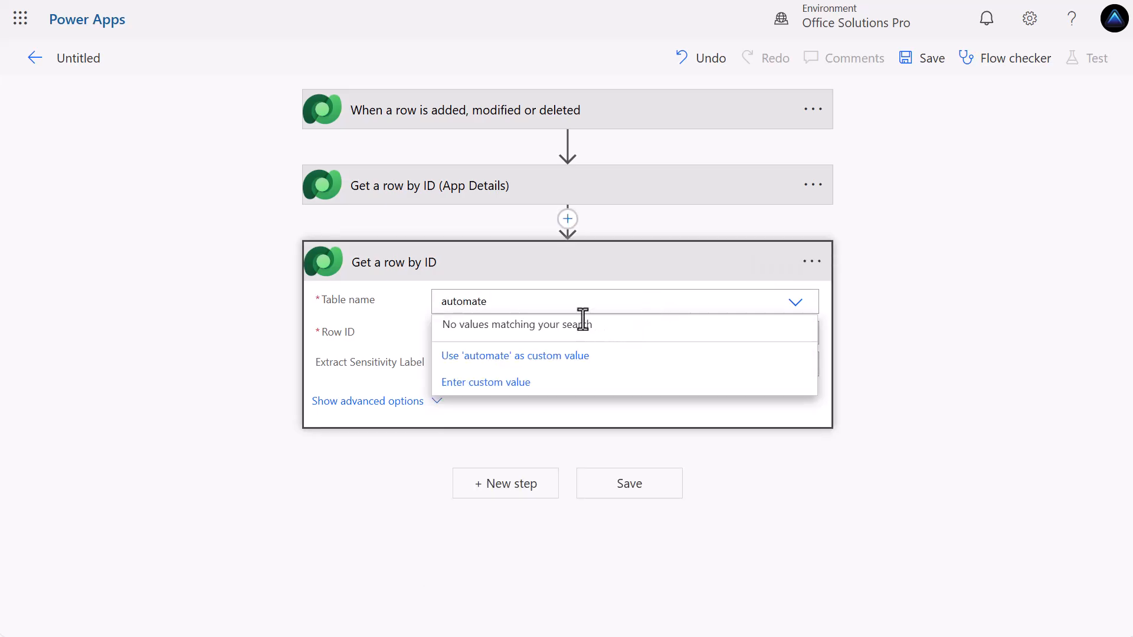
key("BackSpace")
type("ion")
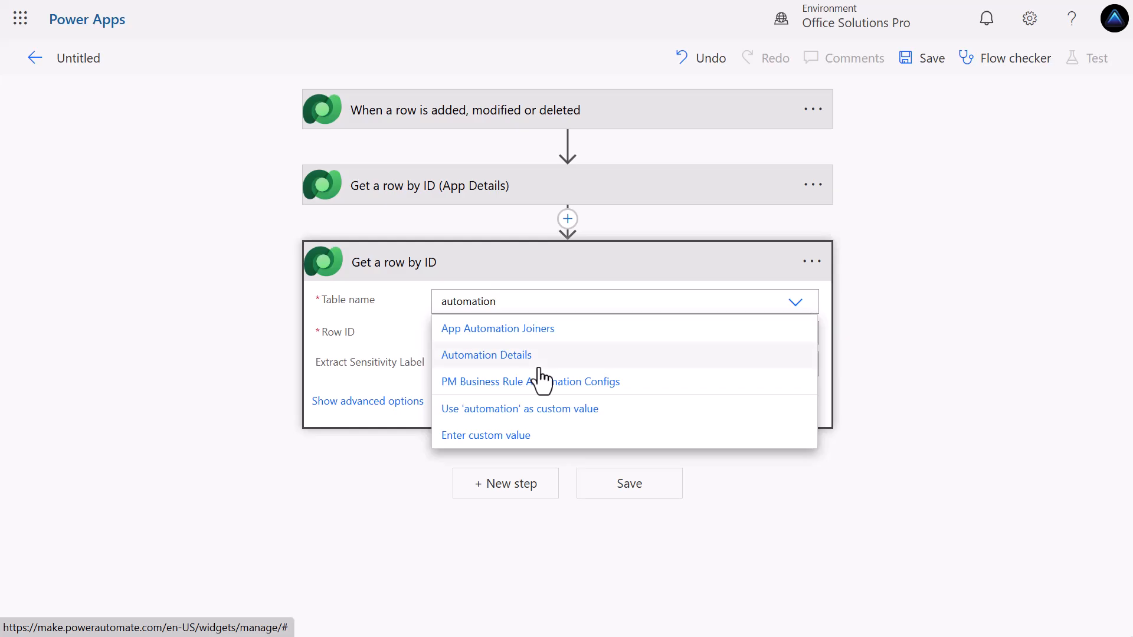
left_click(539, 365)
Set the Automation Details action's Row ID to the Automation (Value) dynamic content from the trigger.
left_click(579, 334)
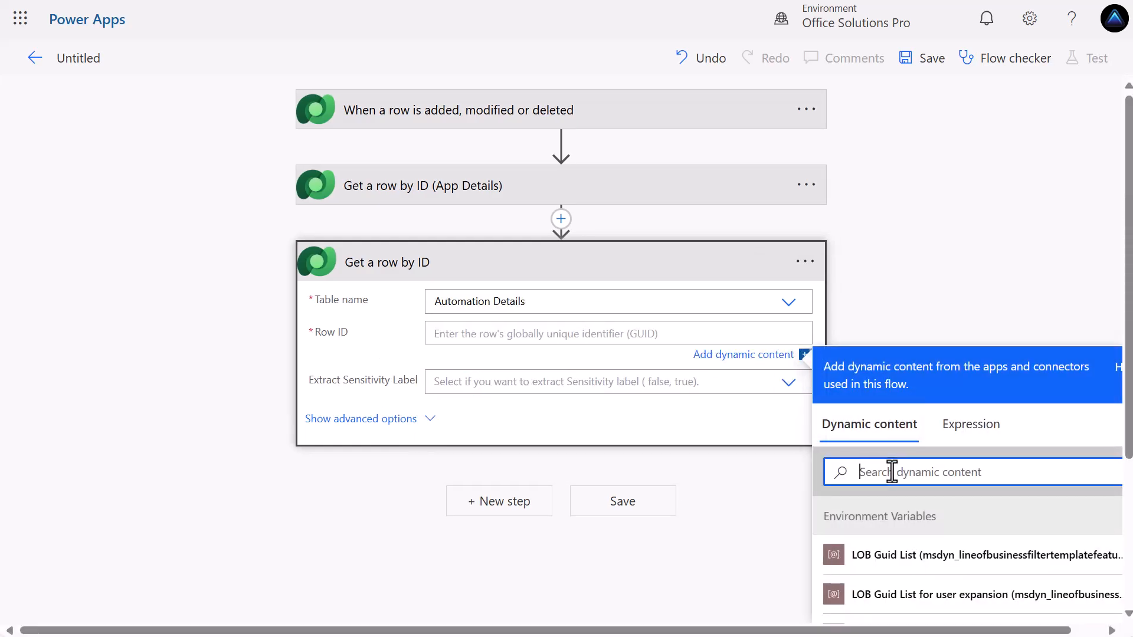
type("aut")
scroll(954, 563, "down", 1)
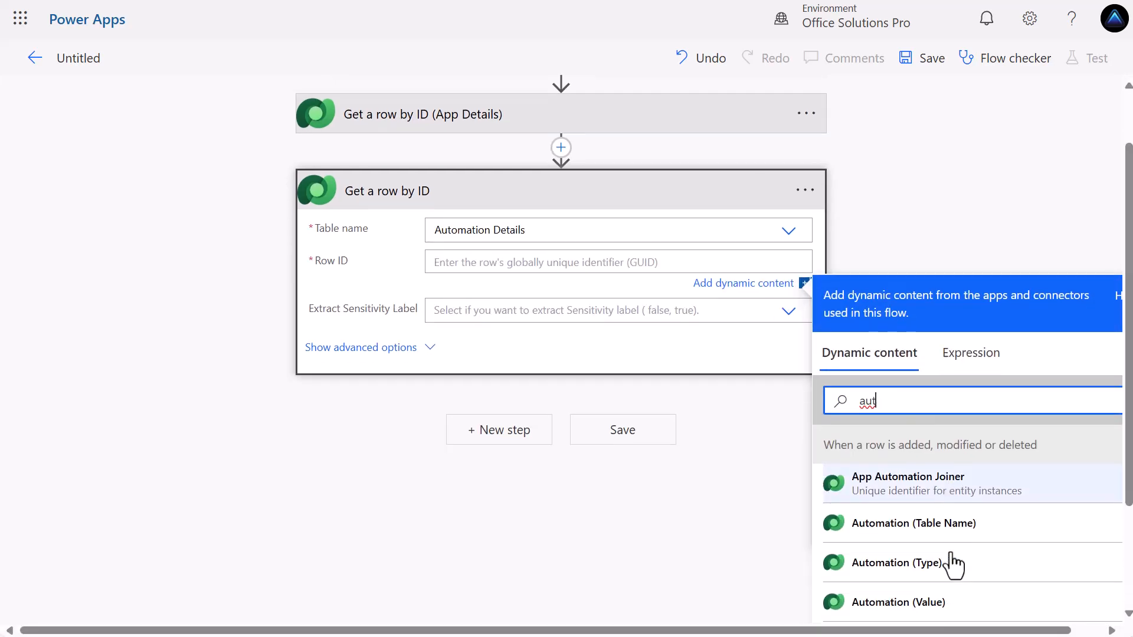
left_click(945, 586)
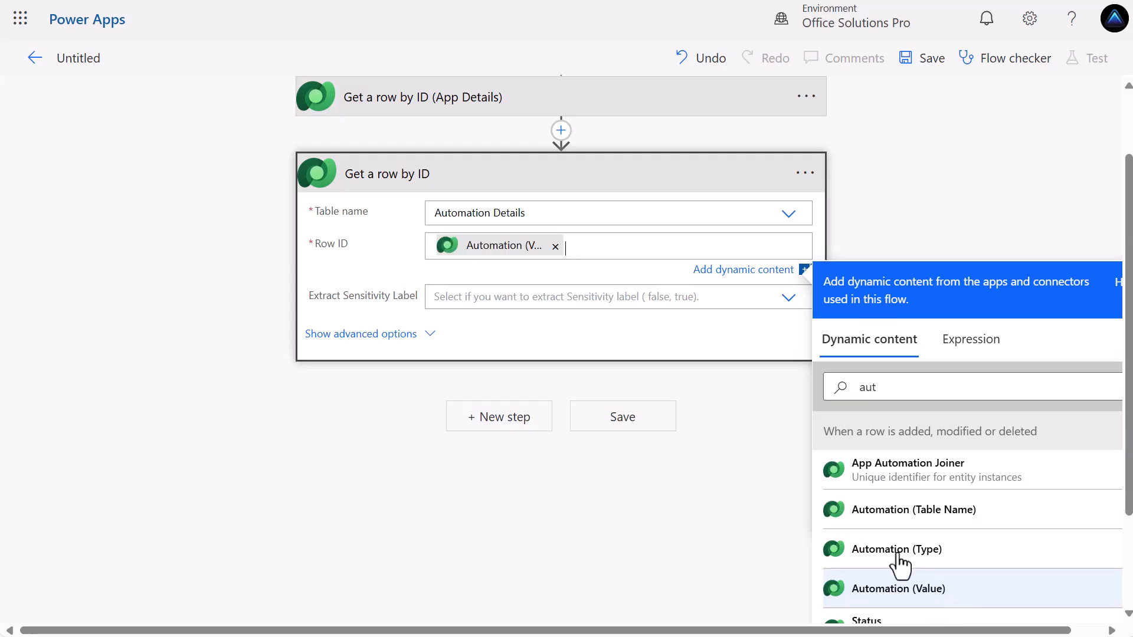
Rename the Automation Details lookup action as Get a row by ID (Automation Details).
left_click(808, 175)
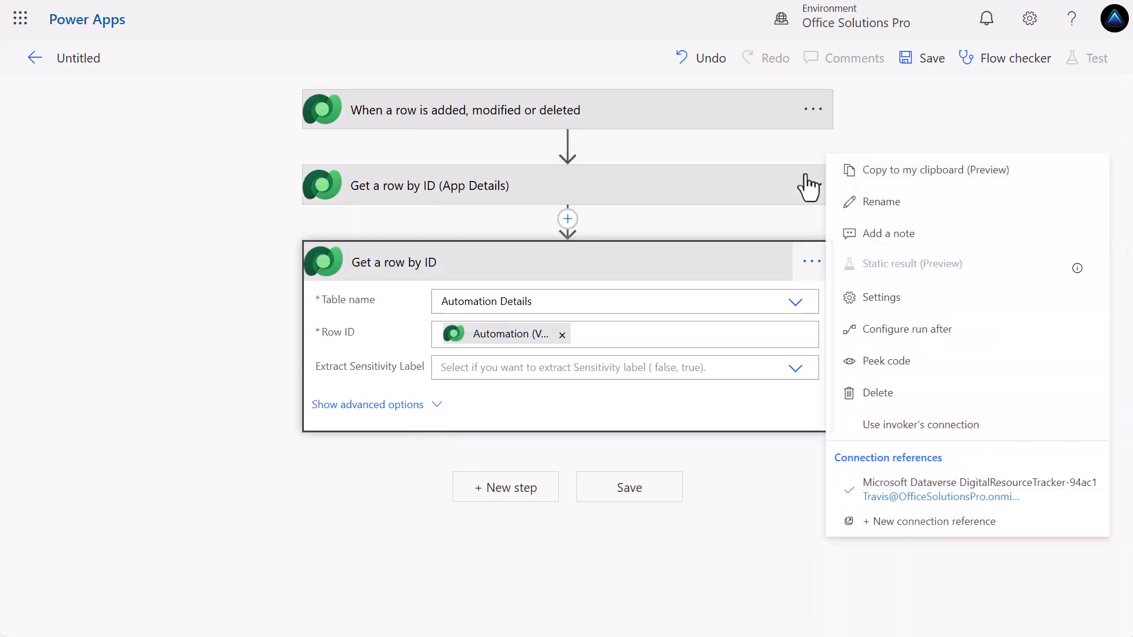
left_click(812, 262)
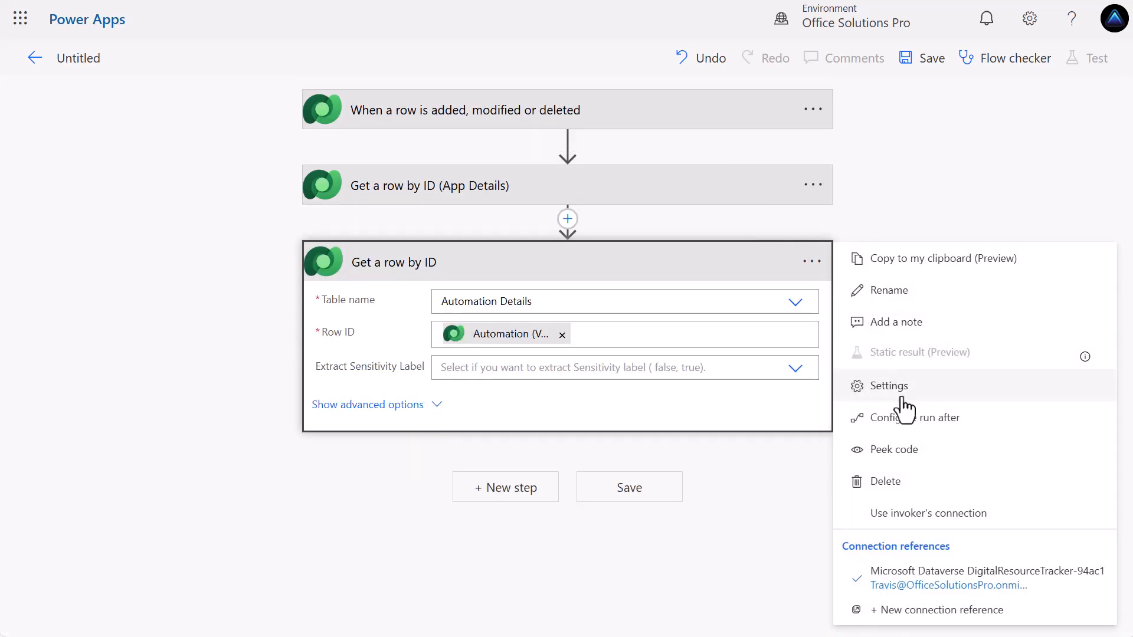
left_click(891, 291)
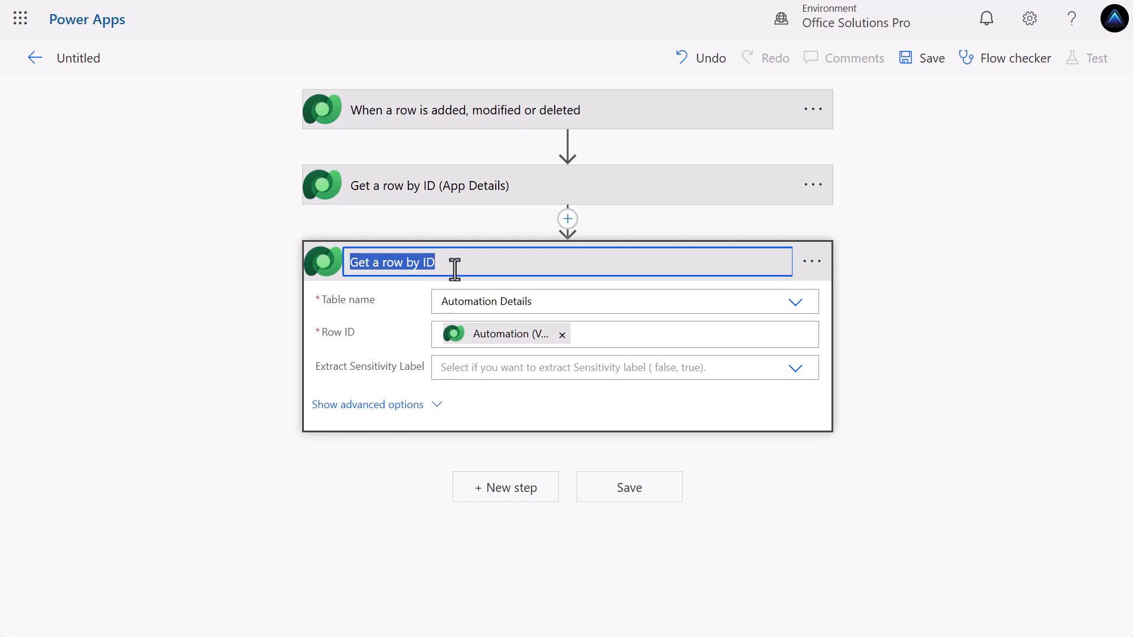
left_click(454, 266)
type("(Automat")
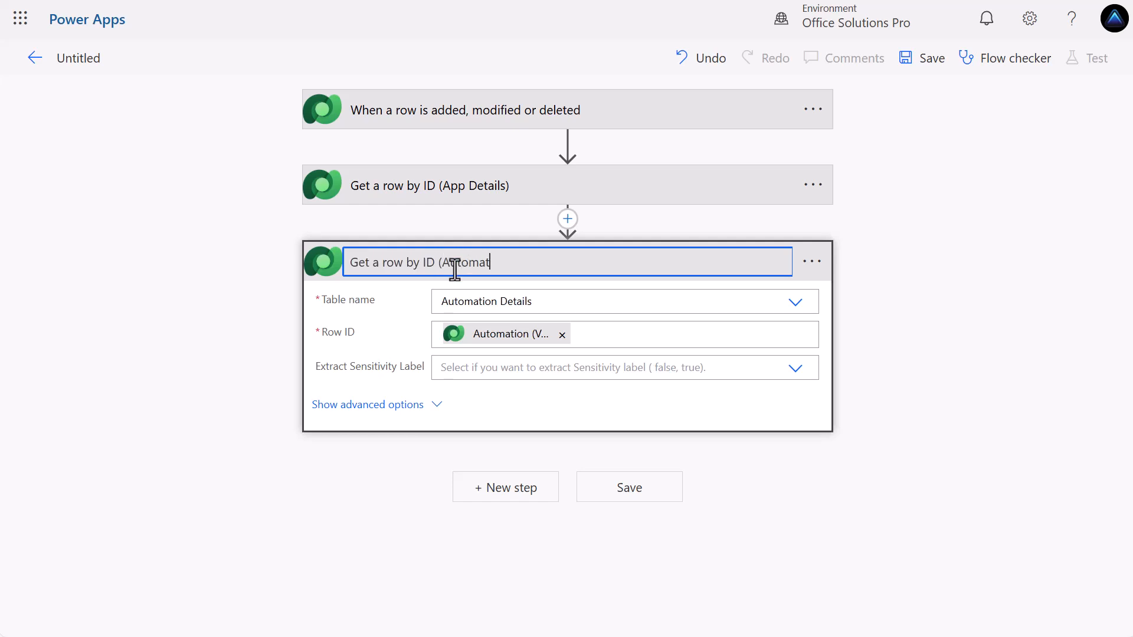
type("eion Details)")
Name the flow App Automation Joiner Name Update and save it.
left_click(83, 59)
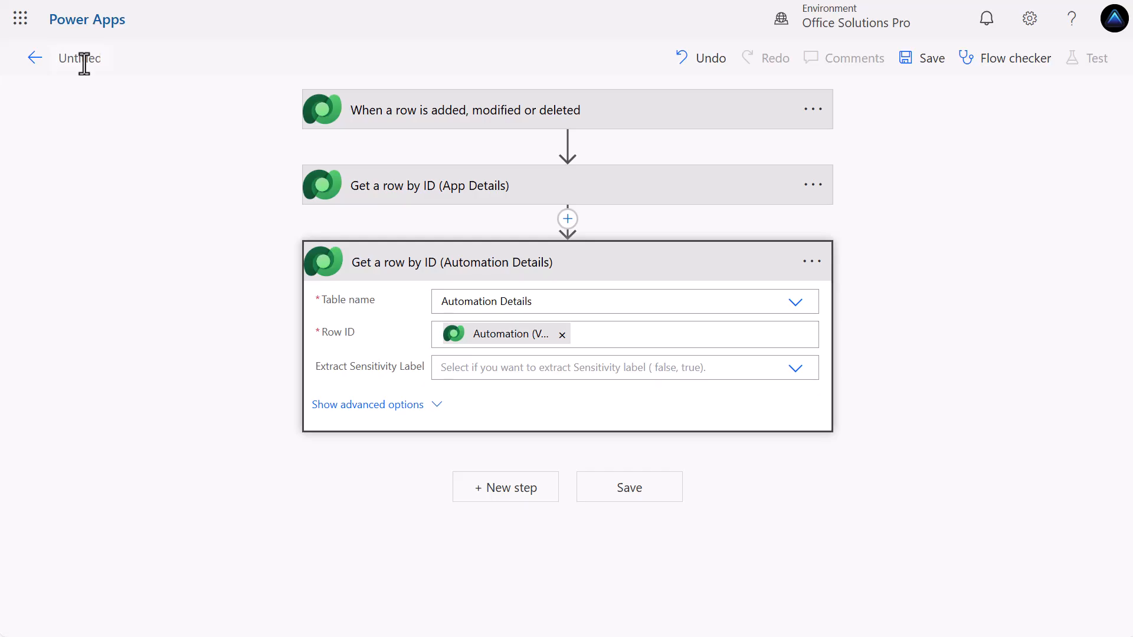
type("App Automation JoName Update")
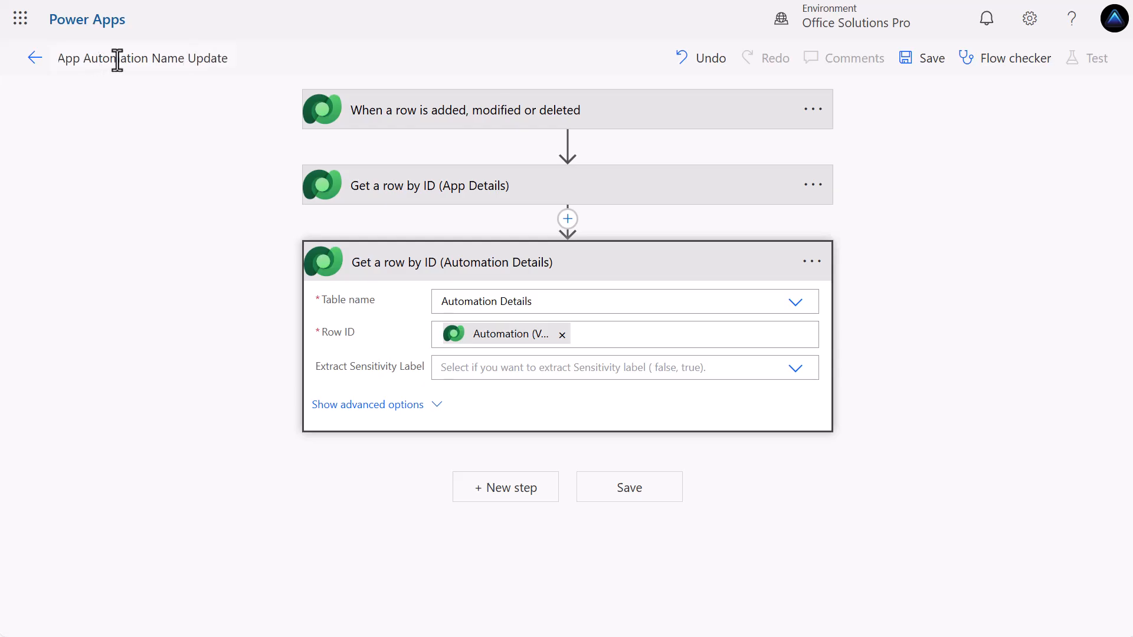
left_click(151, 57)
type("Joiner")
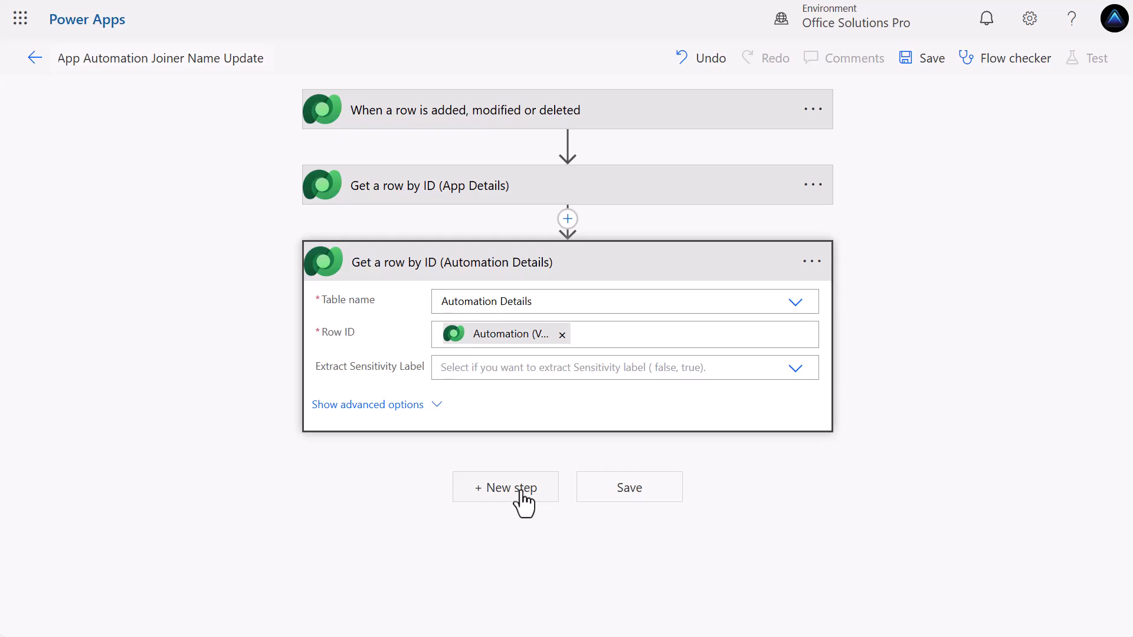
left_click(595, 503)
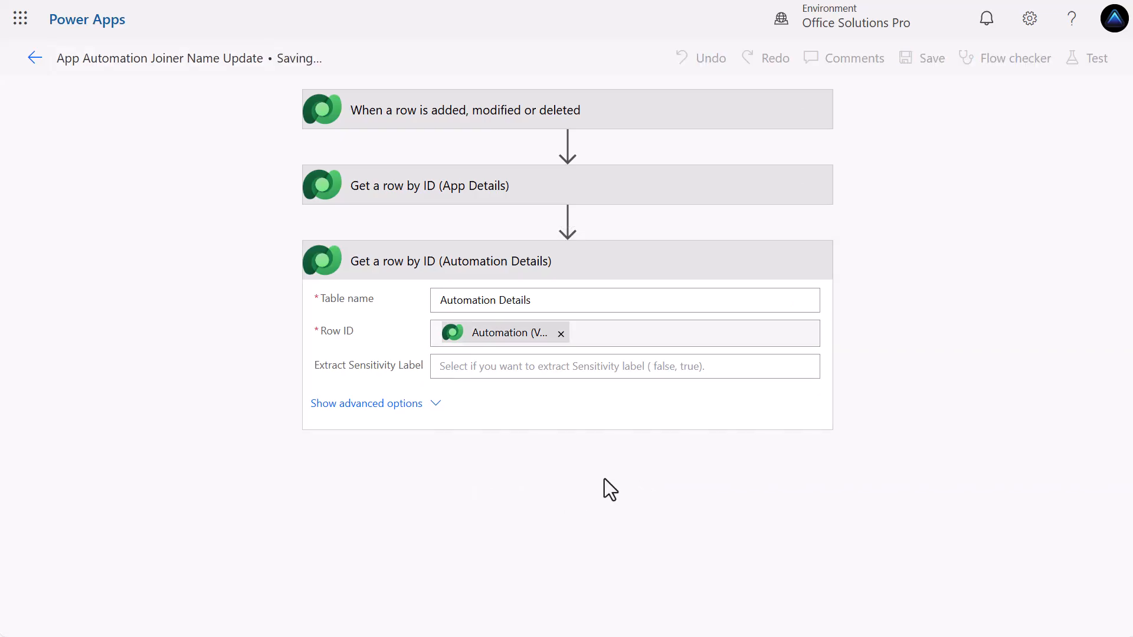
Add a Microsoft Dataverse Update a row action at the end of the flow, using the App Automation Joiners table.
left_click(523, 494)
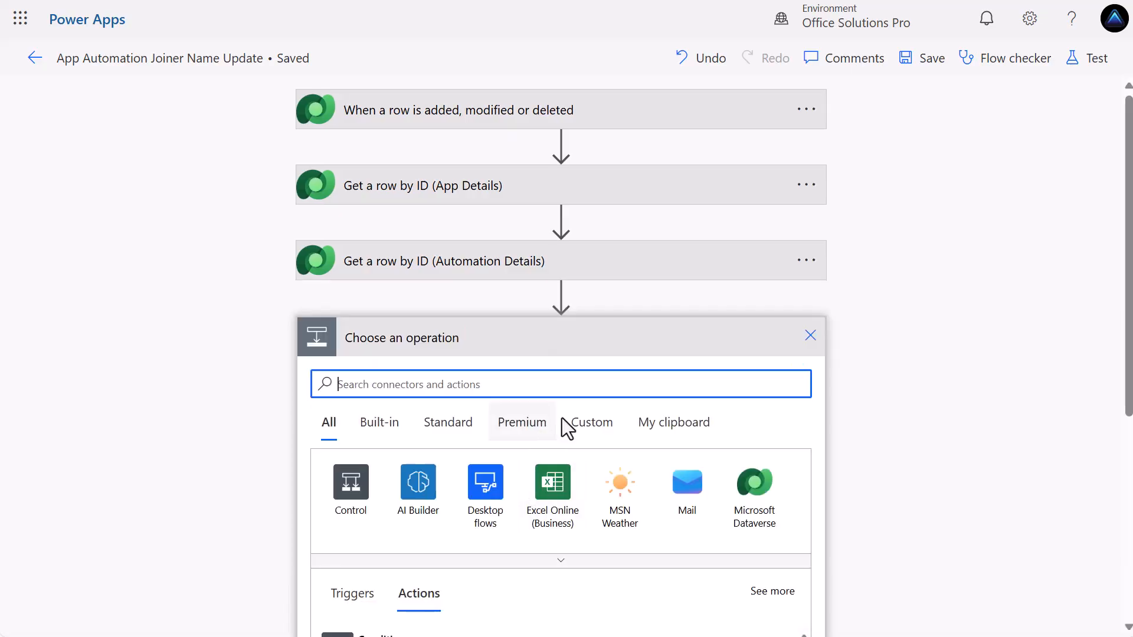
left_click(759, 490)
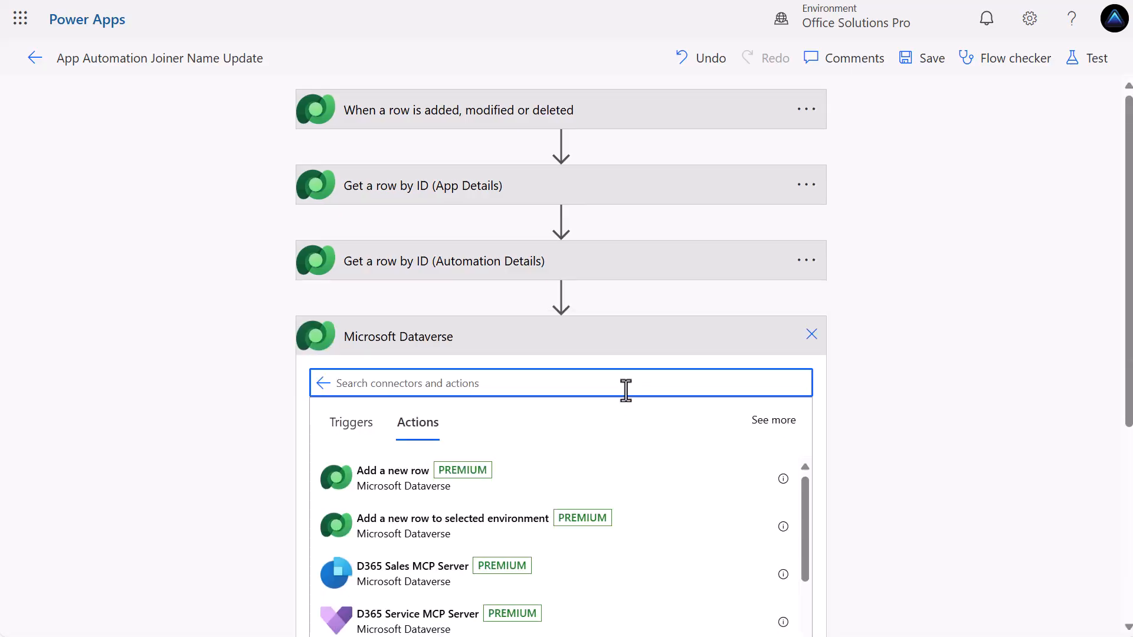
type("upd")
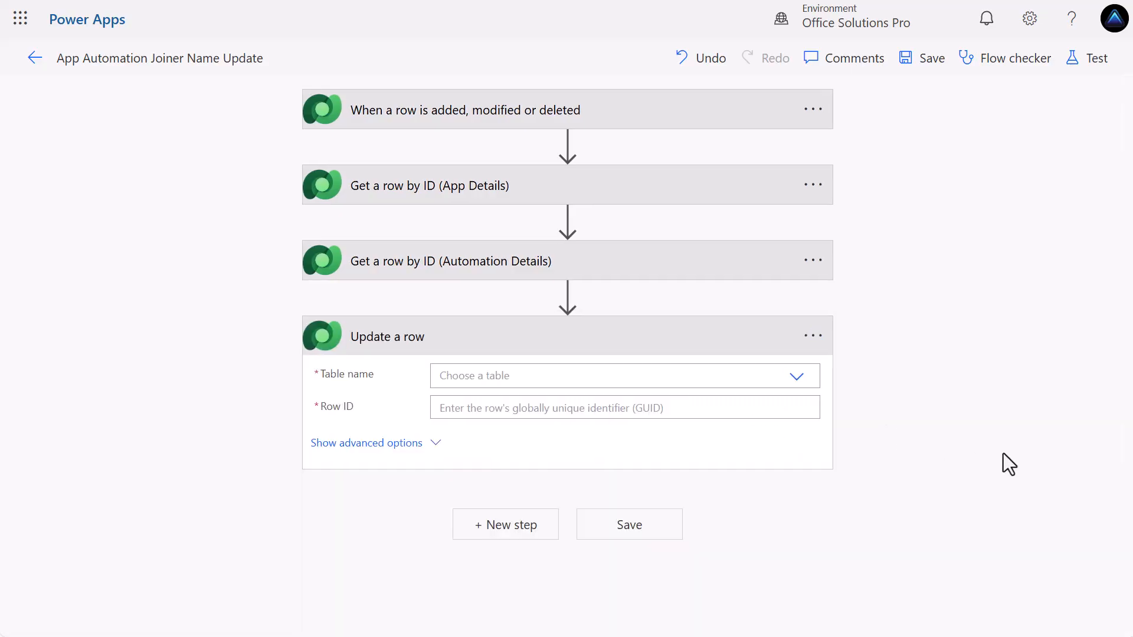
left_click(558, 377)
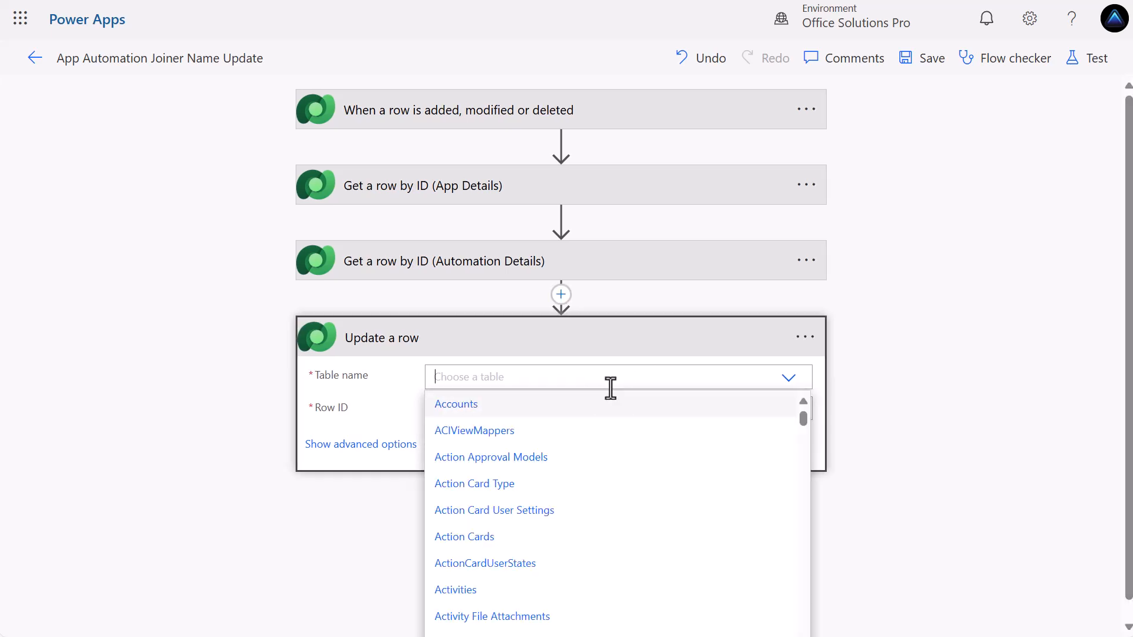
type("app")
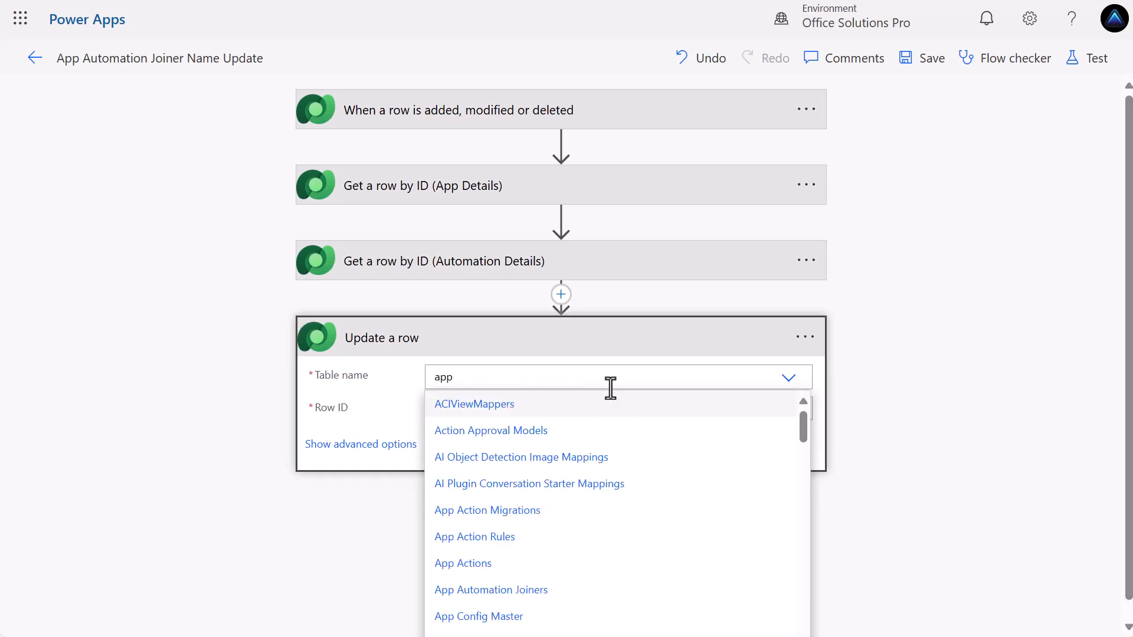
left_click(514, 590)
Set the Update a row action's Row ID to the App Automation Joiner unique identifier from the trigger.
left_click(504, 441)
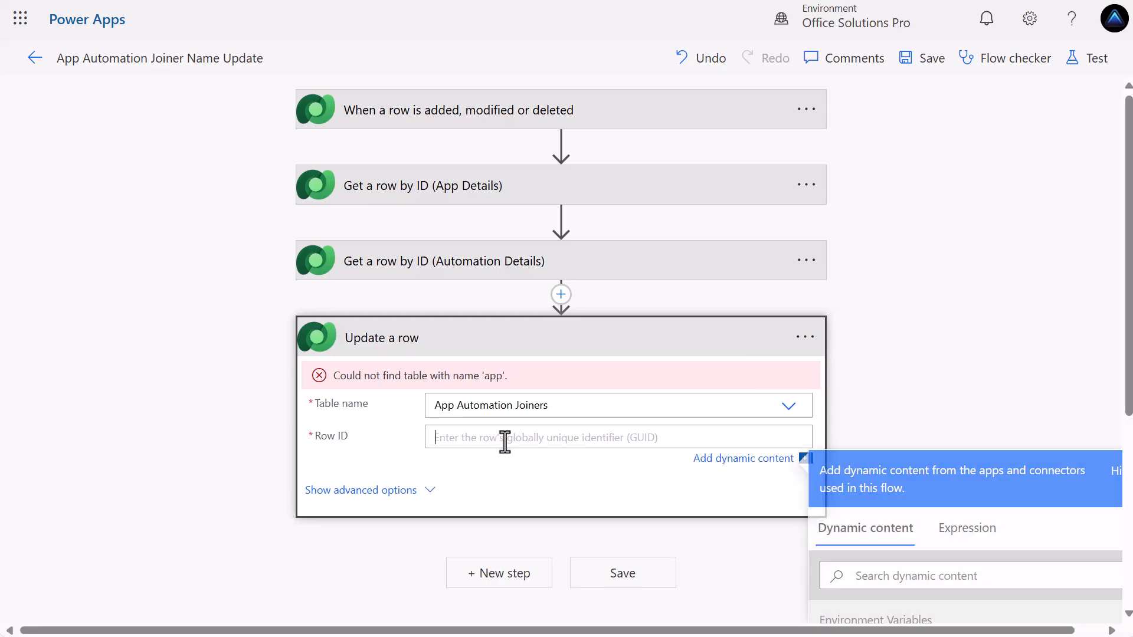
left_click(897, 469)
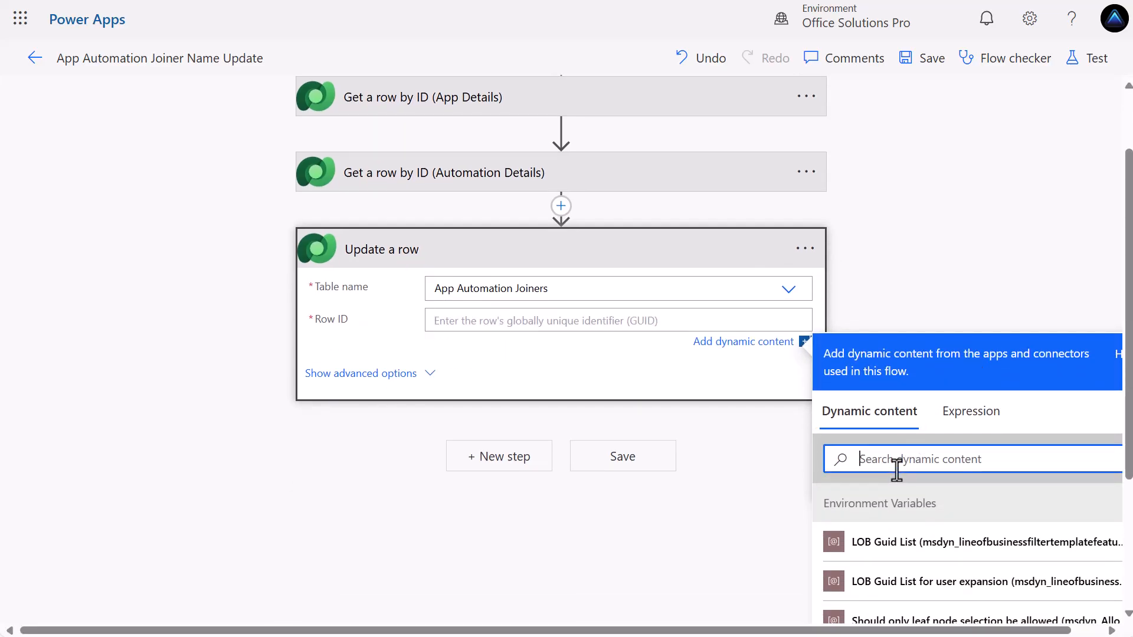
type("app")
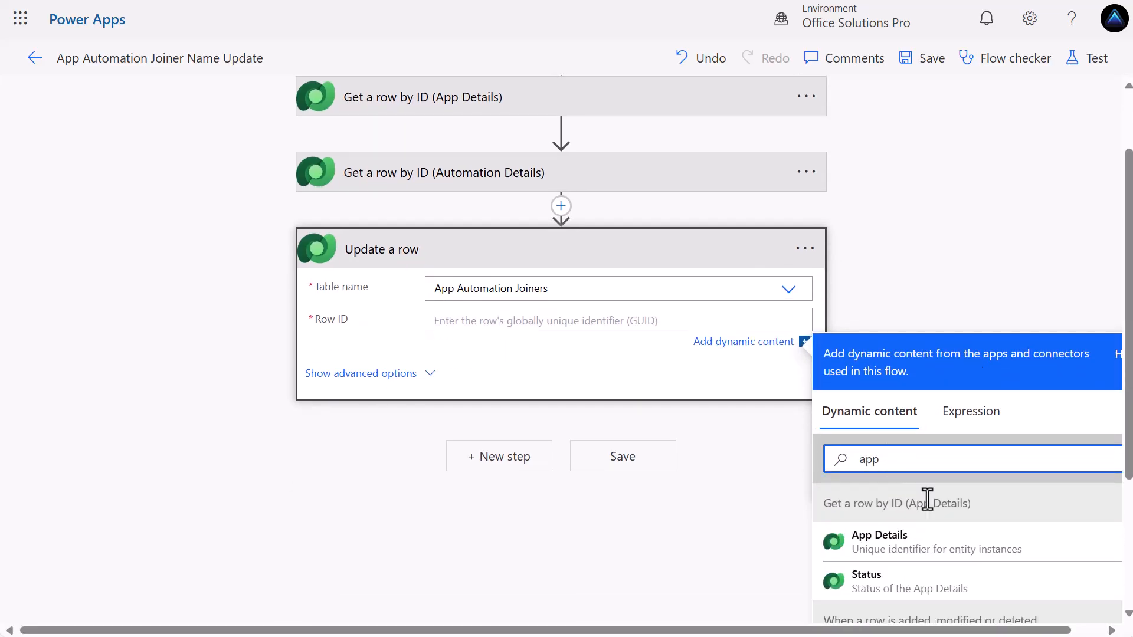
scroll(955, 522, "down", 3)
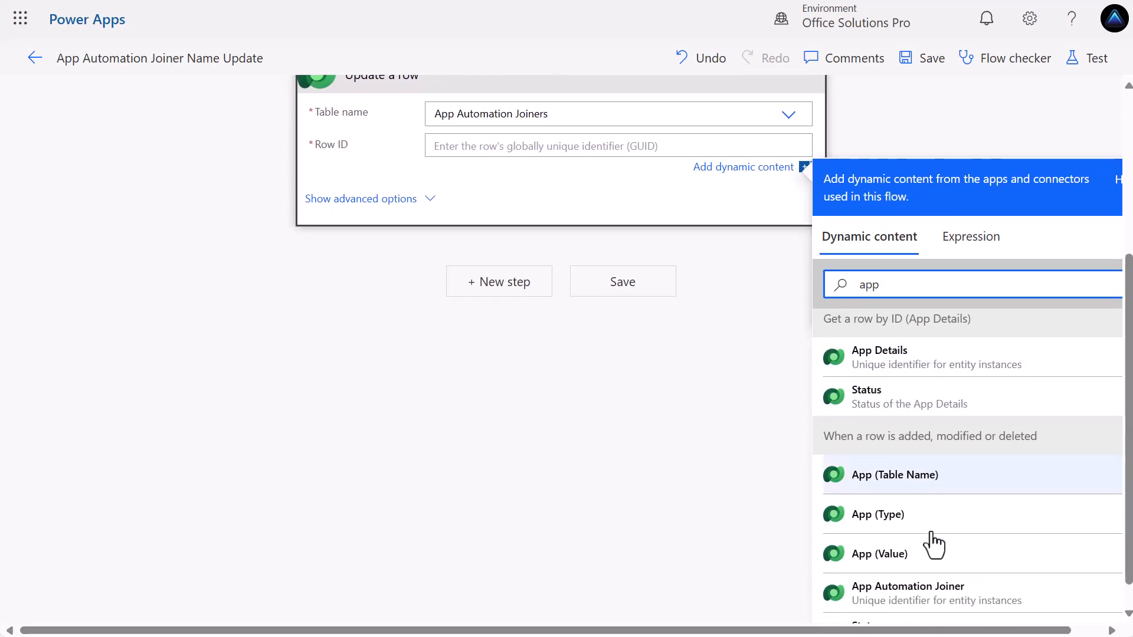
left_click(903, 565)
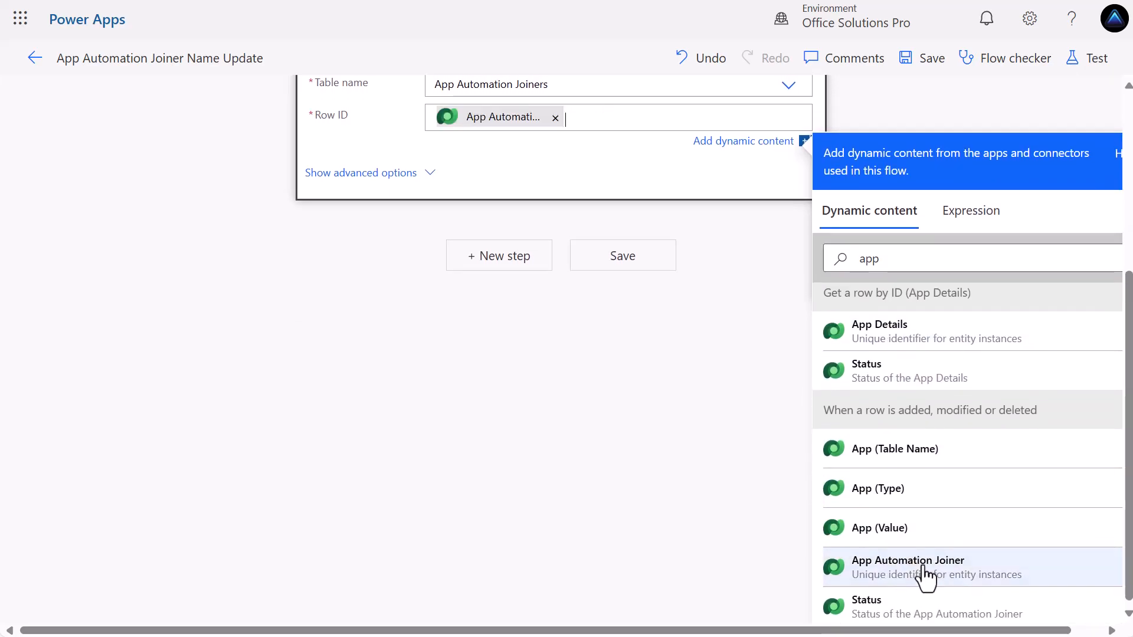
Rename the update action as Update a row (App Automation Joiner).
scroll(534, 261, "up", 3)
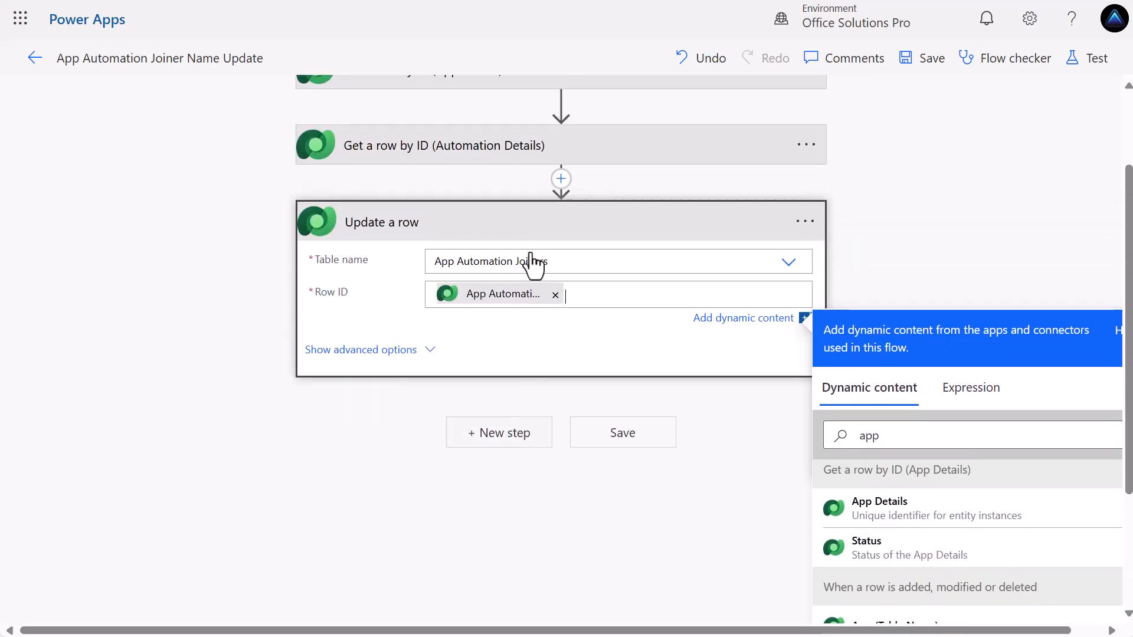
left_click(806, 222)
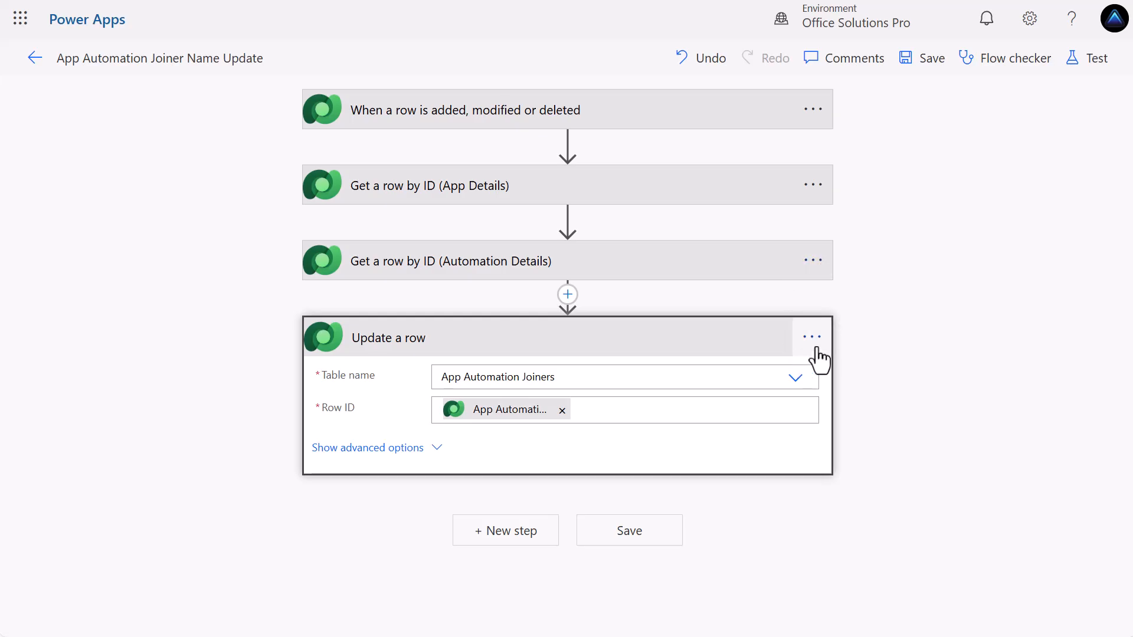
left_click(812, 339)
left_click(890, 295)
type("(App Automation Joiner)")
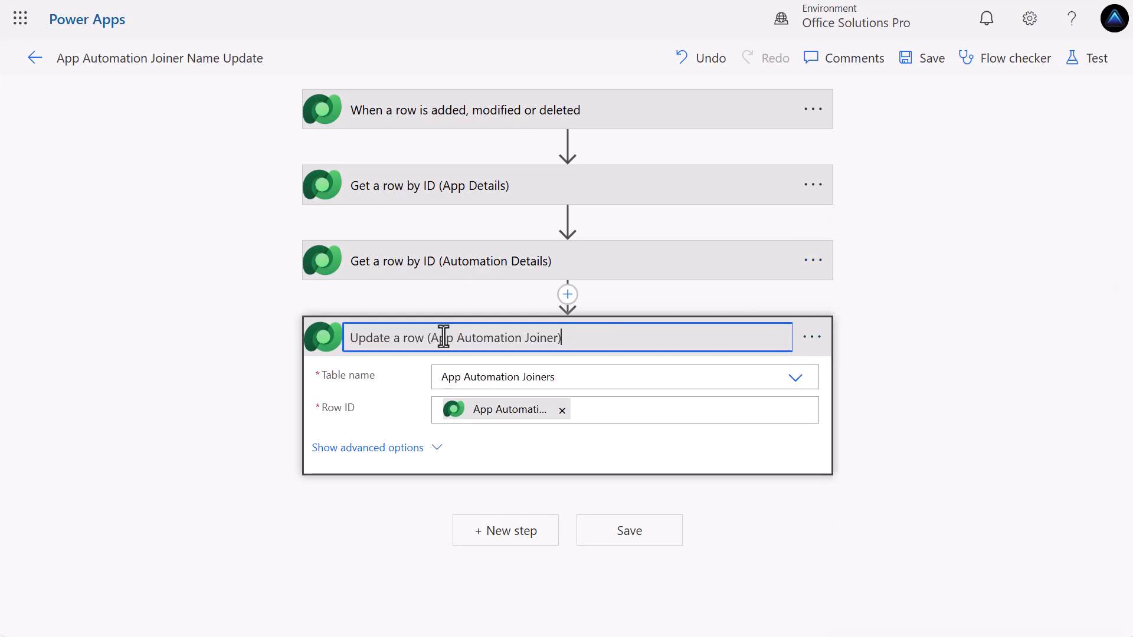
Set the update action's Name field to the App Details Name, a hyphen and the Automation Details Name, using dynamic content.
left_click(397, 448)
scroll(399, 444, "down", 2)
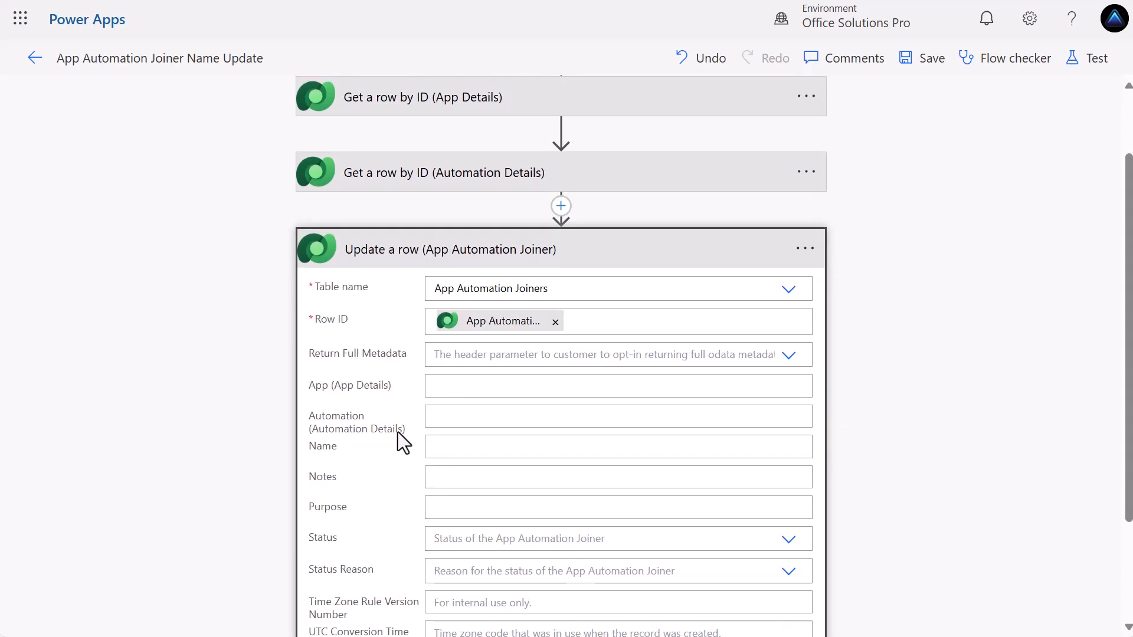
scroll(374, 434, "down", 2)
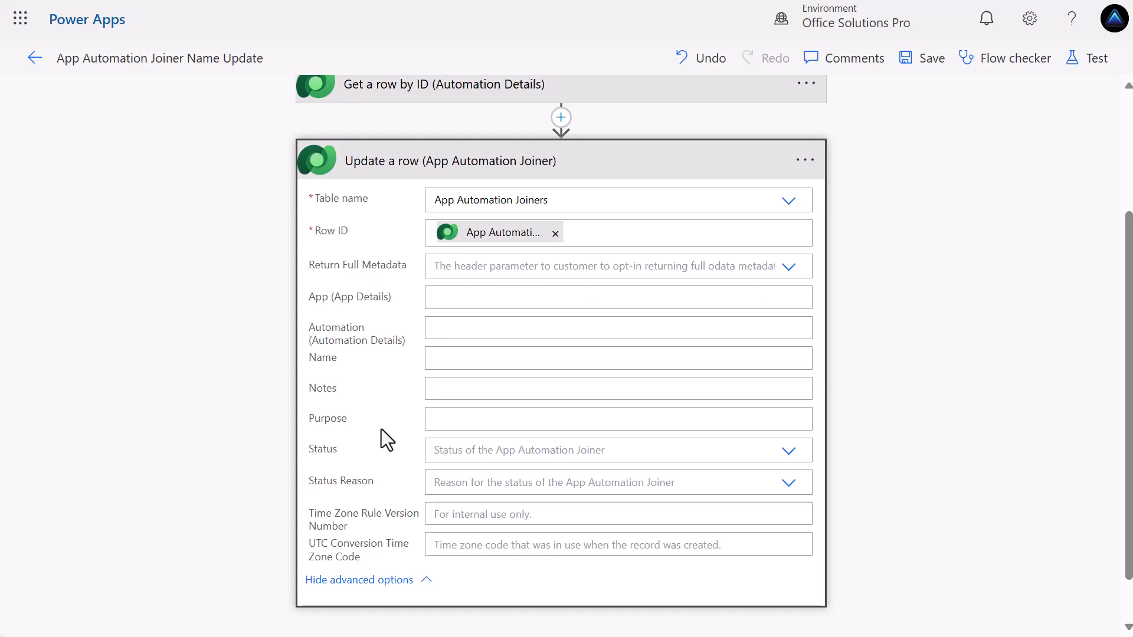
left_click(452, 357)
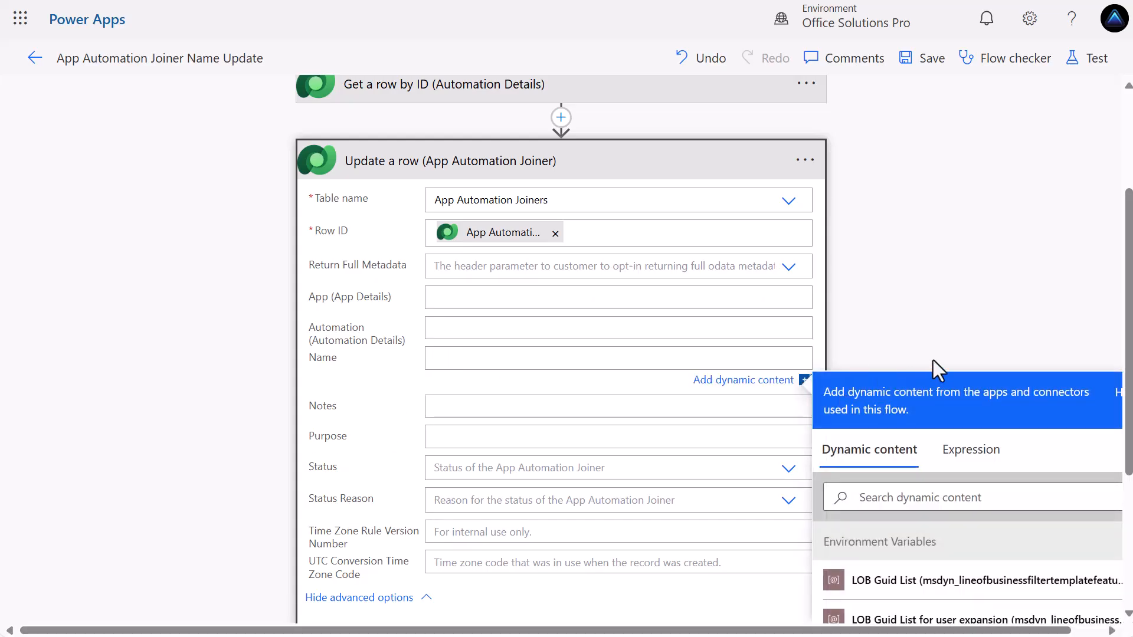
scroll(933, 360, "down", 2)
left_click(924, 403)
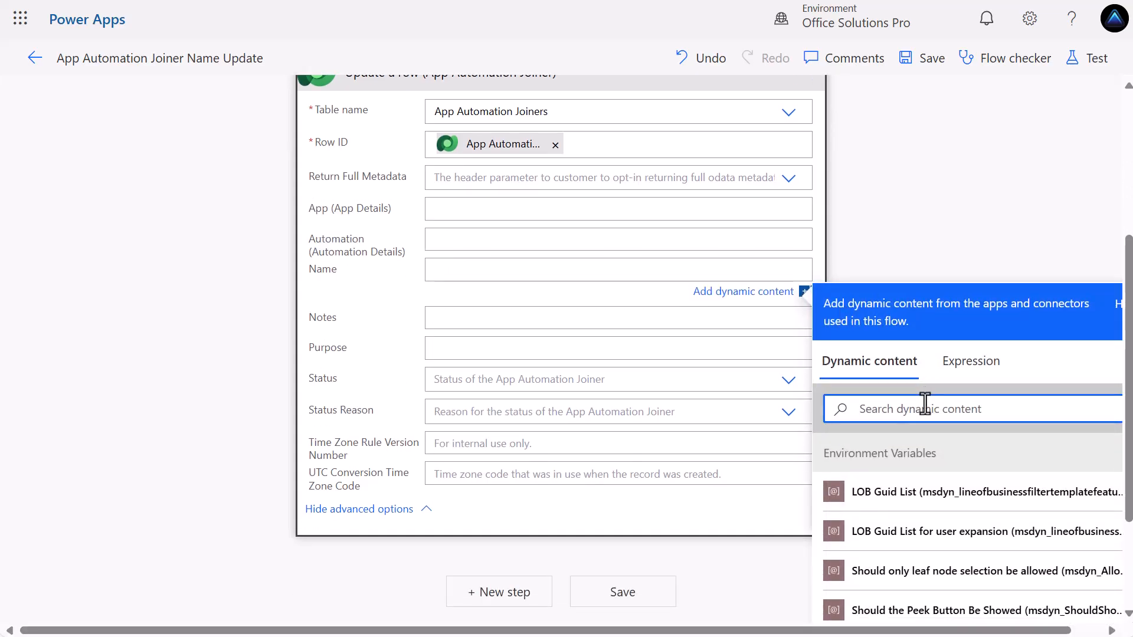
type("name")
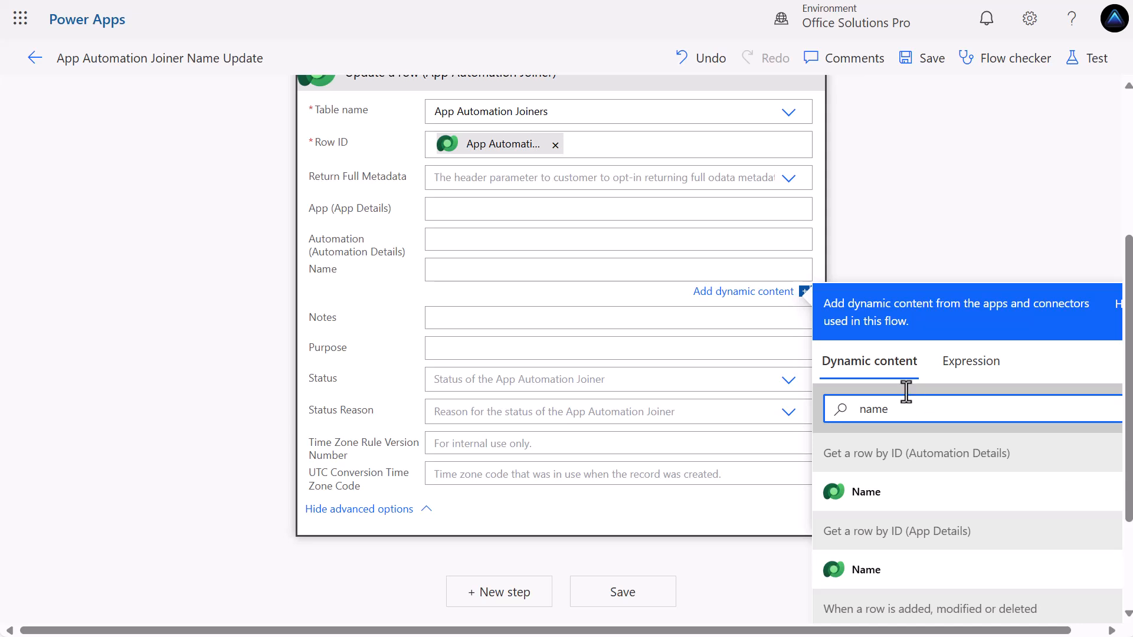
scroll(921, 395, "down", 2)
left_click(867, 482)
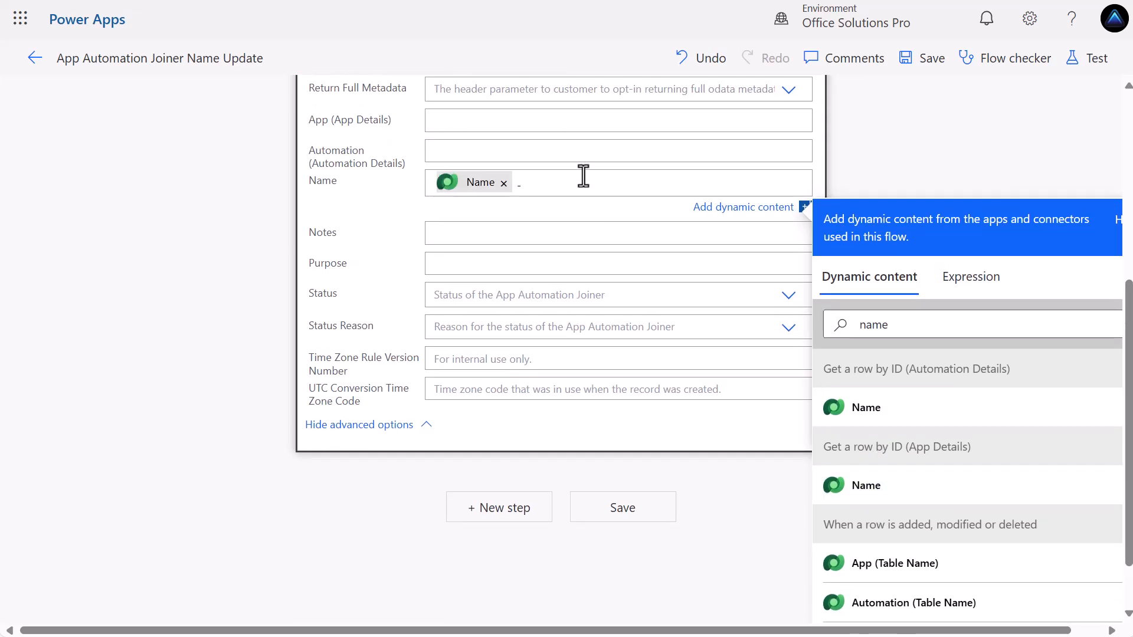
left_click(879, 420)
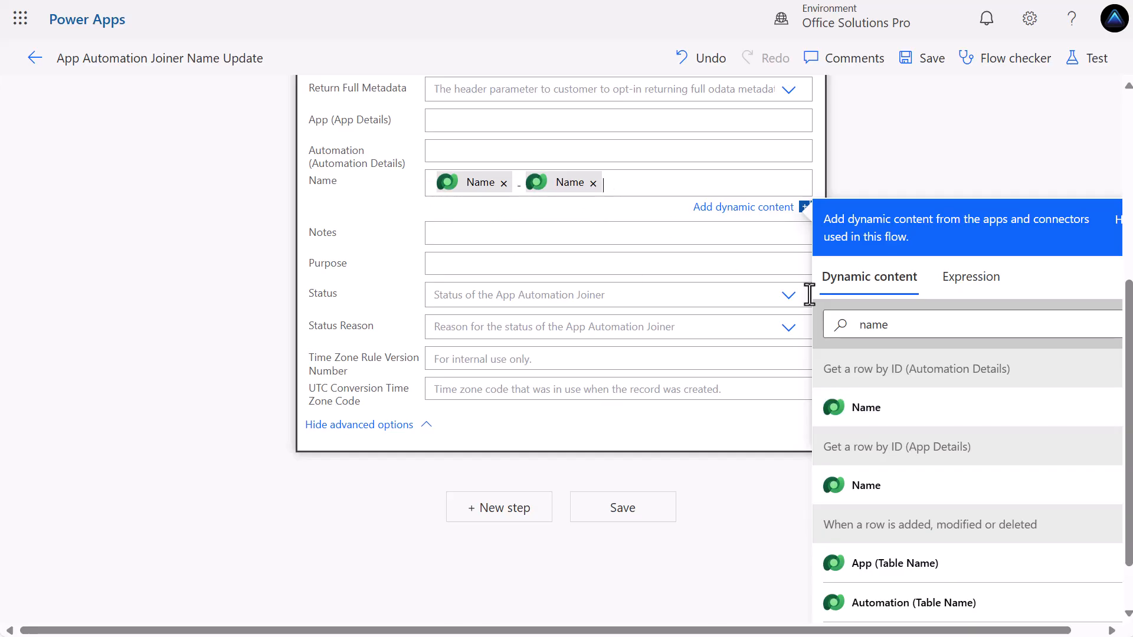
Save the flow and collapse the Update a row (App Automation Joiner) action.
left_click(748, 486)
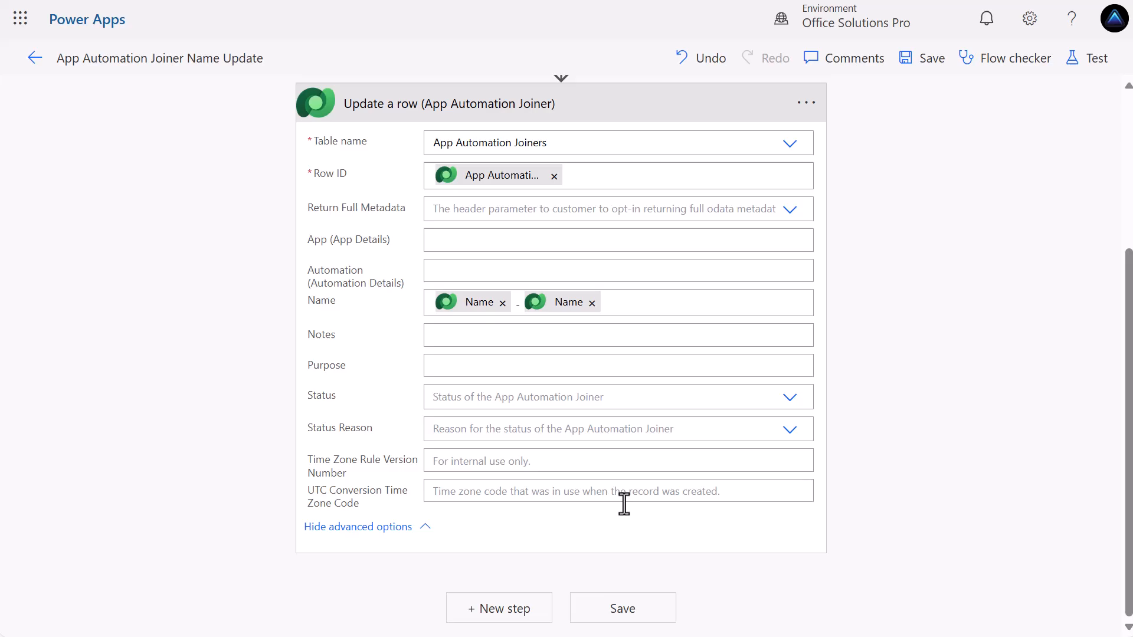
left_click(626, 619)
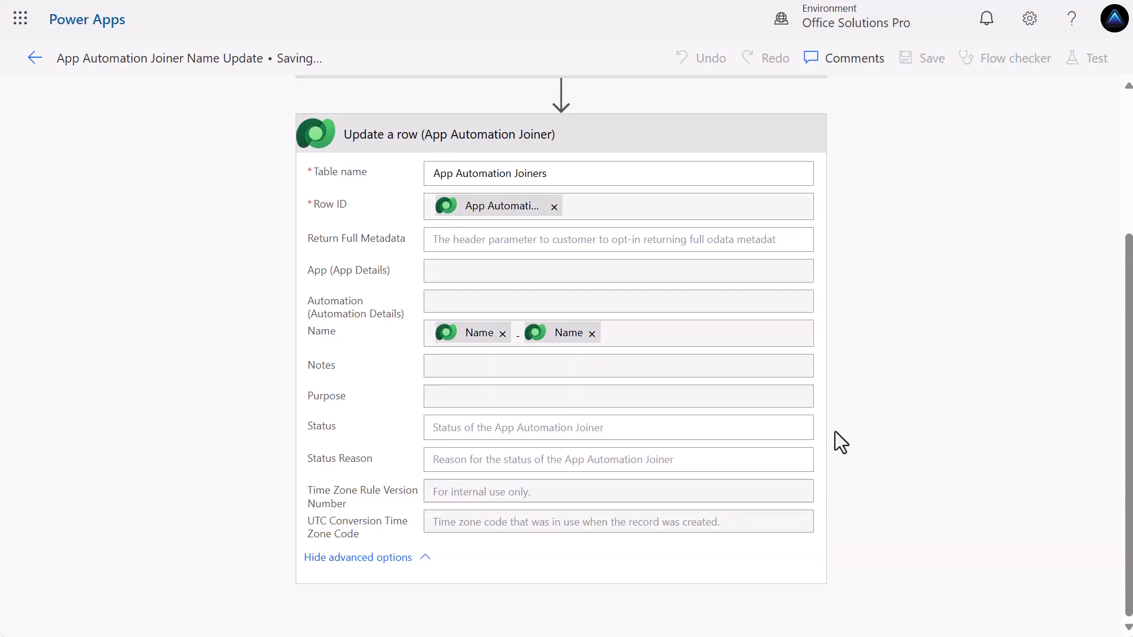
scroll(859, 441, "up", 4)
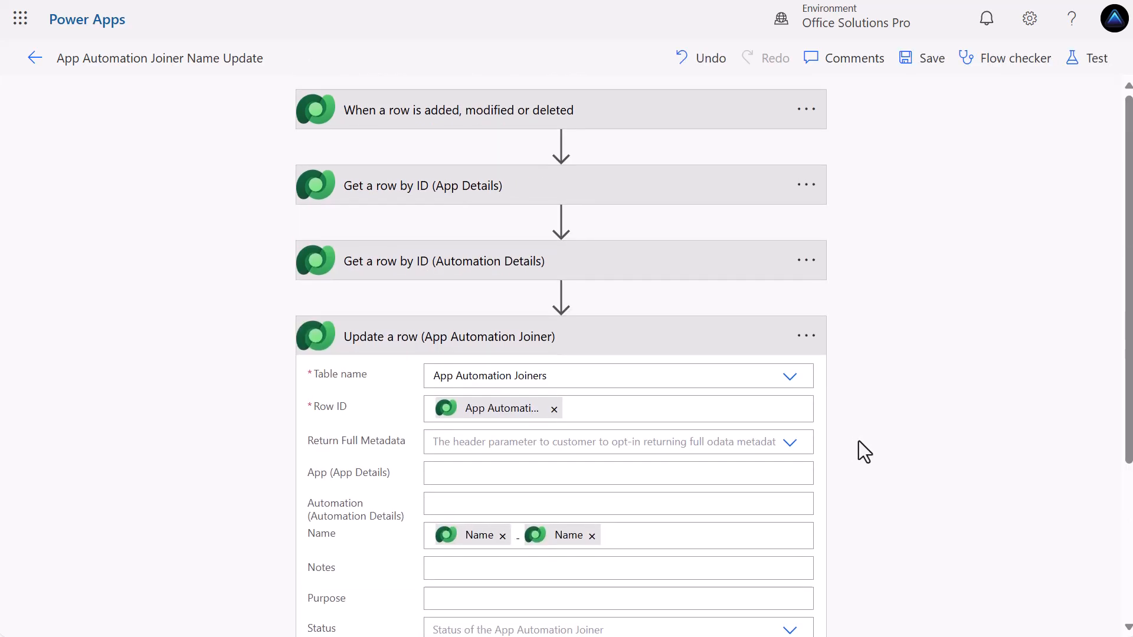
left_click(719, 340)
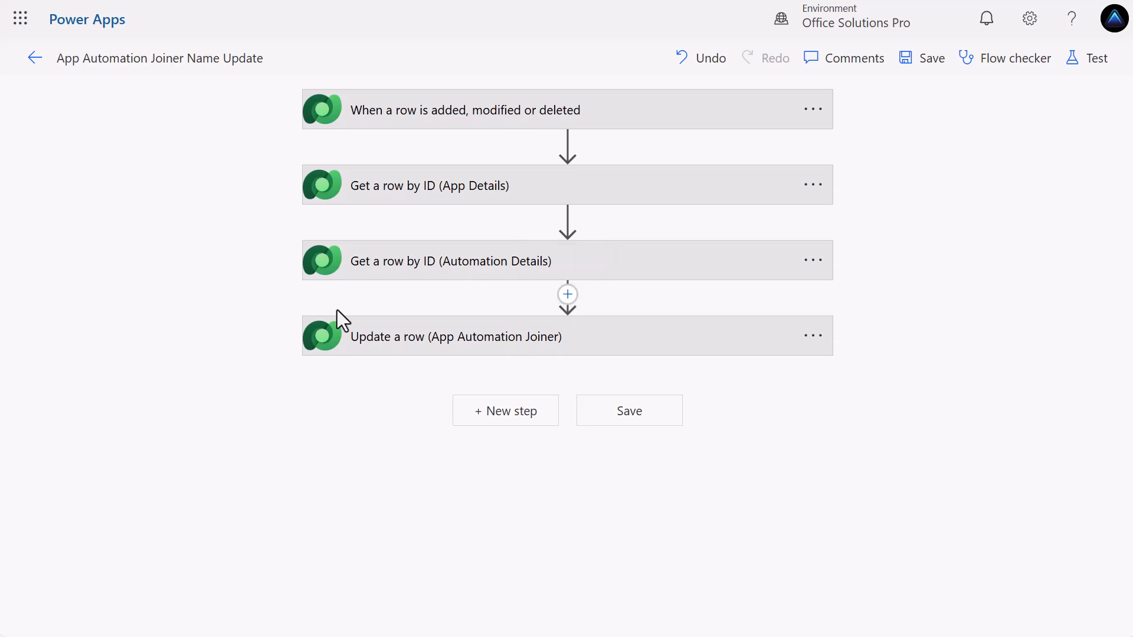
Insert a Compose action between Get a row by ID (Automation Details) and Update a row (App Automation Joiner).
left_click(568, 294)
left_click(545, 323)
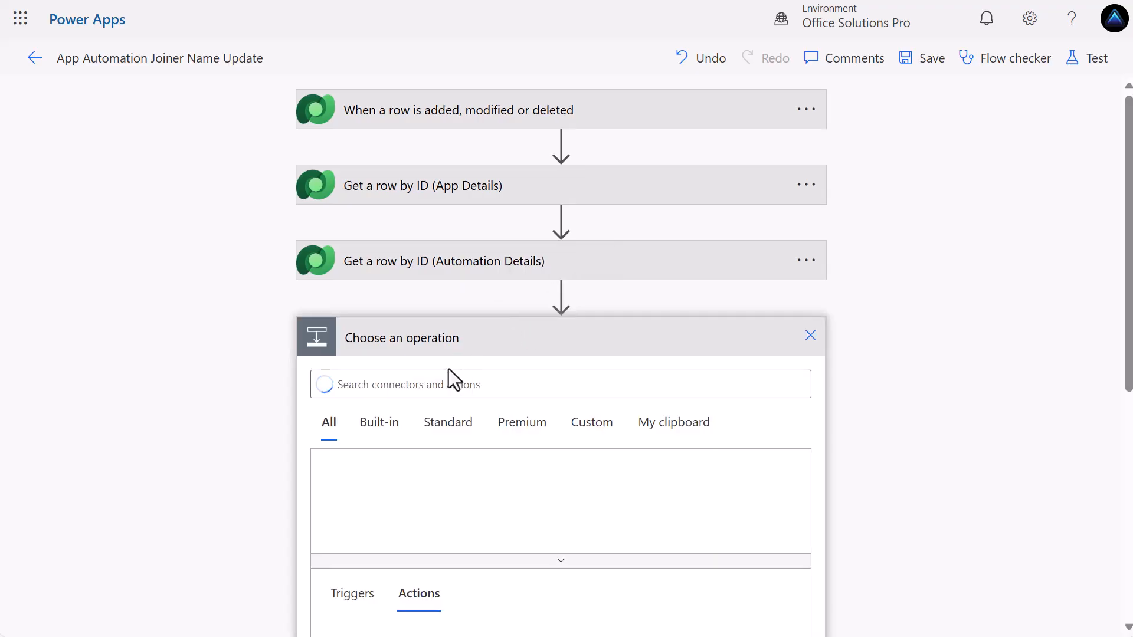
type("compose")
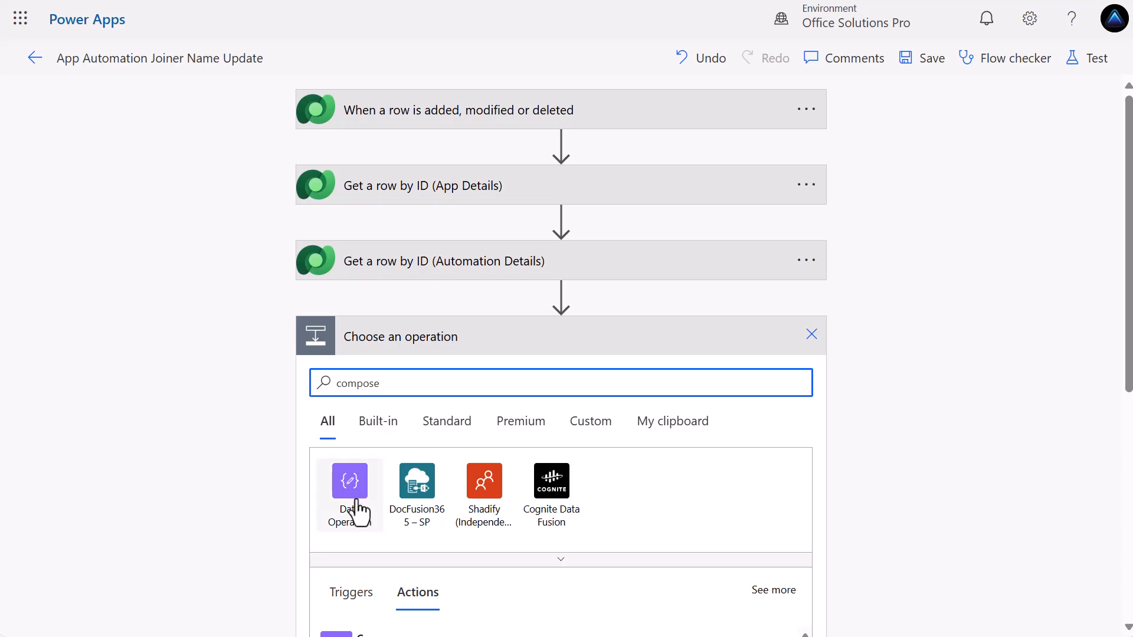
scroll(359, 579, "down", 1)
left_click(362, 570)
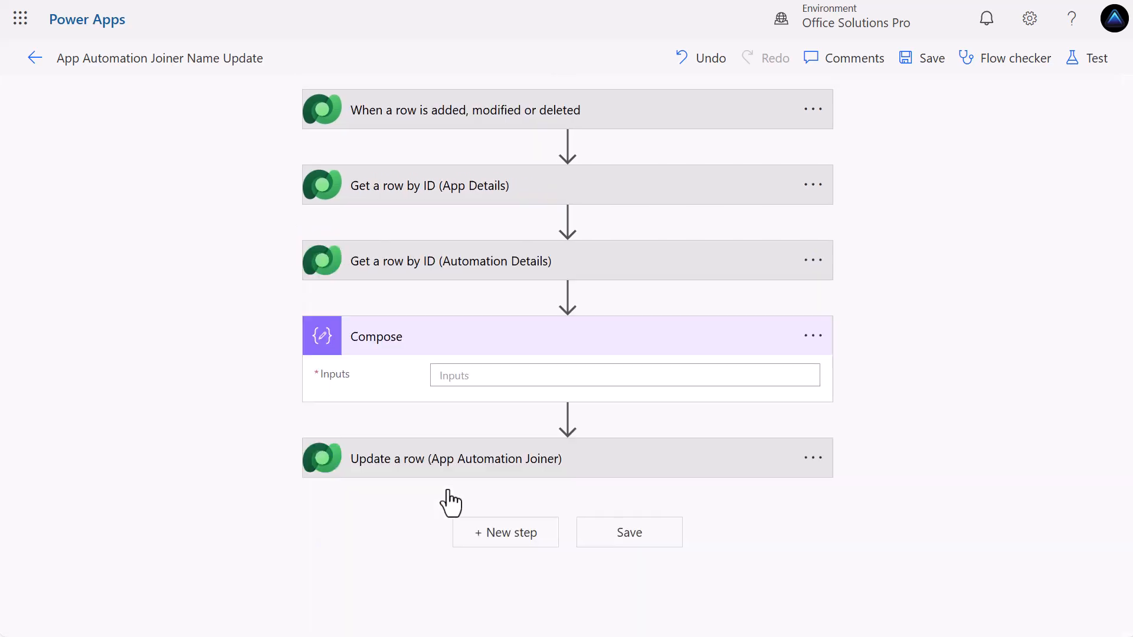
For the Compose Inputs, paste an expression: concat of coalesce(outputs('Get_a_row_by_ID_(App_Details)')?['body/osp_name'], ''), ' - ' and the equivalent coalesce for Get_a_row_by_ID_(Automation_Details).
left_click(513, 375)
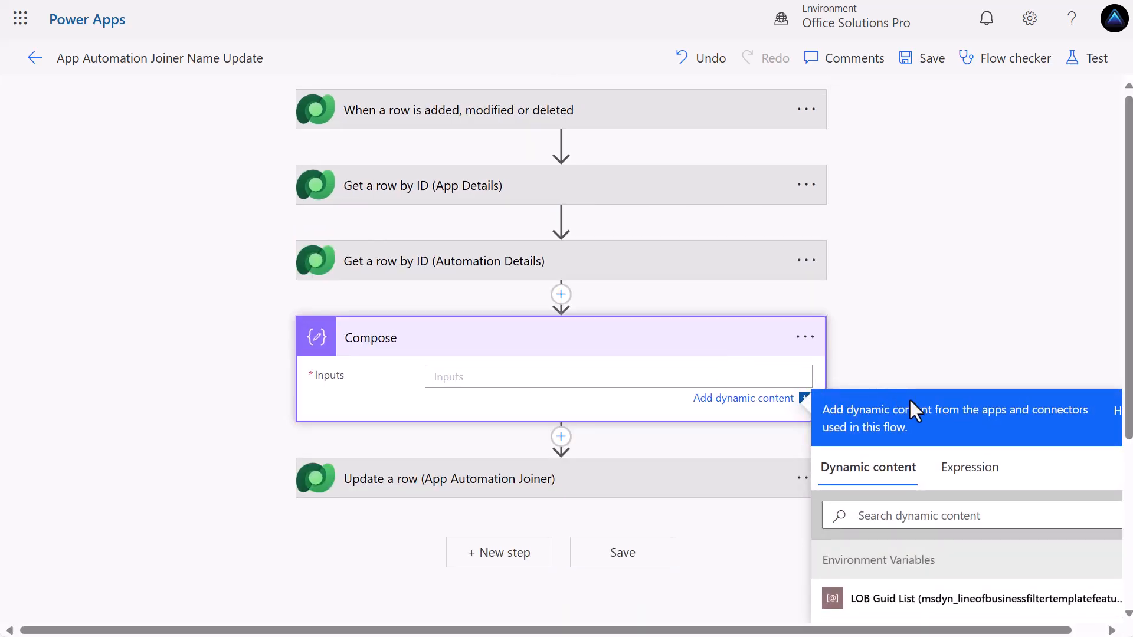
left_click(974, 472)
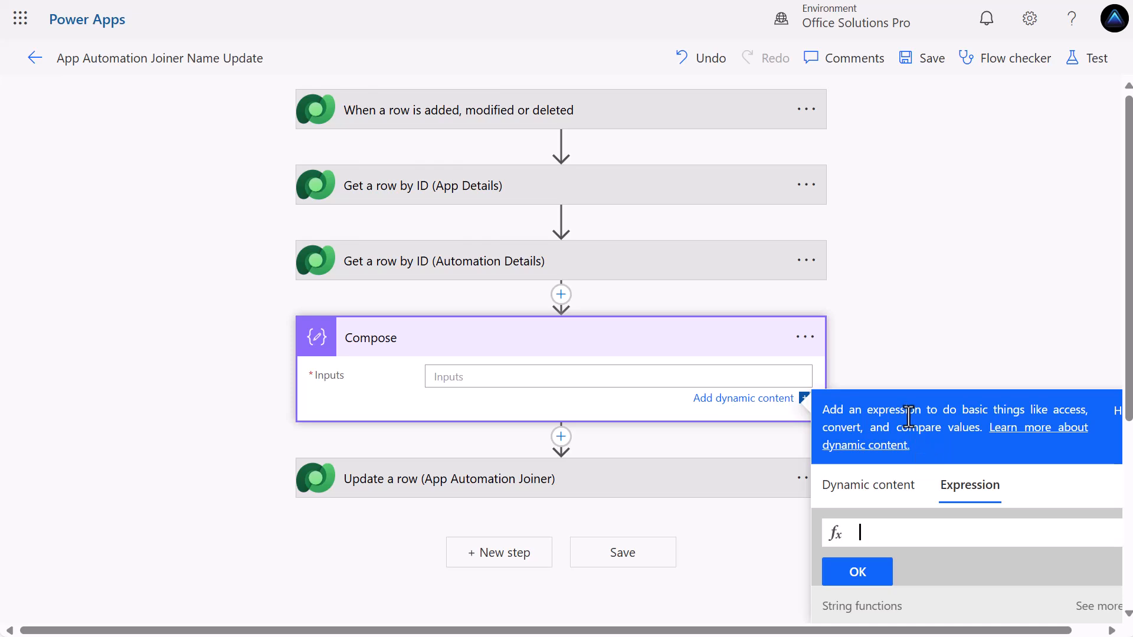
scroll(908, 439, "down", 2)
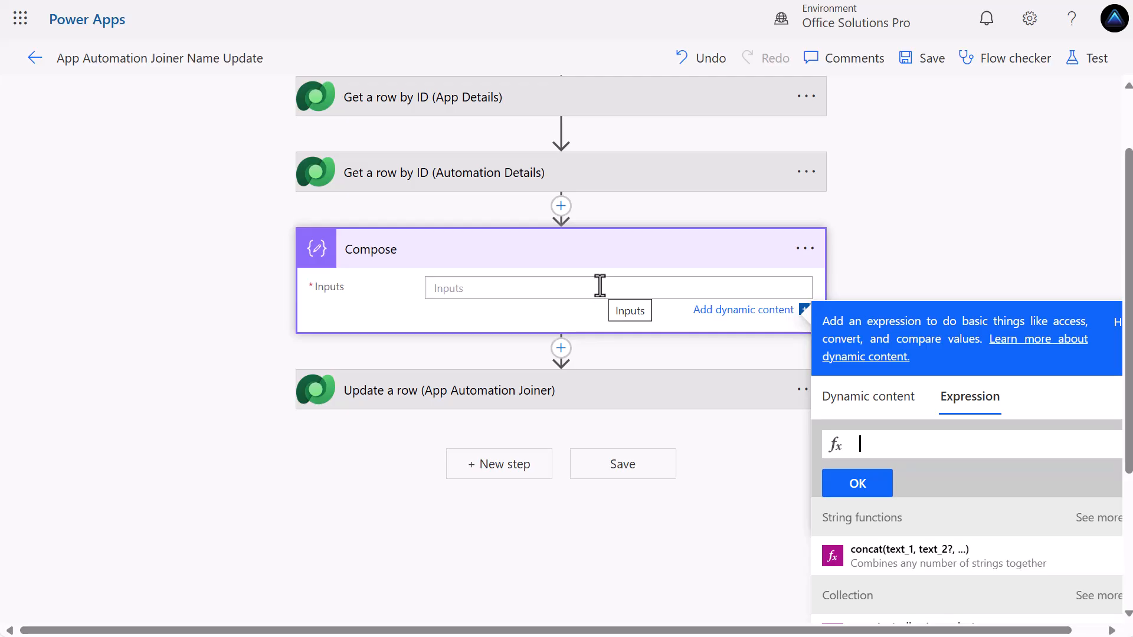
key("ctrl+v")
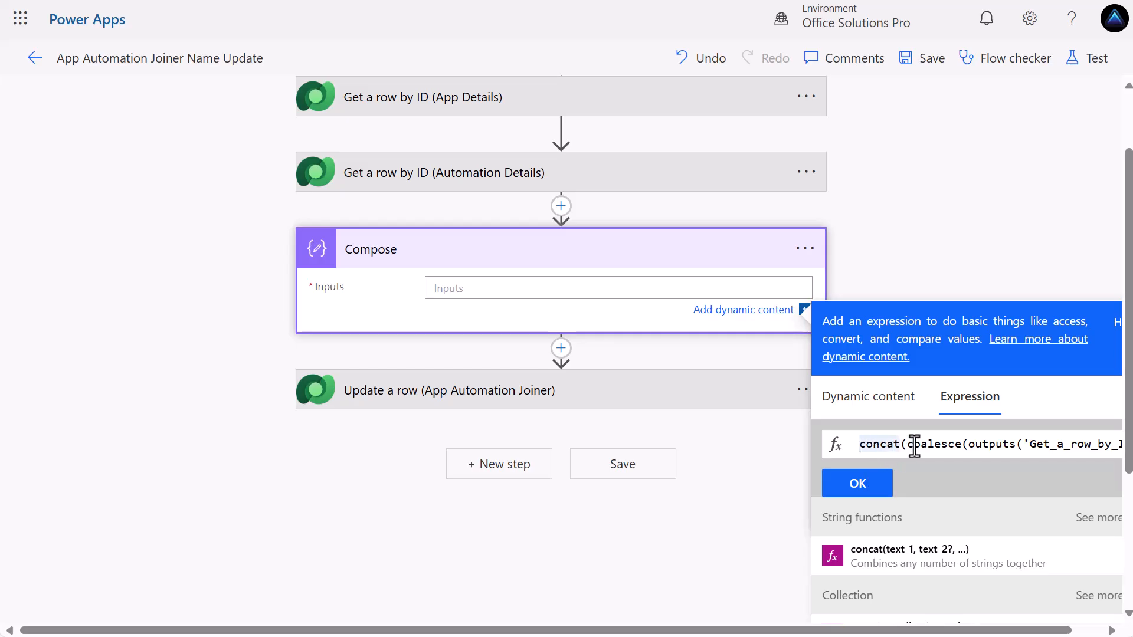
Examine the pasted concat expression along its full length, checking the coalesce functions, the separator and the App Details and Automation Details name references.
key("Right")
key("Right")
key("Right")
key("Right")
key("Right")
key("Right")
key("Right")
key("Right")
key("Right")
key("Right")
key("Right")
key("Right")
key("Right")
key("Right")
key("Right")
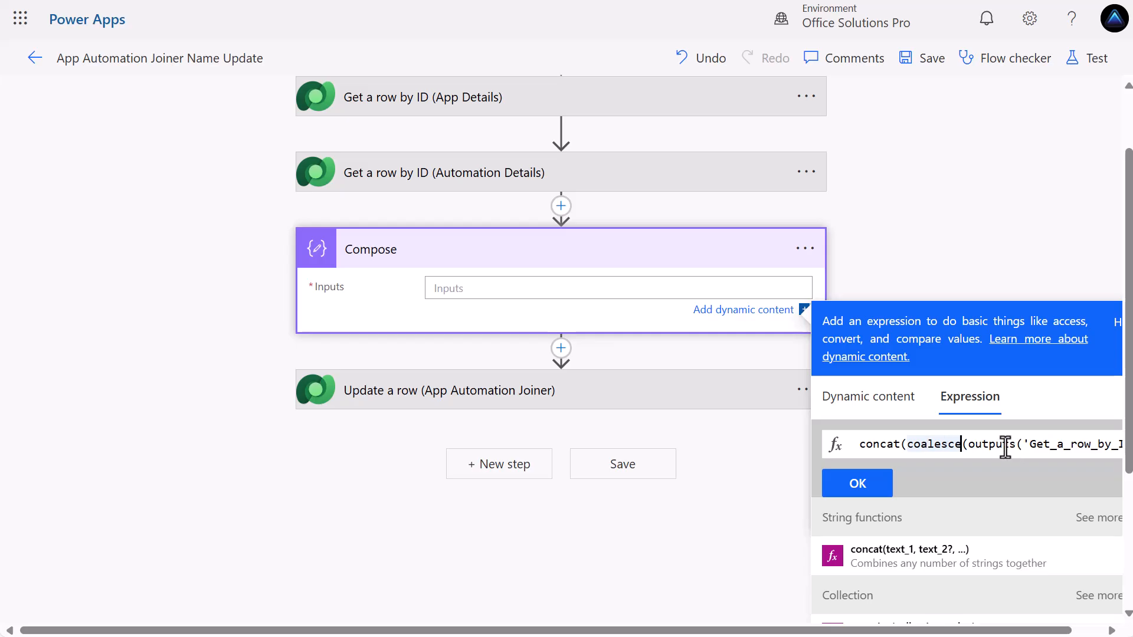
key("Right")
key("Right")
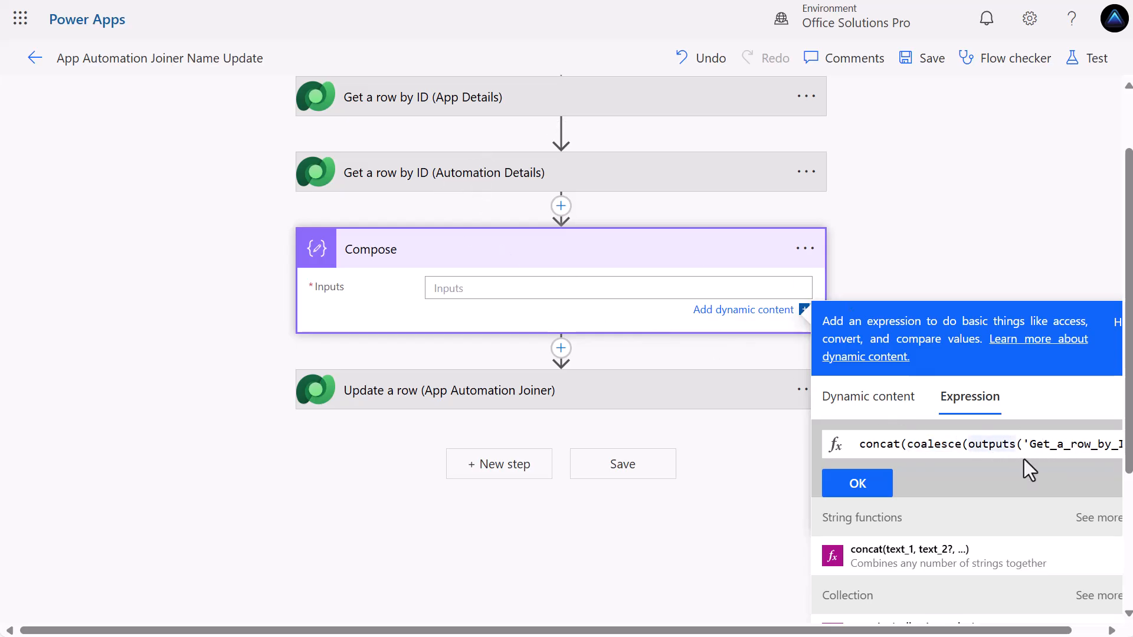
key("Right")
key("Right")
key("Right")
key("Right")
key("Right")
key("Right")
key("Right")
key("Right")
key("Right")
key("Right")
key("Right")
key("Right")
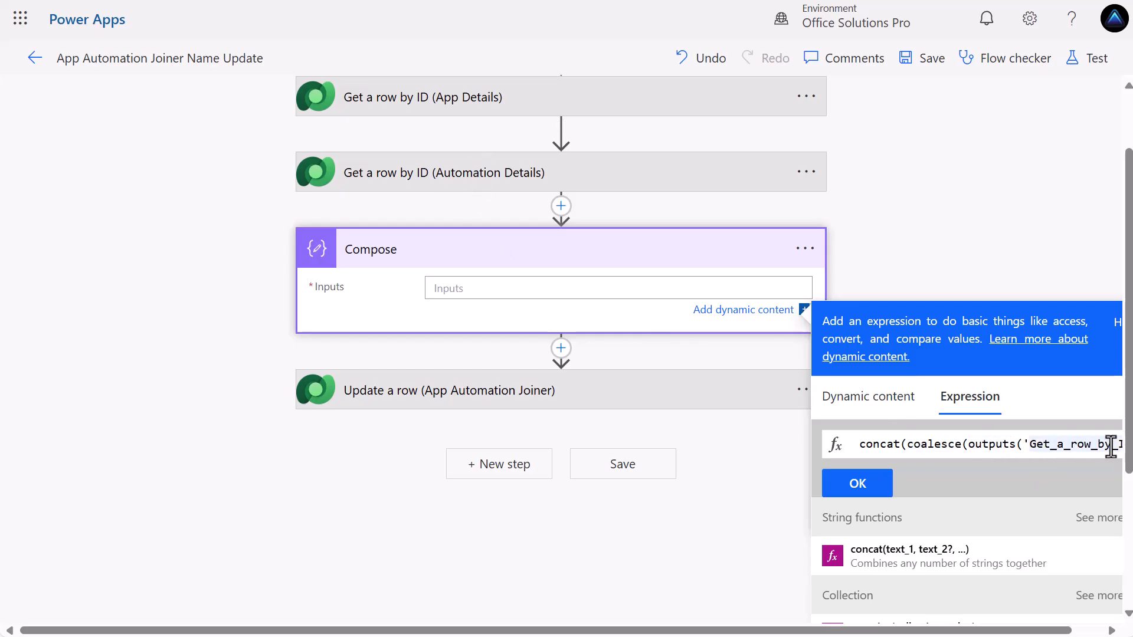
key("Right")
key("Right")
key("Right")
key("Right")
key("Right")
key("Right")
key("Right")
key("Right")
key("Right")
key("Right")
key("Right")
key("Right")
key("Right")
key("Right")
key("Right")
key("Right")
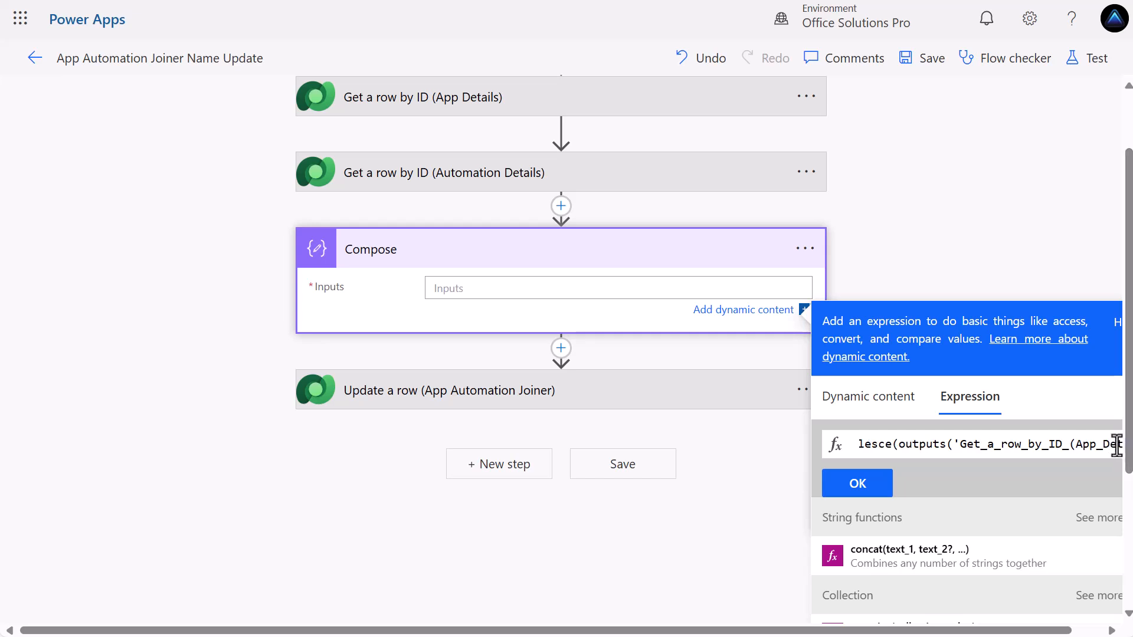
key("Right")
key("Right")
key("Right")
key("Right")
key("Right")
key("Right")
key("Right")
key("Right")
key("Right")
key("Right")
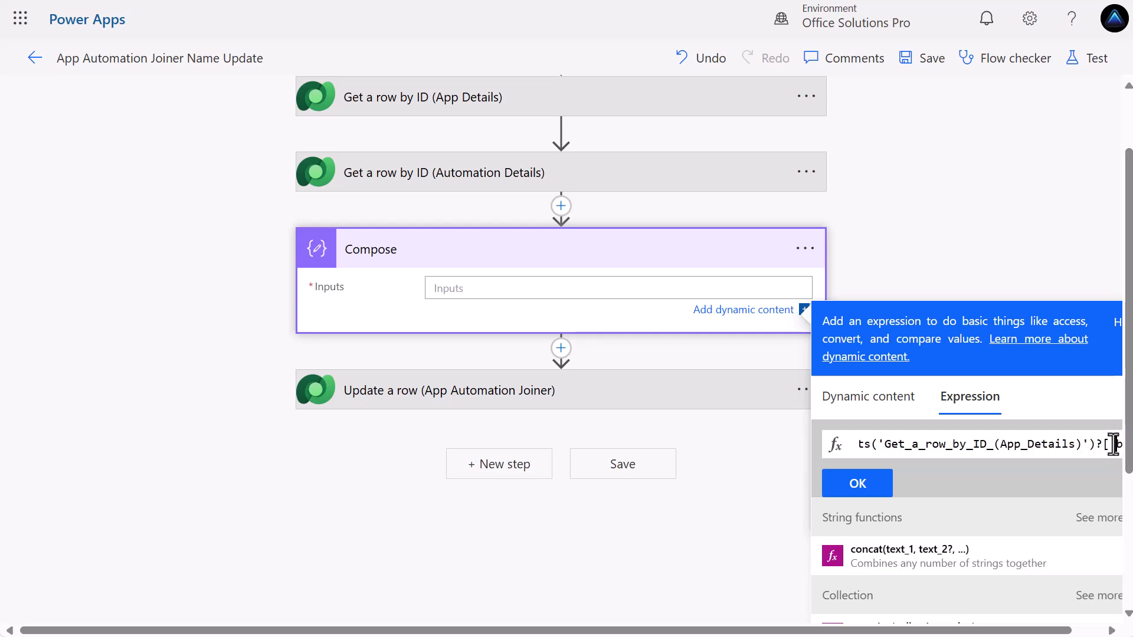
key("Right")
key("Right")
key("Right")
key("Right")
key("Right")
key("Right")
key("Right")
key("Right")
key("Right")
key("Right")
key("Right")
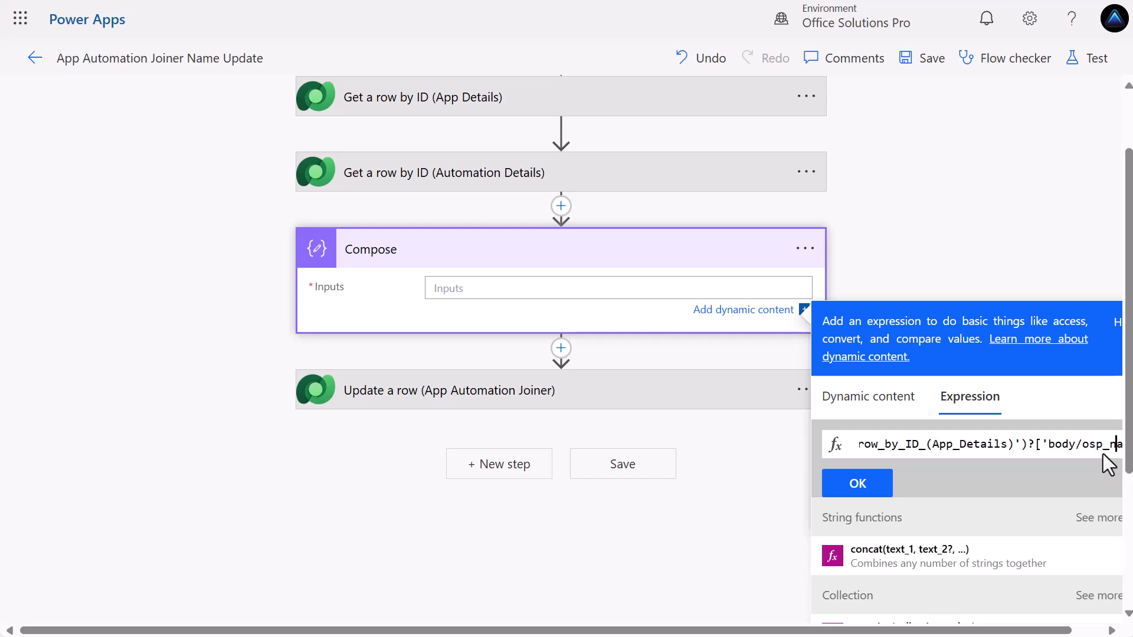
key("Right")
key("Right")
key("Right")
key("Right")
key("Right")
key("Right")
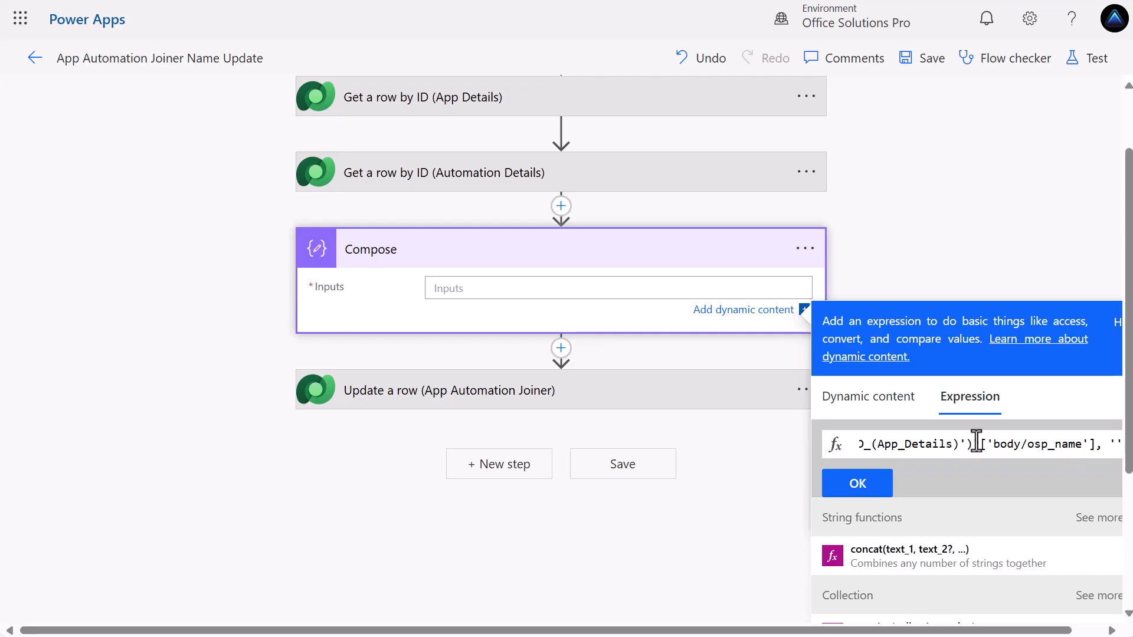
key("Right")
key("Right")
key("Right")
key("Right")
key("Right")
key("Right")
key("Right")
key("Right")
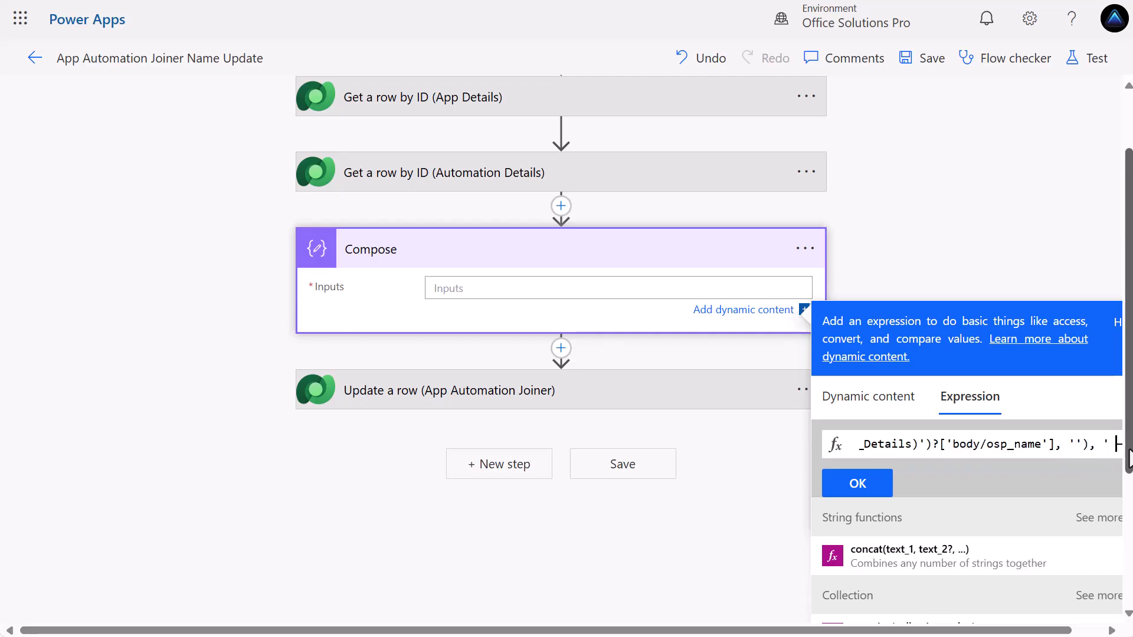
key("Right")
key("Right")
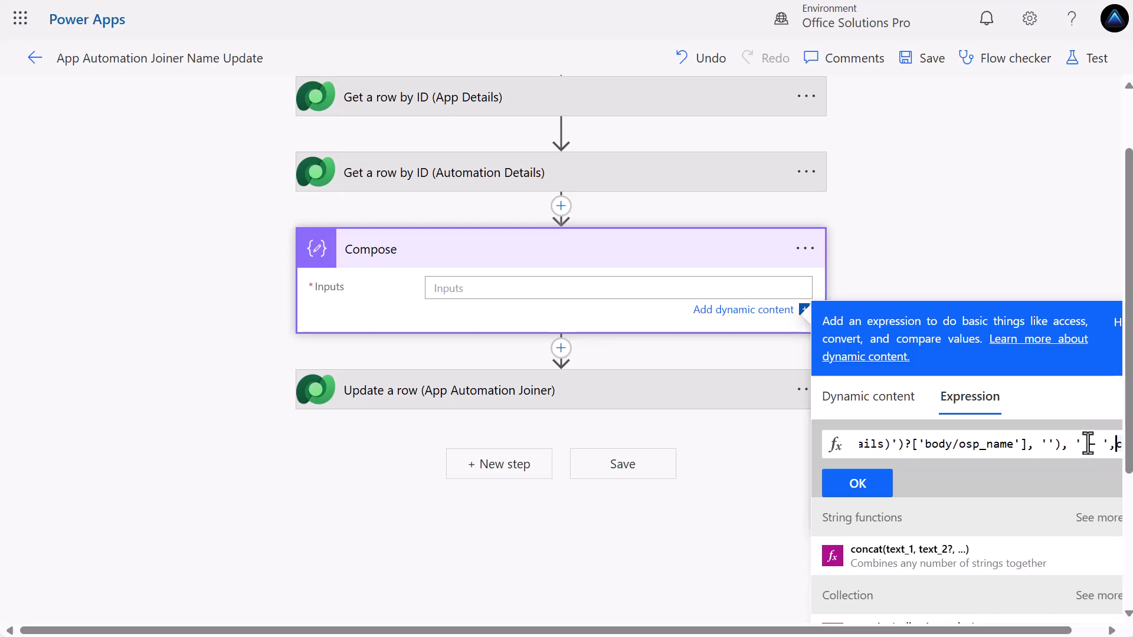
key("Right")
key("Right")
key("Right")
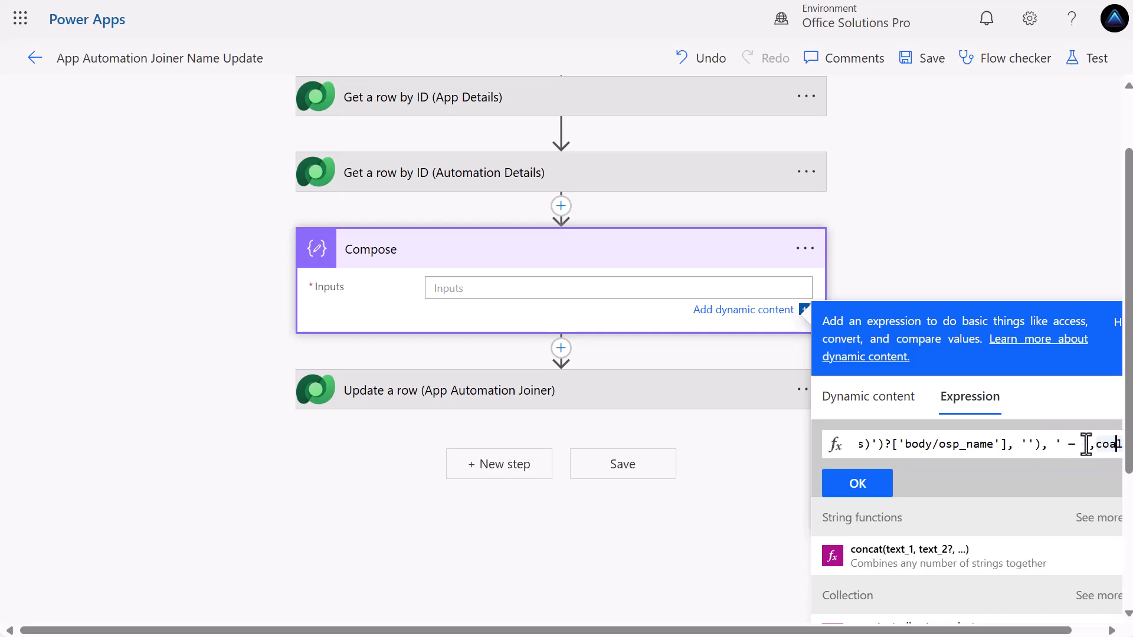
key("Right")
key("Right")
key("Right")
key("Right")
key("Right")
key("Right")
key("Right")
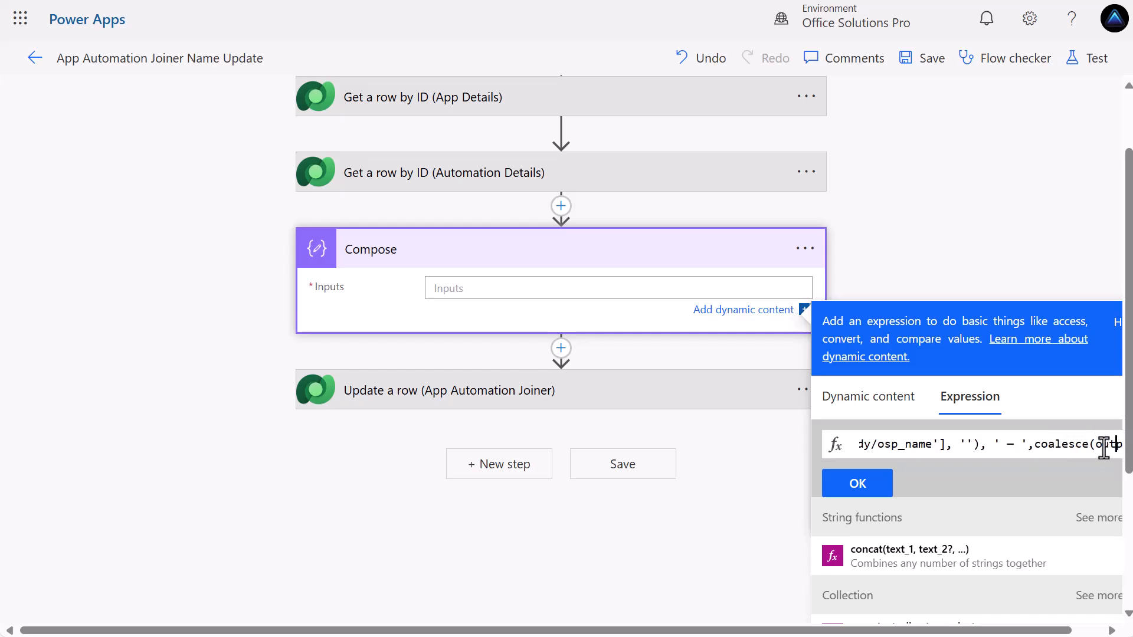
key("Right")
key("Right")
key("Right")
key("Right")
key("Right")
key("Right")
key("Right")
key("Right")
key("Right")
key("Right")
key("Right")
key("Right")
key("Right")
key("Right")
key("Right")
key("Right")
key("Right")
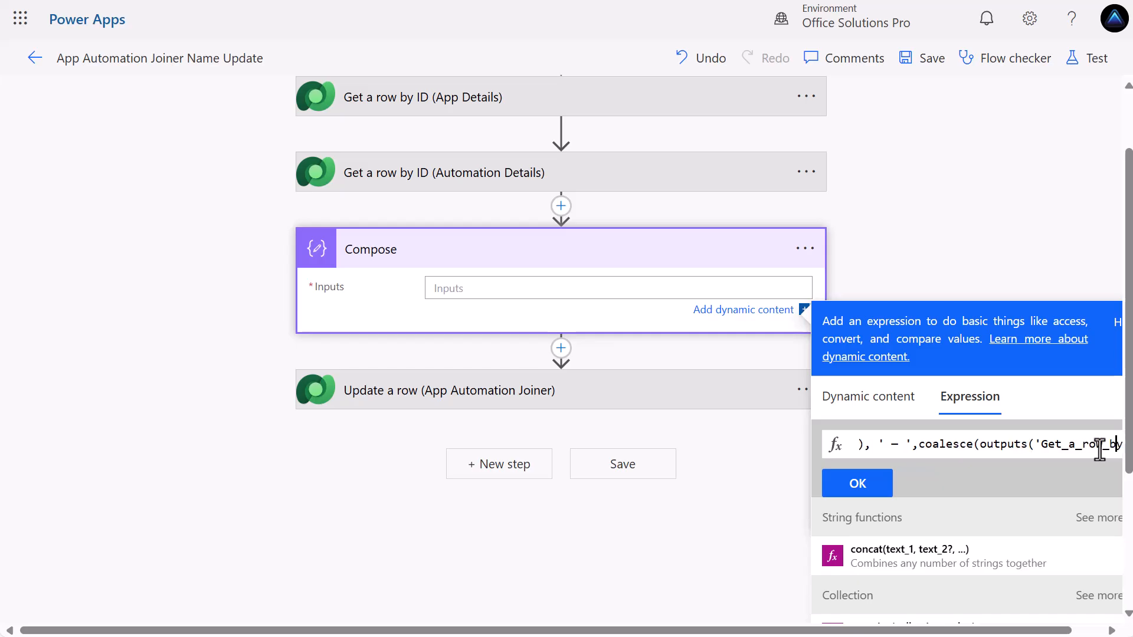
key("Right")
key("Right")
key("Right")
key("Right")
key("Right")
key("Right")
key("Right")
key("Right")
key("Right")
key("Right")
key("Right")
key("Right")
key("Right")
key("Right")
key("Right")
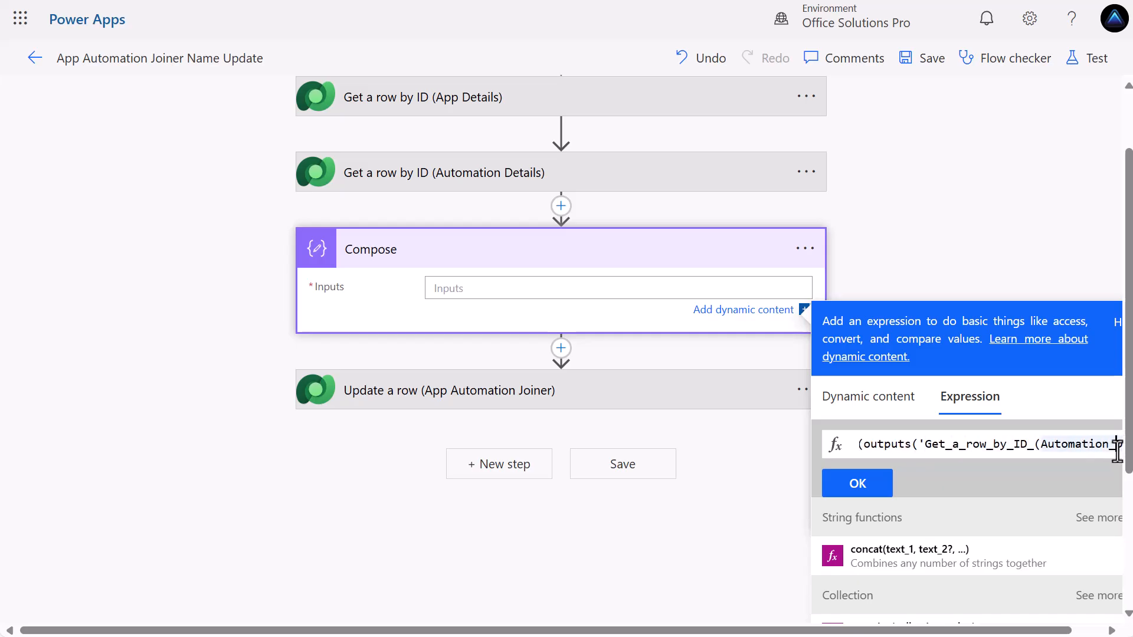
key("Right")
key("Right")
key("Right")
key("Right")
key("Right")
key("Right")
key("Right")
key("Right")
key("Right")
key("Right")
key("Right")
key("Right")
key("Right")
key("Right")
key("Right")
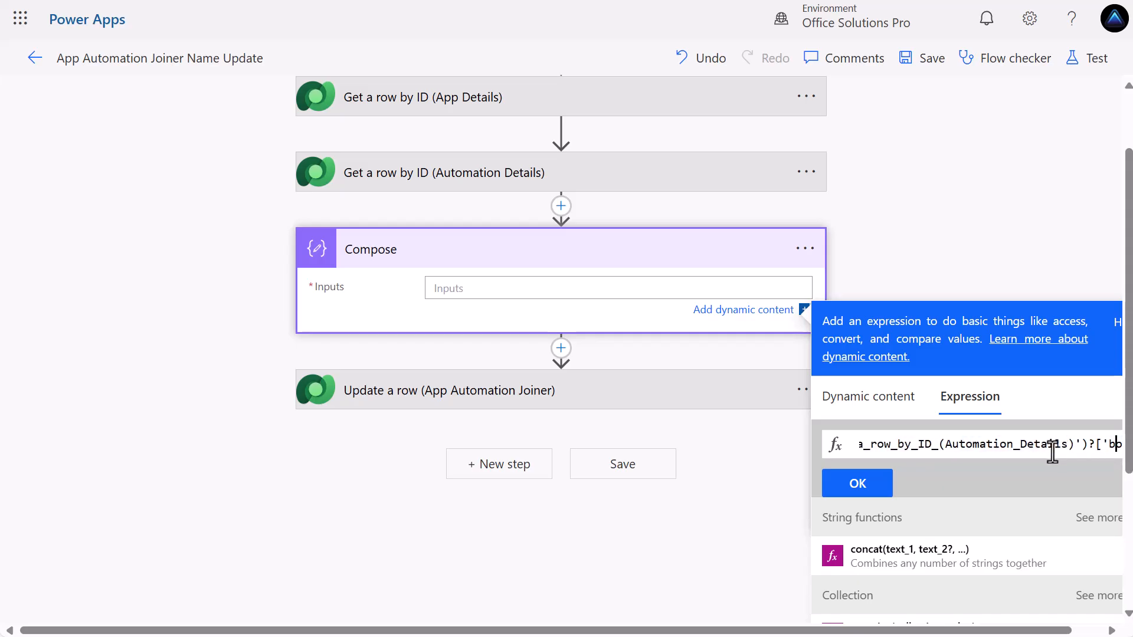
key("Right")
key("Right")
key("Right")
key("Right")
key("Right")
key("Right")
key("Right")
key("Right")
key("Right")
key("Right")
key("Right")
key("Right")
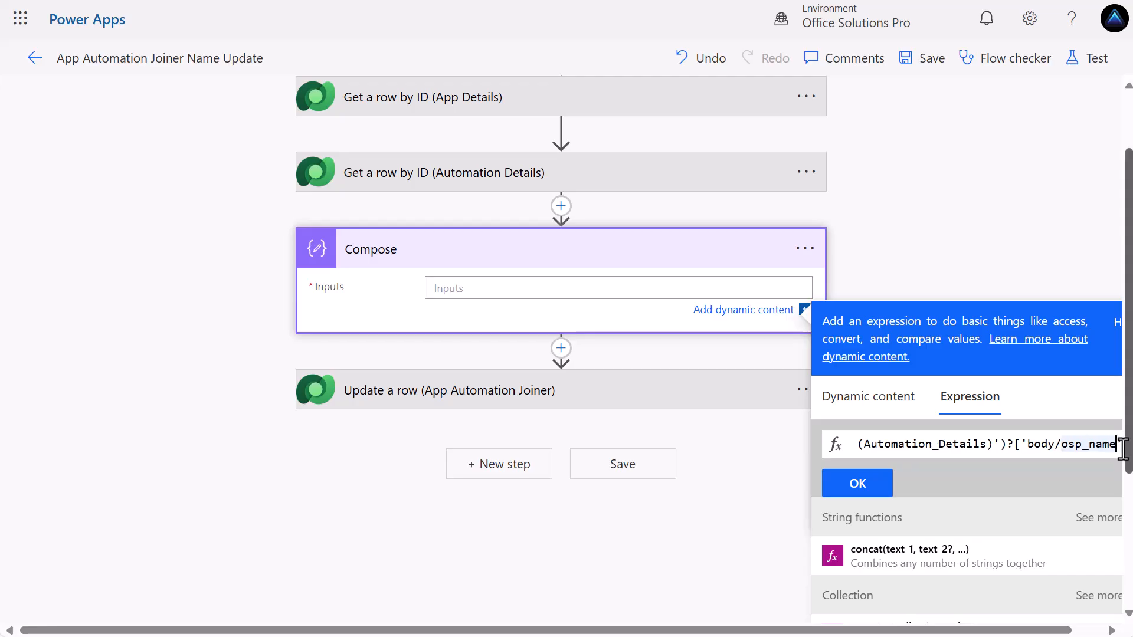
key("Right")
key("Right")
Add the concat expression to the Compose action's Inputs and dismiss the dynamic content picker.
left_click(857, 483)
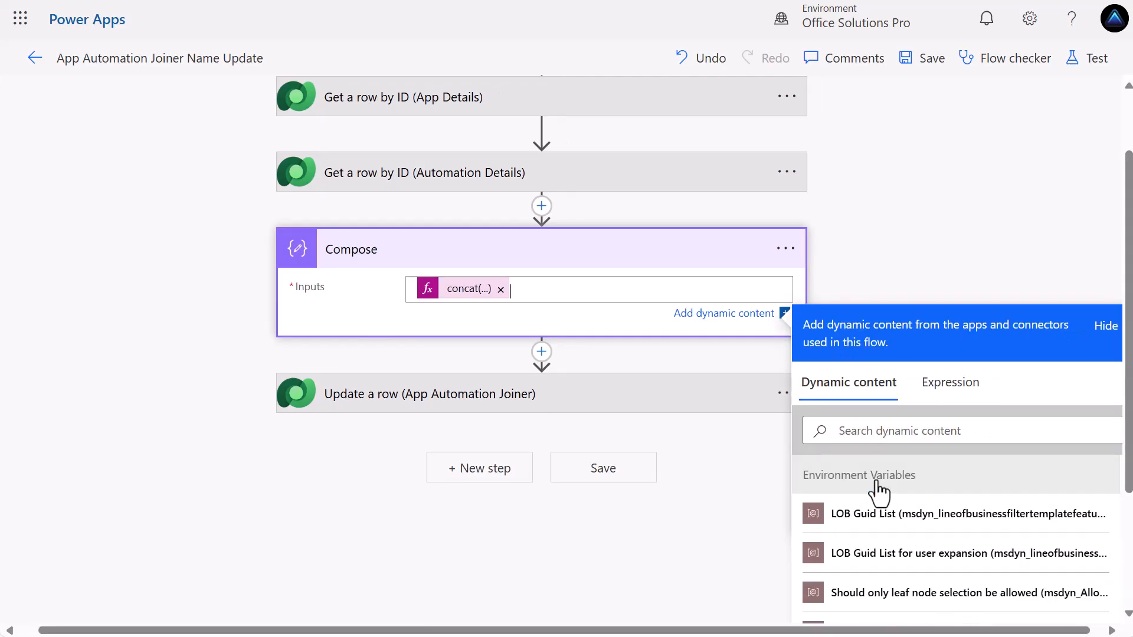
left_click(541, 353)
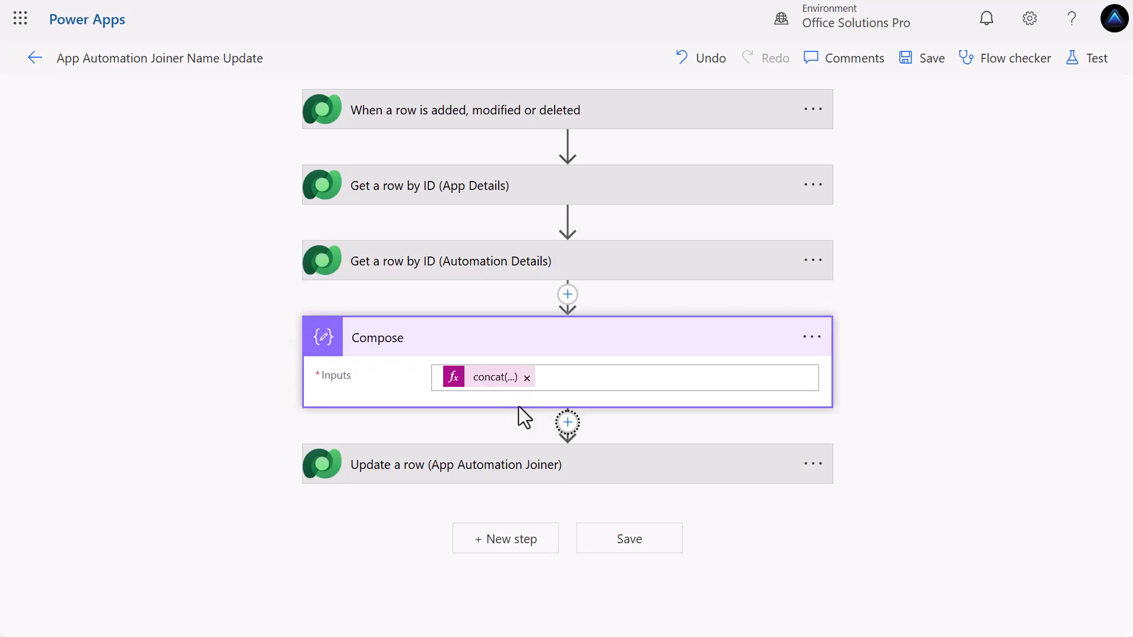
Insert a Condition action between Compose and Update a row (App Automation Joiner).
left_click(567, 423)
left_click(555, 444)
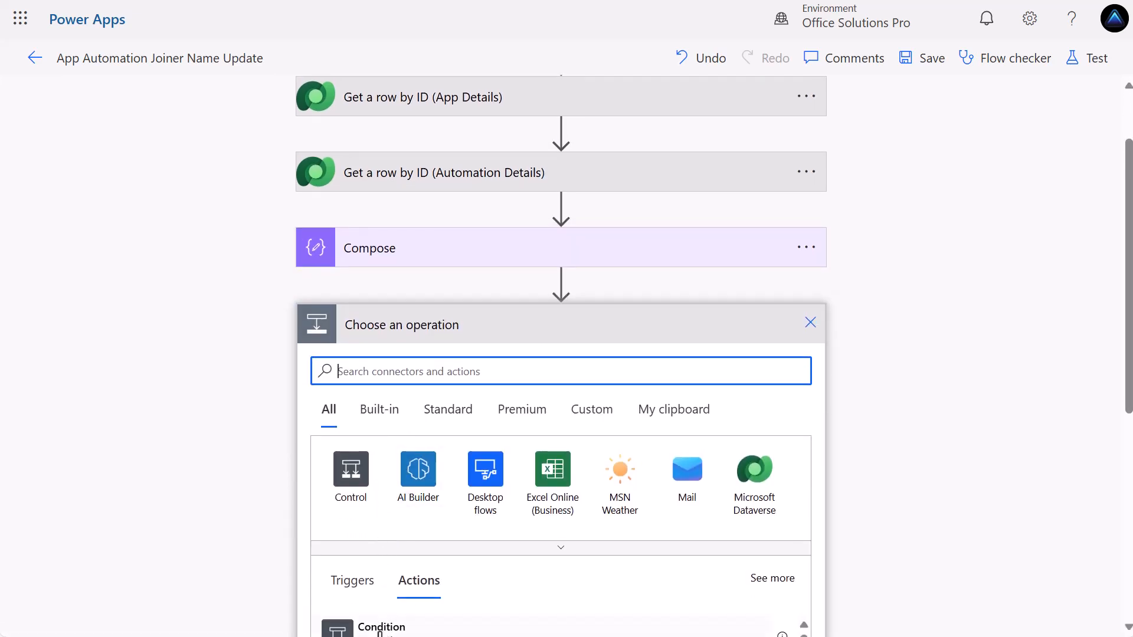
left_click(383, 623)
Set the condition to check that the trigger row's Name is equal to the Compose Outputs.
left_click(405, 377)
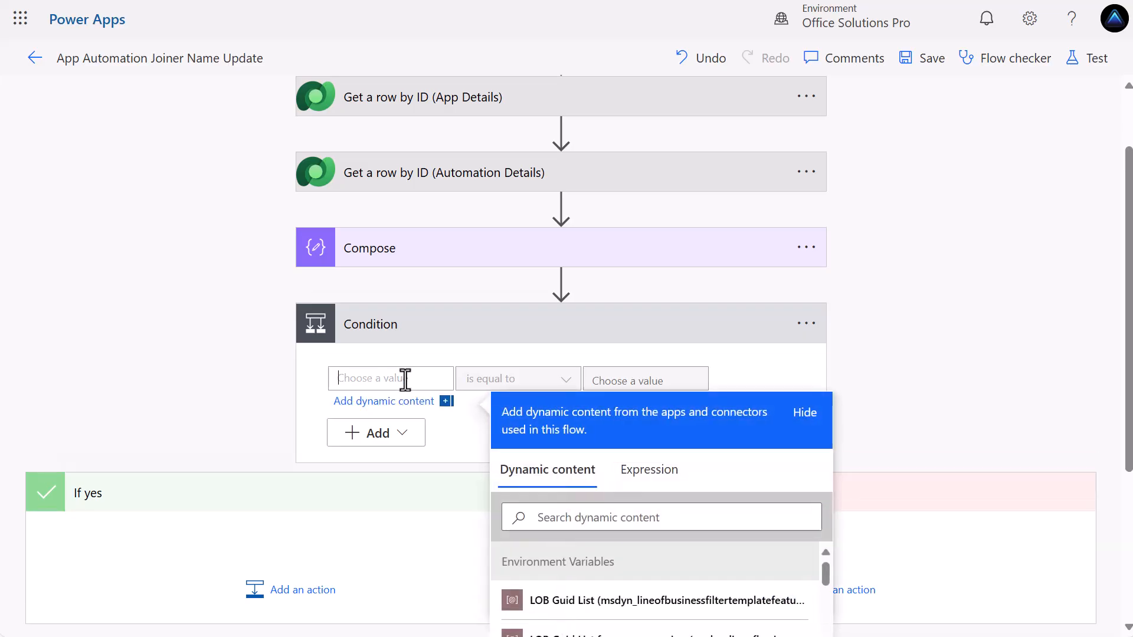
scroll(863, 405, "down", 1)
scroll(862, 406, "down", 2)
left_click(551, 338)
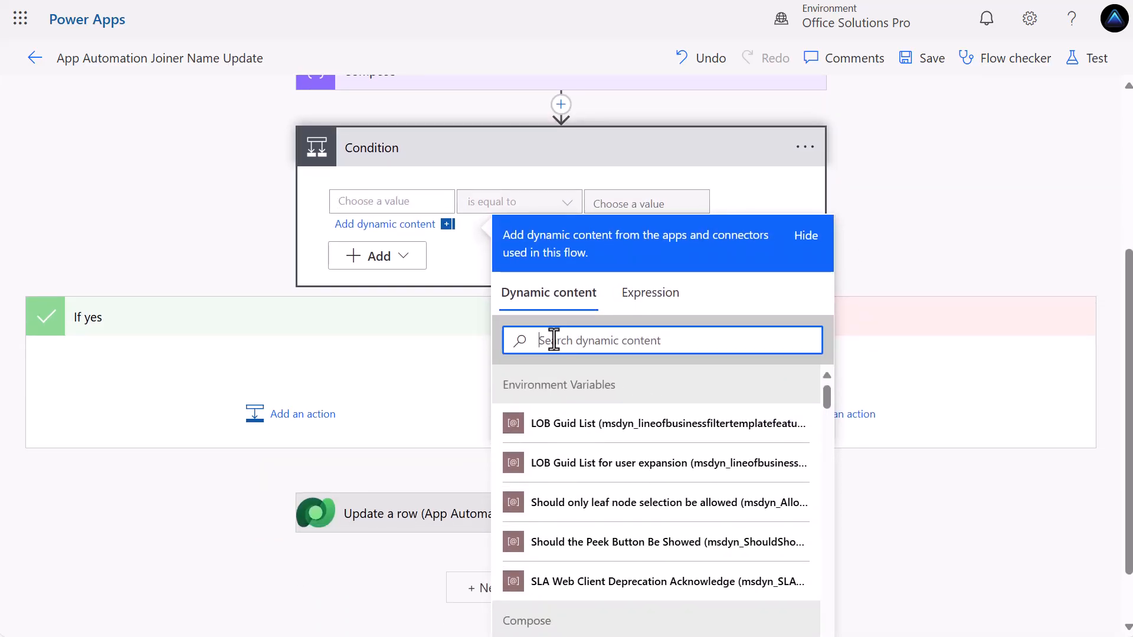
type("name")
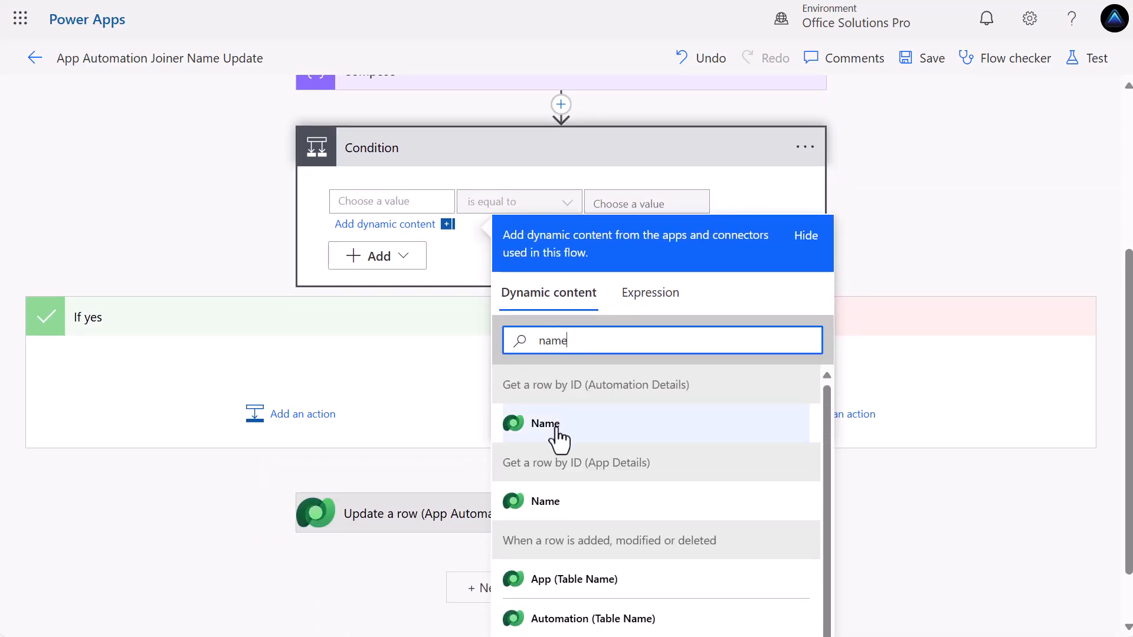
scroll(561, 440, "down", 3)
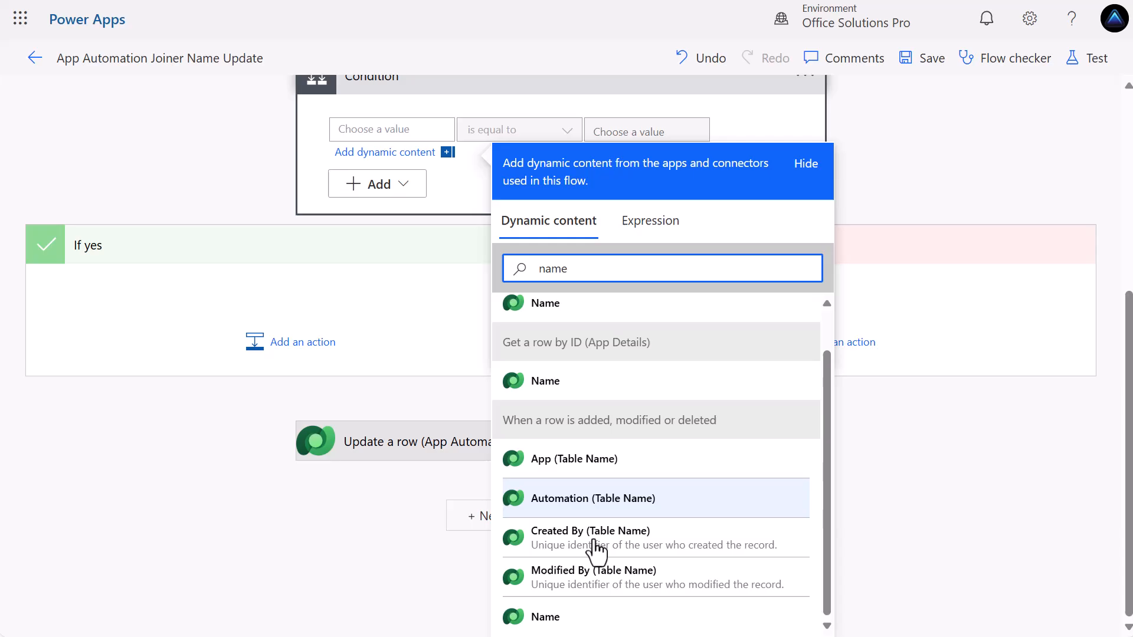
left_click(561, 618)
left_click(650, 129)
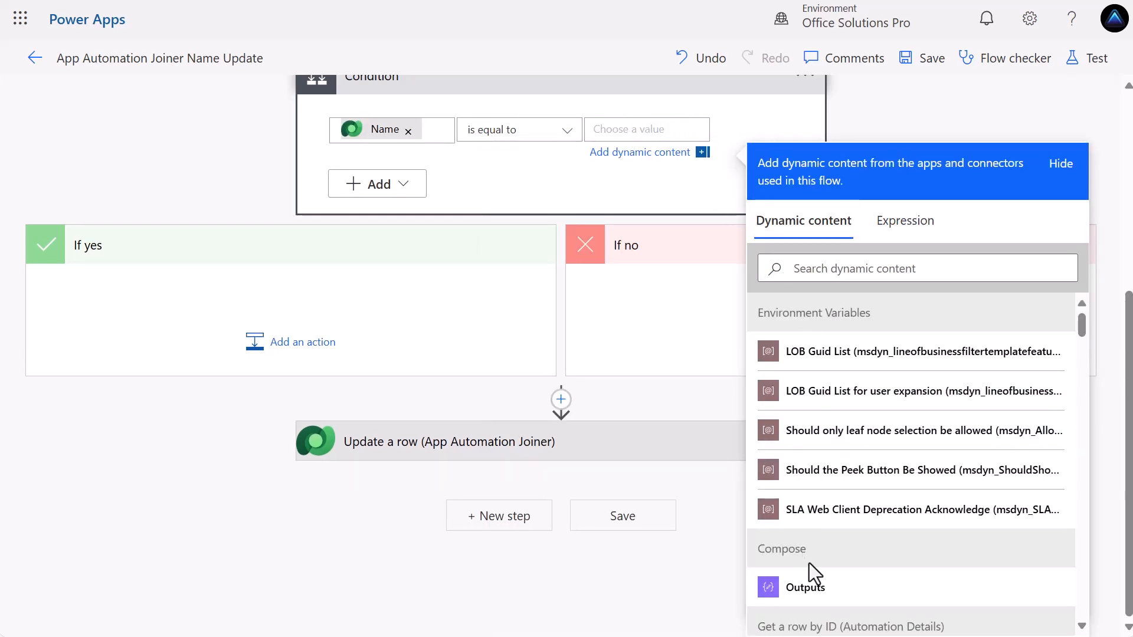
left_click(824, 589)
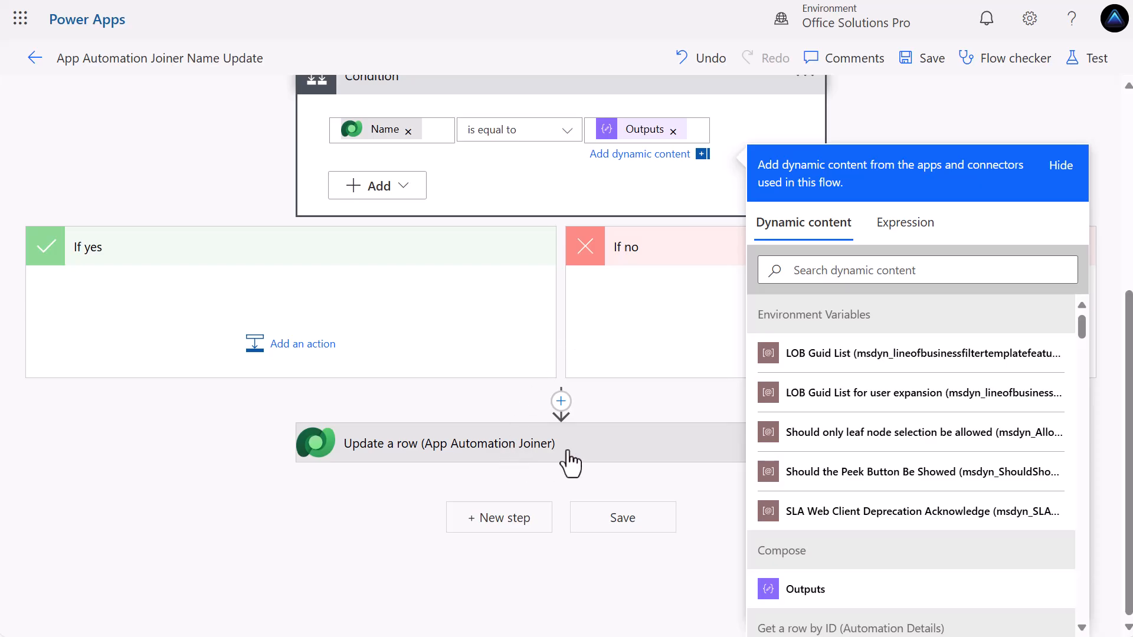
left_click(923, 112)
Move the Update a row (App Automation Joiner) action into the condition's If no branch.
left_click_drag(496, 541, 830, 408)
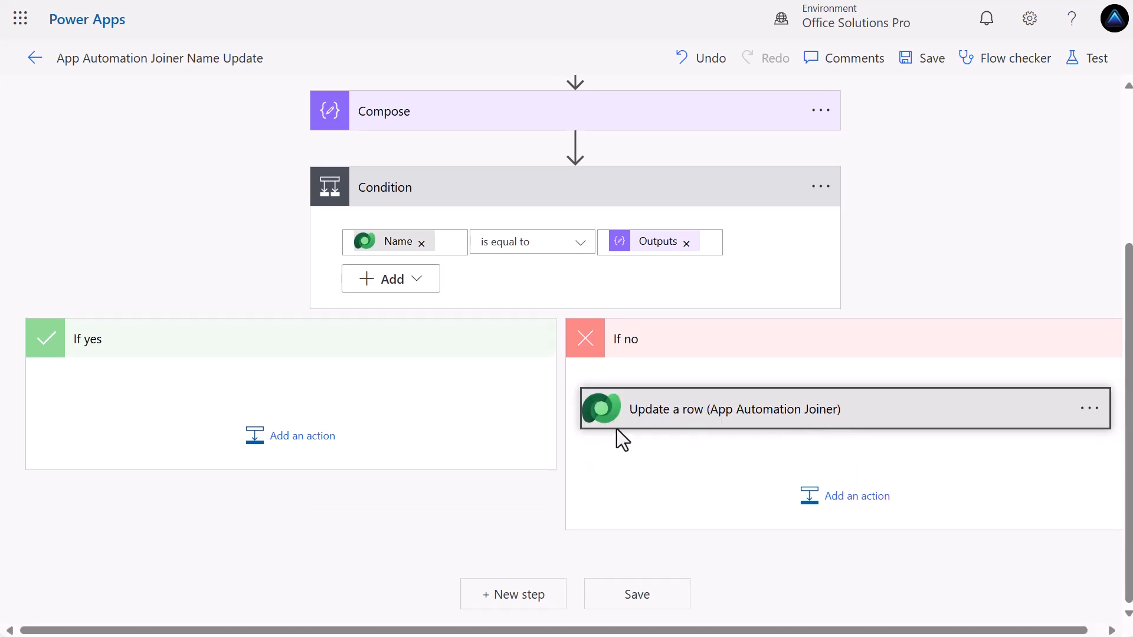
scroll(632, 417, "up", 4)
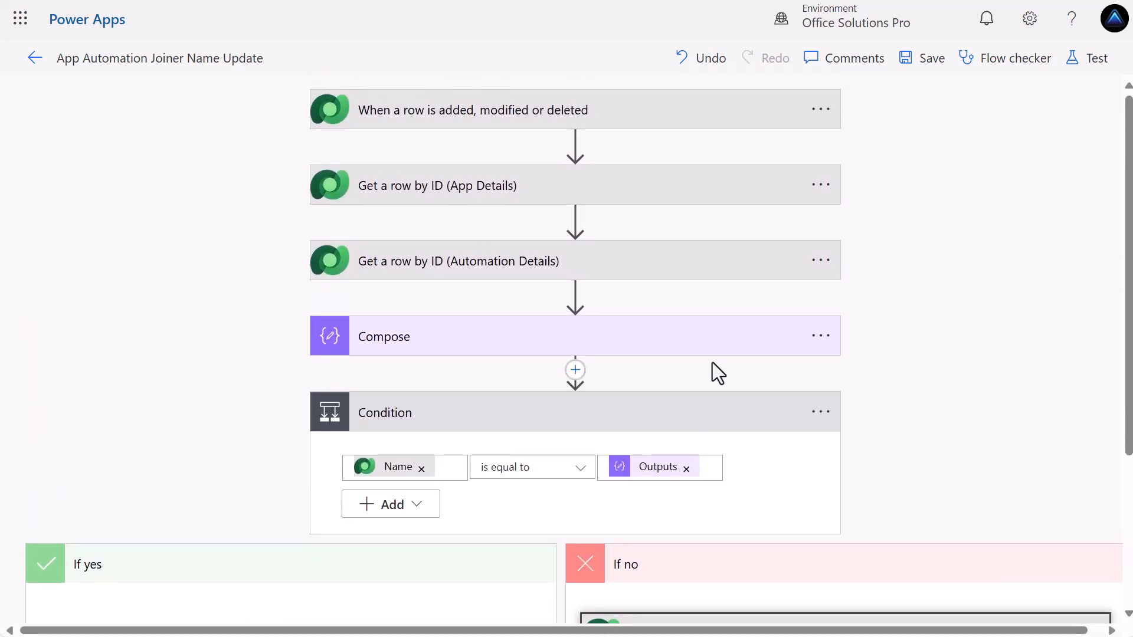
scroll(567, 499, "down", 4)
left_click(629, 607)
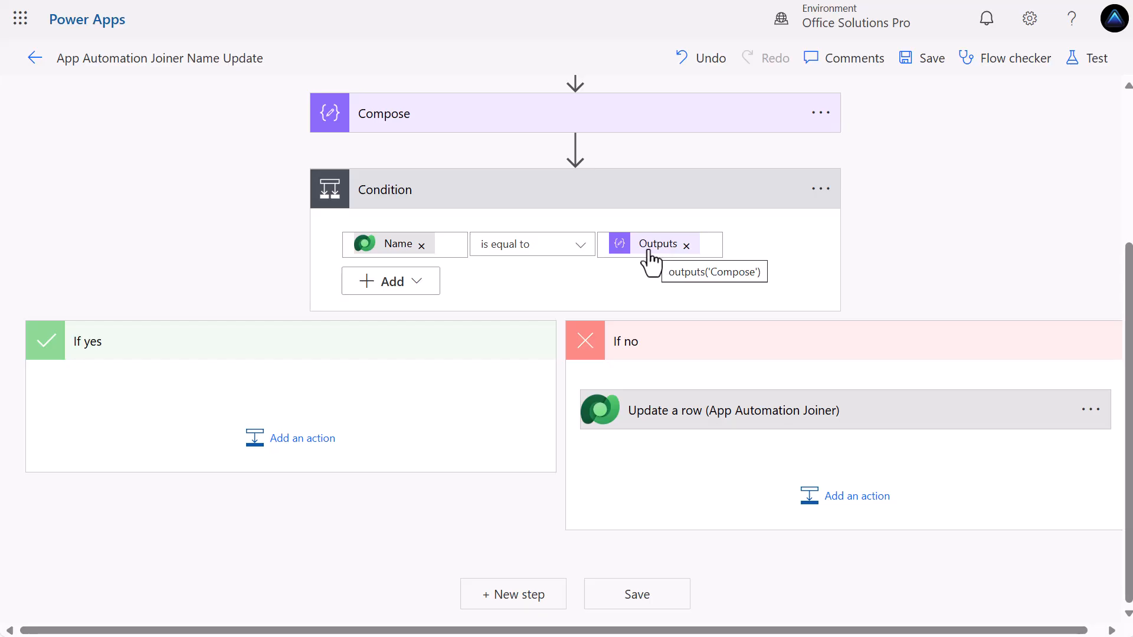
scroll(650, 277, "up", 3)
scroll(645, 284, "down", 3)
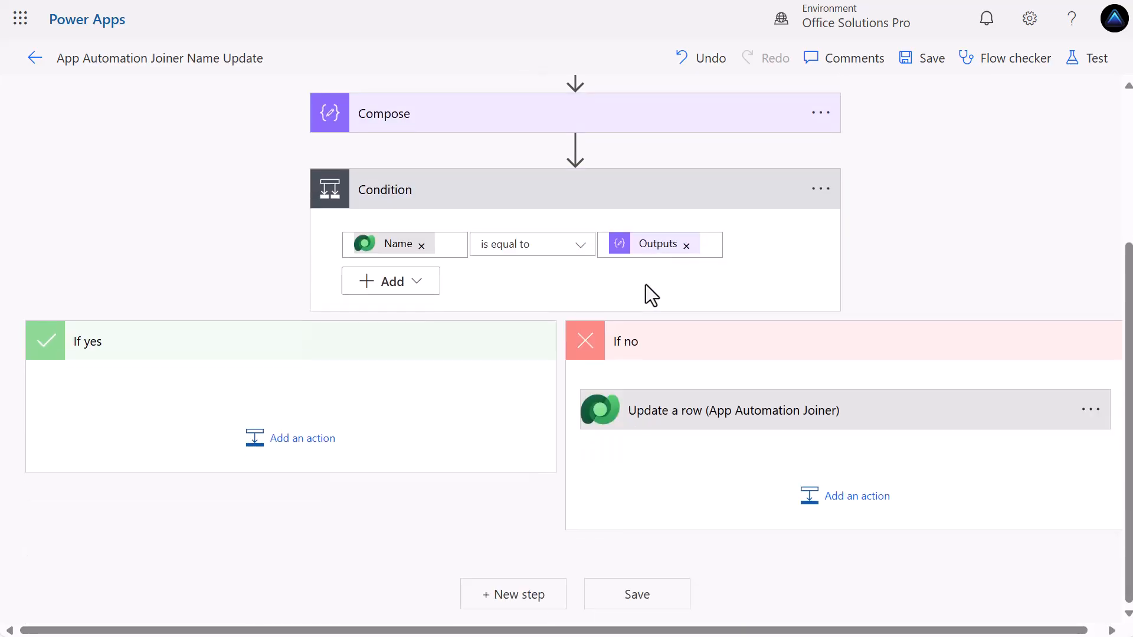
Rename the Compose action as Compose Name Comparison.
scroll(281, 382, "up", 2)
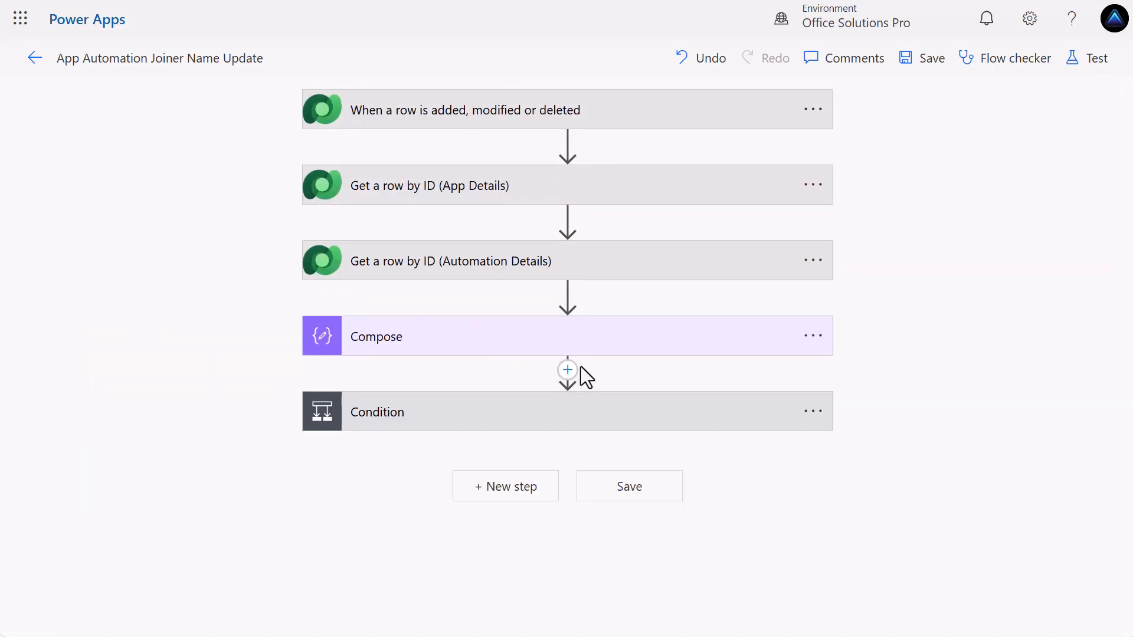
left_click(812, 337)
left_click(868, 396)
left_click(490, 335)
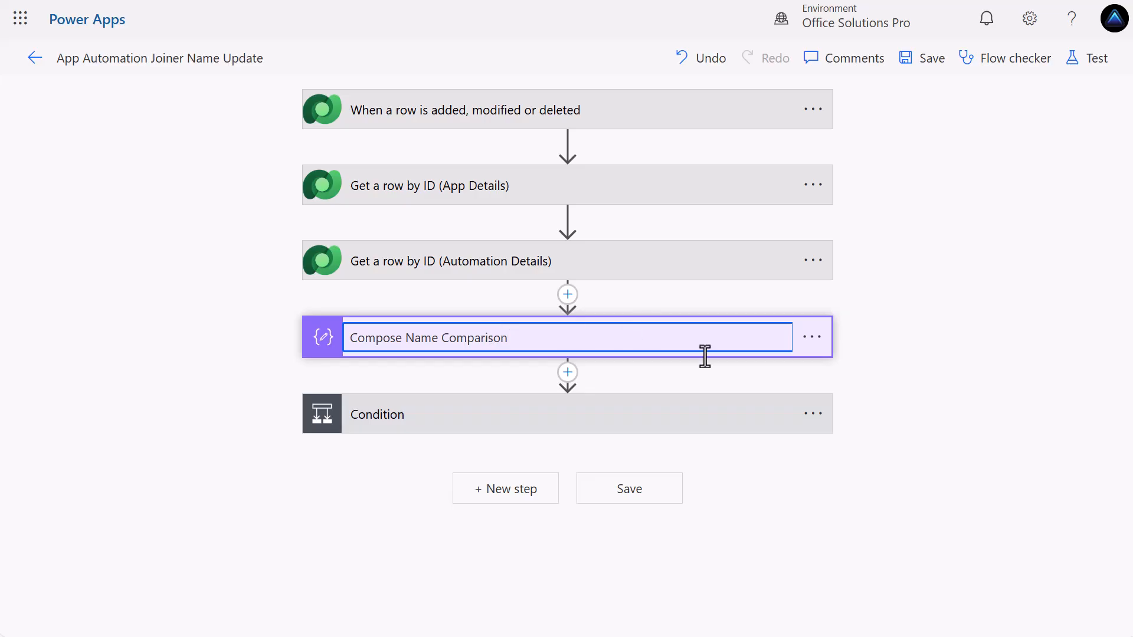
Rename the Condition action as Condition Name Check.
left_click(813, 413)
left_click(895, 428)
left_click(478, 418)
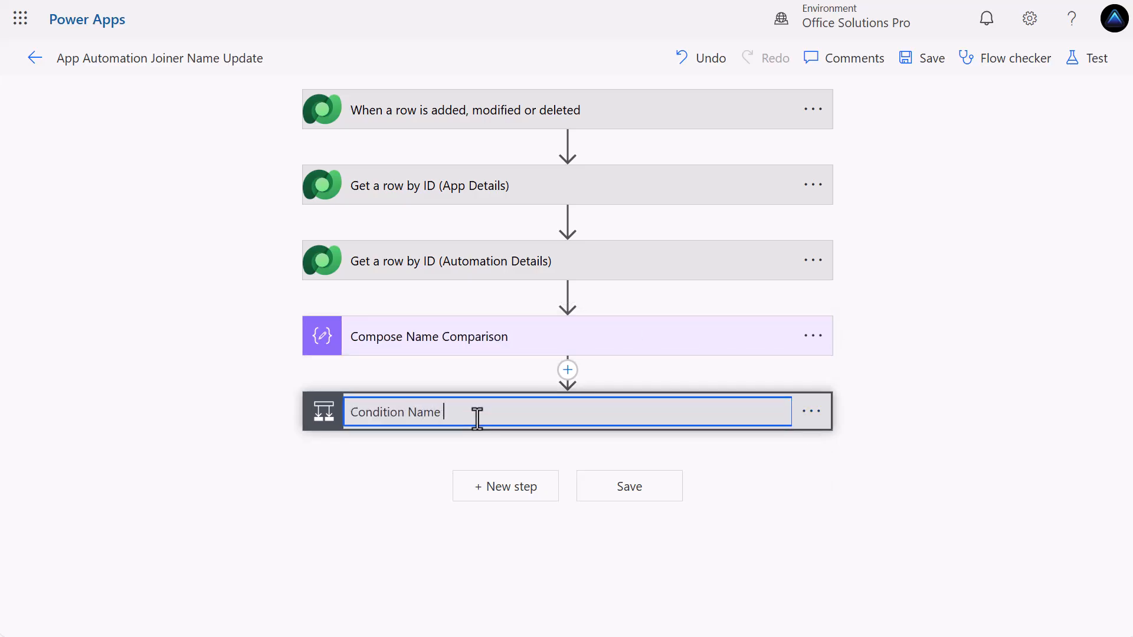
left_click(531, 437)
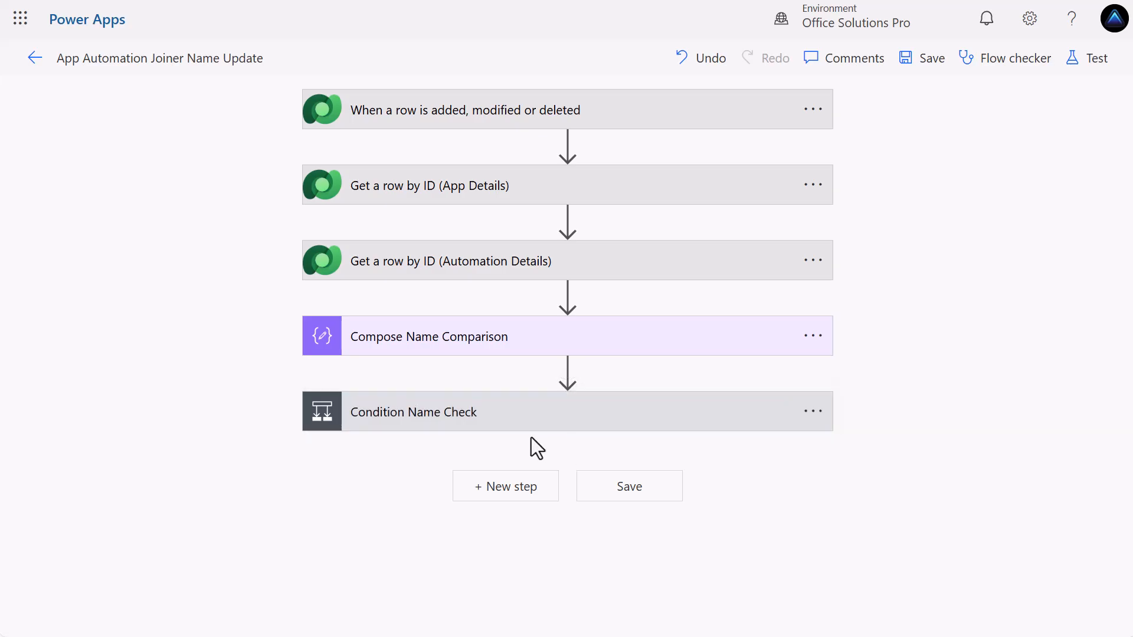
Examine the concat expression in Compose Name Comparison from its App Details reference through its Automation Details name reference.
left_click(565, 347)
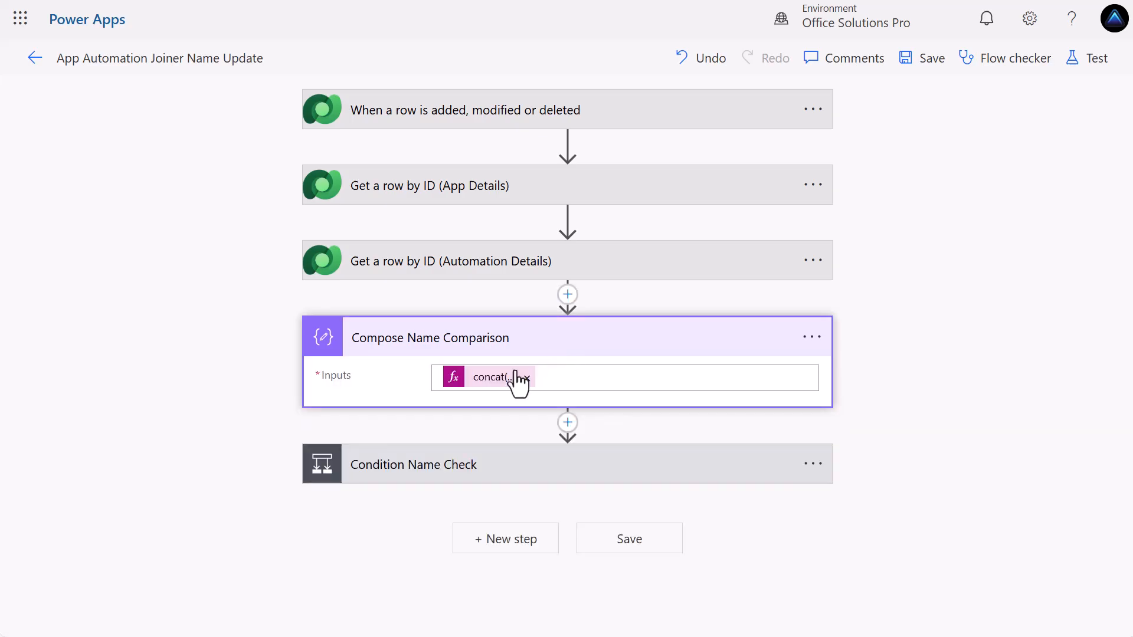
left_click(487, 389)
left_click_drag(914, 536, 1119, 537)
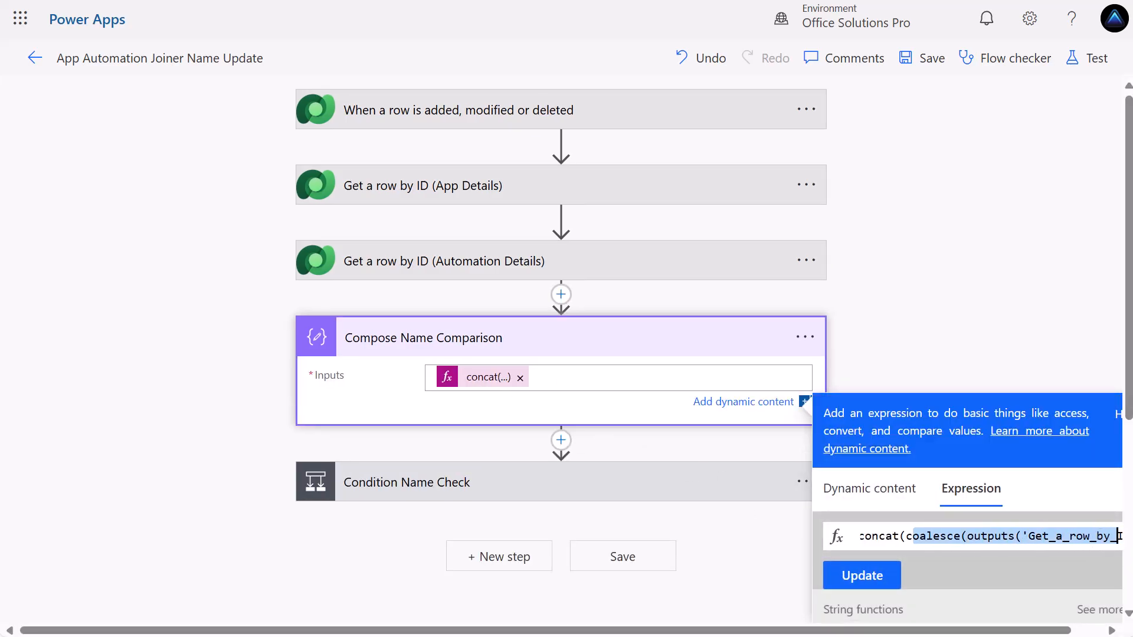
left_click(1084, 539)
key("Right")
key("Right")
key("Right")
key("Right")
key("Right")
key("Right")
key("Right")
key("Right")
key("Right")
key("Right")
key("Right")
key("Right")
key("Right")
key("Right")
key("Right")
key("Right")
key("Right")
key("Right")
key("Right")
key("Right")
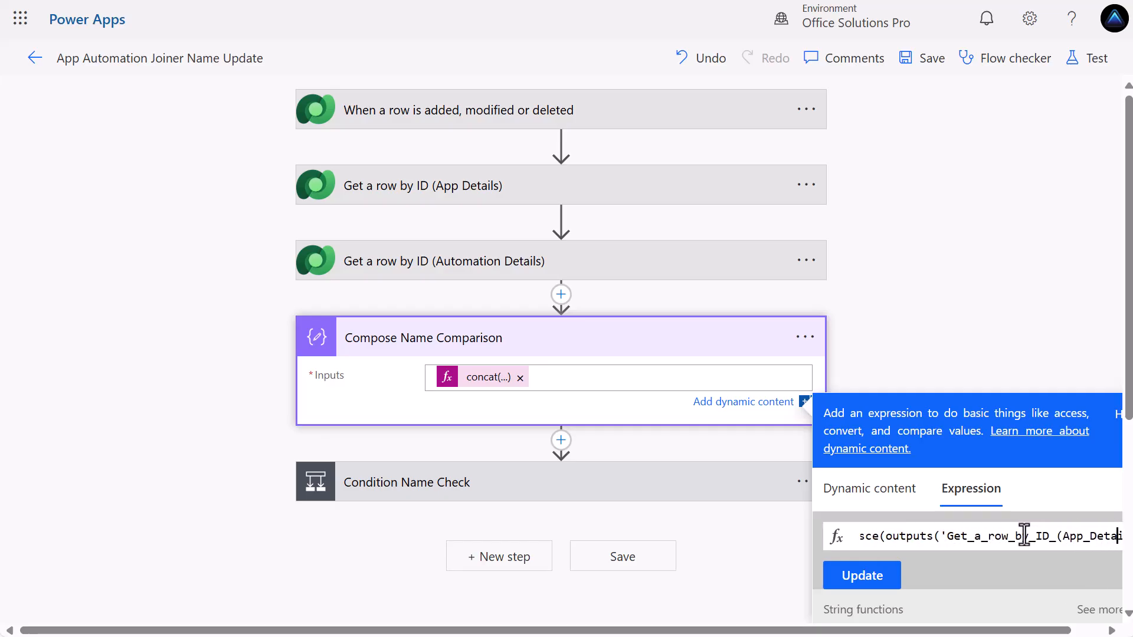
key("Right")
key("Right")
key("Right")
key("Right")
key("Right")
key("Right")
key("Right")
key("Right")
key("Right")
key("Right")
key("Right")
key("Right")
key("Right")
key("Right")
key("Right")
key("Right")
key("Right")
key("Right")
key("Right")
key("Right")
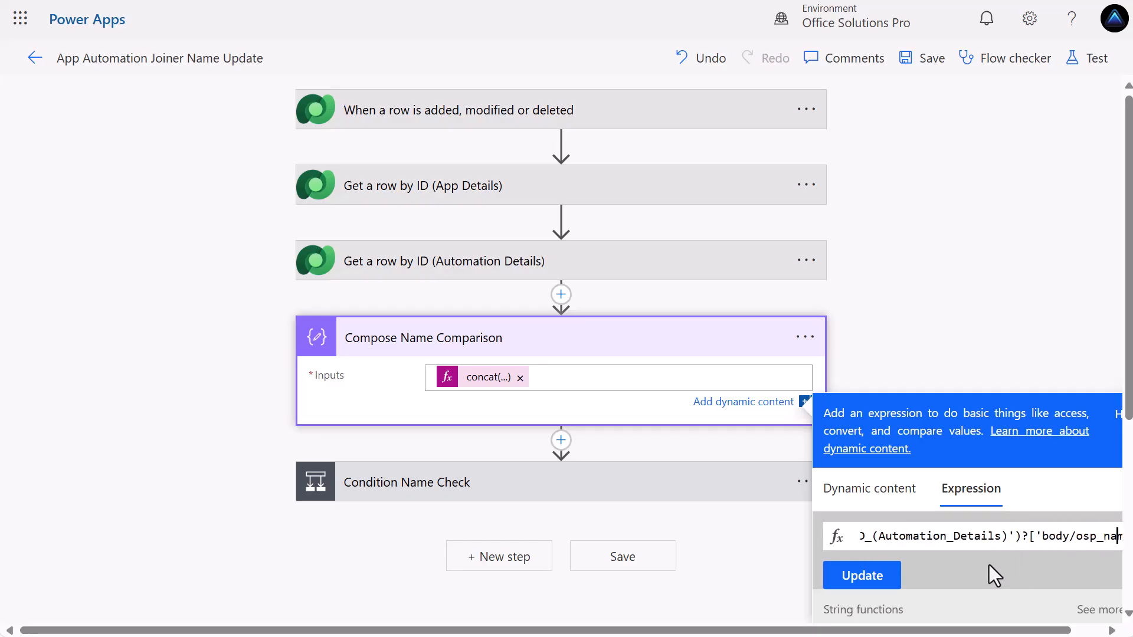
Expand Condition Name Check and review its name comparison and both branches together with the preceding flow actions.
left_click(497, 490)
scroll(783, 407, "down", 4)
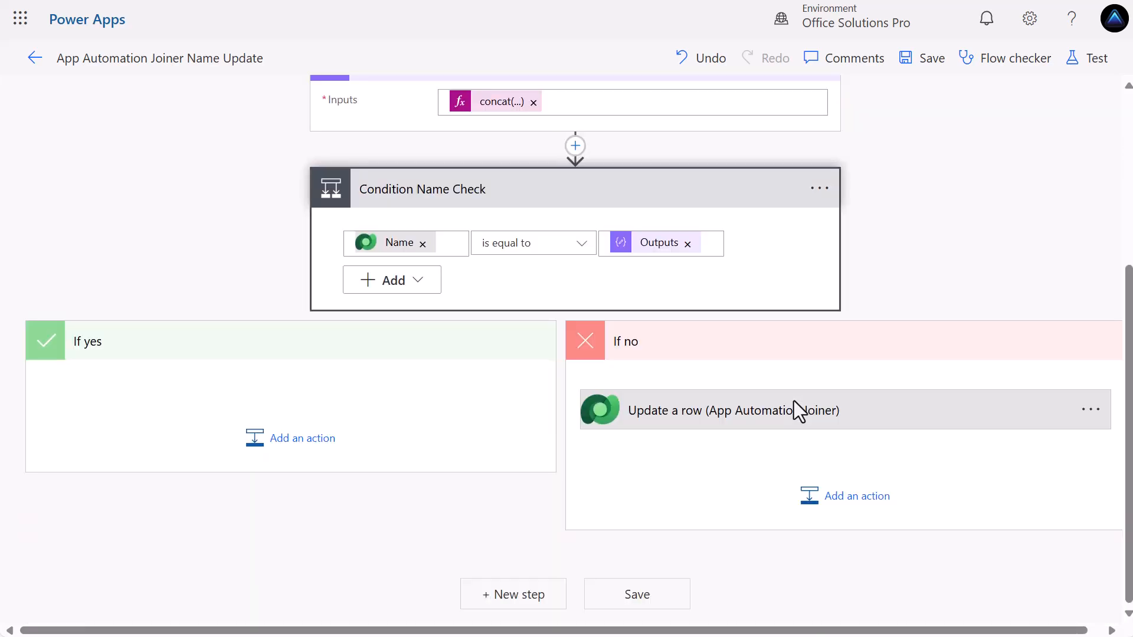
scroll(794, 402, "up", 1)
scroll(794, 402, "up", 2)
scroll(791, 413, "down", 3)
scroll(753, 431, "up", 5)
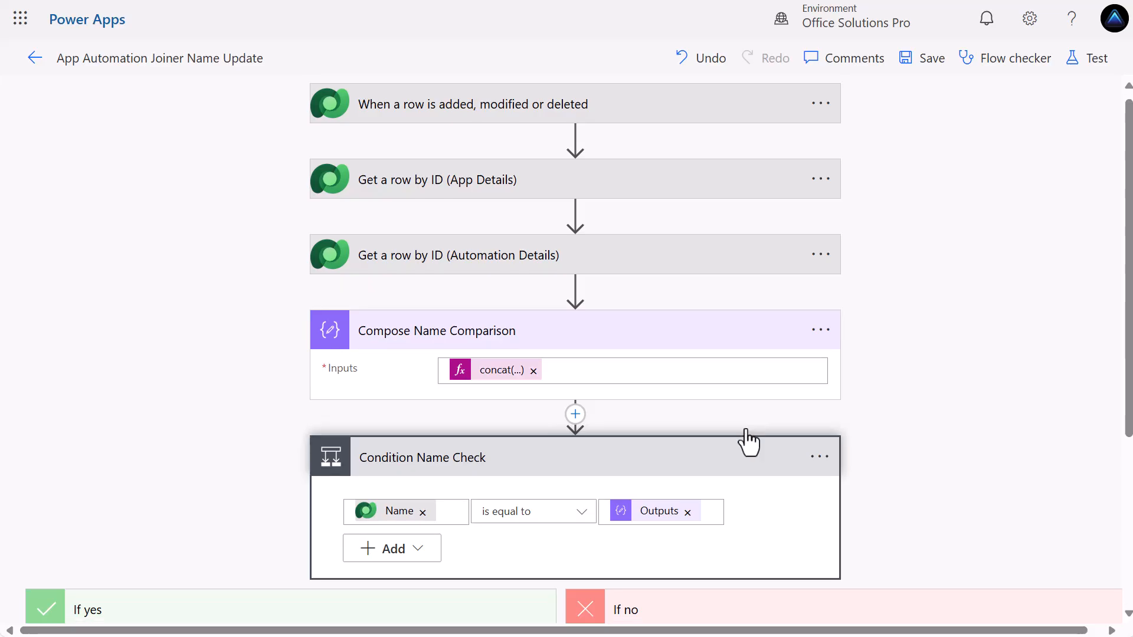
scroll(746, 444, "down", 3)
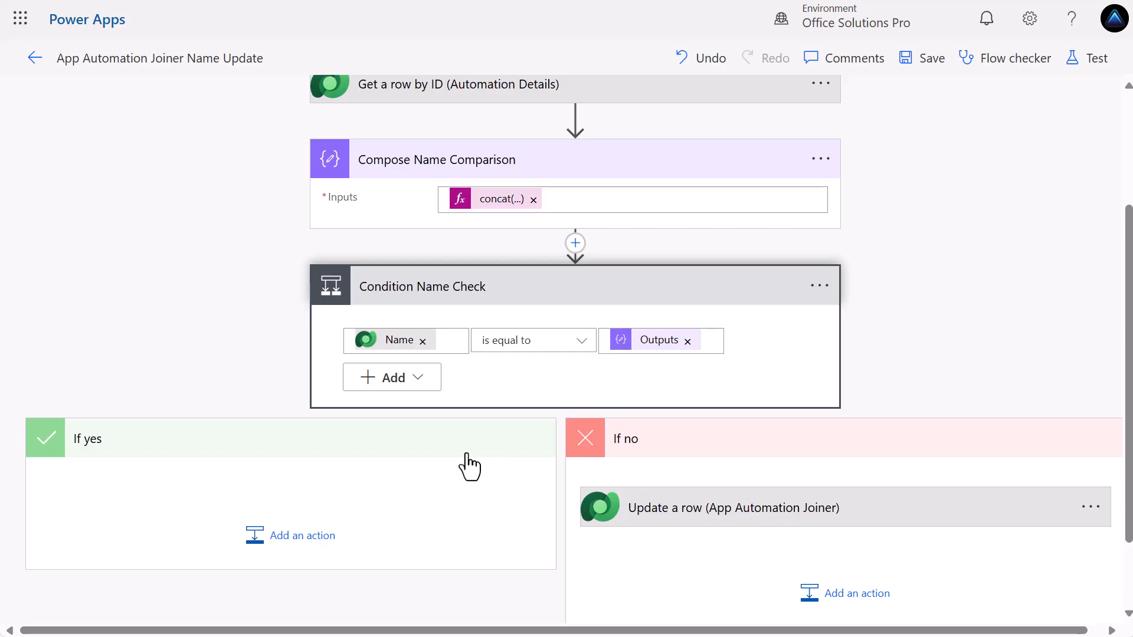
Return to the Digital Resource Tracker solution's tables and start a new table with the display name App Dashboard Joiner.
left_click(31, 60)
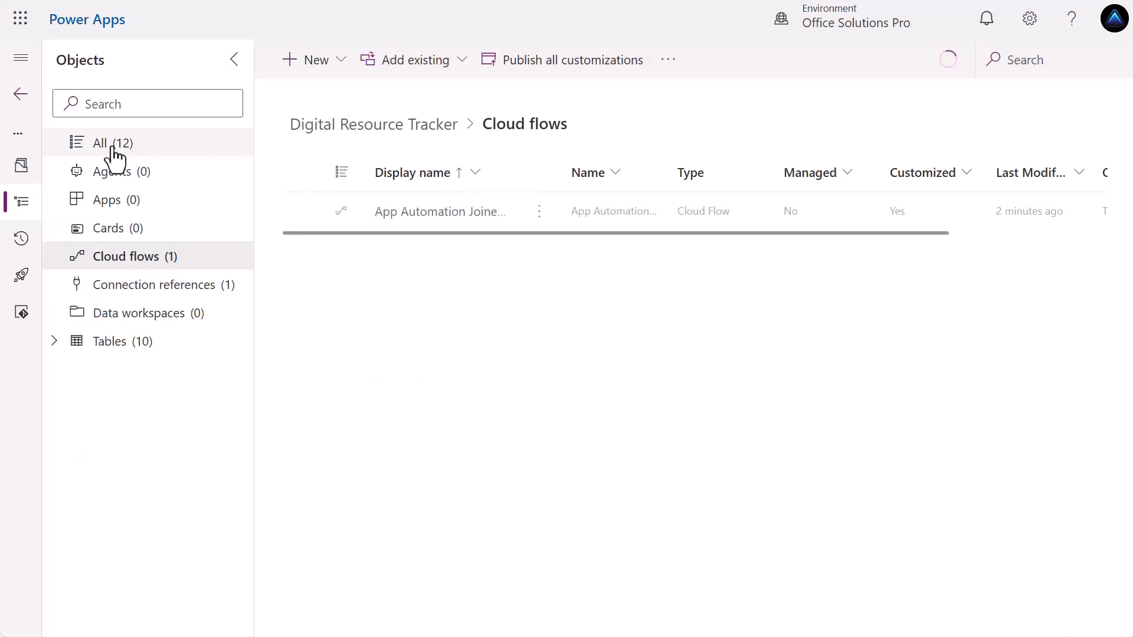
left_click(137, 347)
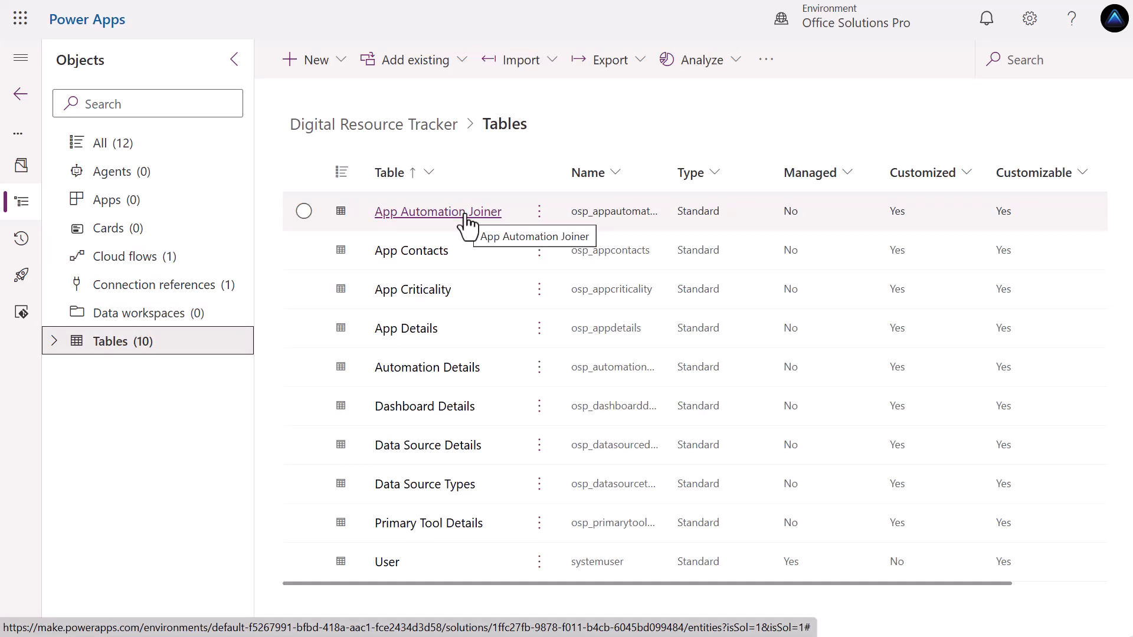
left_click(334, 64)
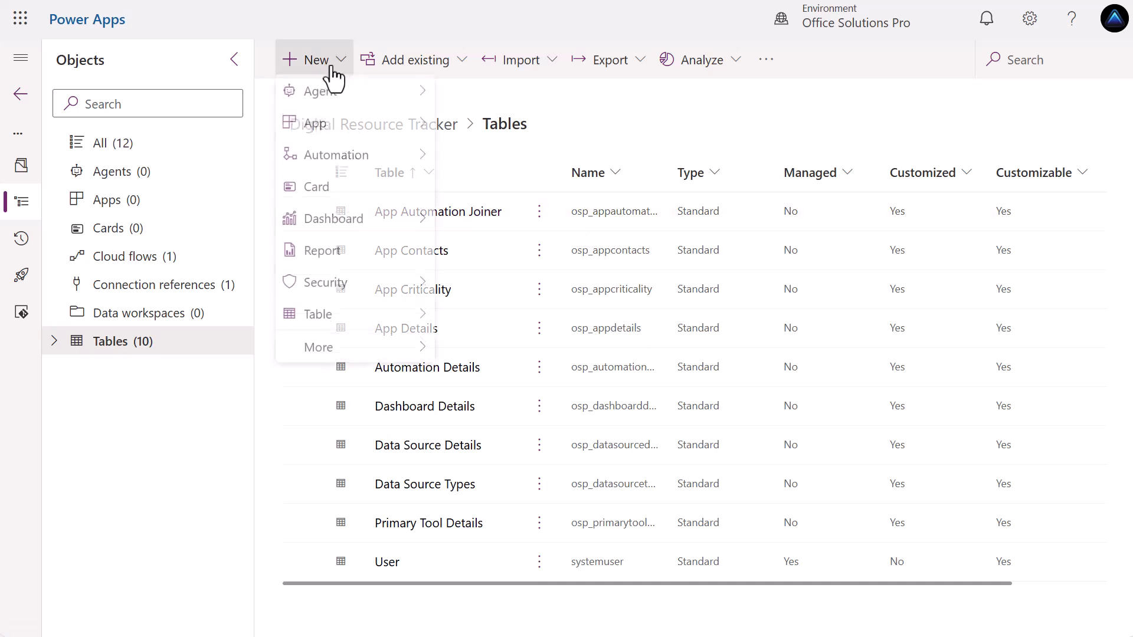
mouse_move(343, 123)
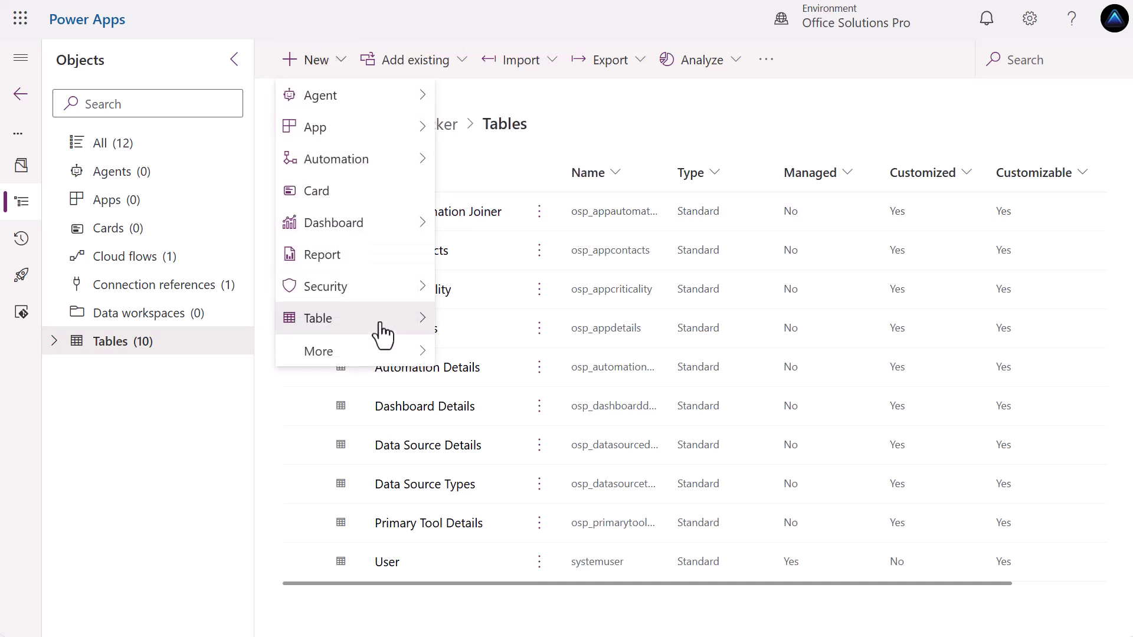
mouse_move(378, 321)
left_click(498, 354)
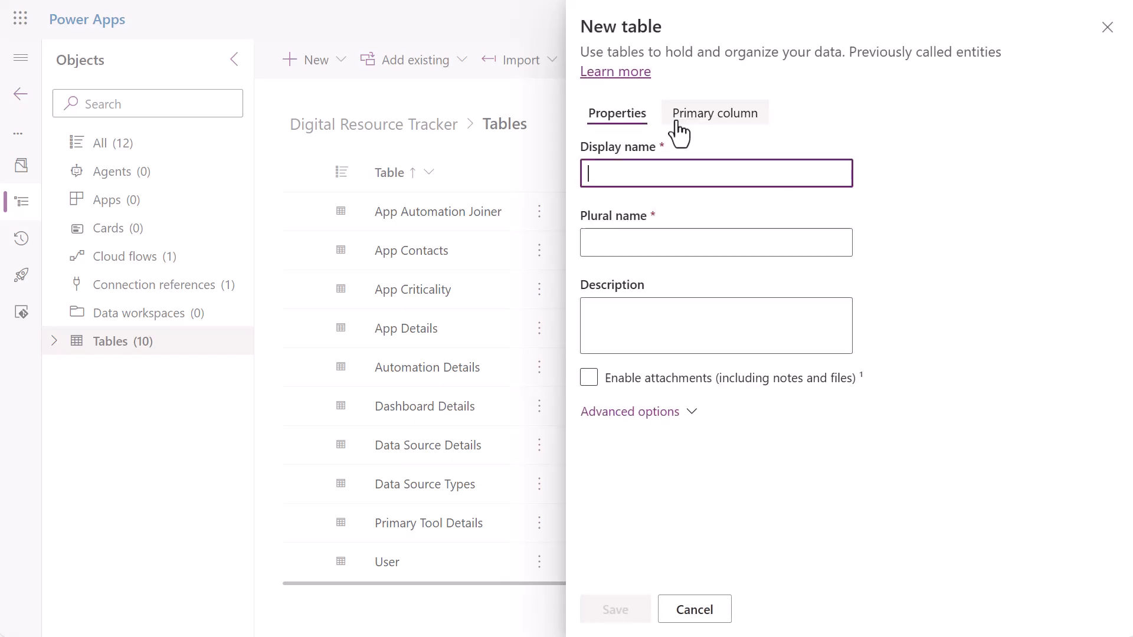
type("App Dashboard")
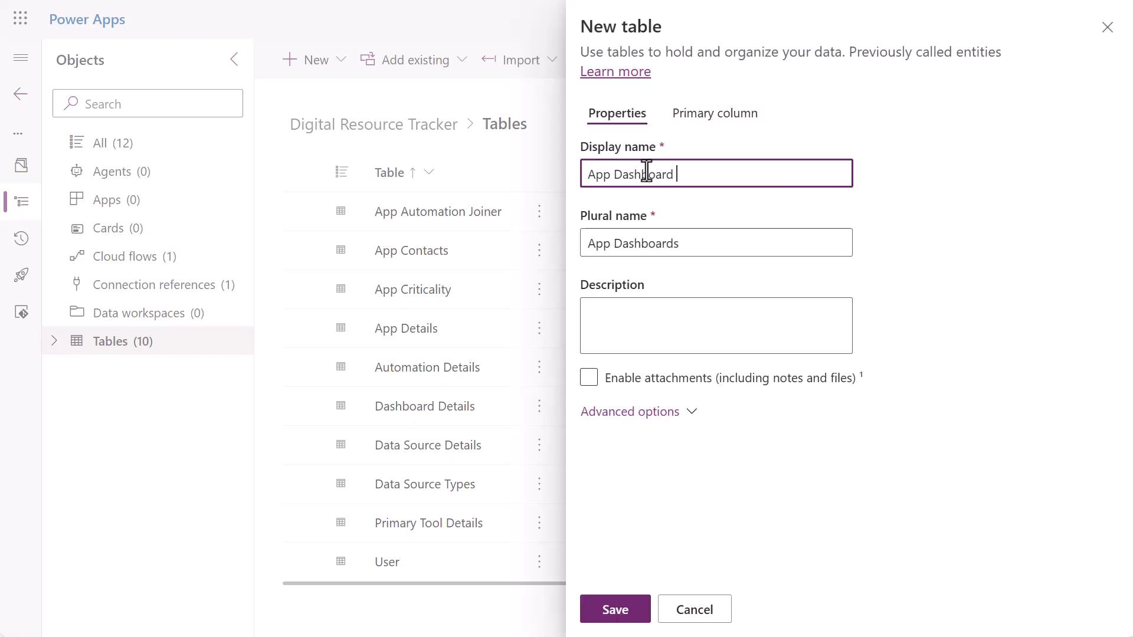
type(" Joiner")
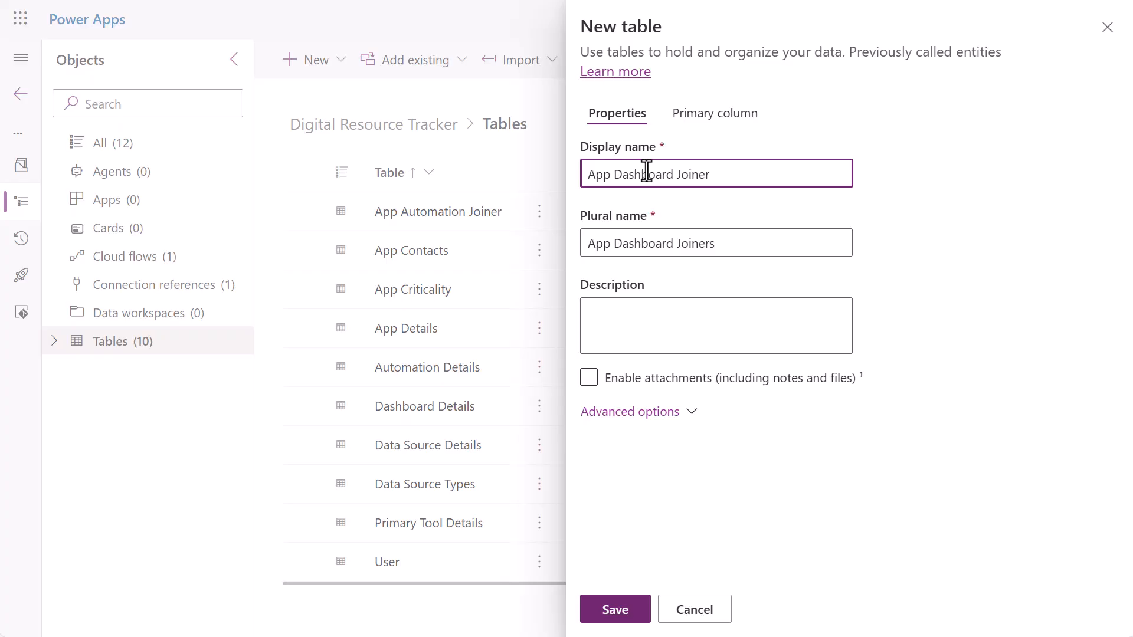
In the new table's advanced options, set record ownership to Organization.
left_click(637, 413)
scroll(835, 435, "down", 6)
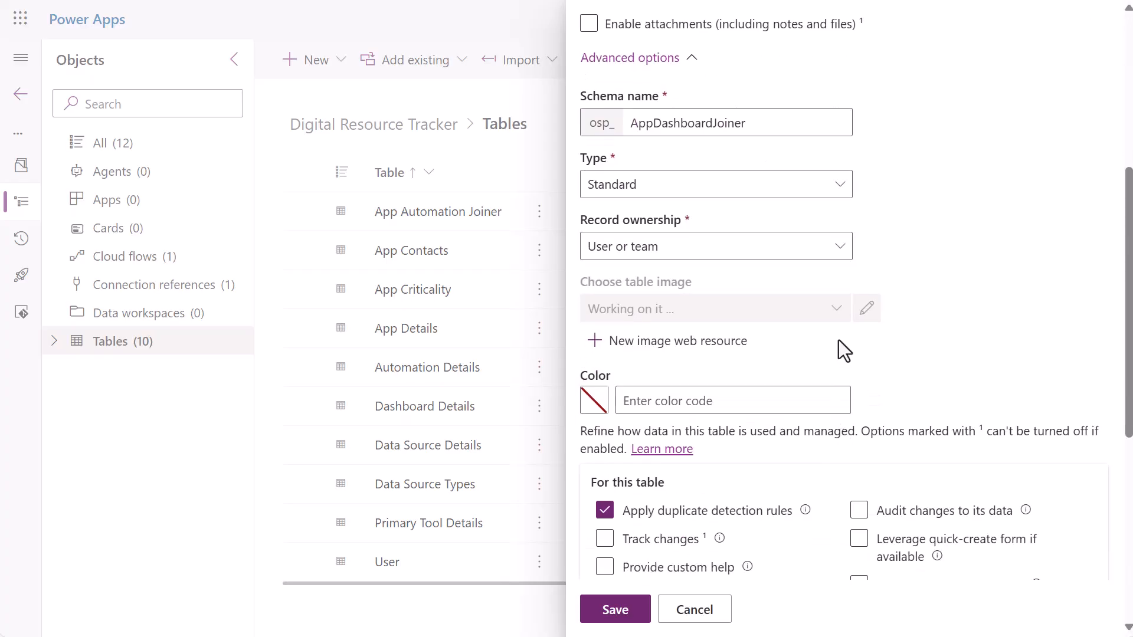
left_click(846, 246)
left_click(782, 309)
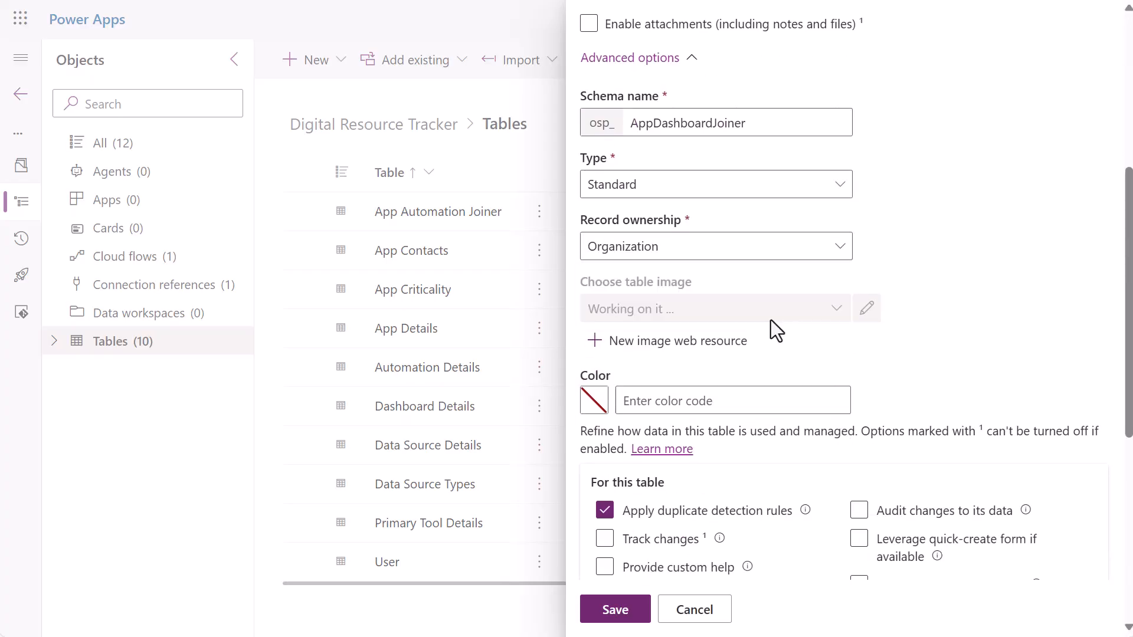
Enable auditing of data changes, the quick-create form and change tracking for the App Dashboard Joiner table, and save it.
left_click(857, 512)
scroll(857, 512, "down", 1)
left_click(859, 503)
left_click(634, 457)
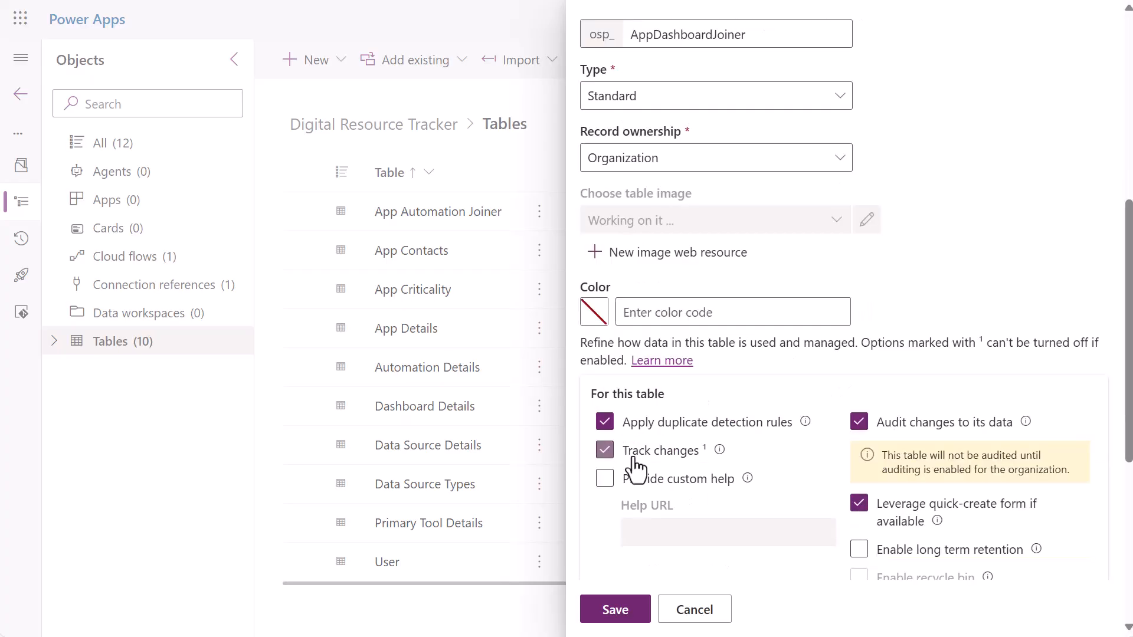
scroll(634, 472, "down", 2)
left_click(617, 611)
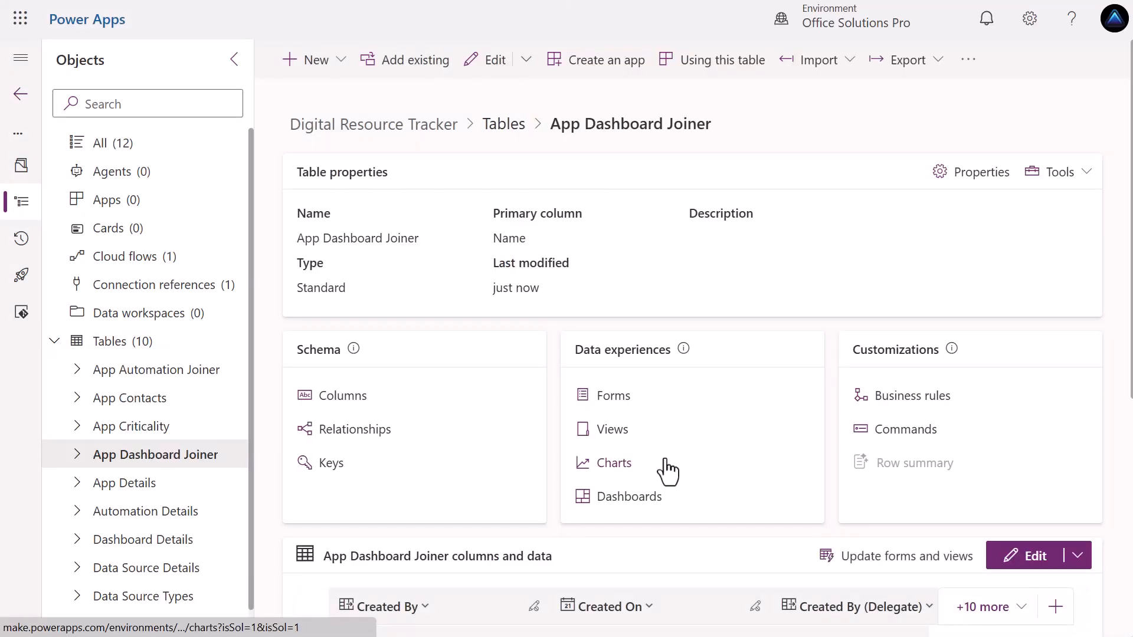
Hide the columns after Created On in the App Dashboard Joiner data preview, from Created By (Delegate) through Modified On.
scroll(802, 500, "down", 2)
left_click(930, 527)
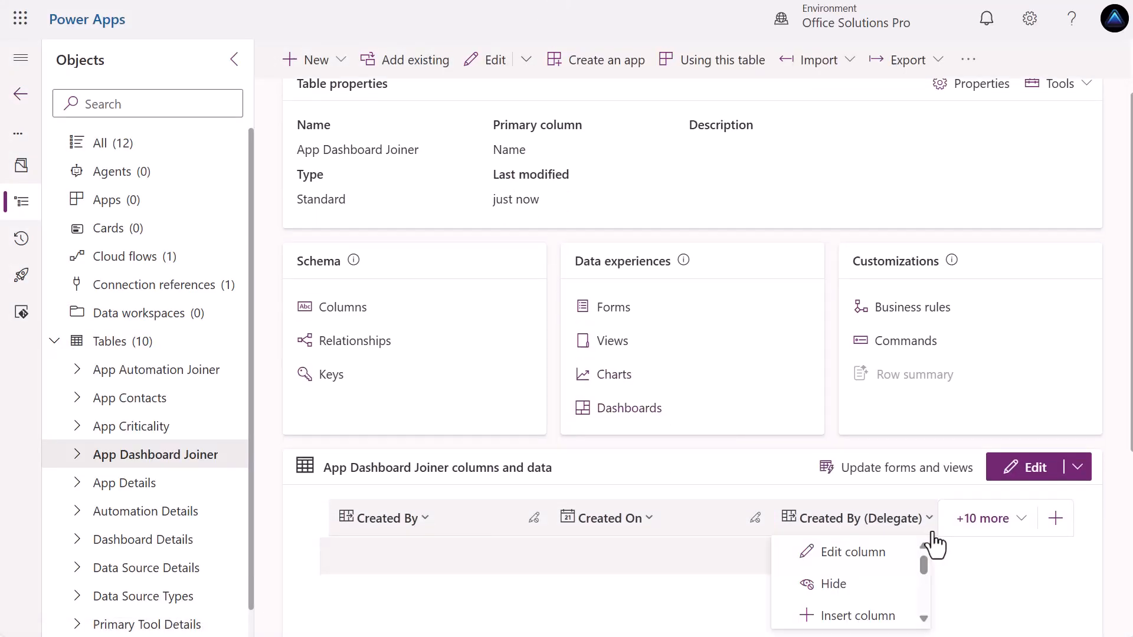
left_click(852, 587)
left_click(863, 527)
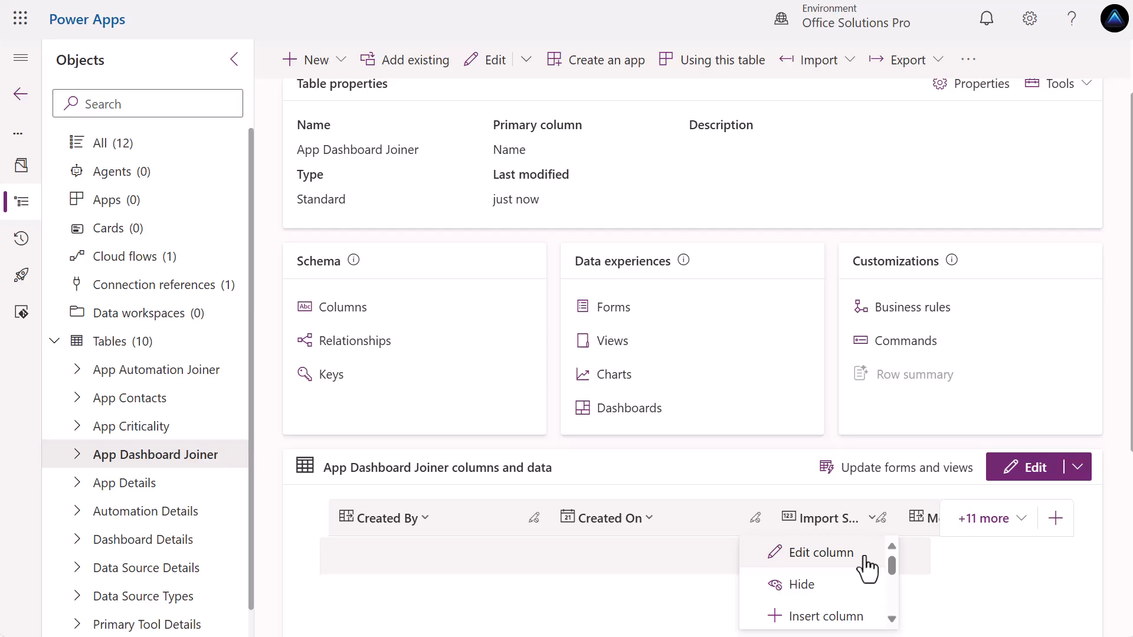
left_click(835, 588)
left_click(866, 531)
left_click(837, 590)
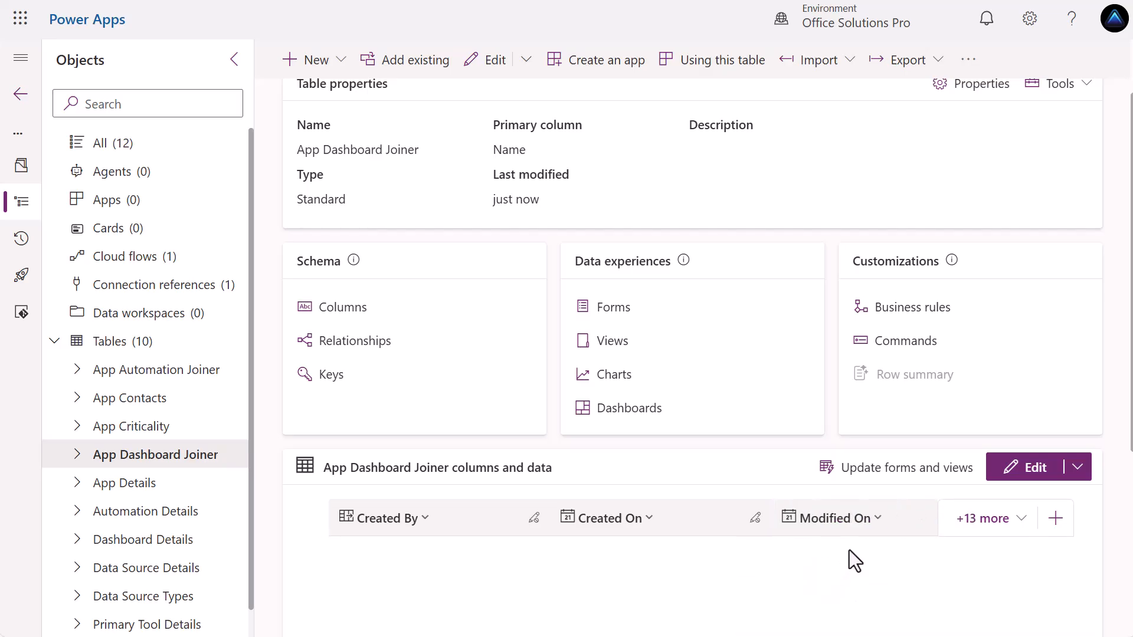
left_click(879, 519)
left_click(852, 583)
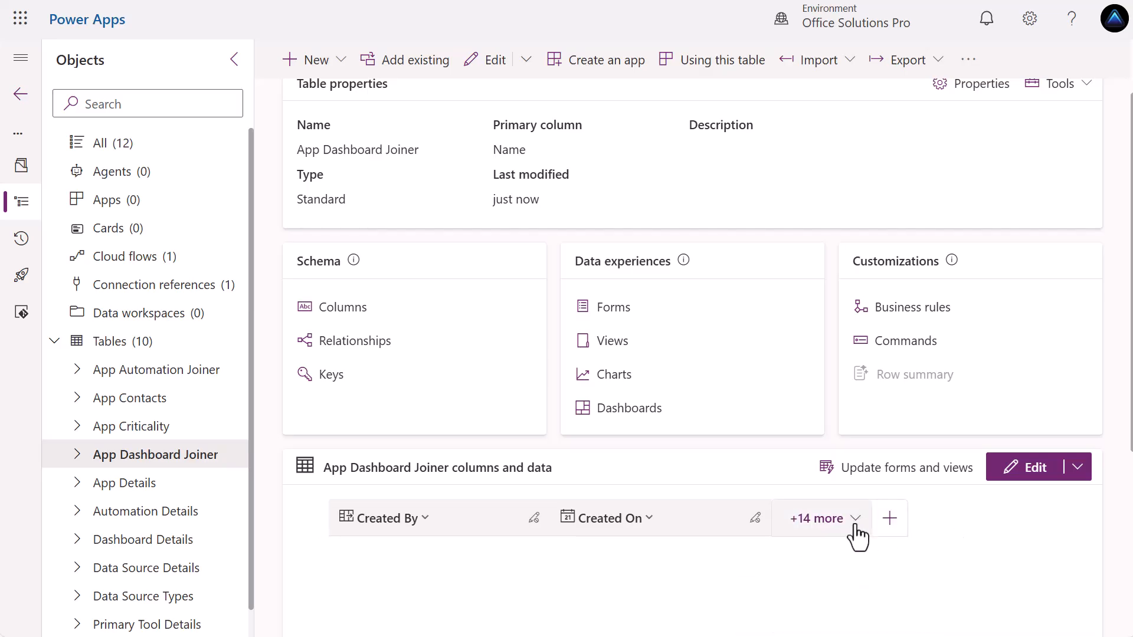
Start a new column in the App Dashboard Joiner table.
left_click(887, 528)
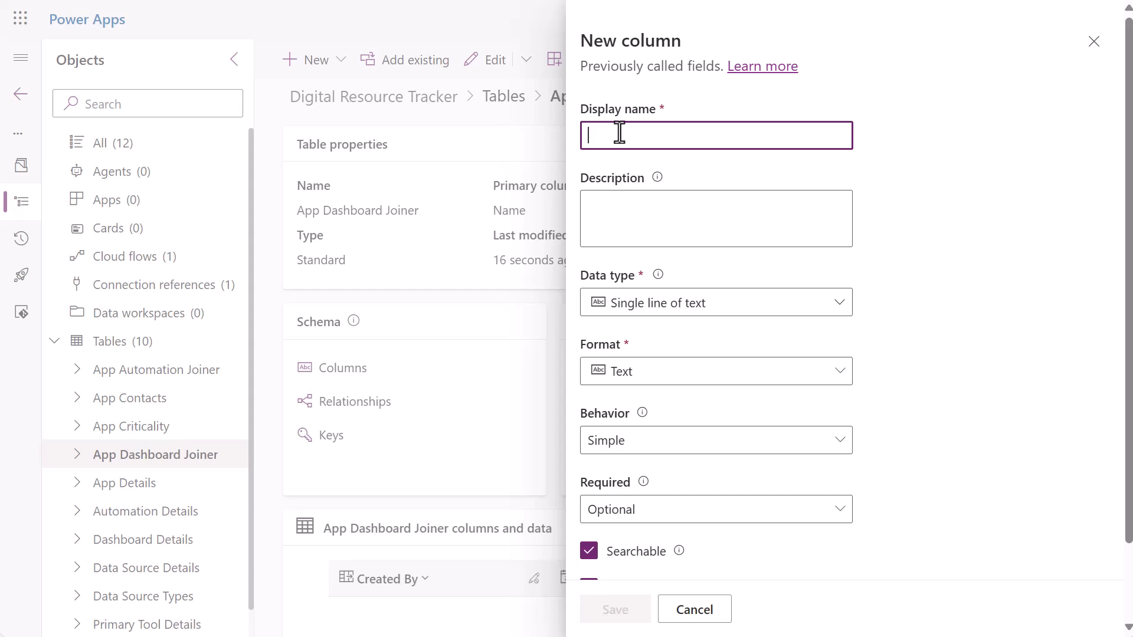
Name the new column App, make it a lookup related to the App Details table, and save it.
type("App")
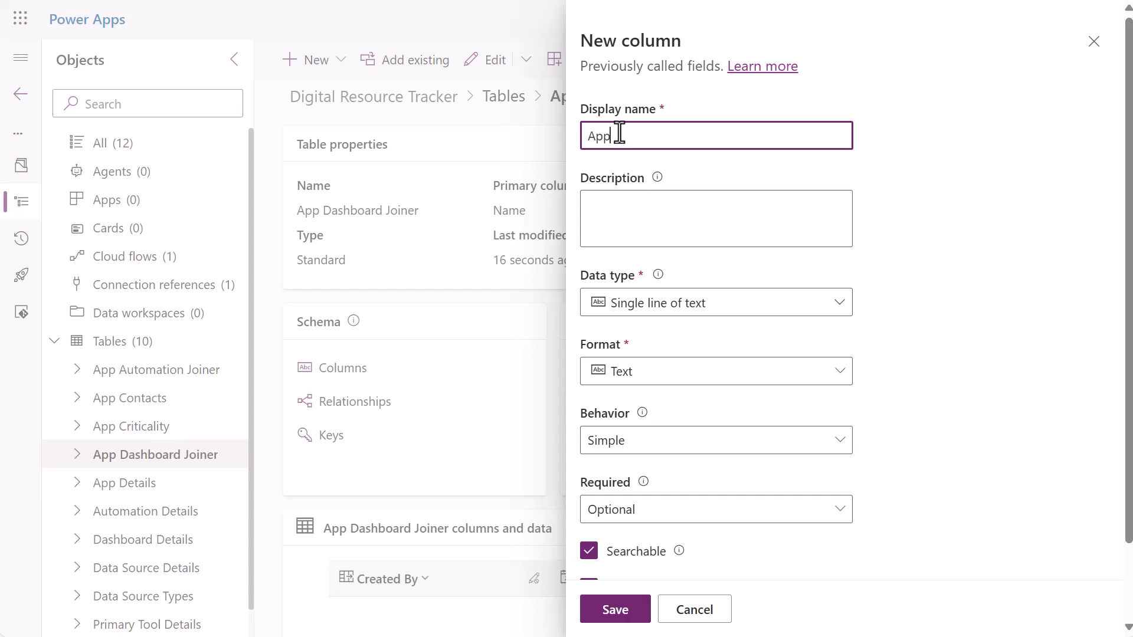
left_click(675, 517)
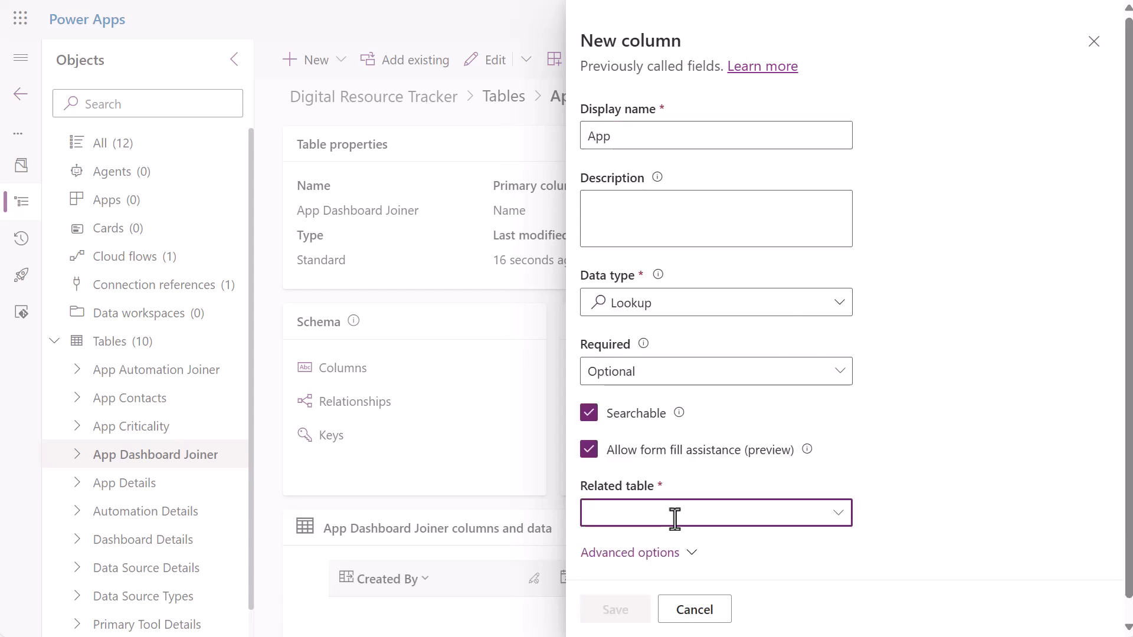
type("app")
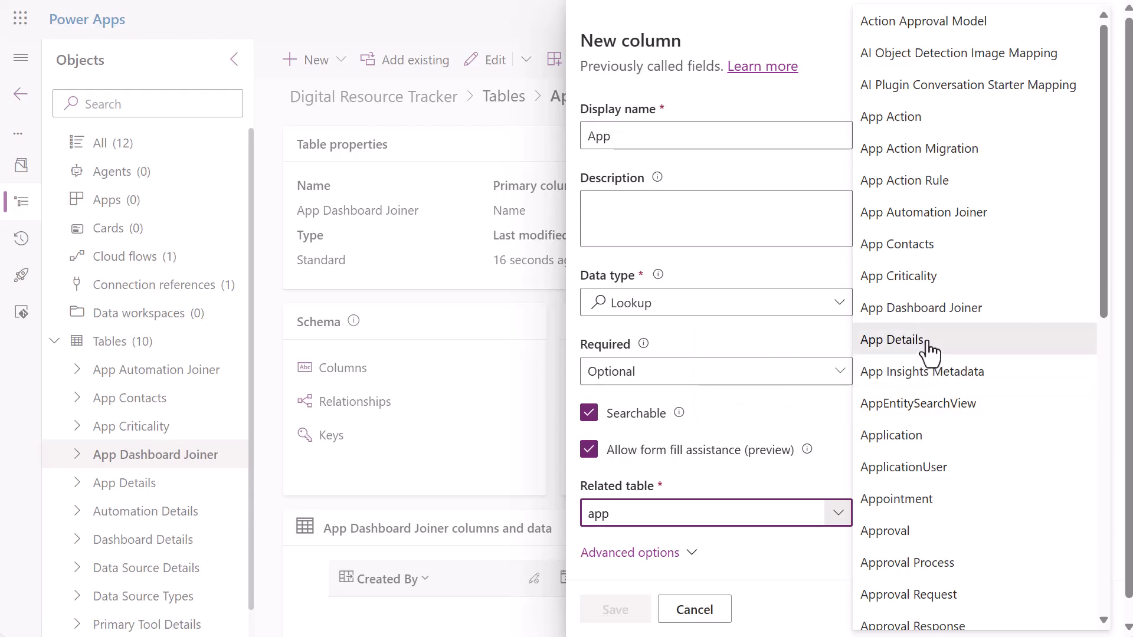
left_click(874, 340)
left_click(616, 610)
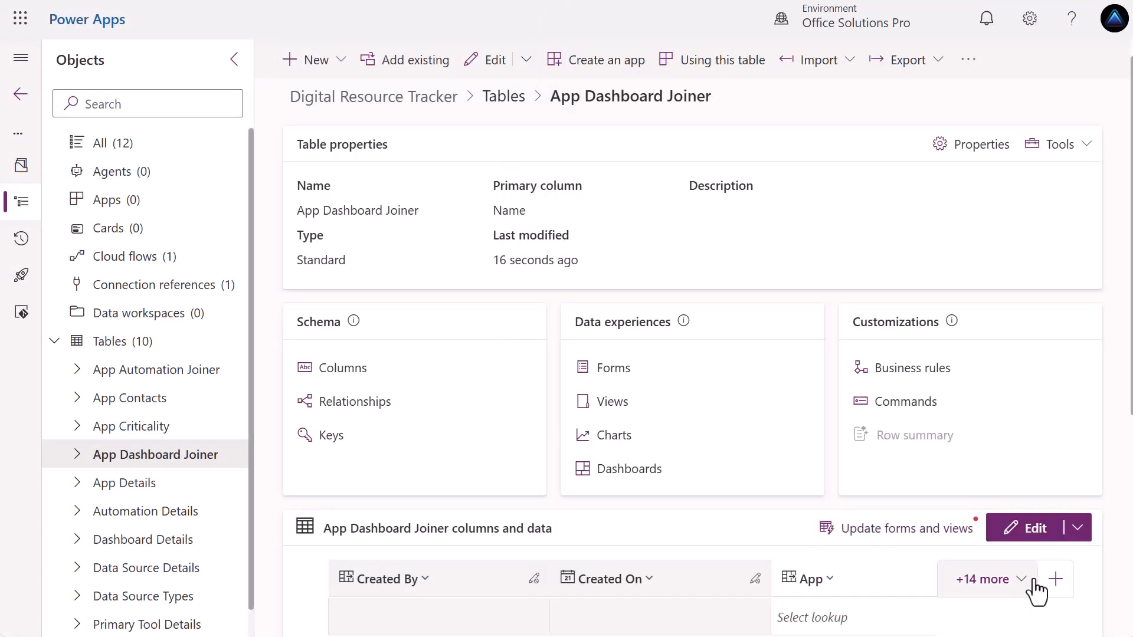
Add a lookup column named Dashboard to the App Dashboard Joiner table, relating it to the dashboard table.
left_click(1042, 580)
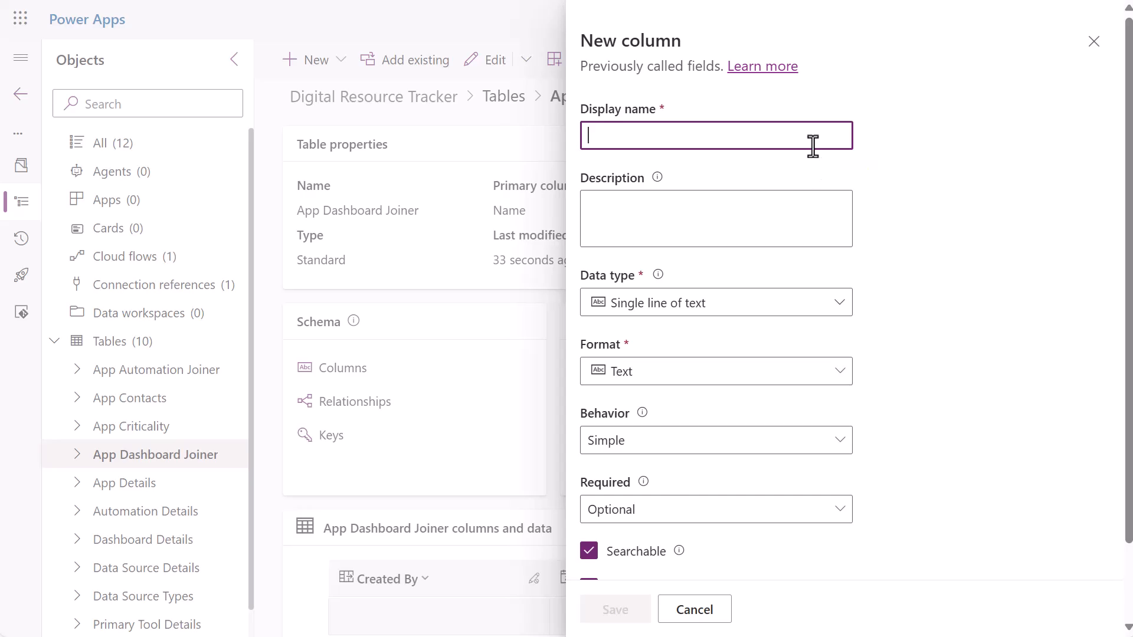
type("Dashboard")
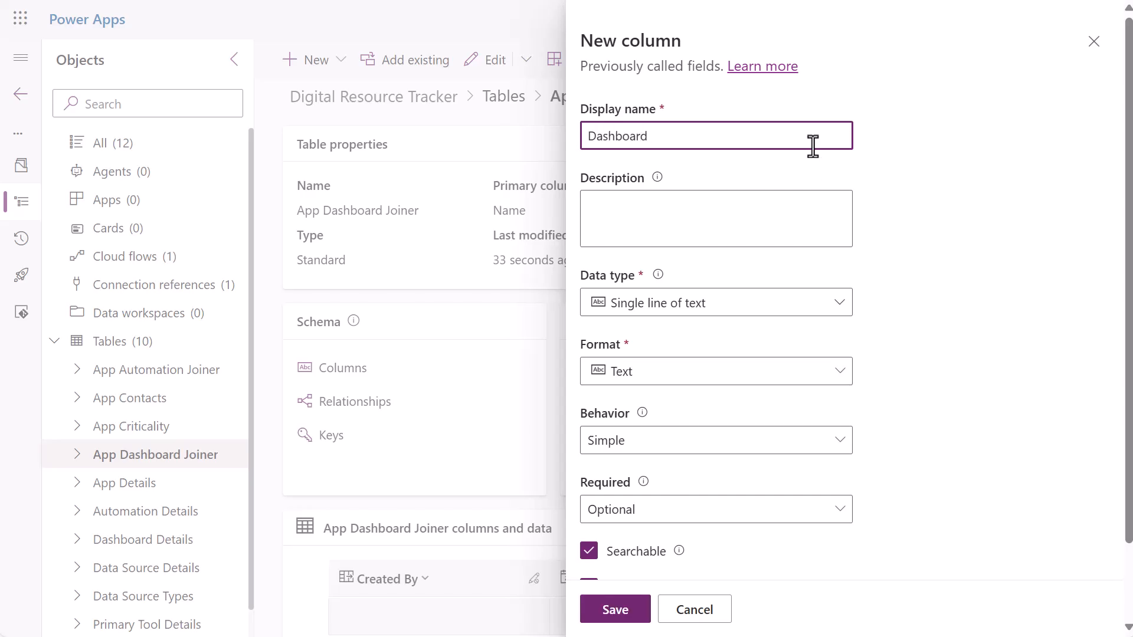
left_click(832, 304)
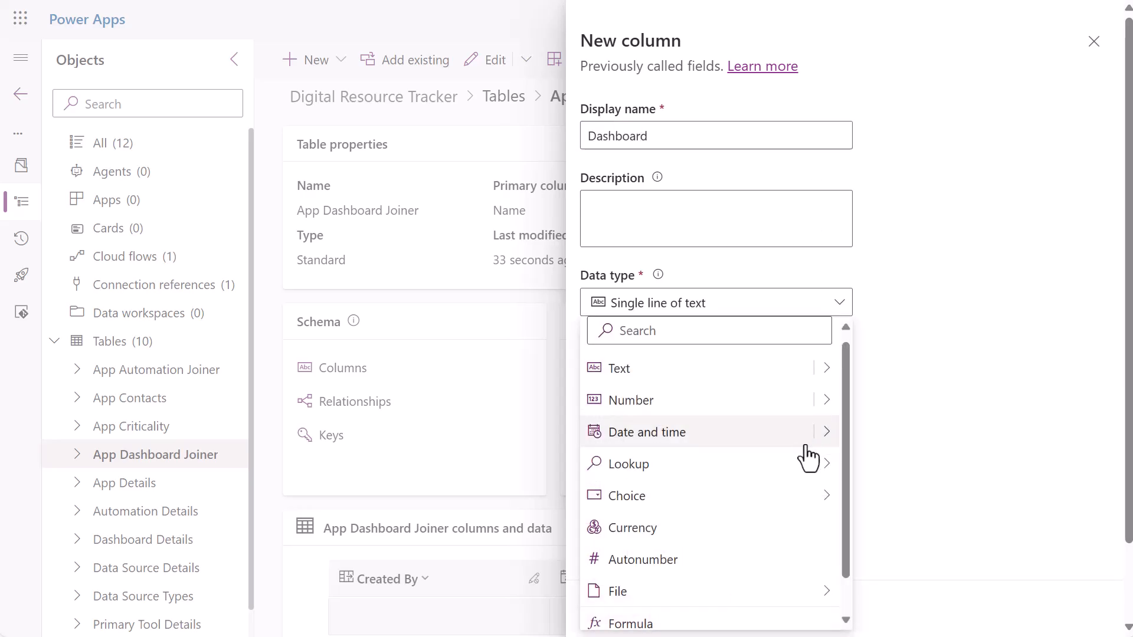
left_click(766, 488)
left_click(696, 513)
type("Dashboa")
left_click(690, 575)
left_click(618, 612)
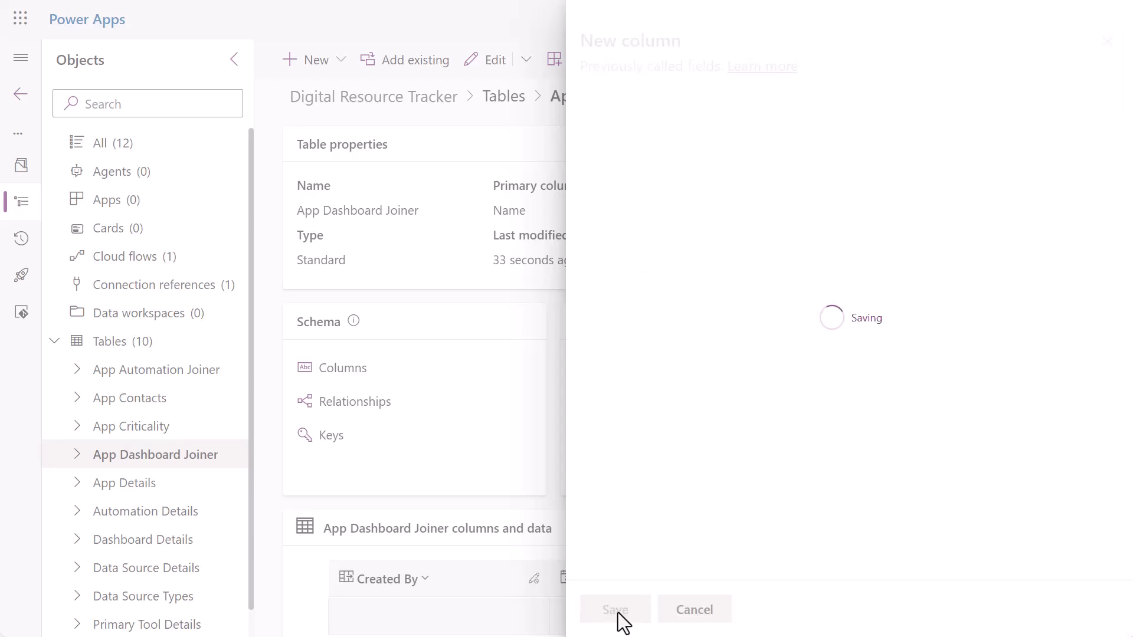
Add a column named Notes with the plain text type for multiple lines of text.
left_click(1055, 609)
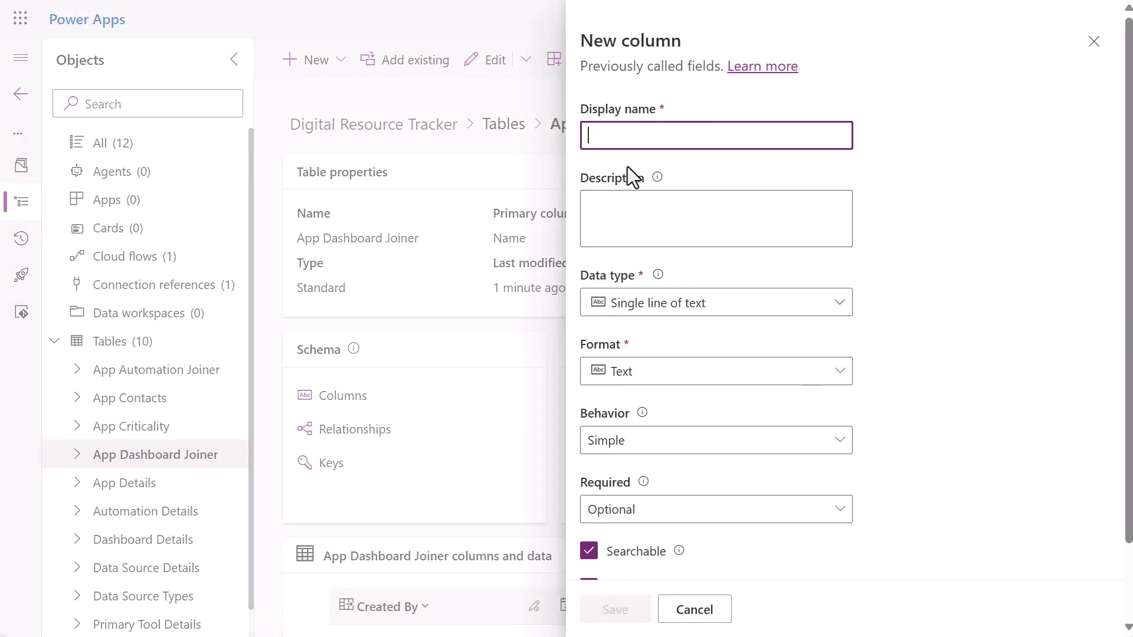
type("Notes")
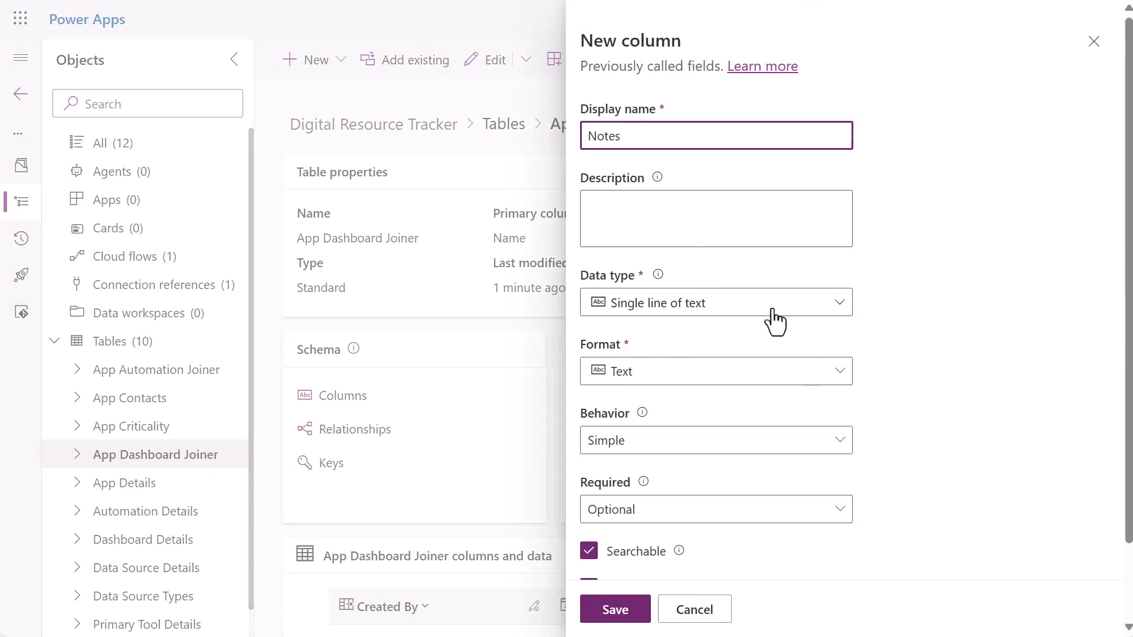
left_click(842, 314)
mouse_move(823, 372)
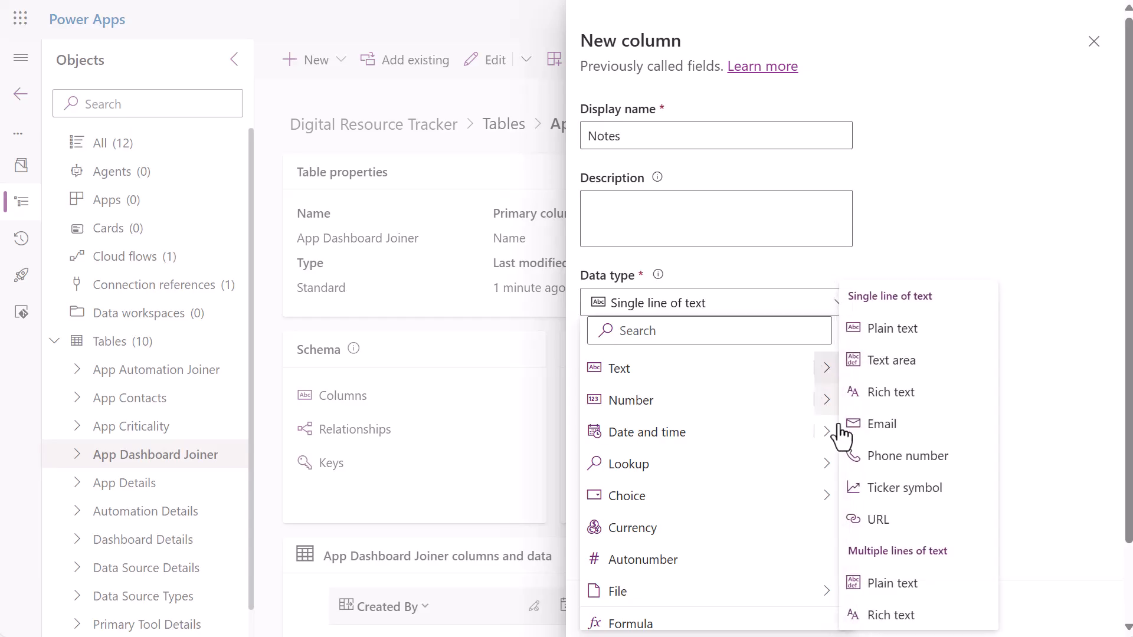
left_click(879, 586)
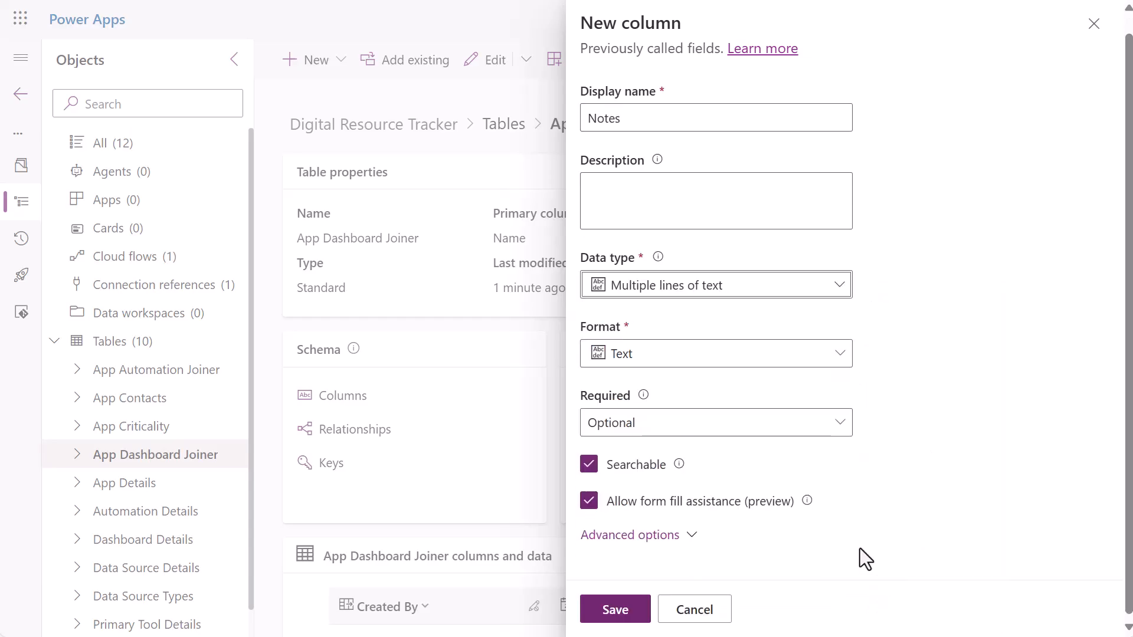
left_click(613, 610)
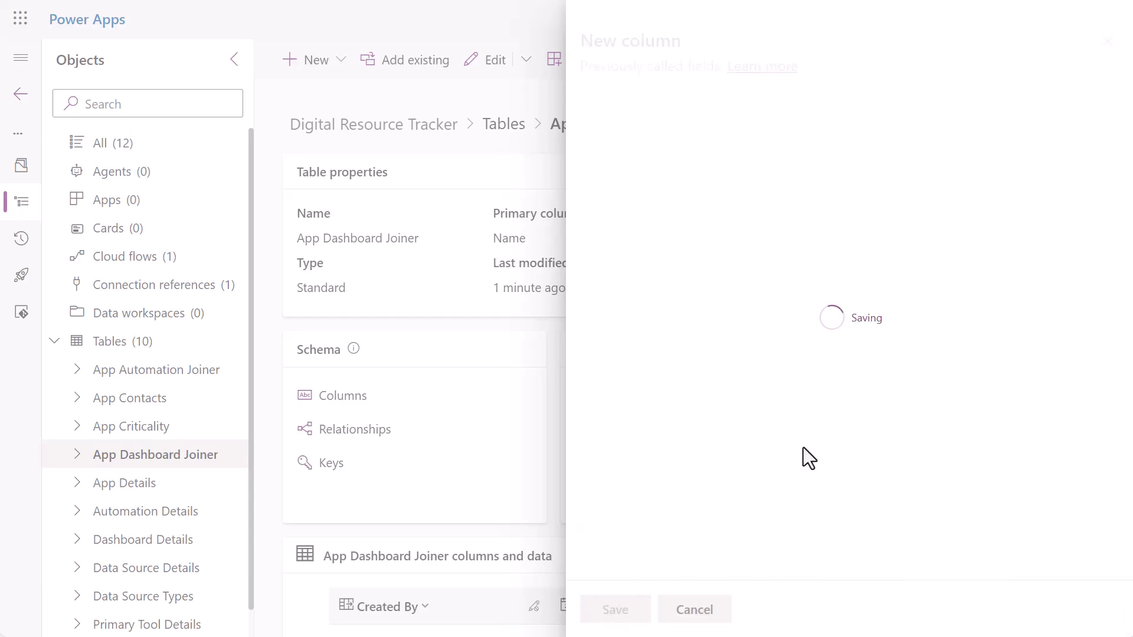
Add a Yes/no column named Is Primary Dashboard to the App Dashboard Joiner table, keeping the default No and Yes choices.
scroll(800, 425, "down", 3)
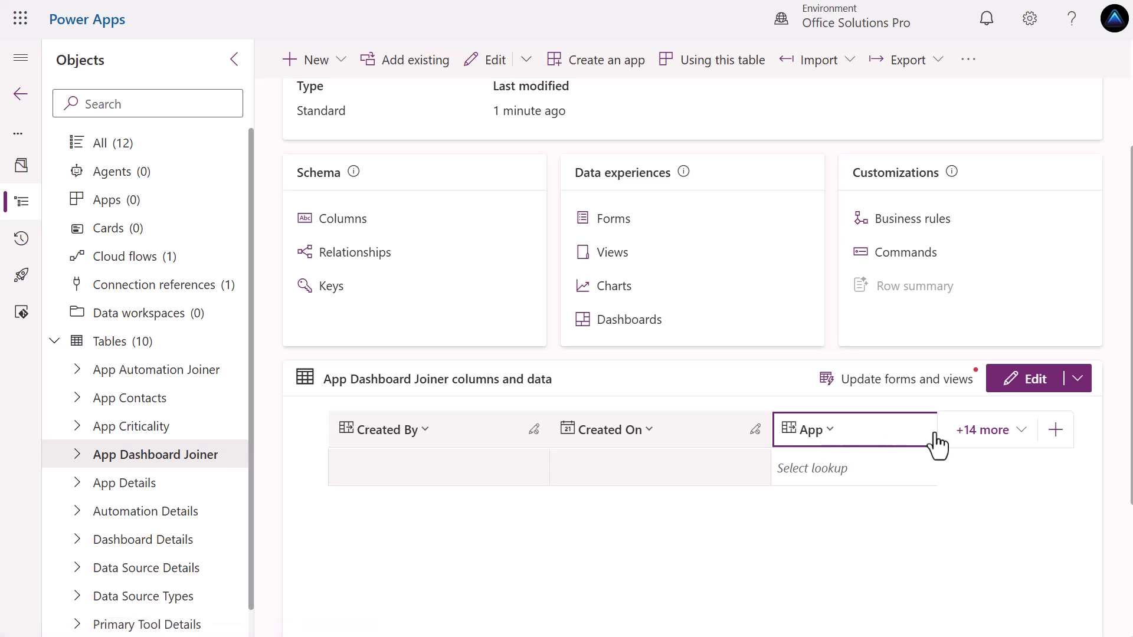
left_click(1056, 430)
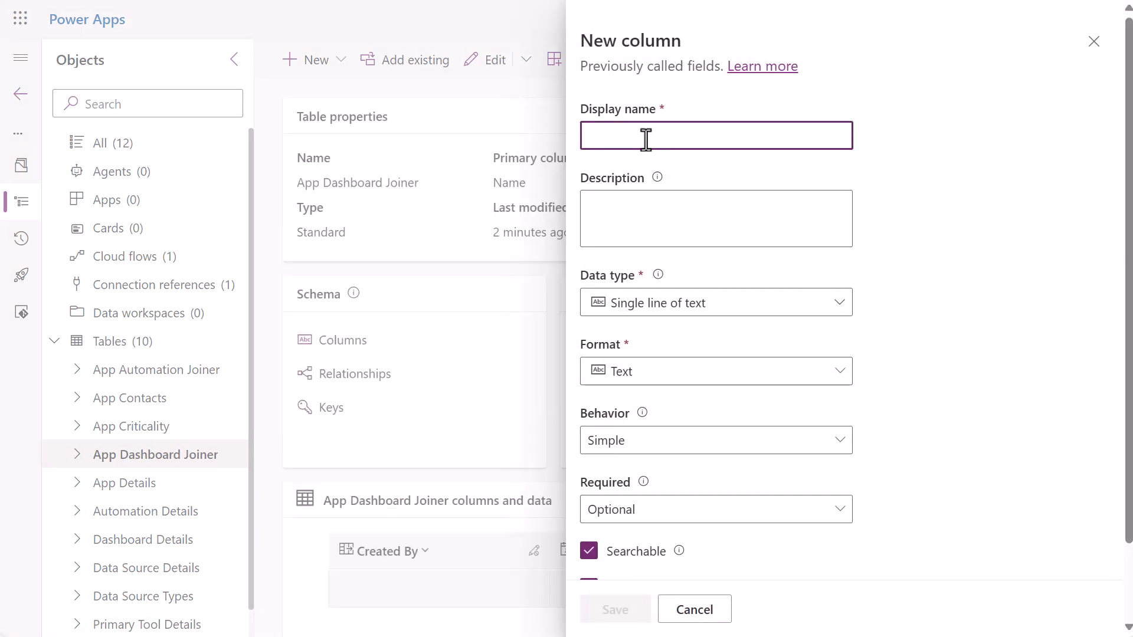
type("Is Primary Daa")
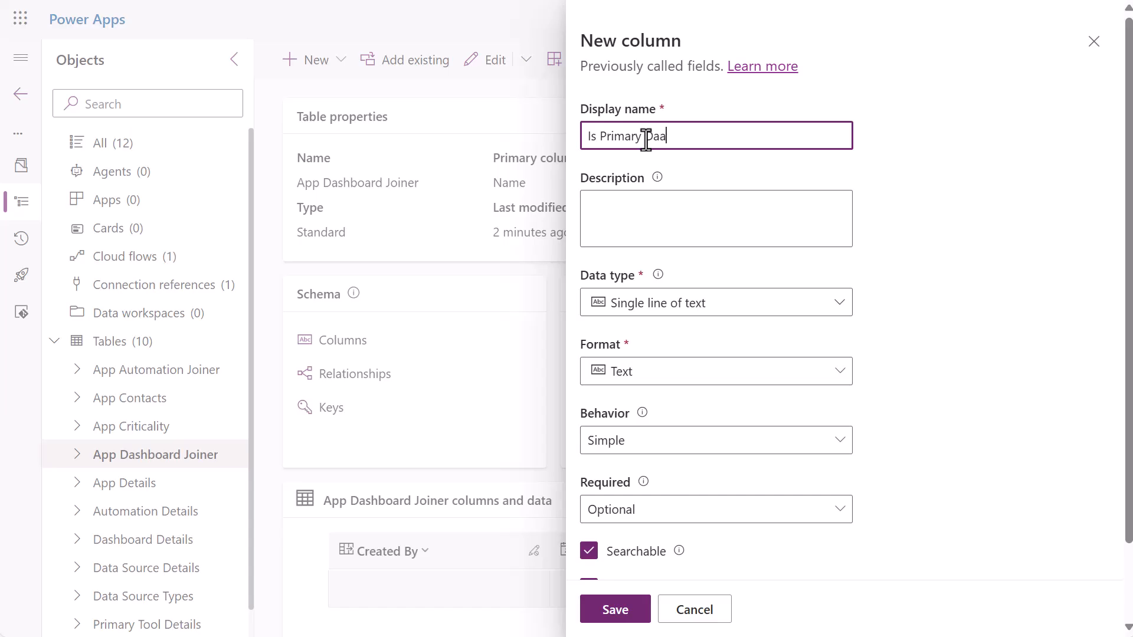
key("BackSpace")
type("shboardd")
key("BackSpace")
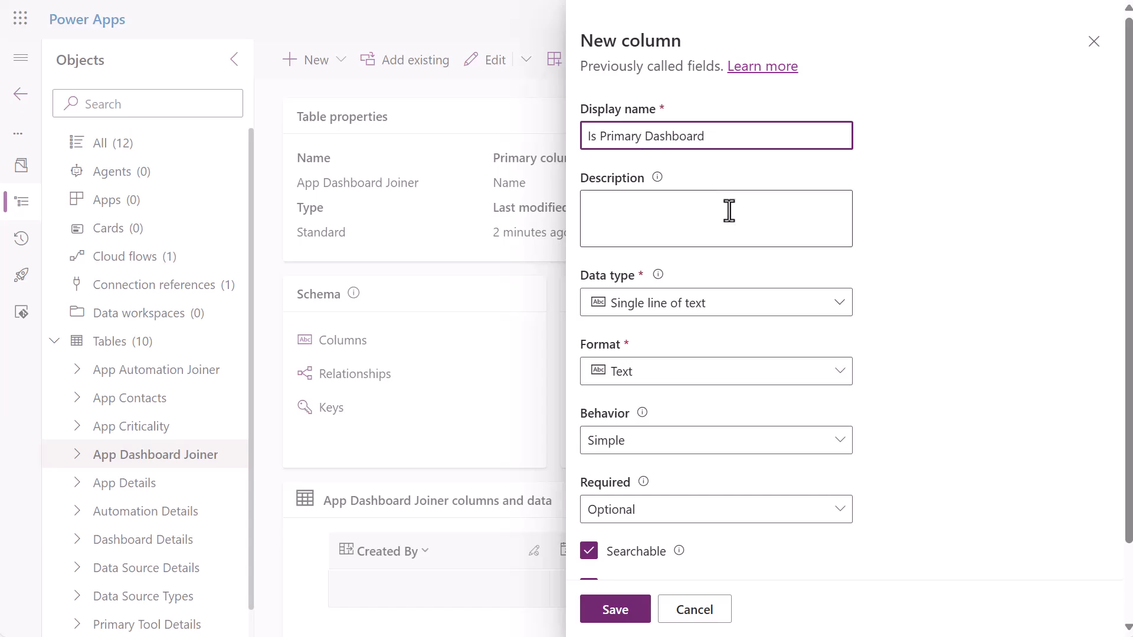
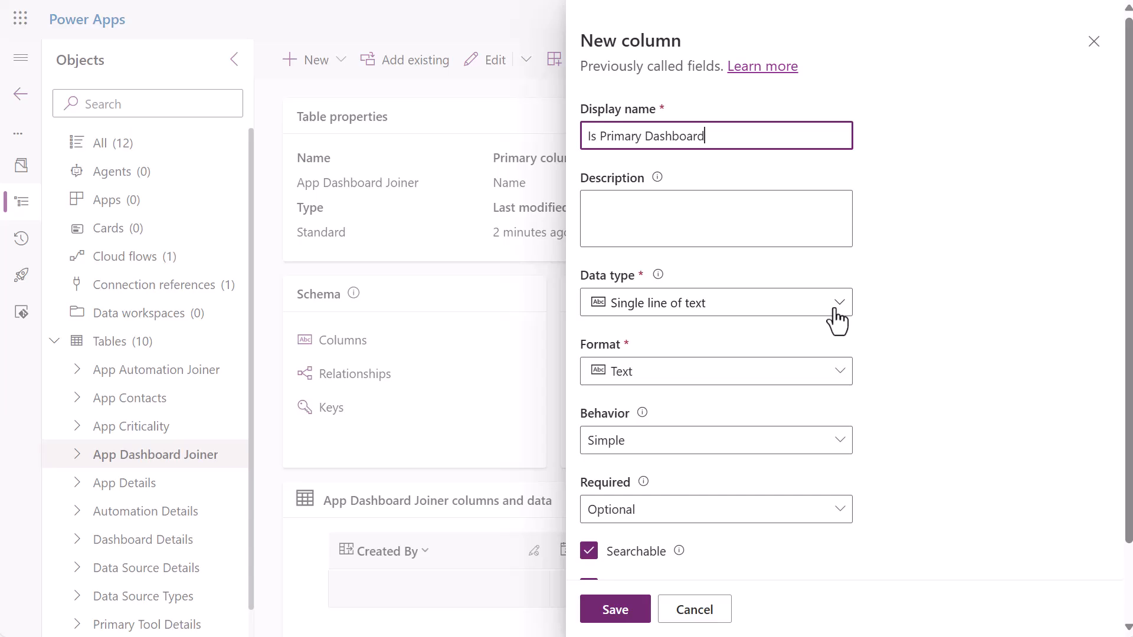
left_click(836, 309)
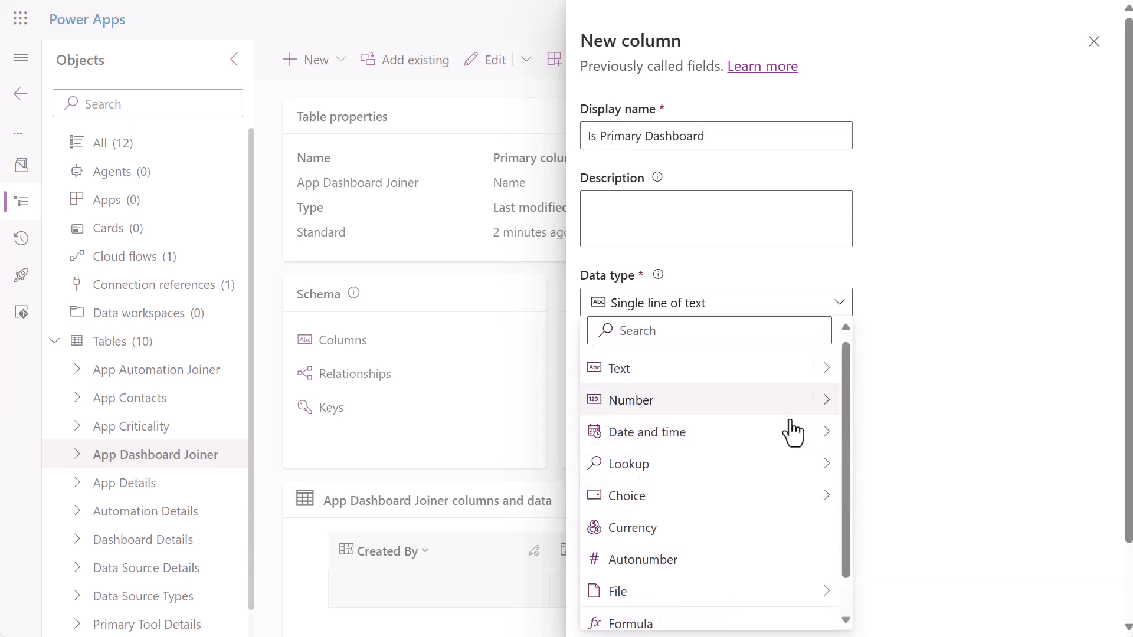
mouse_move(829, 498)
left_click(865, 527)
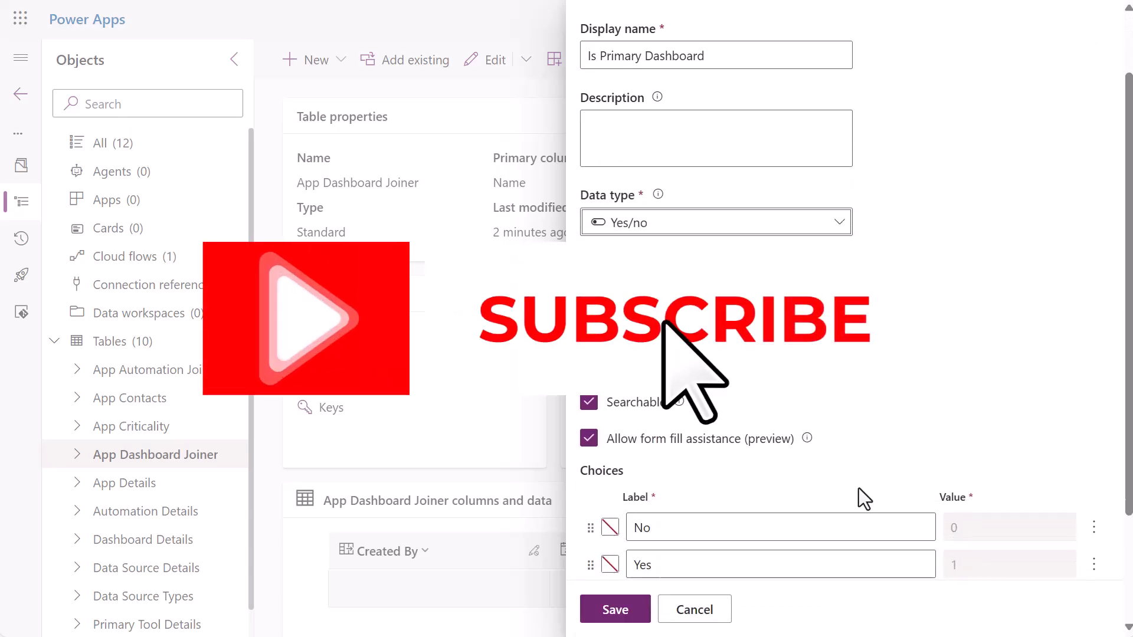
scroll(860, 494, "down", 3)
left_click(615, 599)
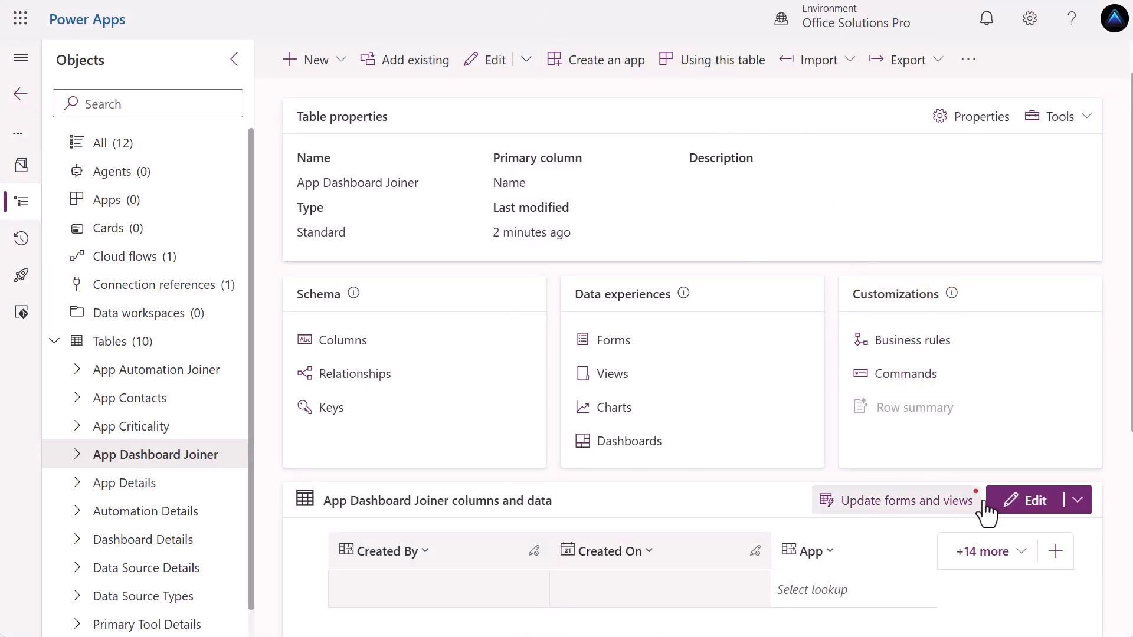
Create a new column named Locations Accessed with the plain text type for multiple lines of text.
left_click(1056, 554)
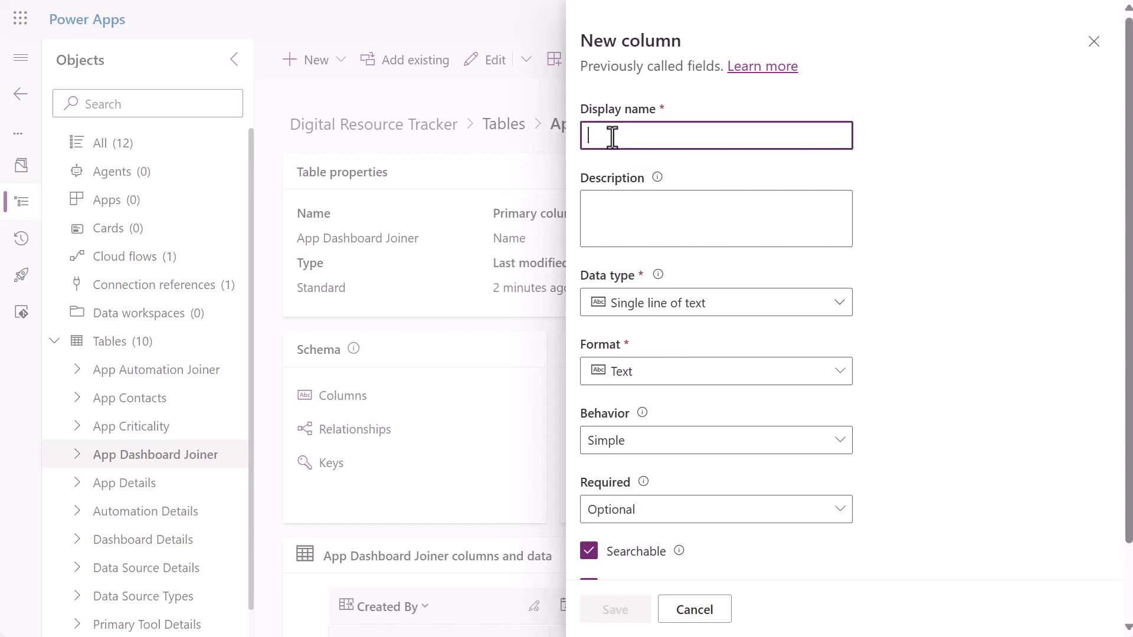
type("Loca")
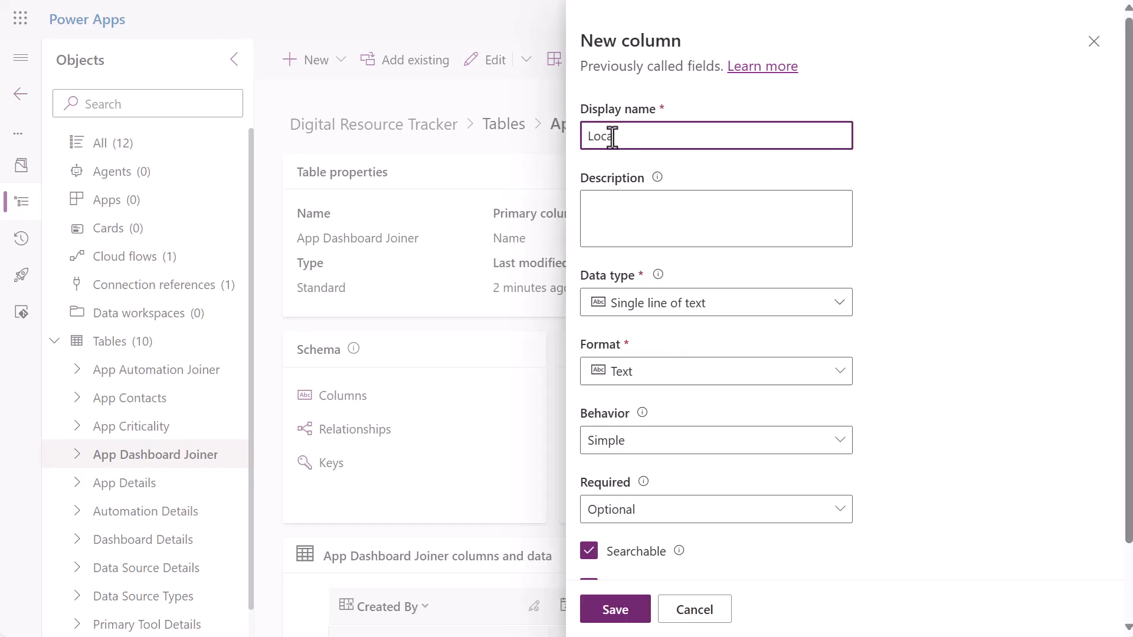
type("tions Accessed")
left_click(841, 313)
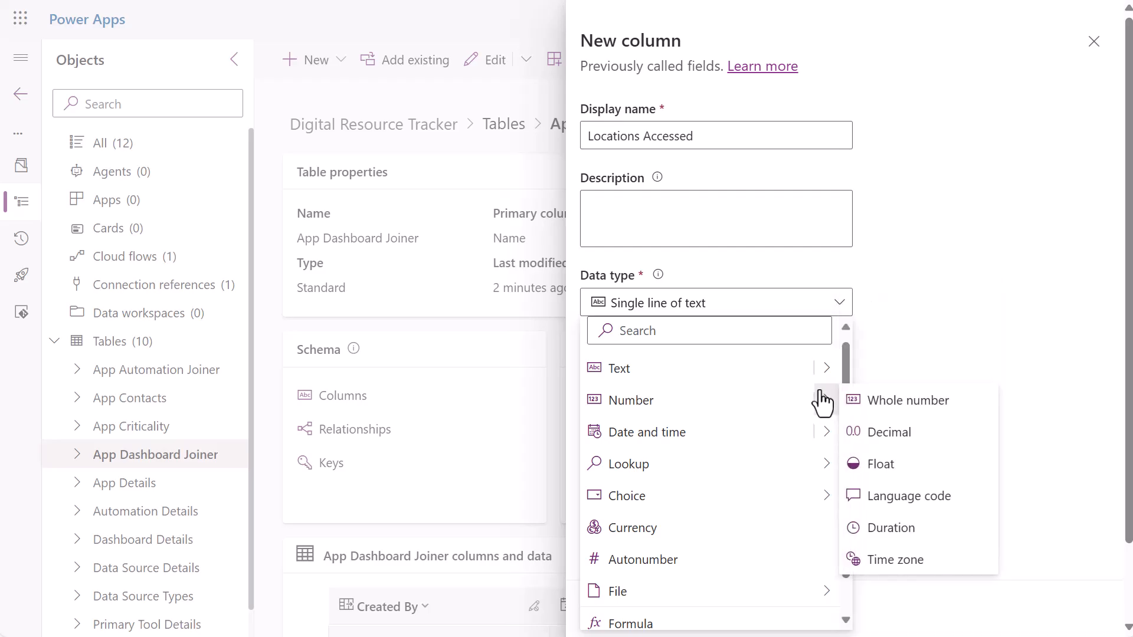
mouse_move(831, 370)
left_click(897, 584)
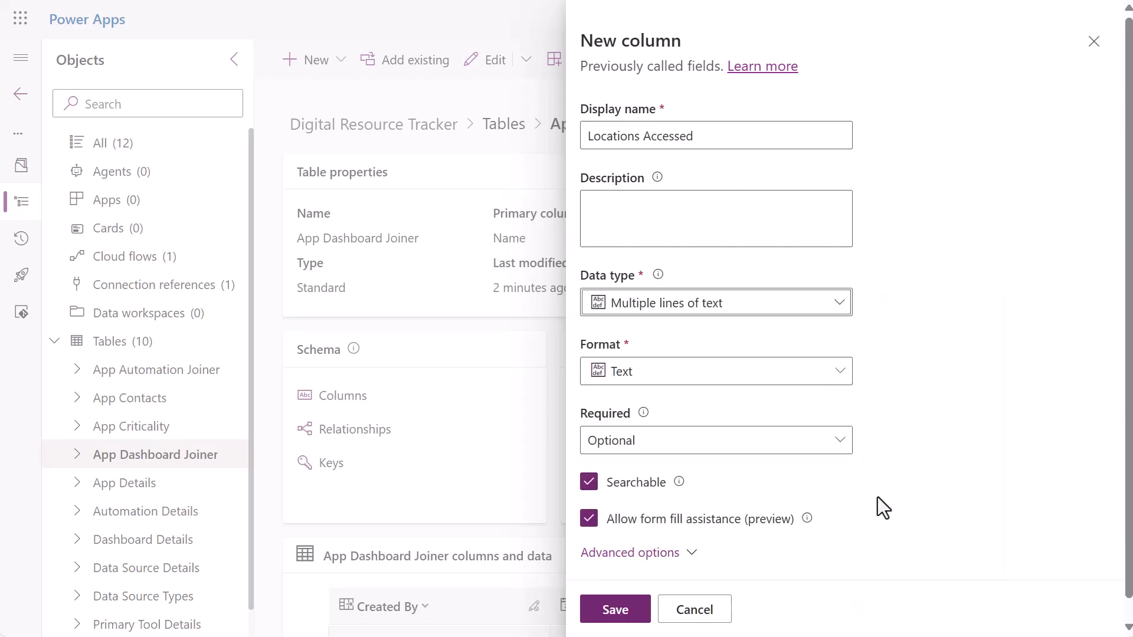
Set the maximum character count of the Locations Accessed column to 1000 and save the column.
left_click(692, 533)
scroll(738, 516, "down", 3)
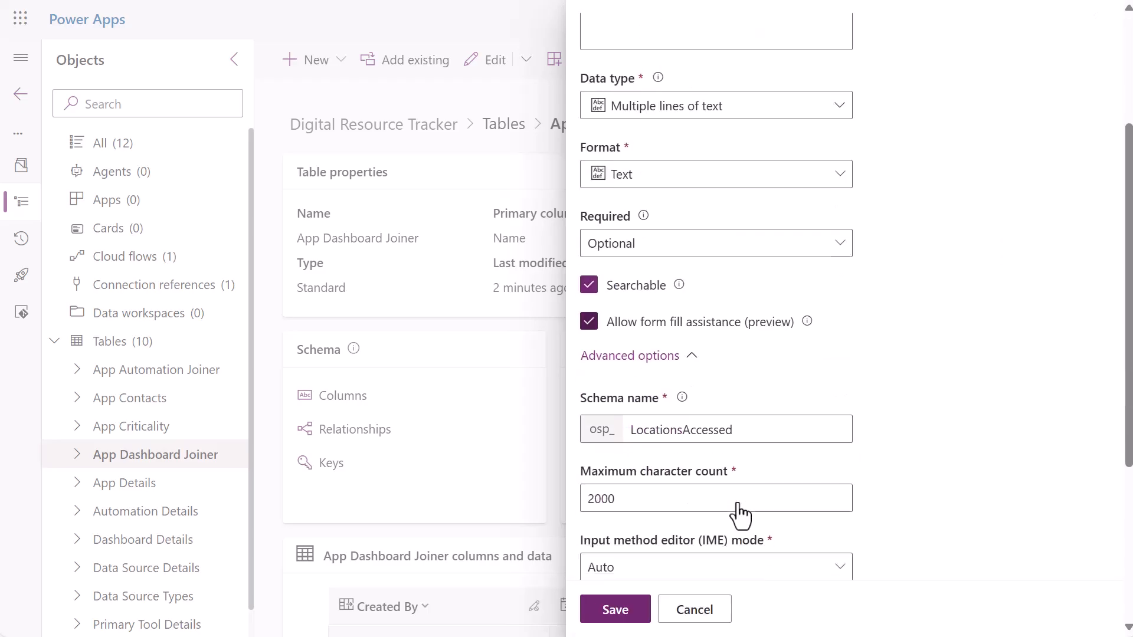
left_click(593, 499)
key("BackSpace")
type("1")
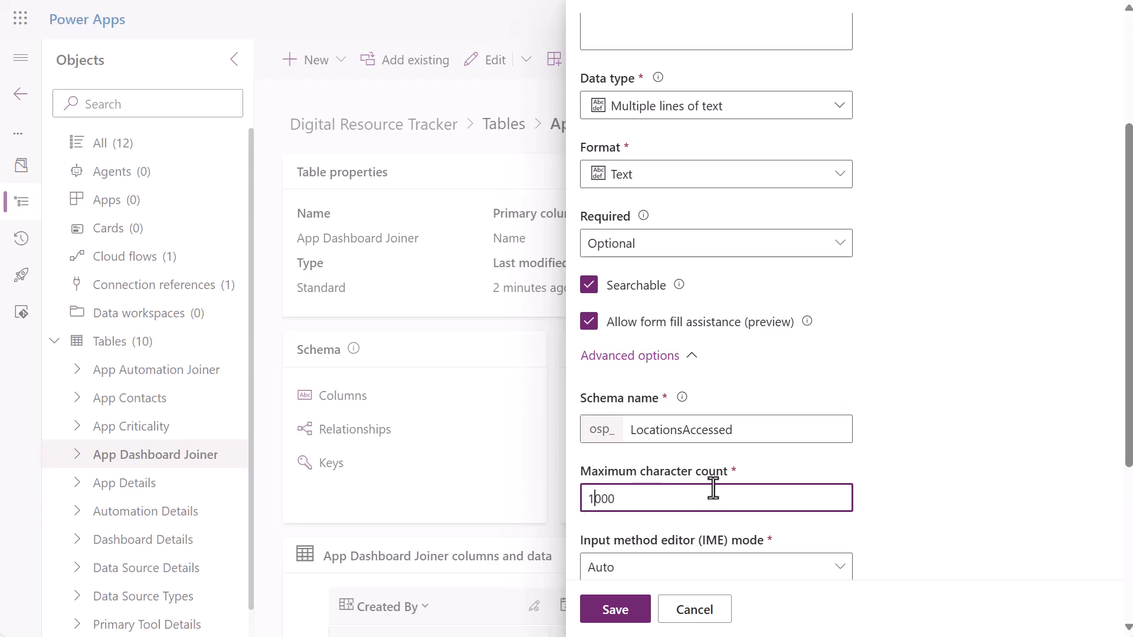
scroll(716, 486, "down", 3)
scroll(683, 546, "up", 8)
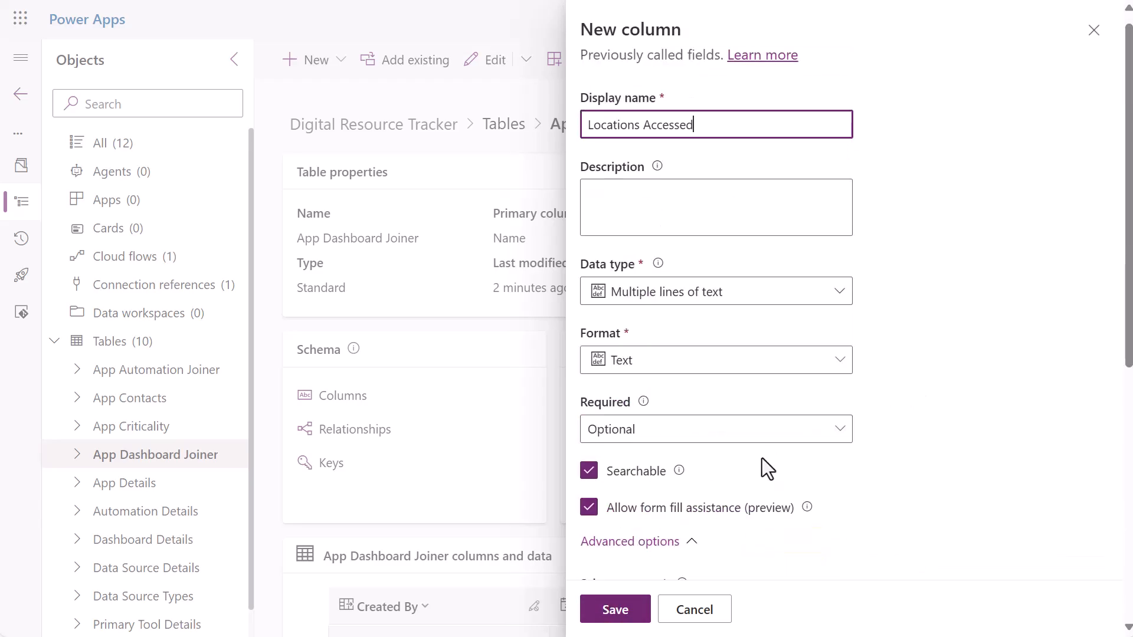
scroll(789, 389, "down", 2)
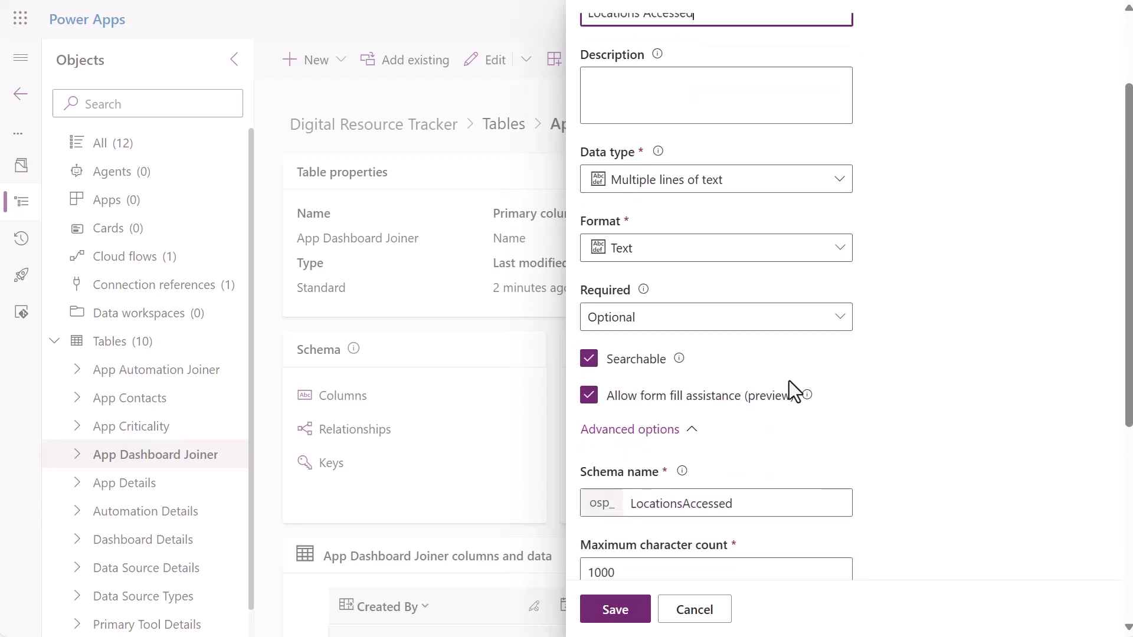
scroll(723, 489, "up", 2)
left_click(620, 609)
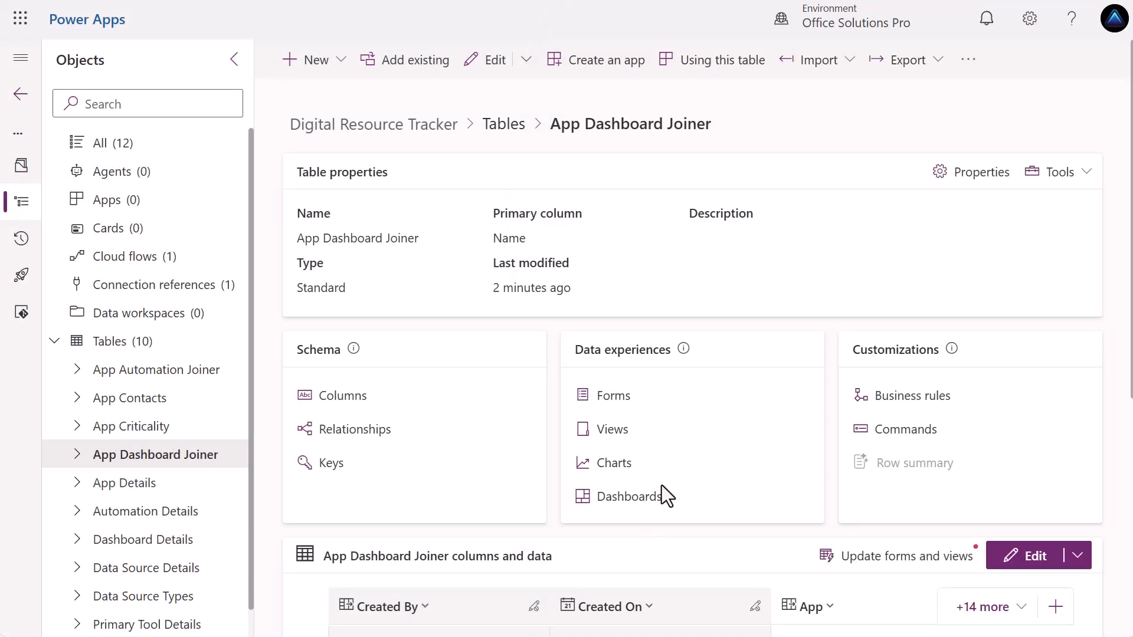
Show the existing Name (Primary) column in the App Dashboard Joiner columns and data.
scroll(666, 496, "down", 2)
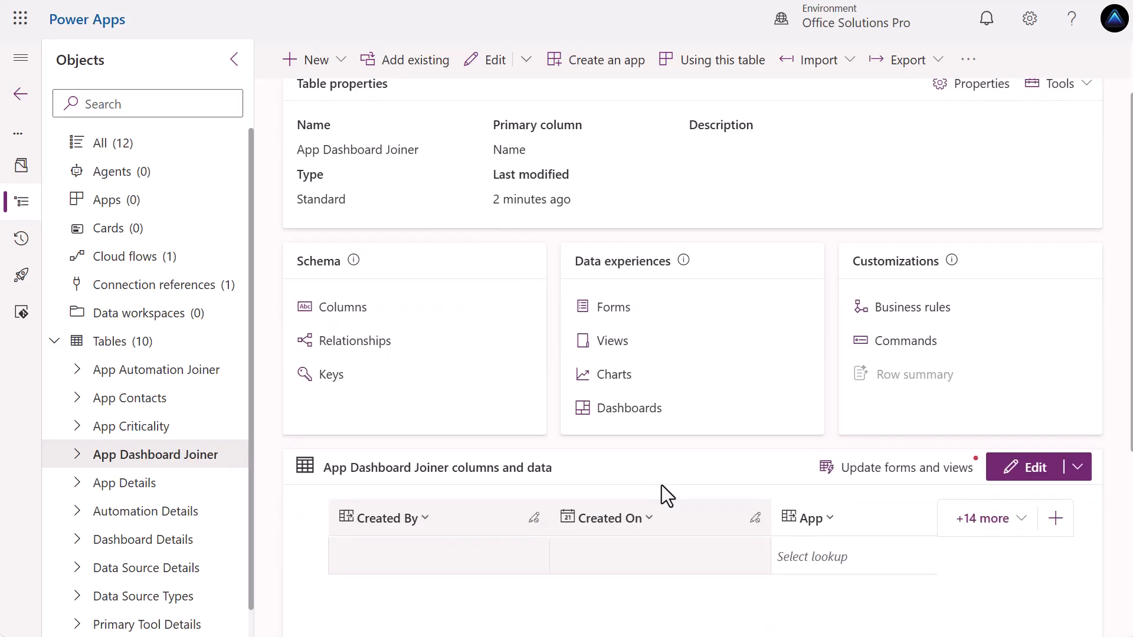
left_click(1002, 530)
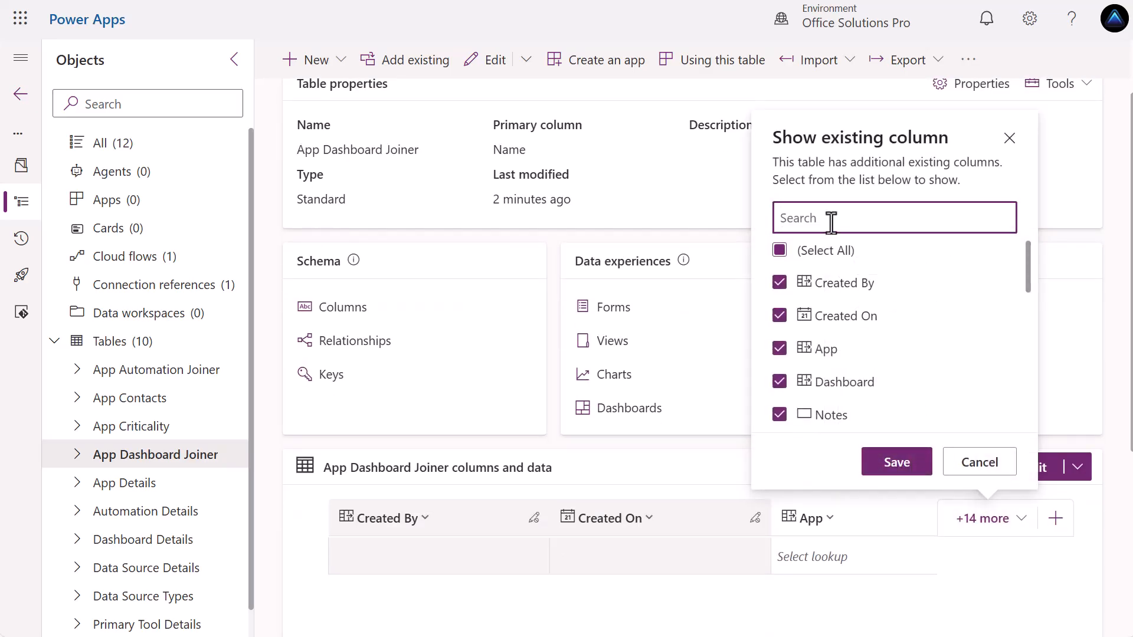
type("name")
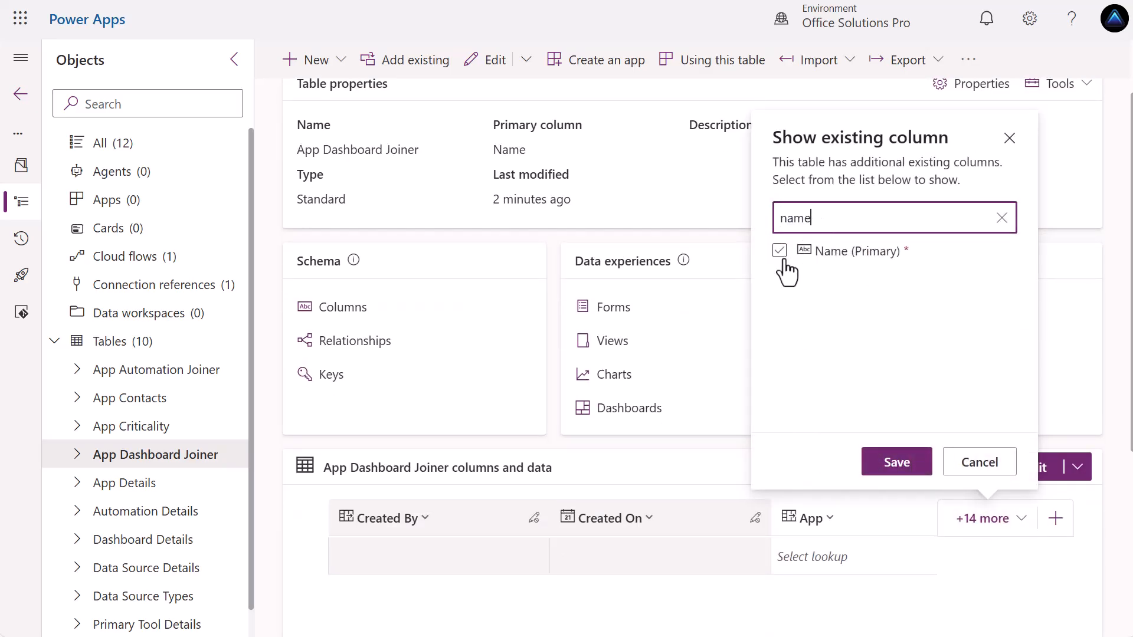
left_click(780, 252)
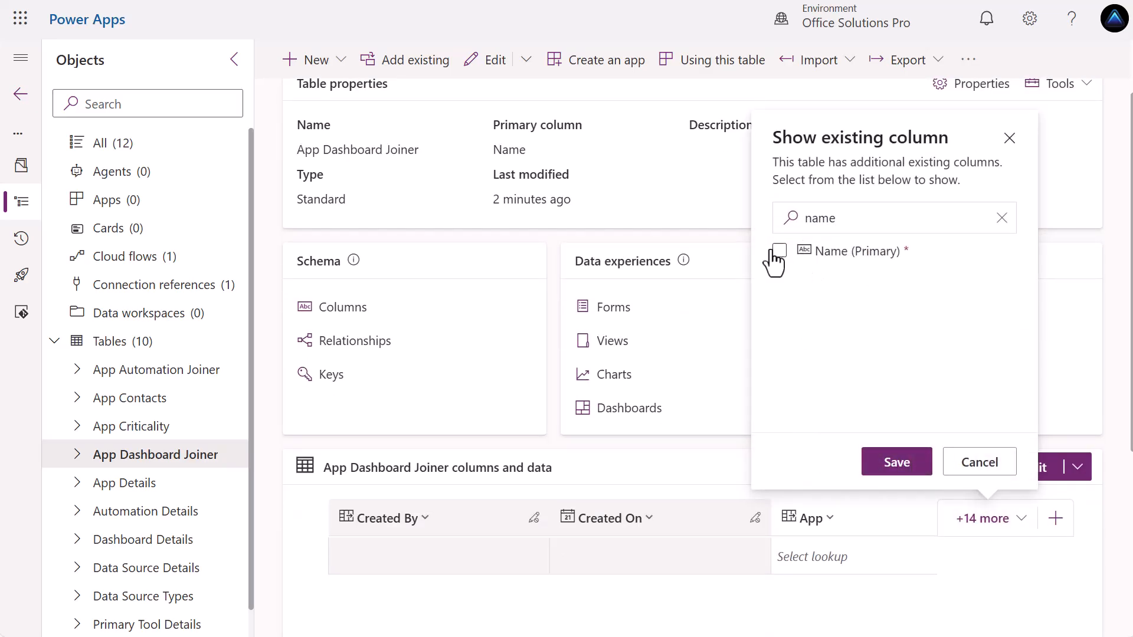
left_click(897, 464)
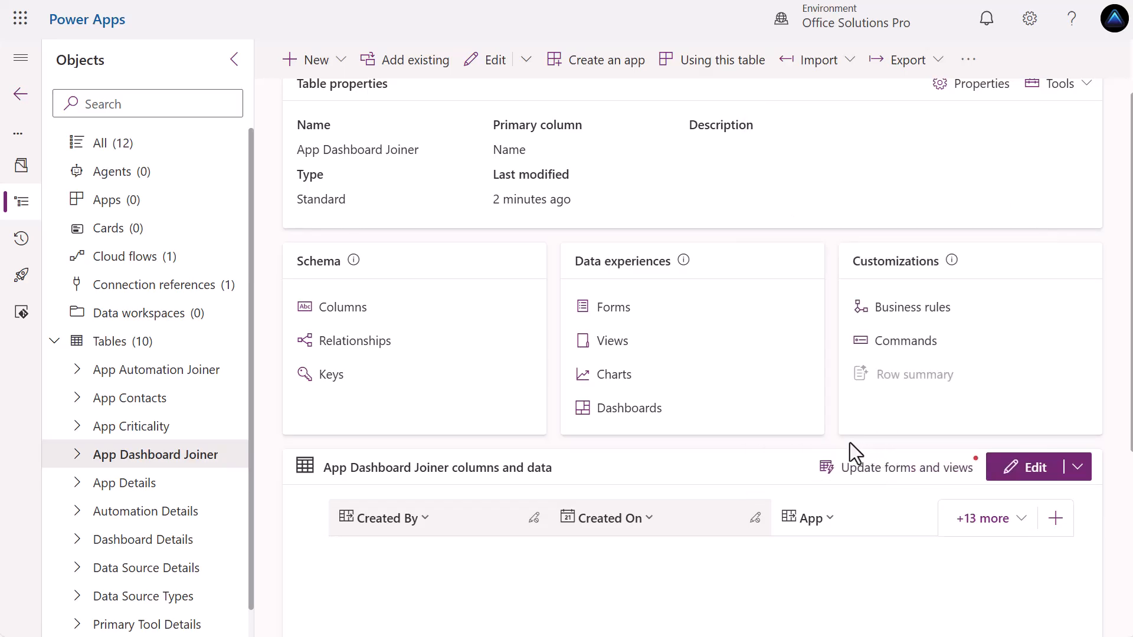
Create a key named App Dashboard Key on the App Dashboard Joiner table using the App and Dashboard columns.
left_click(331, 378)
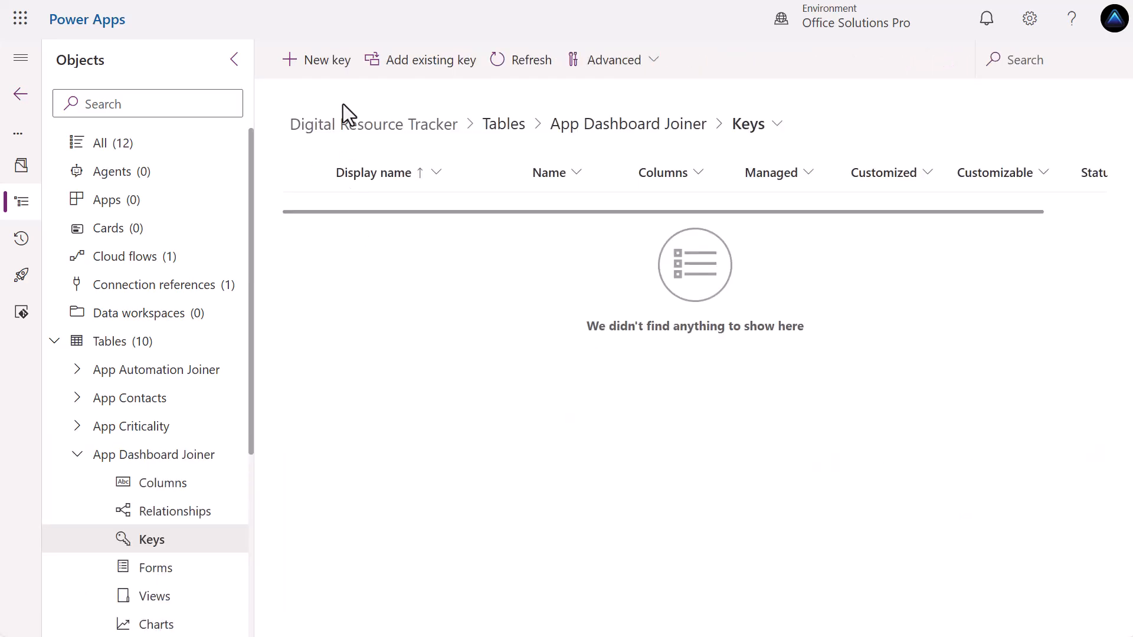
left_click(330, 60)
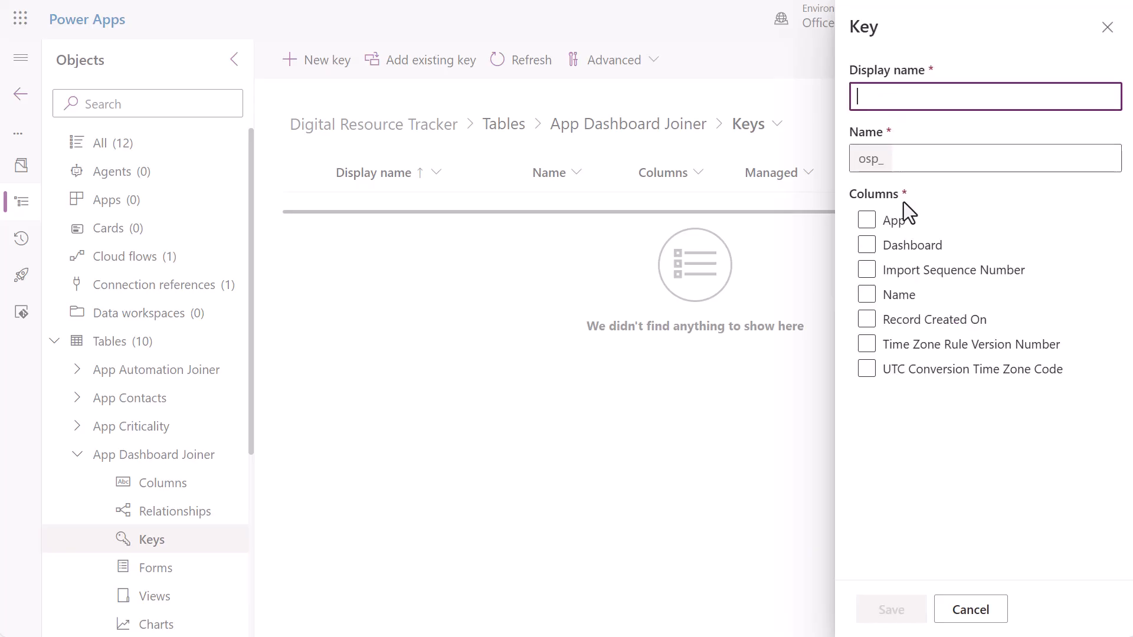
left_click(869, 224)
left_click(868, 247)
left_click(885, 95)
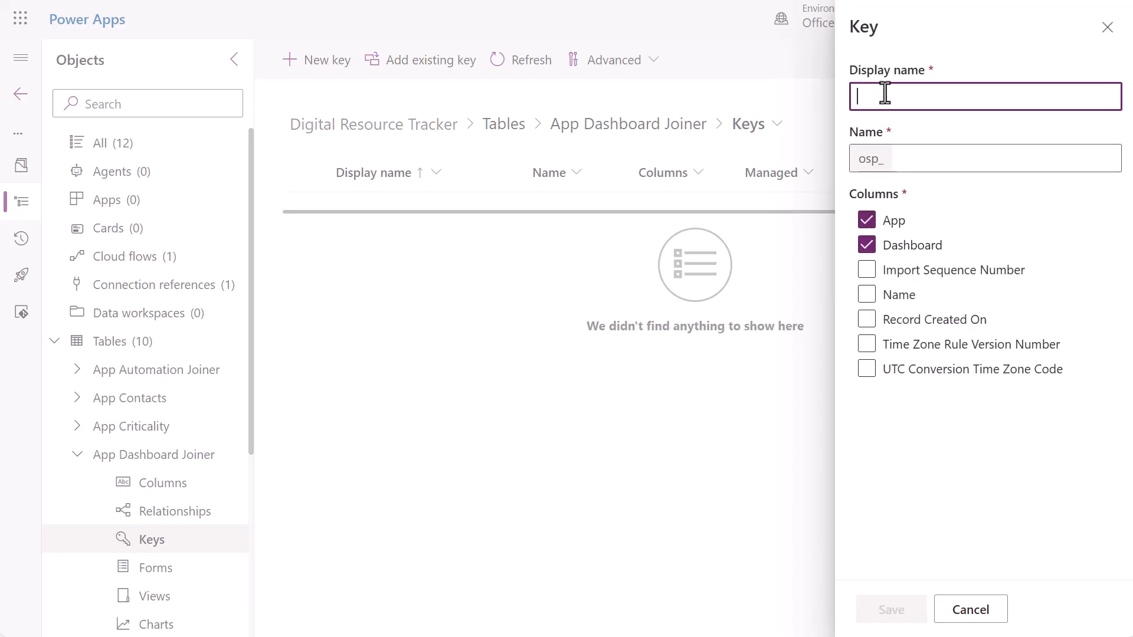
type("App Das")
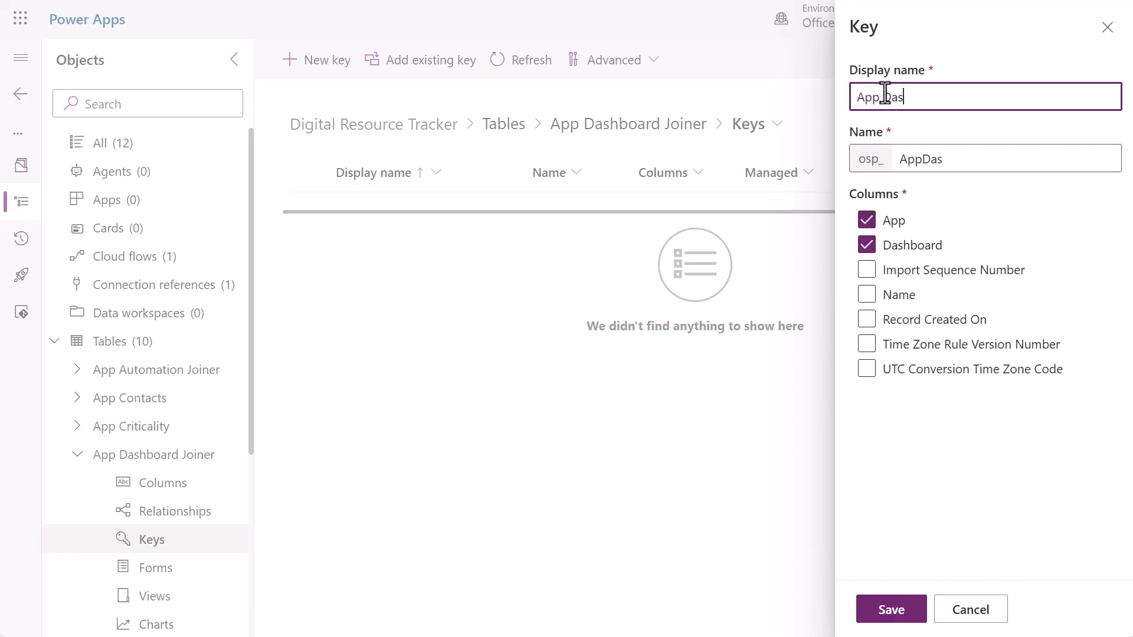
type("hboard Key")
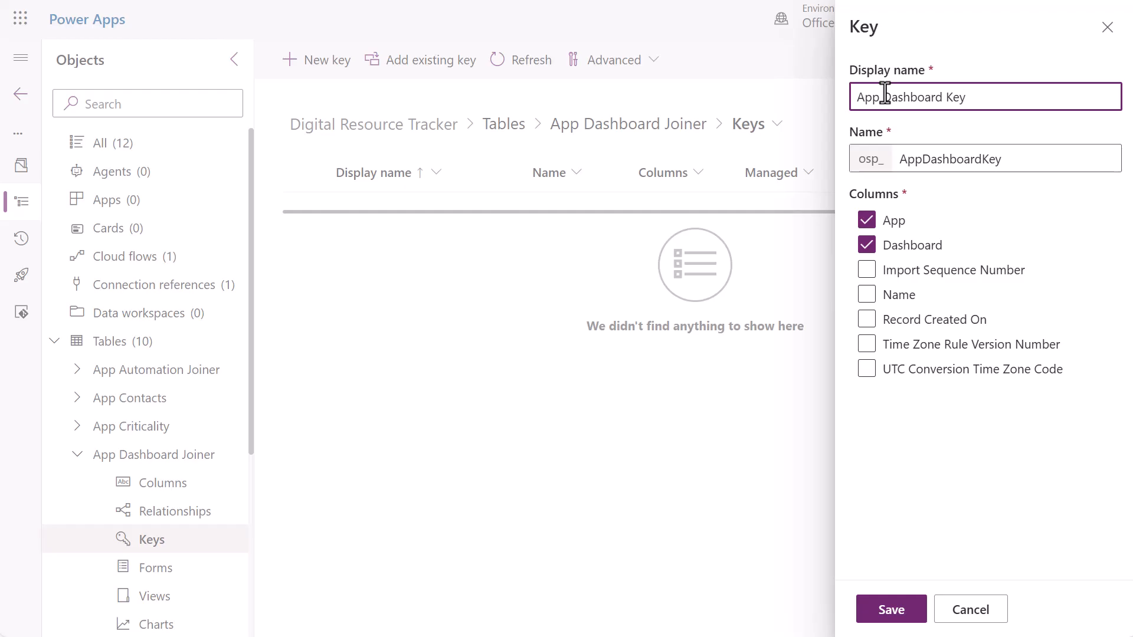
left_click(891, 611)
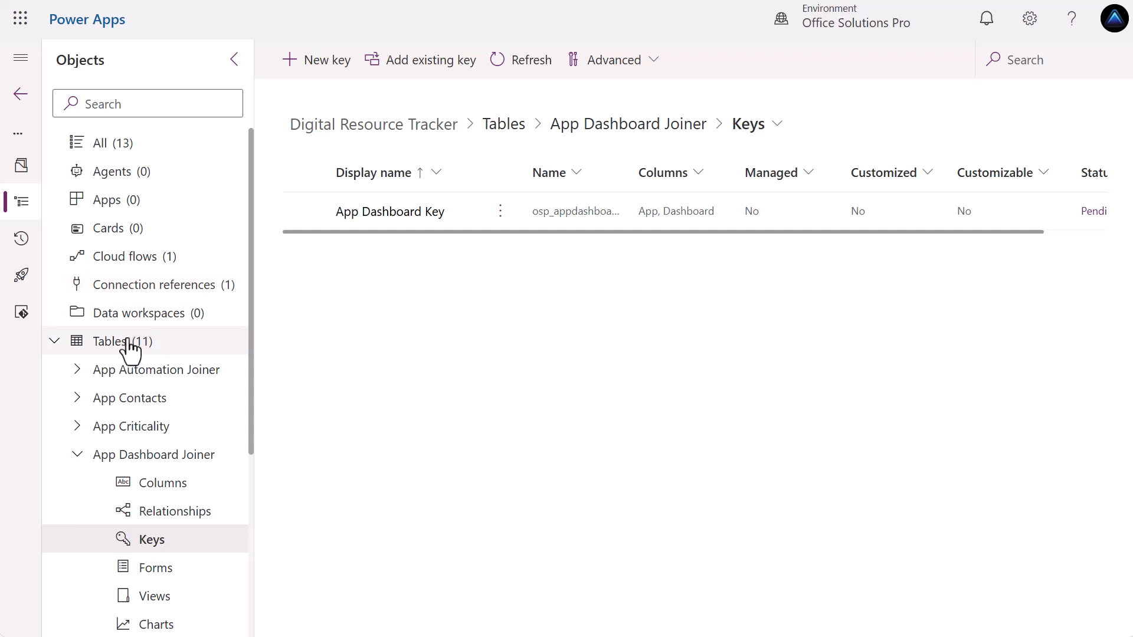
Create an automated cloud flow in the solution with the Dataverse trigger When a row is added, modified or deleted.
left_click(126, 265)
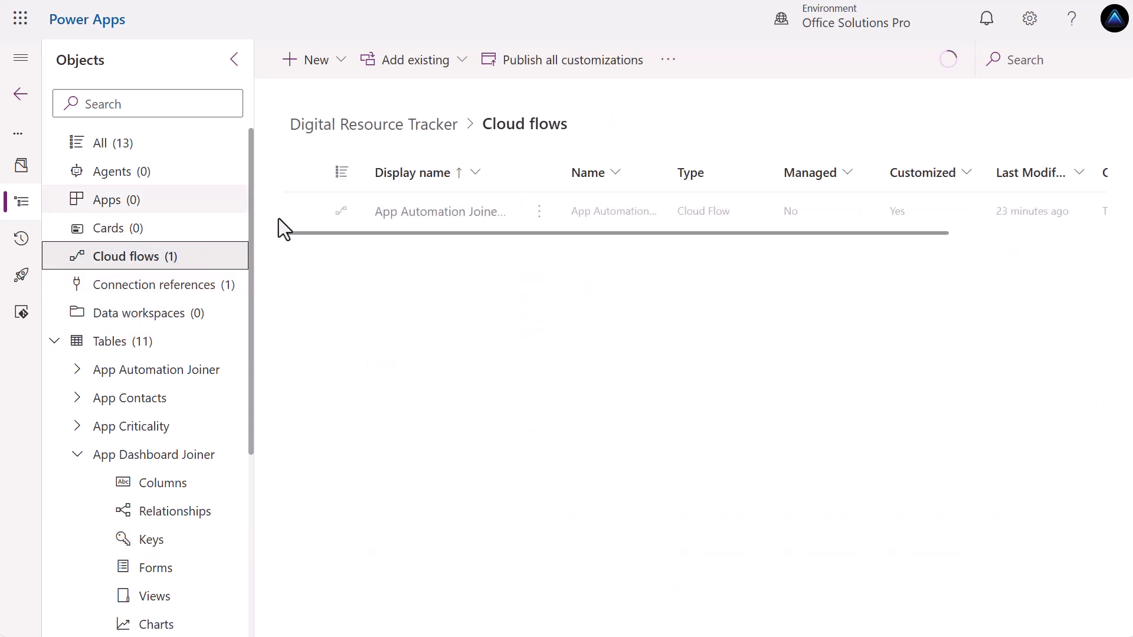
left_click(327, 76)
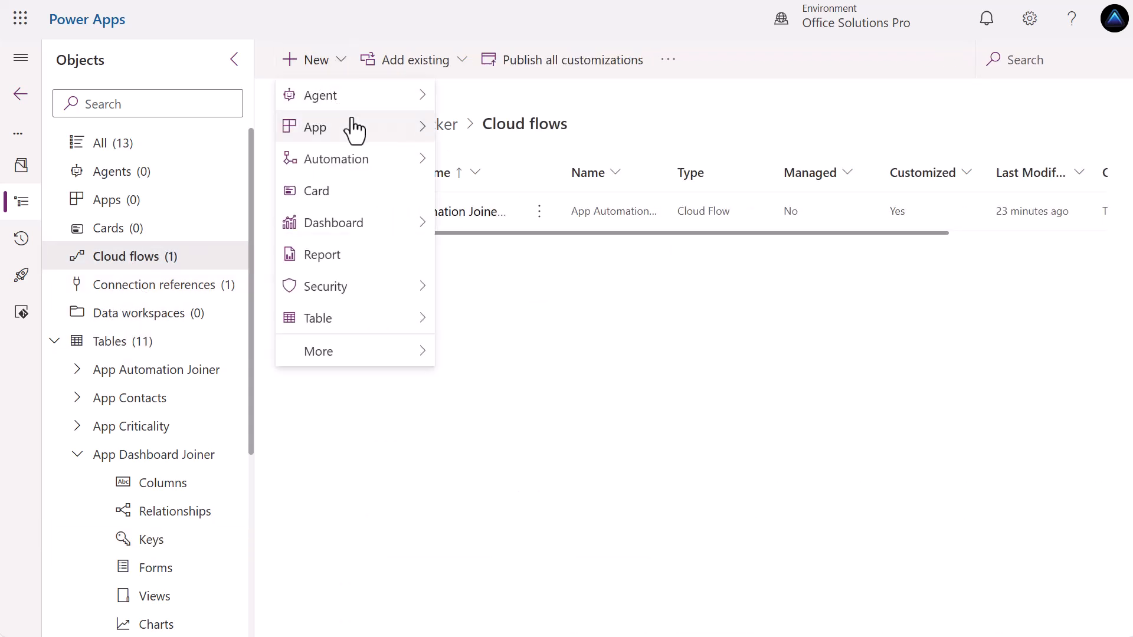
mouse_move(365, 163)
mouse_move(545, 168)
left_click(638, 162)
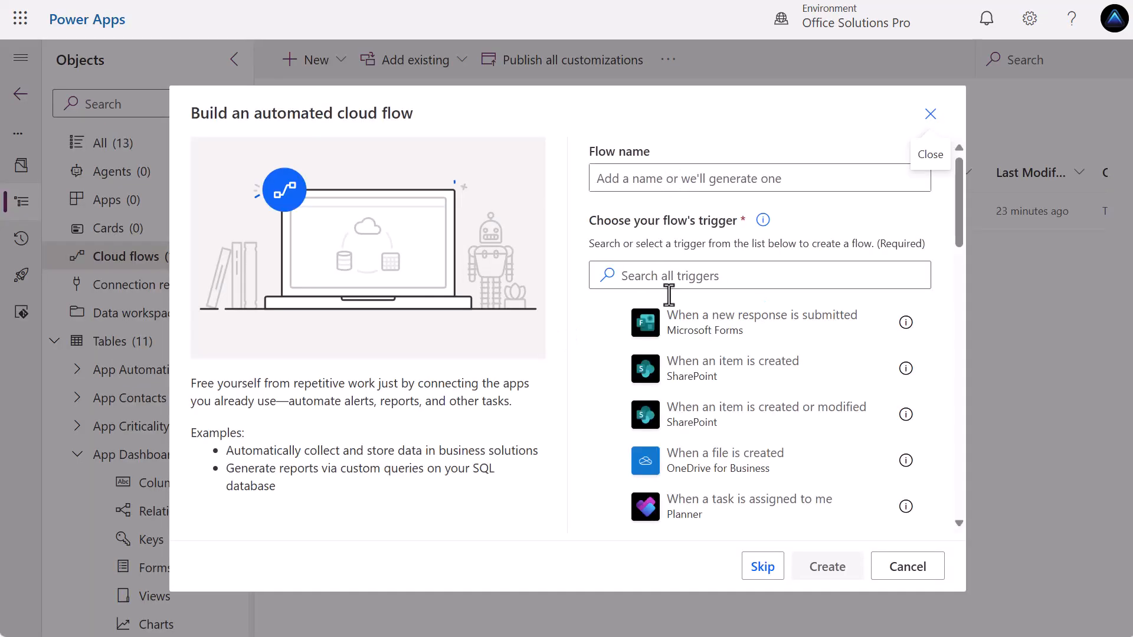
left_click(759, 566)
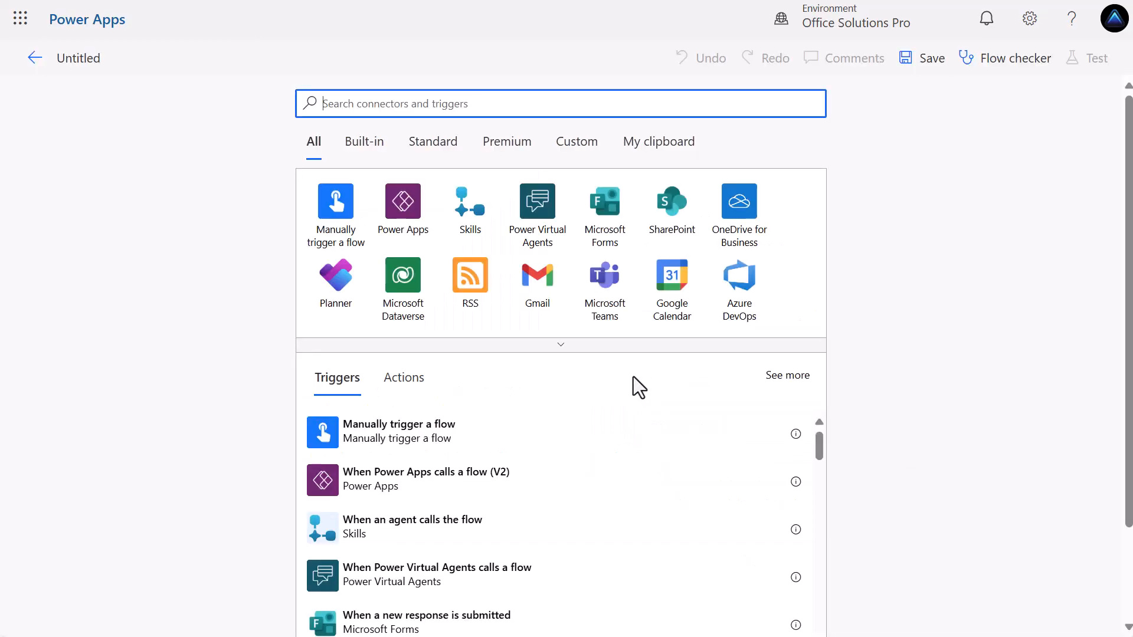
left_click(403, 298)
left_click(407, 252)
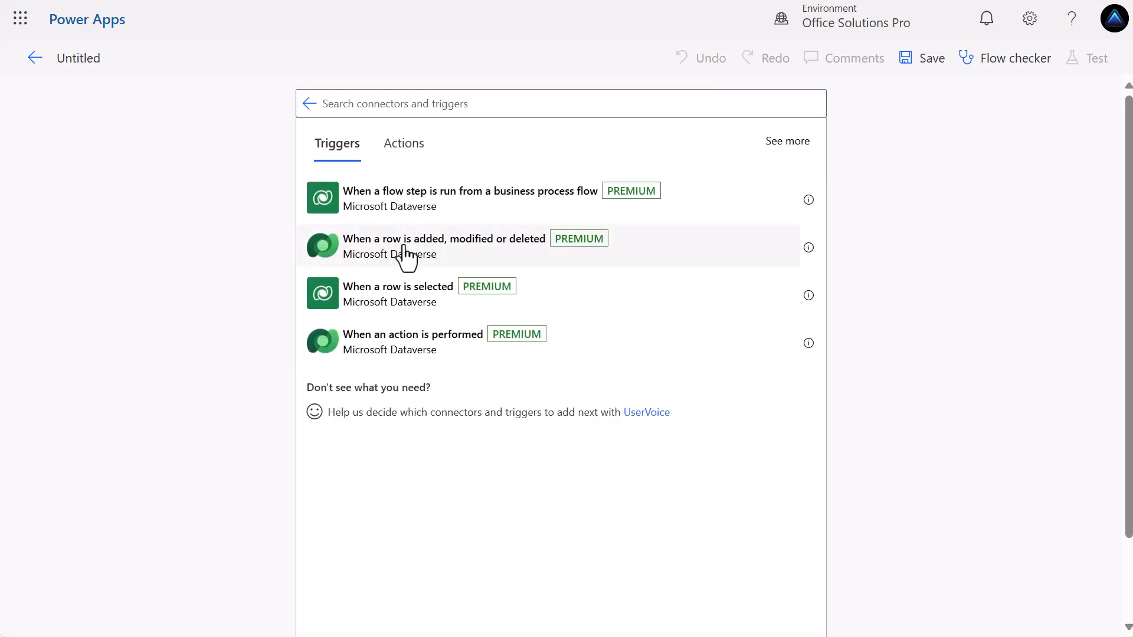
Configure the trigger with change type Added or Modified, table App Dashboard Joiners and scope Organization.
left_click(794, 154)
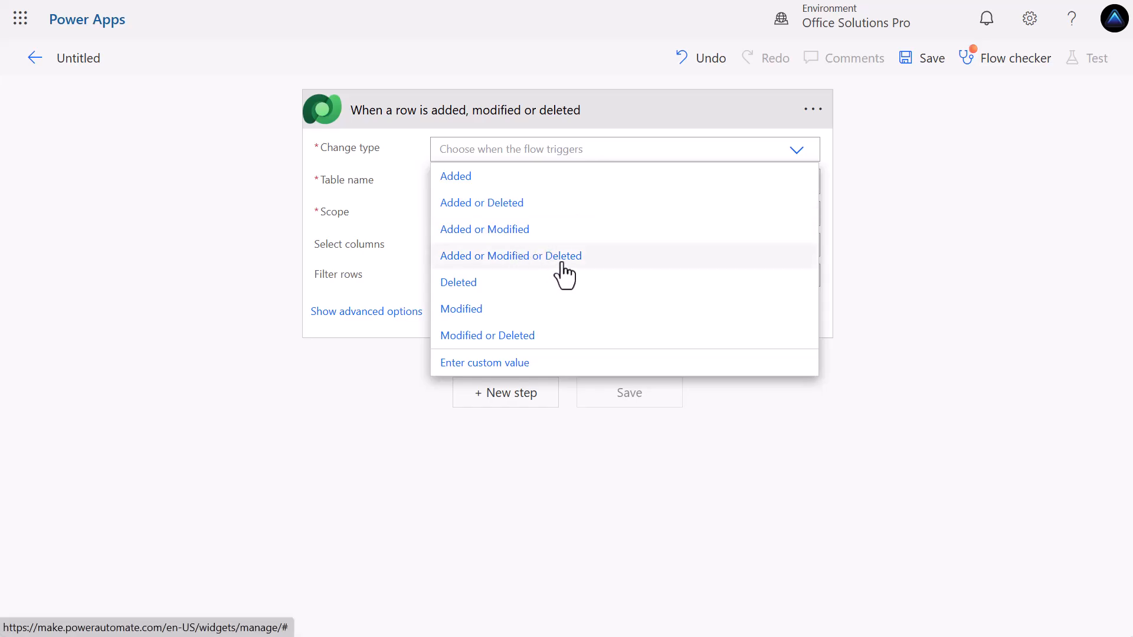
left_click(519, 239)
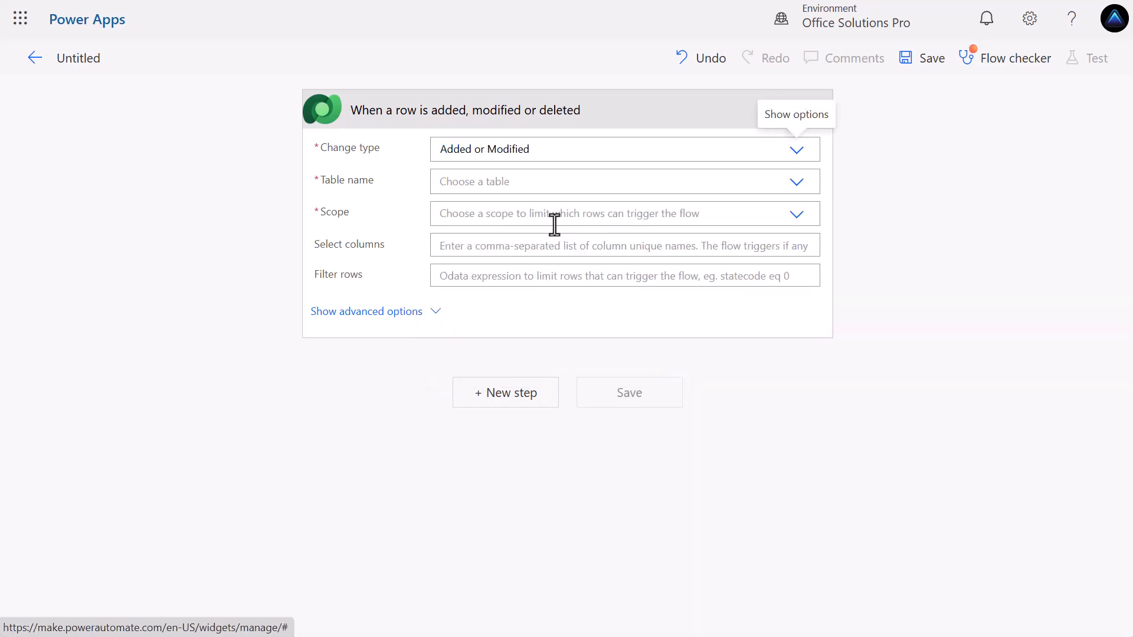
left_click(723, 184)
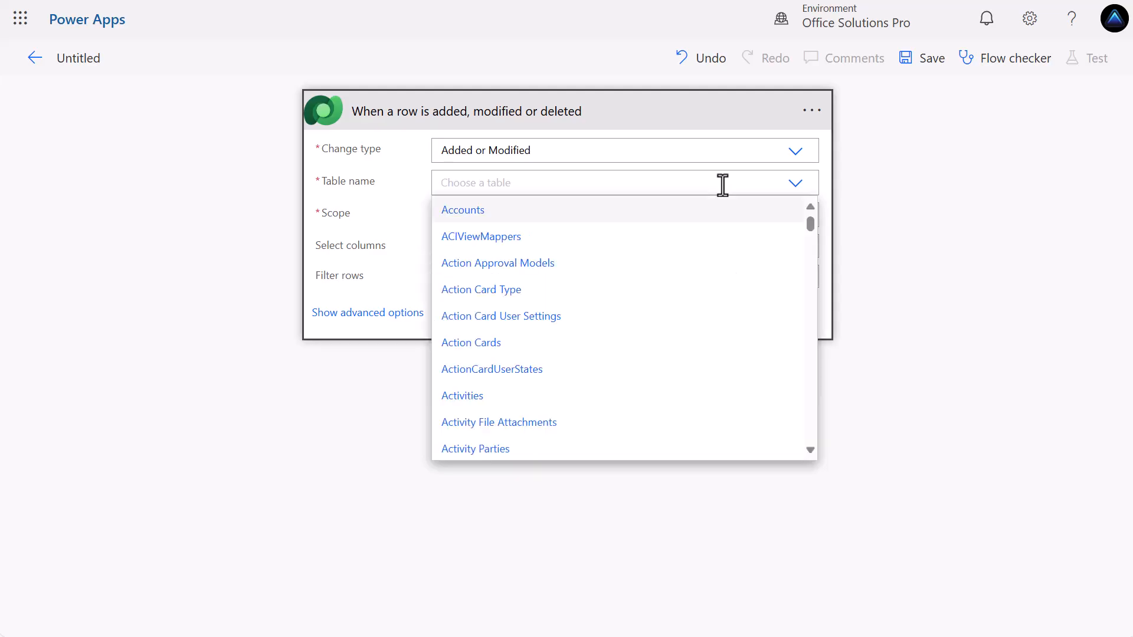
type("App D")
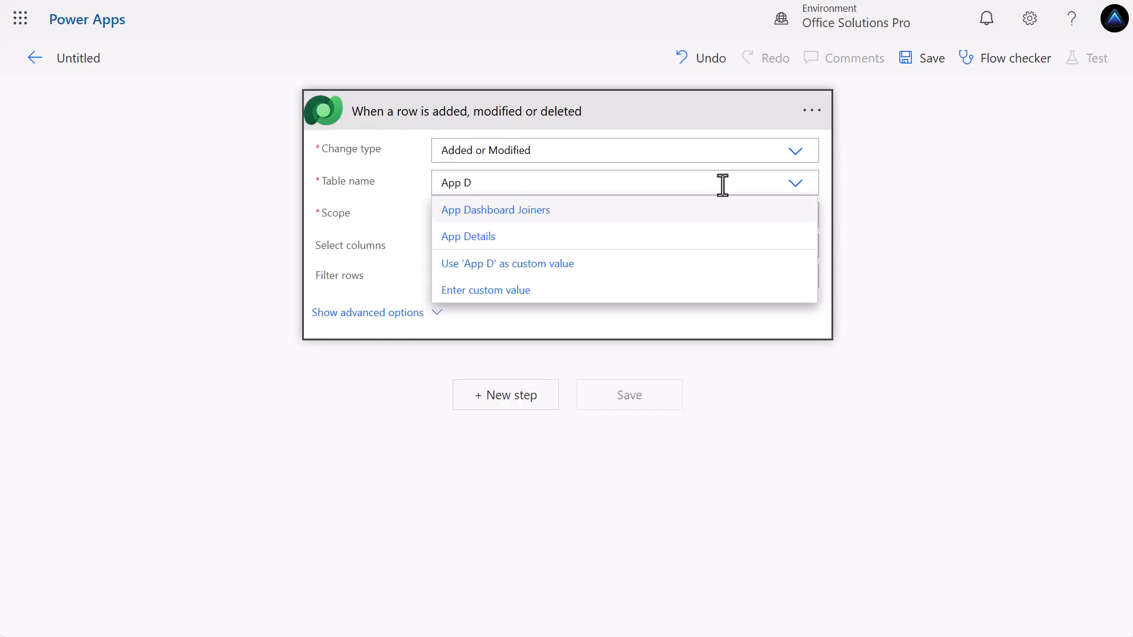
left_click(626, 213)
left_click(666, 215)
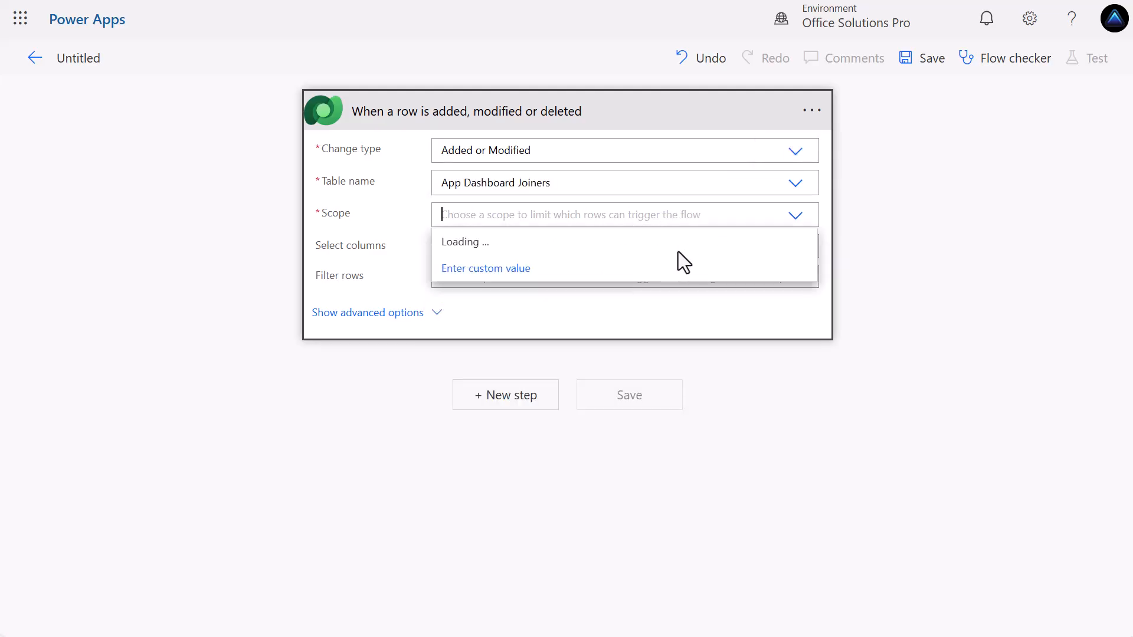
left_click(498, 242)
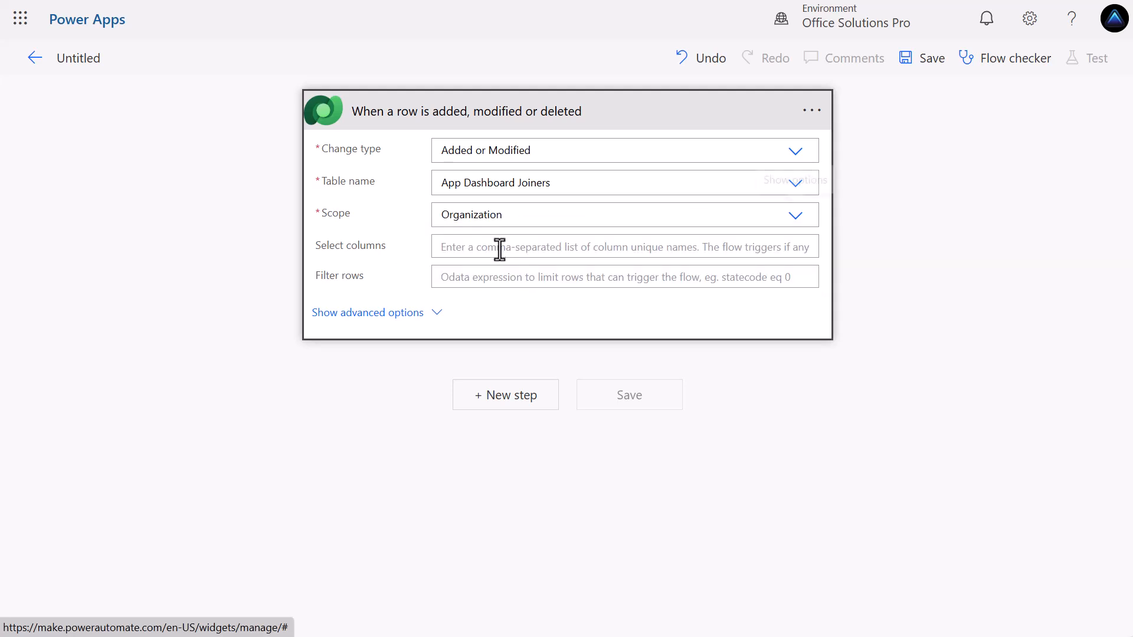
Add a Microsoft Dataverse Get a row by ID action after the trigger.
left_click(510, 398)
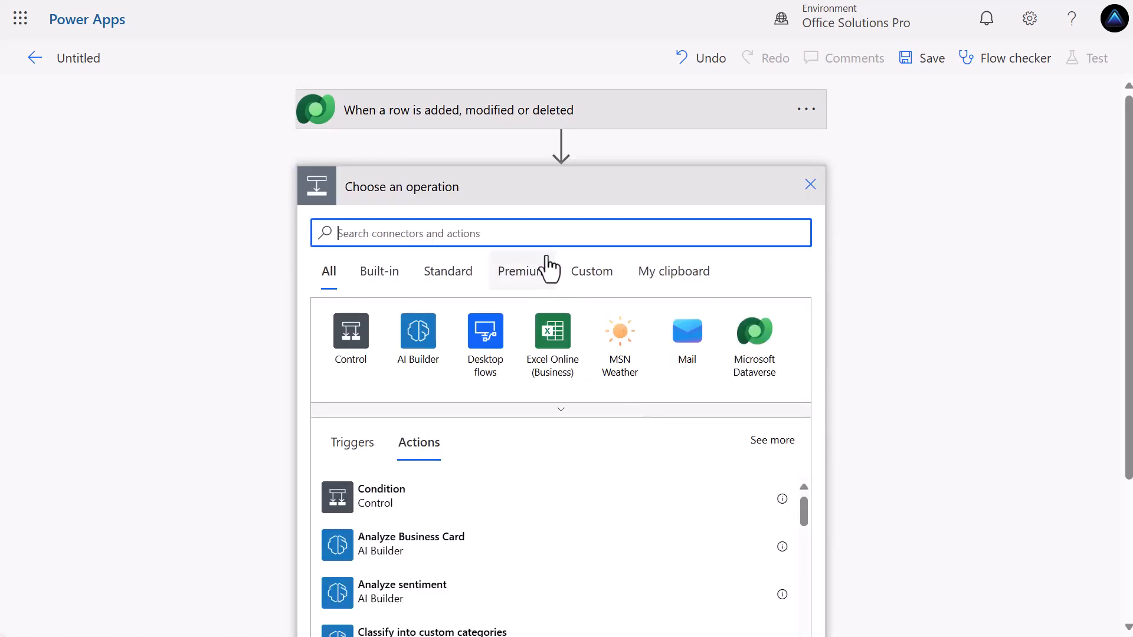
left_click(751, 348)
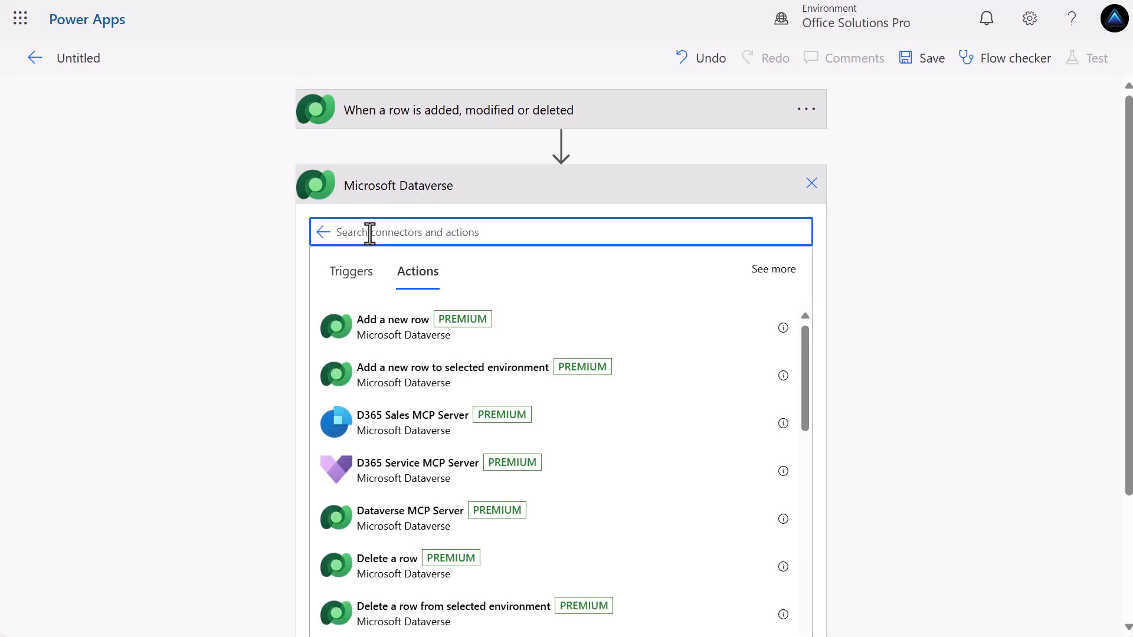
type("Get")
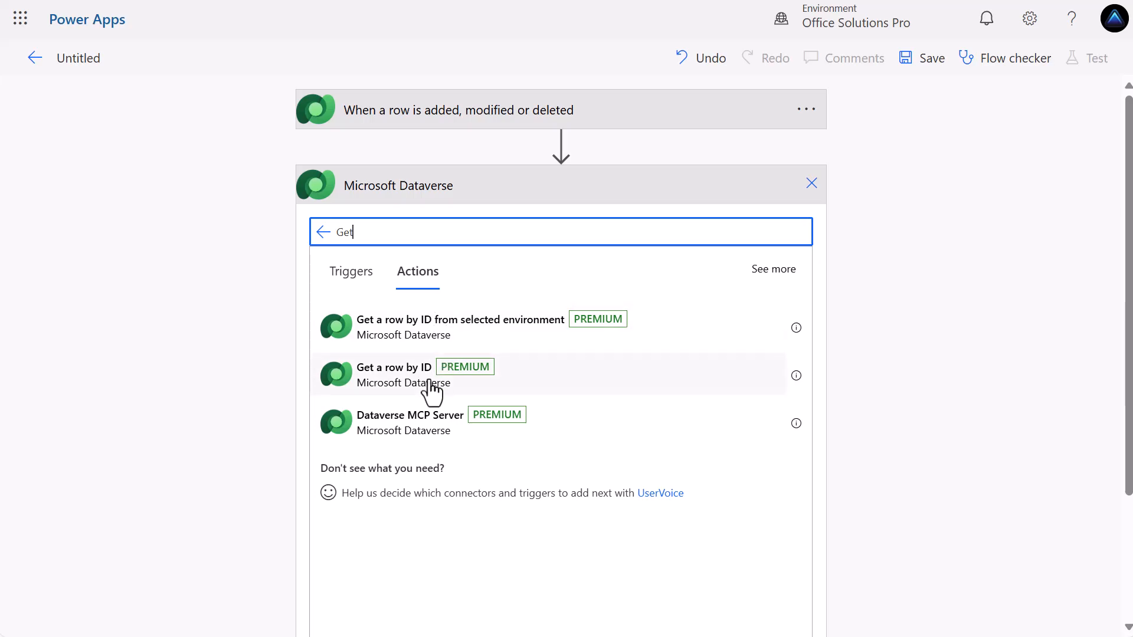
left_click(430, 383)
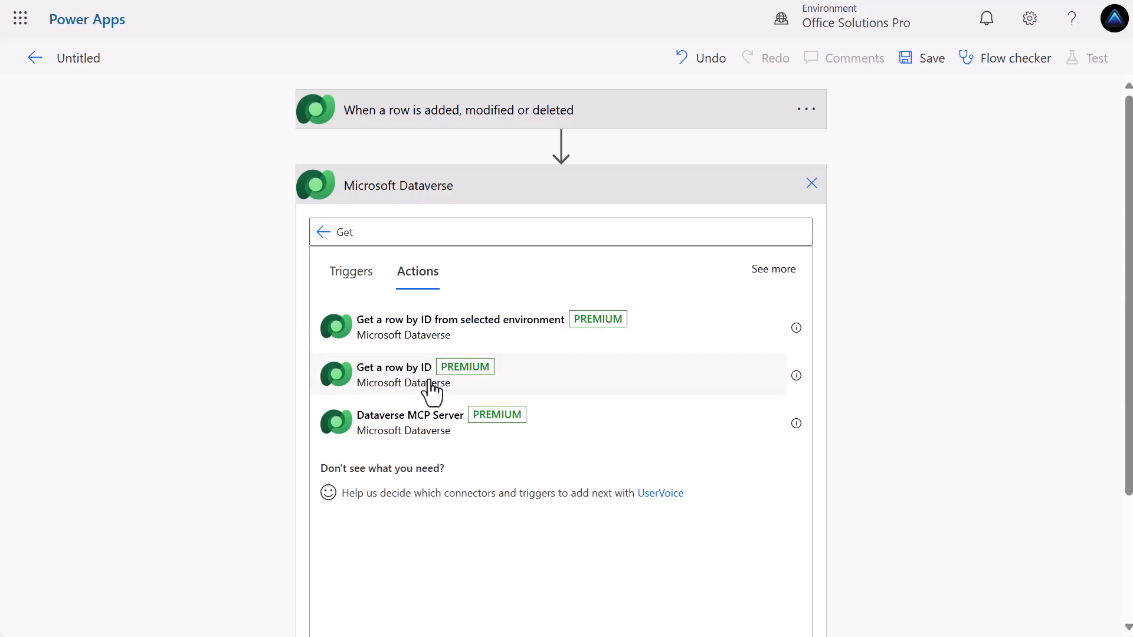
Set the Get a row by ID action's table to App Details and its Row ID to the trigger's App (Value).
left_click(747, 228)
type("app")
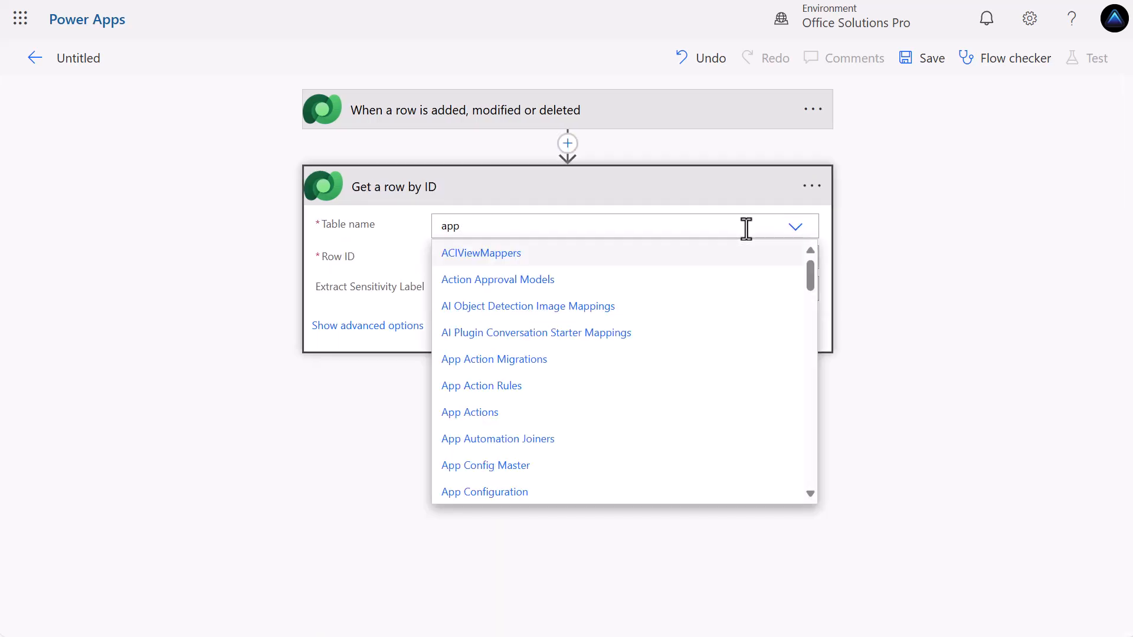
scroll(499, 422, "down", 5)
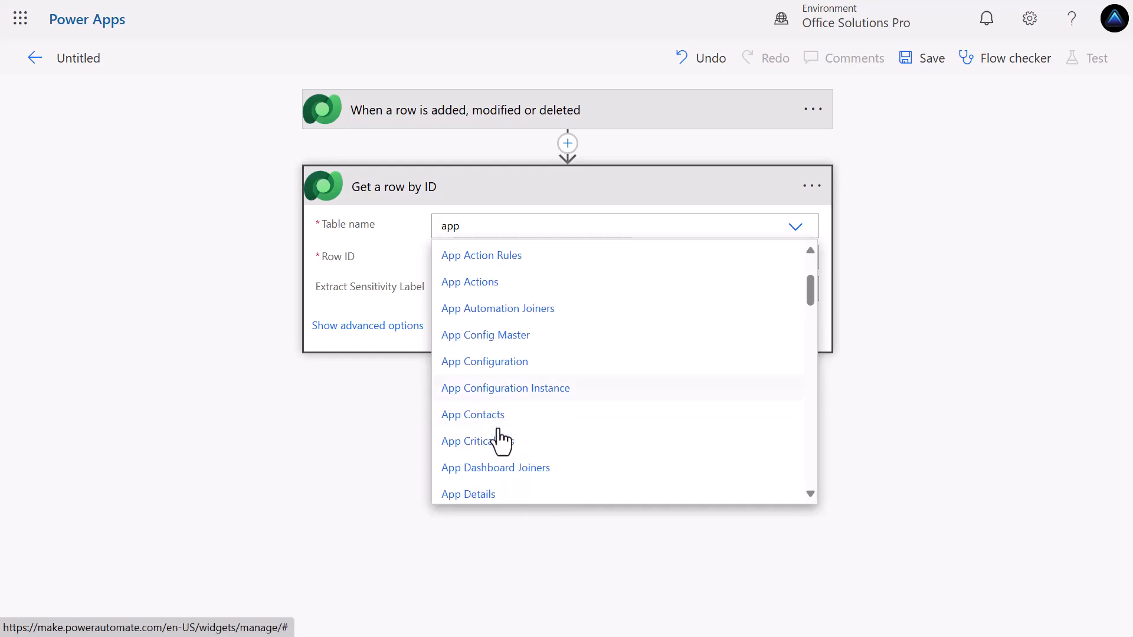
left_click(492, 370)
left_click(753, 258)
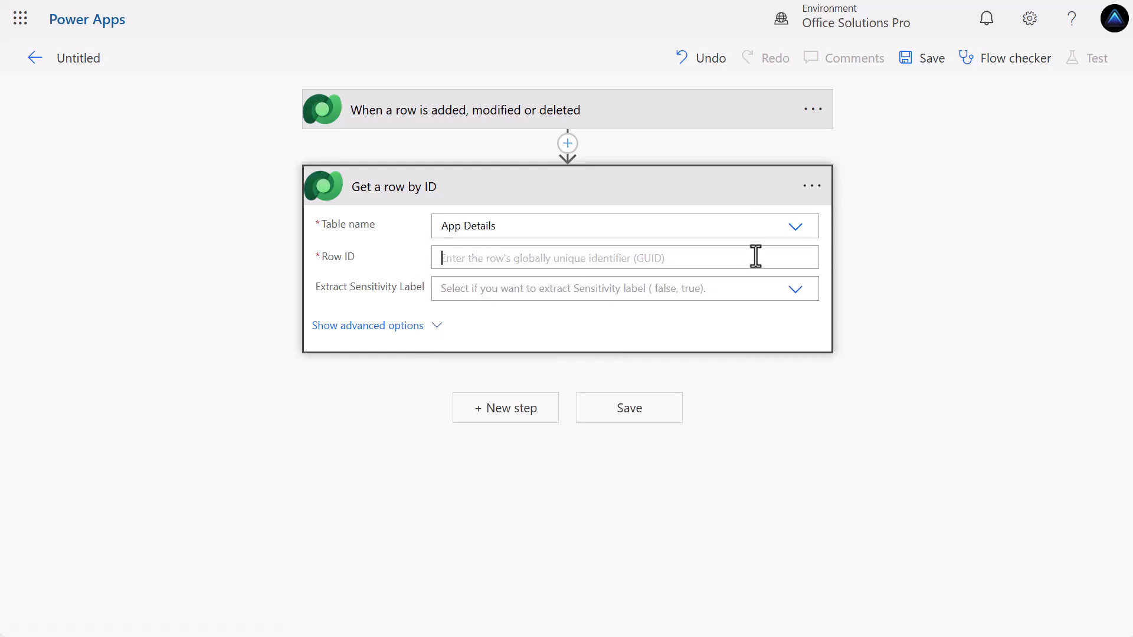
left_click(893, 395)
type("app")
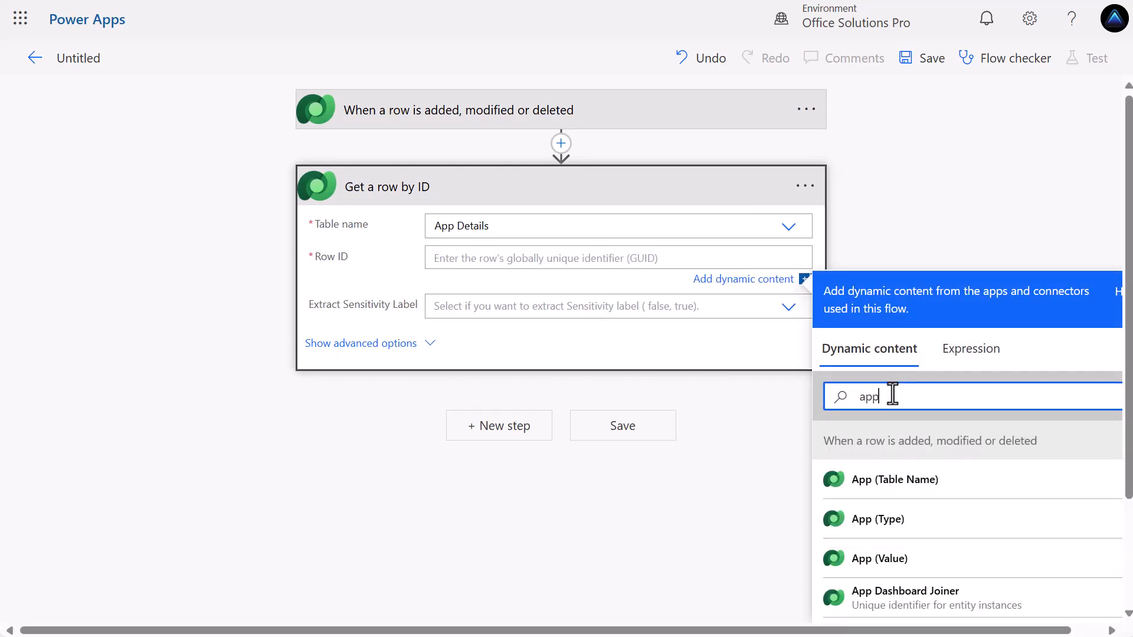
left_click(896, 564)
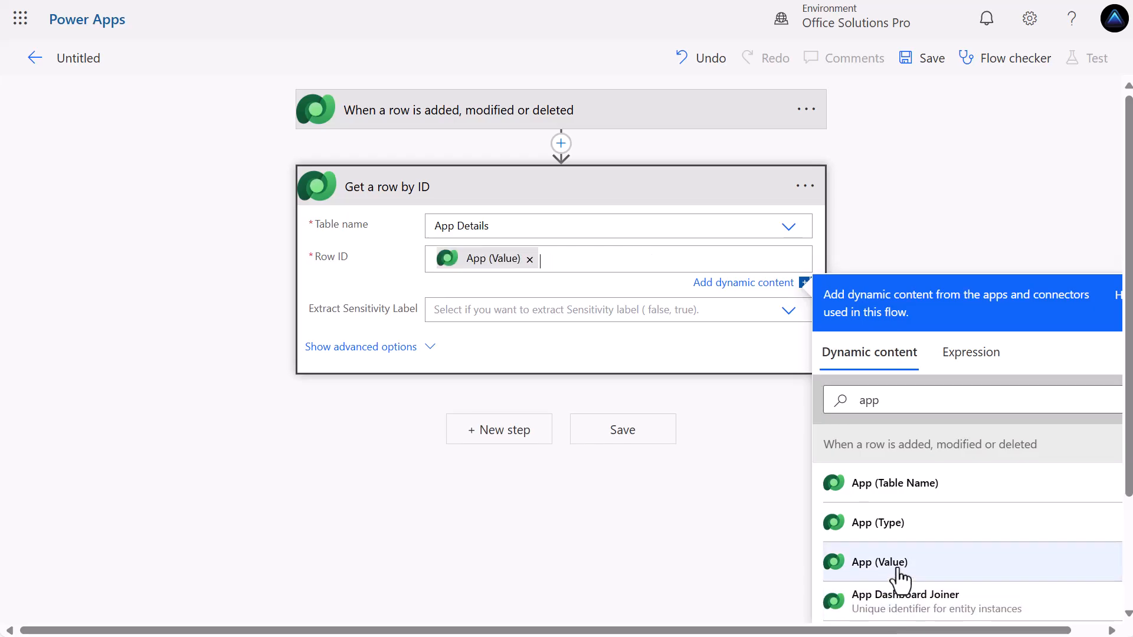
Rename the action as Get a row by ID (App Details).
left_click(809, 188)
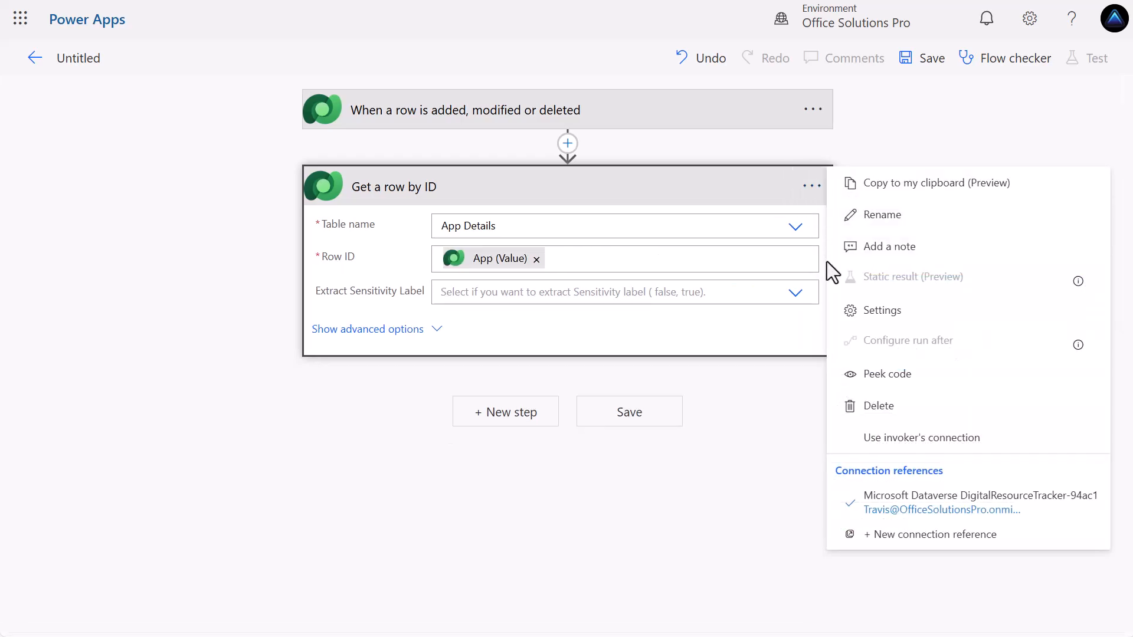
left_click(882, 215)
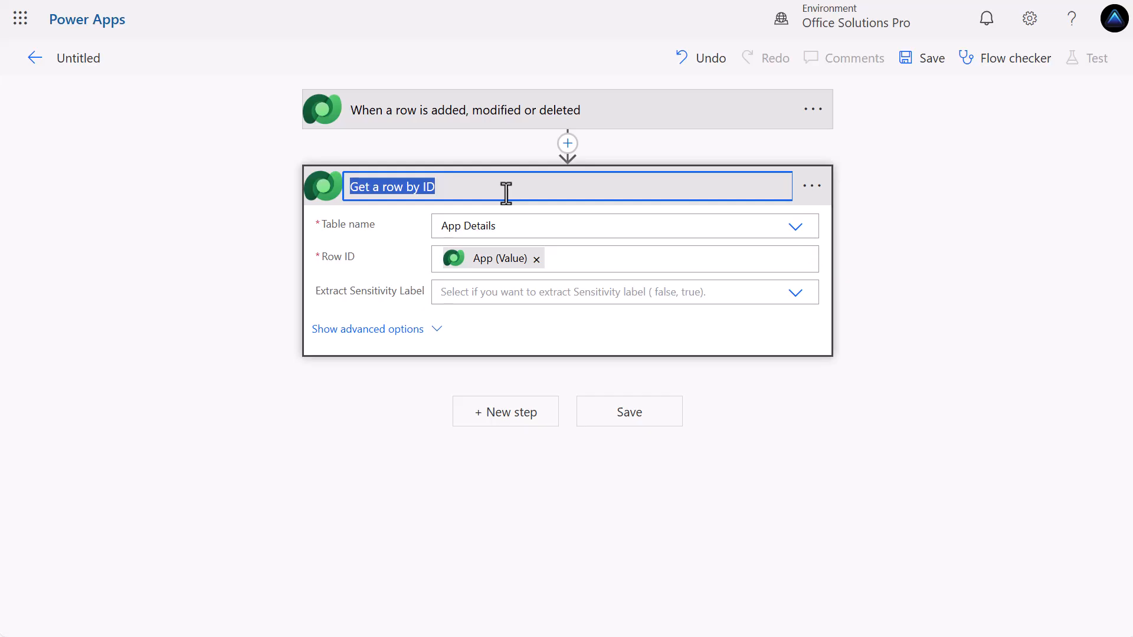
left_click(506, 193)
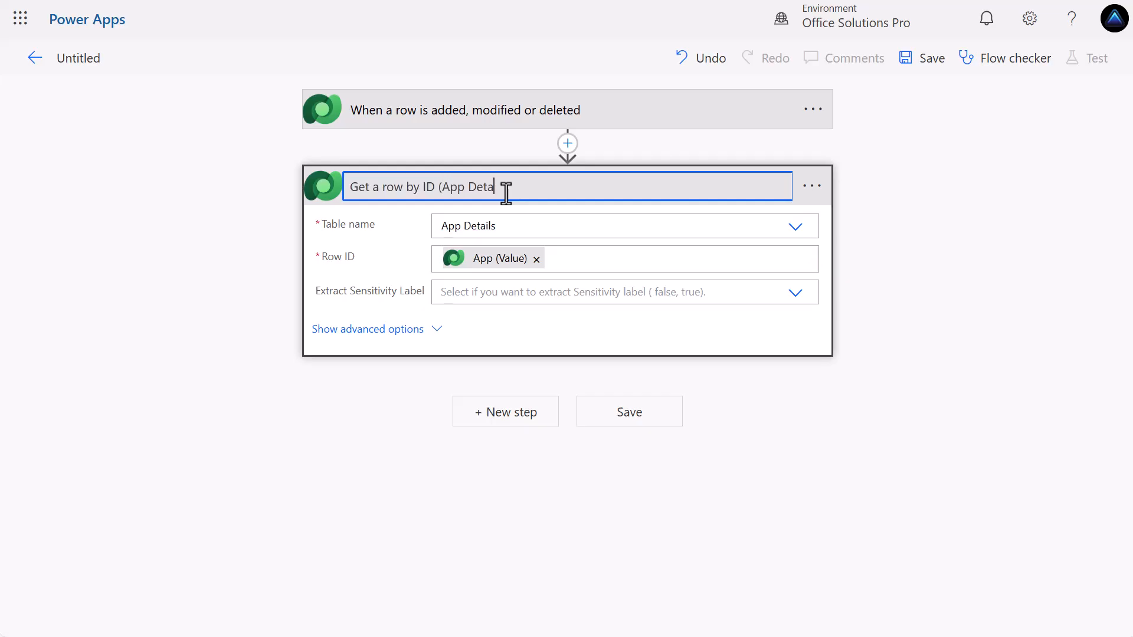
type("(App Details)")
Name the flow App Dashboard Joiner Name Update and save it.
left_click(69, 58)
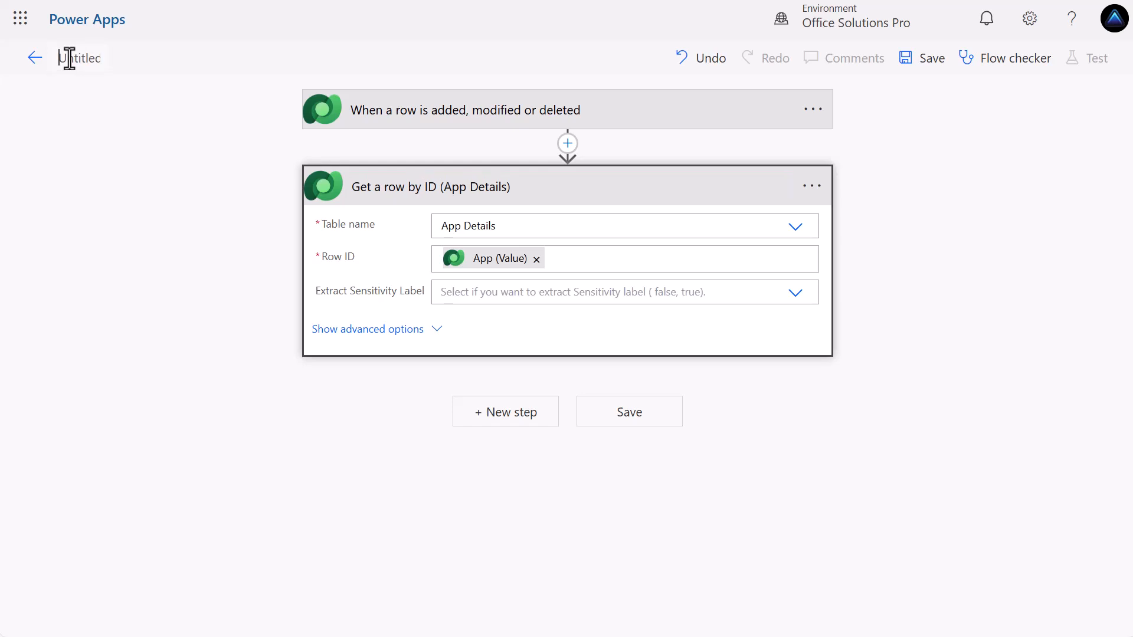
type("App Dashboard Joiner Name Update")
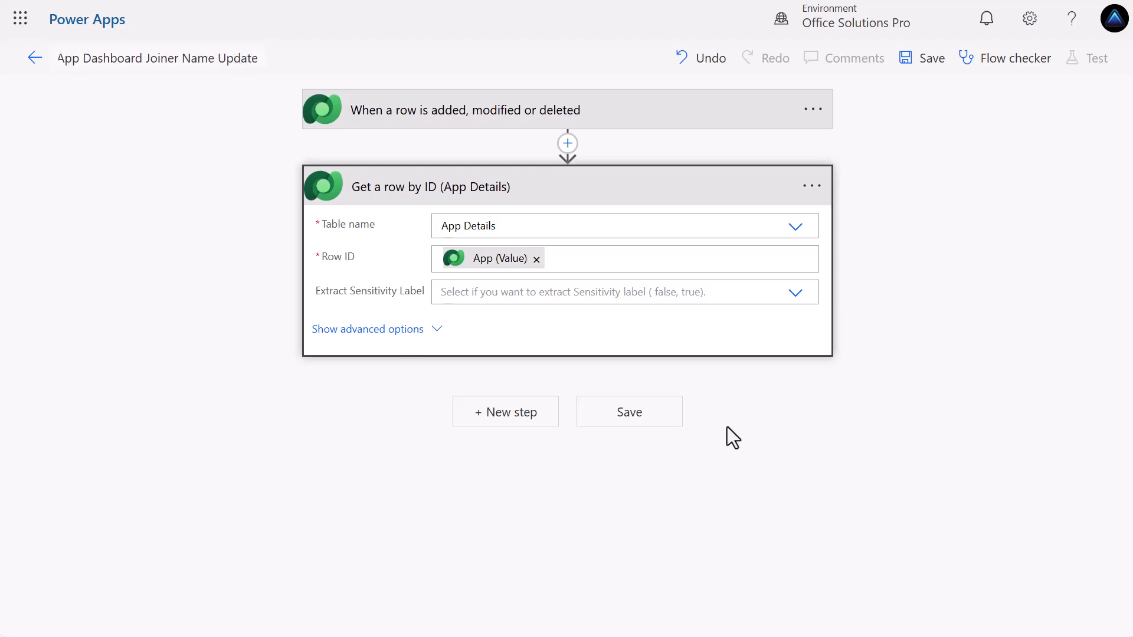
left_click(647, 421)
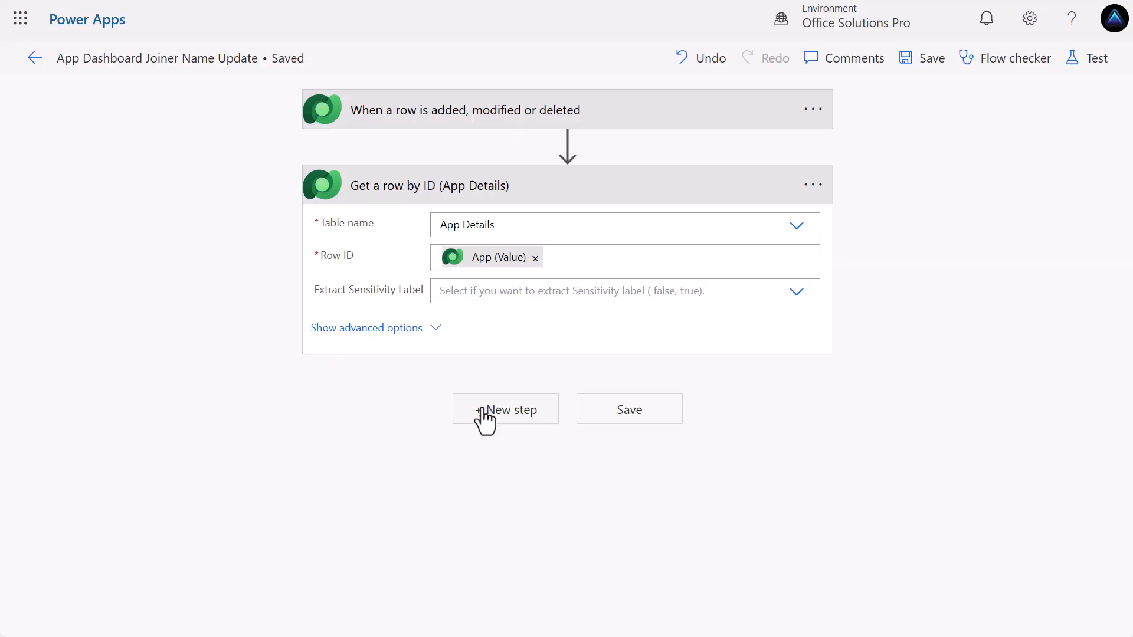
Add a second Microsoft Dataverse Get a row by ID action after Get a row by ID (App Details).
left_click(485, 421)
left_click(752, 407)
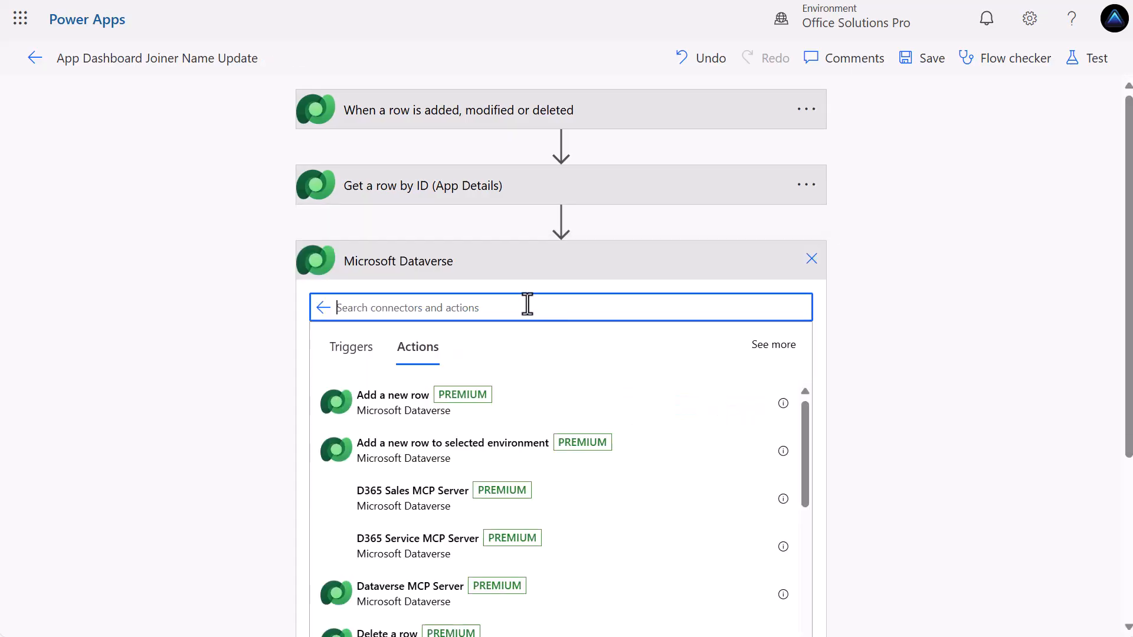
type("get")
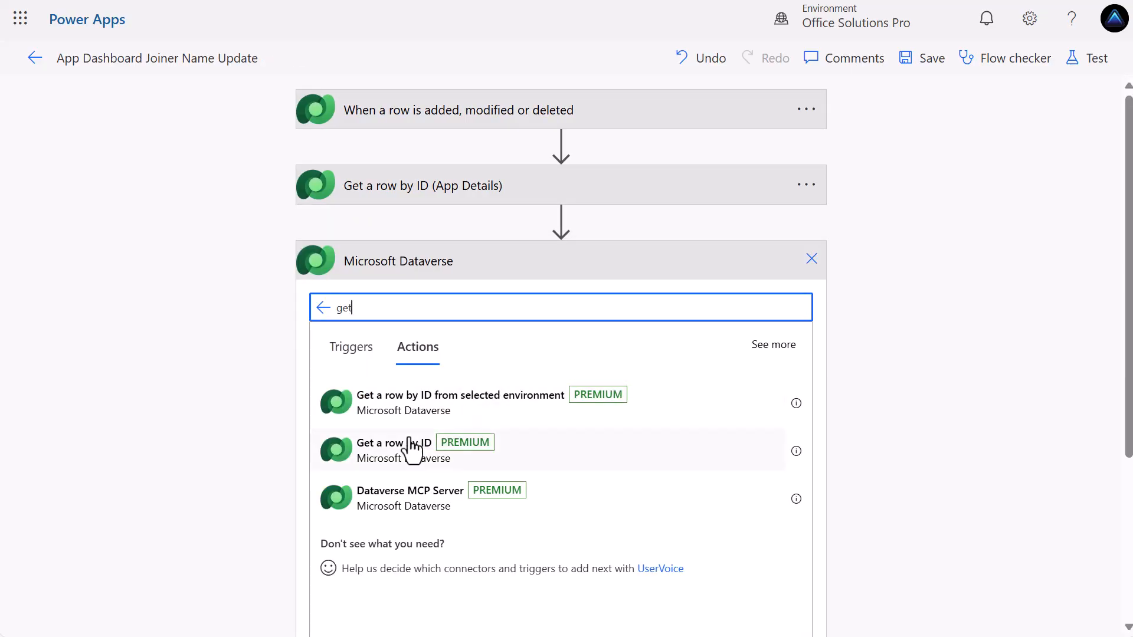
left_click(412, 451)
Set the new Get a row by ID action's table to Dashboard Details and its Row ID to the trigger's Dashboard (Value).
type("das")
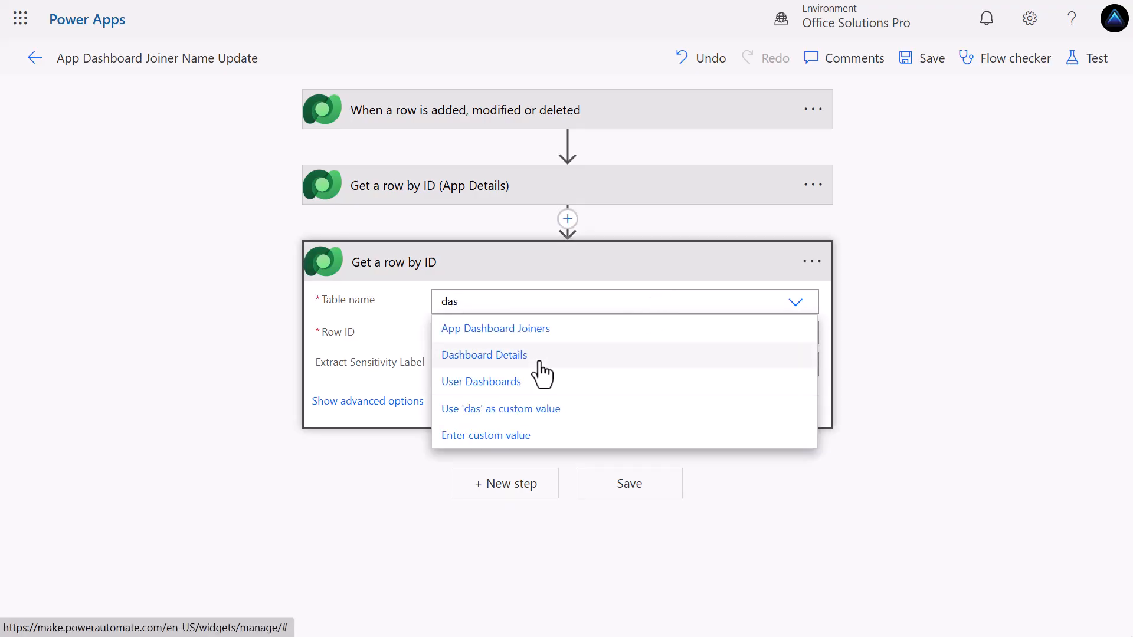
left_click(540, 359)
left_click(673, 331)
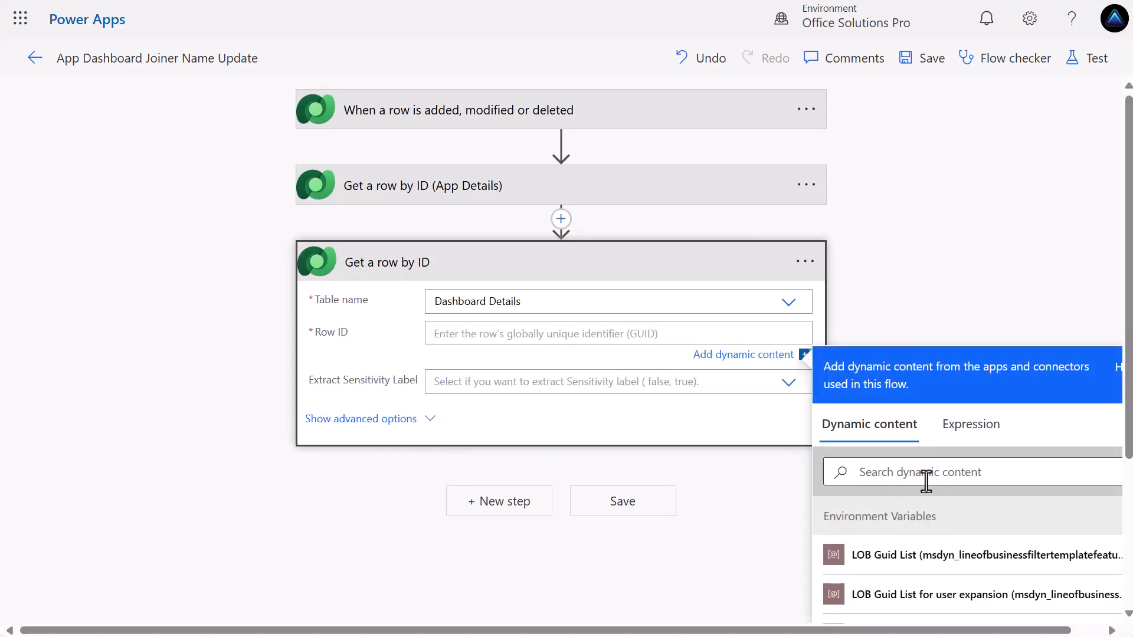
left_click(926, 481)
type("dash")
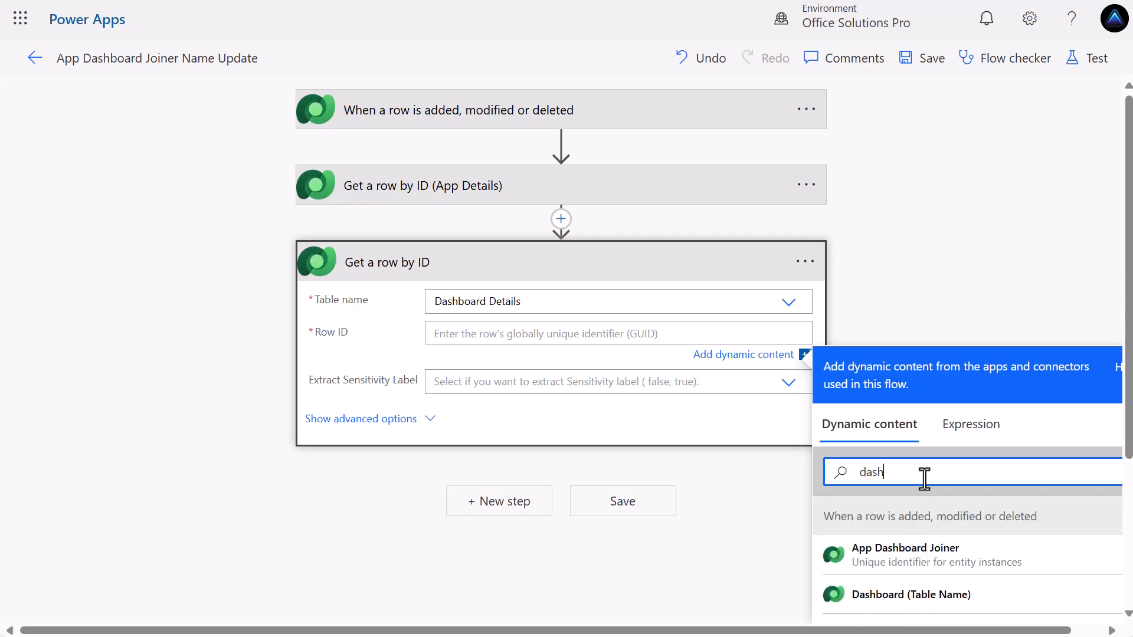
scroll(924, 478, "down", 3)
left_click(964, 512)
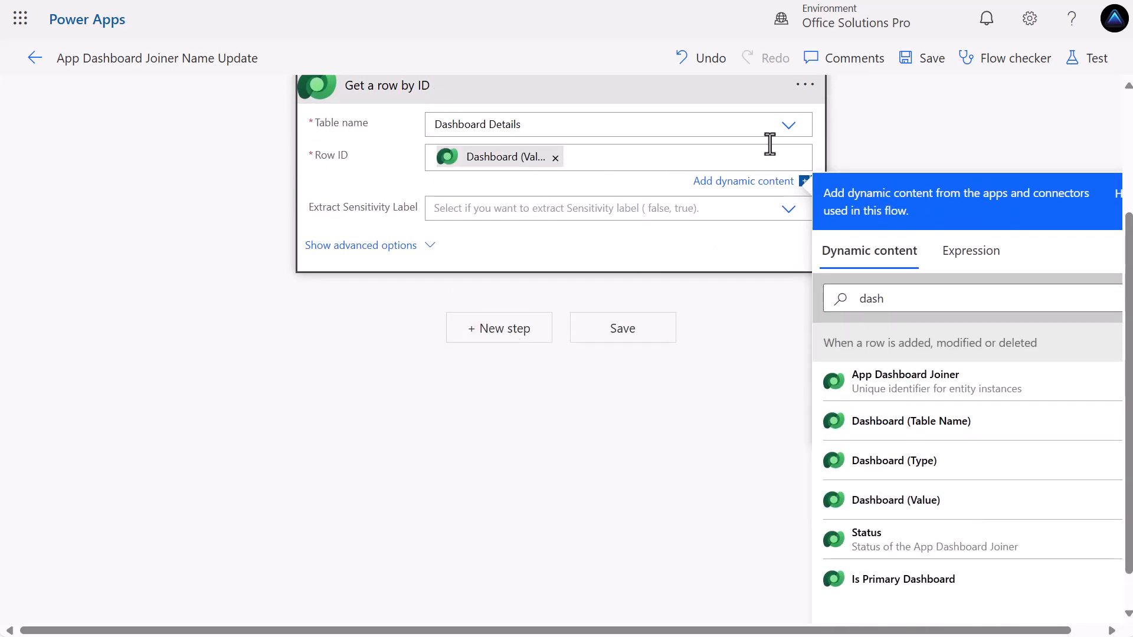
Rename the new action as Get a row by ID (Dashboard Details) and save the flow.
left_click(805, 93)
left_click(832, 145)
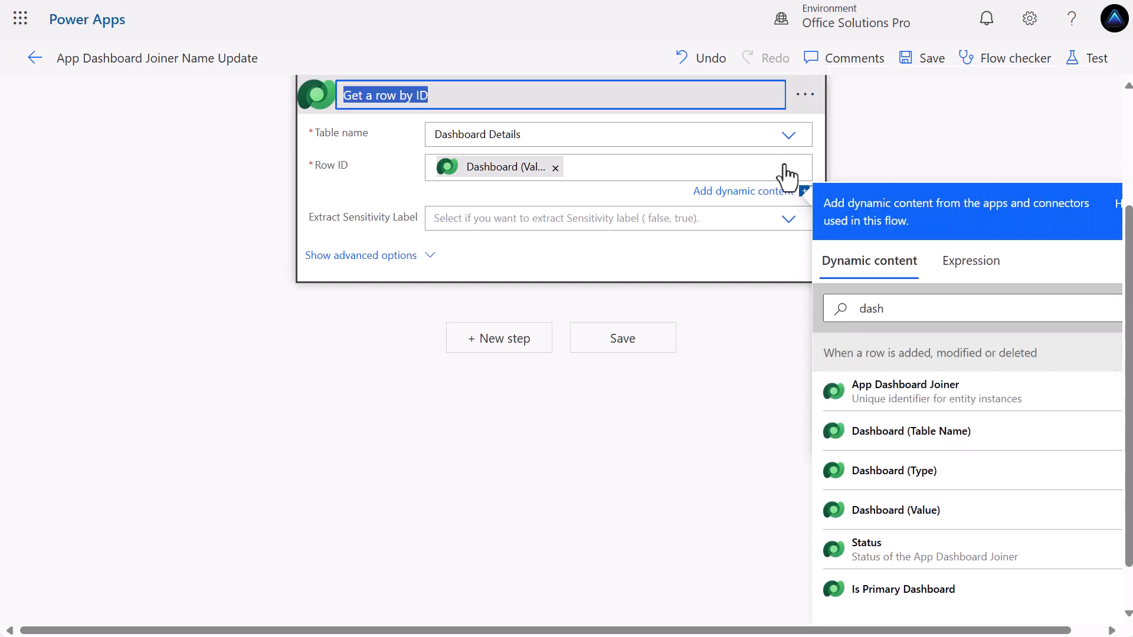
left_click(460, 262)
type("(Dashboard Details")
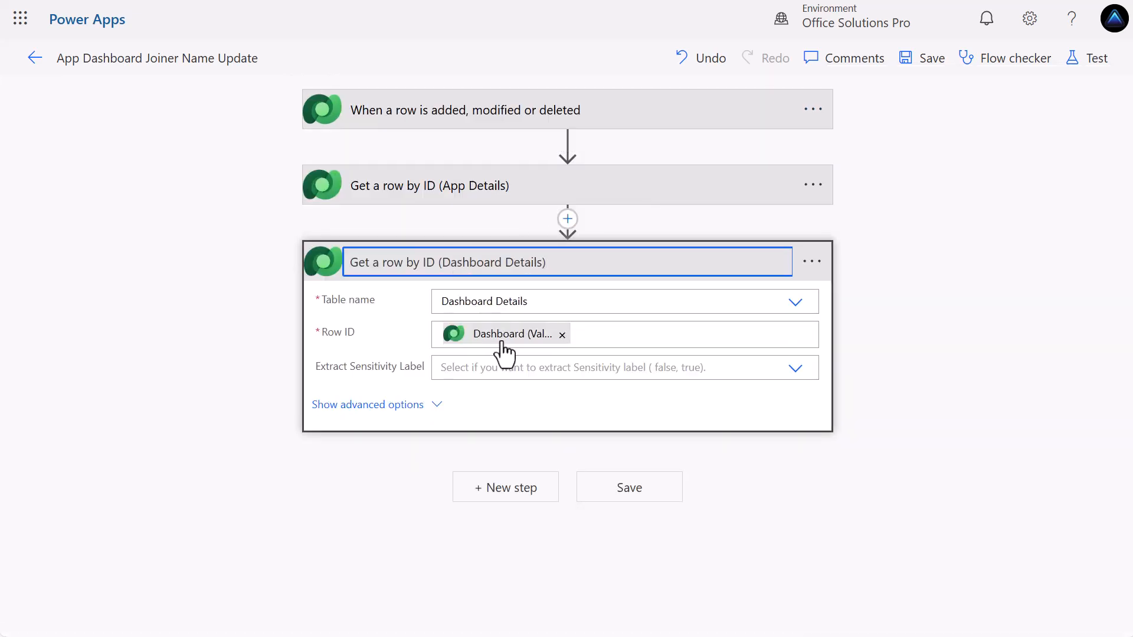
left_click(627, 490)
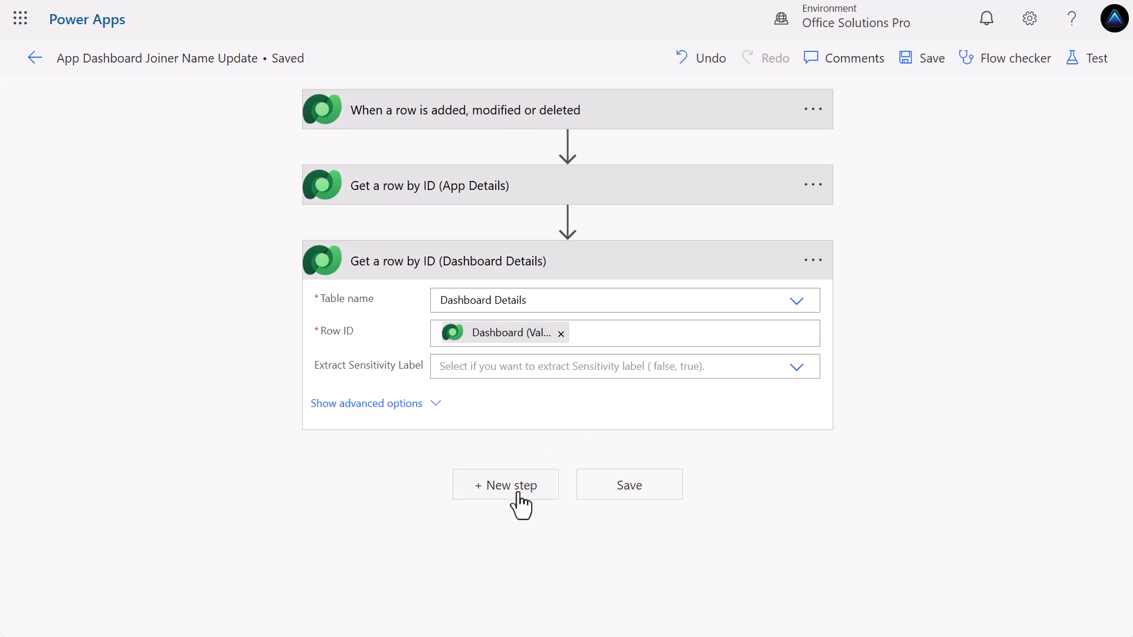
Add a Data Operation Compose action after Get a row by ID (Dashboard Details).
left_click(520, 504)
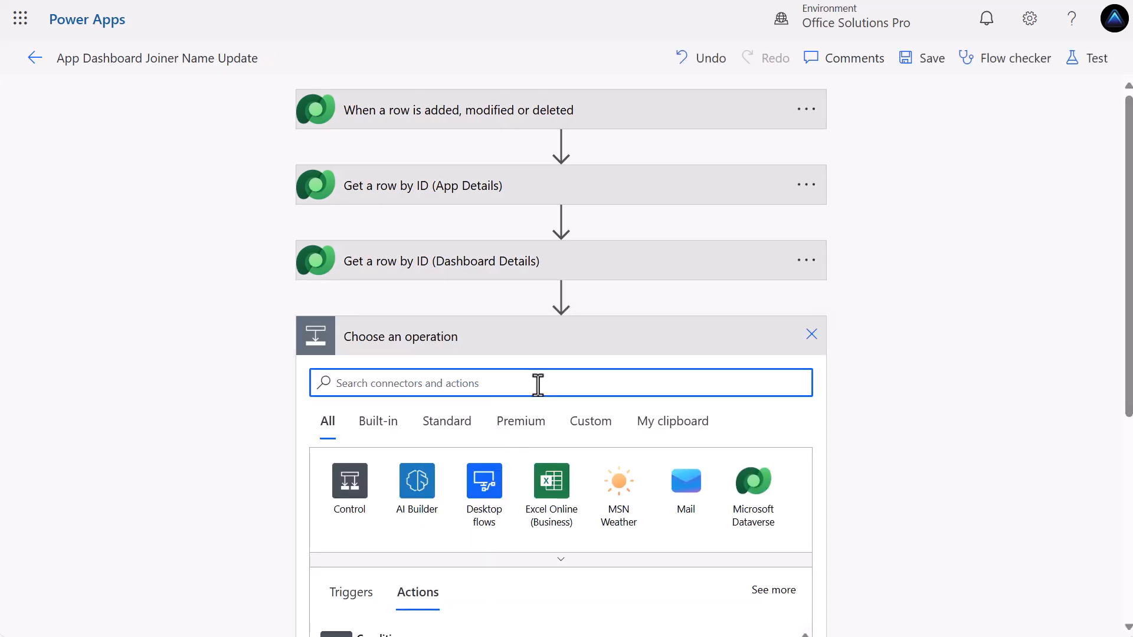
type("comp")
scroll(528, 422, "down", 6)
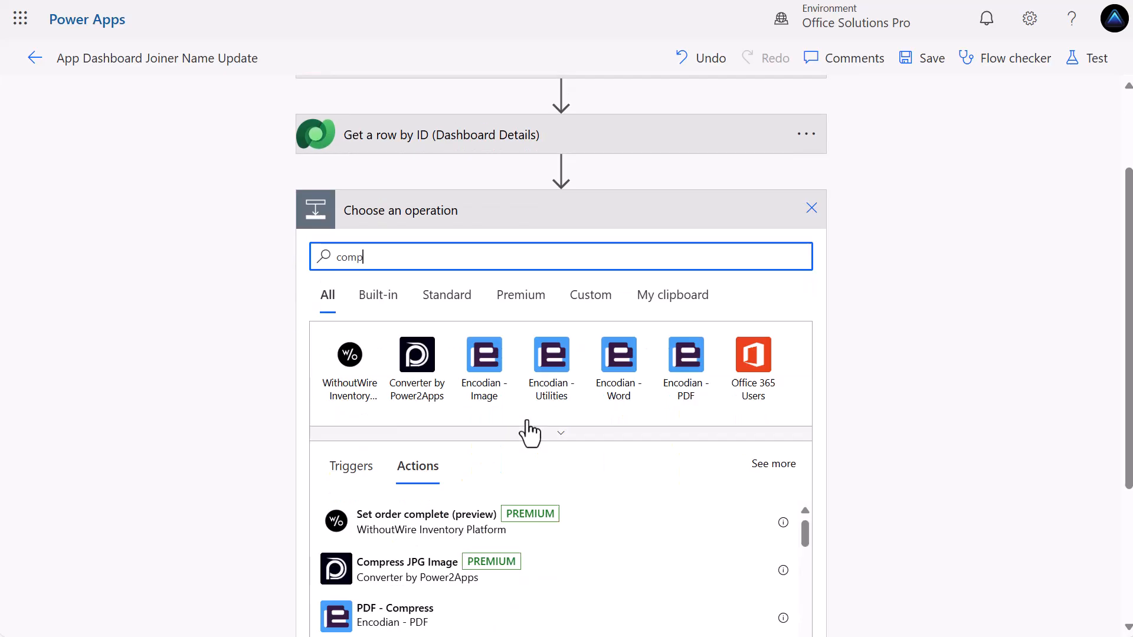
scroll(428, 350, "up", 6)
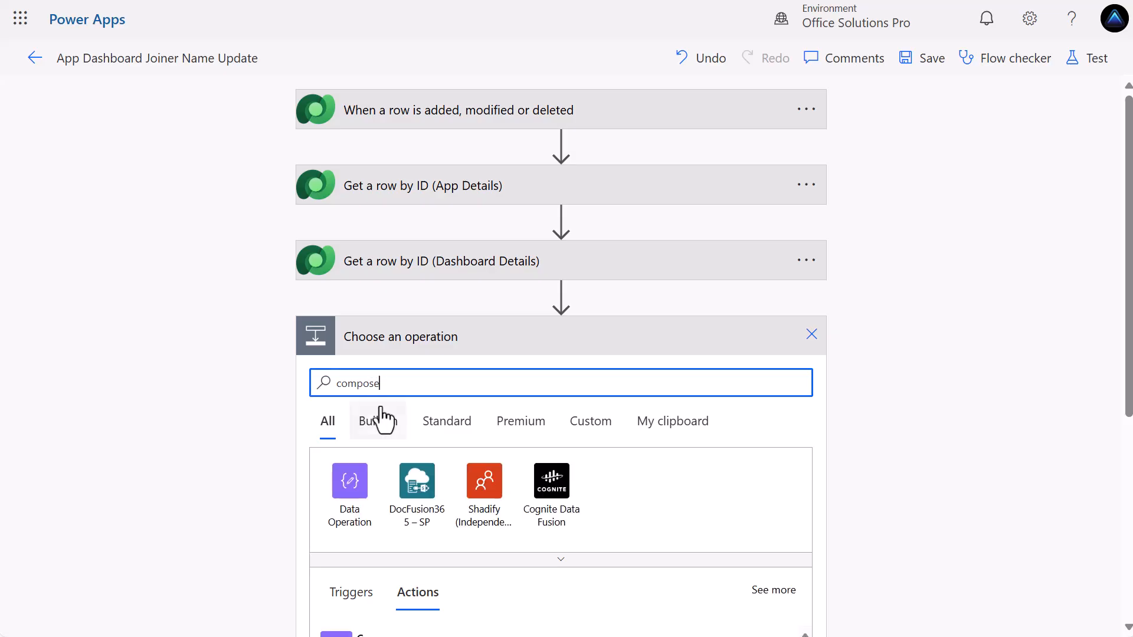
scroll(385, 417, "down", 3)
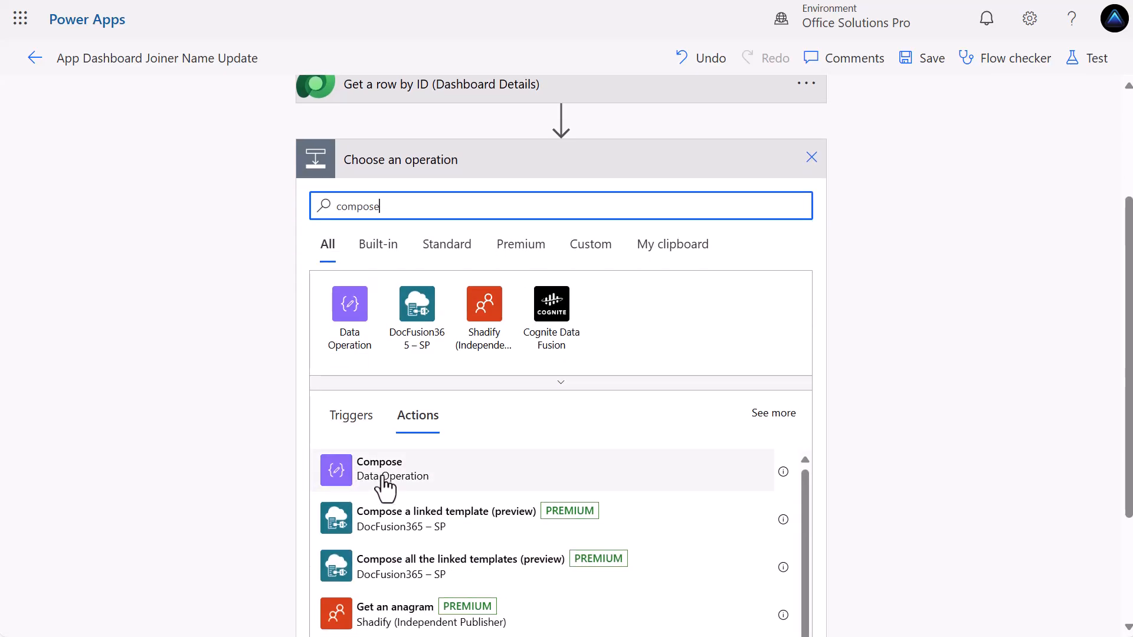
left_click(383, 480)
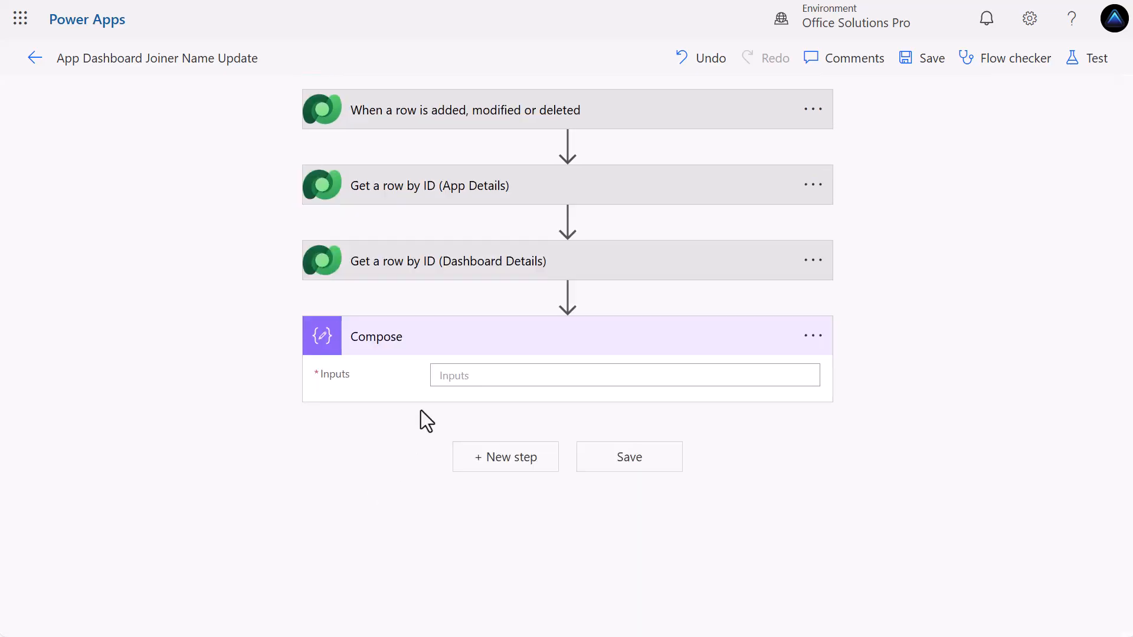
Enter a concat expression for the Compose input that joins the coalesced App Details and Dashboard Details outputs with ' - '.
left_click(459, 376)
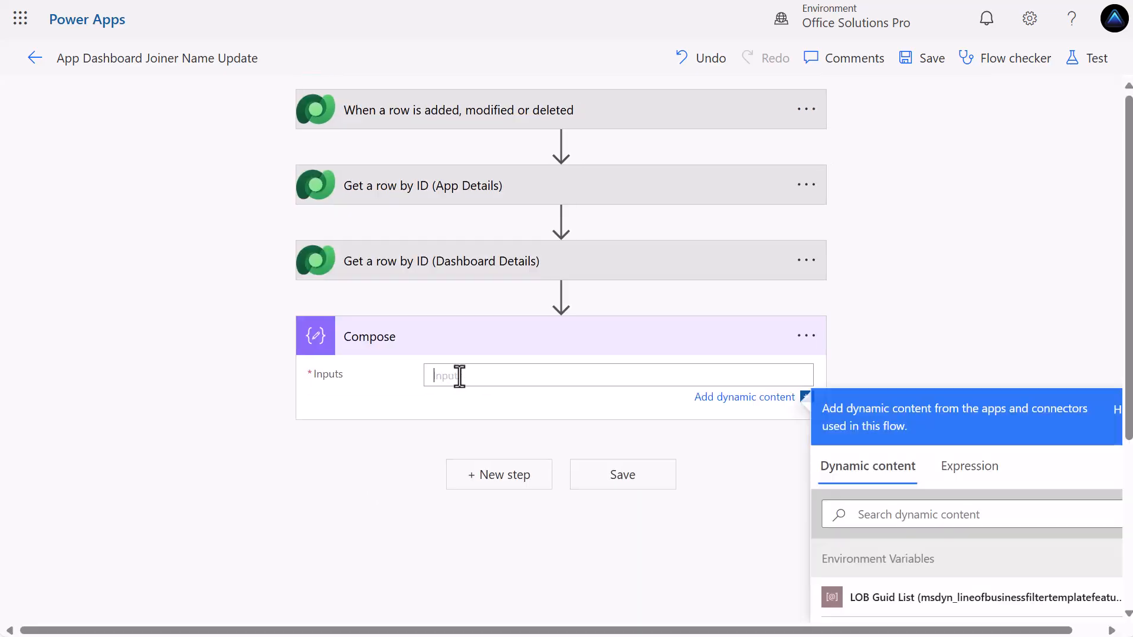
left_click(967, 481)
key("ctrl+v")
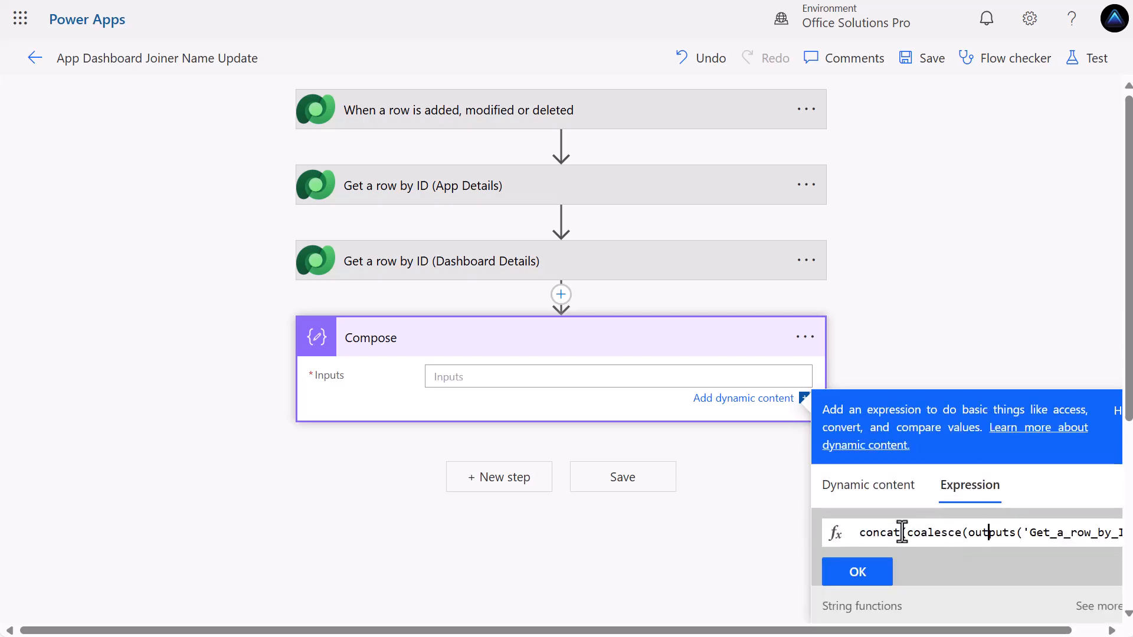
Read through the concat expression to its closing parenthesis and insert it as the Compose input.
key("Right")
key("Right")
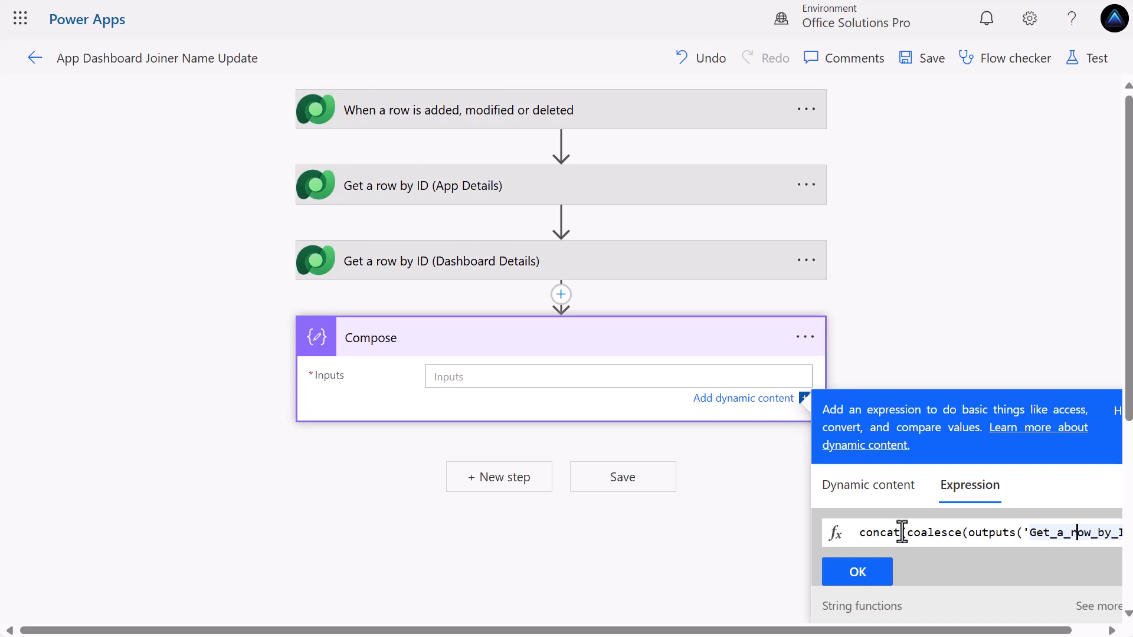
key("Right")
key("Right")
key("Right")
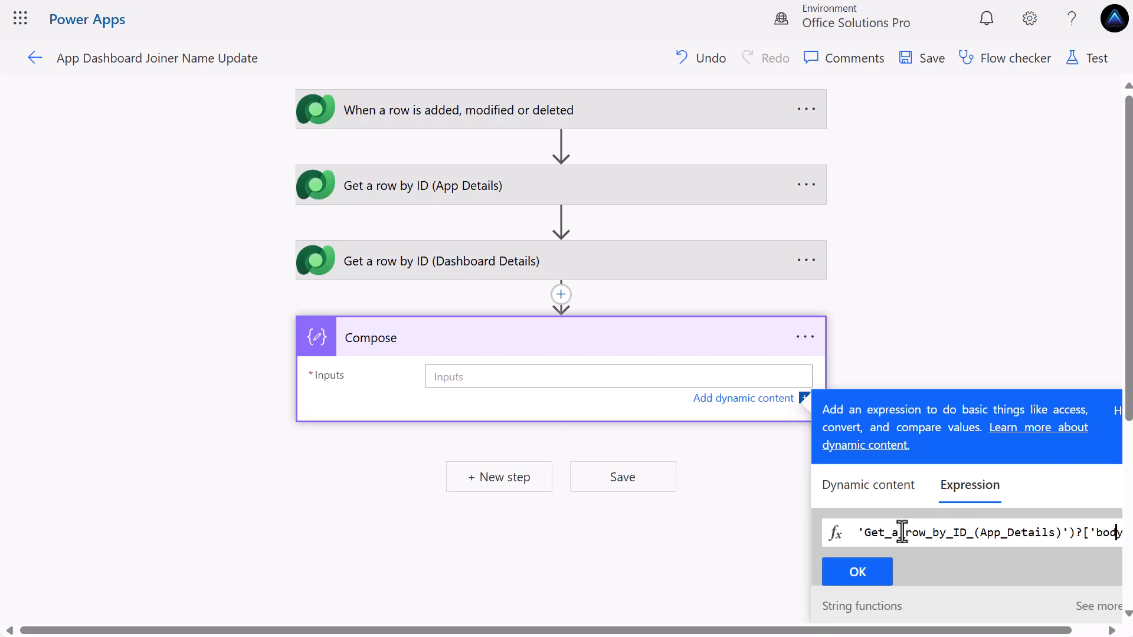
key("Right")
key("Right")
key("Right")
key("Right")
key("Right")
key("Right")
key("Right")
key("Right")
key("Right")
key("Right")
key("Right")
key("Right")
key("Right")
key("Right")
key("Right")
key("Right")
key("Right")
key("Right")
key("Right")
key("Right")
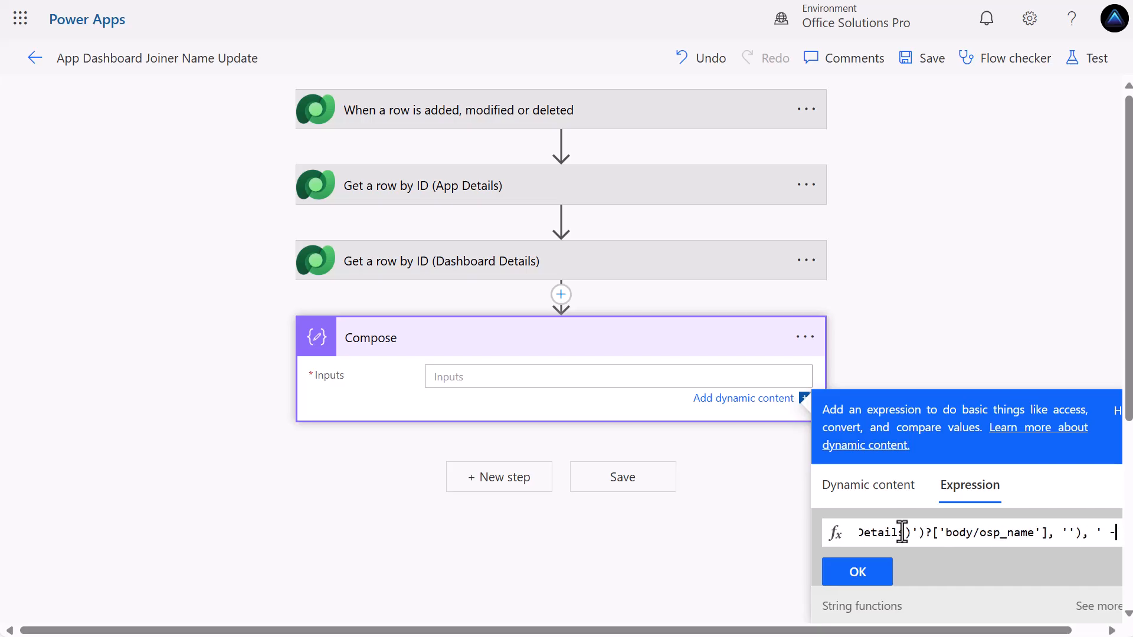
key("Right")
key("Right")
key("Right")
key("Right")
key("Right")
key("Right")
key("Right")
key("Right")
key("Right")
key("Right")
key("Right")
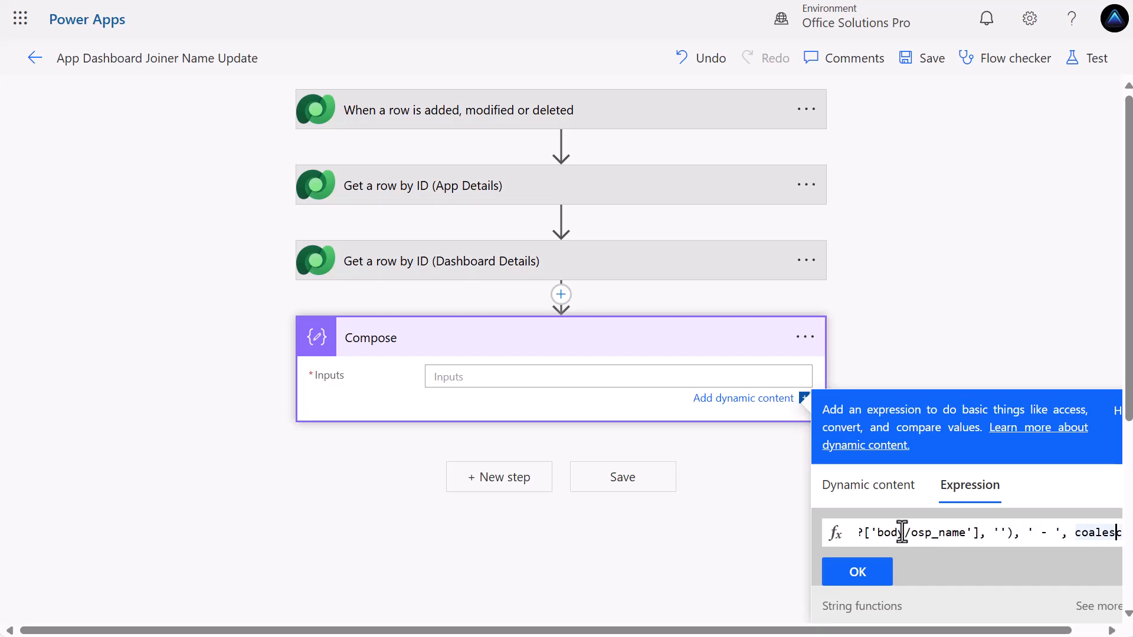
key("Right")
key("Right")
key("Right")
key("Right")
key("Right")
key("Right")
key("Right")
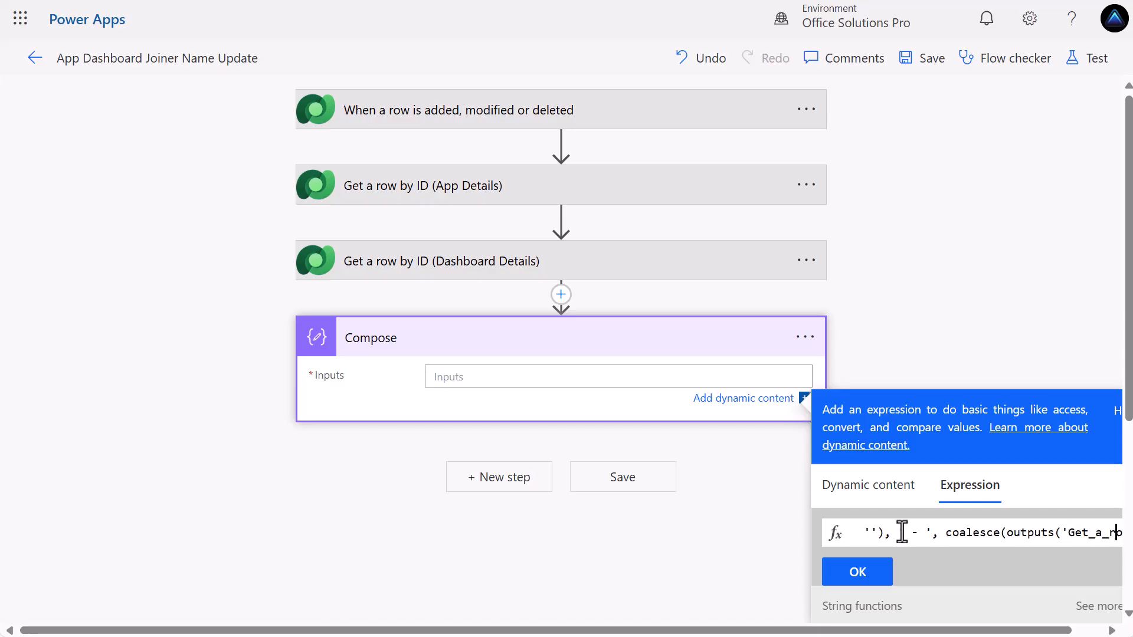
key("Right")
key("Right")
key("Right")
key("Right")
key("Right")
key("Right")
key("Right")
key("Right")
key("Right")
key("Right")
key("Right")
key("Right")
key("Right")
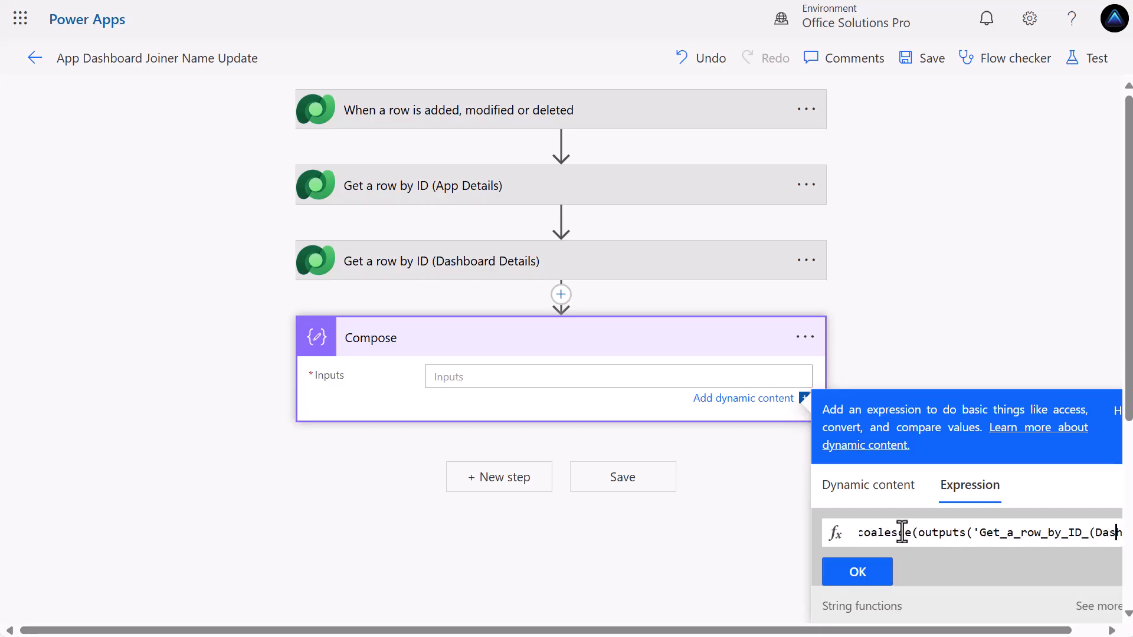
key("Right")
key("Right")
key("Right")
key("Right")
key("Right")
key("Right")
key("Right")
key("Right")
key("Right")
key("Right")
key("Right")
key("Right")
key("Right")
key("Right")
key("Right")
key("Right")
key("Right")
key("Right")
key("Right")
key("Right")
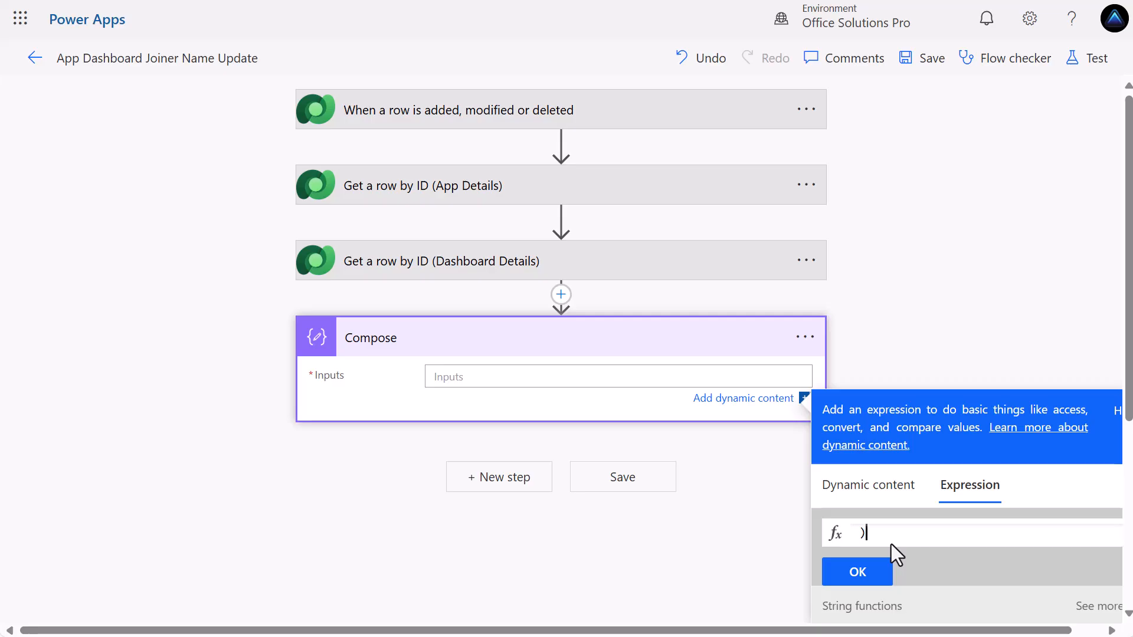
left_click(872, 581)
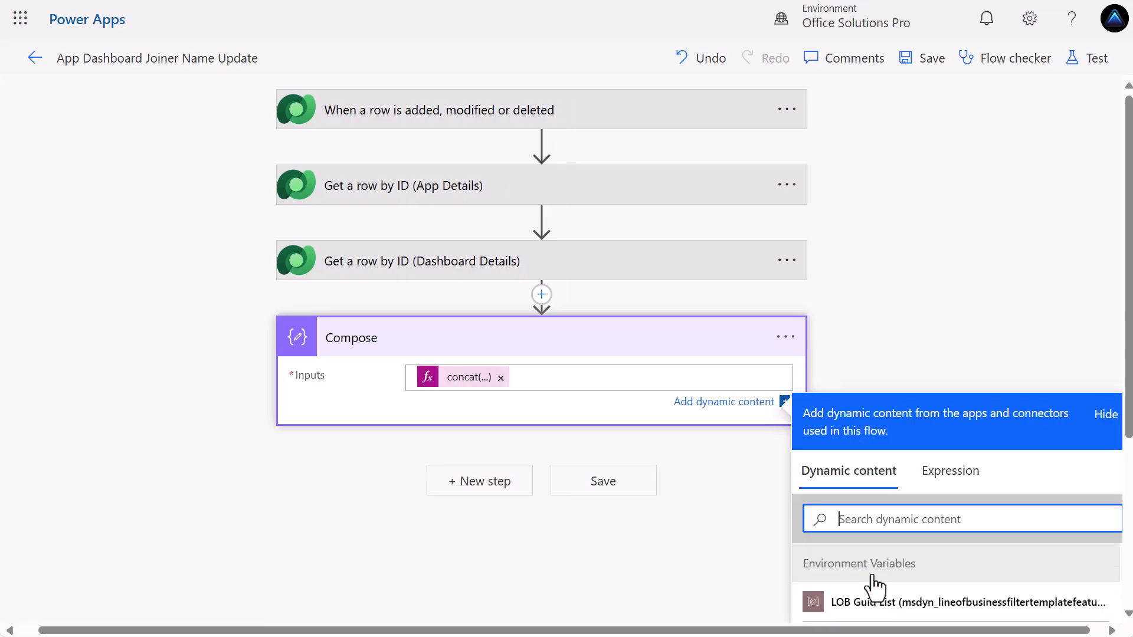
Add a Condition after Compose and set its first value to the trigger's Name.
left_click(490, 496)
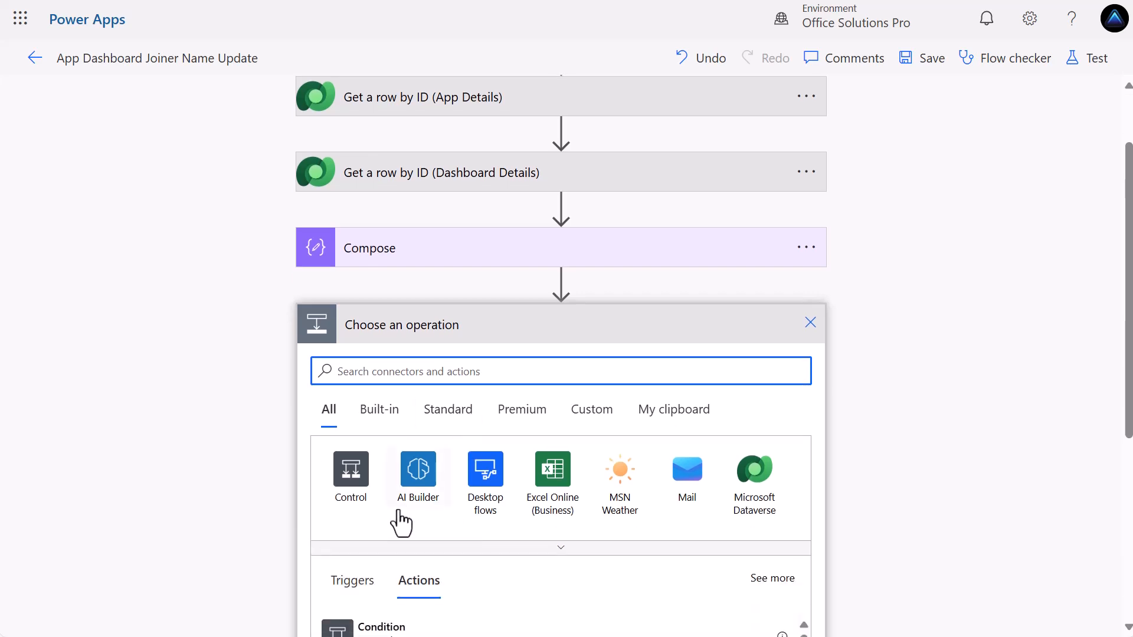
left_click(363, 625)
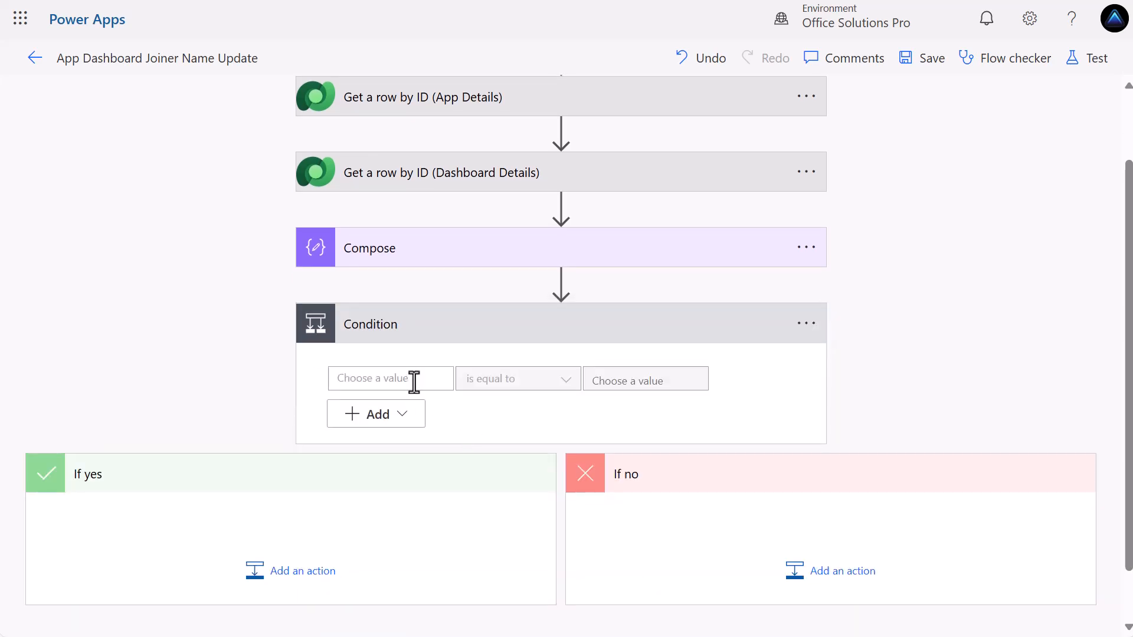
left_click(415, 382)
scroll(834, 435, "down", 3)
left_click(598, 348)
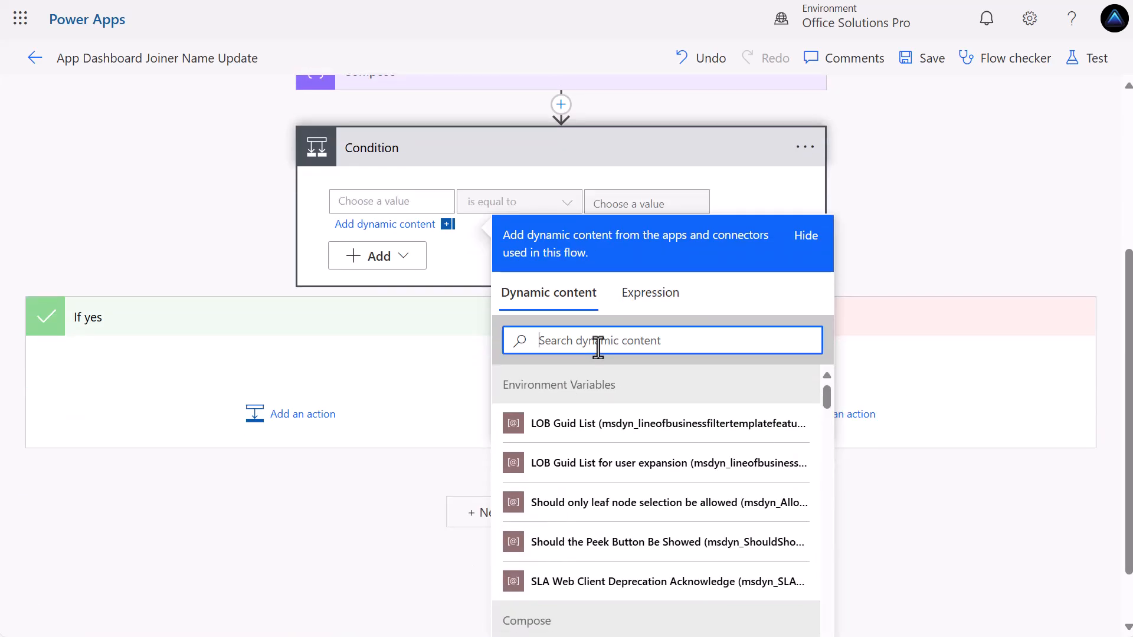
type("name")
scroll(590, 508, "down", 2)
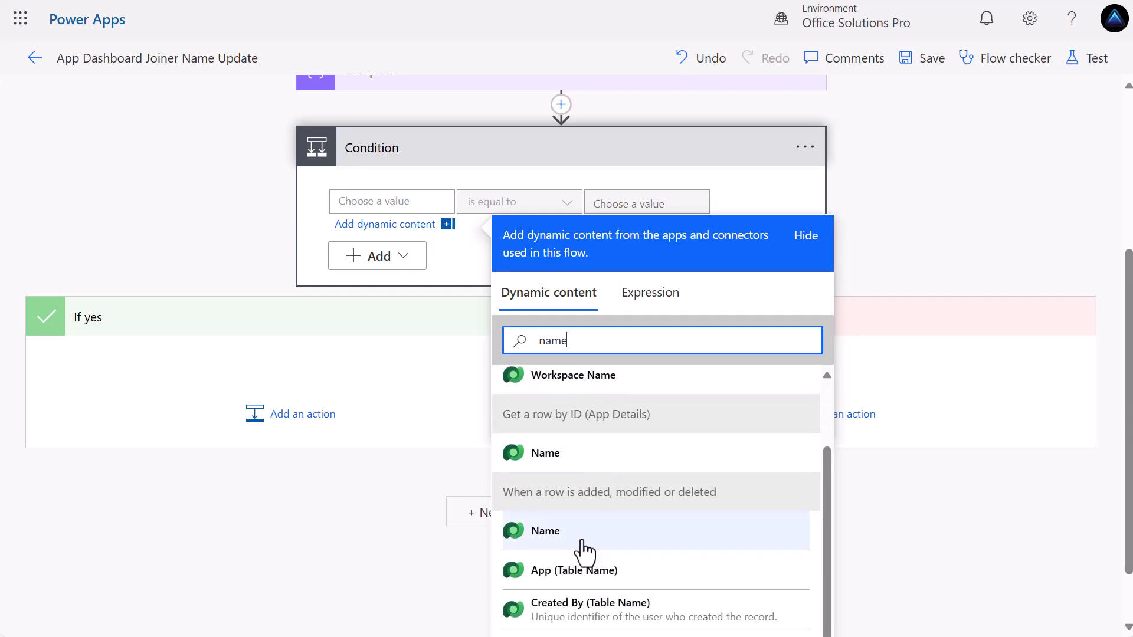
scroll(574, 531, "down", 1)
left_click(567, 463)
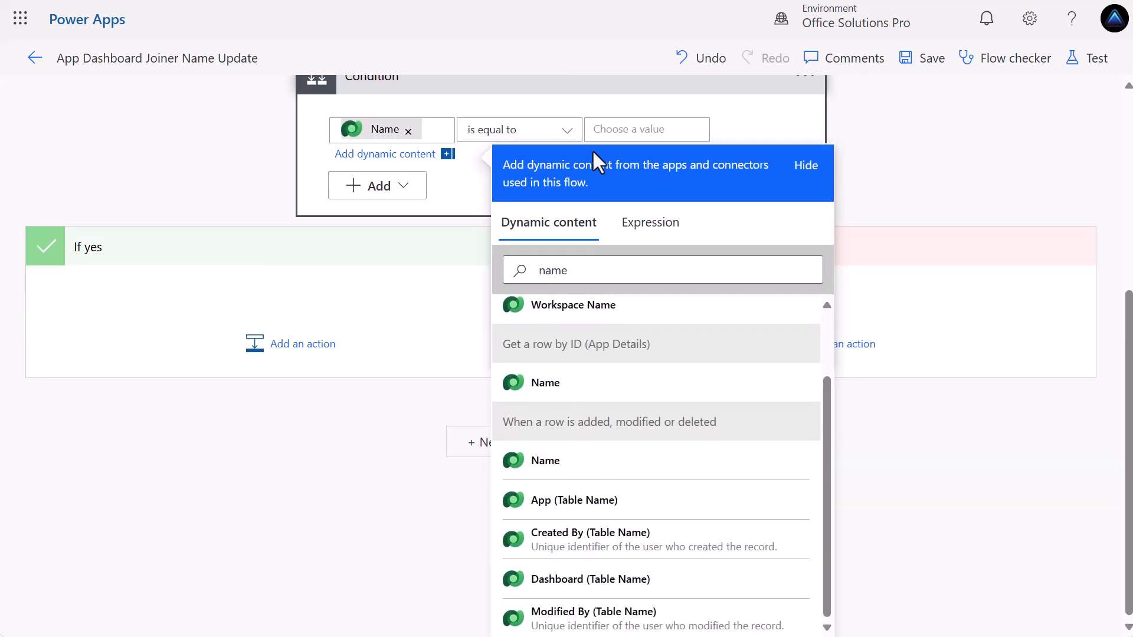
Set the Condition's comparison value to the Compose Outputs, using is equal to.
left_click(622, 131)
scroll(856, 472, "down", 2)
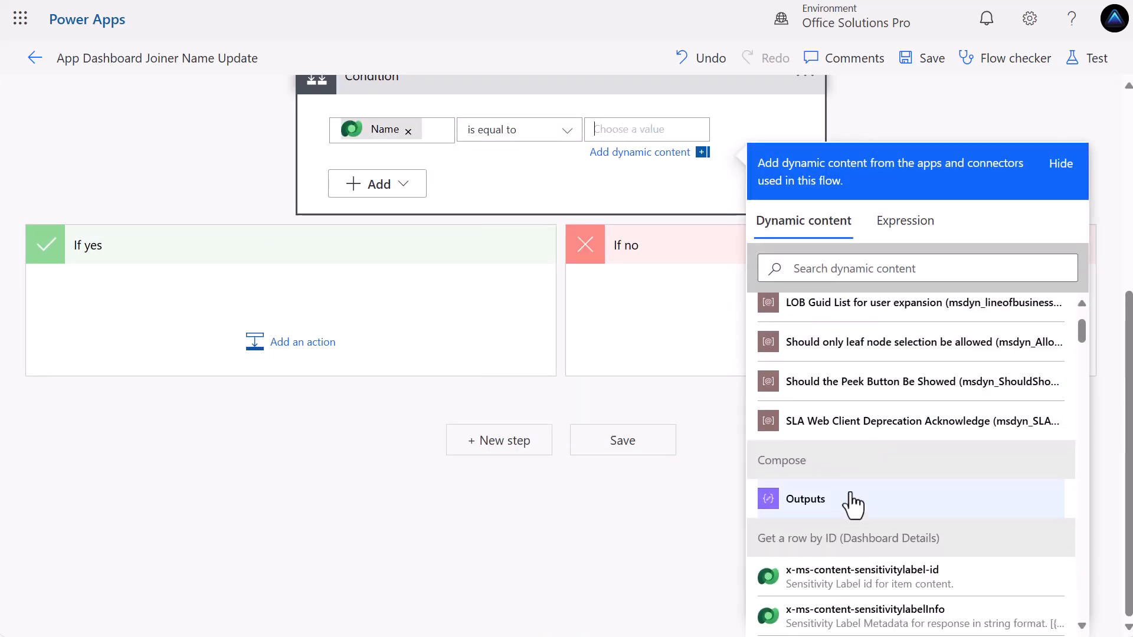
left_click(837, 502)
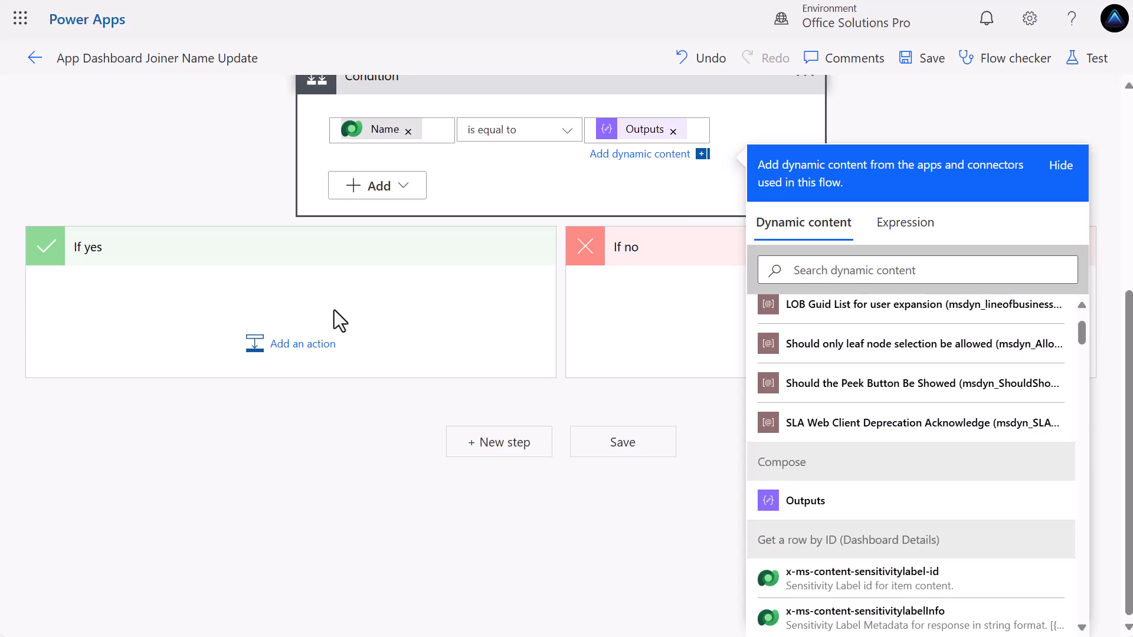
left_click(698, 329)
Add a Microsoft Dataverse Update a row action to the condition's If no branch.
left_click(822, 522)
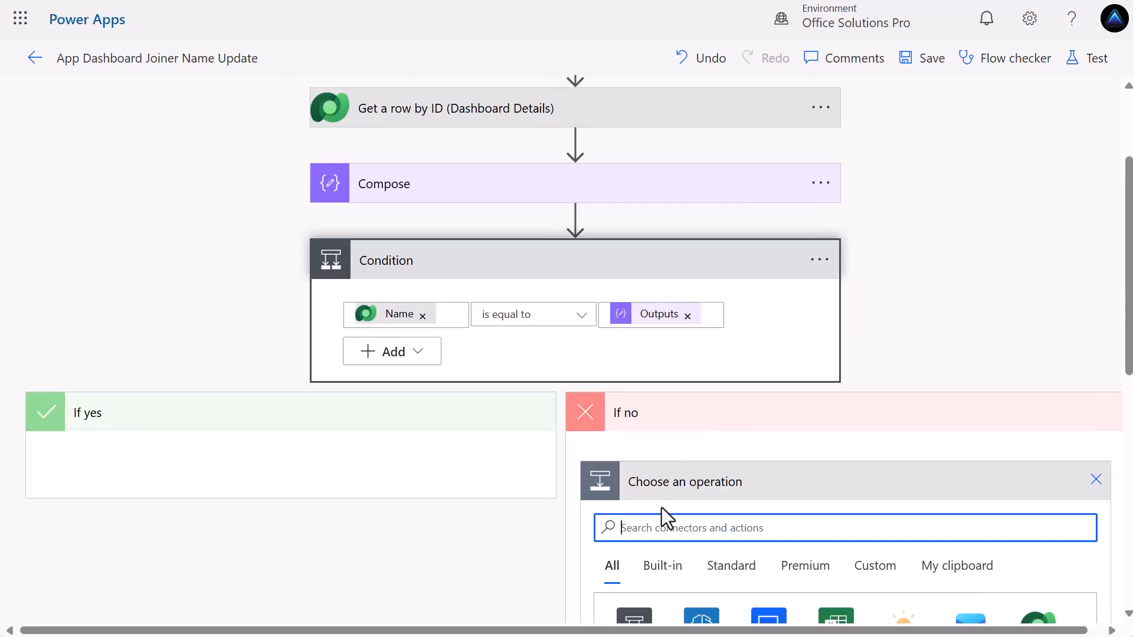
left_click(1040, 558)
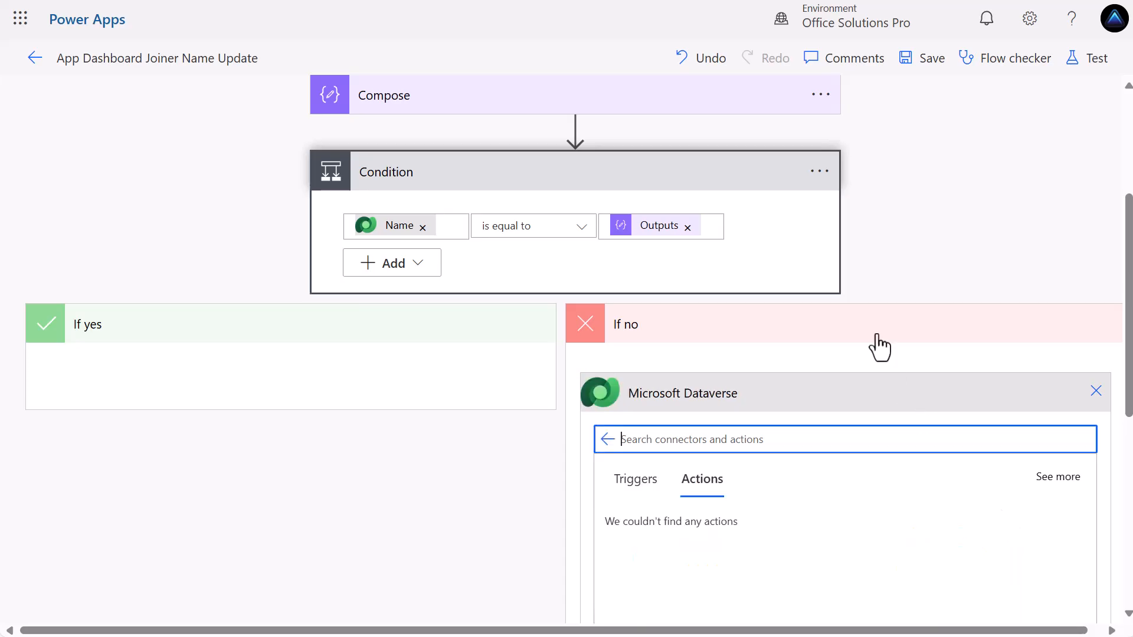
scroll(878, 336, "down", 3)
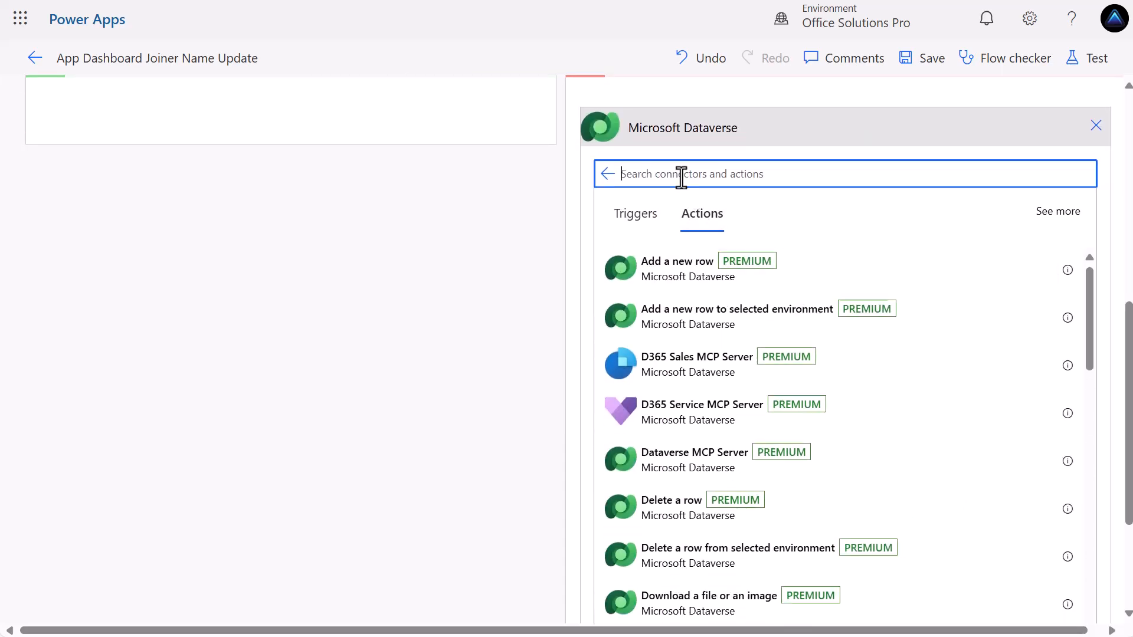
type("upda")
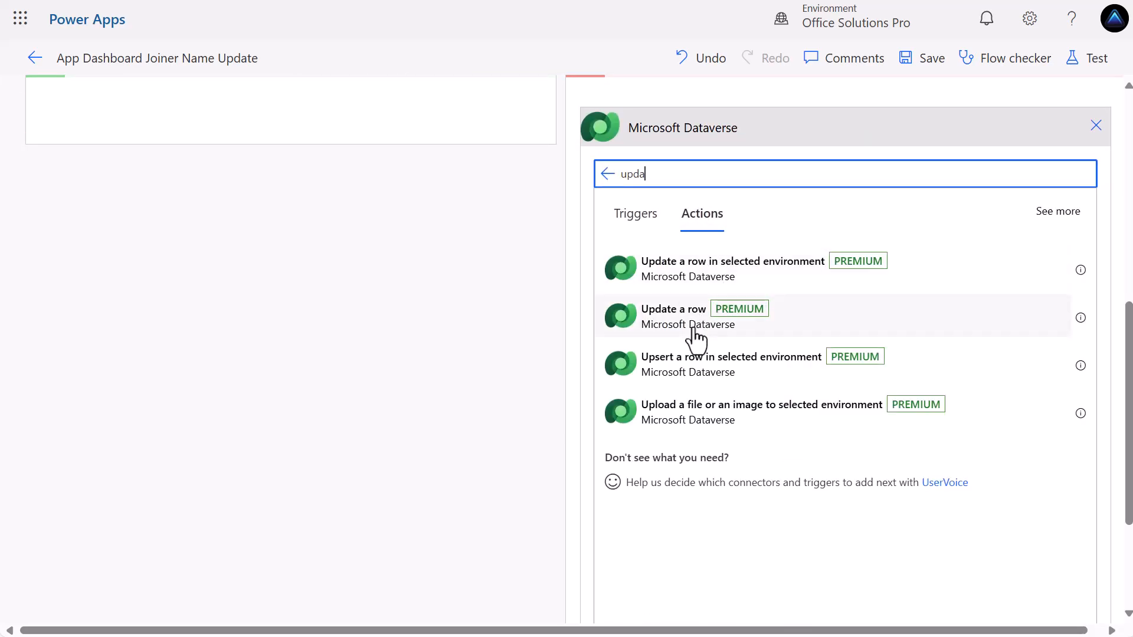
left_click(690, 321)
Target the App Dashboard Joiners table in Update a row and use the trigger's App Dashboard Joiner identifier as the Row ID.
left_click(772, 336)
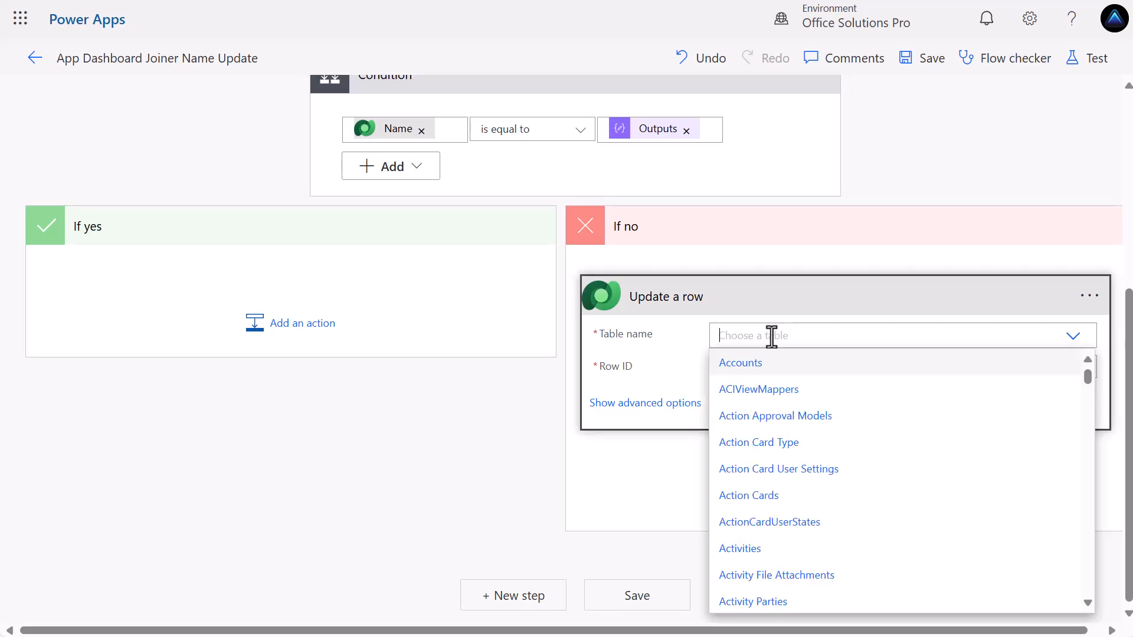
type("app das")
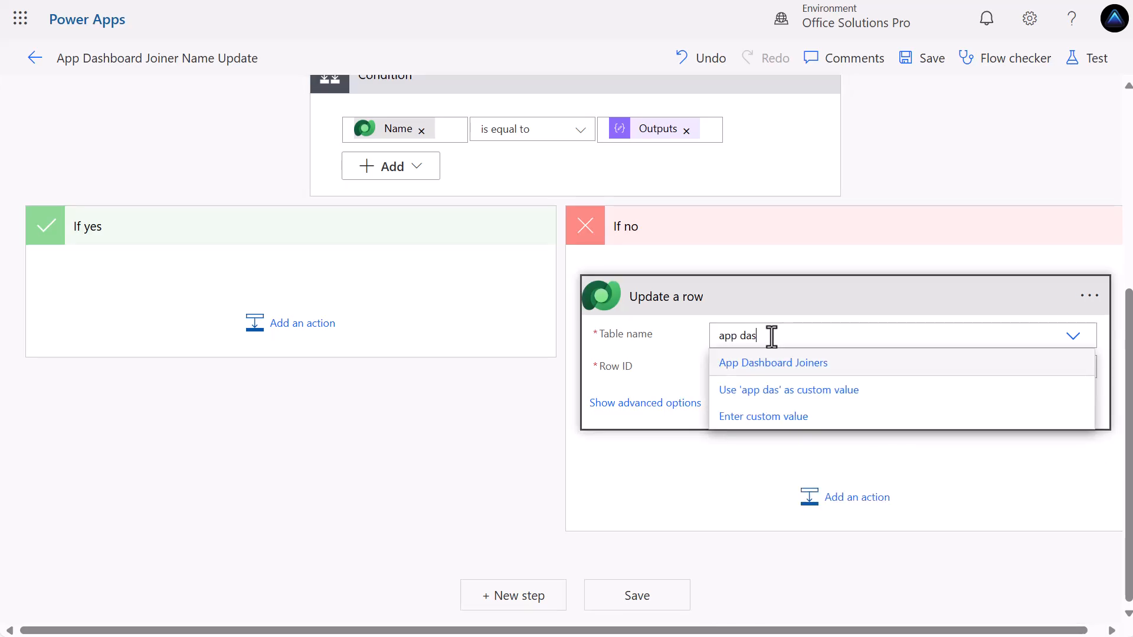
left_click(776, 363)
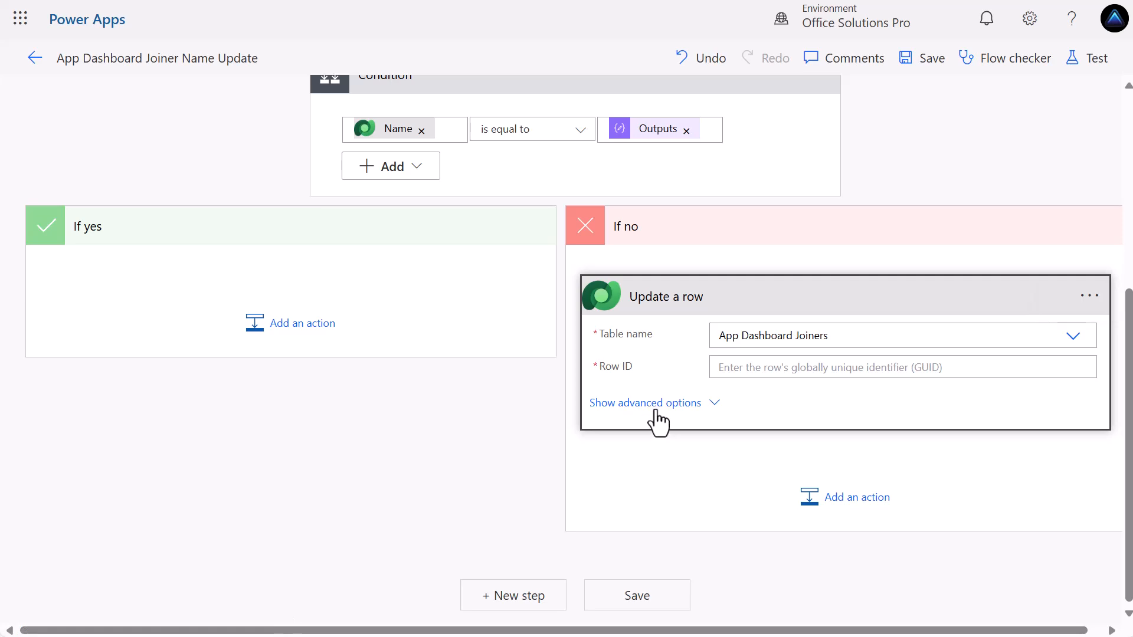
left_click(656, 411)
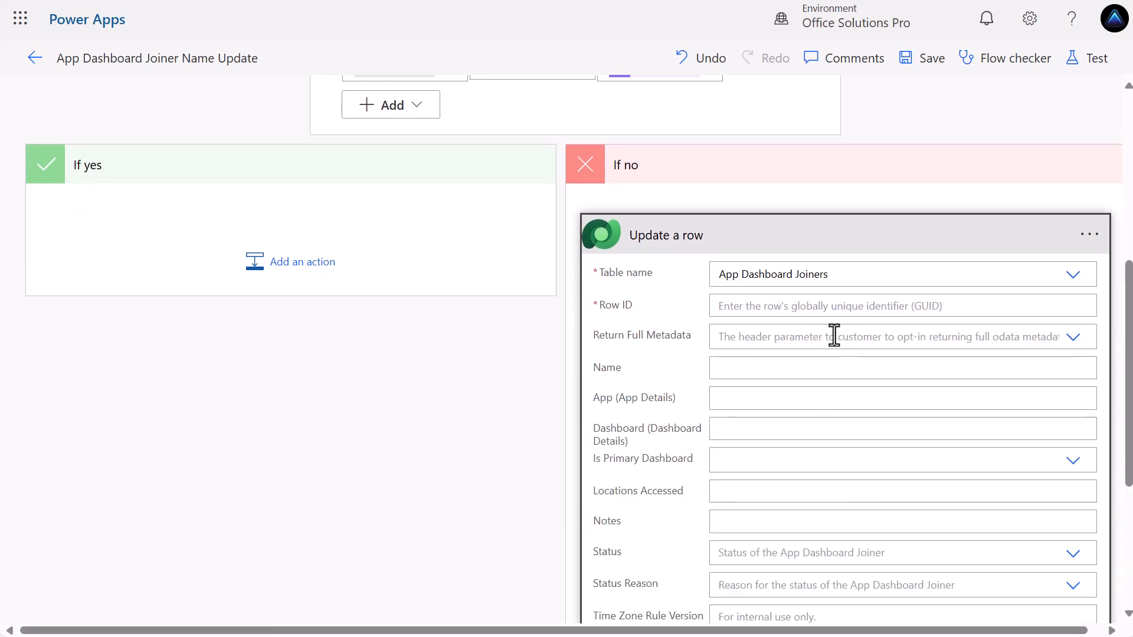
left_click(974, 445)
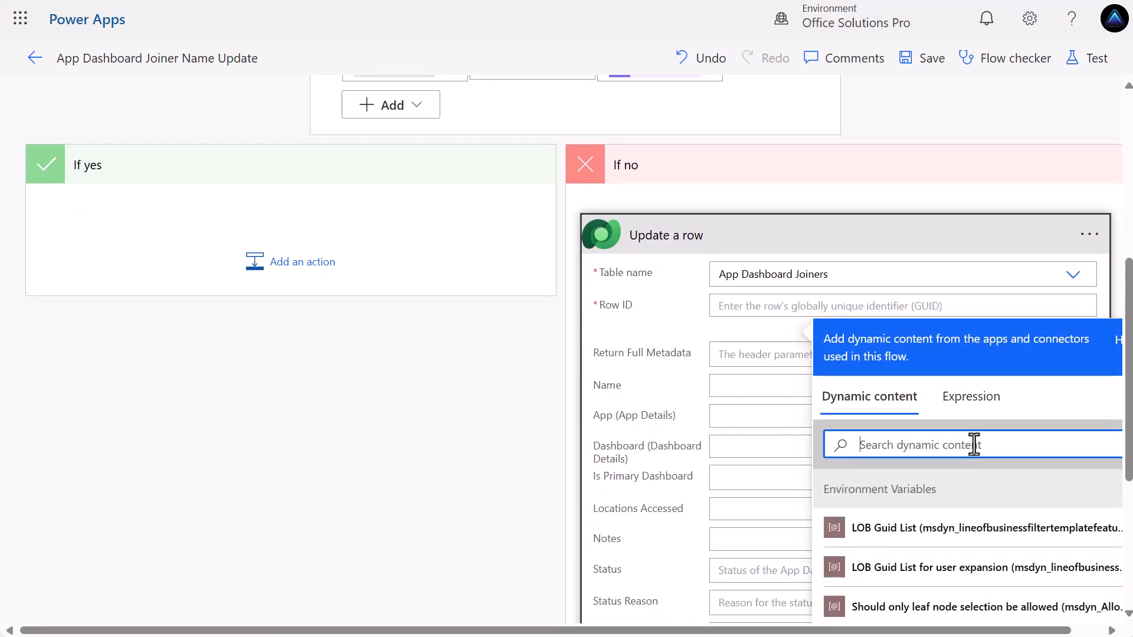
type("app")
scroll(945, 467, "down", 5)
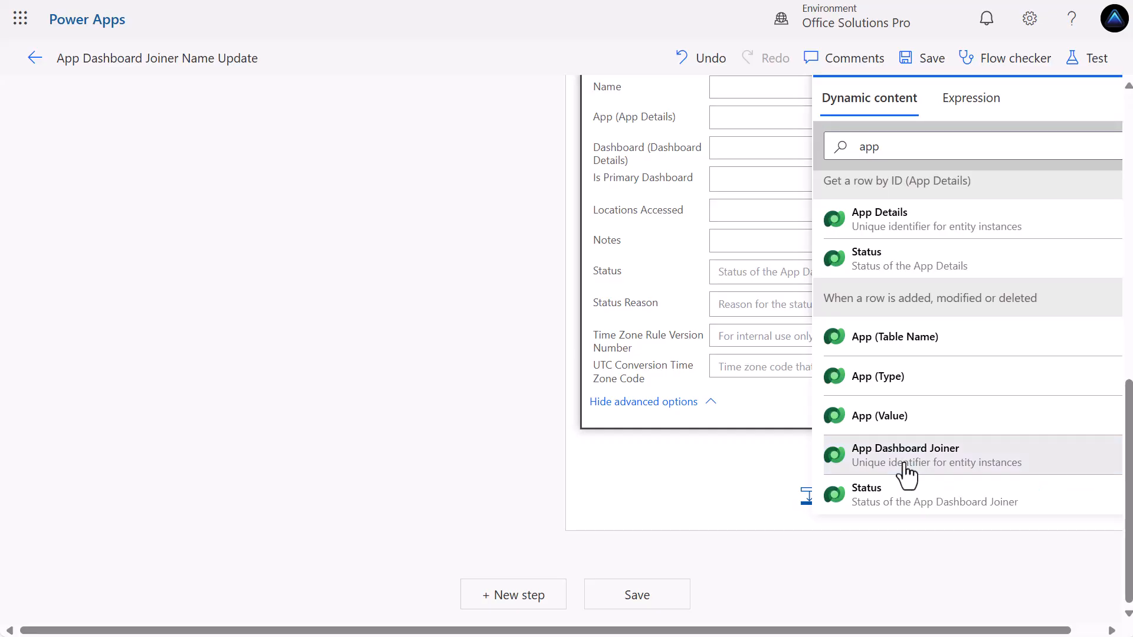
scroll(775, 323, "up", 1)
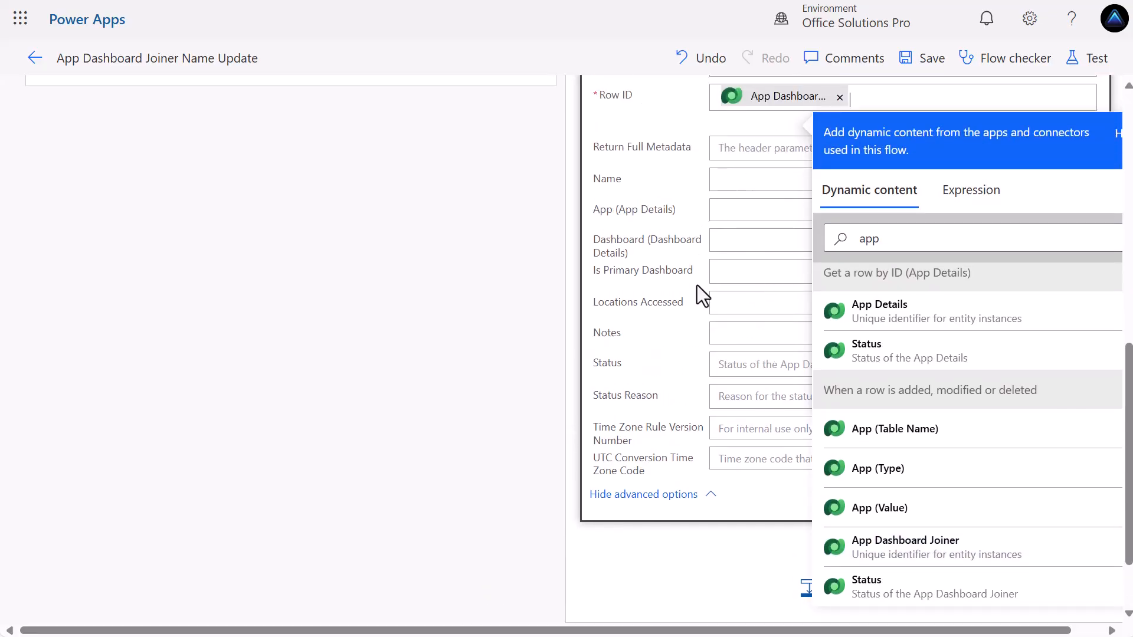
Insert the Name from Get a row by ID (App Details) into the Name value of Update a row.
left_click(724, 181)
left_click(898, 321)
type("ap")
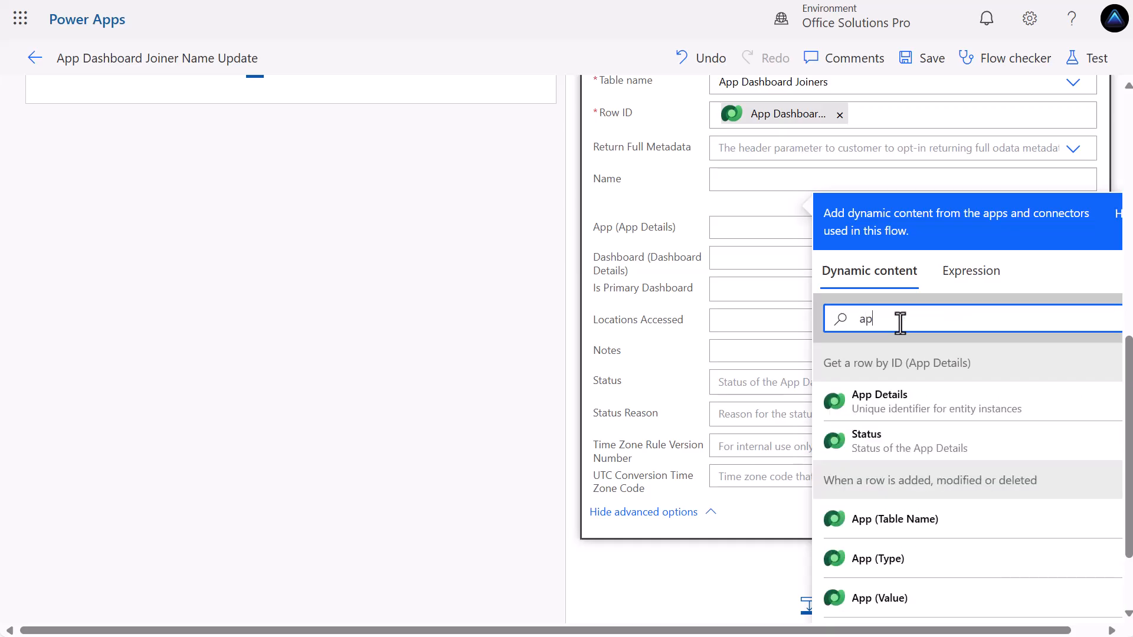
type("p")
key("BackSpace")
key("BackSpace")
key("BackSpace")
type("name")
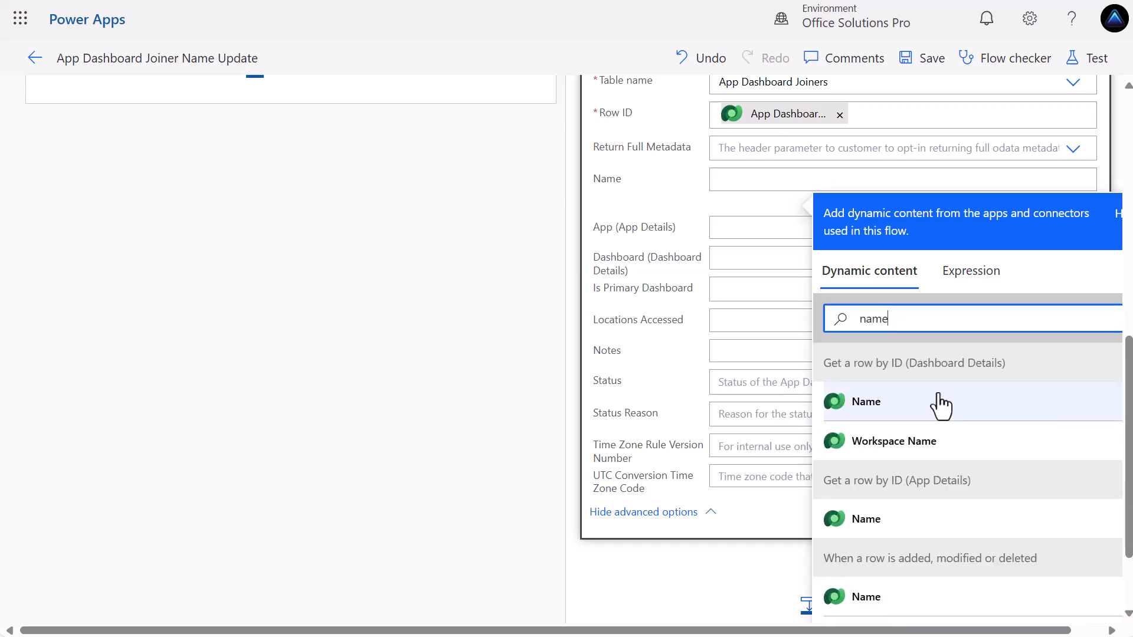
scroll(1003, 437, "down", 1)
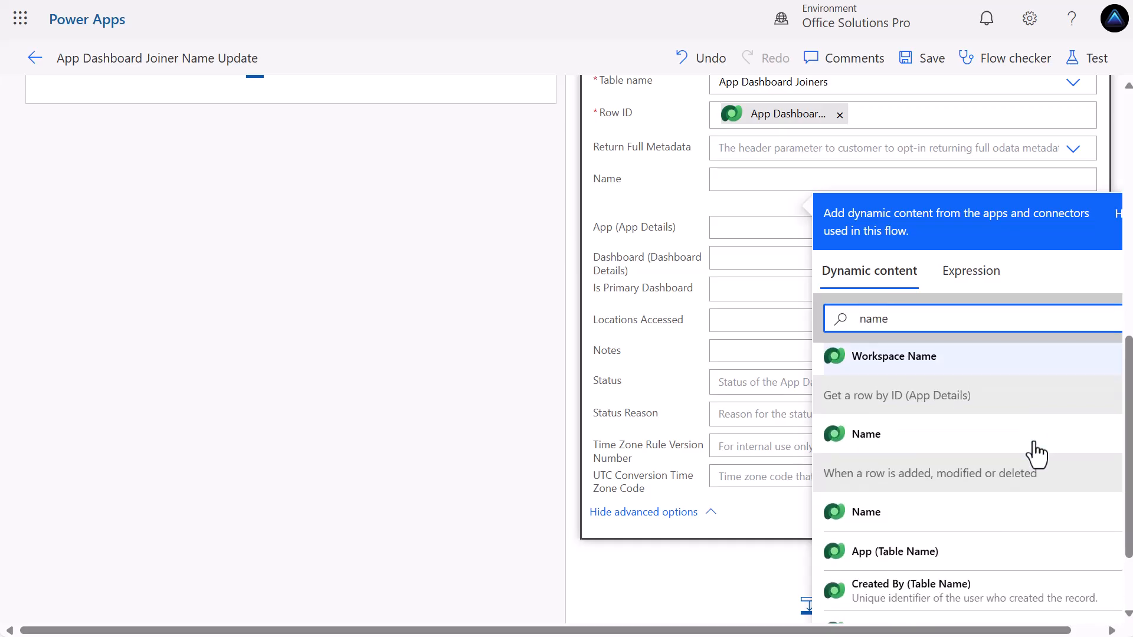
left_click(933, 447)
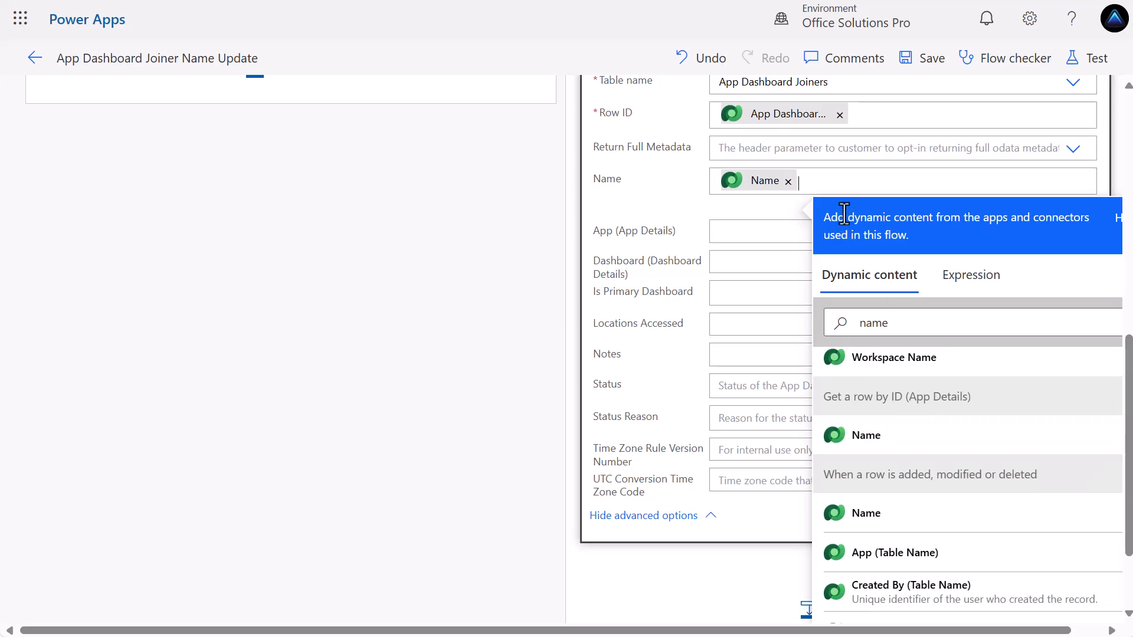
Append ' - ' and the Dashboard Details Name to the Name value, and save the flow.
type("-")
scroll(935, 471, "down", 1)
scroll(939, 469, "up", 2)
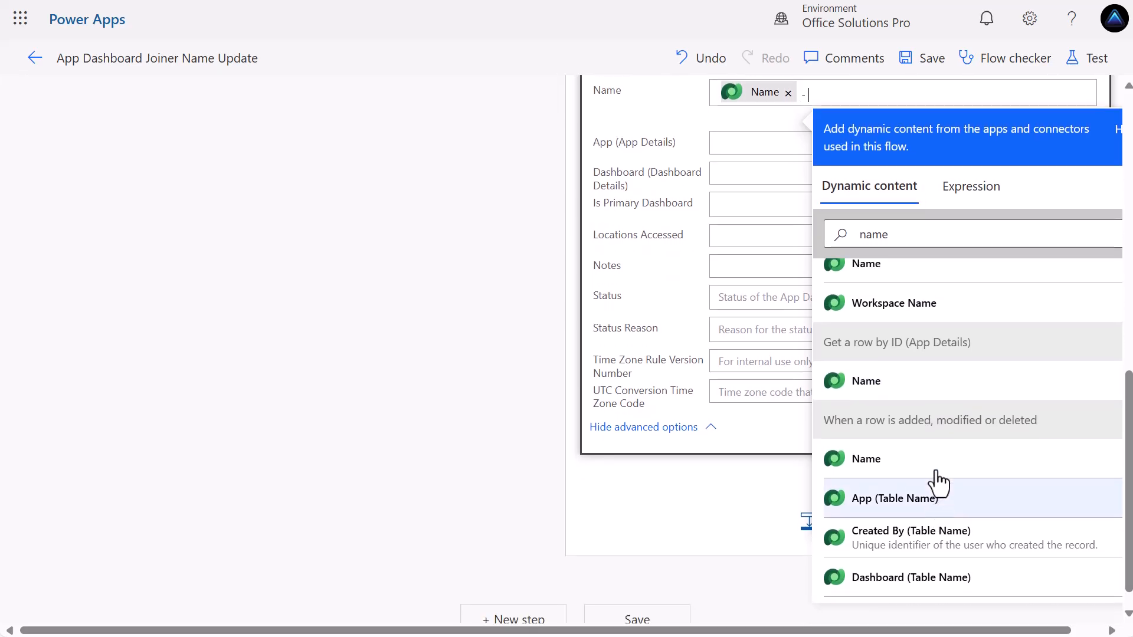
left_click(898, 321)
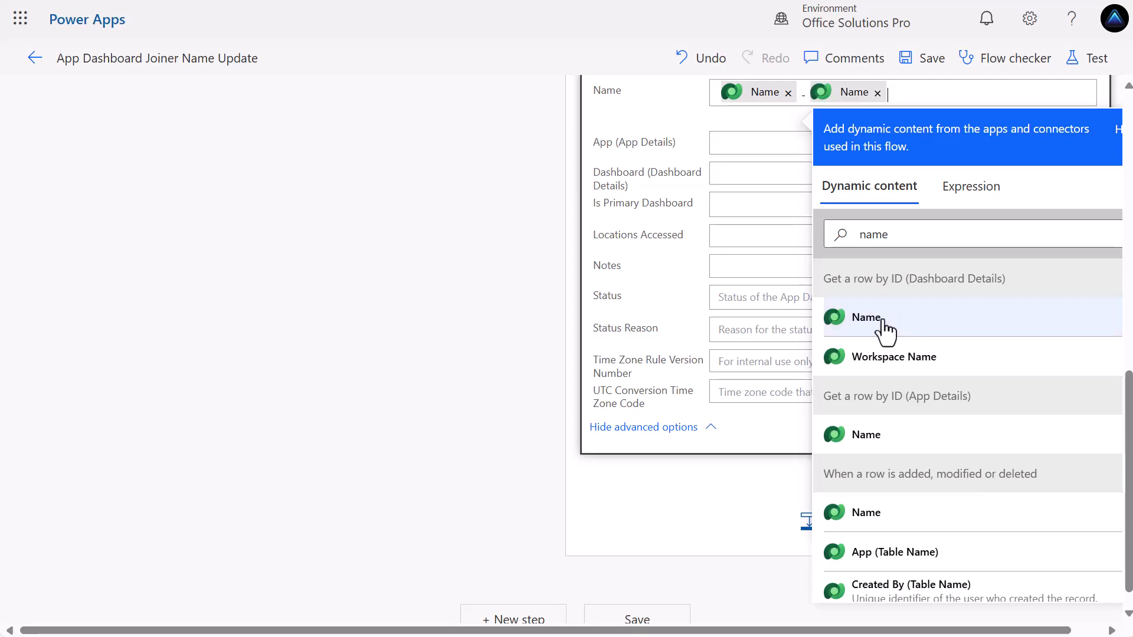
scroll(575, 313, "up", 5)
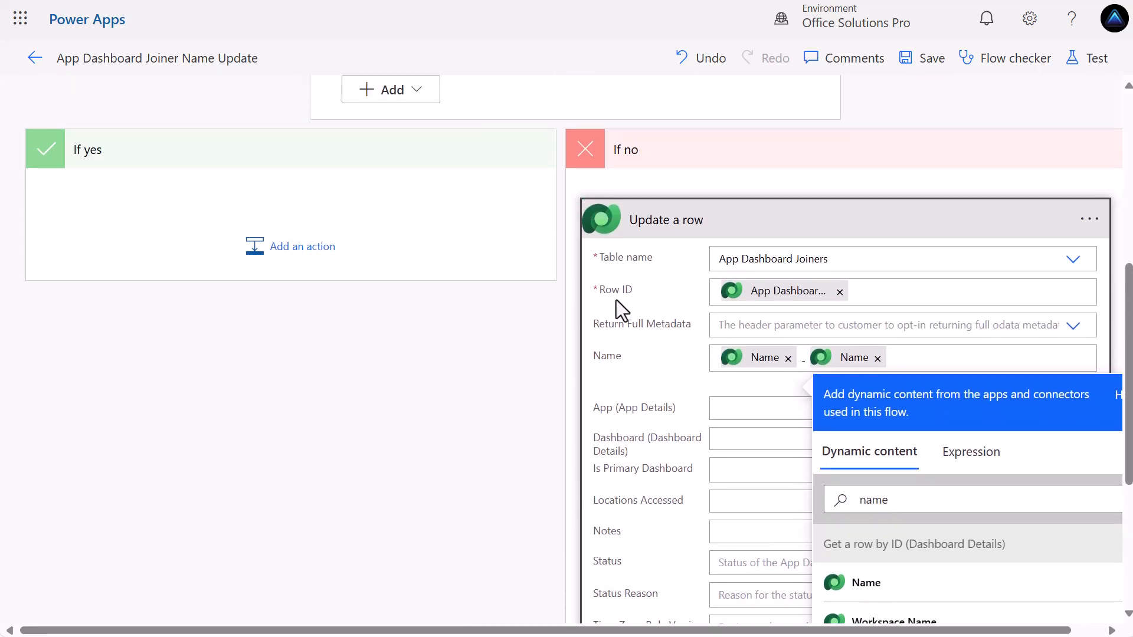
left_click(924, 69)
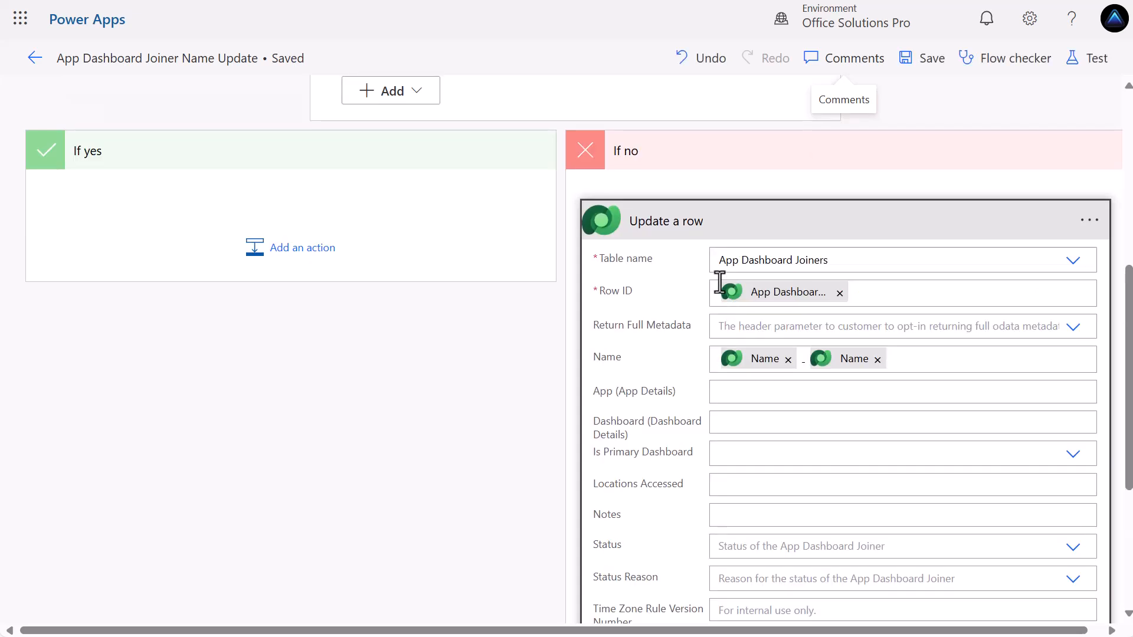
Rename the Compose action as Compose Name Comparison.
scroll(714, 321, "up", 8)
scroll(658, 584, "down", 3)
scroll(675, 503, "up", 3)
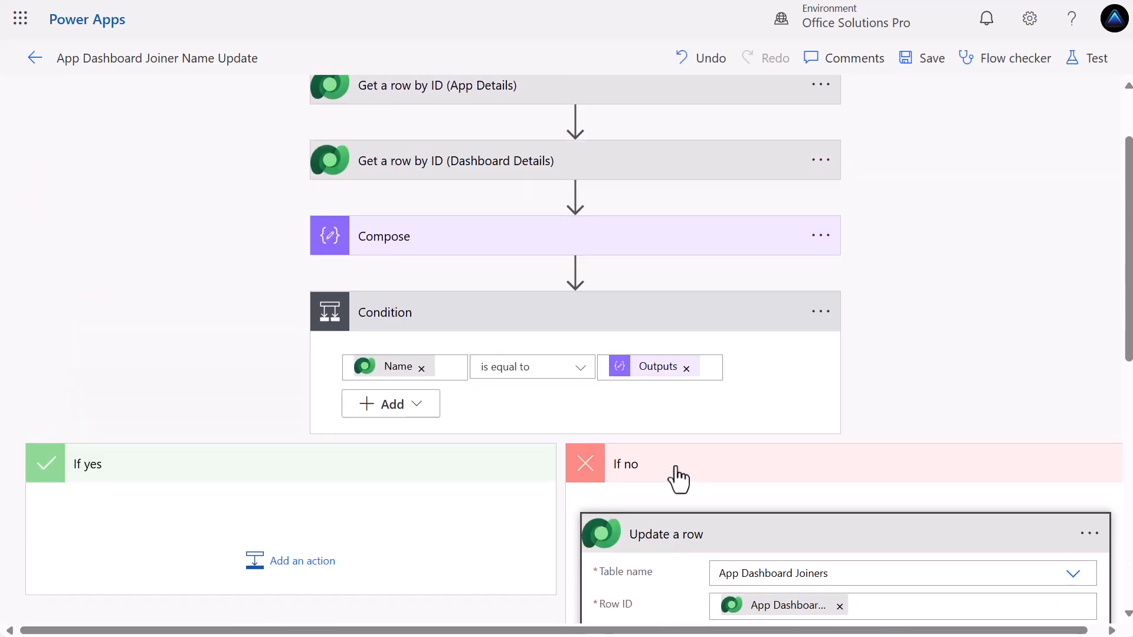
left_click(820, 336)
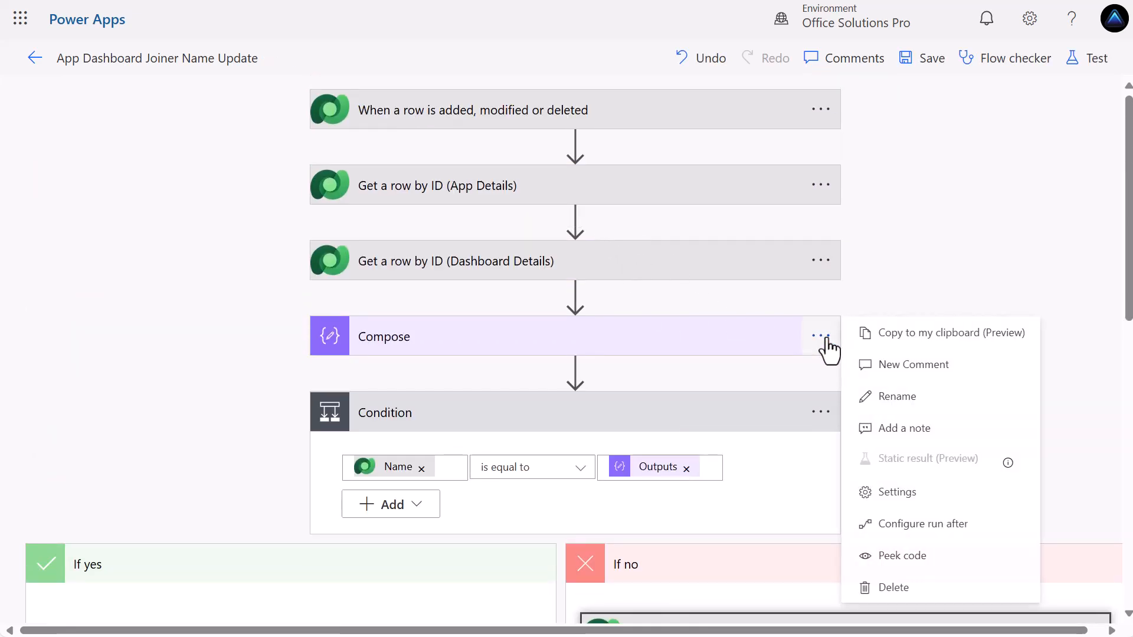
left_click(889, 396)
left_click(465, 337)
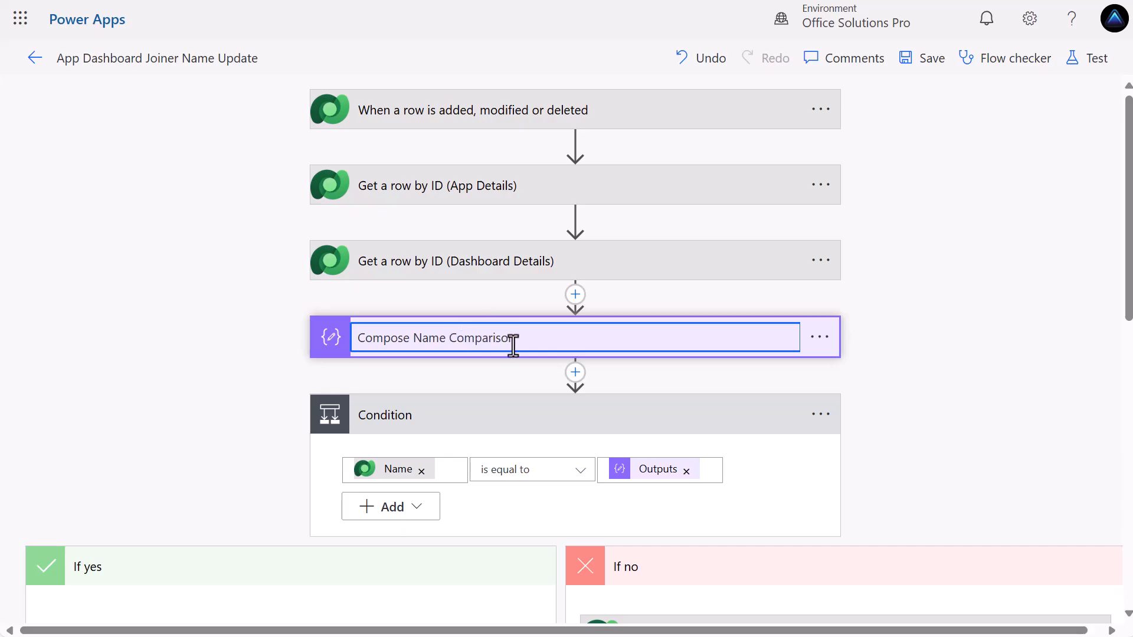
Rename the Condition as Condition Name Check and save the flow.
left_click(821, 415)
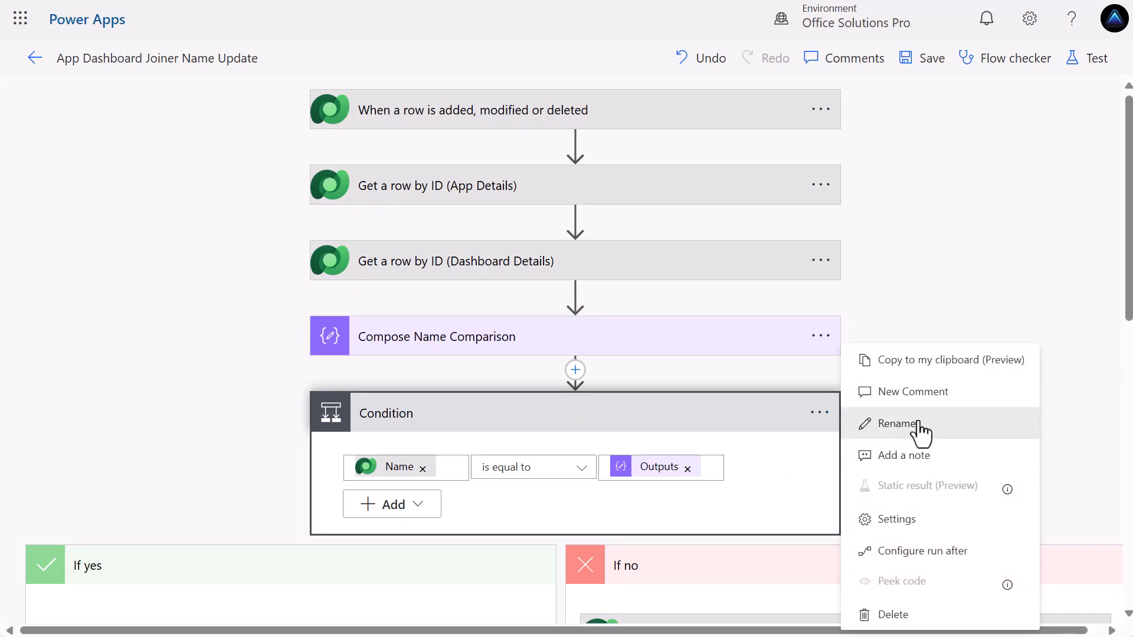
left_click(897, 424)
left_click(508, 419)
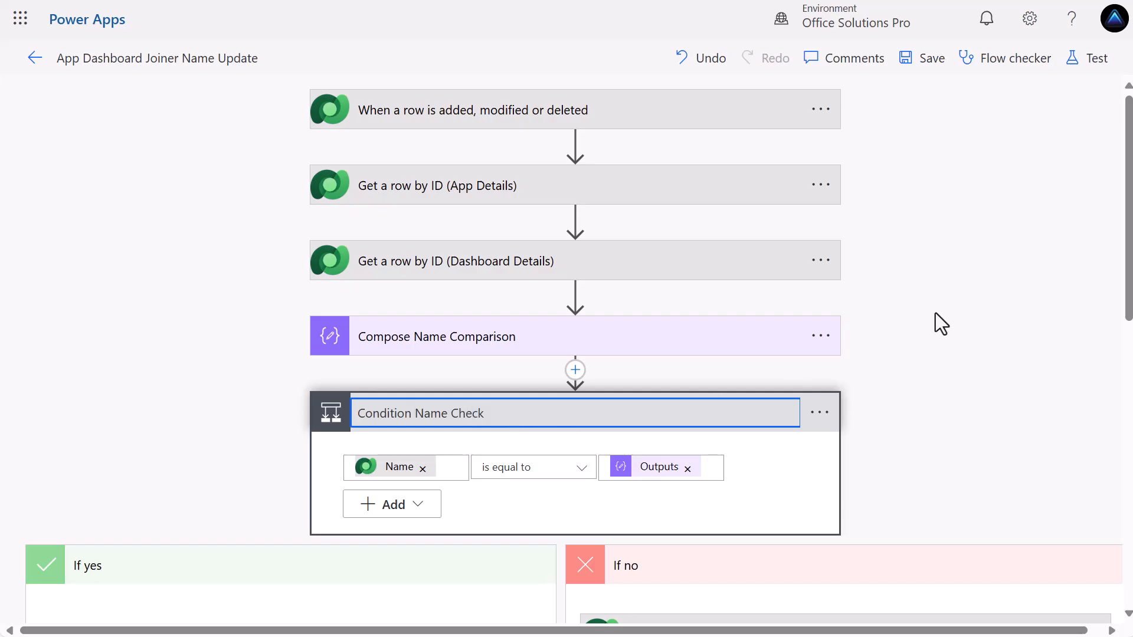
left_click(931, 66)
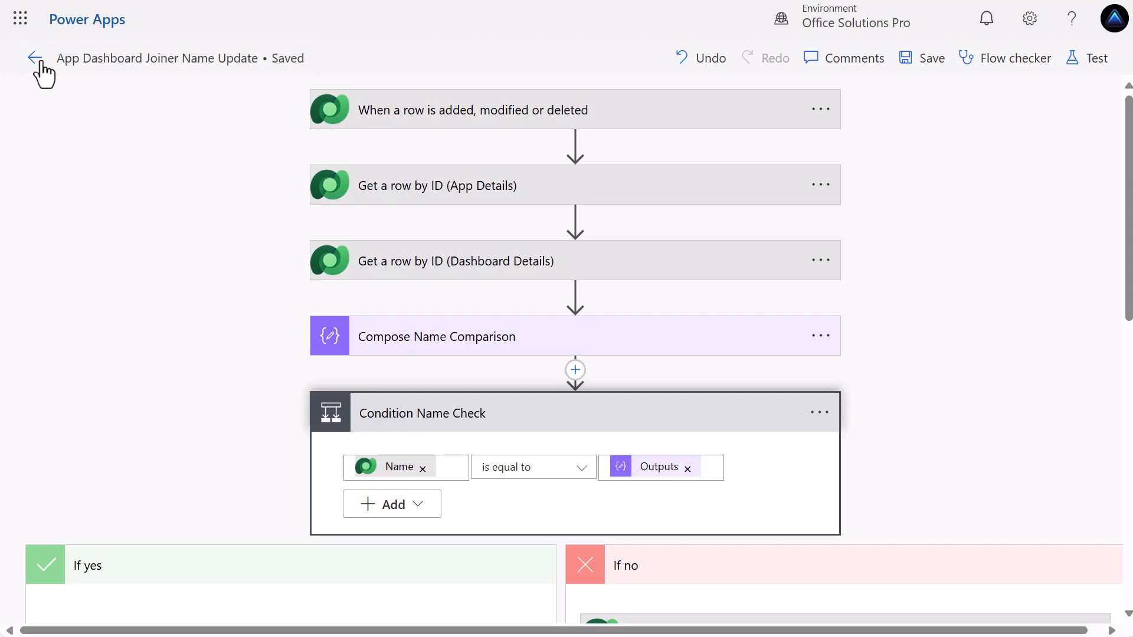
Return to the Digital Resource Tracker solution's tables and collapse the App Dashboard Joiner entry.
left_click(37, 59)
left_click(111, 348)
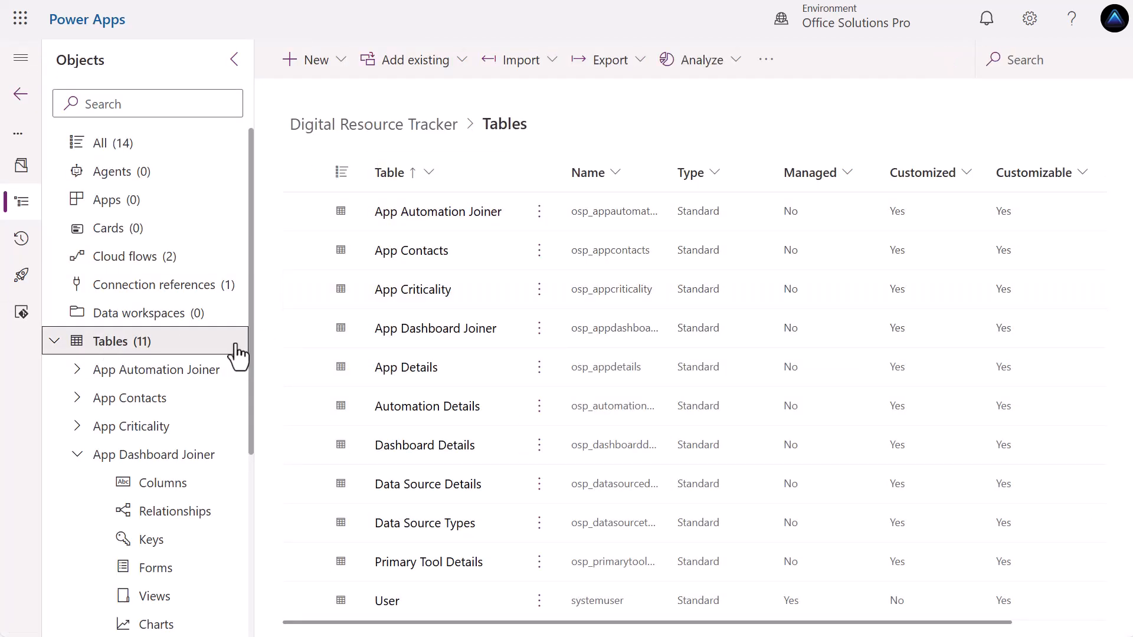
left_click(189, 453)
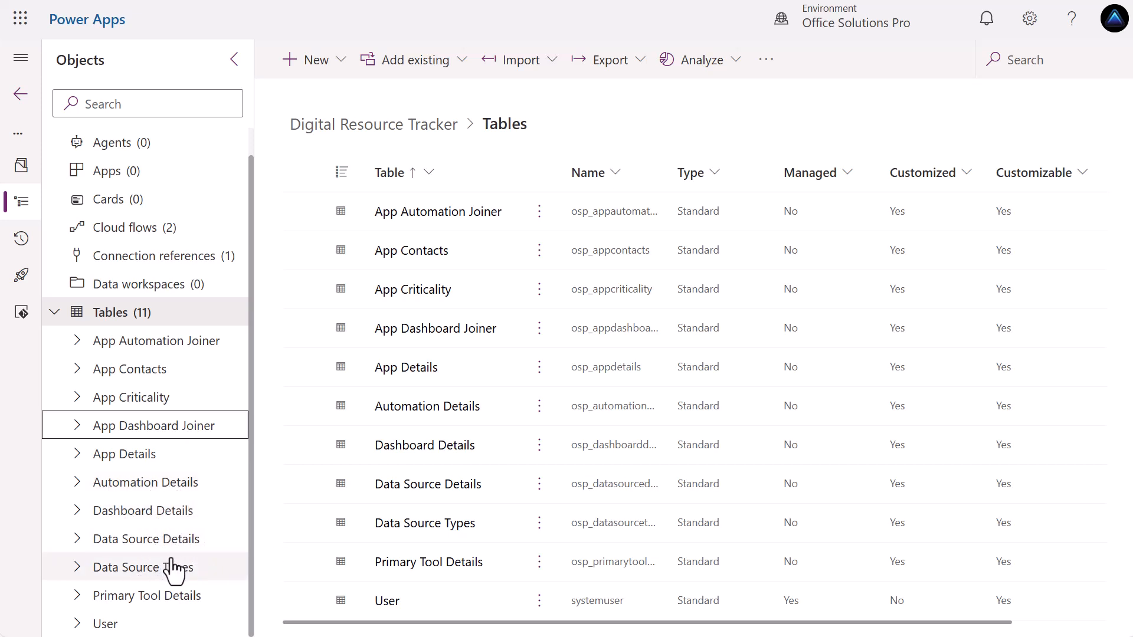
Start a new table with advanced properties and set its display name to App Data Source Joiner.
left_click(321, 59)
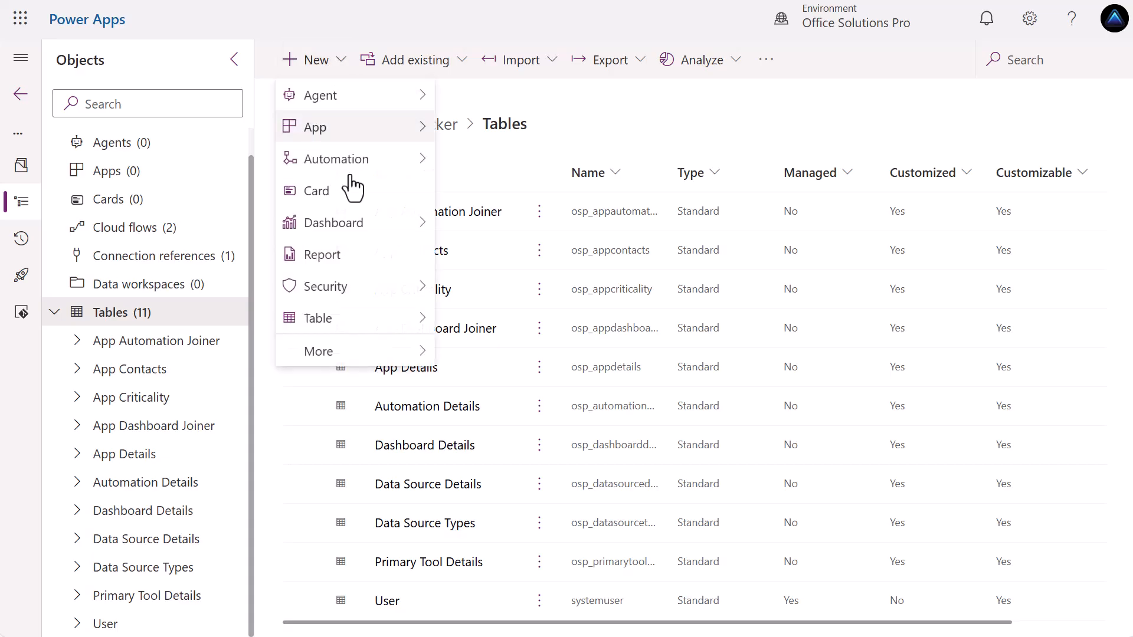
mouse_move(367, 329)
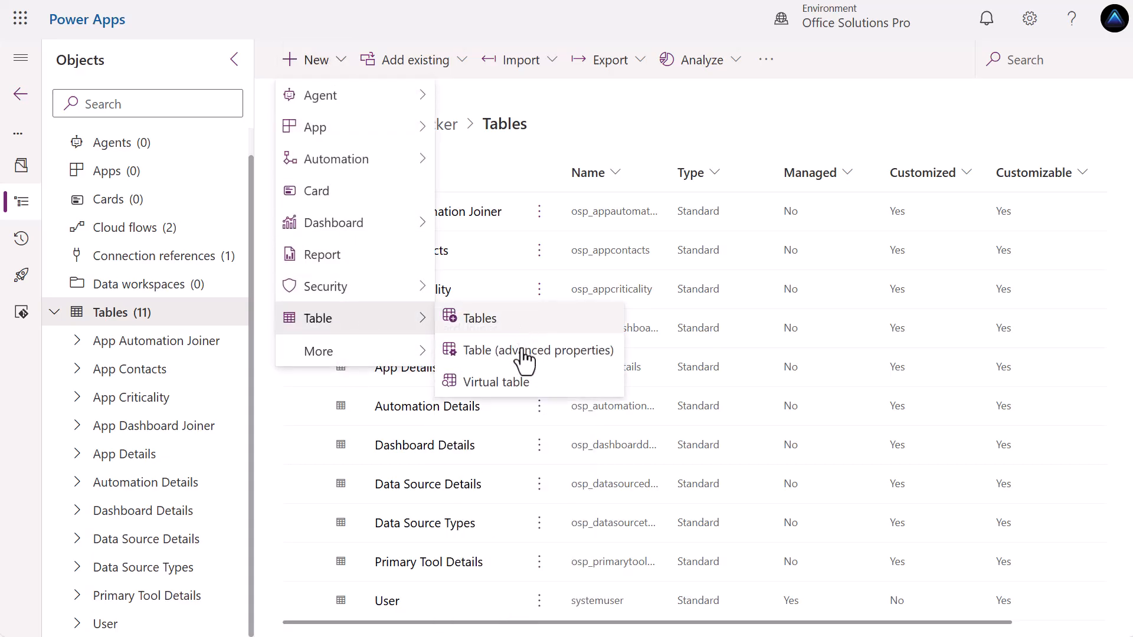
left_click(523, 351)
type("A")
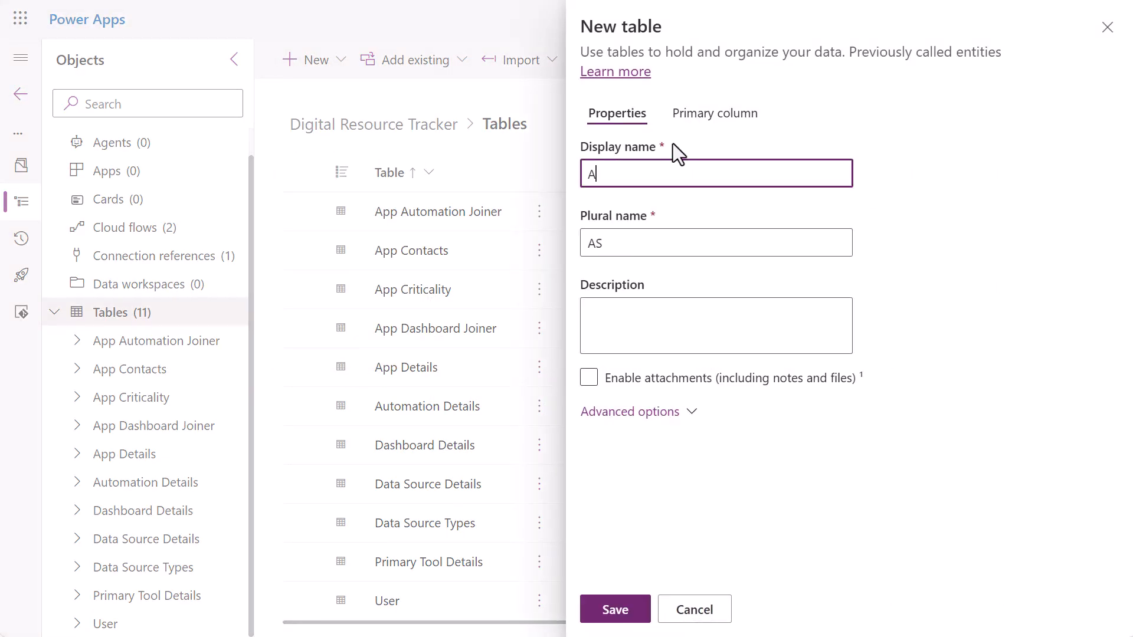
type("pp Data Source Joiner")
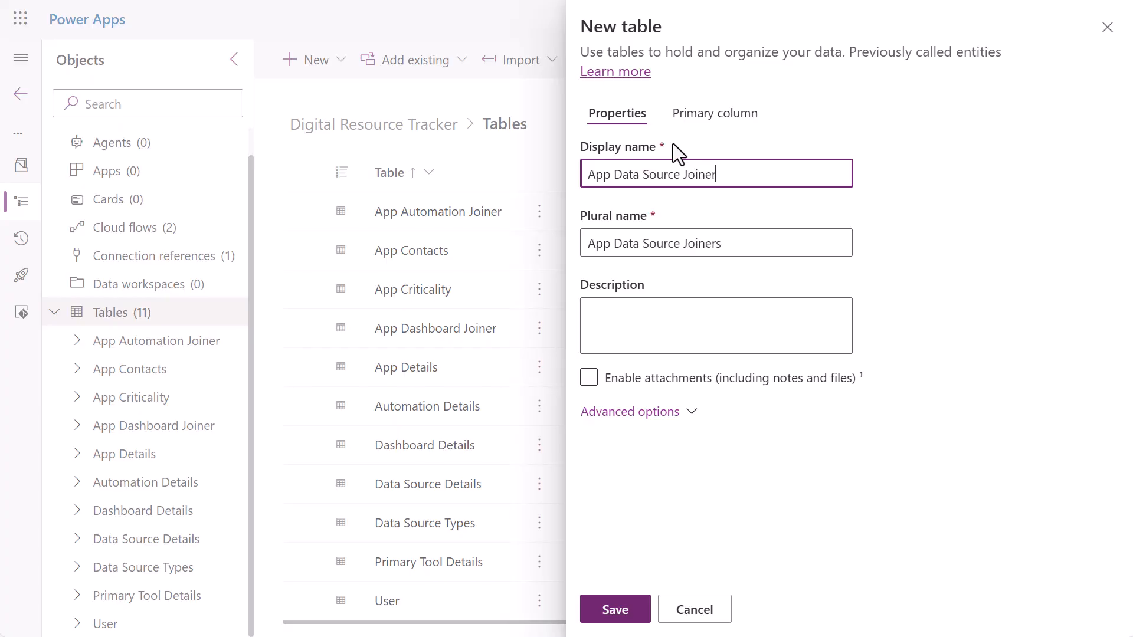
Set the new table's record ownership to Organization in its advanced options.
left_click(658, 414)
scroll(807, 420, "down", 5)
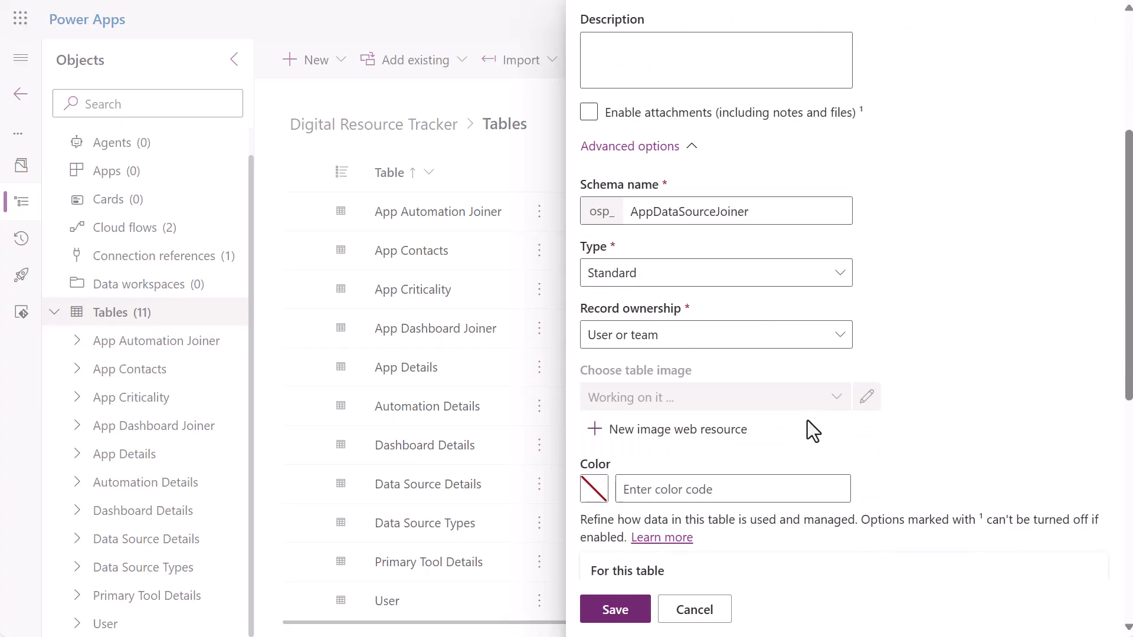
left_click(833, 344)
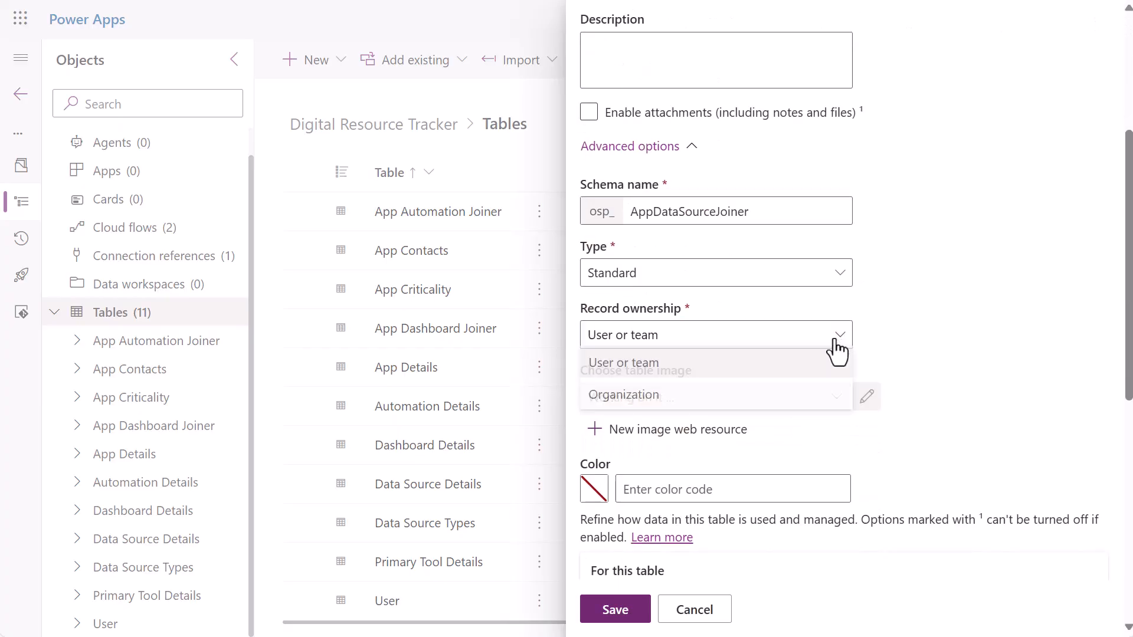
left_click(637, 398)
Enable auditing of data changes, the quick-create form and Track changes for the new table.
scroll(851, 321, "down", 6)
left_click(860, 245)
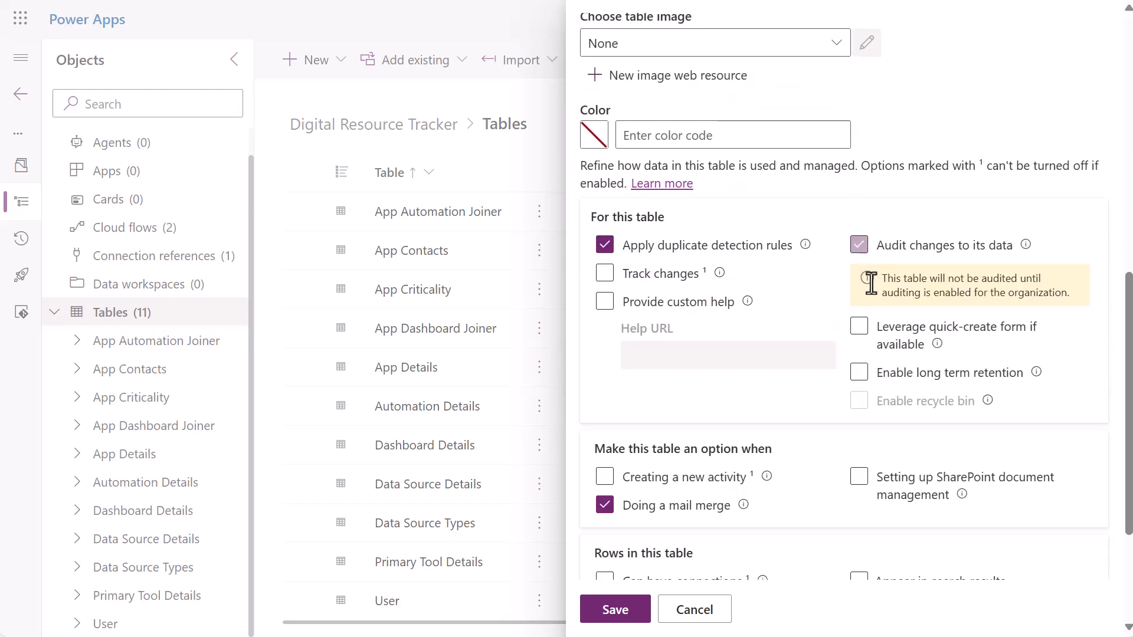
left_click(859, 326)
left_click(605, 273)
scroll(715, 289, "down", 2)
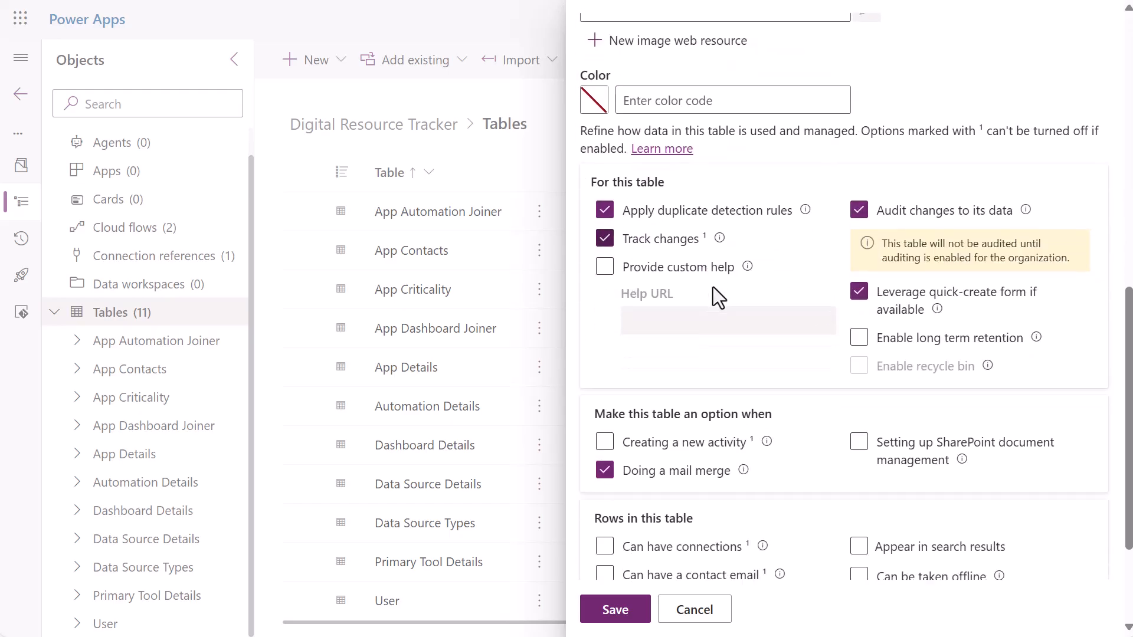
Save the new table and start a column named App with the Lookup data type.
left_click(626, 602)
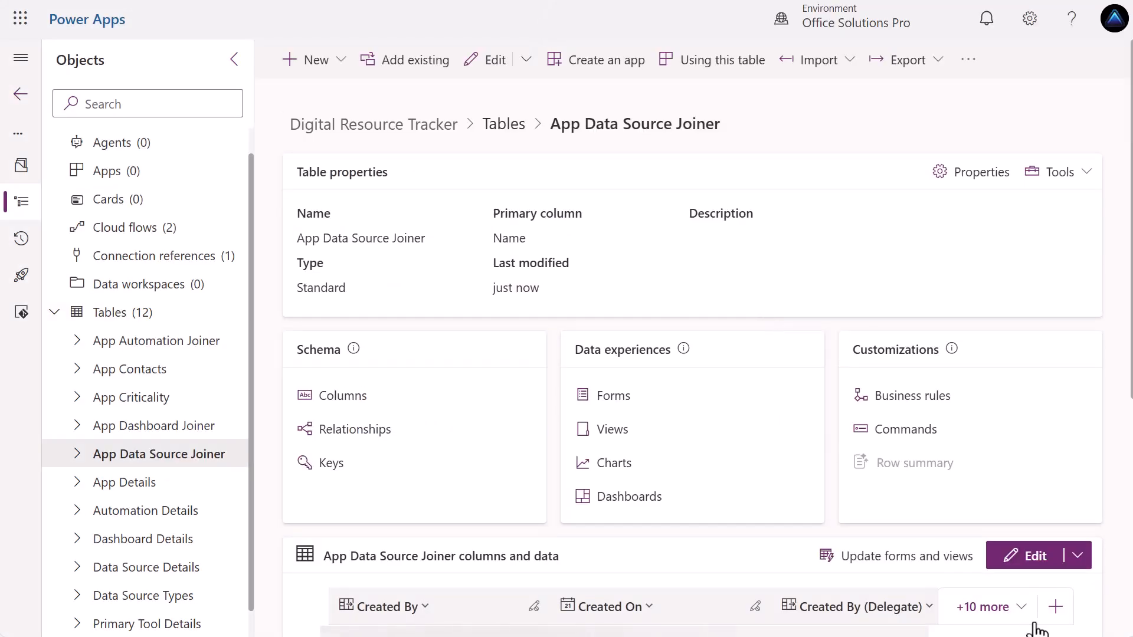
left_click(1056, 608)
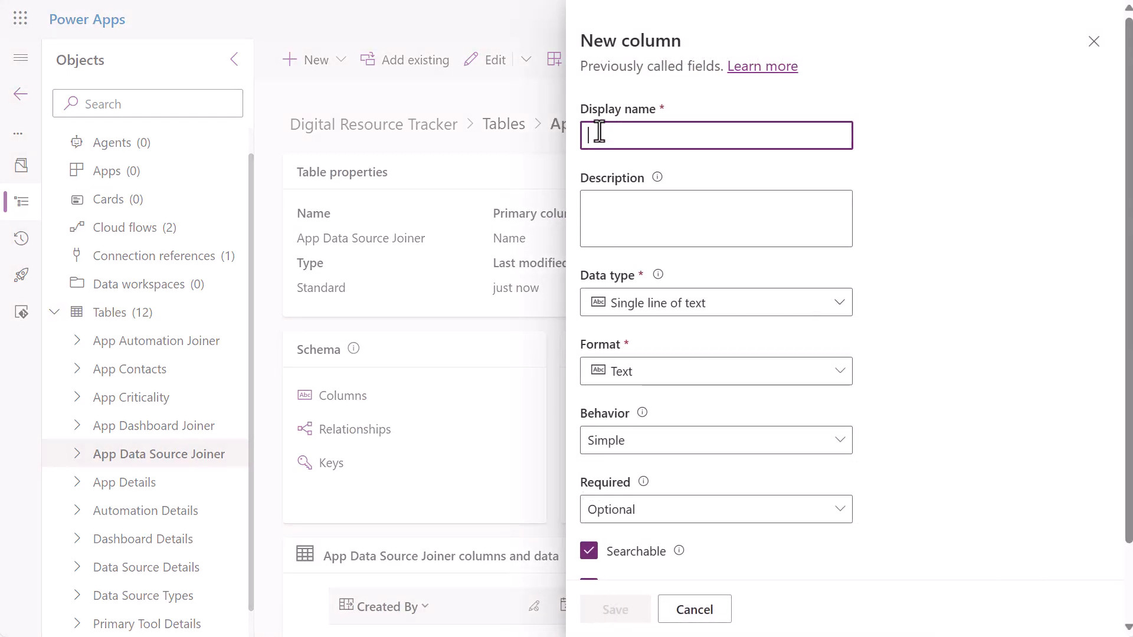
type("App")
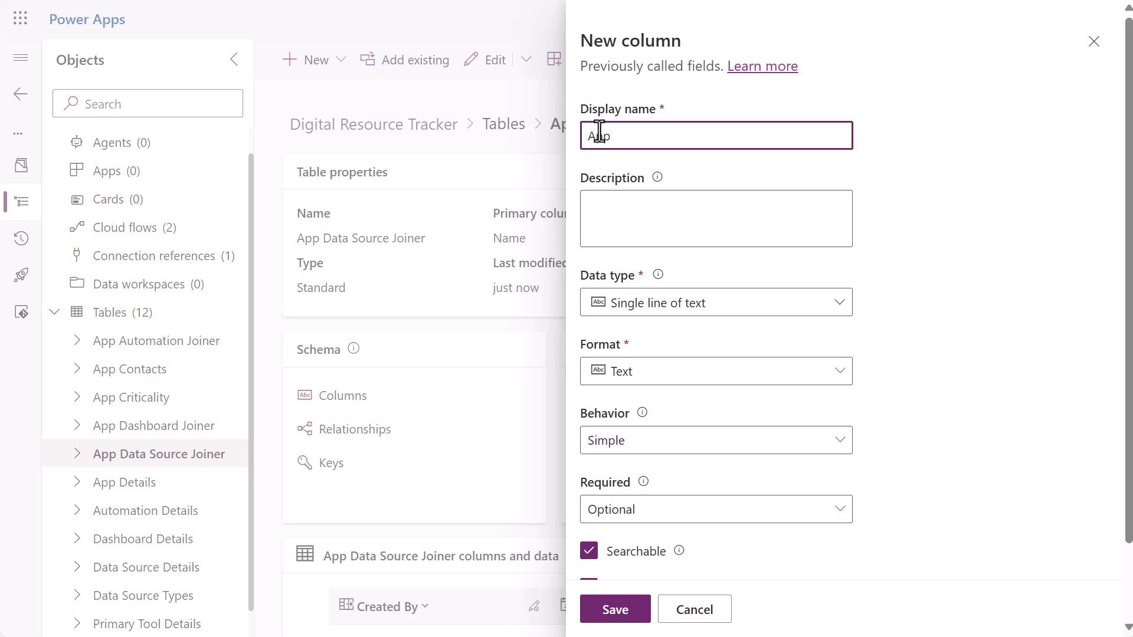
left_click(794, 315)
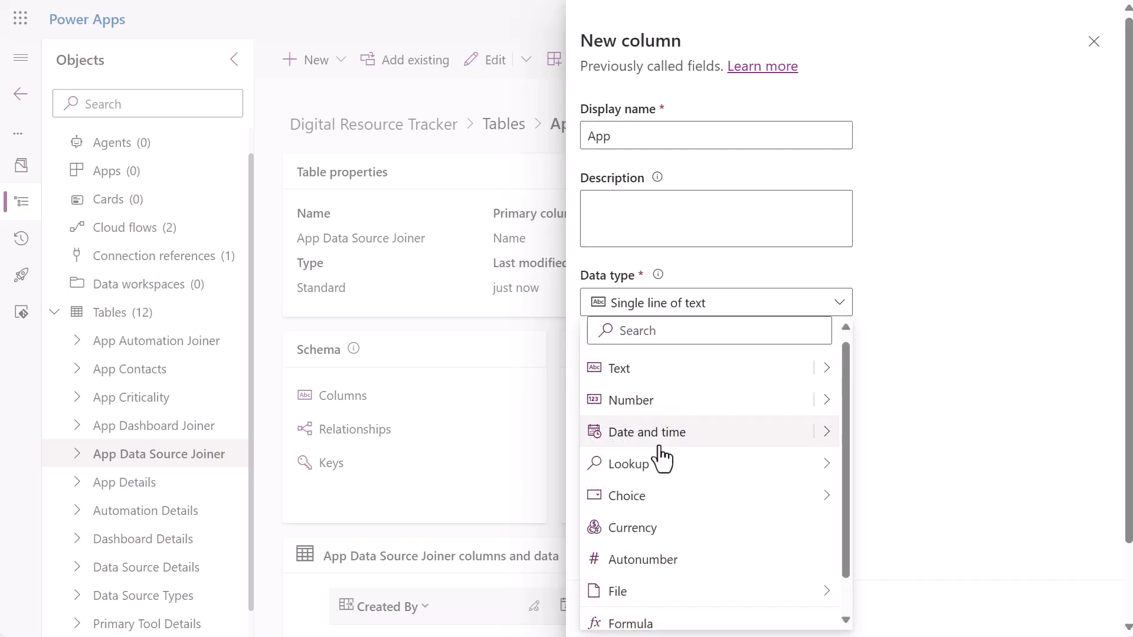
mouse_move(697, 473)
left_click(874, 468)
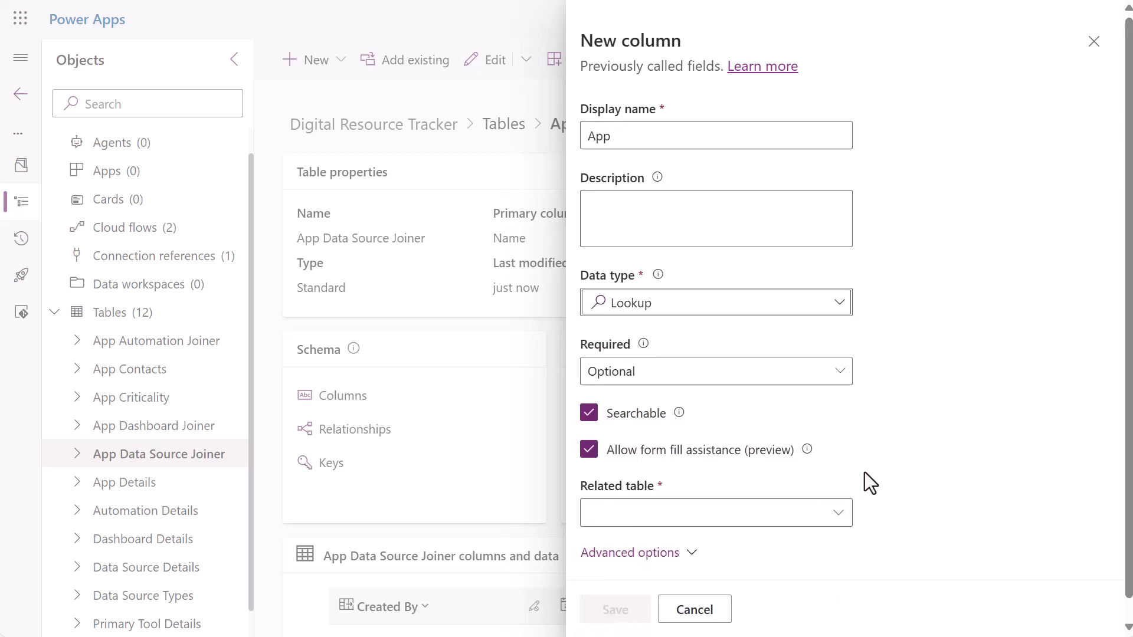
Set the App column's related table to App Details and save the column.
left_click(700, 497)
type("app")
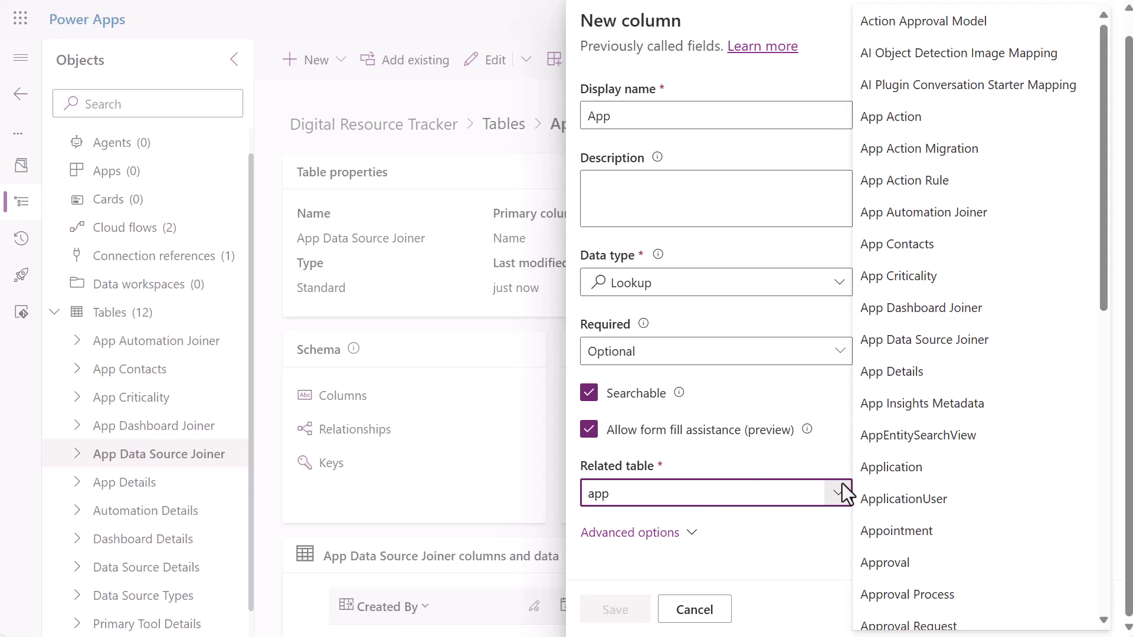
scroll(934, 489, "down", 4)
scroll(934, 488, "up", 3)
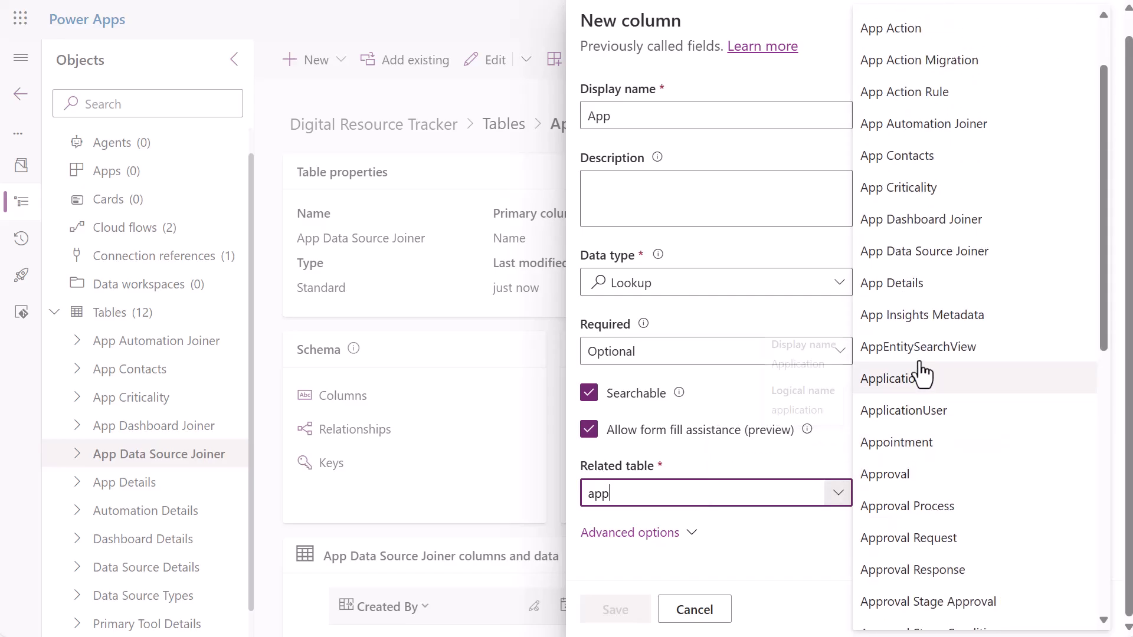
left_click(923, 286)
left_click(615, 610)
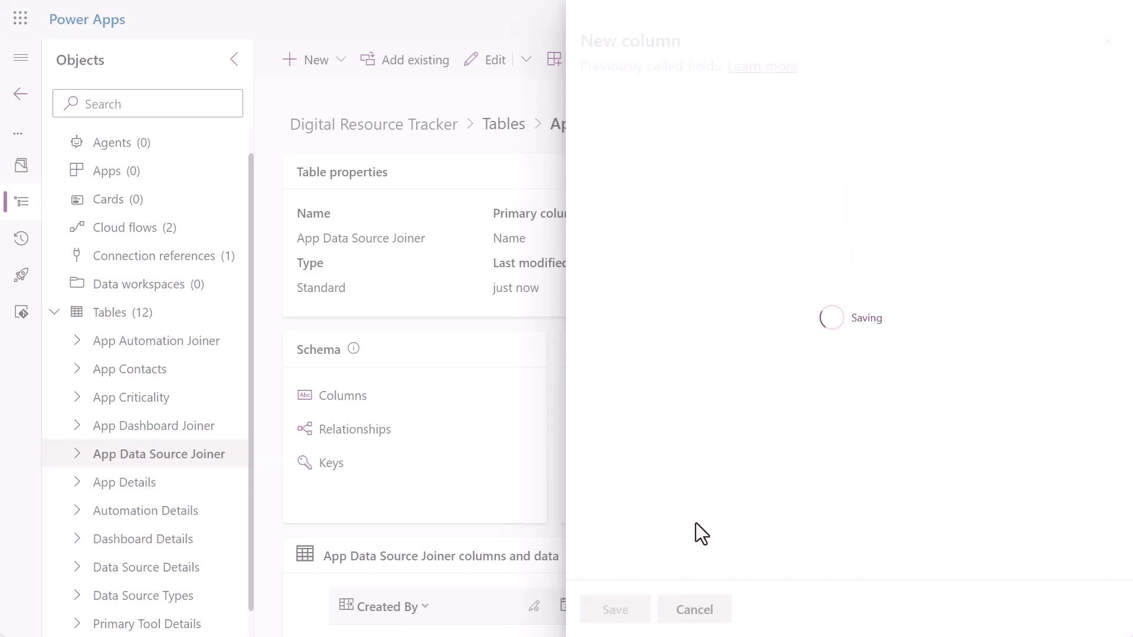
Start a second column in the joiner table named Data Source with the Lookup data type.
scroll(678, 504, "down", 2)
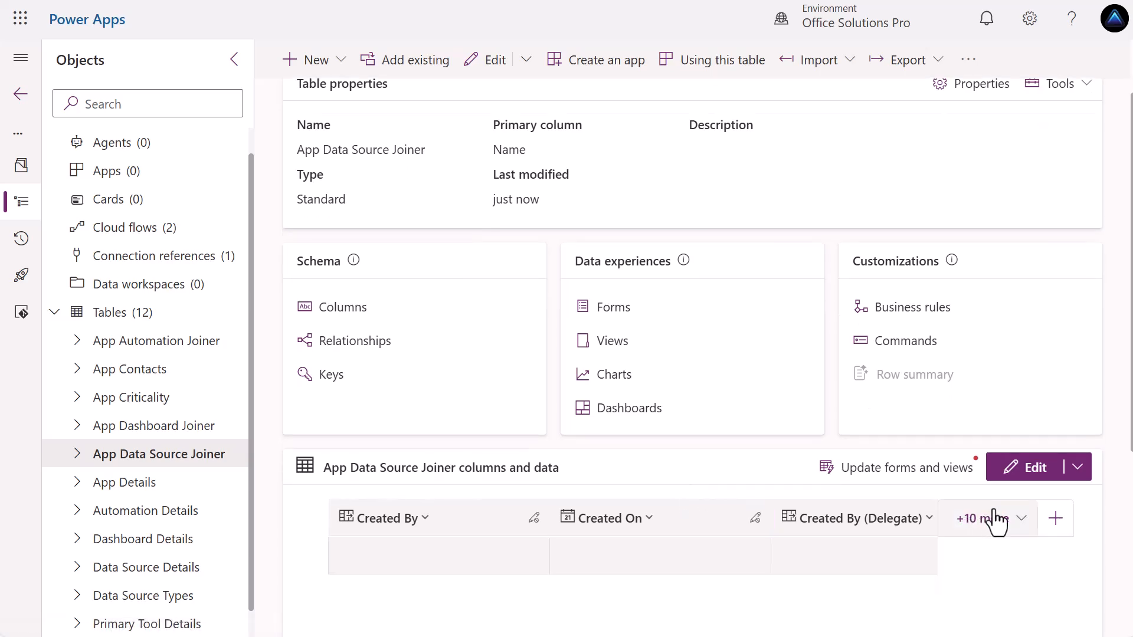
left_click(1055, 520)
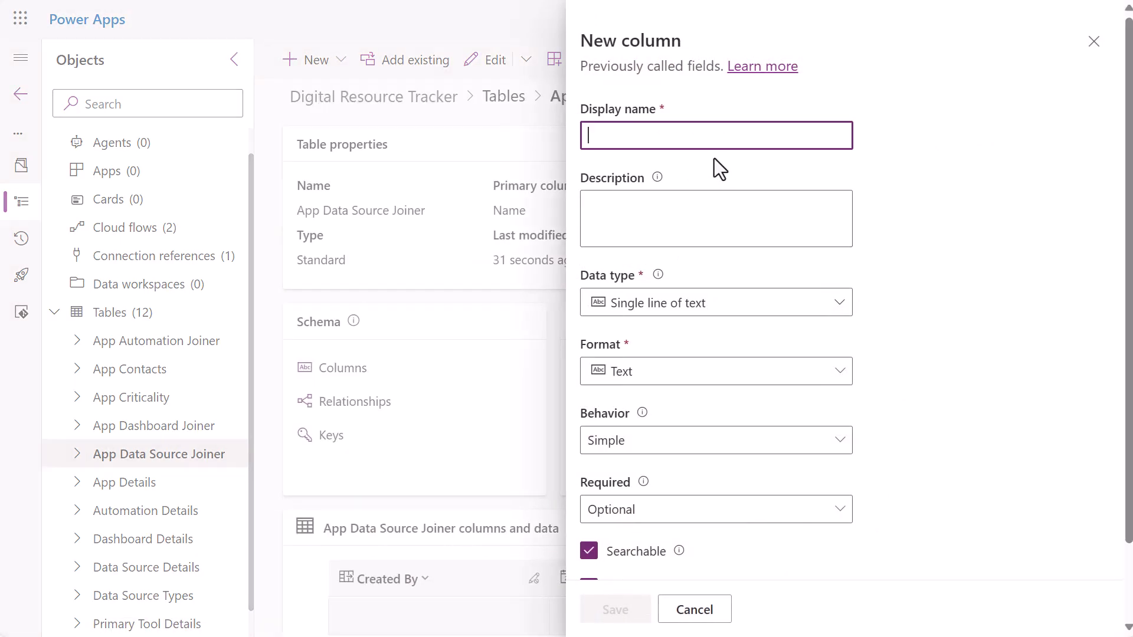
type("Dat")
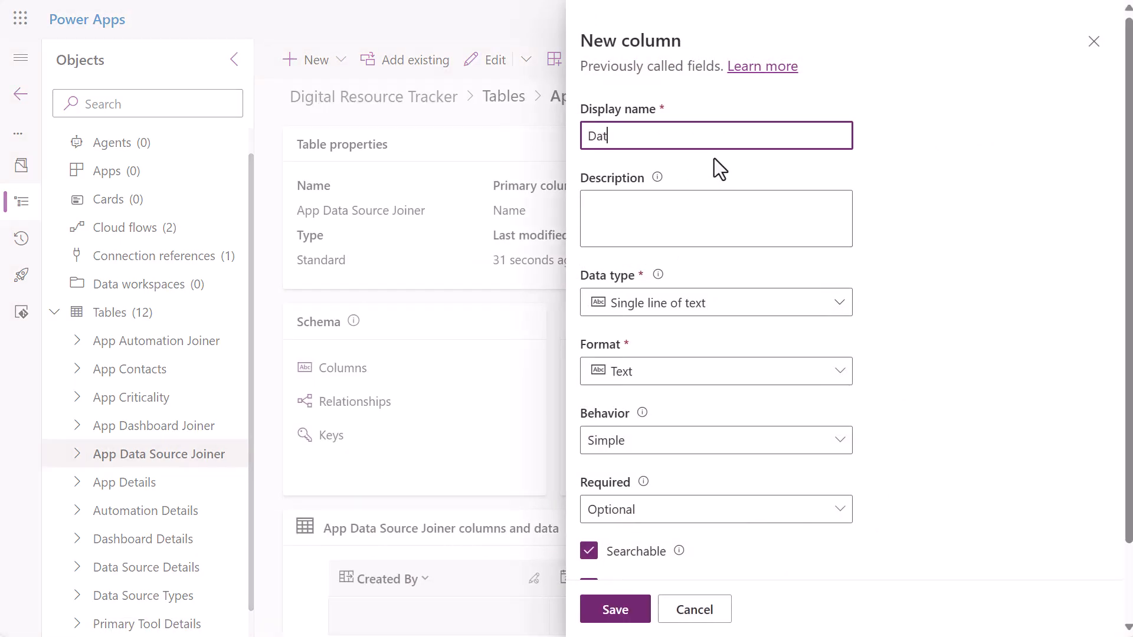
type("a Source")
left_click(797, 306)
mouse_move(666, 465)
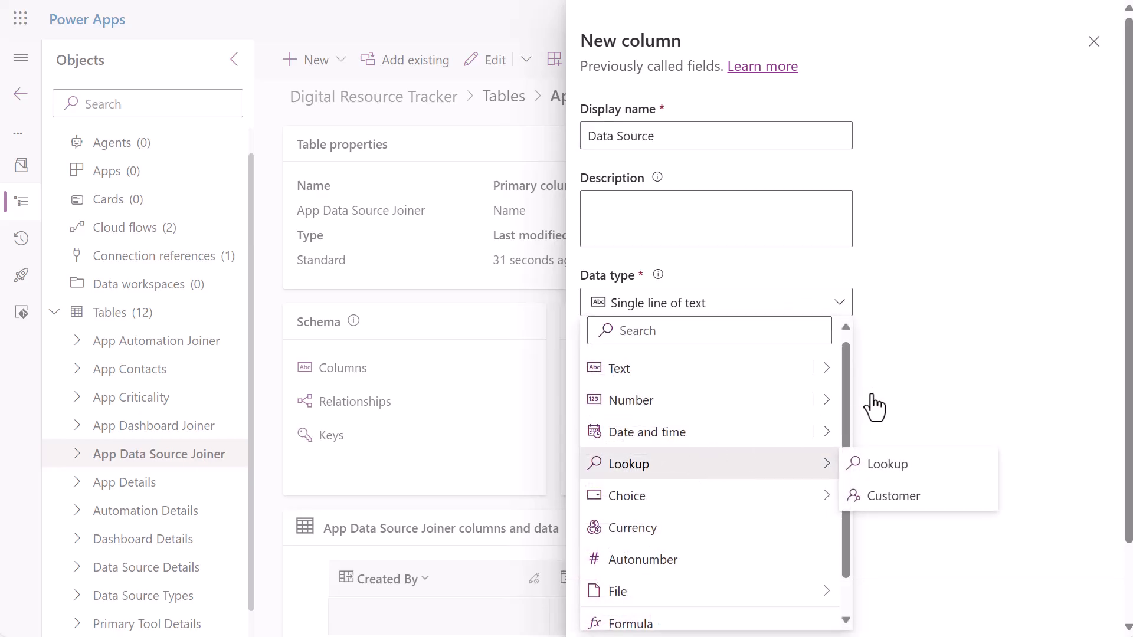
left_click(887, 463)
Set the Data Source column's related table to Data Source Details and save the column.
left_click(649, 489)
type("data")
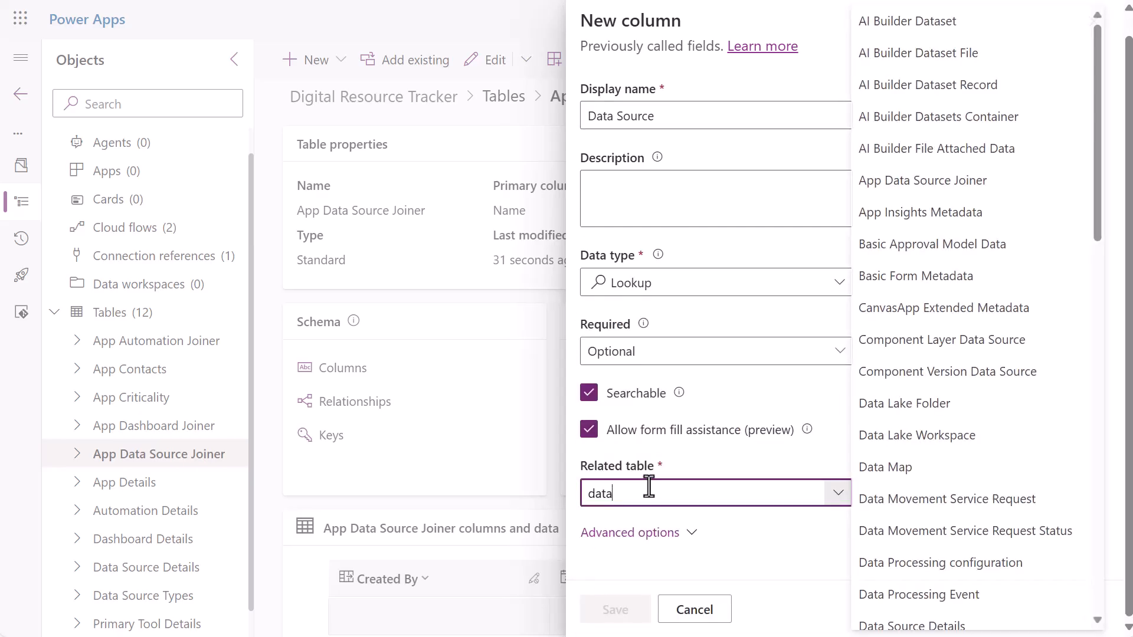
type(" s")
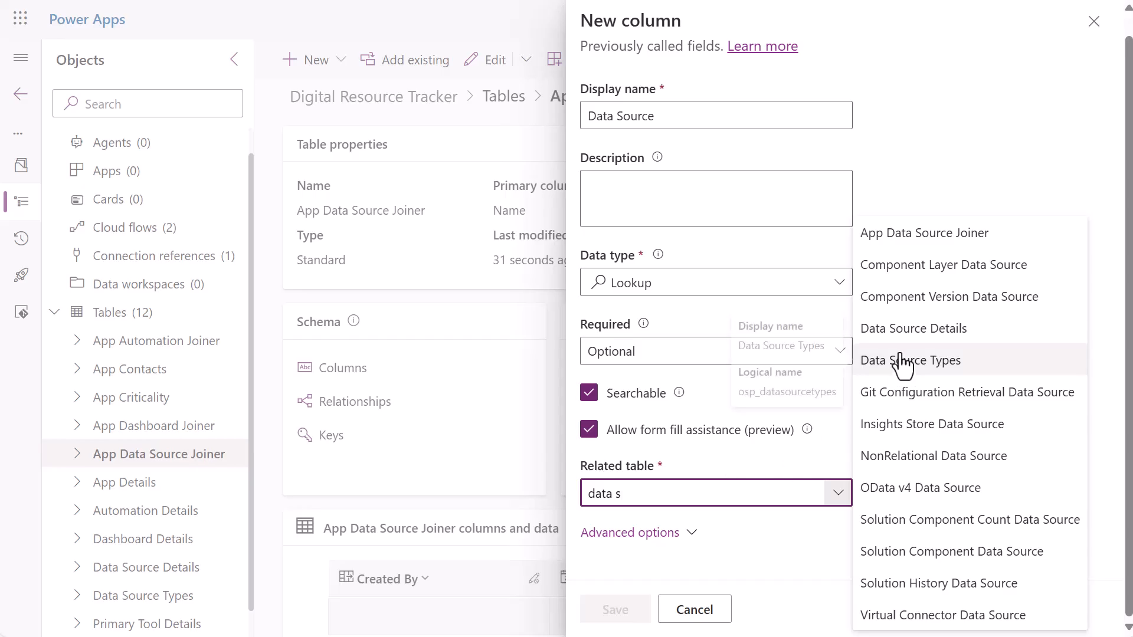
left_click(964, 338)
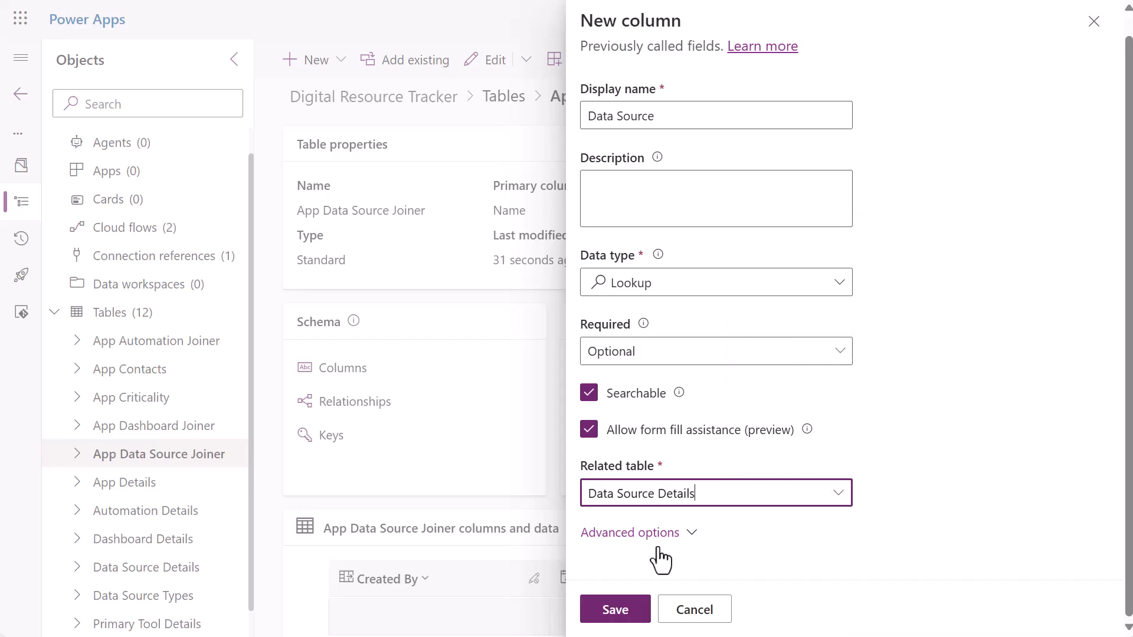
left_click(616, 615)
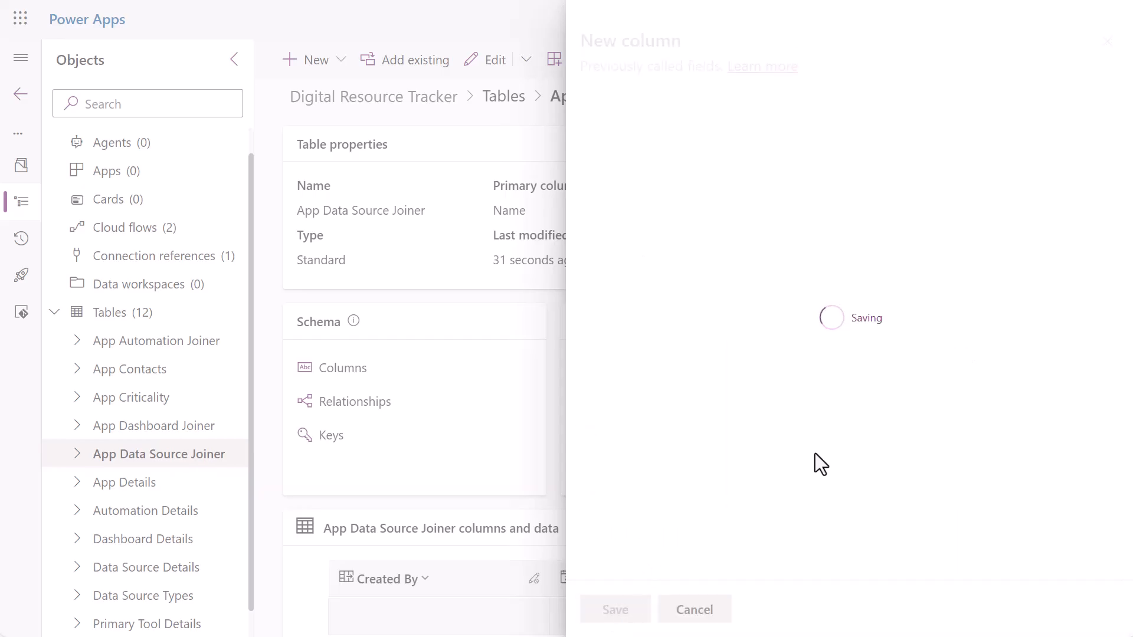
Add a column named Notes with the multiple lines of text, plain text data type, and save it.
scroll(945, 413, "down", 2)
left_click(1054, 493)
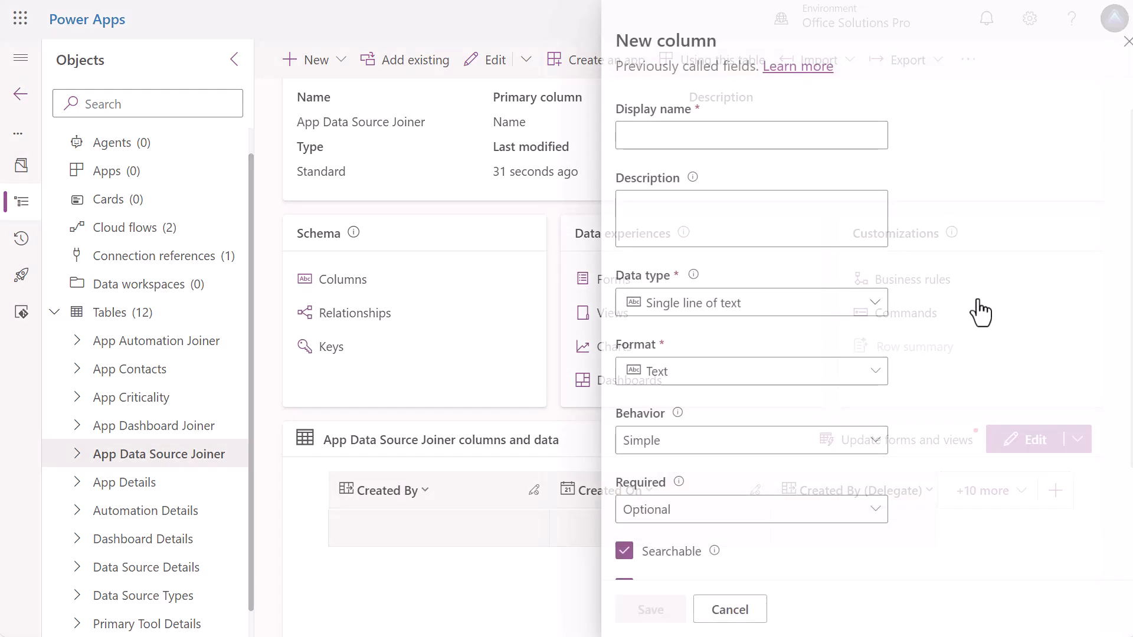
type("Notes")
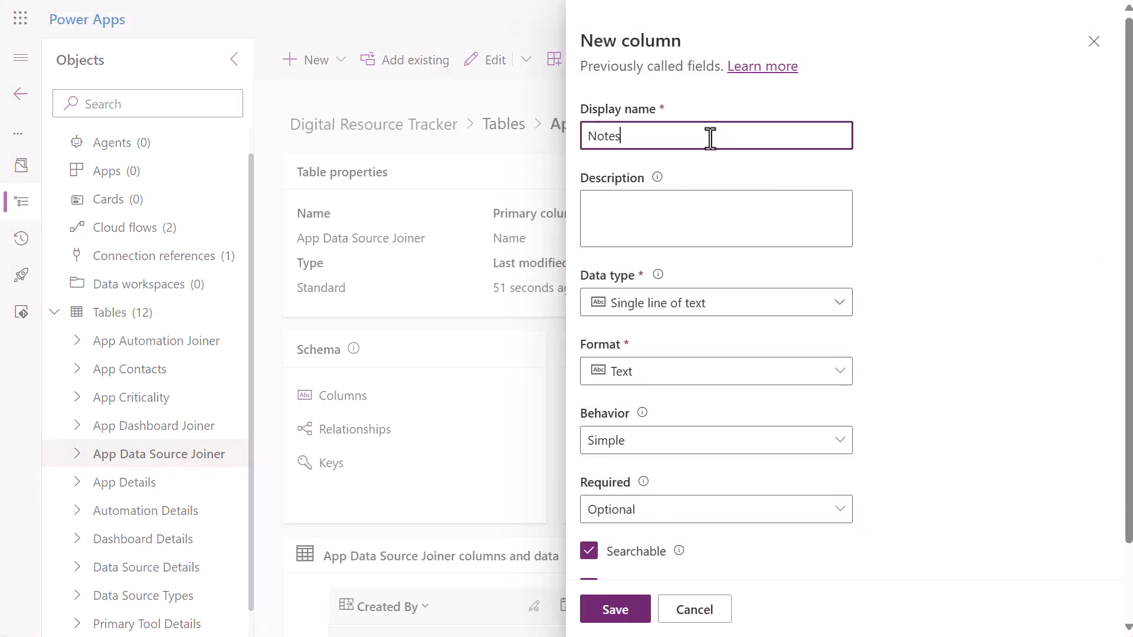
left_click(767, 306)
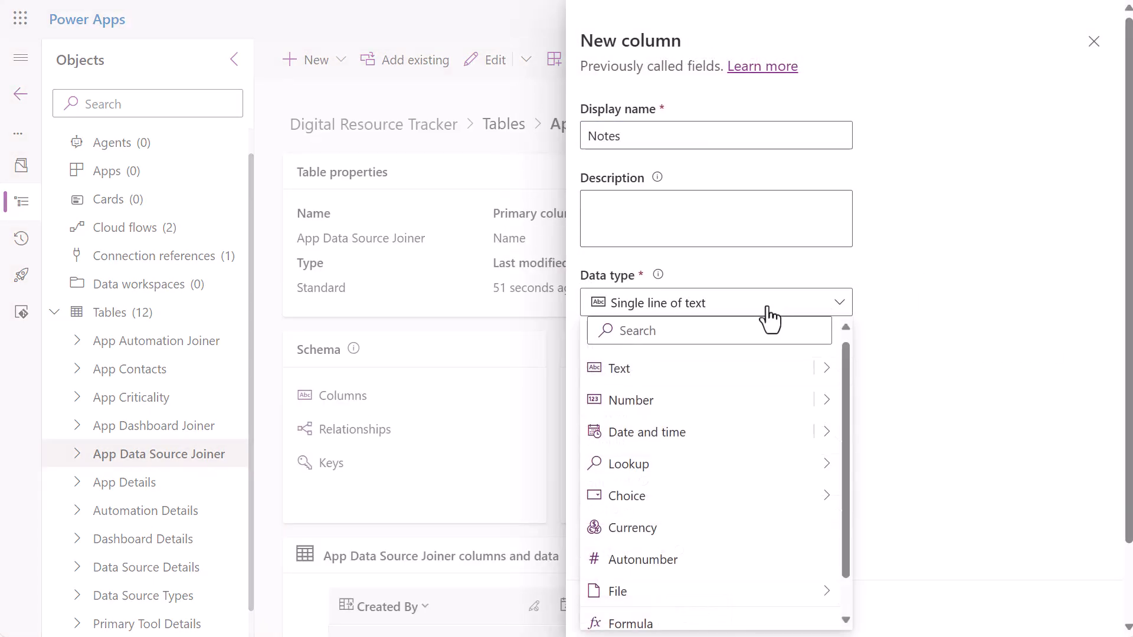
mouse_move(826, 382)
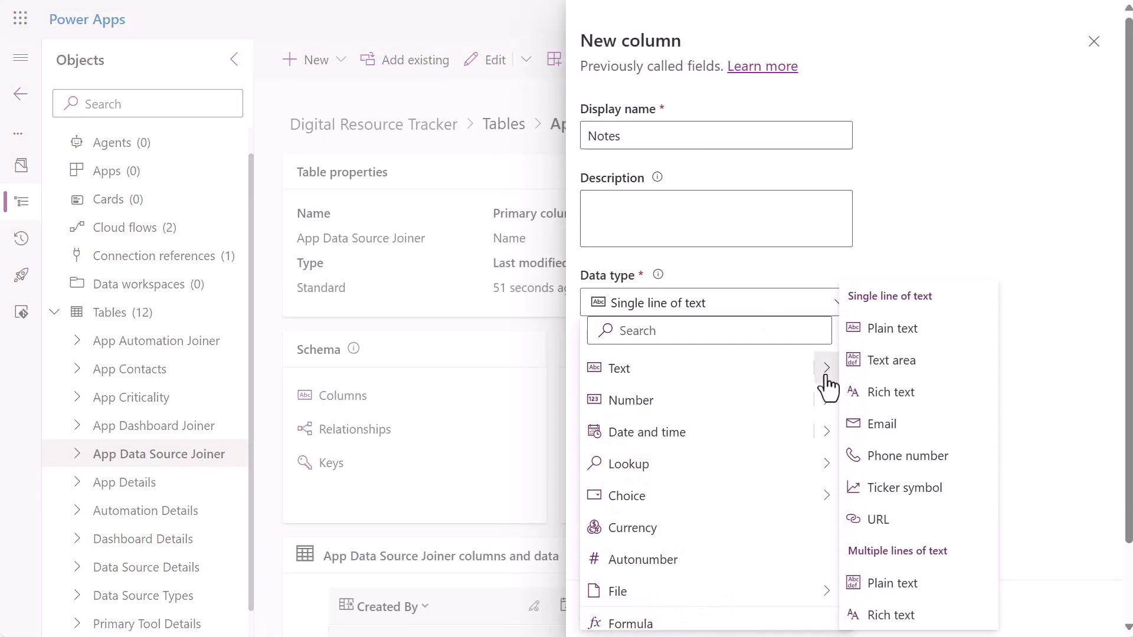
left_click(888, 587)
left_click(616, 614)
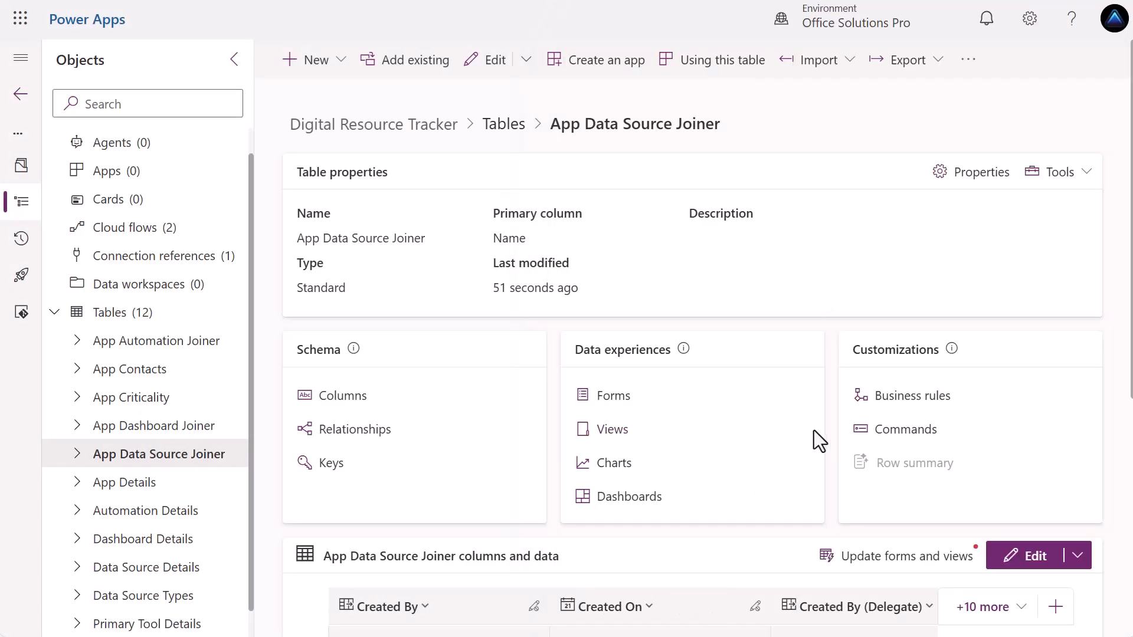
Start a new column named Purpose, keeping the Single line of text data type.
scroll(827, 437, "down", 1)
left_click(1054, 524)
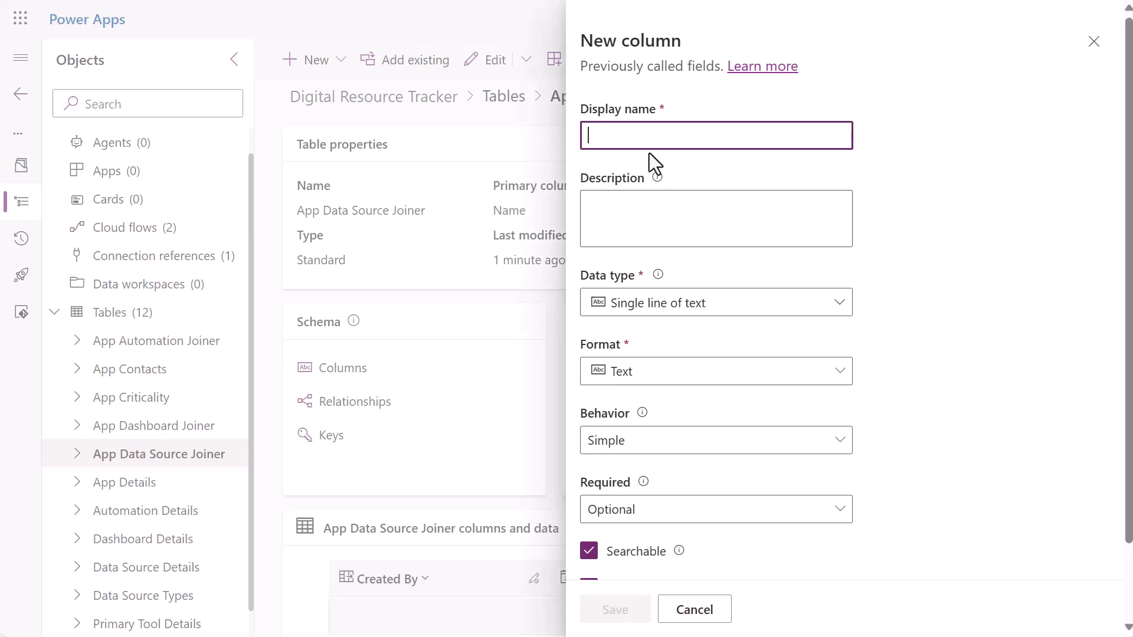
left_click(713, 167)
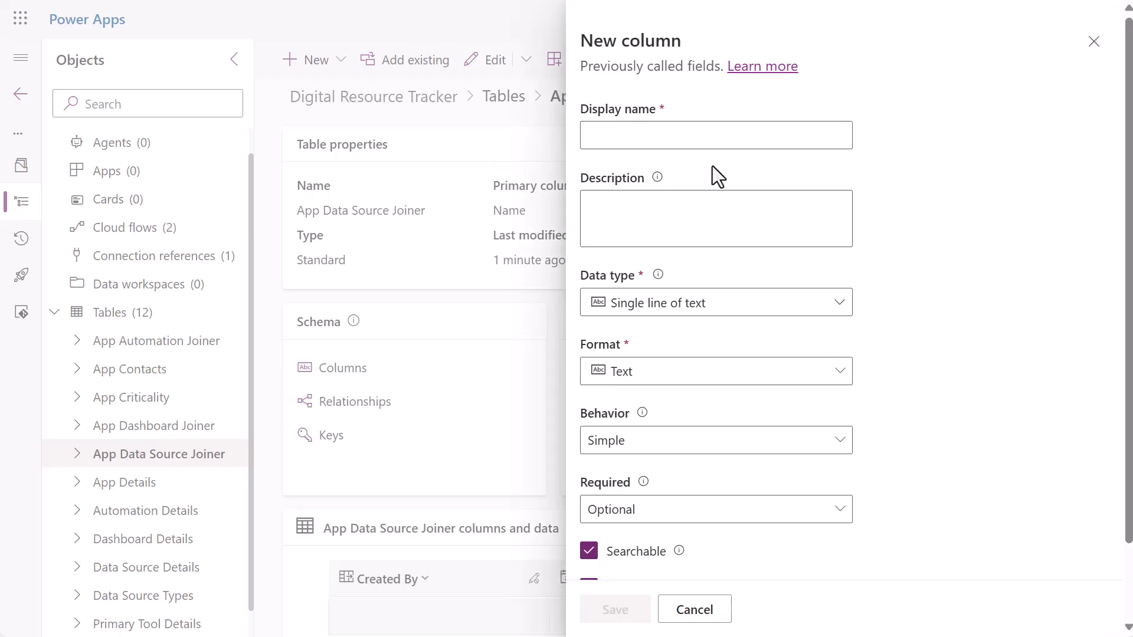
left_click(649, 140)
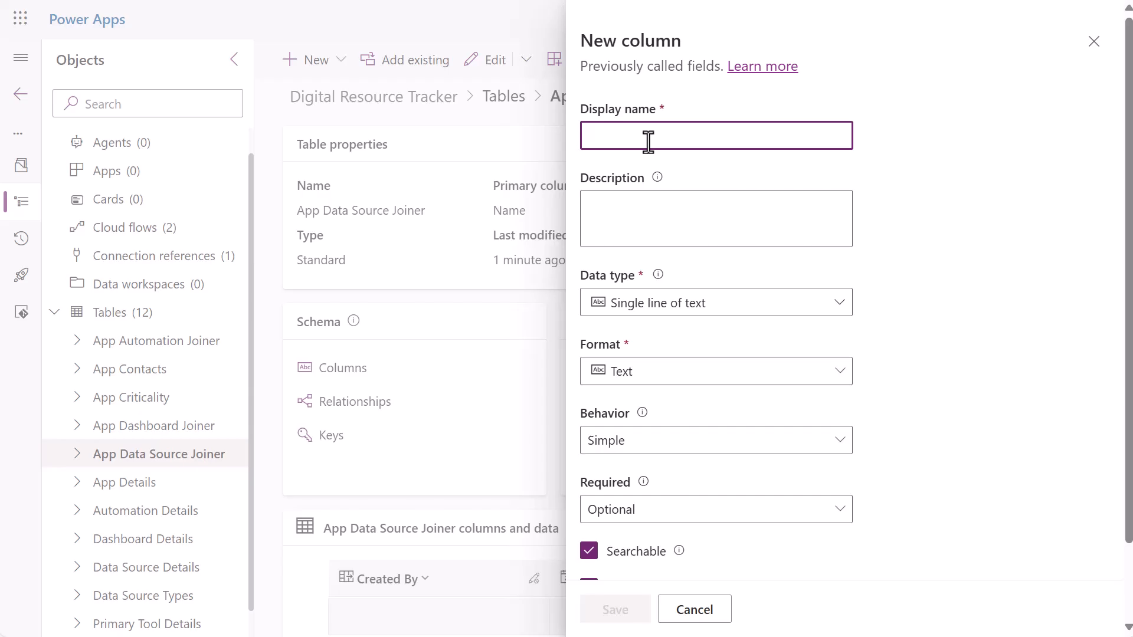
type("Purpose")
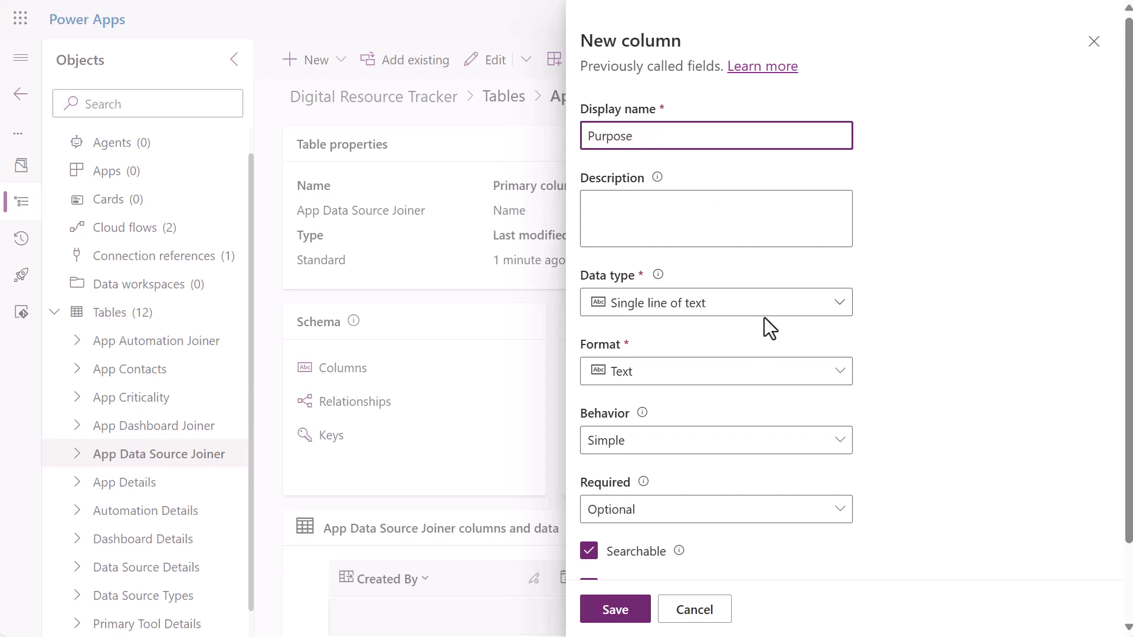
left_click(776, 306)
left_click(852, 318)
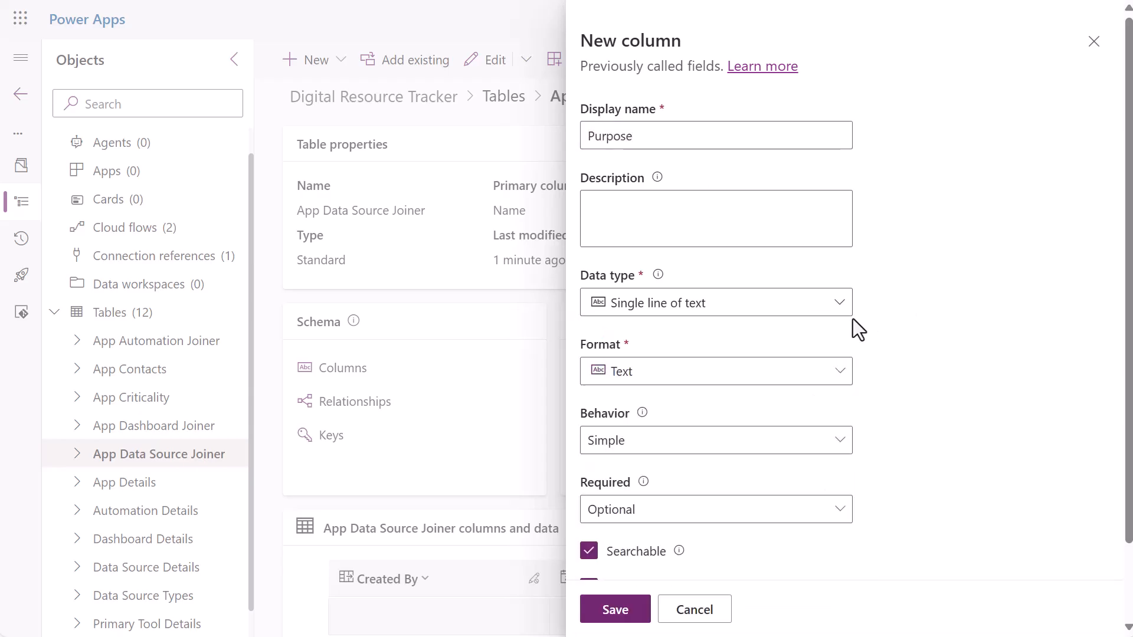
Set the Purpose column's maximum character count to 300 in its advanced options and save the column.
scroll(632, 537, "down", 1)
left_click(652, 537)
scroll(653, 541, "down", 3)
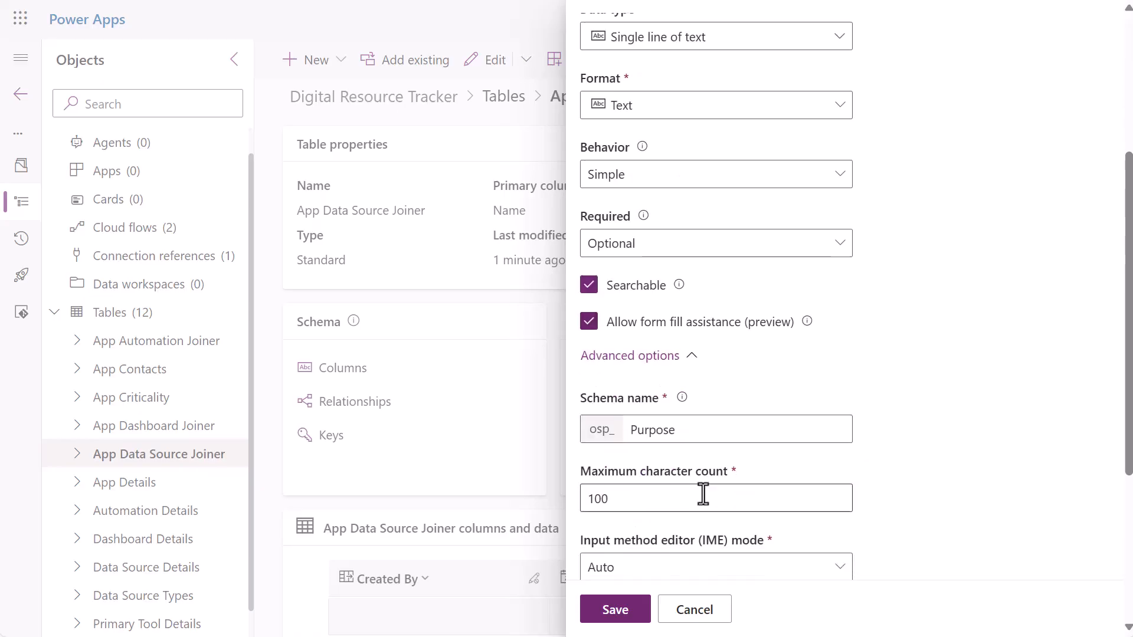
left_click(593, 498)
double_click(593, 499)
type("300")
scroll(991, 413, "down", 3)
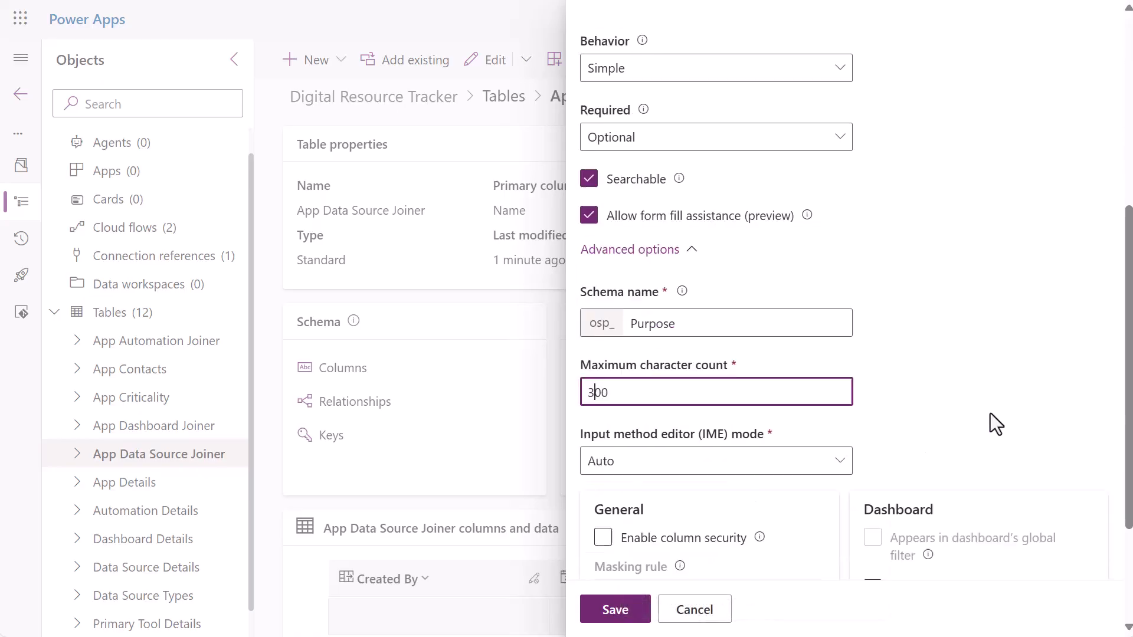
left_click(608, 613)
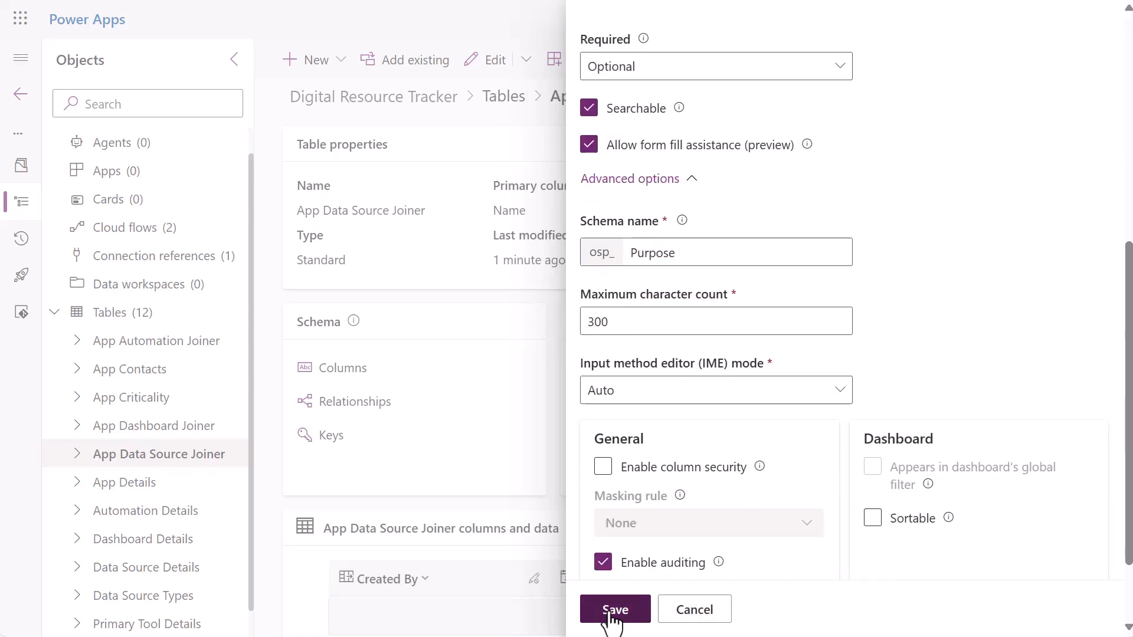
Add a column named Contains PII with the Yes/no data type to the App Data Source Joiner table and save it.
scroll(860, 322, "down", 3)
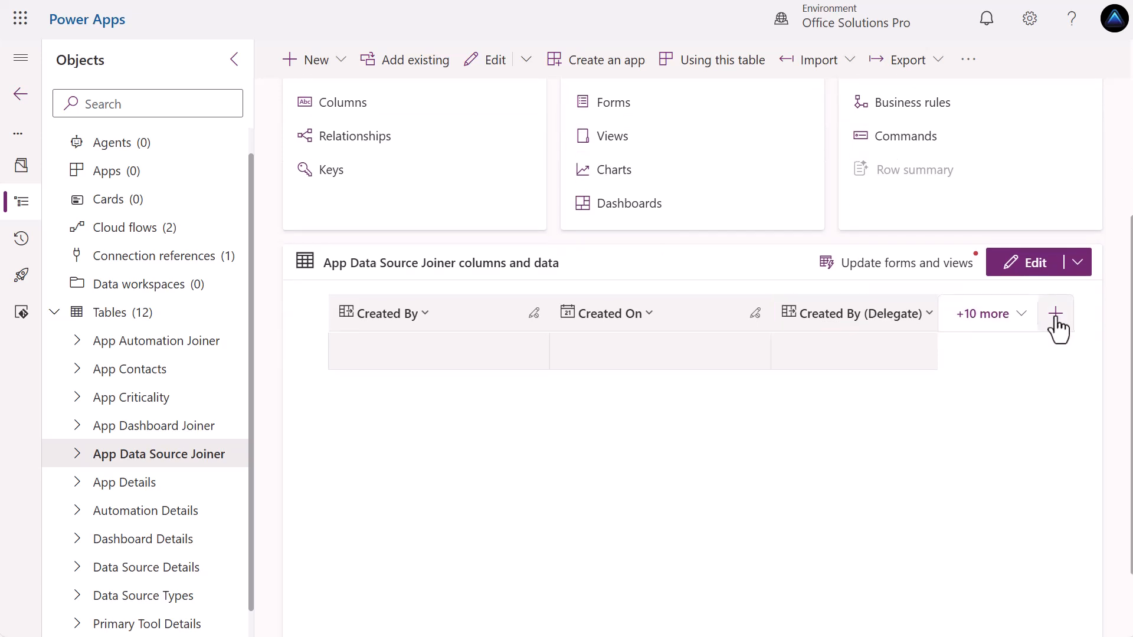
left_click(1056, 326)
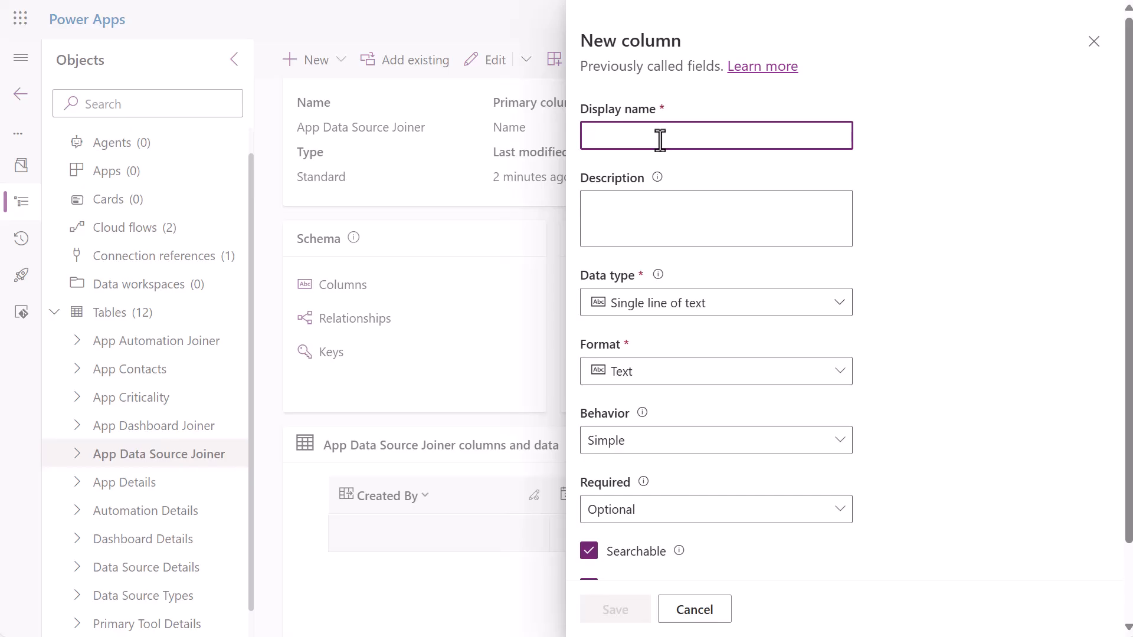
type("Contain")
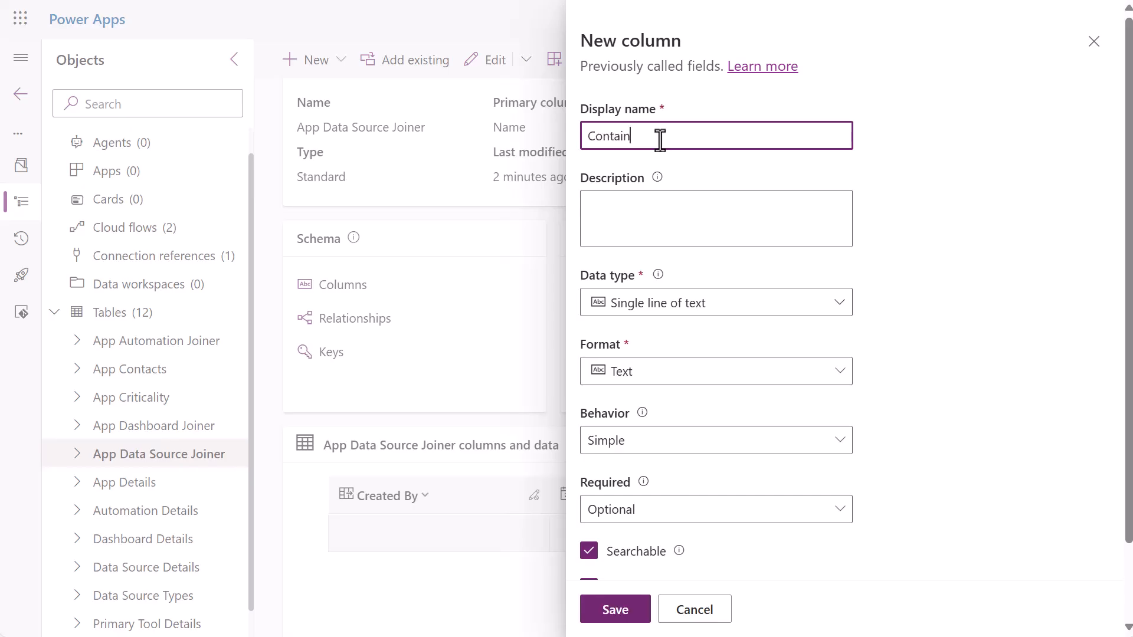
type("s PII")
left_click(731, 303)
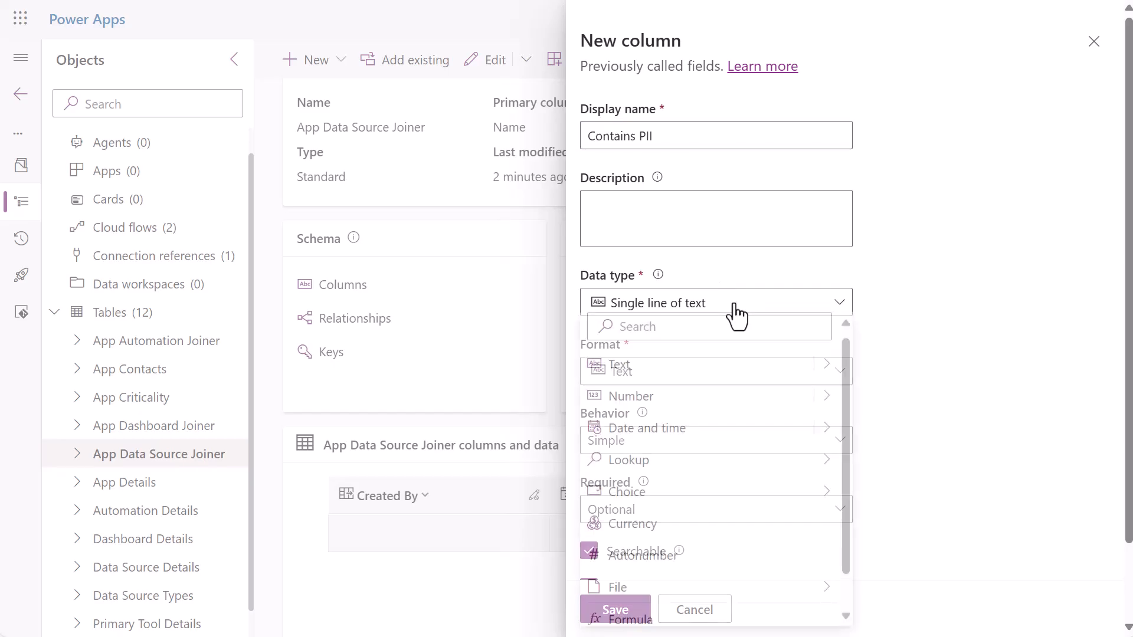
mouse_move(821, 495)
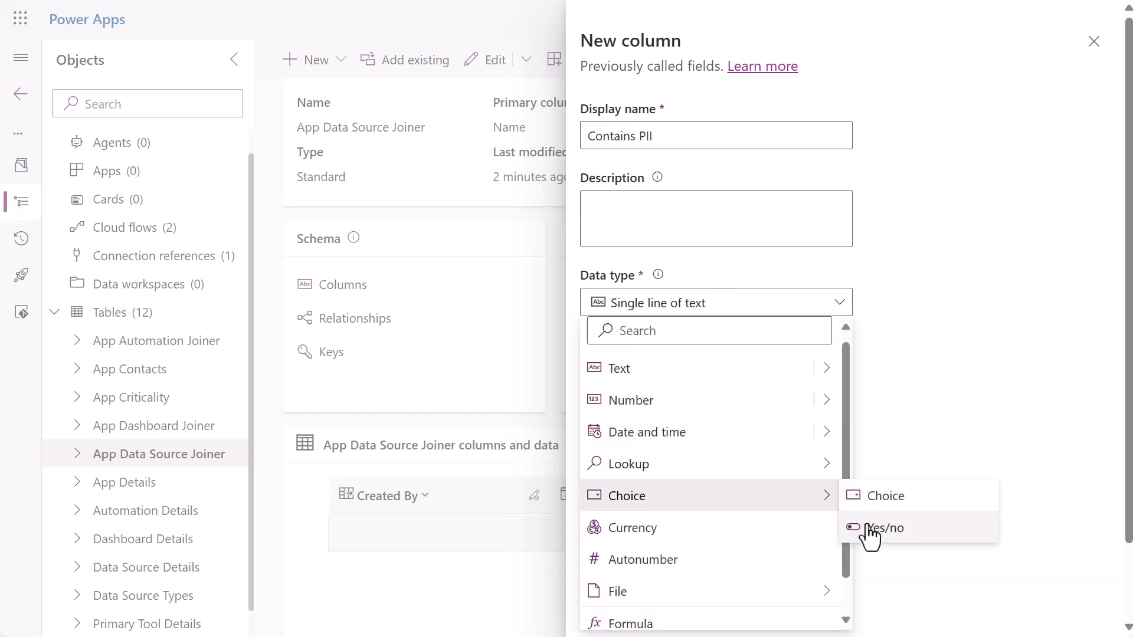
left_click(868, 534)
scroll(809, 466, "down", 3)
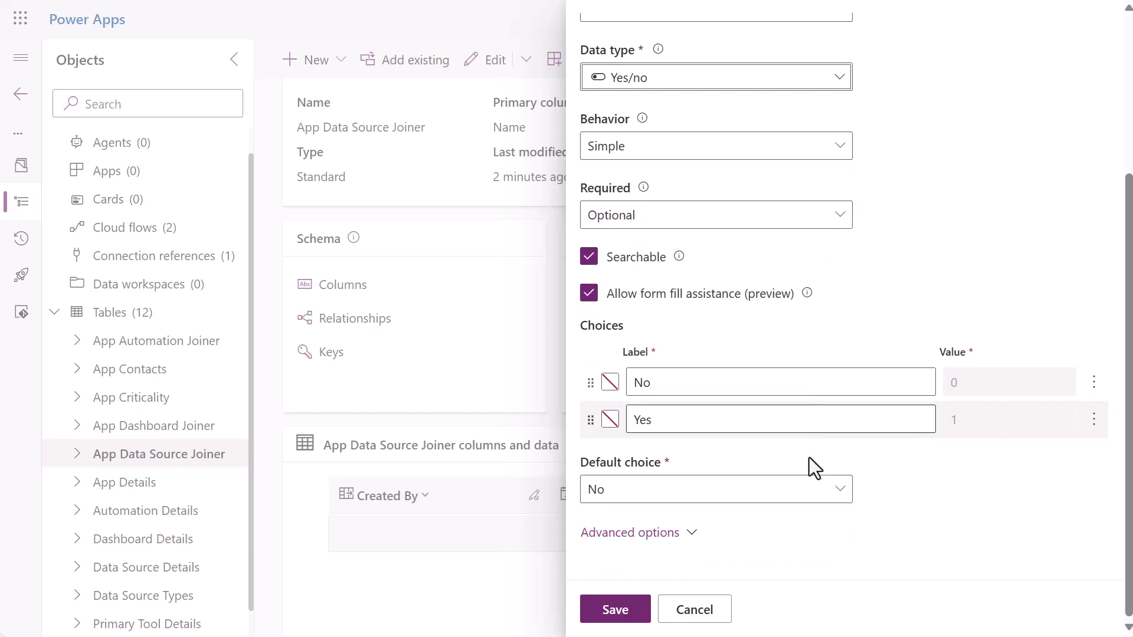
left_click(615, 610)
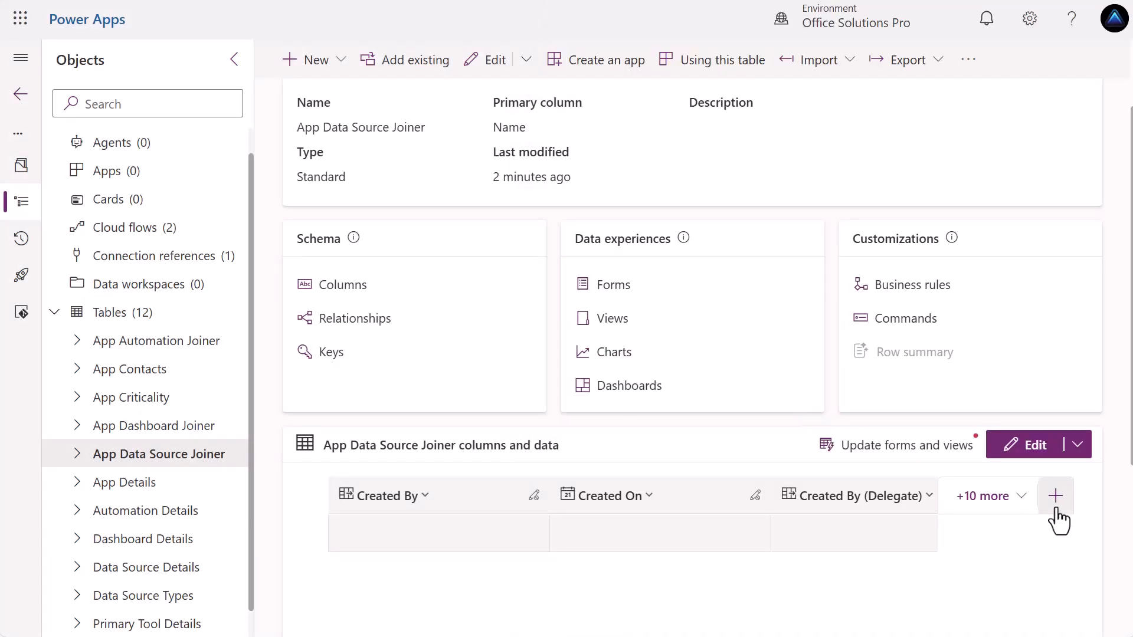
Start a new column named Security Classification with the Choice data type, not synced with a global choice.
left_click(1056, 498)
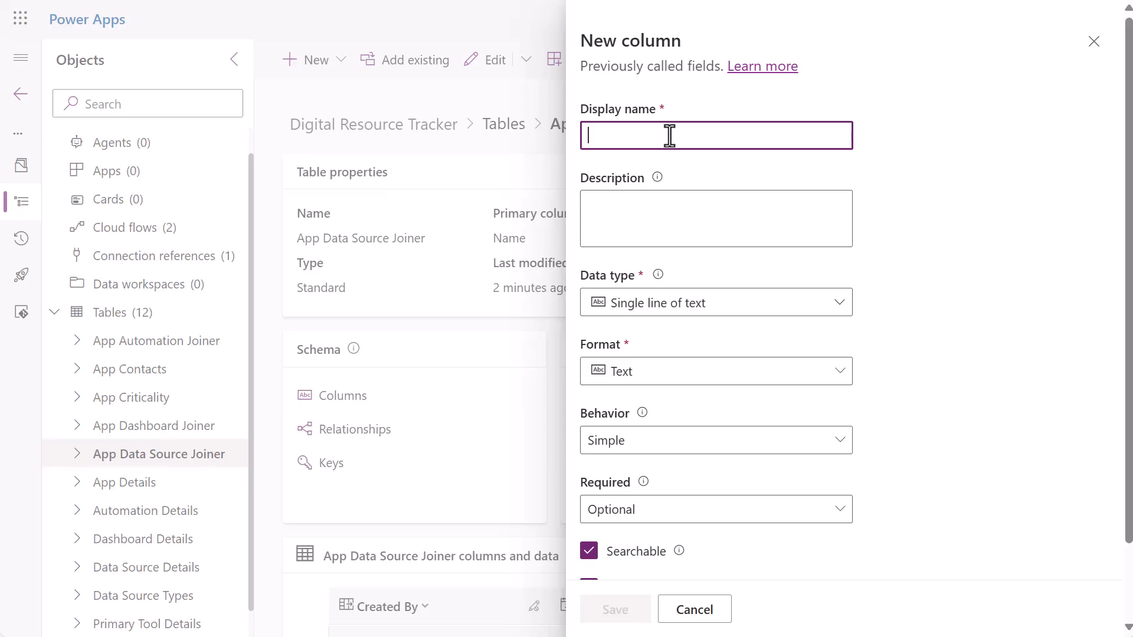
type("Security")
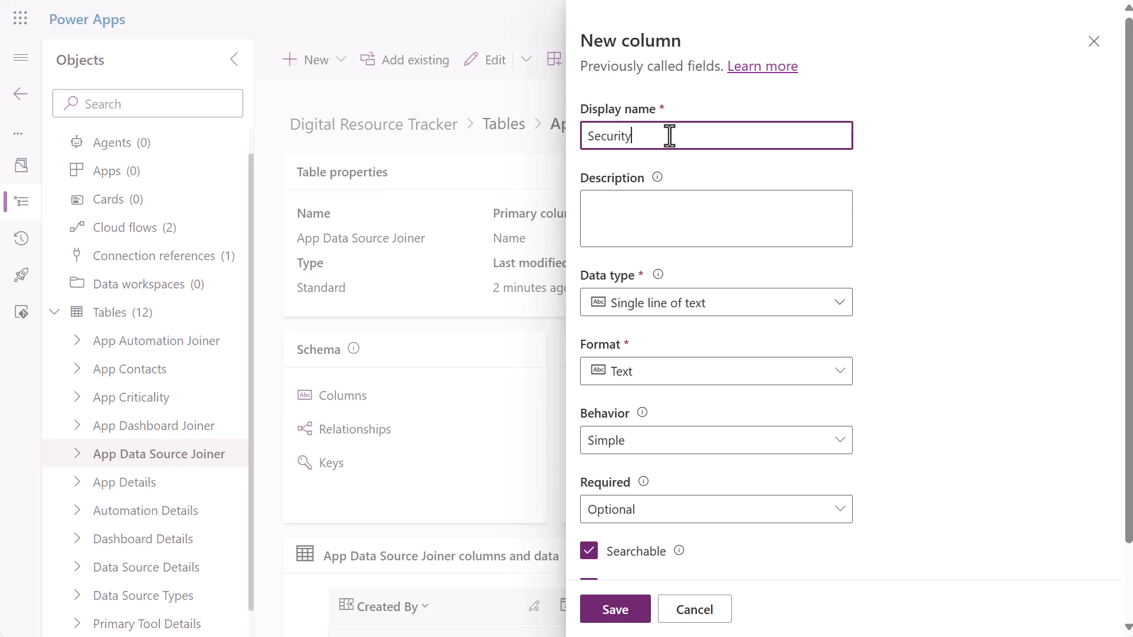
type(" Classification")
left_click(838, 303)
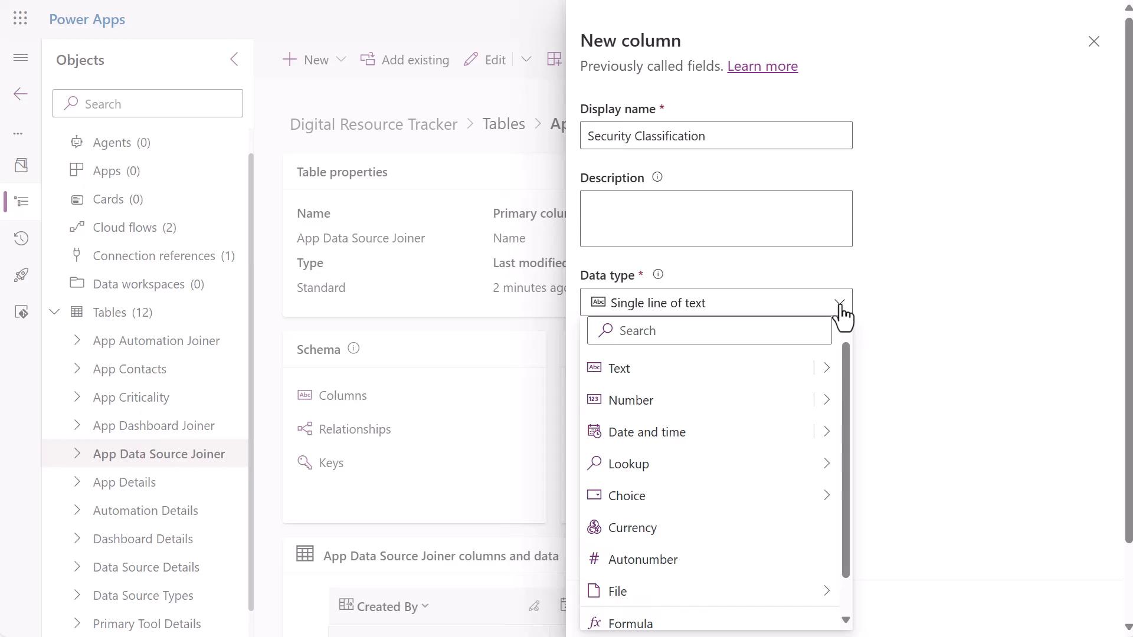
scroll(834, 319, "down", 2)
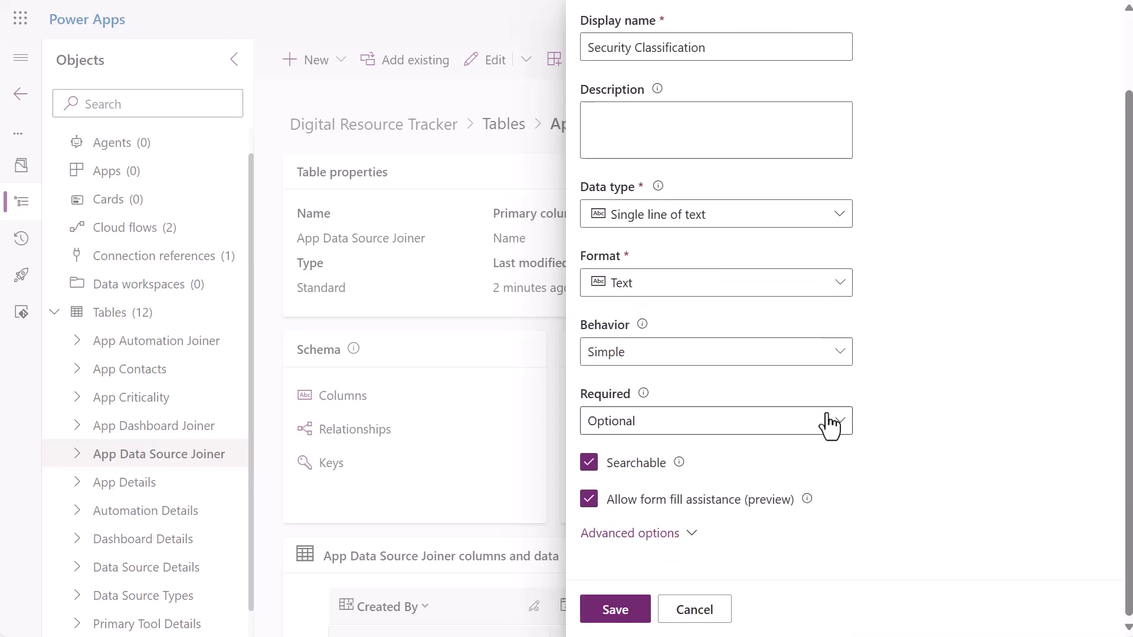
left_click(841, 219)
mouse_move(818, 420)
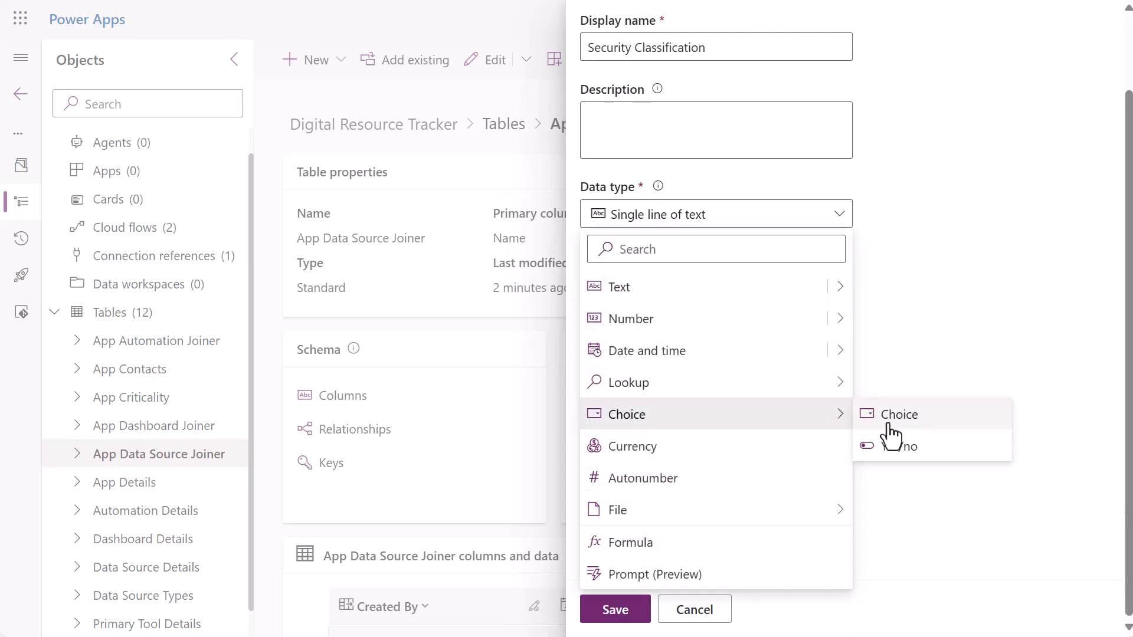
left_click(912, 425)
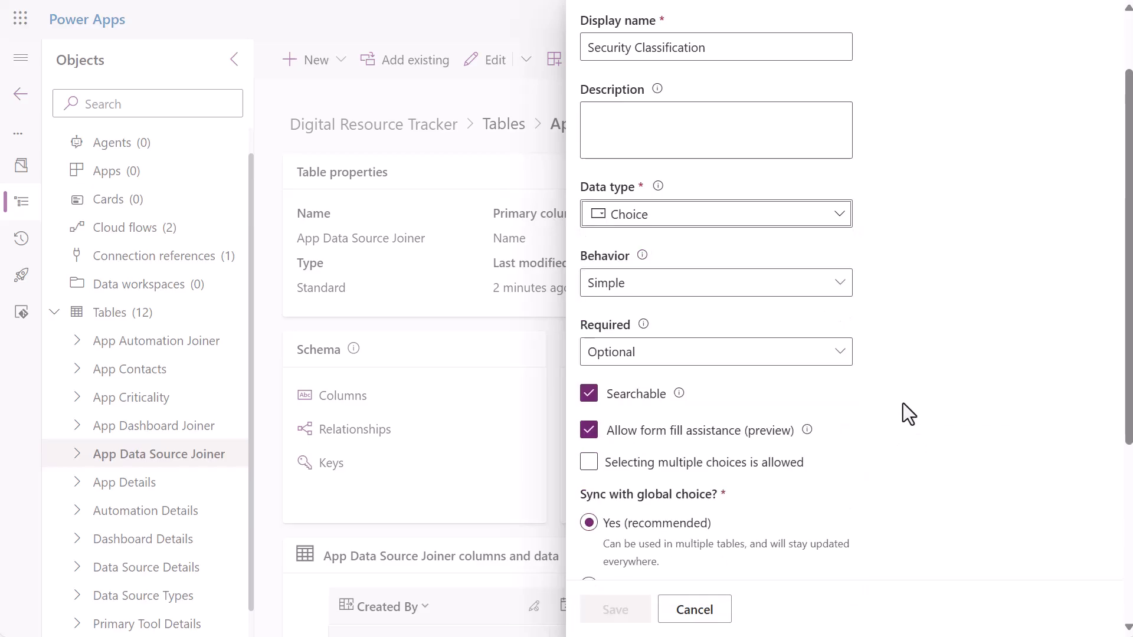
scroll(903, 407, "down", 3)
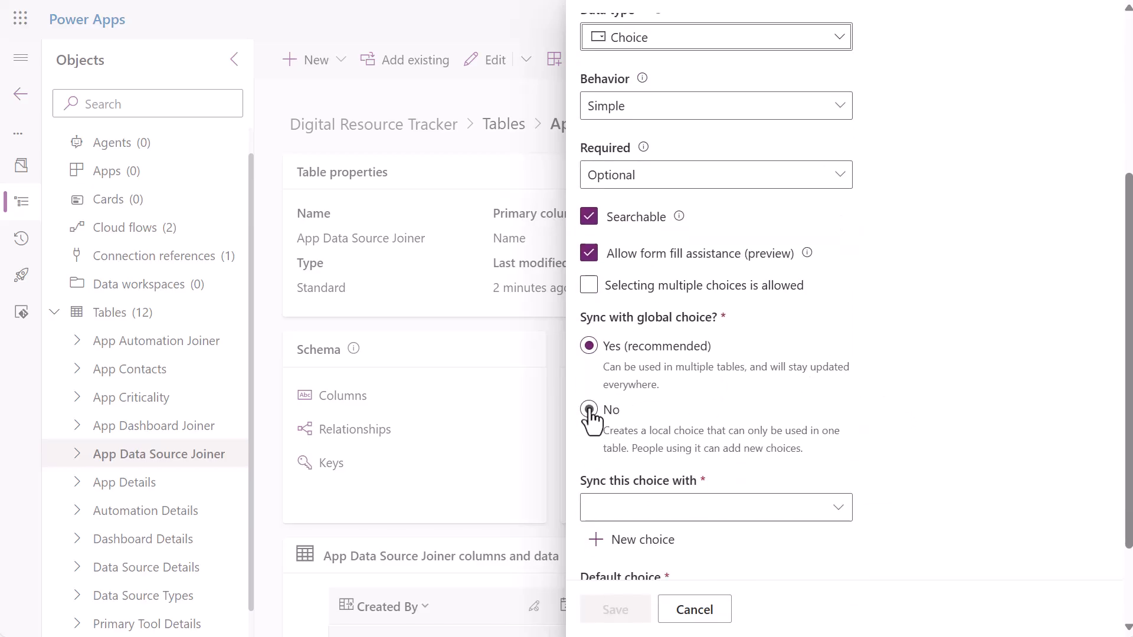
left_click(589, 412)
Enter Public and Internal Only as the first two choices of the Security Classification column.
scroll(686, 384, "down", 3)
left_click(685, 384)
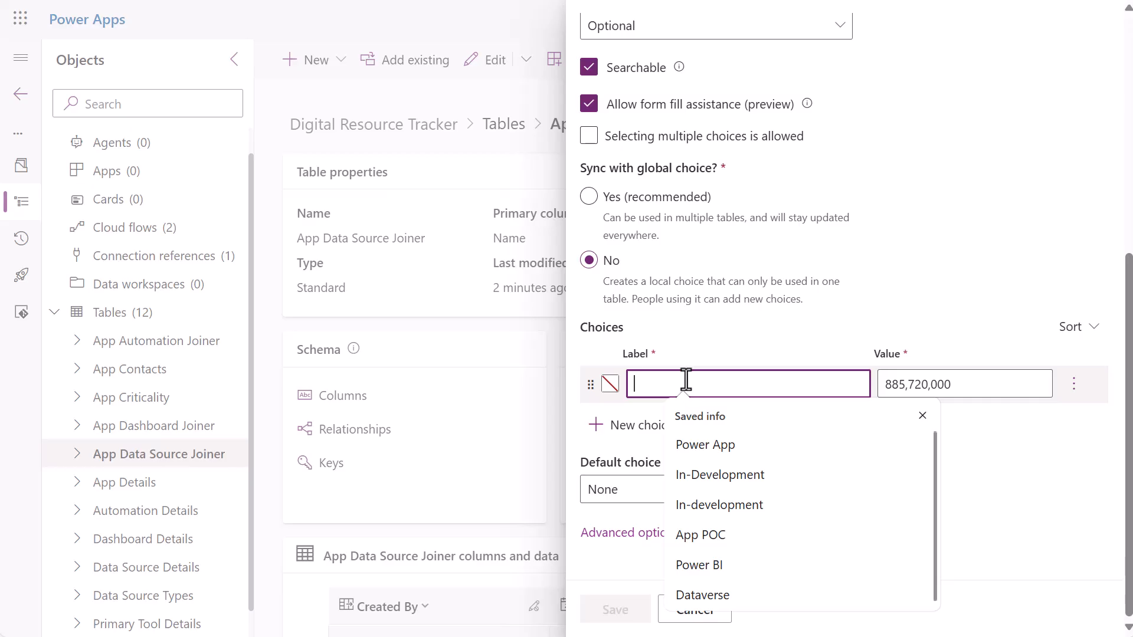
type("Public")
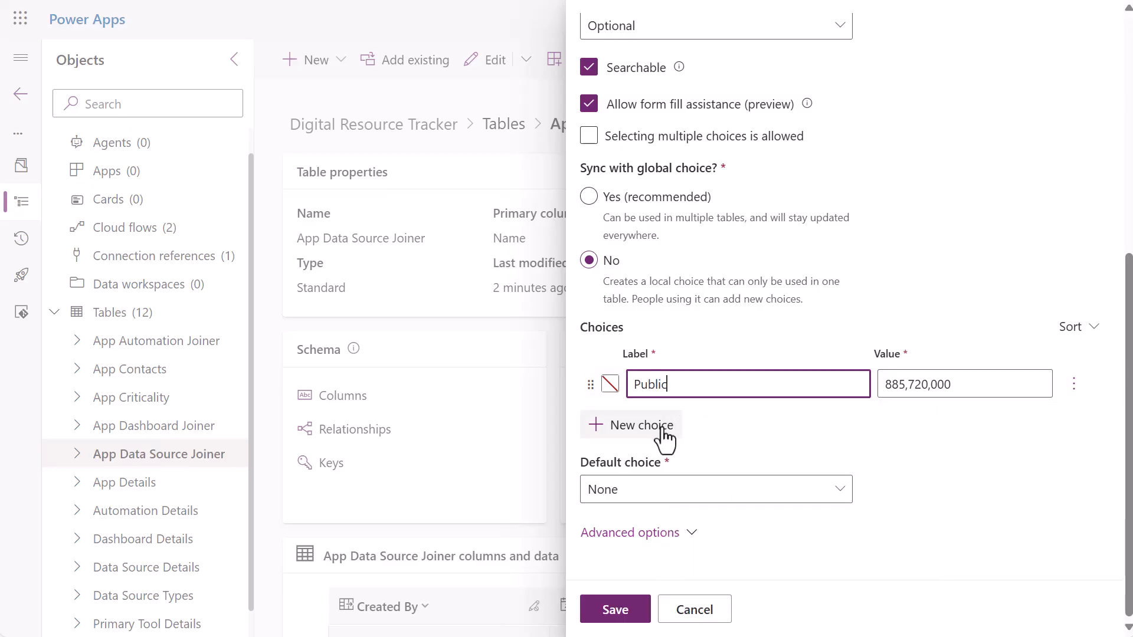
left_click(665, 437)
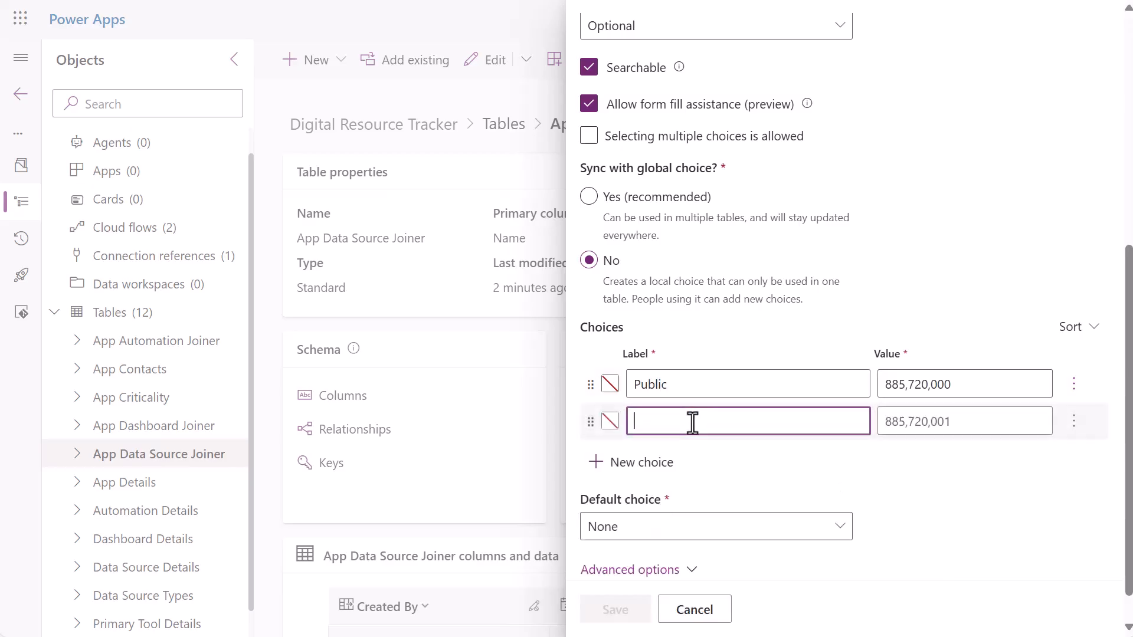
left_click(688, 423)
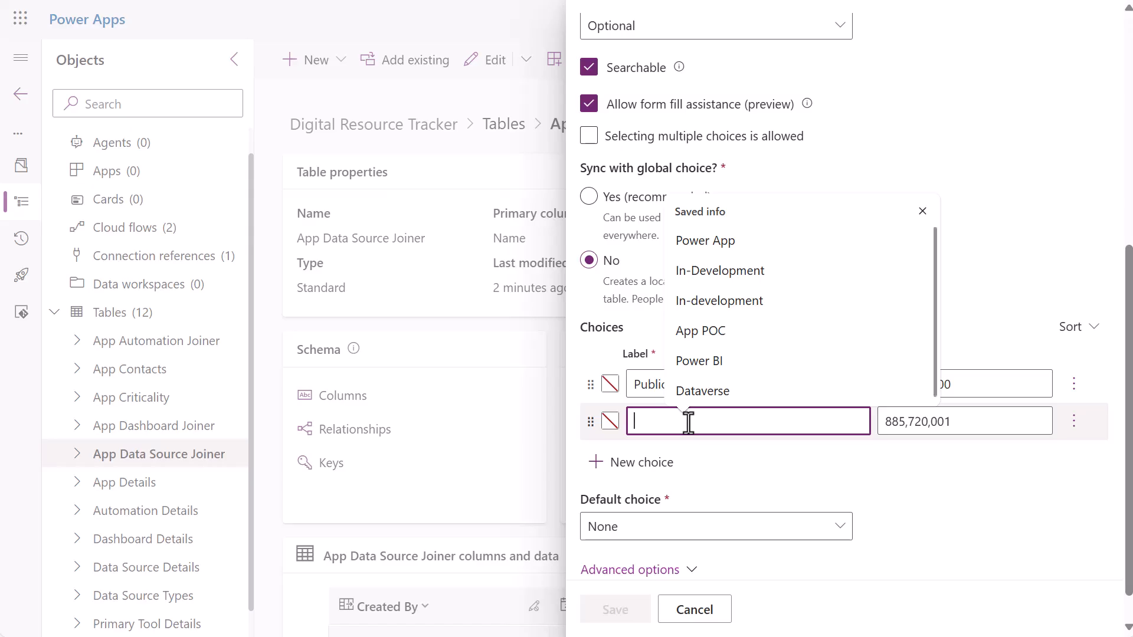
type("Internal Onl")
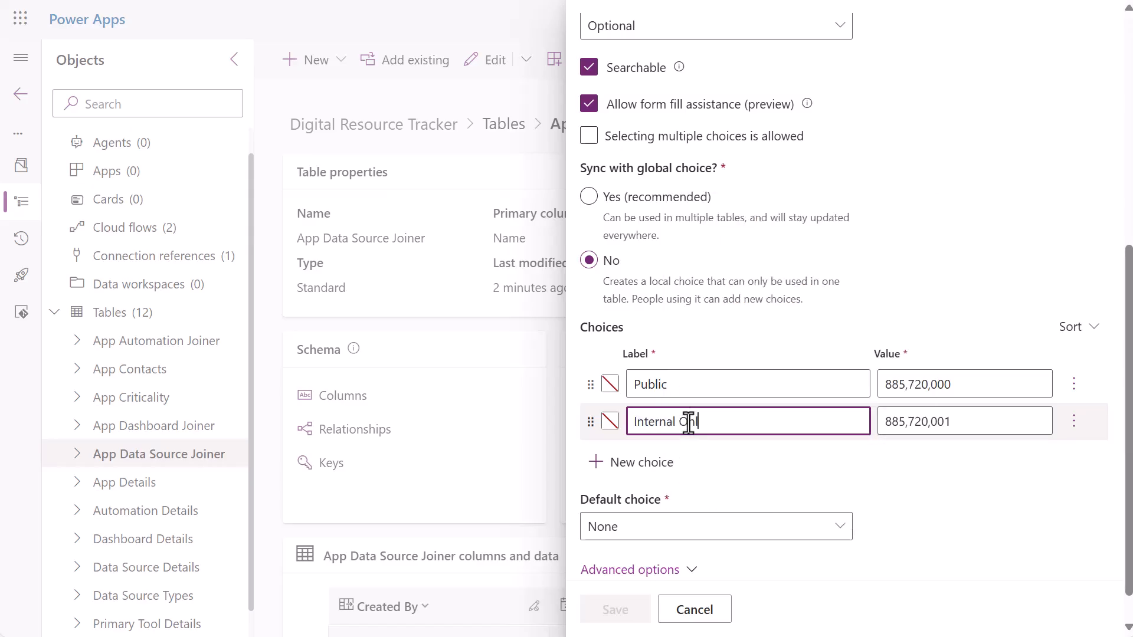
type("y")
Add the choices Confidential and Restricted to the Security Classification column and save the column.
left_click(665, 463)
left_click(697, 458)
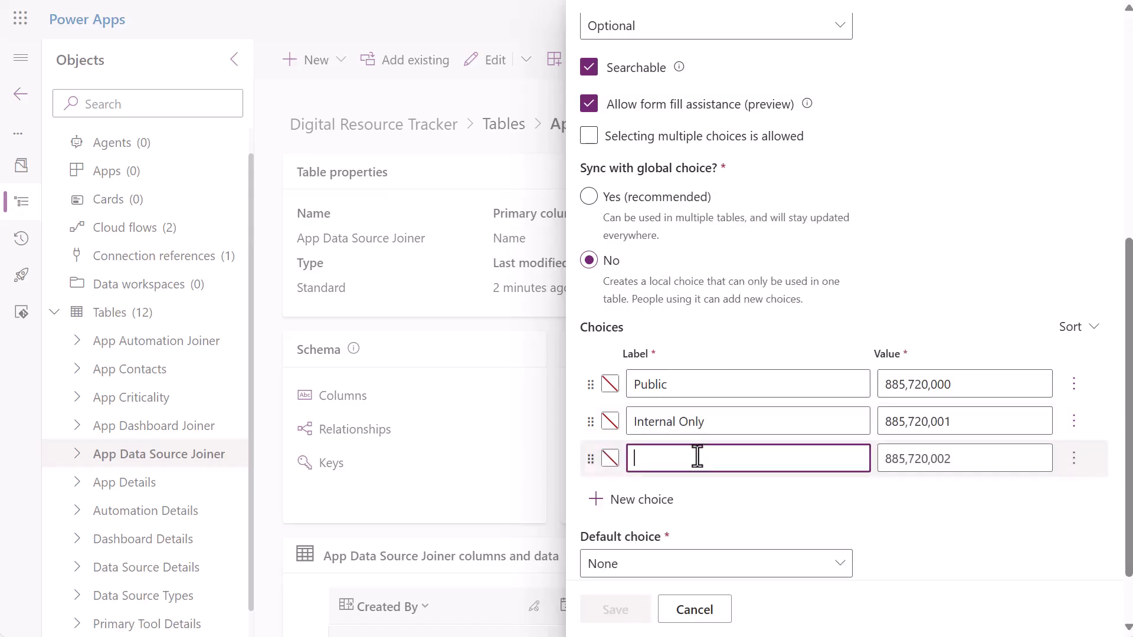
type("Confid")
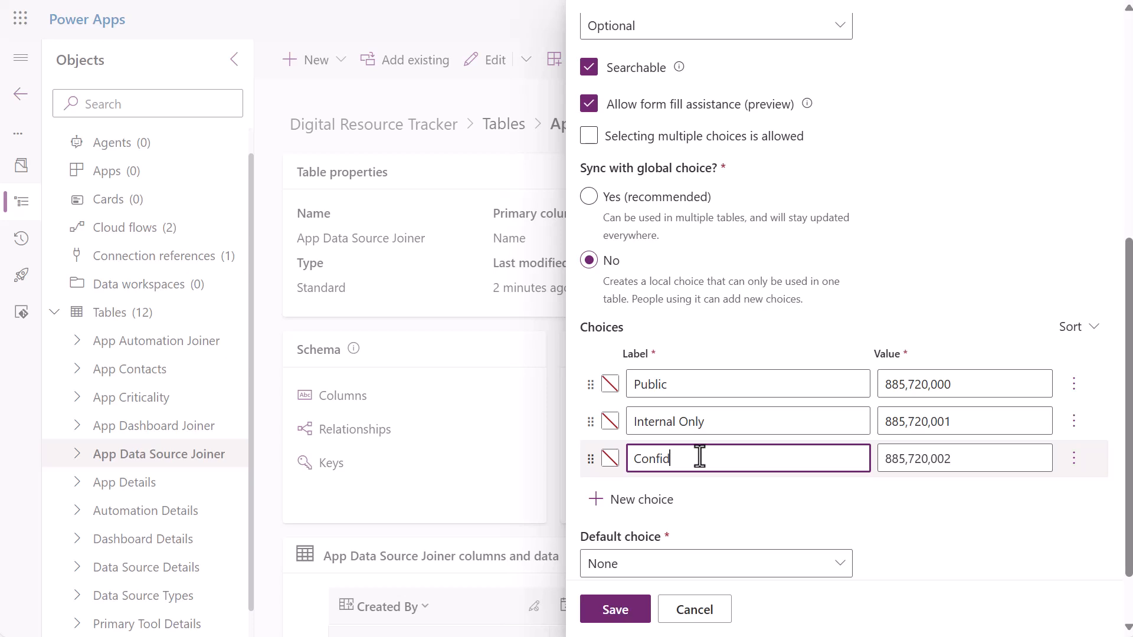
type("ential")
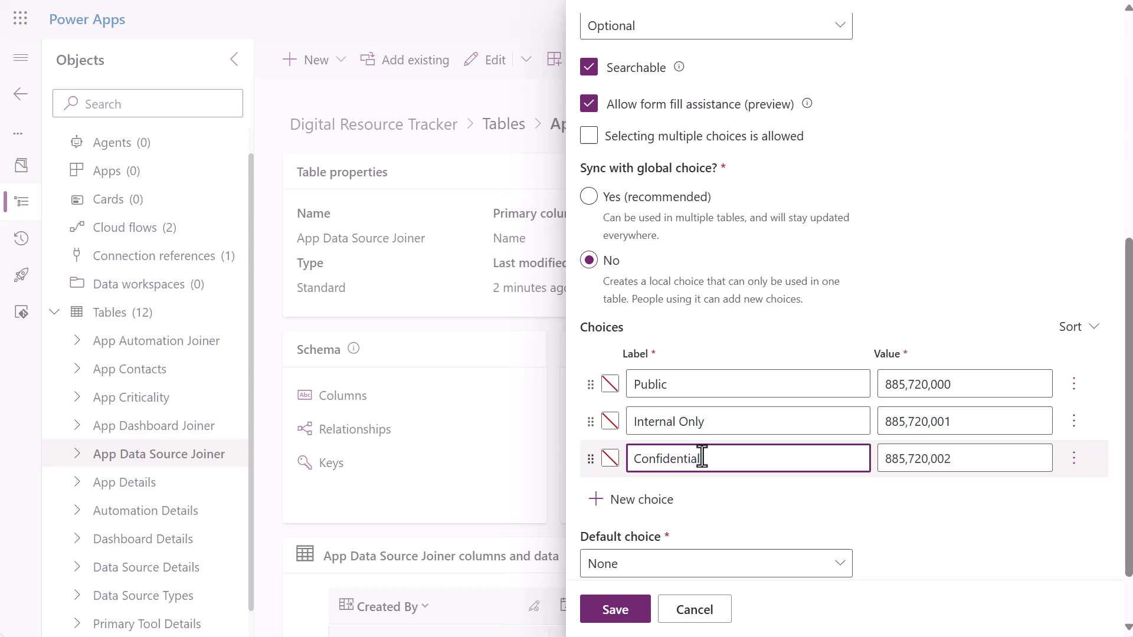
left_click(660, 506)
left_click(701, 496)
type("Restricted")
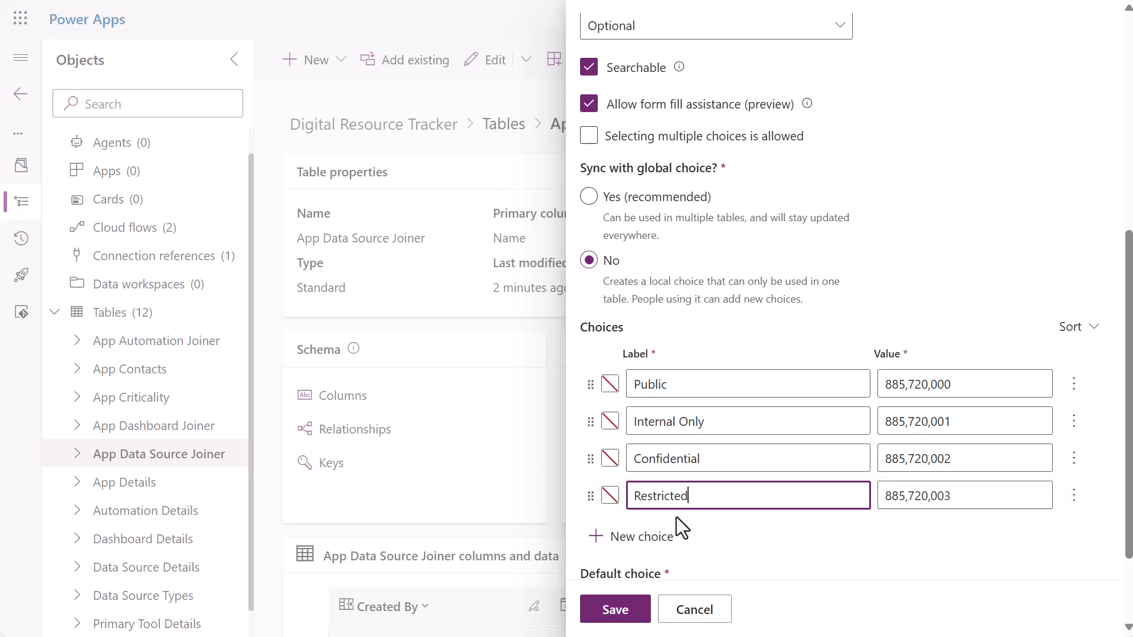
scroll(684, 518, "down", 3)
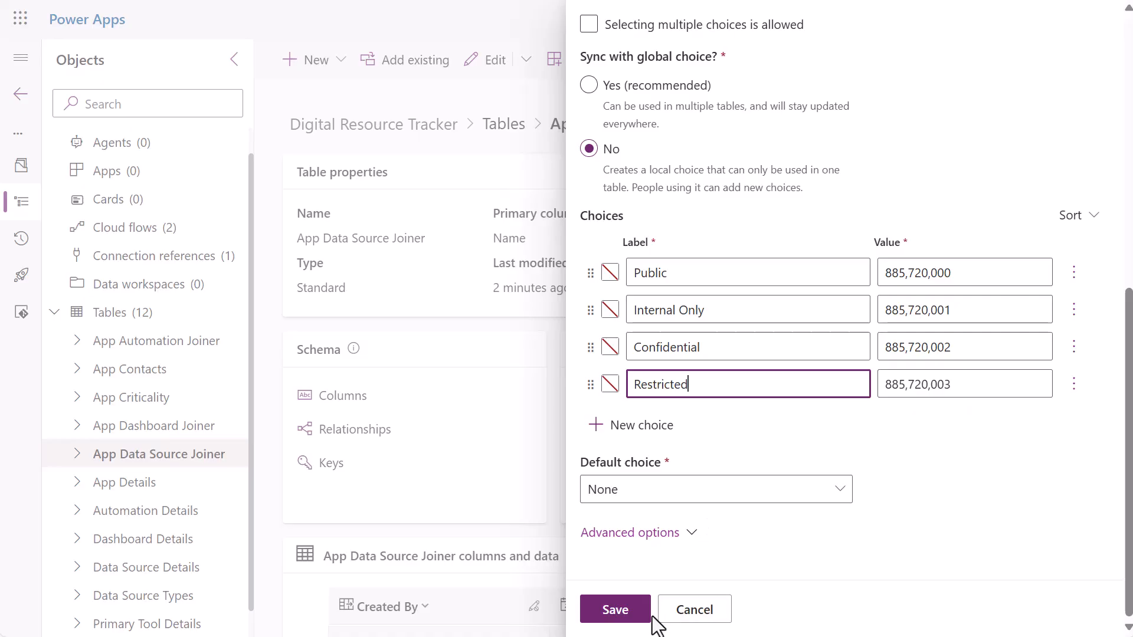
left_click(616, 611)
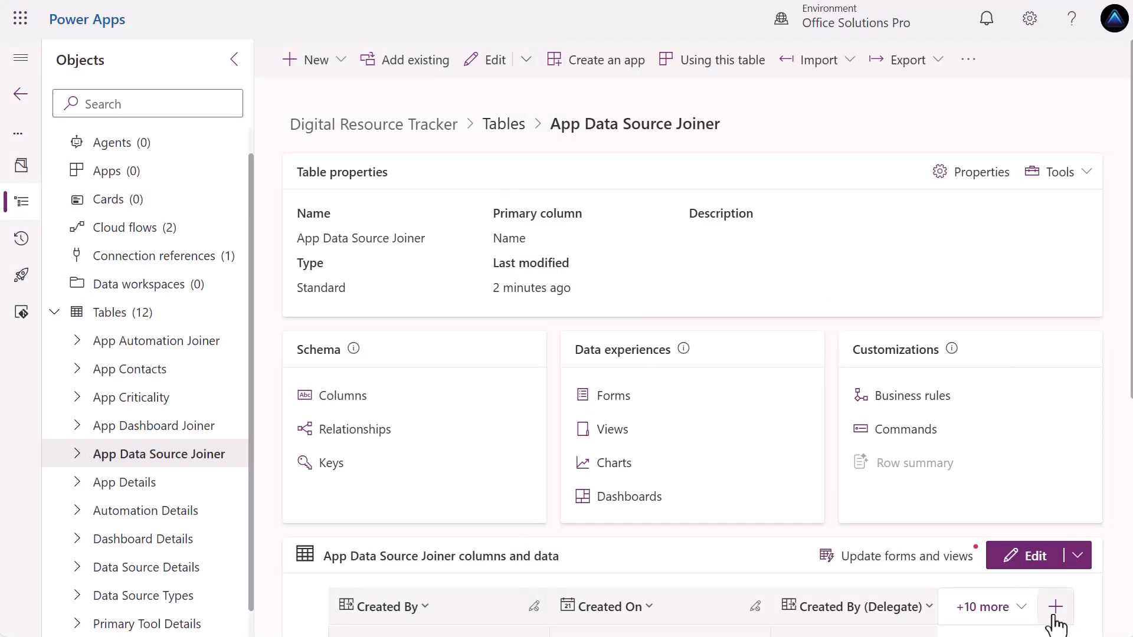
Start a new column named Connection Method with the Choice data type, not synced with a global choice.
left_click(1055, 614)
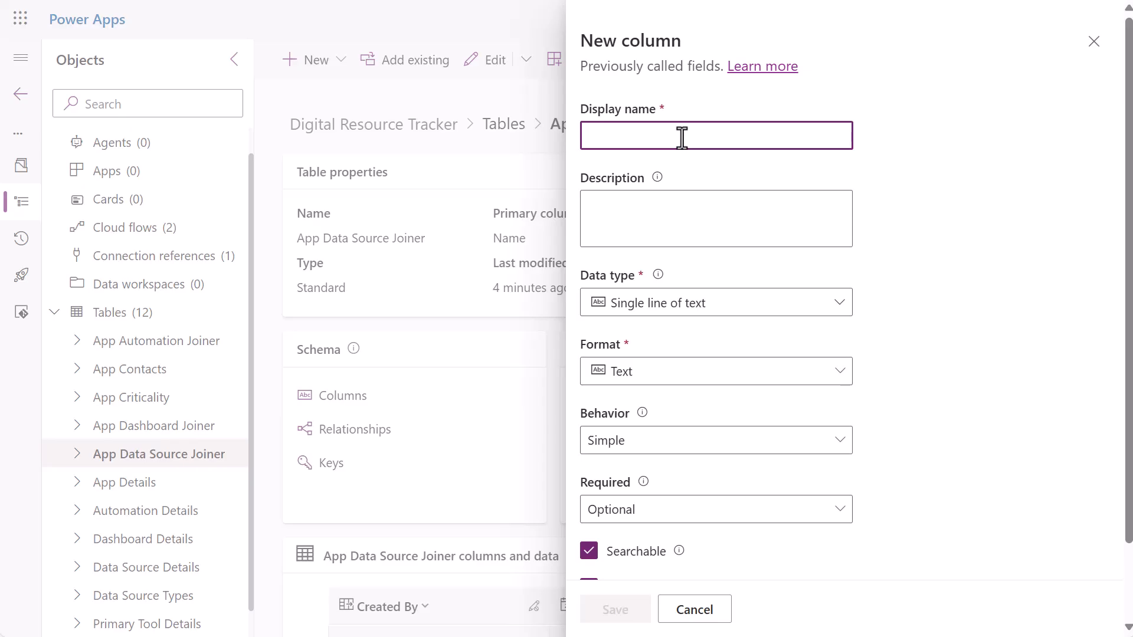
type("Connection Method")
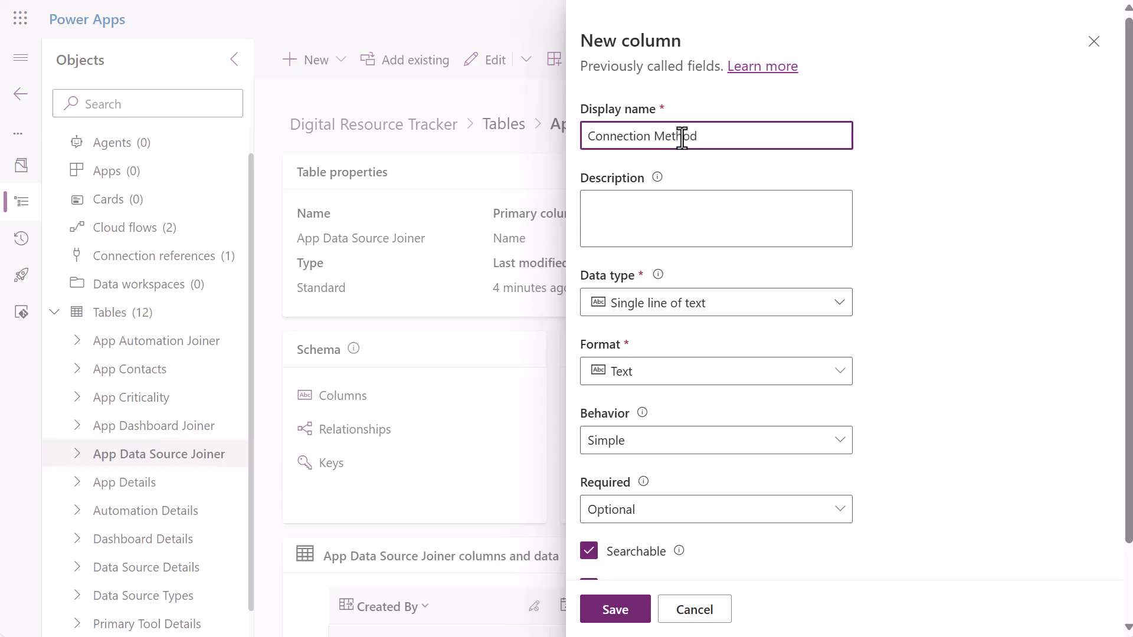
left_click(844, 381)
left_click(845, 383)
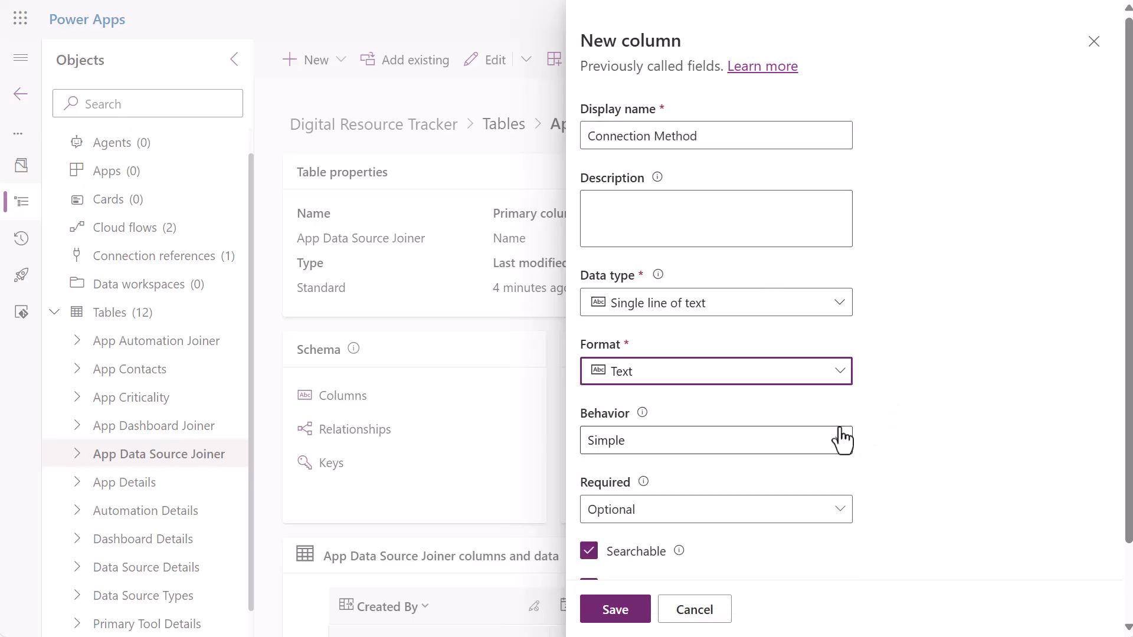
left_click(847, 311)
mouse_move(834, 498)
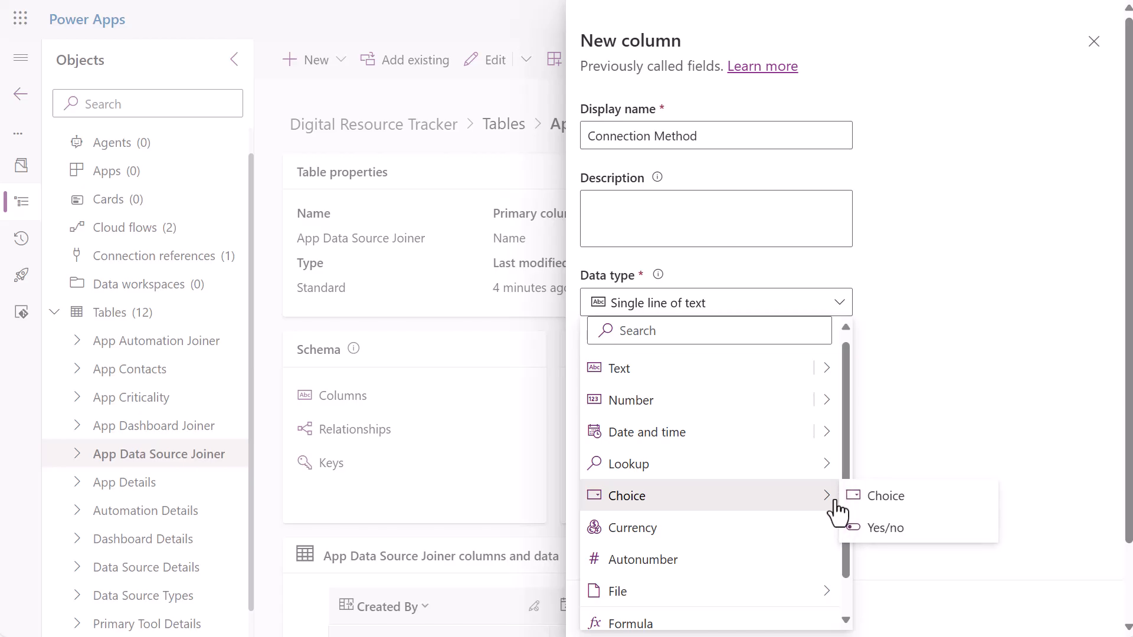
left_click(878, 498)
scroll(895, 406, "down", 5)
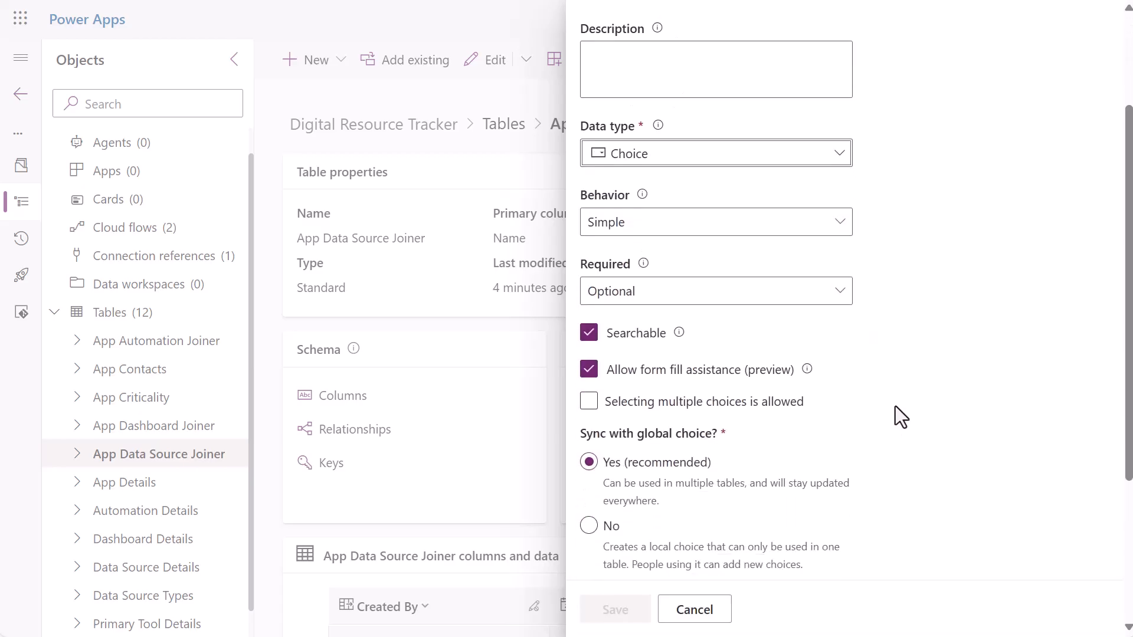
left_click(590, 410)
Enter Direct Connection and API as the first two choices of the Connection Method column.
scroll(655, 487, "down", 2)
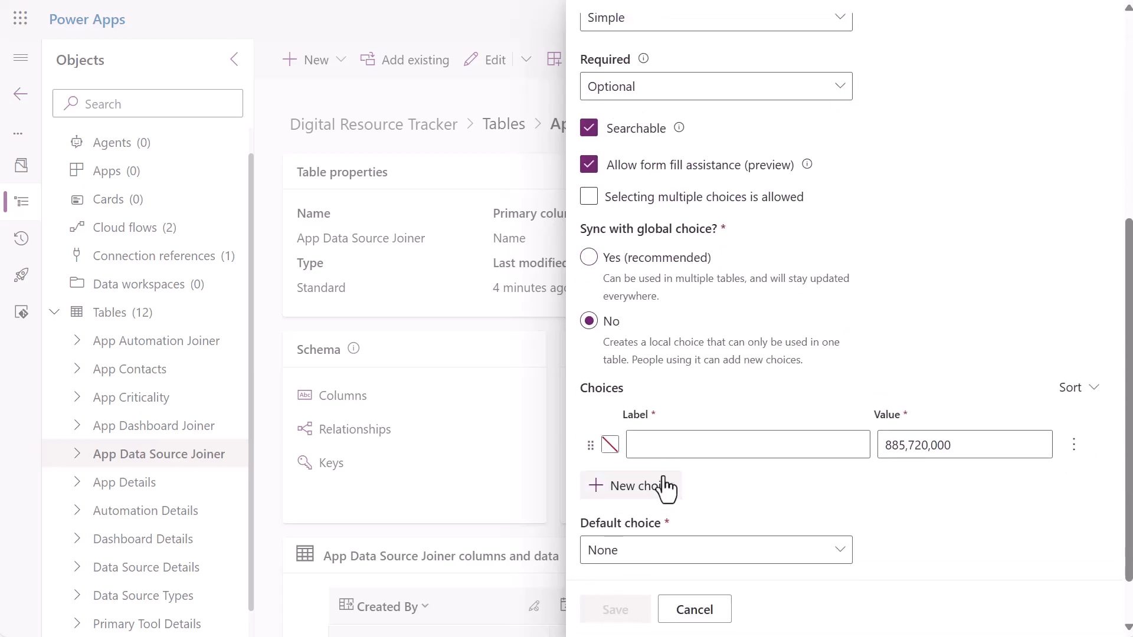
left_click(666, 452)
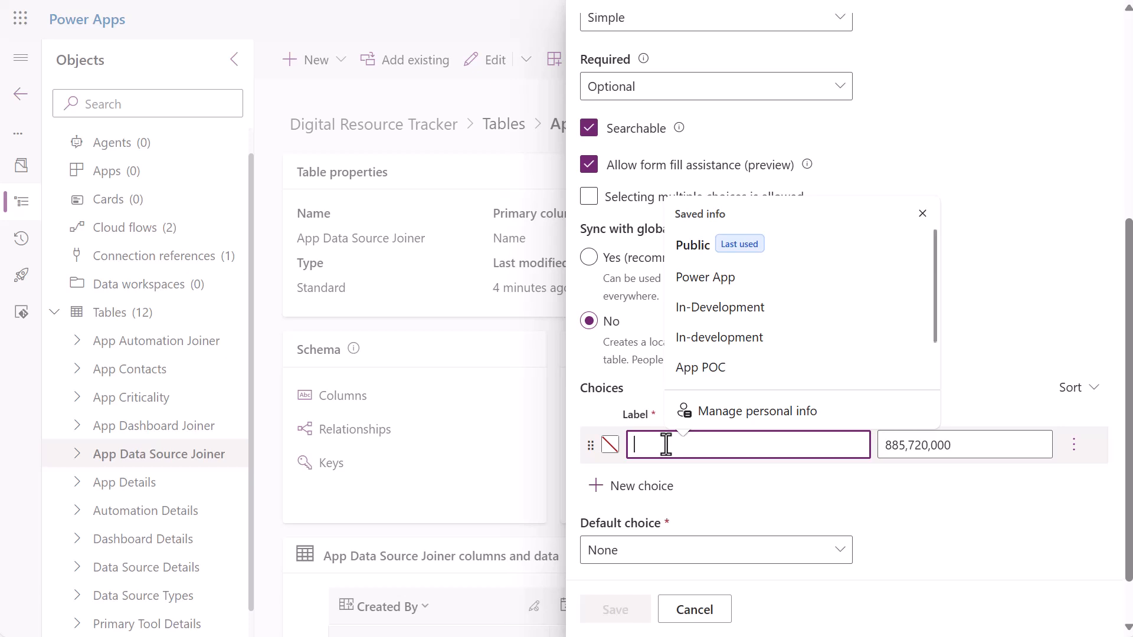
type("Direct Connection")
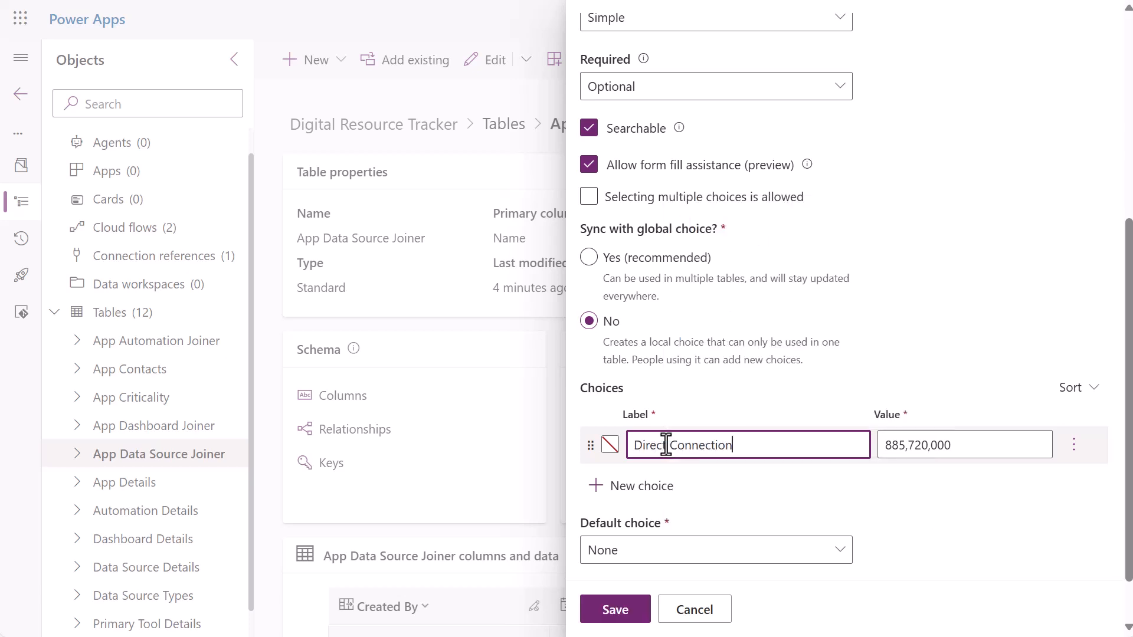
key("Return")
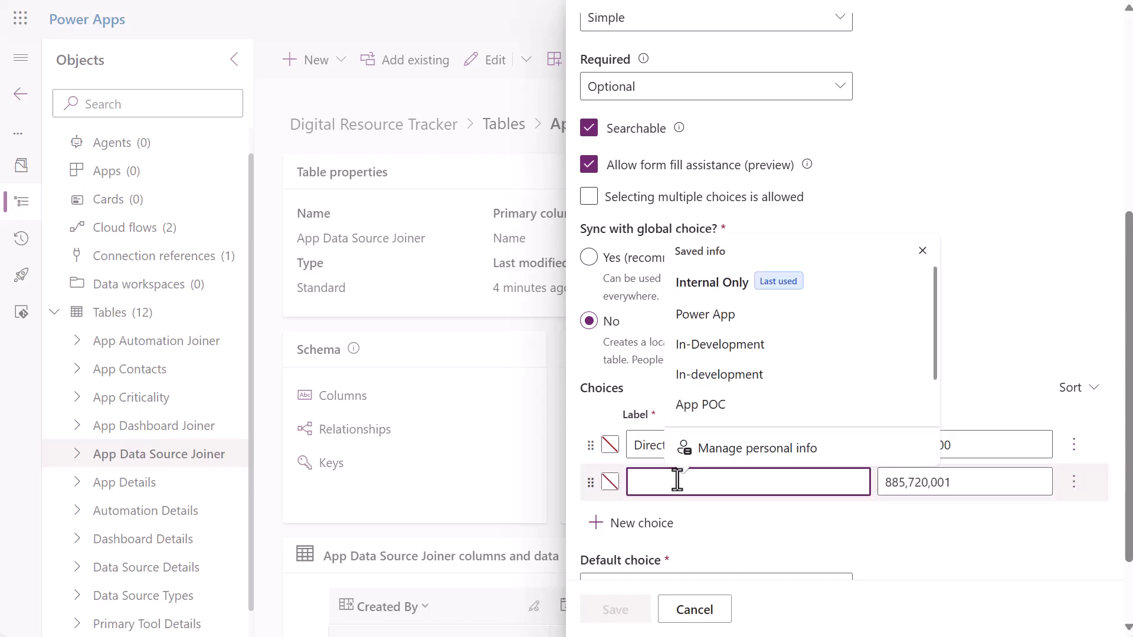
type("API")
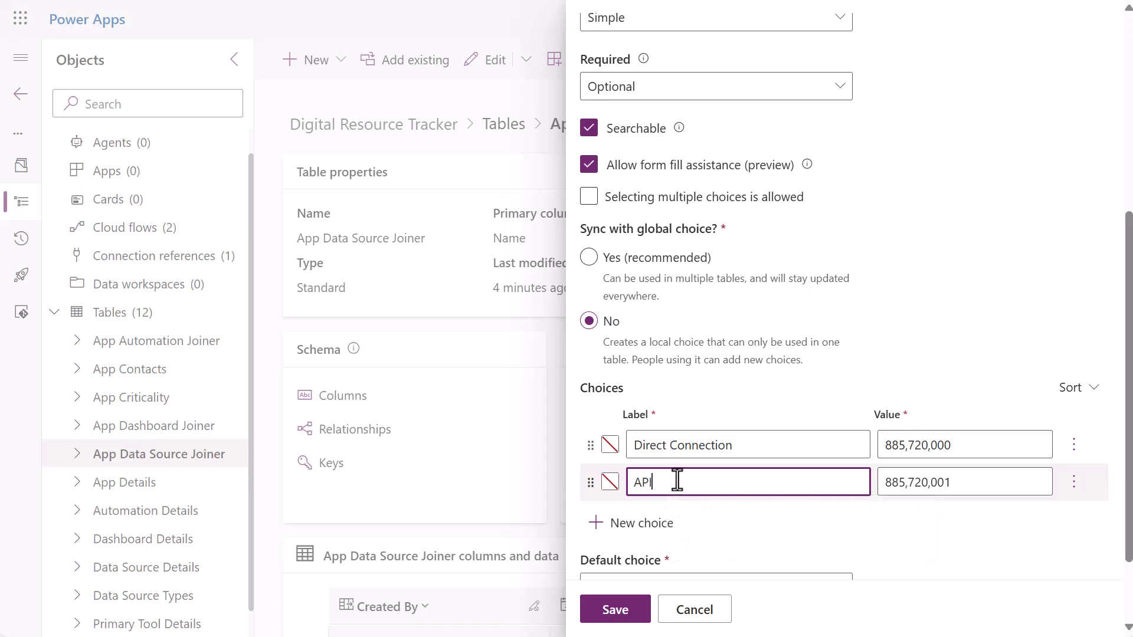
Add the choices Import and Gateway to the Connection Method column and save the column.
left_click(649, 526)
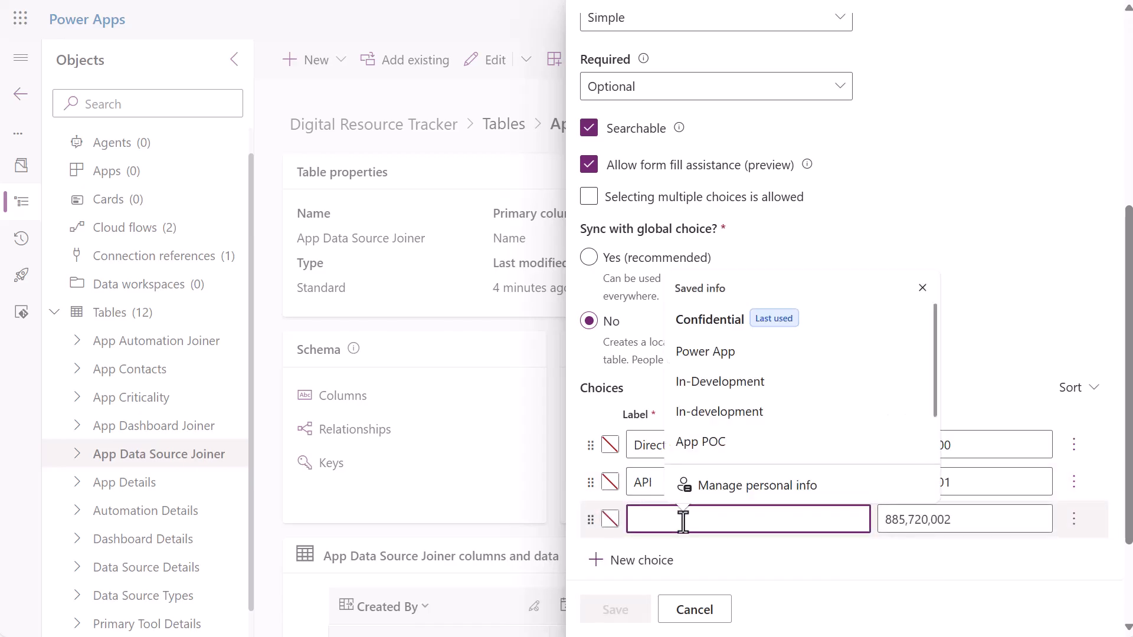
type("Import")
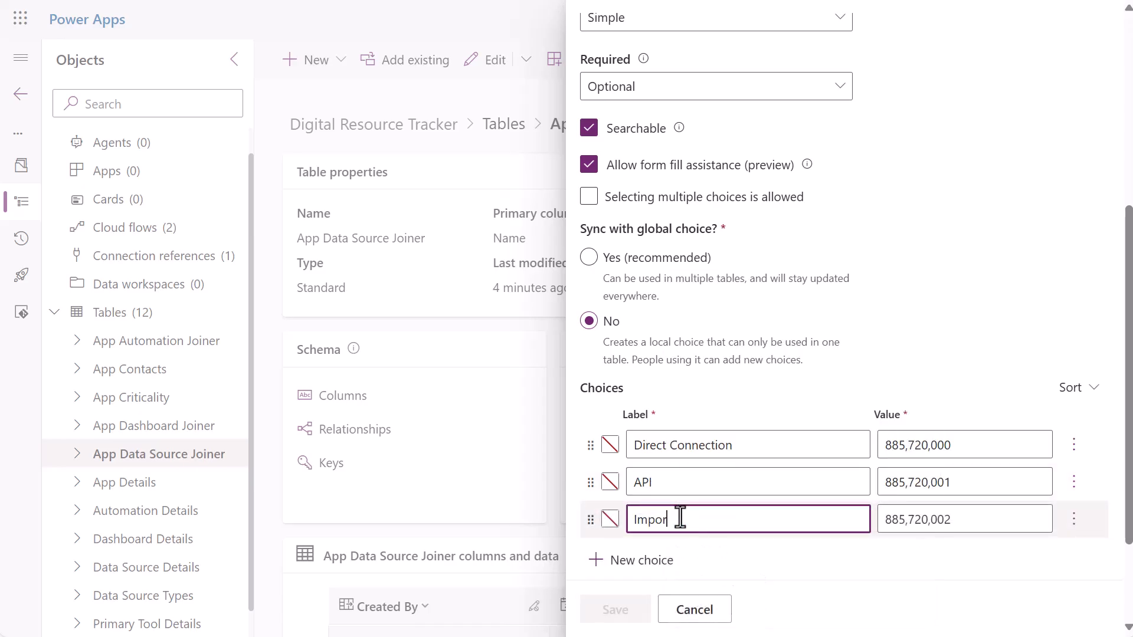
left_click(642, 560)
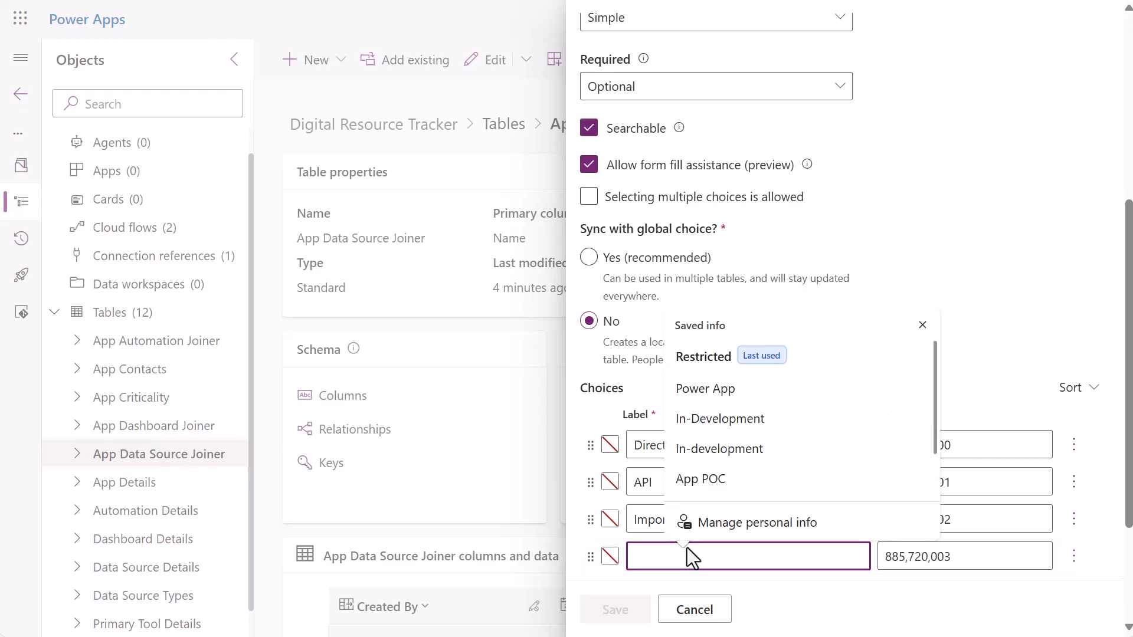
type("Gateway")
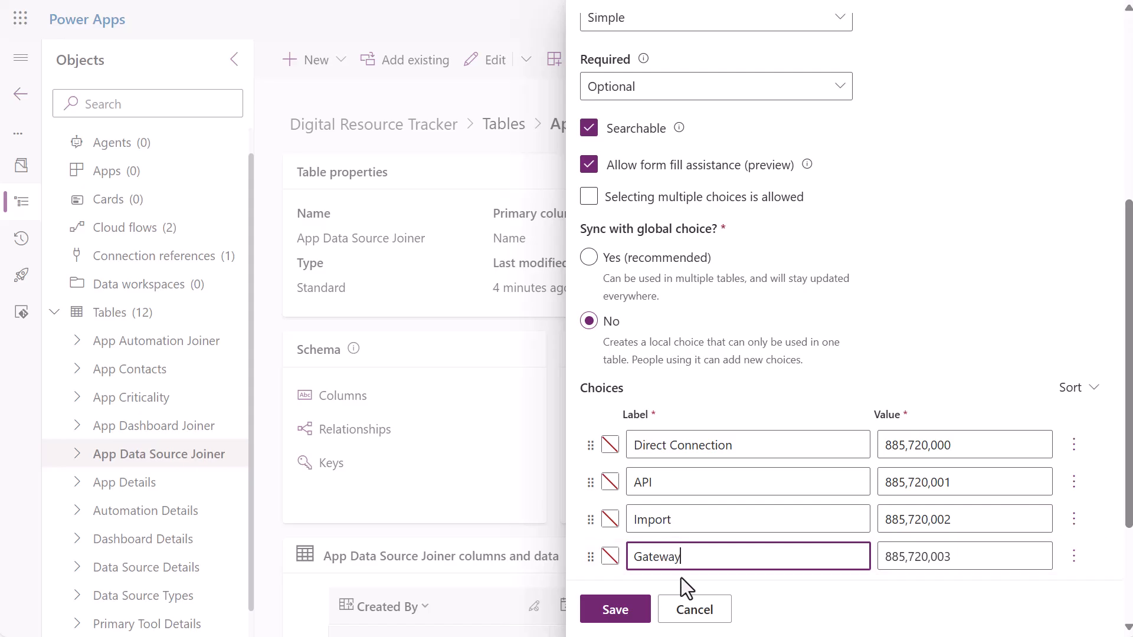
scroll(678, 576, "down", 2)
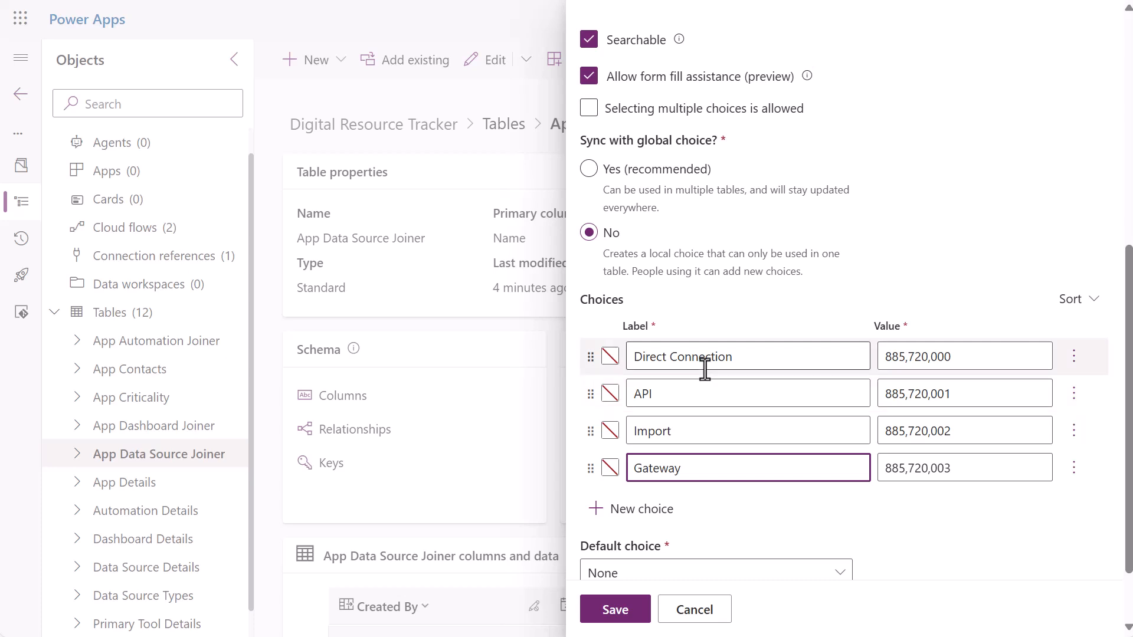
scroll(703, 372, "down", 2)
scroll(701, 390, "up", 2)
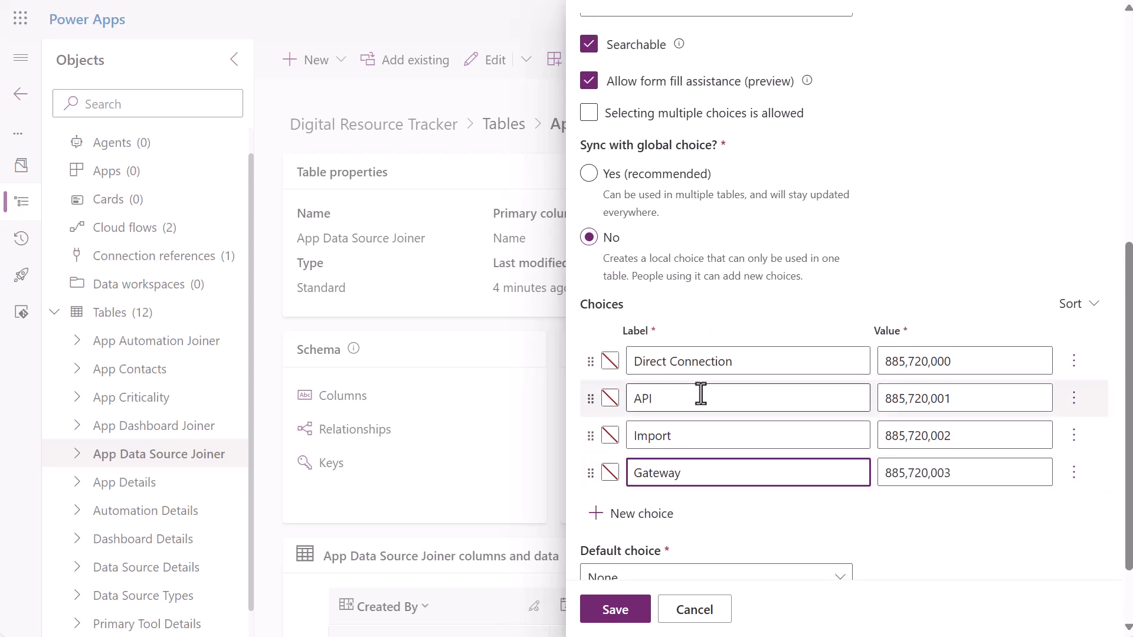
scroll(701, 394, "down", 2)
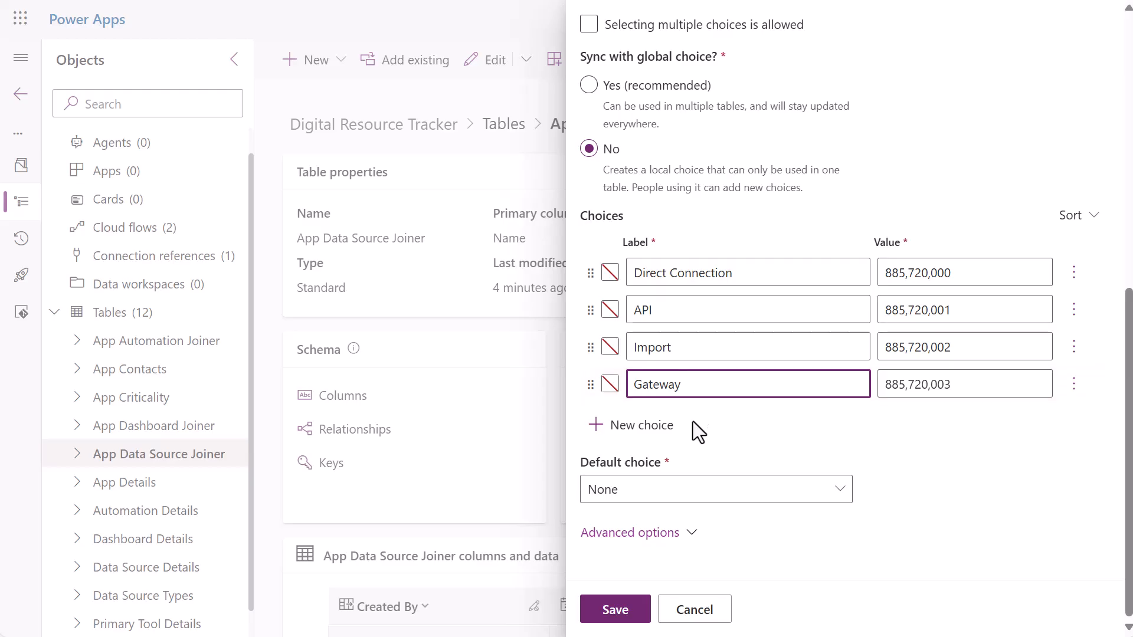
left_click(626, 611)
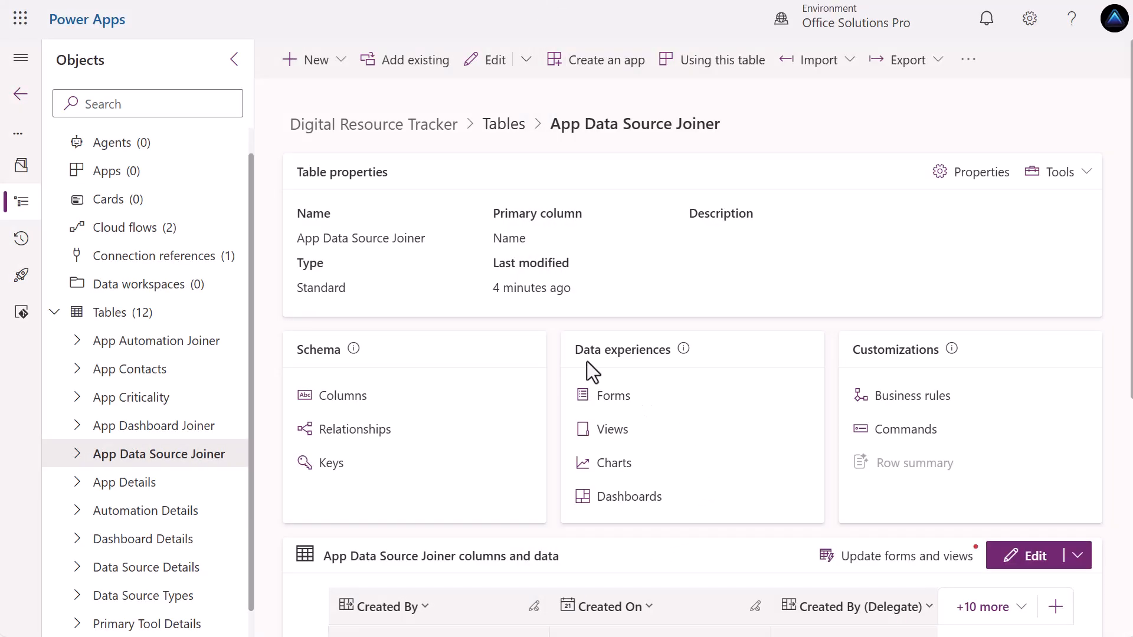
Create a key named App Data Source Key on the App and Data Source columns of the App Data Source Joiner table.
left_click(331, 463)
left_click(328, 74)
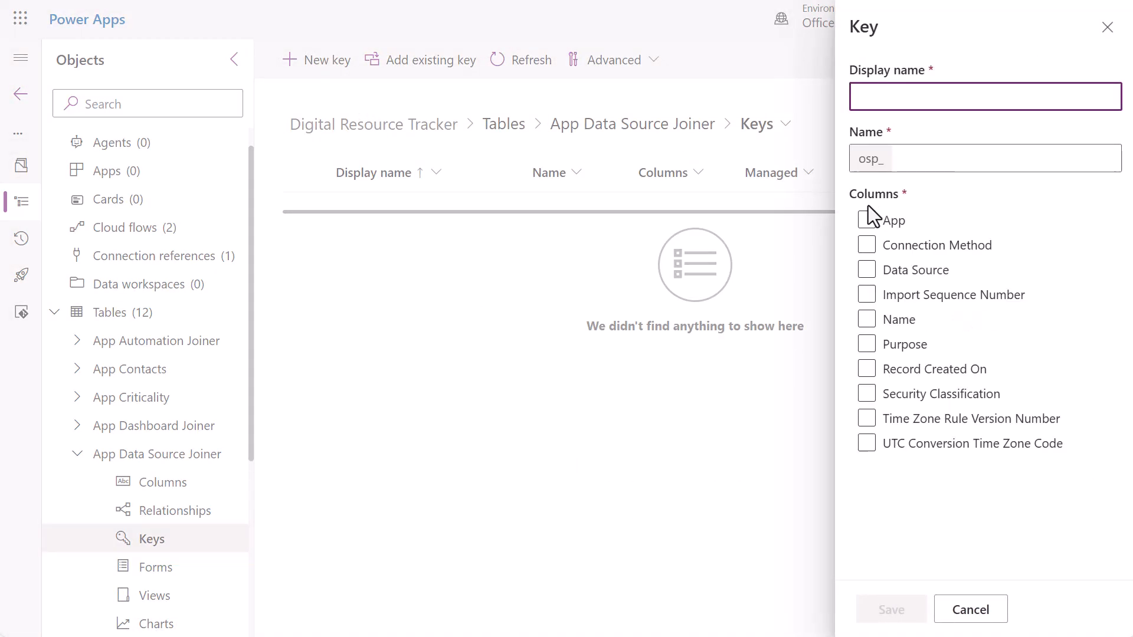
left_click(868, 221)
left_click(868, 271)
left_click(891, 100)
type("App Data Source Key")
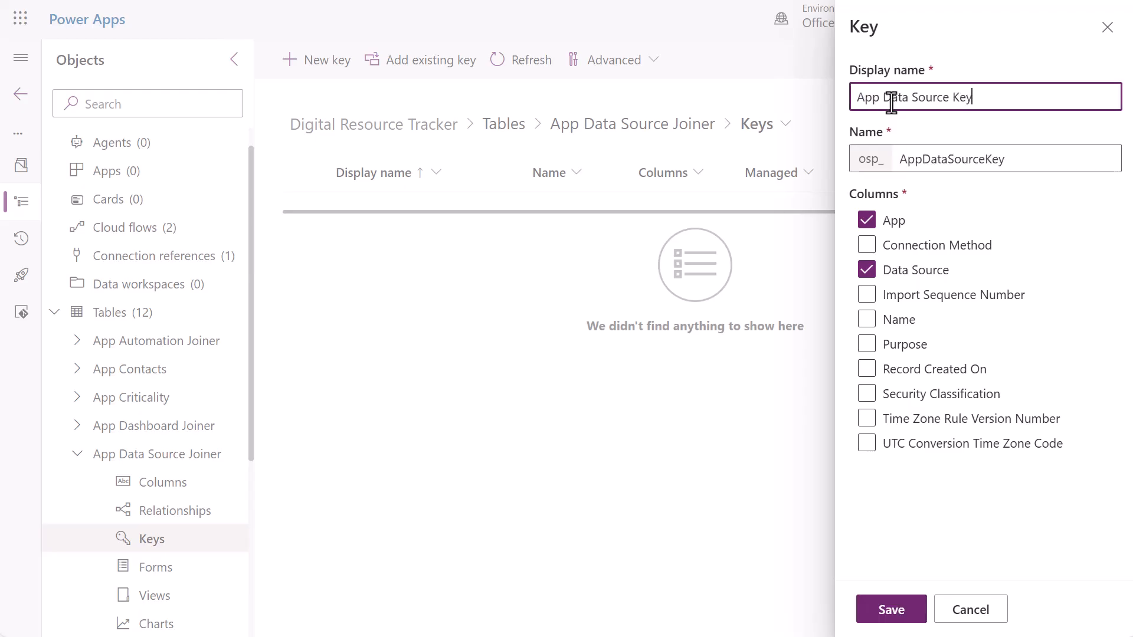
left_click(888, 610)
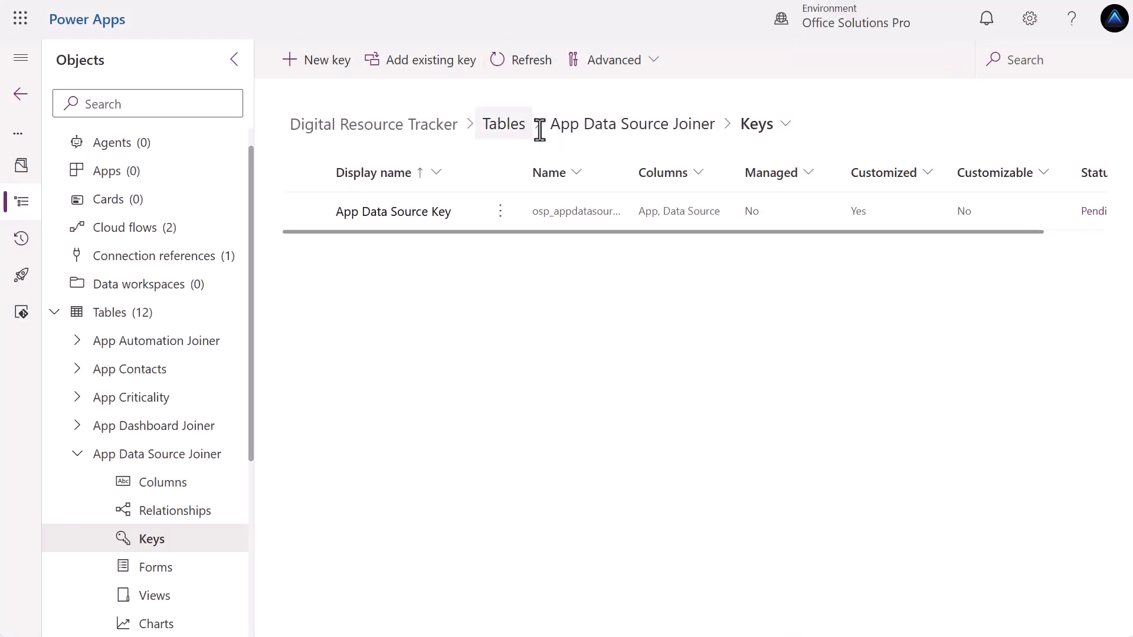
Hide Created By (Delegate), Import Sequence Number, the column following it, and Modified On from the App Data Source Joiner table's data view.
scroll(897, 466, "down", 3)
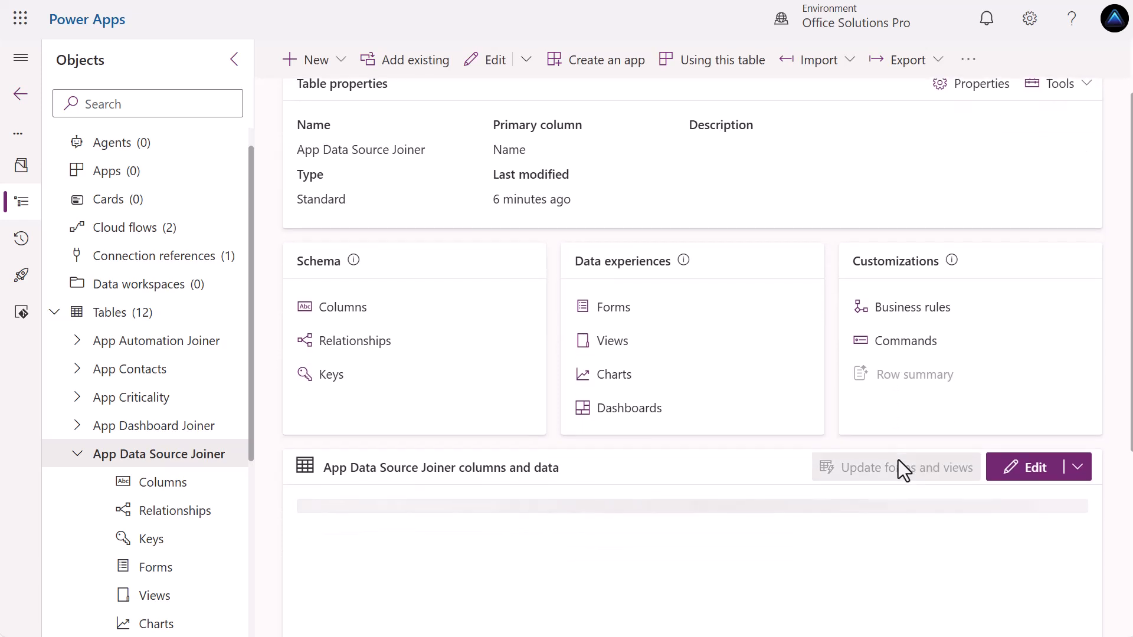
scroll(915, 437, "down", 2)
left_click(926, 389)
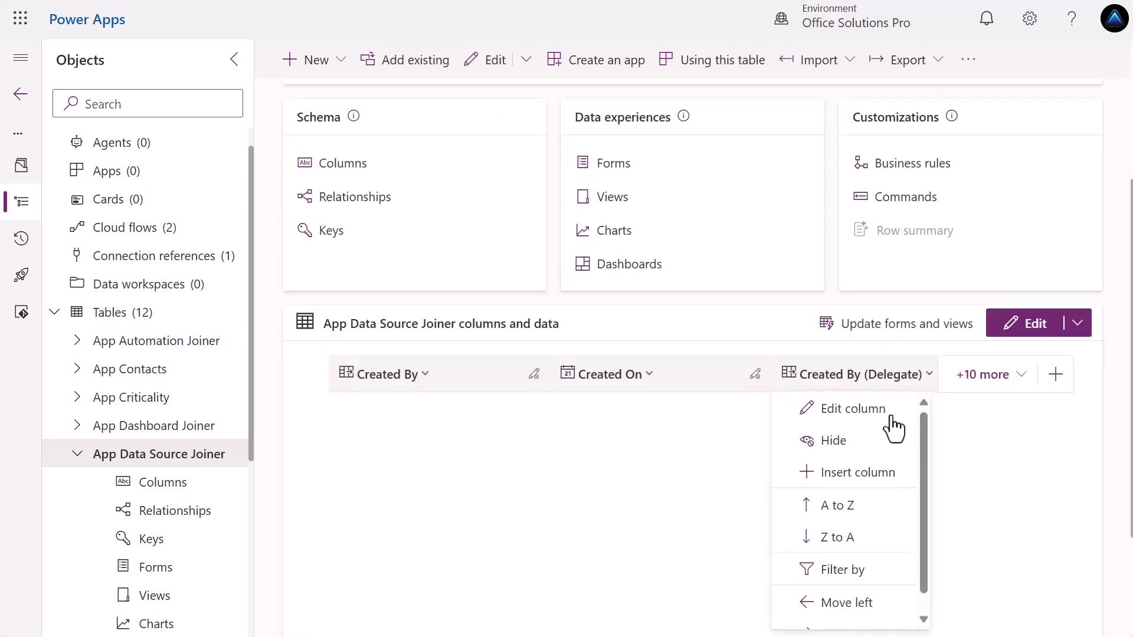
left_click(879, 440)
left_click(880, 384)
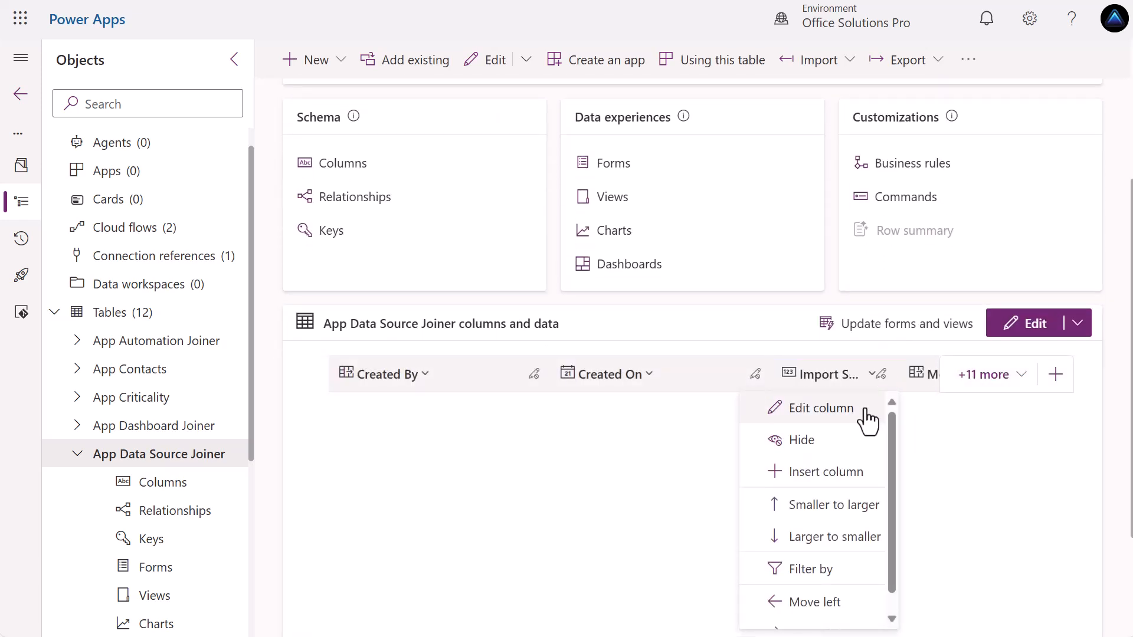
left_click(832, 448)
left_click(861, 382)
left_click(847, 441)
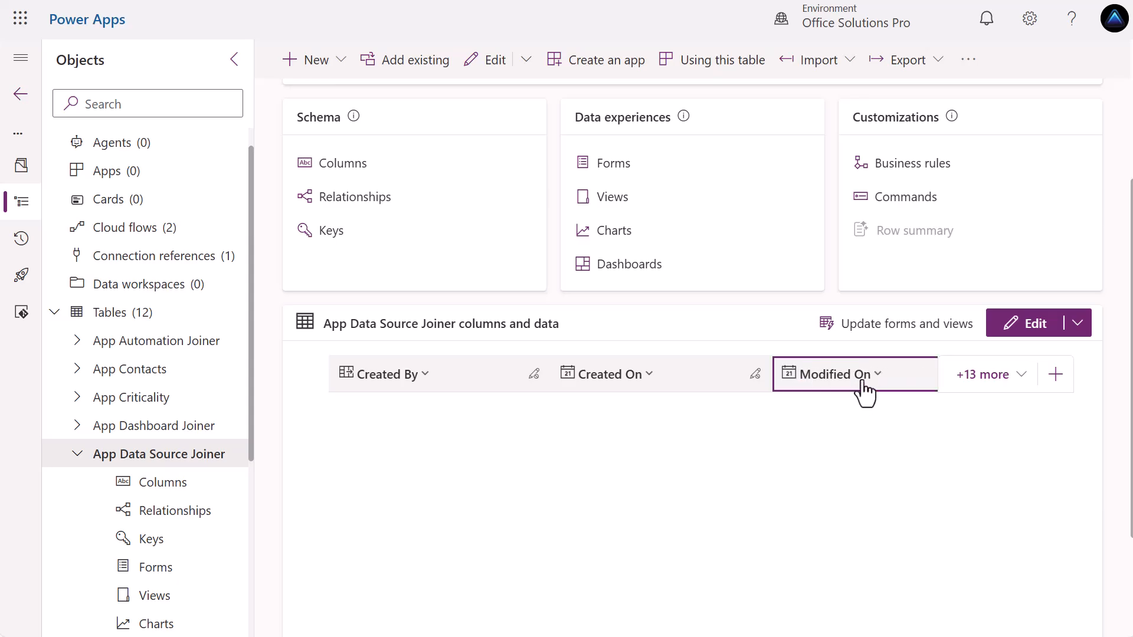
left_click(863, 385)
left_click(850, 443)
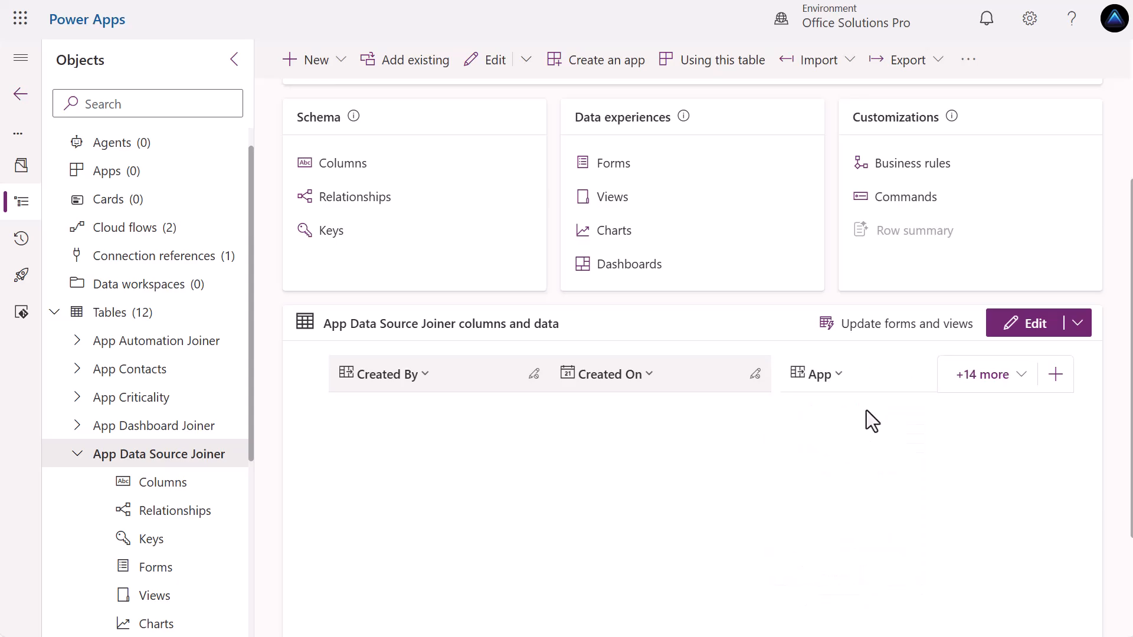
Show the existing Name (Primary) column in the App Data Source Joiner table's data view.
left_click(991, 378)
type("na")
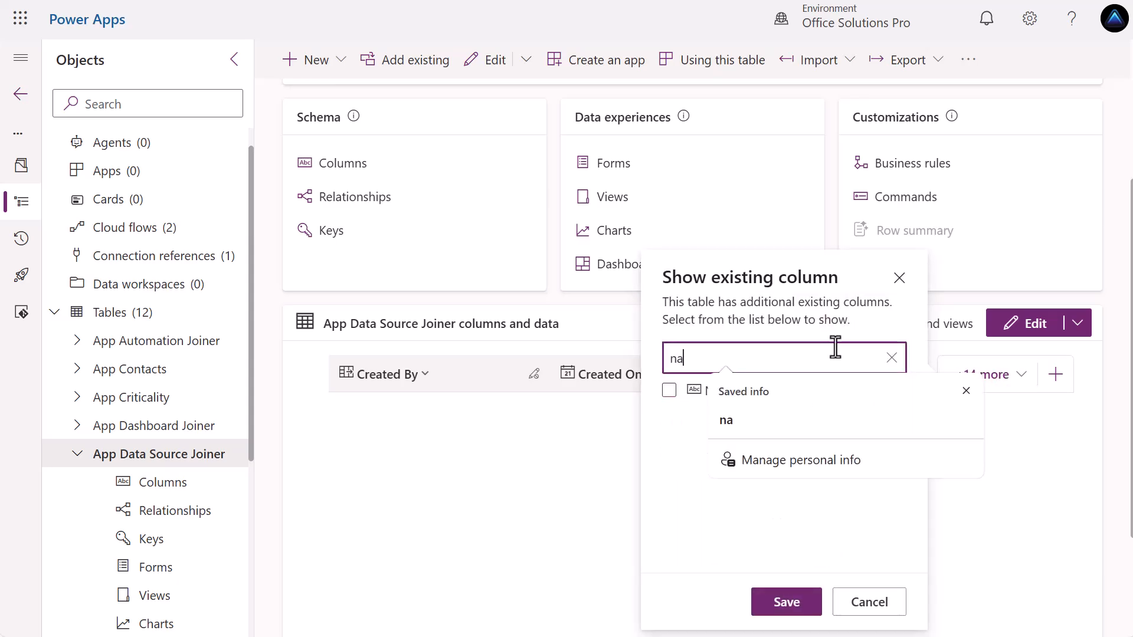
left_click(669, 394)
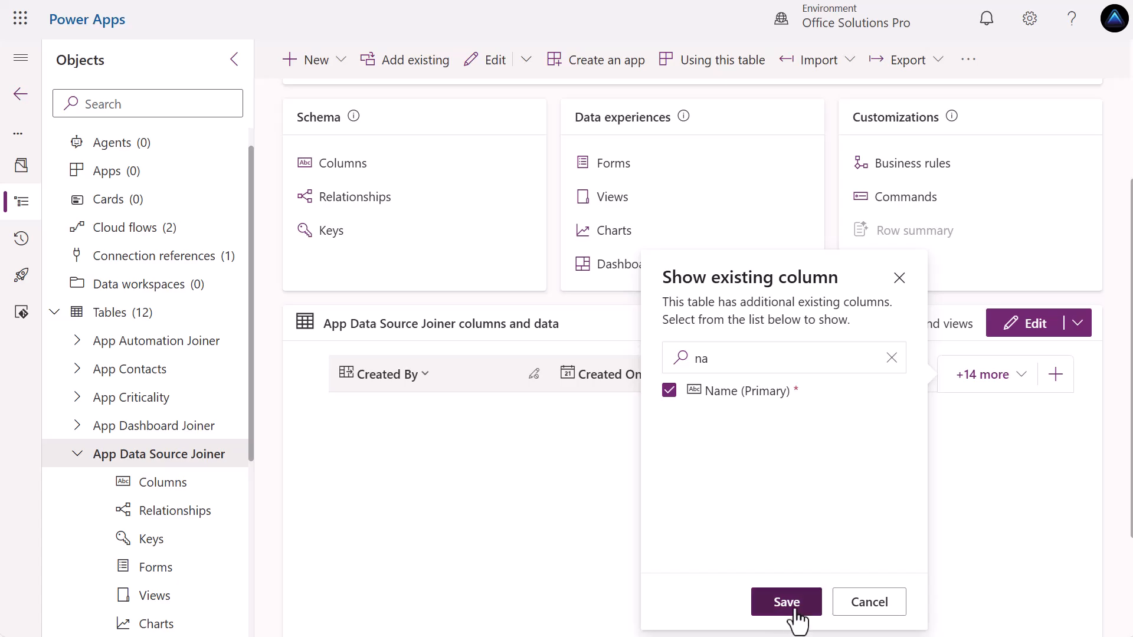
left_click(785, 602)
Start a new automated cloud flow in the Digital Resource Tracker solution, skipping the initial name and trigger setup.
left_click(144, 232)
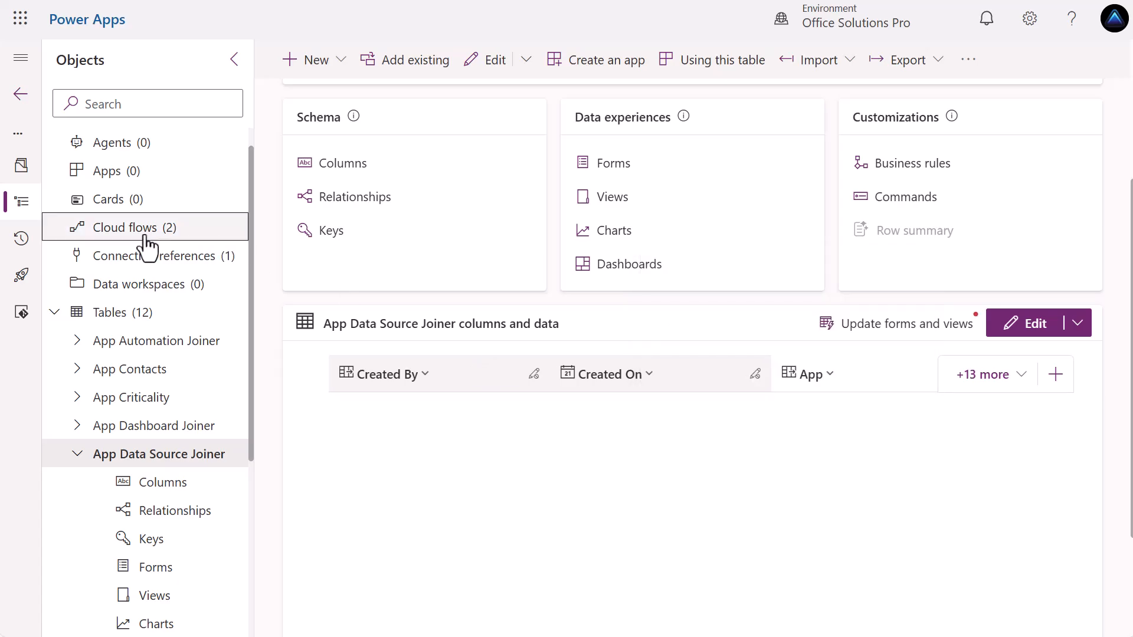
left_click(327, 70)
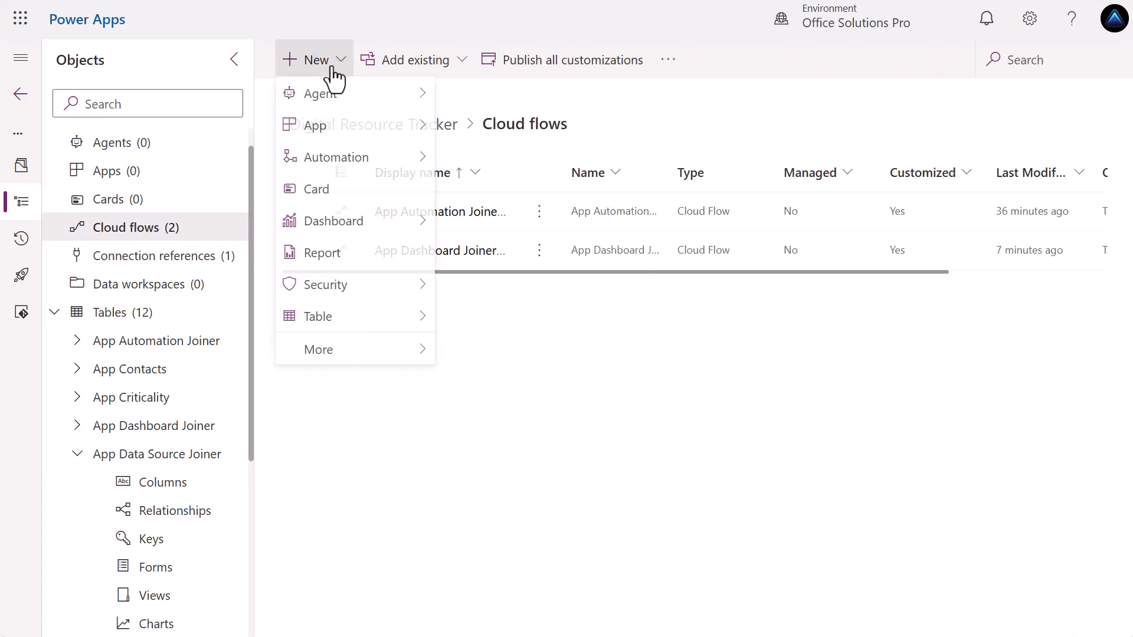
mouse_move(341, 161)
mouse_move(522, 168)
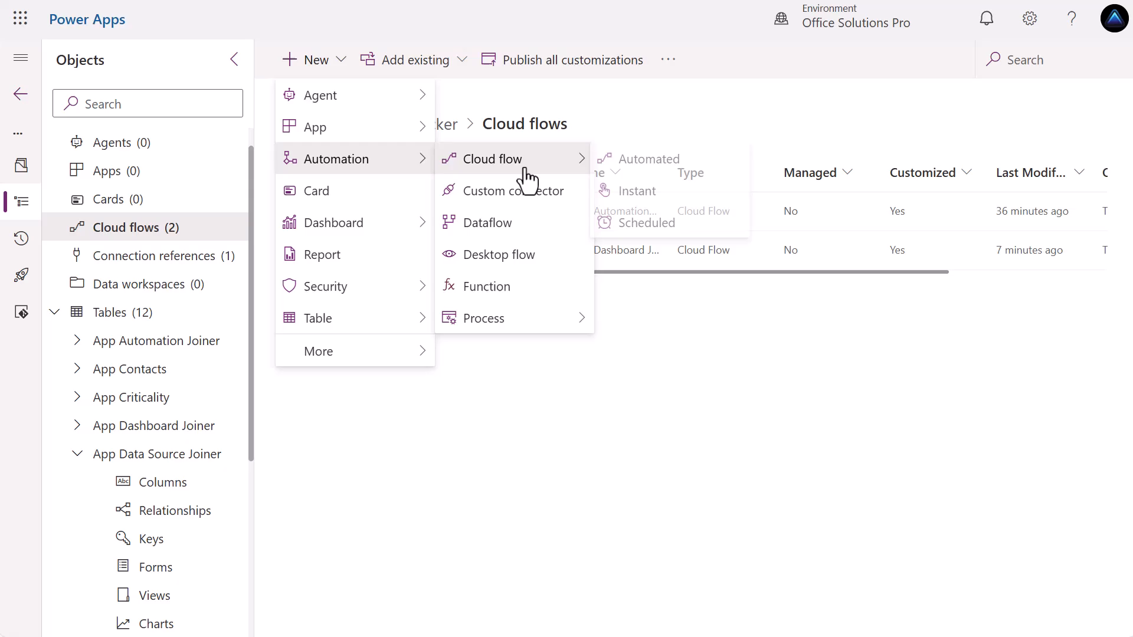
left_click(651, 164)
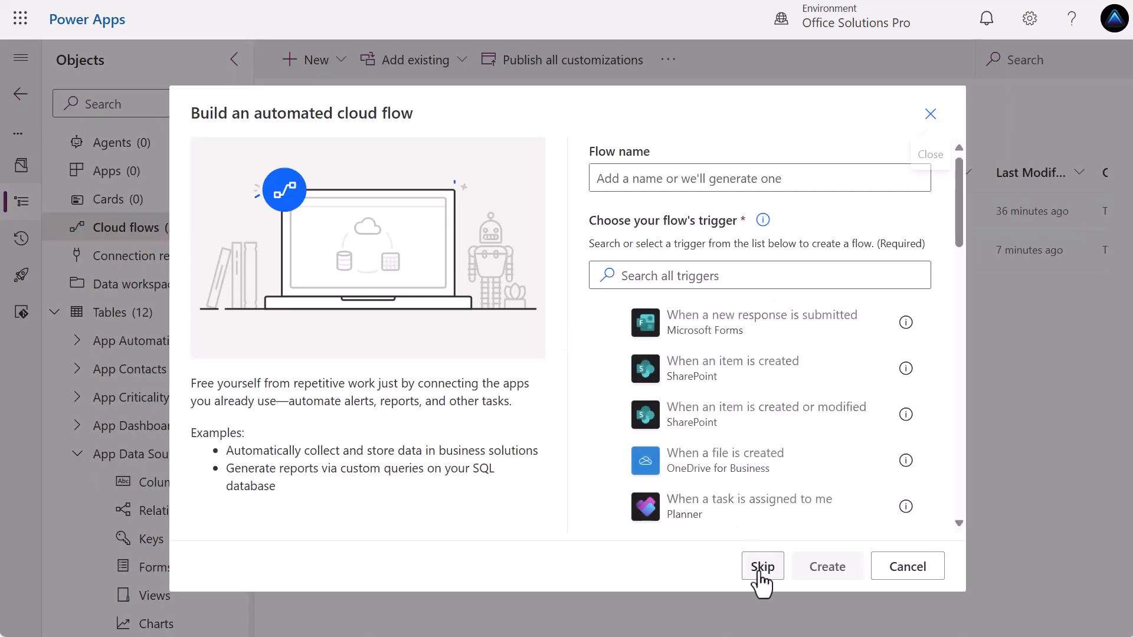
left_click(760, 565)
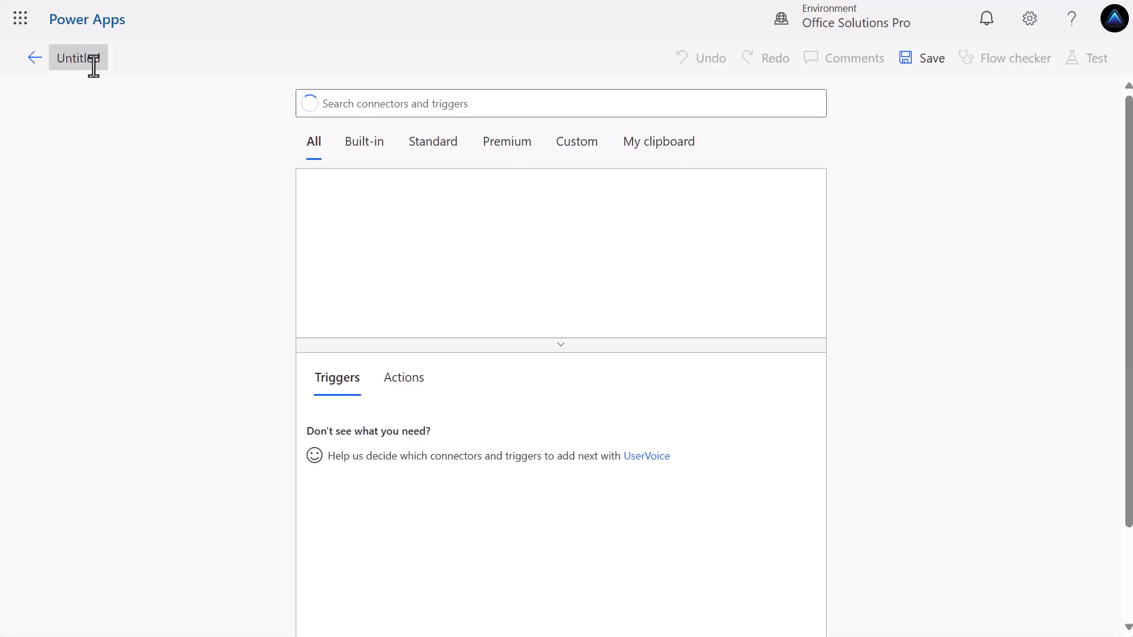
type("App")
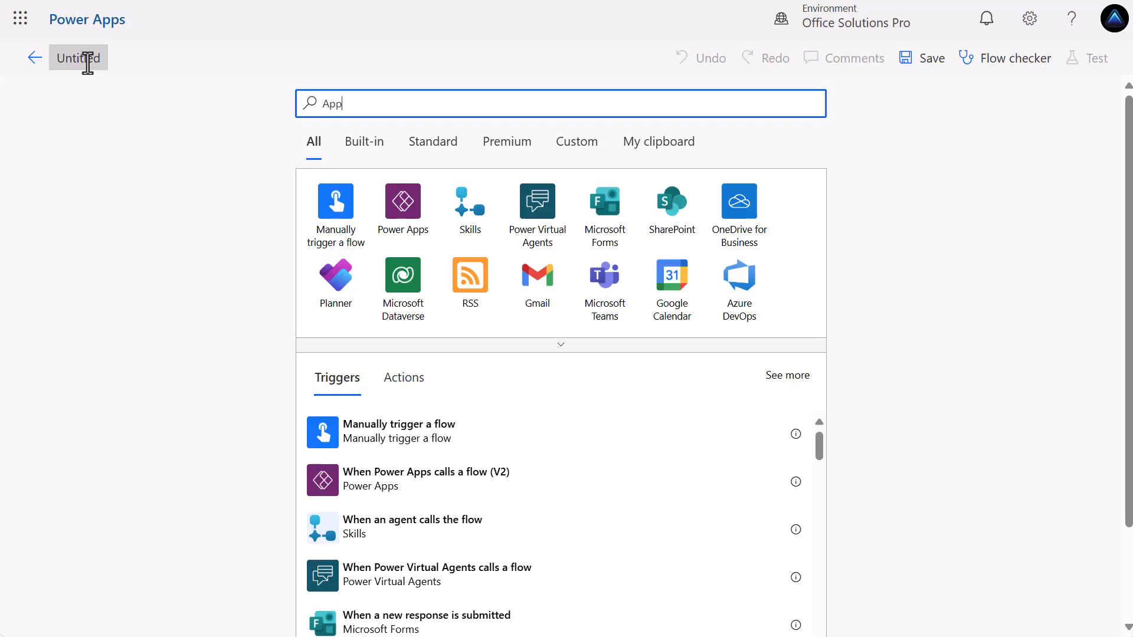
key("BackSpace")
key("BackSpace")
key("BackSpace")
Rename the untitled flow as App Data Source Joiner Name Update.
left_click(87, 59)
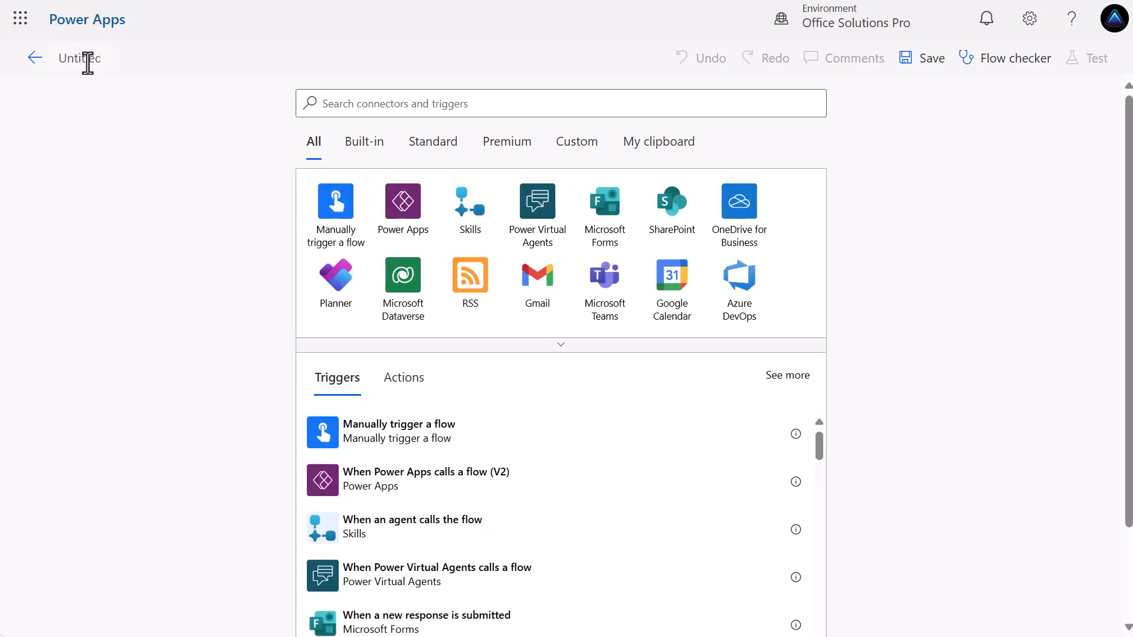
type("App Data Source Joiner")
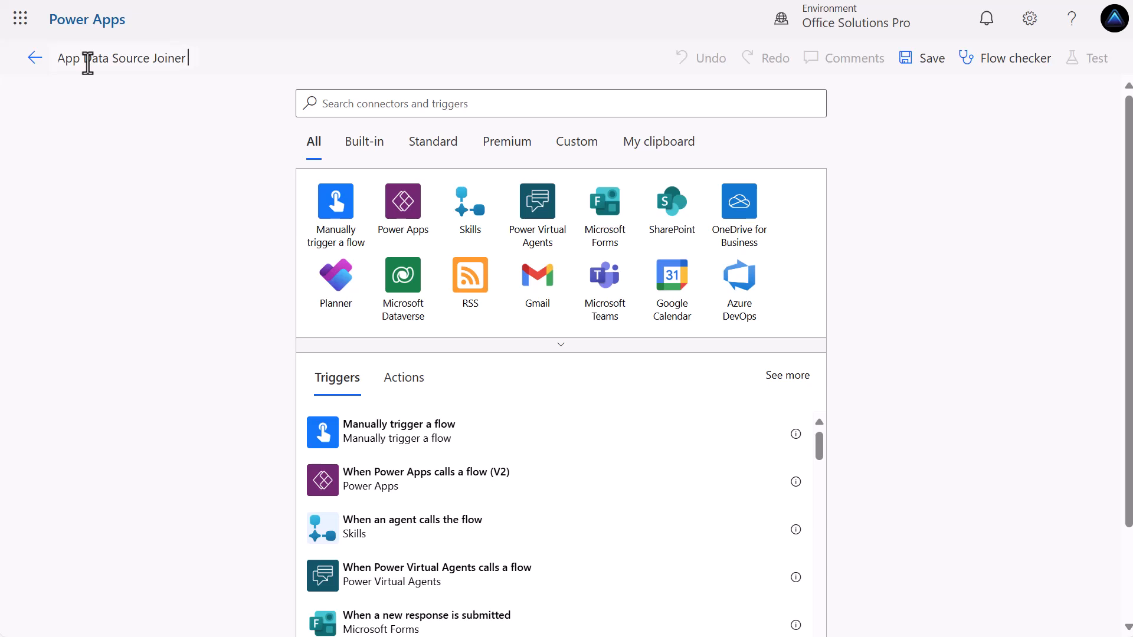
type(" Name Update")
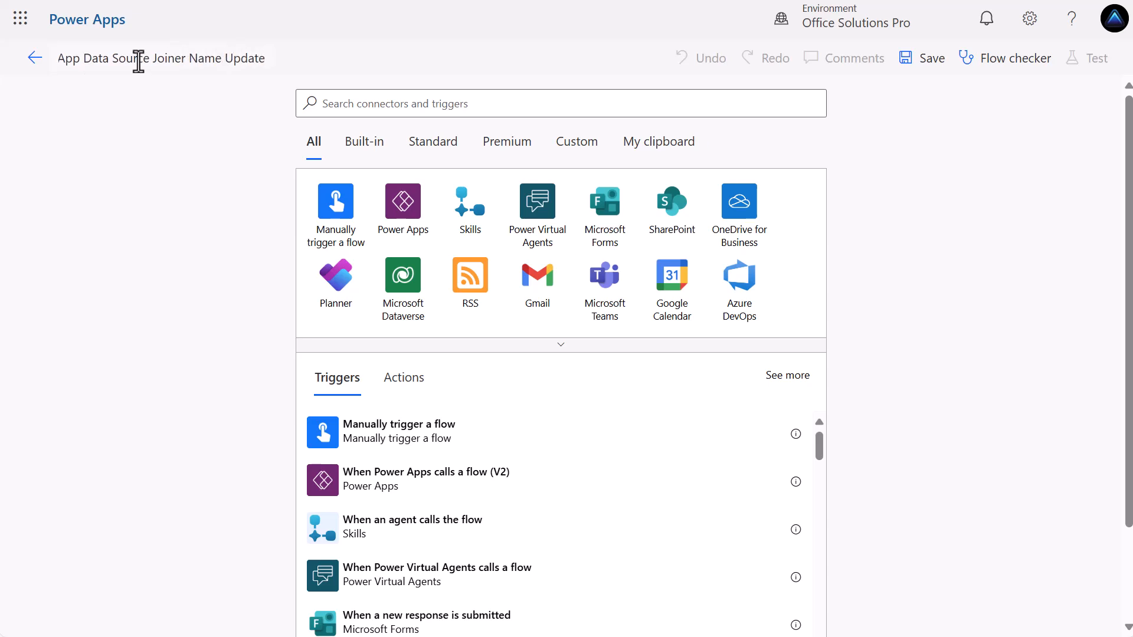
Add the Microsoft Dataverse trigger for a row added, modified or deleted, with the change type Added or Modified.
left_click(415, 308)
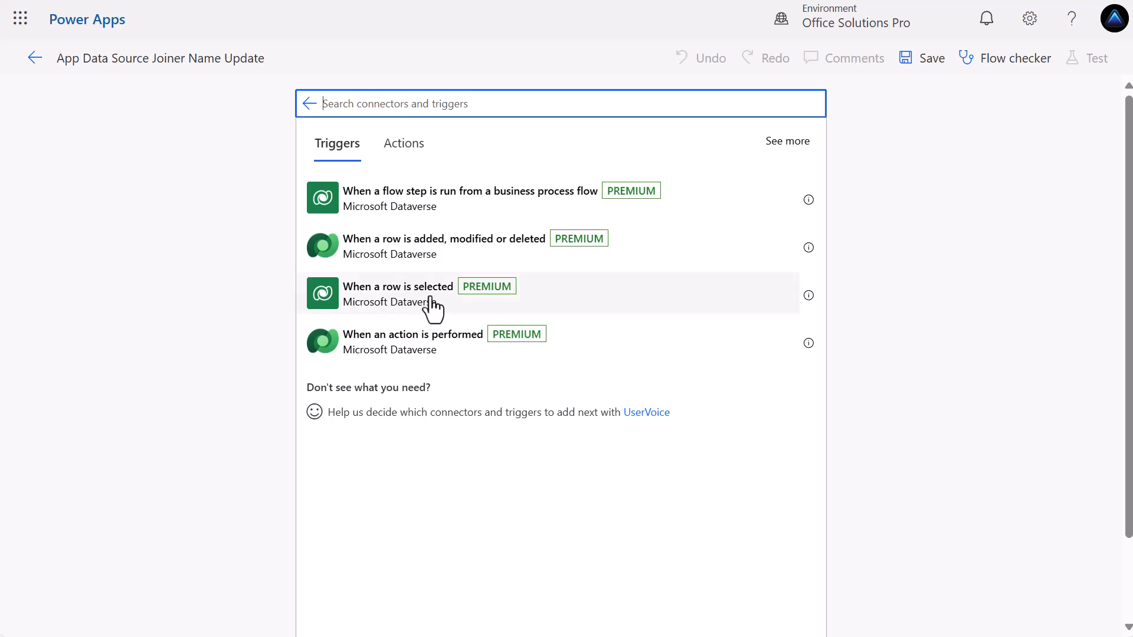
left_click(473, 252)
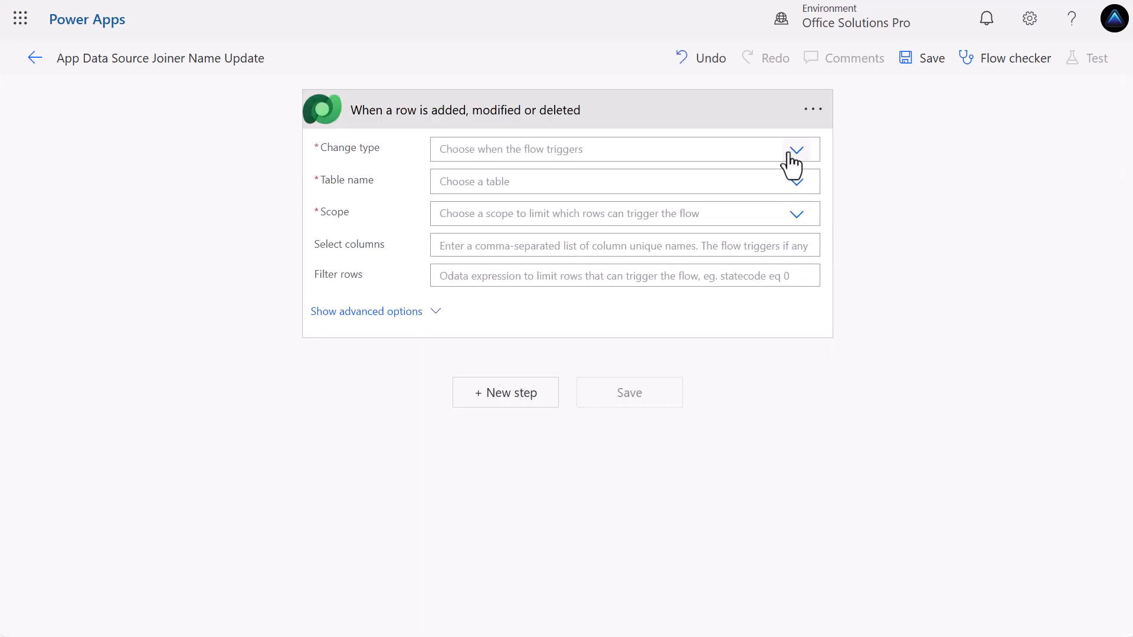
left_click(745, 149)
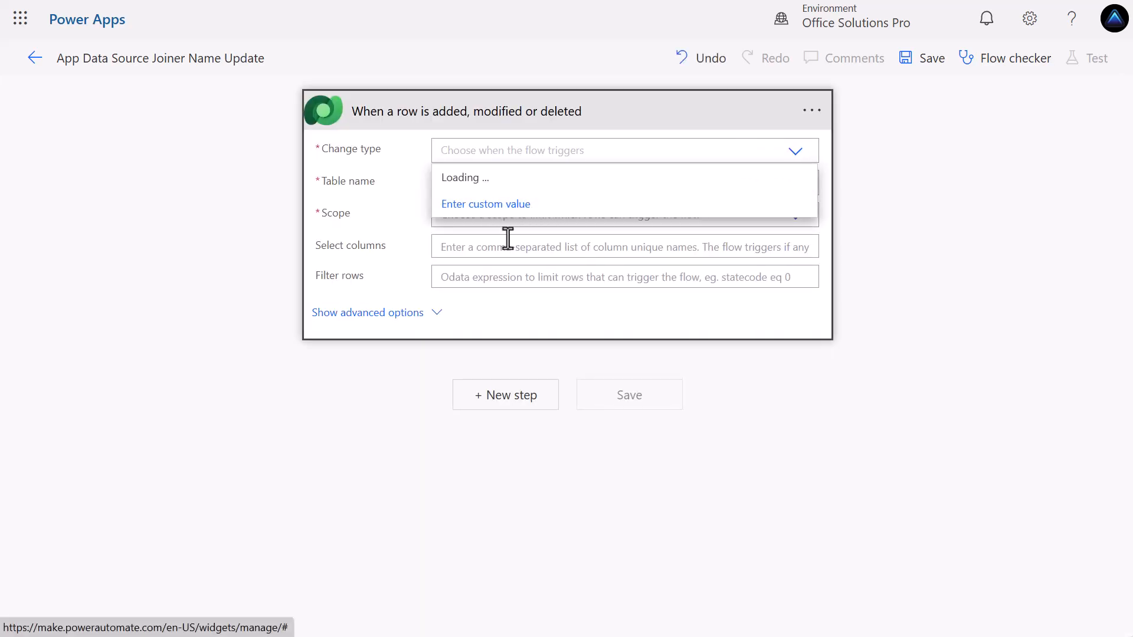
left_click(540, 237)
Set the trigger's table to App Data Source Joiners and its scope to Organization.
left_click(635, 188)
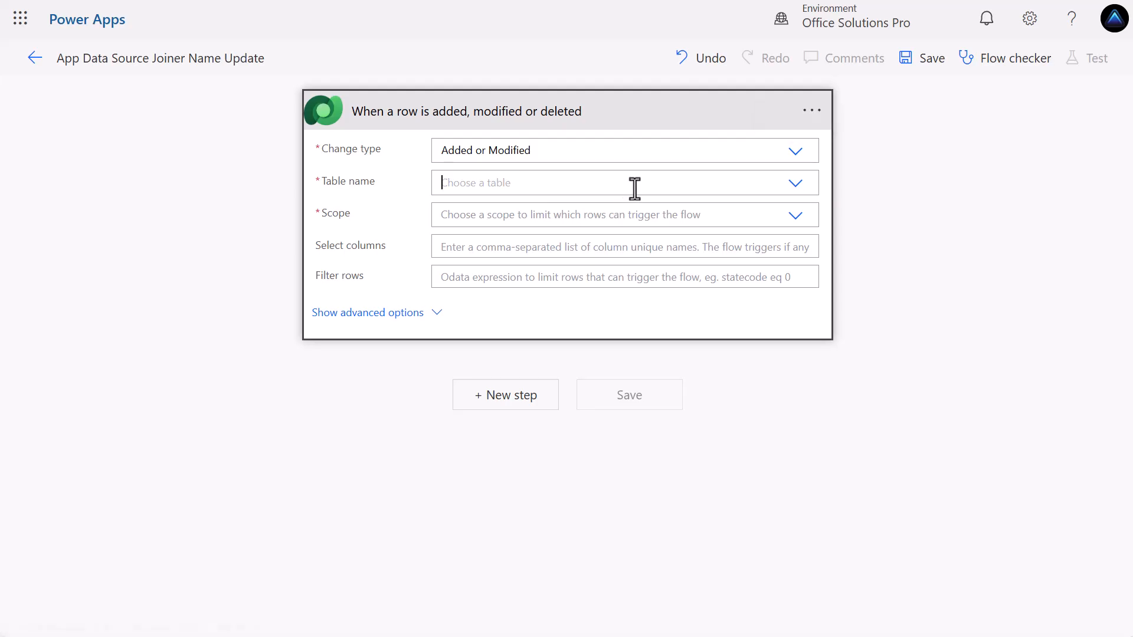
type("app")
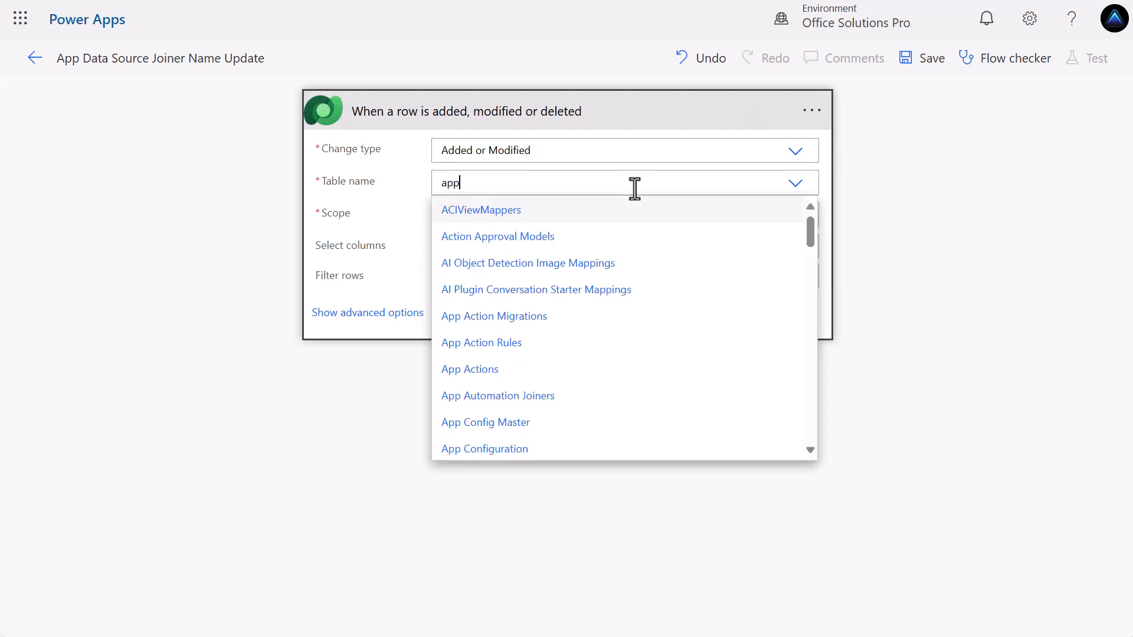
type(" dat")
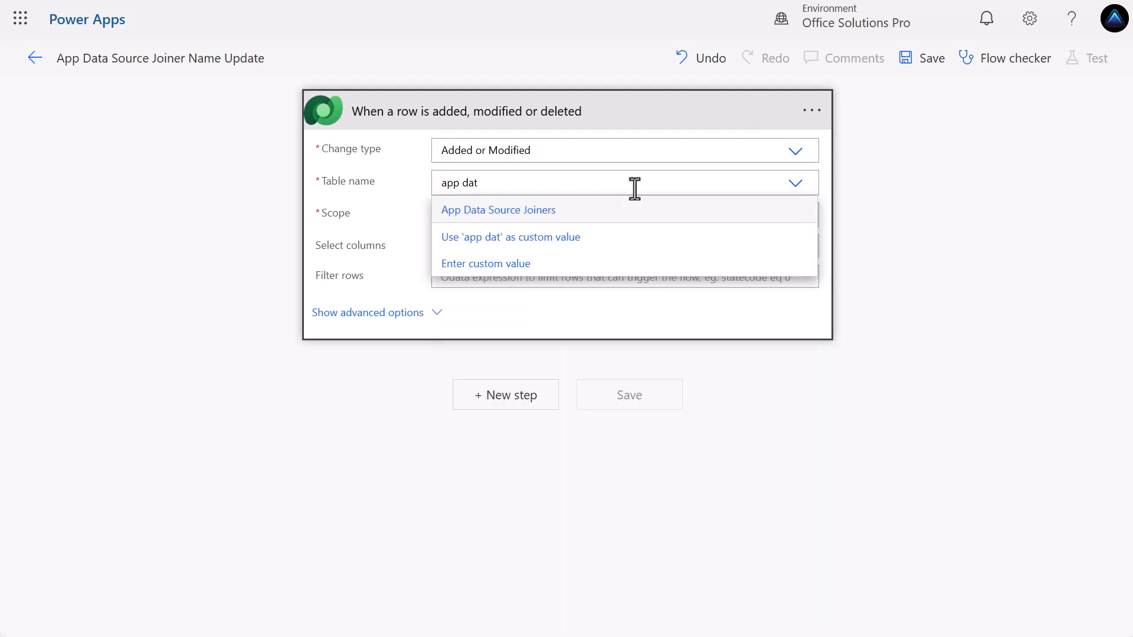
left_click(597, 213)
left_click(597, 213)
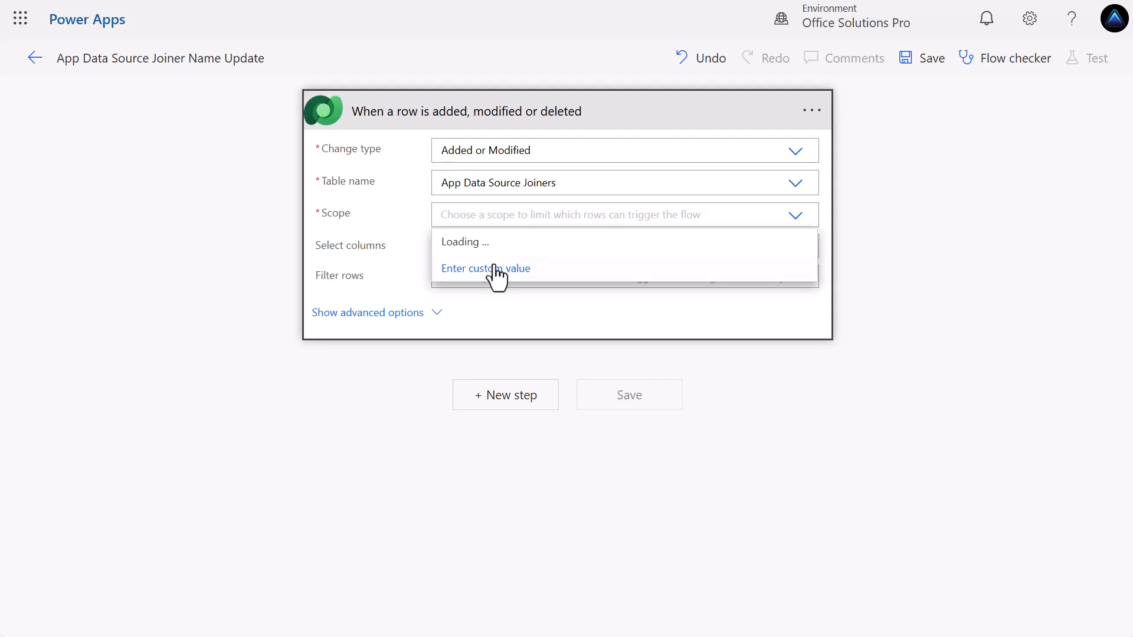
left_click(496, 243)
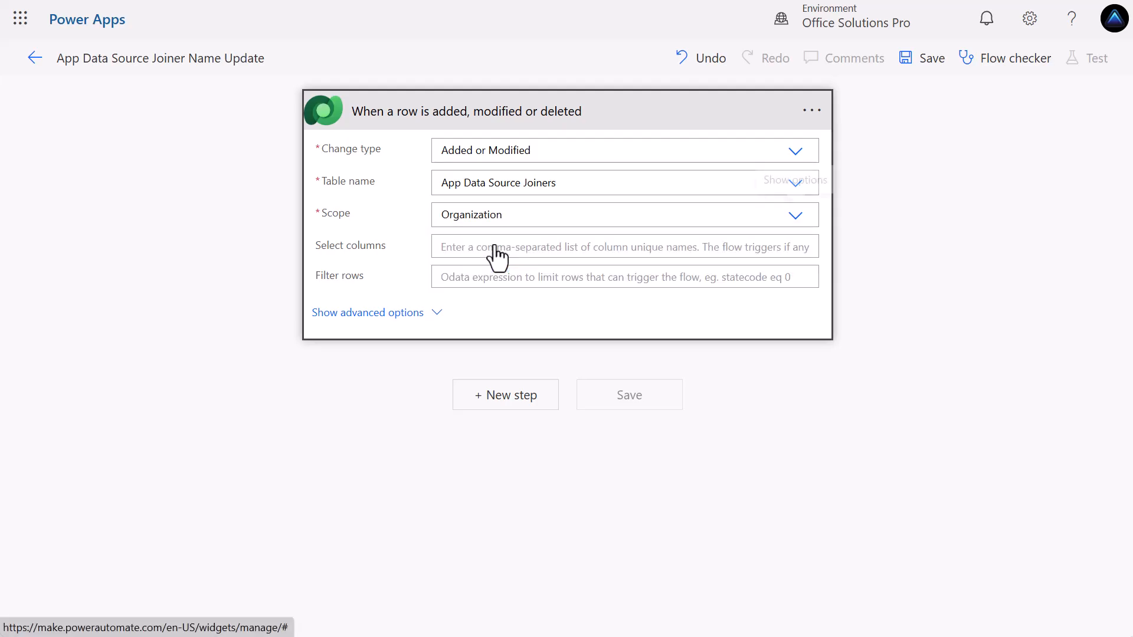
Add a Microsoft Dataverse Get a row by ID action after the trigger and rename it Get a row by ID (App Details).
left_click(497, 406)
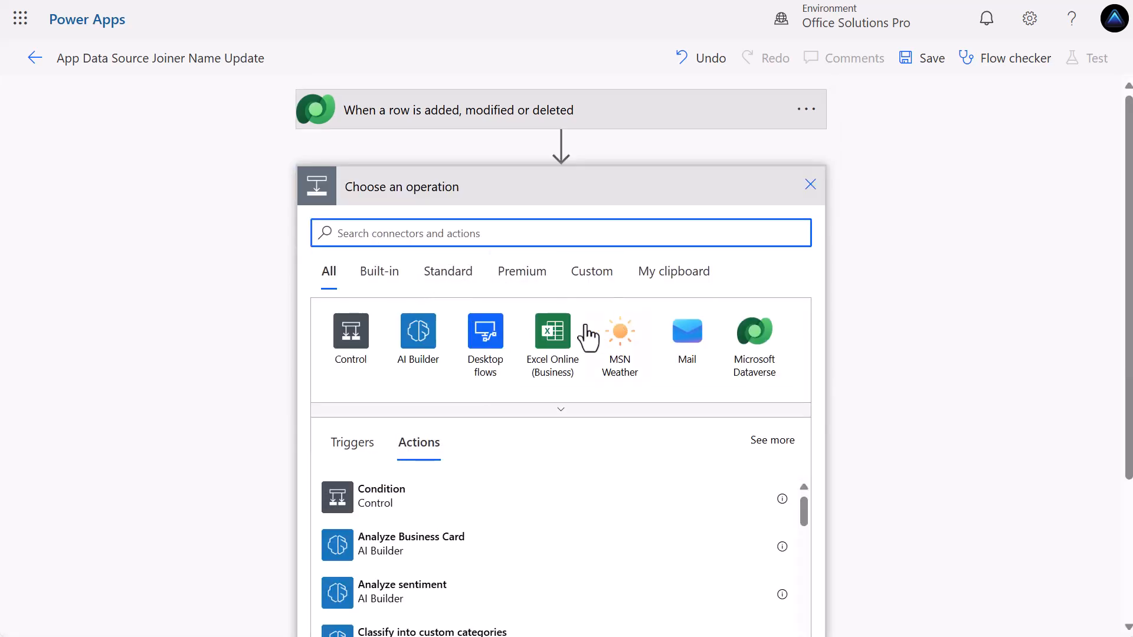
left_click(745, 348)
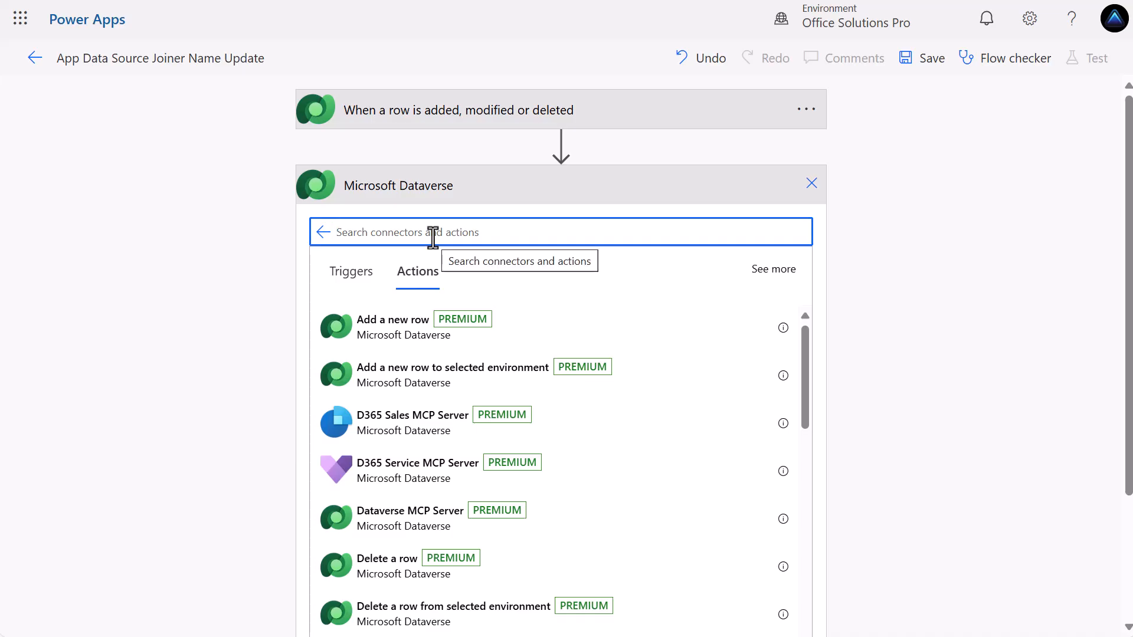
type("get")
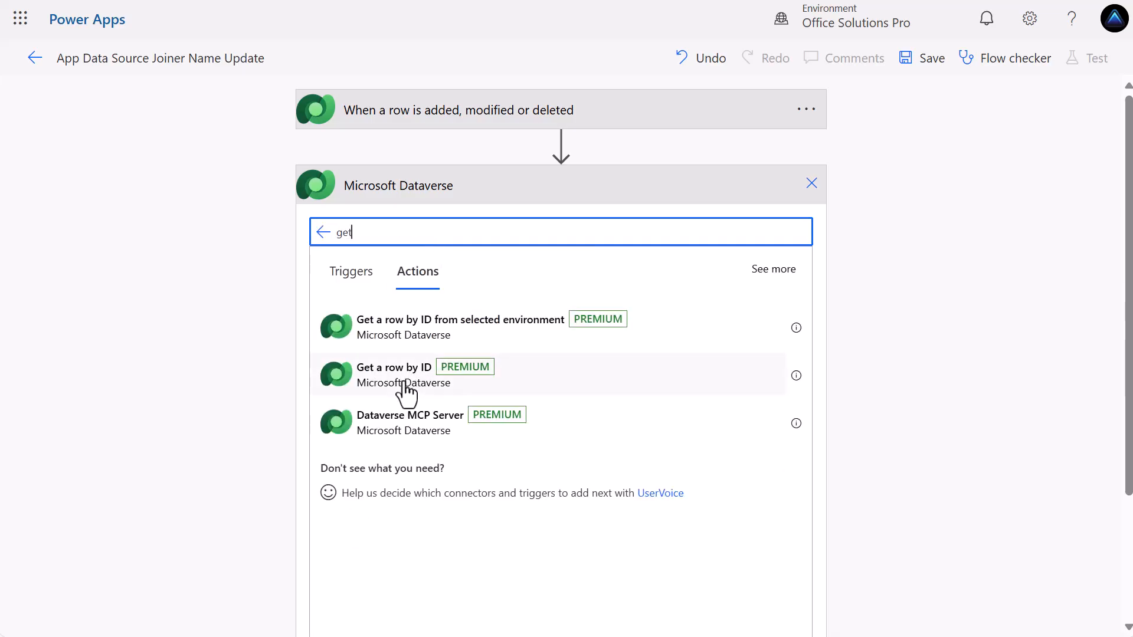
left_click(493, 374)
left_click(813, 187)
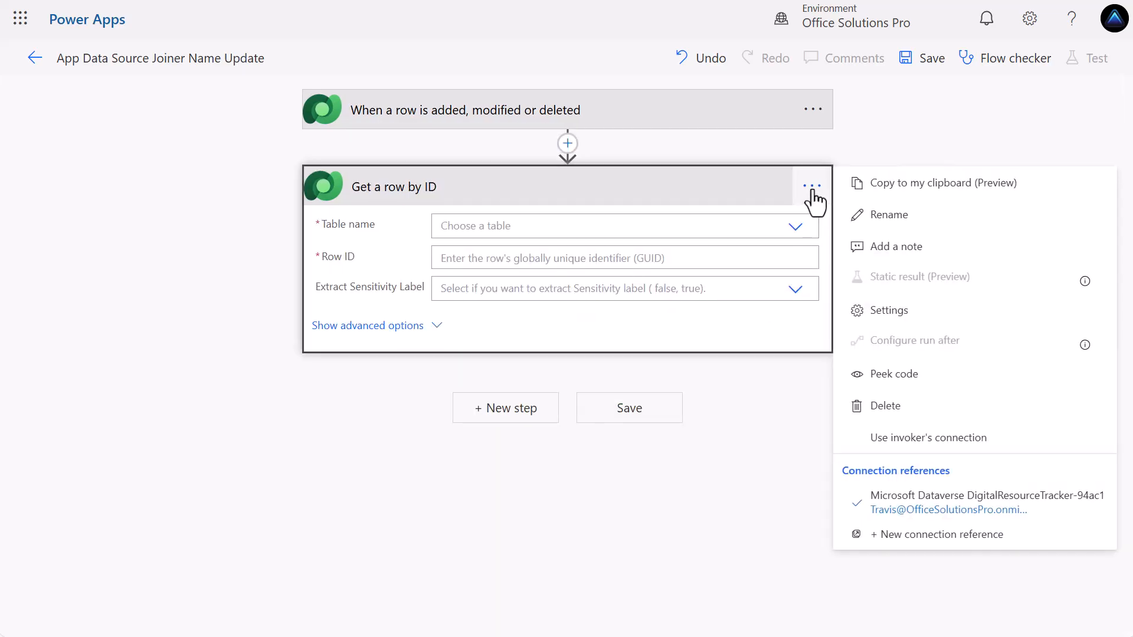
left_click(909, 223)
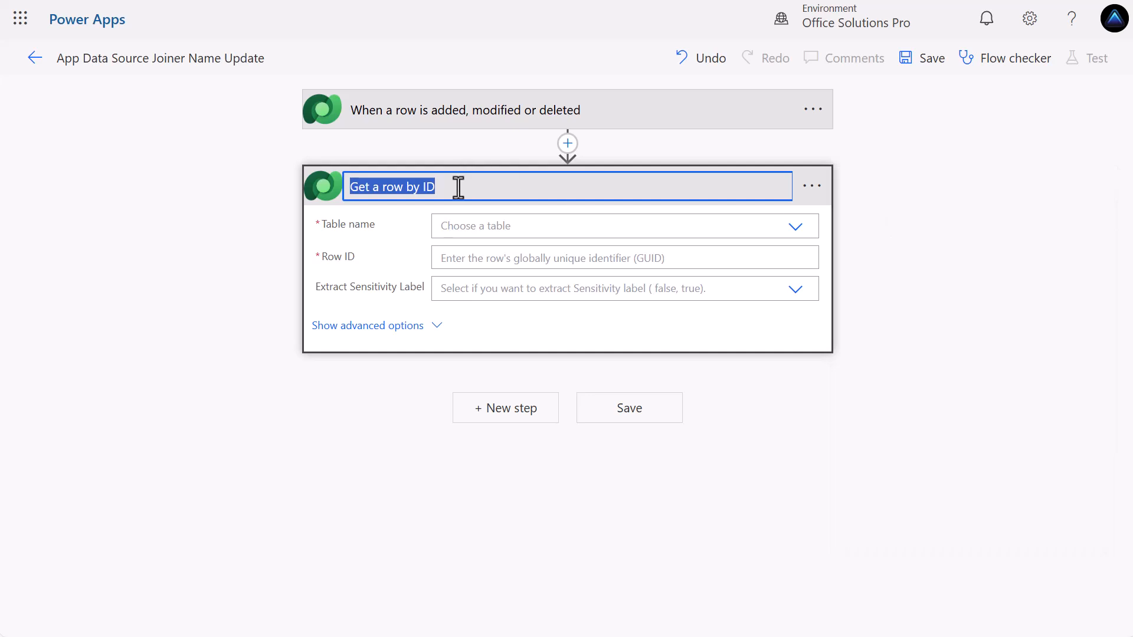
left_click(459, 188)
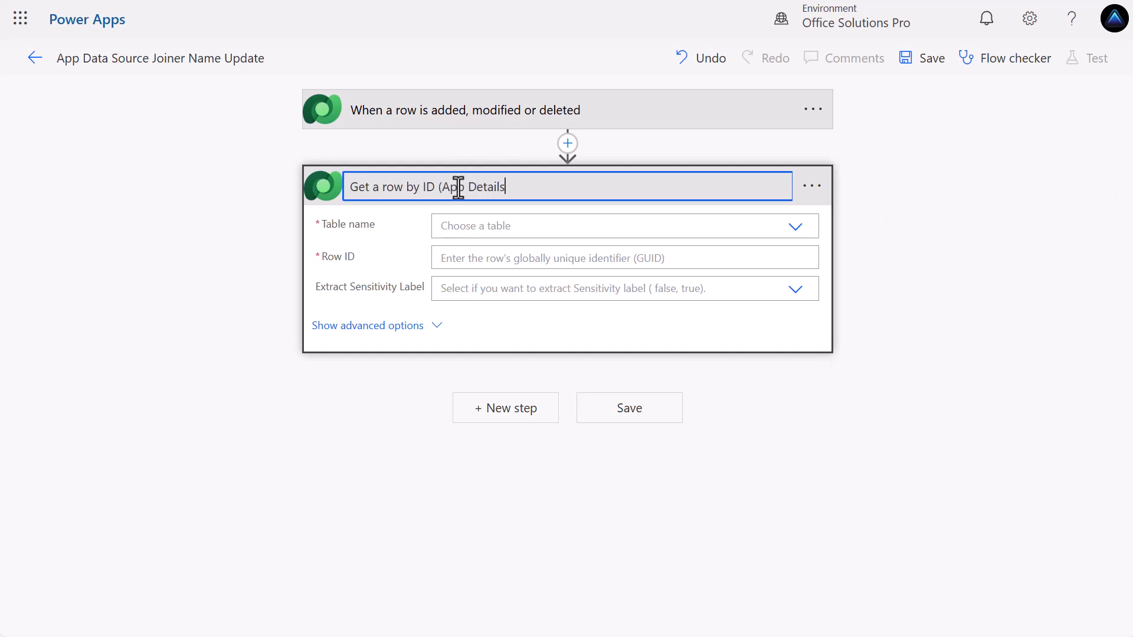
Set the App Details action's table to App Details and its Row ID to the trigger's App (Value) dynamic content.
left_click(520, 224)
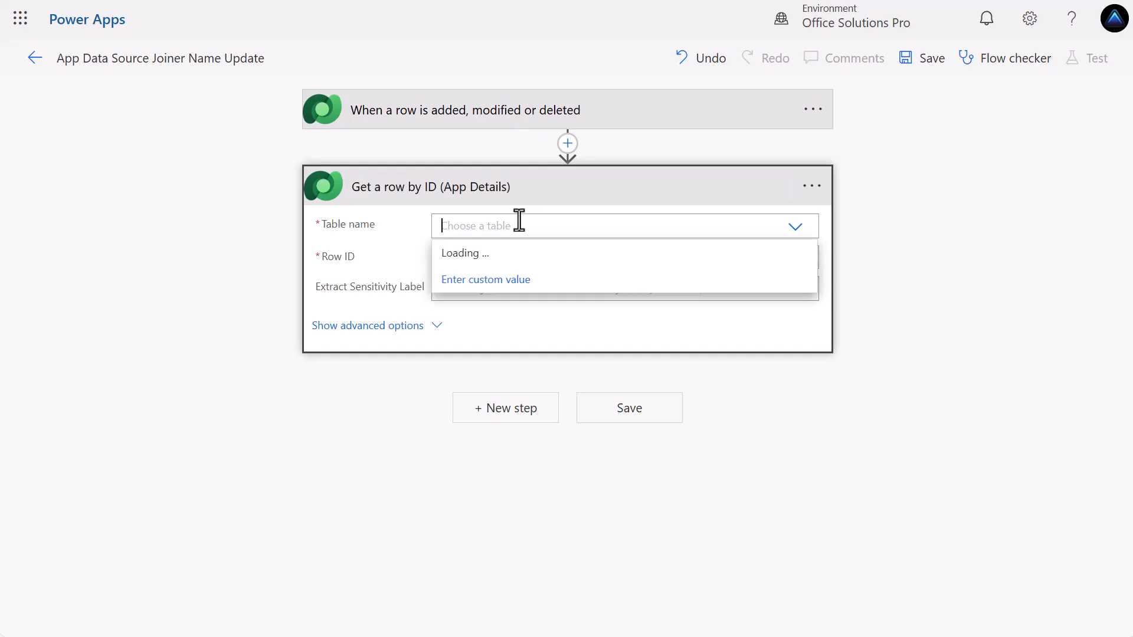
type("appd")
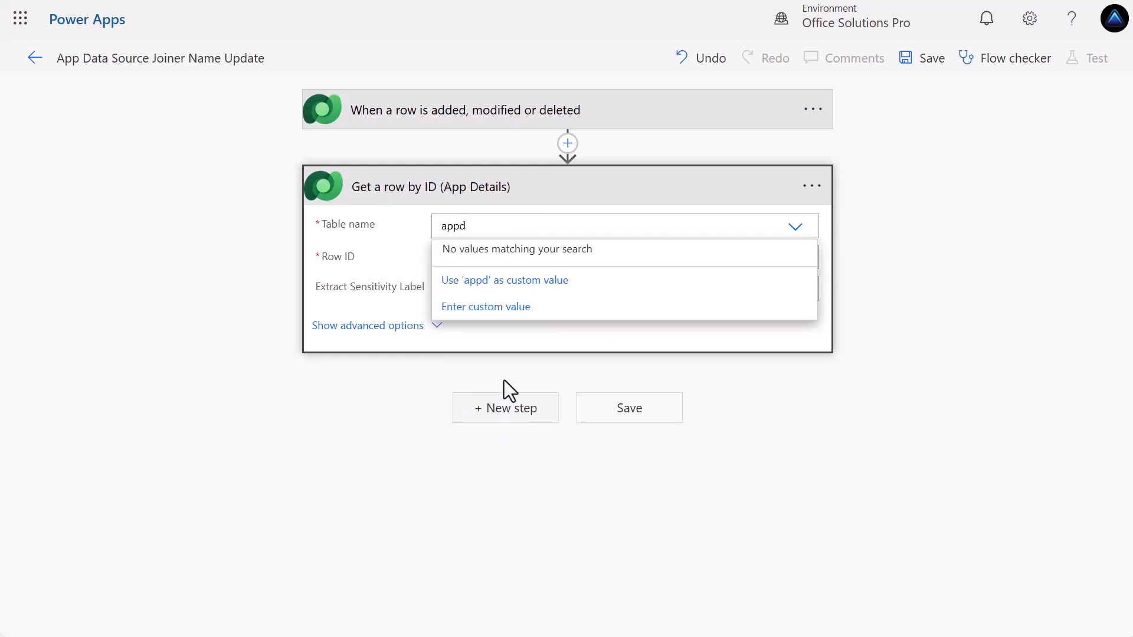
key("BackSpace")
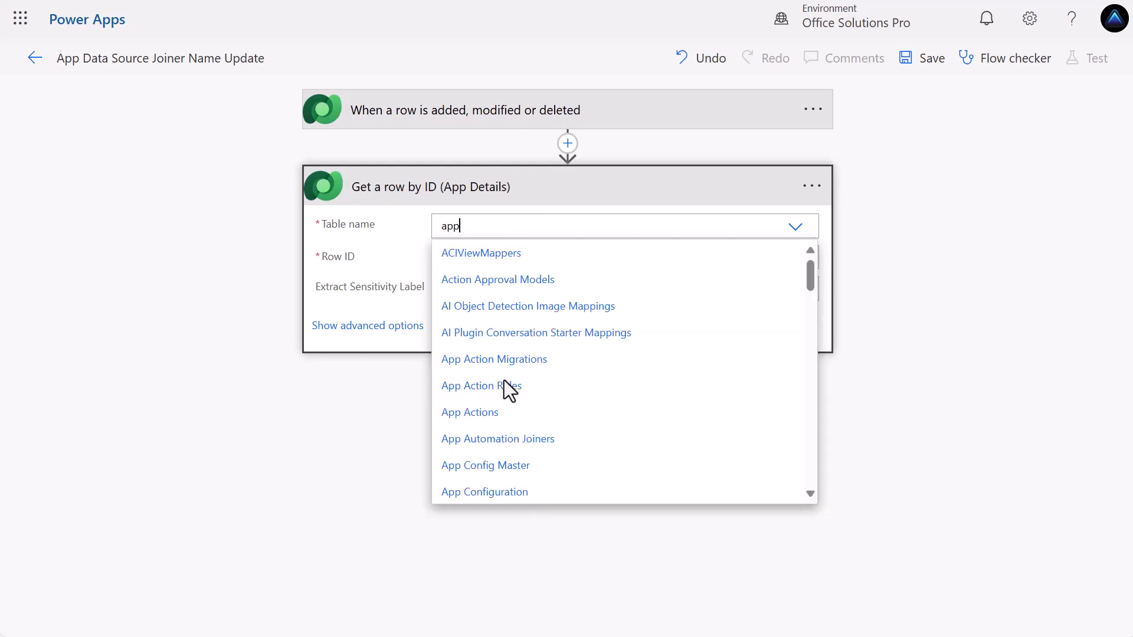
type("d")
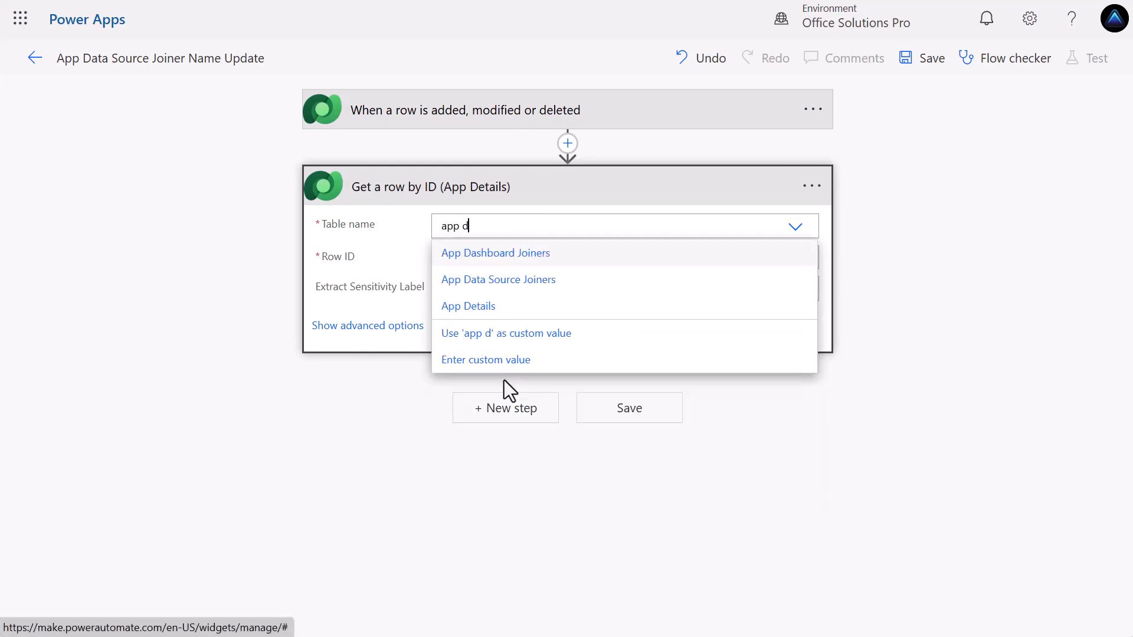
left_click(511, 307)
left_click(523, 259)
left_click(883, 397)
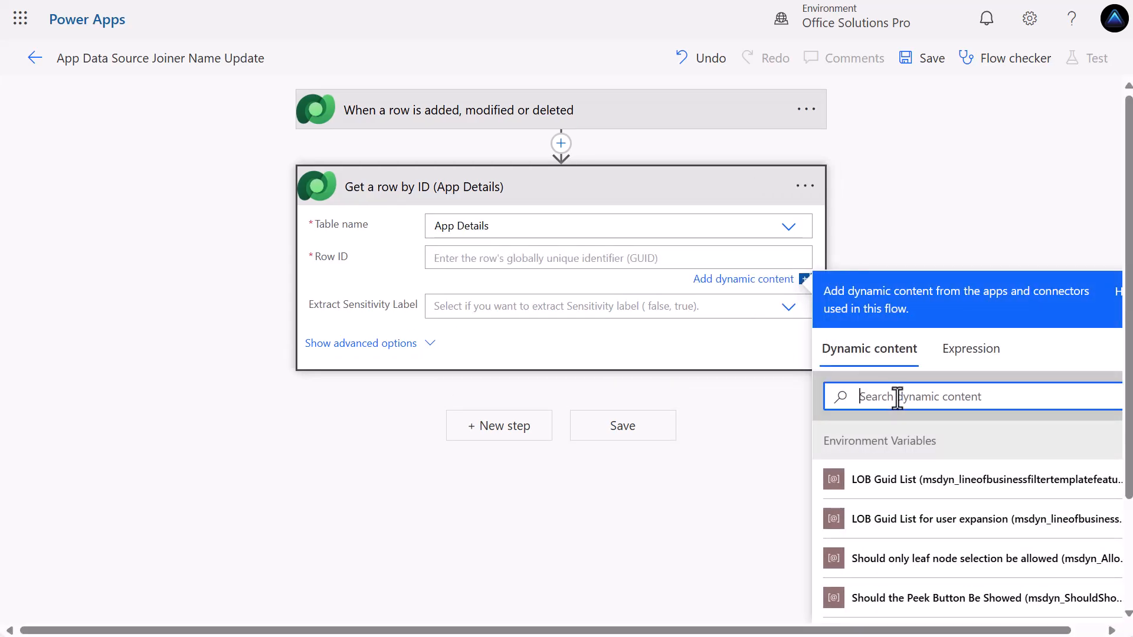
type("app")
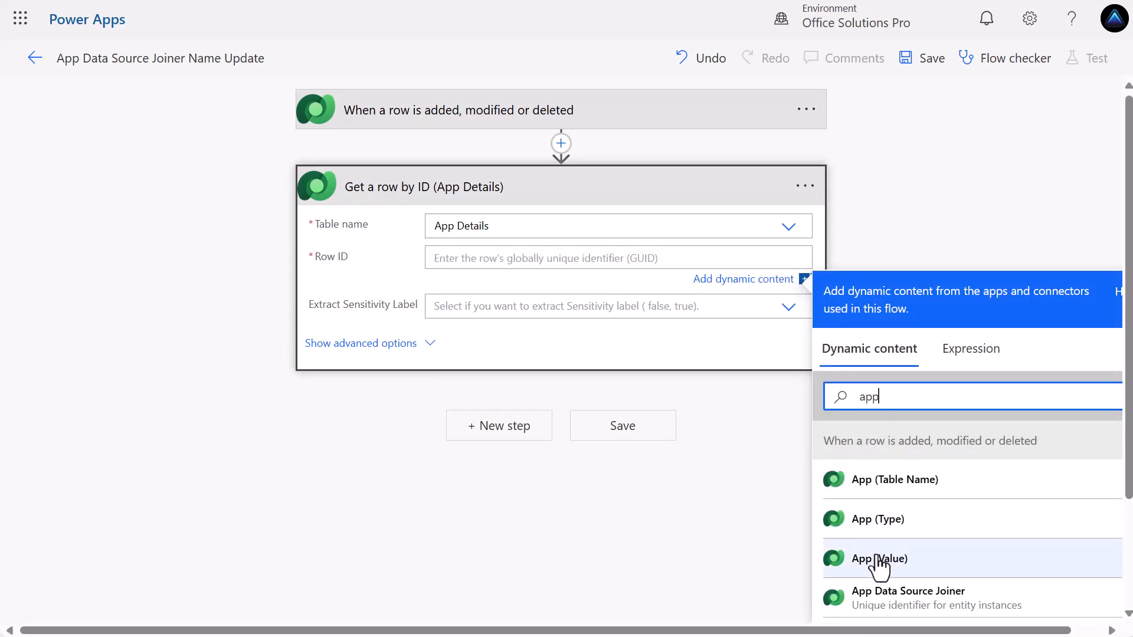
left_click(856, 559)
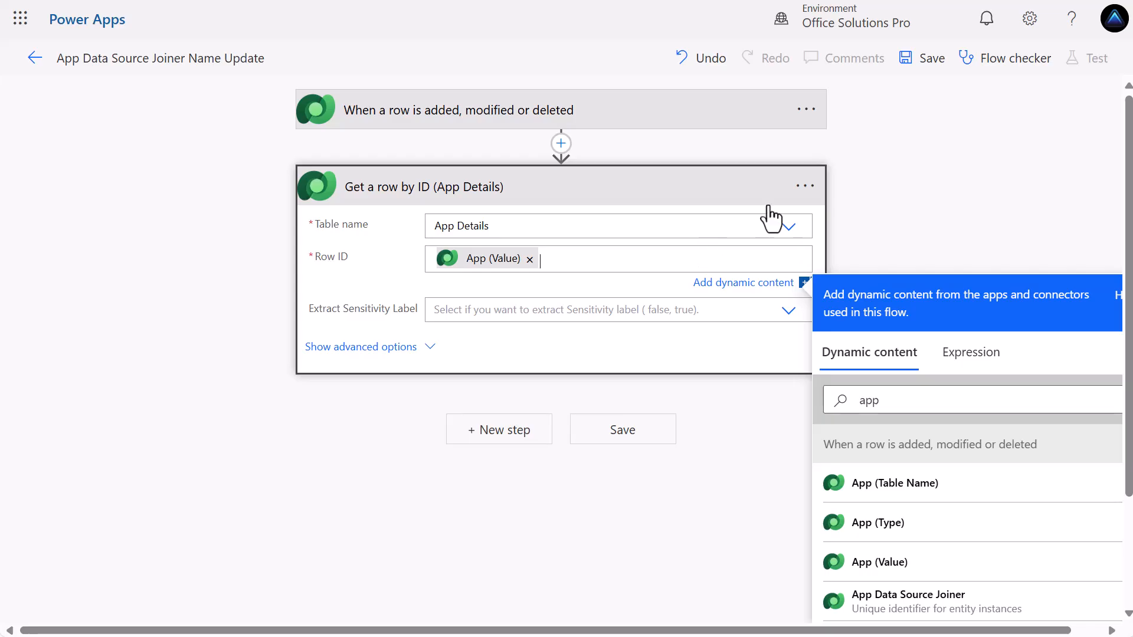
left_click(805, 186)
left_click(856, 217)
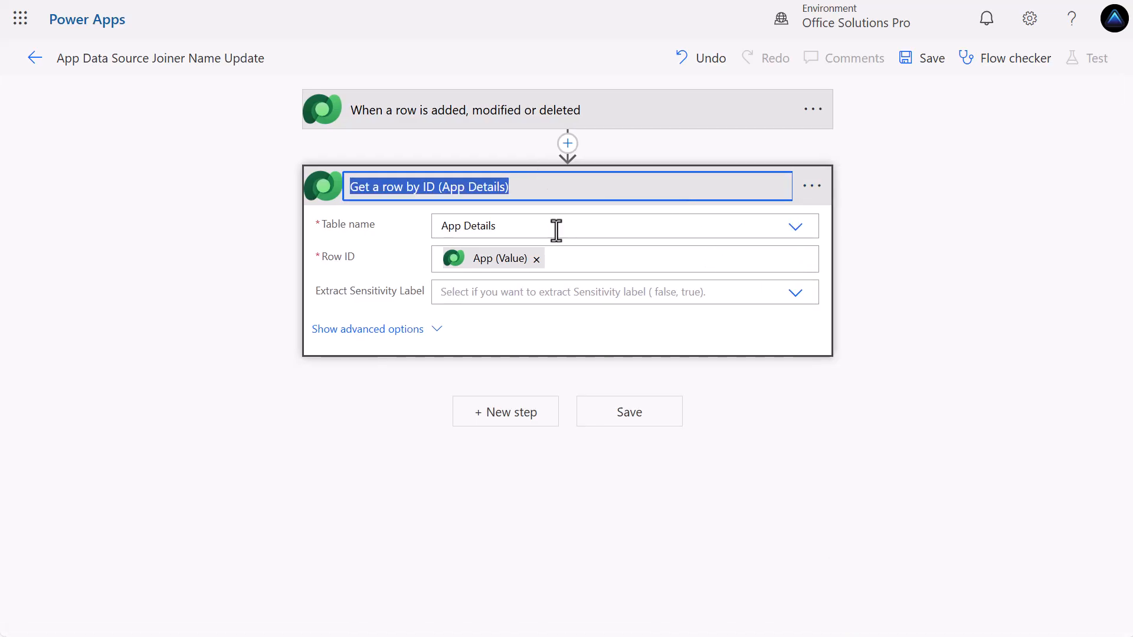
Add a second Microsoft Dataverse Get a row by ID action below the App Details one.
left_click(498, 420)
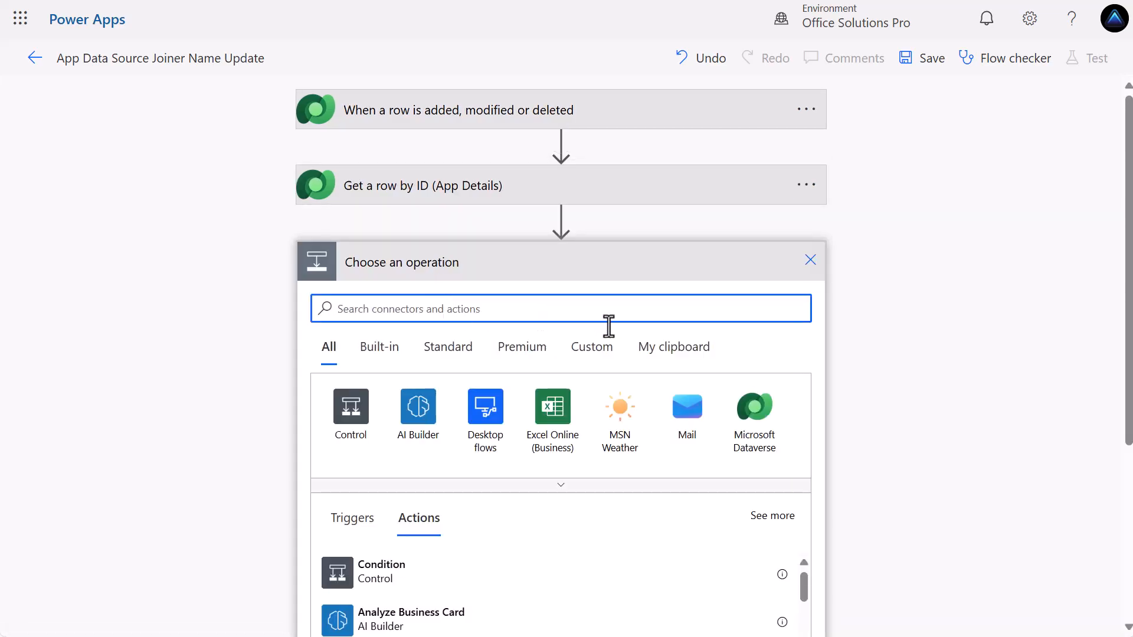
left_click(748, 416)
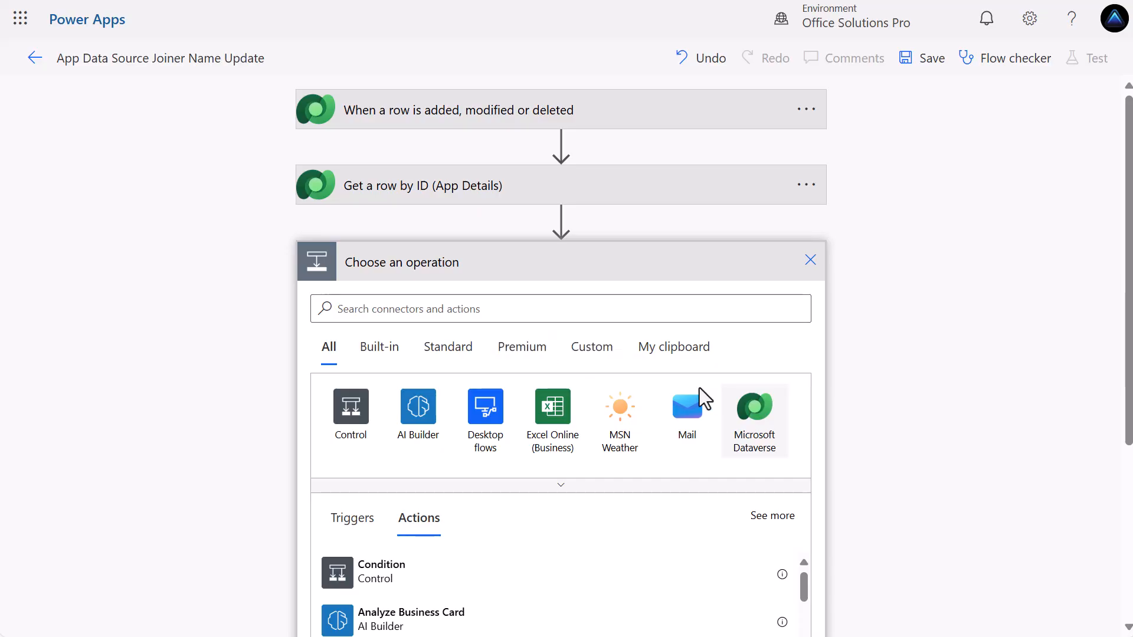
left_click(761, 437)
type("get")
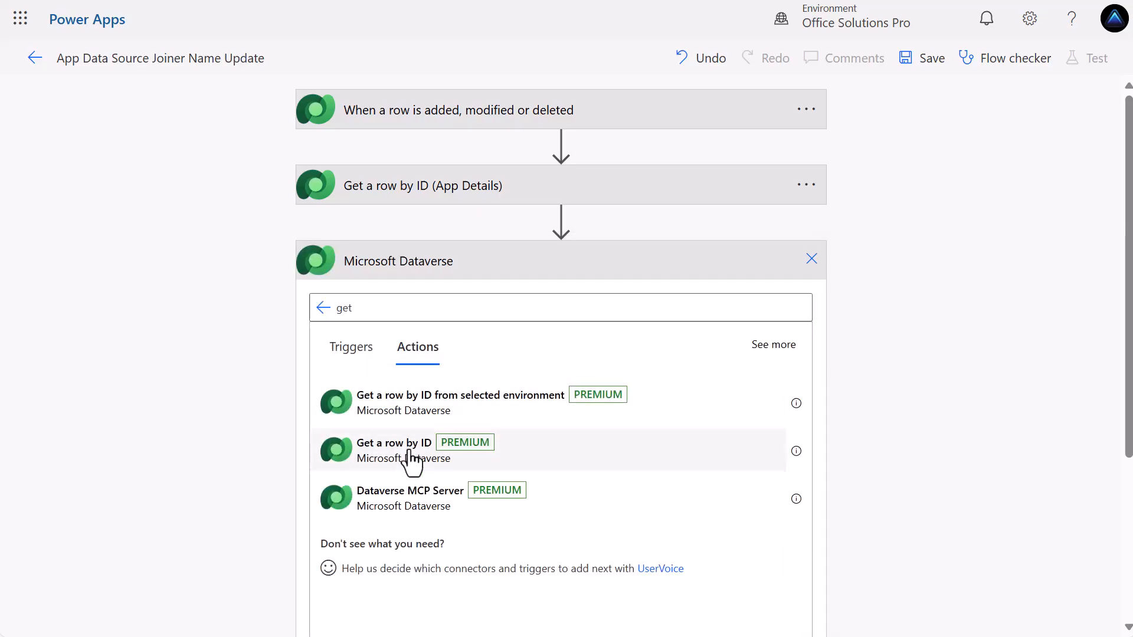
left_click(410, 460)
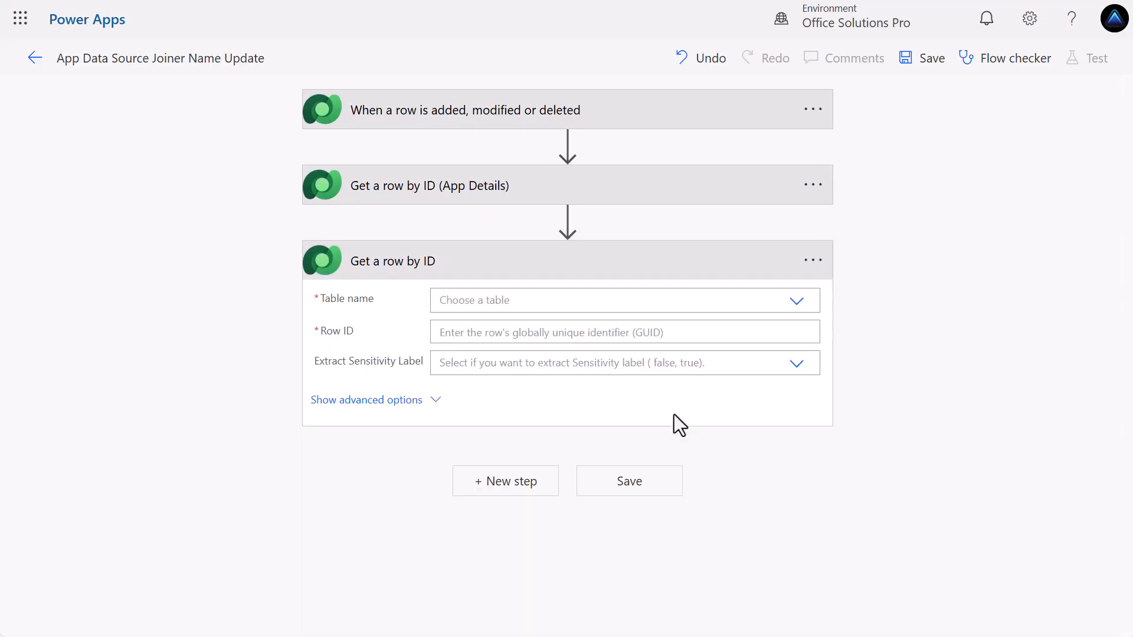
Set the second row lookup's table to App Data Source Joiners and its Row ID to the trigger's Data Source (Value).
left_click(742, 302)
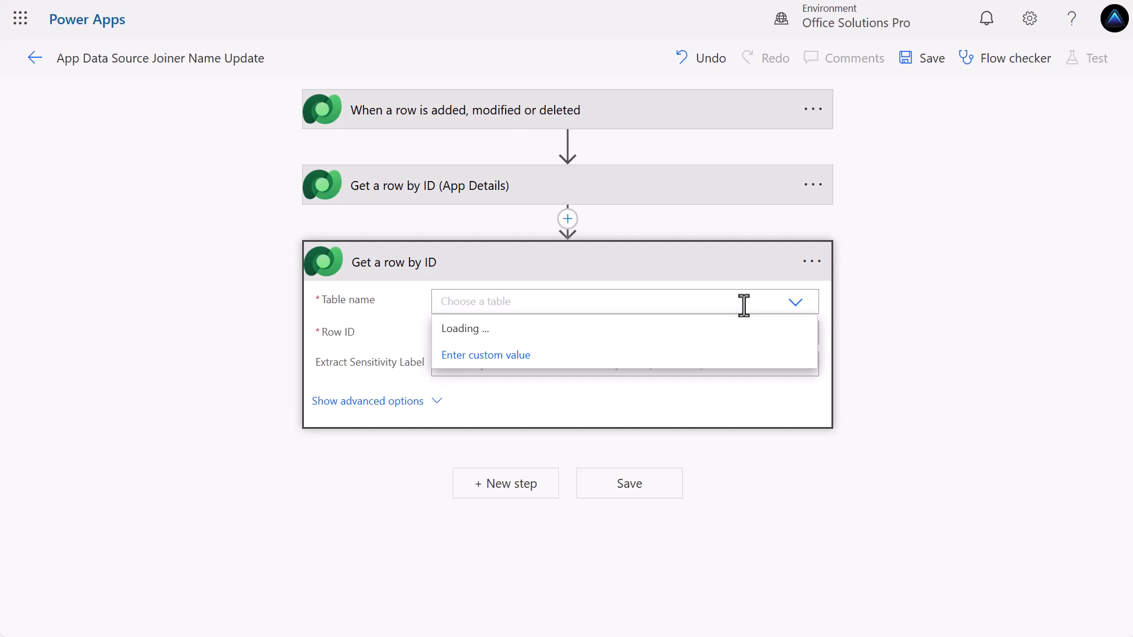
type("data")
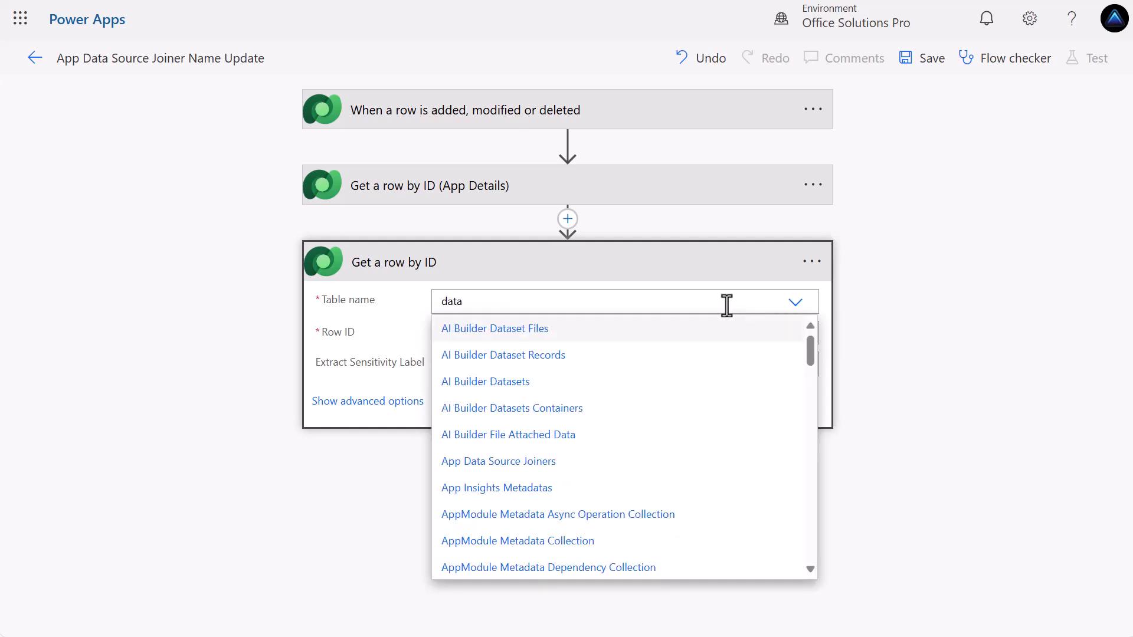
type(" s")
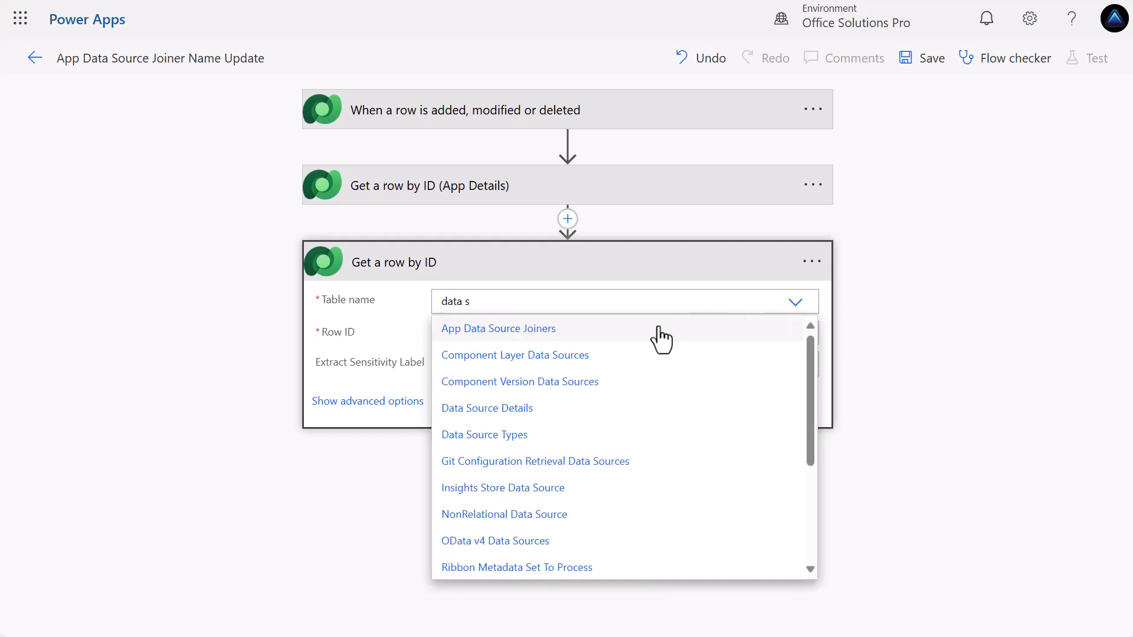
left_click(527, 332)
left_click(529, 334)
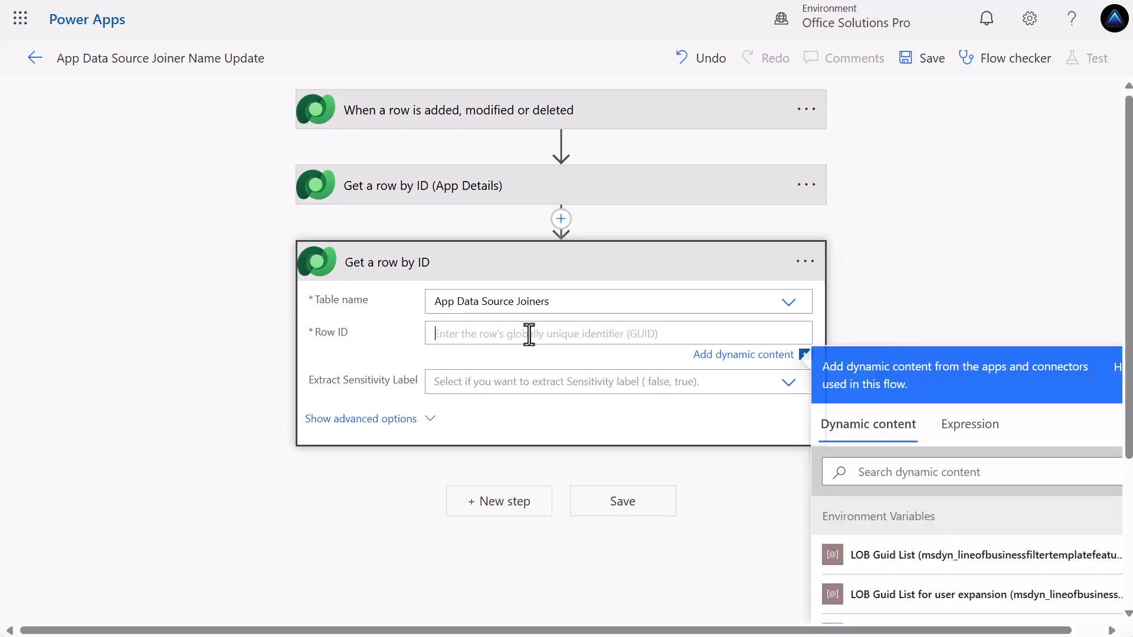
left_click(852, 471)
type("dat")
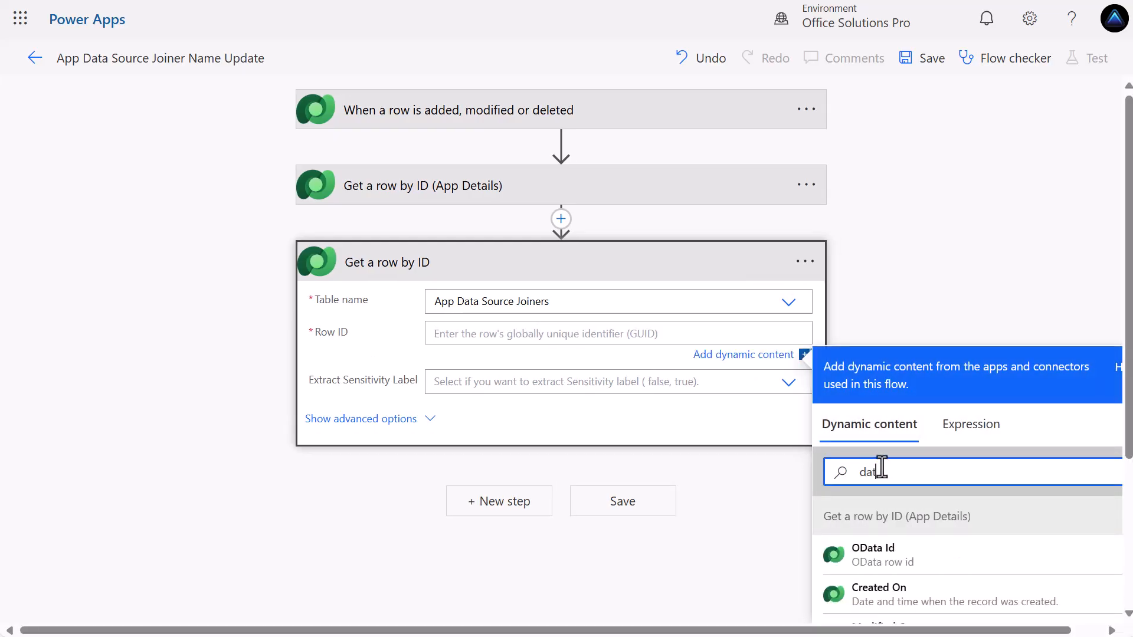
type("a")
scroll(911, 505, "down", 3)
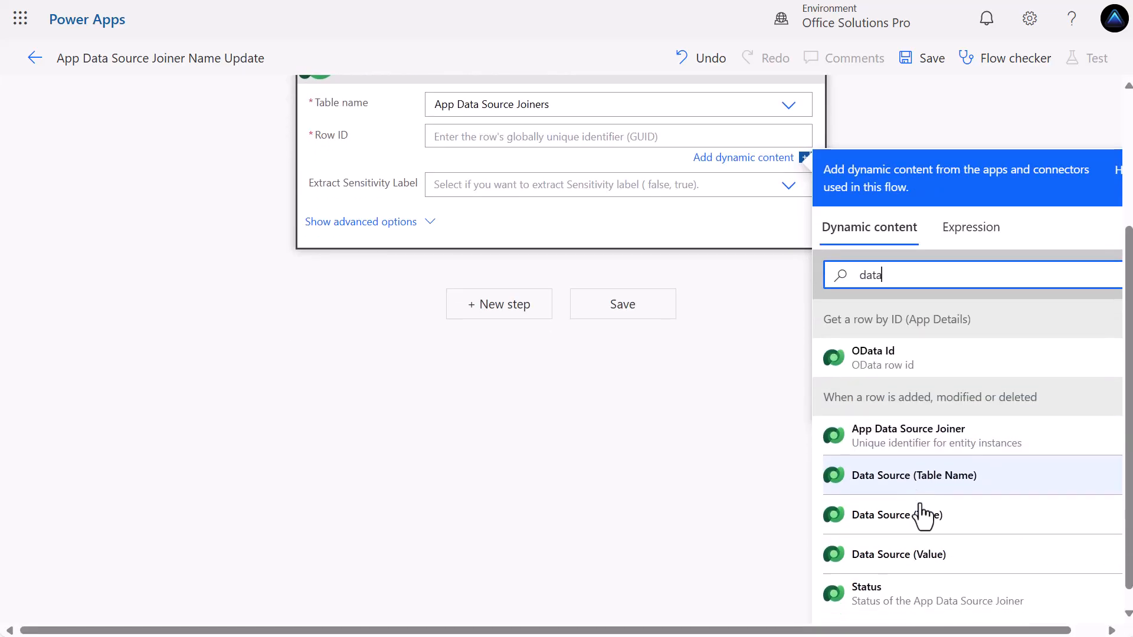
left_click(963, 540)
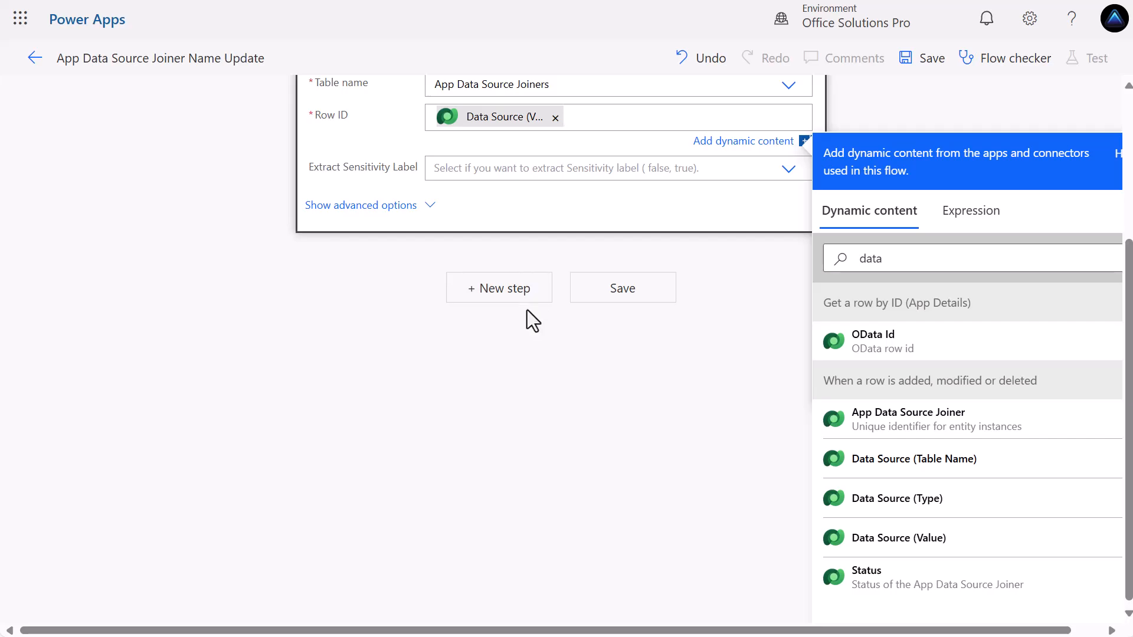
Add a Data Operation Compose action at the end of the flow with a concat expression as its input.
left_click(512, 289)
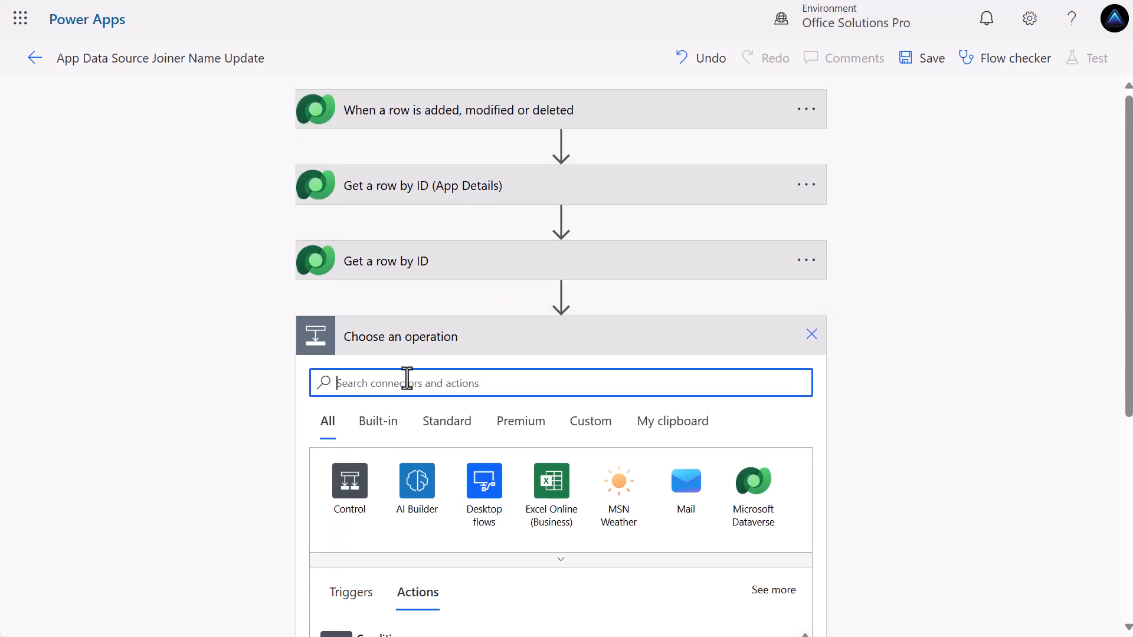
type("compose")
scroll(412, 425, "down", 3)
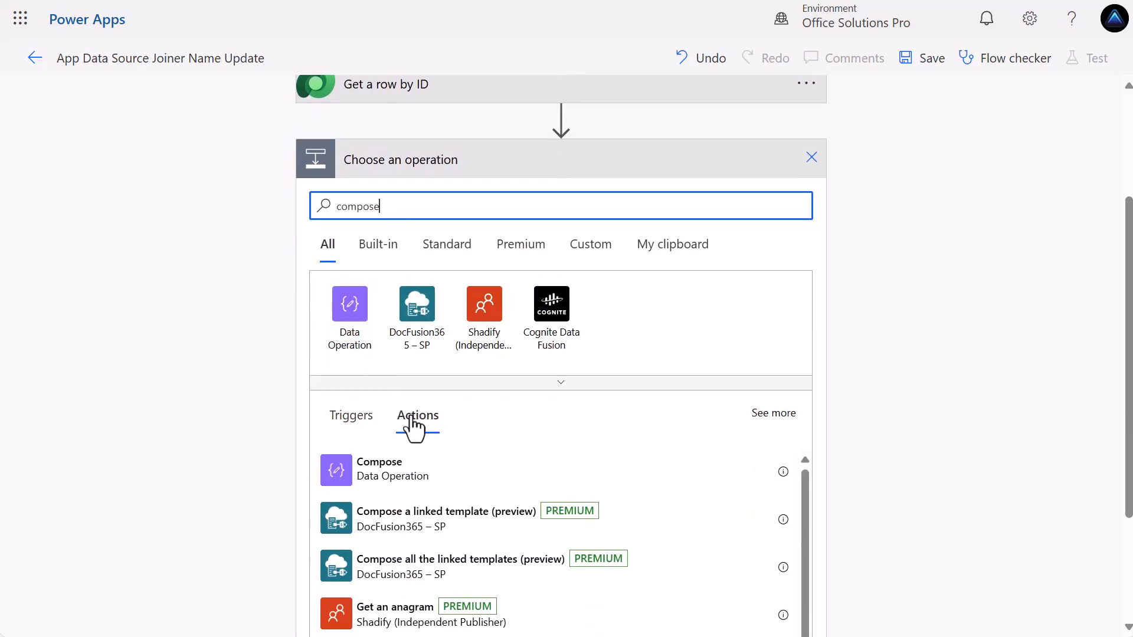
left_click(378, 463)
left_click(731, 380)
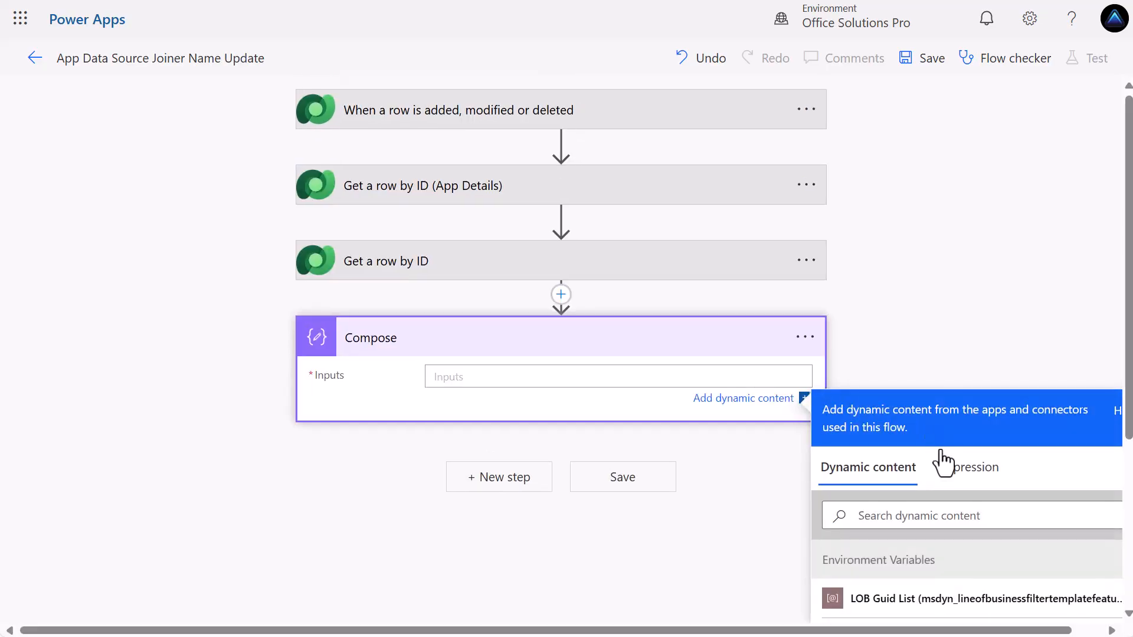
left_click(965, 483)
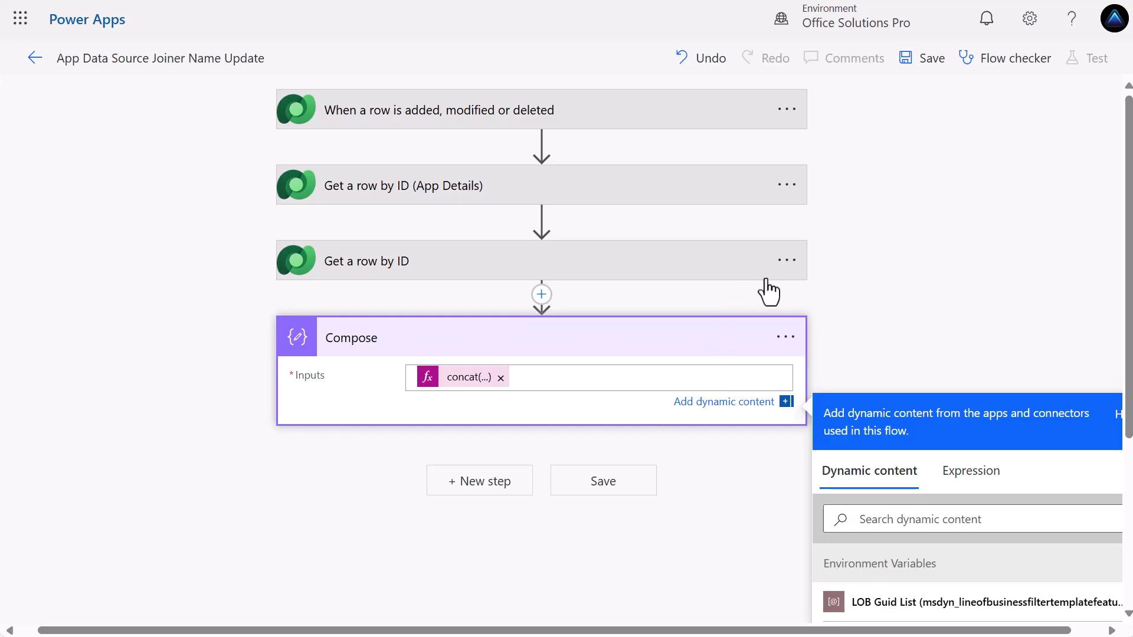
Rename the second row lookup action as Get a row by ID (Data Source Details).
left_click(784, 273)
left_click(810, 265)
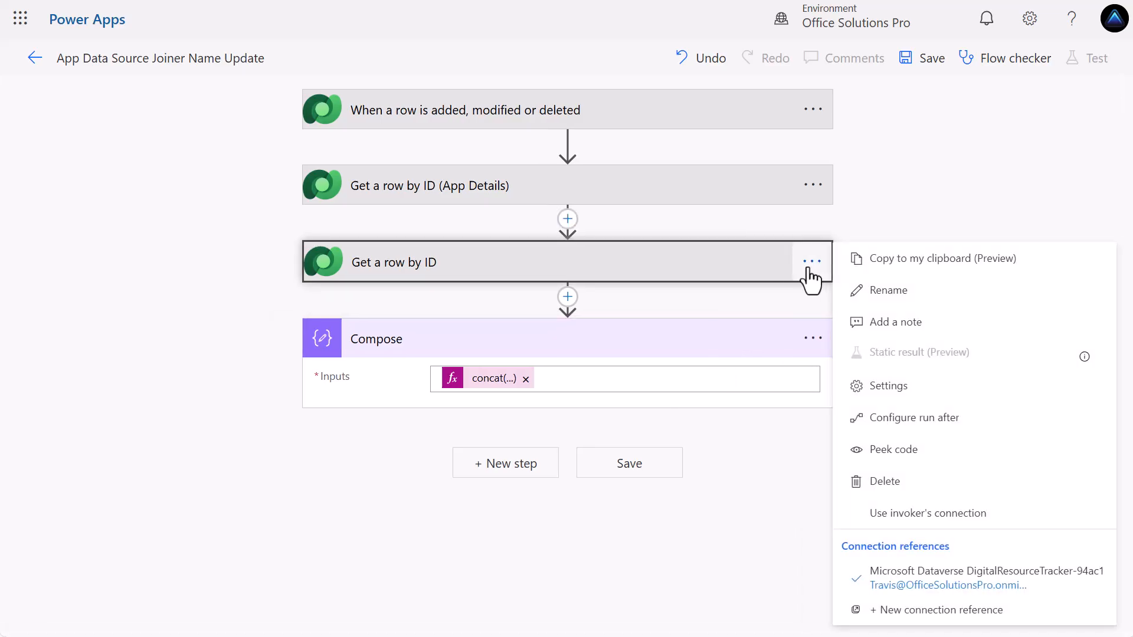
left_click(880, 293)
left_click(461, 262)
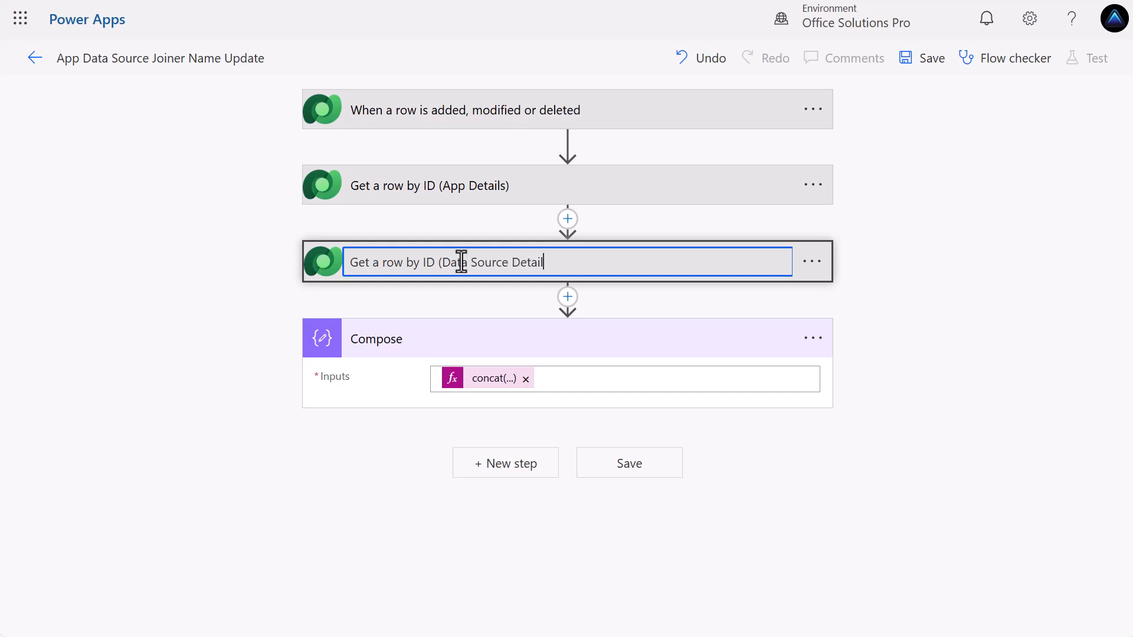
Rename the Compose action as Compose Name Comparison.
left_click(811, 339)
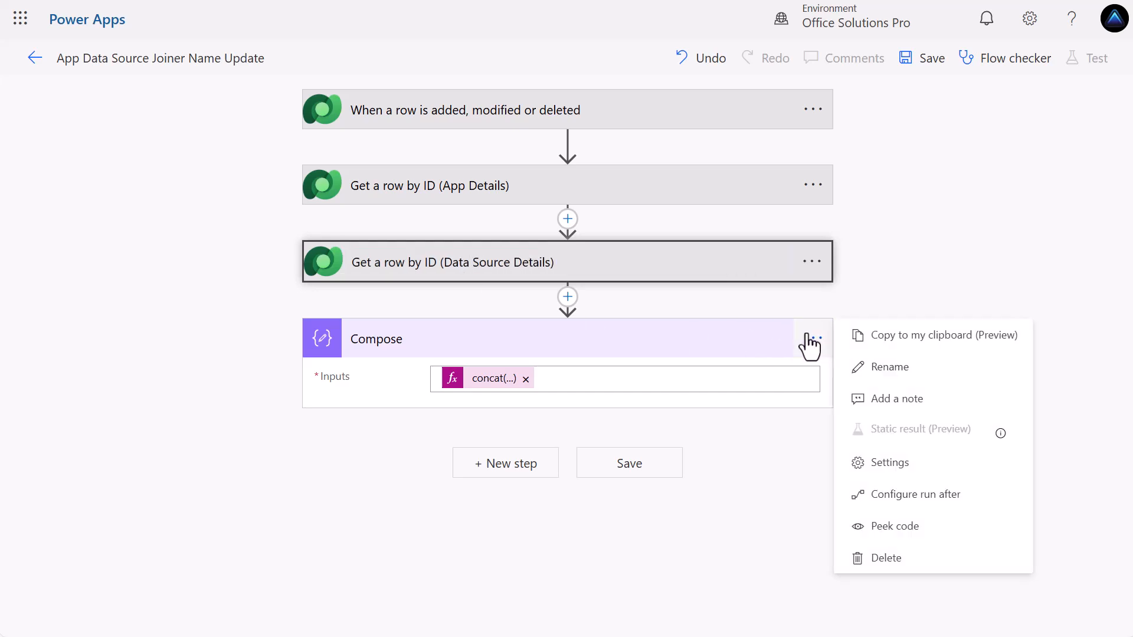
left_click(885, 366)
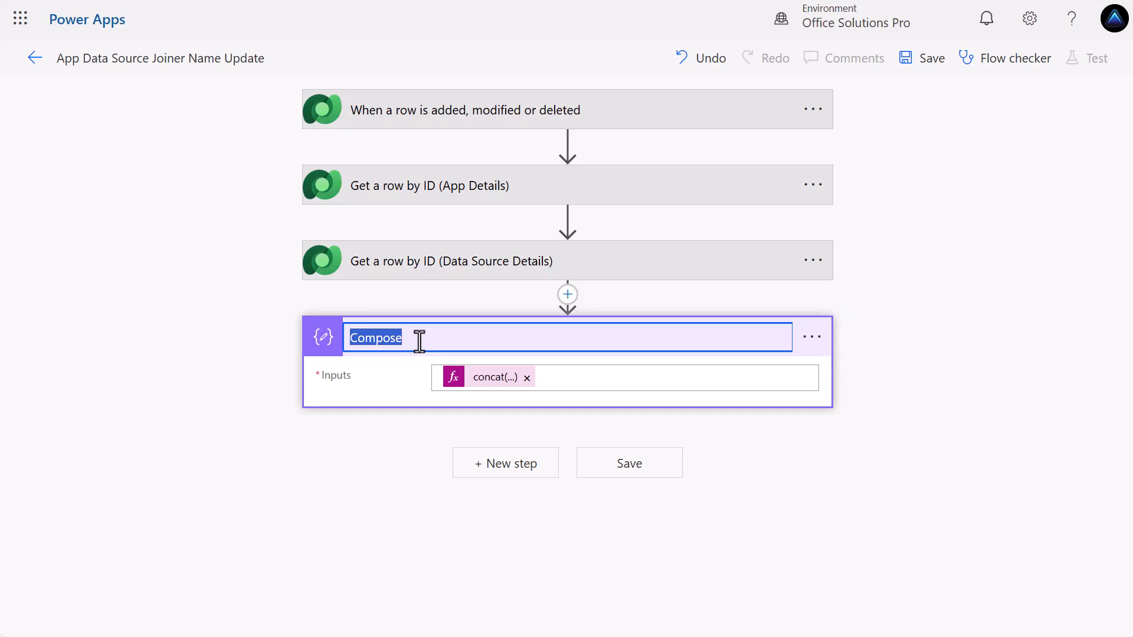
left_click(419, 337)
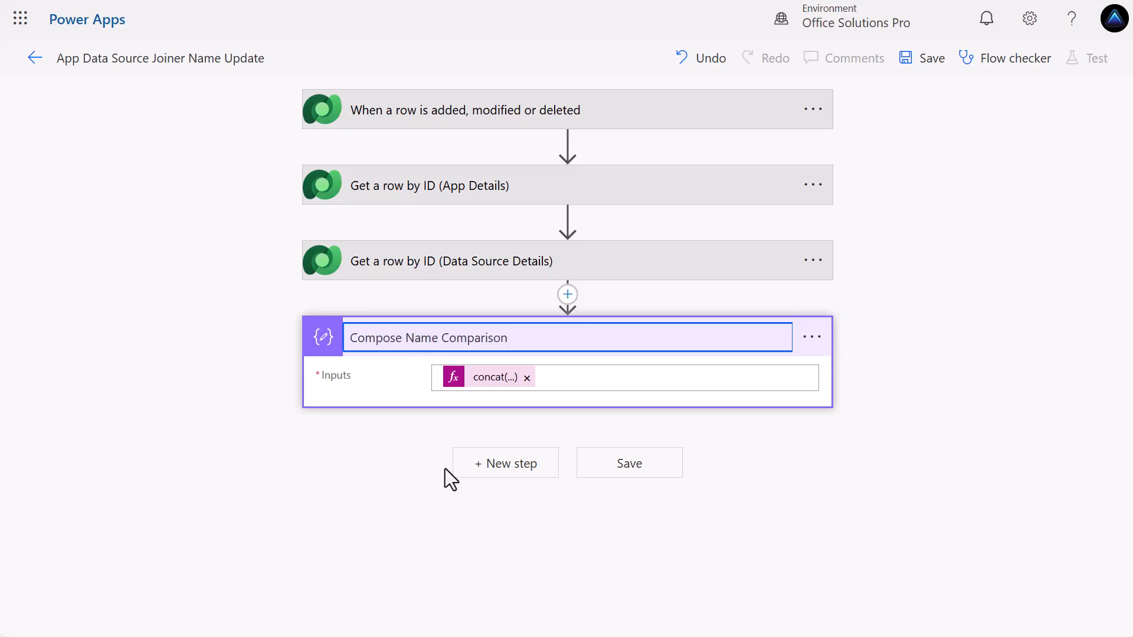
Add a Condition after Compose Name Comparison that checks whether the trigger row's Name is equal to the Compose Outputs.
left_click(484, 464)
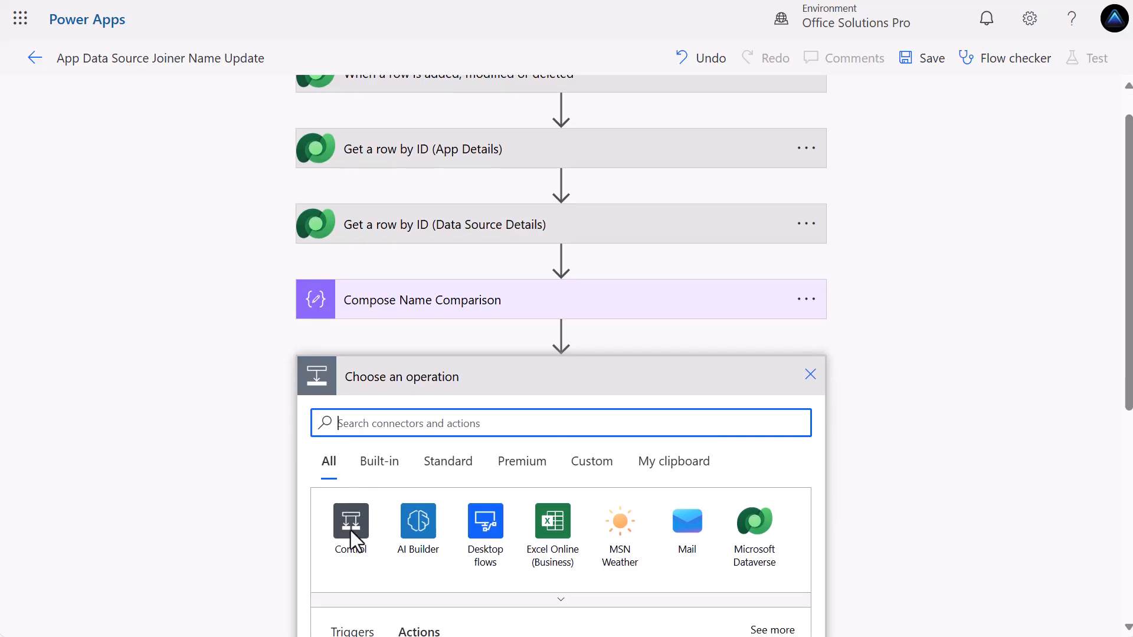
left_click(376, 550)
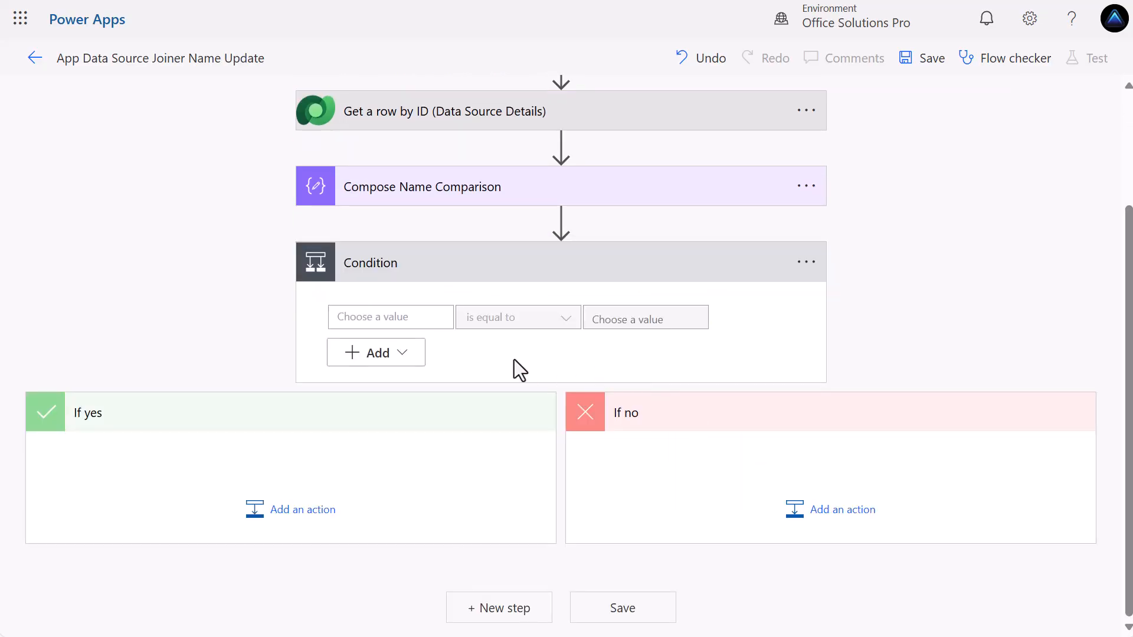
left_click(425, 318)
left_click(698, 430)
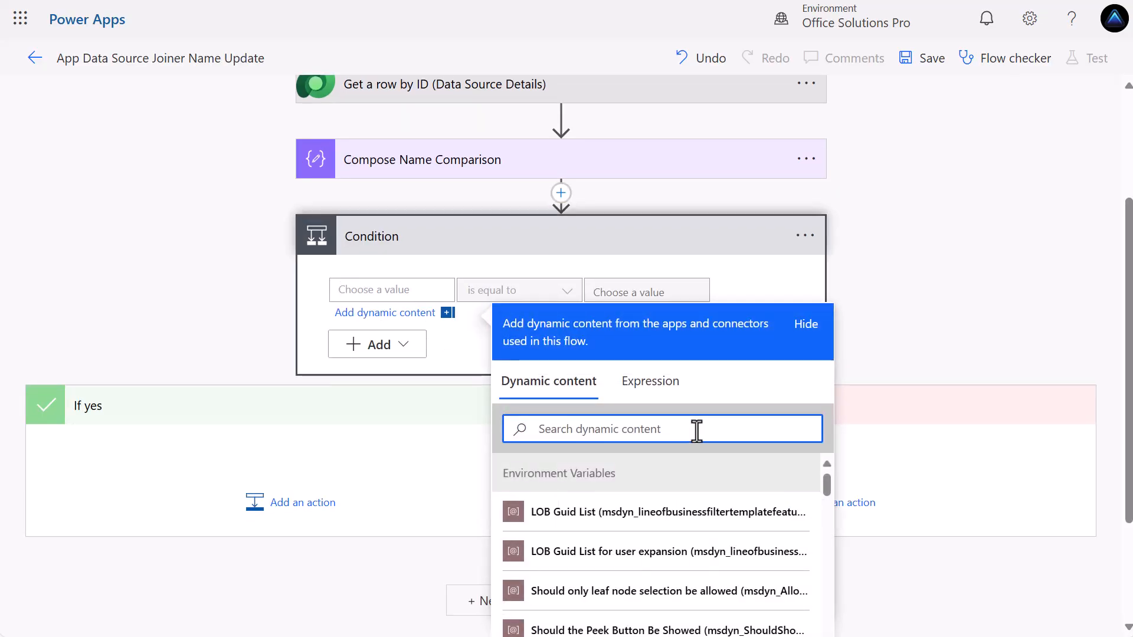
type("name")
scroll(697, 430, "down", 3)
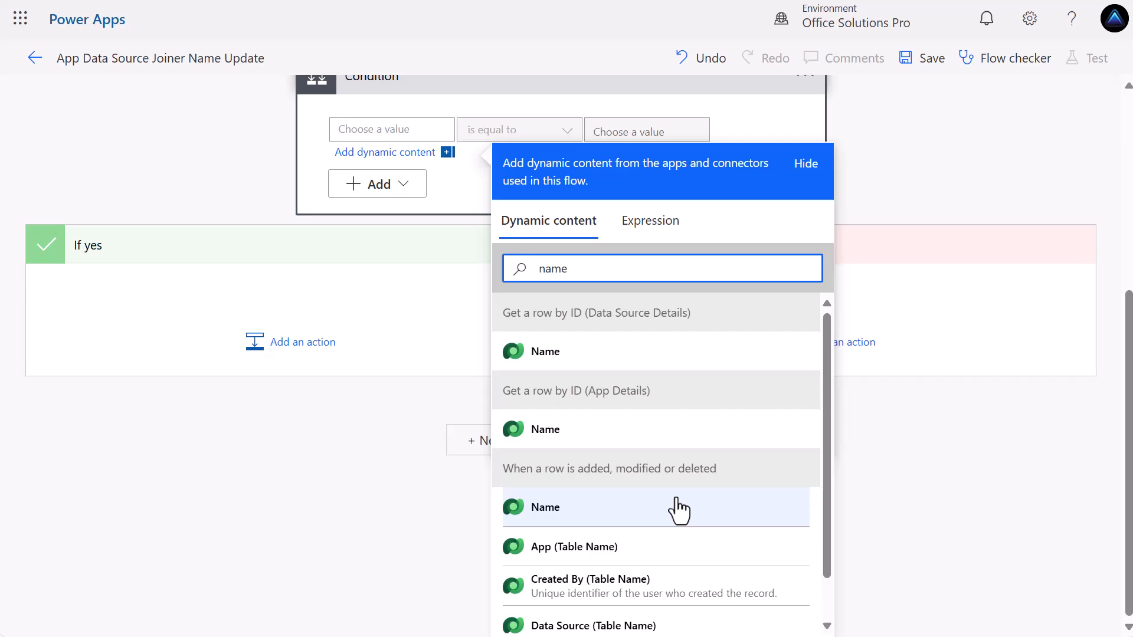
left_click(598, 522)
left_click(659, 133)
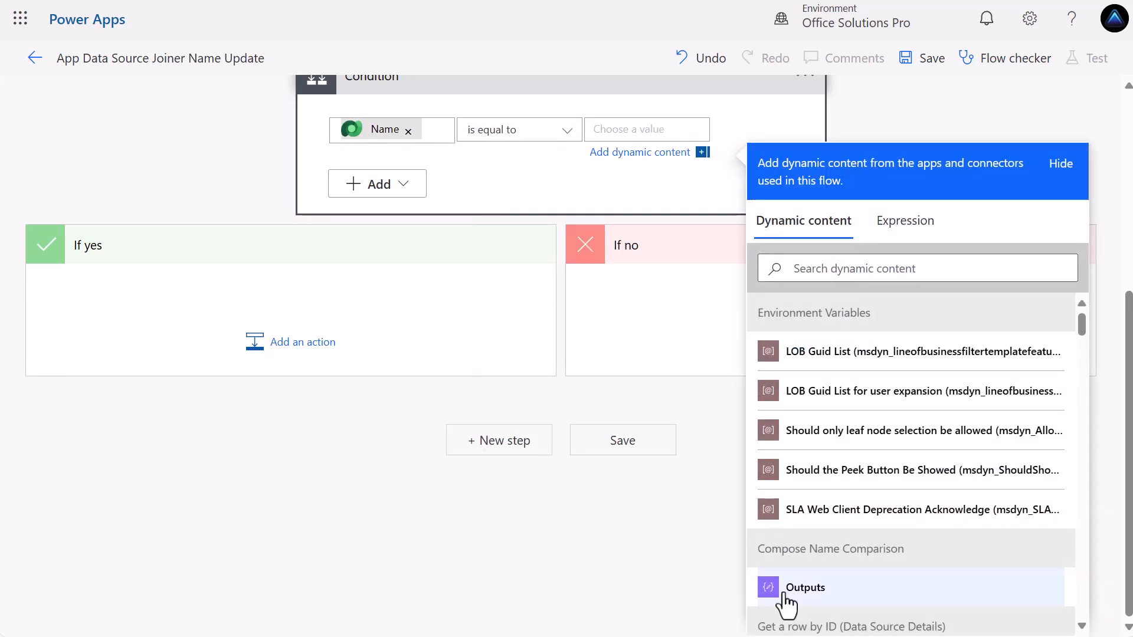
left_click(805, 590)
left_click(644, 303)
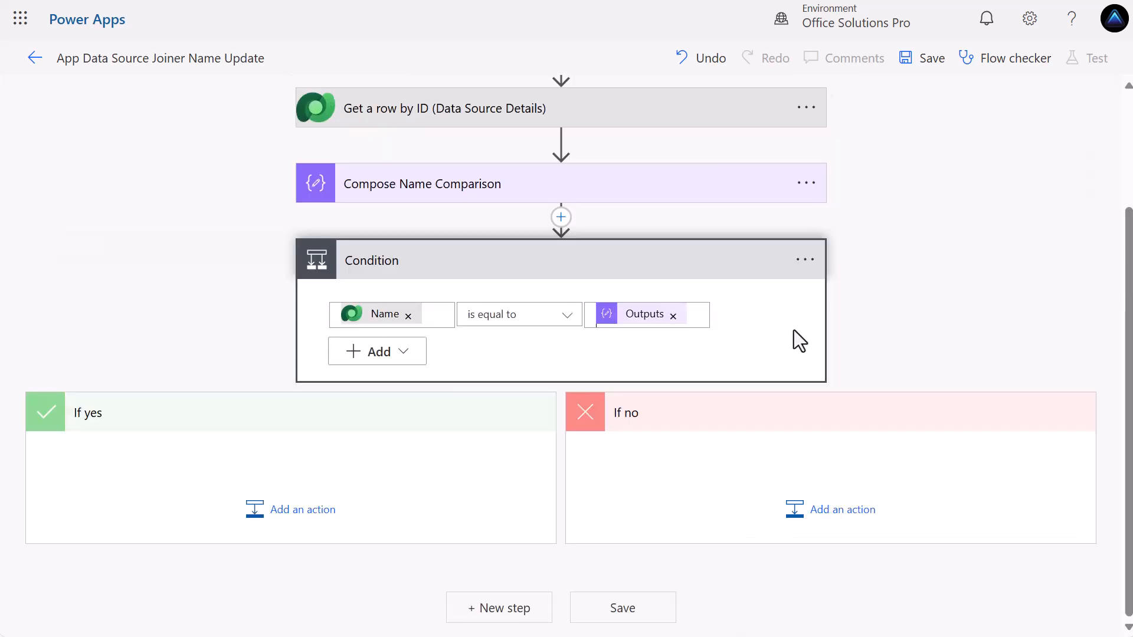
Add a Microsoft Dataverse Update a row action to the condition's If no branch.
left_click(838, 513)
scroll(713, 466, "down", 3)
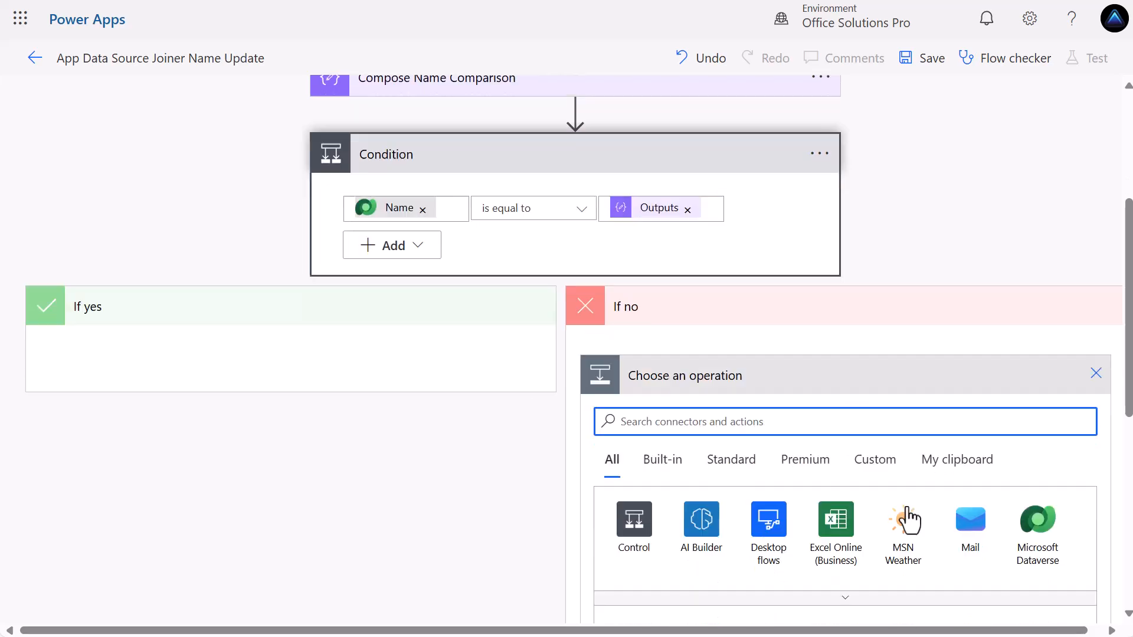
left_click(1039, 479)
type("d")
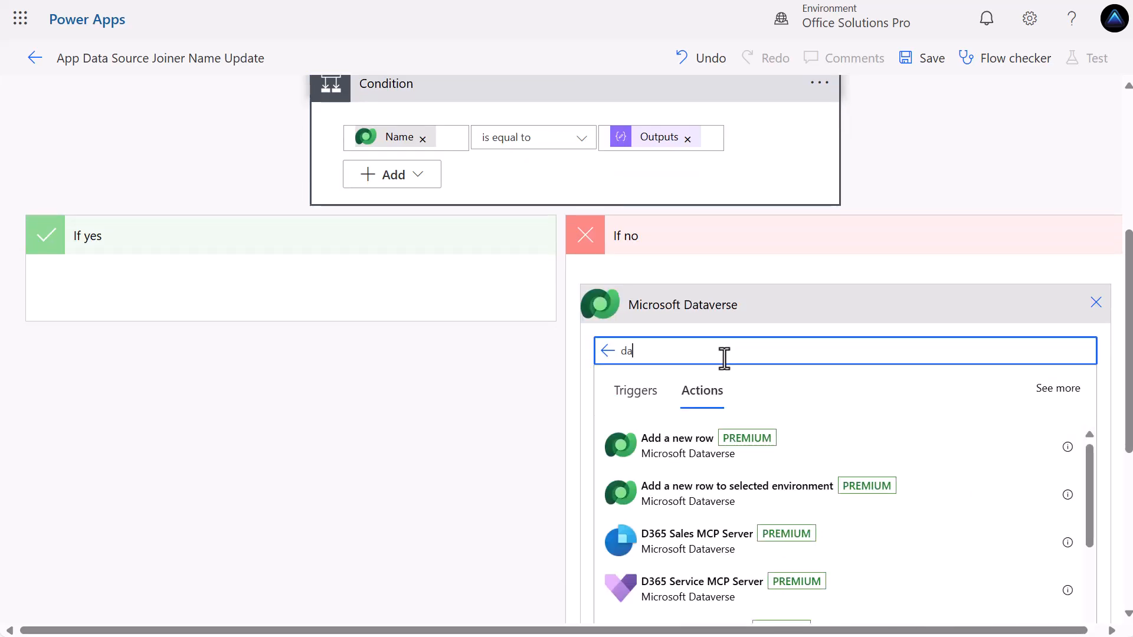
key("BackSpace")
type("up")
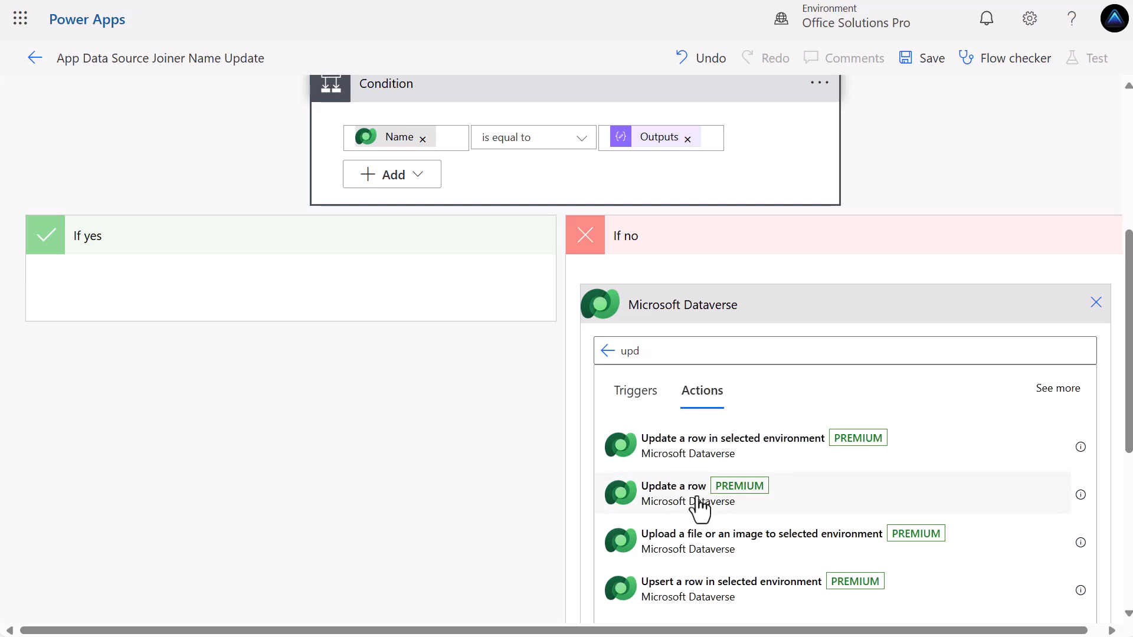
left_click(701, 505)
Set the update action's table to App Data Source Joiners and its Row ID to the trigger's App Data Source Joiner identifier.
left_click(838, 337)
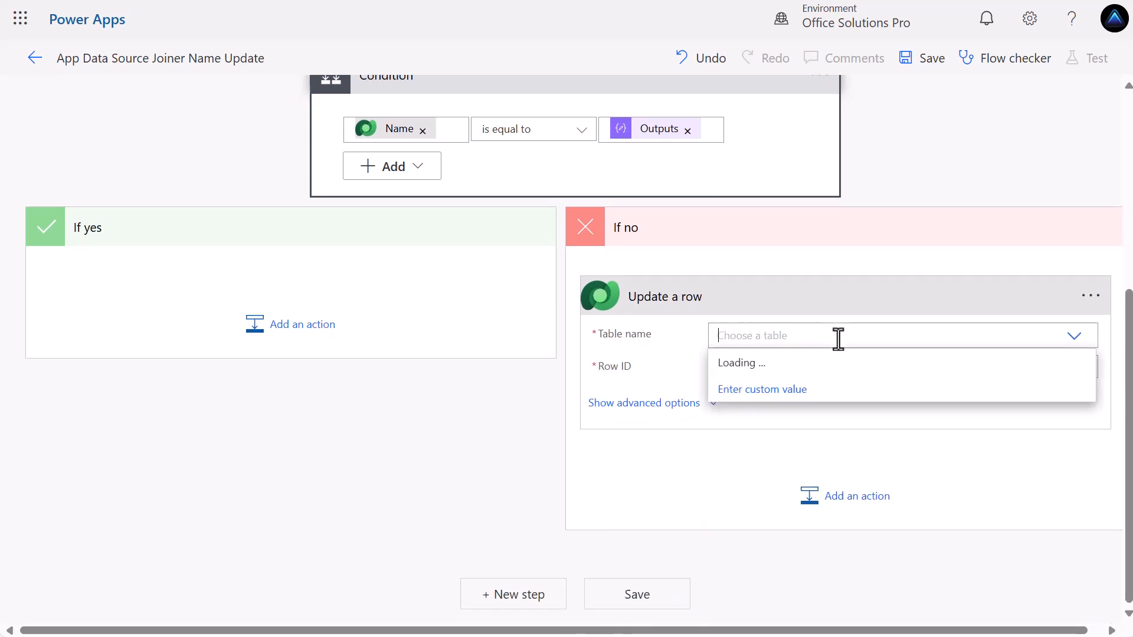
type("app da")
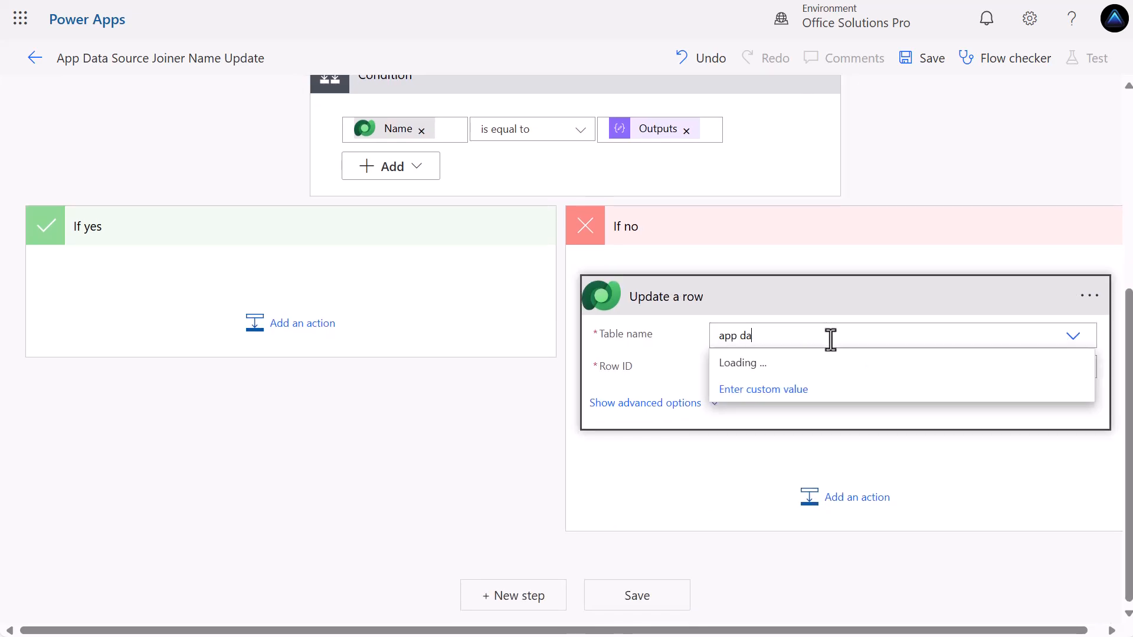
type("t")
left_click(810, 364)
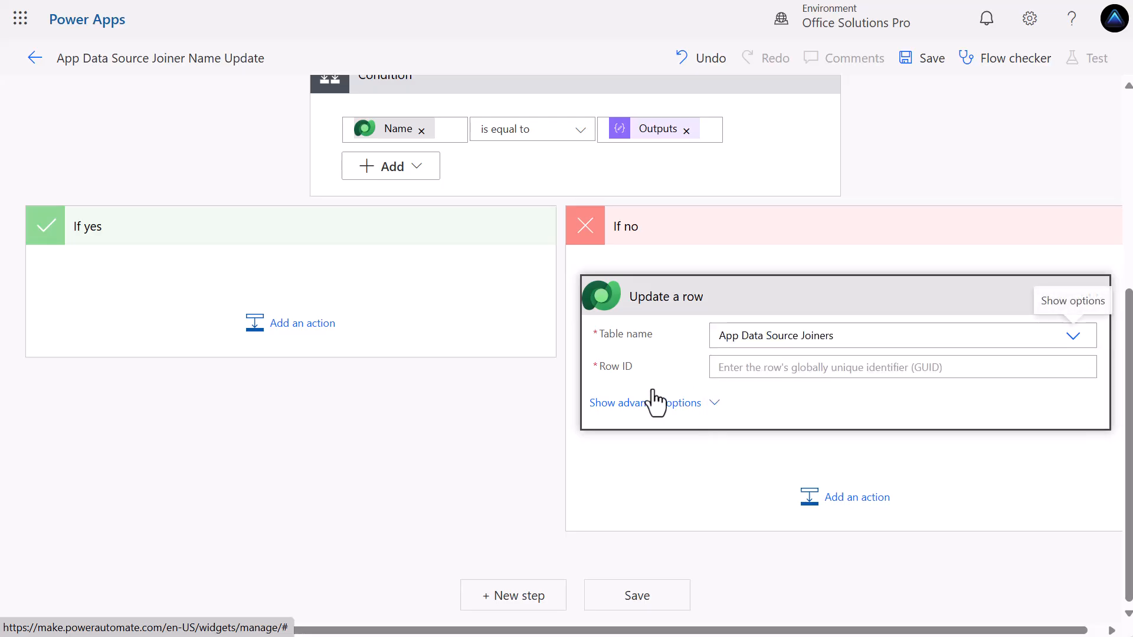
left_click(714, 367)
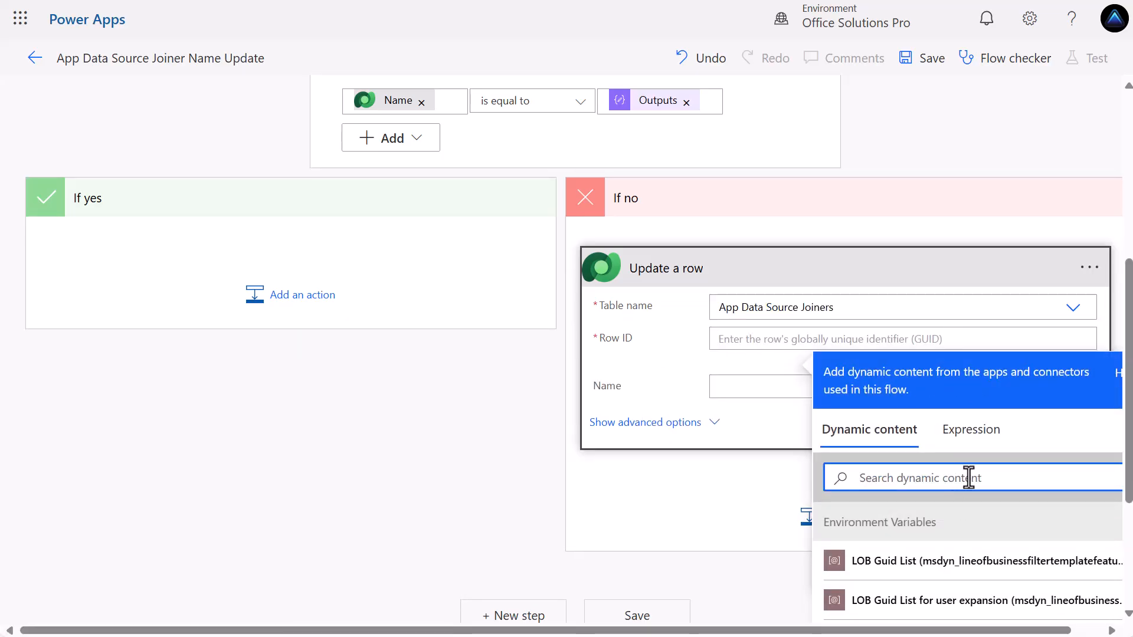
type("app")
scroll(970, 579, "down", 4)
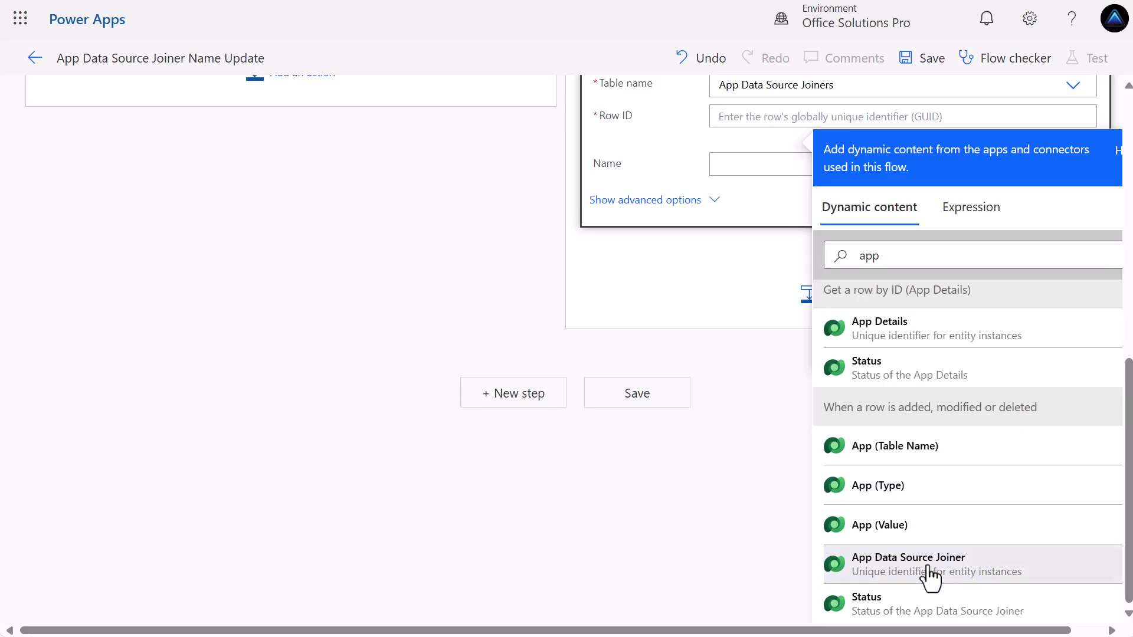
left_click(930, 567)
Show the update action's advanced options and set Name to the App Details Name, a hyphen and the Data Source Details Name.
left_click(635, 208)
left_click(714, 396)
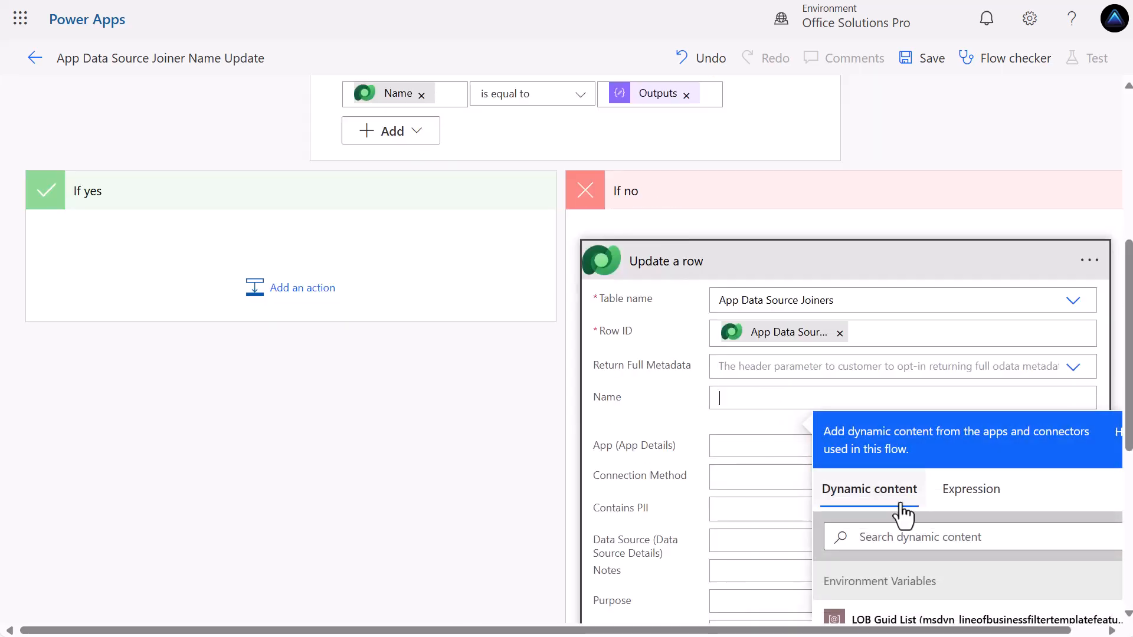
left_click(910, 540)
type("name")
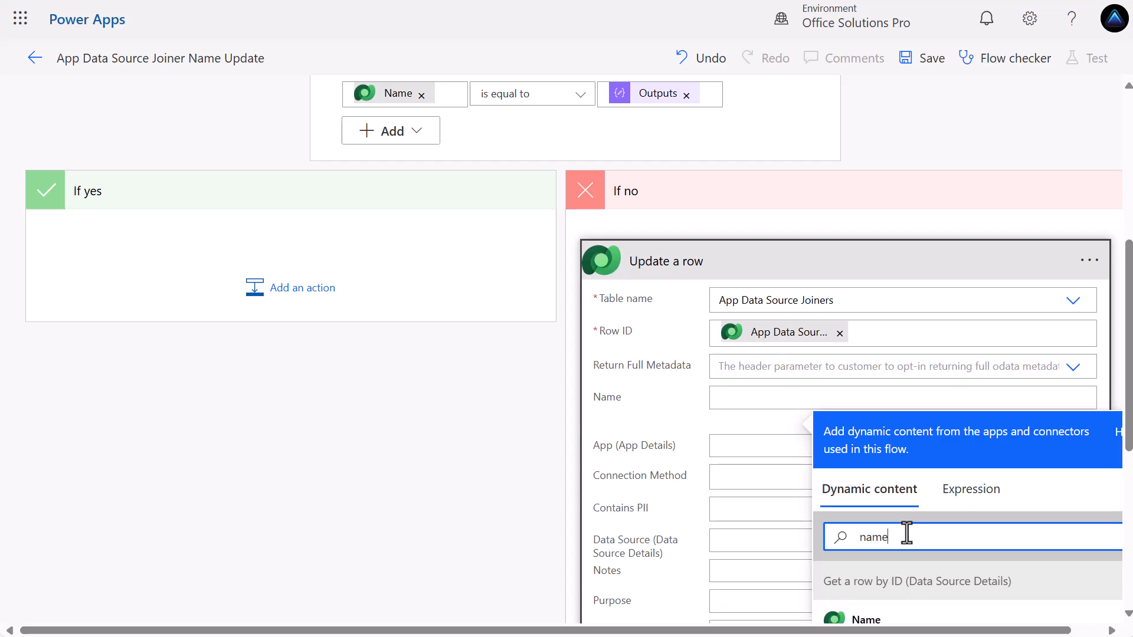
scroll(924, 523, "down", 3)
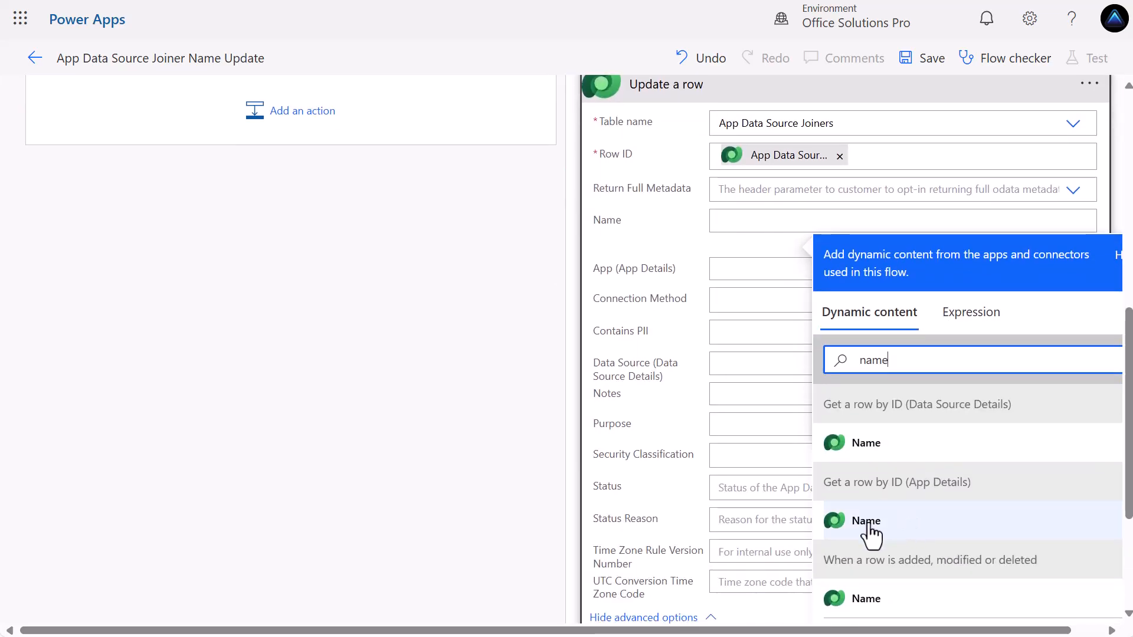
left_click(868, 528)
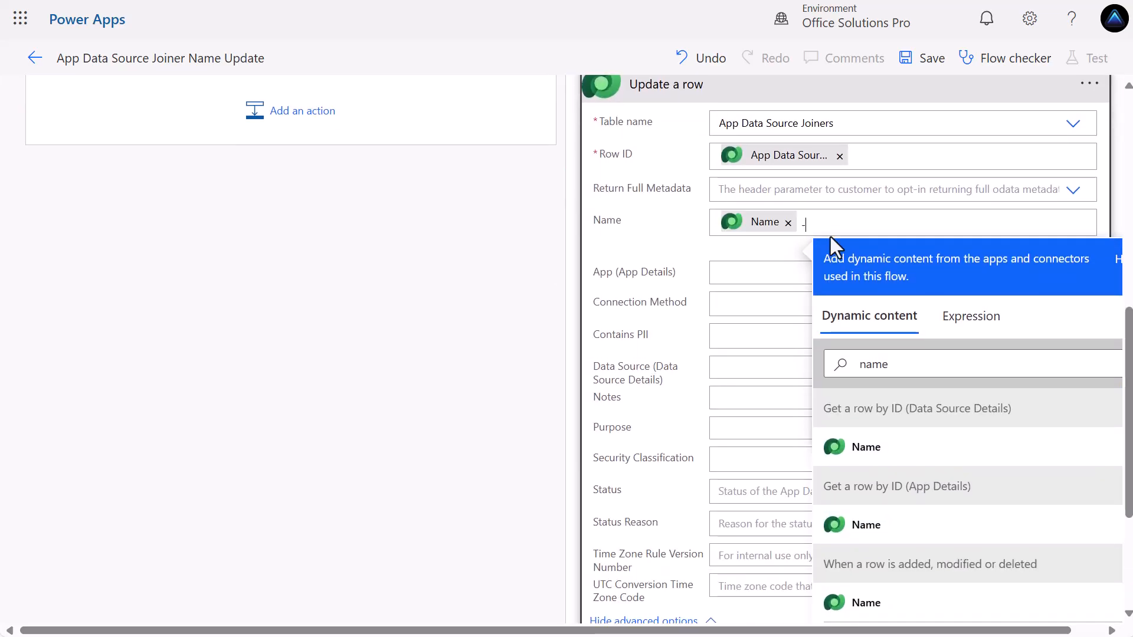
left_click(890, 455)
scroll(559, 296, "down", 3)
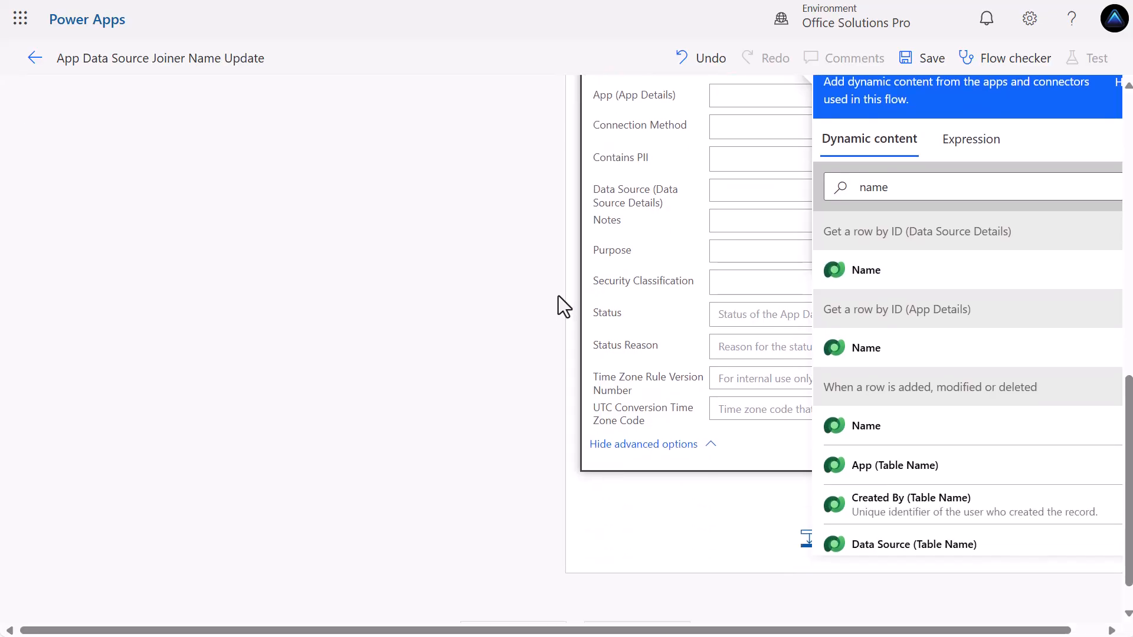
Rename the condition as Condition Name Check and save the flow.
scroll(566, 289, "up", 2)
scroll(573, 271, "up", 7)
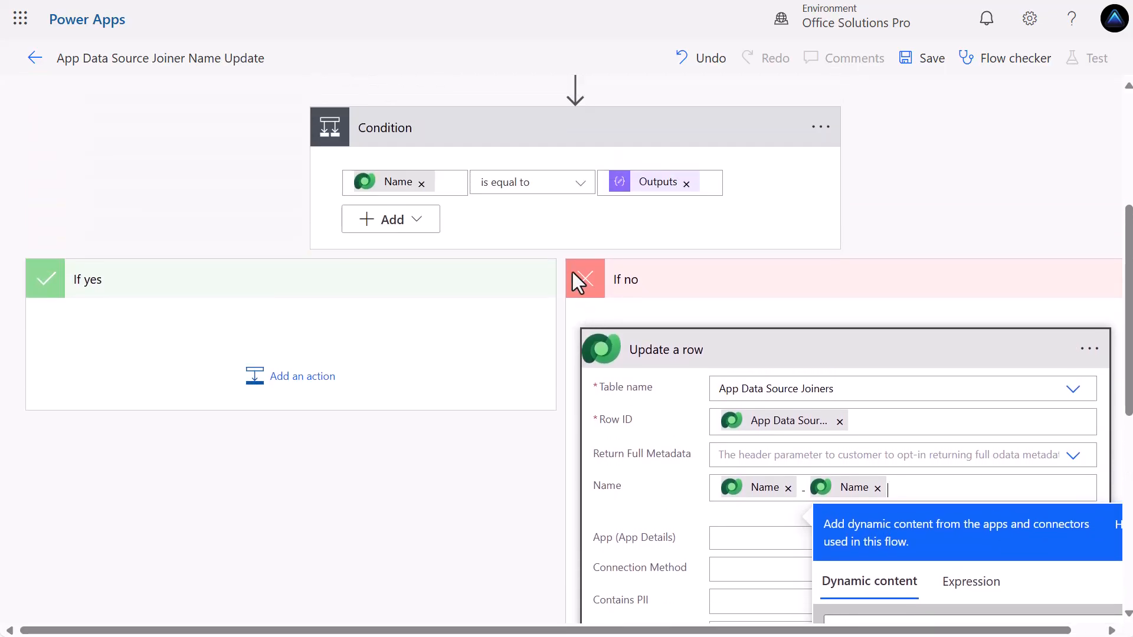
scroll(573, 271, "up", 3)
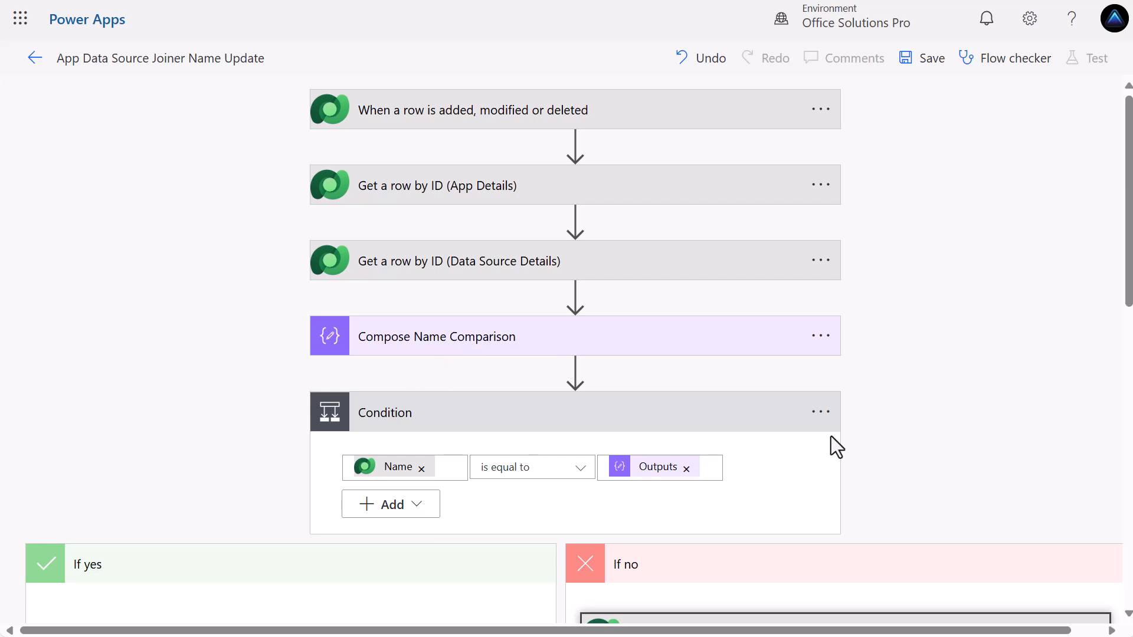
left_click(820, 416)
left_click(916, 443)
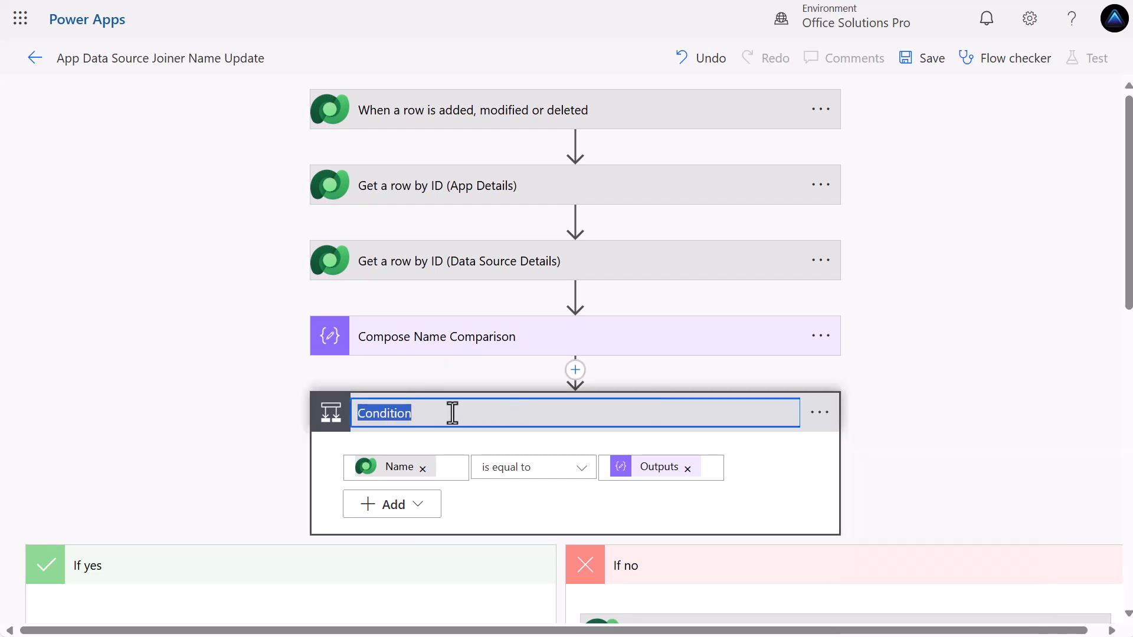
left_click(452, 415)
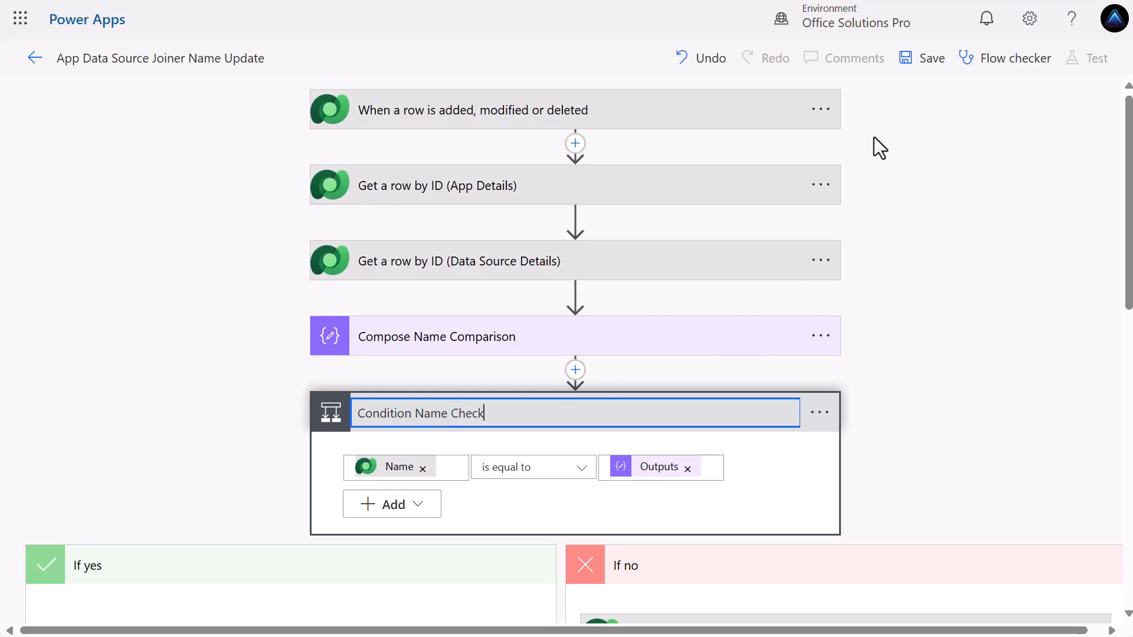
left_click(919, 72)
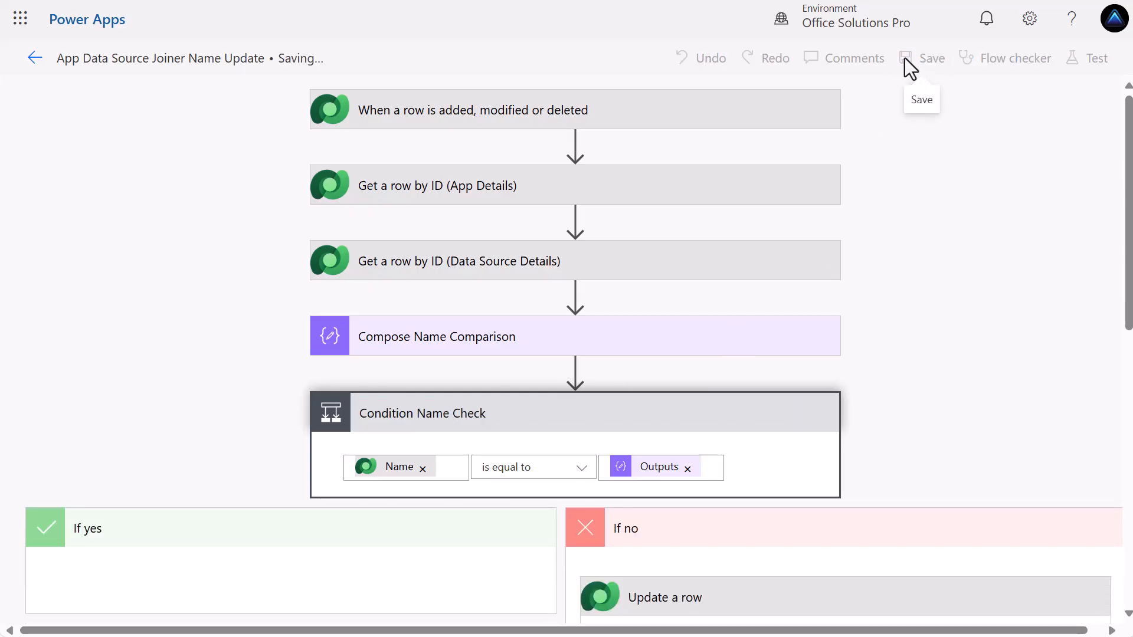
Leave the flow editor and open the list of tables in the Digital Resource Tracker solution.
left_click(34, 59)
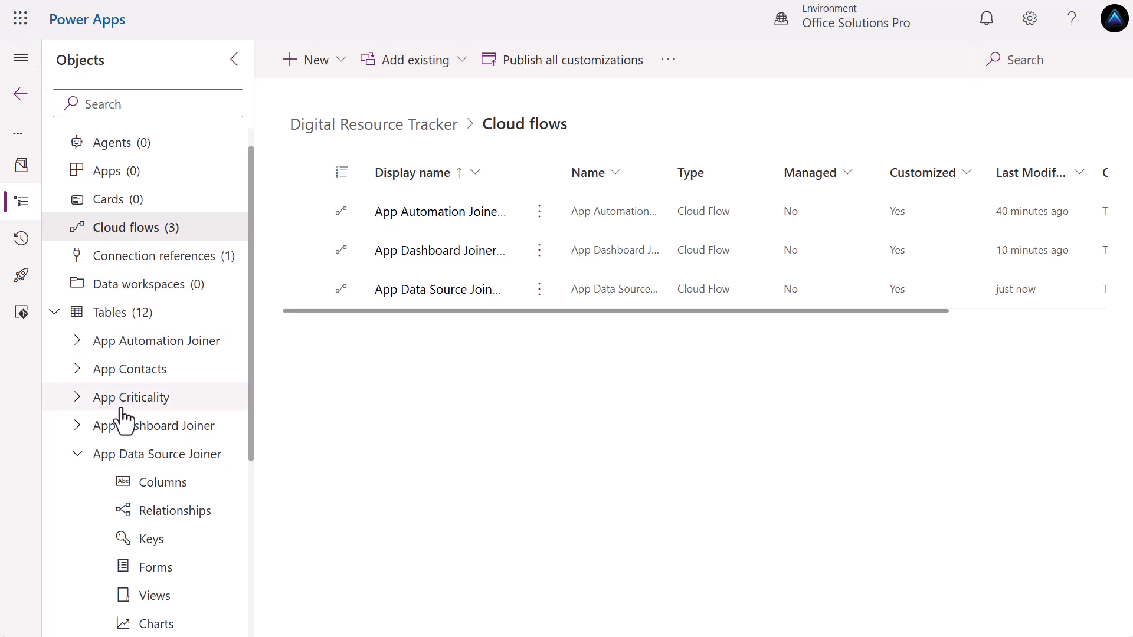
left_click(96, 453)
scroll(118, 448, "down", 1)
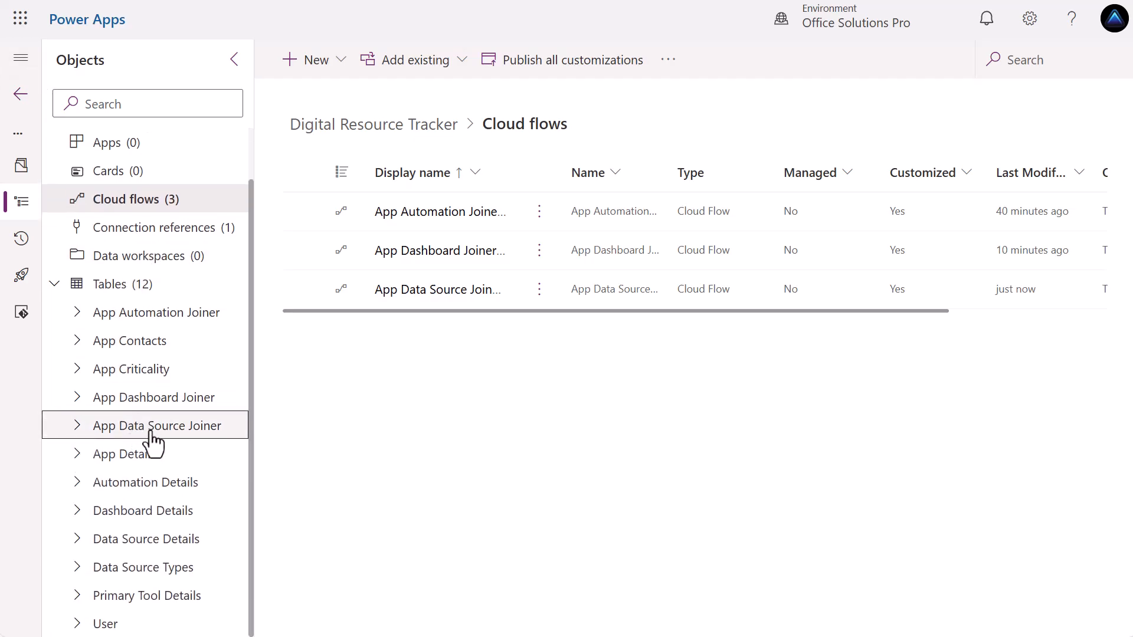
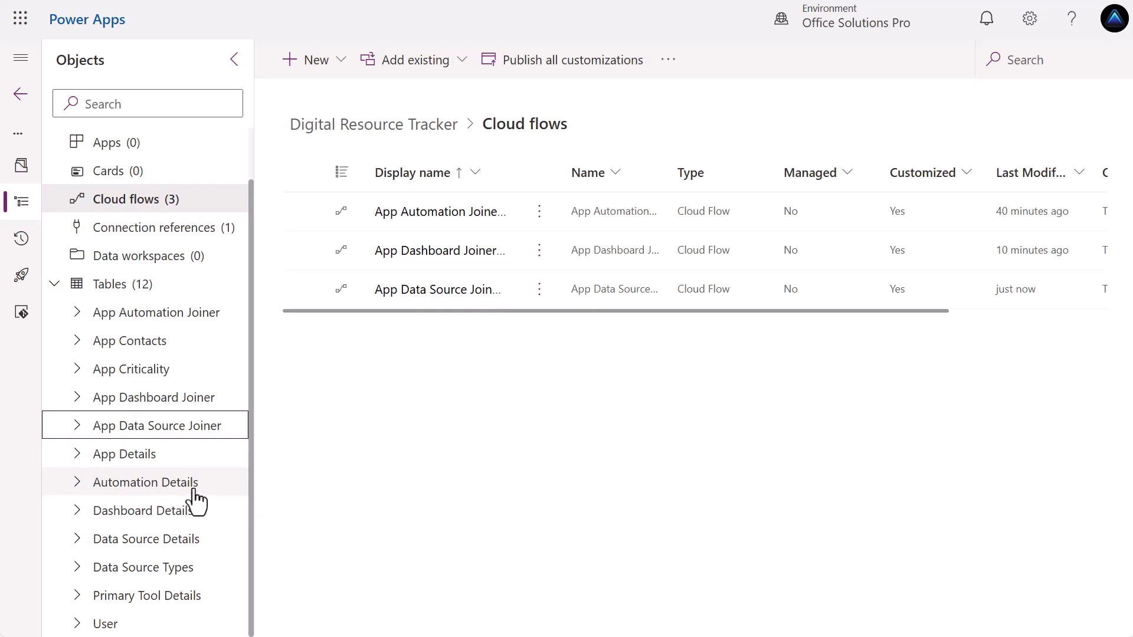
left_click(56, 287)
left_click(125, 348)
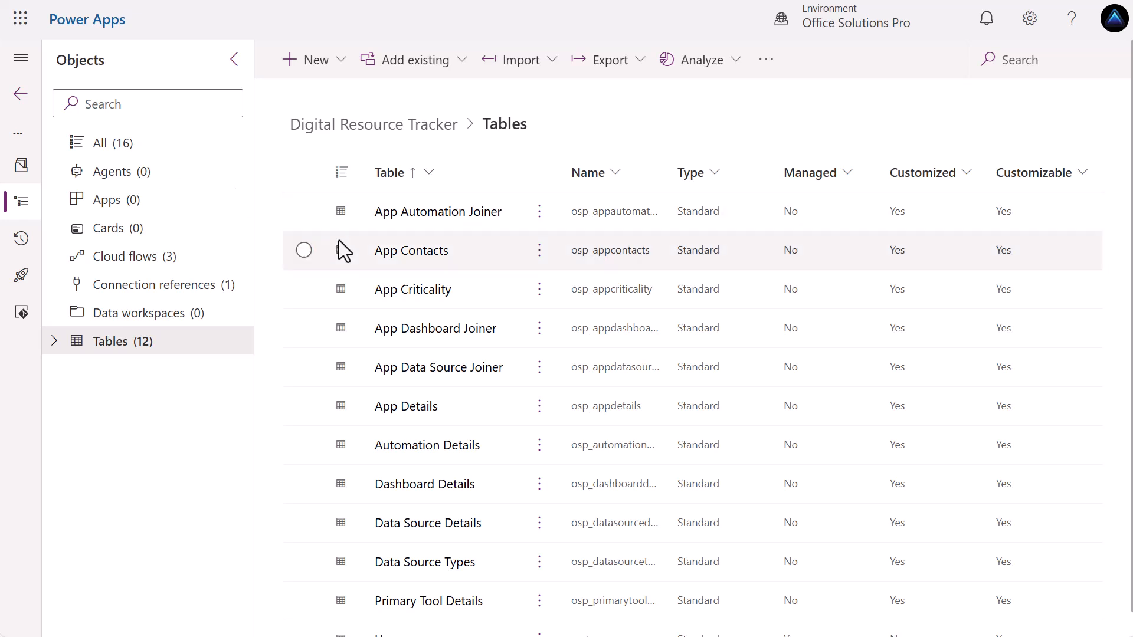
scroll(367, 243, "down", 1)
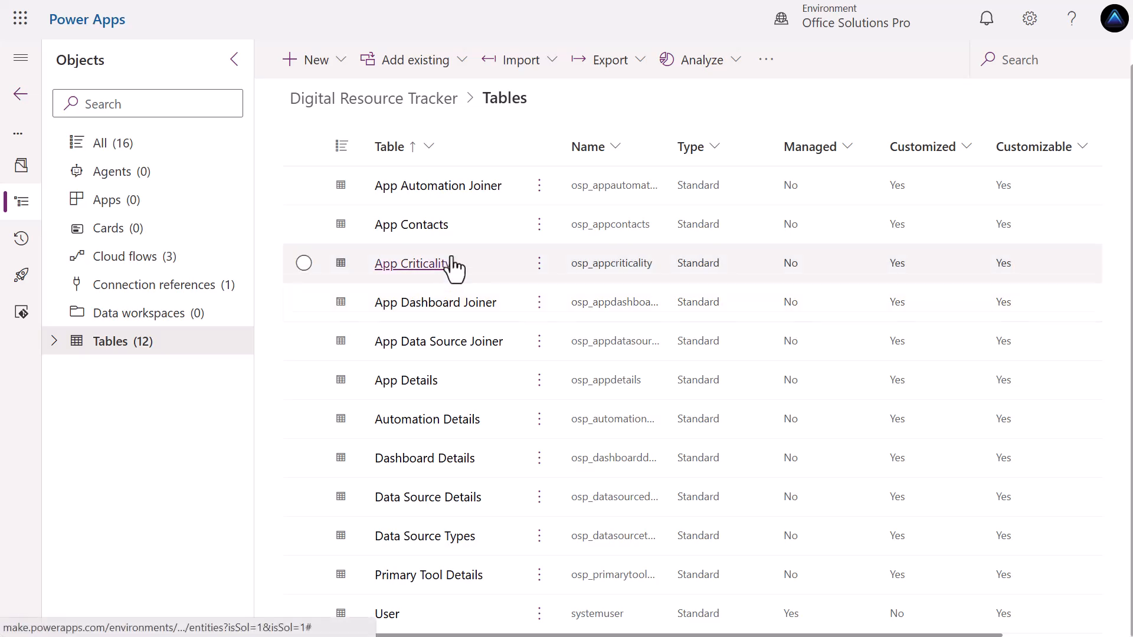
Open the App Automation Joiner table and show its relationships.
left_click(454, 193)
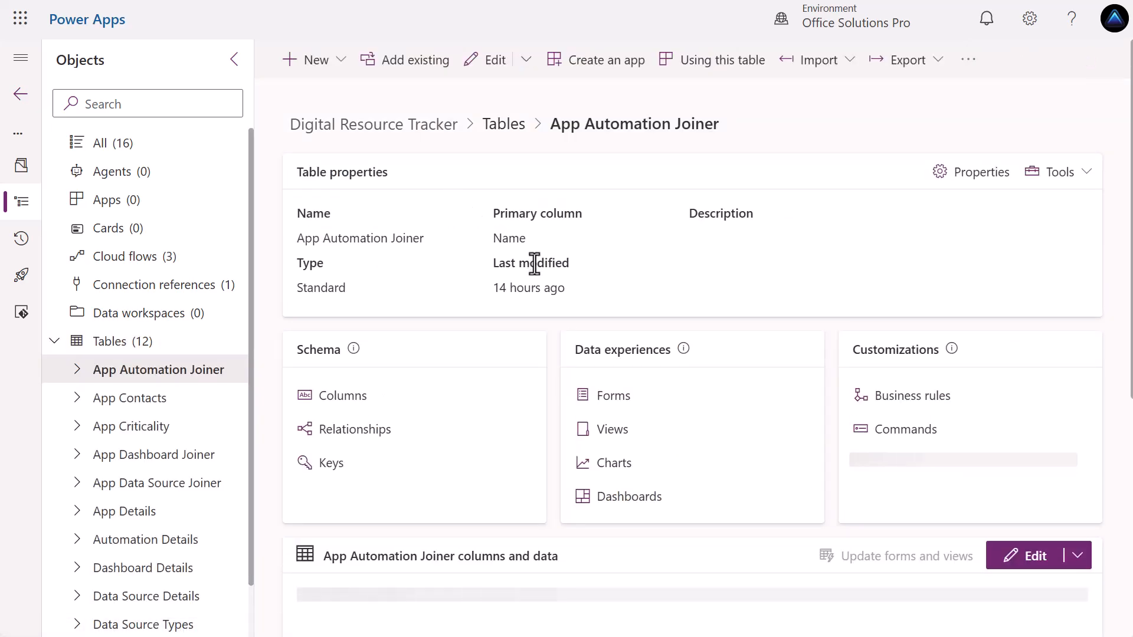
scroll(448, 460, "down", 2)
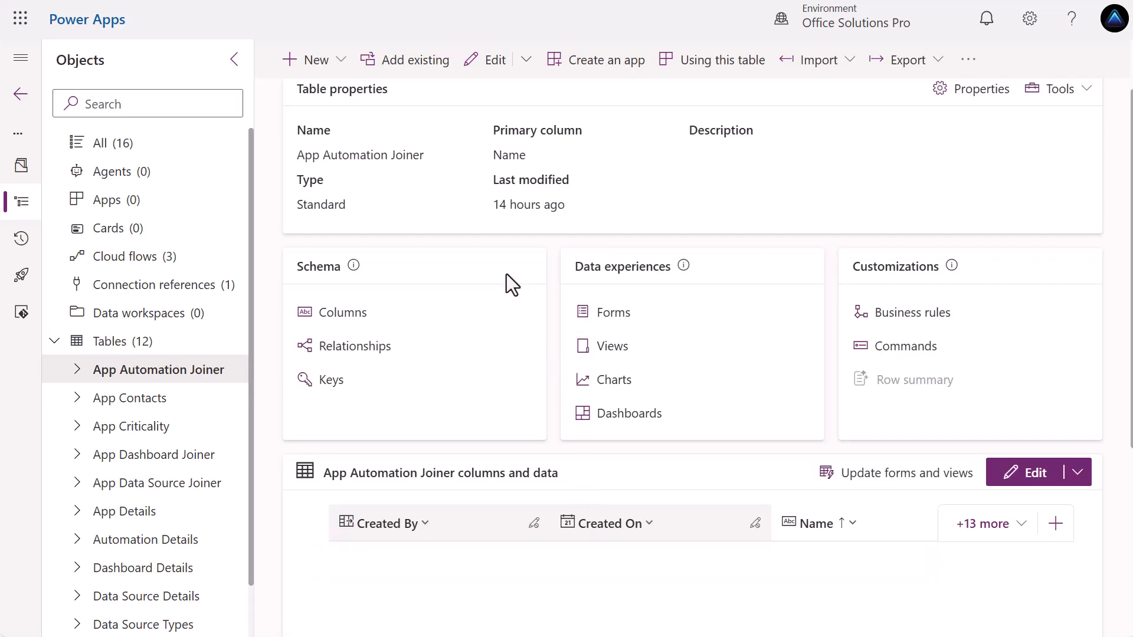
scroll(437, 224, "up", 2)
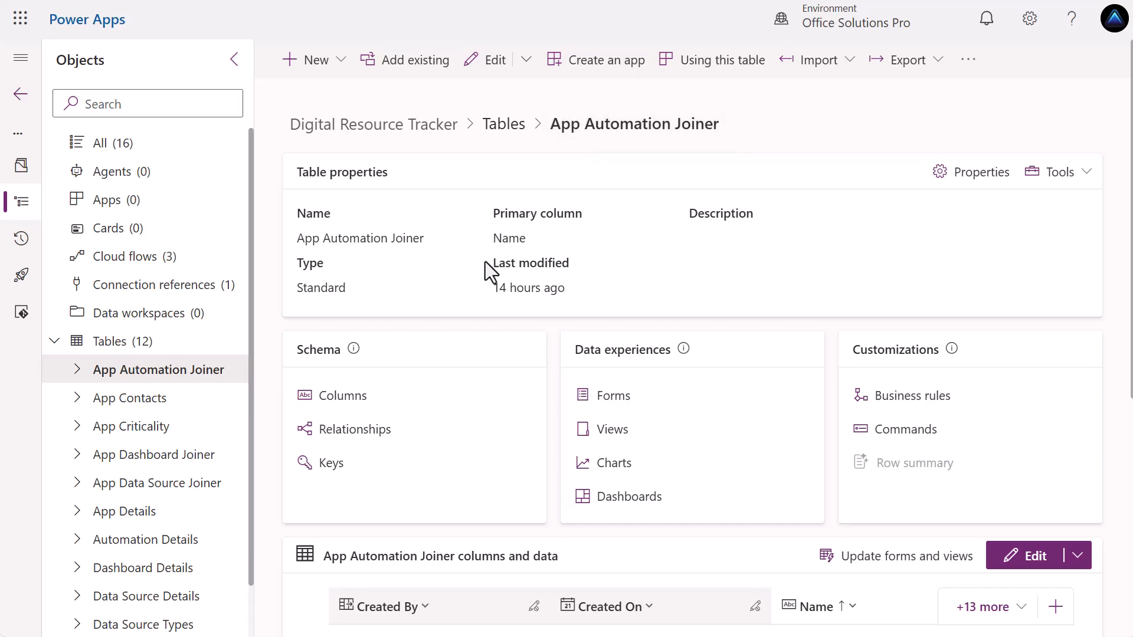
scroll(473, 274, "down", 2)
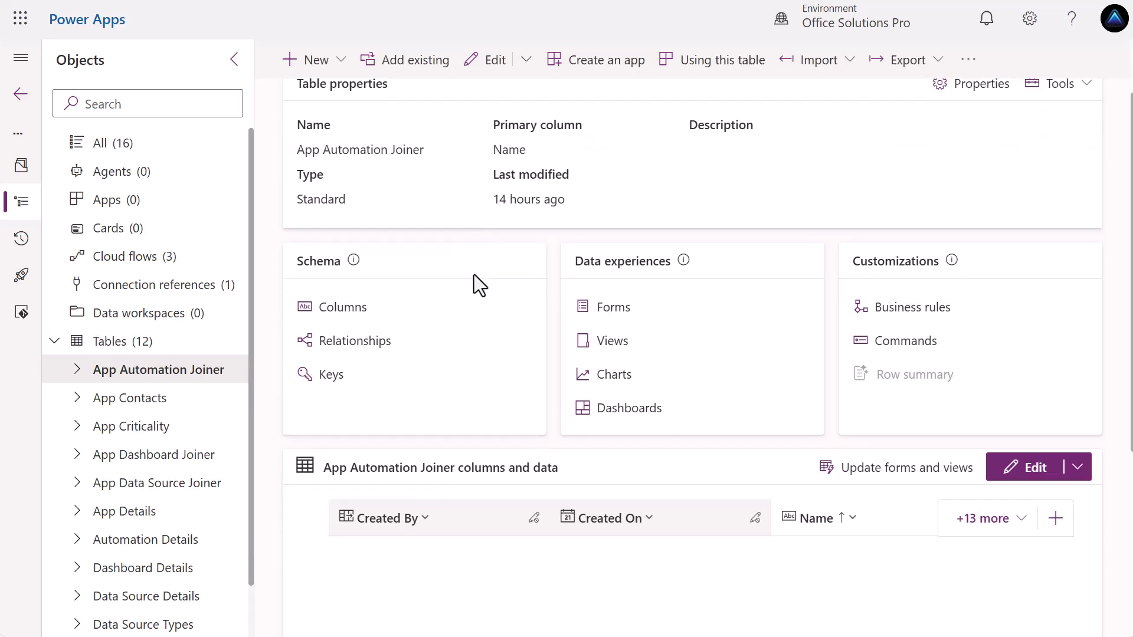
left_click(361, 344)
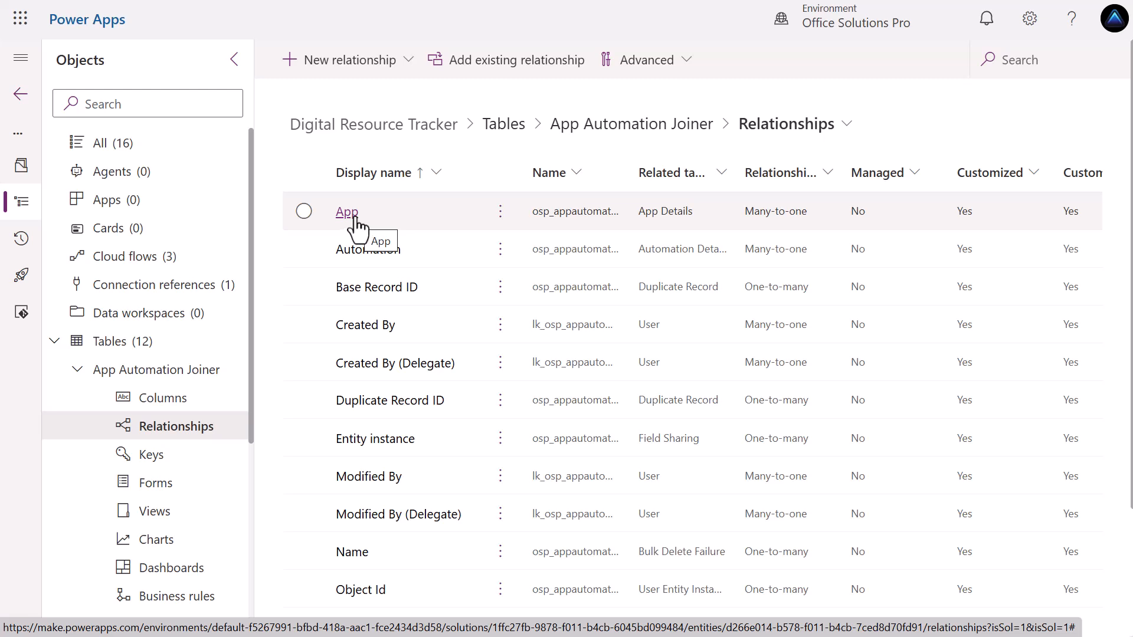
Edit the App relationship of App Automation Joiner and set its type of behavior to Parental in the advanced options.
left_click(356, 216)
left_click(725, 452)
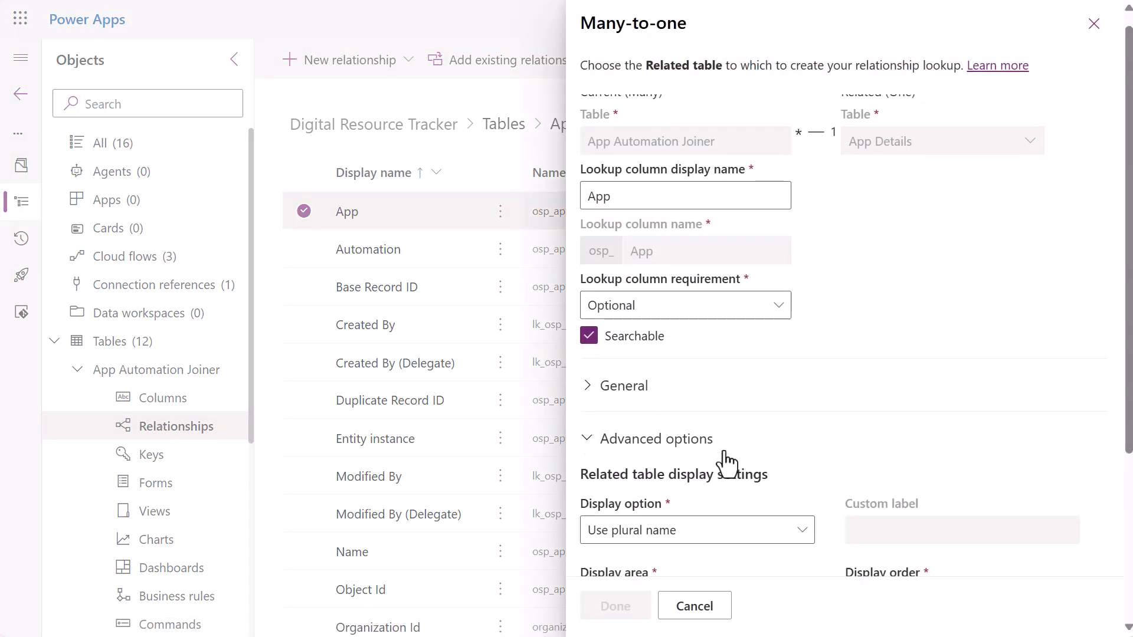
scroll(738, 460, "down", 4)
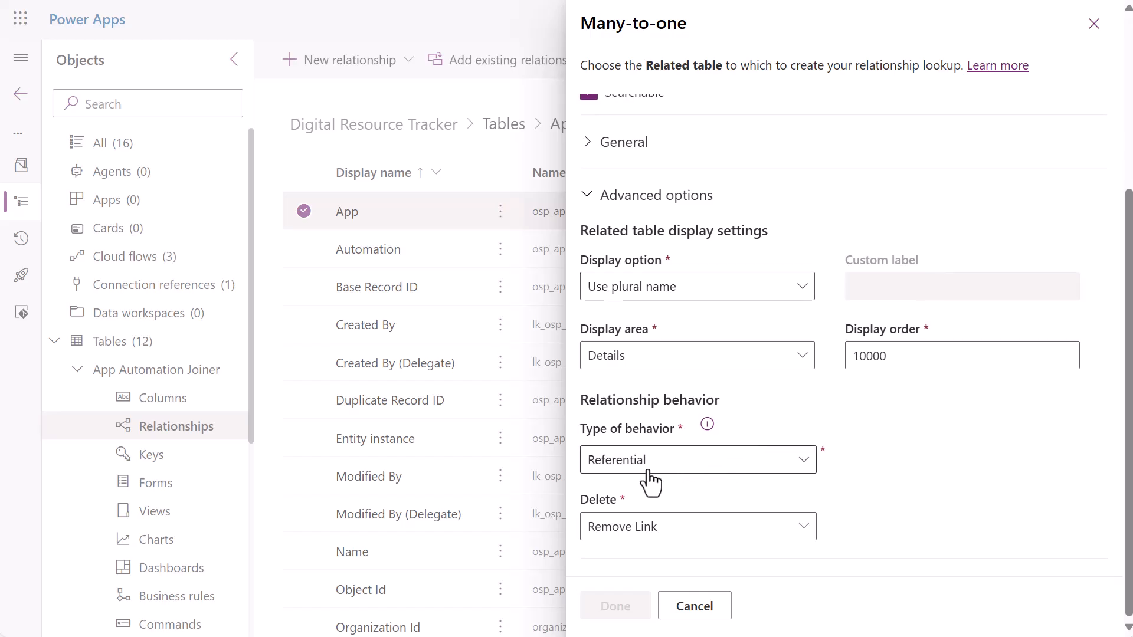
left_click(804, 468)
left_click(754, 529)
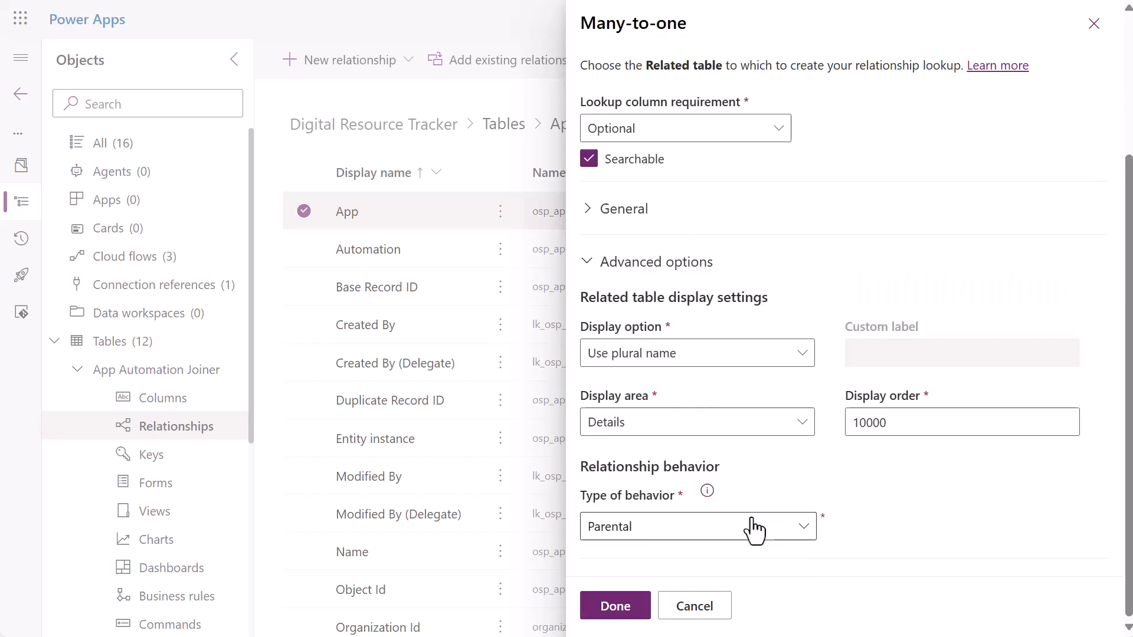
Switch the App relationship's behavior to Custom and examine its individual Delete, Assign, Share, Unshare and Reparent settings.
left_click(799, 534)
left_click(665, 501)
scroll(876, 518, "down", 1)
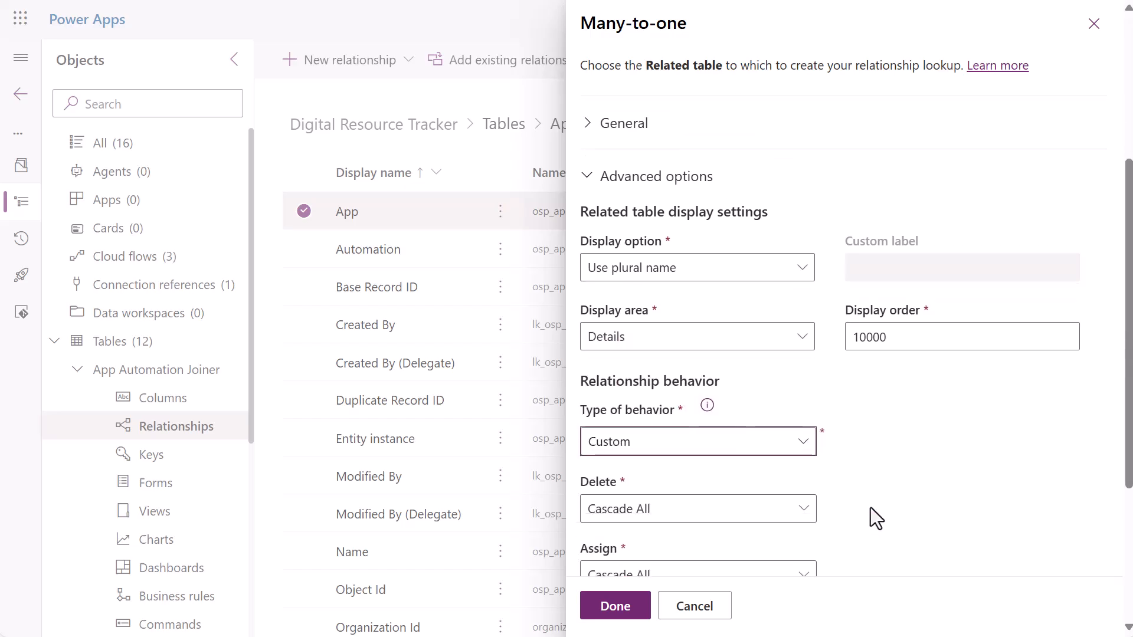
scroll(875, 513, "down", 3)
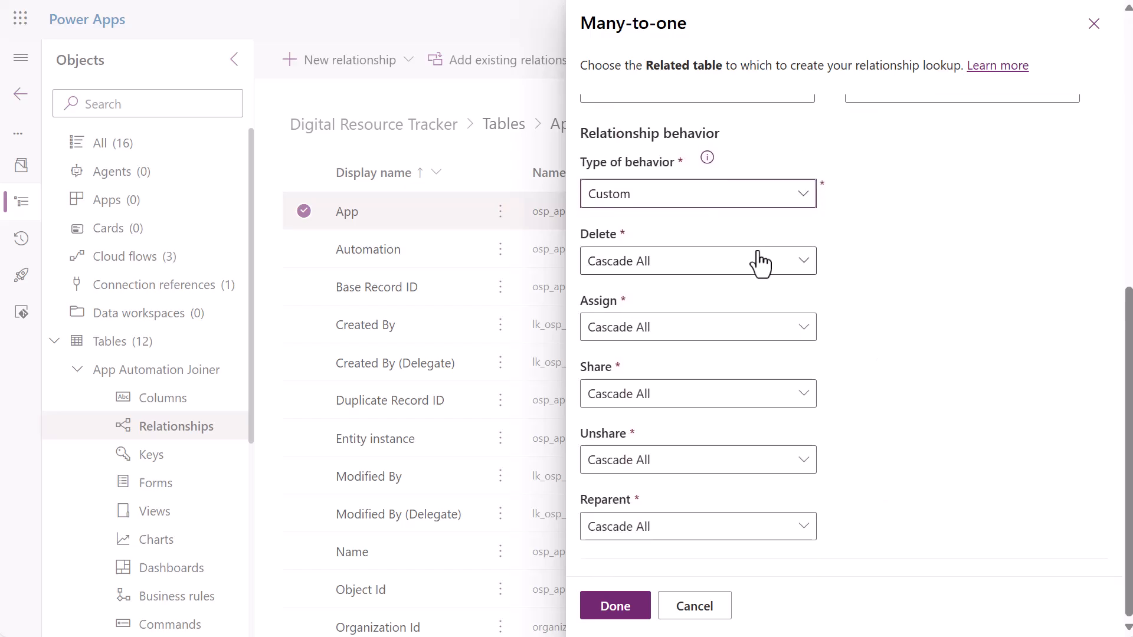
Set the App relationship's type of behavior to Parental and save the relationship.
left_click(803, 196)
left_click(750, 258)
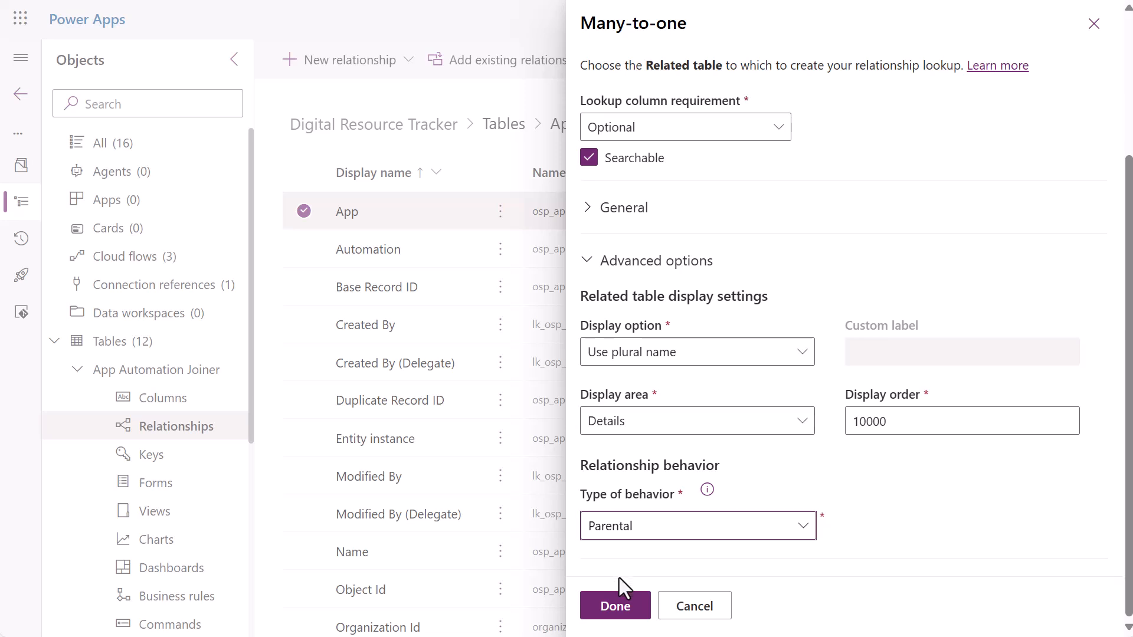
left_click(620, 614)
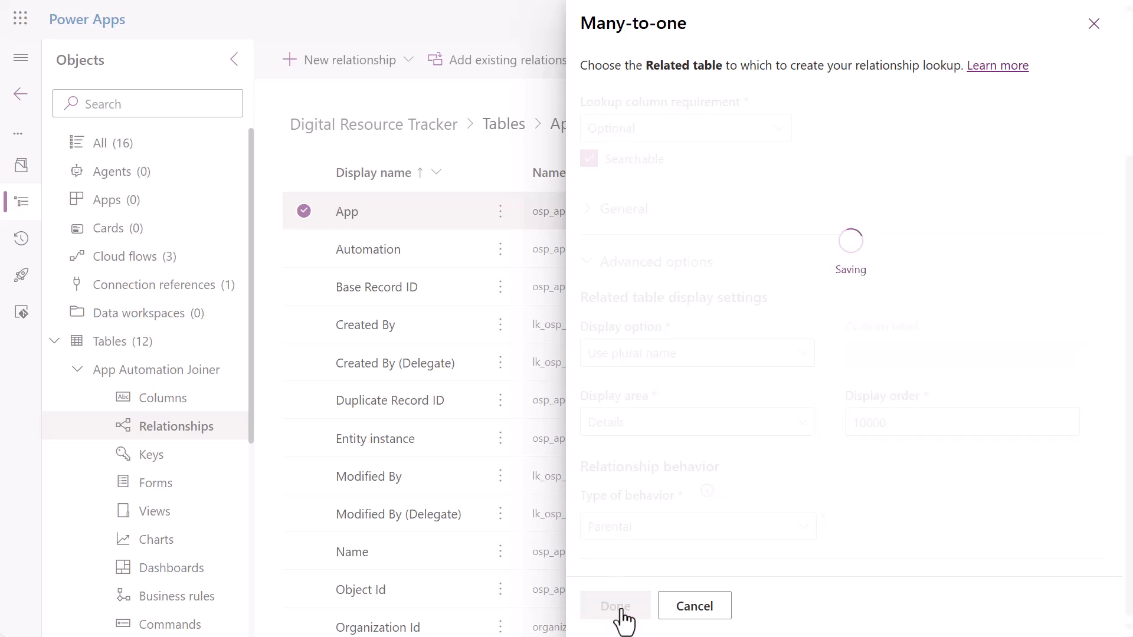
Set the Delete behavior of App Automation Joiner's Automation relationship to Restrict and save it.
left_click(387, 255)
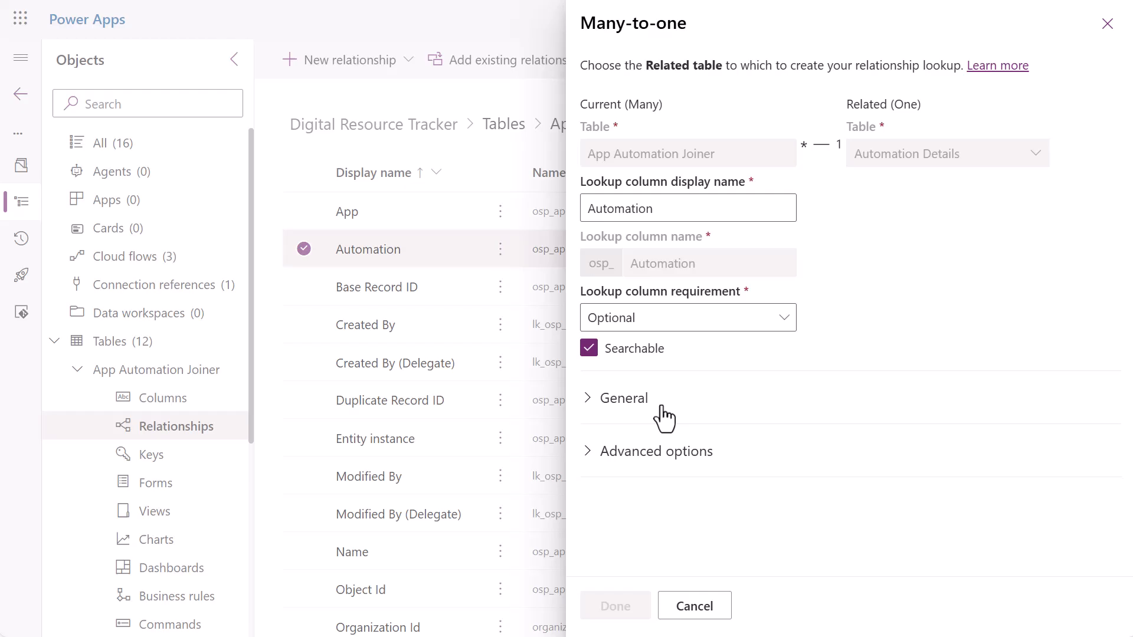
left_click(590, 453)
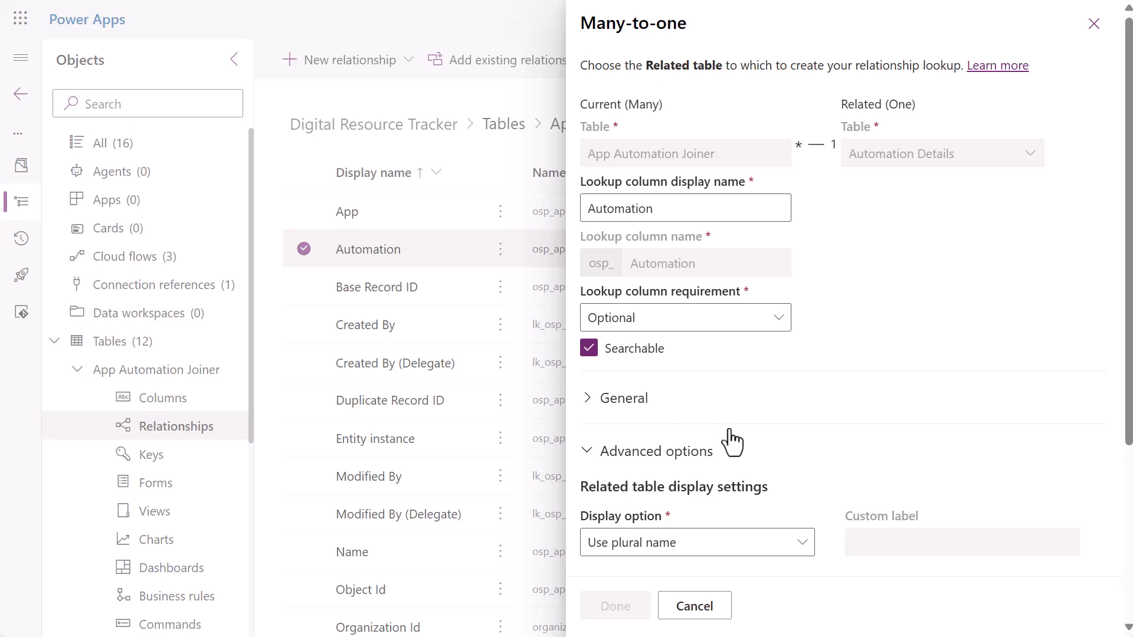
scroll(732, 443, "down", 4)
left_click(813, 538)
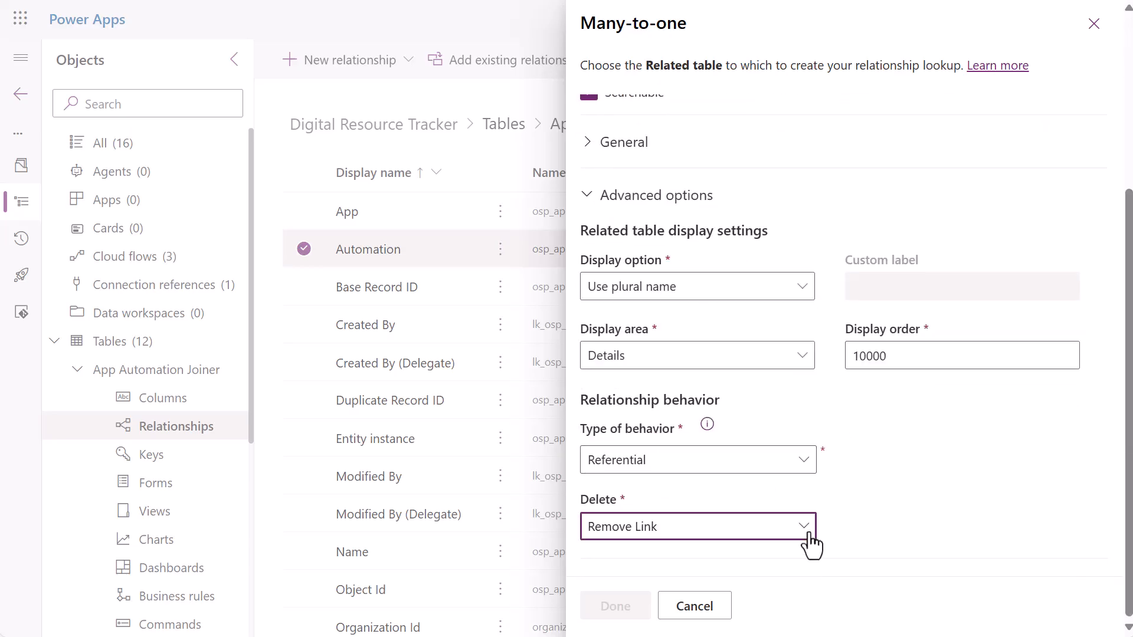
left_click(758, 590)
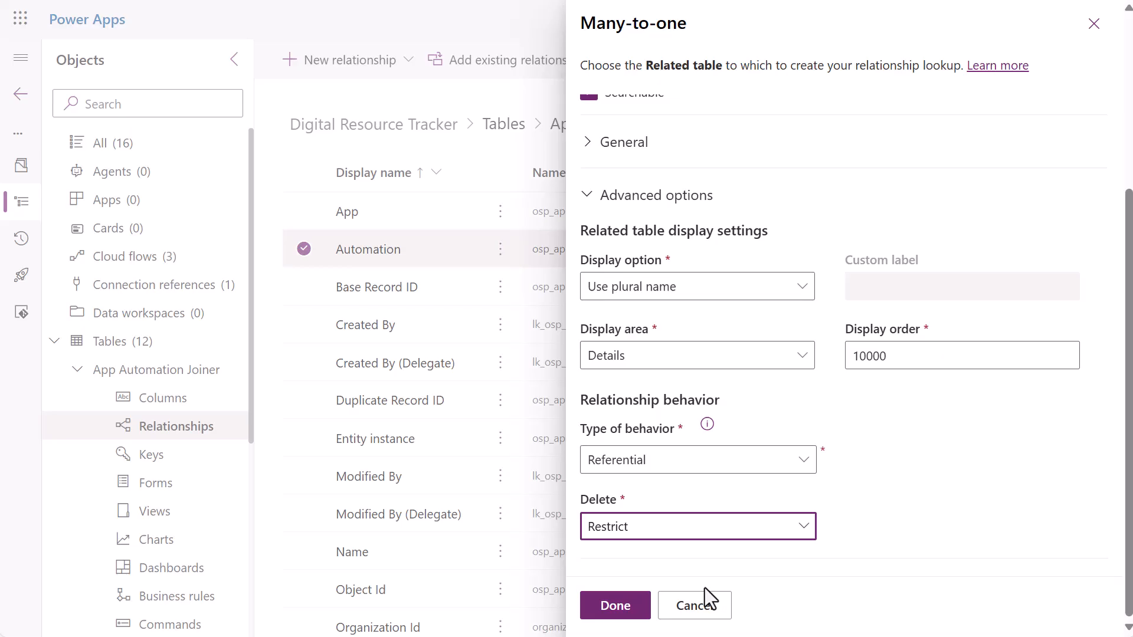
left_click(616, 608)
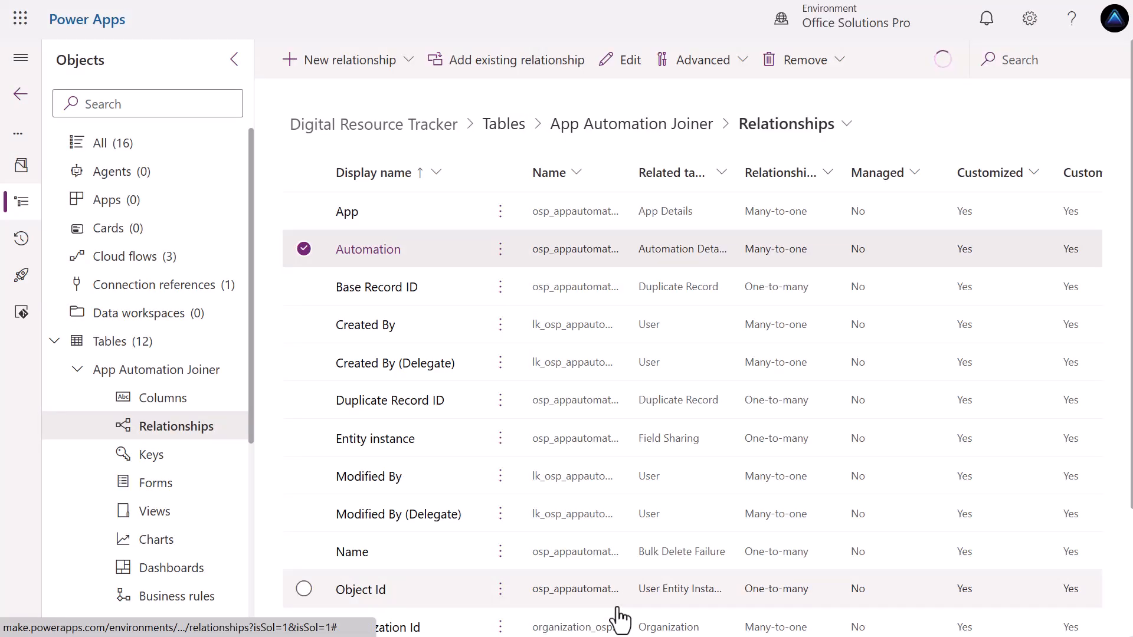
Collapse App Automation Joiner and show the relationships of the App Dashboard Joiner table.
left_click(88, 376)
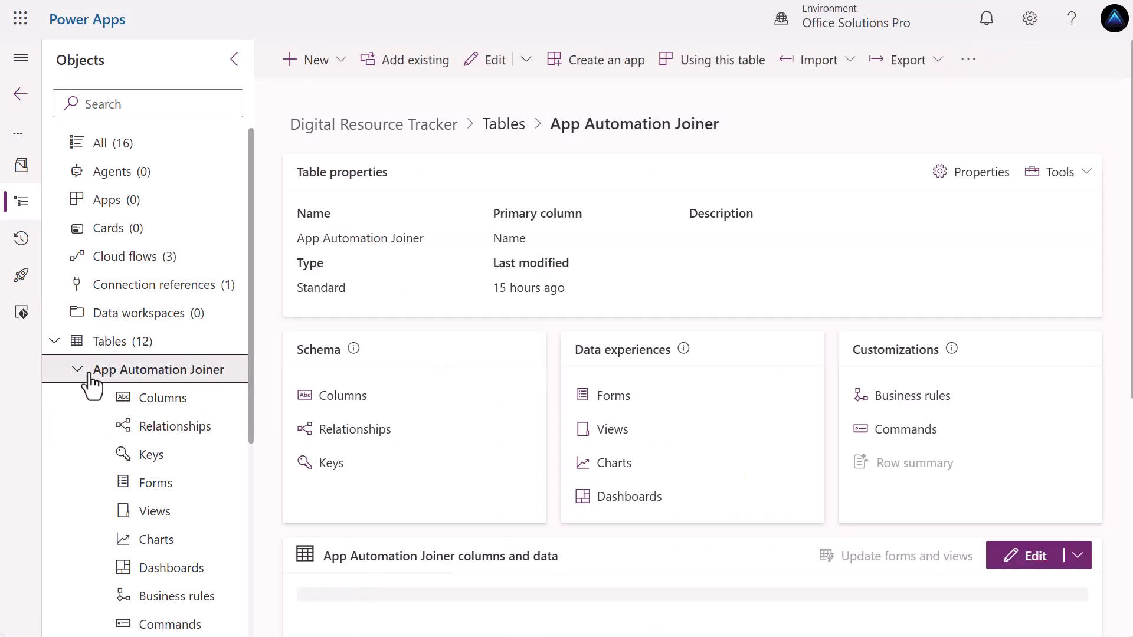
left_click(84, 376)
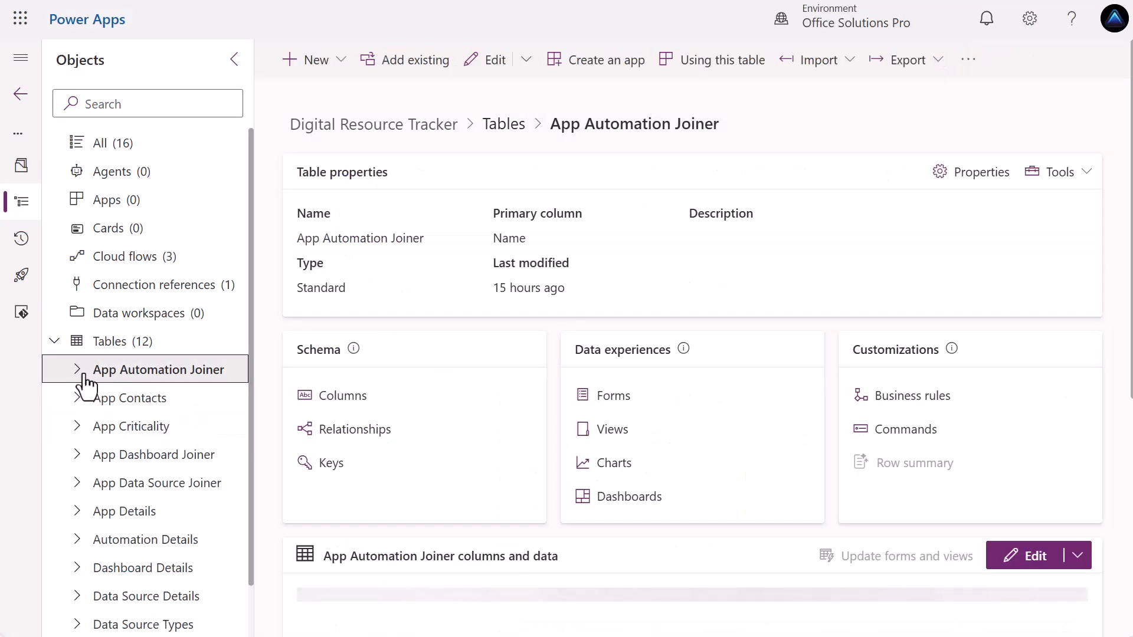
left_click(149, 467)
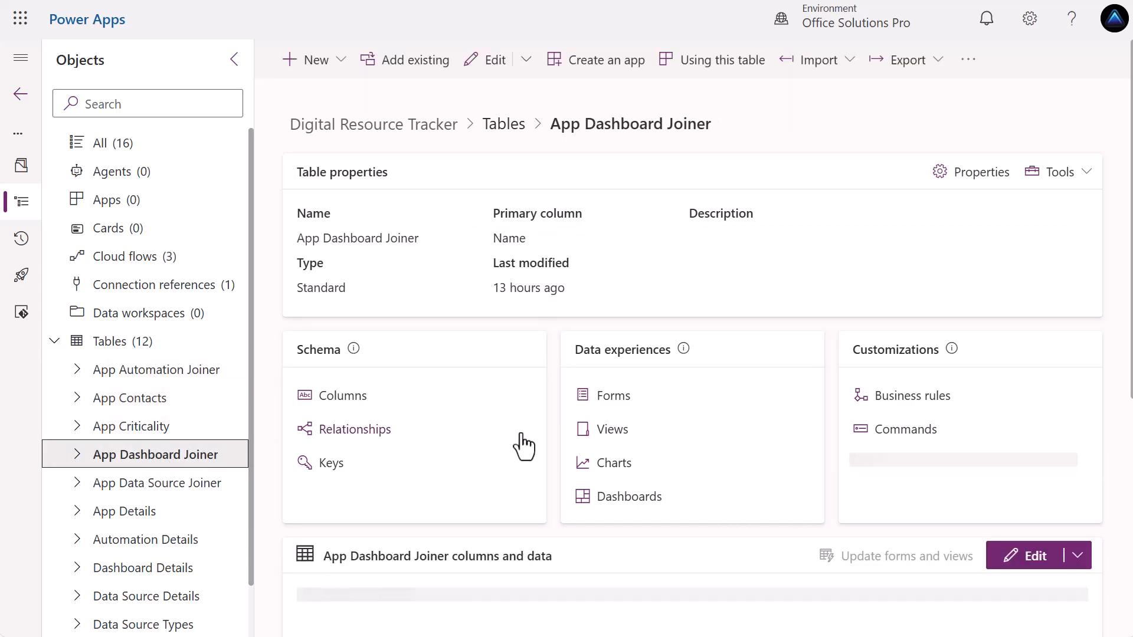
left_click(355, 429)
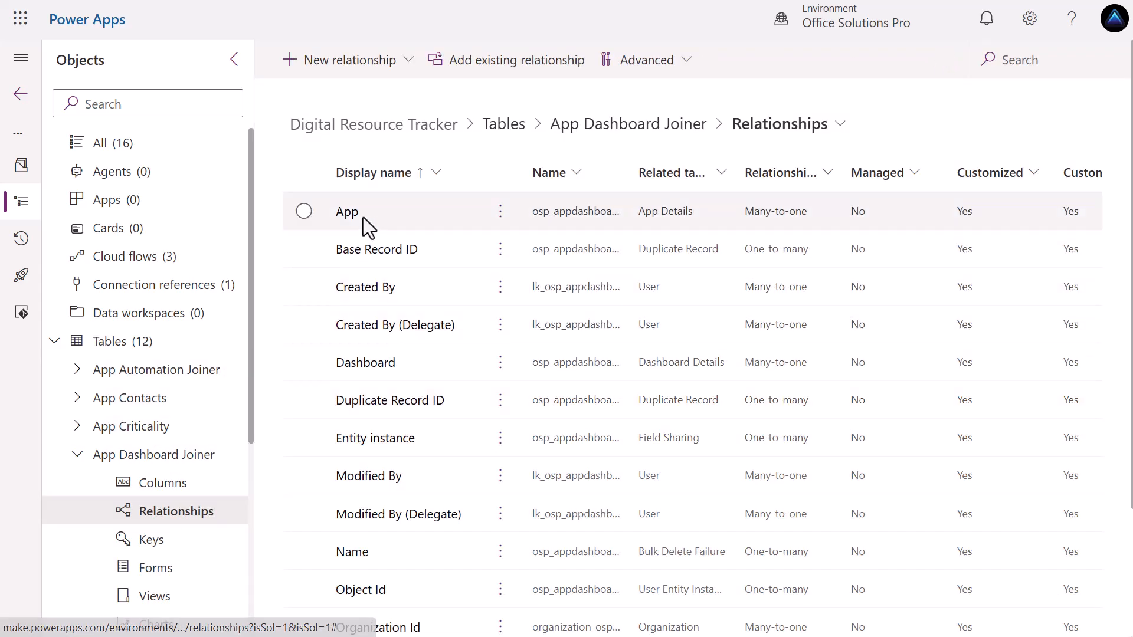
Set the type of behavior of App Dashboard Joiner's App relationship to Parental and save it.
left_click(363, 217)
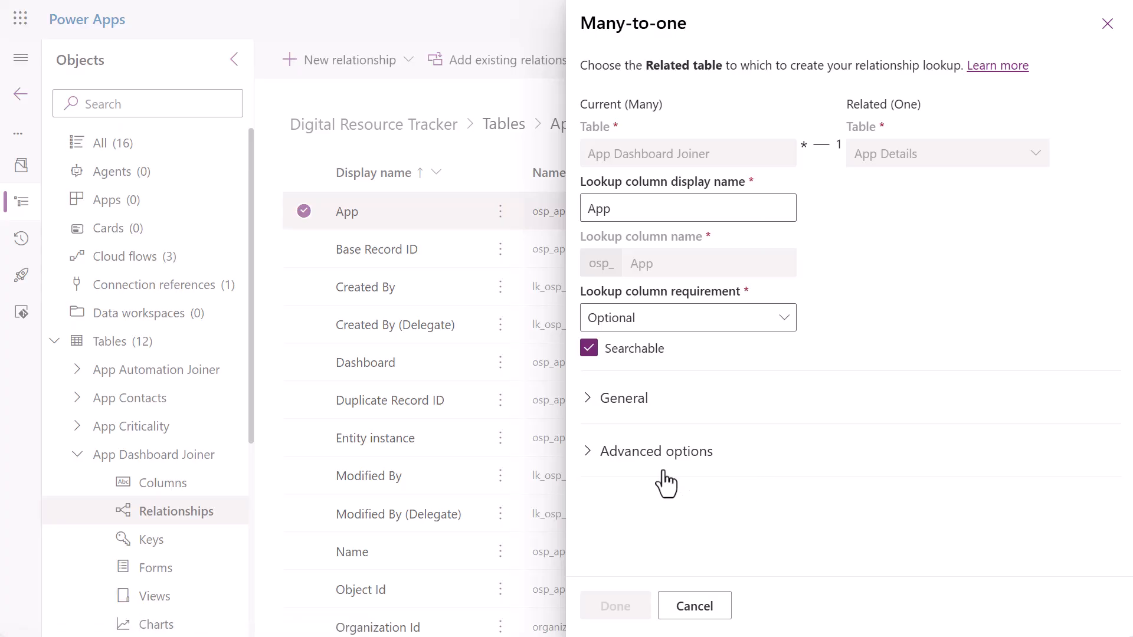
left_click(588, 454)
scroll(652, 481, "down", 5)
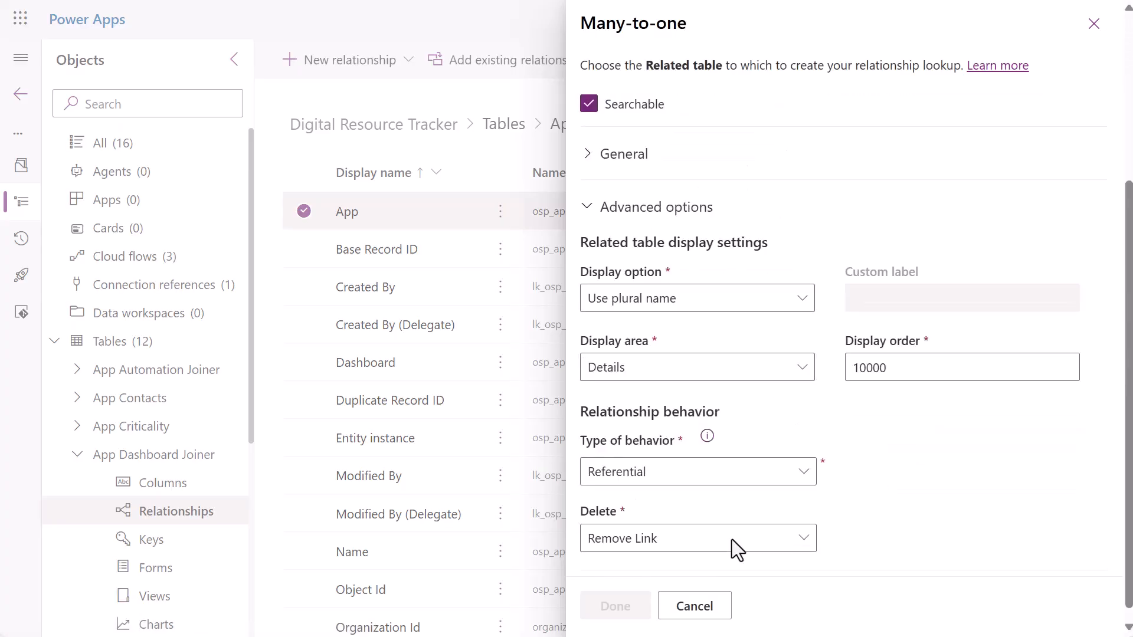
left_click(745, 525)
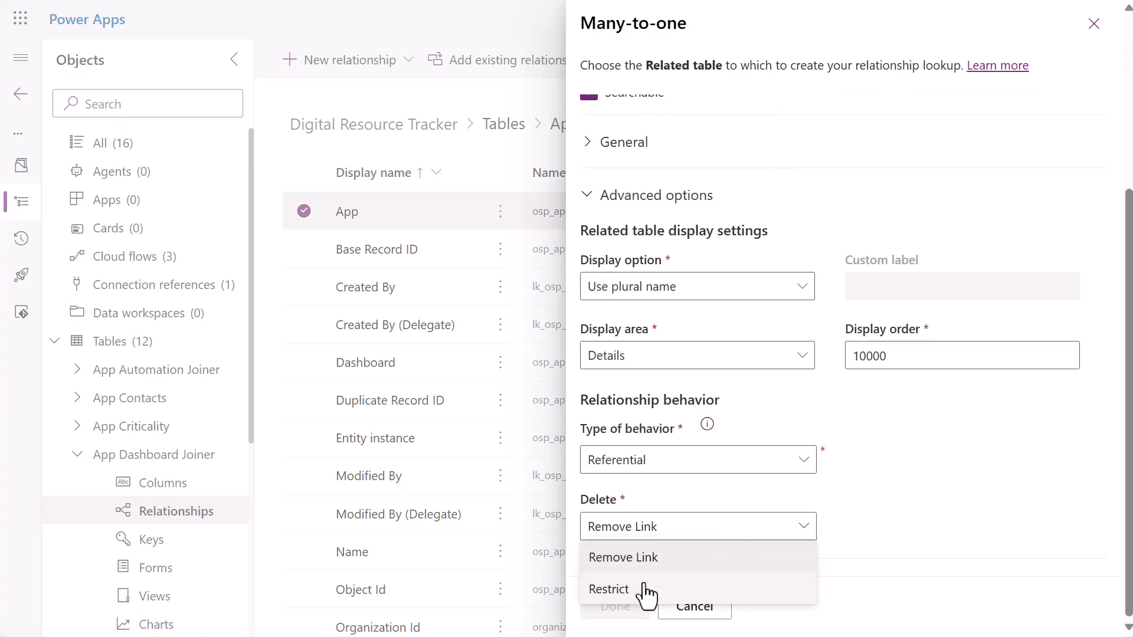
left_click(702, 463)
left_click(635, 534)
left_click(617, 602)
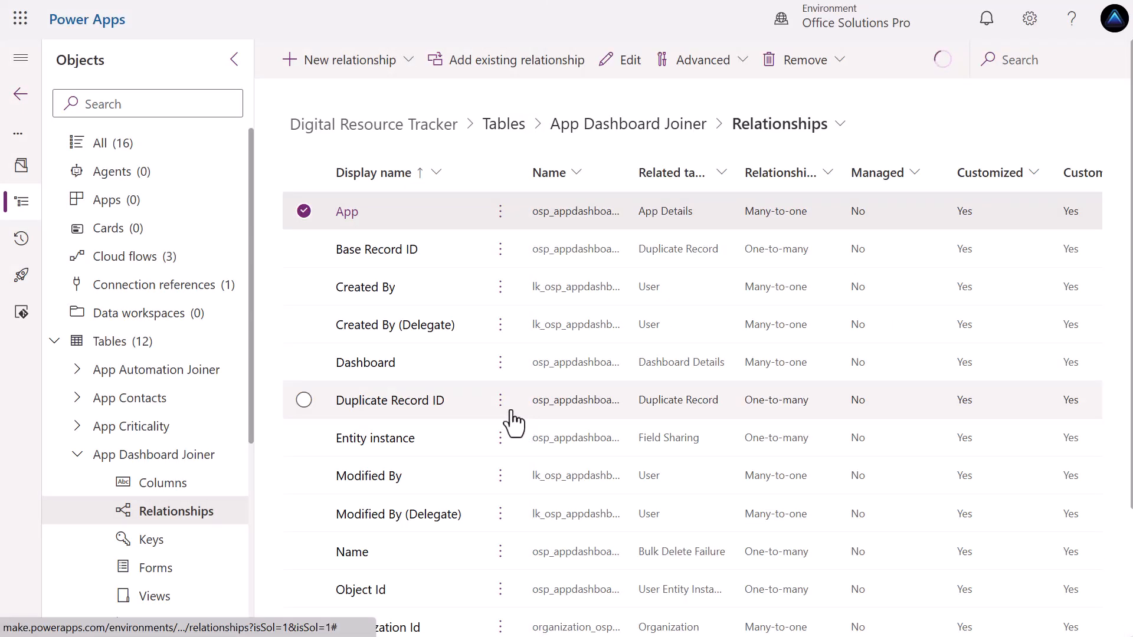
Set the Delete behavior of App Dashboard Joiner's Dashboard relationship to Restrict and save it.
left_click(369, 368)
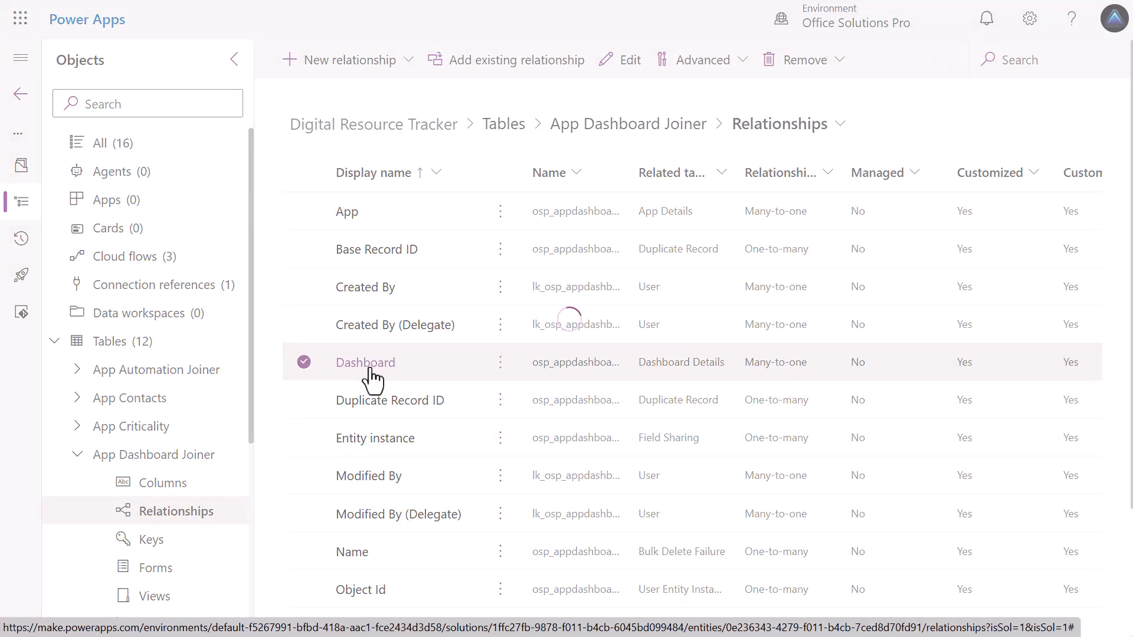
left_click(588, 452)
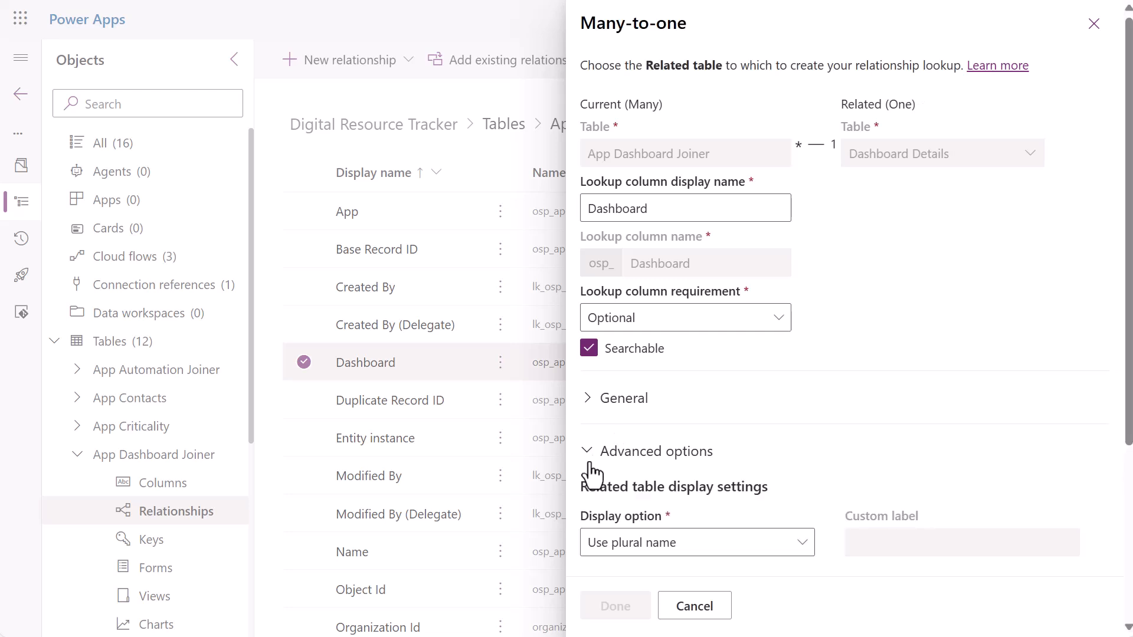
scroll(719, 534, "down", 2)
scroll(718, 534, "down", 3)
left_click(805, 527)
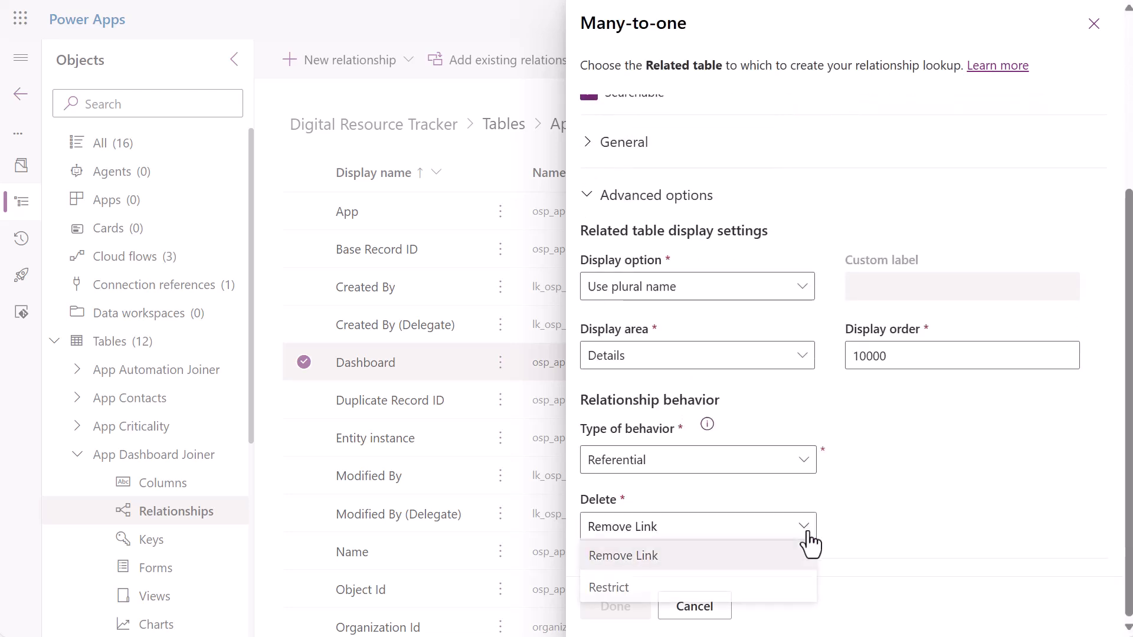
left_click(762, 588)
left_click(613, 608)
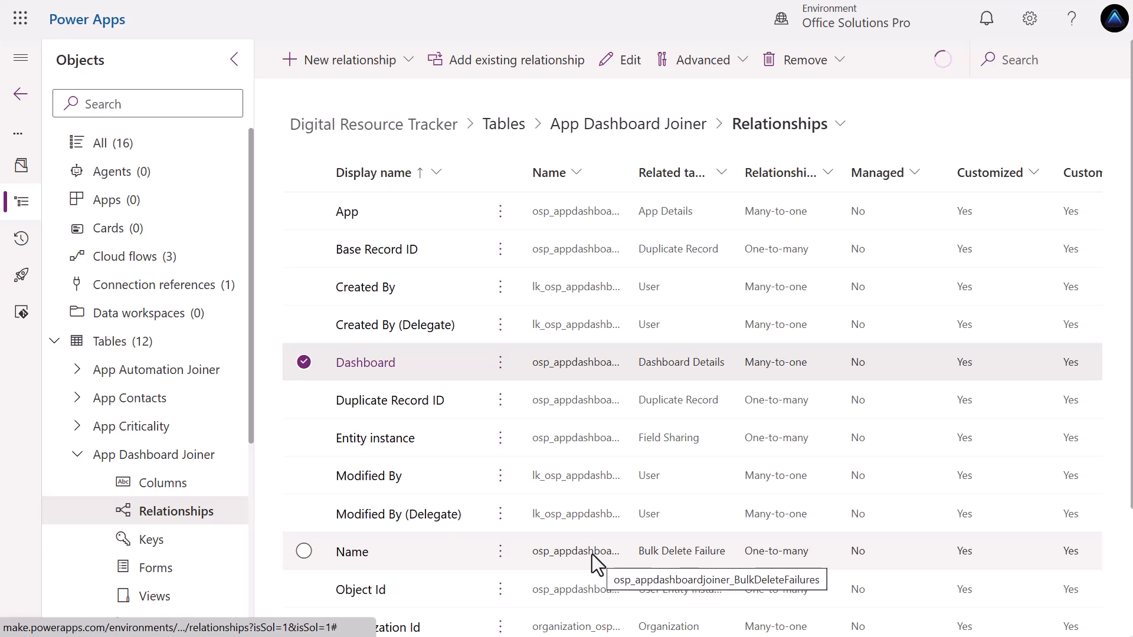
Collapse App Dashboard Joiner and show the relationships of the App Data Source Joiner table.
left_click(70, 456)
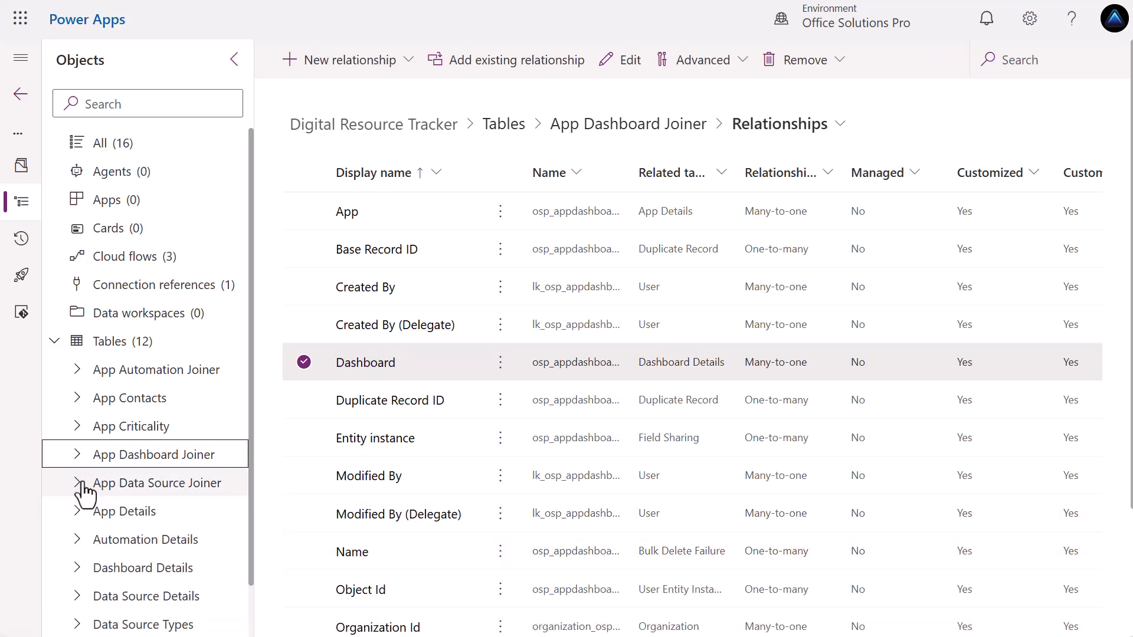
left_click(79, 486)
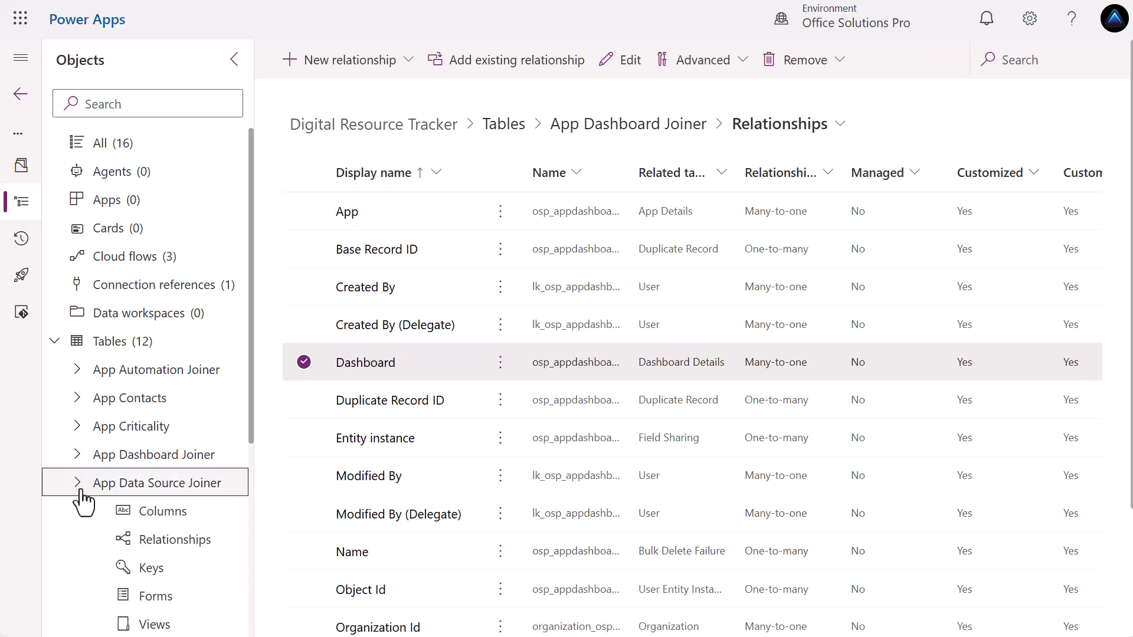
left_click(189, 546)
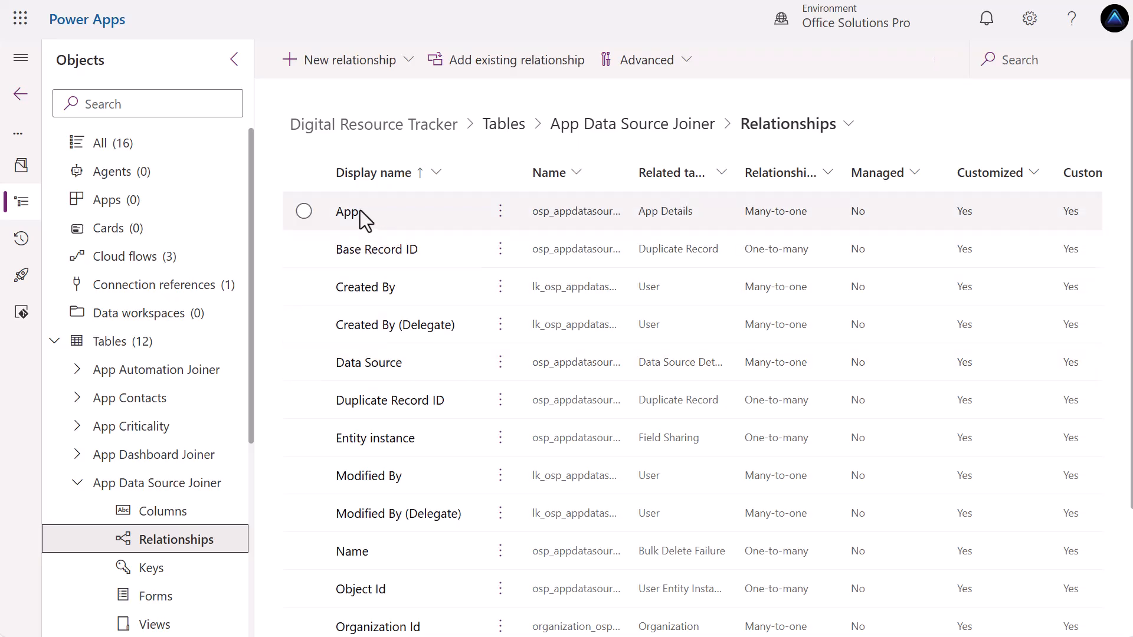
Set the type of behavior of App Data Source Joiner's App relationship to Parental and save it.
left_click(360, 211)
left_click(608, 450)
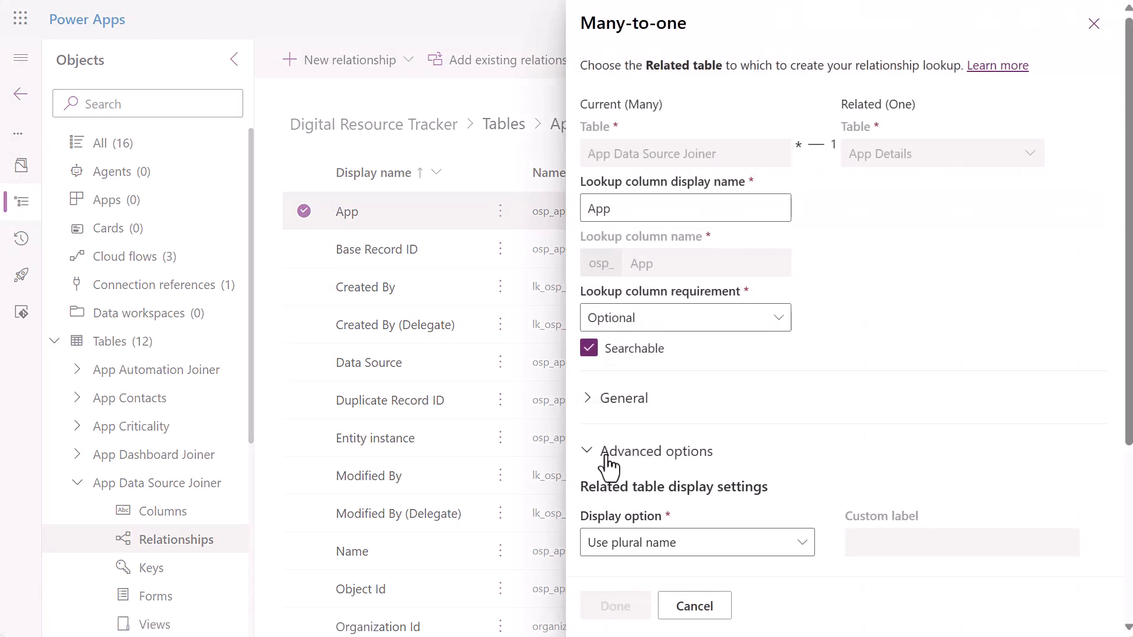
scroll(662, 461, "down", 4)
left_click(740, 470)
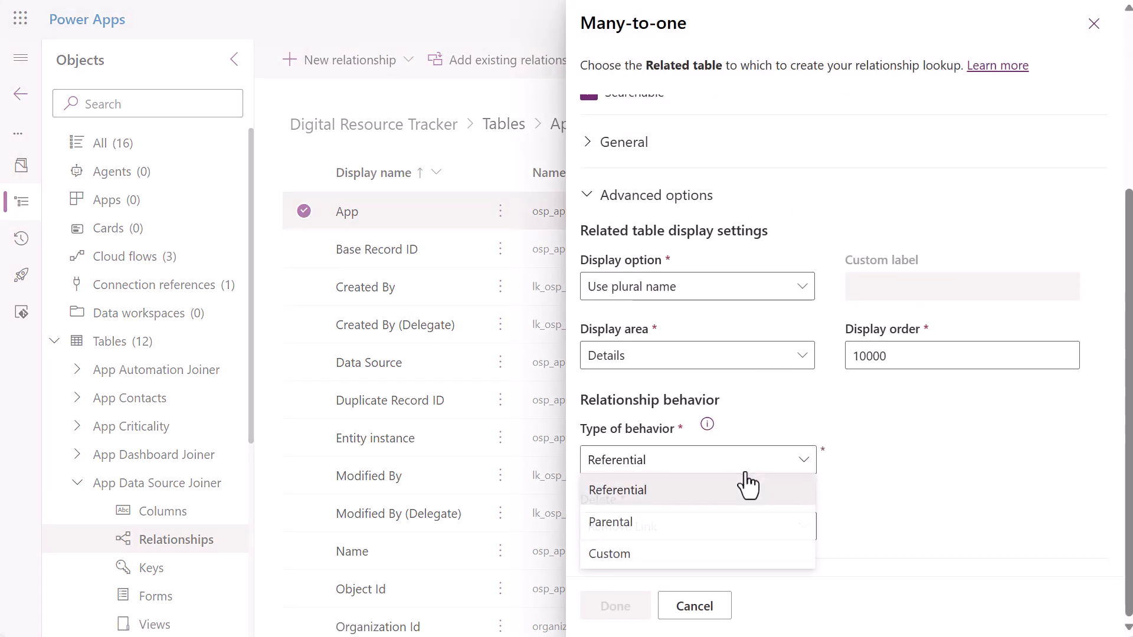
left_click(717, 522)
left_click(617, 608)
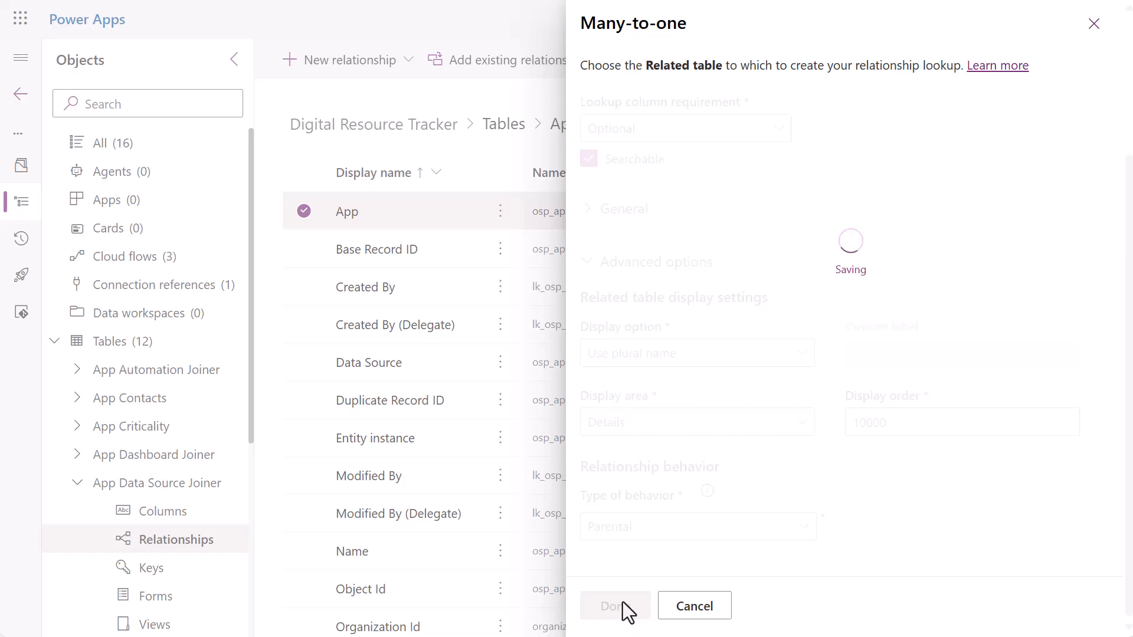
Set the Delete behavior of App Data Source Joiner's Data Source relationship to Restrict and save it.
scroll(473, 544, "down", 3)
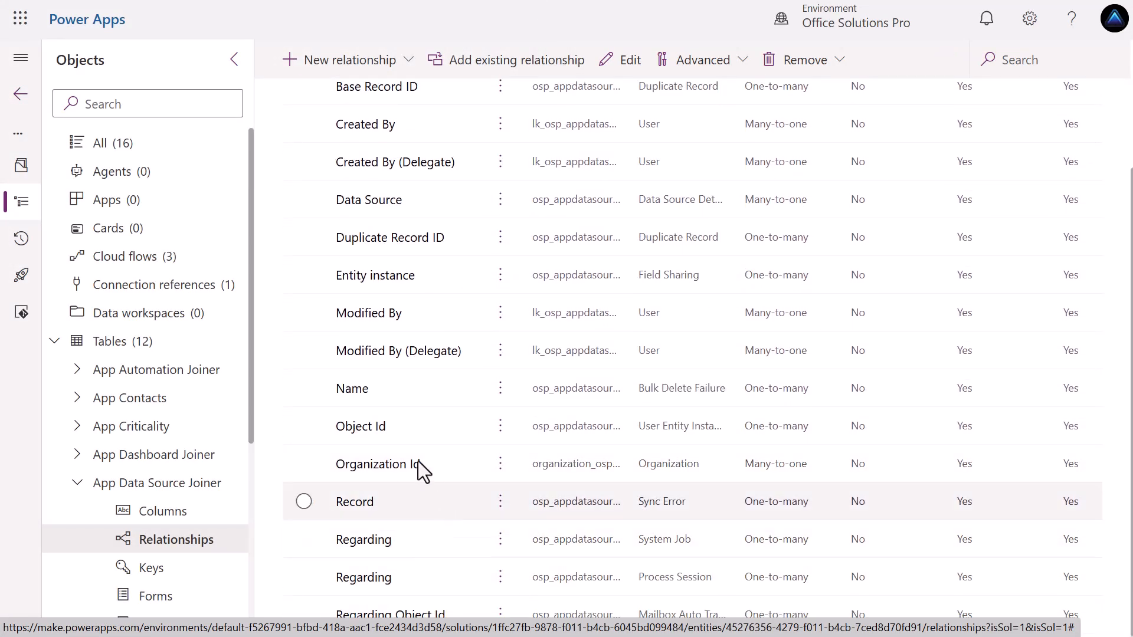
scroll(418, 462, "up", 3)
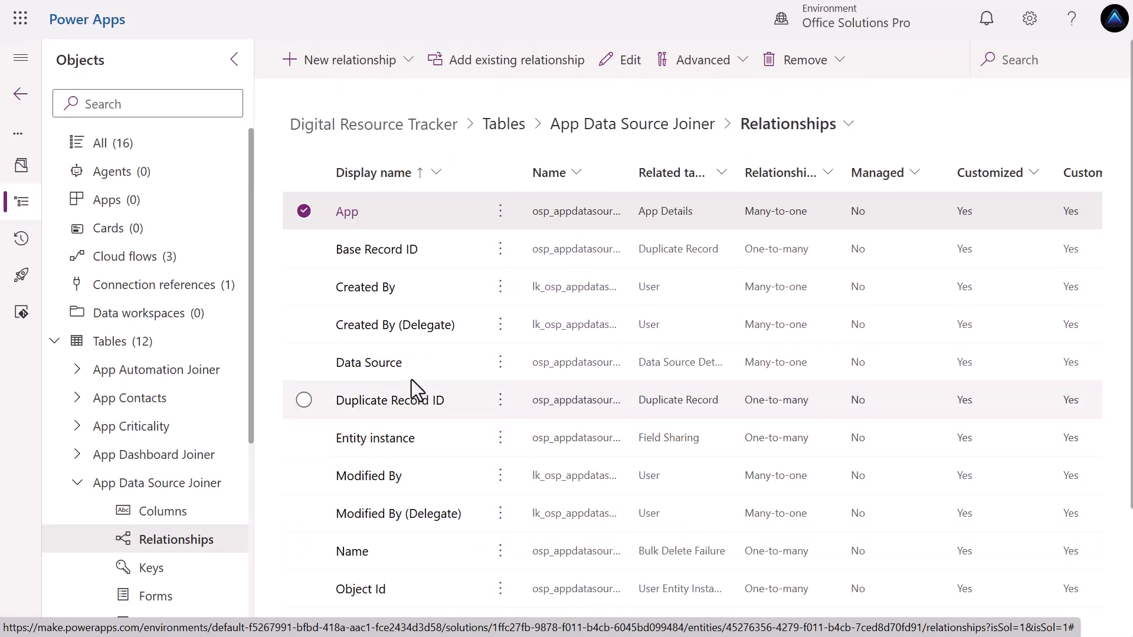
left_click(381, 372)
left_click(639, 466)
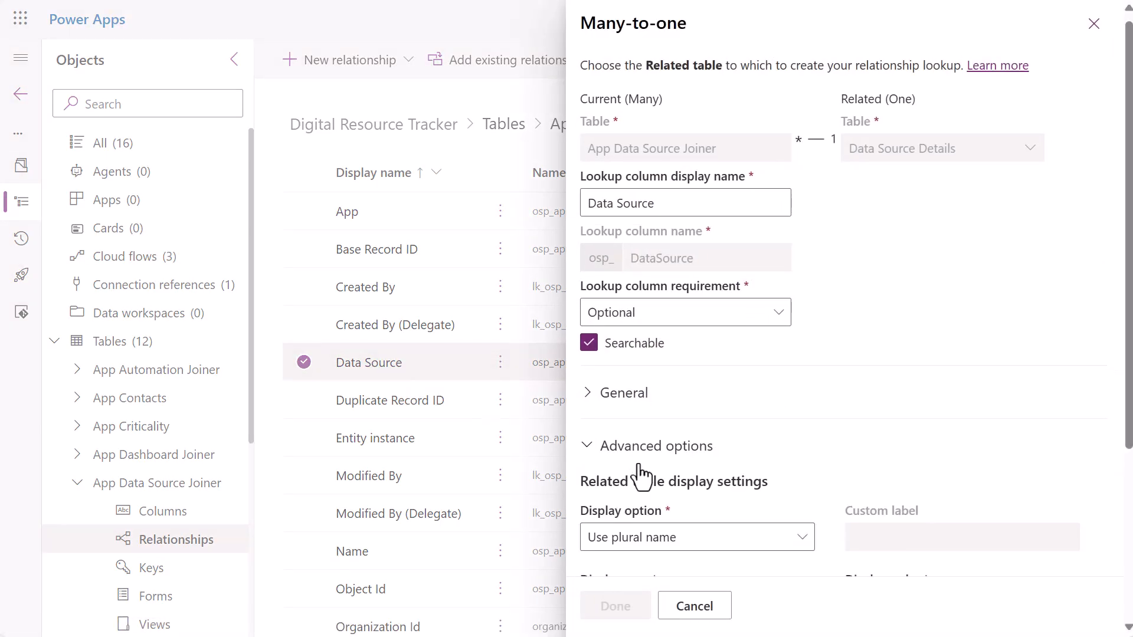
scroll(640, 476, "down", 4)
left_click(719, 537)
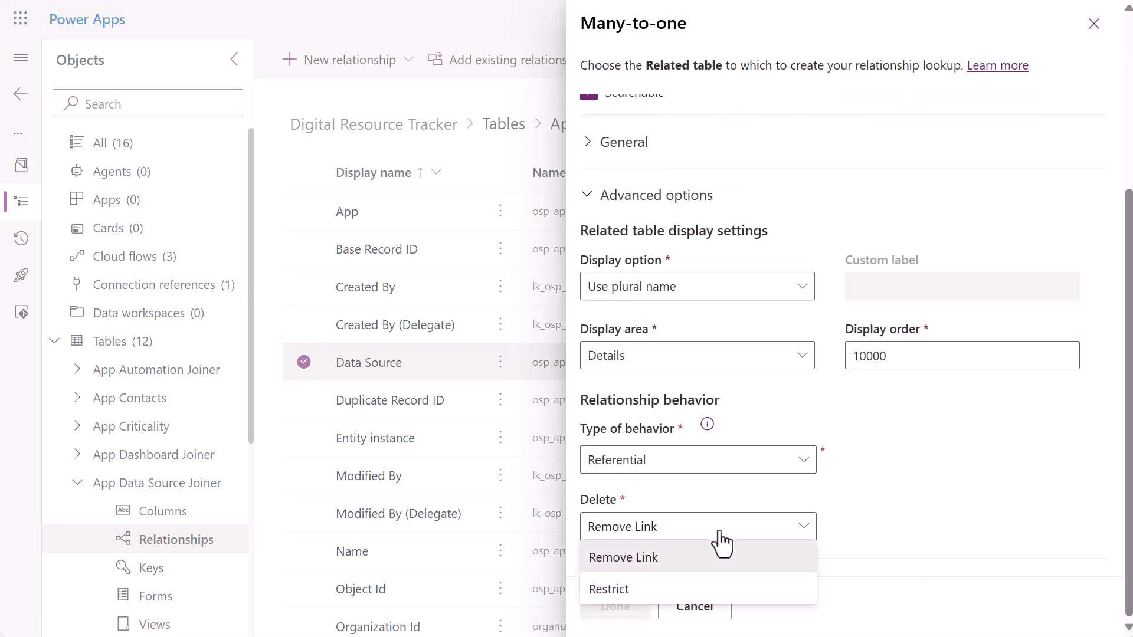
left_click(667, 591)
left_click(615, 603)
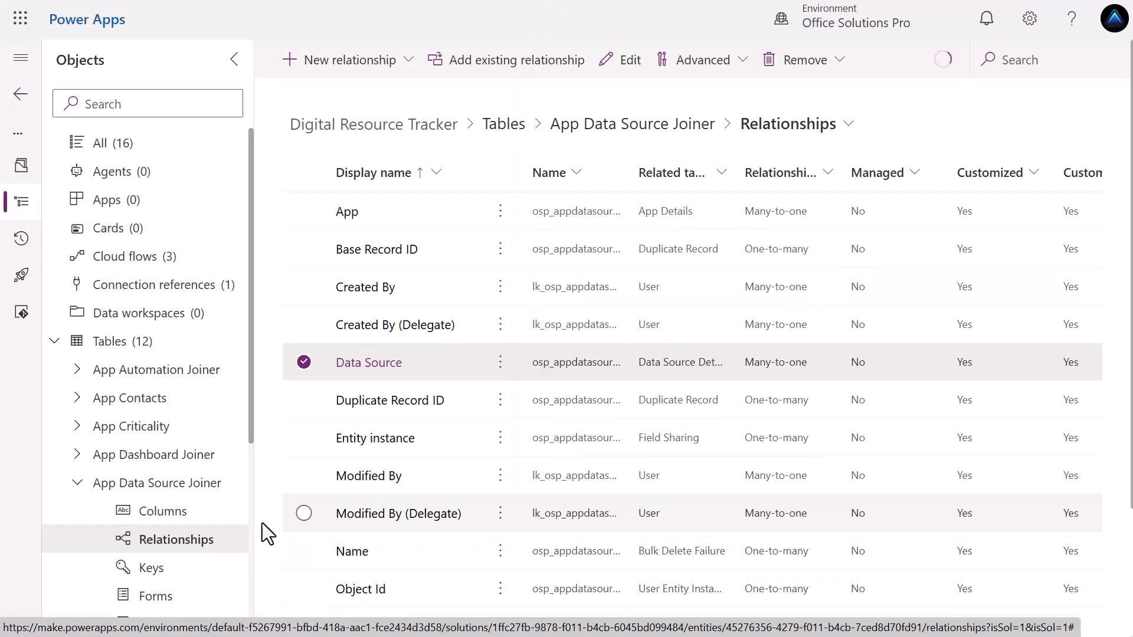
Collapse App Data Source Joiner and open the App Contacts table.
left_click(73, 488)
scroll(148, 484, "down", 1)
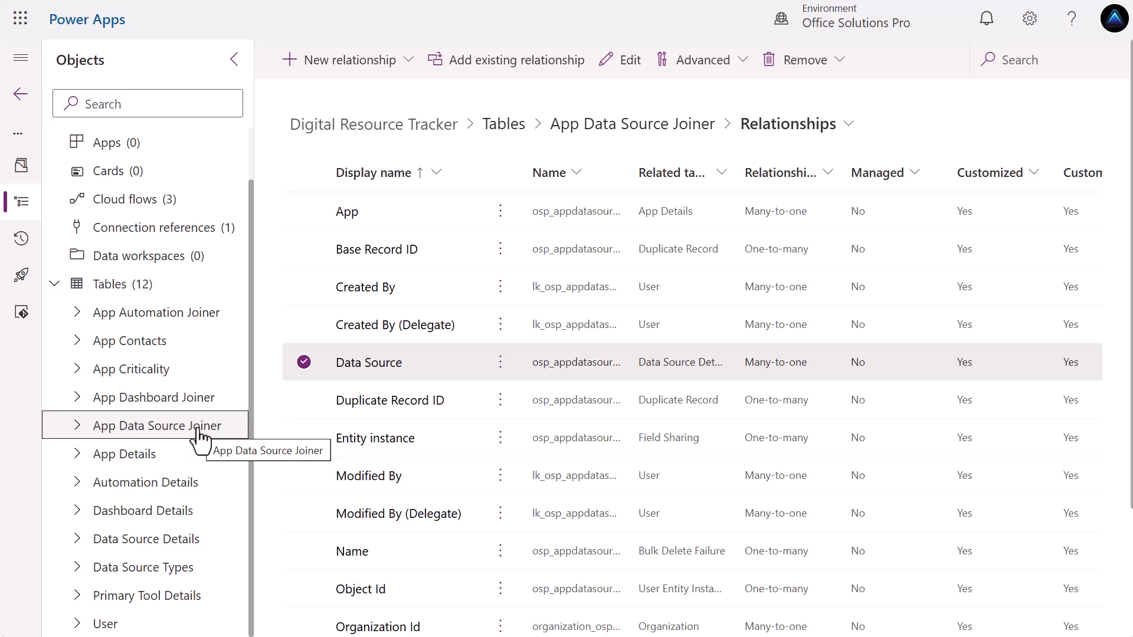
left_click(148, 348)
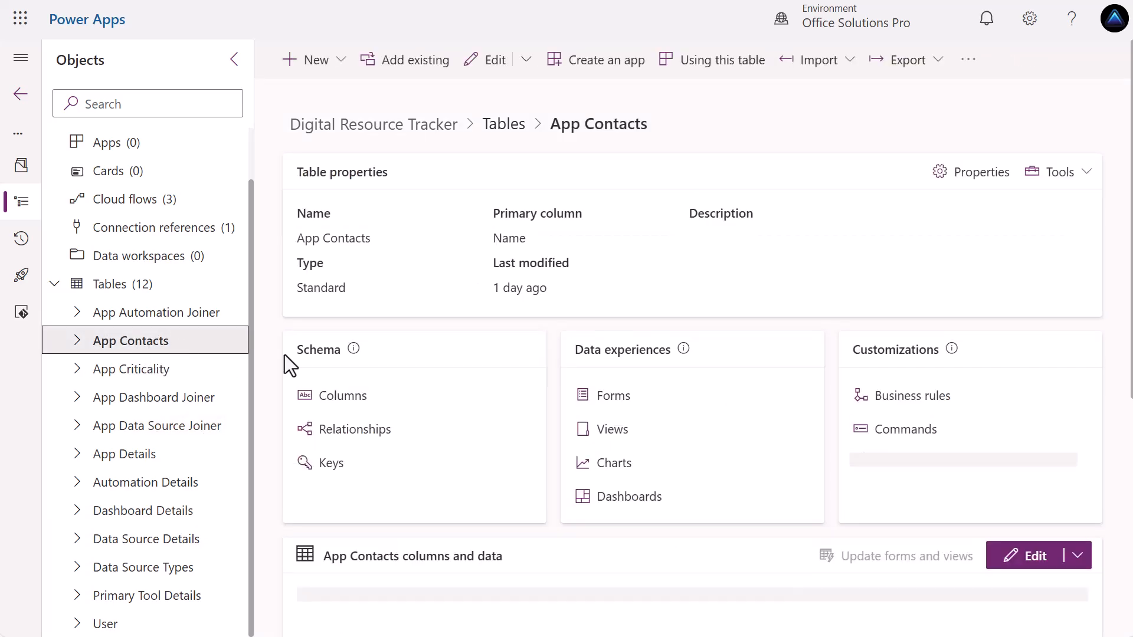
Change the data type of App Contacts' Name column to Single line of text and save the column.
scroll(457, 370, "down", 2)
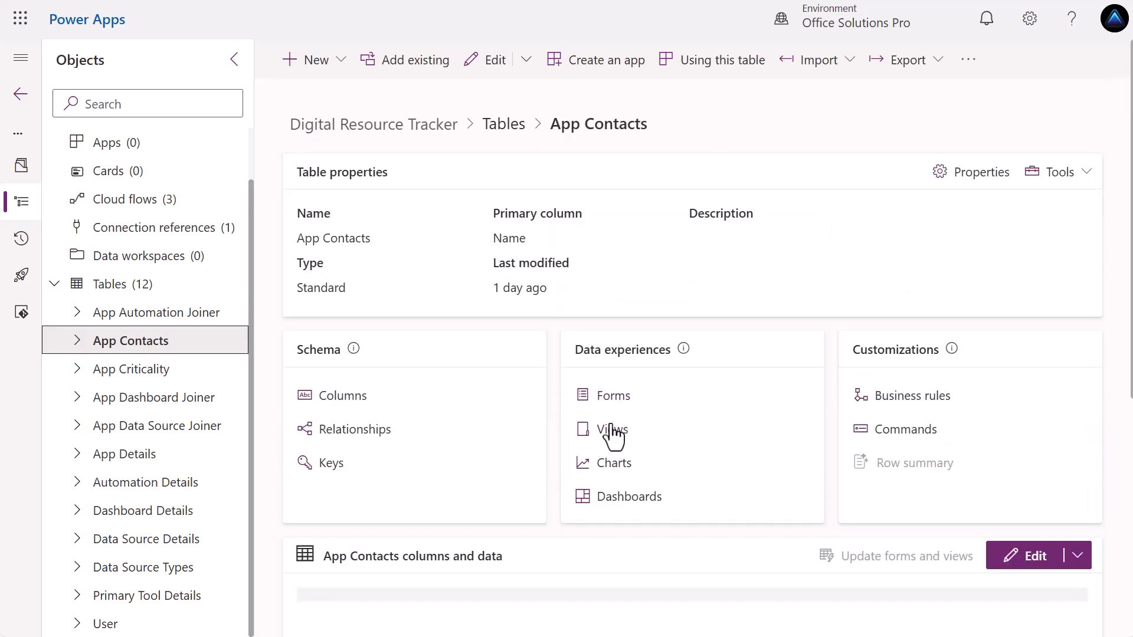
scroll(703, 427, "down", 5)
scroll(738, 513, "down", 2)
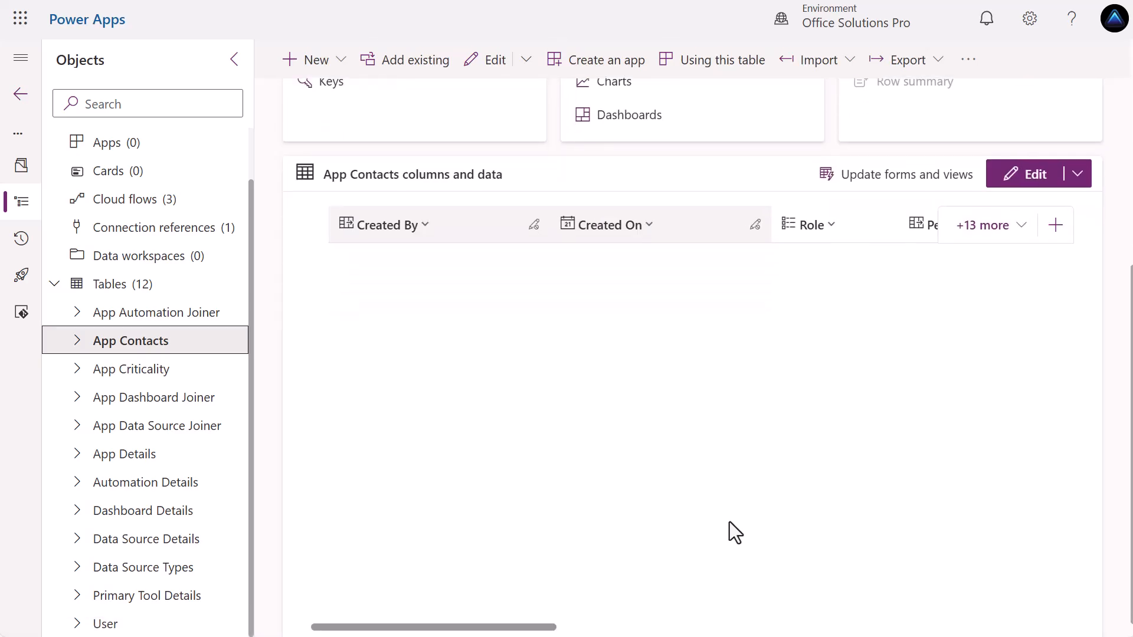
left_click_drag(538, 615, 920, 635)
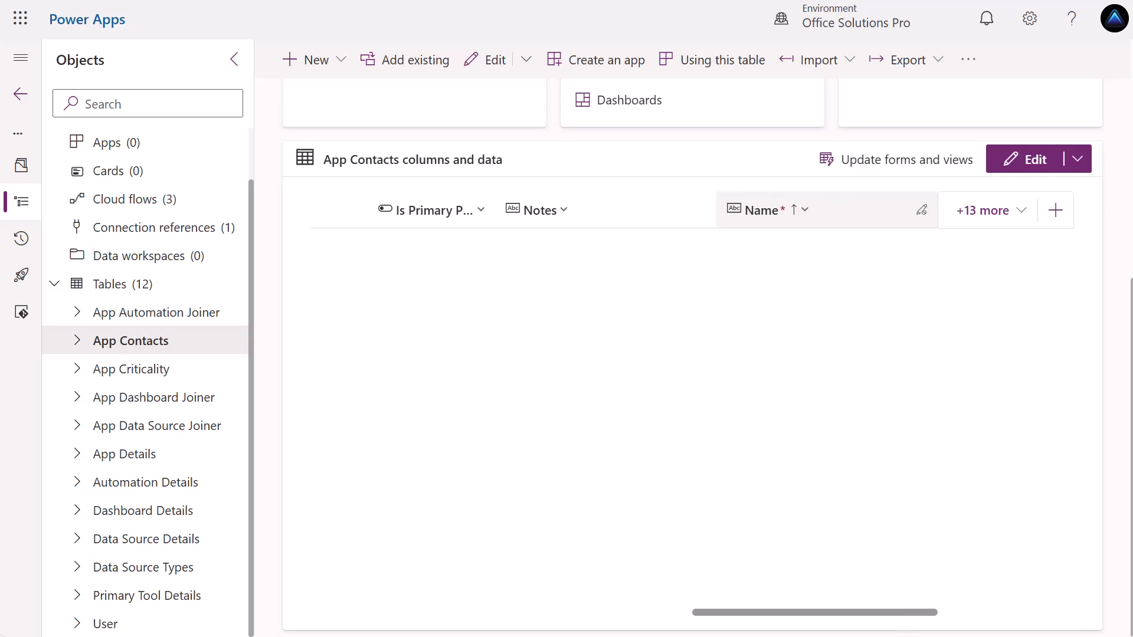
left_click(804, 218)
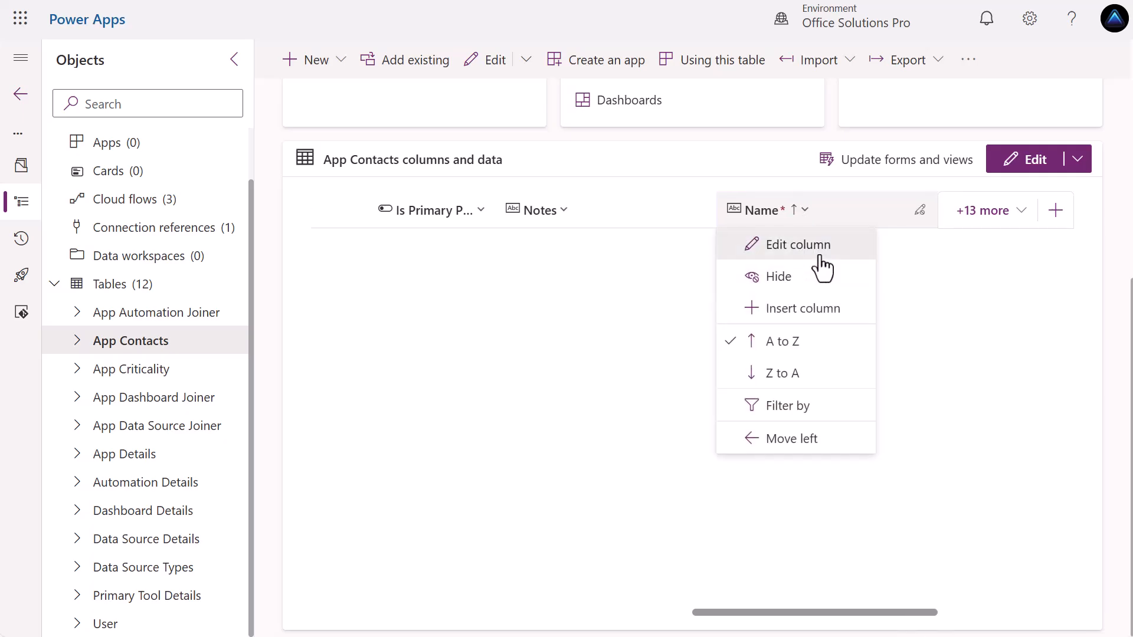
left_click(819, 251)
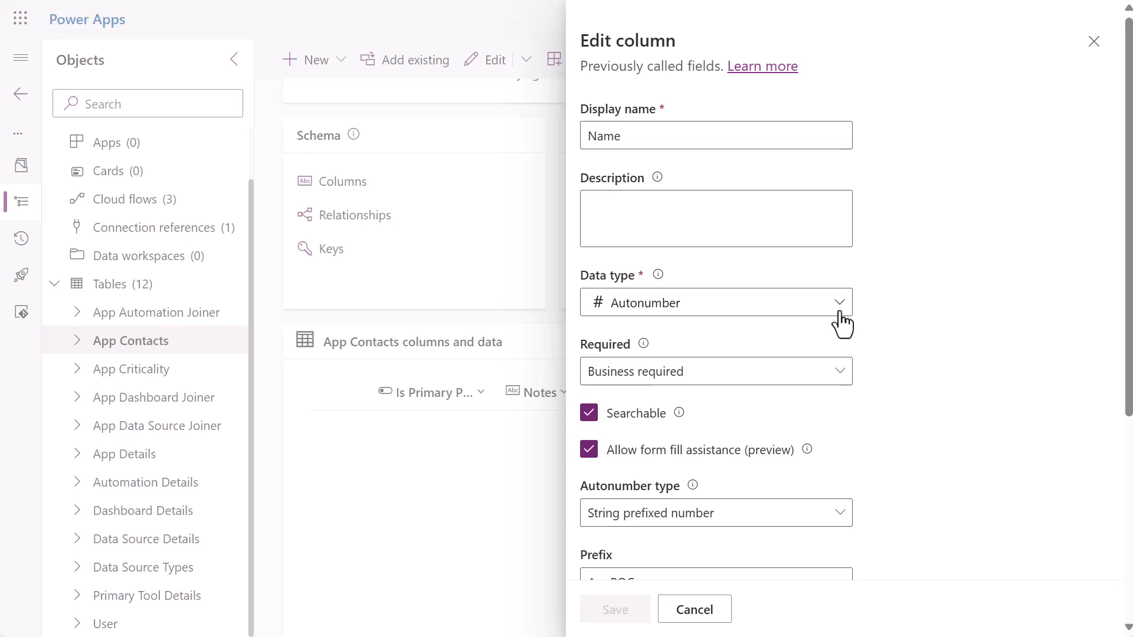
left_click(839, 313)
left_click(717, 333)
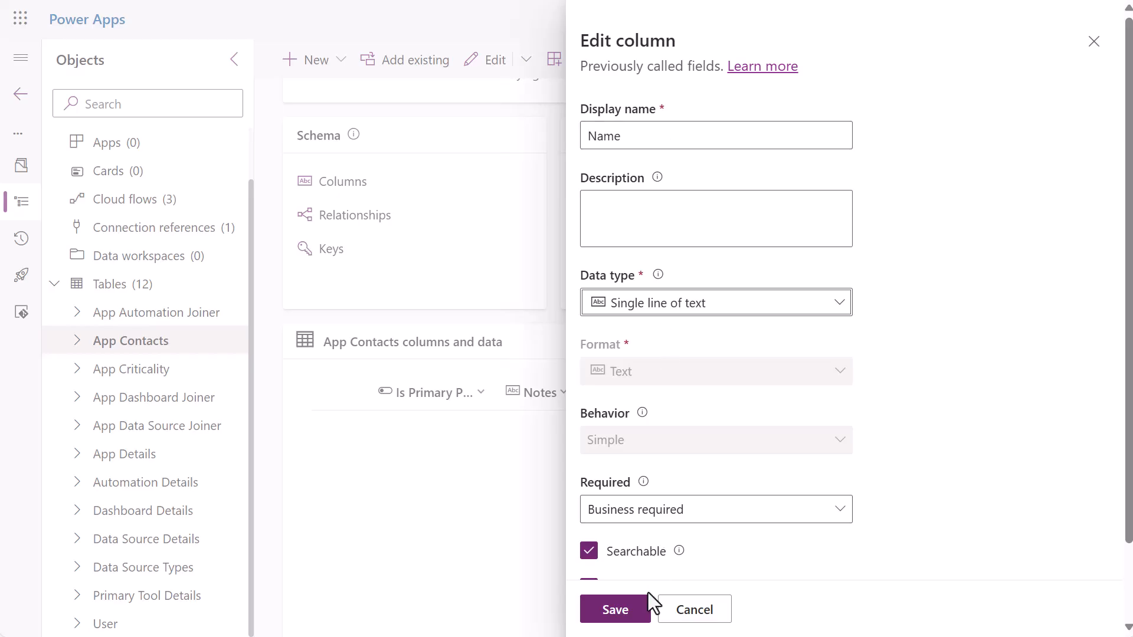
left_click(618, 613)
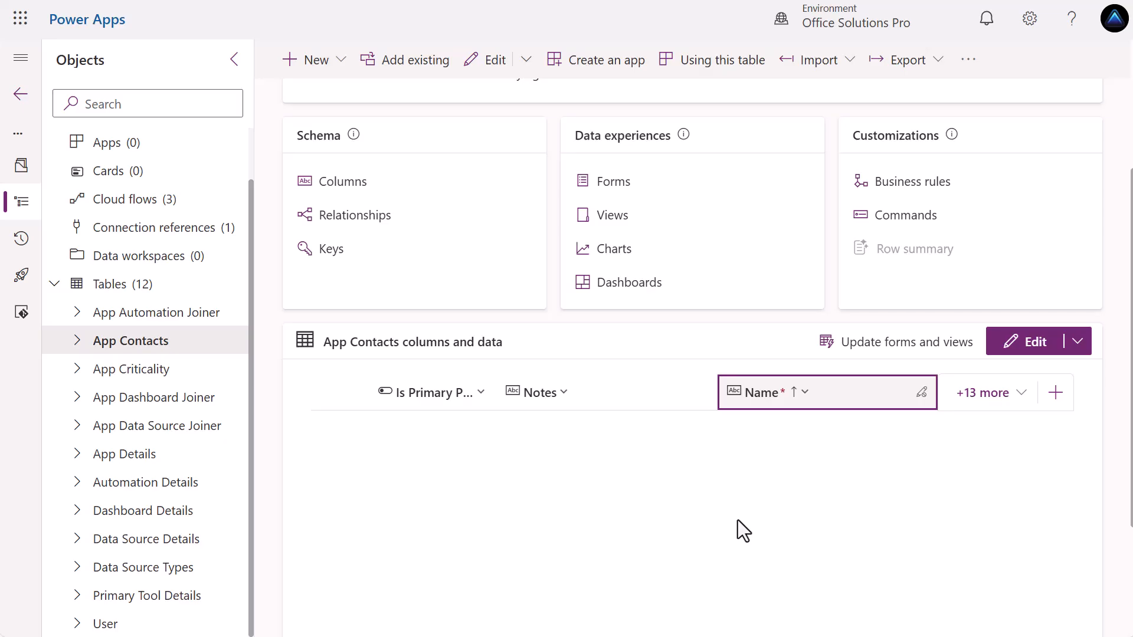
Start a new cloud flow in the Digital Resource Tracker solution, skipping the initial setup dialog.
left_click(140, 204)
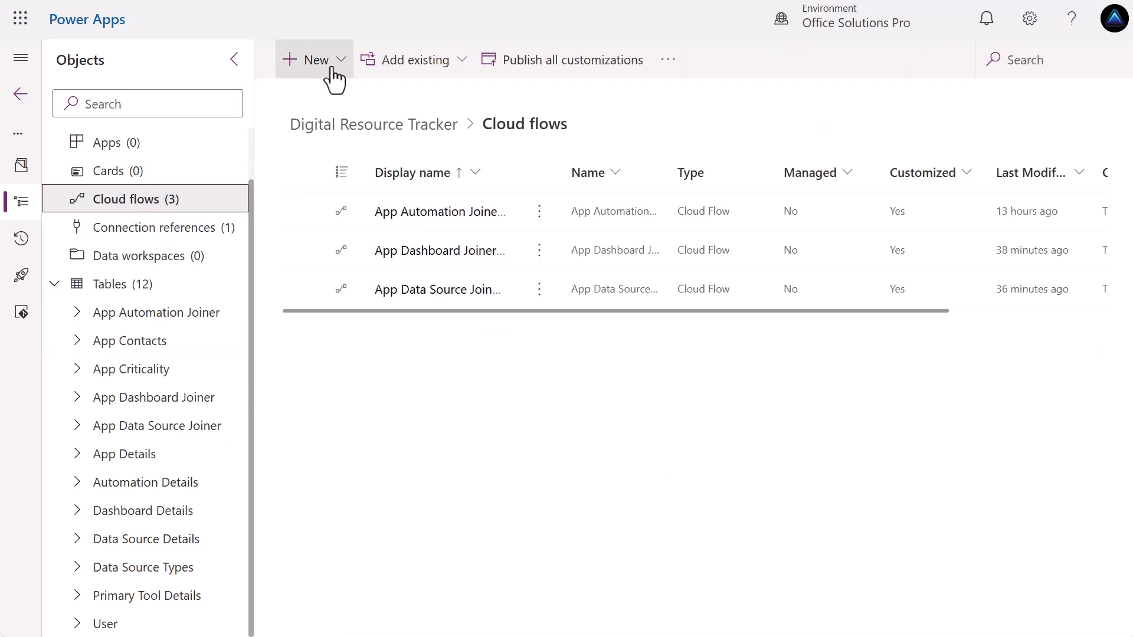
left_click(331, 64)
mouse_move(358, 166)
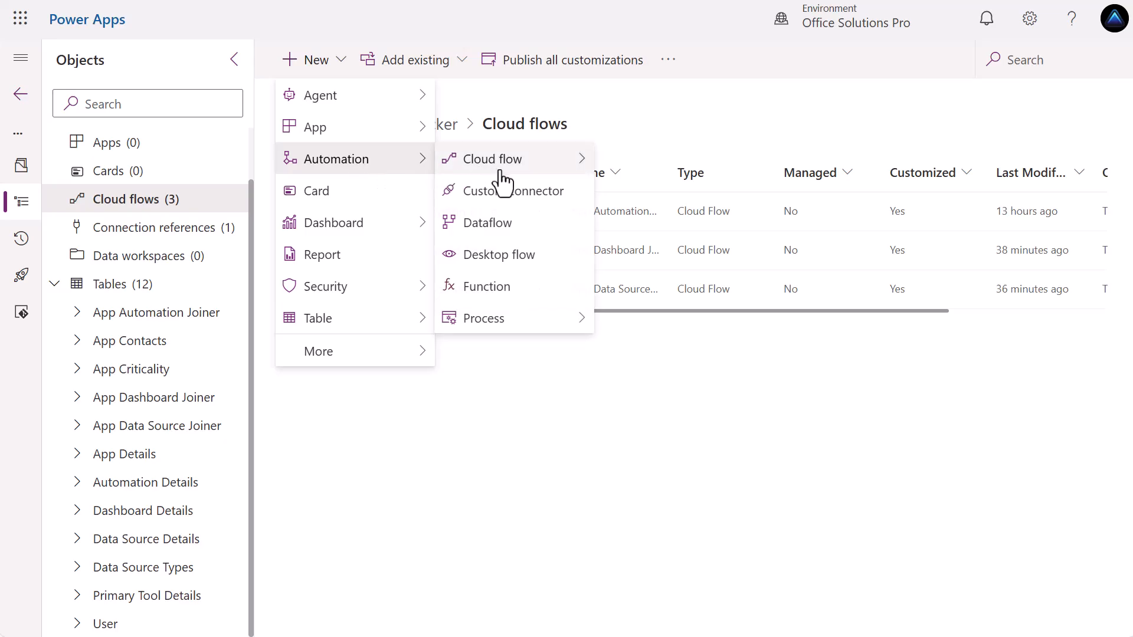
mouse_move(499, 168)
left_click(632, 168)
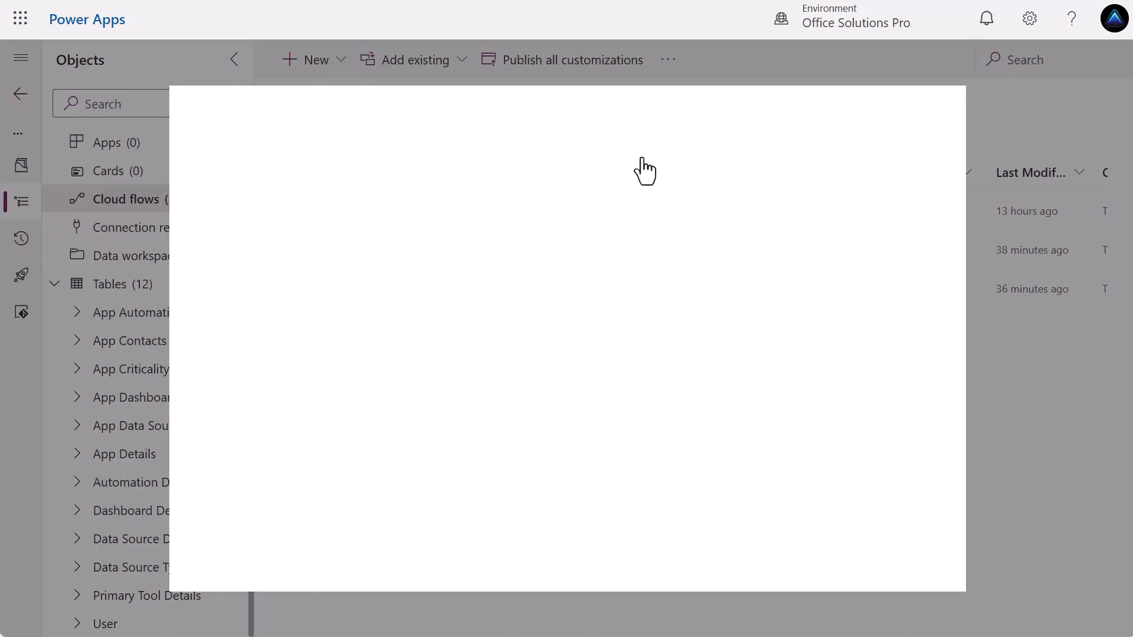
left_click(763, 567)
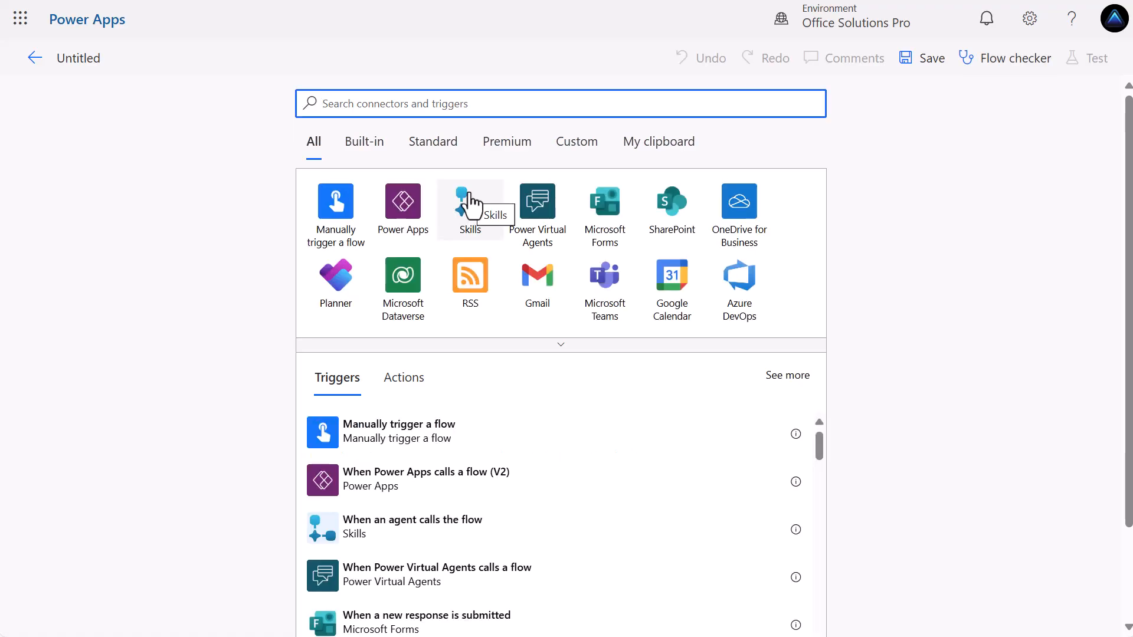
Add the Microsoft Dataverse trigger "When a row is added, modified or deleted" and set its change type to Added or Modified.
left_click(399, 295)
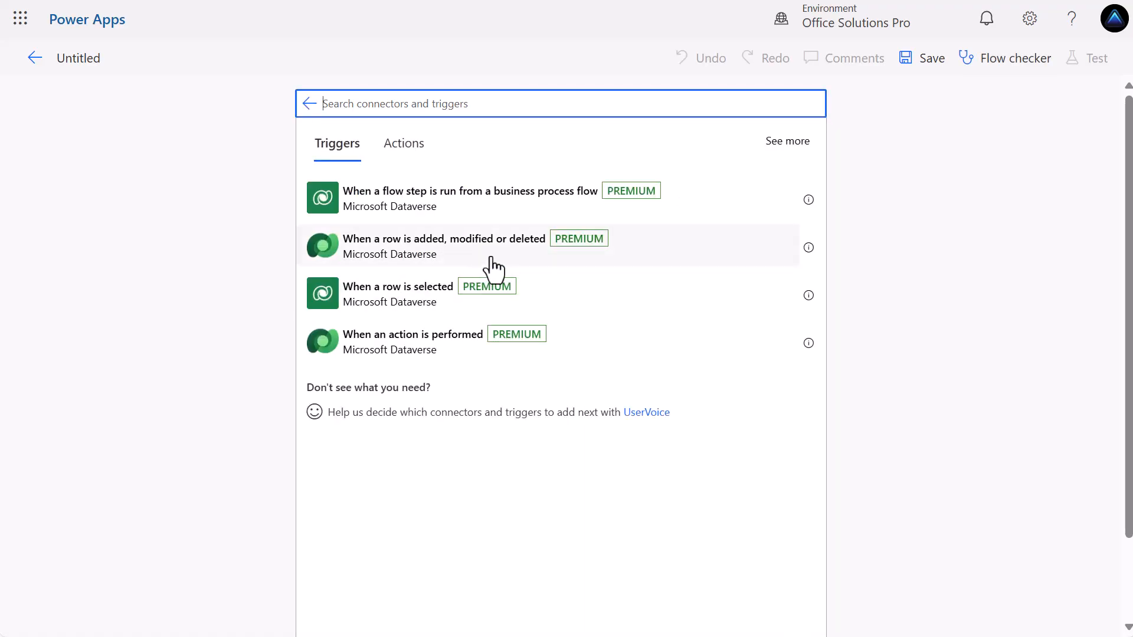
left_click(493, 267)
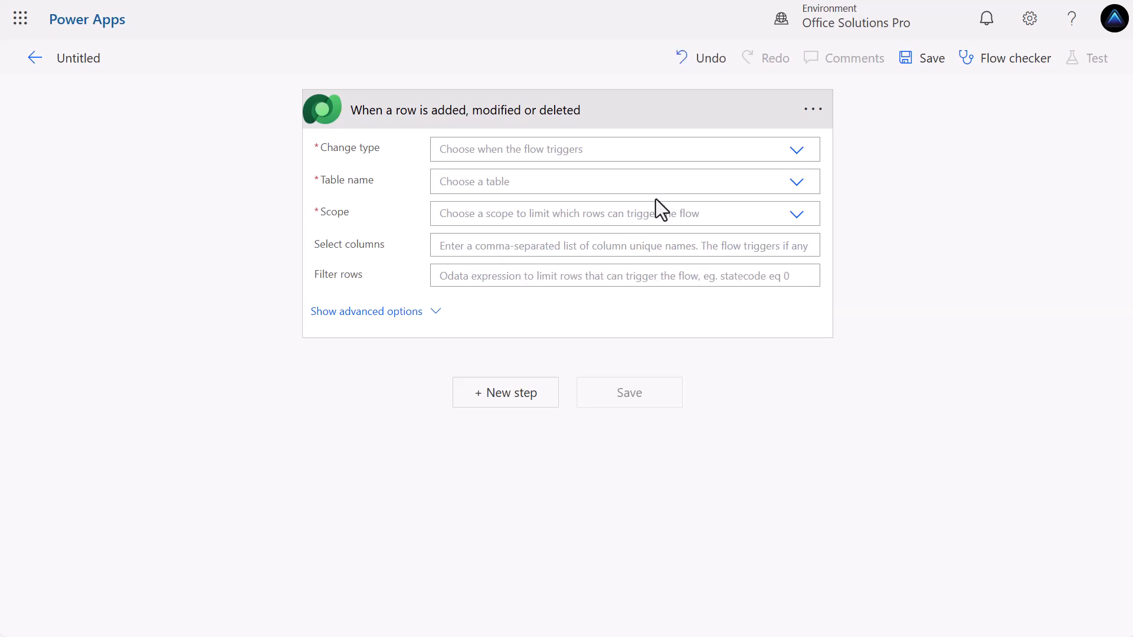
left_click(590, 150)
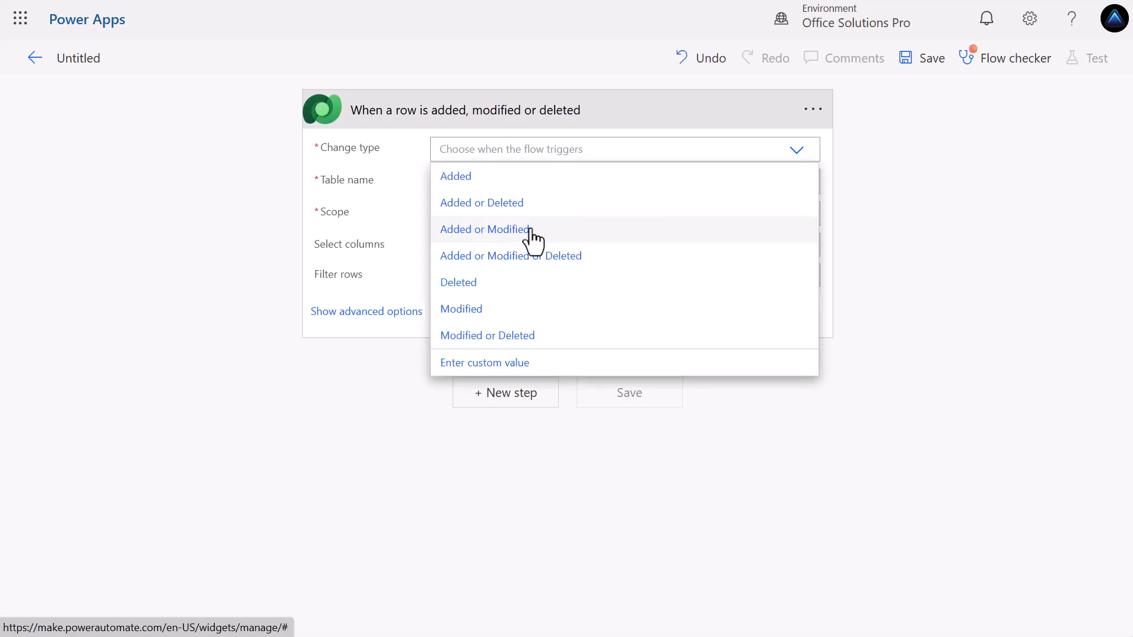
left_click(529, 236)
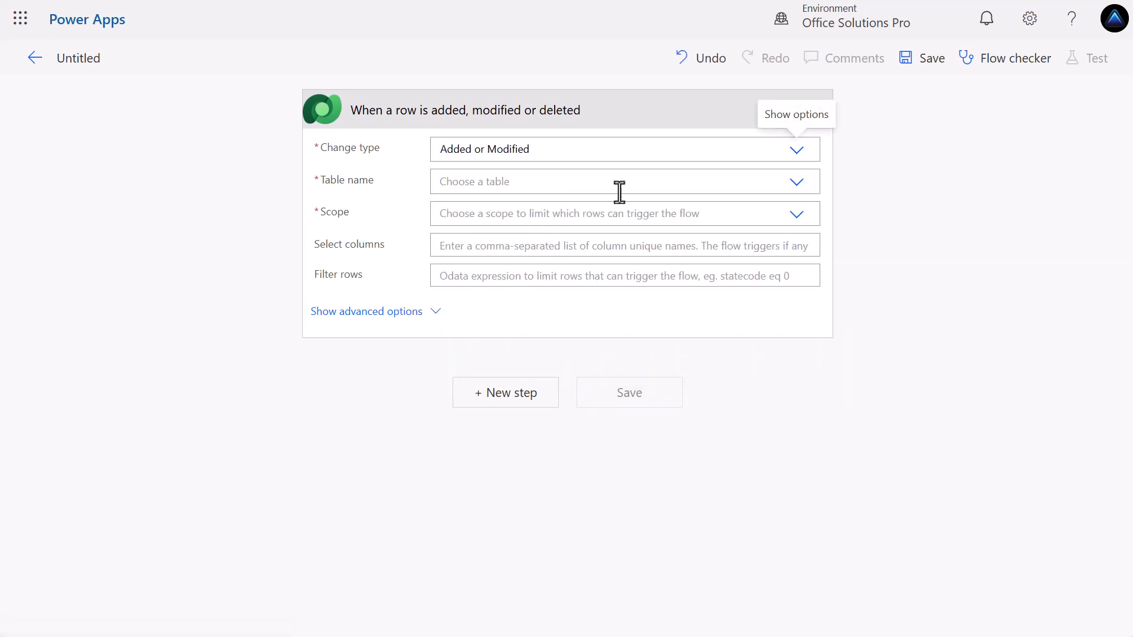
Set the trigger's table to App Contacts and its scope to Organization.
left_click(642, 184)
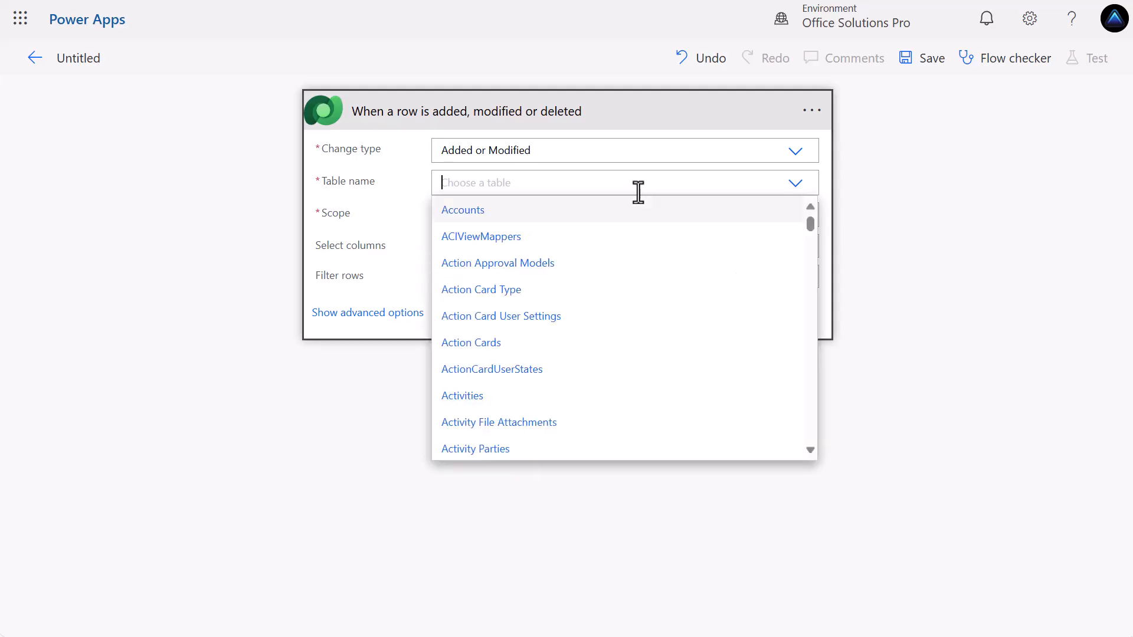
type("app c")
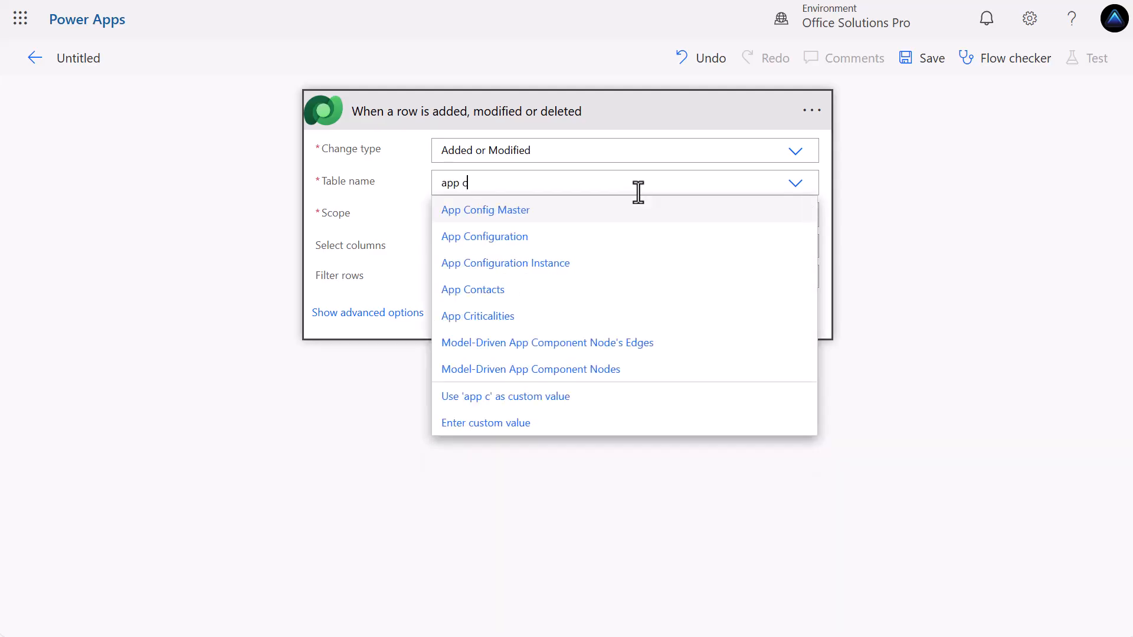
left_click(503, 291)
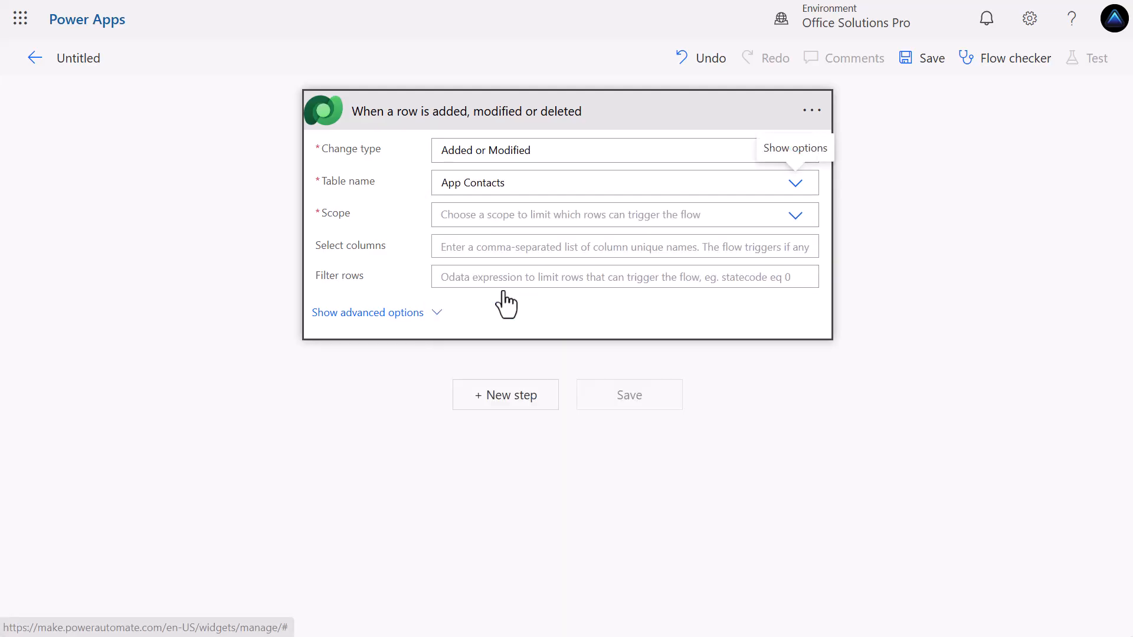
left_click(795, 216)
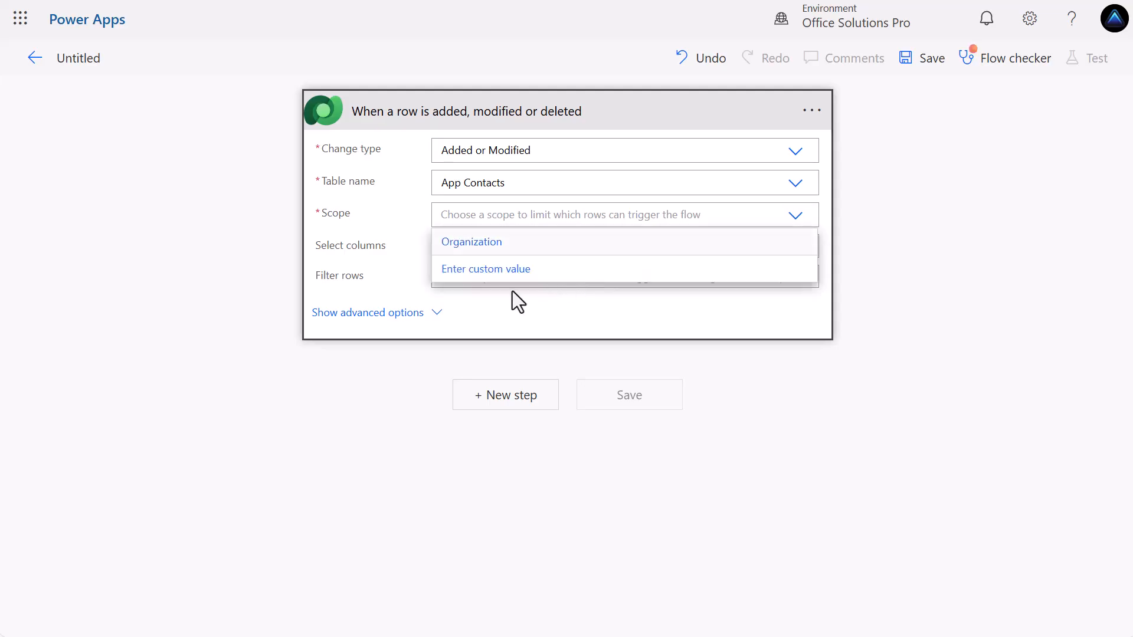
left_click(488, 245)
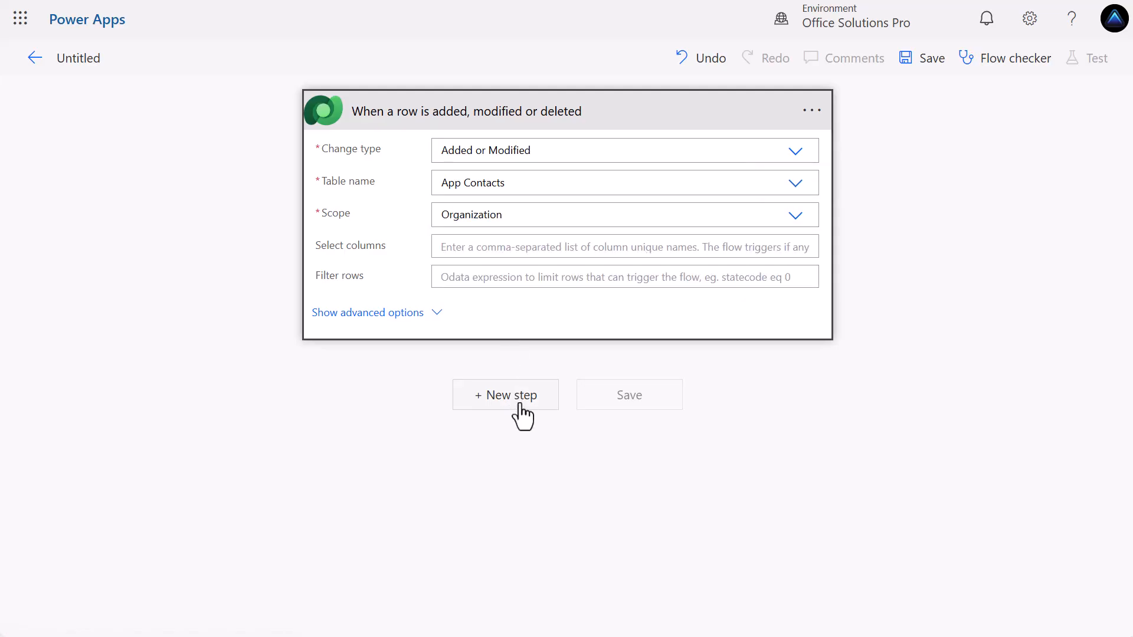
Begin a new flow step after the trigger and search the Microsoft Dataverse actions for "get".
left_click(515, 399)
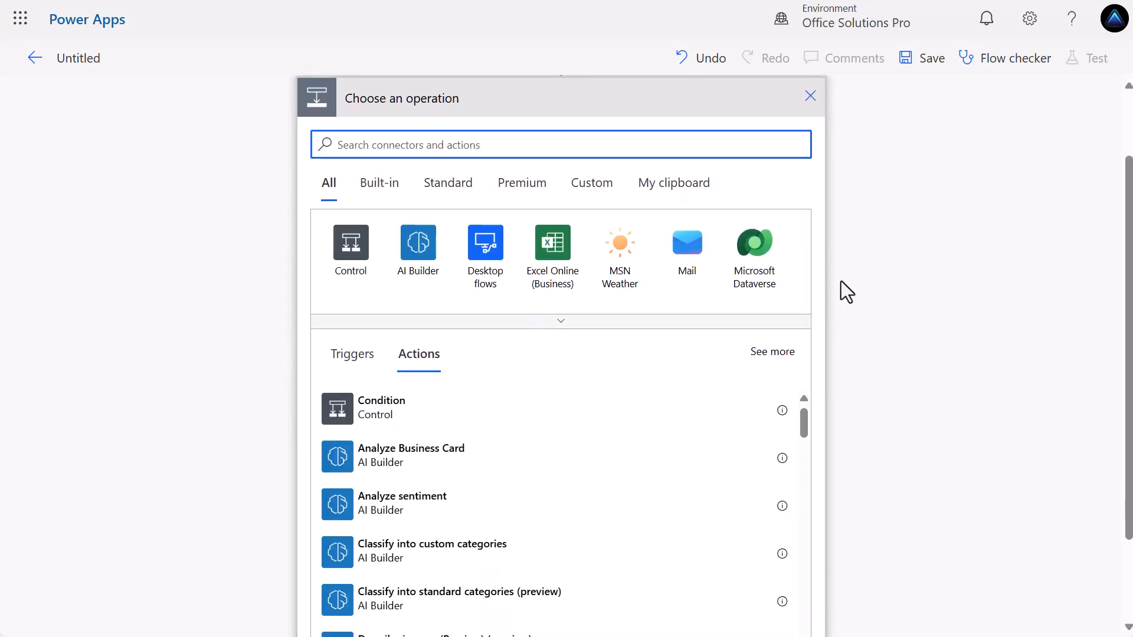
left_click(764, 340)
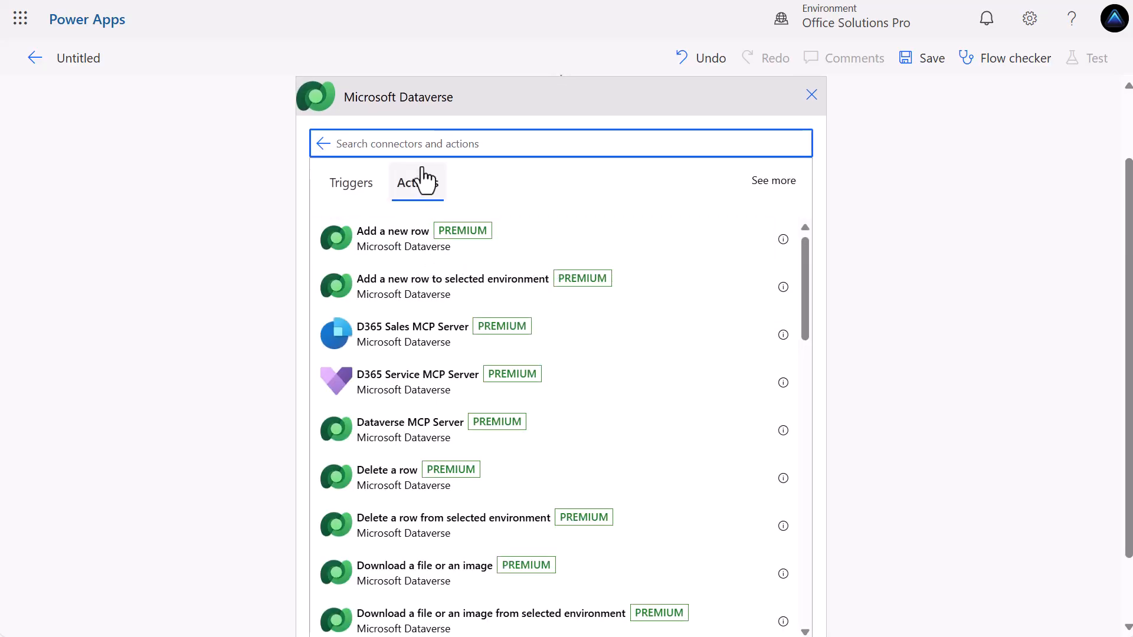
type("get")
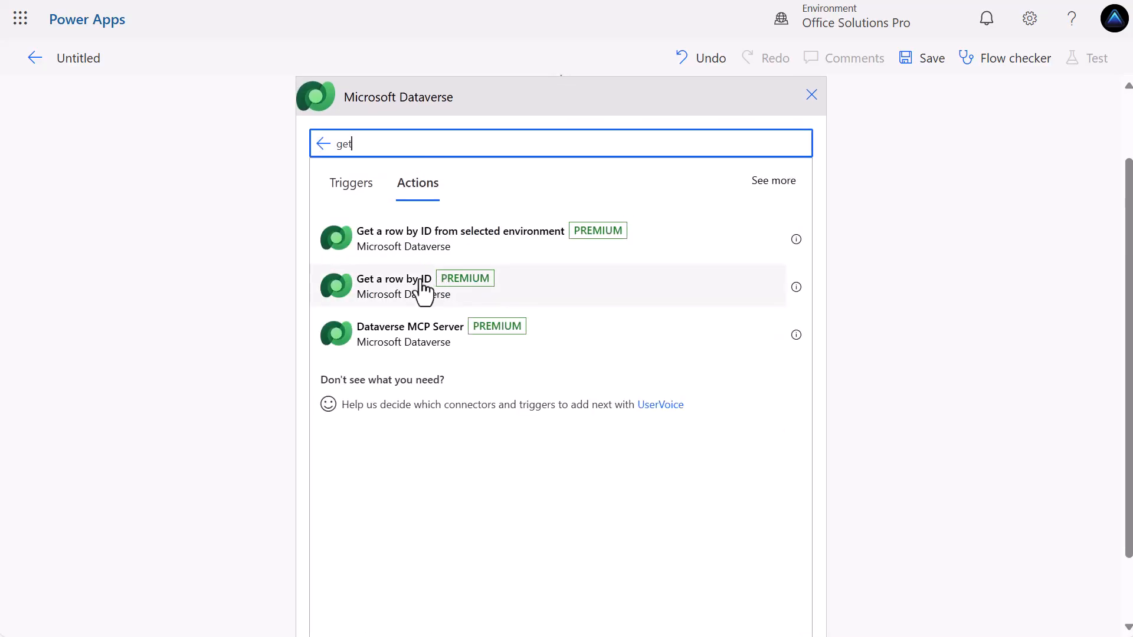
Add a Dataverse Get a row by ID action to the flow and set its table to Users.
left_click(422, 288)
left_click(557, 225)
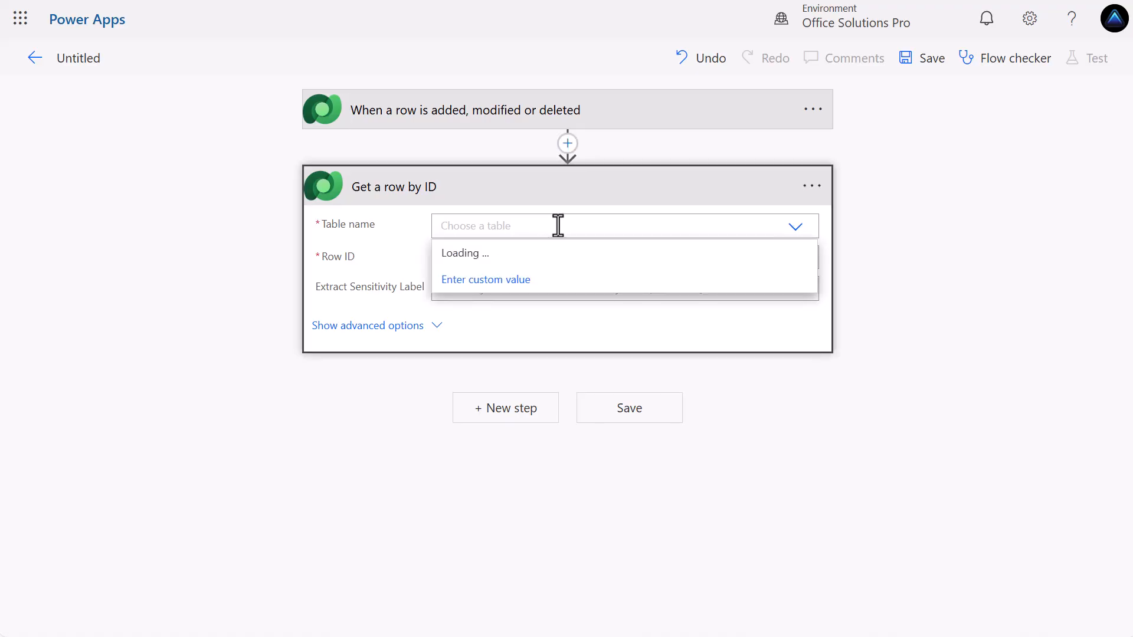
type("user")
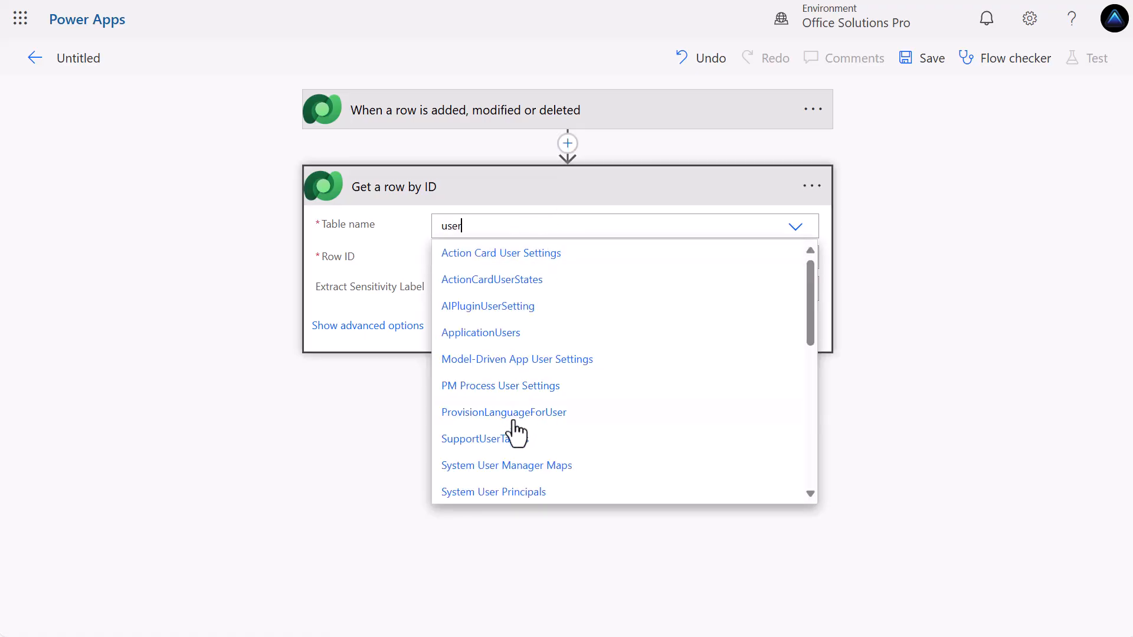
scroll(512, 434, "down", 5)
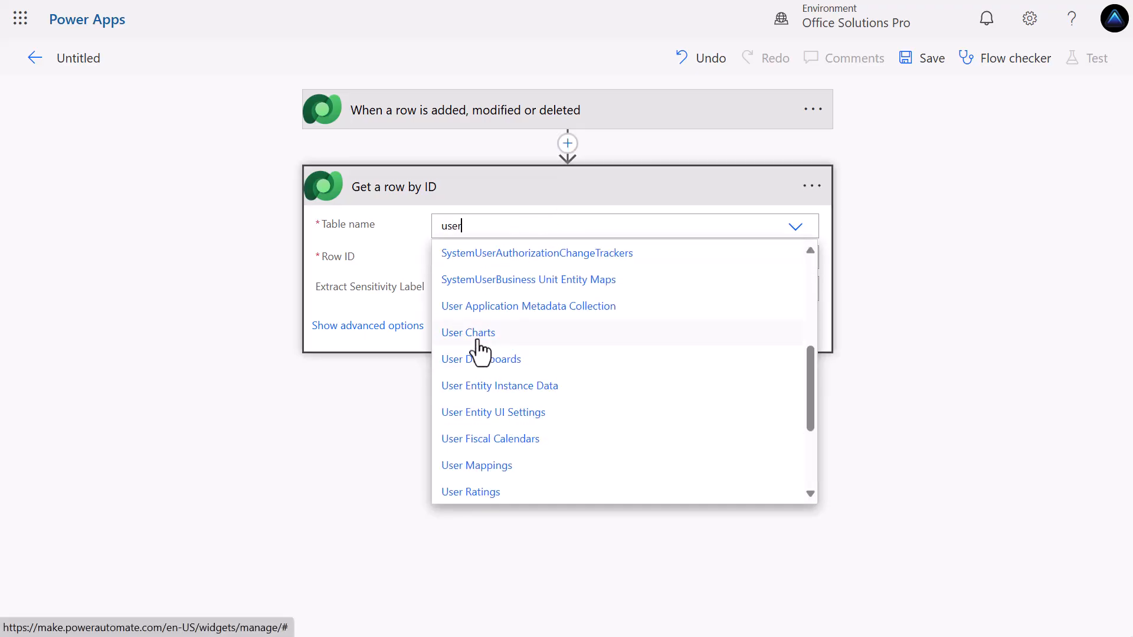
scroll(490, 354, "down", 3)
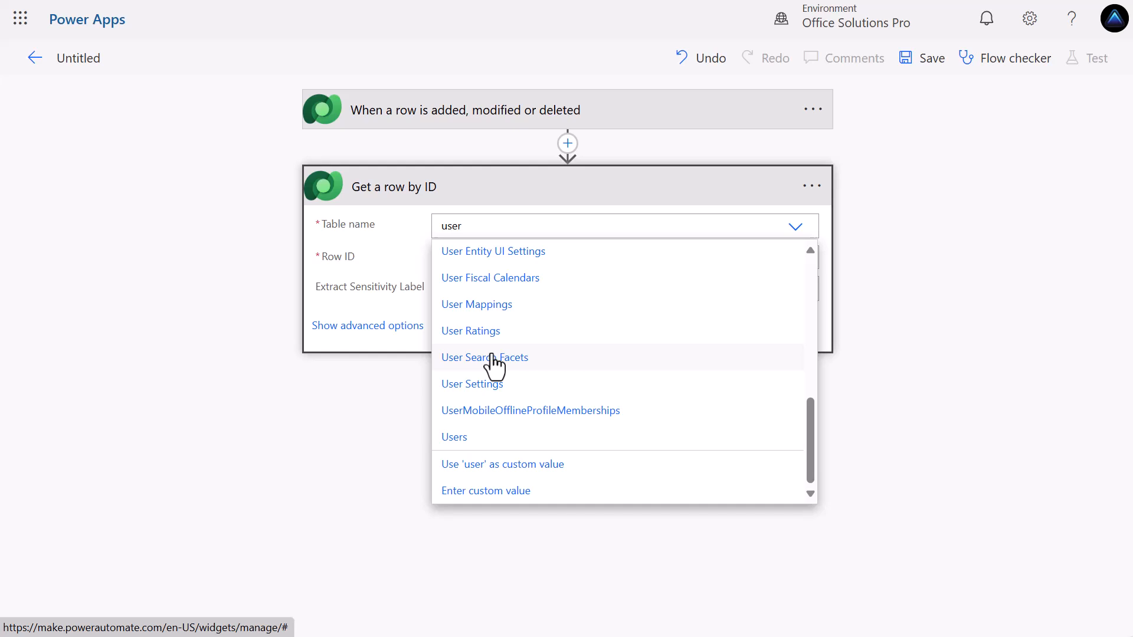
left_click(468, 440)
Set the Row ID of the Users lookup to the trigger's Person (Value) dynamic content.
left_click(765, 259)
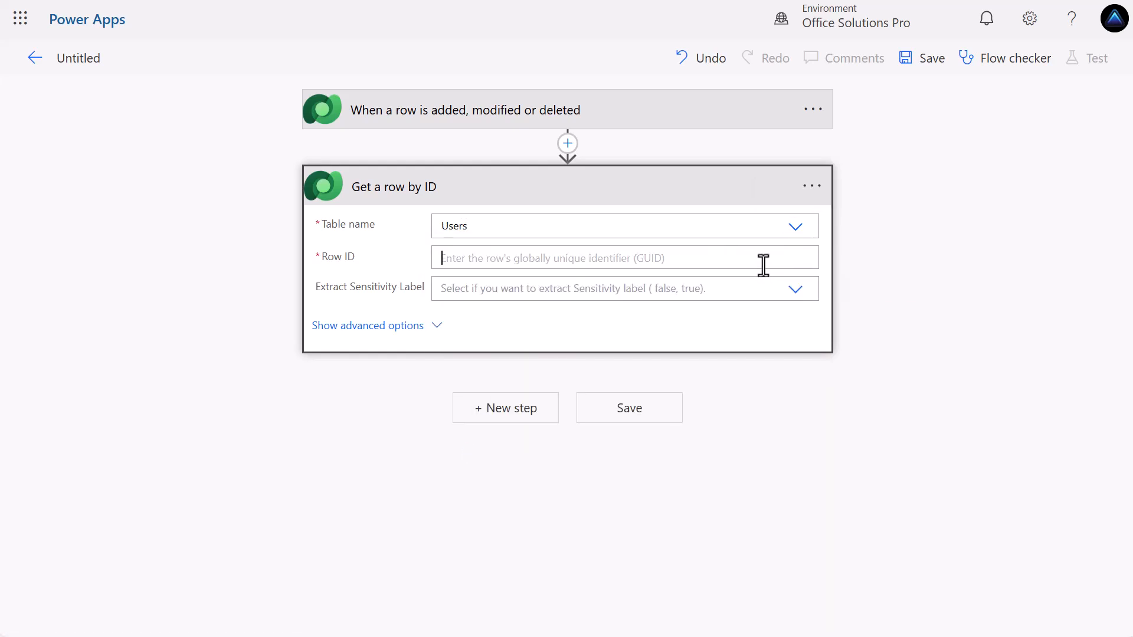
left_click(896, 401)
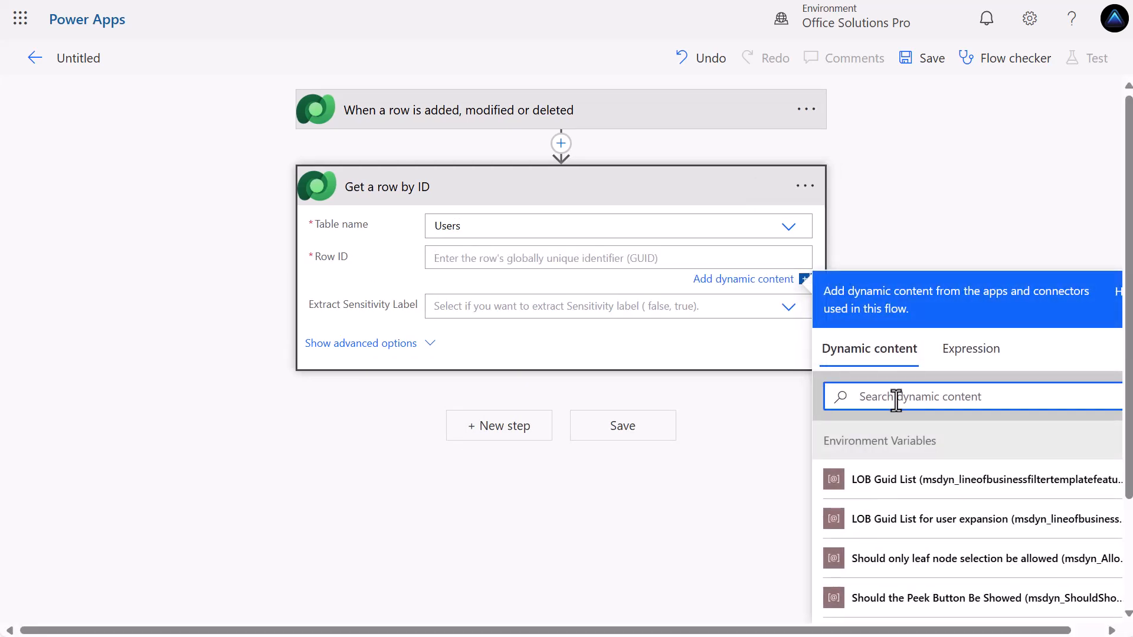
type("pers")
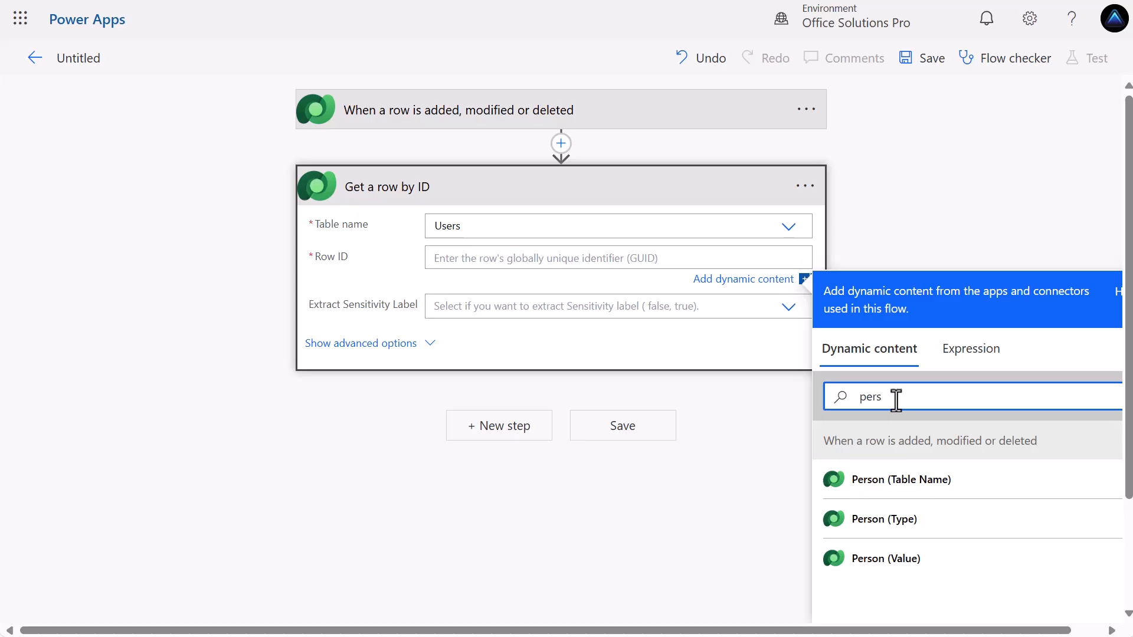
left_click(891, 560)
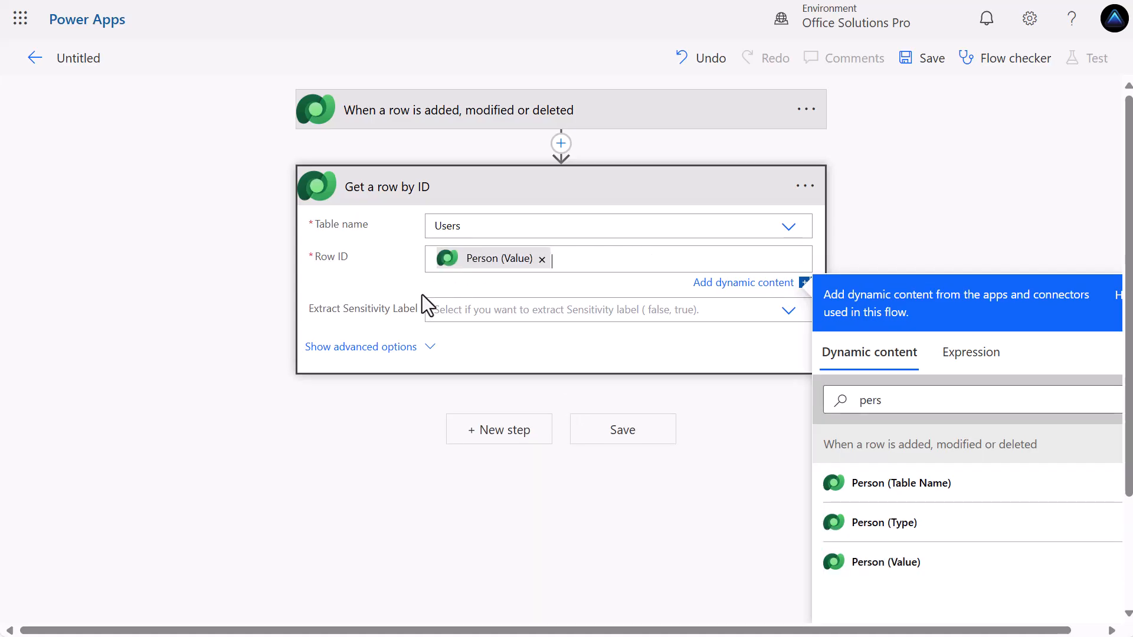
Rename the lookup action as "Get a row by ID (User Details)".
left_click(805, 186)
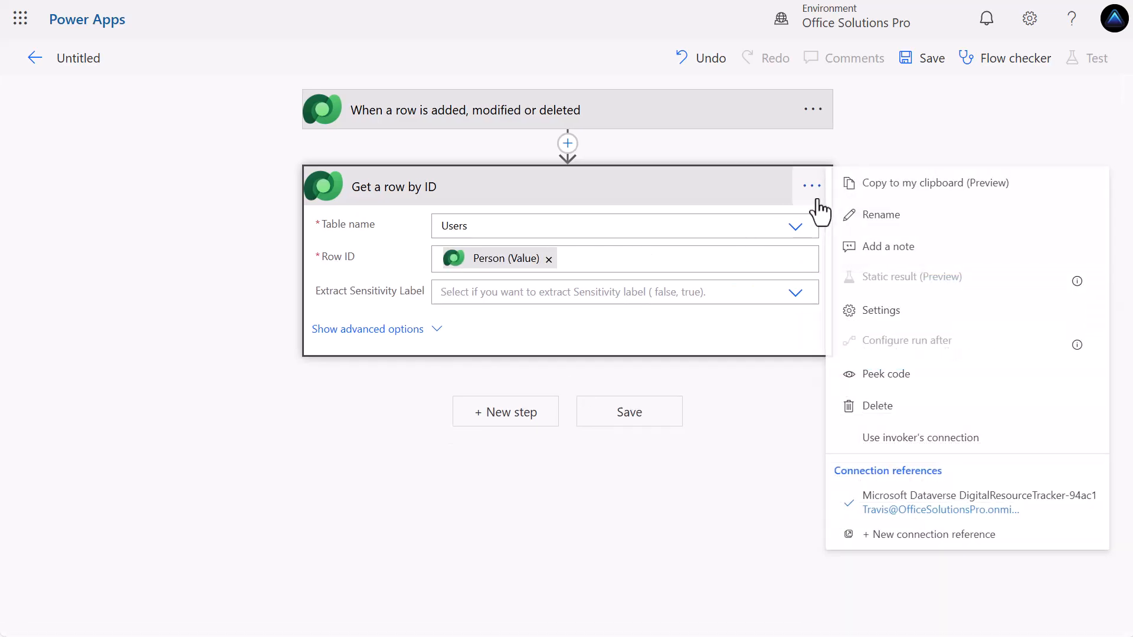
left_click(866, 215)
left_click(496, 184)
type("(User Details)")
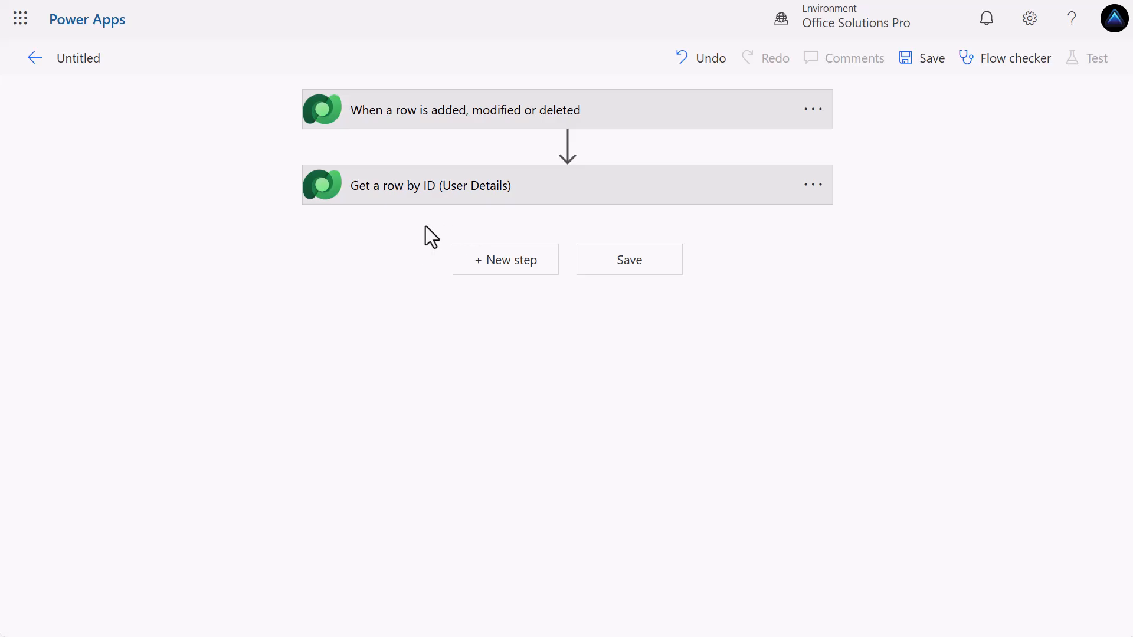
Add a Condition after the user lookup and use the trigger's Name dynamic content as its first value.
left_click(512, 269)
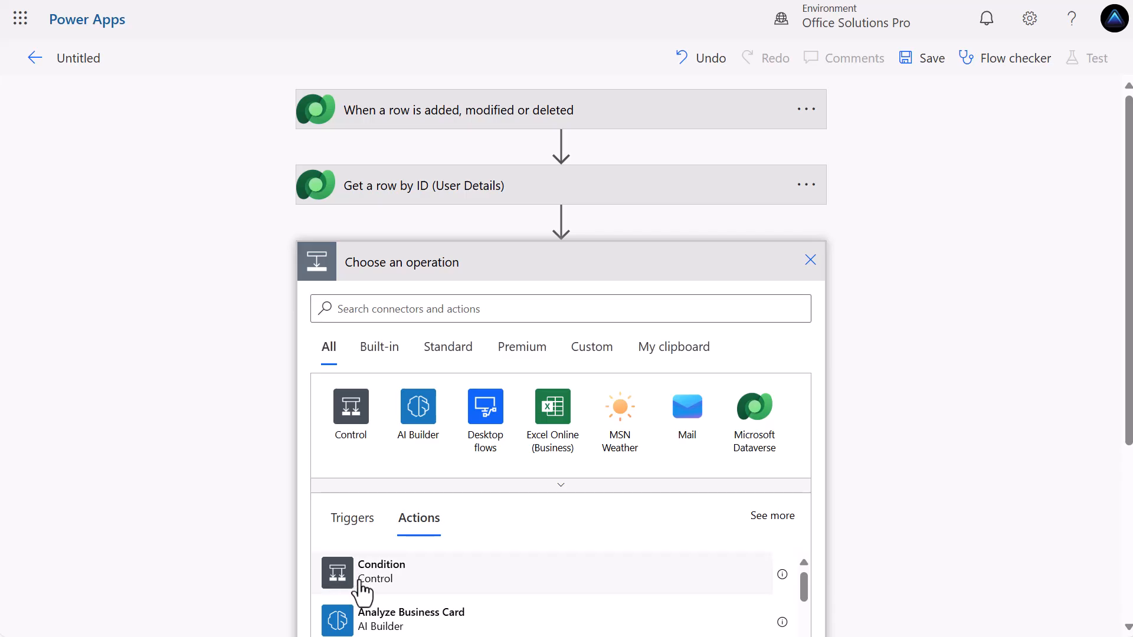
left_click(359, 584)
left_click(419, 317)
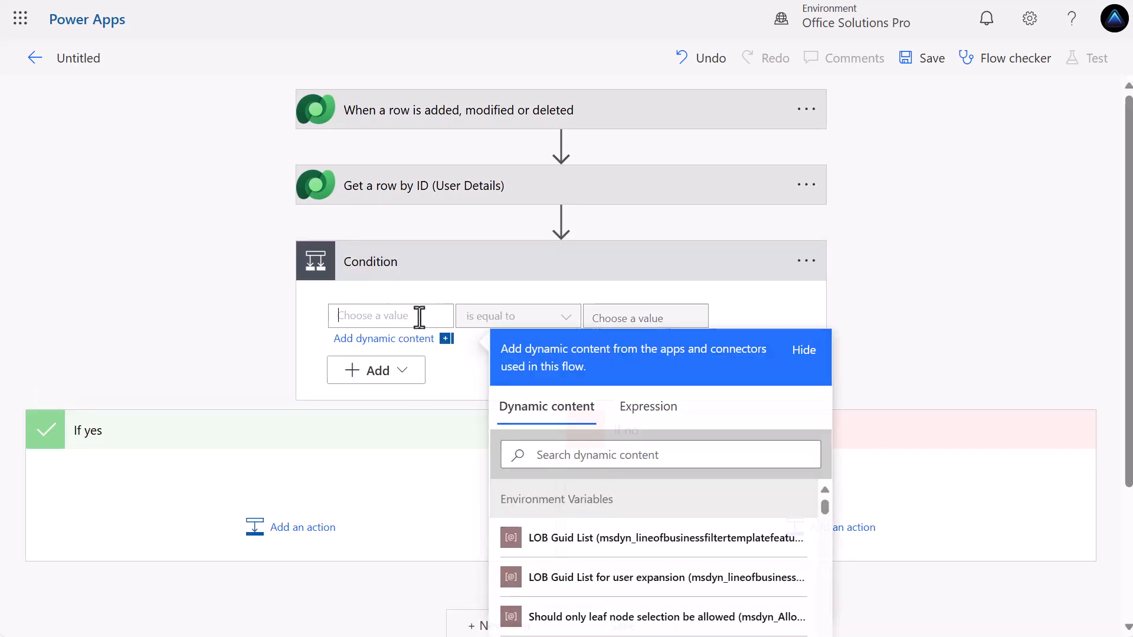
left_click(649, 458)
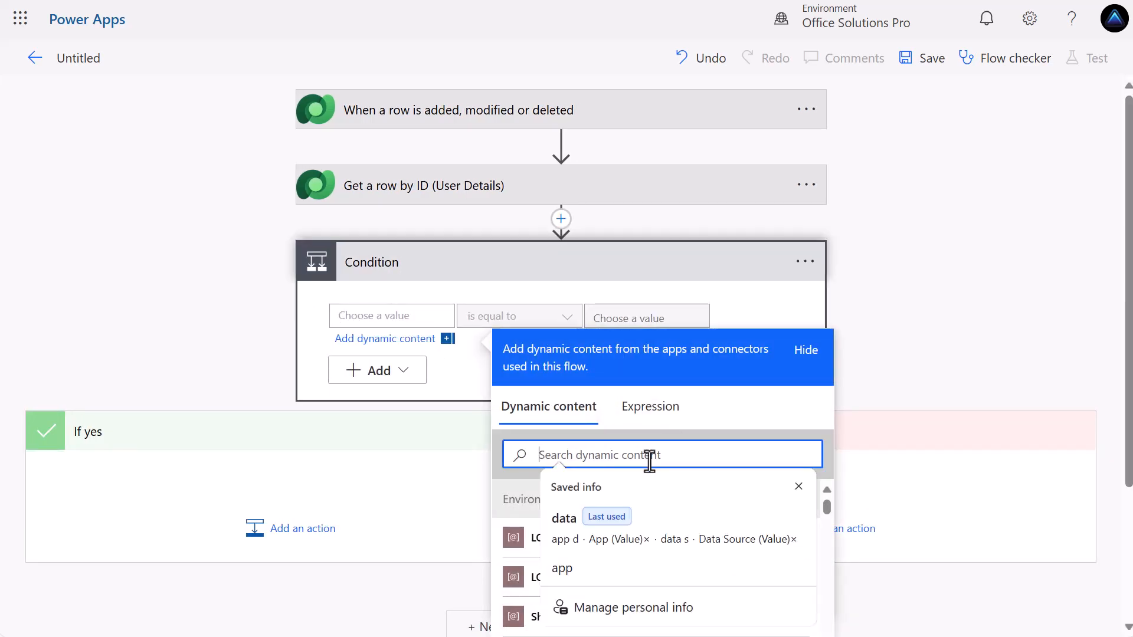
type("name")
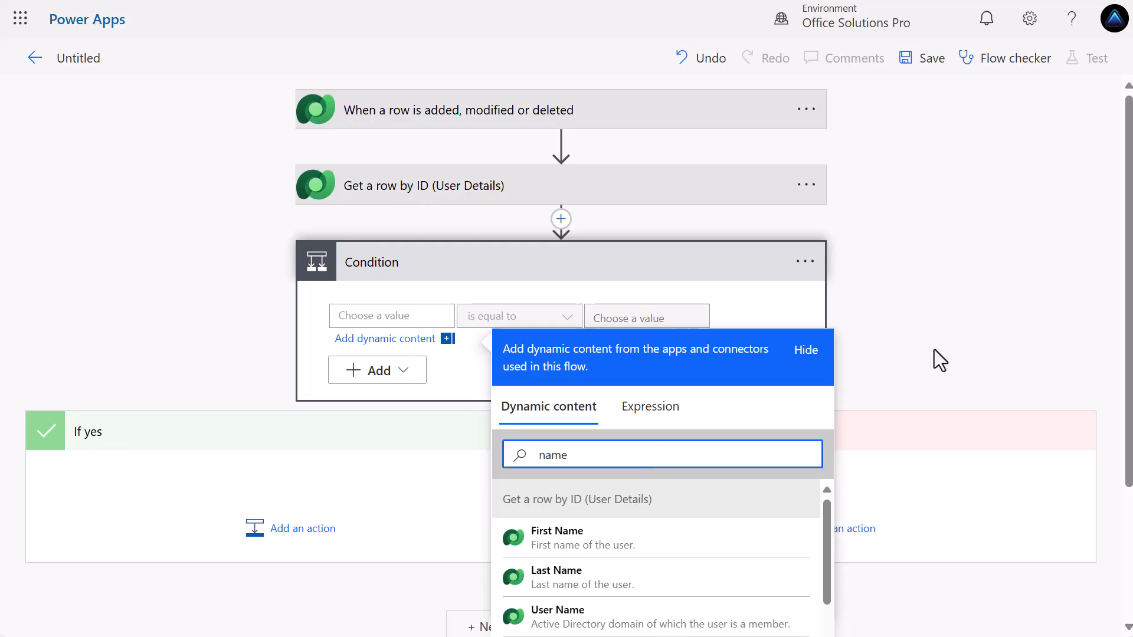
scroll(936, 357, "down", 3)
scroll(647, 432, "down", 10)
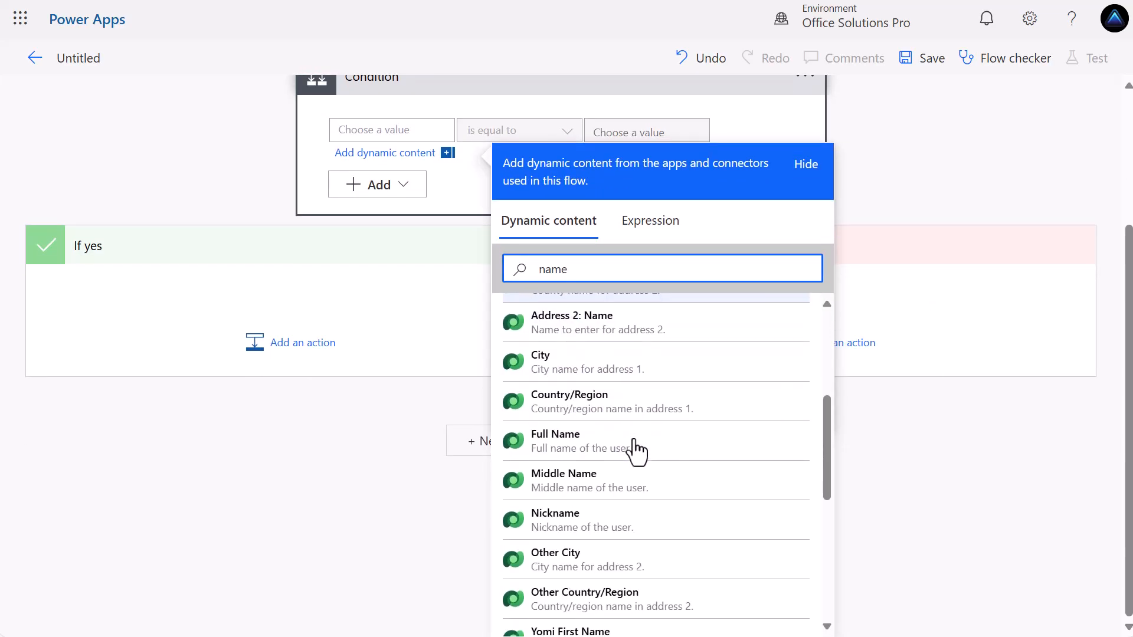
scroll(636, 452, "down", 1)
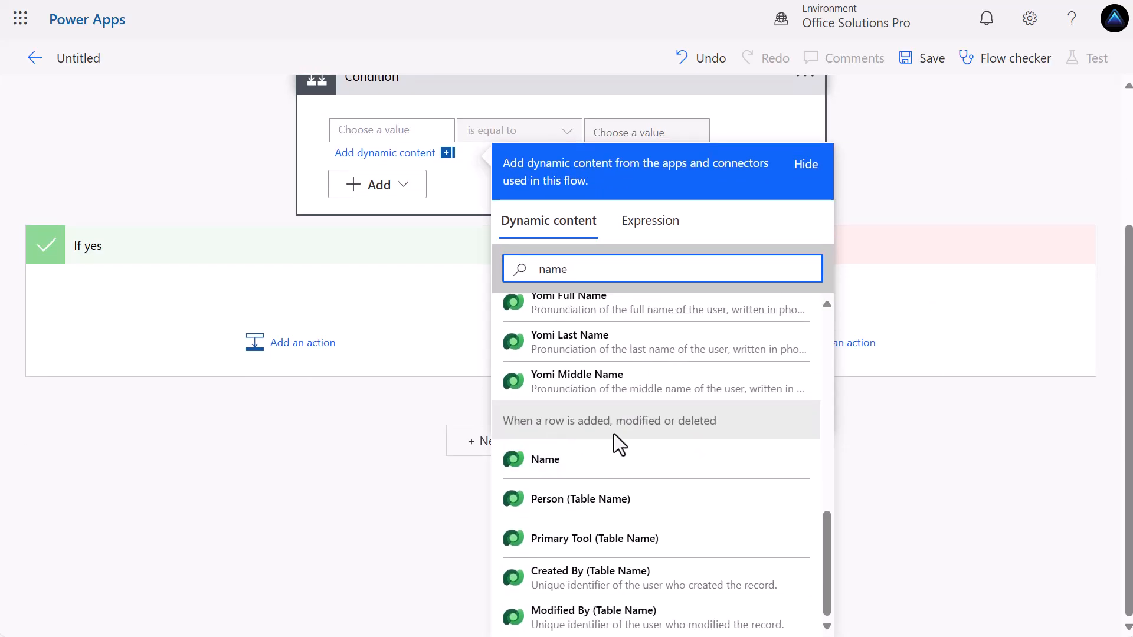
left_click(570, 466)
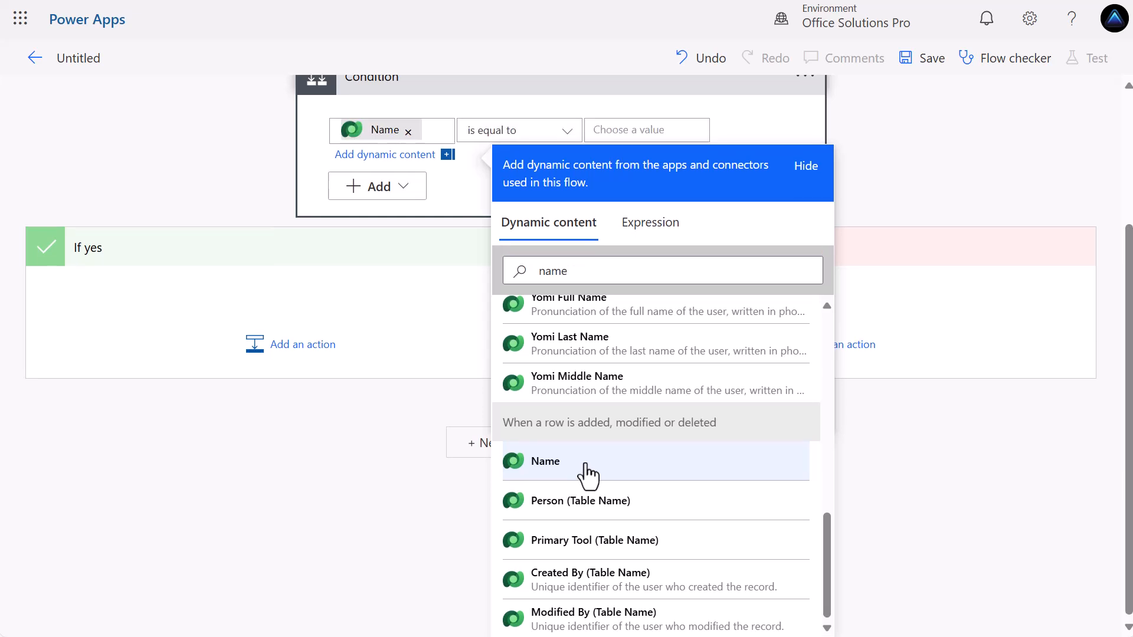
Set the condition's comparison value to Full Name from the User Details lookup.
left_click(658, 129)
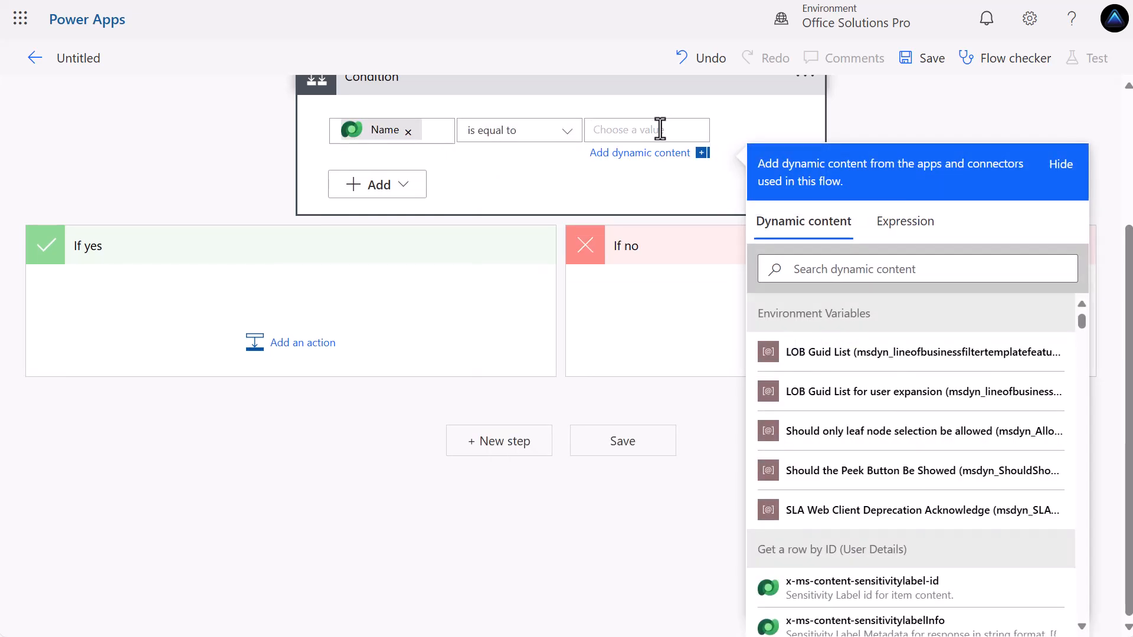
left_click(838, 260)
type("full")
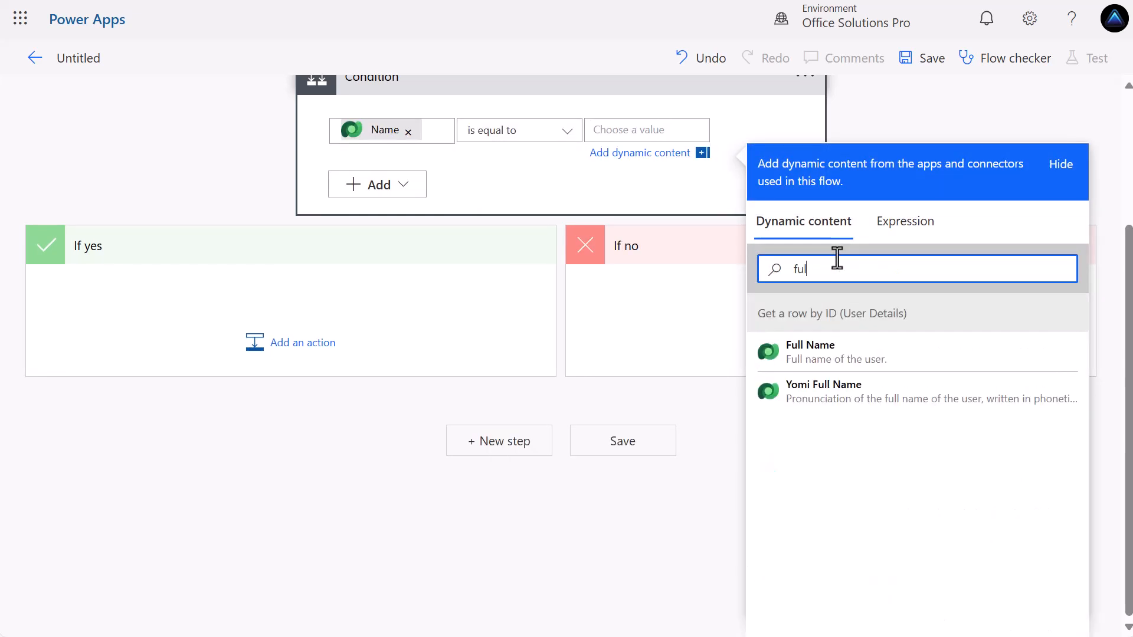
left_click(805, 351)
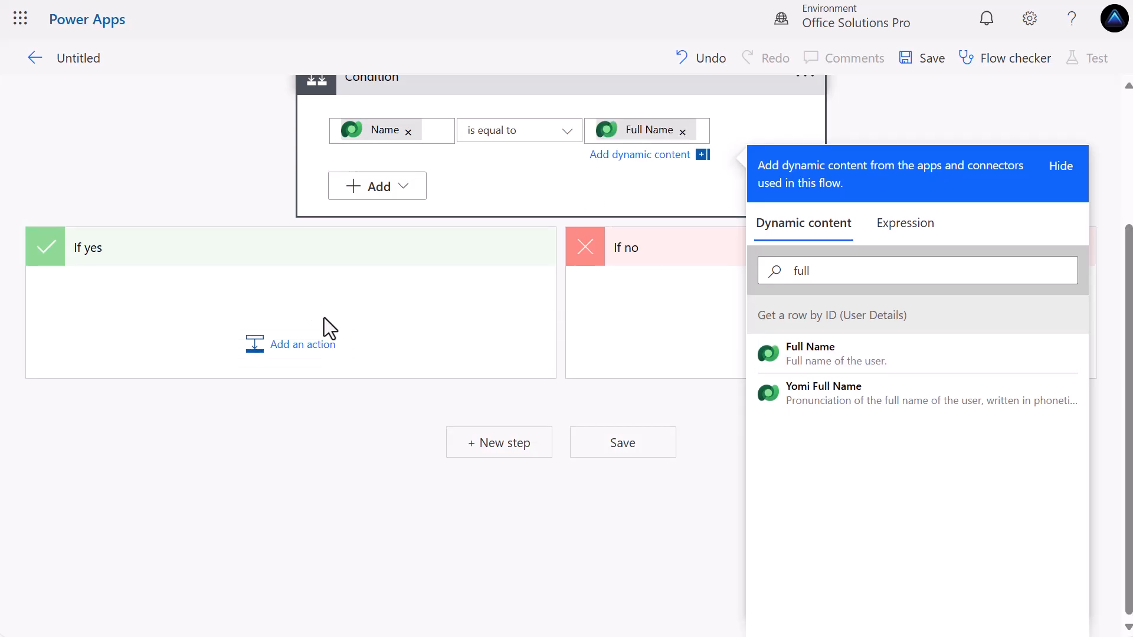
left_click(675, 339)
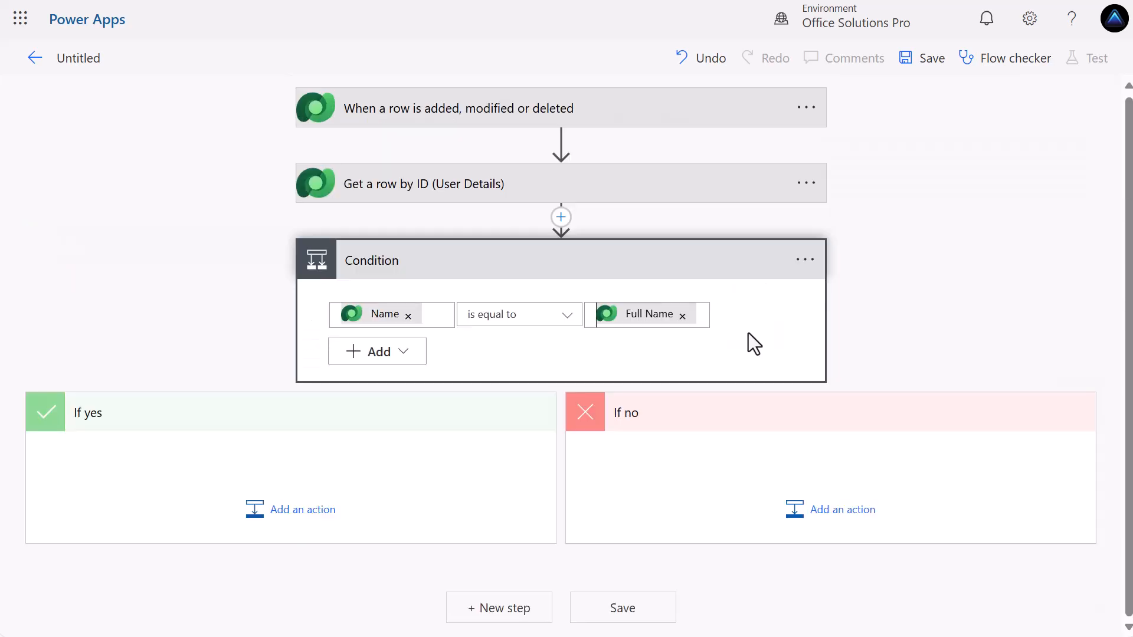
Add a Dataverse Update a row action to the condition's If no branch.
left_click(821, 515)
left_click(1040, 454)
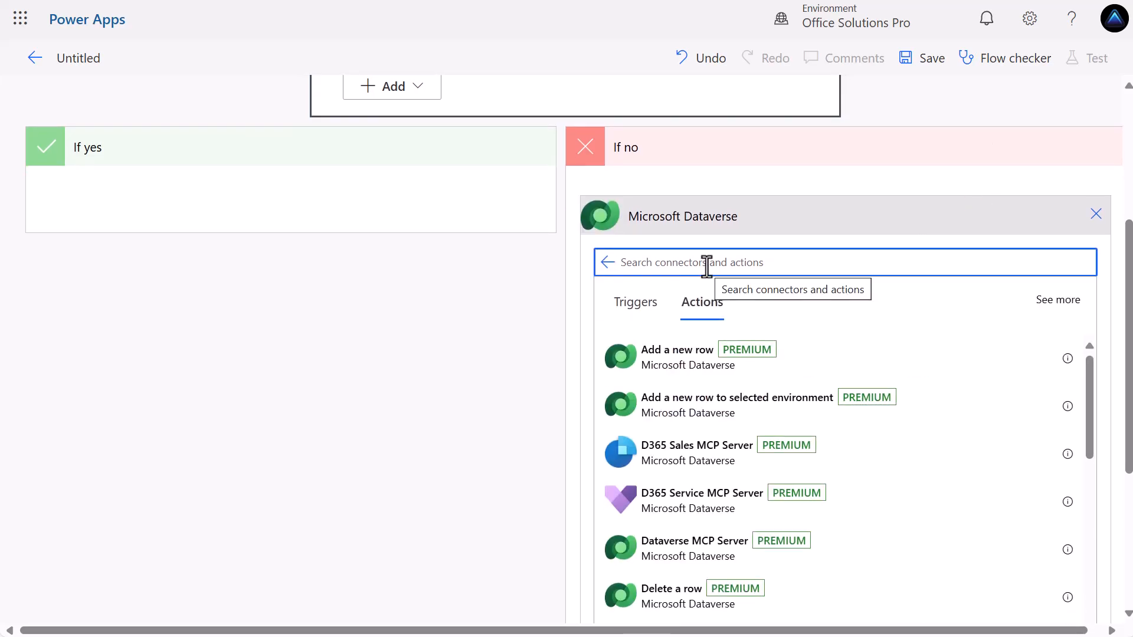
type("update")
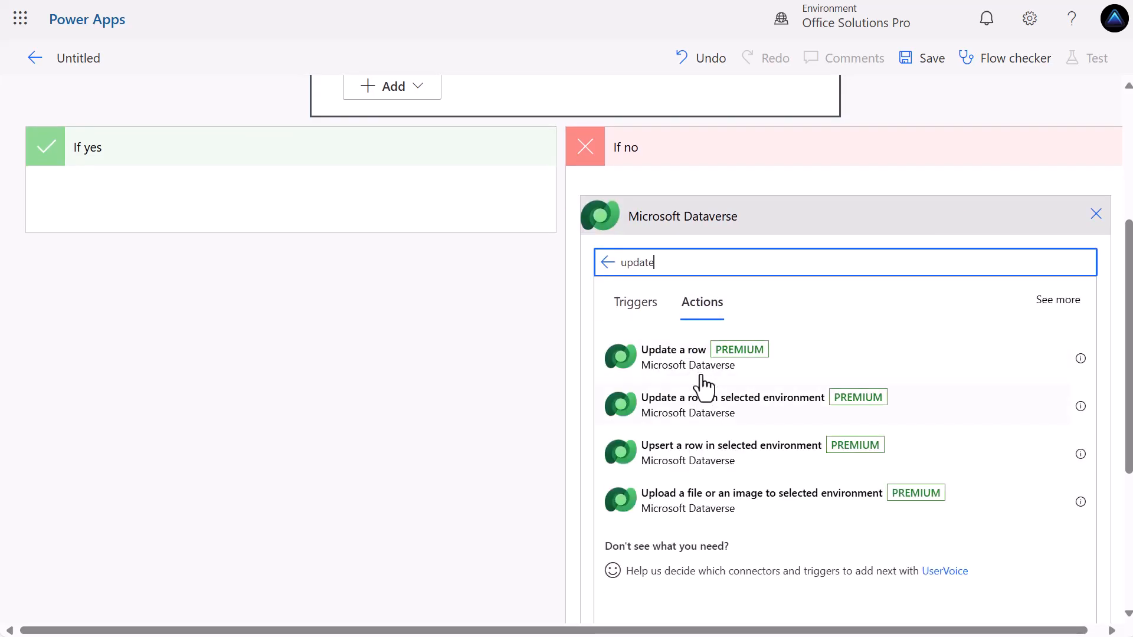
left_click(702, 372)
Set the Update a row action's table to App Contacts.
left_click(779, 342)
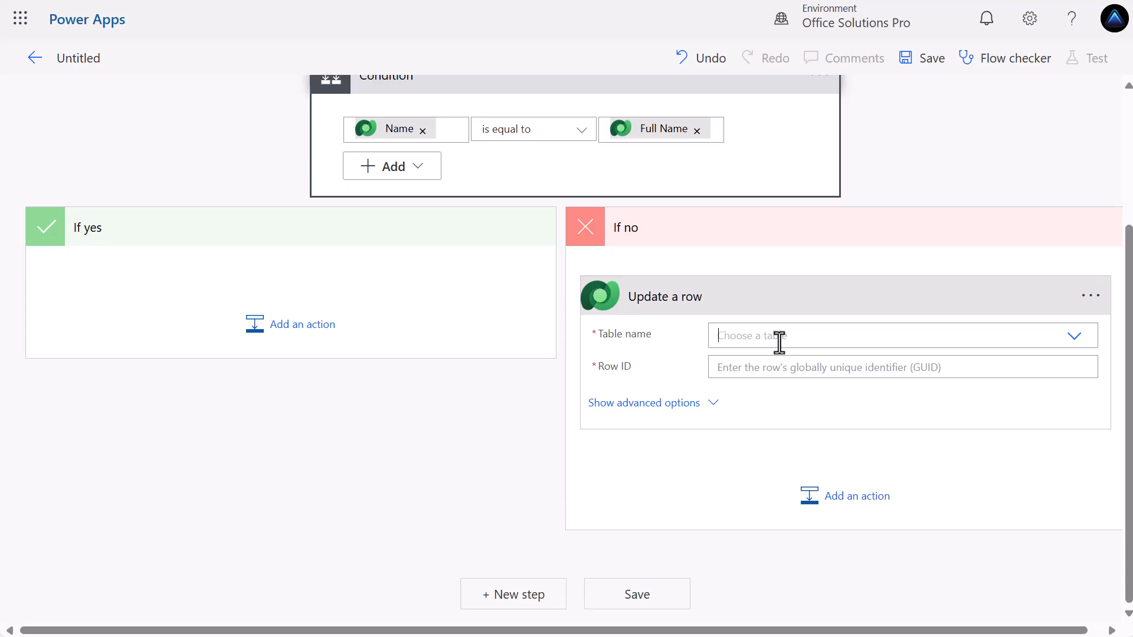
type("a")
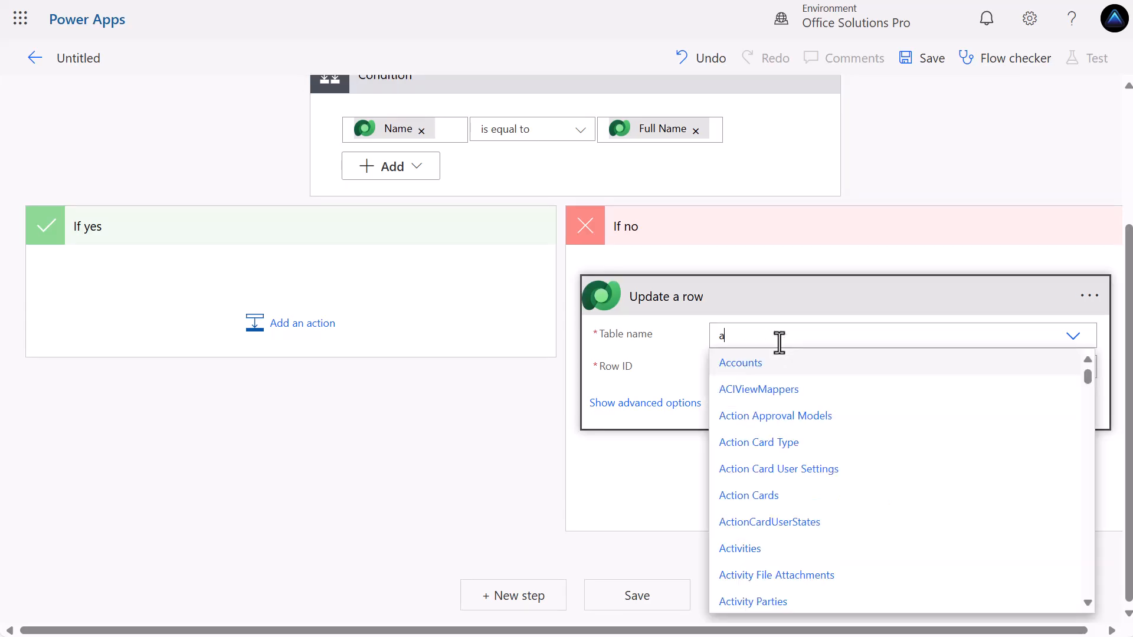
type("pp con")
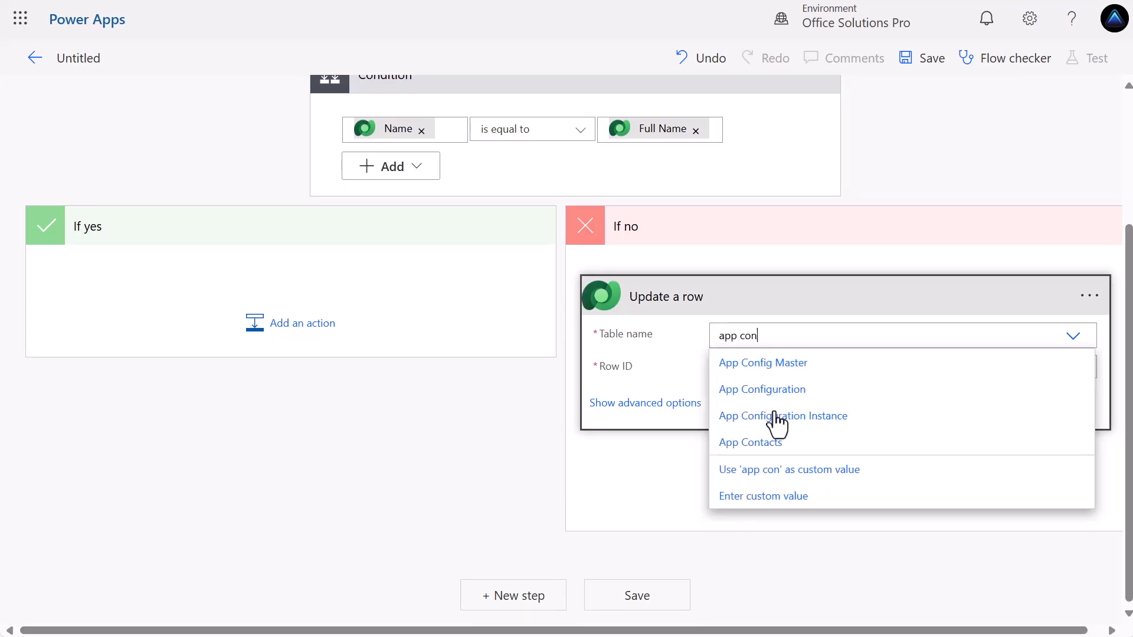
left_click(782, 442)
Set the Row ID of the Update a row action to the trigger's App Contacts unique identifier.
left_click(786, 395)
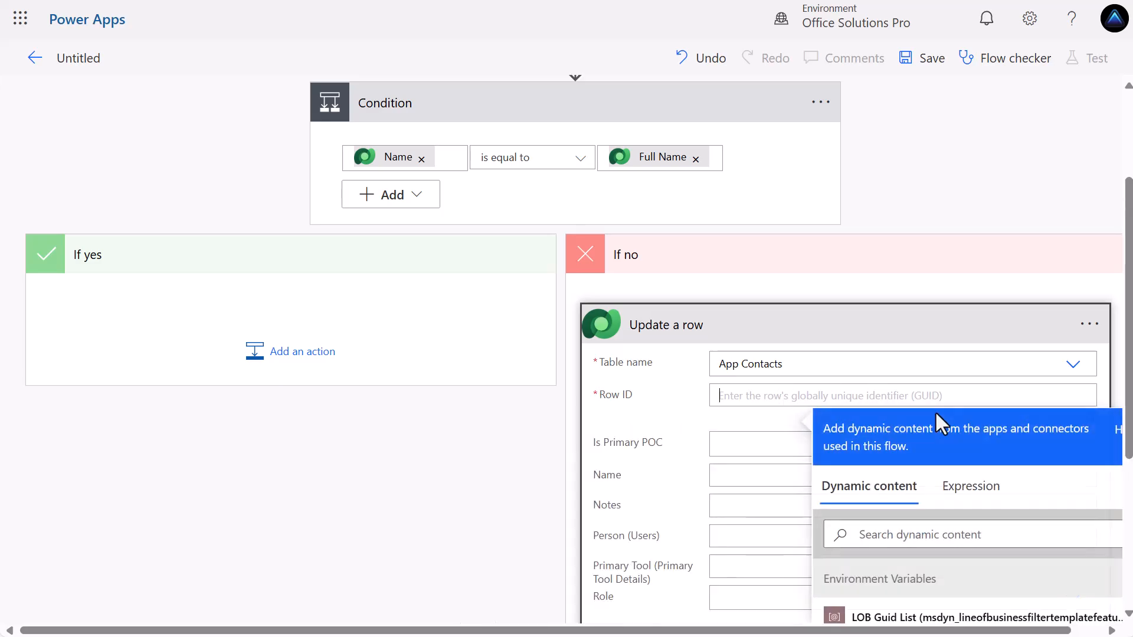
left_click(903, 534)
type("app")
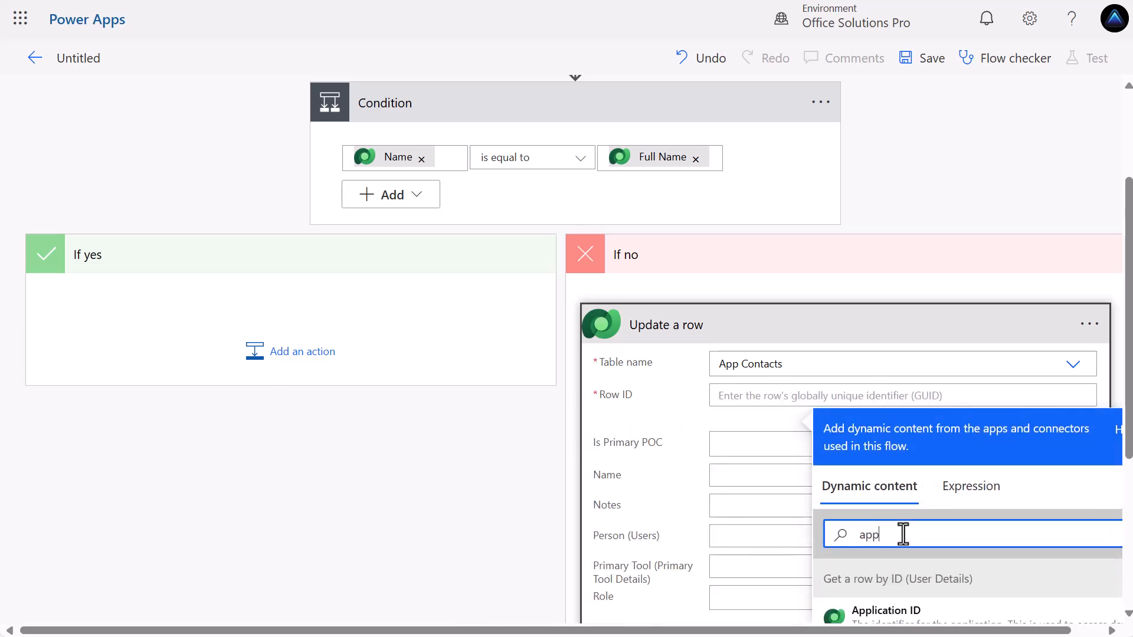
scroll(942, 558, "down", 4)
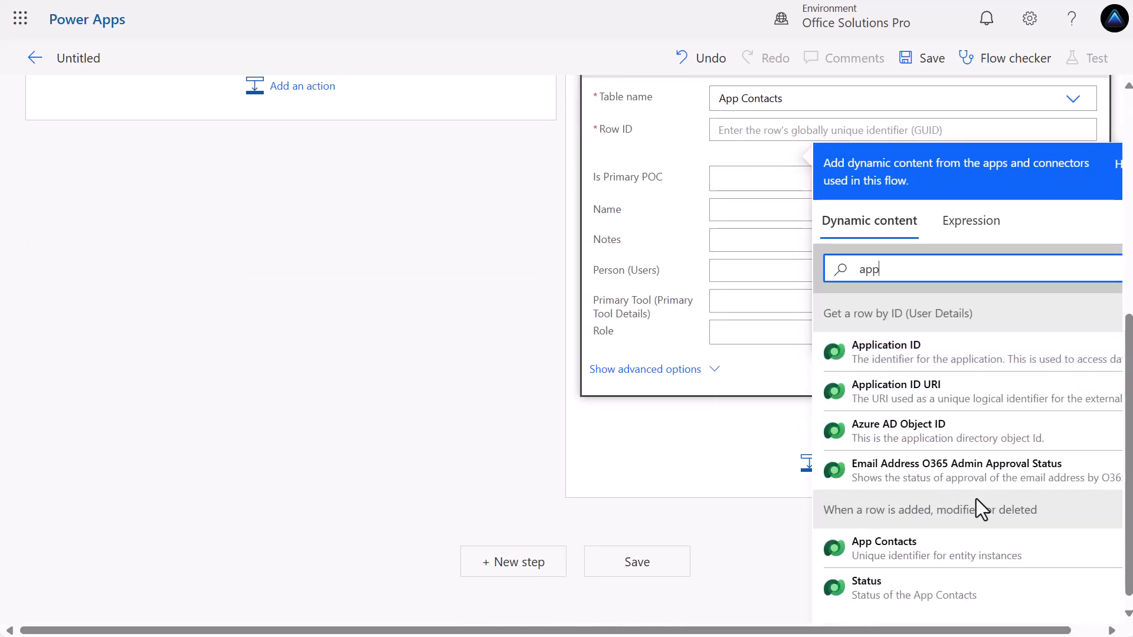
left_click(903, 539)
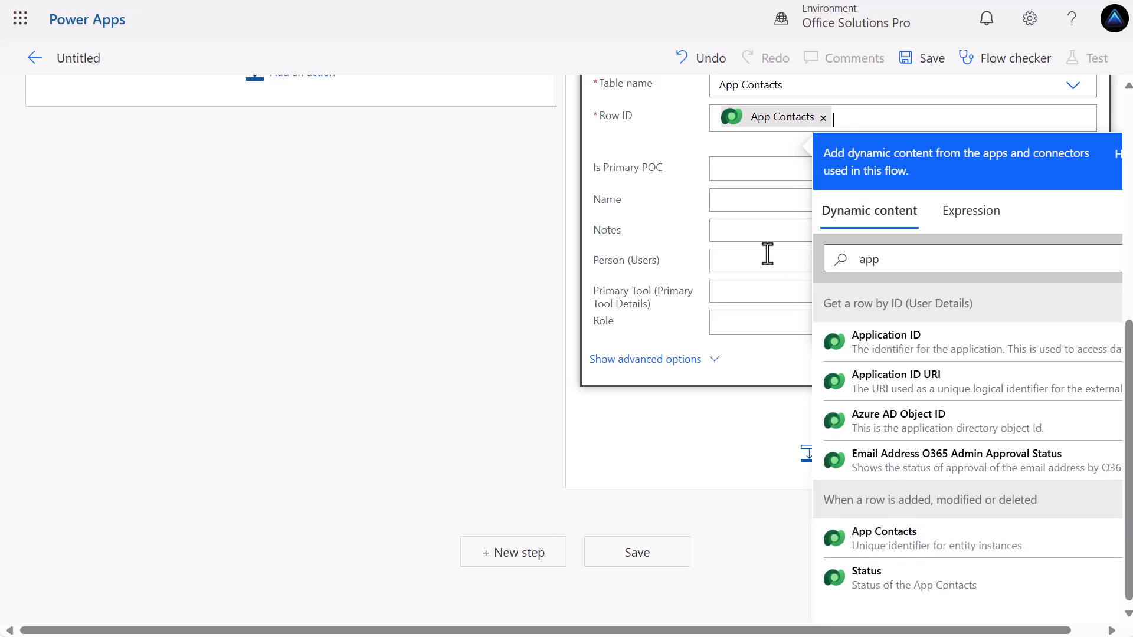
Set the updated row's Name to Full Name from the User Details lookup and save the flow.
left_click(736, 199)
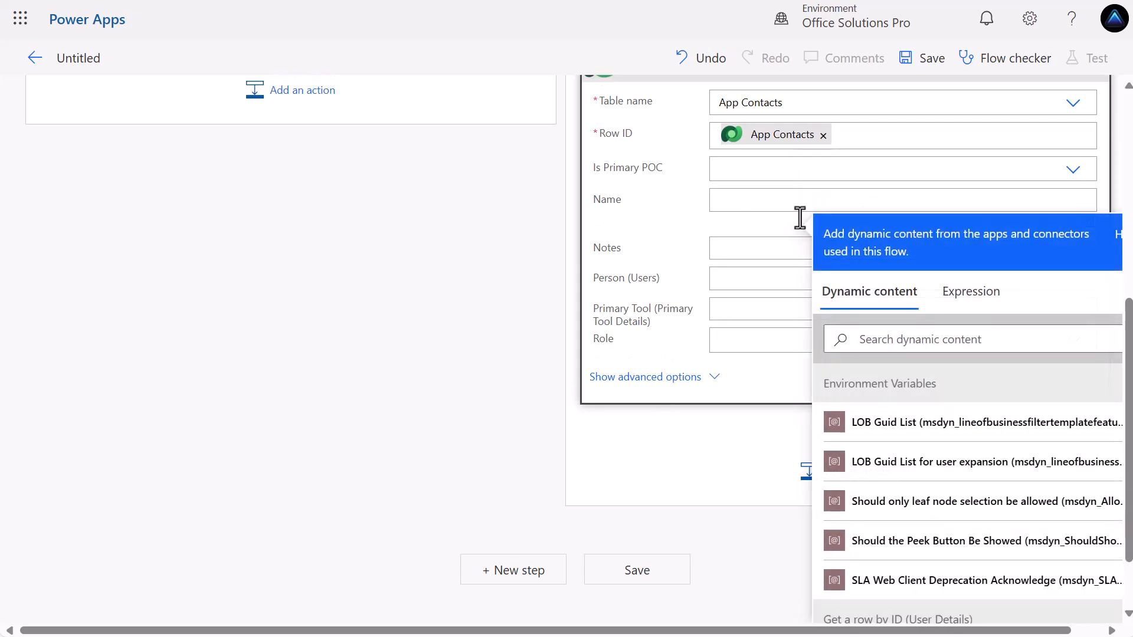
left_click(915, 342)
type("full")
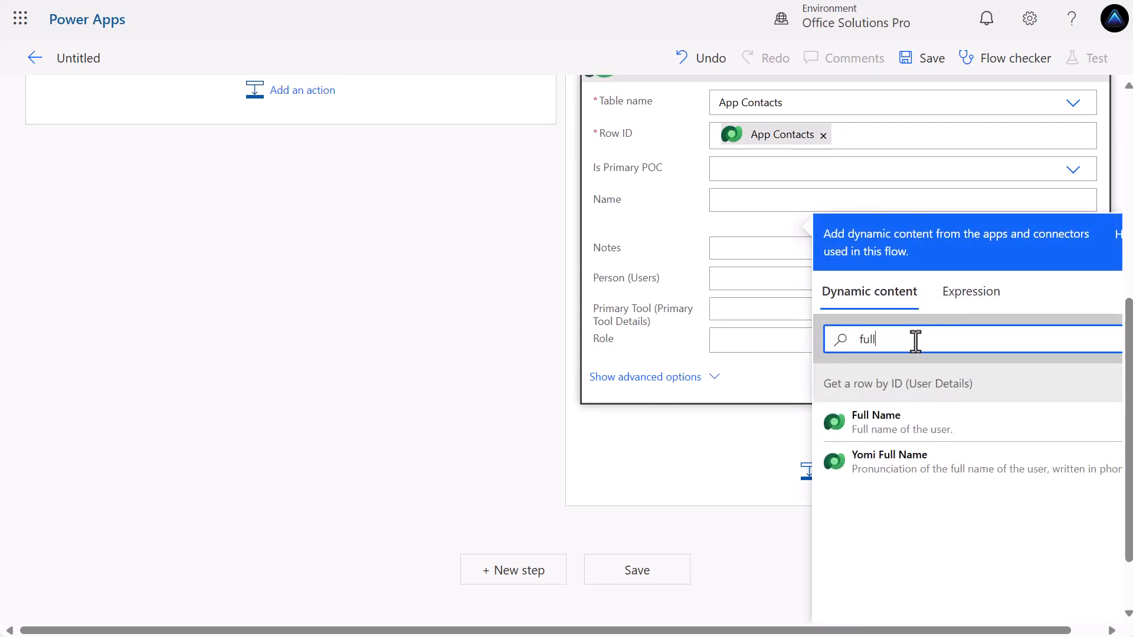
left_click(896, 428)
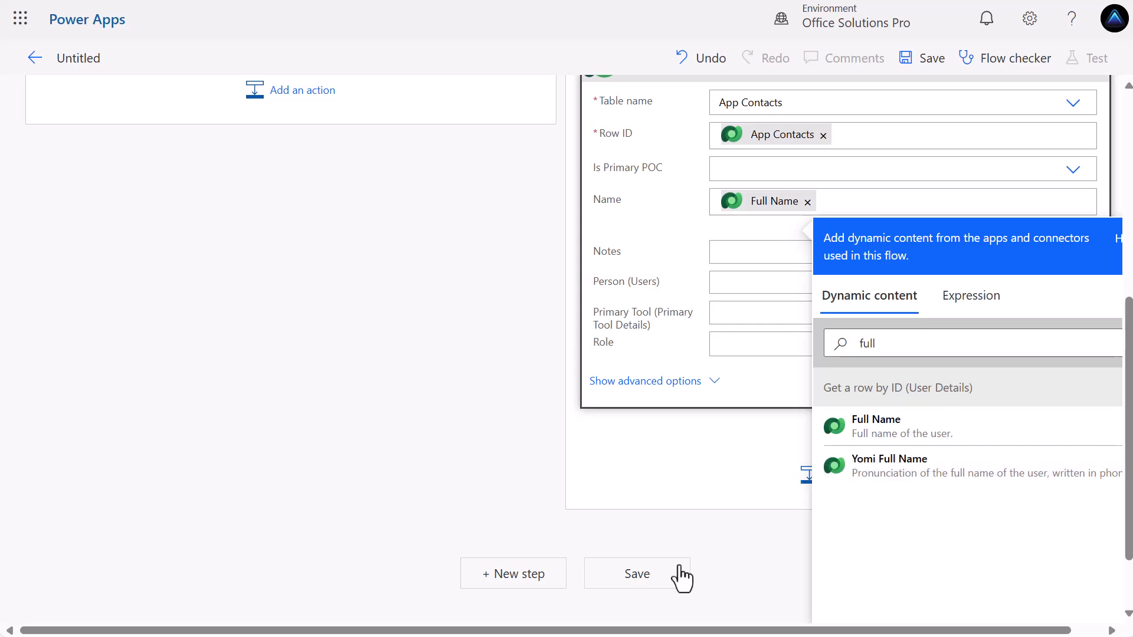
left_click(637, 577)
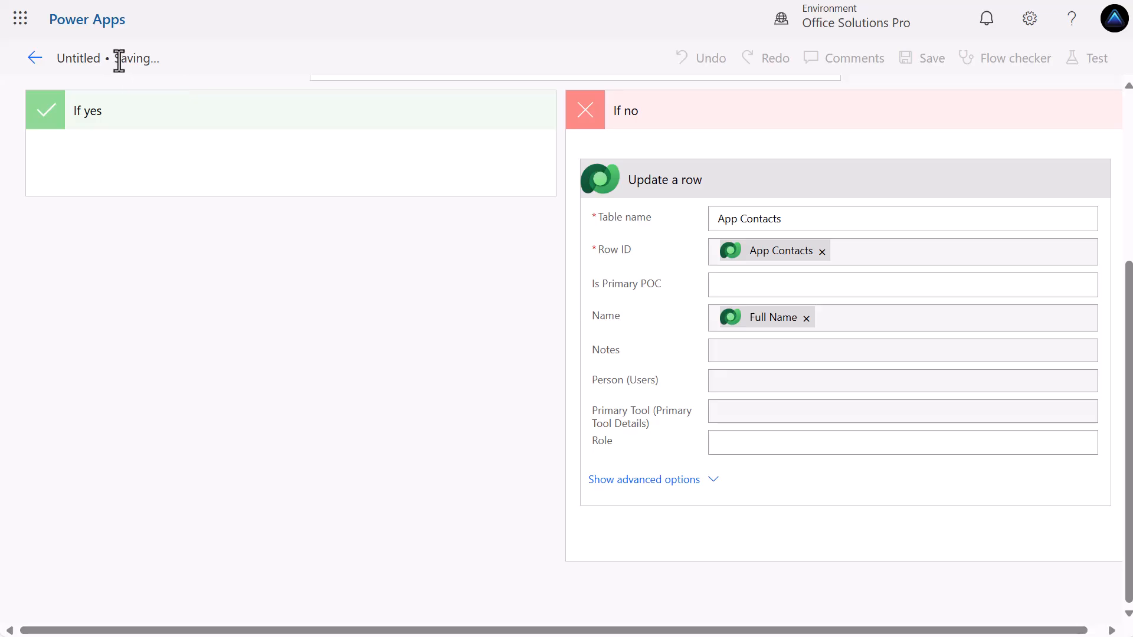
Rename the flow as App Contacts Name Update.
left_click(158, 60)
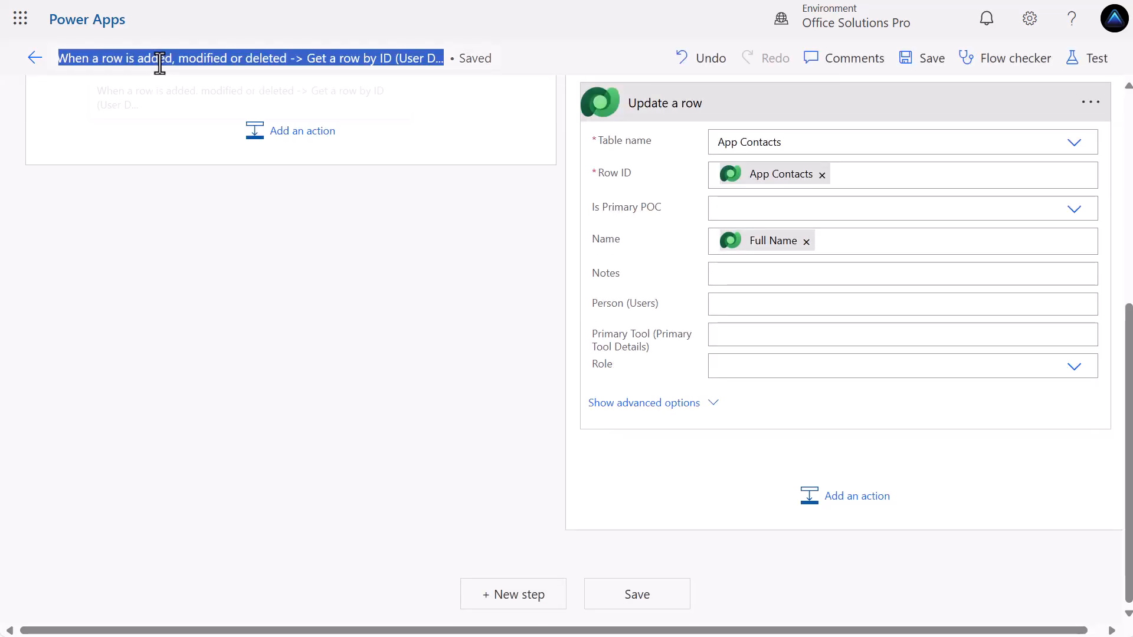
type("Ap")
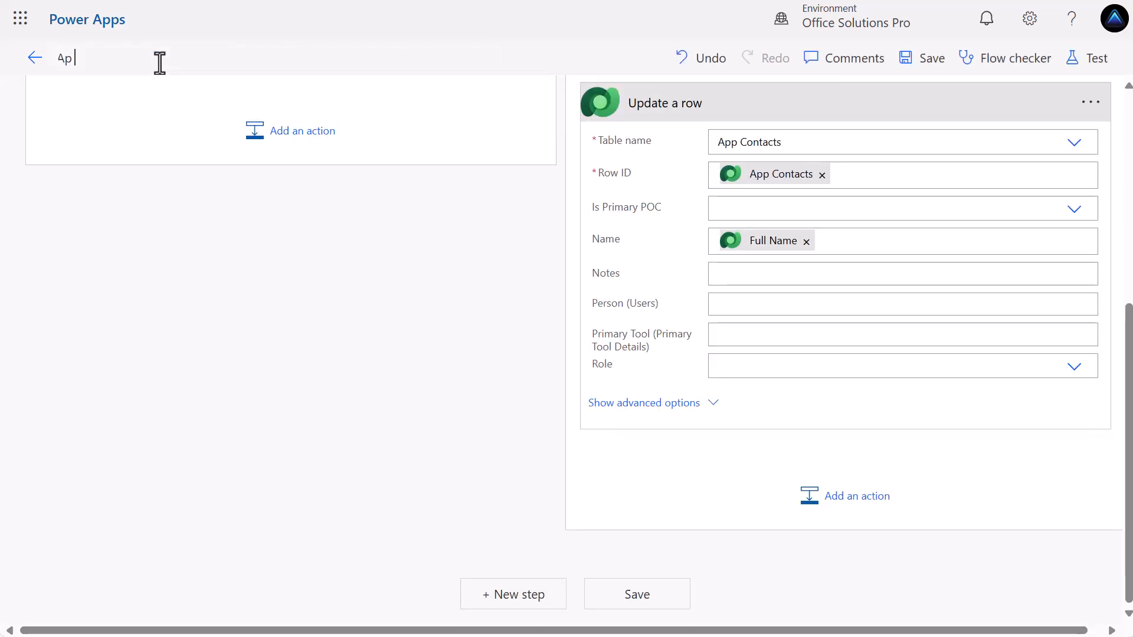
type("p")
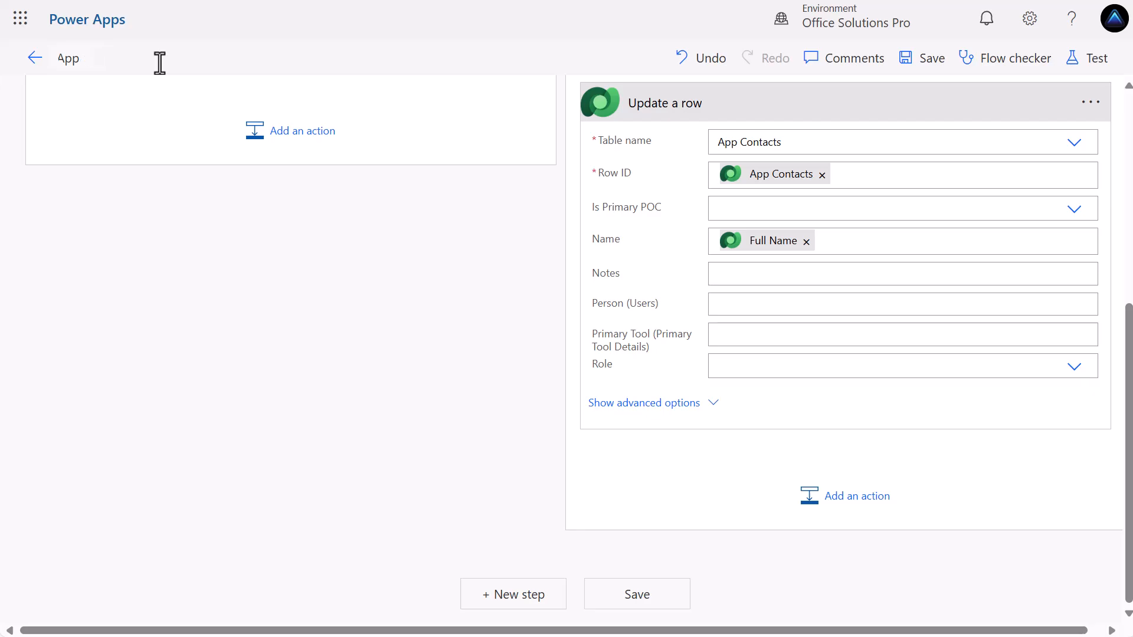
type(" co Contacts Name Update")
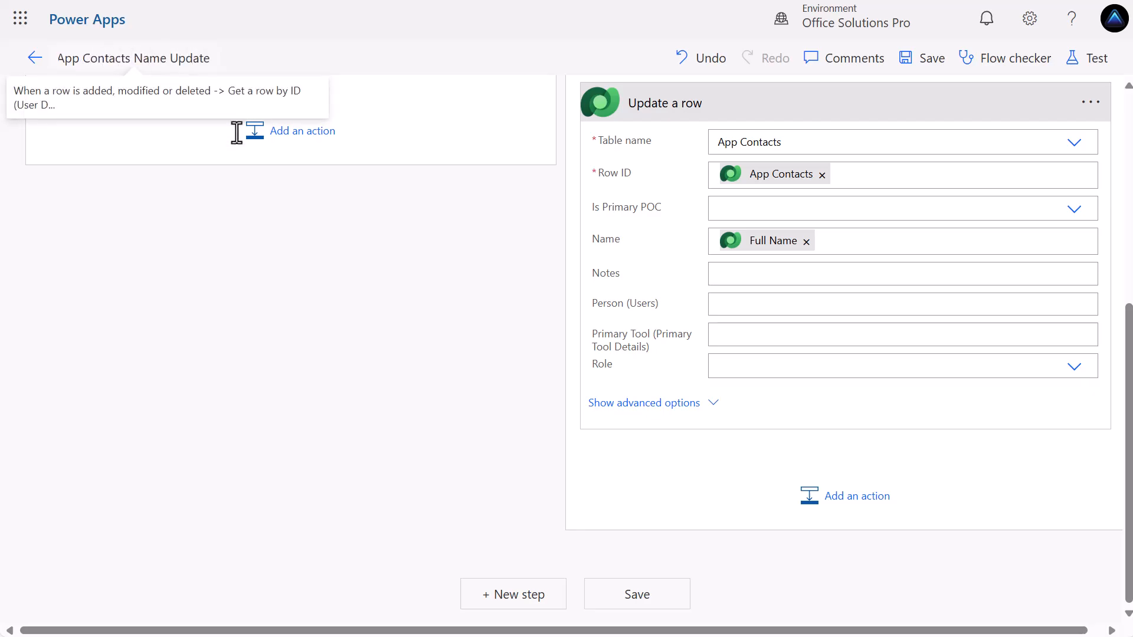
Rename the condition action as Condition (User Check) and save the flow.
scroll(417, 294, "up", 6)
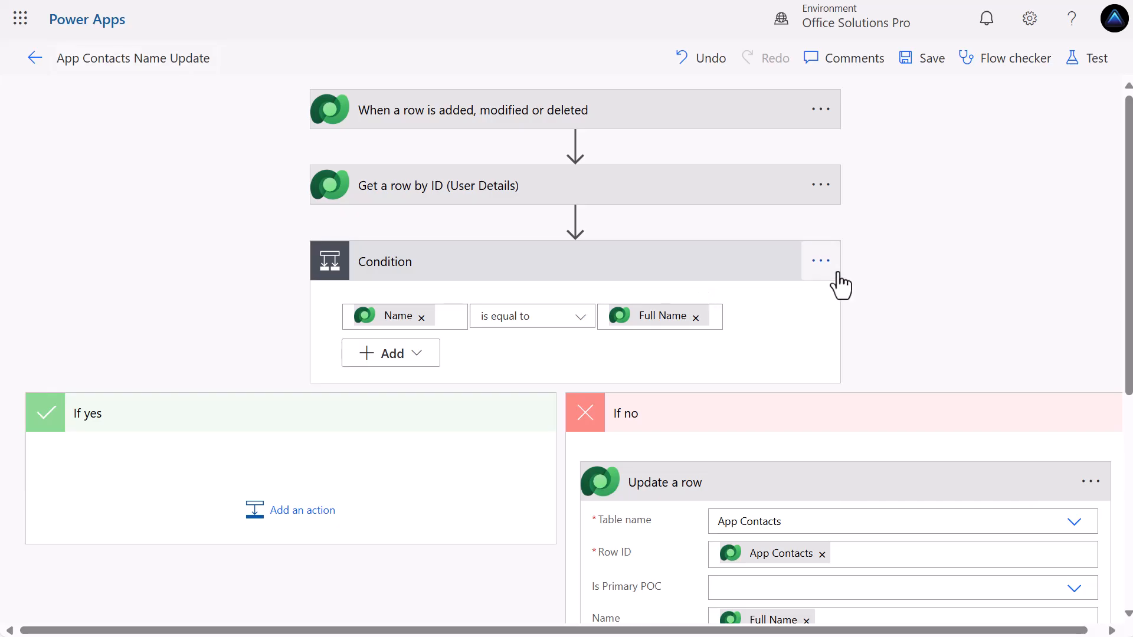
left_click(820, 261)
left_click(893, 323)
left_click(452, 261)
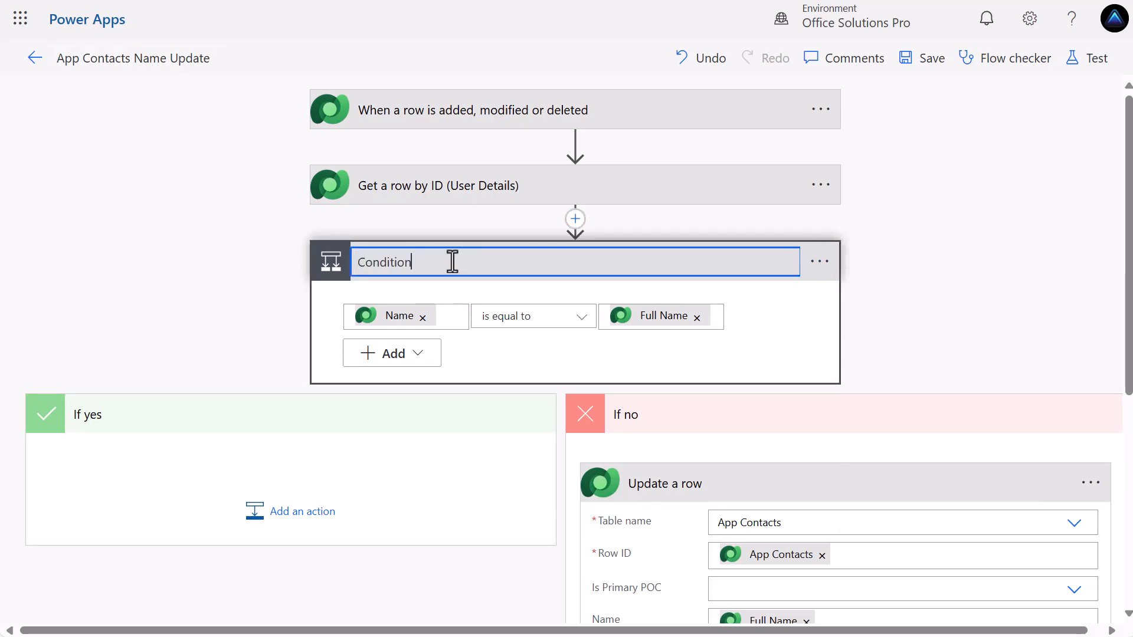
type("(User Check)")
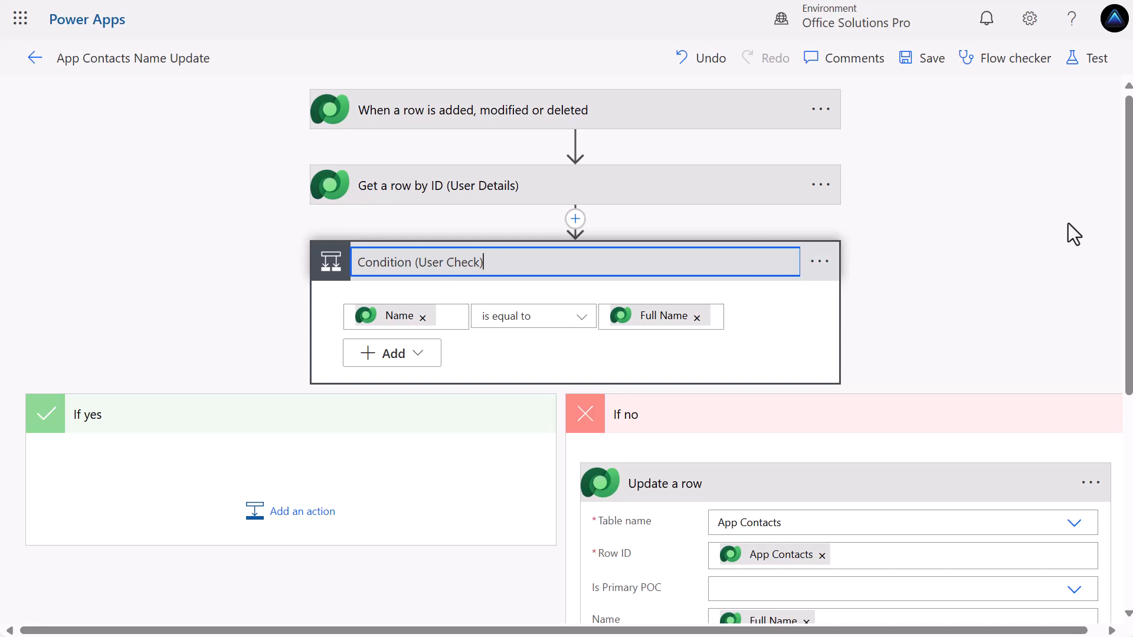
left_click(916, 59)
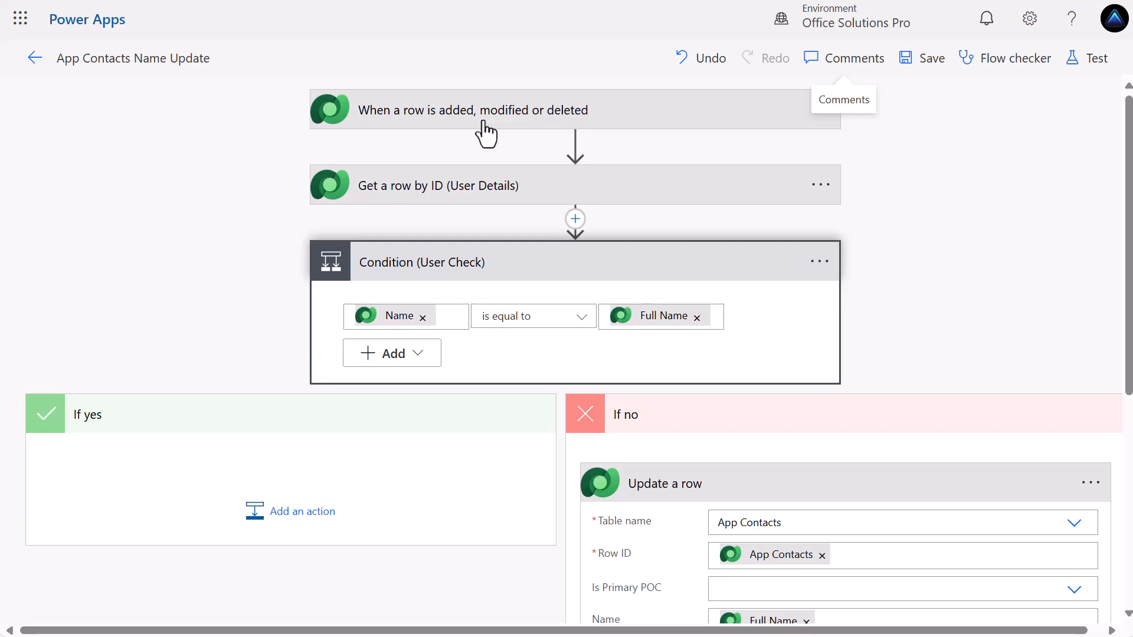
Leave the flow editor and review the tables in the Digital Resource Tracker solution.
left_click(34, 58)
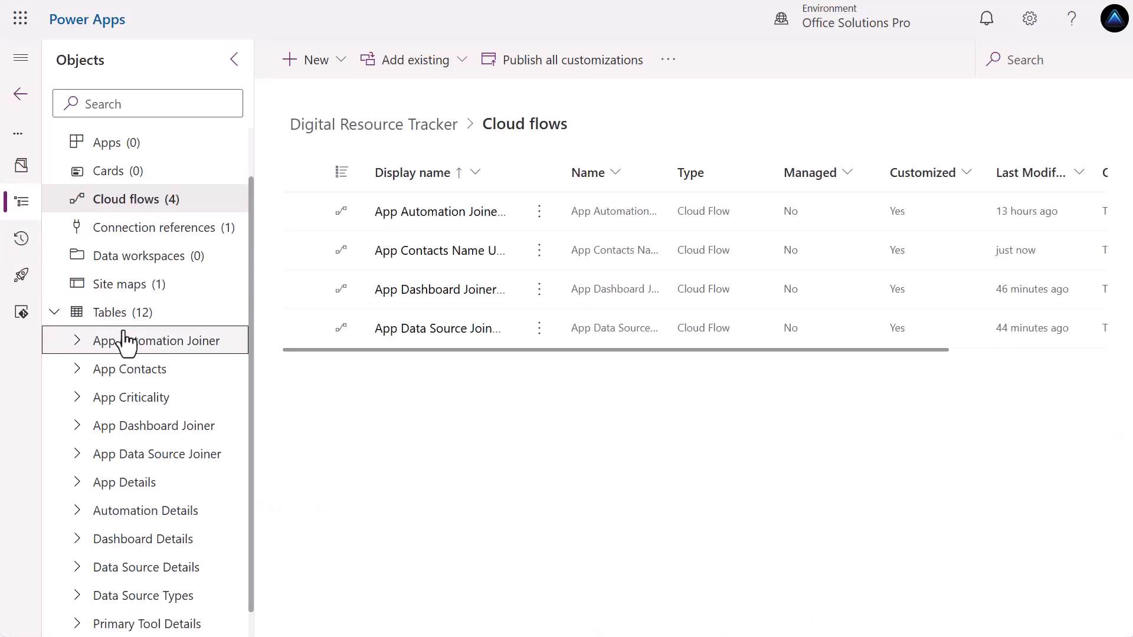
left_click(222, 321)
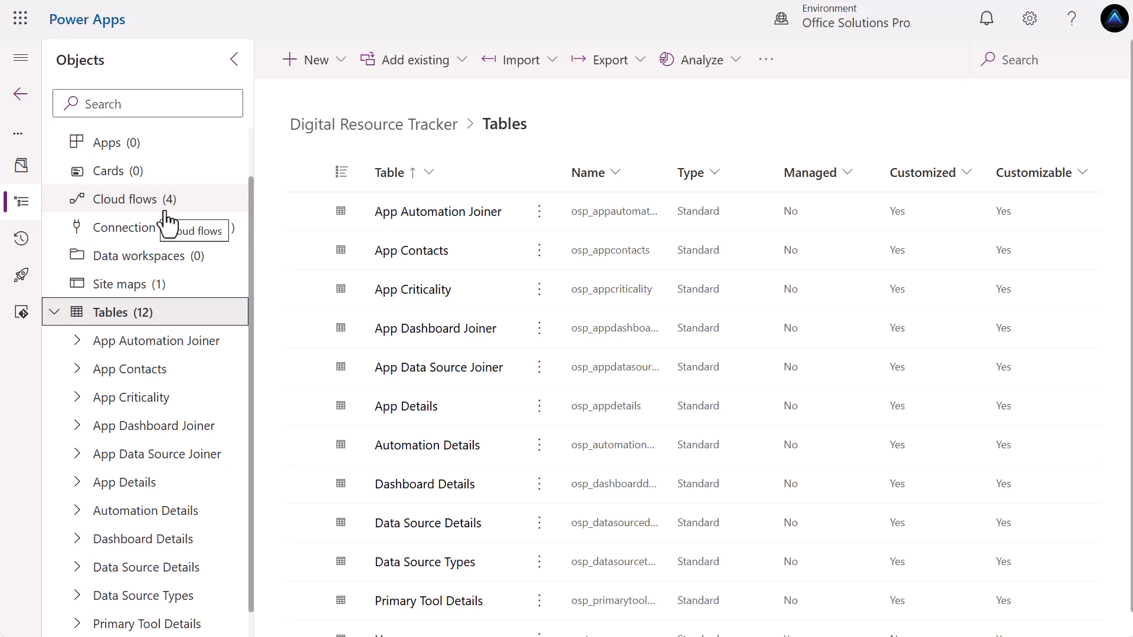
scroll(163, 319, "down", 1)
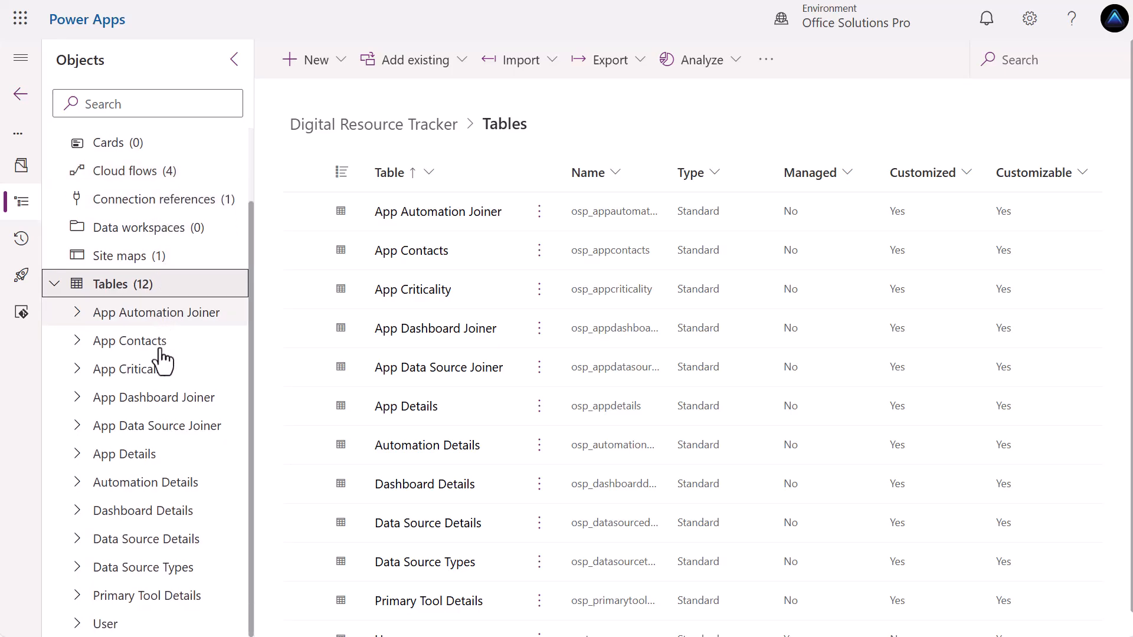
scroll(164, 361, "up", 2)
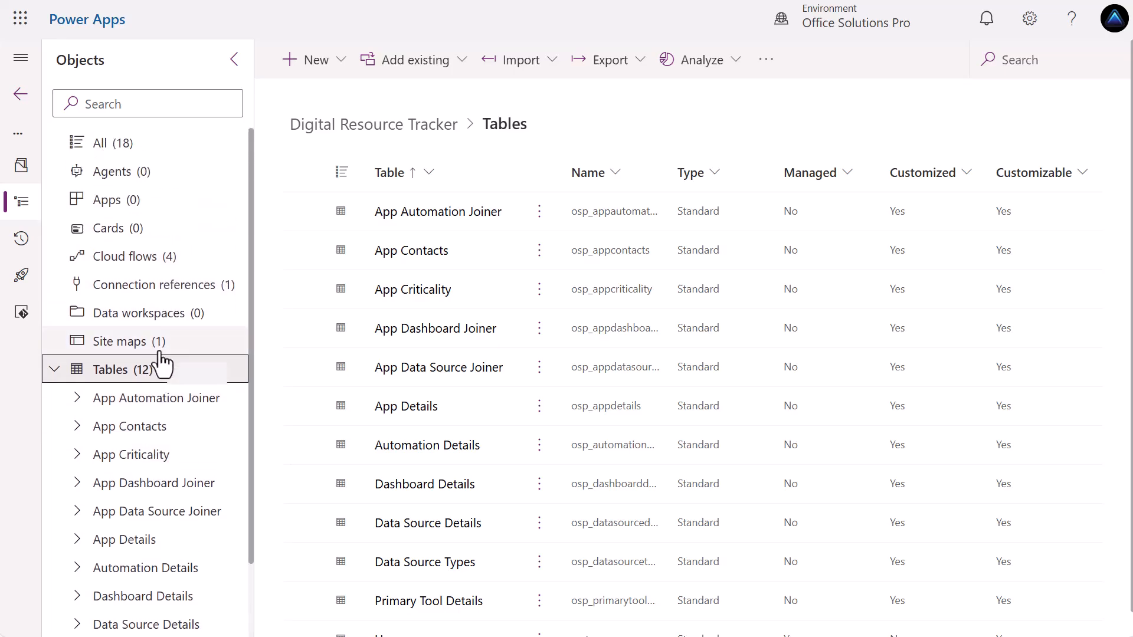
Create a model-driven app named Digitial Resource Tracker from the solution's Apps list.
left_click(227, 199)
left_click(339, 70)
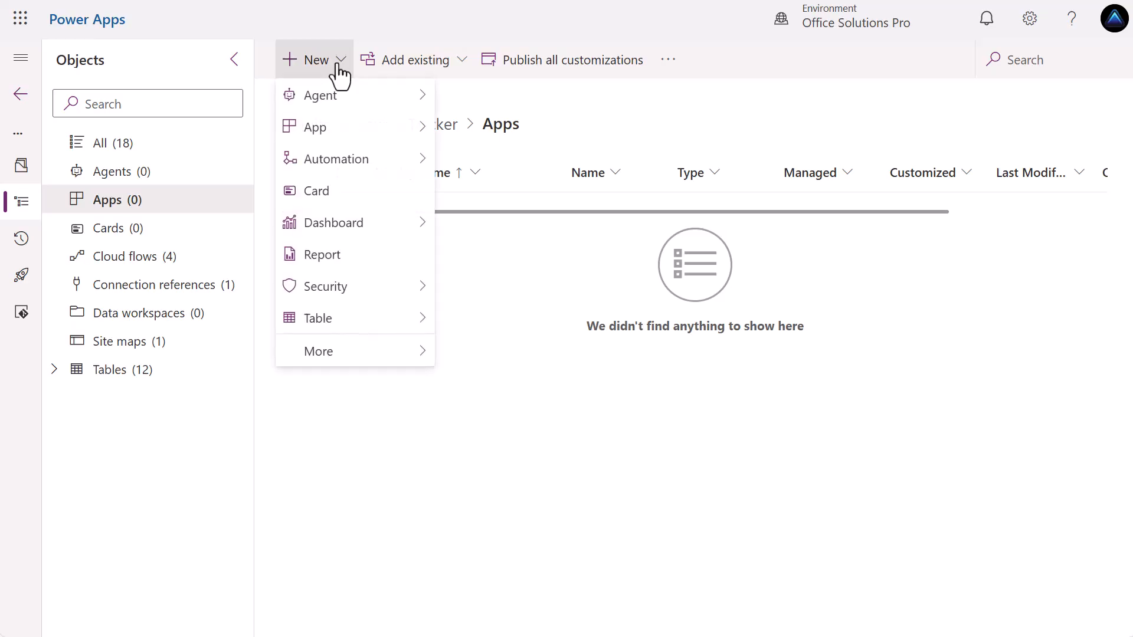
mouse_move(417, 139)
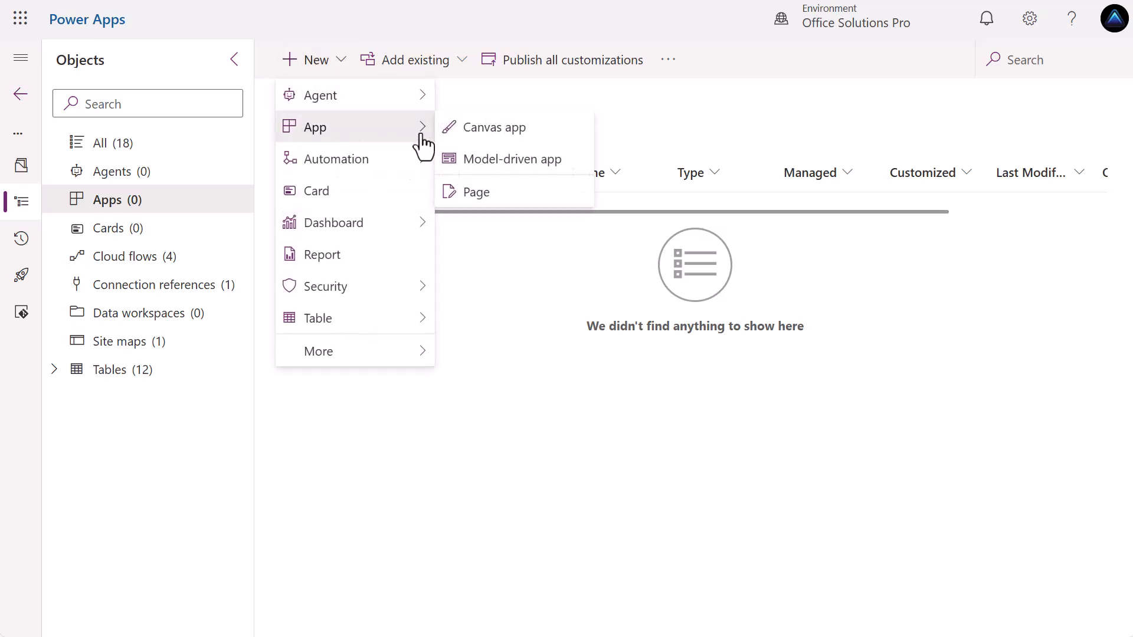
left_click(501, 161)
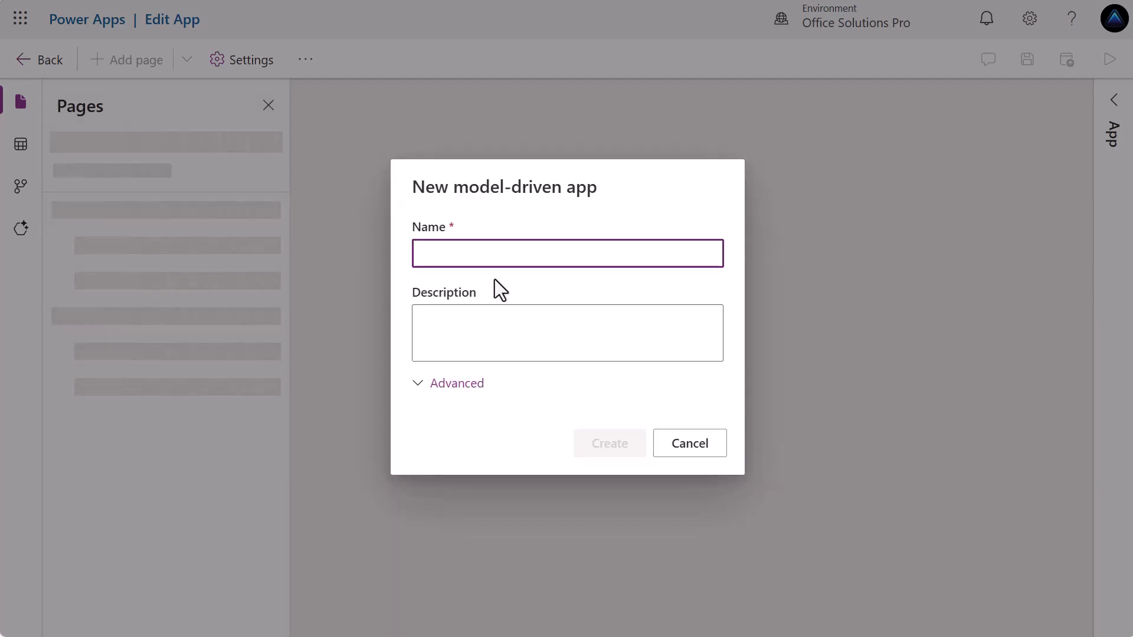
type("Digitial")
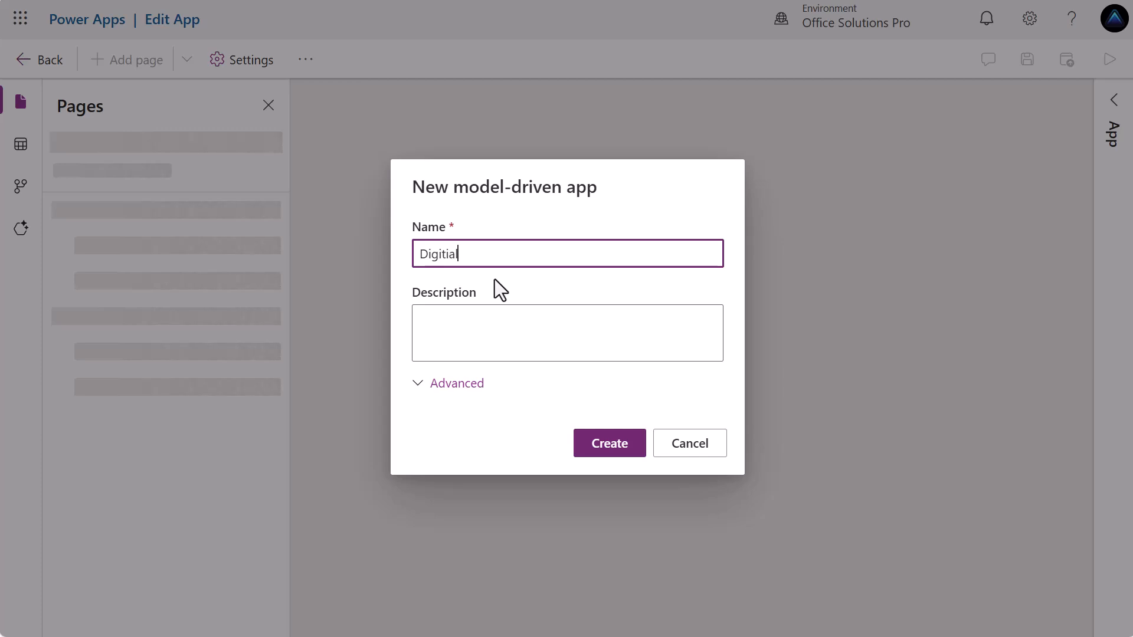
type(" Resource Tracker")
left_click(611, 454)
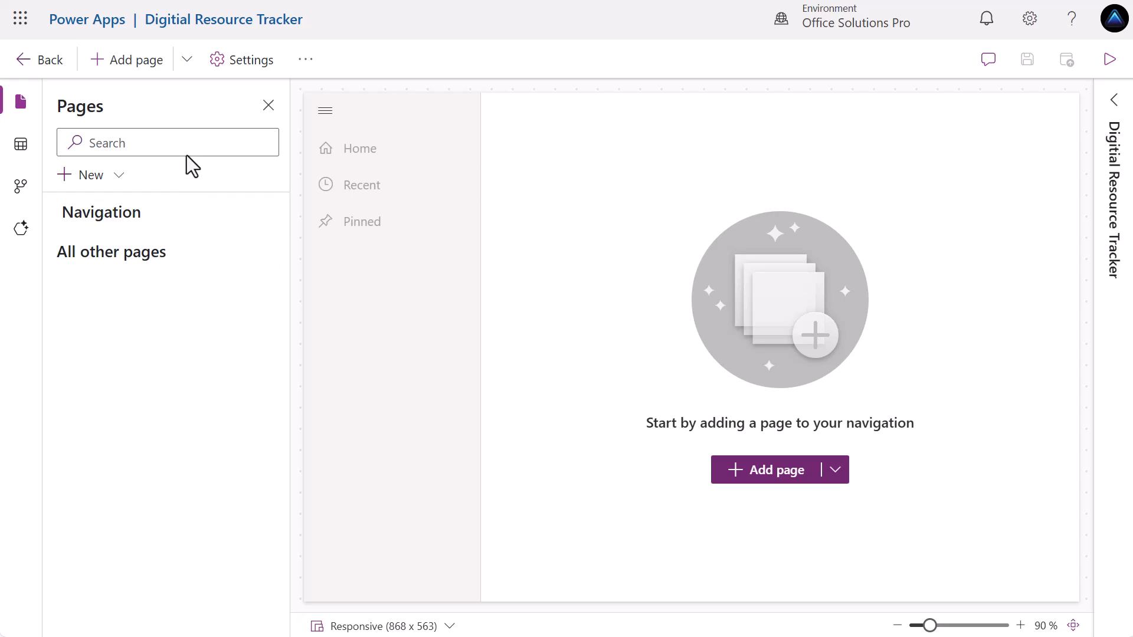
Add a Dataverse table page for Primary Tool Details to the app, shown in navigation.
left_click(112, 176)
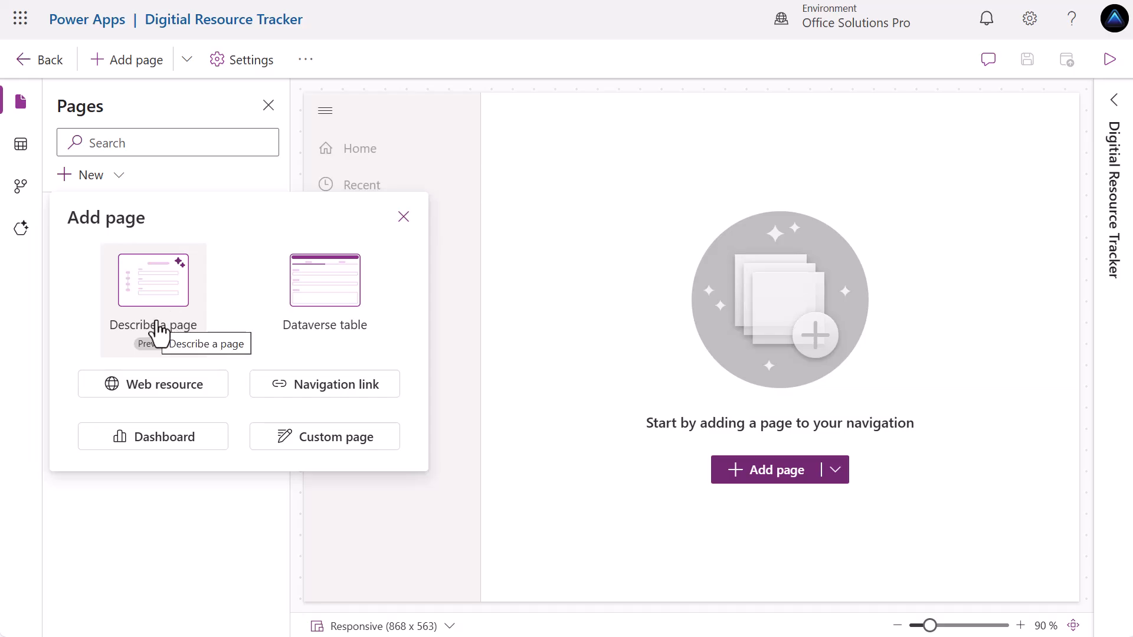
left_click(348, 317)
left_click(405, 289)
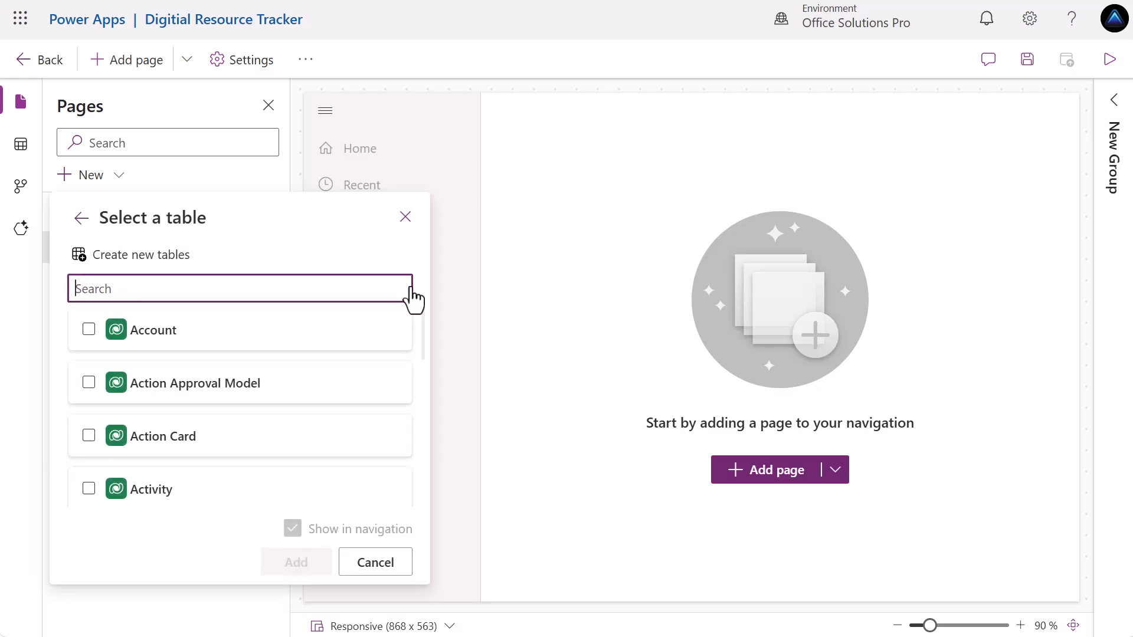
type("detai")
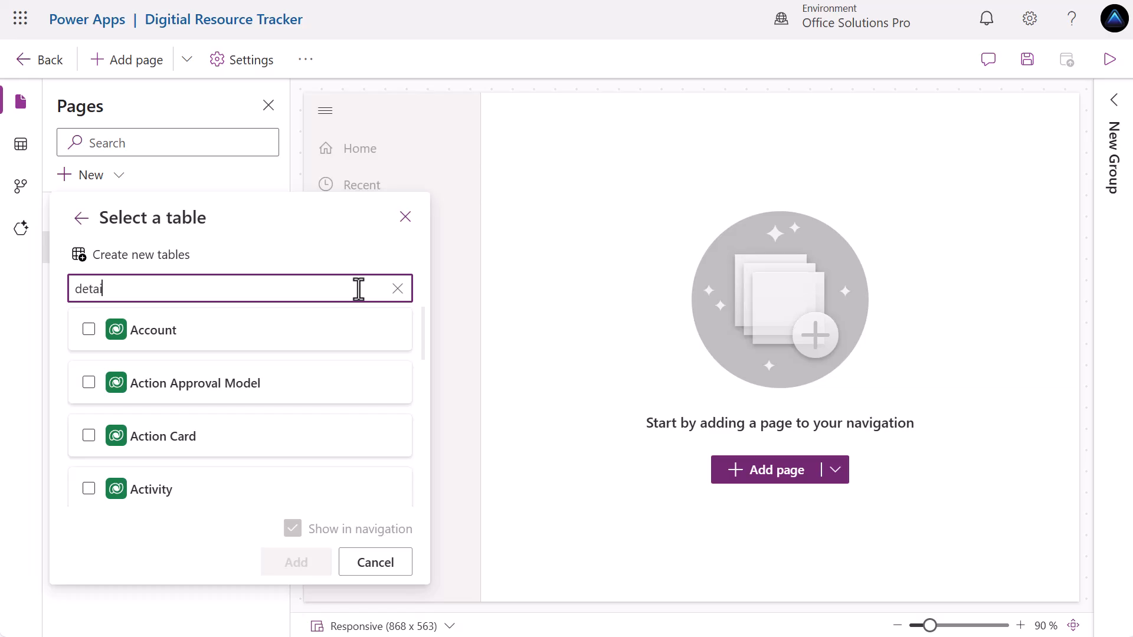
type("l")
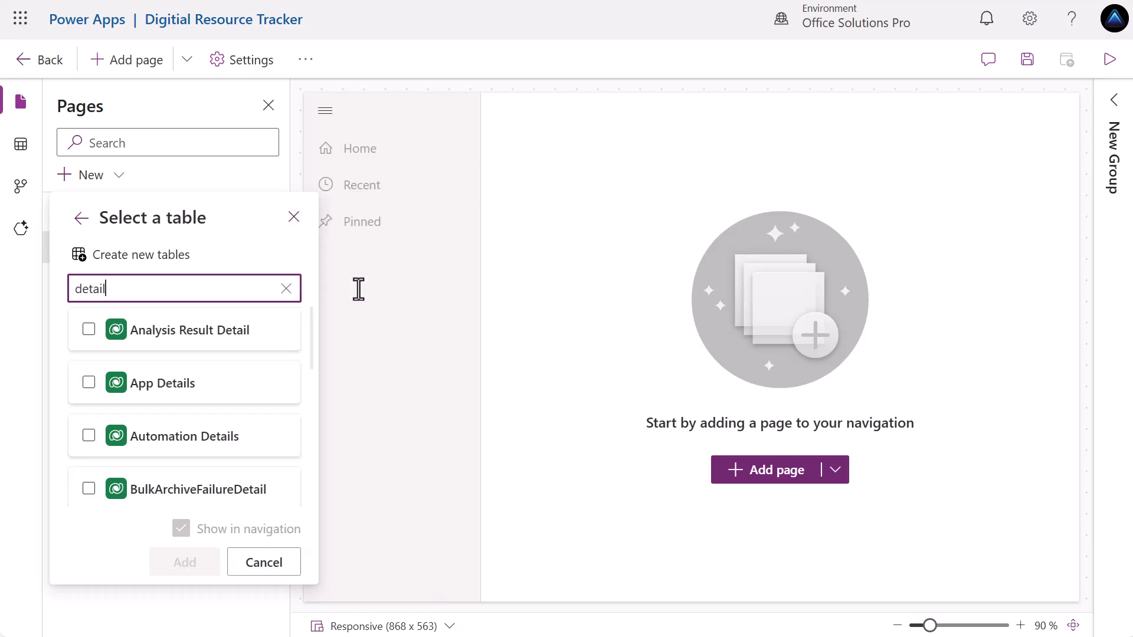
scroll(189, 370, "down", 5)
left_click(189, 381)
scroll(189, 381, "down", 2)
left_click(106, 407)
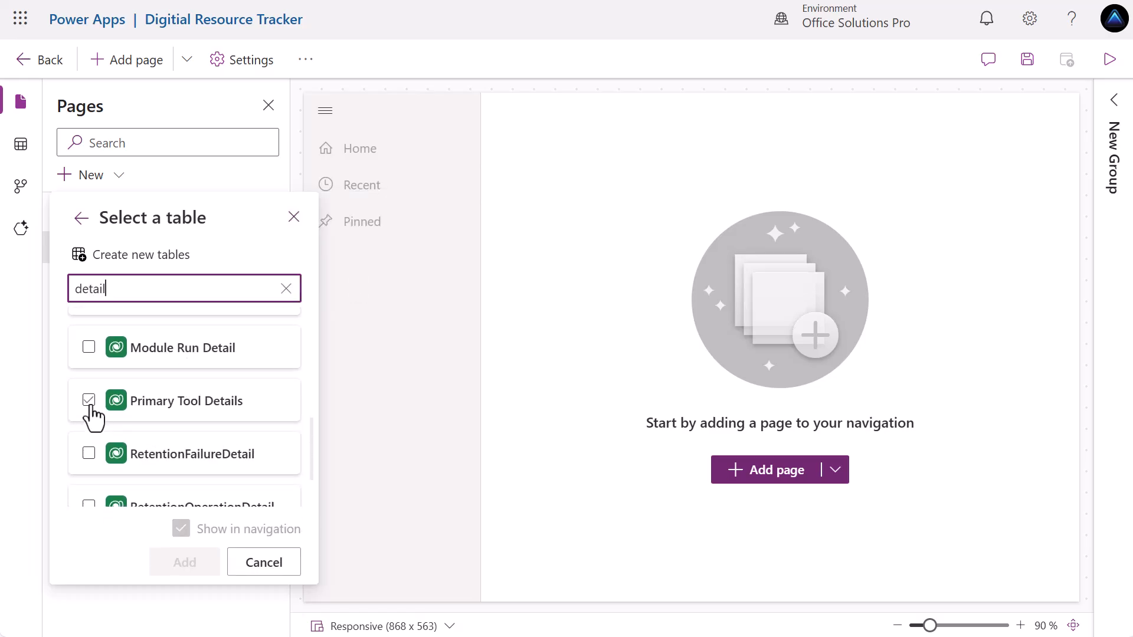
left_click(90, 402)
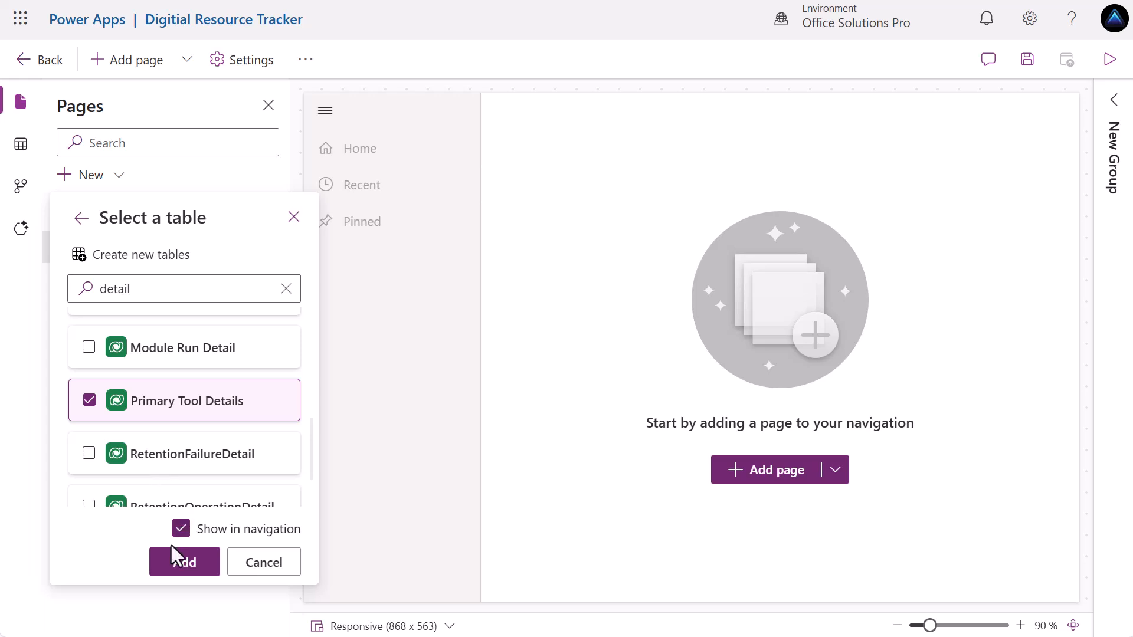
left_click(182, 571)
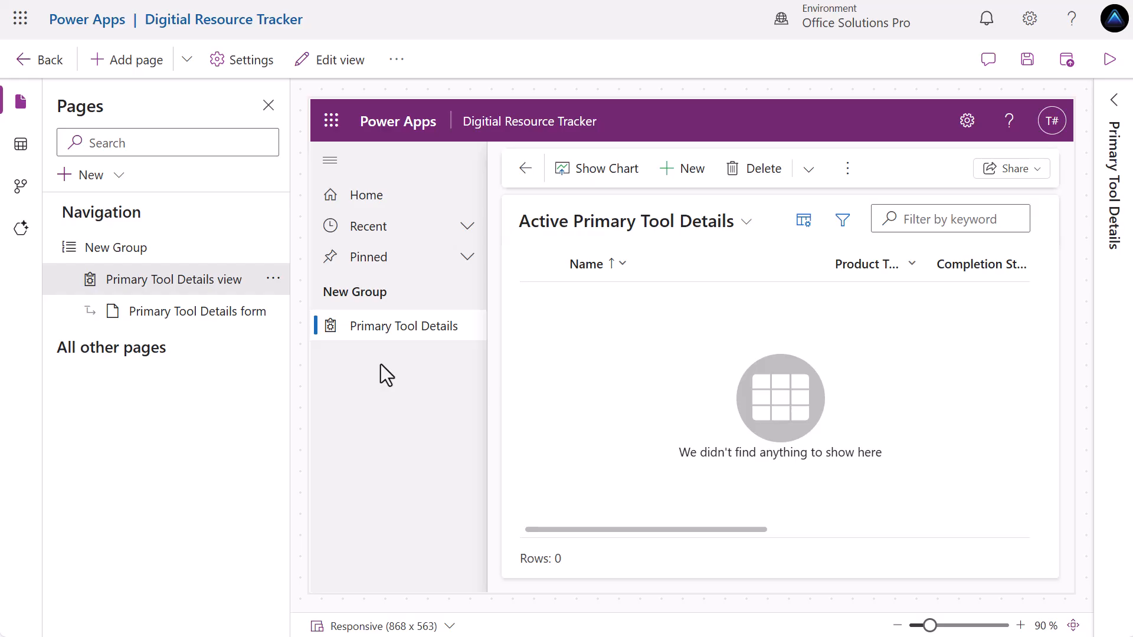
Add a Dataverse table page for App Details to the app, shown in navigation.
left_click(273, 279)
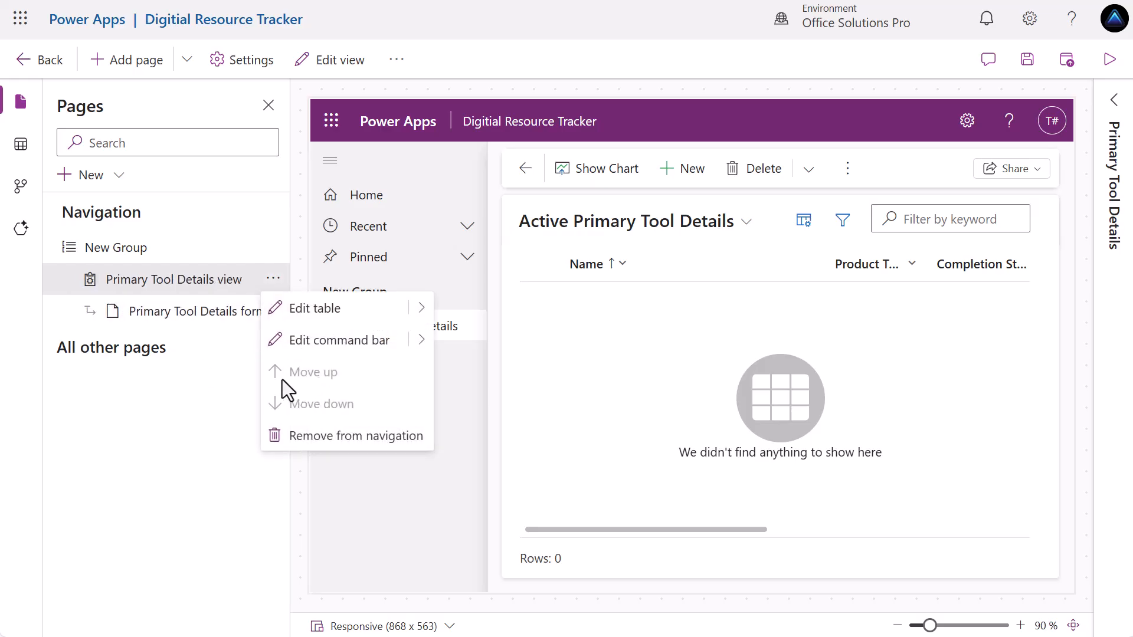
left_click(118, 176)
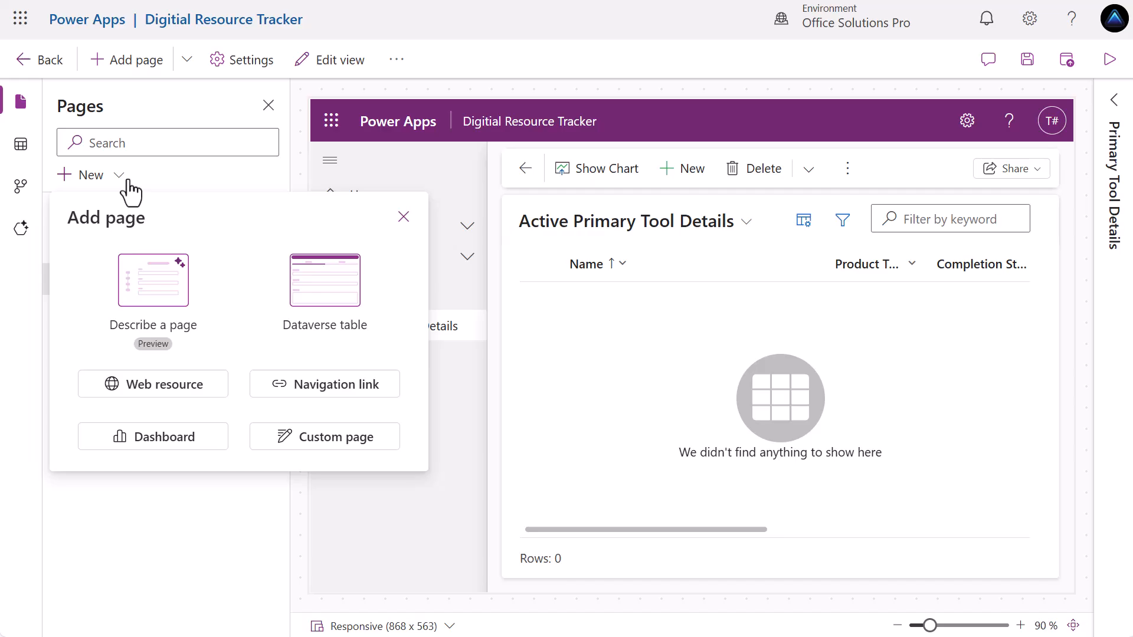
left_click(309, 303)
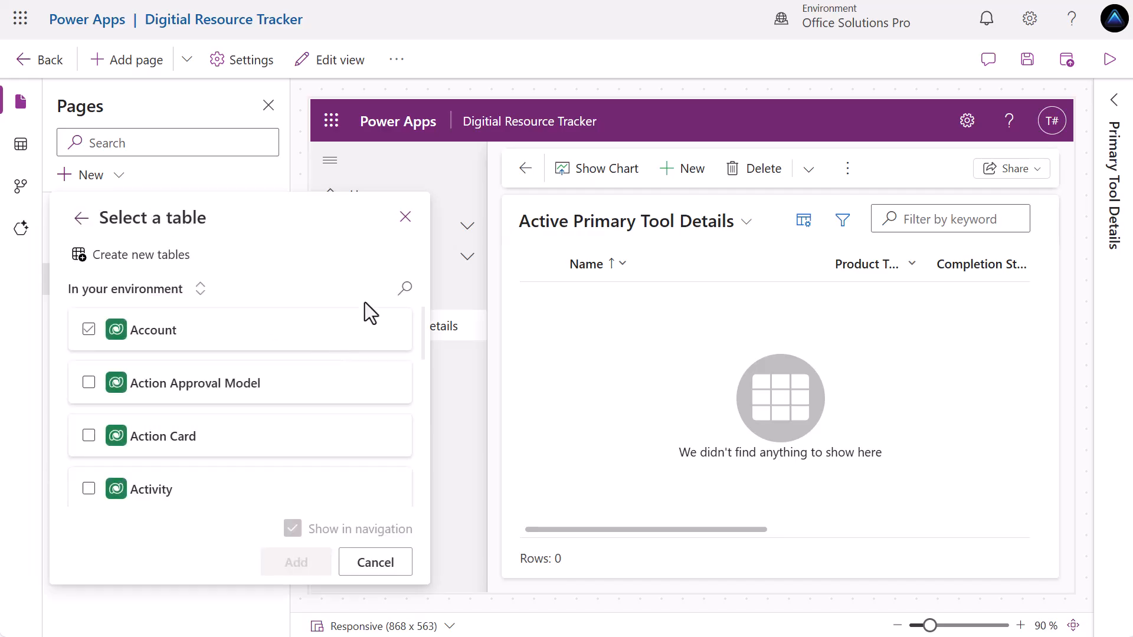
left_click(406, 289)
type("app det")
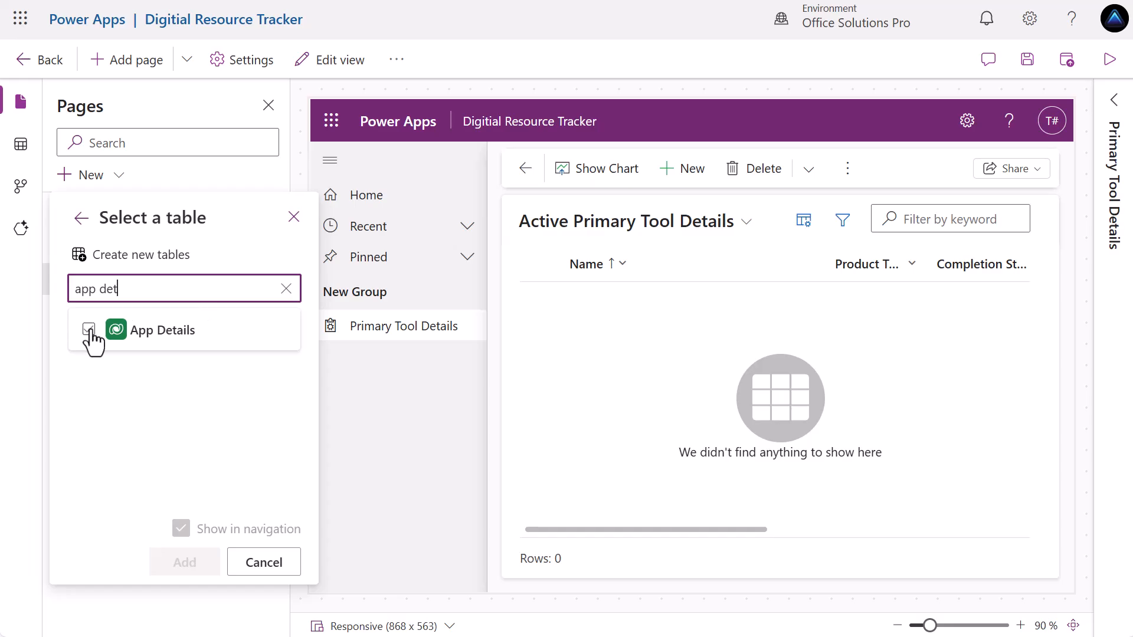
left_click(89, 330)
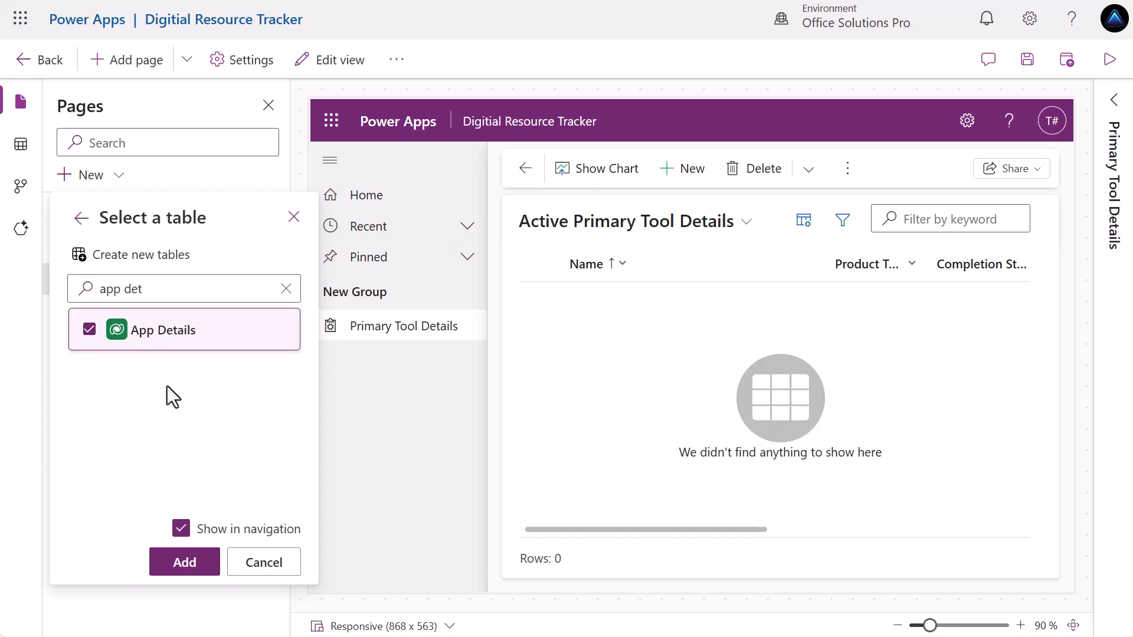
left_click(180, 567)
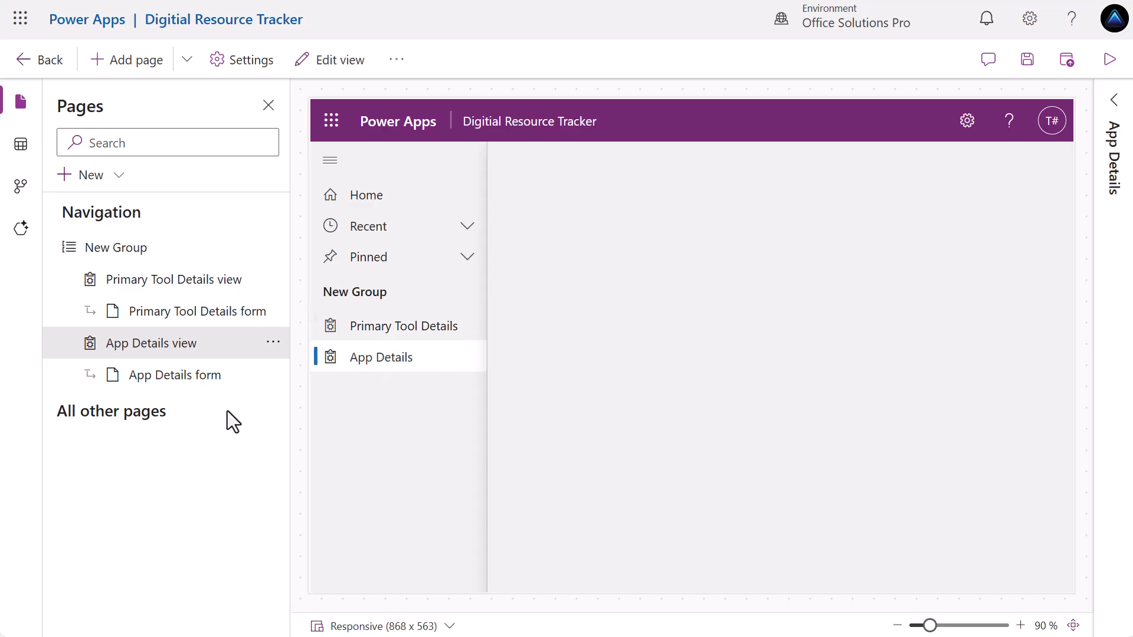
Add a Dataverse table page for Data Source Details to the app, shown in navigation.
left_click(89, 175)
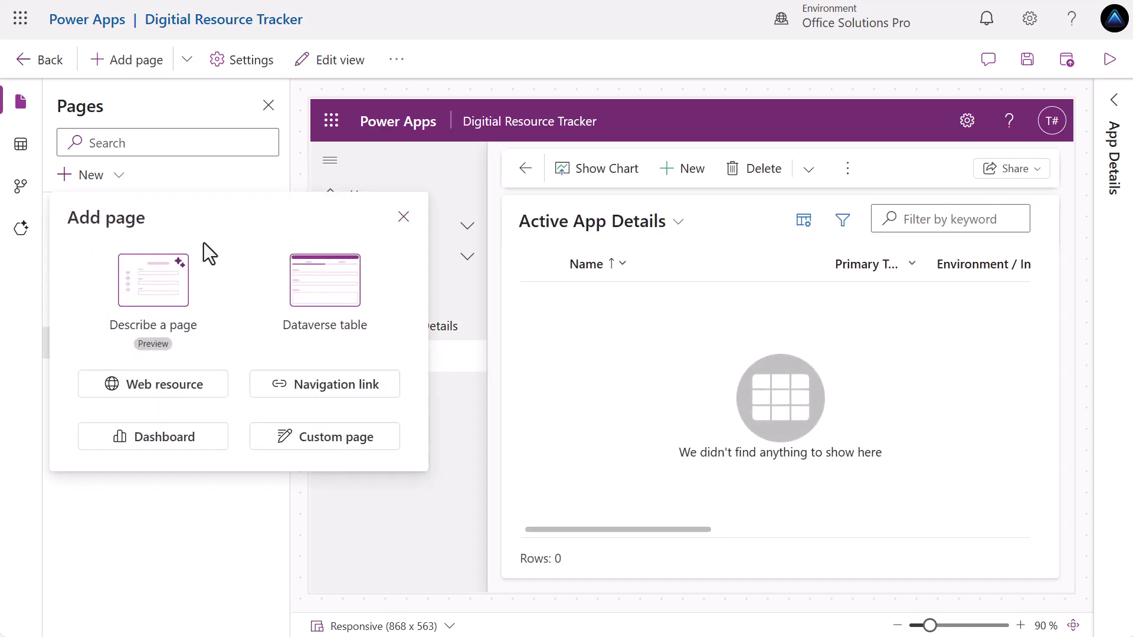
left_click(355, 291)
left_click(406, 289)
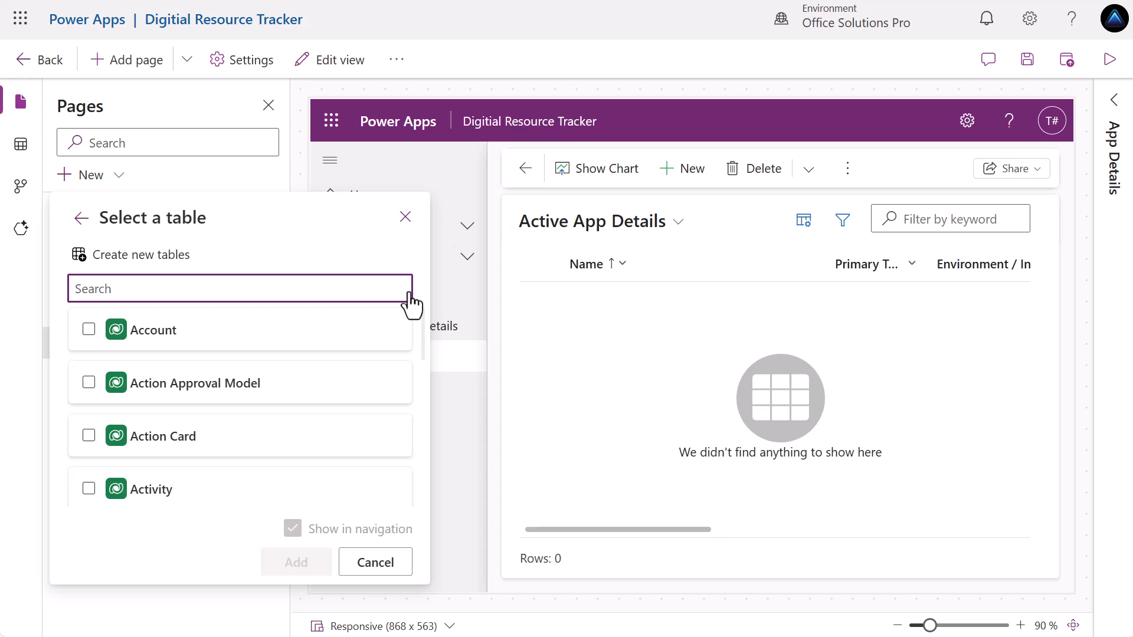
type("data")
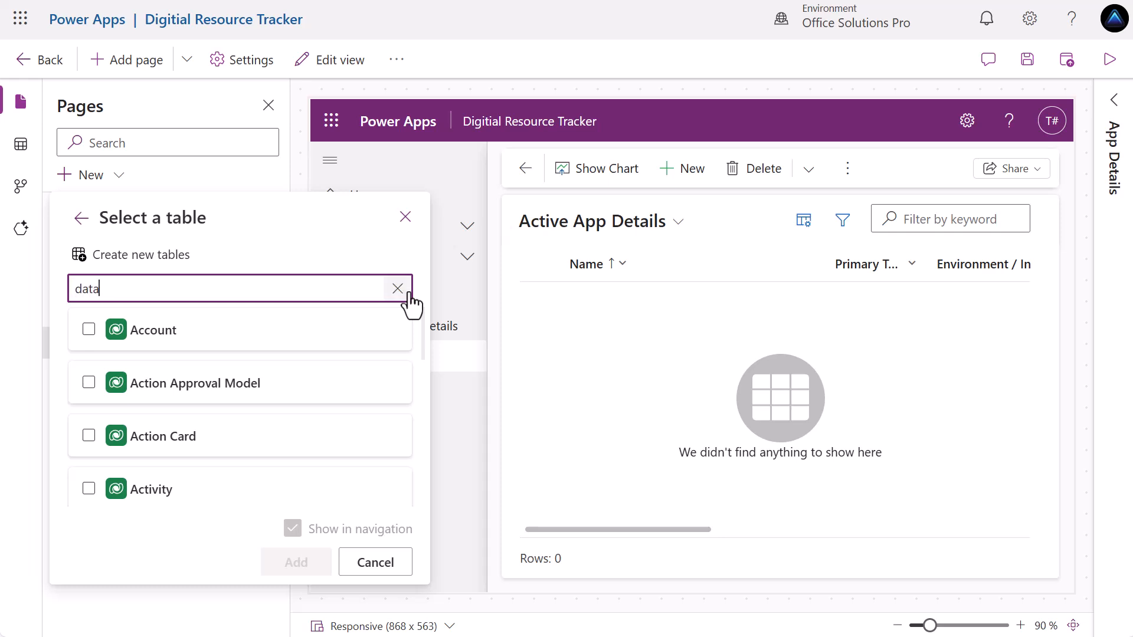
type(" s")
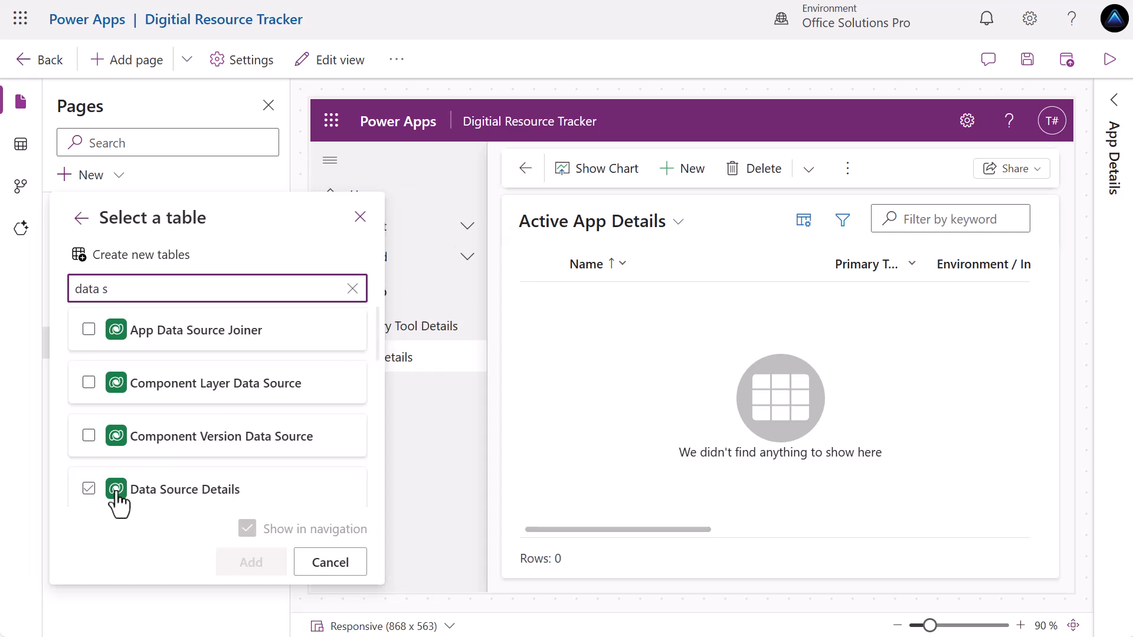
left_click(92, 493)
left_click(249, 565)
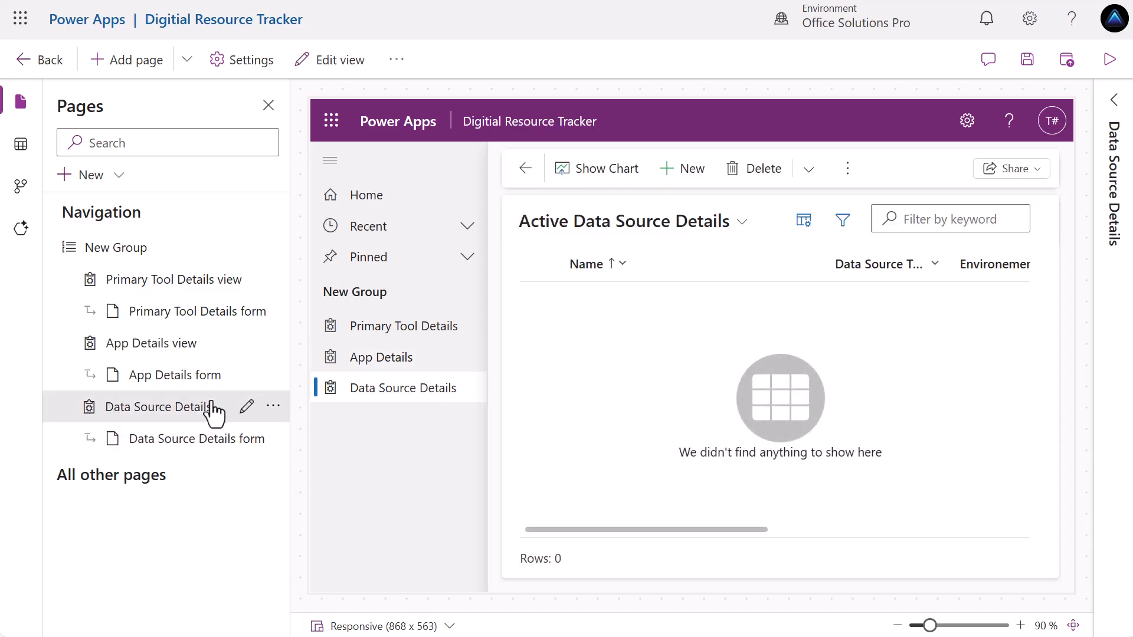
Add Dataverse table pages for Automation Details and Dashboard Details to the app together, shown in navigation.
left_click(111, 176)
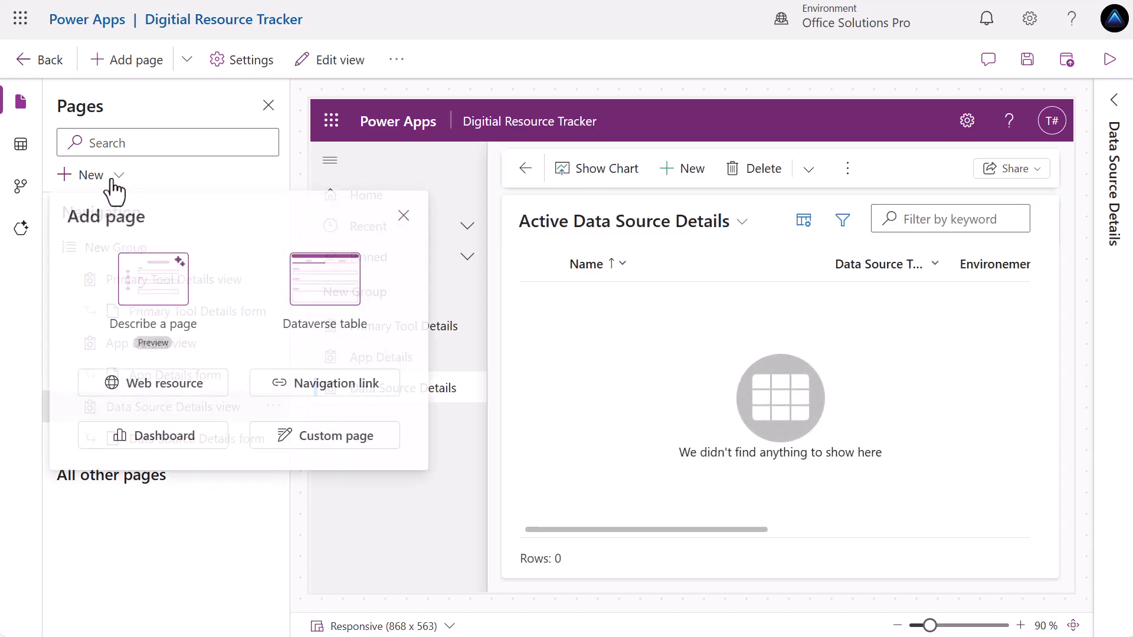
left_click(342, 295)
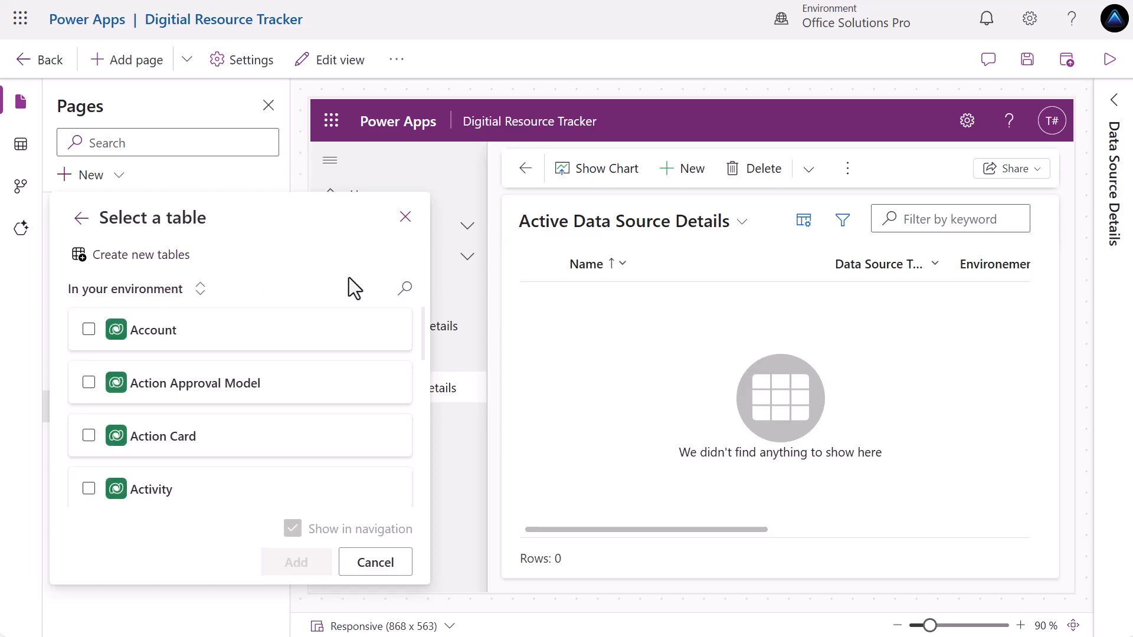
left_click(403, 287)
type("autom")
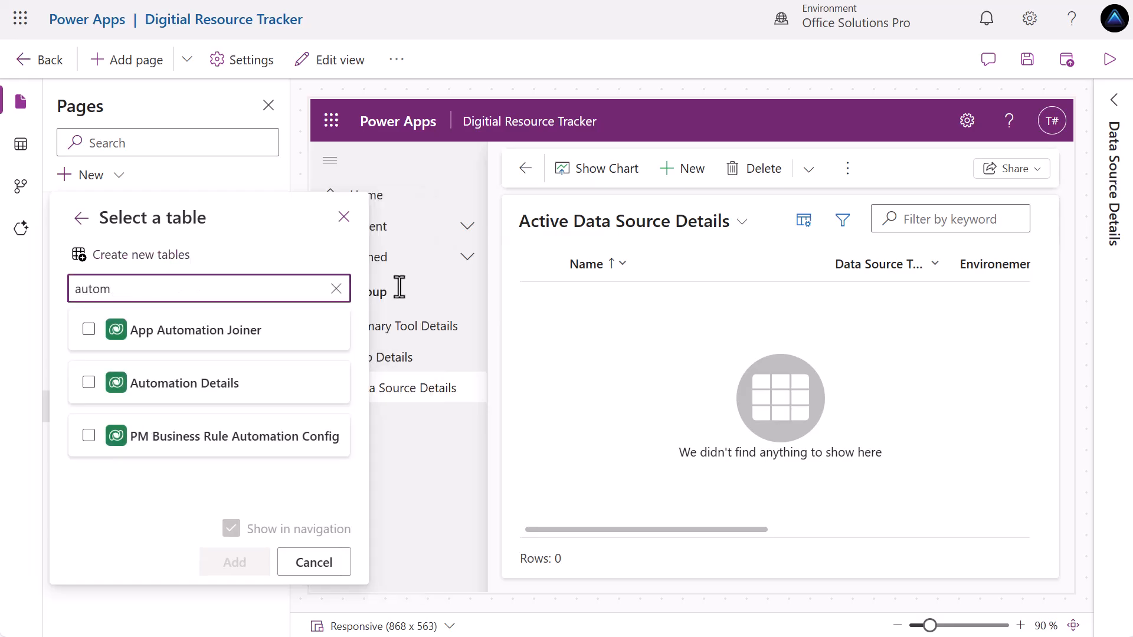
left_click(88, 382)
left_click(335, 290)
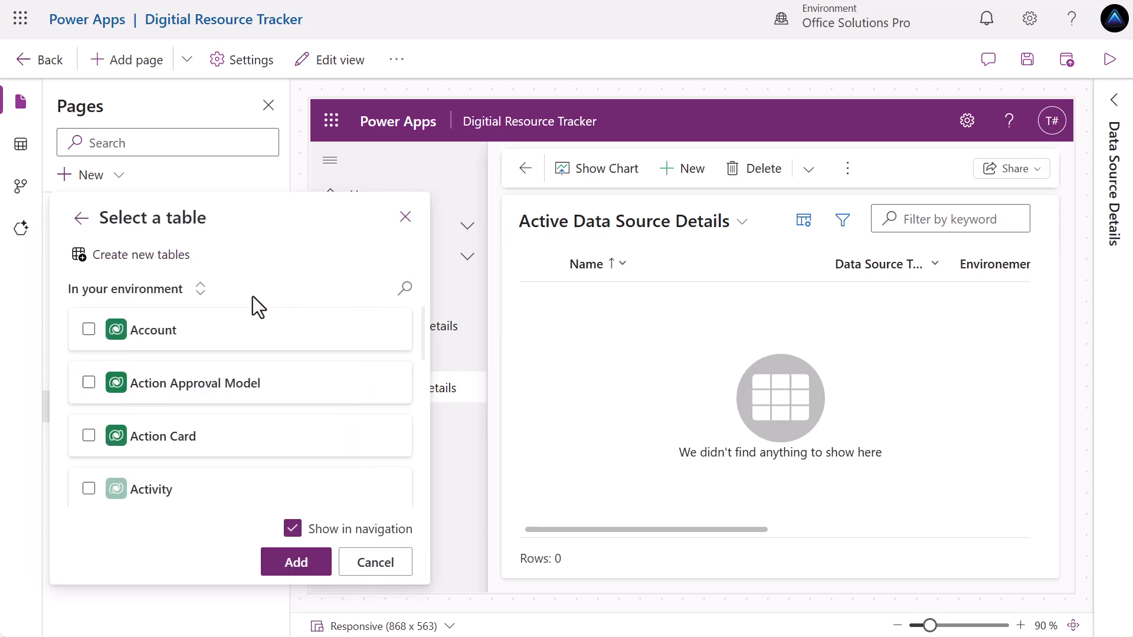
left_click(406, 288)
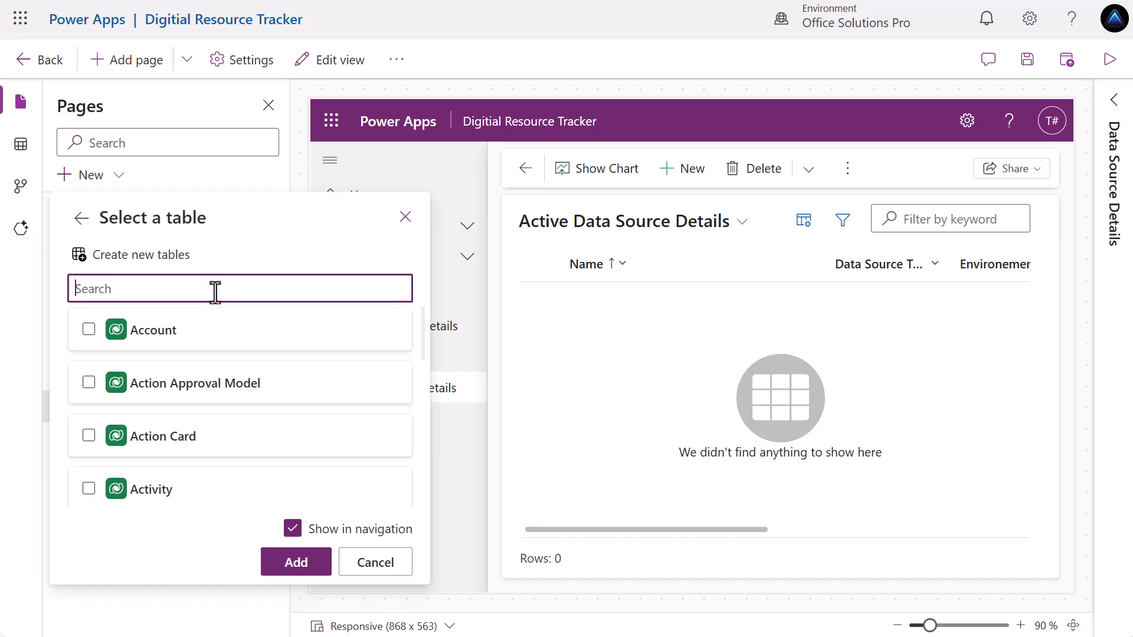
key("BackSpace")
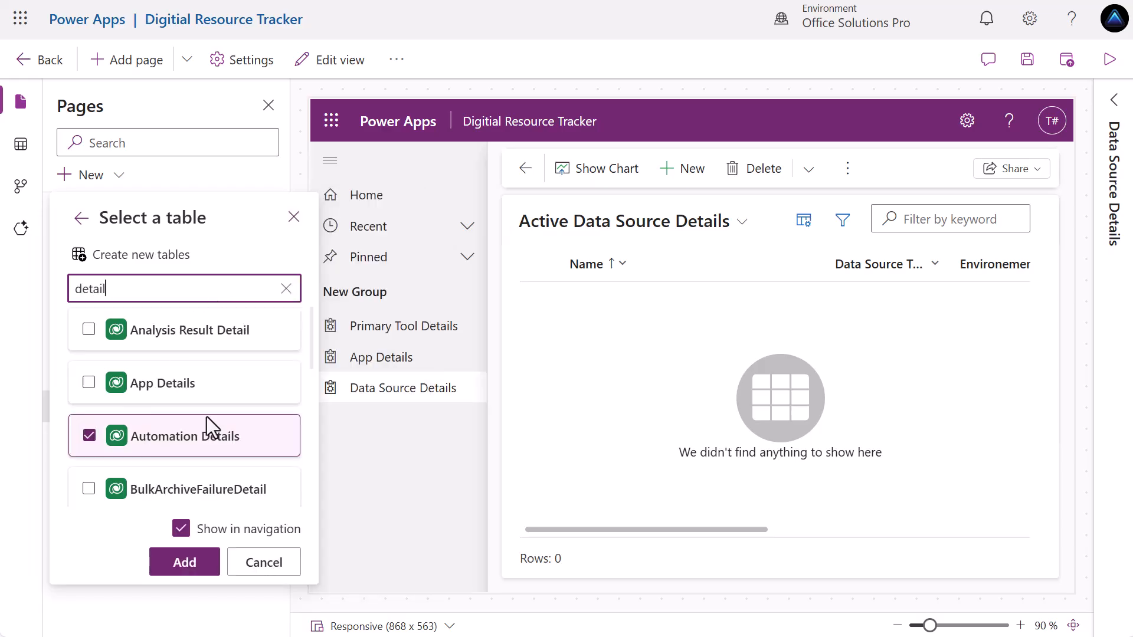
scroll(207, 417, "down", 2)
scroll(198, 427, "down", 2)
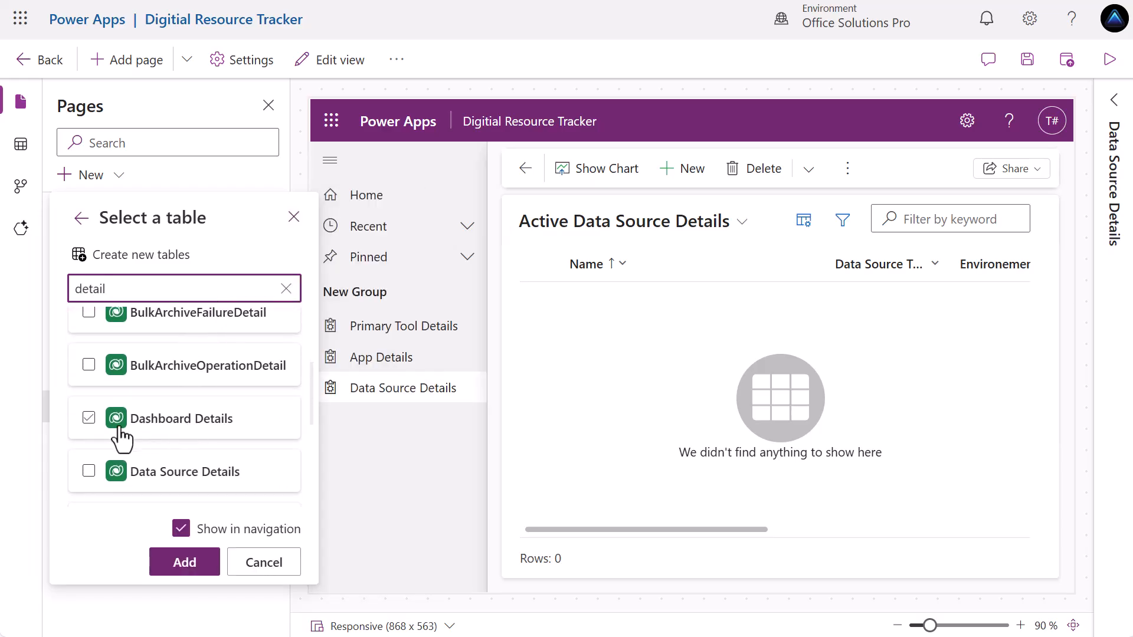
left_click(88, 420)
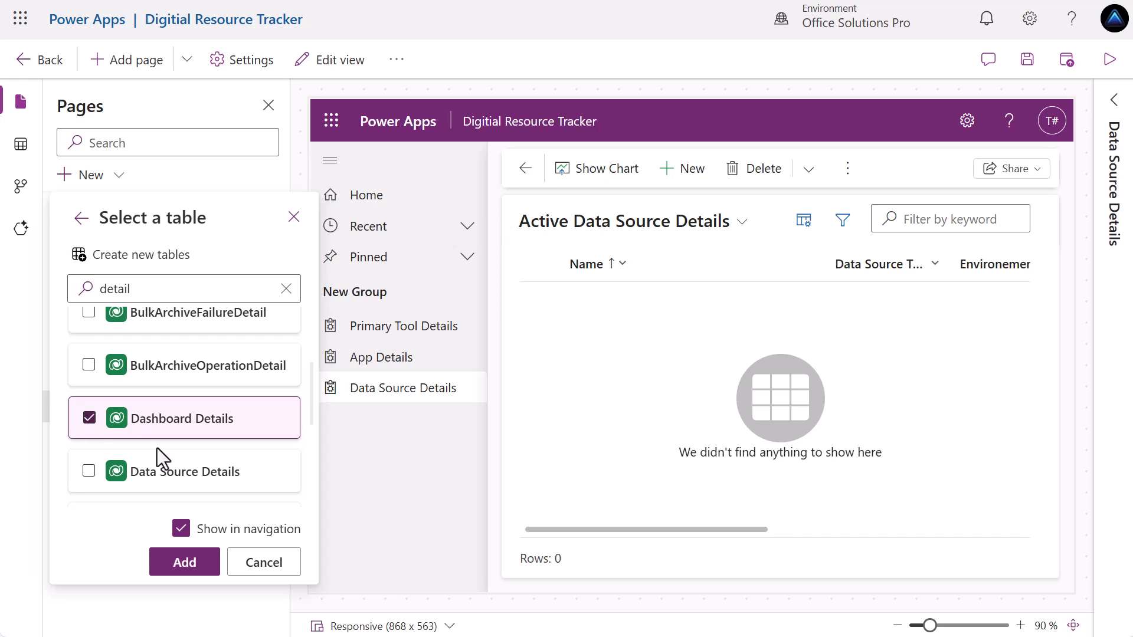
left_click(183, 564)
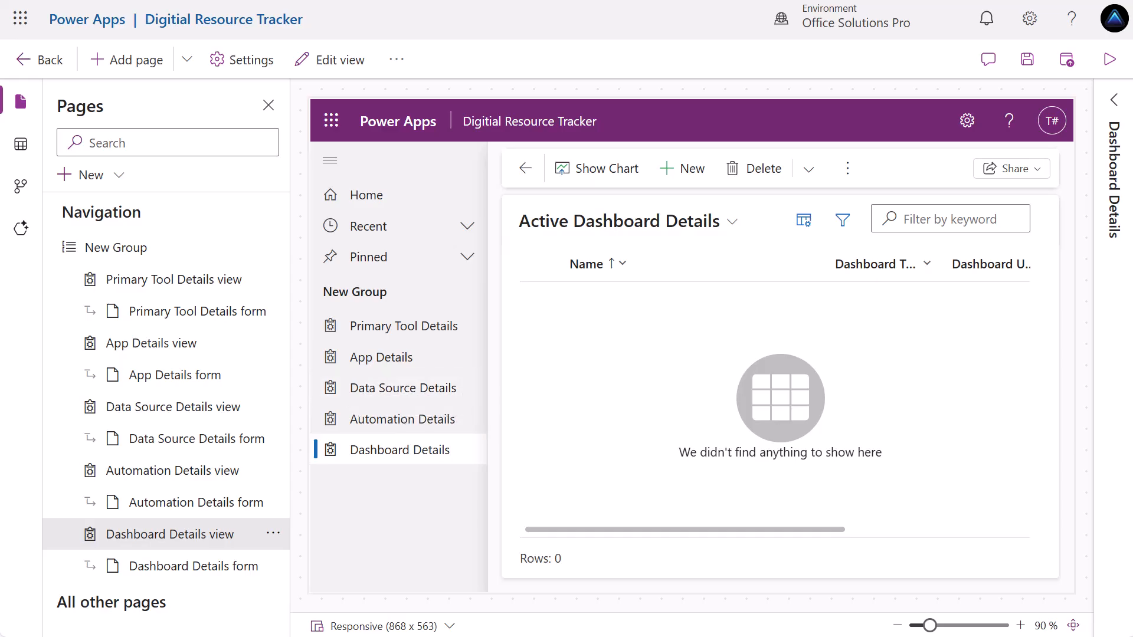
Reduce the browser zoom to 80% and set the app preview canvas zoom to 105%.
key("alt+f")
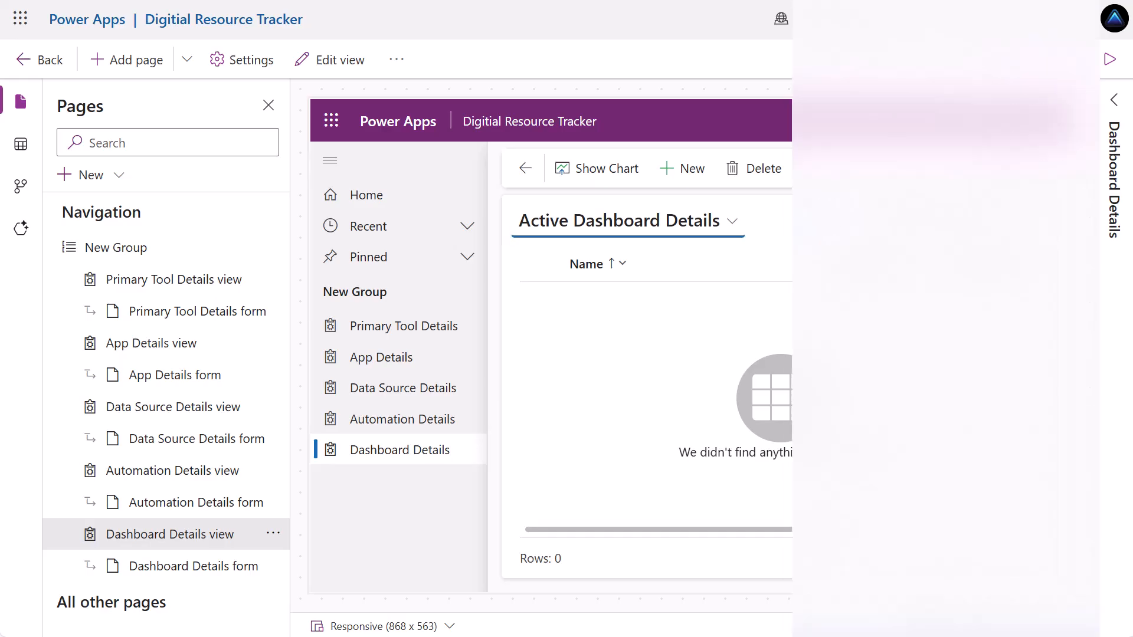
left_click(968, 75)
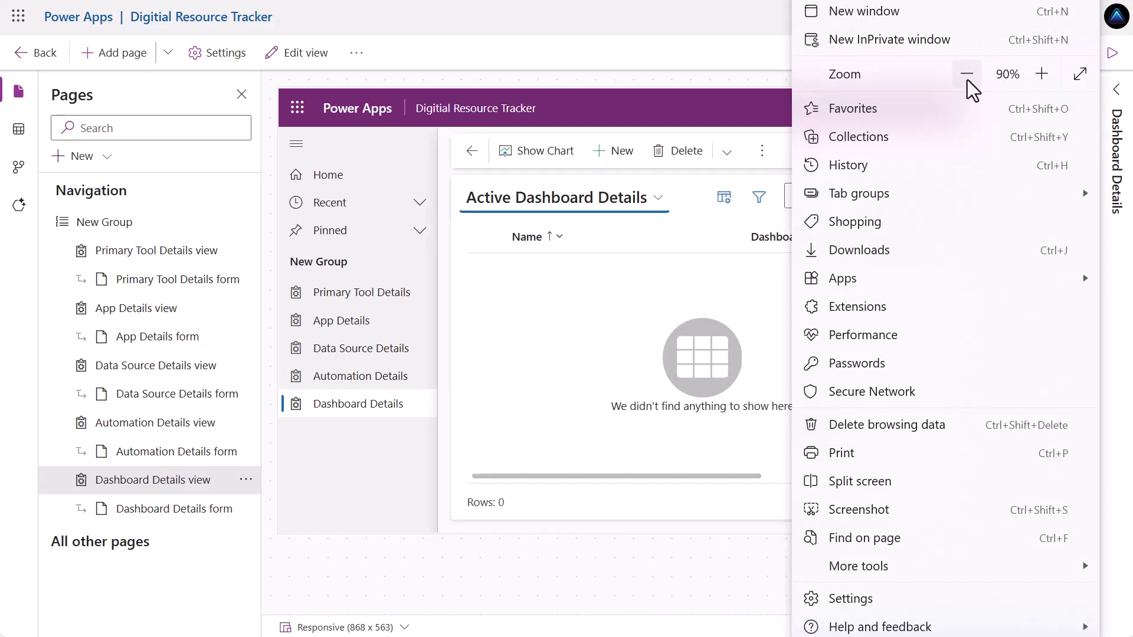
left_click(966, 75)
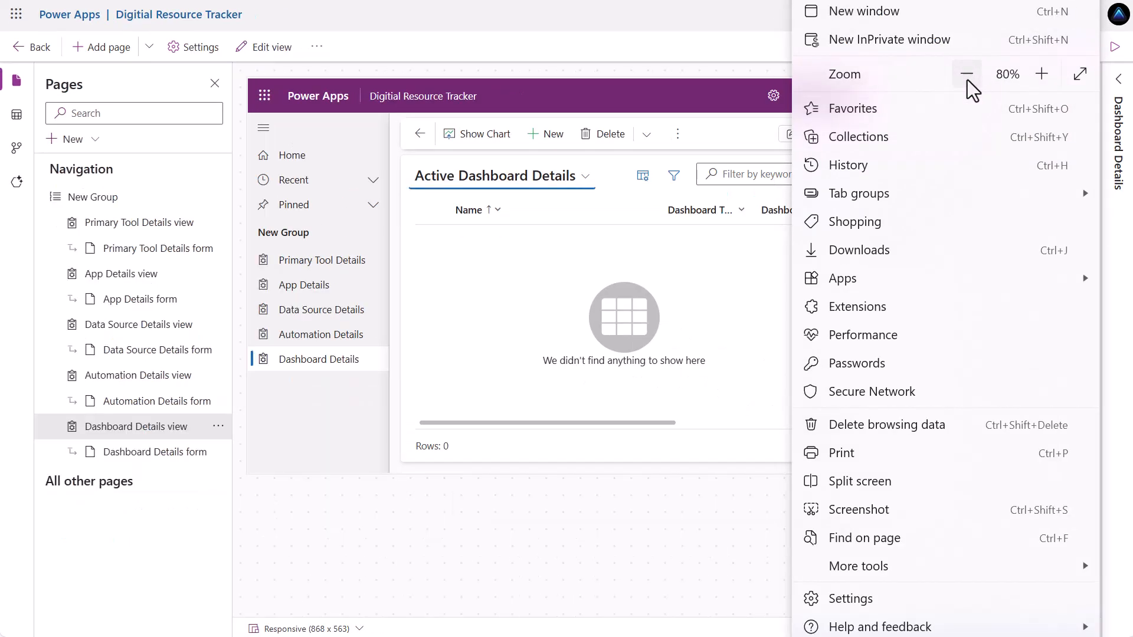
left_click(501, 555)
left_click_drag(972, 629, 976, 631)
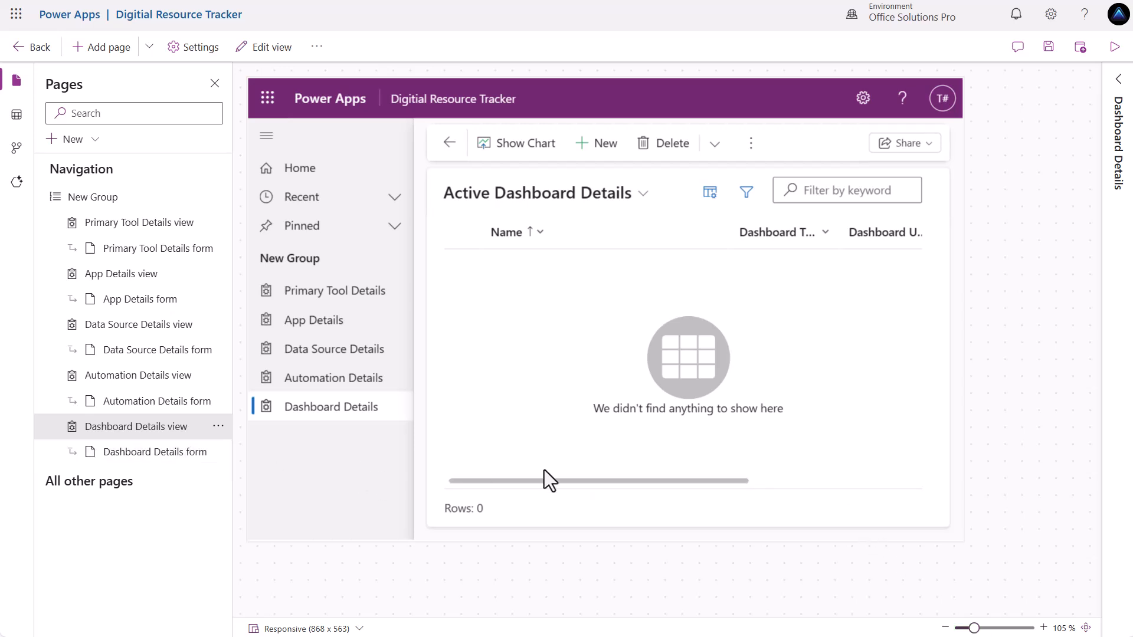
Widen the Dashboard URL column in the Active Dashboard Details view so its full header fits.
left_click_drag(596, 484, 718, 485)
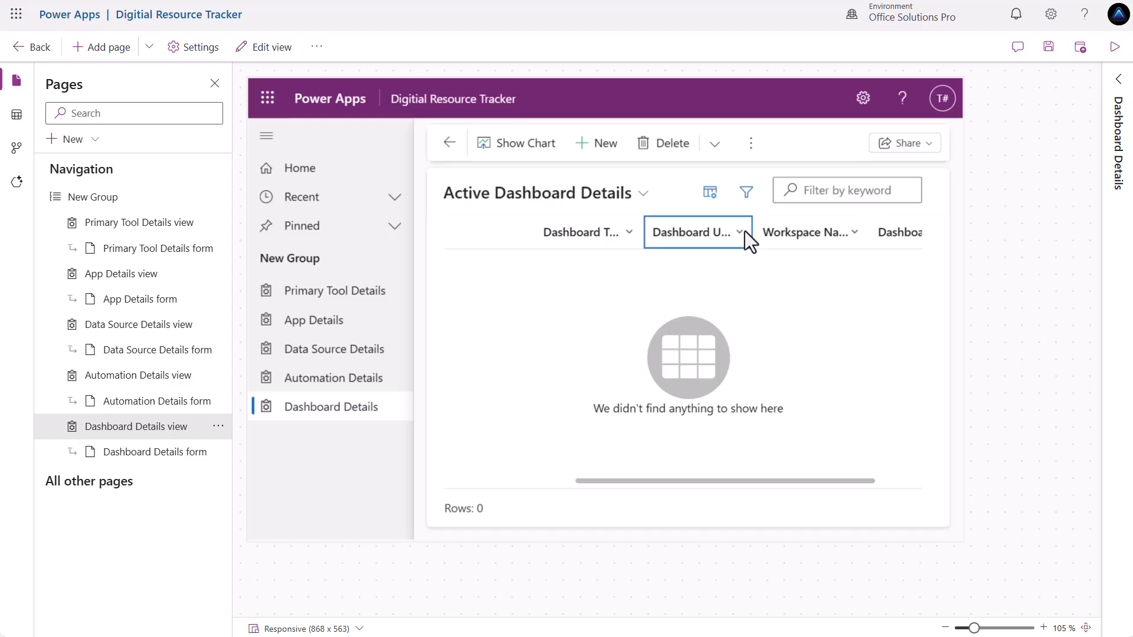
left_click_drag(750, 233, 788, 232)
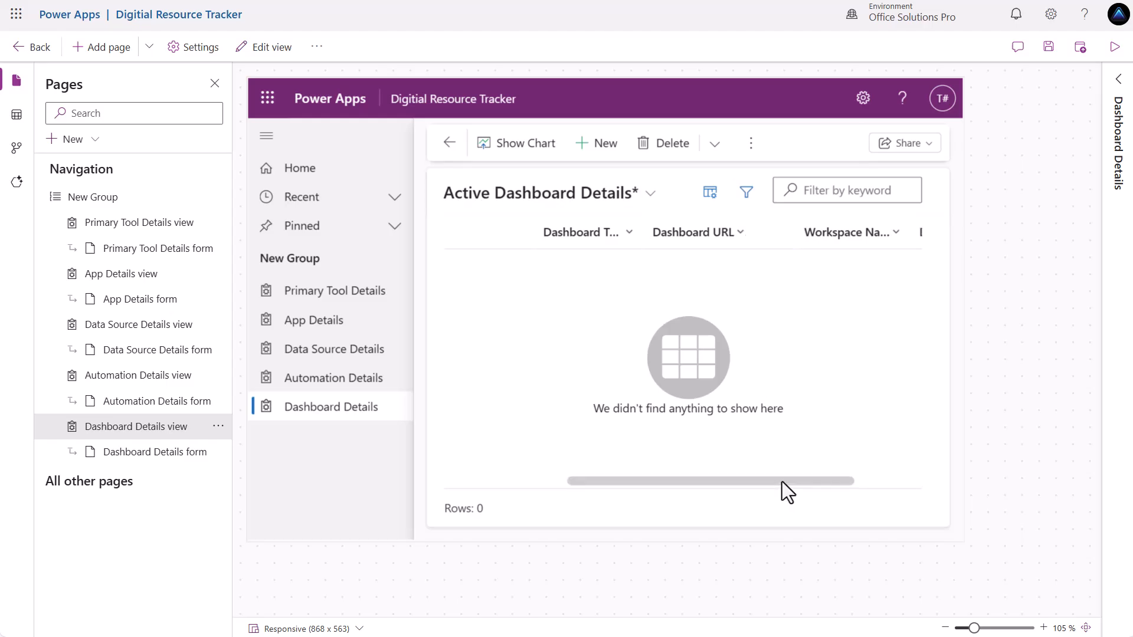
left_click_drag(782, 482, 866, 483)
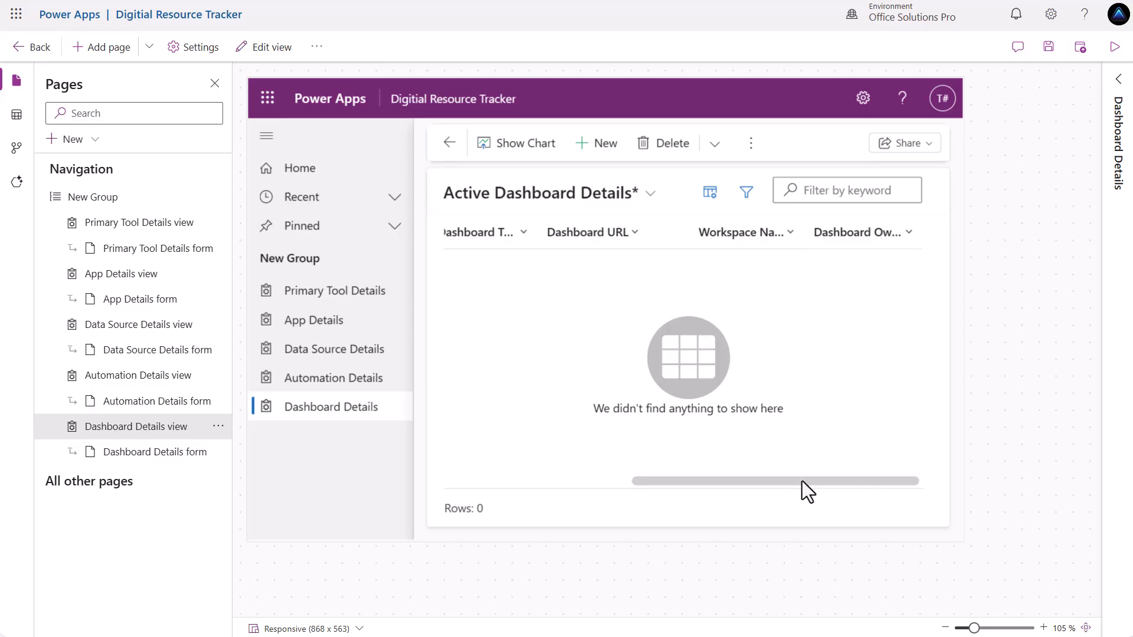
left_click_drag(805, 480, 594, 483)
Preview the Automation Details, Data Source Details, App Details and Primary Tool Details views in turn.
left_click(331, 383)
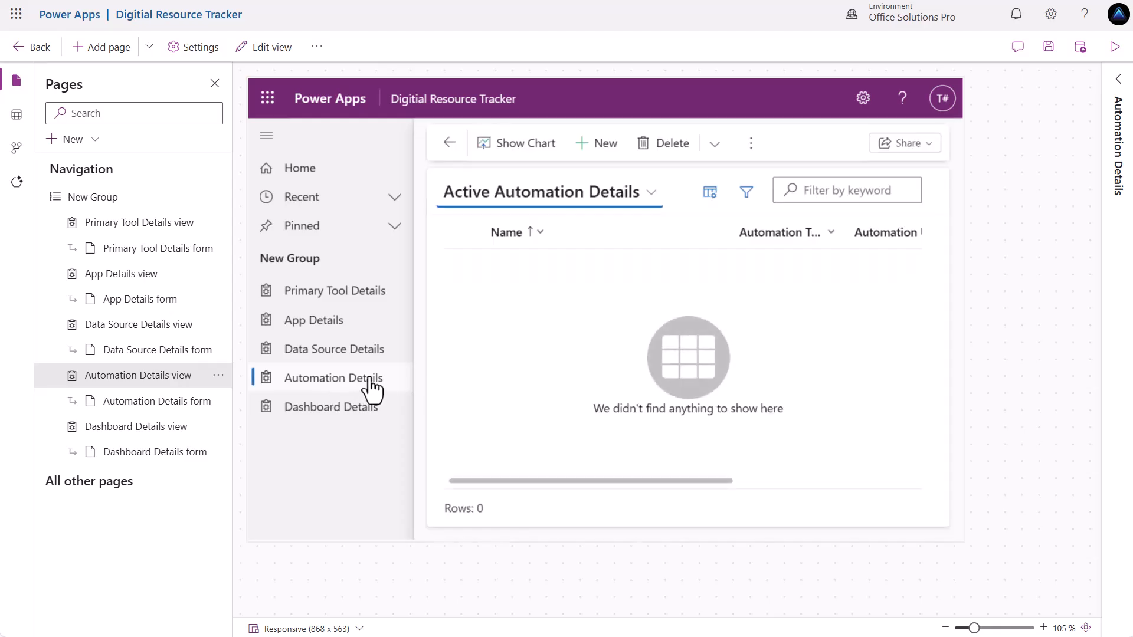
left_click(376, 357)
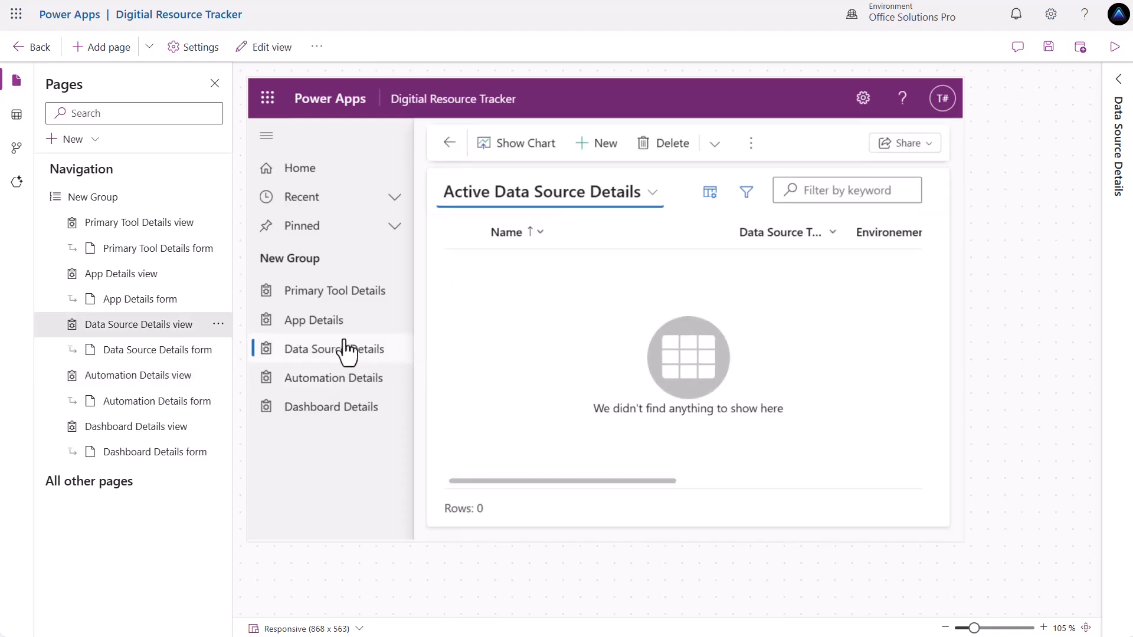
left_click(348, 319)
left_click(355, 298)
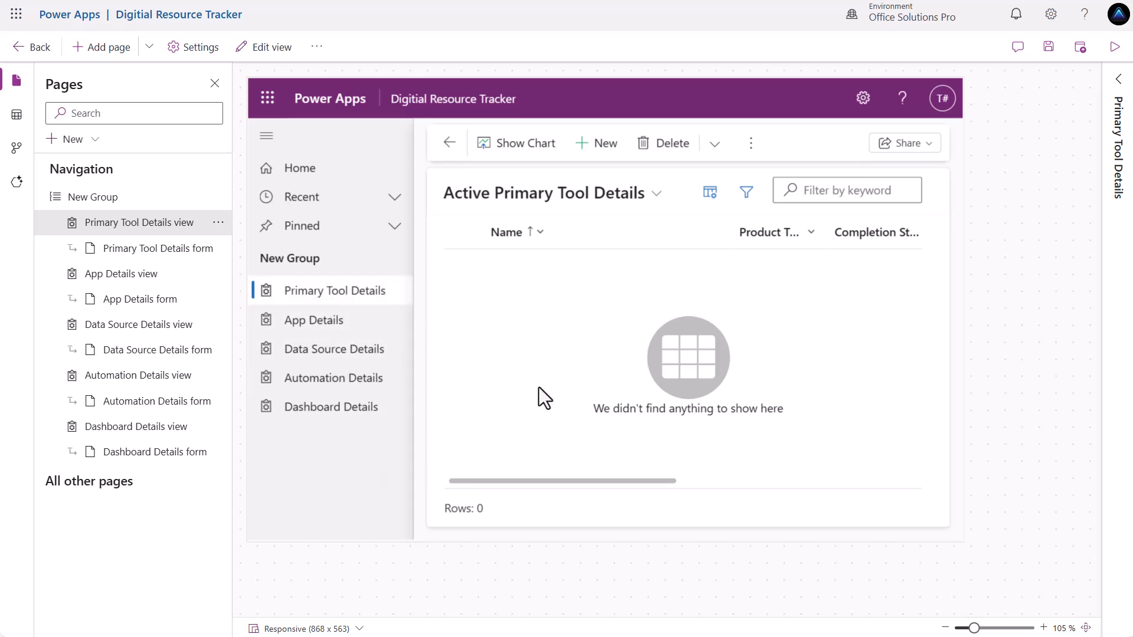
Open a new Primary Tool Details record in the preview and examine its form fields.
left_click(601, 155)
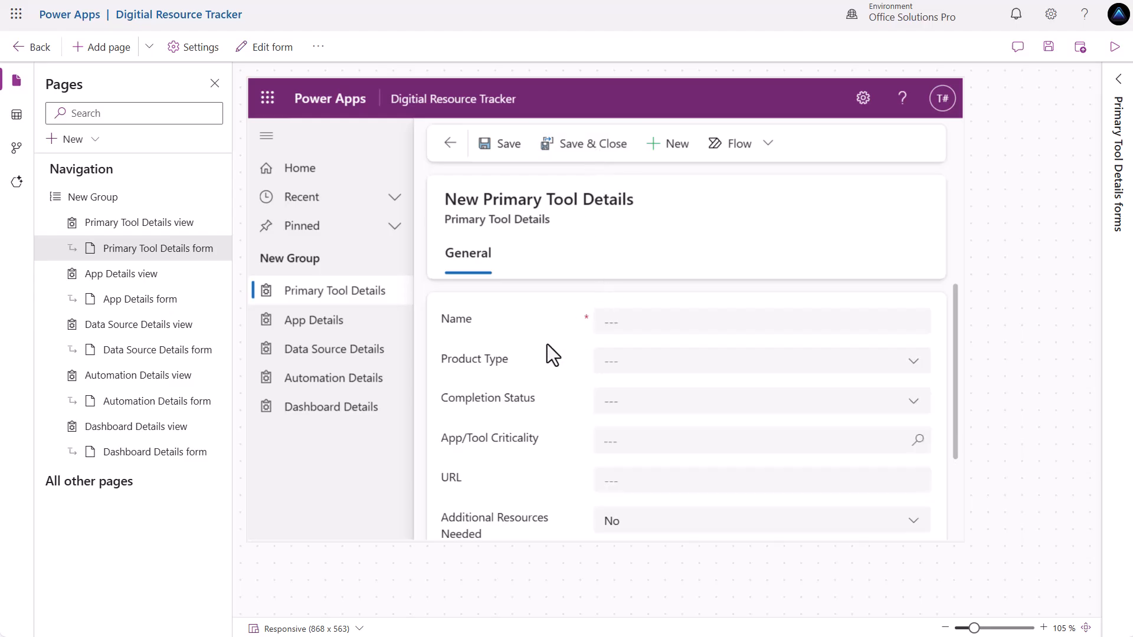
scroll(586, 359, "down", 1)
scroll(584, 372, "up", 2)
scroll(536, 317, "down", 2)
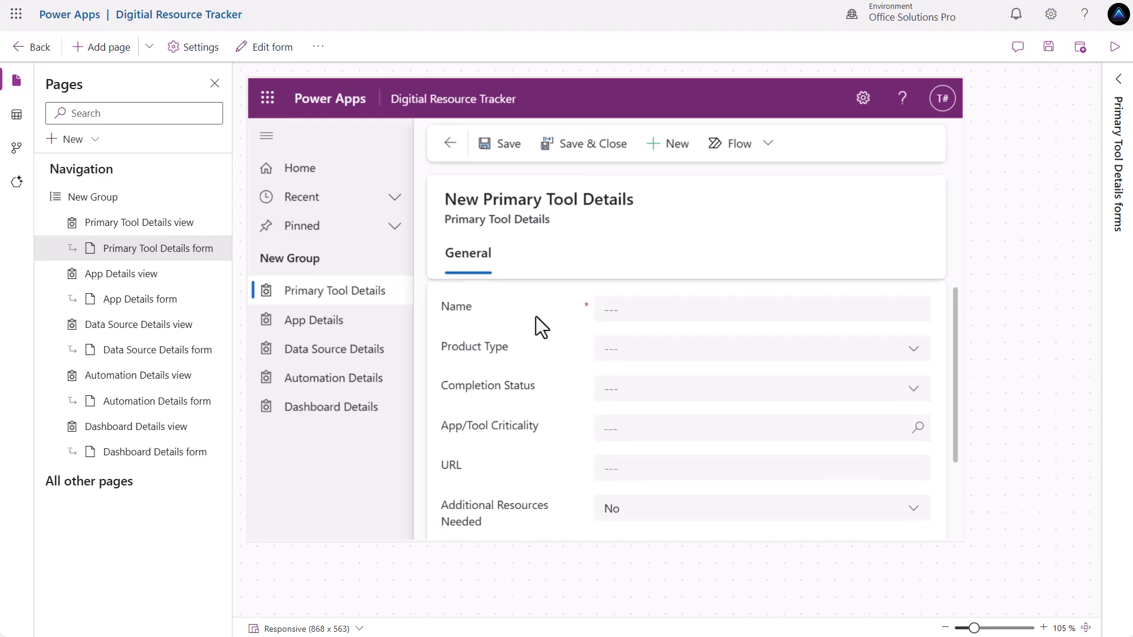
scroll(554, 392, "up", 2)
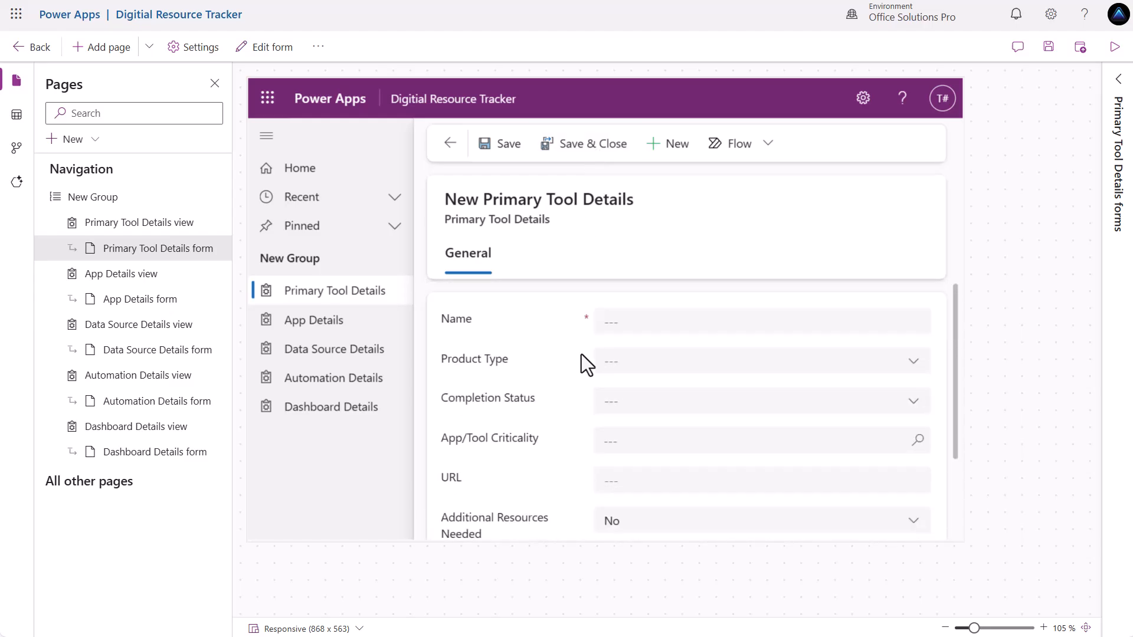
scroll(581, 354, "down", 2)
scroll(558, 354, "up", 2)
Preview the App Details, Data Source Details, Automation Details and Dashboard Details pages in turn.
left_click(338, 328)
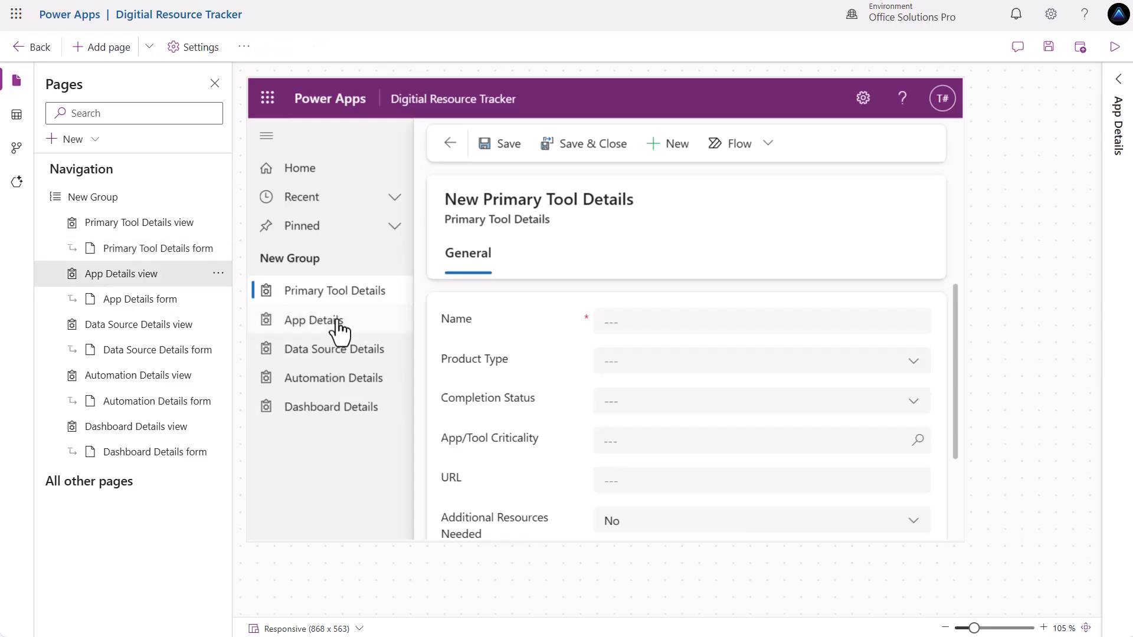
left_click(361, 366)
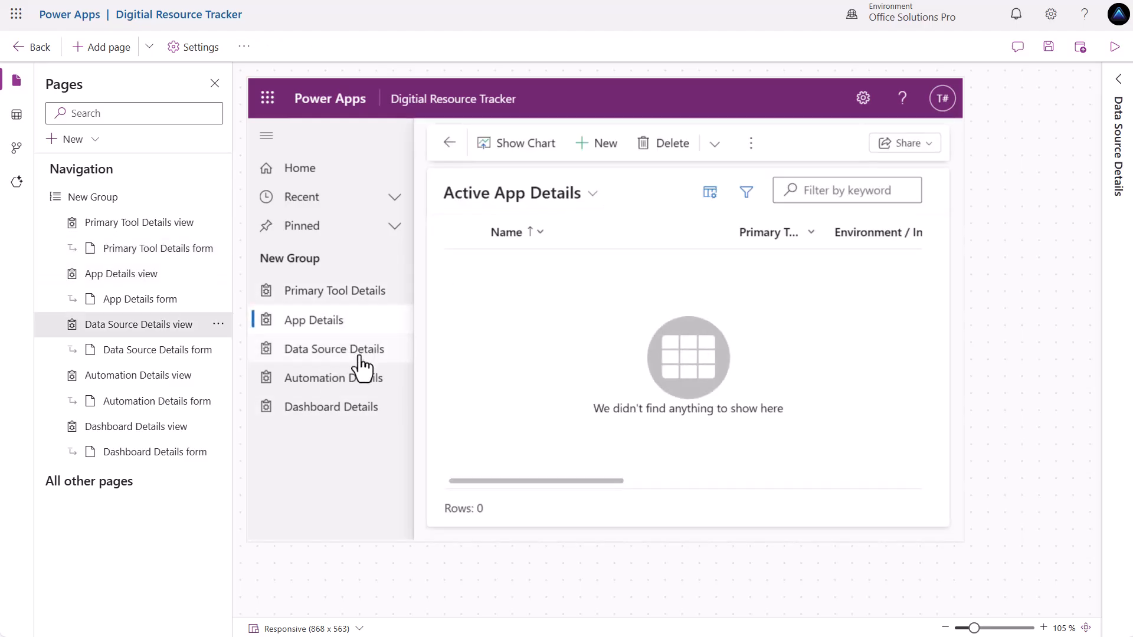
left_click(348, 383)
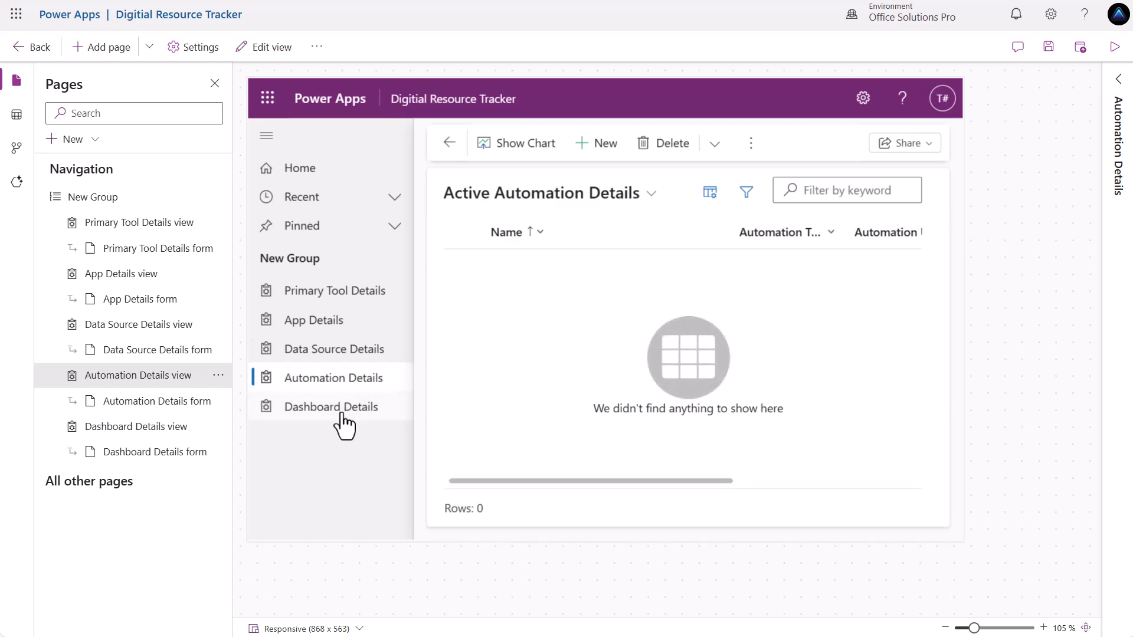
left_click(342, 413)
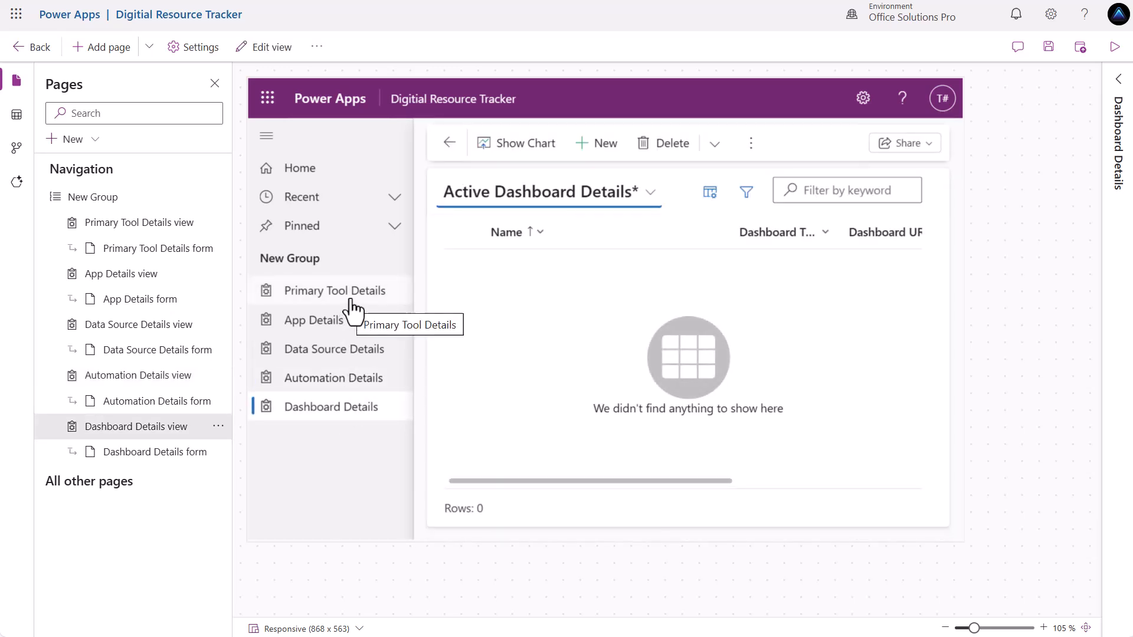
Return to Primary Tool Details, open a blank record form, and examine its fields from Name through Notes.
left_click(352, 302)
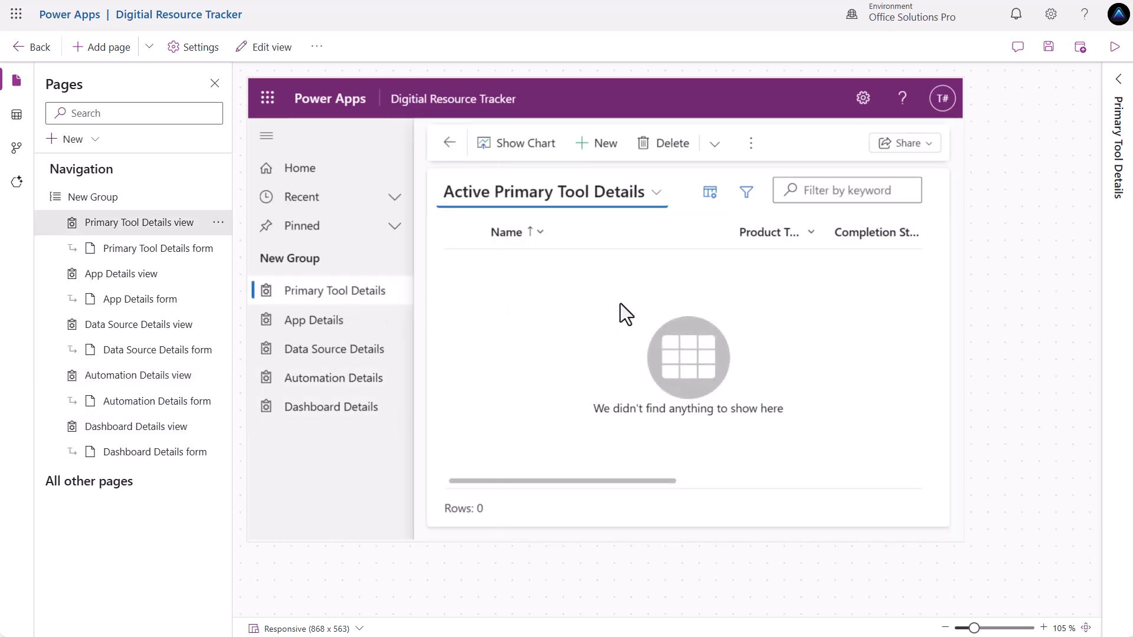
left_click(606, 145)
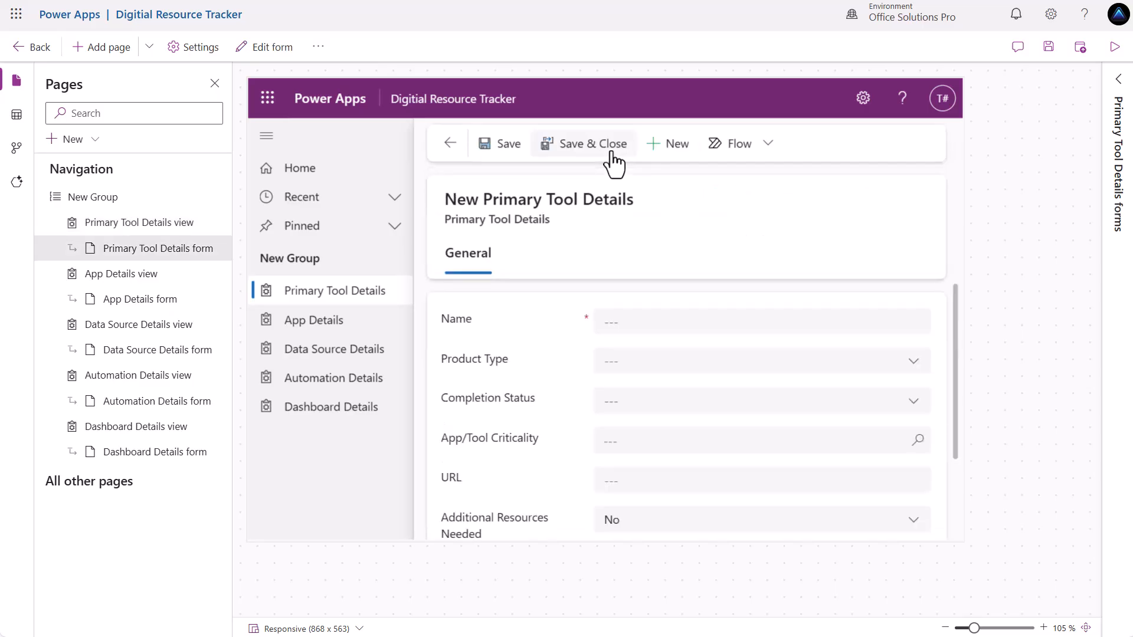
scroll(562, 321, "down", 2)
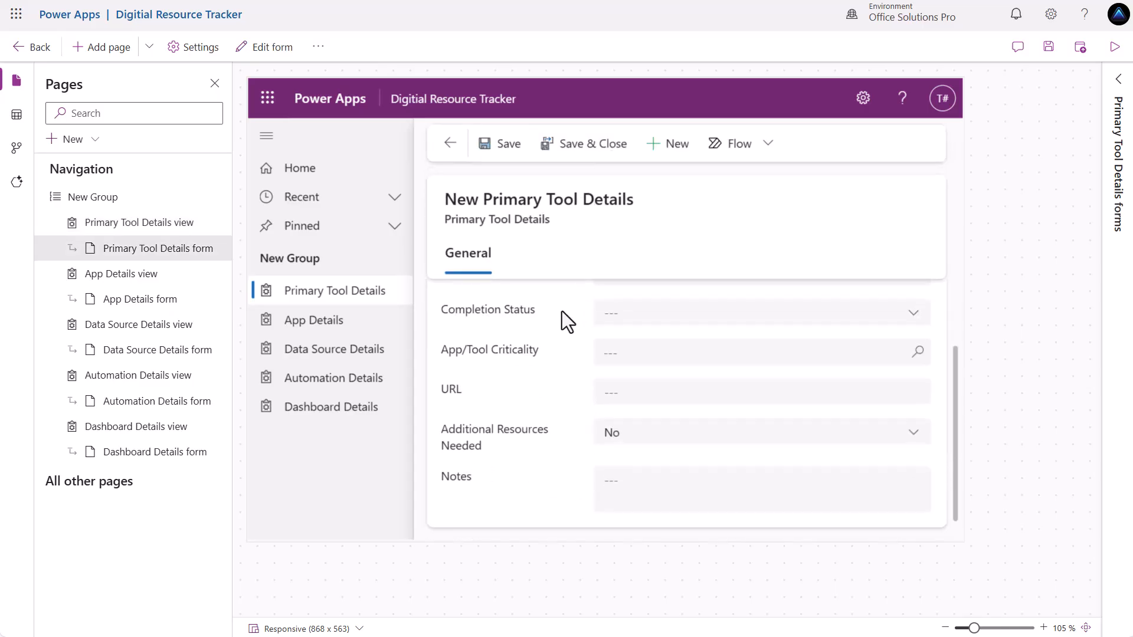
scroll(562, 313, "up", 2)
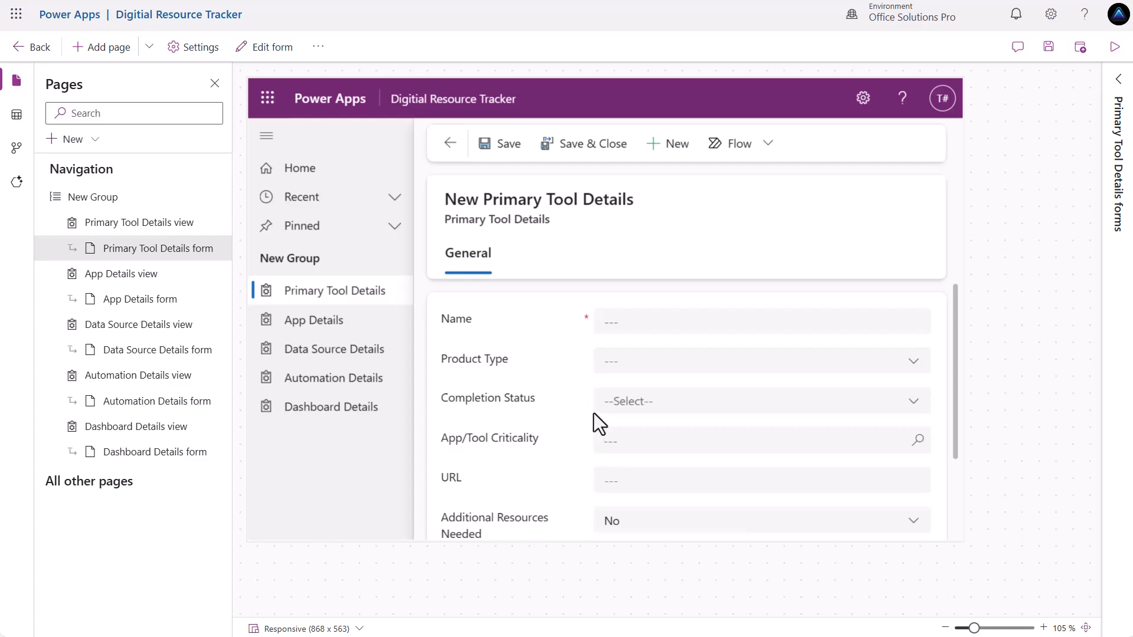
scroll(546, 407, "down", 2)
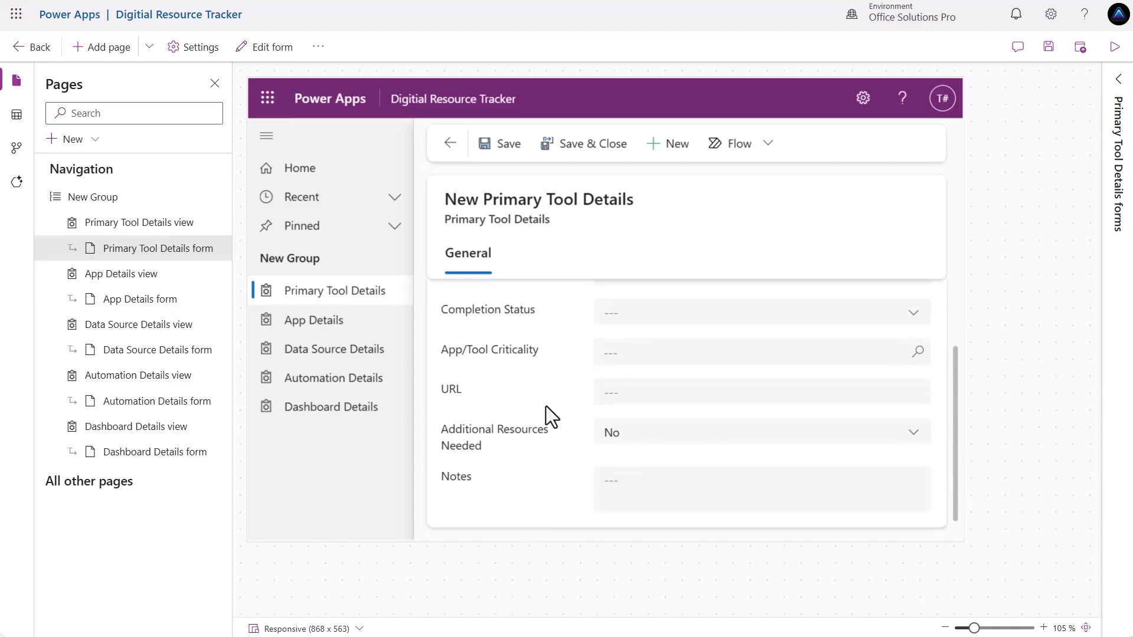
scroll(547, 406, "down", 1)
scroll(547, 406, "up", 2)
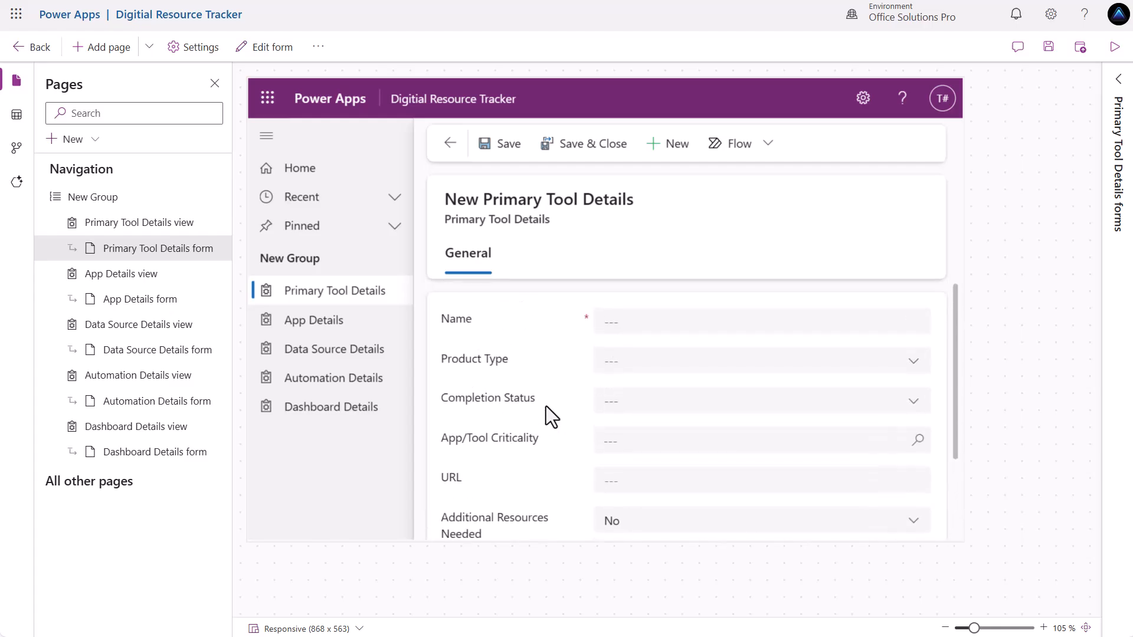
scroll(547, 406, "down", 2)
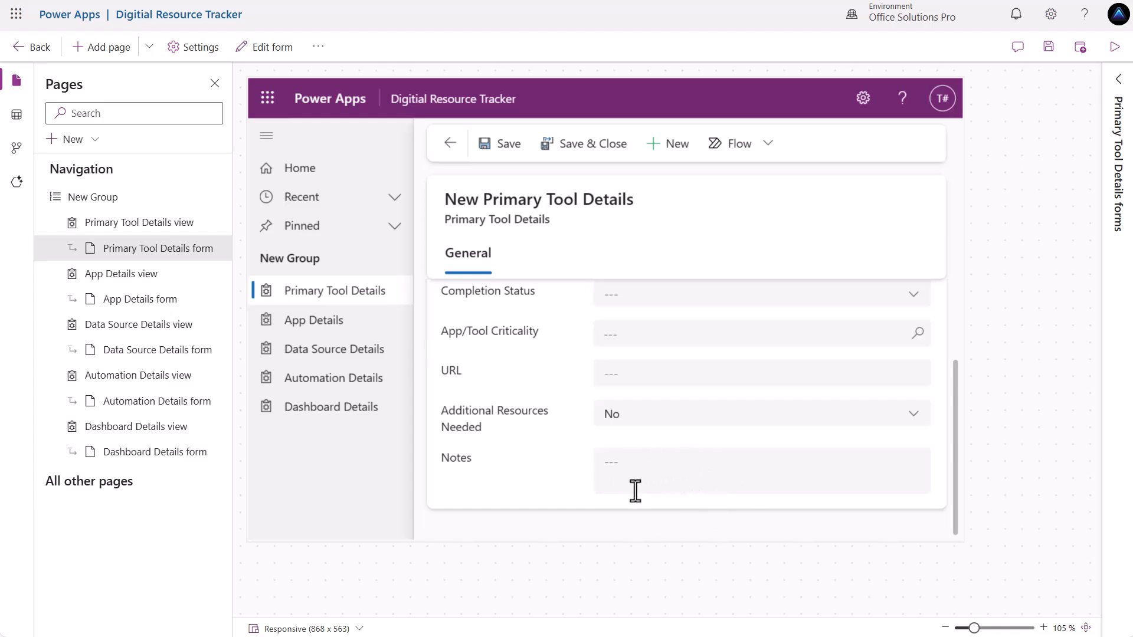
scroll(661, 478, "up", 3)
scroll(636, 414, "down", 3)
scroll(581, 523, "up", 3)
scroll(579, 522, "down", 3)
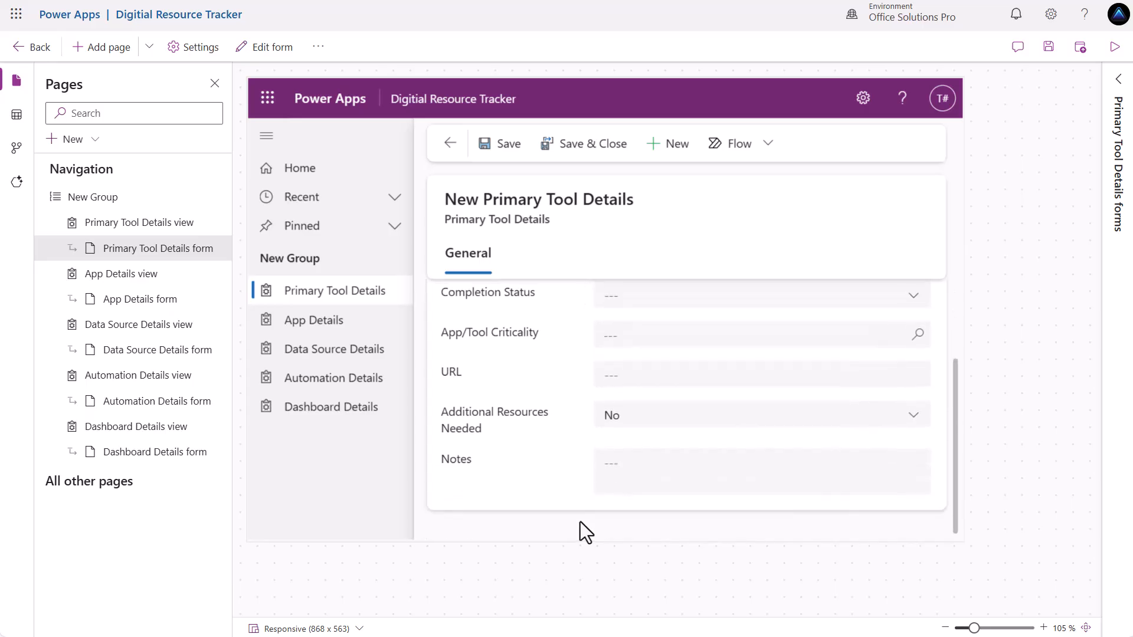
scroll(580, 531, "up", 3)
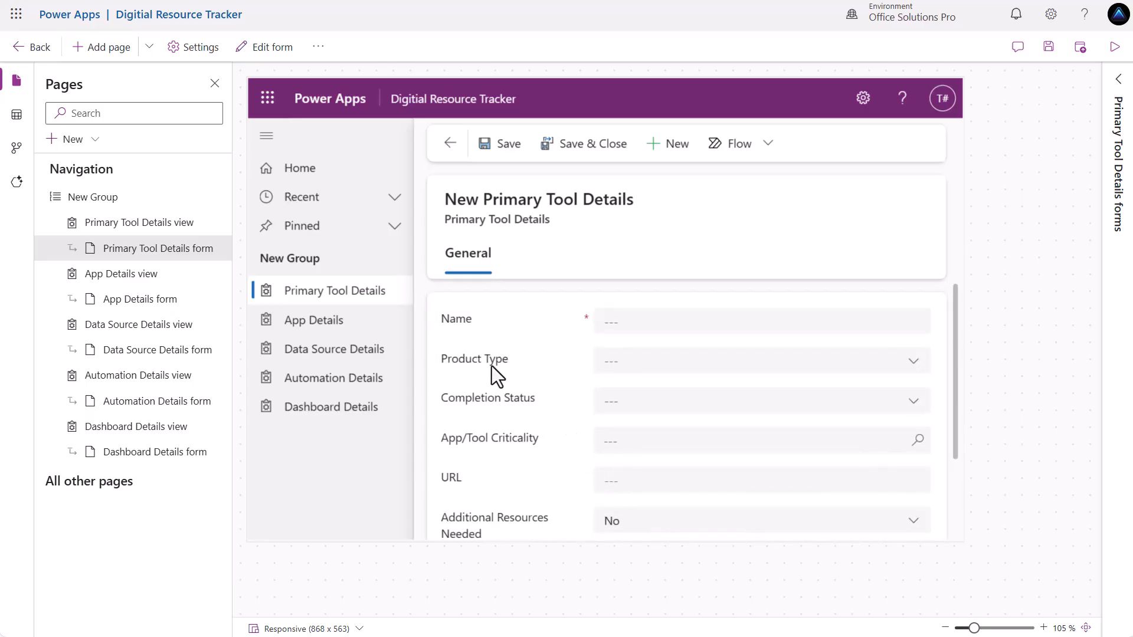
Open a blank App Details record in the preview and examine its fields from Name through Platform Owner / Administrator.
left_click(327, 326)
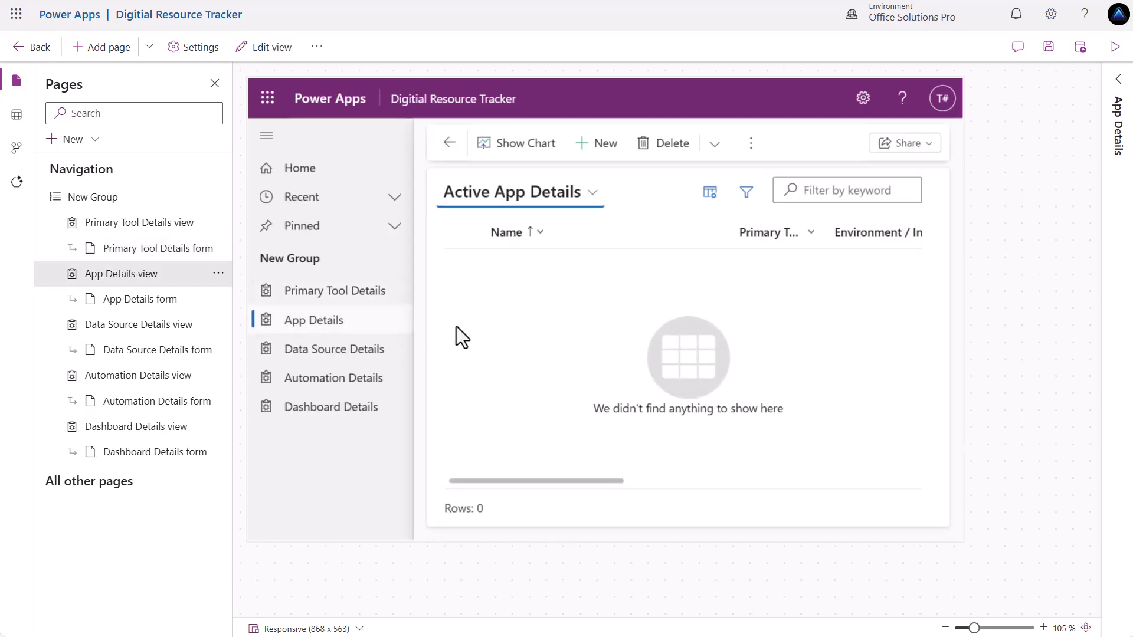
left_click(600, 145)
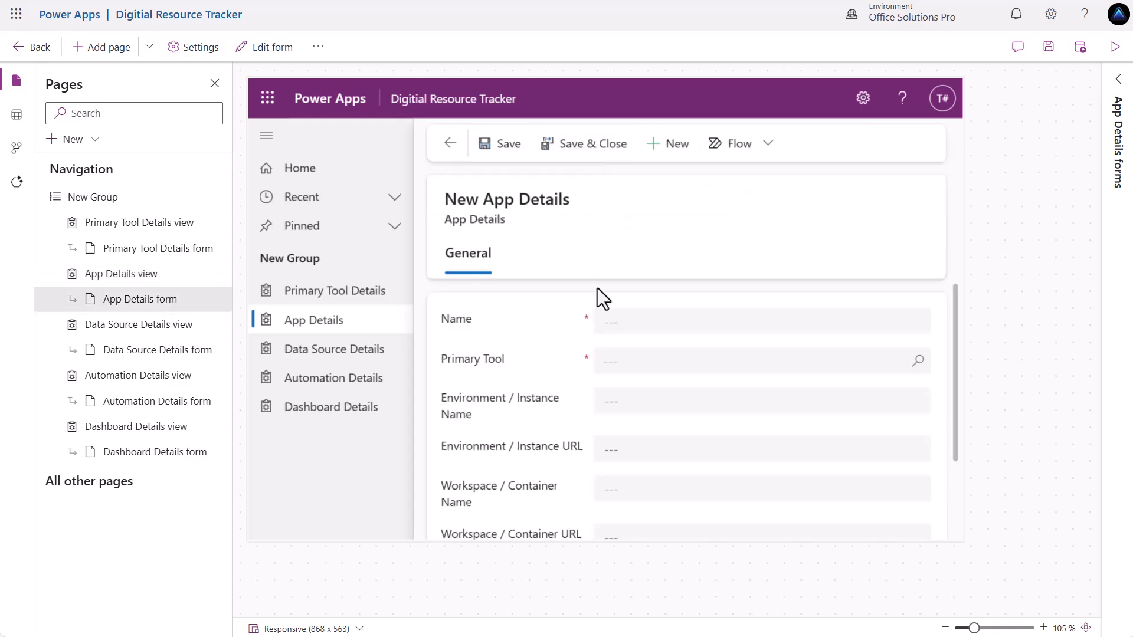
scroll(552, 363, "down", 2)
scroll(685, 367, "up", 2)
scroll(587, 440, "down", 2)
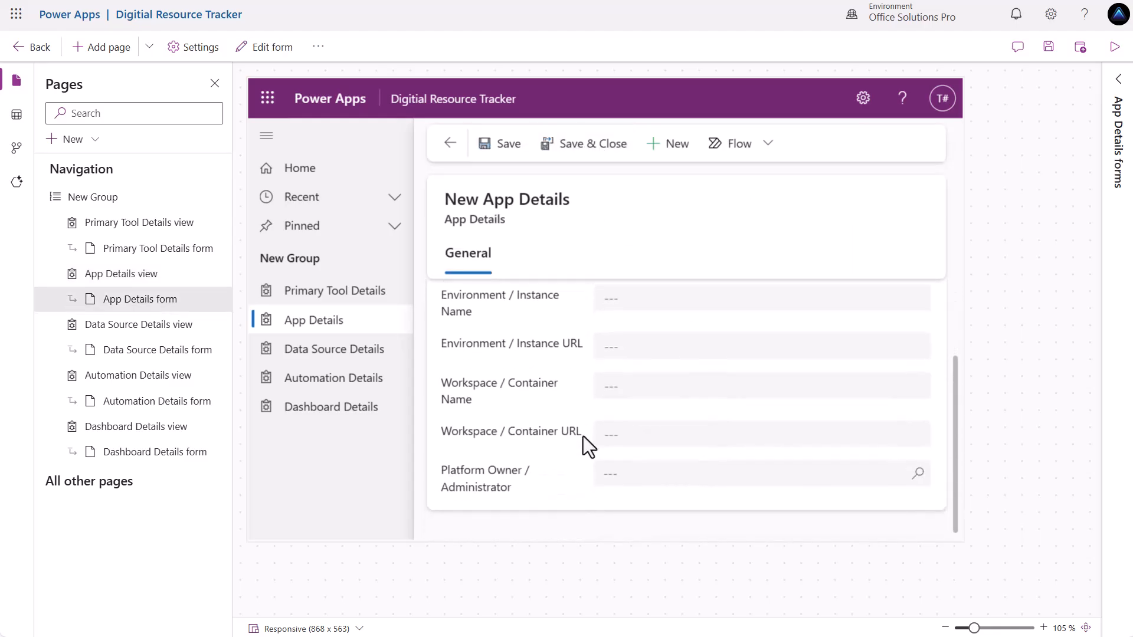
scroll(557, 323, "up", 2)
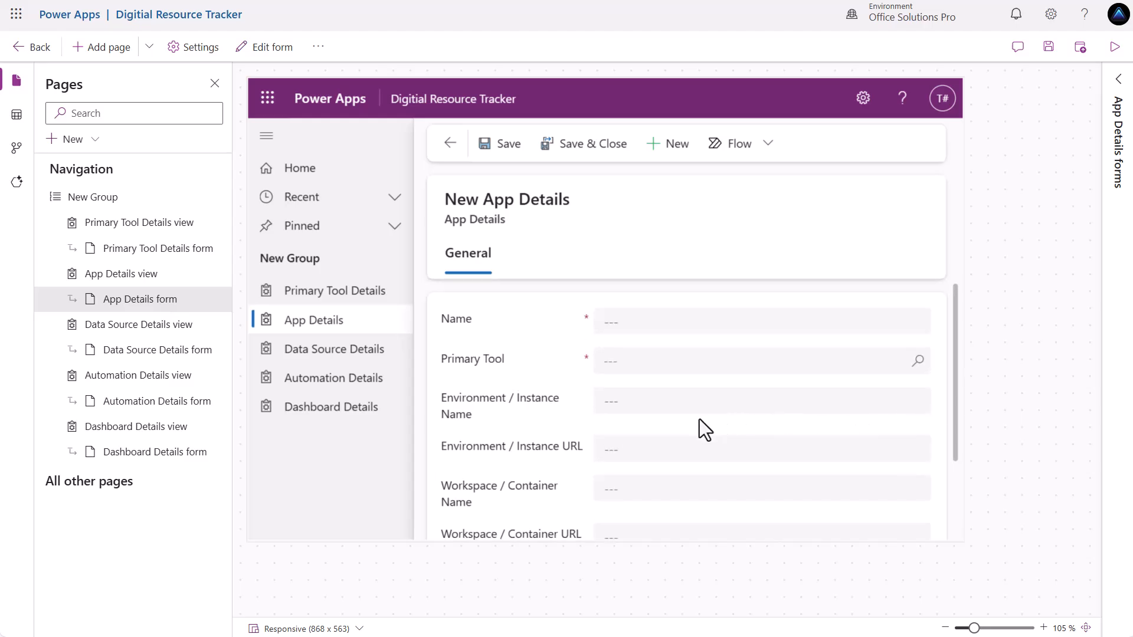
scroll(699, 419, "down", 2)
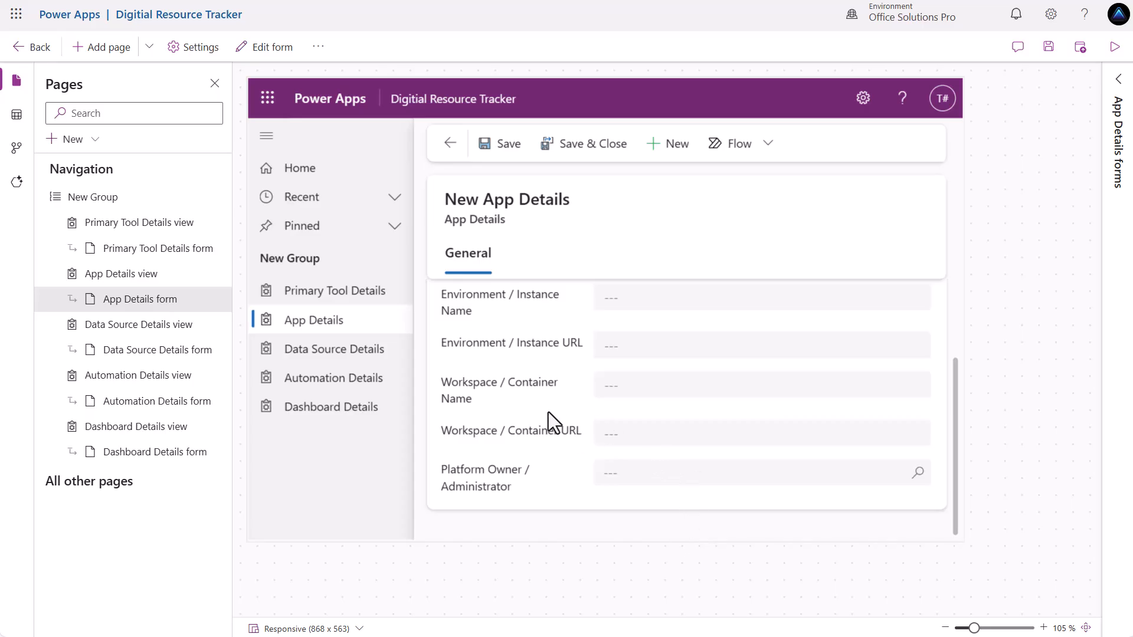
scroll(548, 412, "up", 2)
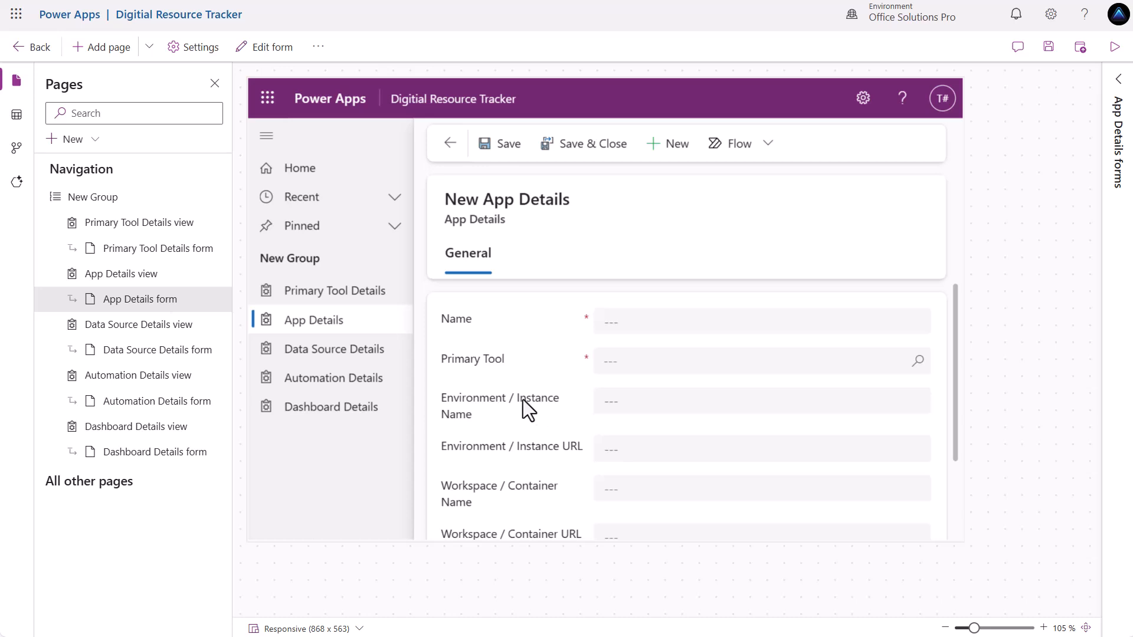
Go back to Primary Tool Details, open a new record, and review its form fields for where related app records could be shown.
left_click(334, 294)
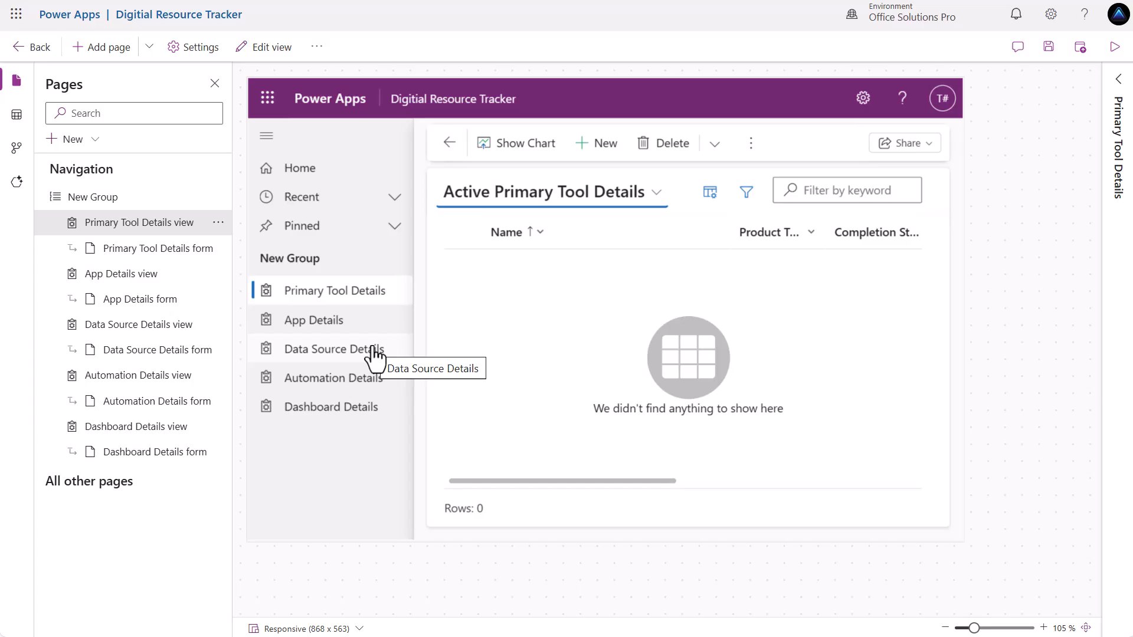
left_click(614, 146)
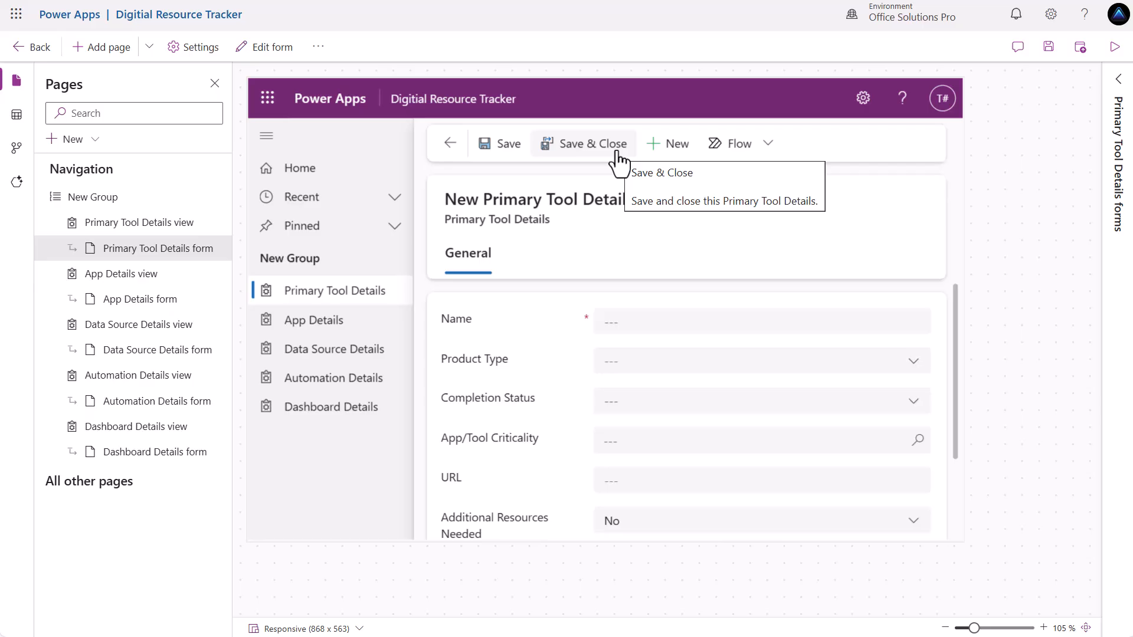
scroll(614, 354, "down", 2)
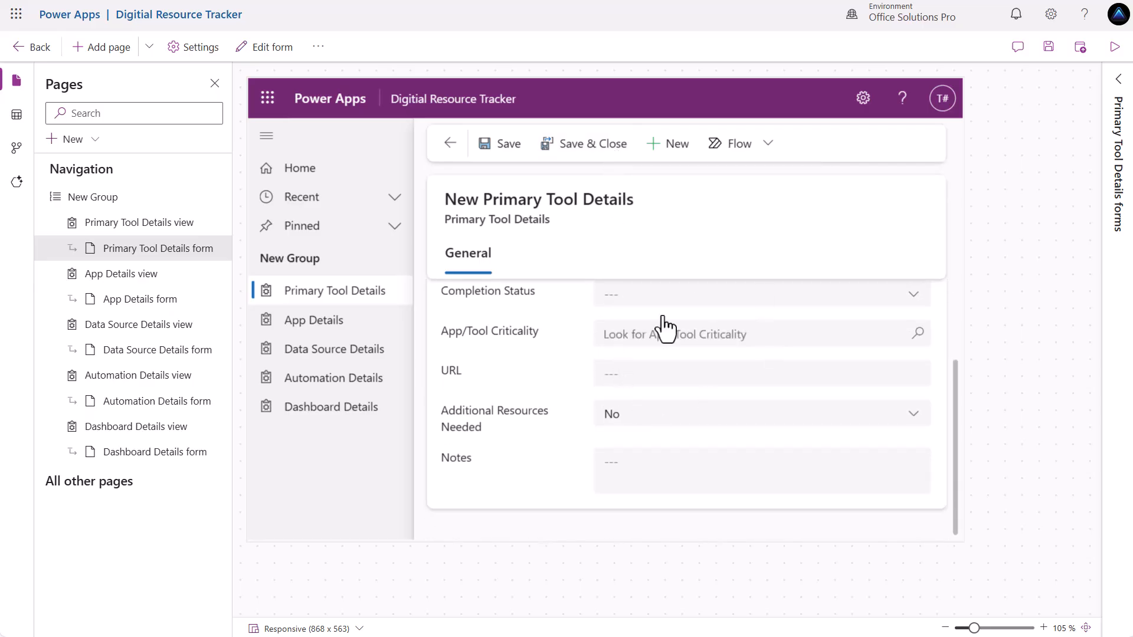
scroll(690, 390, "up", 2)
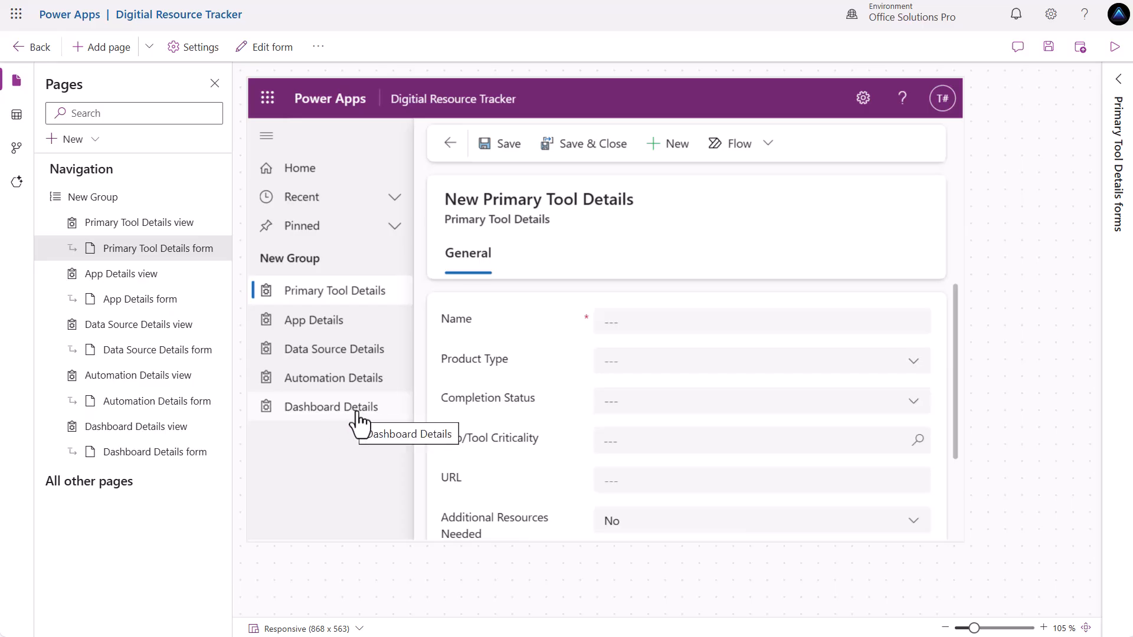
scroll(531, 409, "down", 2)
scroll(536, 419, "up", 2)
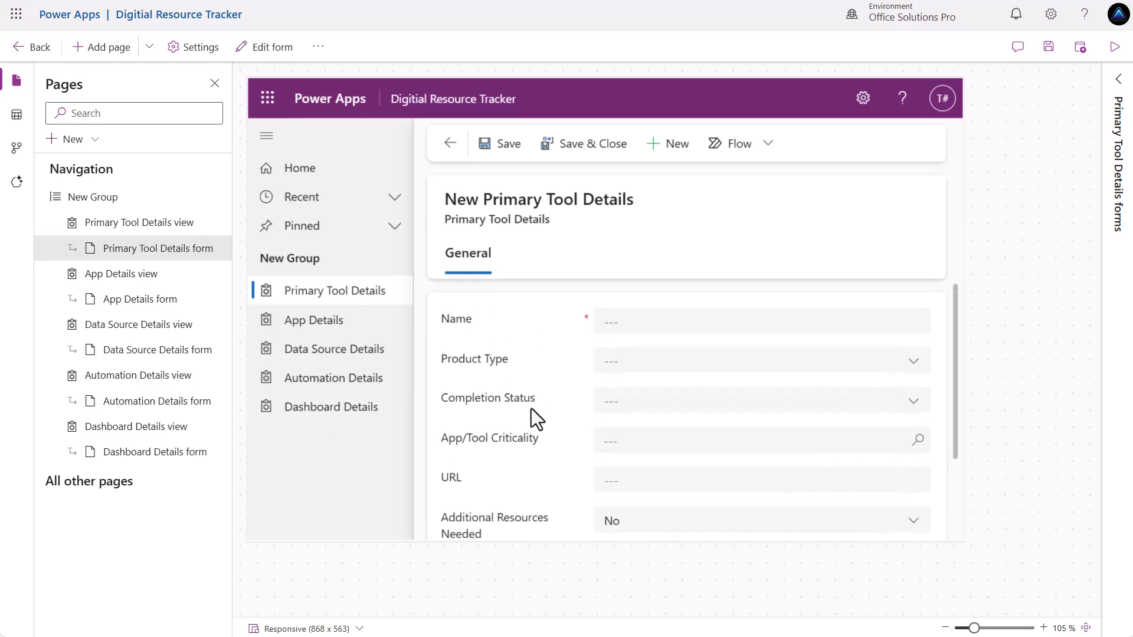
scroll(531, 408, "down", 3)
scroll(532, 409, "up", 3)
scroll(551, 341, "down", 1)
scroll(551, 341, "down", 1)
scroll(552, 343, "up", 2)
Open the Primary Tool Details Information main form for editing, saving the pending app changes.
left_click(1117, 82)
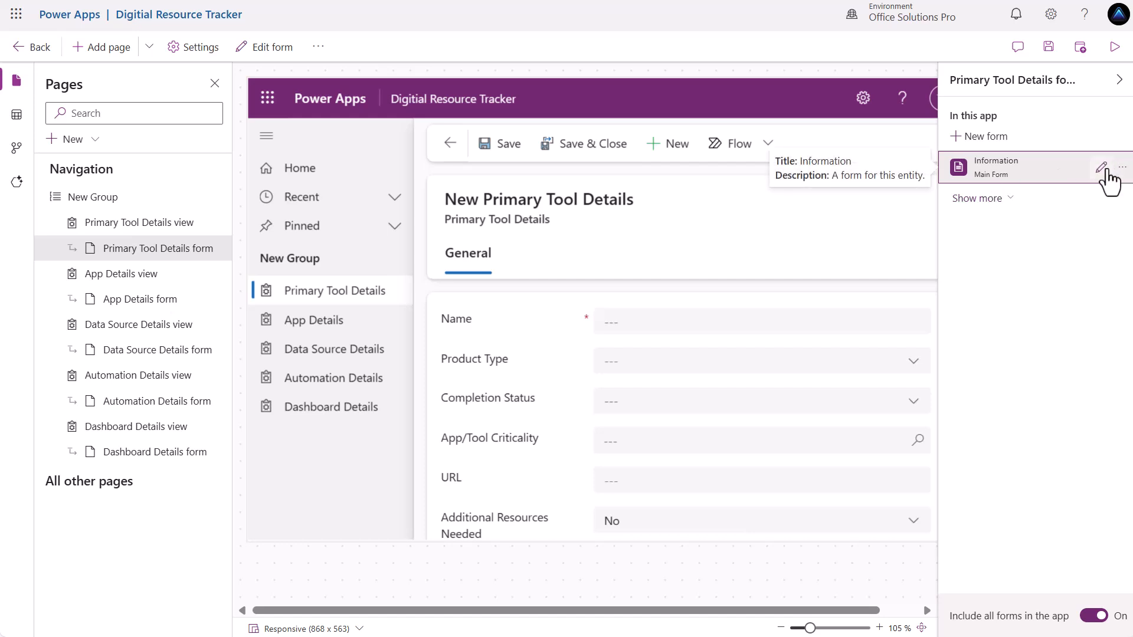
left_click(1102, 169)
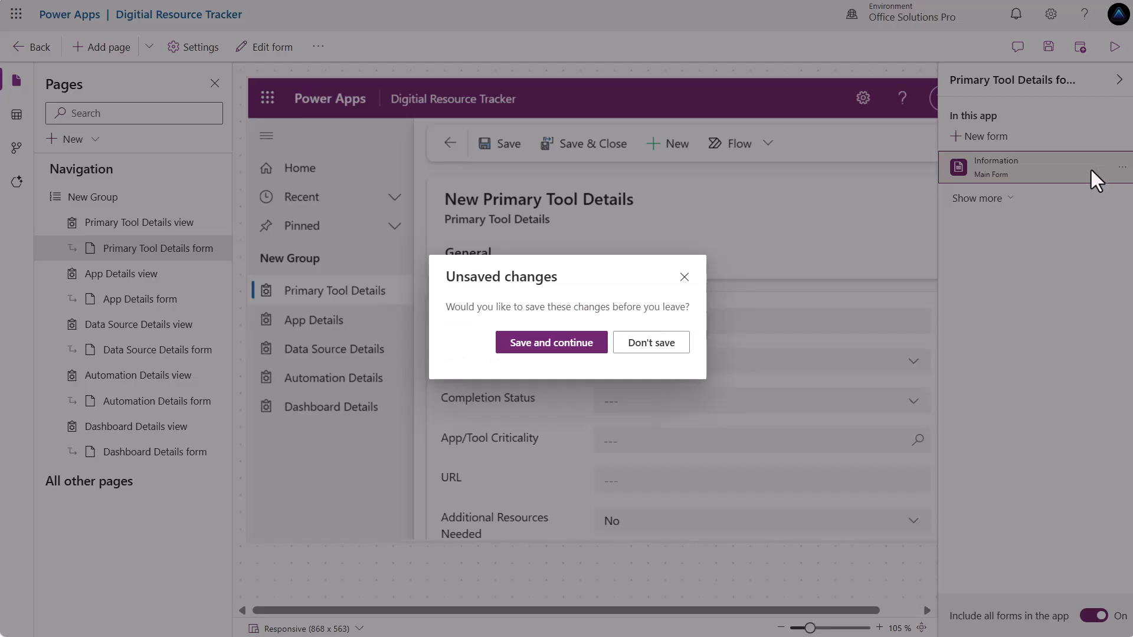
left_click(547, 353)
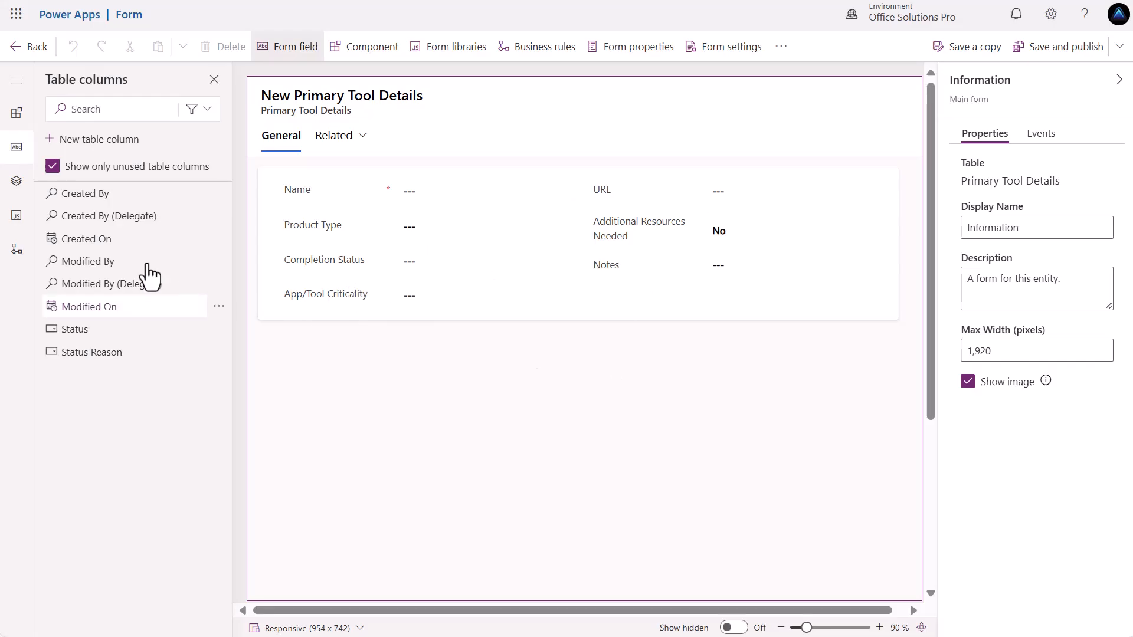
Add a 1-column section below the existing form fields and set up an Editable Grid based on the App Details table.
left_click(13, 118)
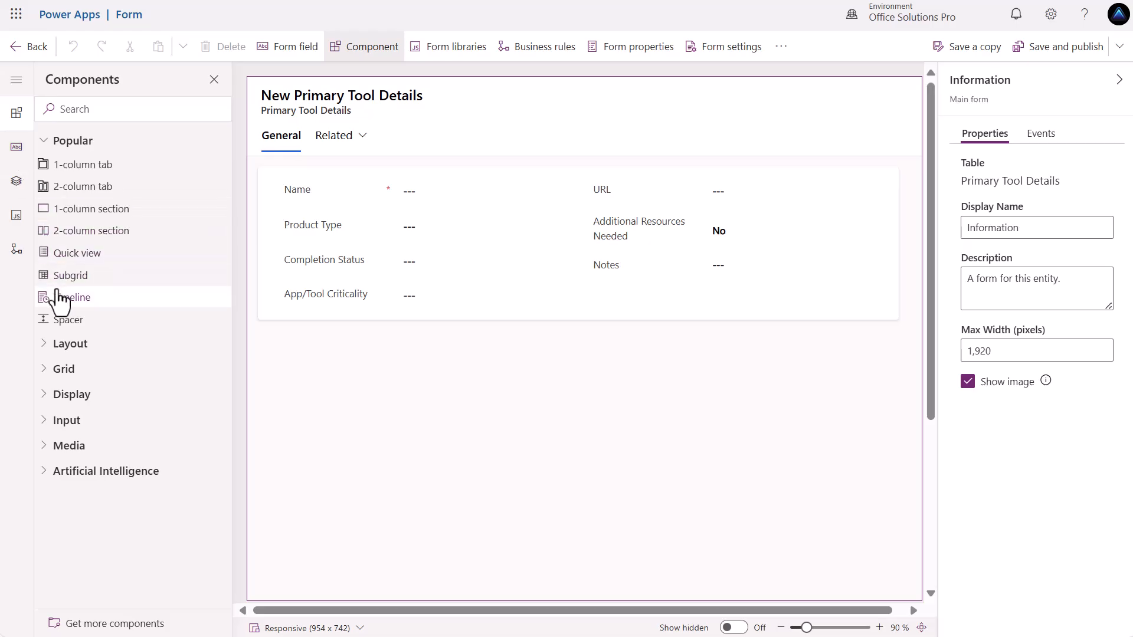
left_click(121, 212)
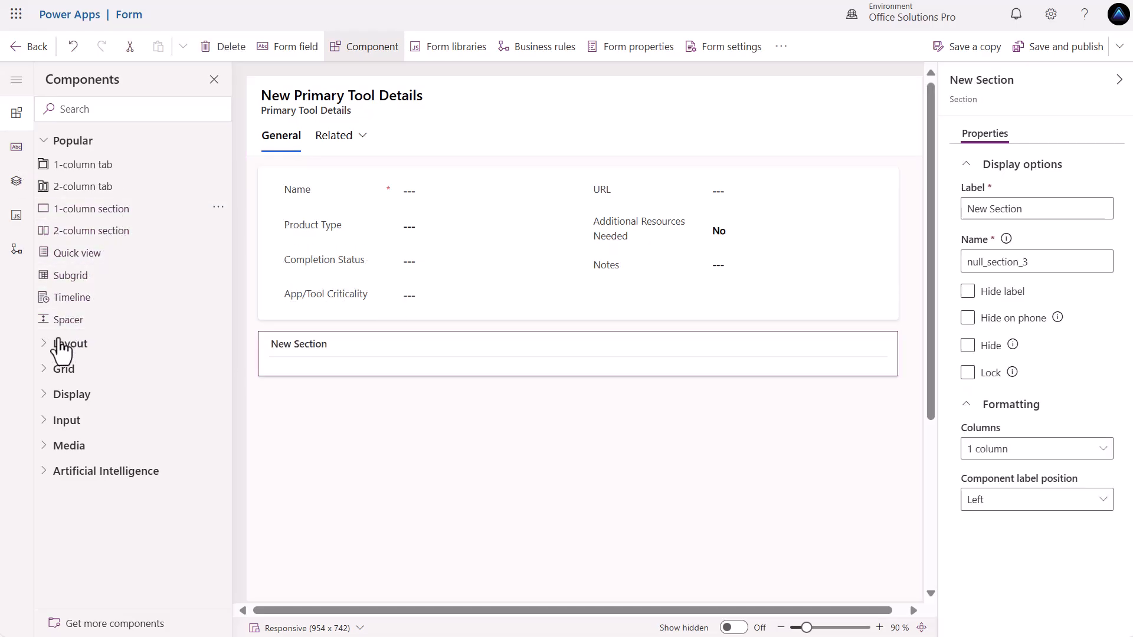
left_click(44, 371)
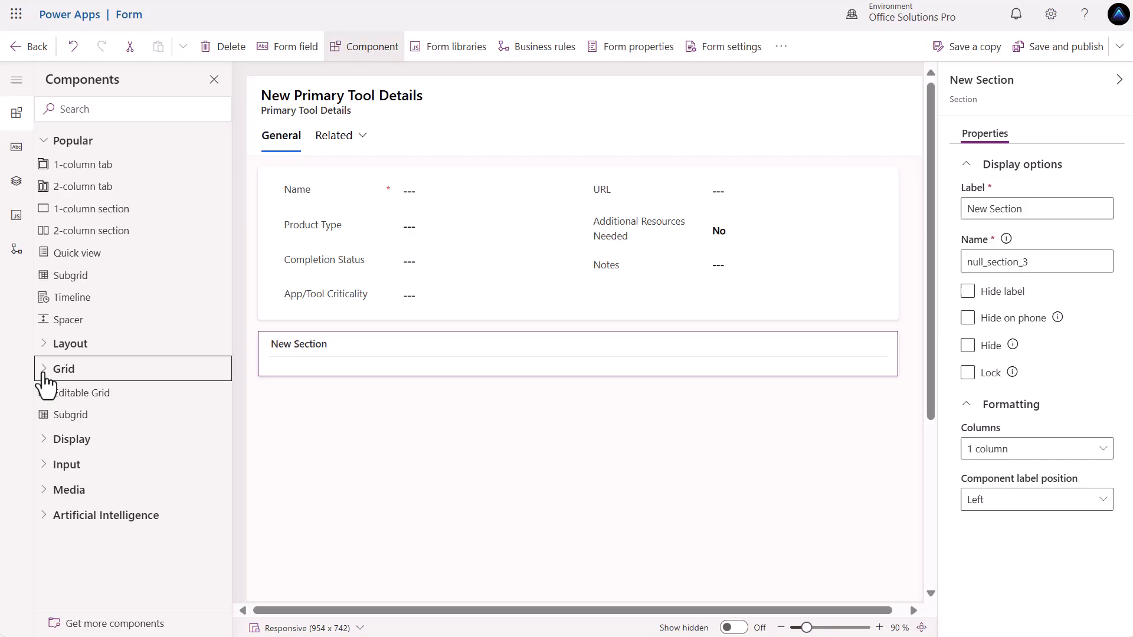
mouse_move(48, 398)
left_click(87, 400)
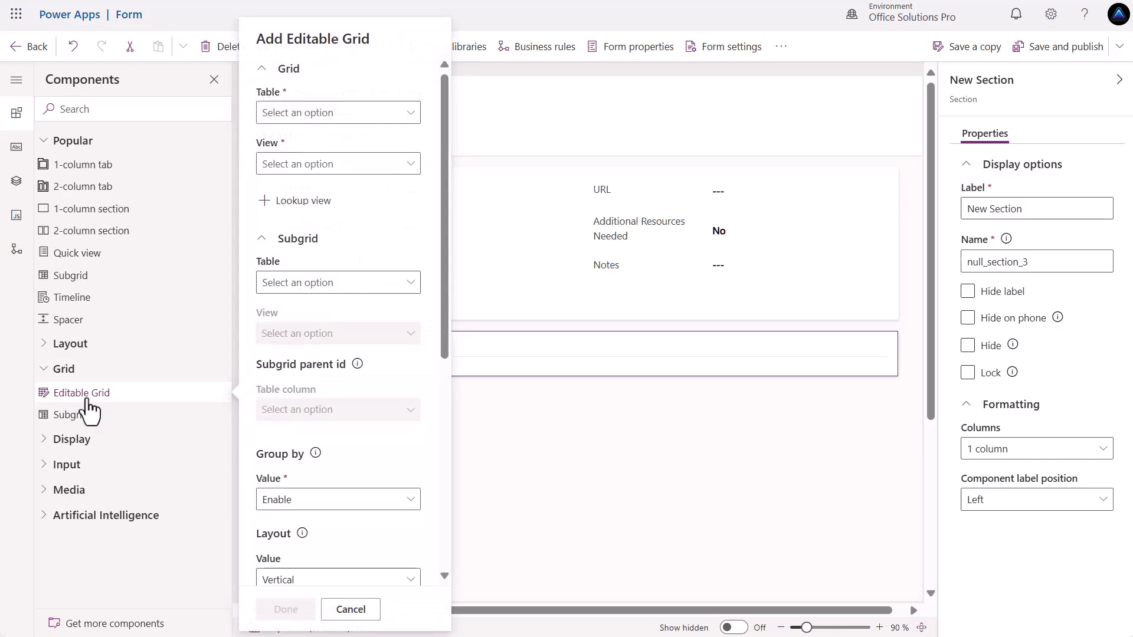
left_click(413, 112)
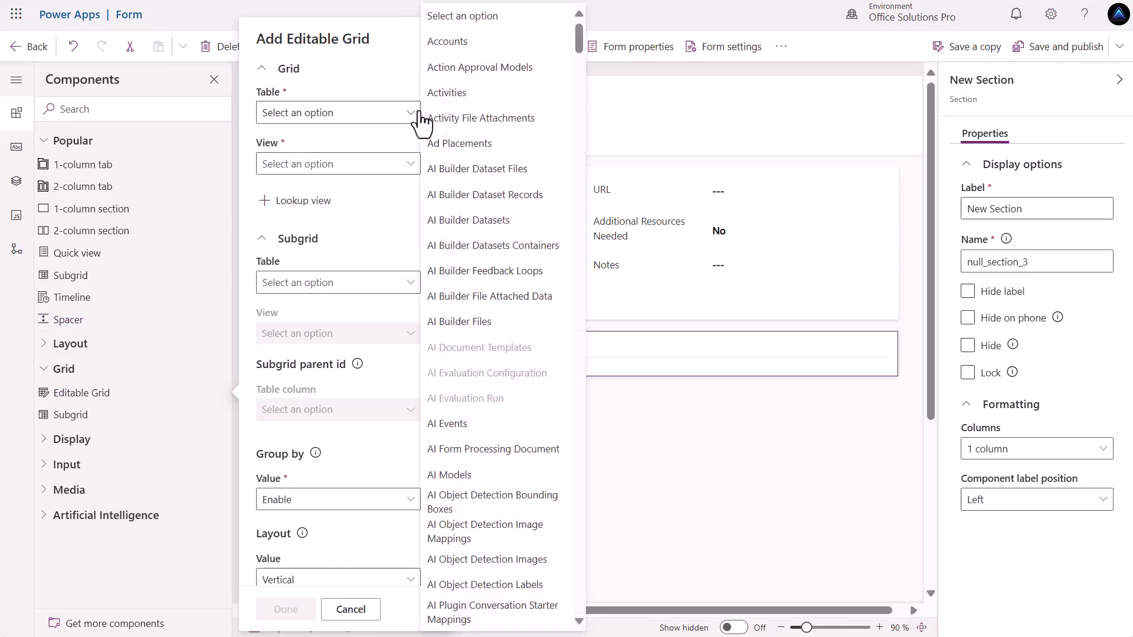
left_click(372, 116)
left_click(372, 116)
scroll(480, 272, "down", 10)
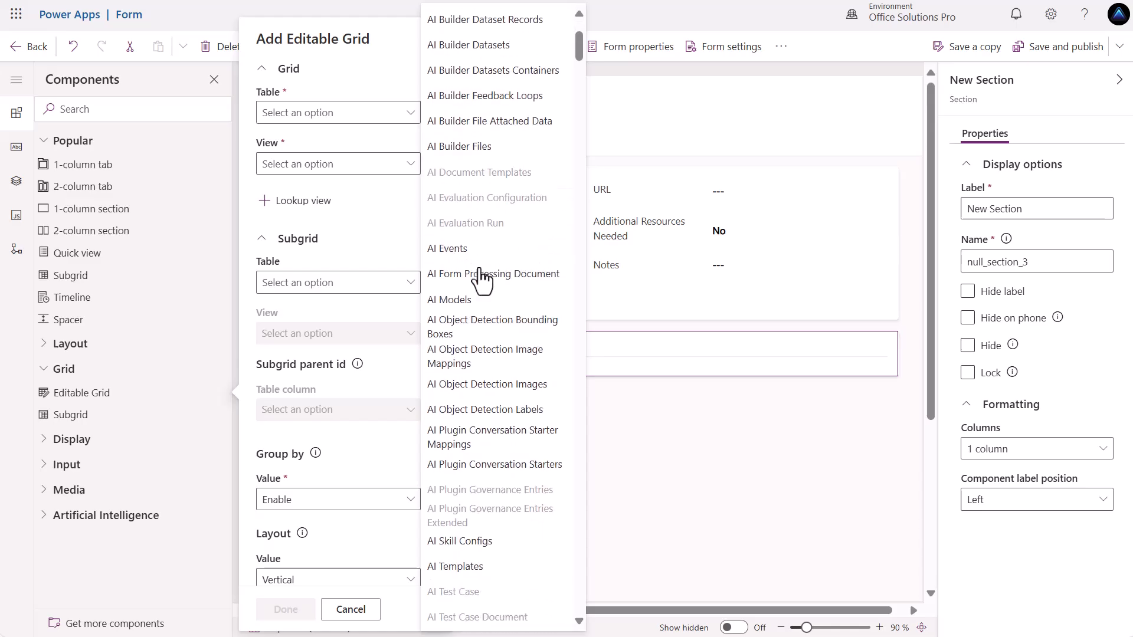
scroll(479, 268, "down", 9)
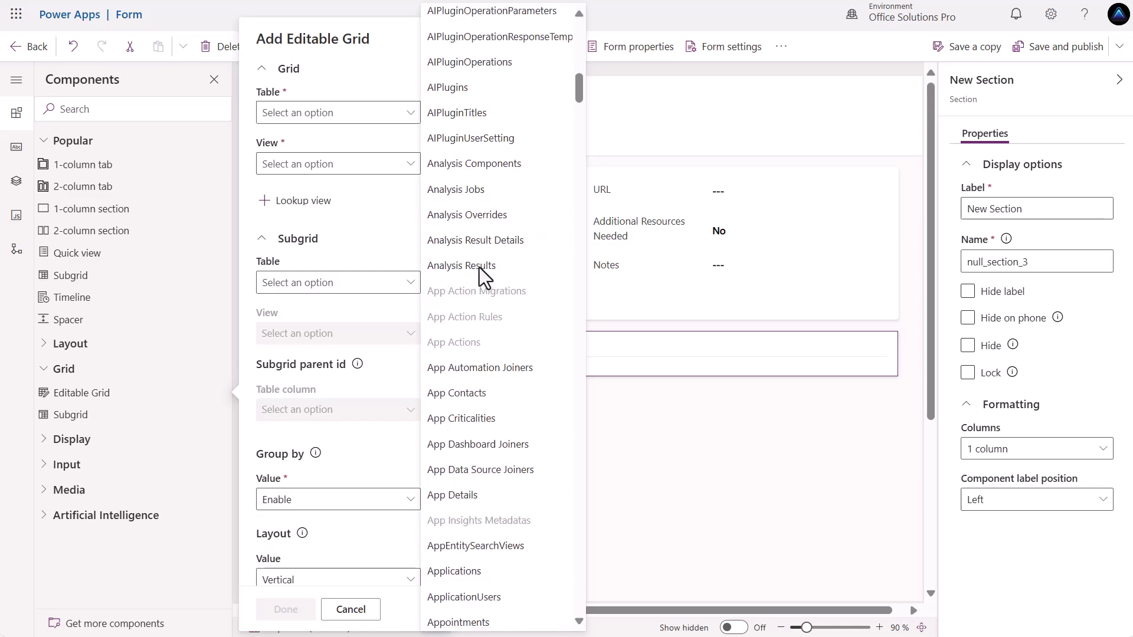
left_click(466, 495)
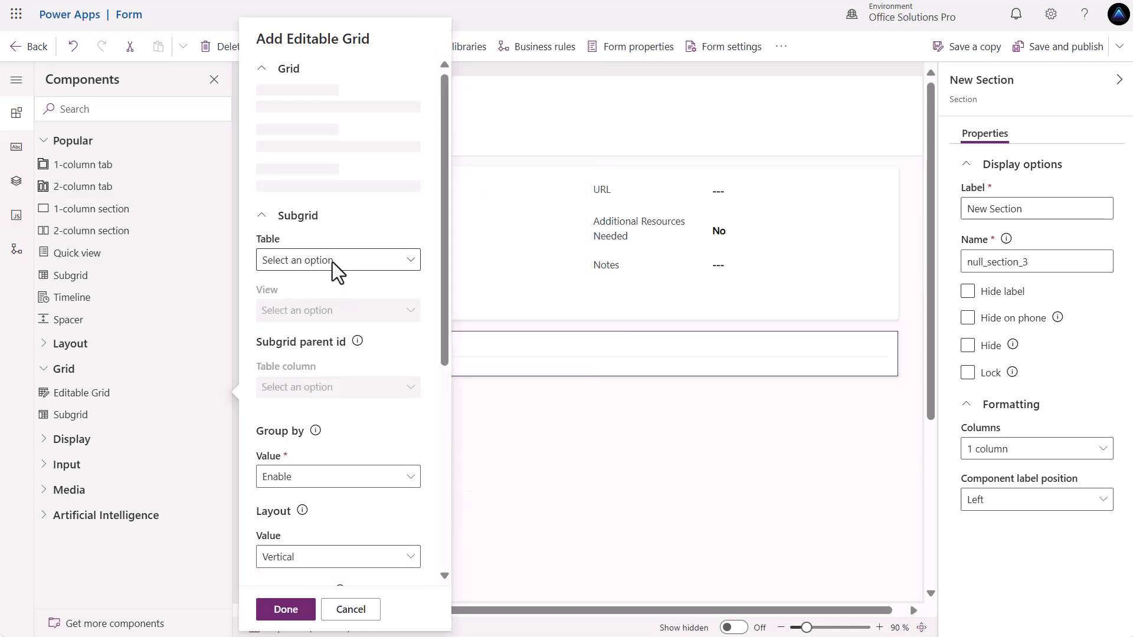
Set the editable grid's view to Active App Details, review its remaining default settings, and insert it into the new section.
left_click(413, 168)
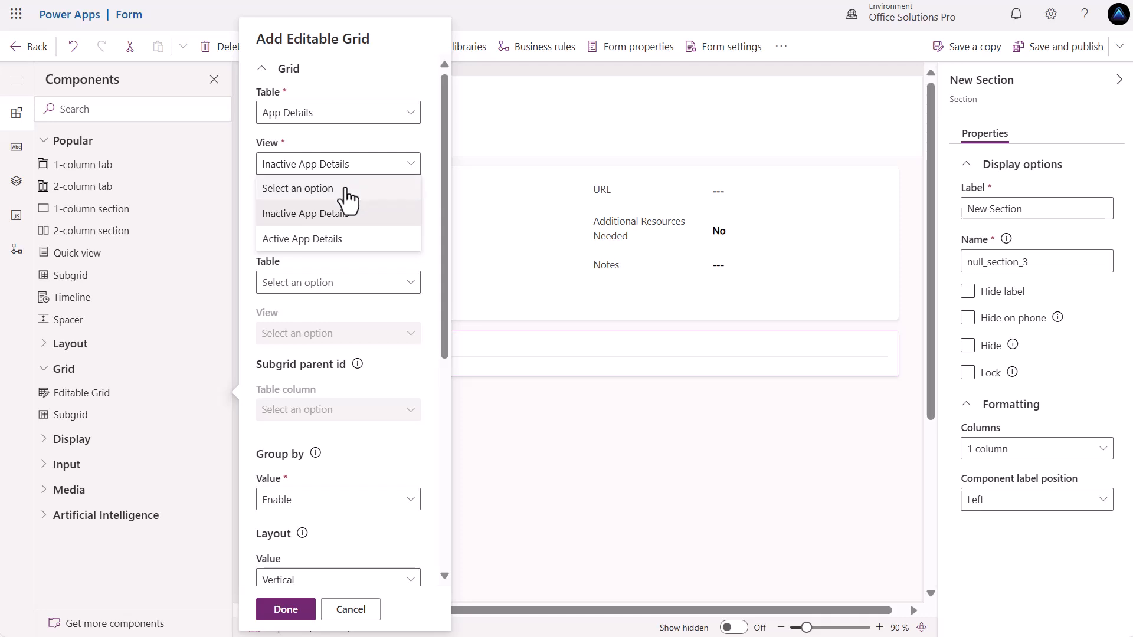
left_click(324, 241)
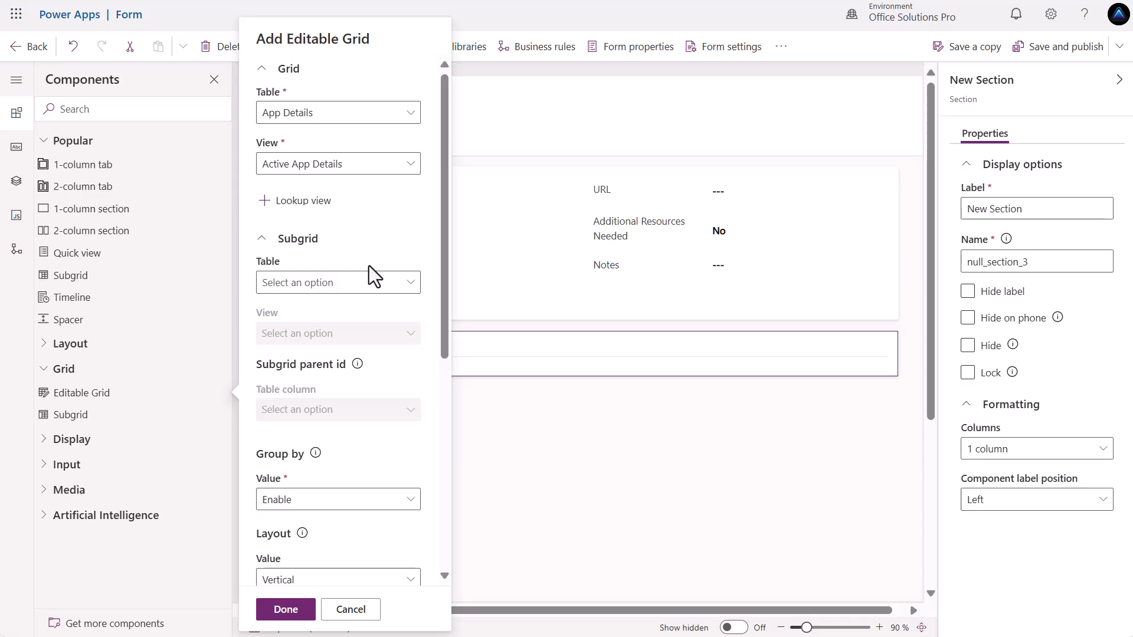
scroll(377, 315, "down", 2)
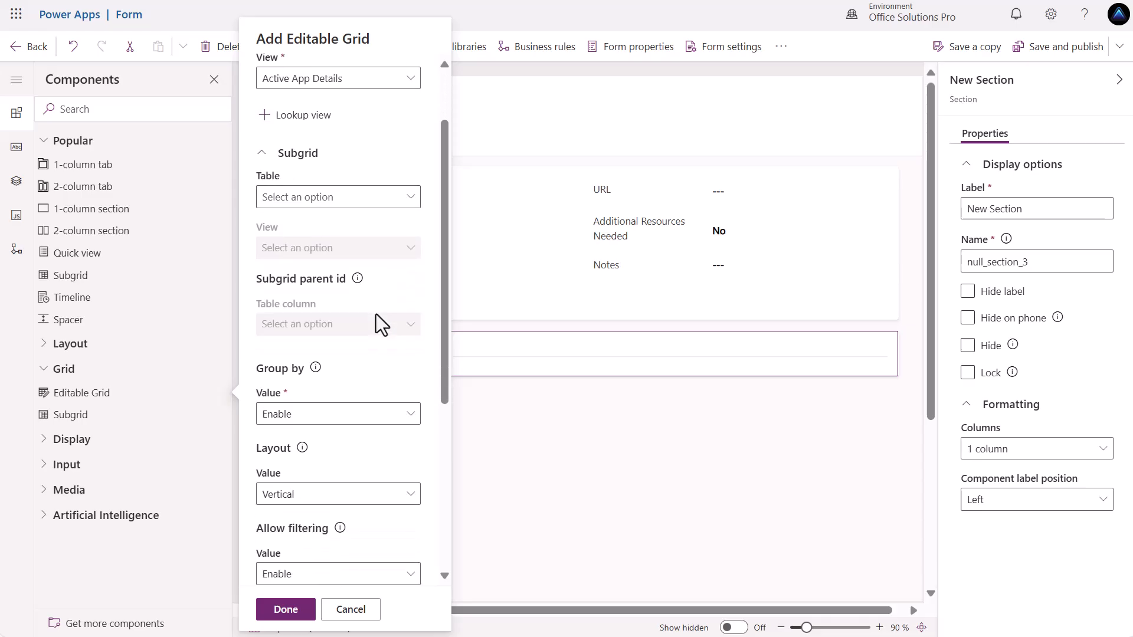
scroll(376, 315, "down", 2)
scroll(382, 298, "down", 2)
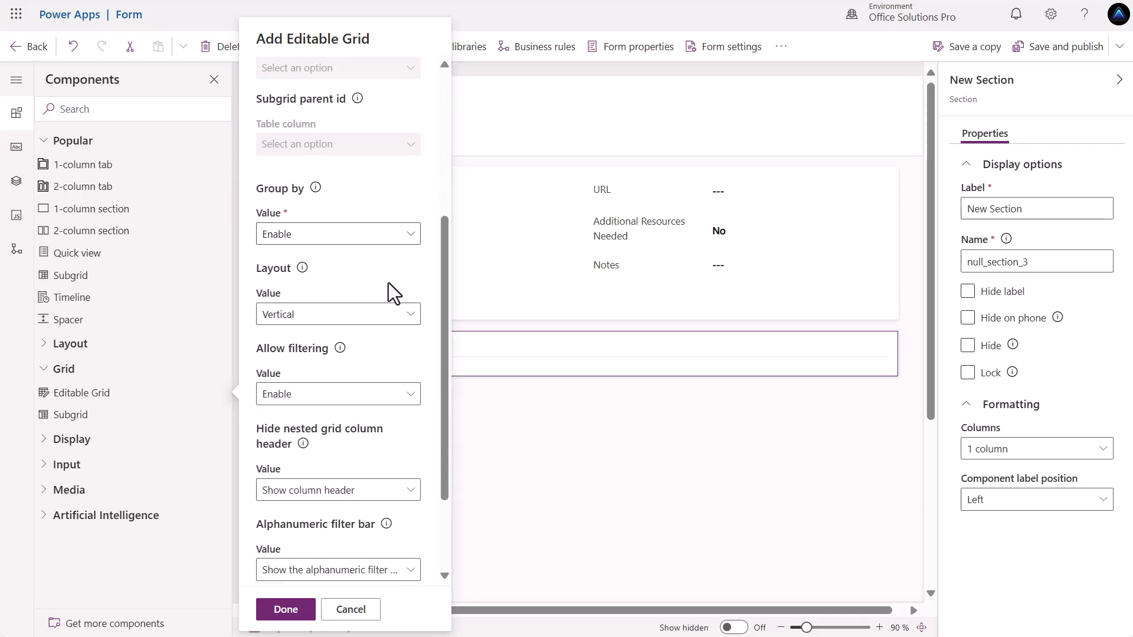
scroll(389, 279, "down", 2)
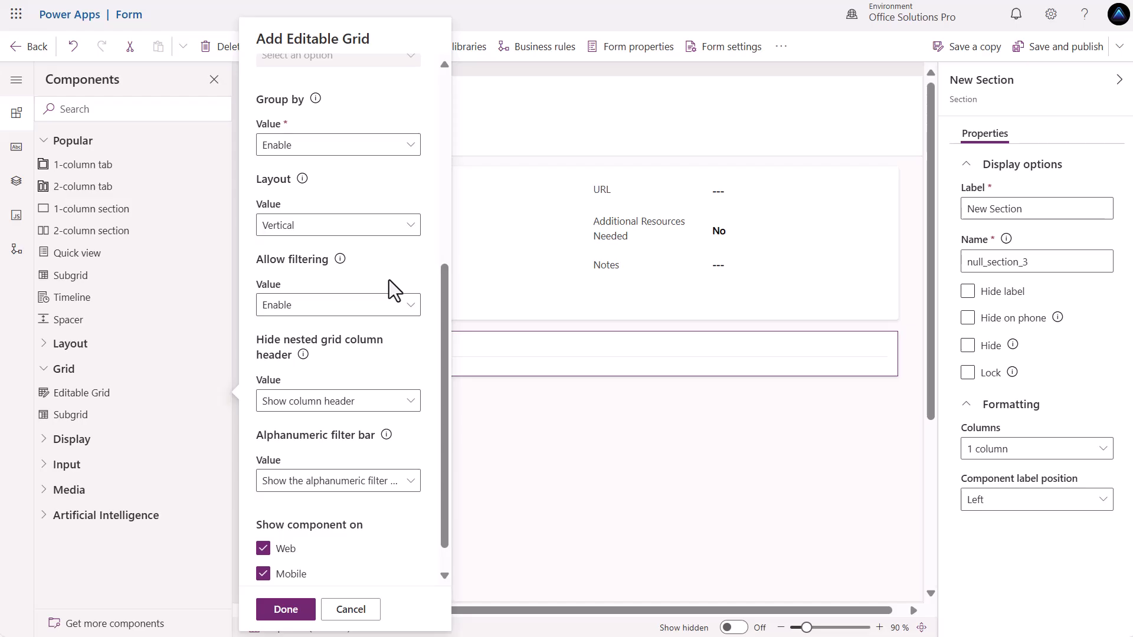
scroll(388, 279, "down", 1)
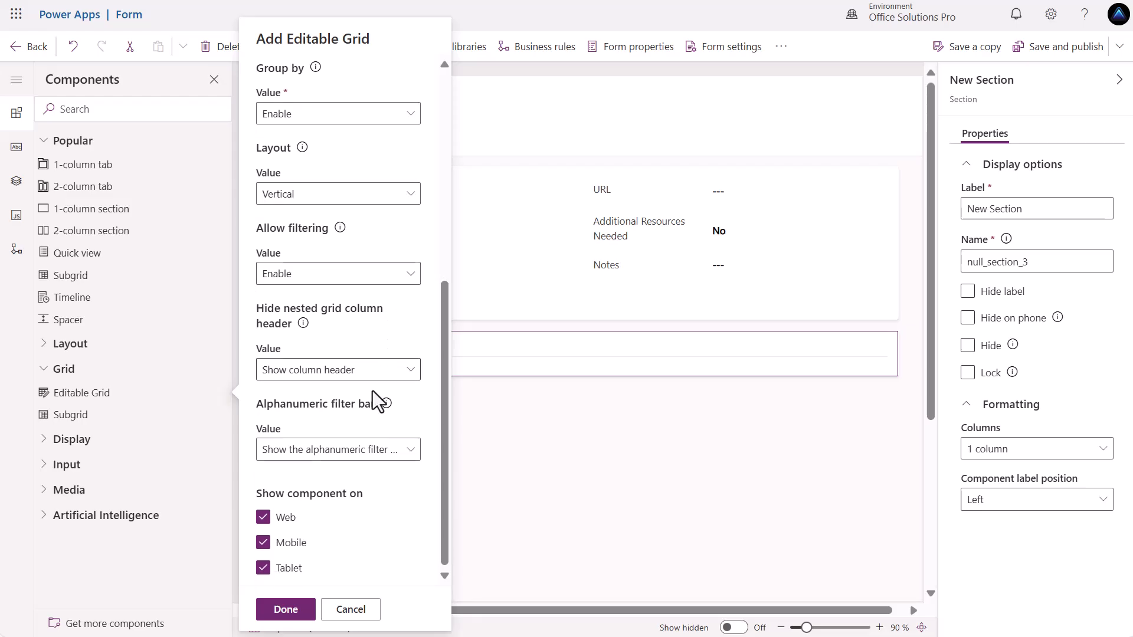
left_click(286, 610)
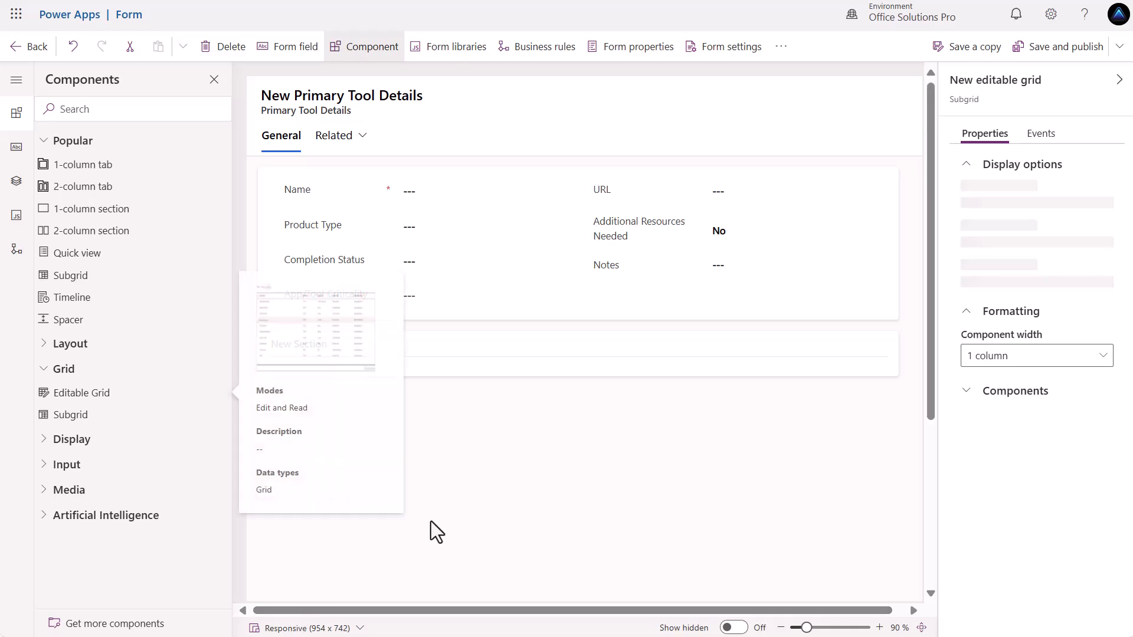
Hide the label of the new section that contains the editable grid.
left_click(537, 344)
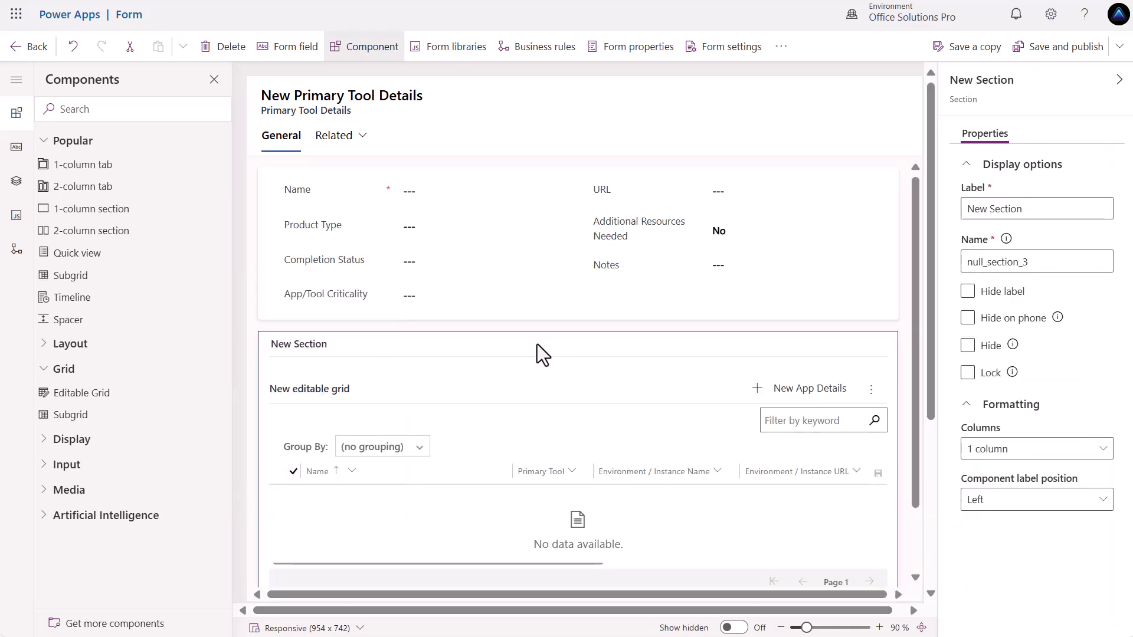
left_click(1015, 295)
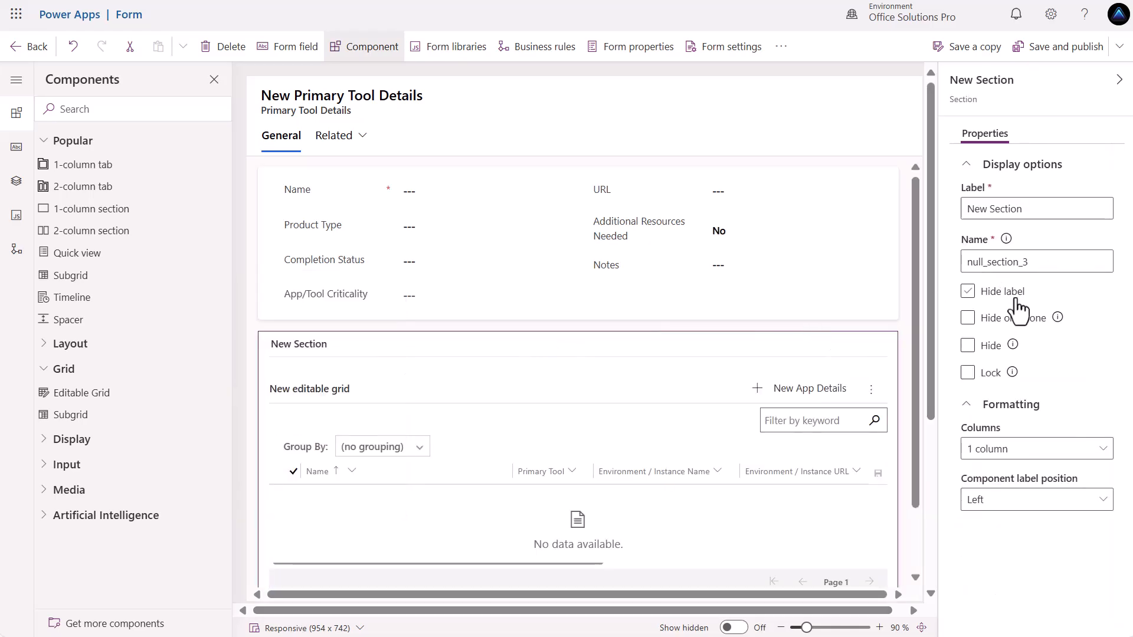
left_click(968, 295)
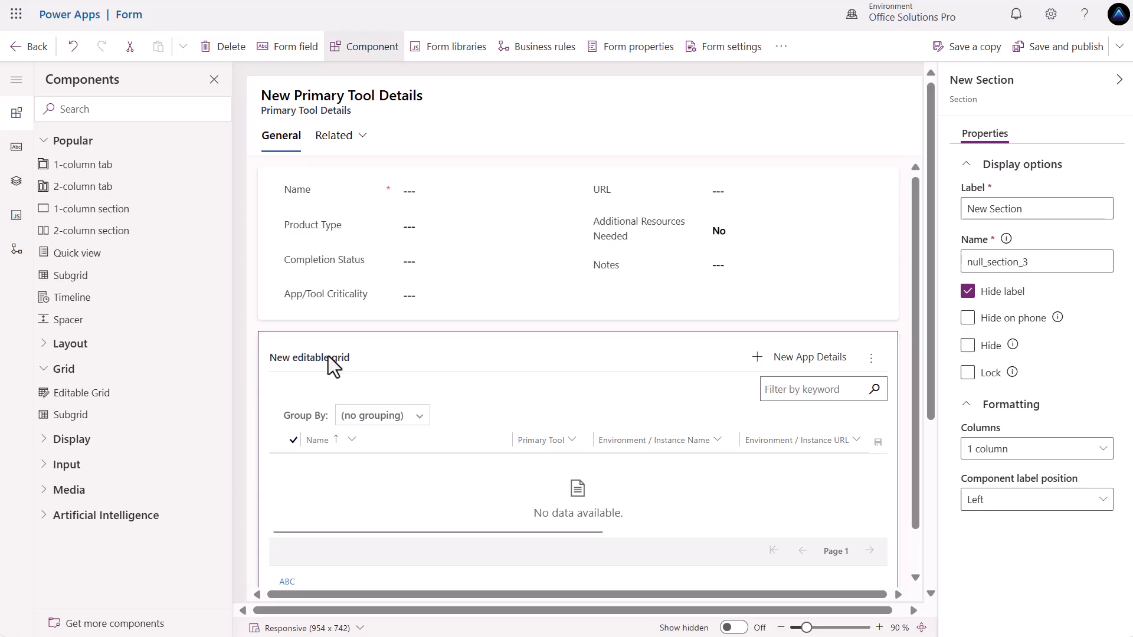
Change the editable grid's label to "Associated Apps".
left_click(331, 362)
triple_click(1064, 209)
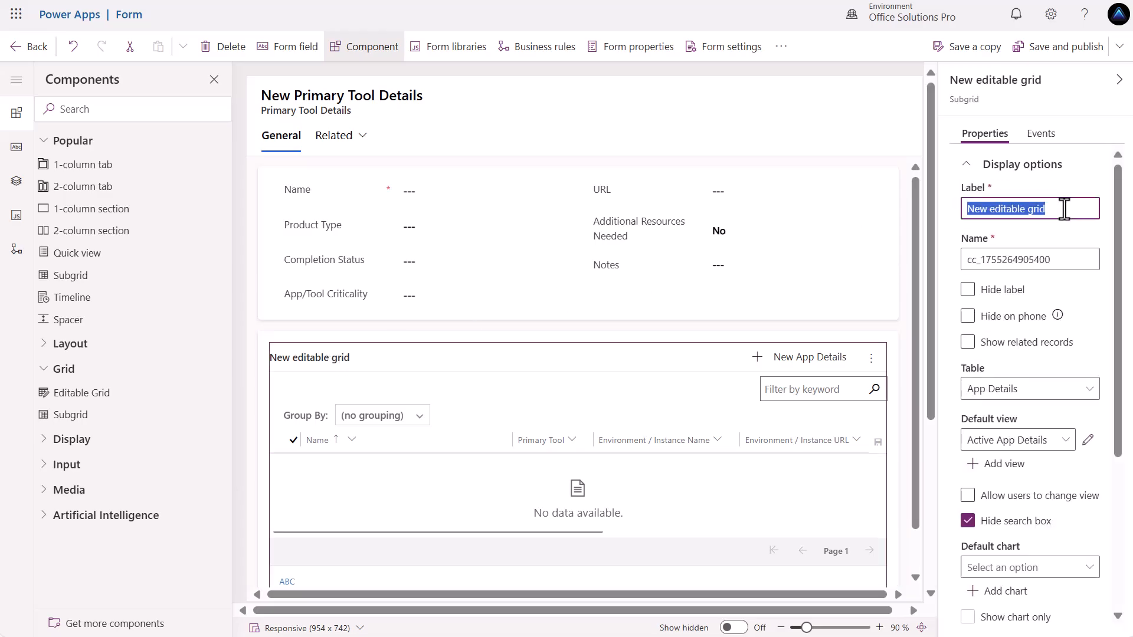
type("Associated Apps")
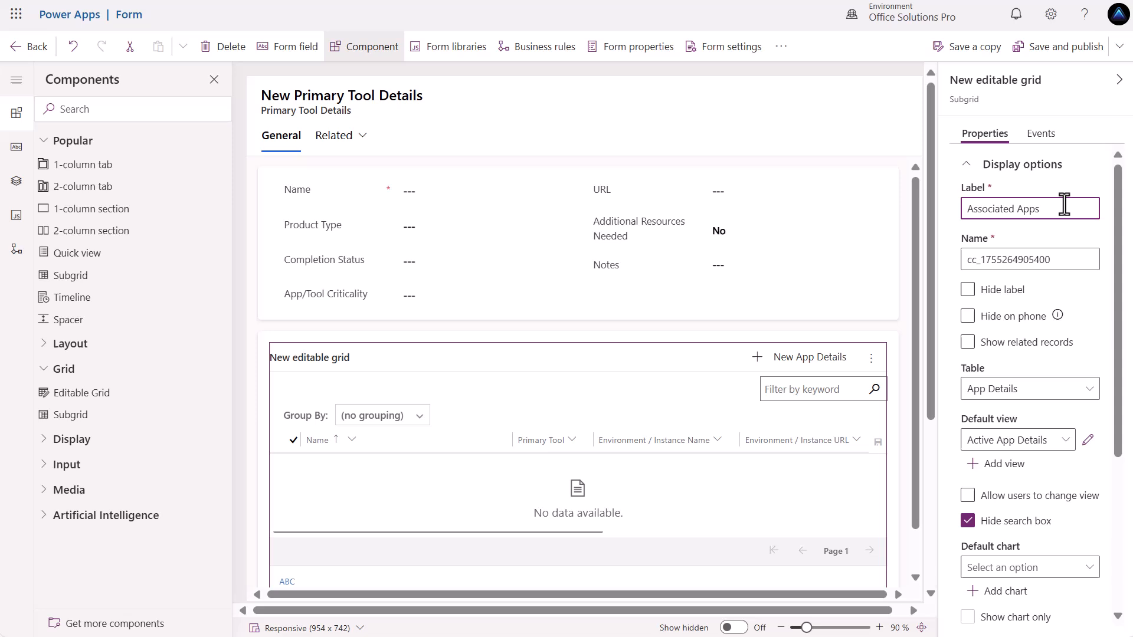
left_click(701, 345)
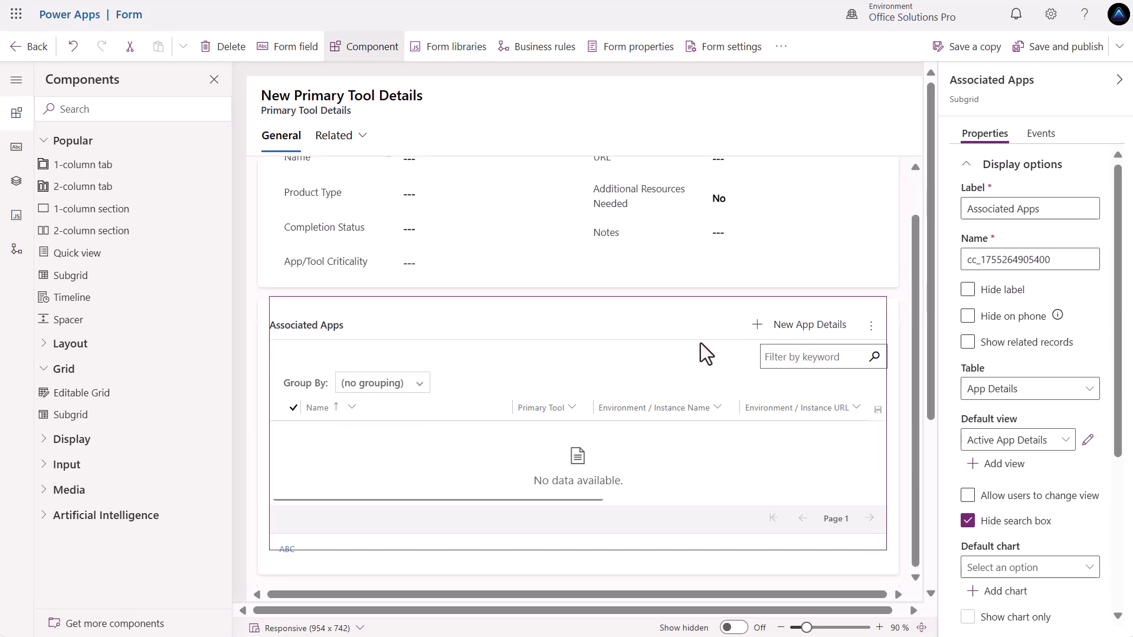
Limit the Associated Apps grid to related records and accept the component reset.
left_click(968, 346)
left_click(969, 343)
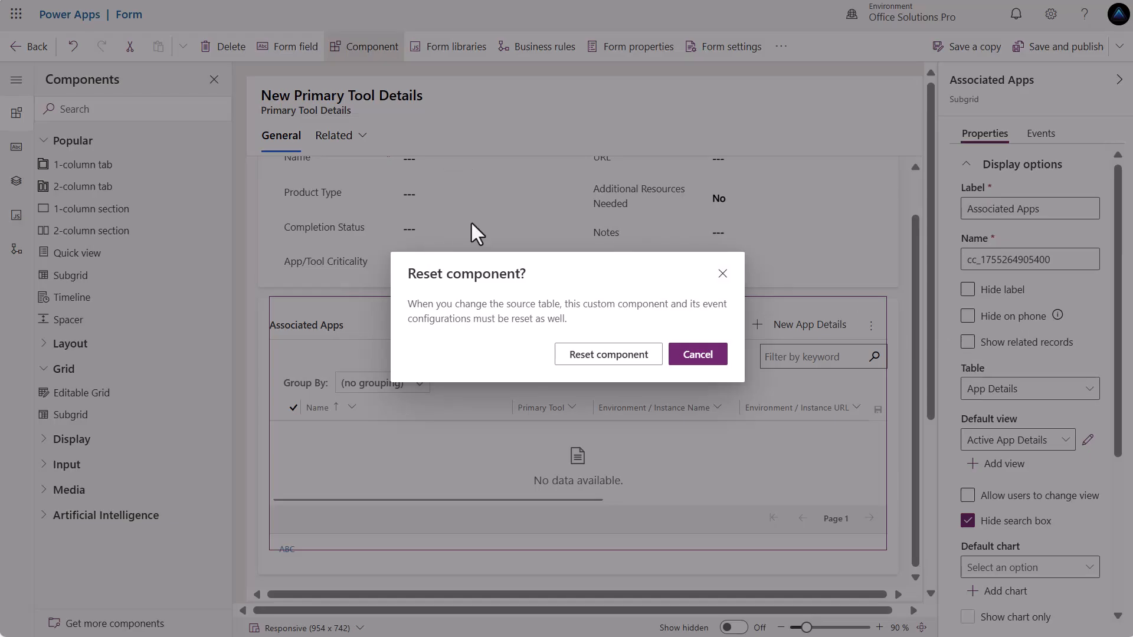
left_click(621, 369)
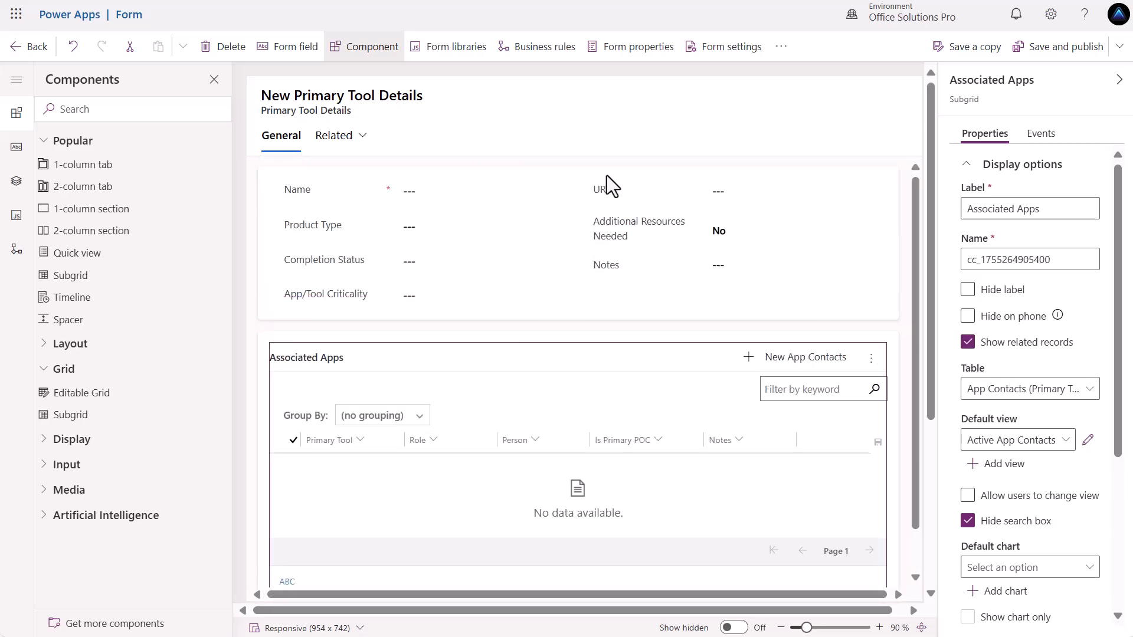
scroll(1042, 370, "down", 2)
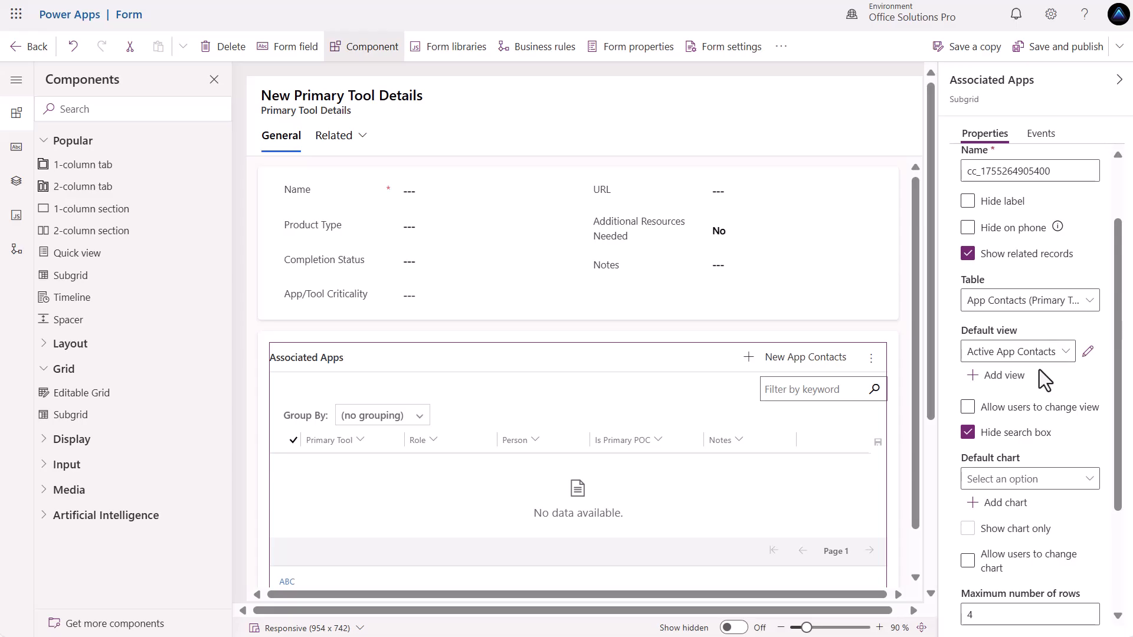
scroll(1006, 312, "up", 2)
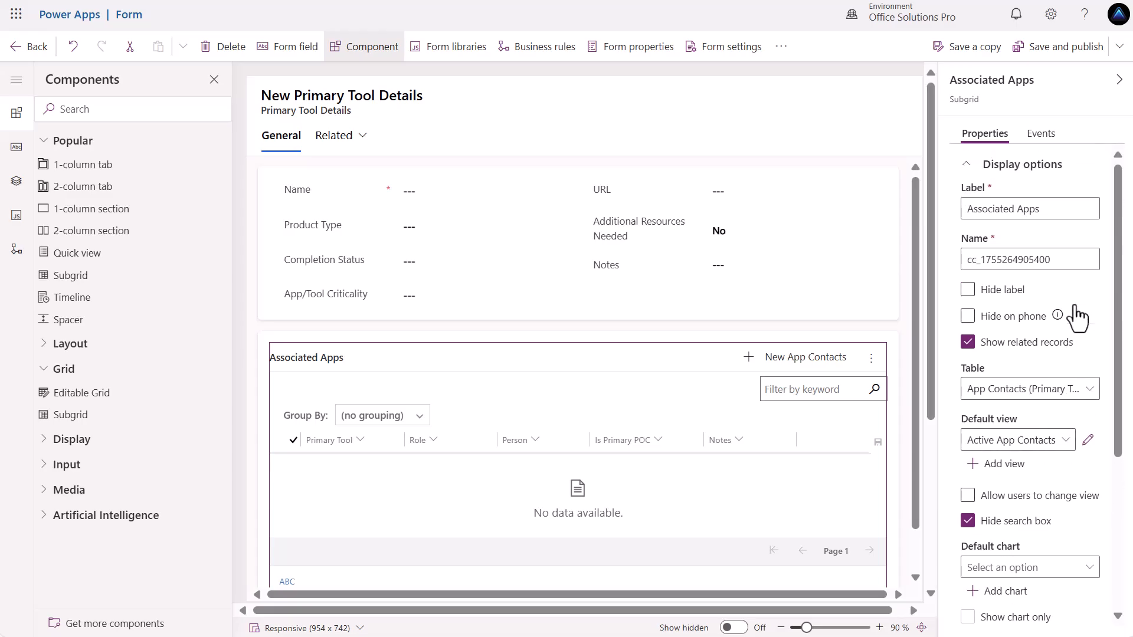
Set the Associated Apps grid's table to App Details (Primary Tool) and accept the component reset.
scroll(1078, 313, "down", 4)
left_click(1081, 222)
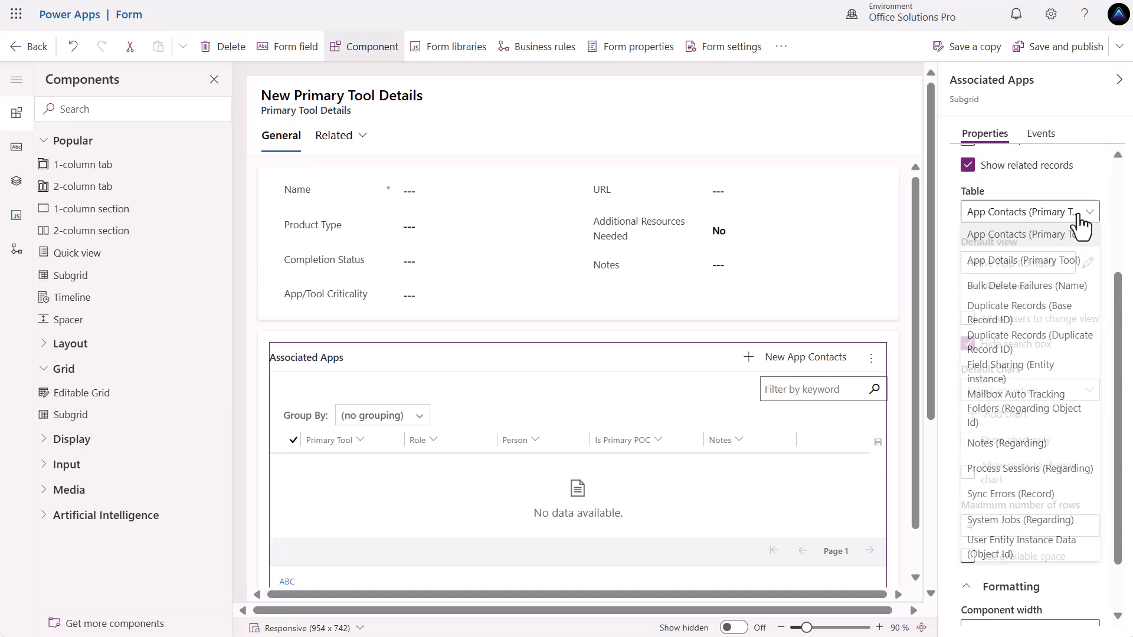
left_click(1071, 260)
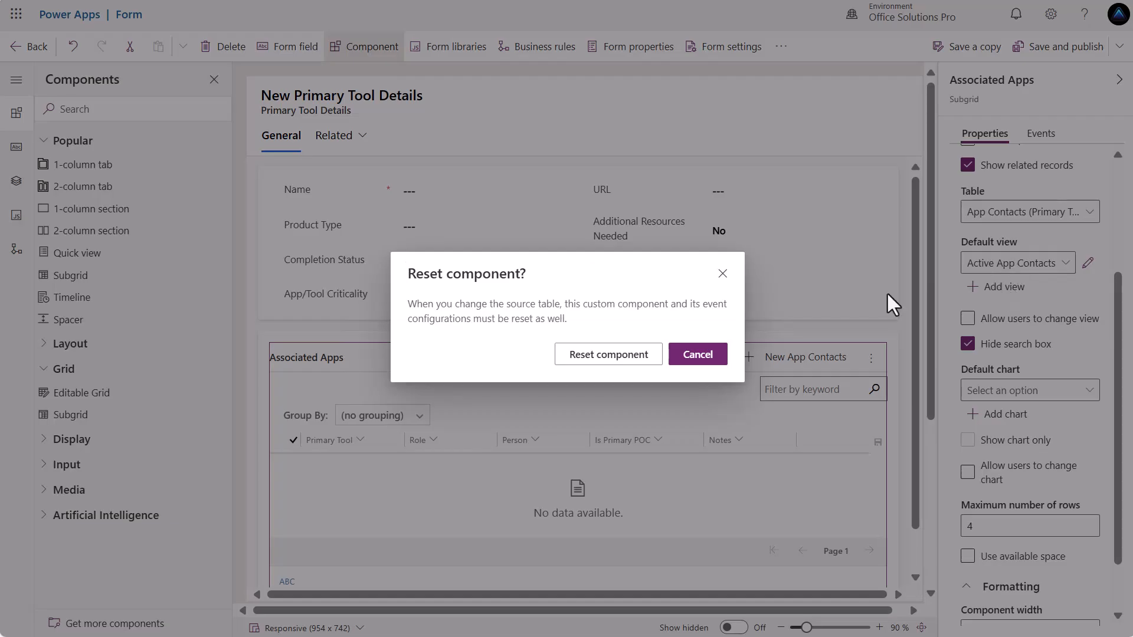
left_click(599, 357)
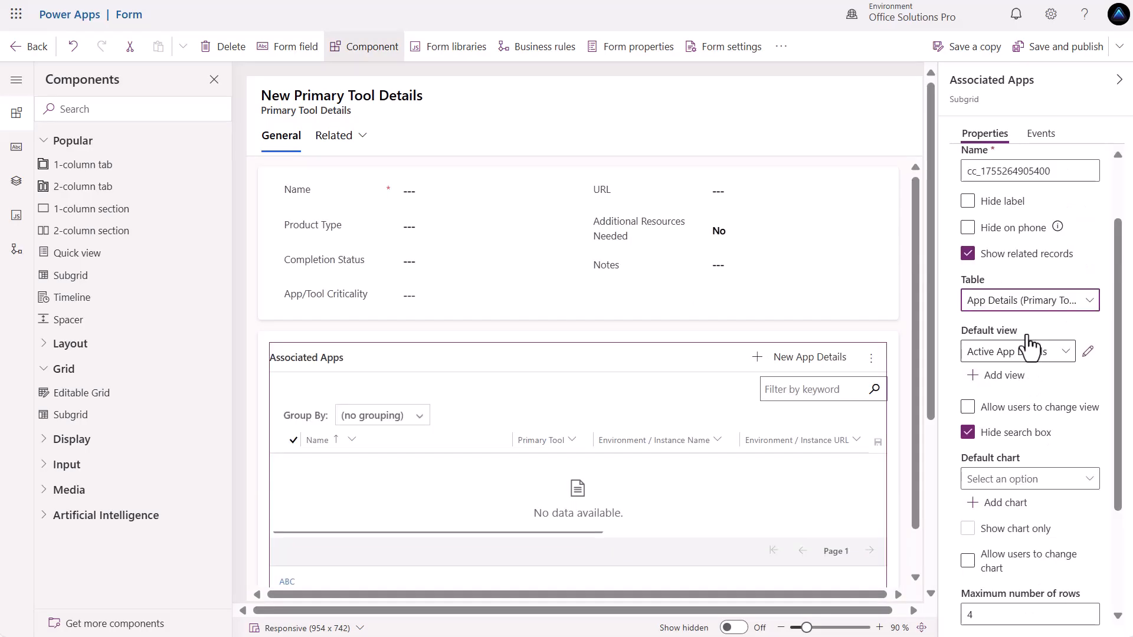
Review the Associated Apps grid's remaining properties and choose Active App Details as its default view.
scroll(1054, 401, "down", 2)
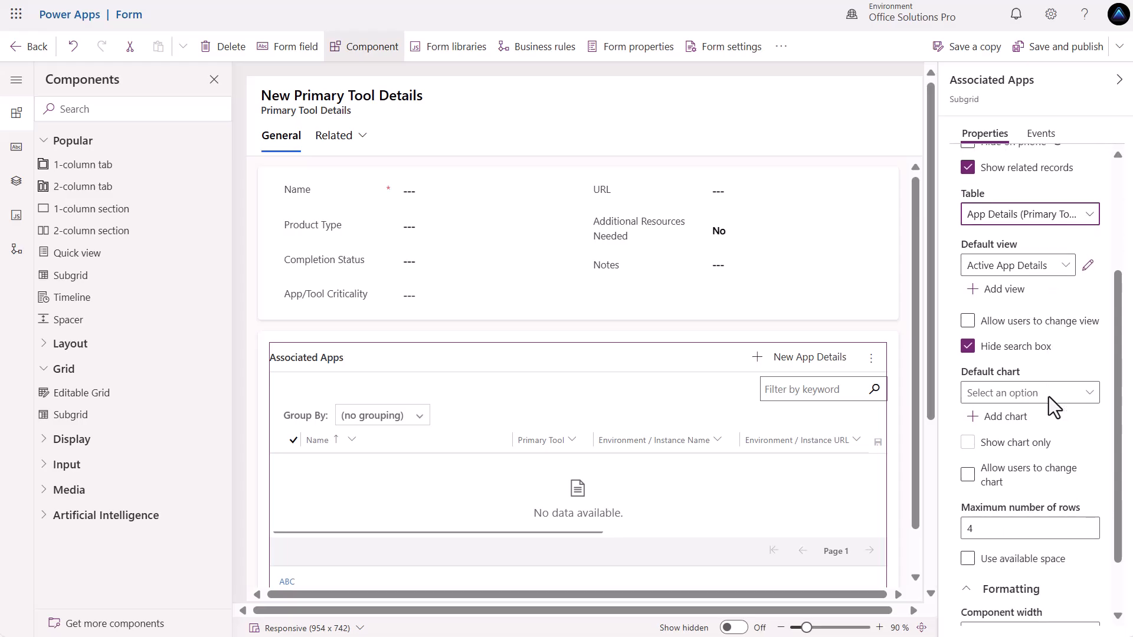
scroll(886, 413, "down", 1)
scroll(958, 406, "down", 2)
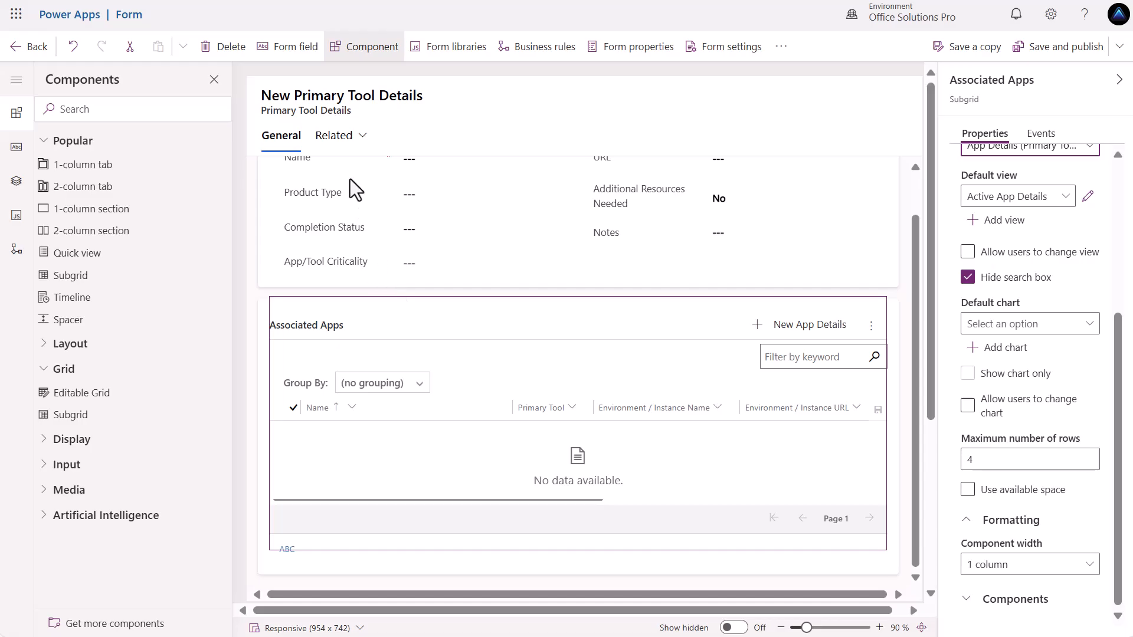
left_click(1065, 199)
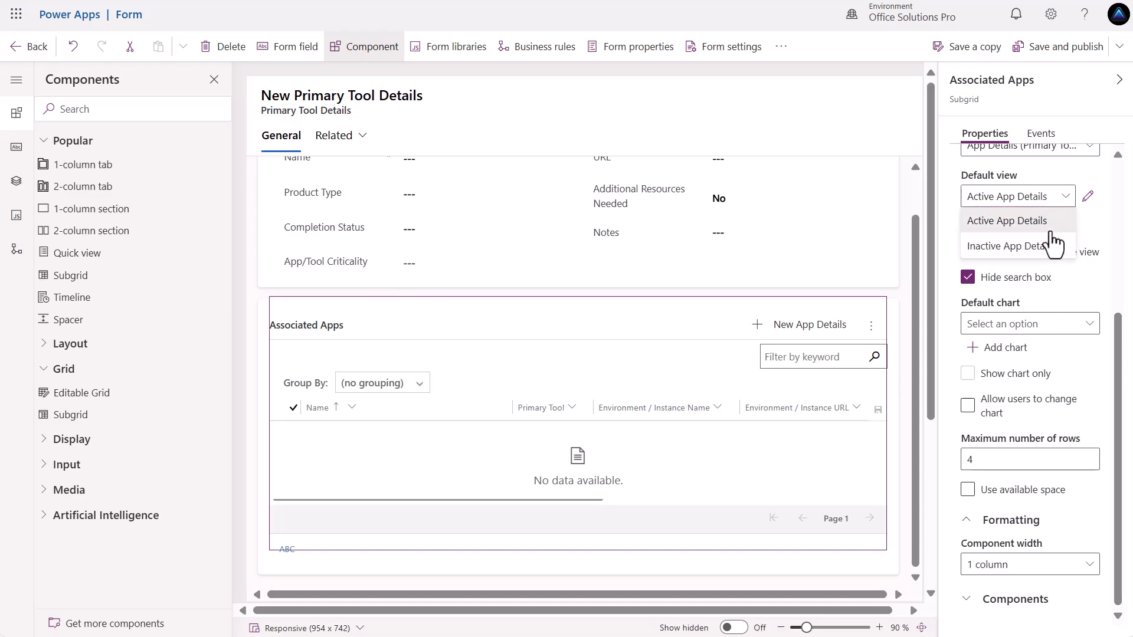
left_click(1095, 228)
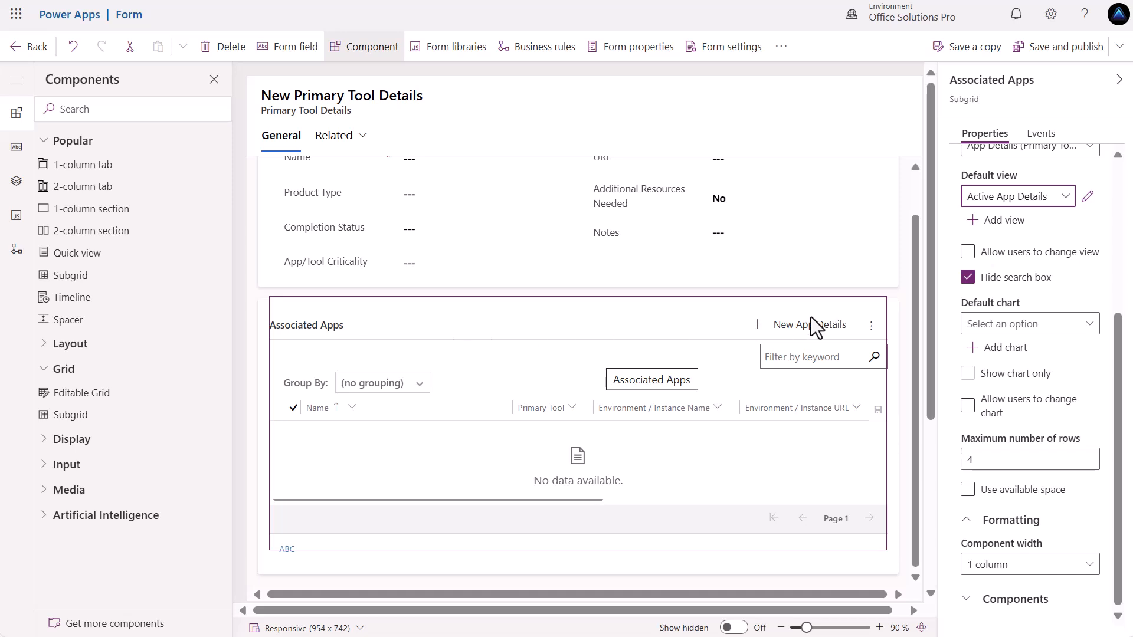
Check the form layout with the Associated Apps grid, and save and publish the form.
scroll(810, 330, "down", 3)
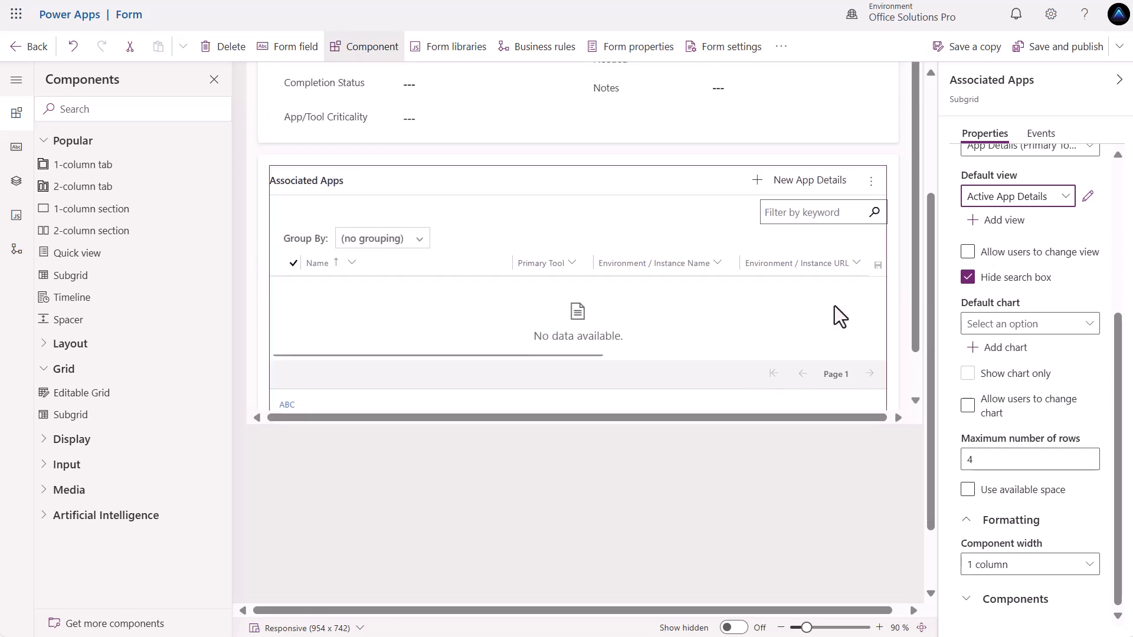
scroll(835, 307, "up", 3)
scroll(834, 307, "down", 3)
scroll(835, 307, "down", 1)
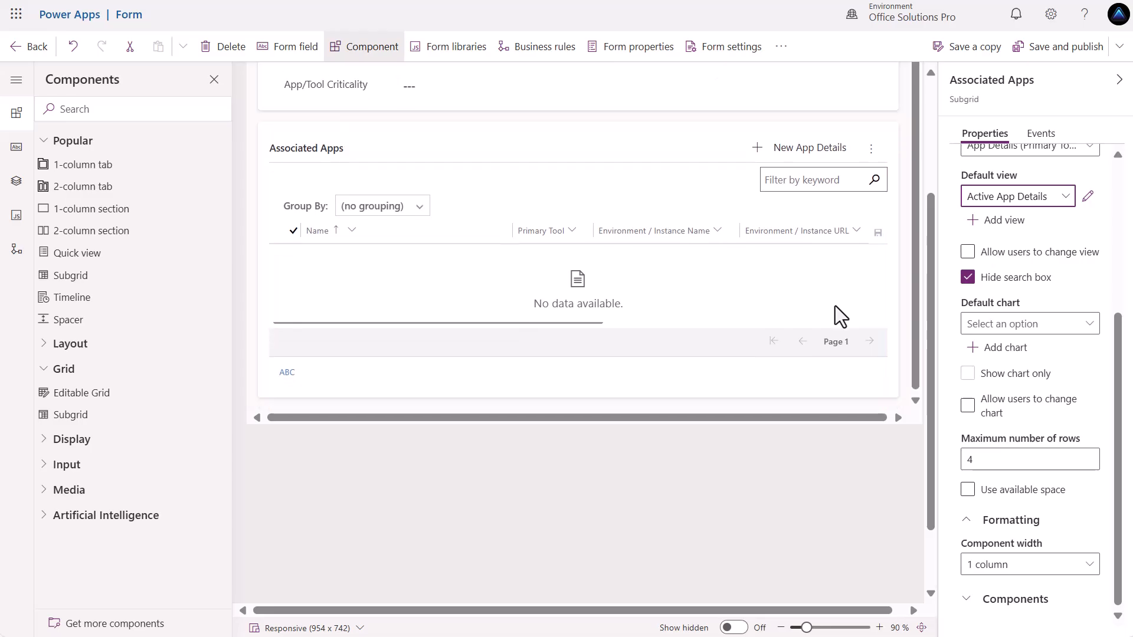
scroll(835, 305, "up", 4)
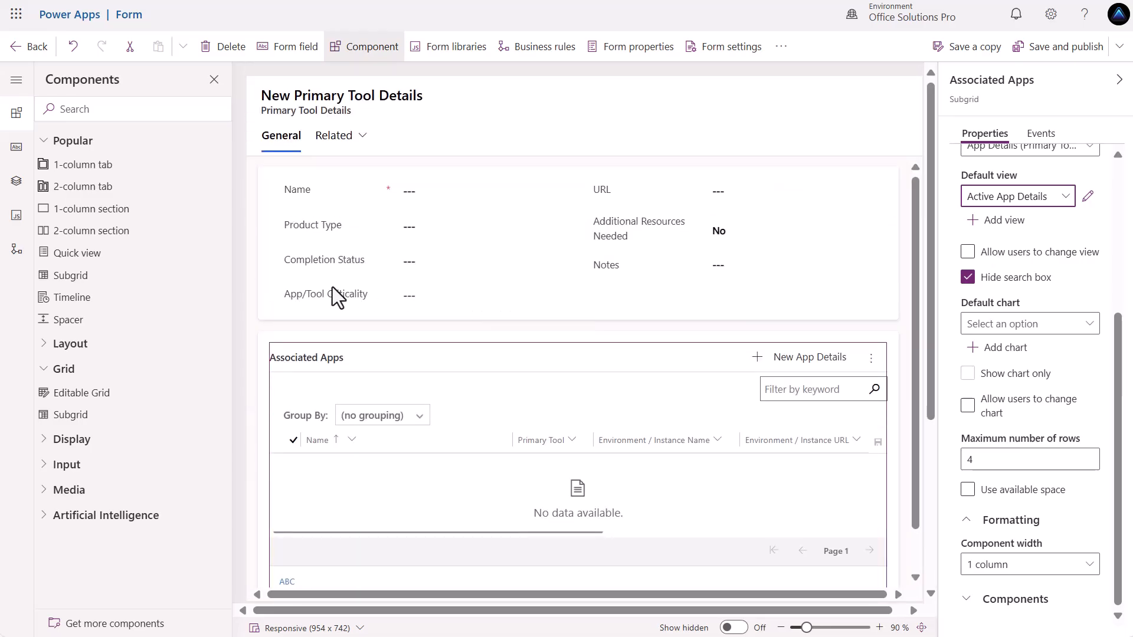
left_click(1101, 55)
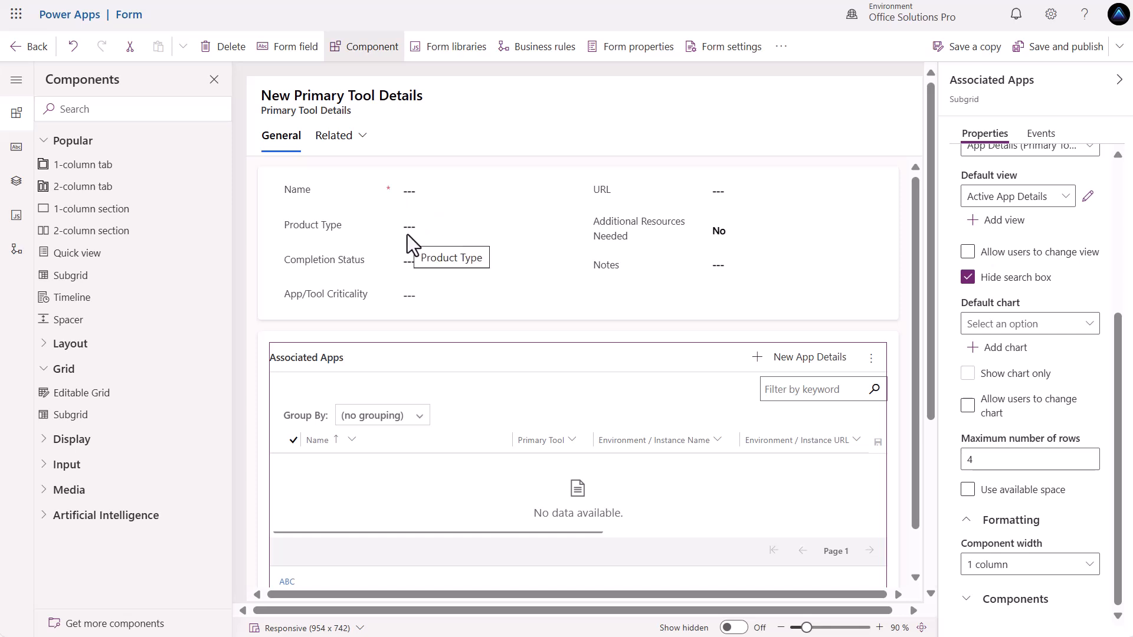
Make the Product Type table column Business required and save the column.
left_click(434, 231)
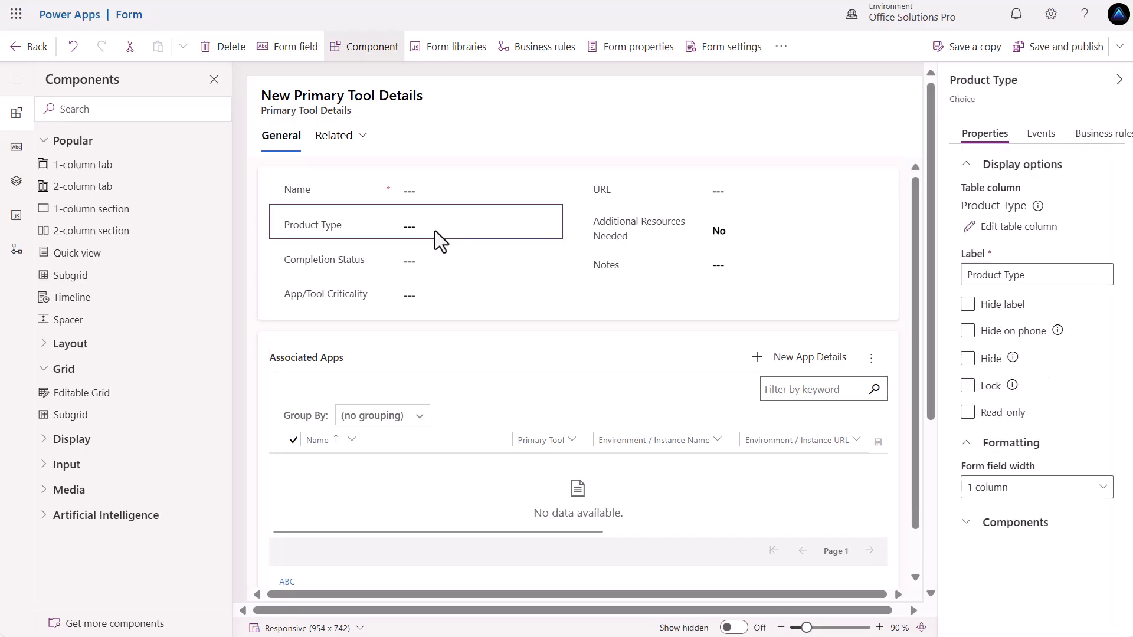
left_click(974, 232)
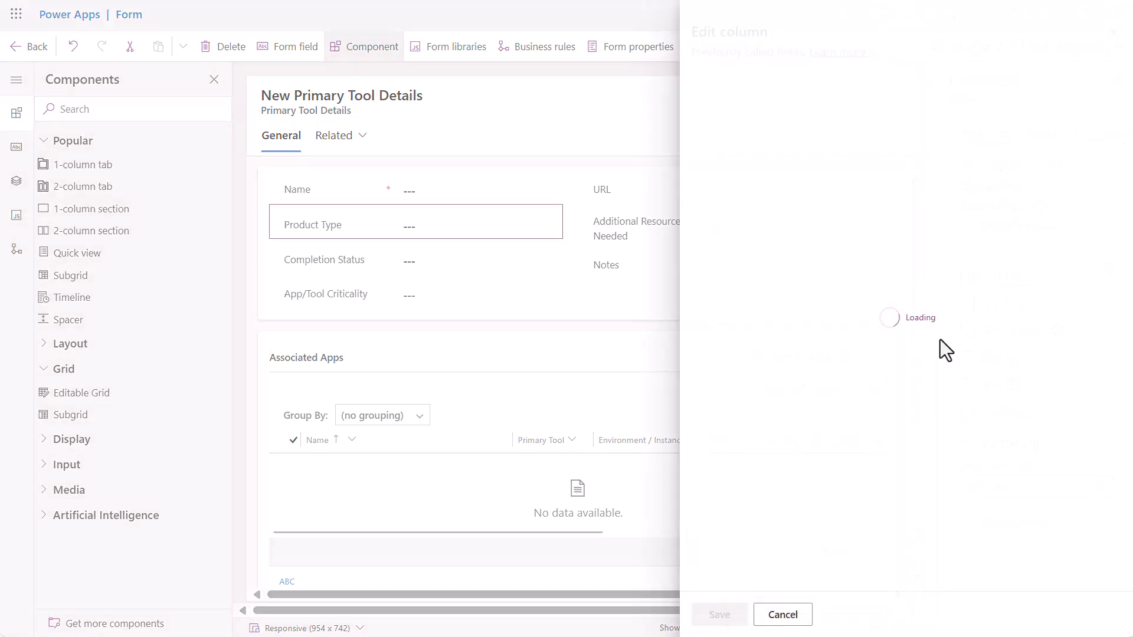
left_click(902, 366)
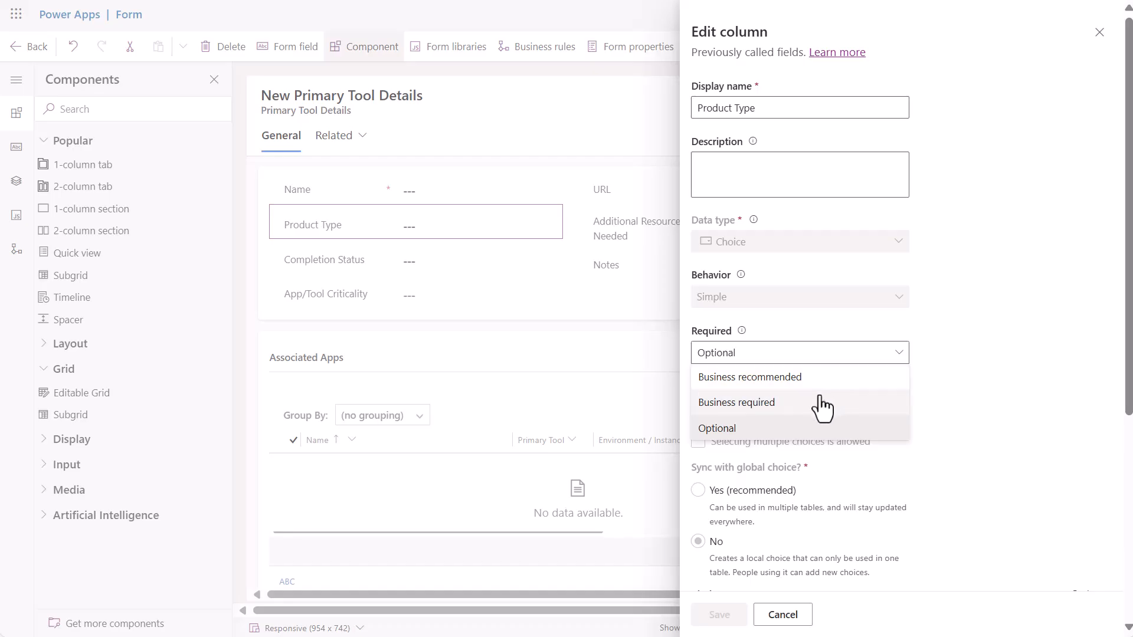
left_click(801, 406)
left_click(719, 616)
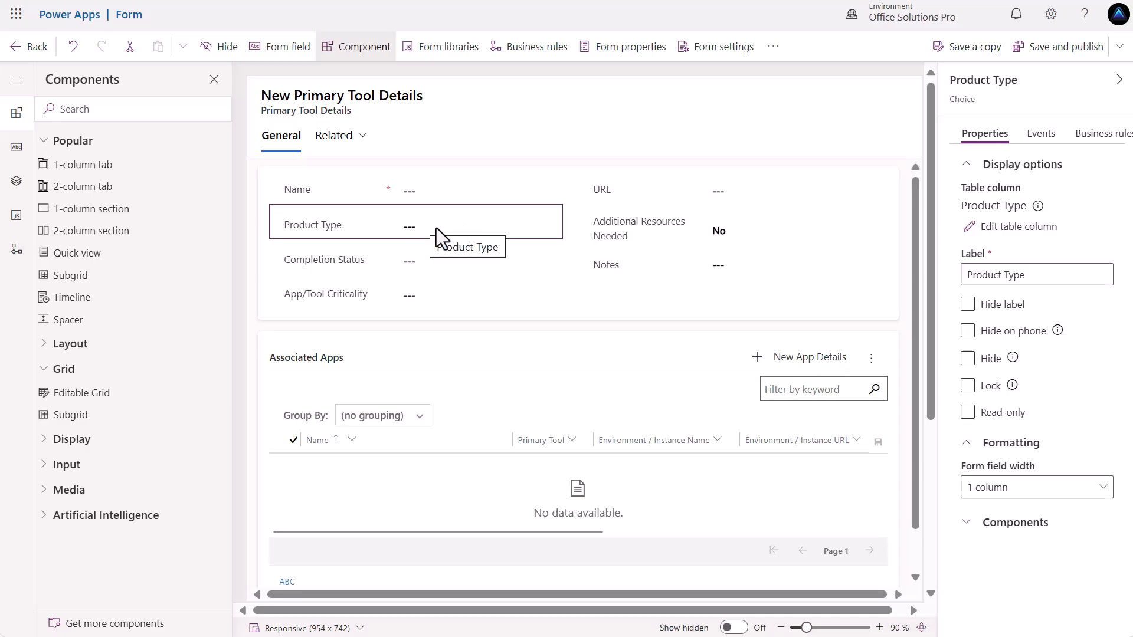
Make the App/Tool Criticality table column Business required, and save and publish the form.
left_click(434, 303)
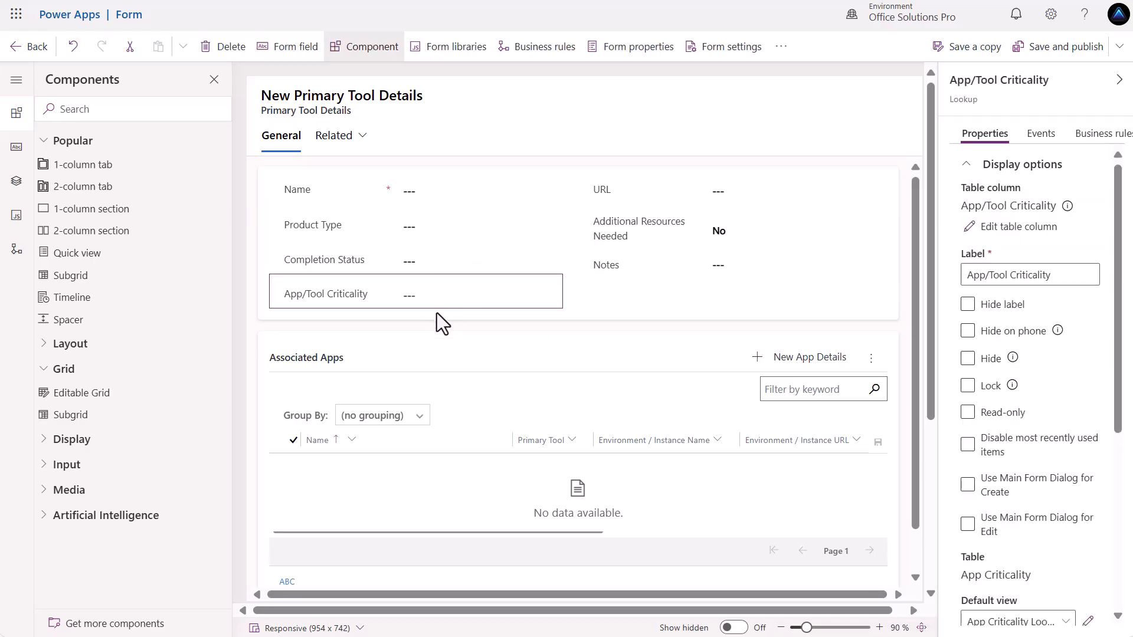
left_click(973, 228)
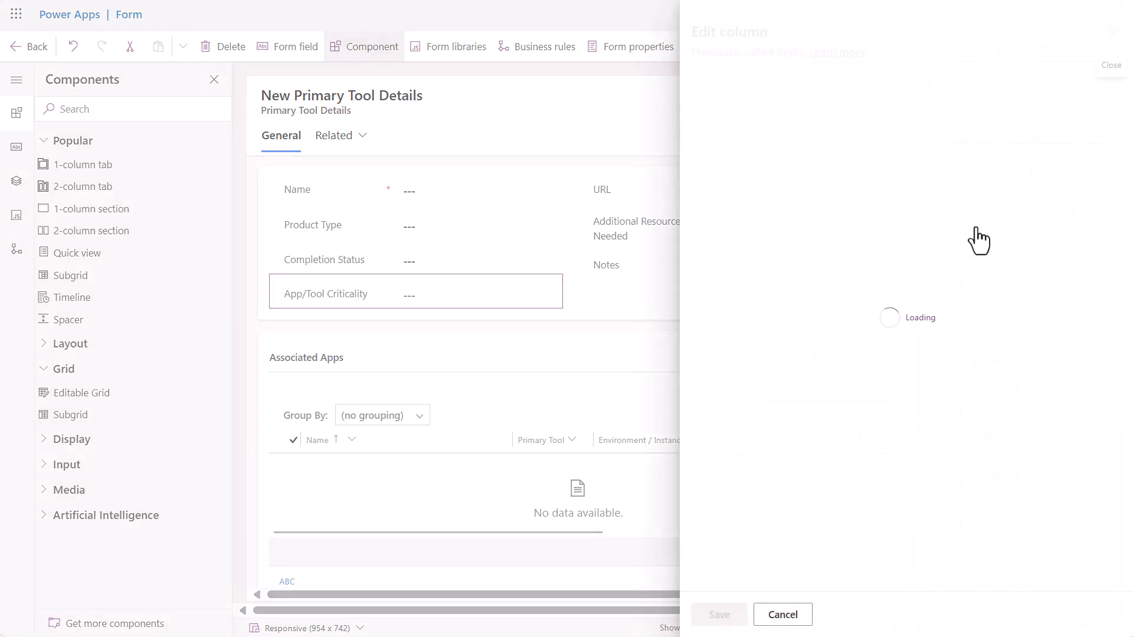
left_click(880, 302)
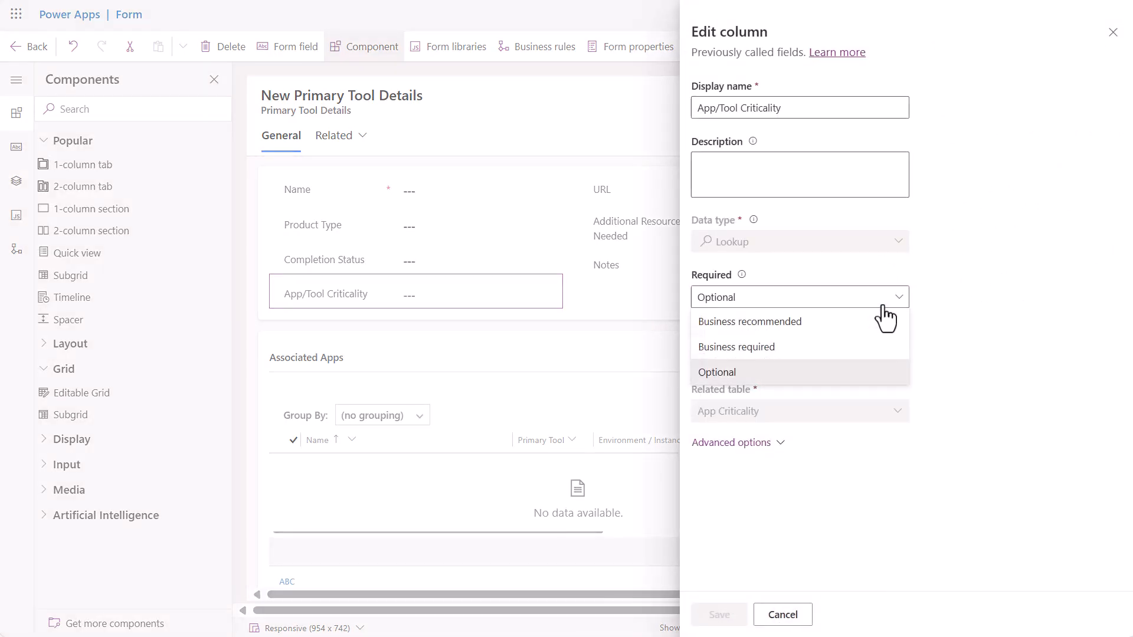
left_click(790, 348)
left_click(719, 617)
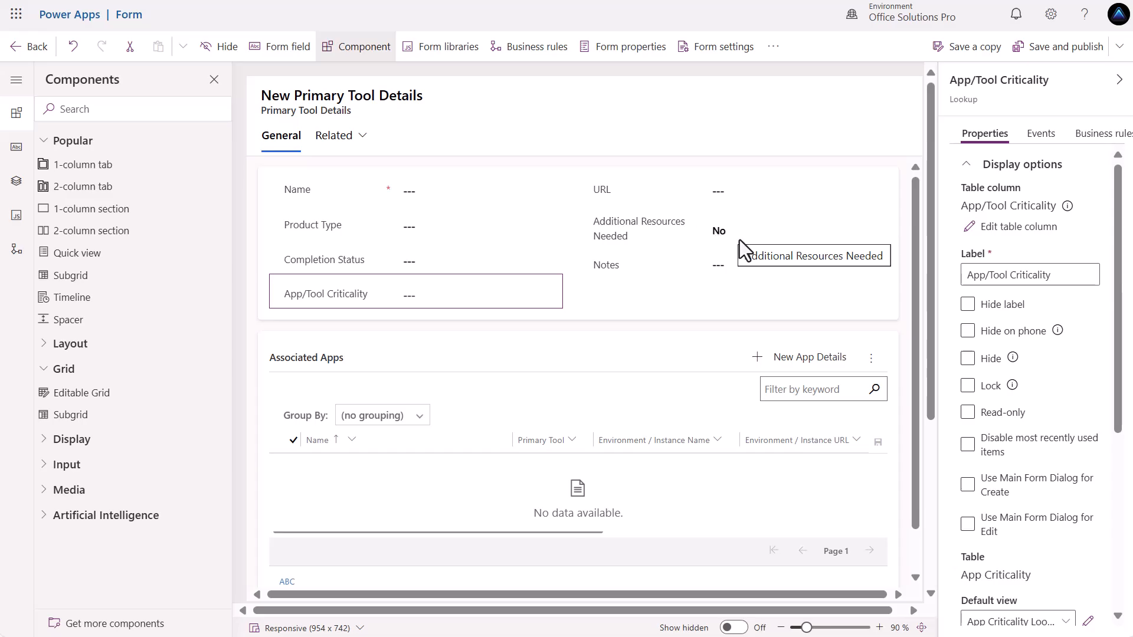
scroll(741, 239, "down", 1)
left_click(1074, 54)
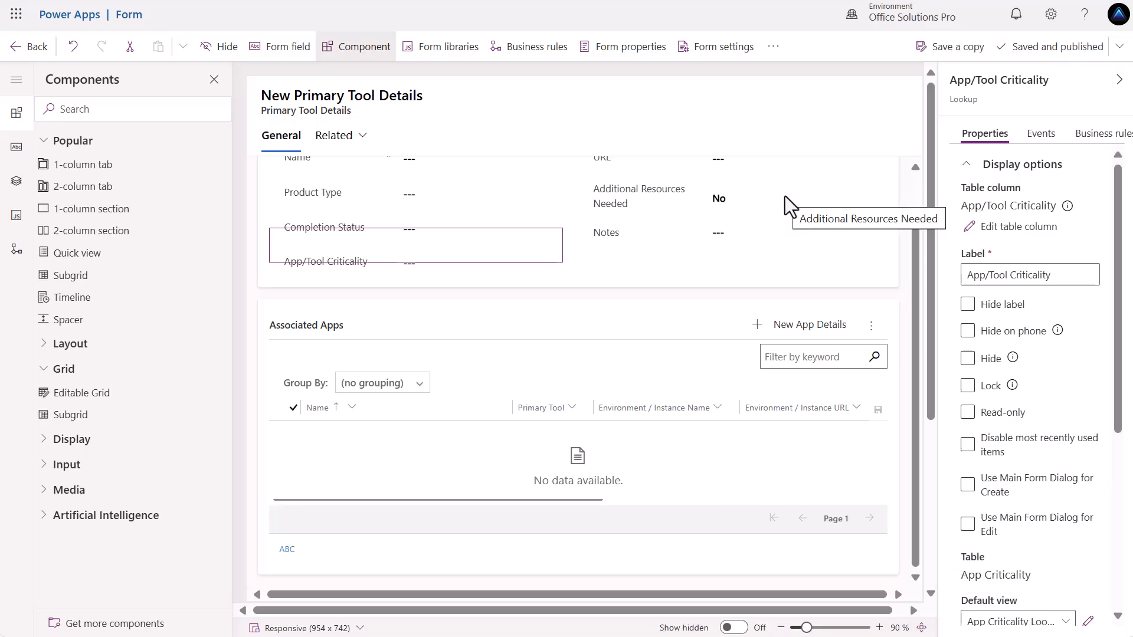
Add a 1-column section below the Associated Apps grid on the form.
scroll(785, 196, "down", 3)
scroll(785, 196, "down", 3)
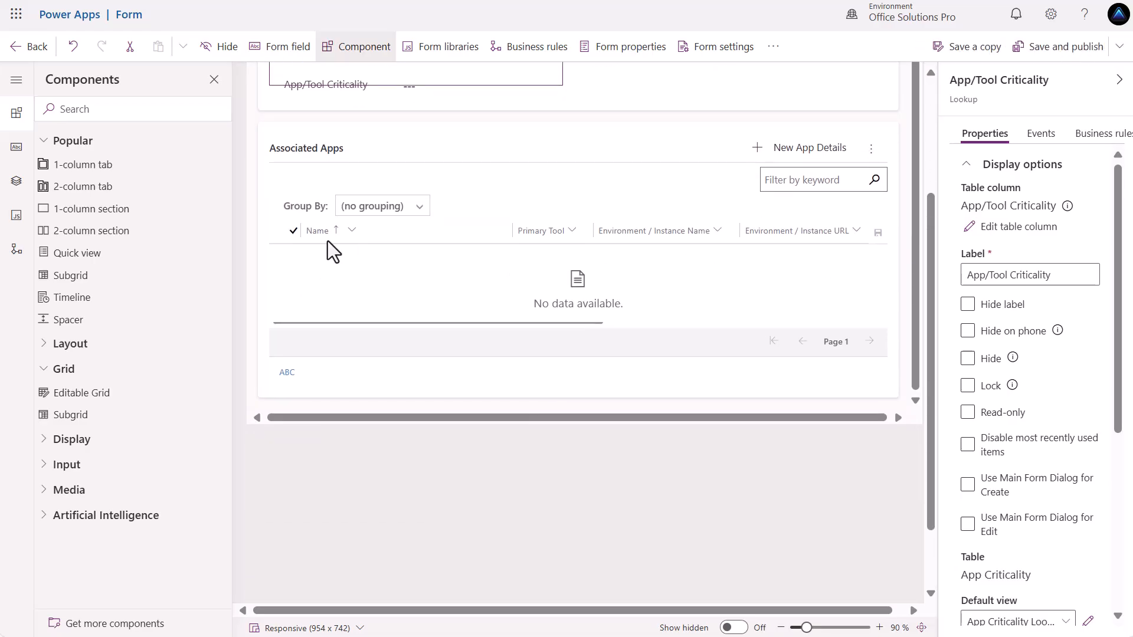
left_click(384, 459)
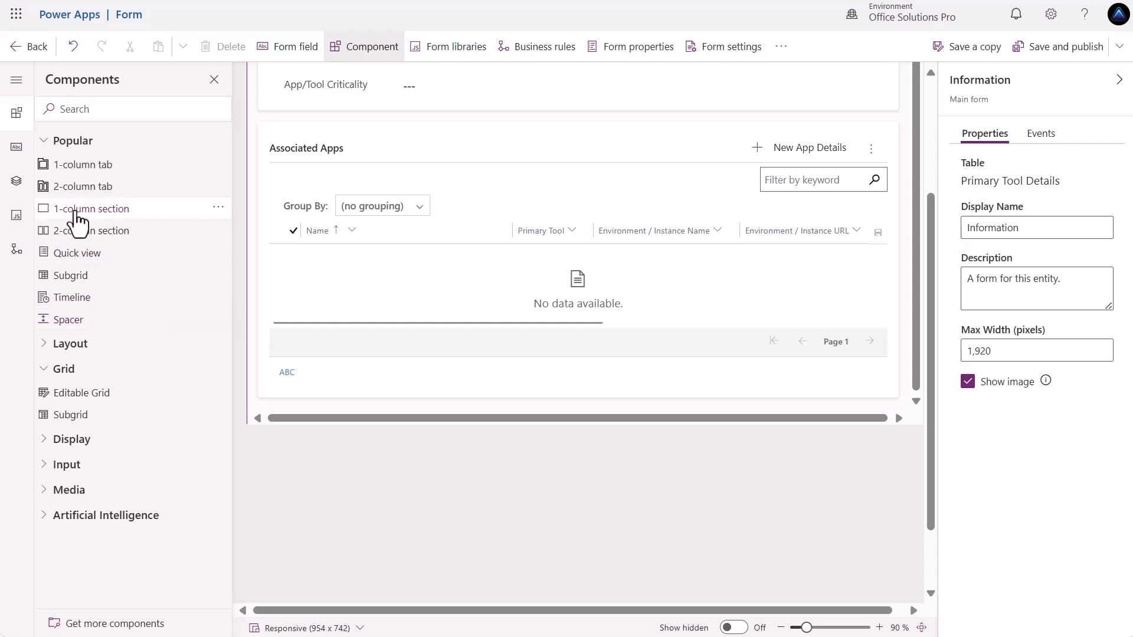
left_click(105, 213)
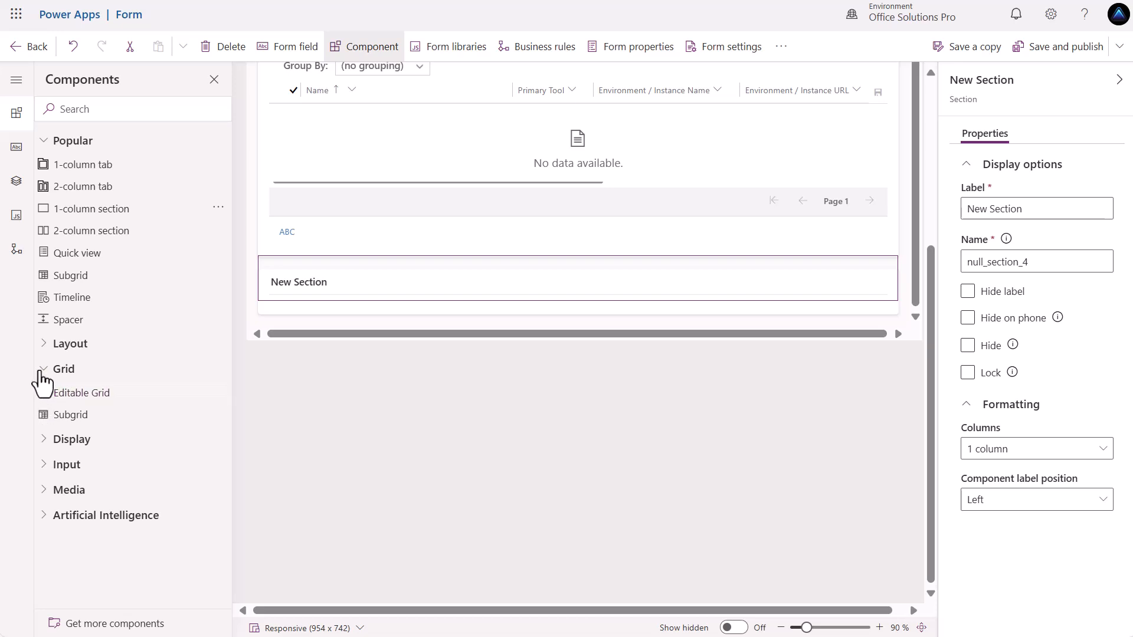
Start adding an Editable Grid to the new section, based on the App Contacts table.
left_click(74, 396)
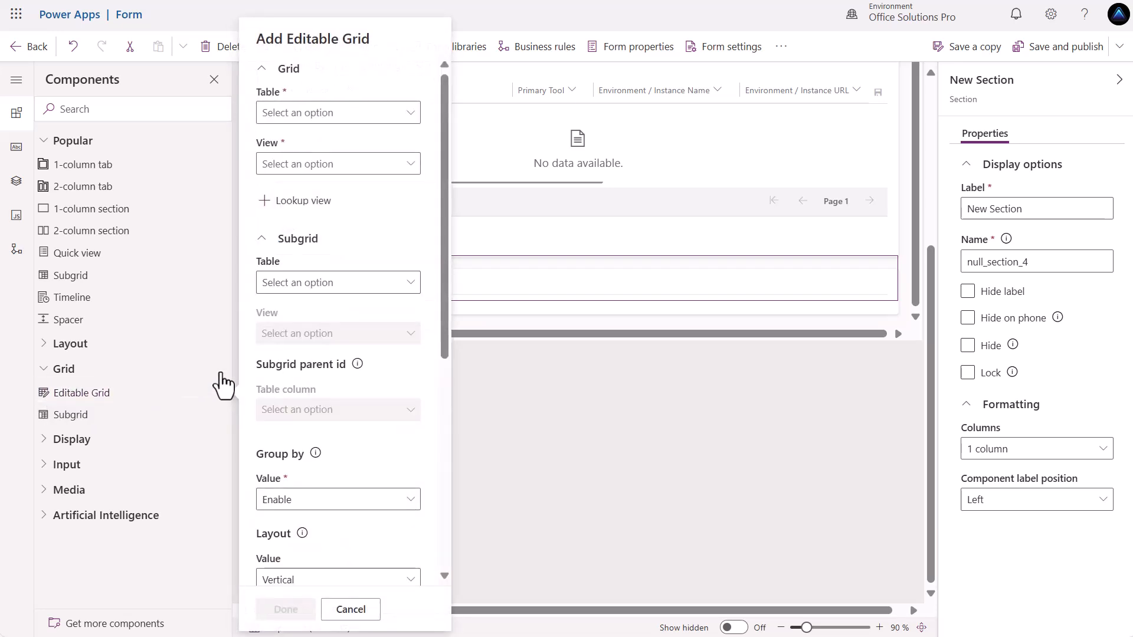
left_click(408, 118)
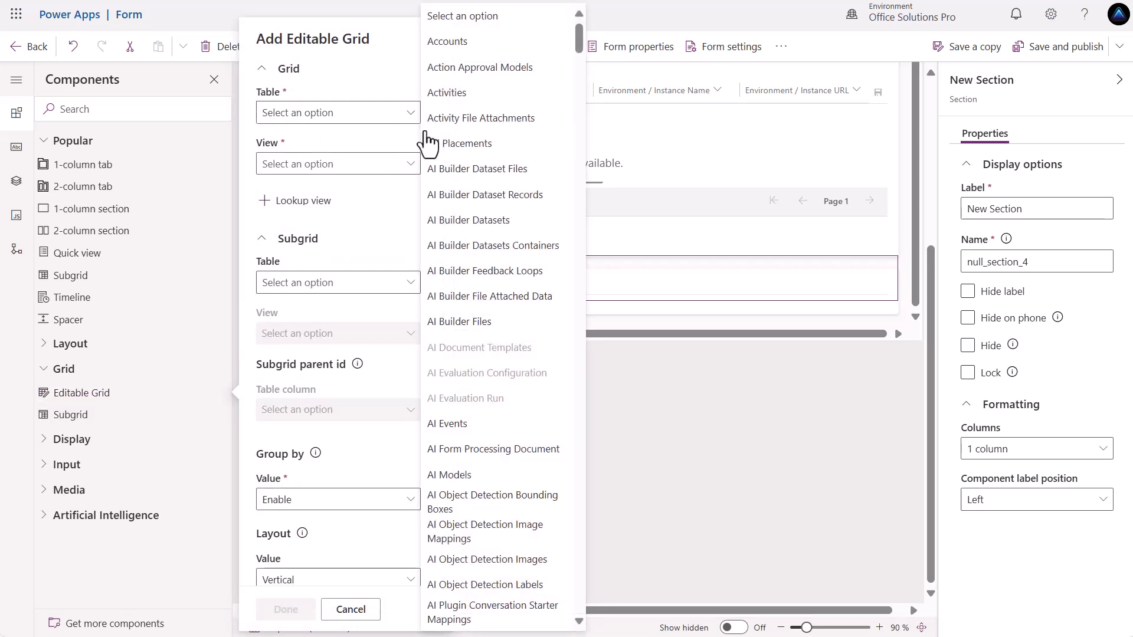
scroll(503, 198, "down", 5)
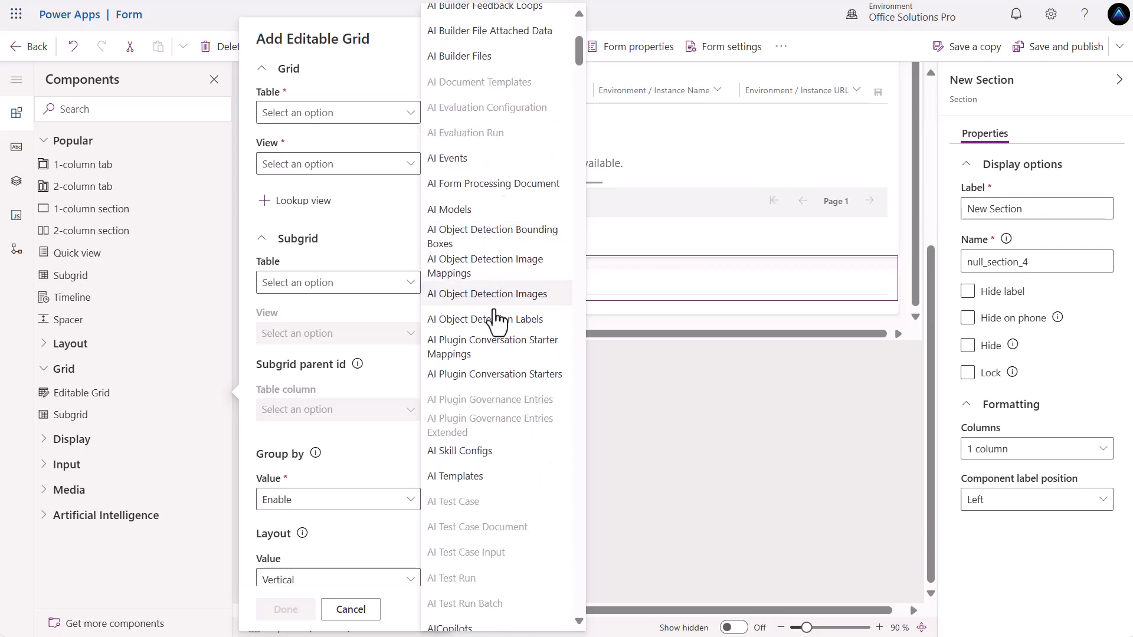
scroll(487, 441, "down", 10)
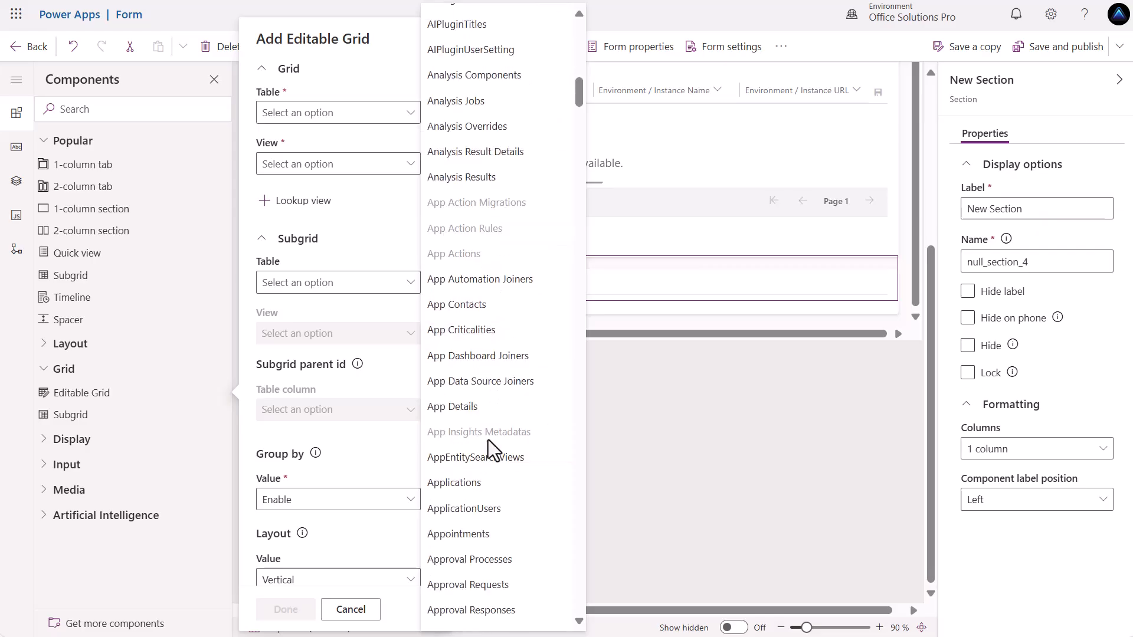
left_click(459, 307)
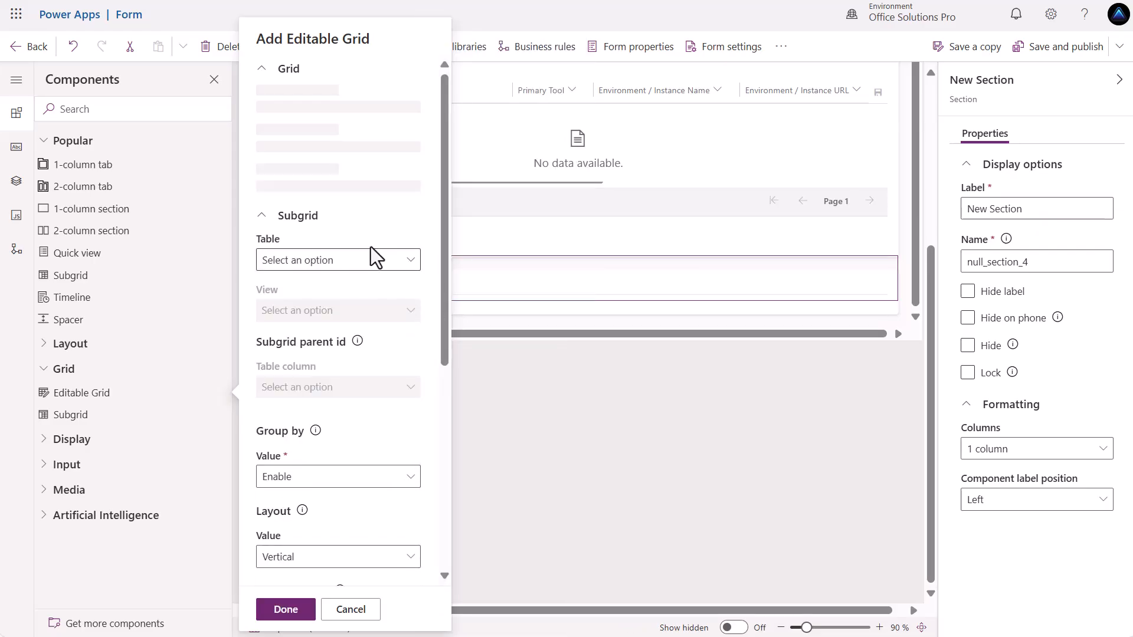
Set the editable grid's view to Active App Contacts and finish adding it to the new section.
left_click(407, 164)
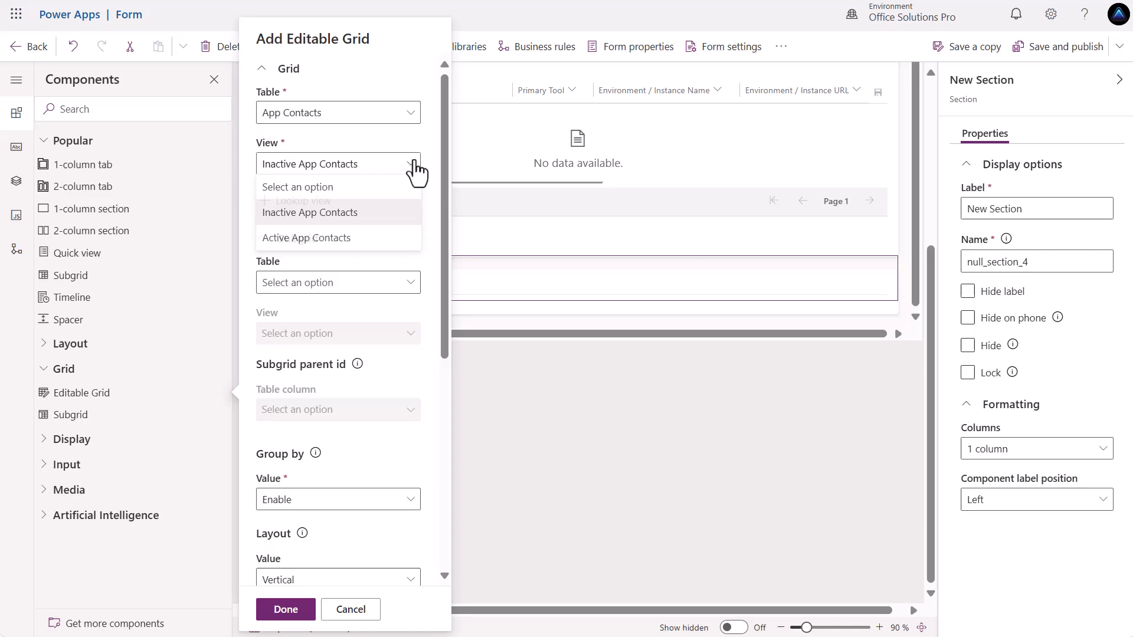
left_click(303, 239)
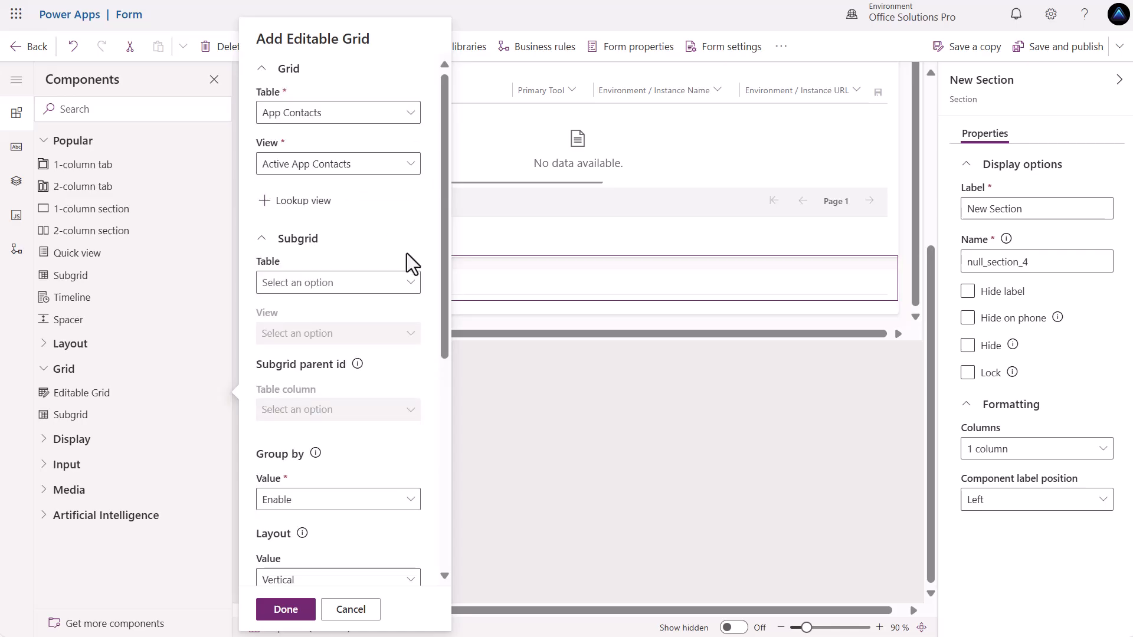
scroll(404, 289, "down", 2)
scroll(383, 264, "down", 5)
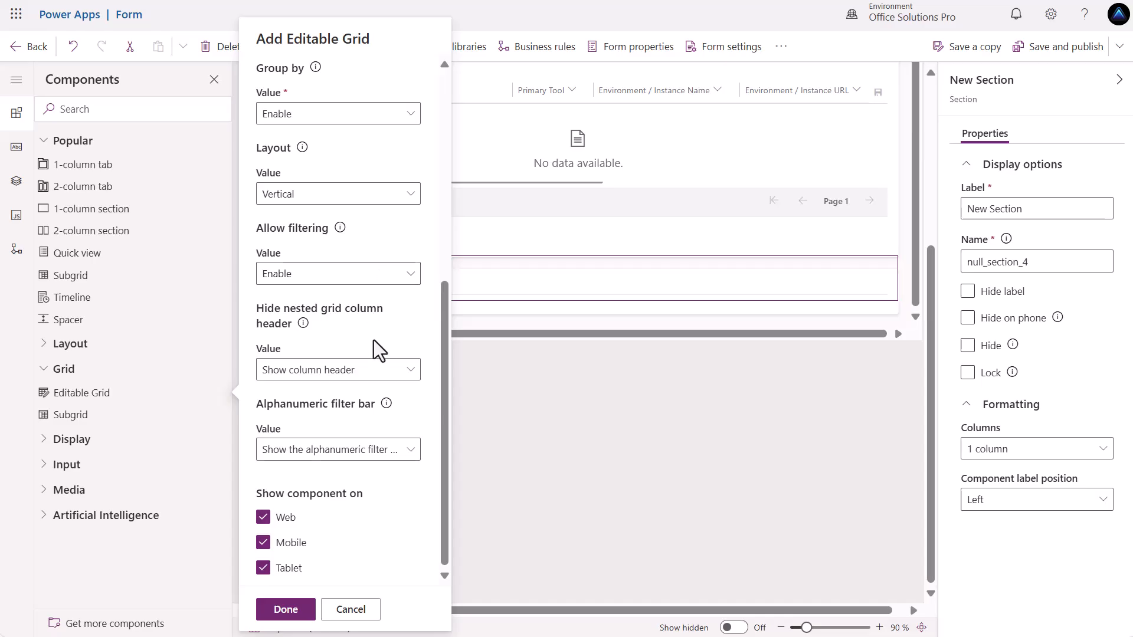
scroll(373, 352, "up", 6)
scroll(374, 357, "down", 6)
left_click(286, 609)
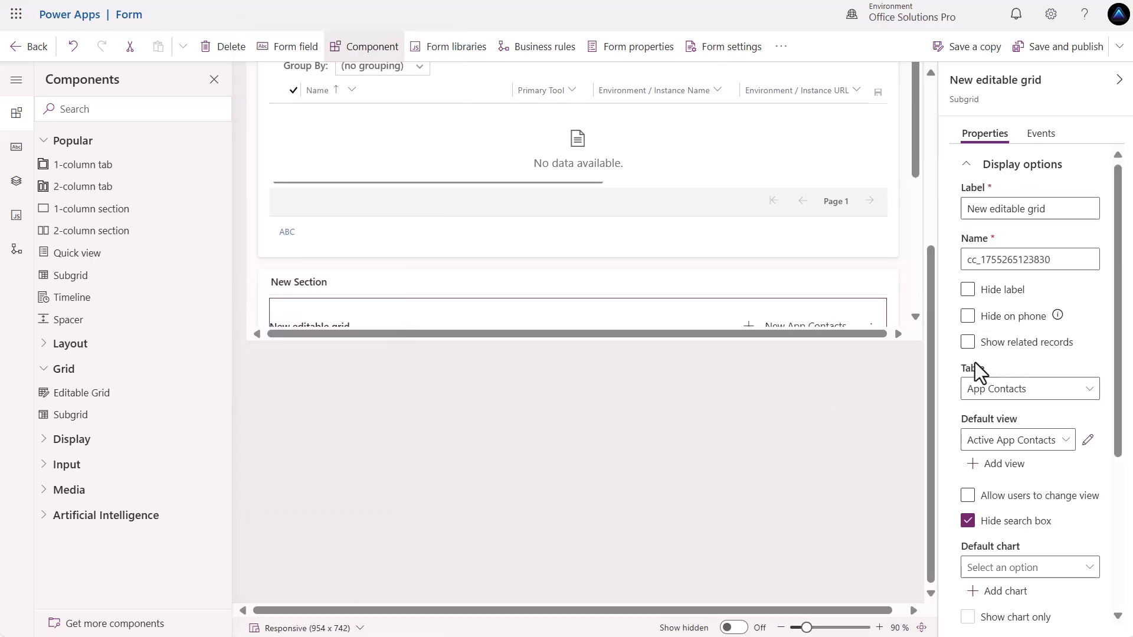
Limit the App Contacts grid to related records, resetting the component, and allow users to change its view.
left_click(969, 347)
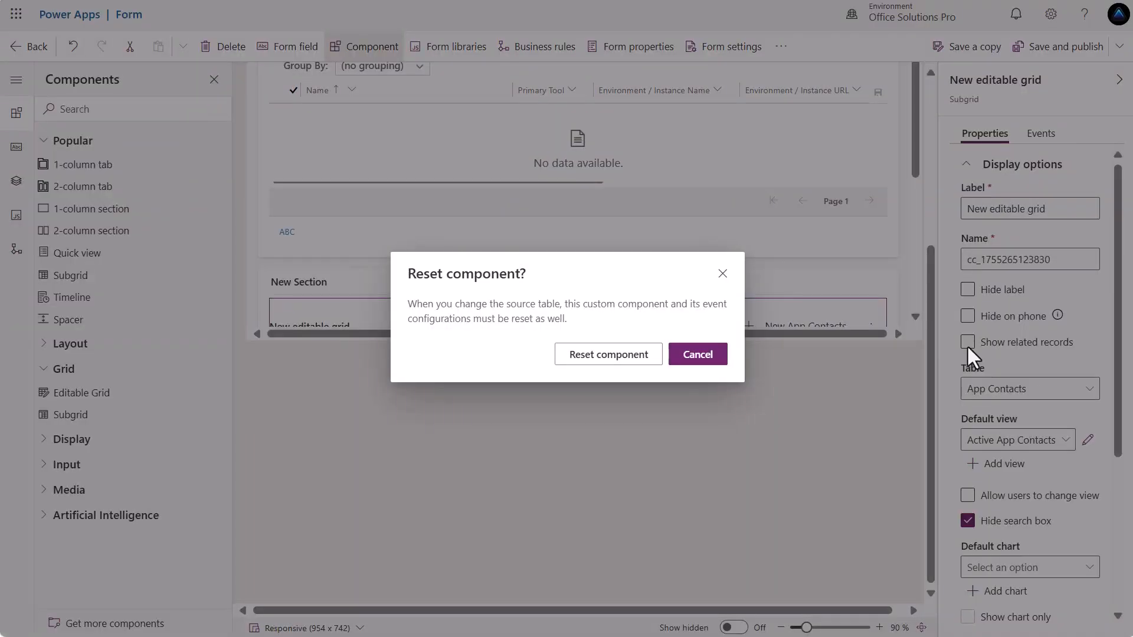
left_click(614, 355)
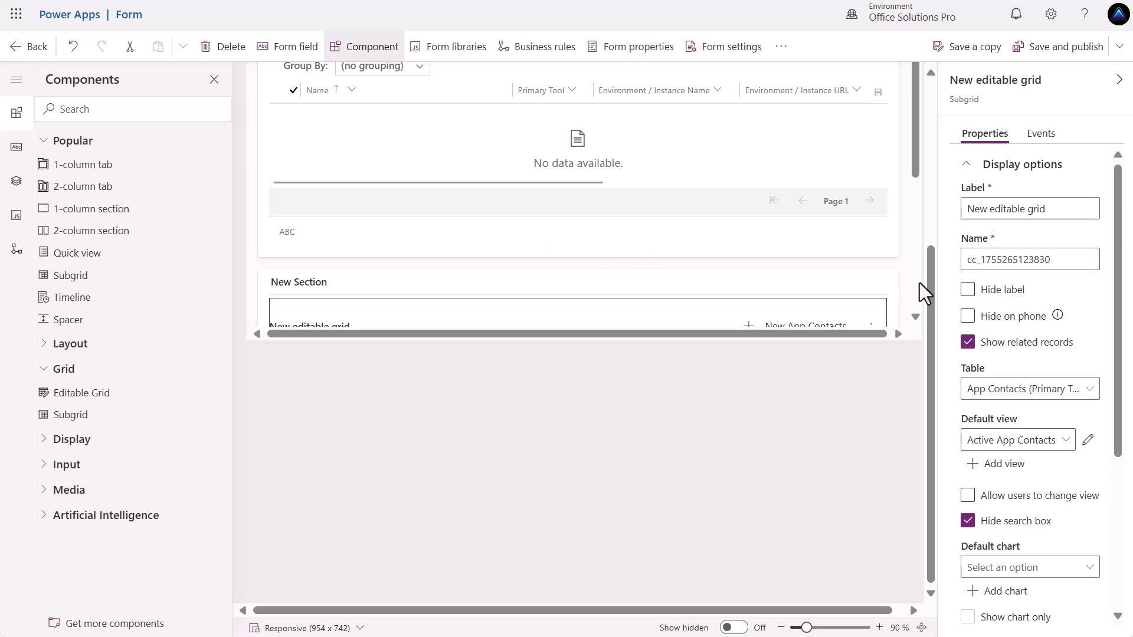
scroll(1017, 302, "down", 4)
scroll(1017, 302, "up", 4)
scroll(1061, 444, "down", 2)
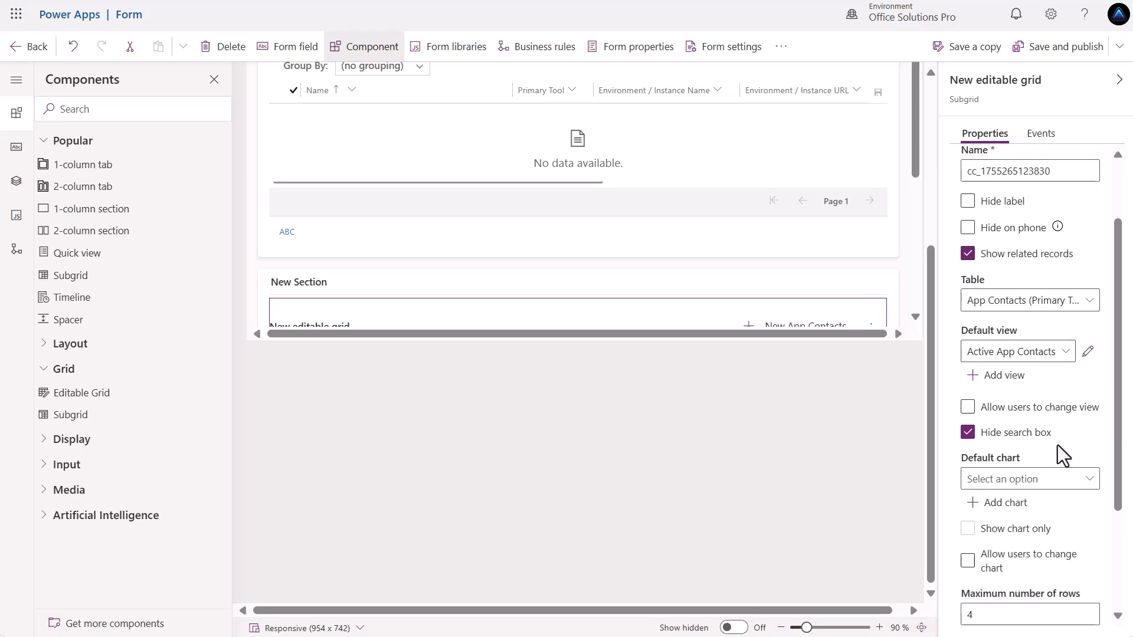
left_click(973, 412)
scroll(1024, 422, "down", 2)
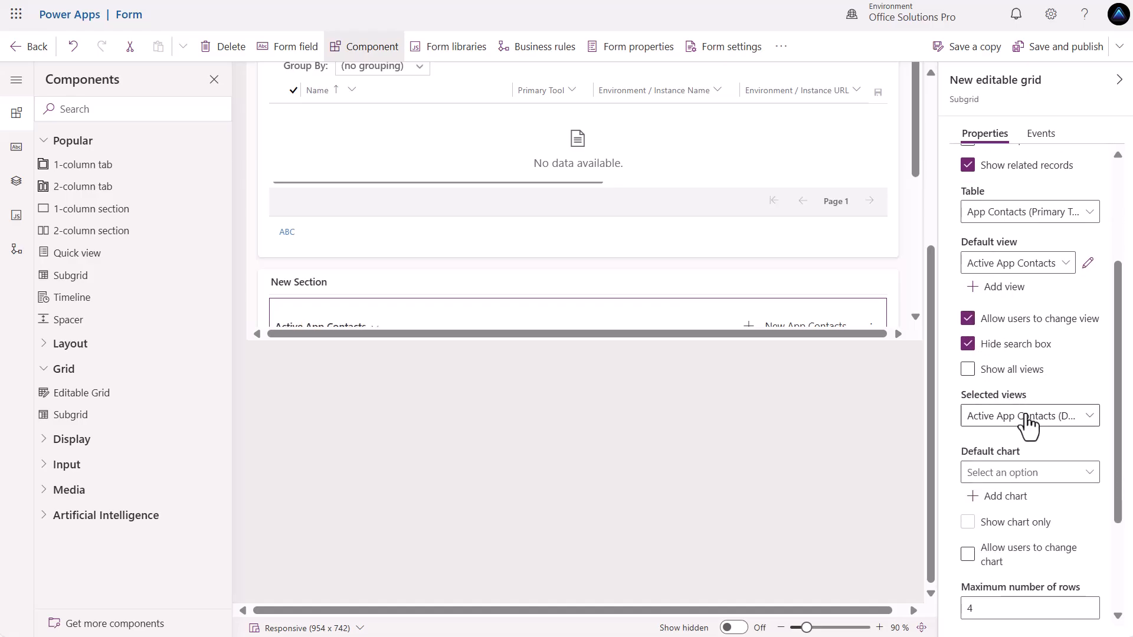
scroll(1072, 392, "down", 3)
scroll(1071, 385, "down", 1)
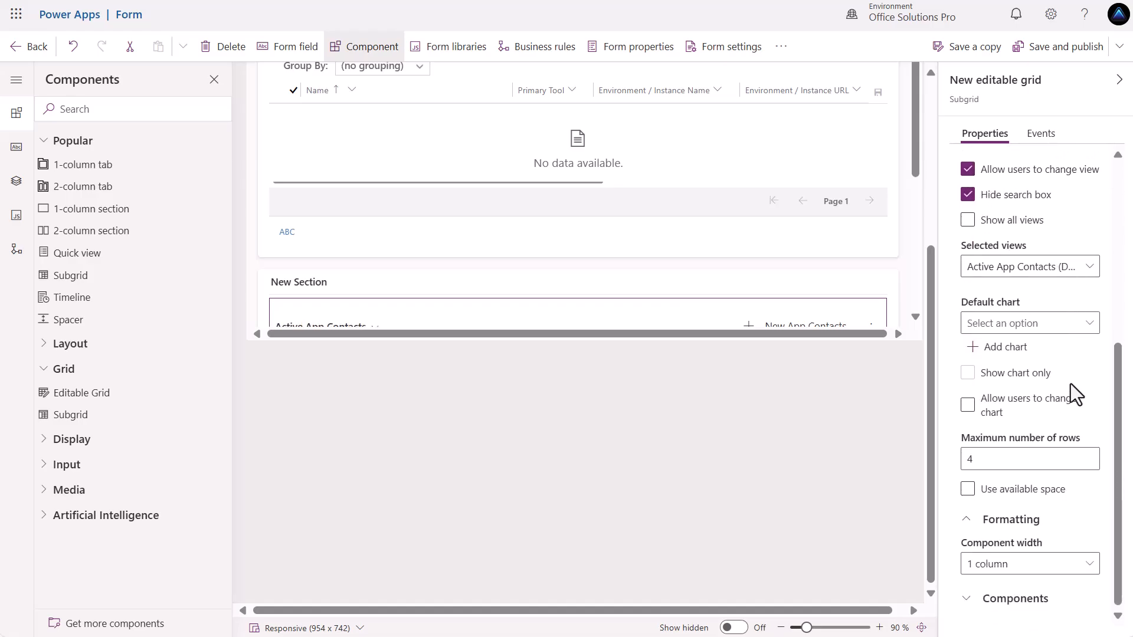
scroll(833, 305, "down", 3)
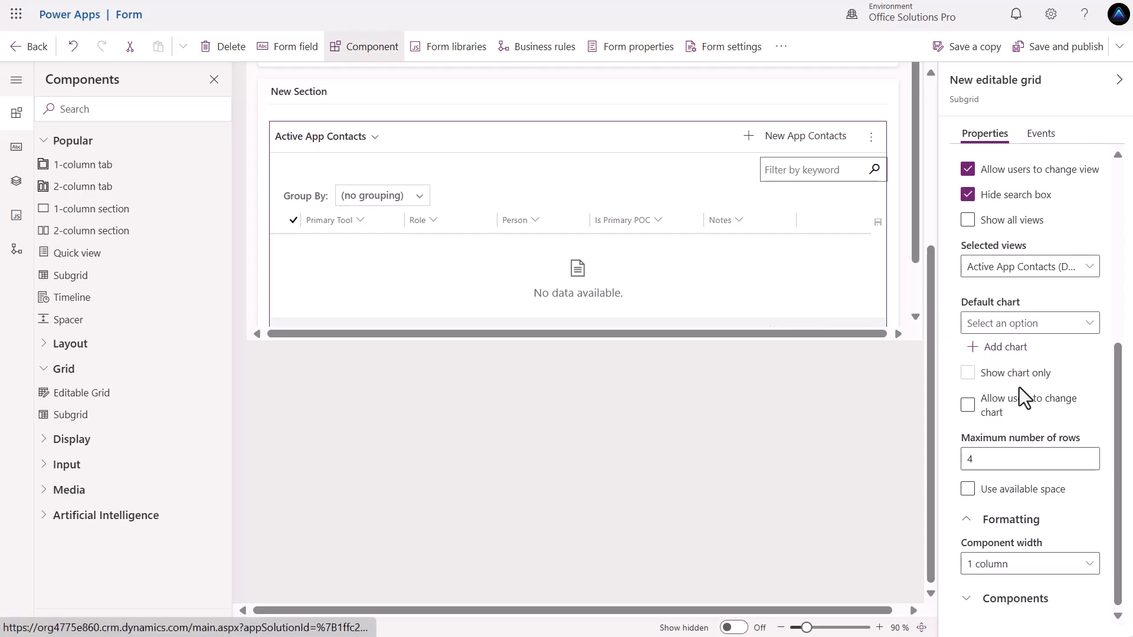
left_click(1054, 408)
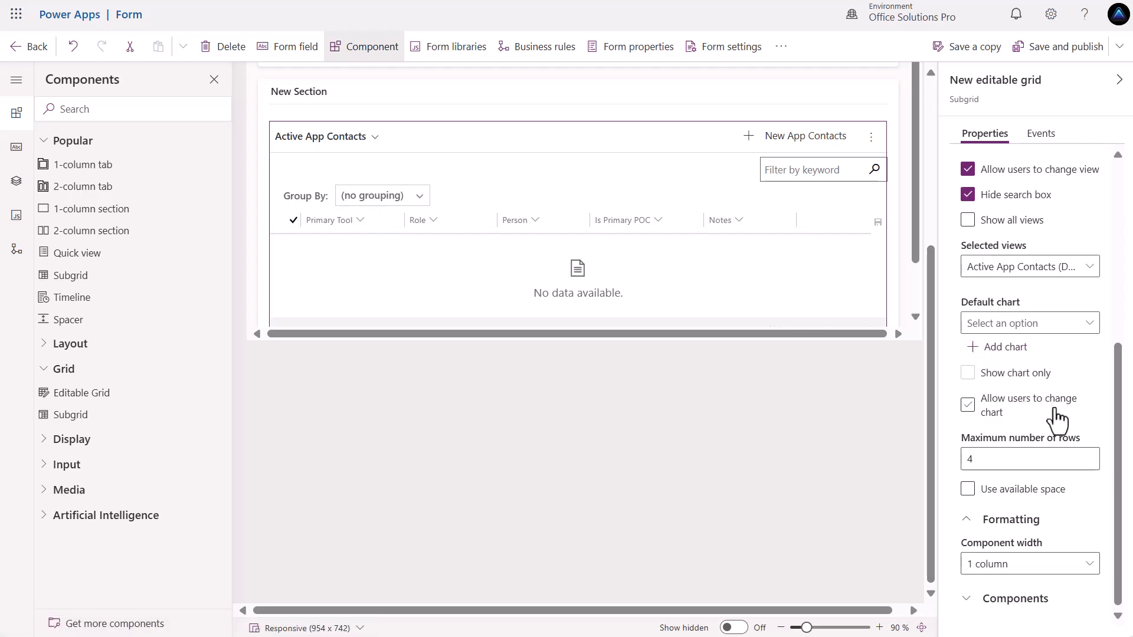
scroll(1056, 416, "up", 10)
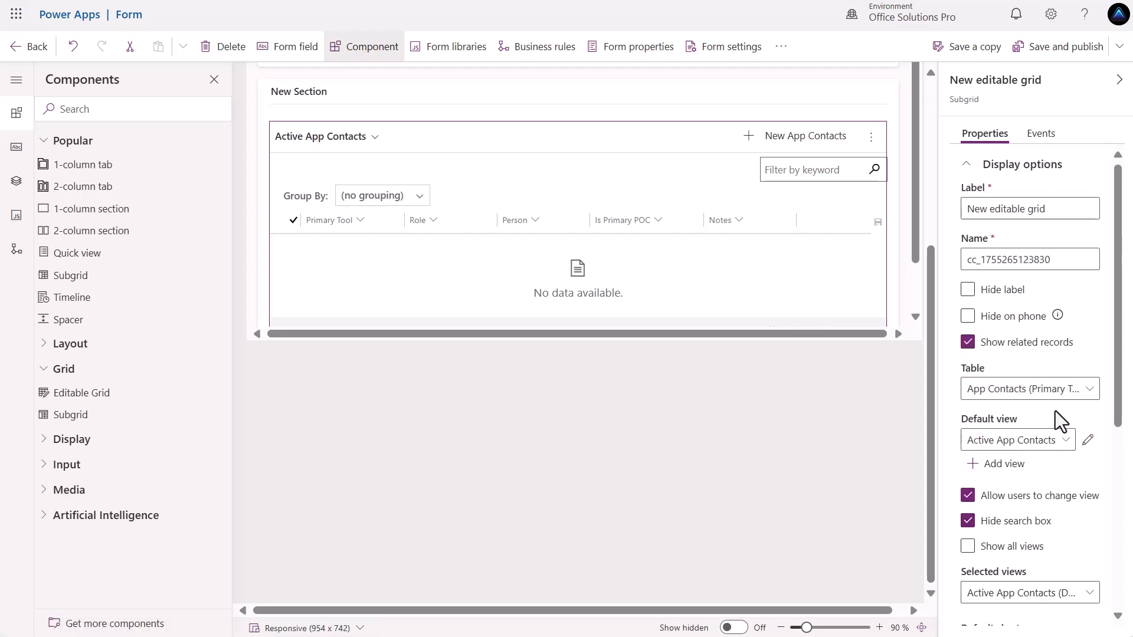
Hide the label of the section holding the App Contacts grid, and save and publish the form.
scroll(424, 264, "up", 3)
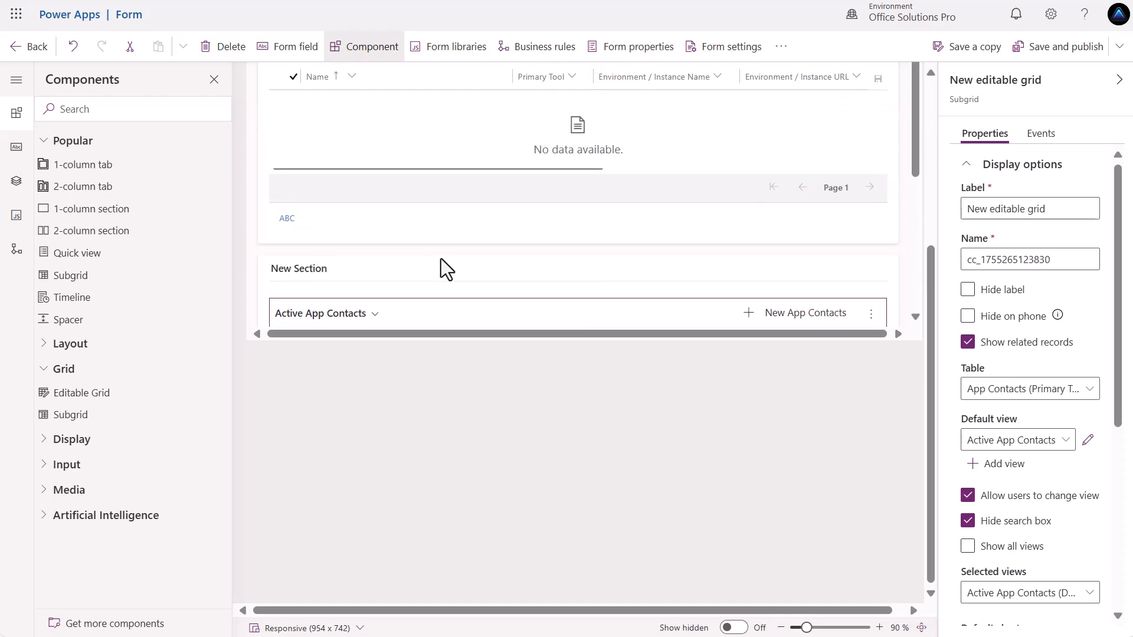
scroll(441, 259, "down", 2)
left_click(392, 189)
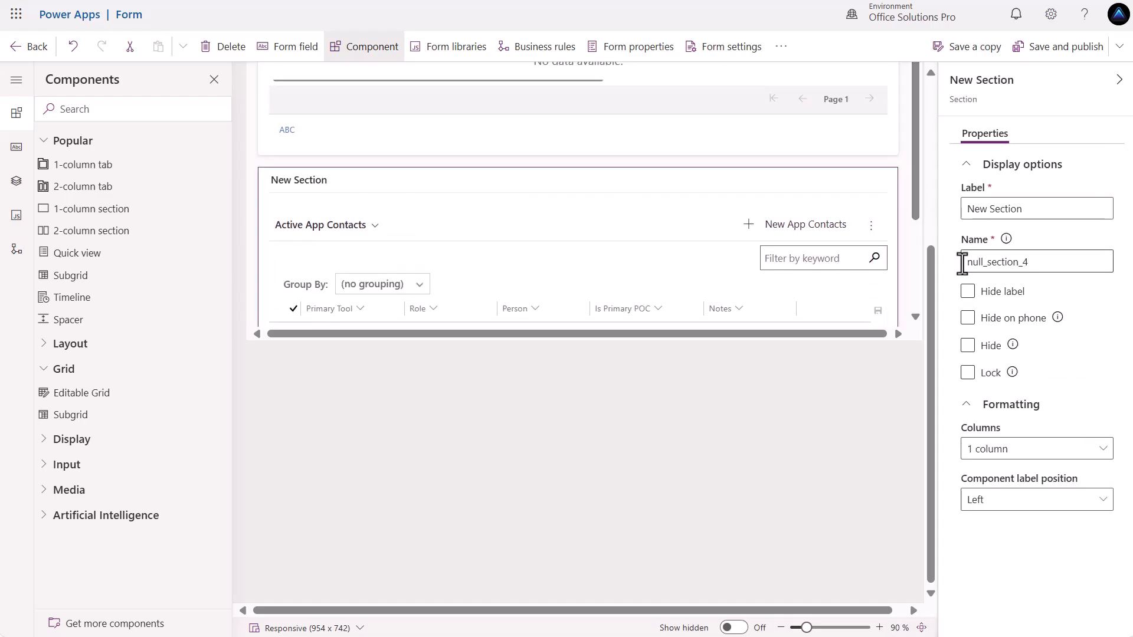
left_click(968, 292)
scroll(545, 229, "down", 2)
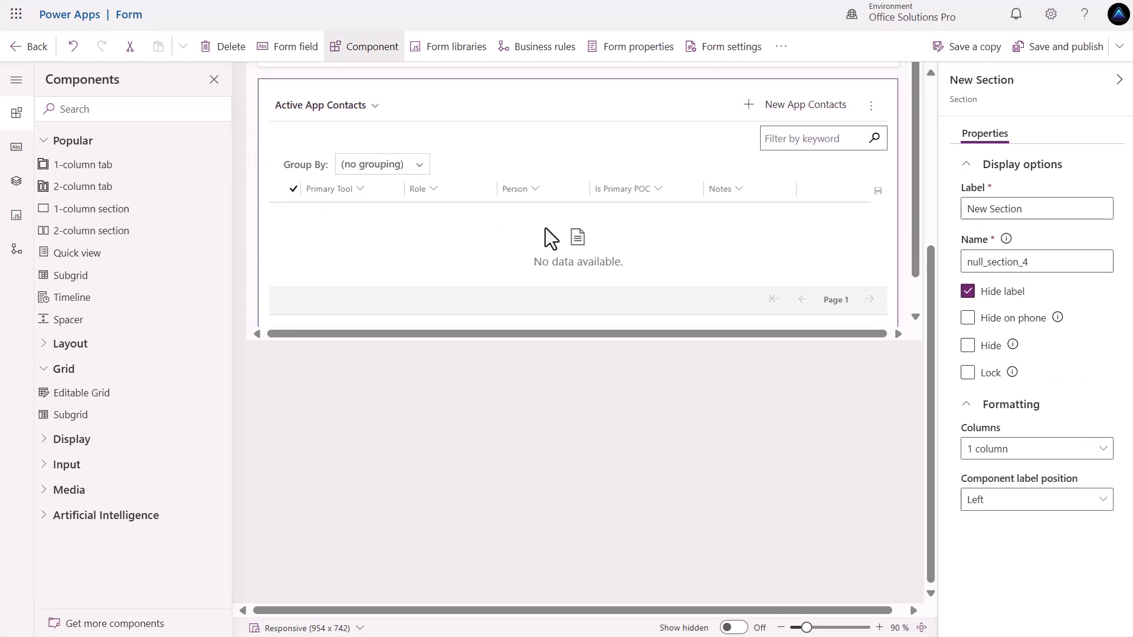
scroll(546, 222, "up", 1)
left_click(496, 165)
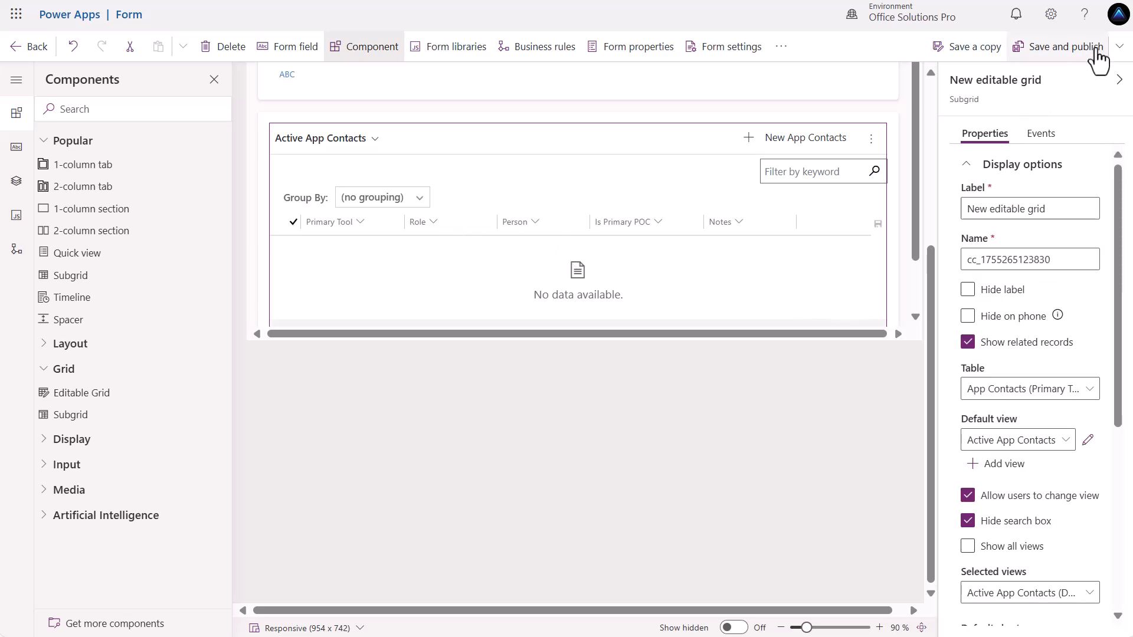
left_click(1072, 50)
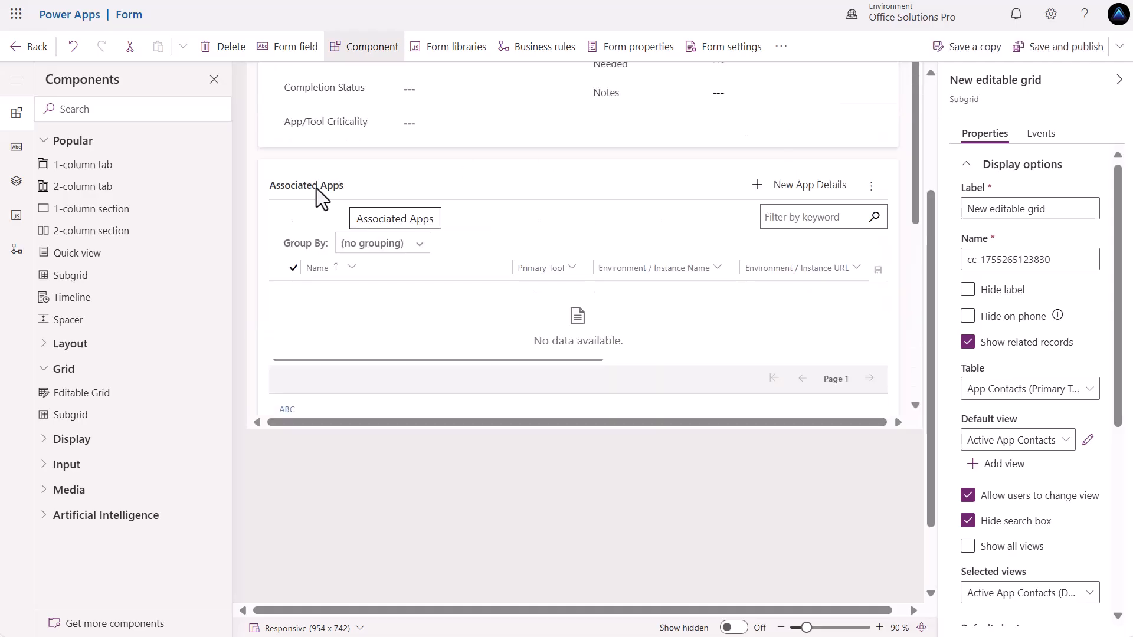
Review the Associated Apps and App Contacts grids on the form, comparing their headings, columns and display options.
left_click(369, 190)
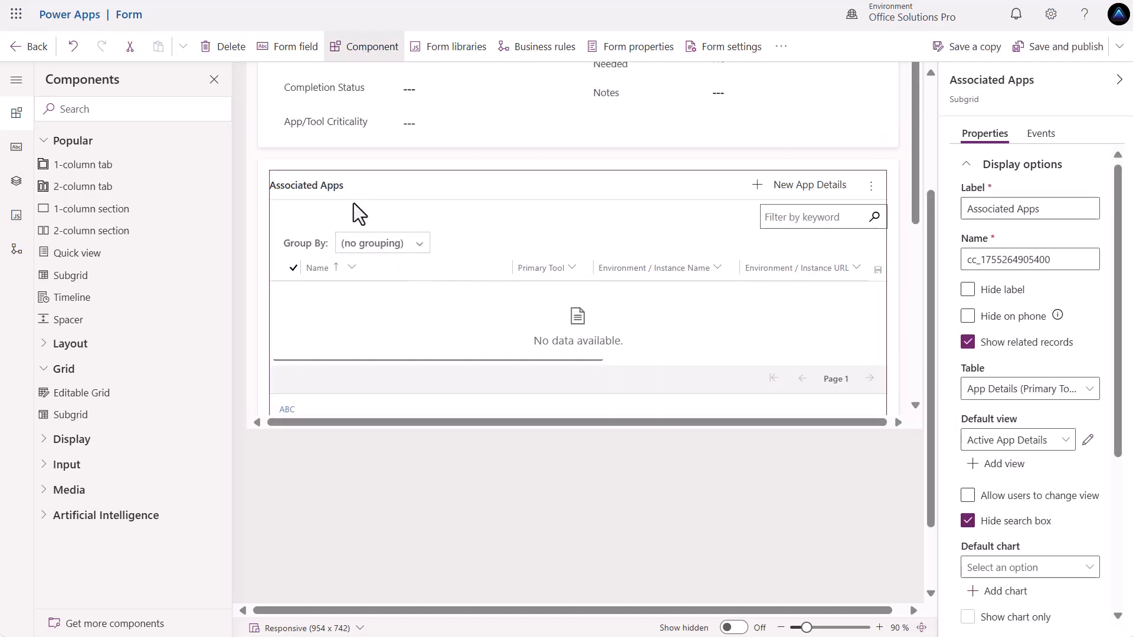
scroll(355, 218, "down", 5)
left_click(373, 215)
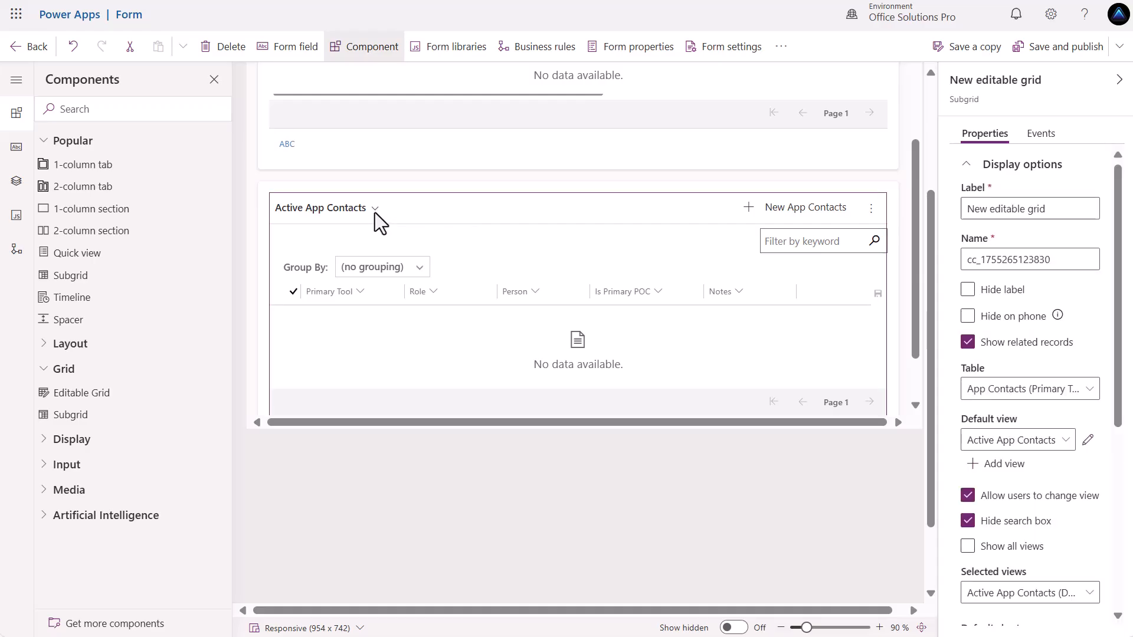
scroll(374, 212, "up", 4)
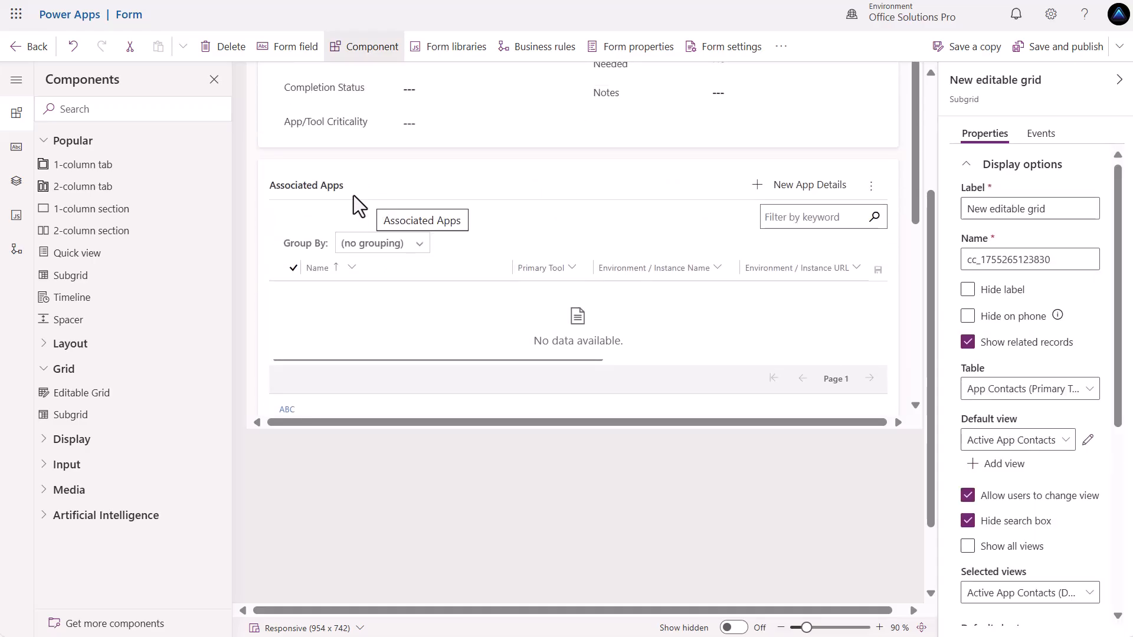
scroll(353, 196, "down", 2)
scroll(364, 259, "up", 2)
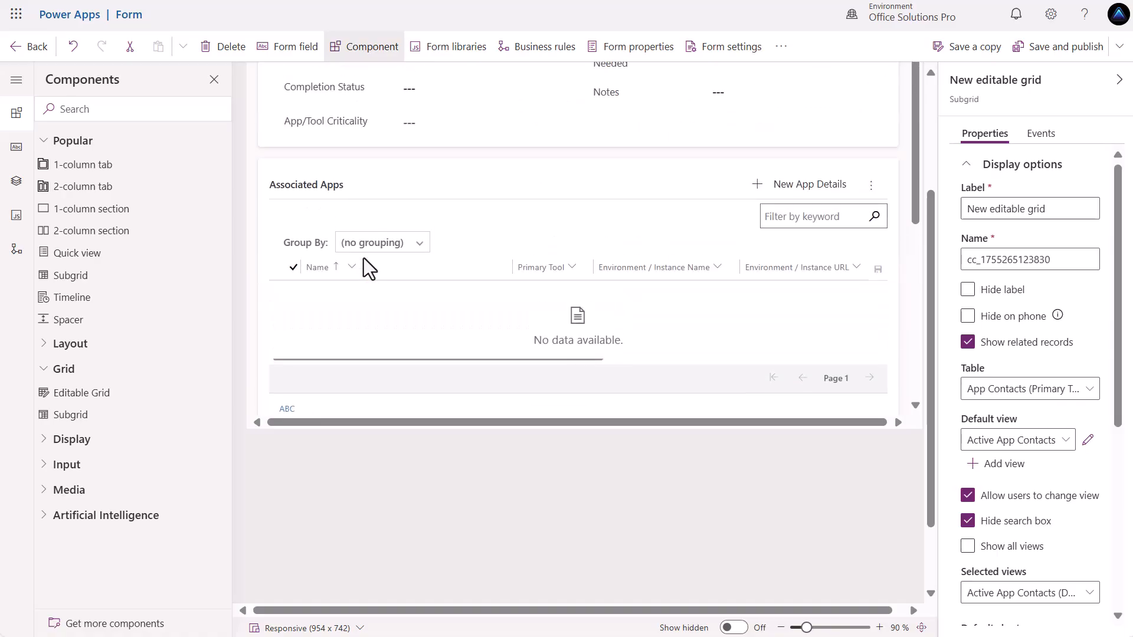
scroll(374, 254, "down", 2)
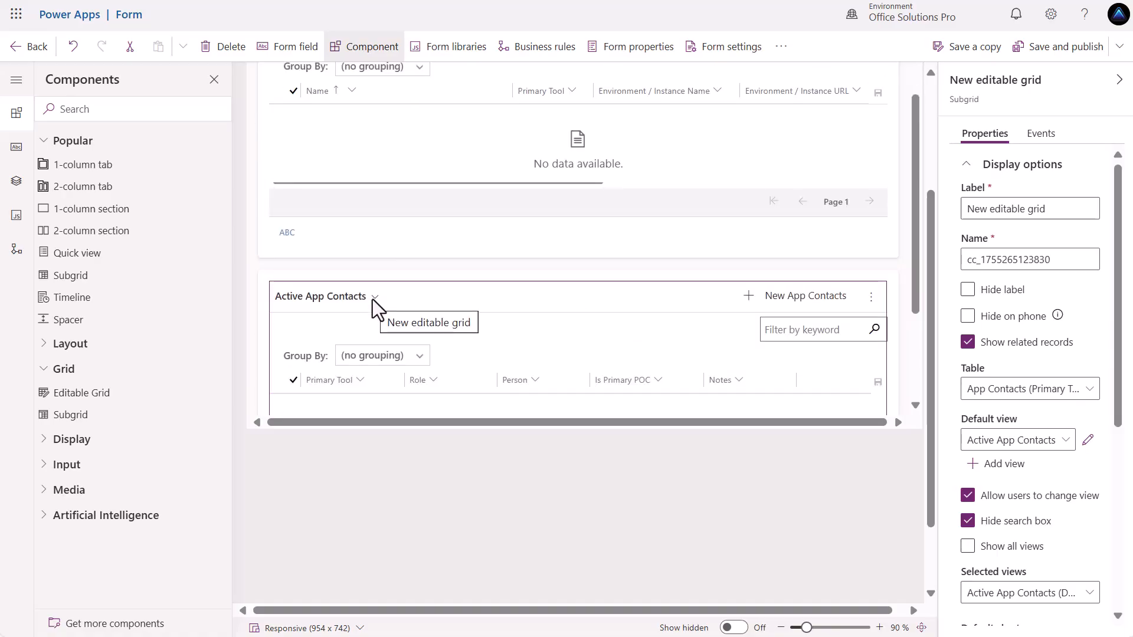
scroll(374, 299, "down", 1)
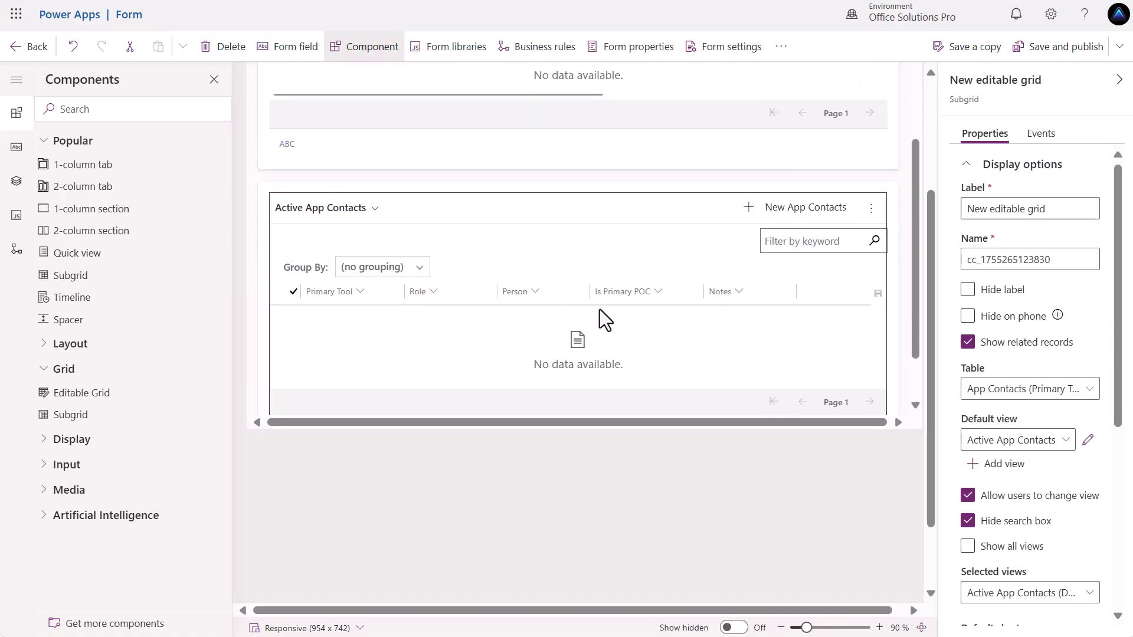
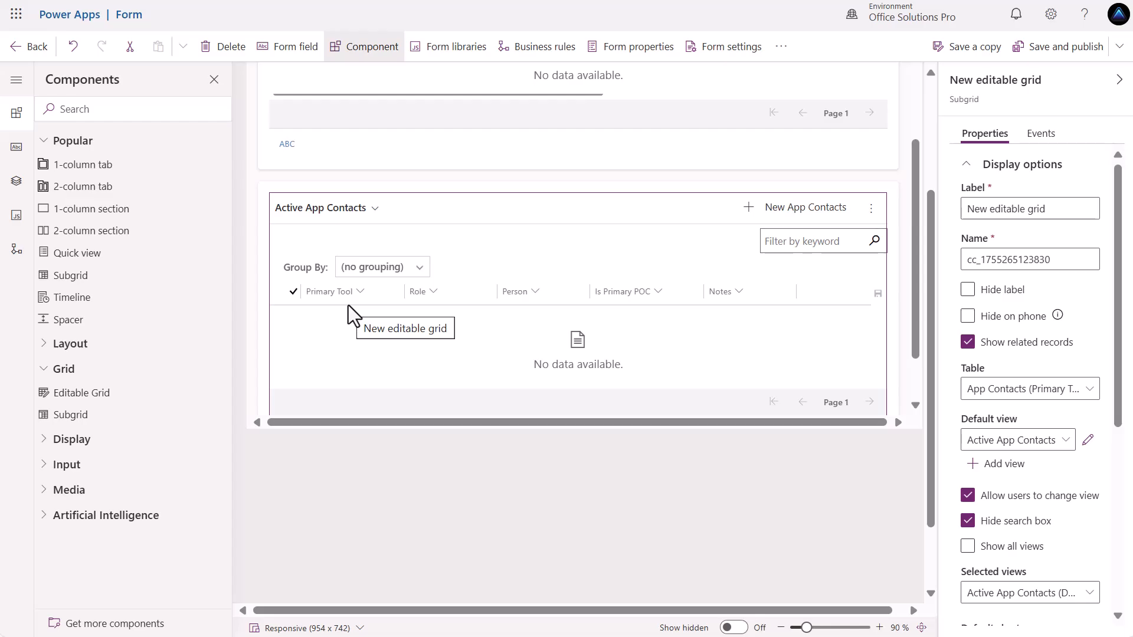
scroll(496, 282, "up", 7)
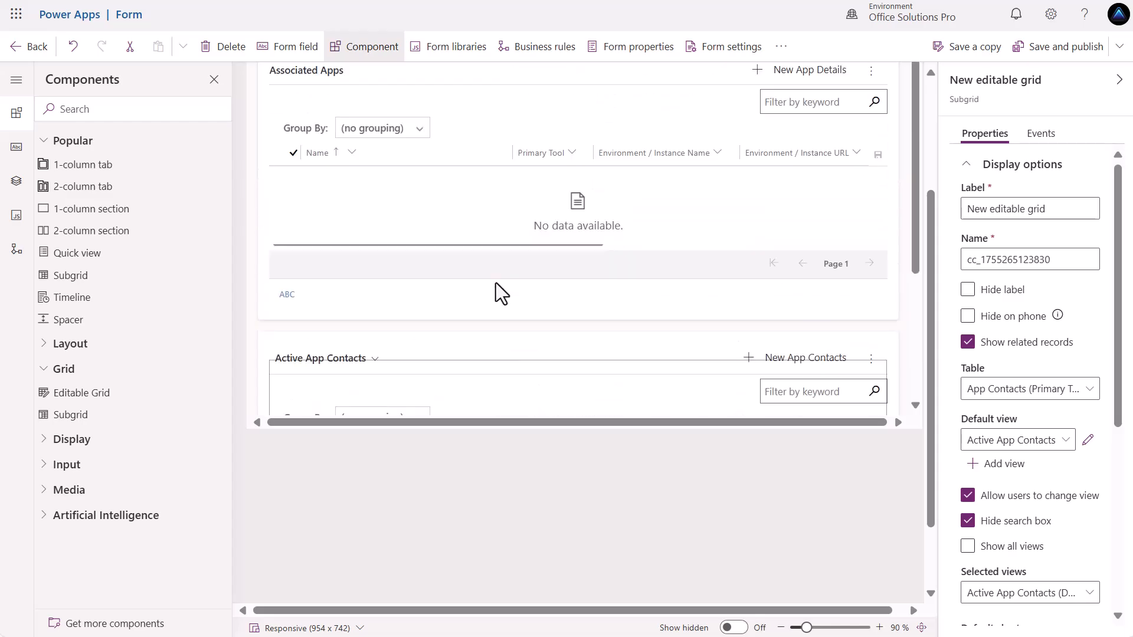
scroll(738, 337, "down", 4)
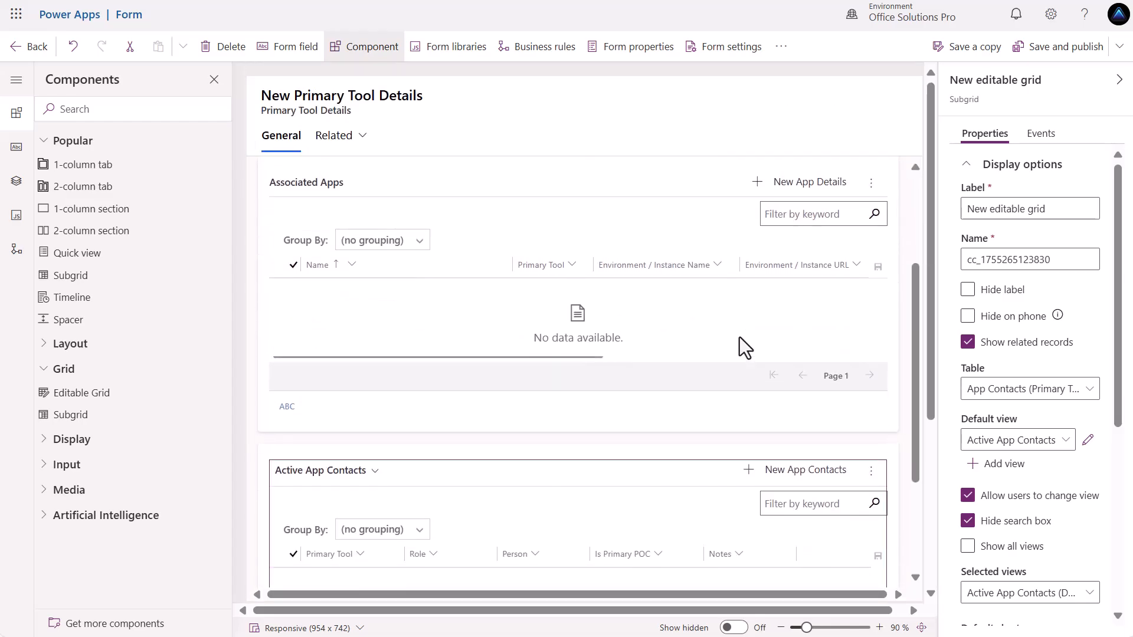
scroll(739, 338, "up", 4)
scroll(739, 338, "down", 6)
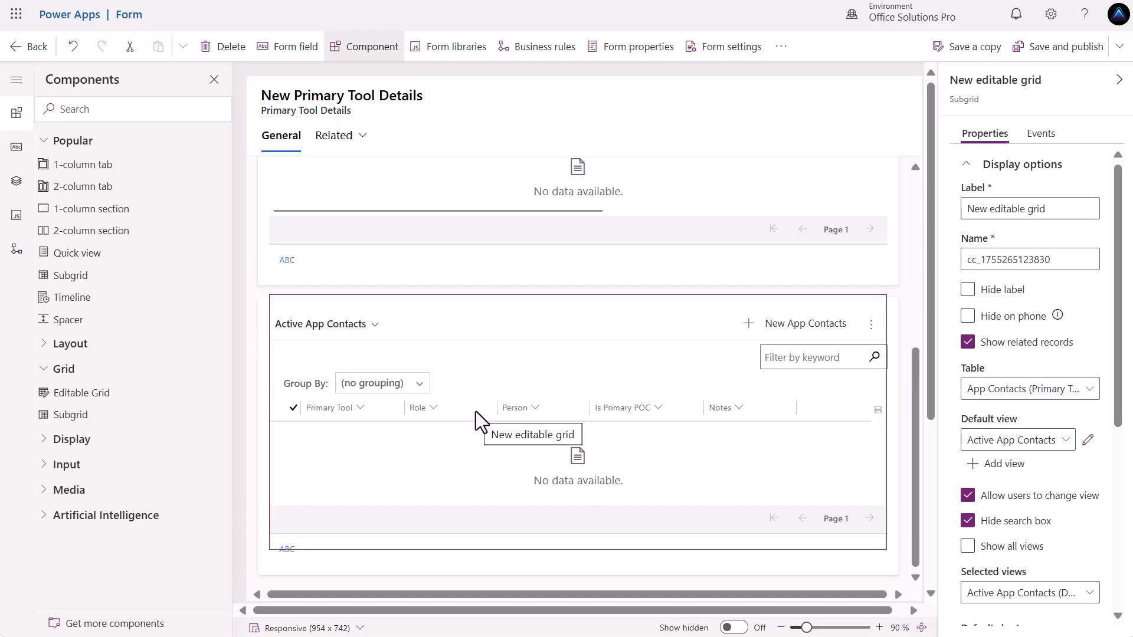
Save and publish the Primary Tool Details form and return to the app designer.
left_click(1046, 47)
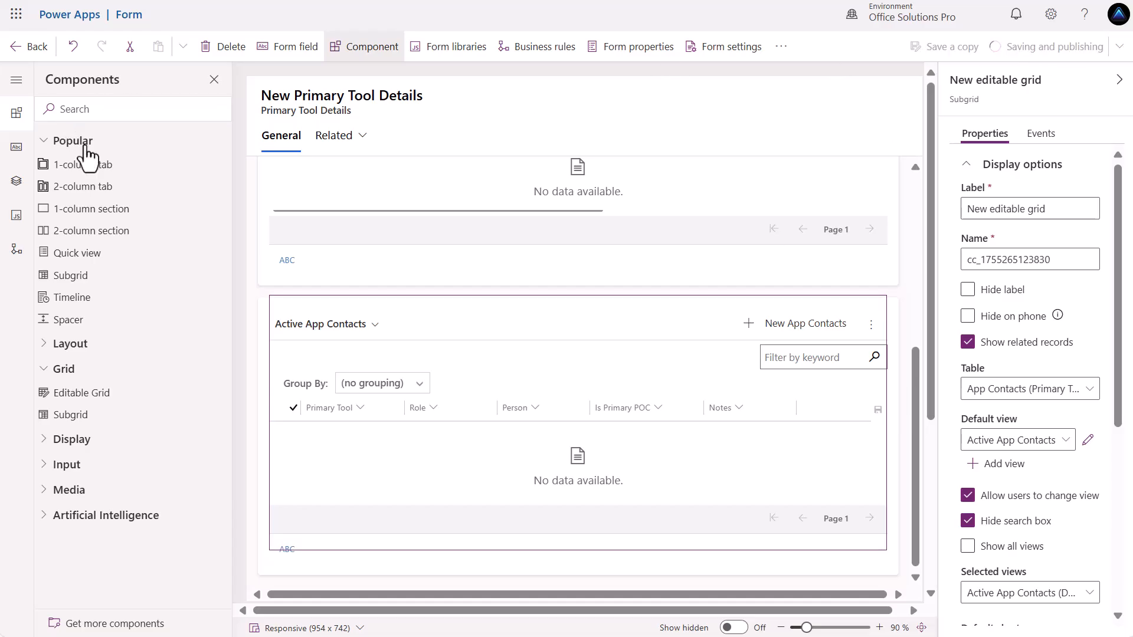
scroll(425, 303, "up", 4)
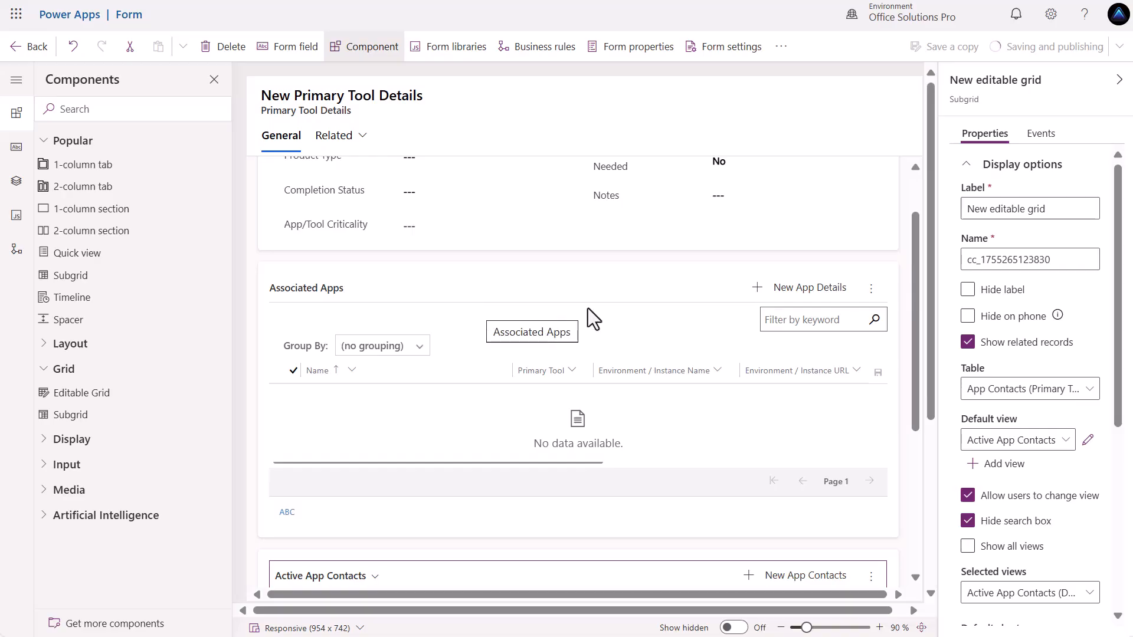
left_click(561, 292)
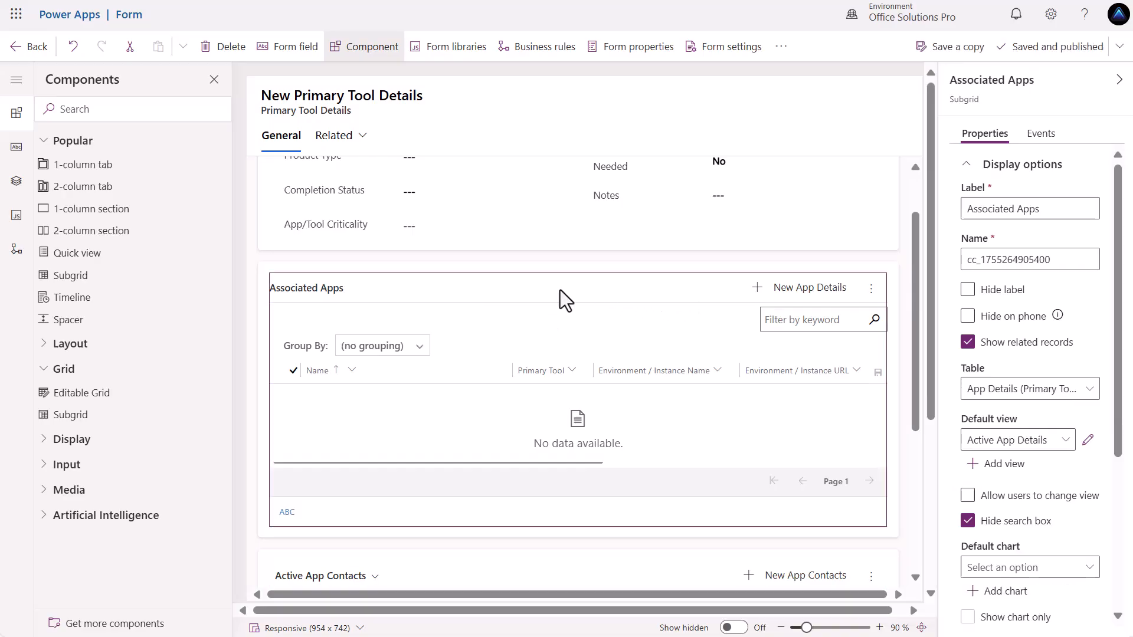
left_click(36, 49)
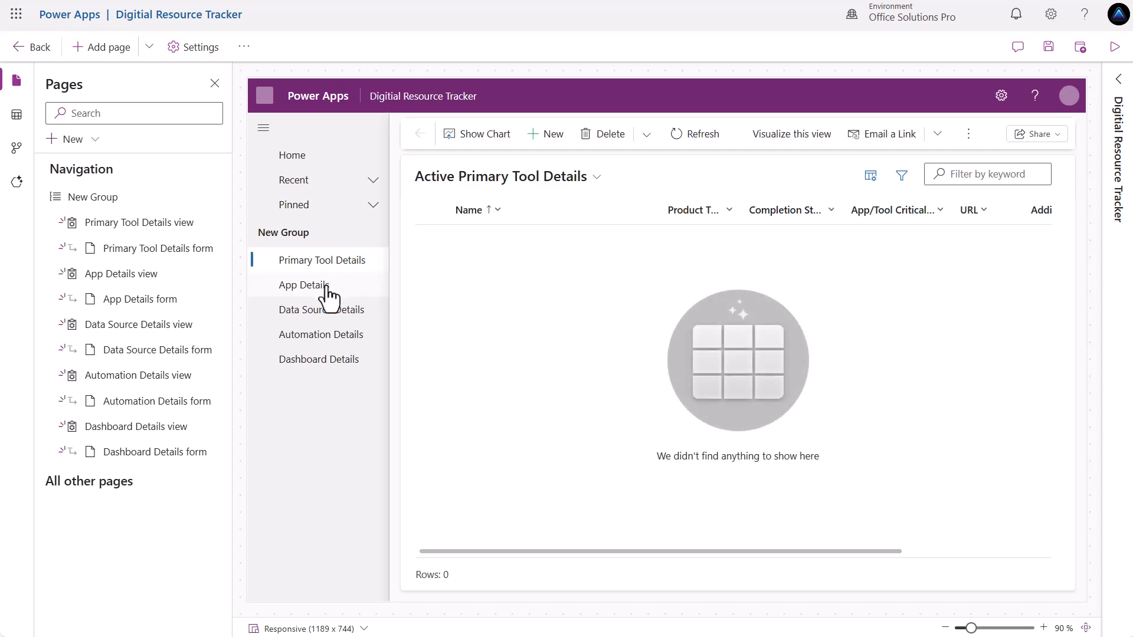
Open the App Details main form named Information for editing, saving the pending app changes first.
left_click(328, 287)
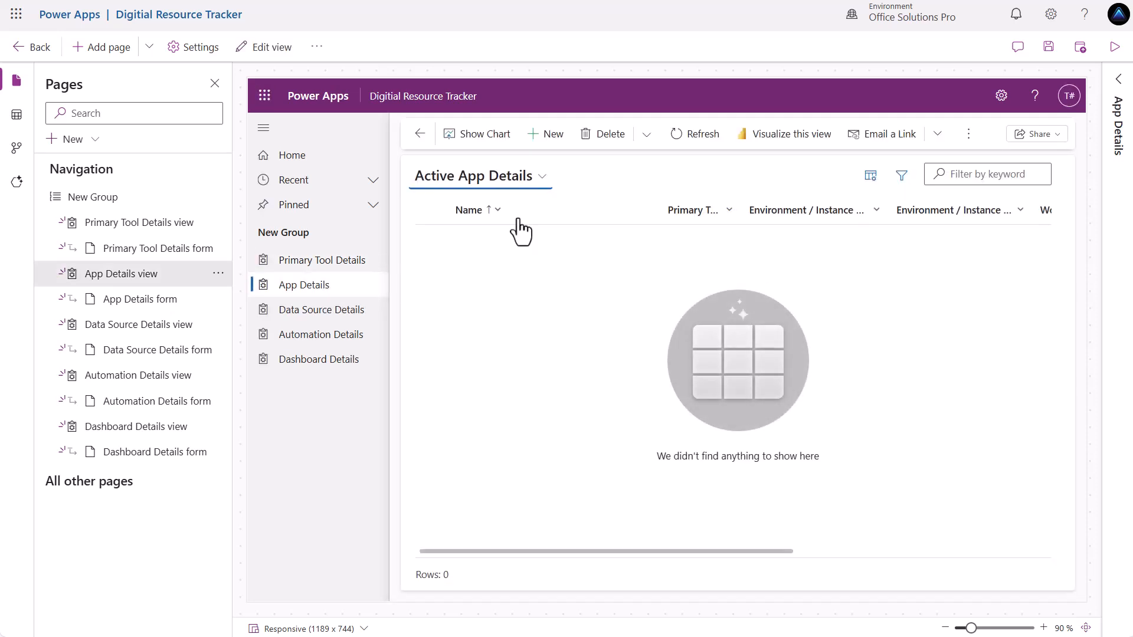
left_click(550, 136)
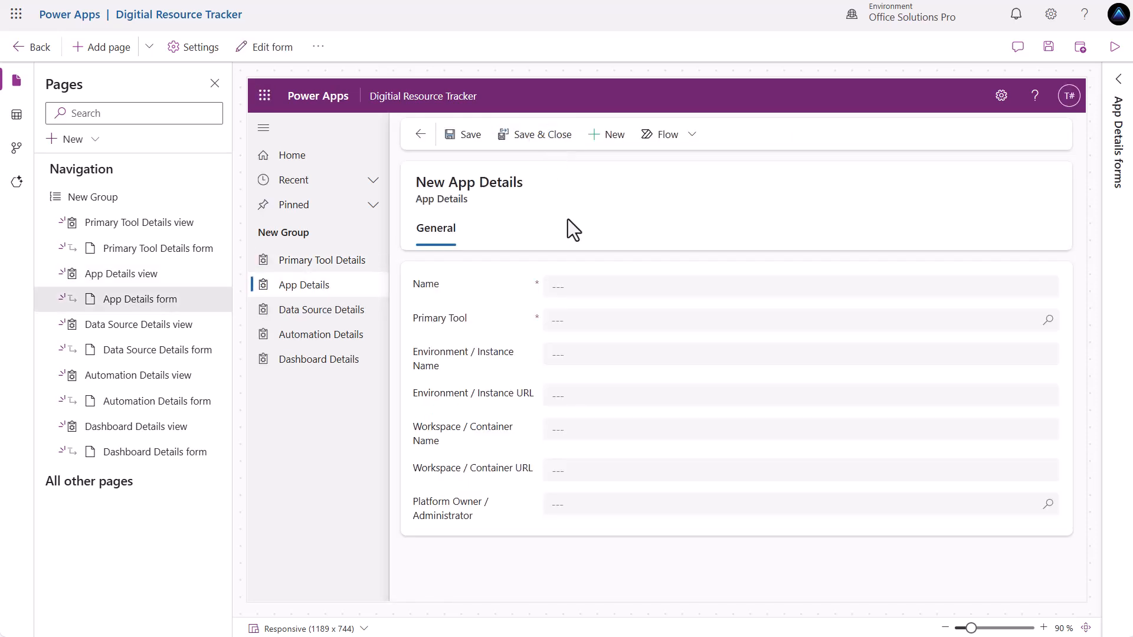
left_click(1118, 80)
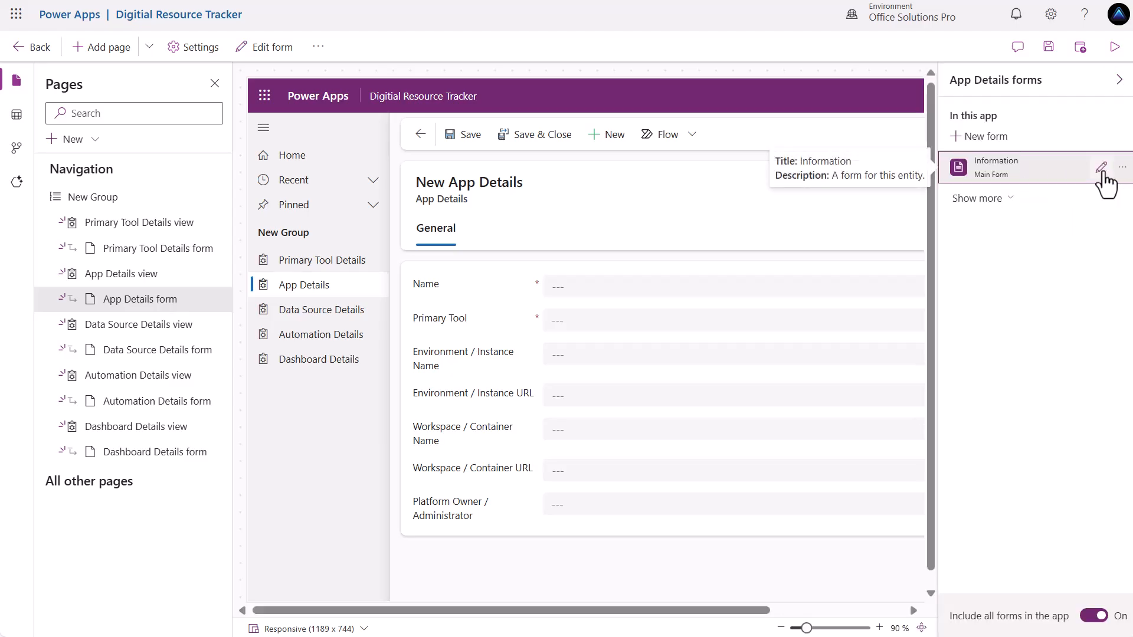
left_click(1102, 168)
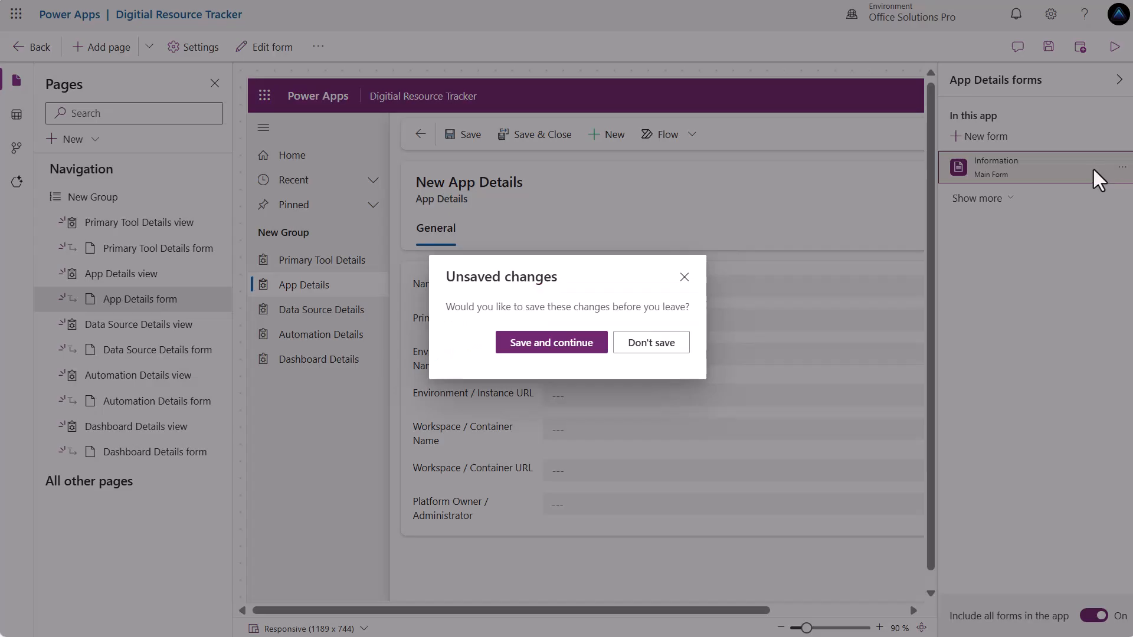
left_click(568, 347)
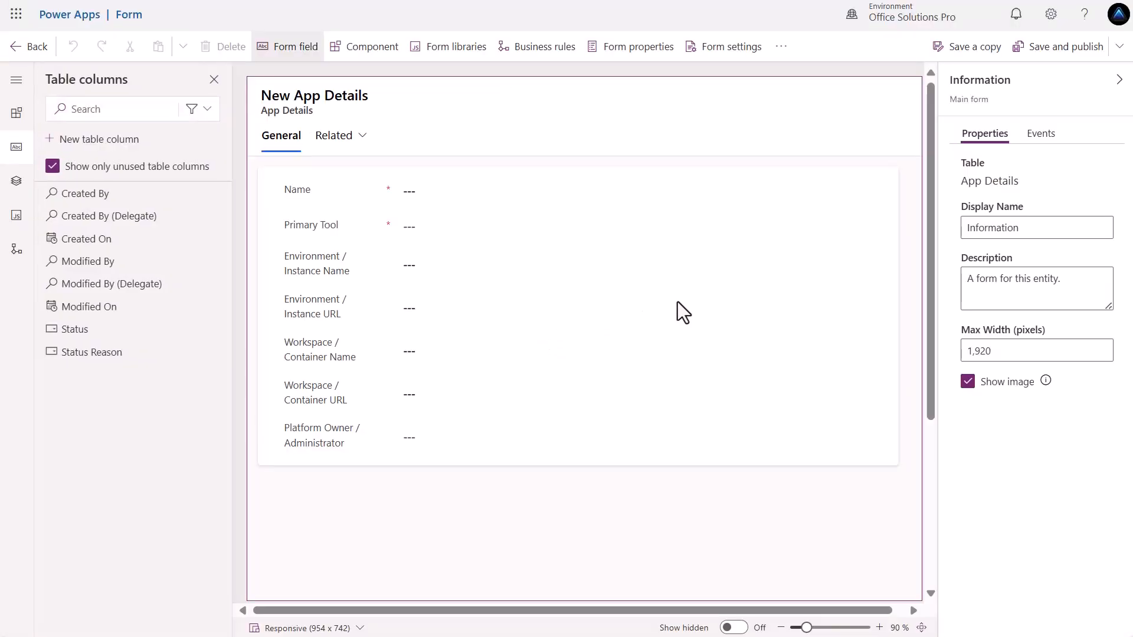
Set the General section of the App Details form to a 2-column layout.
left_click(710, 305)
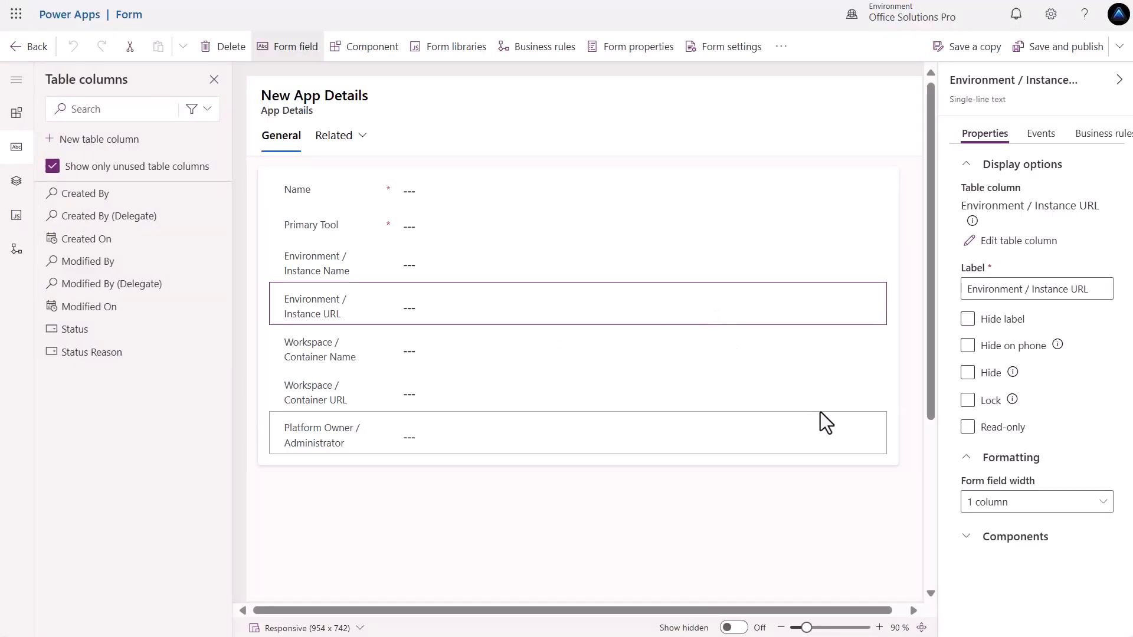
left_click(878, 452)
left_click(884, 461)
left_click(1077, 471)
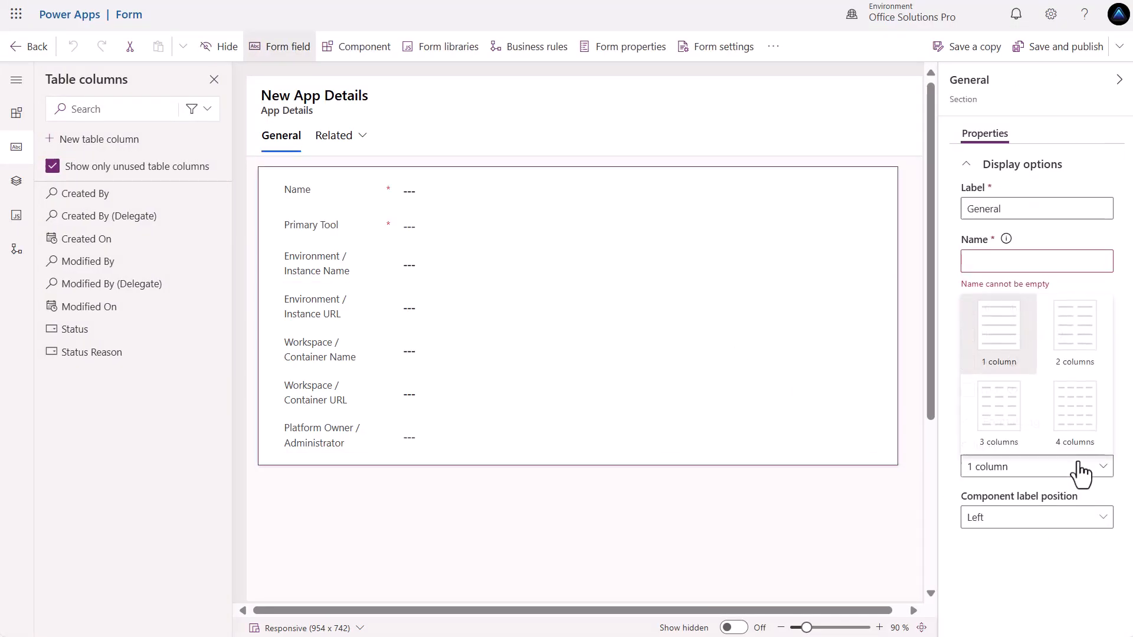
left_click(1076, 353)
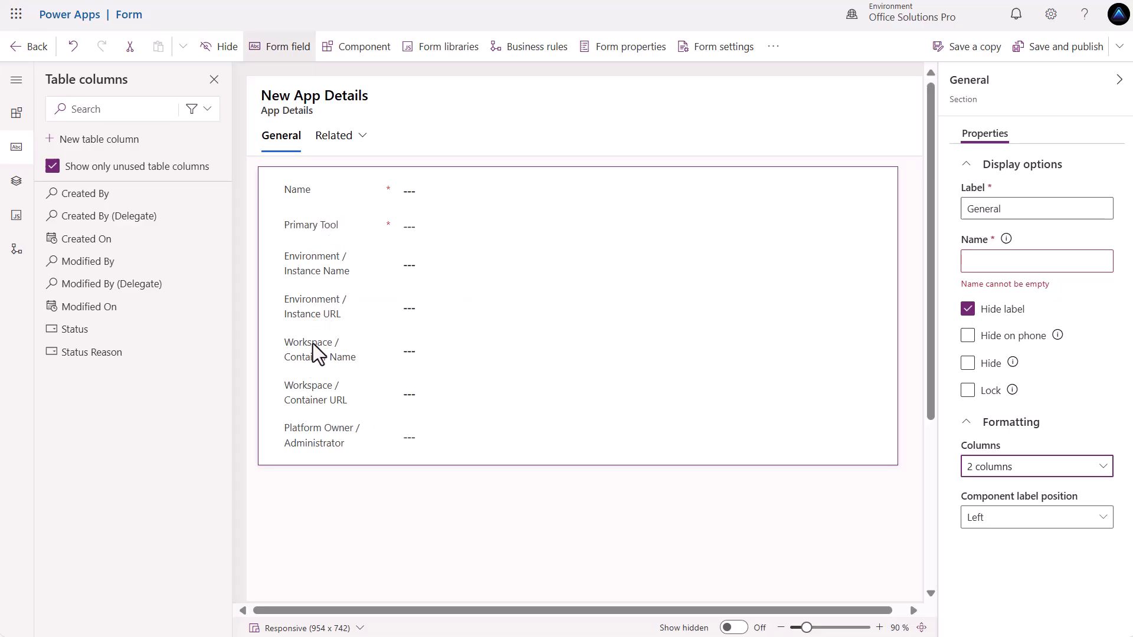
Move the Workspace / Container Name, Workspace / Container URL and Platform Owner / Administrator fields into the General section's second column.
left_click_drag(311, 349, 636, 177)
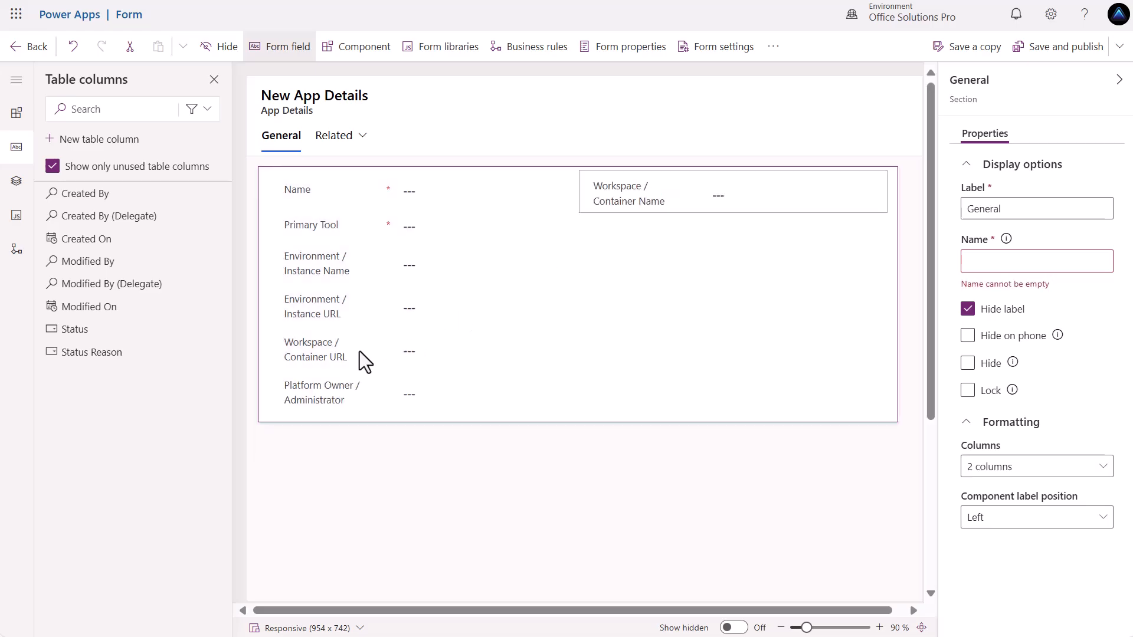
left_click_drag(360, 352, 647, 228)
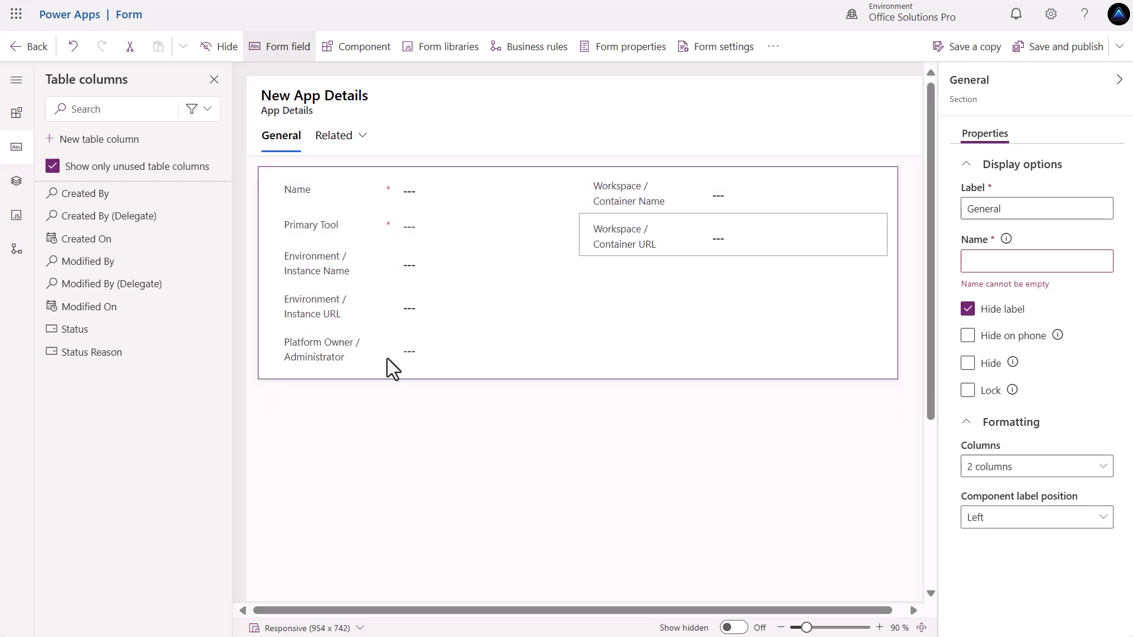
left_click_drag(387, 367, 686, 271)
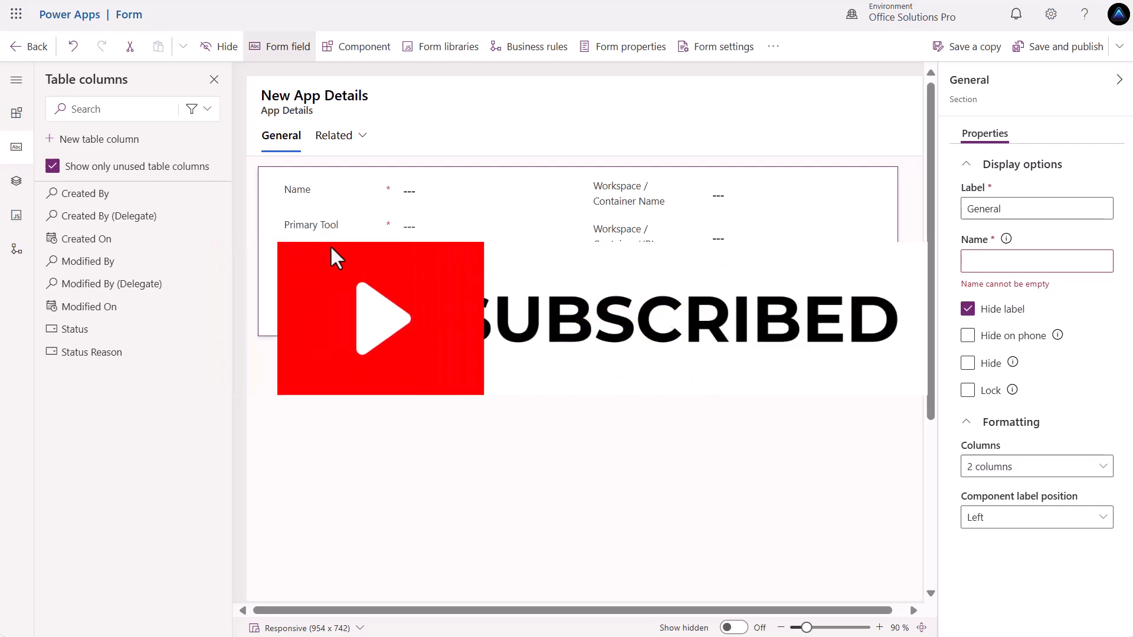
left_click(352, 260)
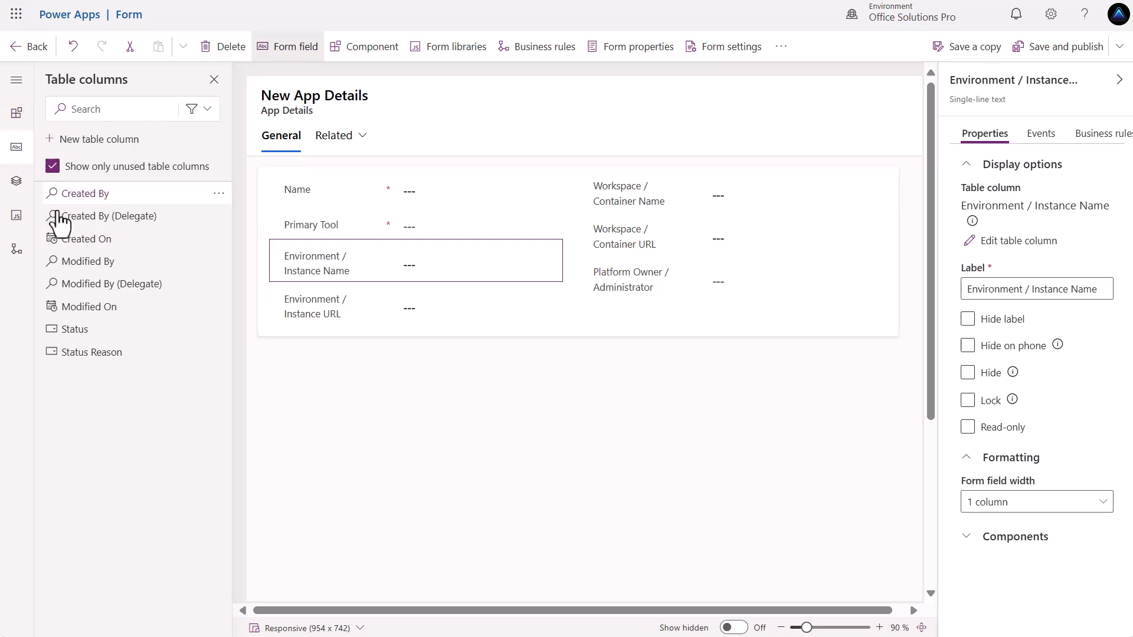
Add a 2-column section below the General section on the App Details form.
left_click(351, 373)
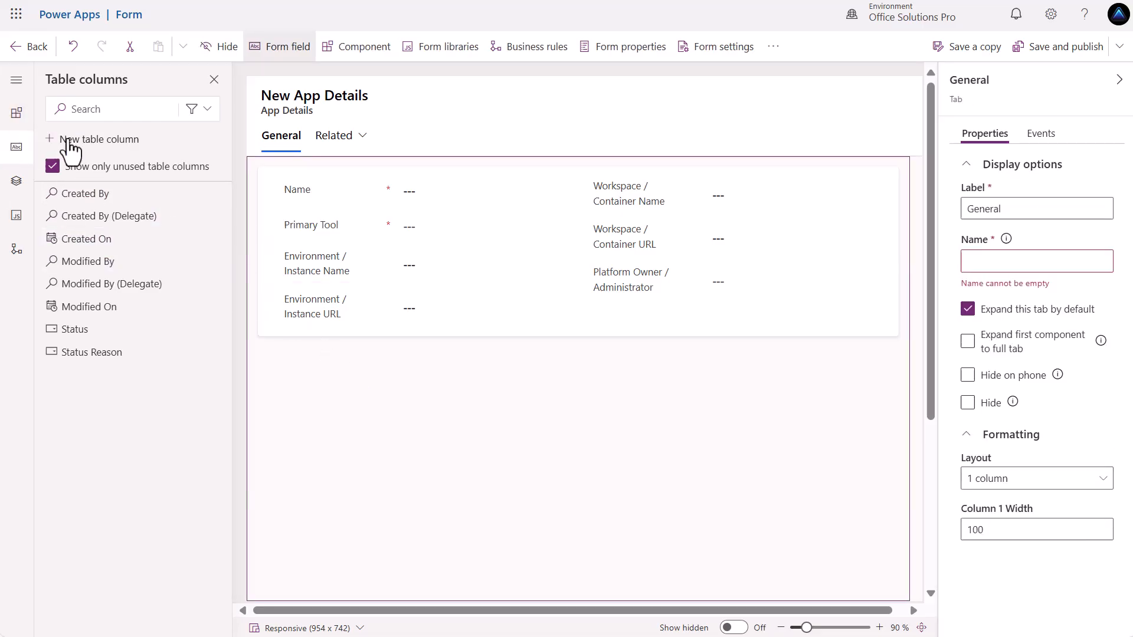
left_click(17, 114)
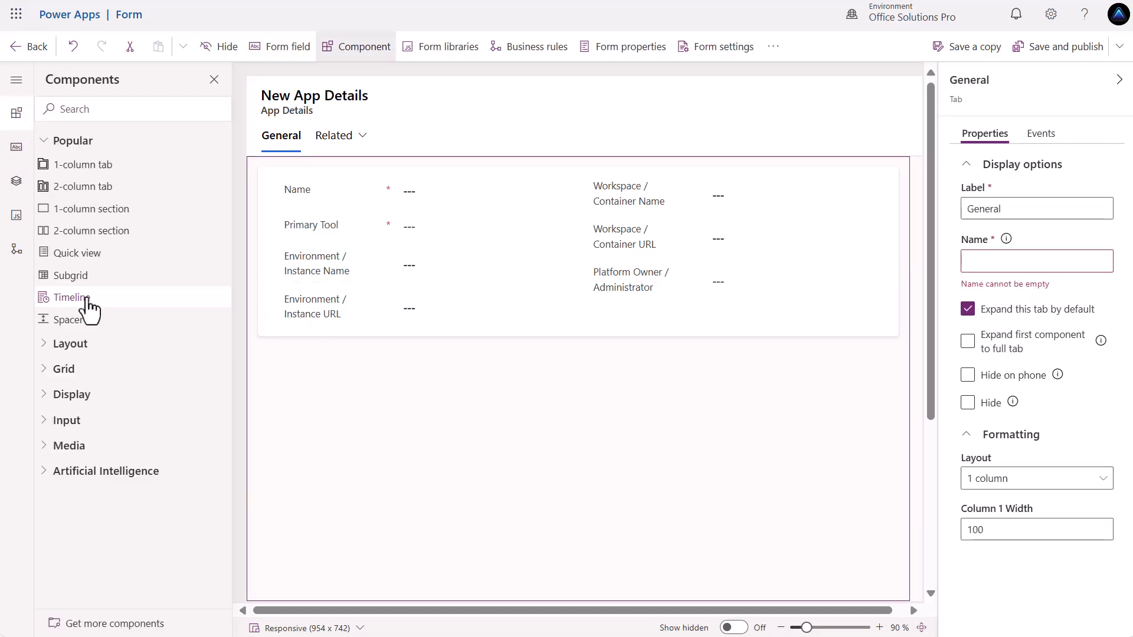
left_click(103, 246)
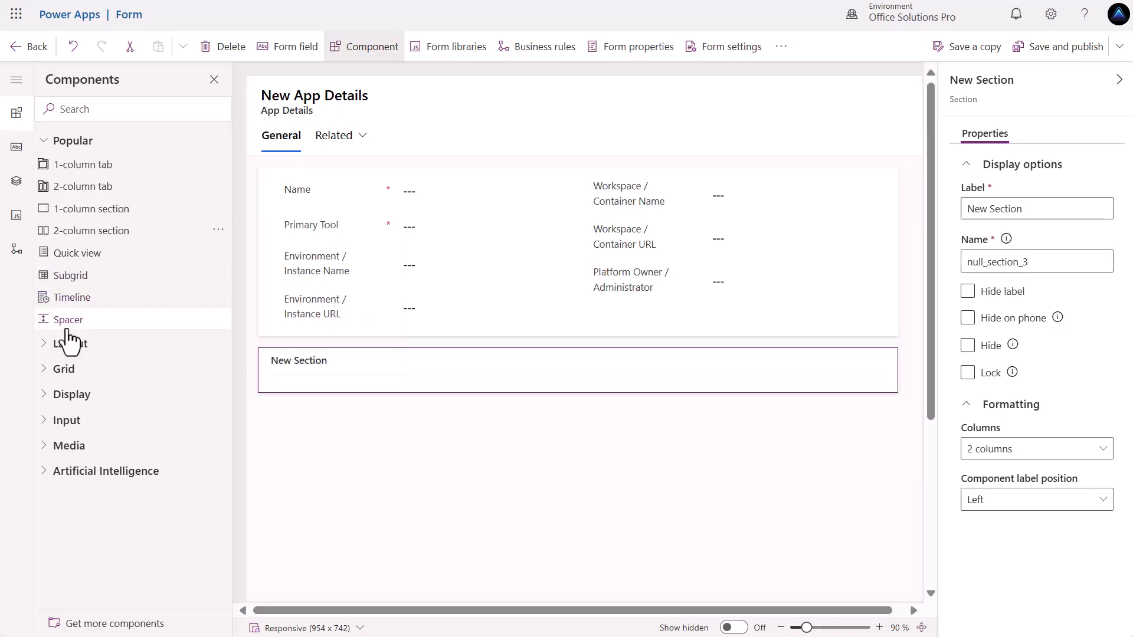
Add an editable grid of App Data Source Joiners with the Active App Data Source Joiners view to the new 2-column section.
left_click(44, 370)
left_click(77, 397)
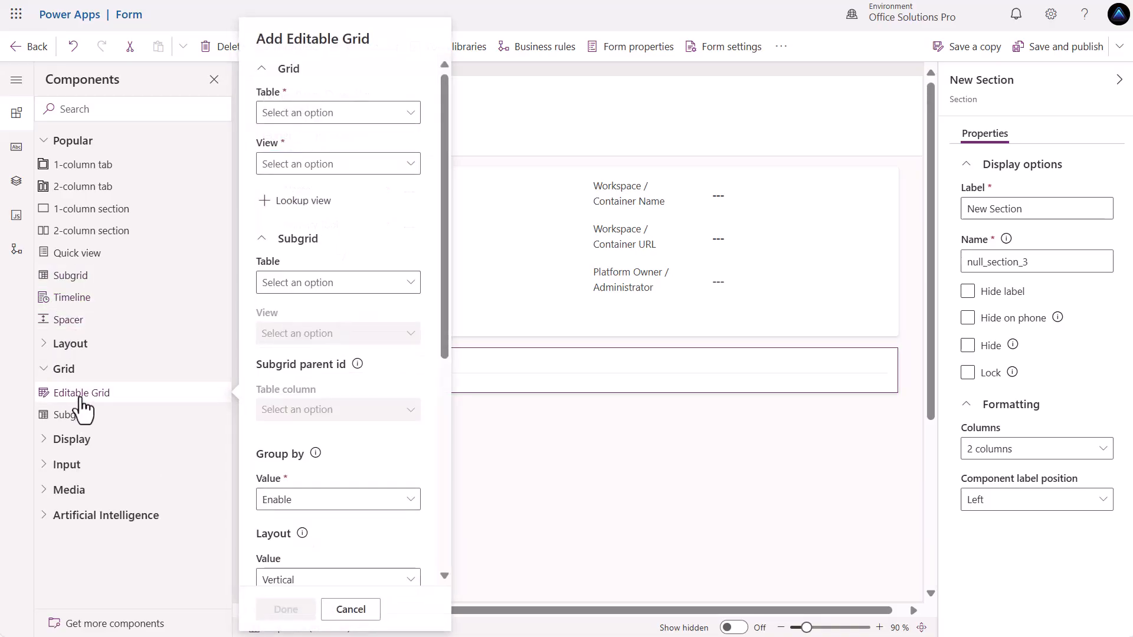
left_click(413, 121)
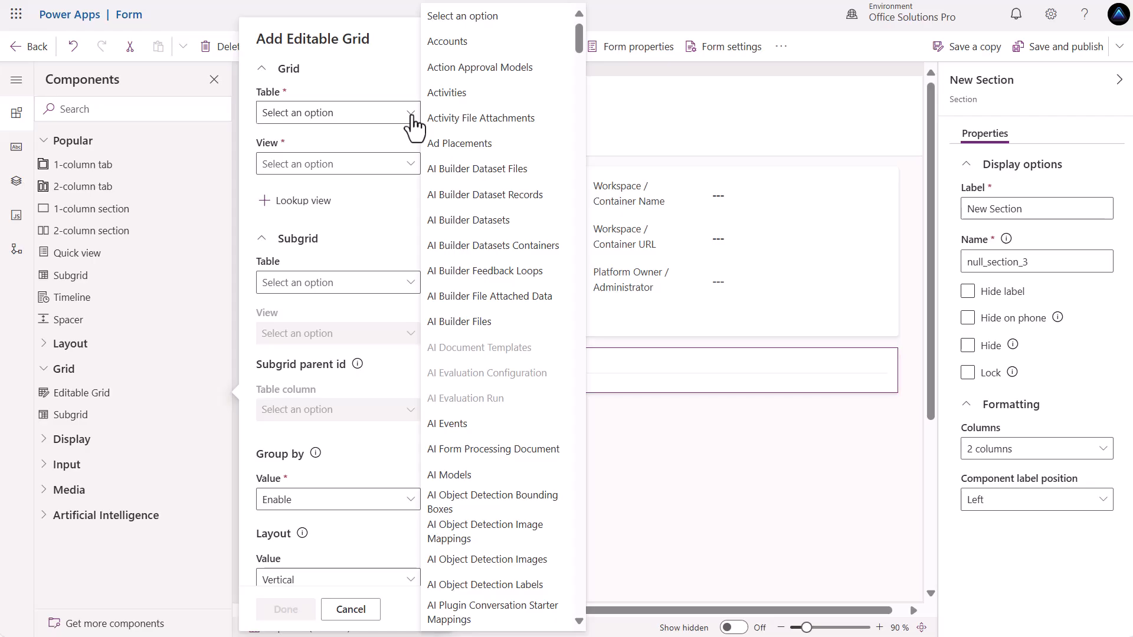
scroll(521, 340, "down", 15)
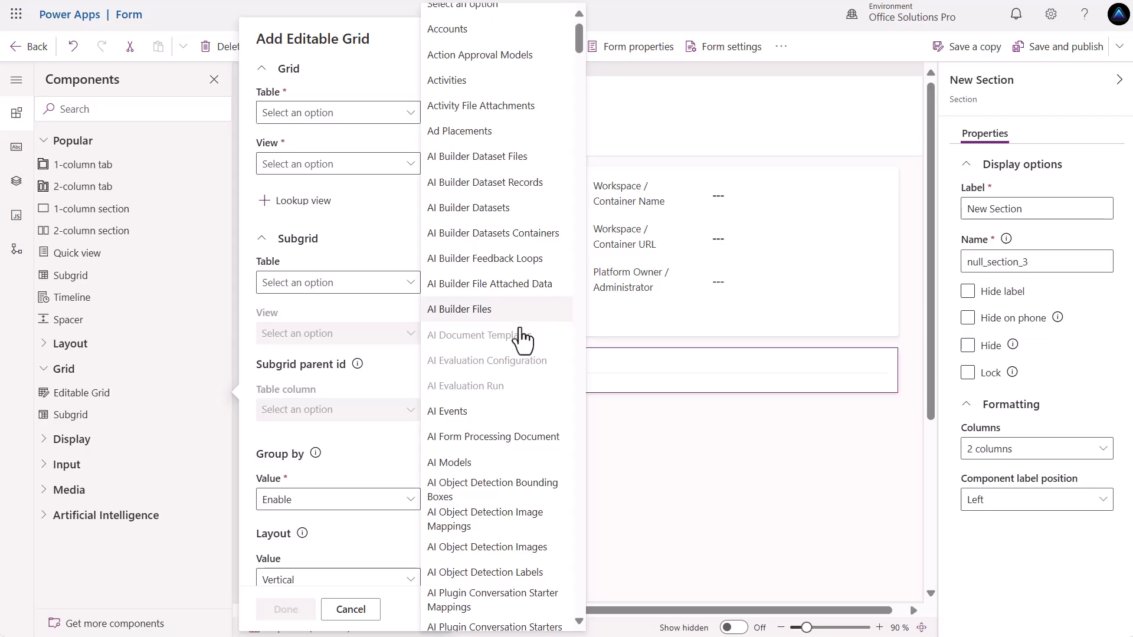
scroll(521, 339, "down", 6)
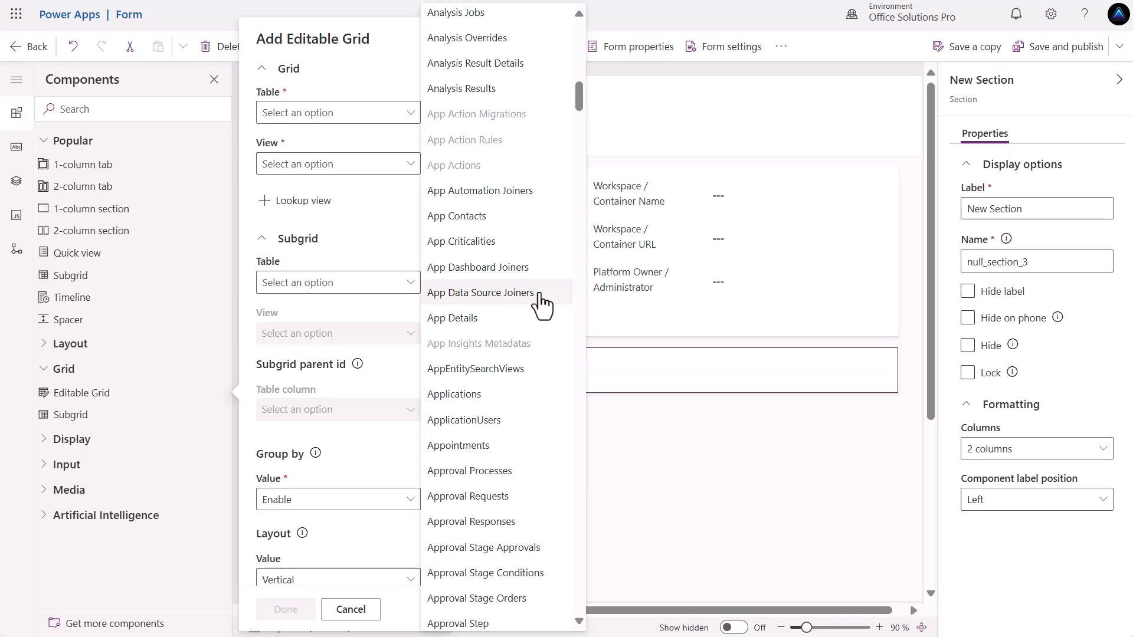
left_click(539, 293)
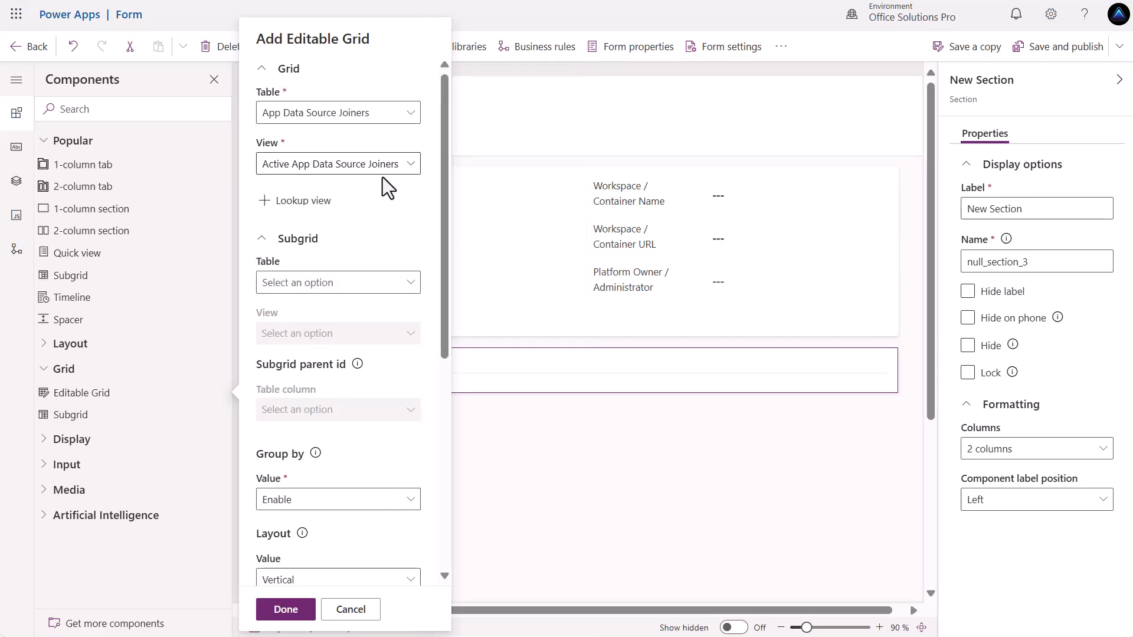
scroll(390, 224, "down", 3)
scroll(392, 230, "down", 4)
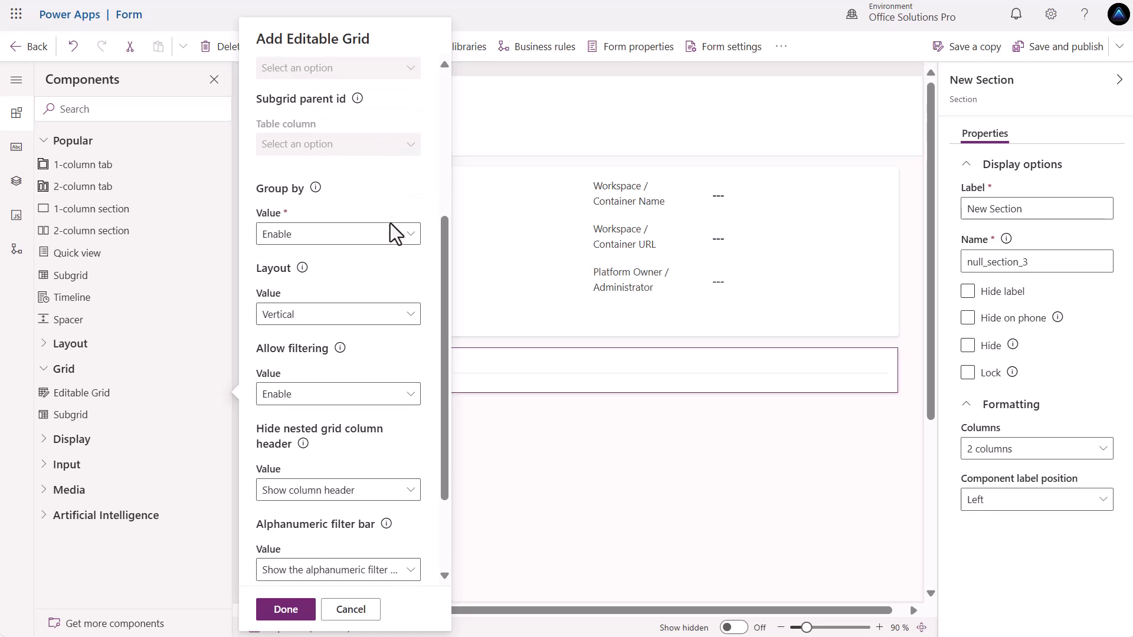
left_click(288, 614)
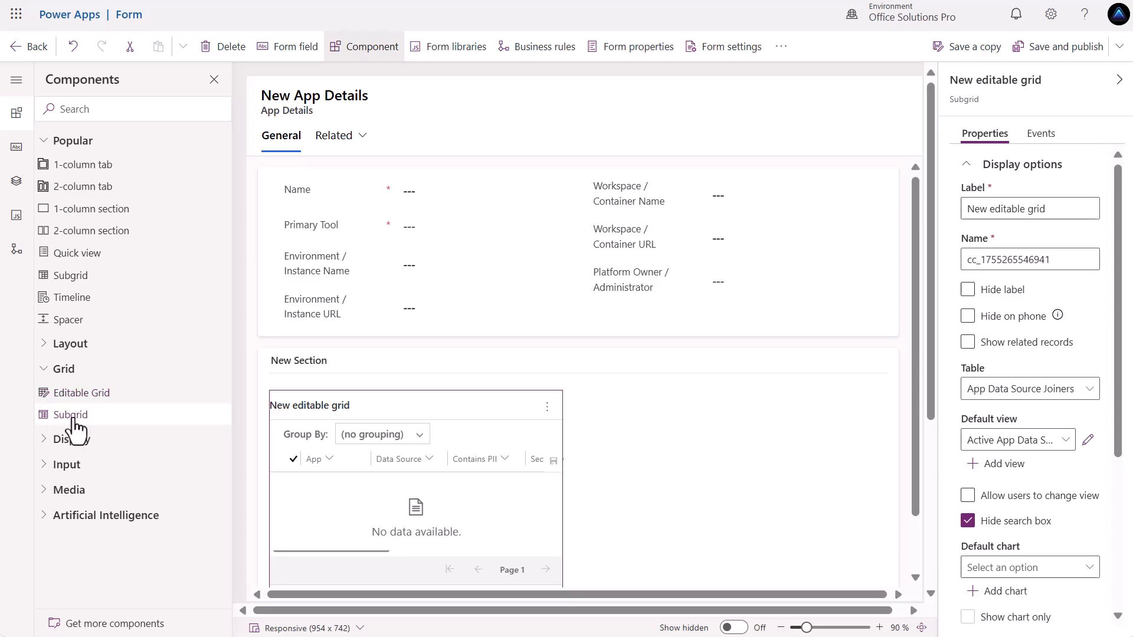
Add a second editable grid of App Automation Joiners with the Active App Automation Joiners view beside the first grid.
left_click_drag(89, 397, 285, 349)
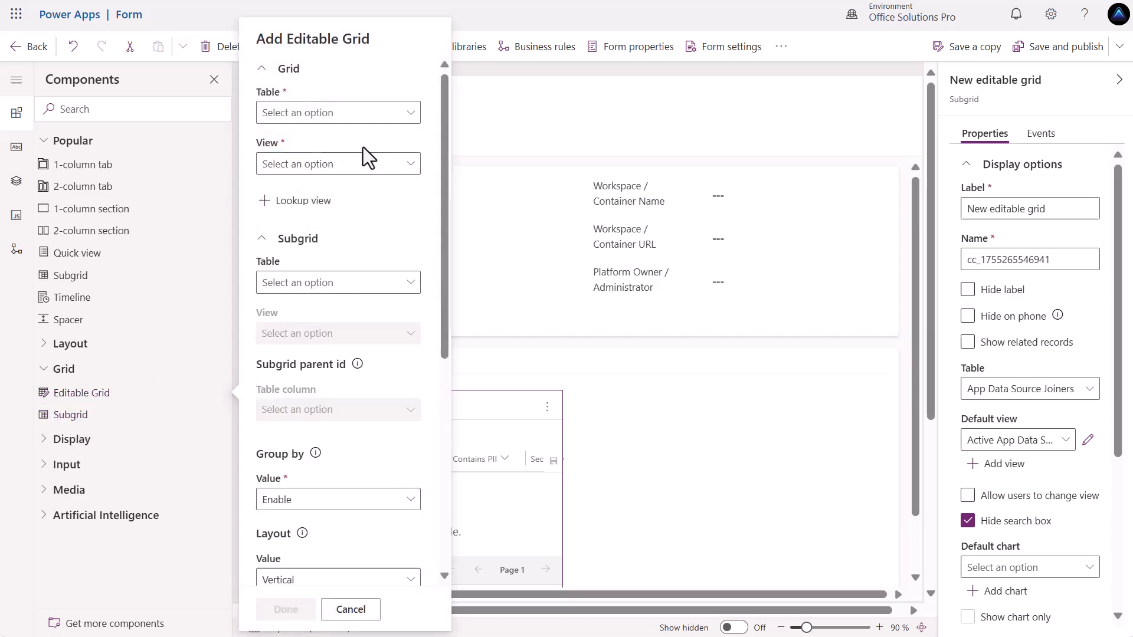
left_click(383, 117)
scroll(499, 219, "down", 4)
scroll(498, 236, "down", 10)
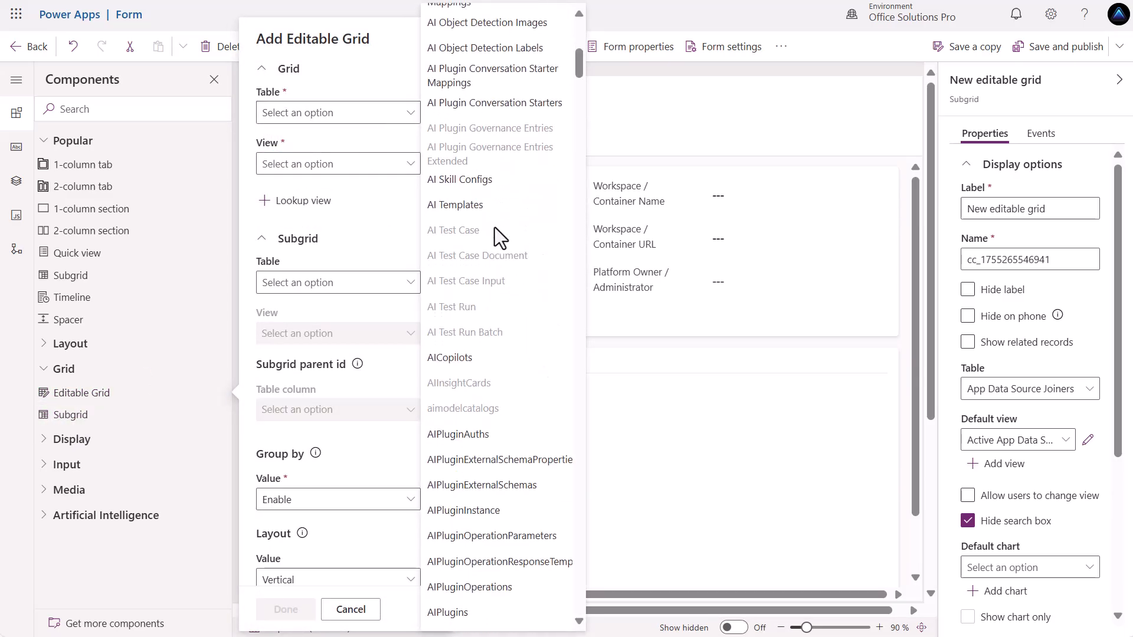
scroll(495, 232, "down", 1)
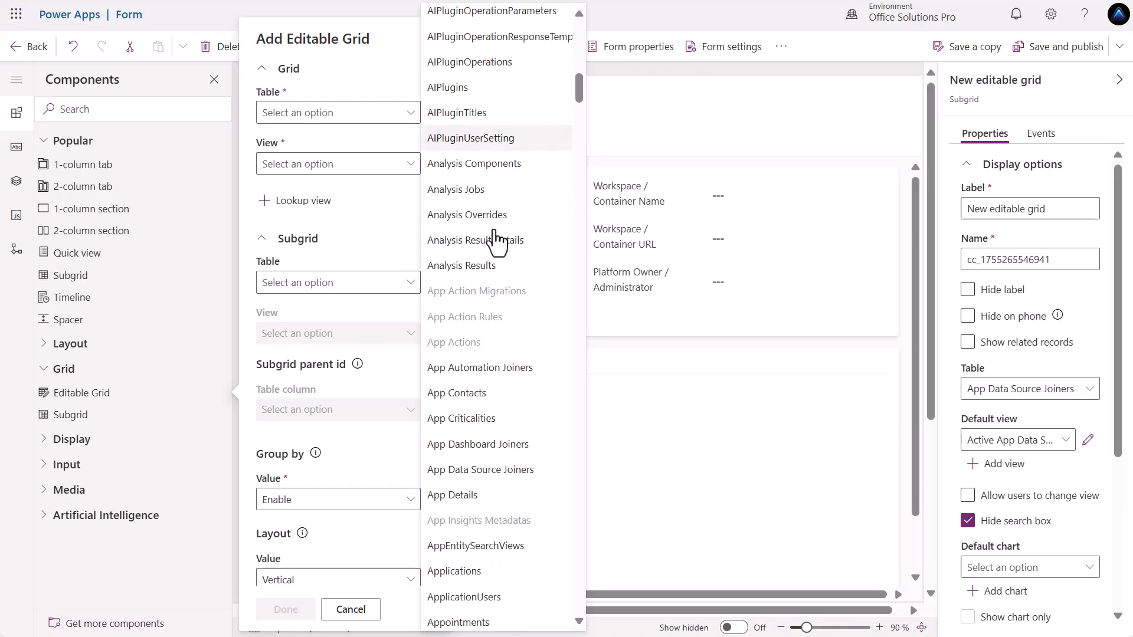
left_click(498, 376)
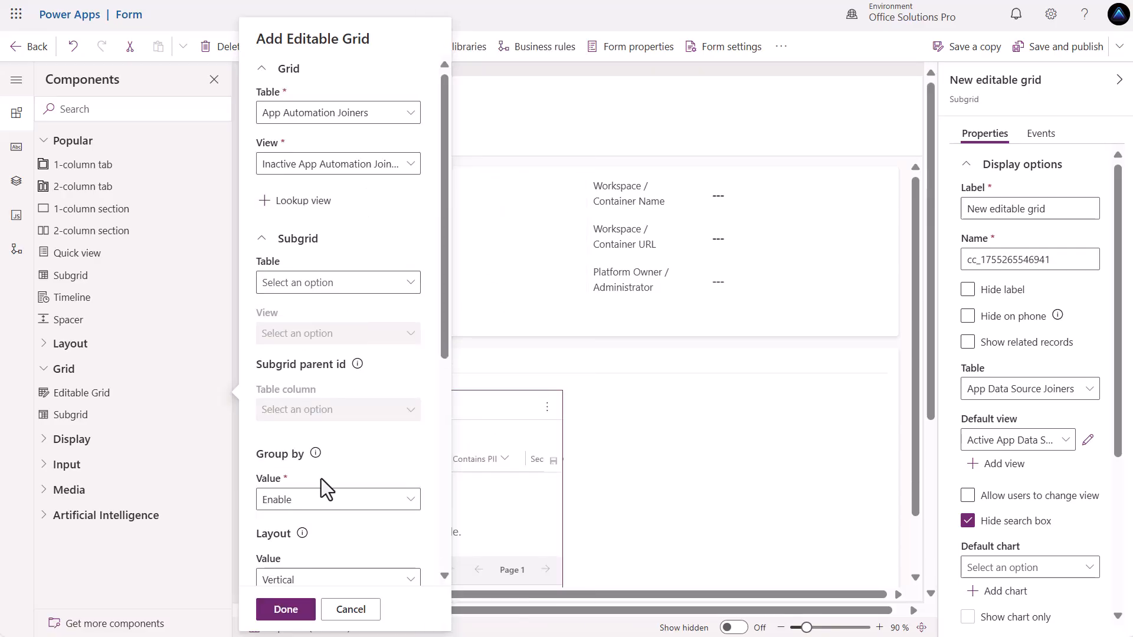
left_click(372, 169)
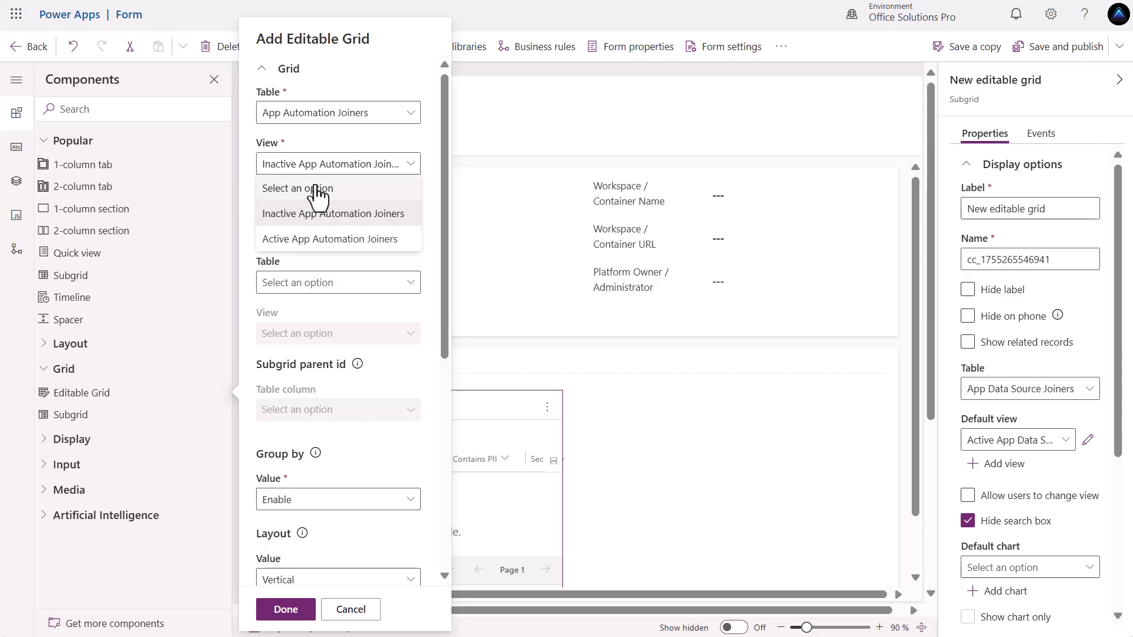
left_click(316, 244)
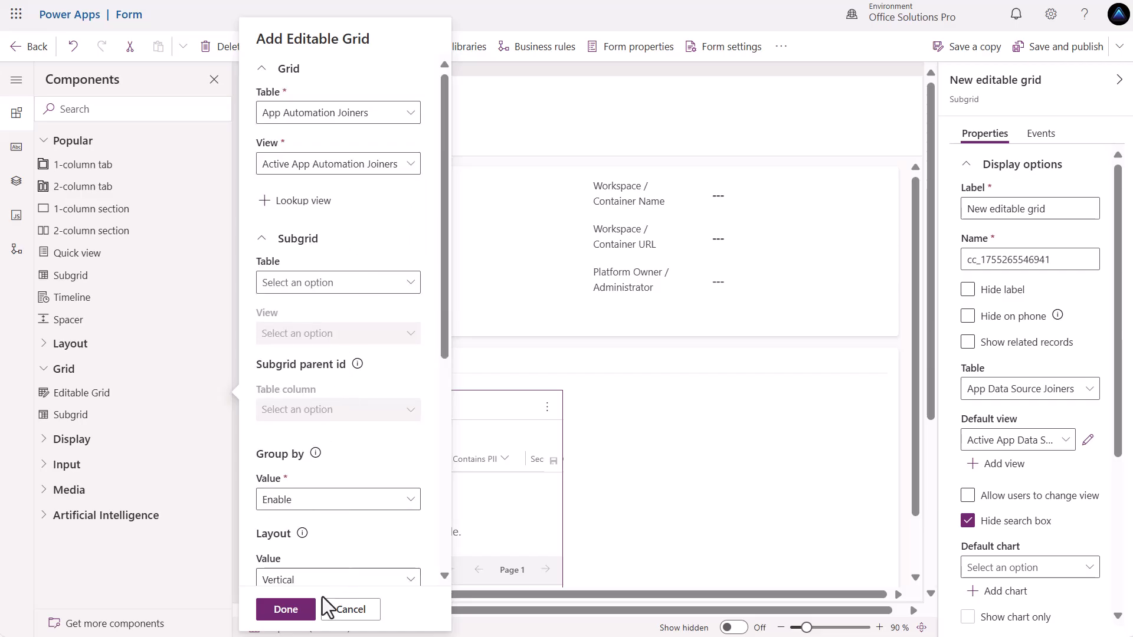
left_click(286, 610)
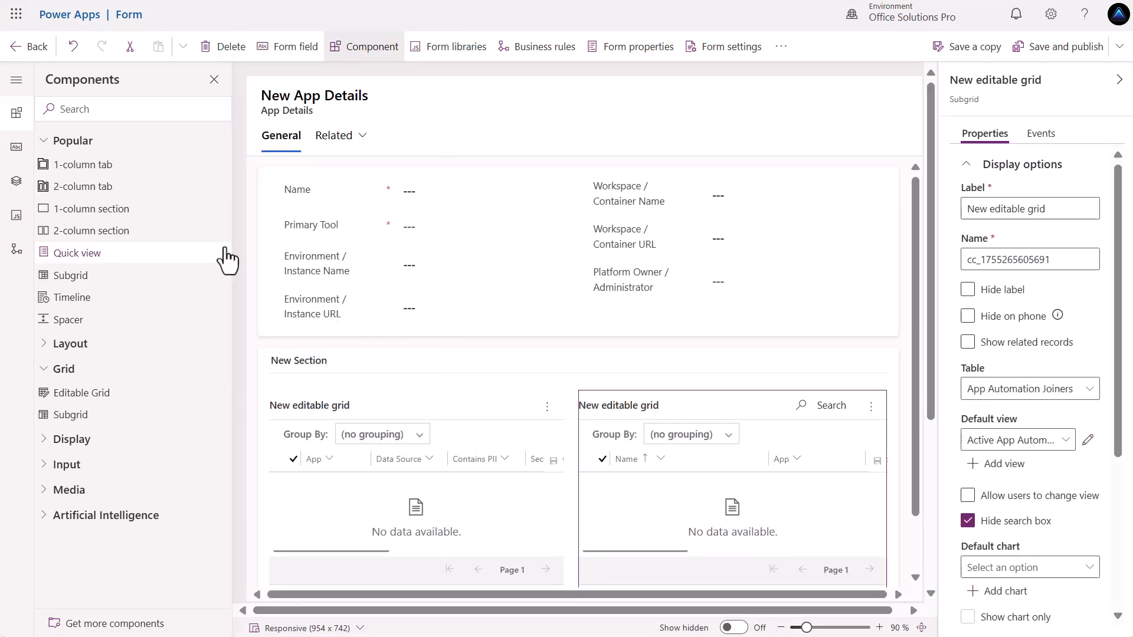
Add a 1-column section below the section holding the two editable grids.
scroll(464, 360, "down", 5)
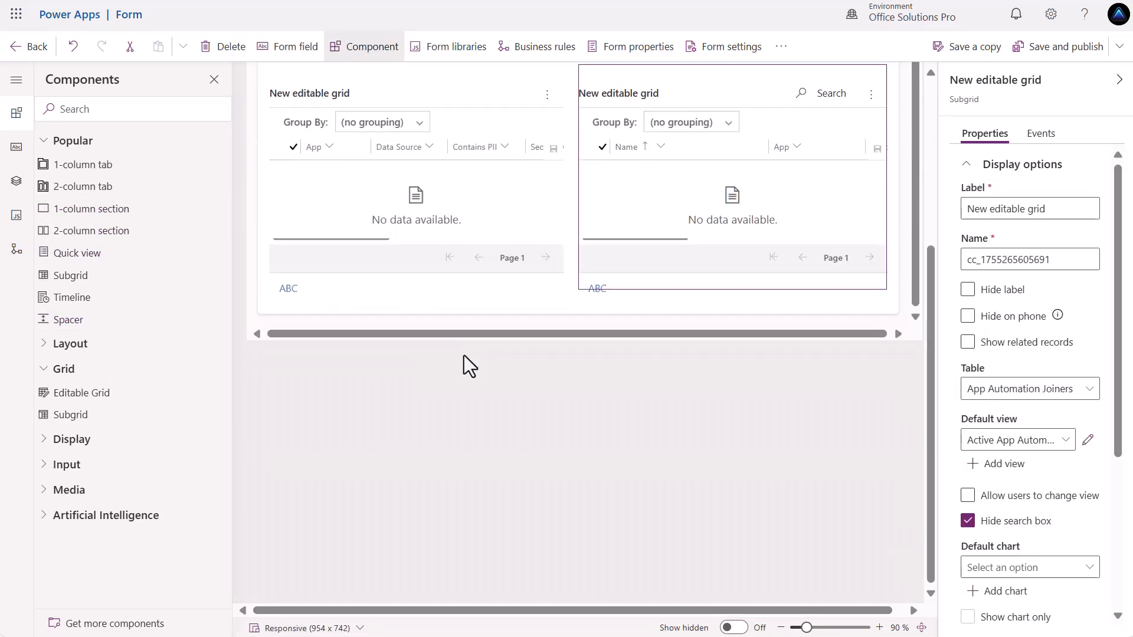
left_click(412, 413)
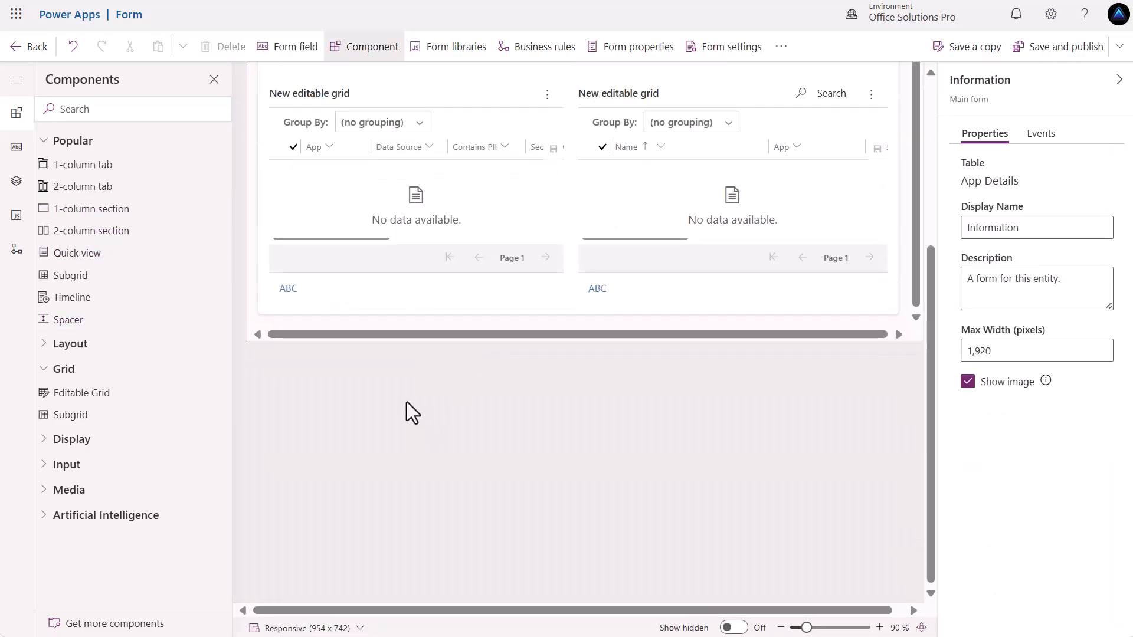
left_click(93, 216)
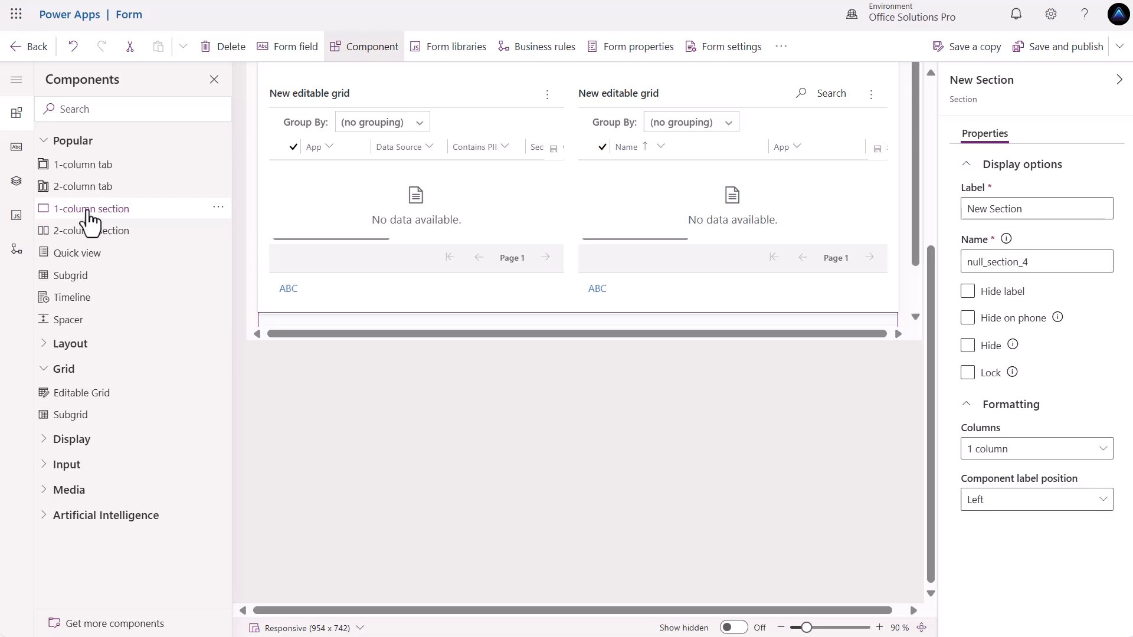
scroll(341, 357, "up", 5)
scroll(381, 352, "down", 2)
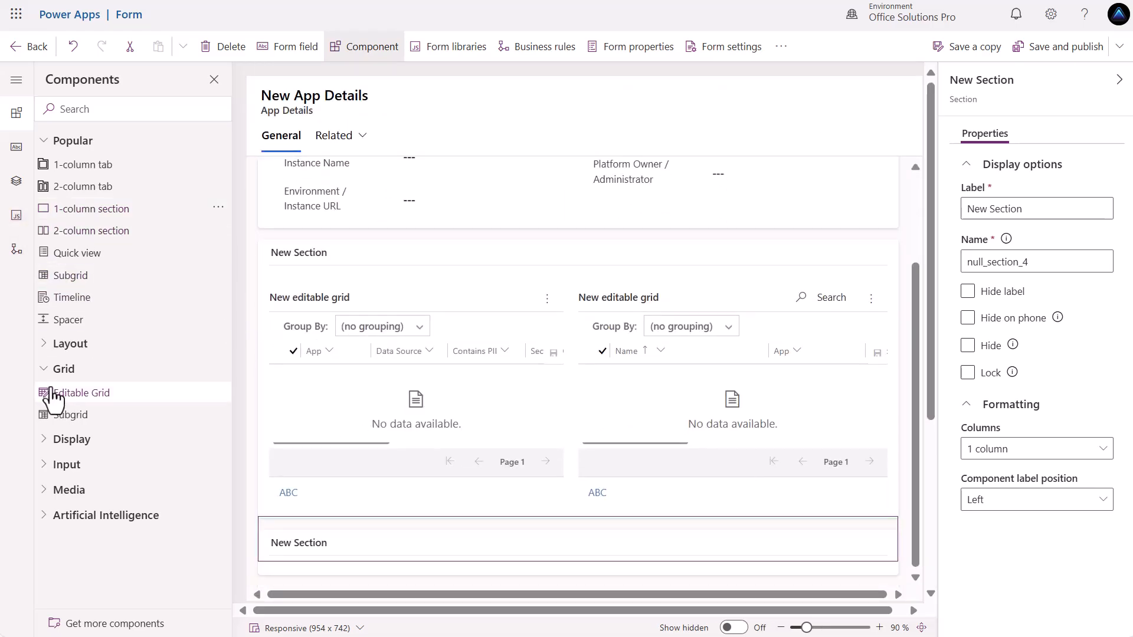
Add an editable grid of App Dashboard Joiners with the Active App Dashboard Joiners view to the new 1-column section.
left_click(74, 401)
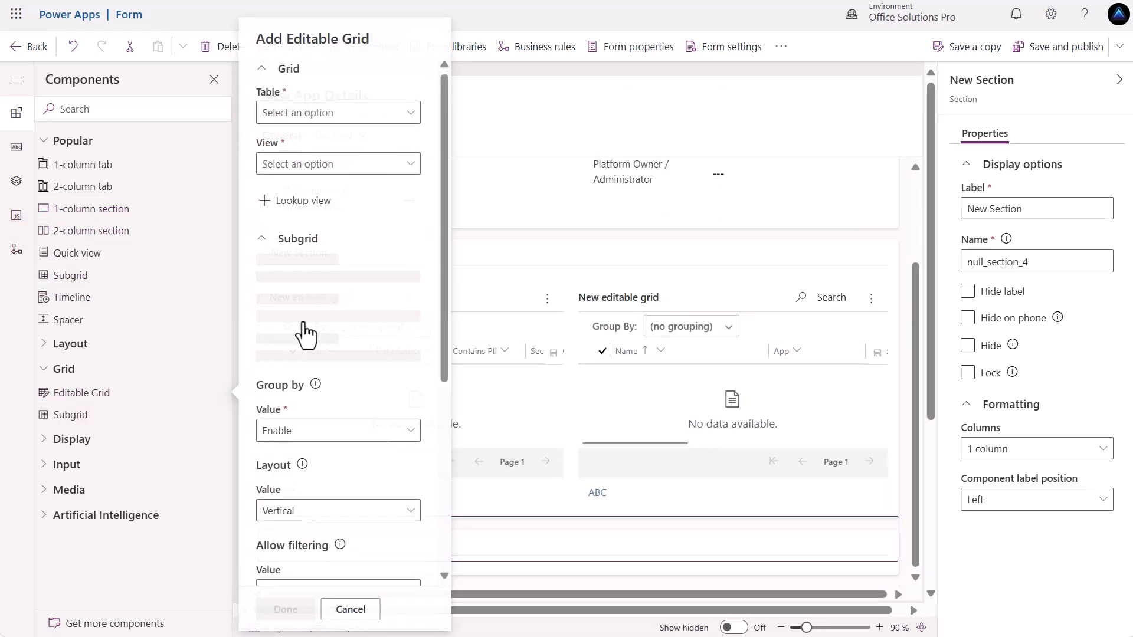
left_click(407, 117)
scroll(523, 242, "down", 12)
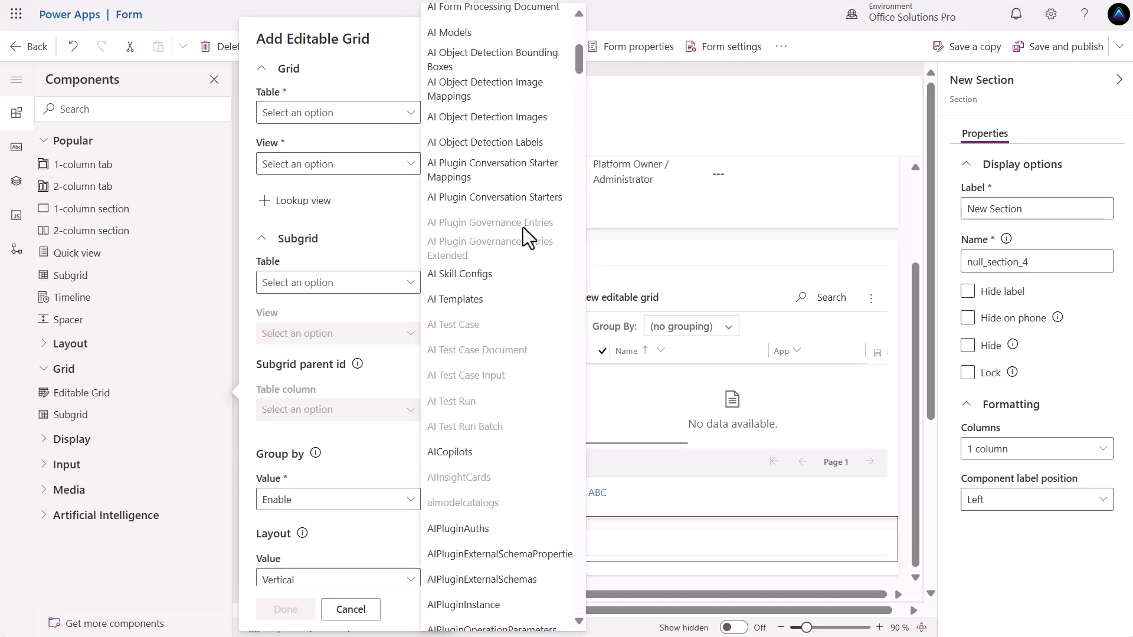
scroll(523, 231, "down", 9)
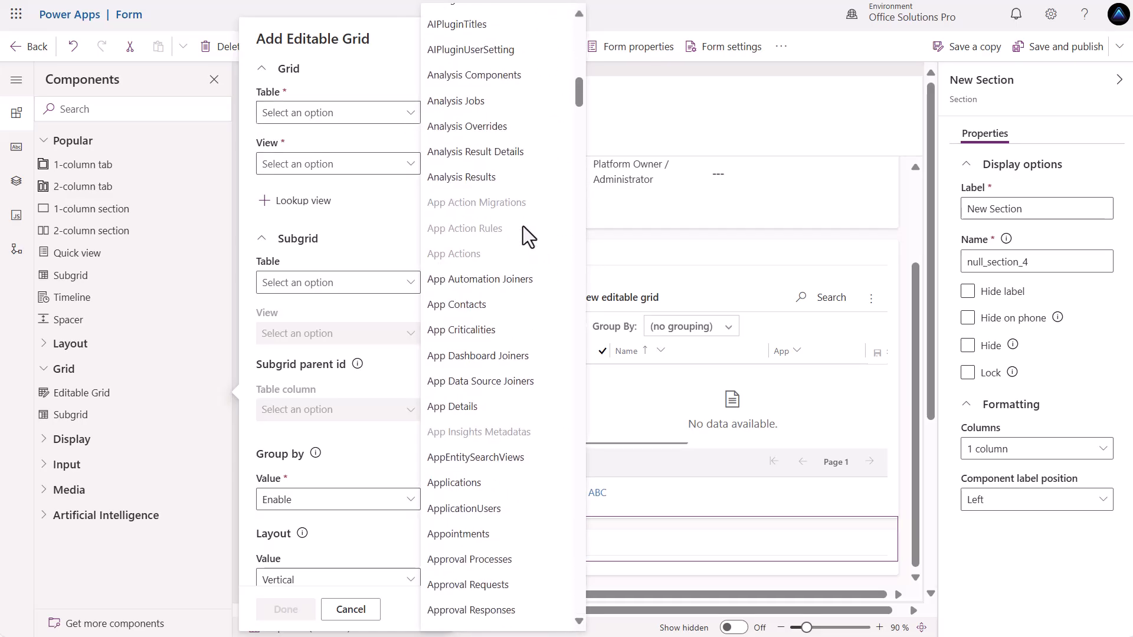
left_click(479, 355)
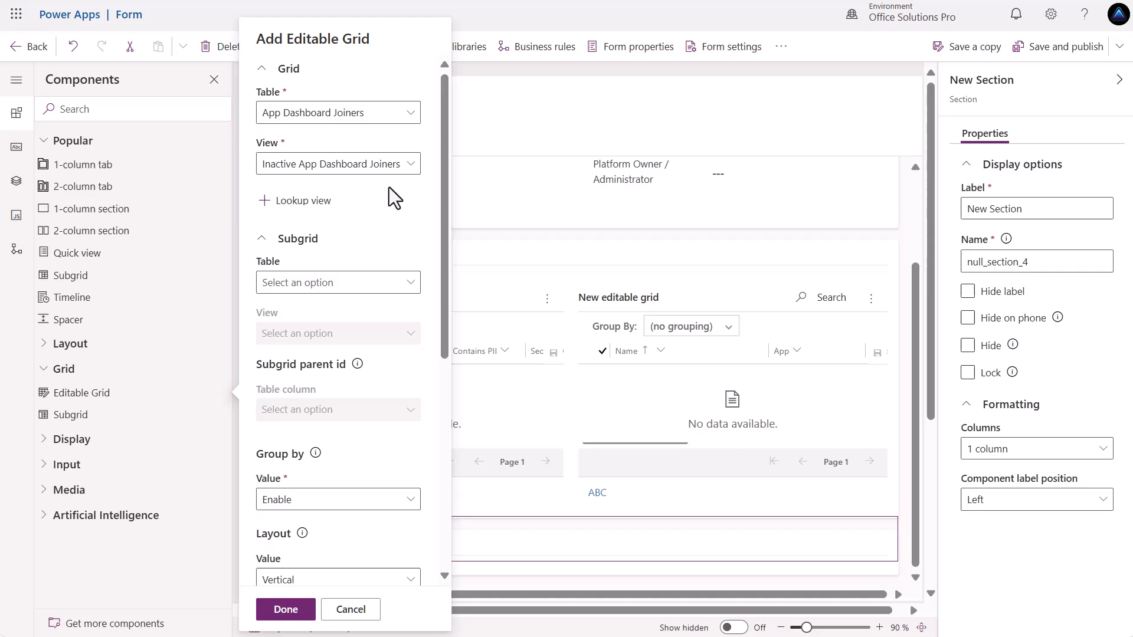
left_click(409, 164)
left_click(329, 239)
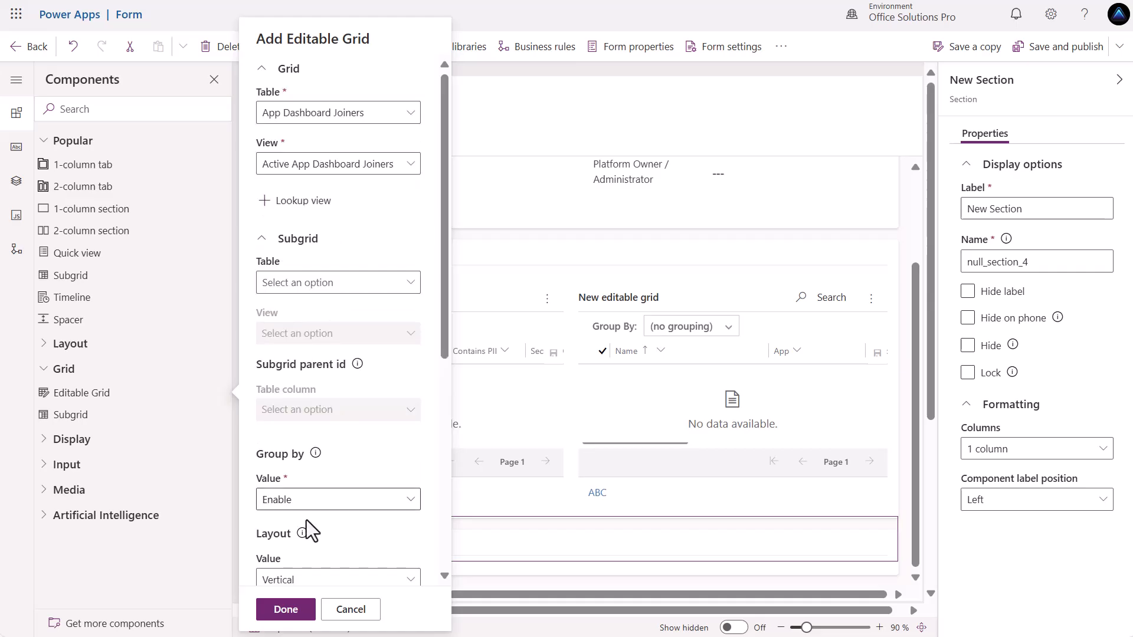
left_click(287, 610)
left_click_drag(390, 527, 472, 416)
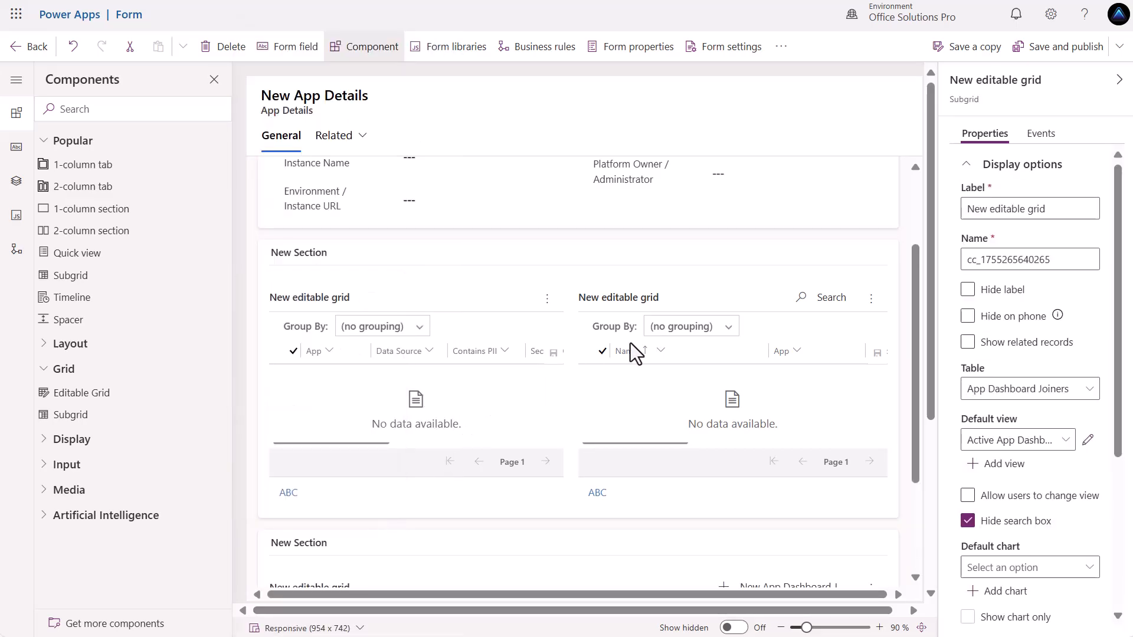
Hide the labels of the two new sections that hold the editable grids.
left_click(469, 262)
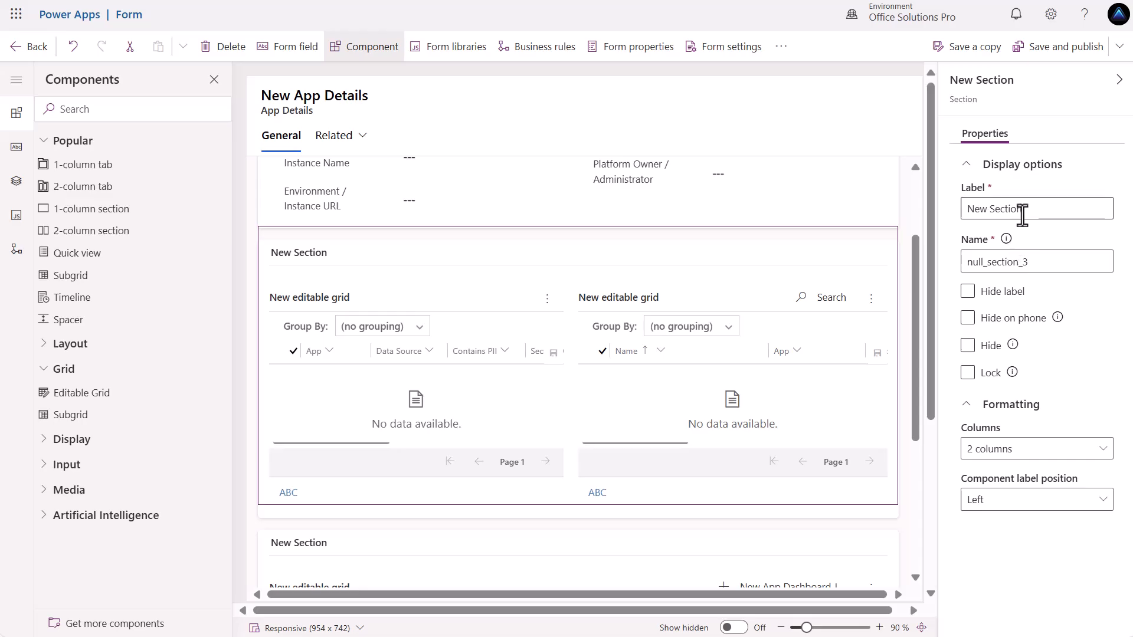
left_click(968, 291)
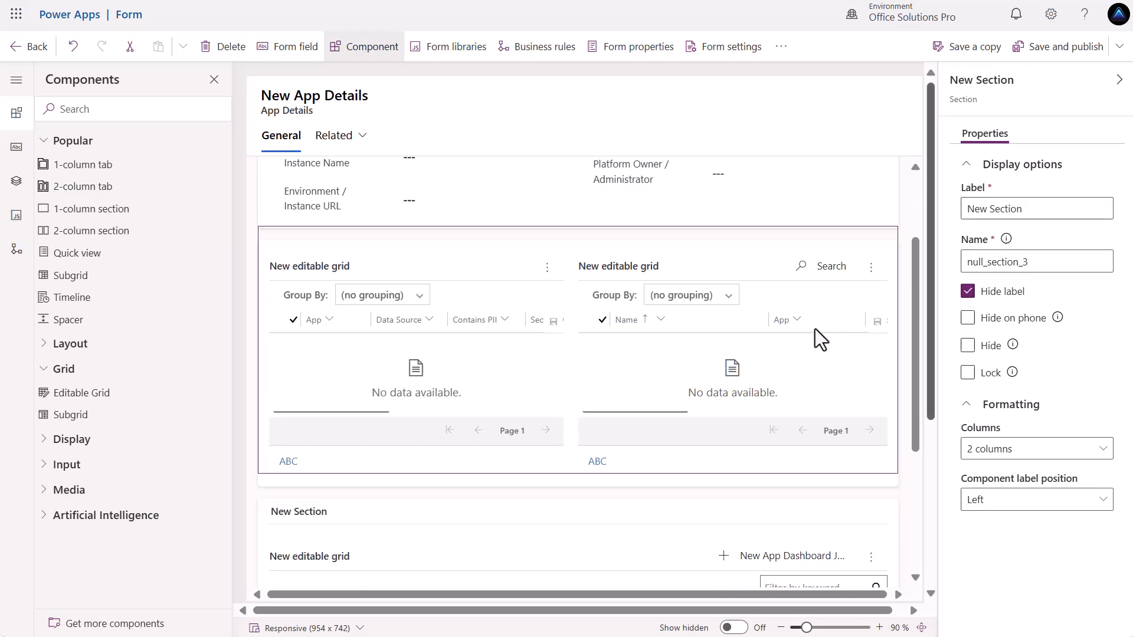
left_click(422, 524)
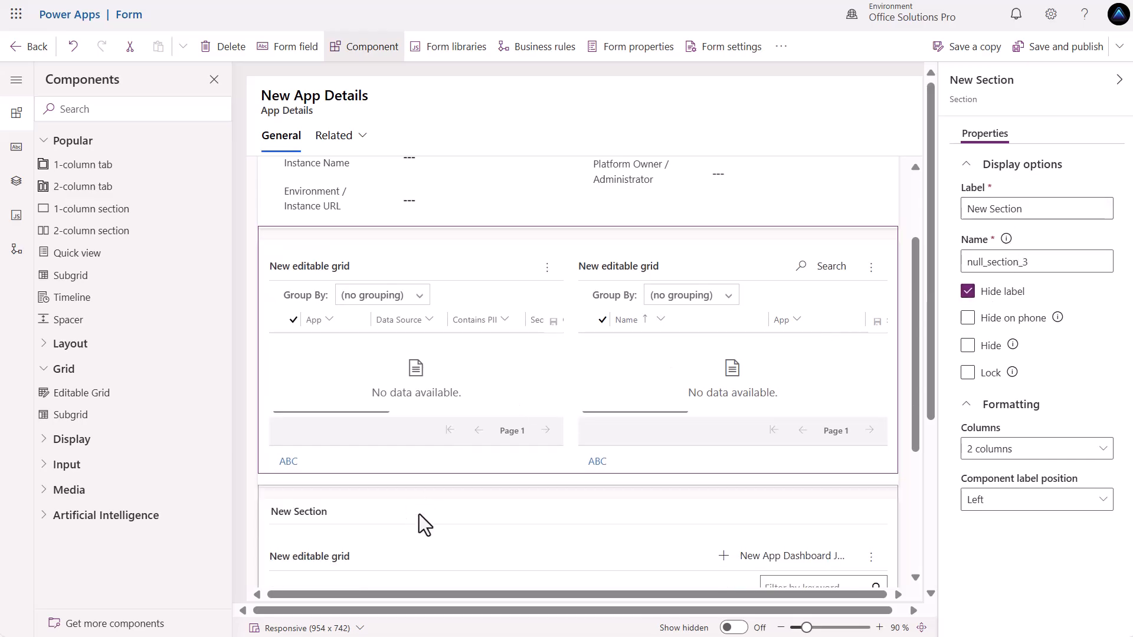
left_click(968, 291)
Label the App Data Source Joiners editable grid "Associated Data Sources".
left_click(349, 289)
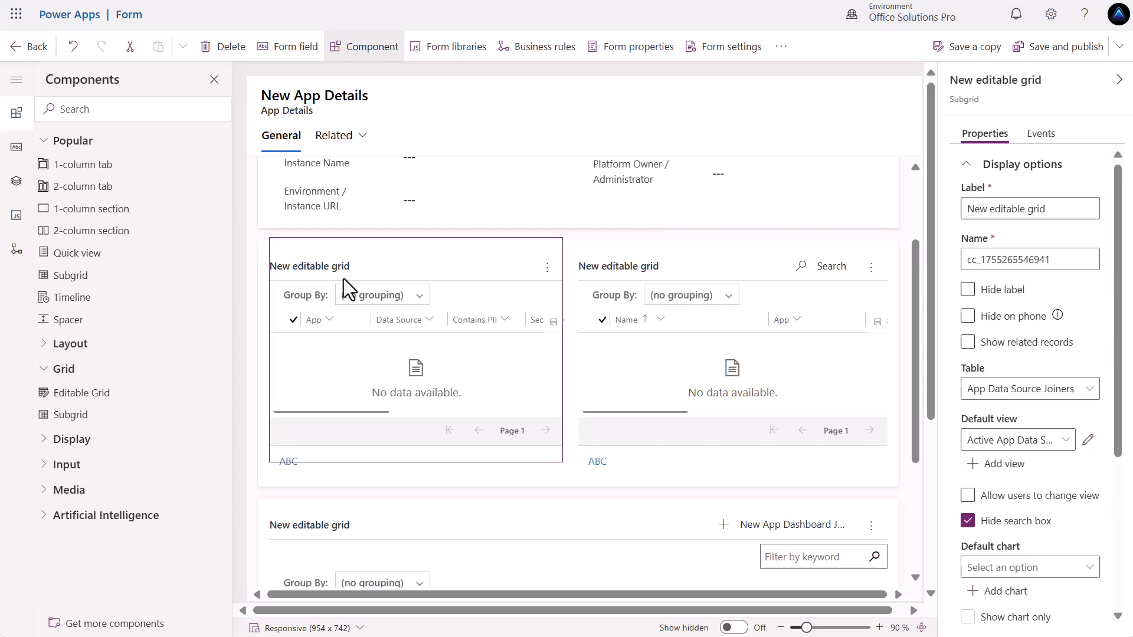
left_click(1062, 208)
key("ctrl+a")
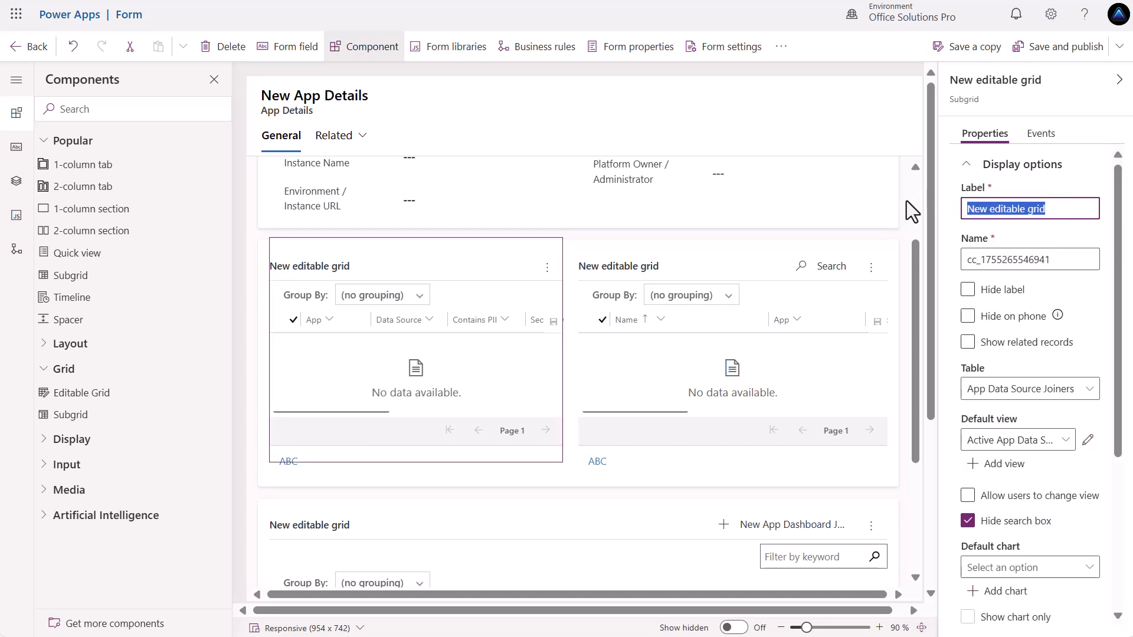
type("Data")
key("BackSpace")
key("BackSpace")
key("BackSpace")
key("BackSpace")
key("BackSpace")
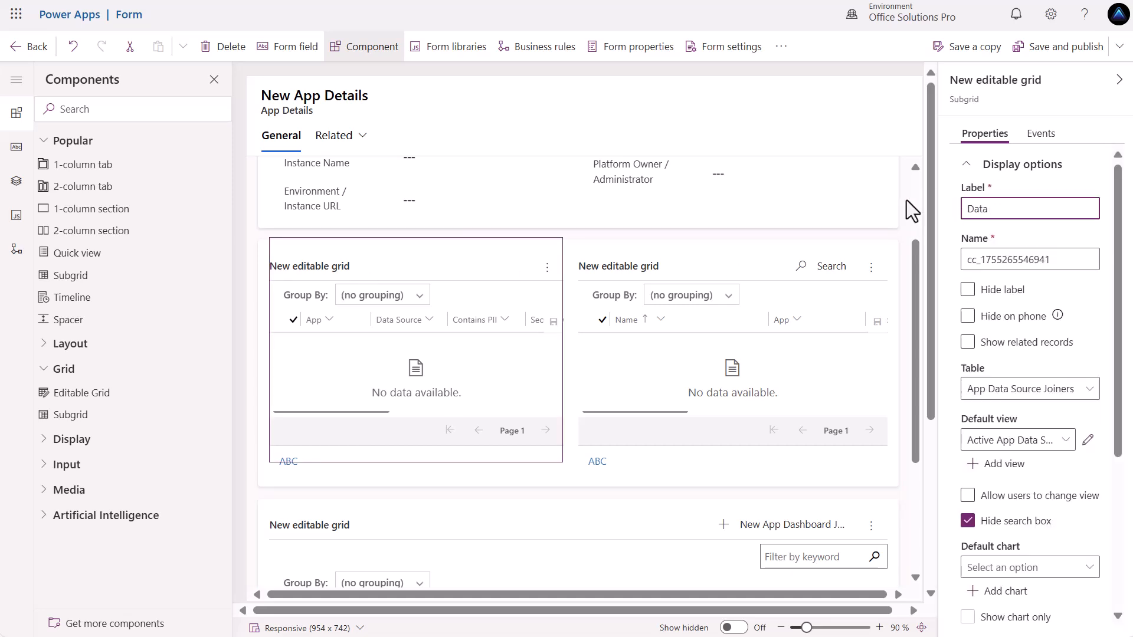
type("Associated ")
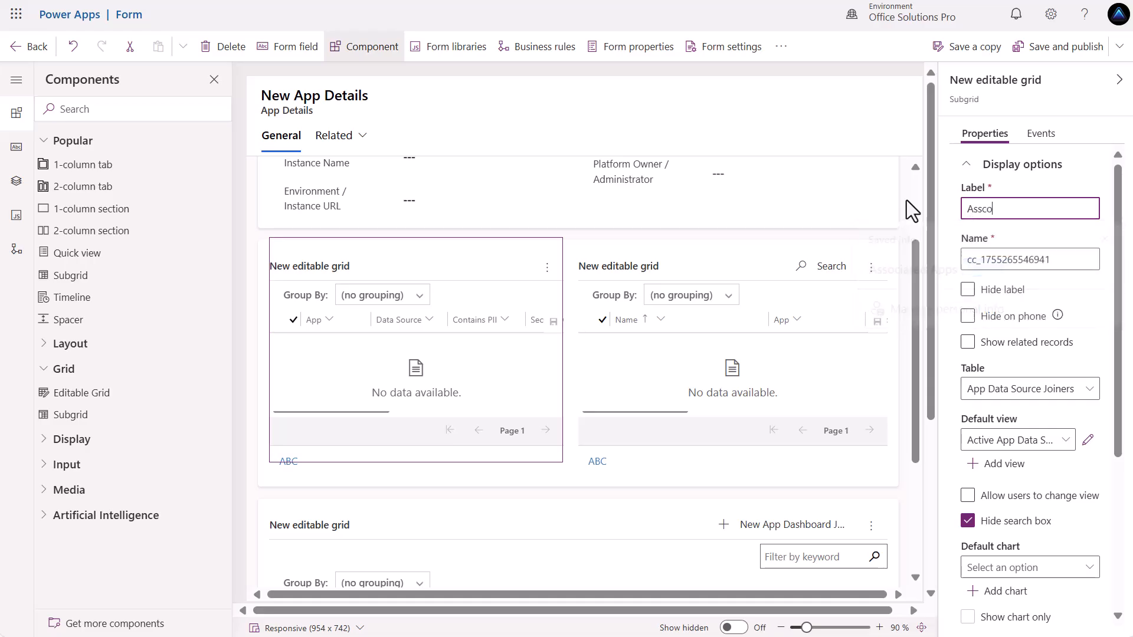
type("Data Sources")
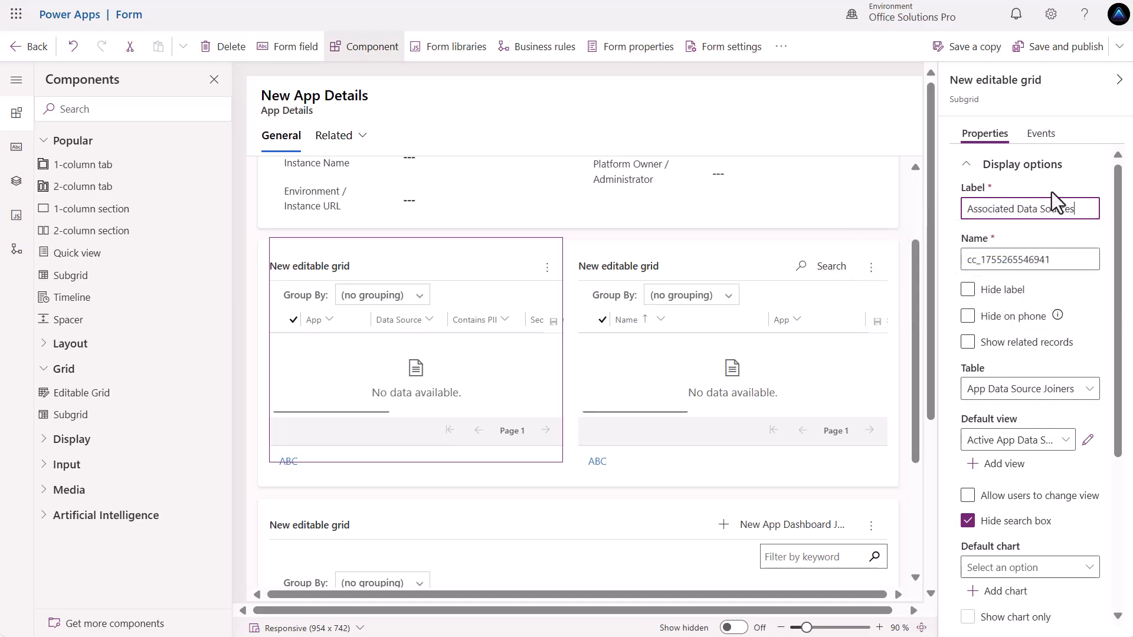
left_click(1051, 193)
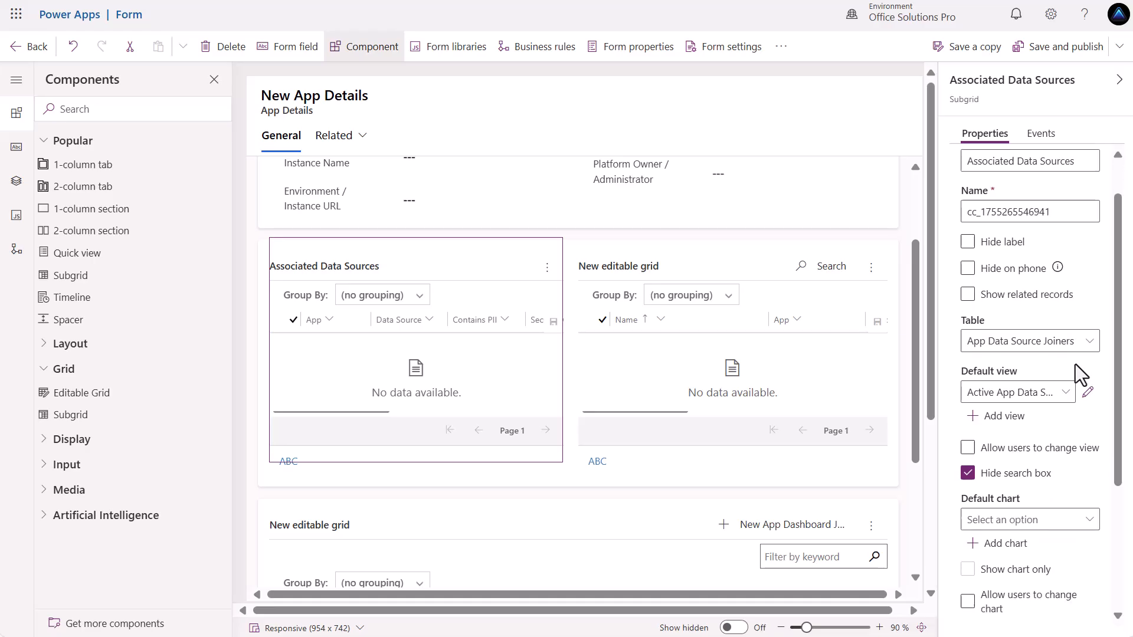
Turn on Show related records for the Associated Data Sources grid, accepting the component reset.
scroll(1072, 358, "down", 2)
left_click(969, 254)
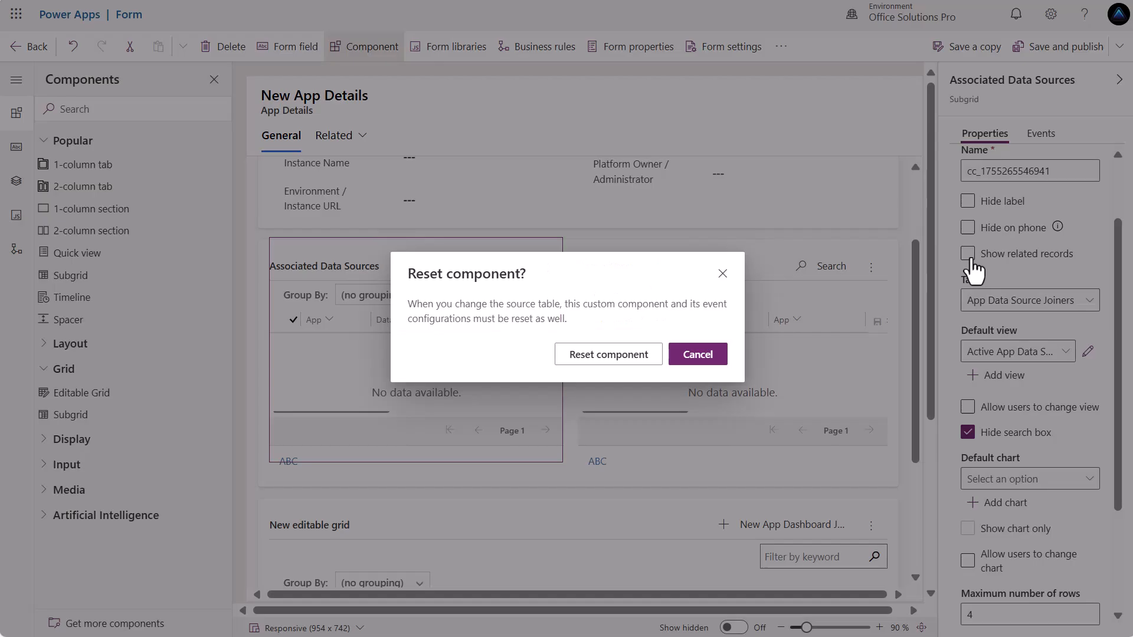
left_click(574, 358)
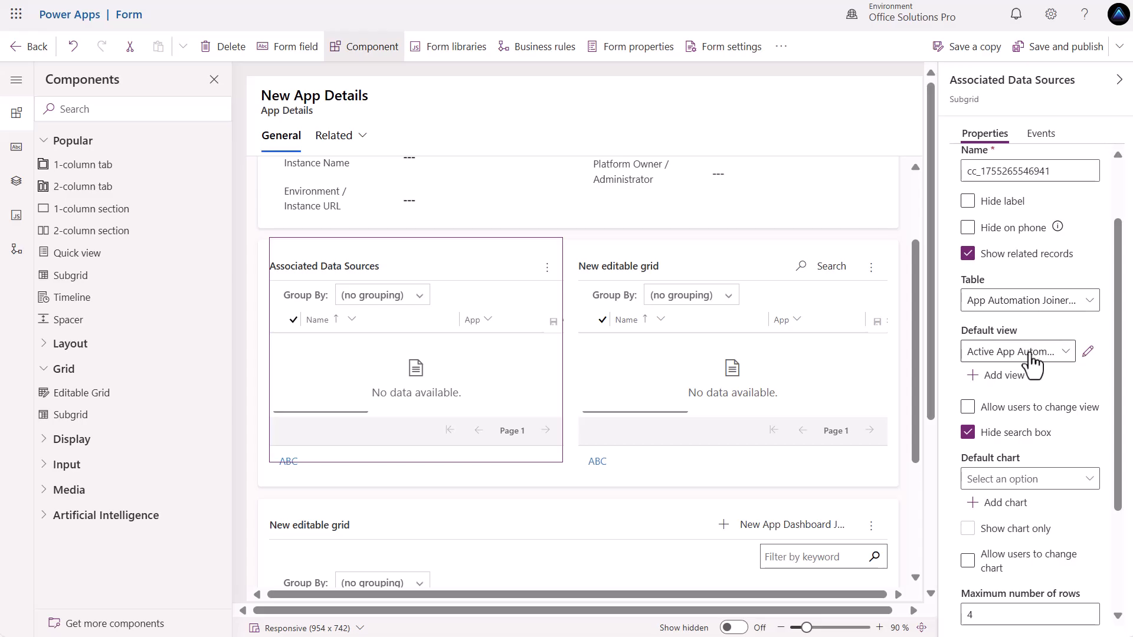
Label the App Automation Joiners grid "Associated Automations" and turn on Show related records, accepting the component reset.
left_click(733, 264)
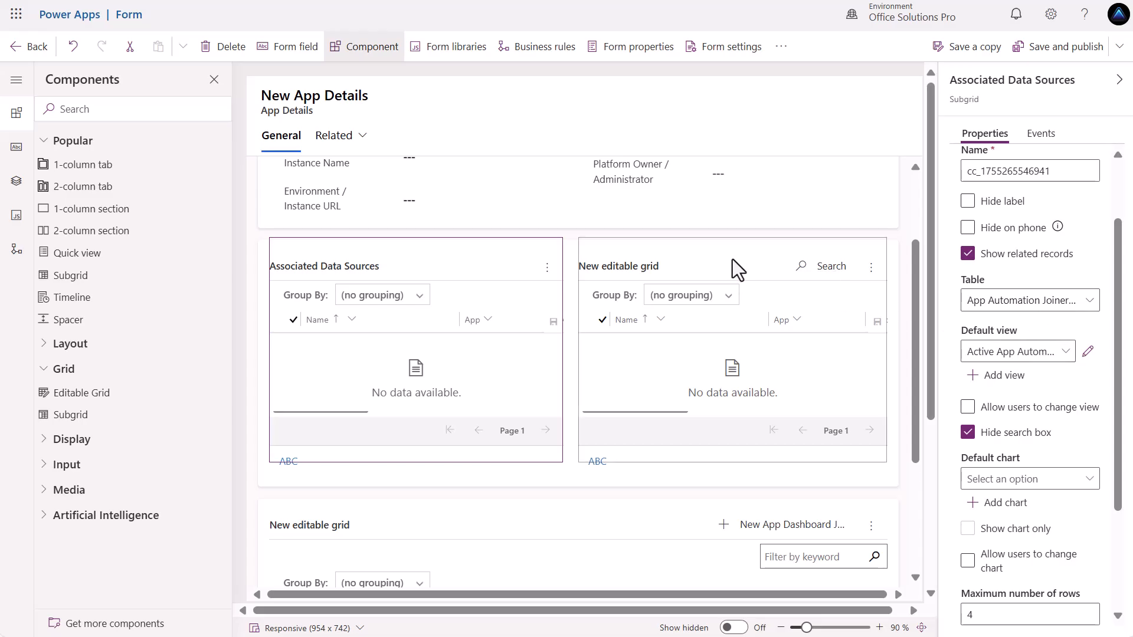
left_click_drag(1072, 209, 912, 199)
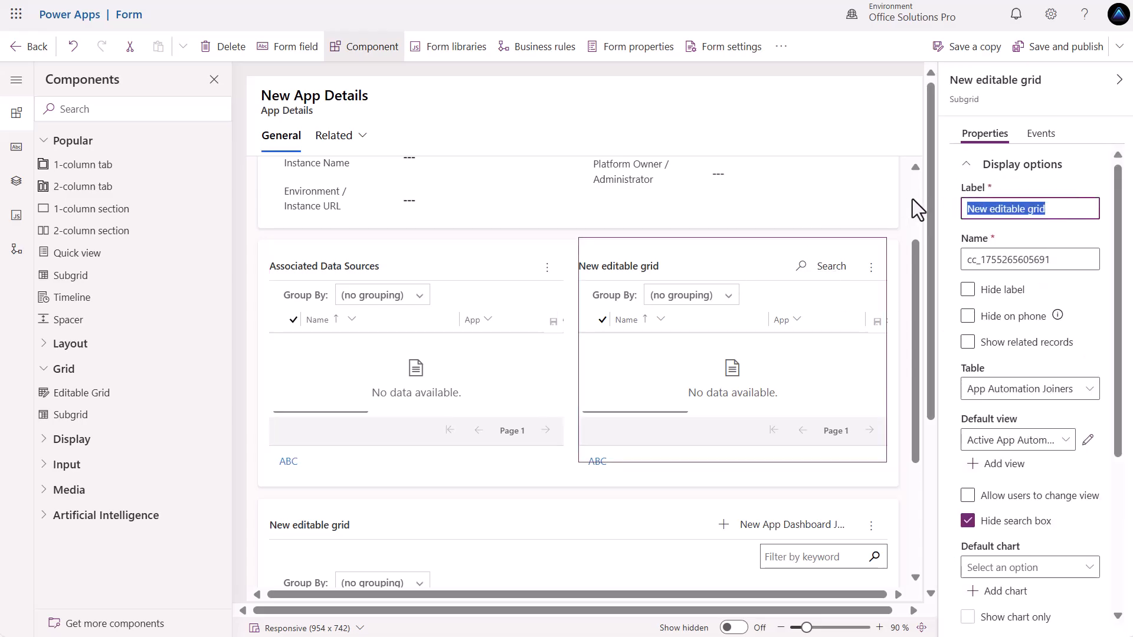
type("Associ")
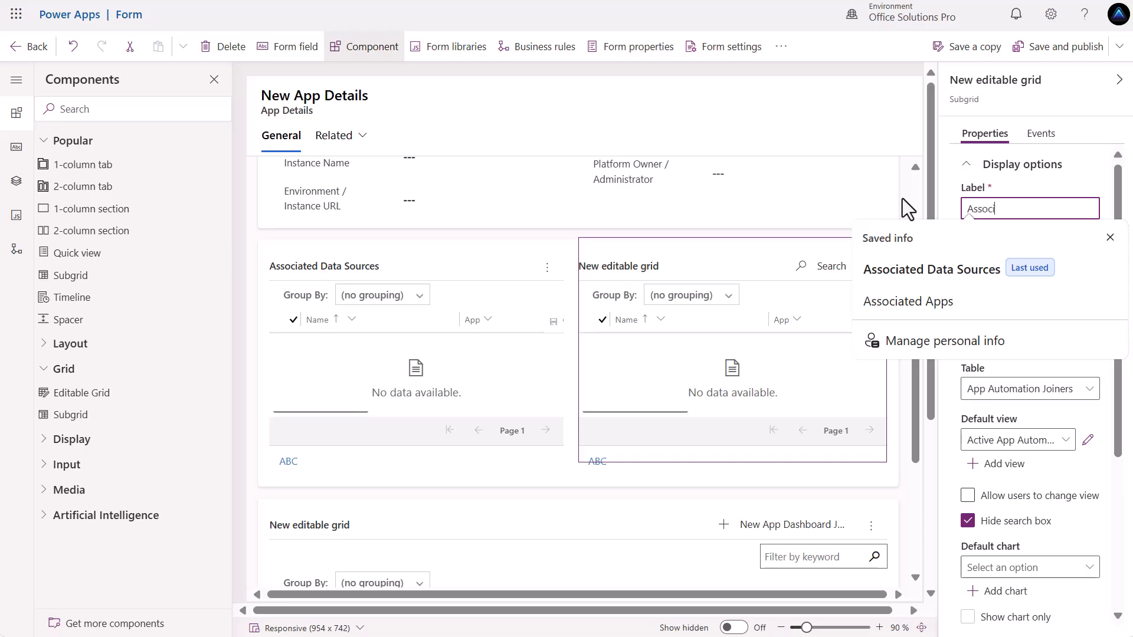
type("ated Automations")
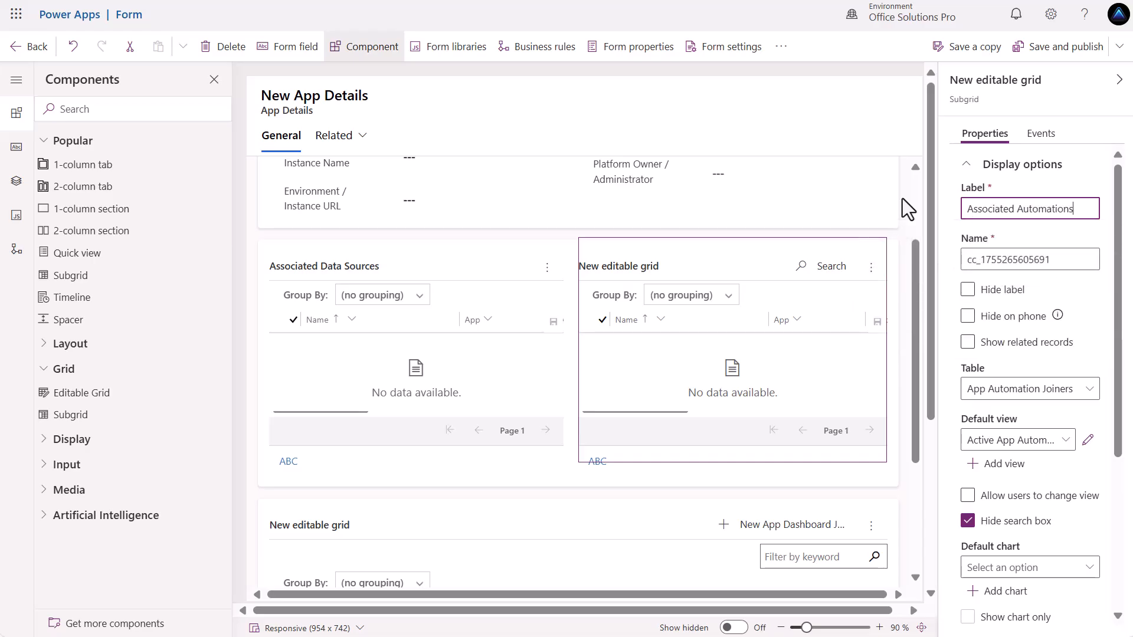
left_click(968, 347)
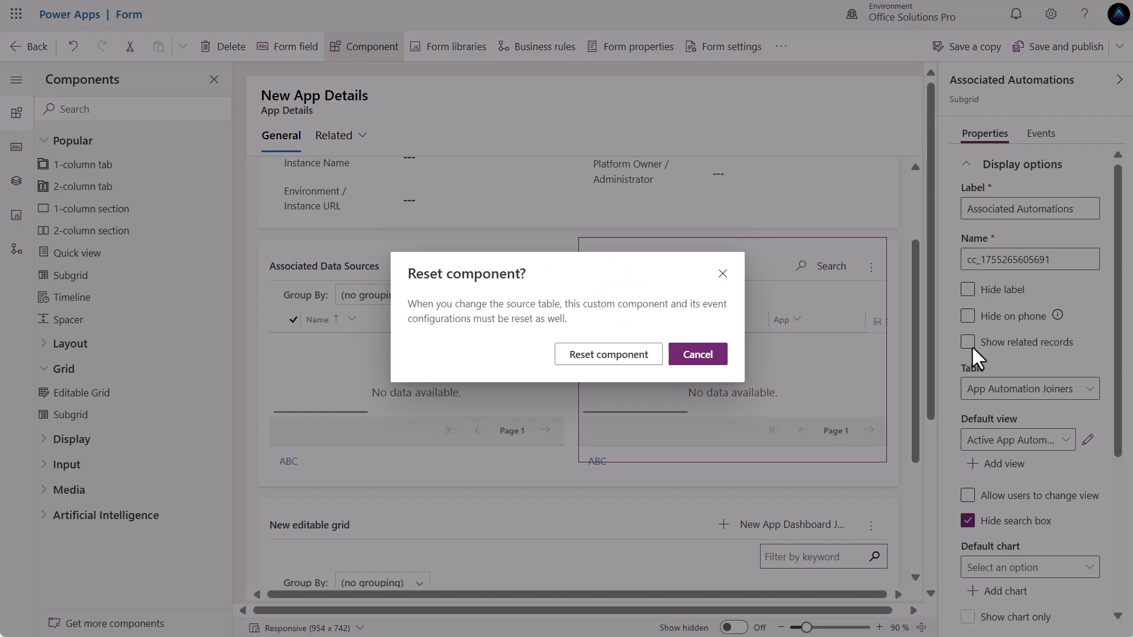
left_click(612, 354)
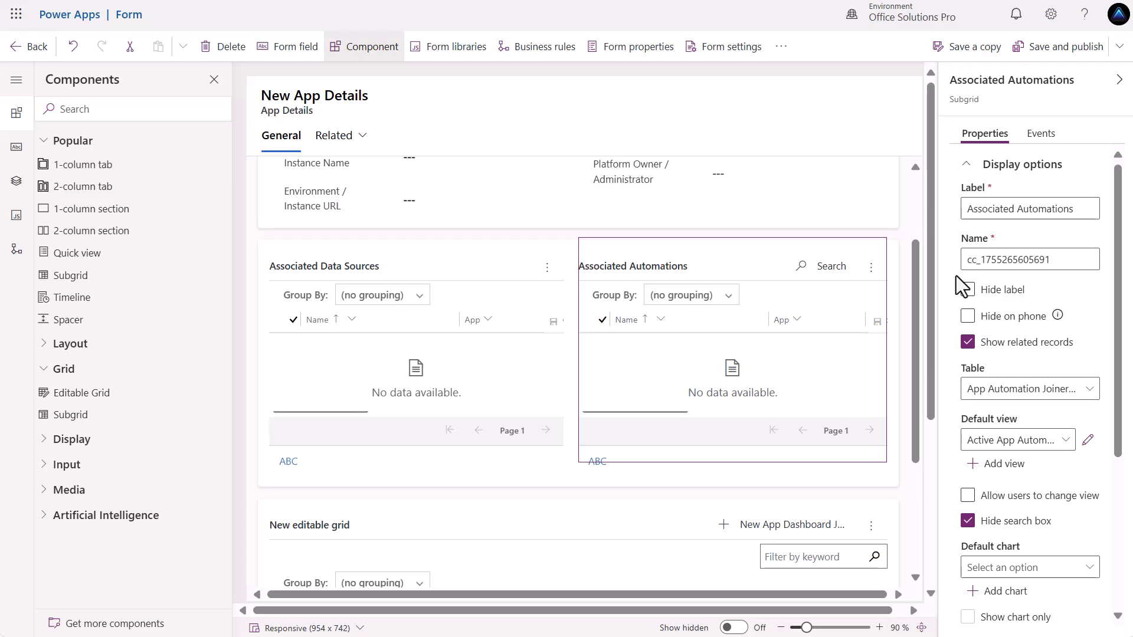
Allow users to change the view in the Associated Automations grid.
scroll(999, 301, "down", 2)
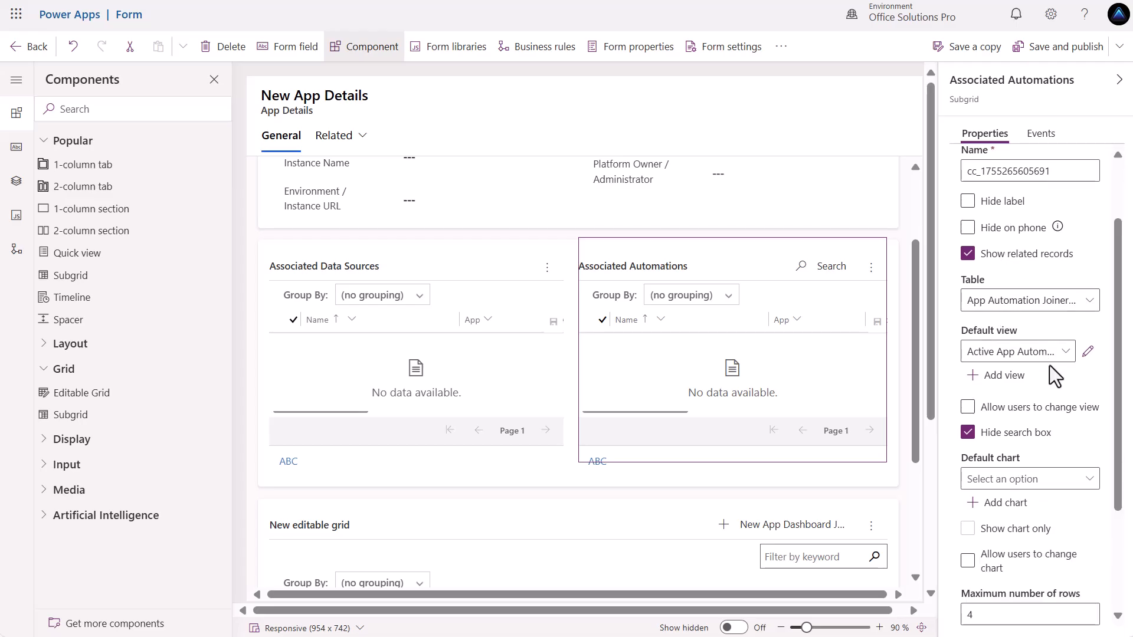
scroll(1050, 366, "down", 3)
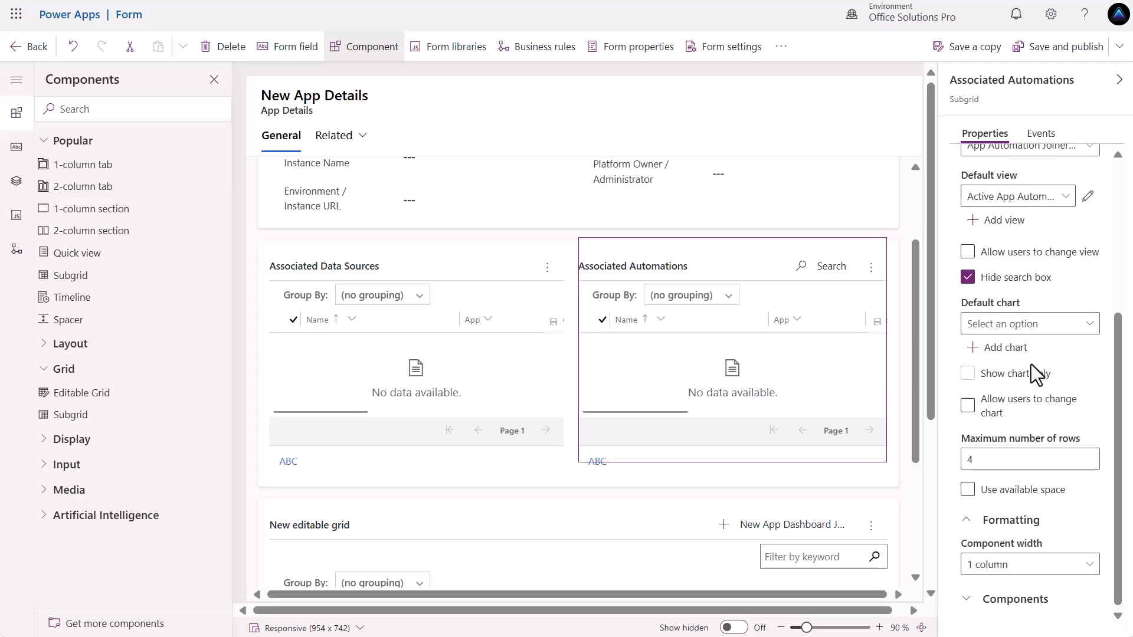
left_click(968, 405)
scroll(1005, 352, "up", 2)
scroll(1005, 352, "up", 1)
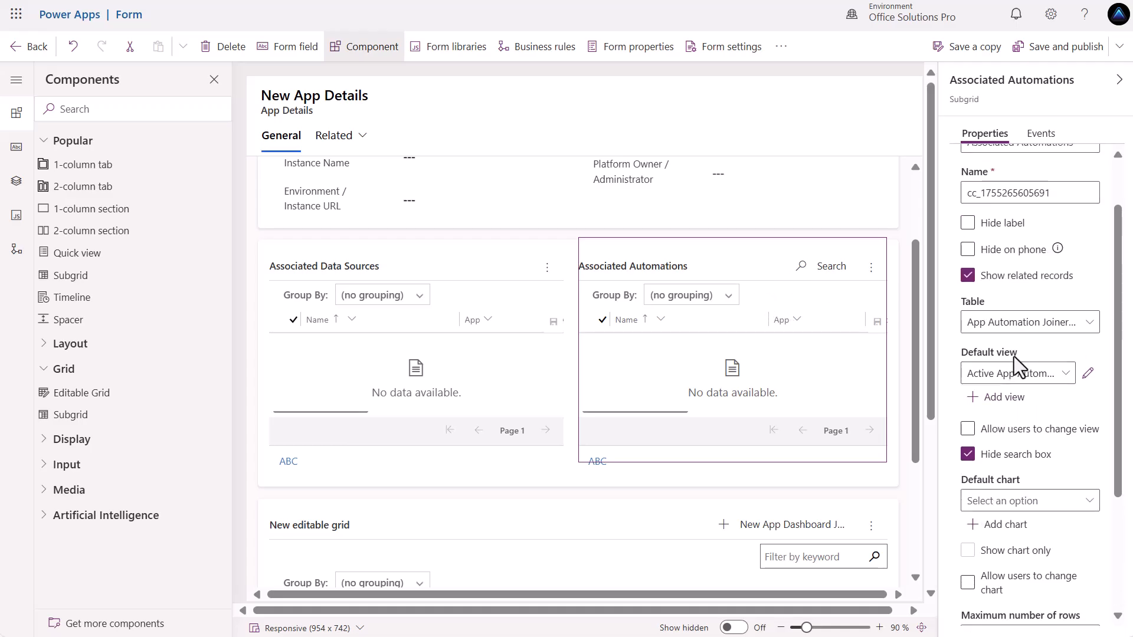
left_click(968, 429)
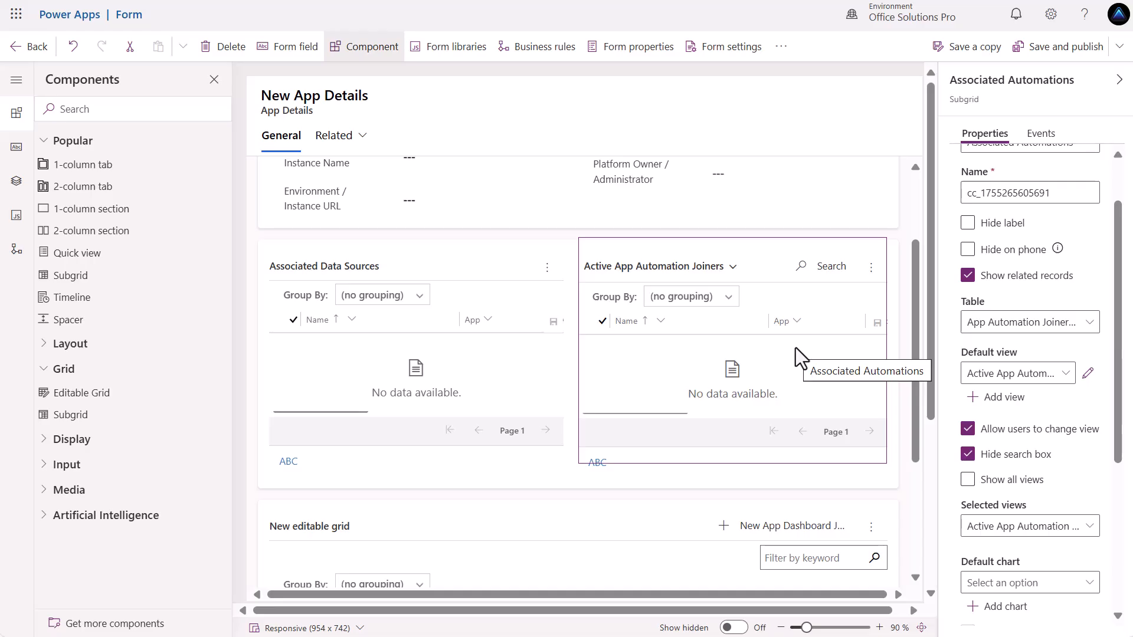
scroll(1046, 299, "down", 2)
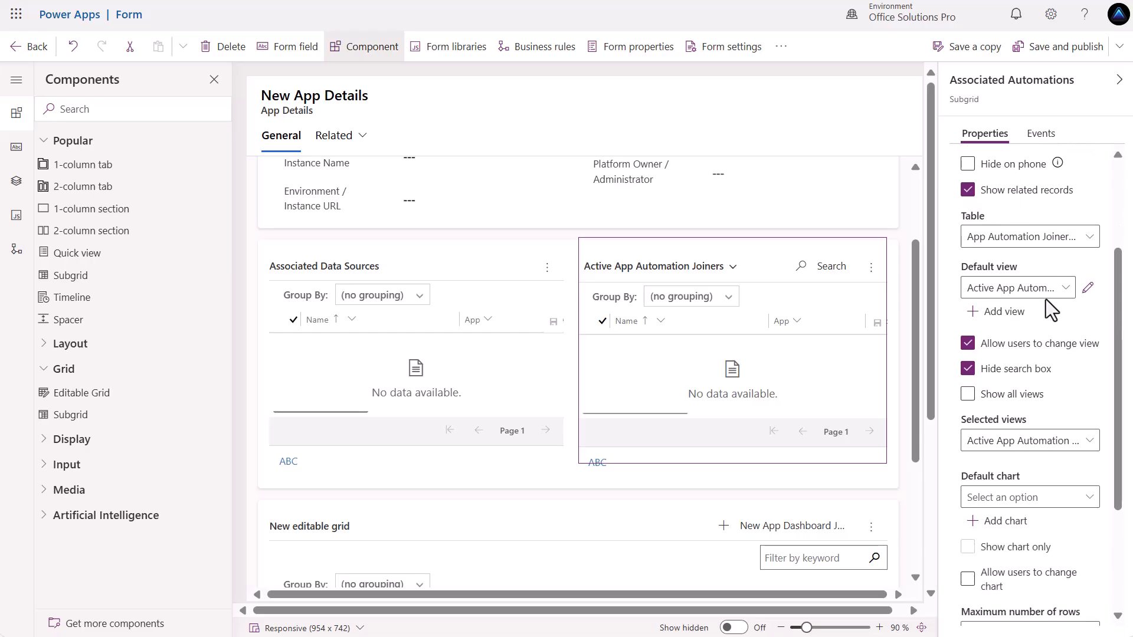
scroll(1046, 299, "down", 4)
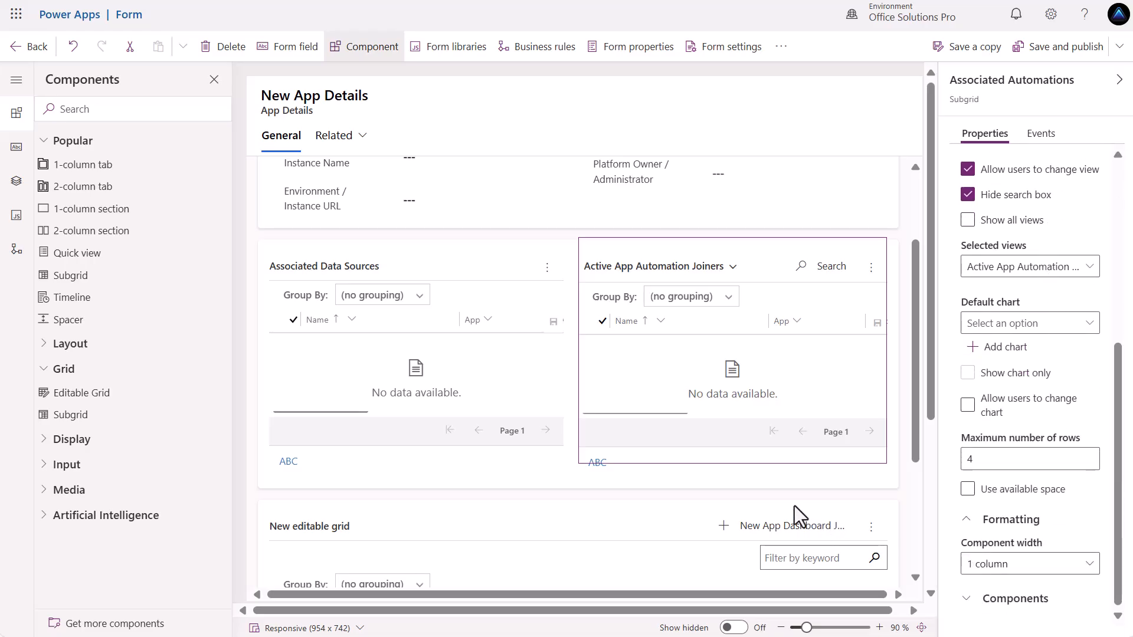
Label the App Dashboard Joiners editable grid "Associated Dashboards".
scroll(622, 438, "down", 3)
left_click(372, 351)
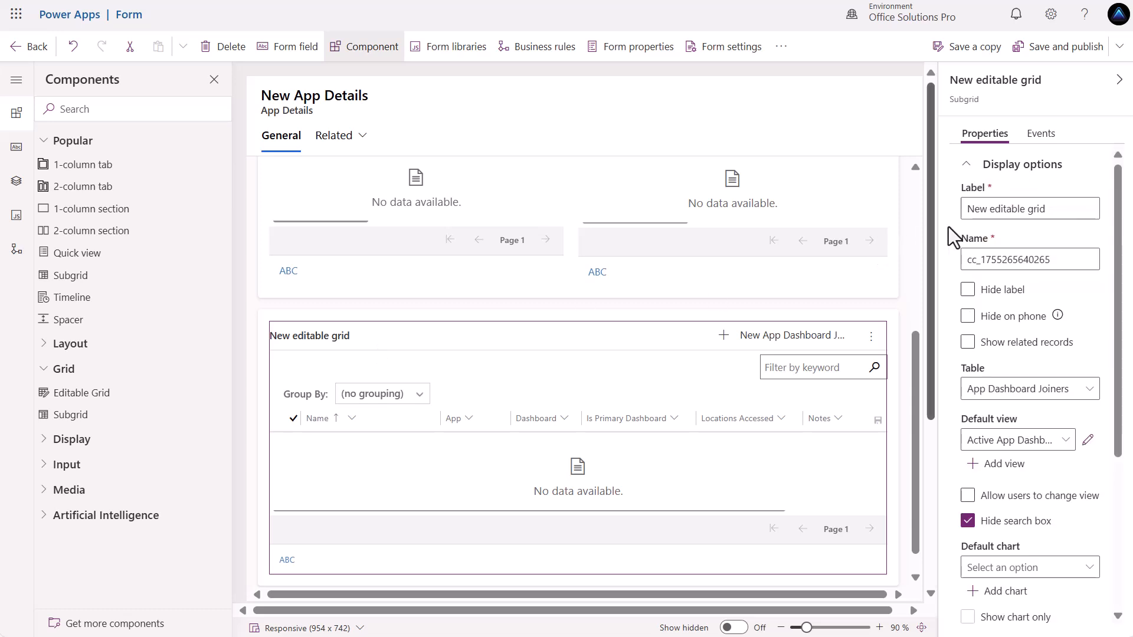
triple_click(1057, 211)
type("As")
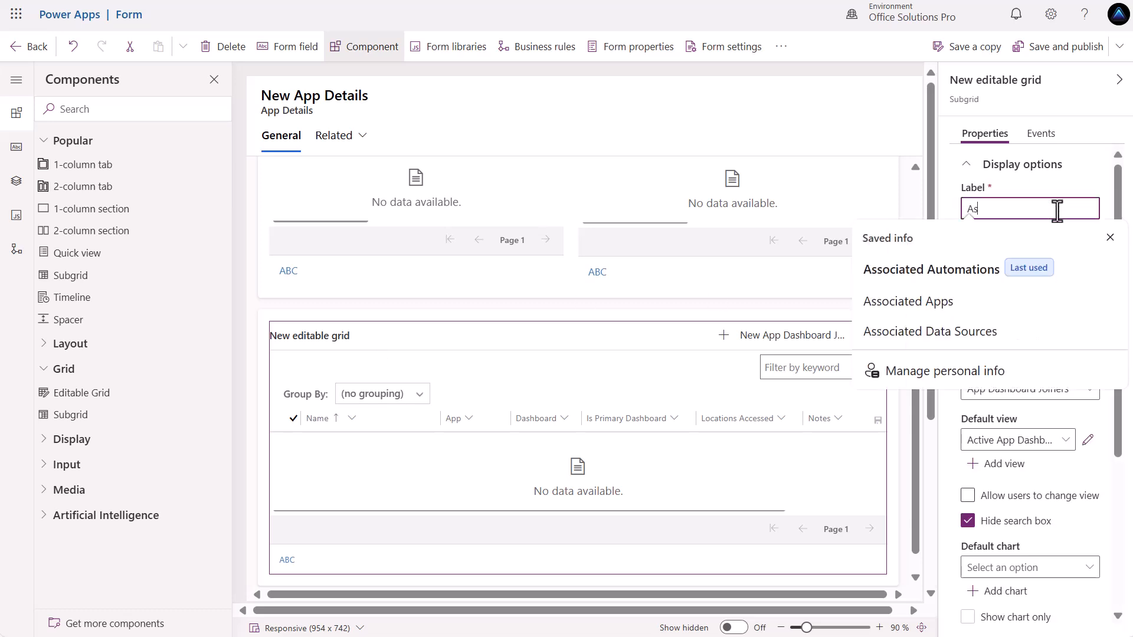
type("sociatre")
key("BackSpace")
key("BackSpace")
type("ed Dashboards")
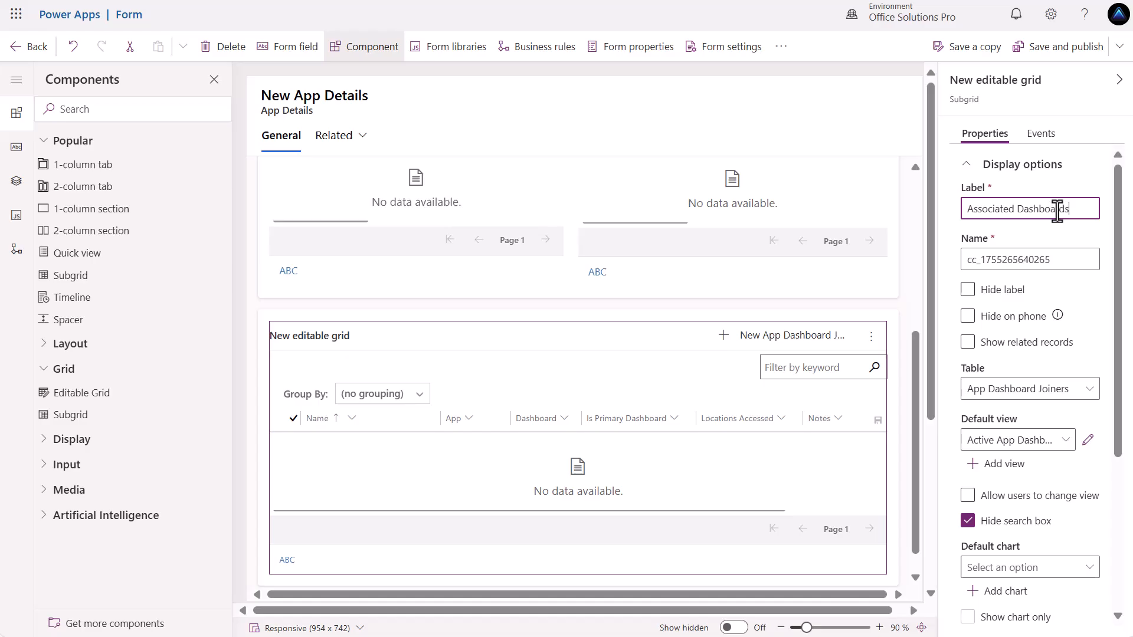
Turn on Show related records for the Associated Dashboards grid, accepting the component reset, and set its table to App Dashboard Joiners (App).
left_click(968, 344)
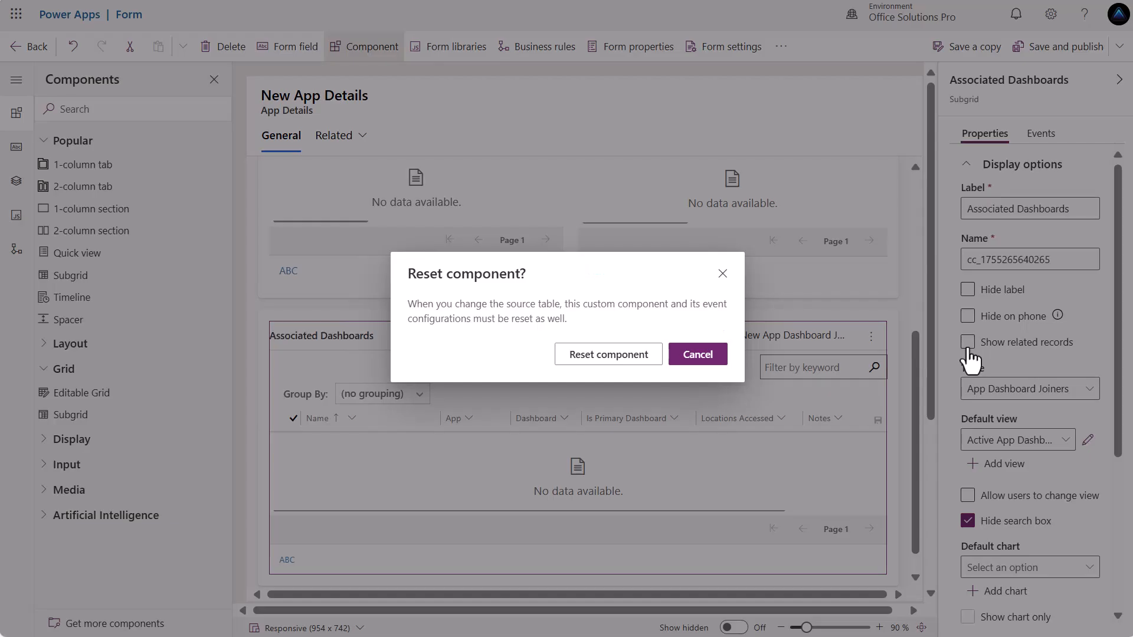
left_click(595, 356)
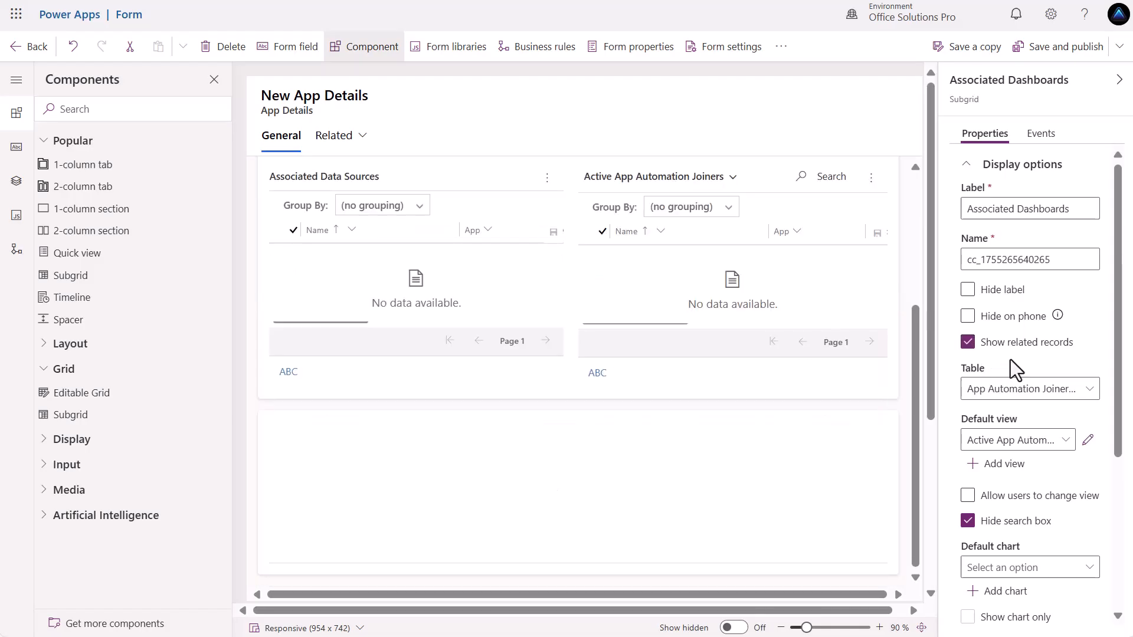
left_click(1074, 393)
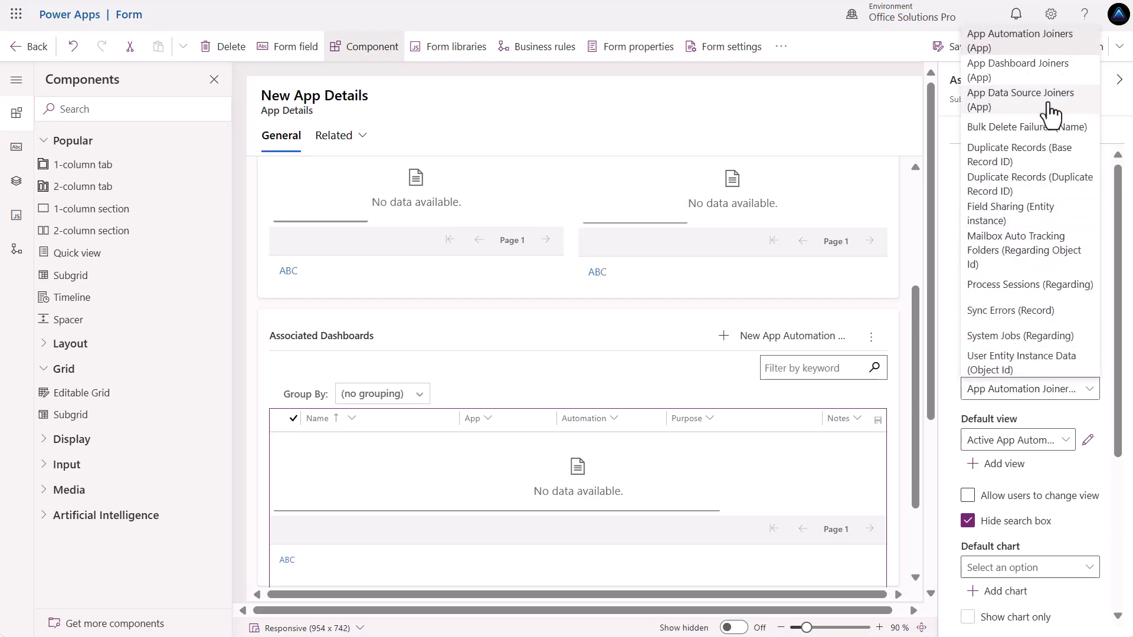
left_click(1052, 75)
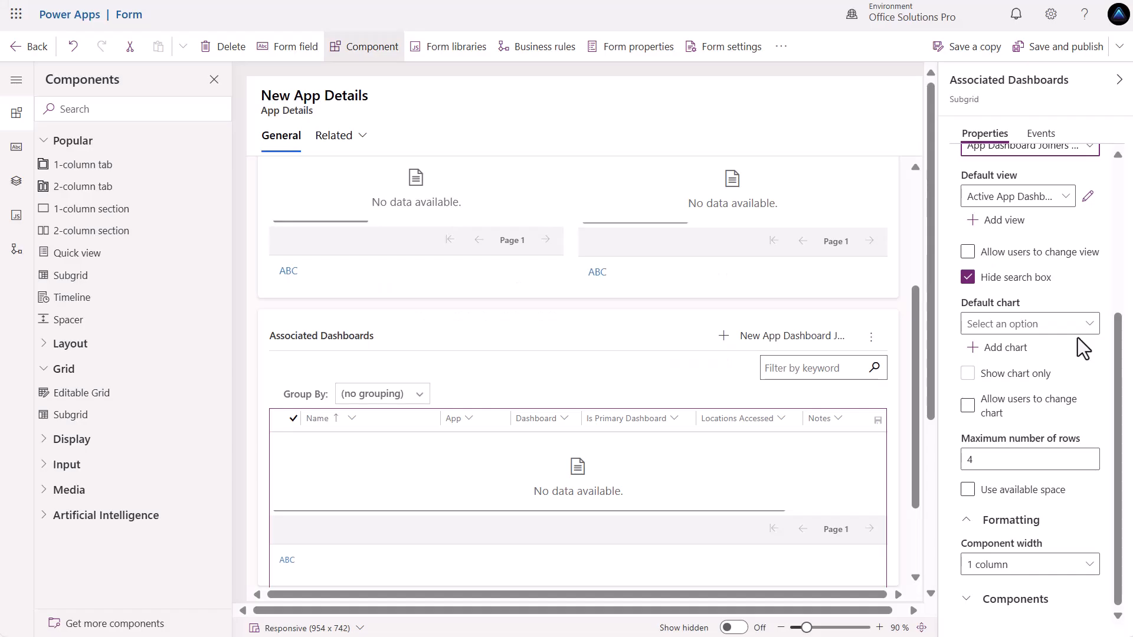
Save and publish the App Details form, then return to the Digitial Resource Tracker app designer.
scroll(1077, 337, "up", 5)
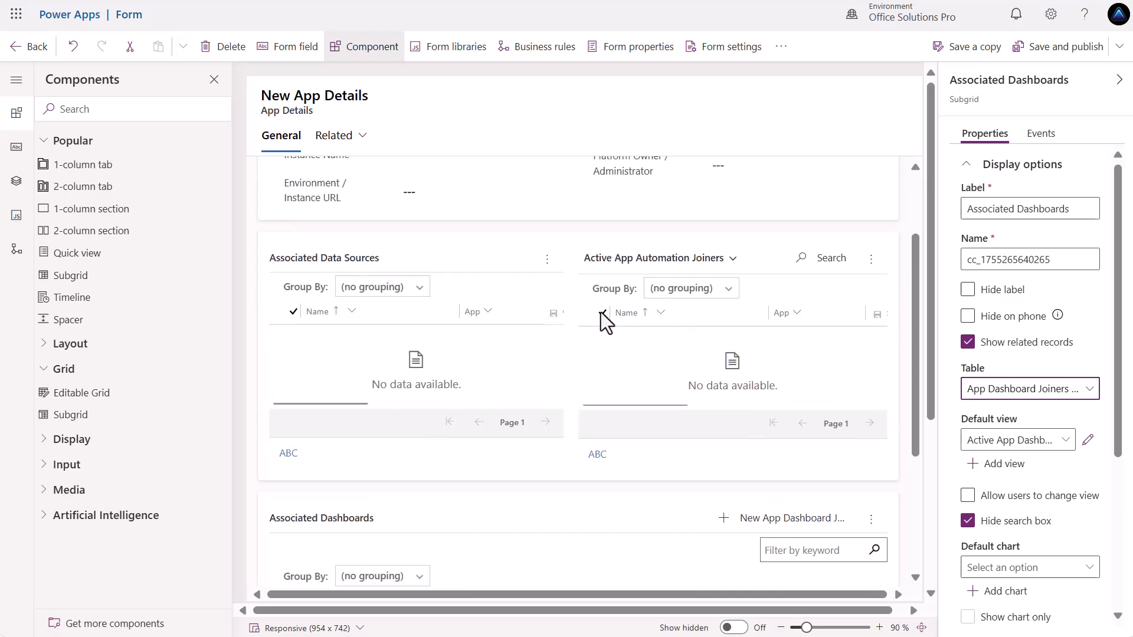
scroll(586, 324, "up", 5)
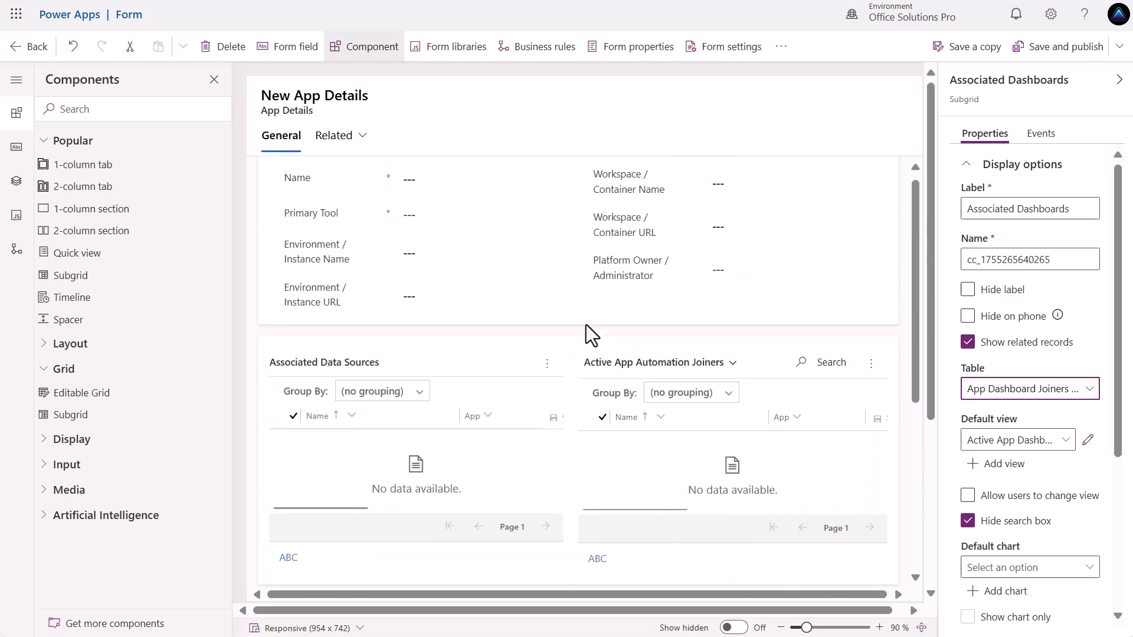
scroll(628, 319, "down", 5)
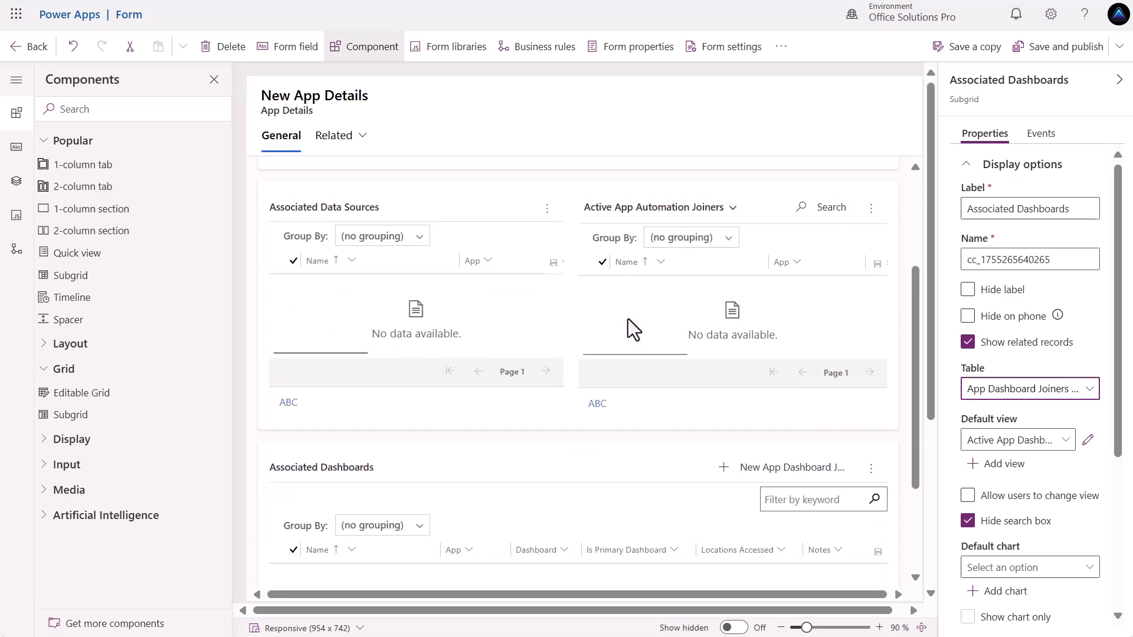
scroll(628, 318, "up", 5)
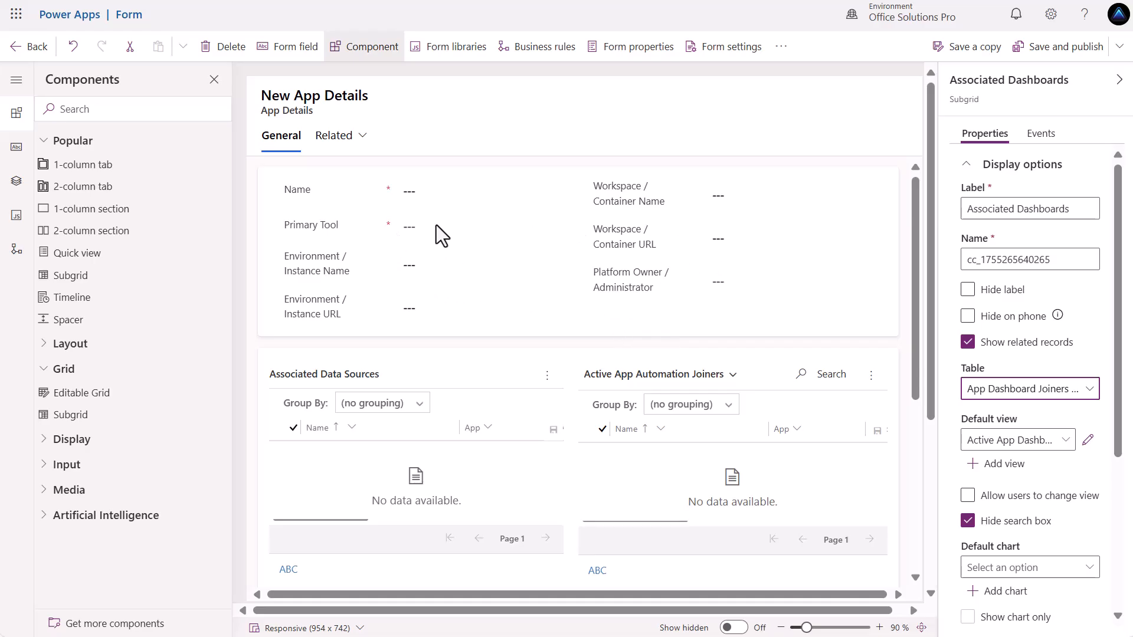
scroll(437, 229, "down", 5)
scroll(437, 229, "up", 5)
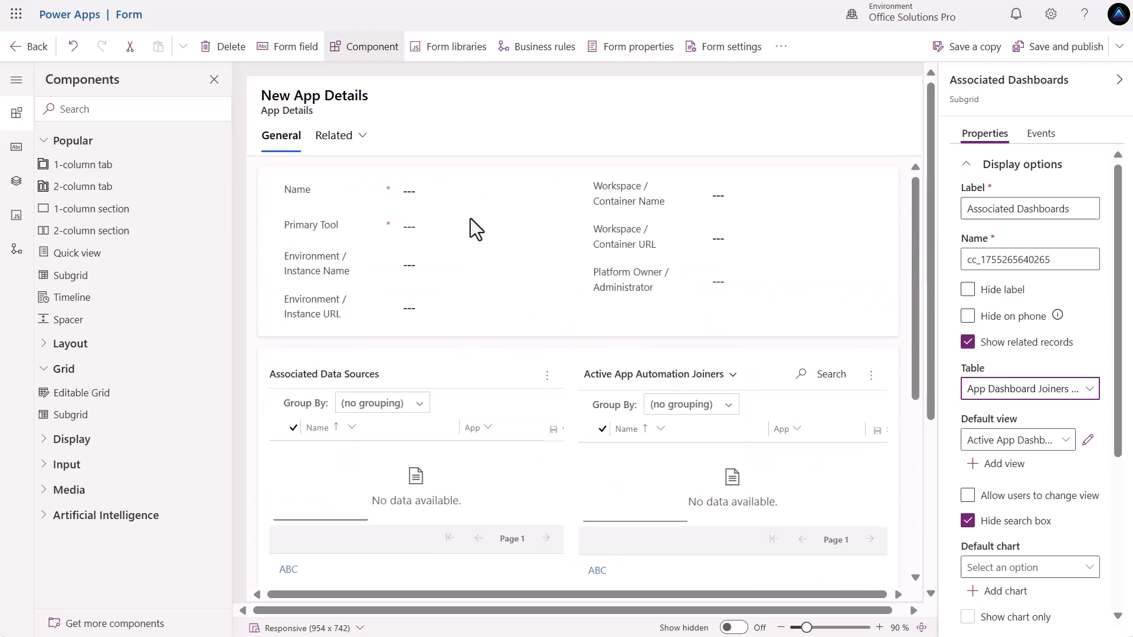
left_click(1078, 52)
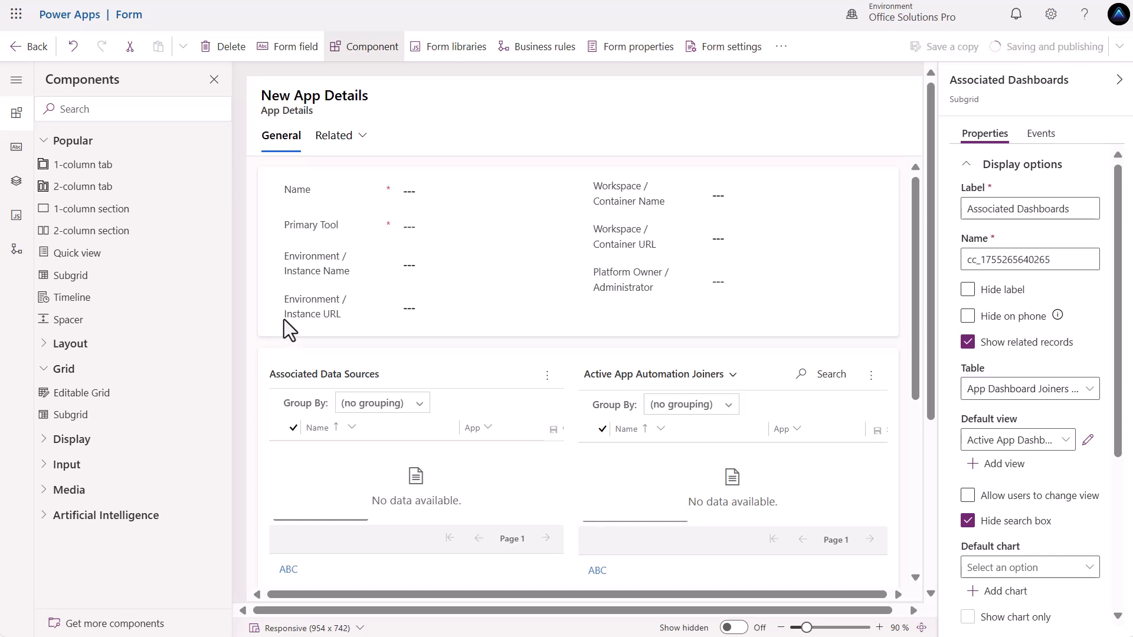
left_click(28, 51)
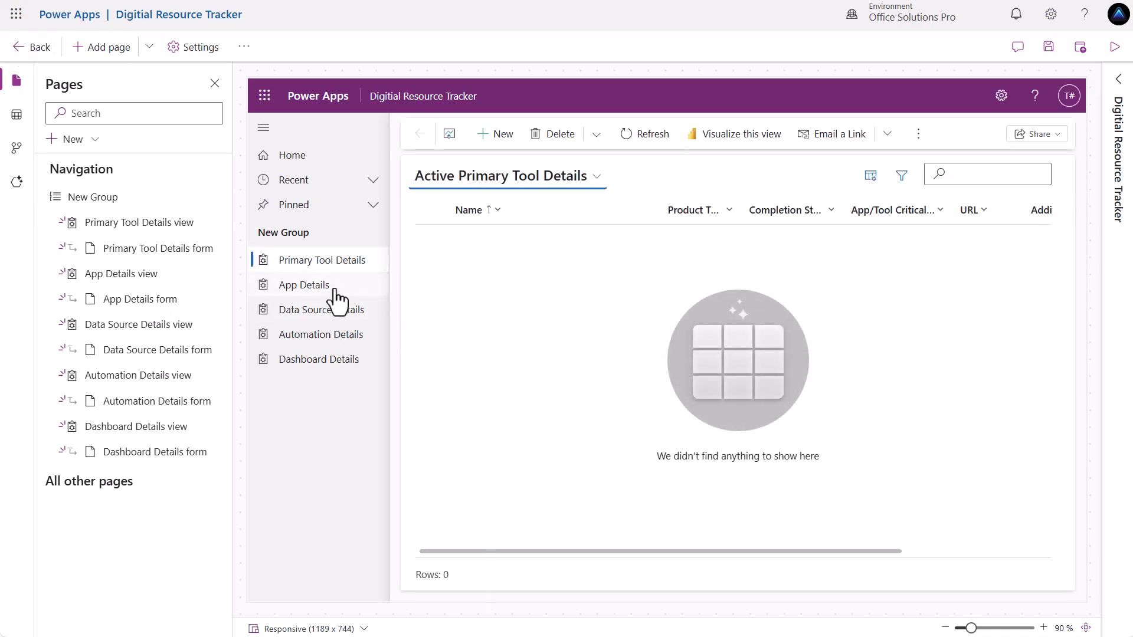
Open the Information main form of Data Source Details for editing, saving the pending app changes.
left_click(338, 322)
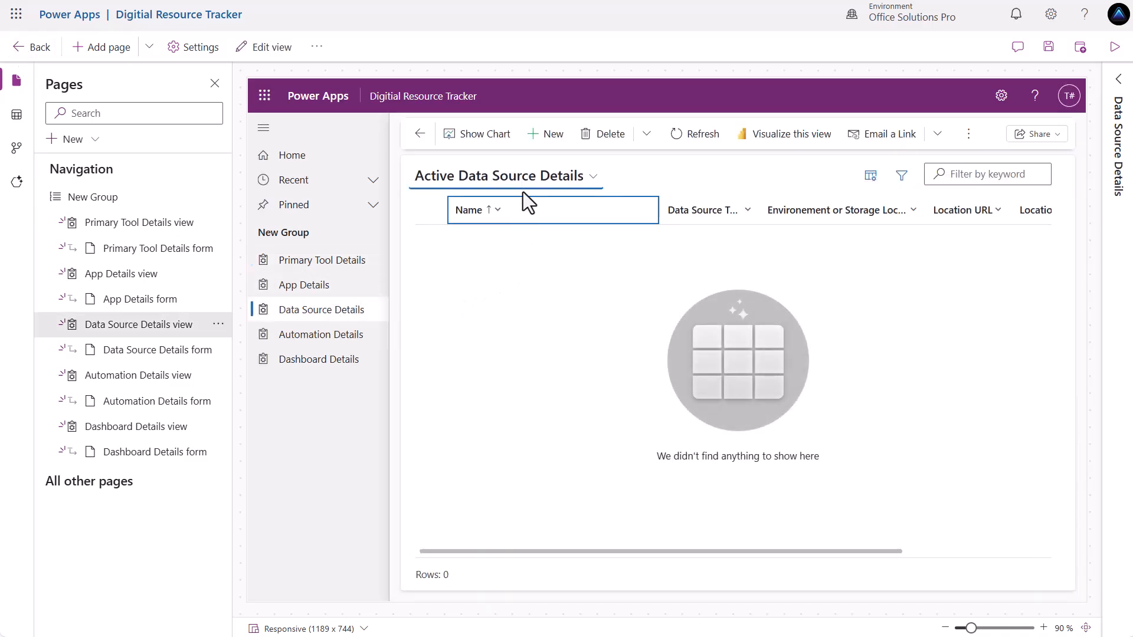
left_click(548, 136)
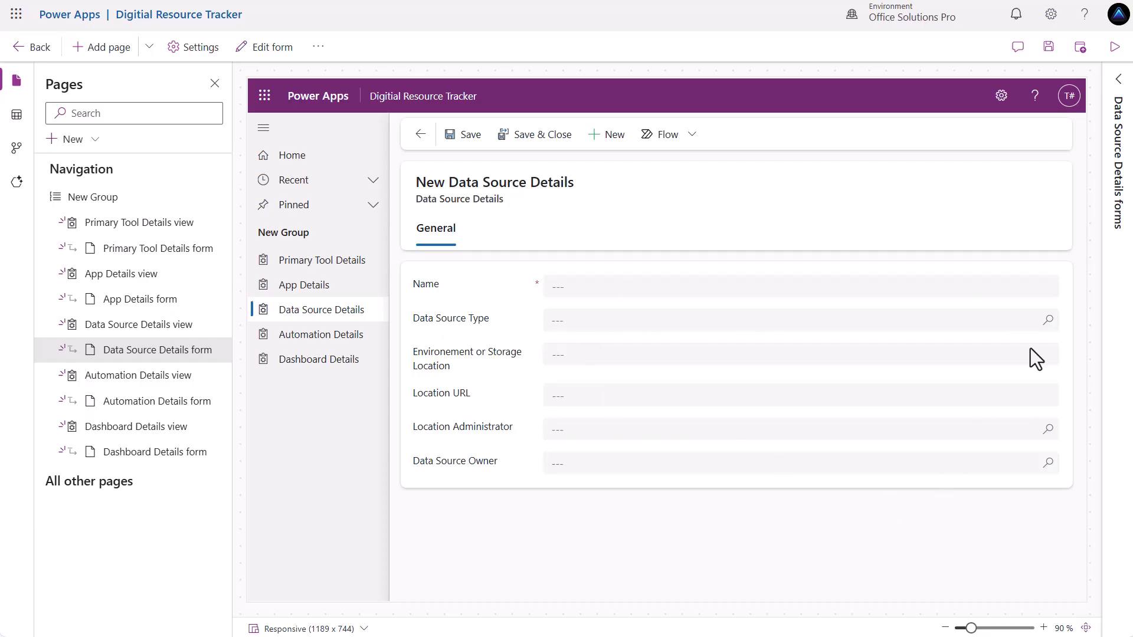
left_click(1116, 101)
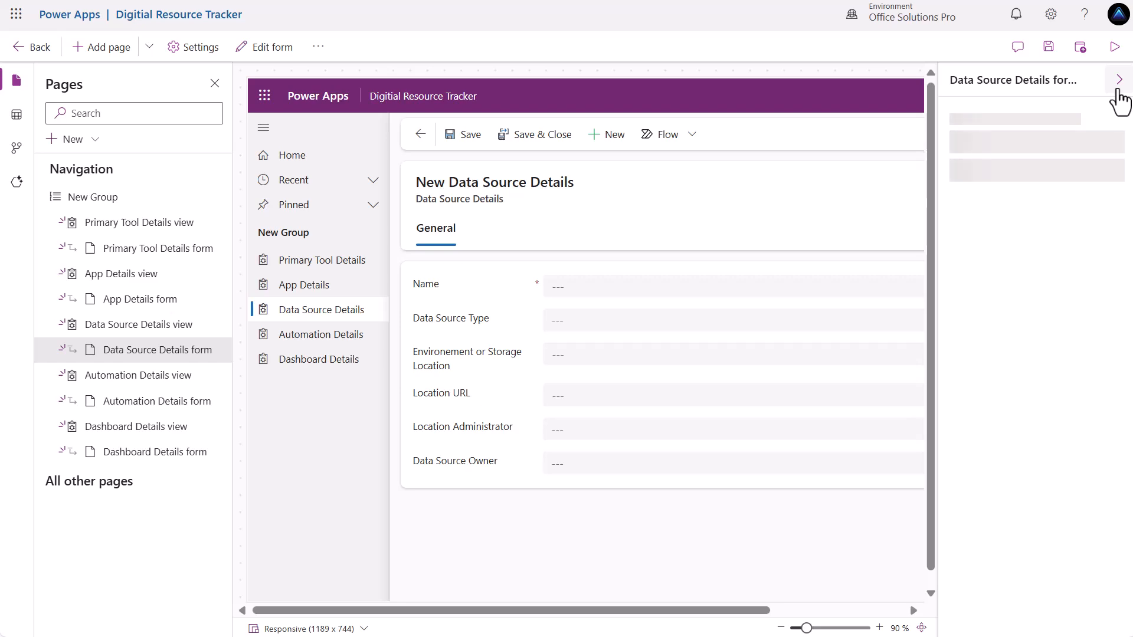
left_click(1117, 168)
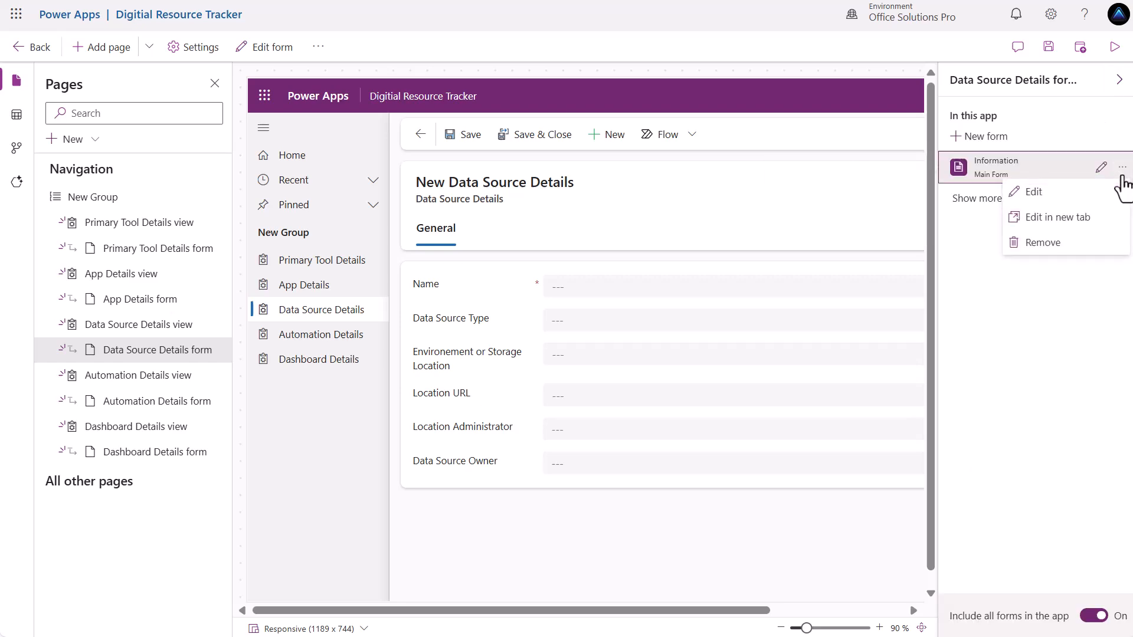
left_click(1058, 196)
left_click(519, 340)
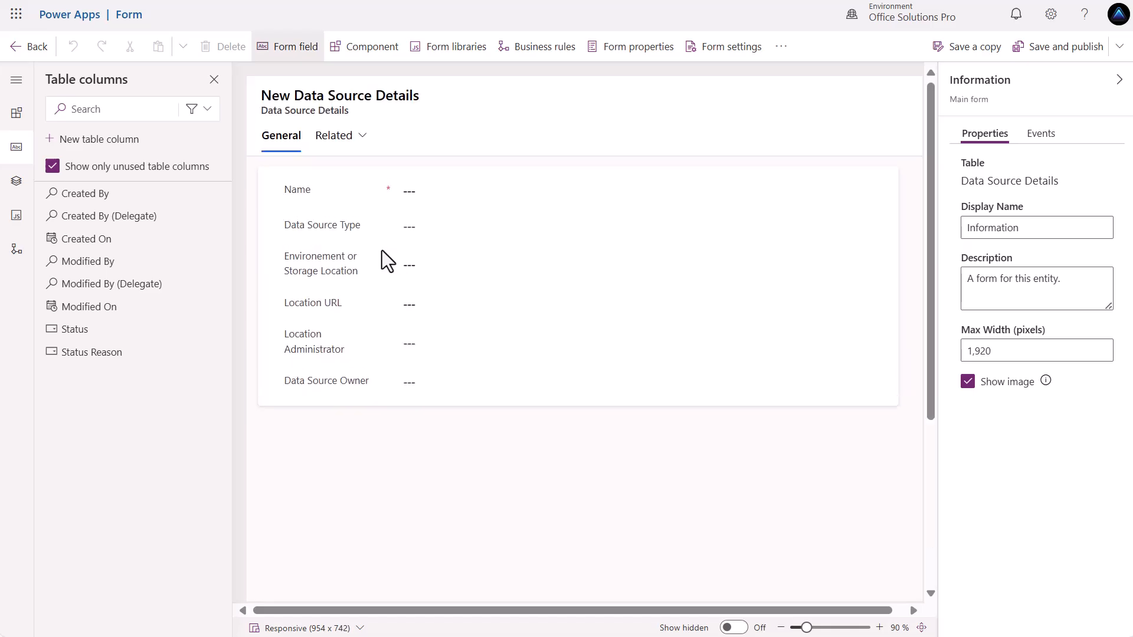
Make the Data Source Type column Business required and save the column.
left_click(362, 229)
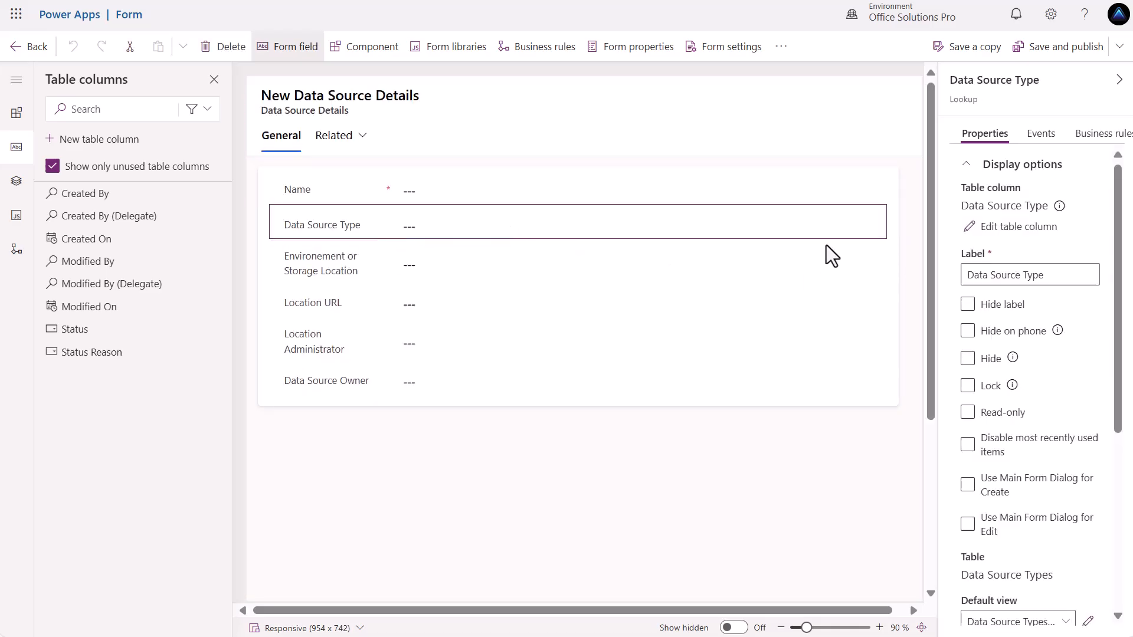
left_click(982, 229)
left_click(769, 302)
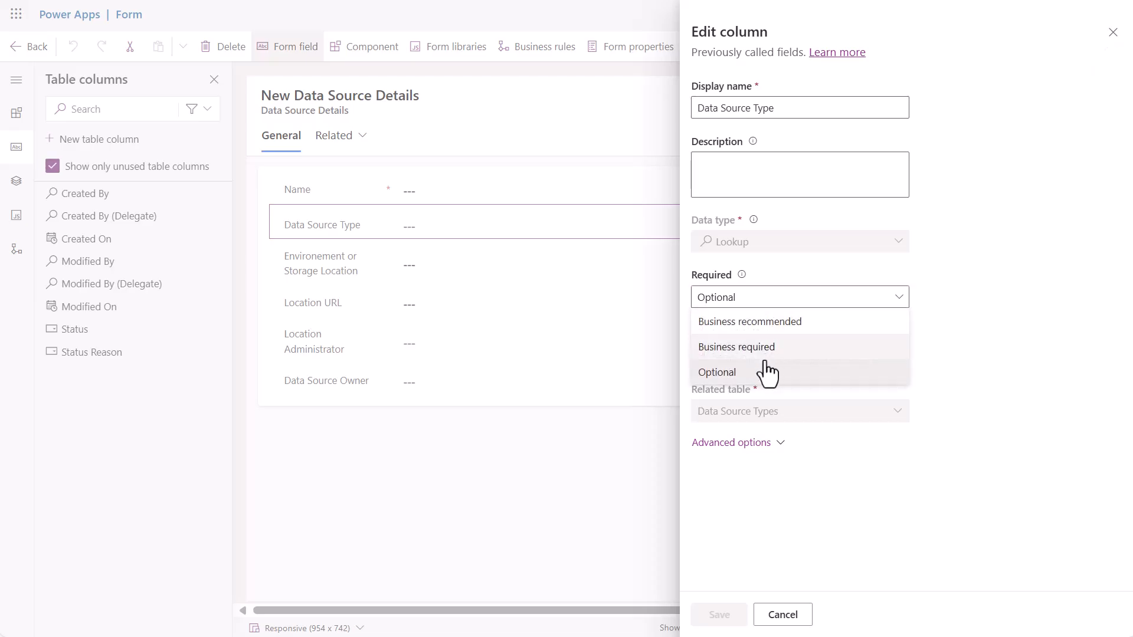
left_click(768, 347)
left_click(718, 615)
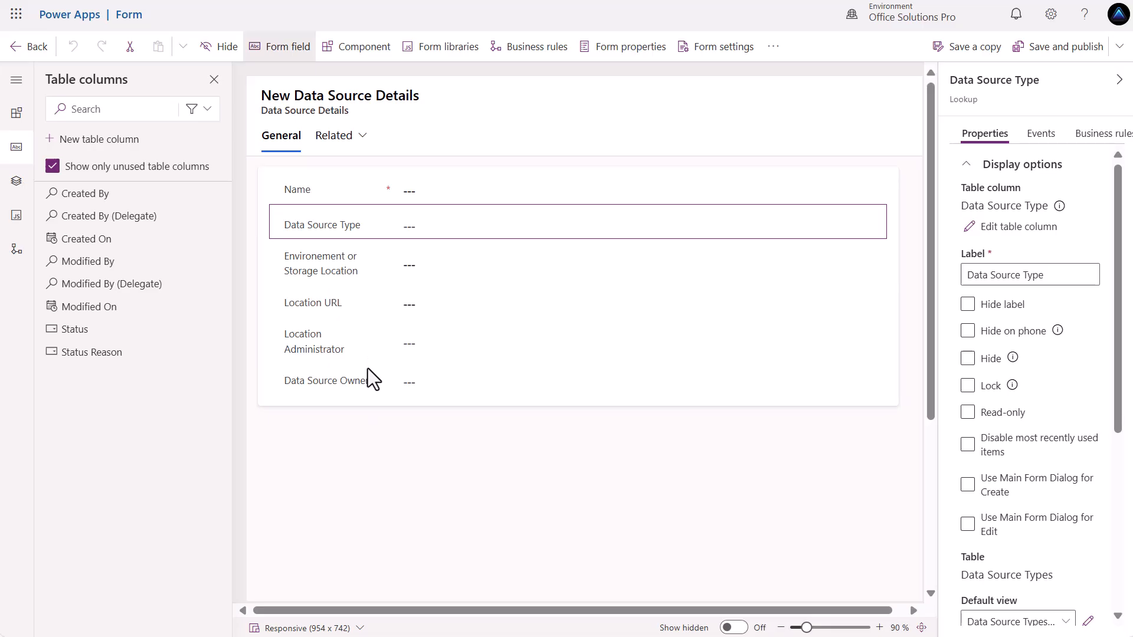
Make the Data Source Owner column Business required and save the column.
left_click(384, 387)
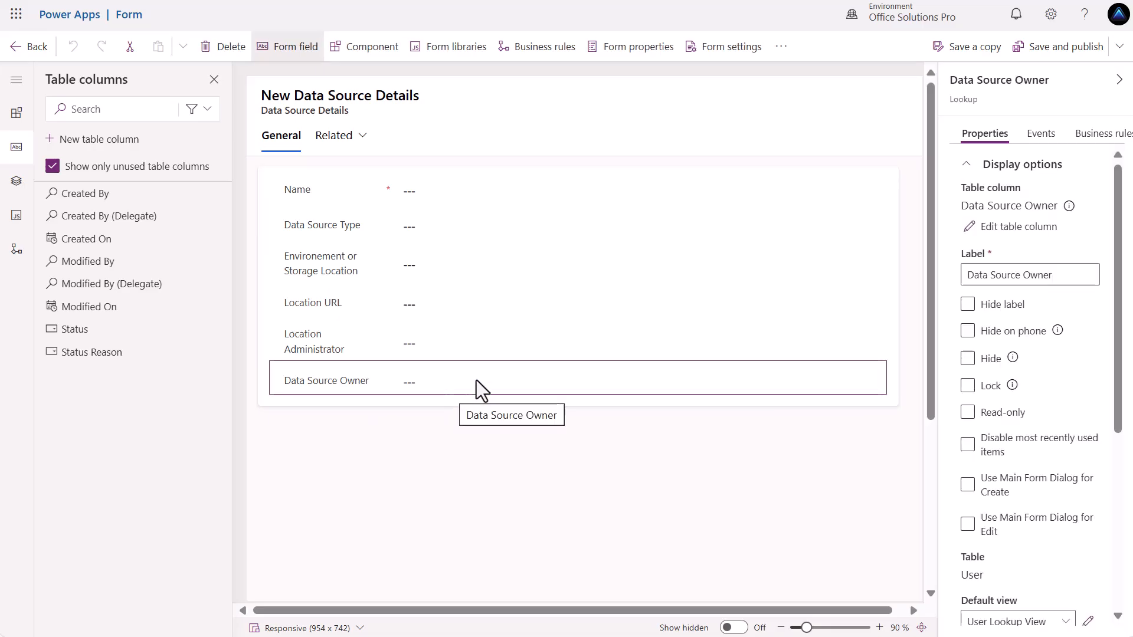
left_click(1027, 226)
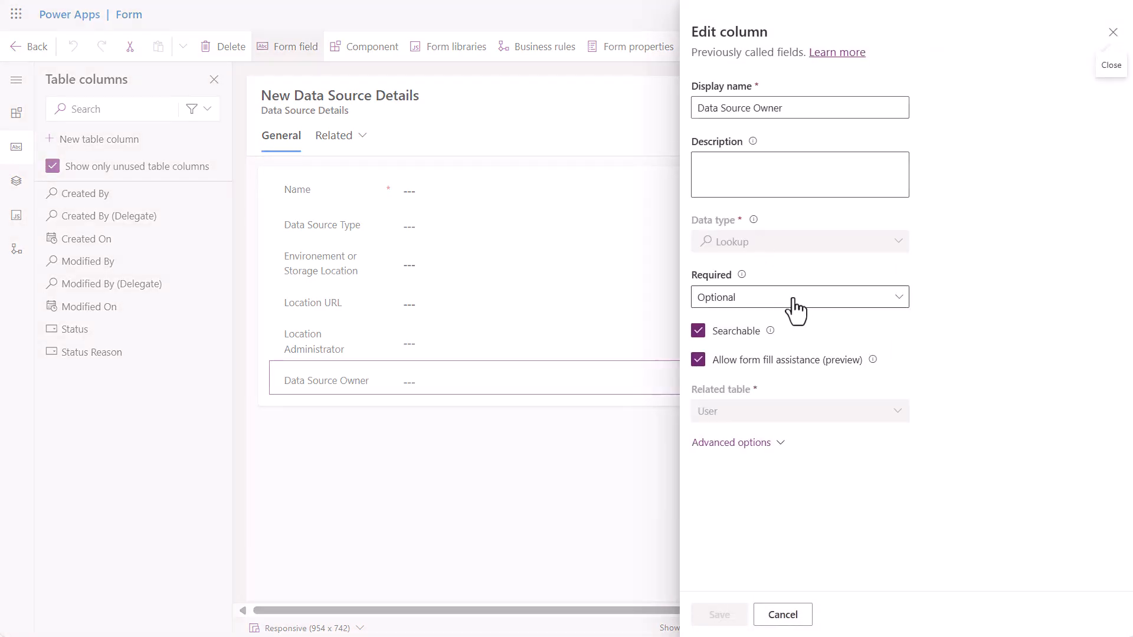
left_click(797, 299)
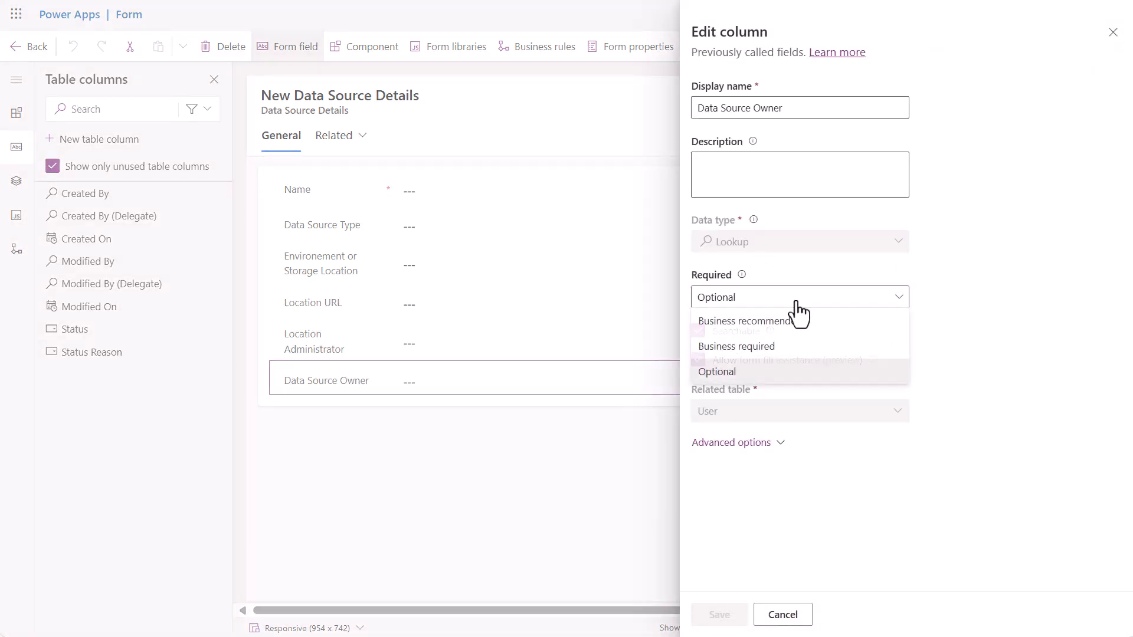
left_click(760, 356)
left_click(719, 615)
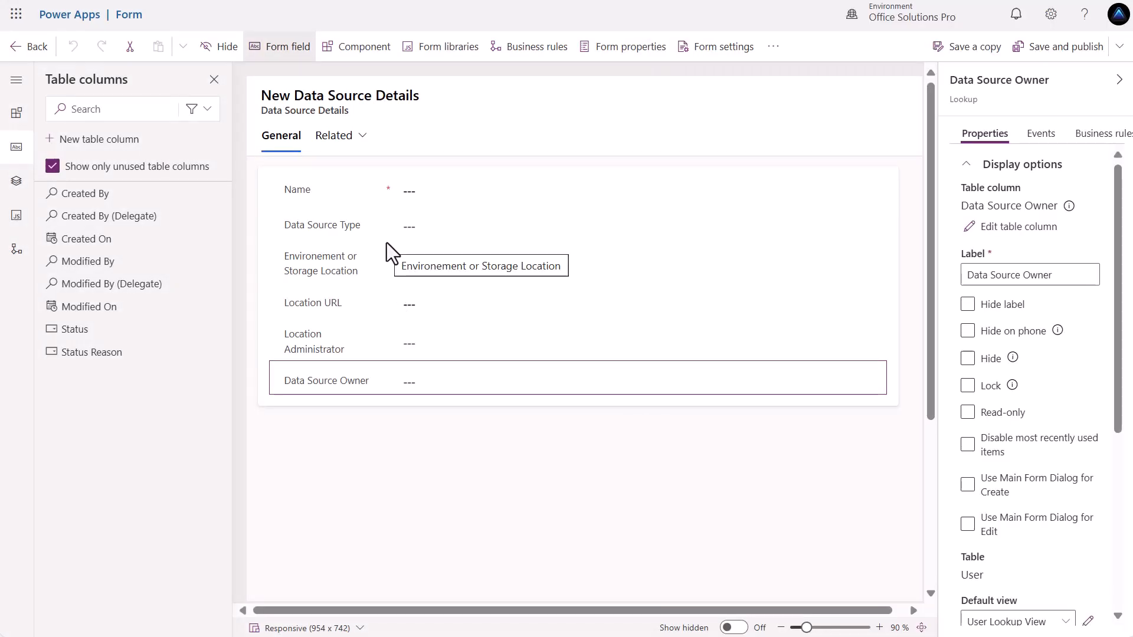
Review the properties of the Location URL, Environement or Storage Location and Location Administrator fields on the form.
left_click(352, 308)
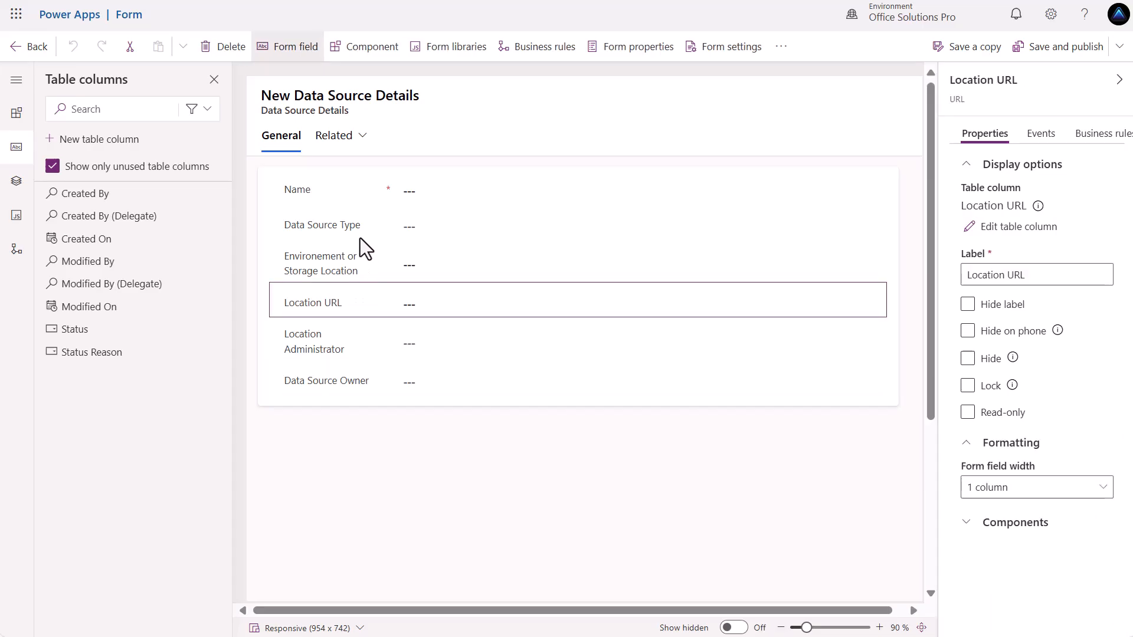
left_click(346, 266)
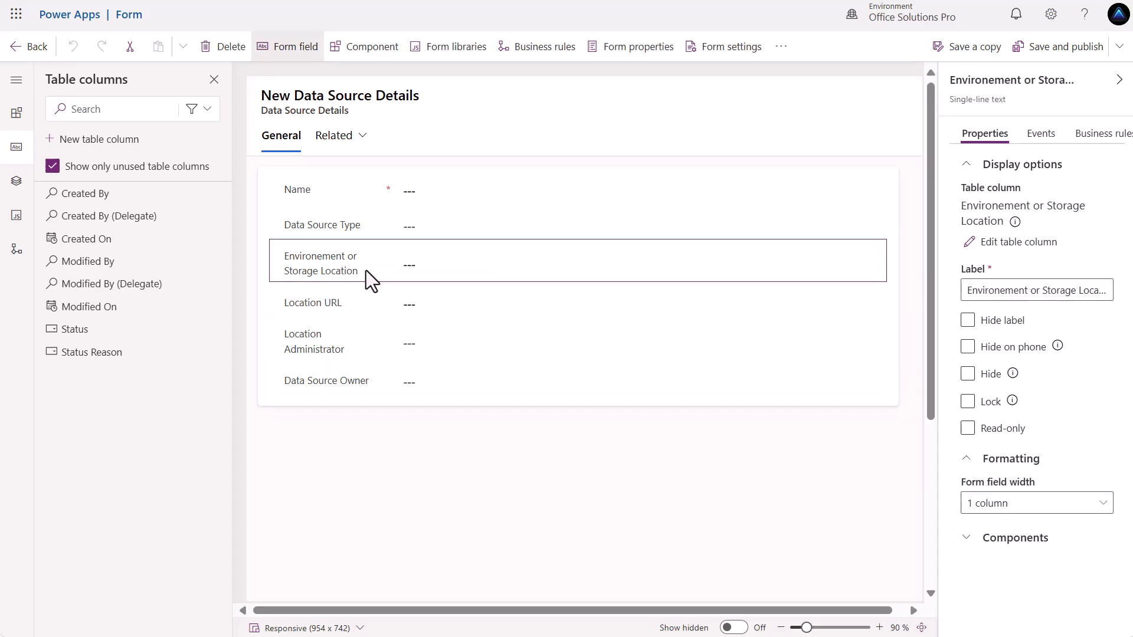
left_click(332, 348)
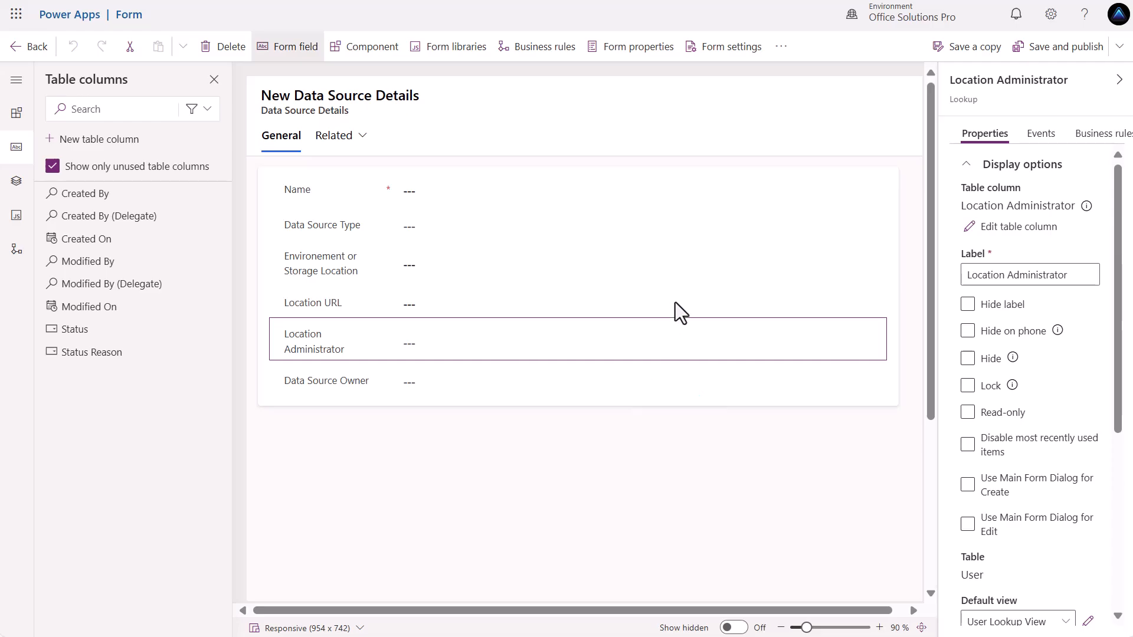
scroll(674, 302, "down", 1)
scroll(674, 302, "up", 1)
scroll(674, 303, "down", 1)
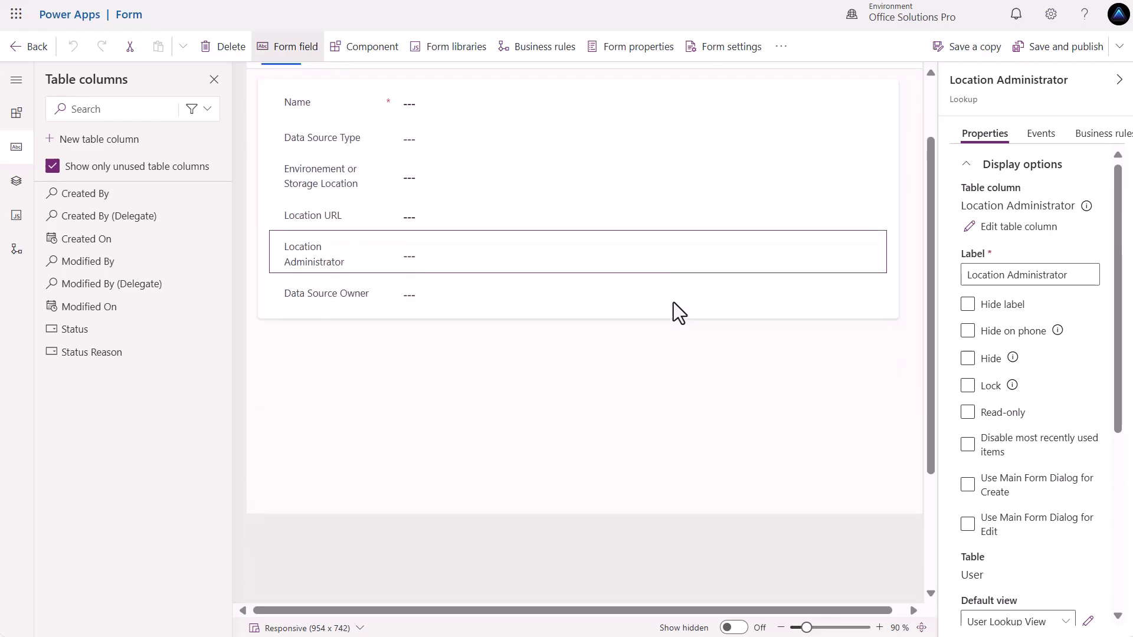
scroll(678, 304, "up", 1)
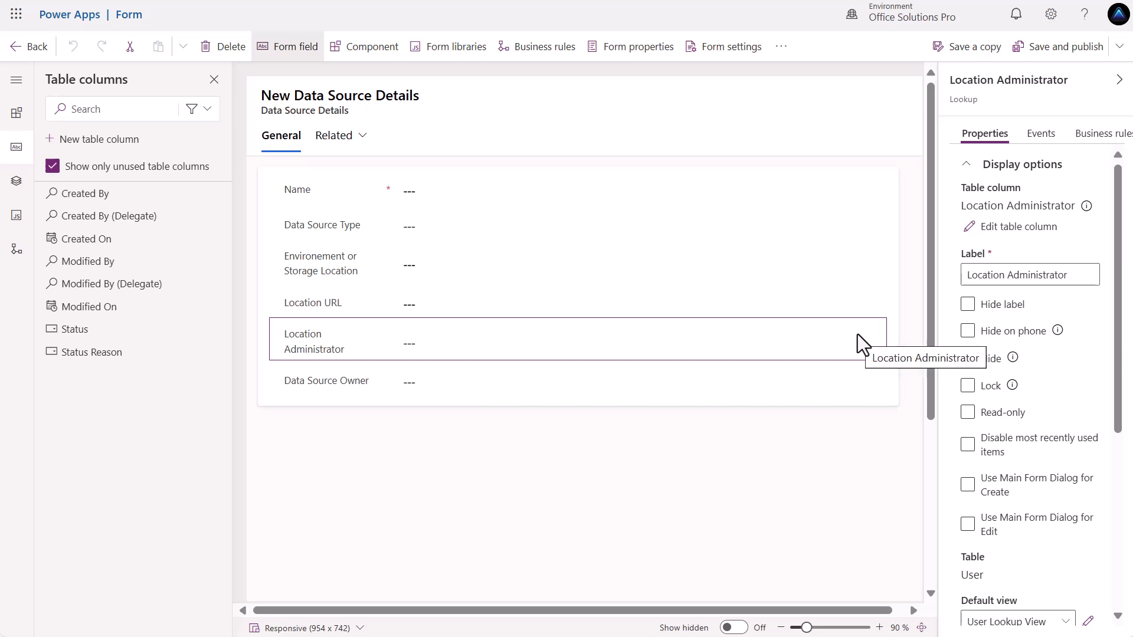
Save and publish the Data Source Details form and return to the app designer.
left_click(1066, 47)
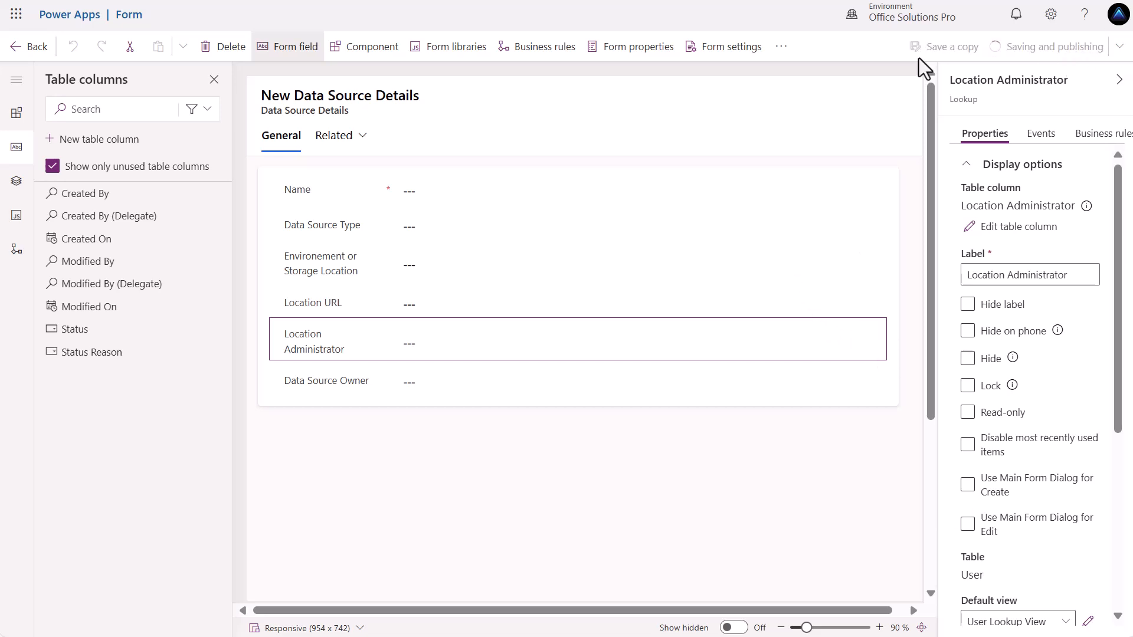
left_click(34, 53)
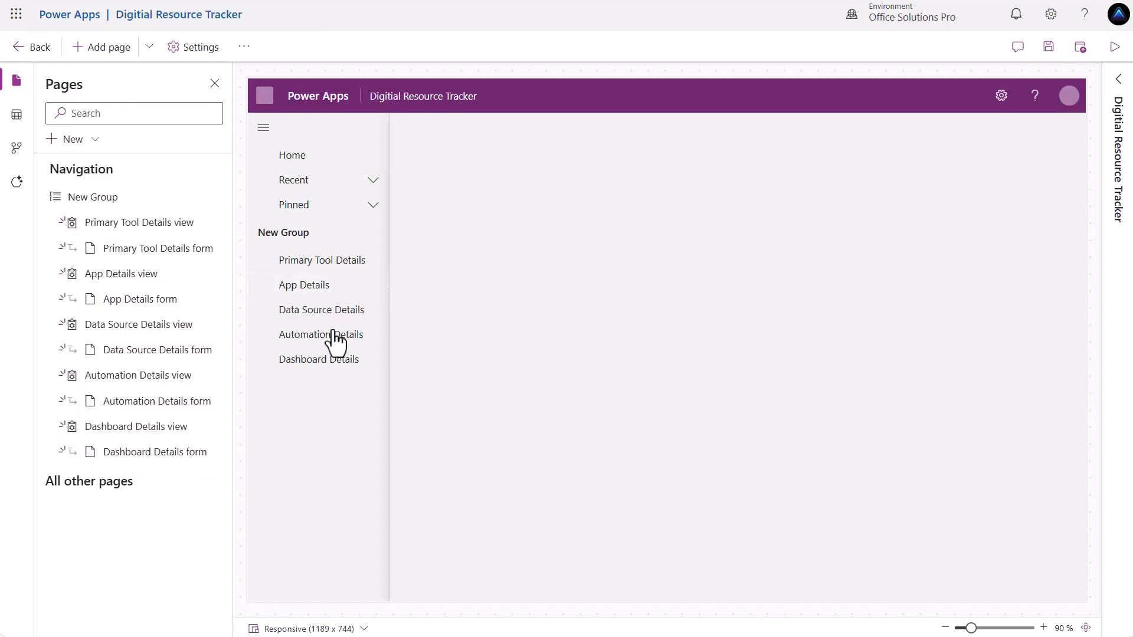
Open the Information main form of Automation Details for editing, saving the pending app changes.
left_click(324, 338)
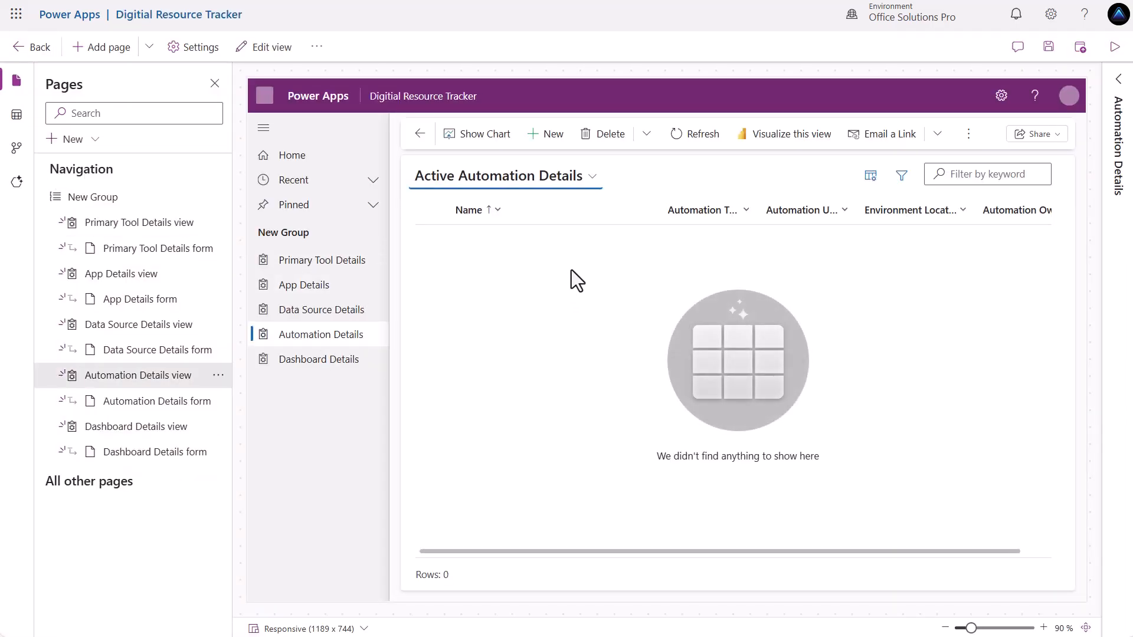
left_click(549, 134)
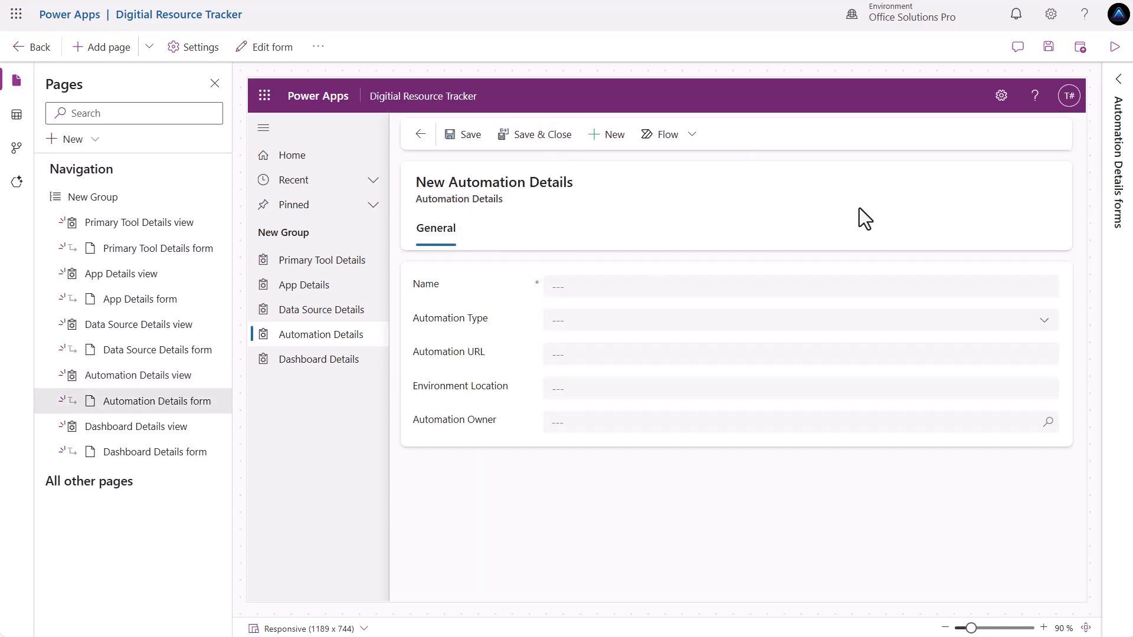
left_click(1118, 79)
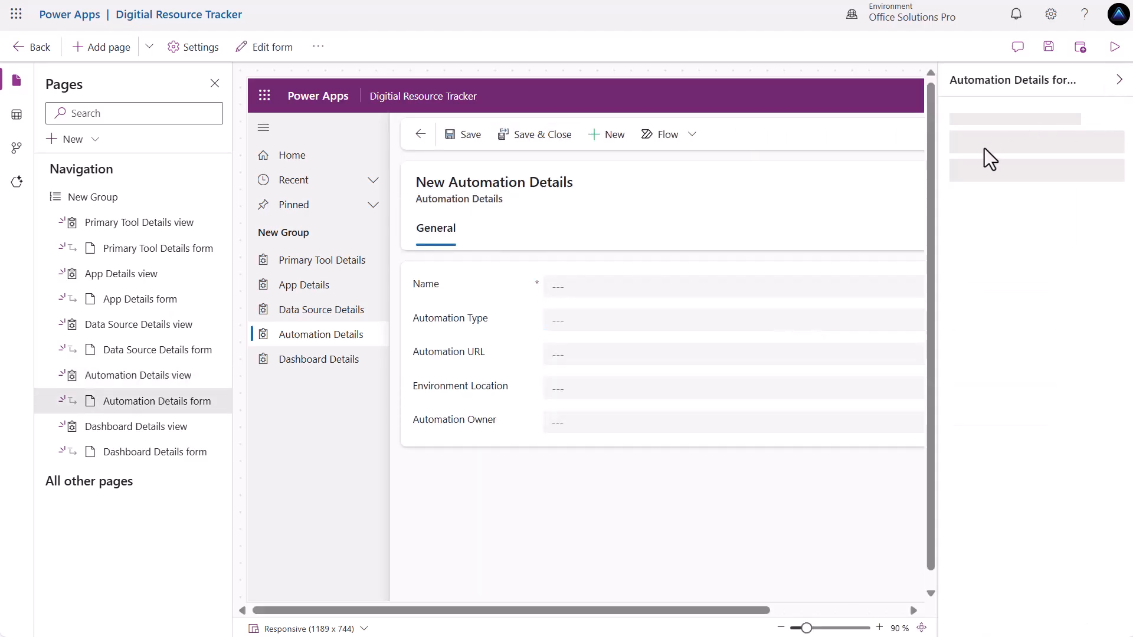
left_click(1101, 169)
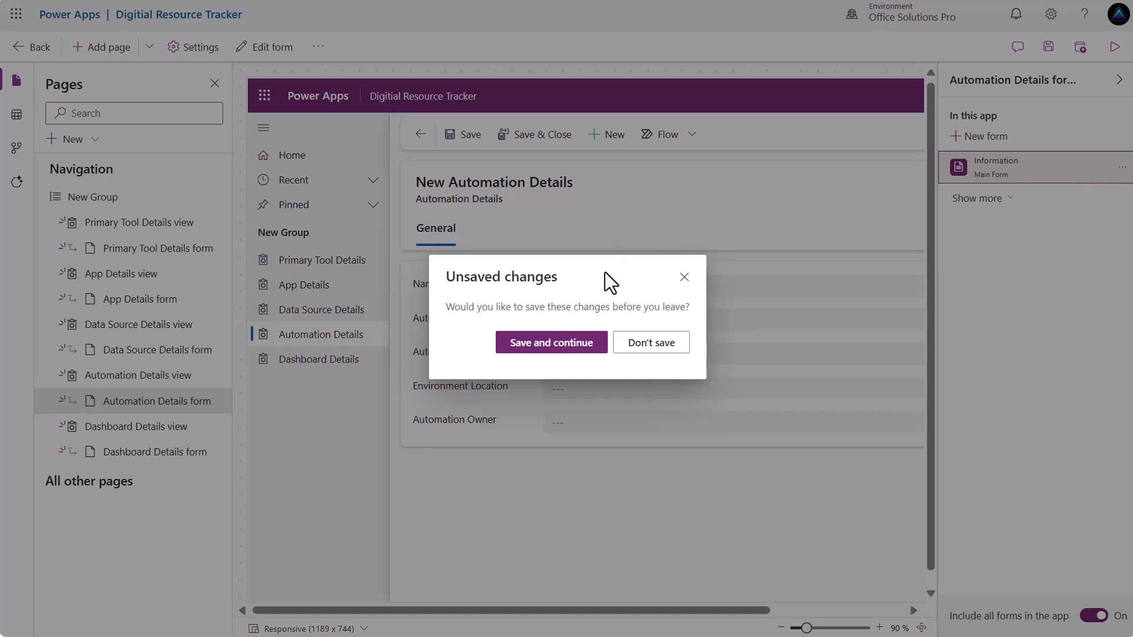
left_click(572, 343)
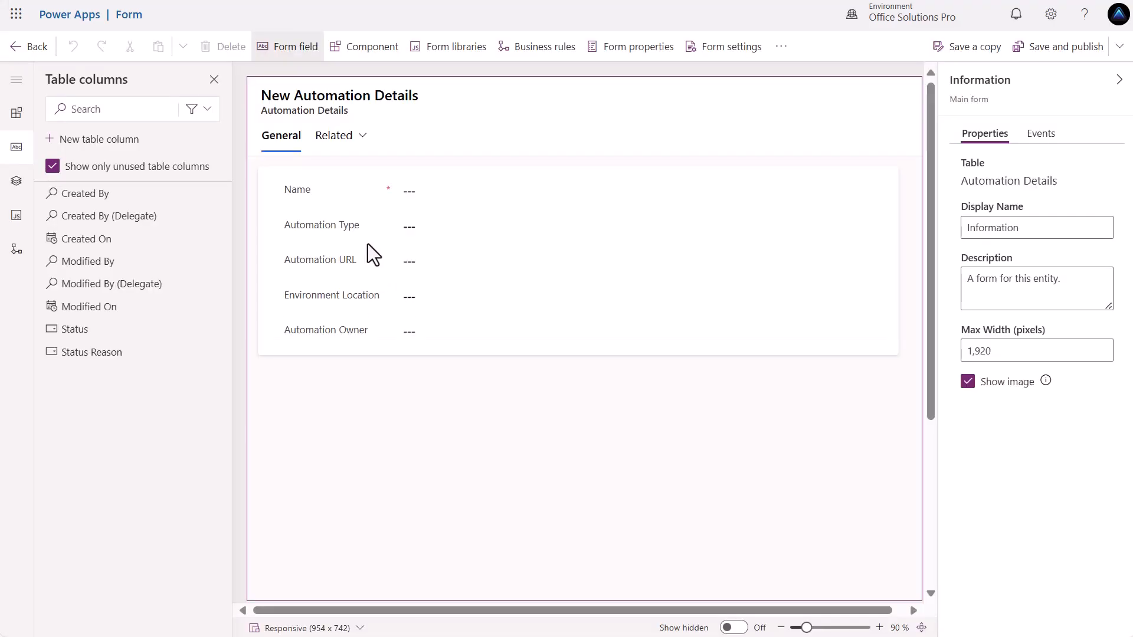
Open the Automation Type column for editing from the Automation Details form.
left_click(374, 235)
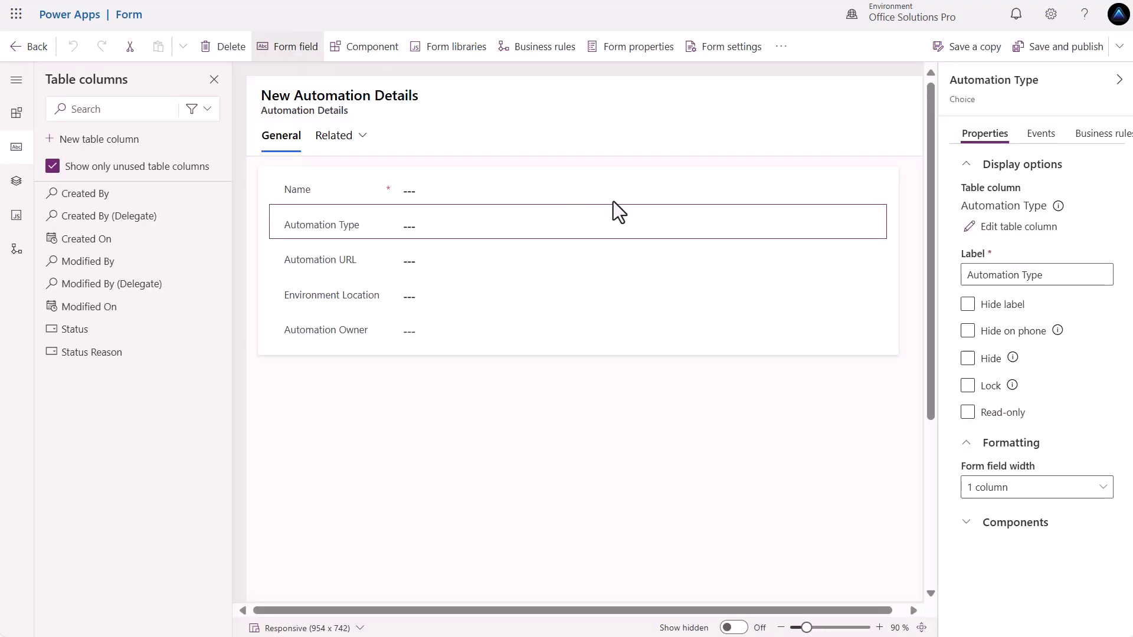
left_click(1013, 229)
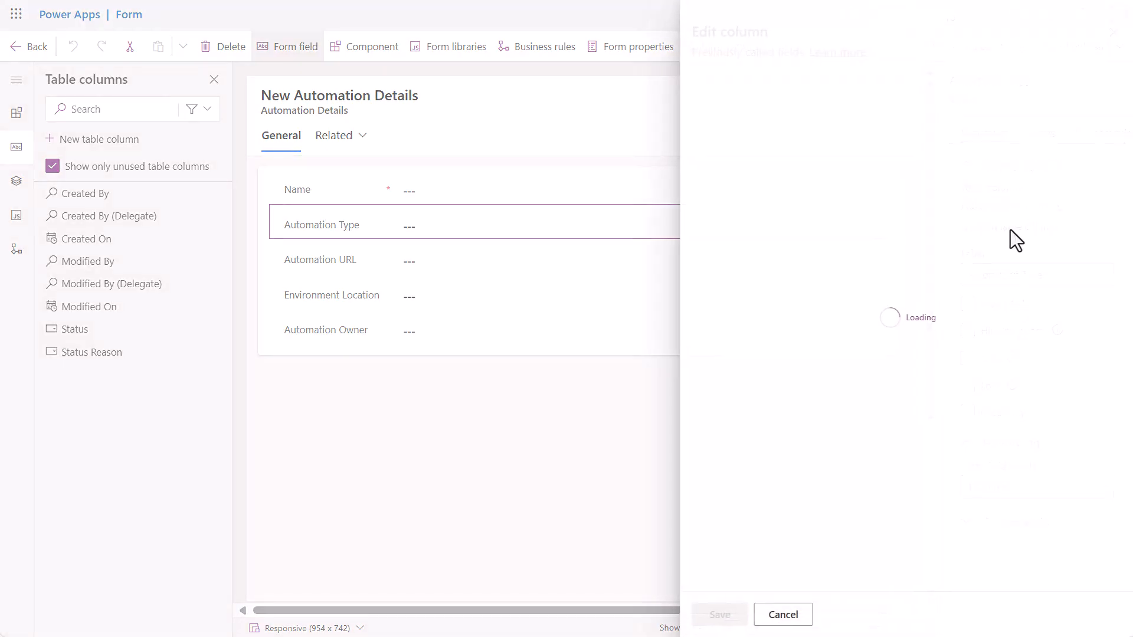
left_click(670, 328)
Make the Automation URL column Business required and save the column.
left_click(432, 270)
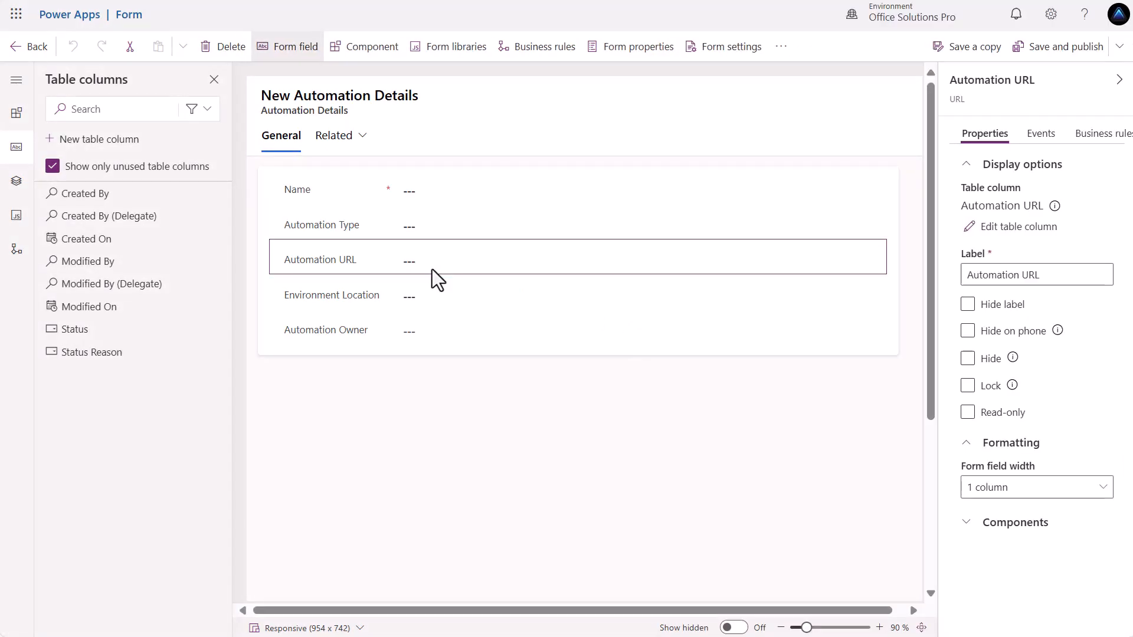
left_click(1032, 231)
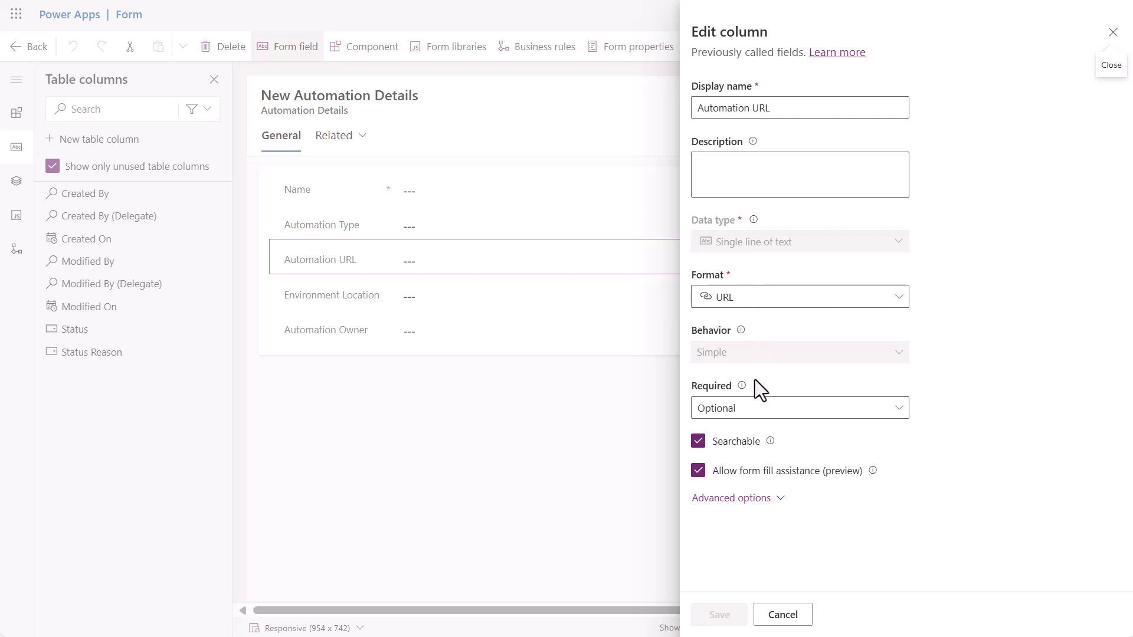
left_click(761, 413)
left_click(753, 462)
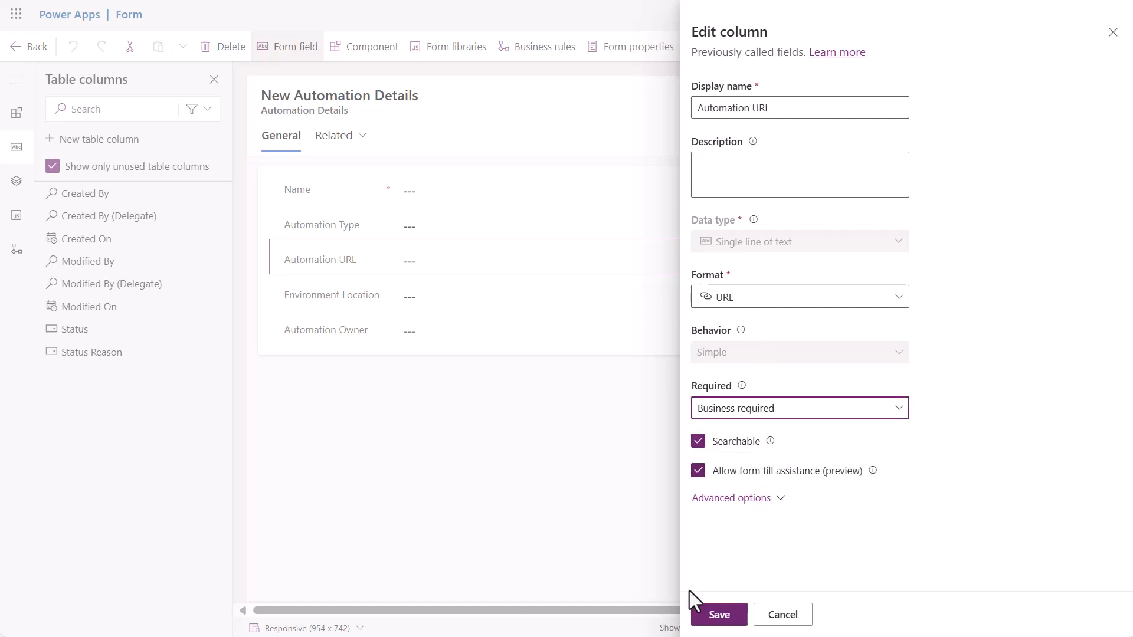
left_click(720, 620)
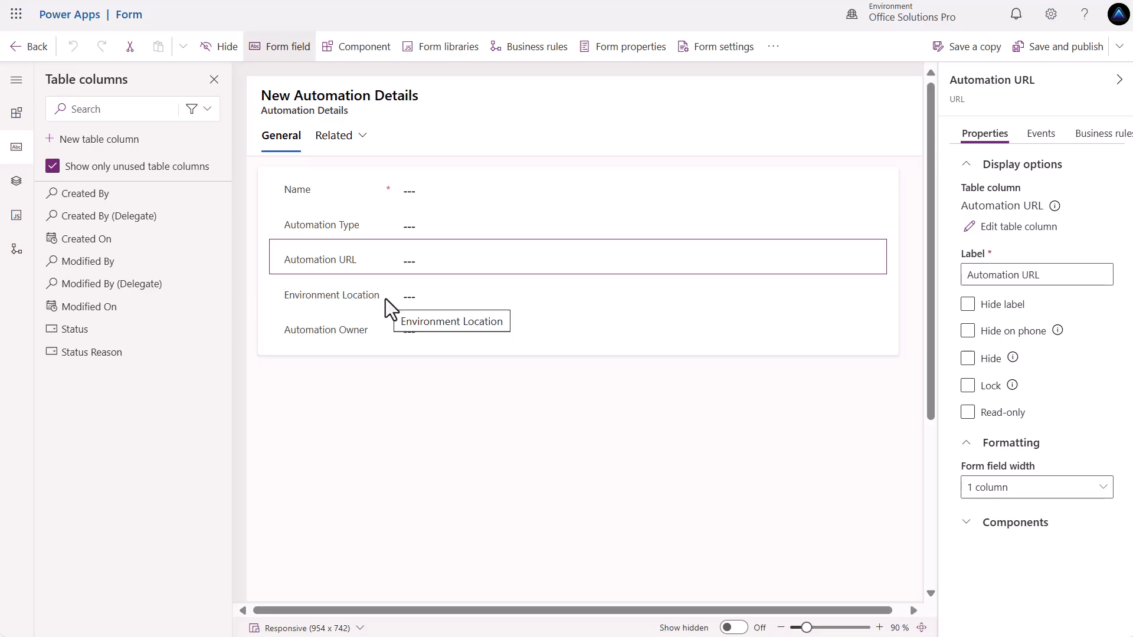
Make the Automation Owner column Business required and save the column.
left_click(420, 338)
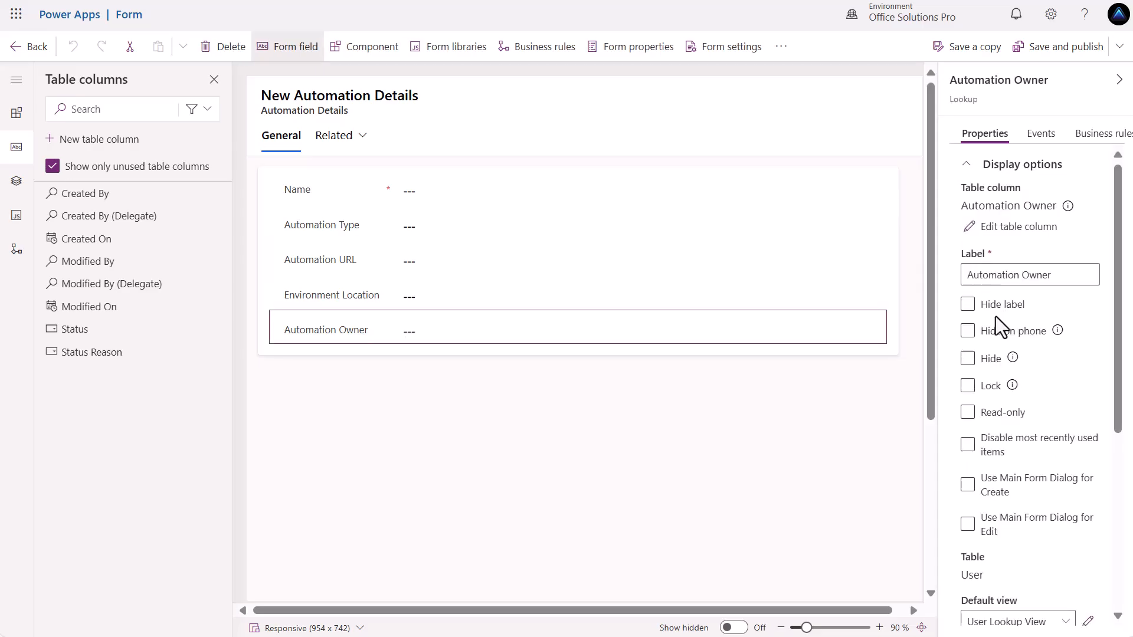
left_click(1034, 231)
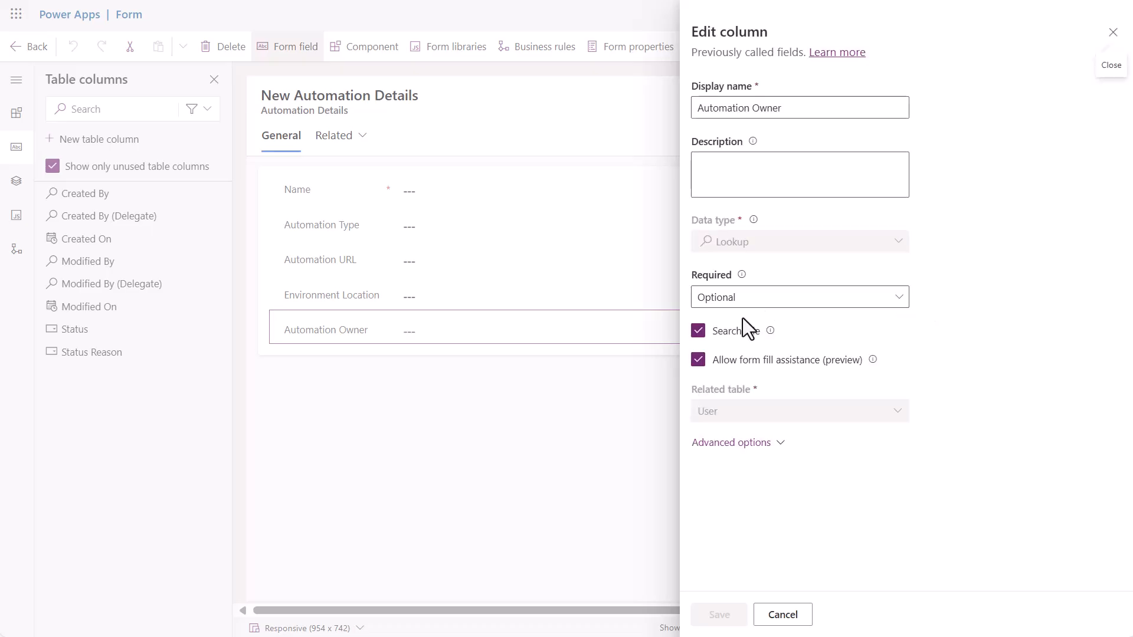
left_click(596, 389)
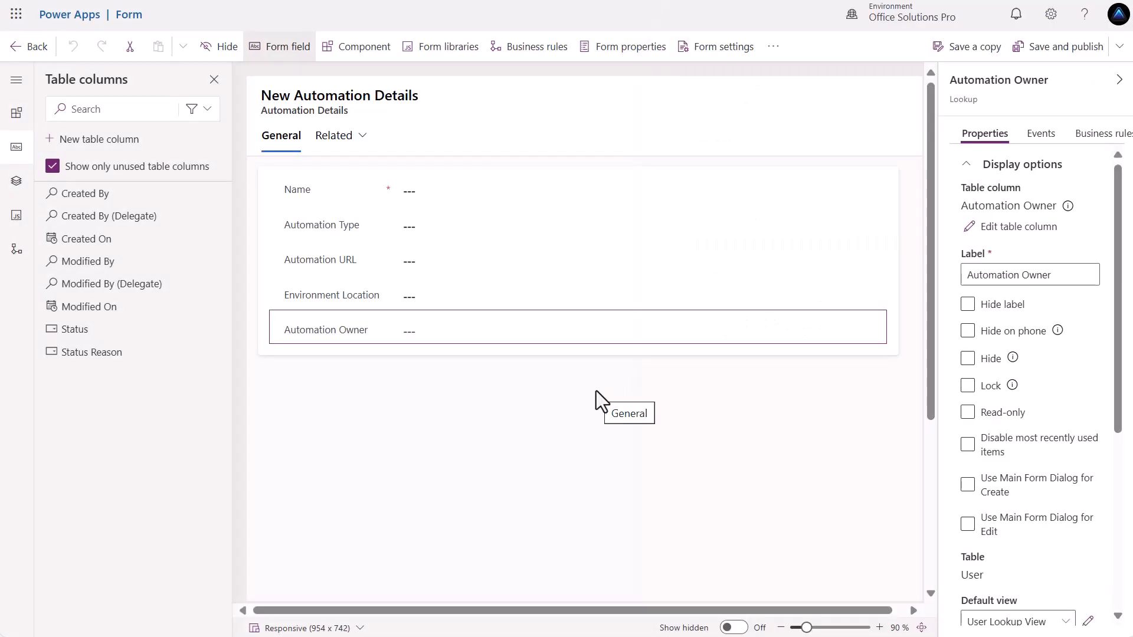
Save and publish the Automation Details form and return to the app designer.
left_click(1030, 53)
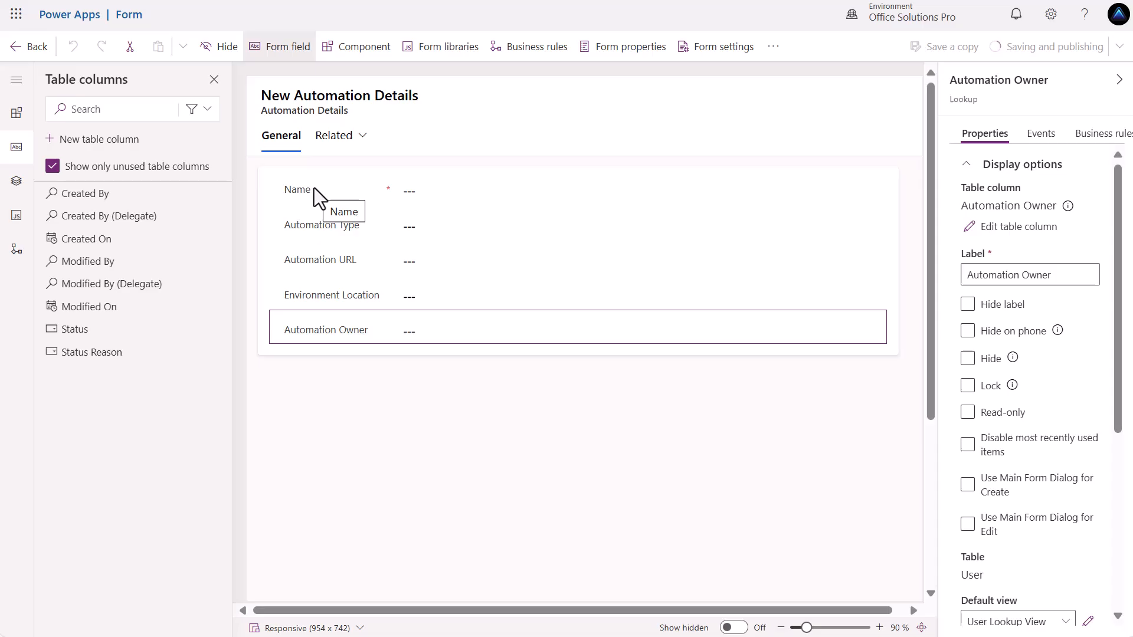
left_click(19, 49)
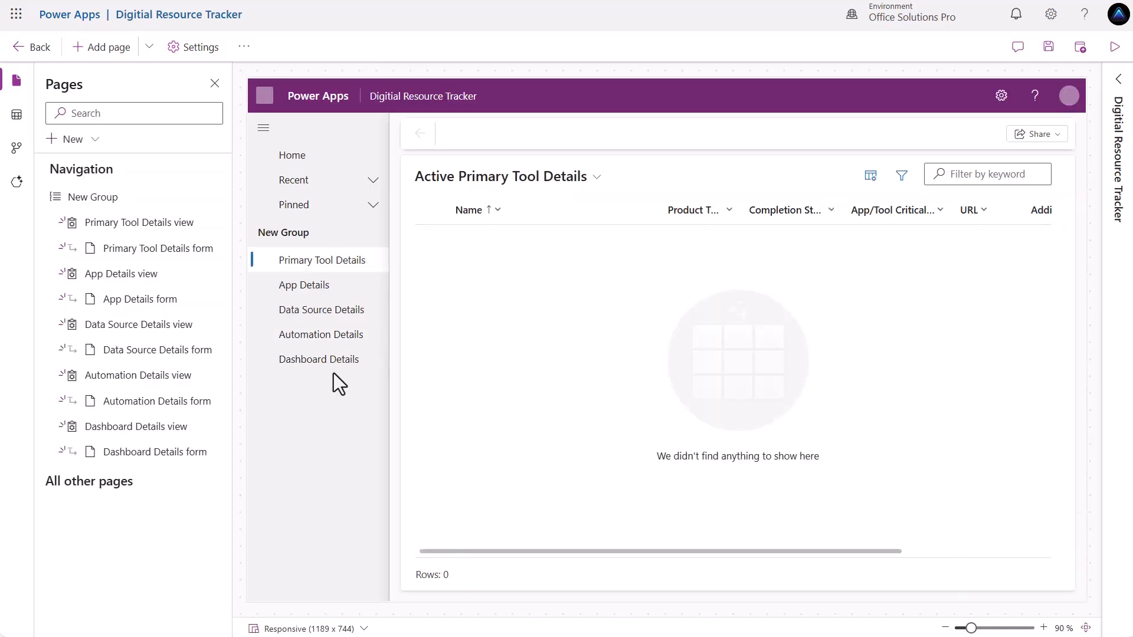
Open the Information main form of Dashboard Details for editing, saving the pending app changes.
left_click(334, 365)
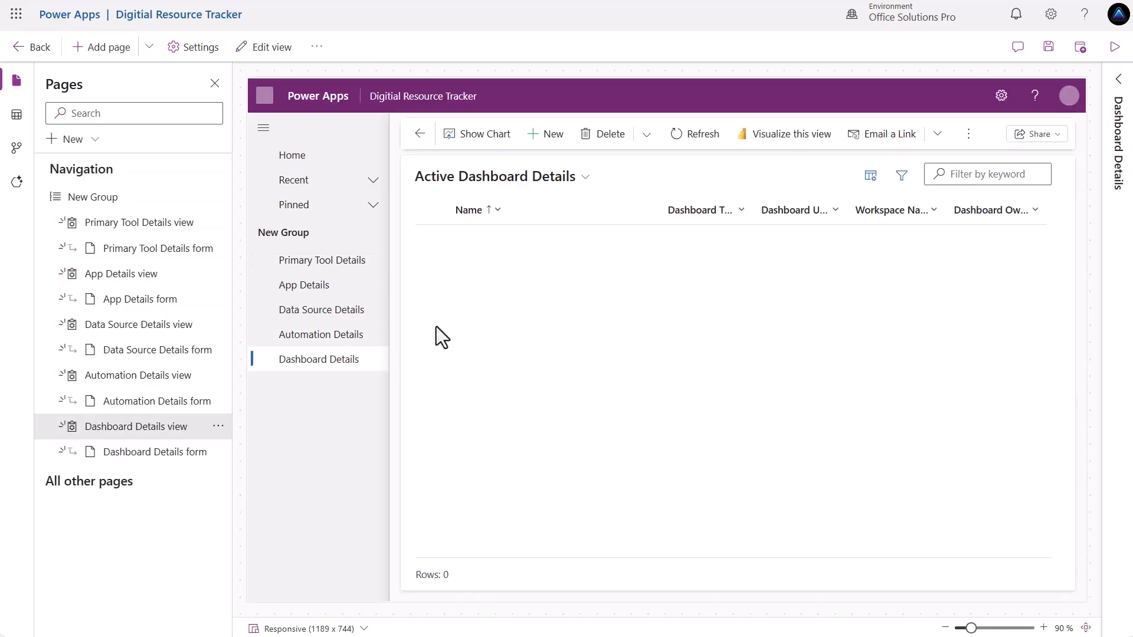
left_click(541, 141)
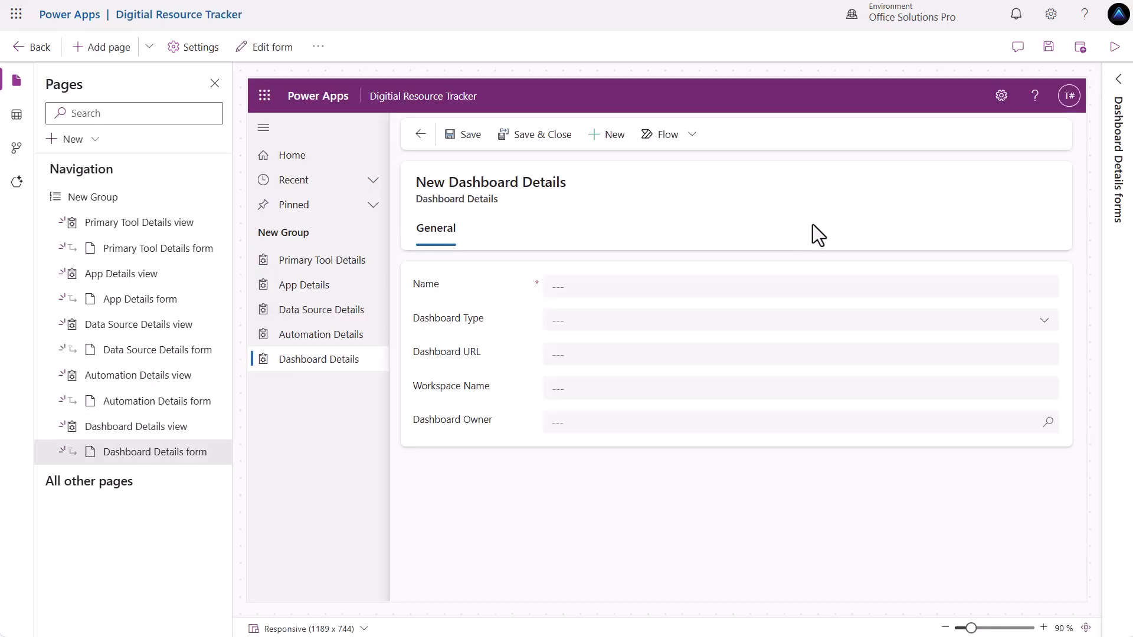
left_click(1116, 100)
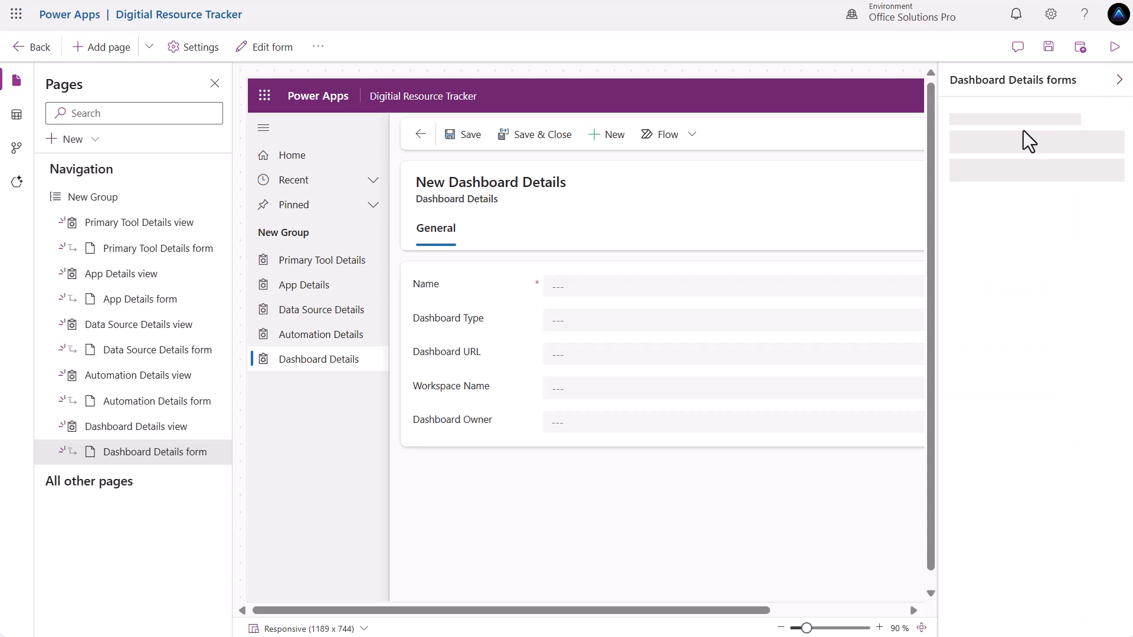
left_click(1102, 168)
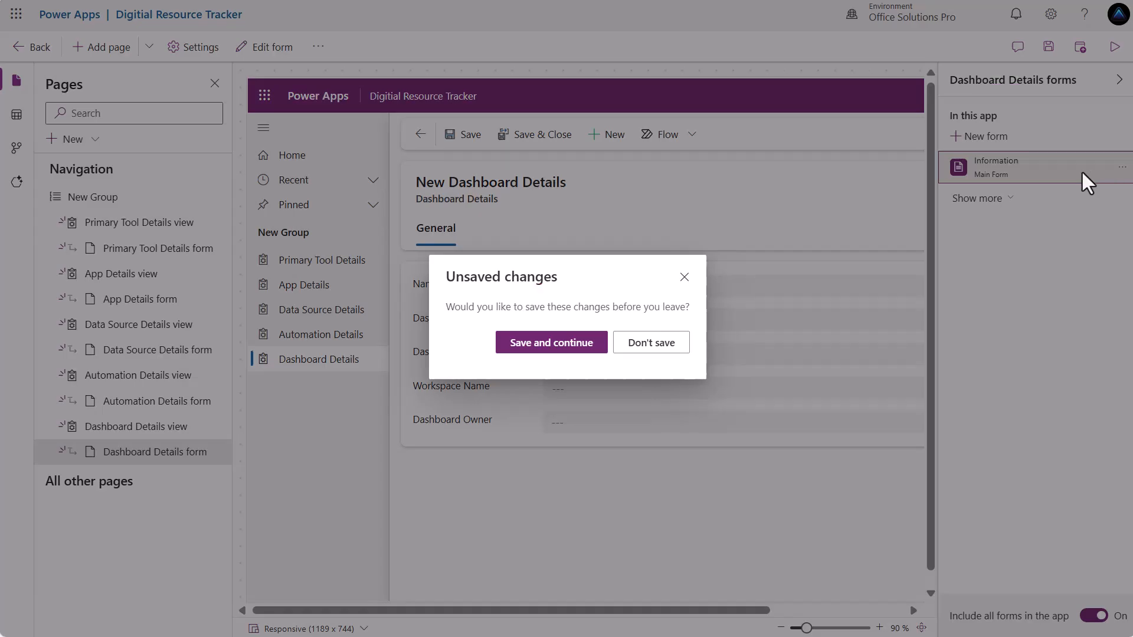
left_click(560, 347)
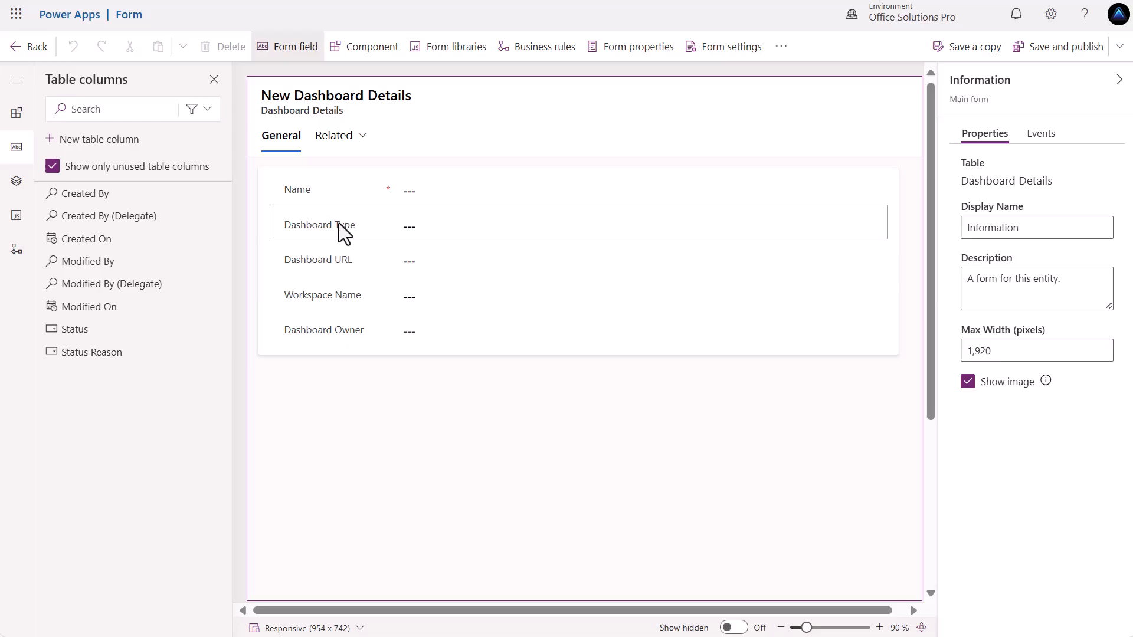
Open the Dashboard Type column for editing from the Dashboard Details form.
left_click(338, 223)
left_click(1003, 226)
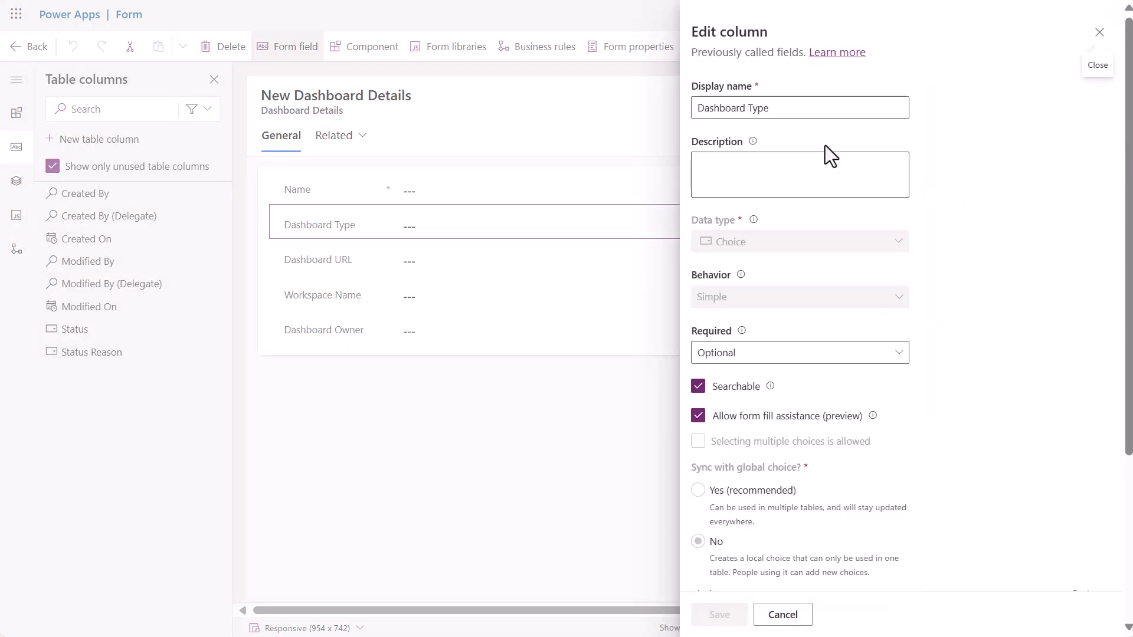
Make the Dashboard URL and Dashboard Owner columns Business required, saving each column.
left_click(427, 272)
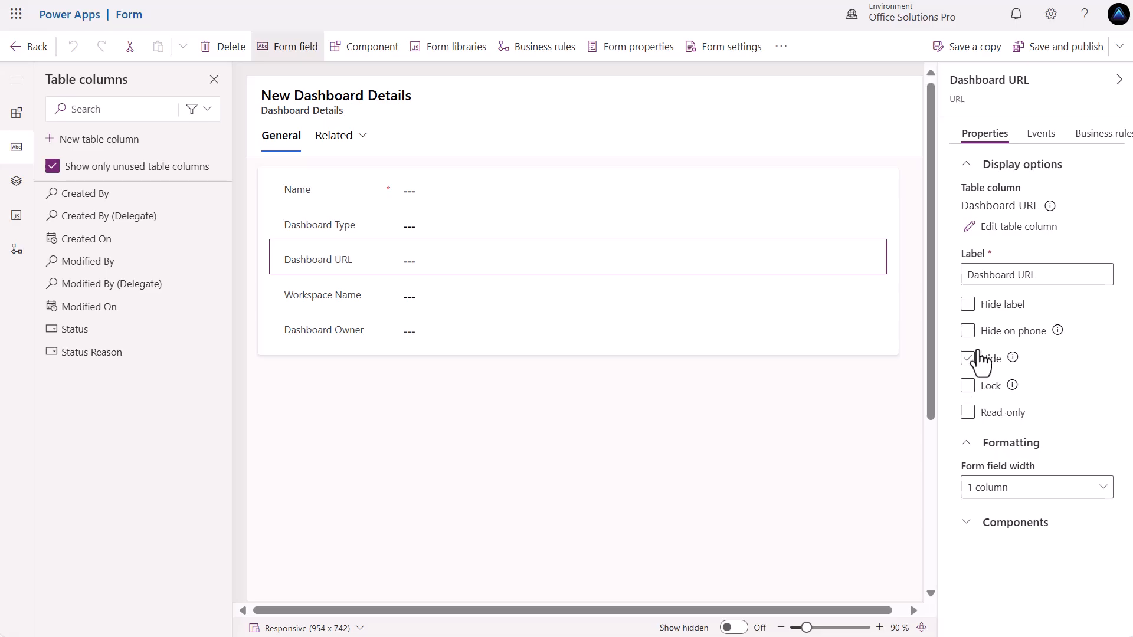
left_click(1008, 227)
left_click(721, 612)
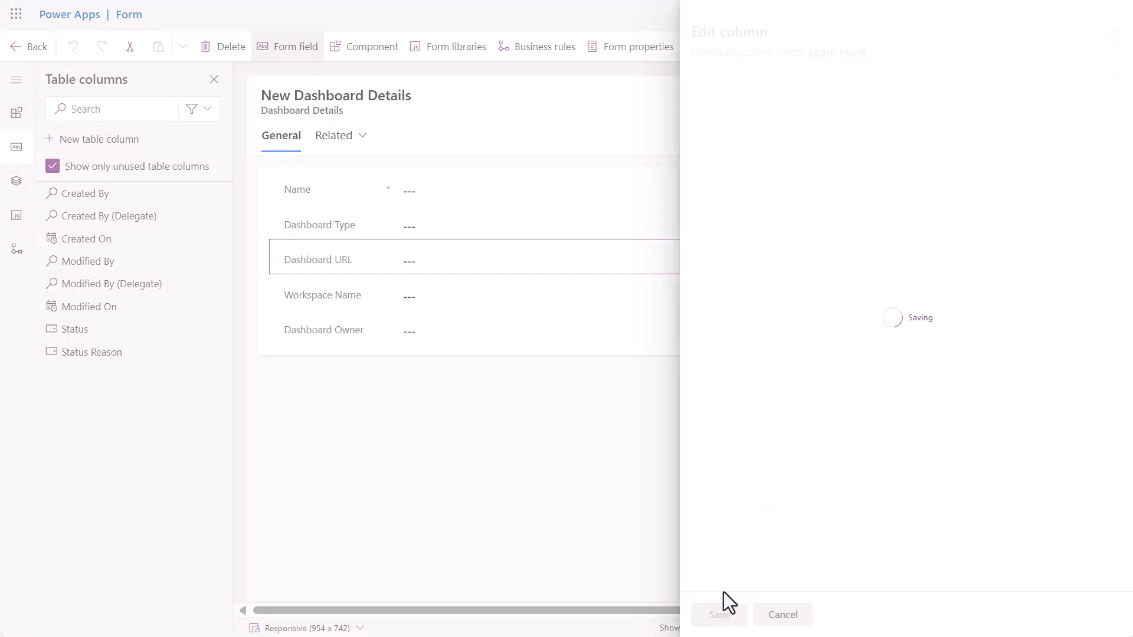
left_click(391, 332)
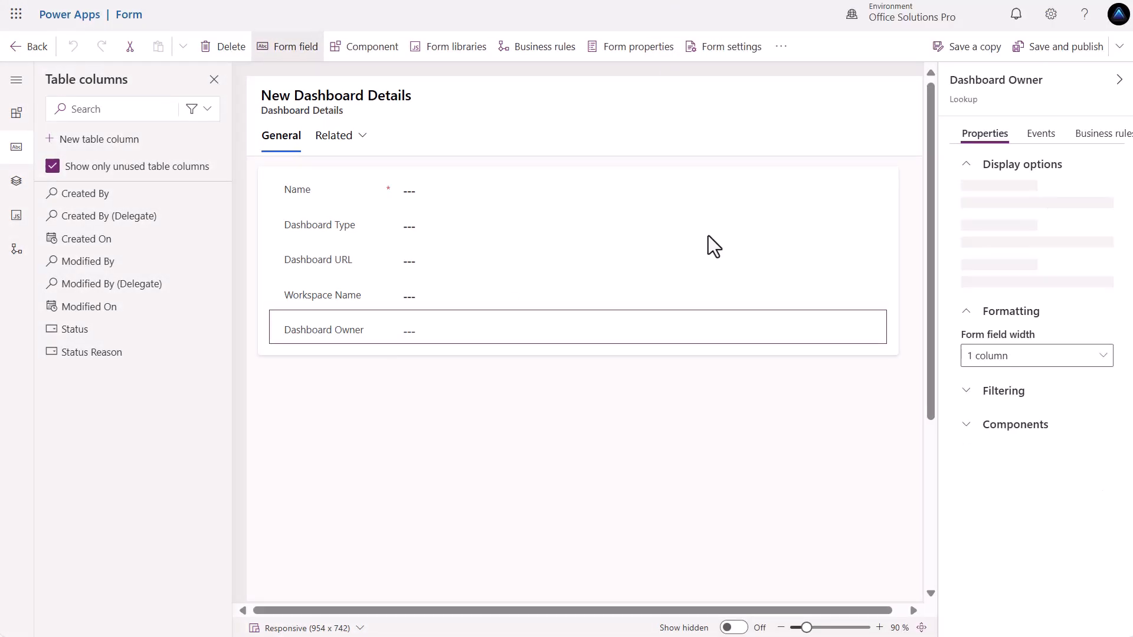
left_click(1007, 227)
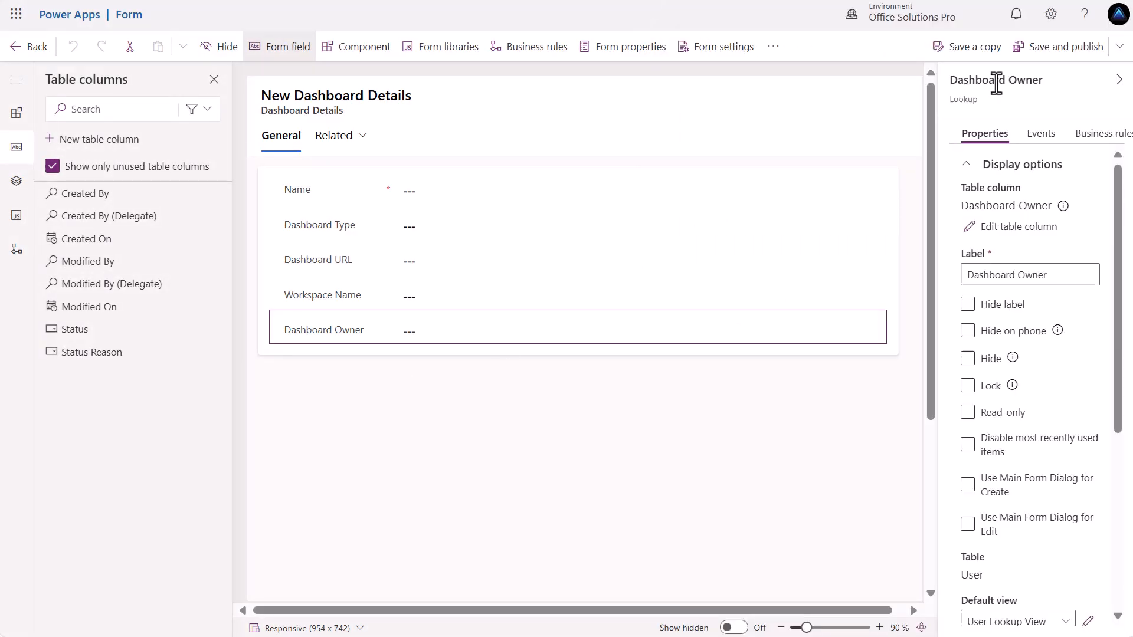
Save and publish the Dashboard Details form and return to the app designer.
left_click(1048, 47)
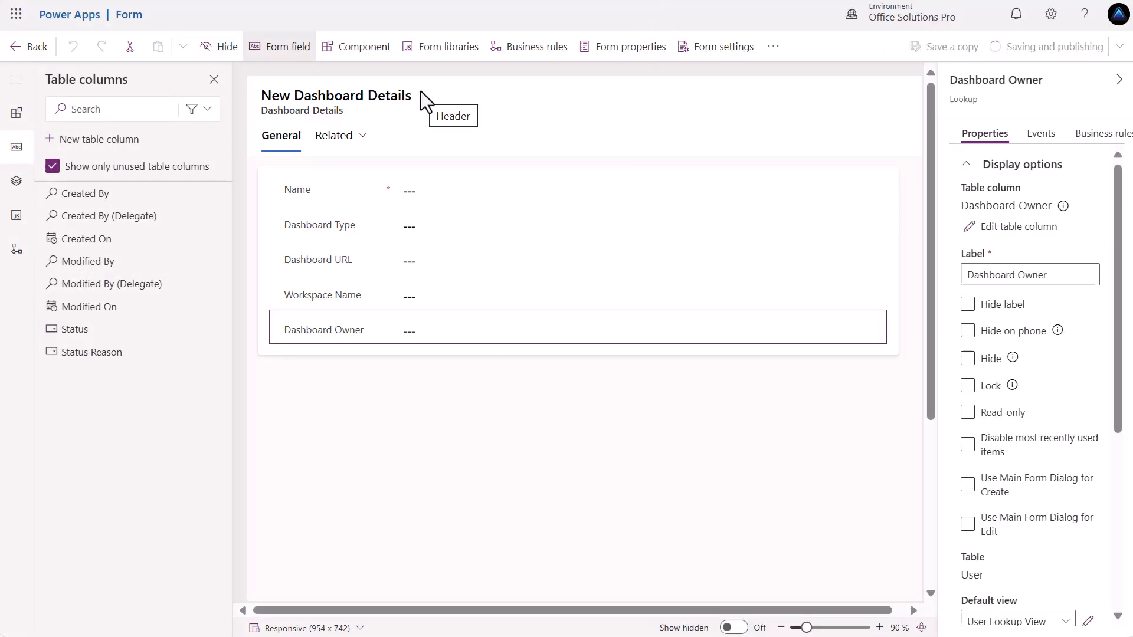
left_click(26, 49)
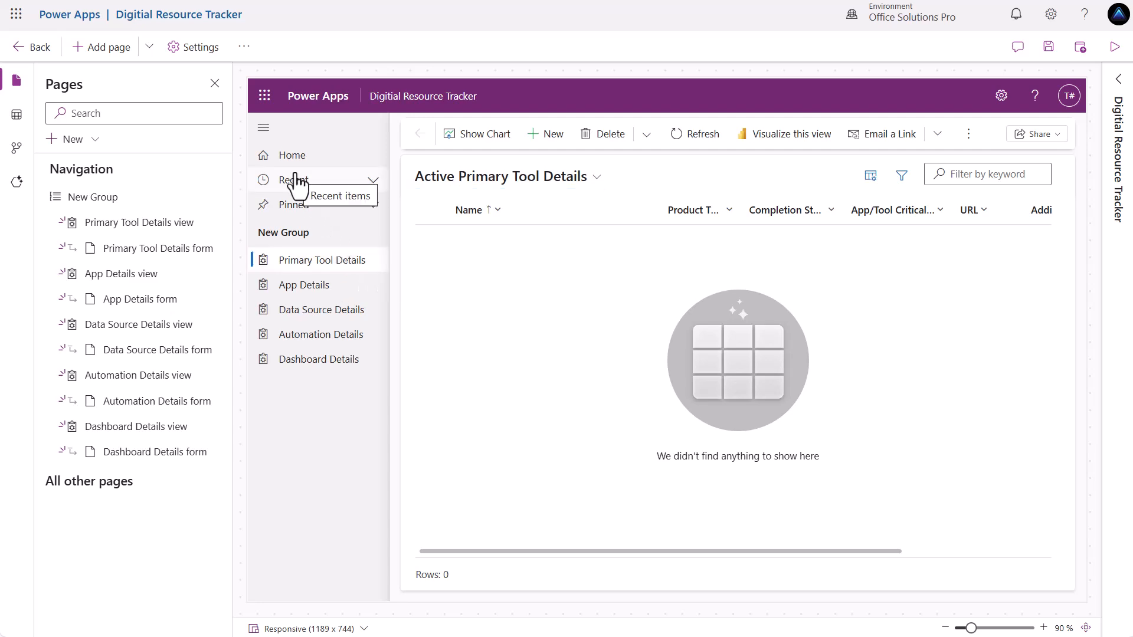
Review the app's General settings, including the icon choices, offline use and the expanded Advanced settings.
left_click(196, 49)
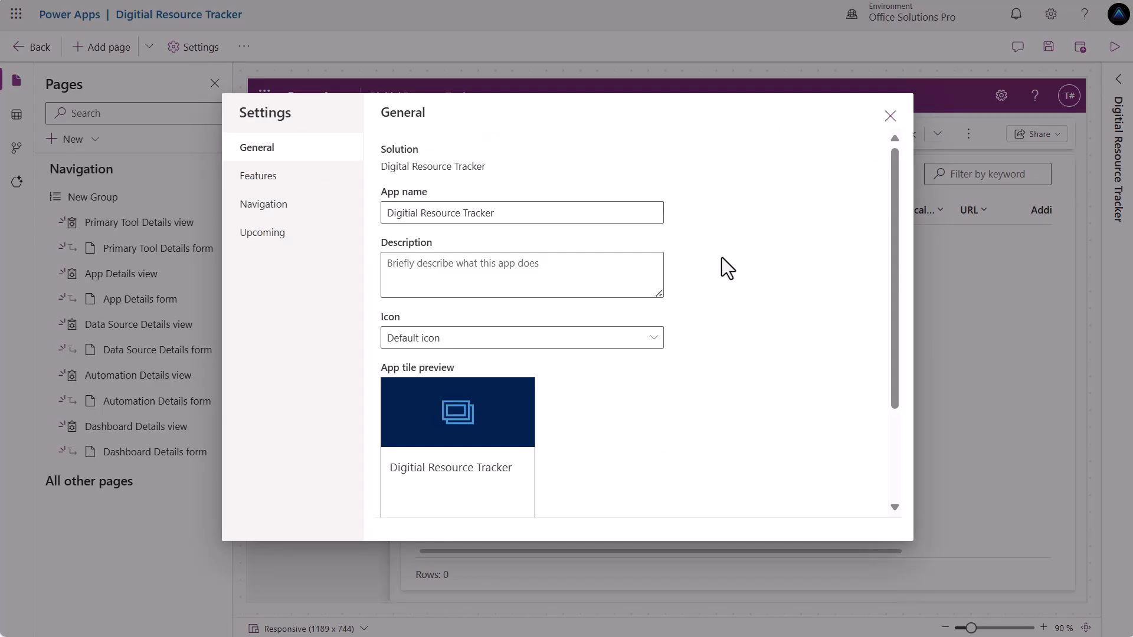
scroll(555, 223, "down", 2)
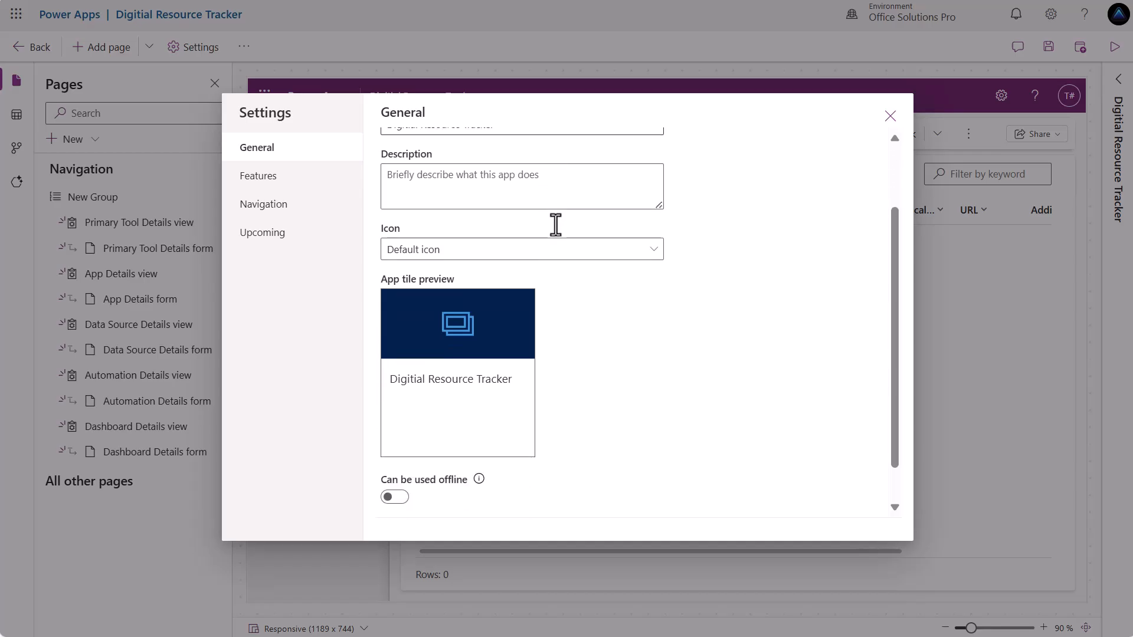
scroll(537, 223, "down", 1)
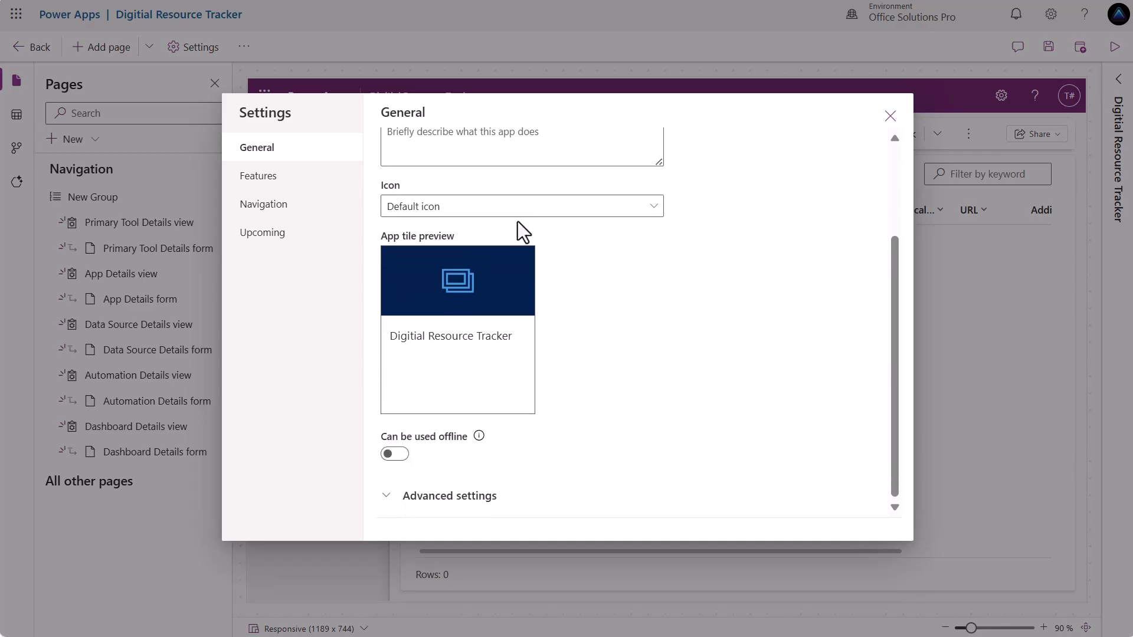
left_click(632, 217)
left_click(635, 217)
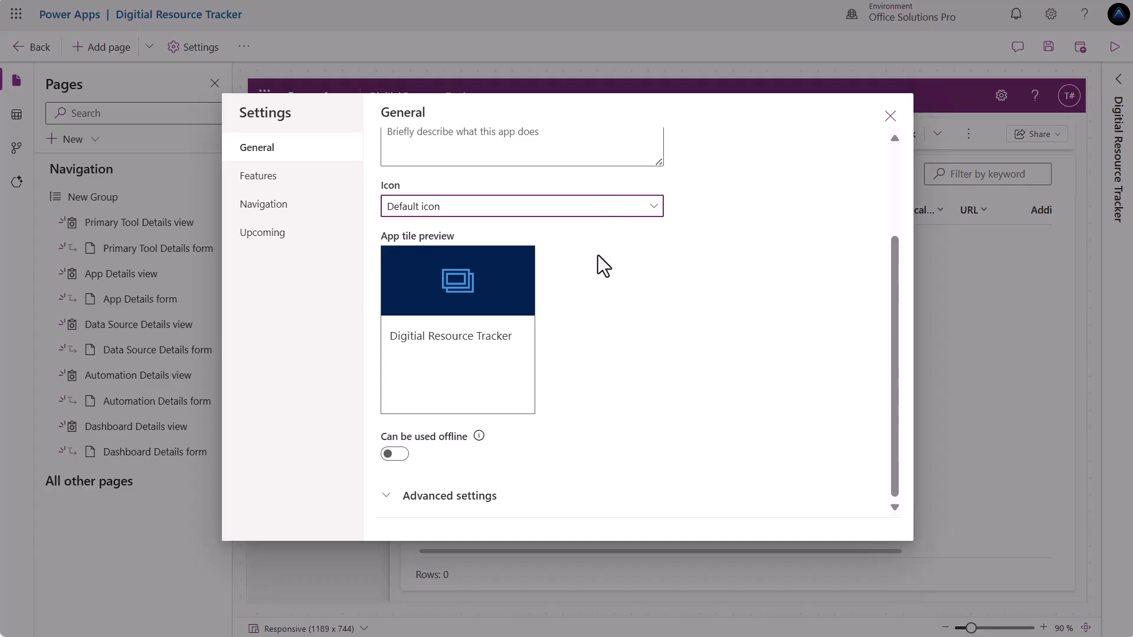
left_click(390, 500)
scroll(610, 391, "down", 3)
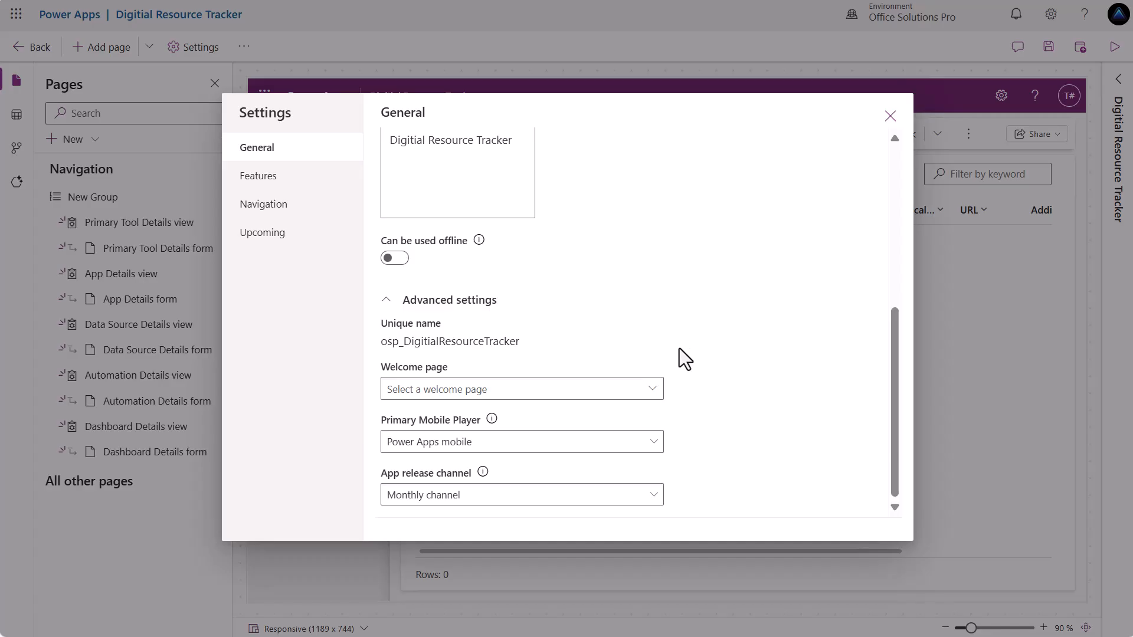
scroll(677, 348, "up", 5)
Examine the full list of Features settings for the app, from the View hierarchy capability to Tablet Optimization for Command Bar.
left_click(276, 180)
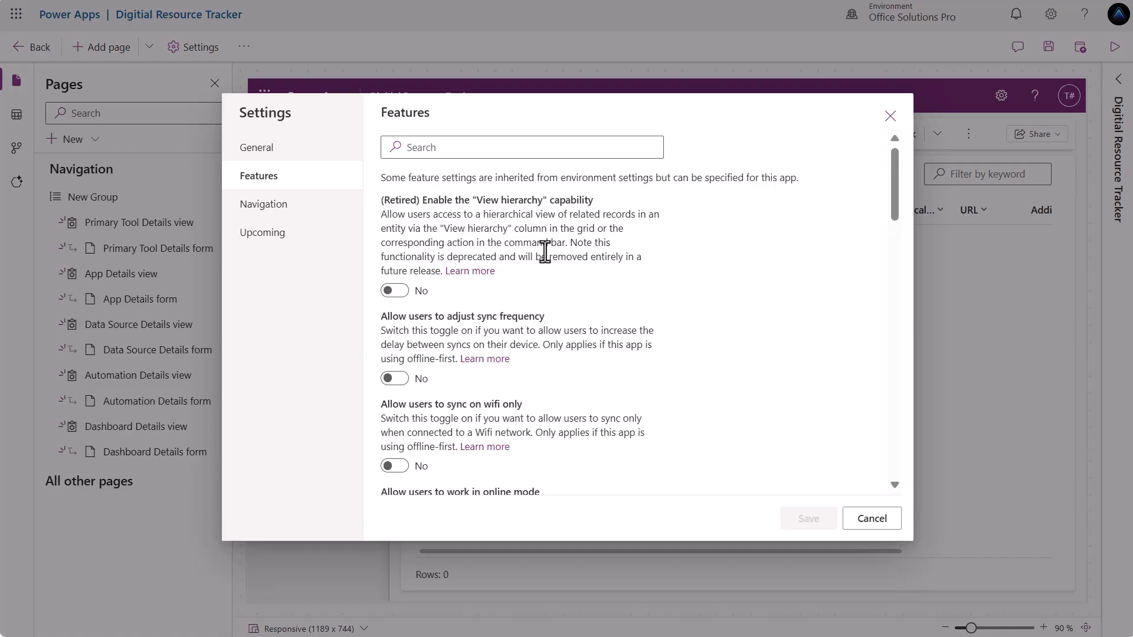
scroll(544, 253, "down", 5)
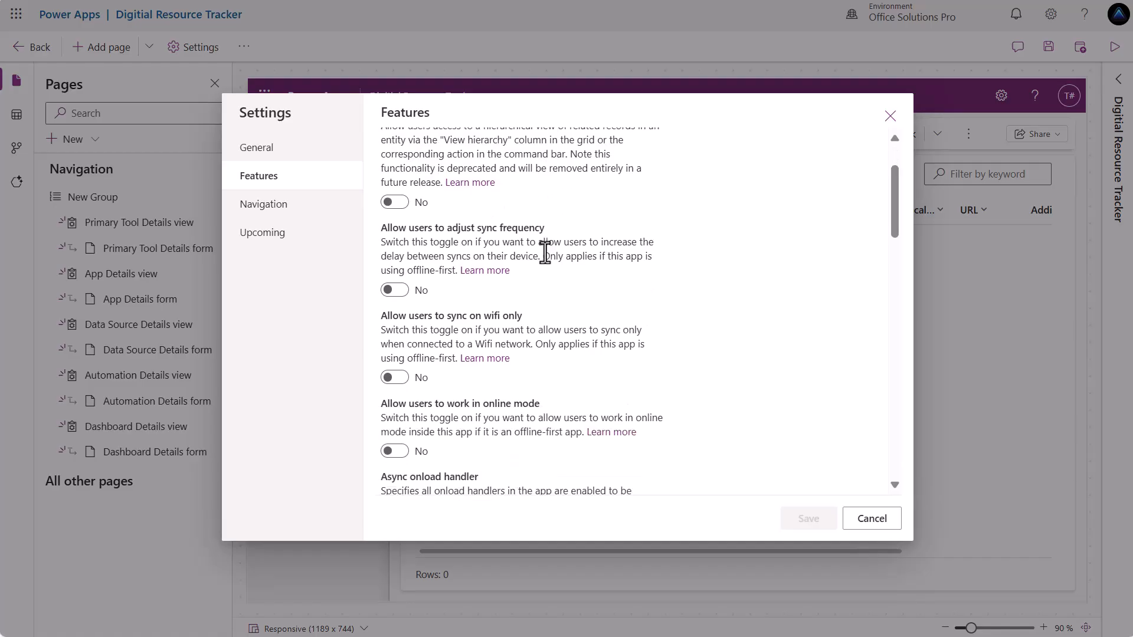
scroll(545, 253, "down", 2)
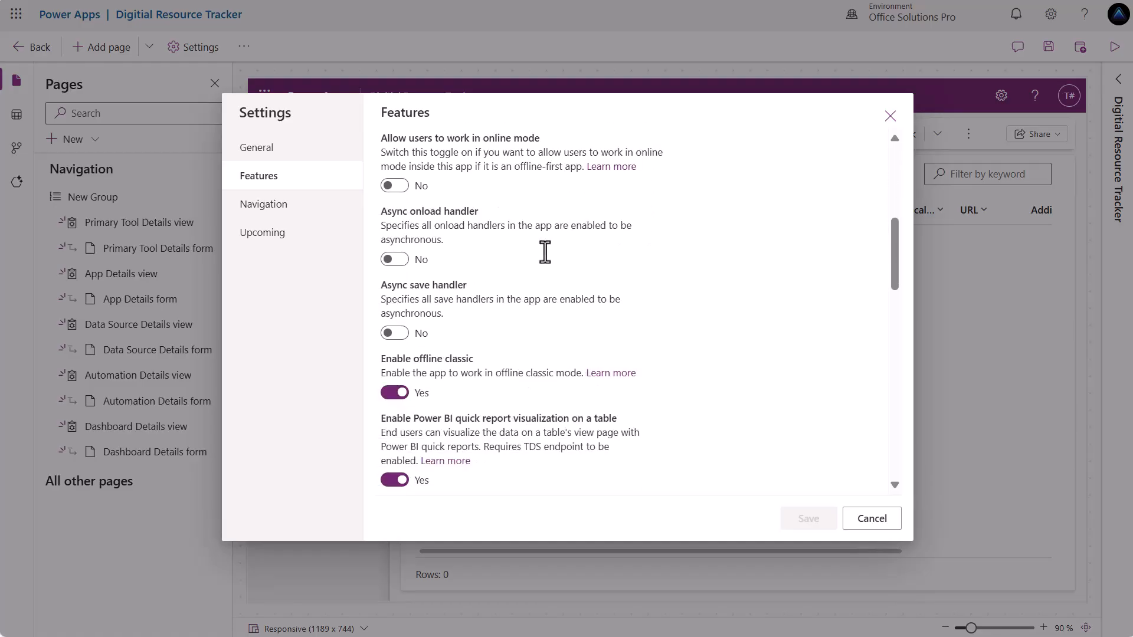
scroll(545, 251, "down", 5)
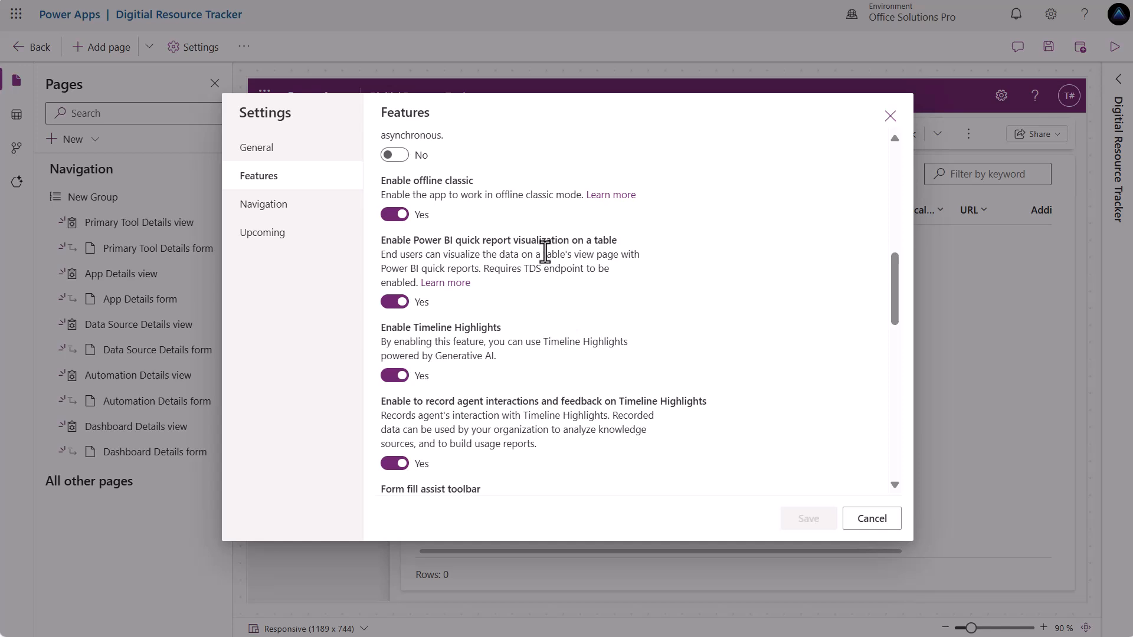
scroll(544, 253, "down", 2)
scroll(546, 251, "down", 5)
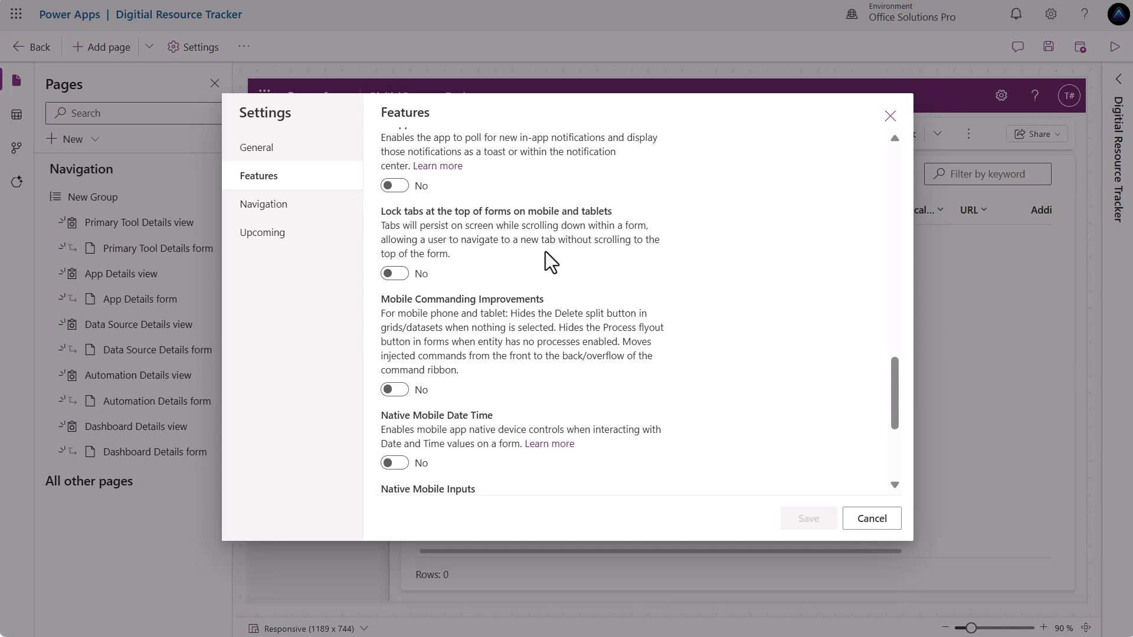
scroll(545, 252, "down", 1)
scroll(545, 252, "down", 4)
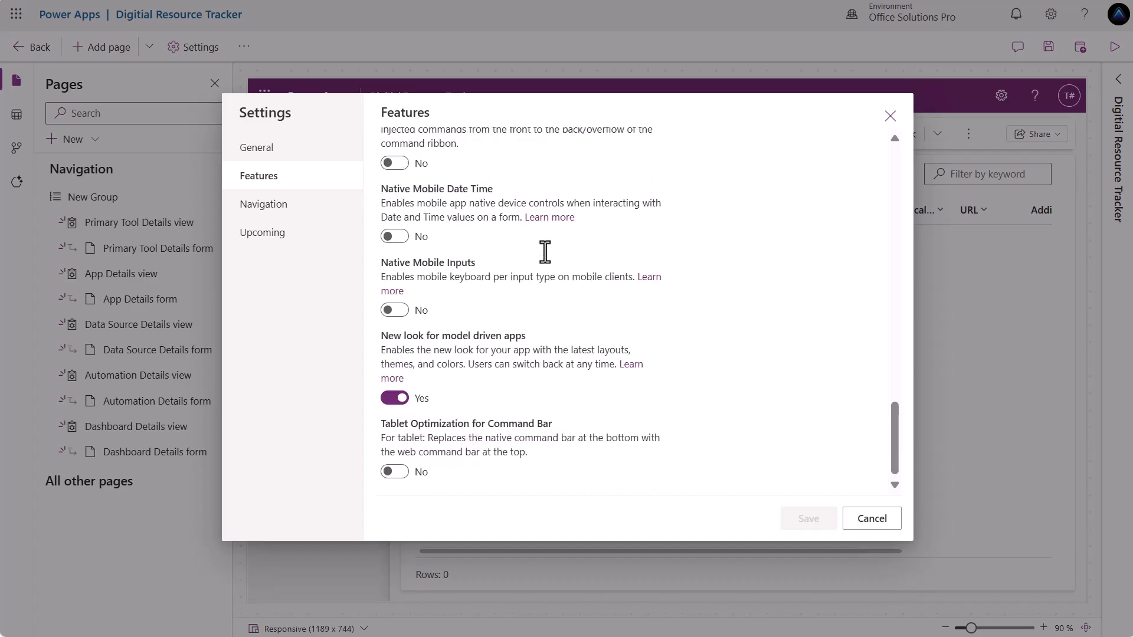
scroll(545, 251, "up", 10)
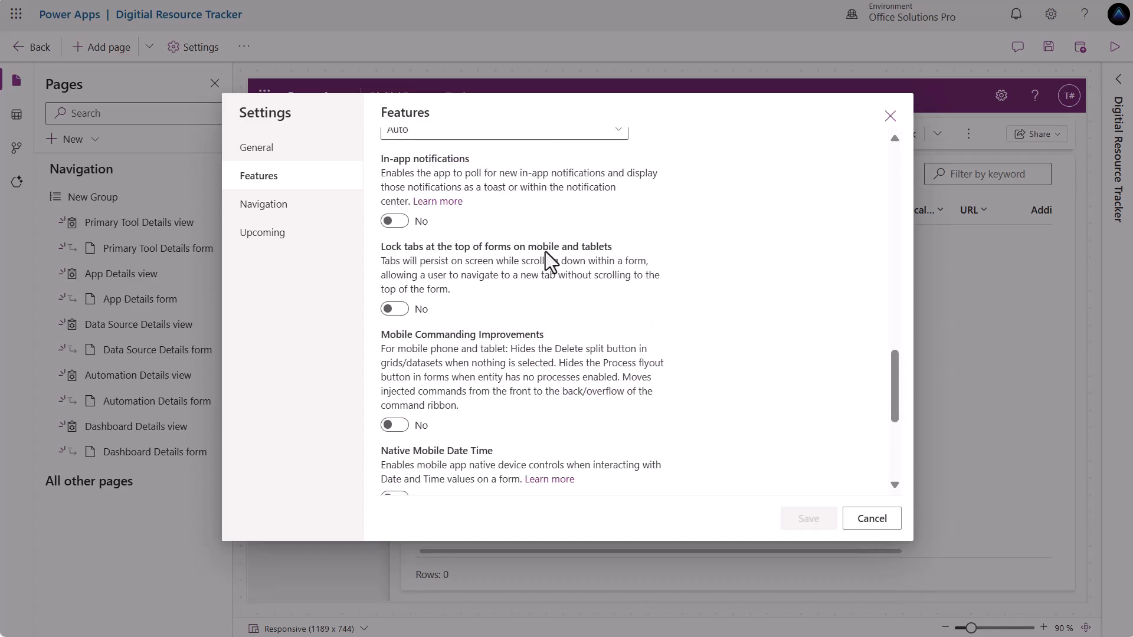
Look through the Features settings again, from the sync and offline options to the in-app notification and native mobile options.
scroll(546, 251, "up", 1)
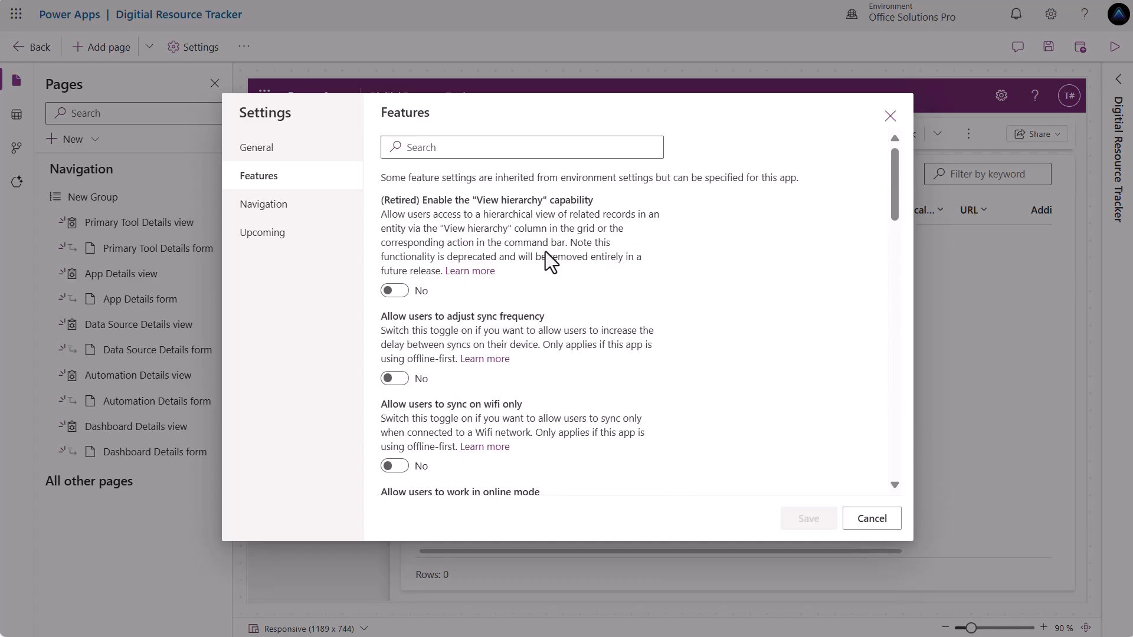
scroll(545, 251, "down", 2)
scroll(545, 251, "down", 4)
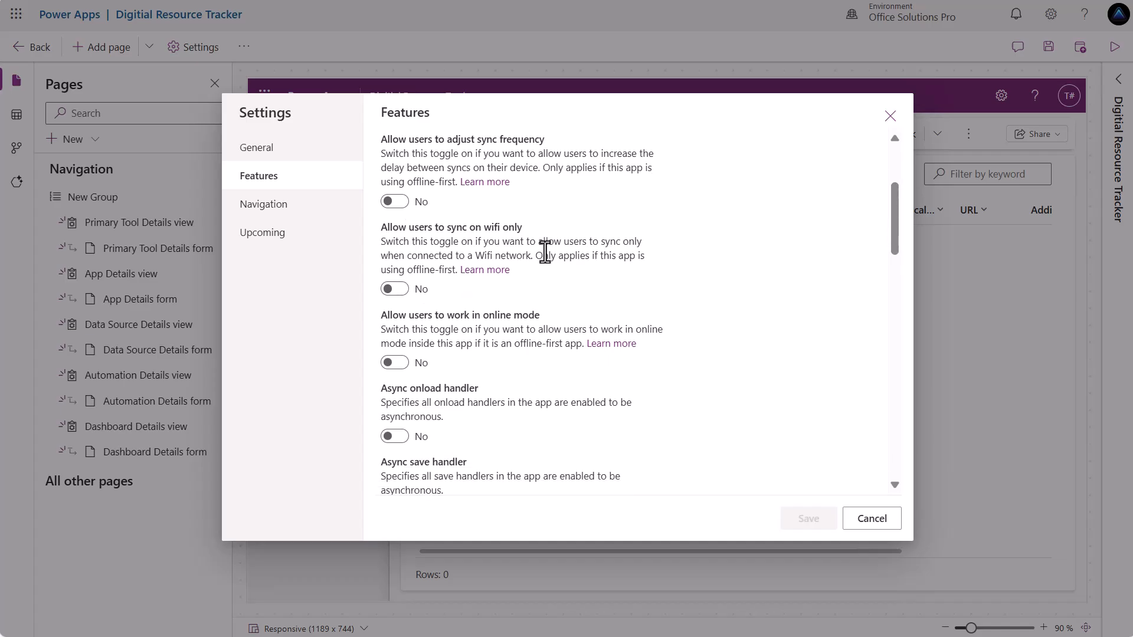
scroll(545, 252, "down", 8)
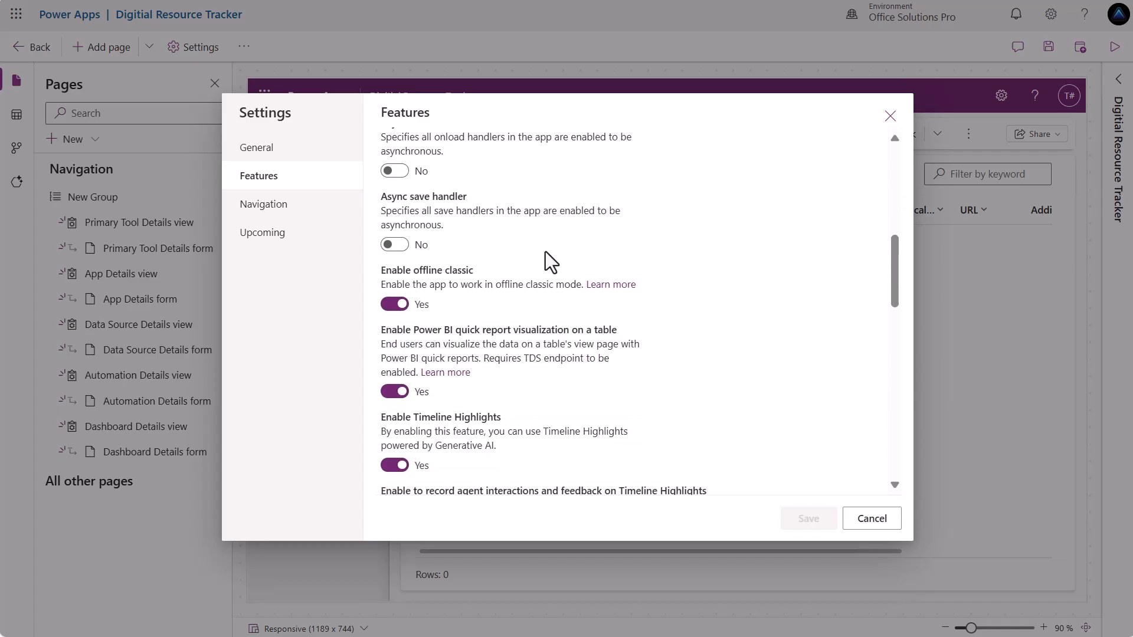
scroll(545, 251, "up", 1)
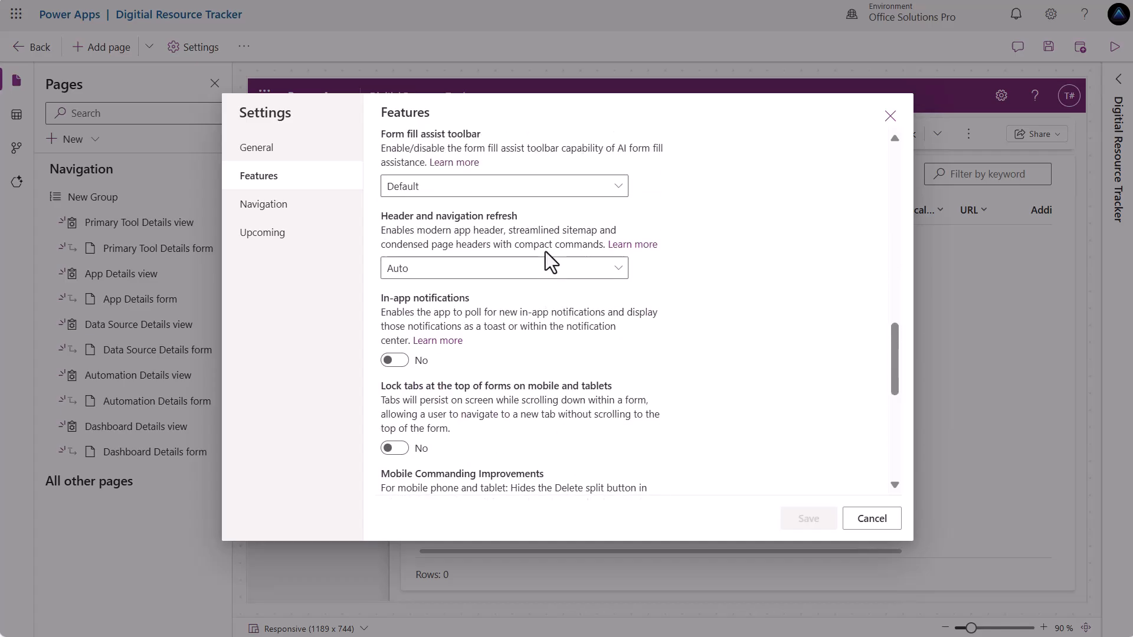
scroll(546, 252, "down", 2)
scroll(546, 252, "down", 5)
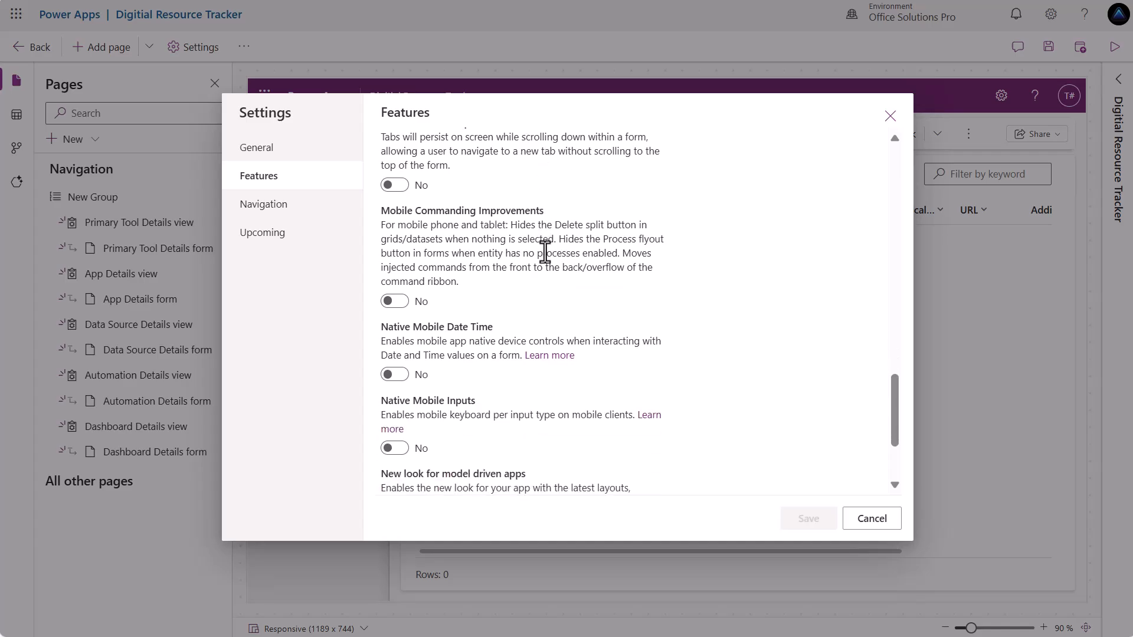
scroll(545, 252, "up", 5)
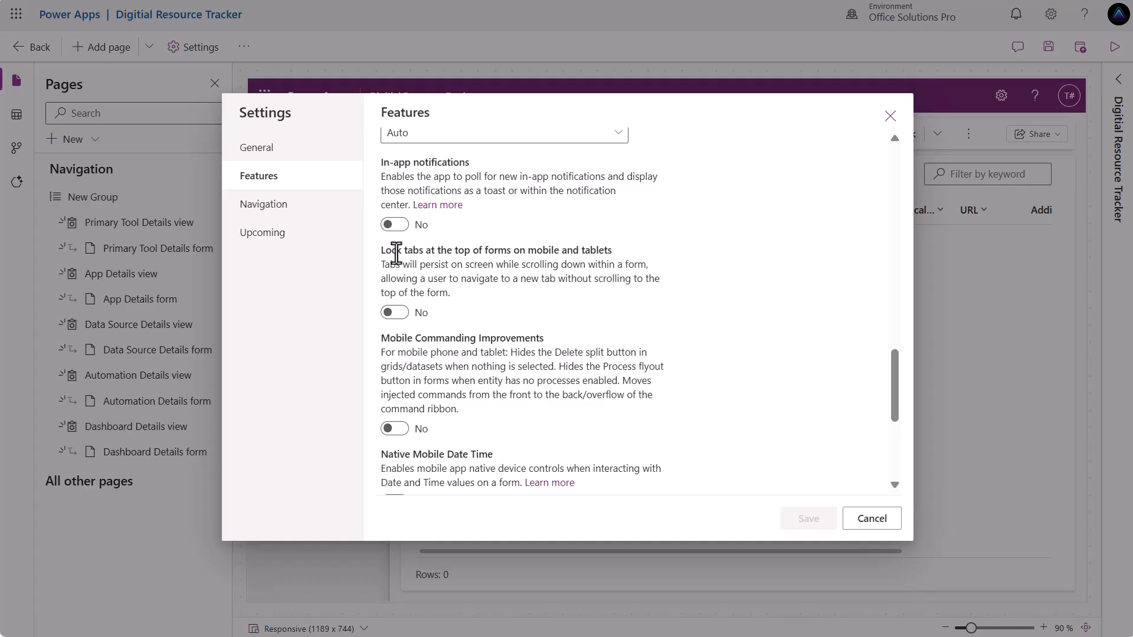
Enable Areas in the Navigation settings and the modern Timeline control experience in the Upcoming settings, and save the settings.
left_click(306, 213)
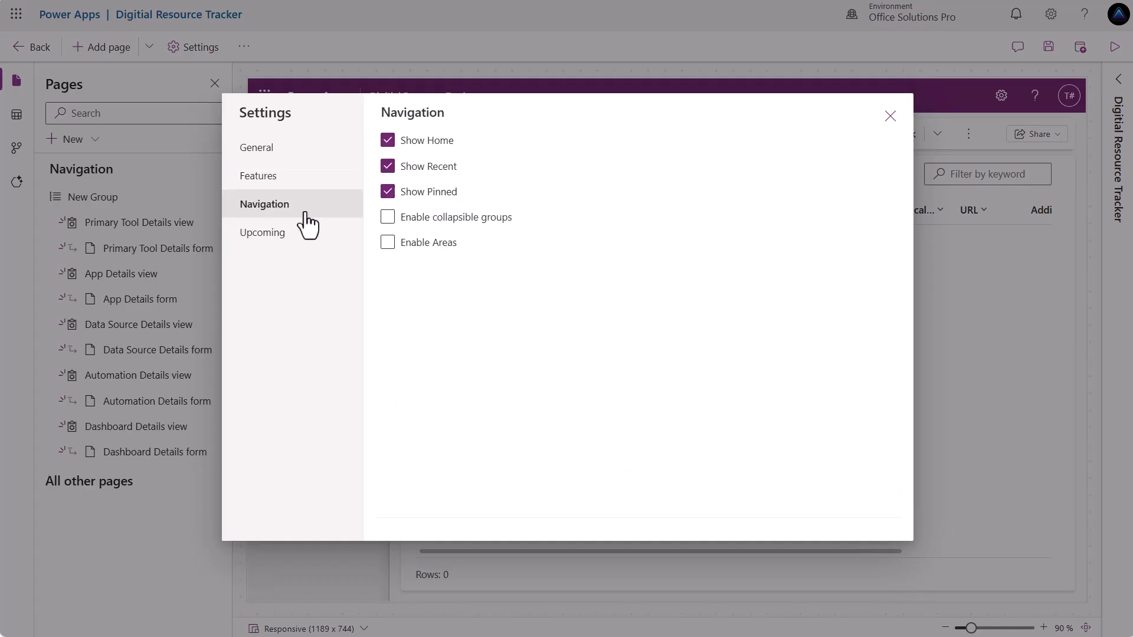
left_click(391, 251)
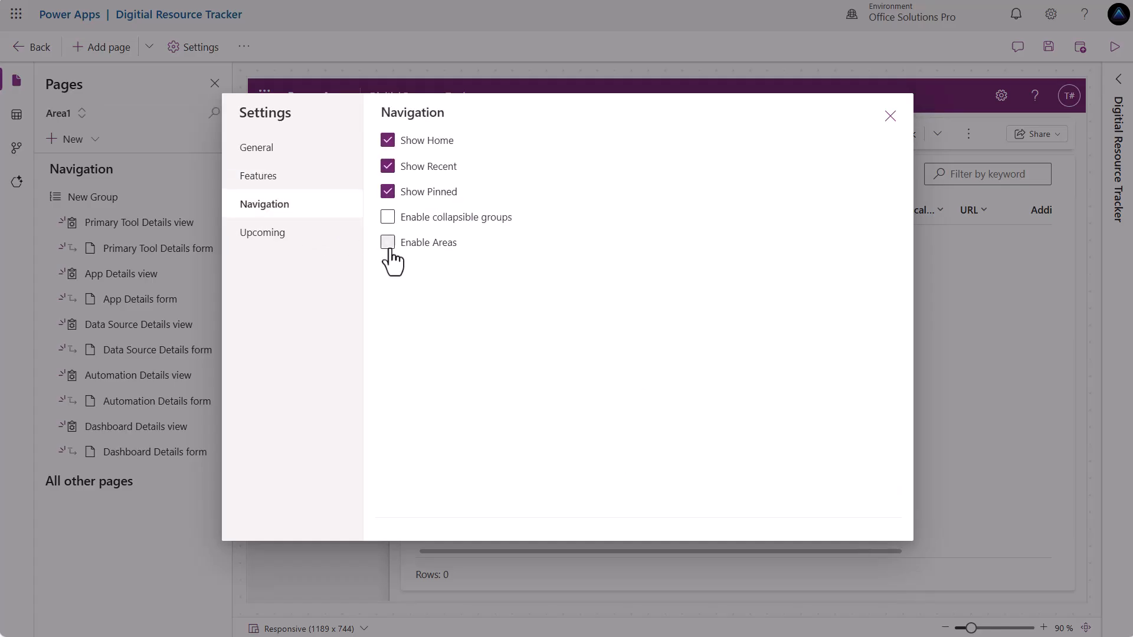
left_click(290, 252)
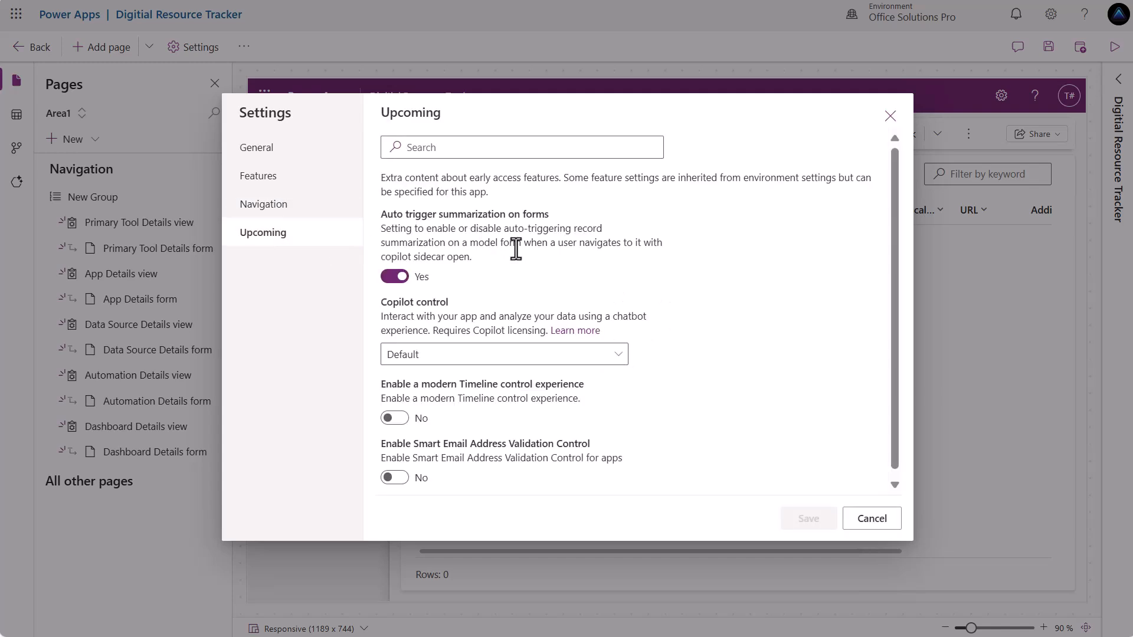
scroll(521, 250, "down", 1)
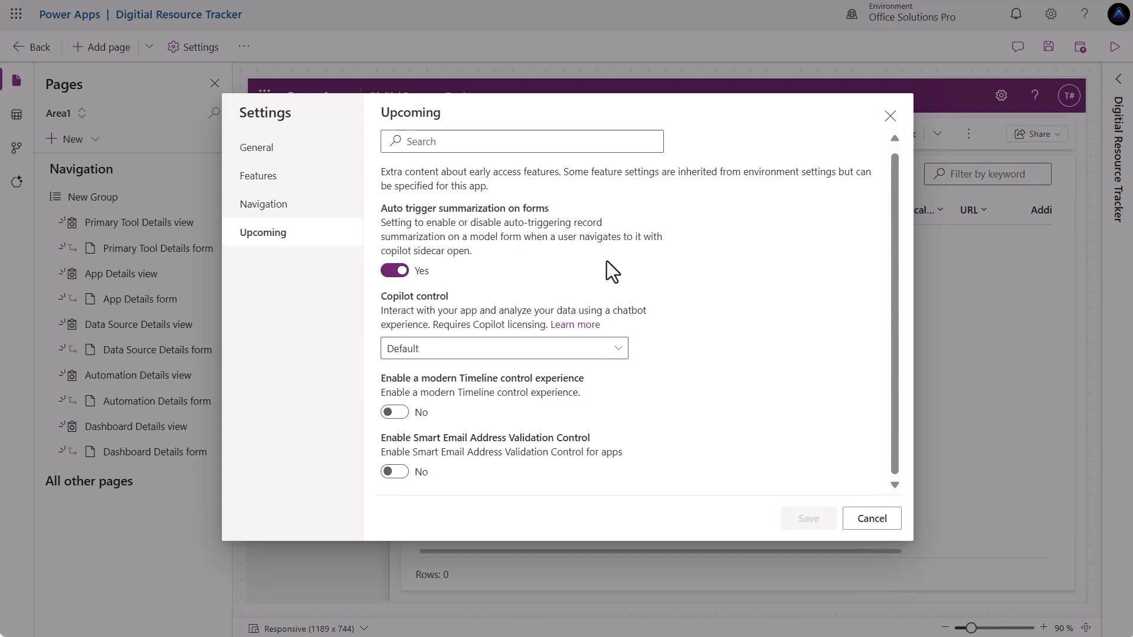
left_click(395, 413)
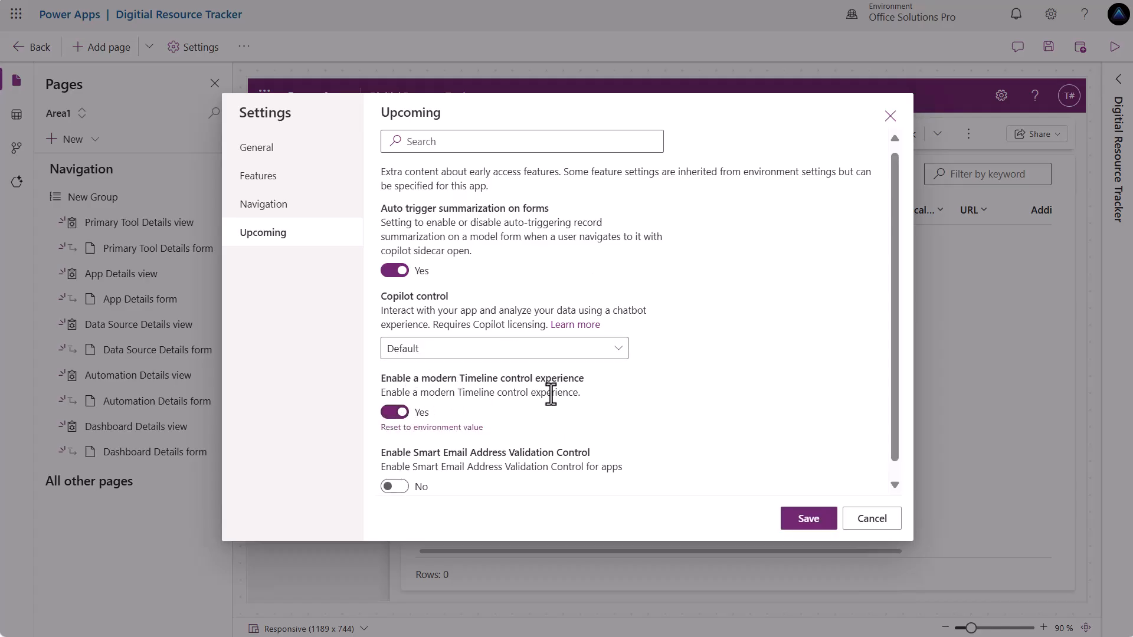
scroll(566, 391, "down", 2)
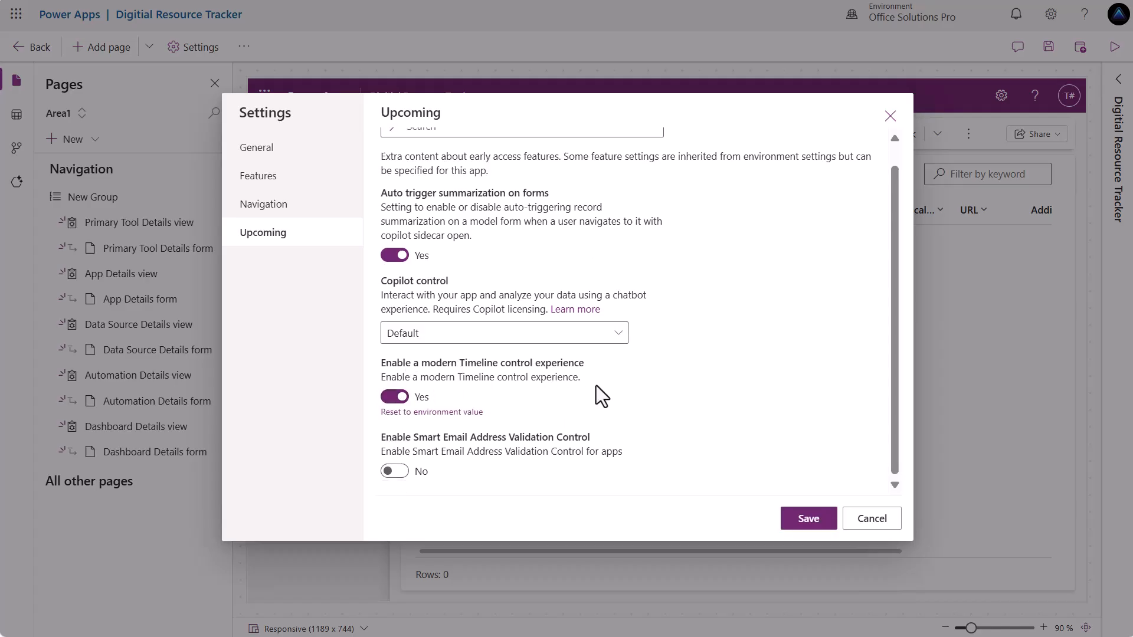
left_click(808, 519)
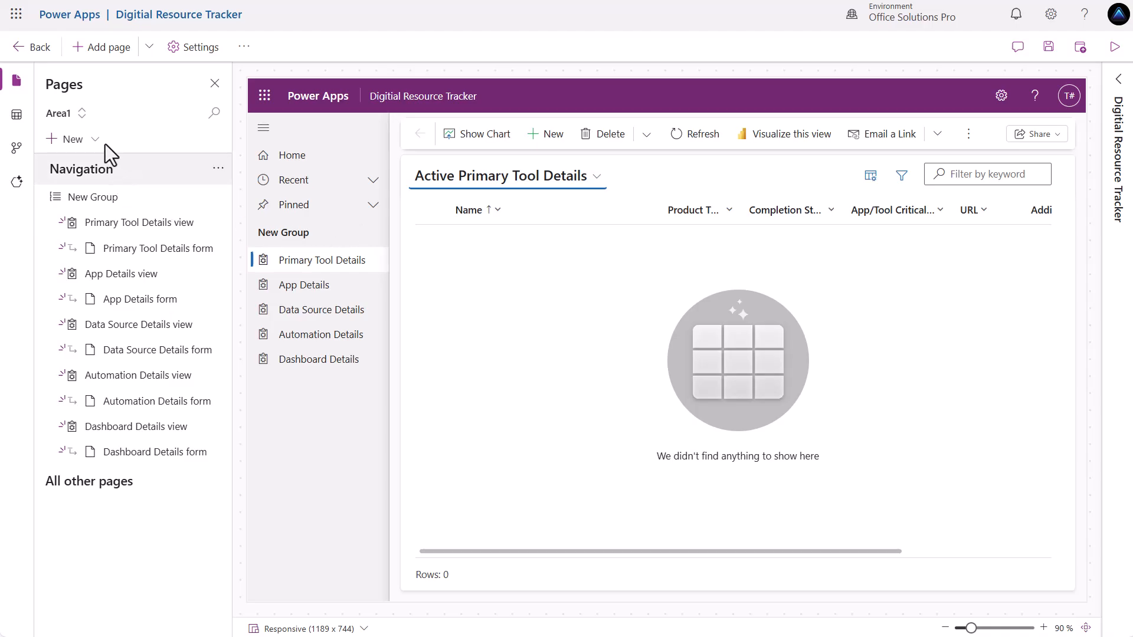
Change the title of the navigation area Area1 to Primary Information.
left_click(85, 116)
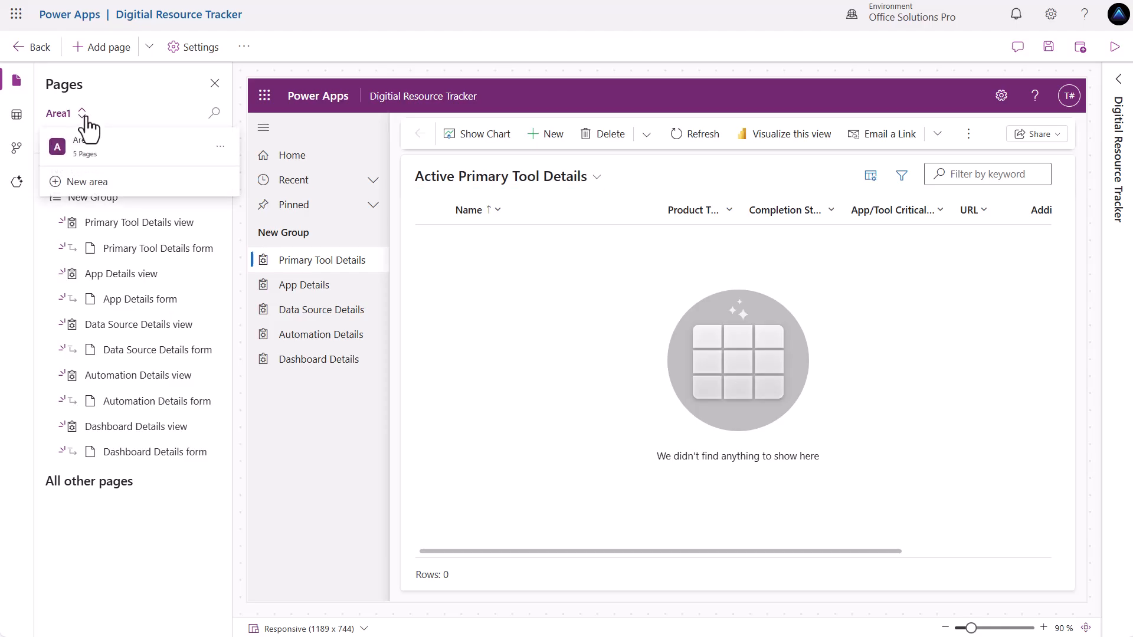
left_click(220, 146)
left_click(251, 176)
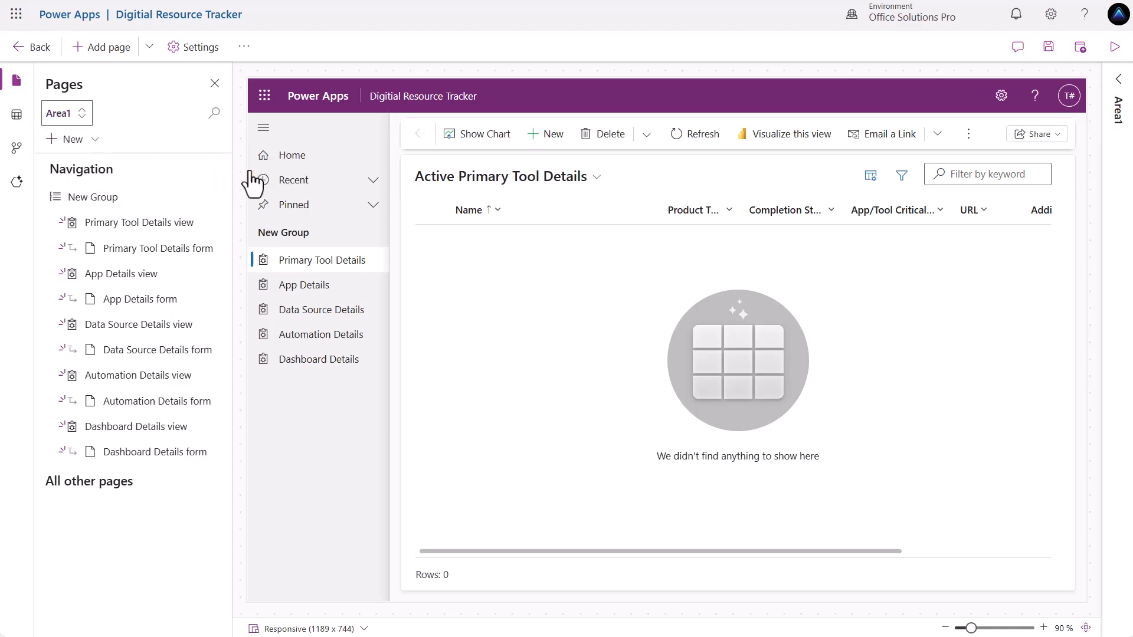
left_click(1118, 81)
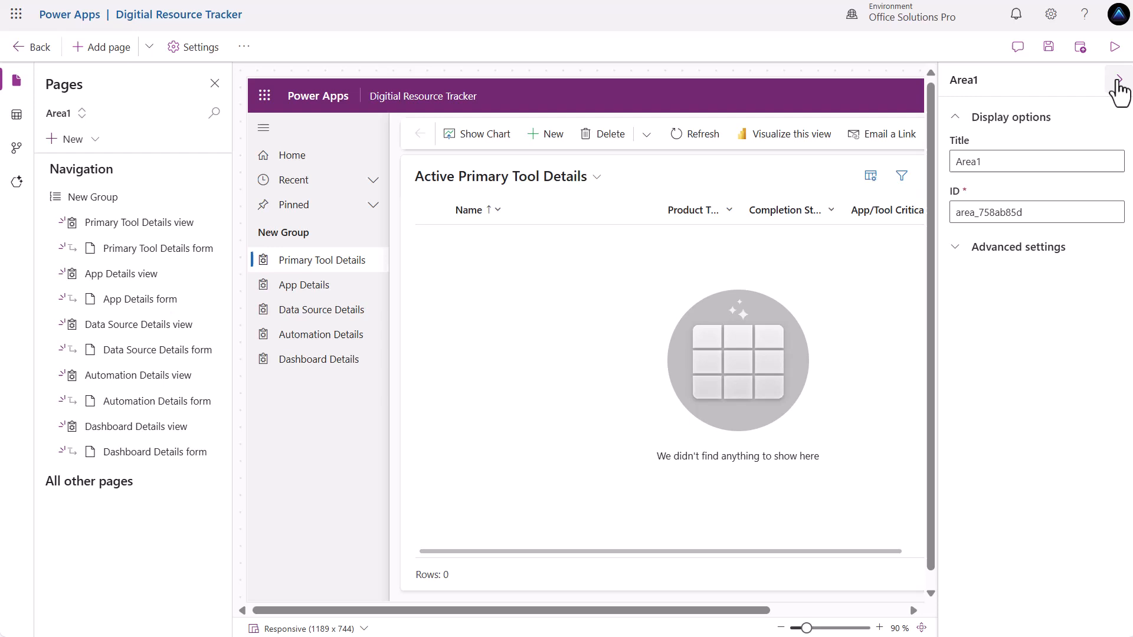
double_click(1007, 155)
type("Primary Information")
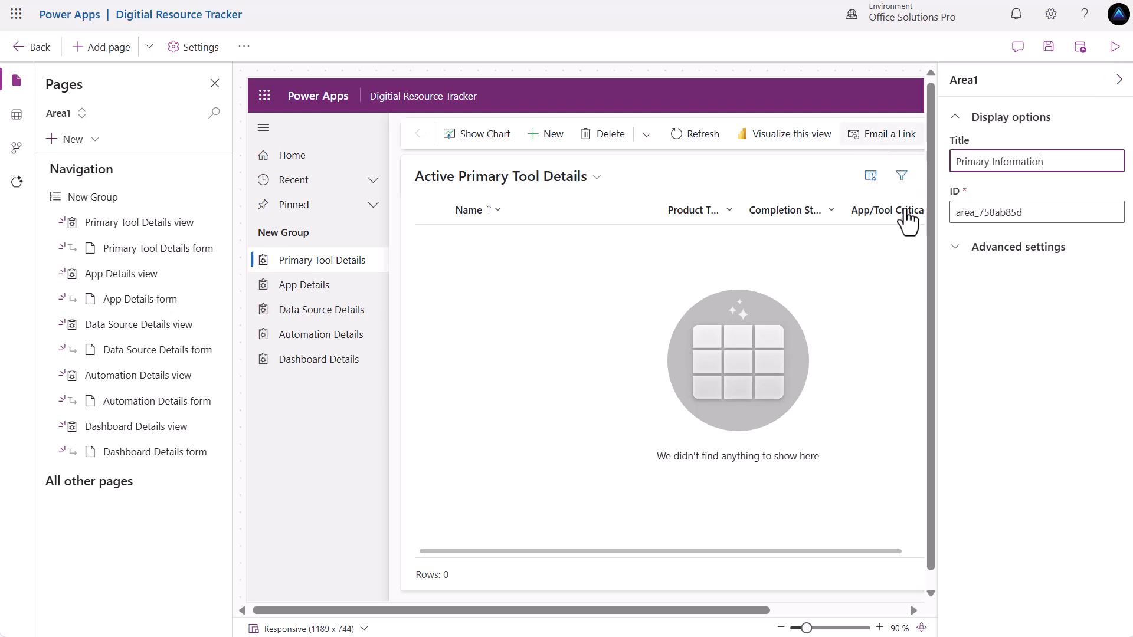
left_click(976, 356)
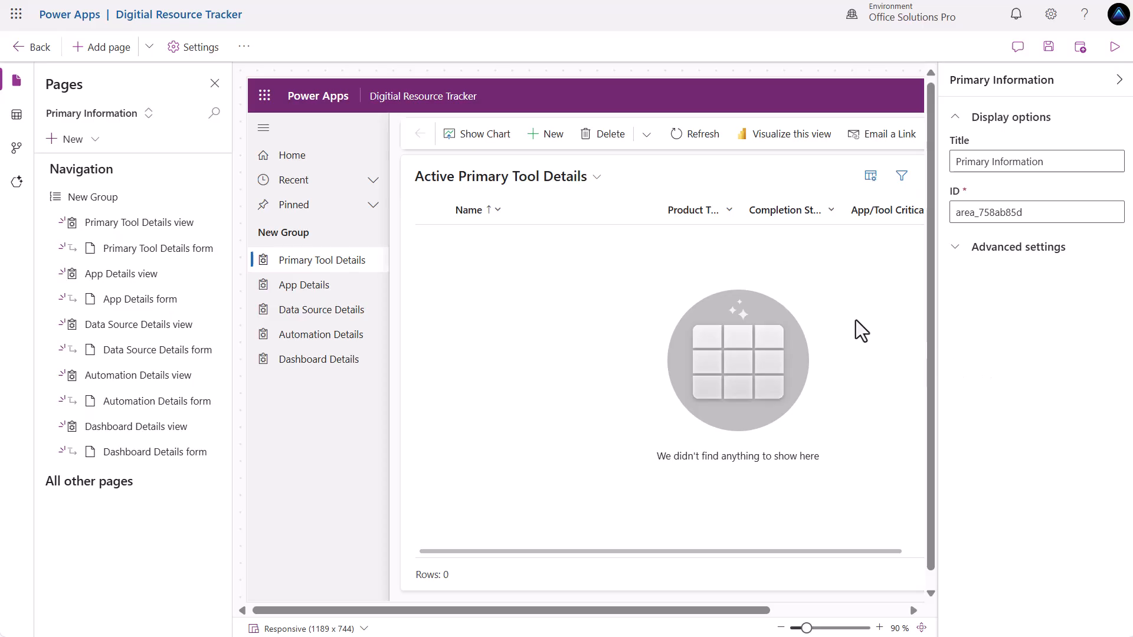
Create a new navigation area and title it Admin.
left_click(148, 114)
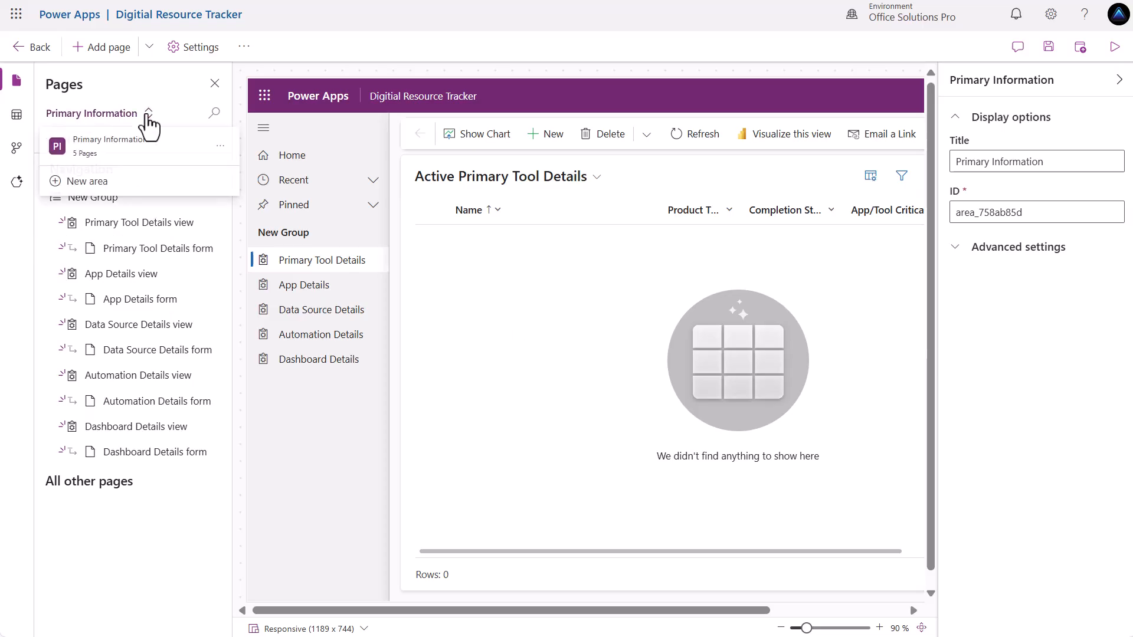
left_click(86, 182)
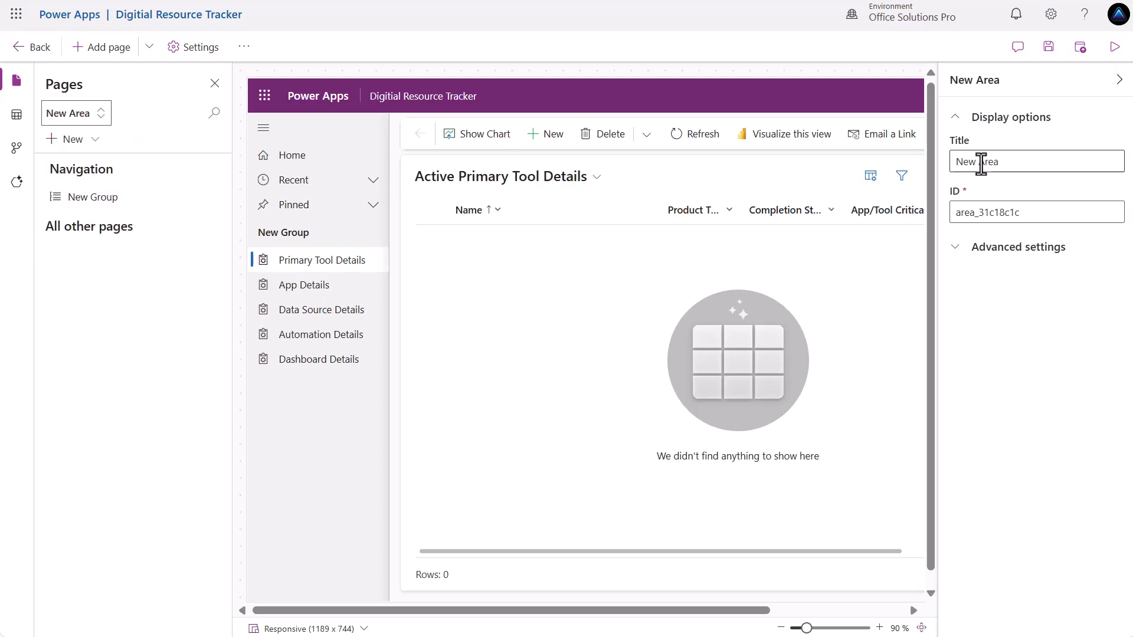
triple_click(1010, 162)
type("Admin")
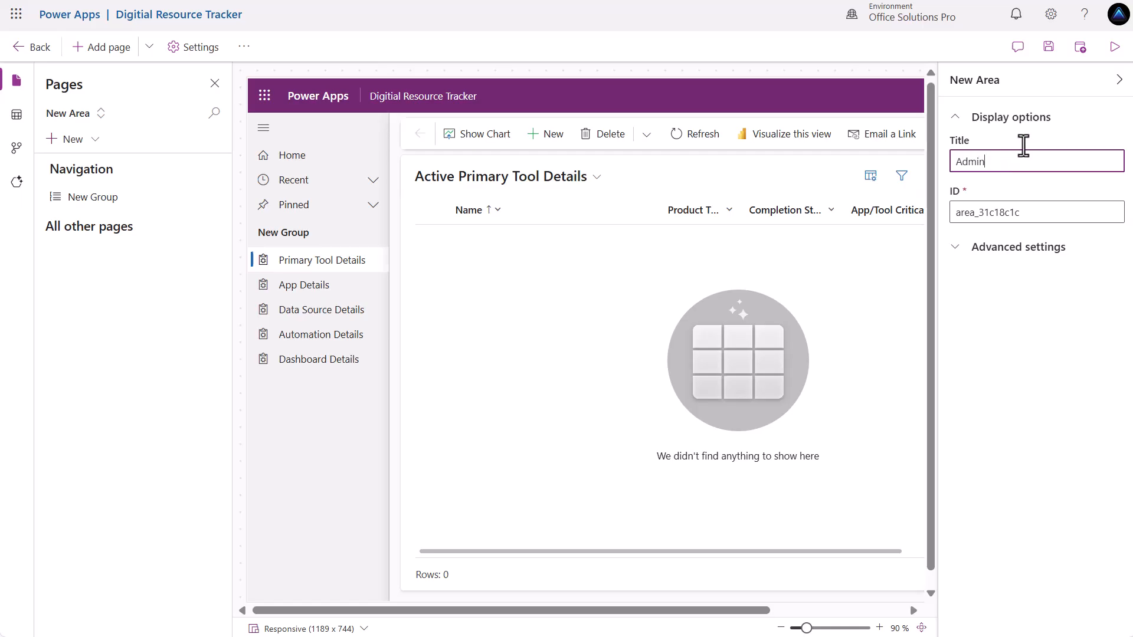
left_click(1023, 293)
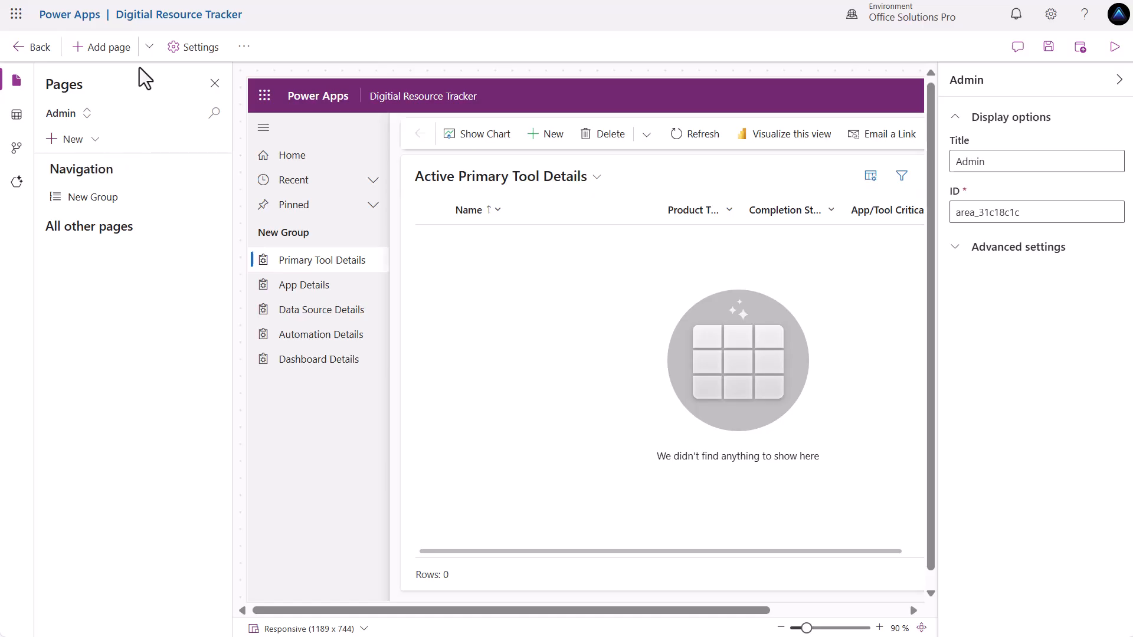
Start adding a Dataverse table page to the Admin area and open the list of tables in the environment.
left_click(148, 50)
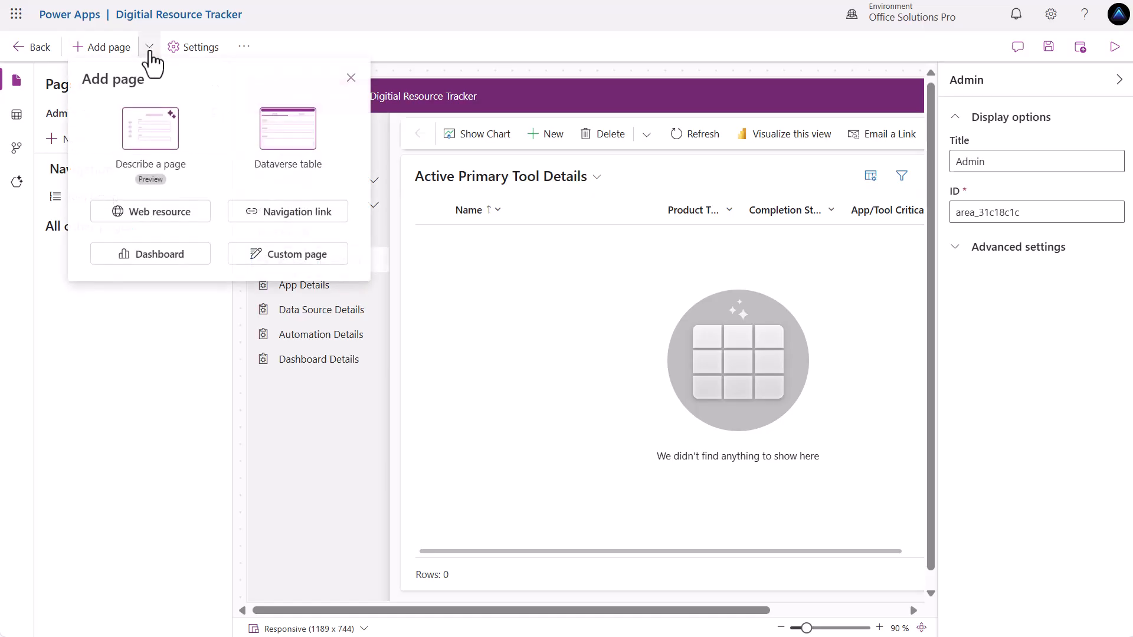
left_click(281, 145)
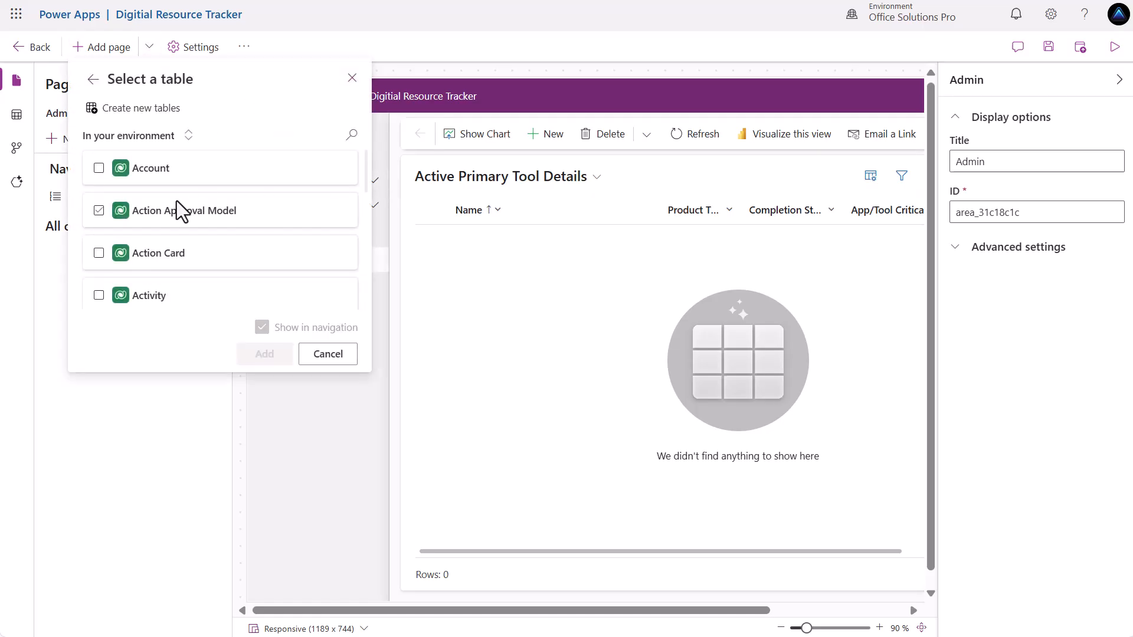
Find the Data Source Types Dataverse table and add it to the Admin area's navigation.
left_click(352, 136)
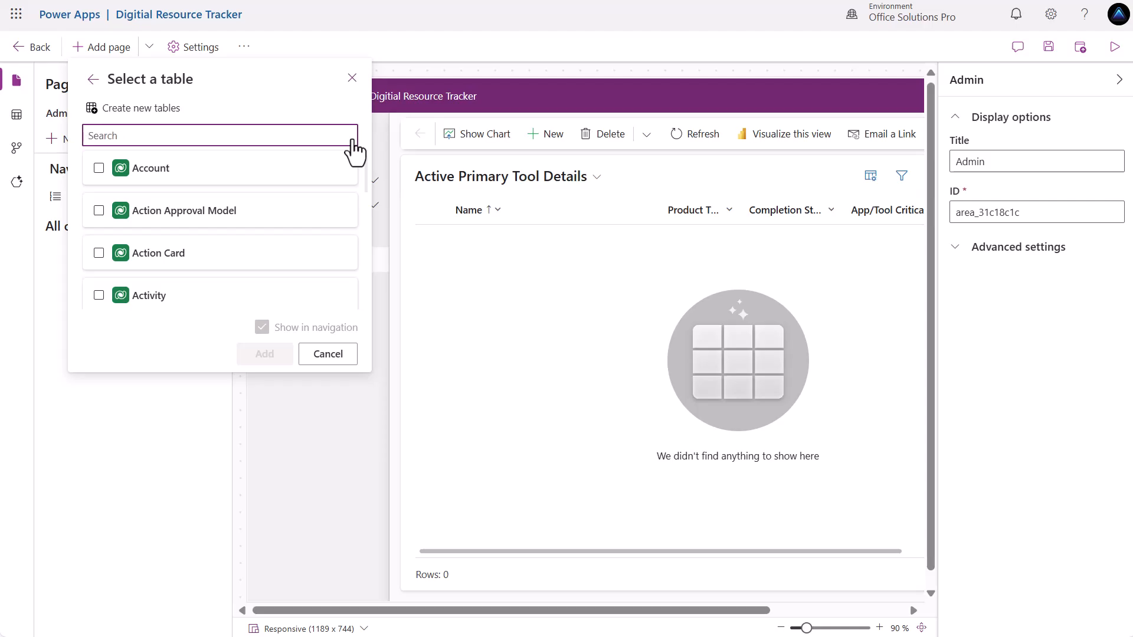
type("data sour")
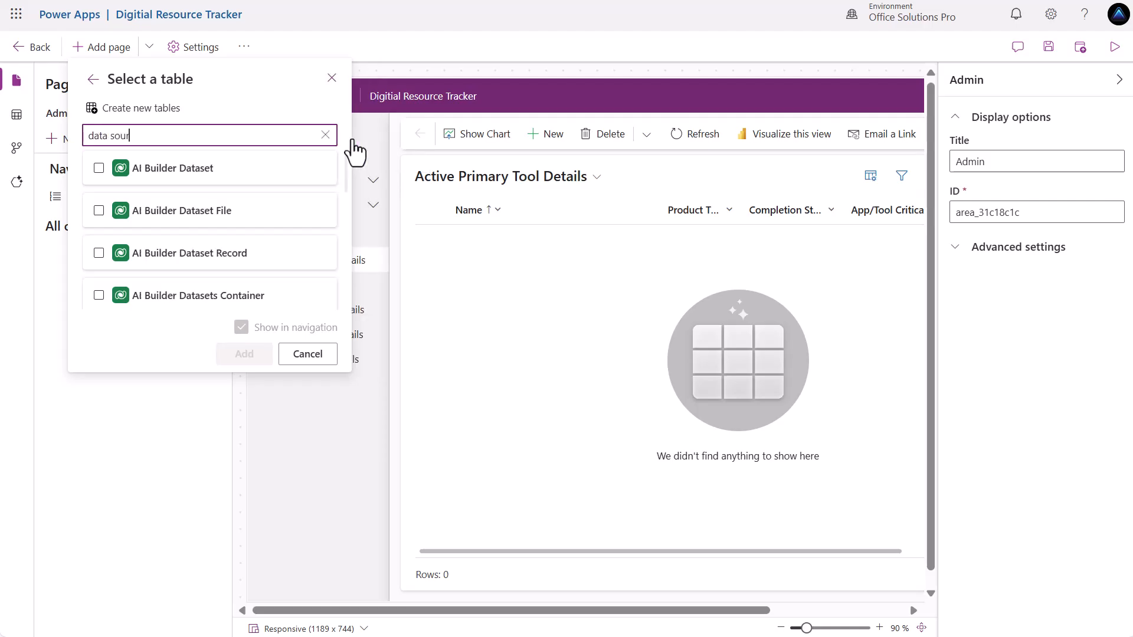
type("ce")
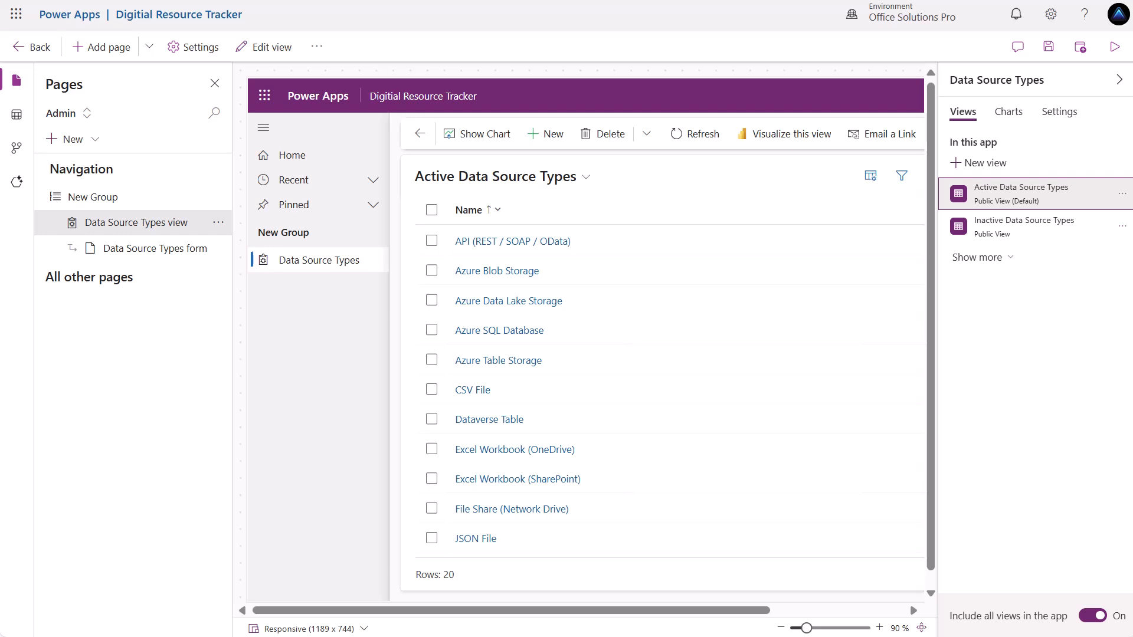
Add a Dataverse table page for the App Criticality table to the Admin area's navigation.
left_click(150, 48)
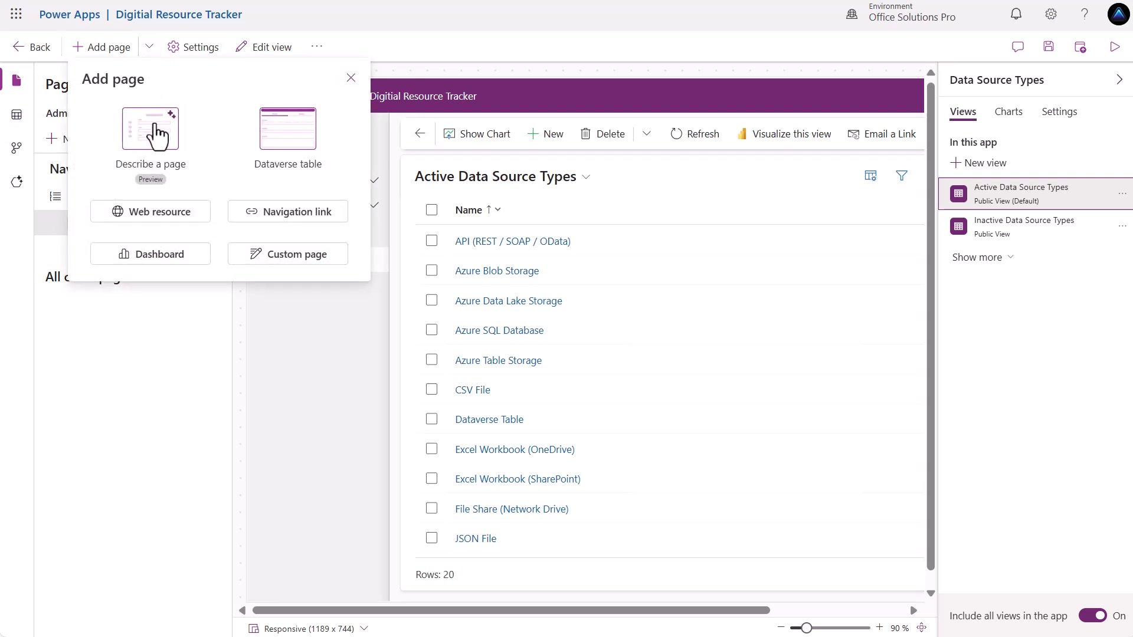
left_click(283, 165)
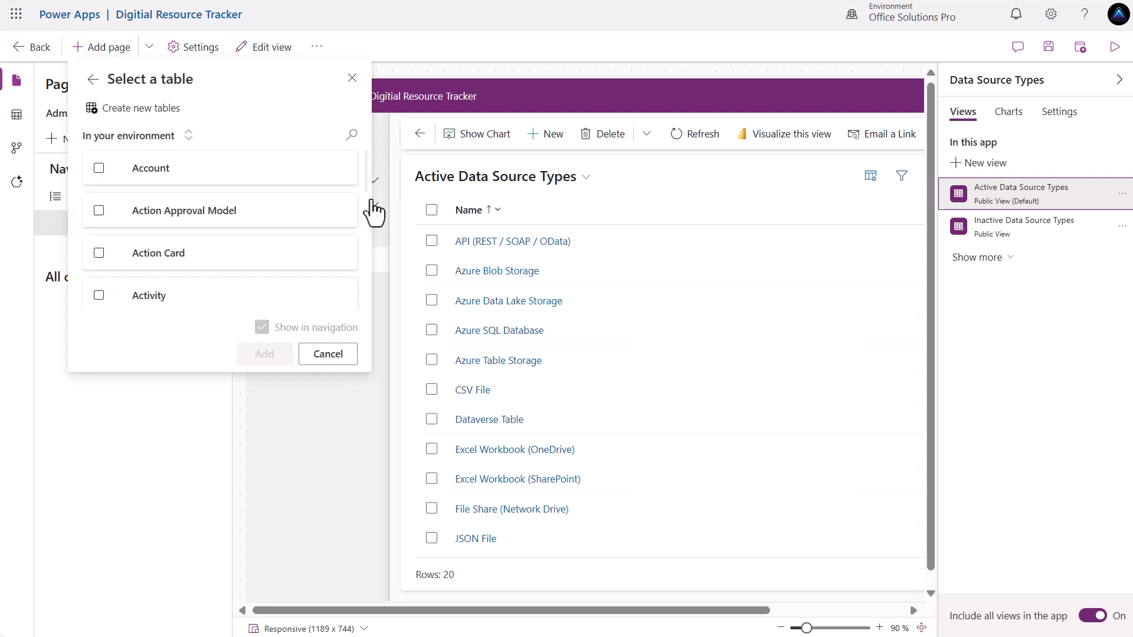
left_click(352, 136)
type("app cr")
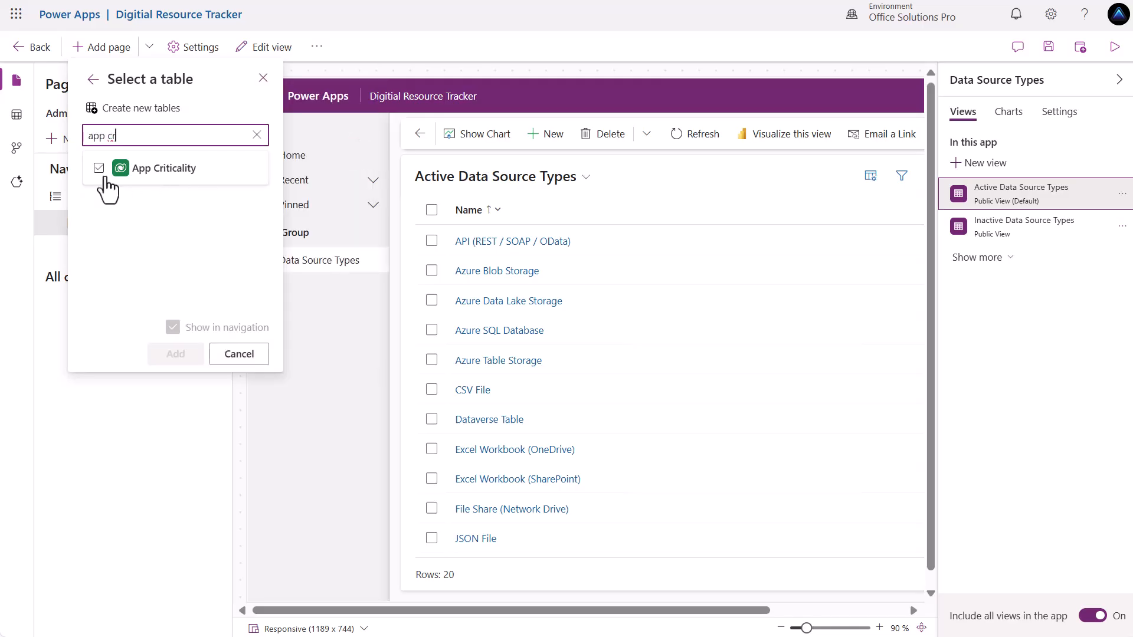
left_click(100, 170)
left_click(177, 354)
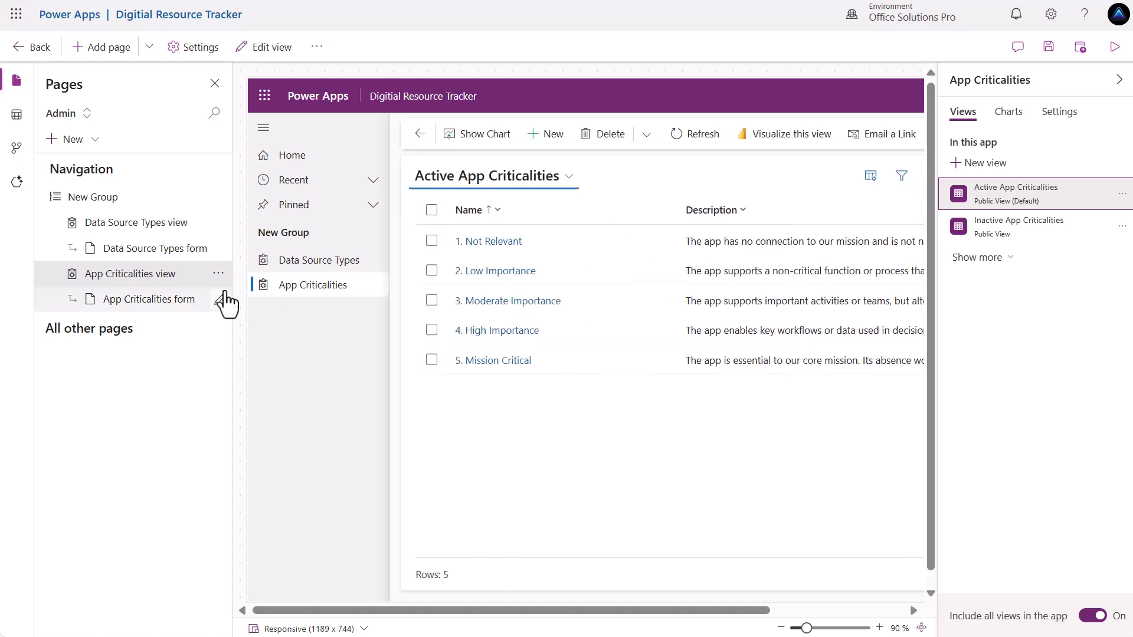
Move the App Criticalities view above the Data Source Types view in the navigation and preview both lists.
left_click(218, 274)
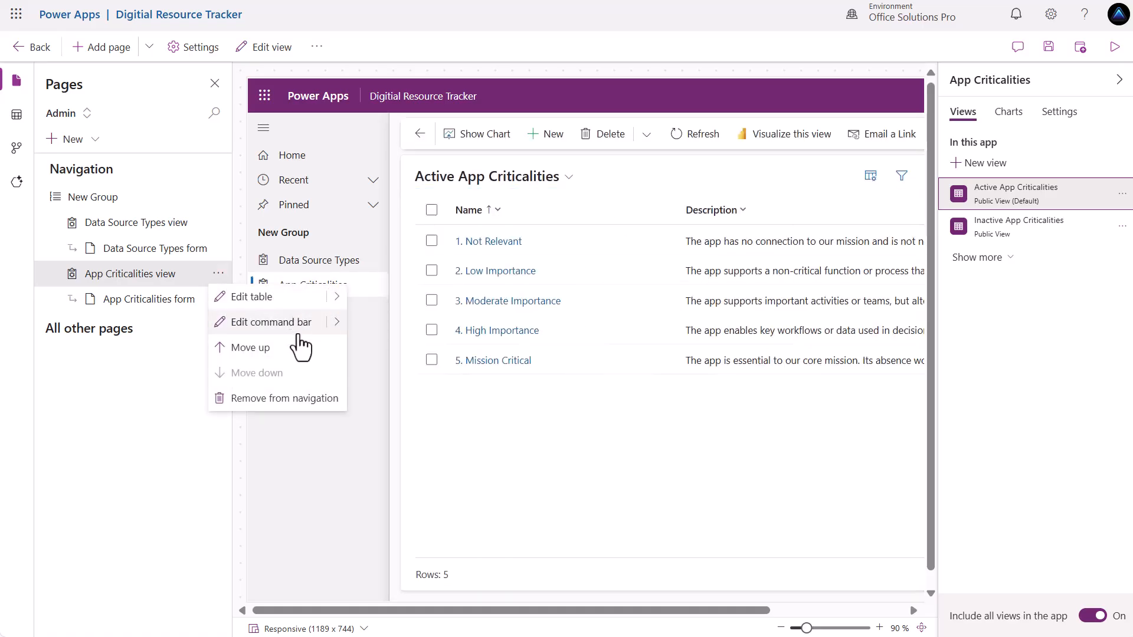
left_click(250, 347)
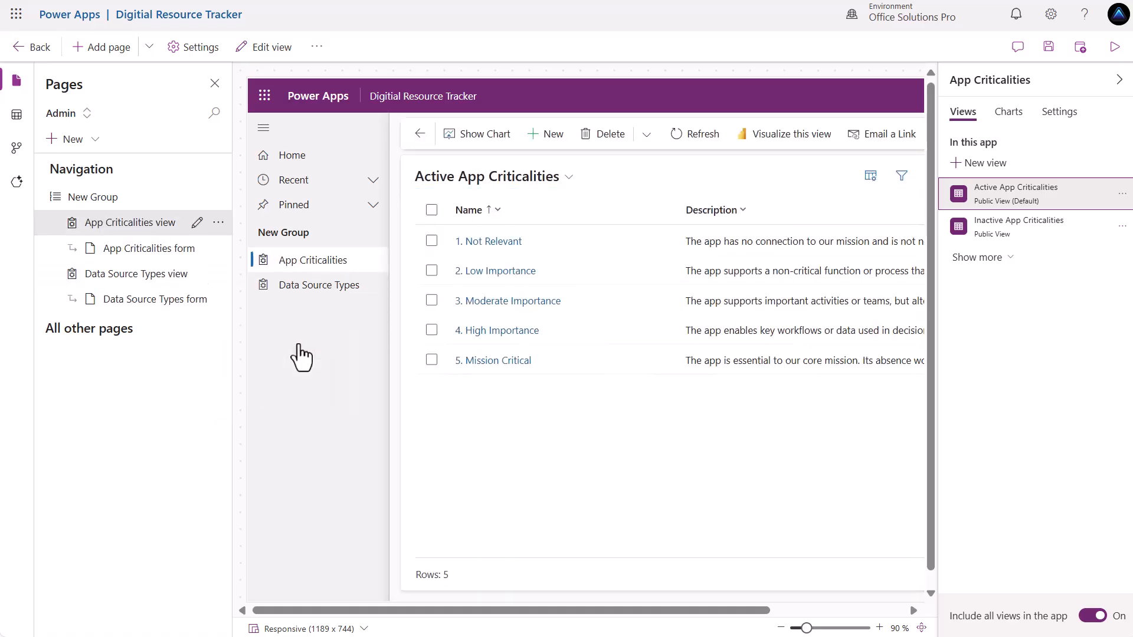
left_click(312, 263)
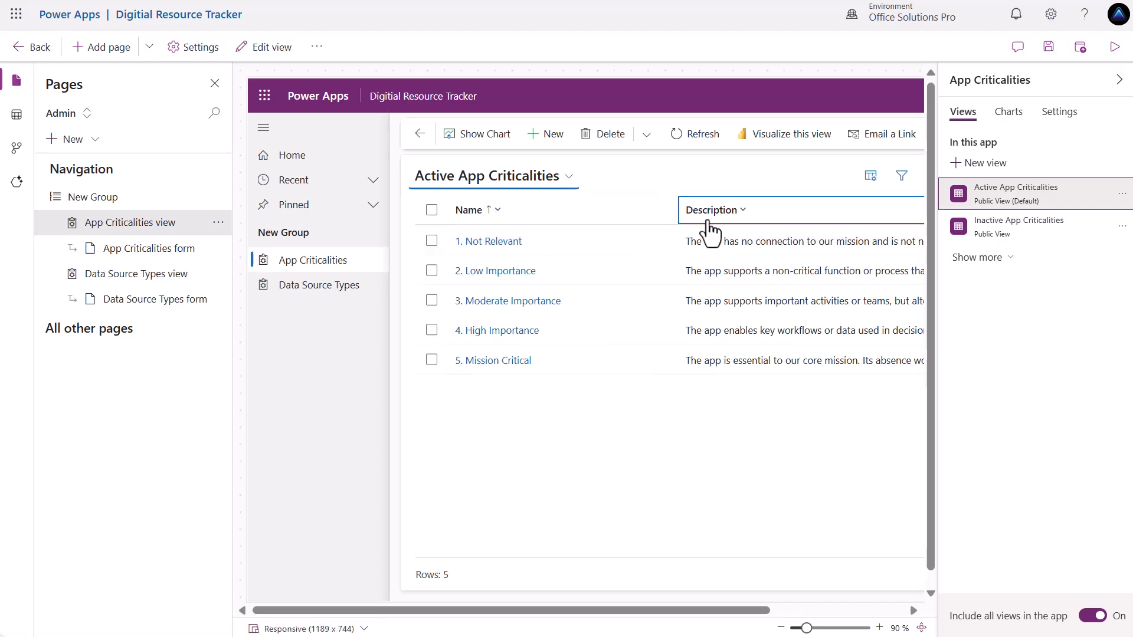
left_click(322, 288)
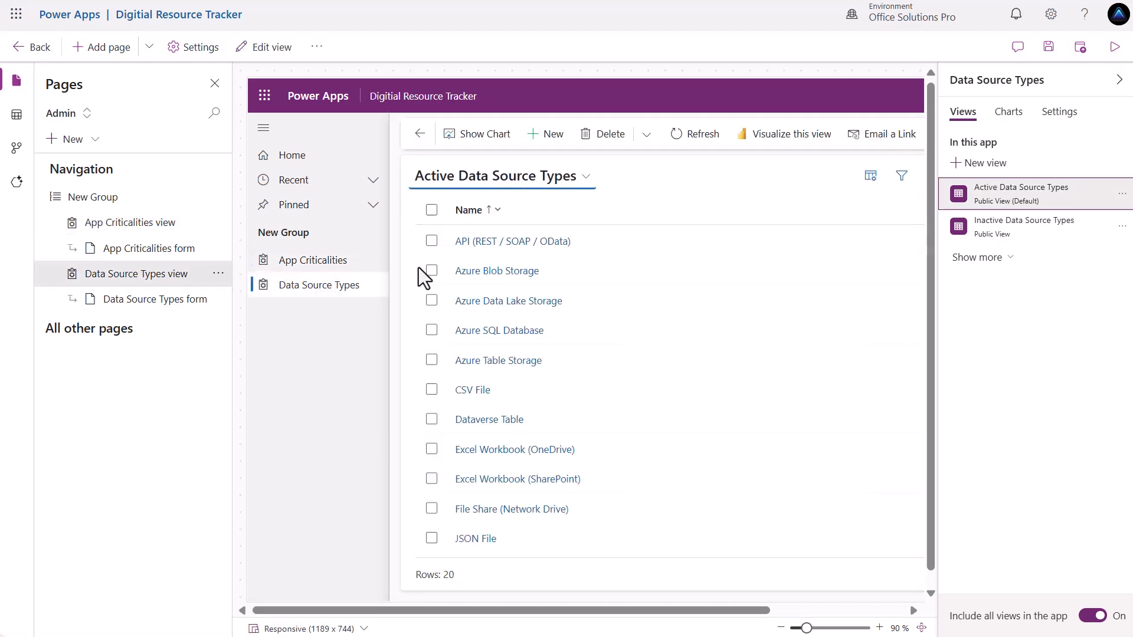
scroll(516, 272, "down", 5)
scroll(523, 284, "up", 5)
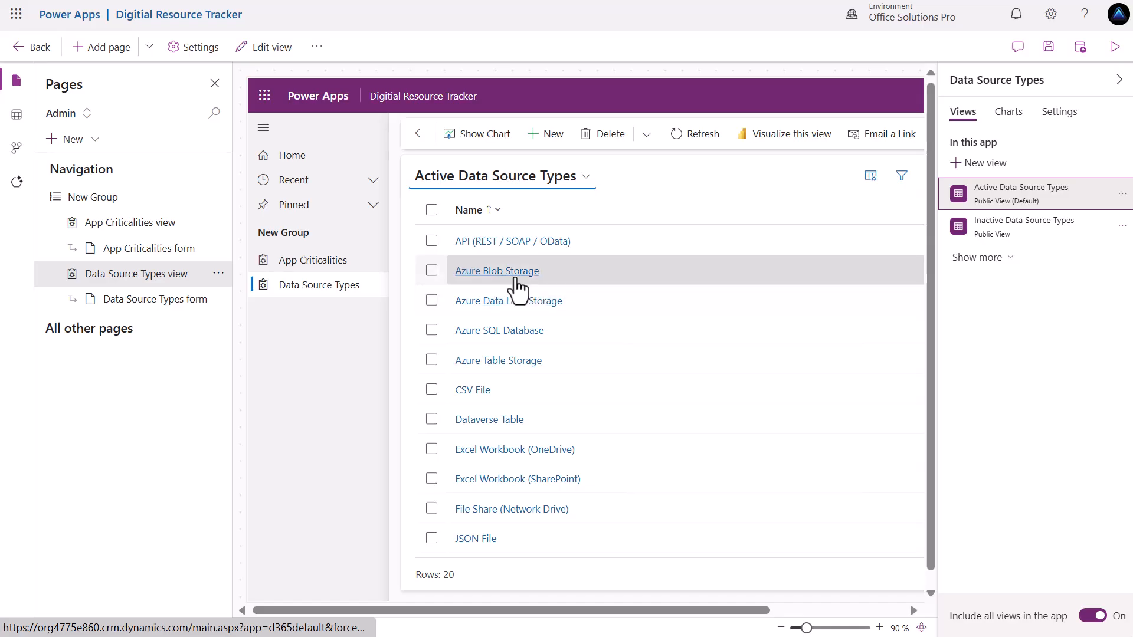
Open the 1. Not Relevant app criticality record and edit its Information main form, saving the pending app changes.
left_click(331, 266)
left_click(482, 243)
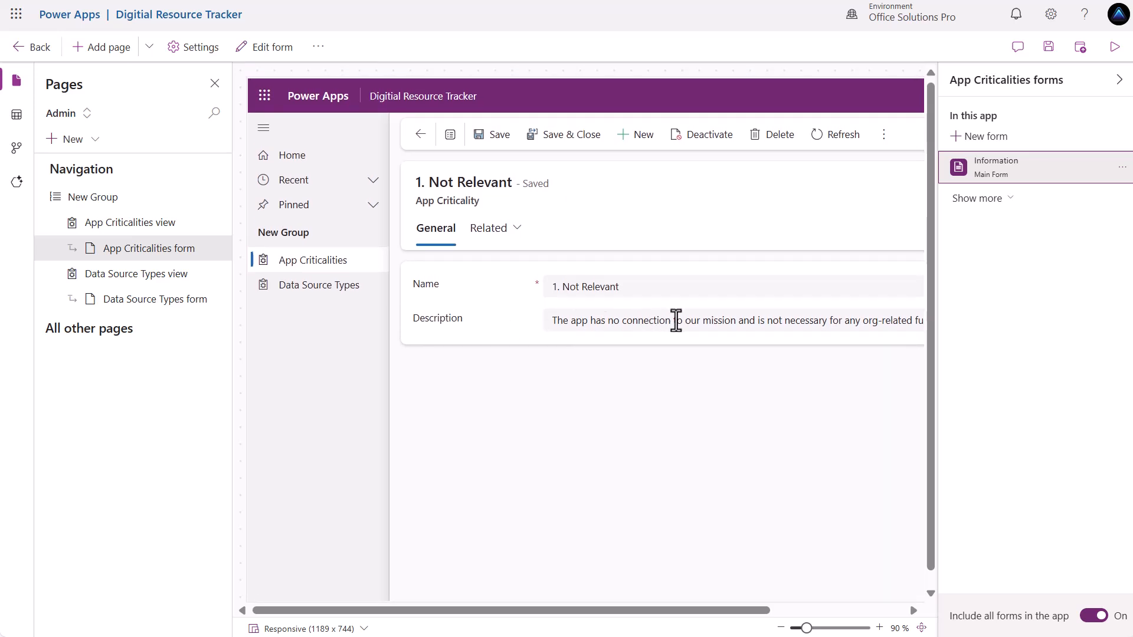
left_click(1101, 168)
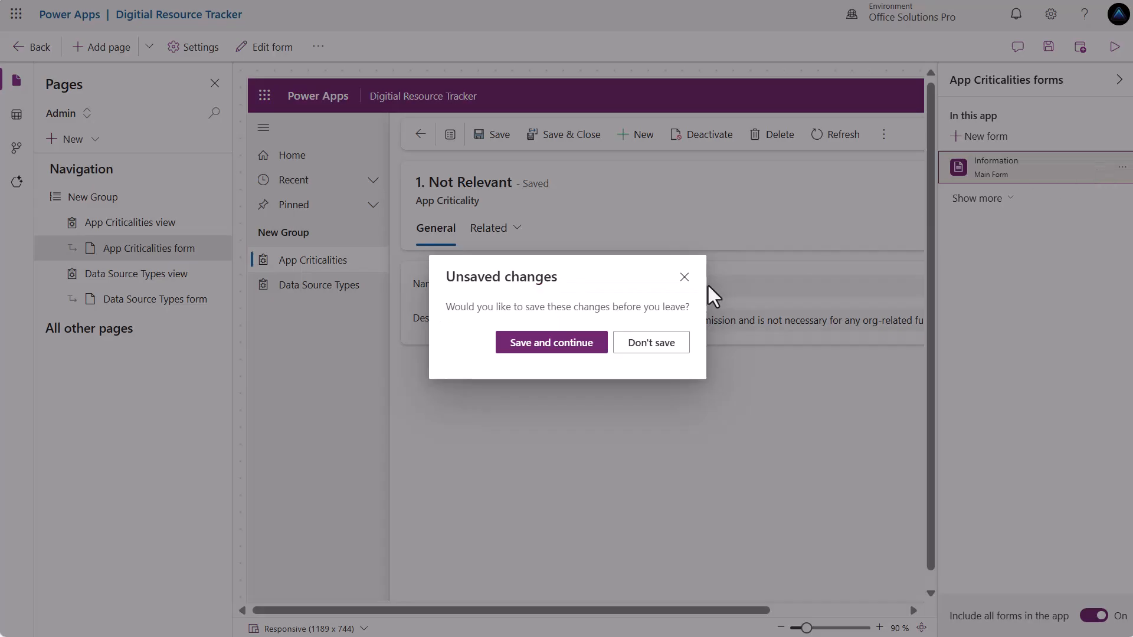
left_click(555, 349)
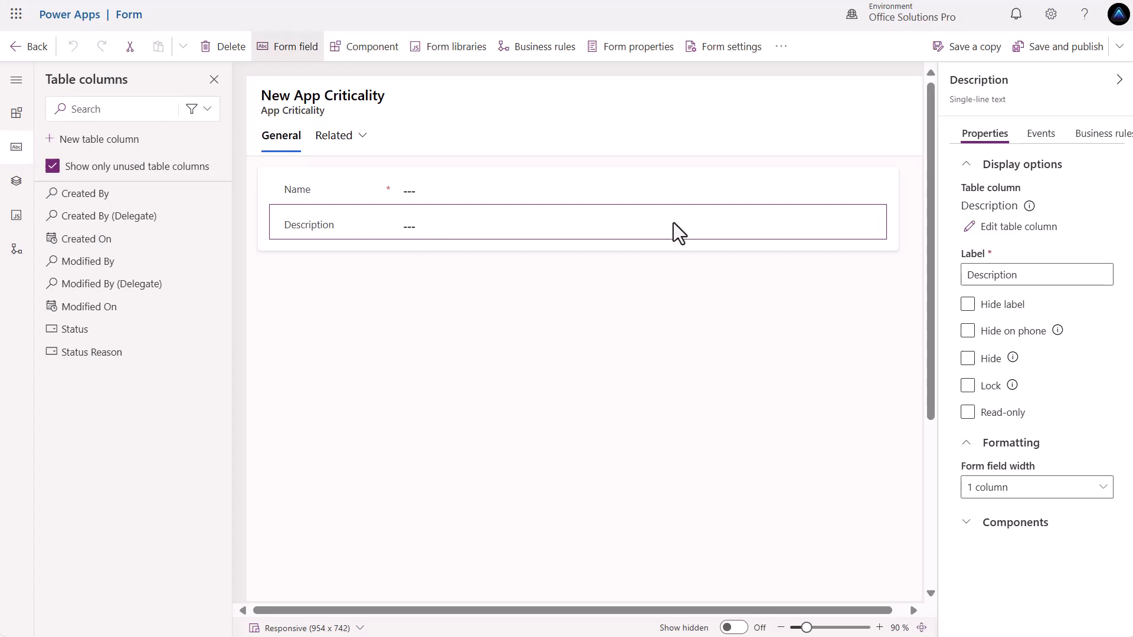
Make the Description column business required, save and publish the form, and return to the app designer.
left_click(1026, 229)
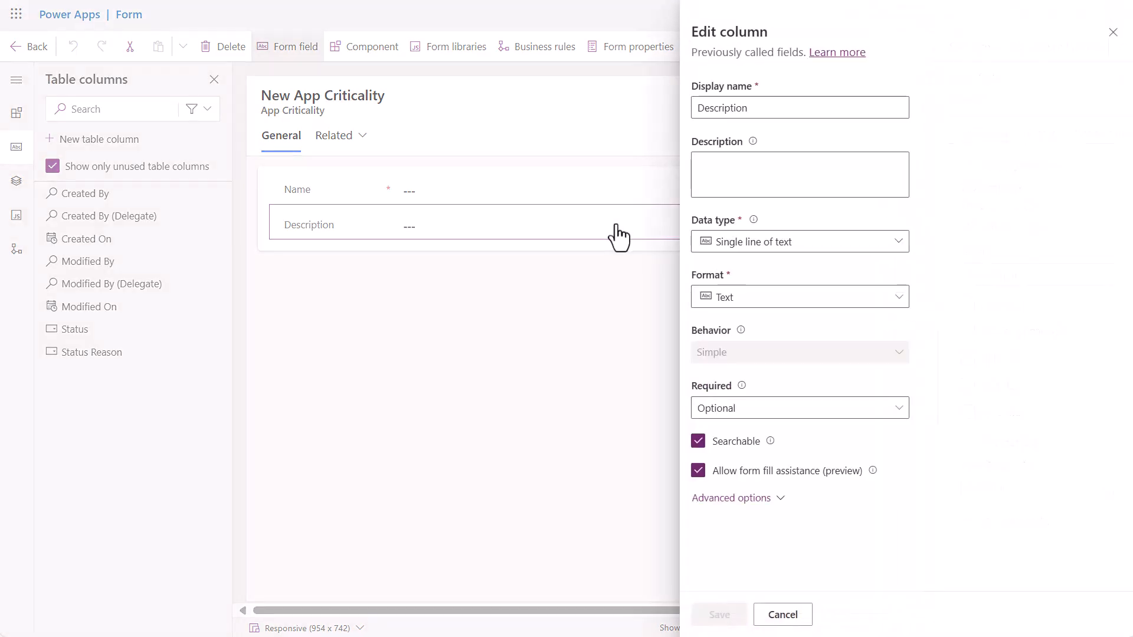
left_click(867, 408)
left_click(803, 467)
left_click(719, 617)
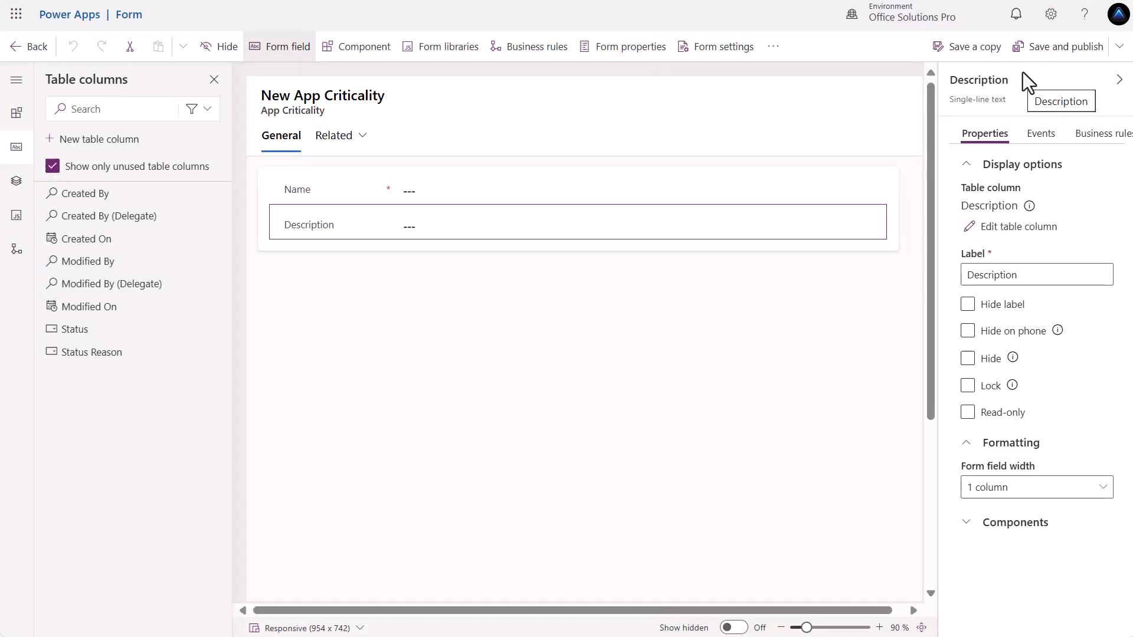
left_click(1051, 46)
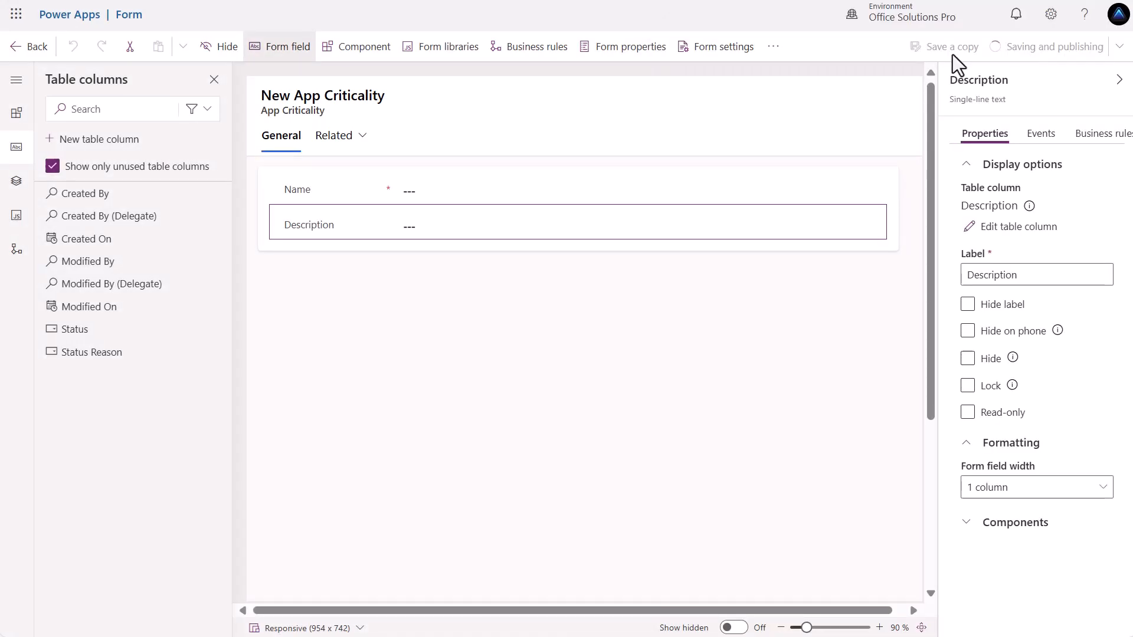
left_click(32, 60)
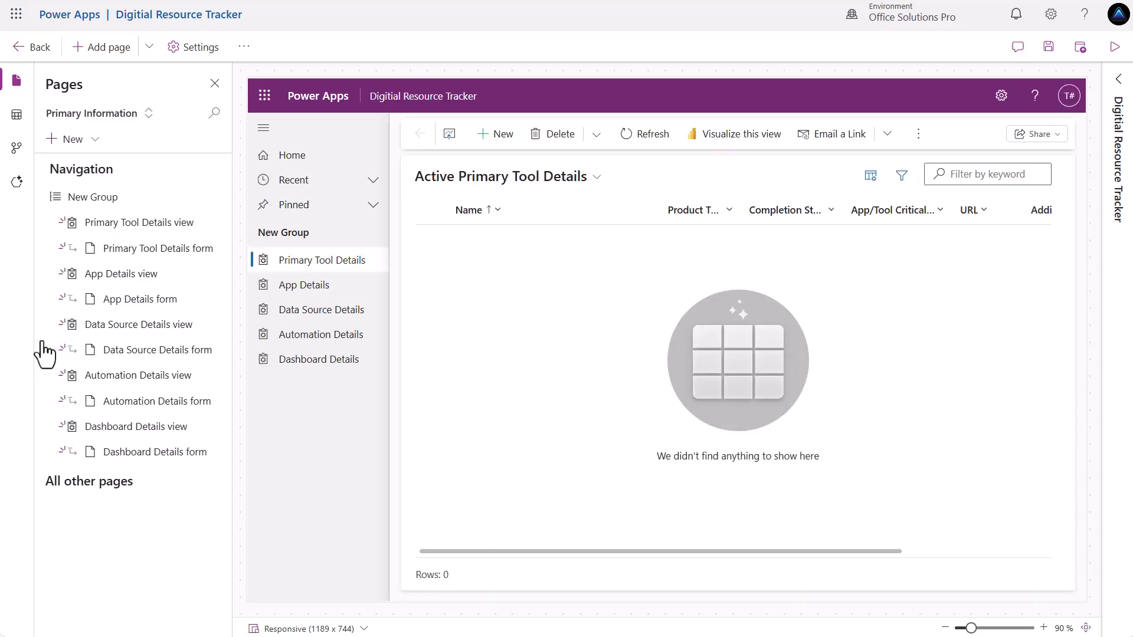
Switch to the Admin area and examine the API (REST / SOAP / OData) record's form and its related items.
left_click(146, 119)
left_click(98, 180)
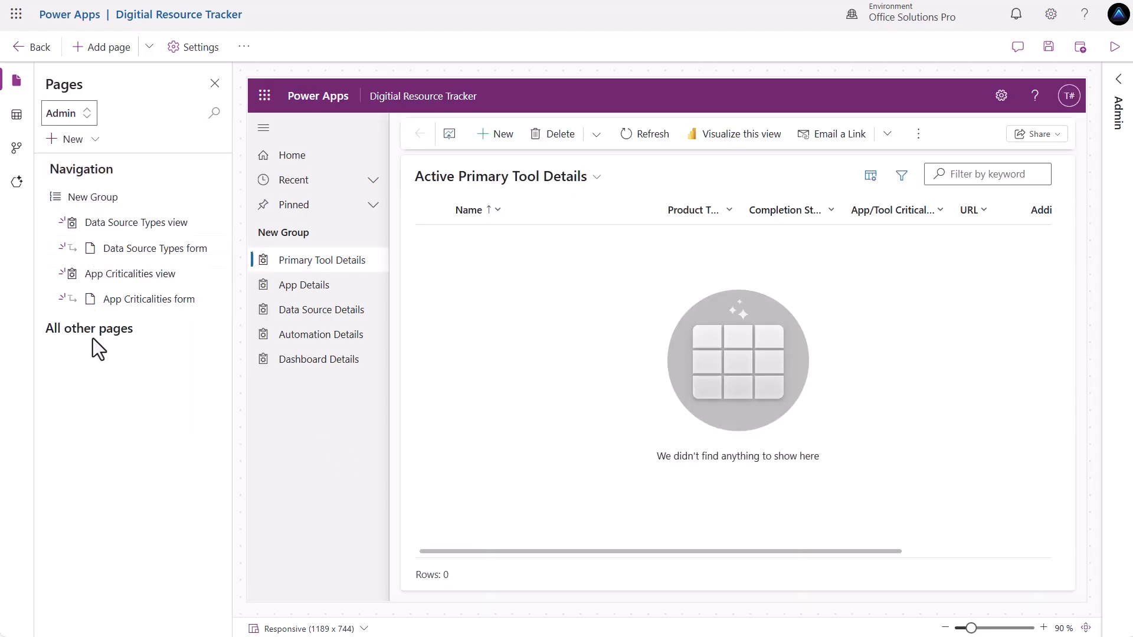
left_click(131, 222)
left_click(485, 247)
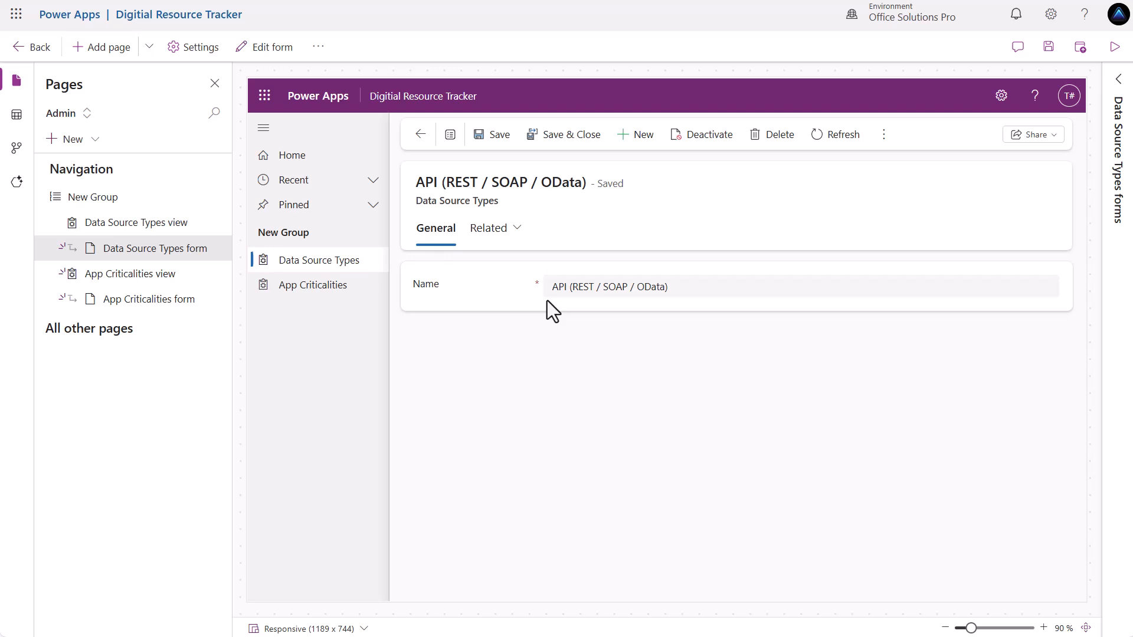
left_click(518, 236)
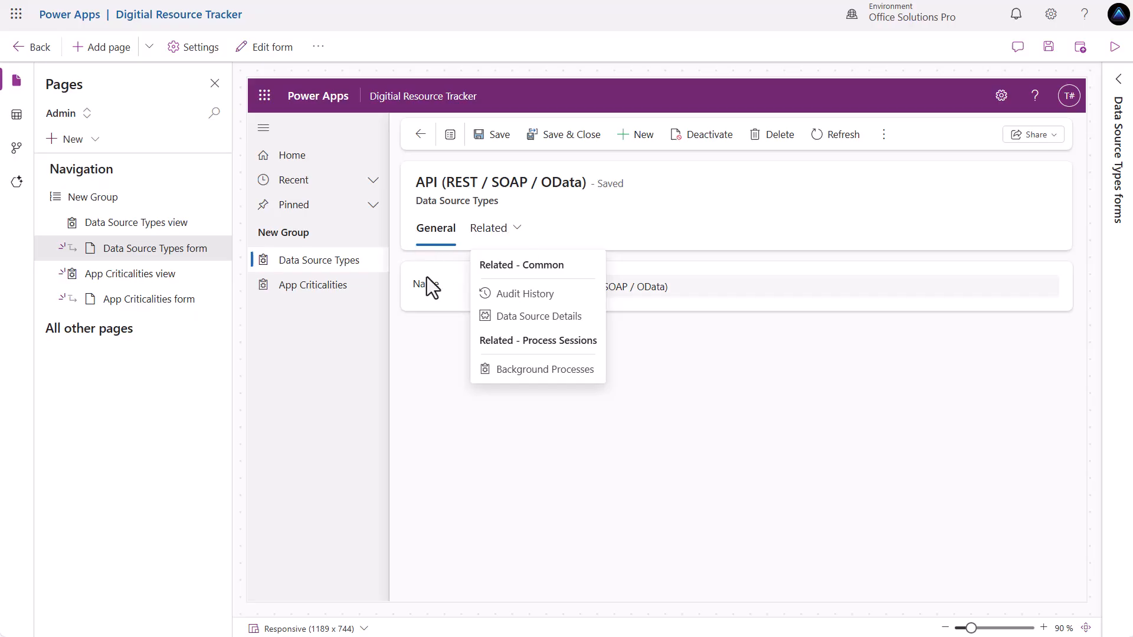
left_click(540, 235)
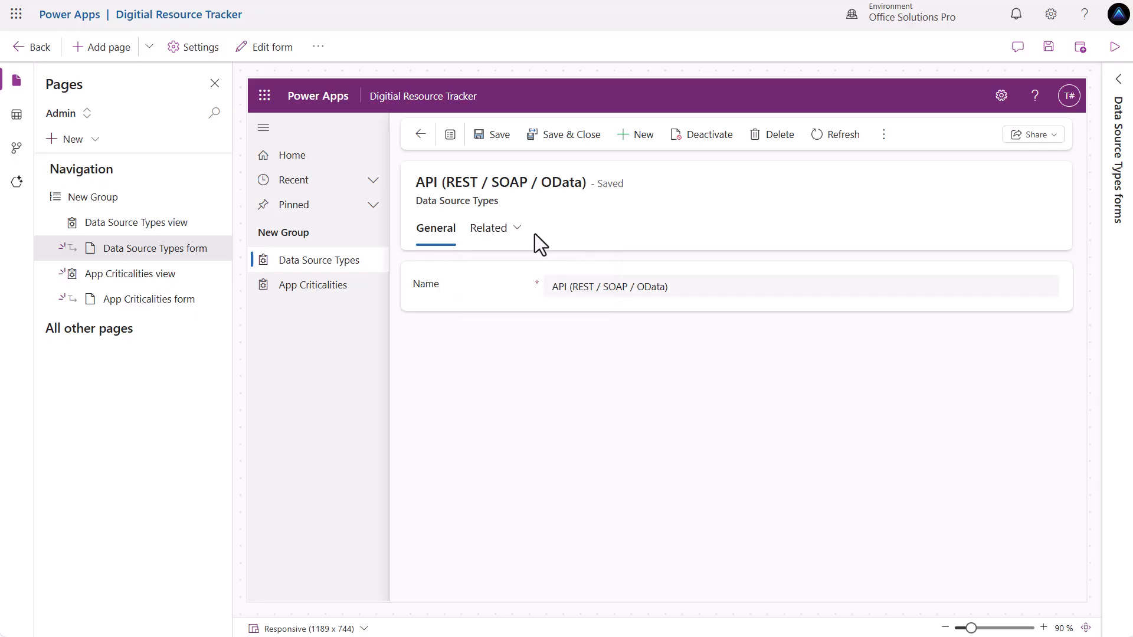
Open the App Criticalities Information form for editing from the 1. Not Relevant record and hide its Related menu.
left_click(315, 285)
left_click(478, 244)
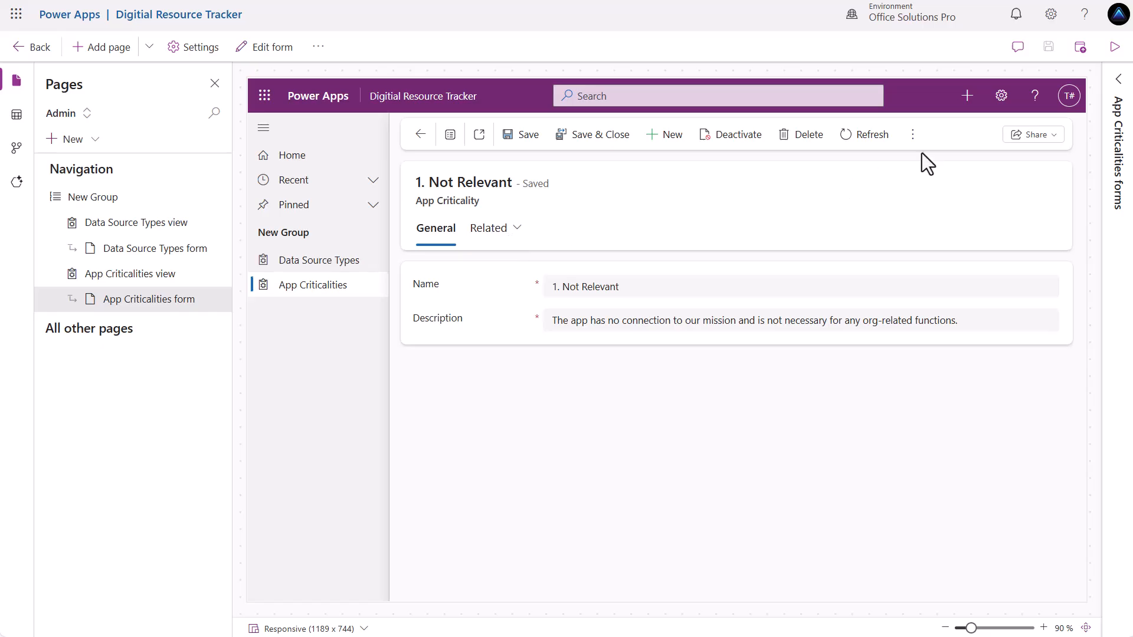
left_click(1124, 89)
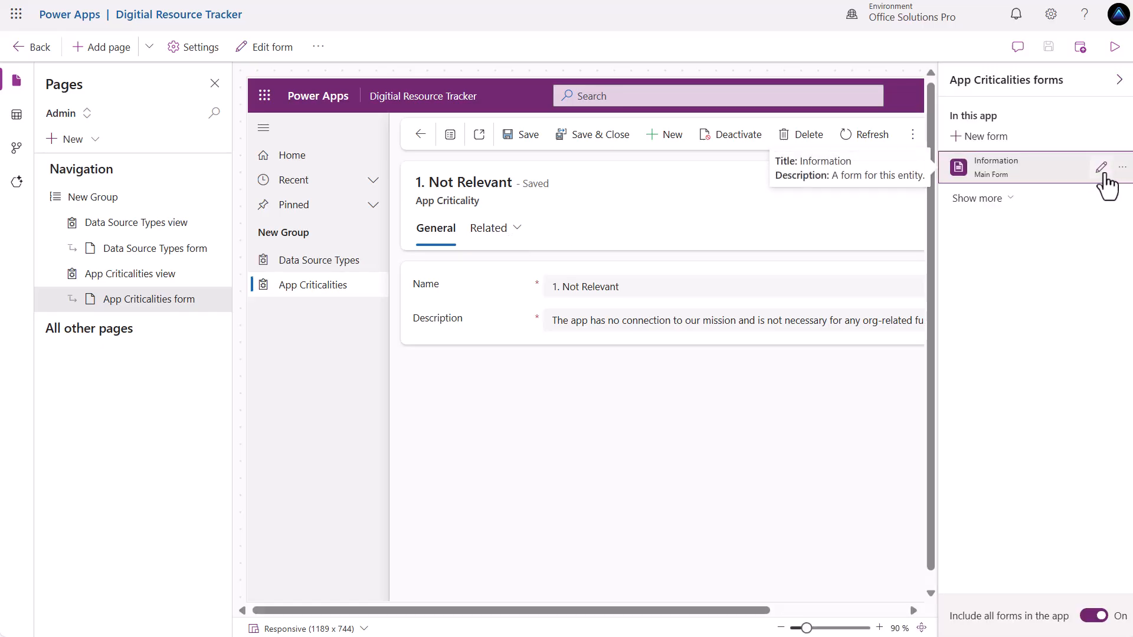
left_click(1105, 177)
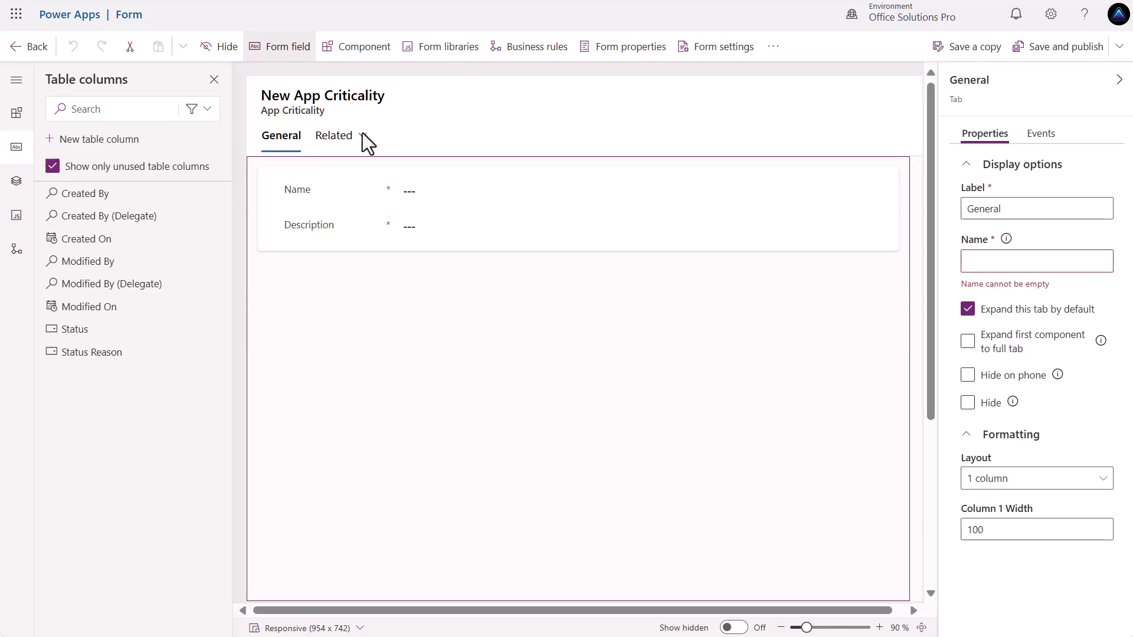
left_click(363, 137)
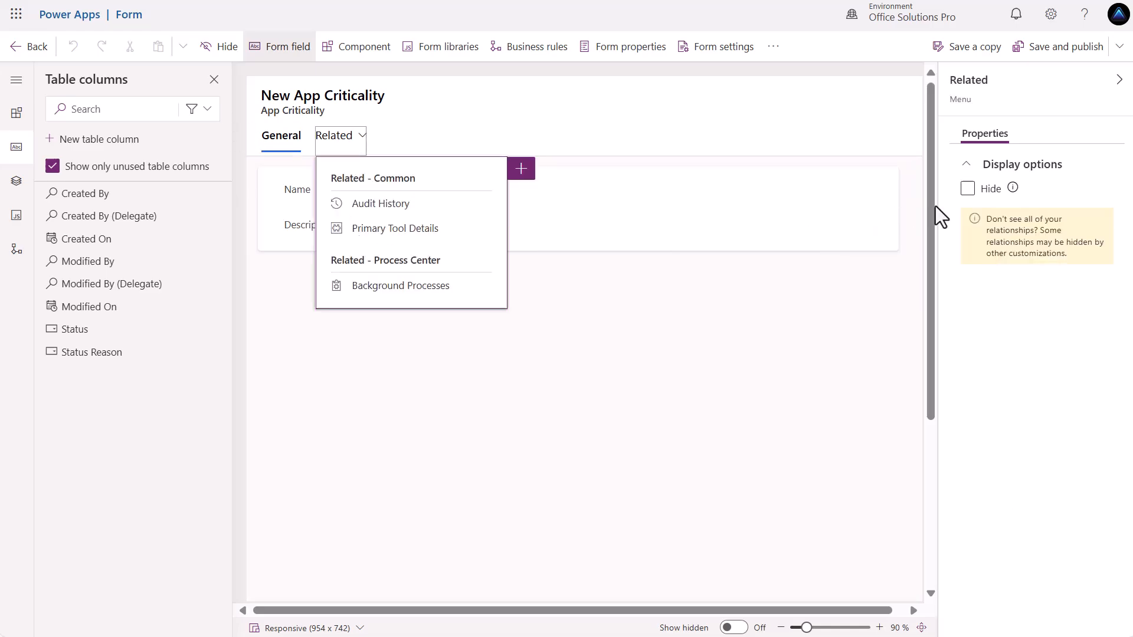
left_click(968, 189)
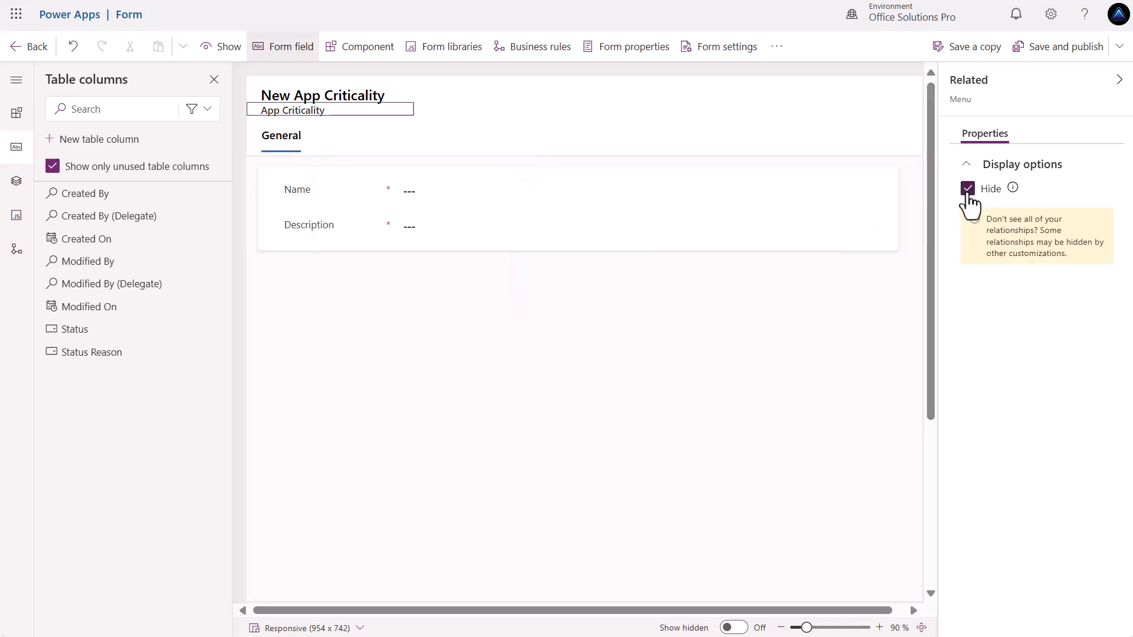
Change the display name of the form's Name table column to Criticality and save the column.
left_click(409, 196)
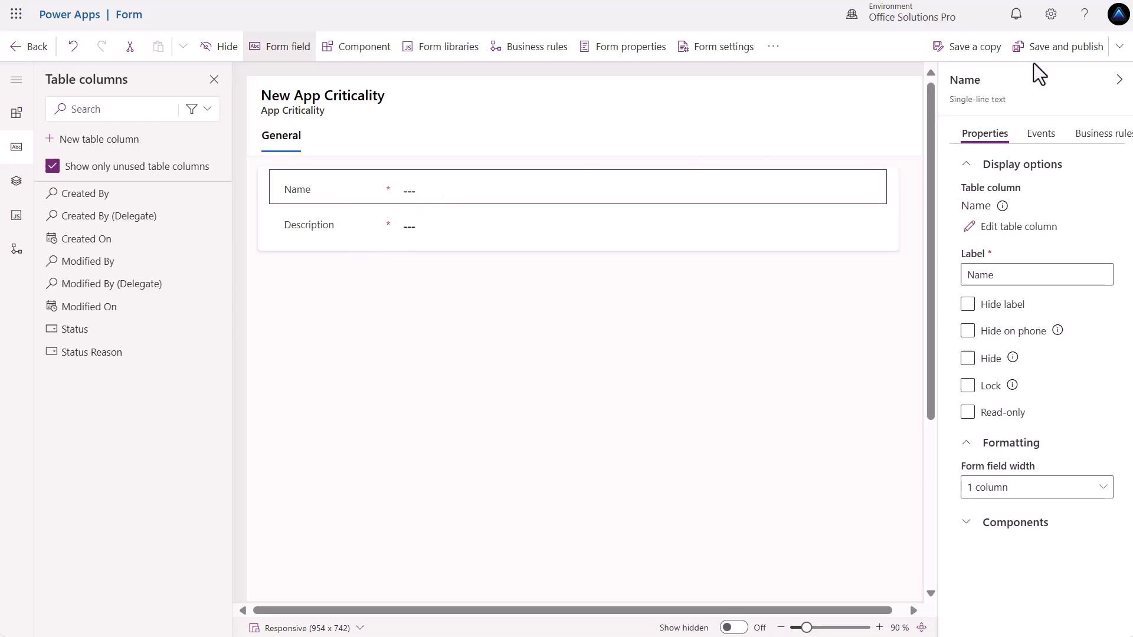
left_click(1032, 229)
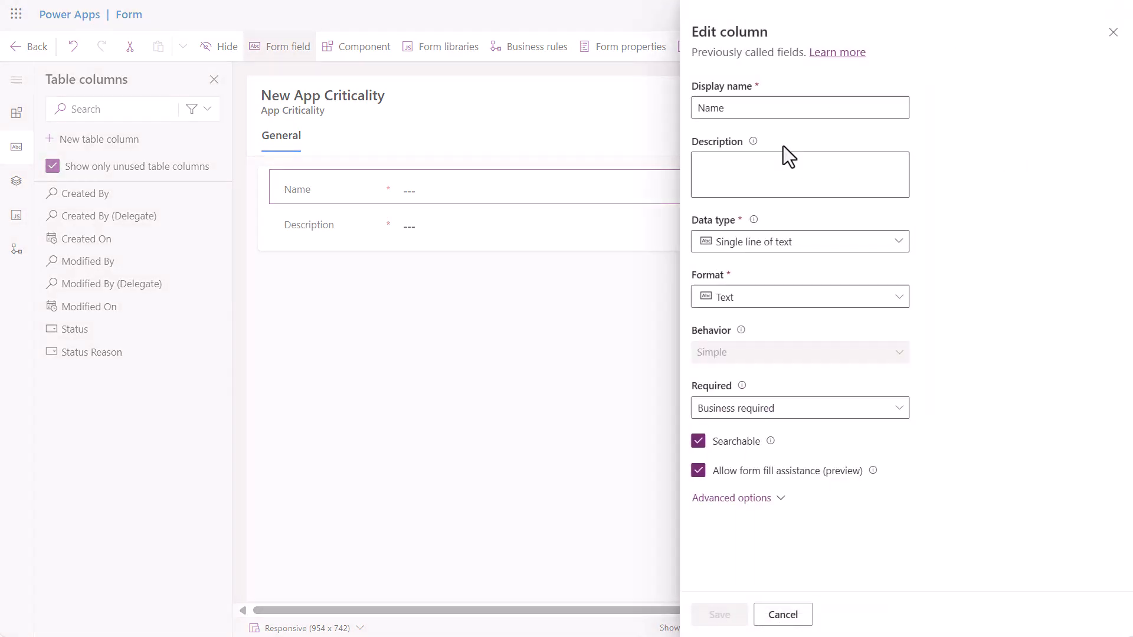
double_click(728, 109)
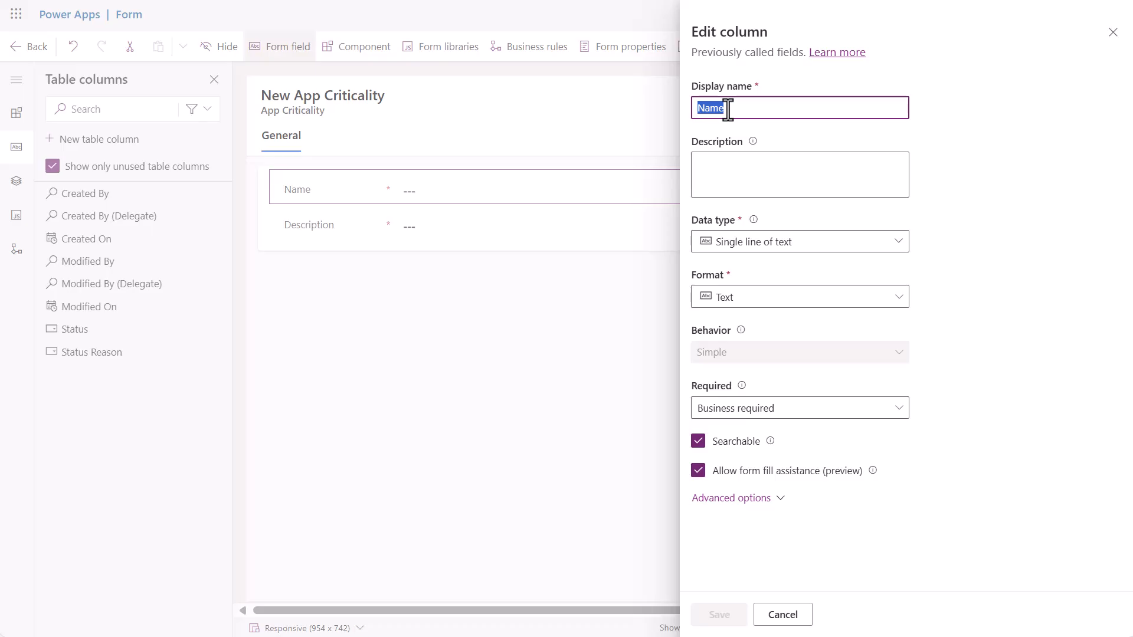
type("Criticality")
left_click(960, 247)
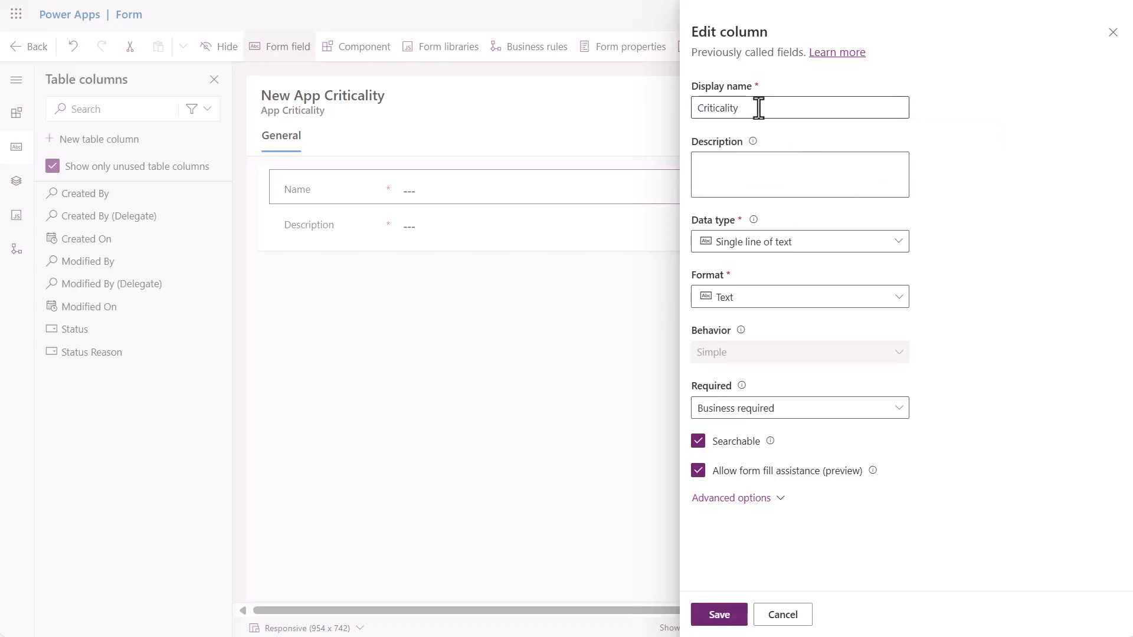
left_click(745, 499)
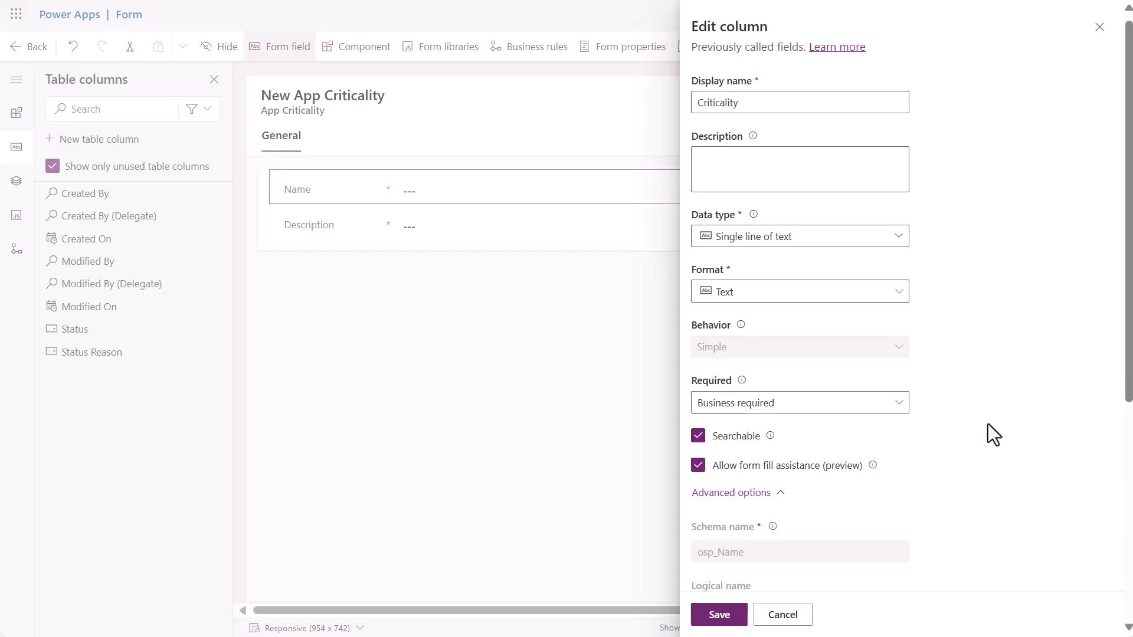
scroll(992, 432, "down", 3)
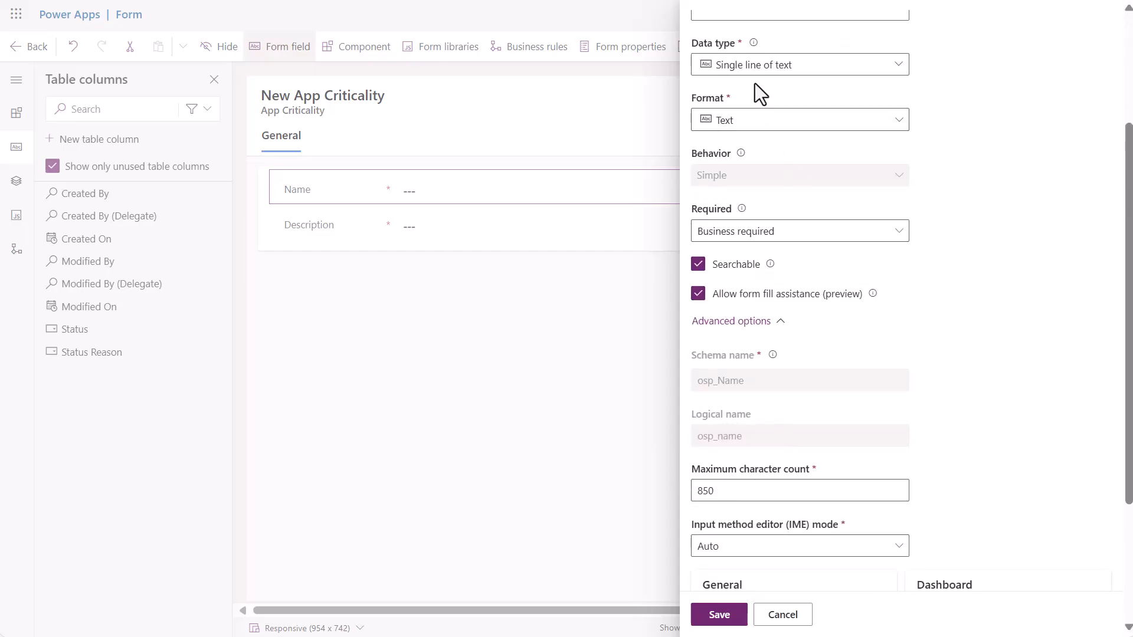
scroll(783, 102, "up", 2)
scroll(780, 102, "up", 2)
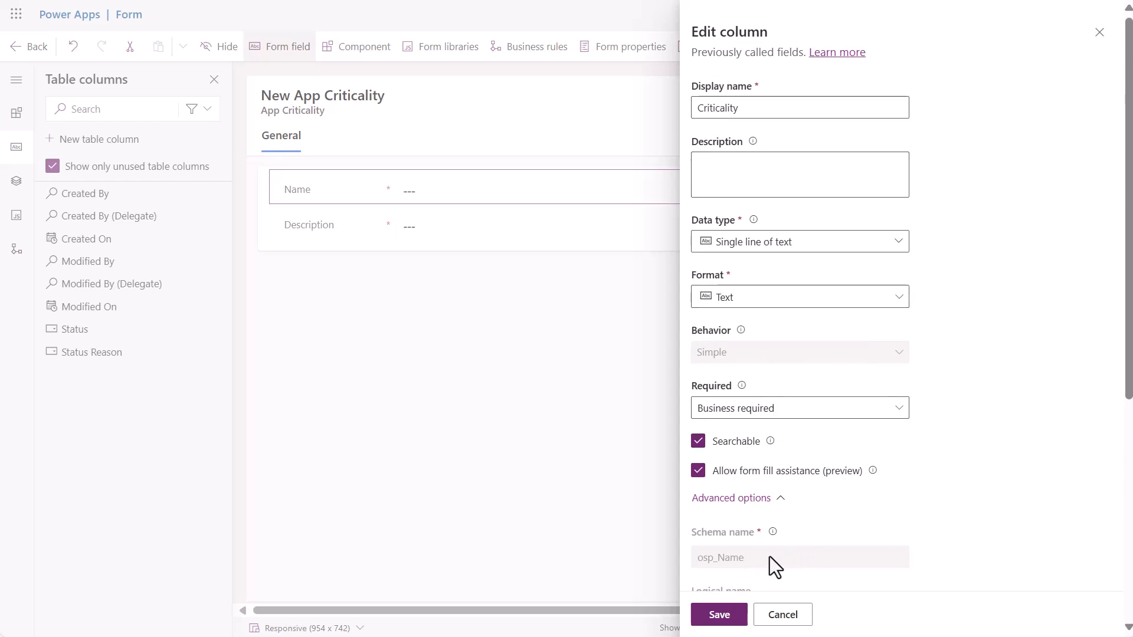
scroll(894, 529, "down", 4)
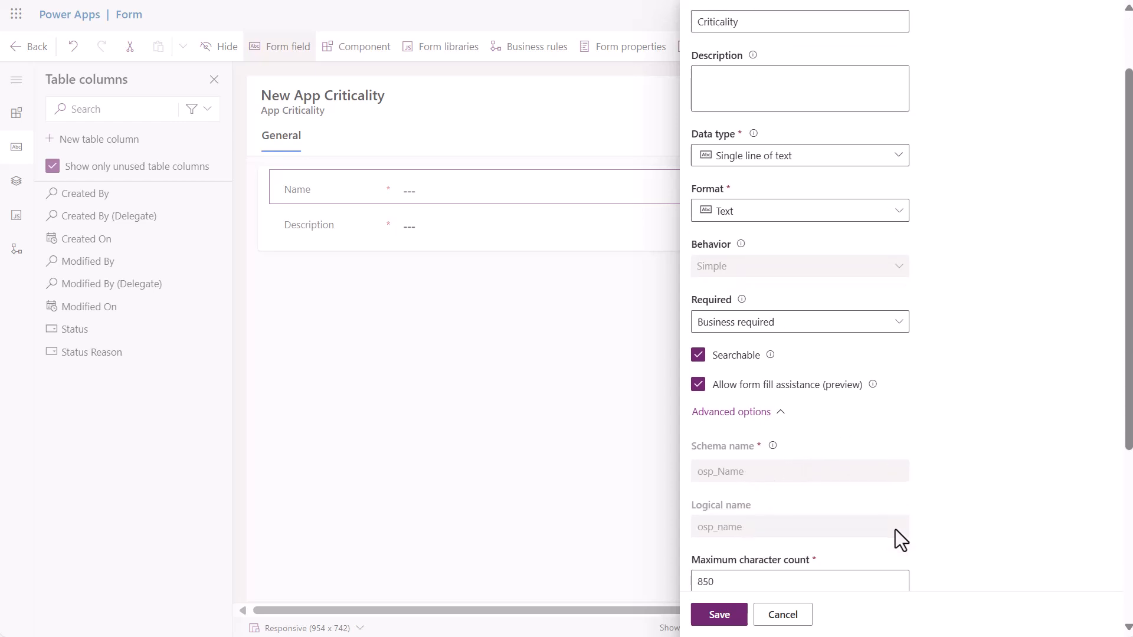
left_click(725, 618)
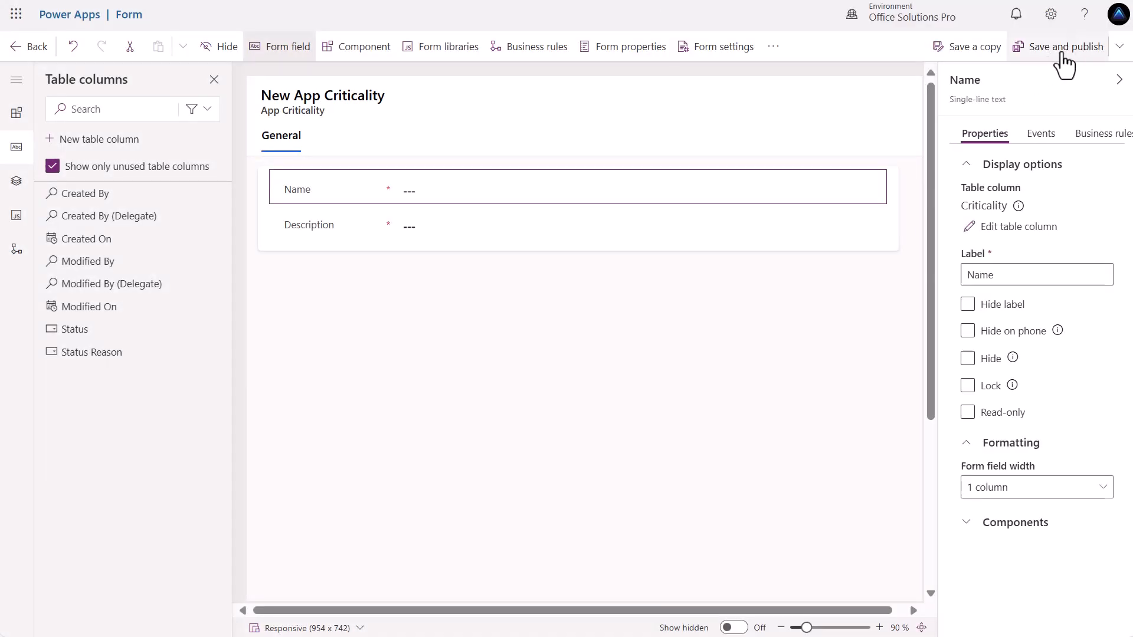
Set the name field's form label to Criticality, save and publish the form, and return to the app designer.
double_click(1000, 276)
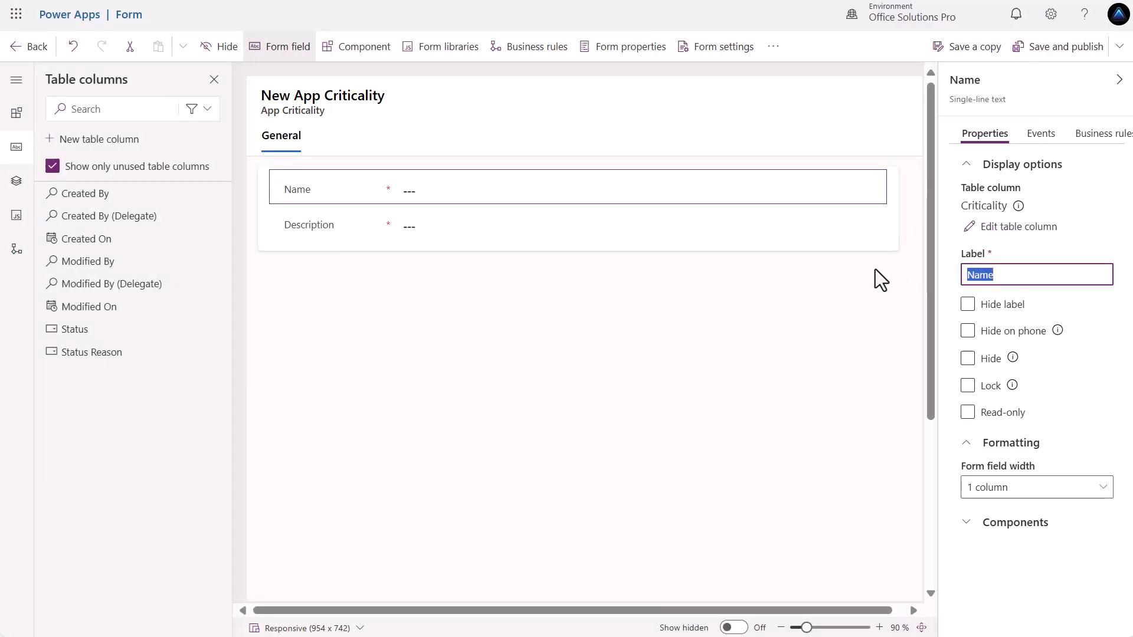
type("Criticality")
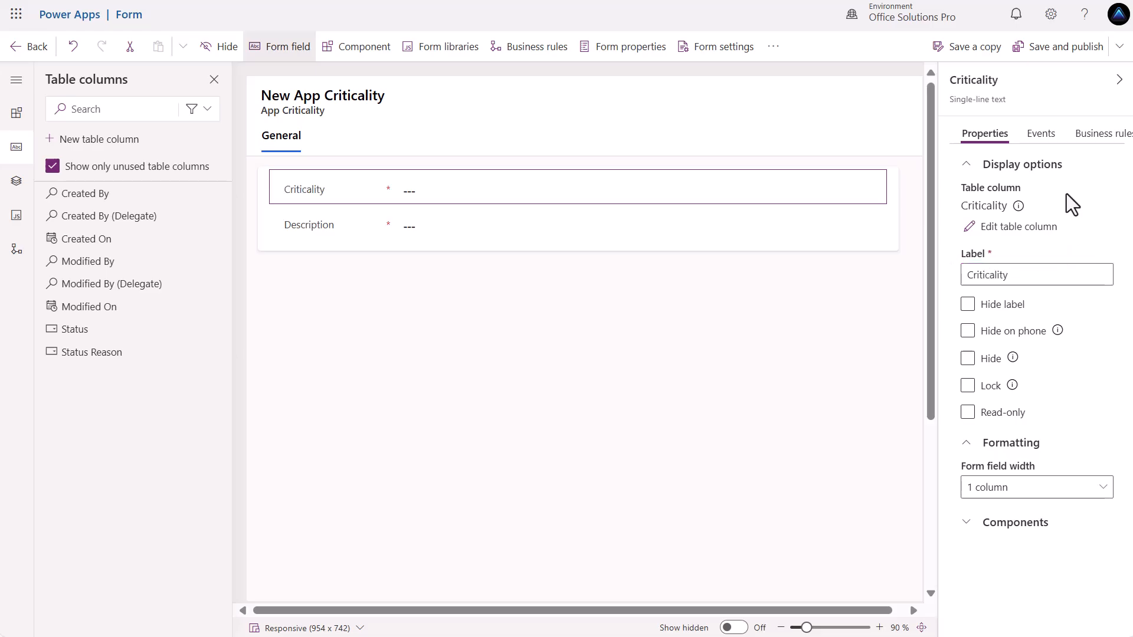
left_click(1033, 49)
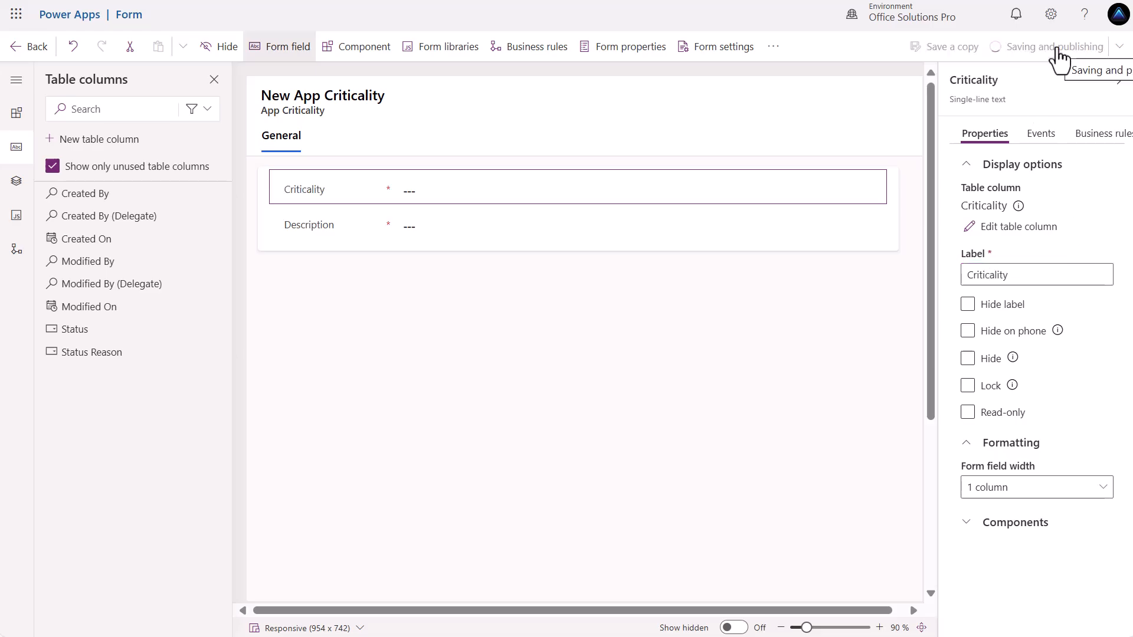
left_click(29, 48)
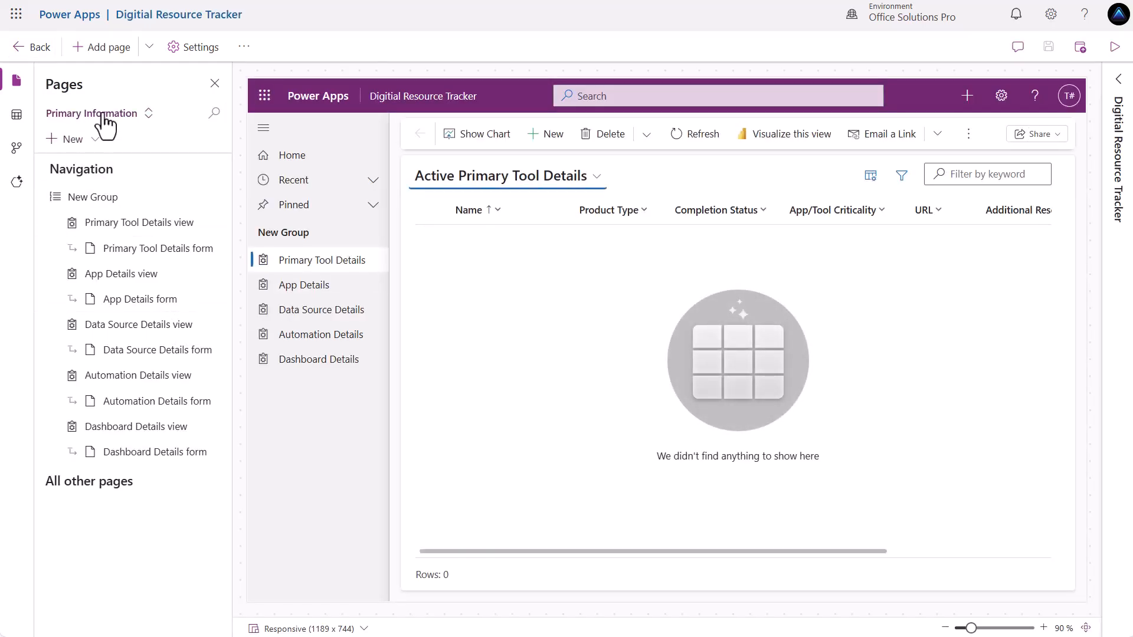
Switch to the Admin area and check the App Criticalities view and the 1. Not Relevant record's form.
left_click(105, 118)
left_click(90, 180)
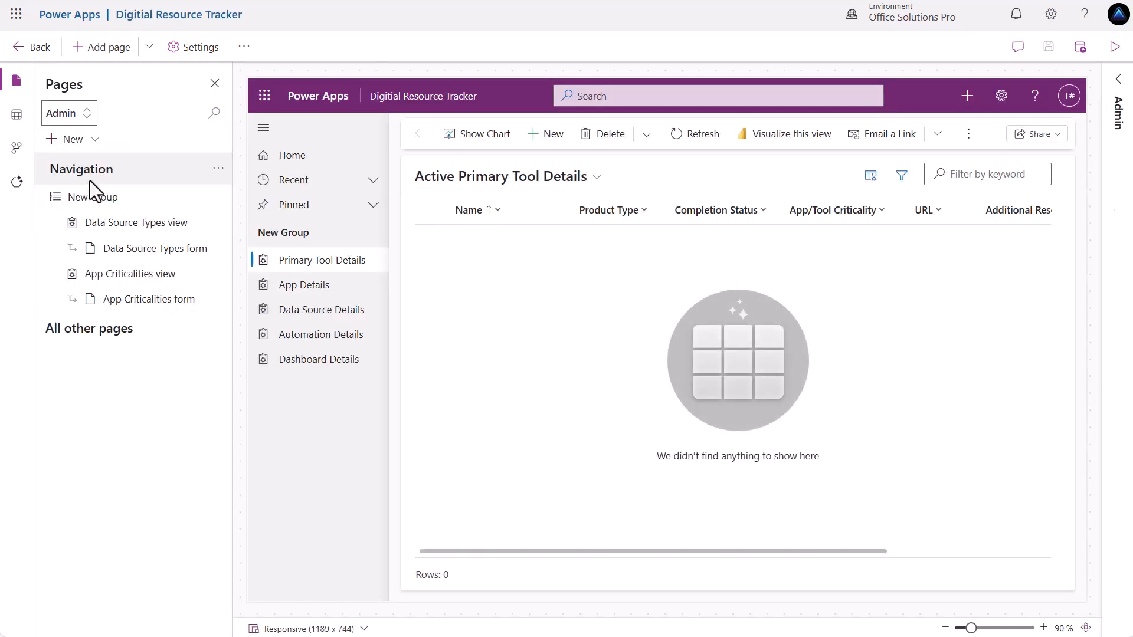
left_click(120, 283)
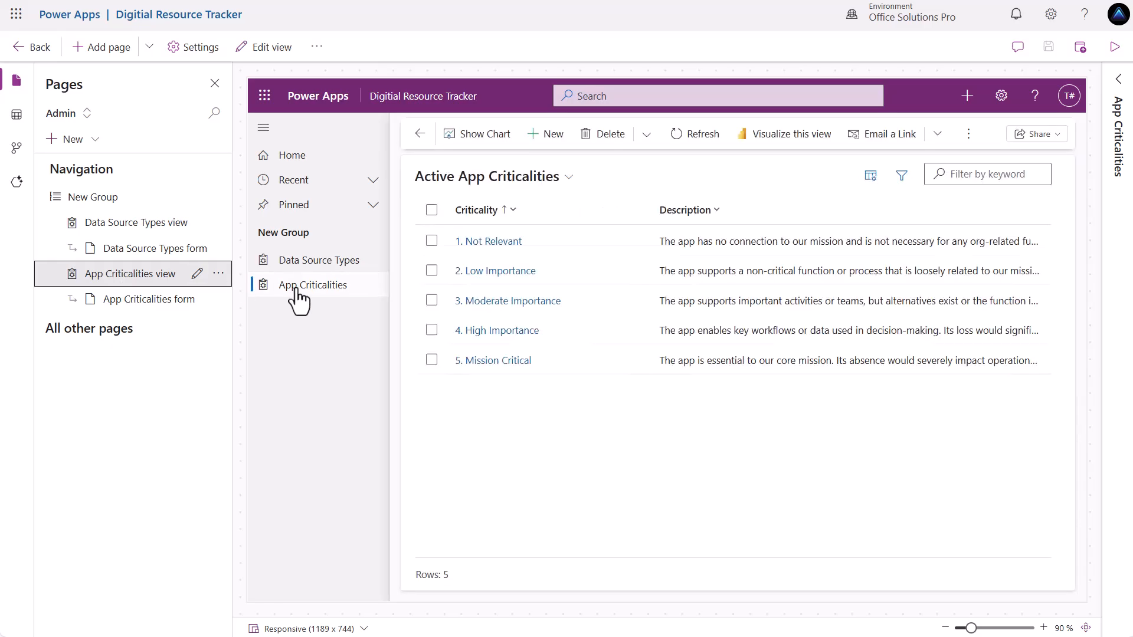
left_click(296, 287)
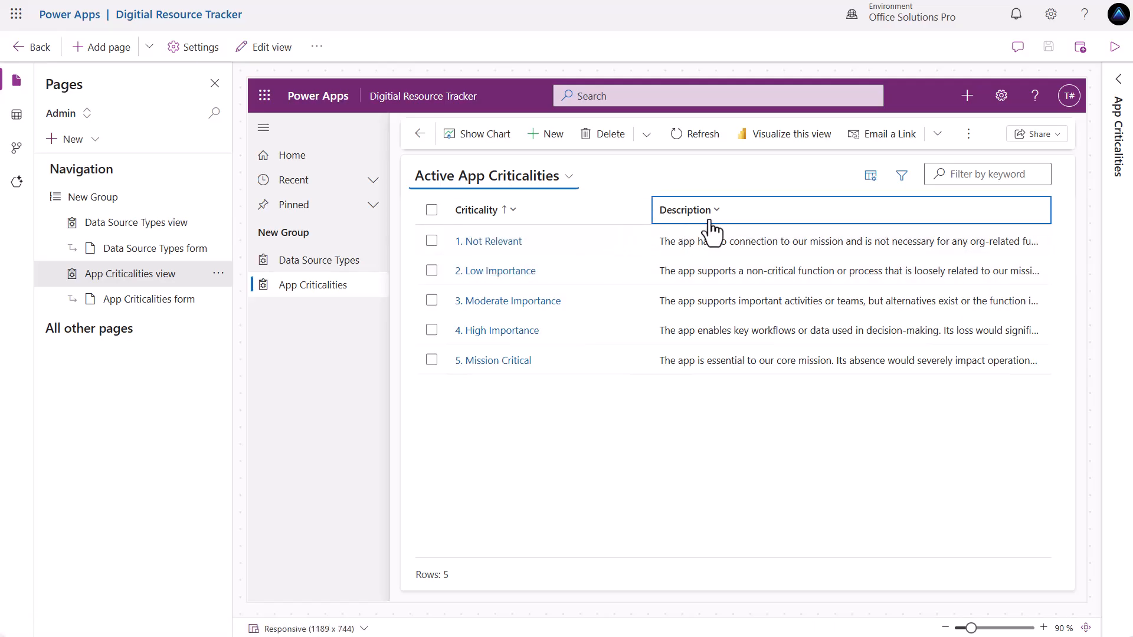
left_click(496, 242)
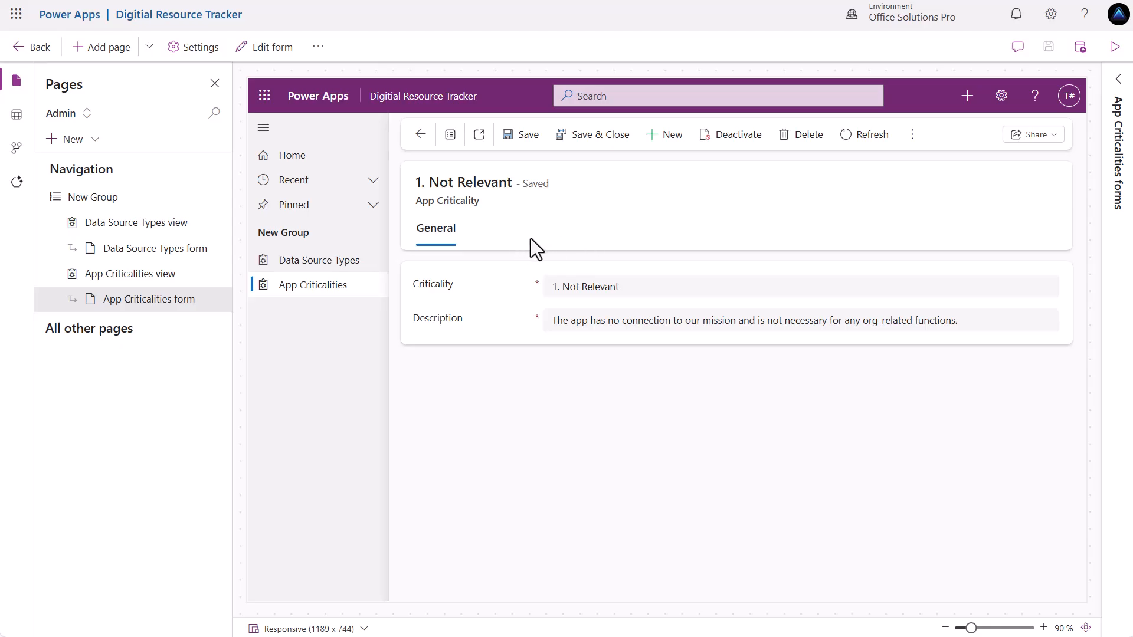
Open the Data Source Types Information form for editing from the API (REST / SOAP / OData) record and hide its Related menu.
left_click(309, 269)
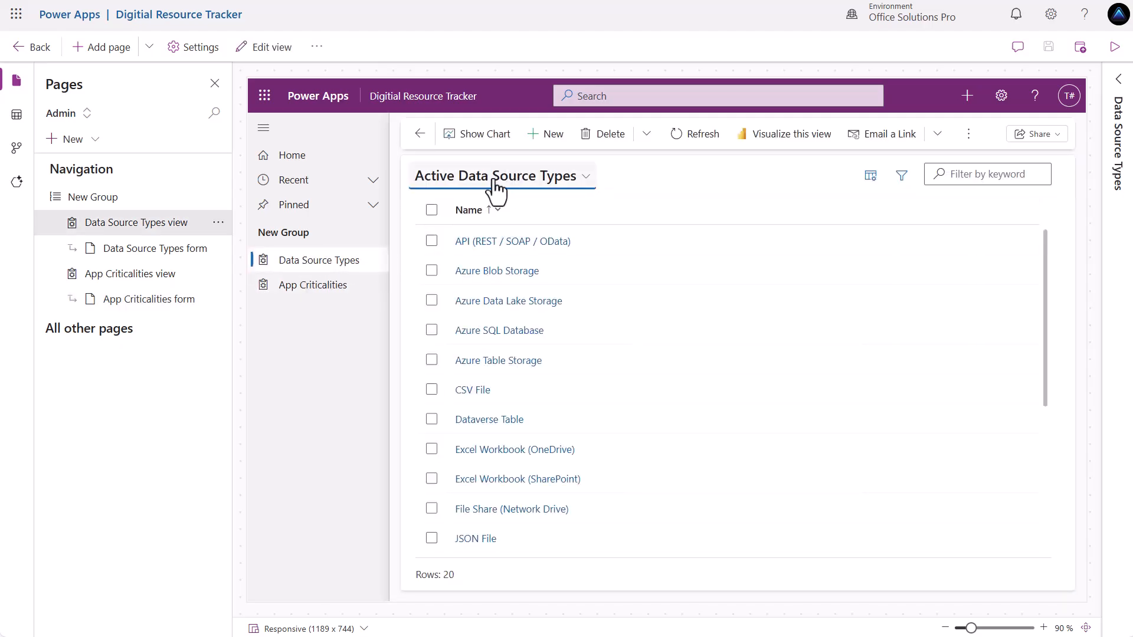
left_click(492, 241)
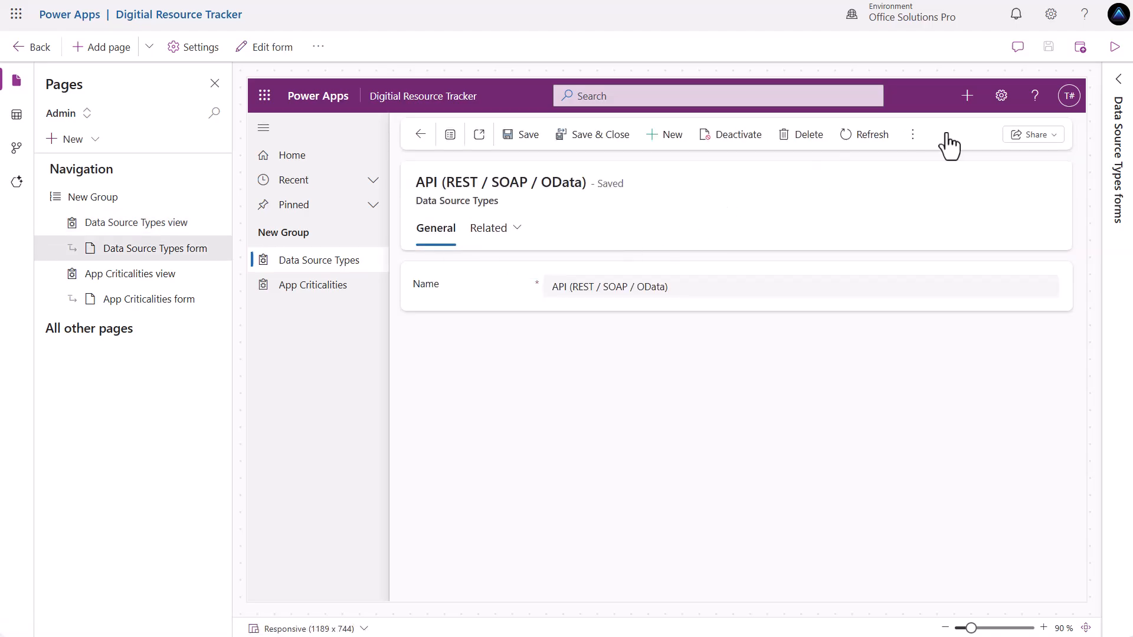
left_click(1125, 89)
left_click(1084, 179)
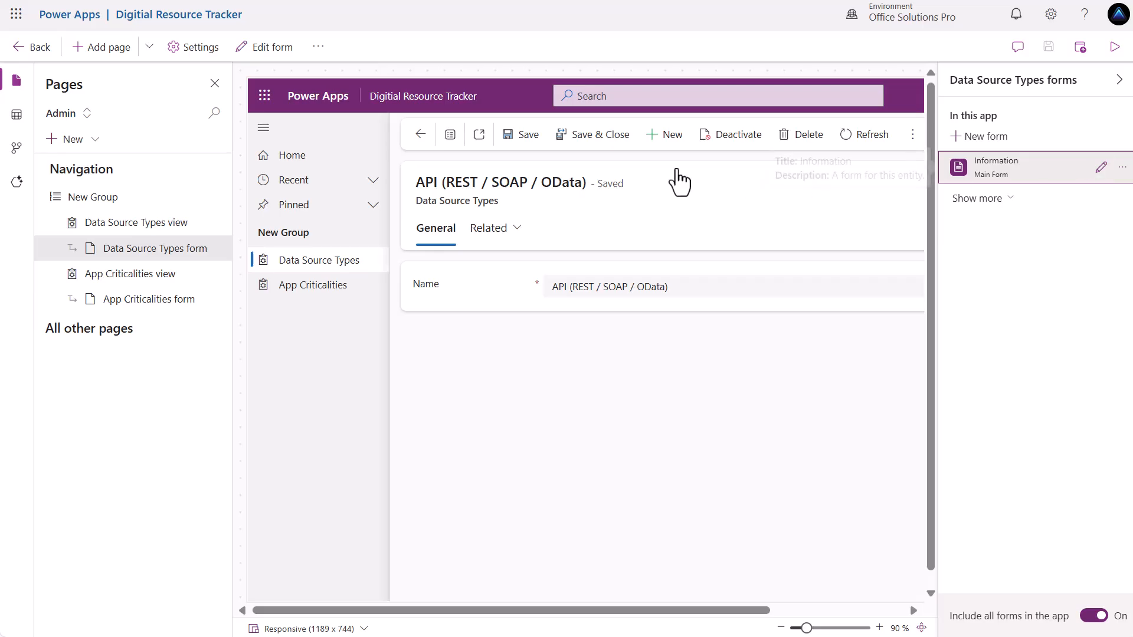
left_click(354, 139)
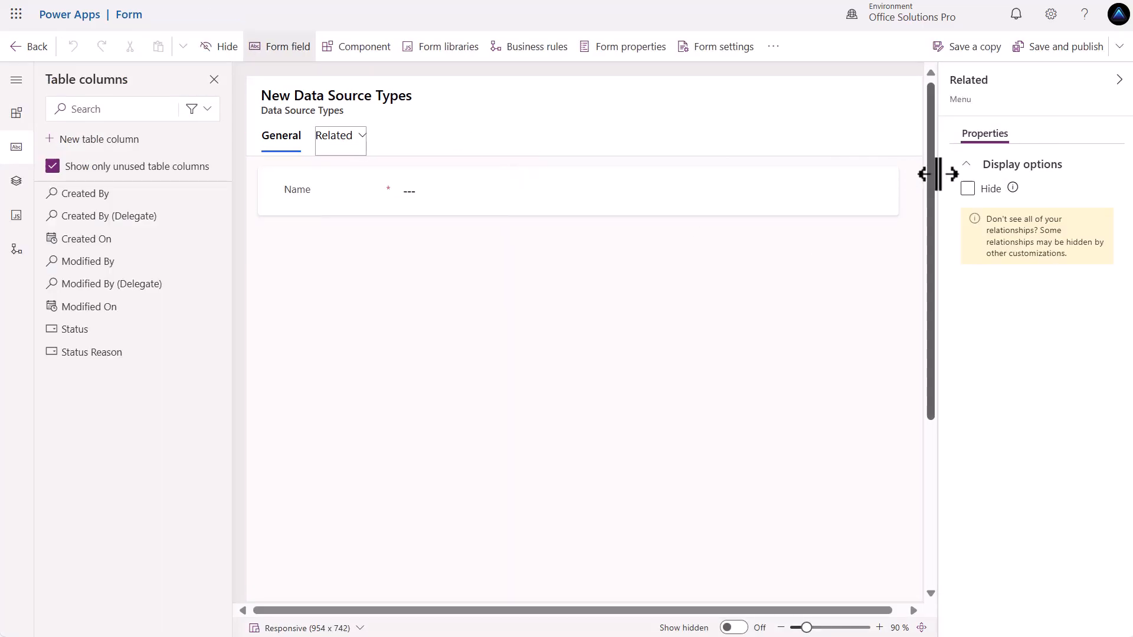
left_click(978, 190)
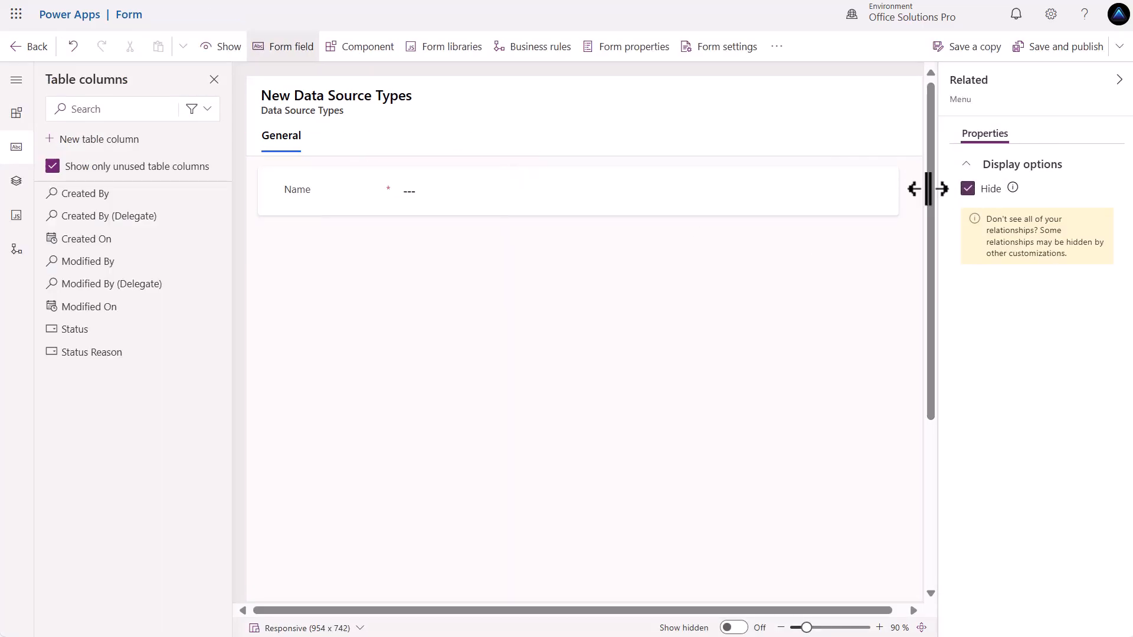
Change the display name of the Data Source Types table's Name column to Type and save the column.
left_click(353, 202)
left_click(1002, 227)
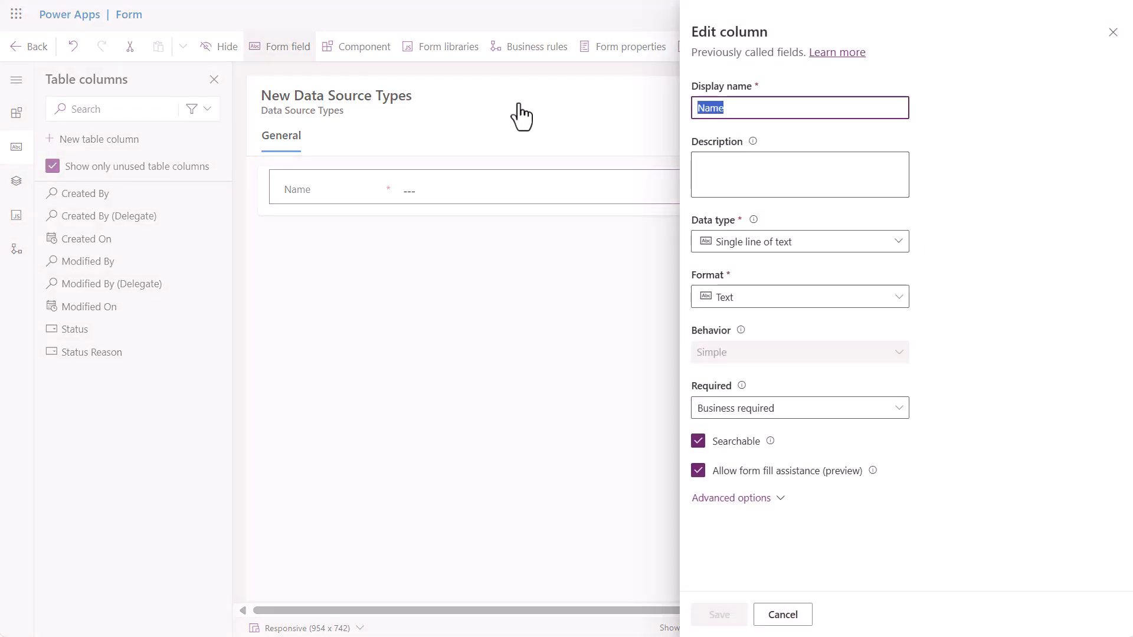
type("Type")
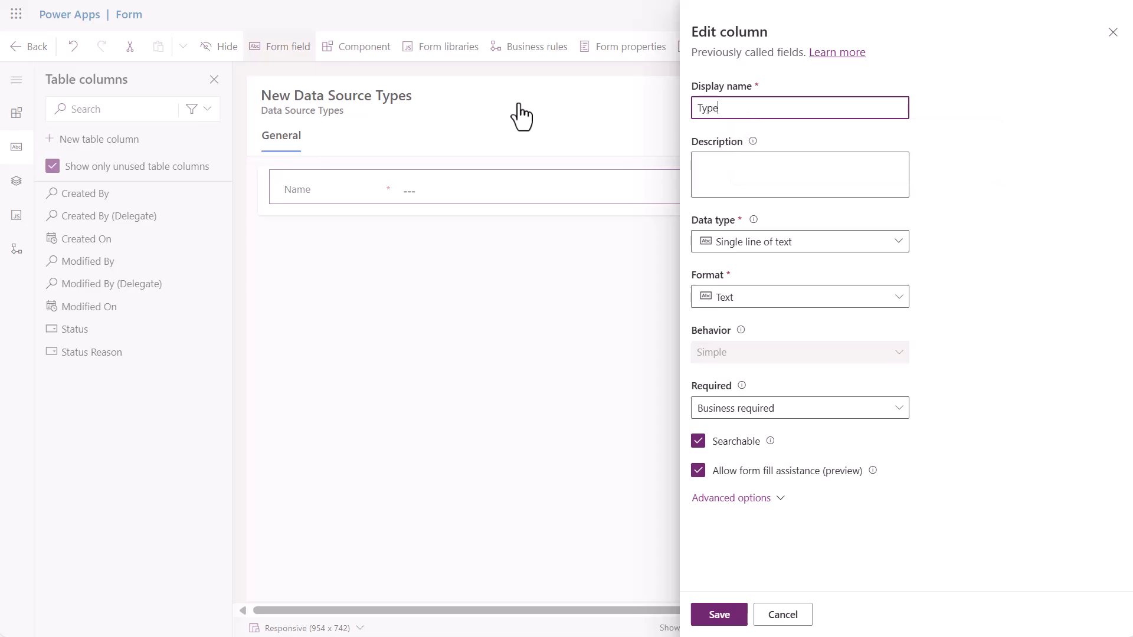
left_click(723, 620)
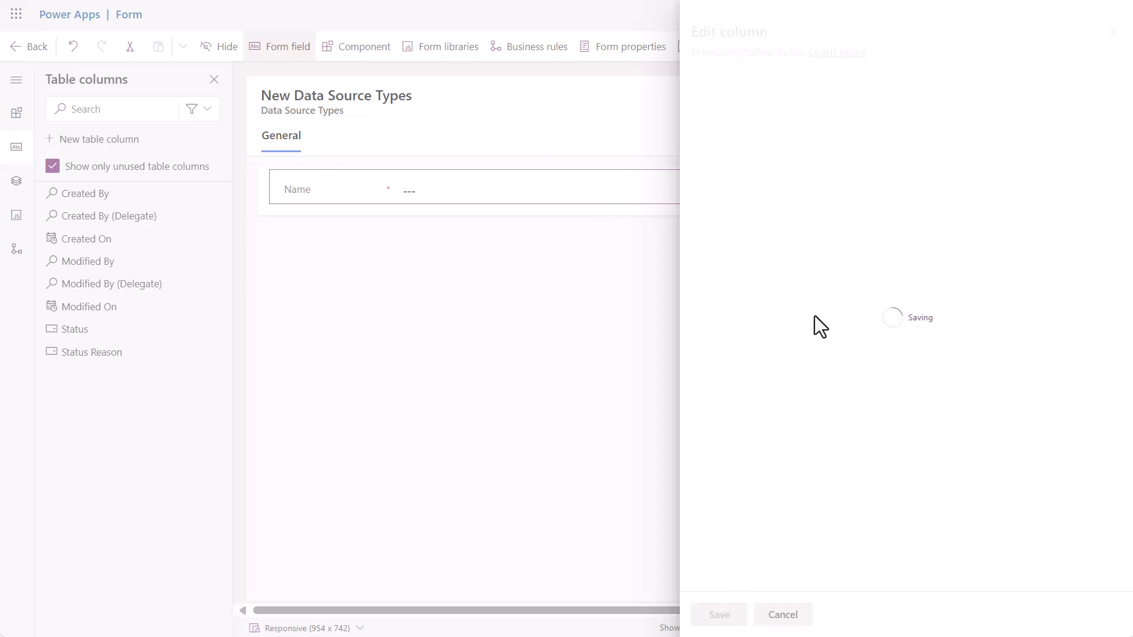
Set the field's label on the Data Source Types form to Type, save and publish, and return to the app designer.
left_click_drag(1002, 275, 894, 271)
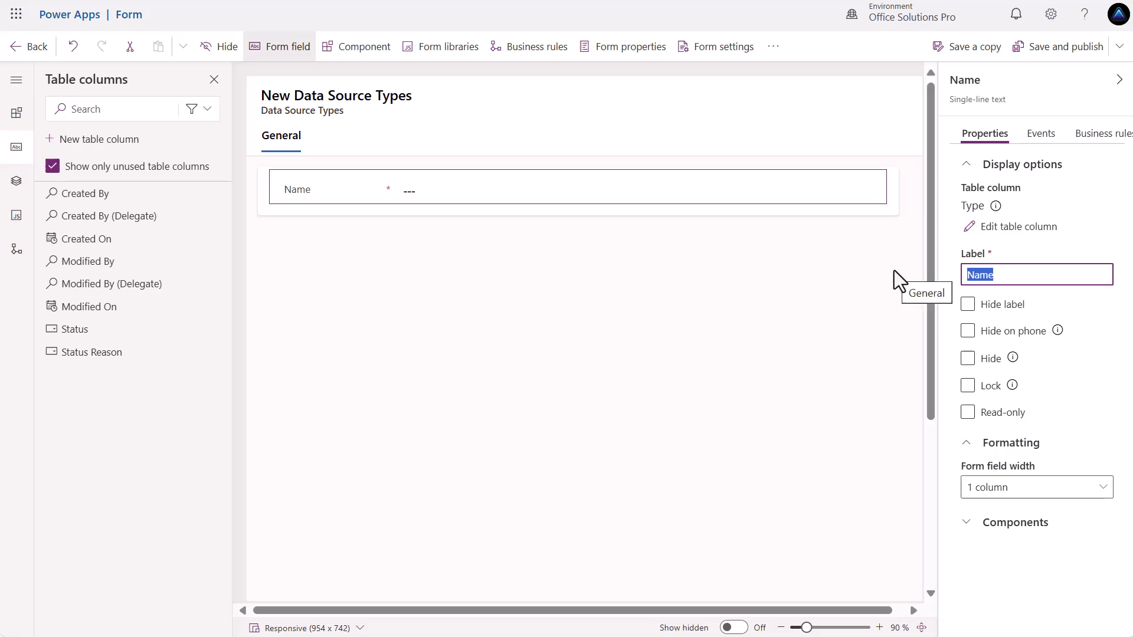
type("Type")
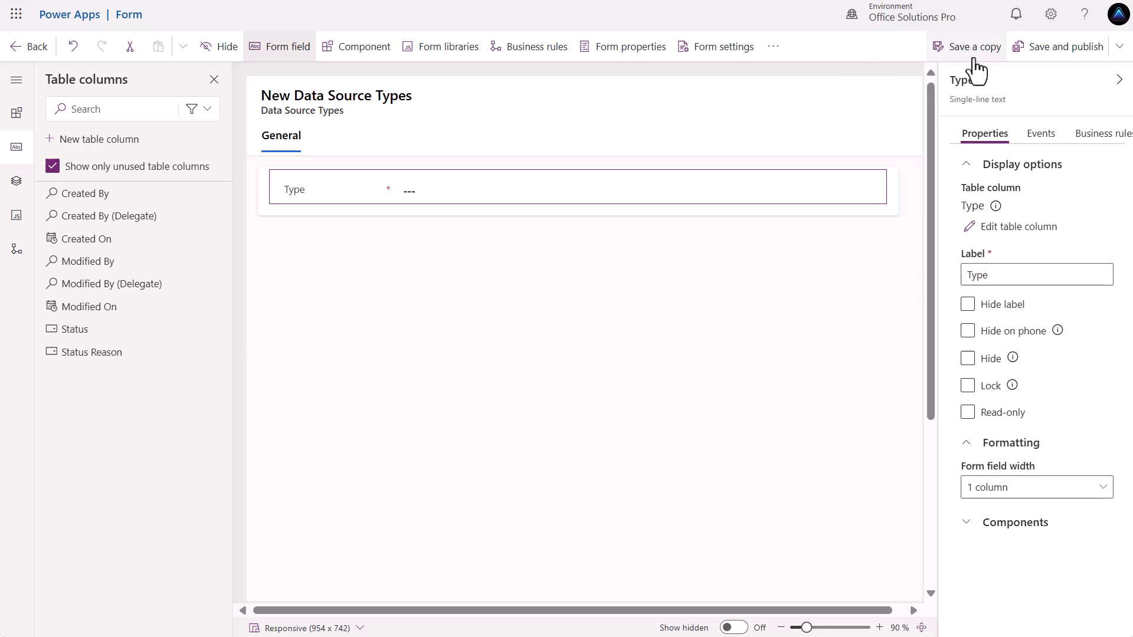
left_click(1030, 46)
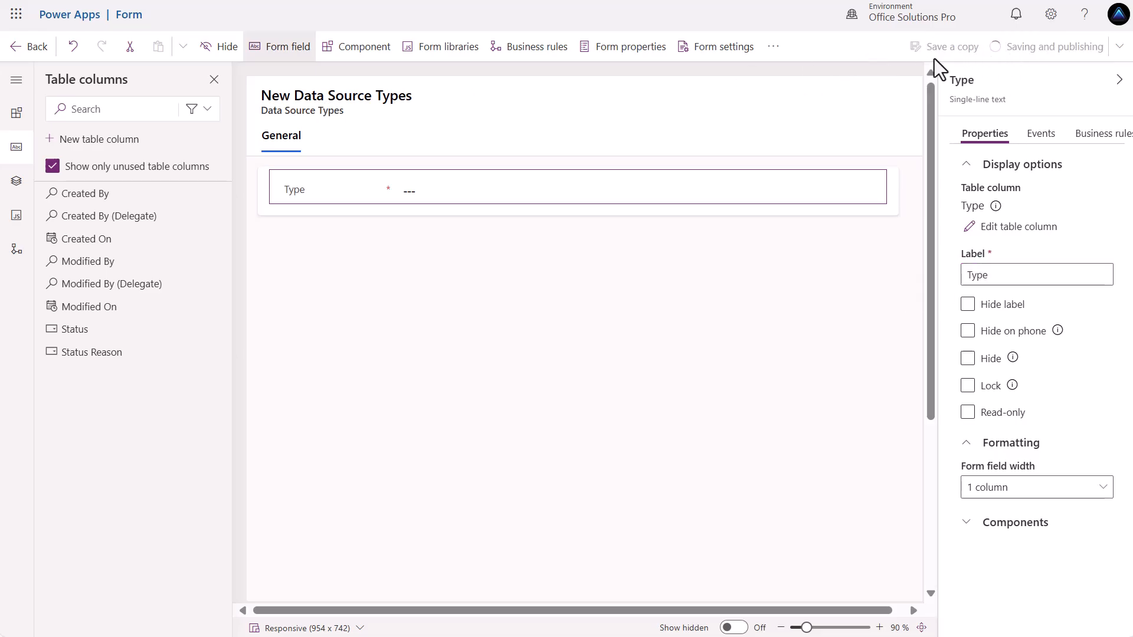
left_click(24, 48)
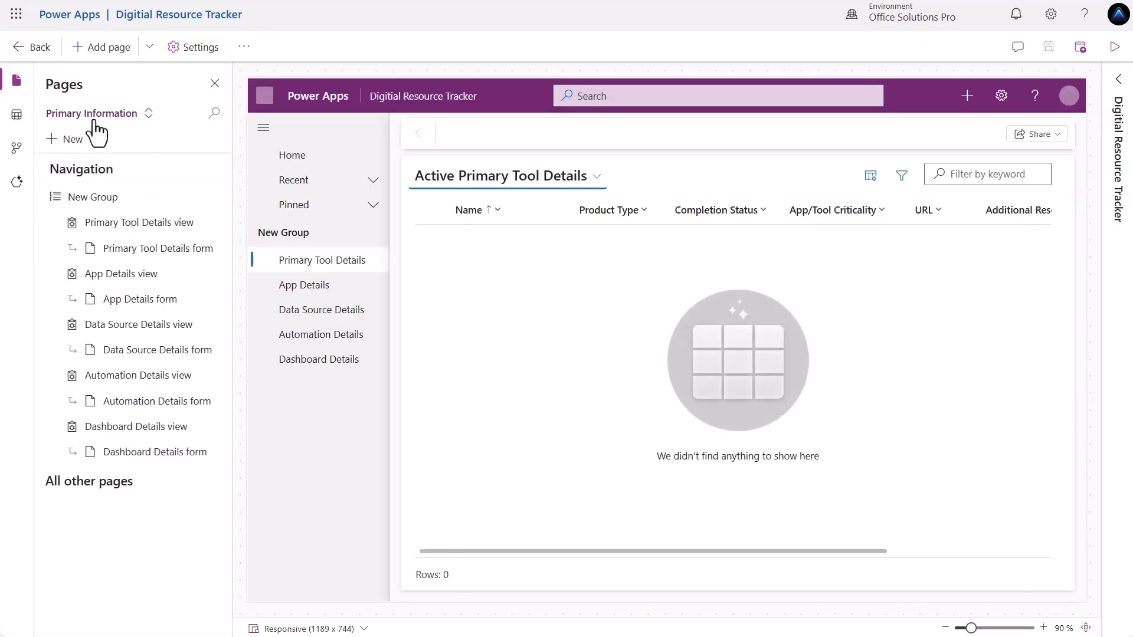
Switch to the Admin area and check the App Criticalities and Data Source Types views.
left_click(94, 121)
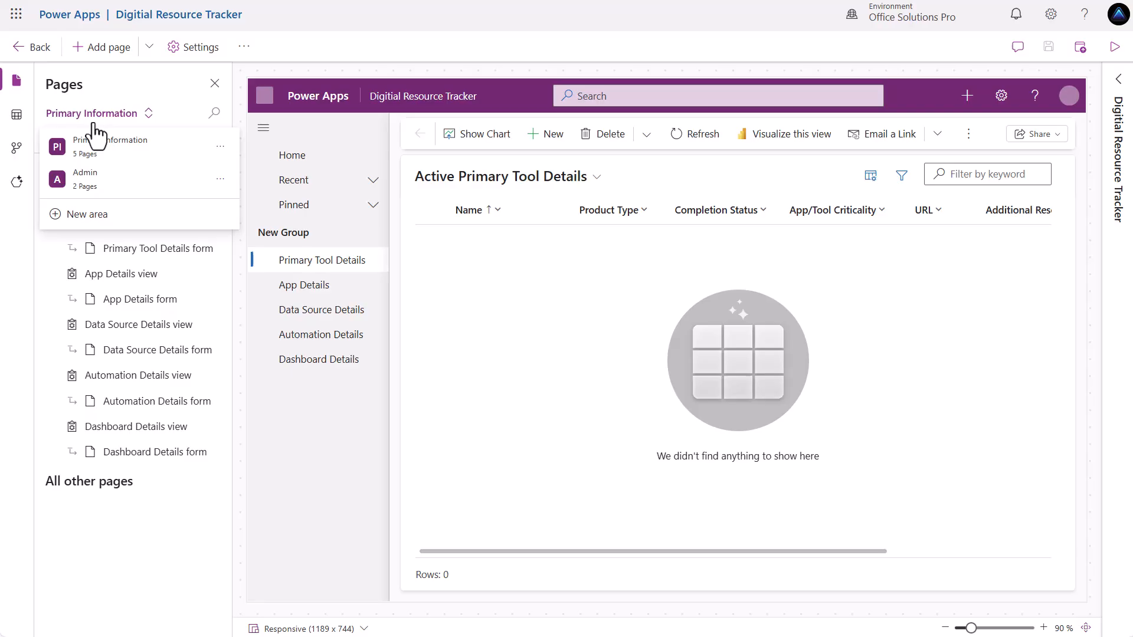
left_click(97, 184)
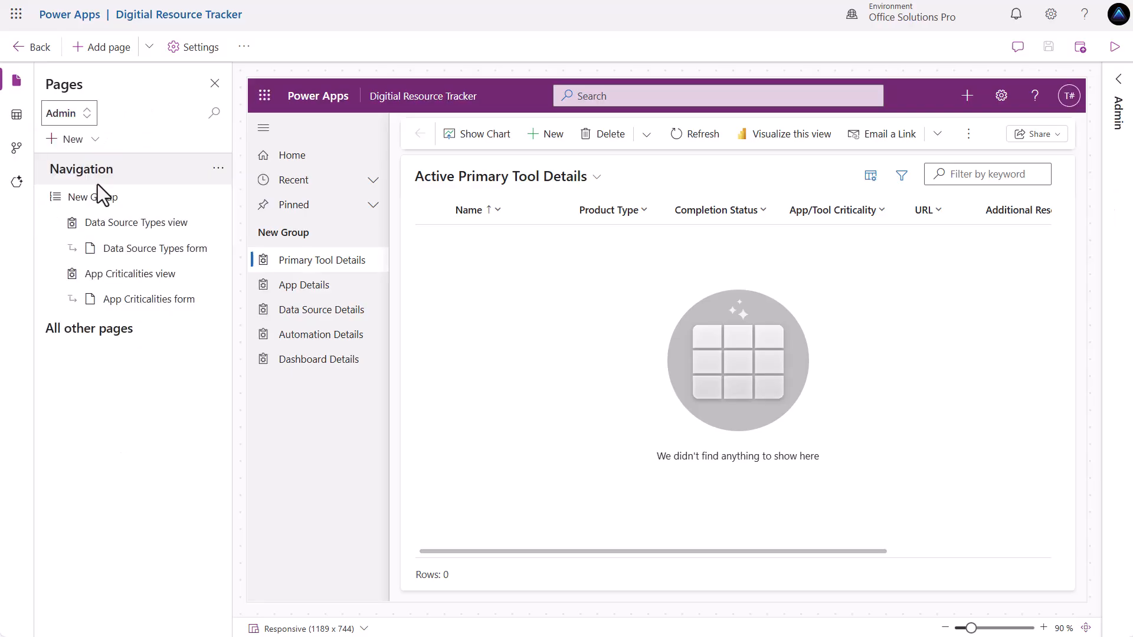
left_click(137, 276)
left_click(160, 225)
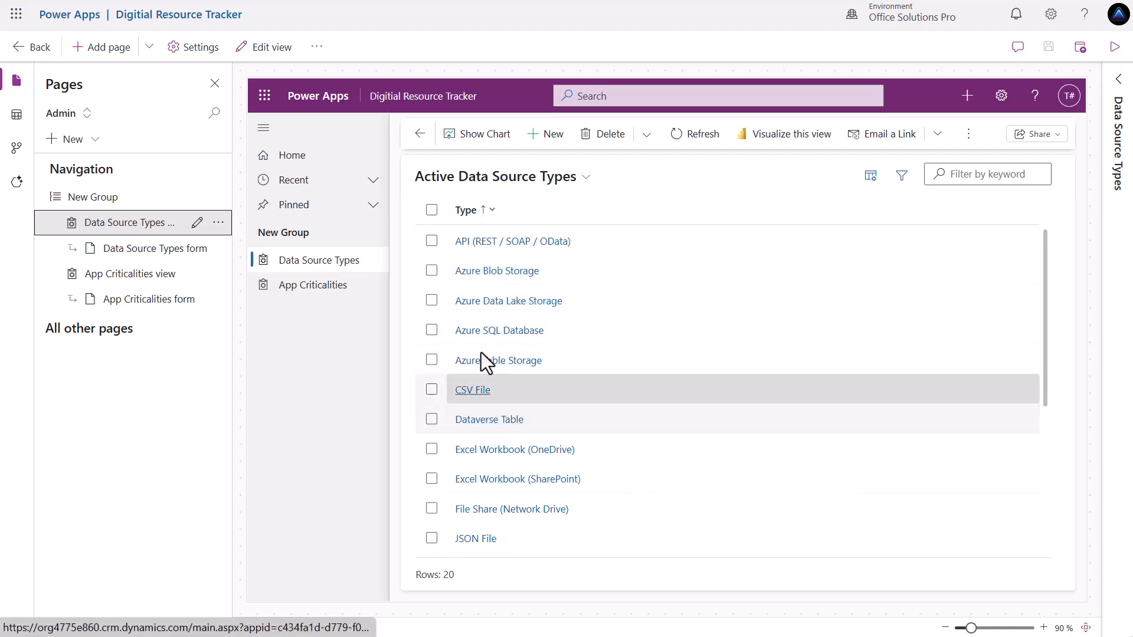
Open the Active Data Source Types view for editing, check the Type column's properties and options, and return to the app designer.
left_click(1117, 94)
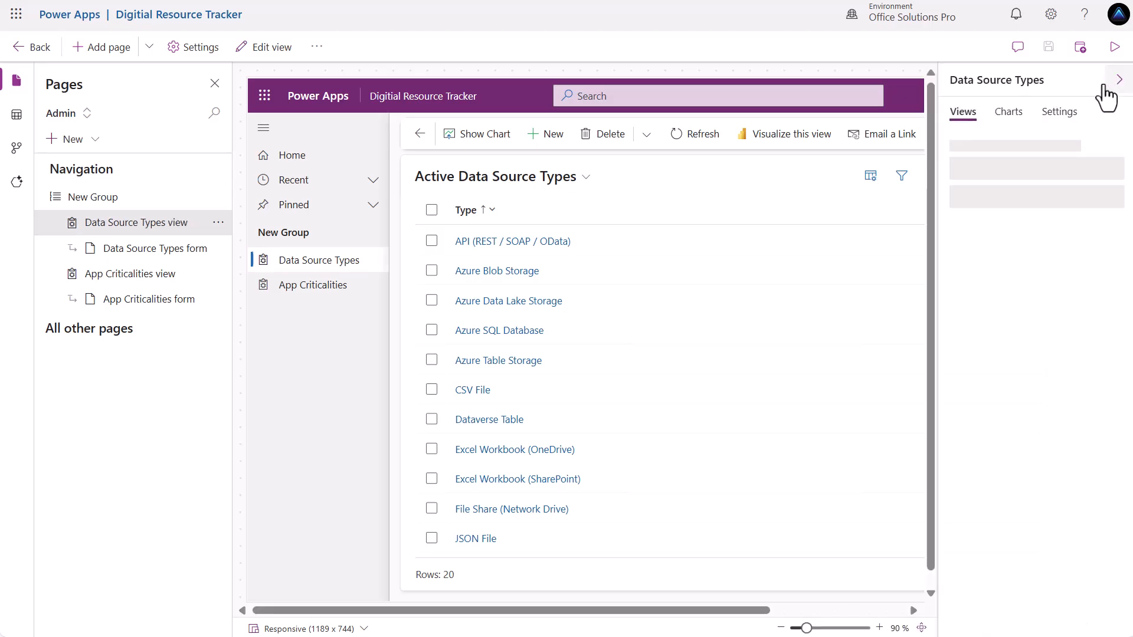
left_click(1101, 196)
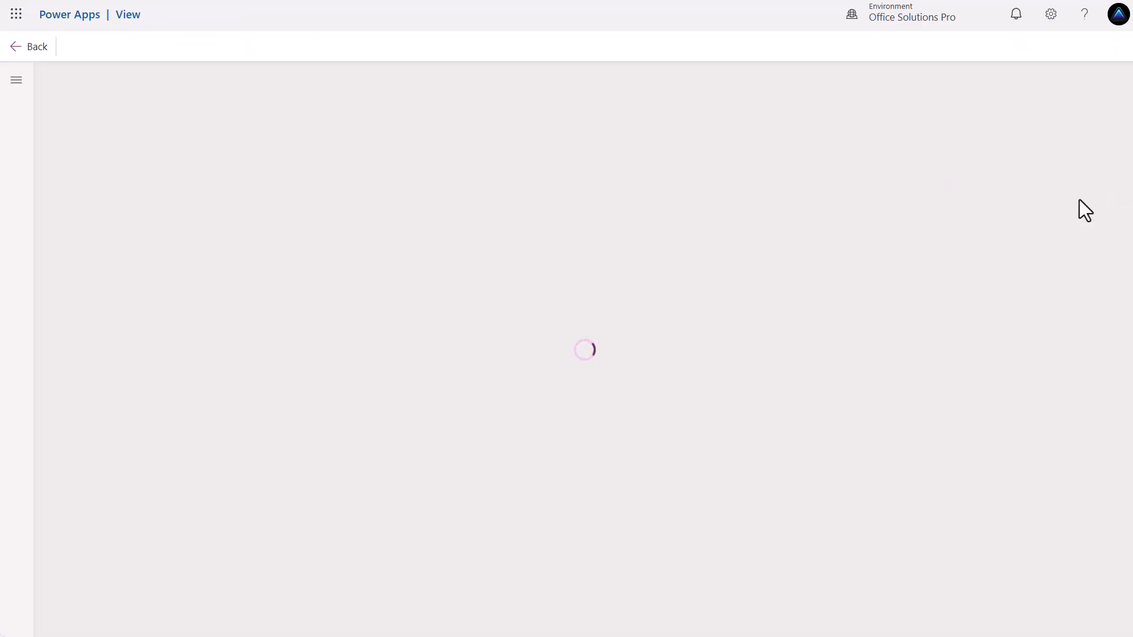
left_click(296, 95)
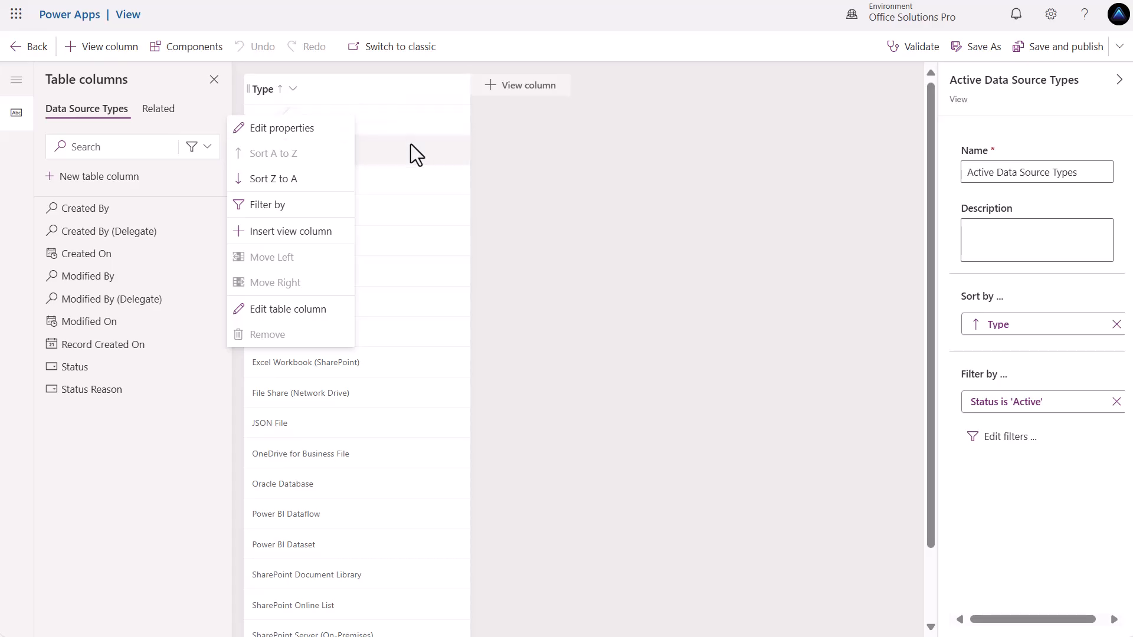
left_click(345, 128)
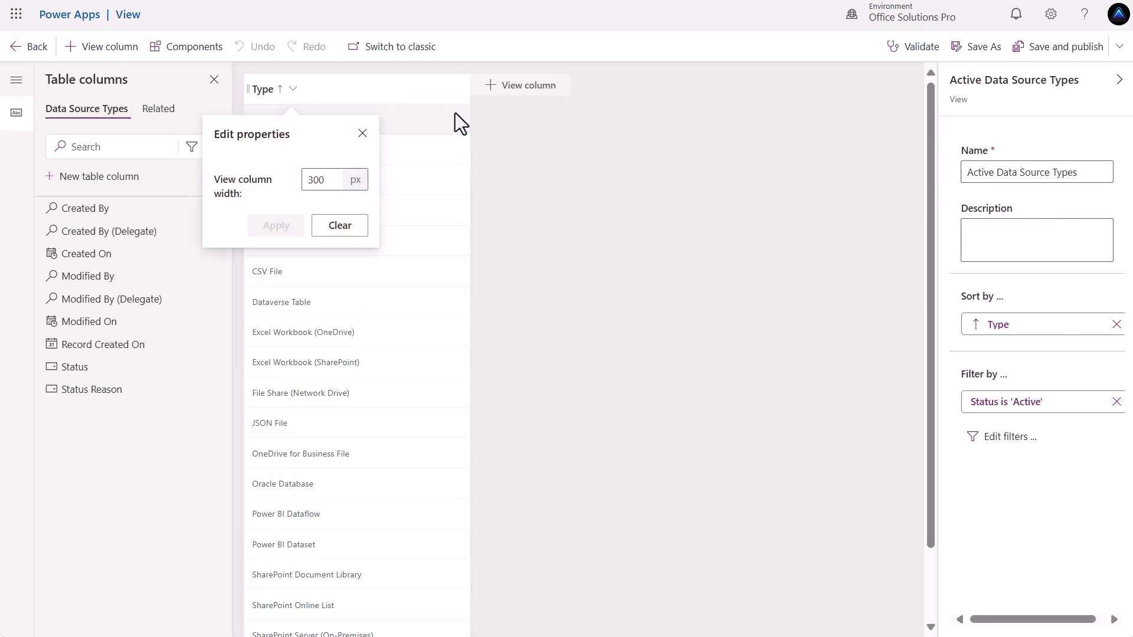
left_click(362, 133)
left_click(291, 92)
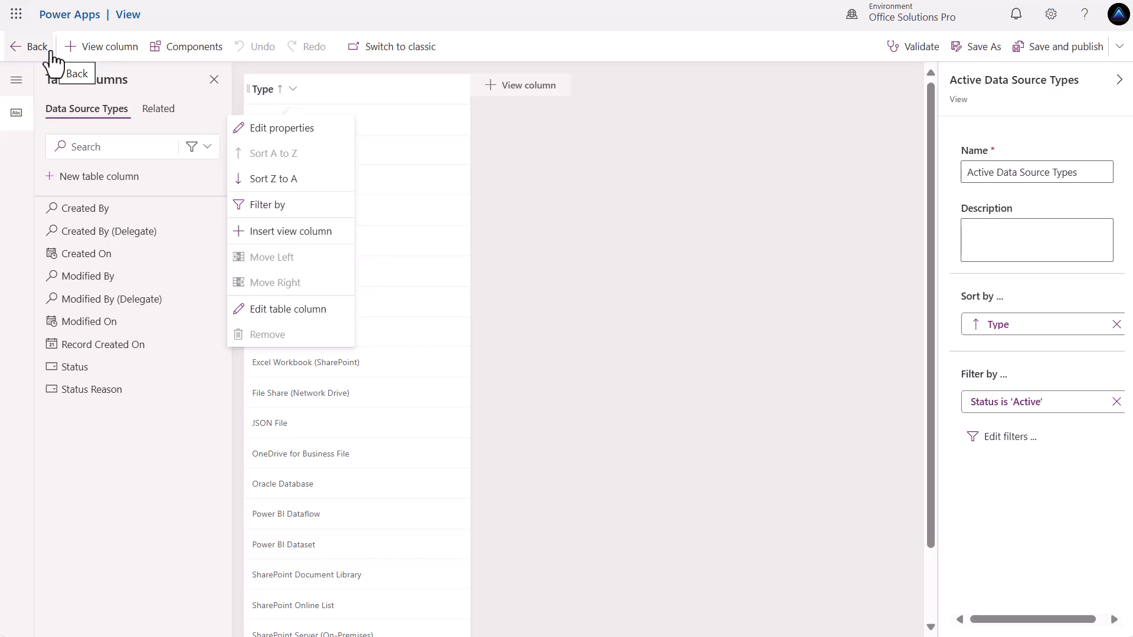
left_click(24, 53)
left_click(25, 53)
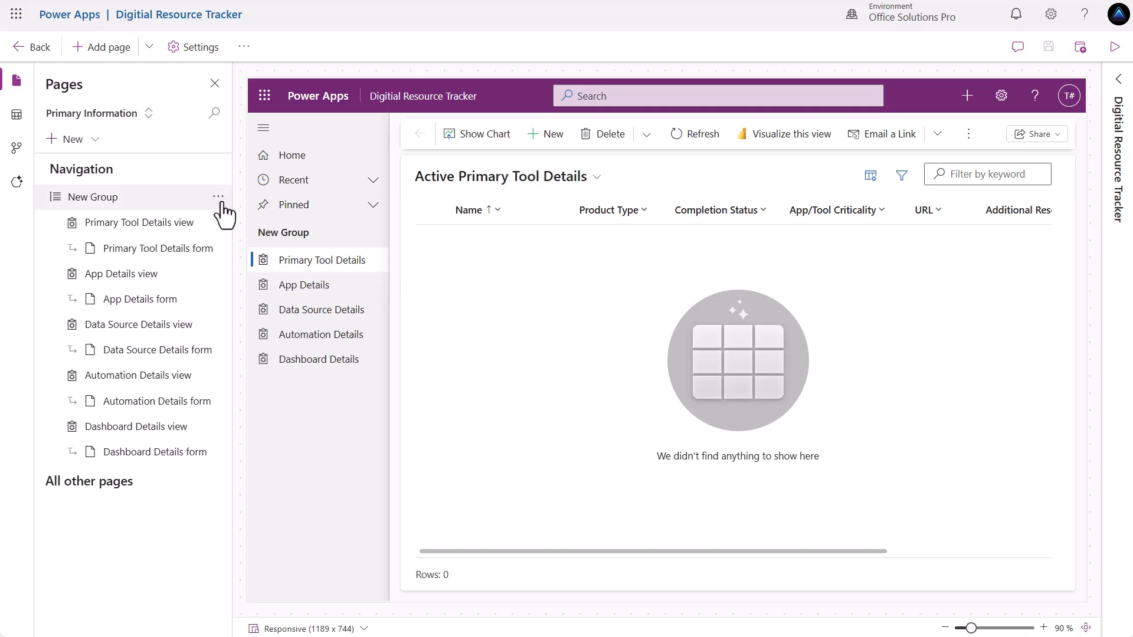
Return to the solution's objects and rename the Primary Tool Details table to Digital Initiatives, with plural name Digital Initiatives, and save.
left_click(24, 50)
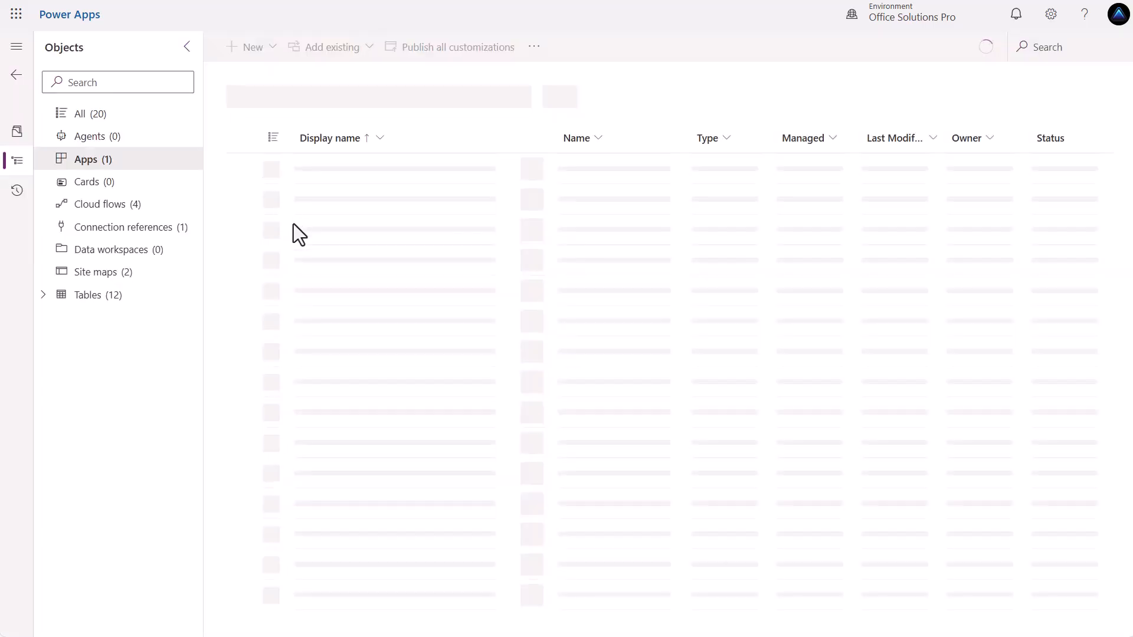
left_click(43, 295)
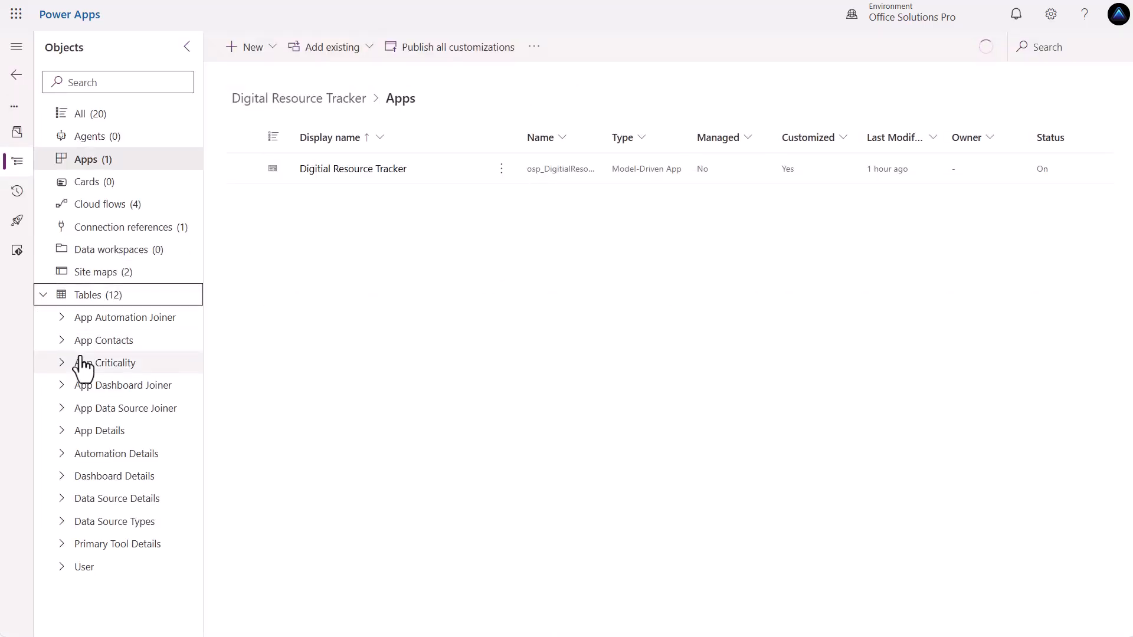
left_click(143, 552)
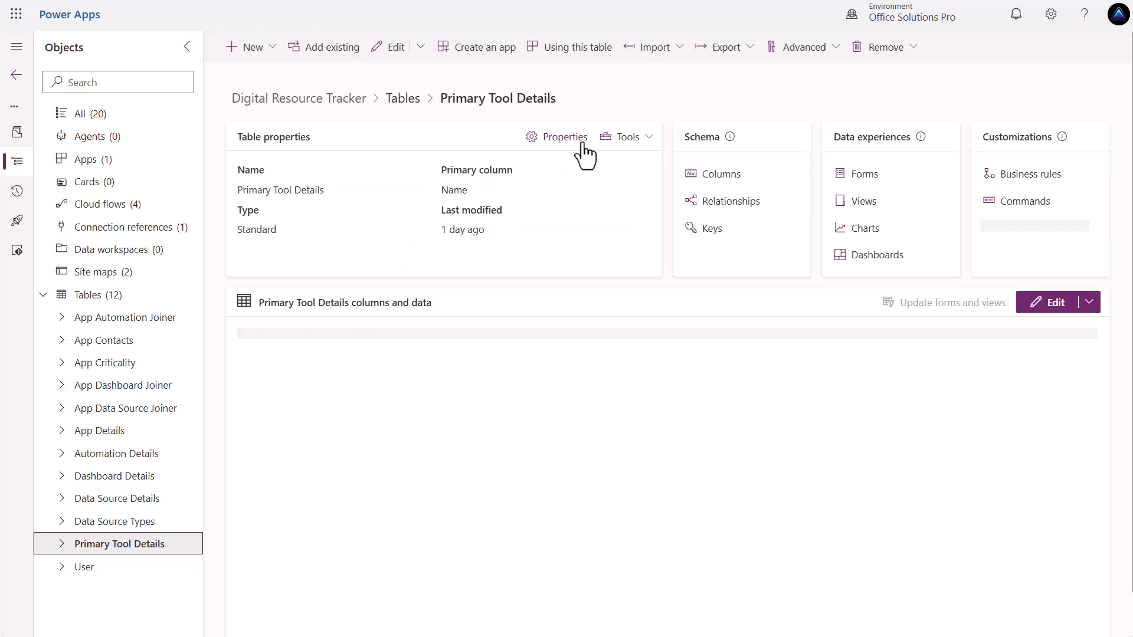
left_click(563, 140)
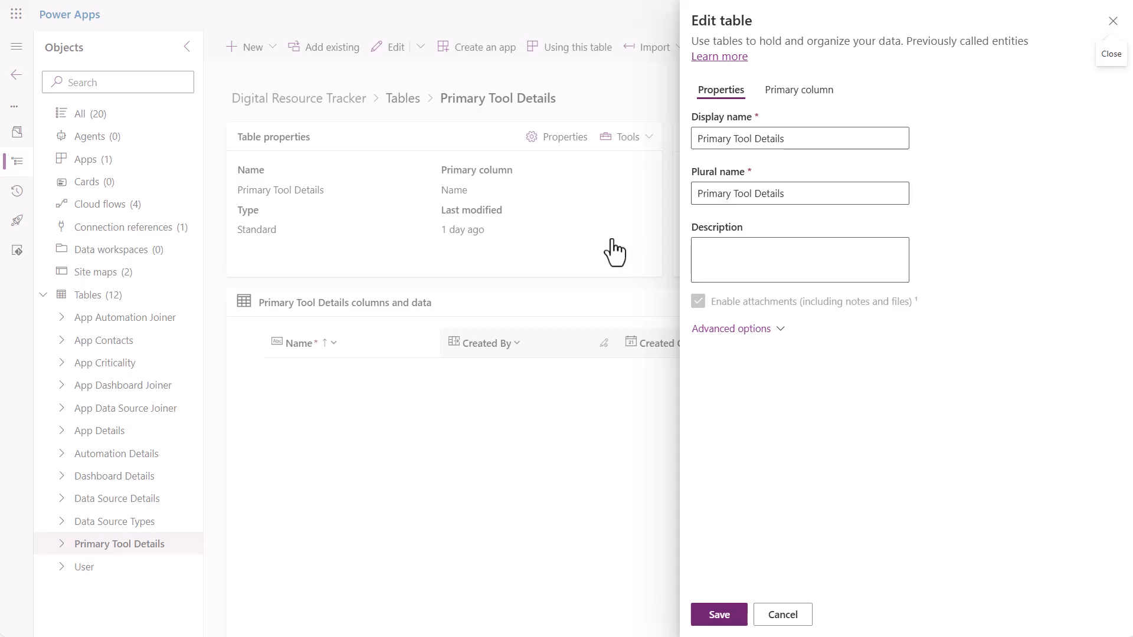
left_click(800, 139)
left_click_drag(800, 140, 672, 144)
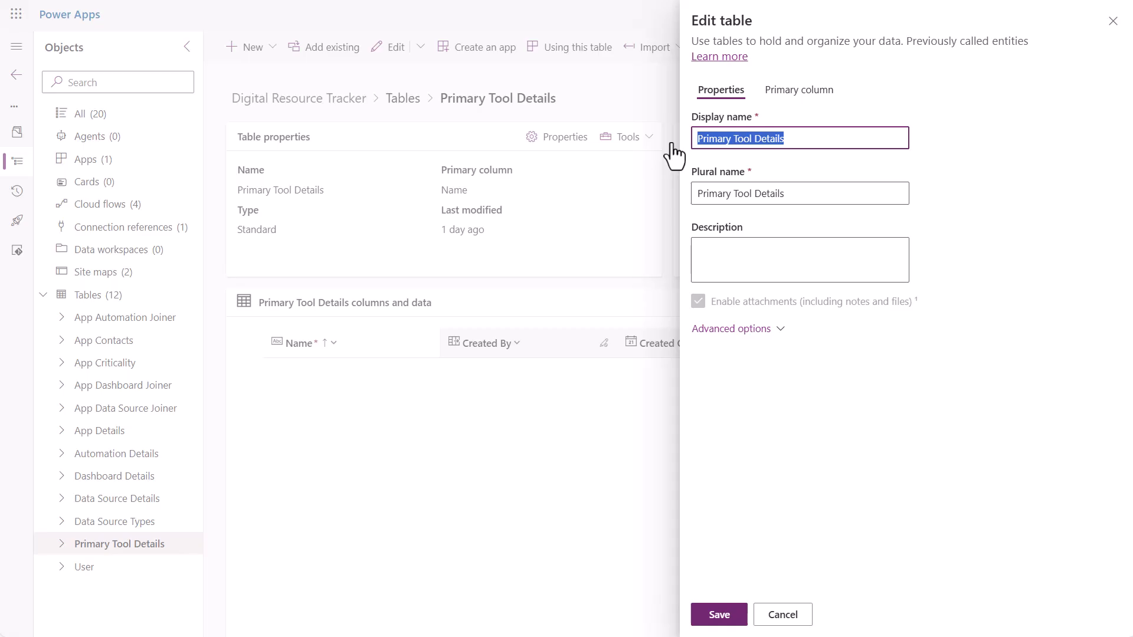
type("Digital")
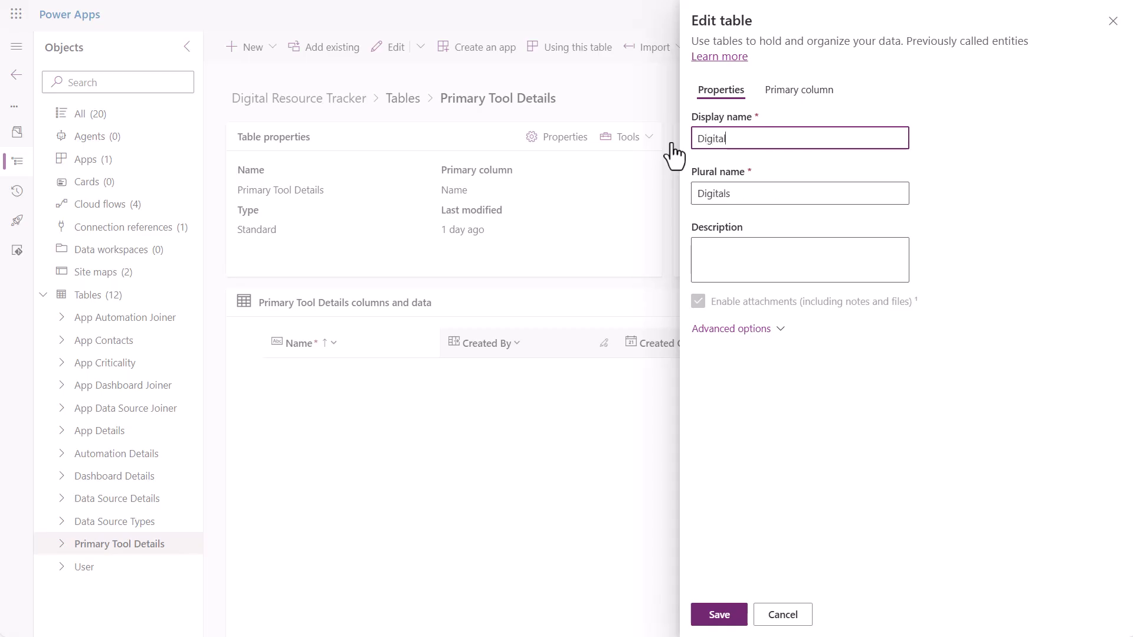
type("tiatives")
left_click(960, 145)
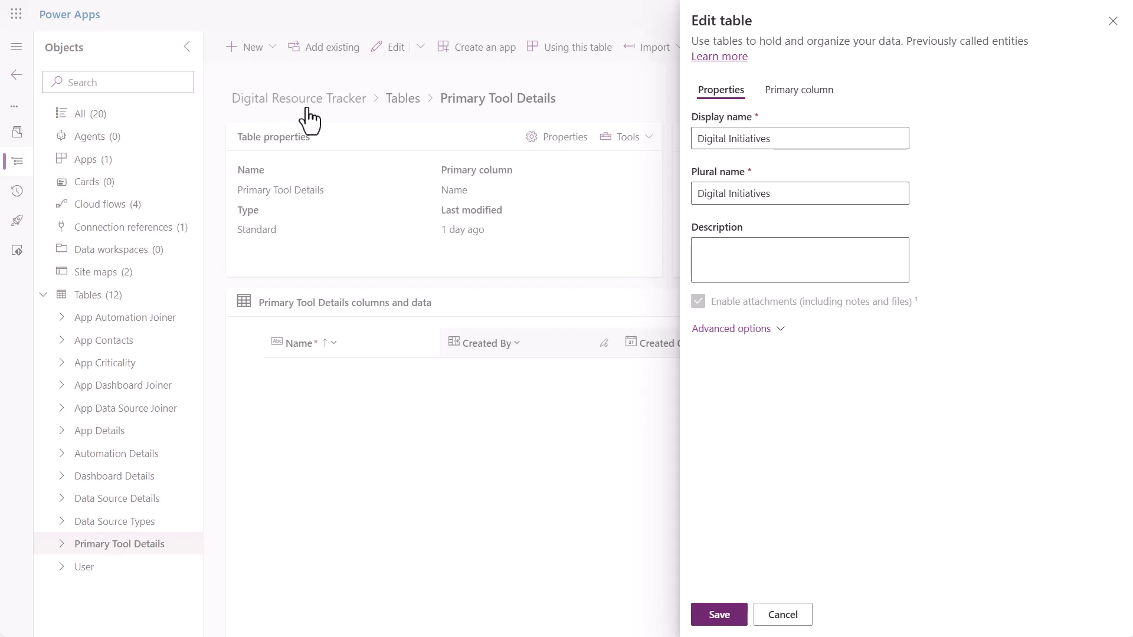
left_click(728, 616)
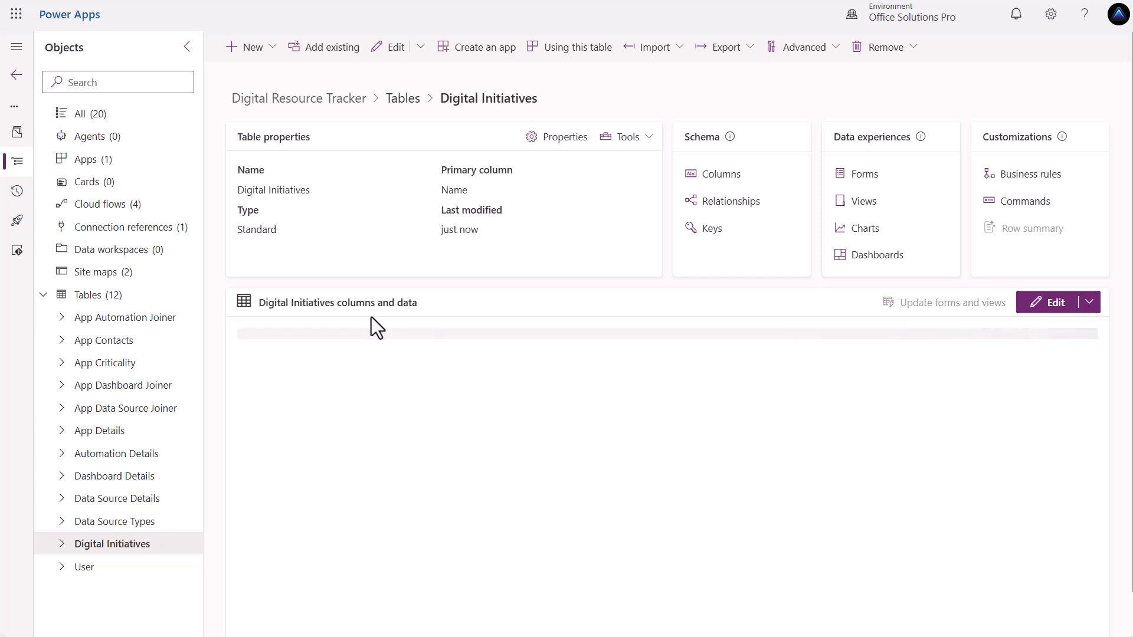
Publish all customizations of the Digital Resource Tracker solution from its list of all objects and dismiss the notification.
left_click(92, 120)
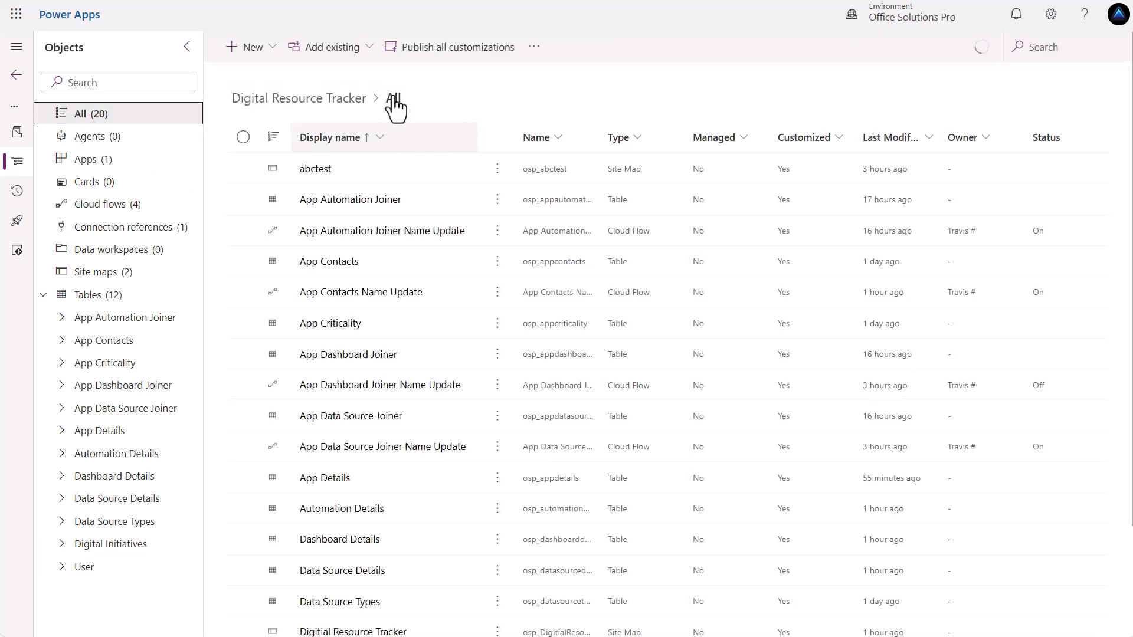
left_click(450, 52)
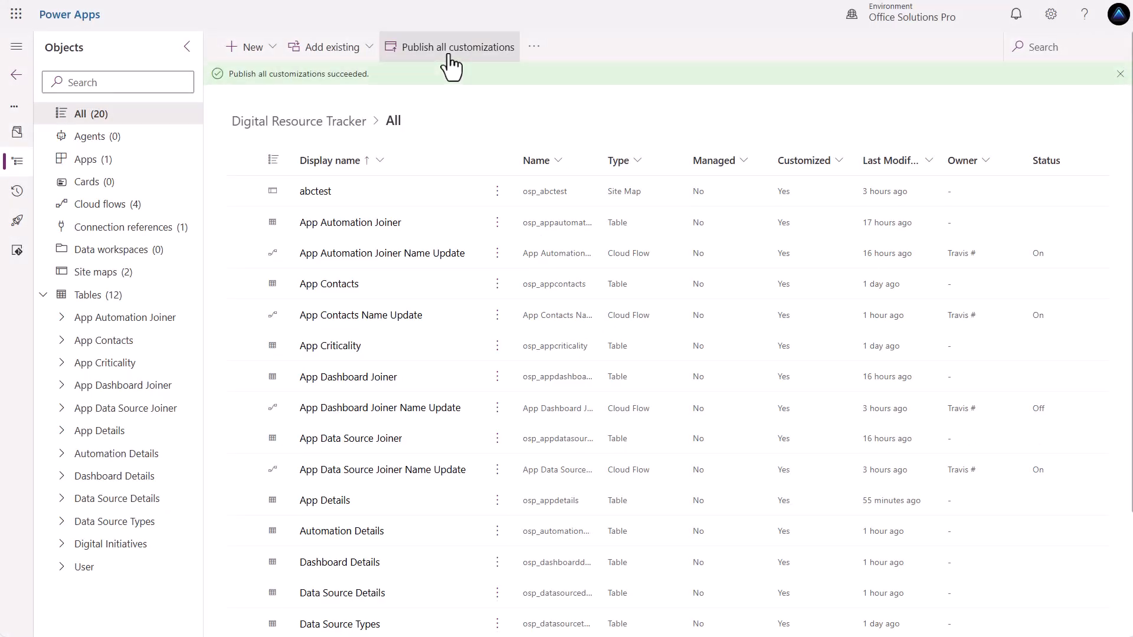
left_click(1120, 73)
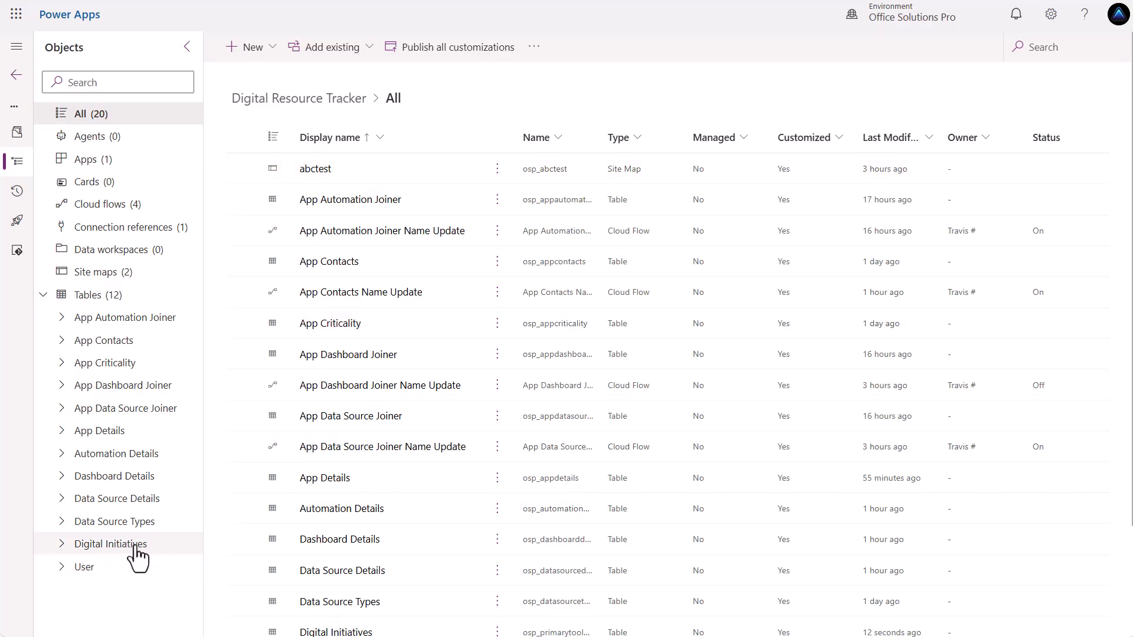
Change the display name of the App Details table's Primary Tool lookup column to Digital Initiative and save the column.
left_click(111, 437)
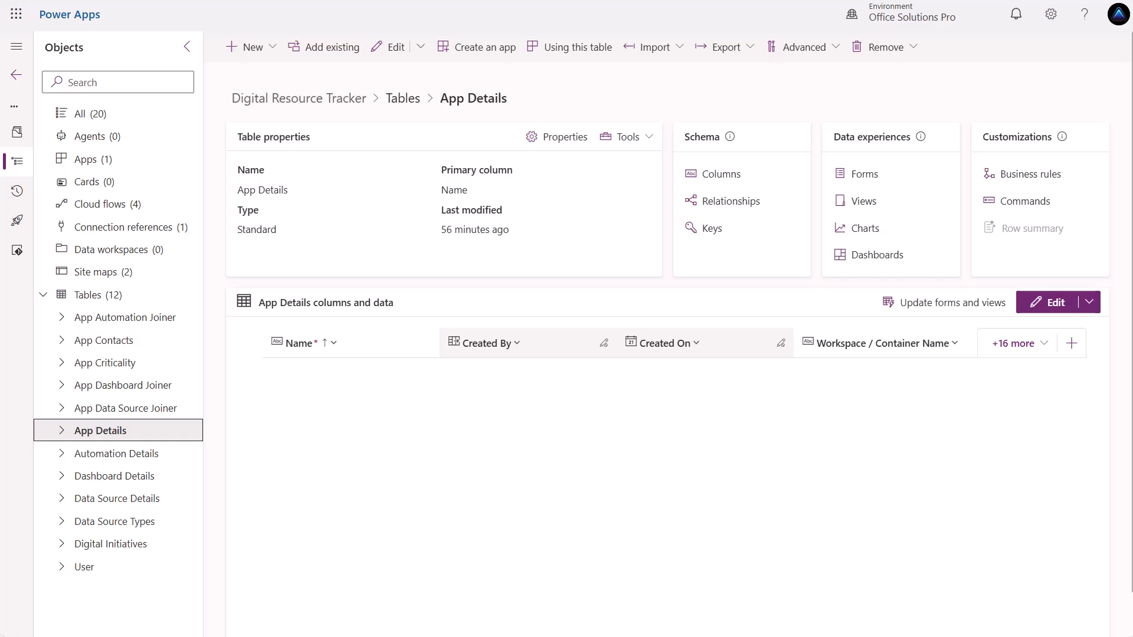
scroll(673, 620, "down", 1)
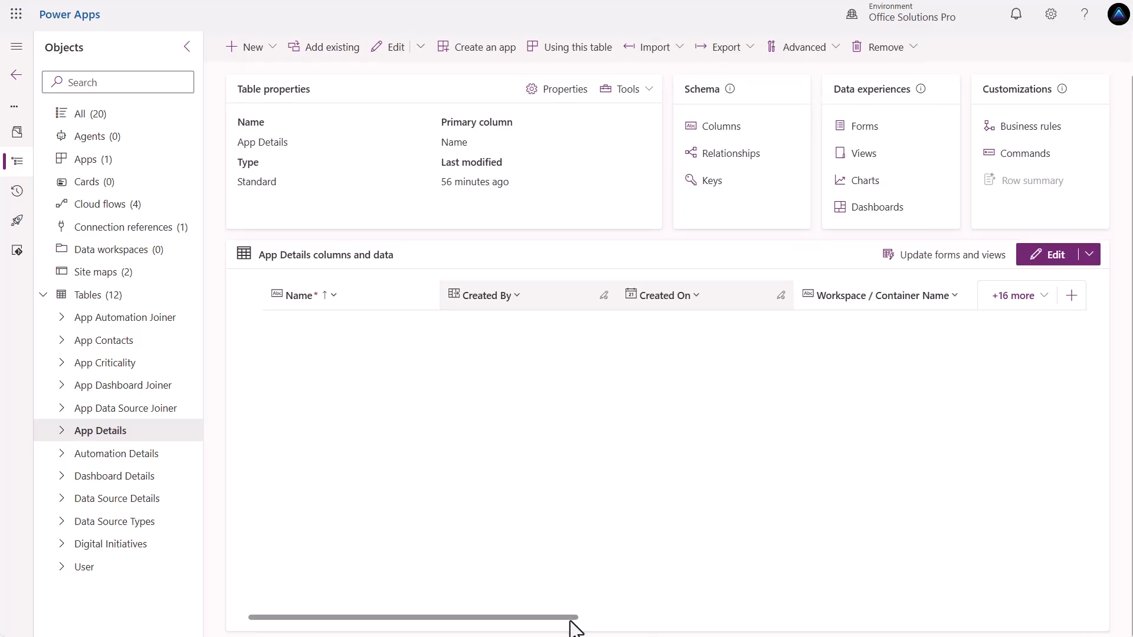
left_click_drag(577, 618, 976, 620)
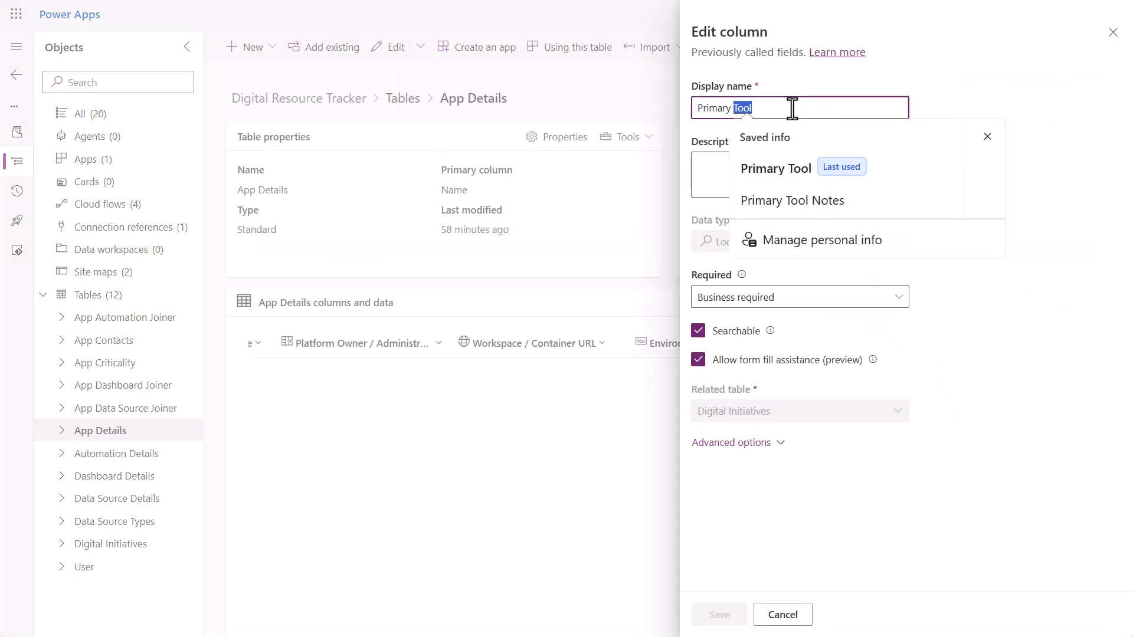
triple_click(782, 107)
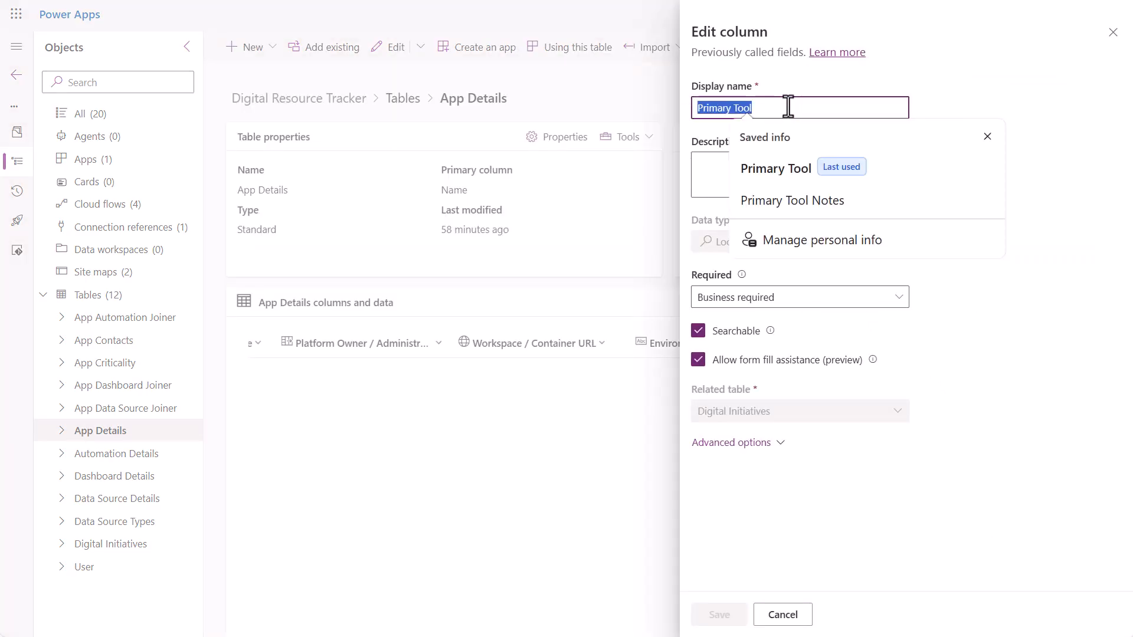
type("Digital Initiatives")
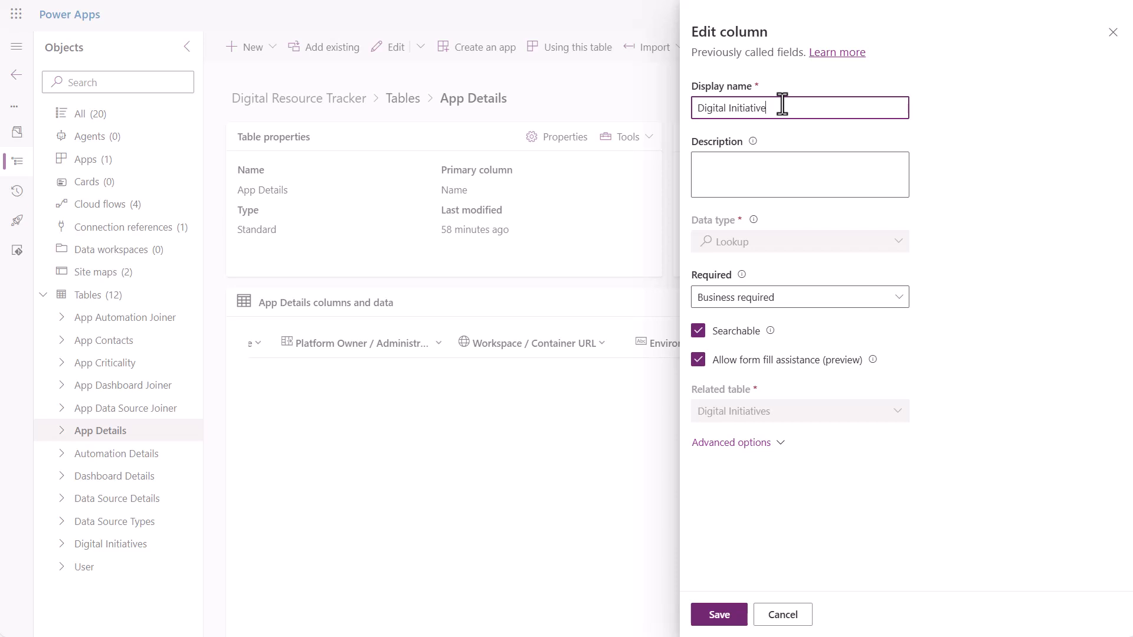
triple_click(764, 106)
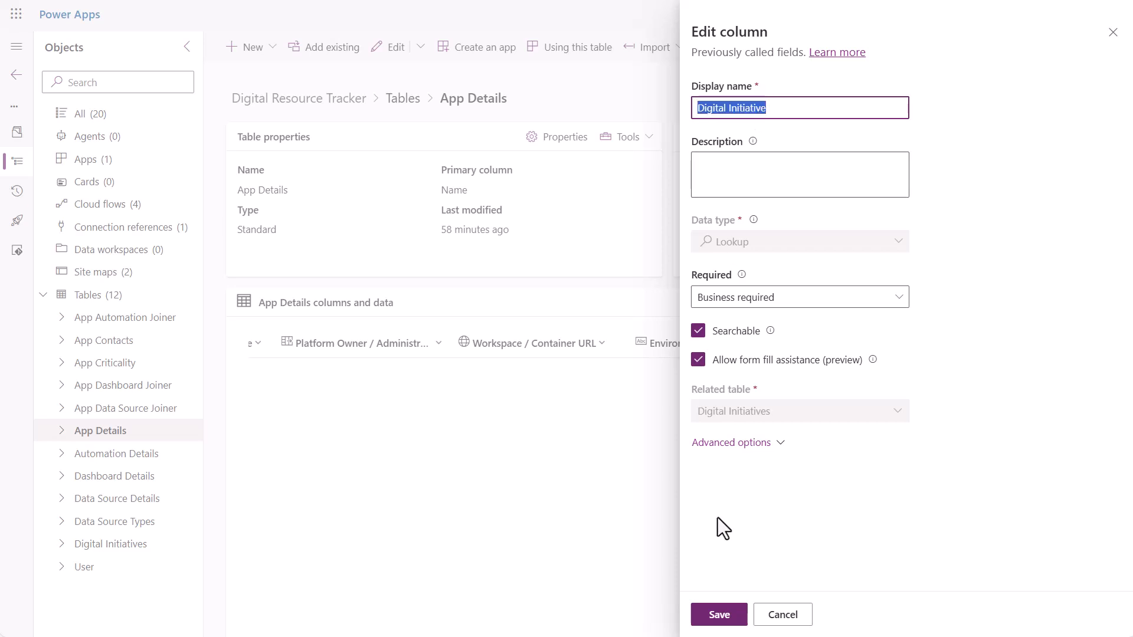
left_click(728, 617)
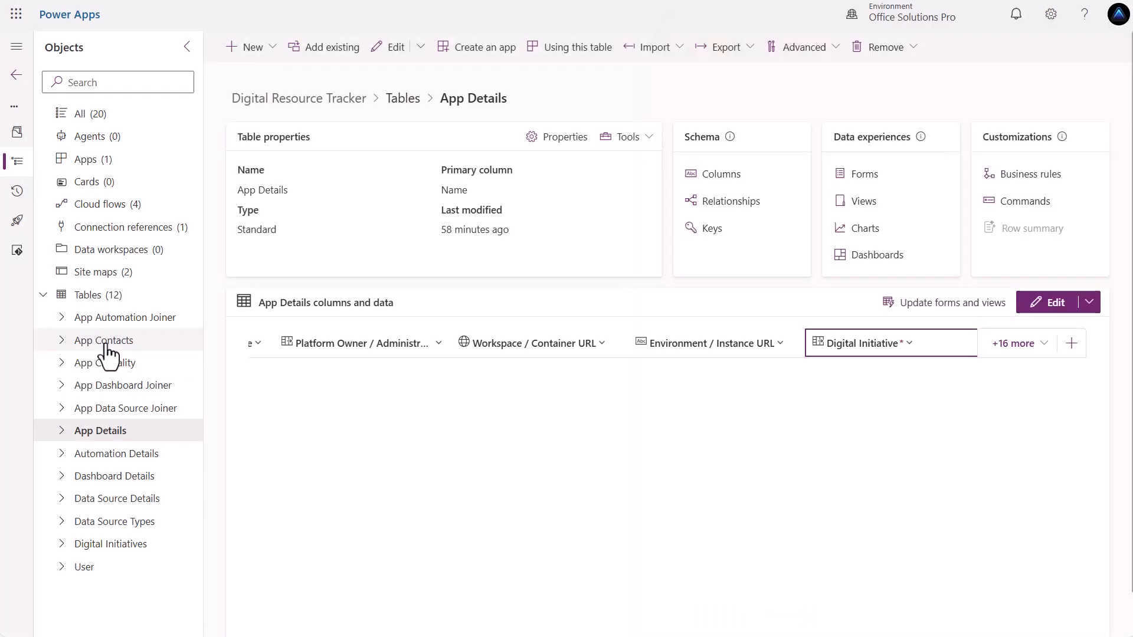
Change the display name of the App Contacts table's Primary Tool lookup column to Digital Initiative and save the column.
left_click(107, 345)
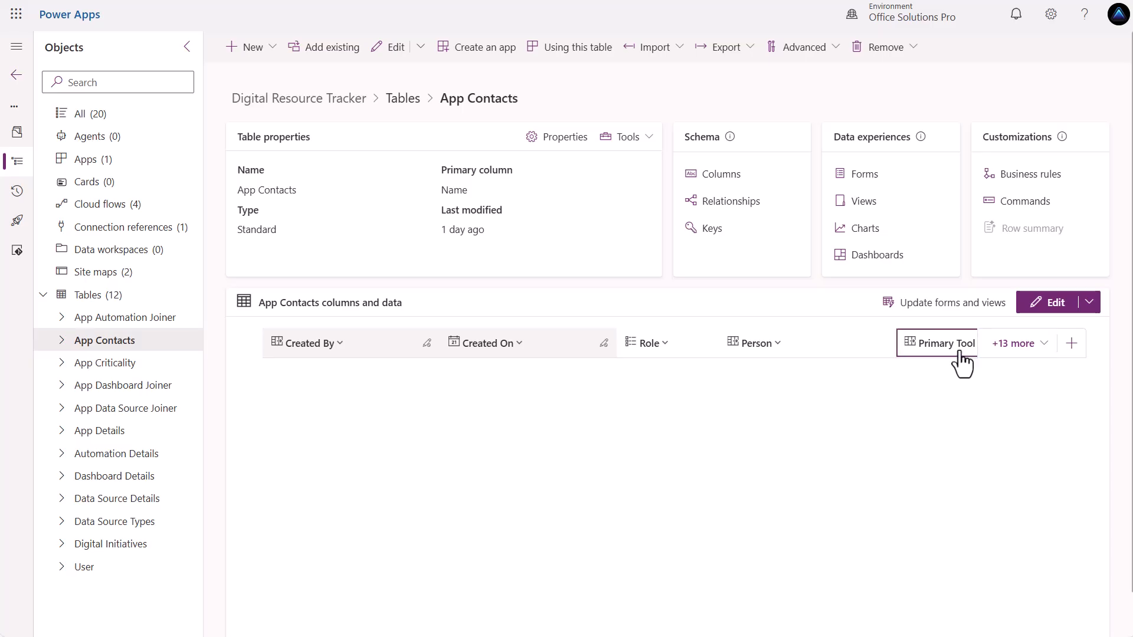
left_click(957, 347)
left_click(961, 376)
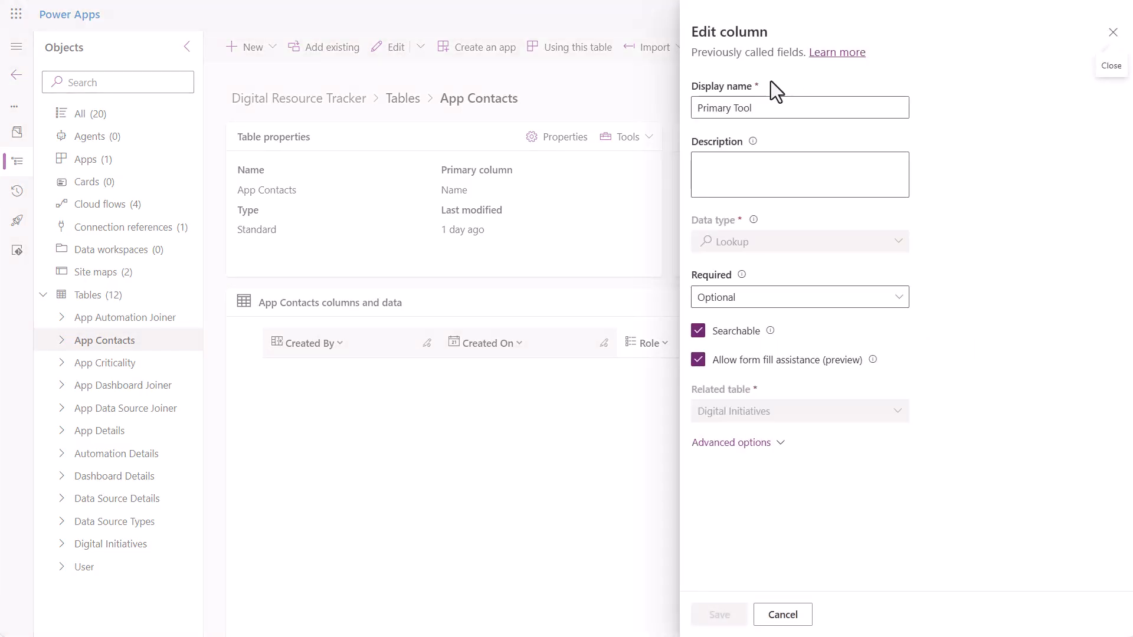
left_click(758, 110)
left_click_drag(758, 110, 694, 110)
type("Digital Initiative")
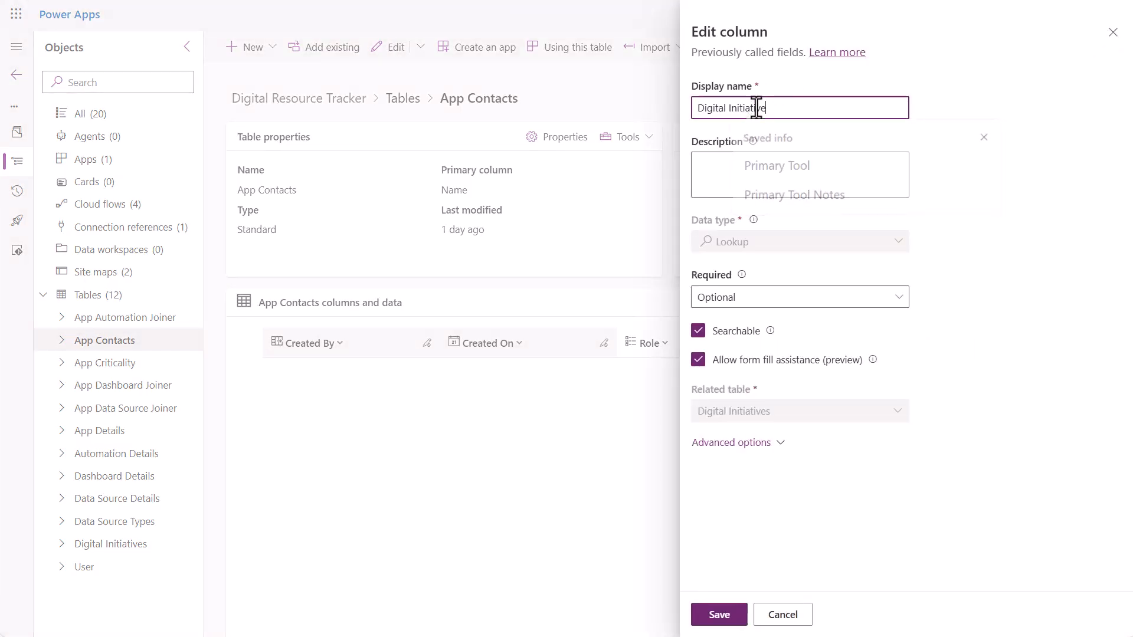
left_click(719, 617)
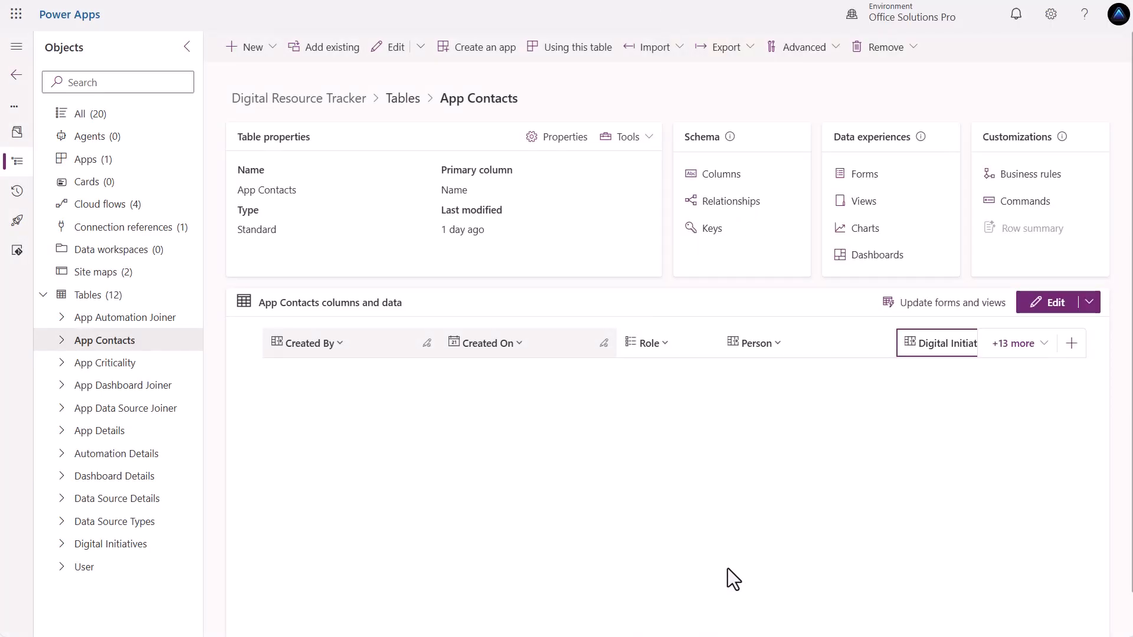
Publish all of the solution's customizations again, dismiss the notification and open the solution overview.
left_click(90, 115)
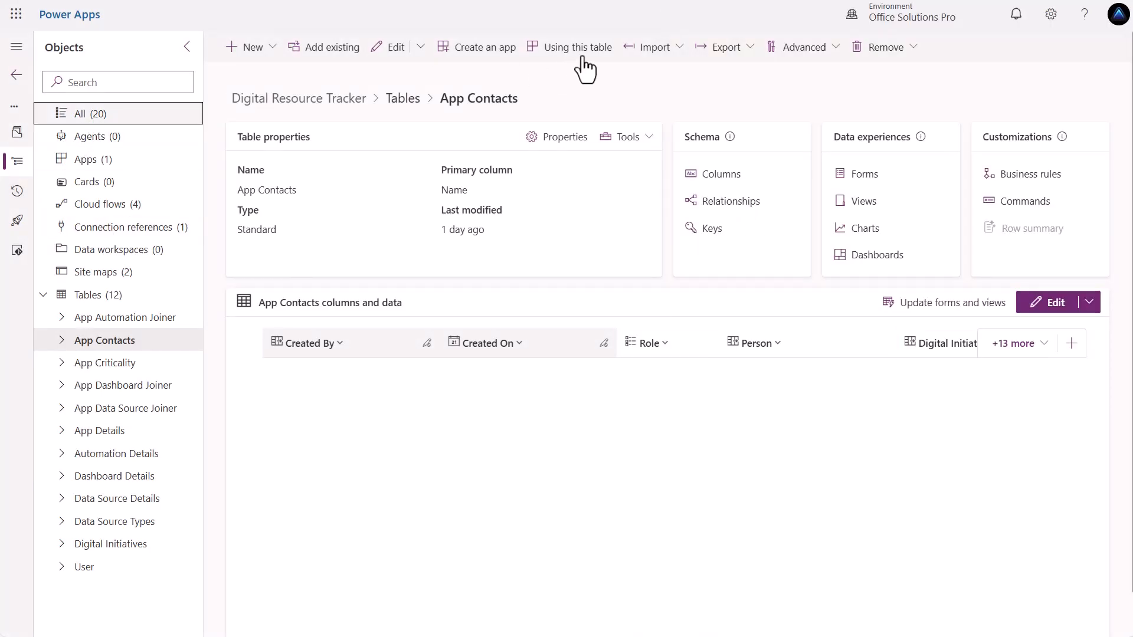
left_click(479, 58)
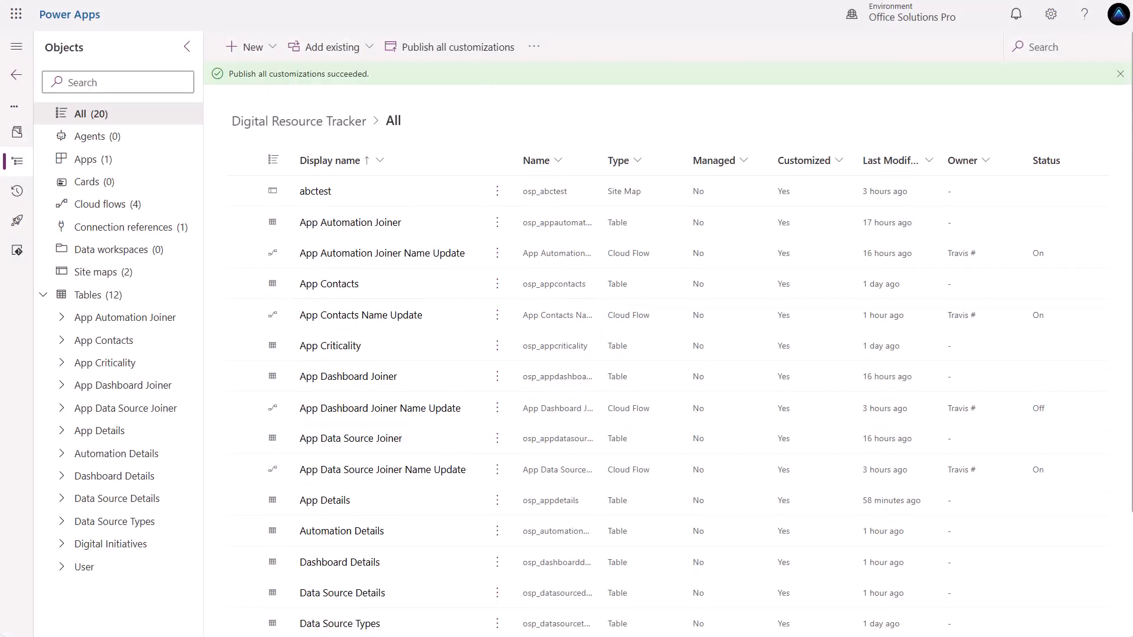
left_click(1120, 74)
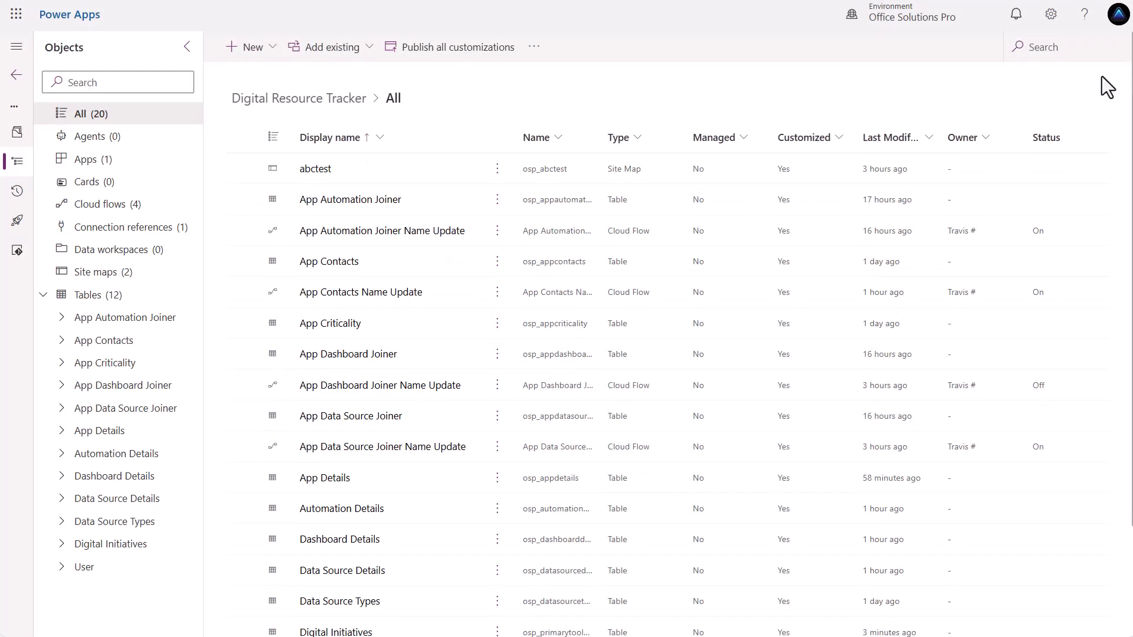
left_click(18, 132)
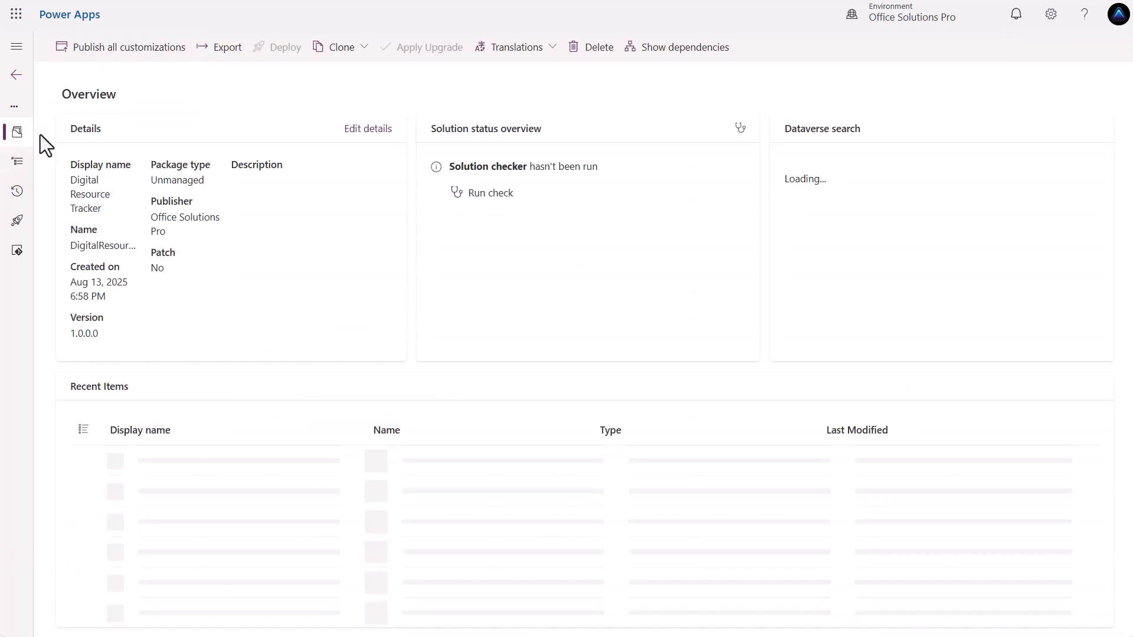
Run the solution checker on the Digital Resource Tracker solution and open its Digital Initiatives table.
left_click(490, 194)
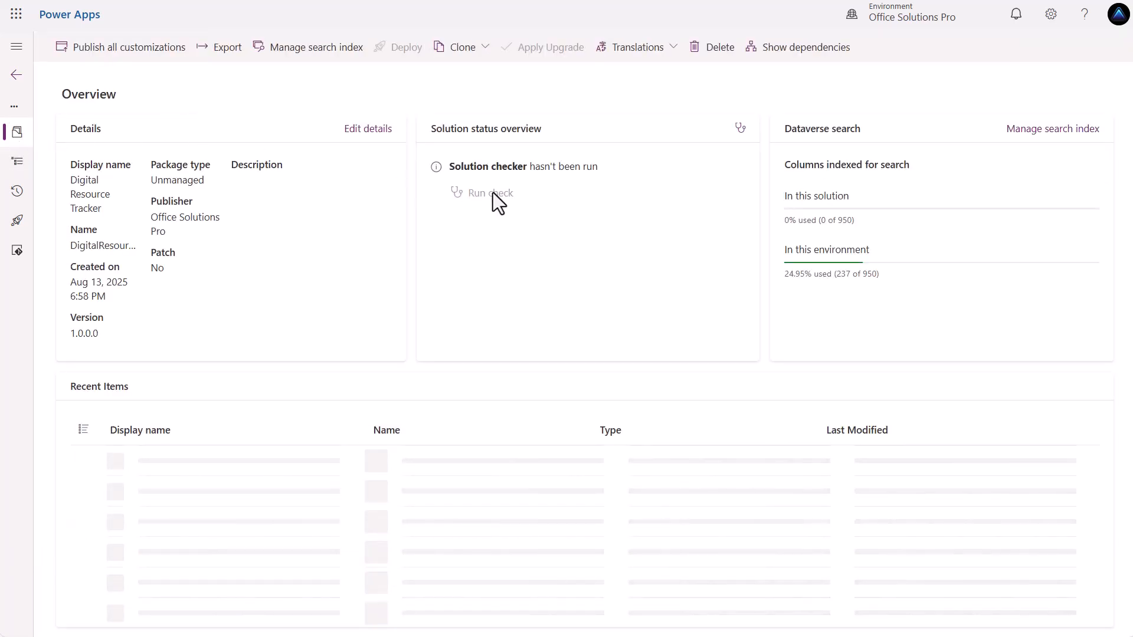
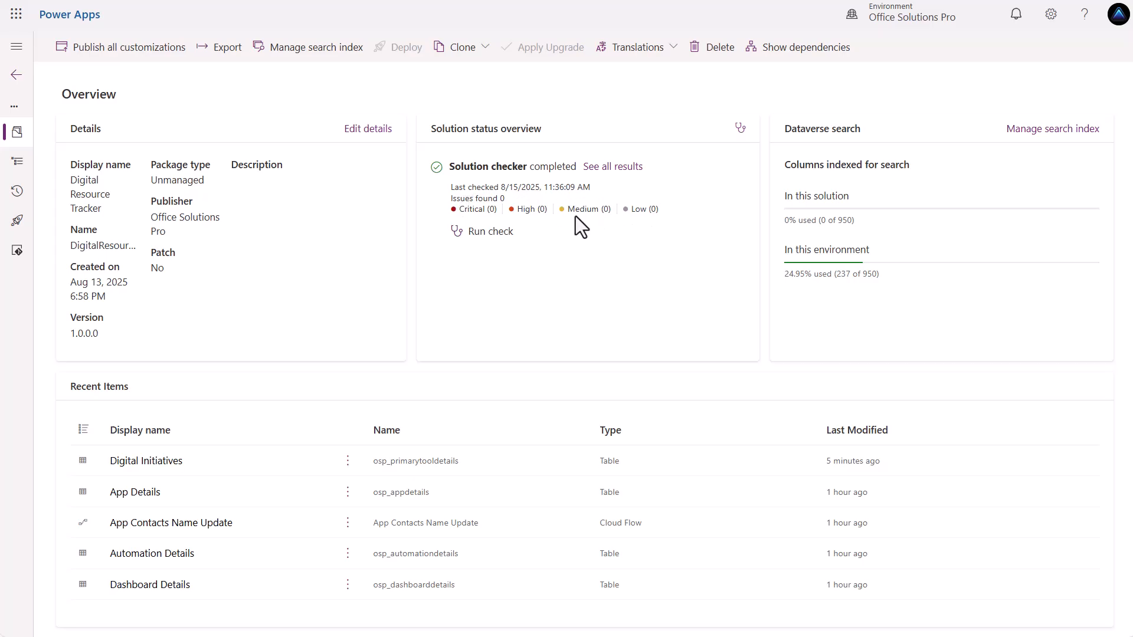
left_click(17, 161)
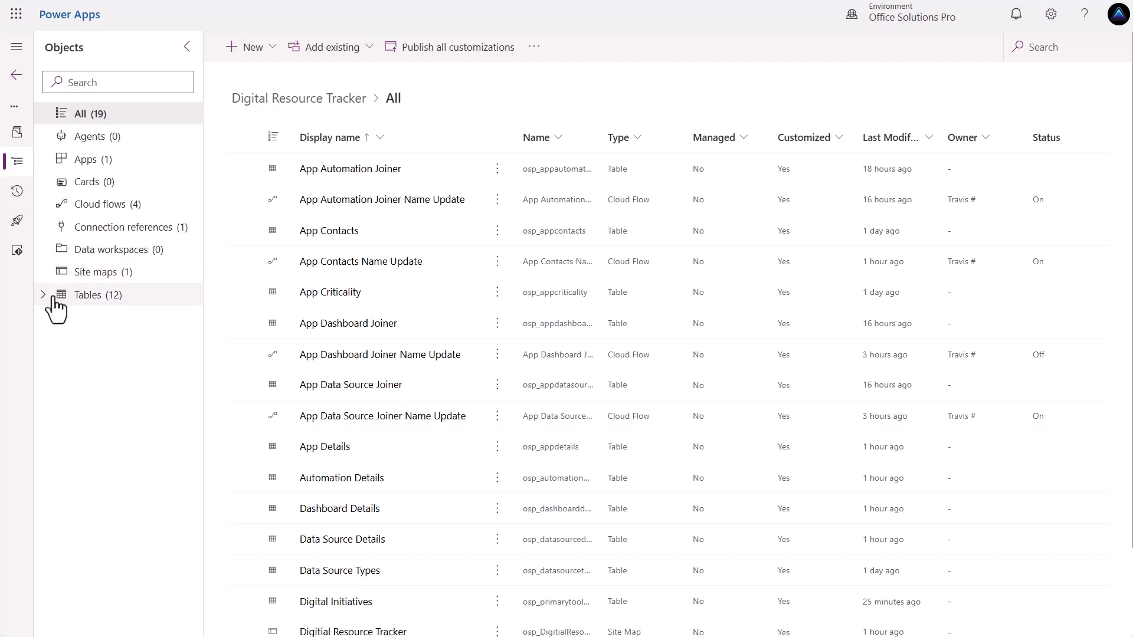
left_click(44, 295)
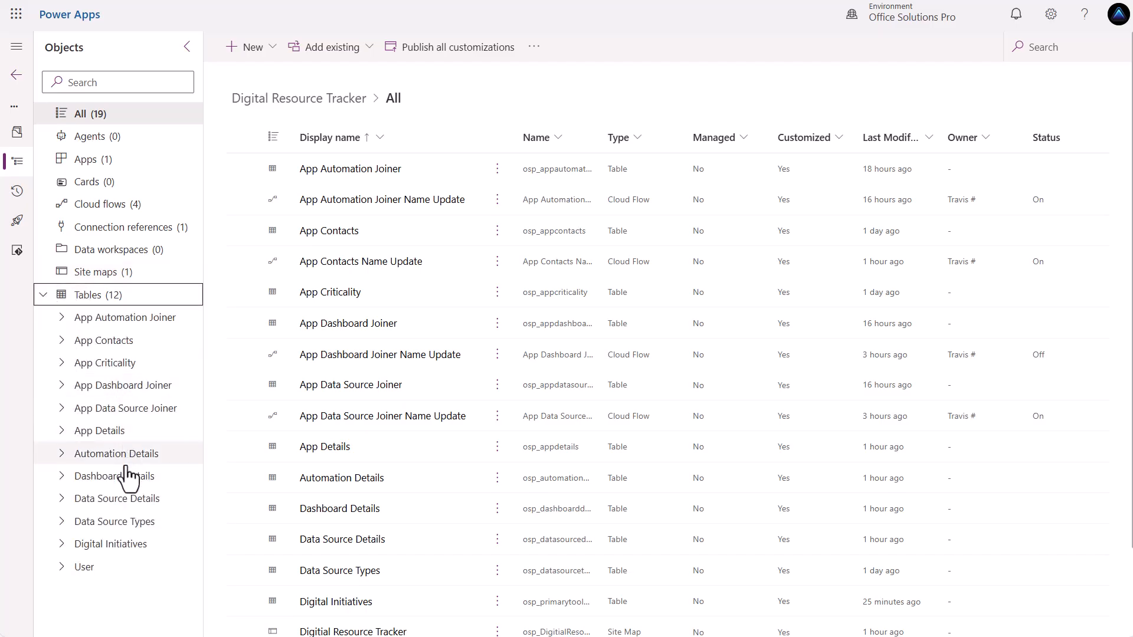
left_click(117, 540)
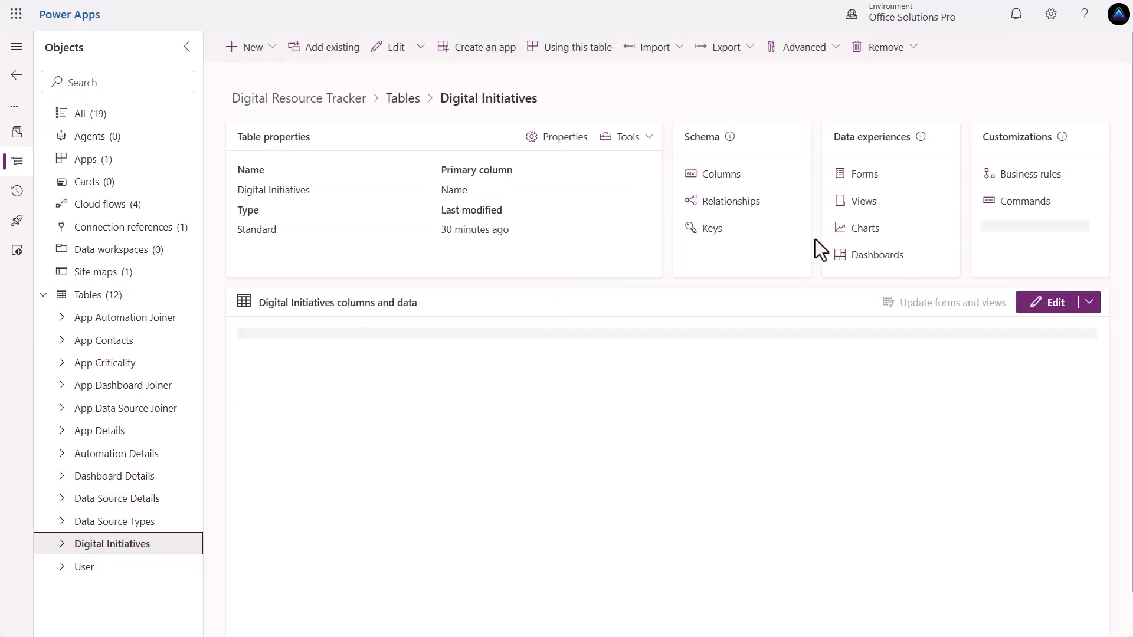
Create a new chart for the Digital Initiatives table with Completion Status as both the legend series and the horizontal category.
left_click(861, 235)
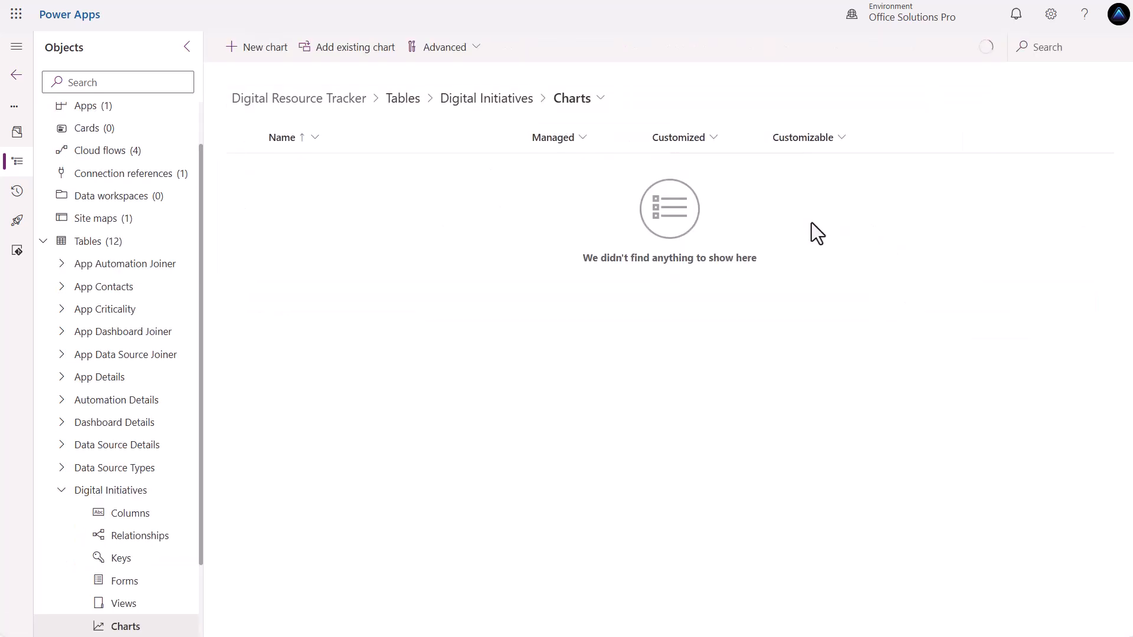
left_click(257, 51)
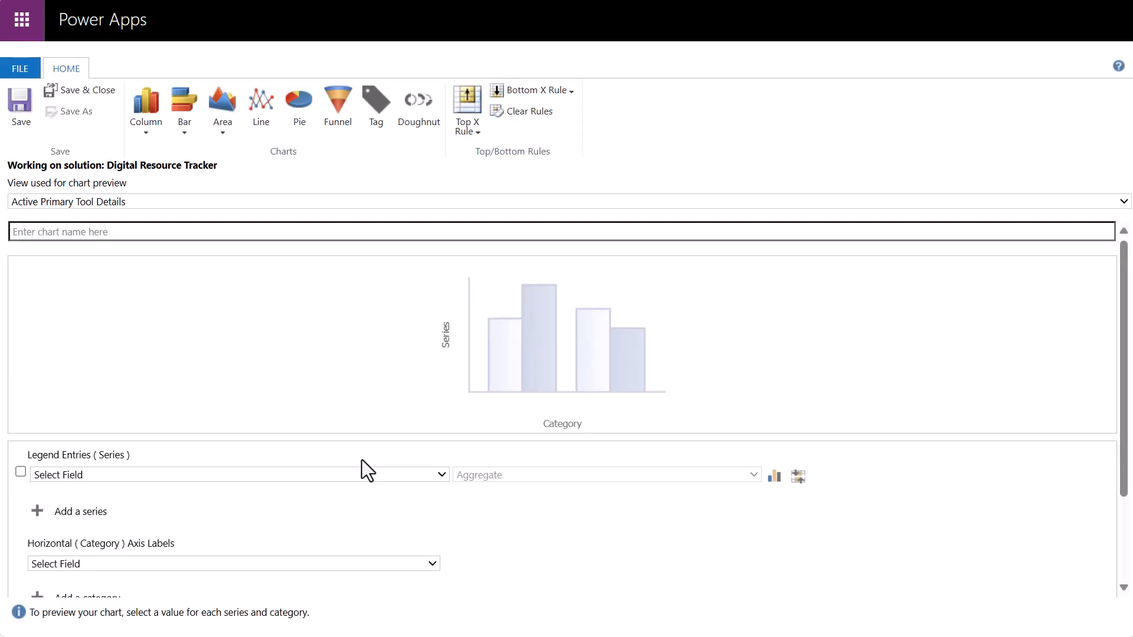
left_click(413, 481)
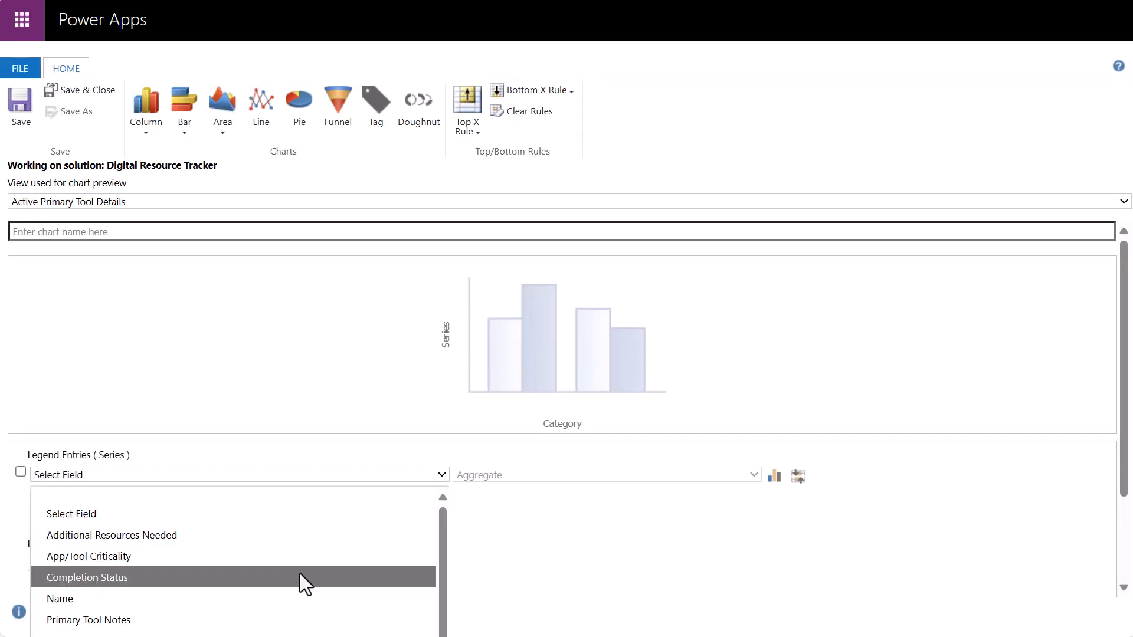
left_click(300, 573)
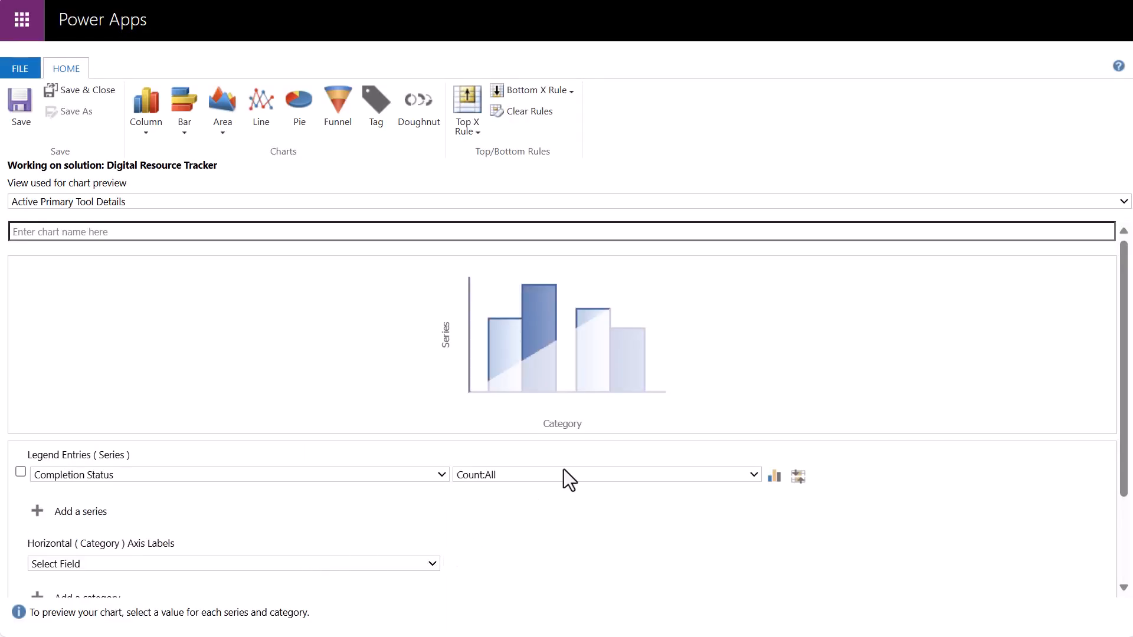
left_click(433, 564)
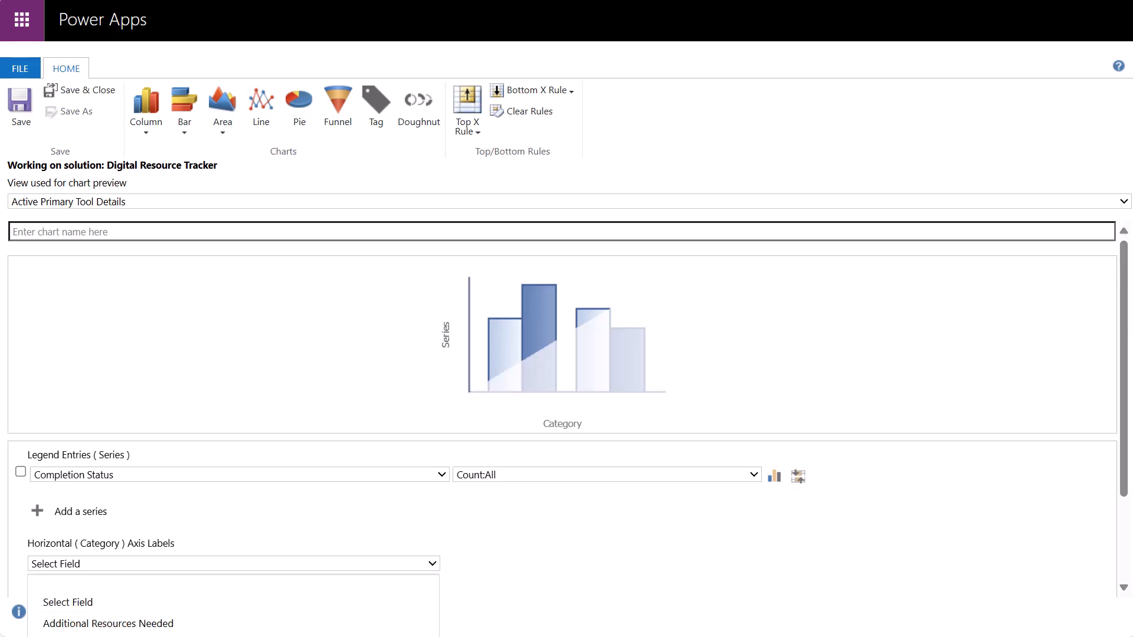
left_click(366, 636)
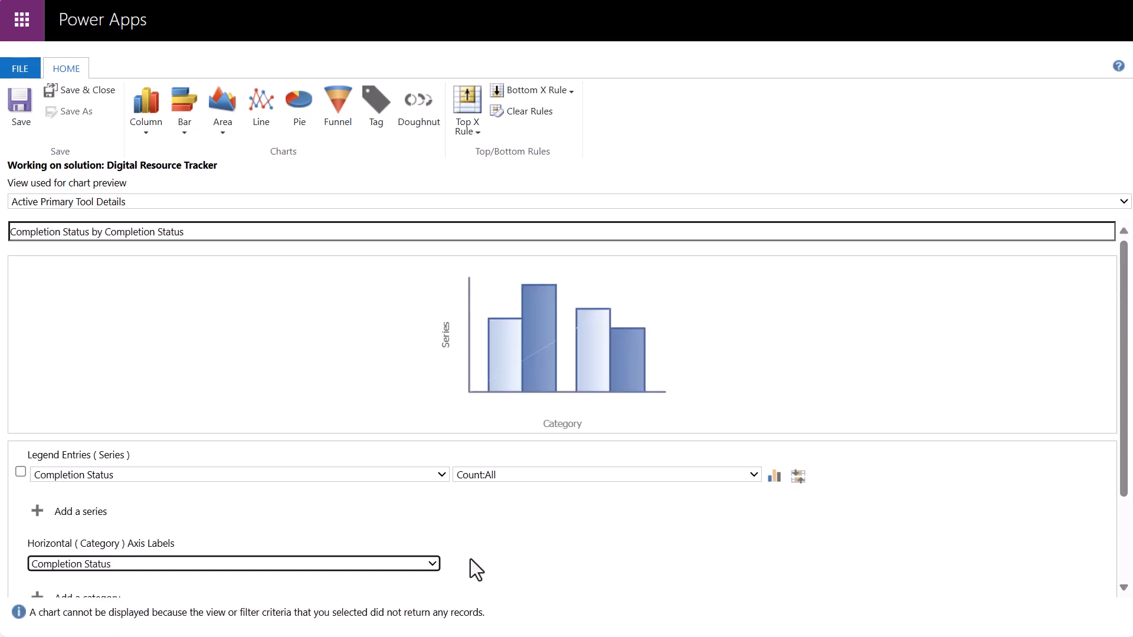
Name the Digital Initiatives chart Completion Status Summary.
left_click(144, 203)
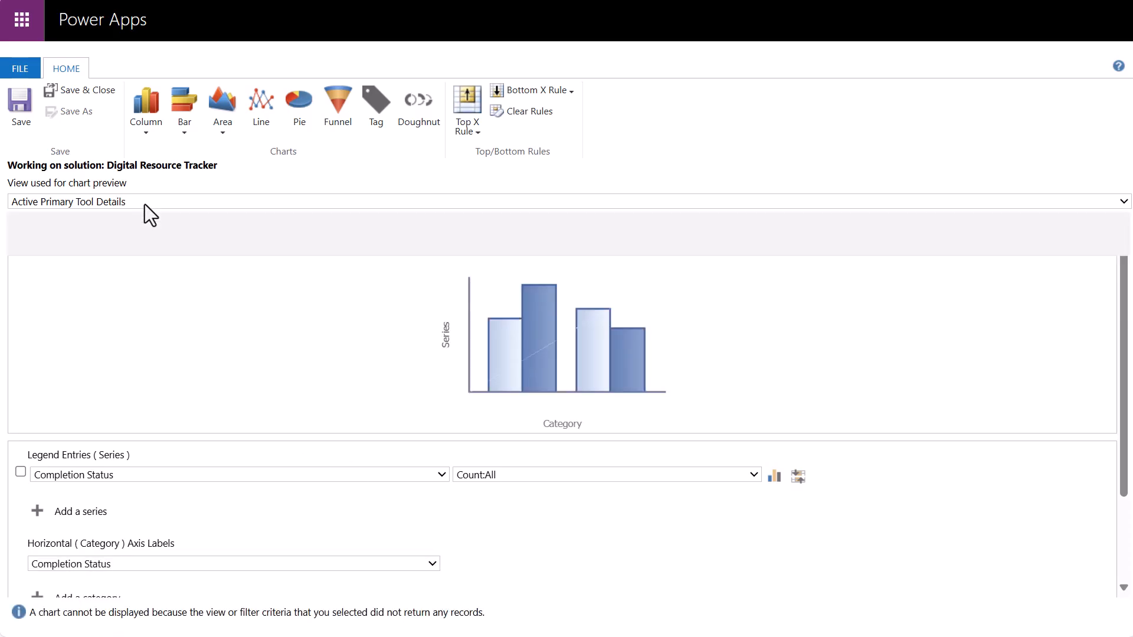
left_click(144, 203)
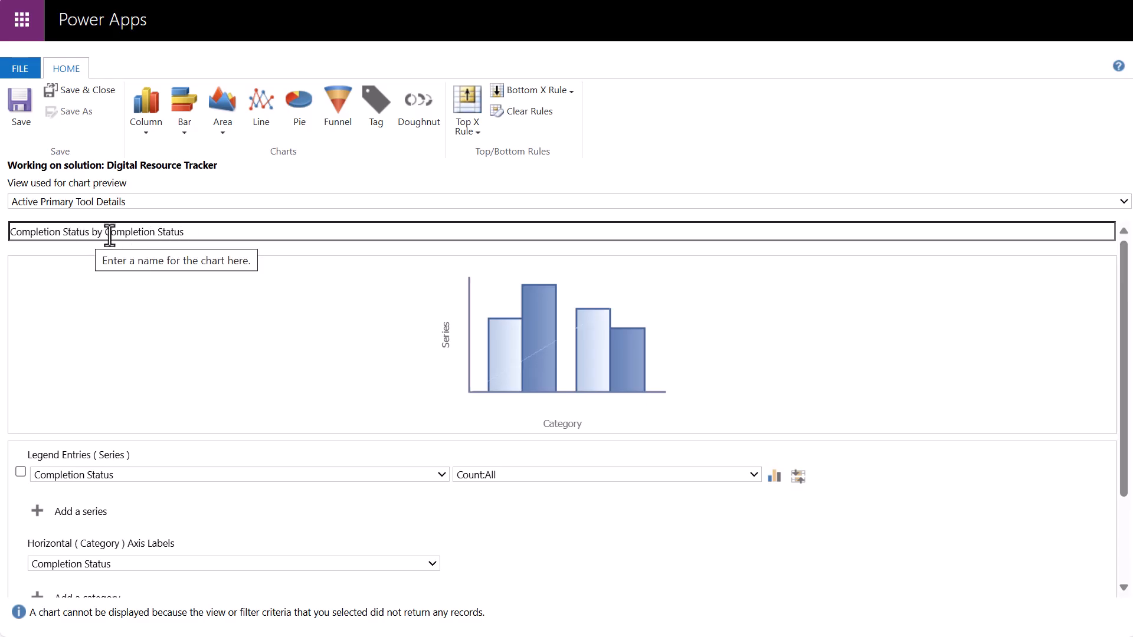
left_click_drag(104, 232, 10, 232)
key("BackSpace")
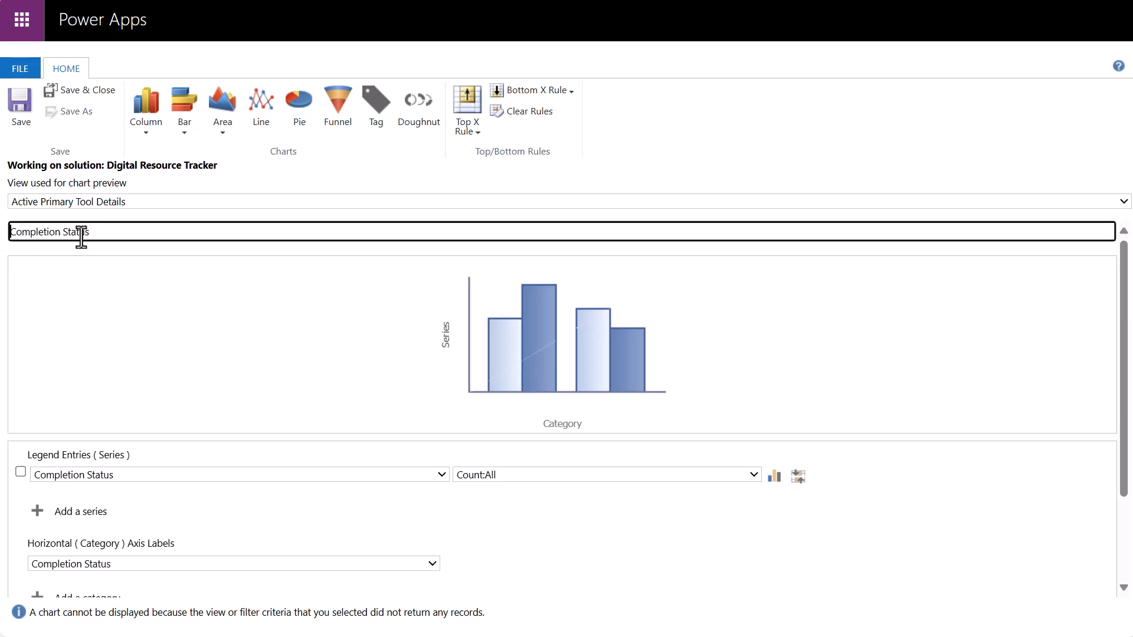
left_click(115, 235)
type("Summary")
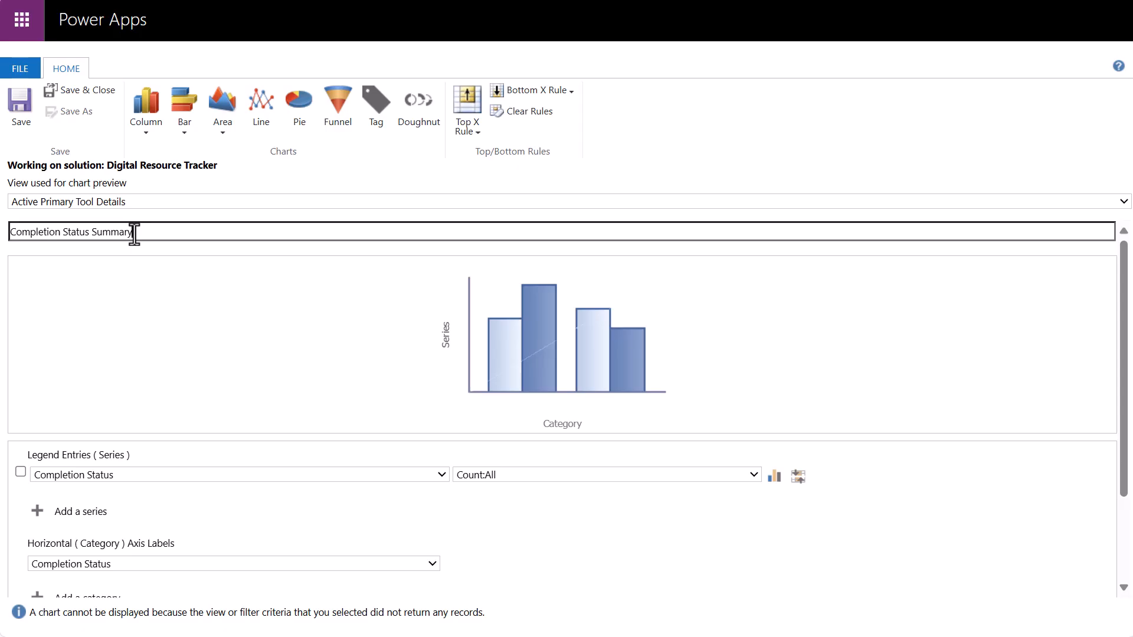
scroll(238, 526, "down", 1)
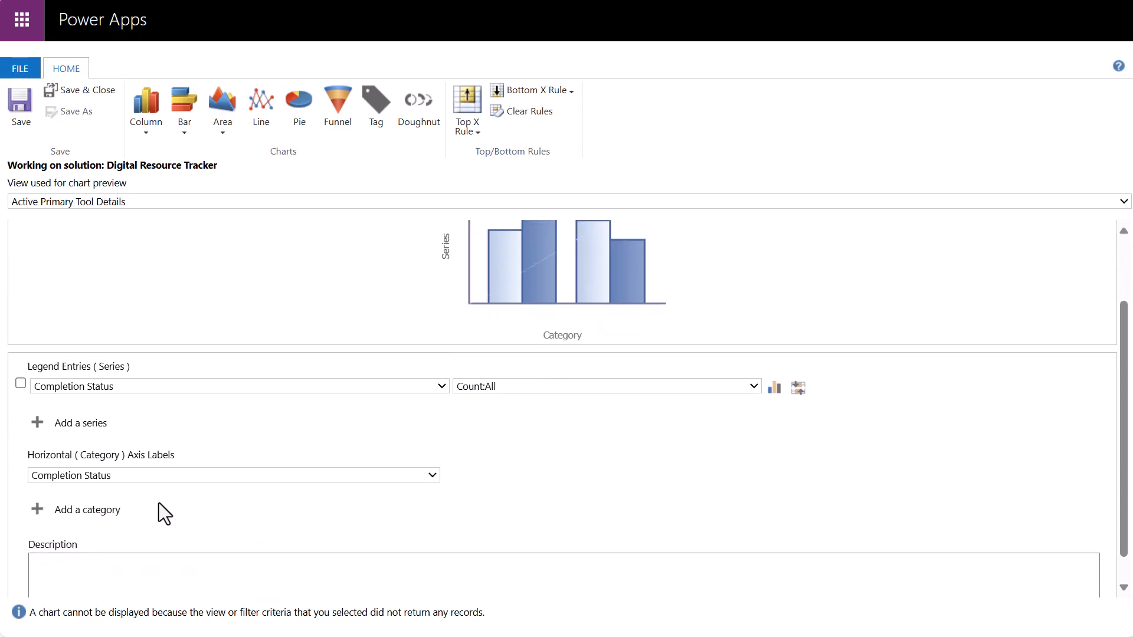
scroll(354, 498, "up", 1)
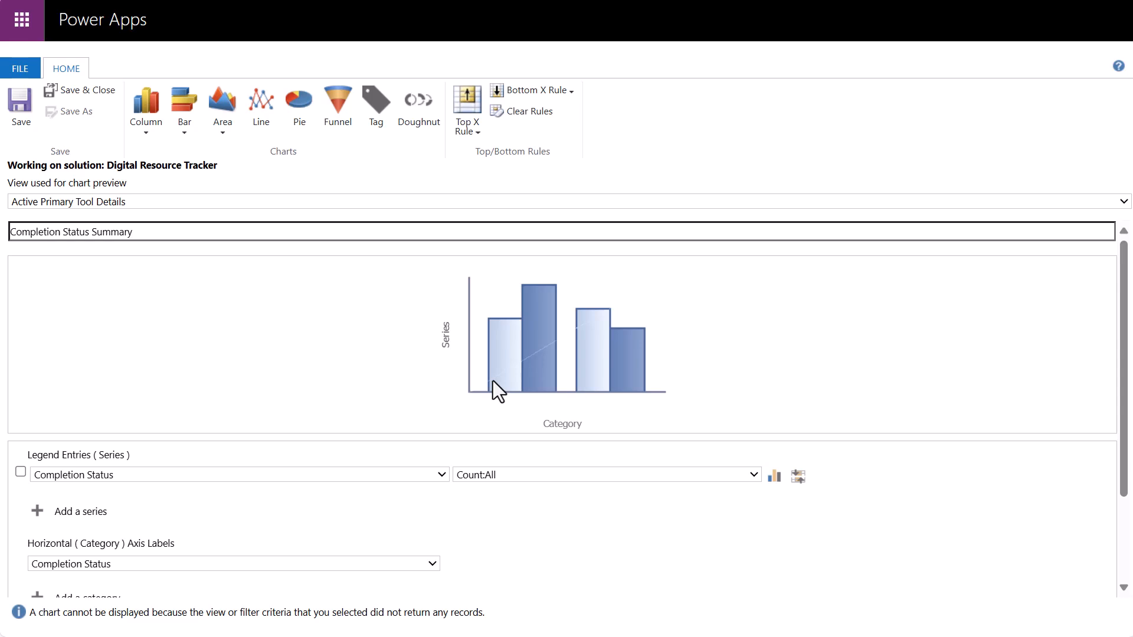
Review the available series fields, keep Completion Status, save and close the chart, and return to the refreshed chart list.
left_click(441, 475)
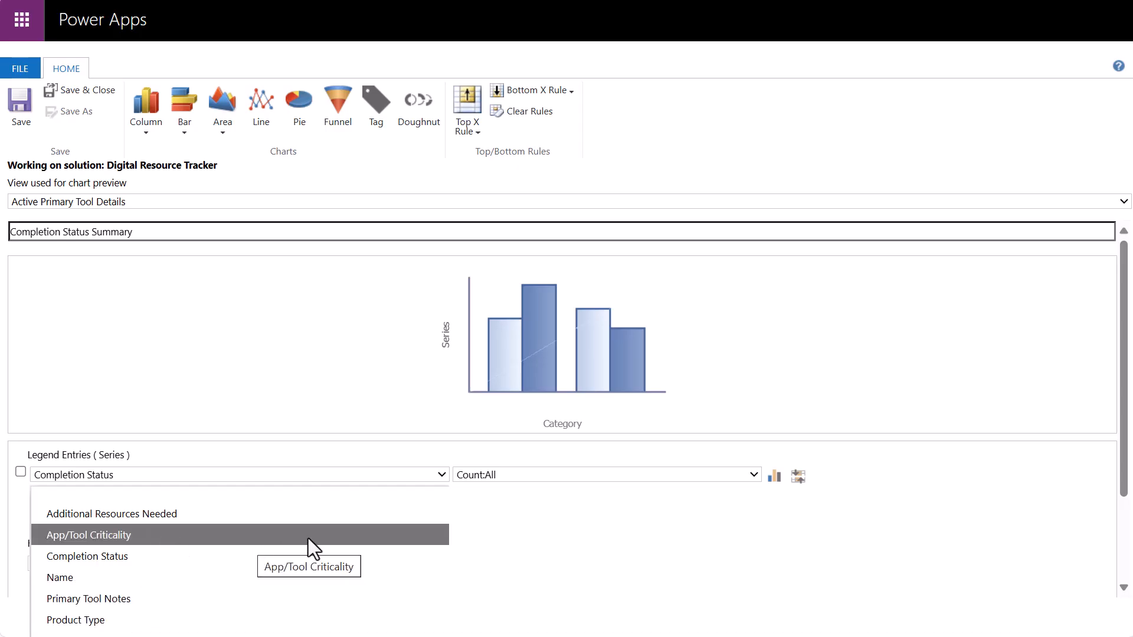
left_click(518, 528)
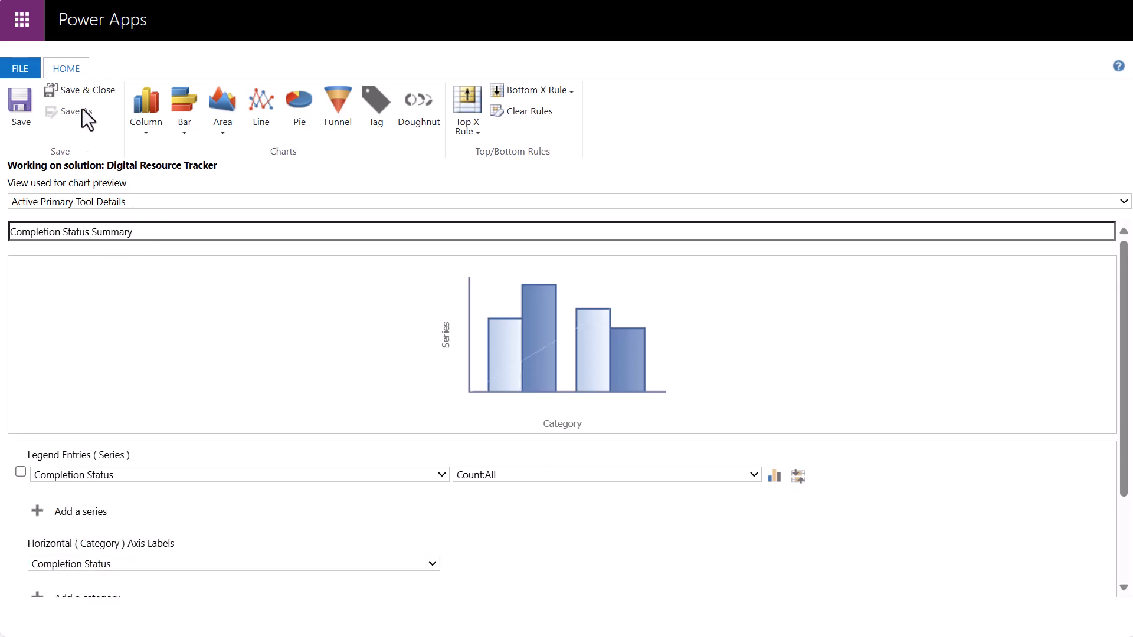
left_click(83, 94)
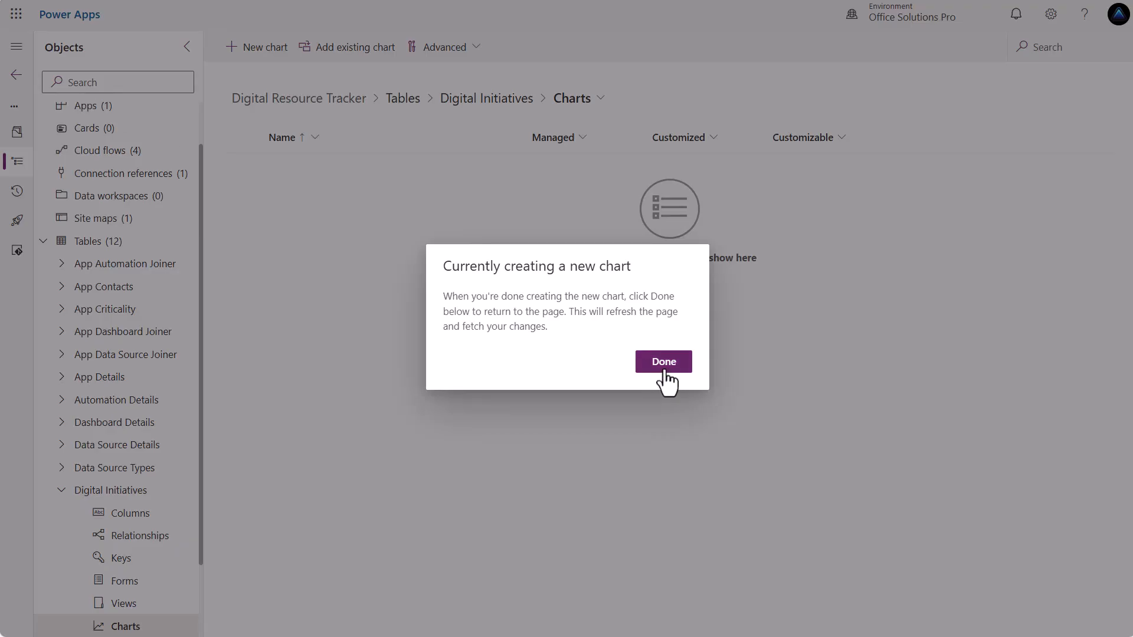
left_click(665, 362)
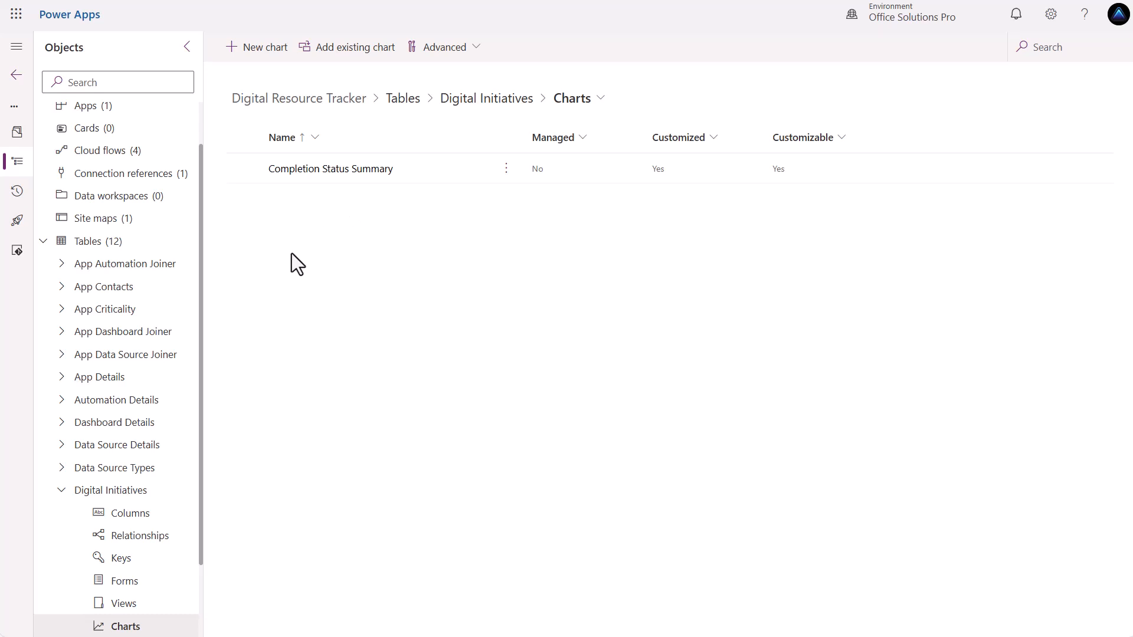
Create a new chart for the App Details table with Completion Status as both the legend series and the horizontal category.
left_click(114, 384)
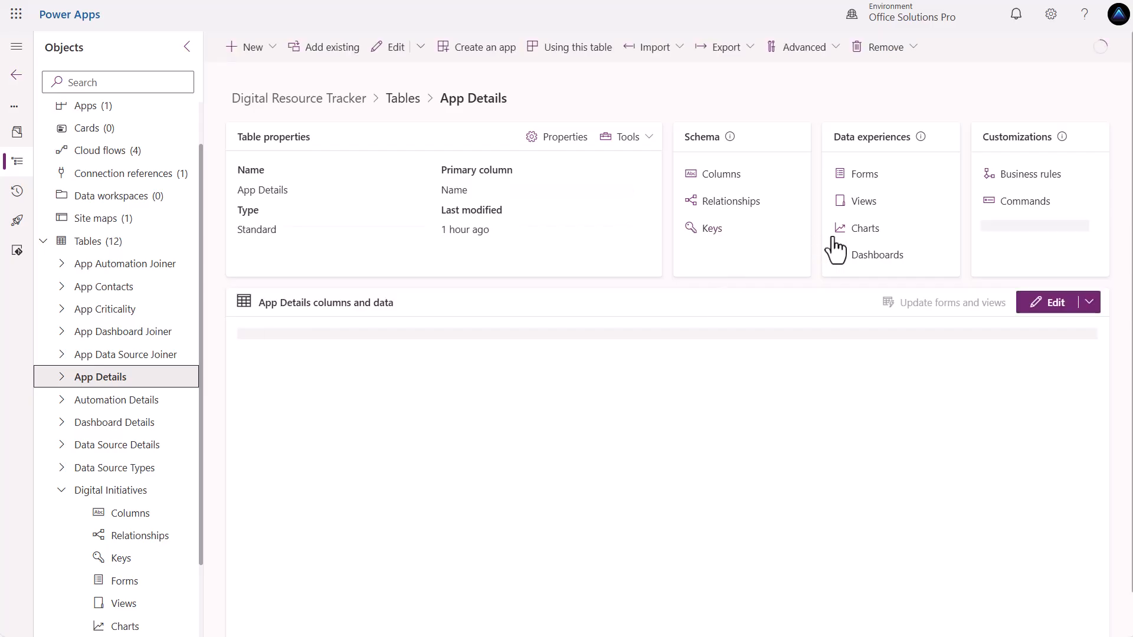
left_click(865, 230)
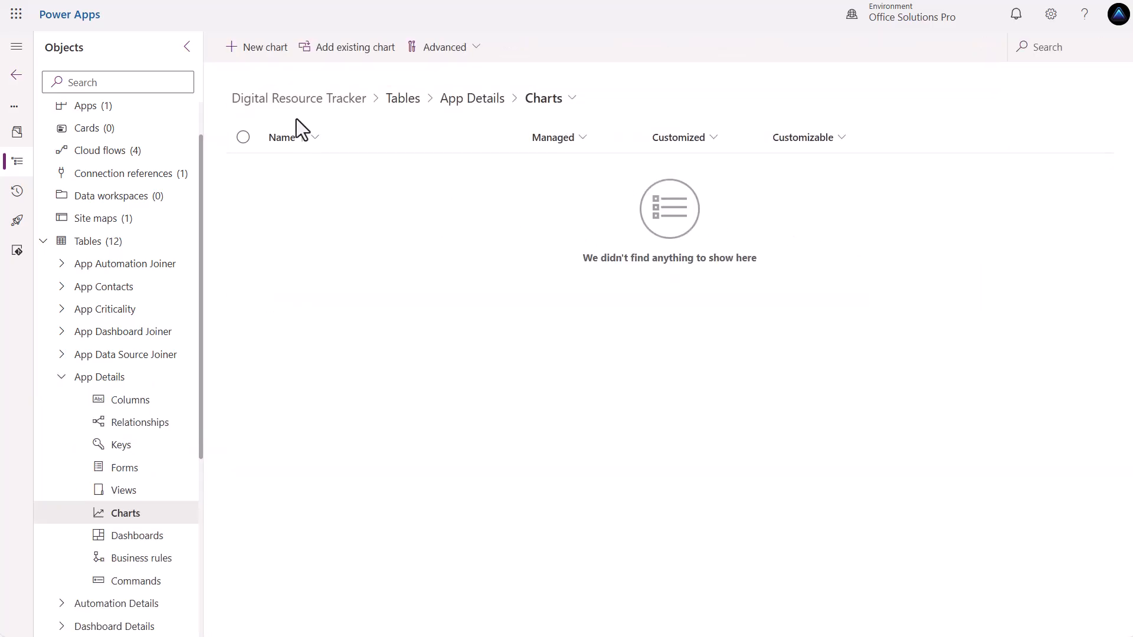
left_click(256, 47)
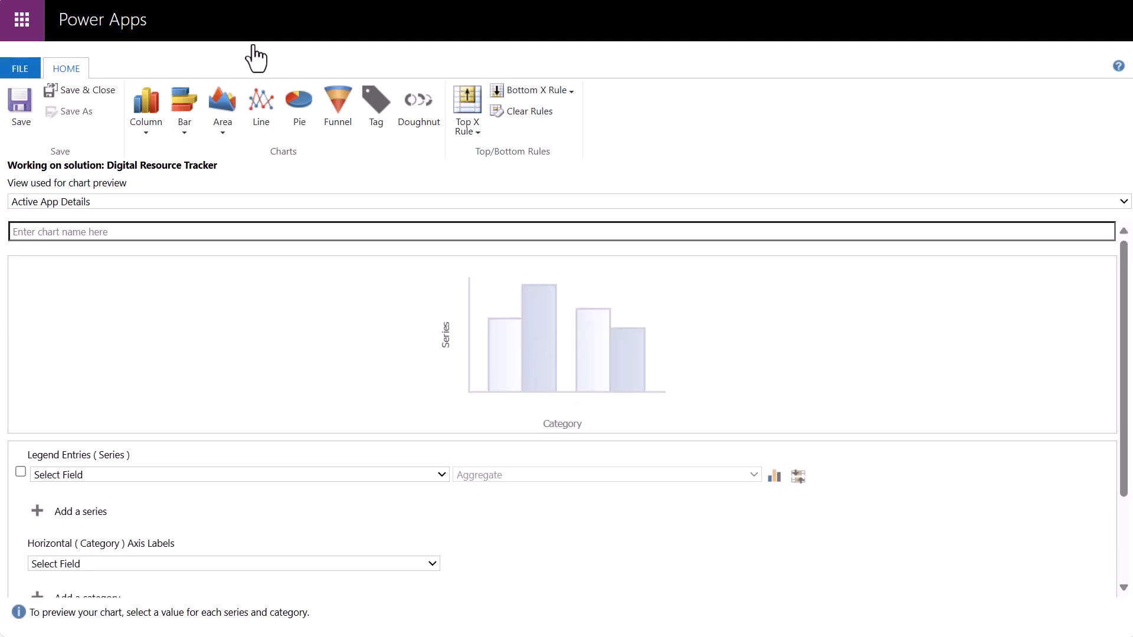
left_click(440, 475)
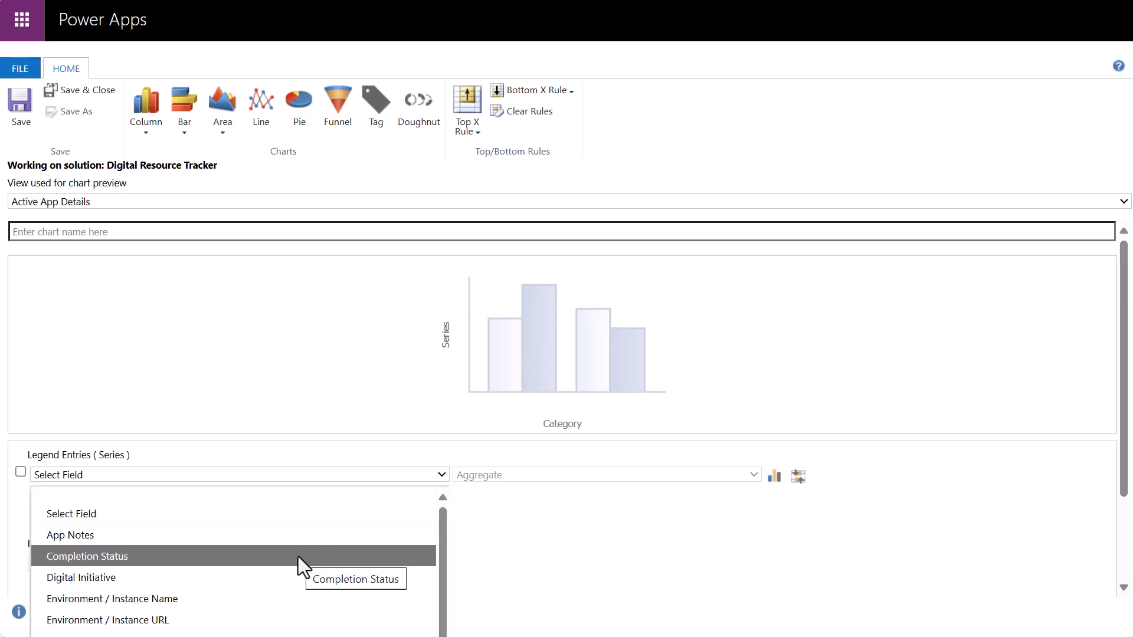
left_click(298, 557)
left_click(419, 565)
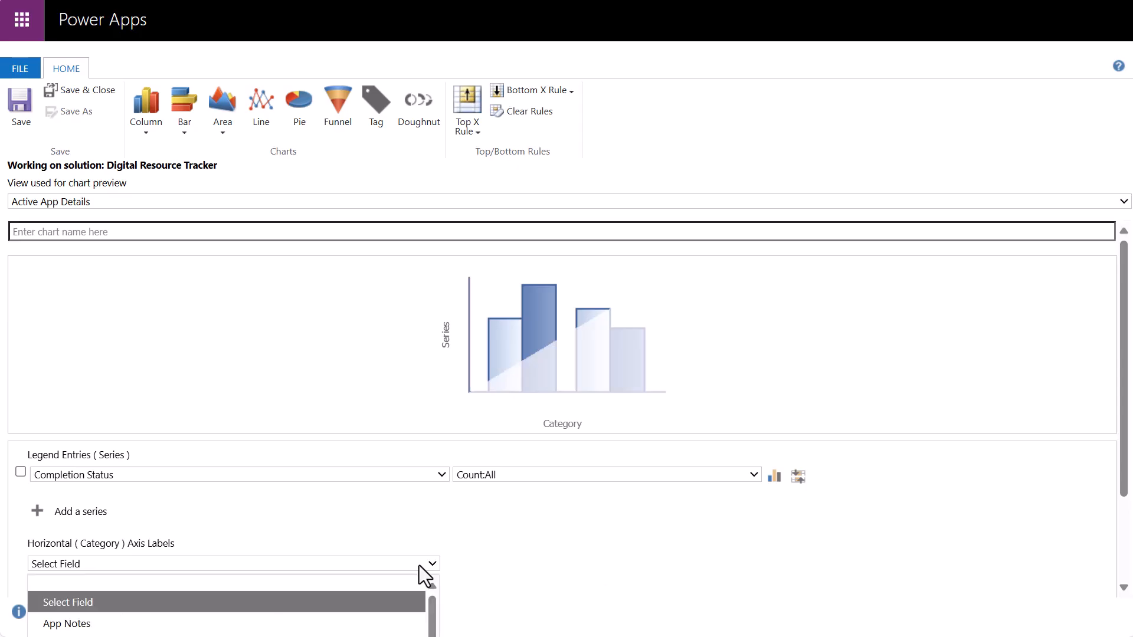
left_click(334, 636)
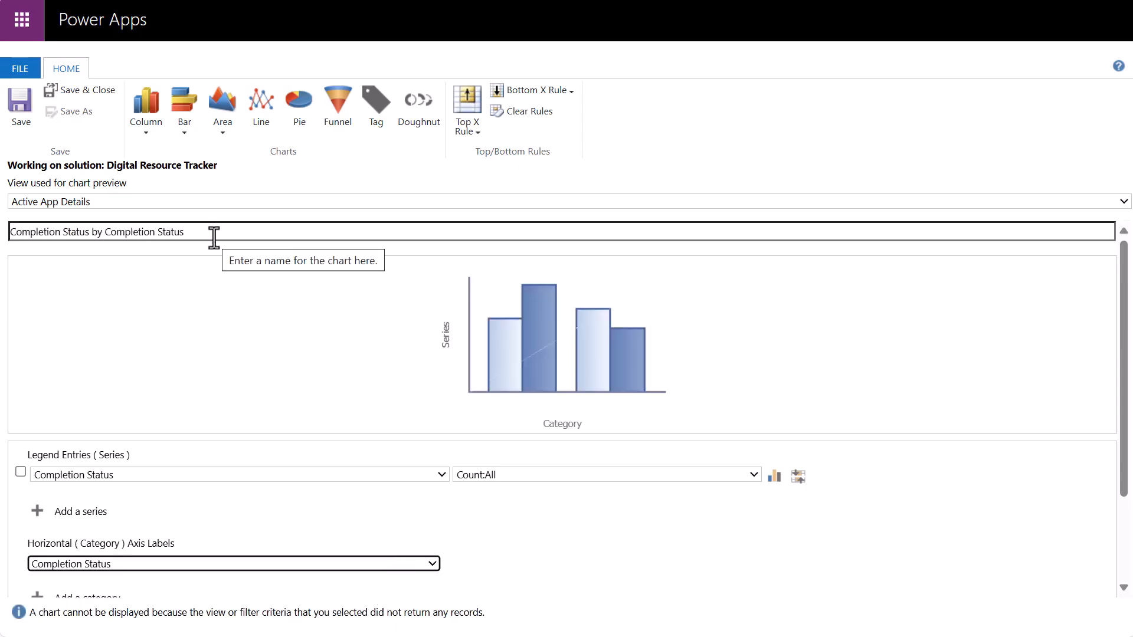
Name the App Details chart Completion Status Summary, save and close it, and return to the refreshed chart list.
left_click_drag(207, 236, 93, 236)
type("Summary")
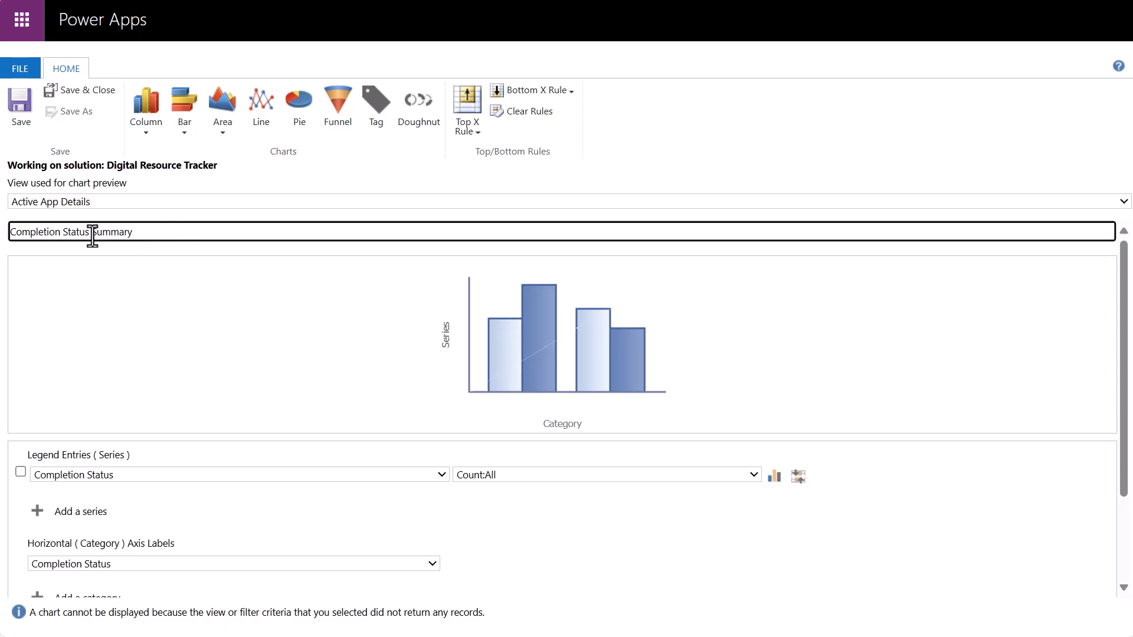
left_click(75, 97)
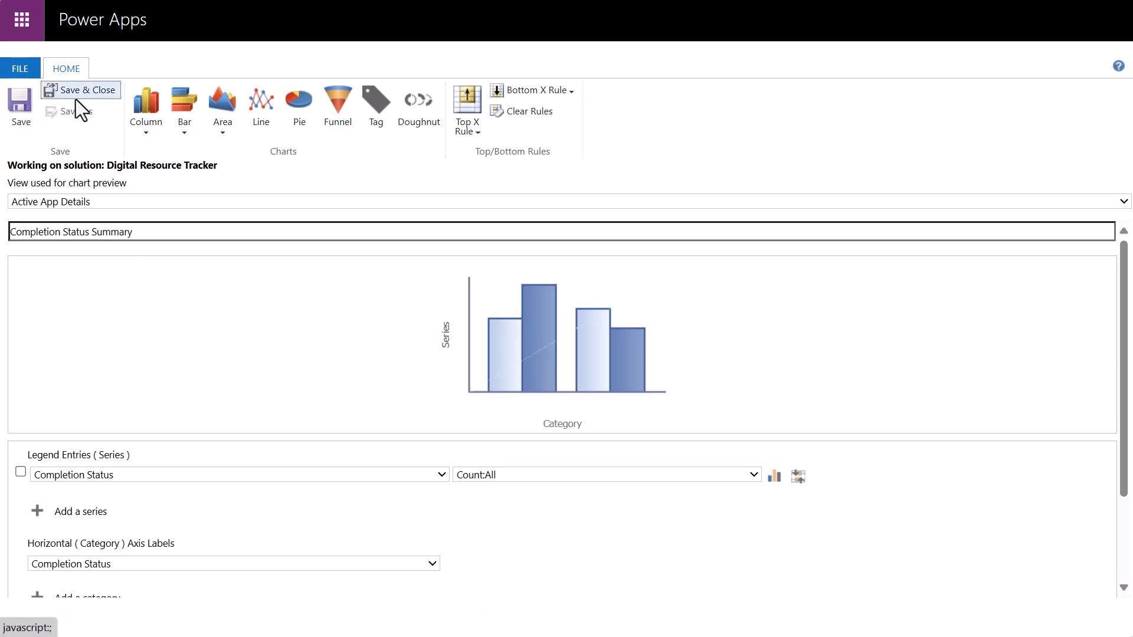
left_click(663, 362)
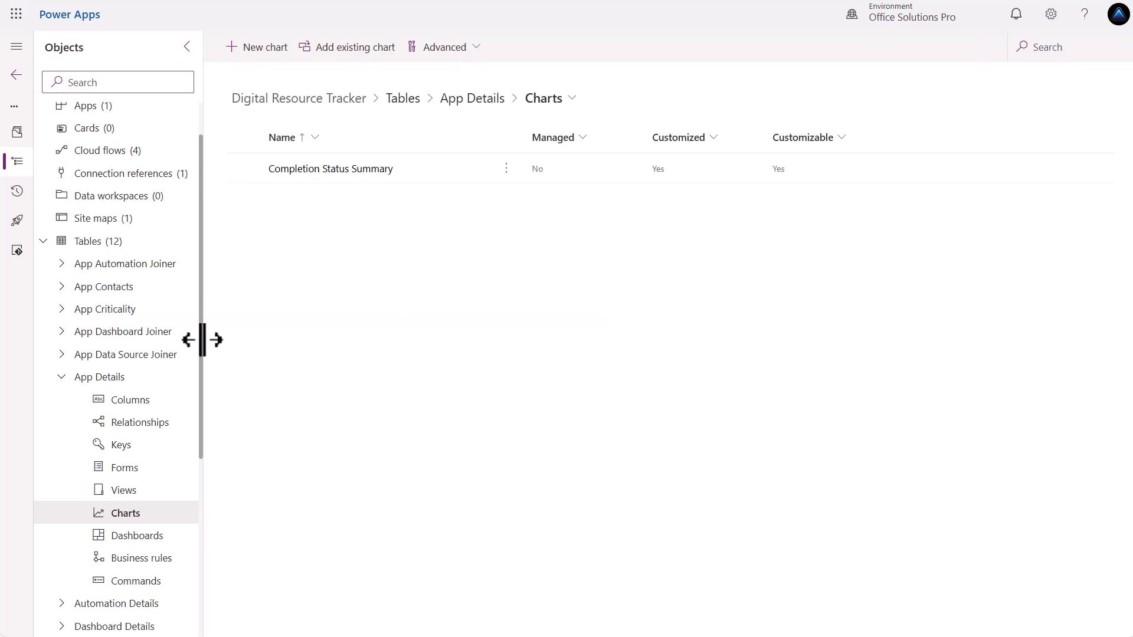
Collapse the App Details table in the object tree and publish all customizations from the solution's list of apps.
scroll(131, 415, "down", 3)
scroll(131, 431, "down", 5)
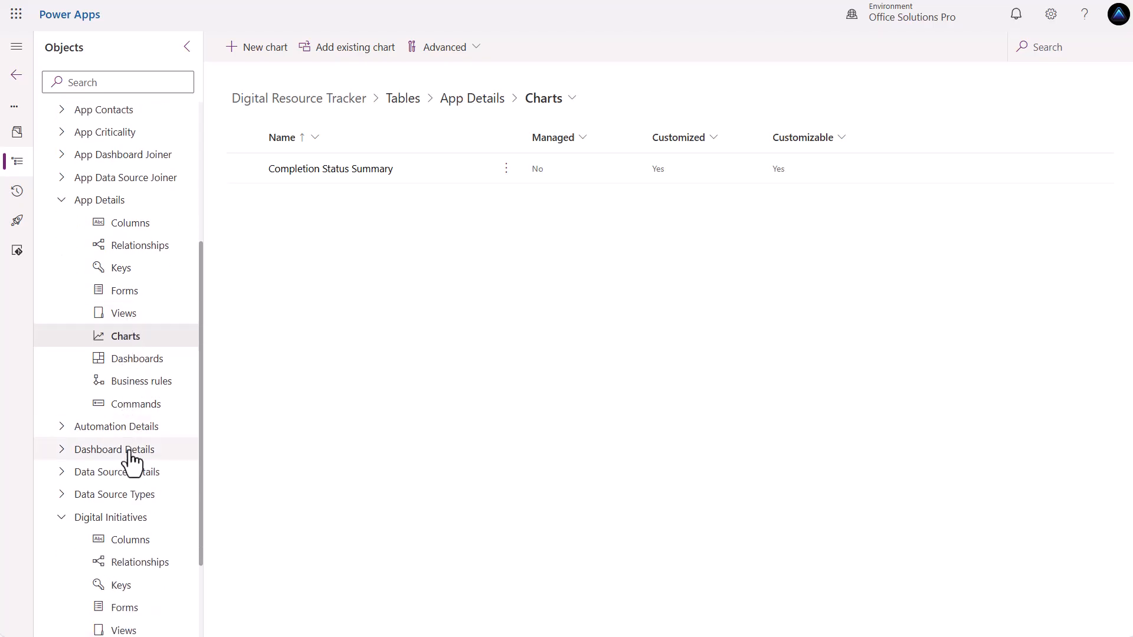
scroll(126, 434, "up", 7)
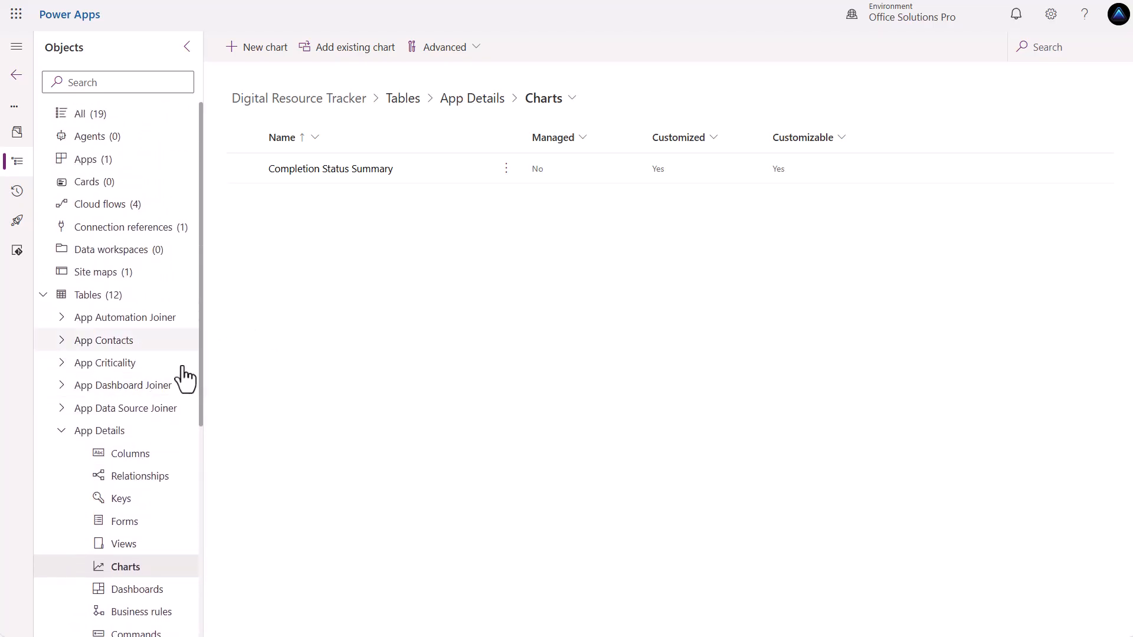
left_click(60, 437)
left_click(61, 436)
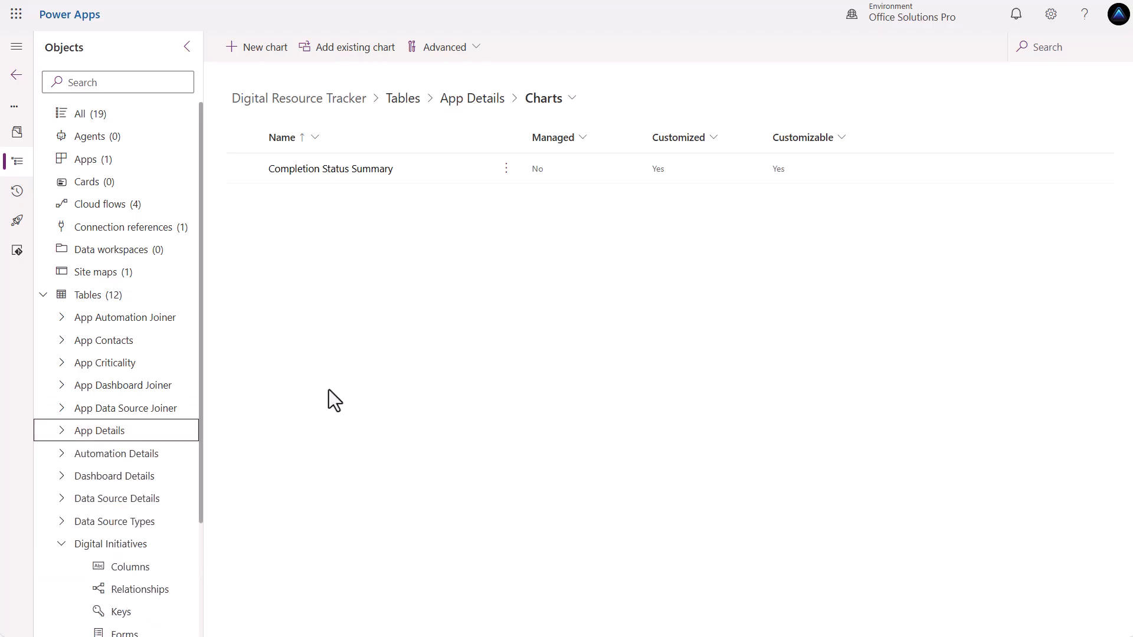
left_click(124, 173)
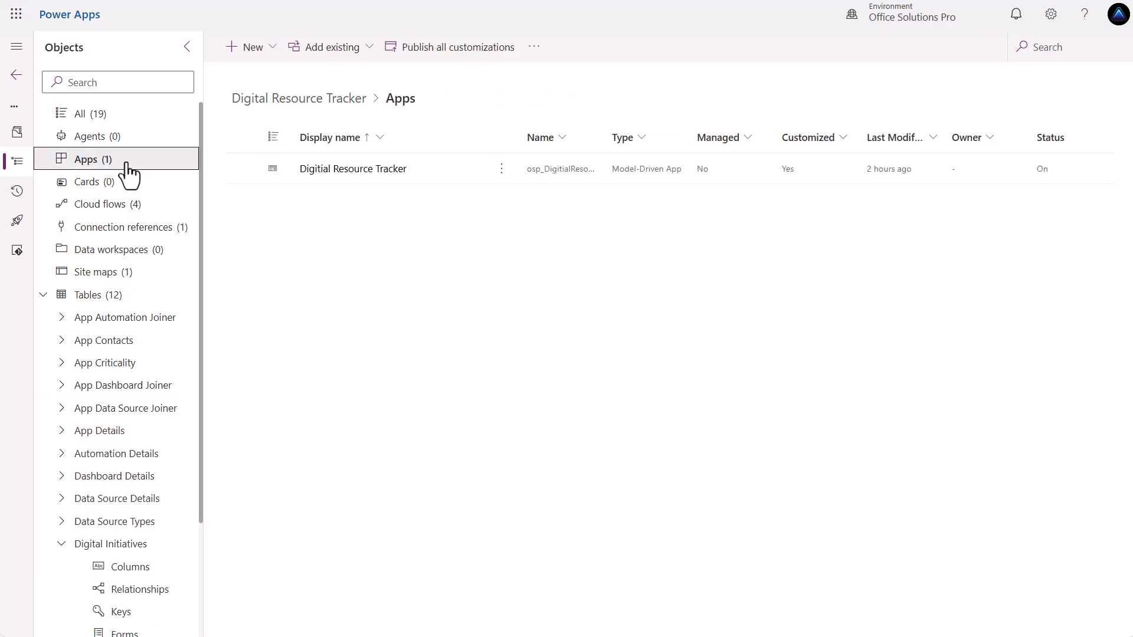
left_click(437, 49)
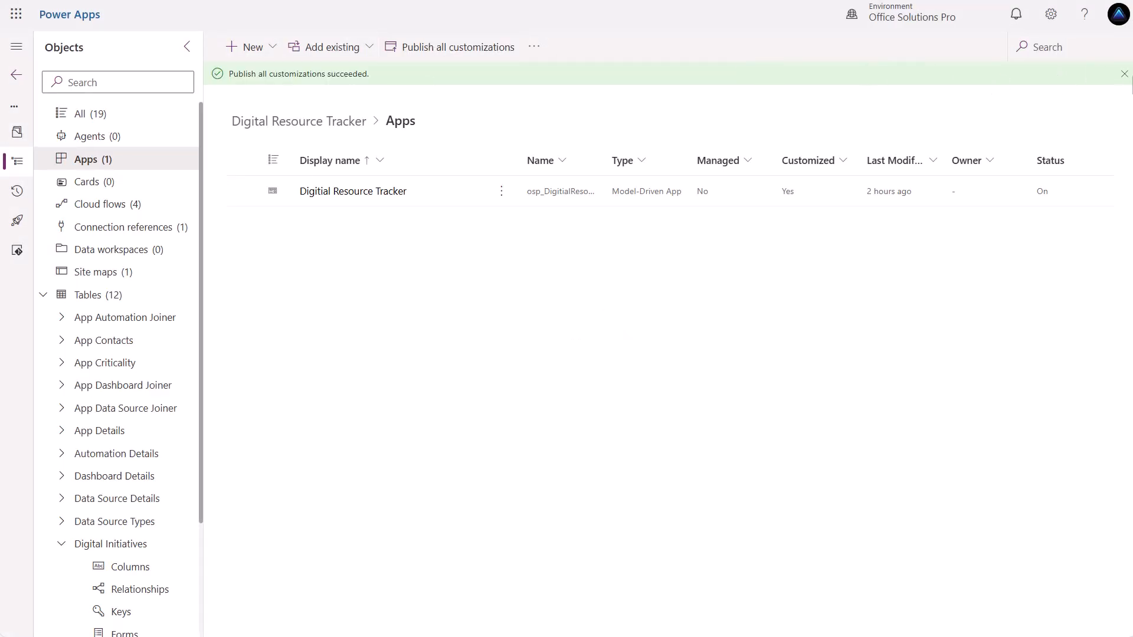
Open the Digitial Resource Tracker app from the solution and start a new Digital Initiatives record.
left_click(1124, 74)
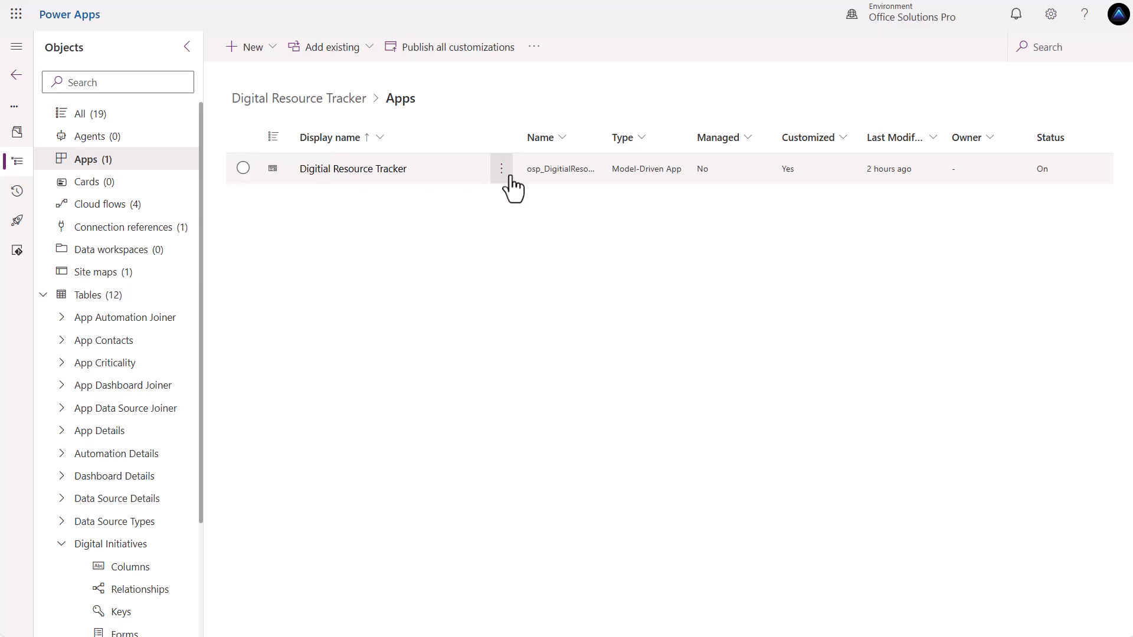
left_click(508, 176)
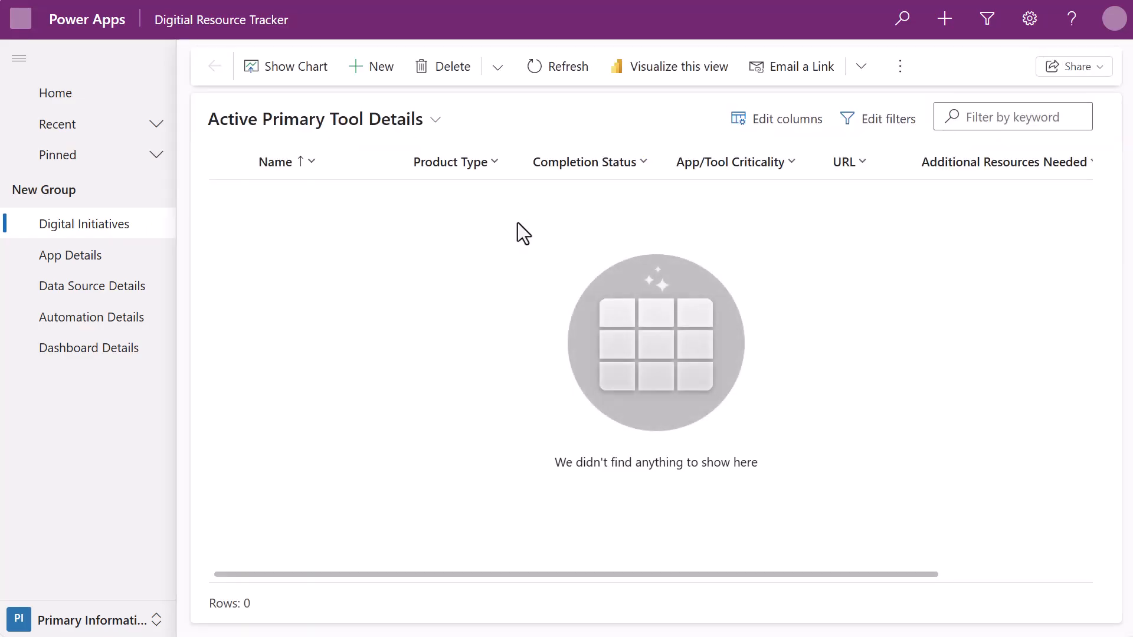
left_click(375, 76)
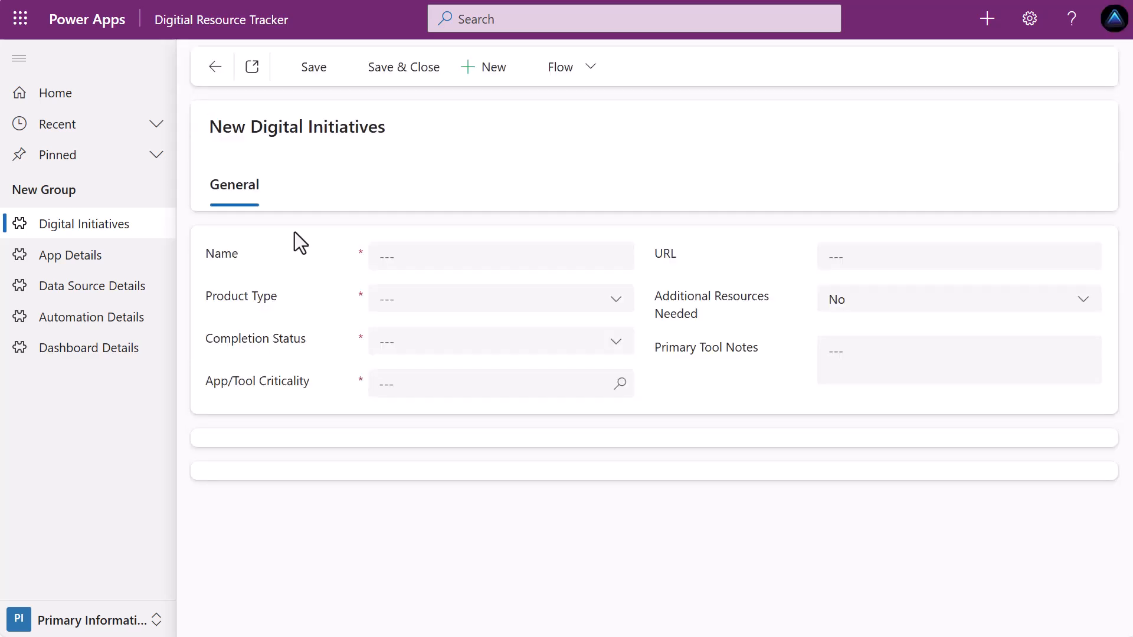
Name the initiative Digitial Resources Tracker, with product type Power App and completion status In-development.
left_click(401, 257)
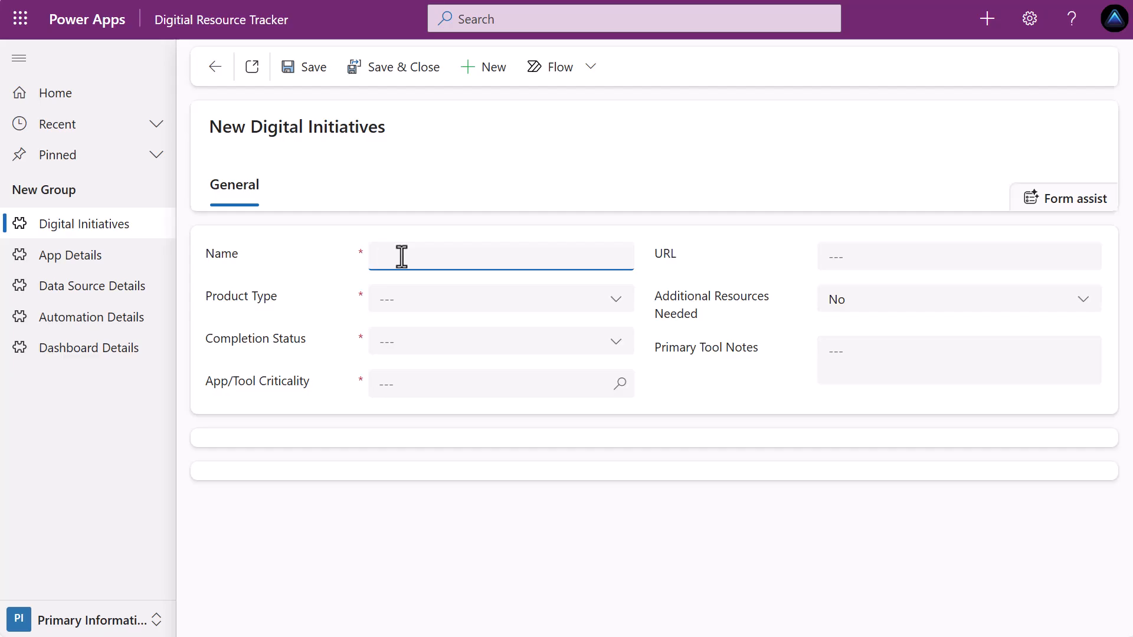
type("Digitial Resources Tracker")
left_click(445, 299)
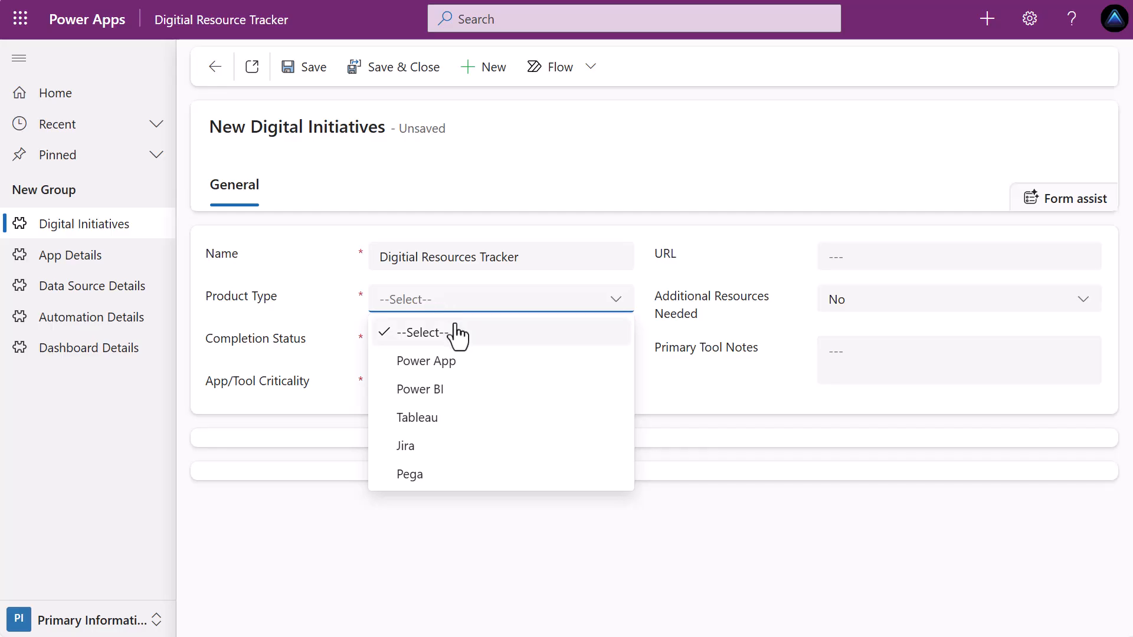
left_click(458, 361)
left_click(517, 344)
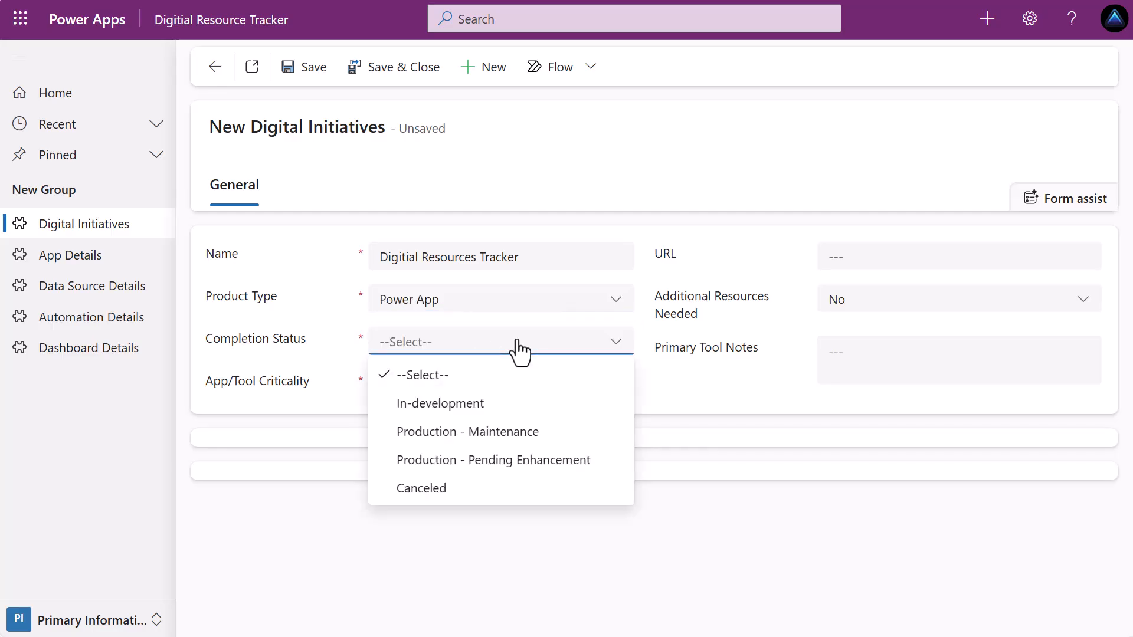
left_click(495, 404)
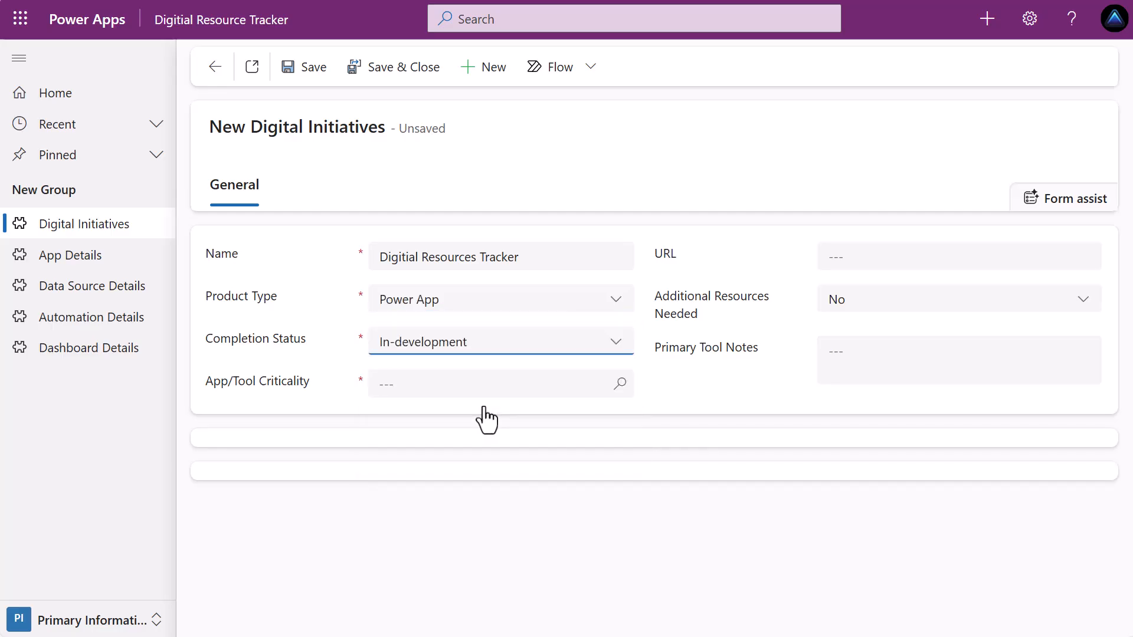
Set the initiative's App/Tool Criticality to 3. Moderate Importance from the full list of criticality records.
left_click(546, 386)
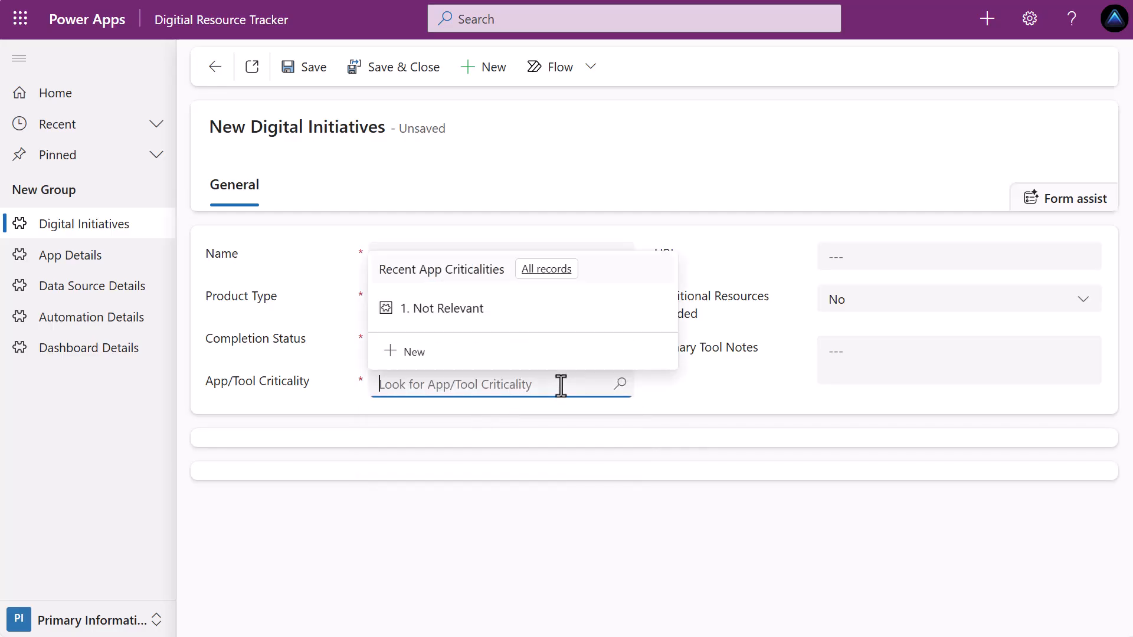
left_click(616, 387)
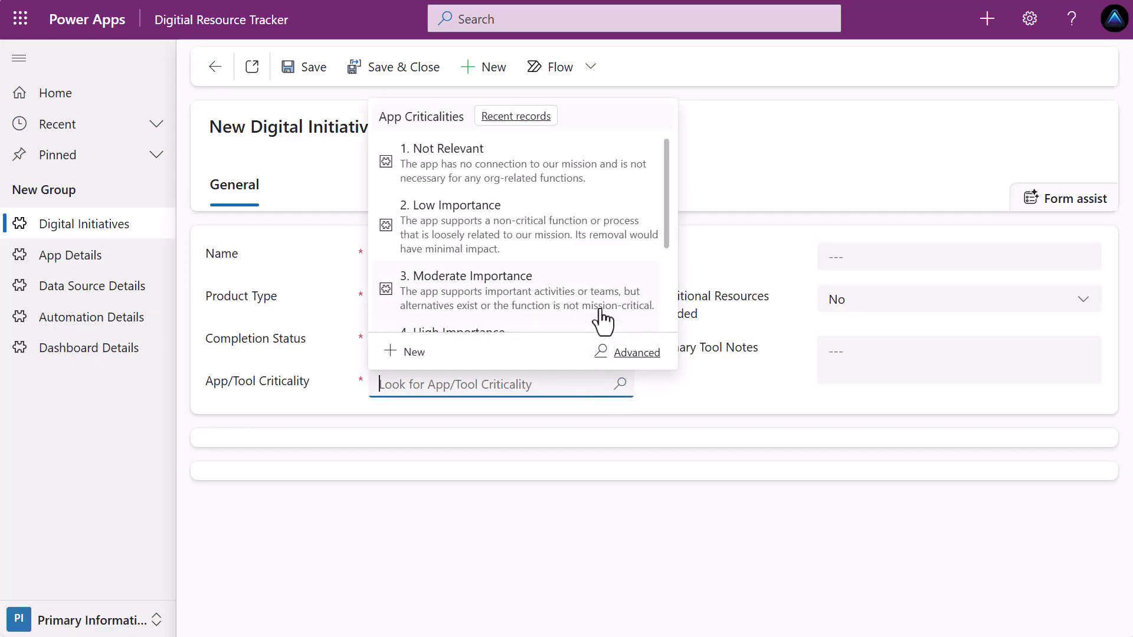
scroll(602, 313, "down", 3)
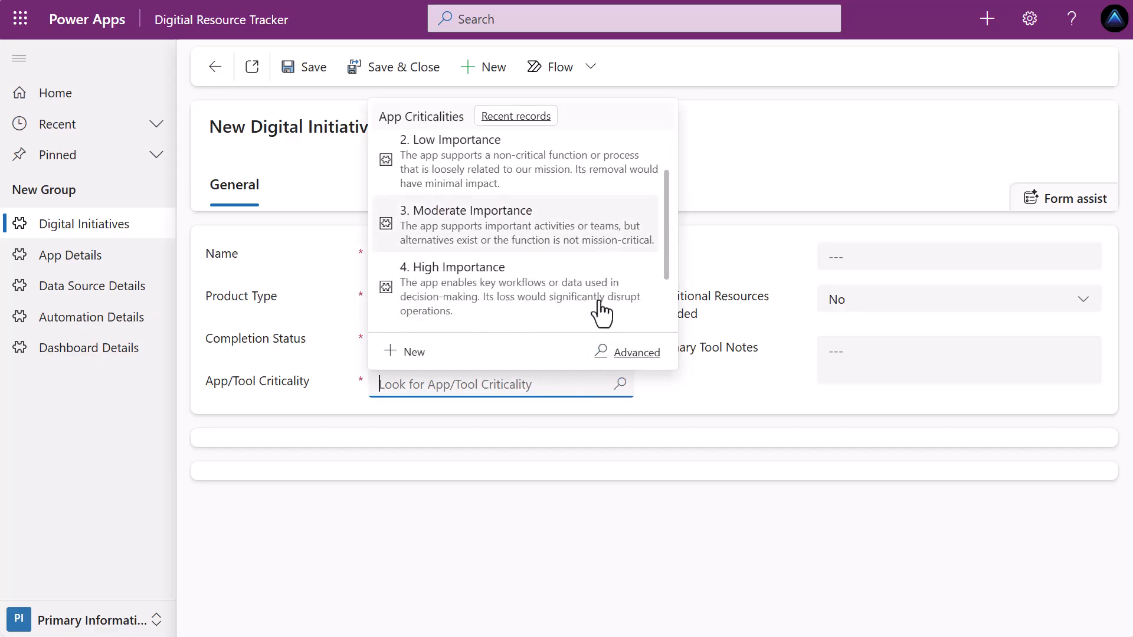
scroll(602, 313, "up", 1)
scroll(602, 313, "up", 2)
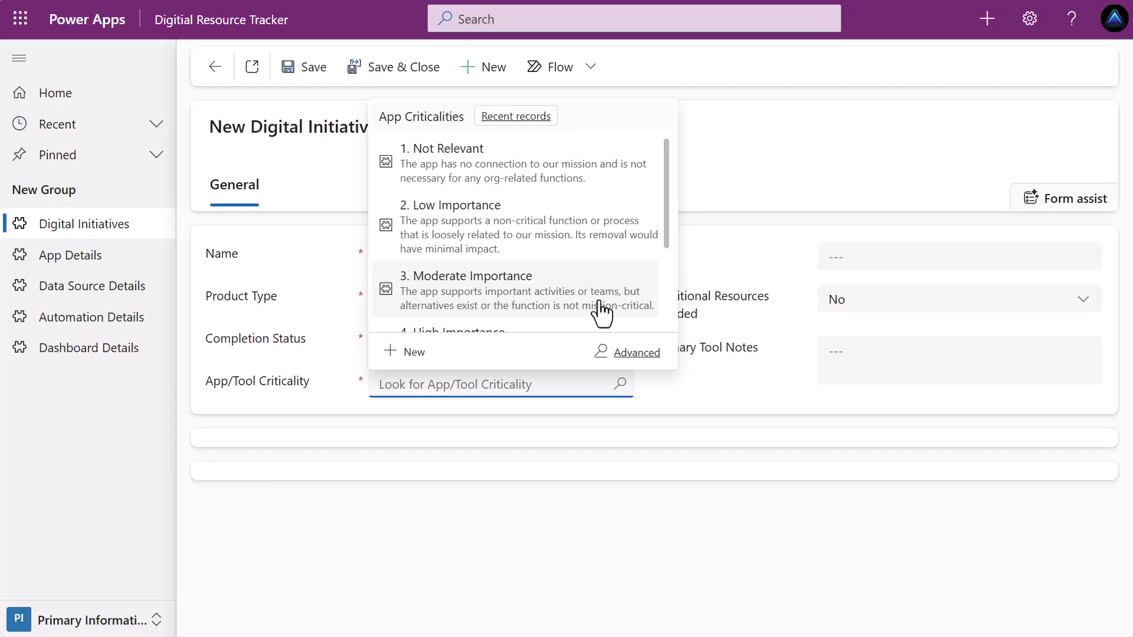
left_click(539, 306)
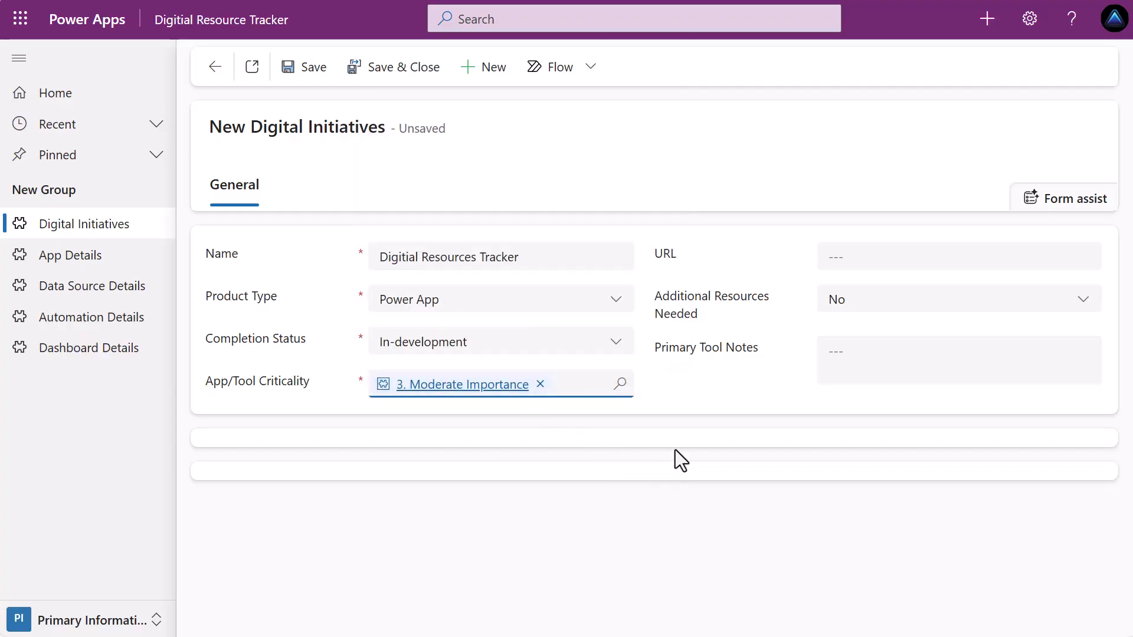
Fill the Primary Tool Notes with the prepared description beginning "The development of a way to consolidate multiple applications, dashboards," and save the record.
left_click(860, 258)
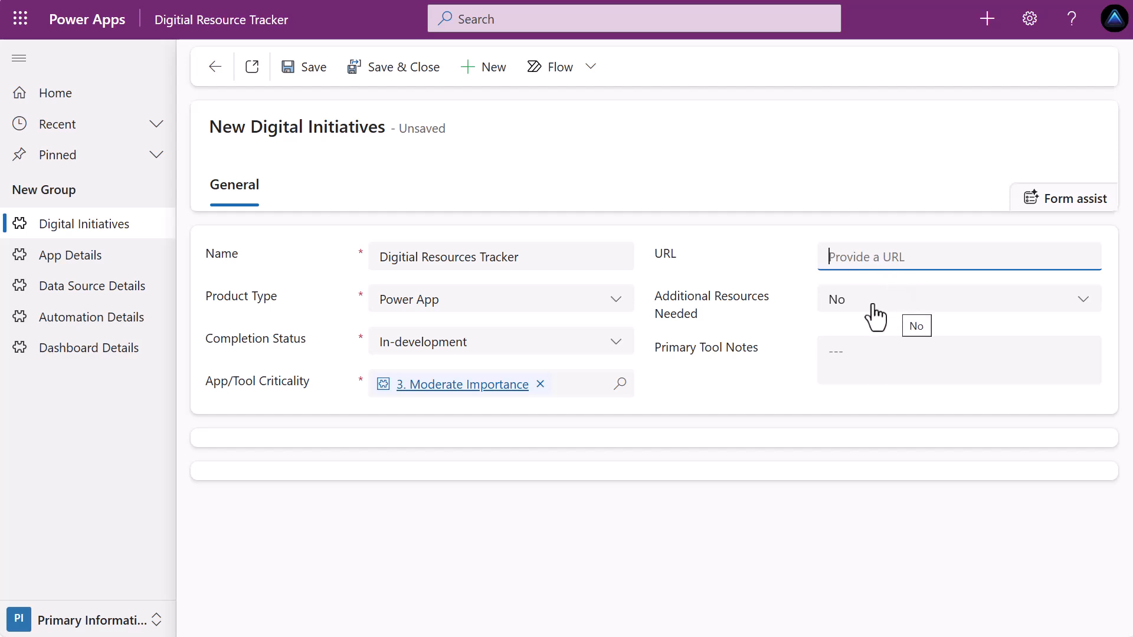
left_click(852, 356)
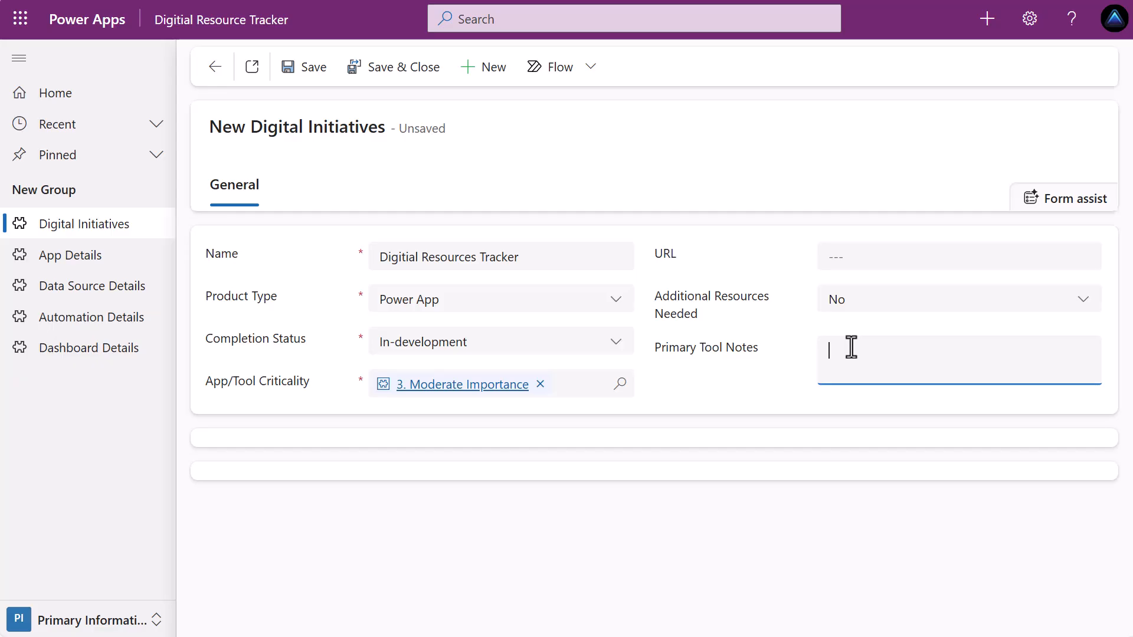
type("Development of a")
key("ctrl+a")
key("ctrl+v")
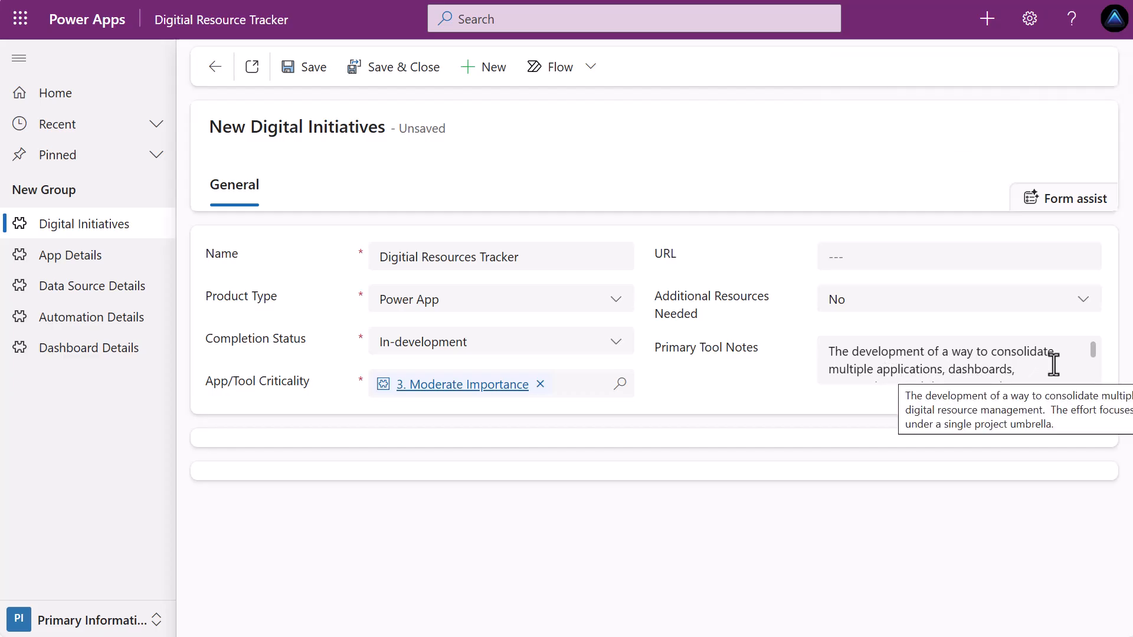
scroll(1054, 365, "down", 2)
left_click(1093, 368)
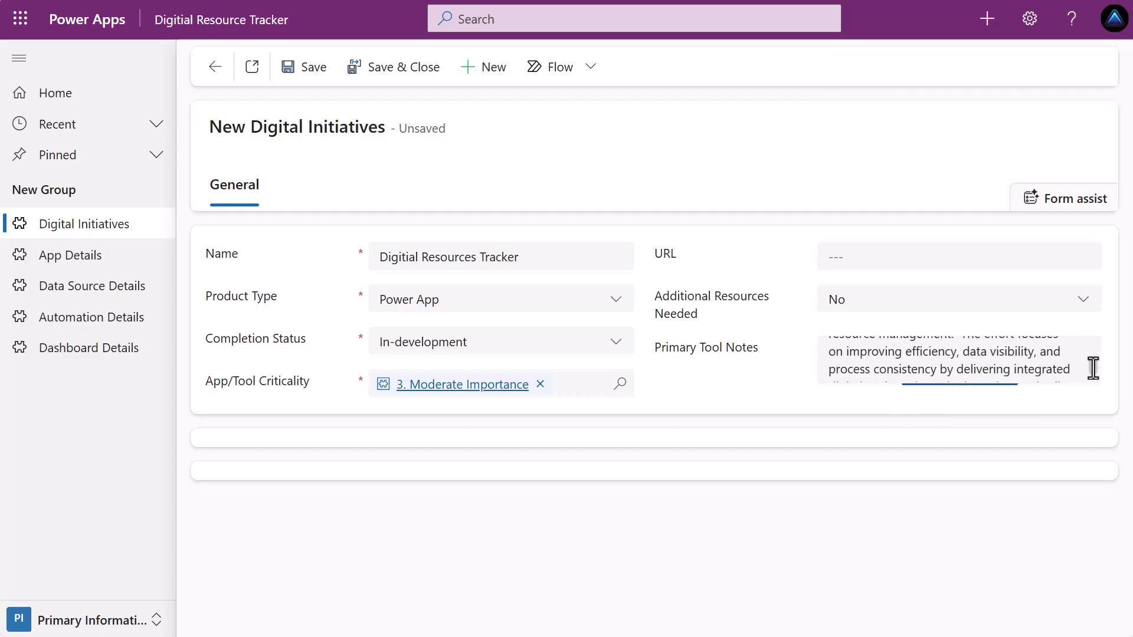
left_click_drag(1093, 368, 1097, 344)
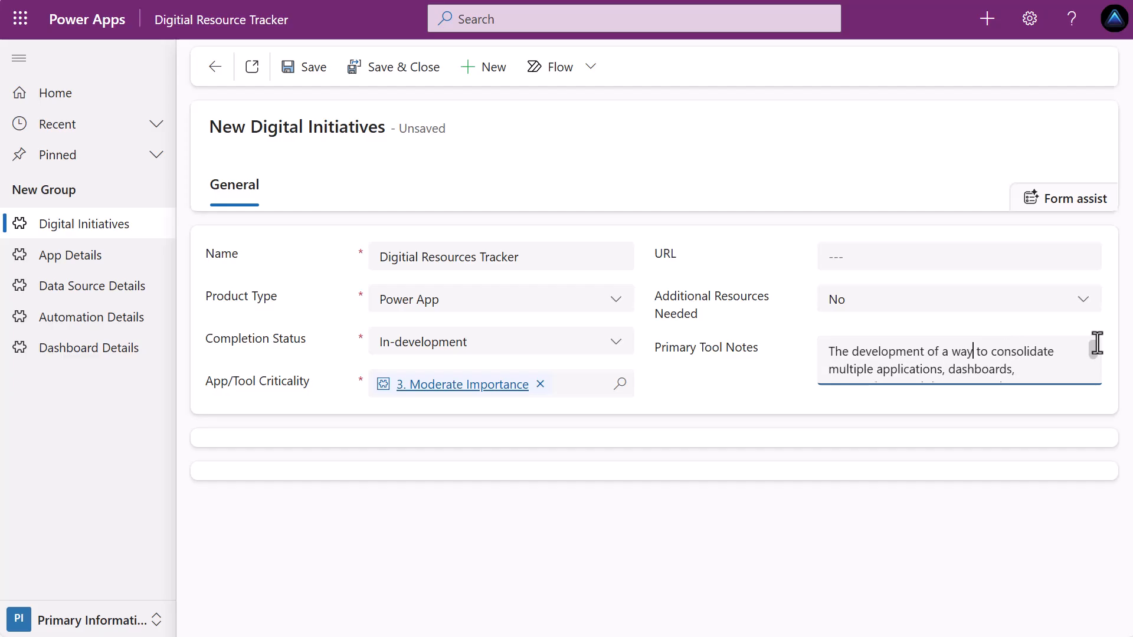
left_click(310, 74)
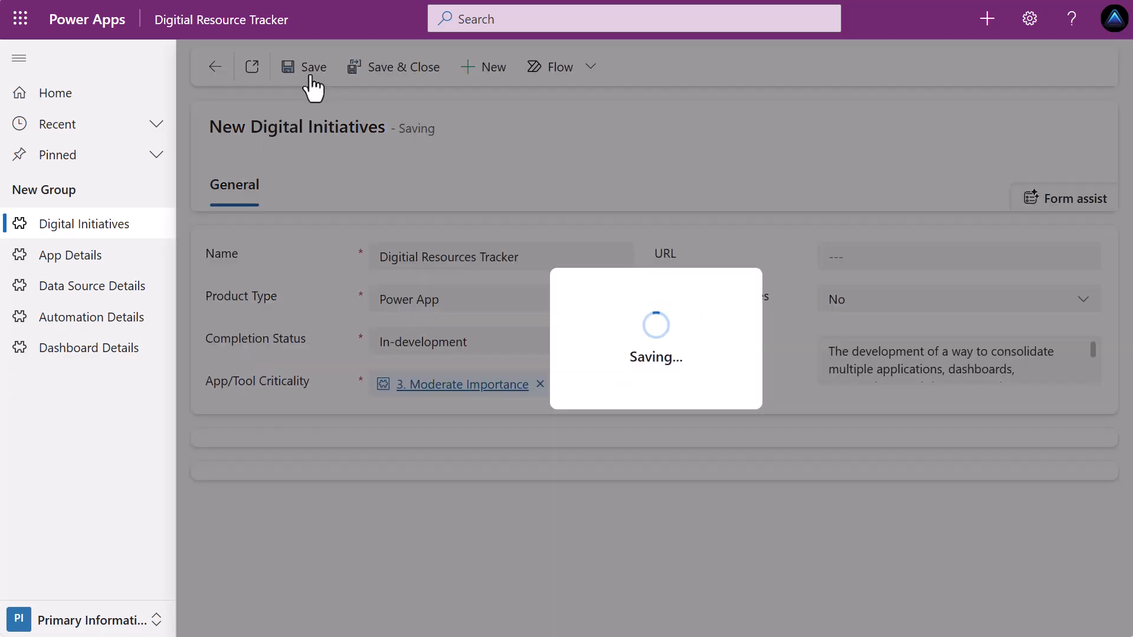
Examine the saved initiative's form, including the notes label and the Associated Apps and Active App Contacts sections.
scroll(344, 281, "down", 5)
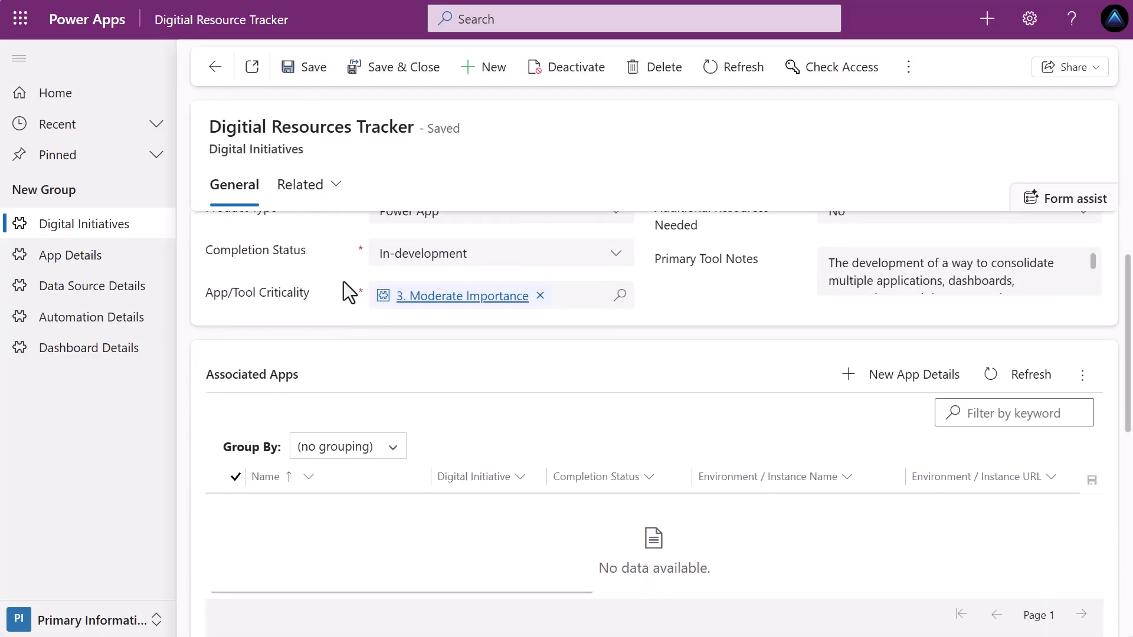
scroll(344, 283, "down", 5)
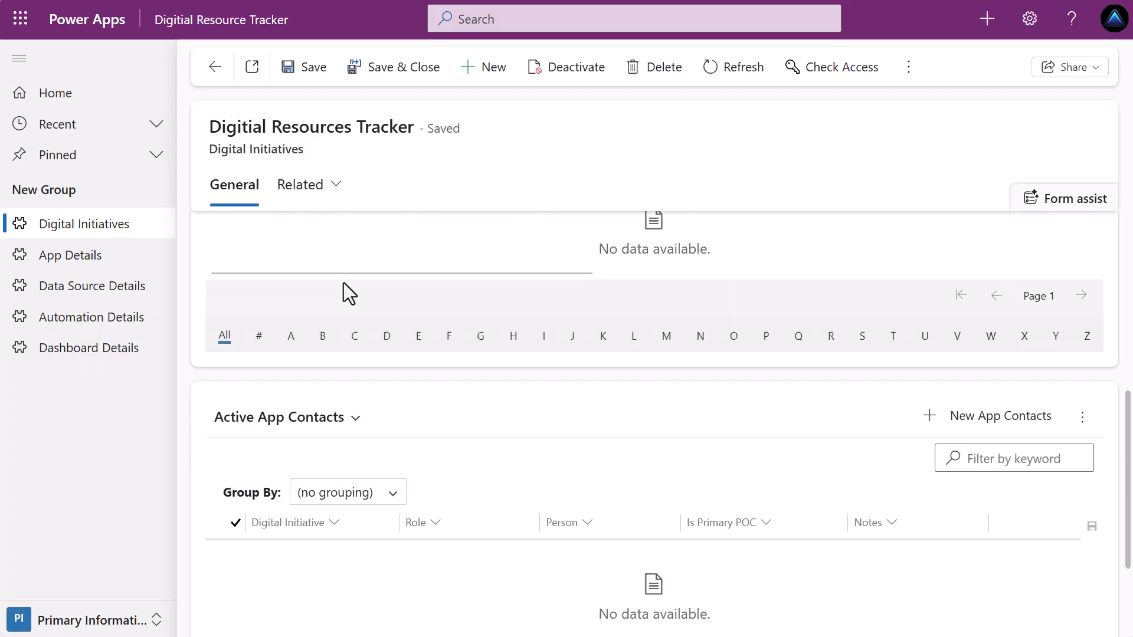
scroll(349, 303, "up", 9)
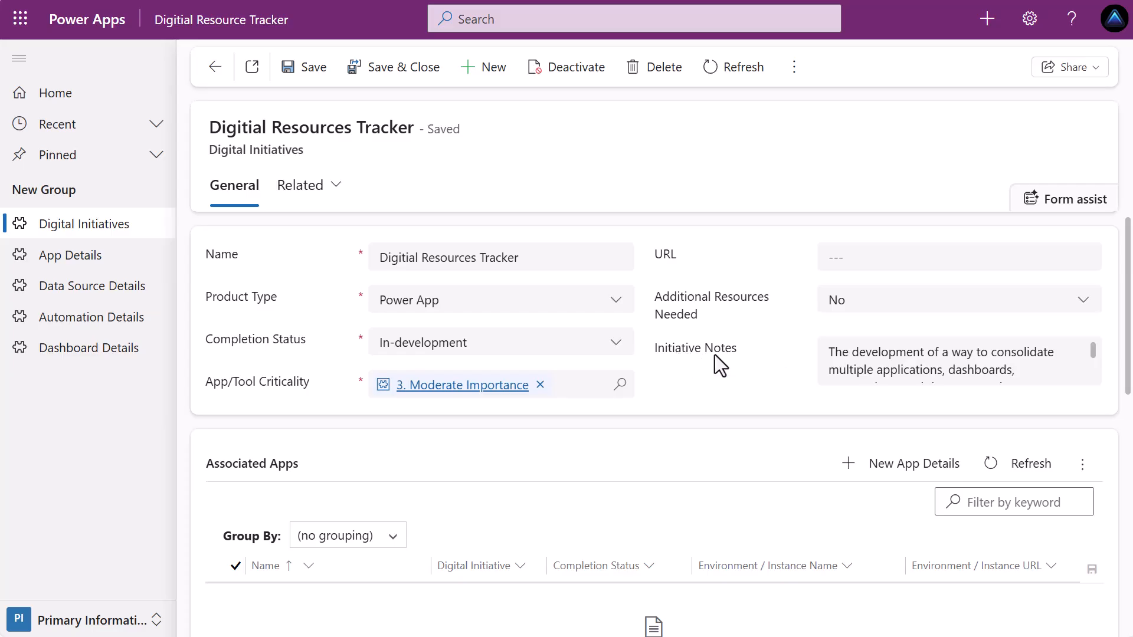
scroll(666, 422, "down", 2)
scroll(658, 428, "up", 2)
scroll(486, 562, "down", 6)
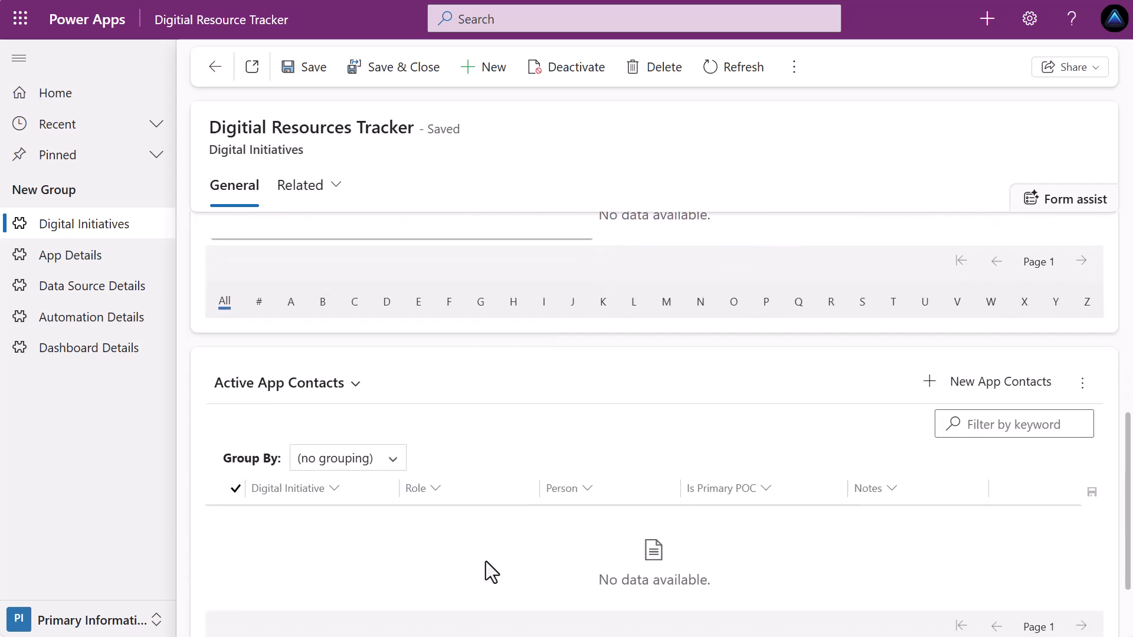
scroll(487, 561, "up", 4)
scroll(487, 562, "up", 3)
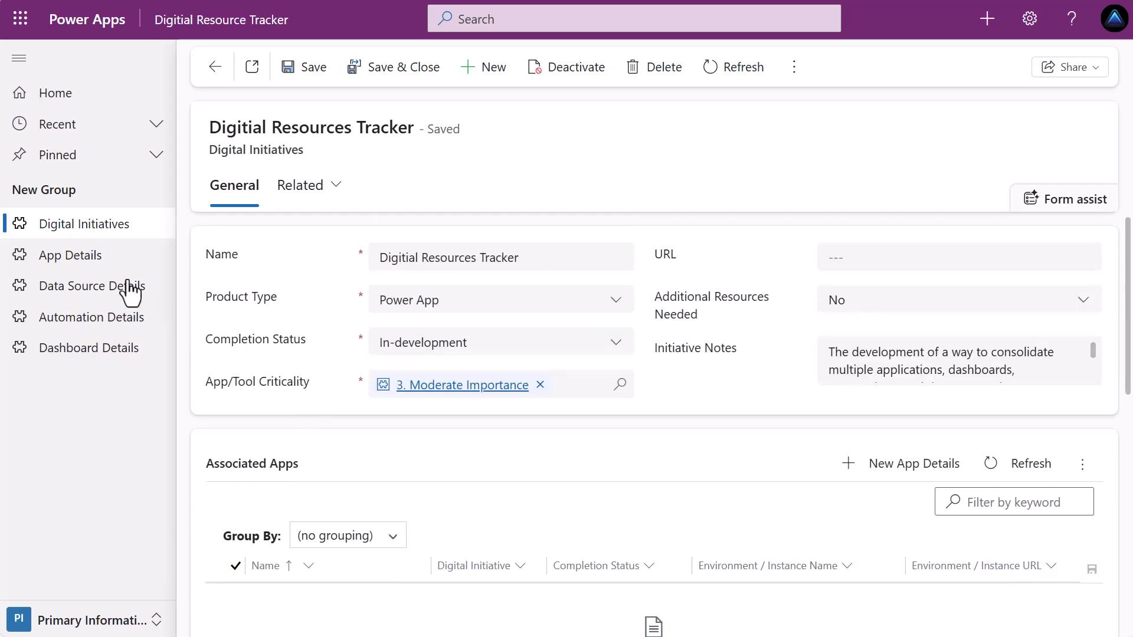
Start a new App Details record, dismiss the AI form-filling tip, and name the app Digitial Resource Tracker.
left_click(95, 265)
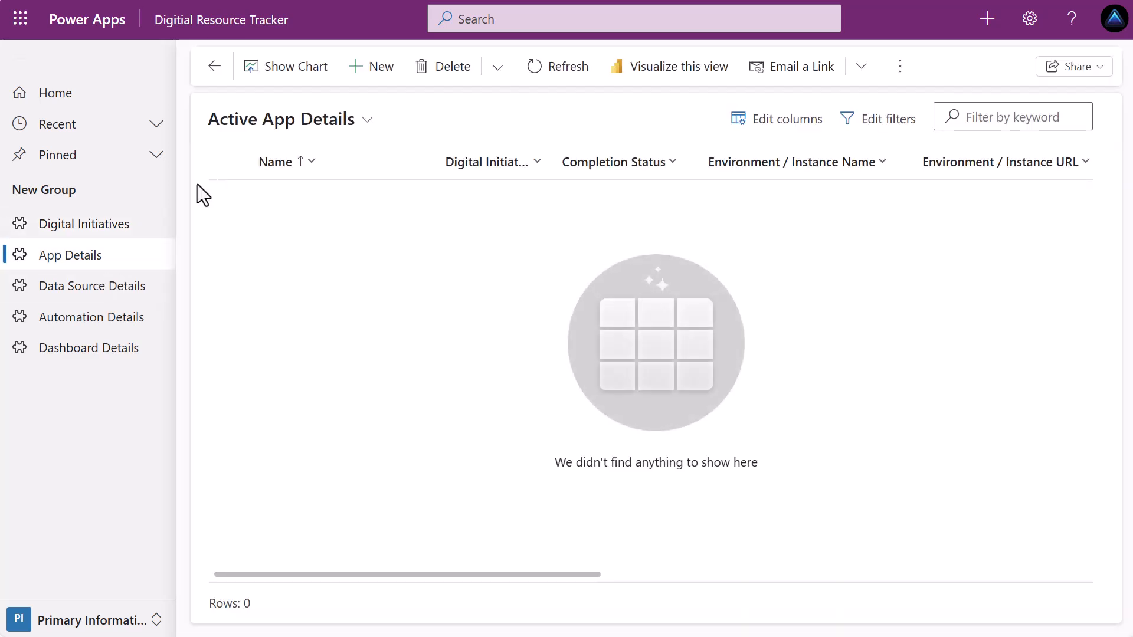
left_click(361, 70)
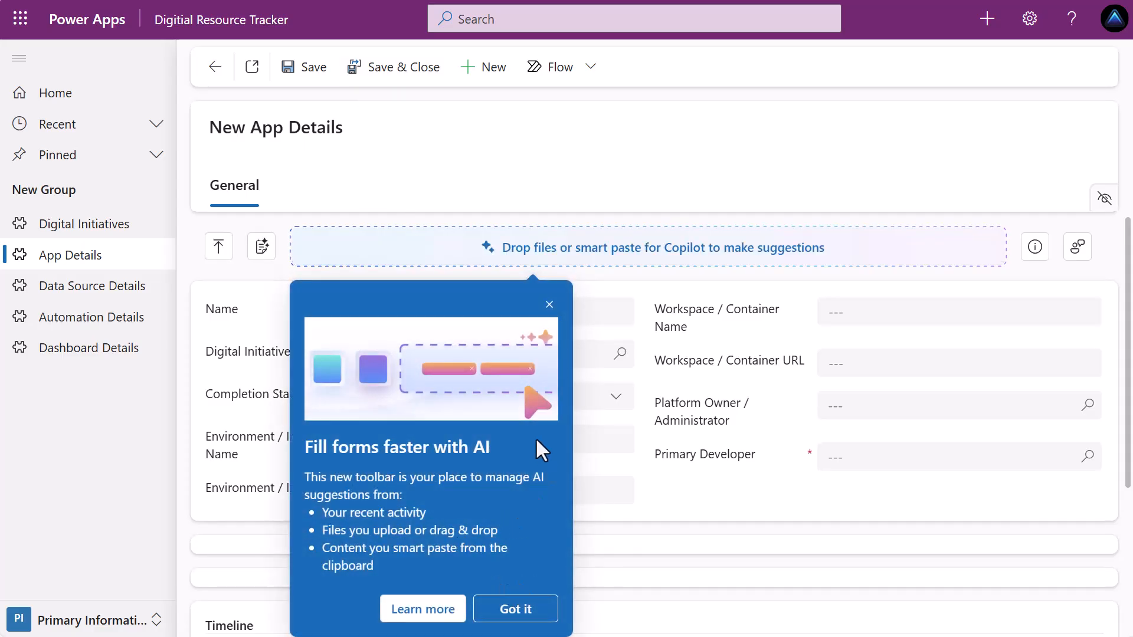
left_click(517, 617)
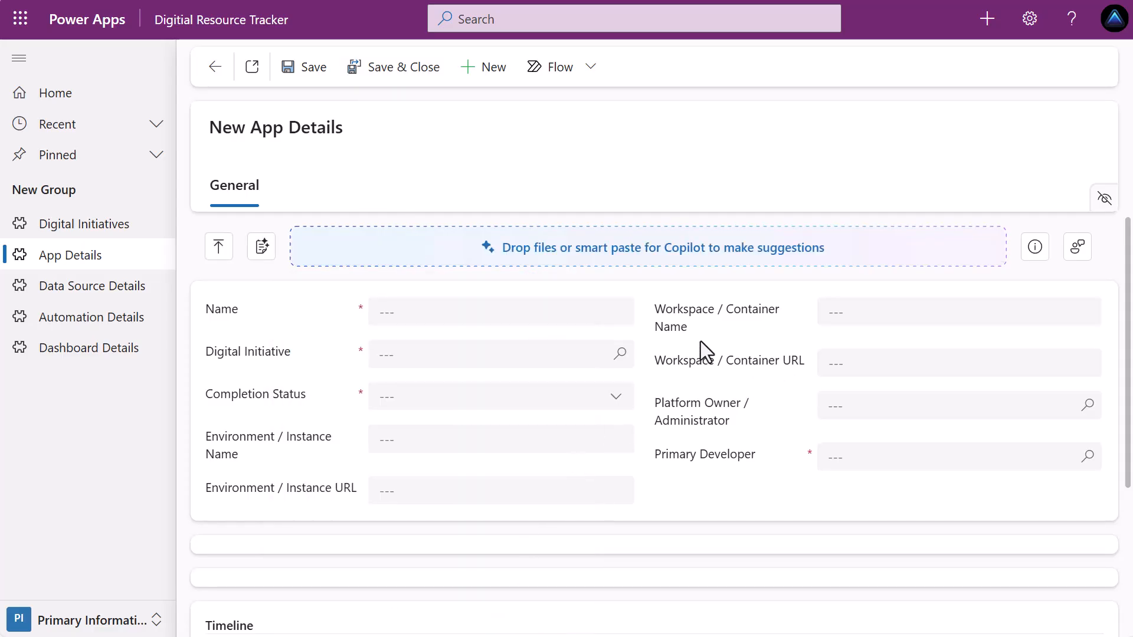
left_click(423, 313)
type("Digitial Re")
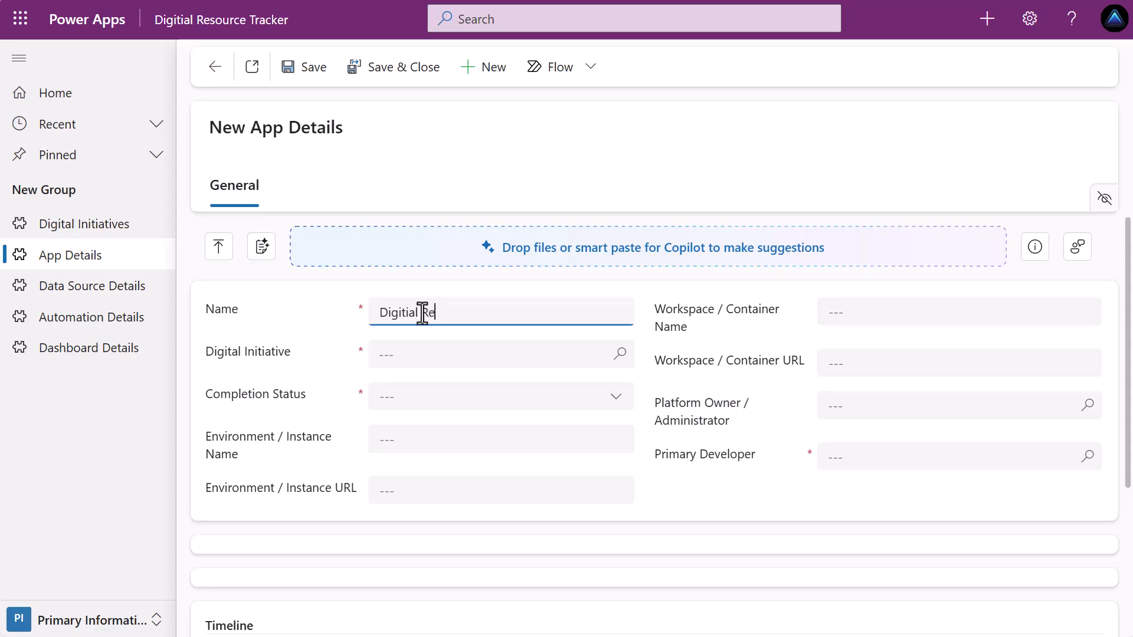
type("source Tracker")
Link the app to the Digitial Resources Tracker initiative, with completion status In-Development and environment name Office Solutions Pro.
left_click(620, 356)
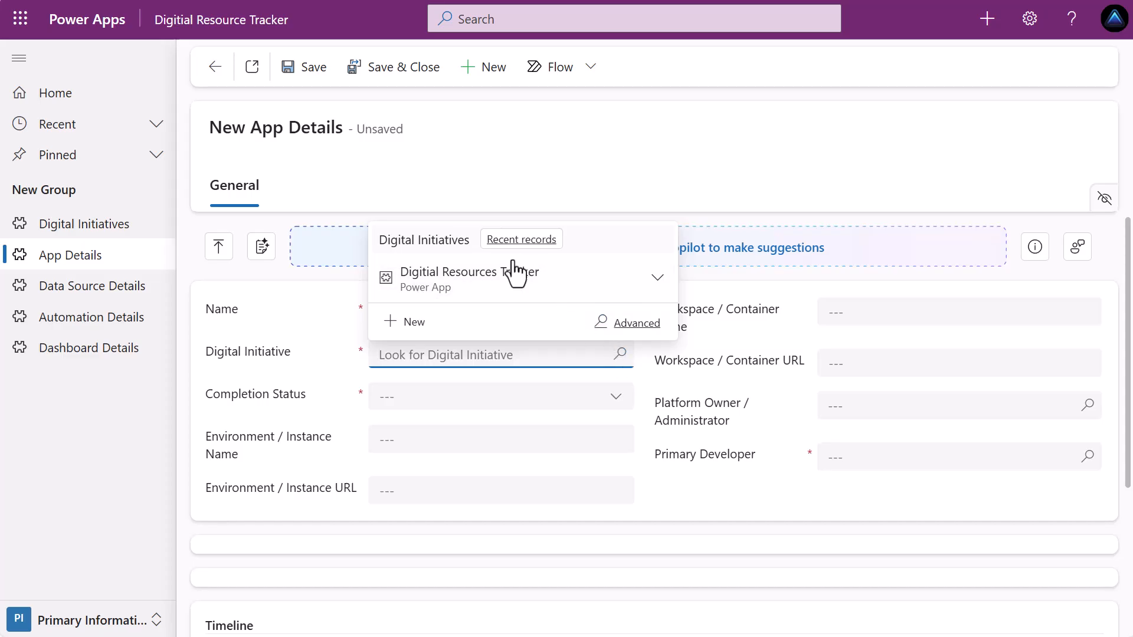
left_click(508, 284)
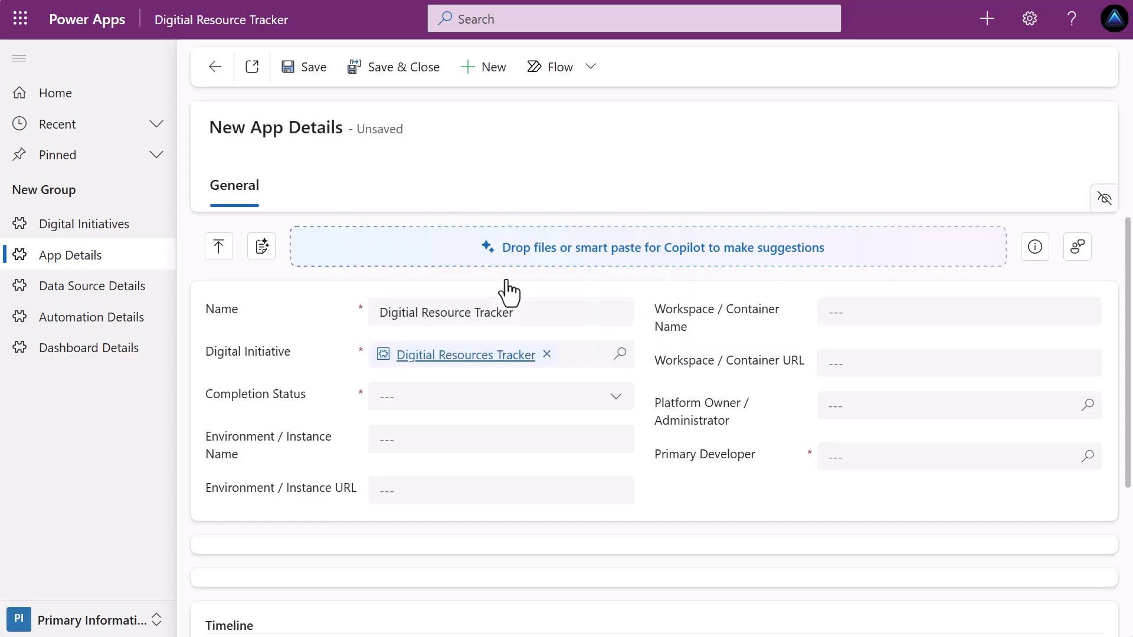
left_click(452, 408)
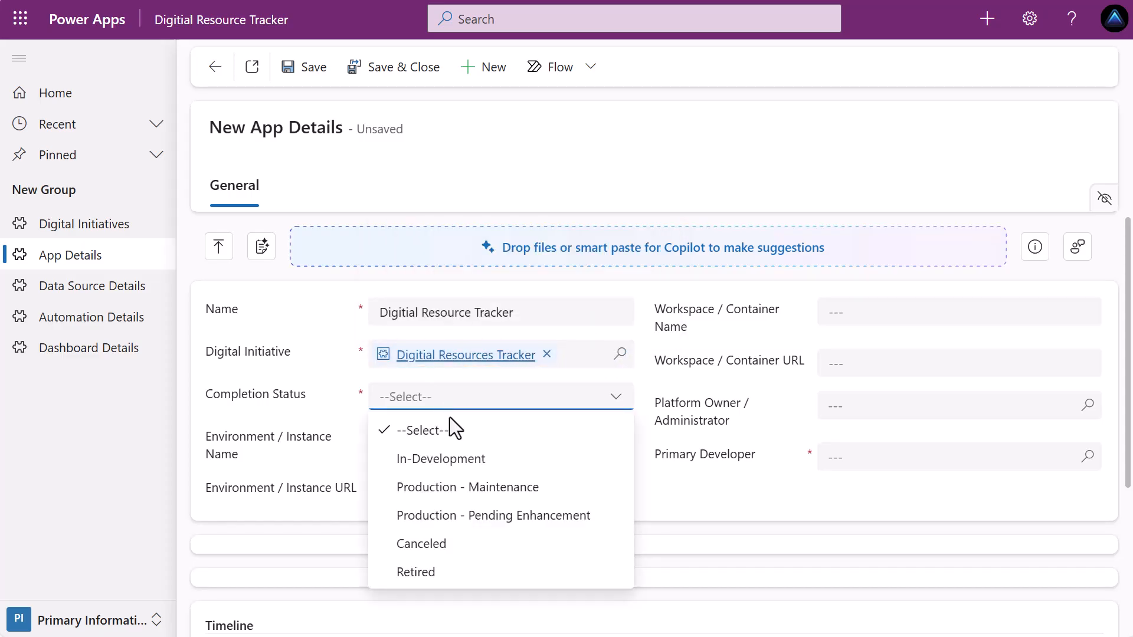
left_click(458, 463)
left_click(490, 440)
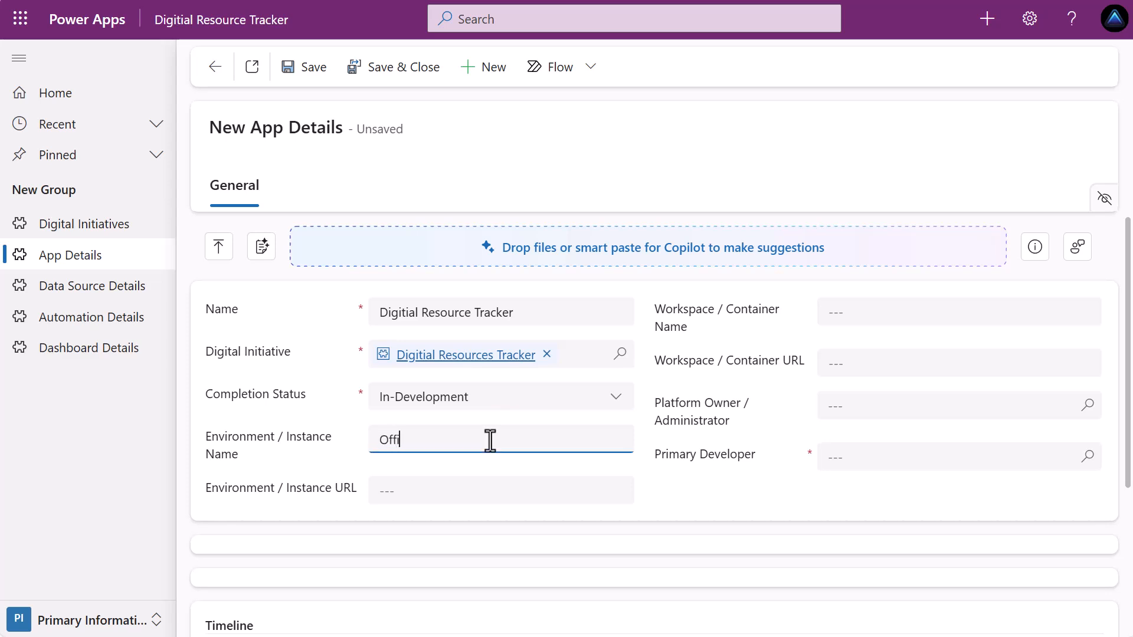
type("Office Solutions Pro")
Leave the instance URL and workspace fields blank and assign the maker's own user account as Platform Owner / Administrator.
left_click(477, 494)
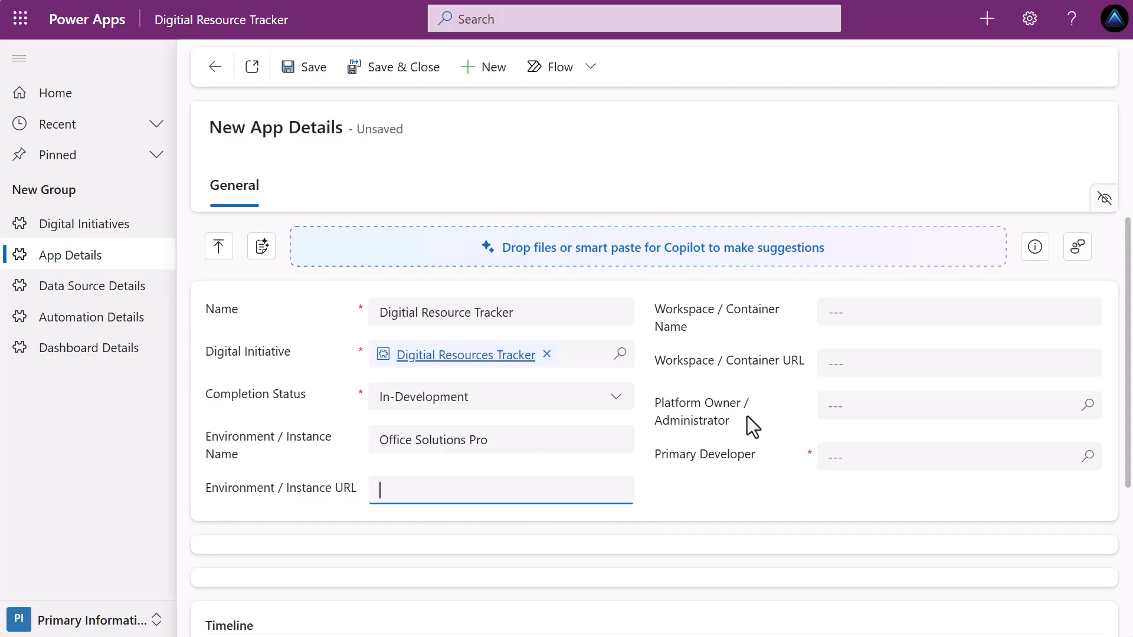
left_click(834, 316)
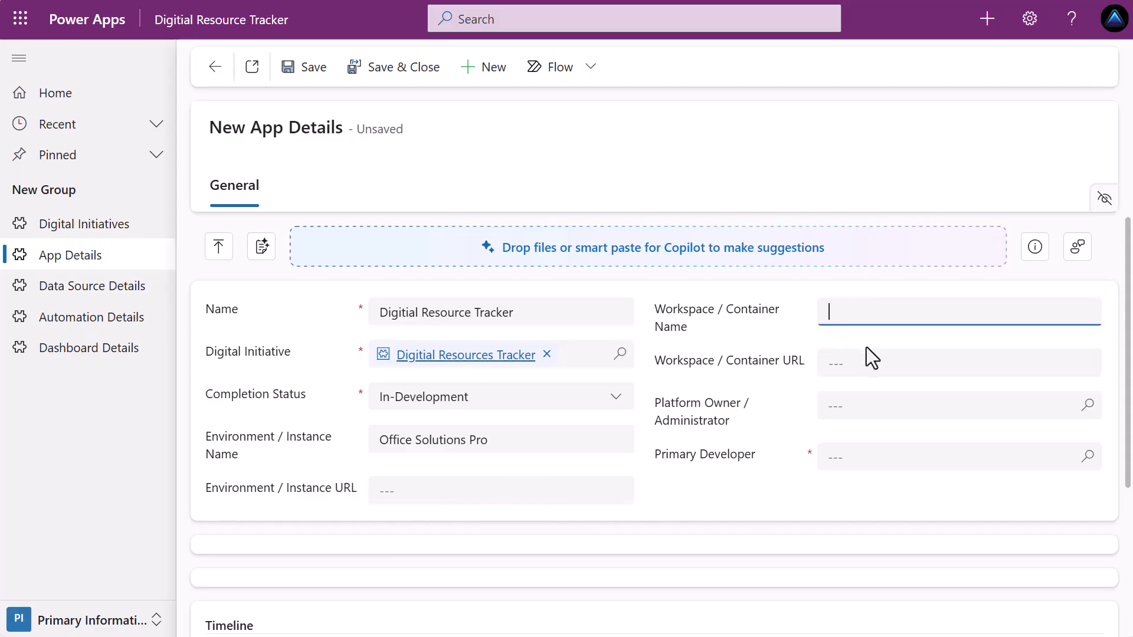
left_click(869, 365)
left_click(878, 406)
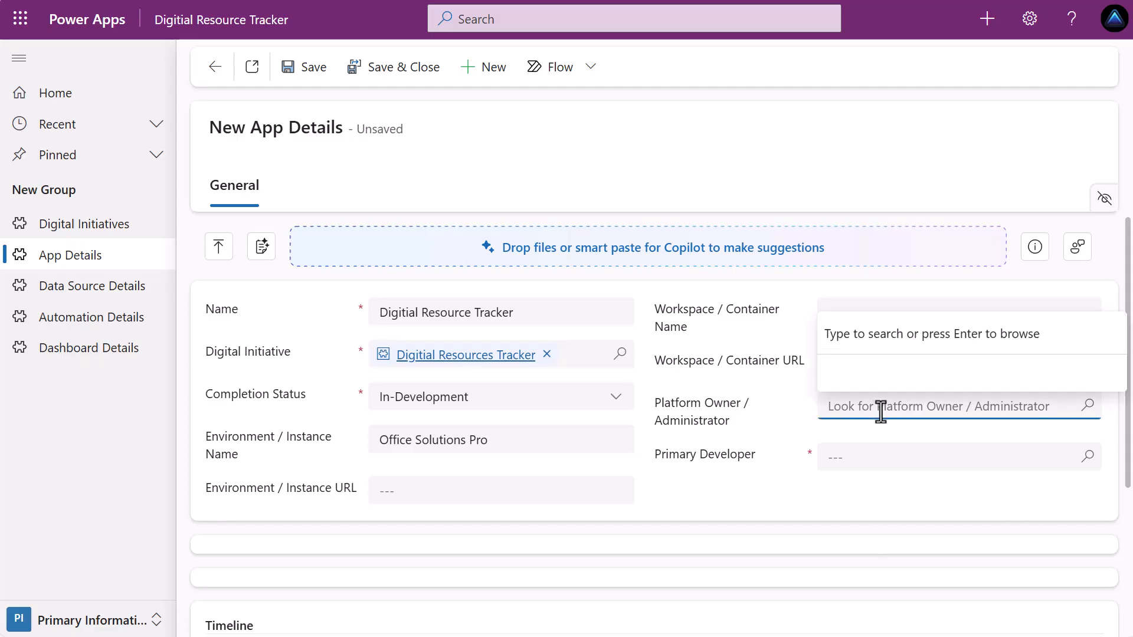
left_click(1087, 406)
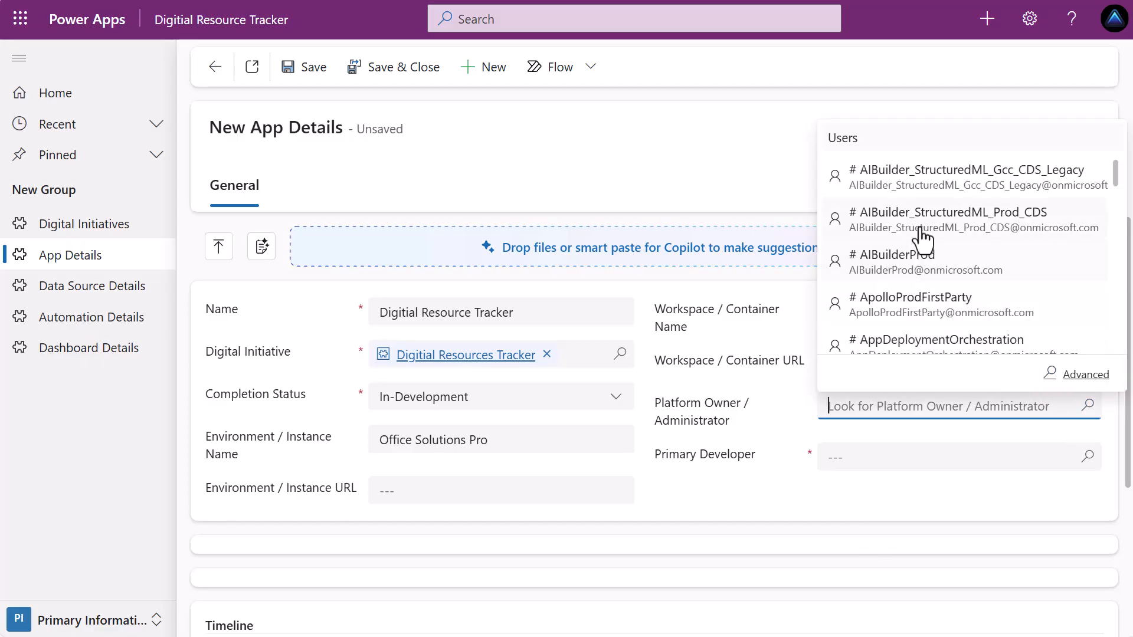
type("travis")
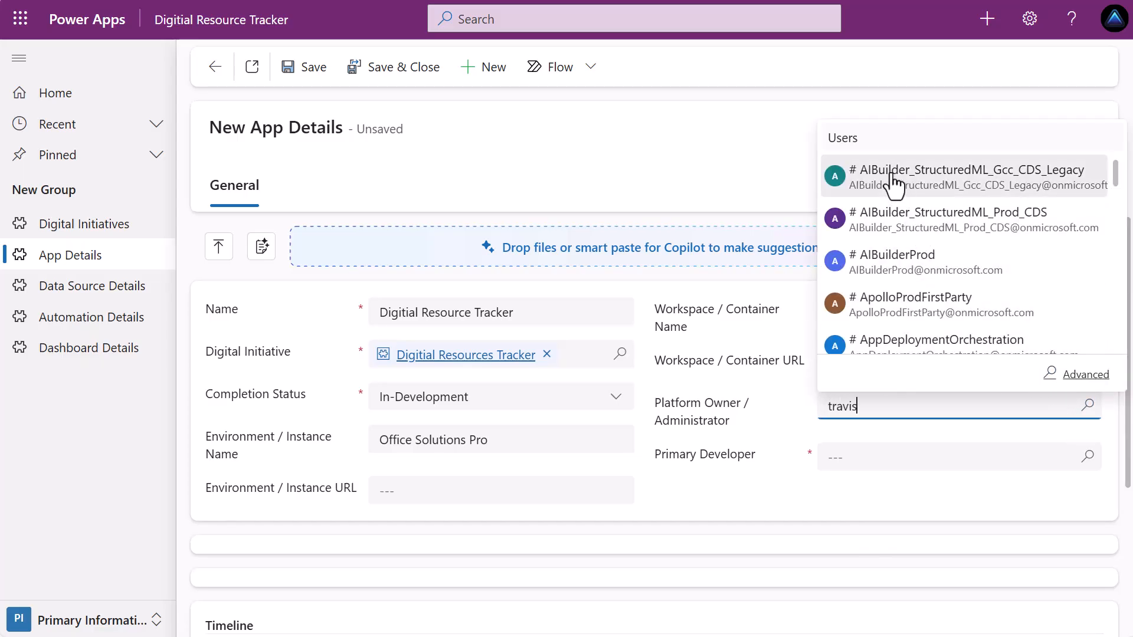
left_click(887, 328)
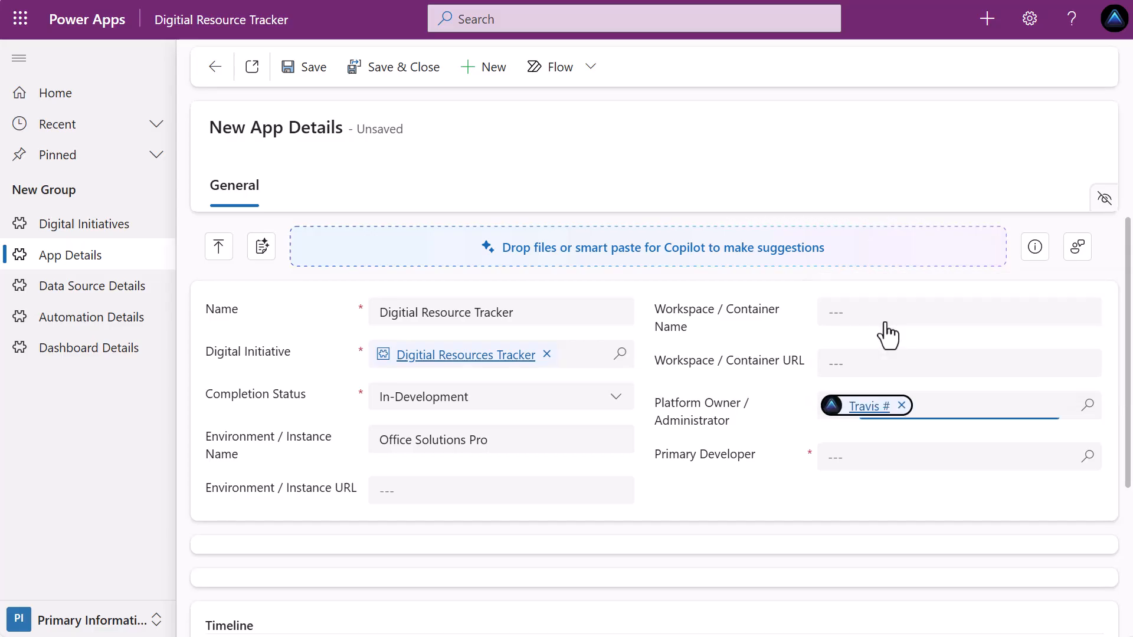
Assign the maker's own user account as Primary Developer and save the app record.
left_click(1088, 458)
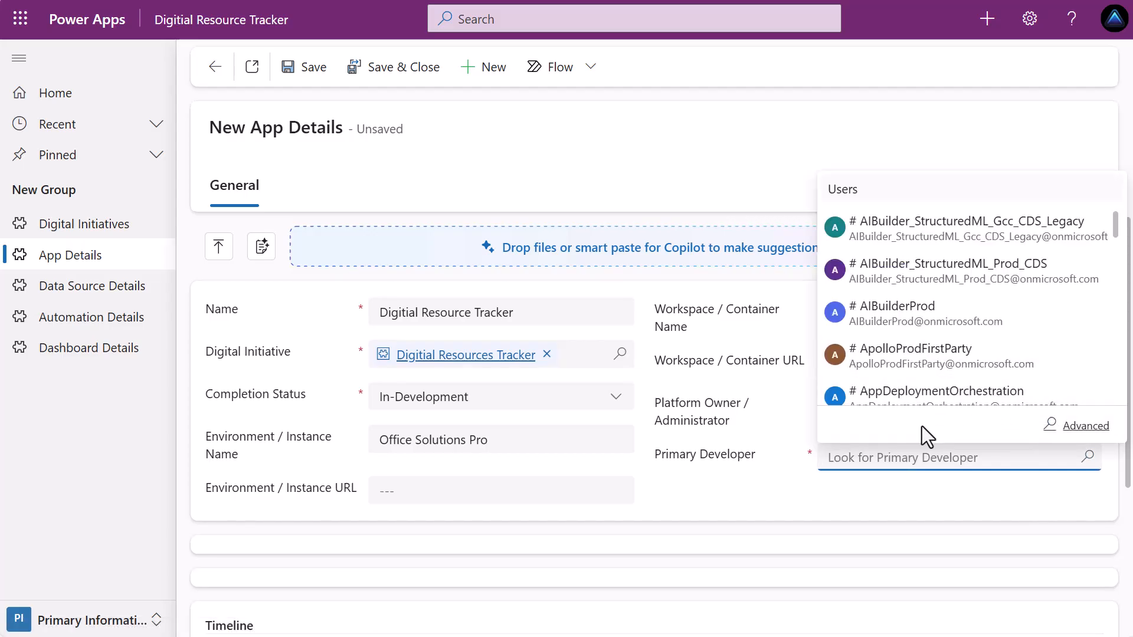
type("travis")
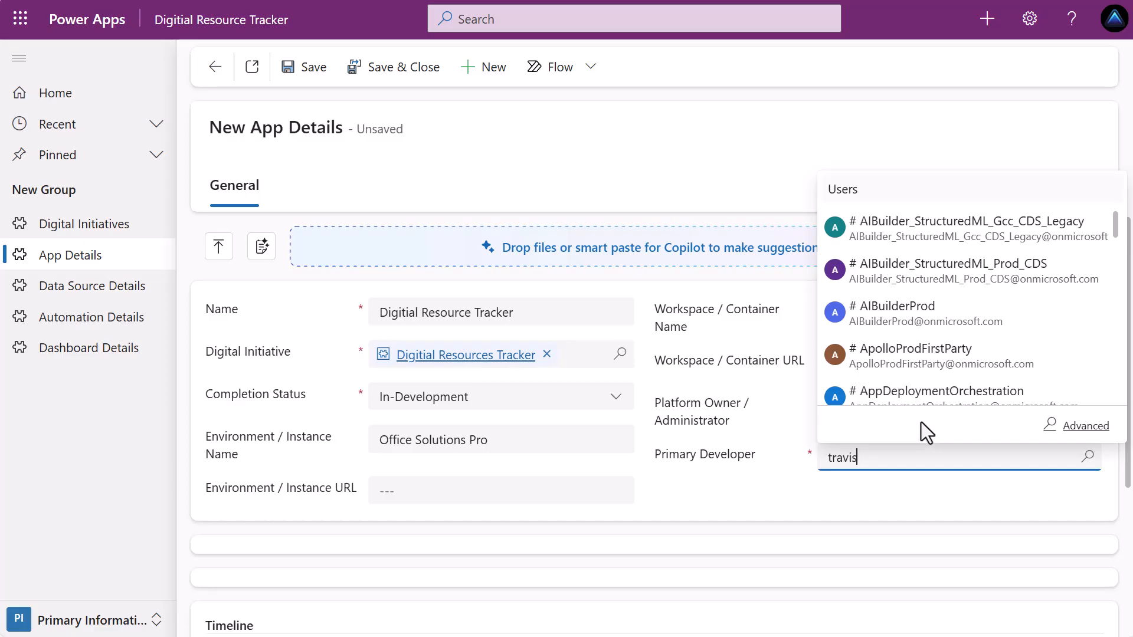
left_click(916, 393)
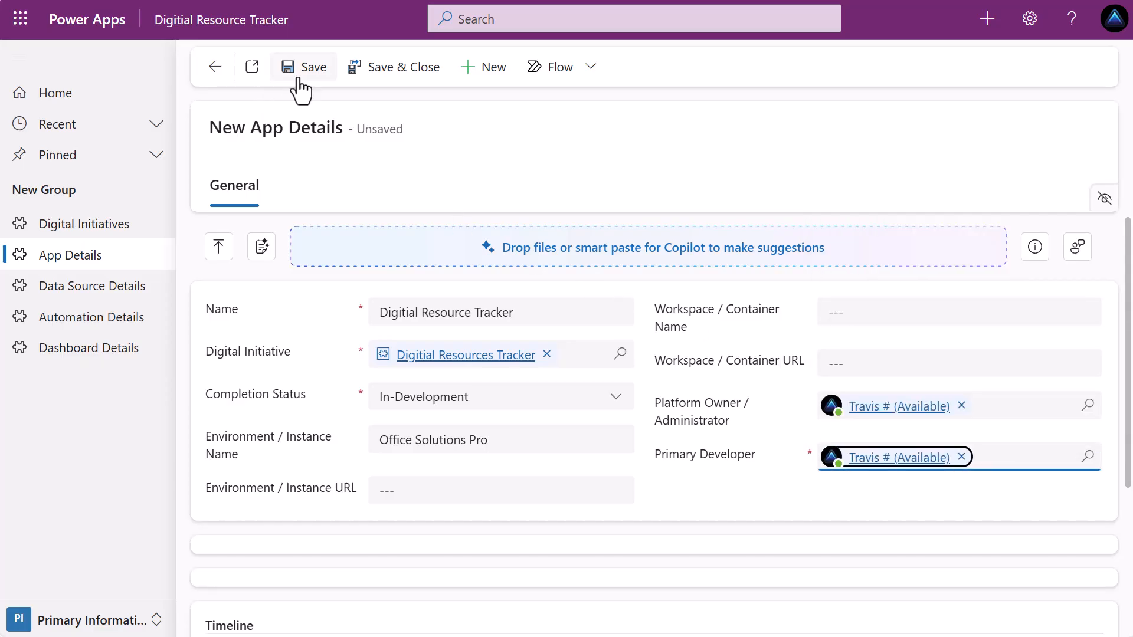
left_click(299, 78)
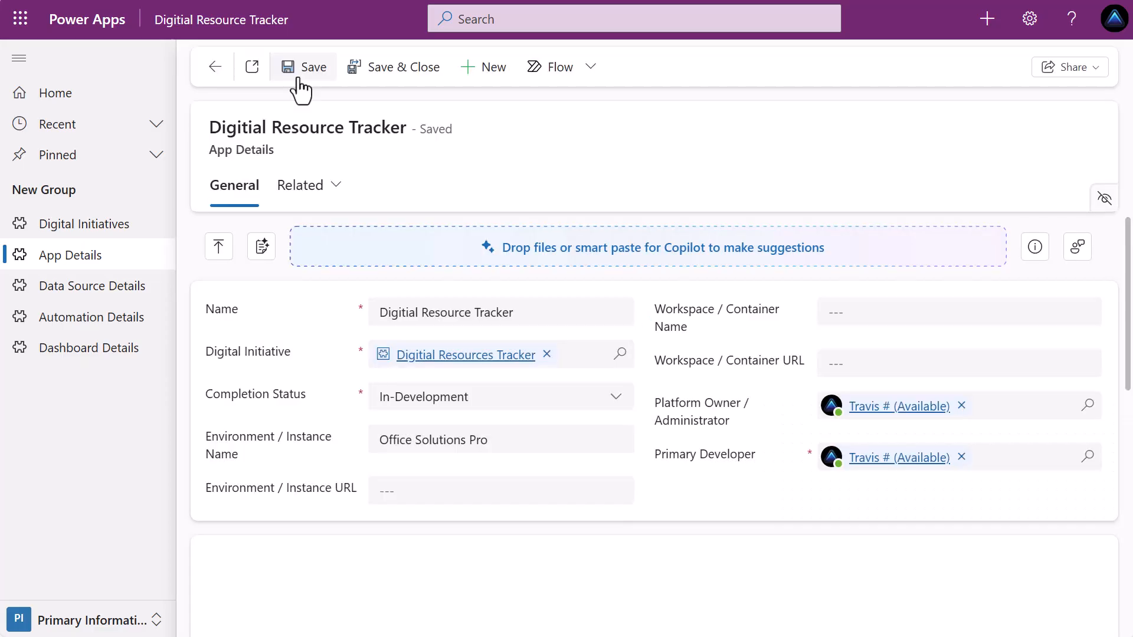
Check the saved app's related-record sections, and start a new Data Source Details record named App Automation Joiner.
scroll(537, 412, "down", 3)
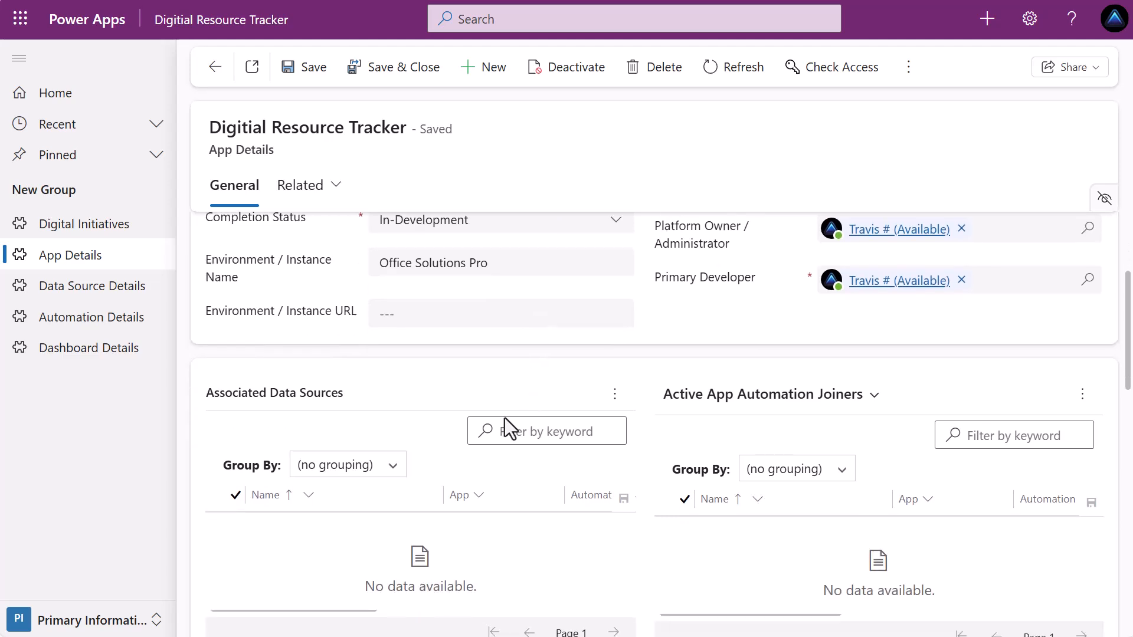
scroll(739, 417, "down", 6)
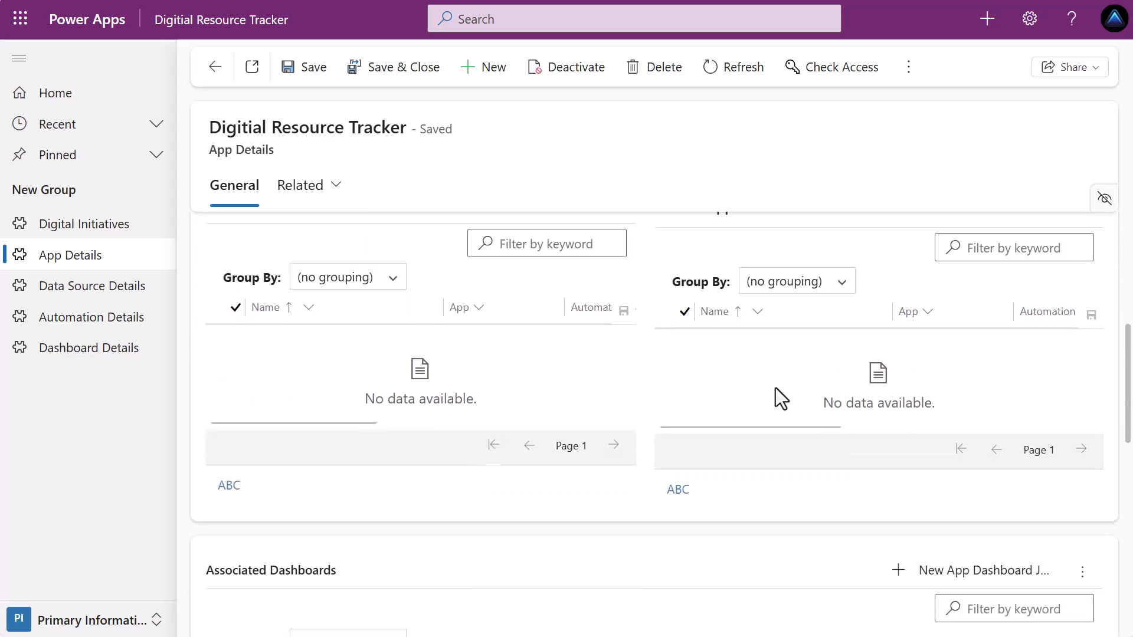
scroll(376, 421, "up", 9)
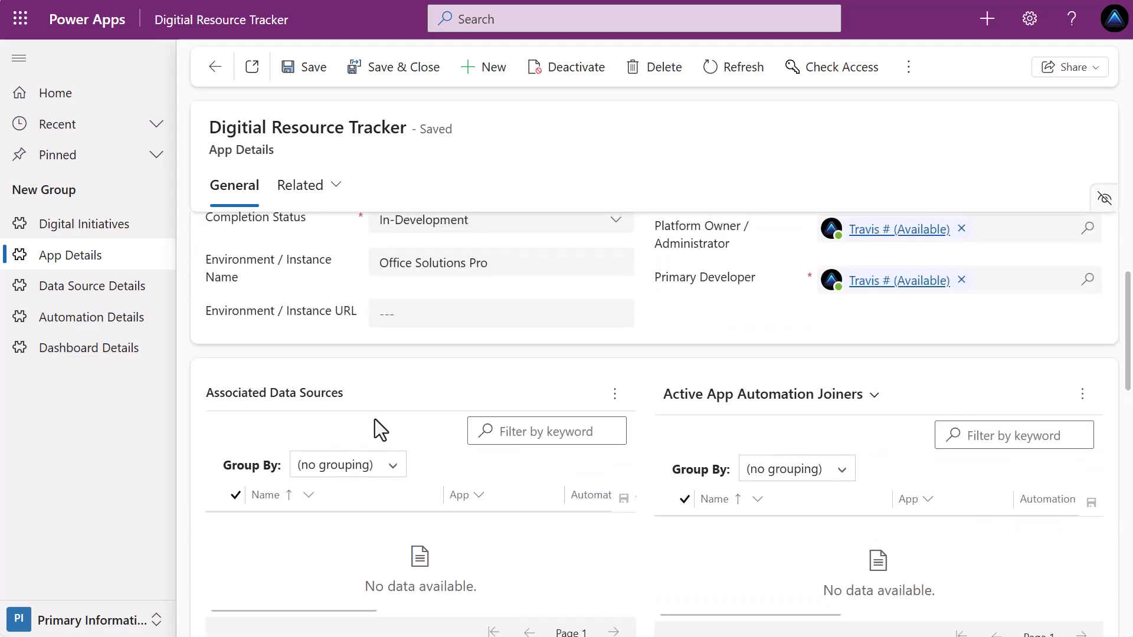
left_click(95, 289)
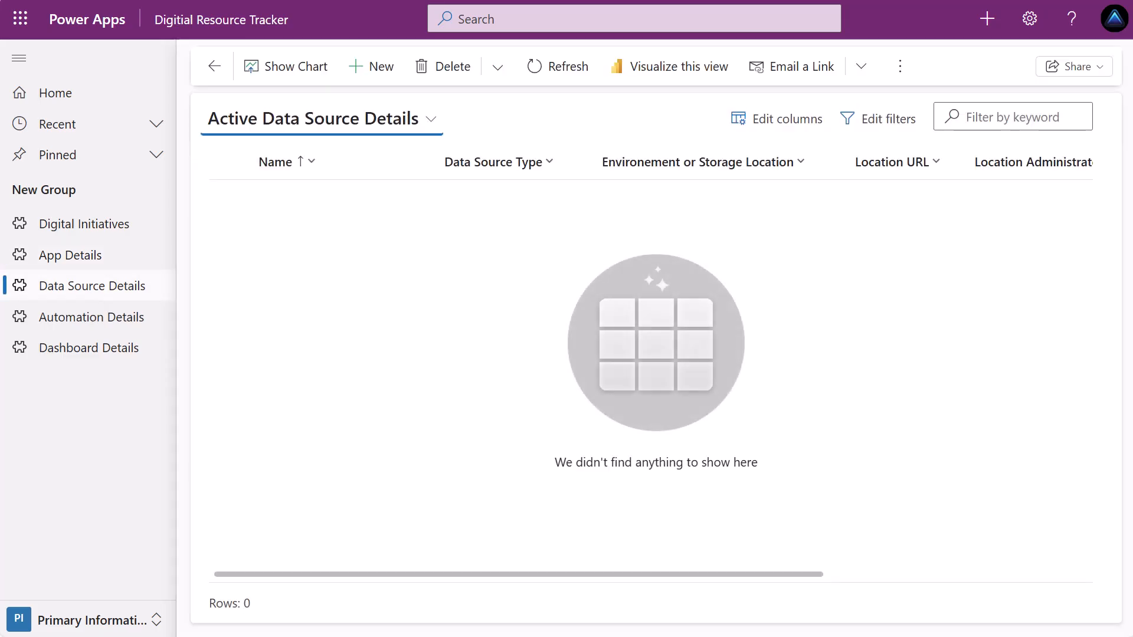
left_click(378, 68)
left_click(414, 312)
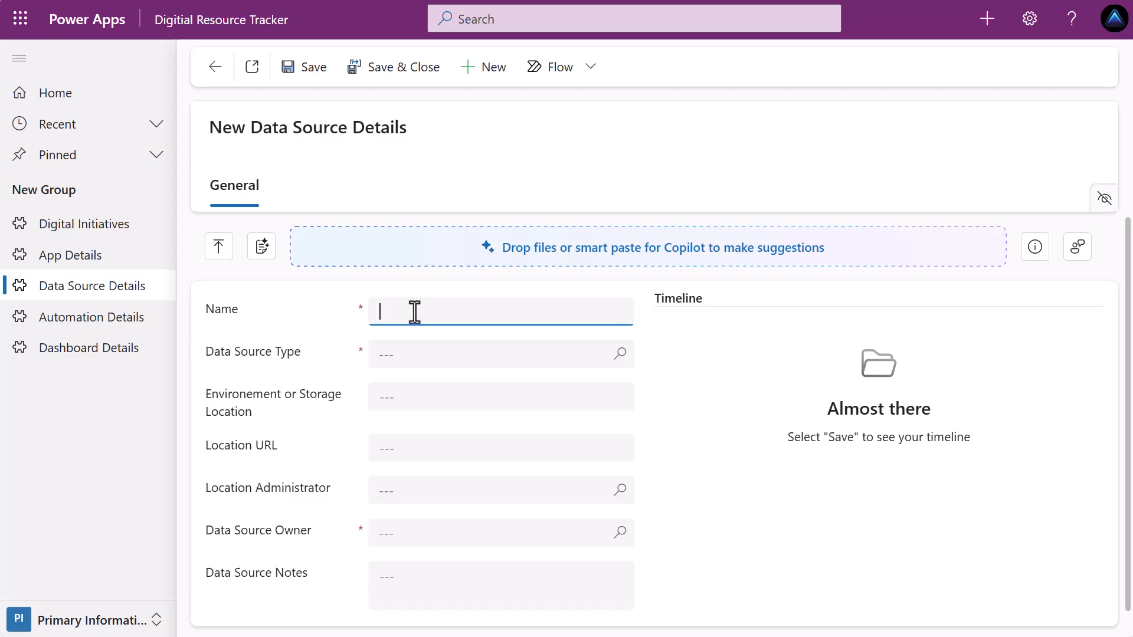
type("App Automation Joiner")
Set the data source type to Dataverse Table and the environment or storage location to Office Solutions Pro.
left_click(495, 356)
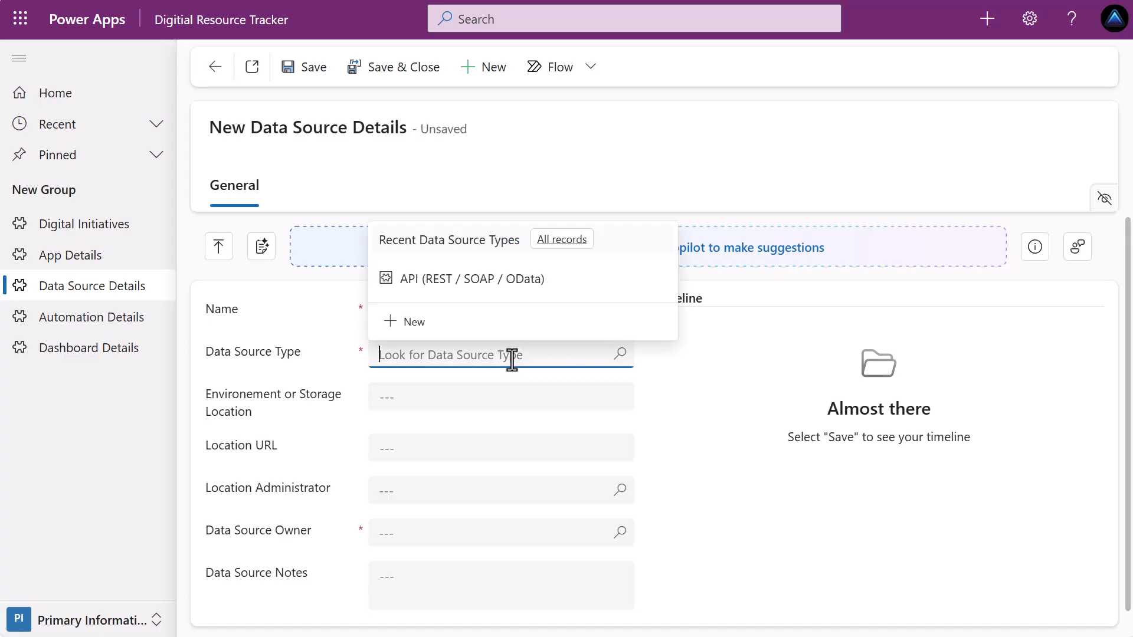
left_click(619, 354)
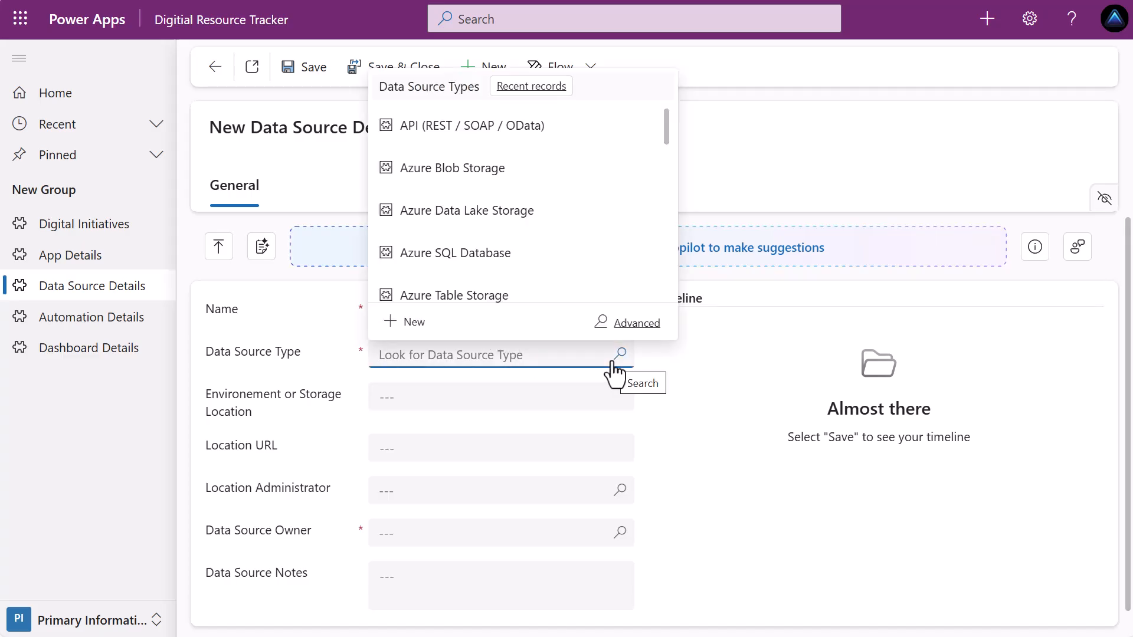
type("dat")
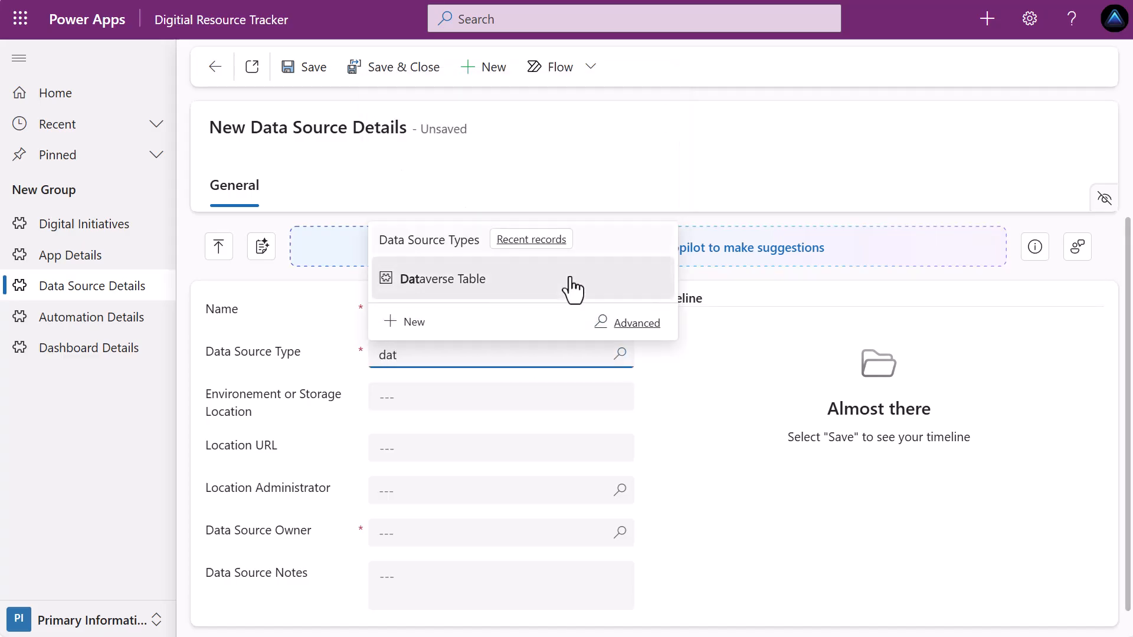
left_click(454, 289)
left_click(473, 393)
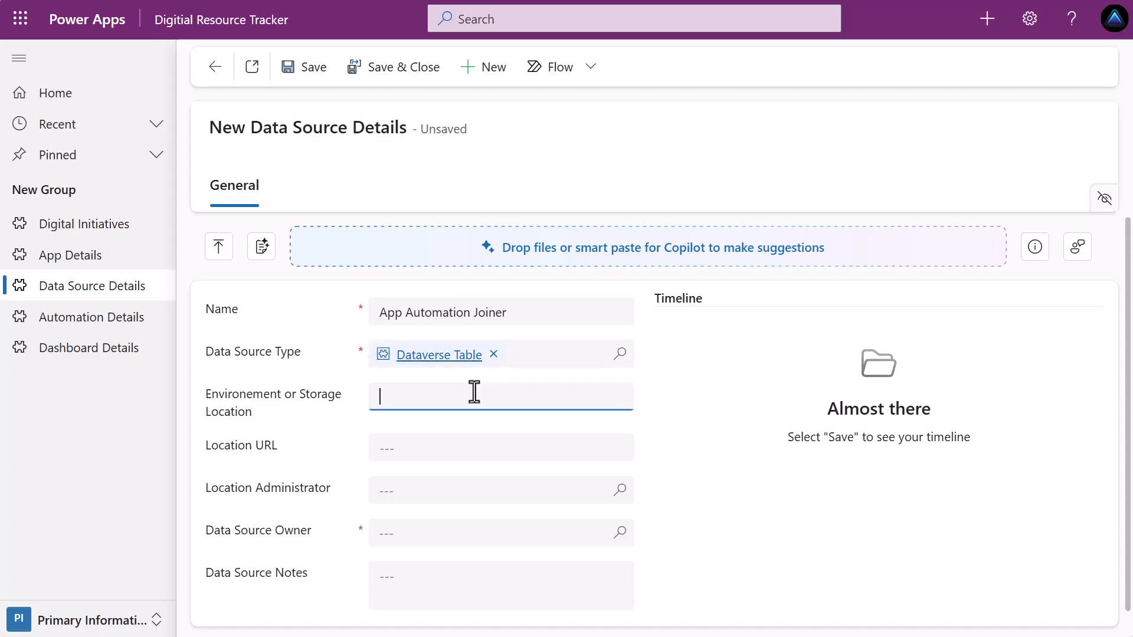
type("Office Solutions Pro")
Leave the Location URL blank and assign the maker's own user account as both Location Administrator and Data Source Owner.
left_click(459, 449)
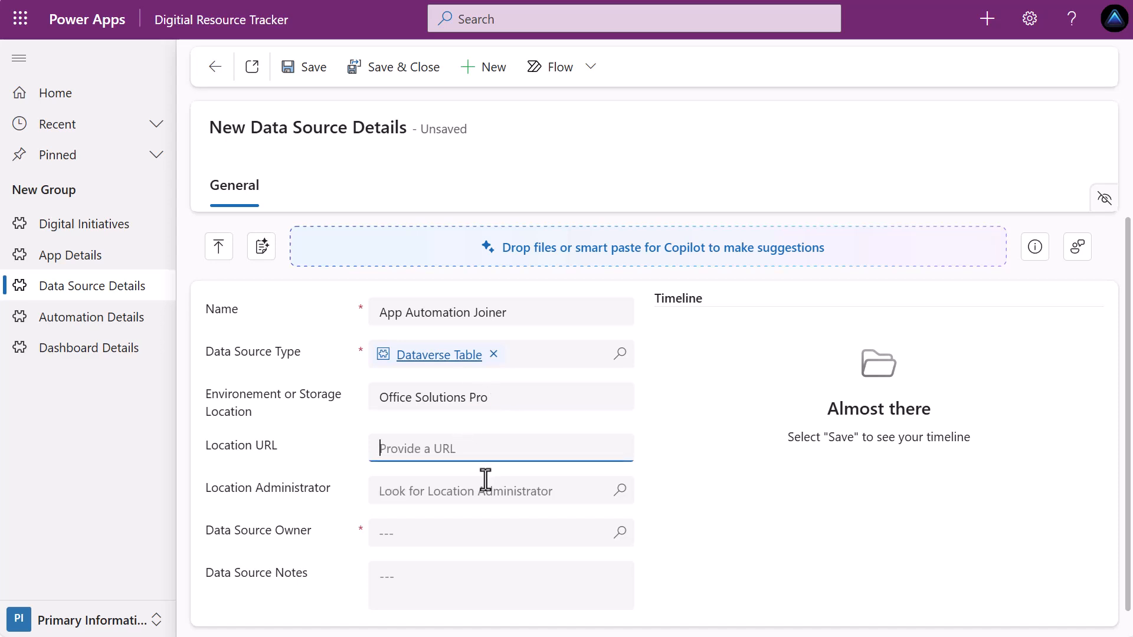
left_click(620, 492)
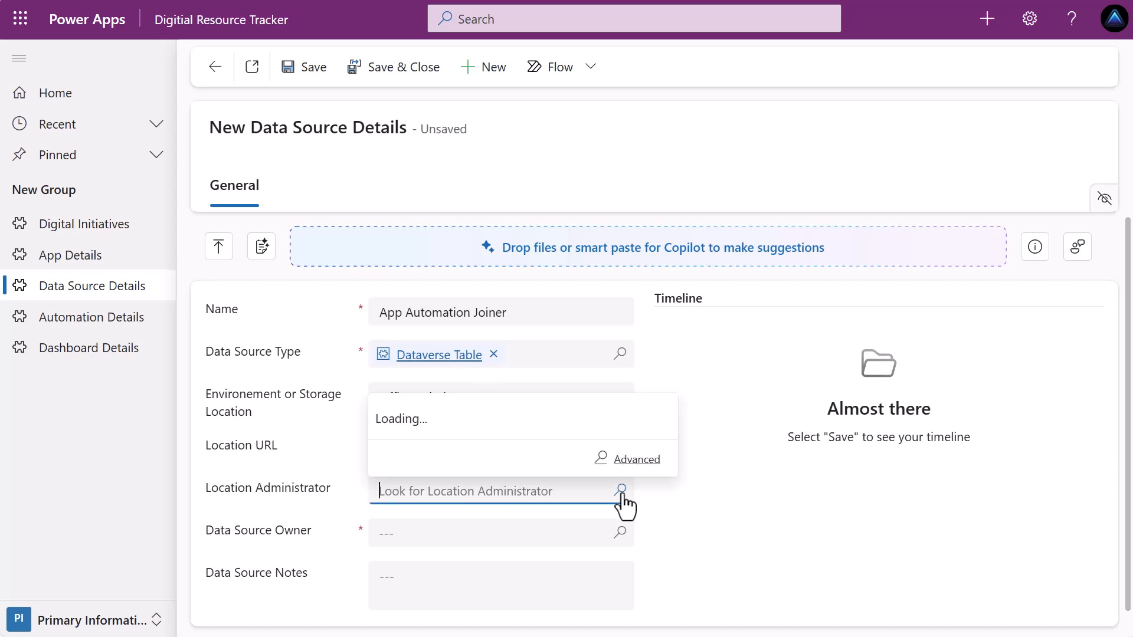
type("trav")
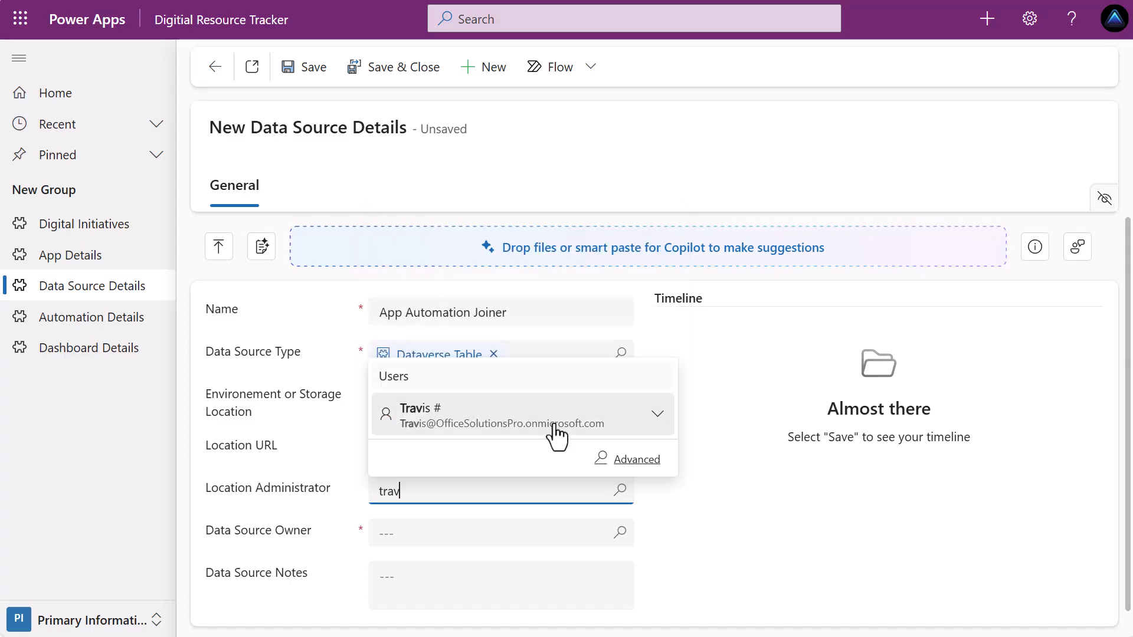
type("is")
left_click(555, 435)
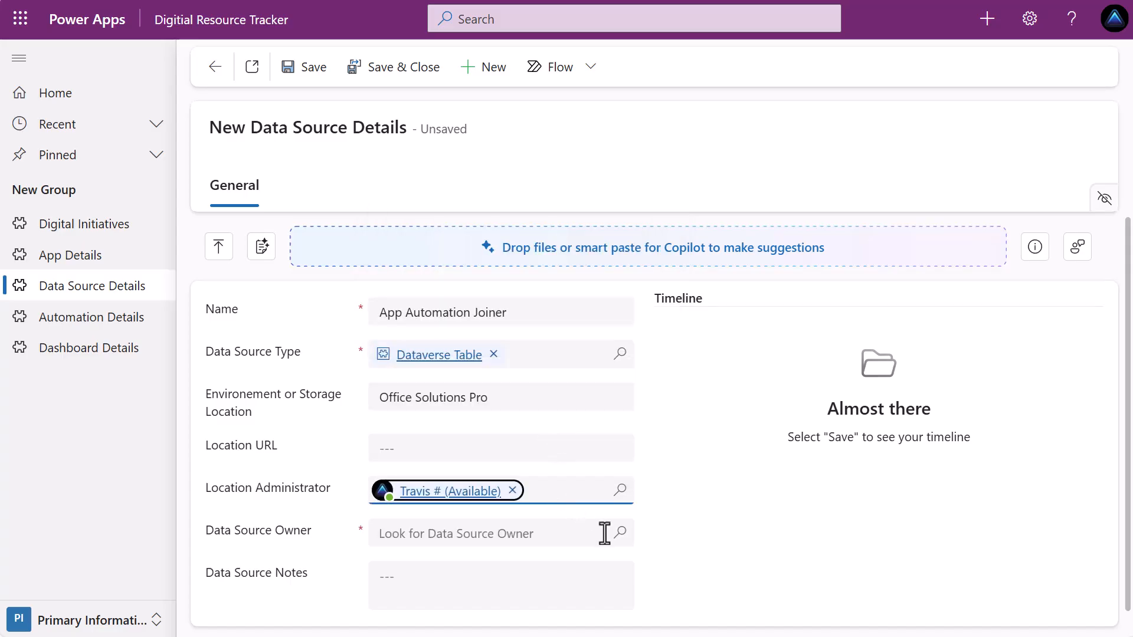
left_click(623, 543)
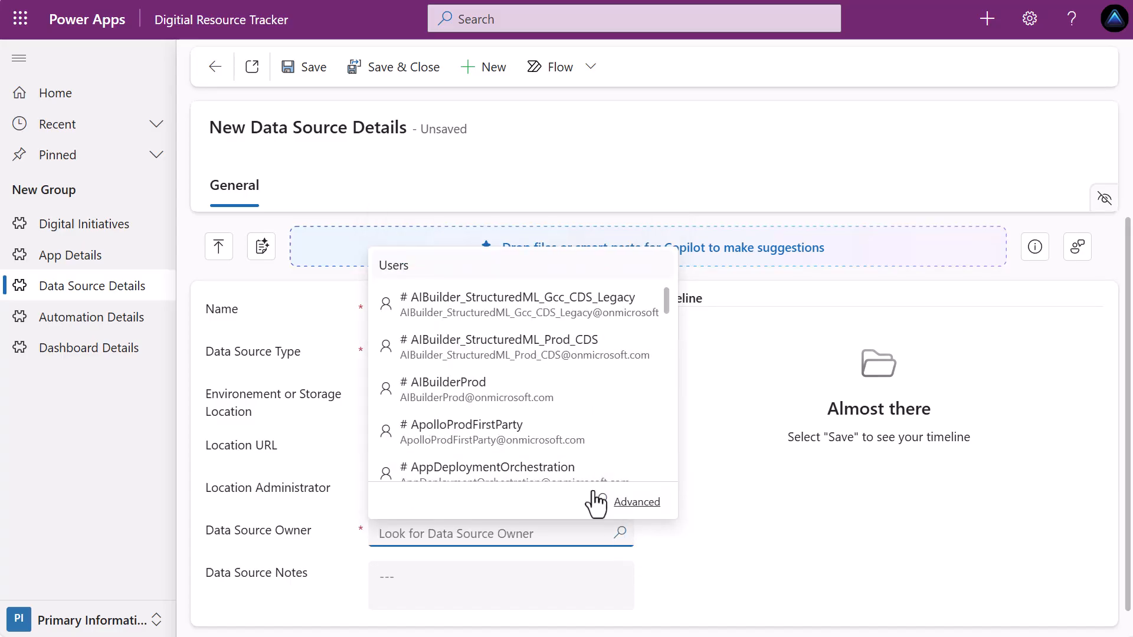
type("trav")
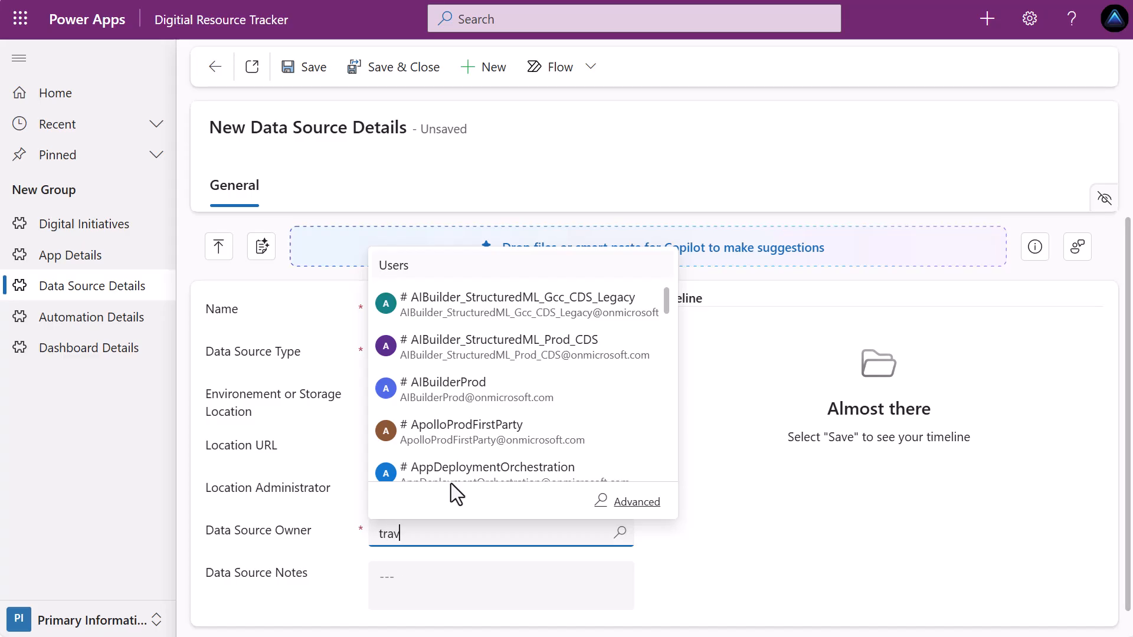
key("Return")
Enter the Data Source Notes "This table is used as a joiner table between App Details and Automation Details." and save the record.
left_click(522, 578)
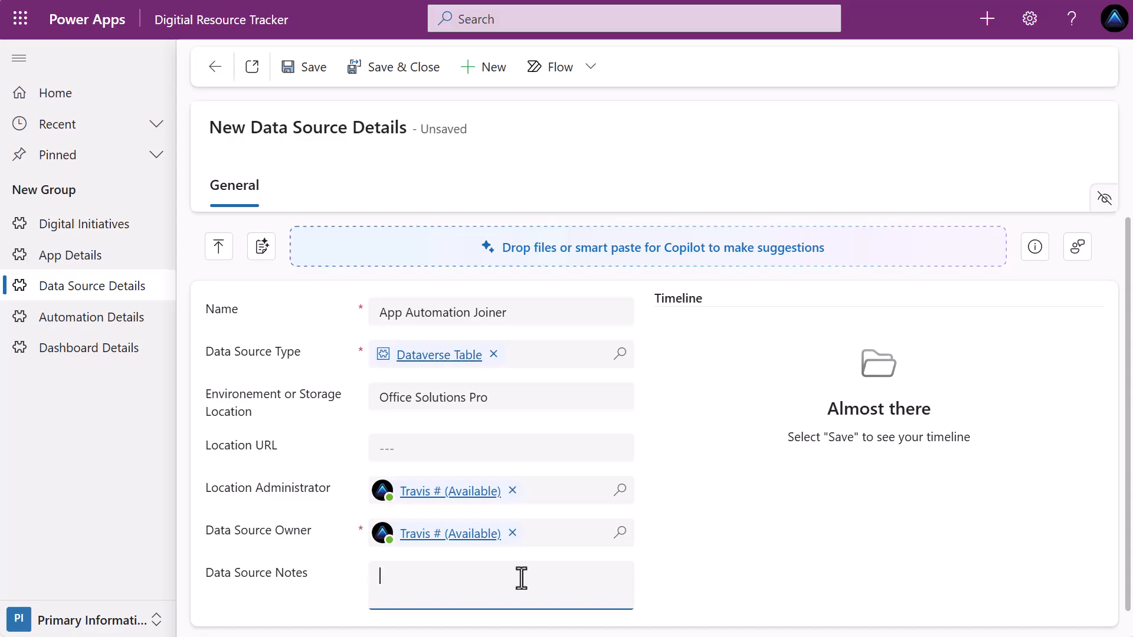
type("This table is used as a joiner toa")
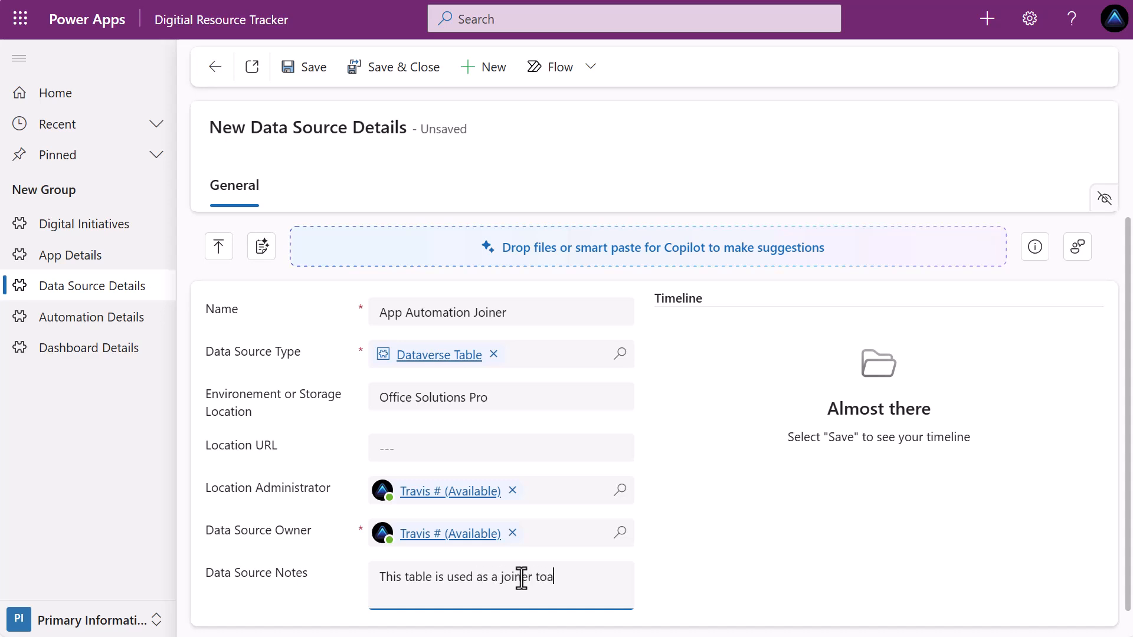
key("BackSpace")
key("BackSpace")
type("able between App ")
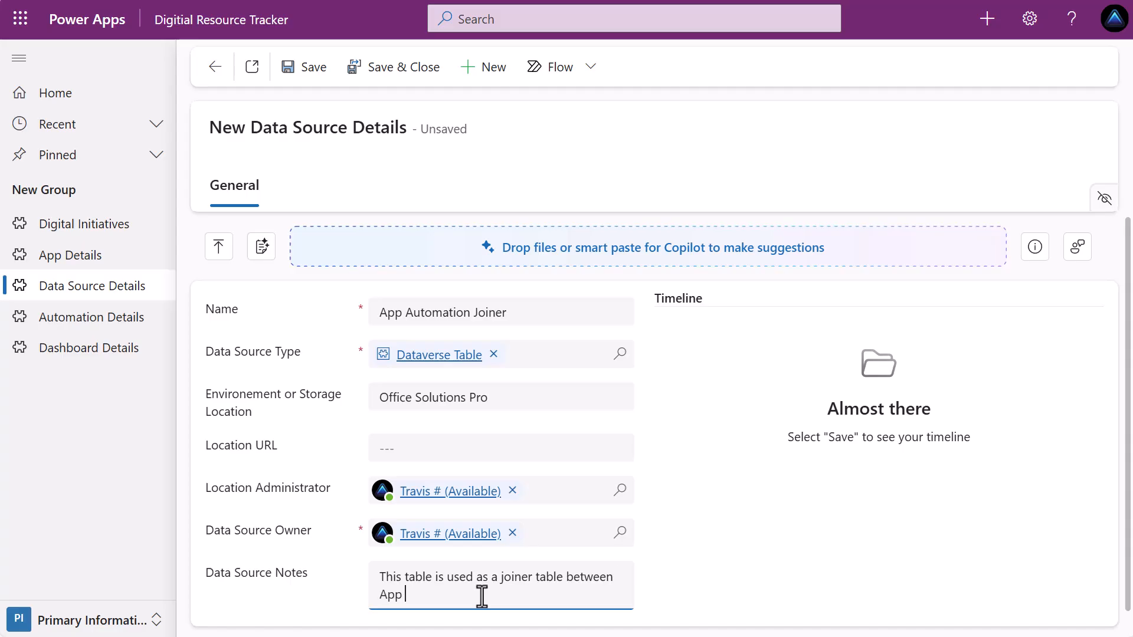
type("Details and Automation Details.")
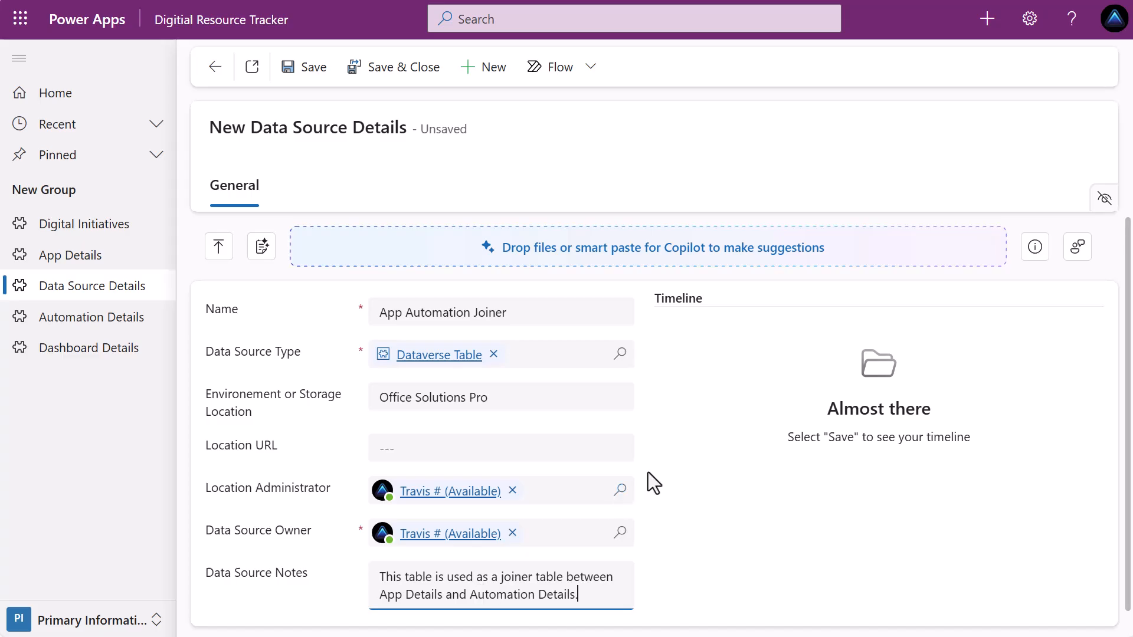
scroll(648, 473, "down", 1)
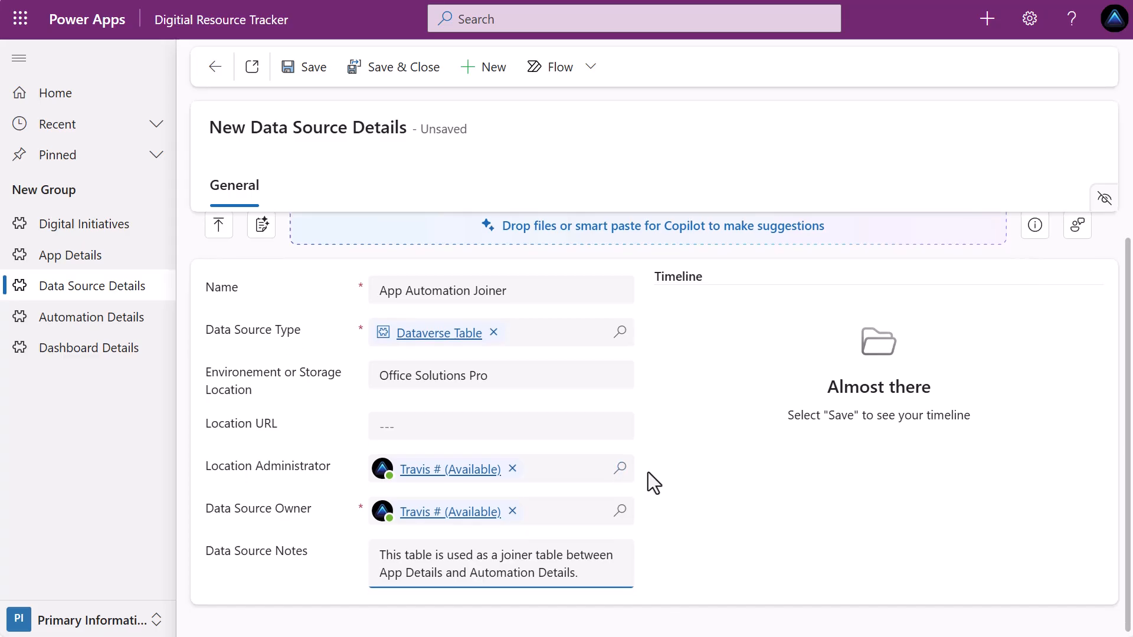
scroll(648, 472, "up", 1)
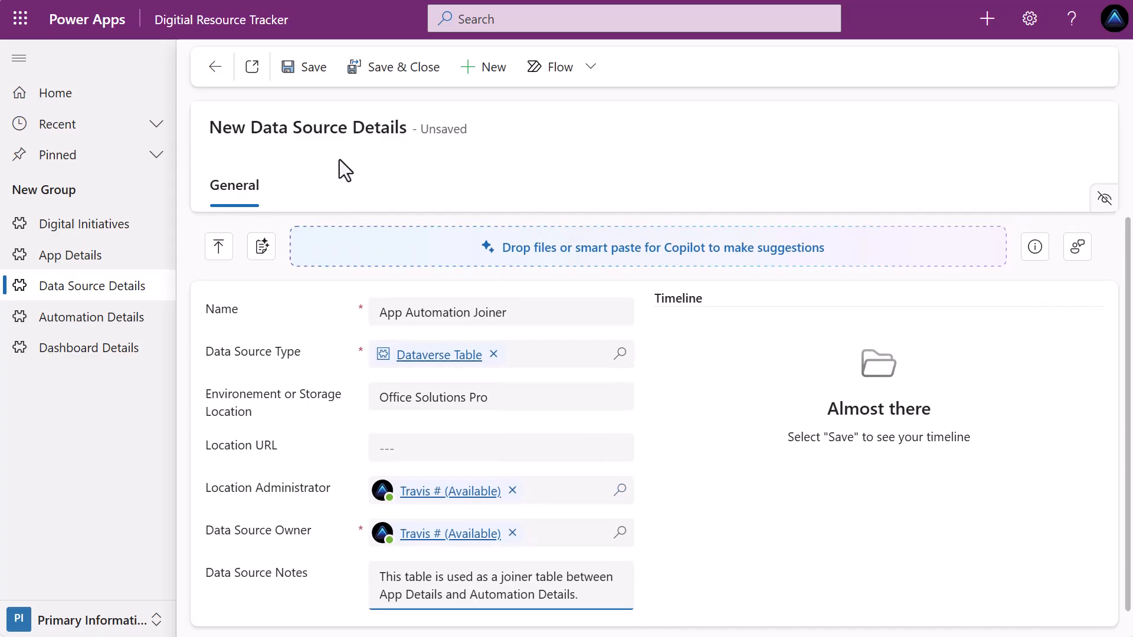
left_click(314, 71)
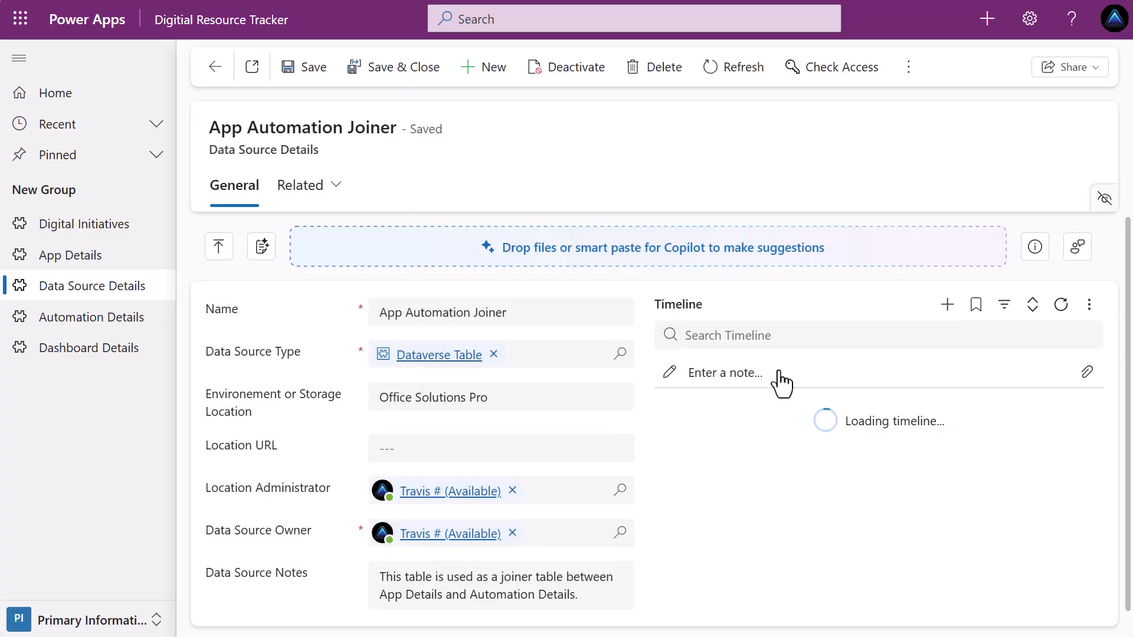
Add a timeline note titled "Added entry to table" to the App Automation Joiner record.
left_click(741, 354)
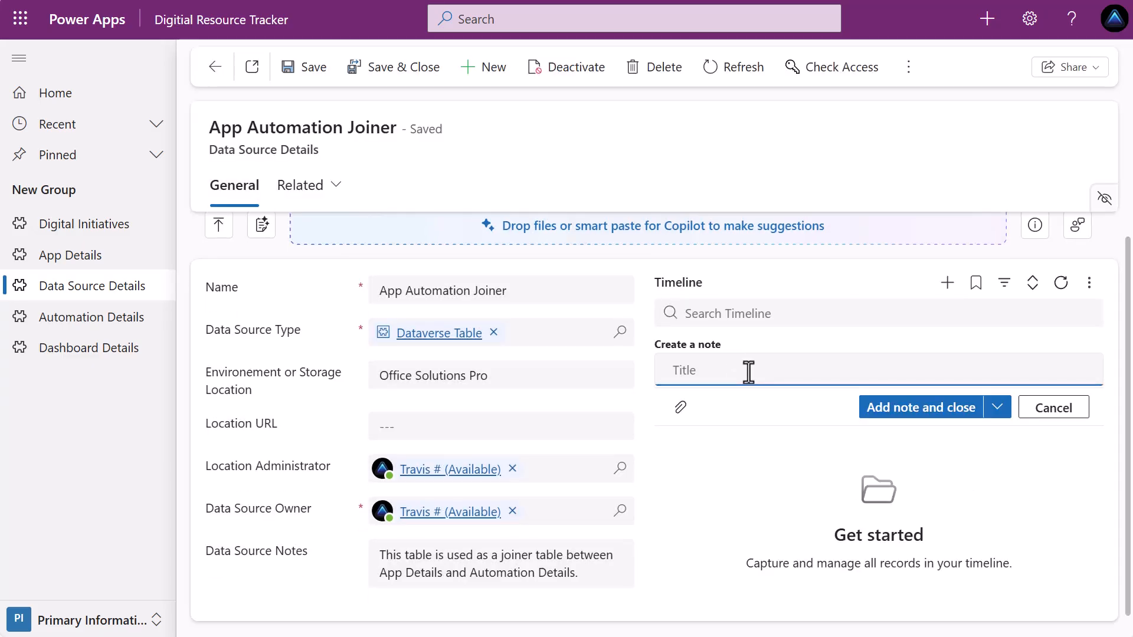
type("Added entry to table")
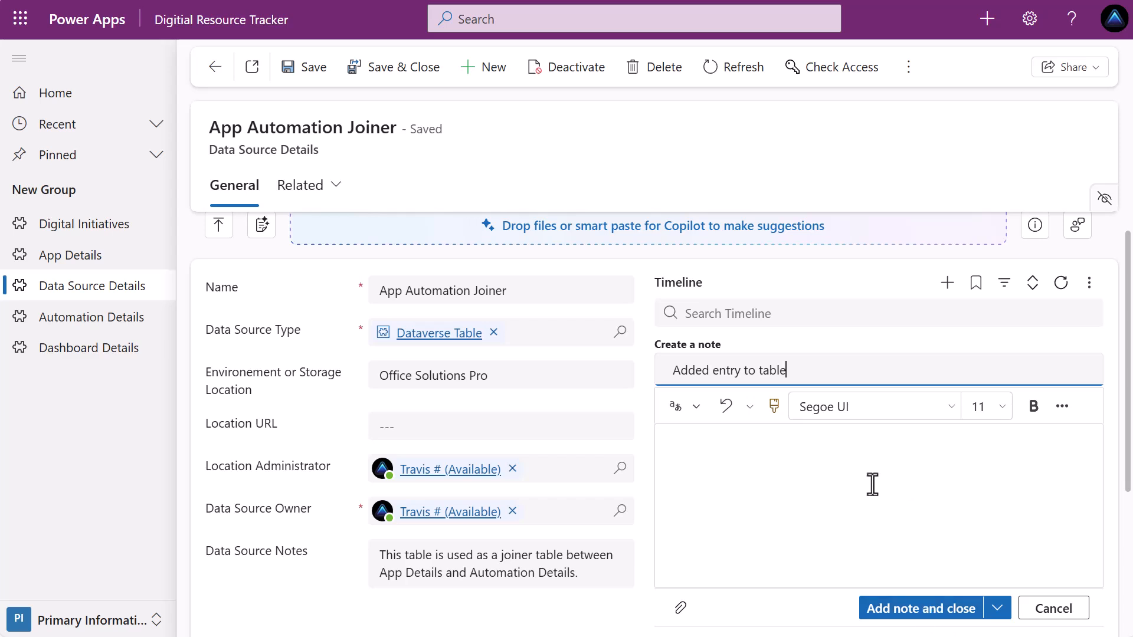
left_click(951, 609)
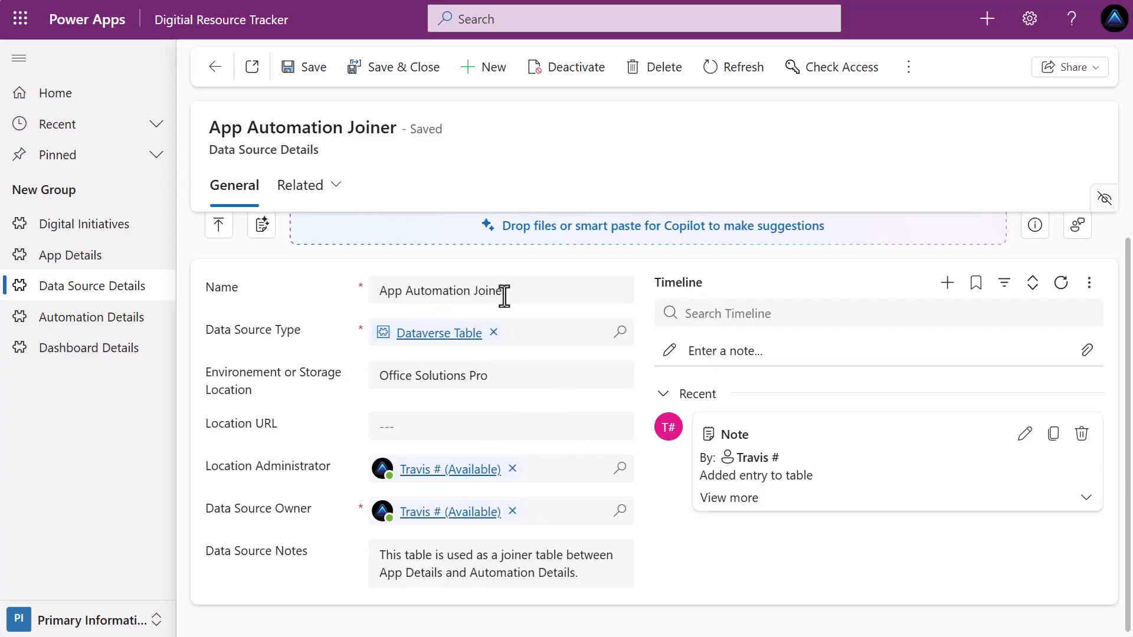
Save and close the App Automation Joiner record, and look across its columns in the Active Data Source Details view.
left_click(495, 70)
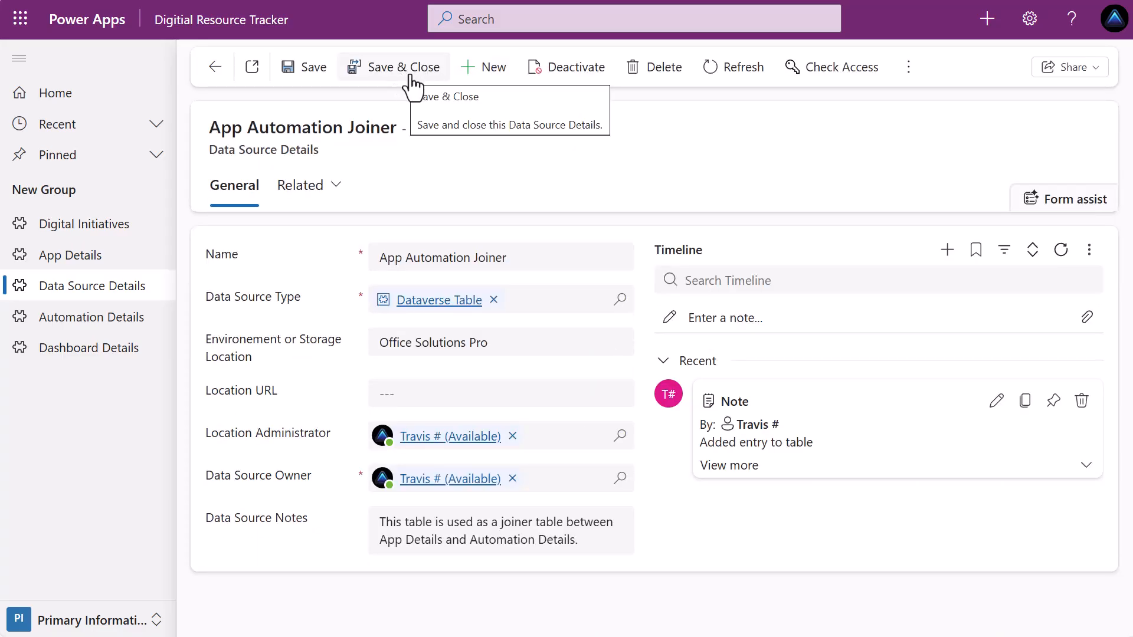
left_click(412, 77)
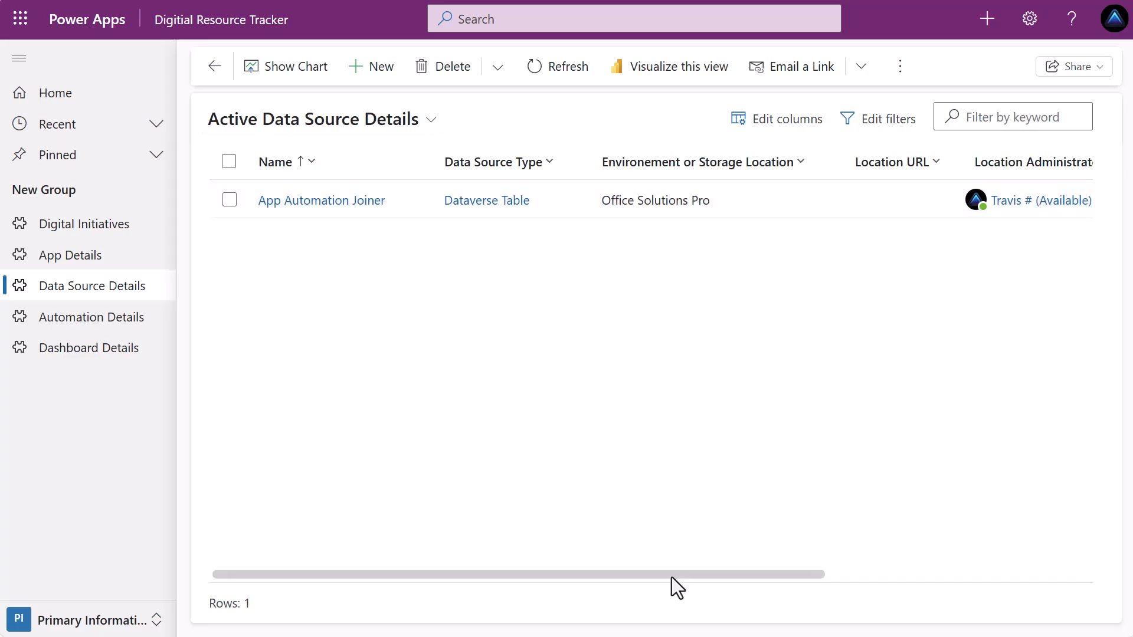
left_click_drag(672, 577, 991, 589)
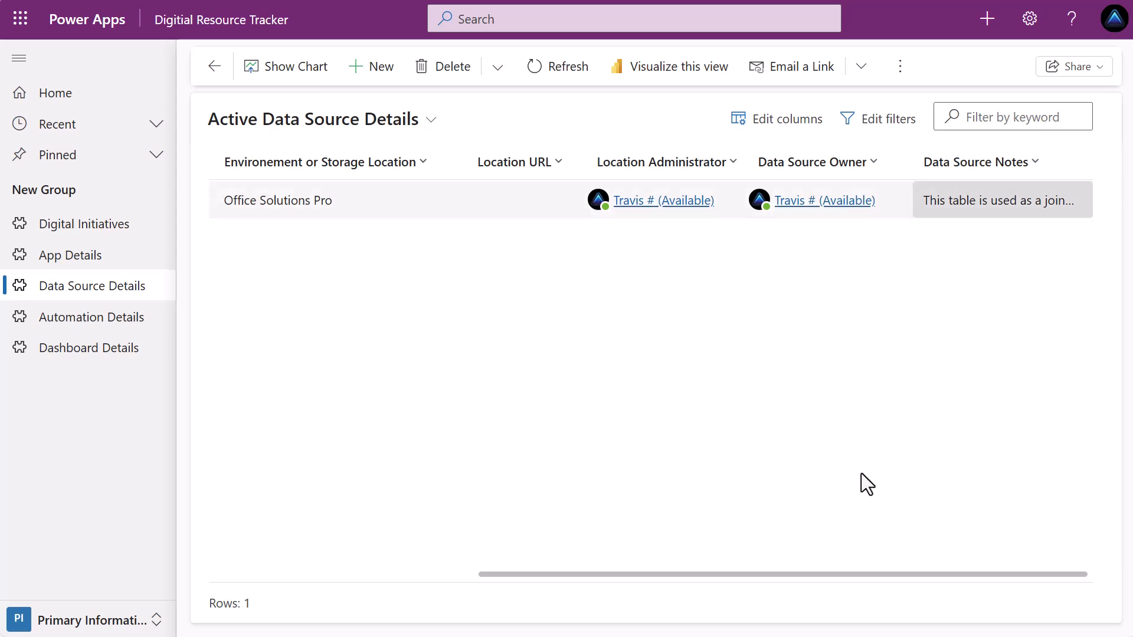
left_click_drag(761, 575, 450, 587)
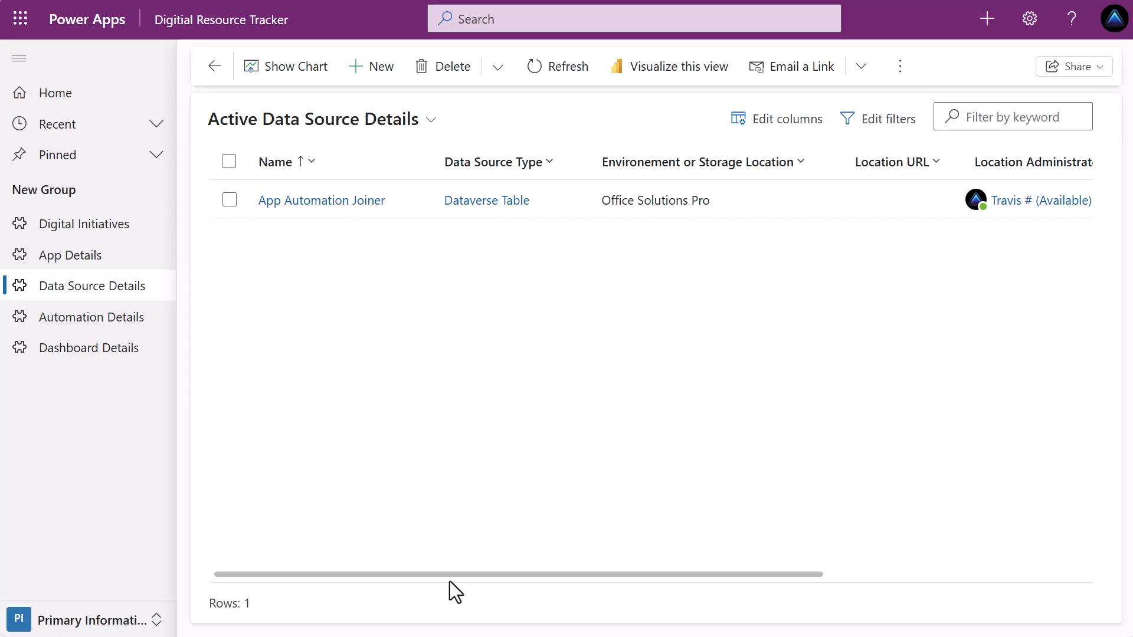
left_click_drag(455, 574, 428, 572)
Examine the available data source views without switching, and check the columns through Data Source Notes.
left_click(428, 127)
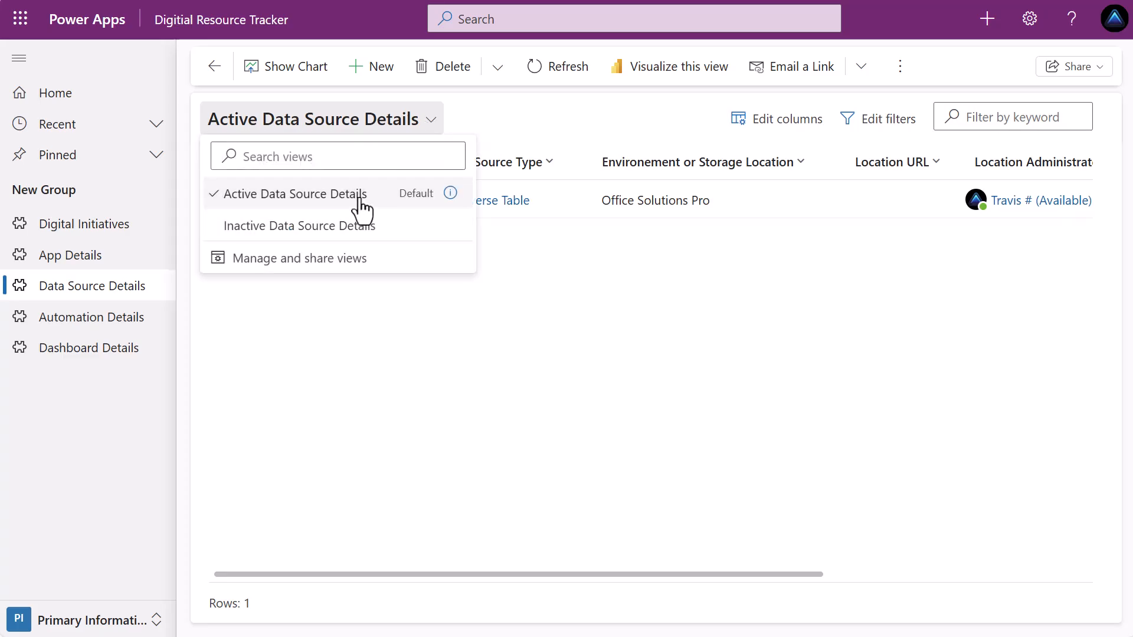
left_click(513, 126)
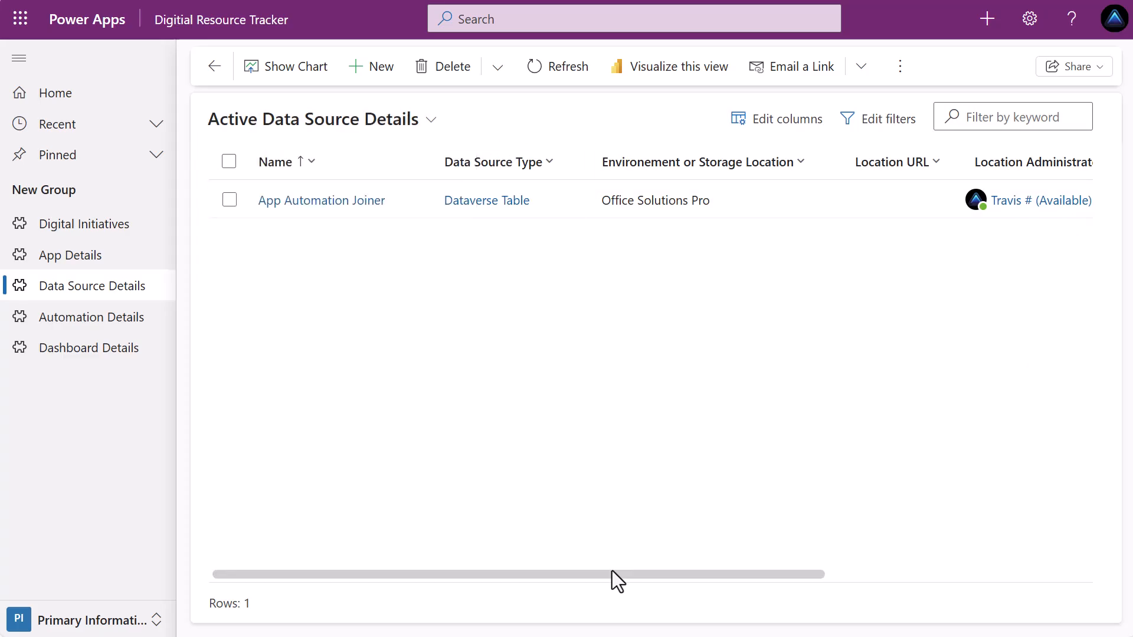
left_click_drag(618, 573, 897, 576)
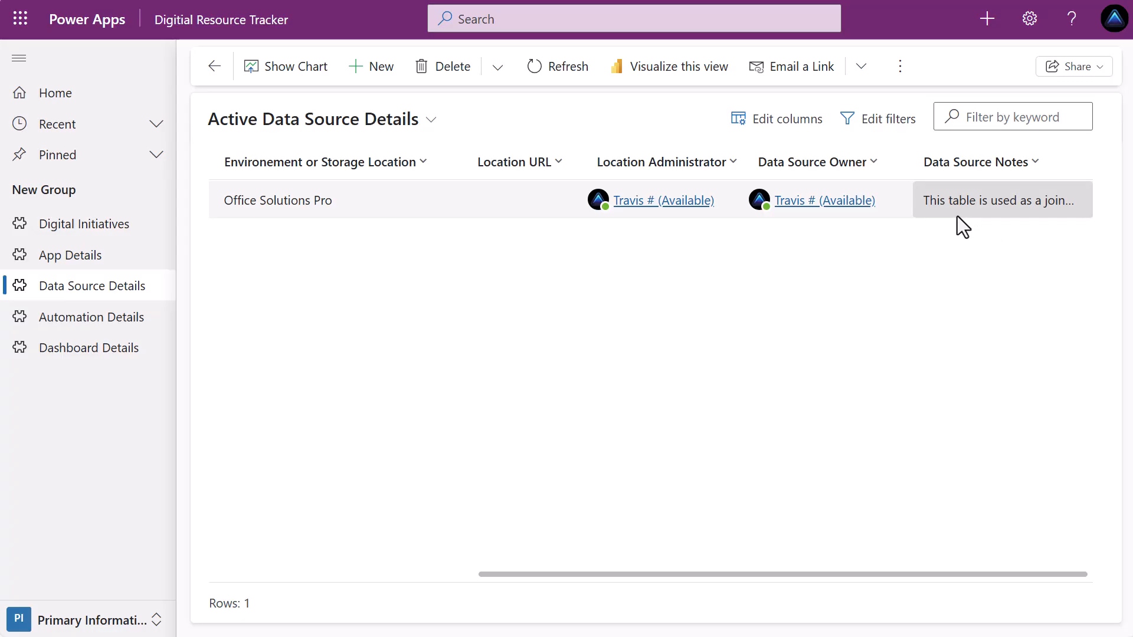
scroll(354, 271, "left", 10)
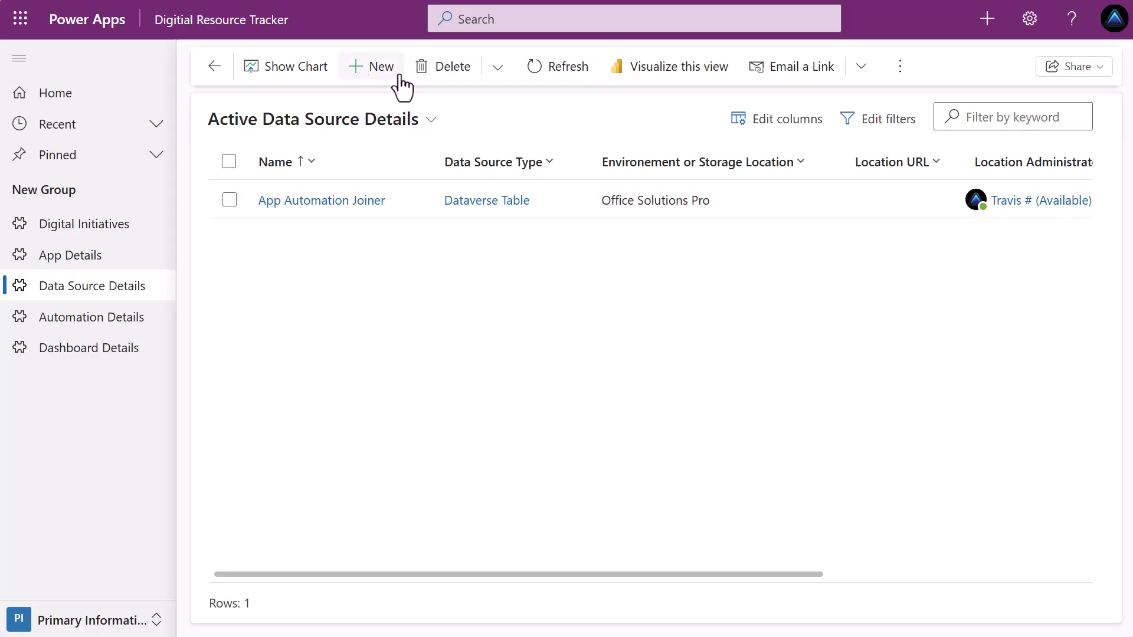
Open the Active Data Source Details list in Excel Online for editing and dismiss the display notice.
left_click(896, 74)
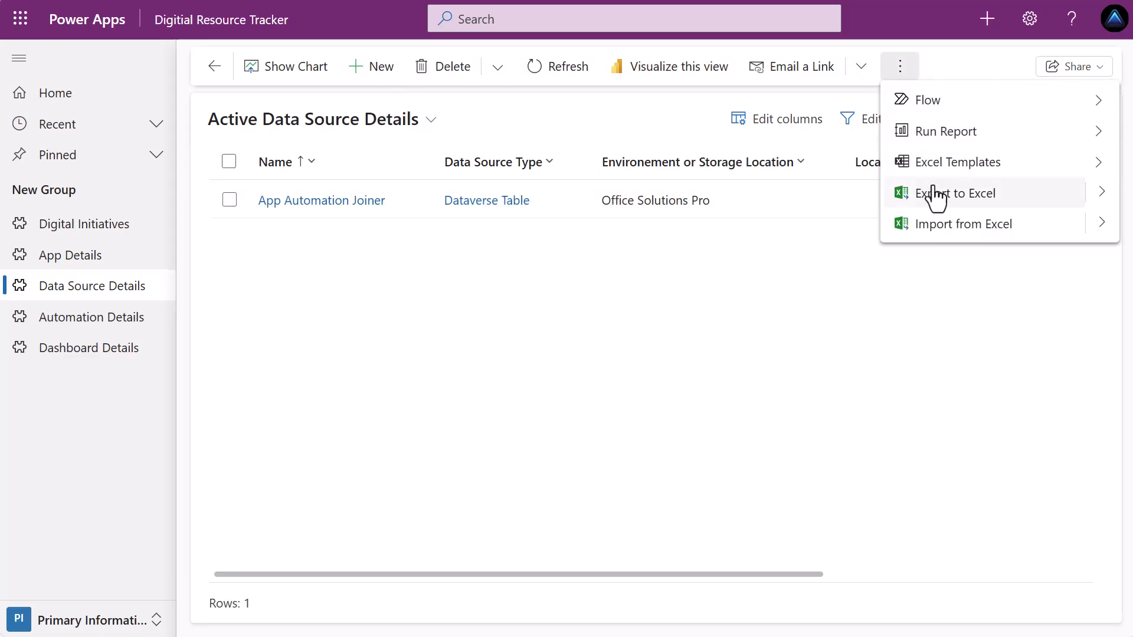
left_click(1093, 201)
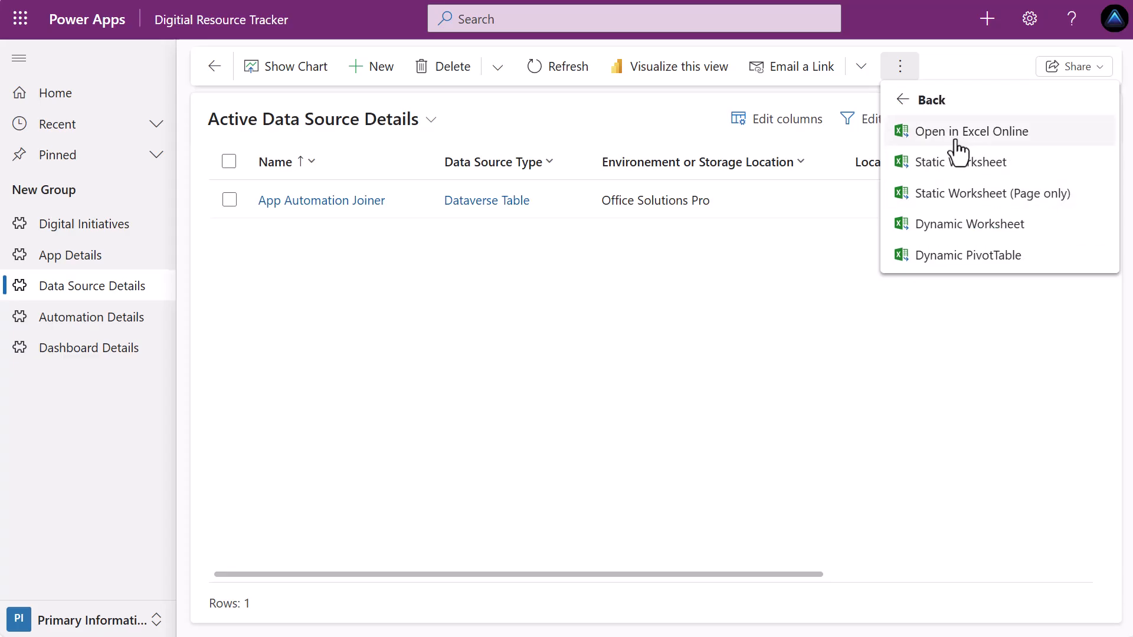
left_click(974, 142)
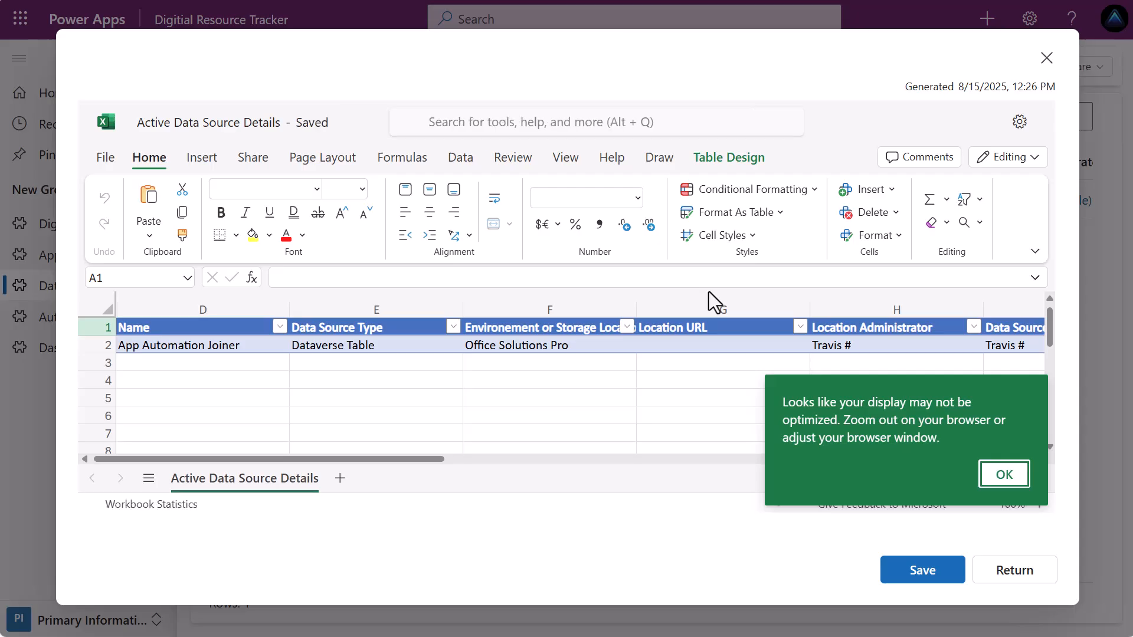
left_click(1004, 474)
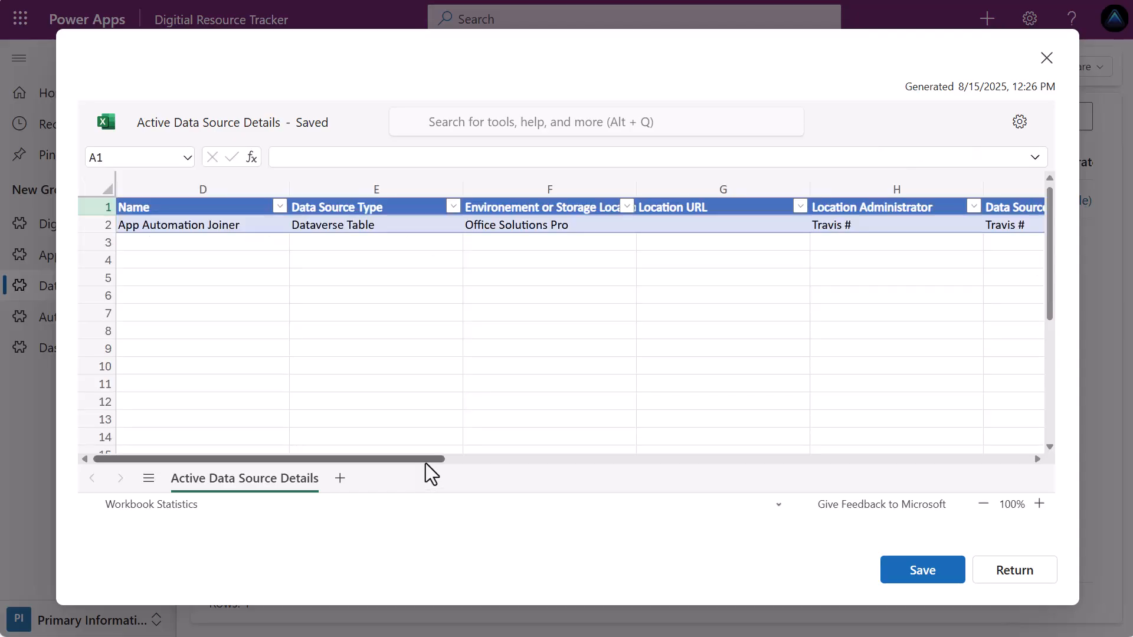
left_click_drag(426, 463, 390, 464)
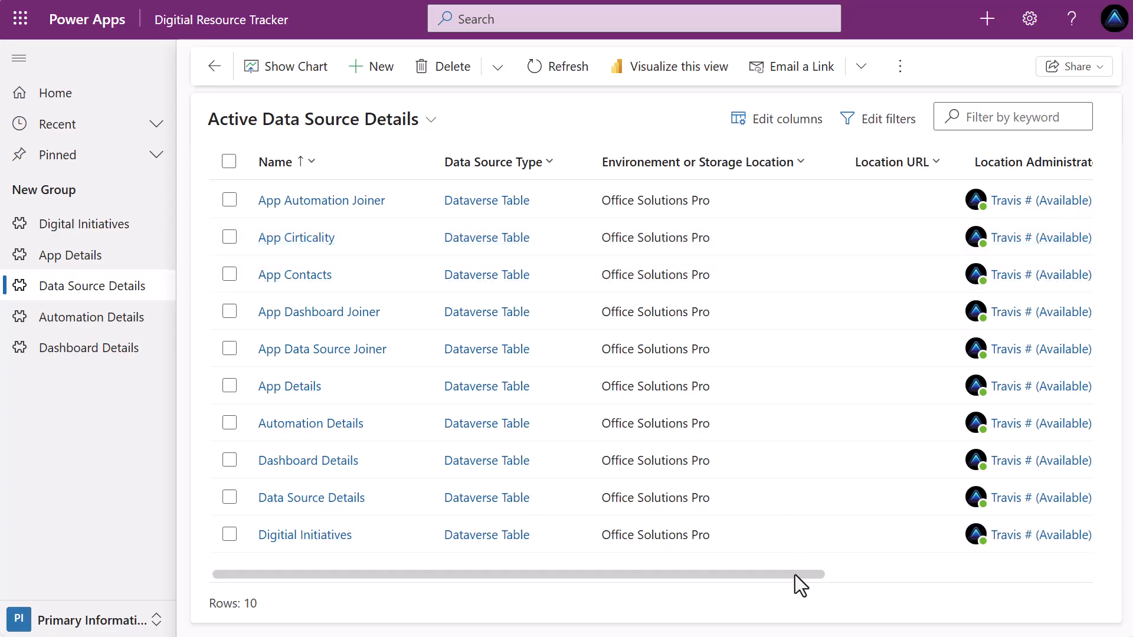
Look over the list of data source records and open the Automation Details list.
left_click_drag(795, 574, 753, 586)
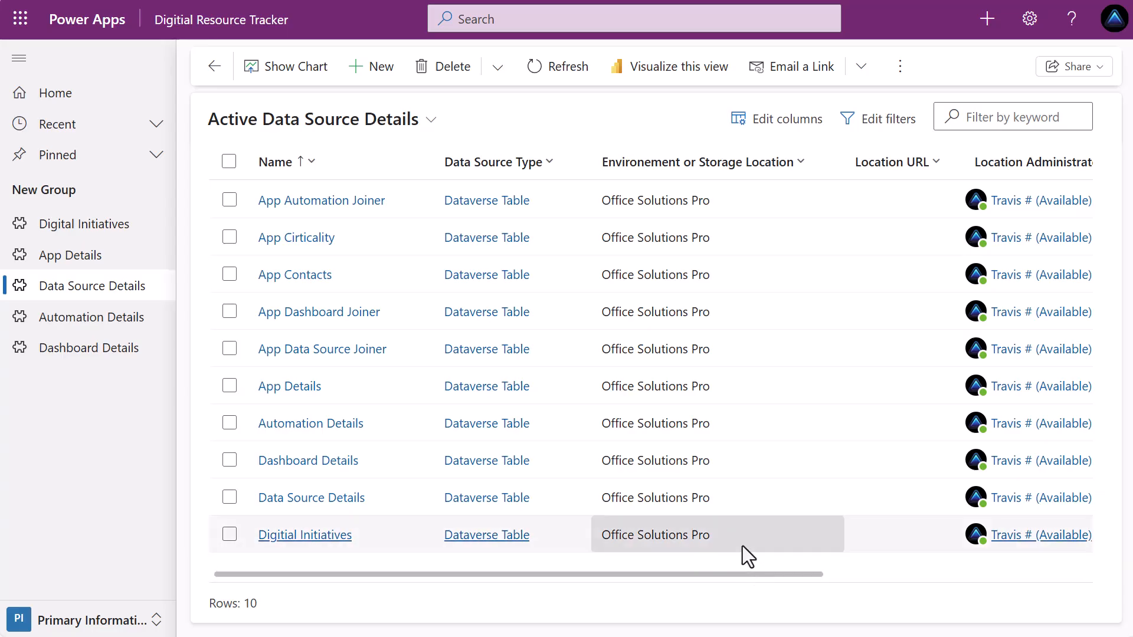
left_click(68, 328)
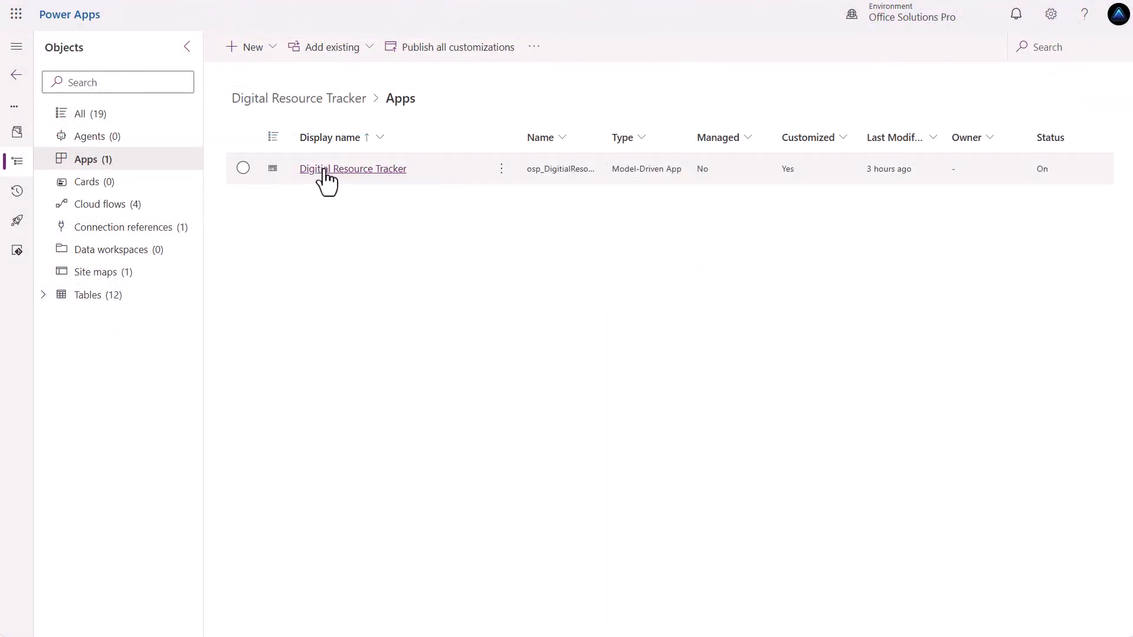
Open the Digitial Resource Tracker app for editing and retitle the Primary Information area's navigation group as Core Assets.
left_click(325, 172)
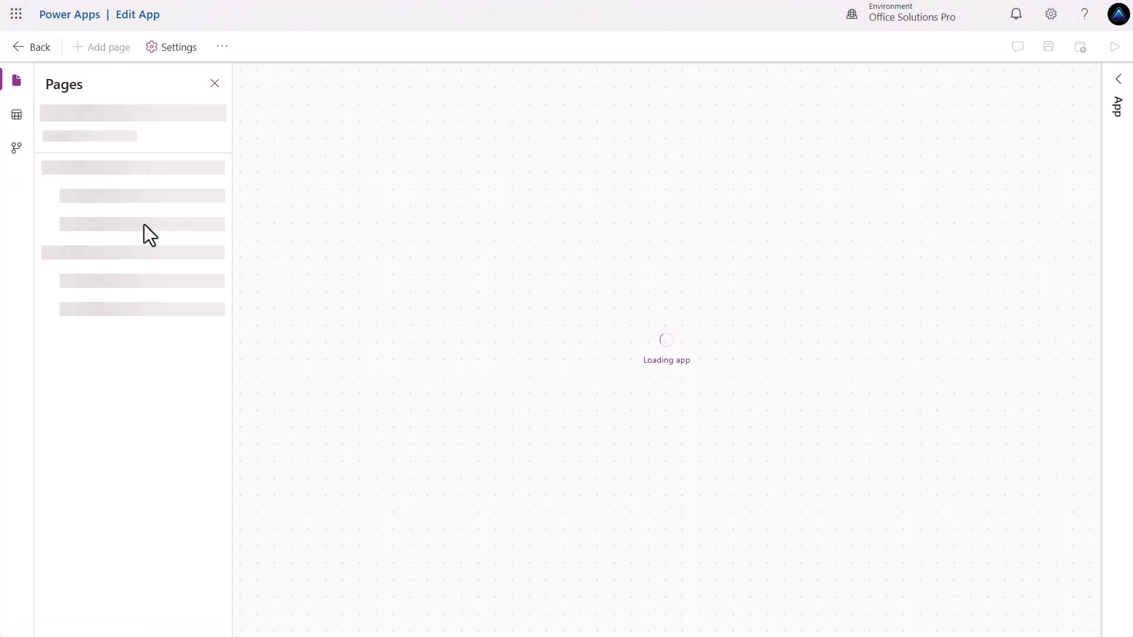
left_click(99, 204)
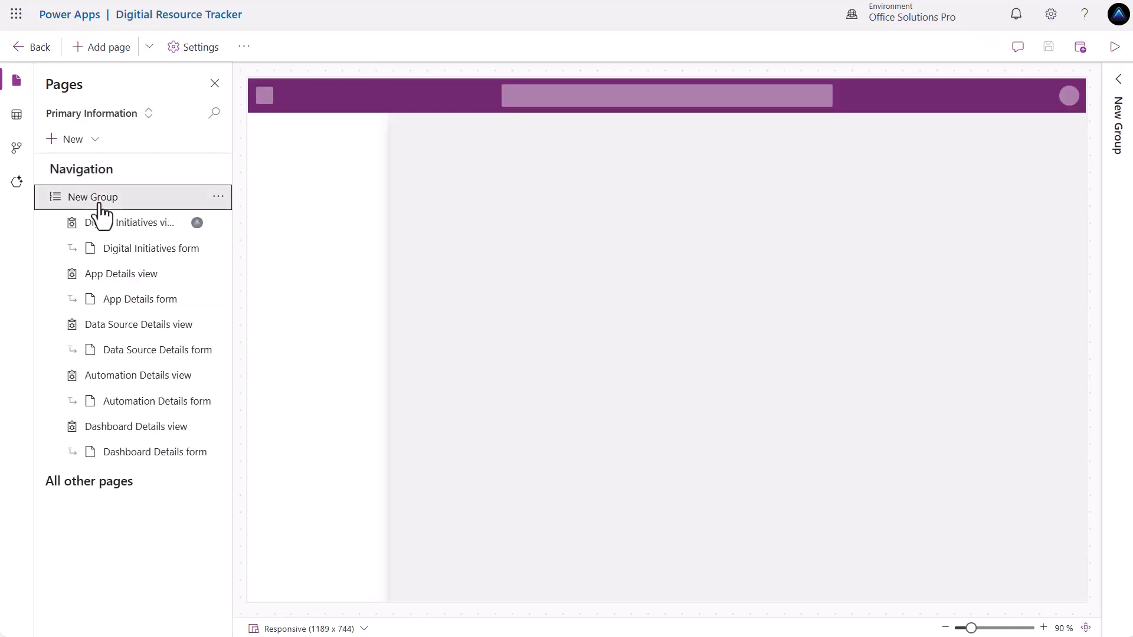
left_click(1119, 94)
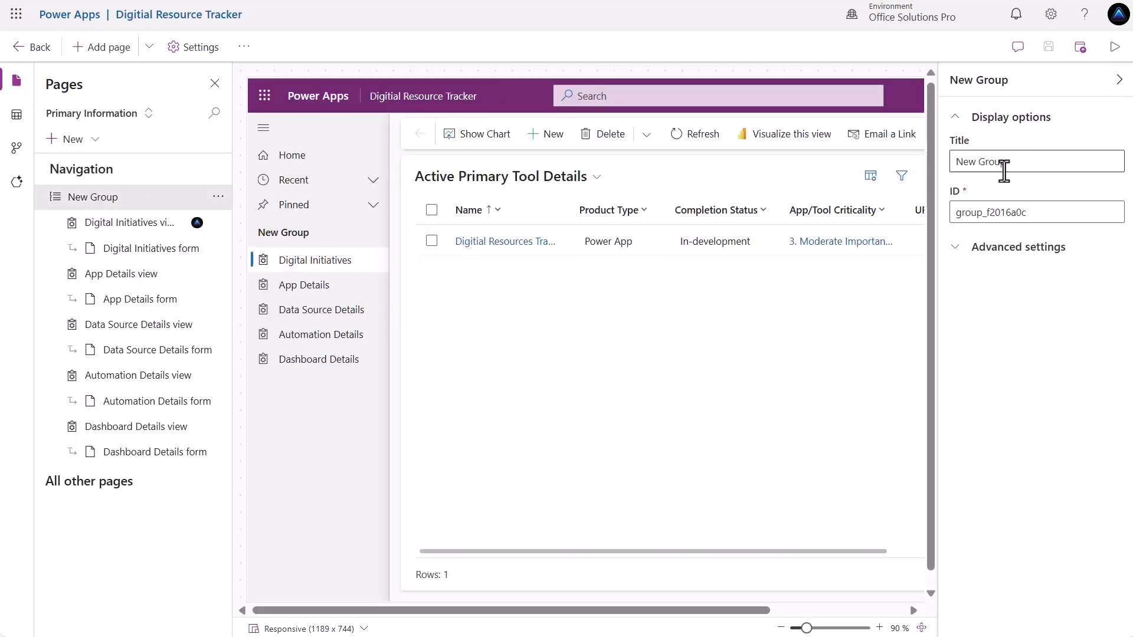
triple_click(1004, 169)
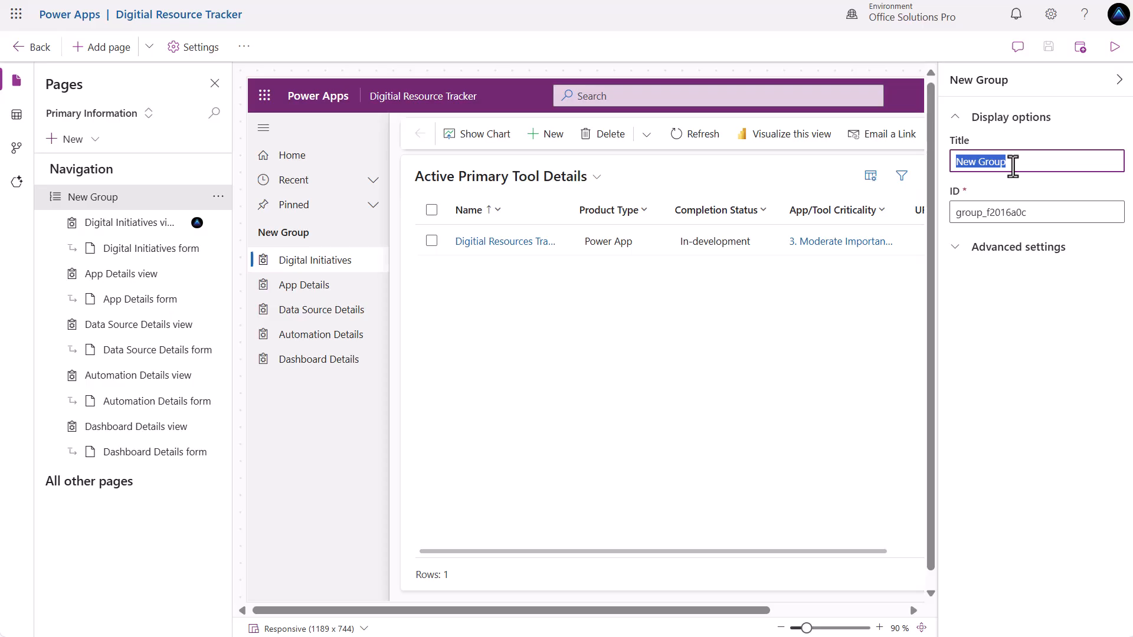
type("Core Assets")
left_click(1052, 329)
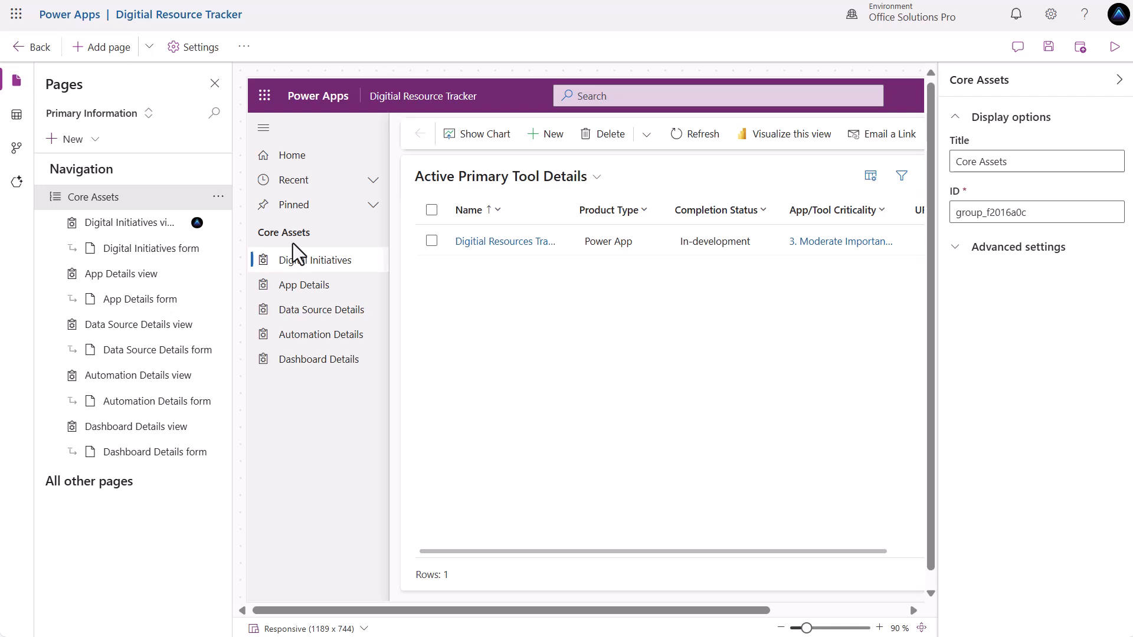
Retitle the Admin area's navigation group as Admin Assets, and save and publish the app.
left_click(106, 115)
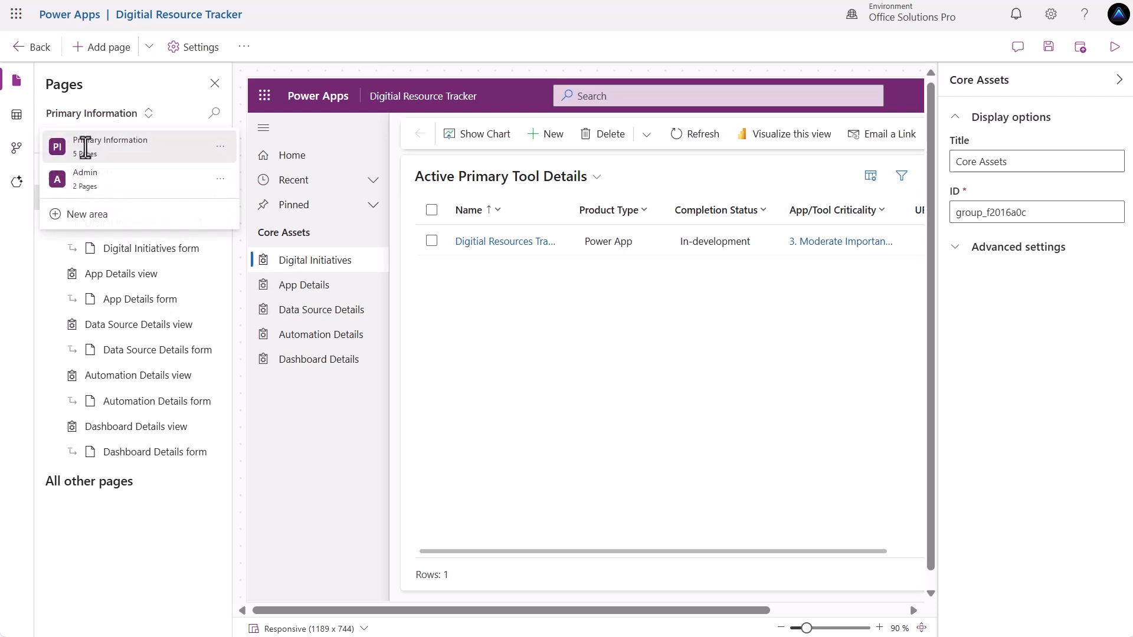
left_click(101, 177)
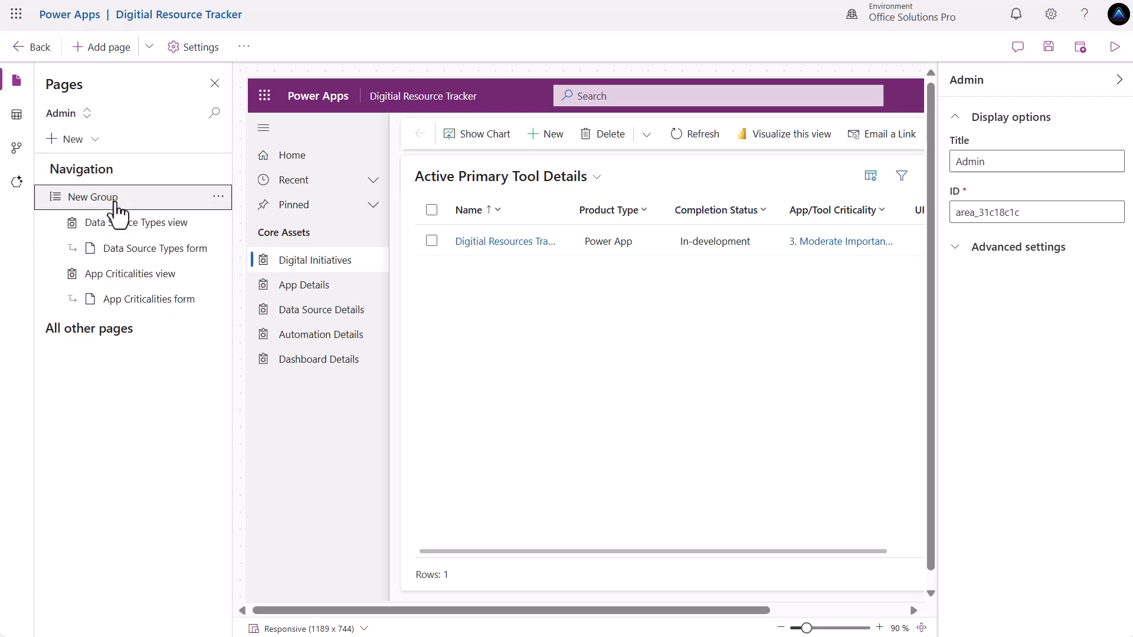
left_click(116, 202)
left_click(129, 223)
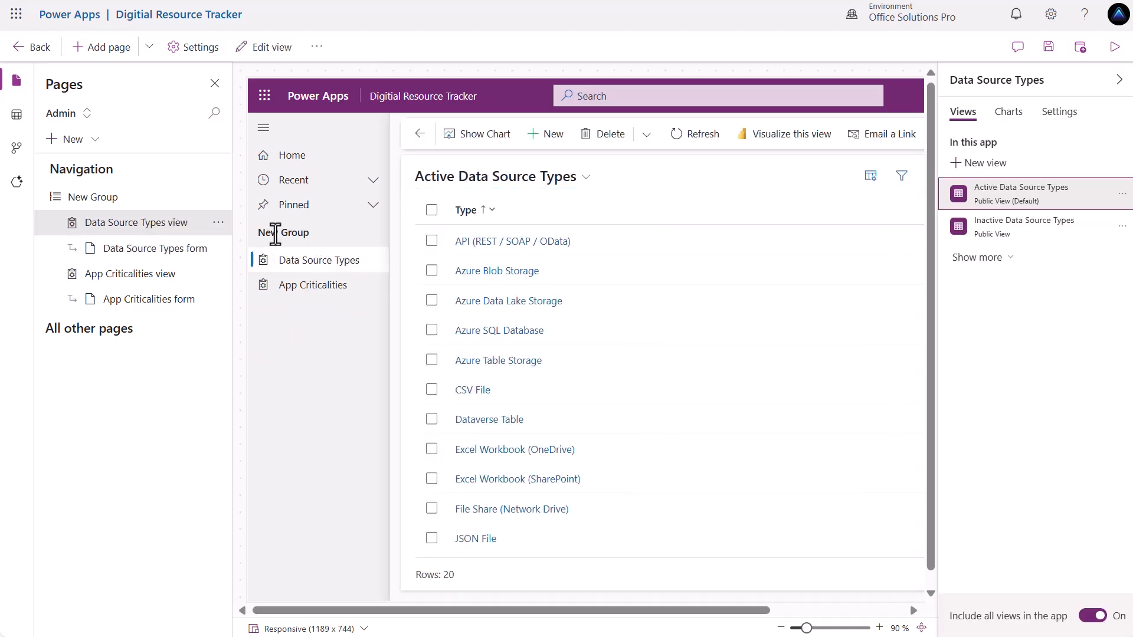
left_click(128, 204)
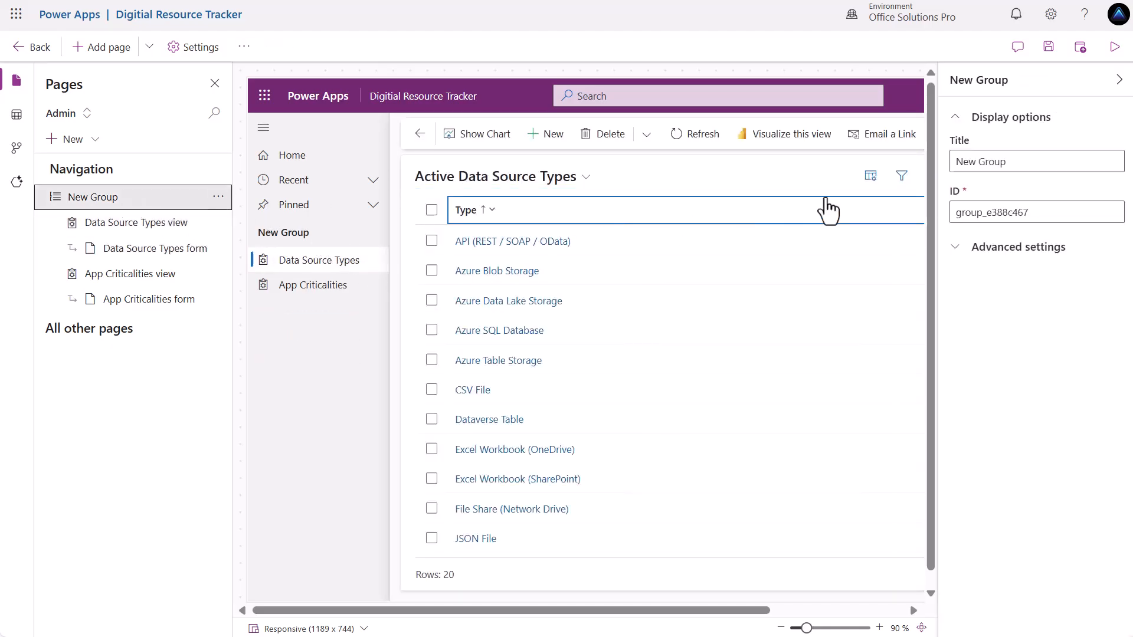
triple_click(1022, 161)
type("Admin Assets")
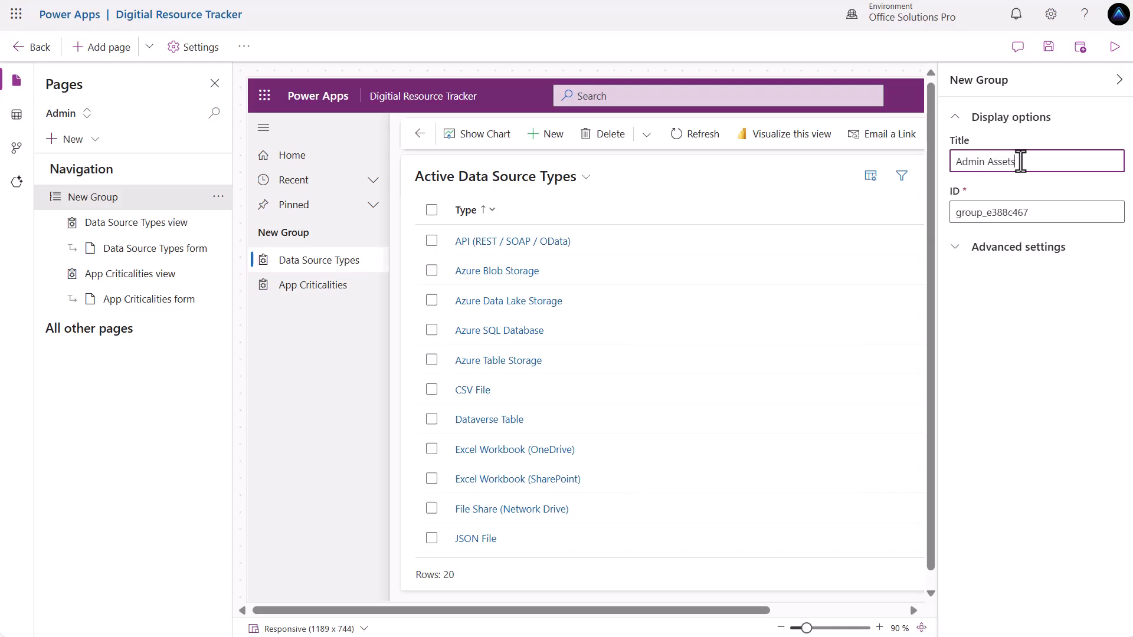
left_click(1055, 309)
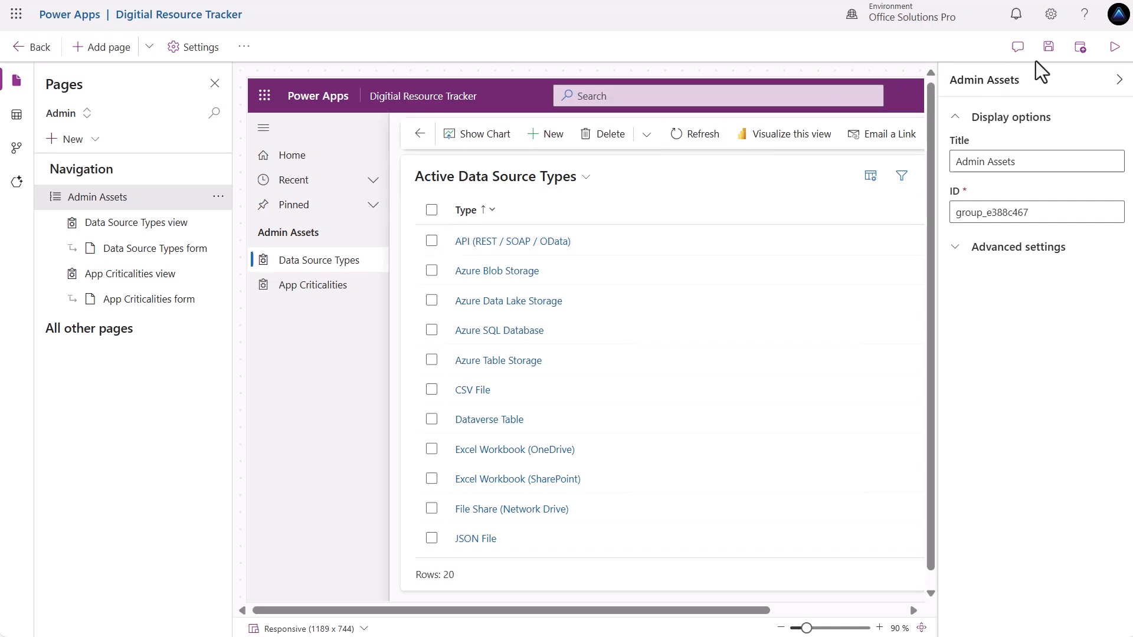
left_click(1081, 48)
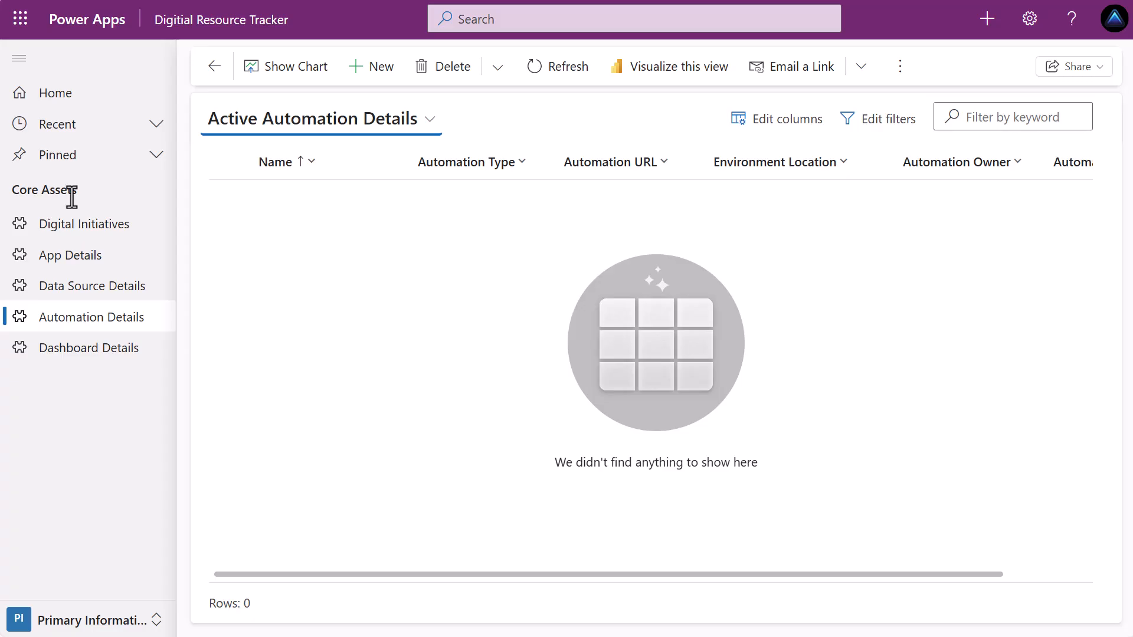
Check the group headings in the running app's Admin area and return to the Primary Information area.
left_click(65, 627)
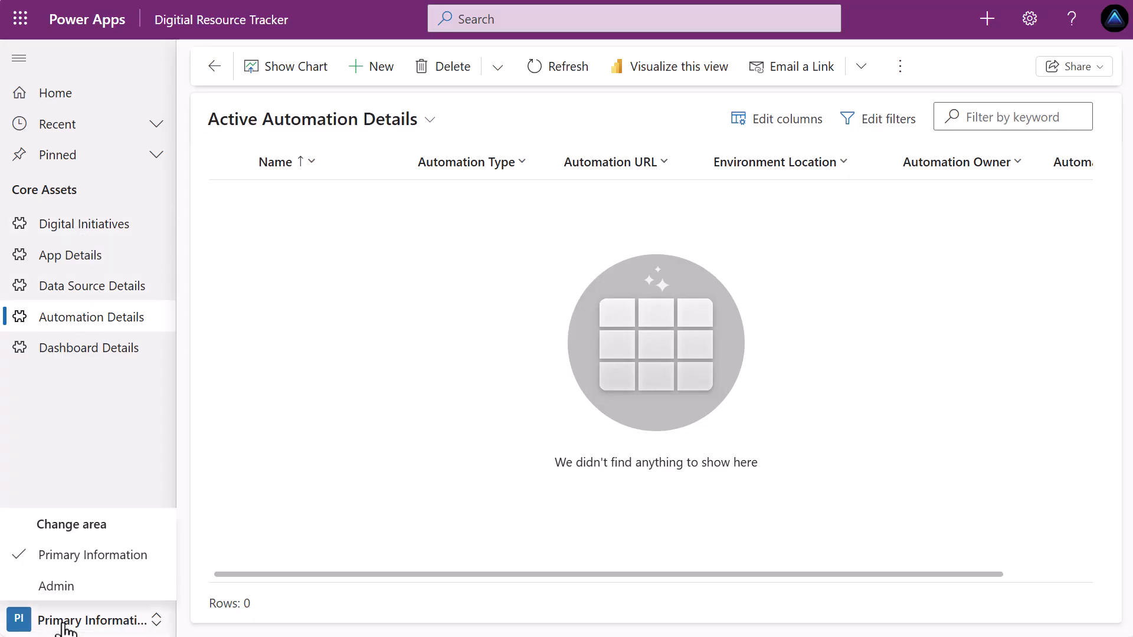
left_click(62, 592)
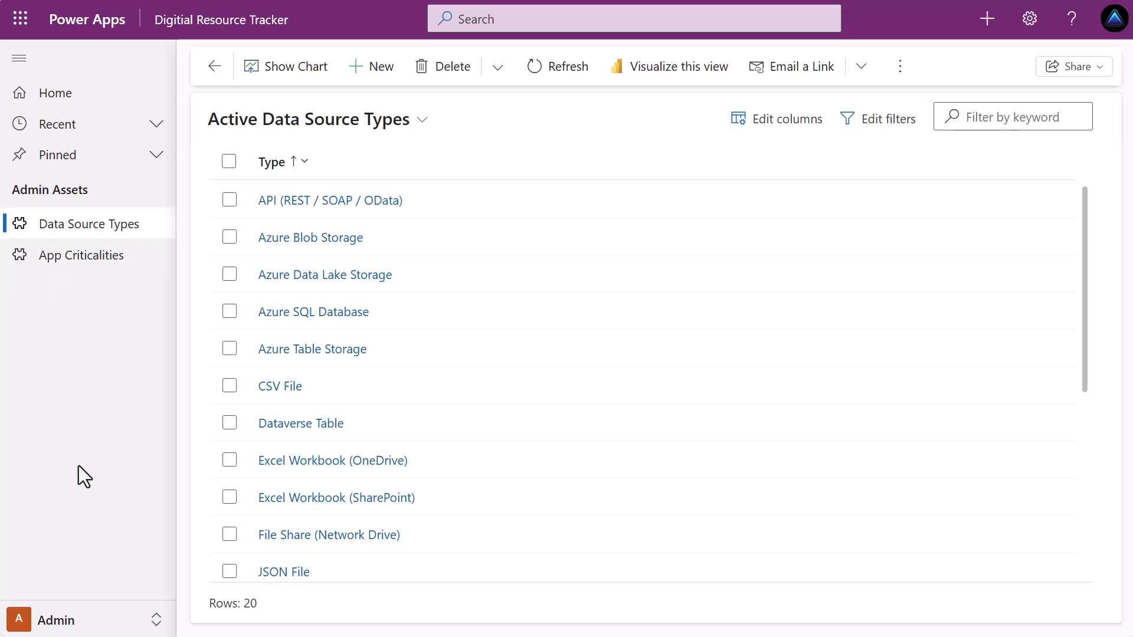
left_click(98, 621)
left_click(95, 557)
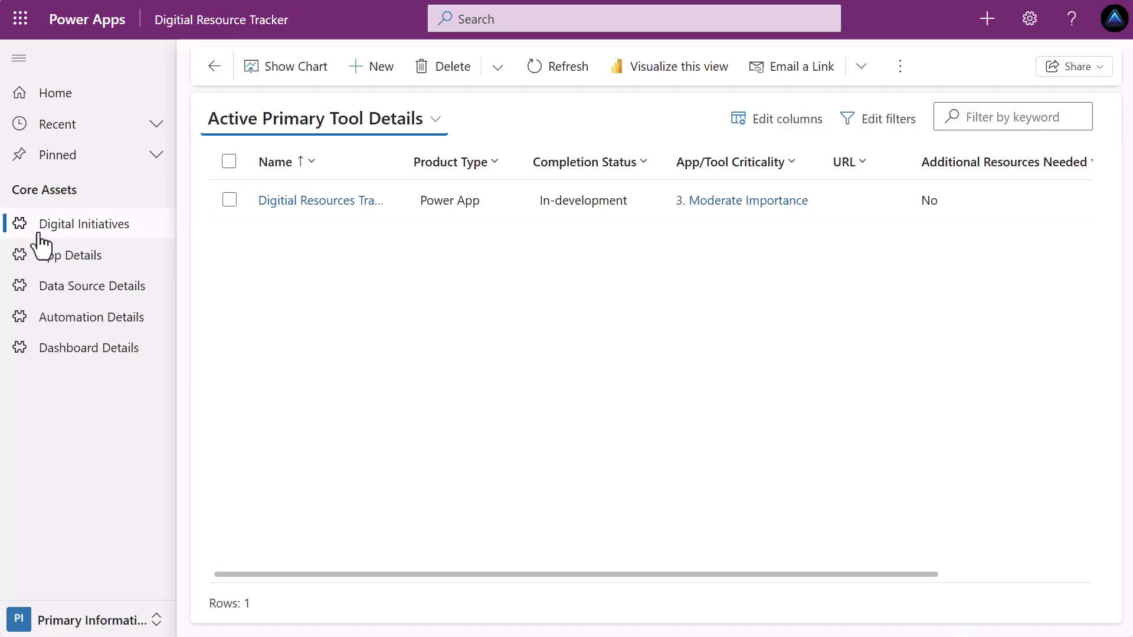
Start a new Automation Details record named "App Automation Joiner Name Update" with the automation type Power Automate.
left_click(78, 324)
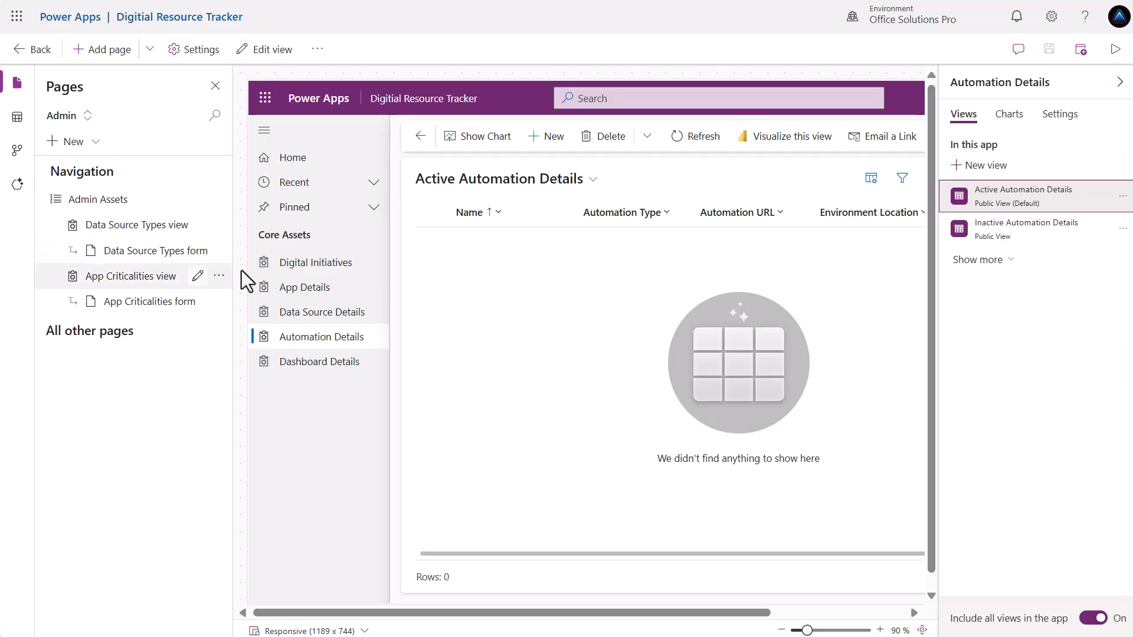
left_click(550, 137)
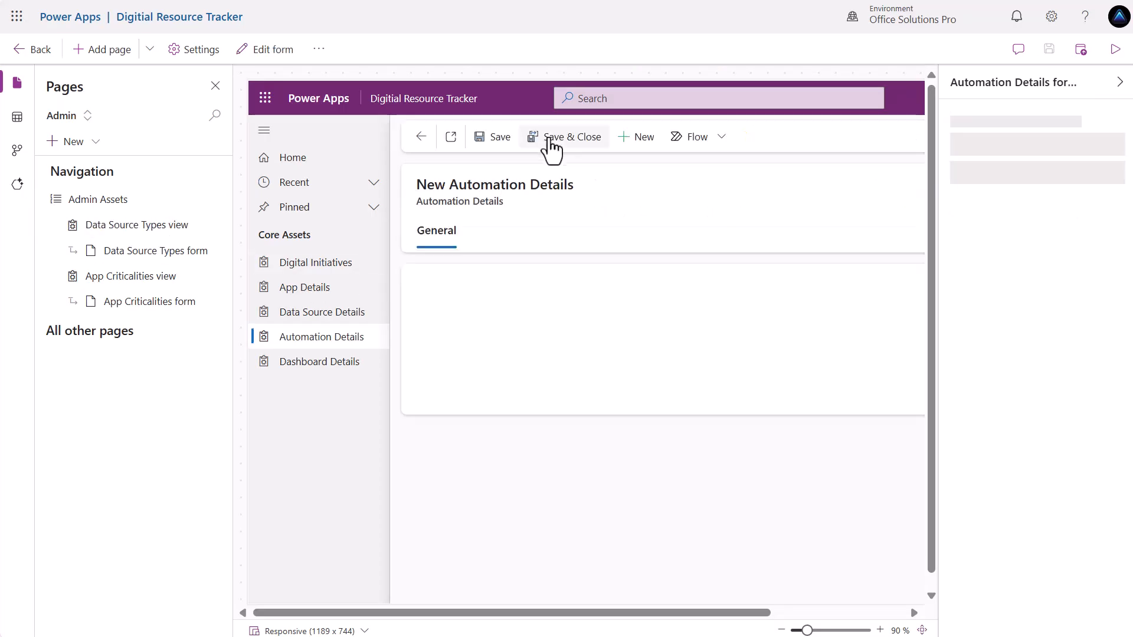
left_click(563, 291)
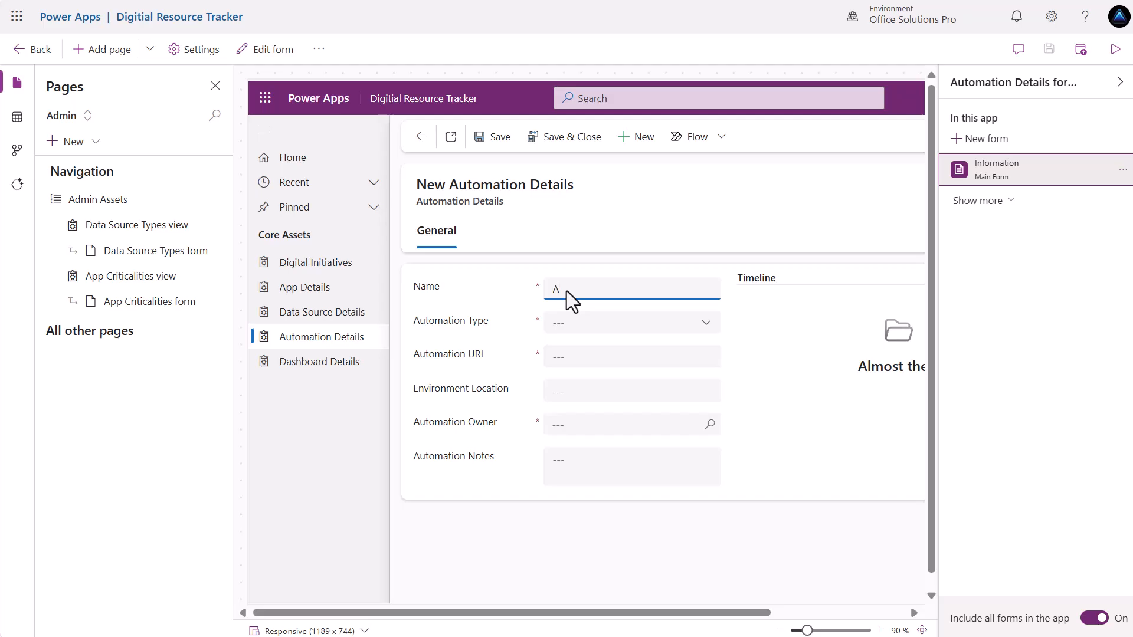
type("App Automation Joiner Name Updated")
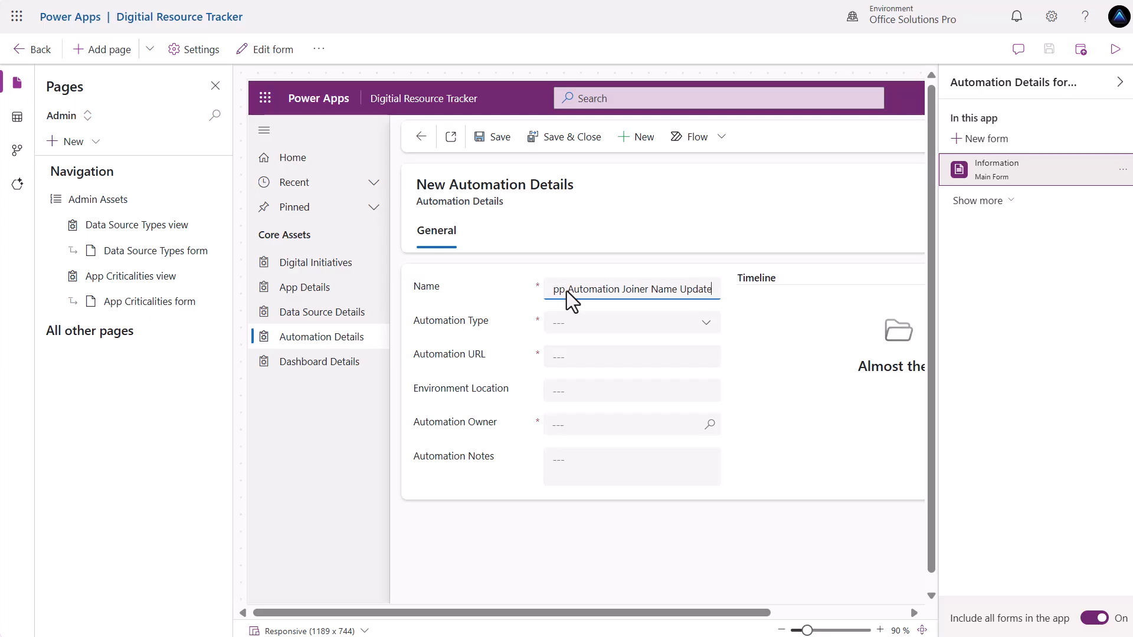
left_click(596, 326)
left_click(601, 373)
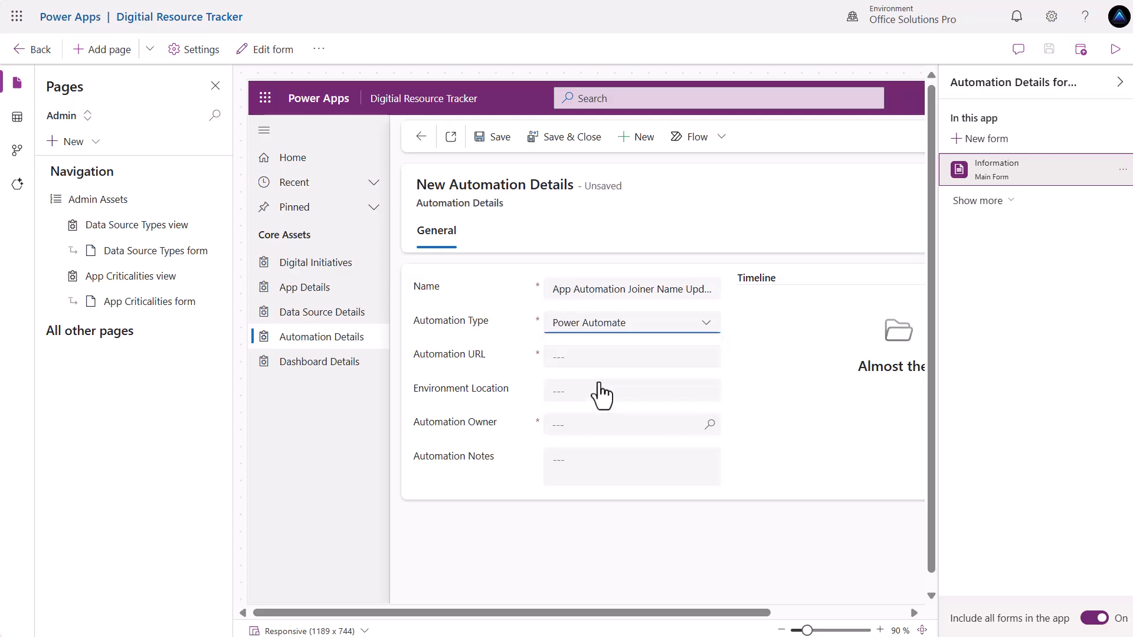
Set the automation record's environment location to Office Solutions Pro and choose the automation owner from the users lookup.
left_click(652, 361)
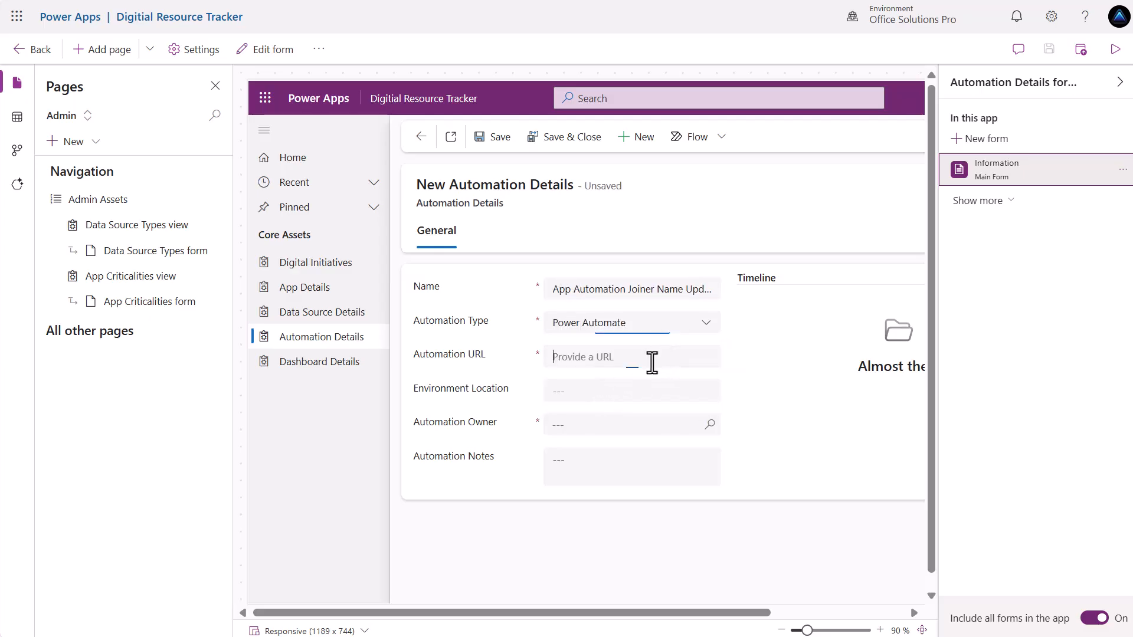
left_click(630, 393)
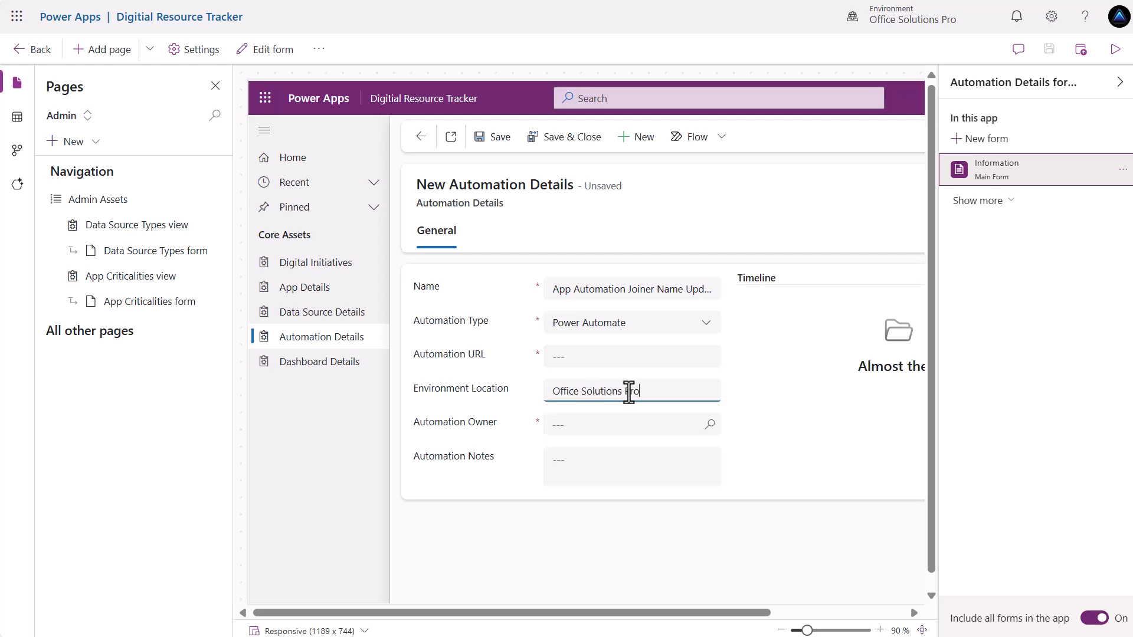
left_click(710, 425)
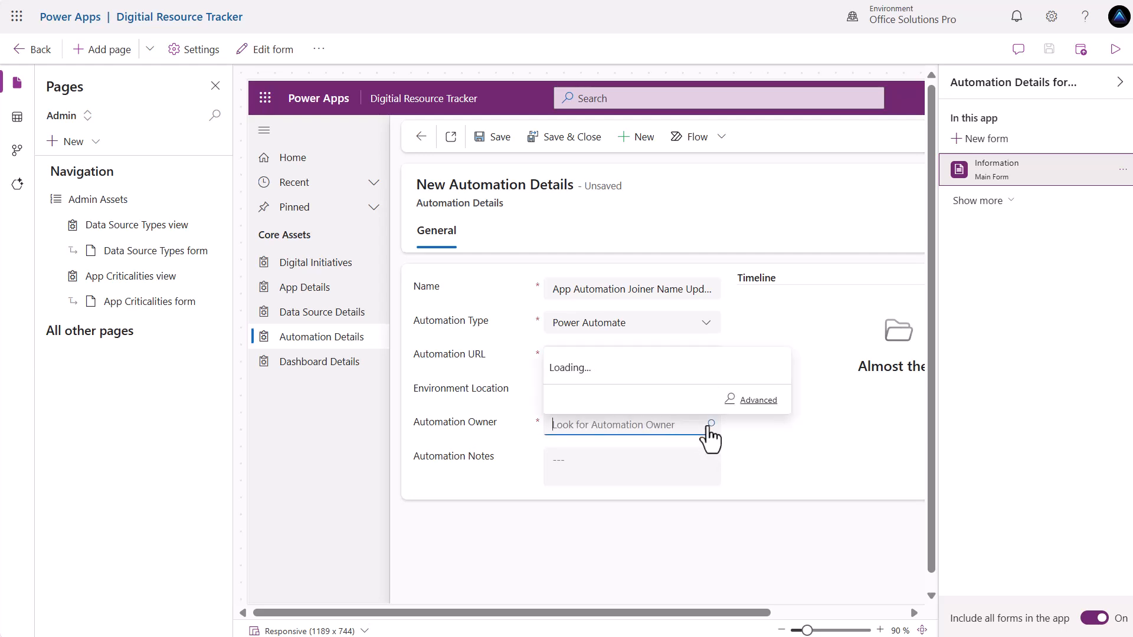
type("trav")
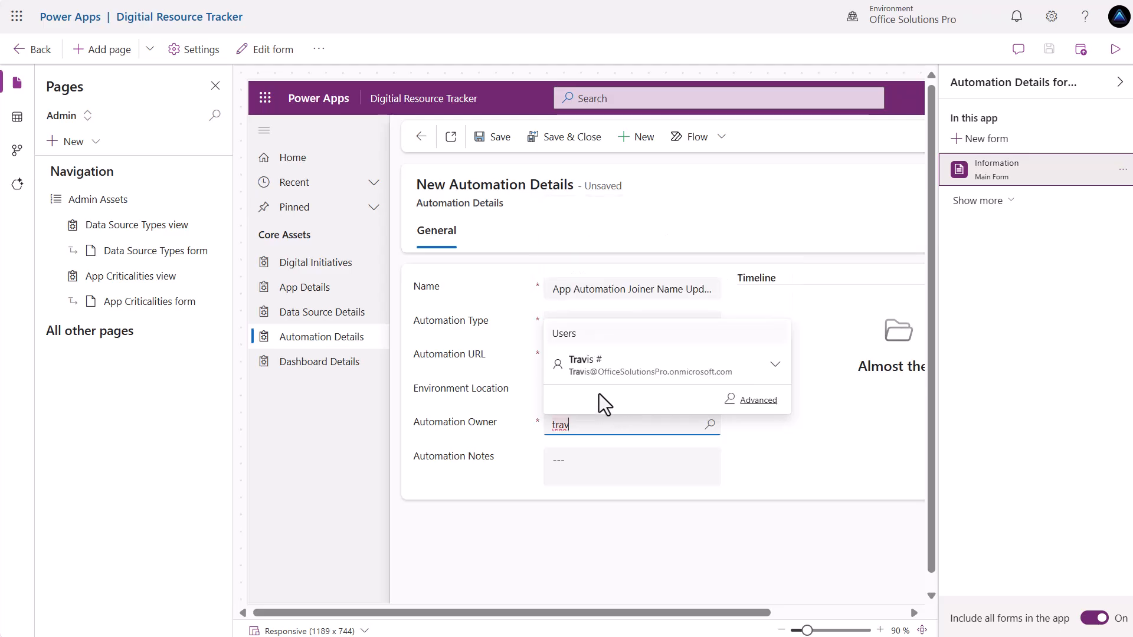
left_click(593, 372)
Enter the automation notes "Updates the Name field for each new or modified row within the App Automation Joiner table.".
left_click(582, 468)
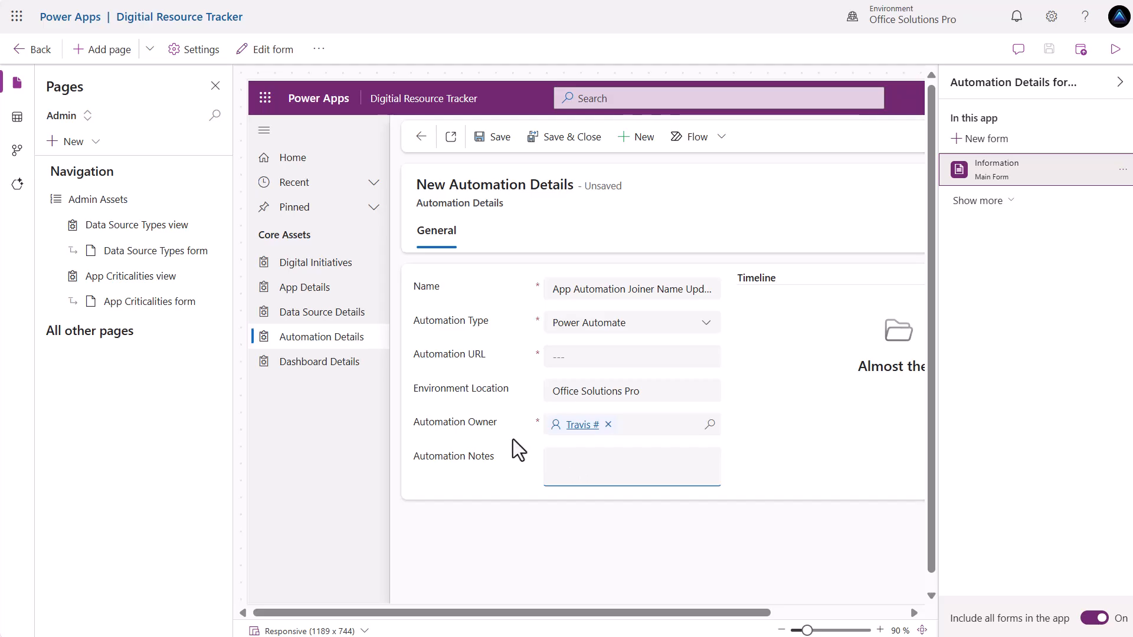
type("Updates the Name field for each new or modified row within the App Automation Joiner table.")
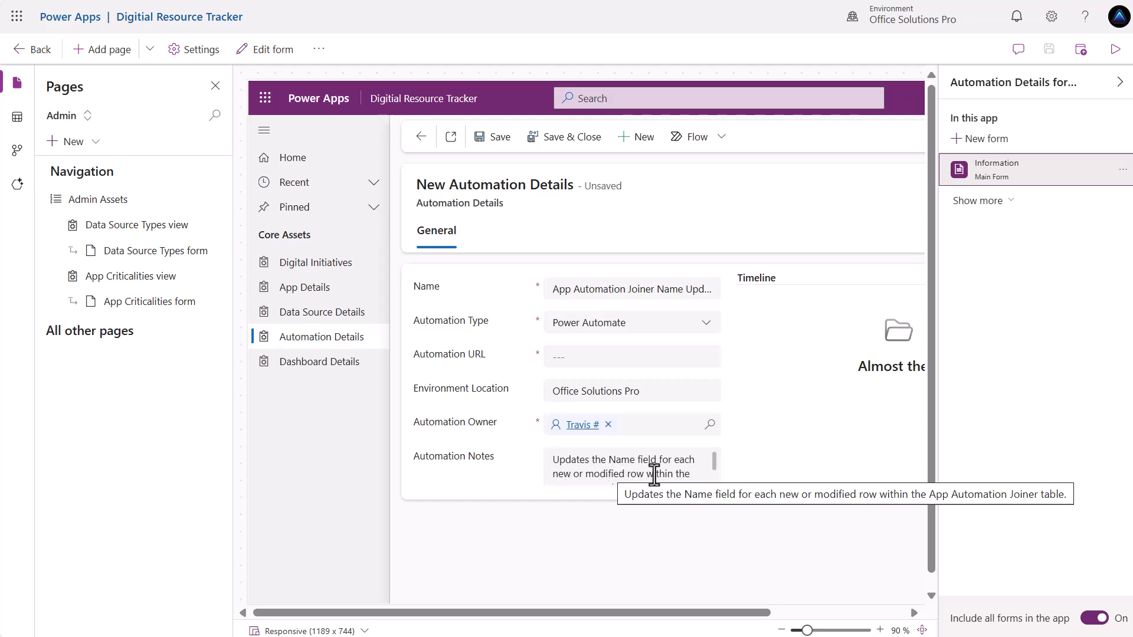
scroll(688, 470, "down", 1)
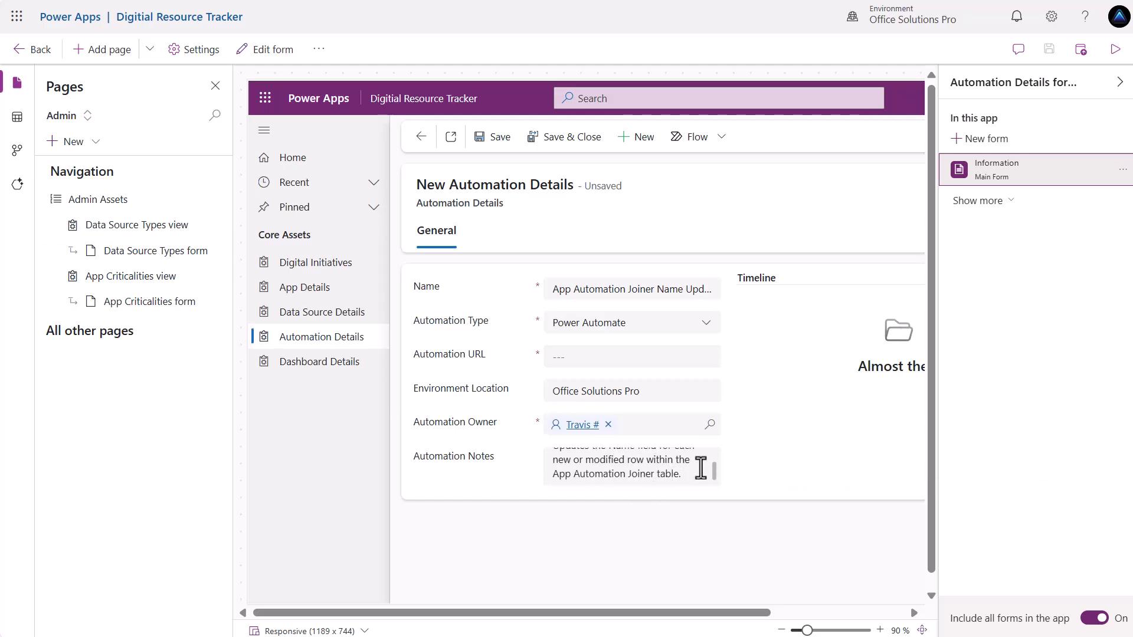
scroll(700, 469, "down", 1)
scroll(700, 464, "up", 1)
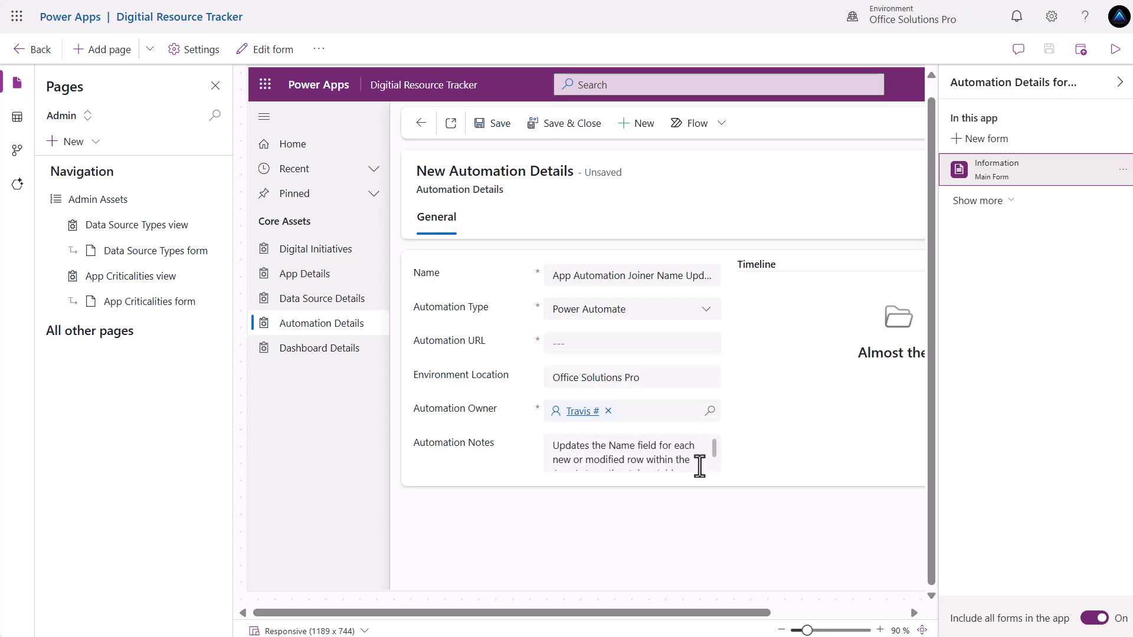
scroll(743, 449, "up", 1)
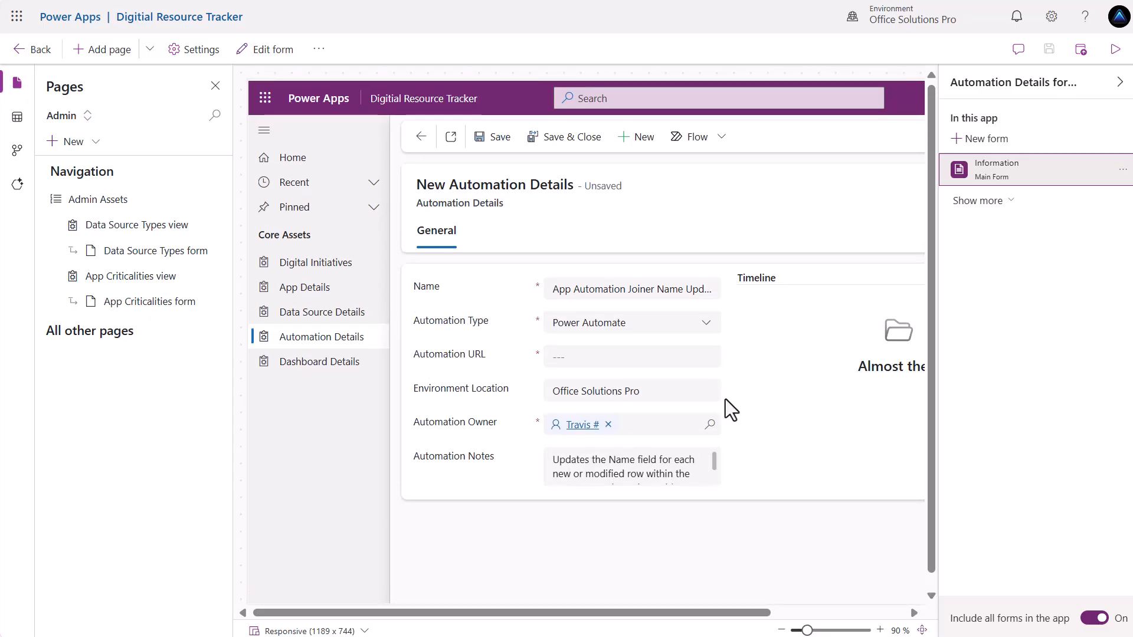
left_click(499, 141)
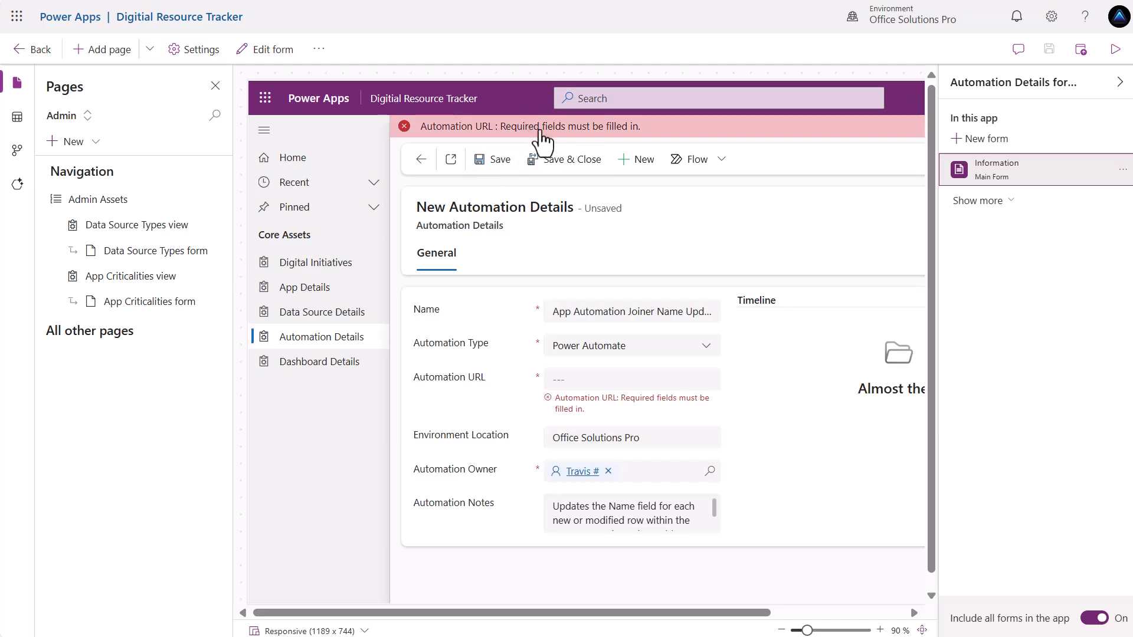
left_click(568, 381)
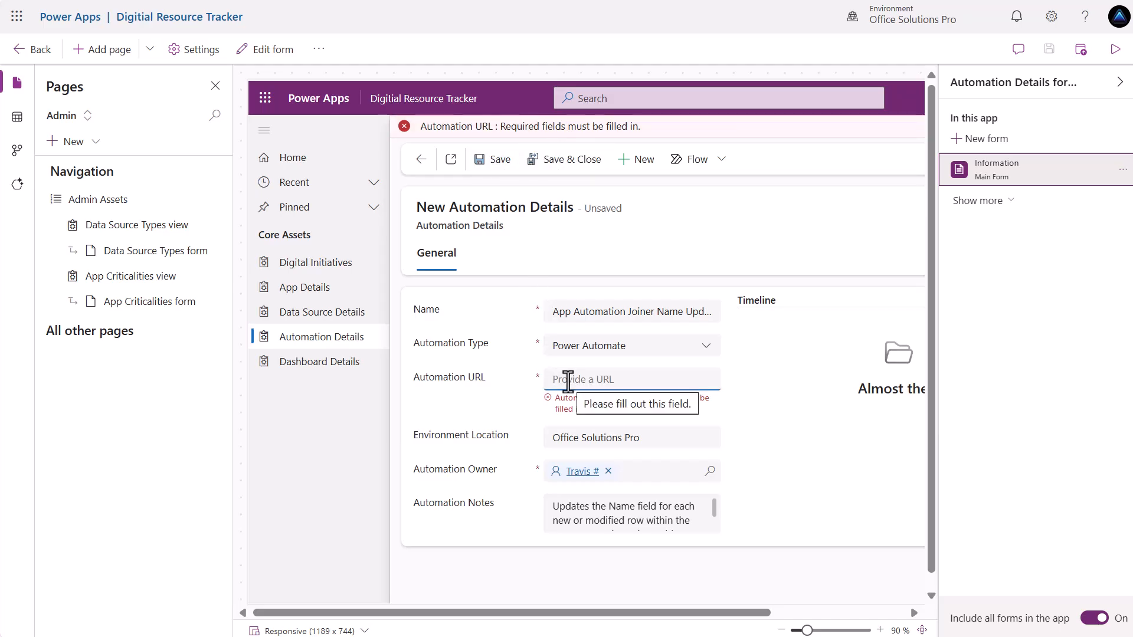
type("www.")
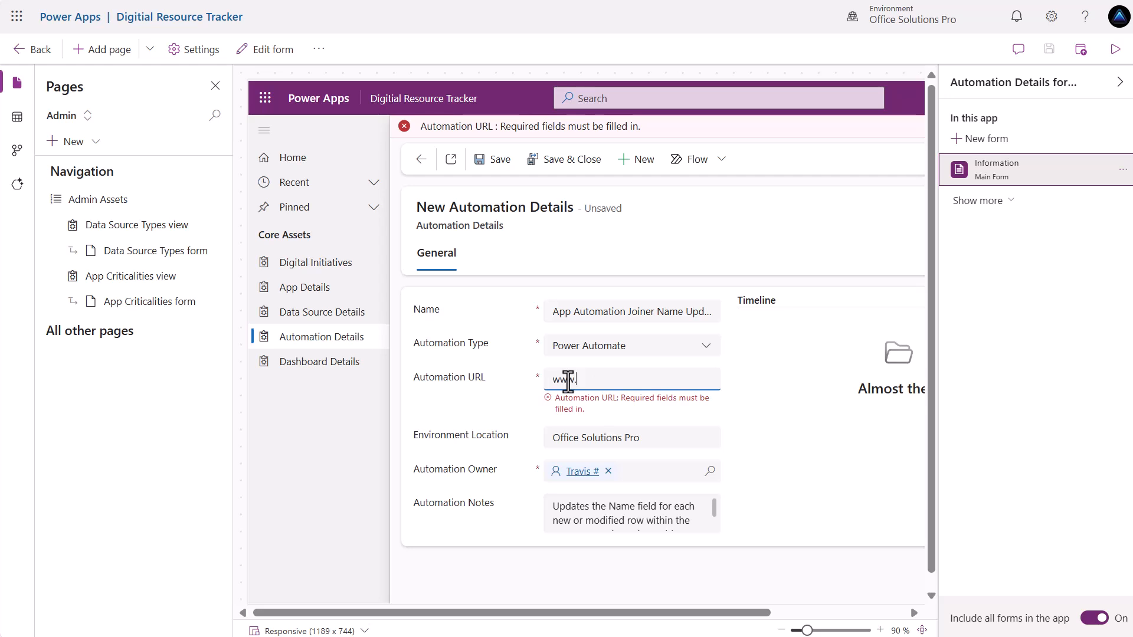
type("google.com")
left_click(485, 161)
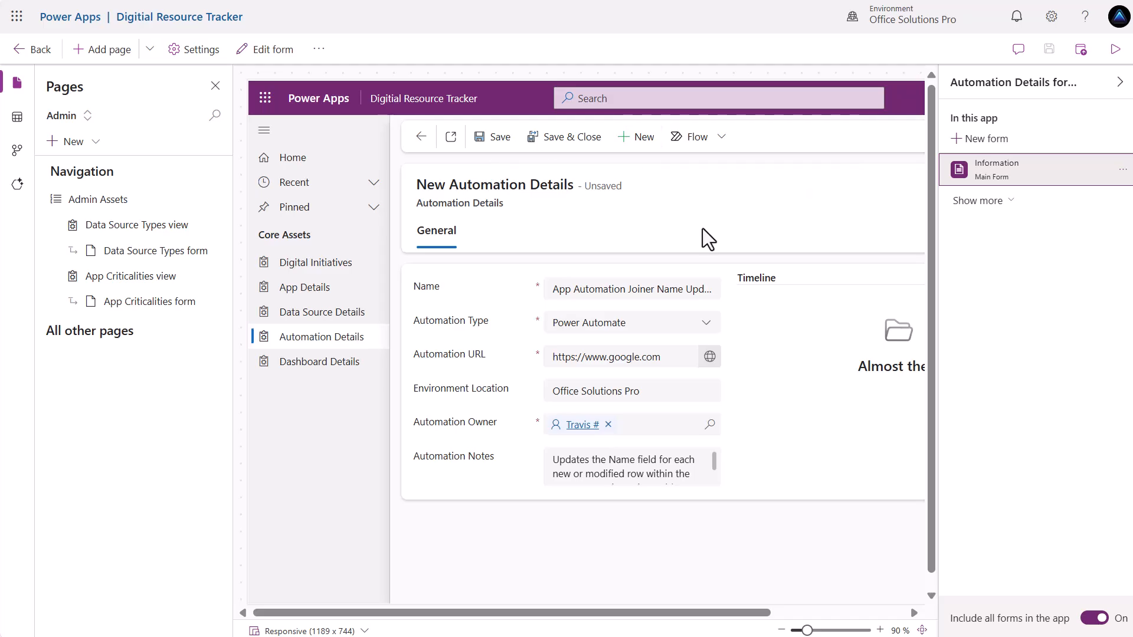
left_click(424, 142)
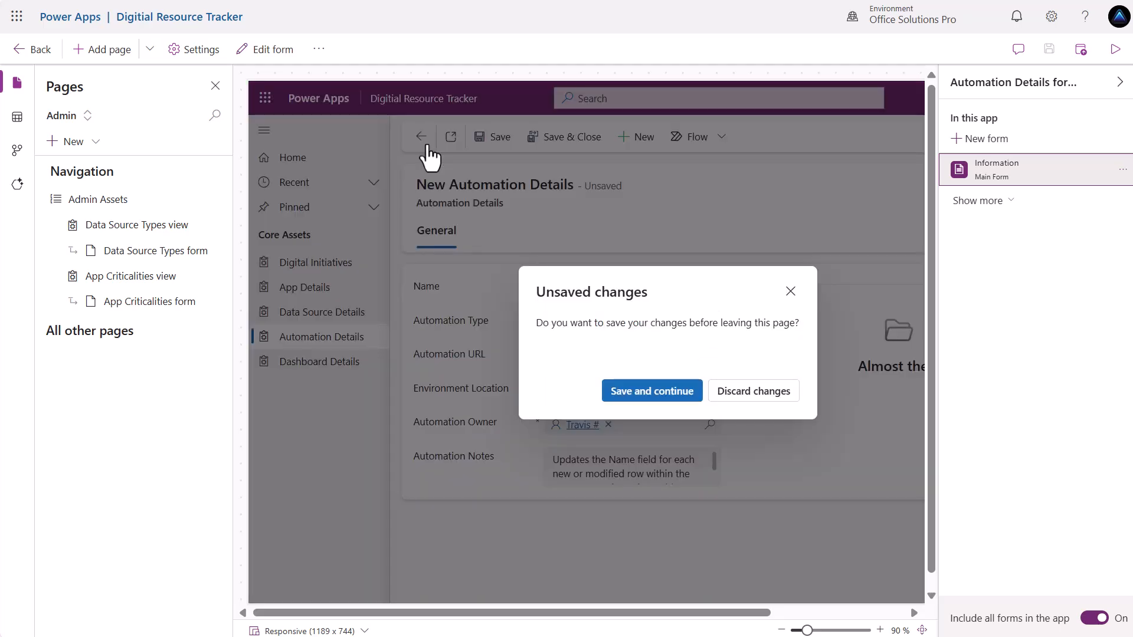
left_click(649, 391)
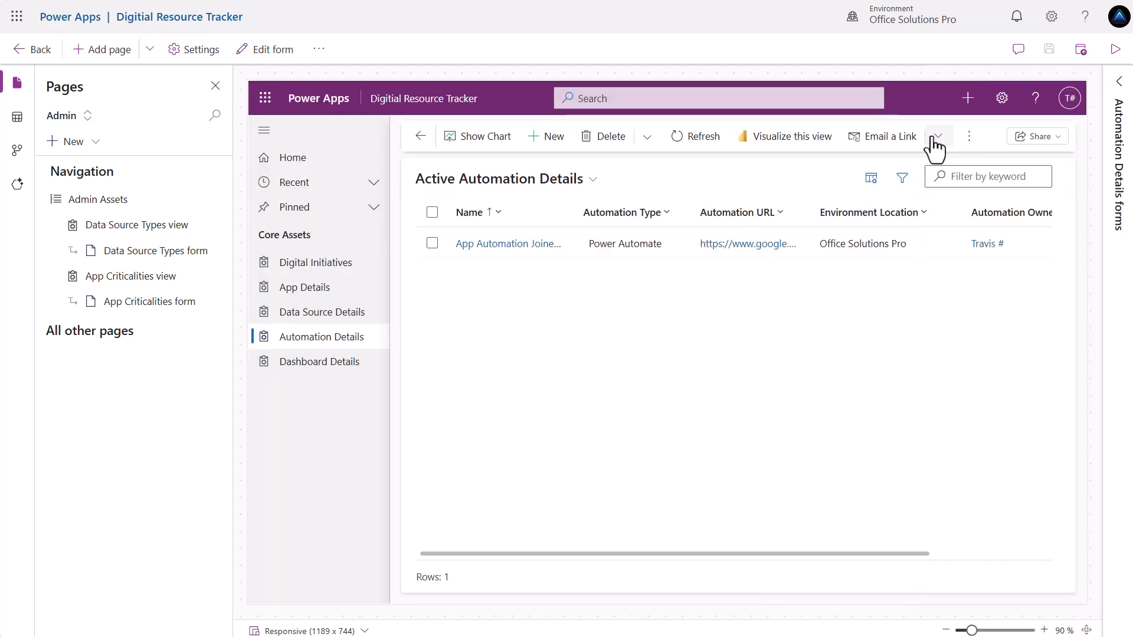
Export the Active Automation Details view from the running app to Excel Online.
left_click(970, 137)
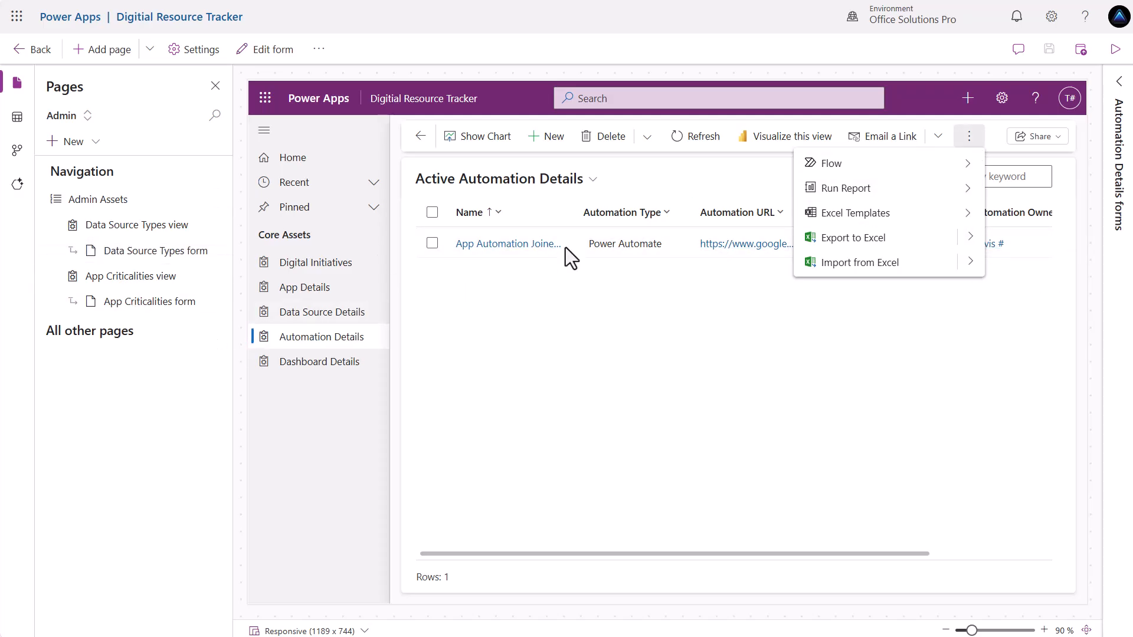
left_click(492, 201)
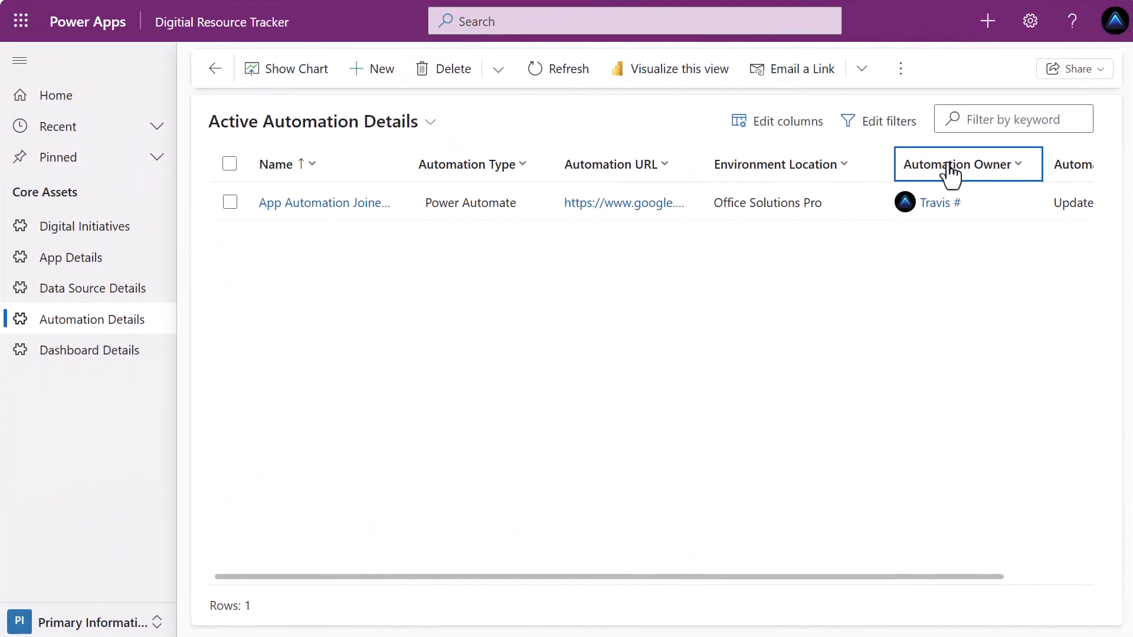
left_click(900, 69)
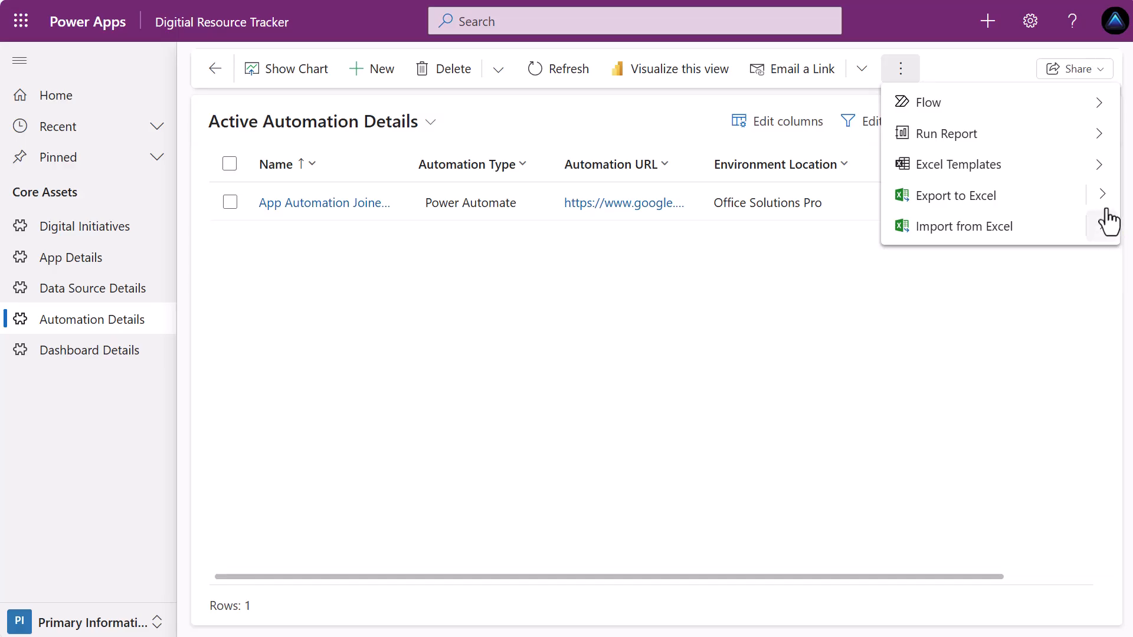
left_click(1089, 194)
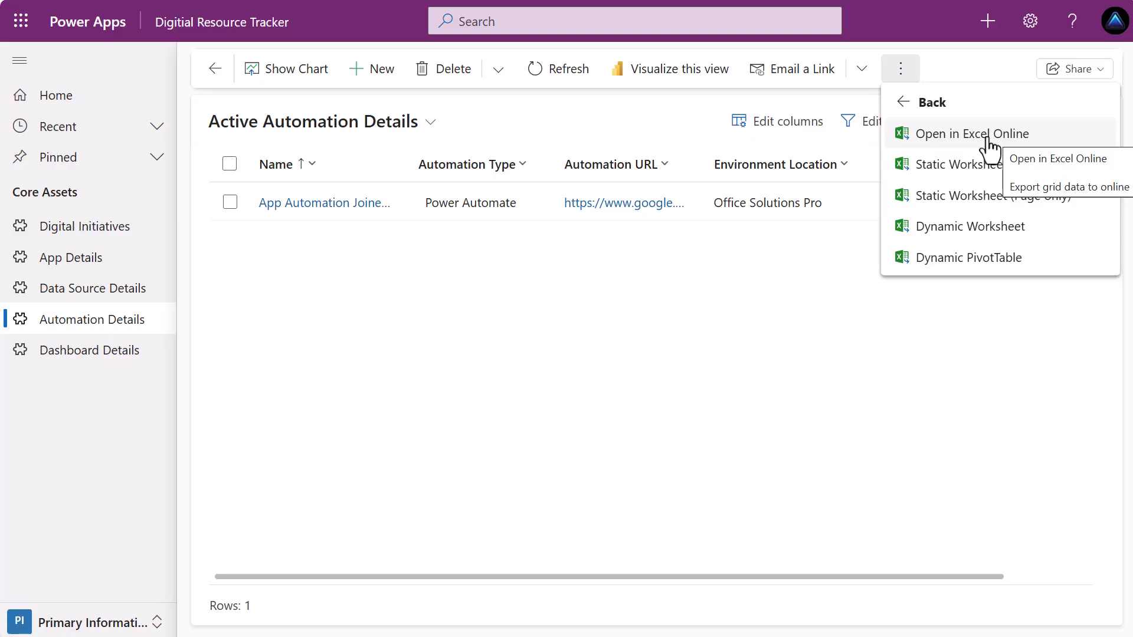
left_click(987, 148)
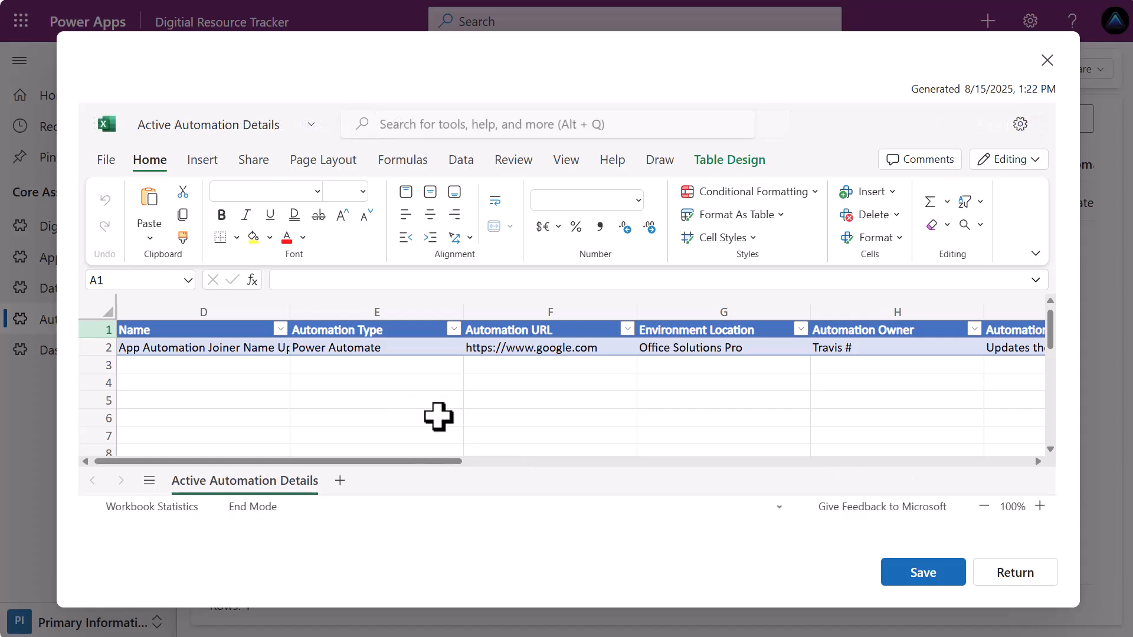
Add the App Contacts, App Dashboard Joiner and App Data Source Joiner name update automations to the worksheet and save it for import.
left_click_drag(438, 462, 413, 458)
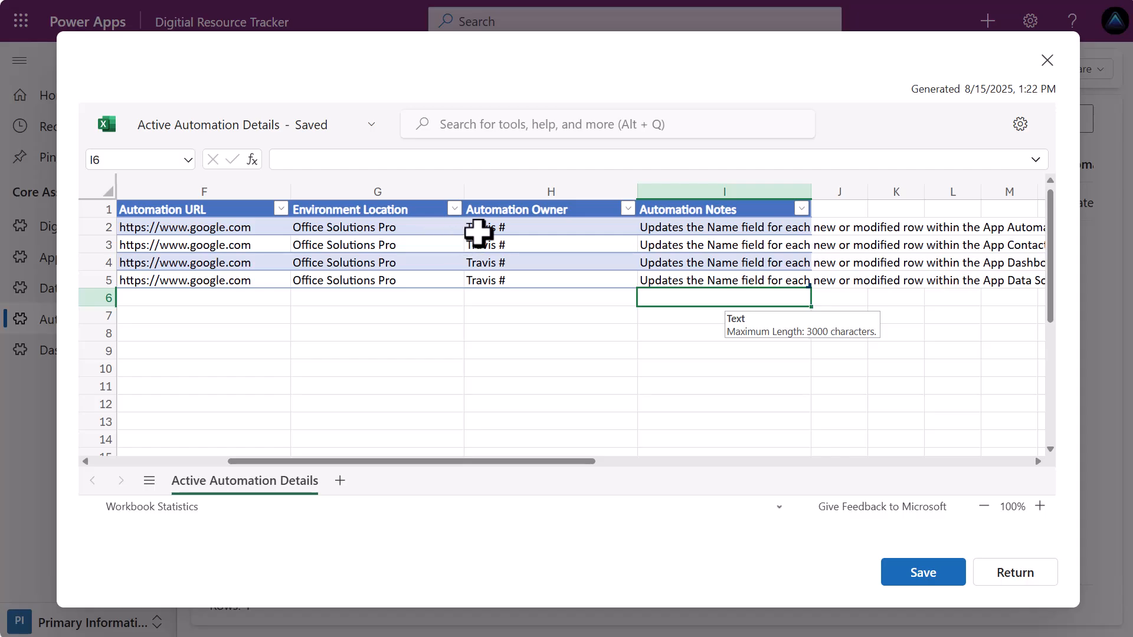
left_click(622, 230)
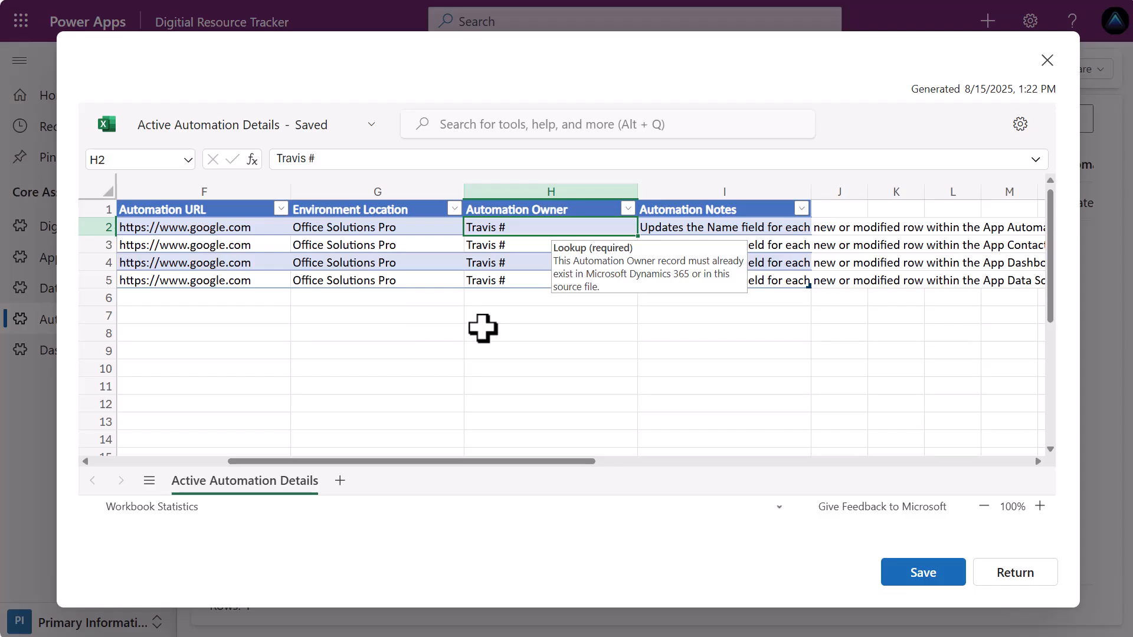
left_click(925, 574)
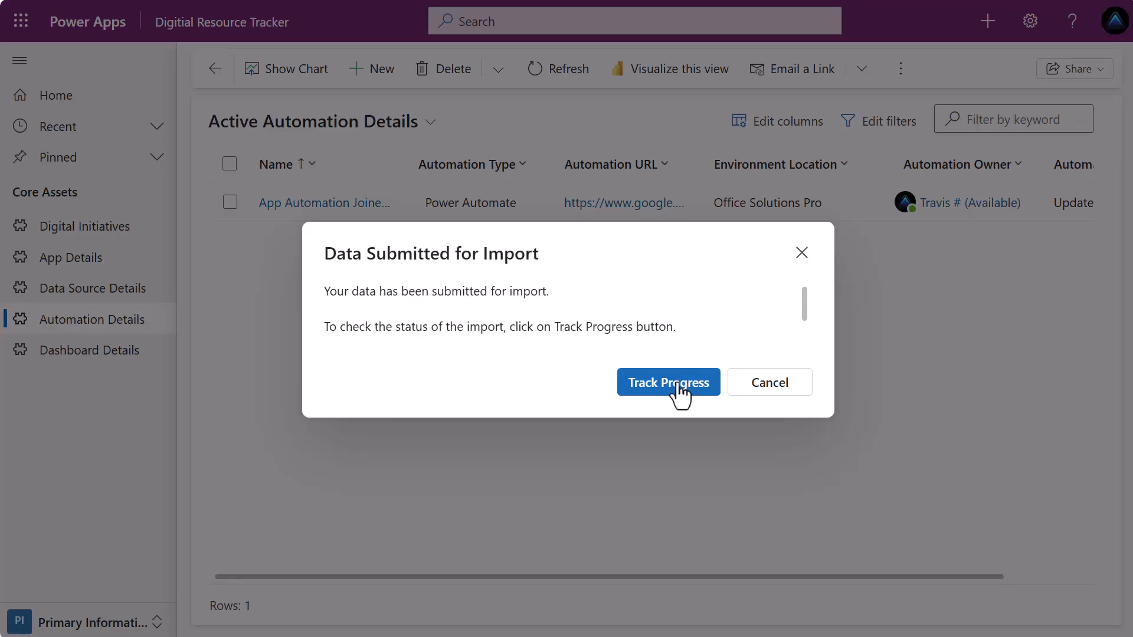
Track the Active Automation Details import in My Imports until it finishes, and refresh the automation list.
left_click(677, 390)
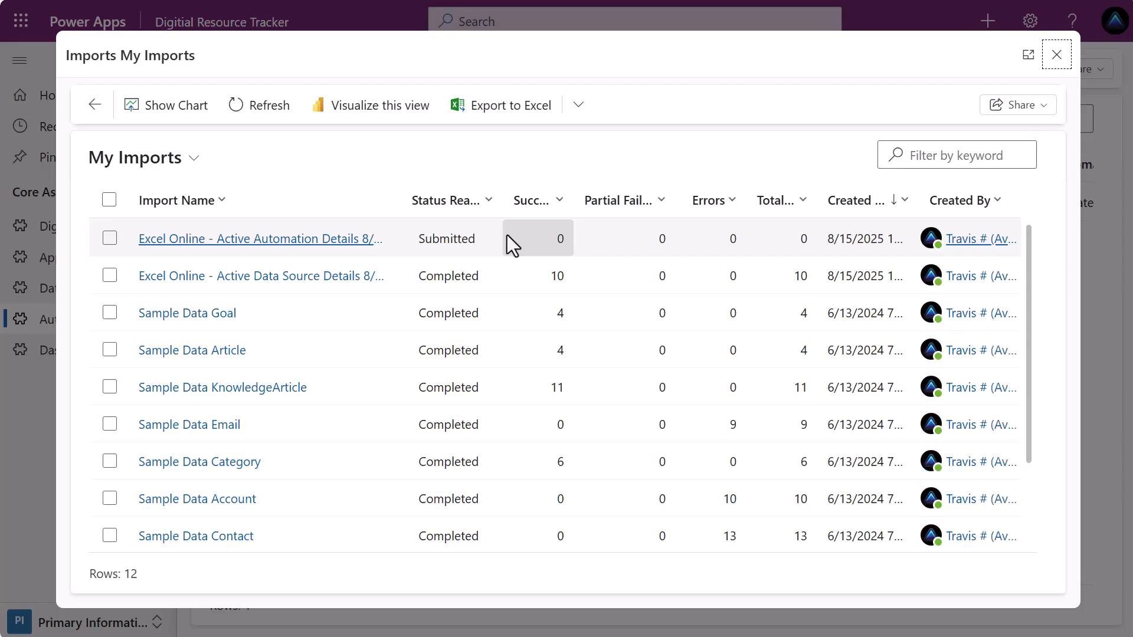
scroll(498, 278, "down", 3)
scroll(498, 278, "up", 3)
scroll(498, 278, "down", 3)
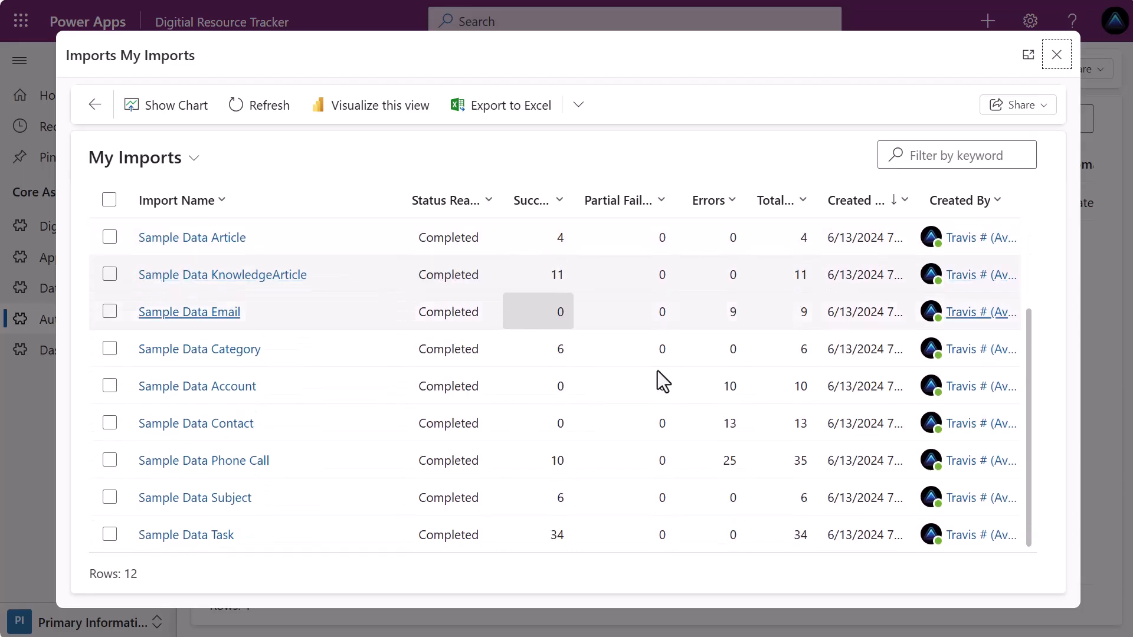
scroll(731, 446, "up", 2)
scroll(732, 449, "down", 2)
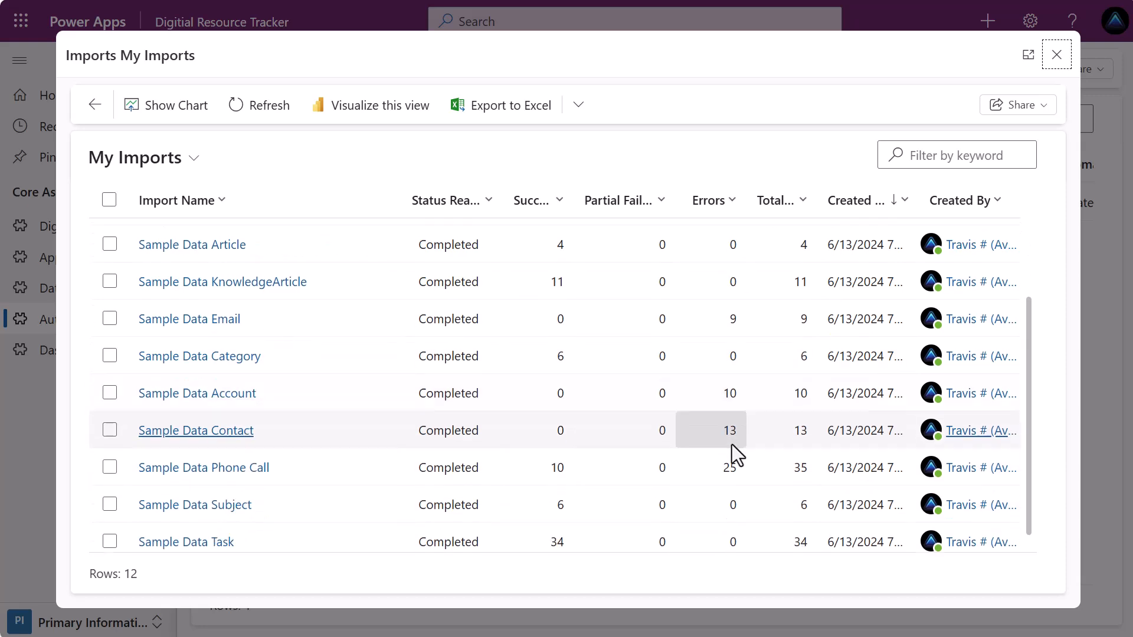
scroll(732, 446, "up", 3)
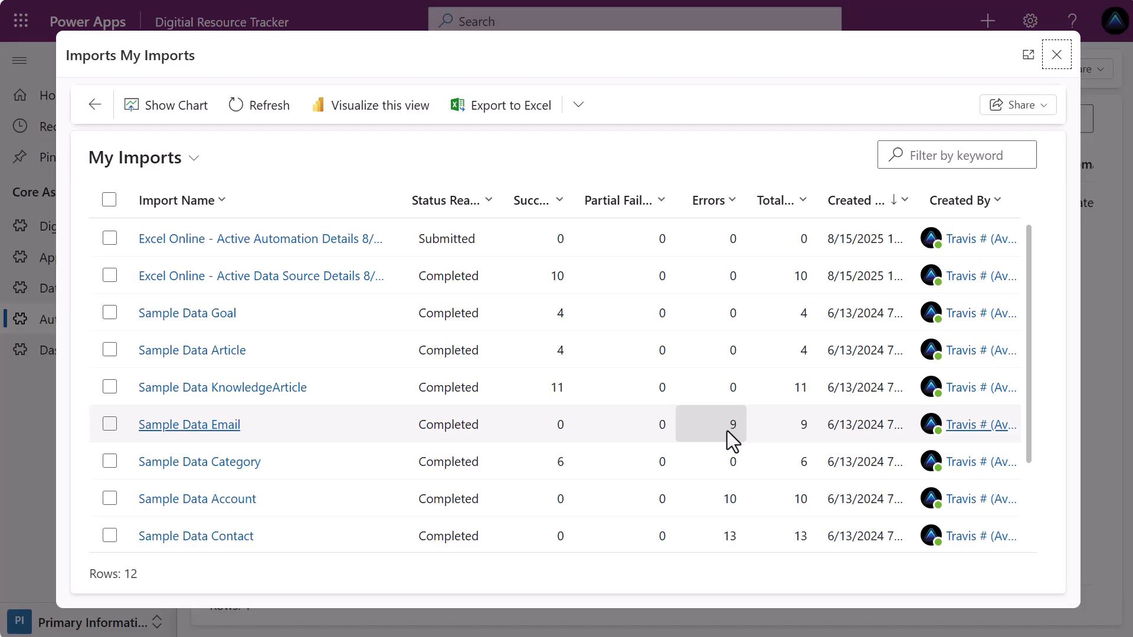
left_click(282, 112)
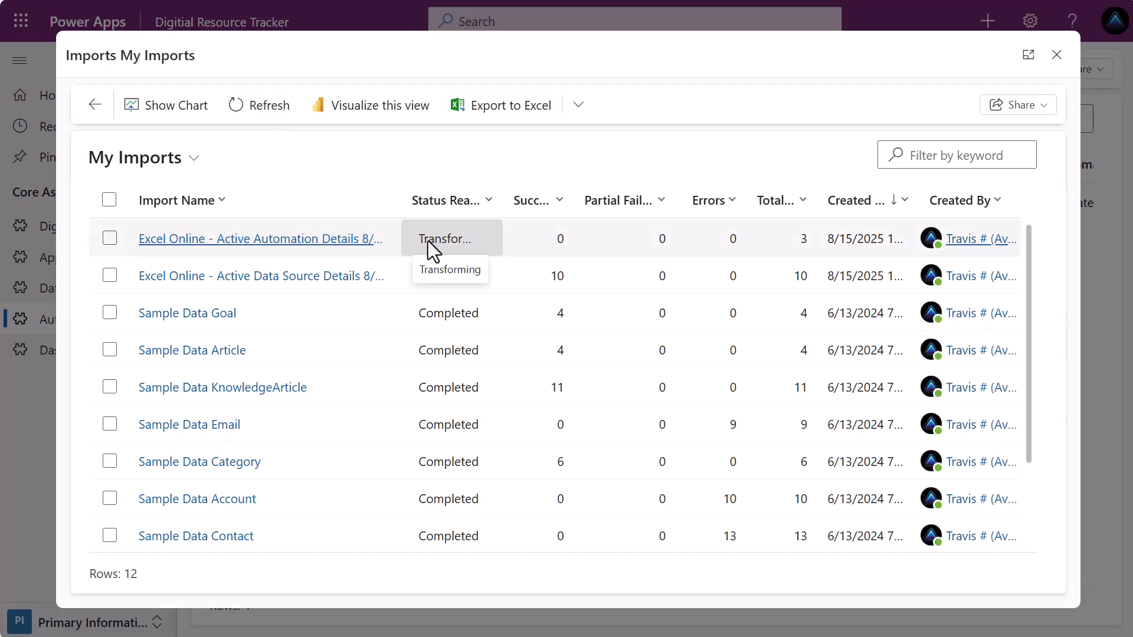
left_click(282, 125)
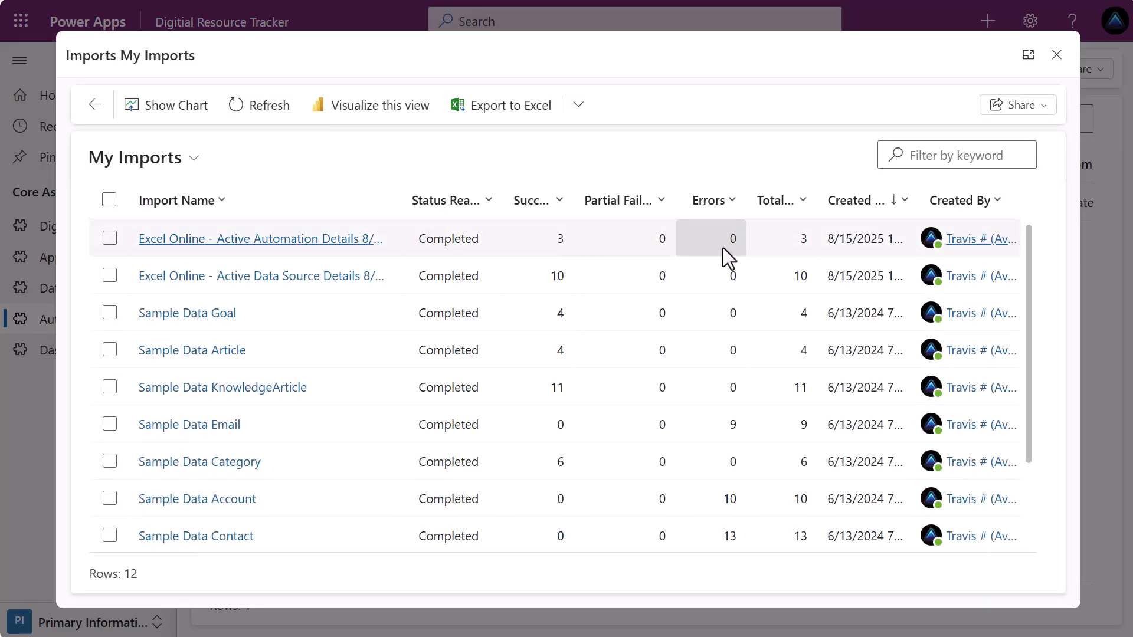
left_click(1056, 55)
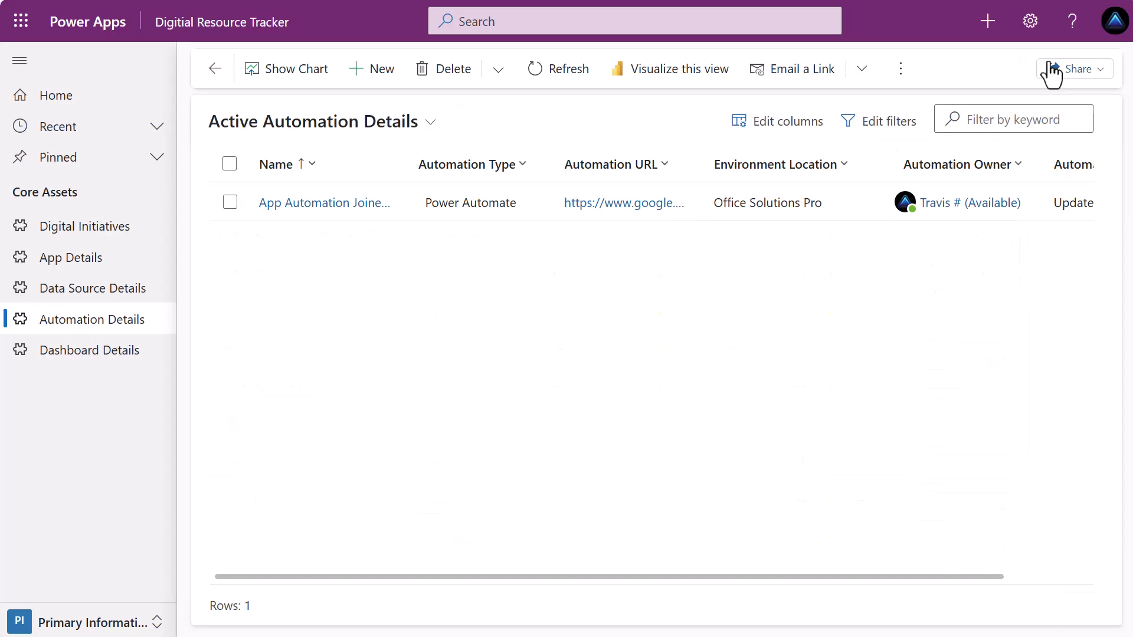
left_click(548, 81)
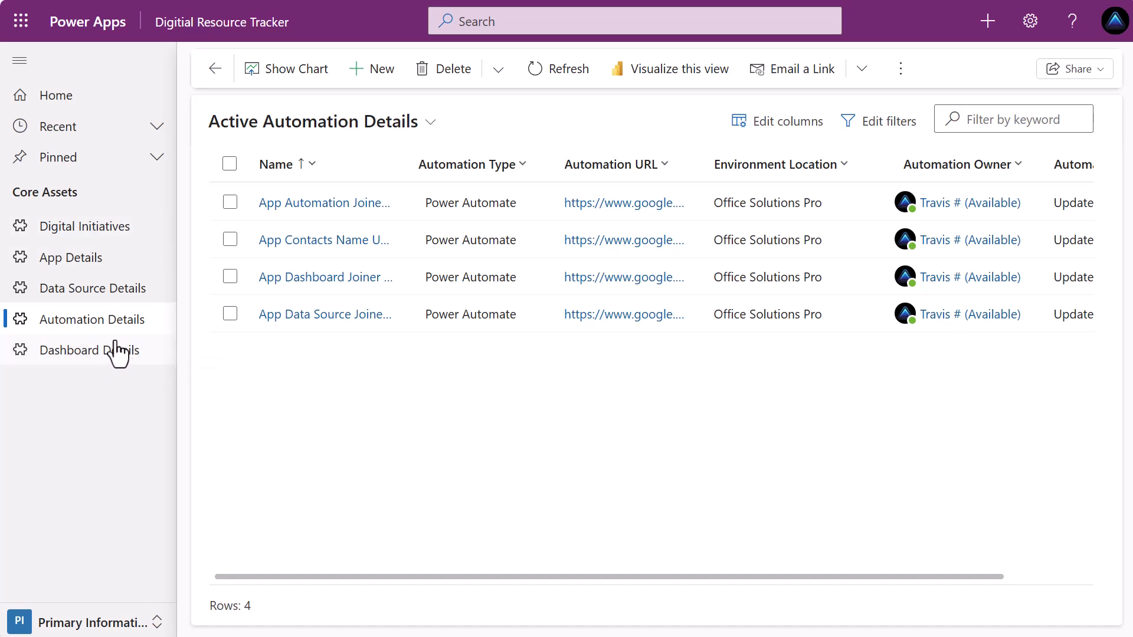
Open the Digitial Resources Tracker record in Digital Initiatives and examine its Associated Apps.
left_click(87, 239)
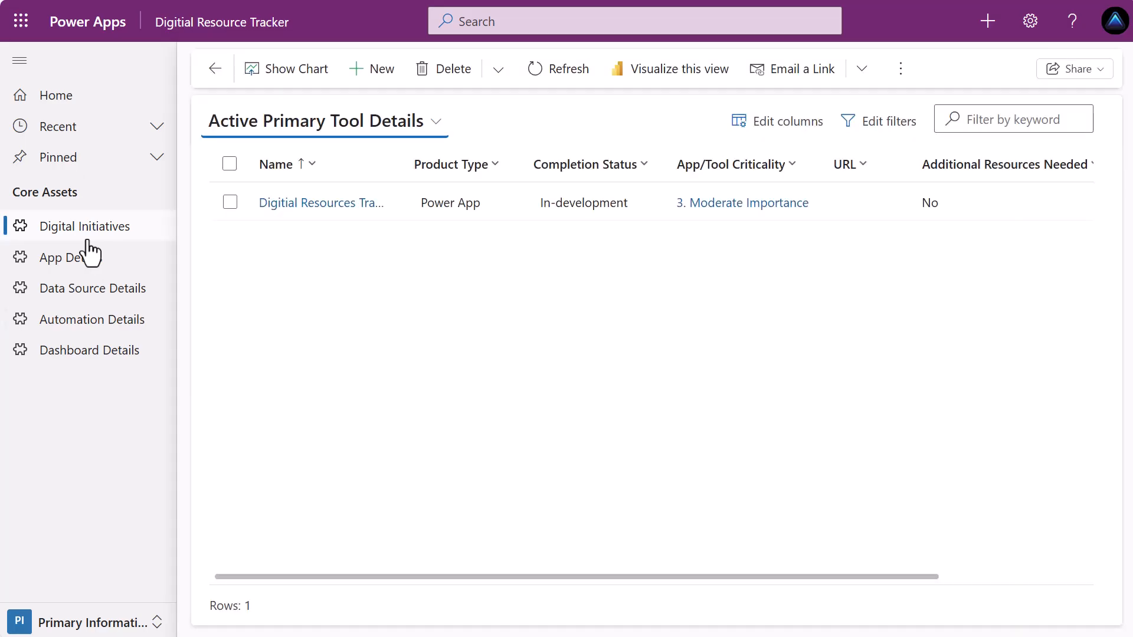
left_click(332, 215)
left_click(349, 212)
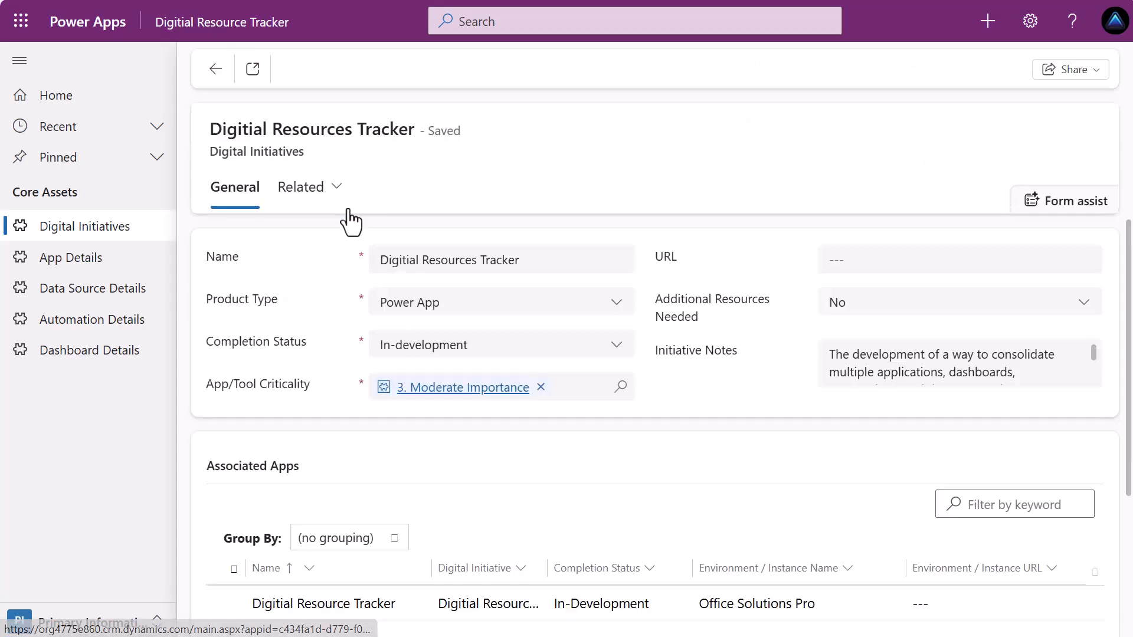
scroll(298, 354, "down", 2)
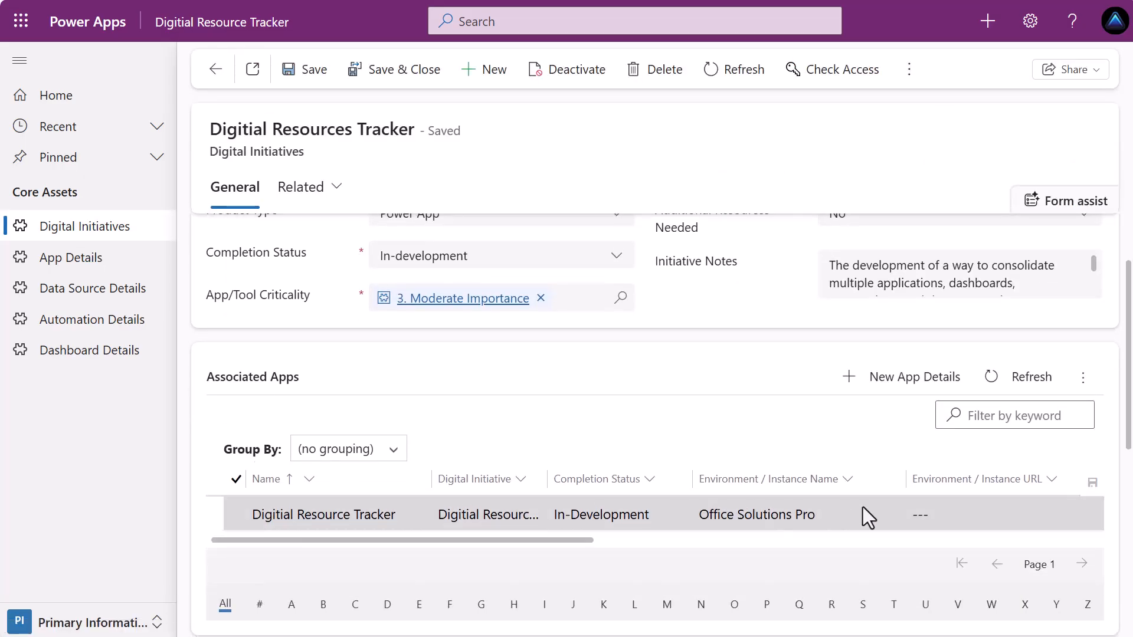
left_click_drag(555, 540, 601, 544)
scroll(614, 441, "down", 4)
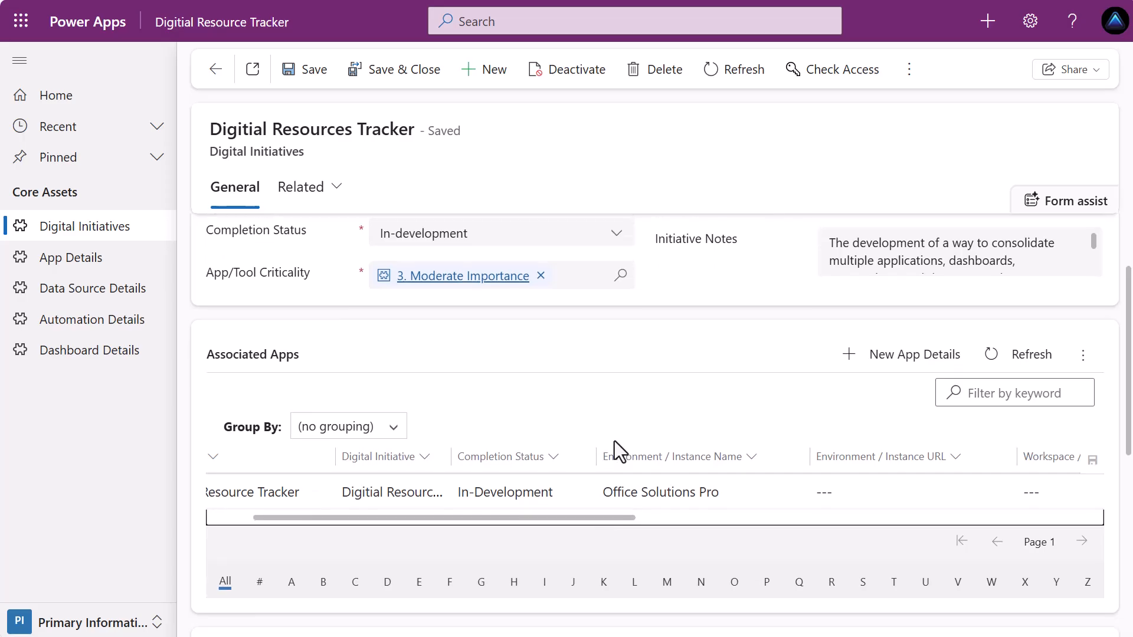
Start a new app contact for the Digitial Resources Tracker initiative with the role App POC and the contact's name as Person.
scroll(529, 449, "down", 3)
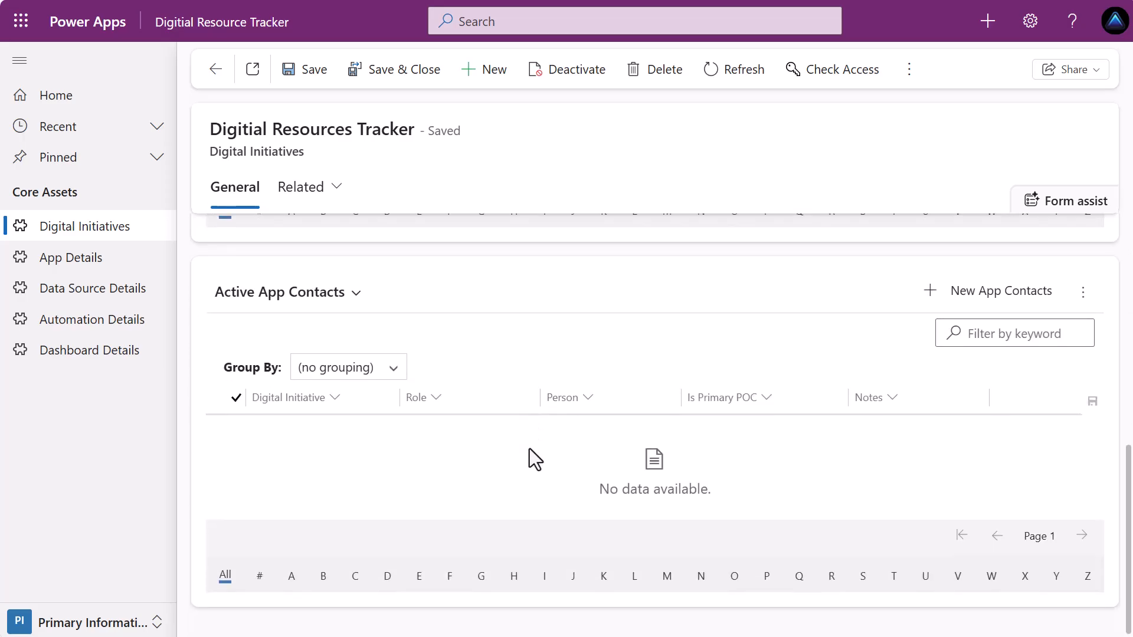
left_click(975, 300)
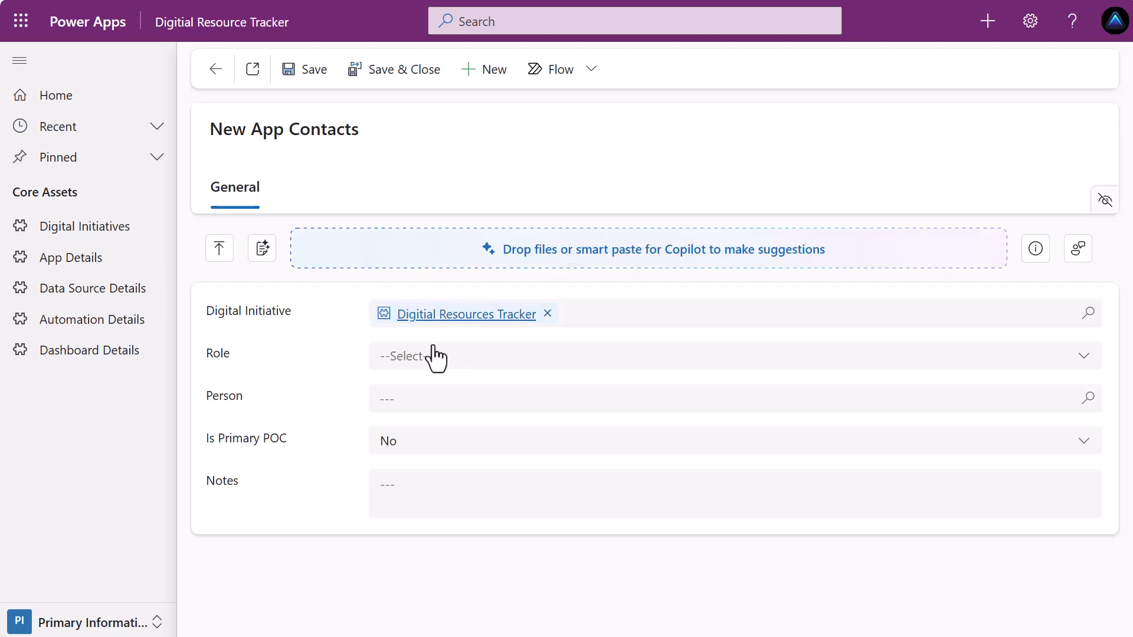
left_click(411, 360)
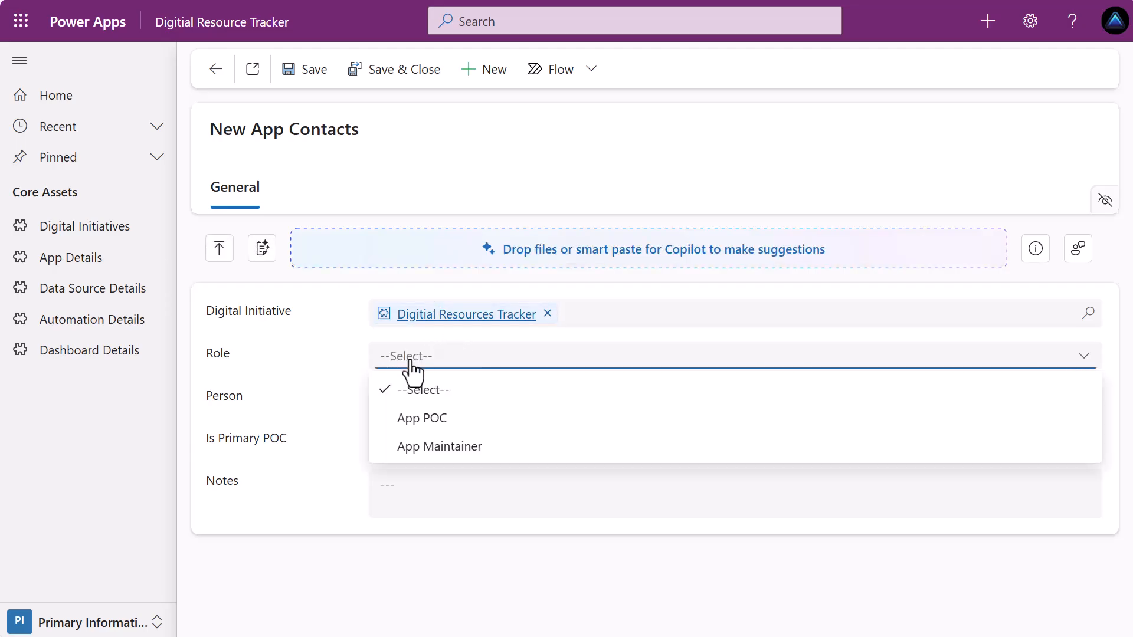
left_click(463, 430)
left_click(462, 400)
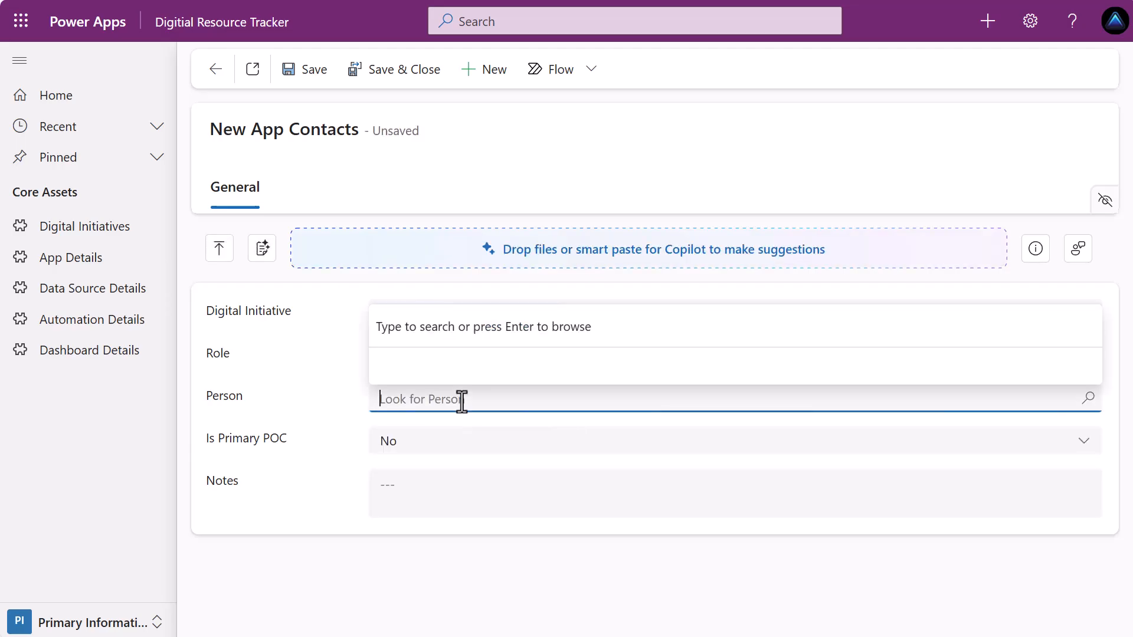
left_click(1088, 399)
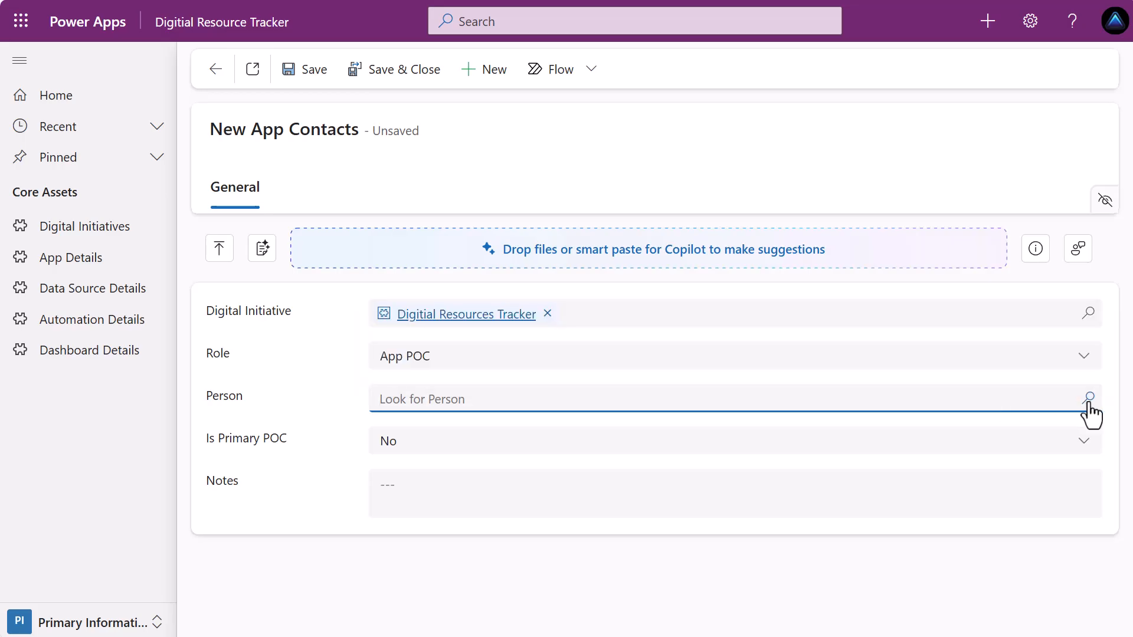
type("trav")
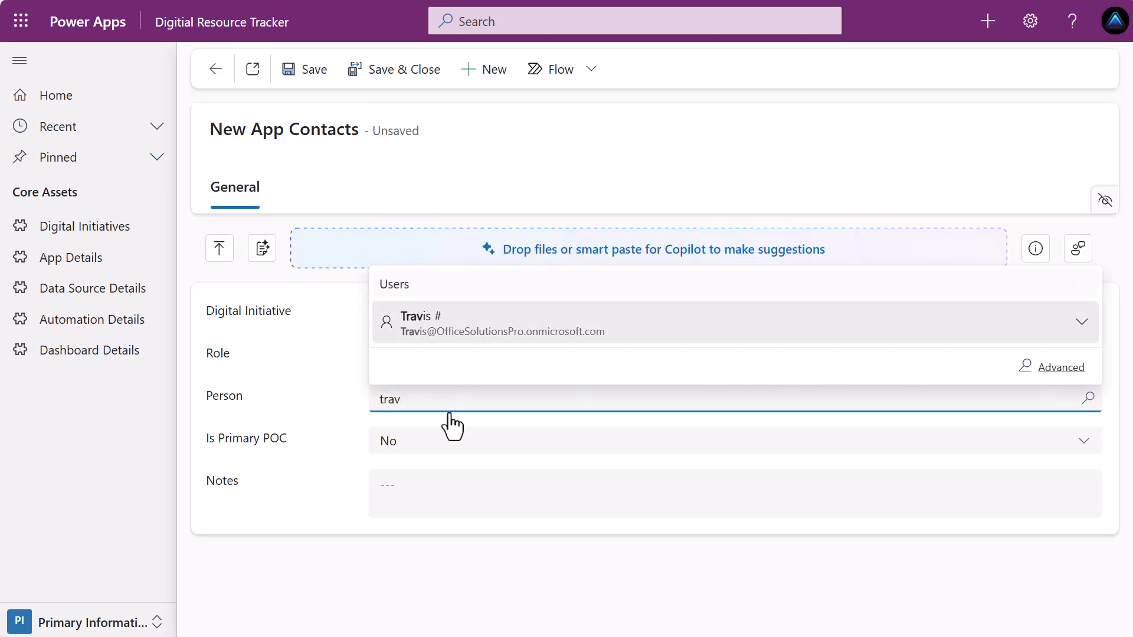
key("Return")
Mark the App POC contact as the primary POC and save the record.
left_click(1082, 449)
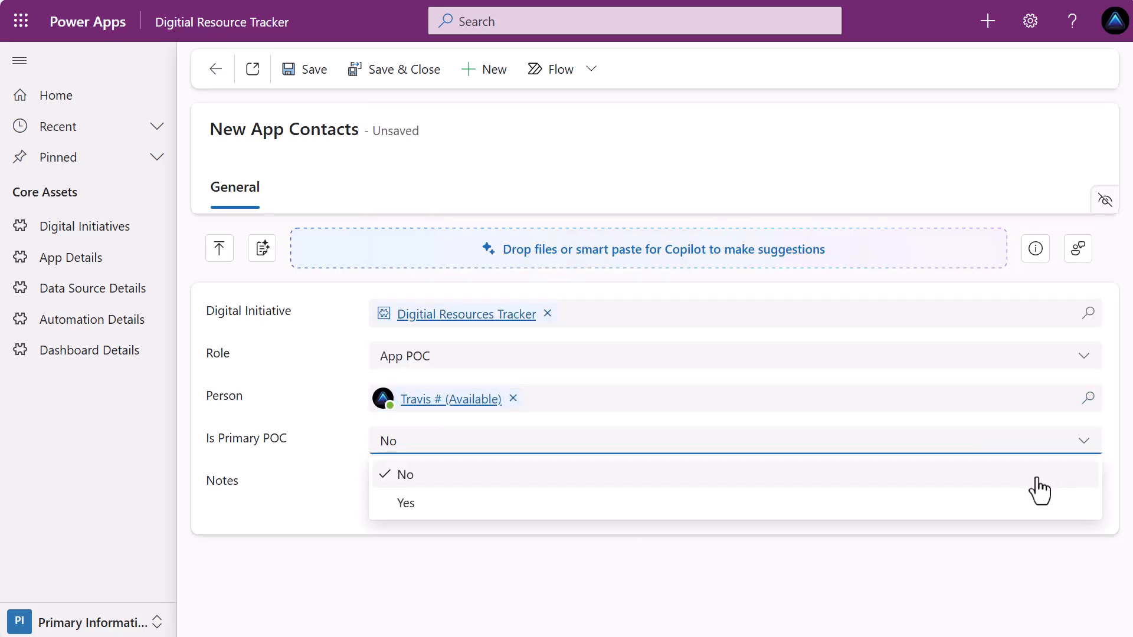
left_click(1037, 504)
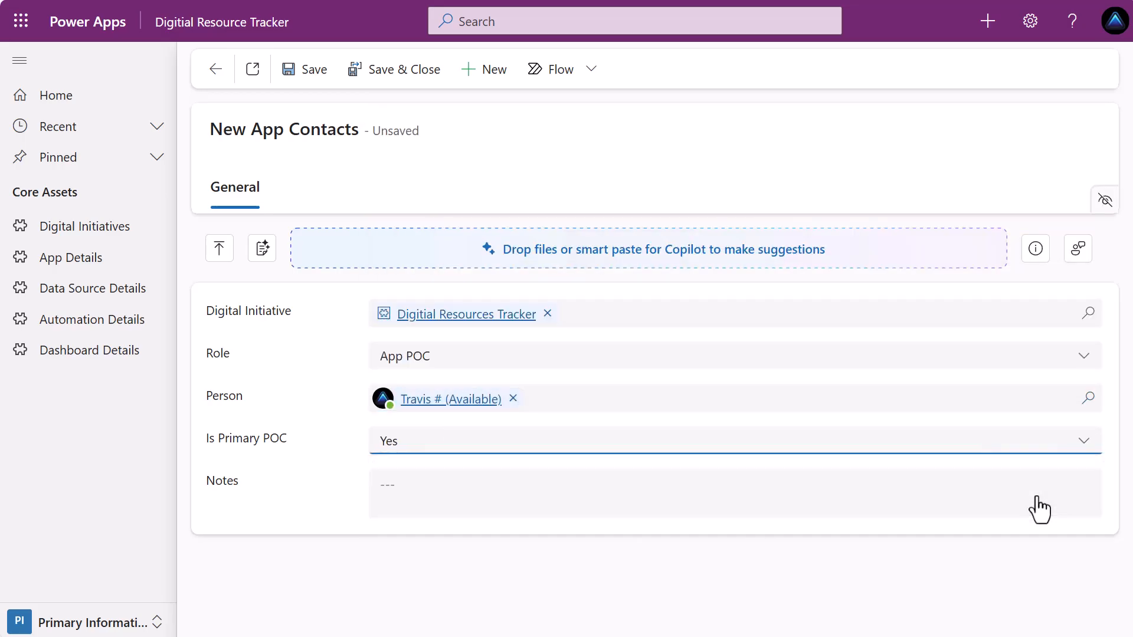
left_click(422, 501)
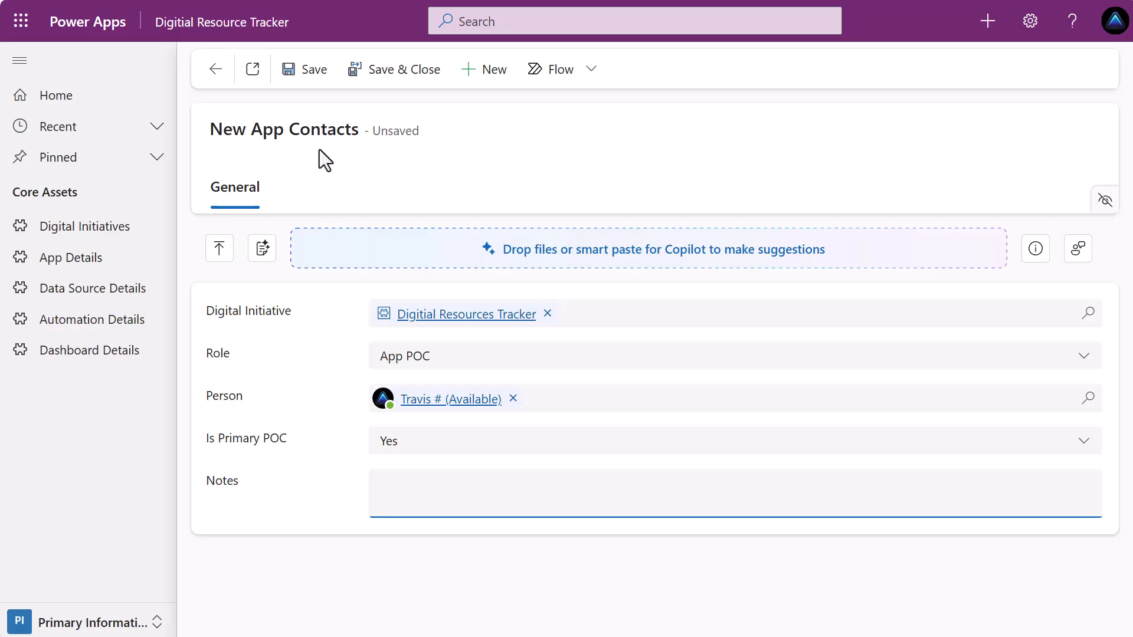
left_click(319, 72)
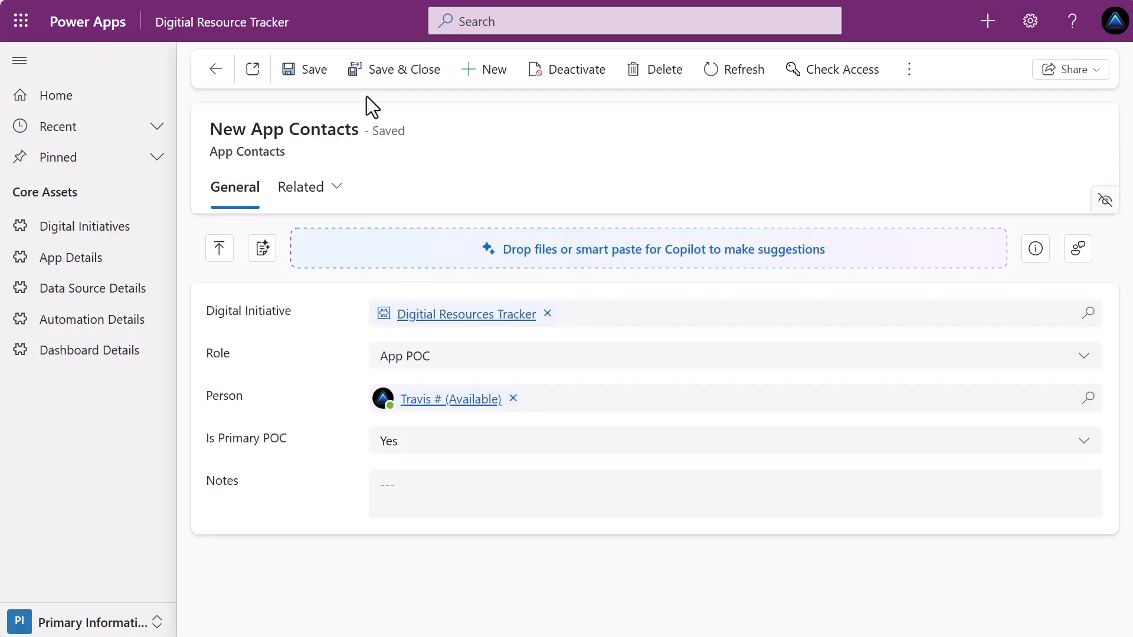
Start another app contact for the Digitial Resources Tracker initiative with the role App Maintainer.
left_click(487, 72)
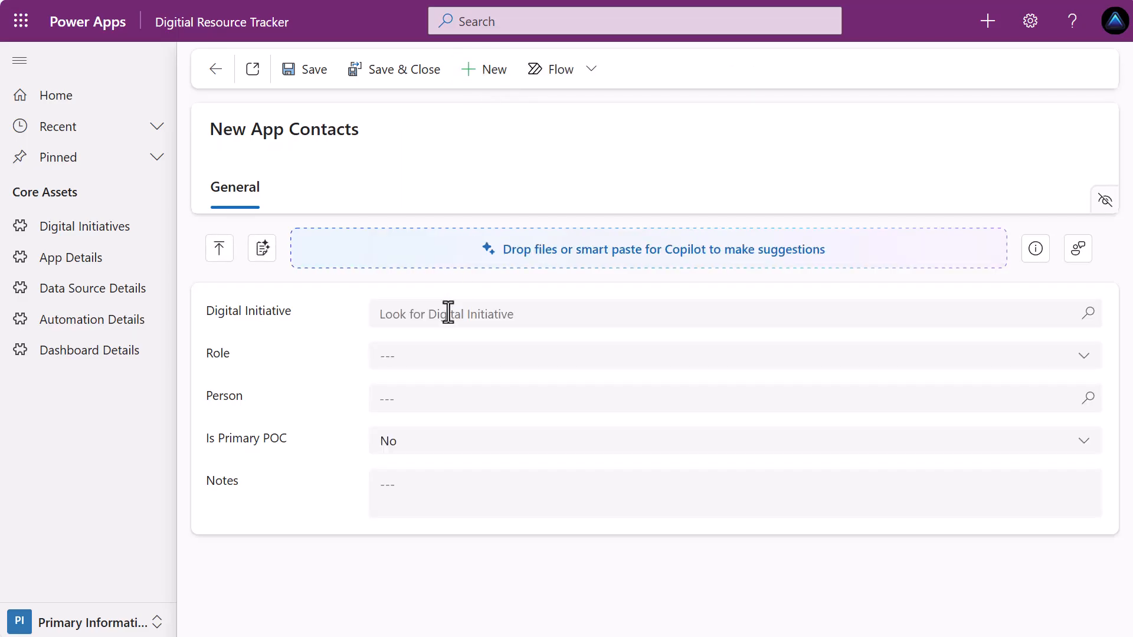
left_click(449, 315)
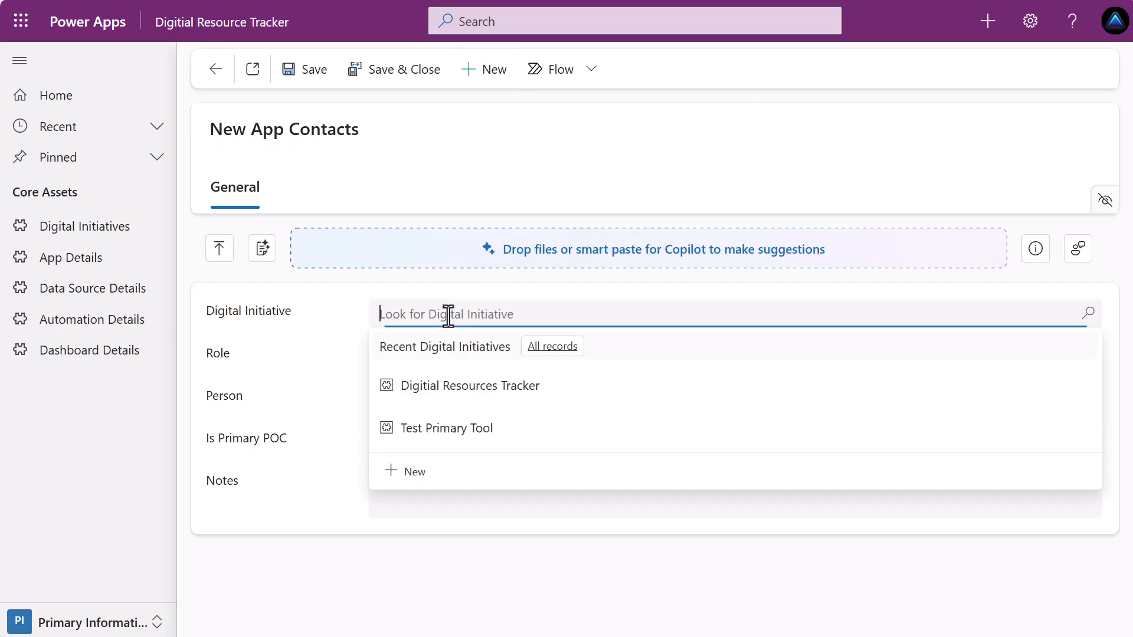
left_click(483, 405)
left_click(564, 360)
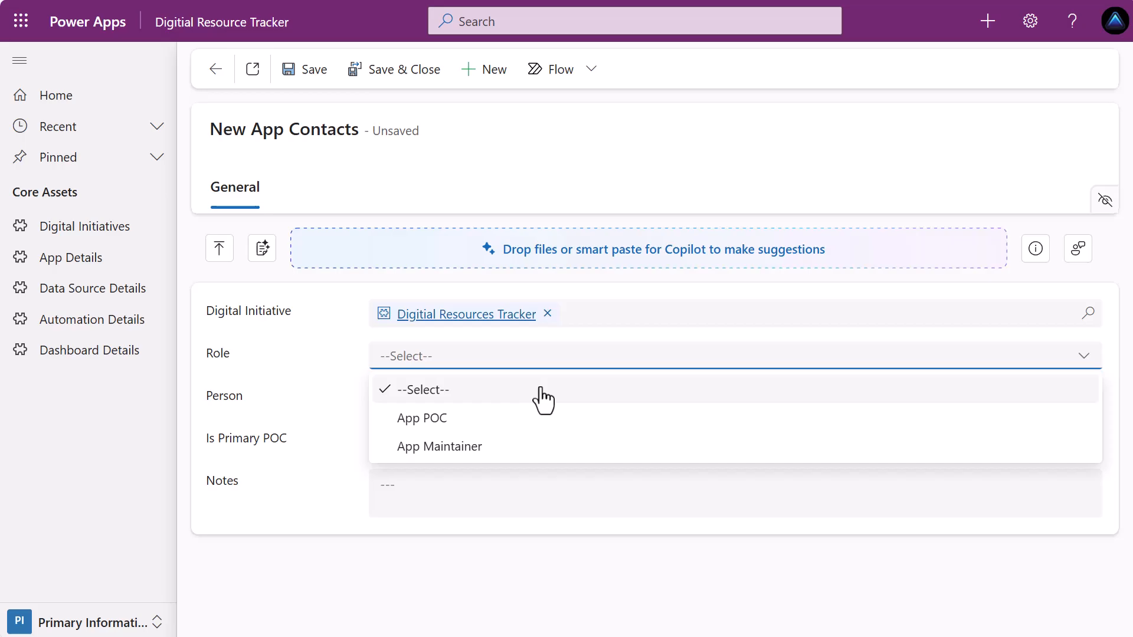
left_click(509, 447)
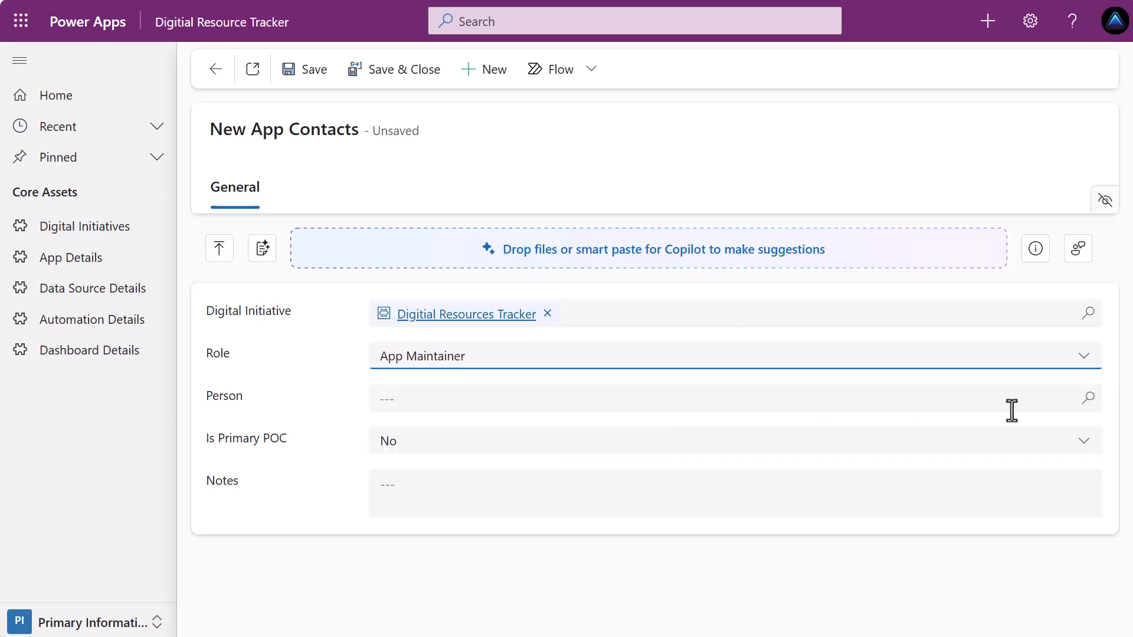
Fill in the maintainer contact's Person, set Is Primary POC to Yes, and save and close the record.
left_click(1092, 410)
type("trav")
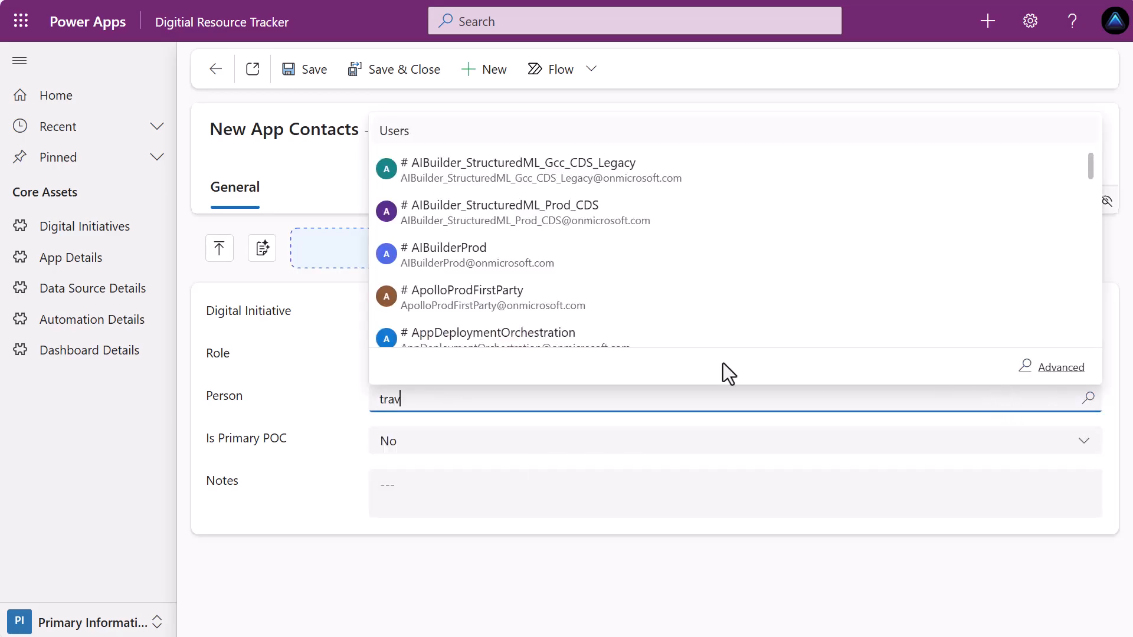
left_click(564, 327)
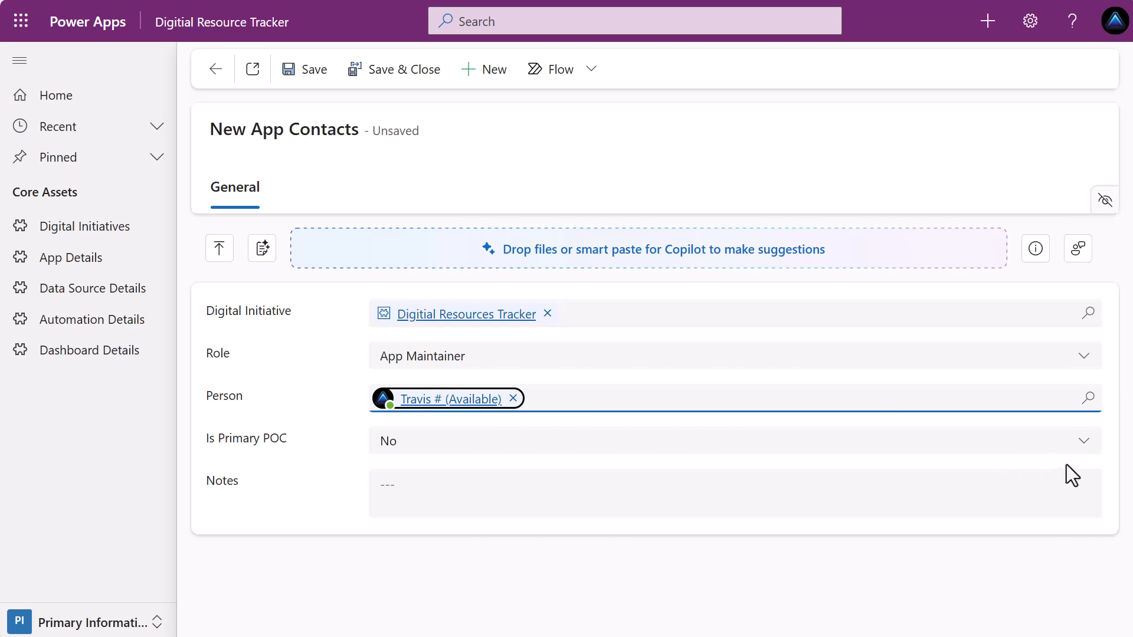
left_click(1084, 450)
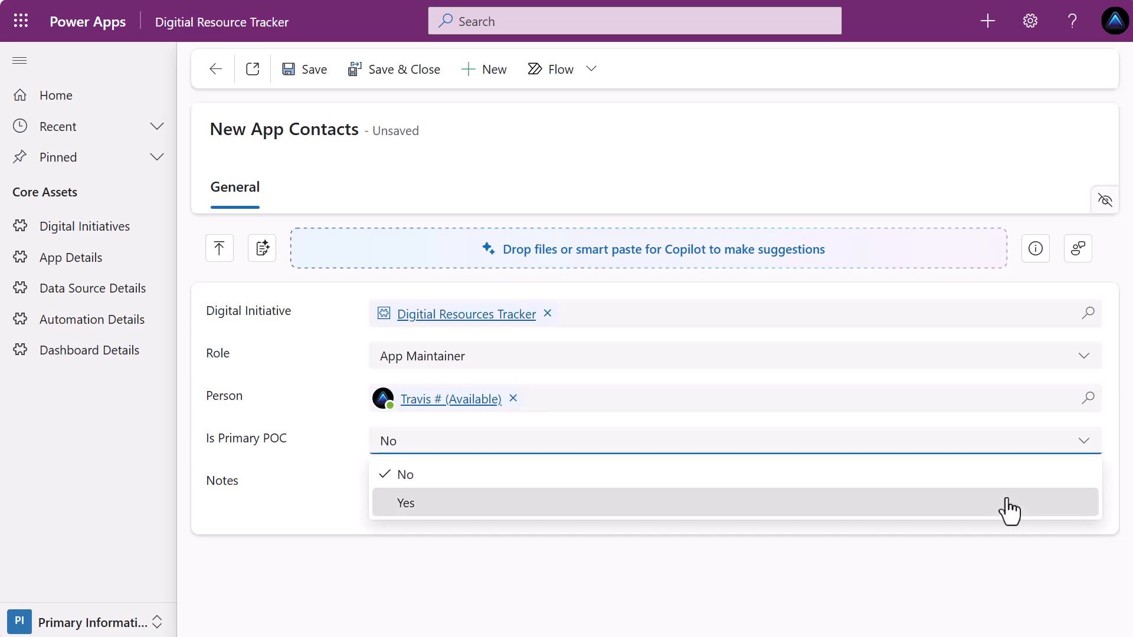
left_click(1007, 501)
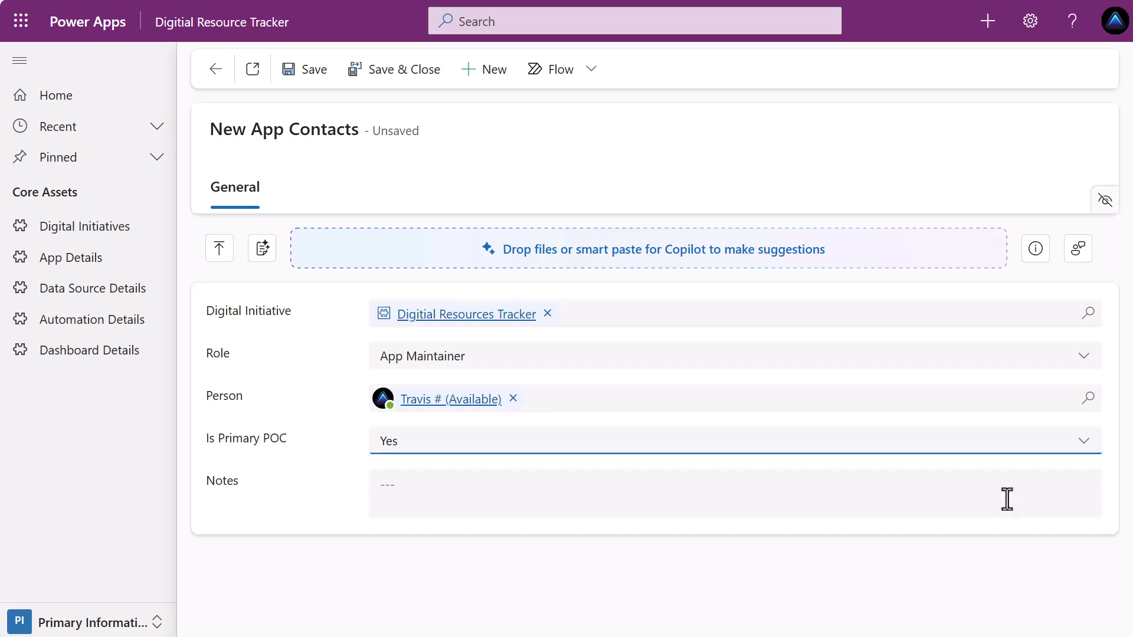
left_click(390, 79)
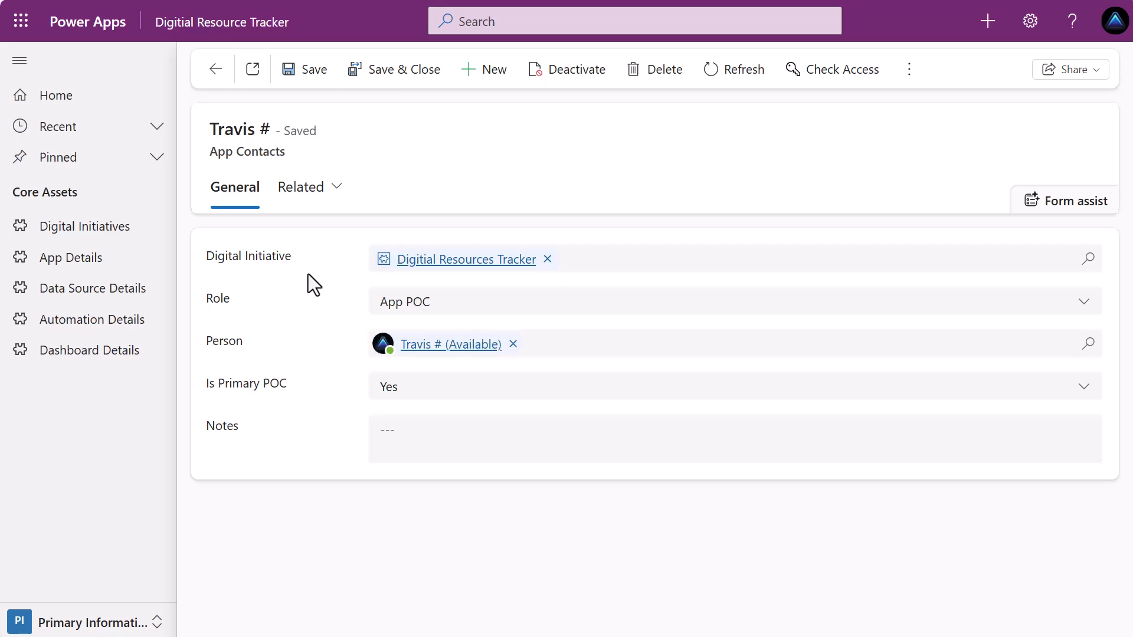
Return to the Digitial Resources Tracker initiative and open its App POC contact record to check it.
left_click(223, 82)
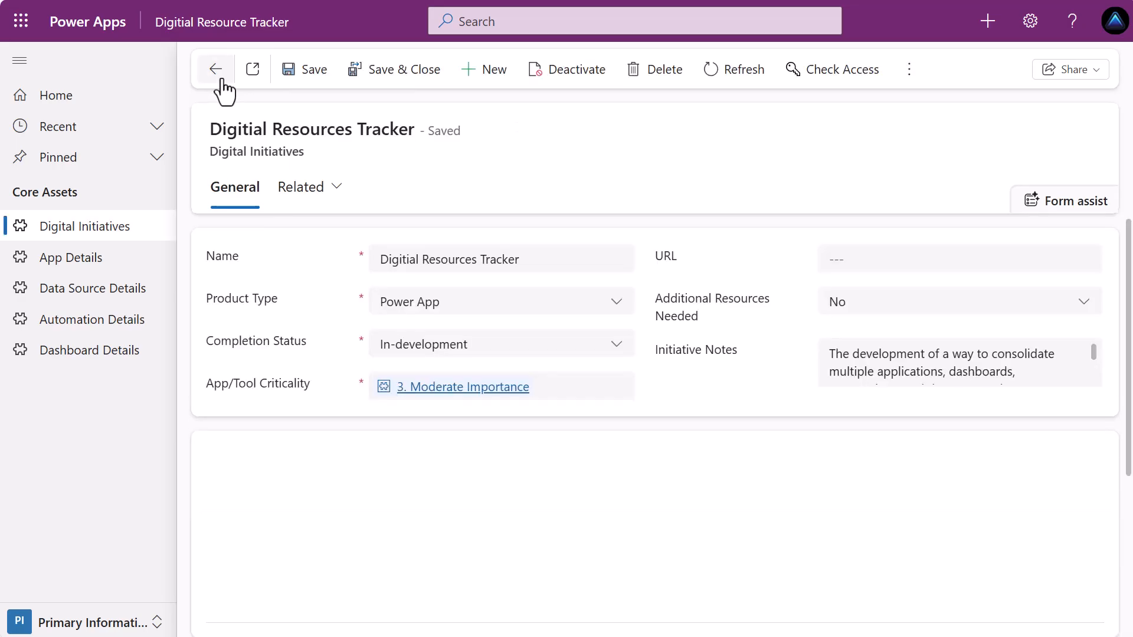
scroll(329, 228, "down", 5)
scroll(331, 229, "down", 2)
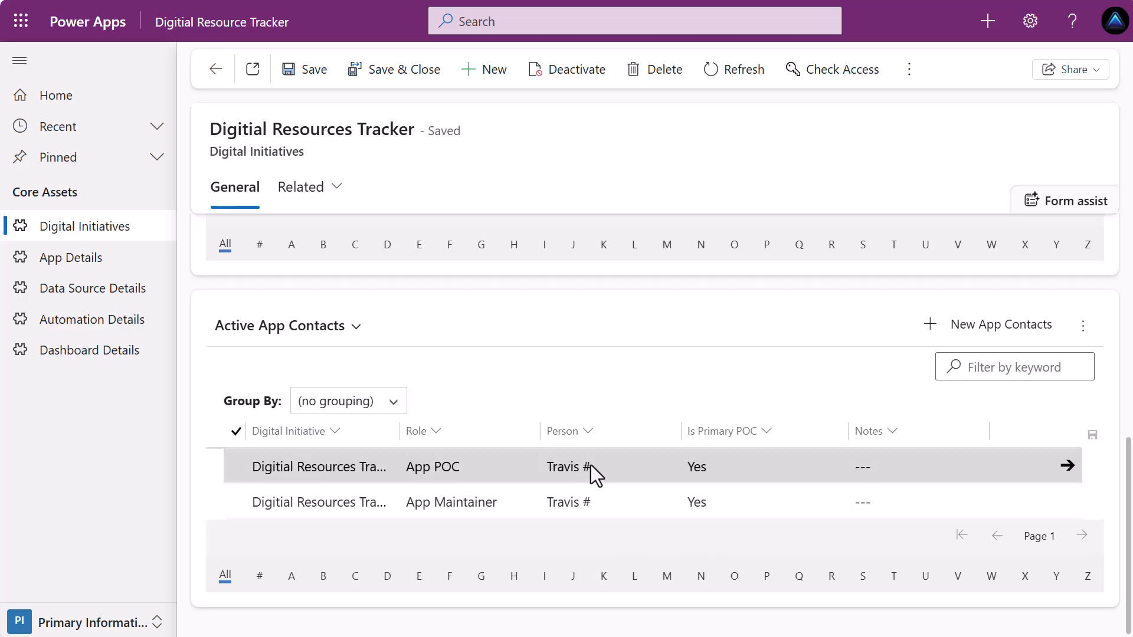
left_click(1067, 466)
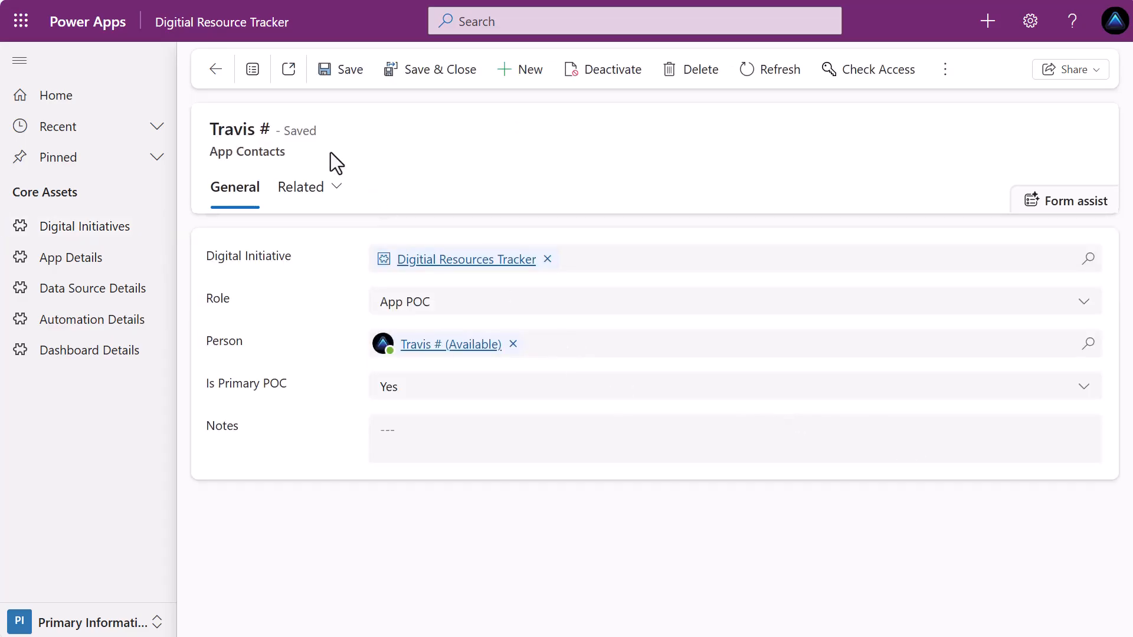
Return to the initiative and examine the initiative, role, person and primary POC values of both Active App Contacts rows.
left_click(216, 70)
scroll(469, 372, "down", 5)
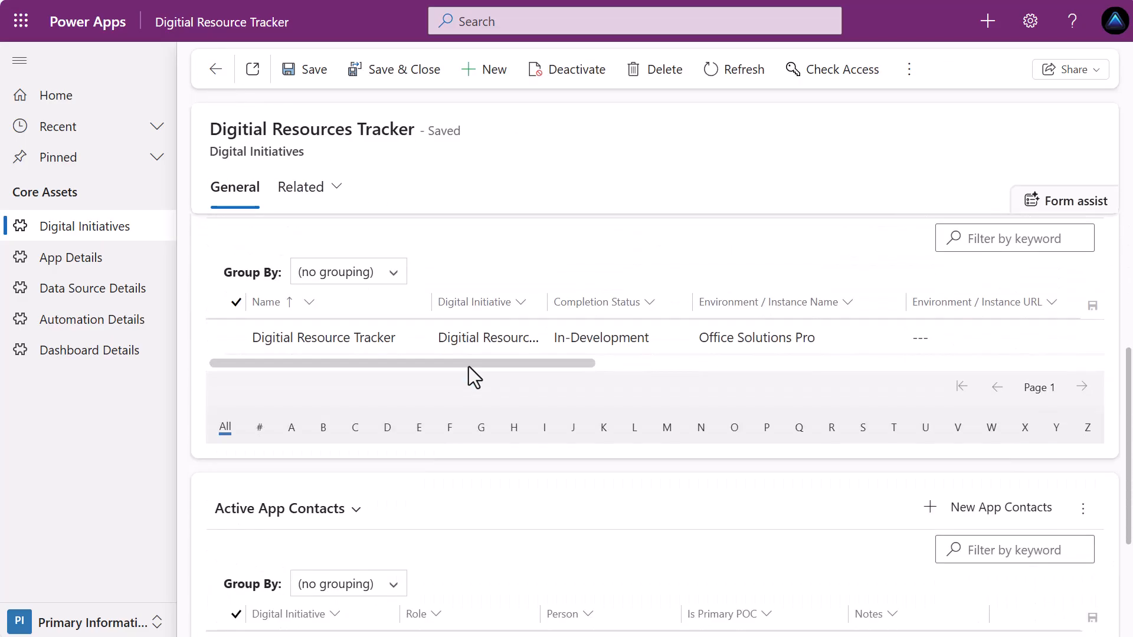
scroll(469, 366, "down", 3)
left_click(378, 472)
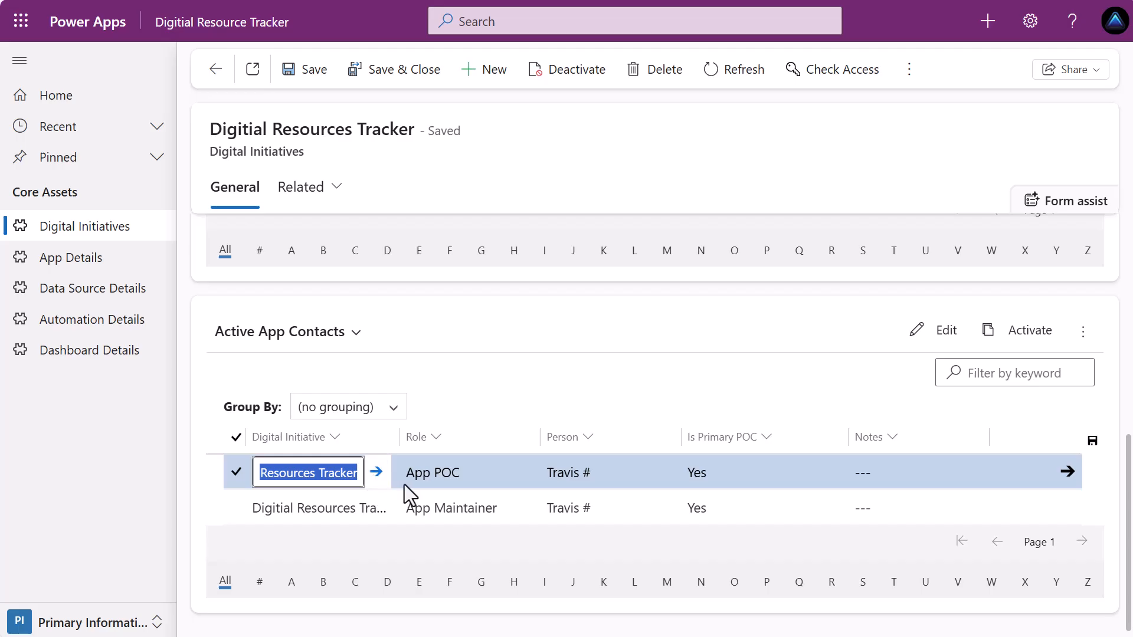
left_click(448, 483)
left_click(560, 475)
left_click(699, 480)
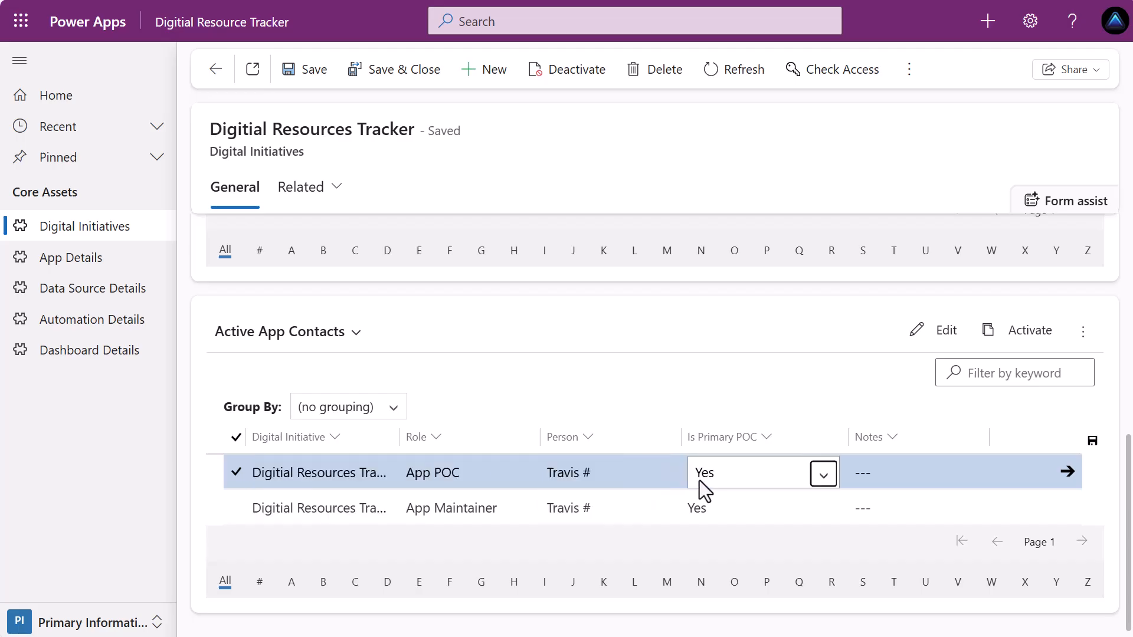
left_click(372, 511)
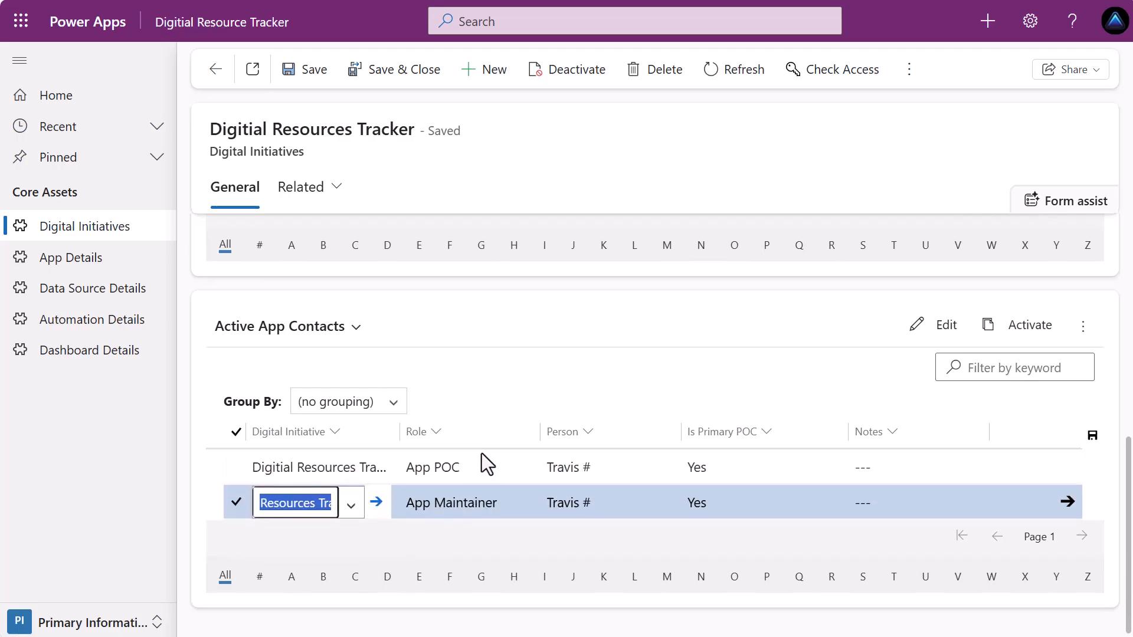
scroll(480, 452, "up", 7)
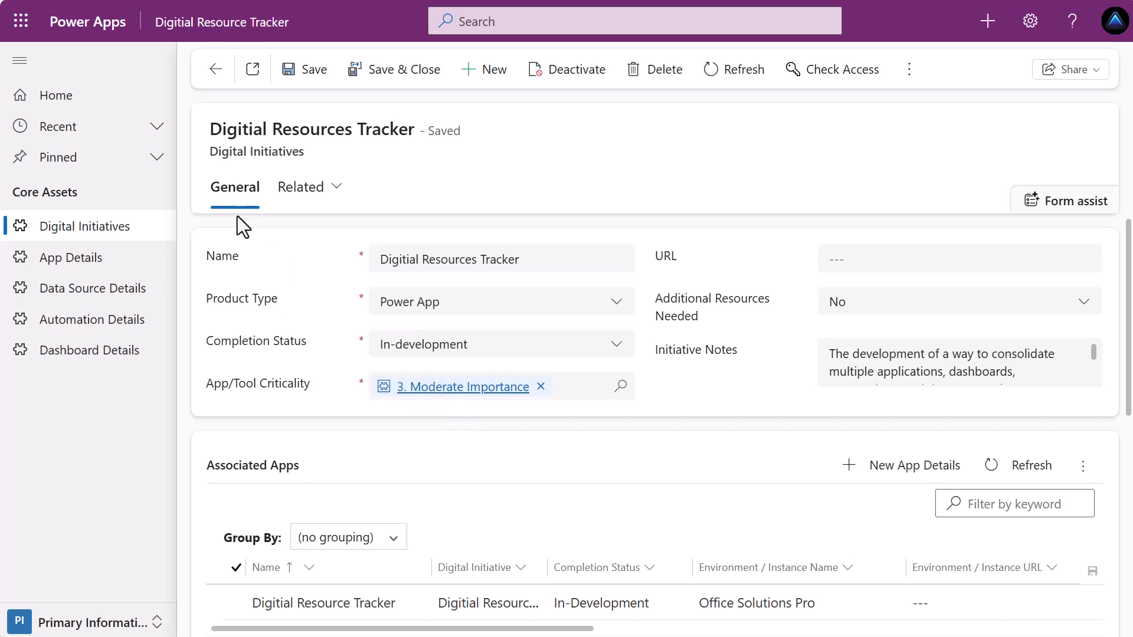
Open the Digitial Resource Tracker record in App Details and start a new App Automation Joiner from it.
left_click(97, 265)
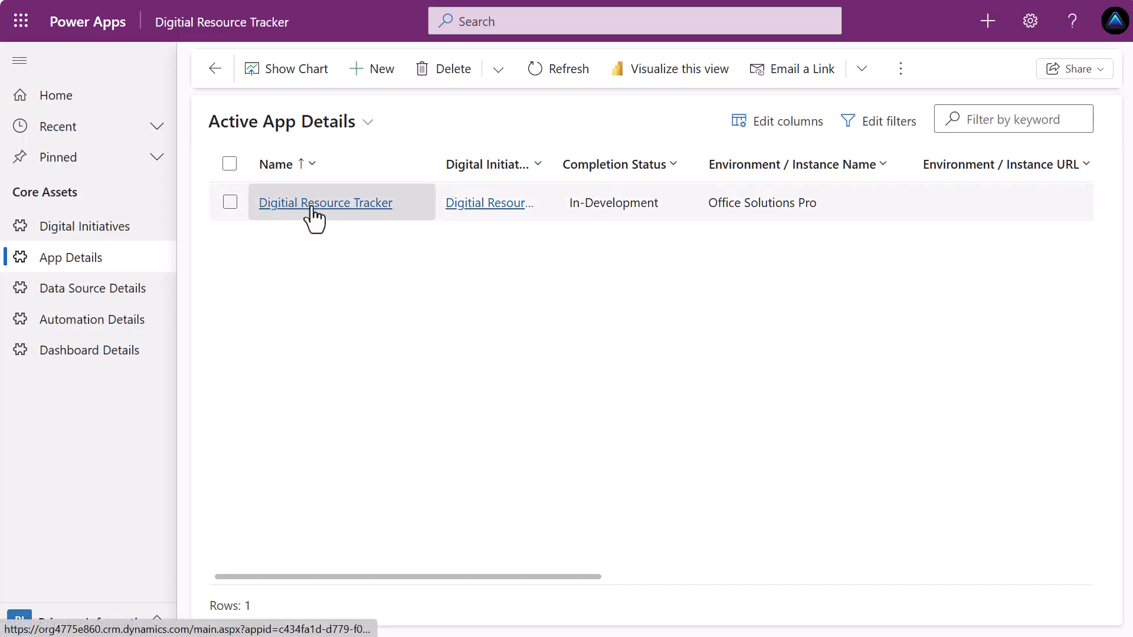
left_click(342, 204)
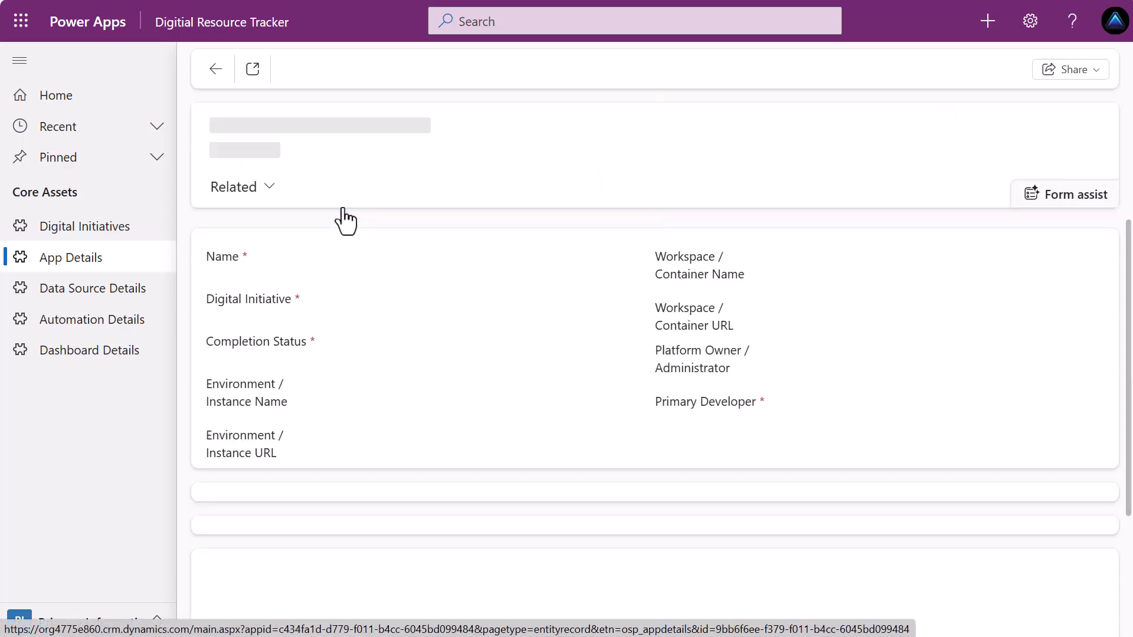
scroll(591, 318, "down", 3)
left_click(614, 344)
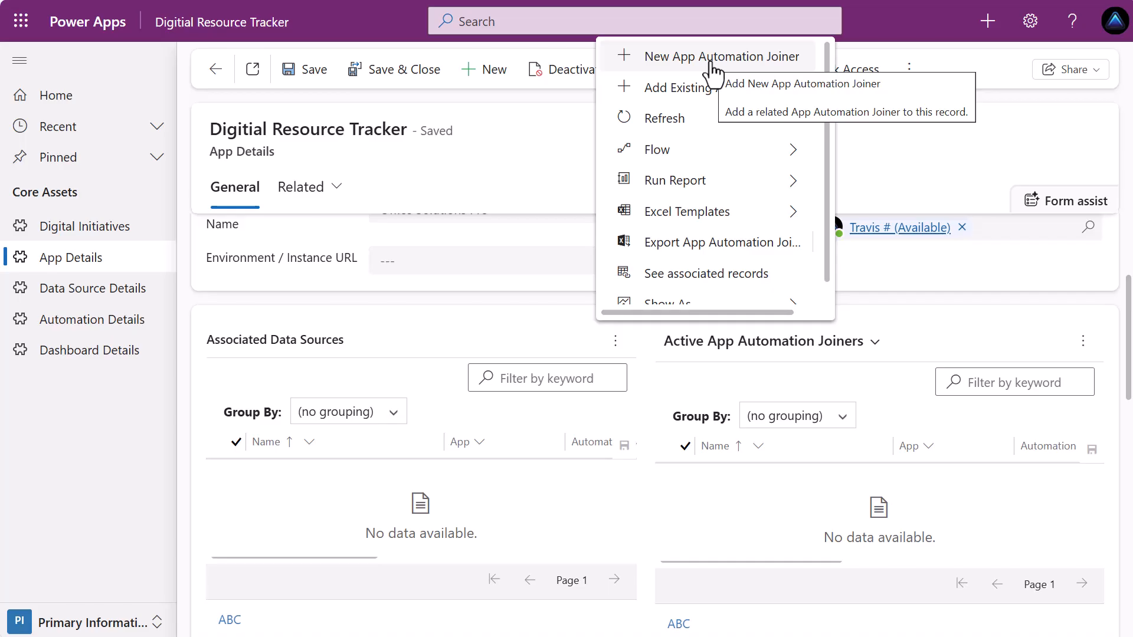
left_click(711, 63)
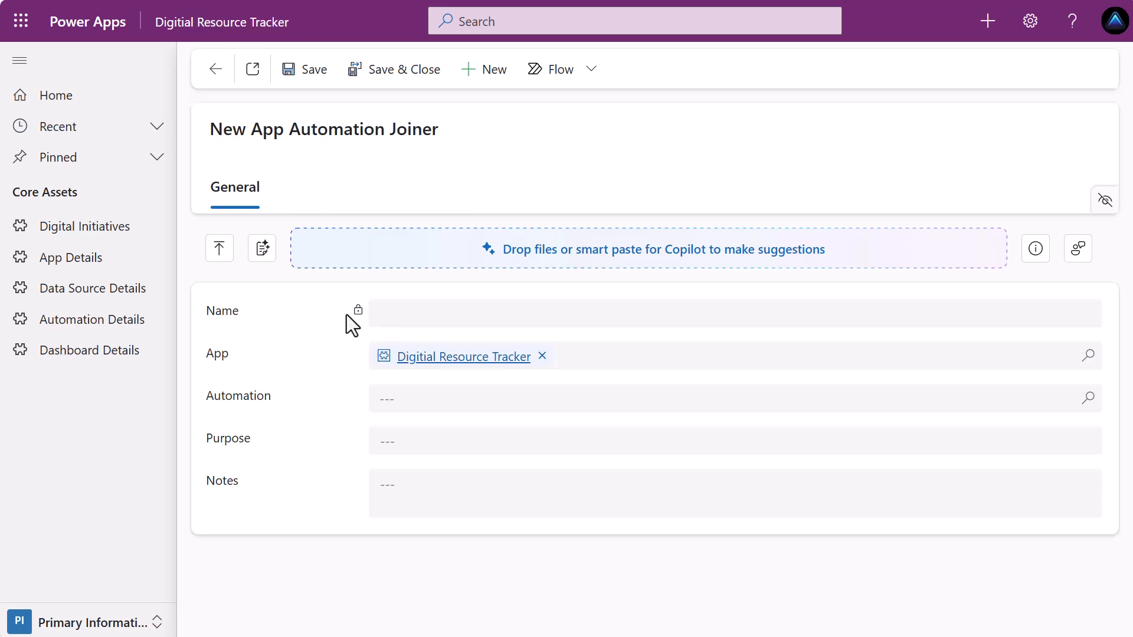
Link the App Automation Joiner Name Update automation, enter the purpose "Update the App Automation Joiner Name field", and save the joiner.
left_click(423, 398)
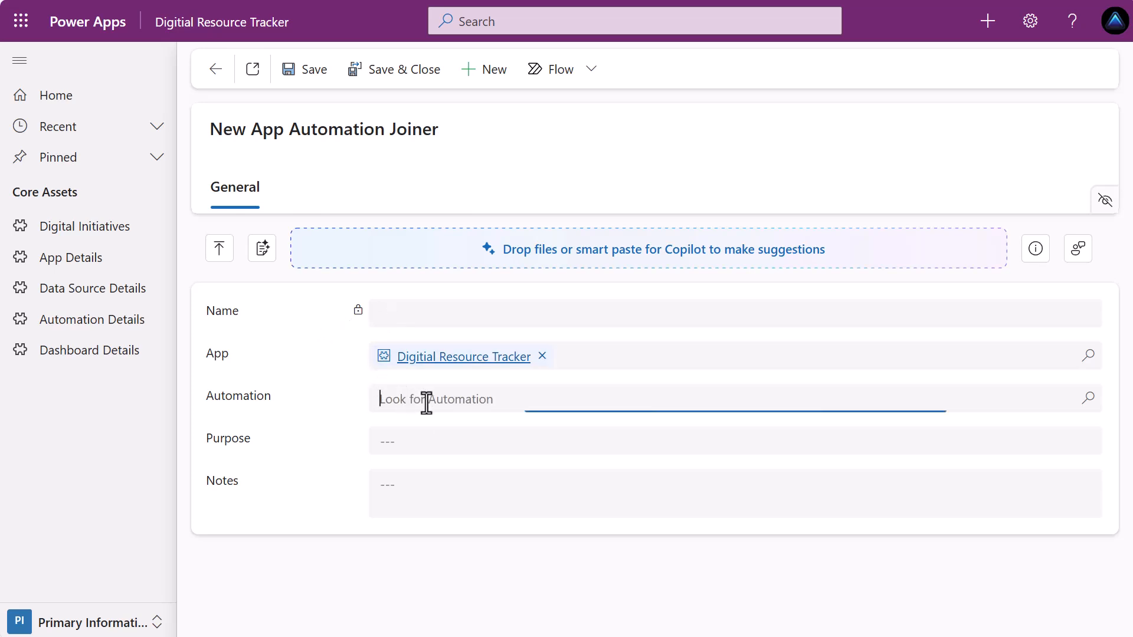
left_click(1087, 399)
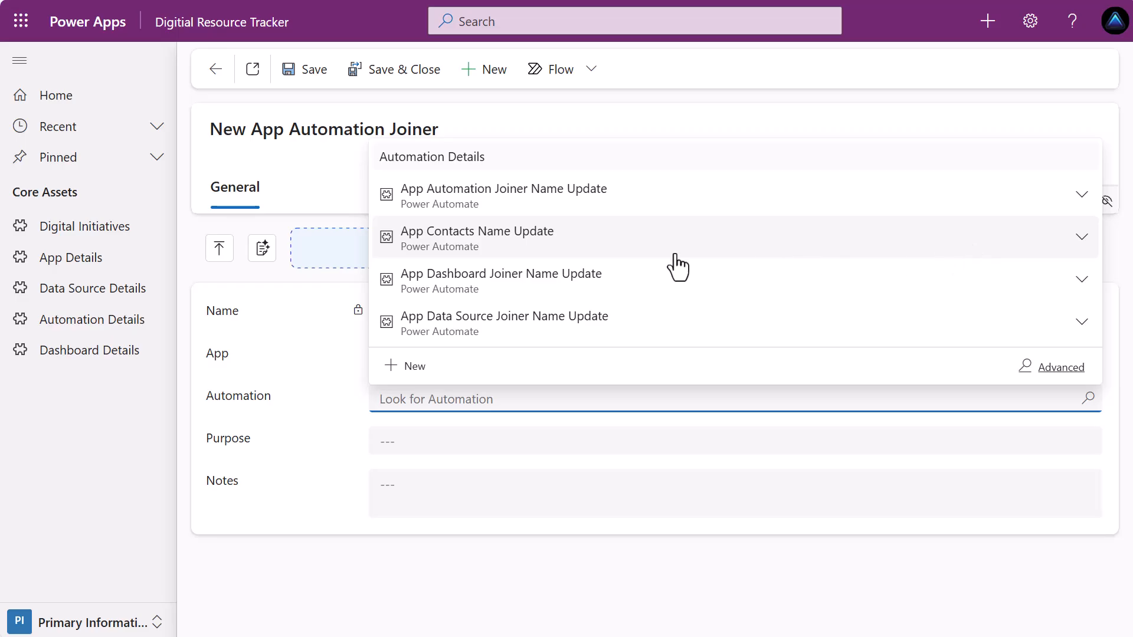
left_click(579, 213)
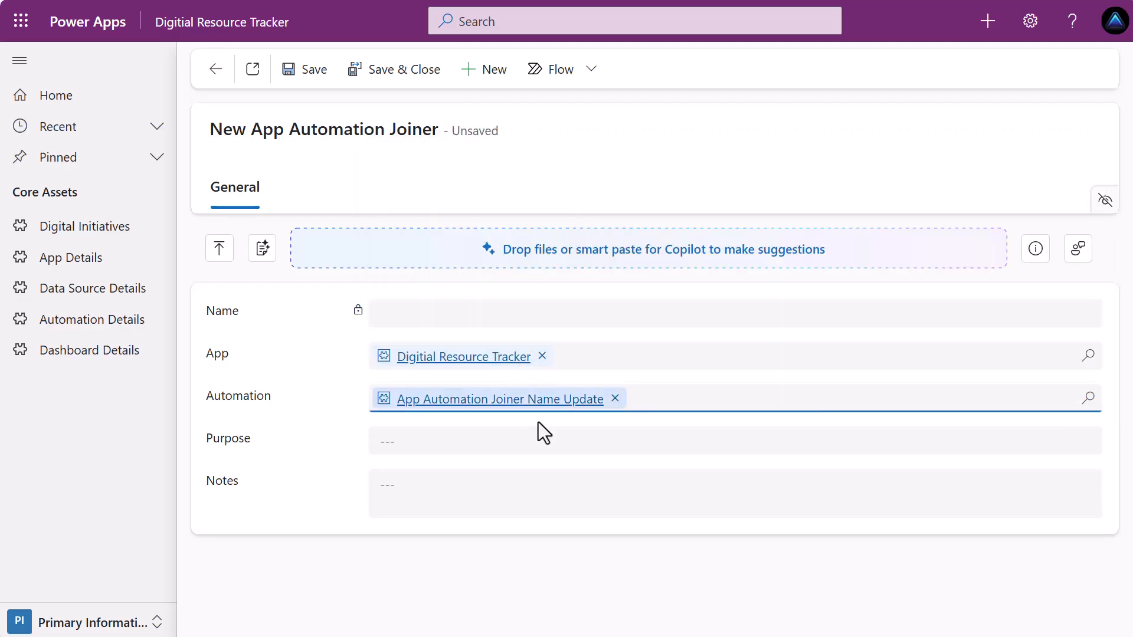
left_click(553, 447)
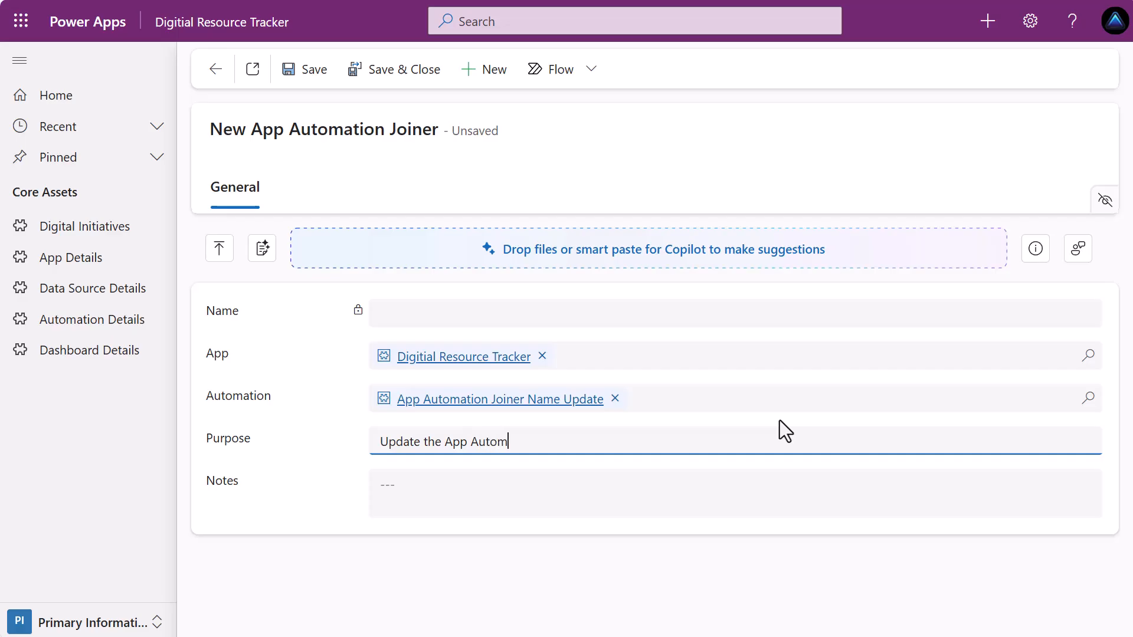
type("Name field")
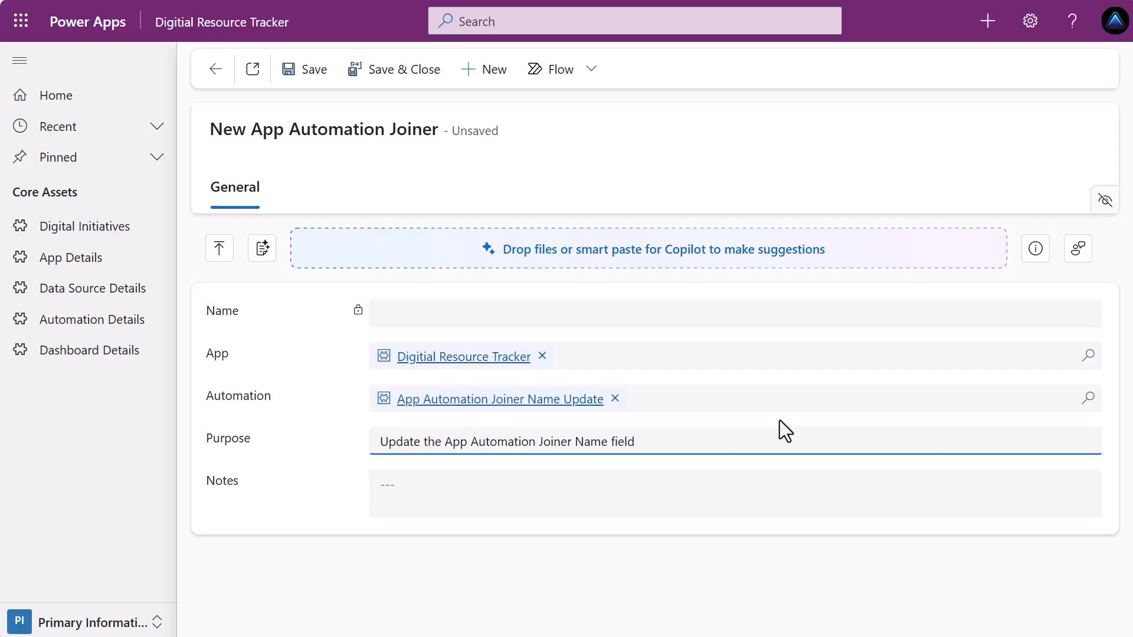
left_click(307, 71)
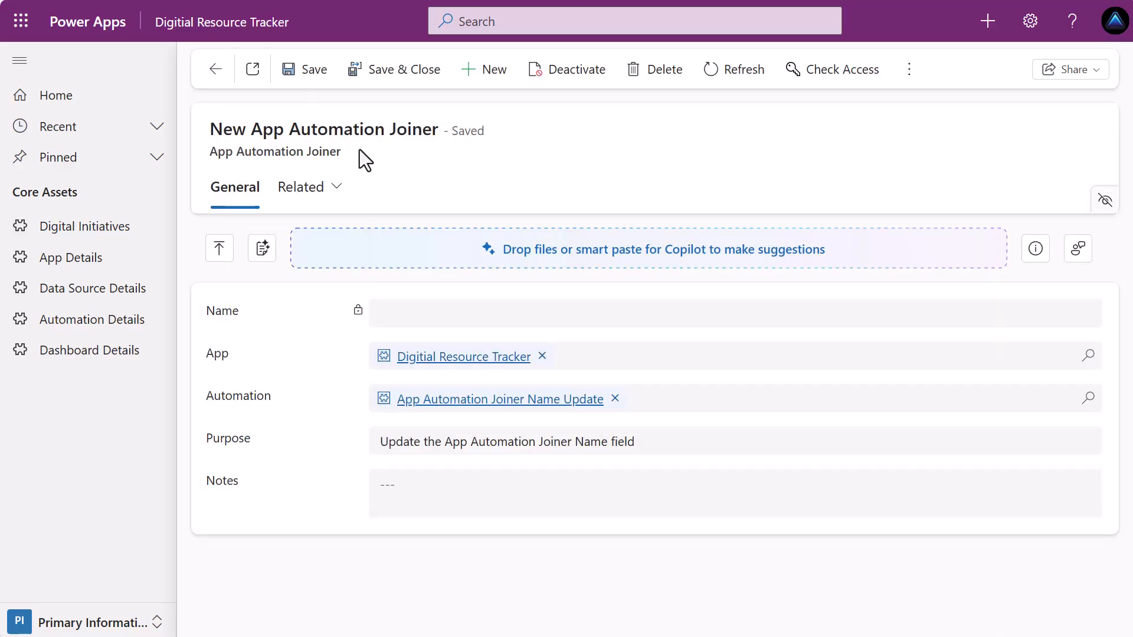
Return to the Digitial Resource Tracker app record and compare the Associated Data Sources, Active App Automation Joiners and Associated Dashboards grids.
left_click(216, 69)
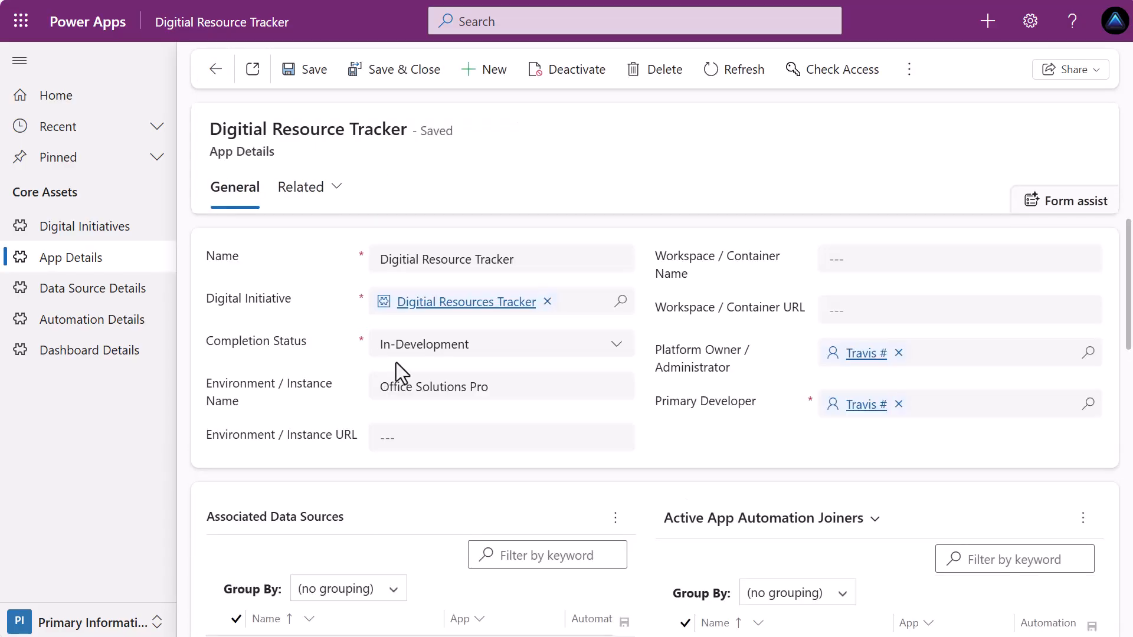
scroll(338, 365, "down", 1)
scroll(338, 365, "down", 2)
left_click_drag(364, 505, 425, 502)
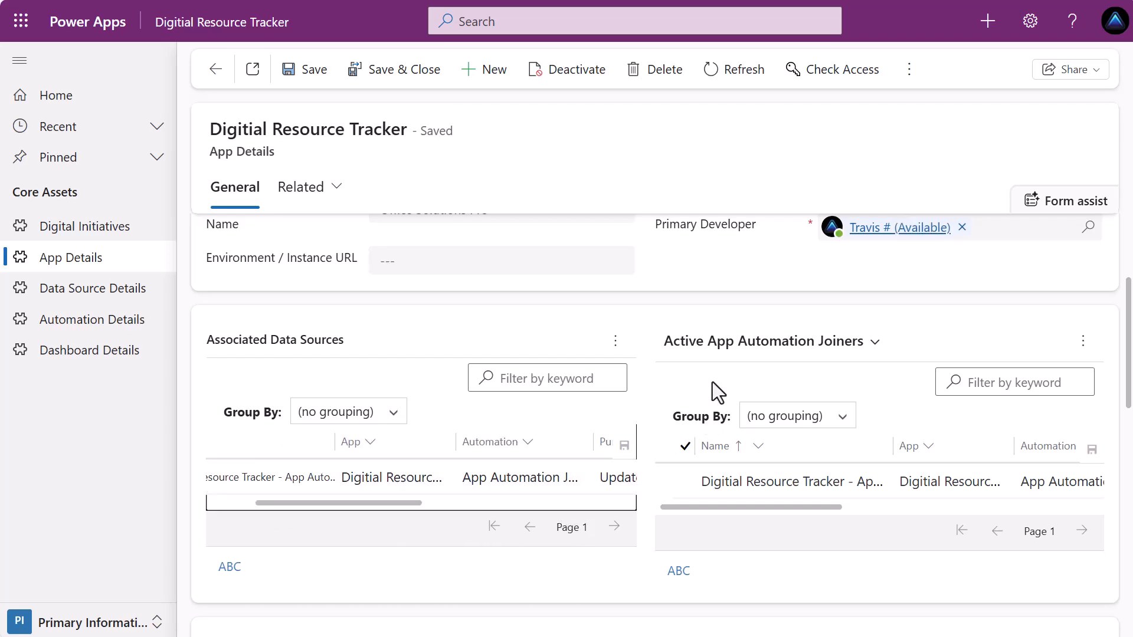
scroll(703, 406, "down", 3)
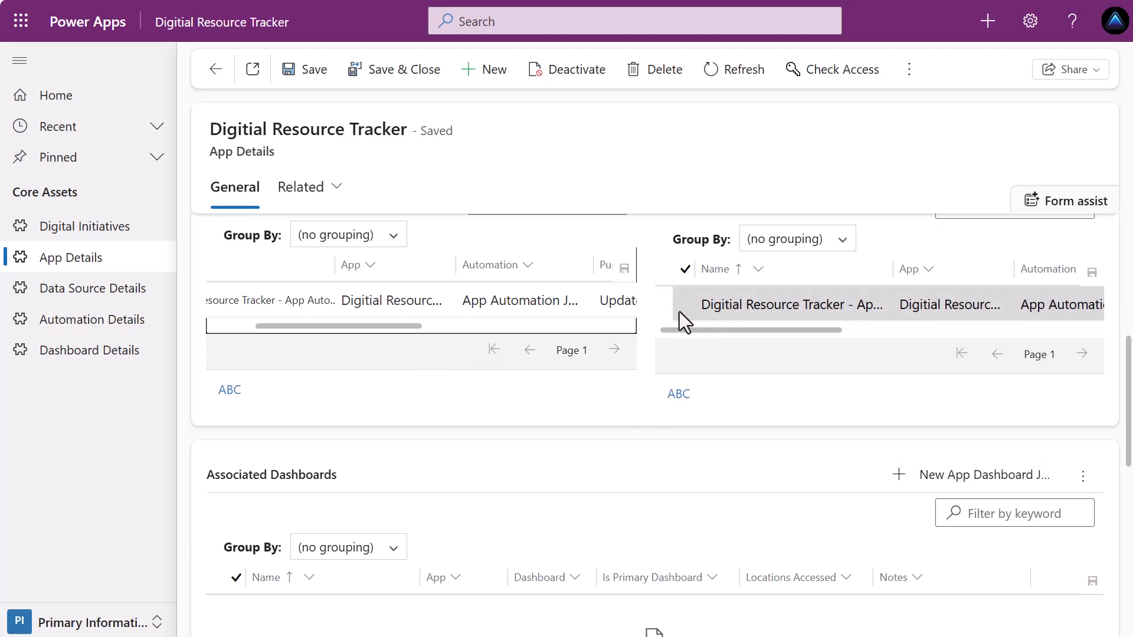
scroll(576, 338, "up", 3)
scroll(555, 407, "down", 3)
scroll(555, 406, "down", 3)
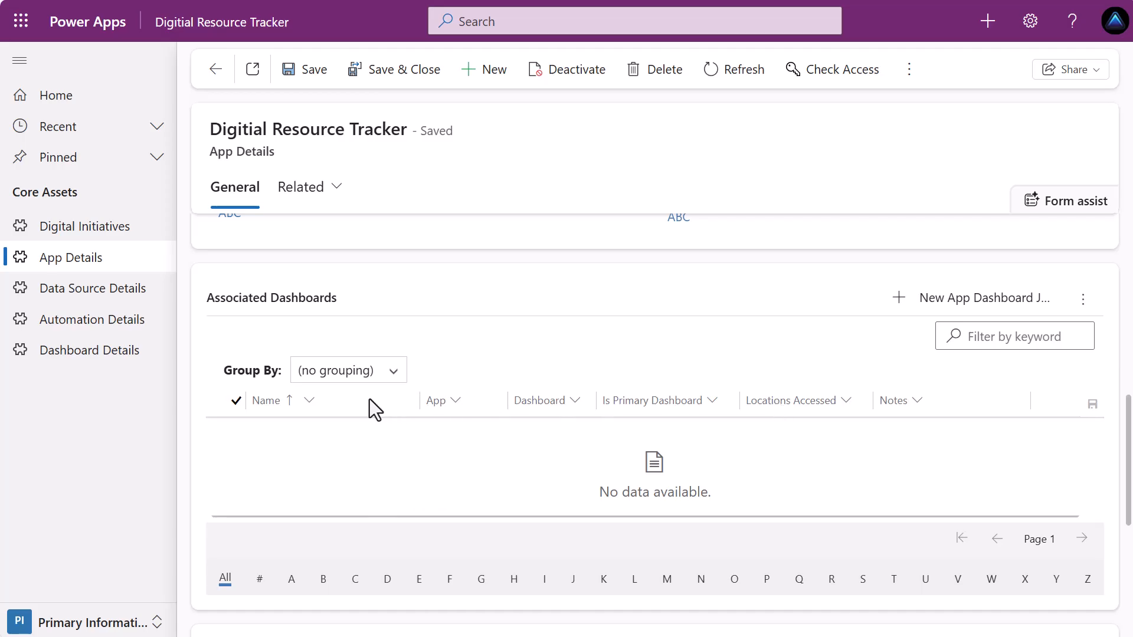
scroll(635, 363, "up", 3)
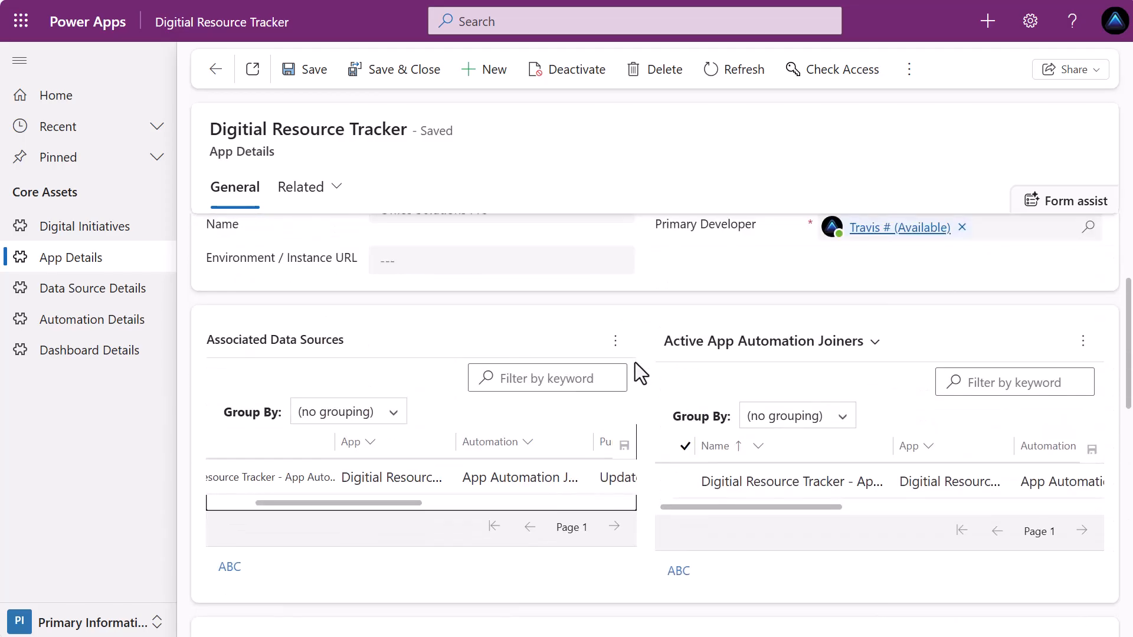
scroll(588, 426, "up", 3)
scroll(584, 424, "down", 4)
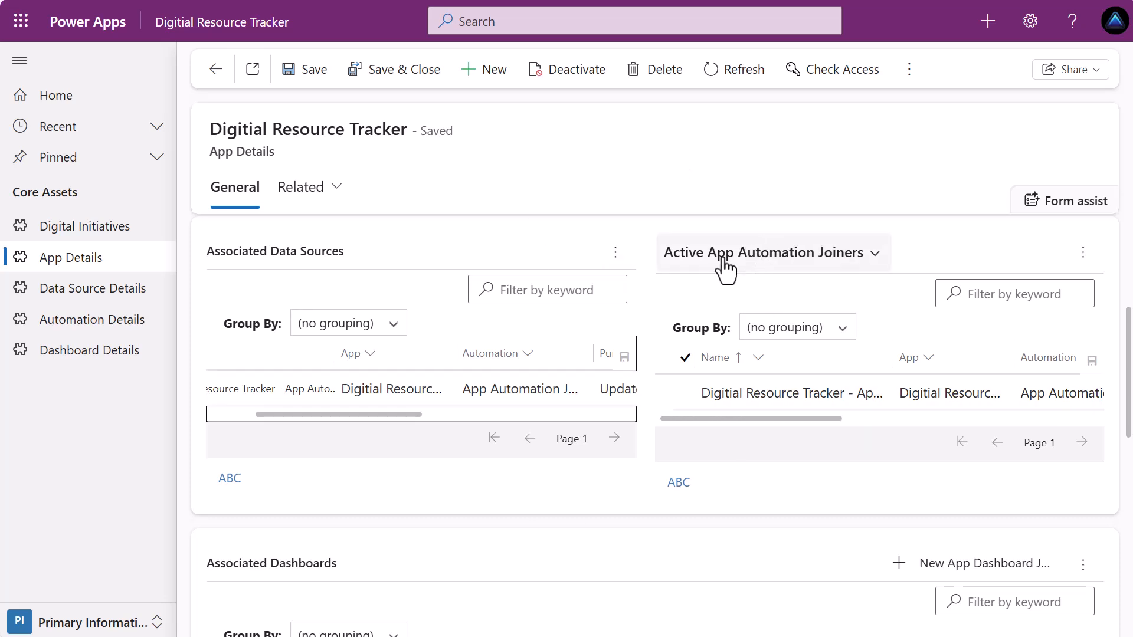
scroll(571, 372, "up", 2)
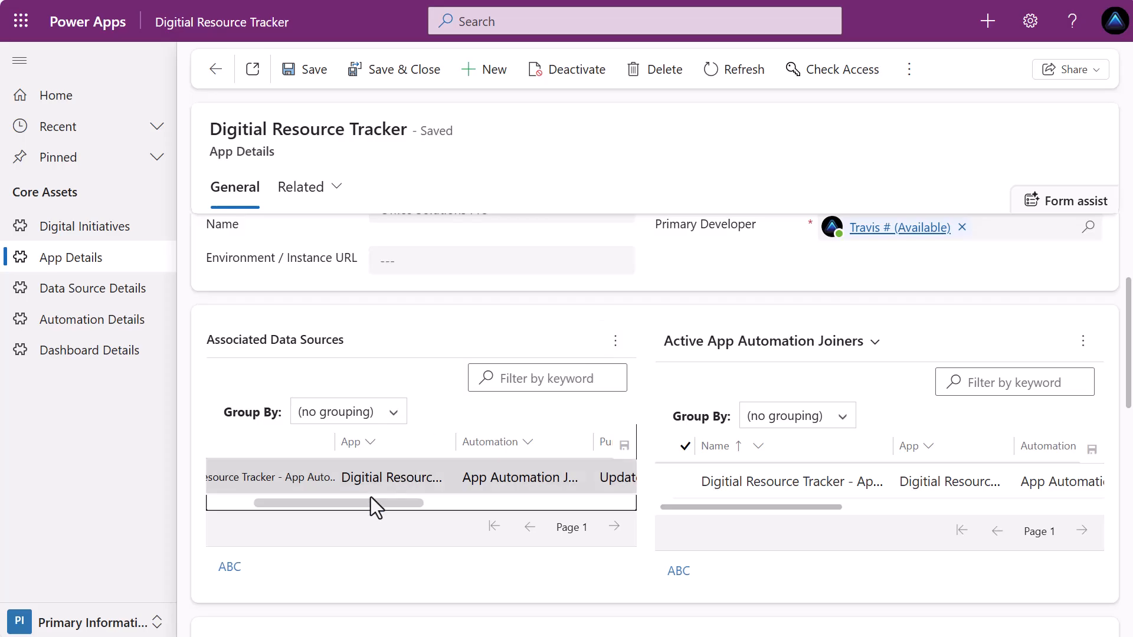
left_click_drag(367, 502, 305, 505)
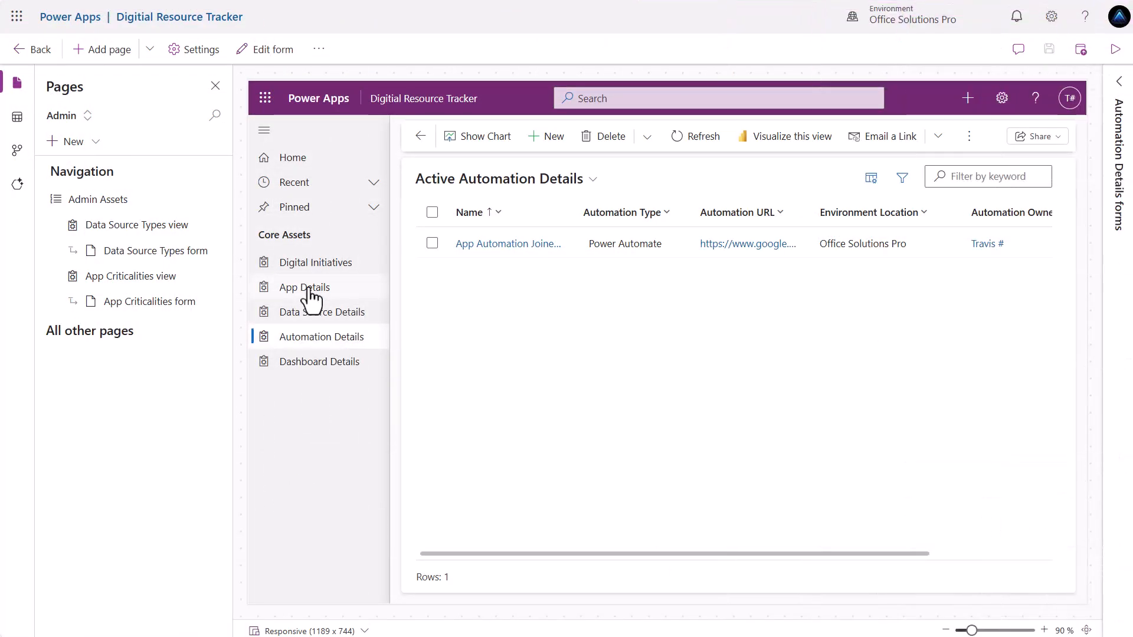
Switch to the app designer, open the Digitial Resource Tracker record in App Details and inspect its Associated Data Sources grid.
left_click(315, 291)
left_click(512, 246)
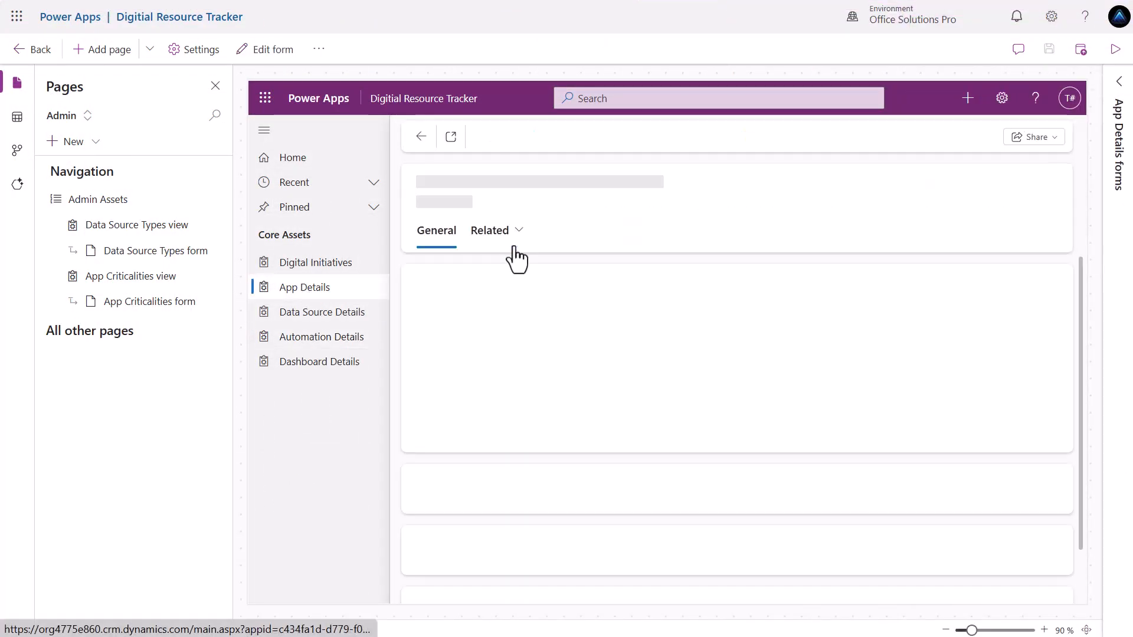
scroll(584, 349, "down", 5)
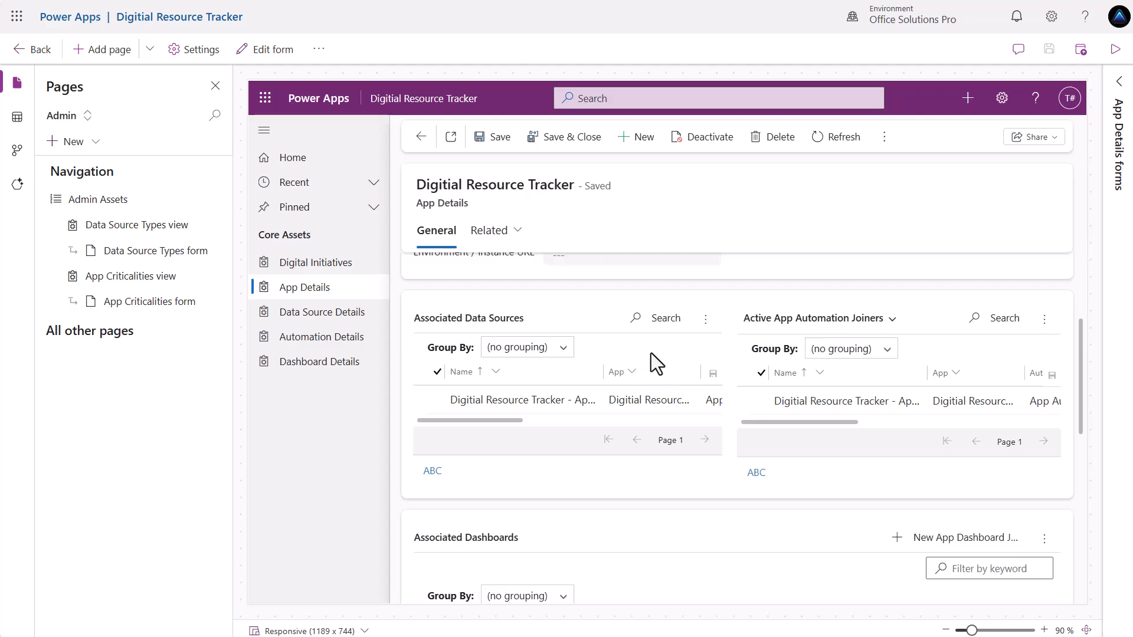
left_click(437, 371)
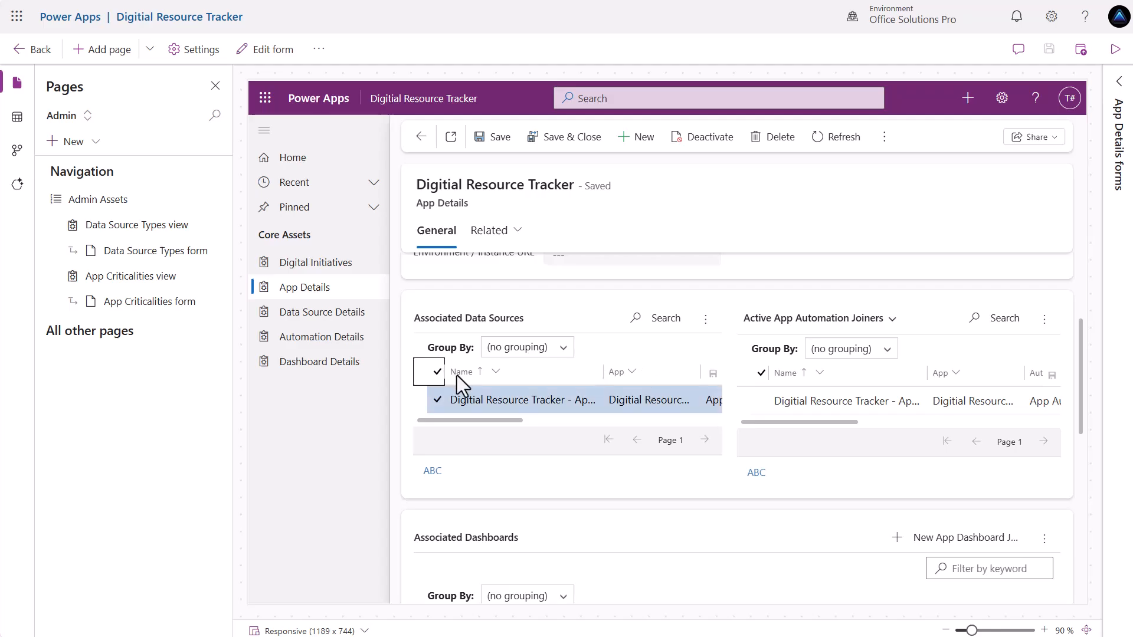
left_click(626, 365)
left_click(618, 340)
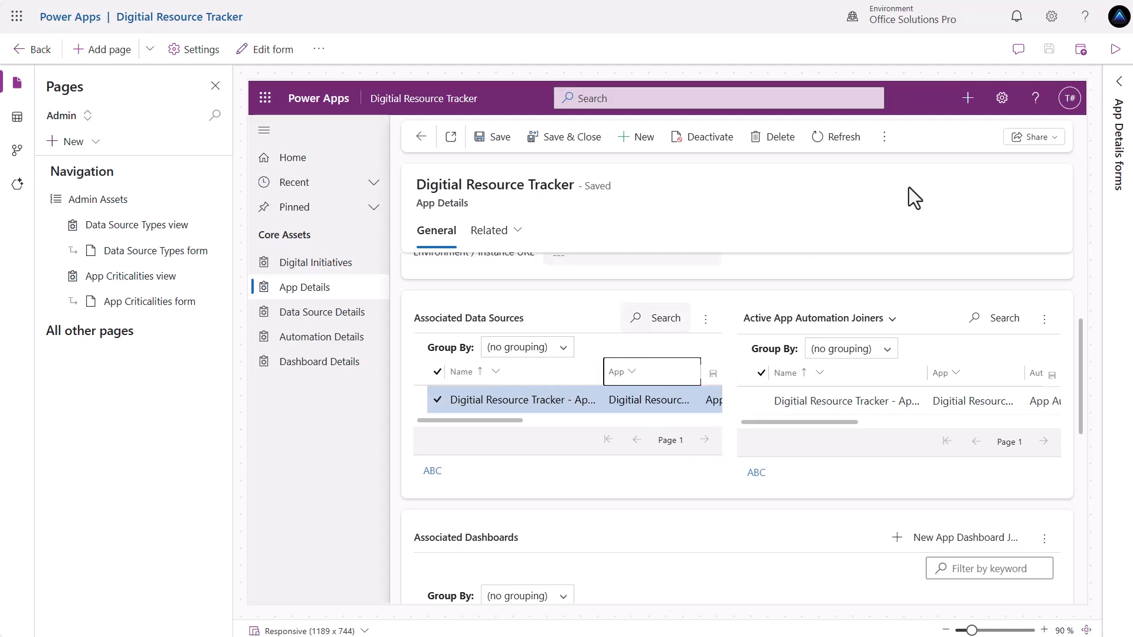
In the App Details Information form, switch the Associated Data Sources subgrid to the App Data Source Joiners (App) table, reset the component, and save and publish.
left_click(1119, 95)
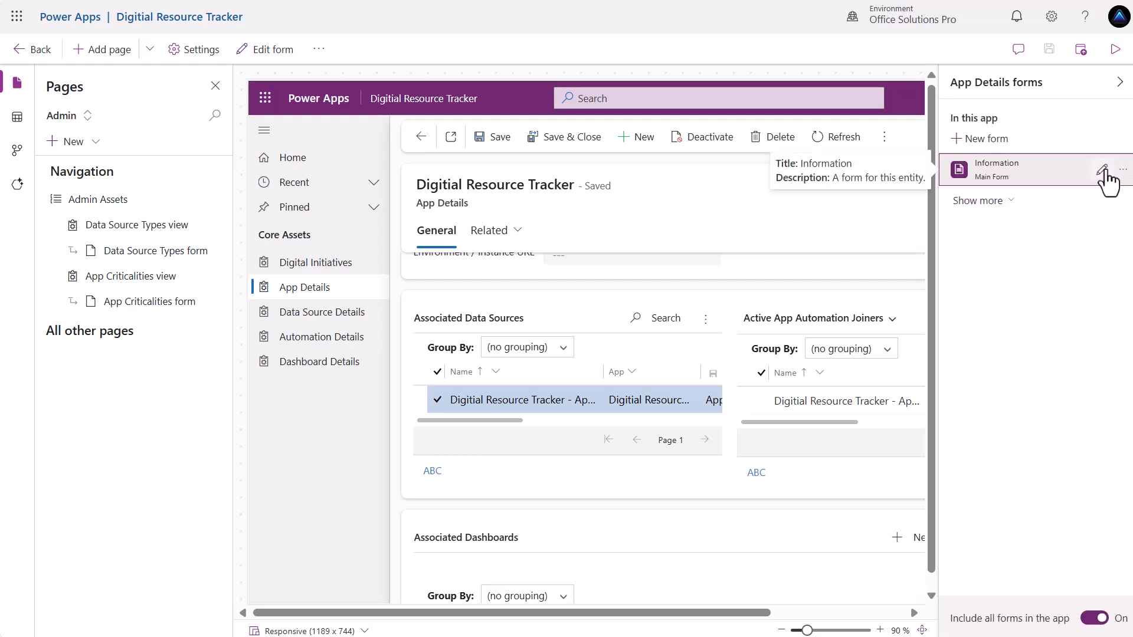
left_click(1101, 170)
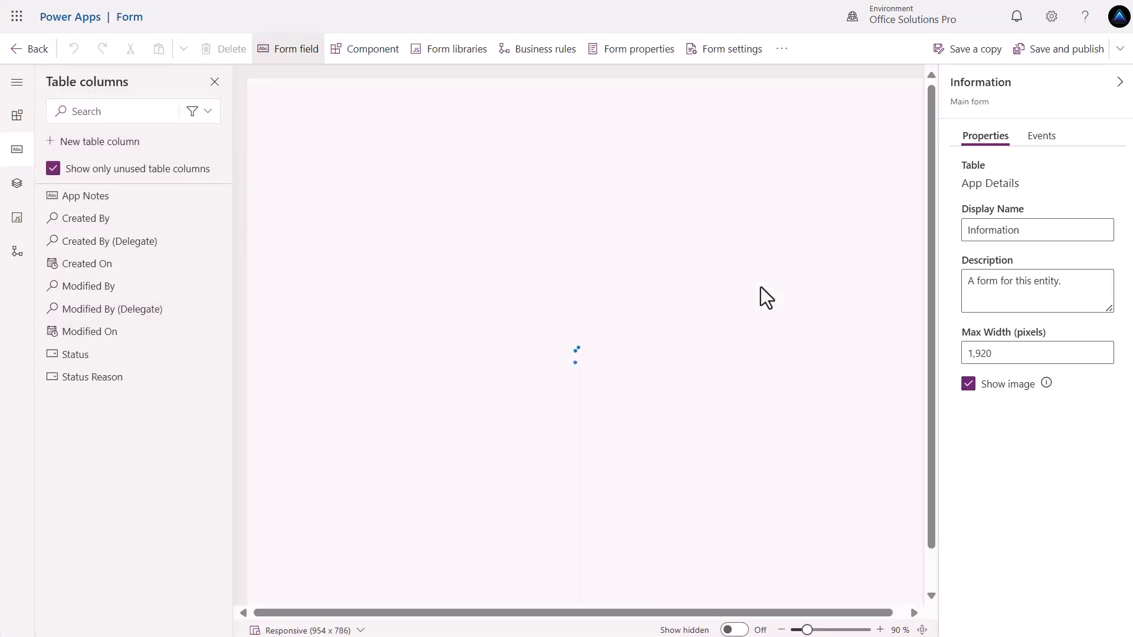
scroll(639, 295, "down", 2)
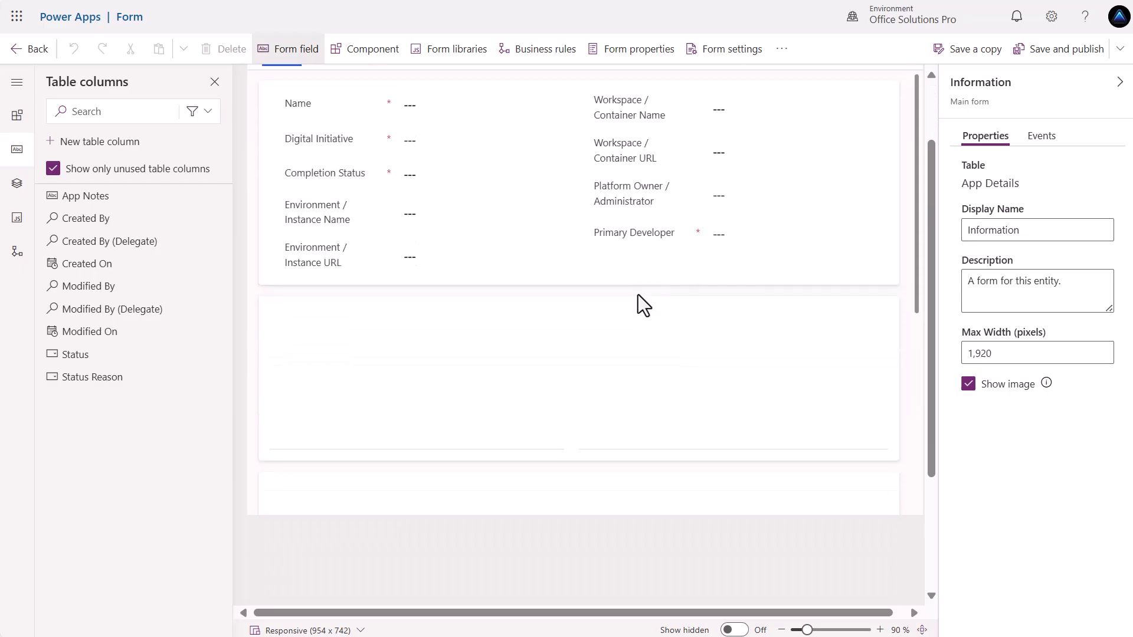
scroll(639, 295, "down", 2)
left_click(490, 264)
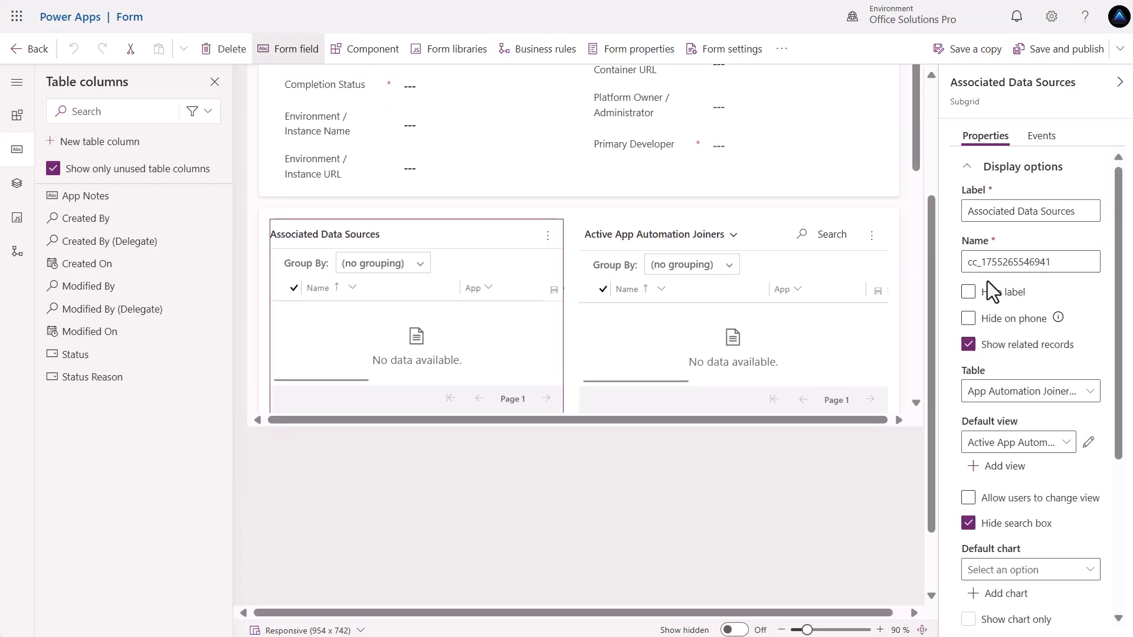
left_click(1077, 396)
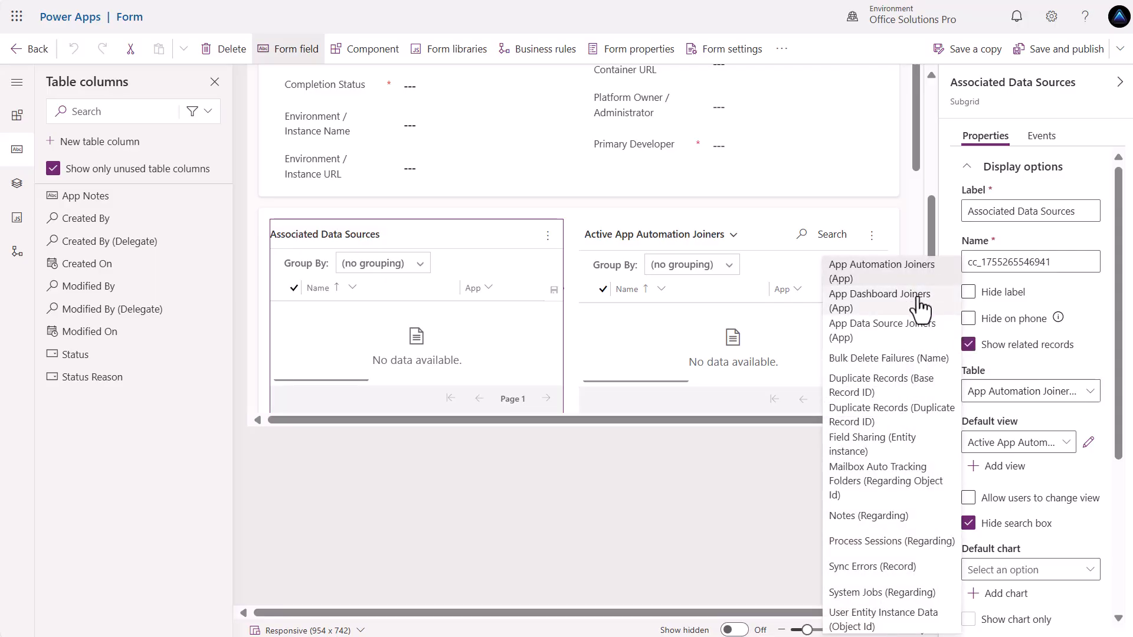
left_click(919, 332)
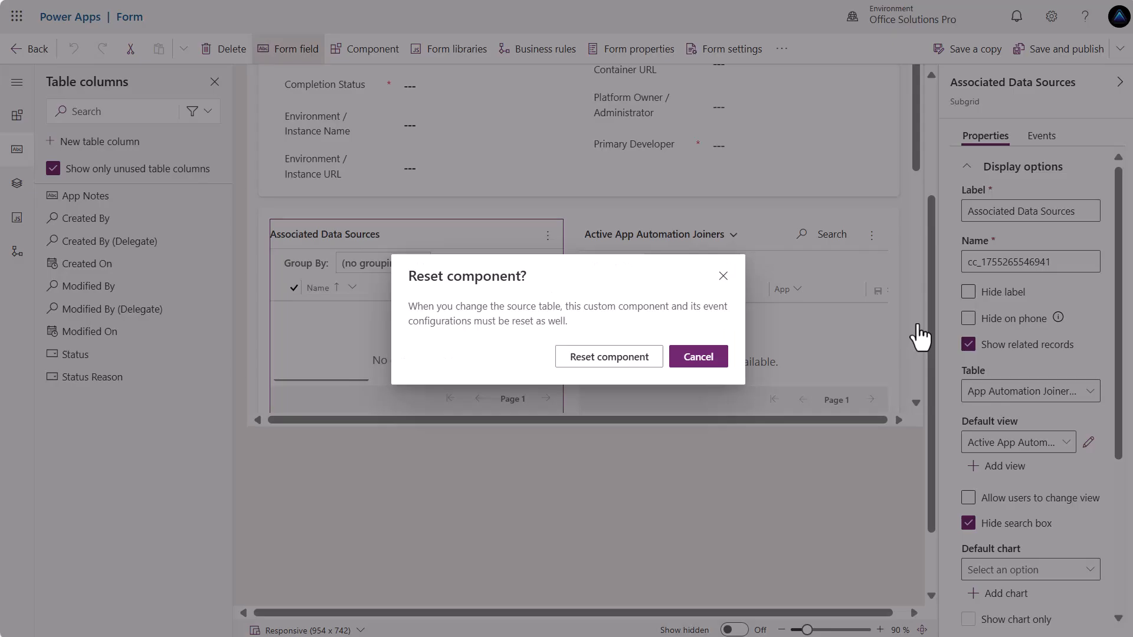
left_click(655, 357)
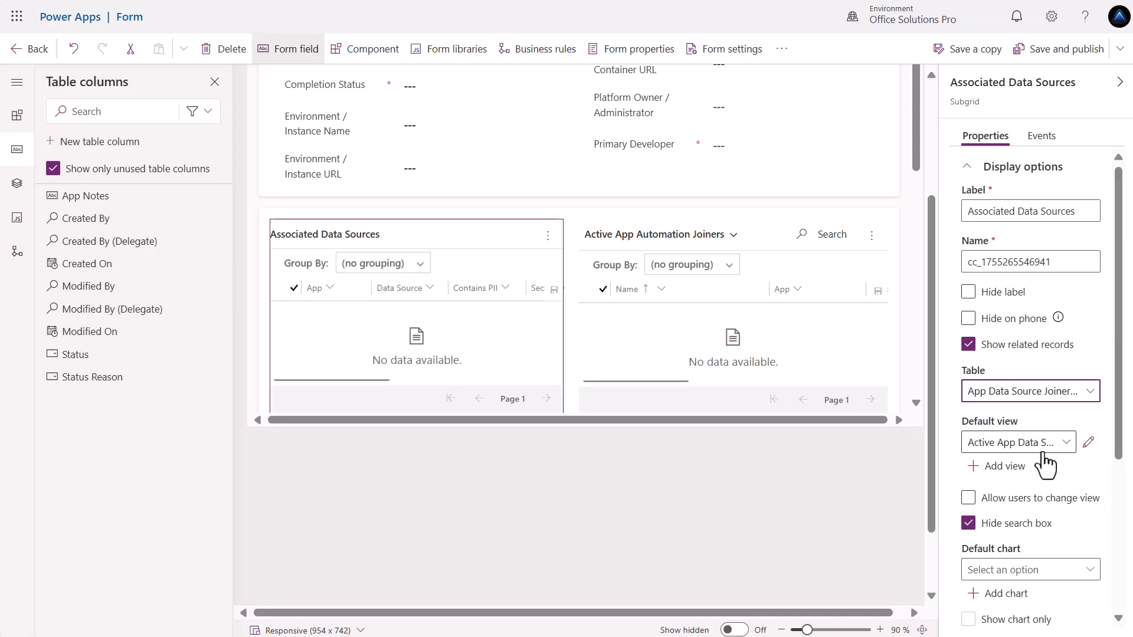
left_click(1061, 54)
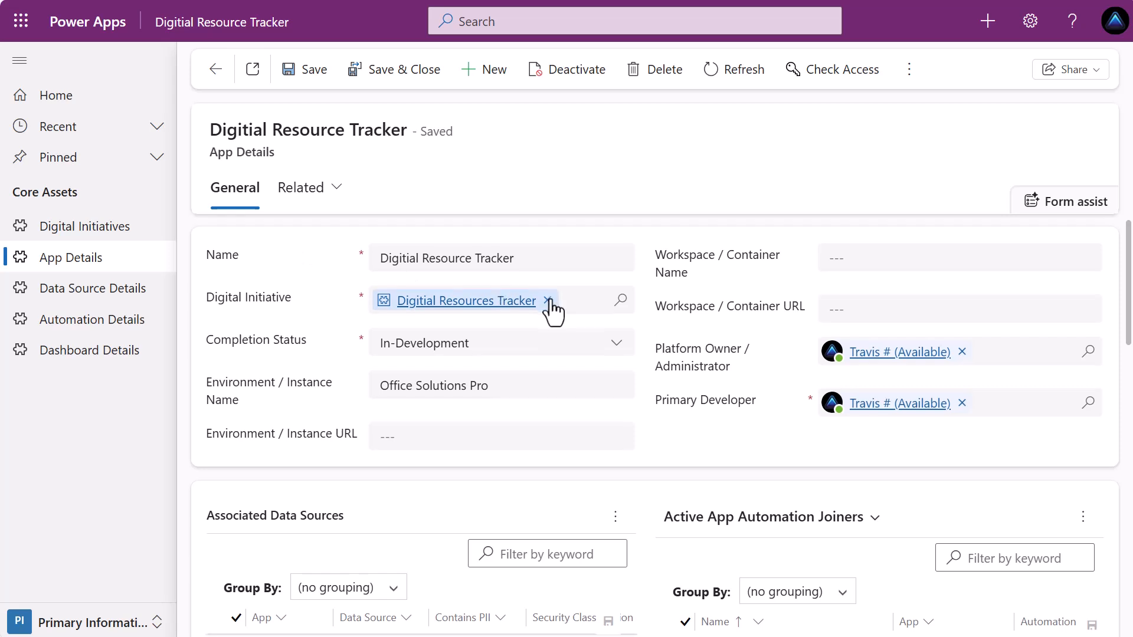
Back in the running app, start a new App Data Source Joiner from the app record's Associated Data Sources grid.
scroll(587, 304, "down", 4)
scroll(650, 311, "down", 2)
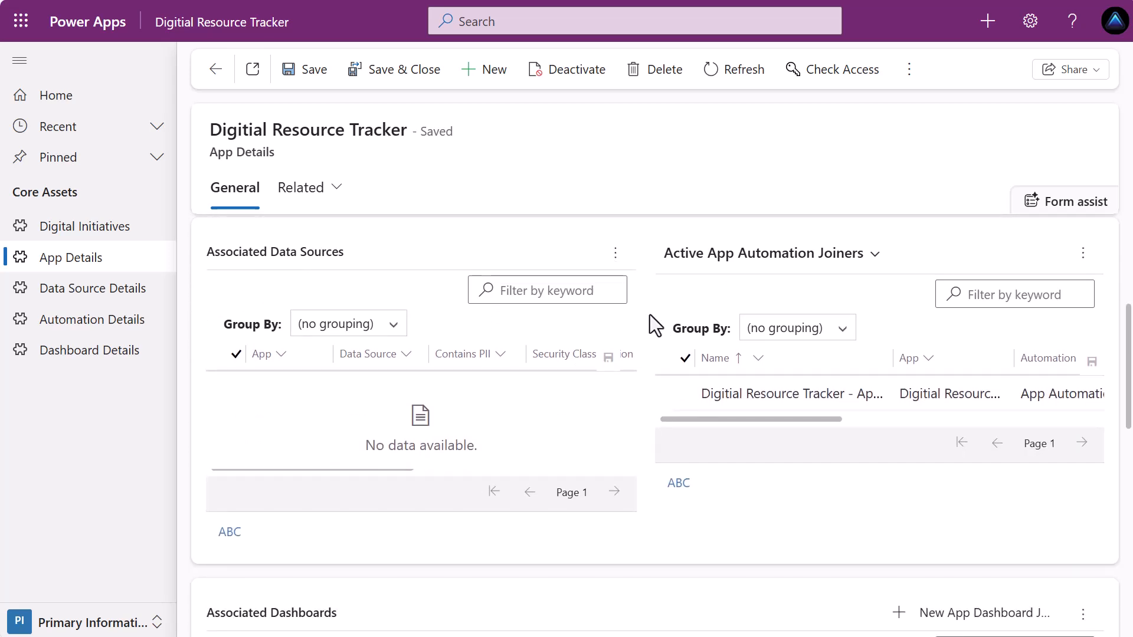
left_click(615, 254)
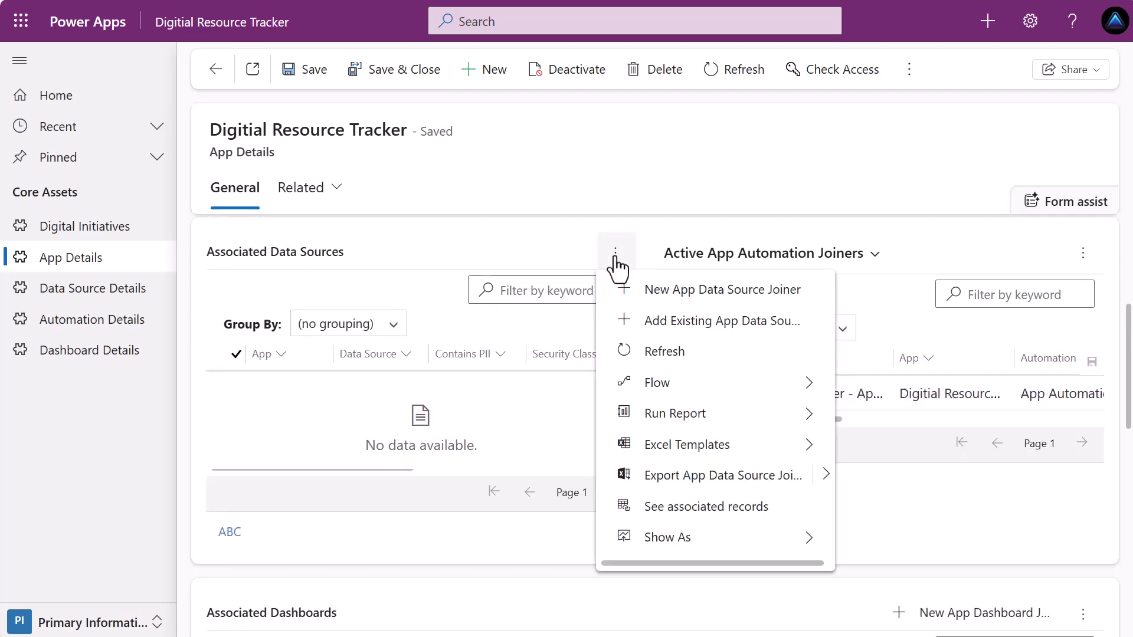
left_click(706, 292)
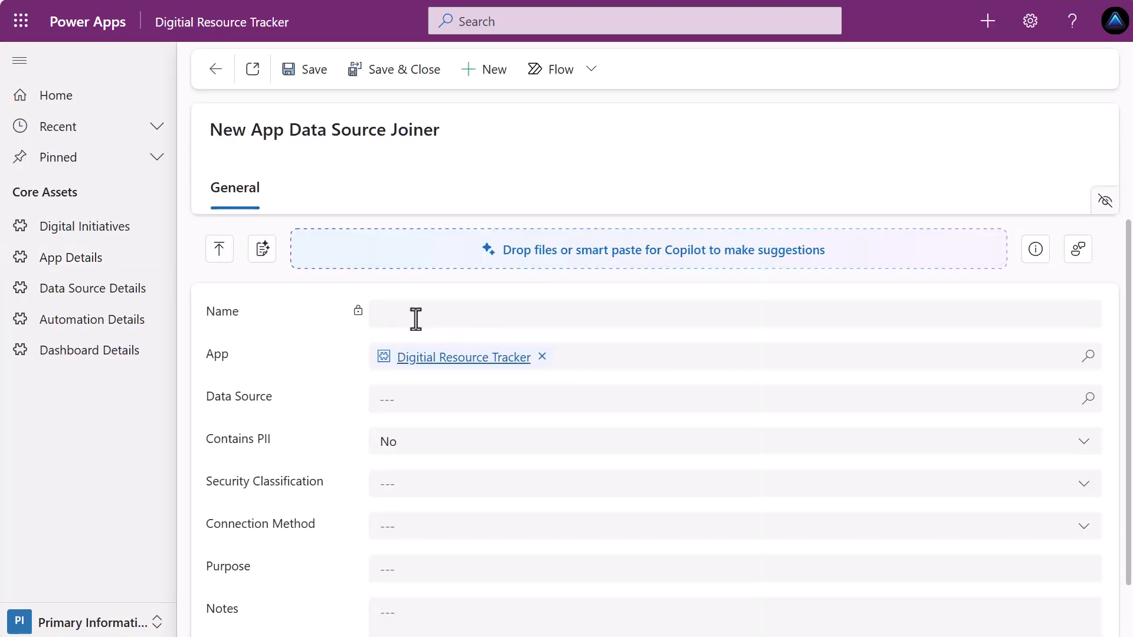
Set the joiner's Data Source to App Automation Joiner, Security Classification to Internal Only and Connection Method to Direct Connection.
left_click(448, 401)
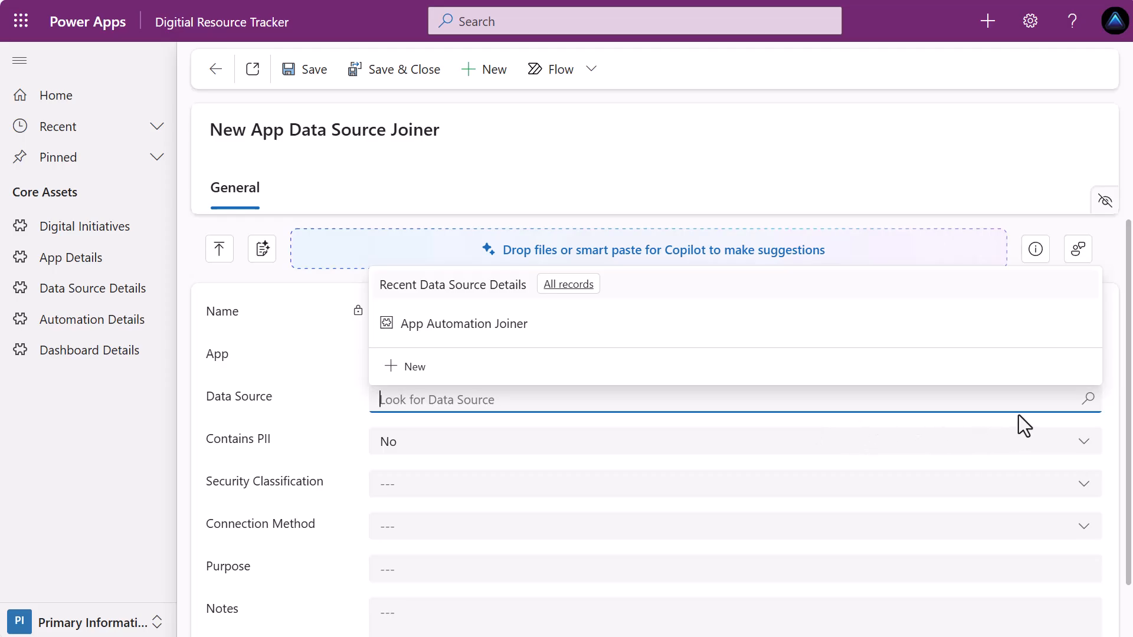
left_click(1088, 399)
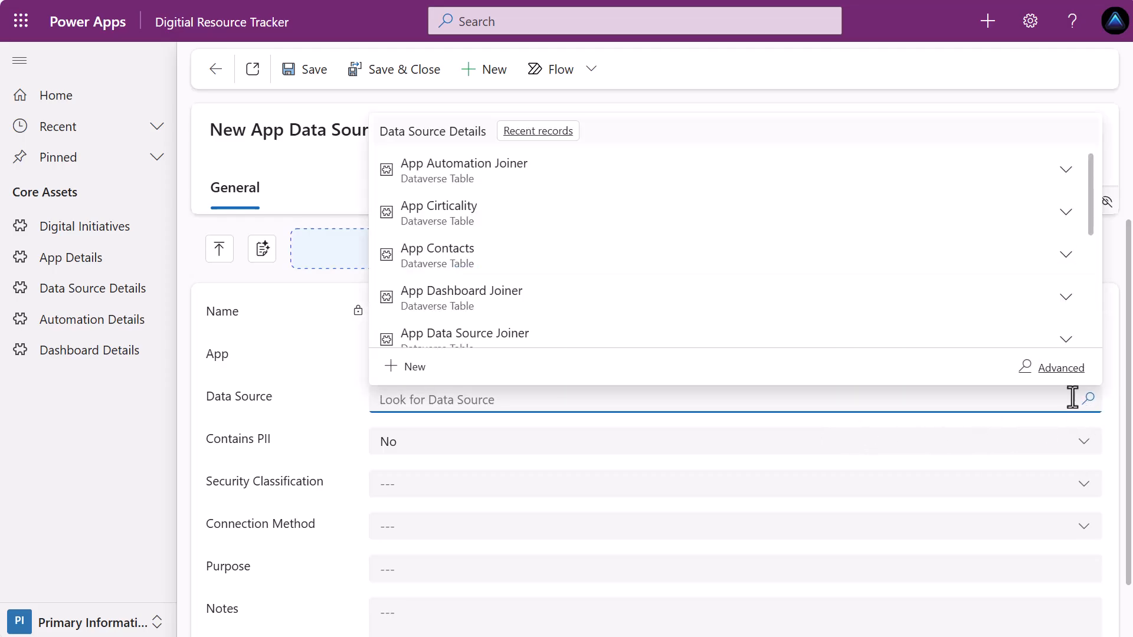
left_click(504, 187)
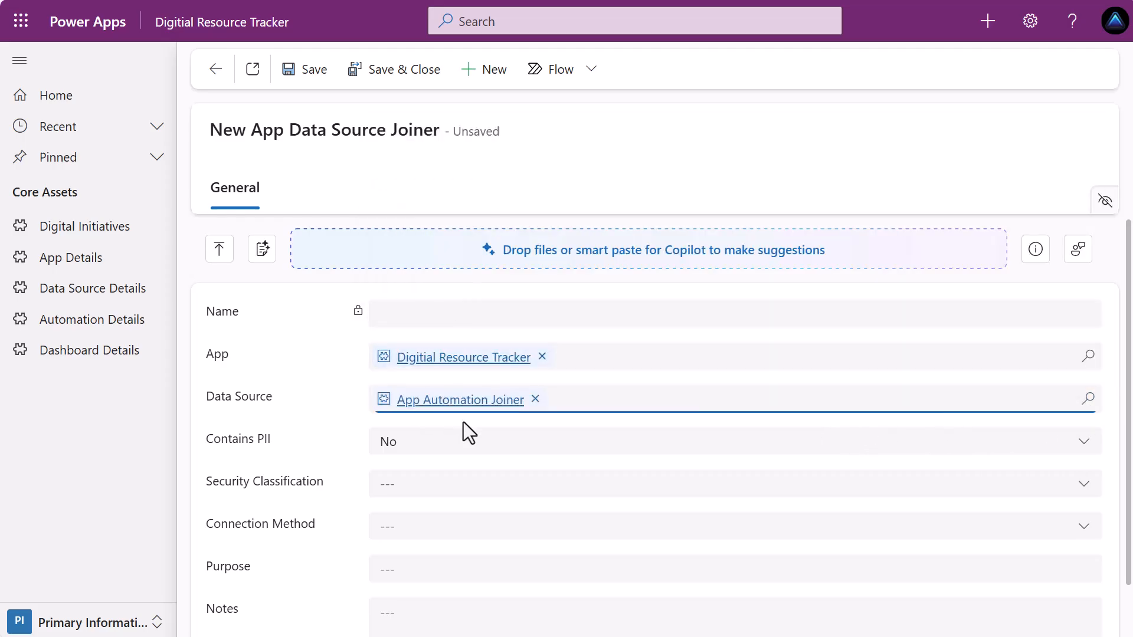
left_click(1082, 492)
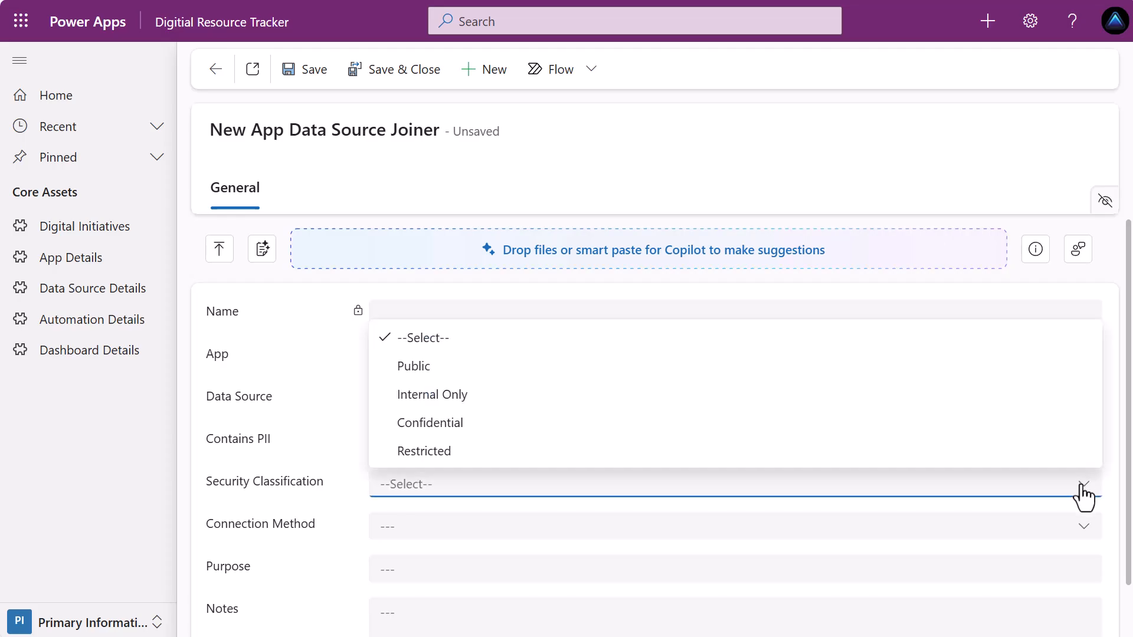
left_click(678, 408)
left_click(1085, 535)
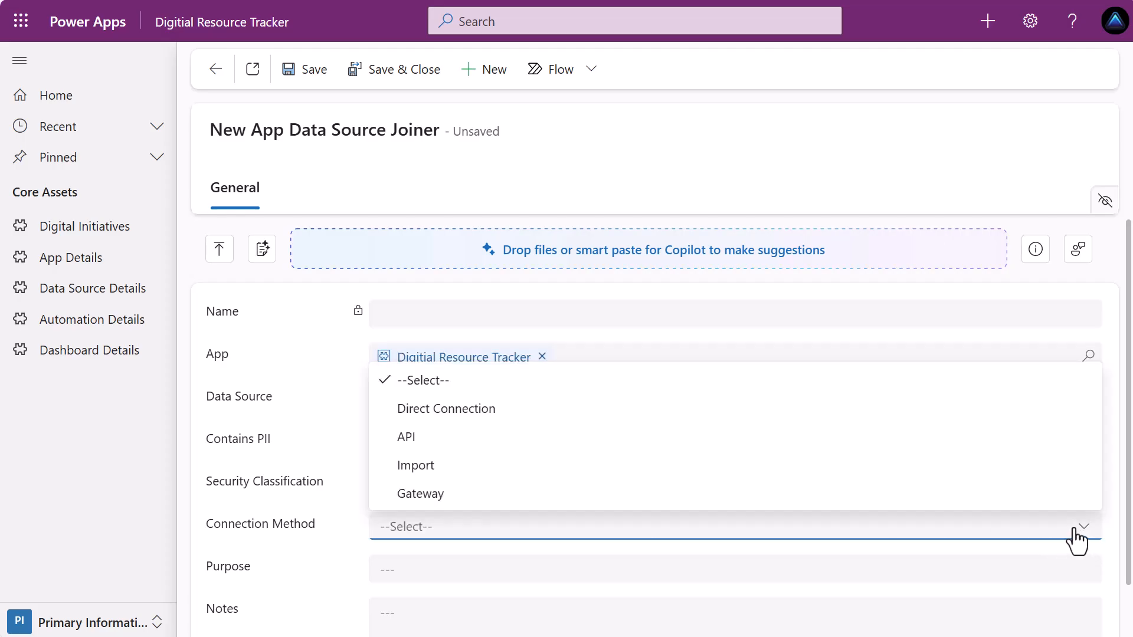
left_click(547, 411)
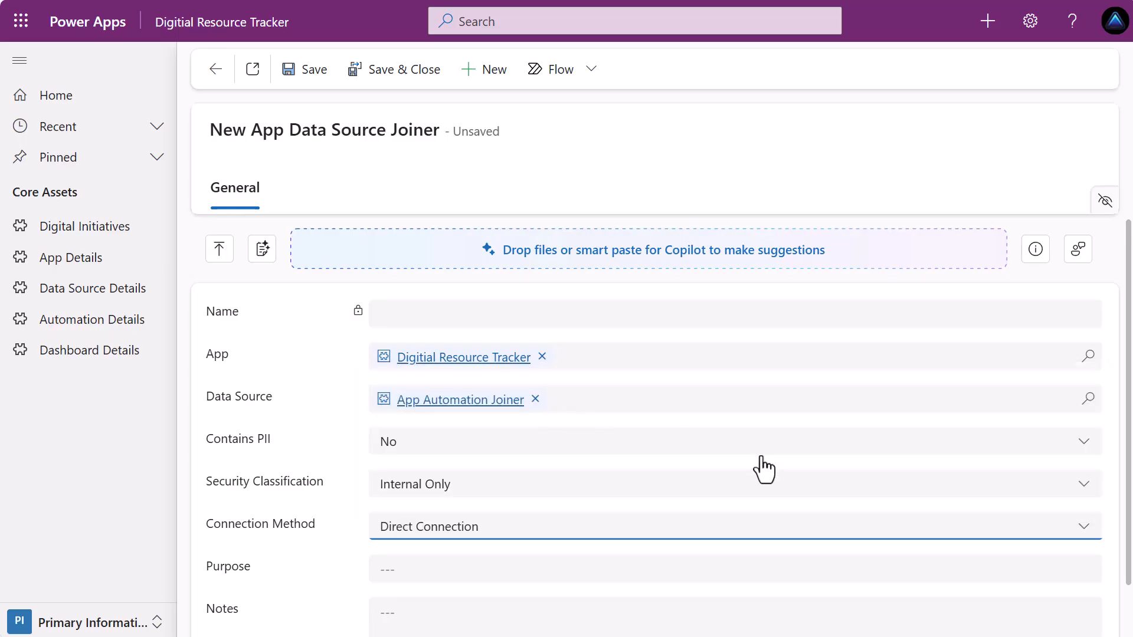
Enter the joiner's Purpose as "Joiner table between the App Details and Automation Details Tables.", save it, and return to the app record.
left_click(1039, 568)
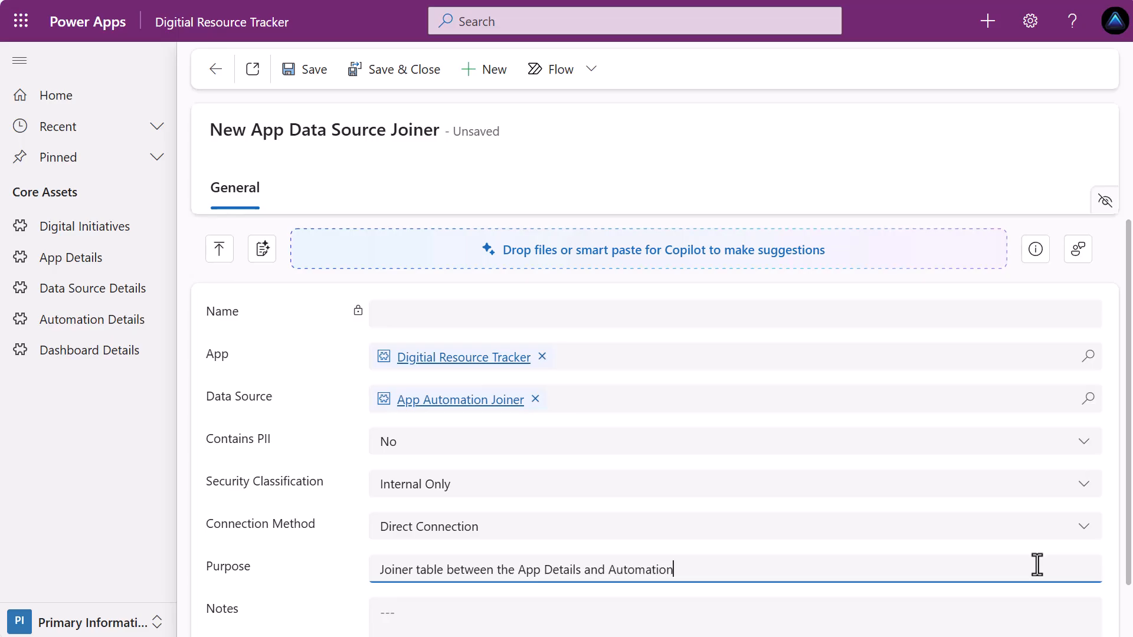
type("tails Tables.")
left_click(304, 71)
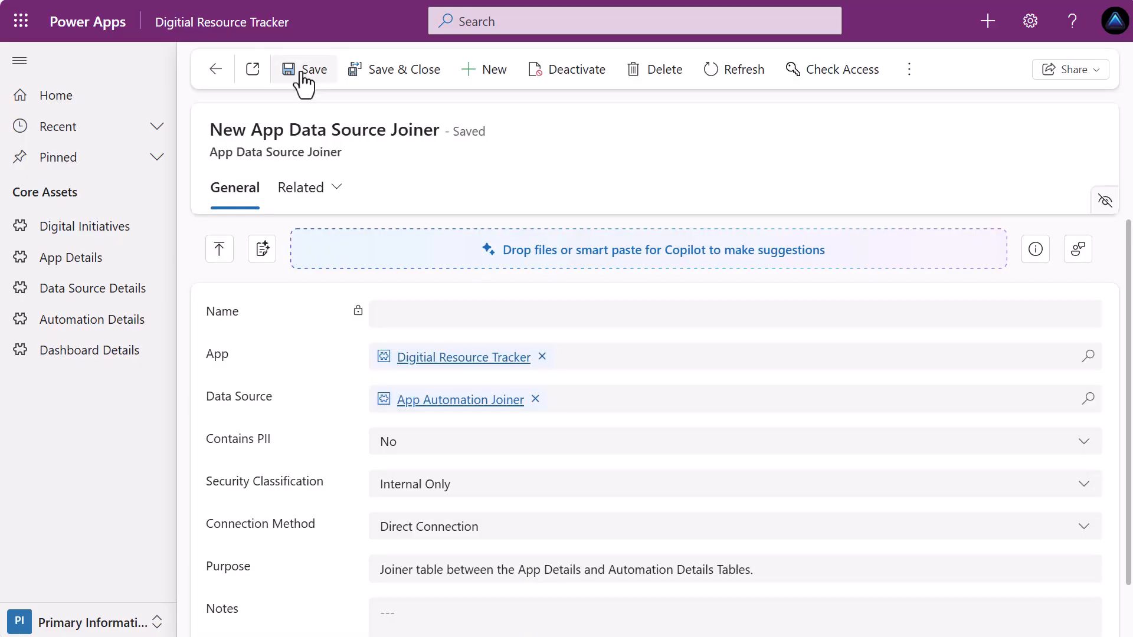
left_click(216, 69)
Review the app record's Associated Data Sources, App Automation Joiners and Associated Dashboards grids, along with its Timeline and main fields.
scroll(444, 285, "down", 5)
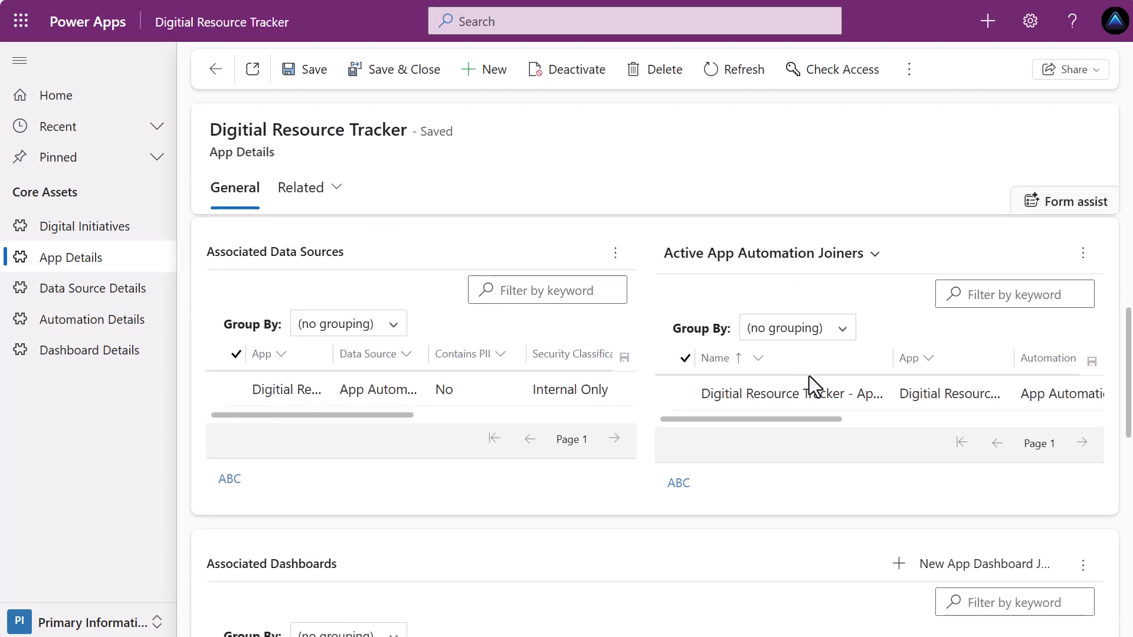
scroll(809, 376, "down", 2)
scroll(809, 377, "down", 7)
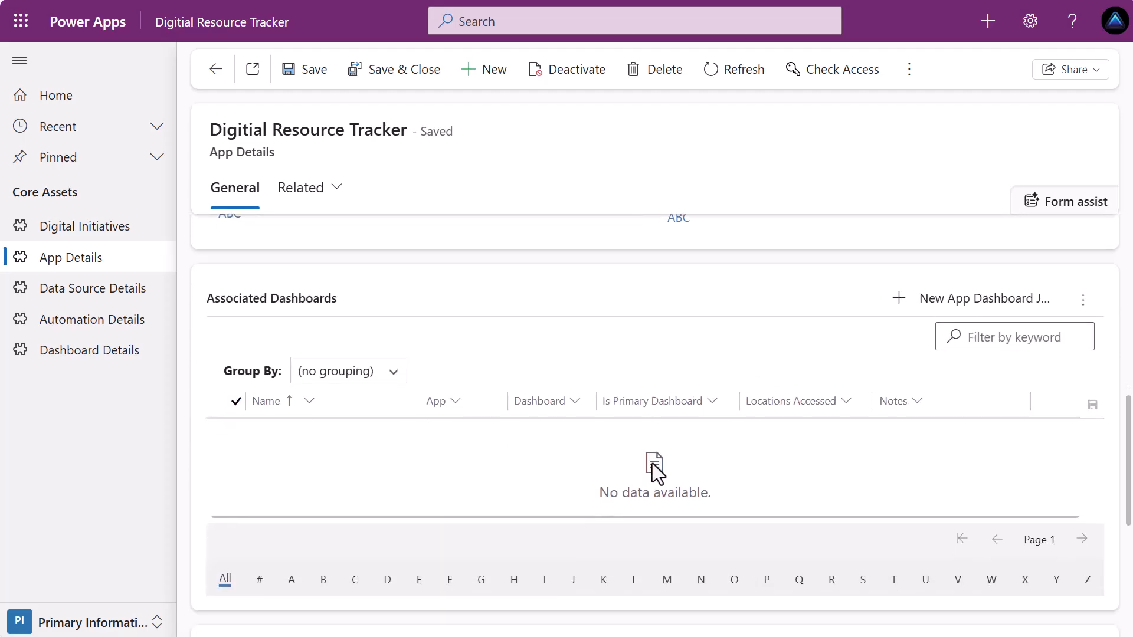
scroll(659, 470, "down", 2)
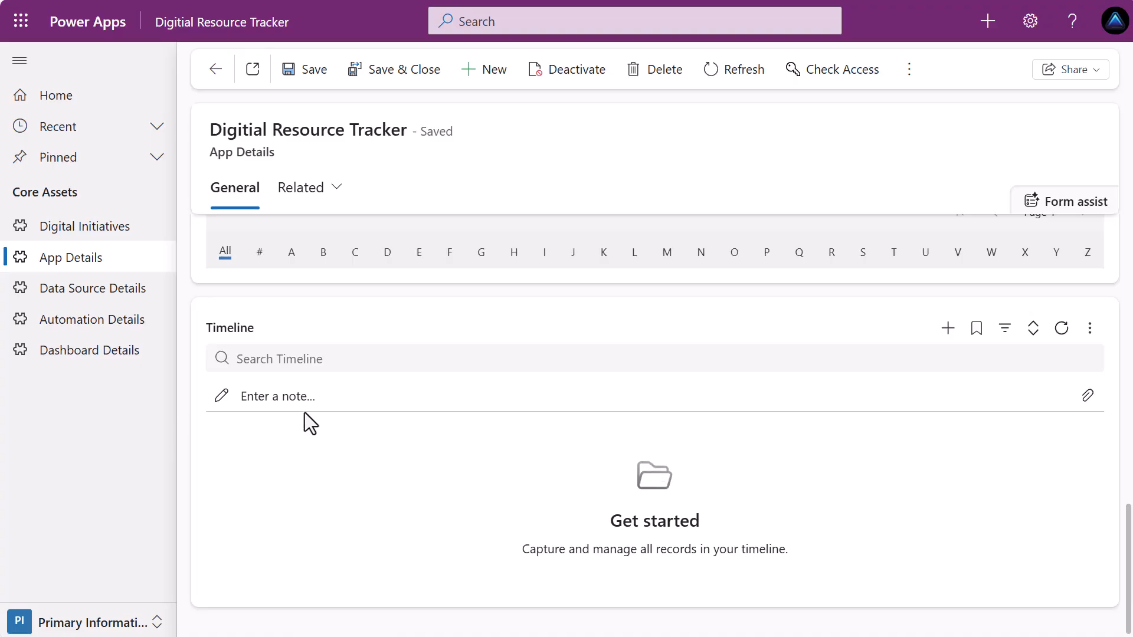
scroll(442, 431, "up", 7)
scroll(760, 376, "up", 8)
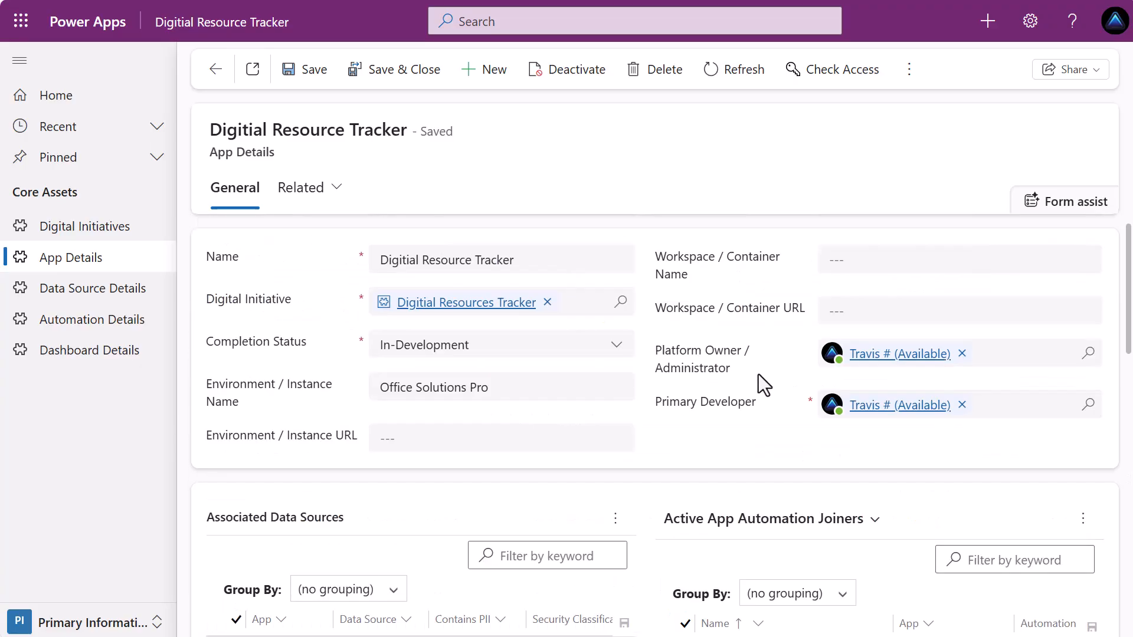
scroll(670, 409, "down", 15)
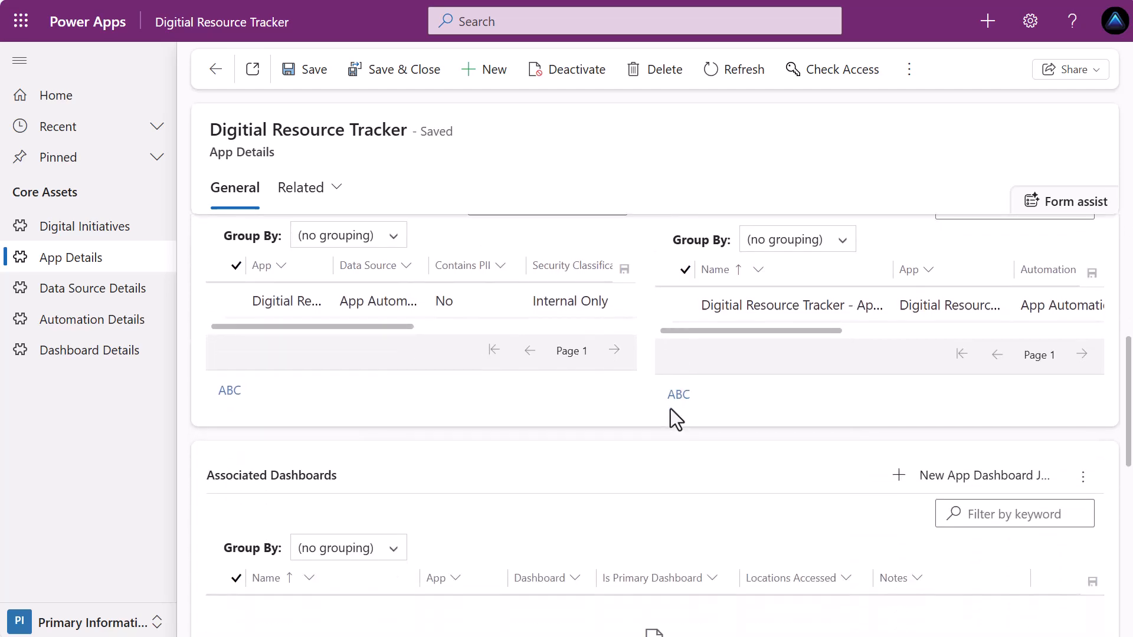
scroll(671, 409, "up", 12)
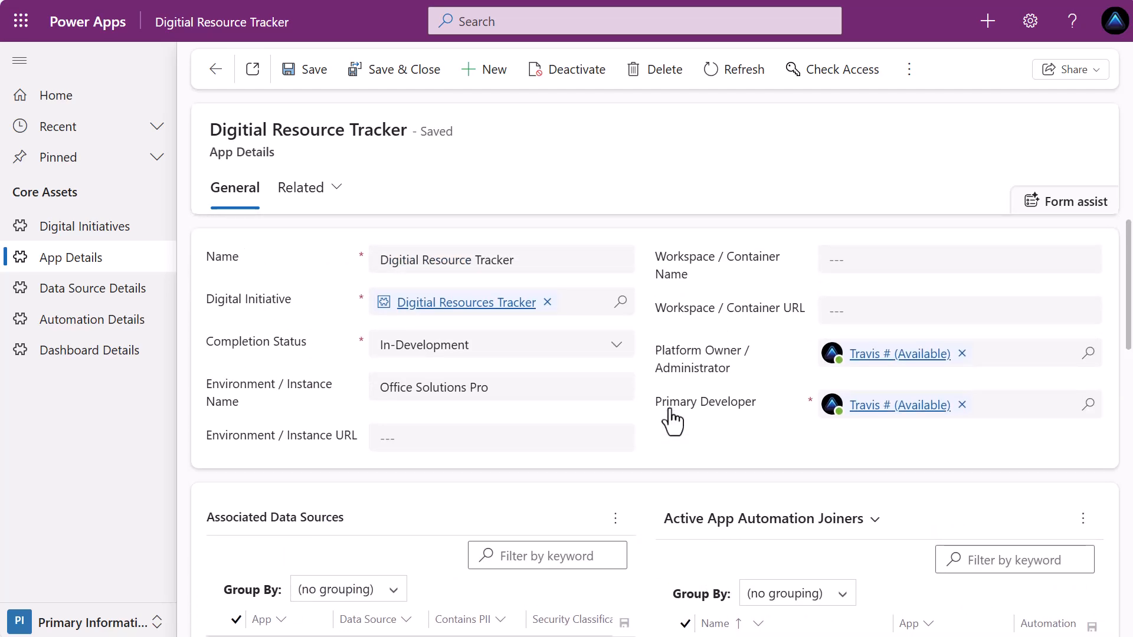
Open the Digitial Resources Tracker record in Digital Initiatives and review its main fields, Associated Apps grid and Active Initiative Contacts grid.
left_click(89, 226)
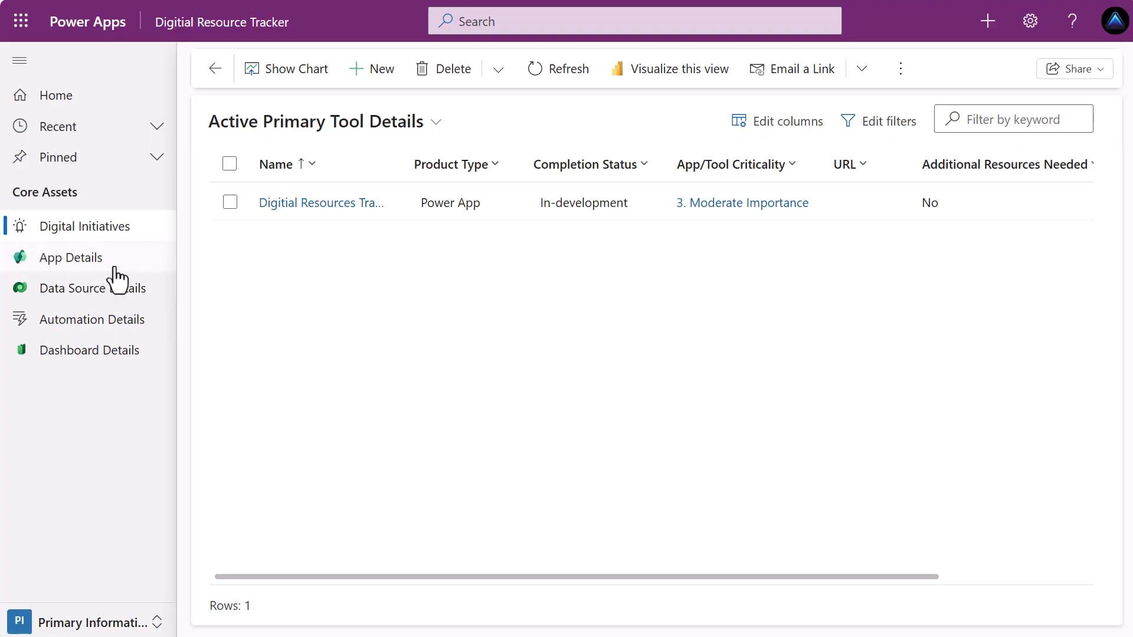
left_click(313, 206)
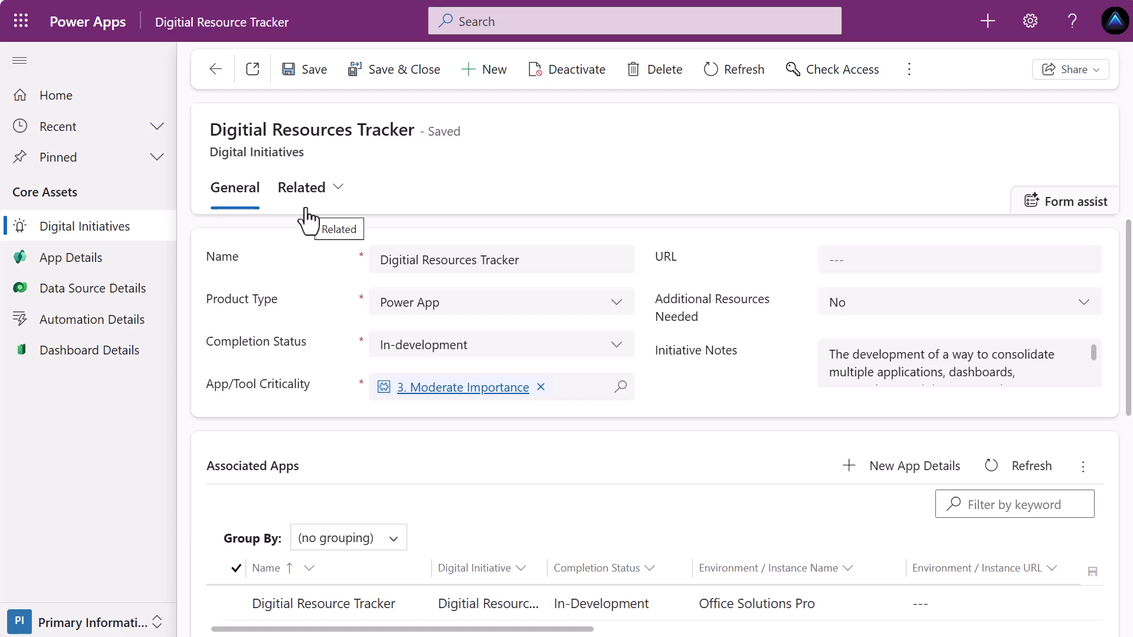
scroll(303, 248, "down", 5)
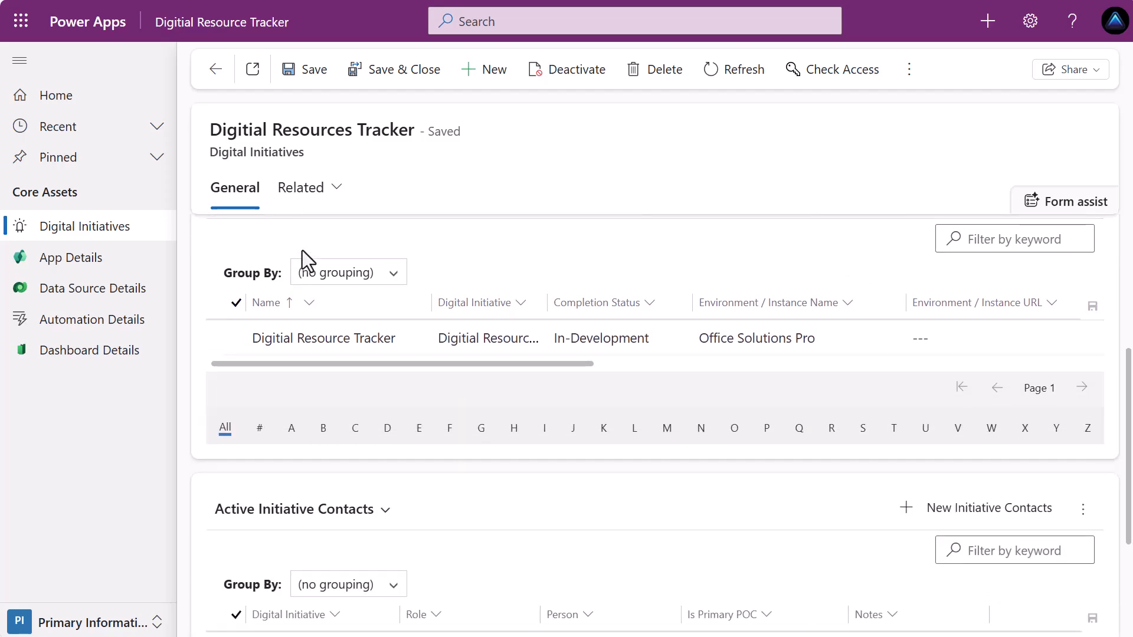
scroll(302, 250, "down", 3)
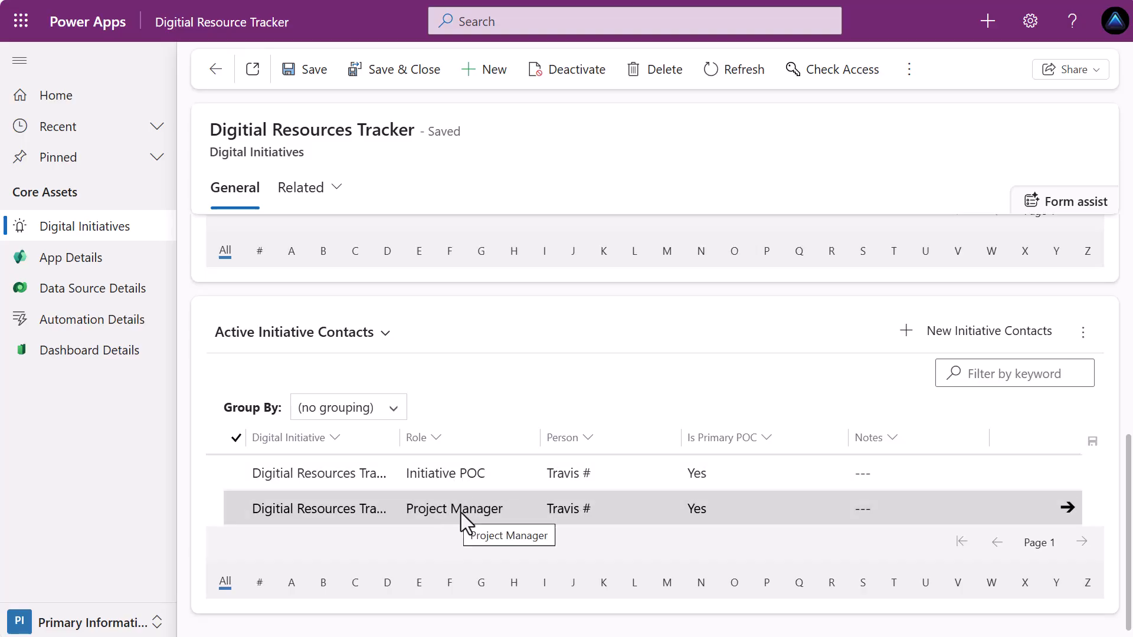
scroll(501, 417, "up", 10)
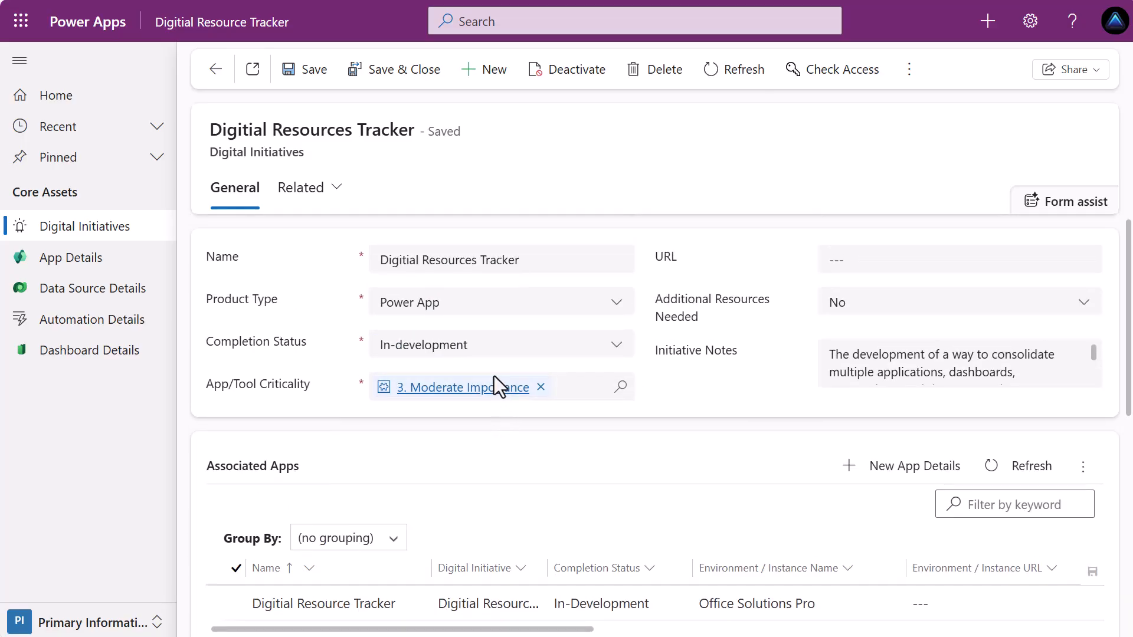
scroll(494, 377, "down", 10)
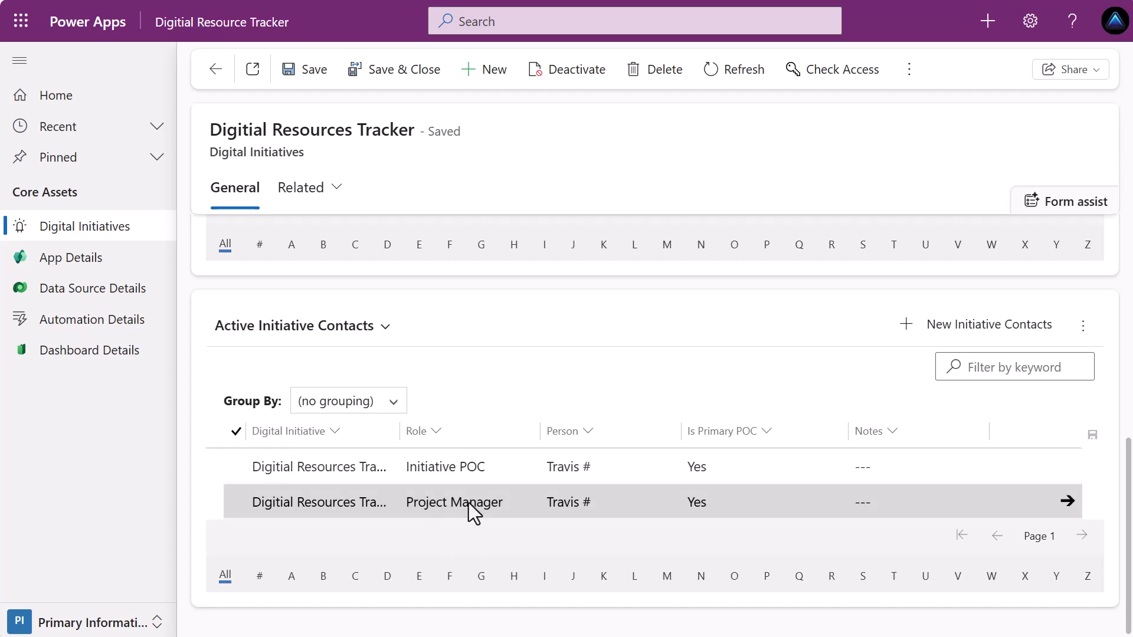
scroll(496, 505, "up", 2)
scroll(493, 495, "down", 2)
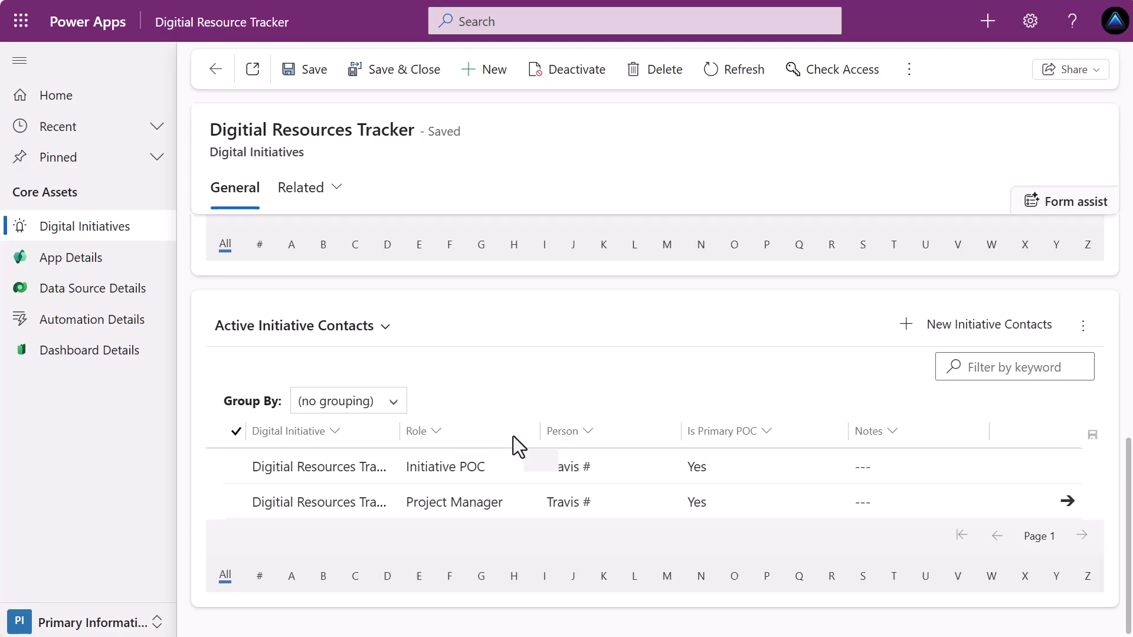
scroll(520, 430, "up", 6)
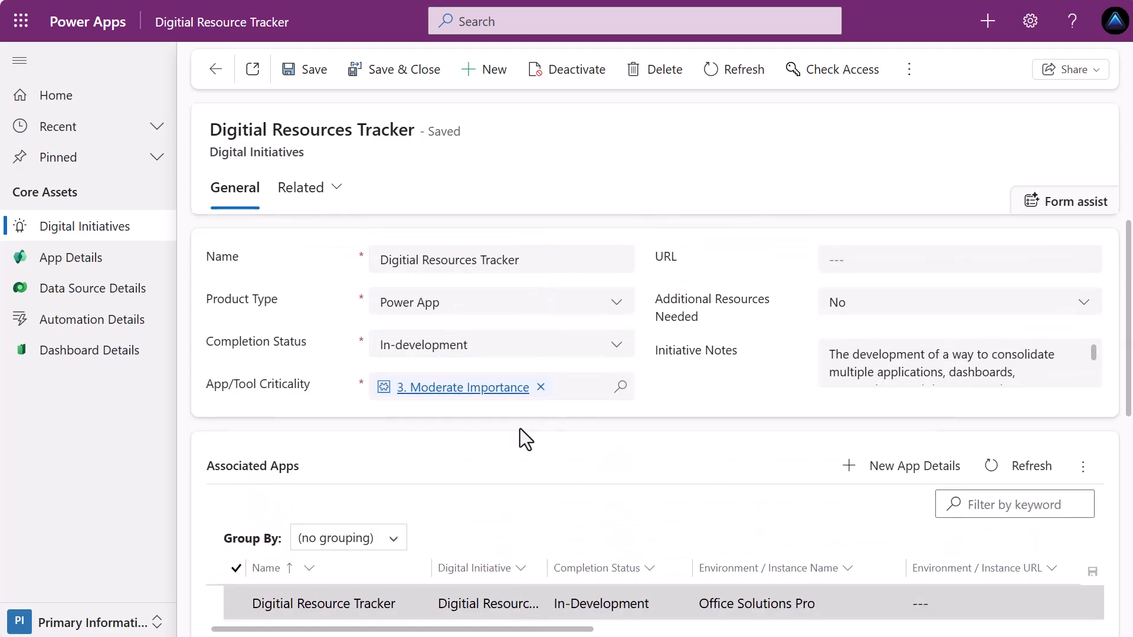
scroll(519, 430, "down", 6)
scroll(520, 429, "up", 6)
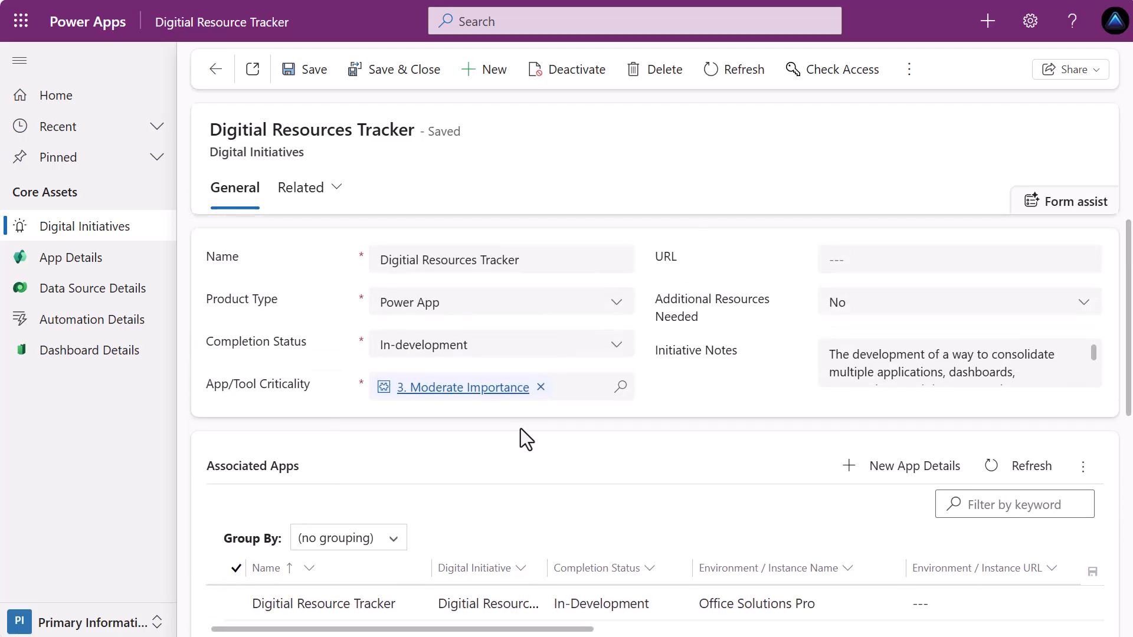
scroll(558, 401, "down", 6)
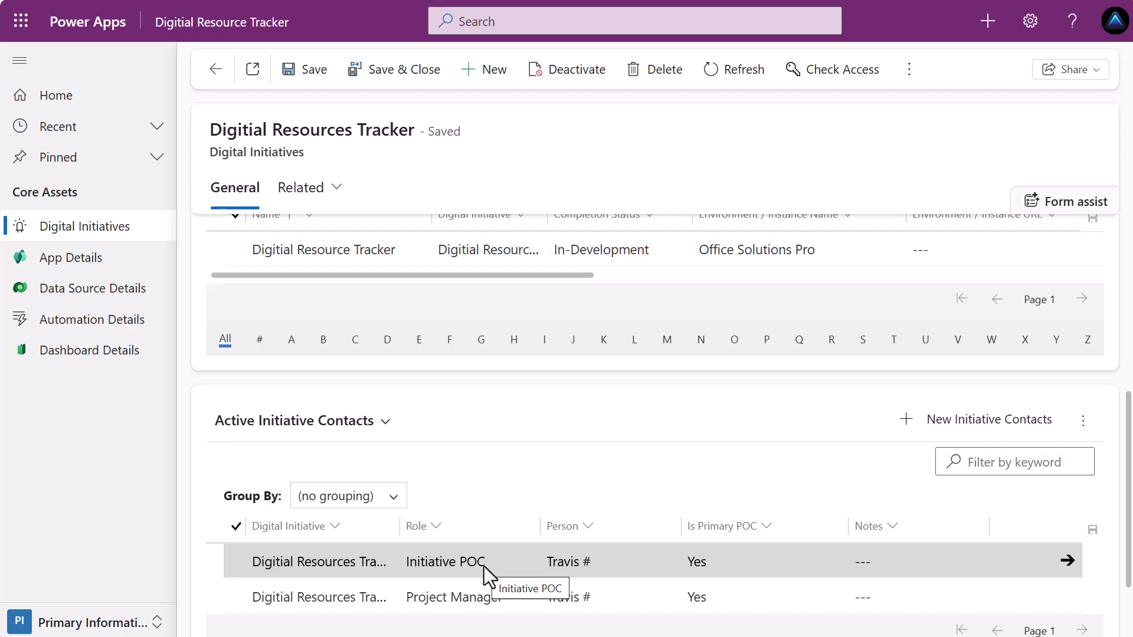
scroll(505, 509, "up", 1)
scroll(506, 509, "down", 3)
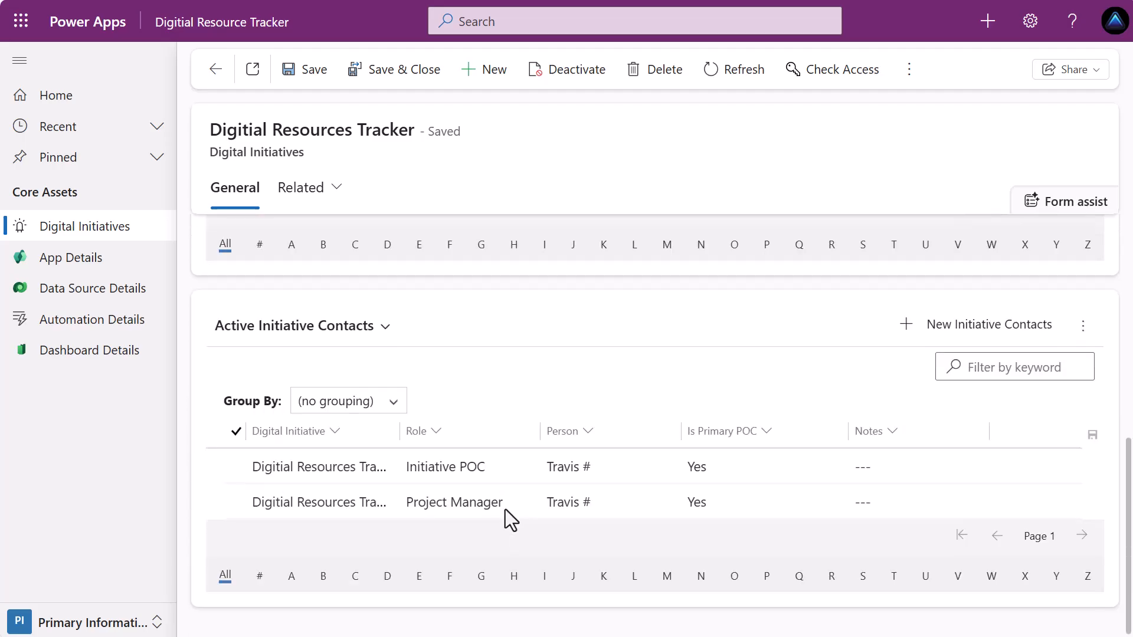
scroll(505, 509, "up", 6)
scroll(505, 509, "down", 4)
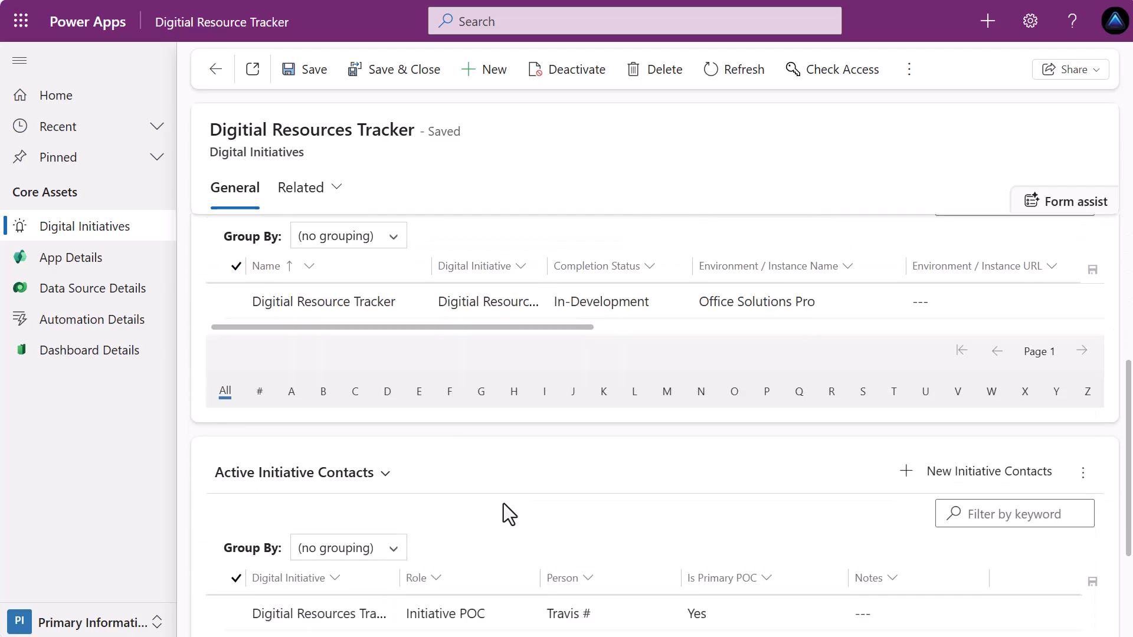
scroll(503, 505, "down", 2)
scroll(502, 504, "up", 6)
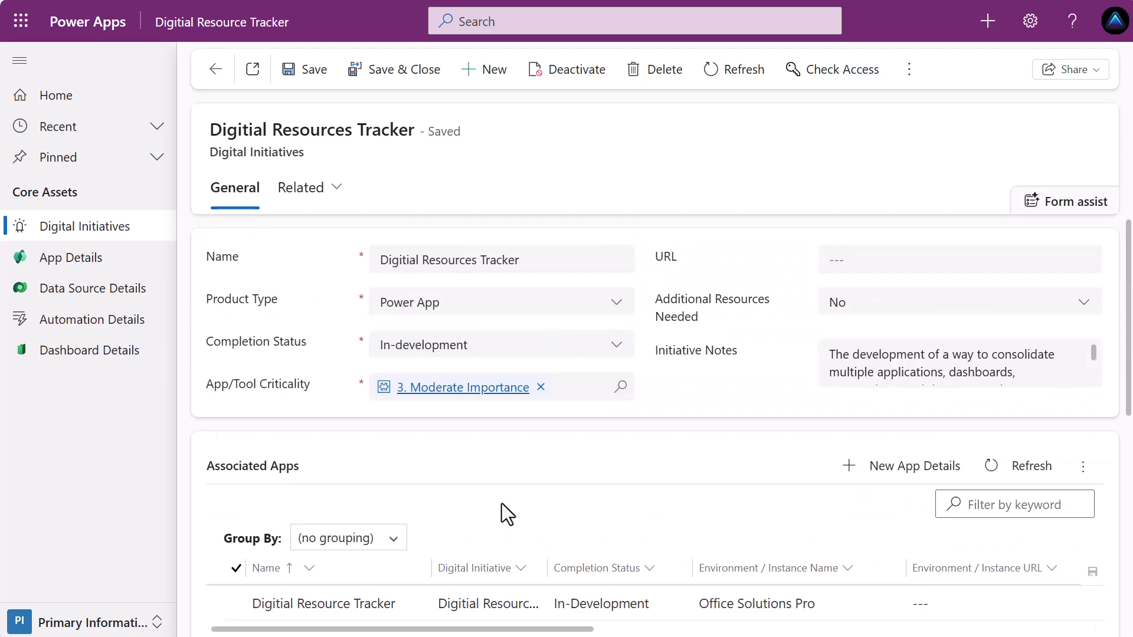
scroll(502, 504, "down", 6)
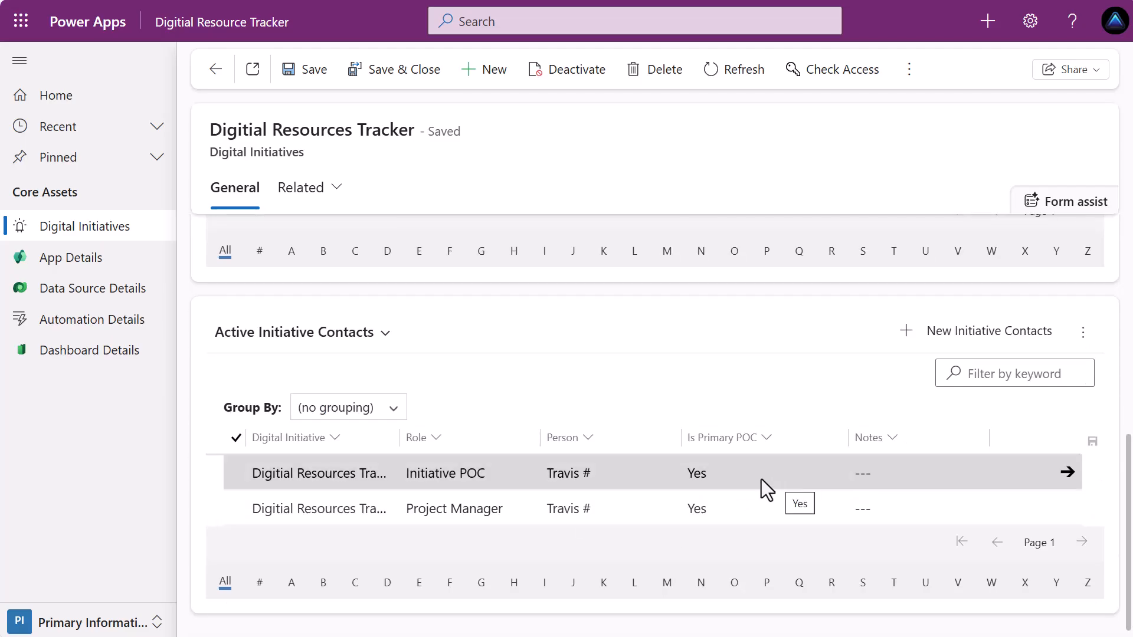
scroll(762, 480, "up", 6)
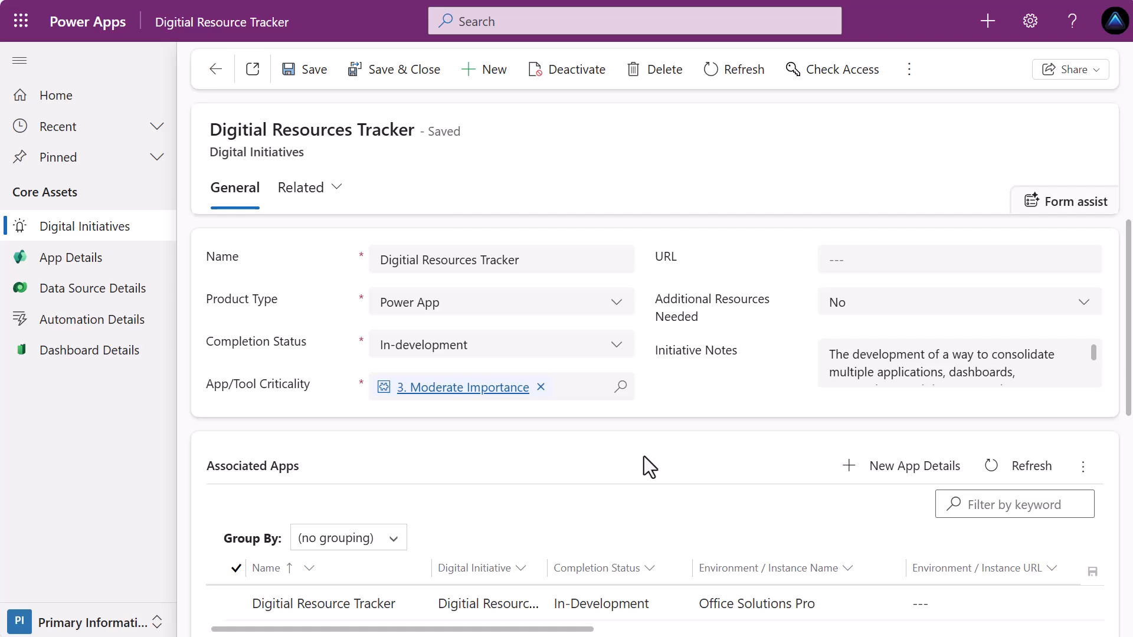
scroll(643, 455, "down", 6)
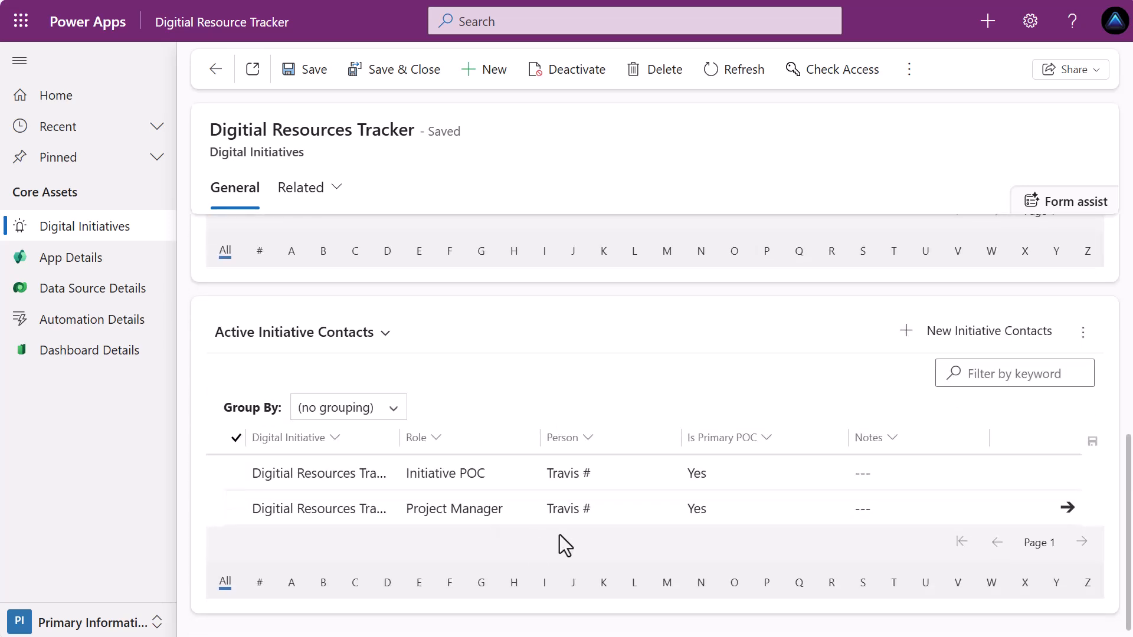
scroll(556, 490, "up", 6)
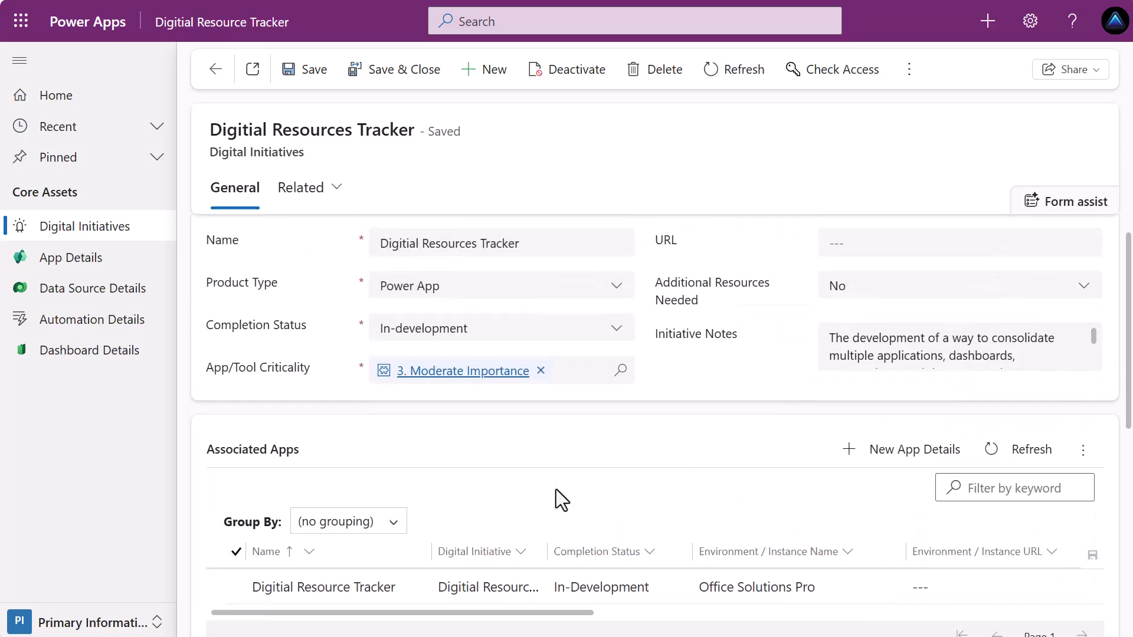
scroll(556, 490, "up", 1)
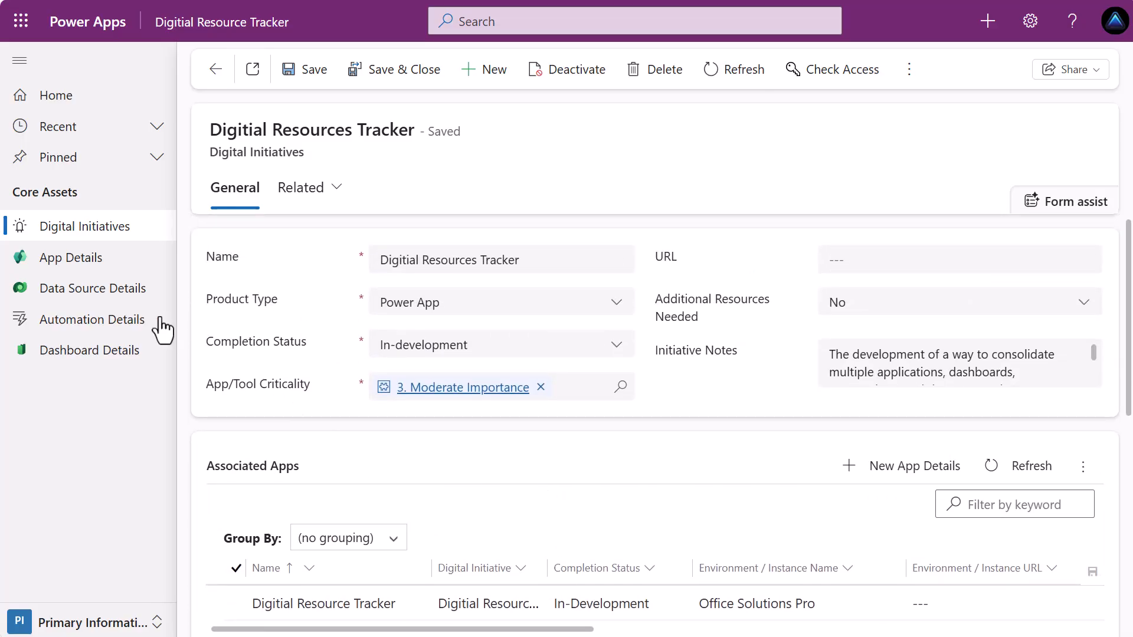
Look through the App Details, Data Source Details, Automation Details and Dashboard Details lists, ending on the Digital Initiatives list.
left_click(72, 258)
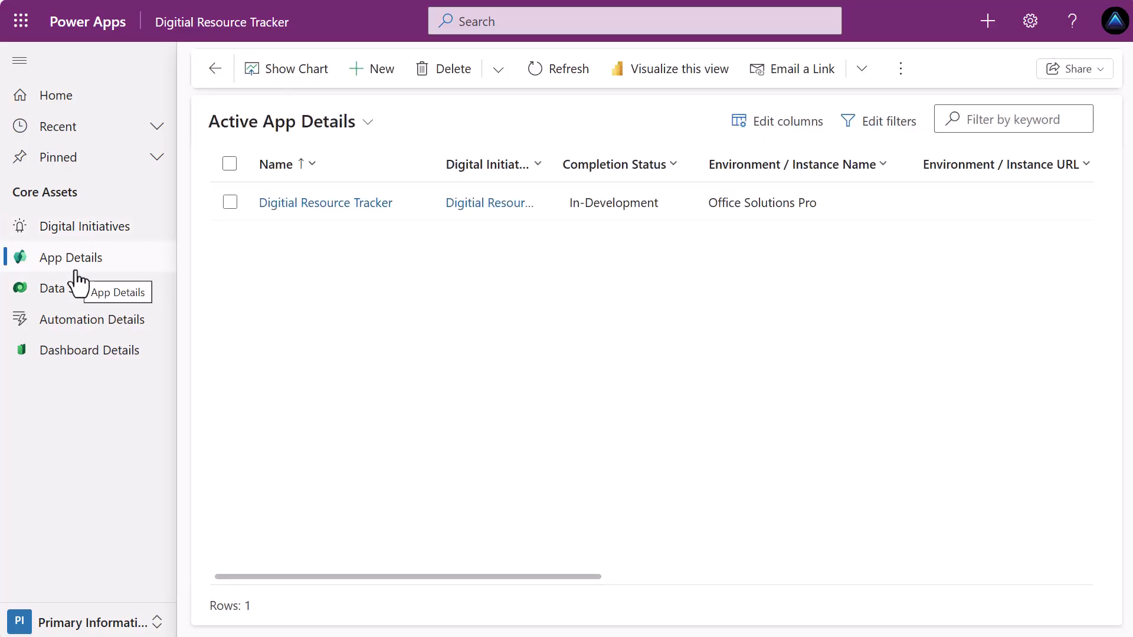
left_click(79, 299)
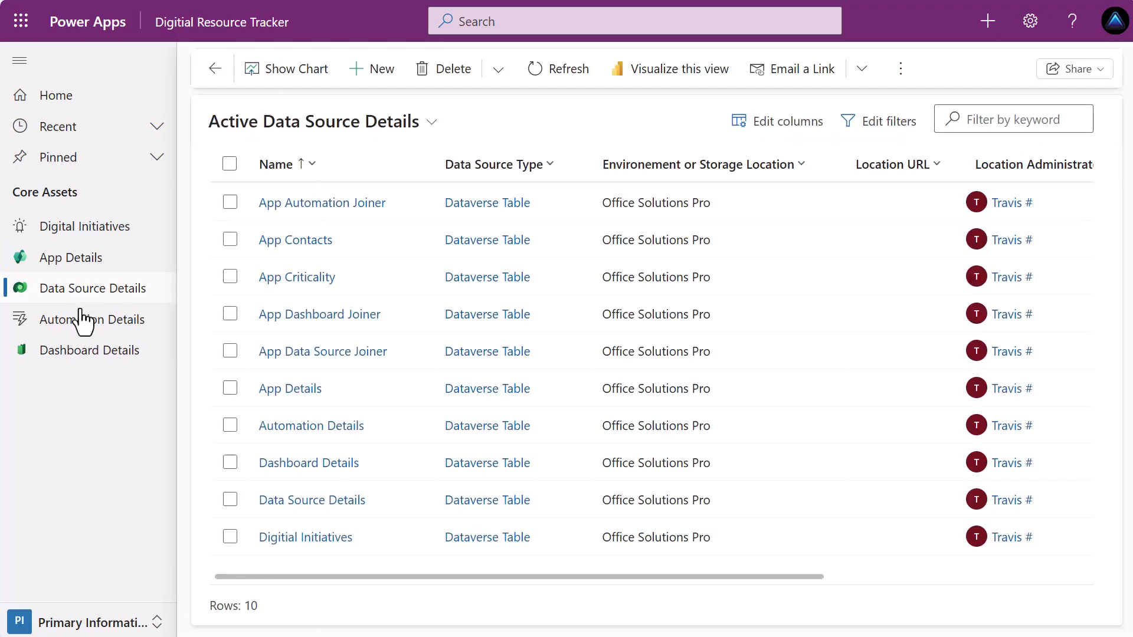
left_click(79, 321)
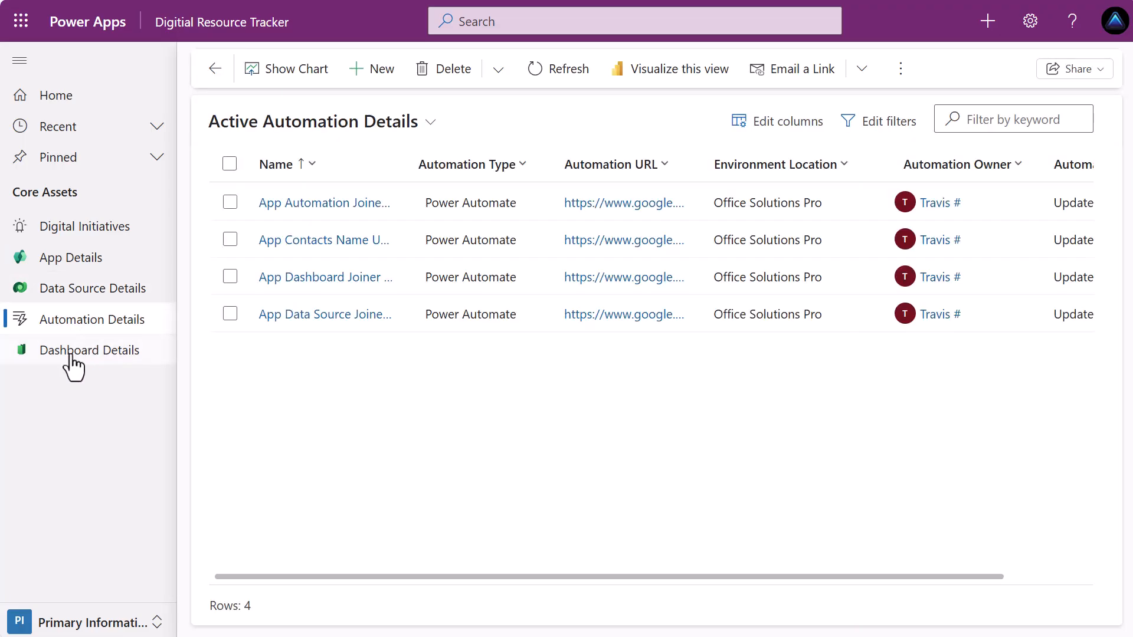
left_click(73, 365)
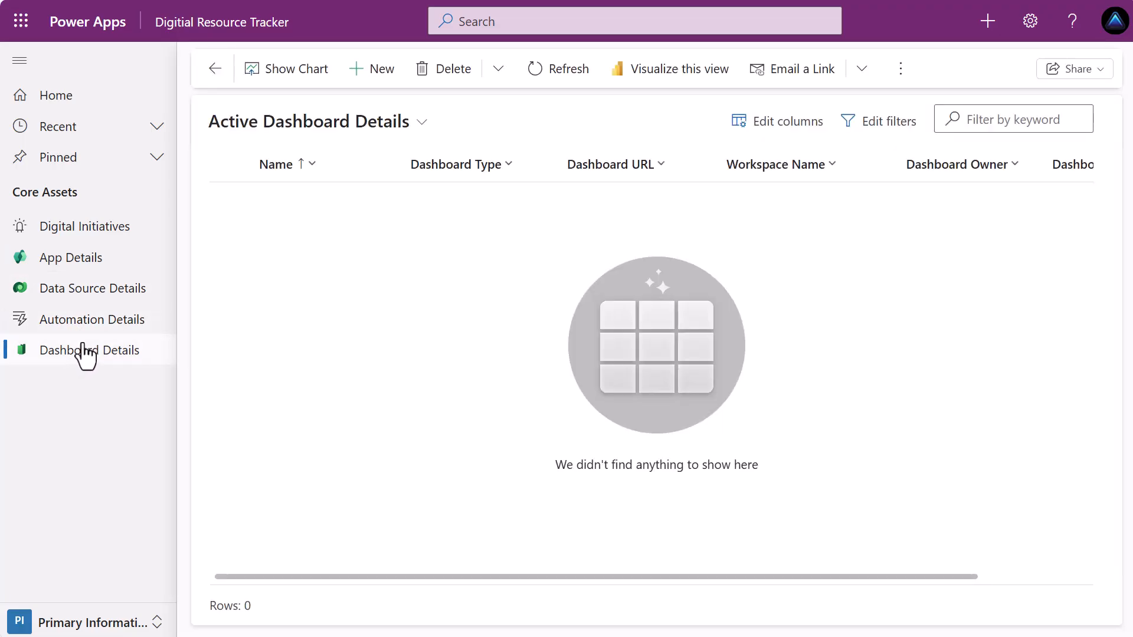
left_click(129, 226)
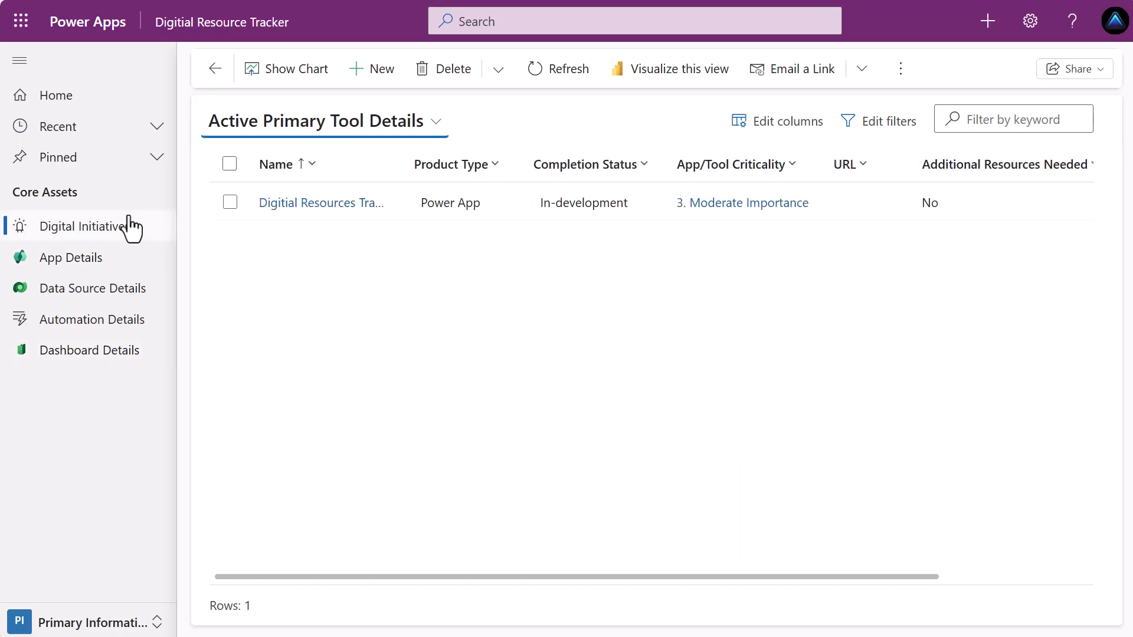